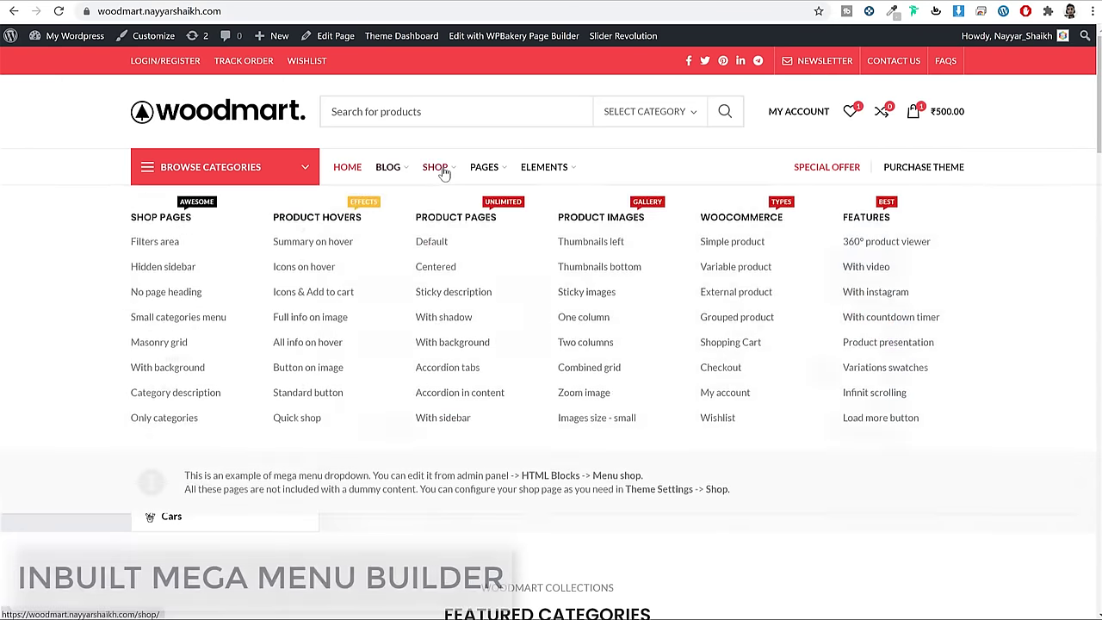
- Browse the homepage's Featured and On Sale product tabs, then jump back to the top
{"action": "mouse_move", "coordinate": [268, 216]}
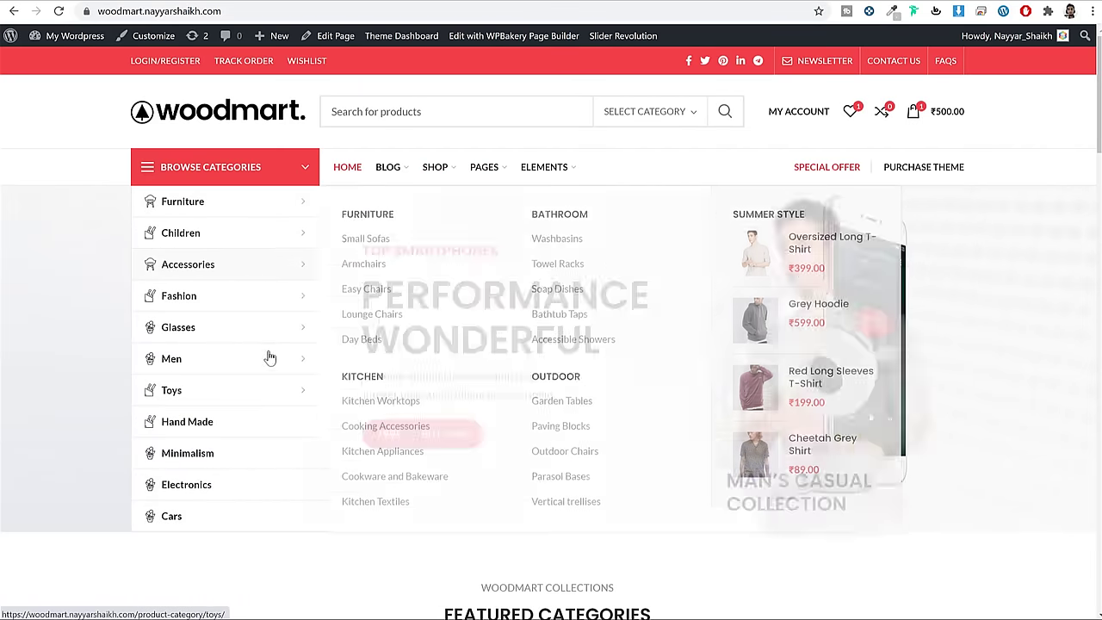
{"action": "mouse_move", "coordinate": [271, 394]}
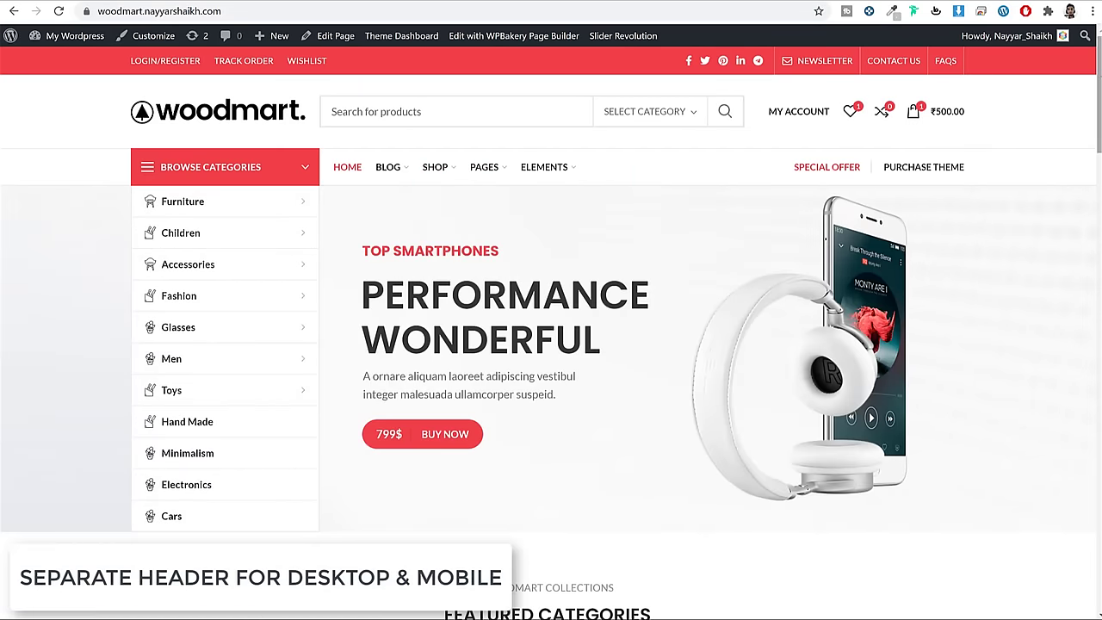
{"action": "left_click_drag", "start_coordinate": [1100, 76], "coordinate": [1099, 179]}
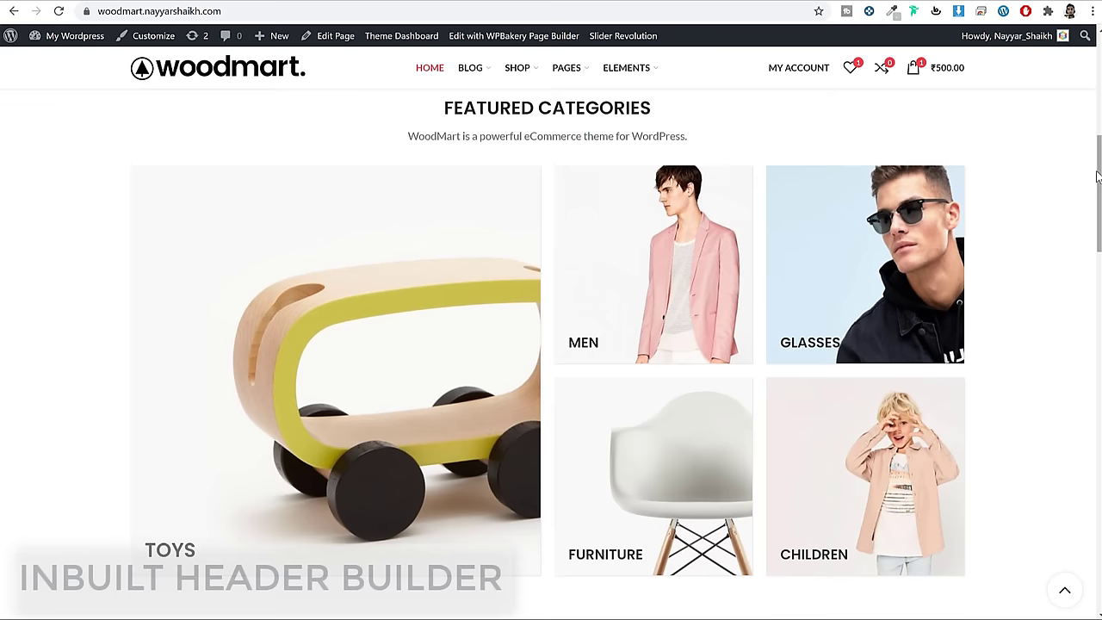
{"action": "left_click_drag", "start_coordinate": [1097, 176], "coordinate": [1086, 303]}
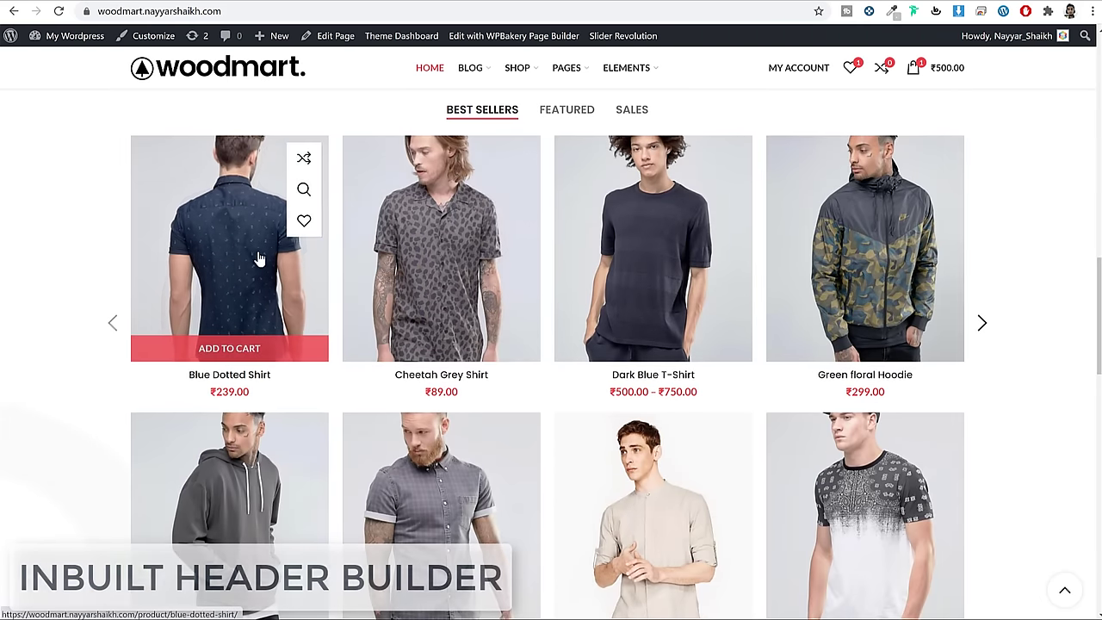
{"action": "left_click", "coordinate": [549, 109]}
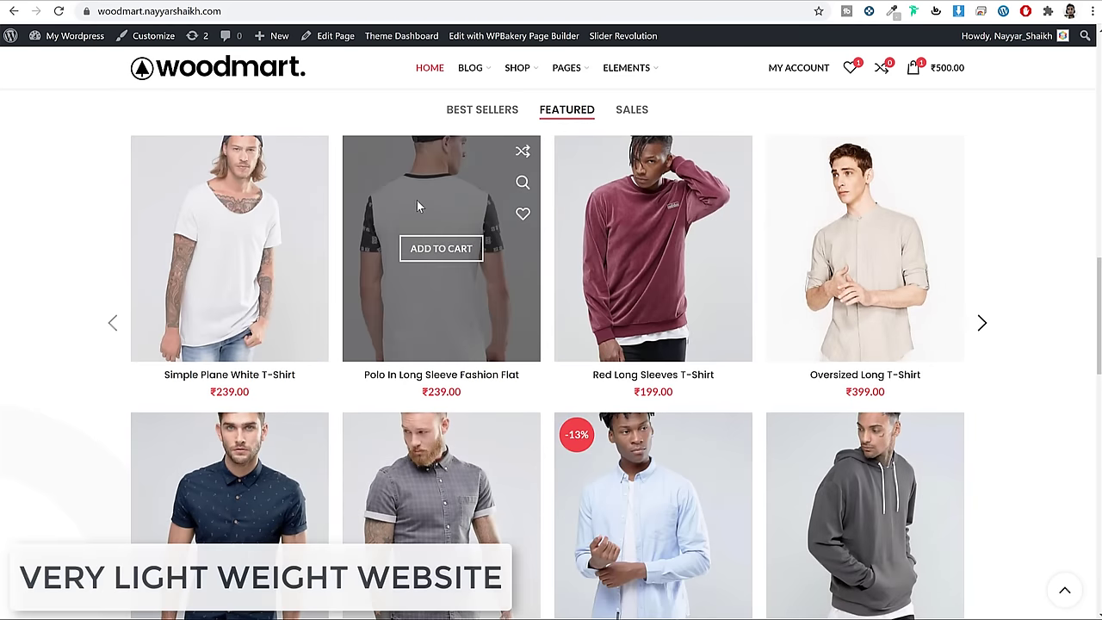
{"action": "left_click", "coordinate": [624, 114]}
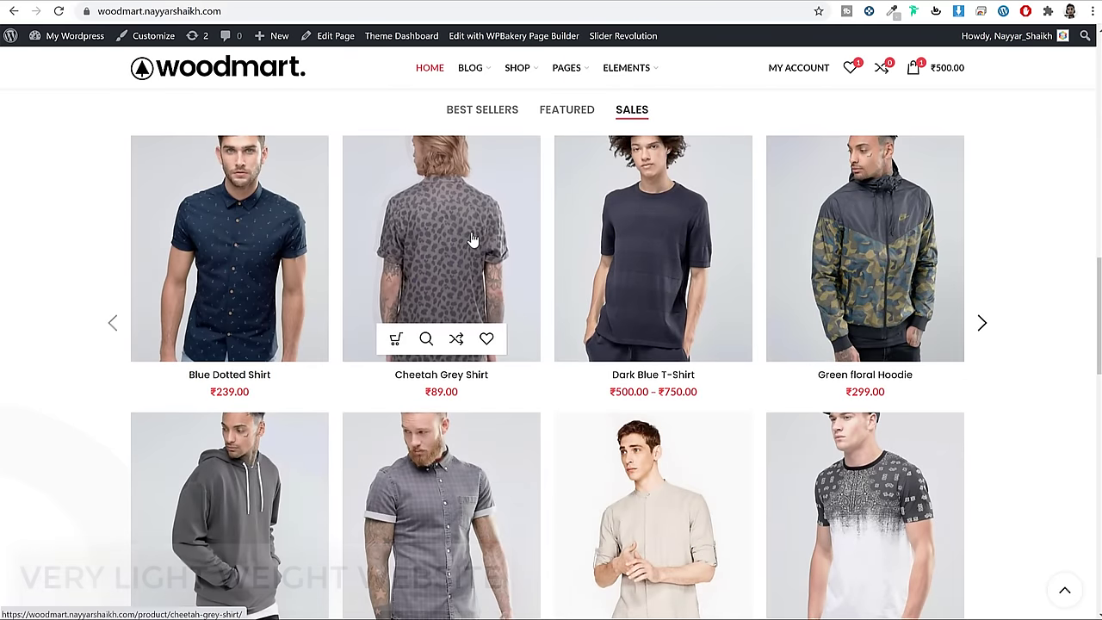
{"action": "scroll", "coordinate": [1090, 375], "scroll_direction": "down", "scroll_amount": 5}
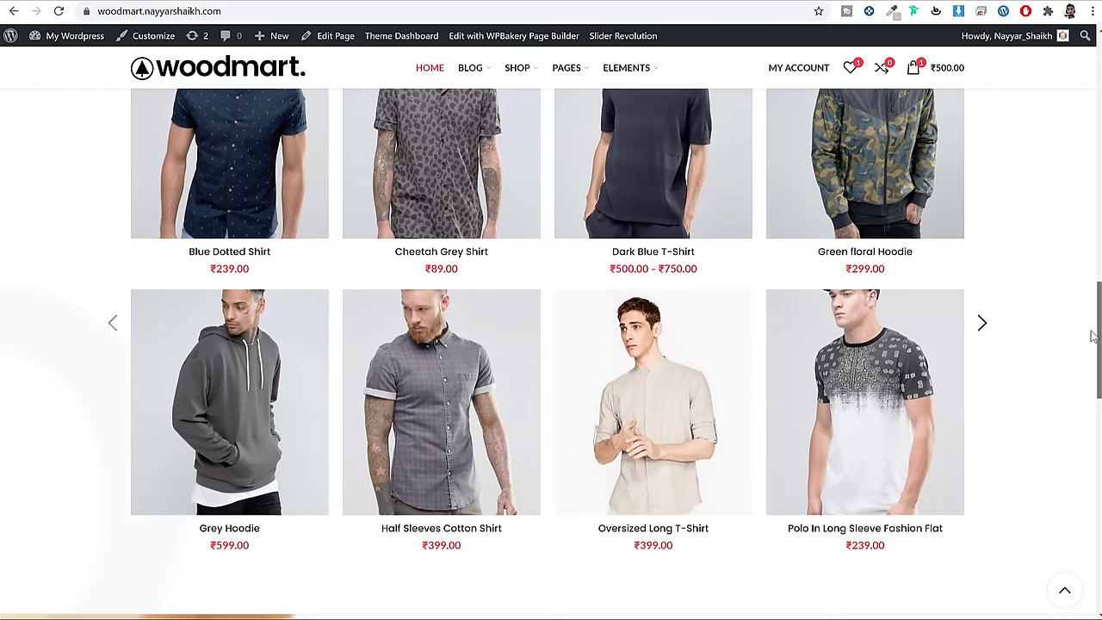
{"action": "scroll", "coordinate": [1087, 374], "scroll_direction": "down", "scroll_amount": 4}
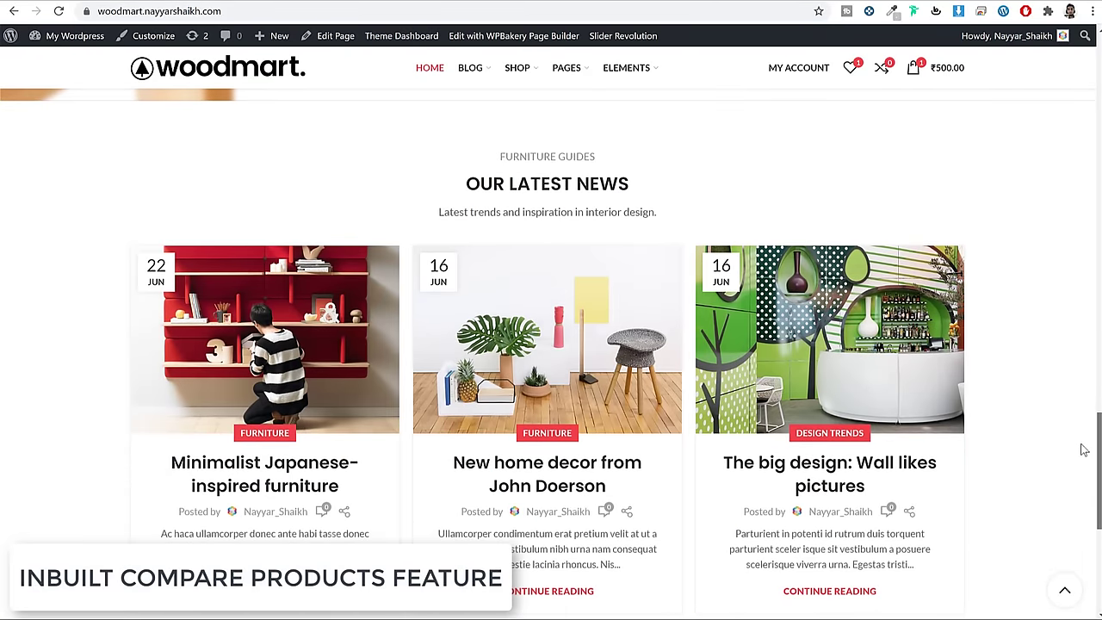
{"action": "scroll", "coordinate": [1083, 465], "scroll_direction": "down", "scroll_amount": 5}
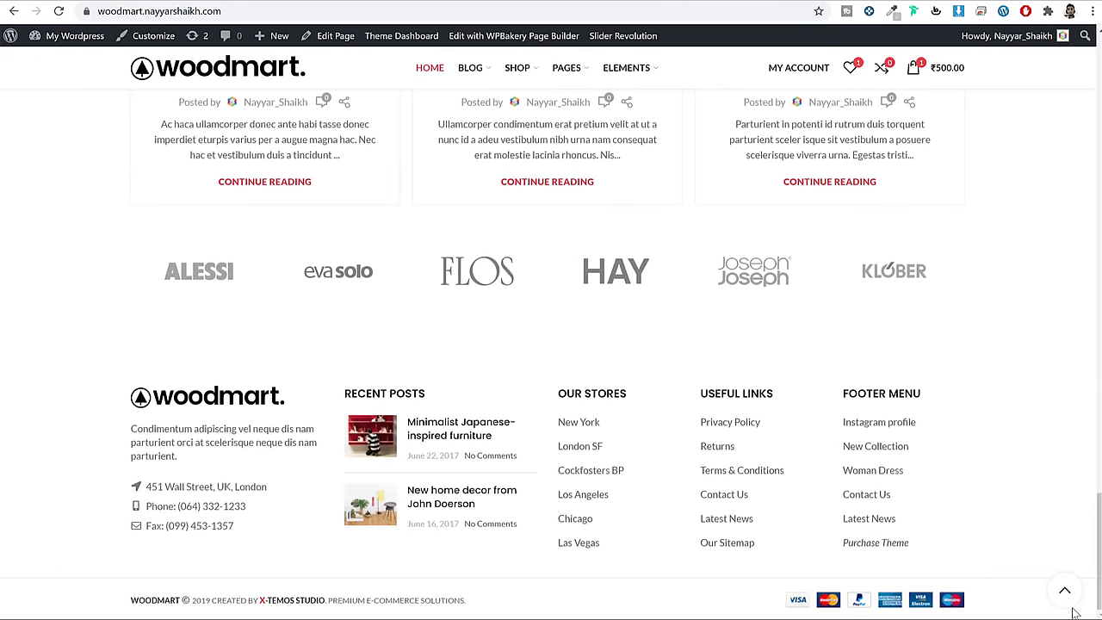
{"action": "left_click", "coordinate": [1067, 600]}
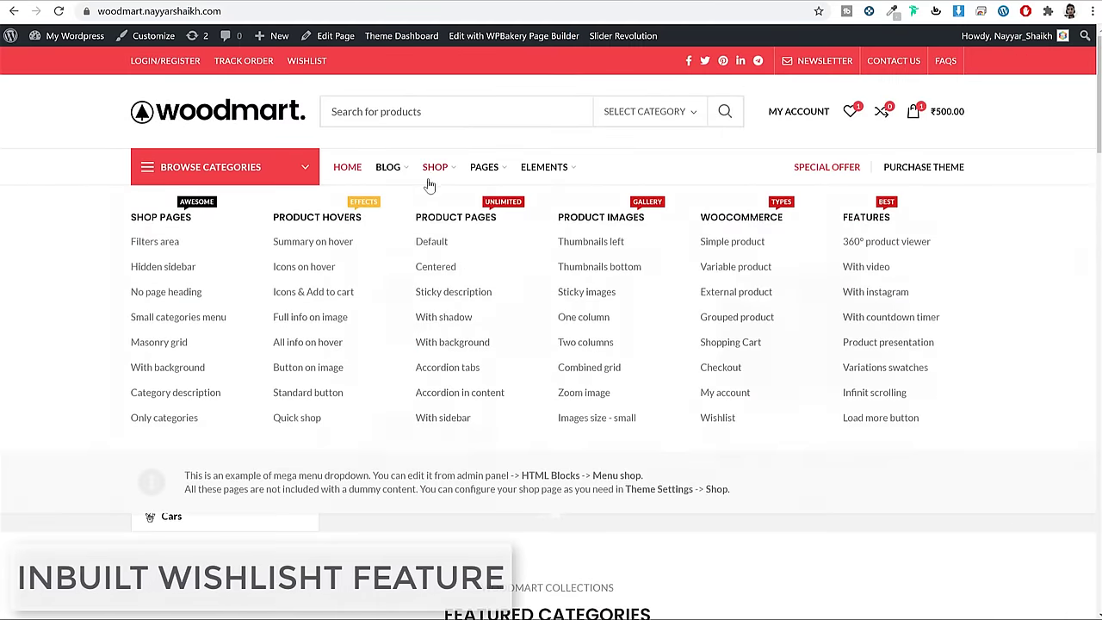
- On the Shop page, lower the price filter's upper limit and add the Cheetah Grey Shirt to the cart
{"action": "left_click", "coordinate": [437, 170]}
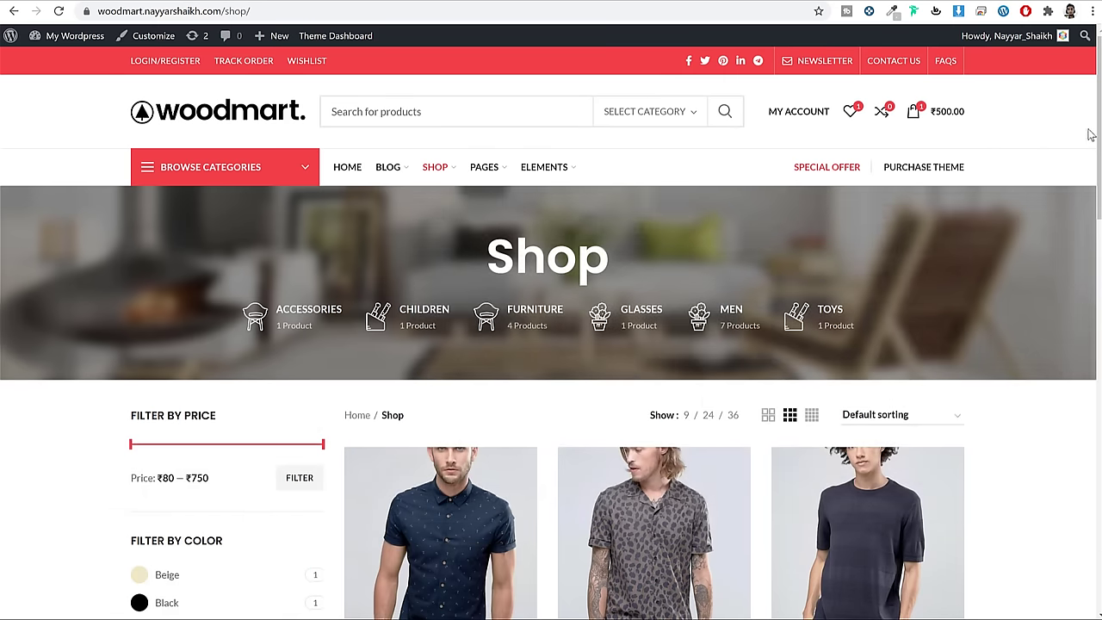
{"action": "scroll", "coordinate": [1097, 121], "scroll_direction": "down", "scroll_amount": 2}
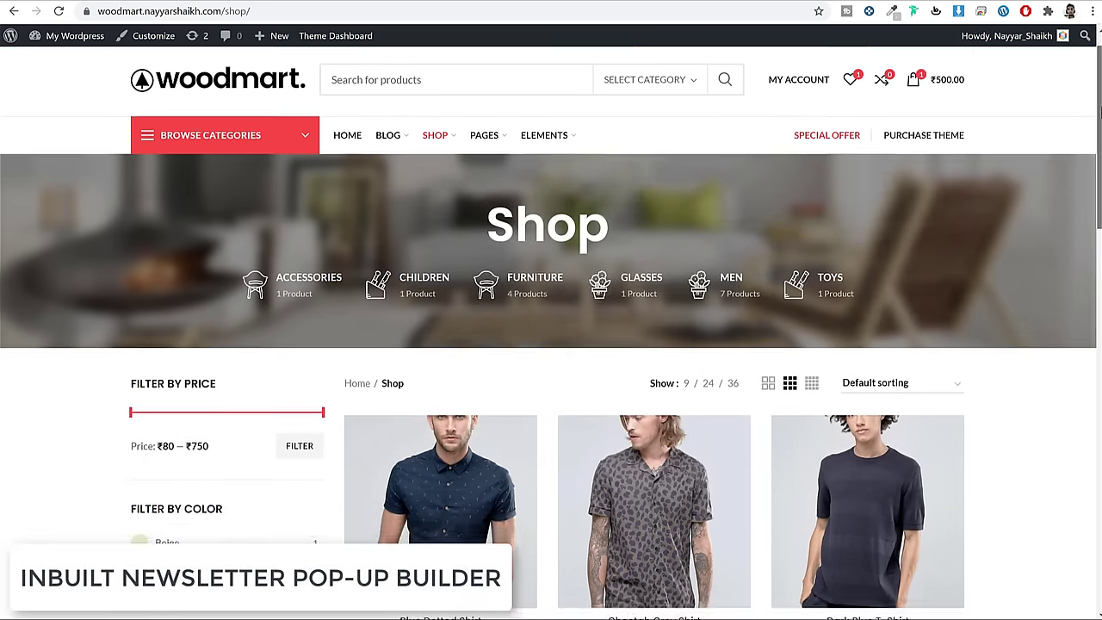
{"action": "scroll", "coordinate": [1098, 123], "scroll_direction": "down", "scroll_amount": 3}
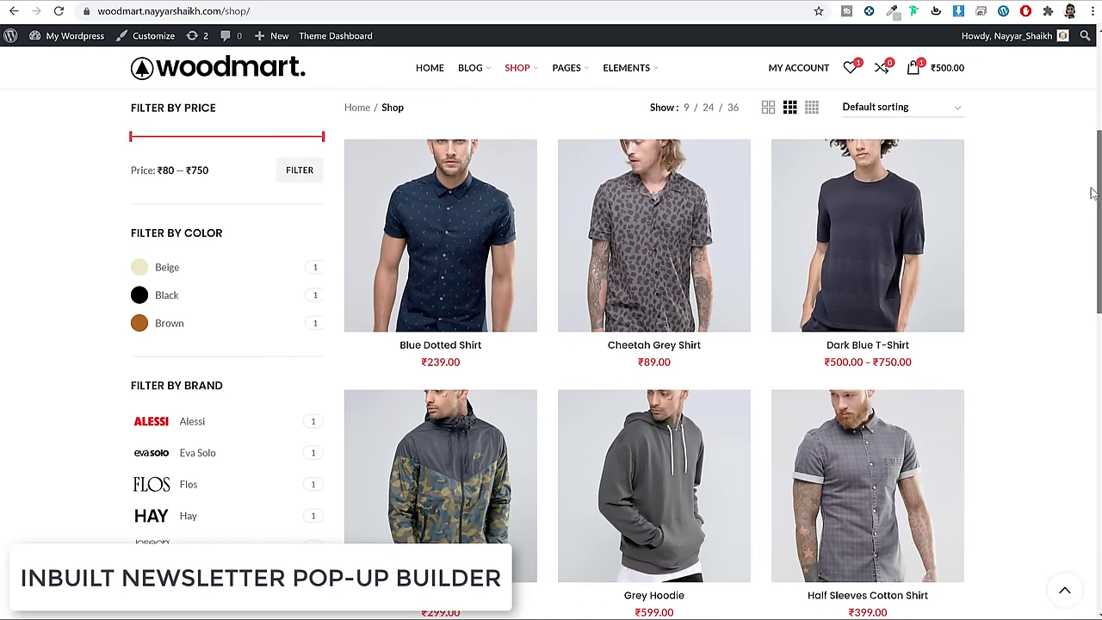
{"action": "mouse_move", "coordinate": [323, 136]}
{"action": "left_mouse_down"}
{"action": "mouse_move", "coordinate": [261, 137]}
{"action": "mouse_move", "coordinate": [317, 142]}
{"action": "left_mouse_up"}
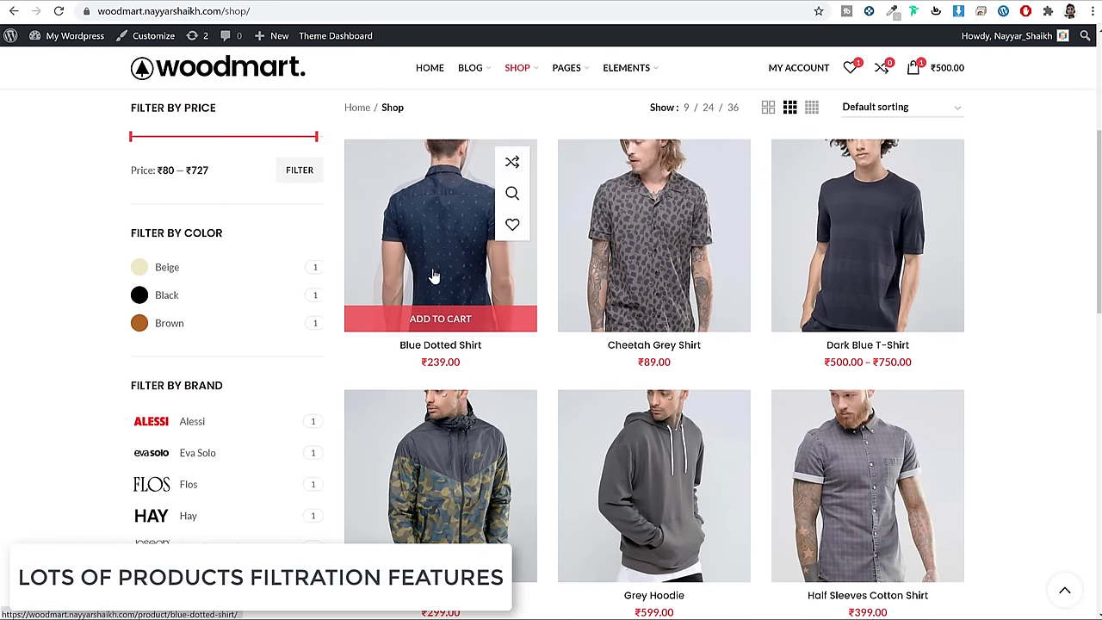
{"action": "mouse_move", "coordinate": [659, 275]}
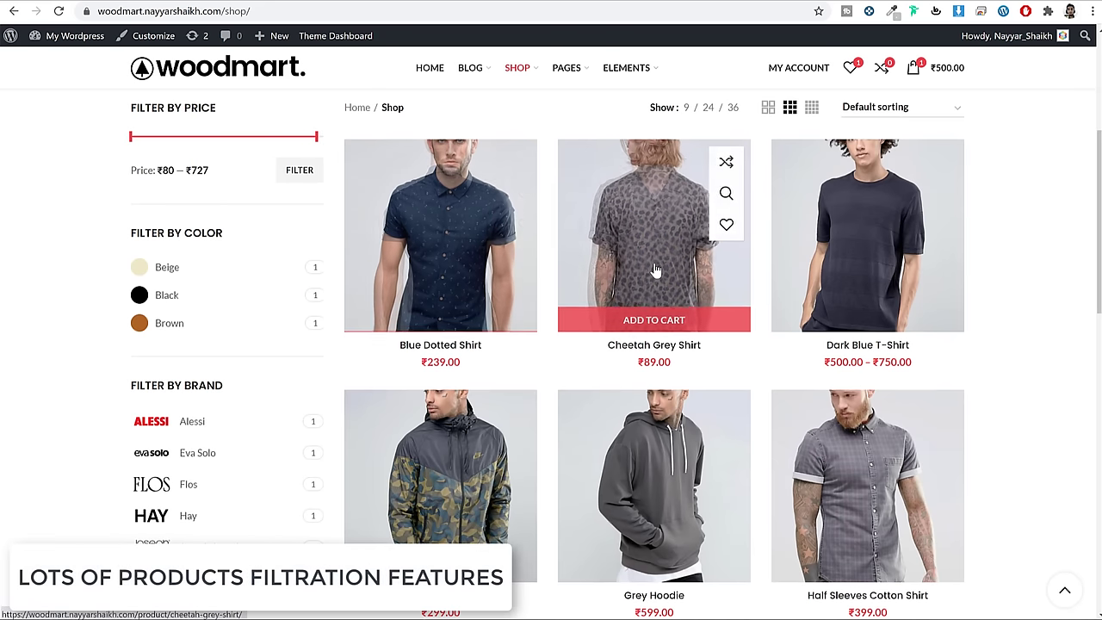
{"action": "left_click", "coordinate": [654, 322]}
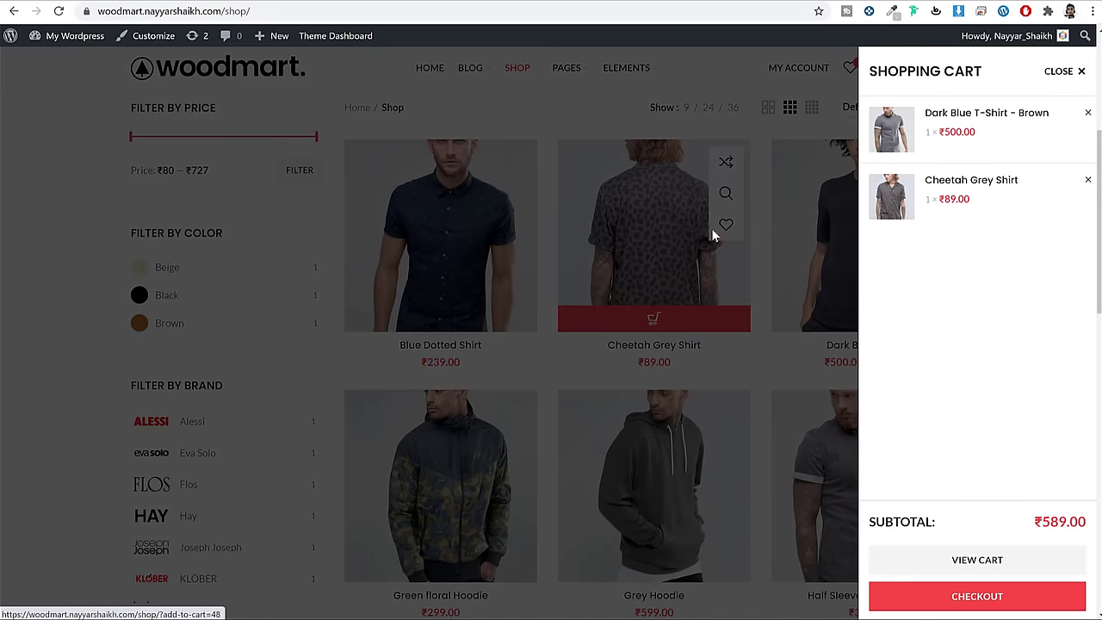
- On the cart page, paste the fehem10 coupon code and apply it for ₹8.90 off
{"action": "left_click", "coordinate": [979, 567]}
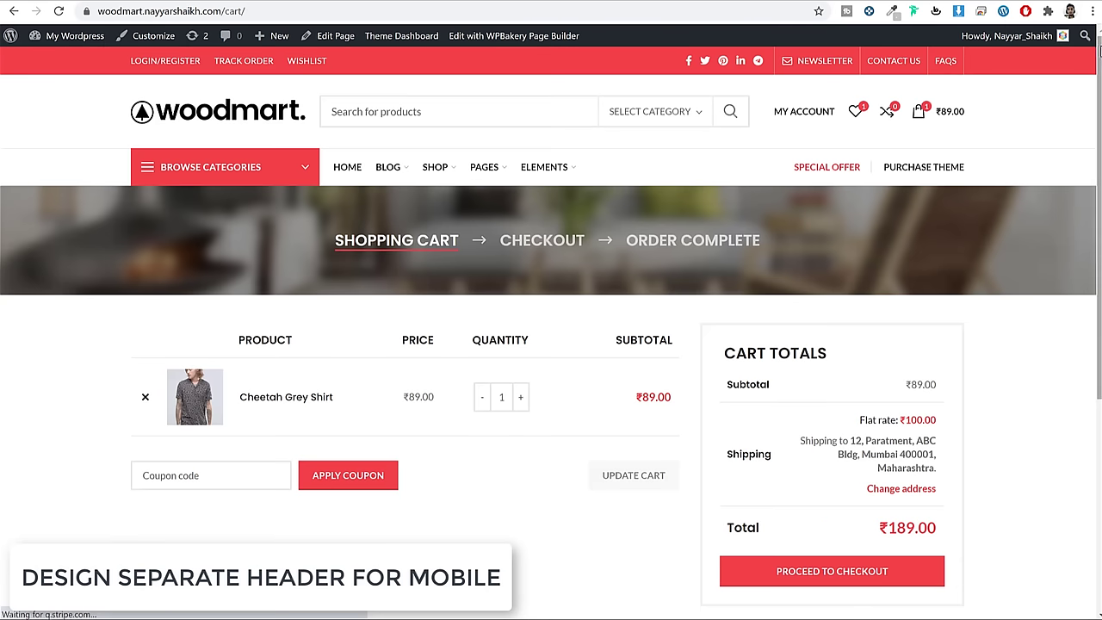
{"action": "scroll", "coordinate": [1099, 101], "scroll_direction": "down", "scroll_amount": 1}
{"action": "scroll", "coordinate": [1099, 100], "scroll_direction": "down", "scroll_amount": 1}
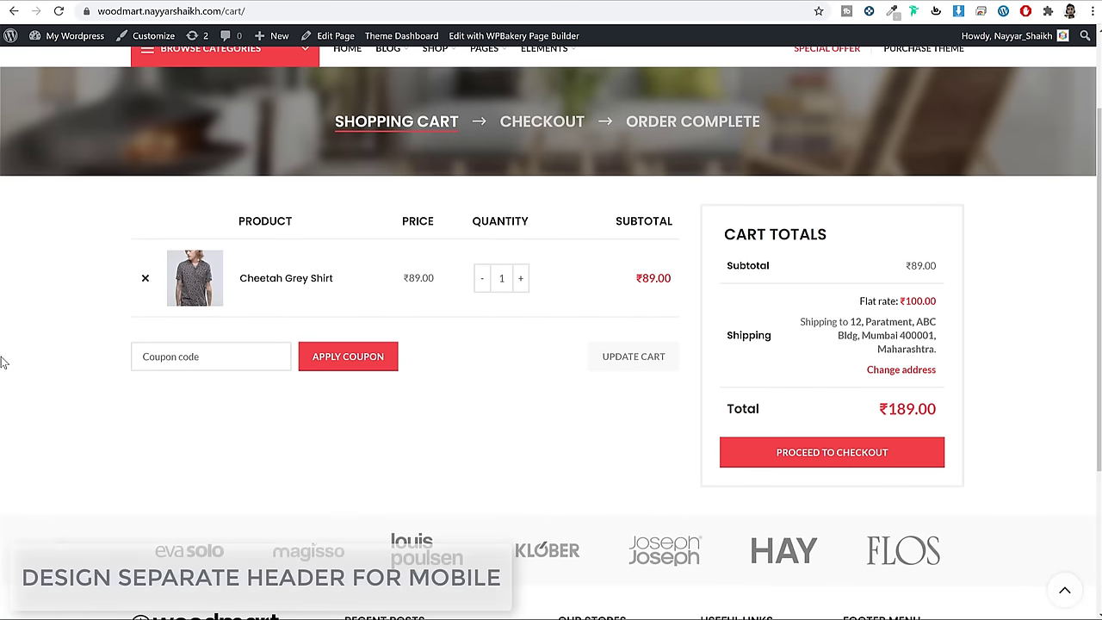
{"action": "left_click", "coordinate": [159, 359]}
{"action": "type", "text": "bitoo10"}
{"action": "left_click", "coordinate": [312, 352]}
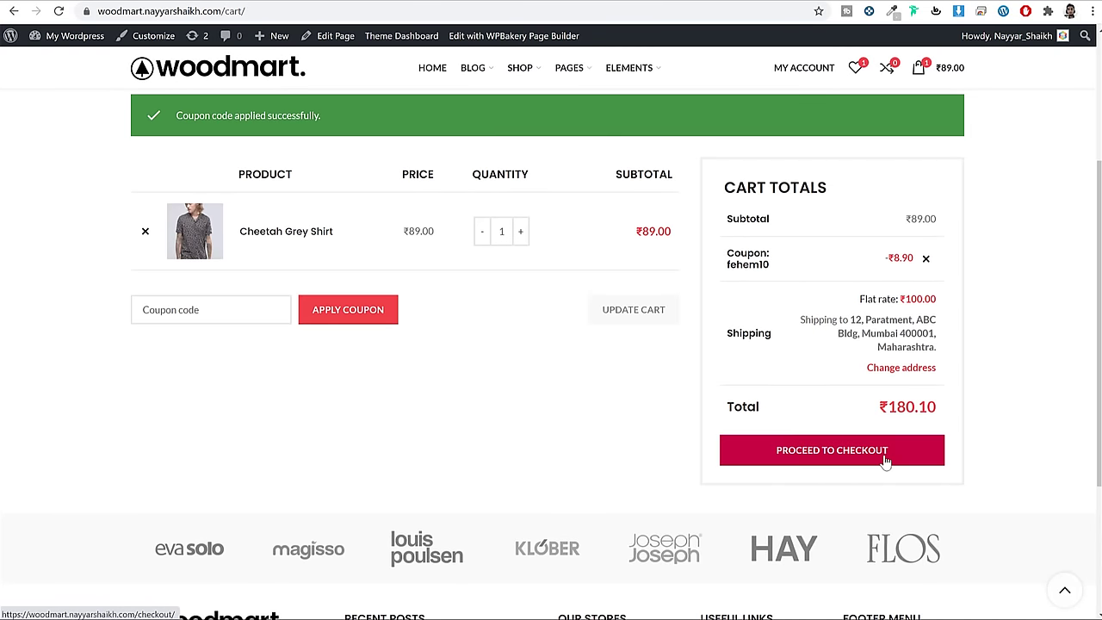
- At checkout, try the bank transfer, cash on delivery, PayPal and card payment options
{"action": "left_click", "coordinate": [884, 460]}
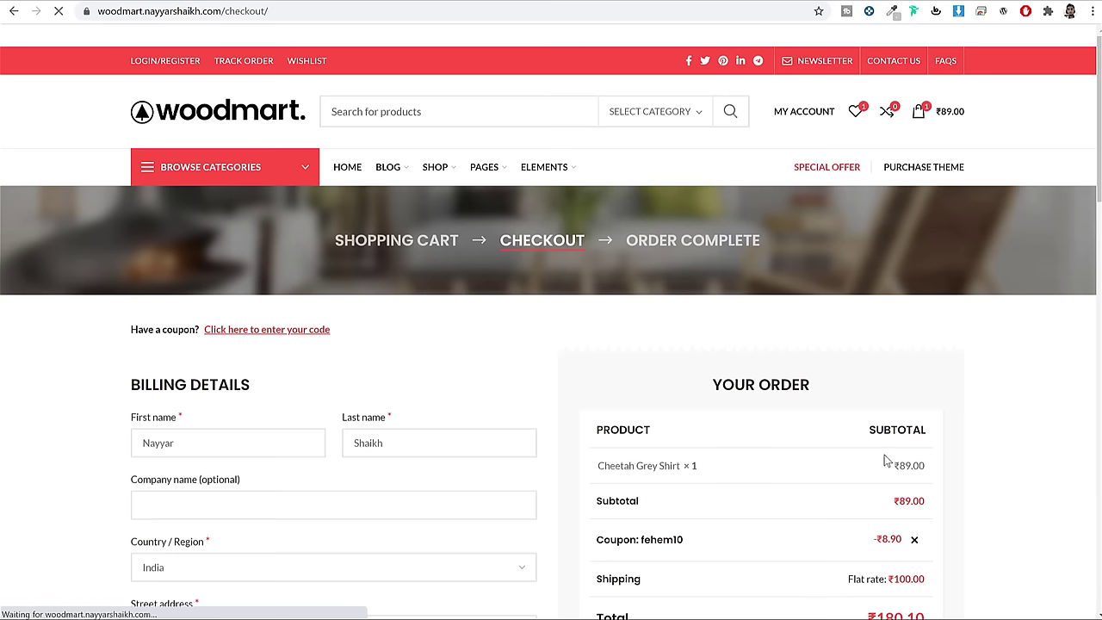
{"action": "left_click_drag", "start_coordinate": [1099, 86], "coordinate": [1100, 237]}
{"action": "left_click", "coordinate": [651, 272]}
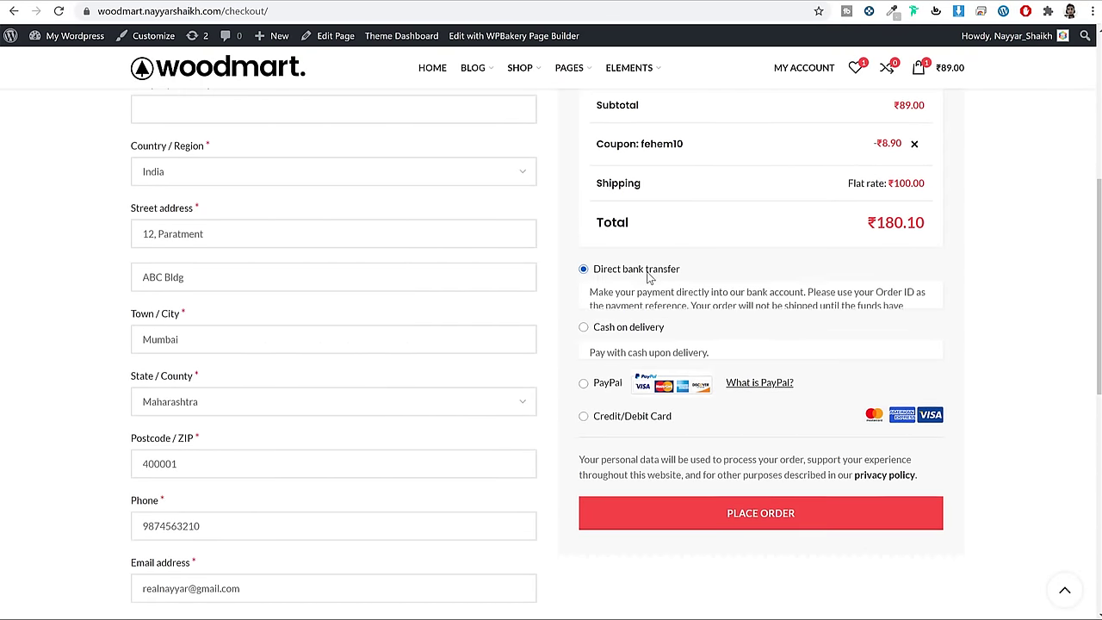
{"action": "left_click", "coordinate": [600, 370]}
{"action": "scroll", "coordinate": [602, 375], "scroll_direction": "up", "scroll_amount": 1}
{"action": "left_click", "coordinate": [605, 447]}
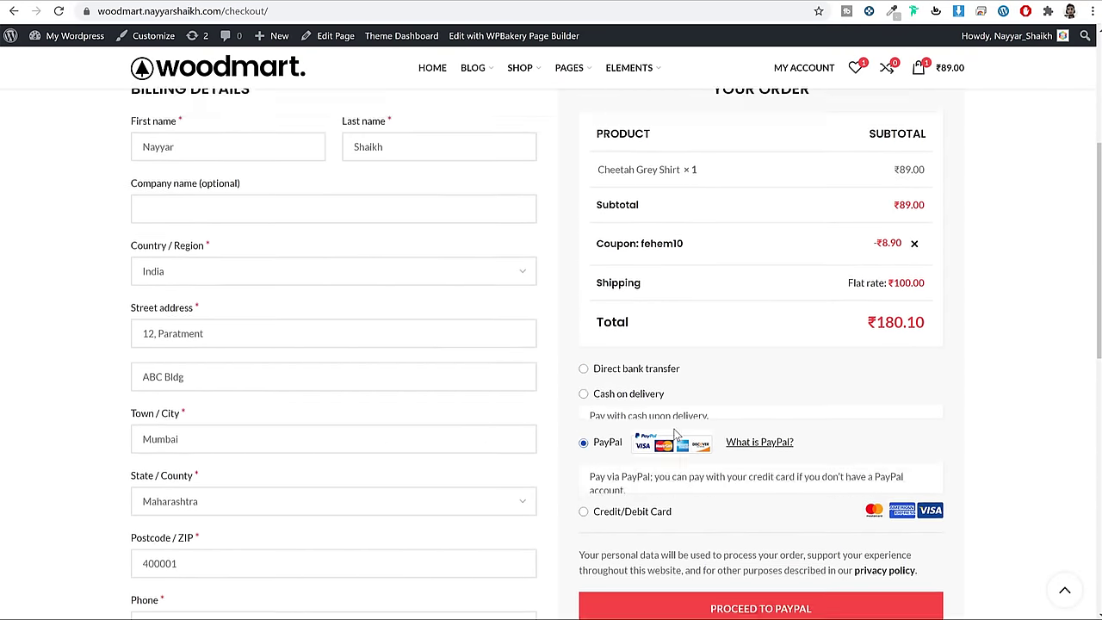
{"action": "scroll", "coordinate": [616, 413], "scroll_direction": "down", "scroll_amount": 3}
{"action": "left_click", "coordinate": [633, 326]}
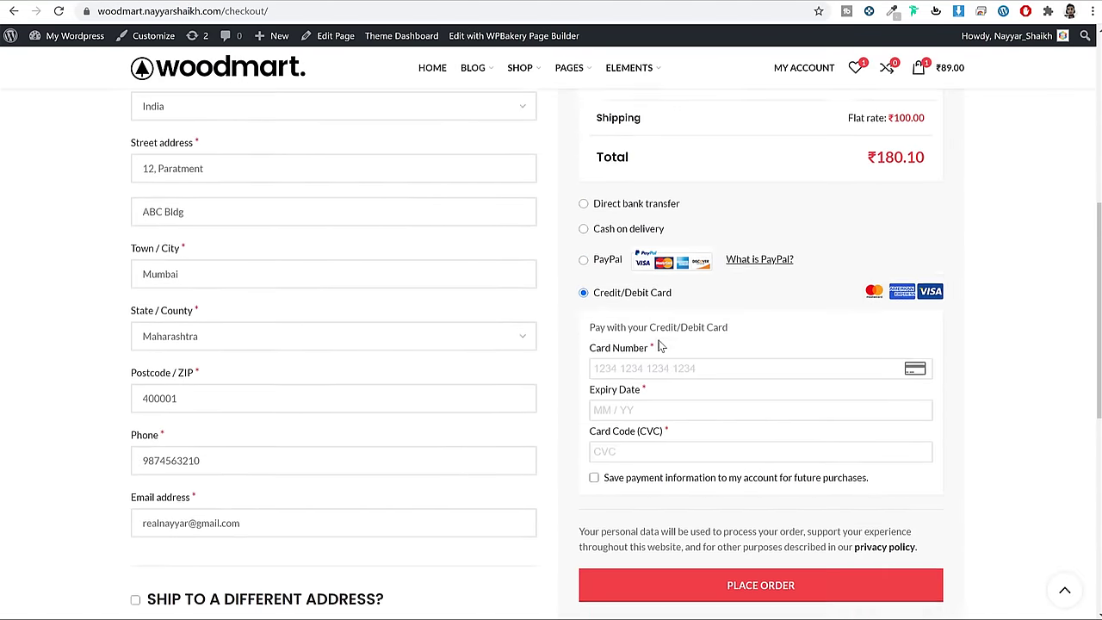
- Place order 3104 with cash on delivery and review the ₹180.10 order-received page
{"action": "scroll", "coordinate": [658, 342], "scroll_direction": "down", "scroll_amount": 2}
{"action": "left_click", "coordinate": [659, 338]}
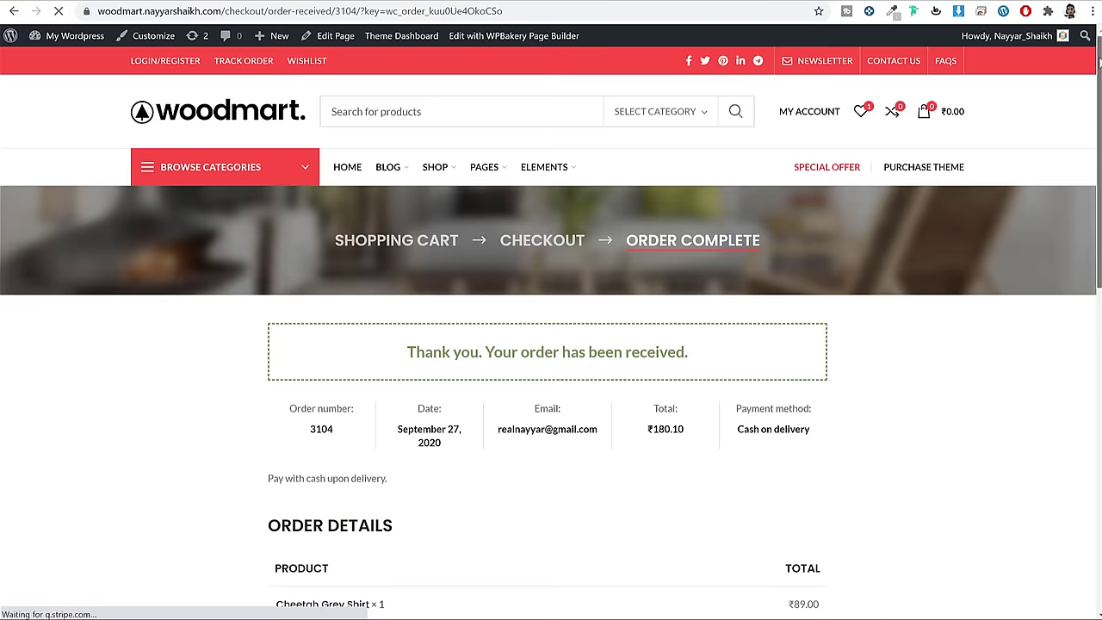
{"action": "scroll", "coordinate": [659, 338], "scroll_direction": "down", "scroll_amount": 2}
{"action": "scroll", "coordinate": [551, 345], "scroll_direction": "down", "scroll_amount": 1}
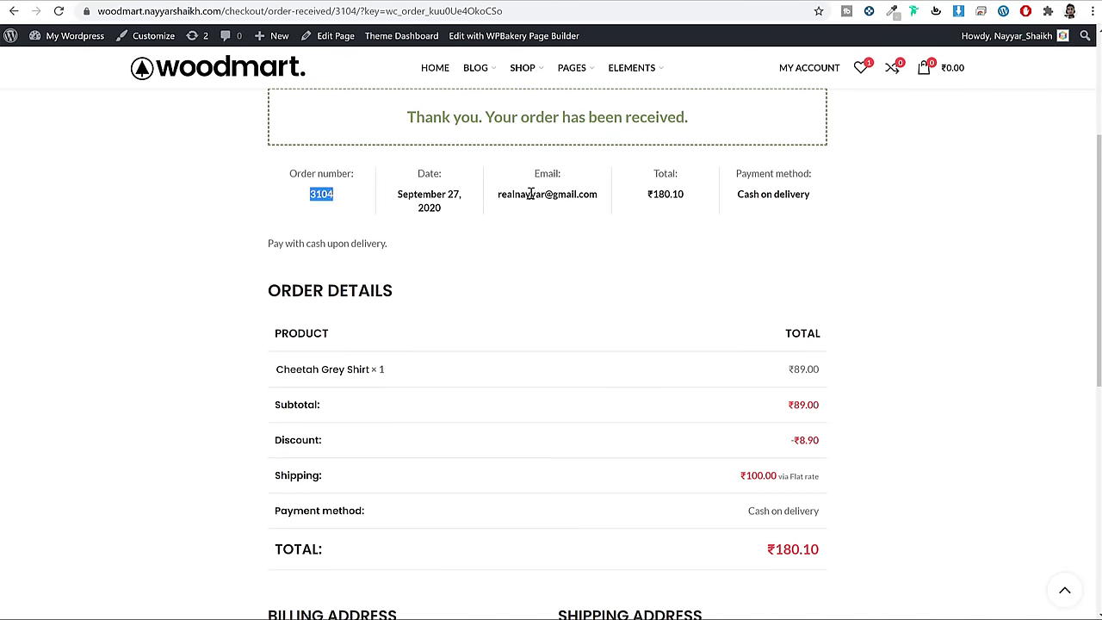
- Enter the billing email and track order 3104, shown as Processing with a ₹180.10 total
{"action": "left_click", "coordinate": [572, 322]}
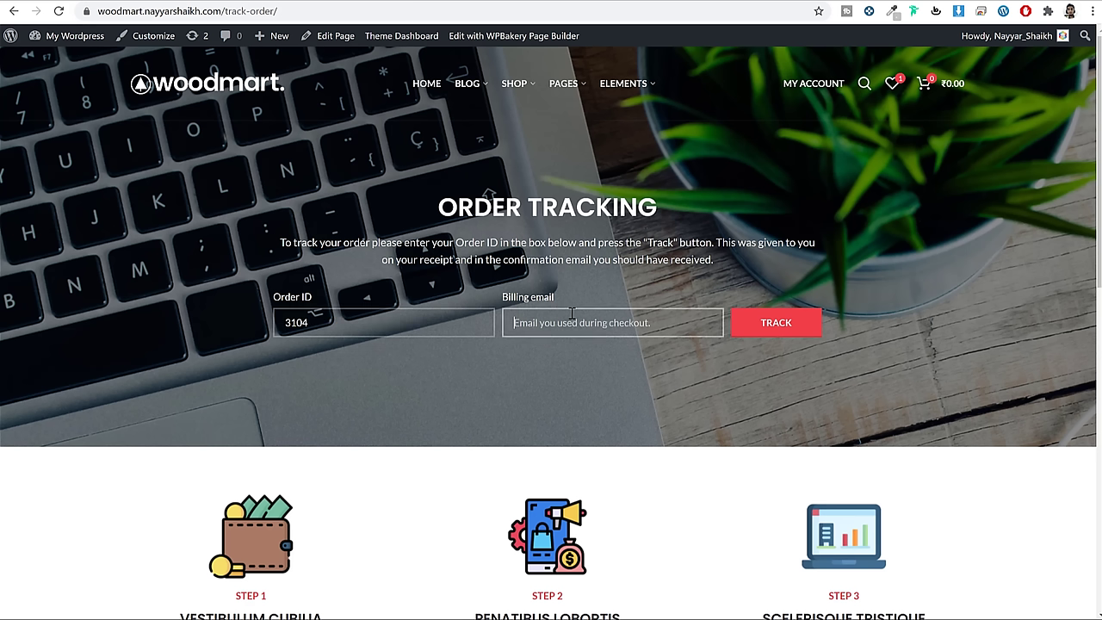
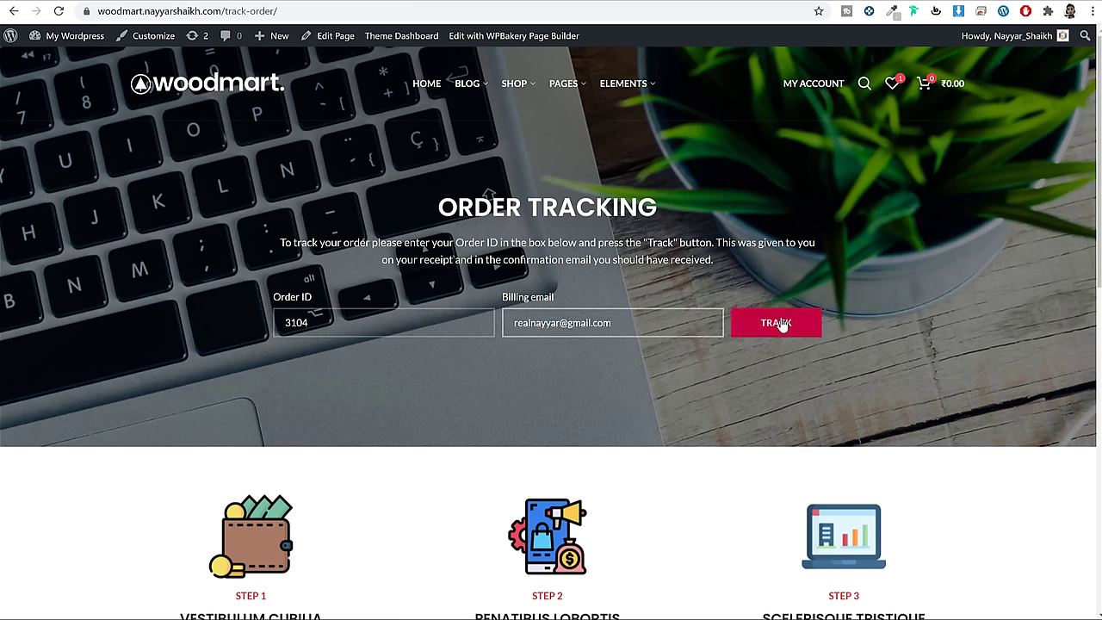
{"action": "left_click", "coordinate": [779, 323]}
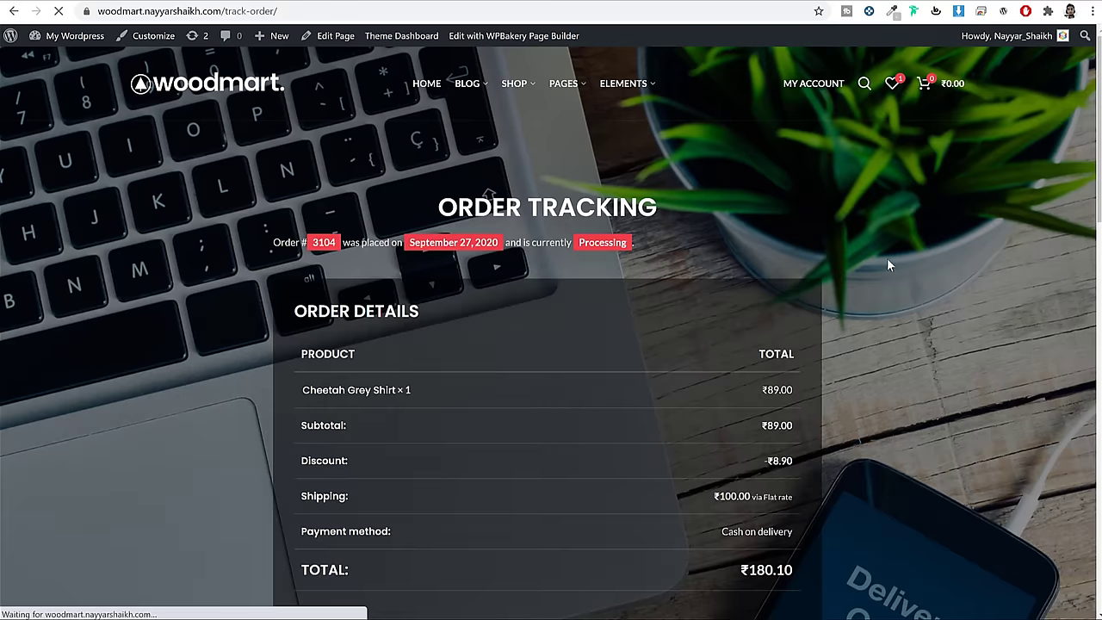
{"action": "scroll", "coordinate": [886, 258], "scroll_direction": "down", "scroll_amount": 2}
{"action": "scroll", "coordinate": [550, 344], "scroll_direction": "down", "scroll_amount": 2}
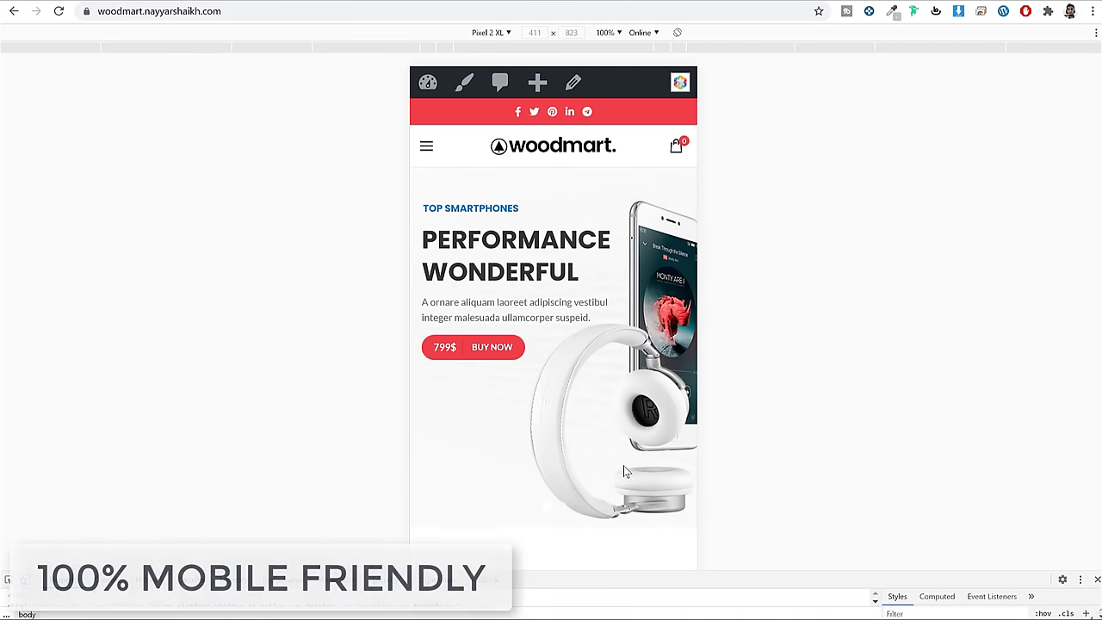
{"action": "scroll", "coordinate": [623, 465], "scroll_direction": "down", "scroll_amount": 3}
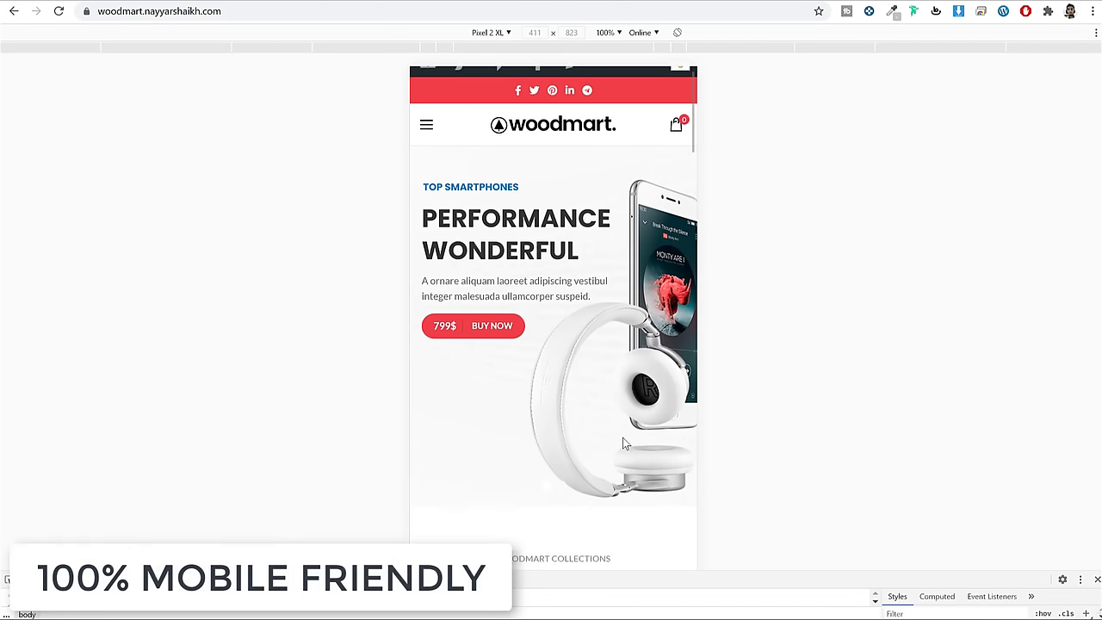
{"action": "scroll", "coordinate": [629, 365], "scroll_direction": "up", "scroll_amount": 3}
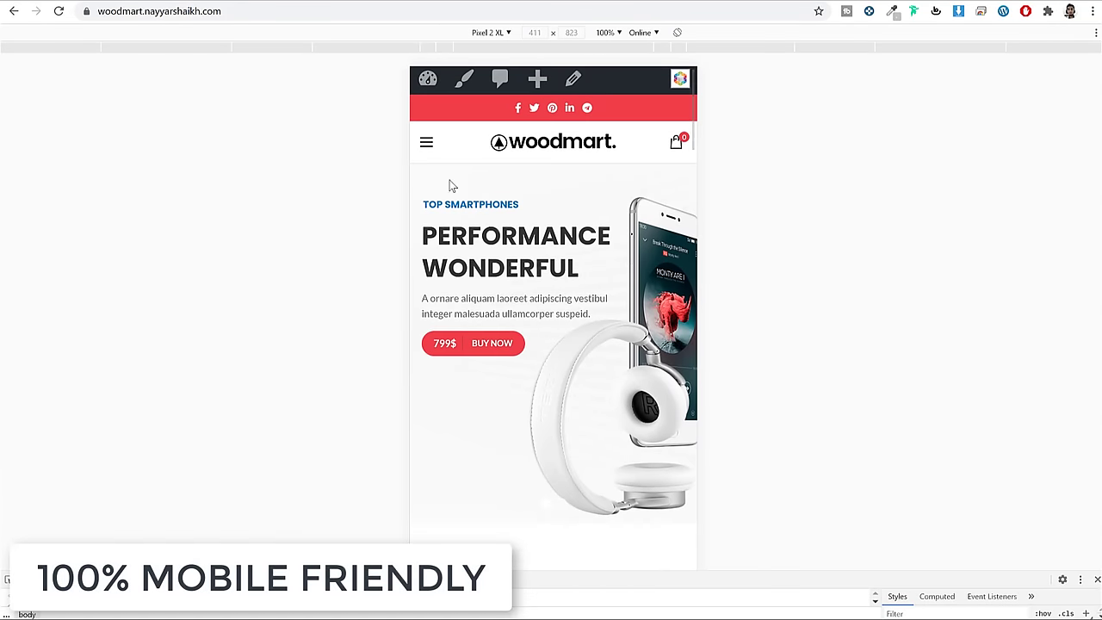
{"action": "left_click", "coordinate": [424, 144]}
{"action": "left_click", "coordinate": [588, 168]}
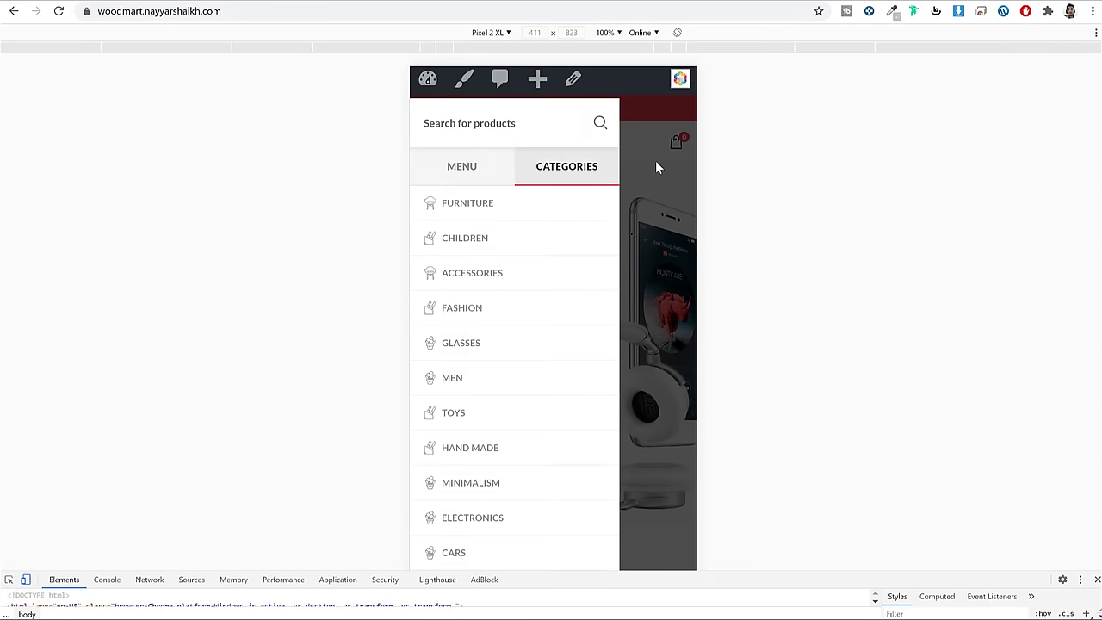
{"action": "left_click", "coordinate": [656, 163]}
{"action": "scroll", "coordinate": [602, 482], "scroll_direction": "down", "scroll_amount": 3}
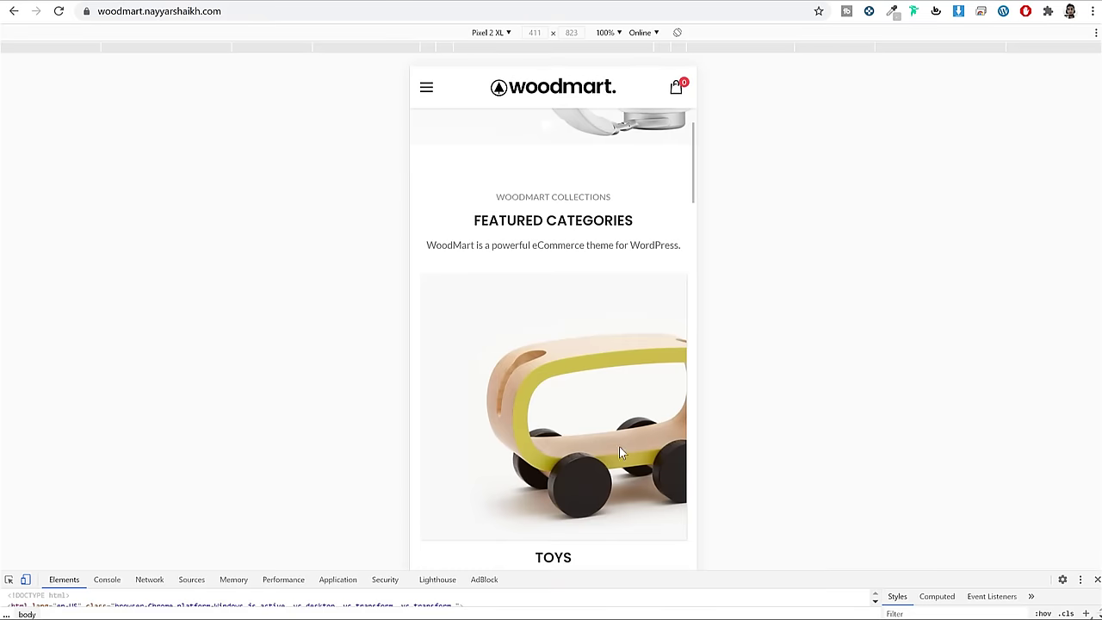
{"action": "scroll", "coordinate": [641, 527], "scroll_direction": "down", "scroll_amount": 5}
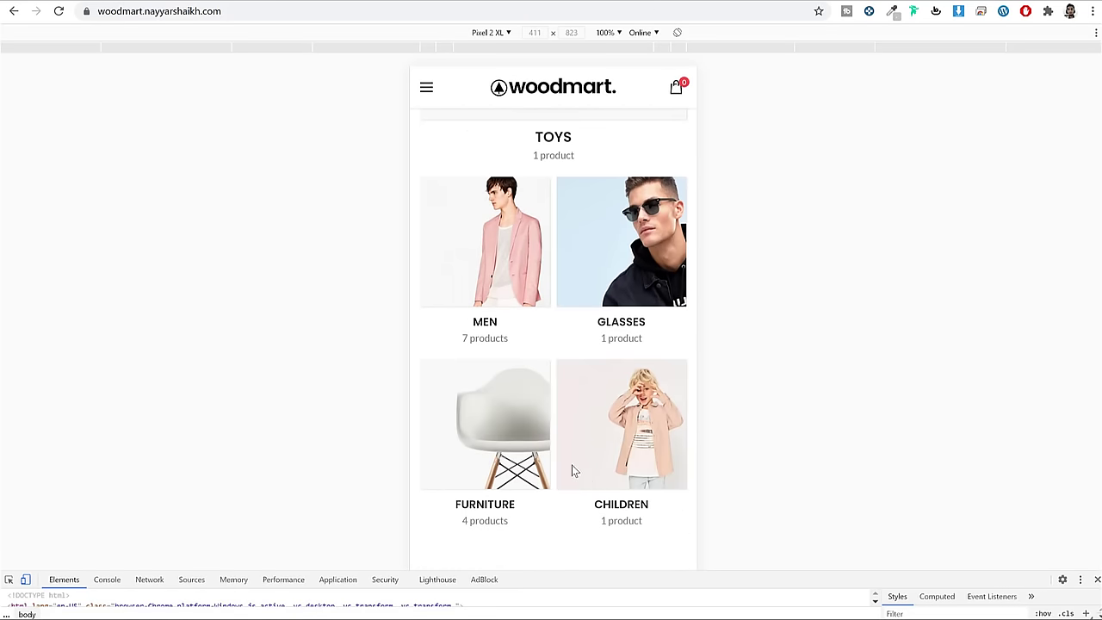
{"action": "scroll", "coordinate": [613, 200], "scroll_direction": "down", "scroll_amount": 5}
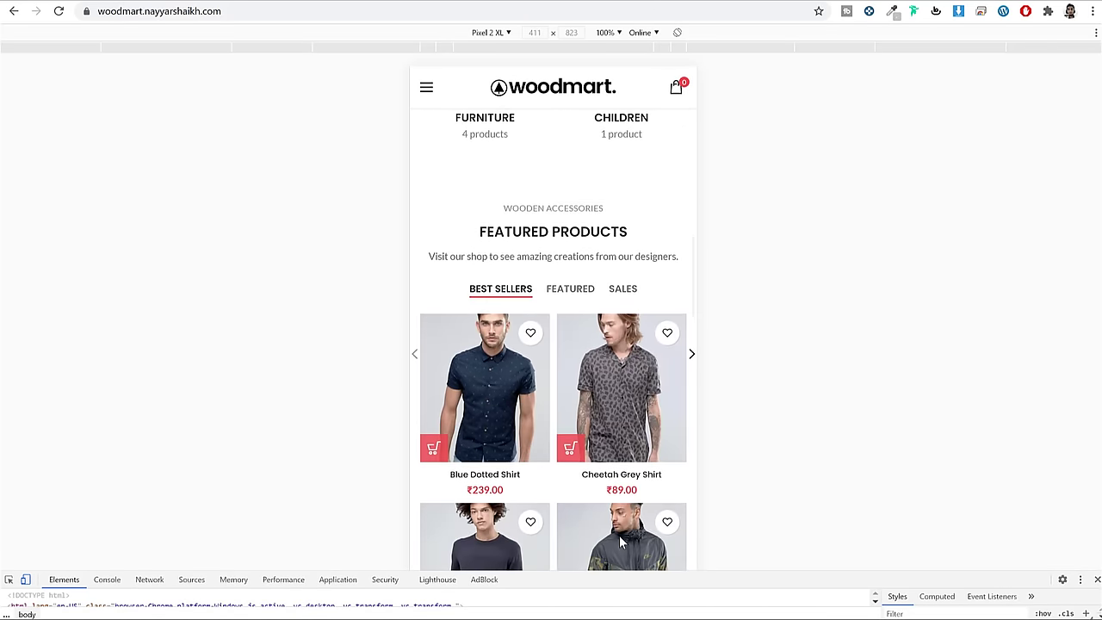
{"action": "left_click_drag", "start_coordinate": [620, 539], "coordinate": [628, 183]}
{"action": "left_click_drag", "start_coordinate": [637, 542], "coordinate": [643, 172]}
{"action": "left_click_drag", "start_coordinate": [628, 413], "coordinate": [616, 259]}
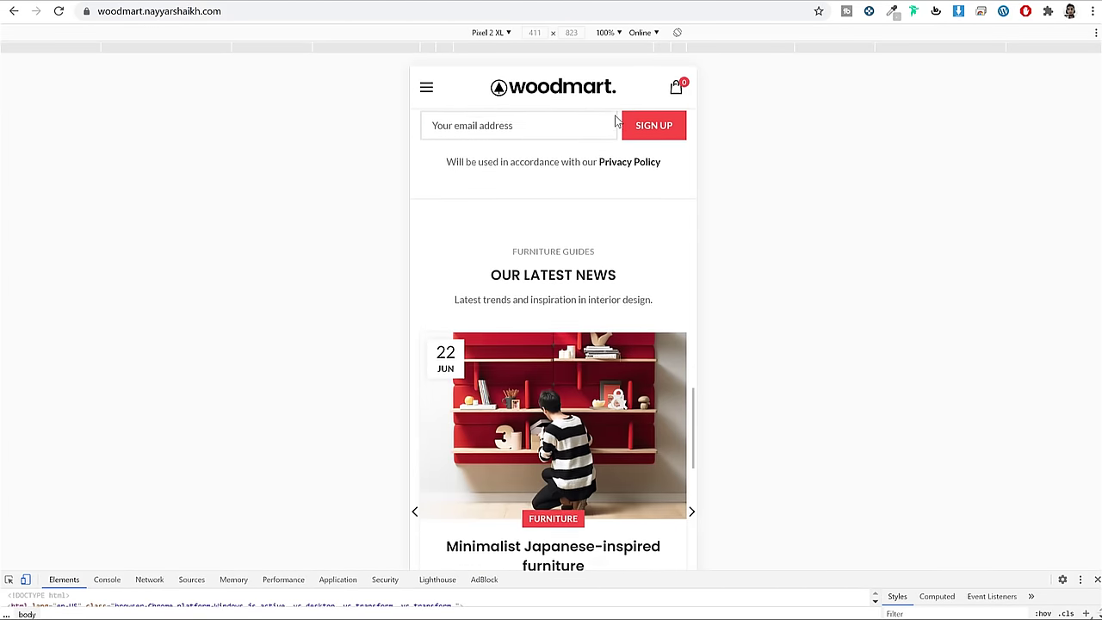
{"action": "left_click_drag", "start_coordinate": [633, 456], "coordinate": [627, 168]}
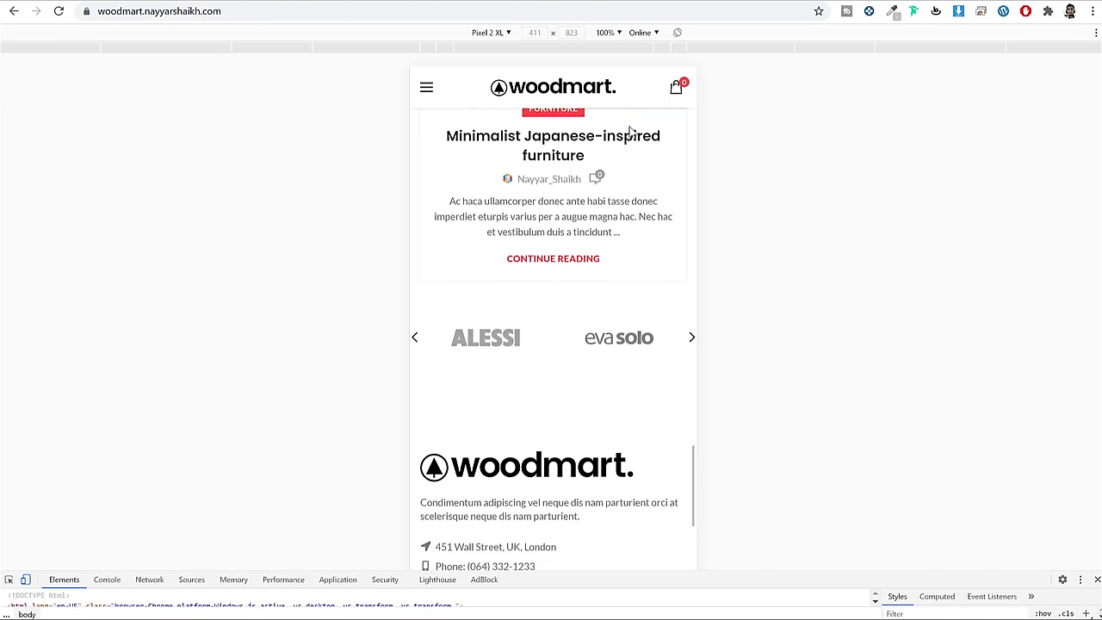
- Exit device mode with Ctrl+Shift+I and scroll the desktop homepage past the categories and Health Care Monitor banner
{"action": "key", "text": "ctrl+shift+i"}
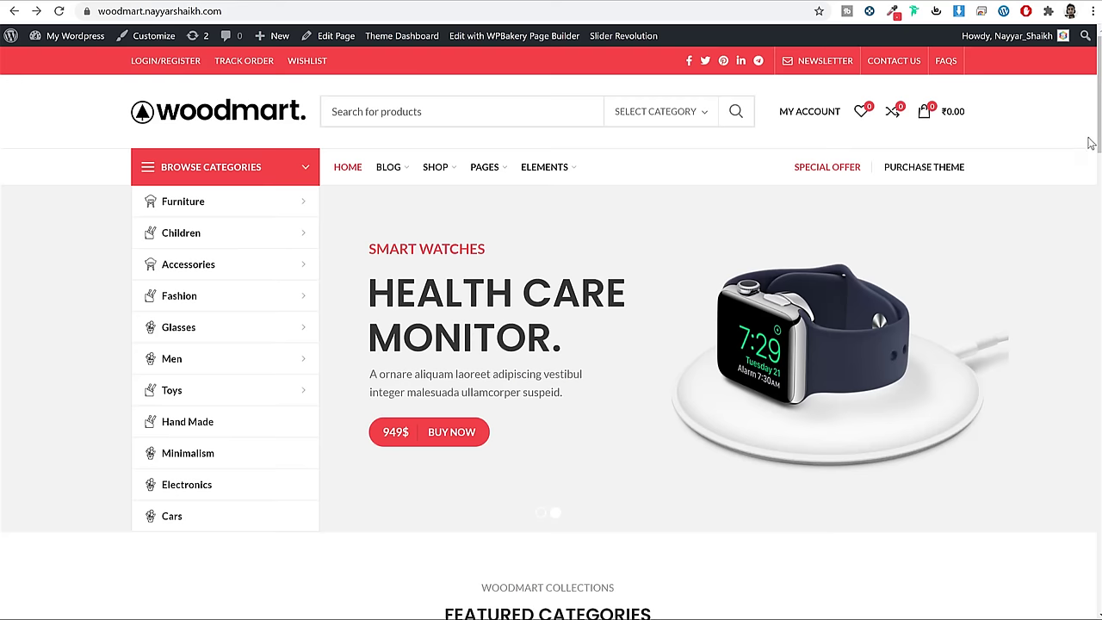
{"action": "scroll", "coordinate": [1096, 173], "scroll_direction": "down", "scroll_amount": 9}
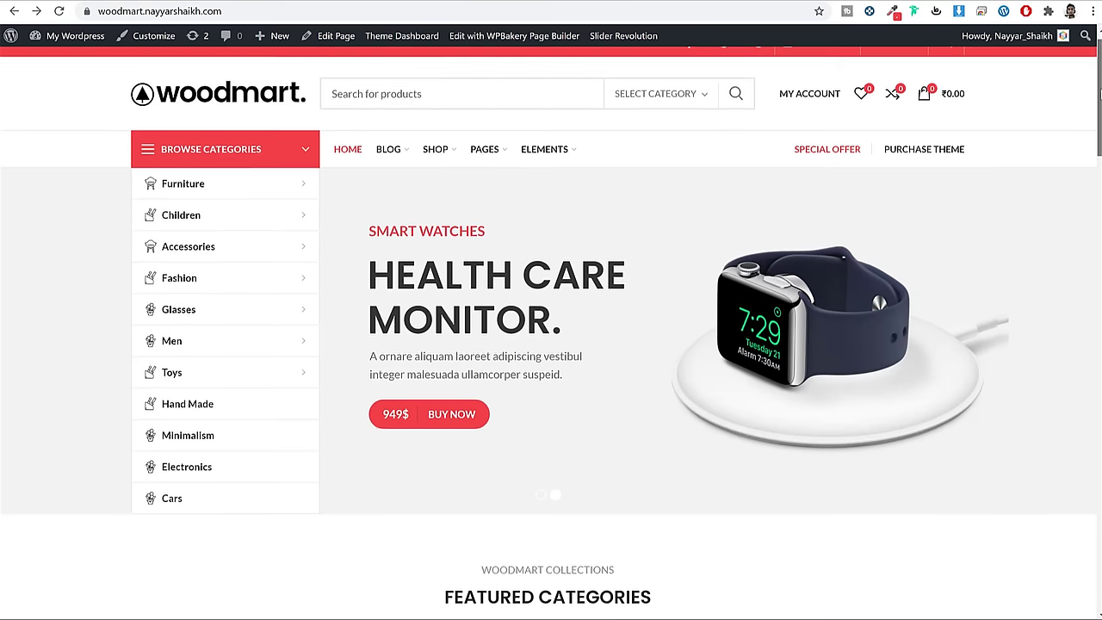
{"action": "scroll", "coordinate": [1095, 255], "scroll_direction": "down", "scroll_amount": 20}
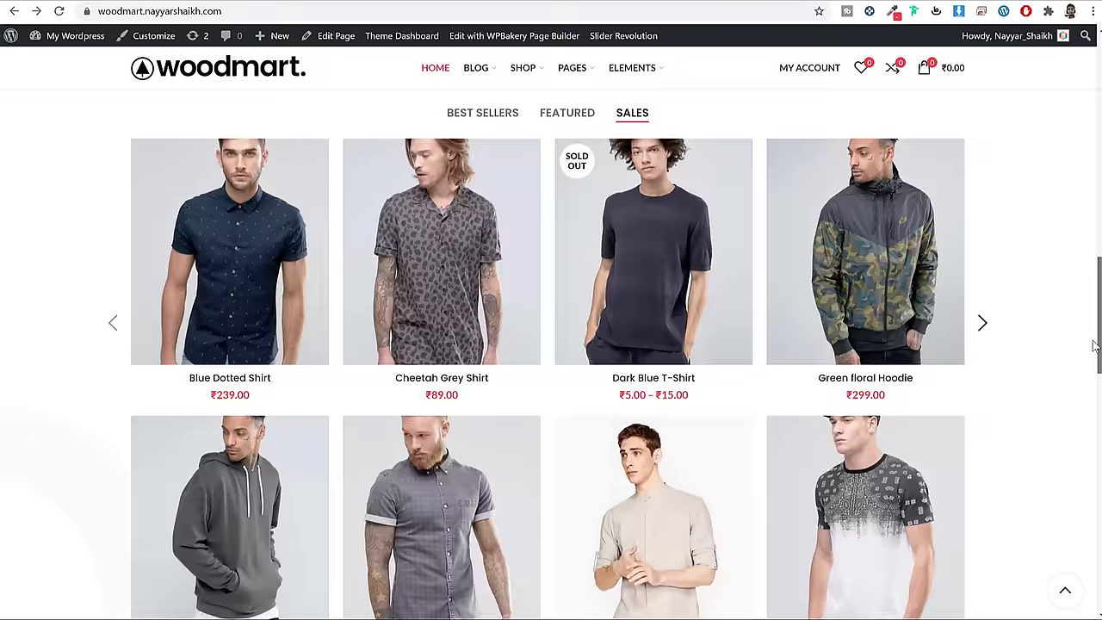
{"action": "scroll", "coordinate": [1083, 295], "scroll_direction": "up", "scroll_amount": 20}
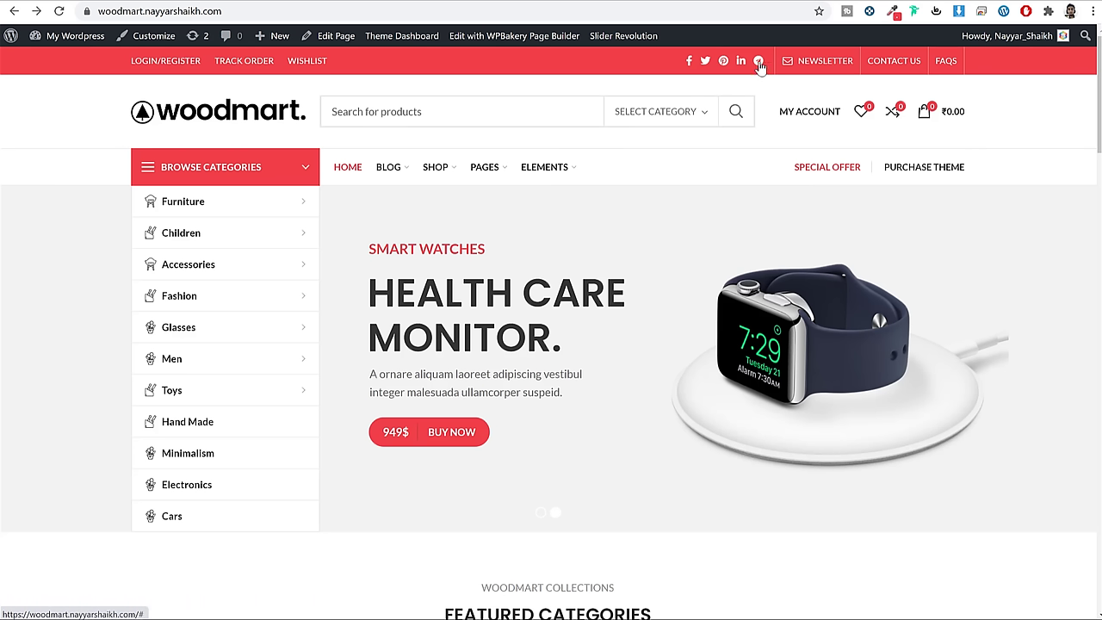
{"action": "left_click", "coordinate": [826, 62]}
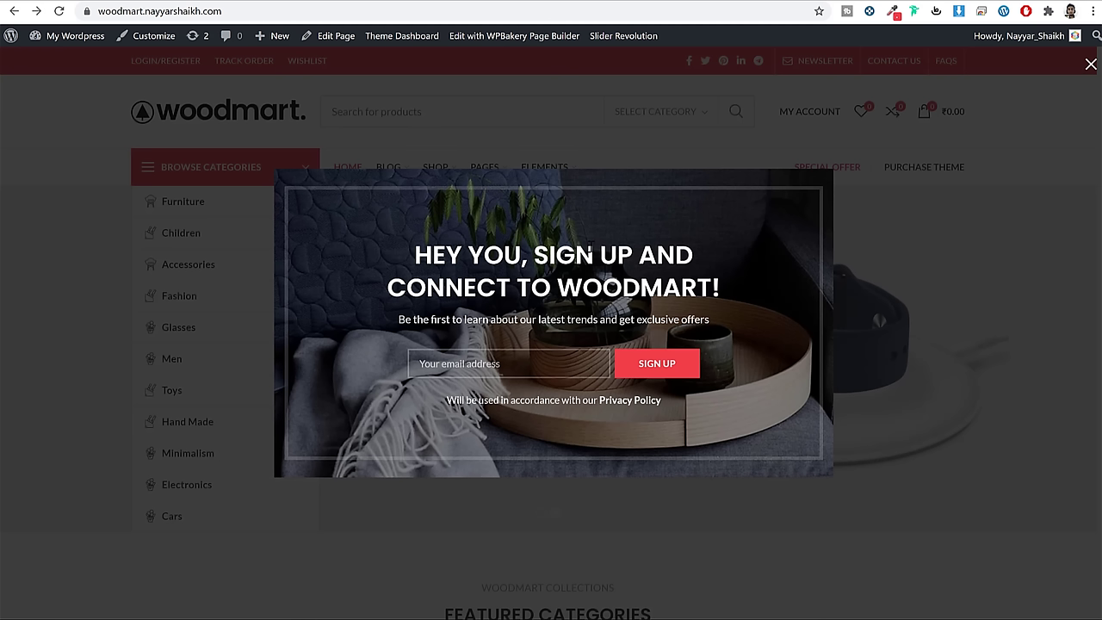
{"action": "left_click", "coordinate": [996, 214]}
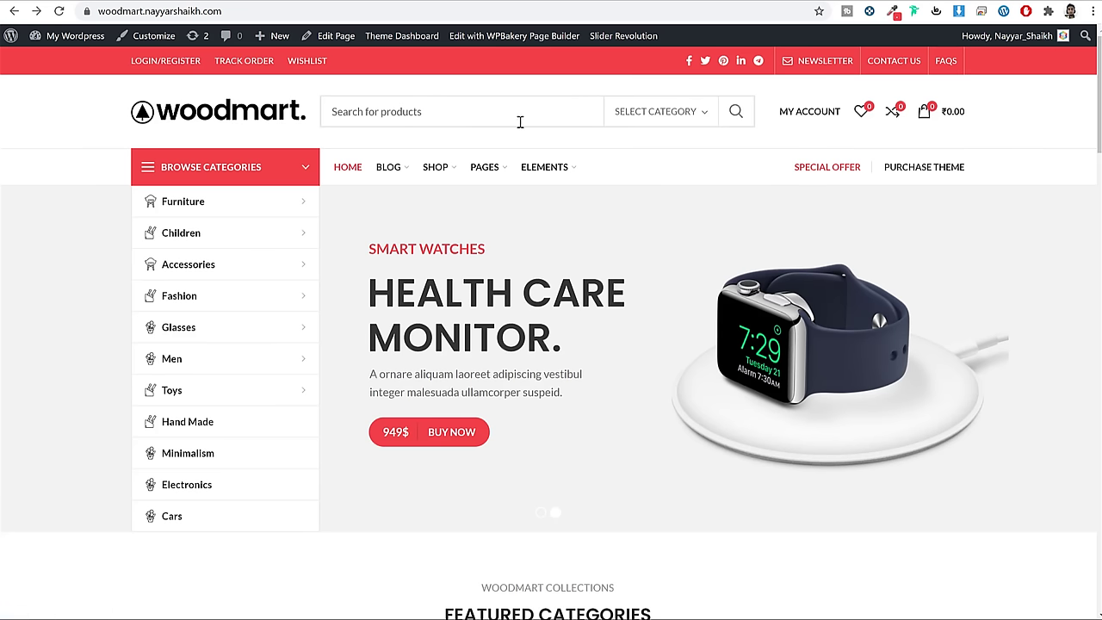
{"action": "mouse_move", "coordinate": [817, 124]}
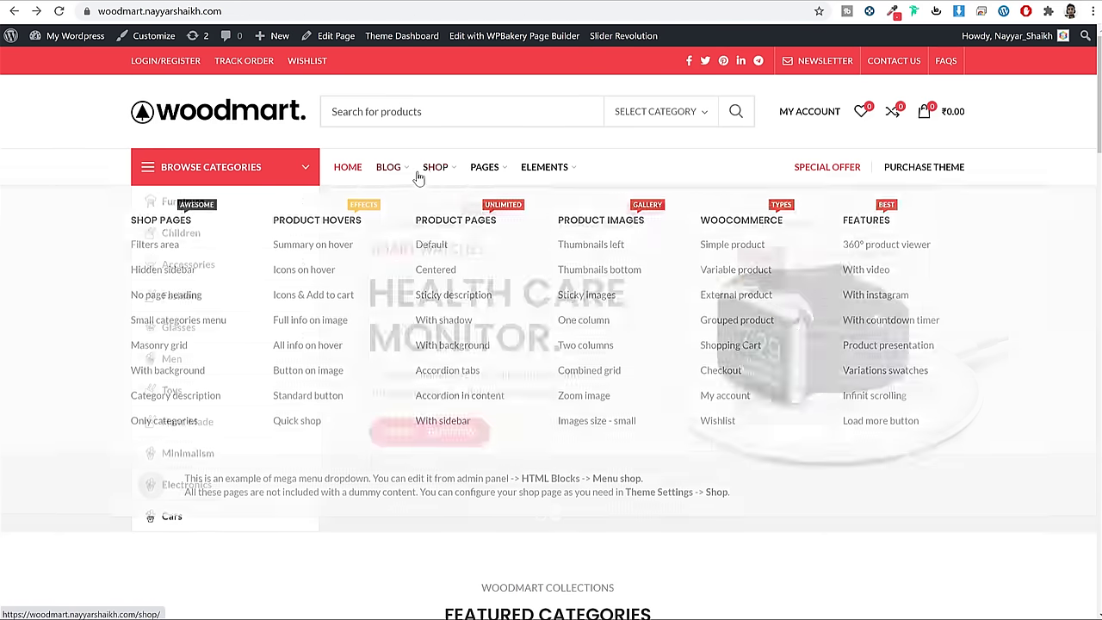
{"action": "mouse_move", "coordinate": [387, 179]}
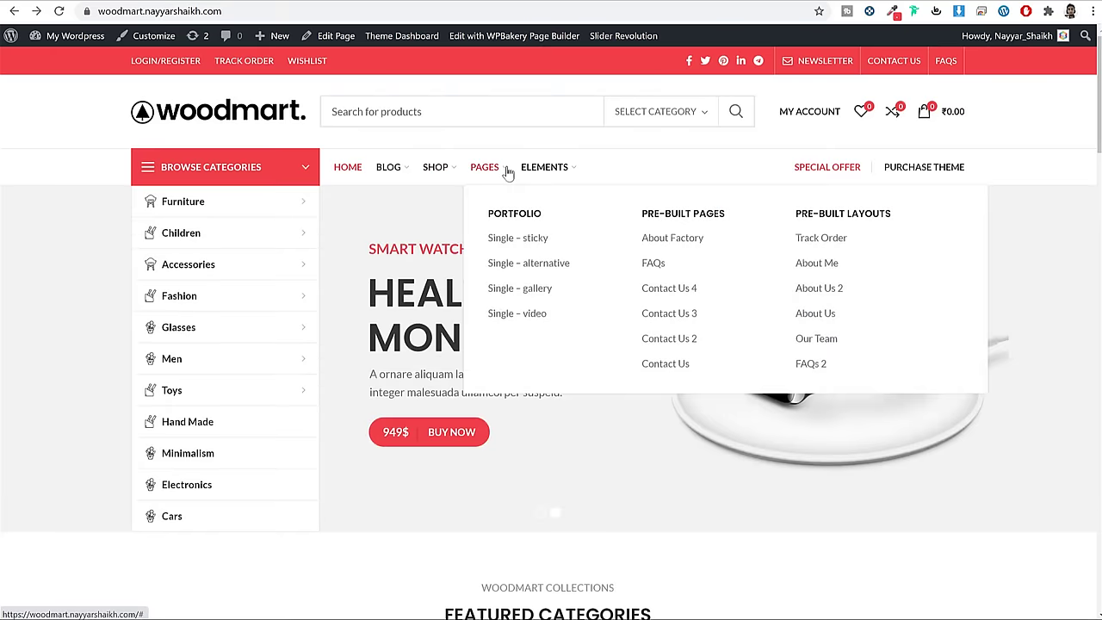
{"action": "mouse_move", "coordinate": [527, 172]}
{"action": "mouse_move", "coordinate": [430, 171]}
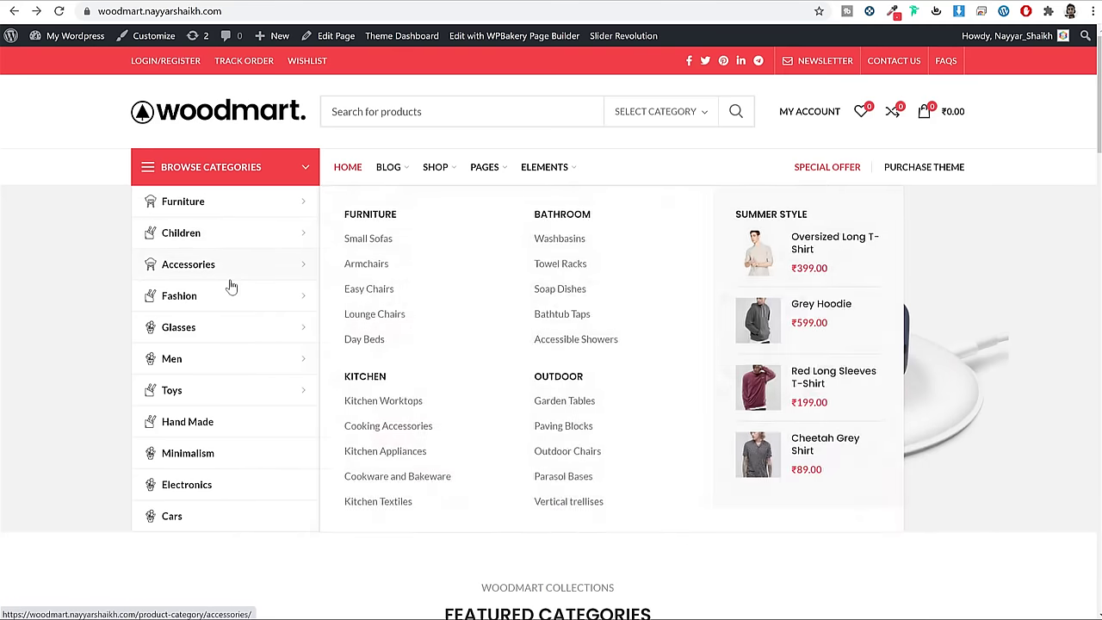
{"action": "mouse_move", "coordinate": [224, 267]}
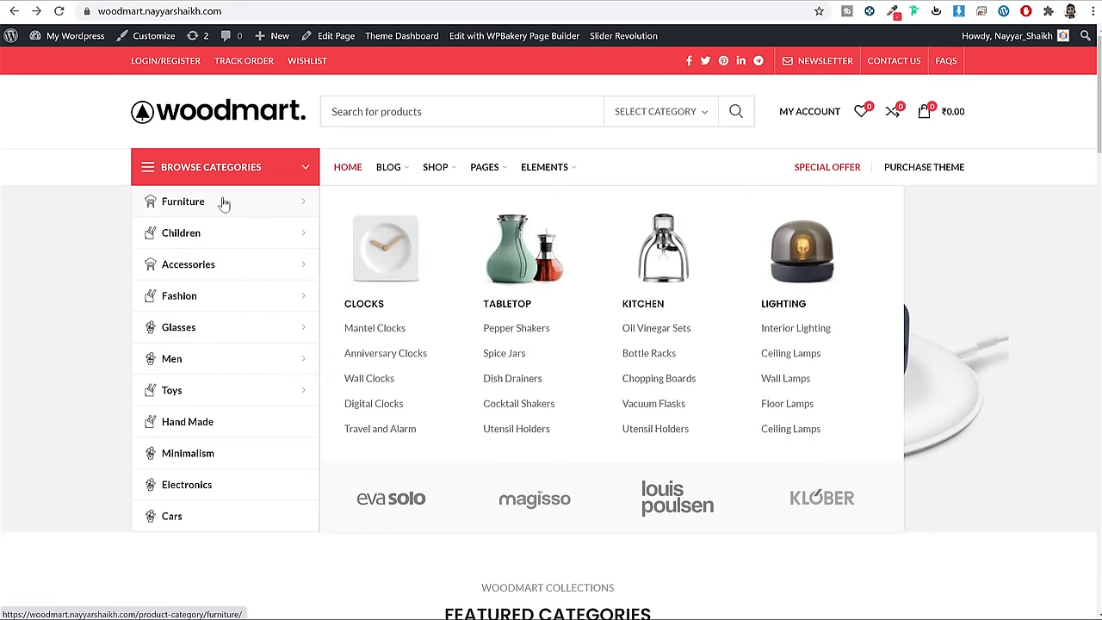
{"action": "mouse_move", "coordinate": [310, 246]}
{"action": "mouse_move", "coordinate": [280, 278]}
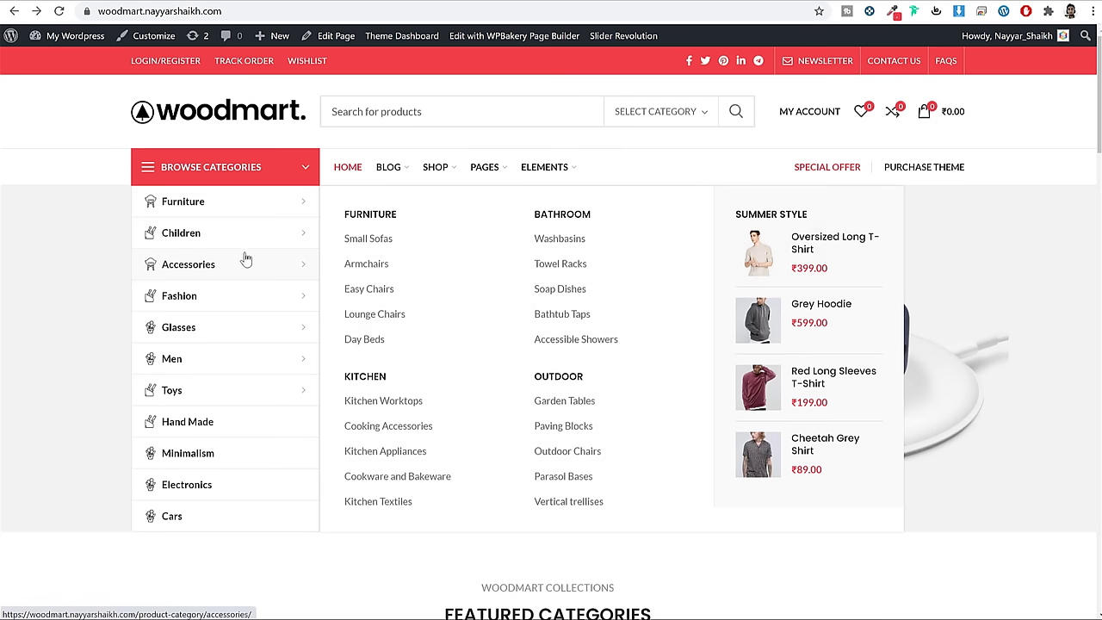
{"action": "mouse_move", "coordinate": [247, 209]}
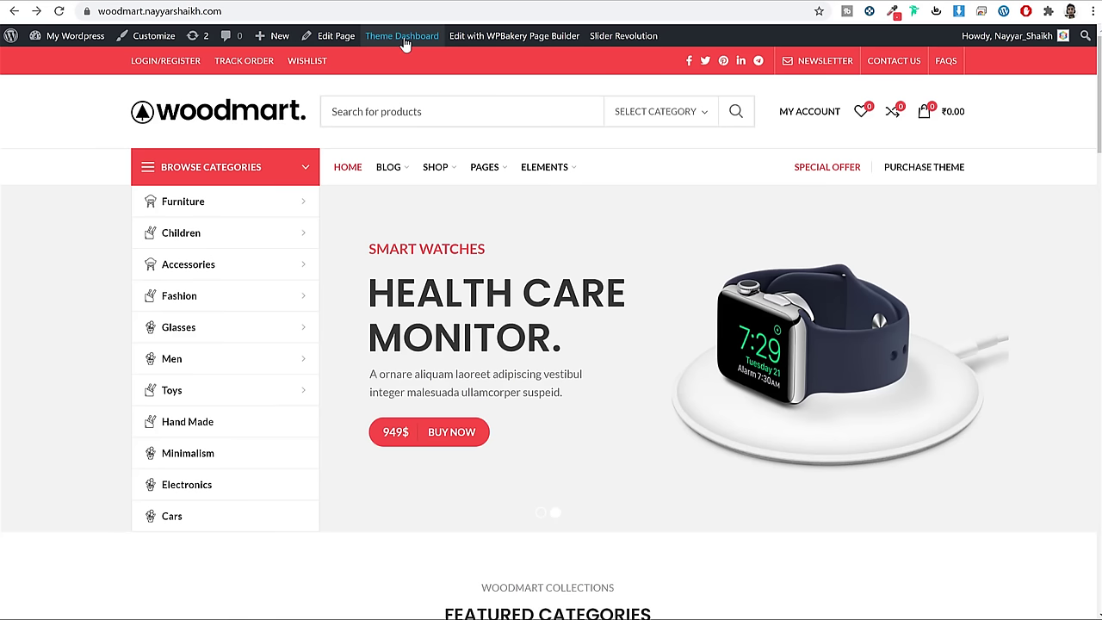
- Open Edit header from the Theme Dashboard admin-bar menu and scroll to the Header Base builder rows
{"action": "mouse_move", "coordinate": [394, 38]}
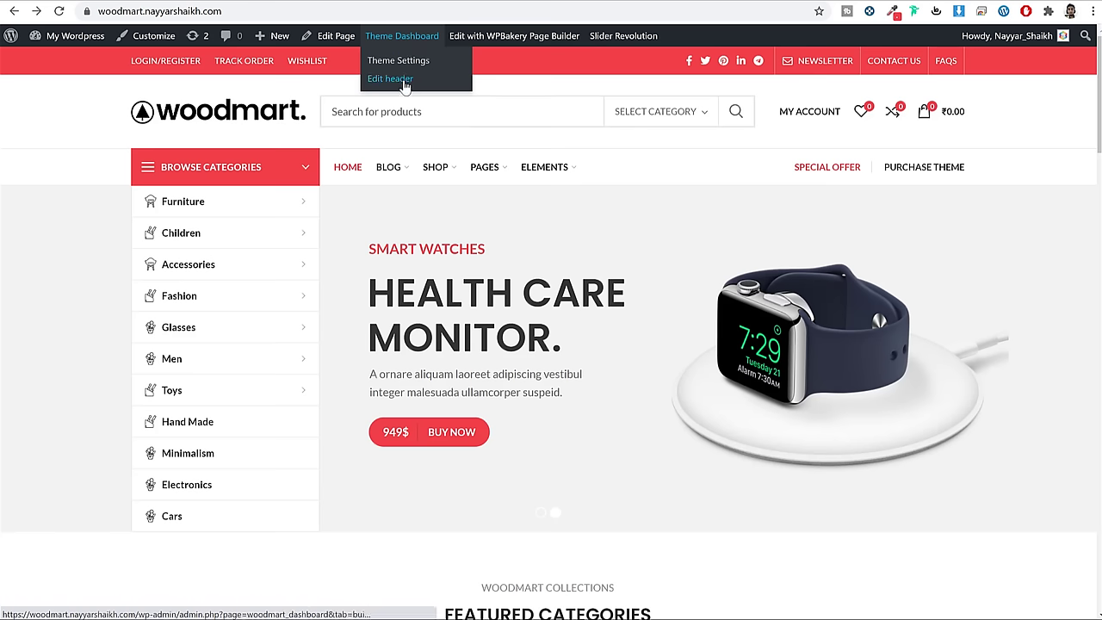
{"action": "right_click", "coordinate": [403, 89]}
{"action": "key", "text": "Escape"}
{"action": "left_click", "coordinate": [392, 79]}
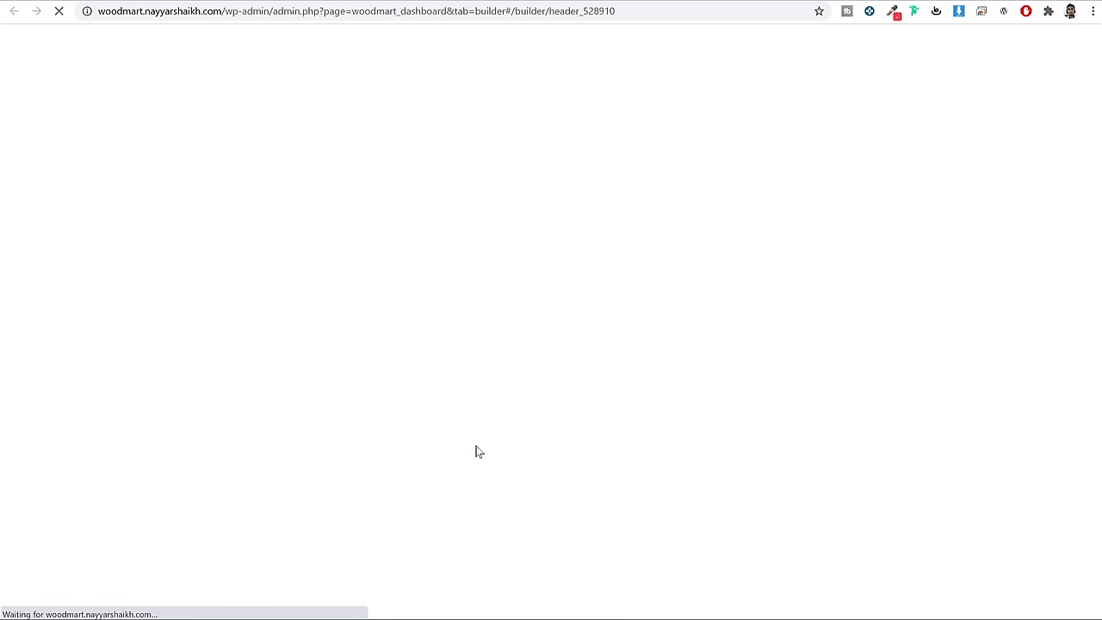
{"action": "scroll", "coordinate": [1008, 373], "scroll_direction": "down", "scroll_amount": 5}
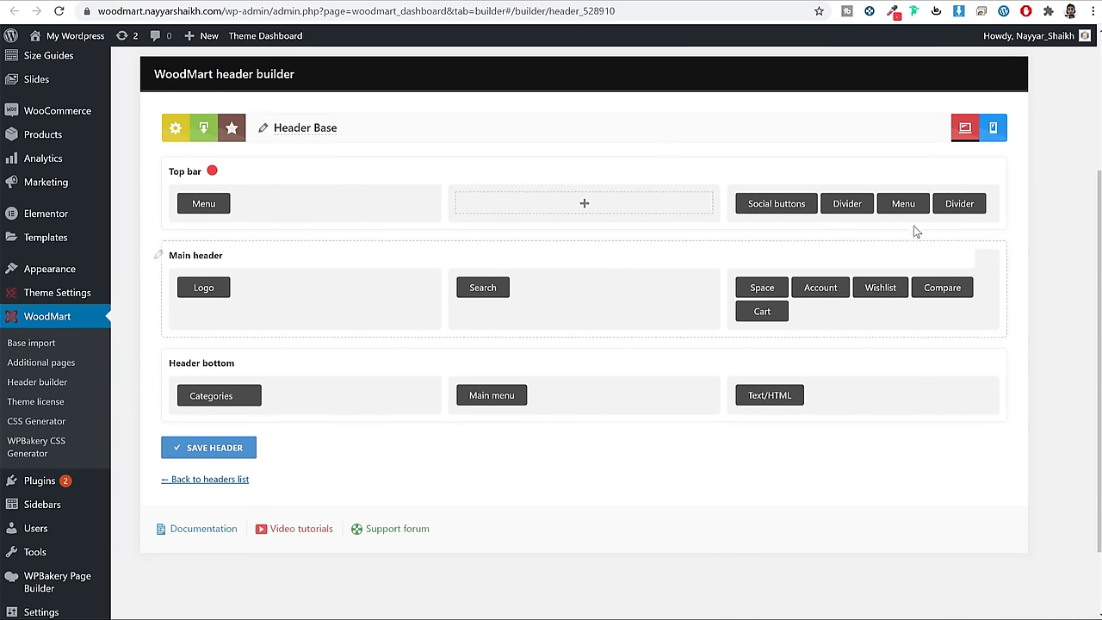
- Move Search into the Header bottom row and Main menu into the main header centre, then save
{"action": "left_click", "coordinate": [74, 35]}
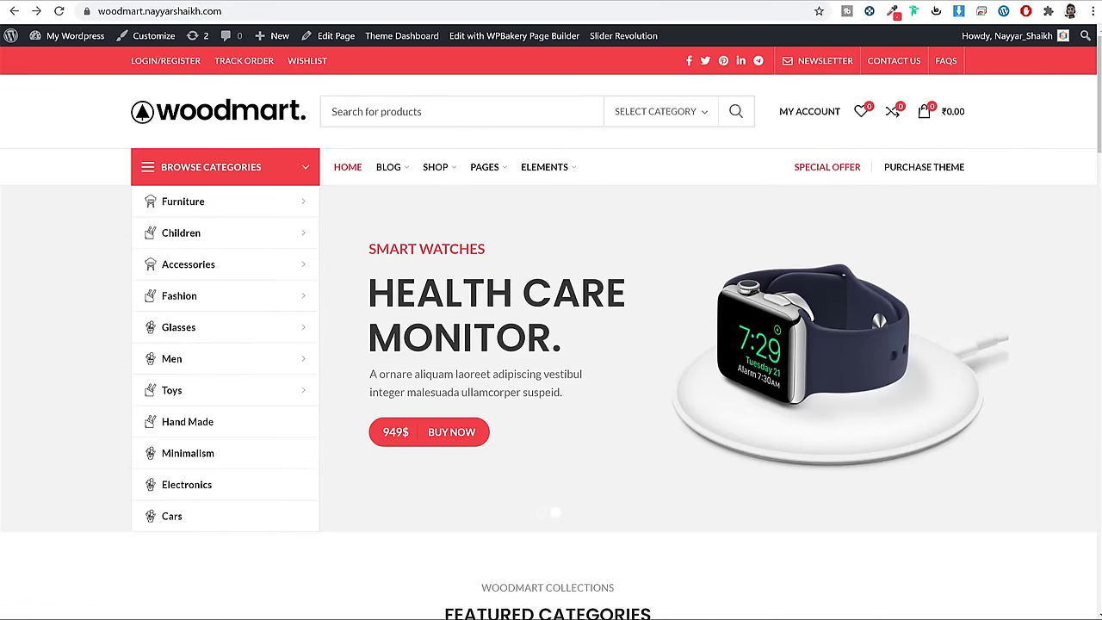
{"action": "key", "text": "alt+Left"}
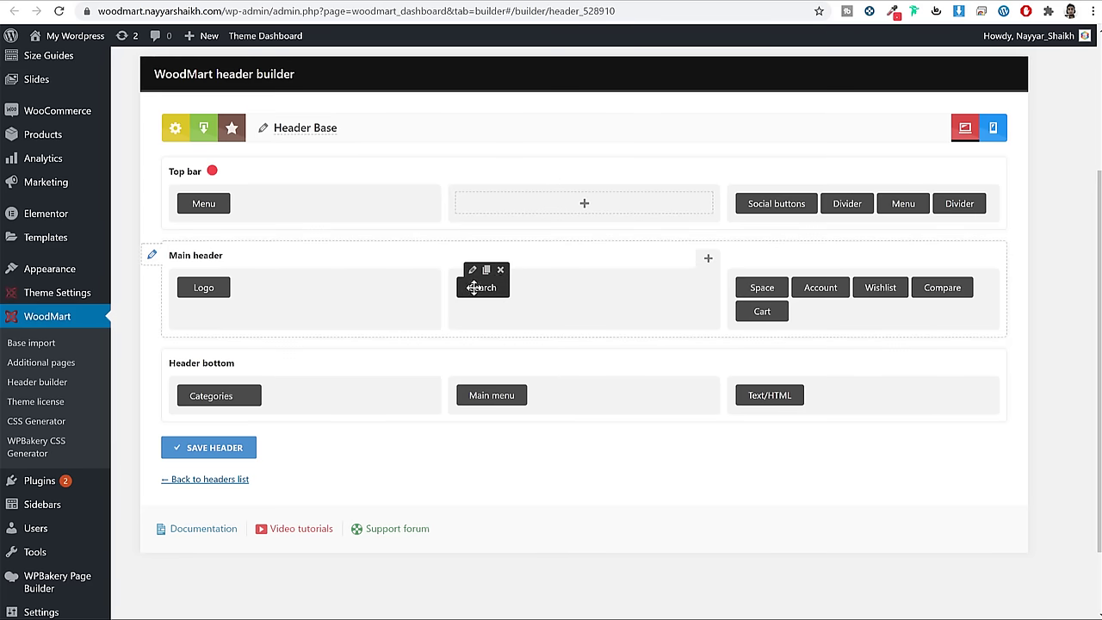
{"action": "left_click_drag", "start_coordinate": [473, 285], "coordinate": [585, 403]}
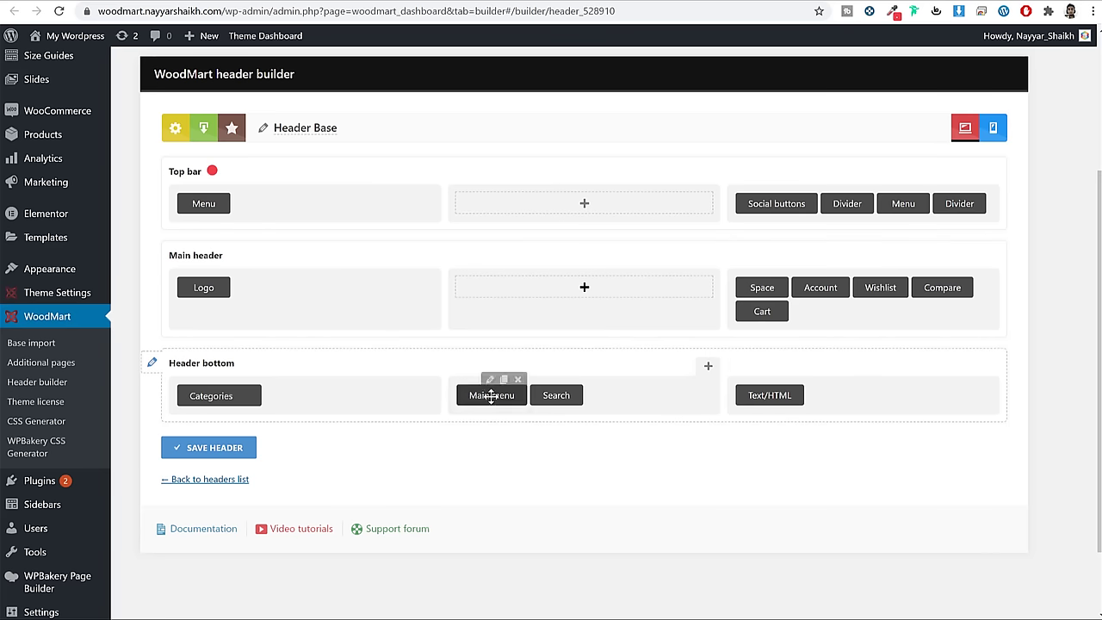
{"action": "left_click_drag", "start_coordinate": [492, 395], "coordinate": [487, 296]}
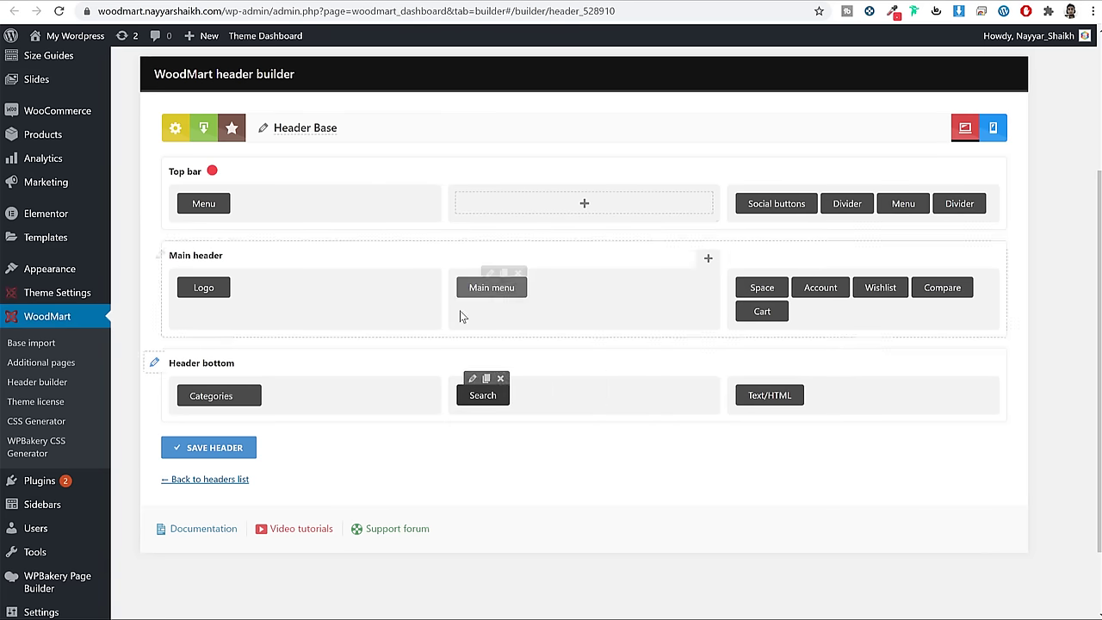
{"action": "left_click", "coordinate": [233, 448]}
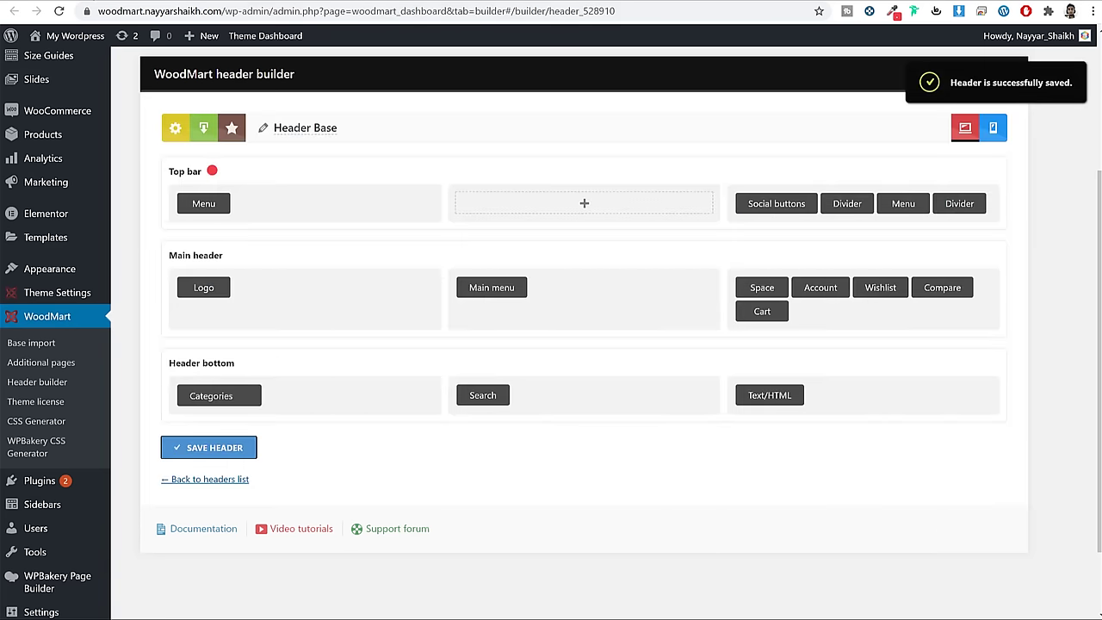
{"action": "left_click", "coordinate": [136, 2]}
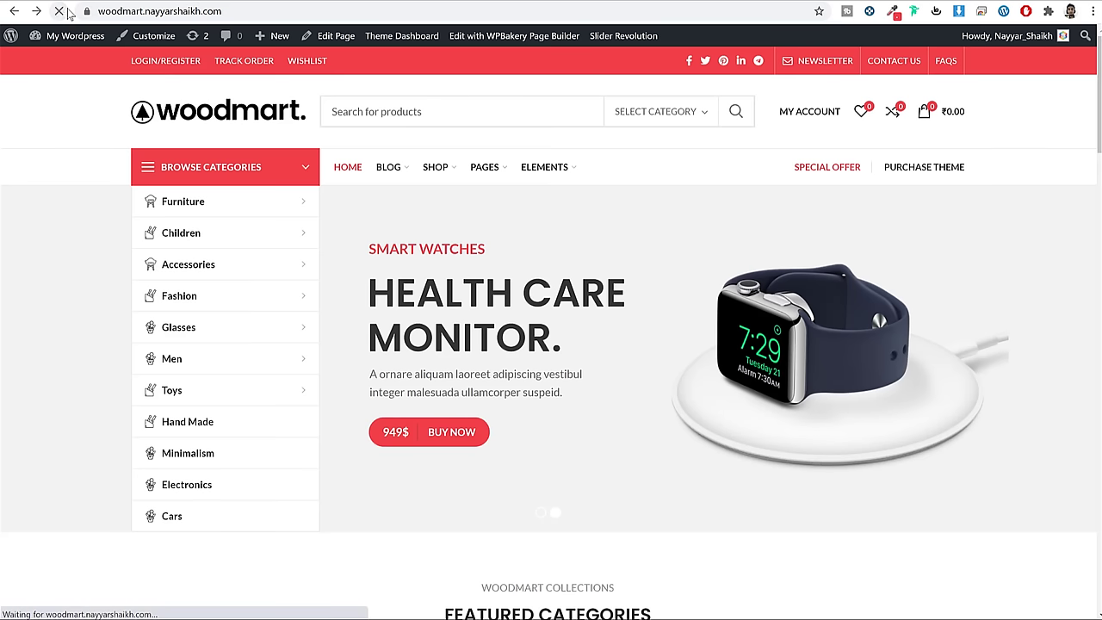
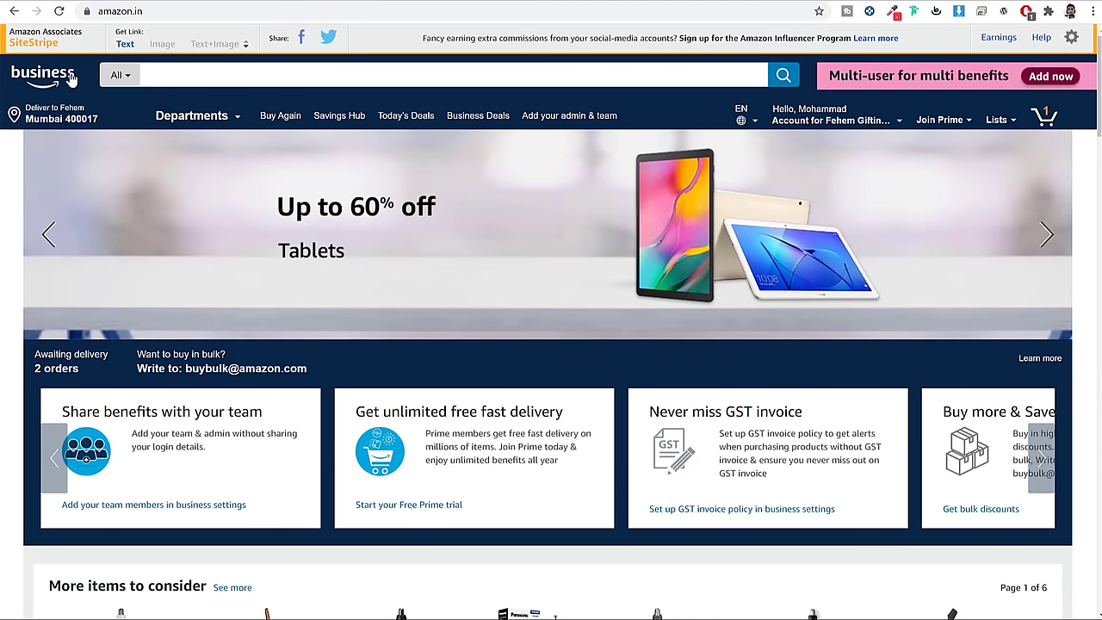
- Leave the Amazon Business search bar and Departments menu, switching to the Flipkart tab
{"action": "left_click", "coordinate": [272, 73]}
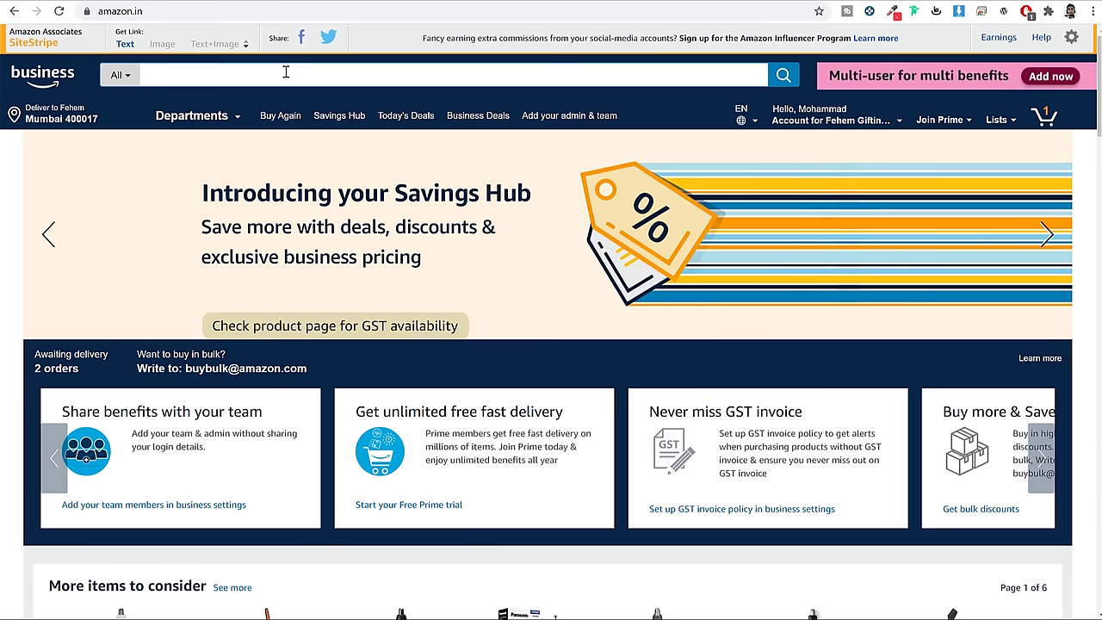
{"action": "mouse_move", "coordinate": [828, 119]}
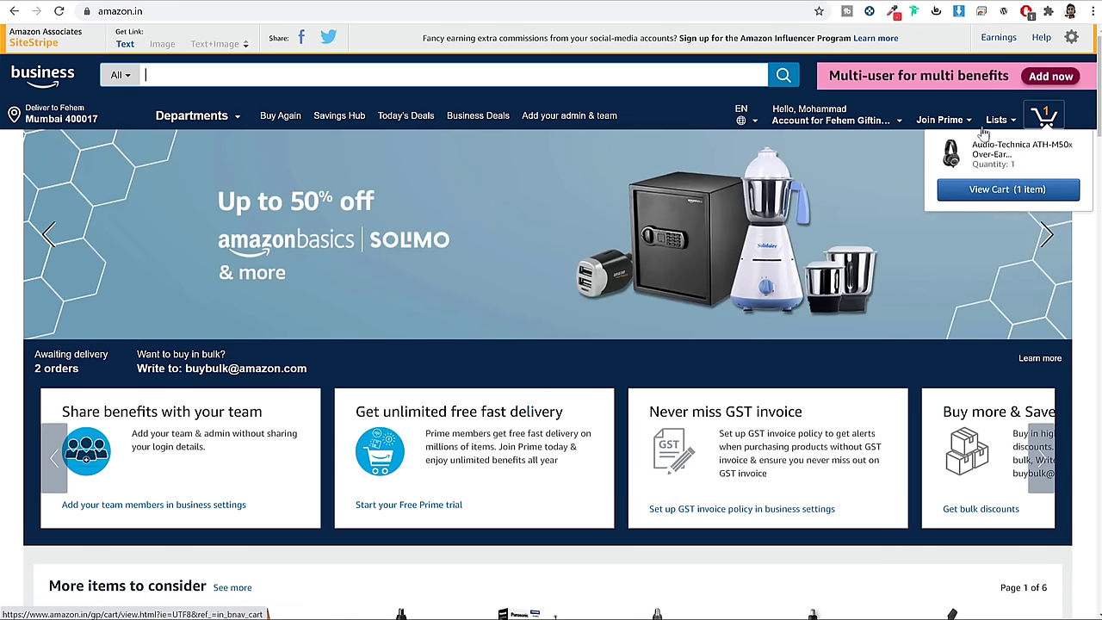
{"action": "mouse_move", "coordinate": [196, 115]}
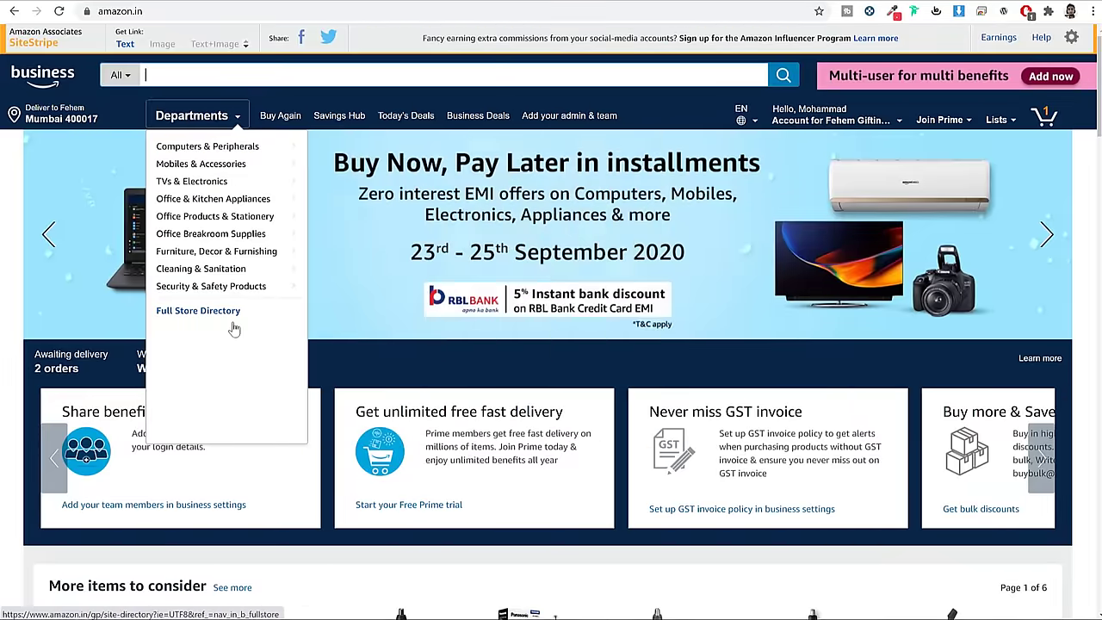
{"action": "left_click", "coordinate": [868, 2]}
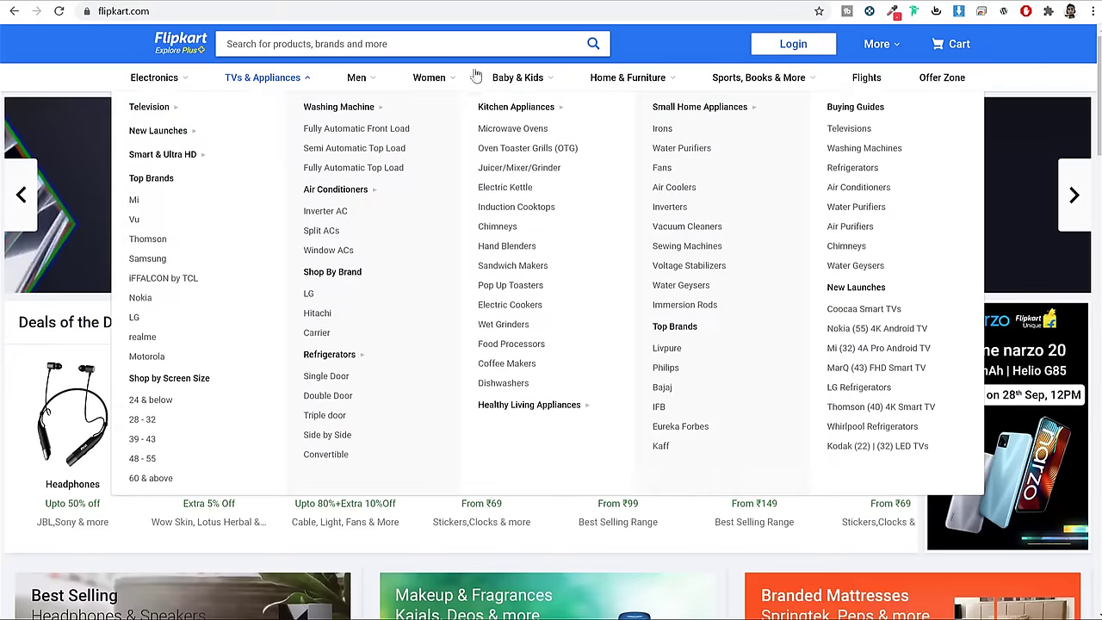
- Browse Flipkart's category menus, reload its home page via the logo and start a search
{"action": "mouse_move", "coordinate": [702, 89]}
{"action": "mouse_move", "coordinate": [242, 97]}
{"action": "left_click", "coordinate": [179, 49]}
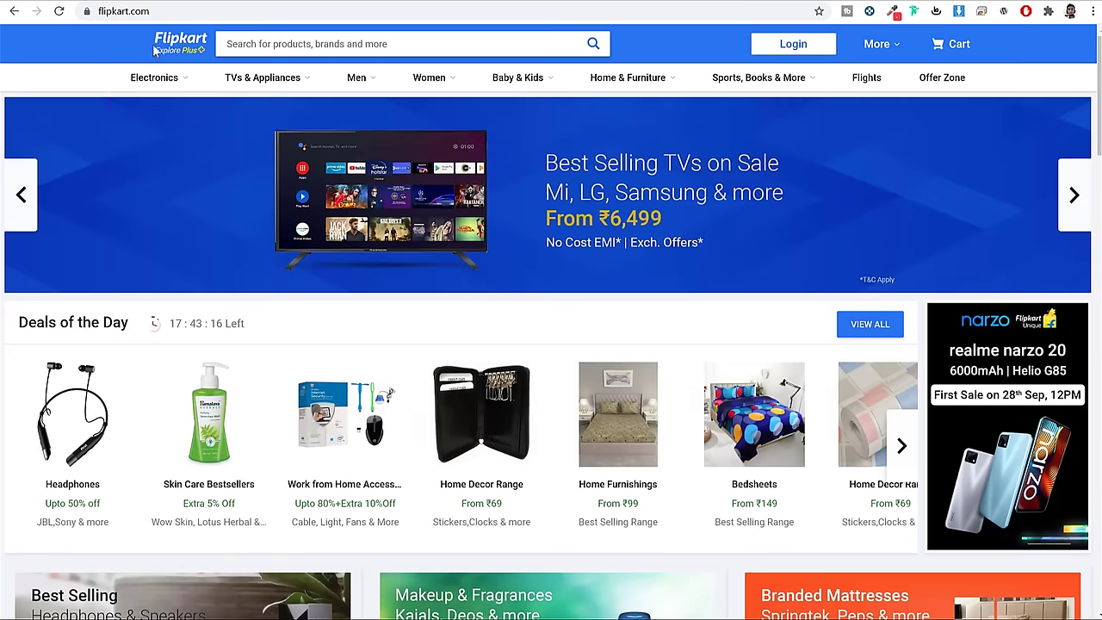
{"action": "left_click", "coordinate": [253, 43]}
{"action": "mouse_move", "coordinate": [772, 58]}
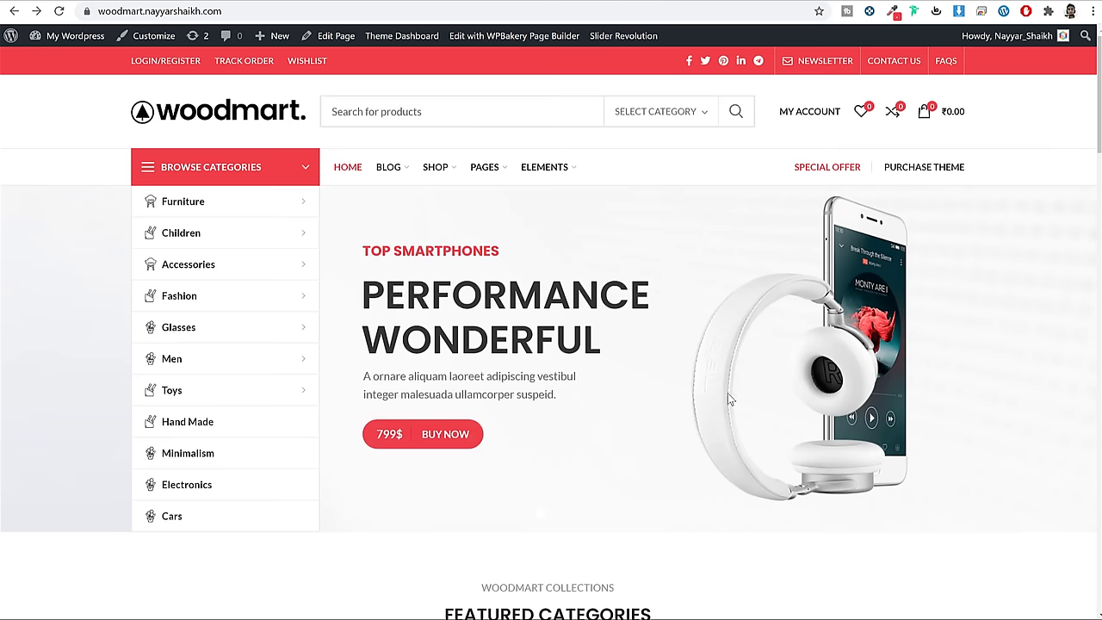
{"action": "left_click", "coordinate": [557, 514]}
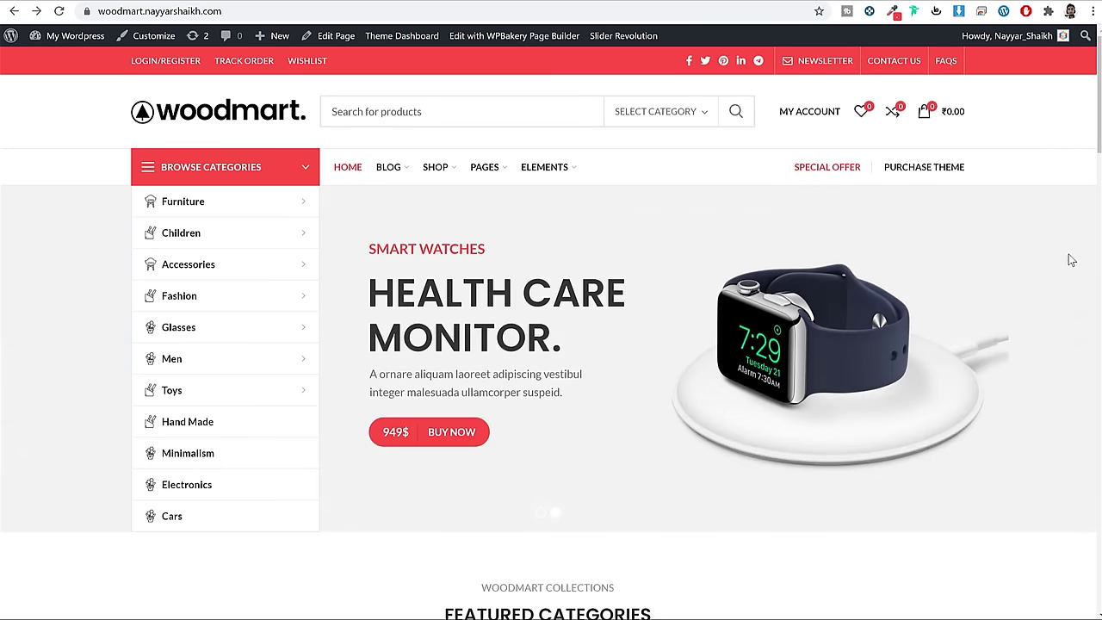
{"action": "scroll", "coordinate": [1066, 260], "scroll_direction": "down", "scroll_amount": 5}
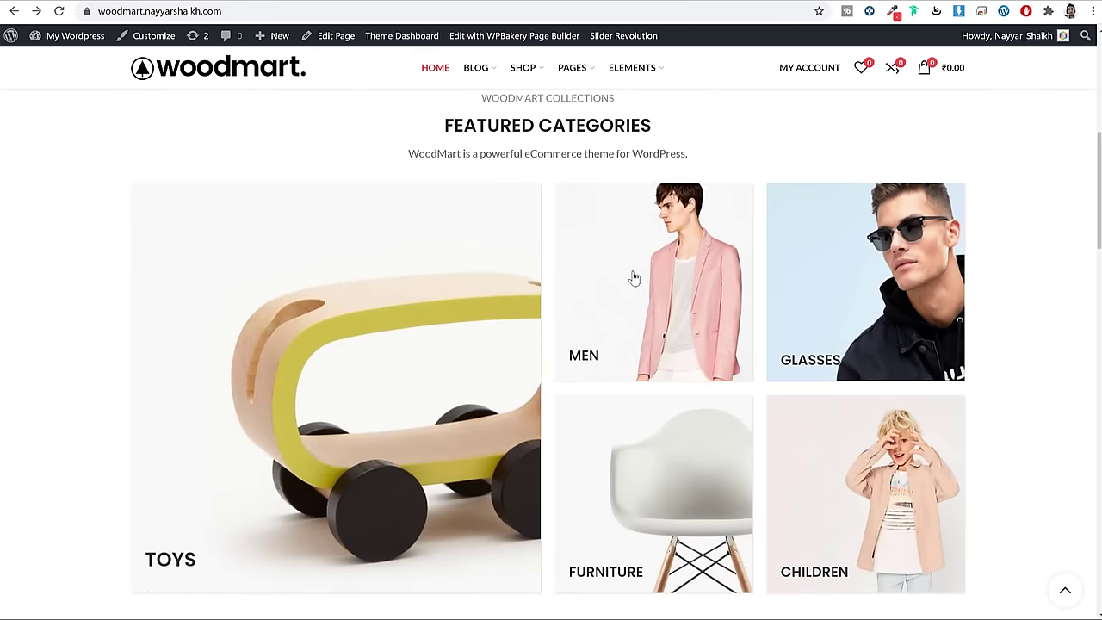
{"action": "left_click_drag", "start_coordinate": [440, 132], "coordinate": [703, 126]}
{"action": "left_click", "coordinate": [703, 125]}
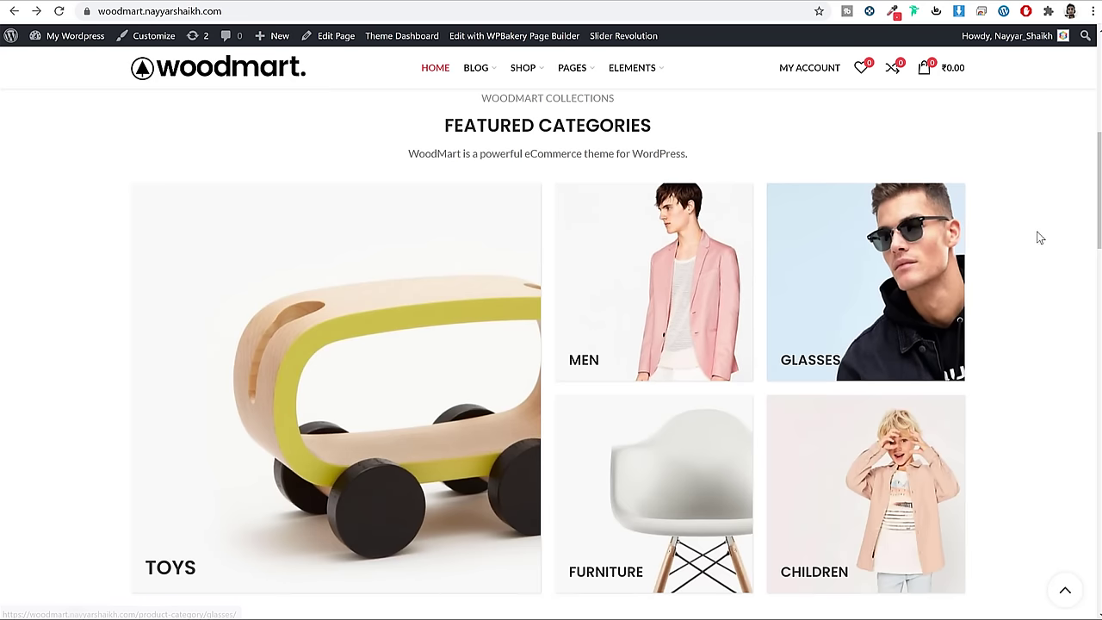
{"action": "left_click", "coordinate": [721, 239]}
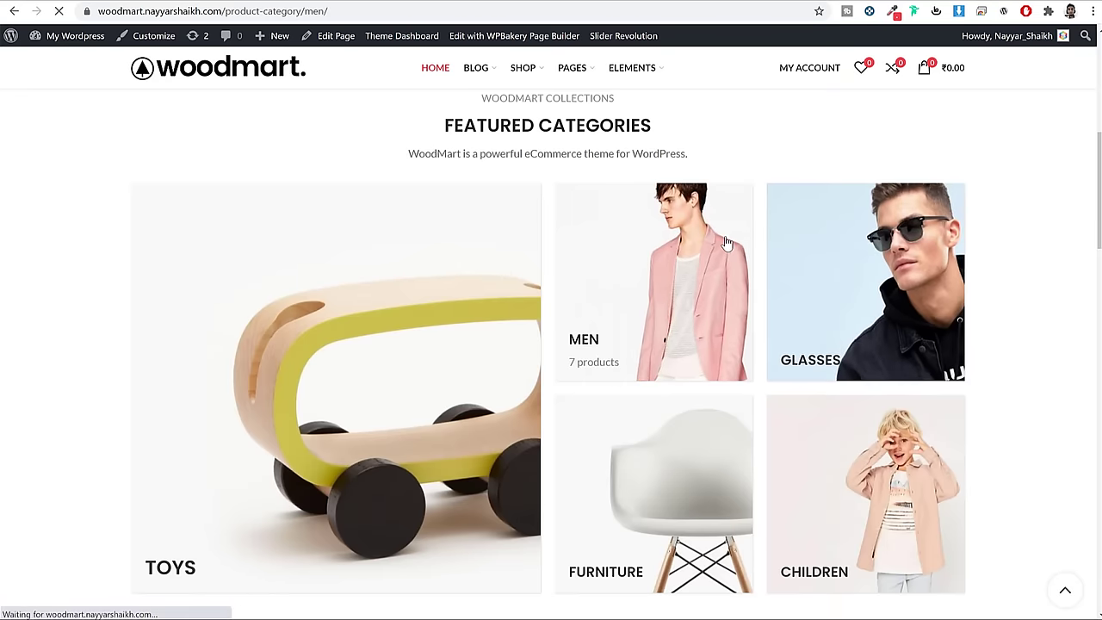
{"action": "scroll", "coordinate": [1016, 267], "scroll_direction": "down", "scroll_amount": 10}
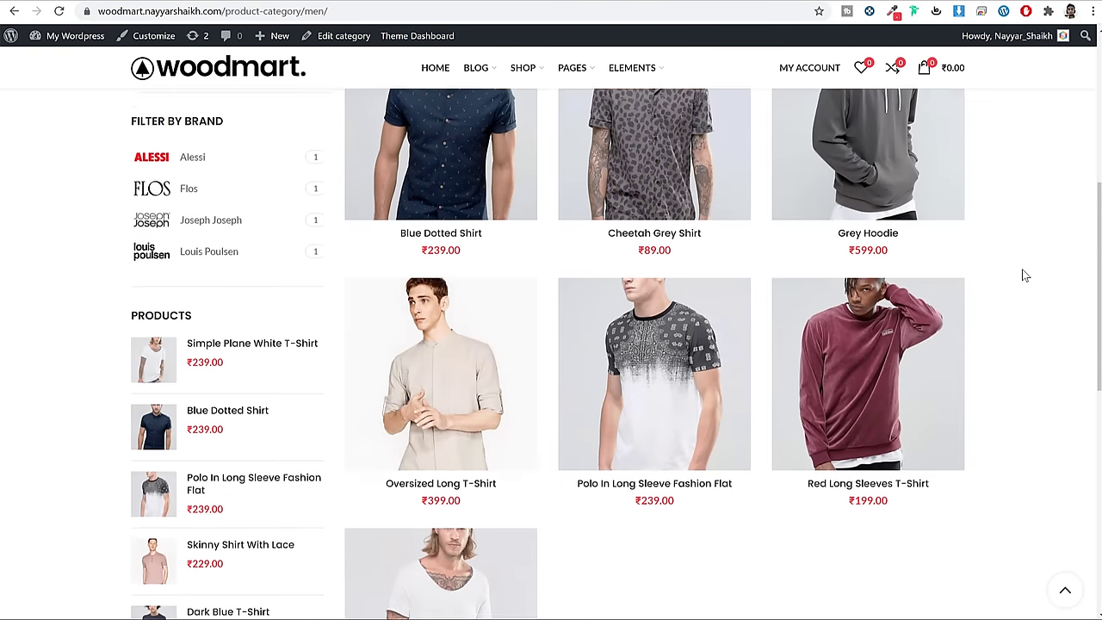
{"action": "scroll", "coordinate": [1028, 298], "scroll_direction": "up", "scroll_amount": 10}
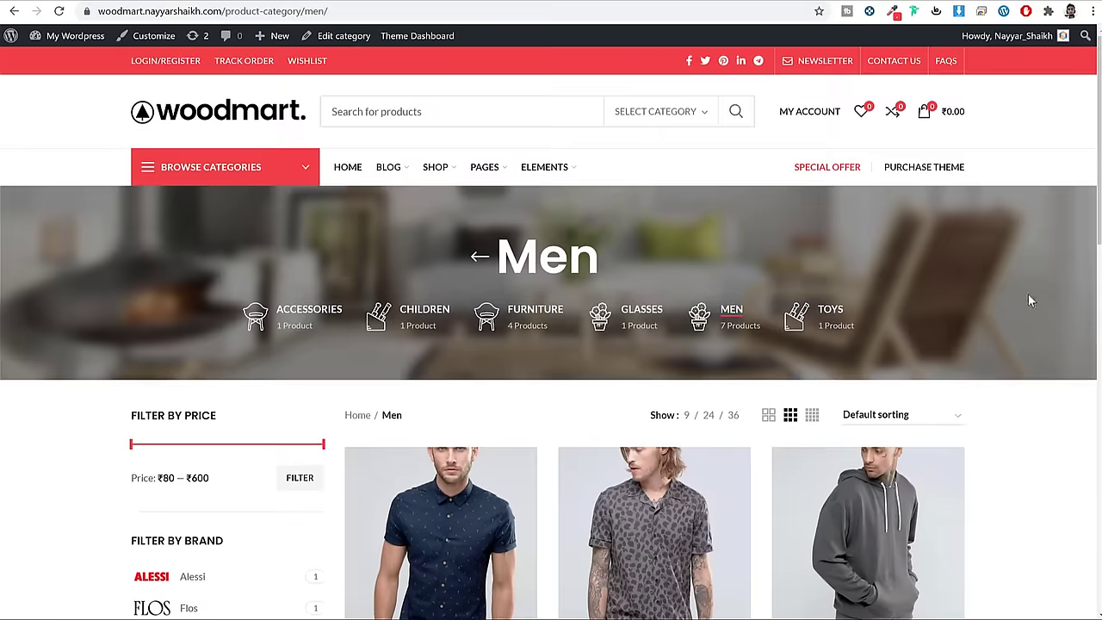
{"action": "left_click", "coordinate": [220, 114]}
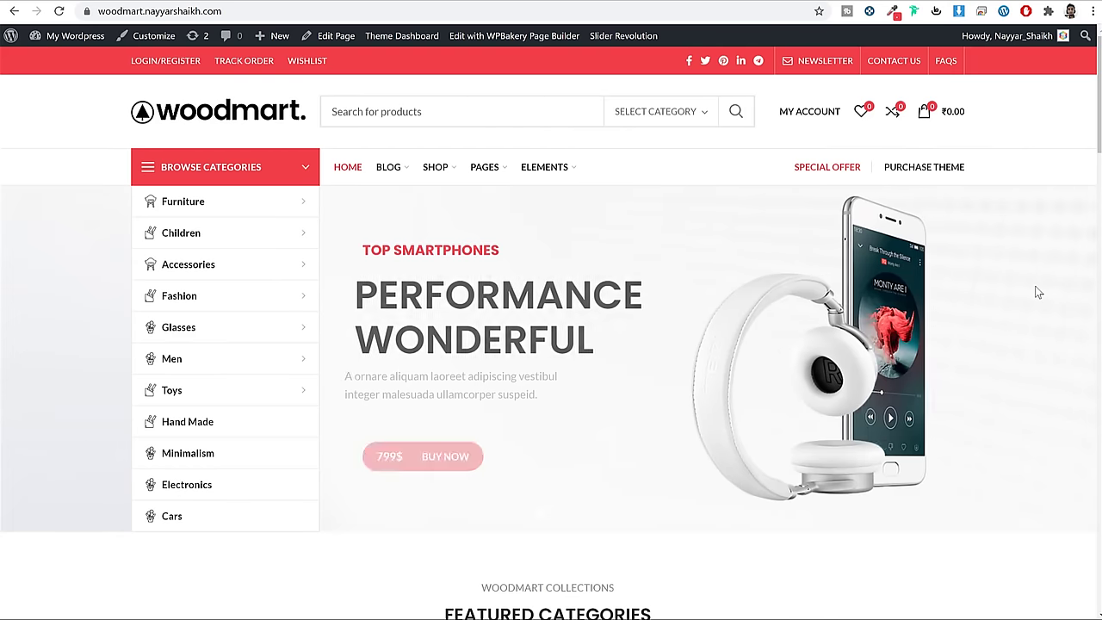
{"action": "scroll", "coordinate": [1036, 322], "scroll_direction": "down", "scroll_amount": 7}
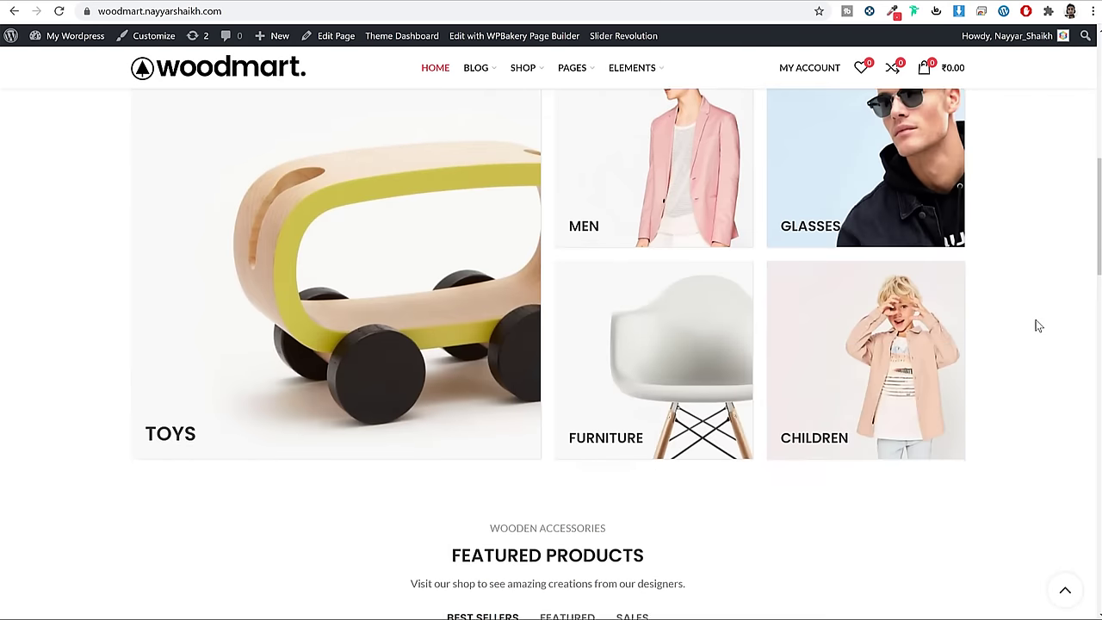
- Toggle Featured Products between the Featured and Best Sellers selections
{"action": "scroll", "coordinate": [1035, 322], "scroll_direction": "down", "scroll_amount": 5}
{"action": "scroll", "coordinate": [639, 198], "scroll_direction": "up", "scroll_amount": 1}
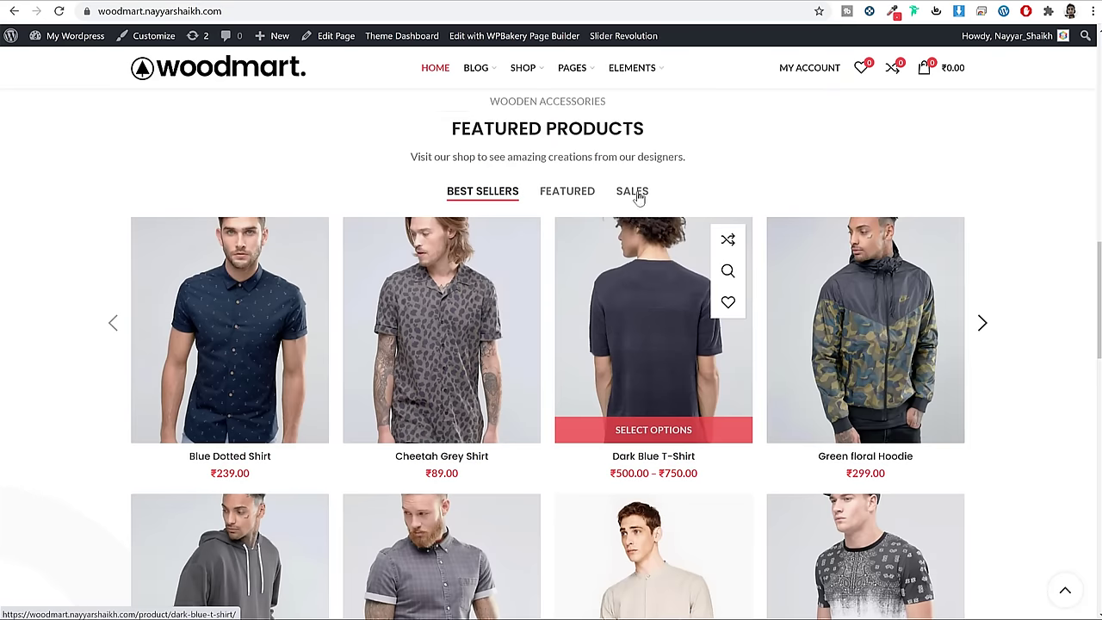
{"action": "left_click", "coordinate": [565, 193]}
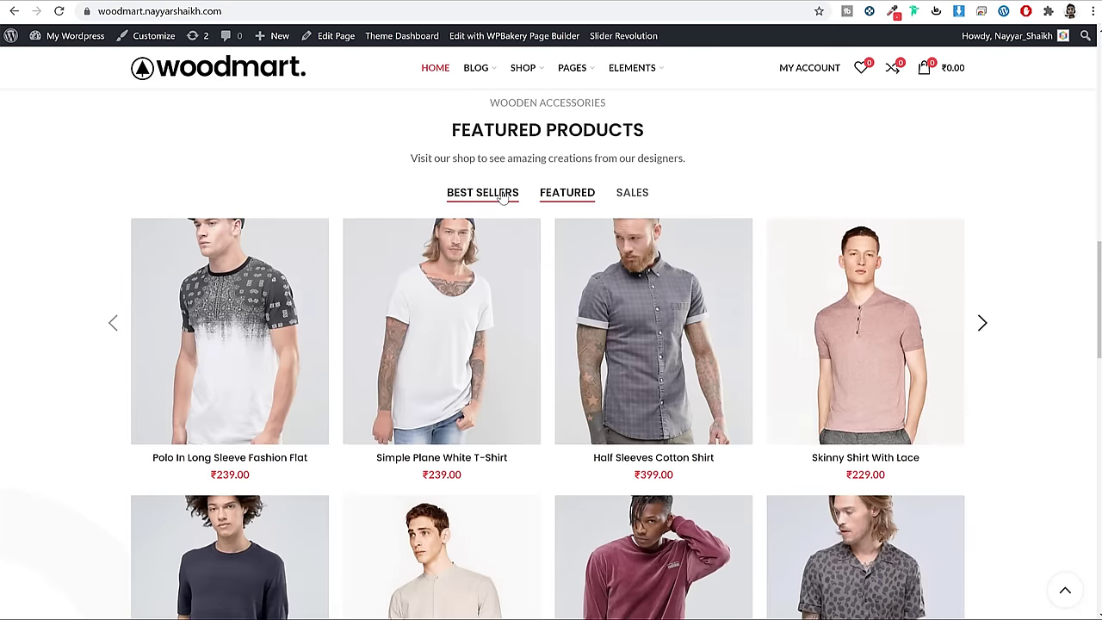
{"action": "left_click", "coordinate": [507, 194]}
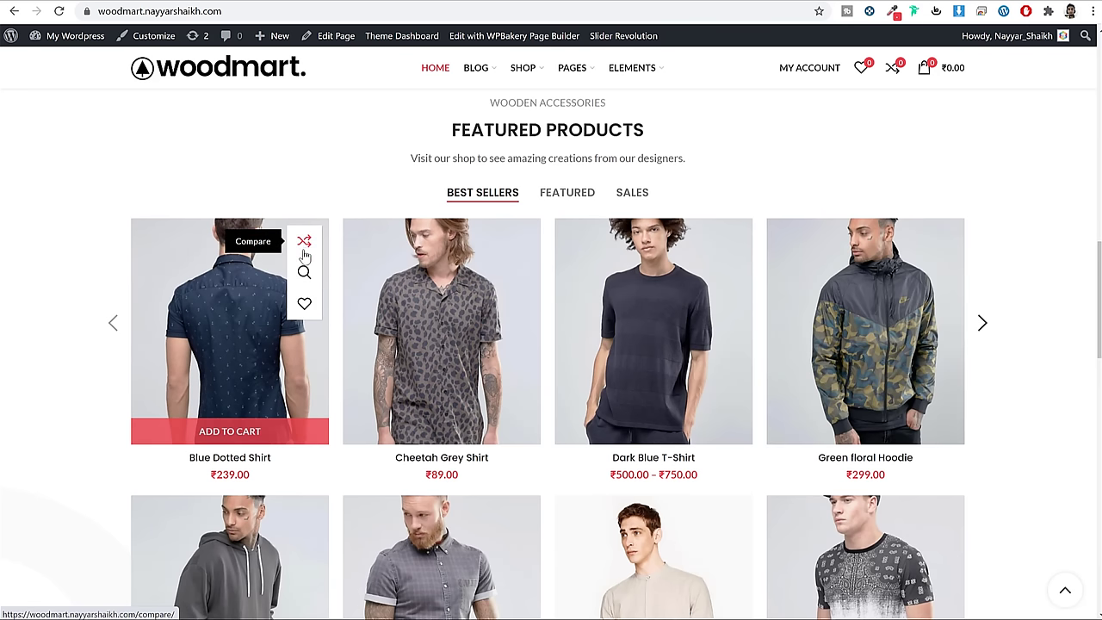
- Quick-view Blue Dotted Shirt and flip through its product photos
{"action": "left_click", "coordinate": [304, 275]}
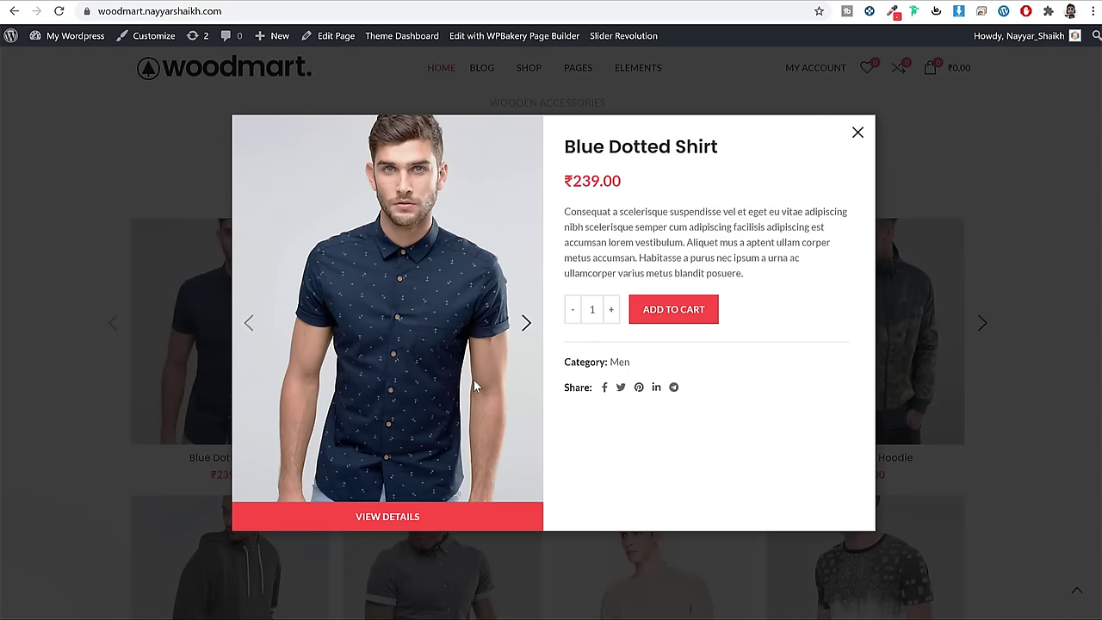
{"action": "left_click", "coordinate": [523, 336]}
{"action": "left_click", "coordinate": [524, 334]}
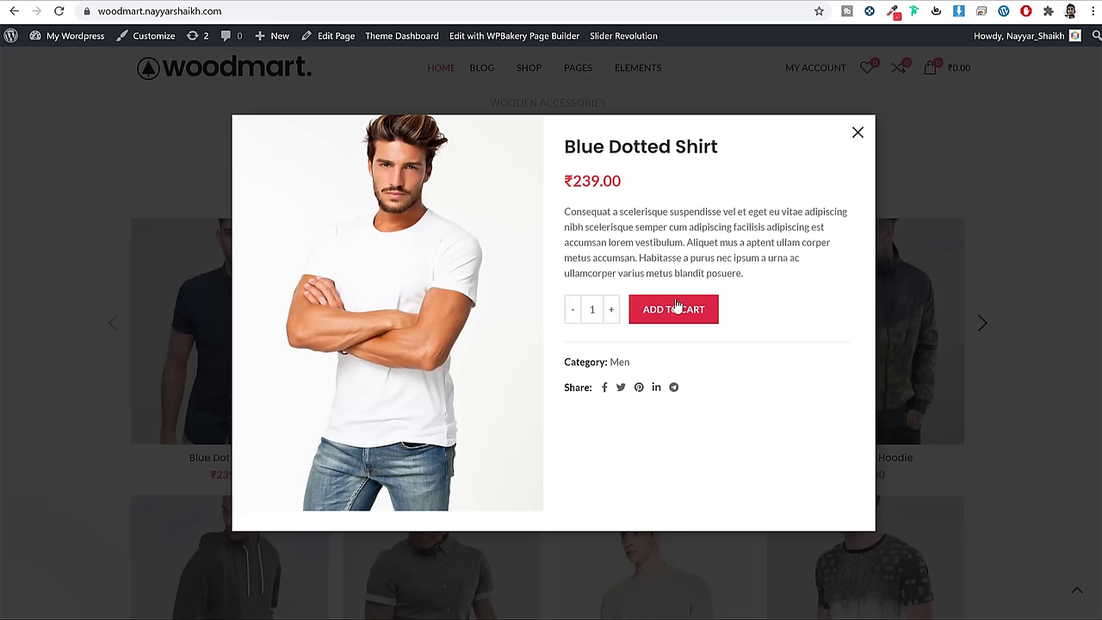
{"action": "left_click", "coordinate": [867, 142]}
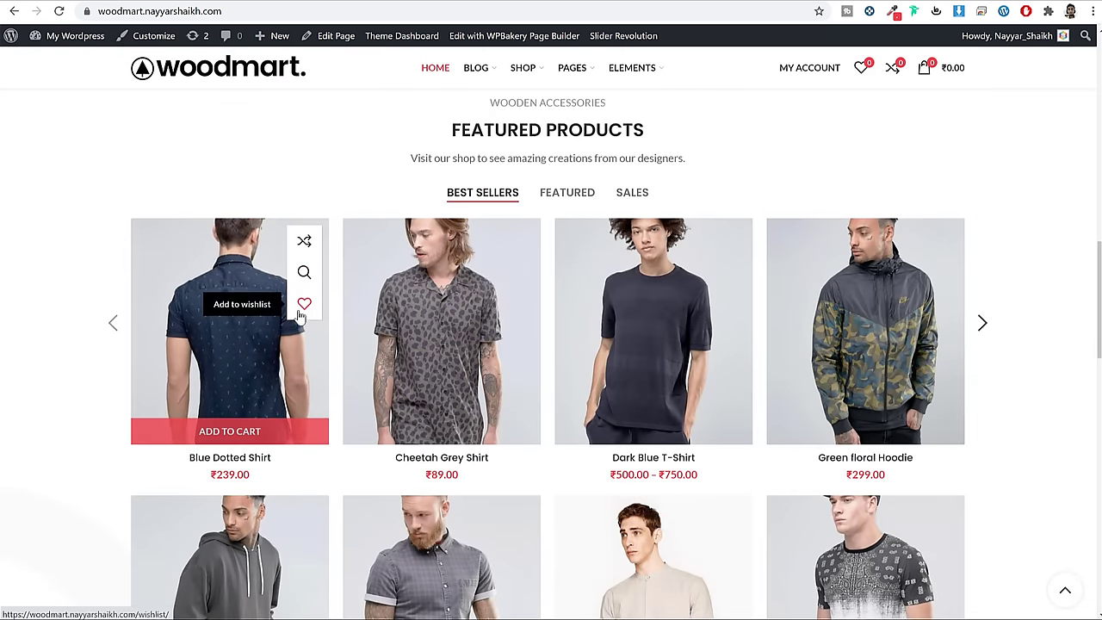
- Add Blue Dotted Shirt to the wishlist and show the Sales products selection
{"action": "left_click", "coordinate": [303, 307]}
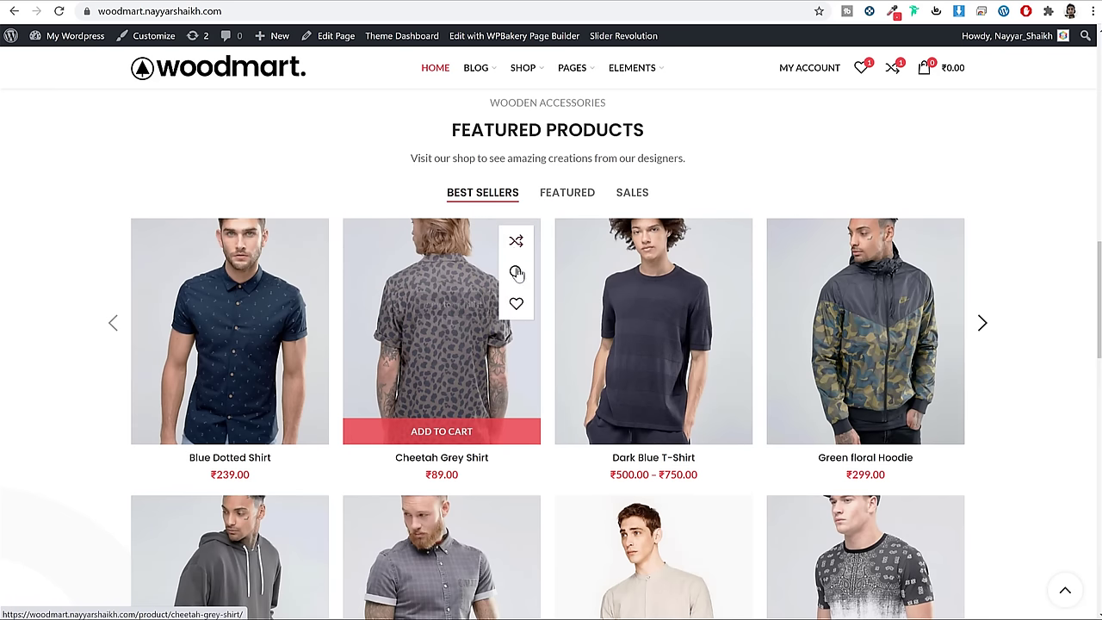
{"action": "left_click", "coordinate": [567, 192]}
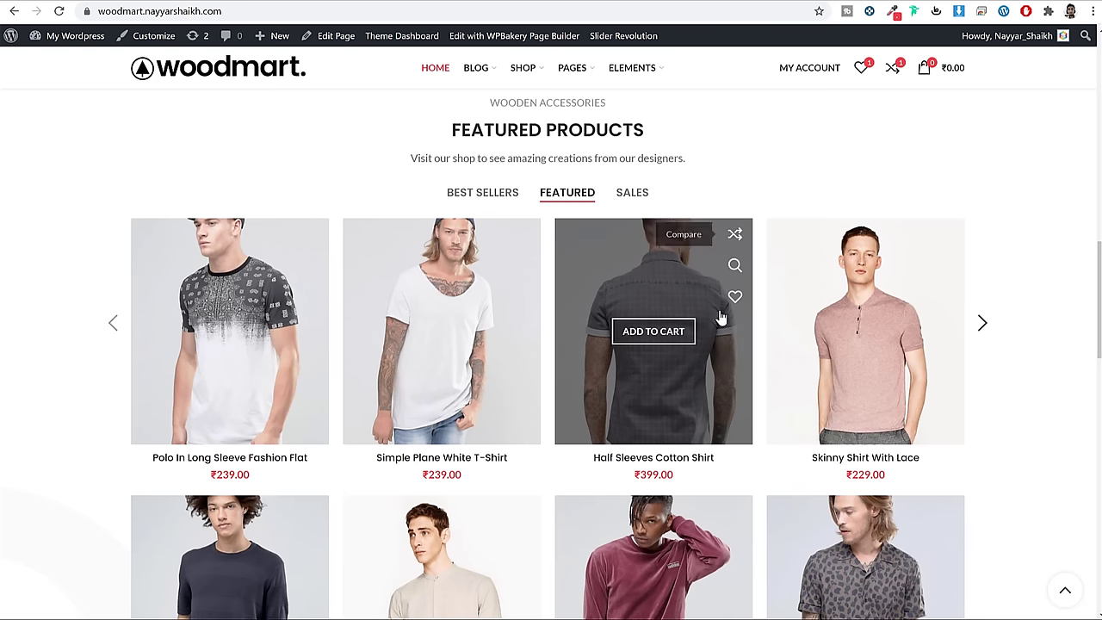
{"action": "left_click", "coordinate": [640, 199]}
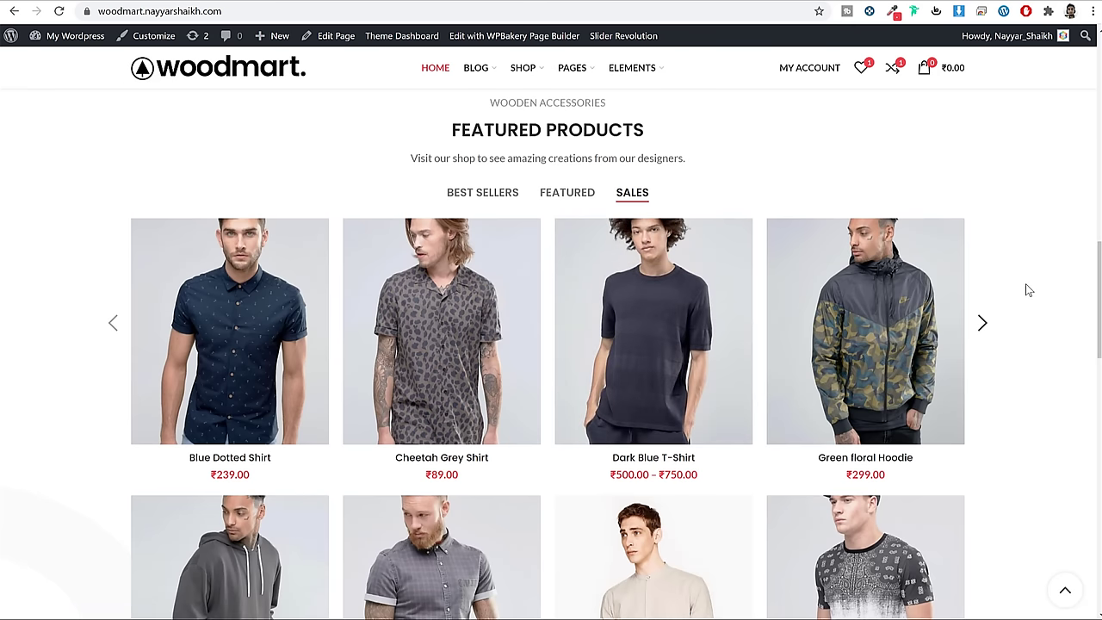
- Highlight the JOIN OUR NEWSLETTER NOW heading and advance the latest news posts
{"action": "scroll", "coordinate": [1026, 304], "scroll_direction": "down", "scroll_amount": 5}
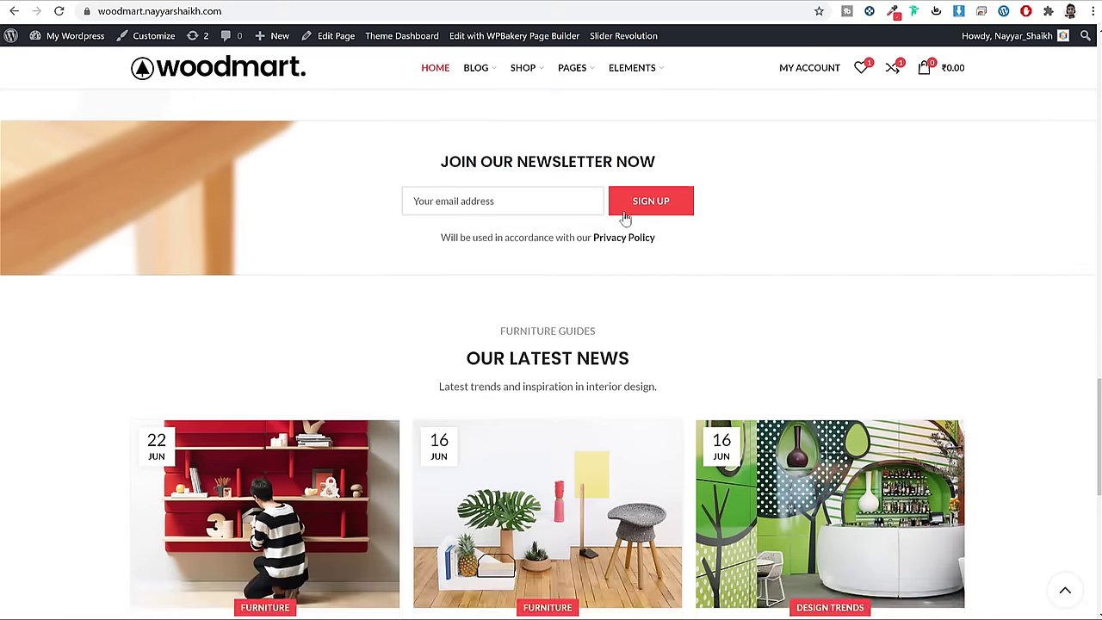
{"action": "triple_click", "coordinate": [460, 161]}
{"action": "left_click", "coordinate": [724, 161]}
{"action": "scroll", "coordinate": [1008, 238], "scroll_direction": "up", "scroll_amount": 2}
{"action": "scroll", "coordinate": [1011, 243], "scroll_direction": "down", "scroll_amount": 4}
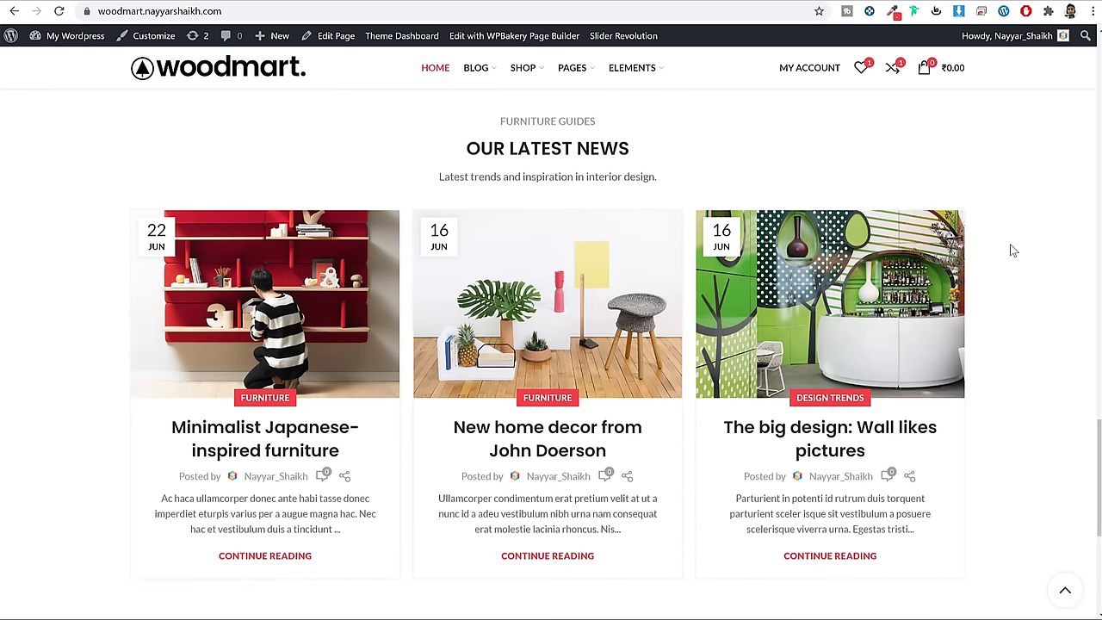
{"action": "left_click", "coordinate": [982, 393]}
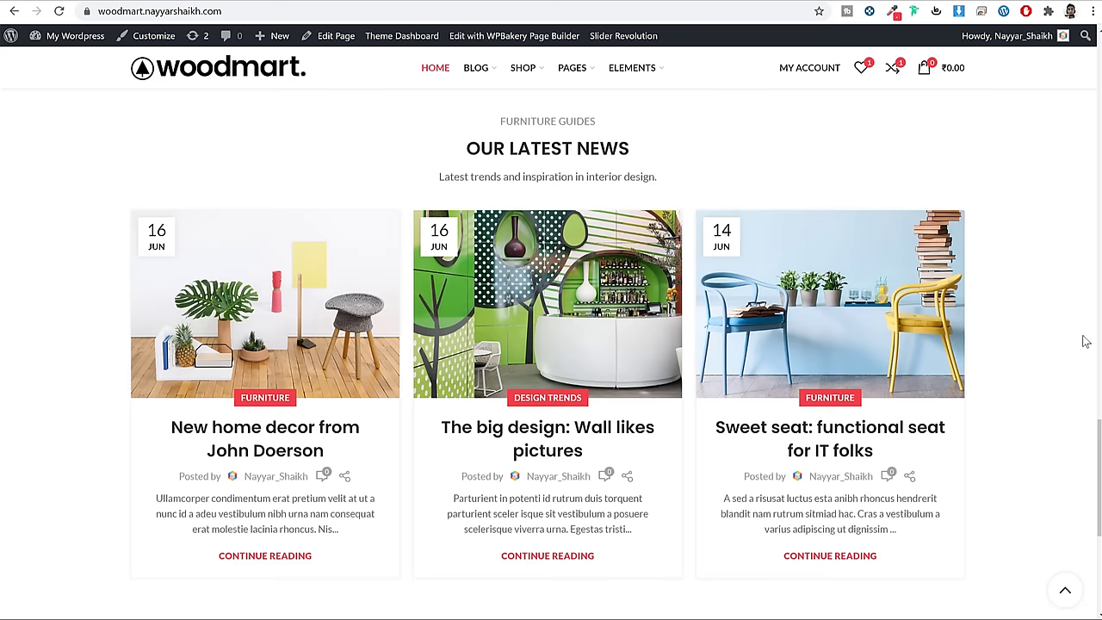
- Browse the Joseph Joseph brand's products, then jump back to the top
{"action": "scroll", "coordinate": [1065, 373], "scroll_direction": "down", "scroll_amount": 4}
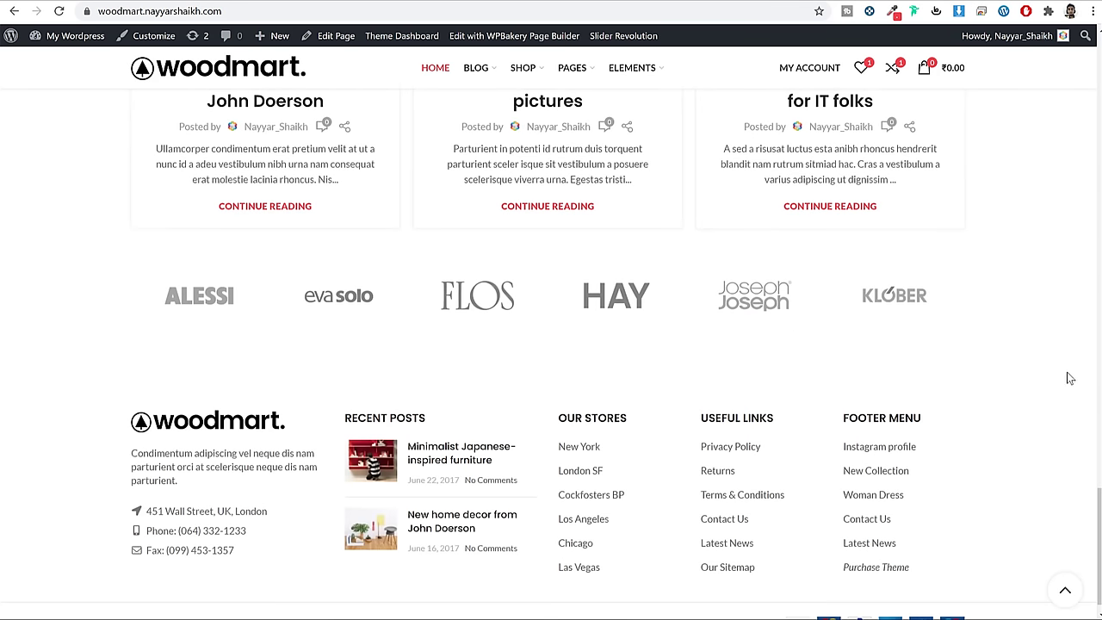
{"action": "left_click", "coordinate": [754, 315]}
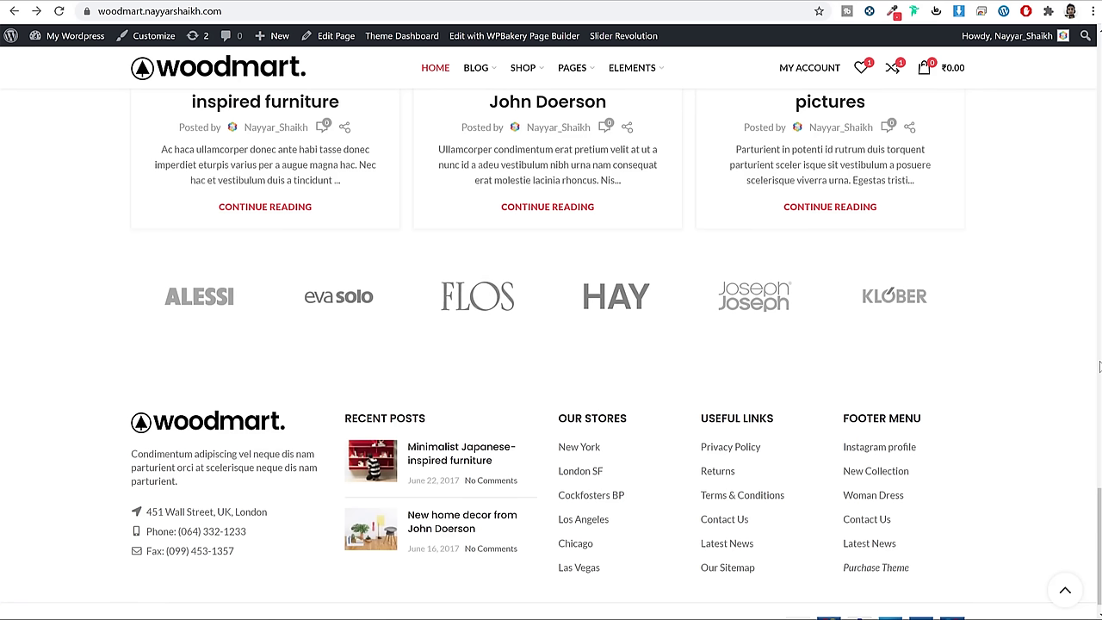
{"action": "scroll", "coordinate": [951, 345], "scroll_direction": "down", "scroll_amount": 1}
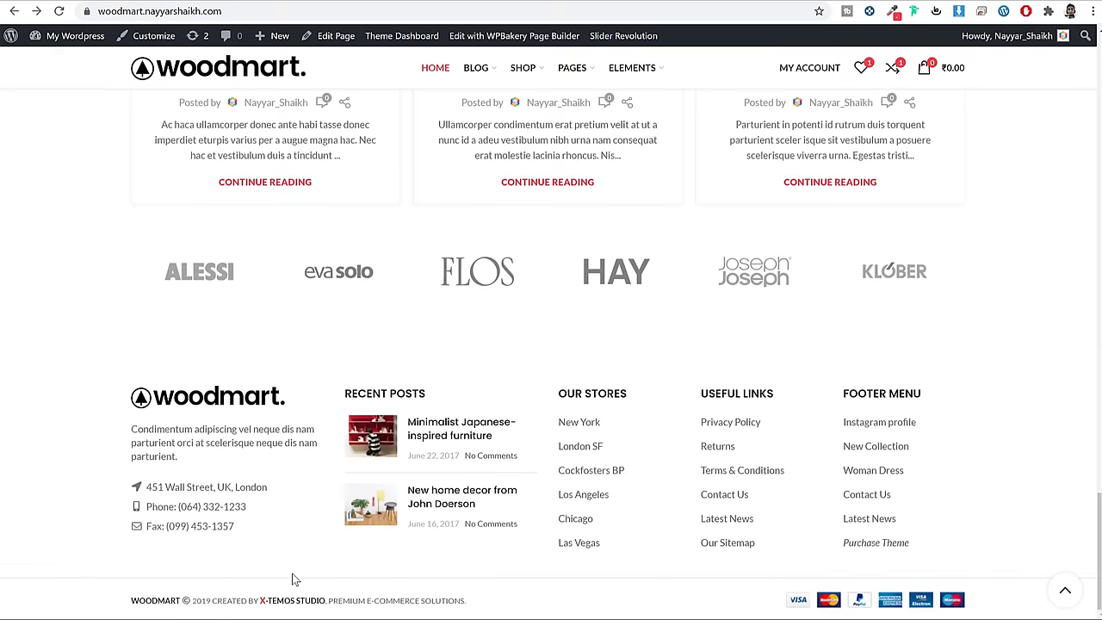
{"action": "left_click", "coordinate": [1068, 591]}
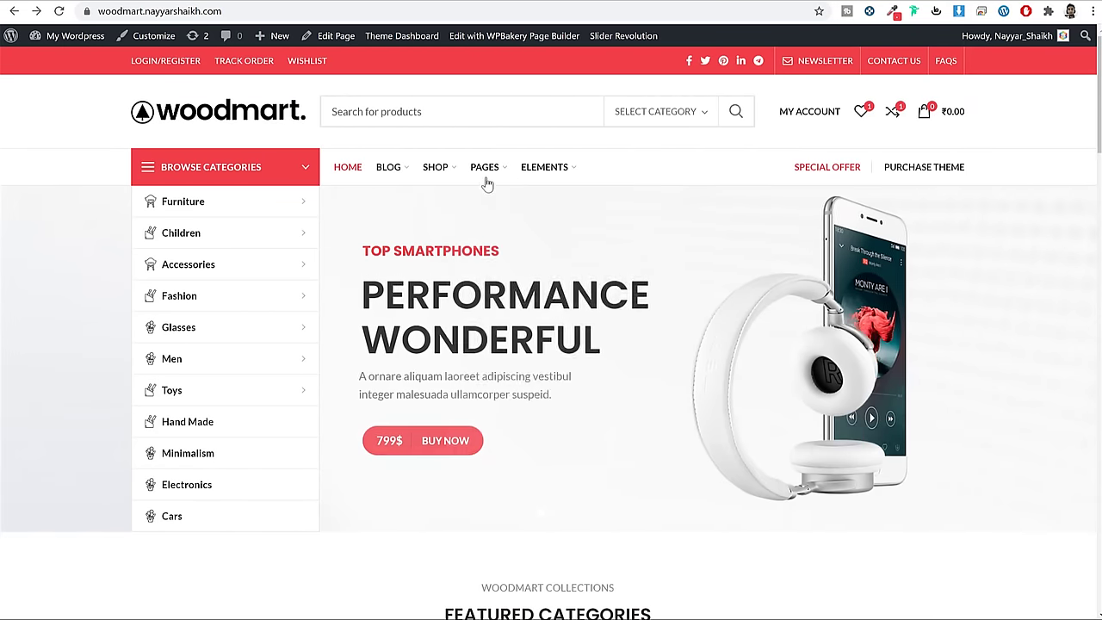
- Open the store's Shop page and look over its heading
{"action": "left_click", "coordinate": [433, 167]}
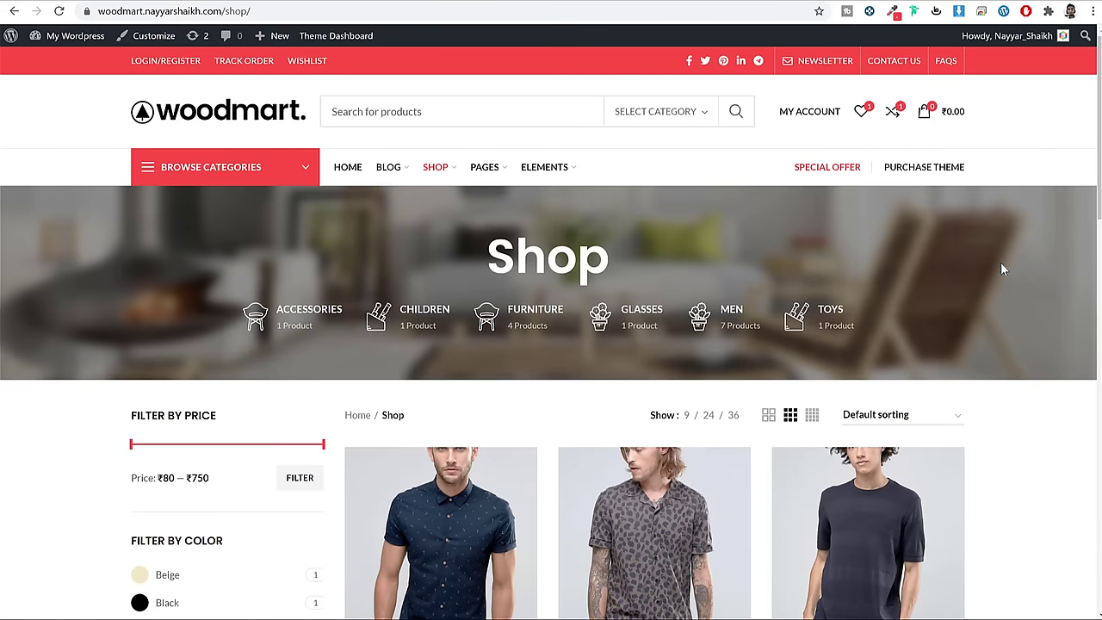
{"action": "scroll", "coordinate": [1016, 267], "scroll_direction": "down", "scroll_amount": 2}
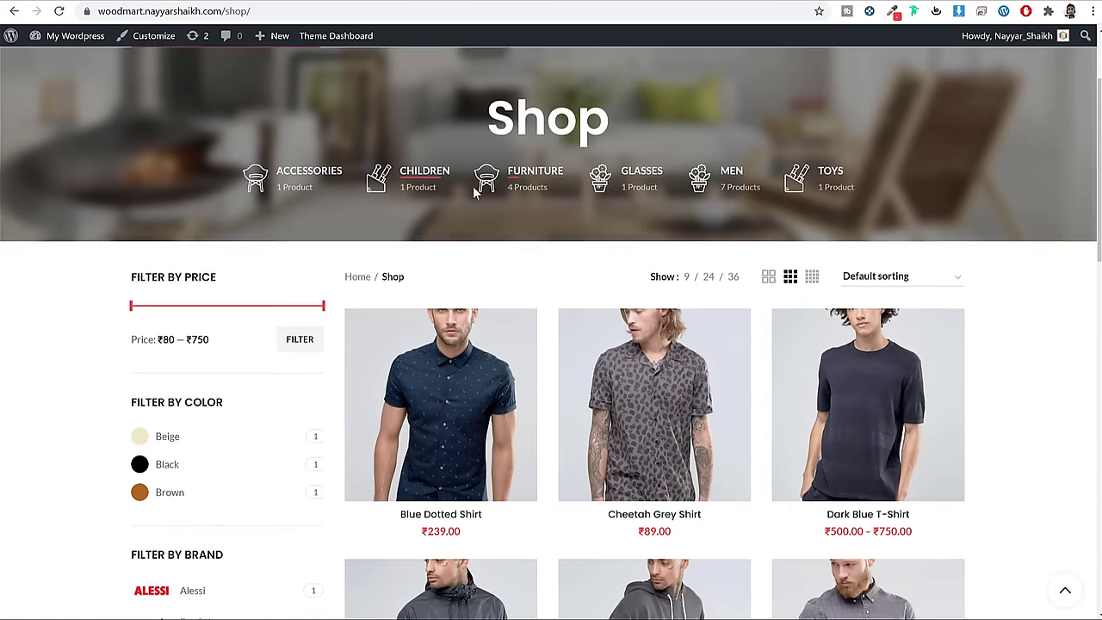
{"action": "scroll", "coordinate": [476, 191], "scroll_direction": "up", "scroll_amount": 2}
{"action": "double_click", "coordinate": [638, 263]}
{"action": "left_click", "coordinate": [638, 263]}
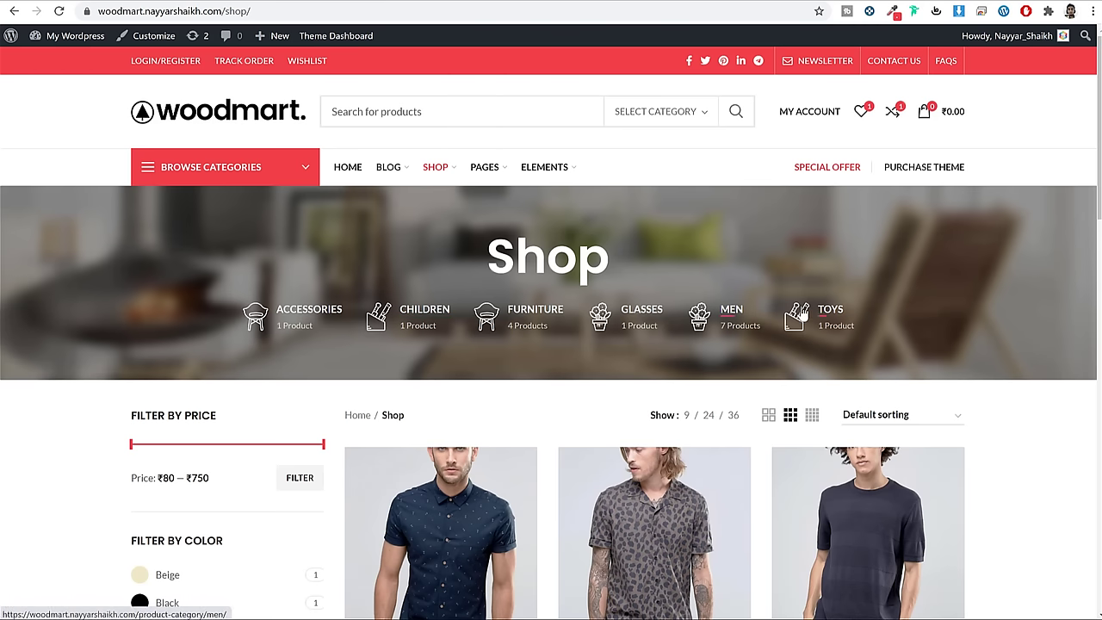
{"action": "scroll", "coordinate": [996, 293], "scroll_direction": "down", "scroll_amount": 1}
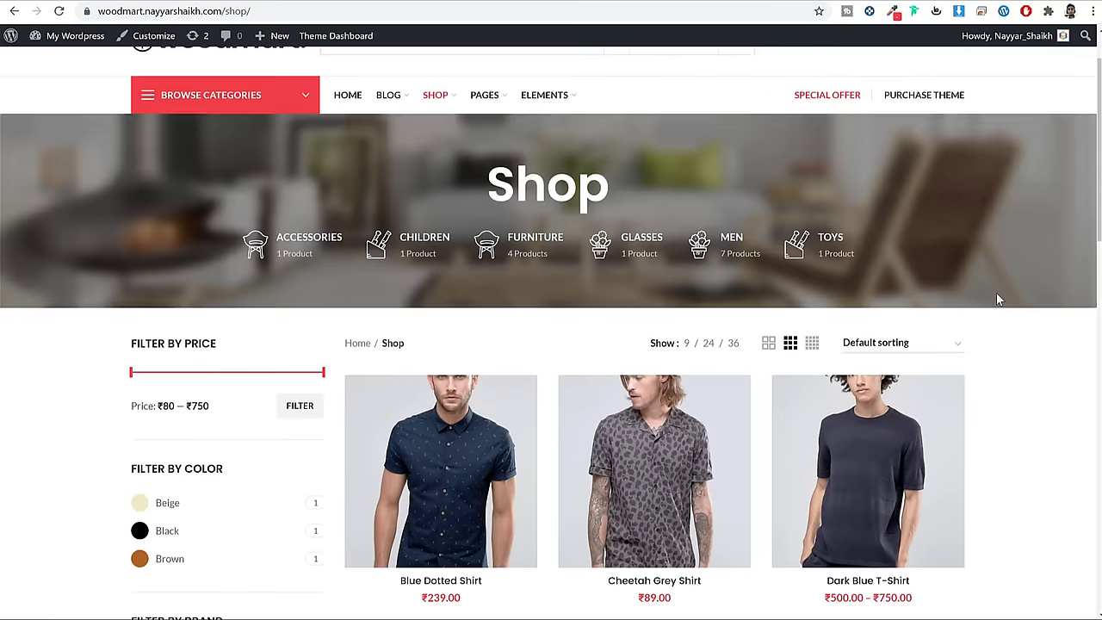
{"action": "scroll", "coordinate": [997, 298], "scroll_direction": "down", "scroll_amount": 3}
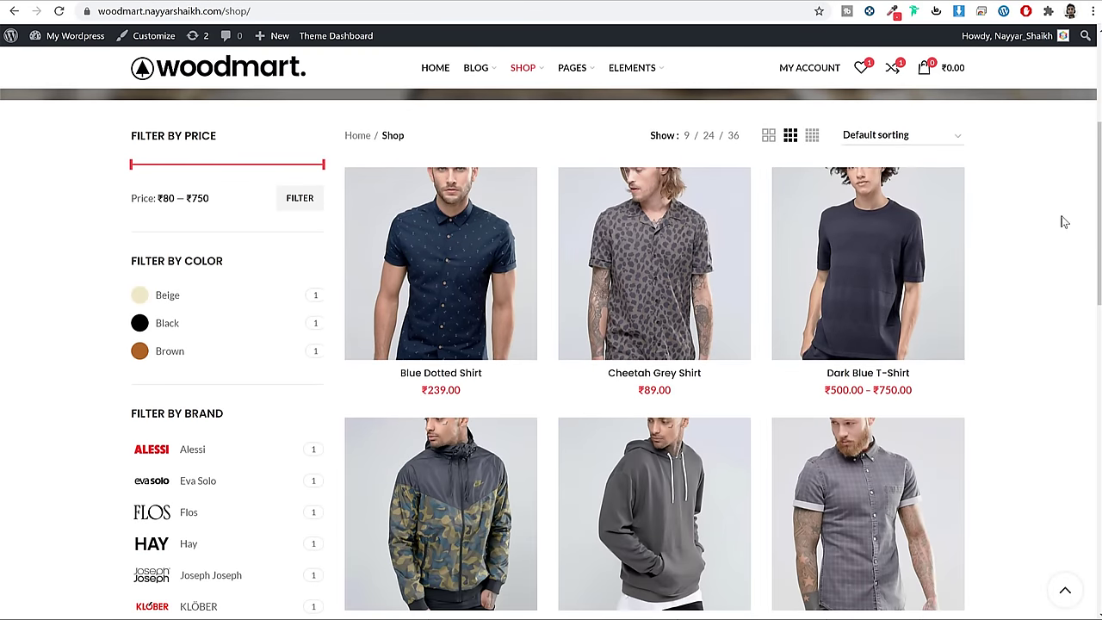
- Filter the shop listing to prices between ₹80 and ₹550
{"action": "left_click_drag", "start_coordinate": [318, 162], "coordinate": [262, 172]}
{"action": "left_click", "coordinate": [294, 200]}
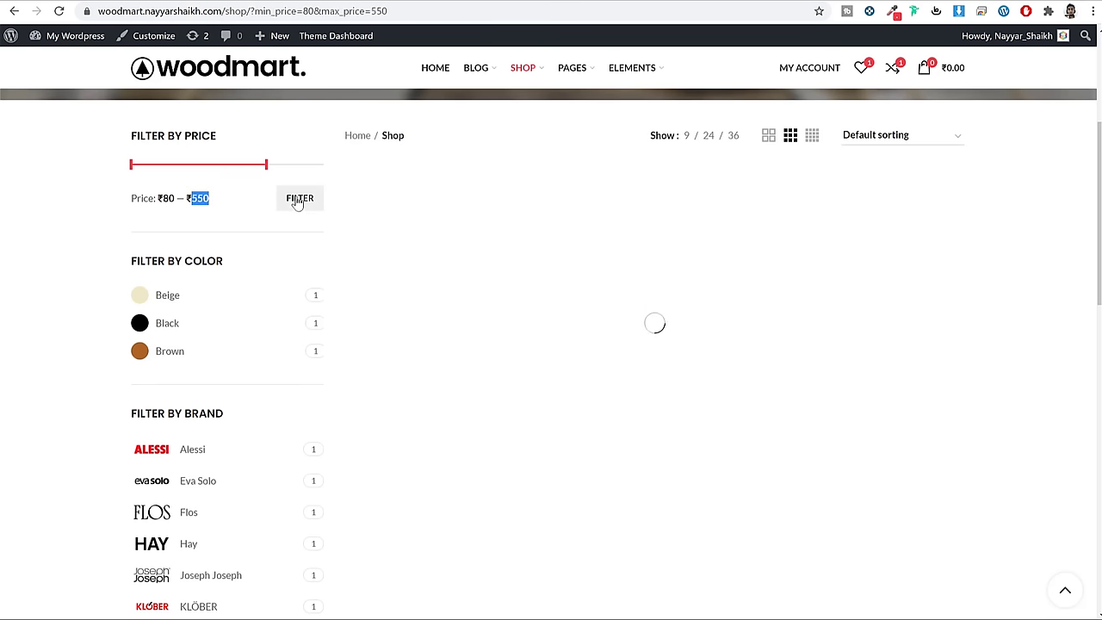
{"action": "scroll", "coordinate": [987, 328], "scroll_direction": "down", "scroll_amount": 5}
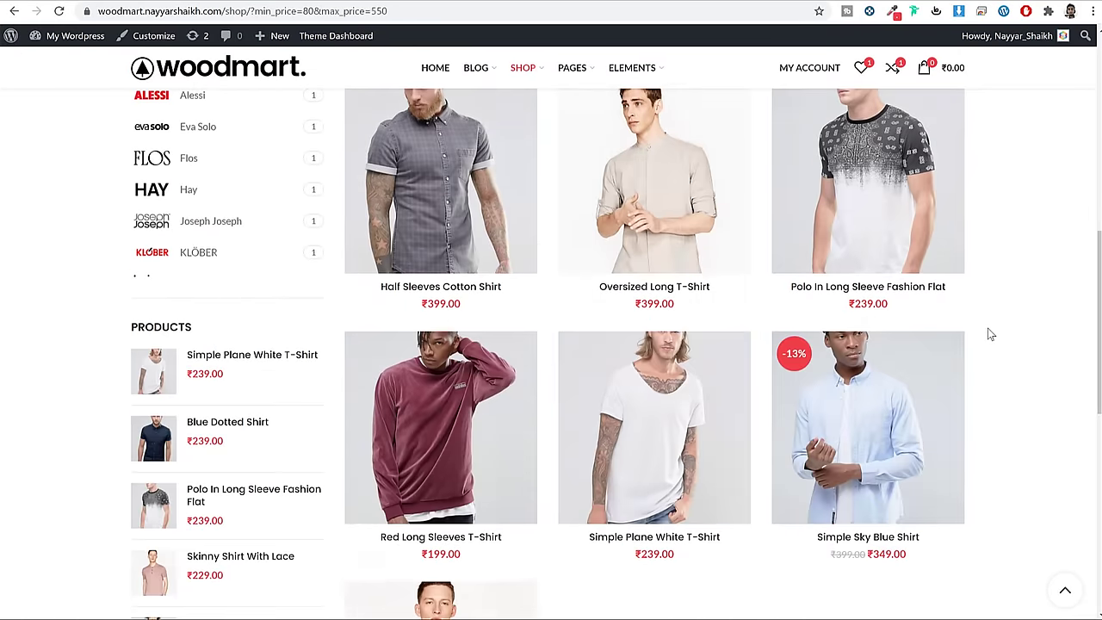
{"action": "scroll", "coordinate": [987, 334], "scroll_direction": "down", "scroll_amount": 3}
{"action": "scroll", "coordinate": [987, 334], "scroll_direction": "down", "scroll_amount": 3}
{"action": "scroll", "coordinate": [985, 340], "scroll_direction": "up", "scroll_amount": 4}
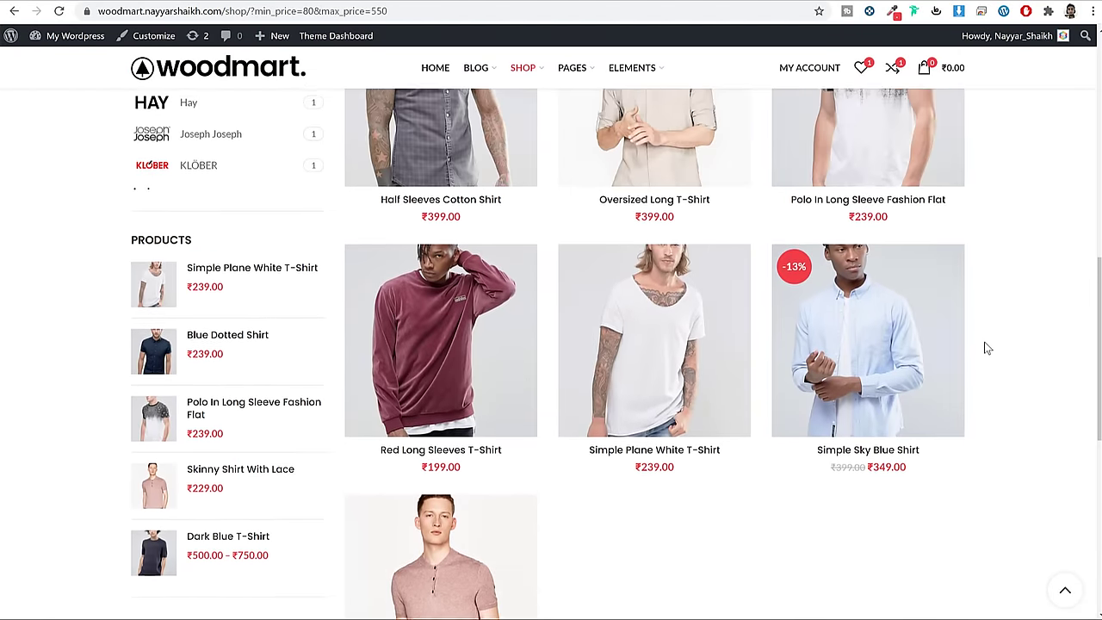
{"action": "scroll", "coordinate": [988, 348], "scroll_direction": "up", "scroll_amount": 5}
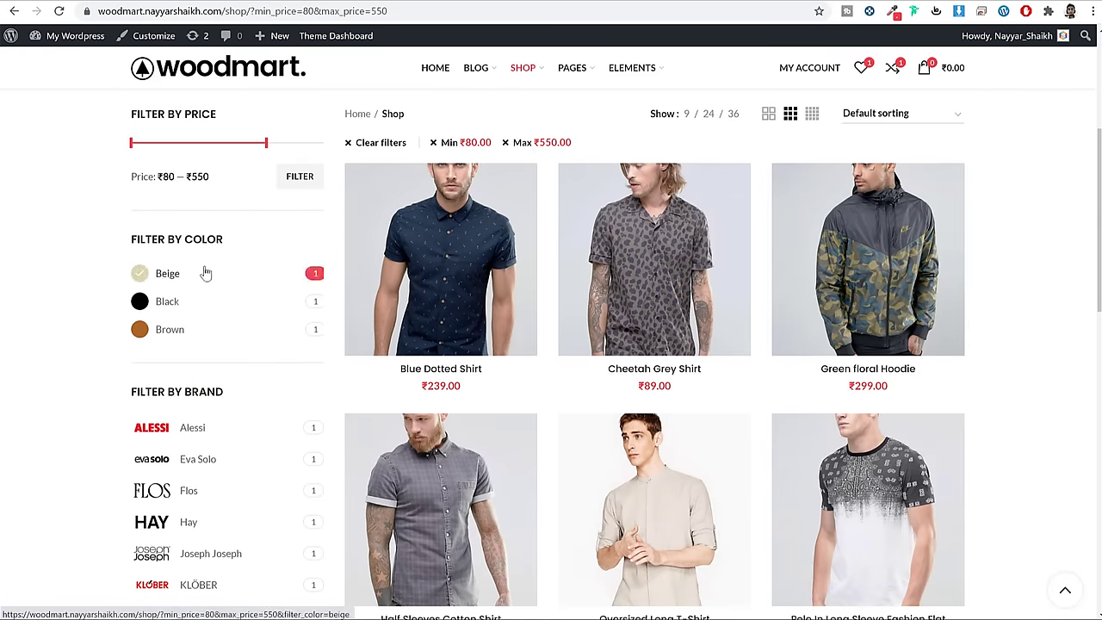
- Filter the products to the Black colour and scroll through the results
{"action": "left_click", "coordinate": [167, 303]}
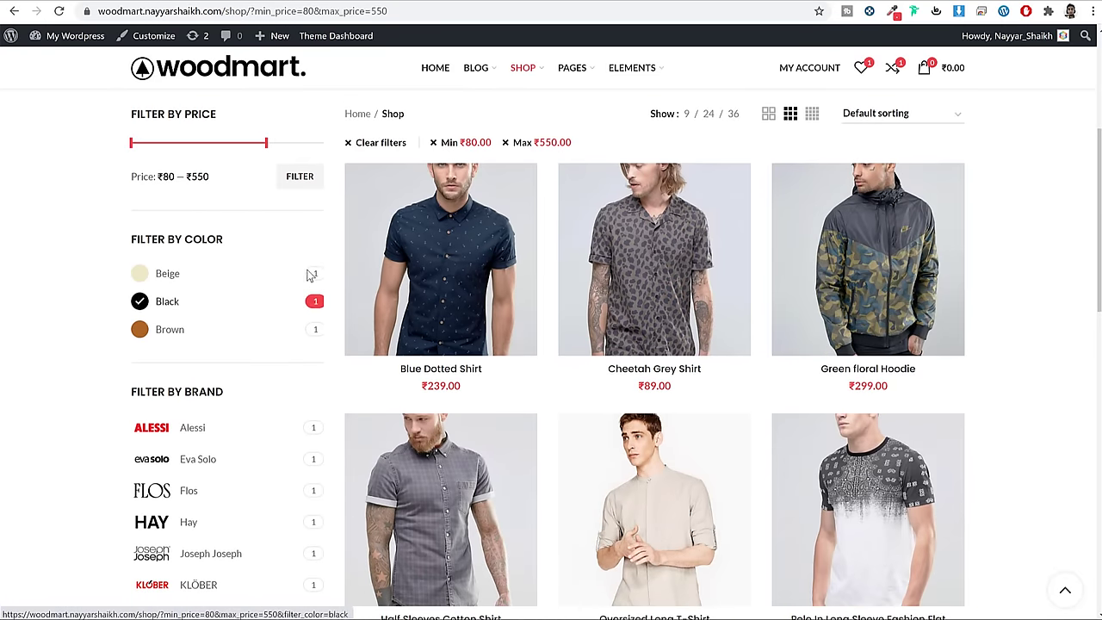
{"action": "scroll", "coordinate": [329, 329], "scroll_direction": "down", "scroll_amount": 3}
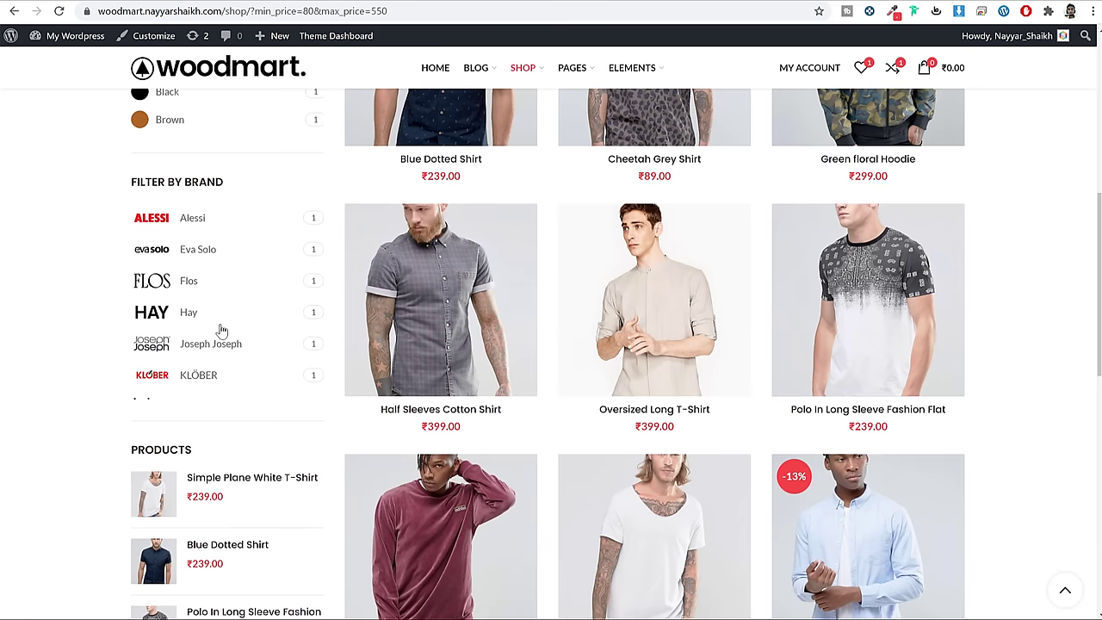
{"action": "scroll", "coordinate": [238, 278], "scroll_direction": "down", "scroll_amount": 2}
{"action": "scroll", "coordinate": [222, 370], "scroll_direction": "up", "scroll_amount": 2}
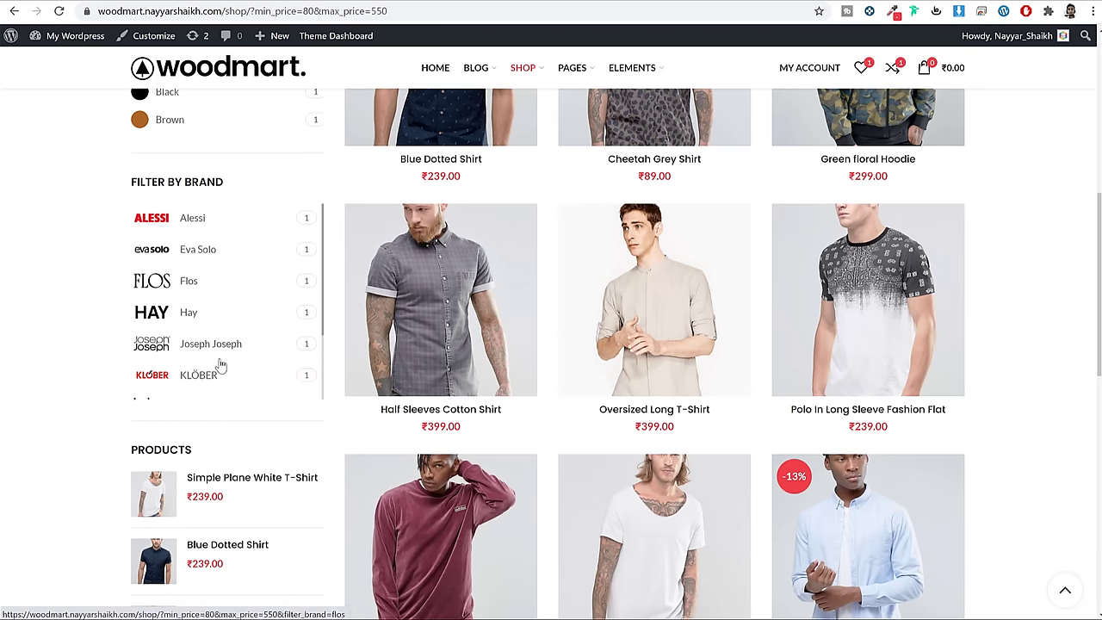
{"action": "scroll", "coordinate": [222, 293], "scroll_direction": "down", "scroll_amount": 5}
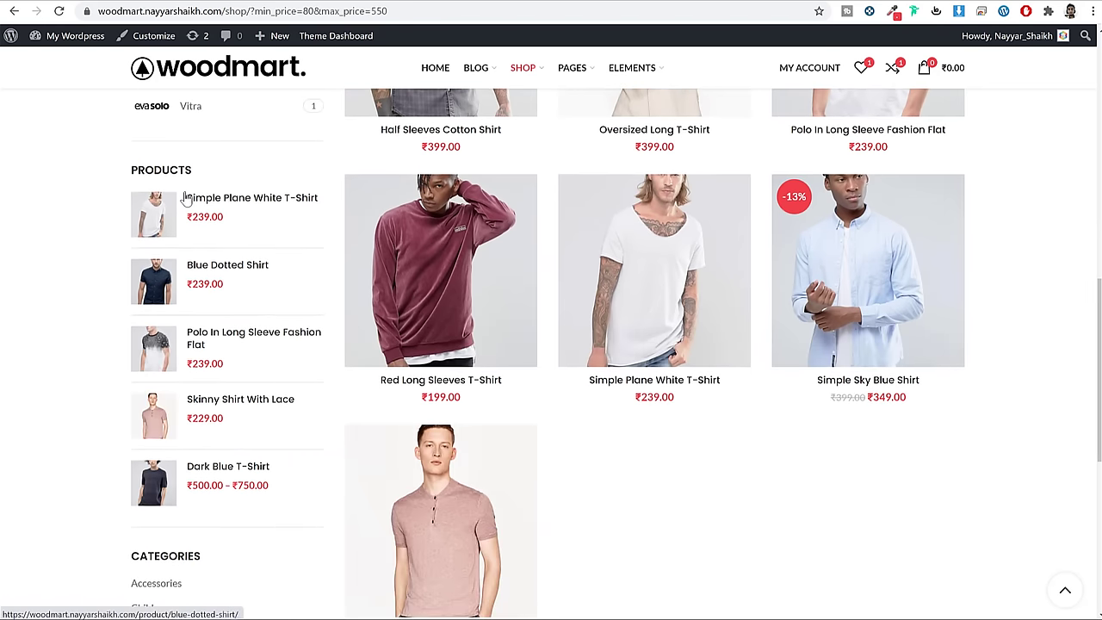
{"action": "scroll", "coordinate": [246, 275], "scroll_direction": "down", "scroll_amount": 3}
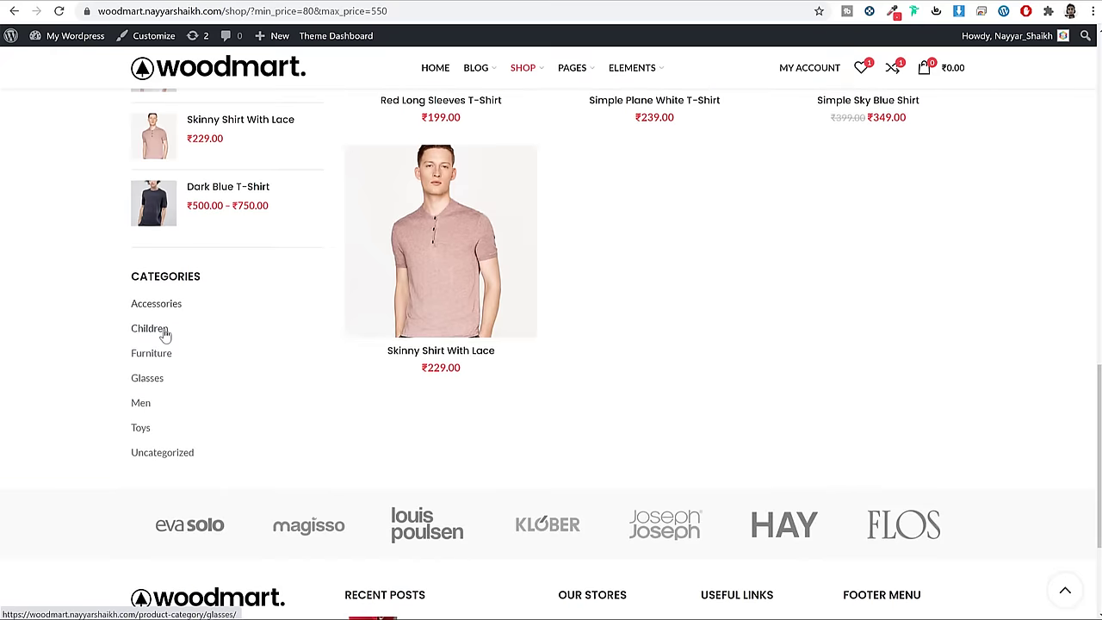
{"action": "scroll", "coordinate": [209, 388], "scroll_direction": "up", "scroll_amount": 10}
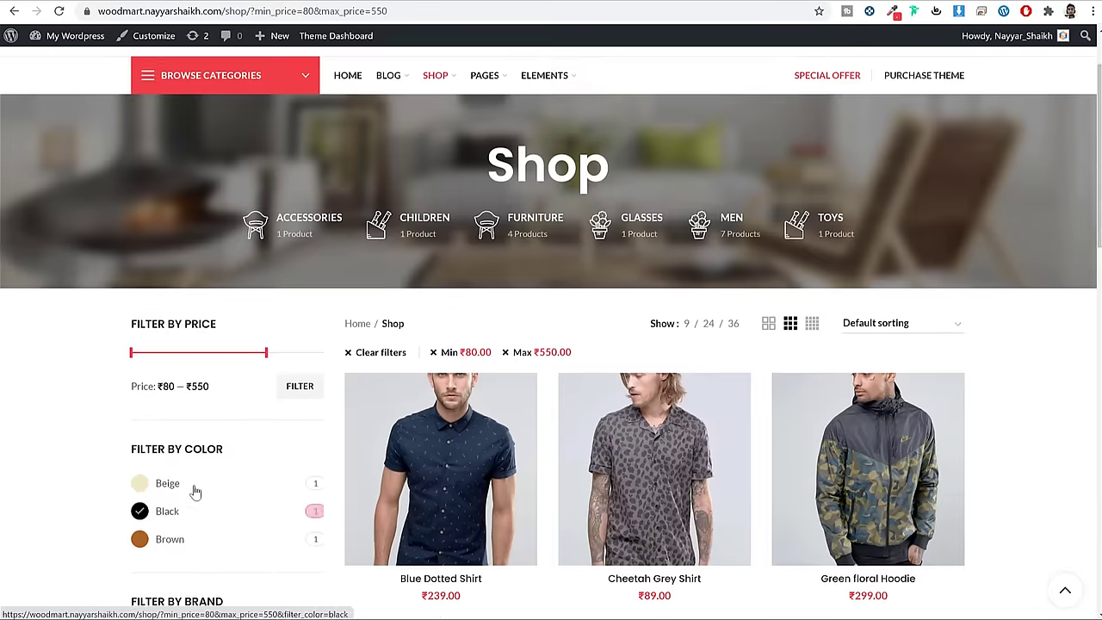
{"action": "scroll", "coordinate": [903, 276], "scroll_direction": "down", "scroll_amount": 5}
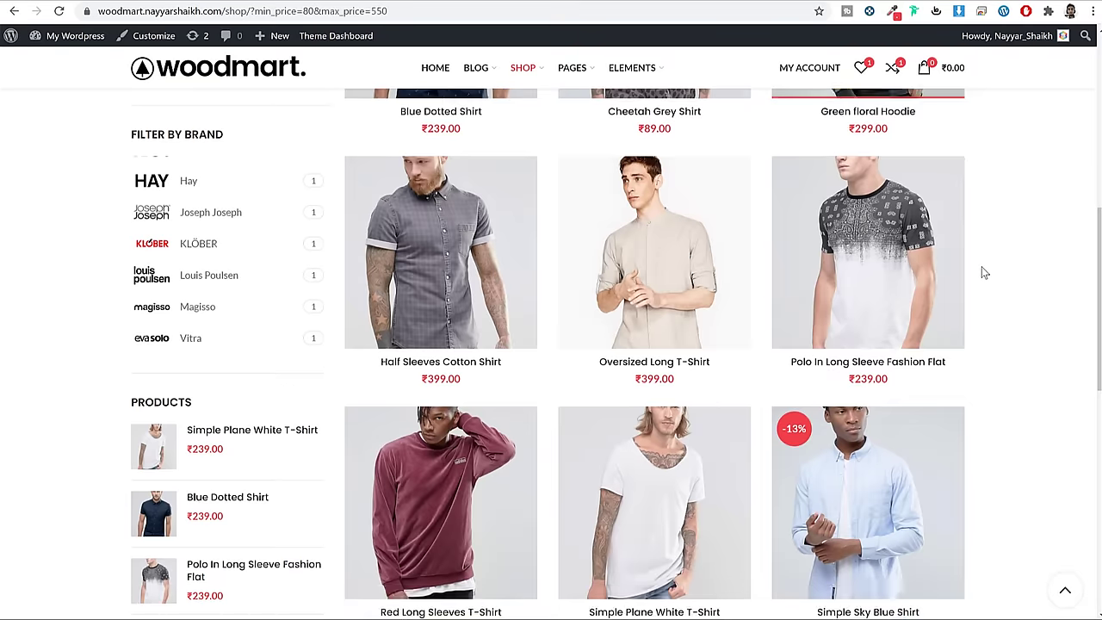
{"action": "scroll", "coordinate": [985, 273], "scroll_direction": "down", "scroll_amount": 4}
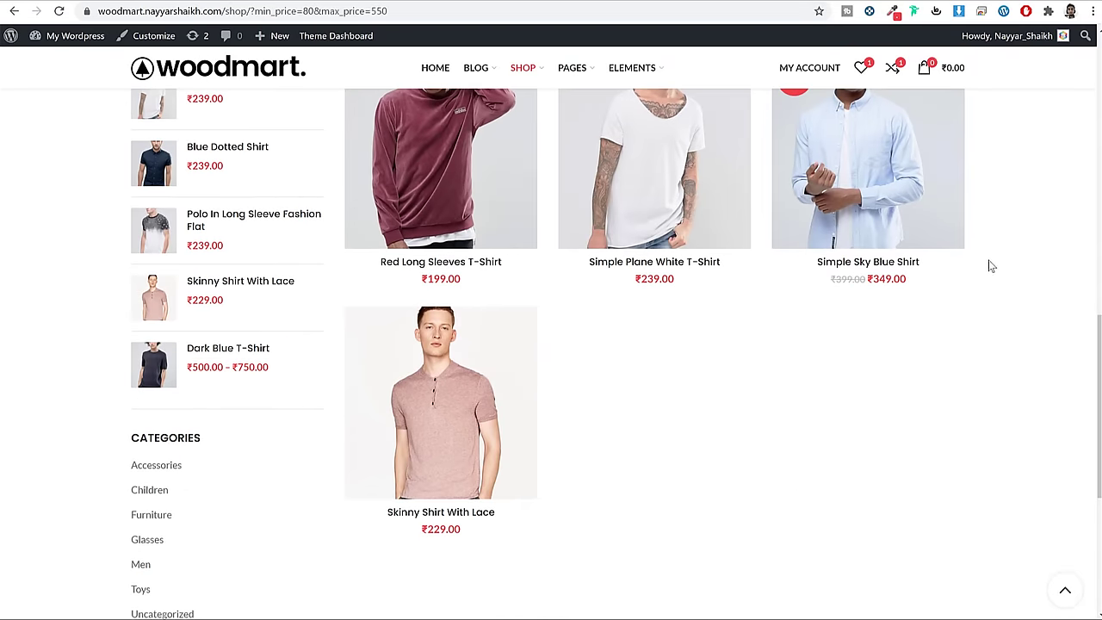
{"action": "scroll", "coordinate": [991, 266], "scroll_direction": "up", "scroll_amount": 4}
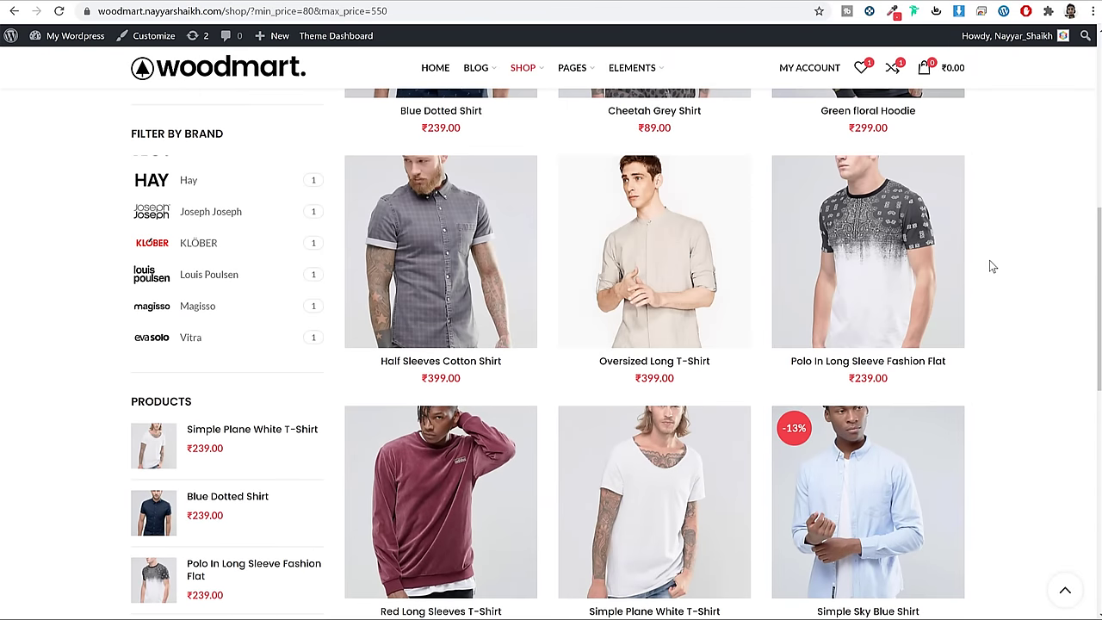
{"action": "scroll", "coordinate": [293, 274], "scroll_direction": "up", "scroll_amount": 4}
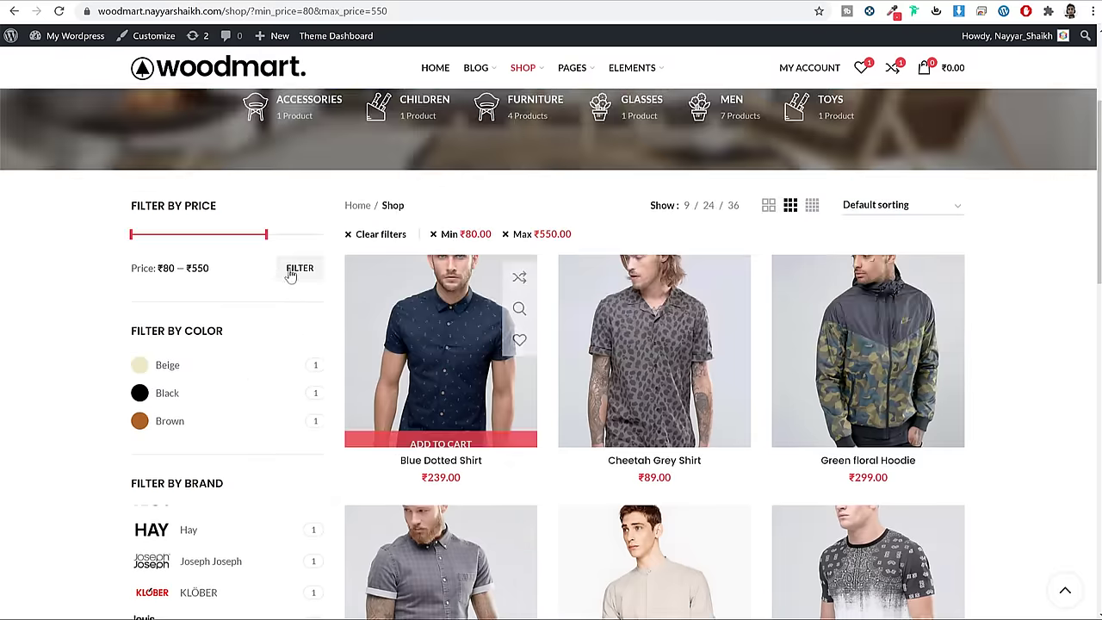
- Raise the price filter maximum back to ₹750 and reapply it
{"action": "left_click_drag", "start_coordinate": [266, 233], "coordinate": [323, 234]}
{"action": "left_click", "coordinate": [315, 267]}
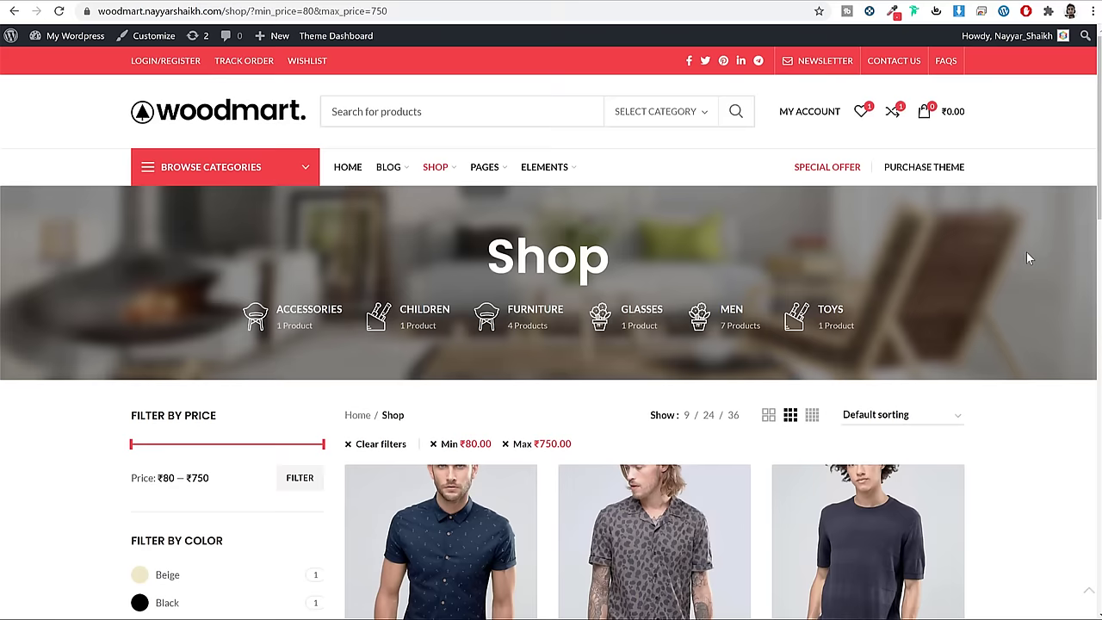
{"action": "scroll", "coordinate": [1026, 259], "scroll_direction": "down", "scroll_amount": 1}
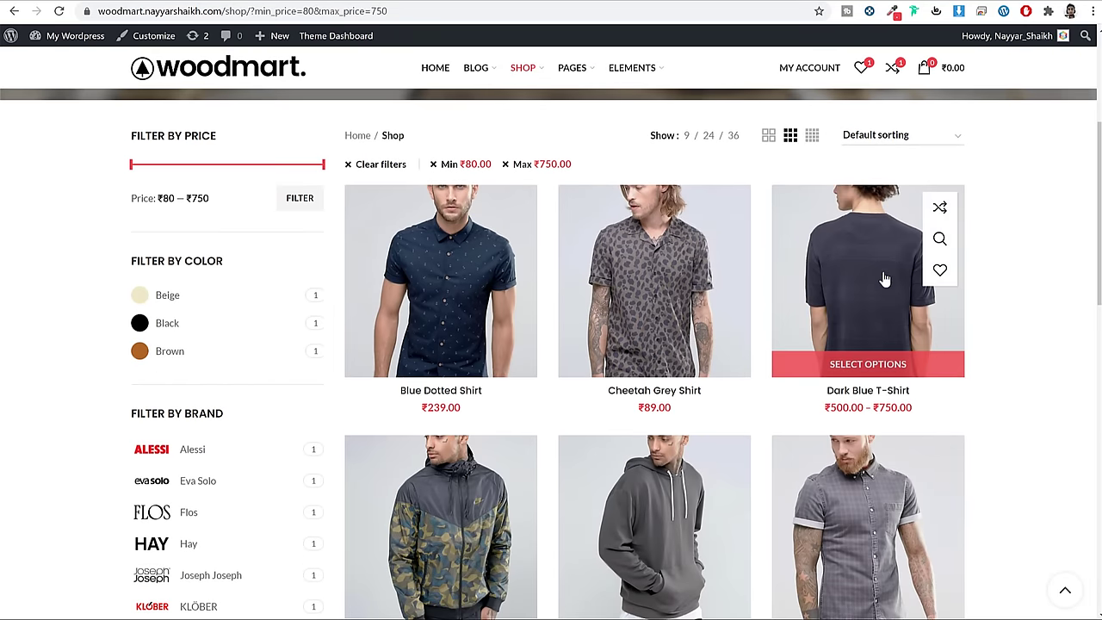
- Open the Dark Blue T-Shirt product page
{"action": "left_click", "coordinate": [845, 278]}
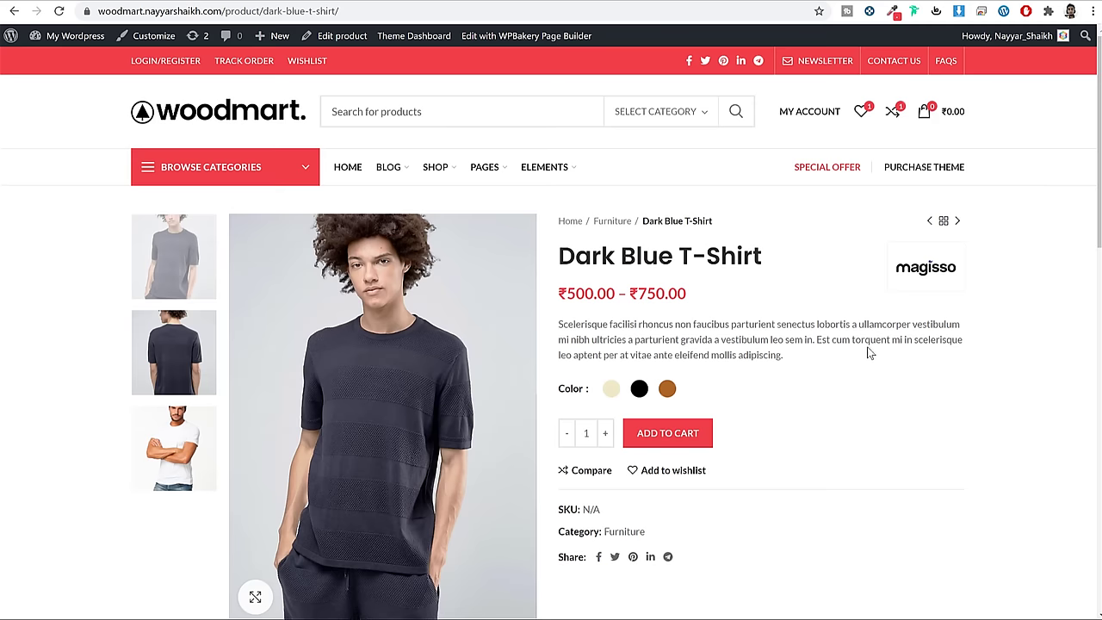
{"action": "scroll", "coordinate": [870, 353], "scroll_direction": "down", "scroll_amount": 2}
{"action": "scroll", "coordinate": [336, 327], "scroll_direction": "up", "scroll_amount": 2}
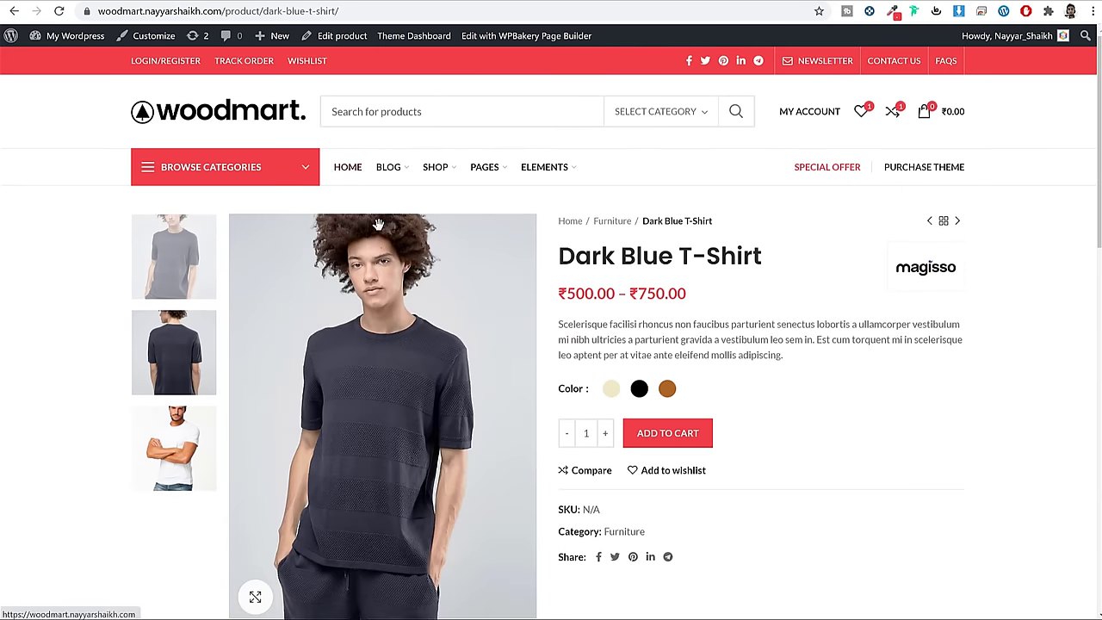
{"action": "scroll", "coordinate": [379, 224], "scroll_direction": "down", "scroll_amount": 1}
- View the back-view and white-shirt photos in the product gallery
{"action": "left_click", "coordinate": [172, 284]}
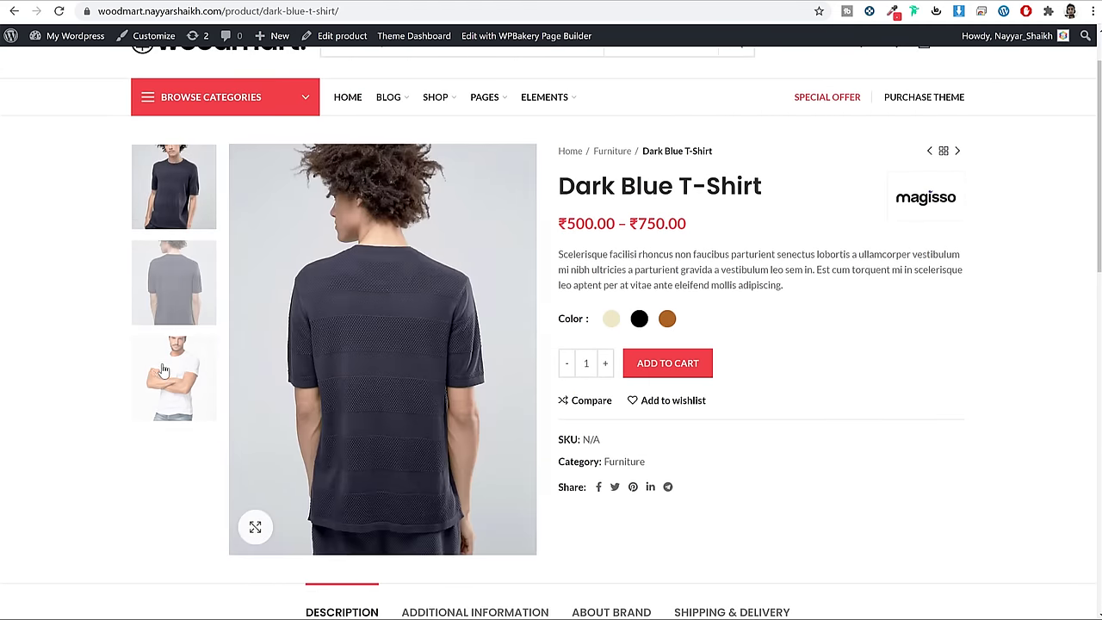
{"action": "left_click", "coordinate": [163, 370]}
{"action": "scroll", "coordinate": [174, 168], "scroll_direction": "down", "scroll_amount": 2}
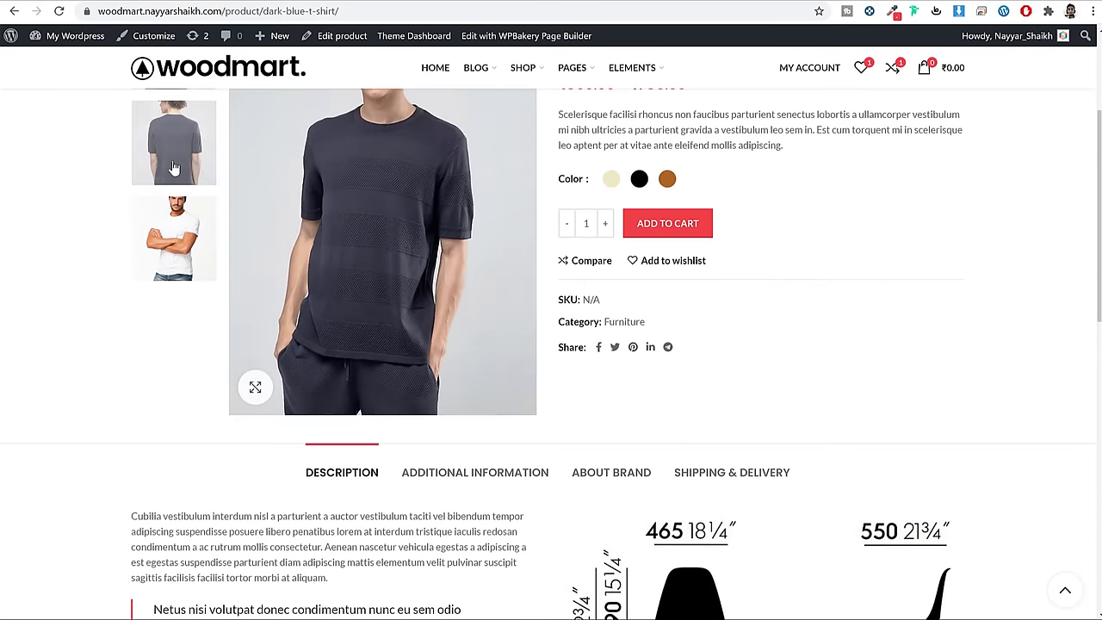
{"action": "scroll", "coordinate": [370, 447], "scroll_direction": "up", "scroll_amount": 3}
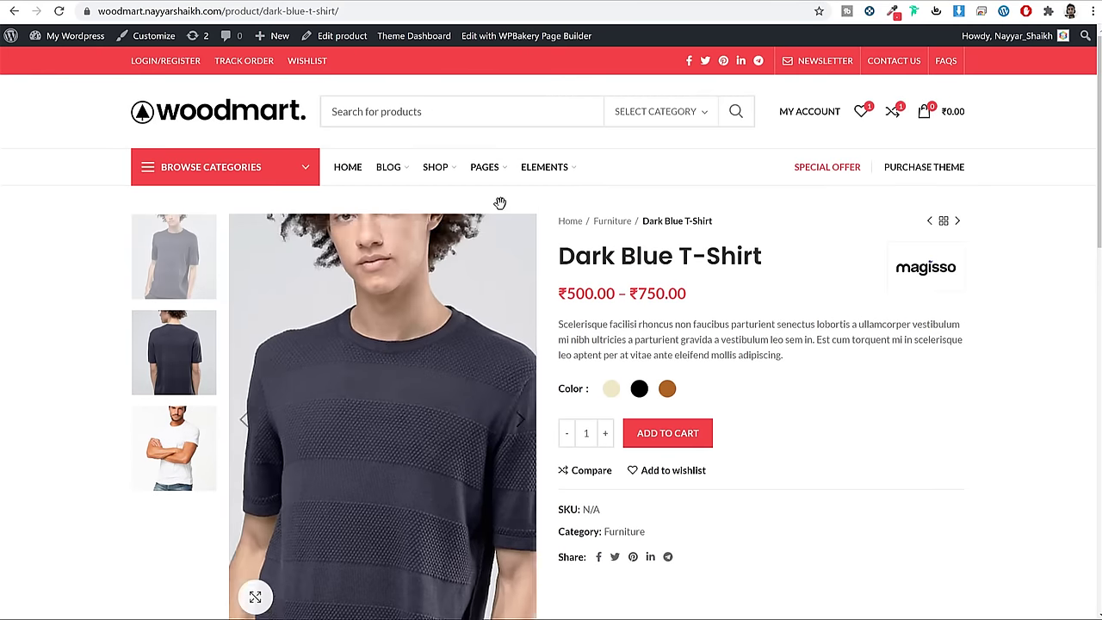
{"action": "scroll", "coordinate": [910, 253], "scroll_direction": "down", "scroll_amount": 3}
{"action": "scroll", "coordinate": [910, 275], "scroll_direction": "up", "scroll_amount": 3}
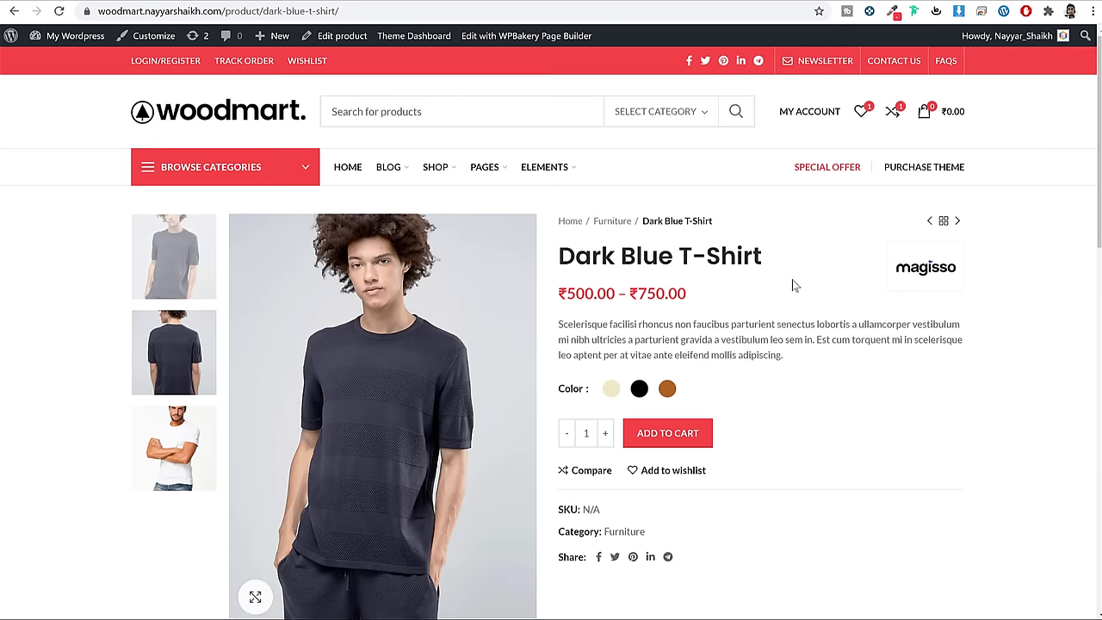
- Highlight the Dark Blue T-Shirt title and its ₹500.00 – ₹750.00 price line
{"action": "triple_click", "coordinate": [620, 258]}
{"action": "left_click", "coordinate": [656, 287]}
{"action": "triple_click", "coordinate": [650, 291]}
{"action": "left_click", "coordinate": [723, 312]}
{"action": "scroll", "coordinate": [799, 303], "scroll_direction": "down", "scroll_amount": 1}
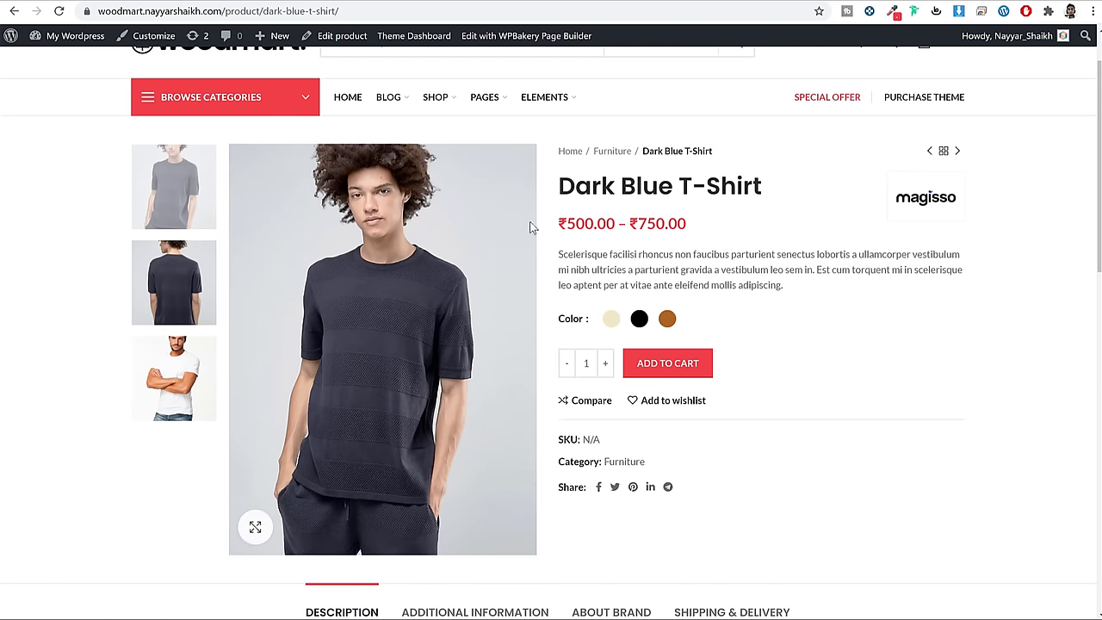
{"action": "left_click", "coordinate": [639, 319]}
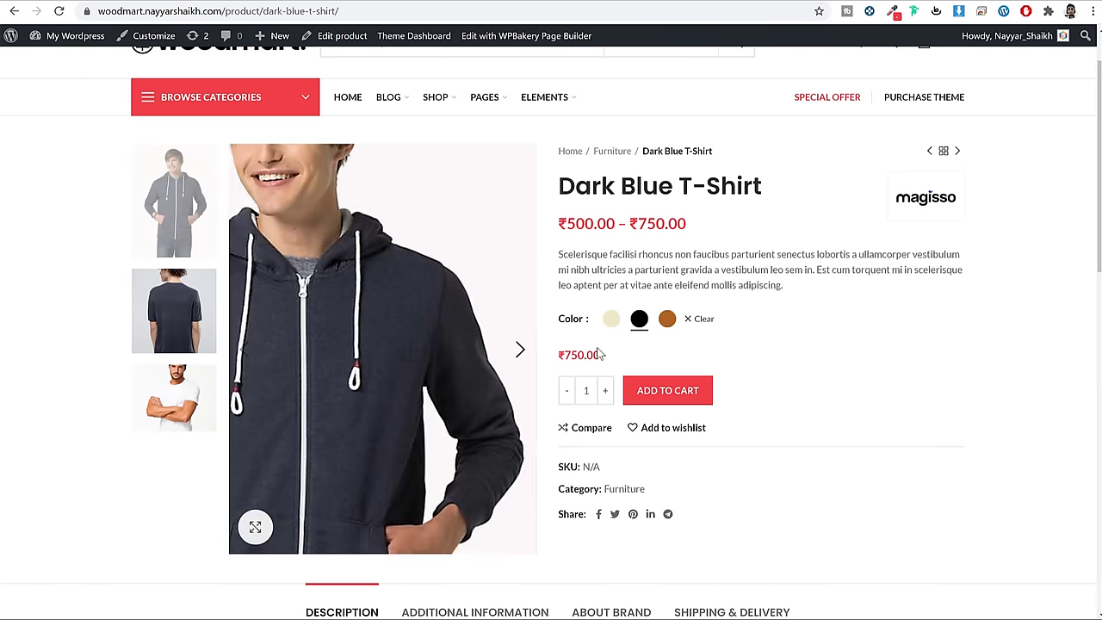
{"action": "left_click_drag", "start_coordinate": [586, 355], "coordinate": [559, 355]}
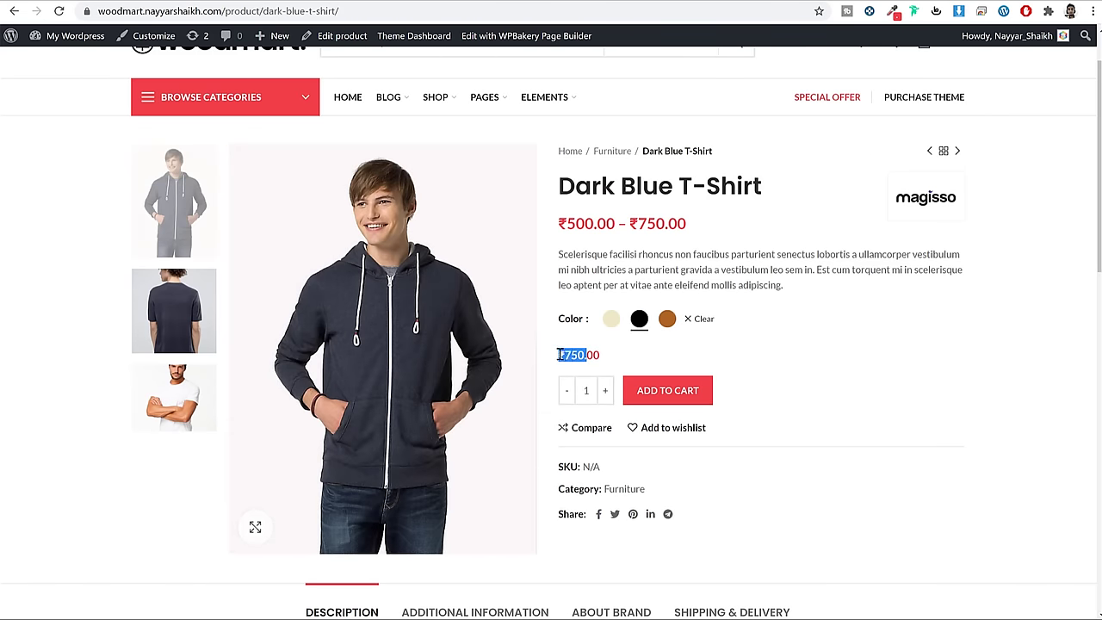
{"action": "left_click", "coordinate": [668, 323]}
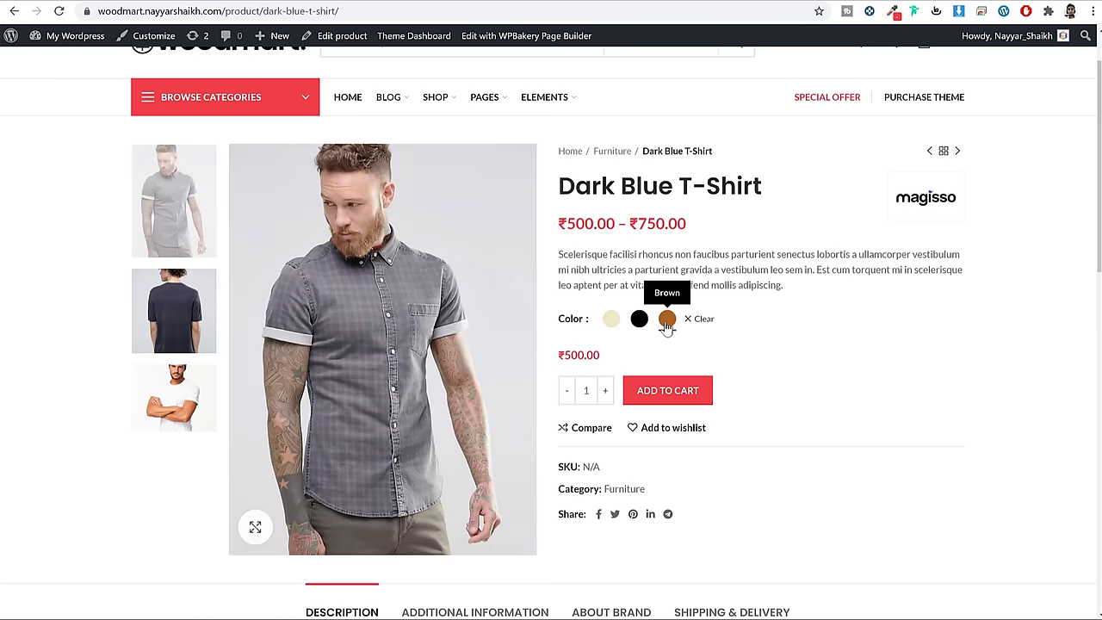
{"action": "left_click_drag", "start_coordinate": [589, 356], "coordinate": [551, 357]}
{"action": "left_click", "coordinate": [853, 345]}
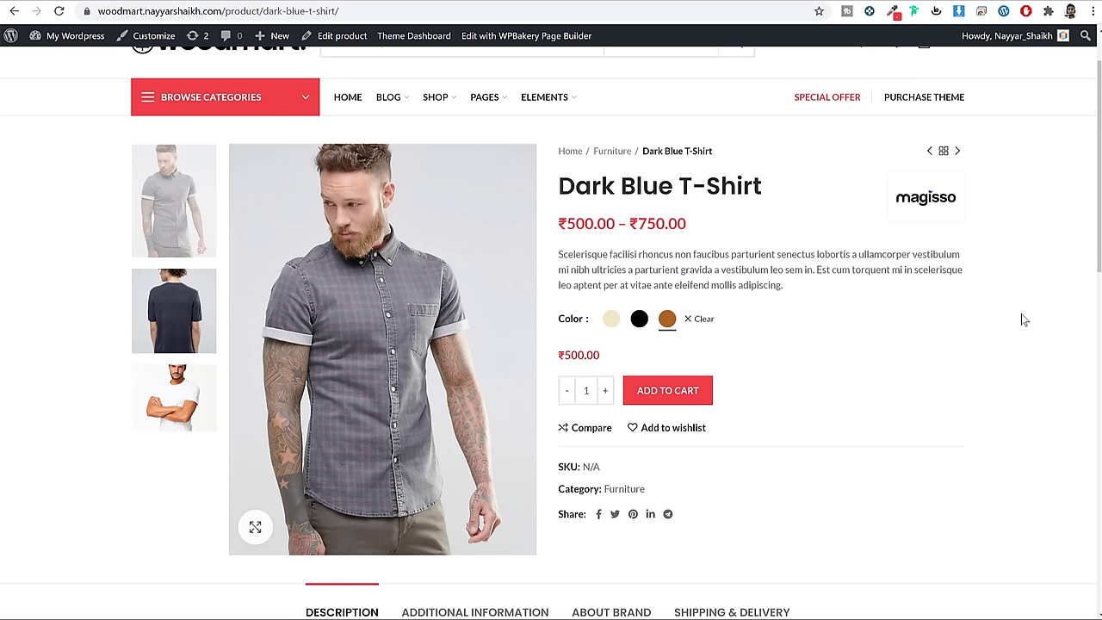
- Highlight the description, then view the Additional Information and About Brand tabs
{"action": "scroll", "coordinate": [1001, 320], "scroll_direction": "down", "scroll_amount": 4}
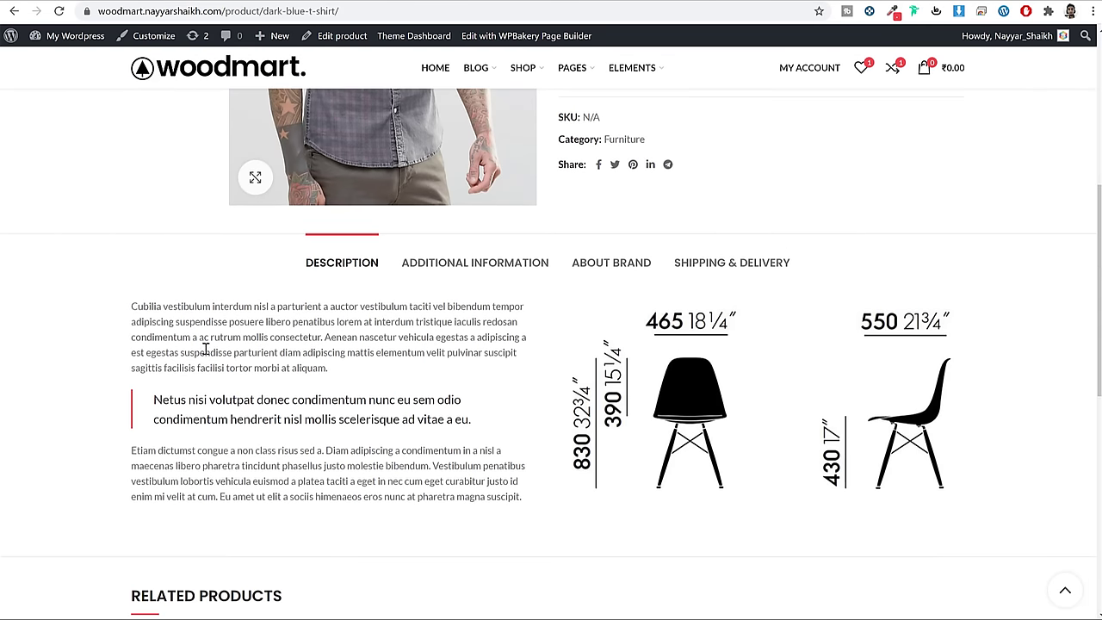
{"action": "left_click_drag", "start_coordinate": [163, 306], "coordinate": [315, 401]}
{"action": "left_click", "coordinate": [839, 419]}
{"action": "left_click", "coordinate": [495, 272]}
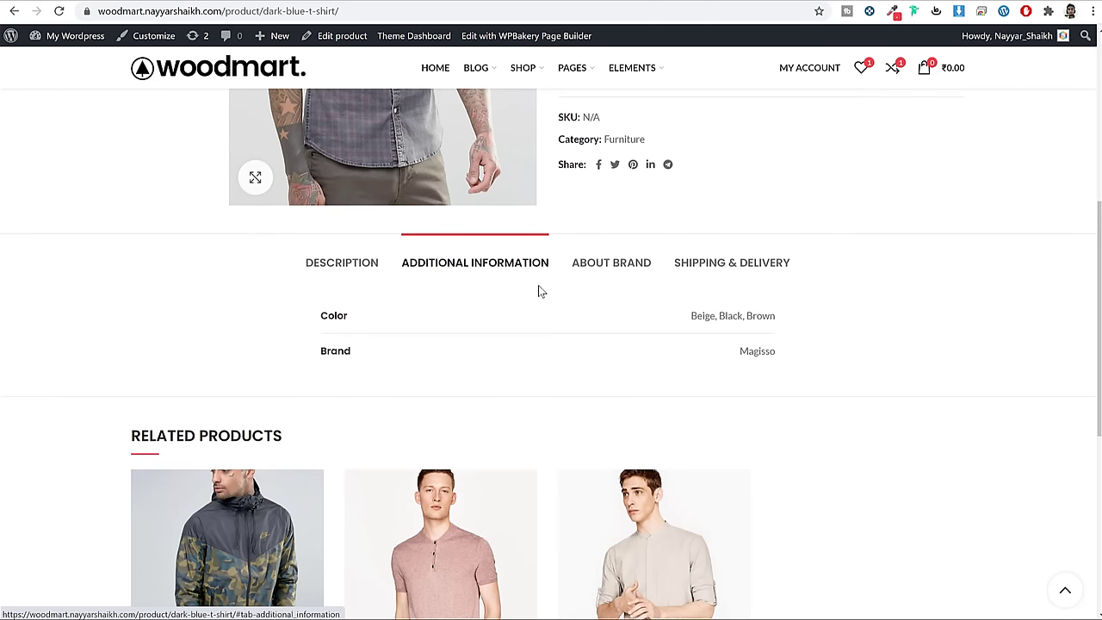
{"action": "left_click", "coordinate": [615, 270]}
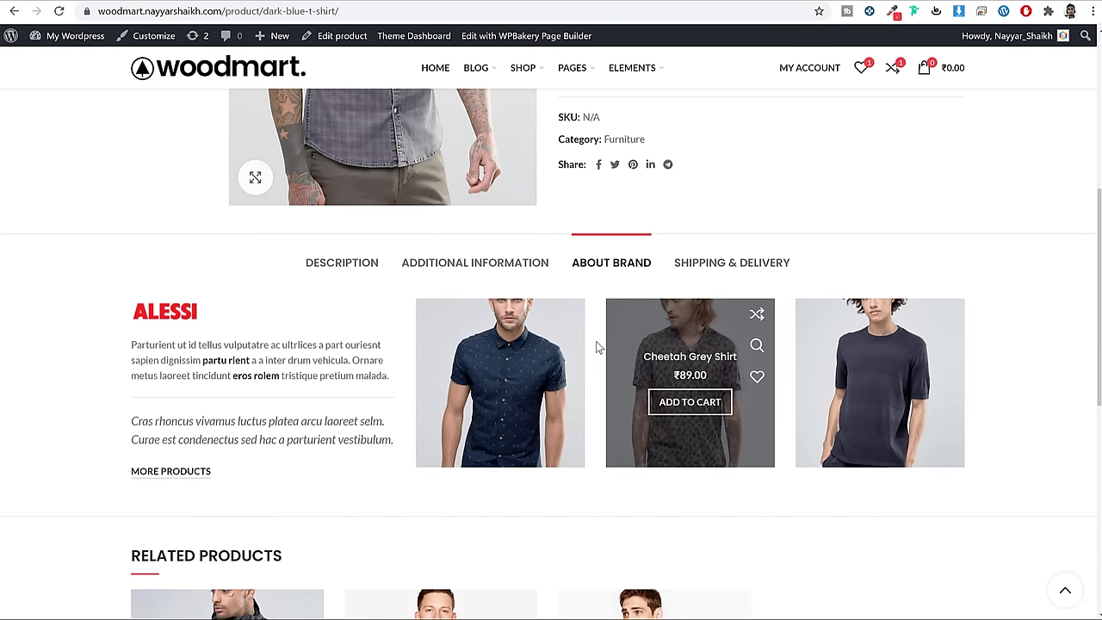
- Scroll around and highlight the About Brand paragraph
{"action": "scroll", "coordinate": [870, 403], "scroll_direction": "up", "scroll_amount": 2}
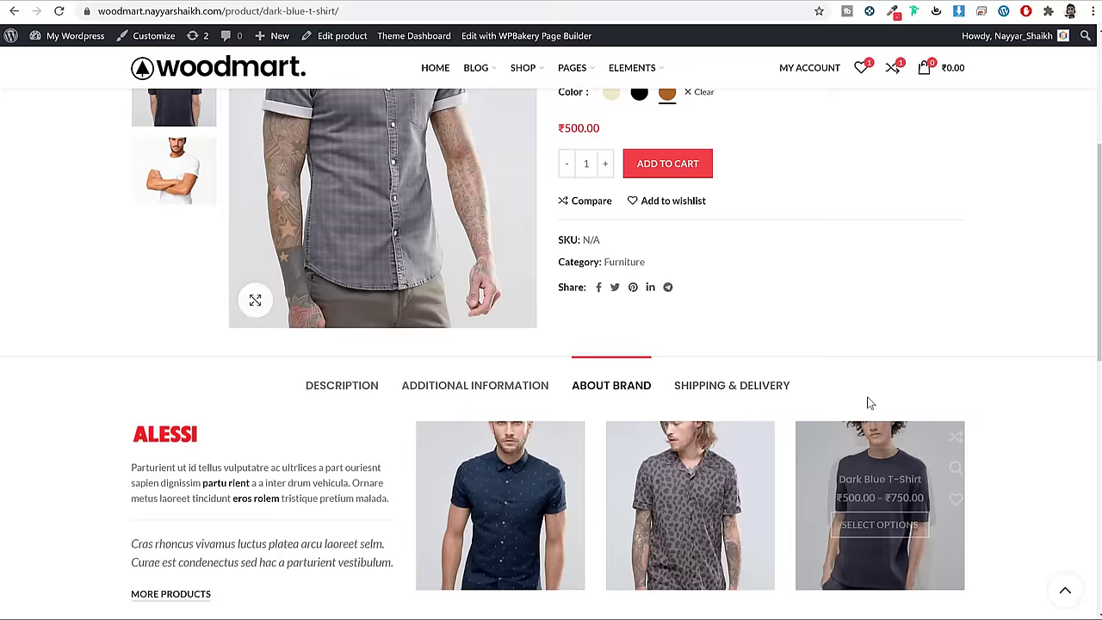
{"action": "scroll", "coordinate": [870, 403], "scroll_direction": "up", "scroll_amount": 5}
{"action": "scroll", "coordinate": [864, 394], "scroll_direction": "down", "scroll_amount": 8}
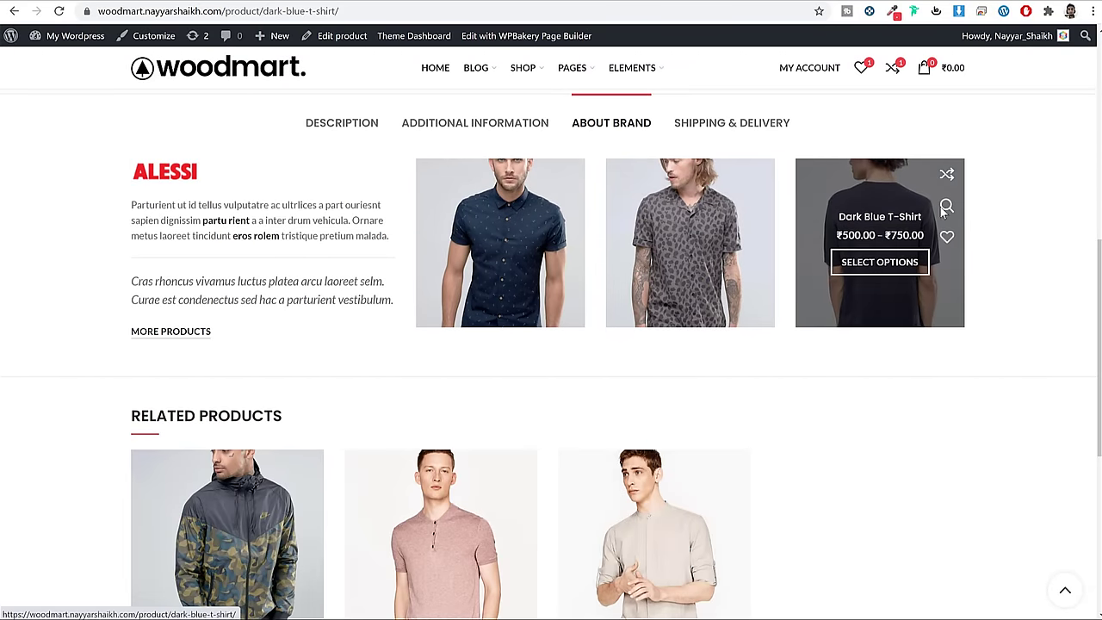
{"action": "scroll", "coordinate": [1004, 273], "scroll_direction": "up", "scroll_amount": 1}
{"action": "left_click_drag", "start_coordinate": [127, 276], "coordinate": [315, 309]}
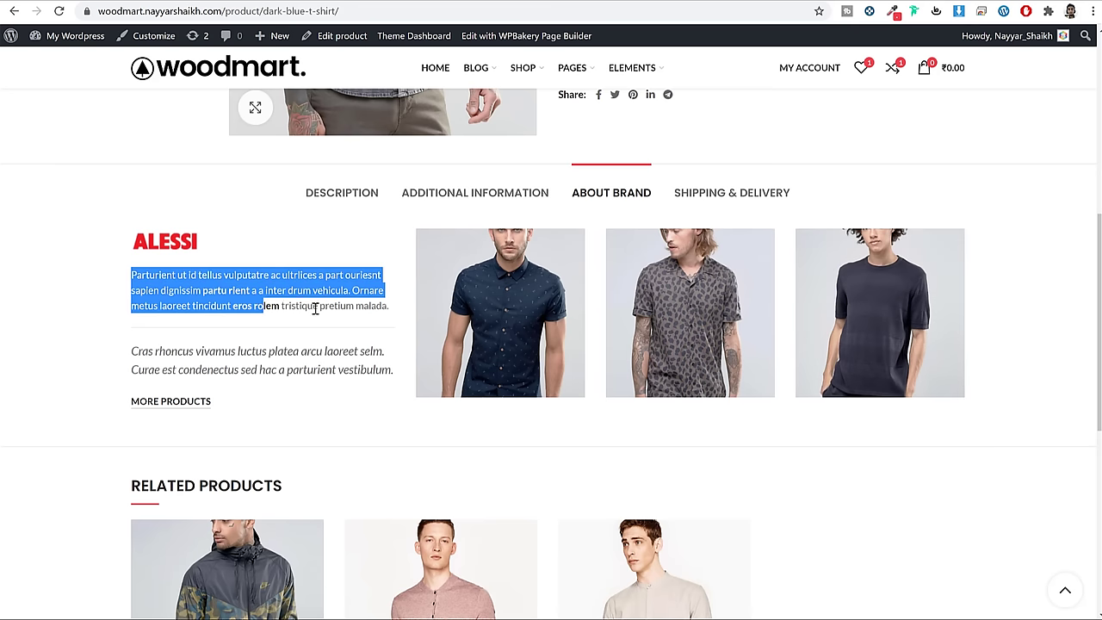
{"action": "left_click", "coordinate": [359, 318]}
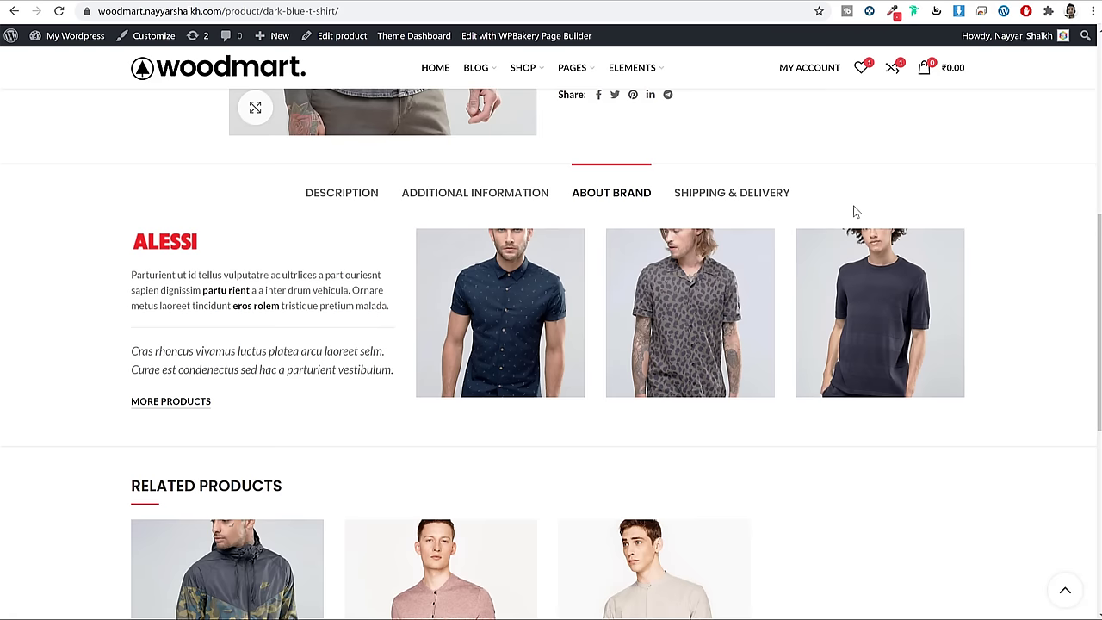
- Show the Shipping & Delivery information and scroll through it
{"action": "left_click", "coordinate": [732, 195]}
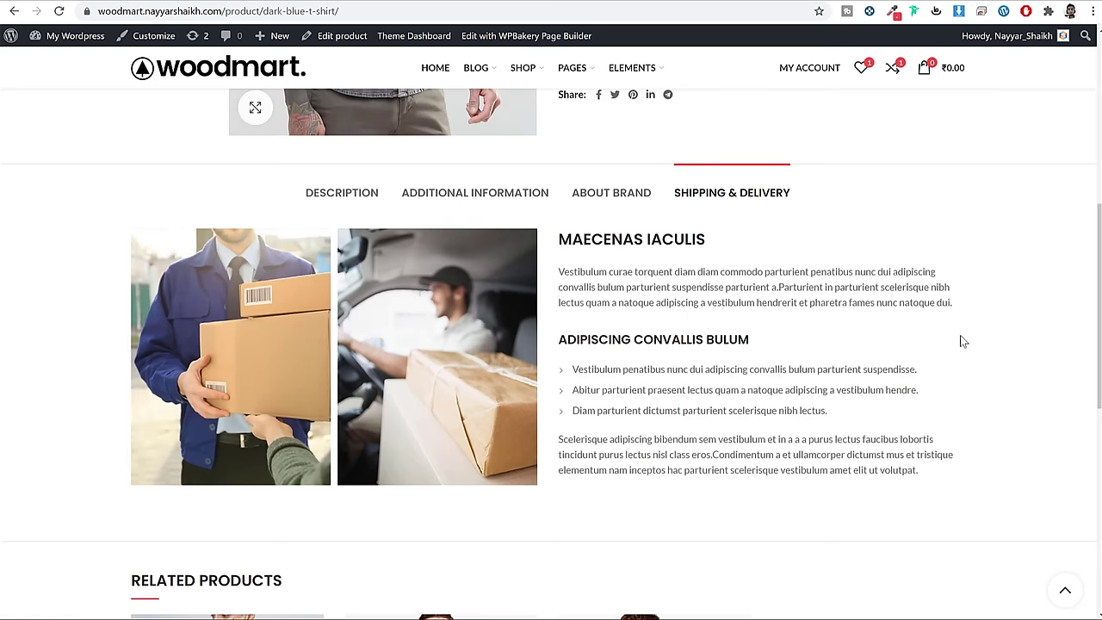
{"action": "scroll", "coordinate": [961, 341], "scroll_direction": "down", "scroll_amount": 5}
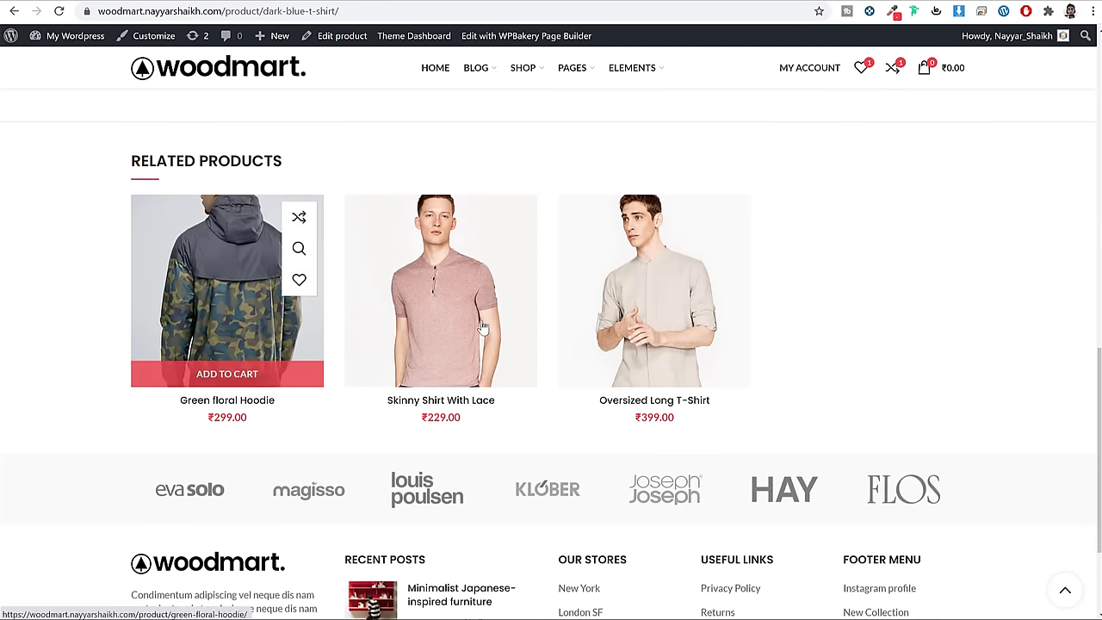
{"action": "scroll", "coordinate": [931, 348], "scroll_direction": "up", "scroll_amount": 10}
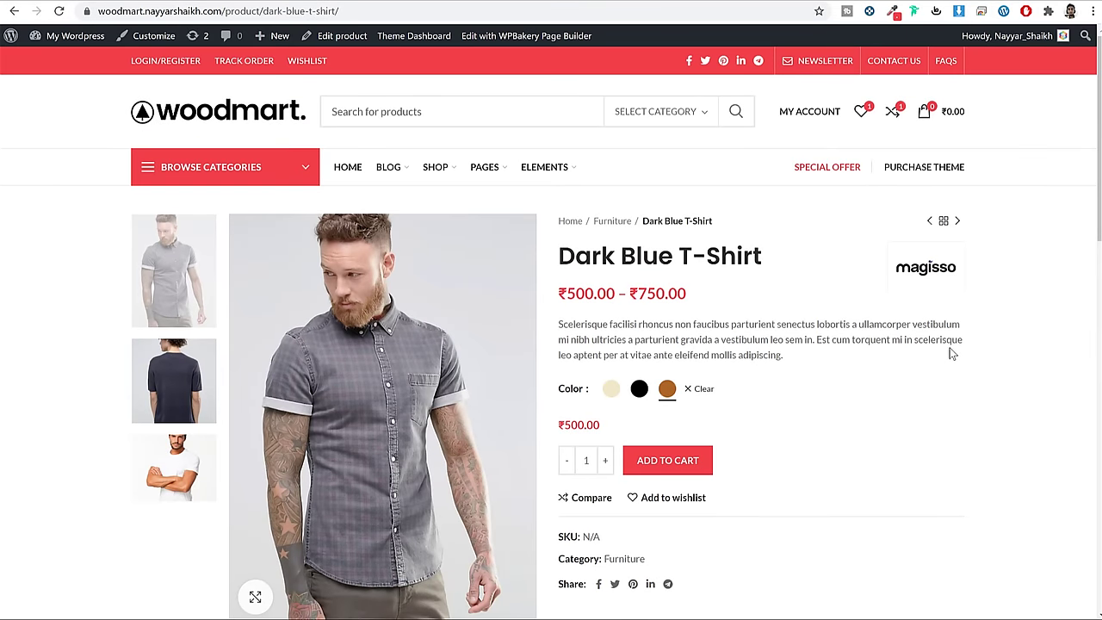
{"action": "scroll", "coordinate": [786, 299], "scroll_direction": "down", "scroll_amount": 1}
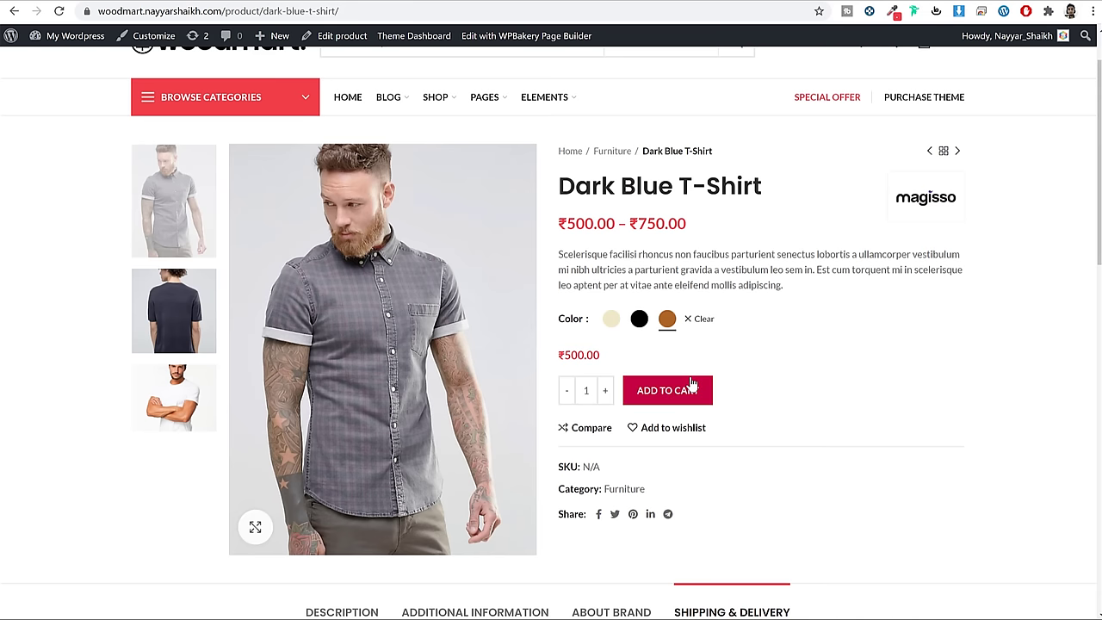
- Add the brown Dark Blue T-Shirt at ₹500.00 to the cart
{"action": "left_click", "coordinate": [691, 385]}
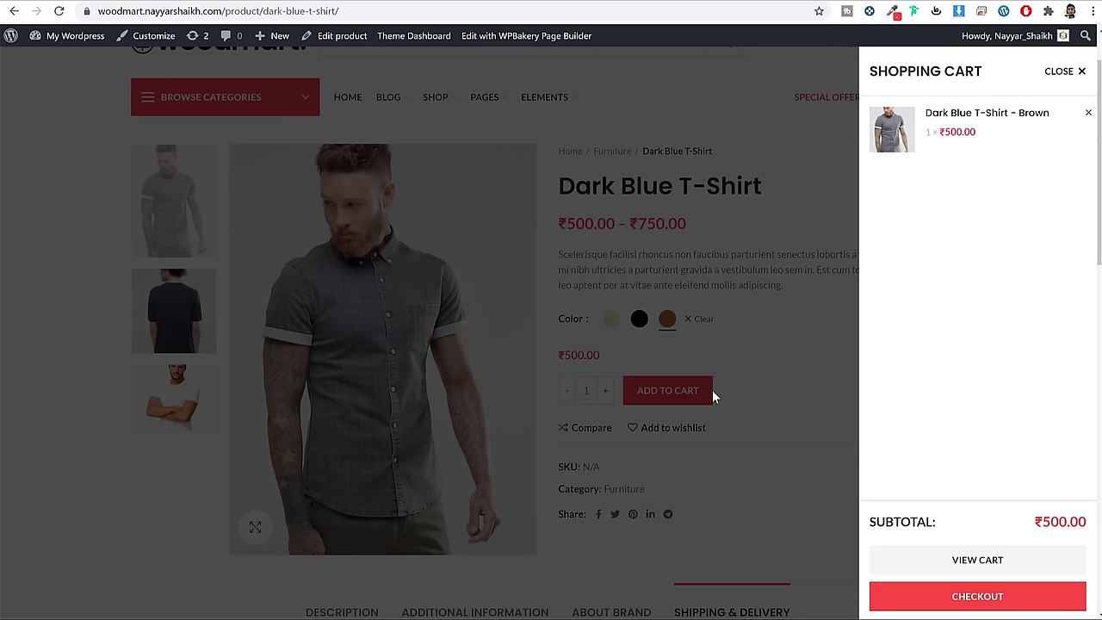
- Open the full cart, review ₹100.00 shipping and ₹600.00 total, then proceed to checkout
{"action": "left_click", "coordinate": [983, 570]}
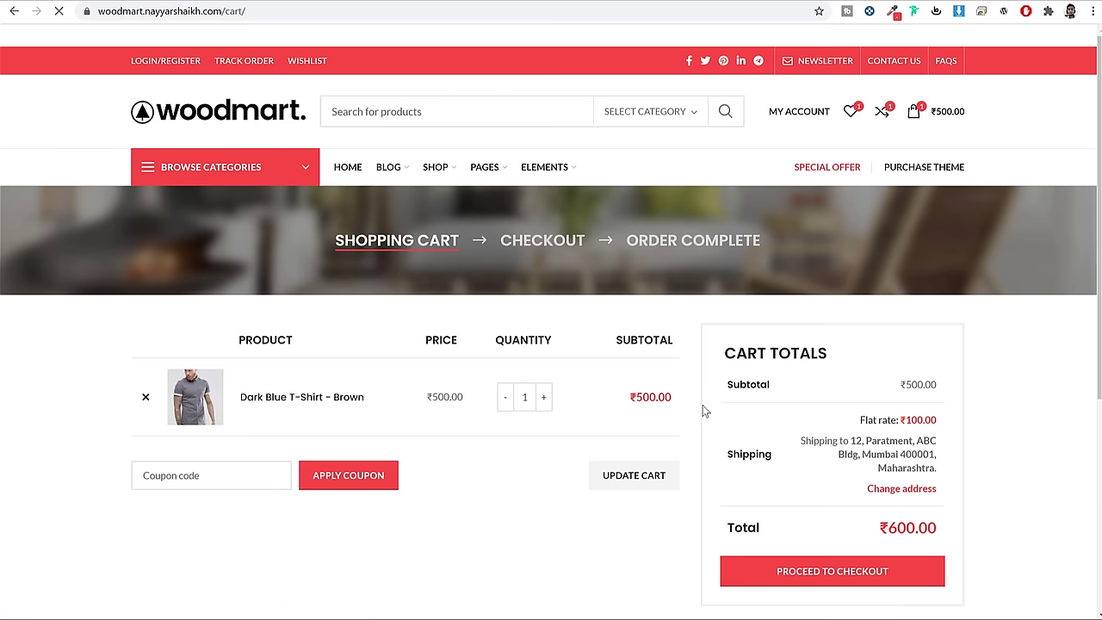
{"action": "scroll", "coordinate": [978, 250], "scroll_direction": "down", "scroll_amount": 3}
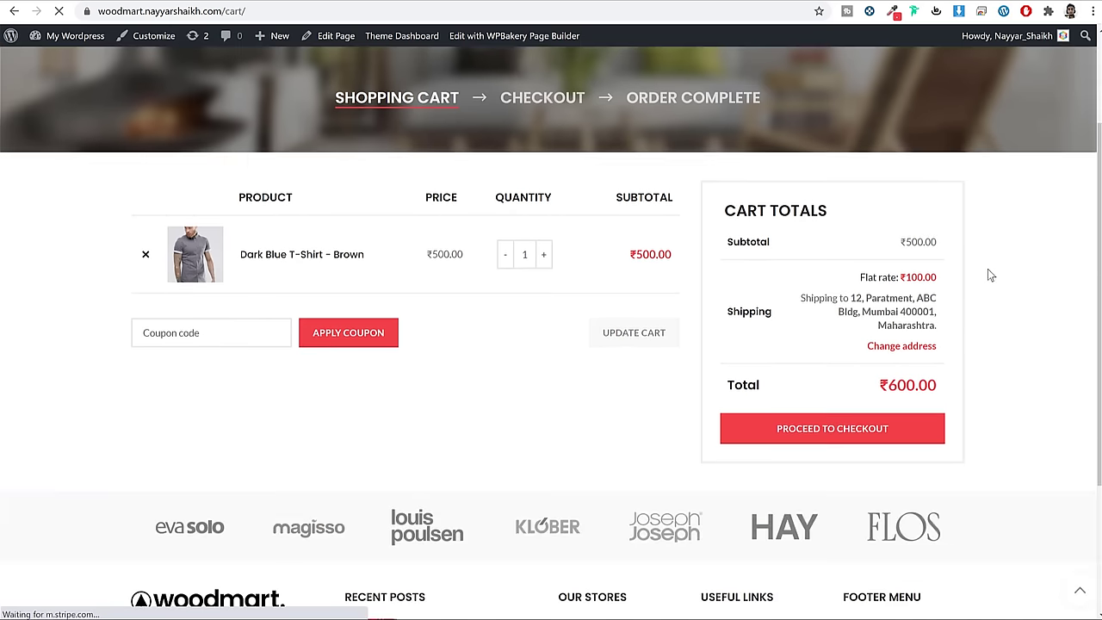
{"action": "left_click_drag", "start_coordinate": [742, 244], "coordinate": [775, 254]}
{"action": "left_click", "coordinate": [945, 248]}
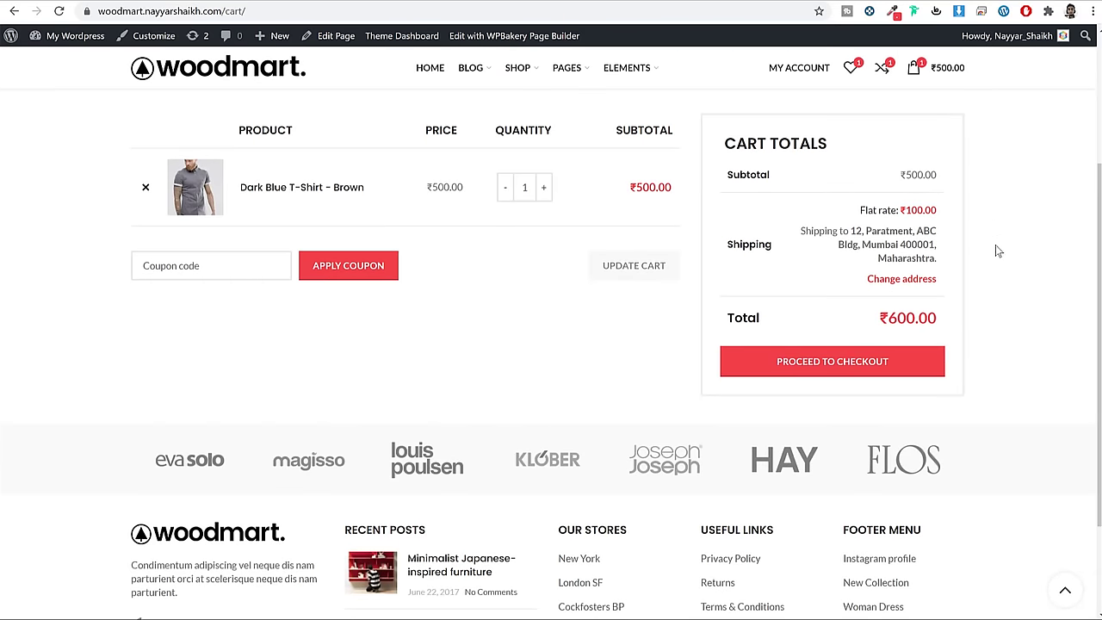
{"action": "left_click", "coordinate": [824, 363]}
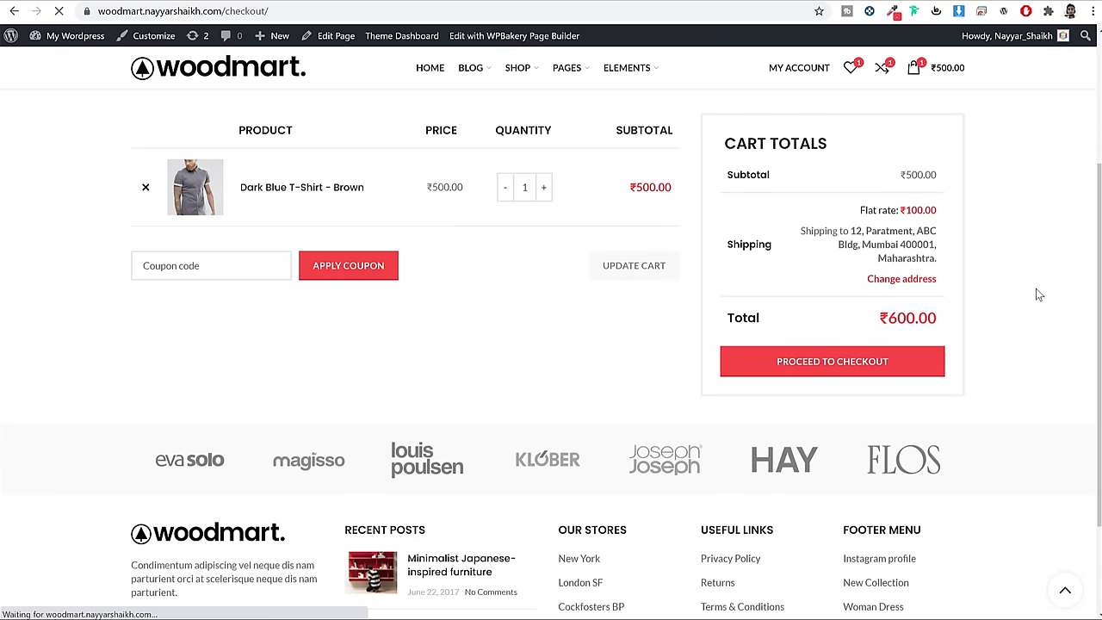
- Try Cash on delivery, Direct bank transfer and PayPal, then settle on Credit/Debit Card payment
{"action": "scroll", "coordinate": [291, 494], "scroll_direction": "down", "scroll_amount": 5}
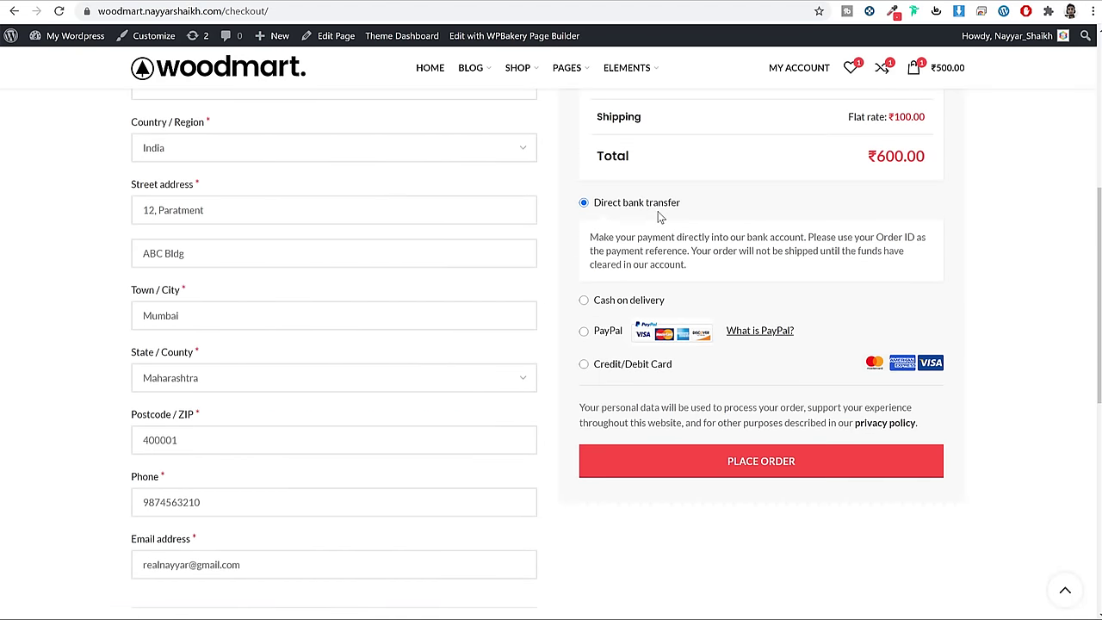
{"action": "left_click", "coordinate": [630, 302]}
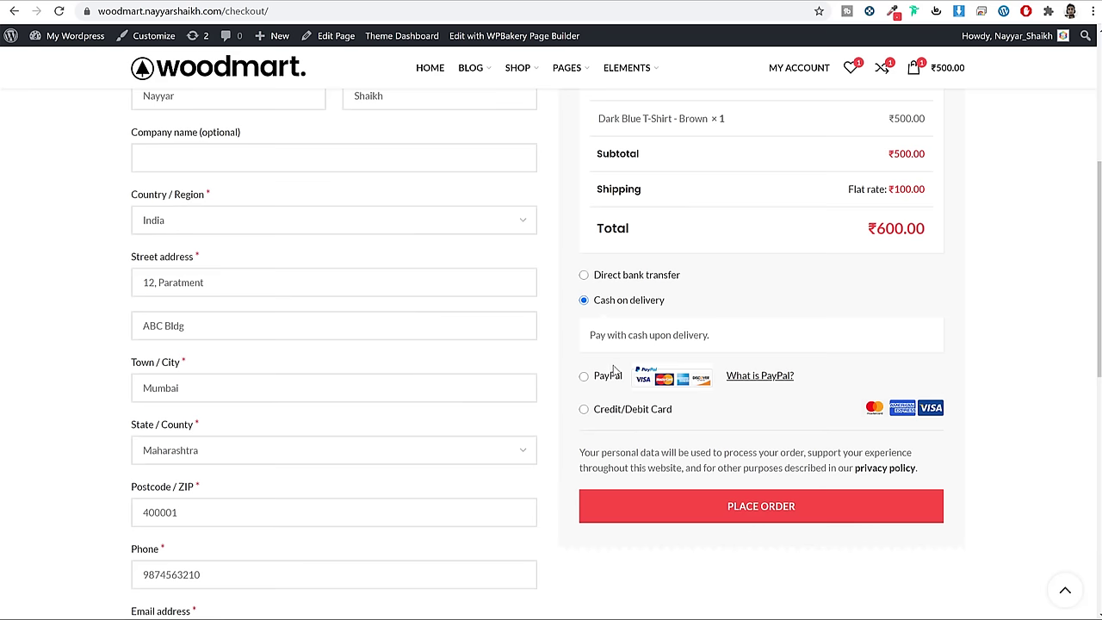
{"action": "left_click", "coordinate": [651, 274]}
{"action": "scroll", "coordinate": [893, 333], "scroll_direction": "down", "scroll_amount": 2}
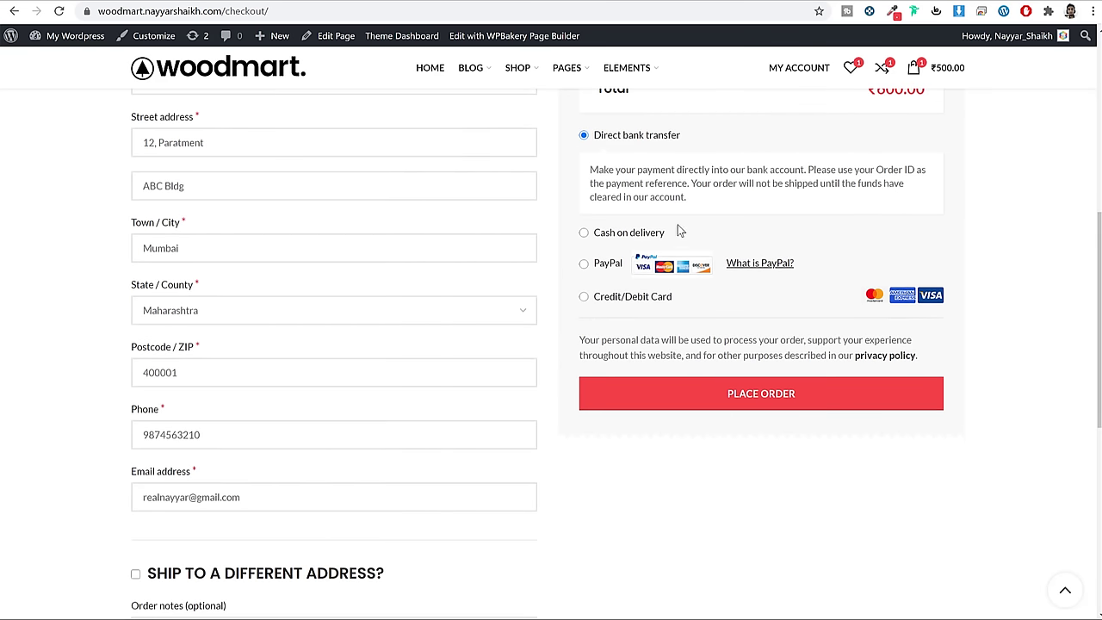
{"action": "left_click", "coordinate": [604, 268]}
{"action": "left_click", "coordinate": [637, 357]}
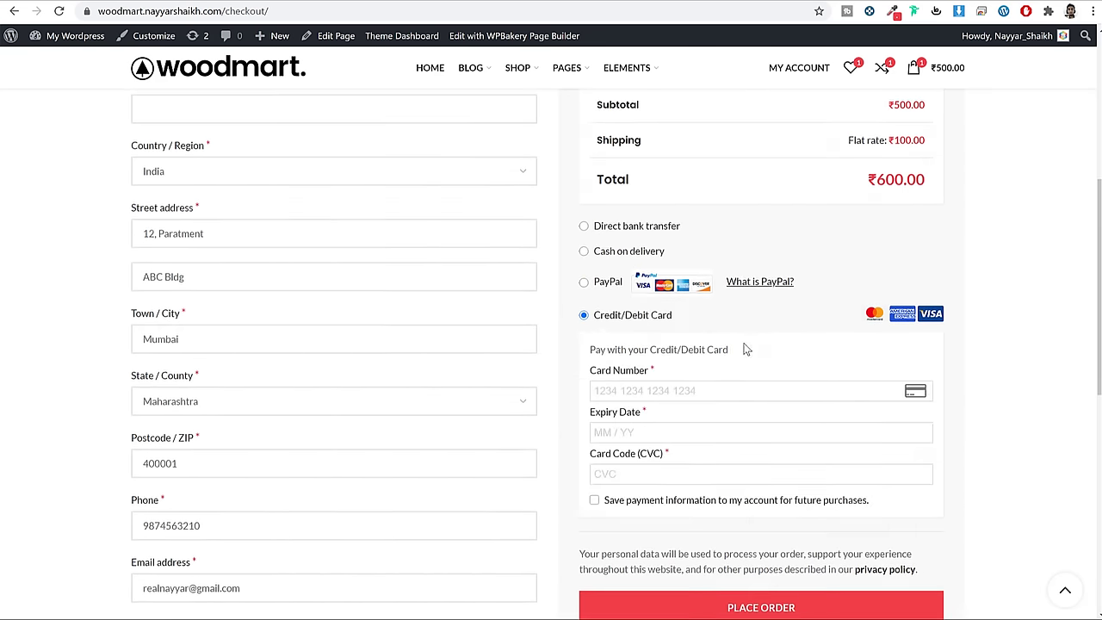
{"action": "scroll", "coordinate": [688, 318], "scroll_direction": "down", "scroll_amount": 1}
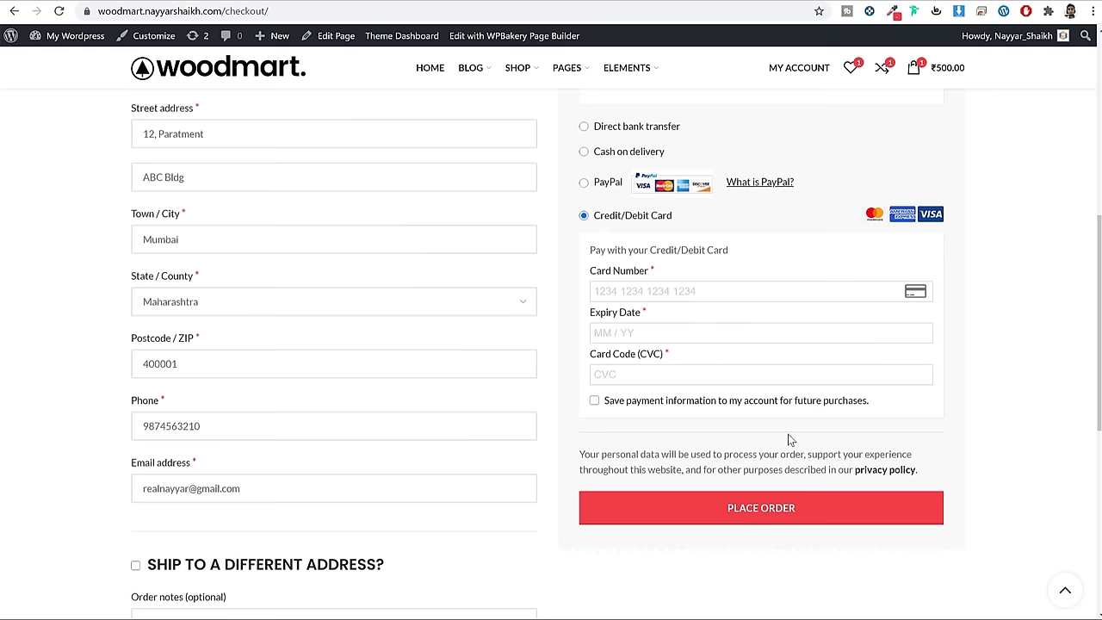
{"action": "left_click", "coordinate": [831, 505]}
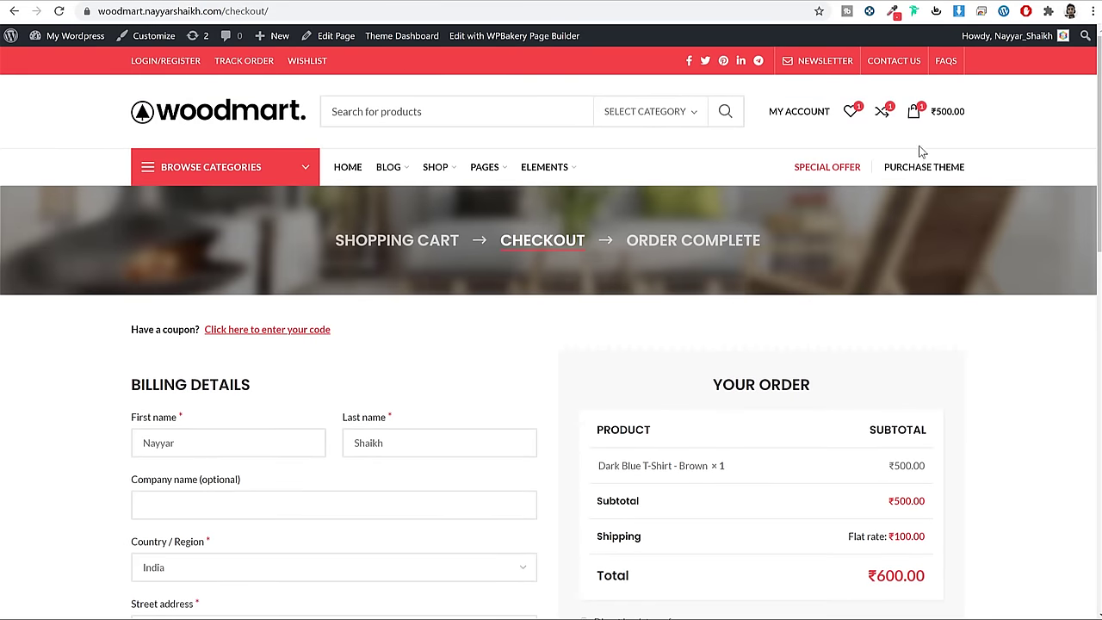
{"action": "mouse_move", "coordinate": [780, 111]}
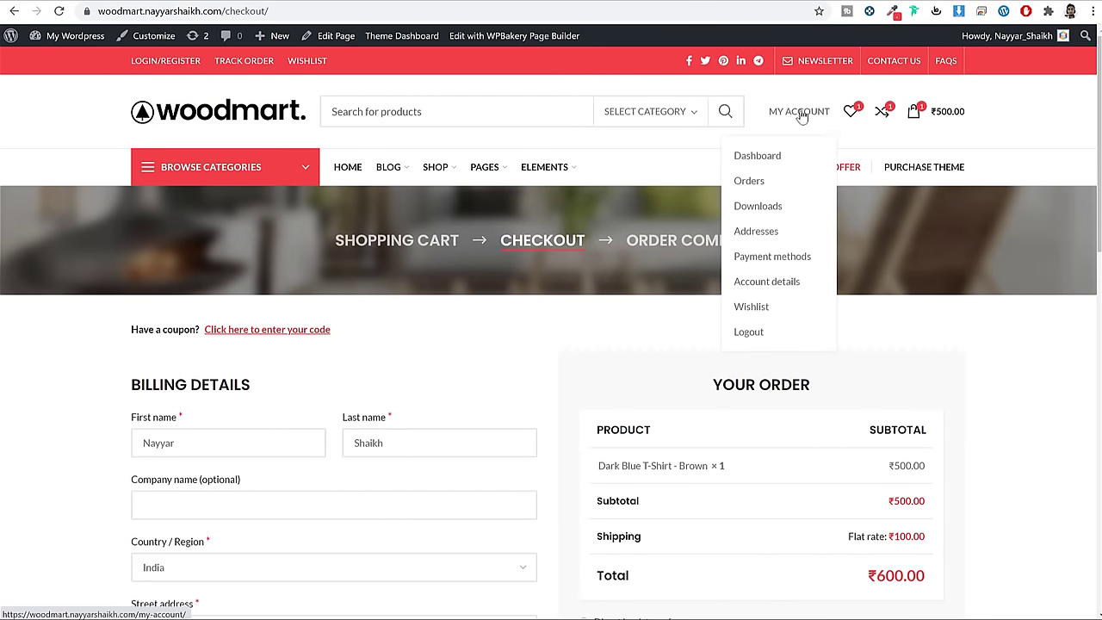
- From My Account's orders, copy the order number, view the order, then go to Track Order
{"action": "left_click", "coordinate": [769, 181]}
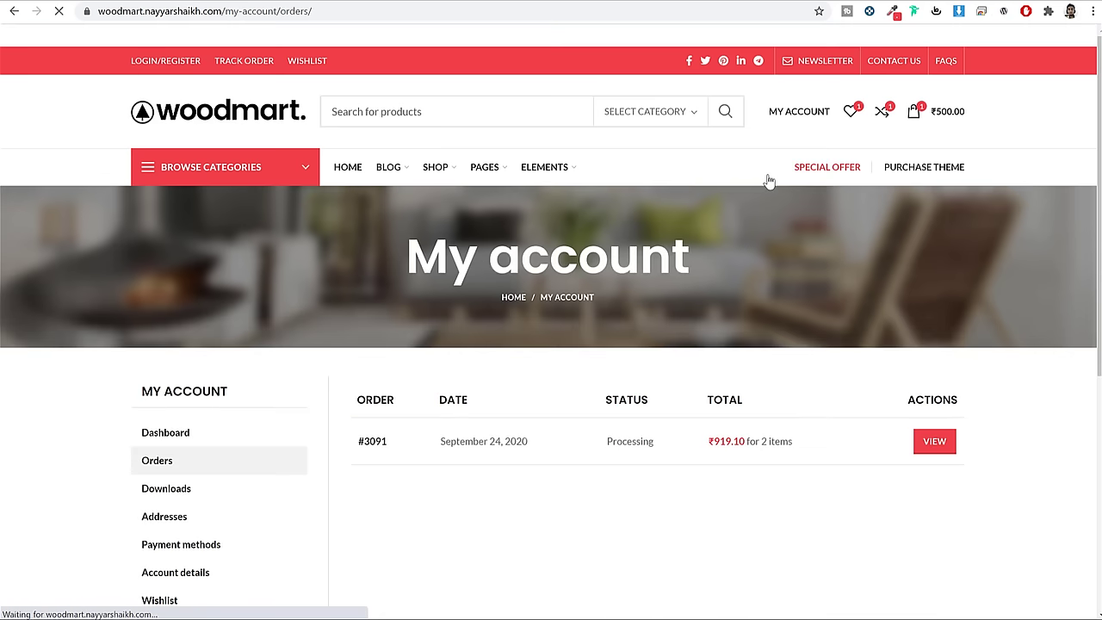
{"action": "scroll", "coordinate": [792, 301], "scroll_direction": "down", "scroll_amount": 2}
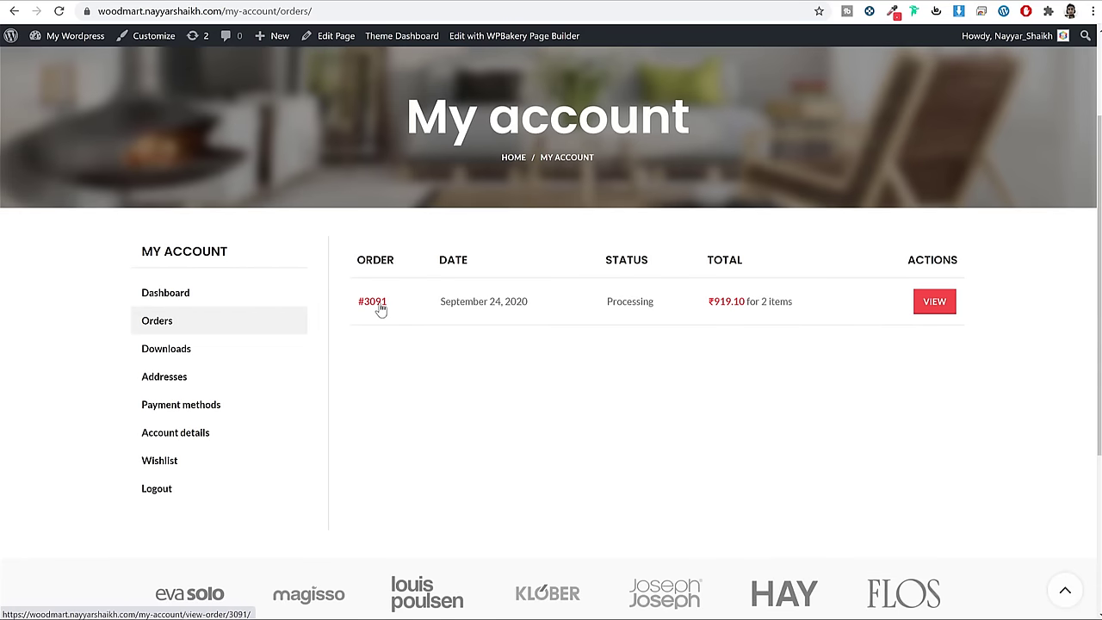
{"action": "left_click_drag", "start_coordinate": [386, 315], "coordinate": [366, 303]}
{"action": "left_click", "coordinate": [934, 308]}
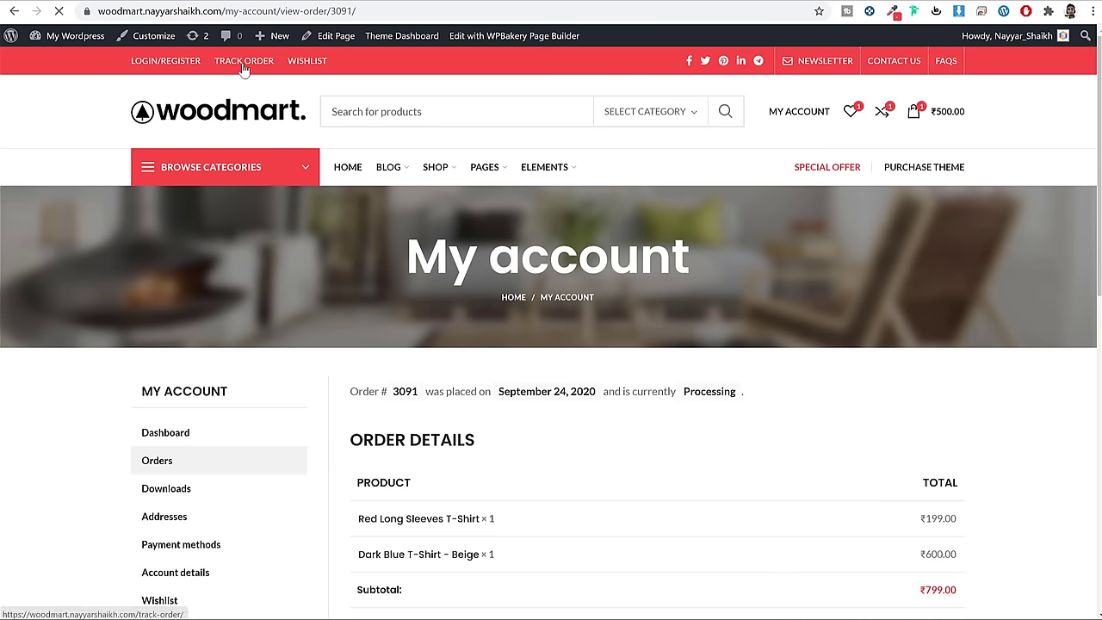
{"action": "left_click", "coordinate": [243, 66]}
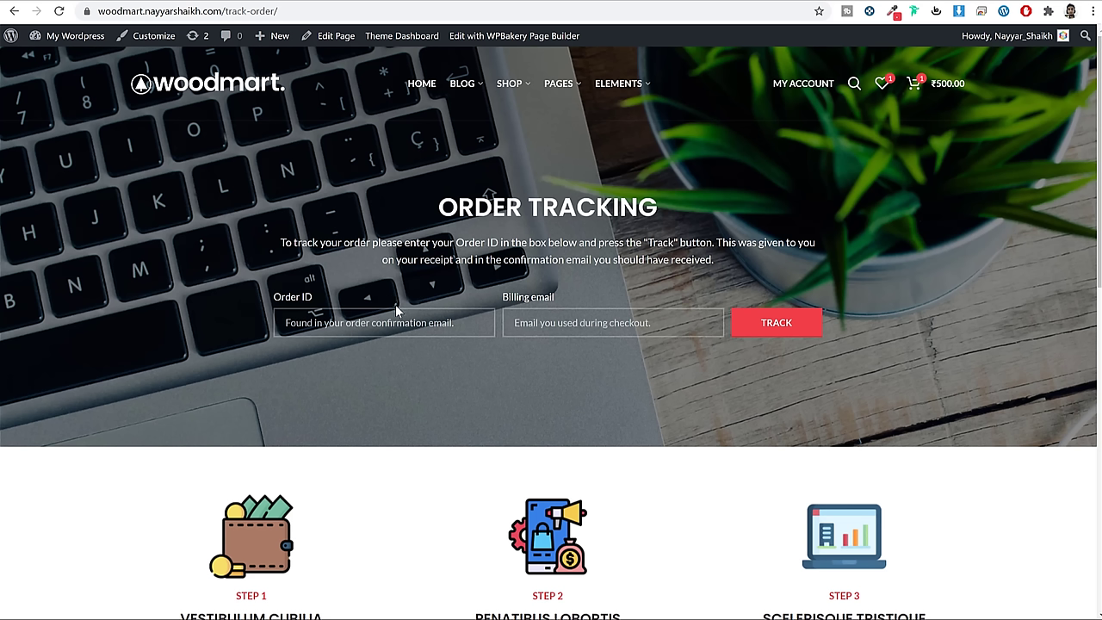
- Track the order by entering its order number and the billing email
{"action": "type", "text": "3091"}
{"action": "key", "text": "ctrl+a"}
{"action": "left_click", "coordinate": [625, 322]}
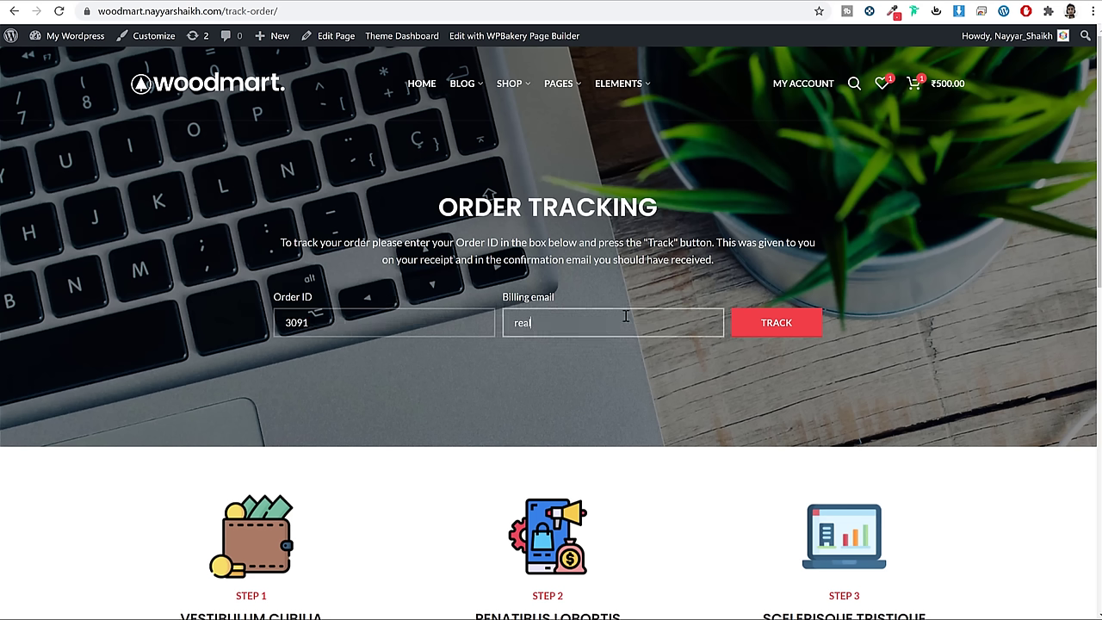
{"action": "left_click", "coordinate": [784, 329]}
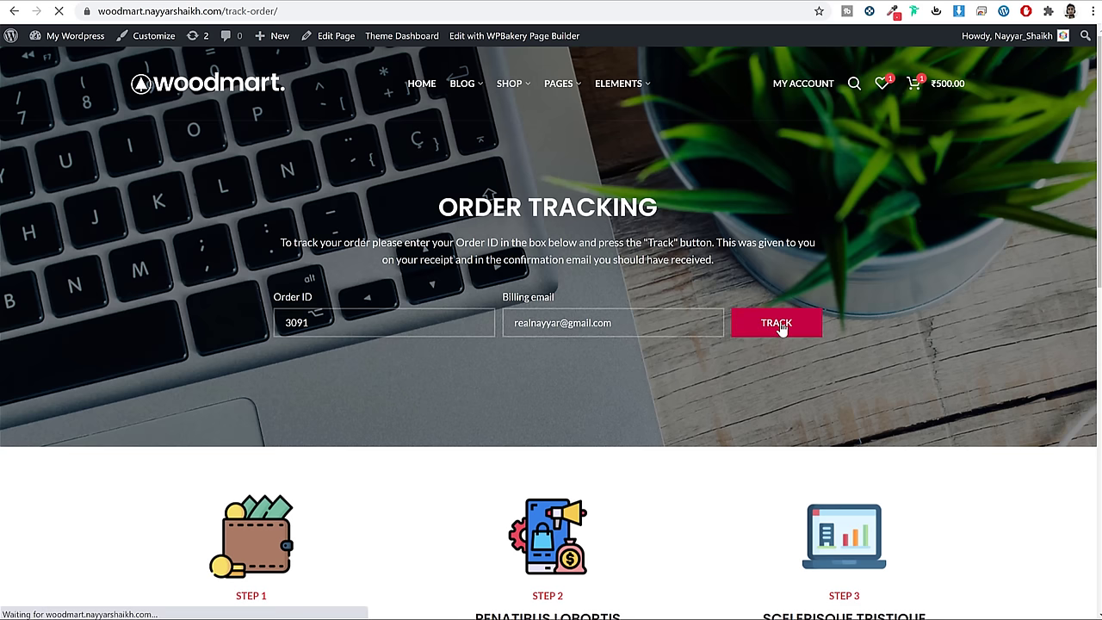
- Review the tracking results, briefly highlighting the order's Processing status
{"action": "scroll", "coordinate": [517, 327], "scroll_direction": "down", "scroll_amount": 2}
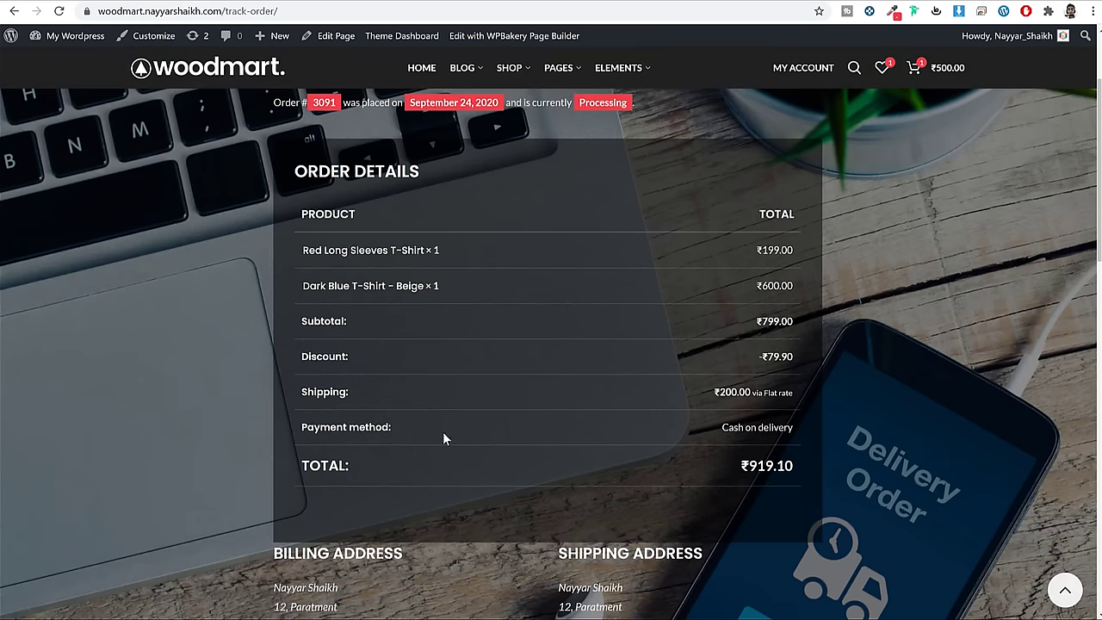
{"action": "scroll", "coordinate": [443, 435], "scroll_direction": "up", "scroll_amount": 2}
{"action": "left_click_drag", "start_coordinate": [573, 242], "coordinate": [625, 246]}
{"action": "left_click", "coordinate": [624, 244]}
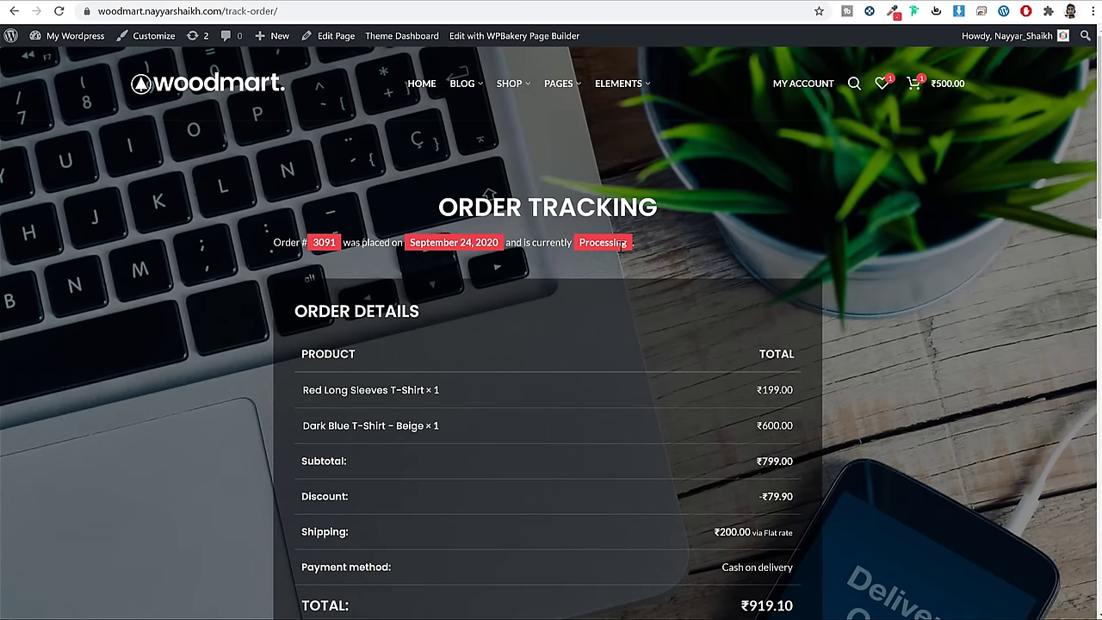
{"action": "scroll", "coordinate": [674, 285], "scroll_direction": "down", "scroll_amount": 6}
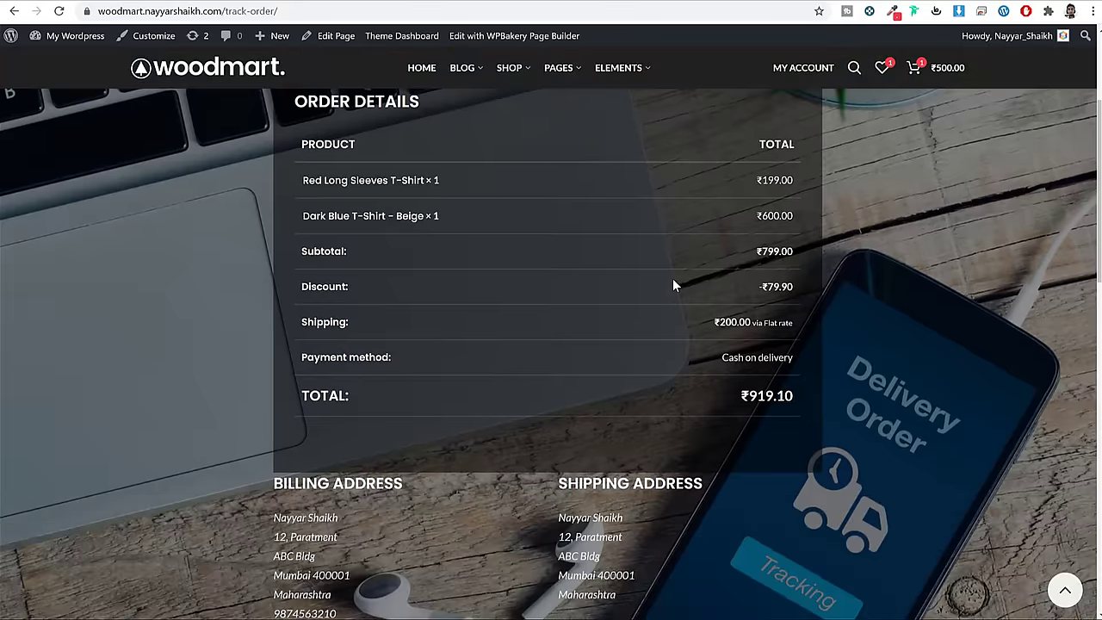
{"action": "scroll", "coordinate": [669, 335], "scroll_direction": "up", "scroll_amount": 6}
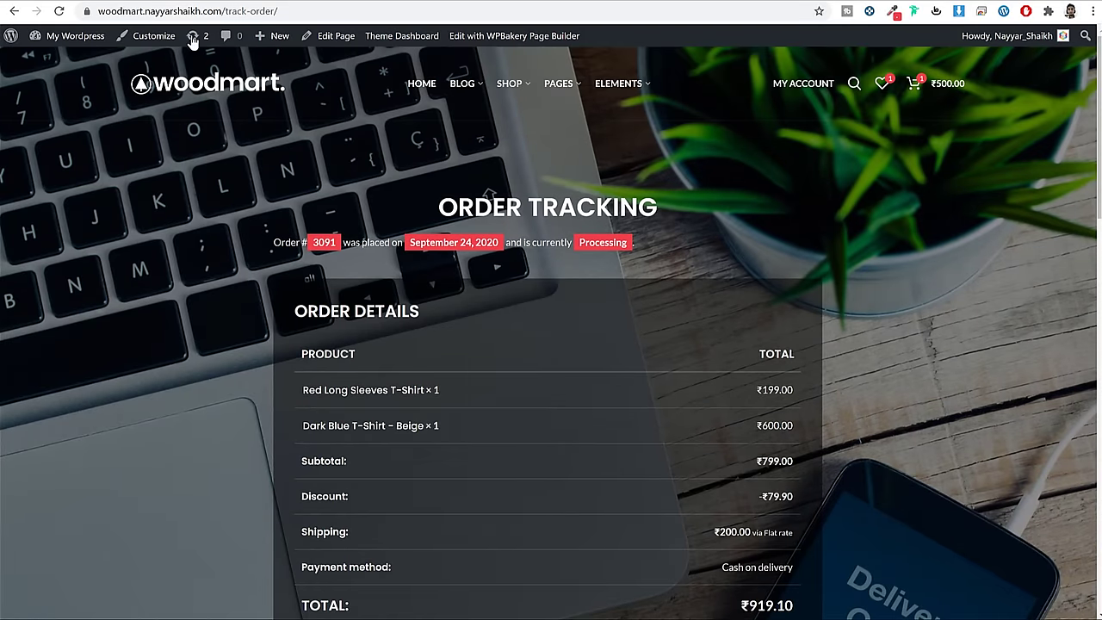
- Open the Blog and read through the 'Minimalist Japanese-inspired furniture' post
{"action": "left_click", "coordinate": [457, 91]}
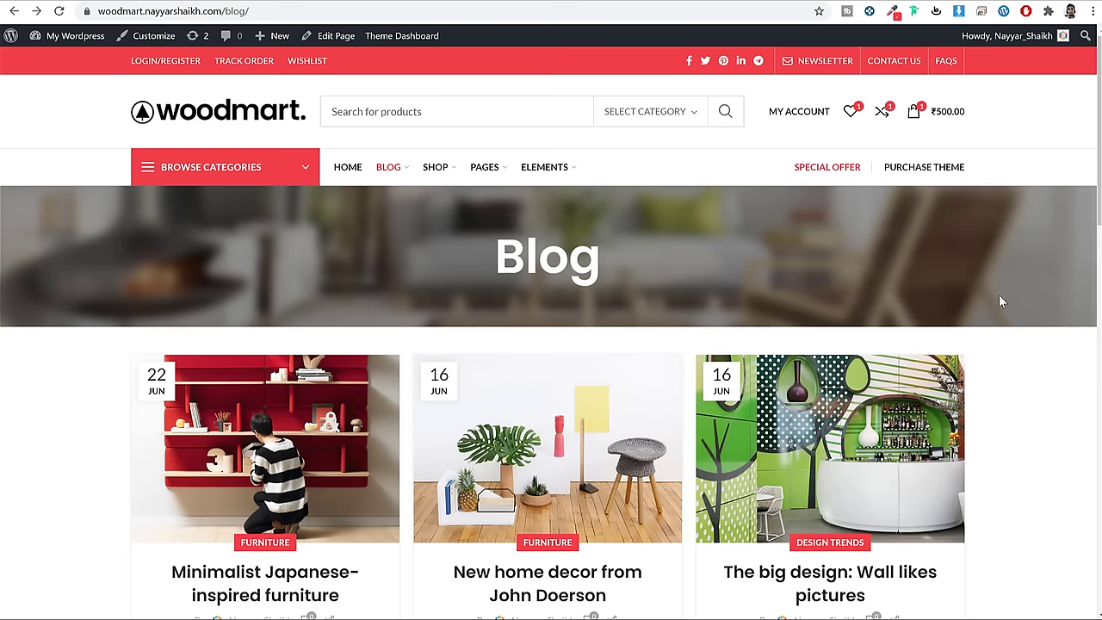
{"action": "scroll", "coordinate": [1011, 280], "scroll_direction": "down", "scroll_amount": 3}
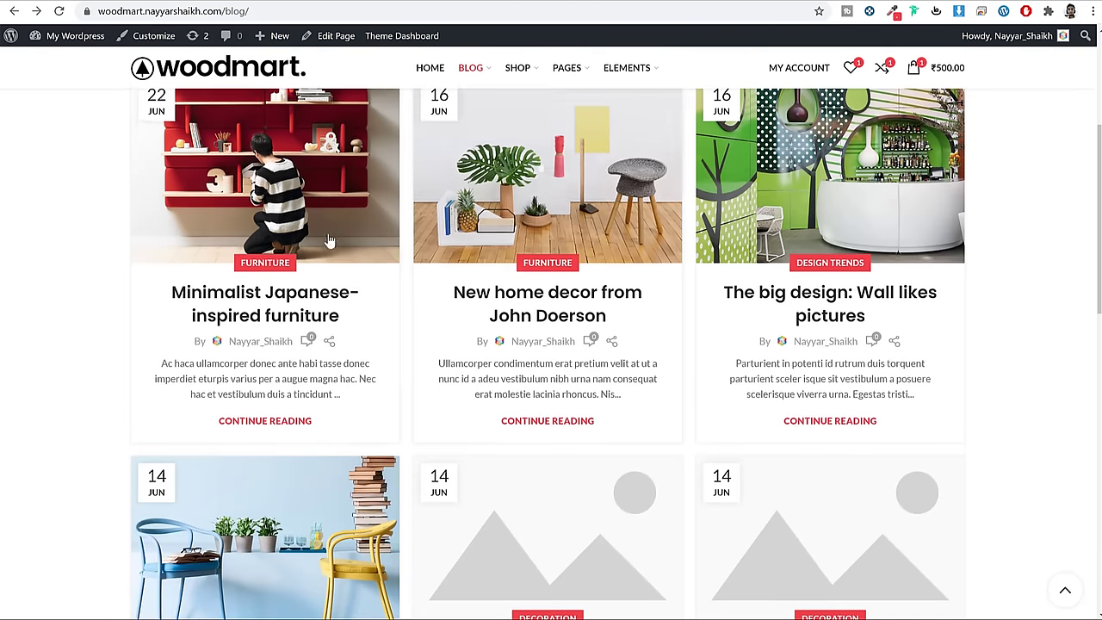
{"action": "left_click", "coordinate": [303, 214]}
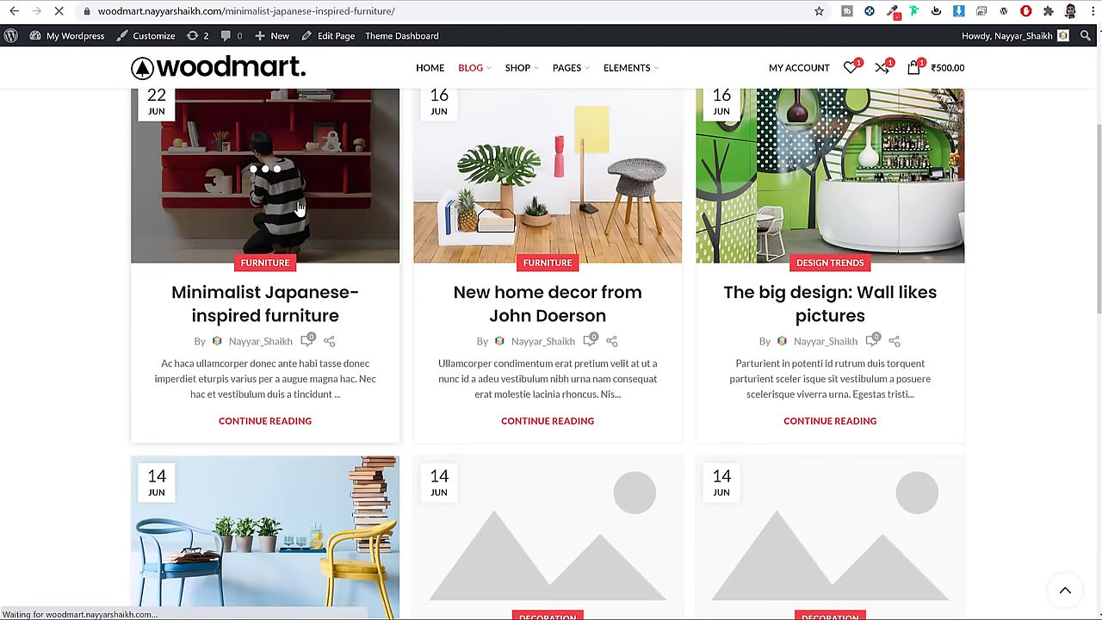
{"action": "scroll", "coordinate": [797, 290], "scroll_direction": "down", "scroll_amount": 14}
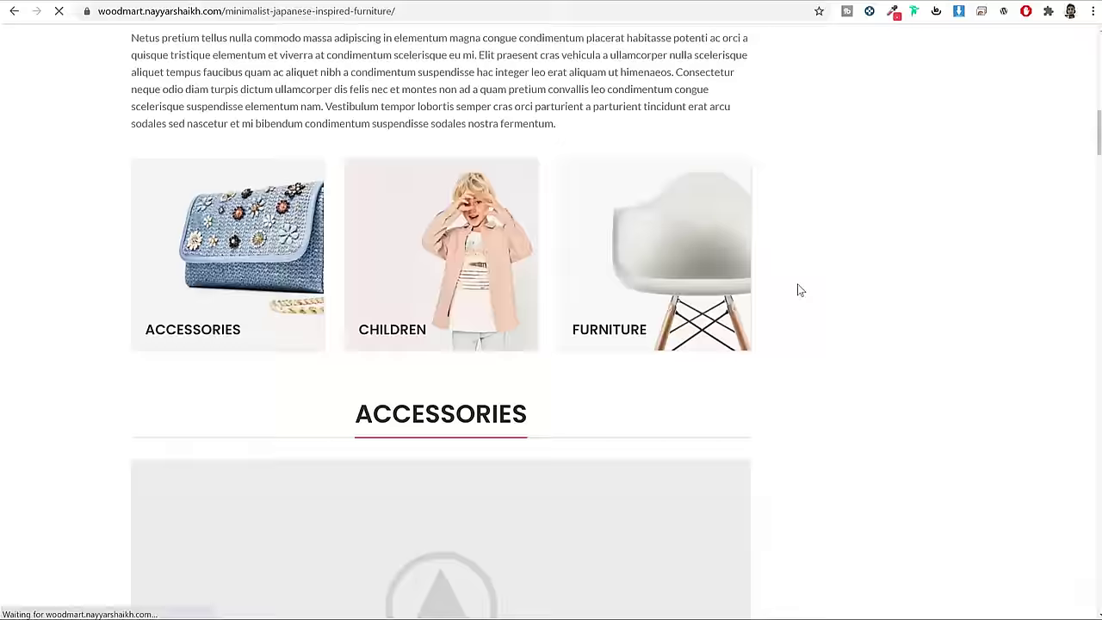
{"action": "scroll", "coordinate": [804, 327], "scroll_direction": "up", "scroll_amount": 4}
{"action": "scroll", "coordinate": [804, 335], "scroll_direction": "up", "scroll_amount": 4}
{"action": "scroll", "coordinate": [804, 336], "scroll_direction": "down", "scroll_amount": 1}
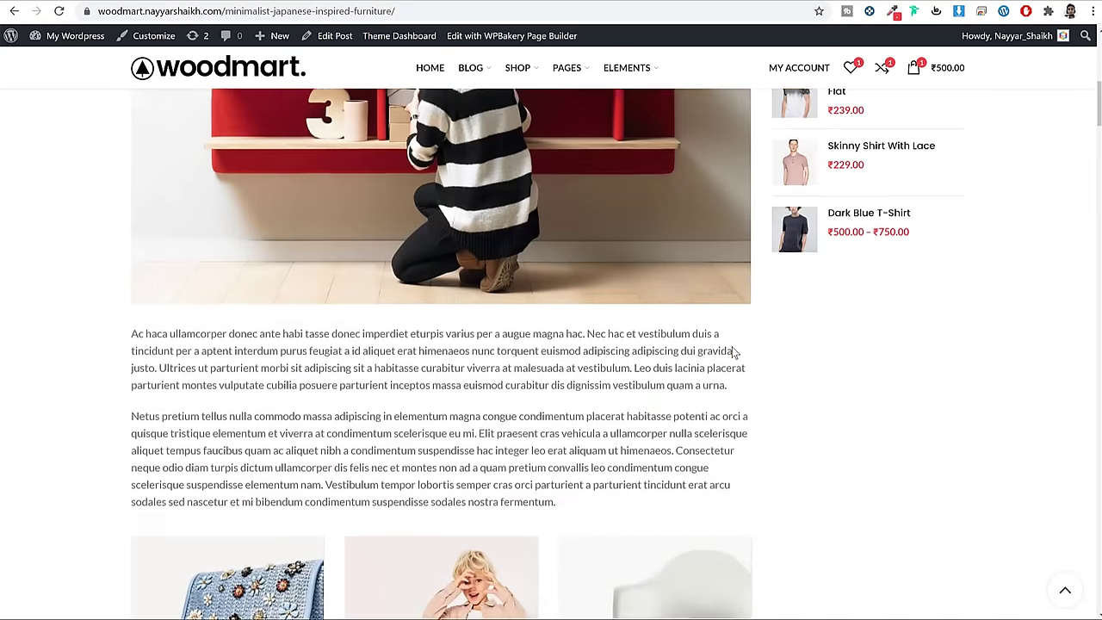
{"action": "scroll", "coordinate": [667, 361], "scroll_direction": "down", "scroll_amount": 5}
{"action": "scroll", "coordinate": [773, 383], "scroll_direction": "up", "scroll_amount": 5}
{"action": "scroll", "coordinate": [773, 383], "scroll_direction": "up", "scroll_amount": 10}
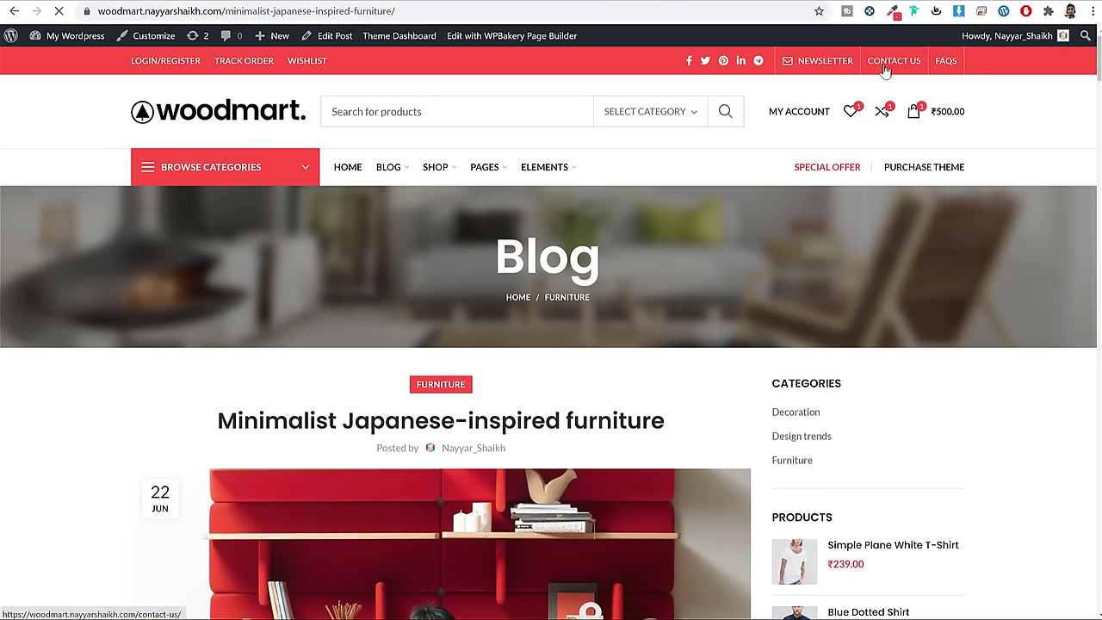
- Open Contact Us and expand the 'Where can I view my sales receipt?' FAQ answer
{"action": "left_click", "coordinate": [899, 65]}
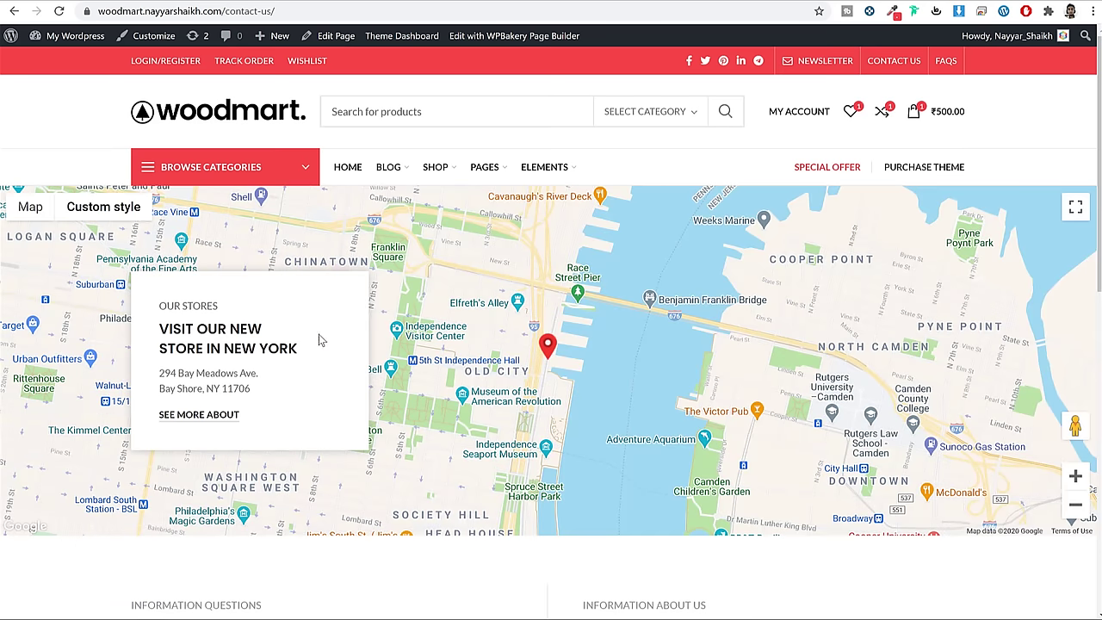
{"action": "scroll", "coordinate": [517, 351], "scroll_direction": "down", "scroll_amount": 6}
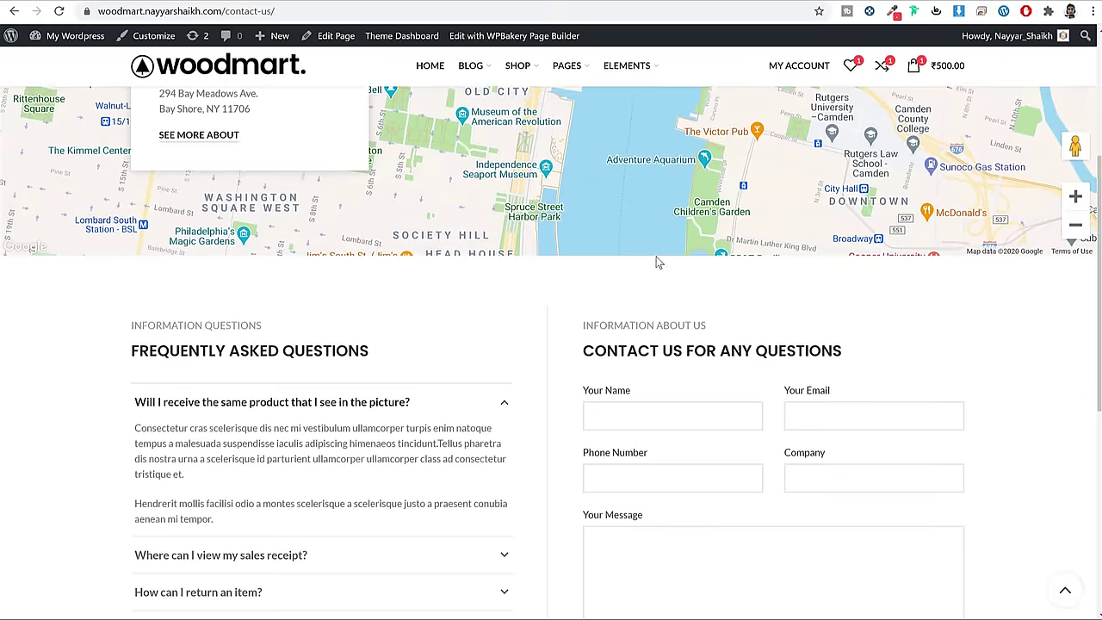
{"action": "left_click", "coordinate": [336, 345]}
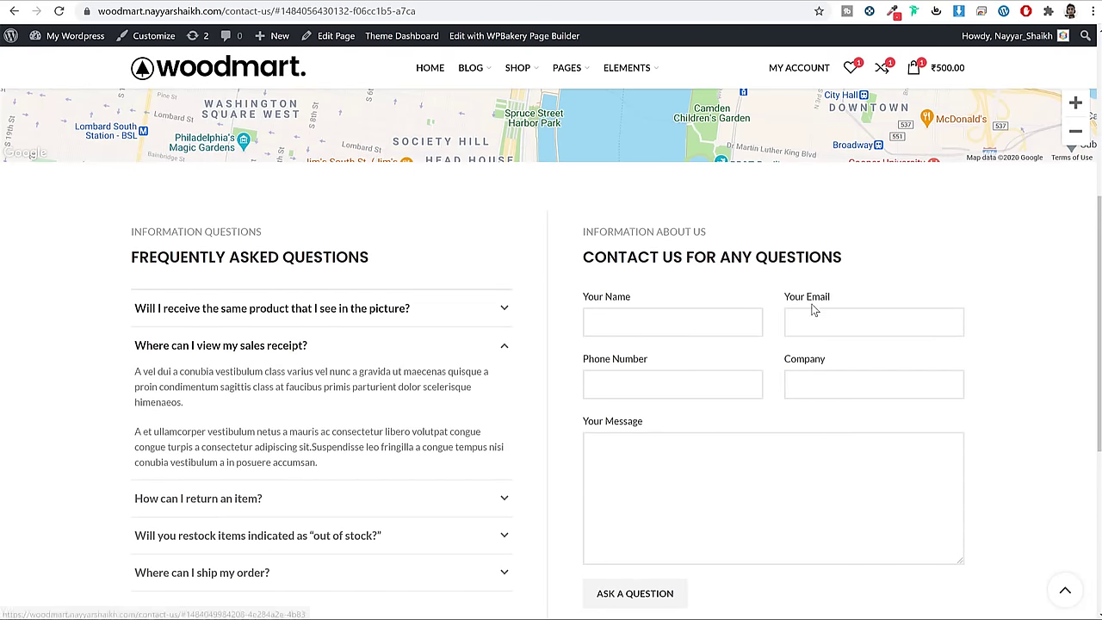
{"action": "scroll", "coordinate": [956, 188], "scroll_direction": "down", "scroll_amount": 2}
{"action": "scroll", "coordinate": [904, 236], "scroll_direction": "up", "scroll_amount": 1}
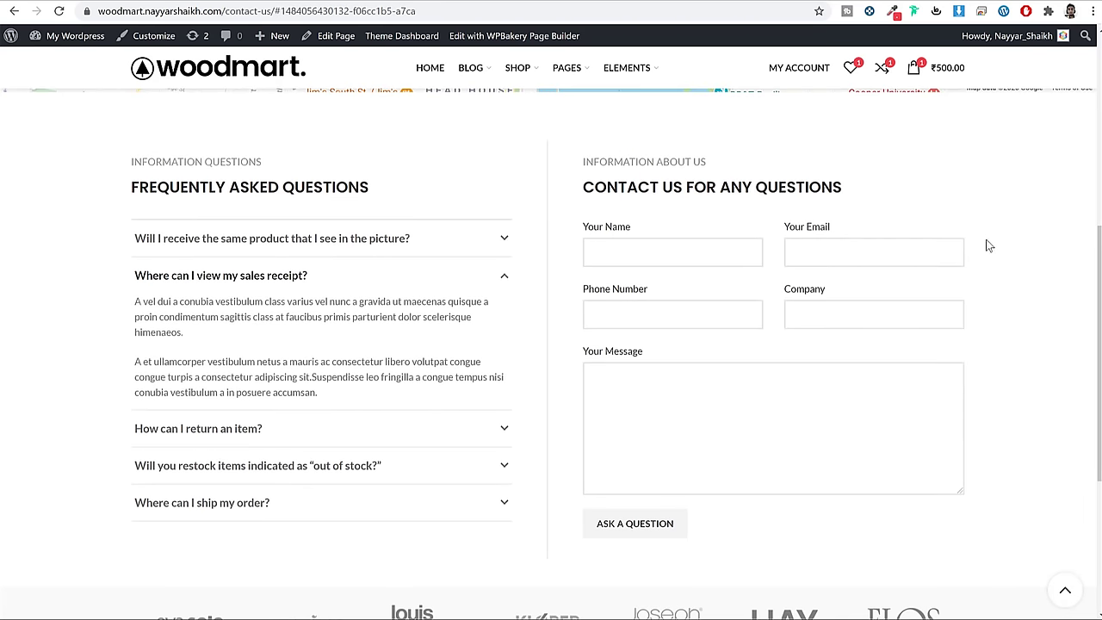
{"action": "scroll", "coordinate": [989, 246], "scroll_direction": "up", "scroll_amount": 5}
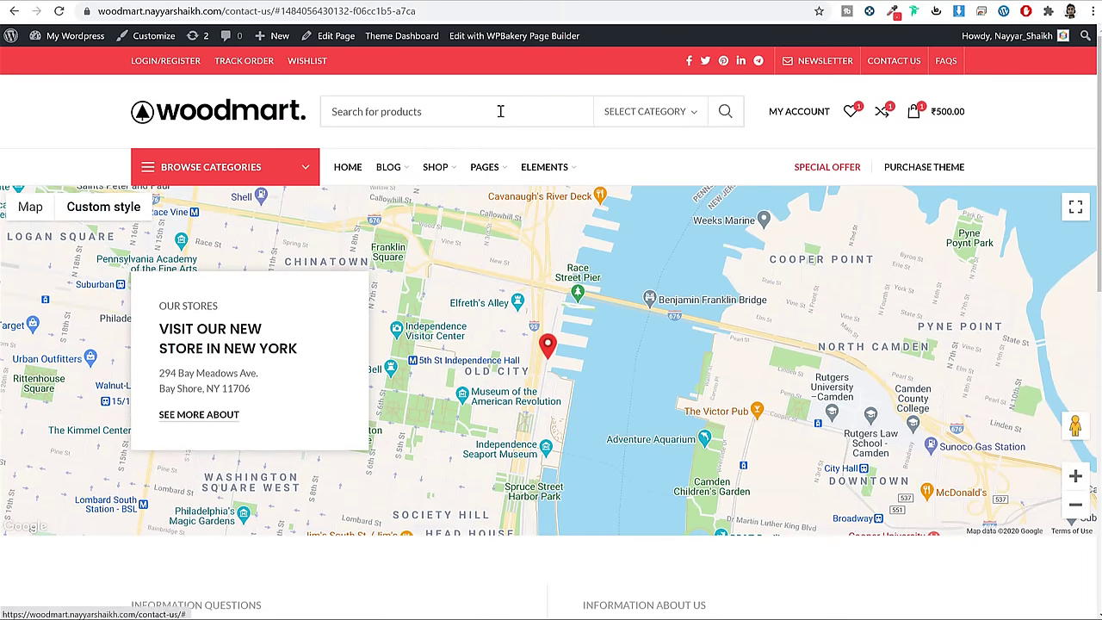
- View the wishlist, then briefly show and hide the cart side panel
{"action": "left_click", "coordinate": [851, 116]}
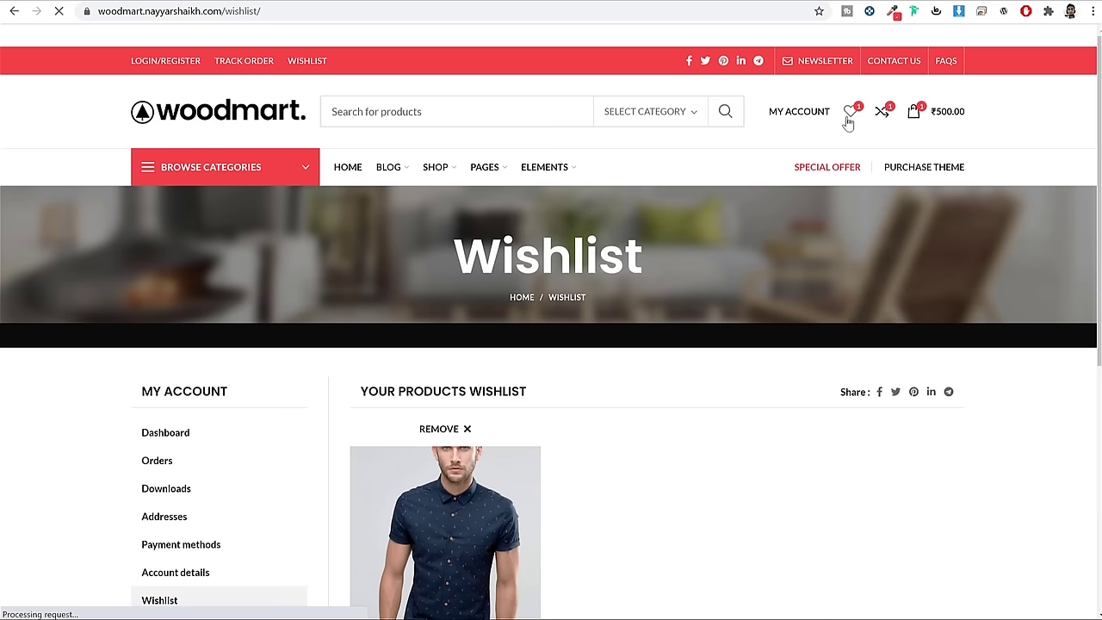
{"action": "scroll", "coordinate": [534, 315], "scroll_direction": "down", "scroll_amount": 3}
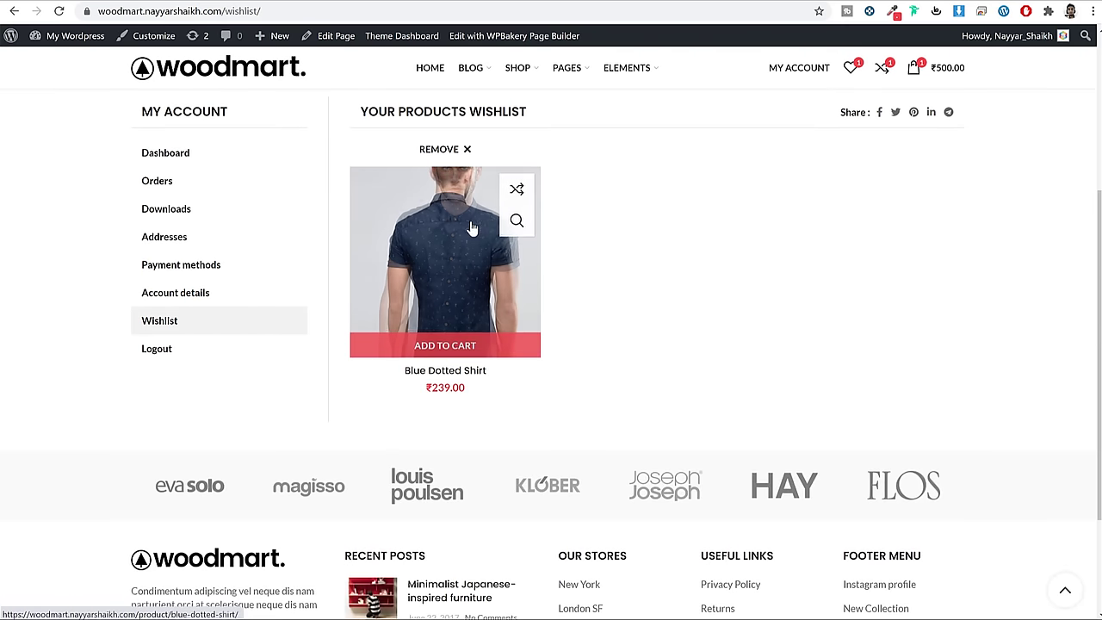
{"action": "scroll", "coordinate": [556, 332], "scroll_direction": "up", "scroll_amount": 3}
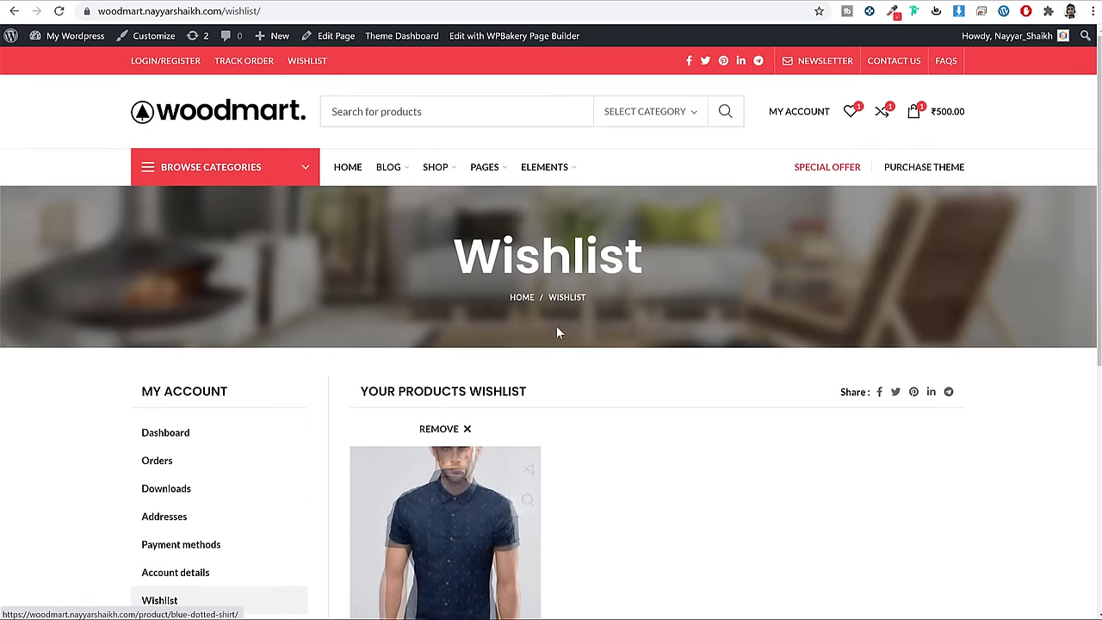
{"action": "left_click", "coordinate": [914, 111]}
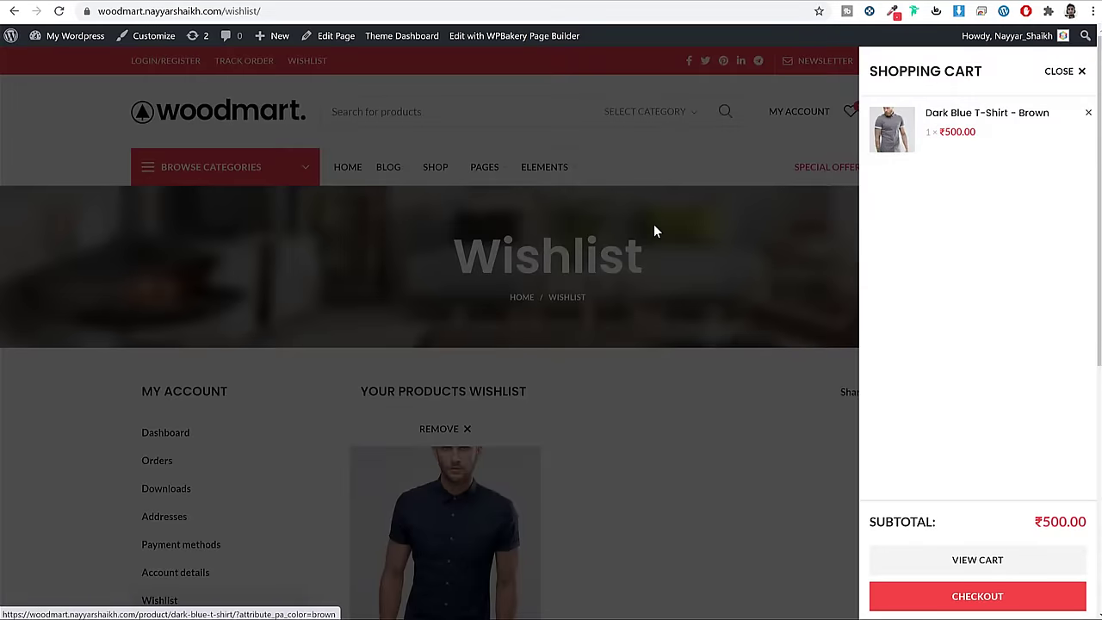
{"action": "left_click", "coordinate": [654, 231]}
- Review the Compare page listing Blue Dotted Shirt at ₹239.00, in stock
{"action": "left_click", "coordinate": [881, 113]}
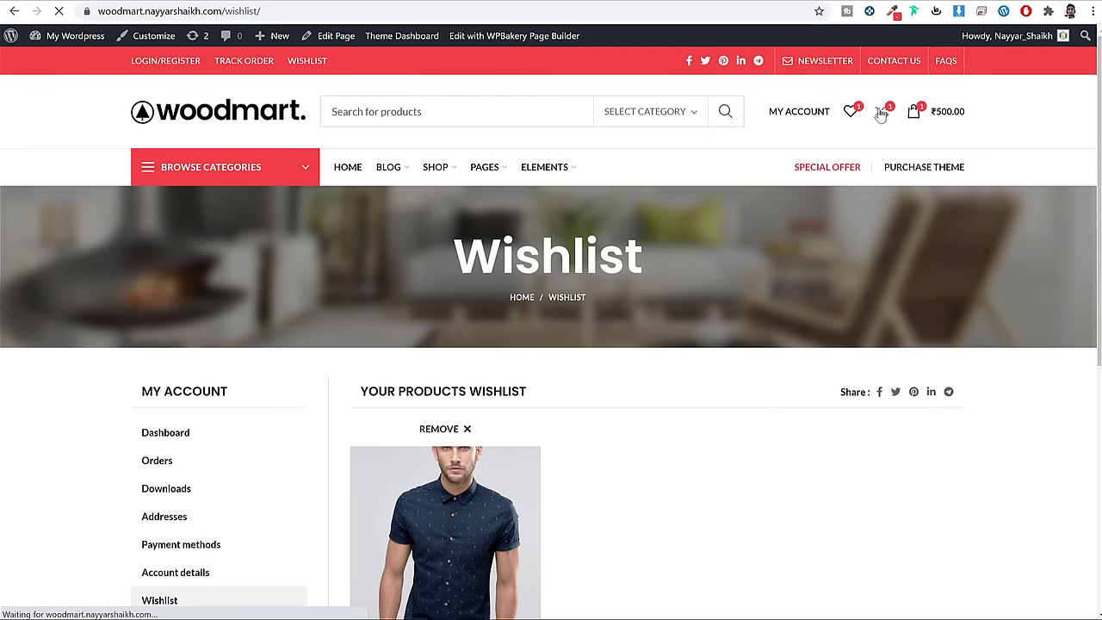
{"action": "scroll", "coordinate": [705, 263], "scroll_direction": "down", "scroll_amount": 1}
{"action": "scroll", "coordinate": [706, 268], "scroll_direction": "down", "scroll_amount": 5}
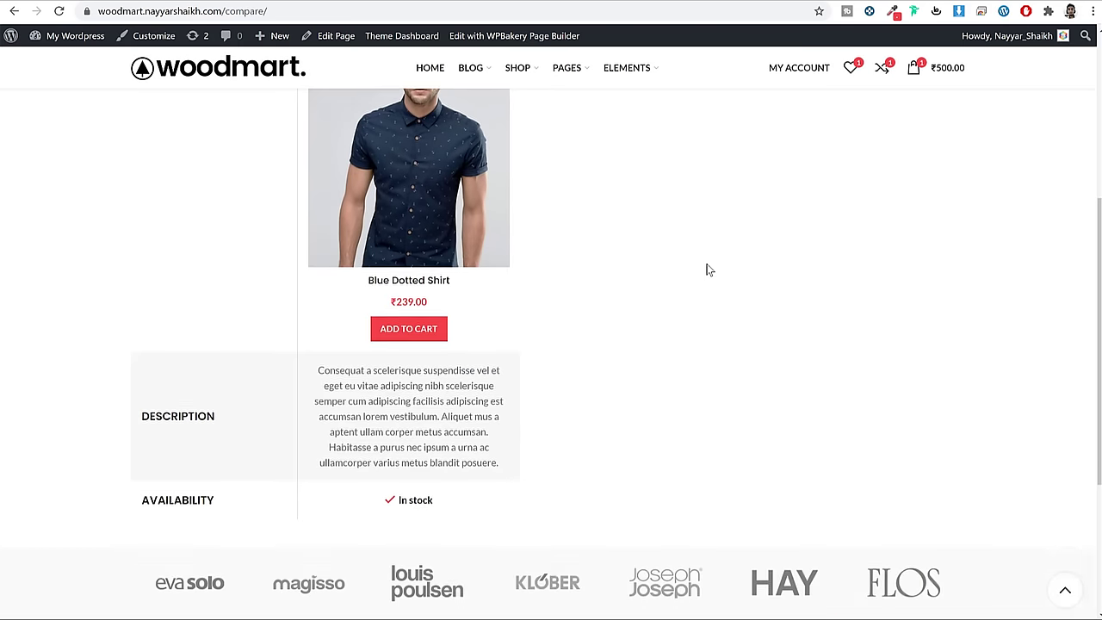
{"action": "scroll", "coordinate": [522, 346], "scroll_direction": "up", "scroll_amount": 6}
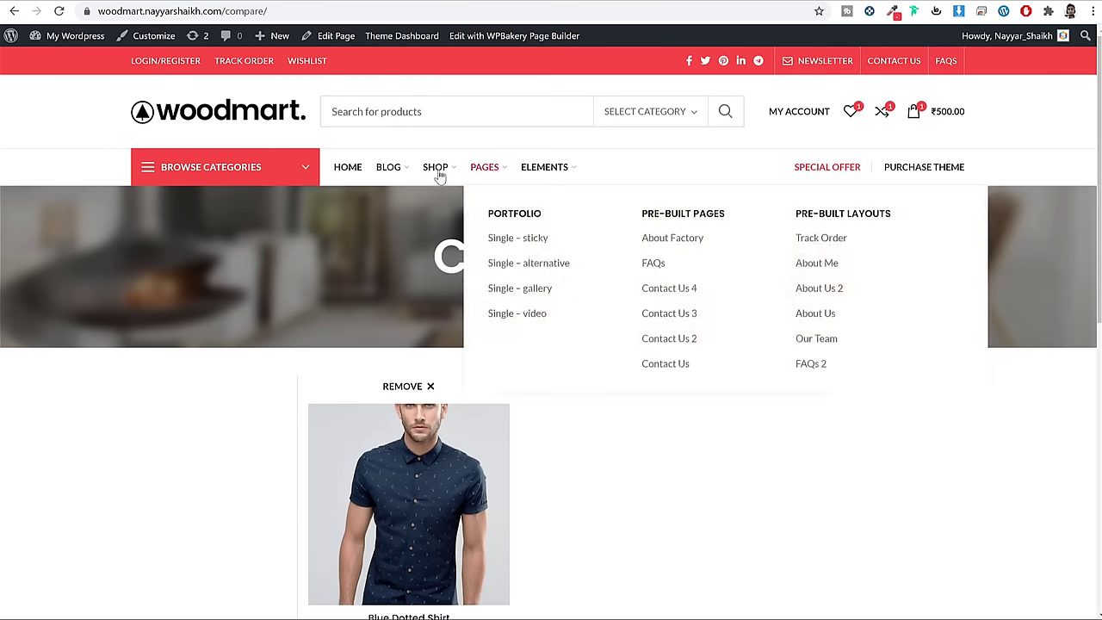
{"action": "left_click", "coordinate": [434, 167]}
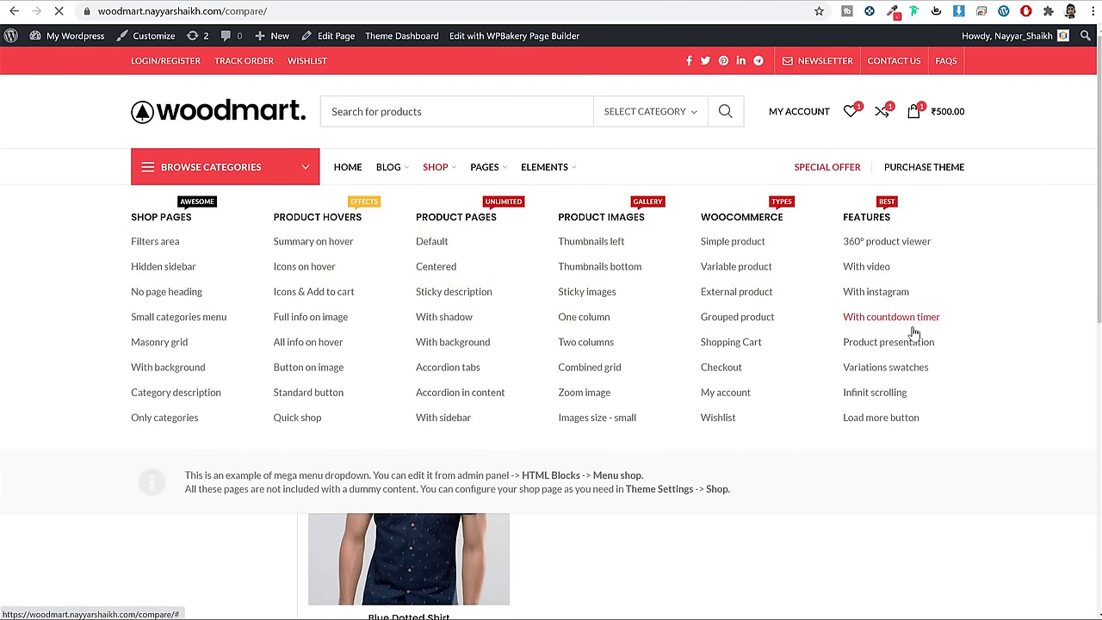
- Add the Cheetah Grey Shirt and Dark Blue T-Shirt to the comparison from the shop
{"action": "scroll", "coordinate": [861, 310], "scroll_direction": "down", "scroll_amount": 3}
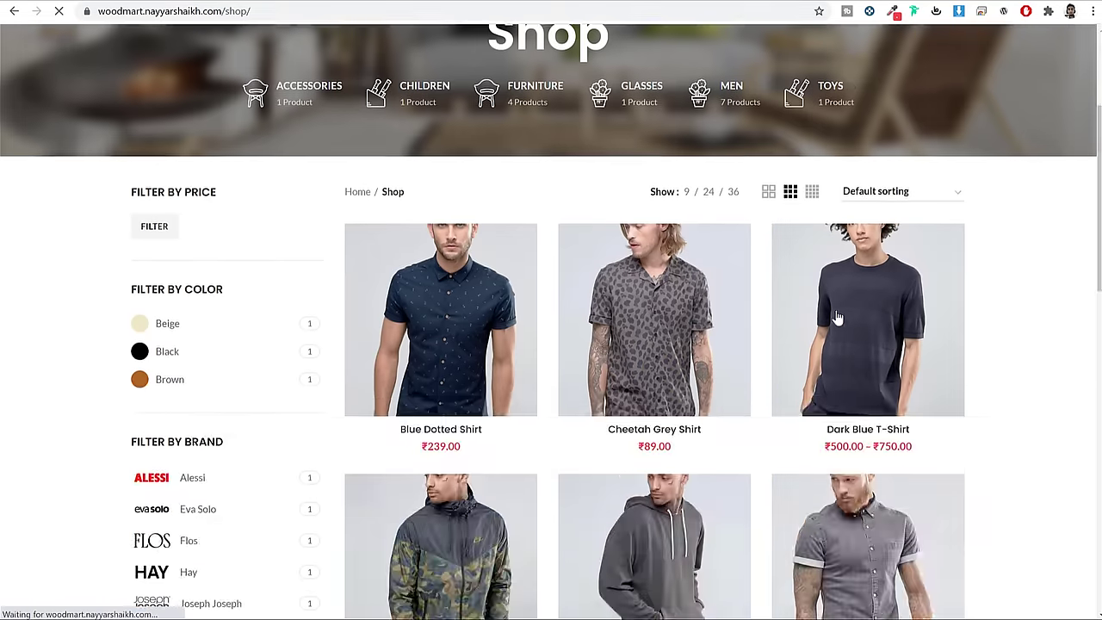
{"action": "left_click", "coordinate": [726, 189]}
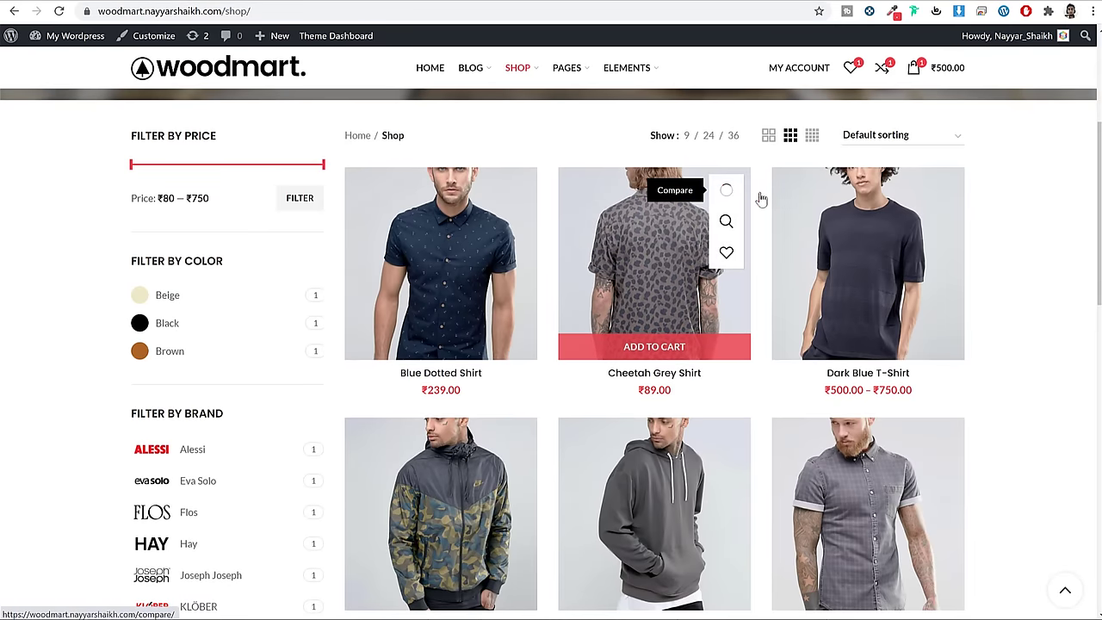
{"action": "left_click", "coordinate": [940, 192]}
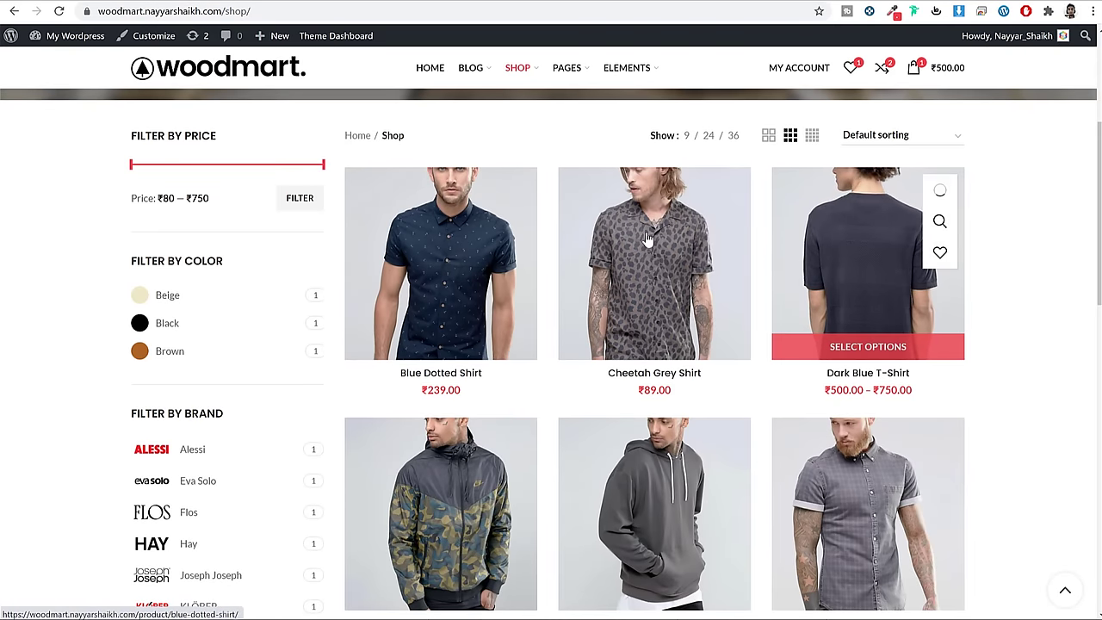
- Review the comparison of Blue Dotted Shirt, Dark Blue T-Shirt and Cheetah Grey Shirt
{"action": "left_click", "coordinate": [879, 74]}
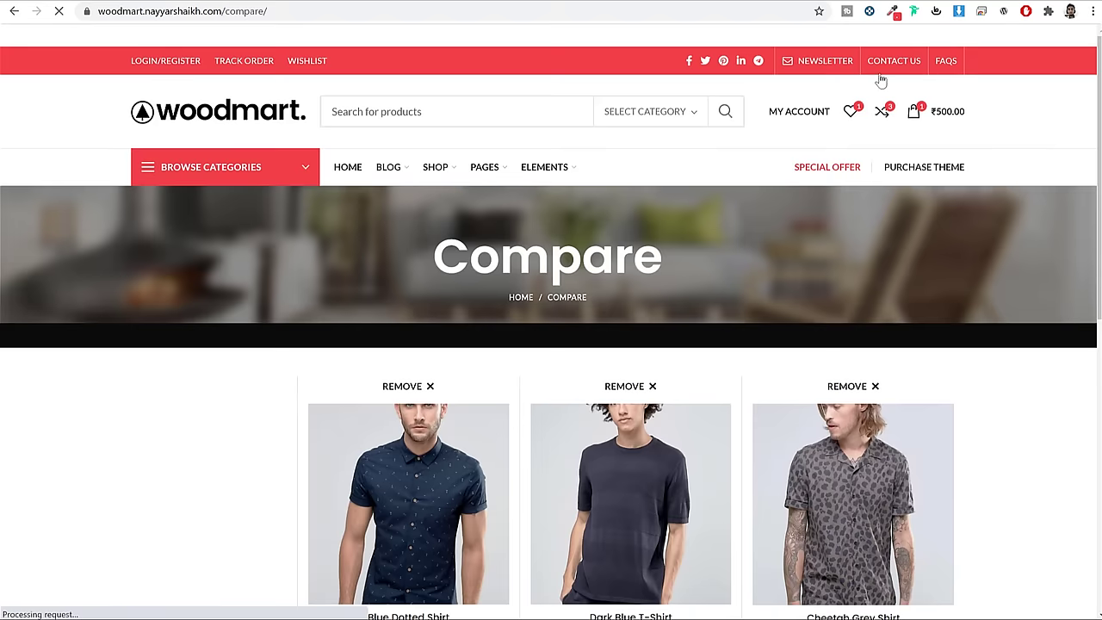
{"action": "scroll", "coordinate": [444, 304], "scroll_direction": "down", "scroll_amount": 3}
{"action": "scroll", "coordinate": [444, 304], "scroll_direction": "down", "scroll_amount": 2}
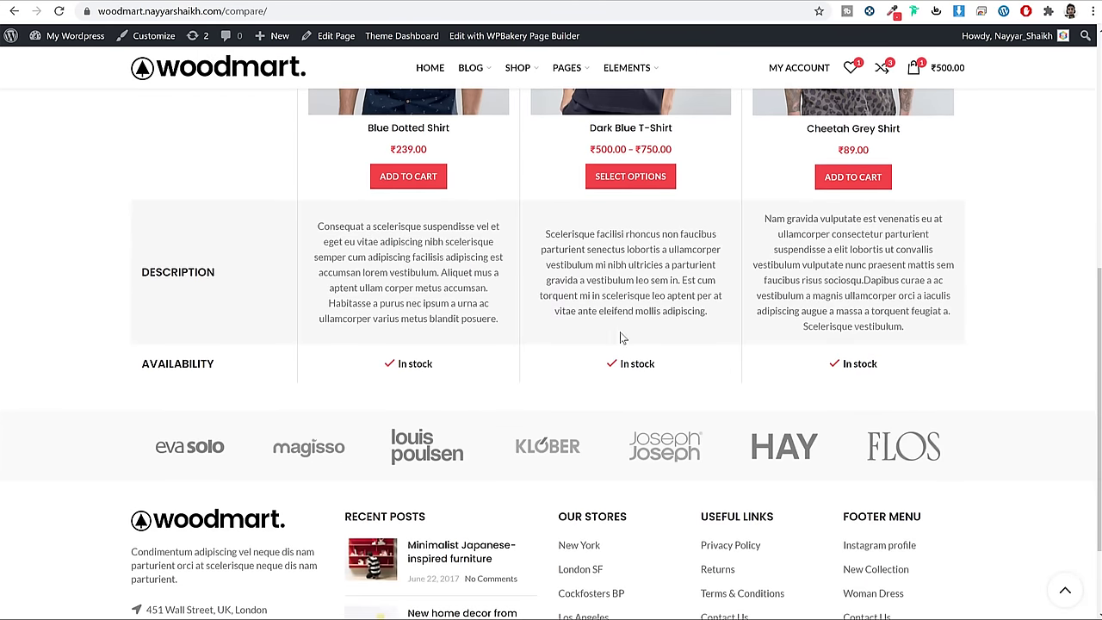
{"action": "scroll", "coordinate": [517, 327], "scroll_direction": "up", "scroll_amount": 3}
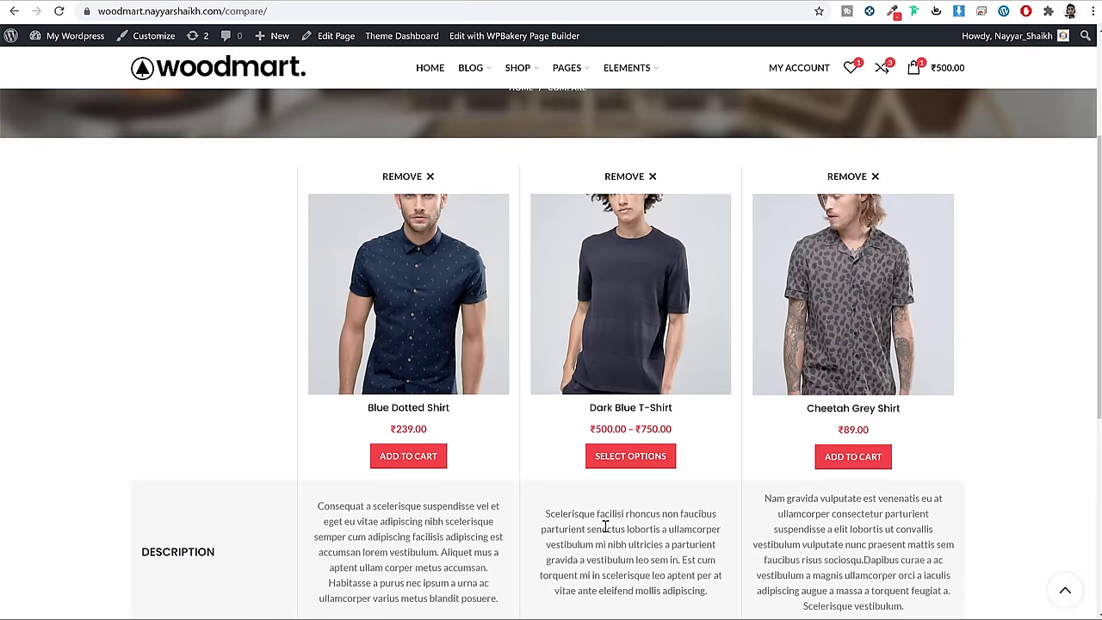
{"action": "scroll", "coordinate": [605, 525], "scroll_direction": "down", "scroll_amount": 2}
{"action": "left_click_drag", "start_coordinate": [391, 312], "coordinate": [471, 361]}
{"action": "left_click", "coordinate": [334, 463]}
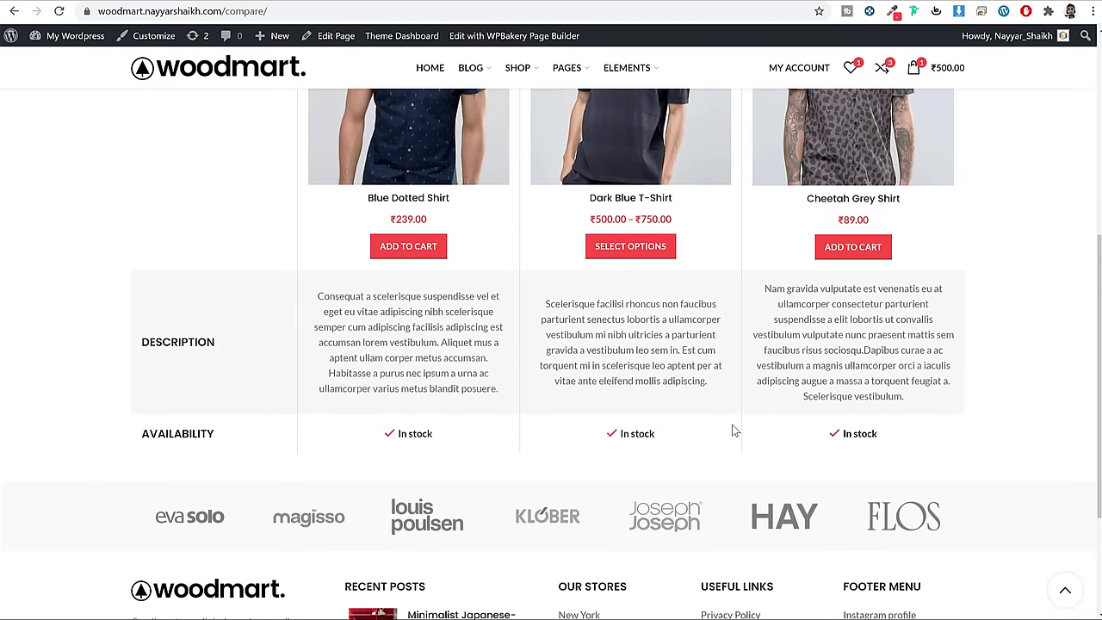
{"action": "scroll", "coordinate": [925, 438], "scroll_direction": "up", "scroll_amount": 3}
{"action": "scroll", "coordinate": [919, 437], "scroll_direction": "up", "scroll_amount": 2}
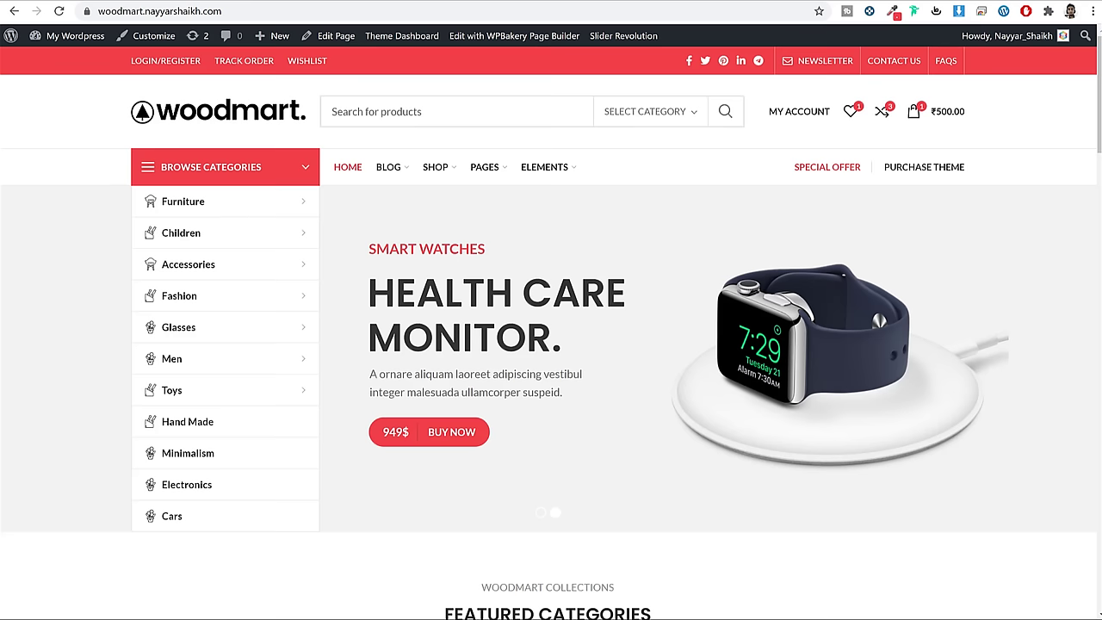
{"action": "scroll", "coordinate": [937, 165], "scroll_direction": "down", "scroll_amount": 10}
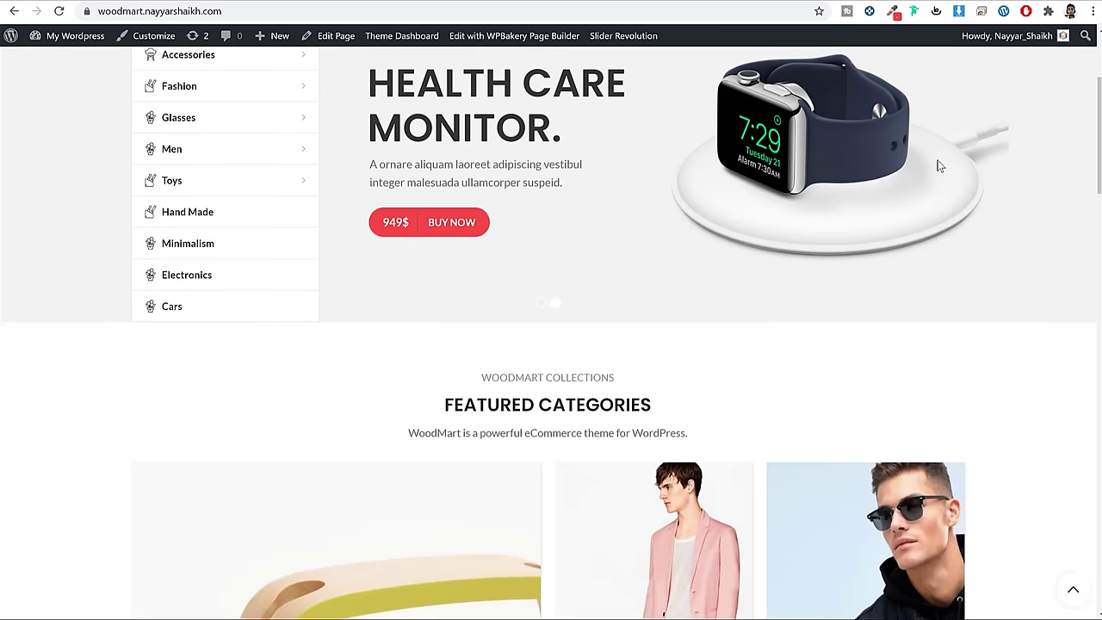
{"action": "scroll", "coordinate": [937, 172], "scroll_direction": "down", "scroll_amount": 15}
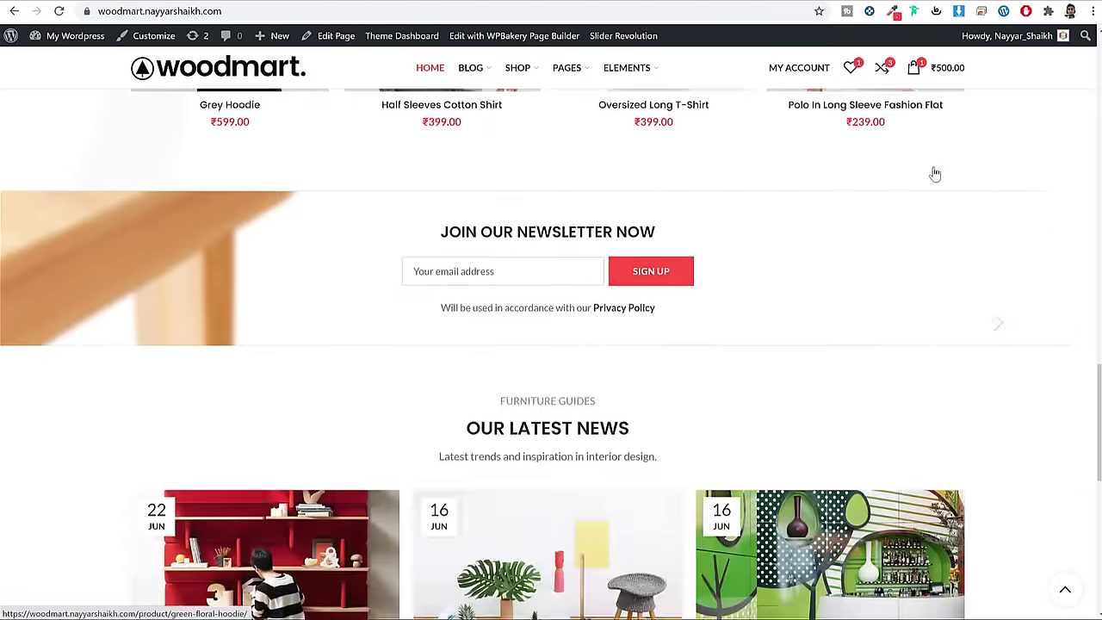
{"action": "scroll", "coordinate": [934, 223], "scroll_direction": "up", "scroll_amount": 15}
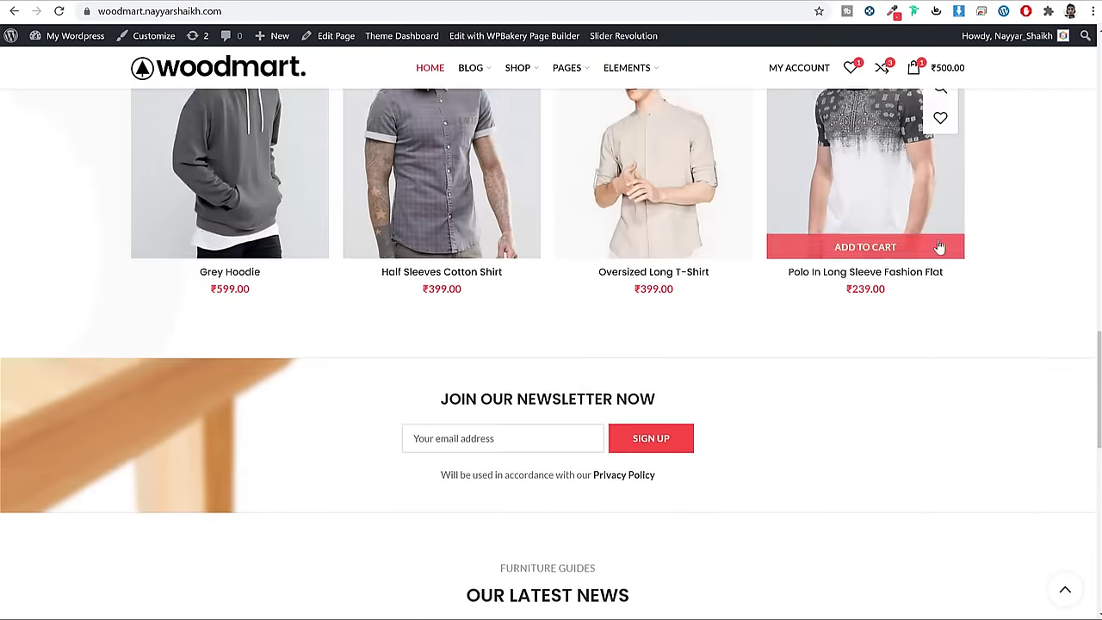
{"action": "scroll", "coordinate": [896, 250], "scroll_direction": "up", "scroll_amount": 6}
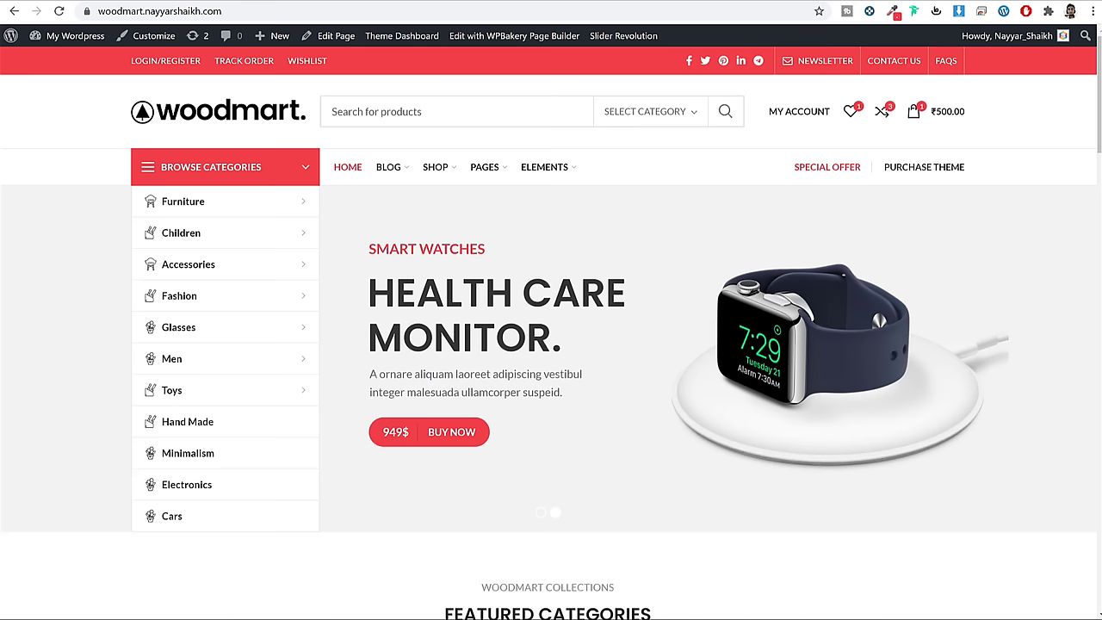
- Load bloggdude.com/sg in a new tab and scroll to the StartUp, GrowBig and GoGeek plans
{"action": "key", "text": "ctrl+t"}
{"action": "type", "text": "b"}
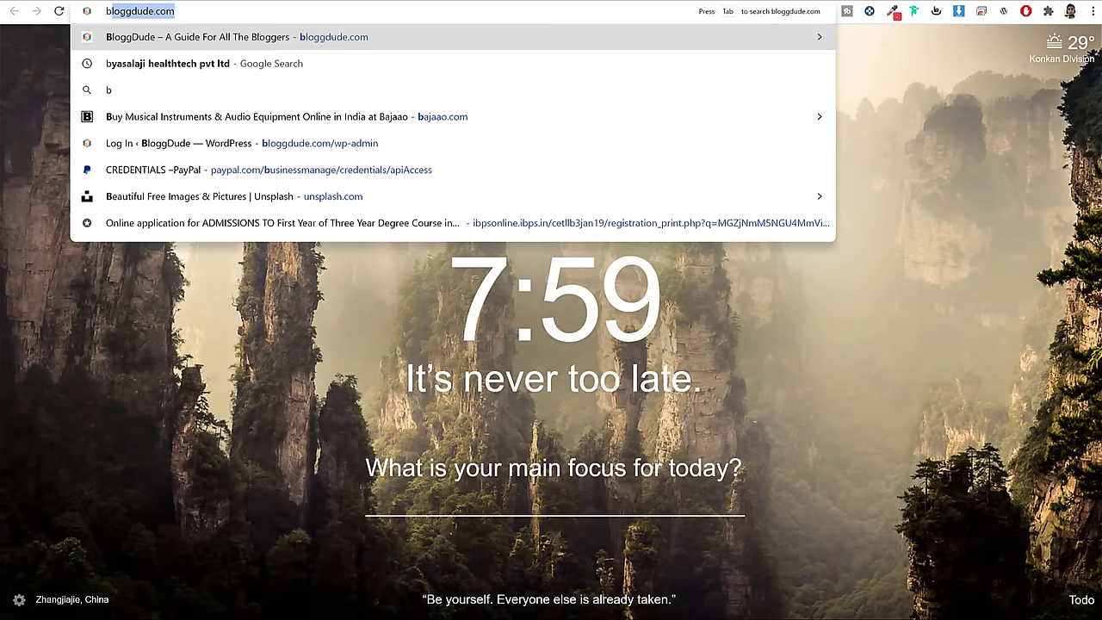
{"action": "key", "text": "End"}
{"action": "type", "text": "/sg"}
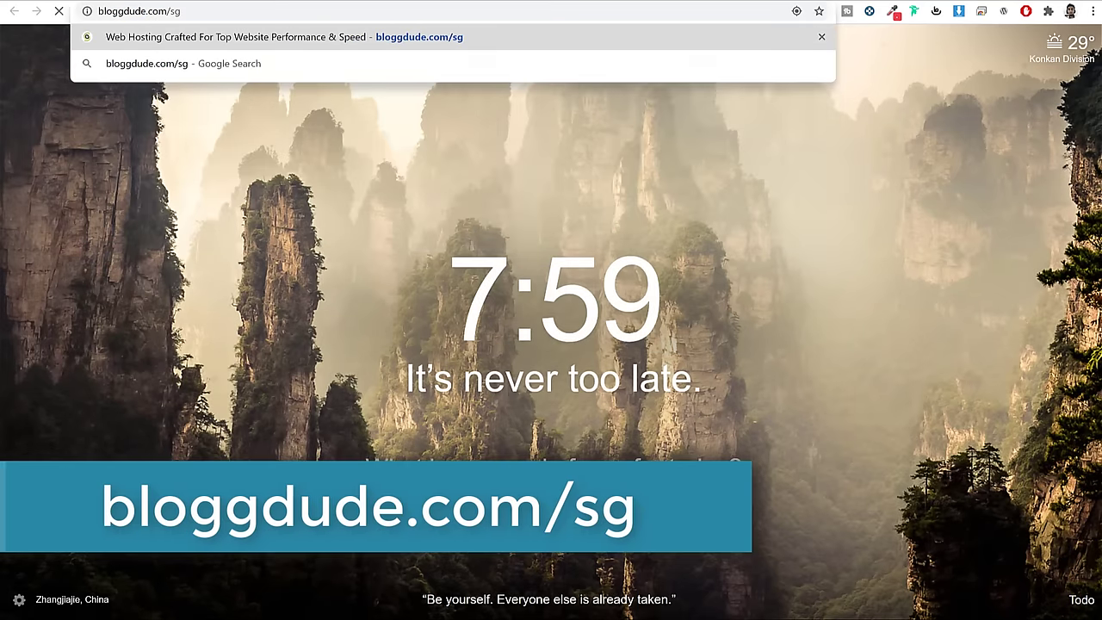
{"action": "key", "text": "Return"}
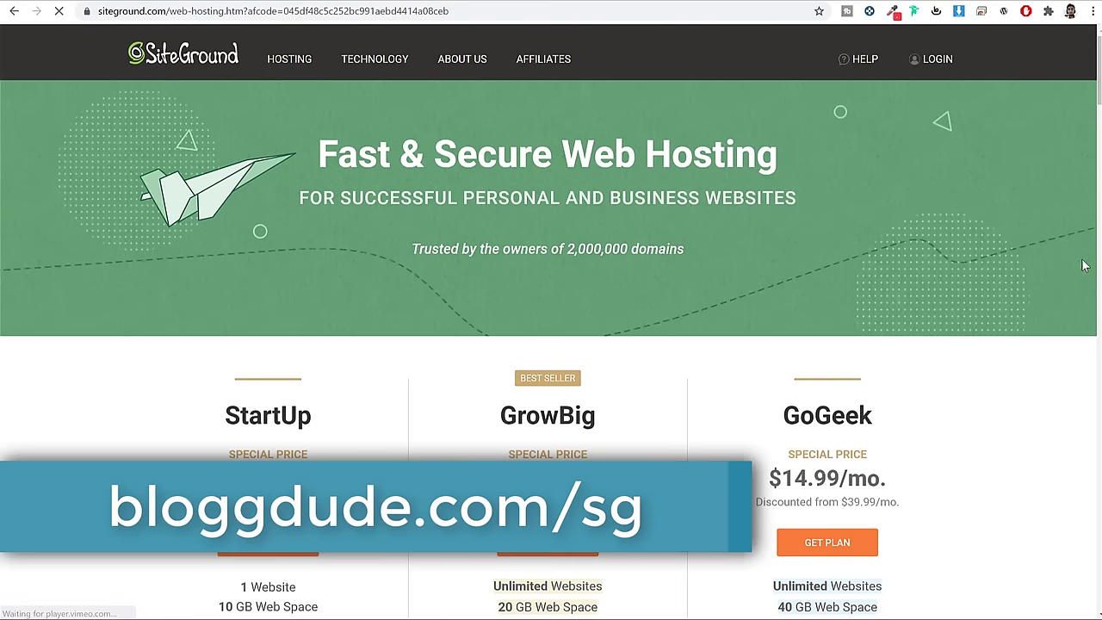
{"action": "scroll", "coordinate": [1019, 245], "scroll_direction": "down", "scroll_amount": 3}
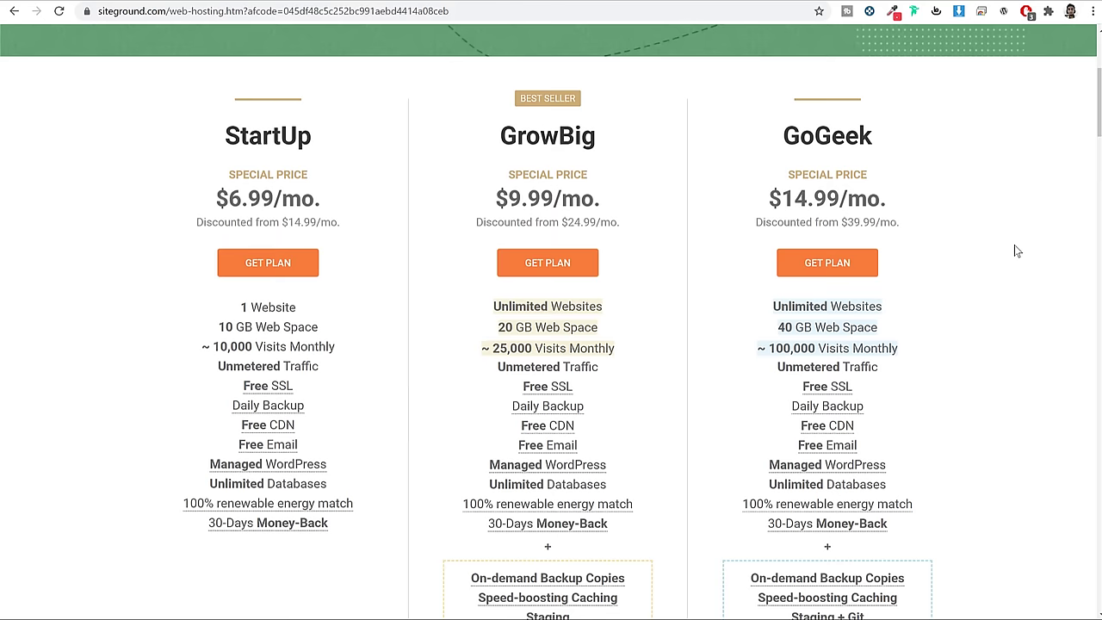
{"action": "scroll", "coordinate": [1014, 245], "scroll_direction": "down", "scroll_amount": 1}
{"action": "scroll", "coordinate": [1013, 245], "scroll_direction": "up", "scroll_amount": 1}
- Highlight the GrowBig plan name, then the StartUp plan name instead
{"action": "left_click_drag", "start_coordinate": [508, 135], "coordinate": [609, 135]}
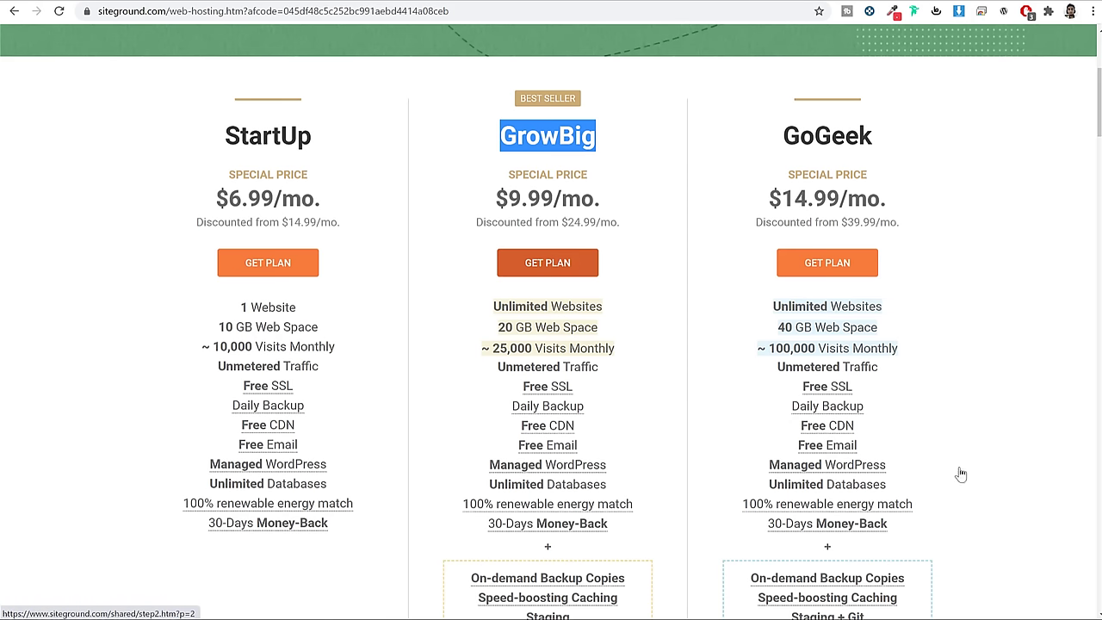
{"action": "left_click", "coordinate": [969, 310]}
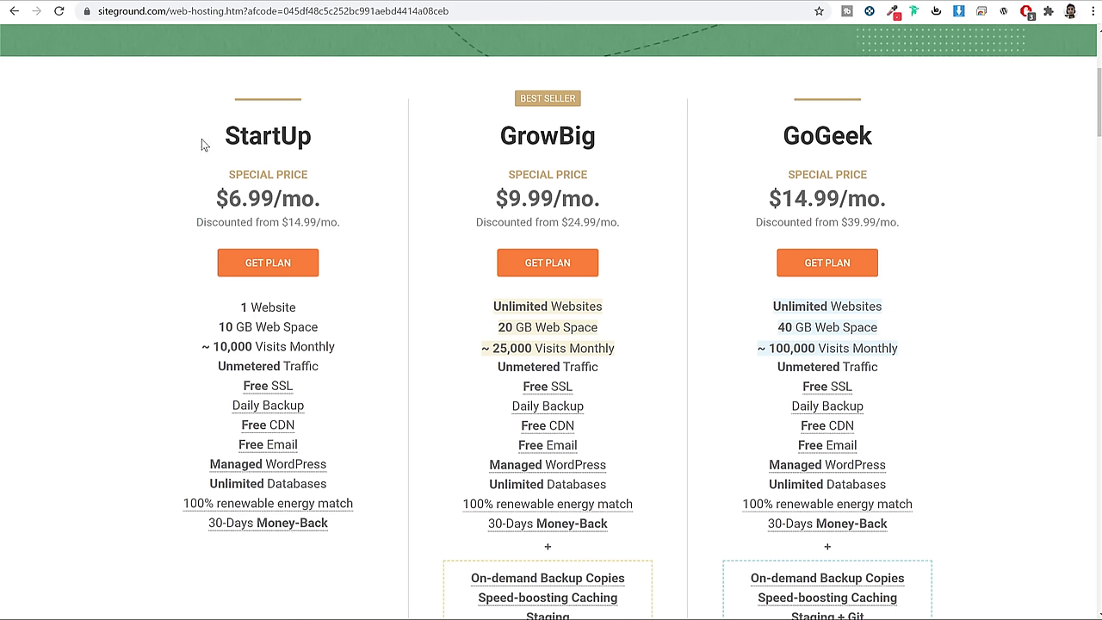
{"action": "left_click_drag", "start_coordinate": [201, 138], "coordinate": [337, 127]}
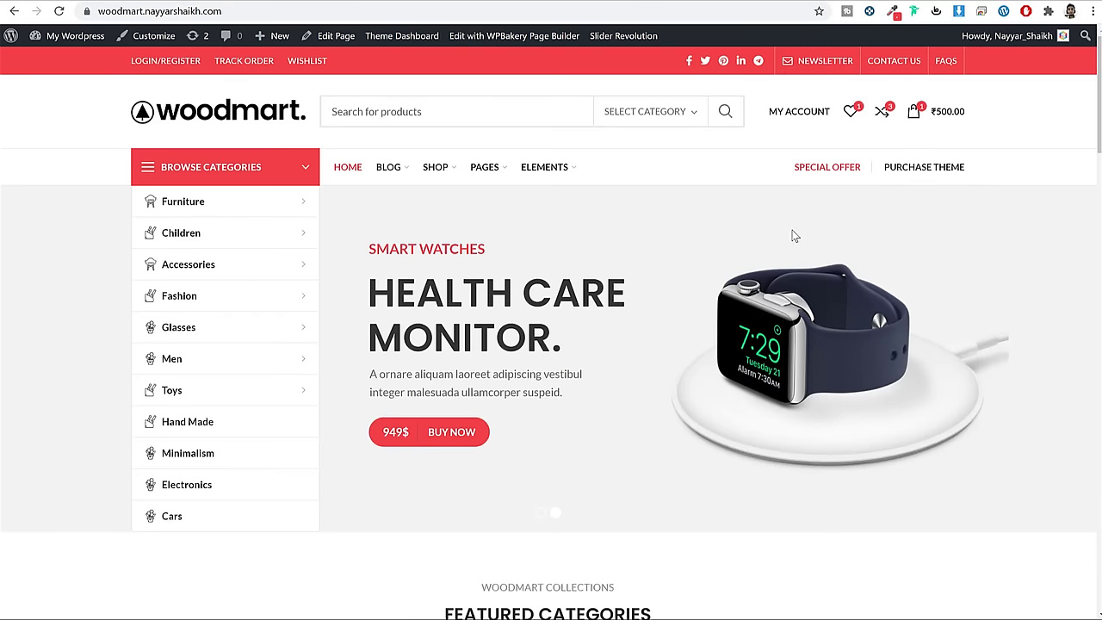
{"action": "scroll", "coordinate": [918, 328], "scroll_direction": "down", "scroll_amount": 6}
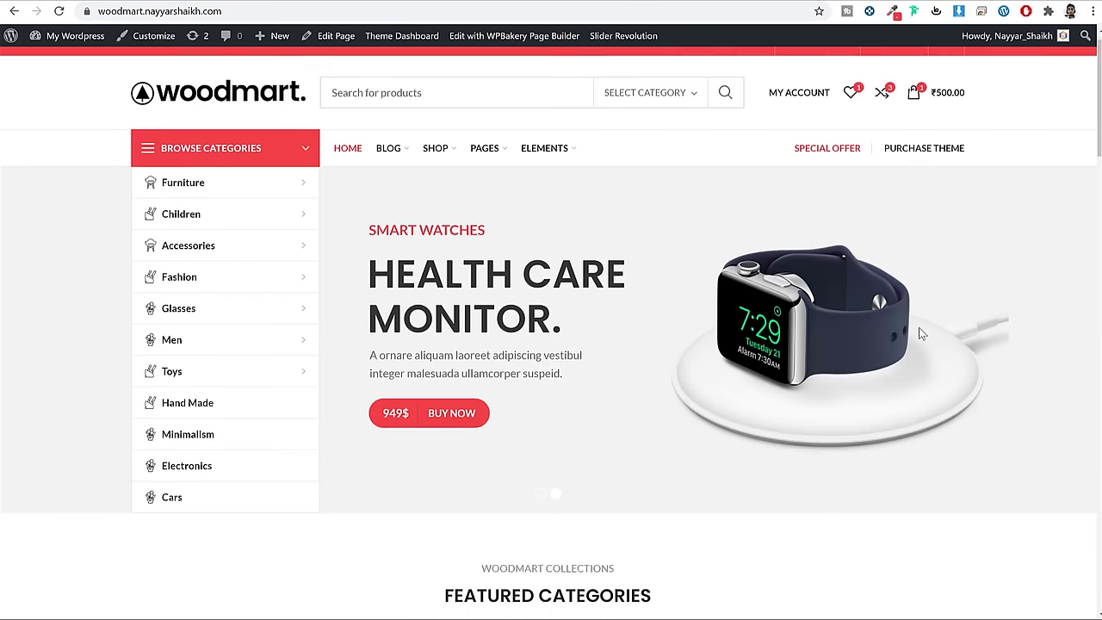
{"action": "scroll", "coordinate": [929, 348], "scroll_direction": "down", "scroll_amount": 15}
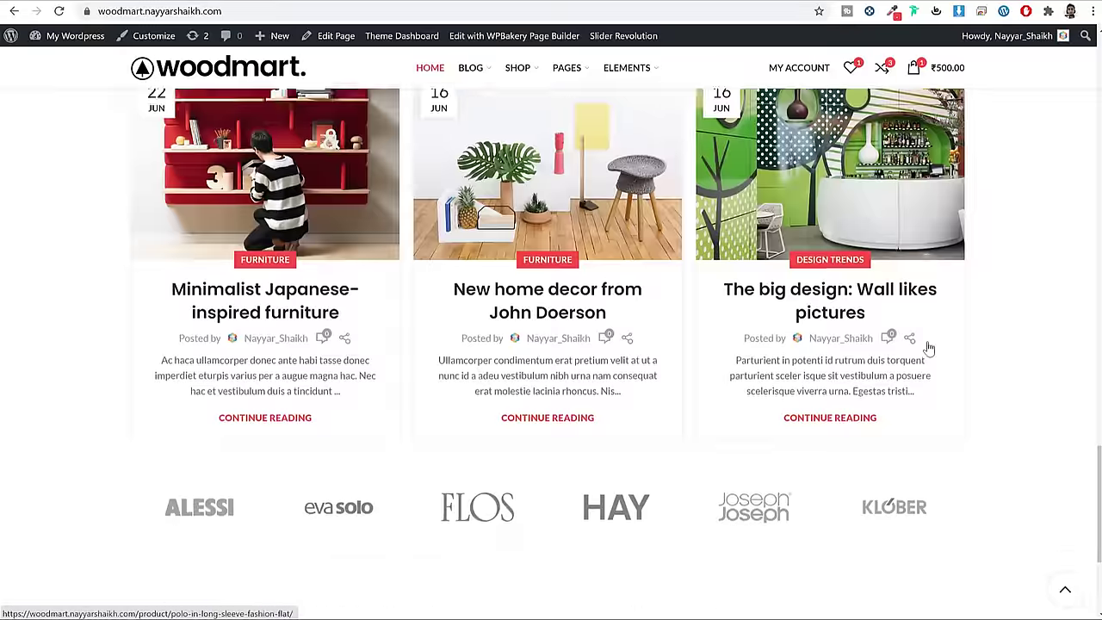
{"action": "scroll", "coordinate": [928, 348], "scroll_direction": "up", "scroll_amount": 20}
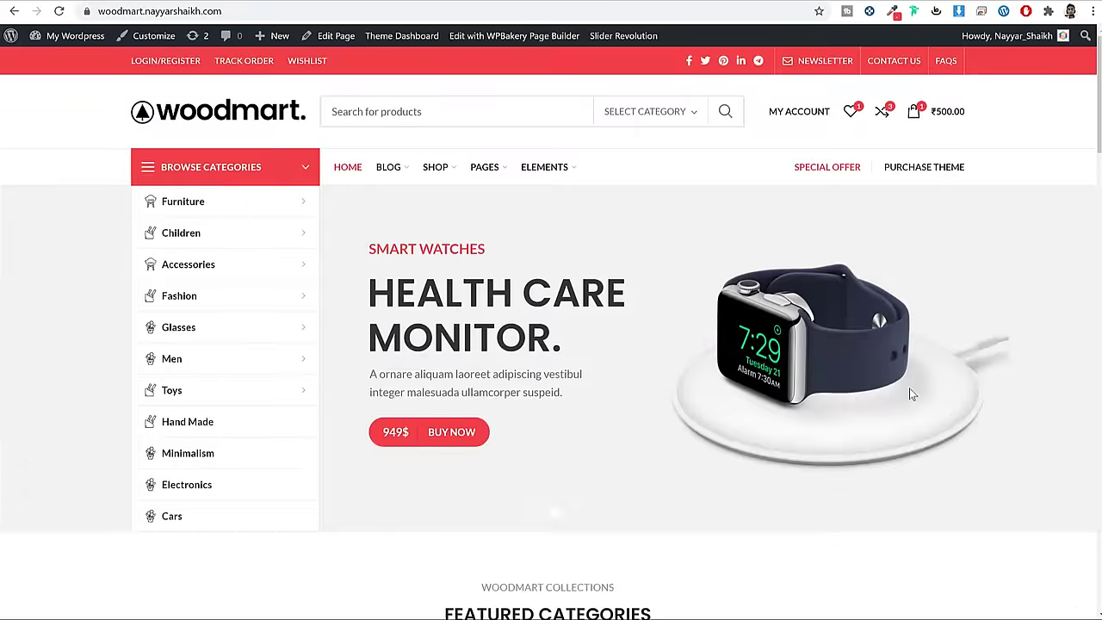
{"action": "scroll", "coordinate": [911, 383], "scroll_direction": "down", "scroll_amount": 8}
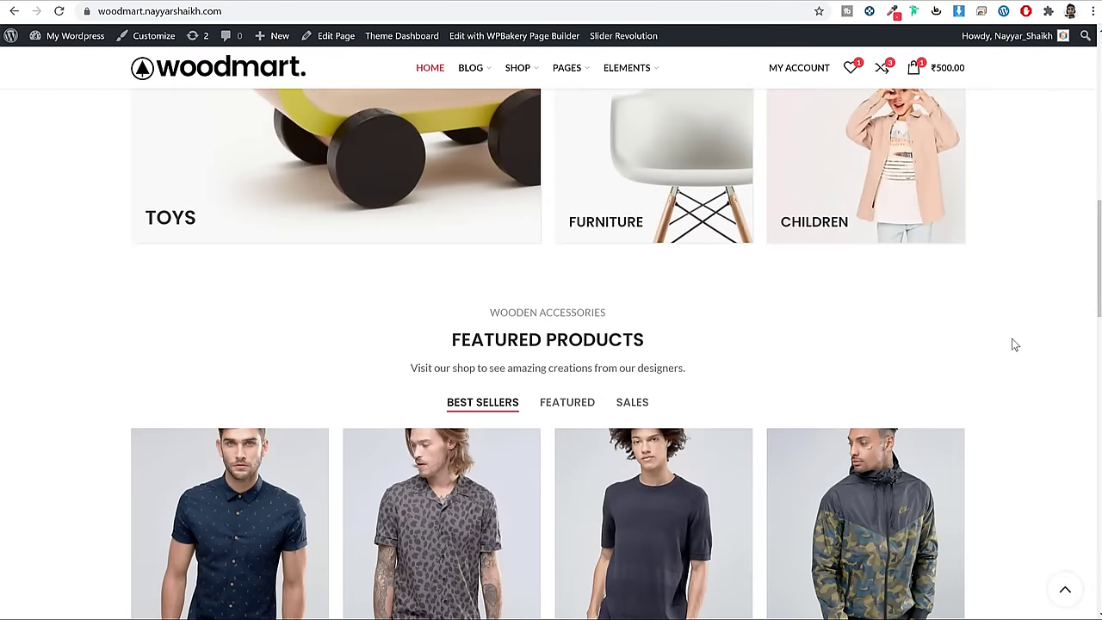
{"action": "scroll", "coordinate": [1014, 343], "scroll_direction": "down", "scroll_amount": 3}
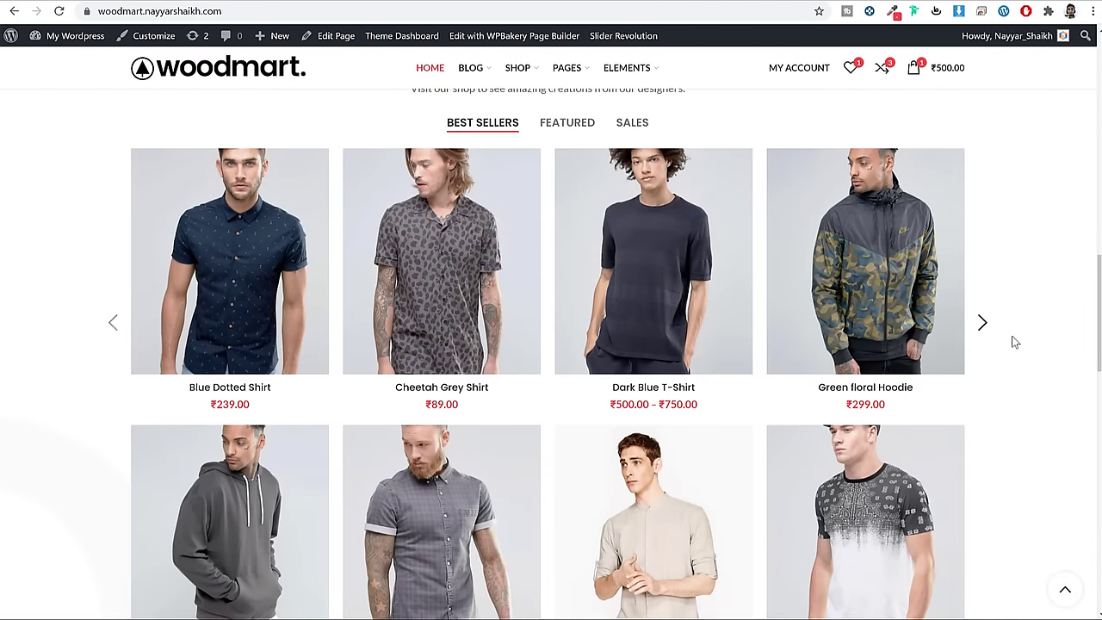
{"action": "scroll", "coordinate": [1014, 343], "scroll_direction": "up", "scroll_amount": 11}
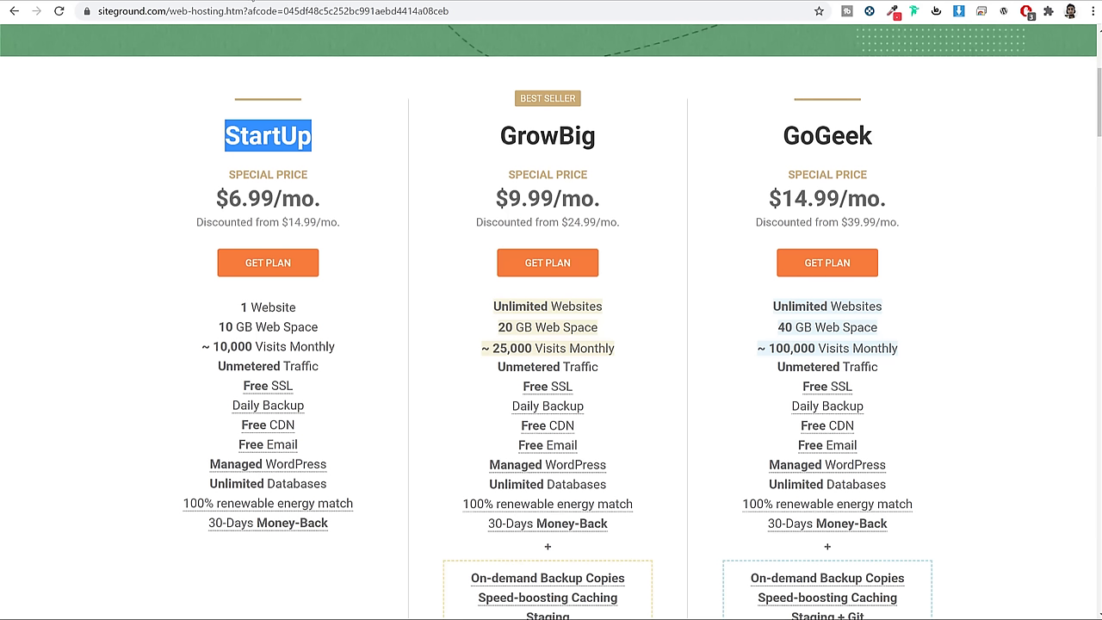
- Back on SiteGround's pricing page, highlight the StartUp and GrowBig plan names
{"action": "left_click", "coordinate": [246, 0]}
{"action": "left_click_drag", "start_coordinate": [225, 128], "coordinate": [313, 125]}
{"action": "left_click_drag", "start_coordinate": [497, 131], "coordinate": [625, 131]}
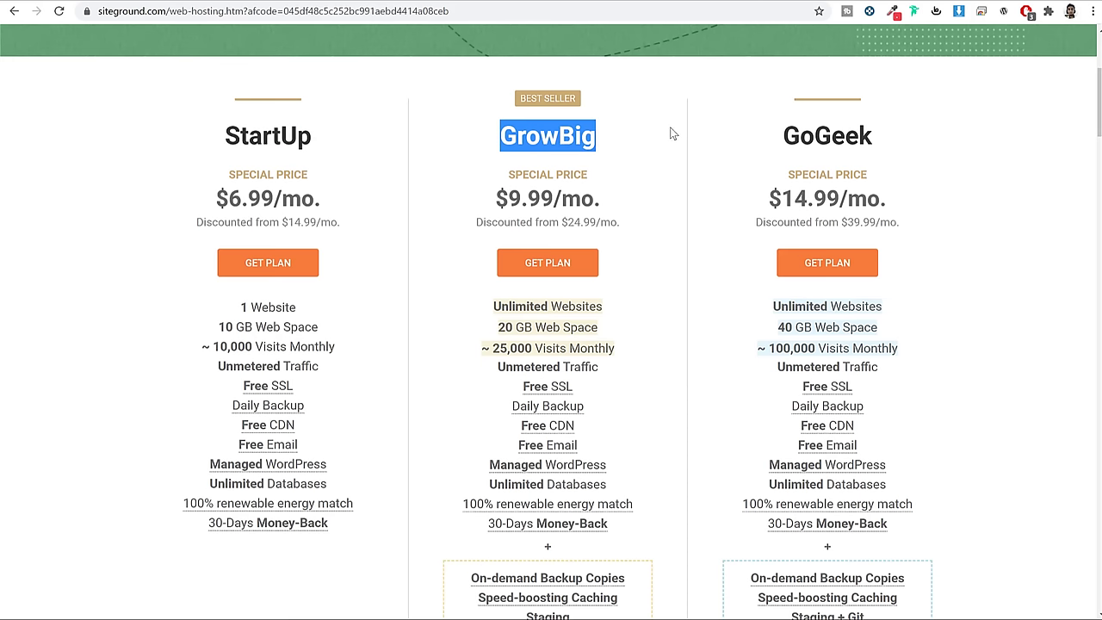
{"action": "left_click", "coordinate": [615, 137]}
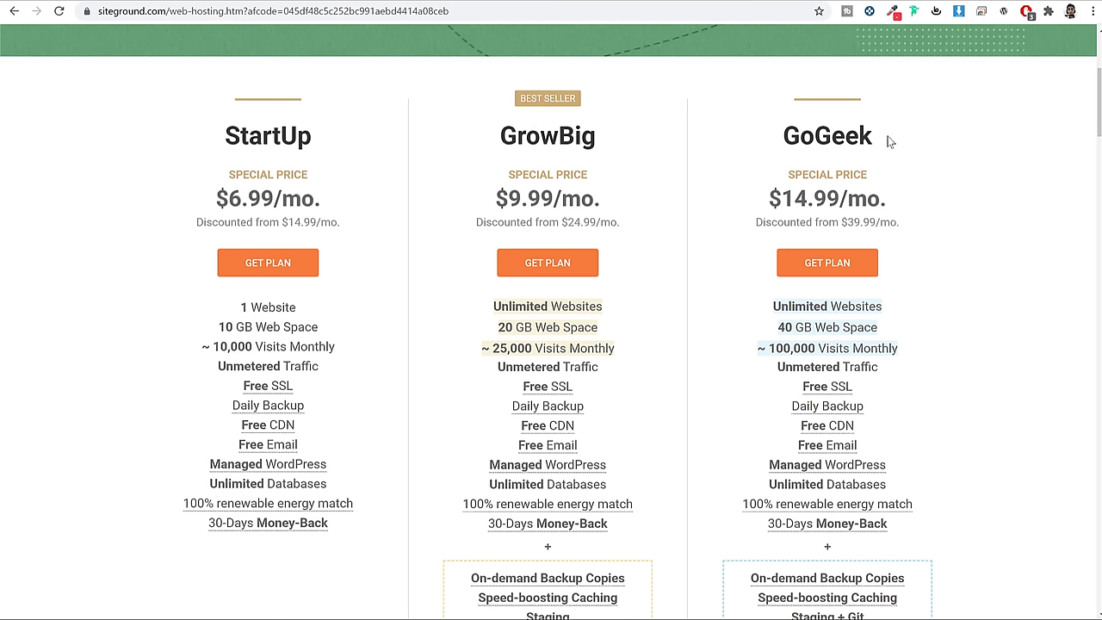
- Highlight GrowBig's Unlimited Websites feature and StartUp's 10 GB Web Space line
{"action": "left_click_drag", "start_coordinate": [493, 305], "coordinate": [616, 314]}
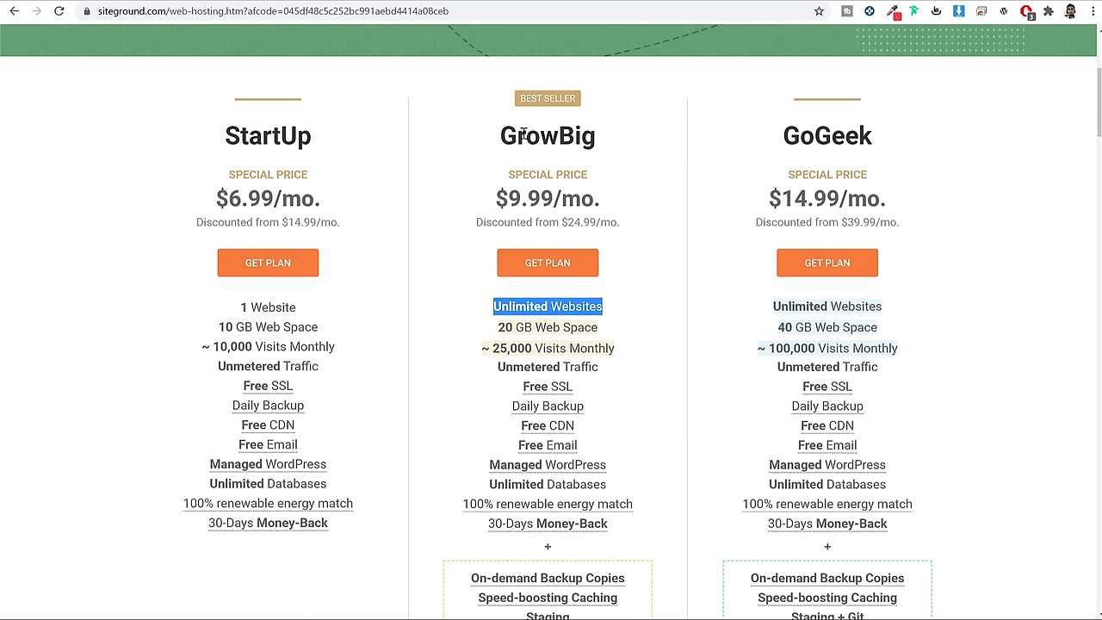
{"action": "left_click_drag", "start_coordinate": [497, 131], "coordinate": [606, 143]}
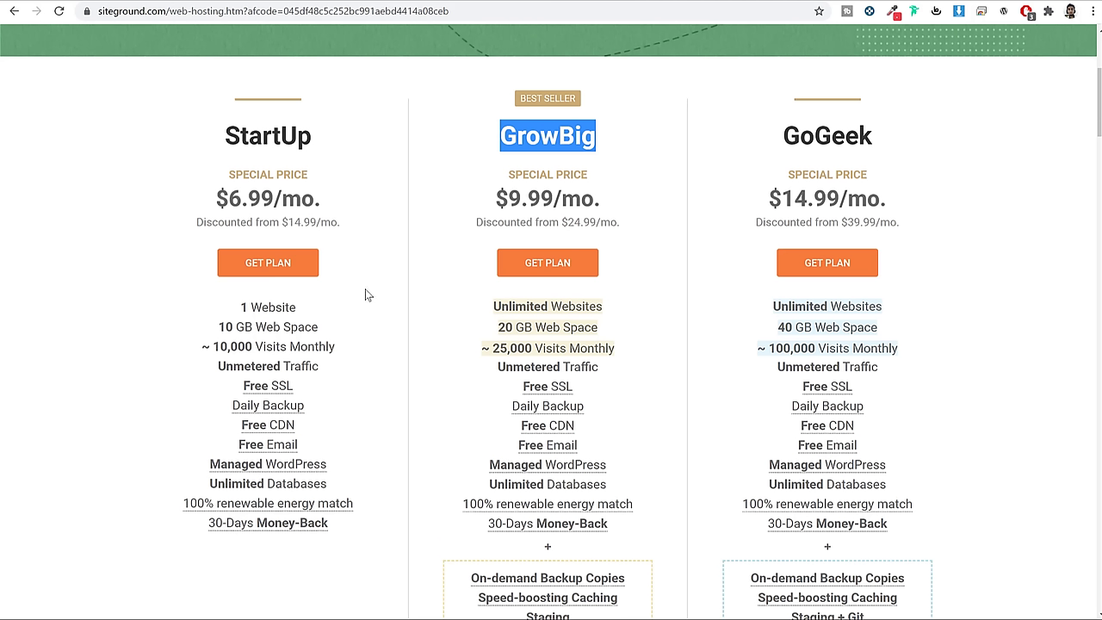
{"action": "left_click_drag", "start_coordinate": [219, 327], "coordinate": [324, 329]}
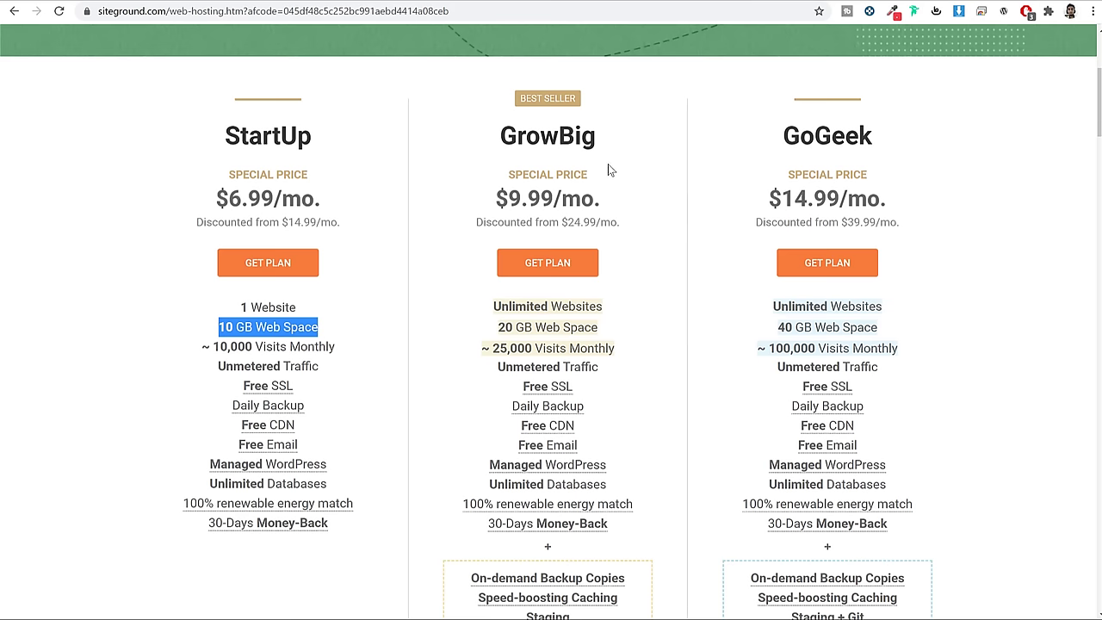
- Switch to the WoodMart store tab and browse the homepage and its ELEMENTS menu
{"action": "key", "text": "ctrl+Tab"}
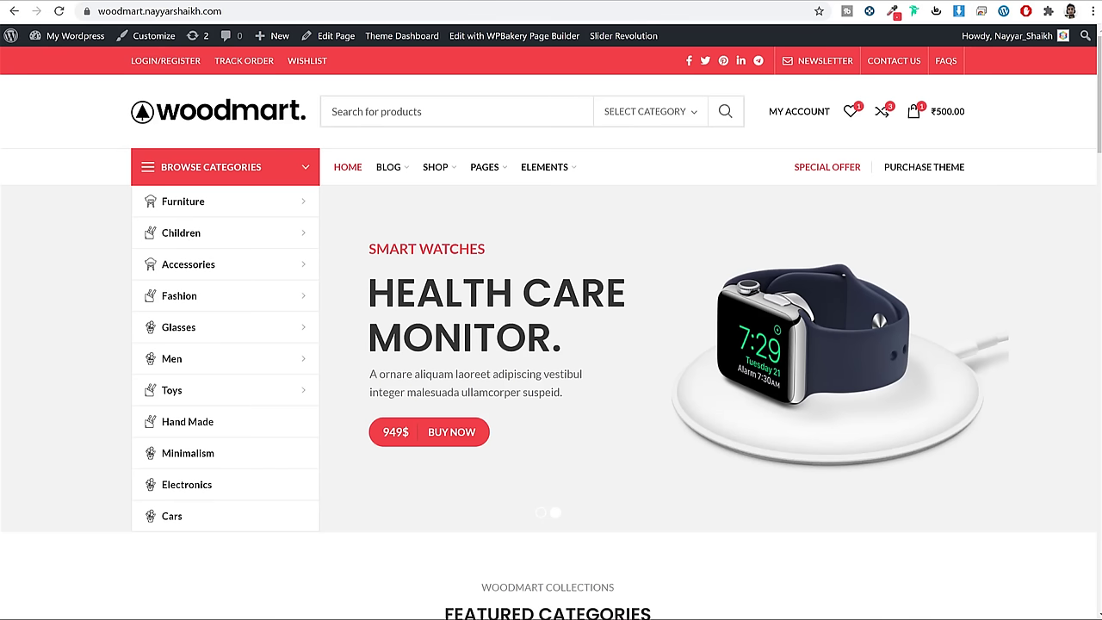
{"action": "scroll", "coordinate": [1045, 198], "scroll_direction": "down", "scroll_amount": 10}
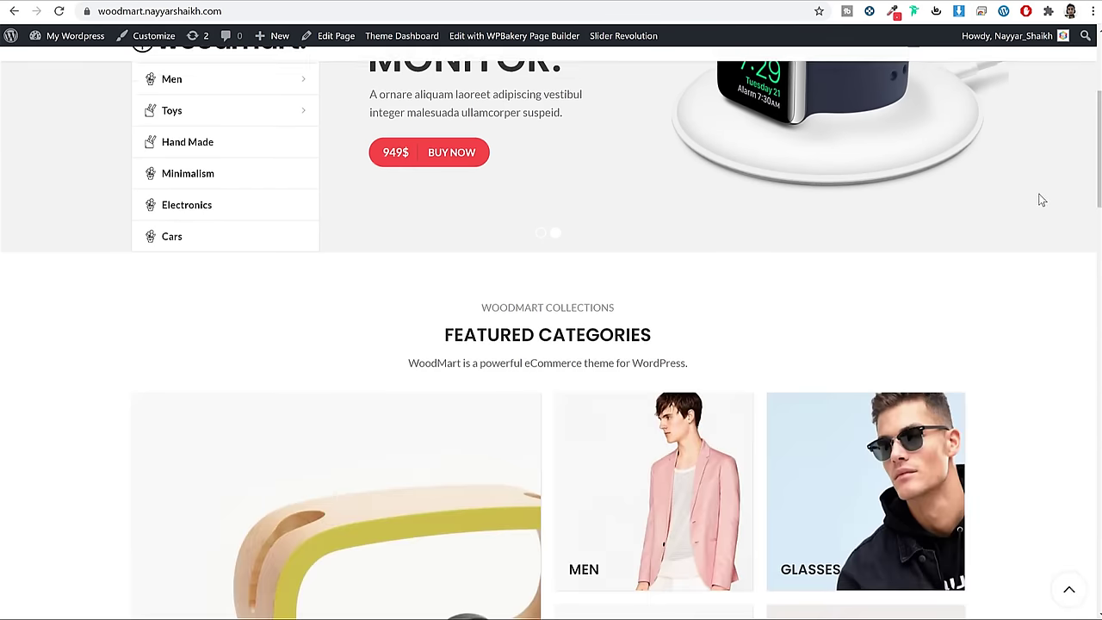
{"action": "scroll", "coordinate": [1039, 220], "scroll_direction": "up", "scroll_amount": 8}
{"action": "scroll", "coordinate": [1040, 223], "scroll_direction": "up", "scroll_amount": 1}
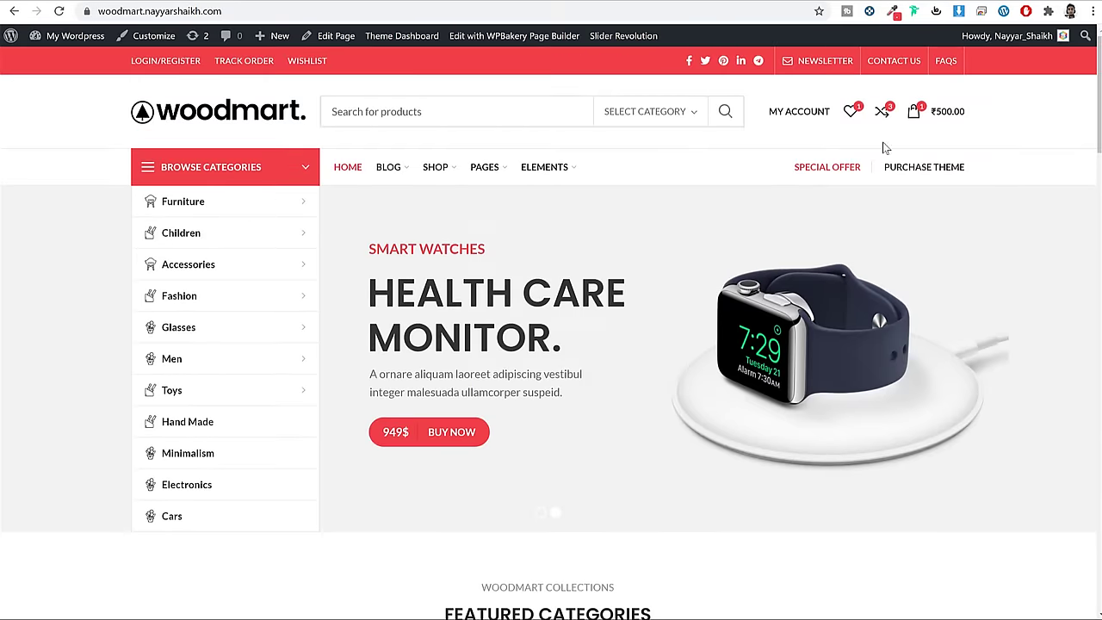
{"action": "mouse_move", "coordinate": [525, 169]}
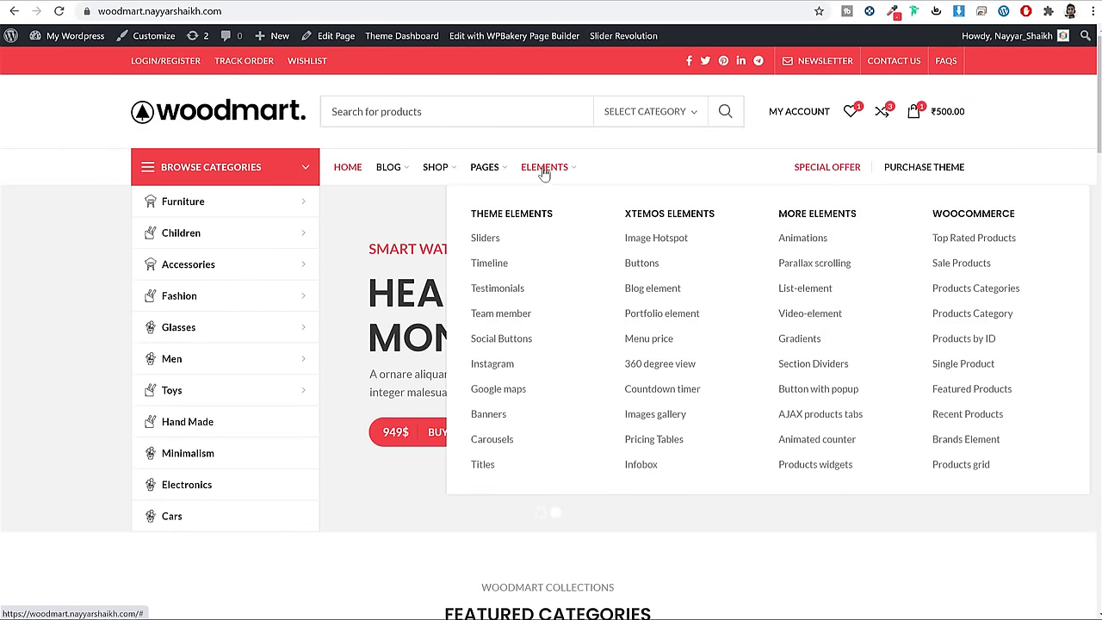
{"action": "scroll", "coordinate": [1027, 152], "scroll_direction": "down", "scroll_amount": 3}
{"action": "scroll", "coordinate": [1024, 151], "scroll_direction": "down", "scroll_amount": 12}
{"action": "scroll", "coordinate": [1025, 155], "scroll_direction": "up", "scroll_amount": 8}
{"action": "scroll", "coordinate": [1025, 155], "scroll_direction": "up", "scroll_amount": 5}
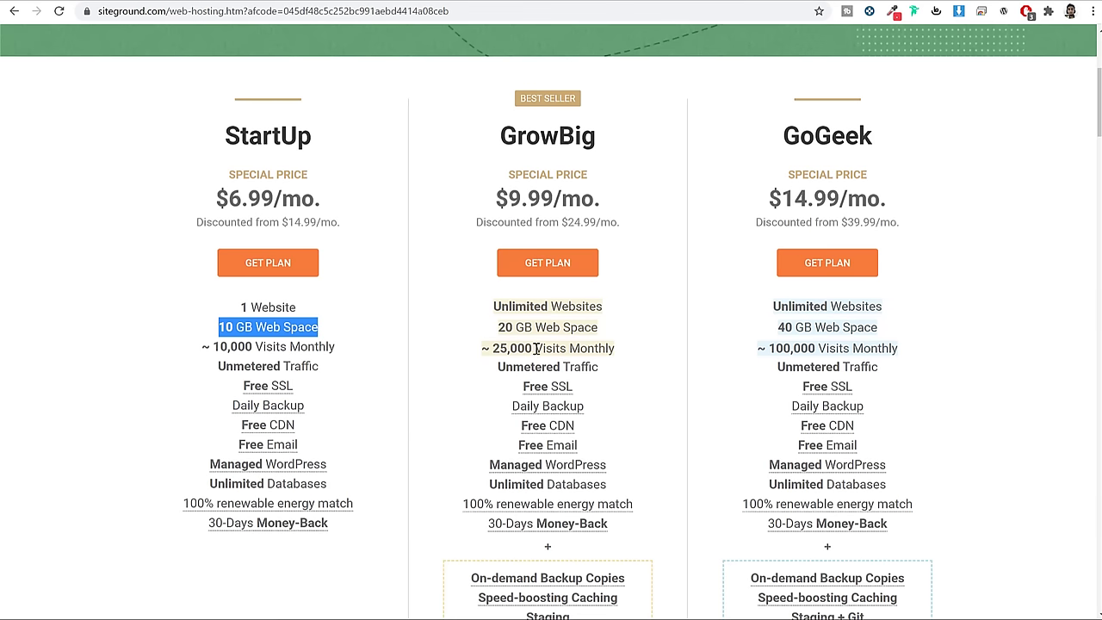
- Highlight GrowBig's 20 GB Web Space line, then the Ultra-fast Sites heading under Web Hosting Essentials
{"action": "left_click_drag", "start_coordinate": [607, 331], "coordinate": [498, 329]}
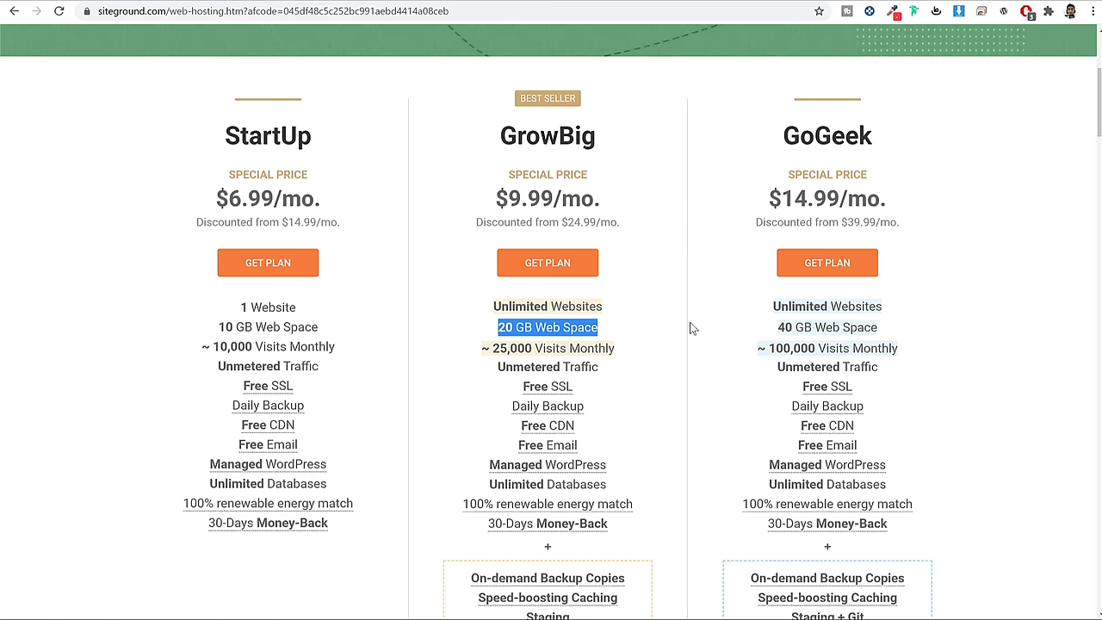
{"action": "scroll", "coordinate": [694, 327], "scroll_direction": "down", "scroll_amount": 15}
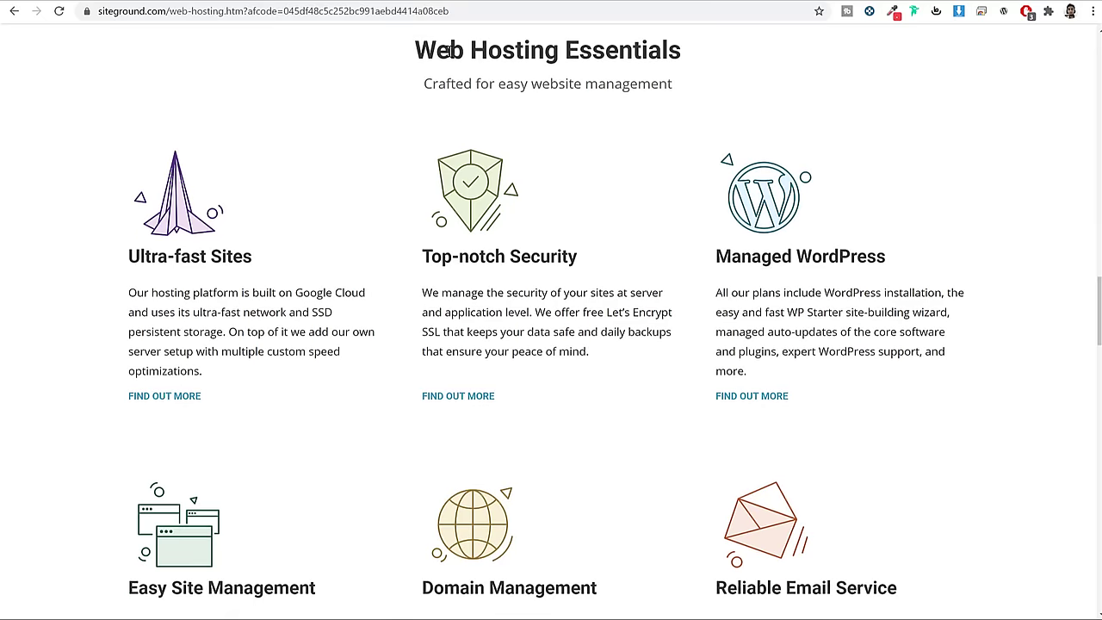
{"action": "left_click_drag", "start_coordinate": [133, 256], "coordinate": [275, 251]}
- Review the Ultra-fast Sites details, highlighting Google cloud, Ultrafast PHP and the speed bullets, then close it
{"action": "left_click", "coordinate": [172, 397]}
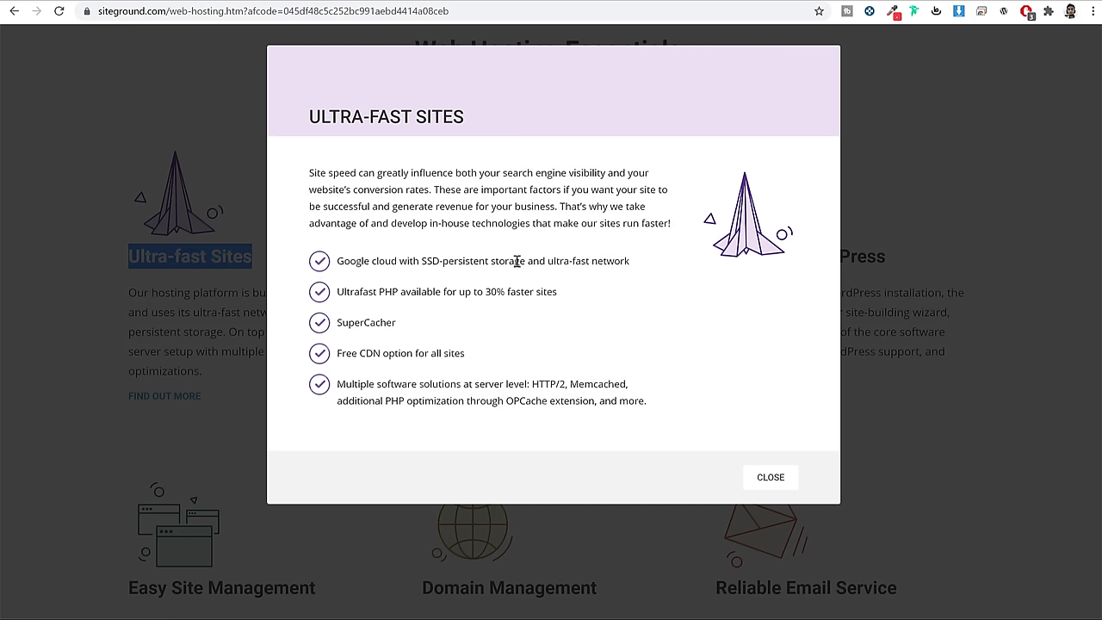
{"action": "left_click_drag", "start_coordinate": [337, 262], "coordinate": [427, 261]}
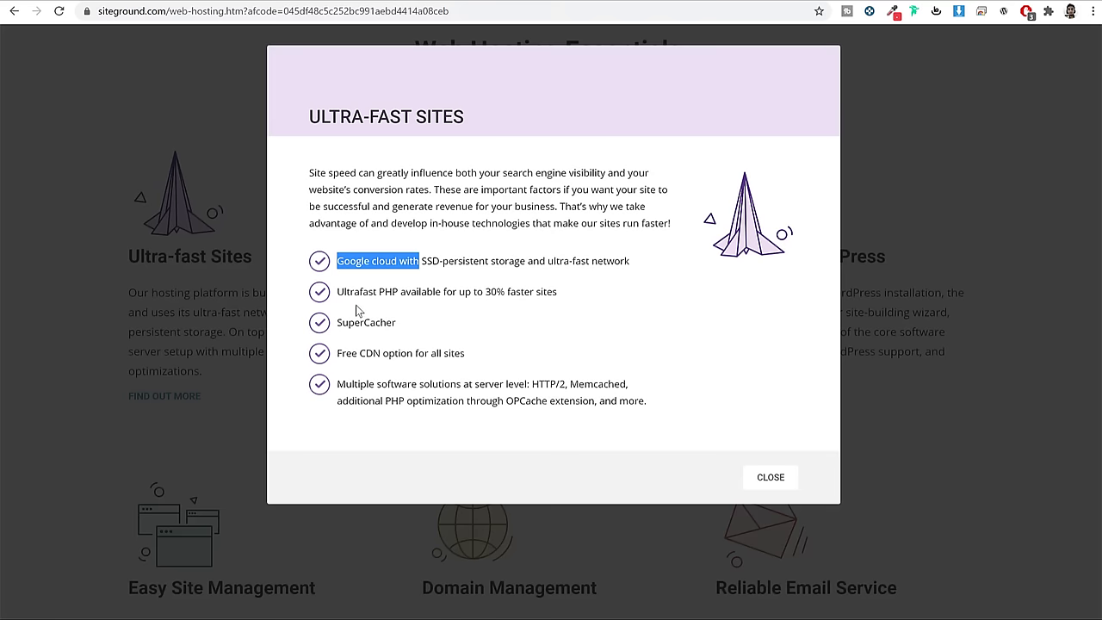
{"action": "left_click_drag", "start_coordinate": [348, 291], "coordinate": [385, 292]}
{"action": "left_click_drag", "start_coordinate": [441, 342], "coordinate": [635, 409]}
{"action": "left_click", "coordinate": [635, 408]}
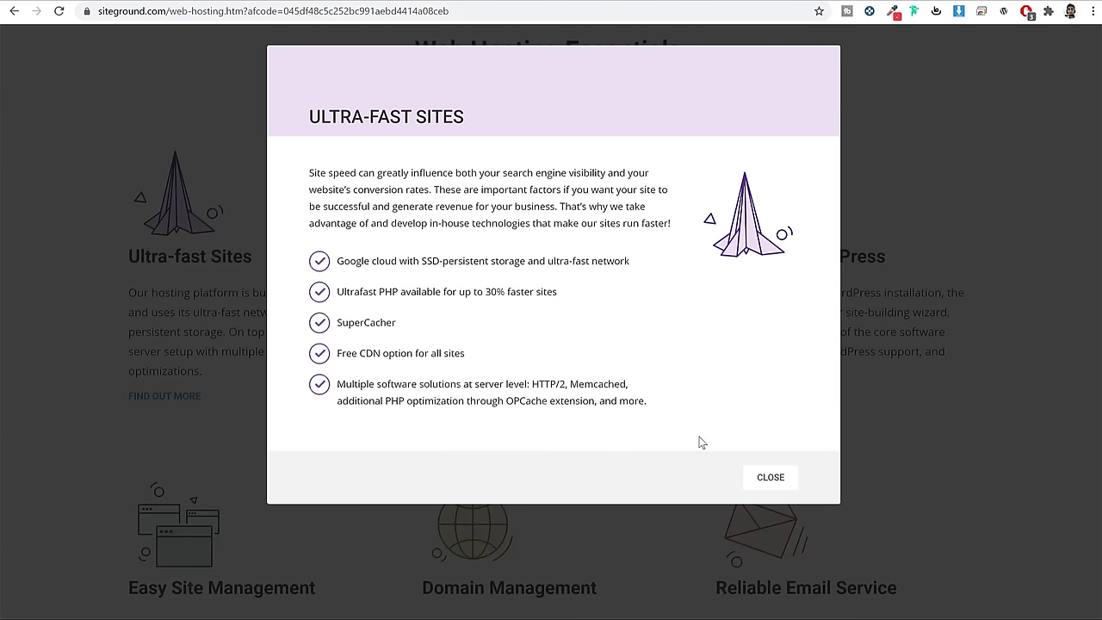
{"action": "left_click", "coordinate": [772, 477]}
{"action": "scroll", "coordinate": [772, 465], "scroll_direction": "up", "scroll_amount": 15}
- Compare monthly visits across plans: StartUp's ~10,000 against GrowBig's ~25,000 Visits Monthly
{"action": "scroll", "coordinate": [716, 398], "scroll_direction": "down", "scroll_amount": 2}
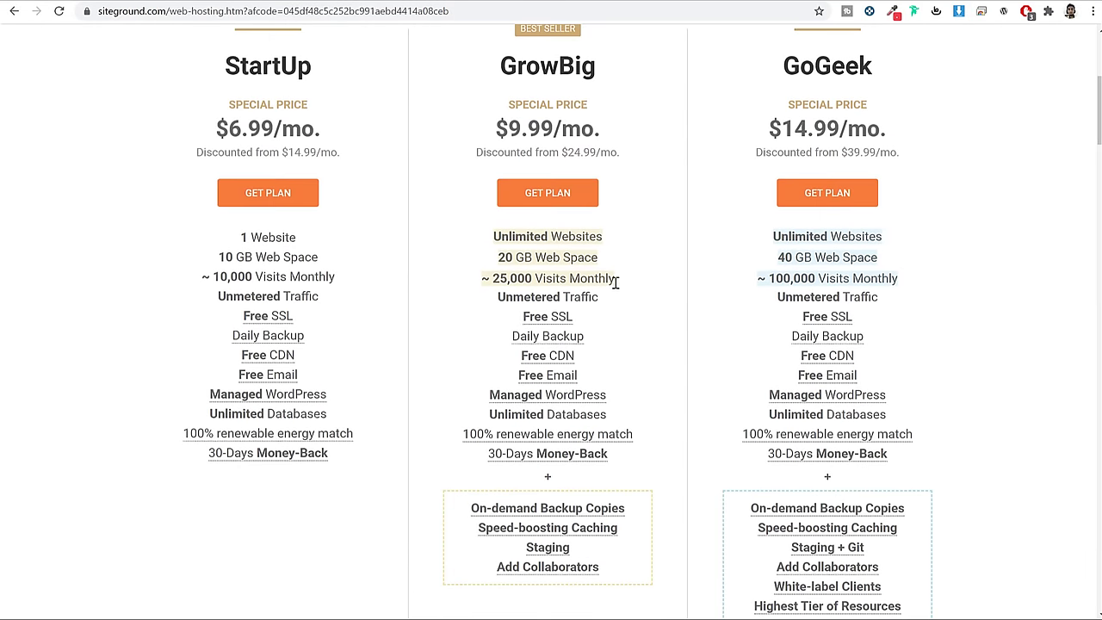
{"action": "left_click_drag", "start_coordinate": [613, 282], "coordinate": [470, 284]}
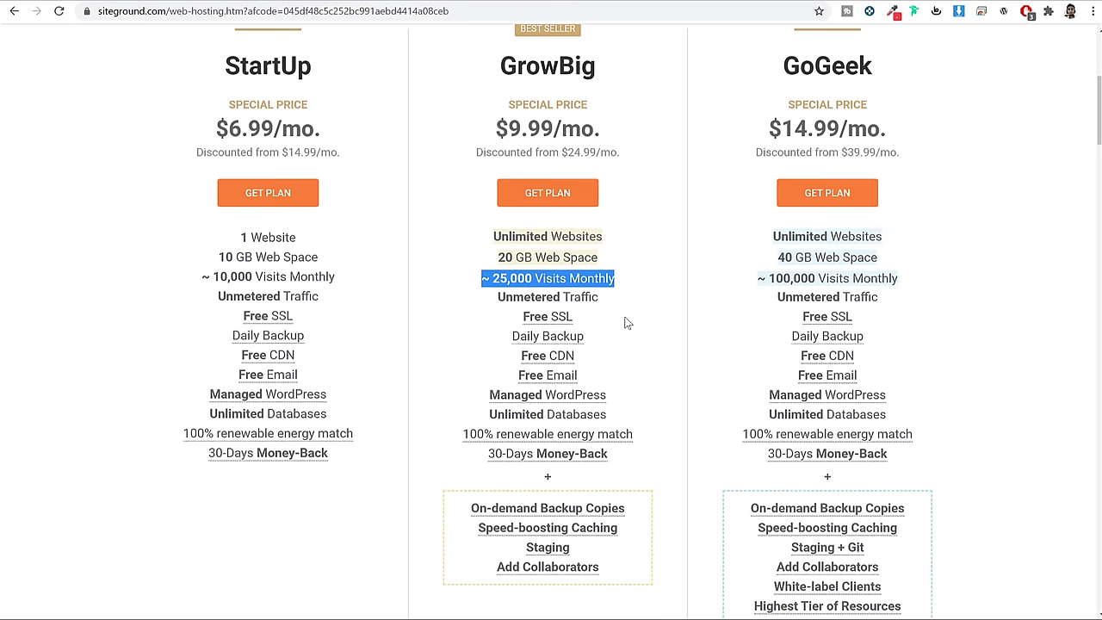
{"action": "scroll", "coordinate": [635, 330], "scroll_direction": "up", "scroll_amount": 1}
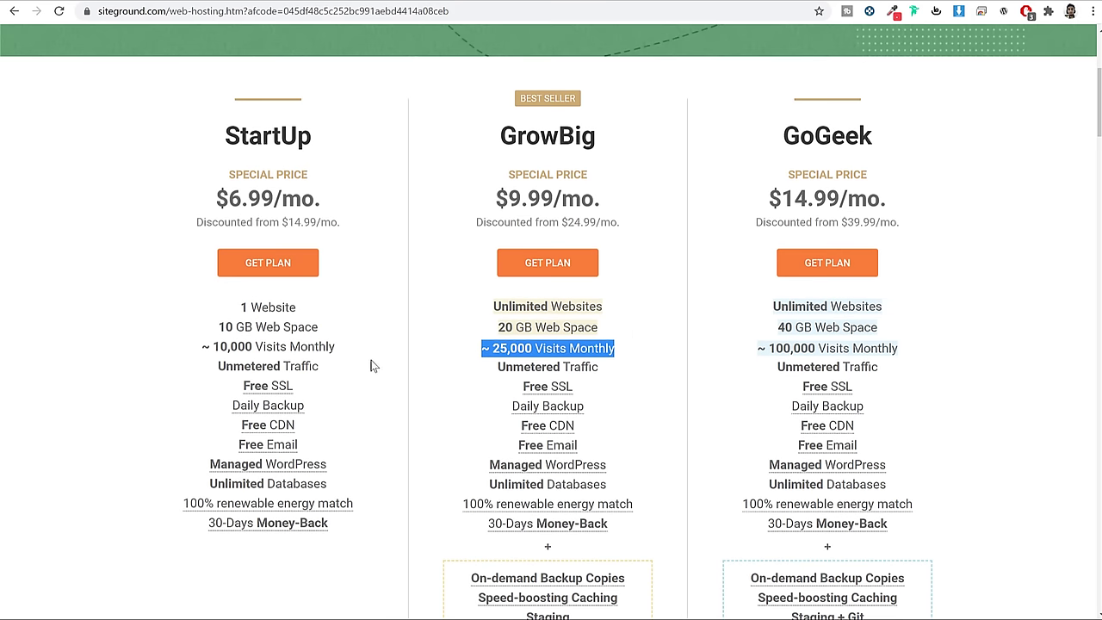
{"action": "left_click_drag", "start_coordinate": [342, 349], "coordinate": [196, 358]}
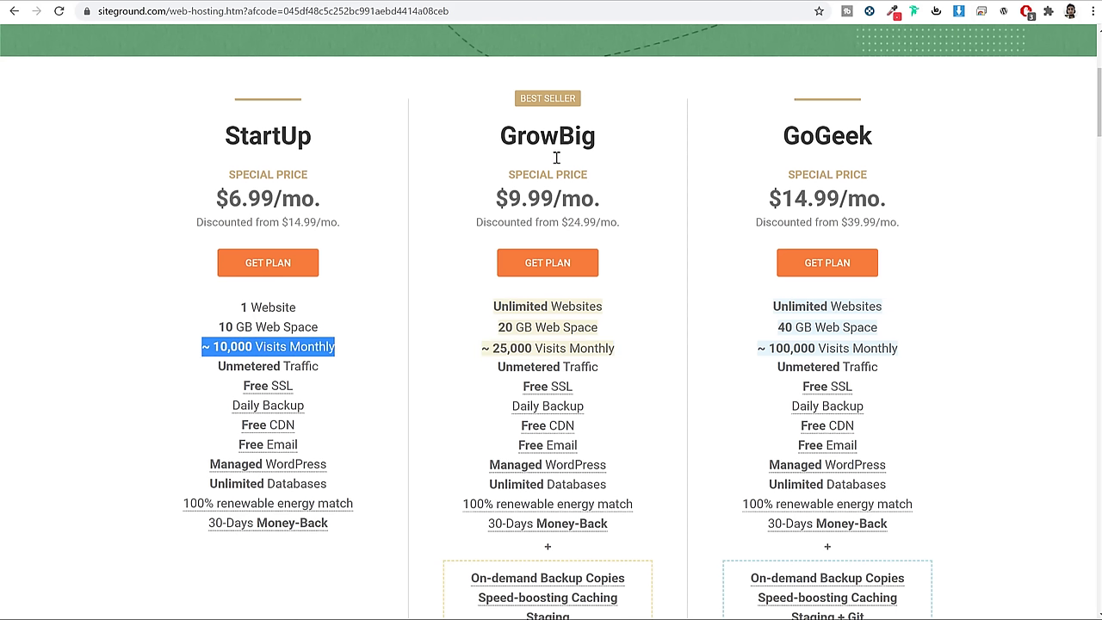
{"action": "left_click_drag", "start_coordinate": [610, 353], "coordinate": [465, 359]}
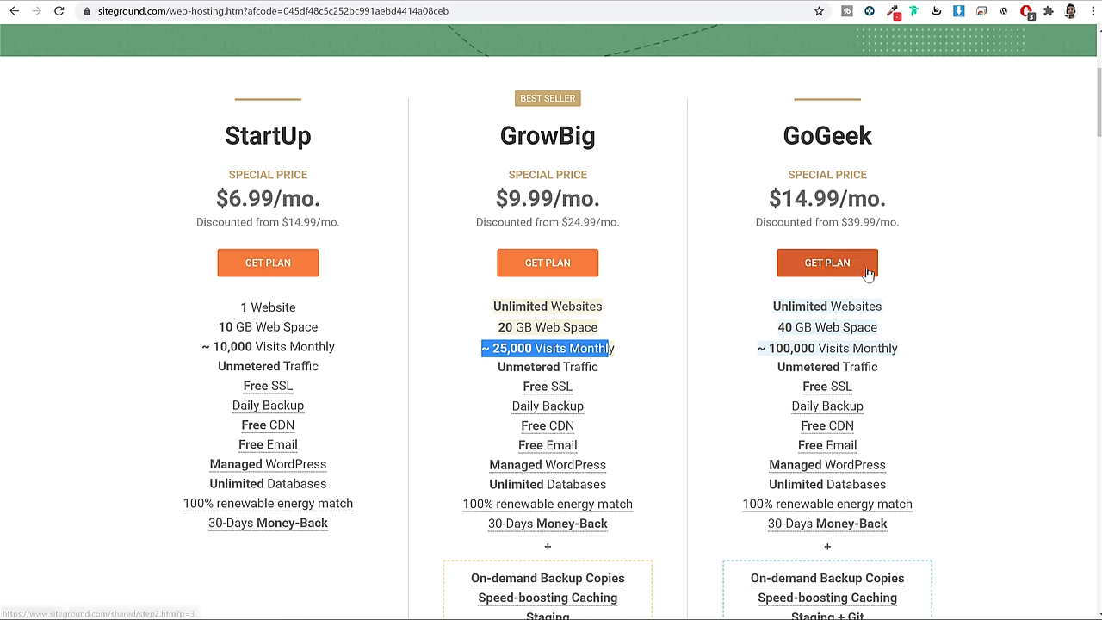
{"action": "left_click", "coordinate": [505, 368]}
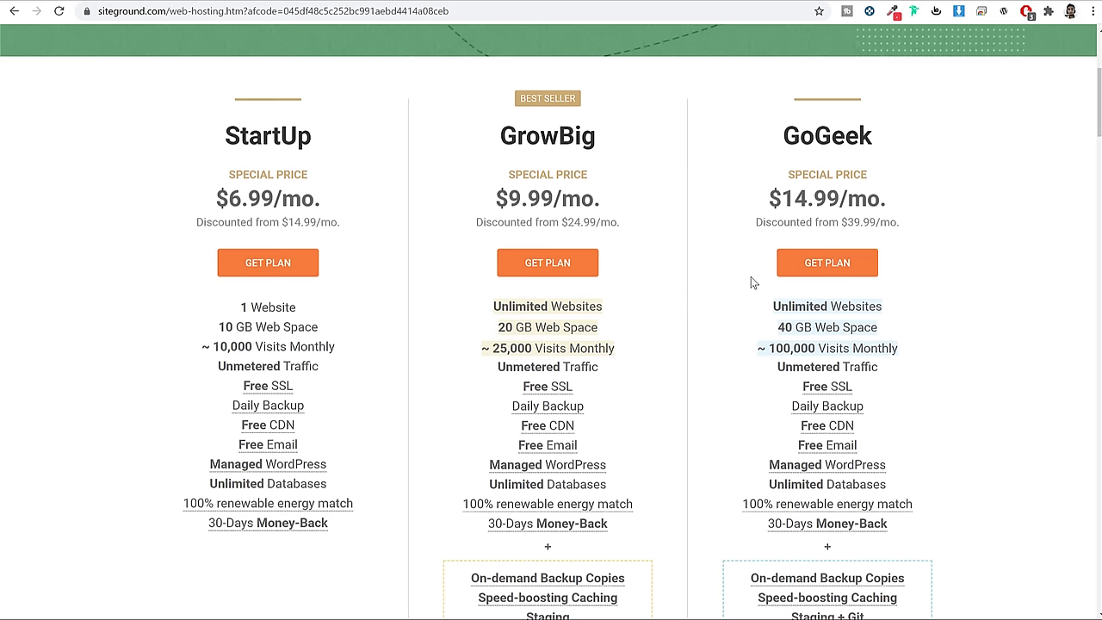
{"action": "double_click", "coordinate": [513, 137]}
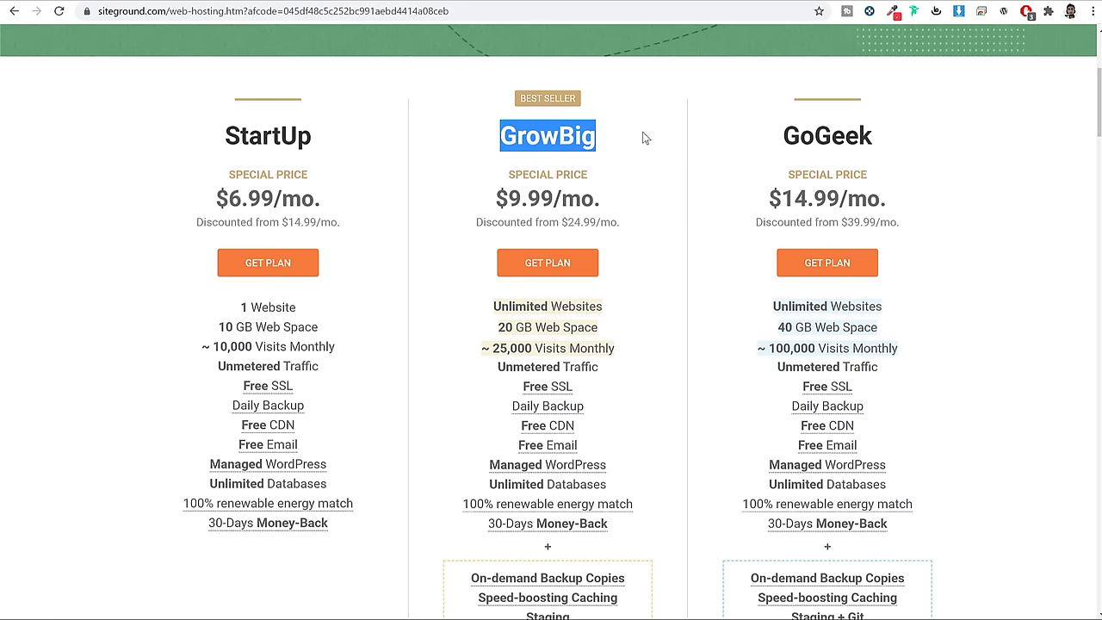
{"action": "left_click_drag", "start_coordinate": [556, 348], "coordinate": [481, 345]}
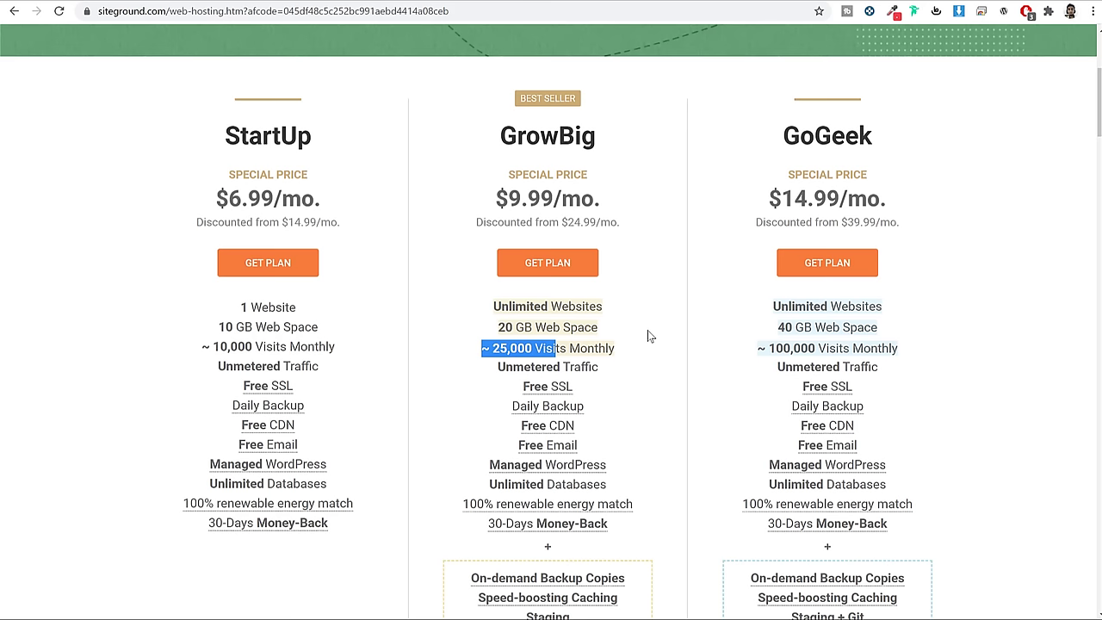
- Point out the Free SSL and Free CDN features, then highlight the Ultra-fast Sites description
{"action": "scroll", "coordinate": [689, 353], "scroll_direction": "down", "scroll_amount": 3}
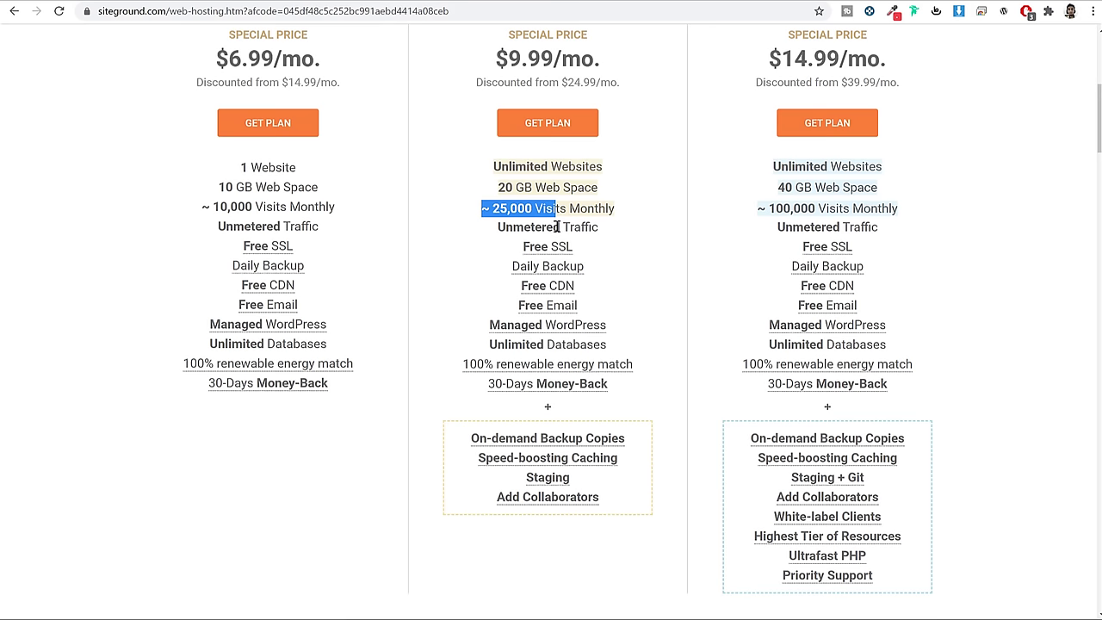
{"action": "mouse_move", "coordinate": [544, 253]}
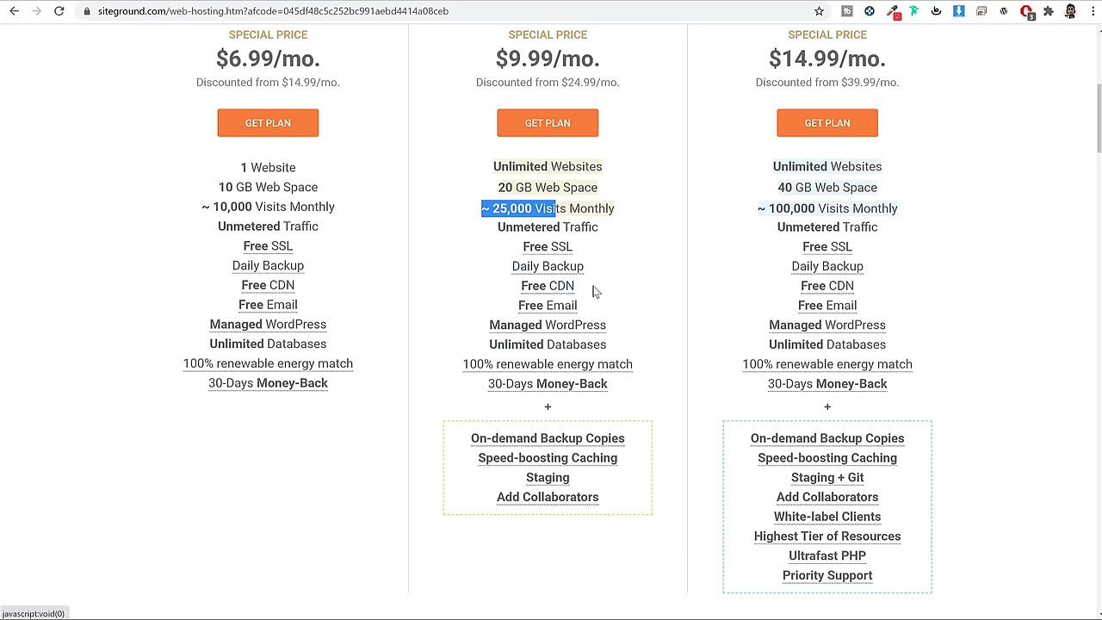
{"action": "mouse_move", "coordinate": [566, 295]}
{"action": "scroll", "coordinate": [988, 353], "scroll_direction": "down", "scroll_amount": 8}
{"action": "scroll", "coordinate": [989, 354], "scroll_direction": "down", "scroll_amount": 14}
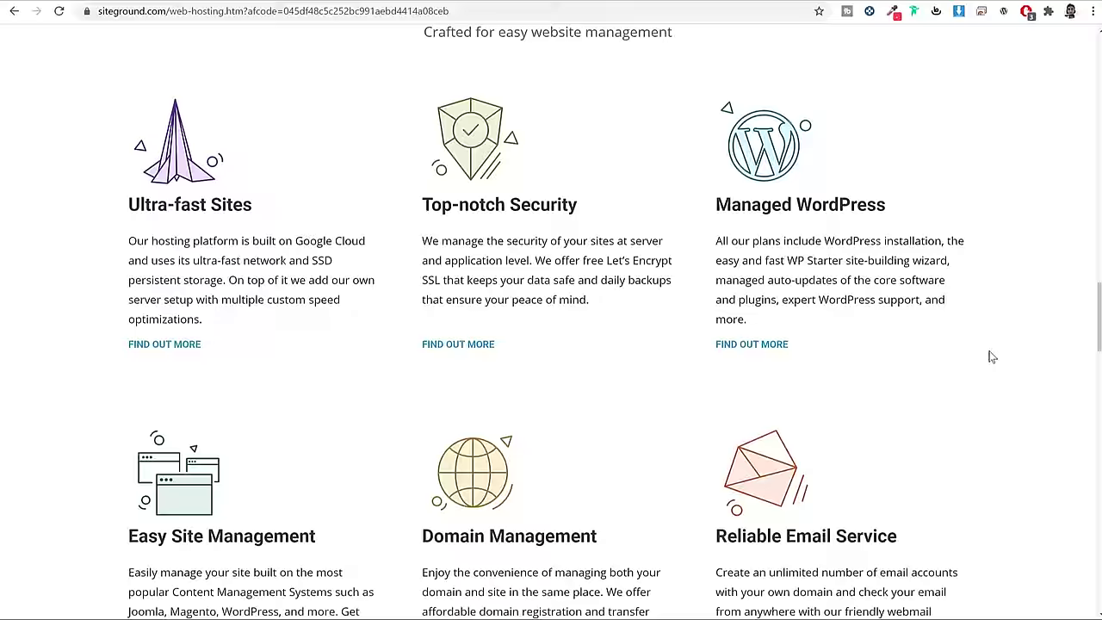
{"action": "scroll", "coordinate": [988, 354], "scroll_direction": "up", "scroll_amount": 3}
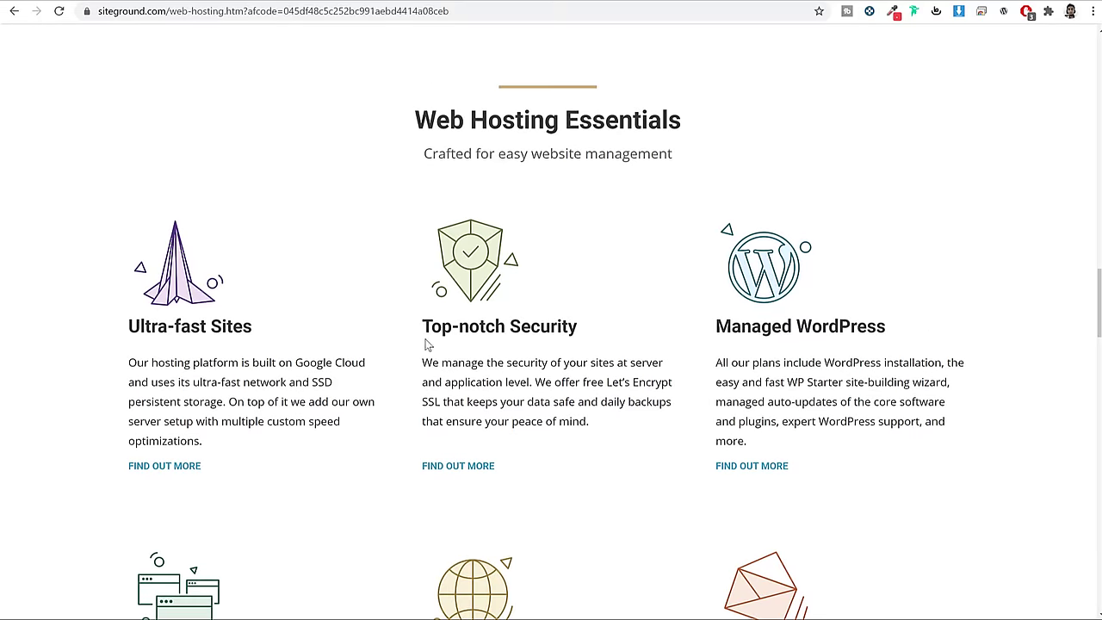
{"action": "left_click_drag", "start_coordinate": [428, 344], "coordinate": [585, 328]}
{"action": "left_click", "coordinate": [586, 328]}
- Review Top-notch Security details, highlighting AI Anti-Bot System and Custom WAF through Free SSL, then close
{"action": "left_click", "coordinate": [458, 465]}
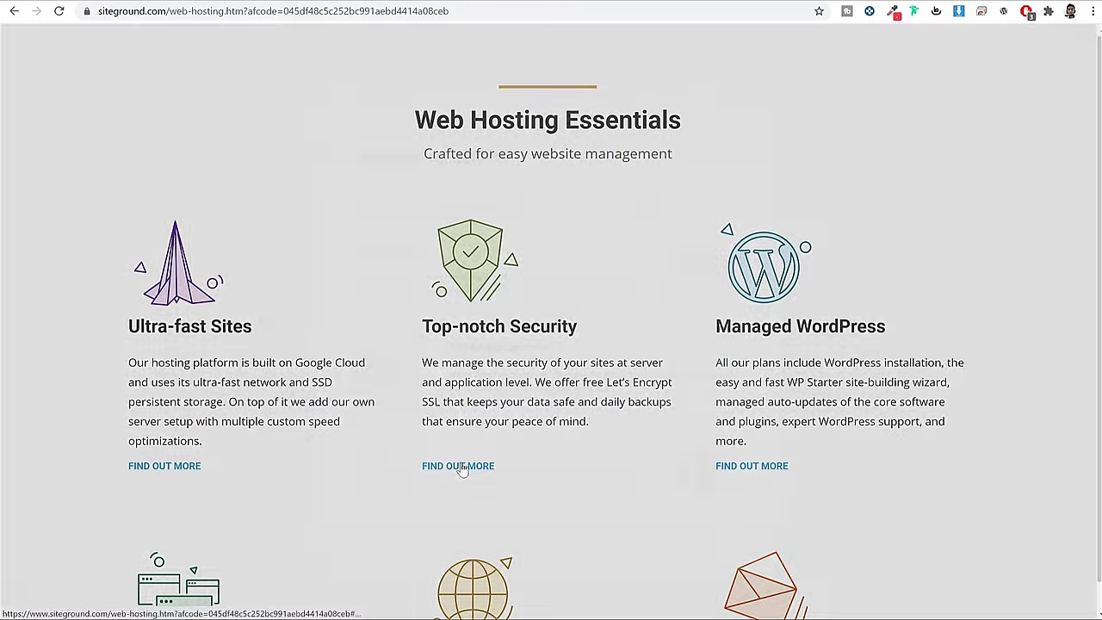
{"action": "left_click_drag", "start_coordinate": [423, 348], "coordinate": [555, 353]}
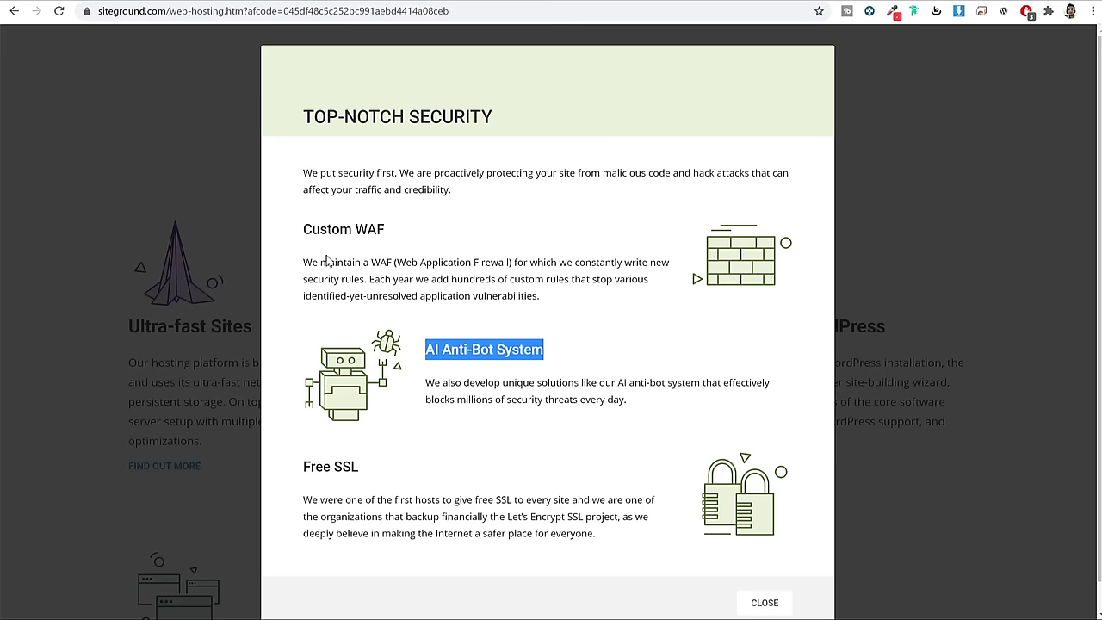
{"action": "left_click_drag", "start_coordinate": [303, 229], "coordinate": [418, 457]}
{"action": "left_click", "coordinate": [794, 369]}
{"action": "left_click", "coordinate": [835, 467]}
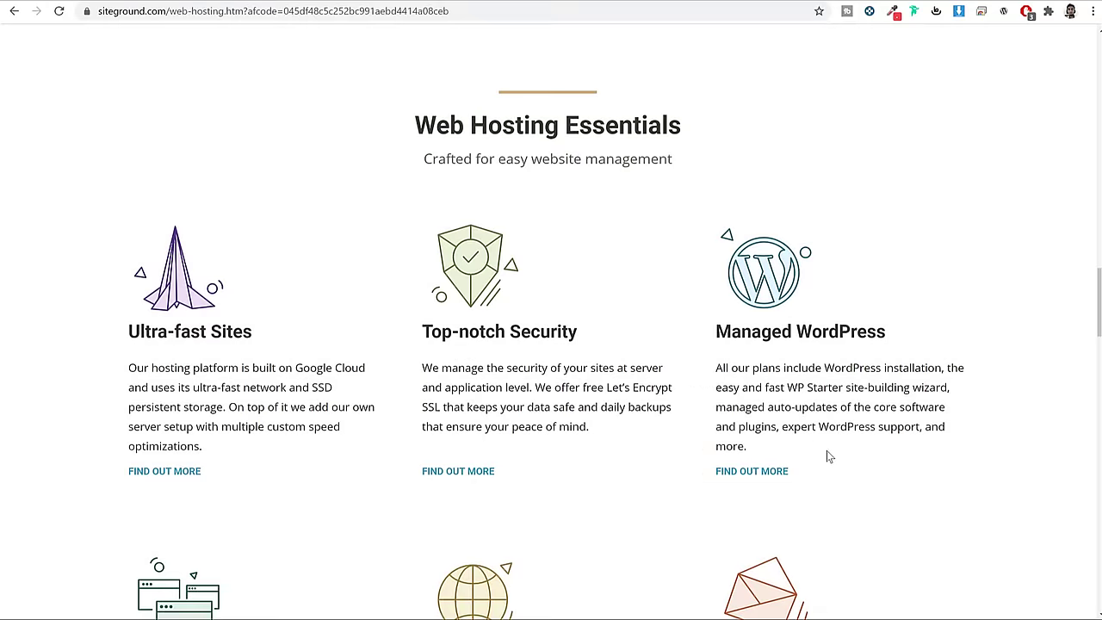
- Return to the pricing plans, point out On-demand Backup Copies, and highlight the GrowBig heading
{"action": "scroll", "coordinate": [771, 371], "scroll_direction": "up", "scroll_amount": 20}
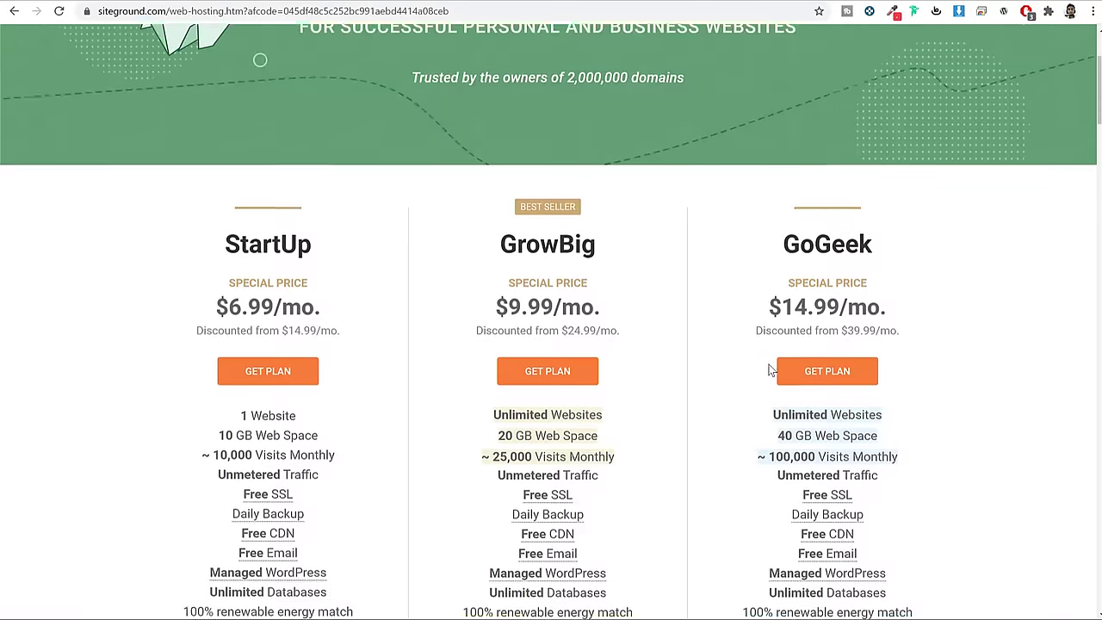
{"action": "scroll", "coordinate": [770, 370], "scroll_direction": "down", "scroll_amount": 3}
{"action": "mouse_move", "coordinate": [474, 487]}
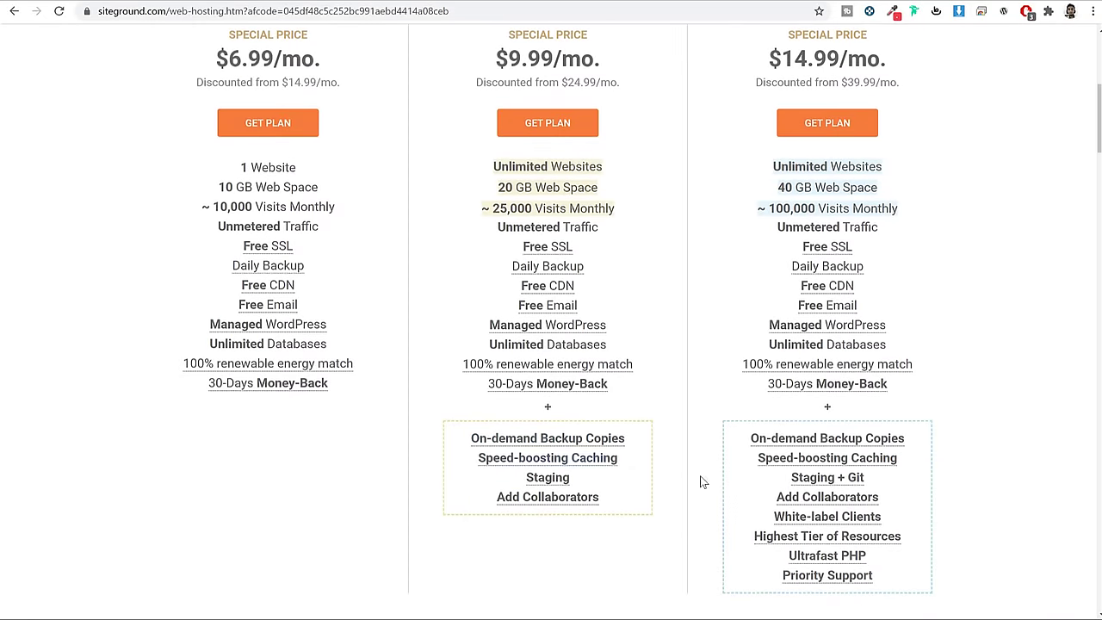
{"action": "scroll", "coordinate": [949, 417], "scroll_direction": "up", "scroll_amount": 3}
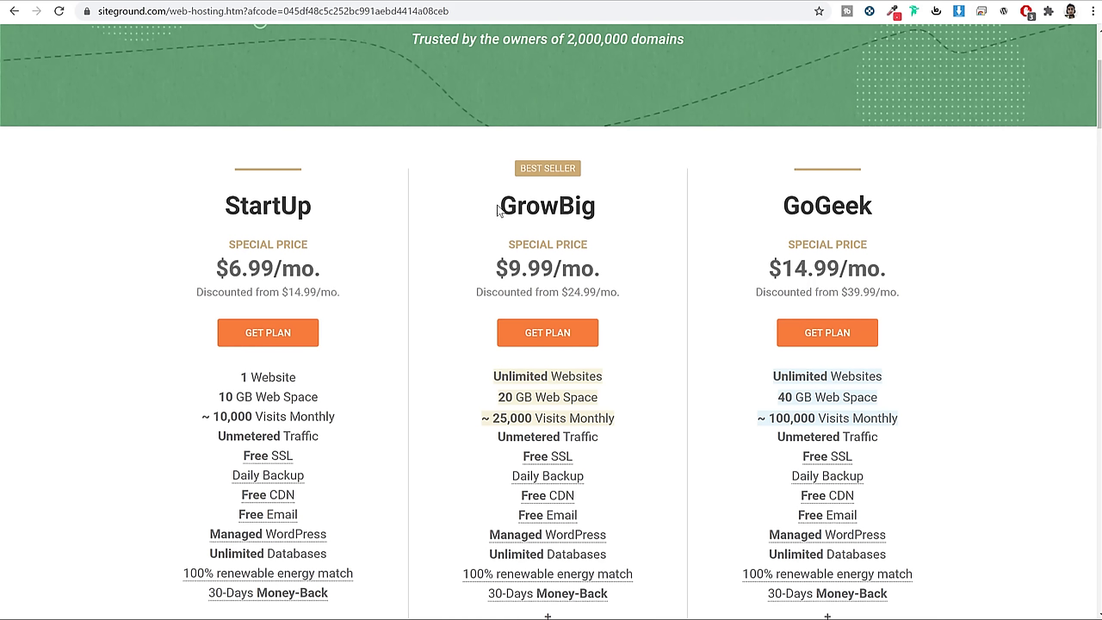
{"action": "left_click_drag", "start_coordinate": [500, 207], "coordinate": [611, 210]}
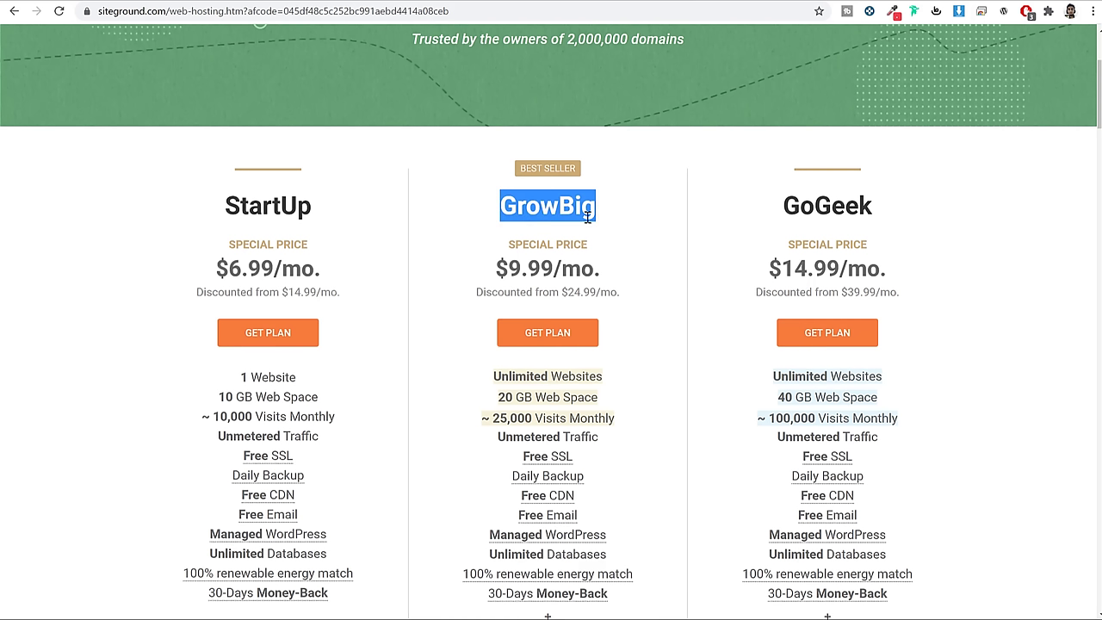
- Choose the GrowBig plan and enter the domain name at the Choose Domain step
{"action": "left_click", "coordinate": [547, 336]}
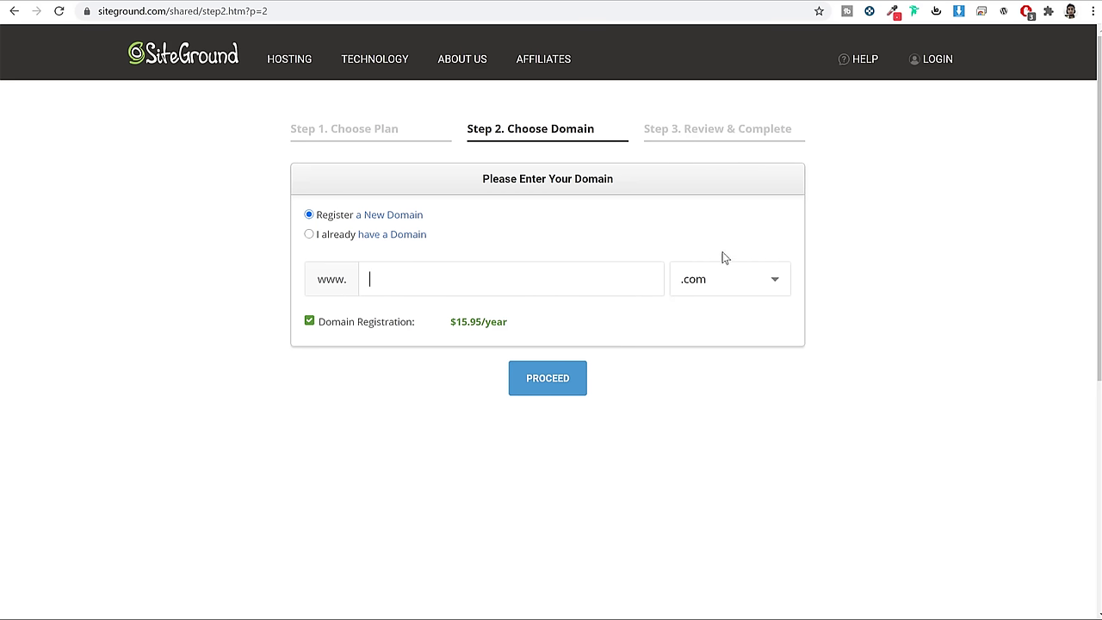
{"action": "type", "text": "nayyarshaikh"}
{"action": "double_click", "coordinate": [551, 273]}
{"action": "left_click", "coordinate": [504, 276]}
{"action": "double_click", "coordinate": [500, 277]}
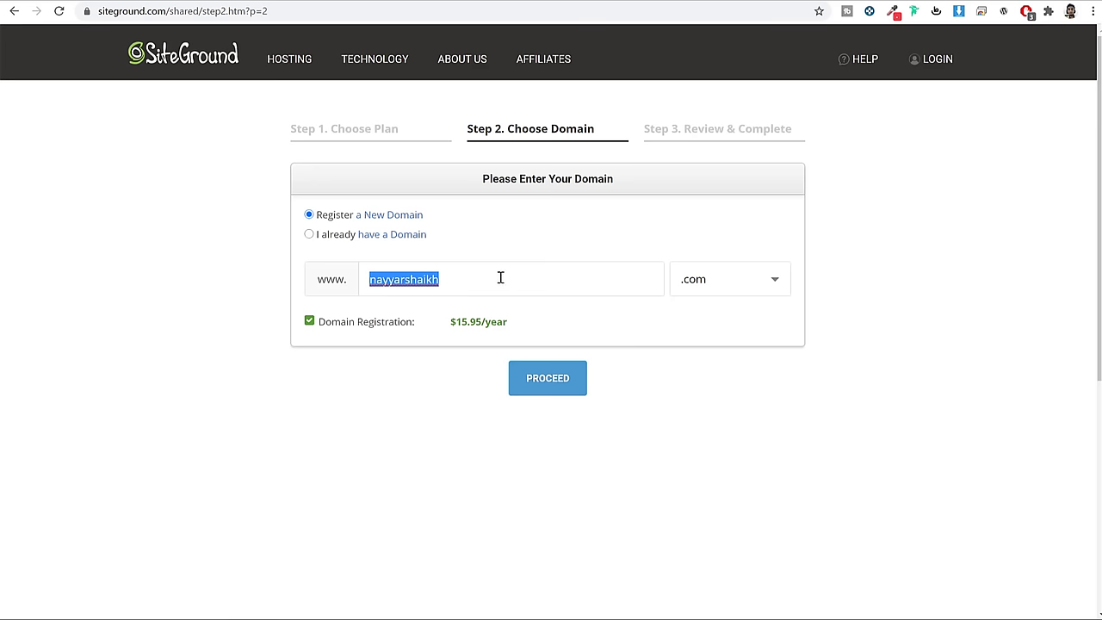
- Keep .com as the domain extension and switch to using an already-owned domain
{"action": "left_click", "coordinate": [763, 286]}
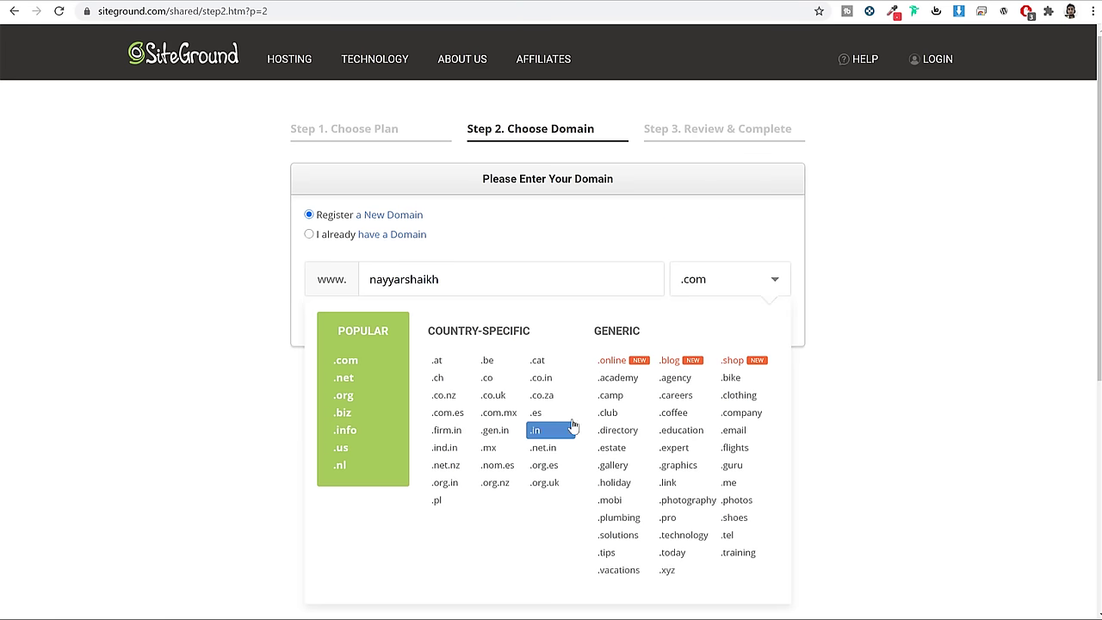
{"action": "scroll", "coordinate": [881, 373], "scroll_direction": "down", "scroll_amount": 2}
{"action": "scroll", "coordinate": [851, 339], "scroll_direction": "up", "scroll_amount": 1}
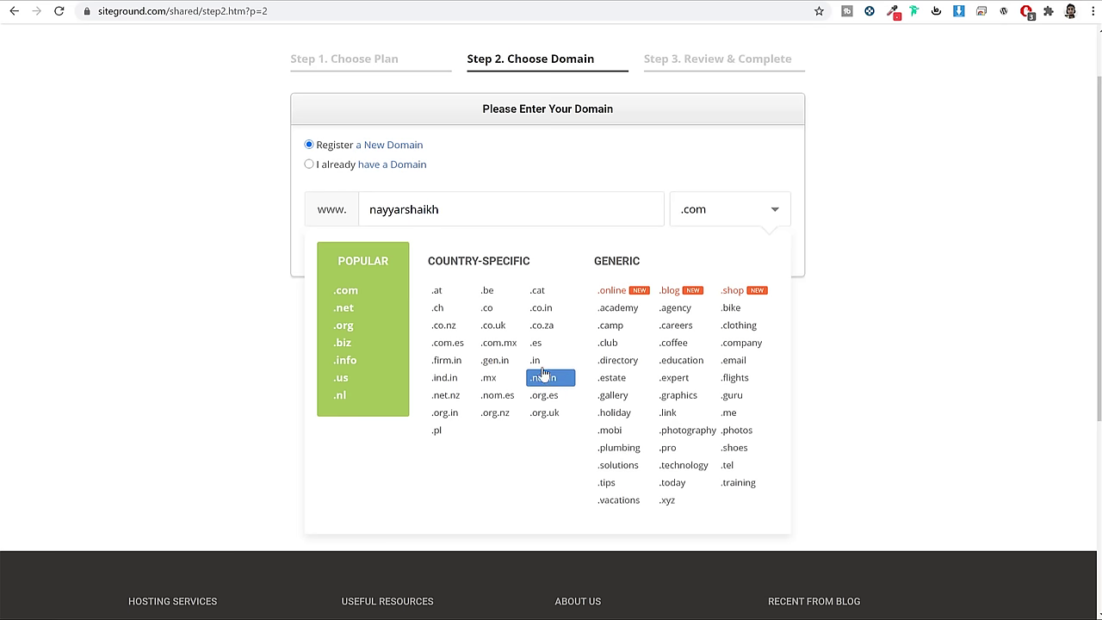
{"action": "left_click", "coordinate": [373, 291]}
{"action": "double_click", "coordinate": [478, 220]}
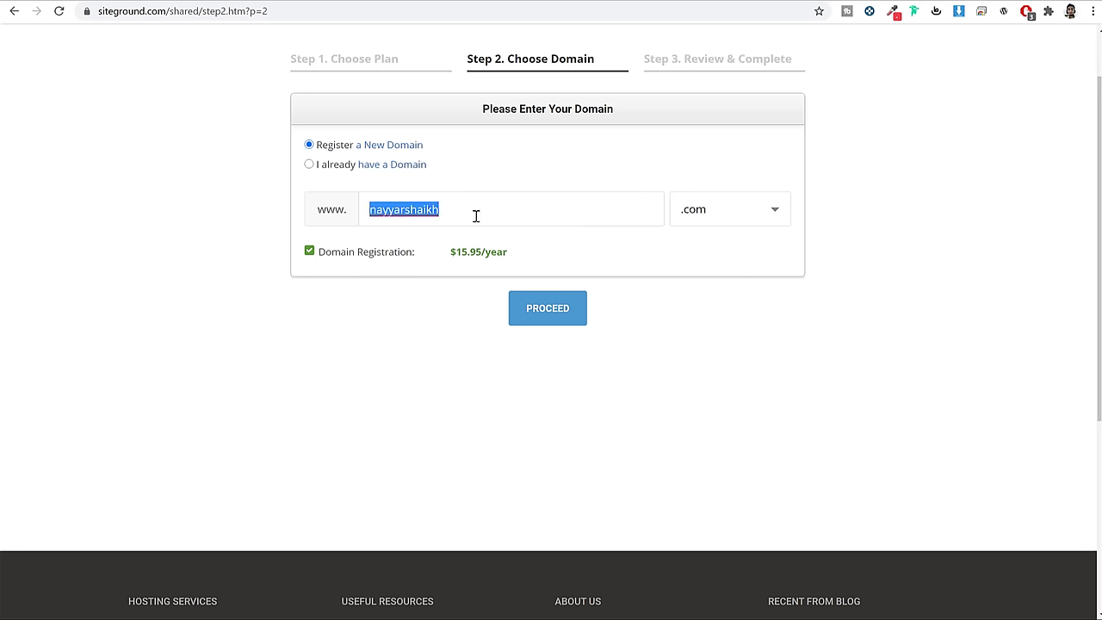
{"action": "double_click", "coordinate": [563, 214]}
{"action": "left_click", "coordinate": [387, 164]}
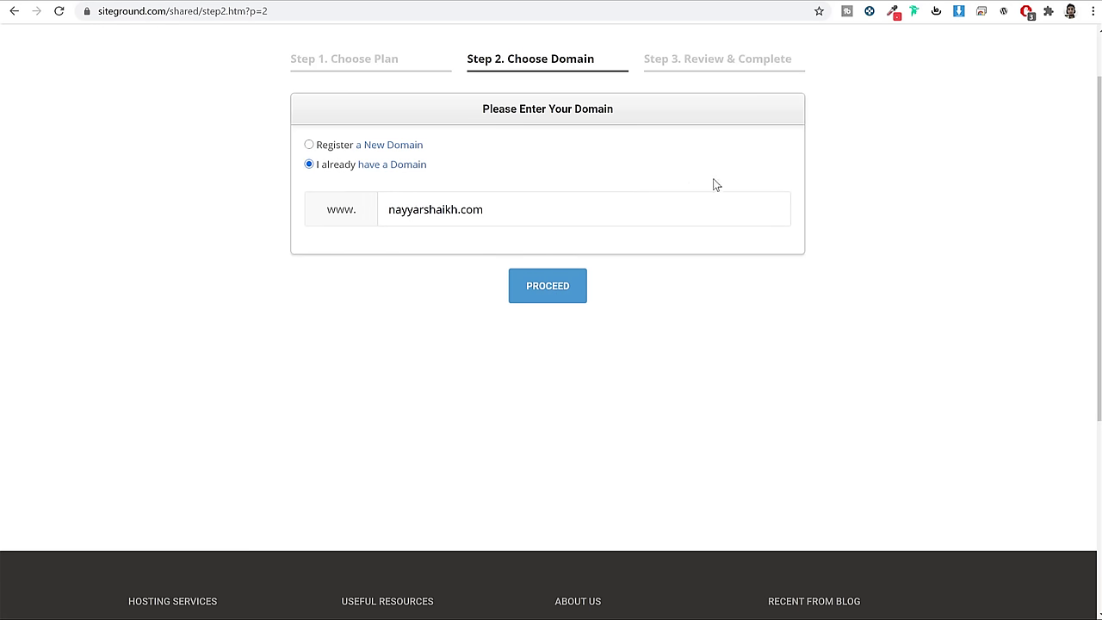
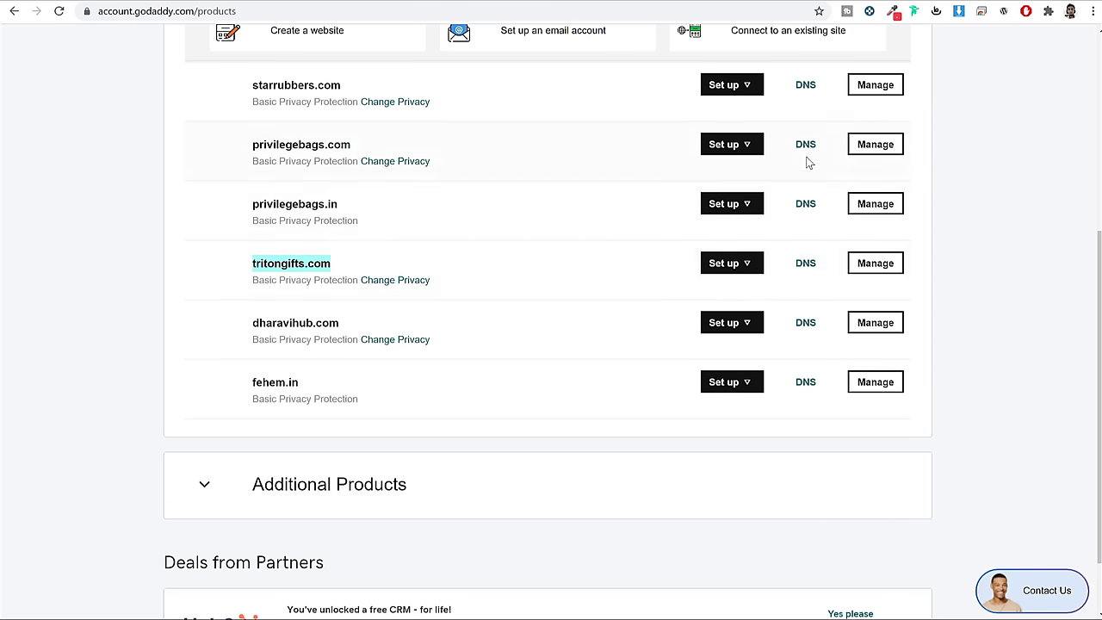
- Open tritongifts.com's DNS nameserver settings and clear both existing nameserver entries
{"action": "scroll", "coordinate": [806, 167], "scroll_direction": "up", "scroll_amount": 2}
{"action": "scroll", "coordinate": [809, 164], "scroll_direction": "down", "scroll_amount": 2}
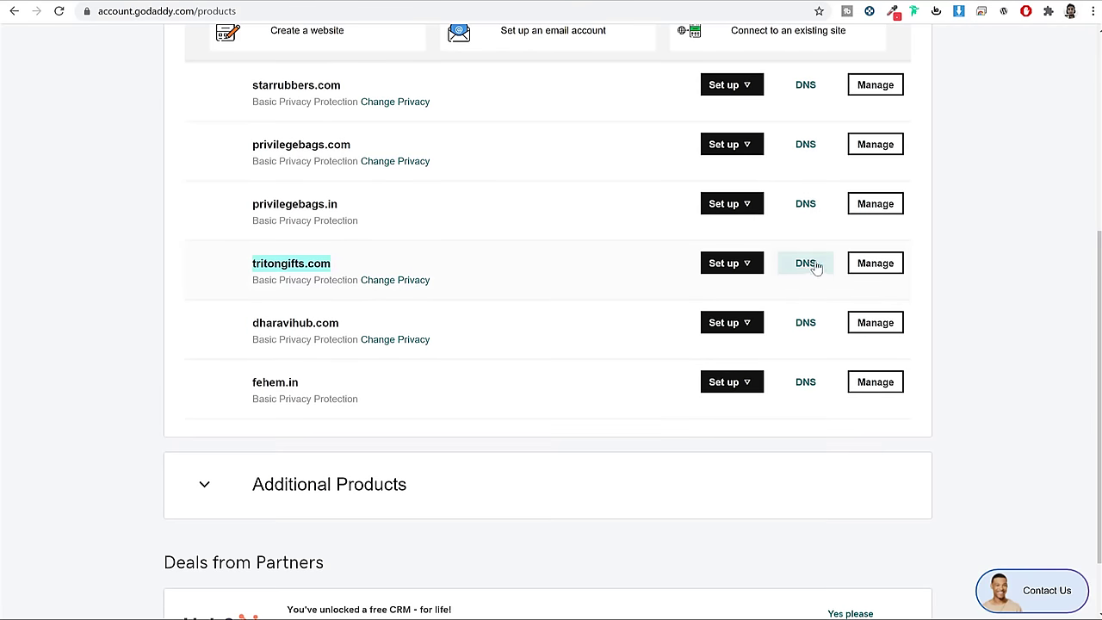
{"action": "left_click", "coordinate": [804, 273]}
{"action": "scroll", "coordinate": [919, 160], "scroll_direction": "down", "scroll_amount": 2}
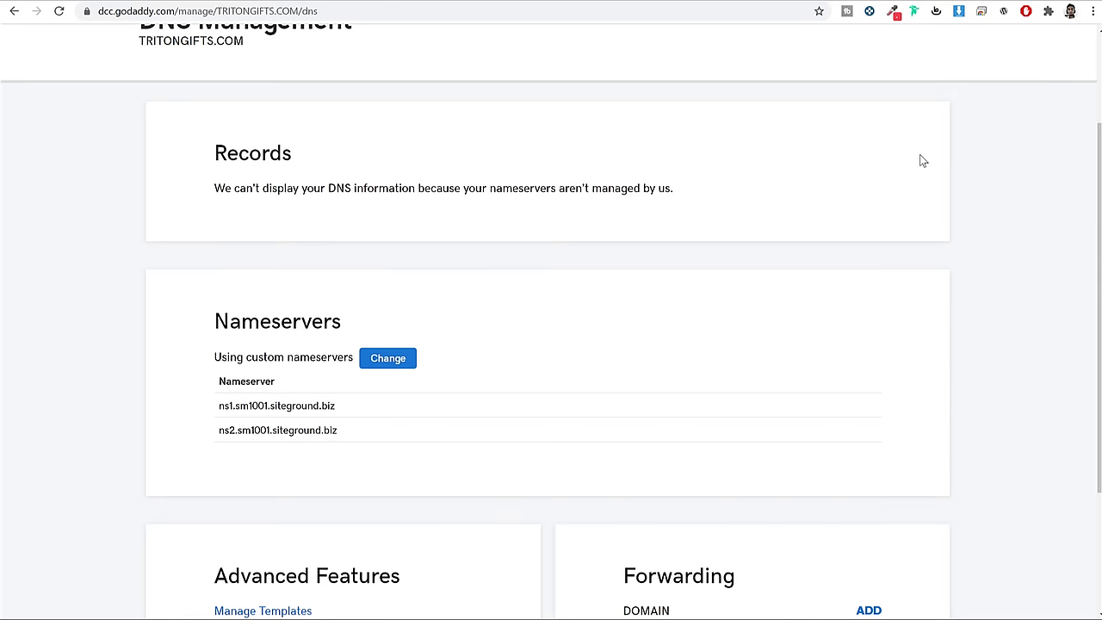
{"action": "scroll", "coordinate": [775, 198], "scroll_direction": "down", "scroll_amount": 2}
{"action": "left_click_drag", "start_coordinate": [217, 180], "coordinate": [373, 175]}
{"action": "left_click", "coordinate": [397, 225]}
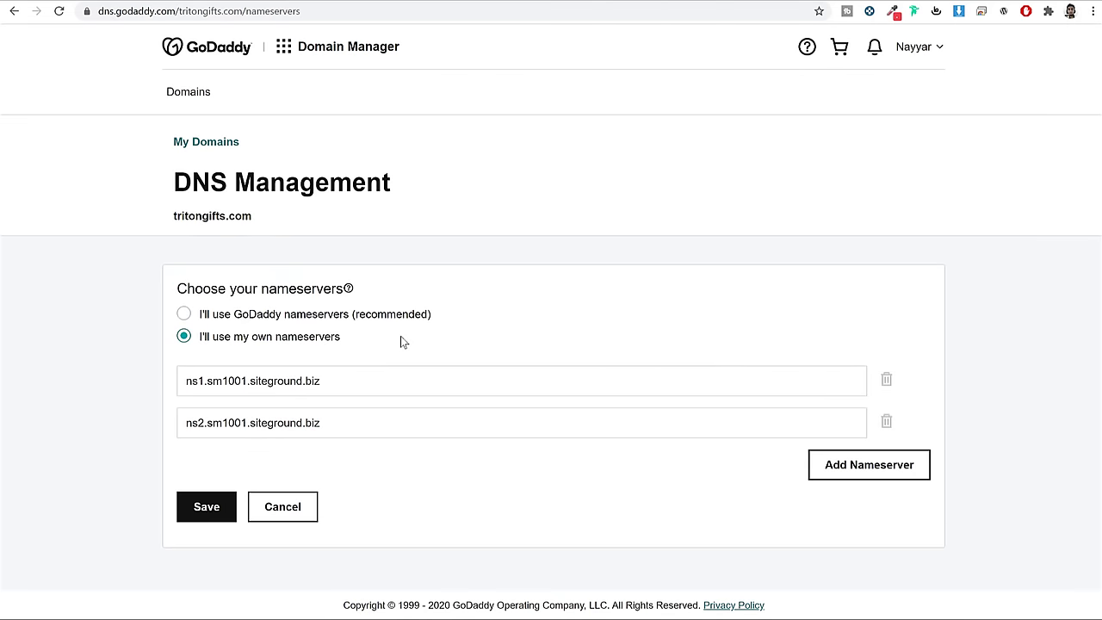
{"action": "triple_click", "coordinate": [345, 381]}
{"action": "key", "text": "BackSpace"}
{"action": "triple_click", "coordinate": [350, 410]}
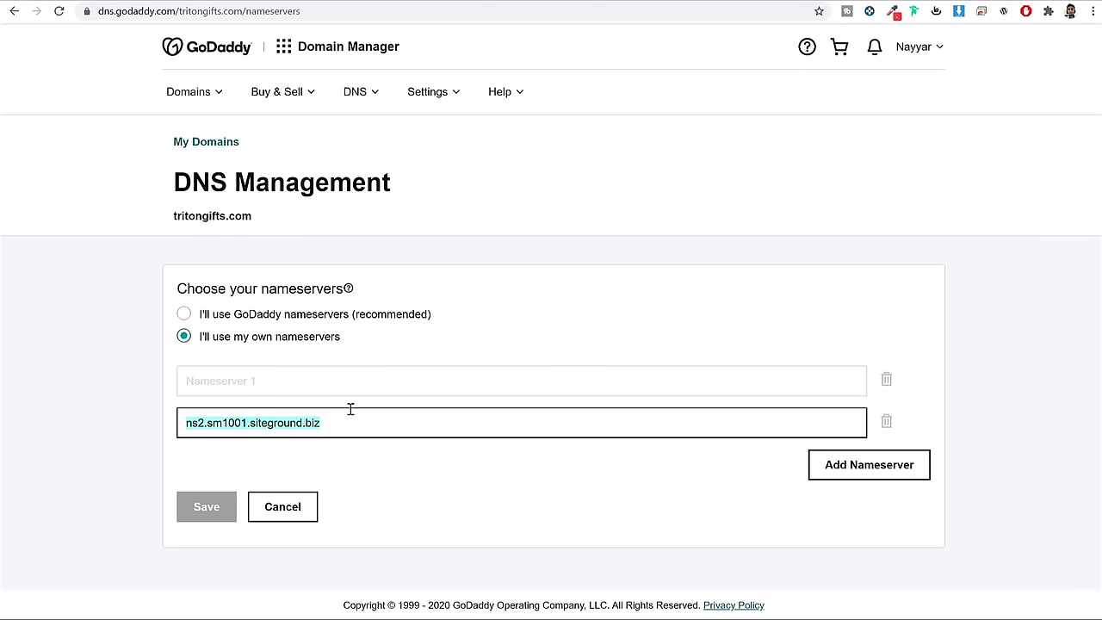
{"action": "key", "text": "BackSpace"}
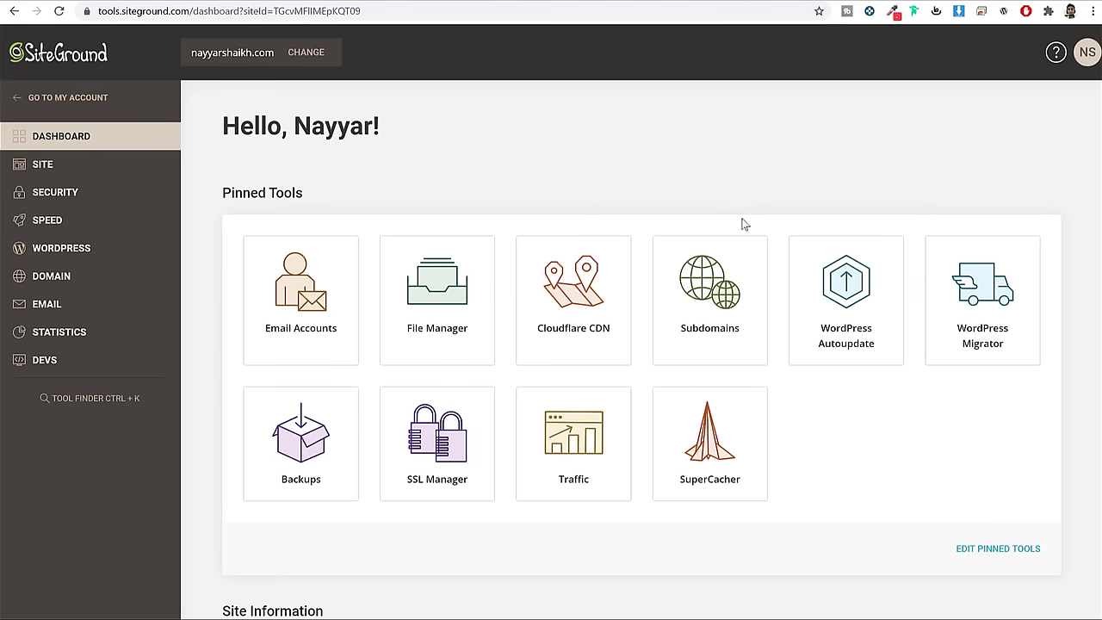
- Copy ns1.sm1001.siteground.biz from SiteGround and paste it as the first nameserver
{"action": "scroll", "coordinate": [745, 224], "scroll_direction": "down", "scroll_amount": 6}
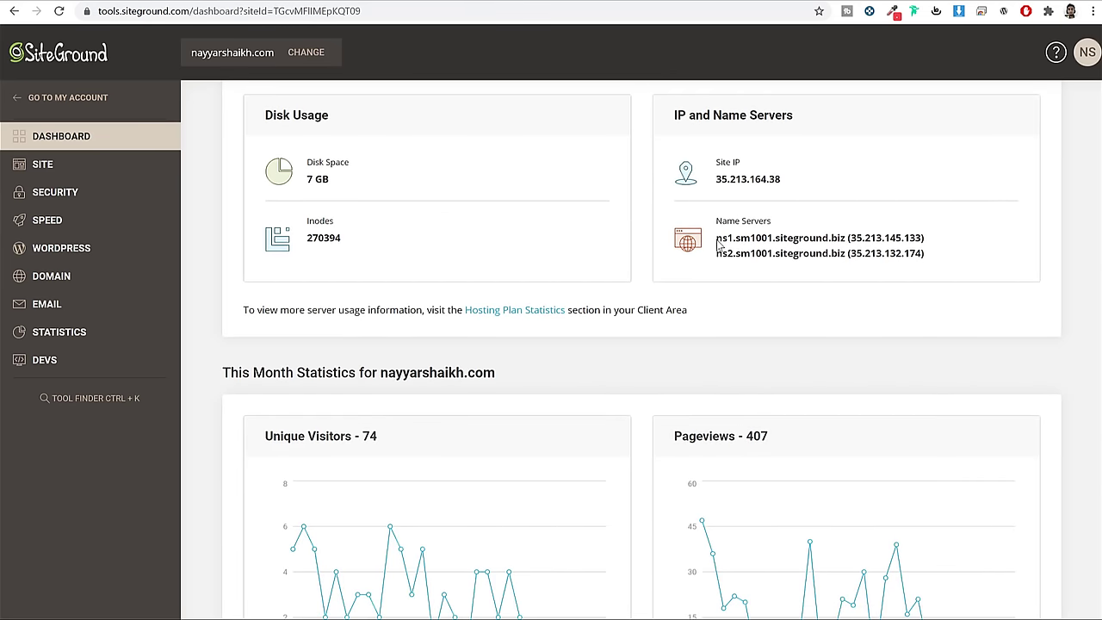
{"action": "left_click_drag", "start_coordinate": [719, 245], "coordinate": [773, 239]}
{"action": "left_click", "coordinate": [773, 238]}
{"action": "left_click_drag", "start_coordinate": [844, 238], "coordinate": [717, 233]}
{"action": "key", "text": "ctrl+c"}
{"action": "left_click", "coordinate": [483, 2]}
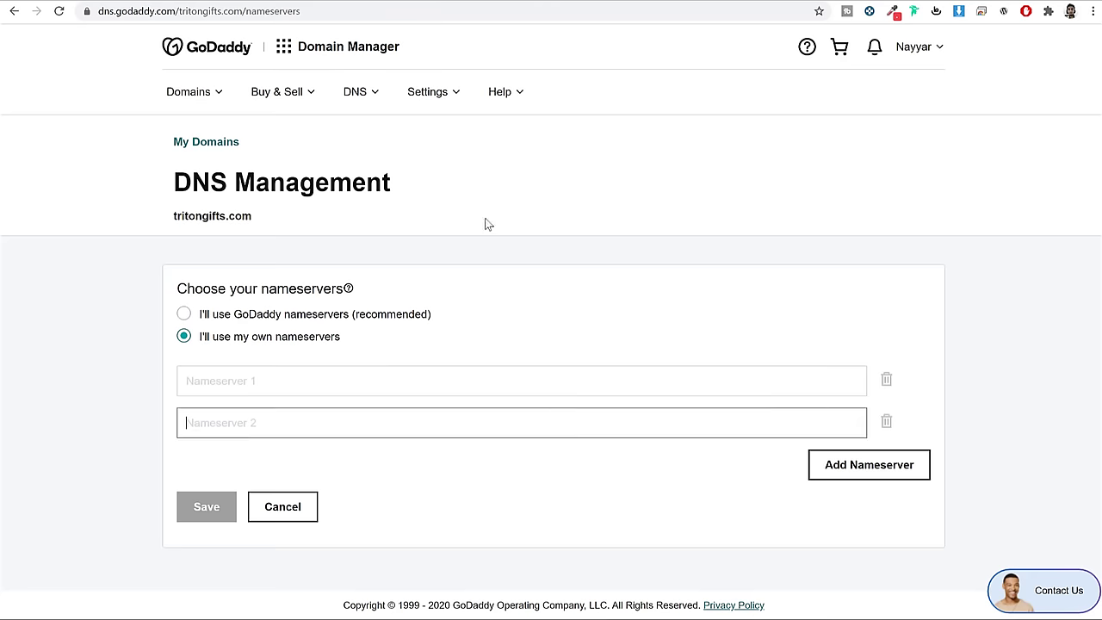
{"action": "left_click", "coordinate": [339, 386]}
{"action": "key", "text": "ctrl+v"}
- Paste ns2.sm1001.siteground.biz as the second nameserver, save, and return to SiteGround
{"action": "key", "text": "ctrl+Tab"}
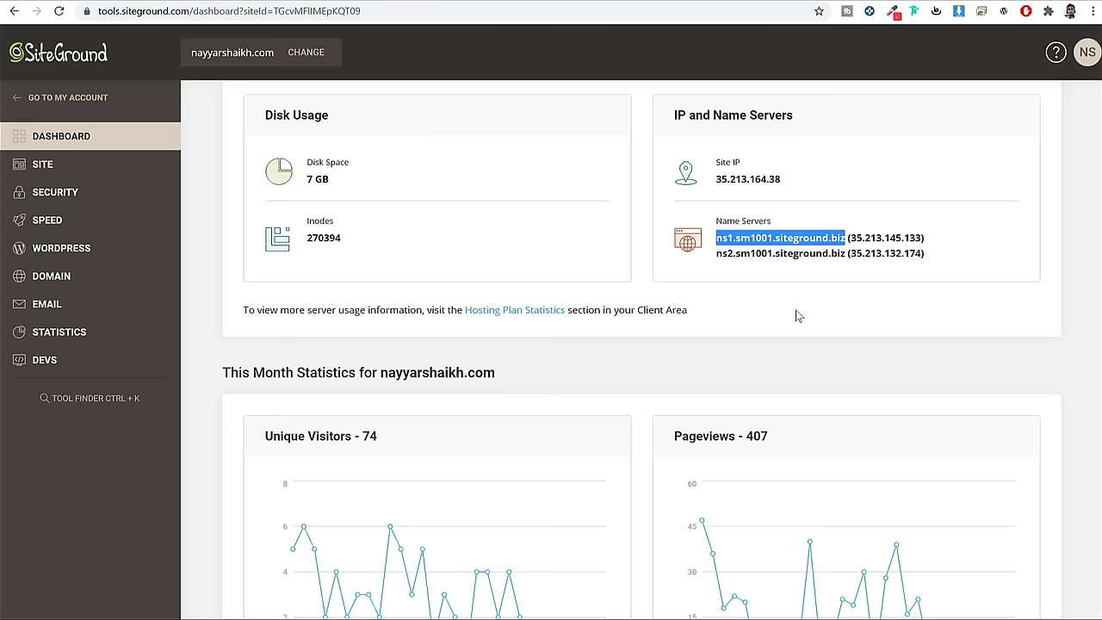
{"action": "left_click_drag", "start_coordinate": [716, 255], "coordinate": [851, 248]}
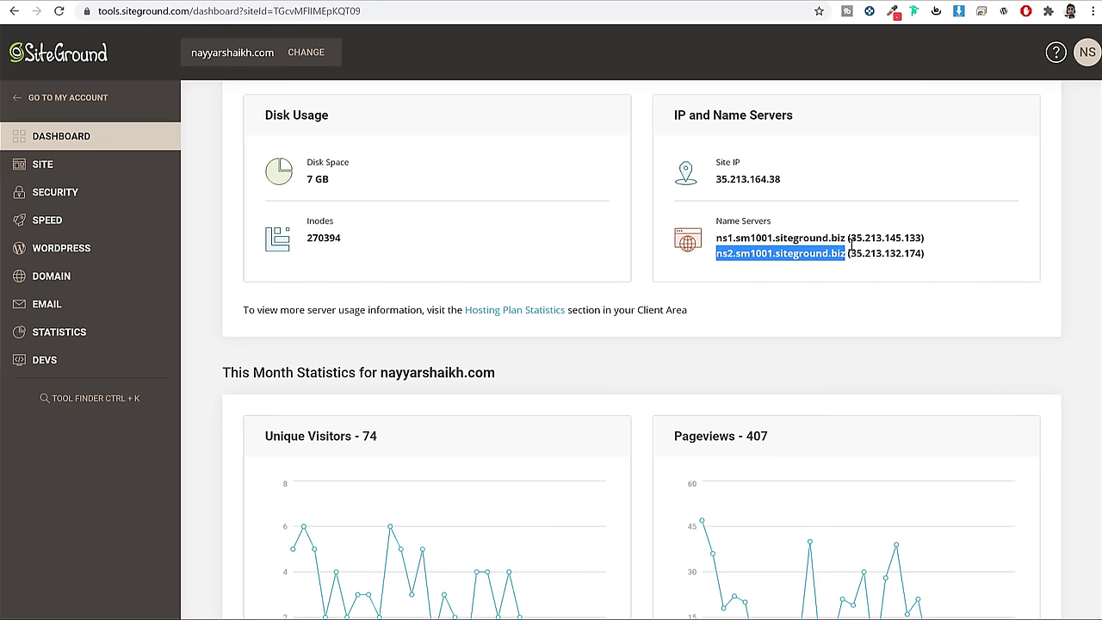
{"action": "key", "text": "ctrl+c"}
{"action": "key", "text": "ctrl+Tab"}
{"action": "left_click", "coordinate": [401, 428]}
{"action": "key", "text": "ctrl+v"}
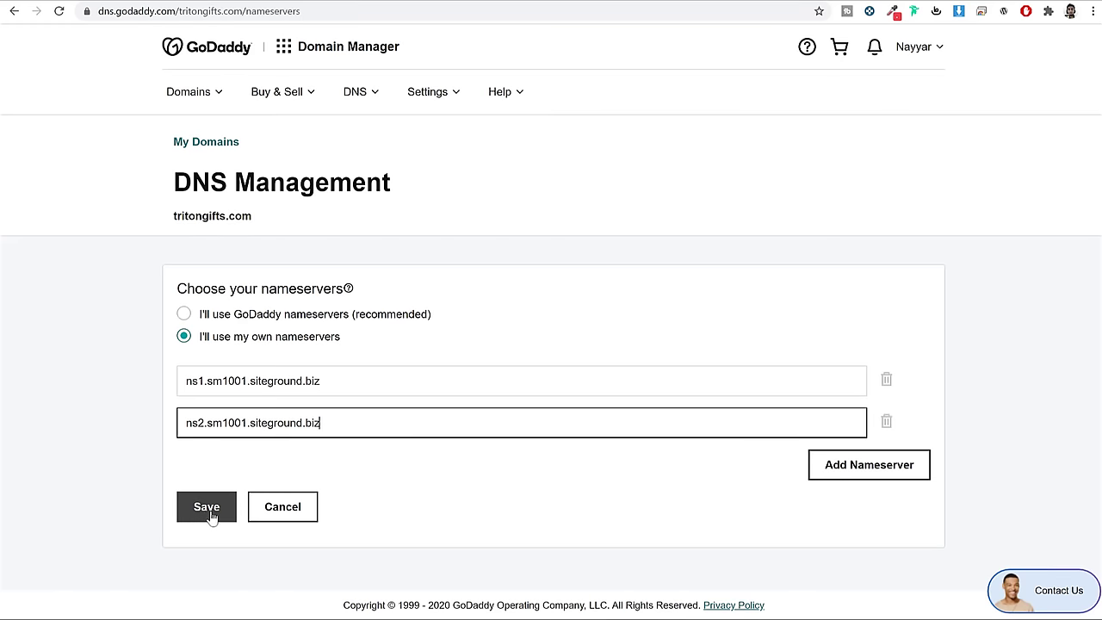
{"action": "left_click", "coordinate": [316, 510]}
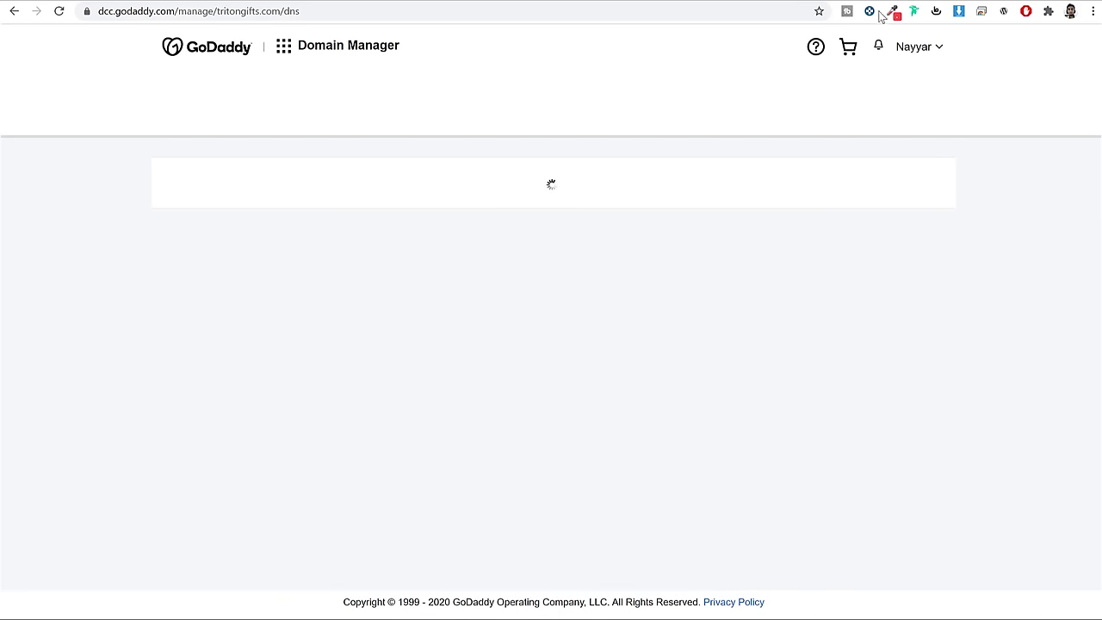
{"action": "key", "text": "ctrl+Tab"}
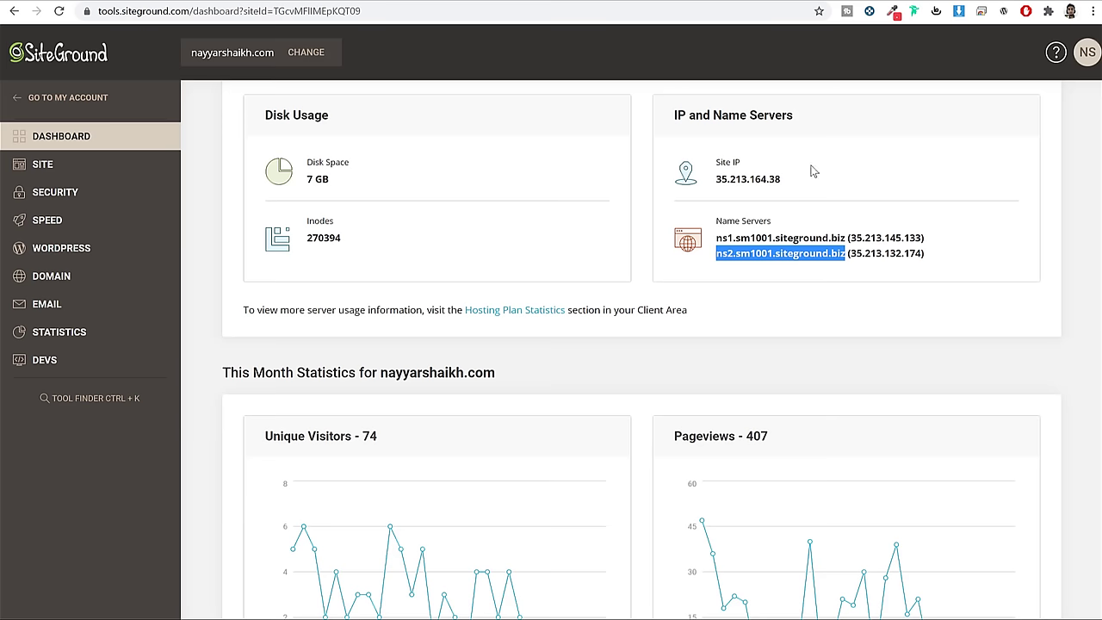
{"action": "scroll", "coordinate": [1014, 198], "scroll_direction": "up", "scroll_amount": 7}
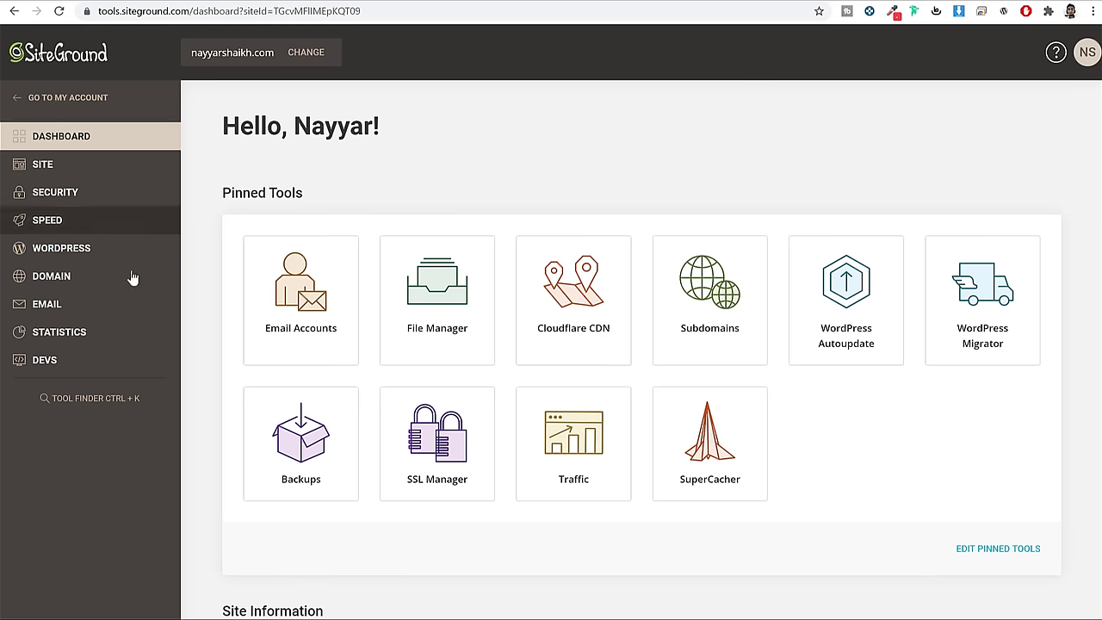
- Open the SSL Manager from the Security tools in Site Tools
{"action": "left_click", "coordinate": [67, 192]}
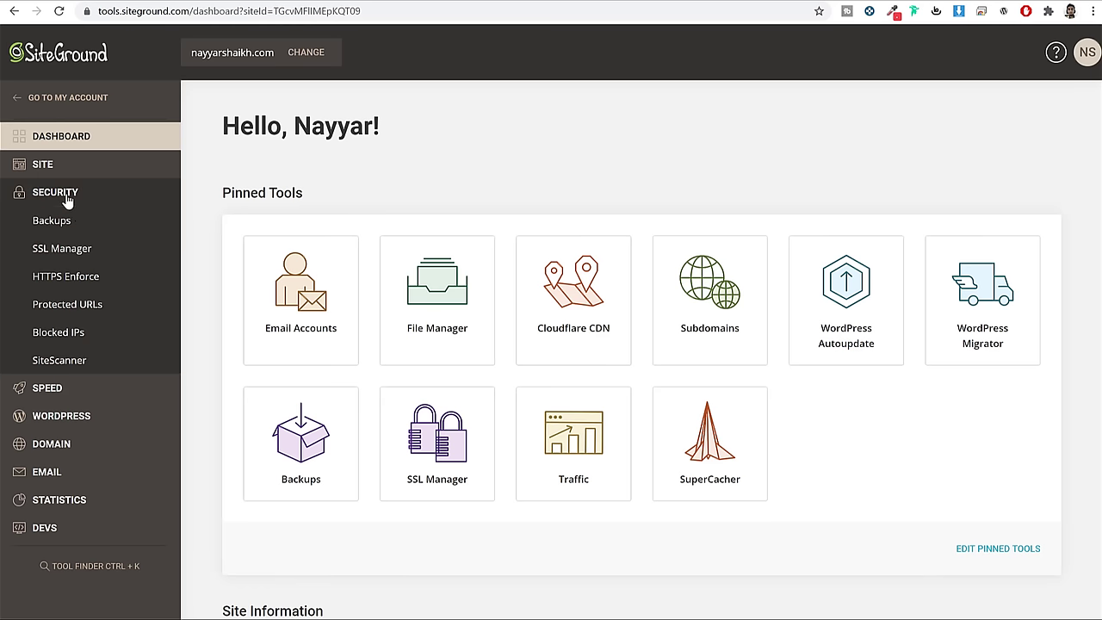
{"action": "left_click", "coordinate": [69, 255]}
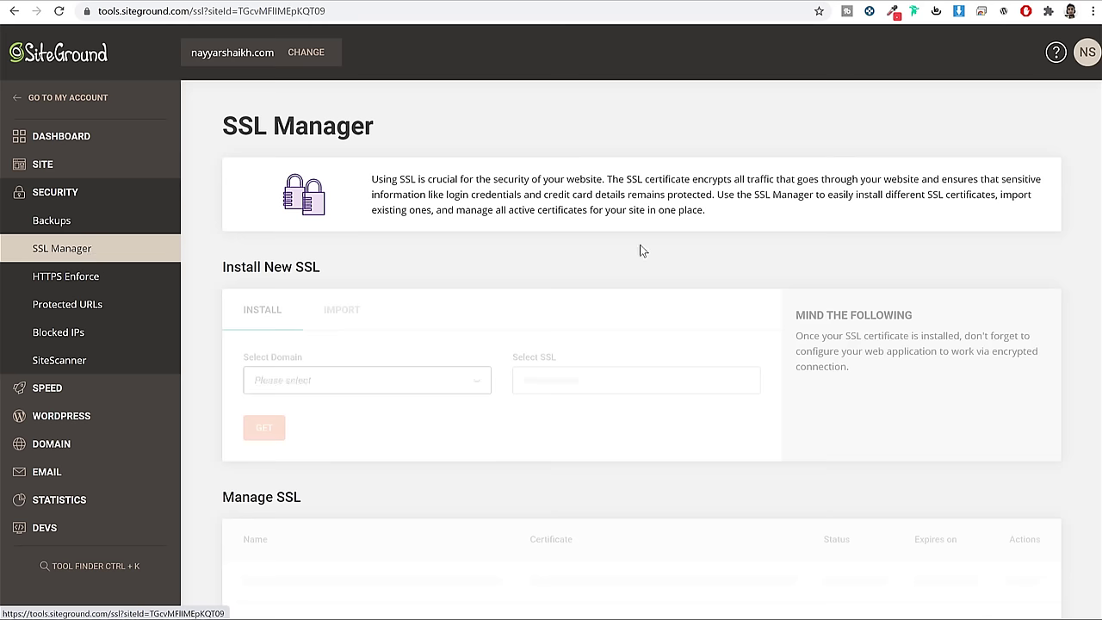
{"action": "scroll", "coordinate": [594, 275], "scroll_direction": "down", "scroll_amount": 3}
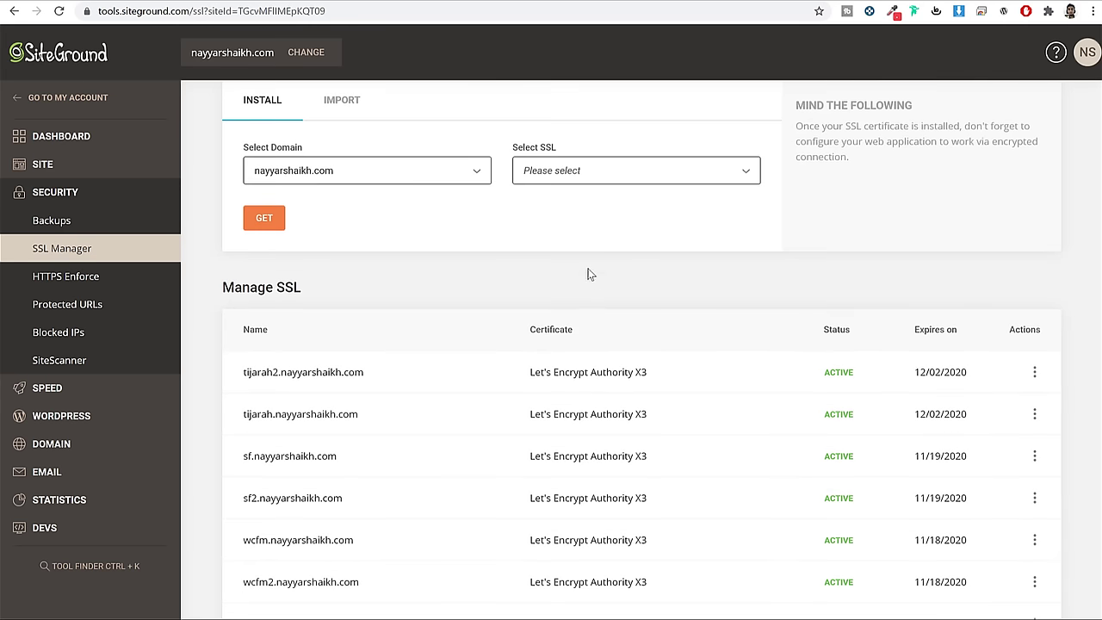
- Pick woodmart2.nayyarshaikh.com as the certificate domain, choose a certificate type and request it
{"action": "left_click", "coordinate": [361, 162]}
{"action": "scroll", "coordinate": [346, 361], "scroll_direction": "down", "scroll_amount": 10}
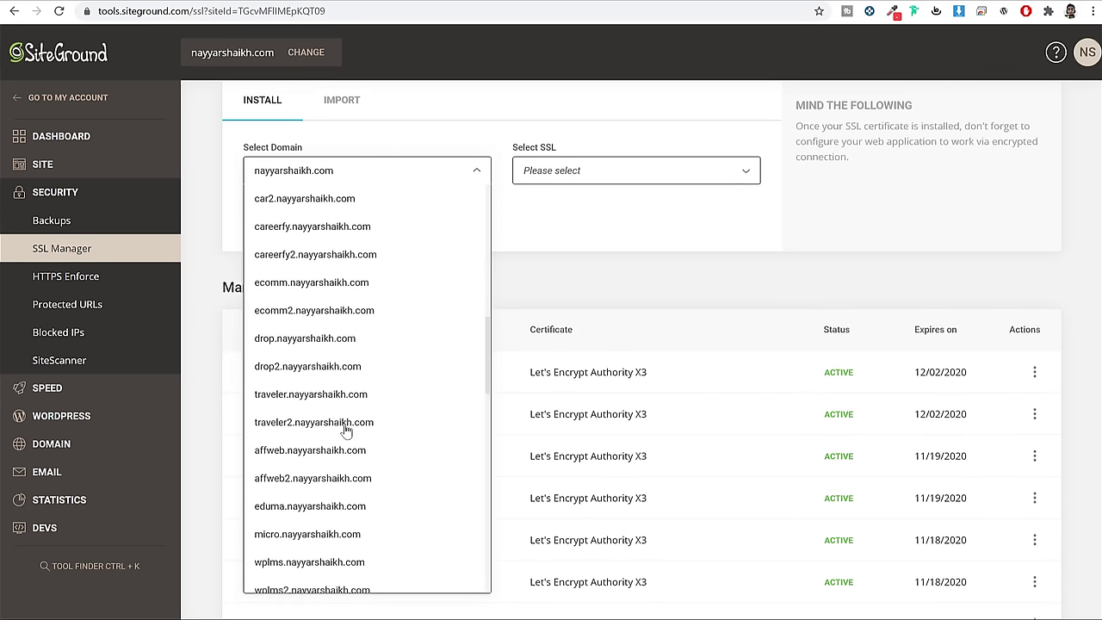
{"action": "scroll", "coordinate": [361, 435], "scroll_direction": "down", "scroll_amount": 5}
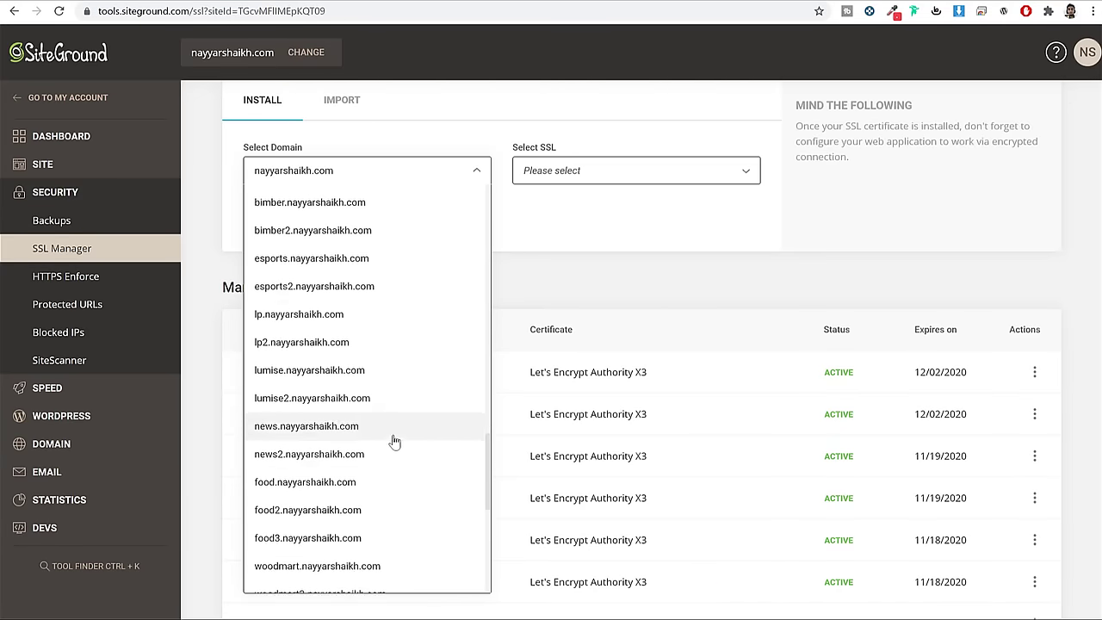
{"action": "scroll", "coordinate": [395, 440], "scroll_direction": "down", "scroll_amount": 3}
{"action": "left_click", "coordinate": [352, 295]}
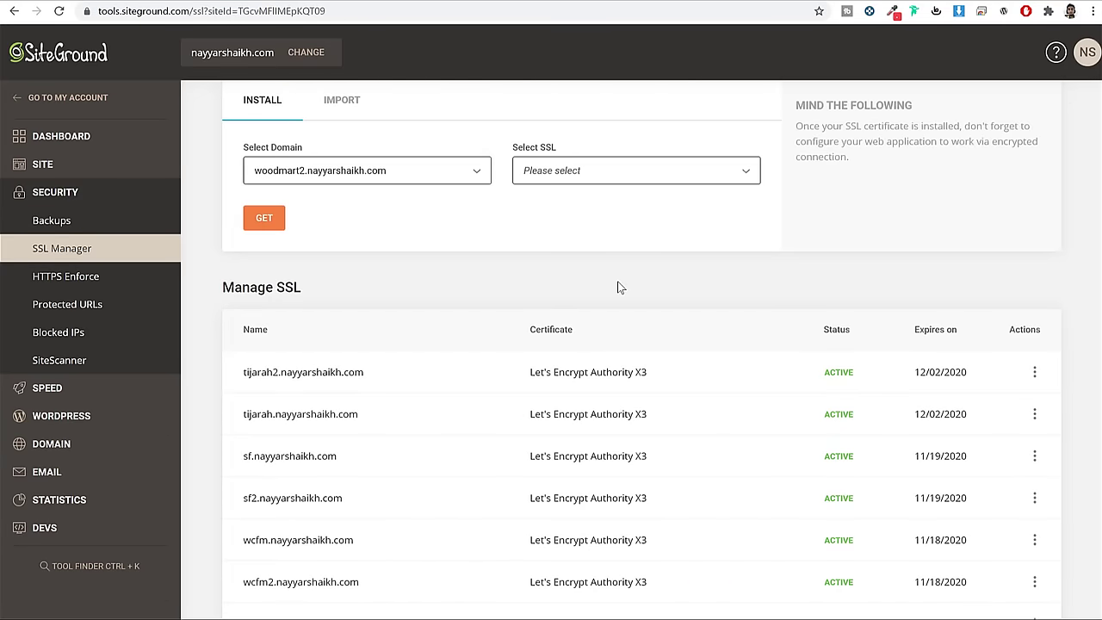
{"action": "scroll", "coordinate": [593, 292], "scroll_direction": "up", "scroll_amount": 1}
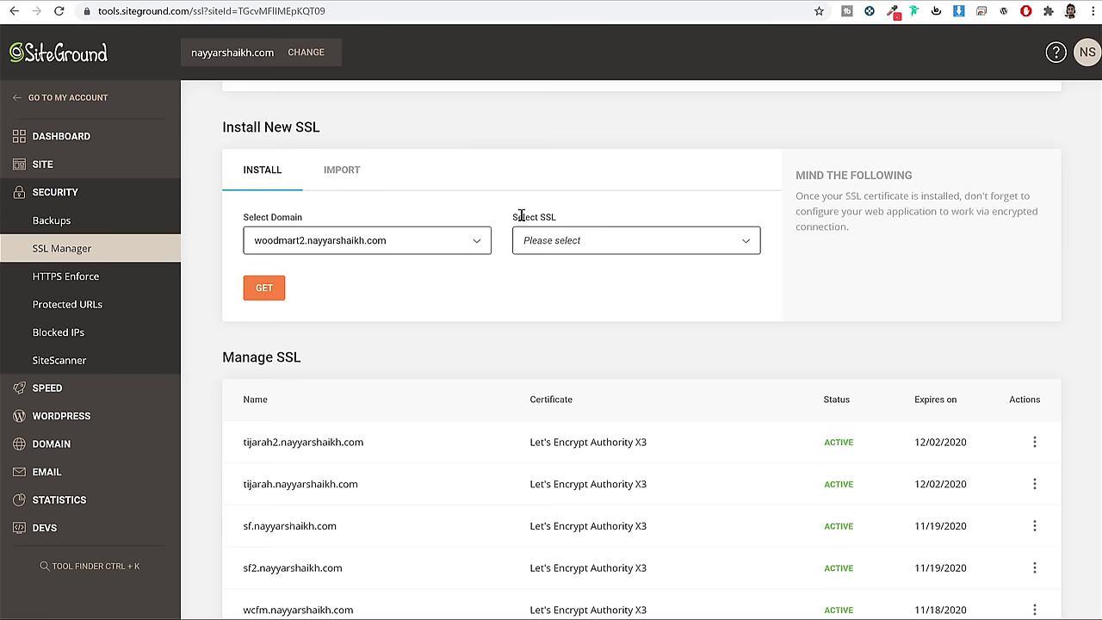
{"action": "left_click", "coordinate": [578, 243]}
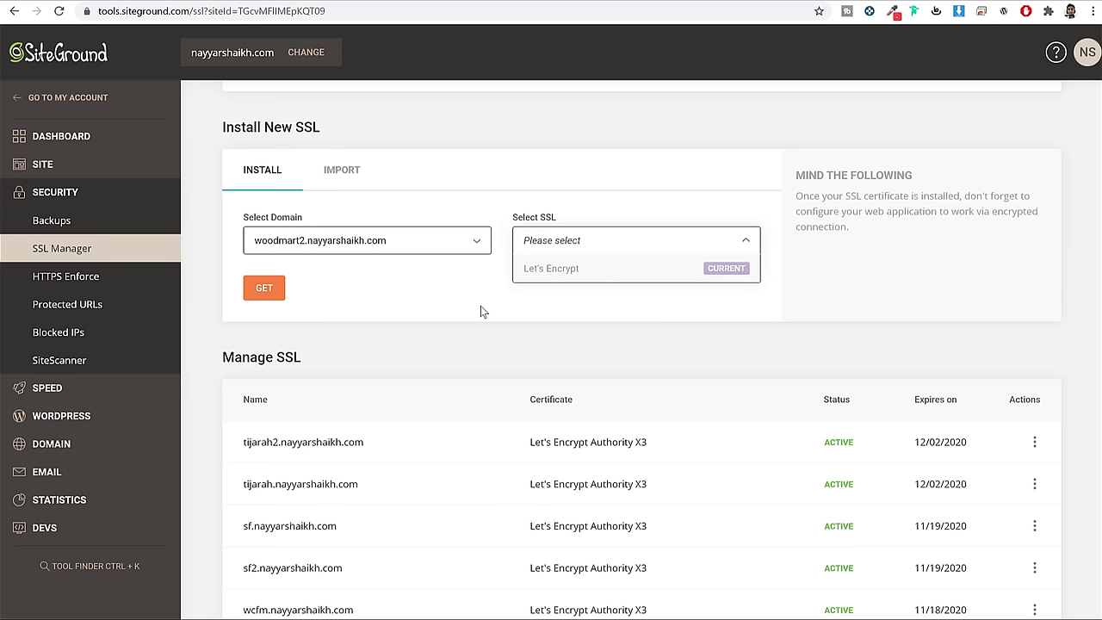
{"action": "left_click", "coordinate": [277, 293]}
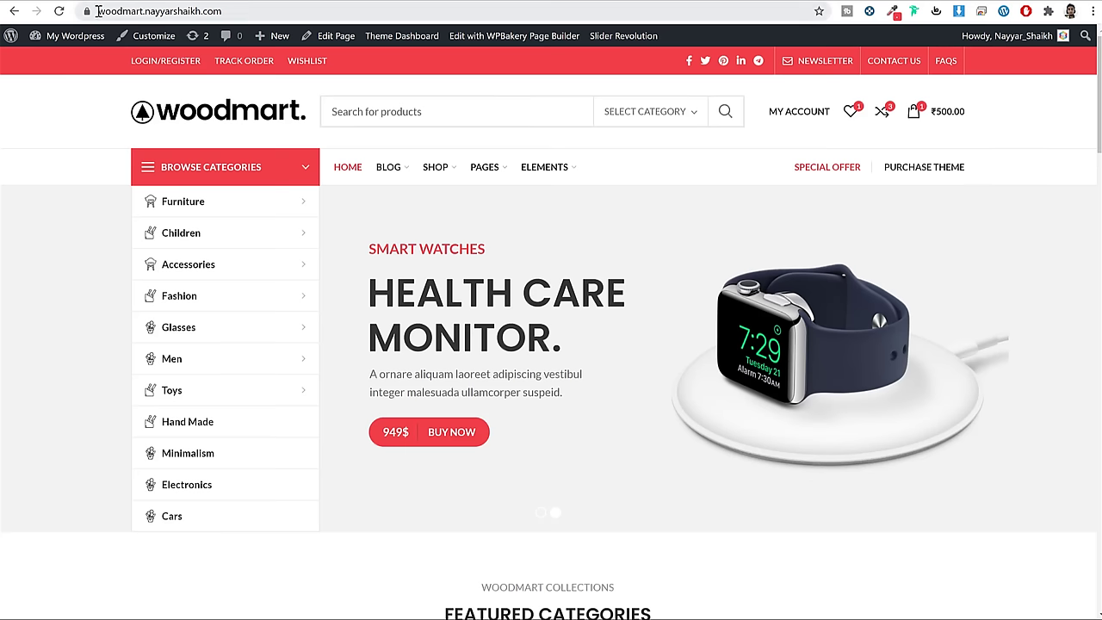
- Check the storefront's lock icon twice to confirm a secure connection with a valid certificate
{"action": "left_click", "coordinate": [112, 13]}
{"action": "left_click", "coordinate": [126, 18]}
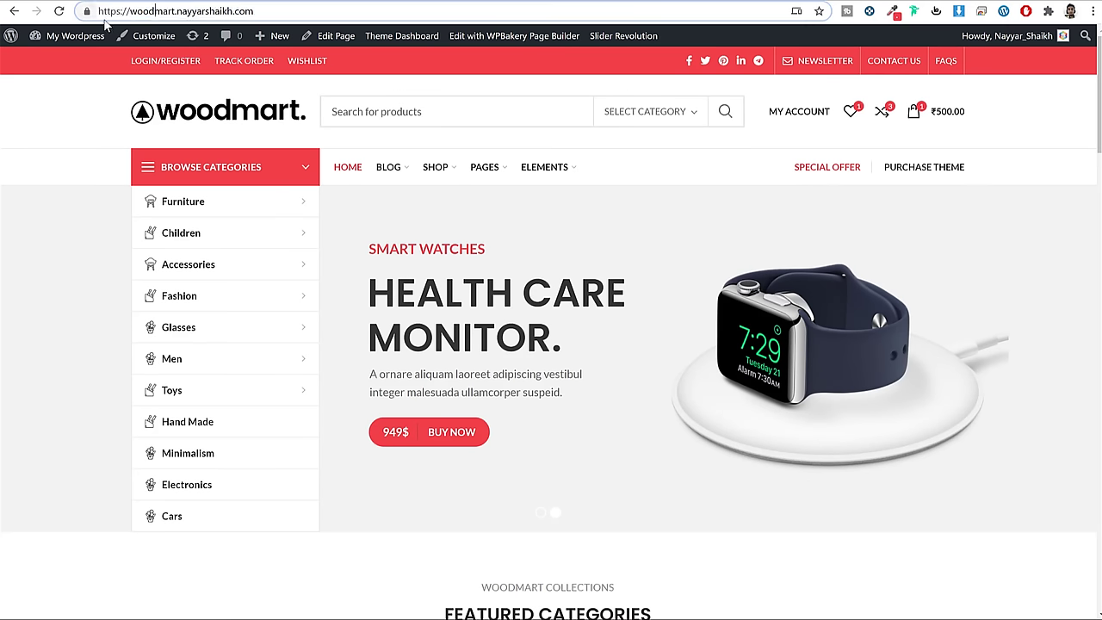
{"action": "left_click", "coordinate": [87, 12]}
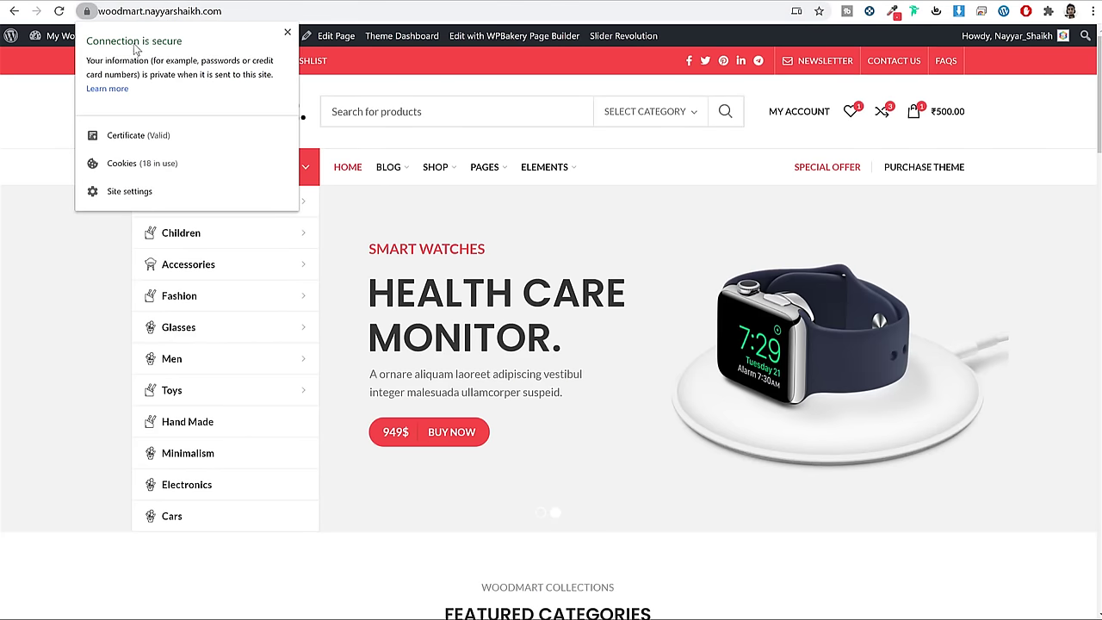
{"action": "left_click", "coordinate": [286, 34]}
{"action": "left_click", "coordinate": [270, 2]}
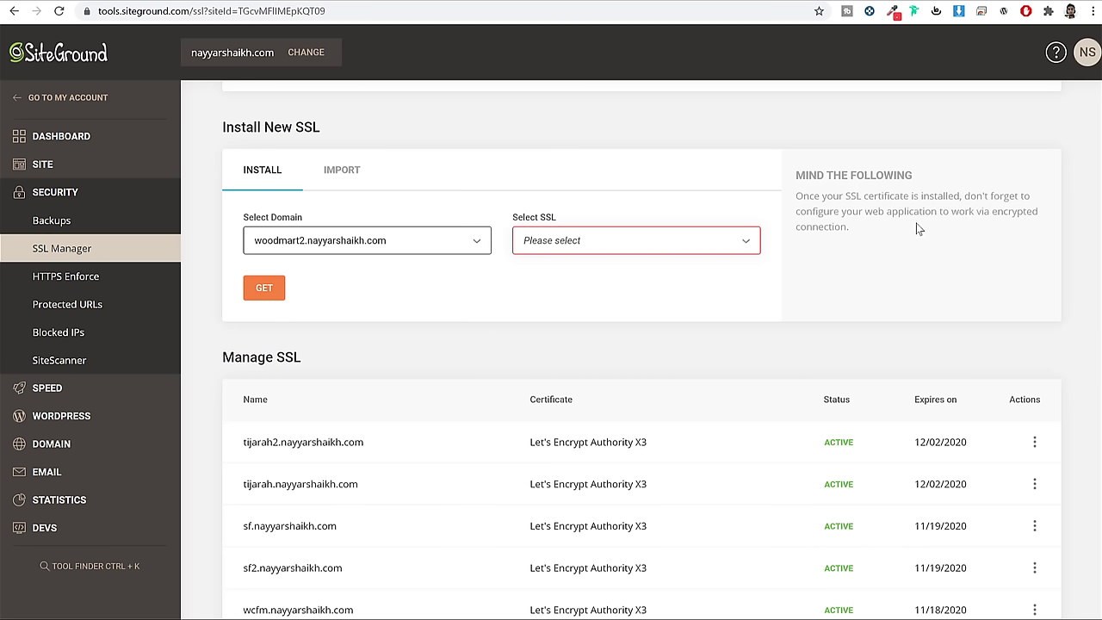
{"action": "key", "text": "ctrl+Tab"}
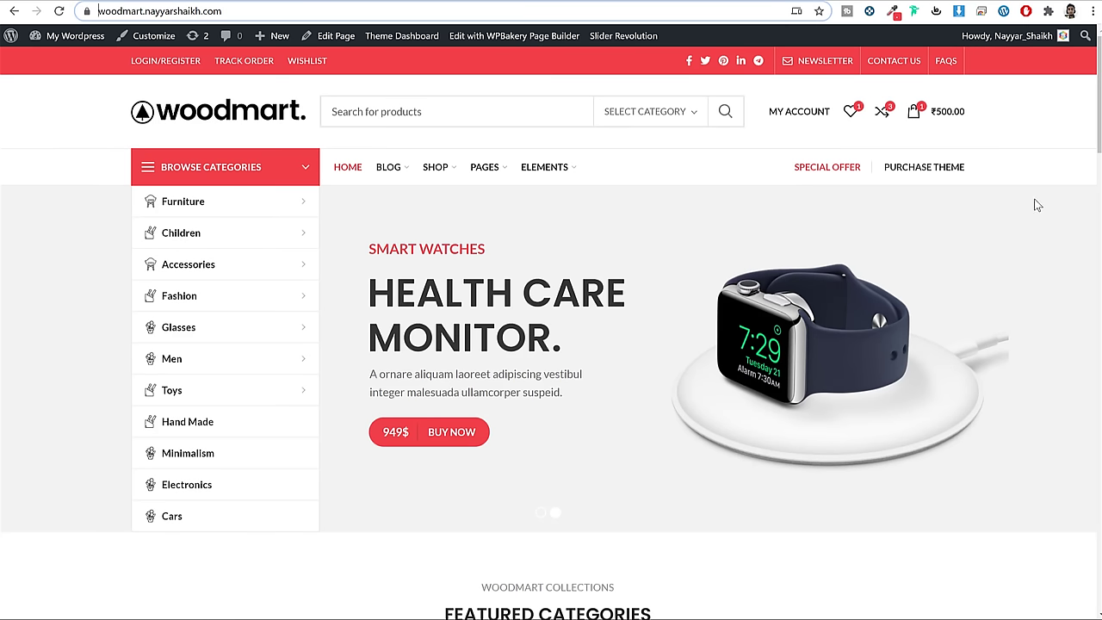
{"action": "left_click", "coordinate": [86, 11]}
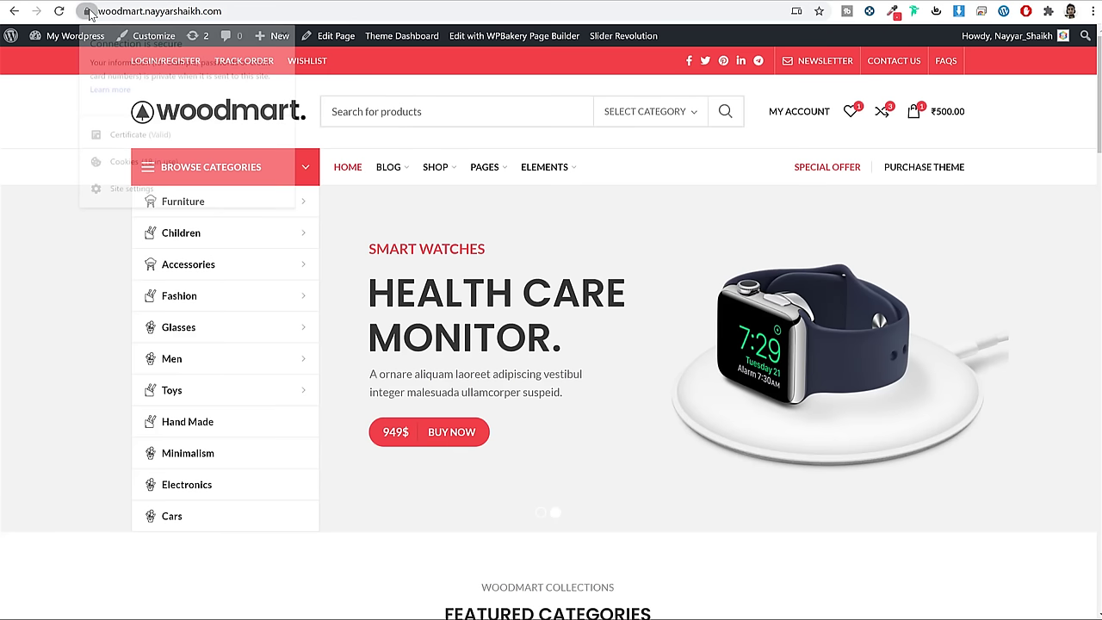
{"action": "left_click", "coordinate": [1040, 107]}
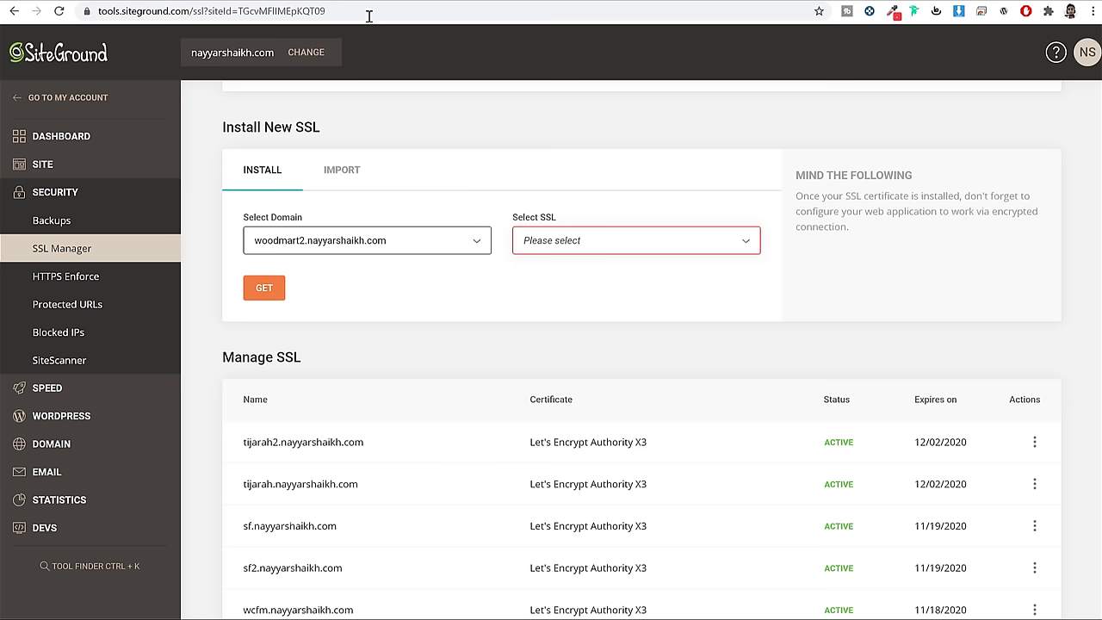
- Confirm Manage SSL lists woodmart2.nayyarshaikh.com with an ACTIVE Let's Encrypt certificate
{"action": "left_click", "coordinate": [275, 4]}
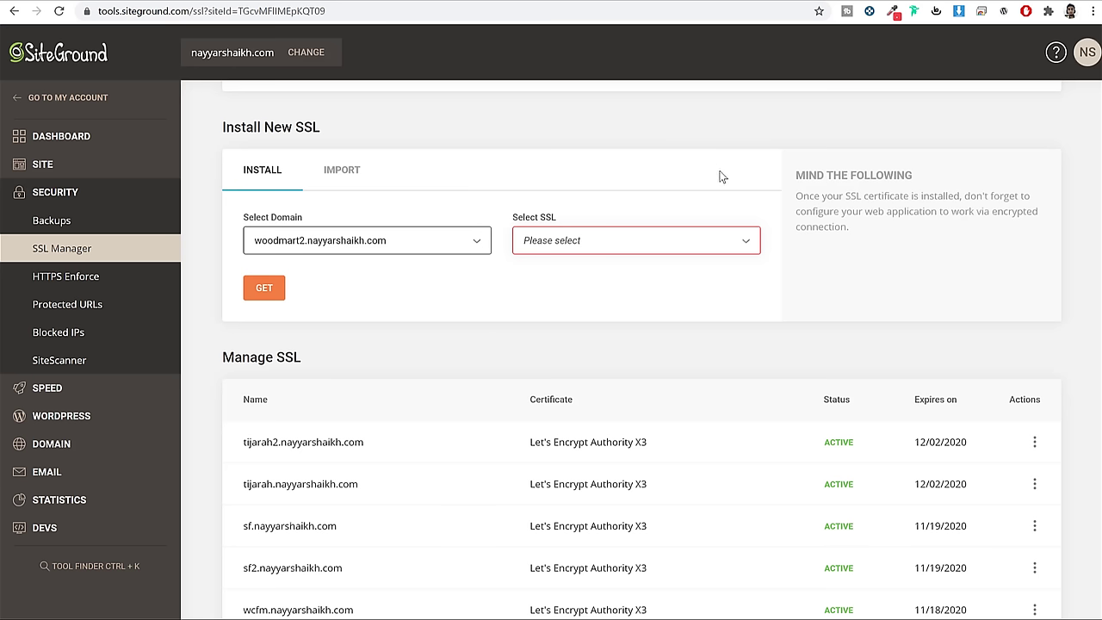
{"action": "left_click", "coordinate": [593, 241]}
{"action": "left_click", "coordinate": [475, 322]}
{"action": "scroll", "coordinate": [663, 344], "scroll_direction": "down", "scroll_amount": 3}
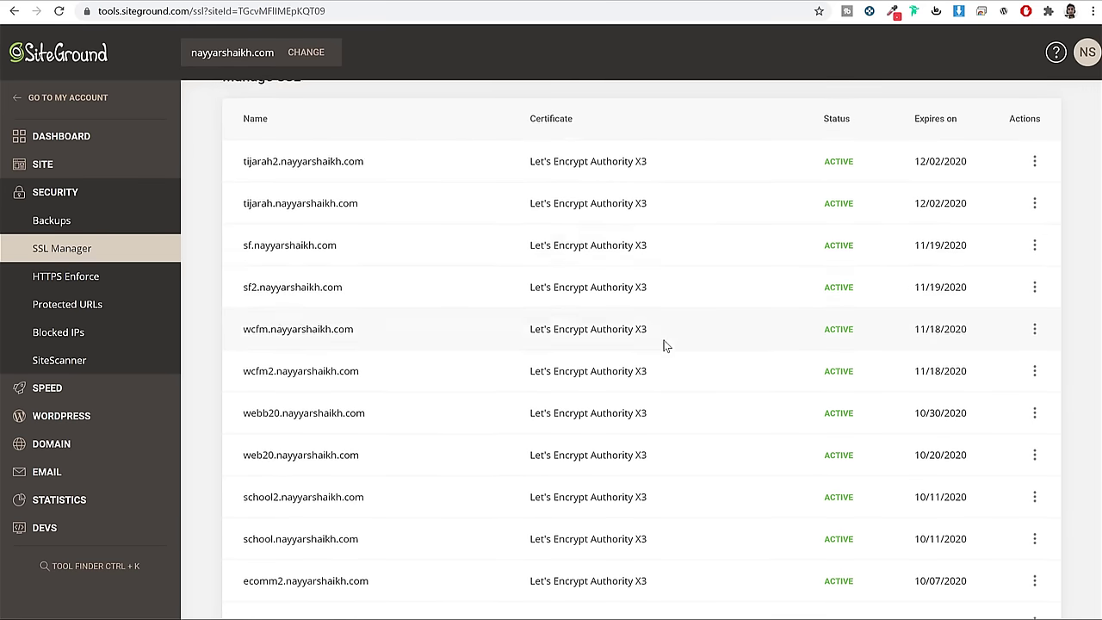
{"action": "scroll", "coordinate": [664, 275], "scroll_direction": "down", "scroll_amount": 4}
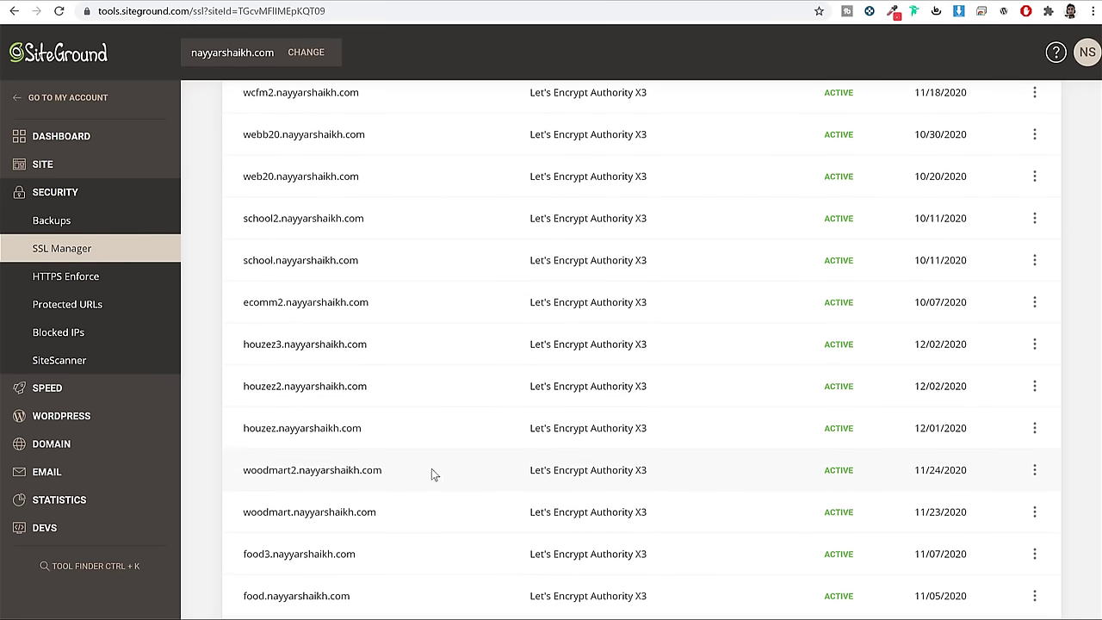
{"action": "left_click_drag", "start_coordinate": [433, 470], "coordinate": [242, 470]}
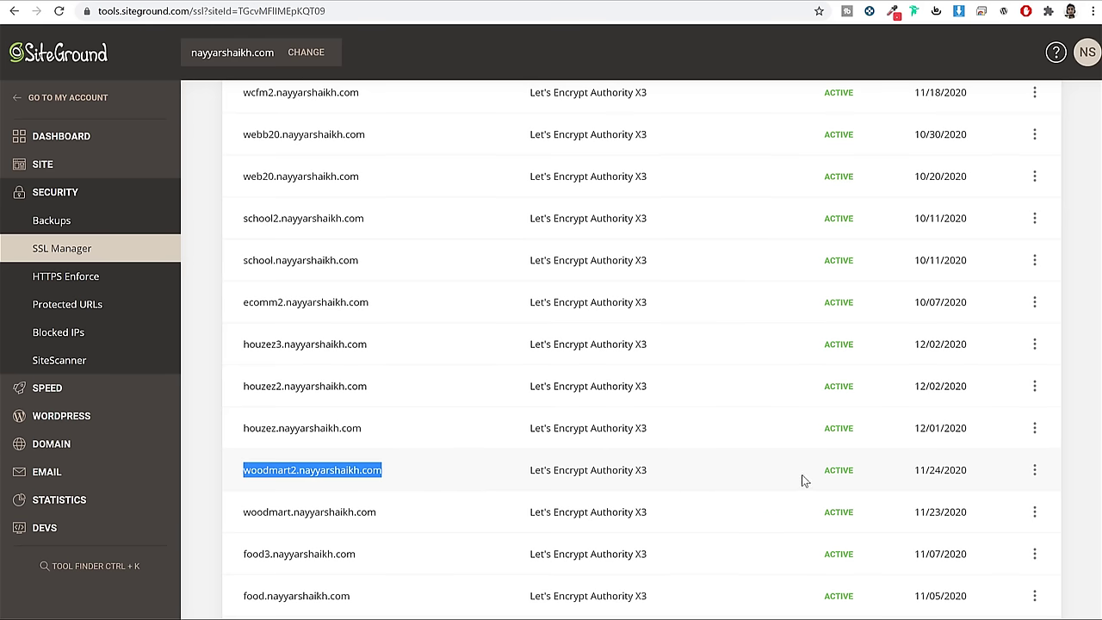
{"action": "left_click_drag", "start_coordinate": [801, 475], "coordinate": [850, 473]}
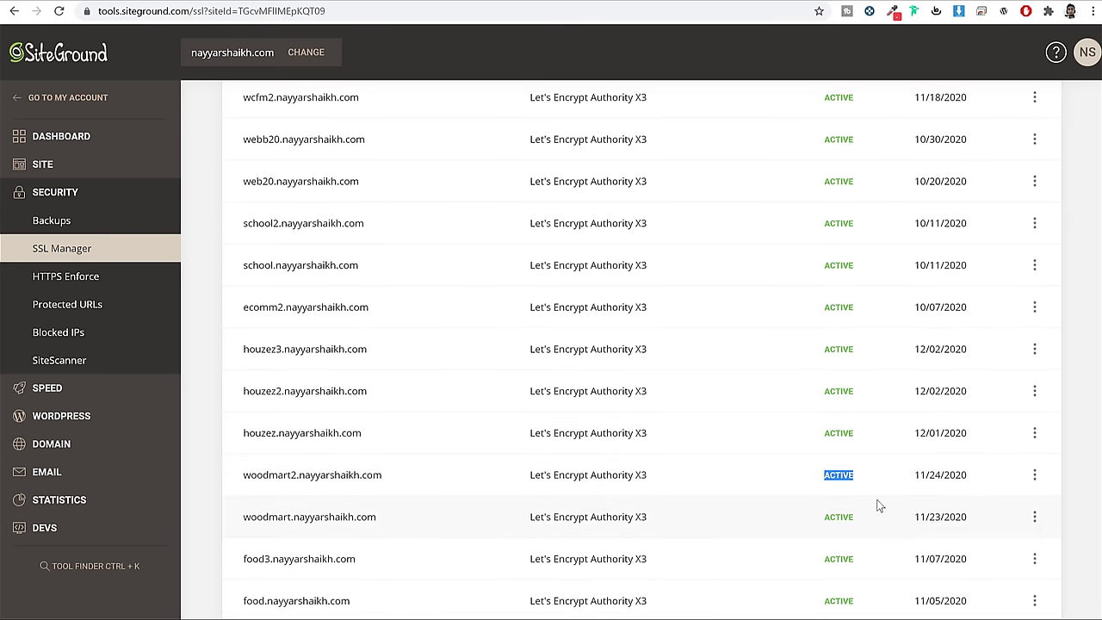
{"action": "scroll", "coordinate": [877, 499], "scroll_direction": "up", "scroll_amount": 10}
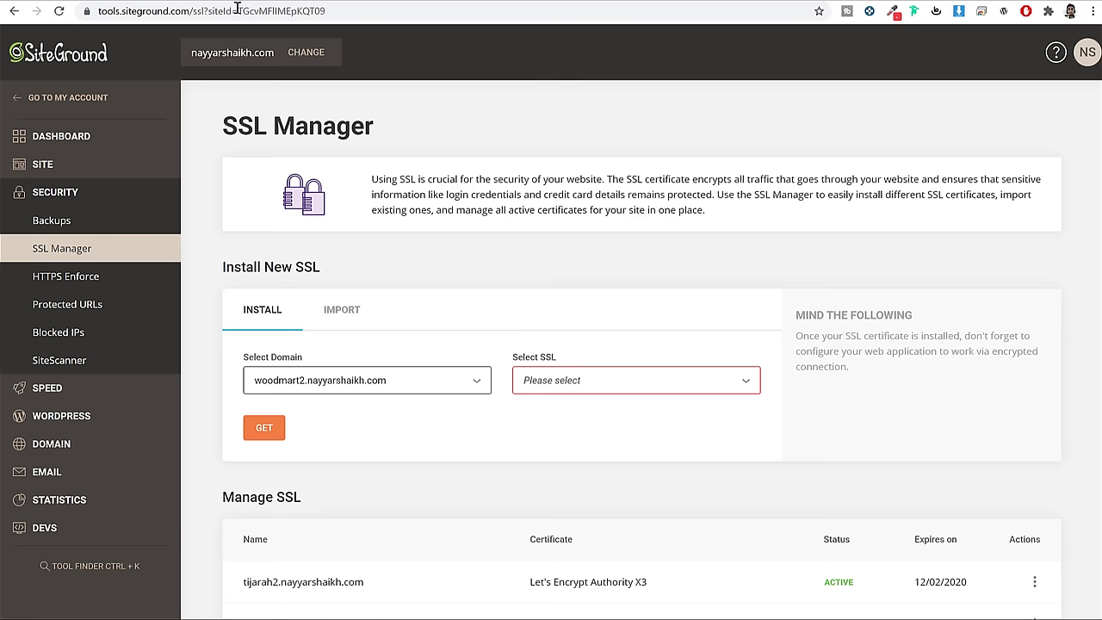
- Open WordPress Install & Manage and choose a plain WordPress installation
{"action": "left_click", "coordinate": [87, 418]}
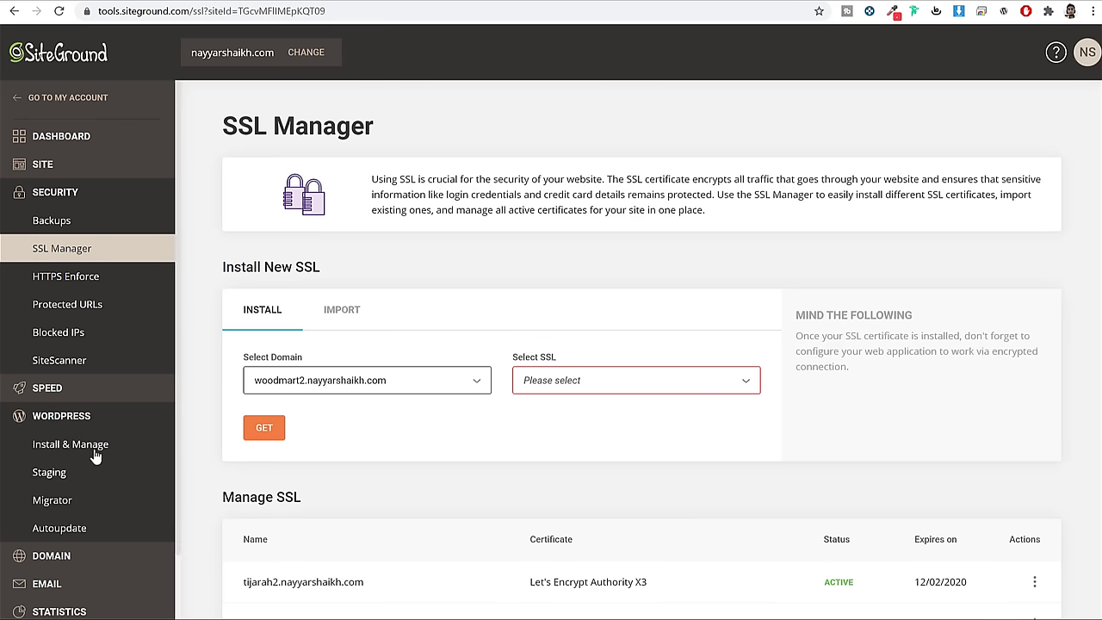
{"action": "left_click", "coordinate": [92, 446]}
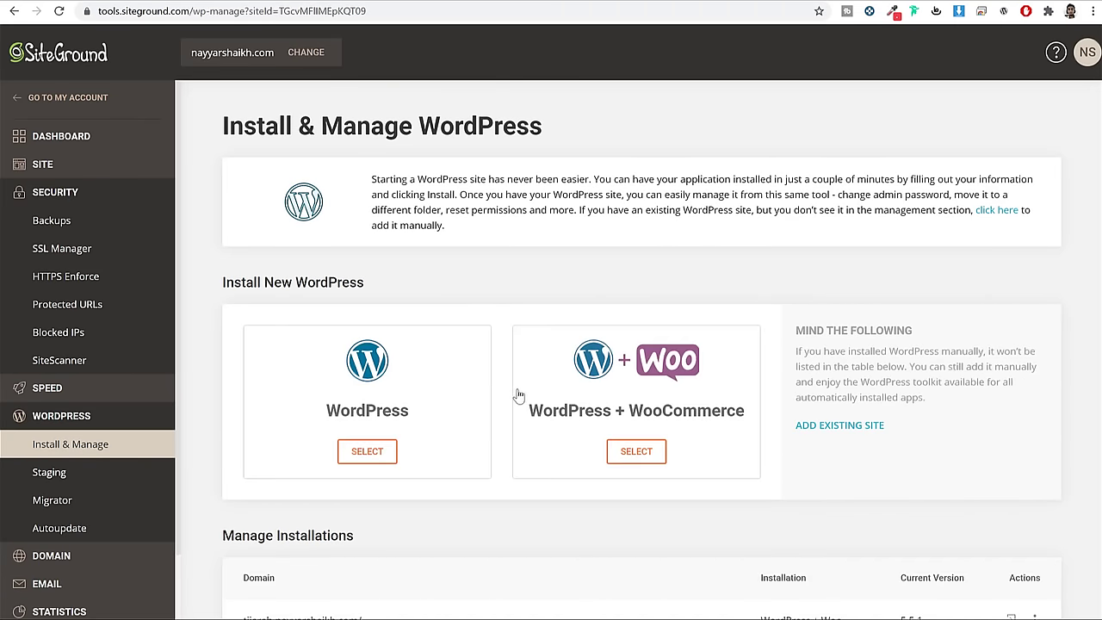
{"action": "scroll", "coordinate": [602, 361], "scroll_direction": "down", "scroll_amount": 2}
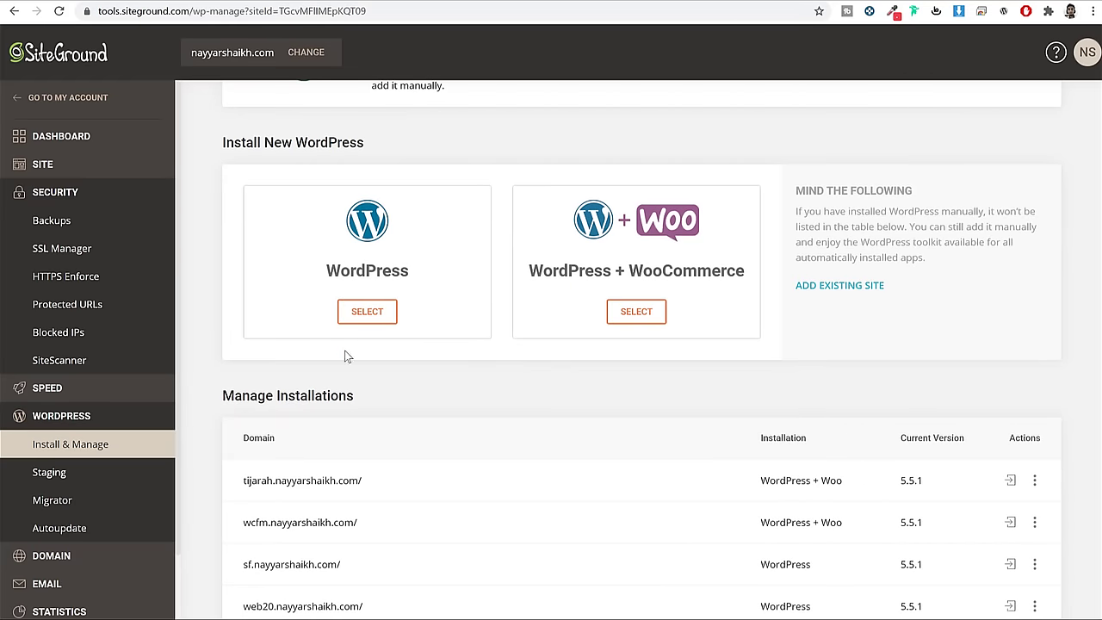
{"action": "left_click", "coordinate": [404, 250]}
- Install on woodmart2.nayyarshaikh.com at the root path with WordPress Starter turned off
{"action": "scroll", "coordinate": [961, 331], "scroll_direction": "down", "scroll_amount": 2}
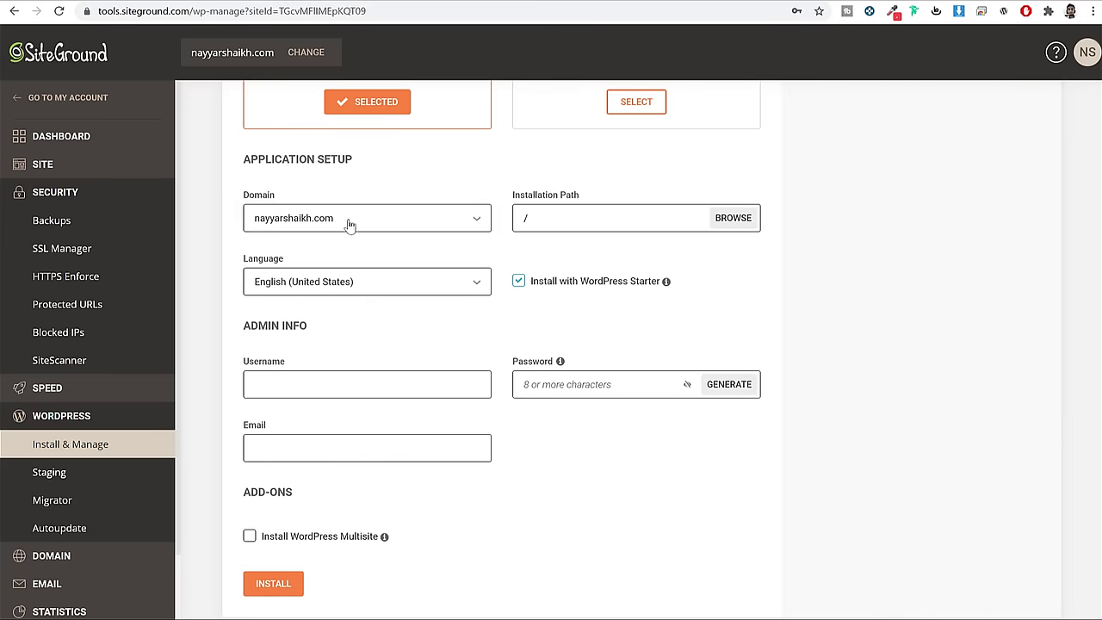
{"action": "left_click", "coordinate": [347, 221]}
{"action": "scroll", "coordinate": [347, 388], "scroll_direction": "down", "scroll_amount": 10}
{"action": "scroll", "coordinate": [348, 393], "scroll_direction": "down", "scroll_amount": 6}
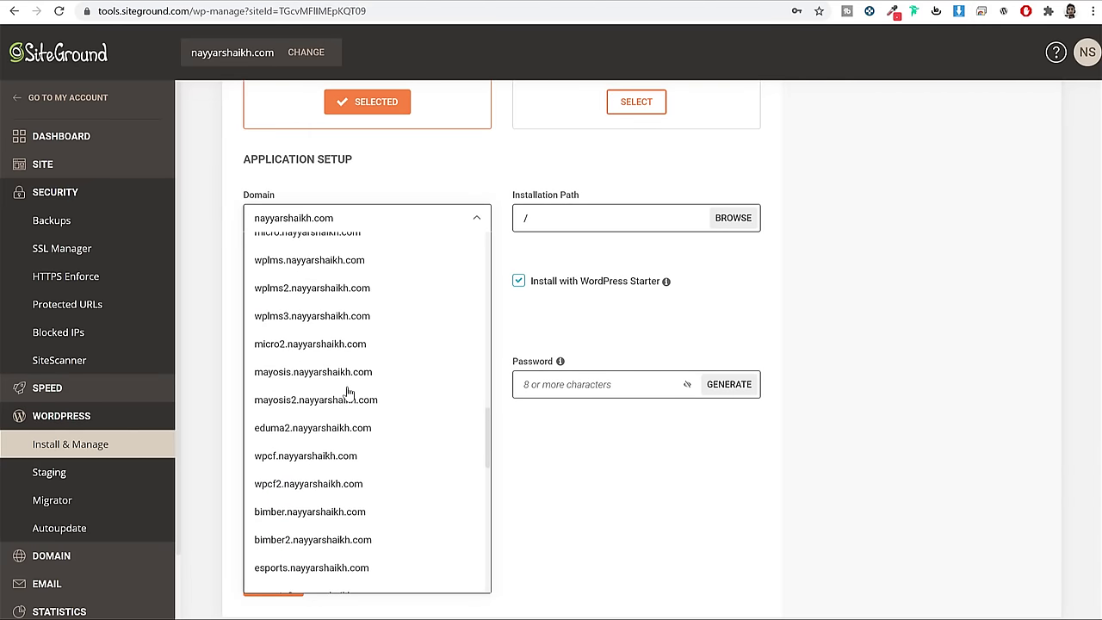
{"action": "scroll", "coordinate": [370, 394], "scroll_direction": "down", "scroll_amount": 4}
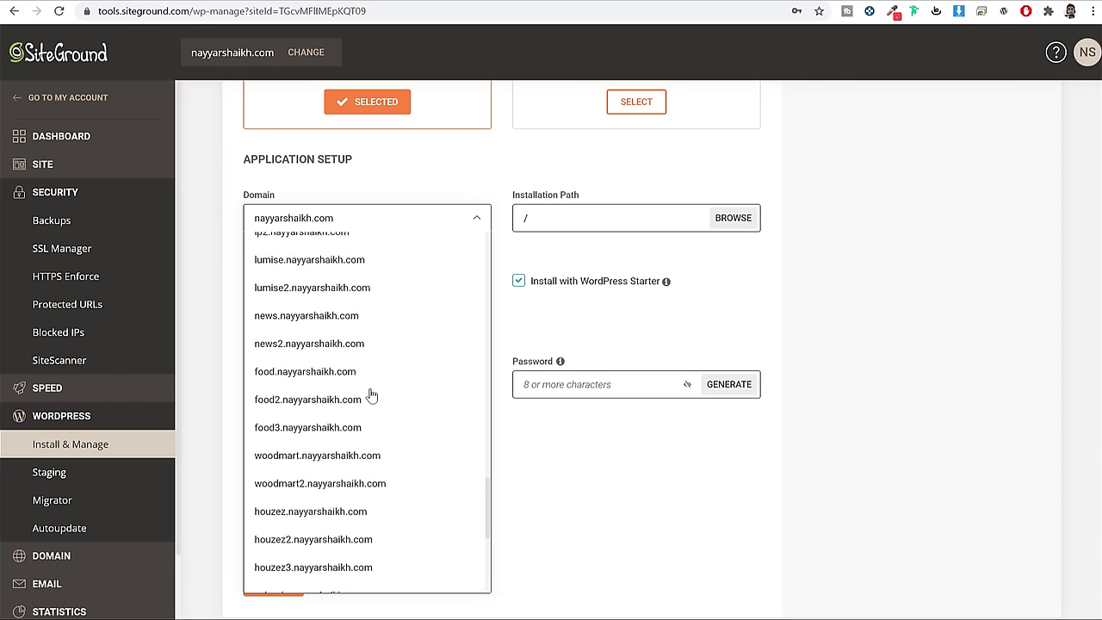
{"action": "left_click", "coordinate": [361, 411]}
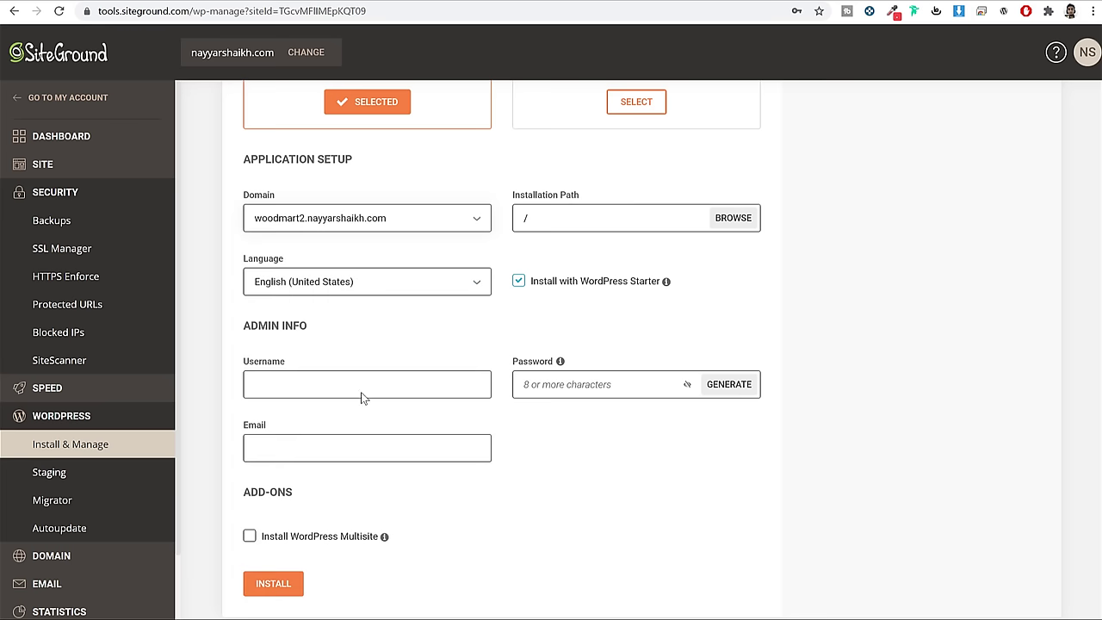
{"action": "left_click", "coordinate": [588, 208]}
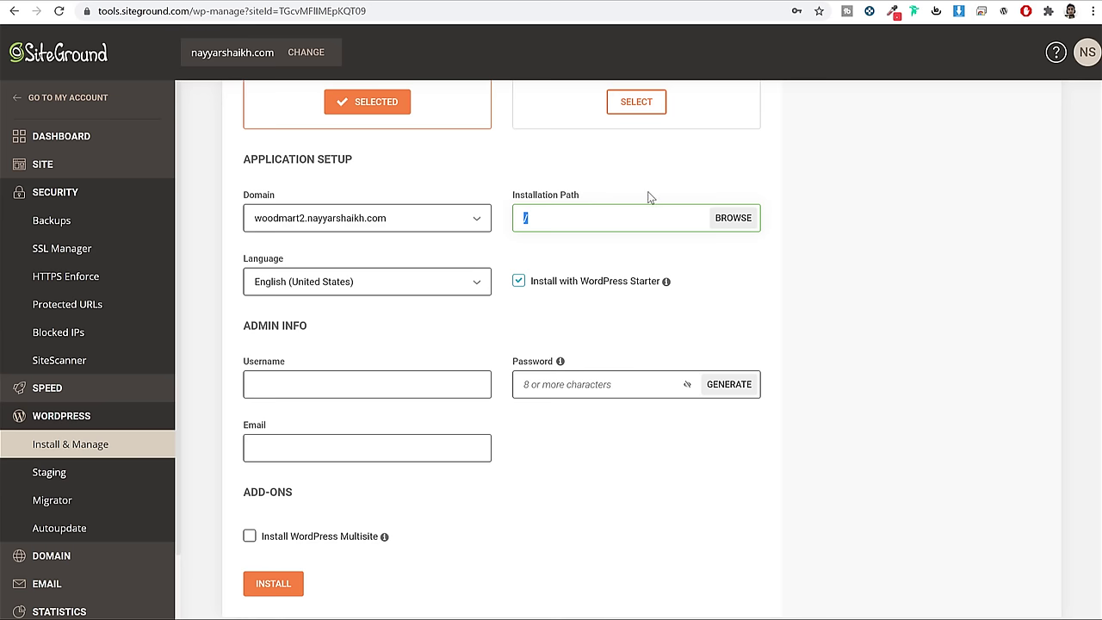
{"action": "left_click_drag", "start_coordinate": [551, 218], "coordinate": [521, 238]}
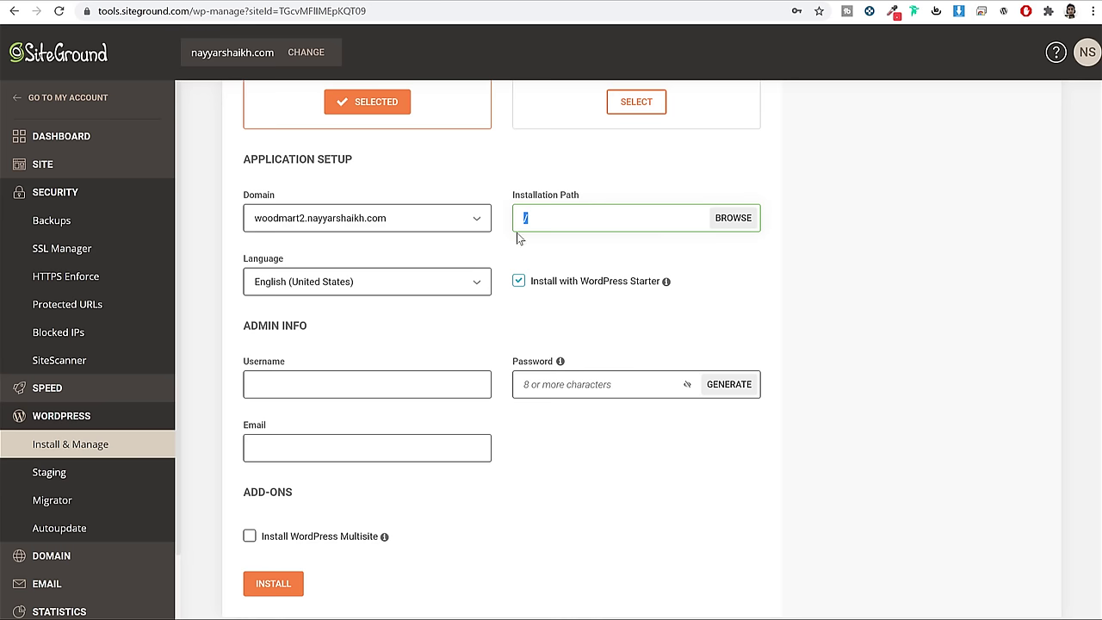
{"action": "left_click", "coordinate": [606, 265]}
{"action": "left_click_drag", "start_coordinate": [548, 291], "coordinate": [640, 285]}
{"action": "left_click", "coordinate": [533, 312]}
{"action": "left_click", "coordinate": [519, 287]}
{"action": "scroll", "coordinate": [873, 281], "scroll_direction": "up", "scroll_amount": 1}
{"action": "scroll", "coordinate": [574, 353], "scroll_direction": "down", "scroll_amount": 2}
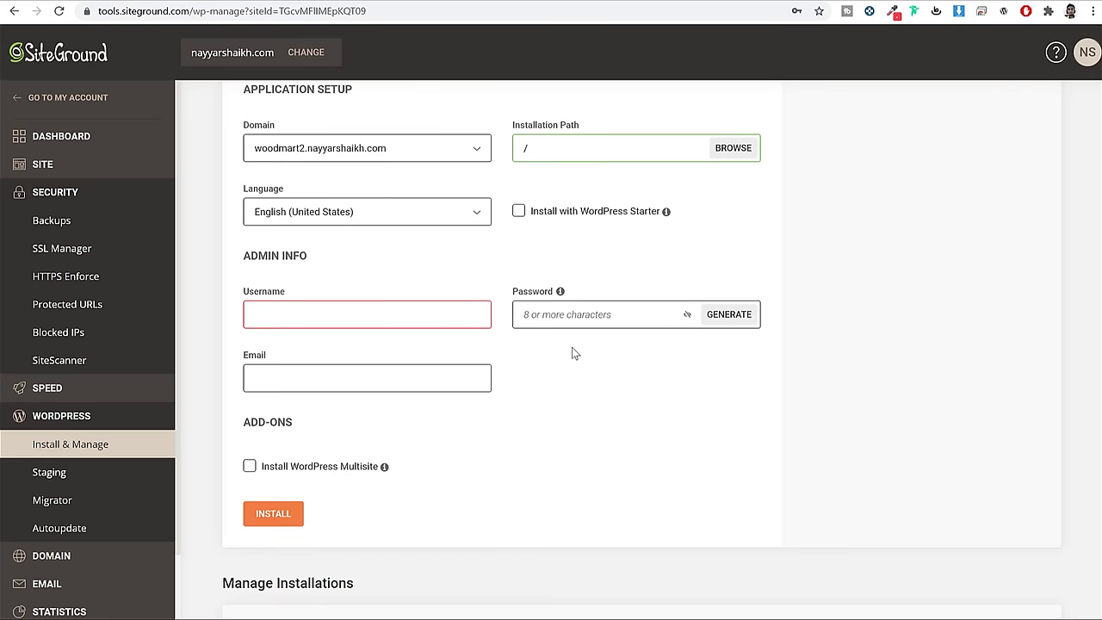
- Enter the admin username, password and e-mail address, then start the installation
{"action": "left_click", "coordinate": [423, 320]}
{"action": "type", "text": "Nayyar_Shaikh"}
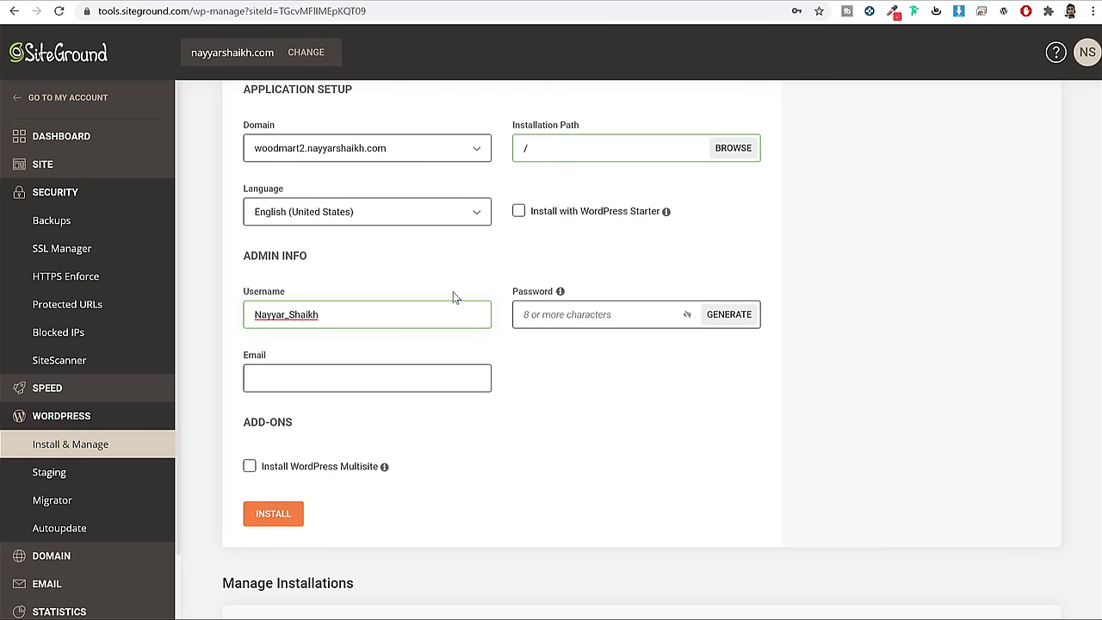
{"action": "left_click", "coordinate": [570, 311]}
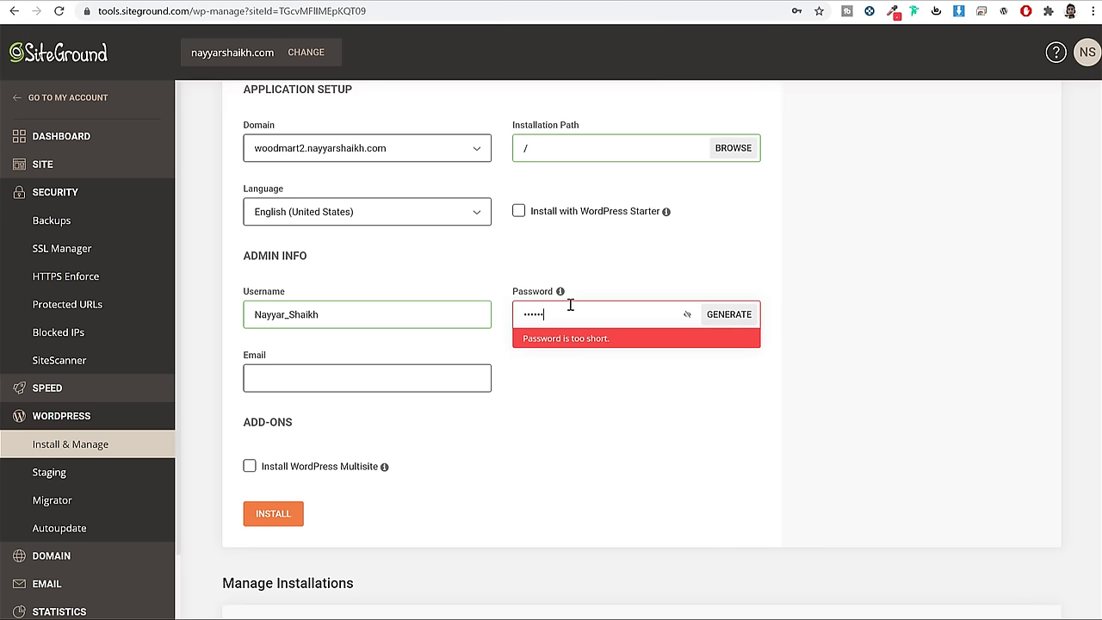
{"action": "left_click", "coordinate": [437, 367]}
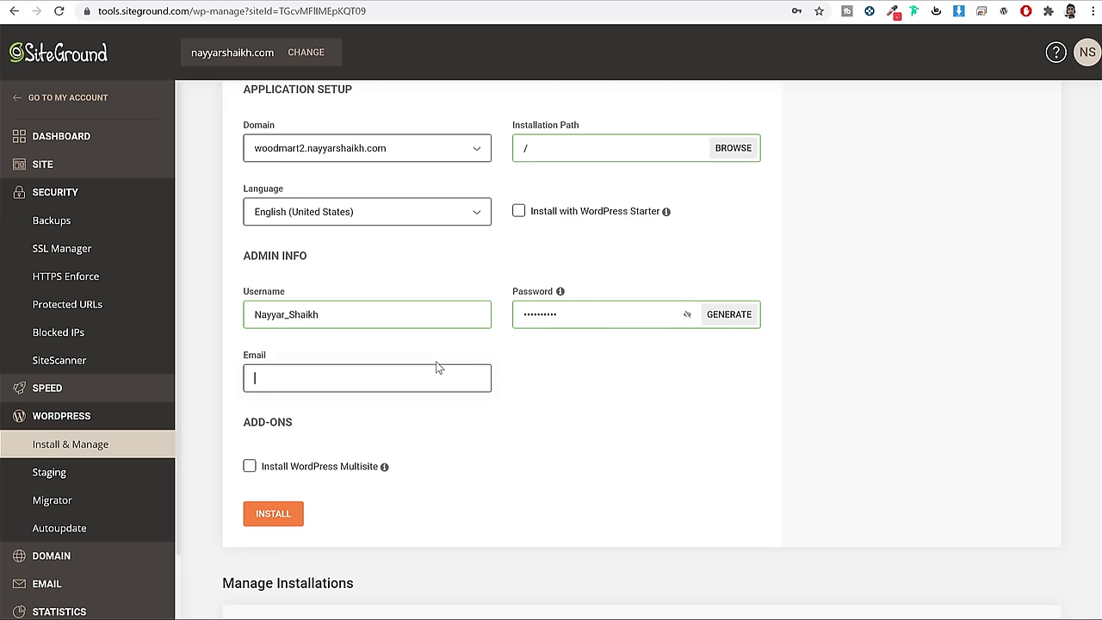
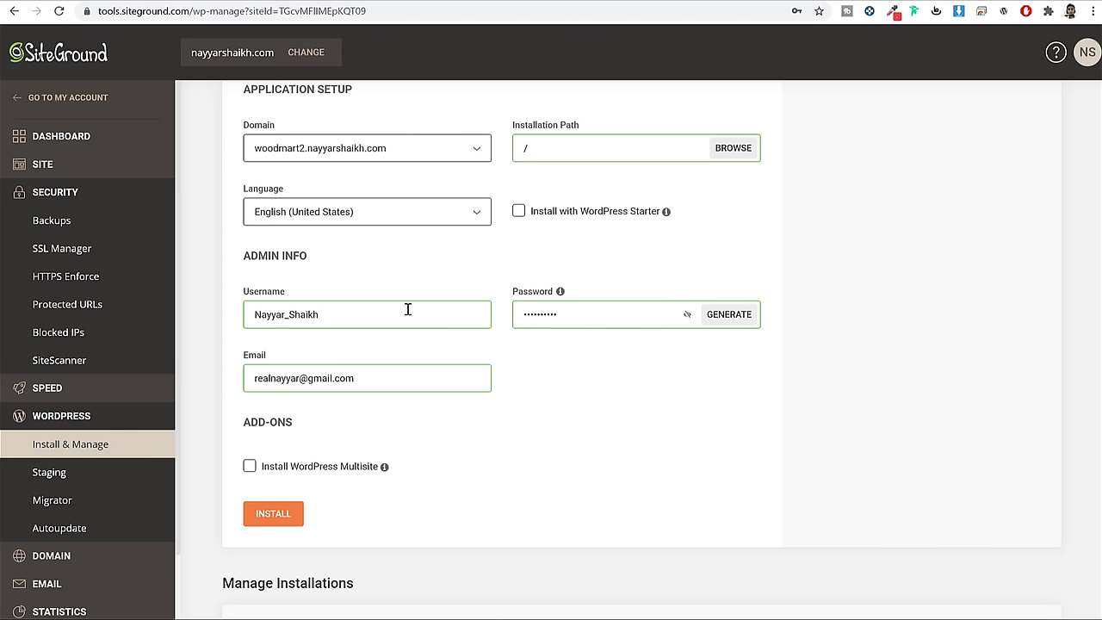
{"action": "double_click", "coordinate": [408, 309]}
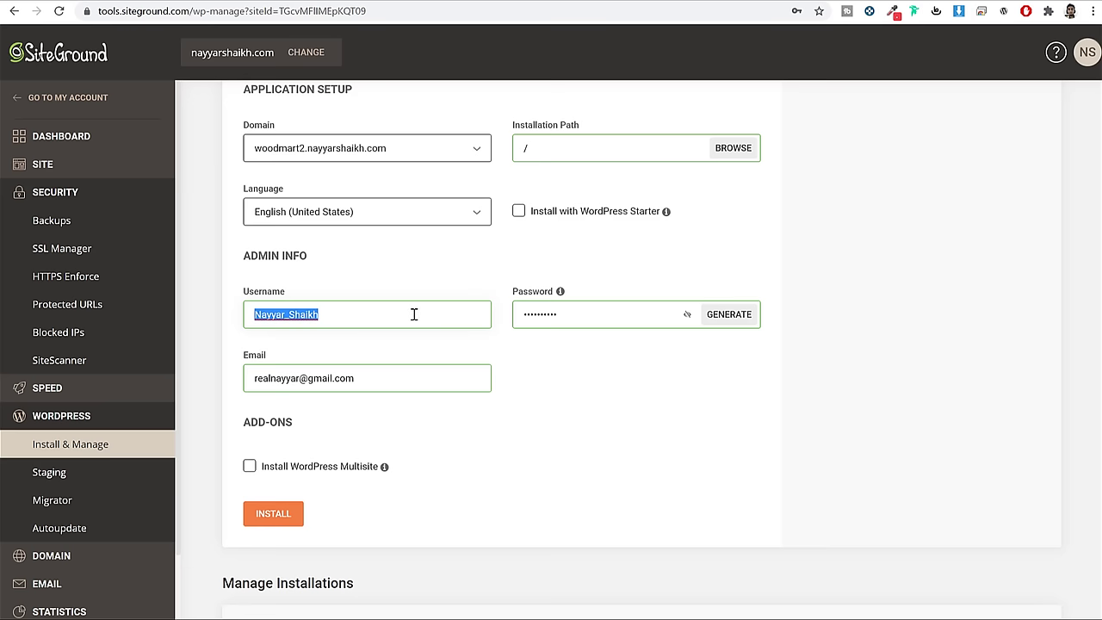
{"action": "left_click", "coordinate": [868, 291]}
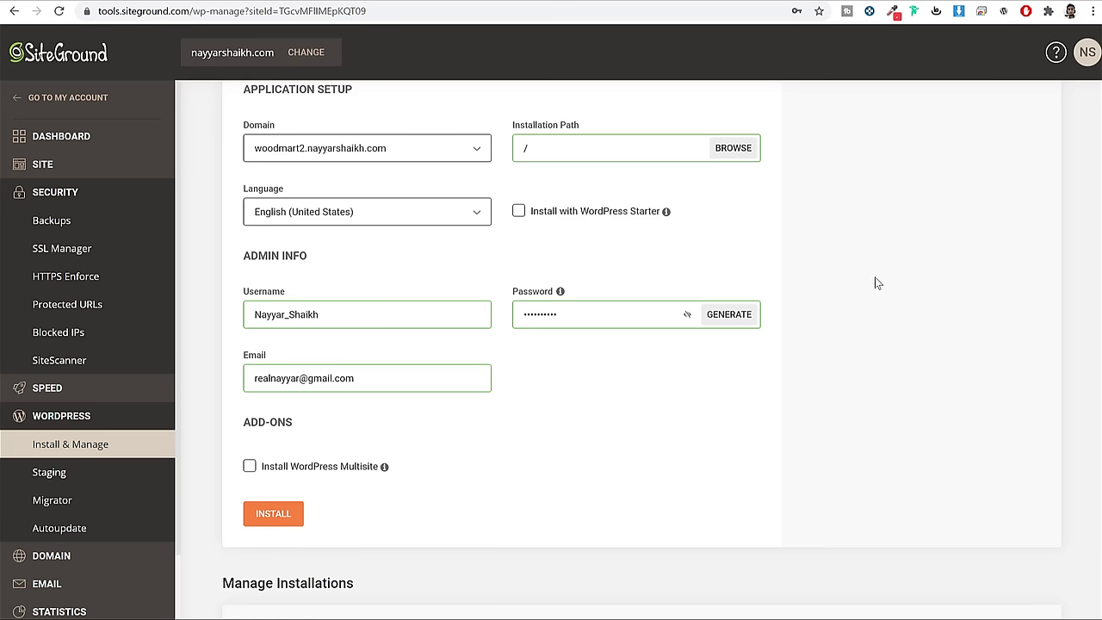
{"action": "scroll", "coordinate": [869, 295], "scroll_direction": "up", "scroll_amount": 1}
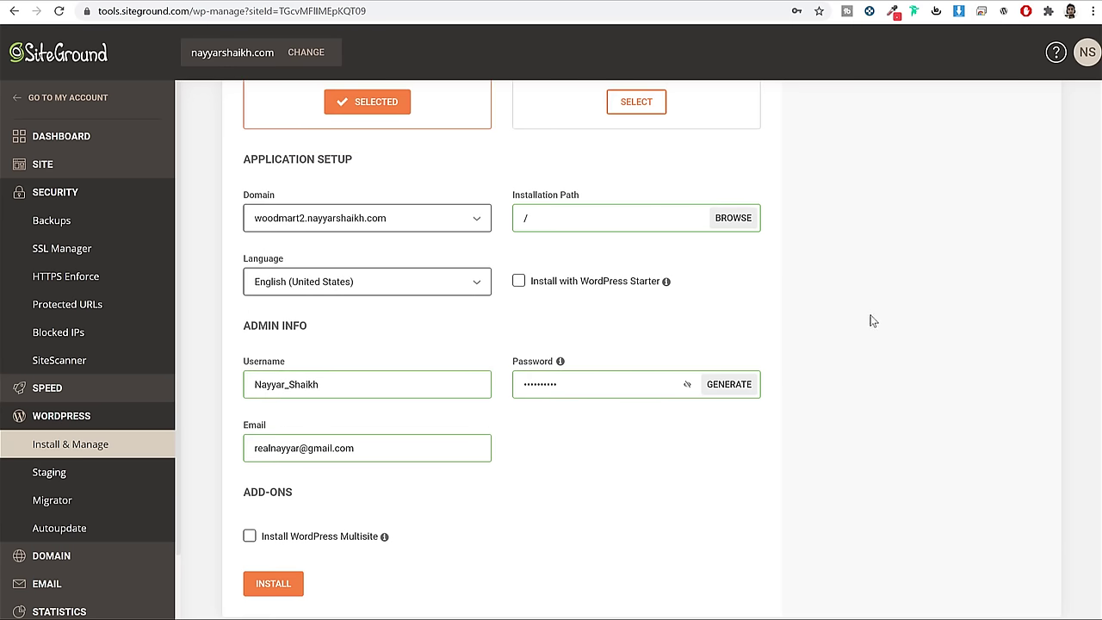
{"action": "scroll", "coordinate": [870, 321], "scroll_direction": "down", "scroll_amount": 1}
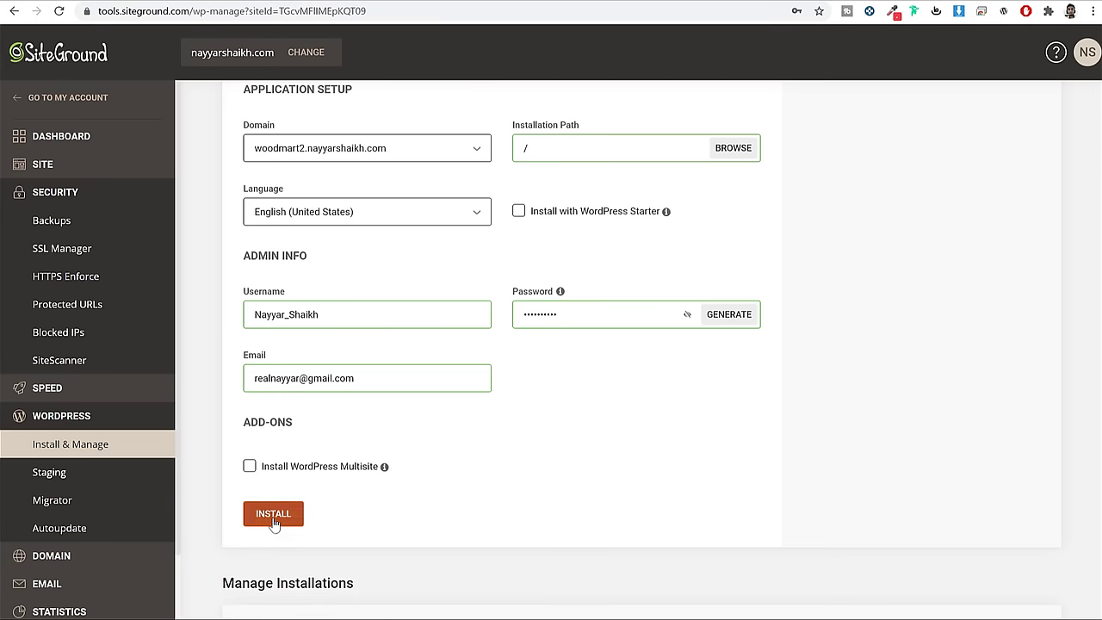
{"action": "left_click", "coordinate": [273, 514]}
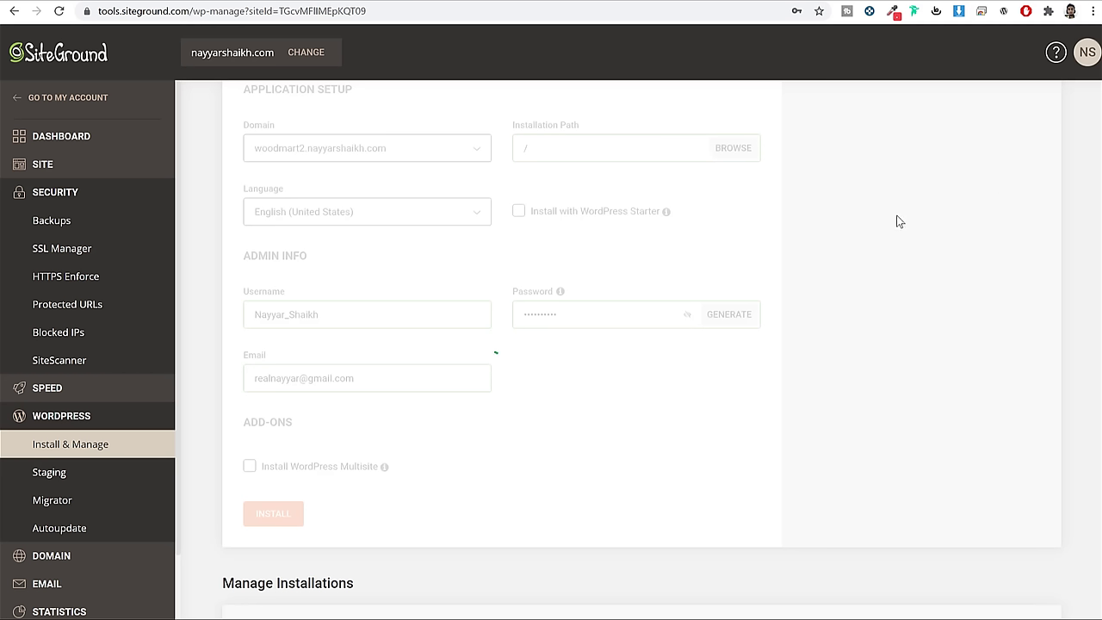
- Confirm the woodmart2.nayyarshaikh.com install in Manage Installations and log in to its admin panel
{"action": "scroll", "coordinate": [921, 283], "scroll_direction": "down", "scroll_amount": 2}
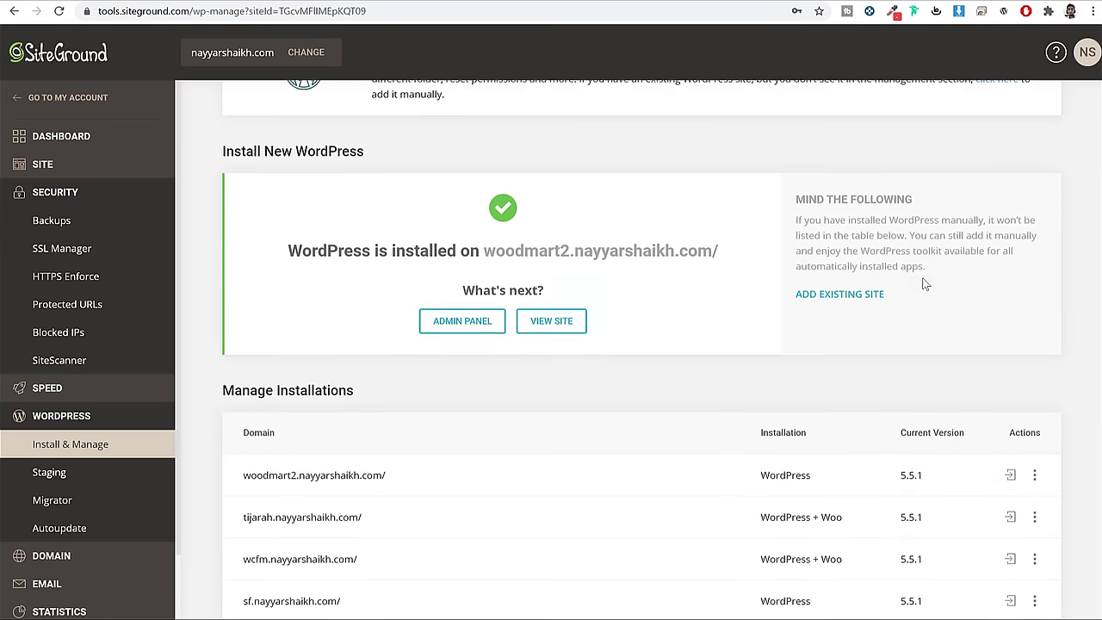
{"action": "left_click_drag", "start_coordinate": [482, 241], "coordinate": [721, 242]}
{"action": "left_click", "coordinate": [736, 233]}
{"action": "scroll", "coordinate": [573, 265], "scroll_direction": "down", "scroll_amount": 2}
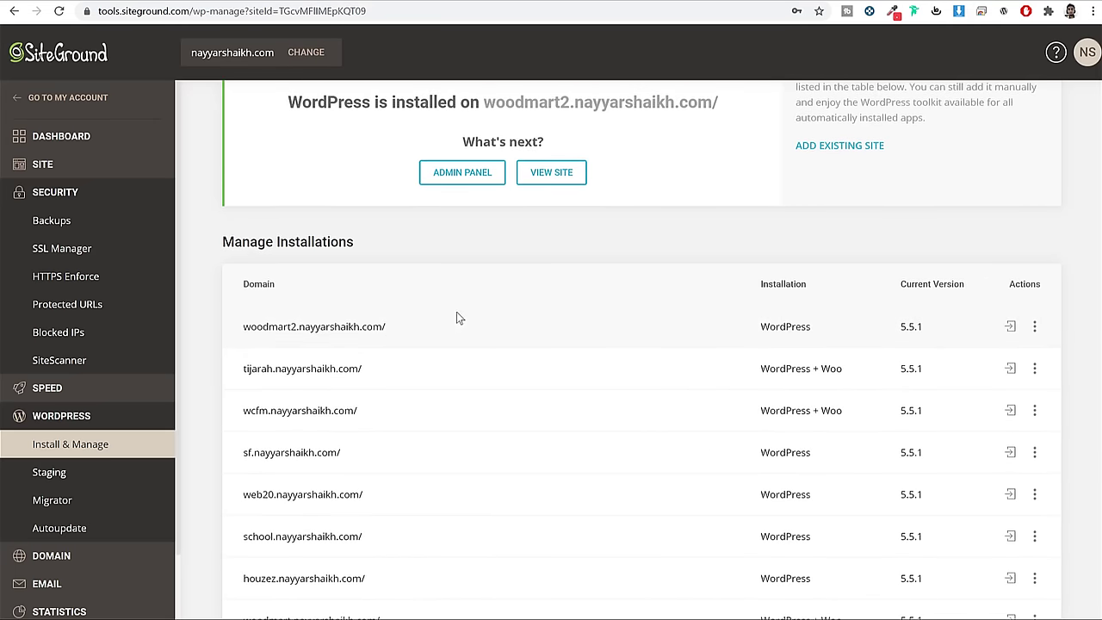
{"action": "left_click_drag", "start_coordinate": [386, 327], "coordinate": [244, 328]}
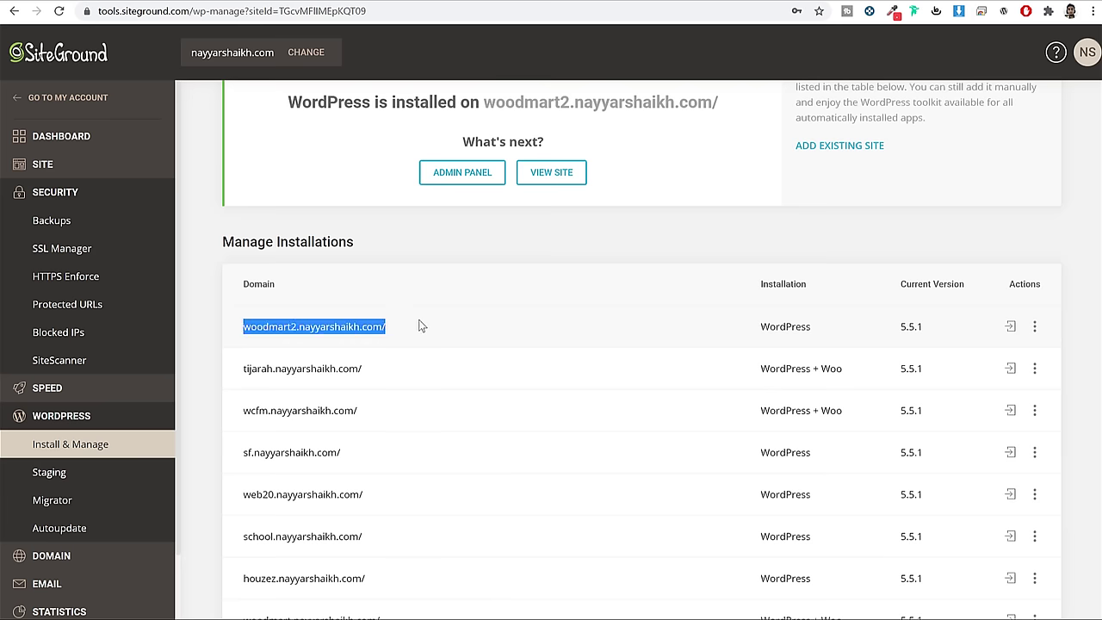
{"action": "left_click", "coordinate": [455, 318]}
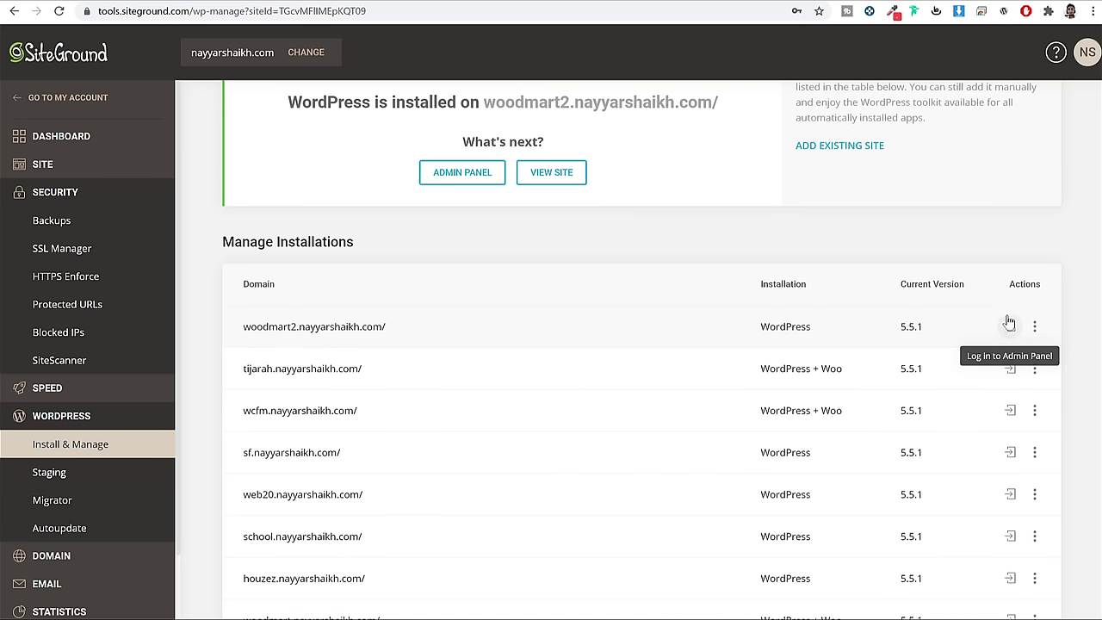
{"action": "scroll", "coordinate": [645, 233], "scroll_direction": "up", "scroll_amount": 3}
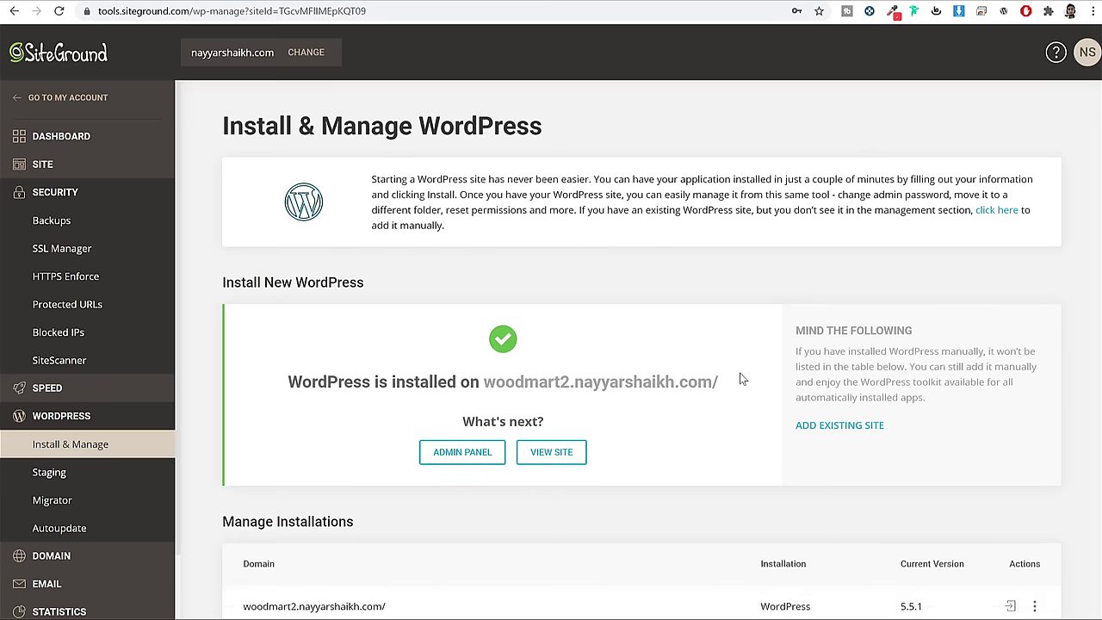
{"action": "scroll", "coordinate": [738, 315], "scroll_direction": "down", "scroll_amount": 2}
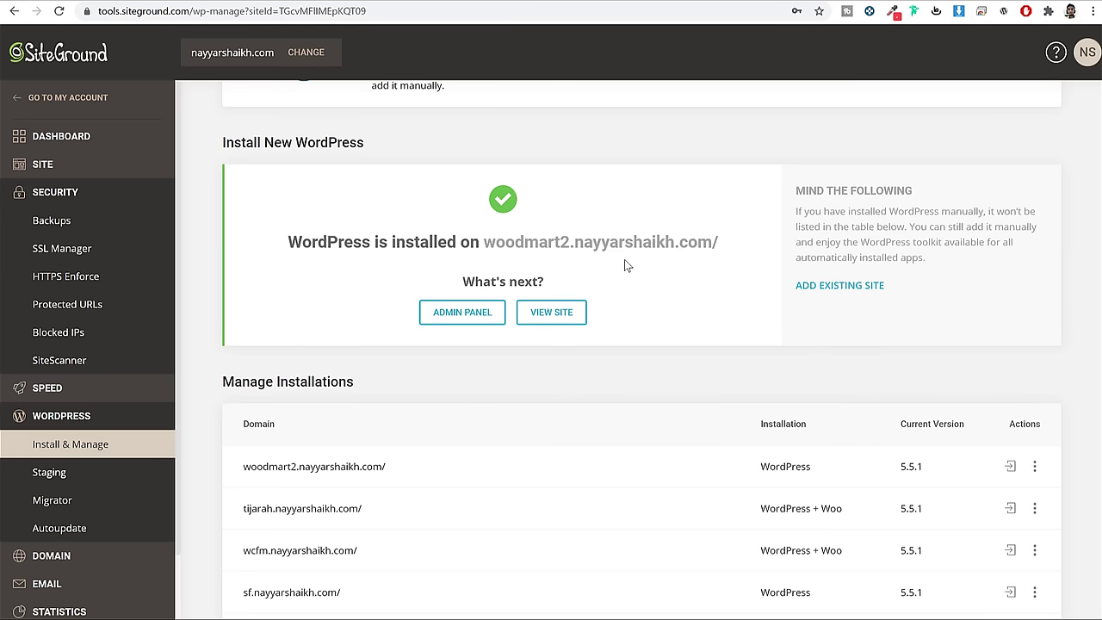
{"action": "scroll", "coordinate": [641, 259], "scroll_direction": "down", "scroll_amount": 1}
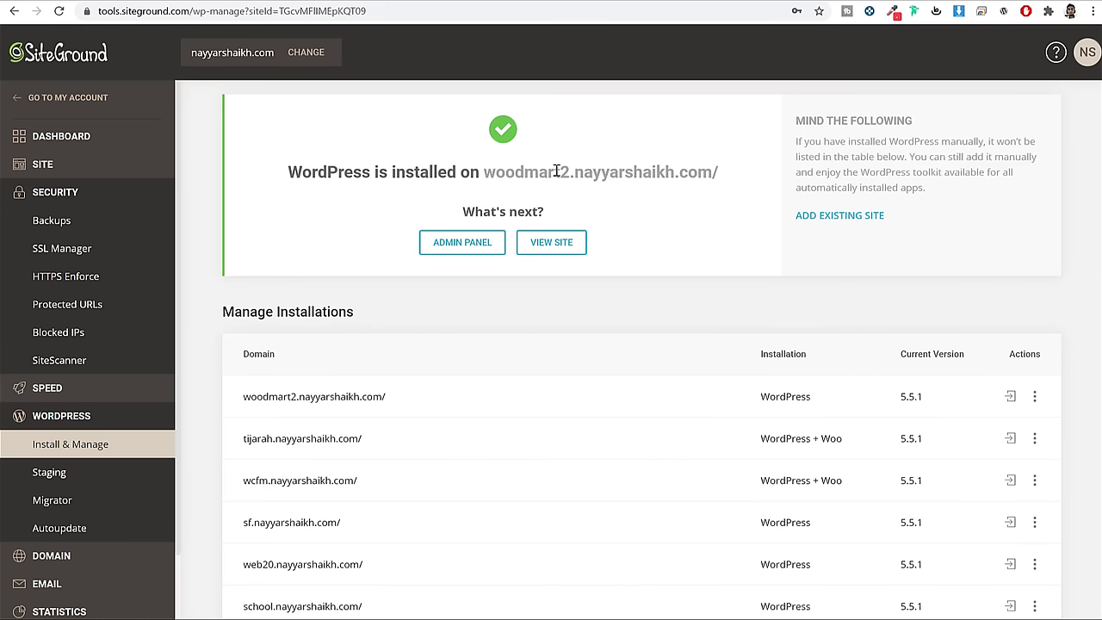
{"action": "scroll", "coordinate": [447, 391], "scroll_direction": "down", "scroll_amount": 1}
{"action": "left_click_drag", "start_coordinate": [390, 327], "coordinate": [258, 320]}
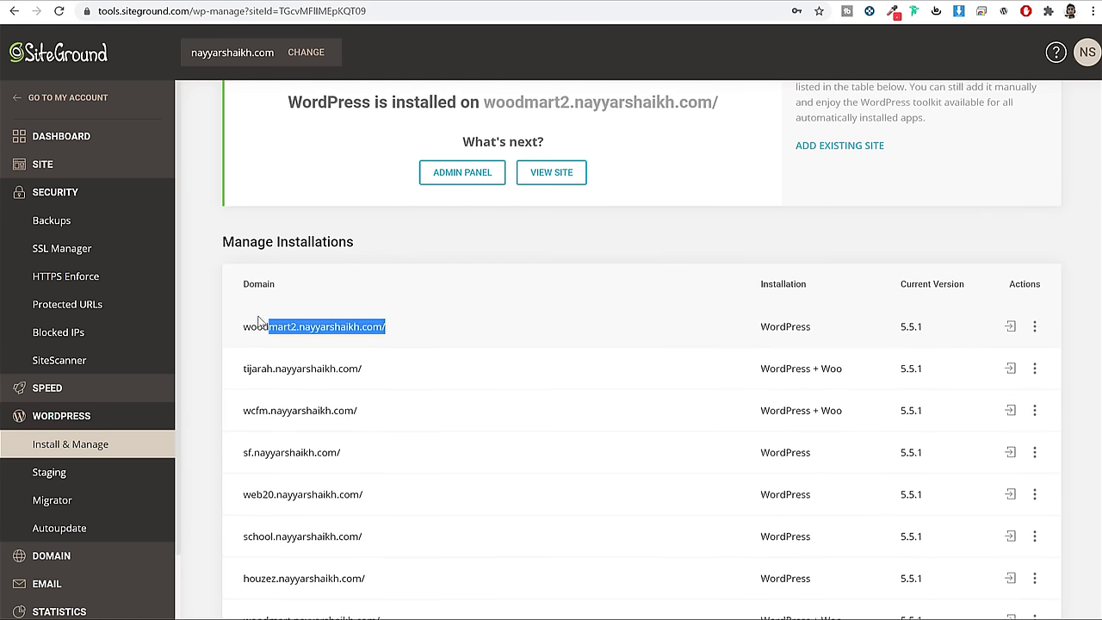
{"action": "left_click", "coordinate": [1012, 328]}
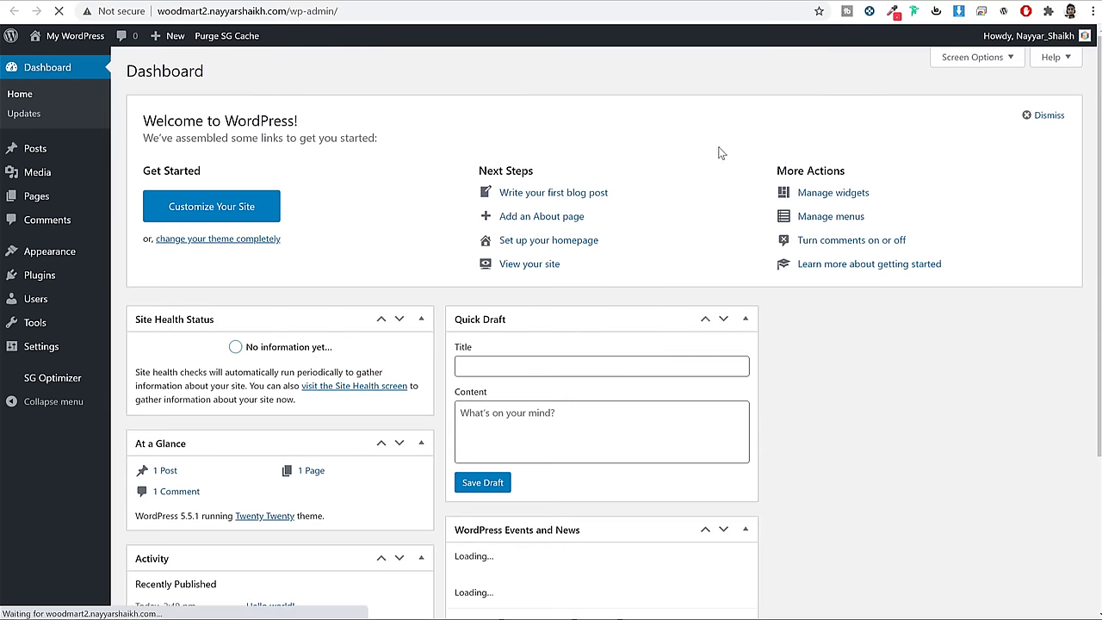
{"action": "scroll", "coordinate": [874, 327], "scroll_direction": "down", "scroll_amount": 3}
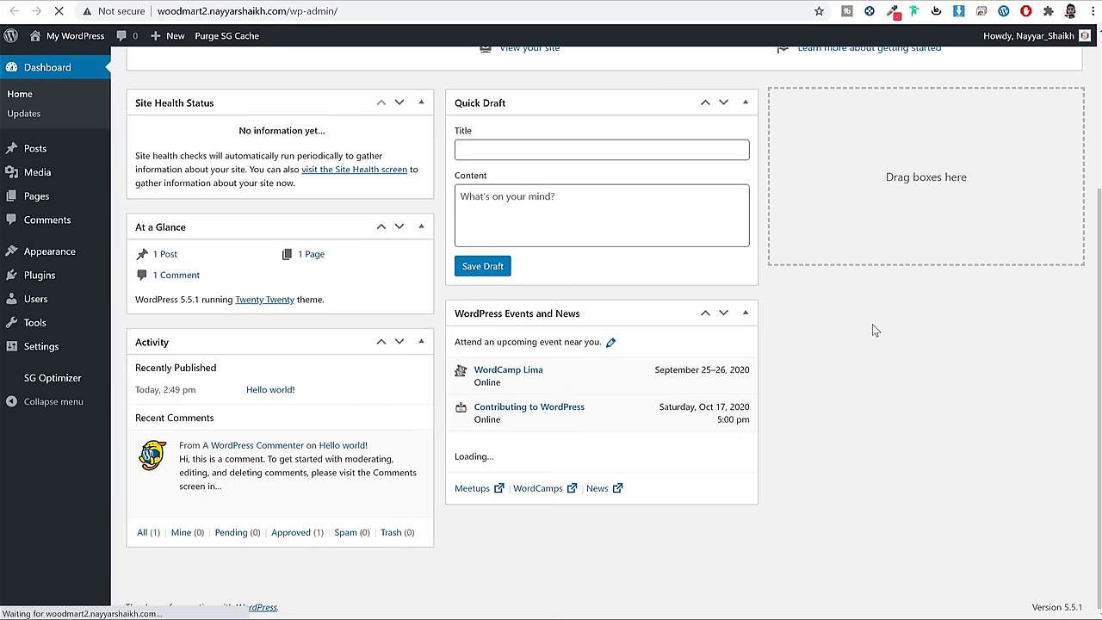
{"action": "scroll", "coordinate": [872, 331], "scroll_direction": "up", "scroll_amount": 3}
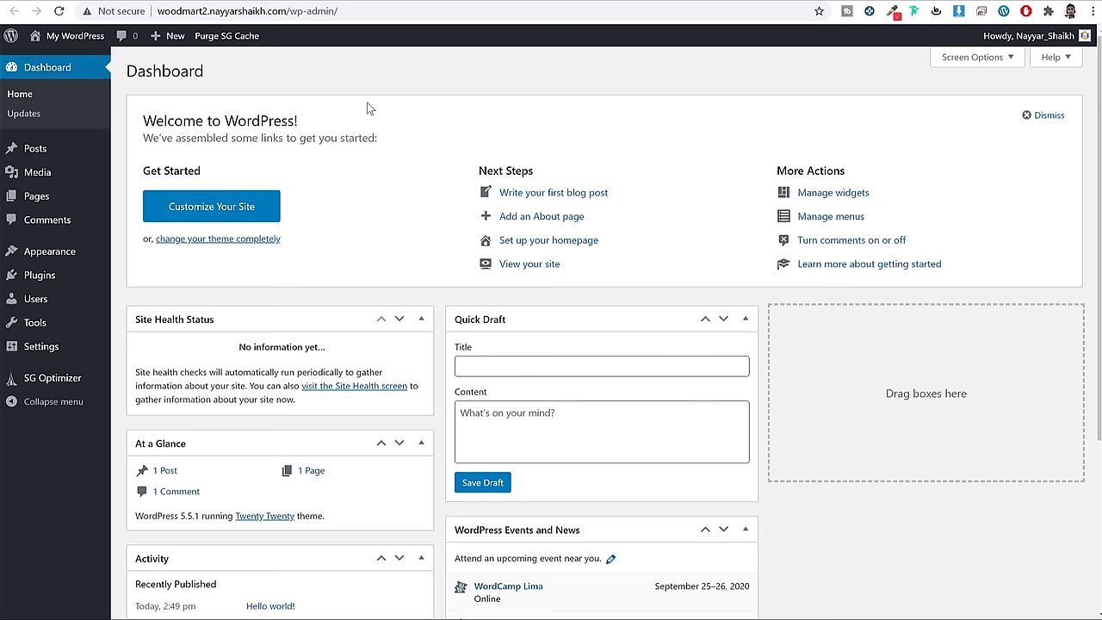
{"action": "left_click", "coordinate": [290, 15]}
{"action": "left_click", "coordinate": [286, 11]}
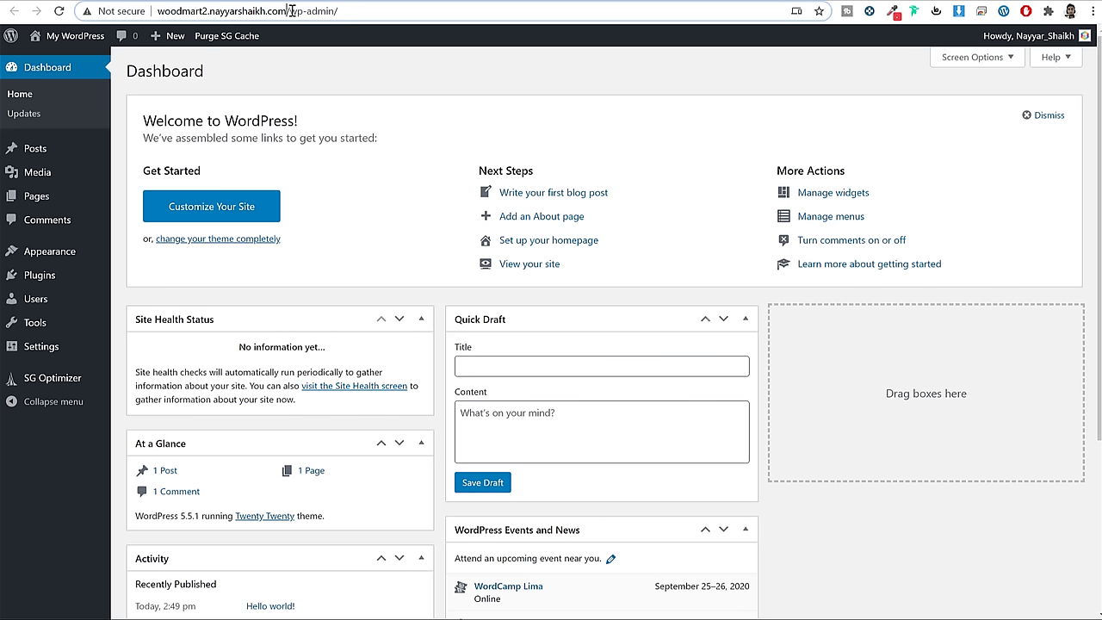
{"action": "left_click_drag", "start_coordinate": [286, 11], "coordinate": [430, 9]}
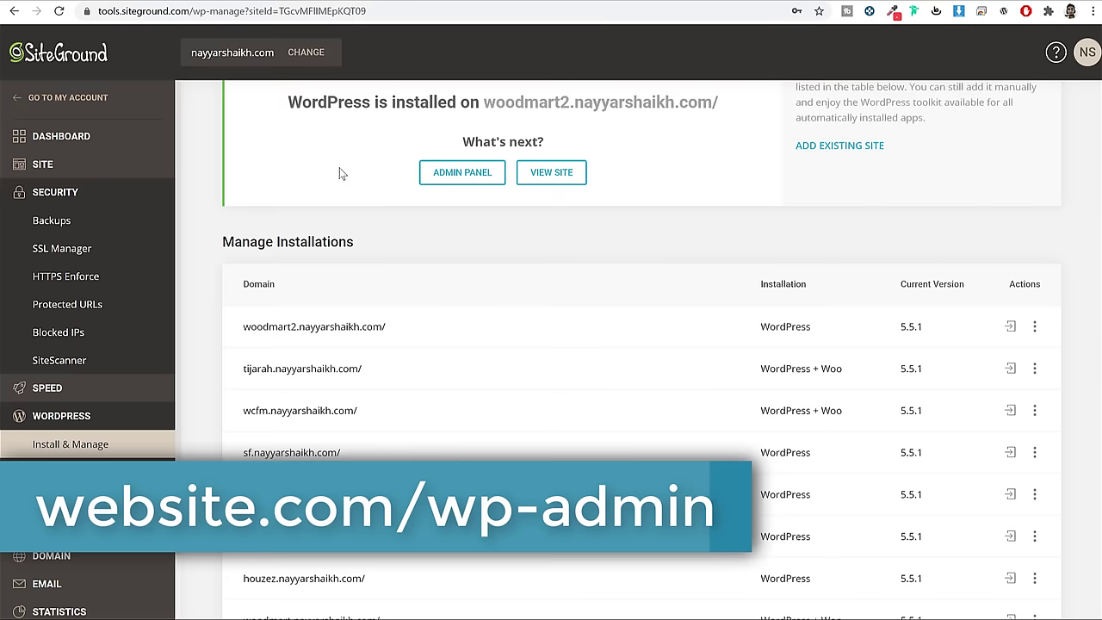
{"action": "scroll", "coordinate": [406, 229], "scroll_direction": "up", "scroll_amount": 4}
{"action": "scroll", "coordinate": [416, 226], "scroll_direction": "down", "scroll_amount": 4}
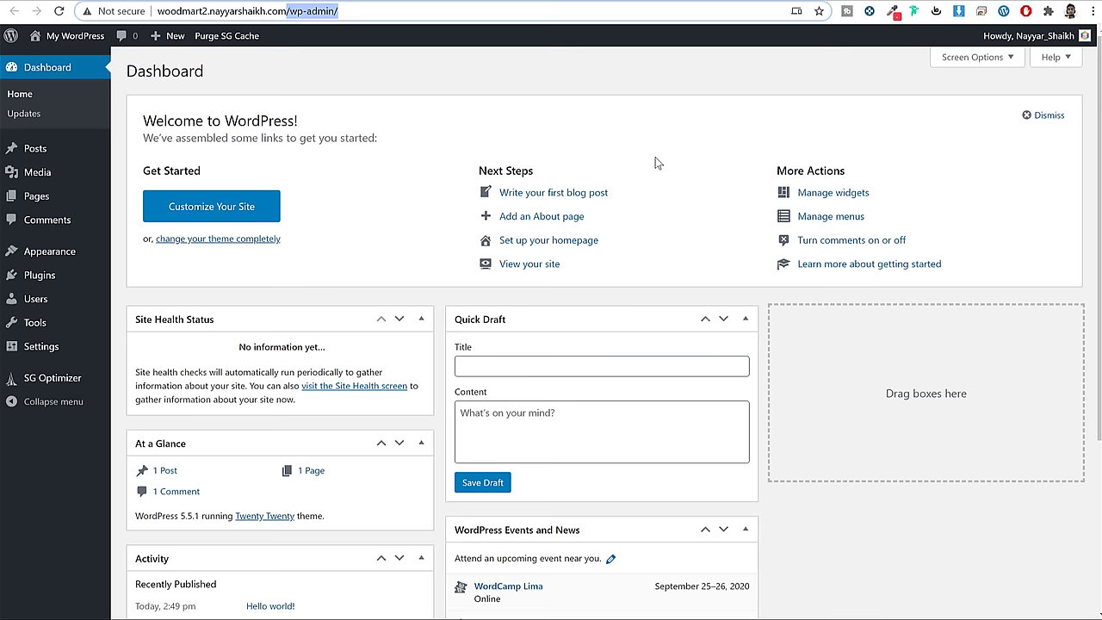
{"action": "left_click", "coordinate": [655, 163]}
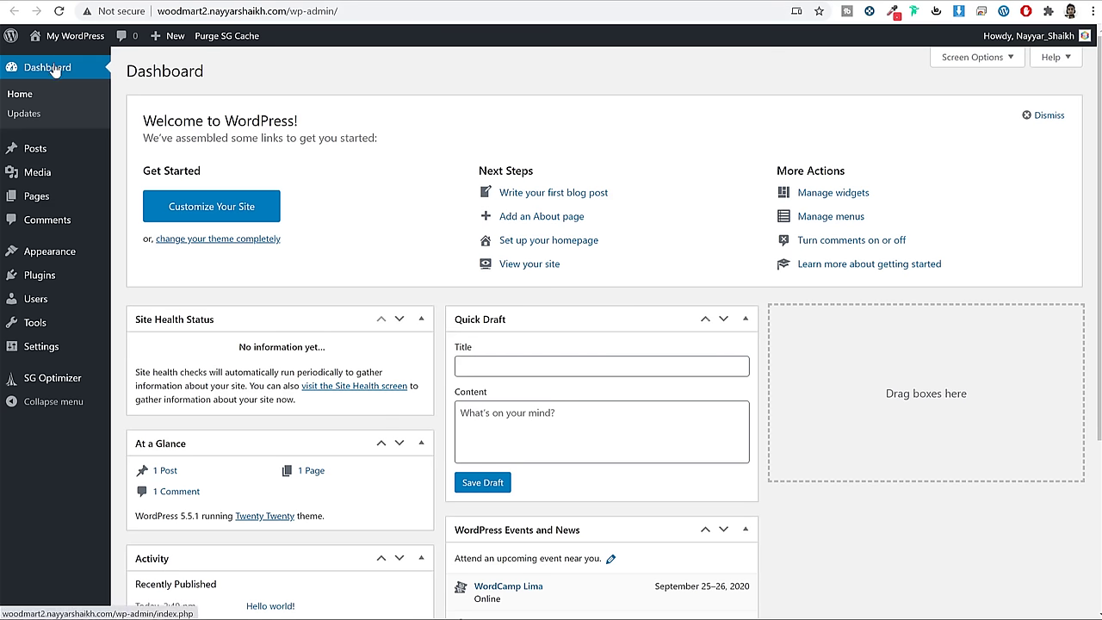
- Browse the Posts, Media, Pages and Comments screens, then go to Appearance > Themes
{"action": "scroll", "coordinate": [674, 303], "scroll_direction": "down", "scroll_amount": 3}
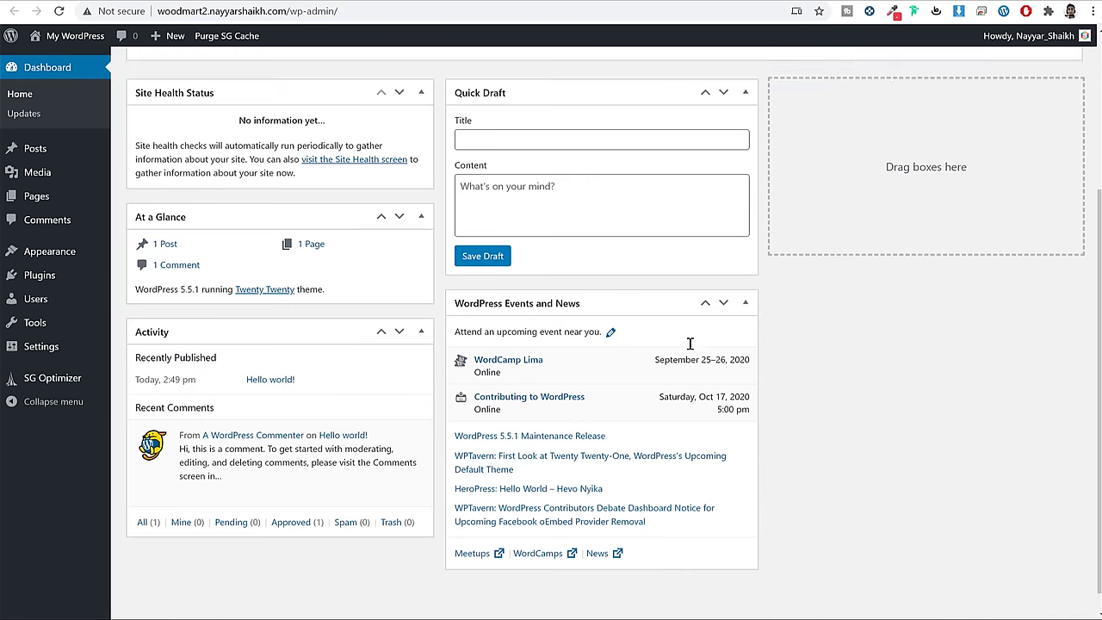
{"action": "scroll", "coordinate": [690, 343], "scroll_direction": "up", "scroll_amount": 3}
{"action": "left_click", "coordinate": [41, 154]}
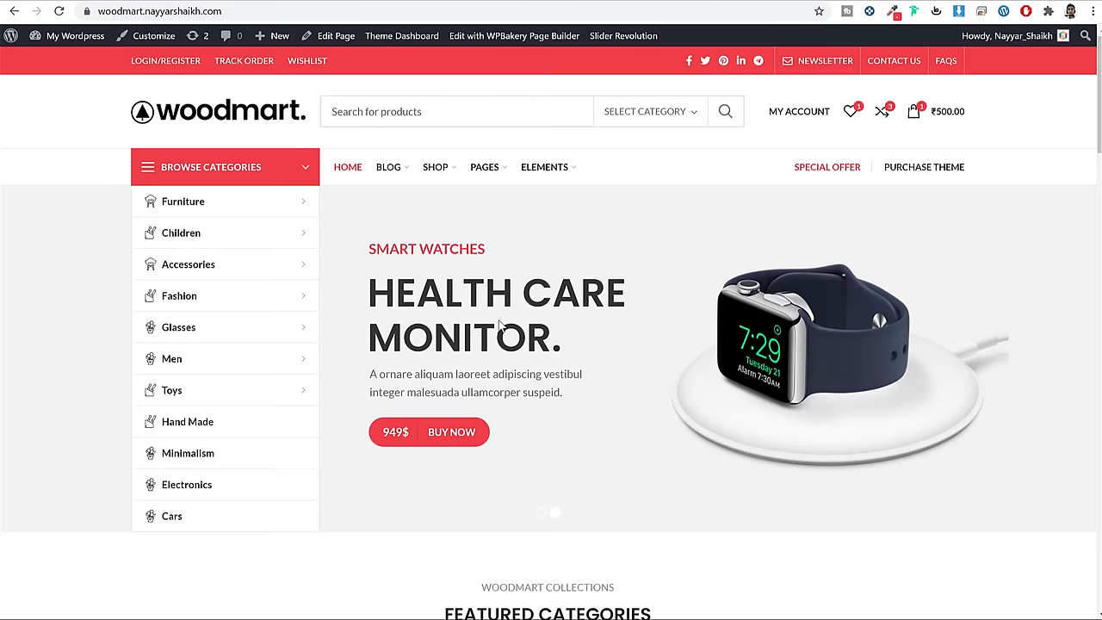
{"action": "scroll", "coordinate": [509, 325], "scroll_direction": "down", "scroll_amount": 10}
{"action": "scroll", "coordinate": [509, 318], "scroll_direction": "down", "scroll_amount": 15}
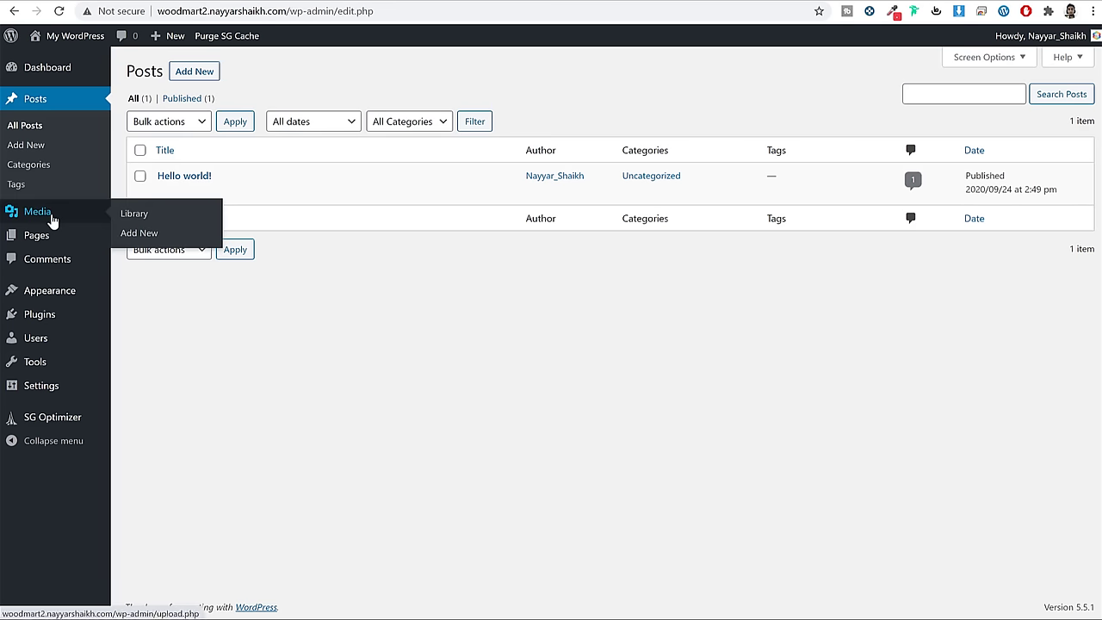
{"action": "left_click", "coordinate": [51, 215]}
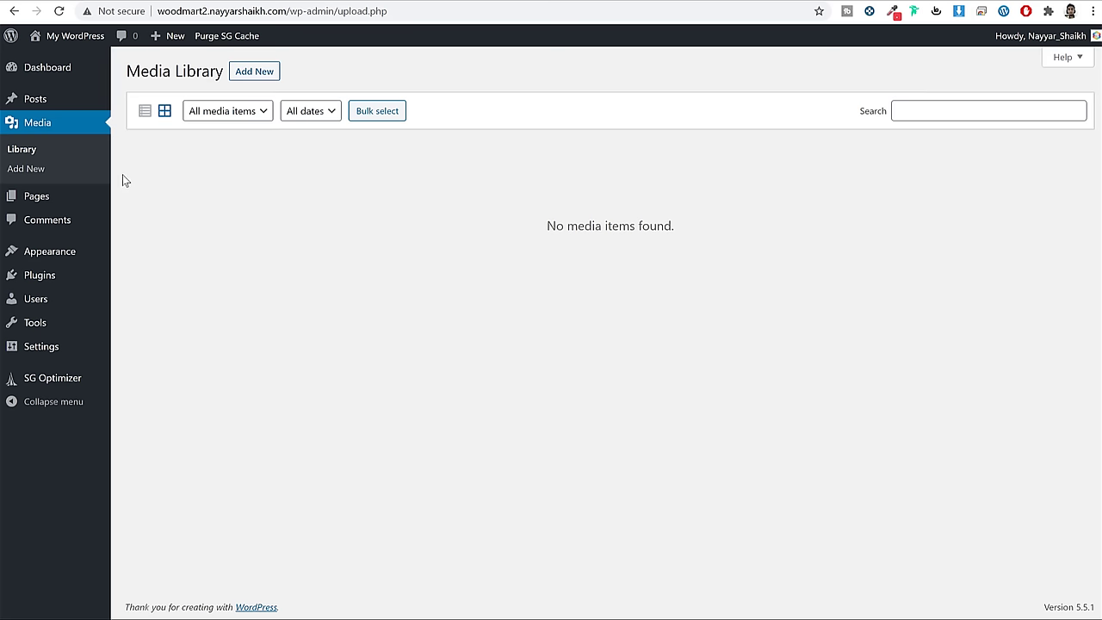
{"action": "left_click", "coordinate": [30, 203]}
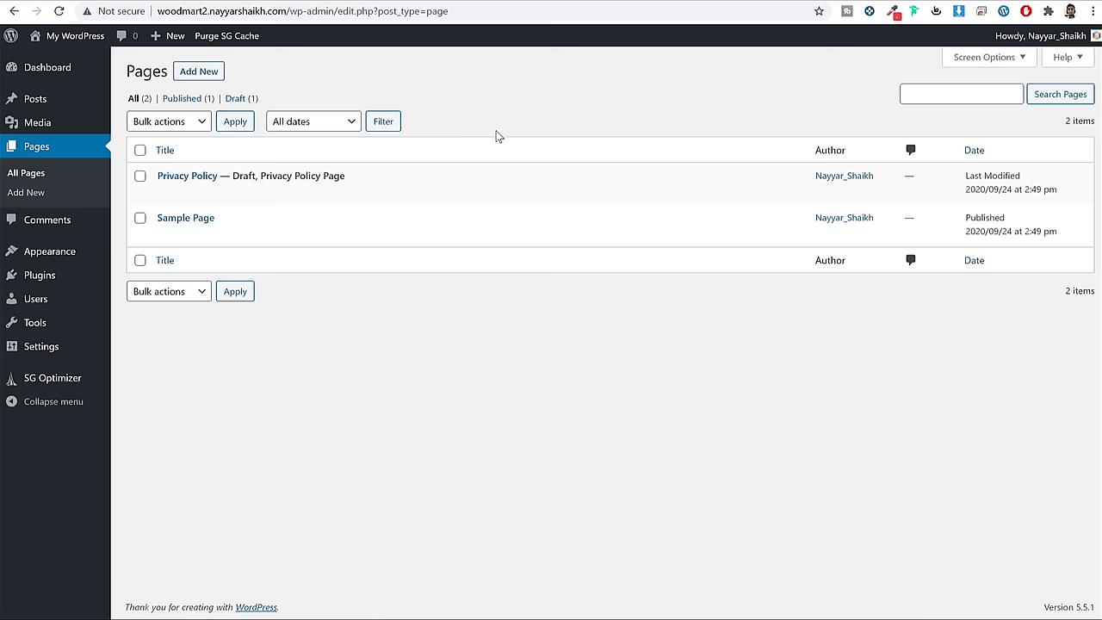
{"action": "left_click", "coordinate": [49, 225]}
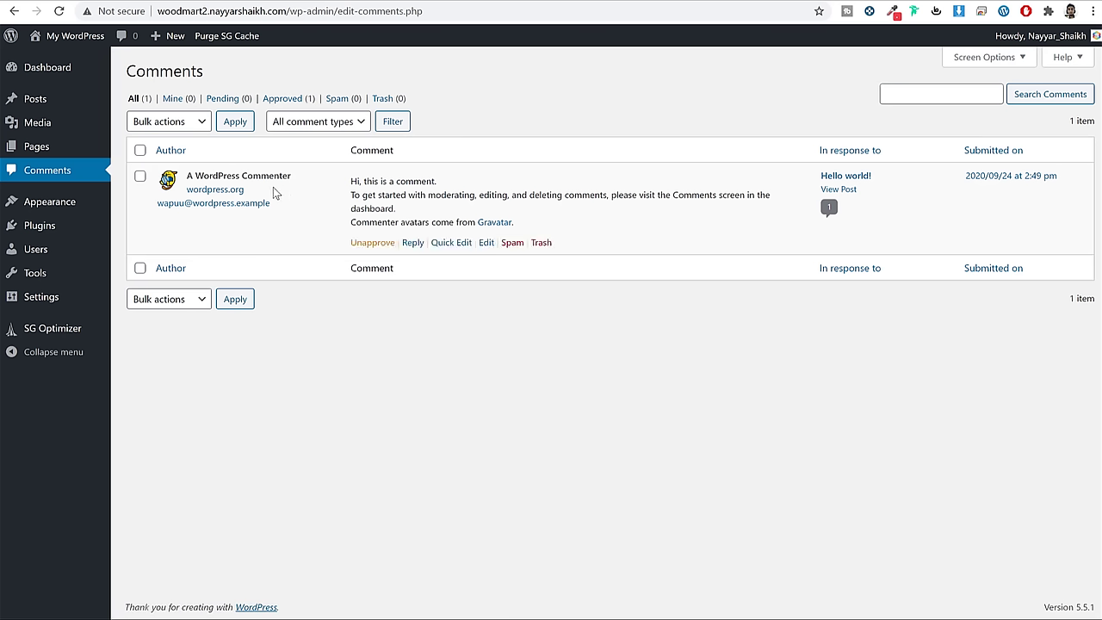
{"action": "left_click", "coordinate": [60, 205]}
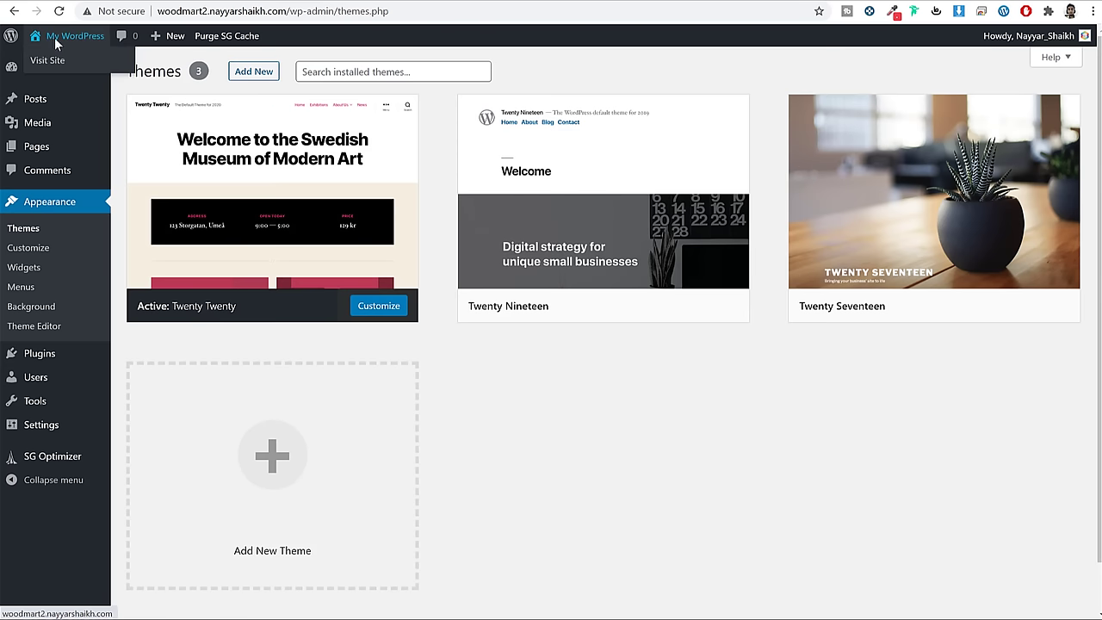
- Open the live site in a new tab and compare it with the Themes page
{"action": "right_click", "coordinate": [52, 40]}
{"action": "left_click", "coordinate": [84, 47]}
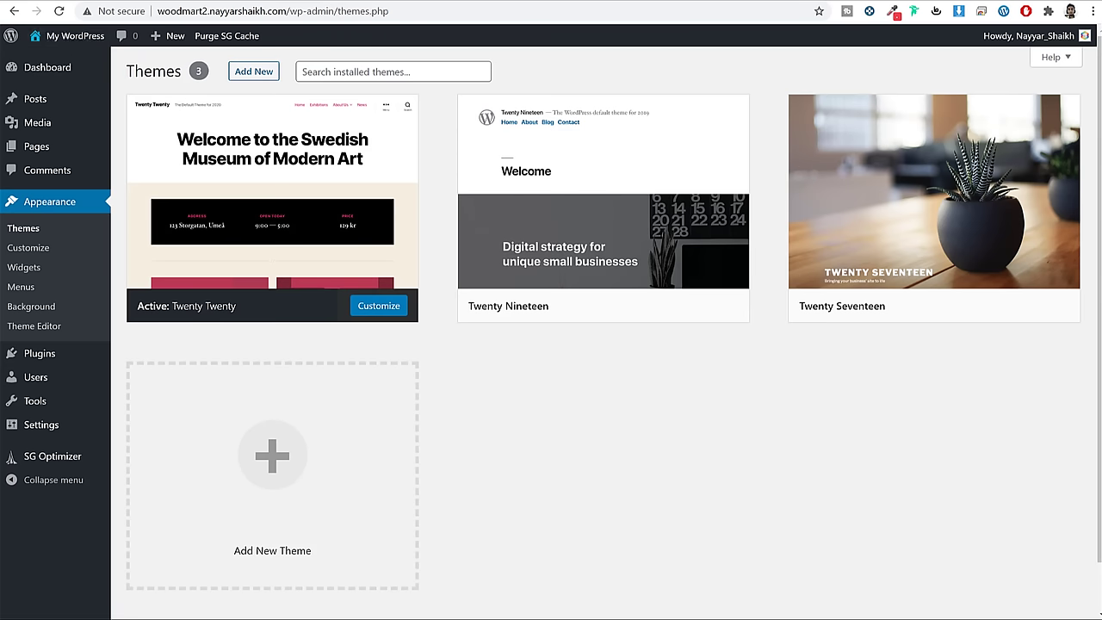
{"action": "left_click", "coordinate": [454, 0]}
{"action": "scroll", "coordinate": [699, 205], "scroll_direction": "down", "scroll_amount": 1}
{"action": "scroll", "coordinate": [701, 211], "scroll_direction": "down", "scroll_amount": 5}
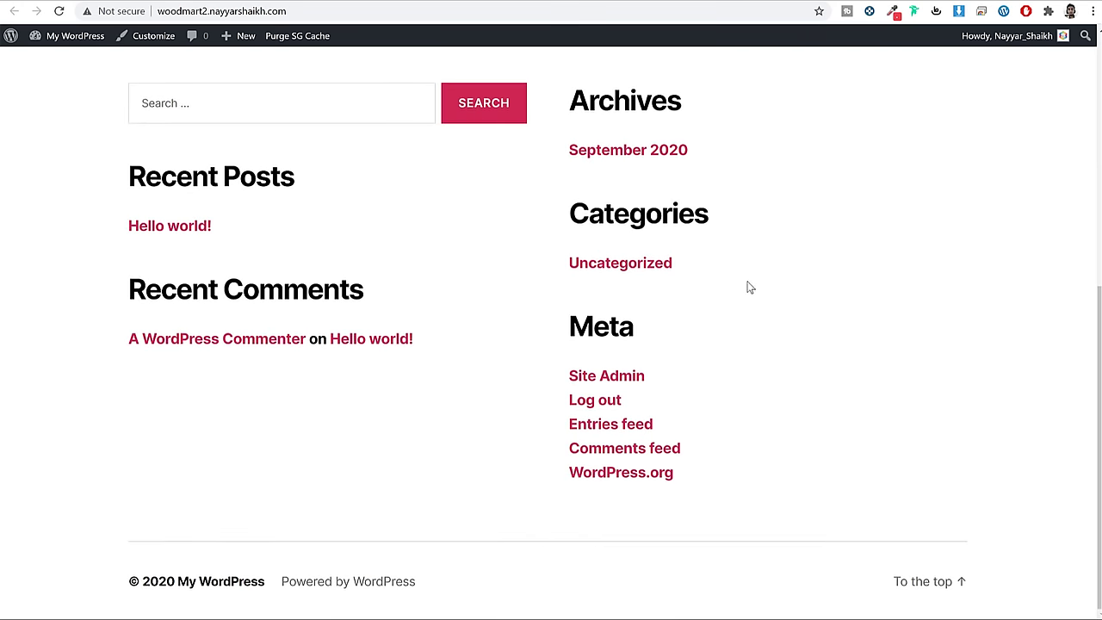
{"action": "scroll", "coordinate": [755, 287], "scroll_direction": "up", "scroll_amount": 5}
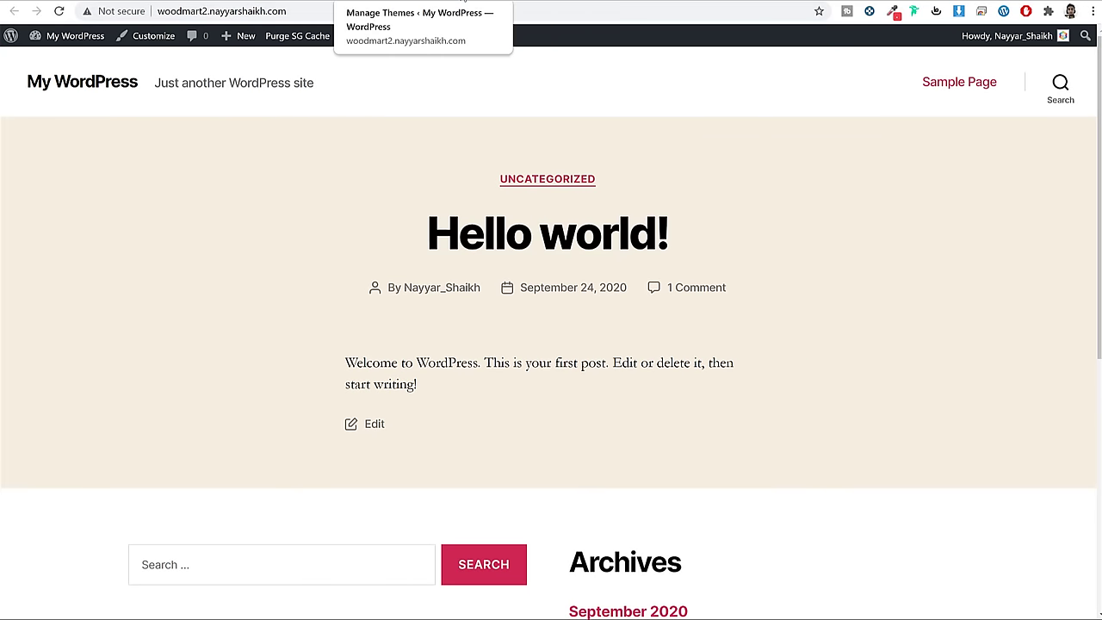
{"action": "left_click", "coordinate": [464, 1]}
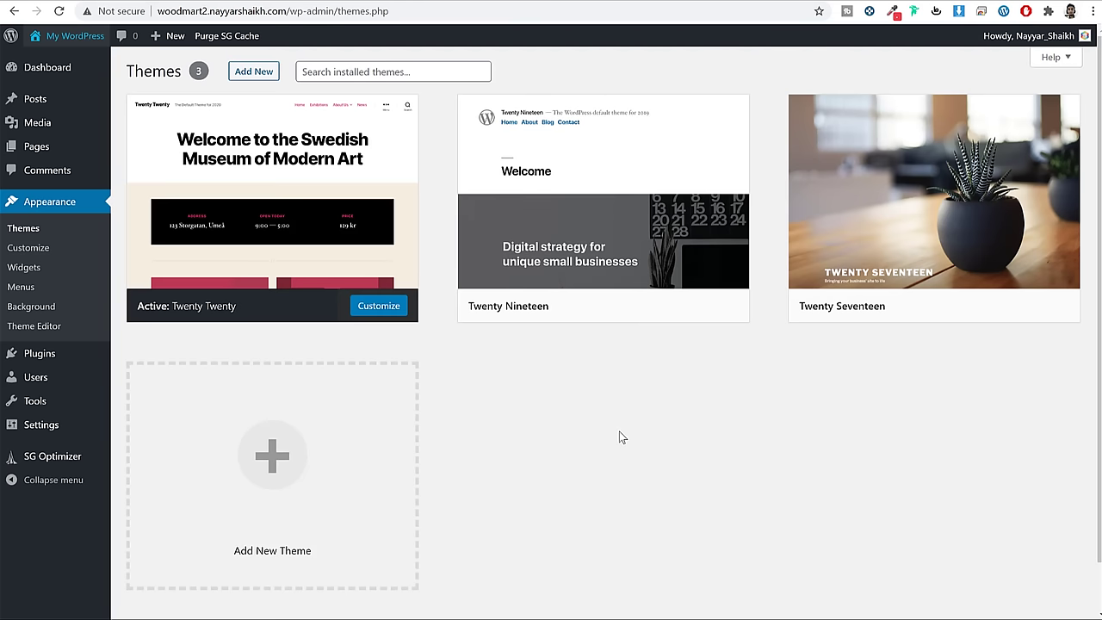
{"action": "left_click", "coordinate": [556, 3]}
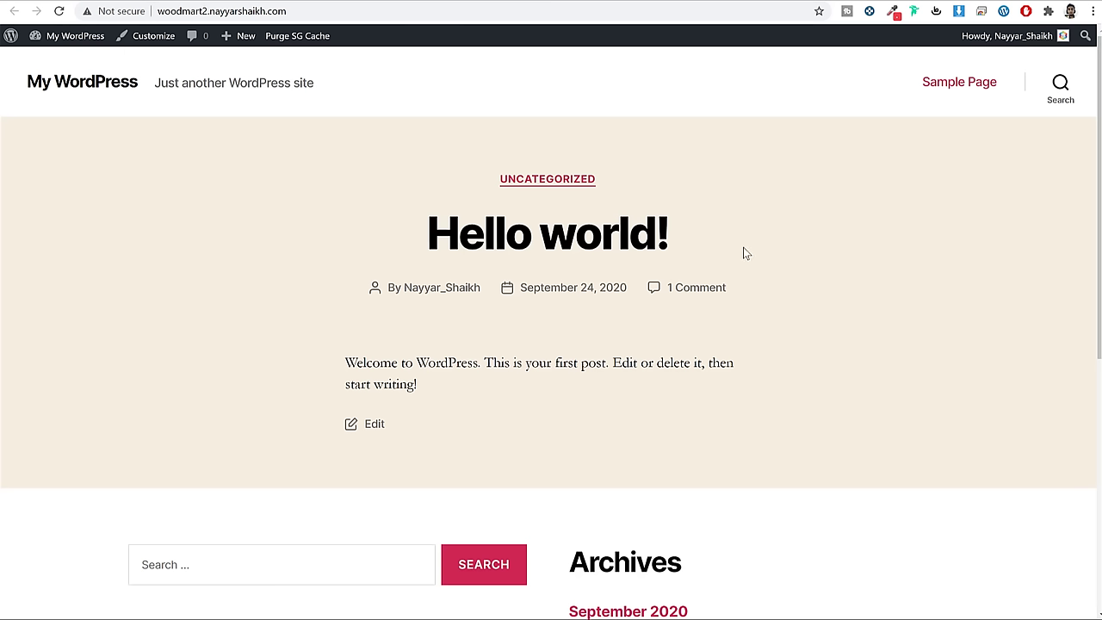
{"action": "left_click", "coordinate": [465, 1]}
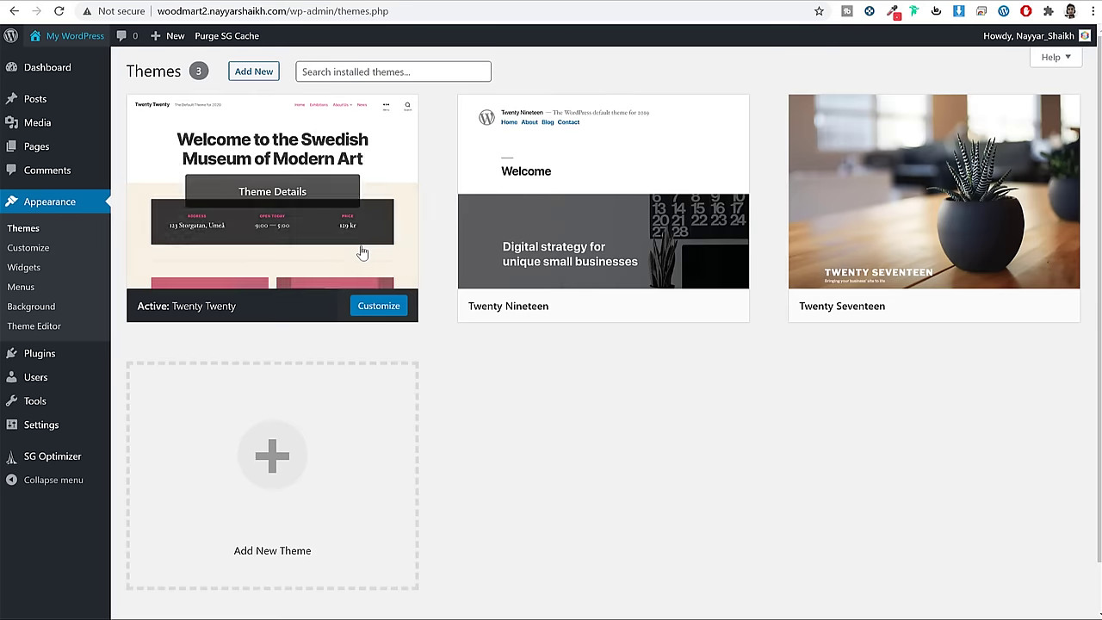
{"action": "left_click", "coordinate": [556, 2]}
{"action": "scroll", "coordinate": [829, 441], "scroll_direction": "down", "scroll_amount": 5}
{"action": "scroll", "coordinate": [830, 447], "scroll_direction": "up", "scroll_amount": 5}
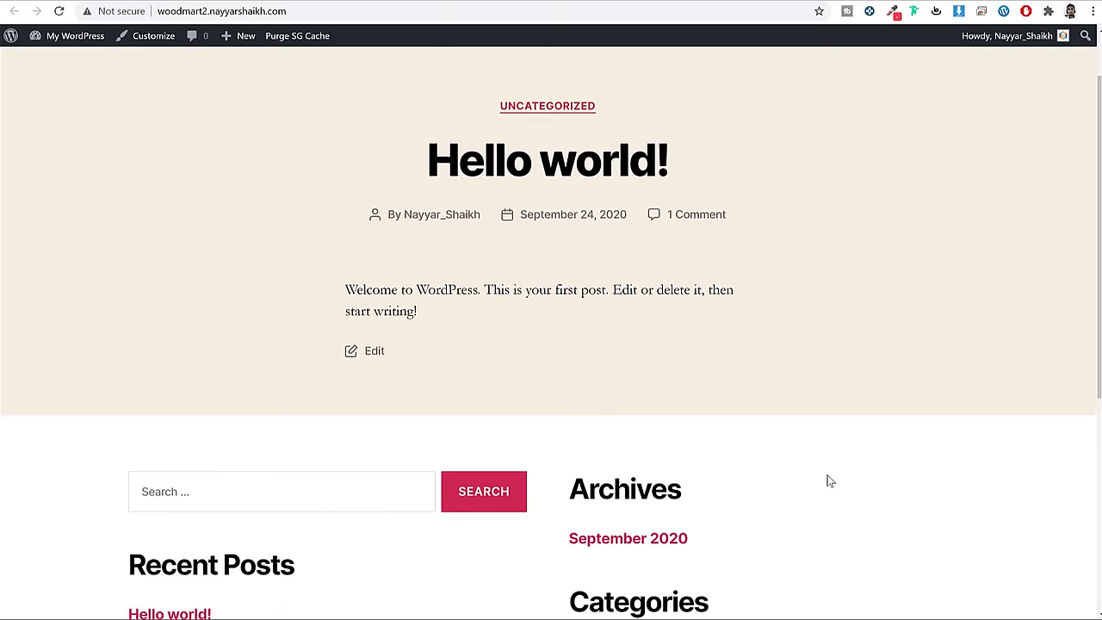
{"action": "left_click", "coordinate": [465, 2]}
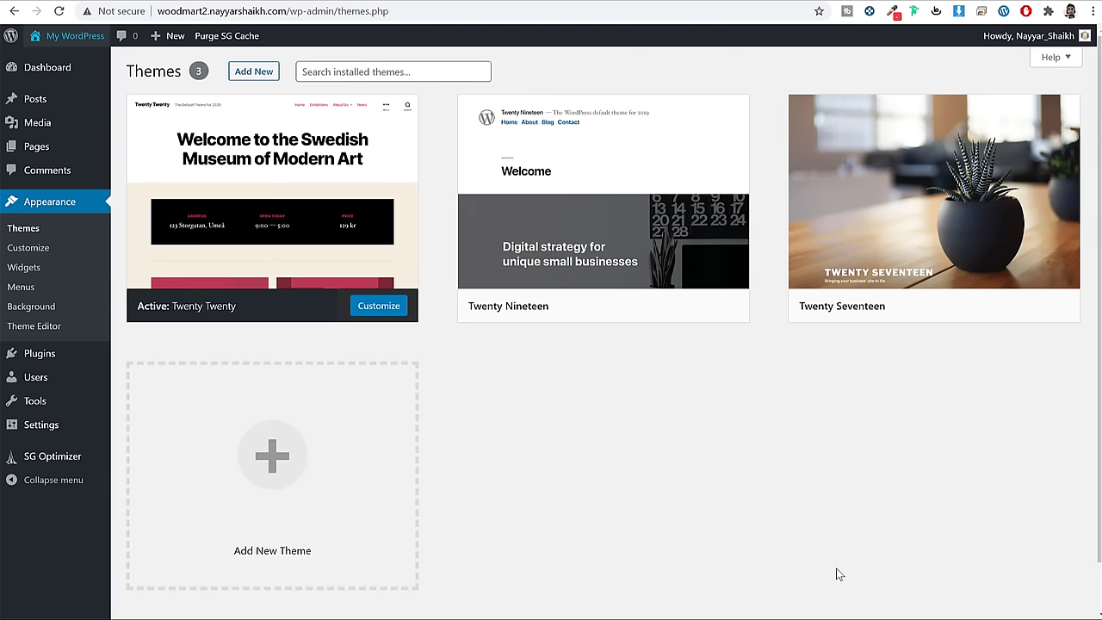
- Activate Twenty Seventeen, reload the live site to check it, then view Twenty Nineteen's details
{"action": "mouse_move", "coordinate": [849, 322]}
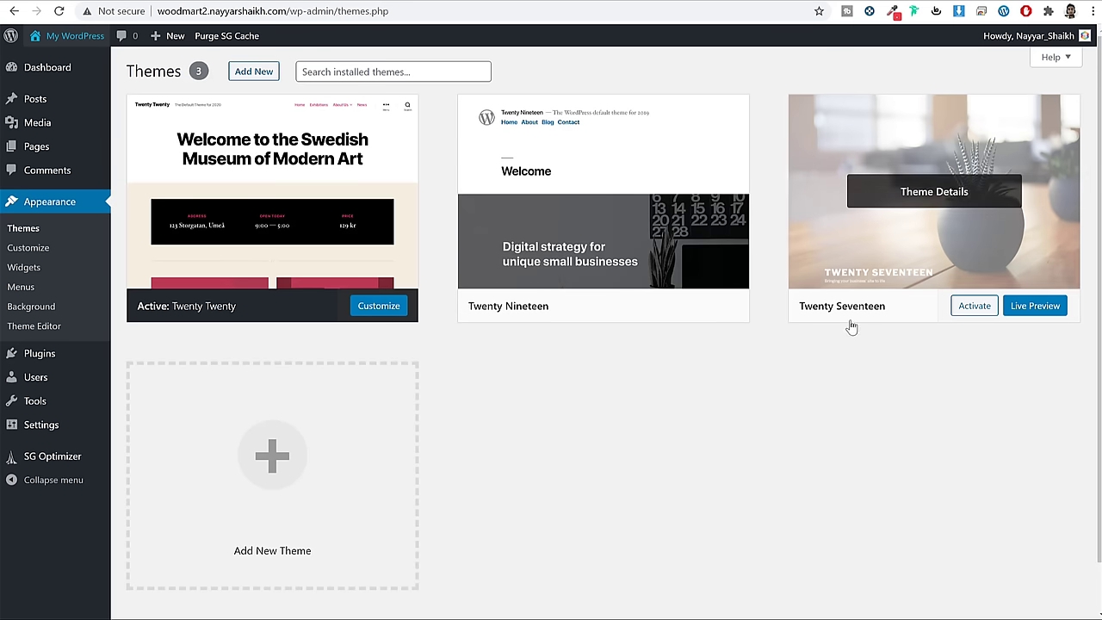
{"action": "left_click", "coordinate": [966, 311]}
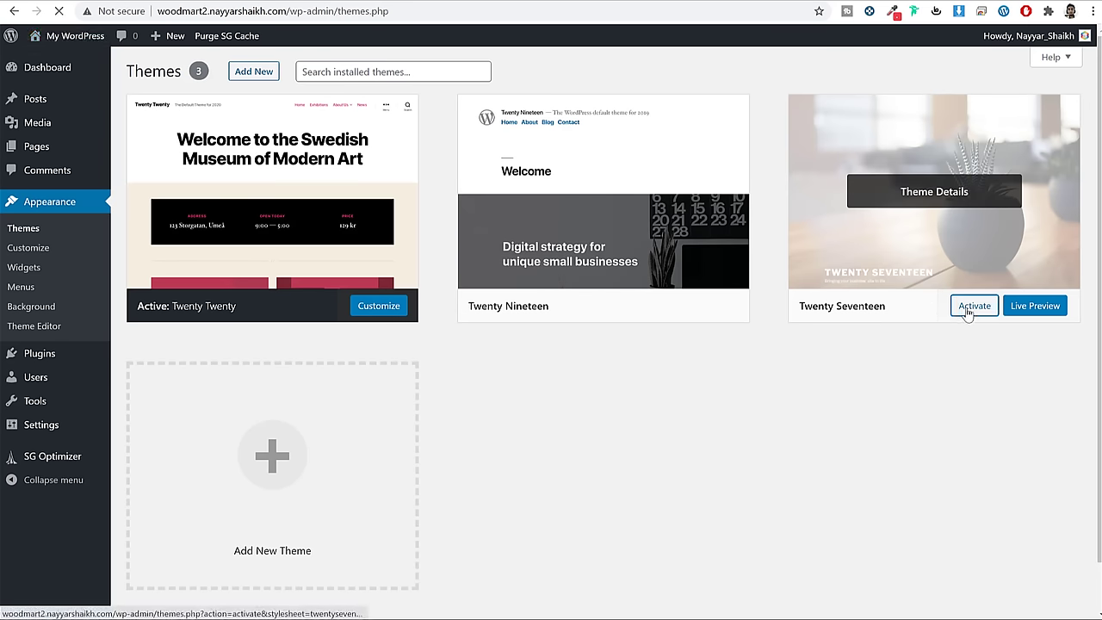
{"action": "key", "text": "ctrl+Tab"}
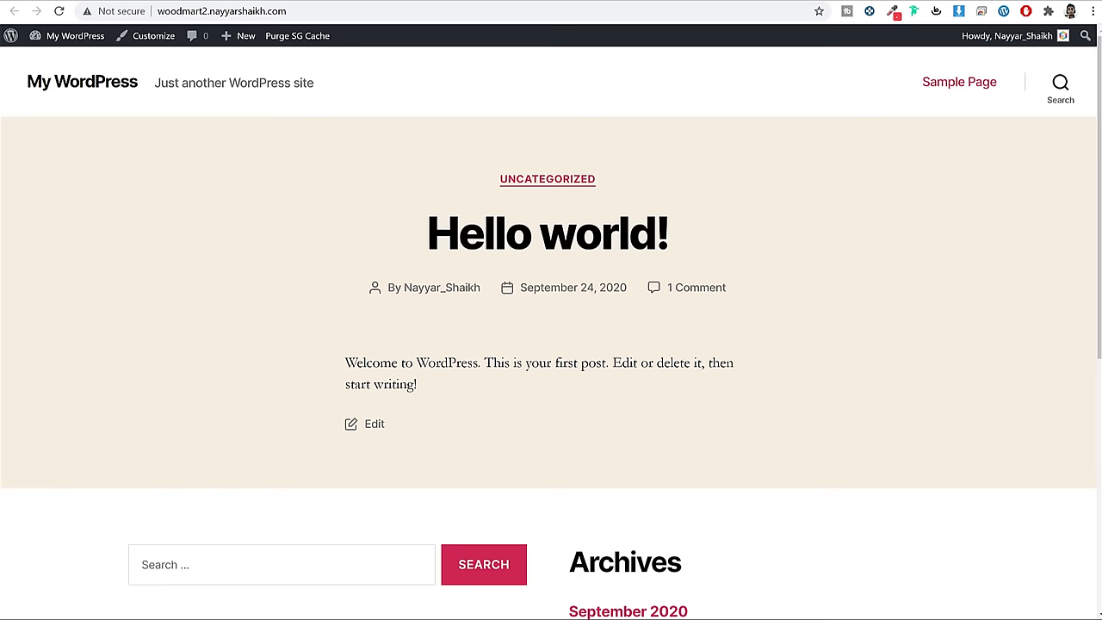
{"action": "left_click", "coordinate": [58, 11]}
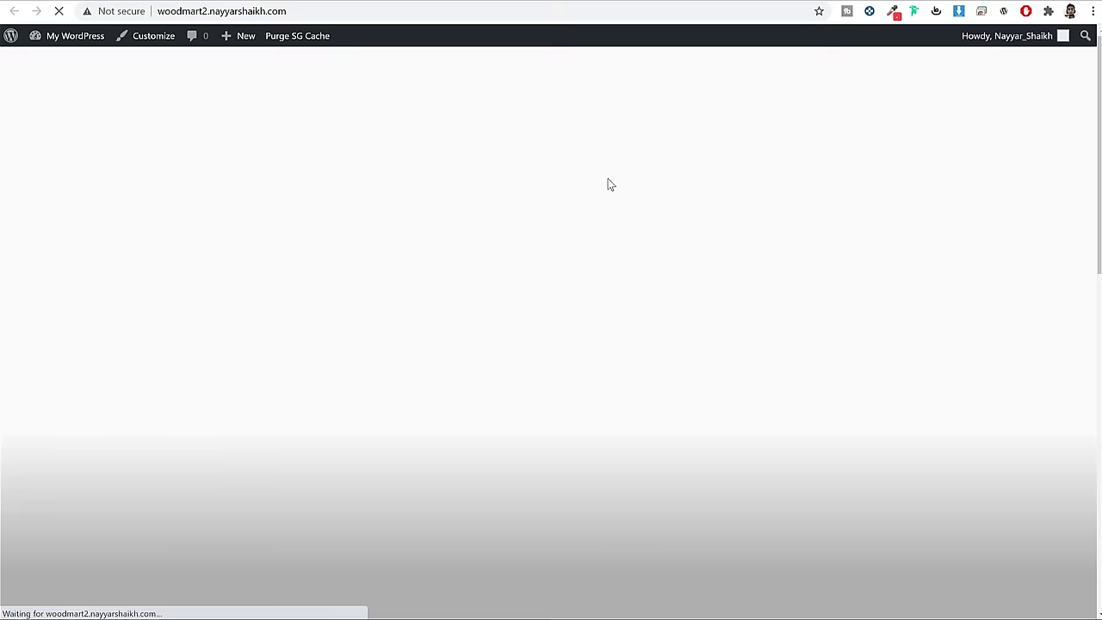
{"action": "scroll", "coordinate": [814, 221], "scroll_direction": "down", "scroll_amount": 5}
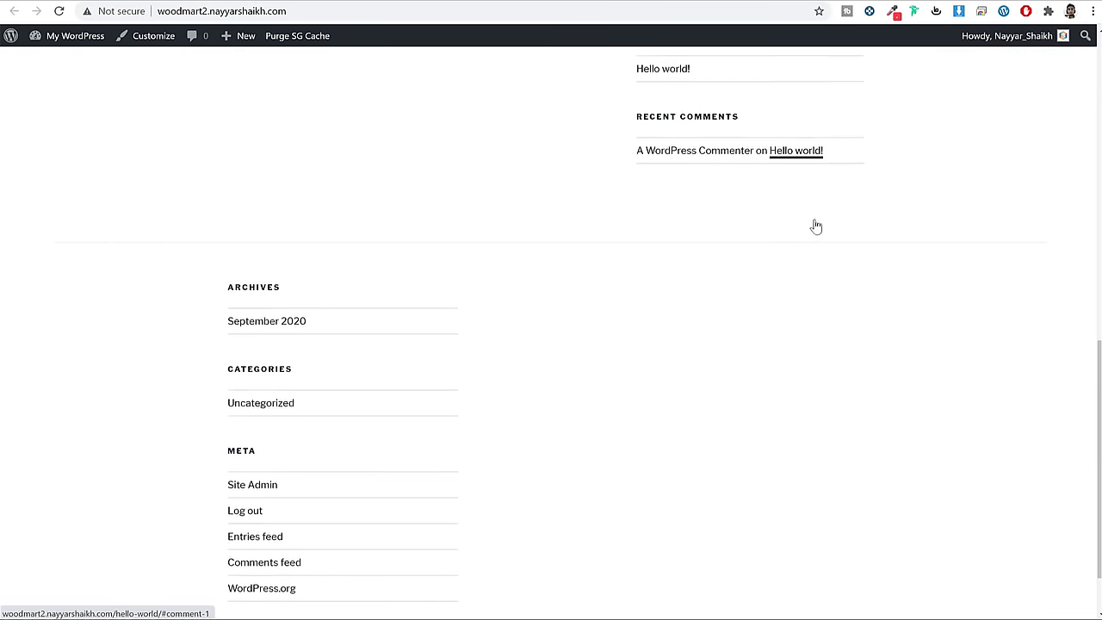
{"action": "scroll", "coordinate": [884, 334], "scroll_direction": "up", "scroll_amount": 10}
{"action": "key", "text": "ctrl+Tab"}
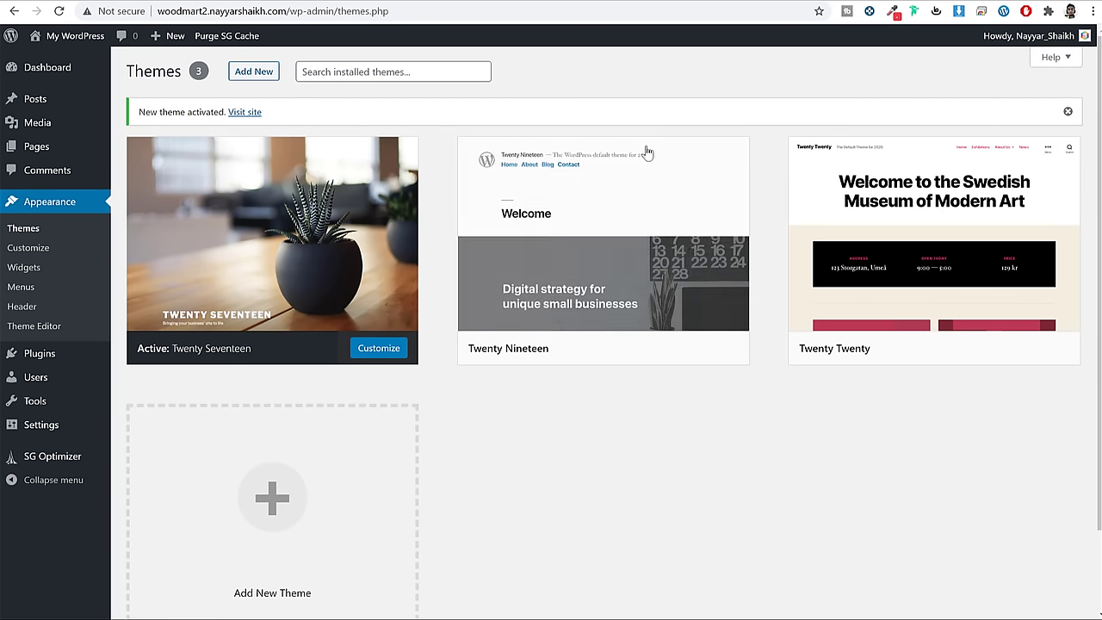
{"action": "left_click", "coordinate": [634, 227]}
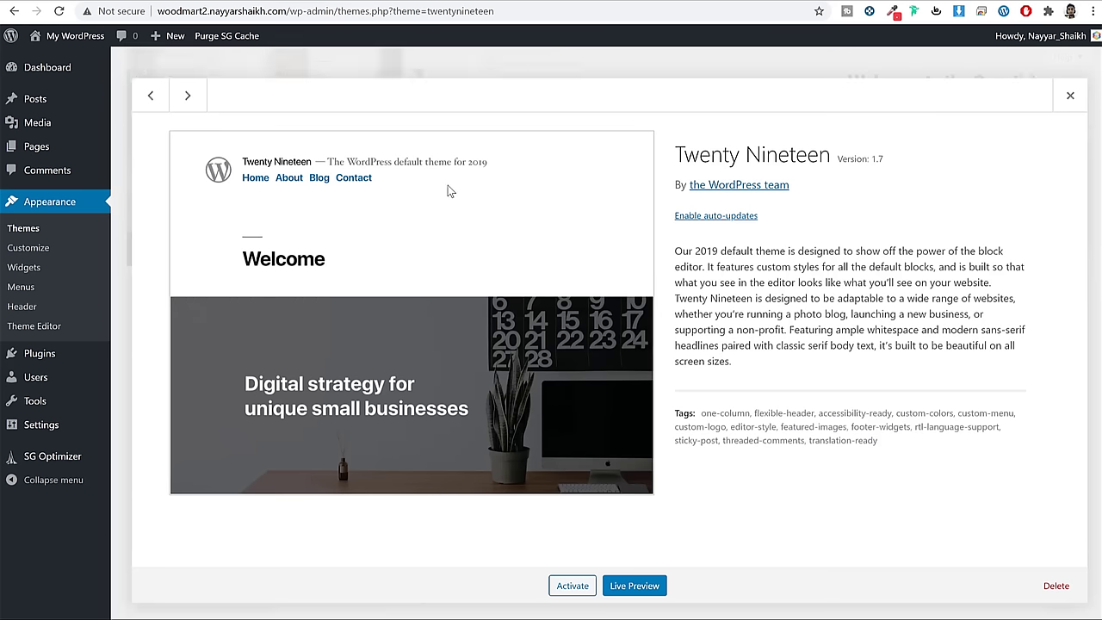
- Delete the Twenty Nineteen and Twenty Twenty themes, confirming each deletion
{"action": "left_click", "coordinate": [1052, 575]}
{"action": "left_click", "coordinate": [624, 119]}
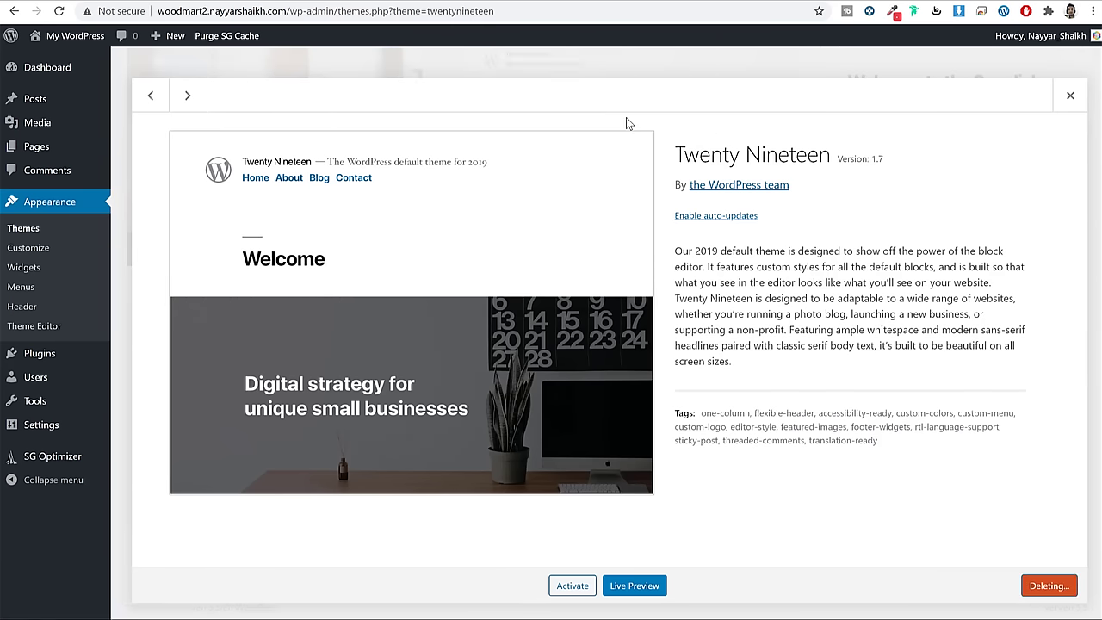
{"action": "left_click", "coordinate": [607, 233]}
{"action": "left_click", "coordinate": [1056, 586]}
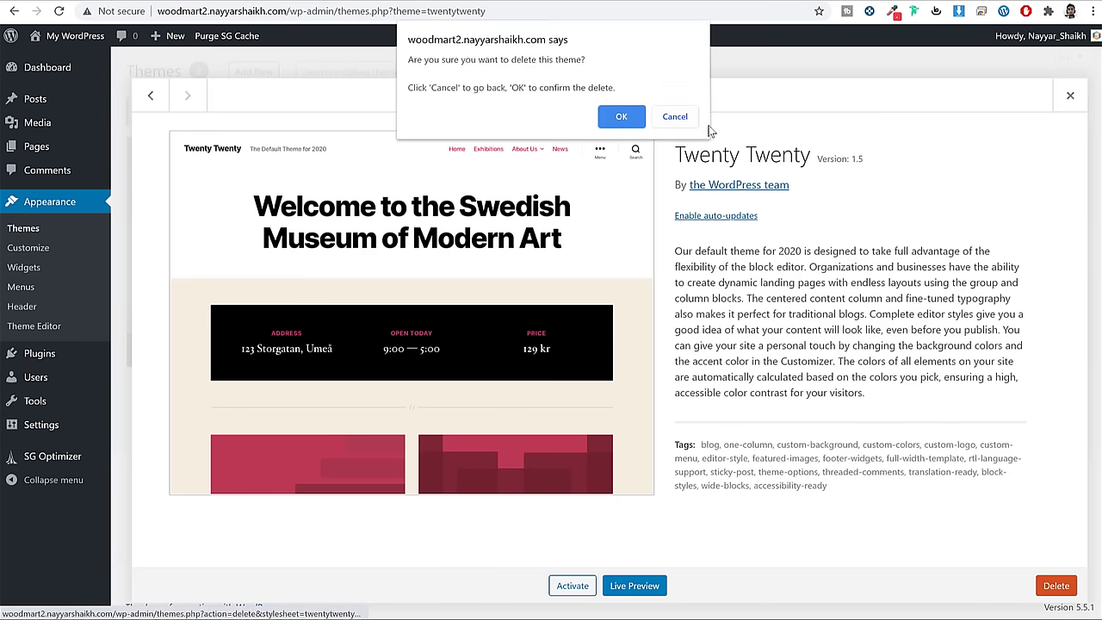
{"action": "left_click", "coordinate": [625, 121]}
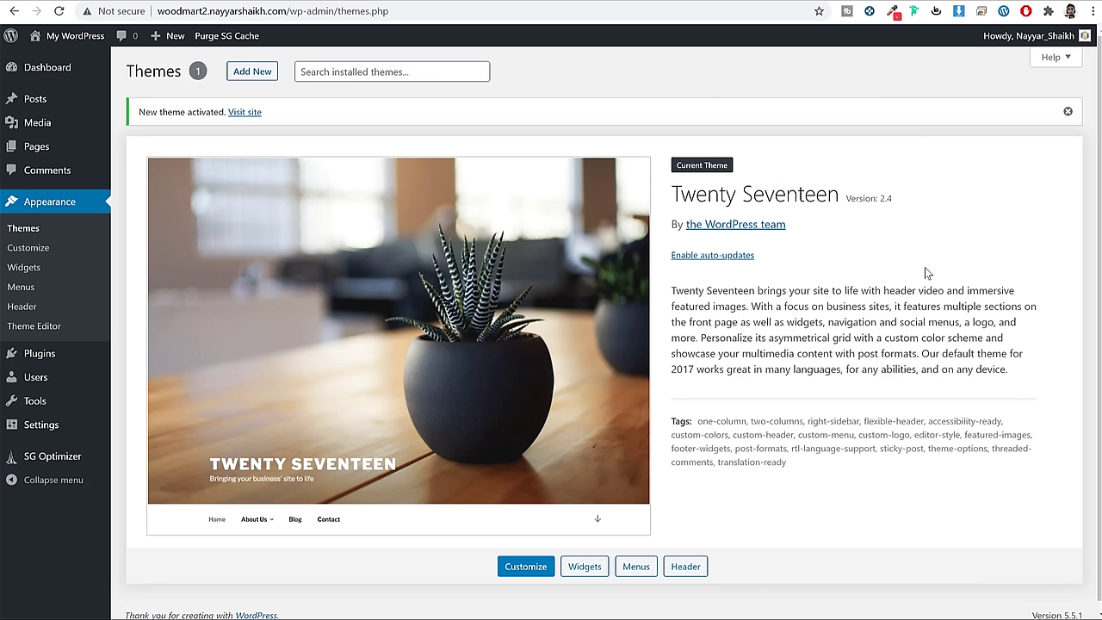
{"action": "left_click", "coordinate": [52, 353]}
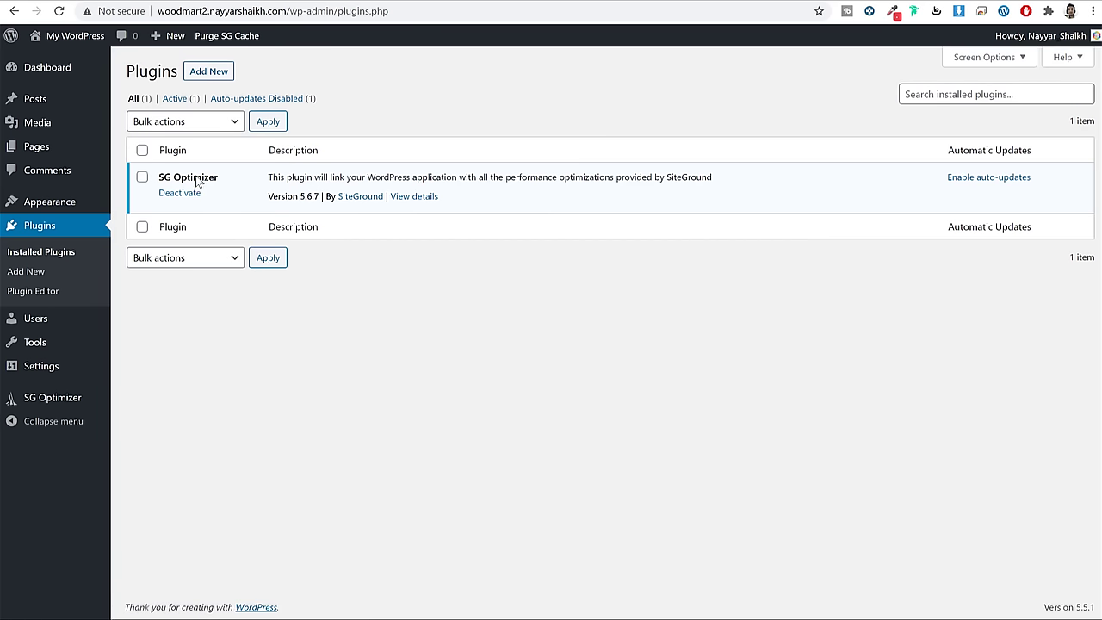
- Highlight the SG Optimizer plugin's name and description in the Installed Plugins list
{"action": "left_click_drag", "start_coordinate": [219, 177], "coordinate": [155, 177]}
{"action": "left_click_drag", "start_coordinate": [336, 176], "coordinate": [359, 209]}
{"action": "left_click", "coordinate": [359, 207]}
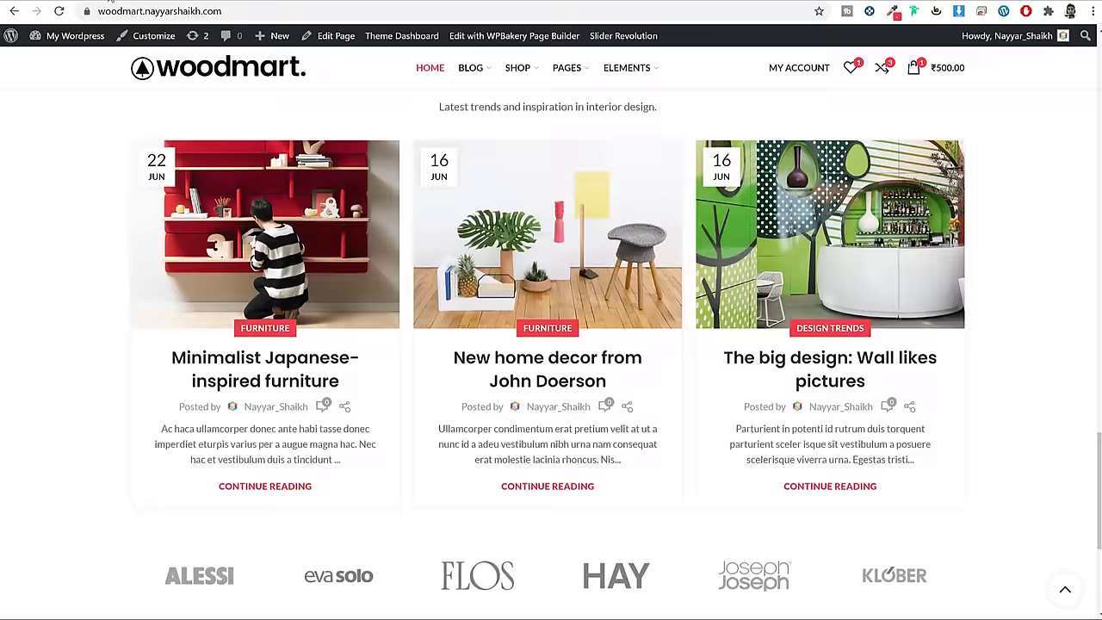
{"action": "scroll", "coordinate": [653, 272], "scroll_direction": "up", "scroll_amount": 10}
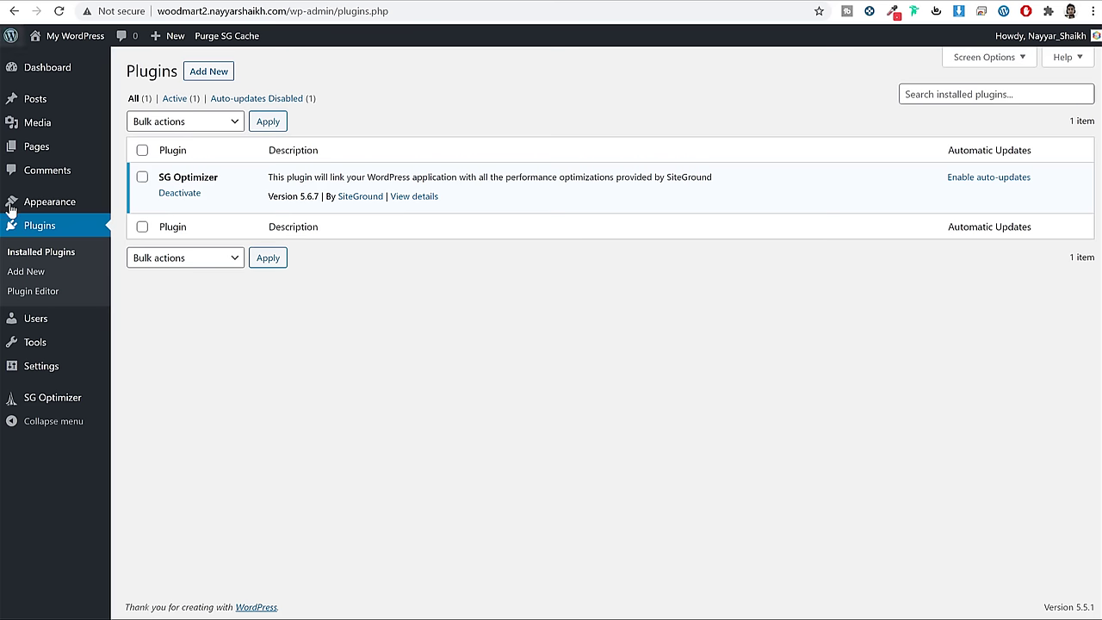
- Open General Settings and review the site title, tagline and the site's insecure connection status
{"action": "left_click", "coordinate": [45, 368]}
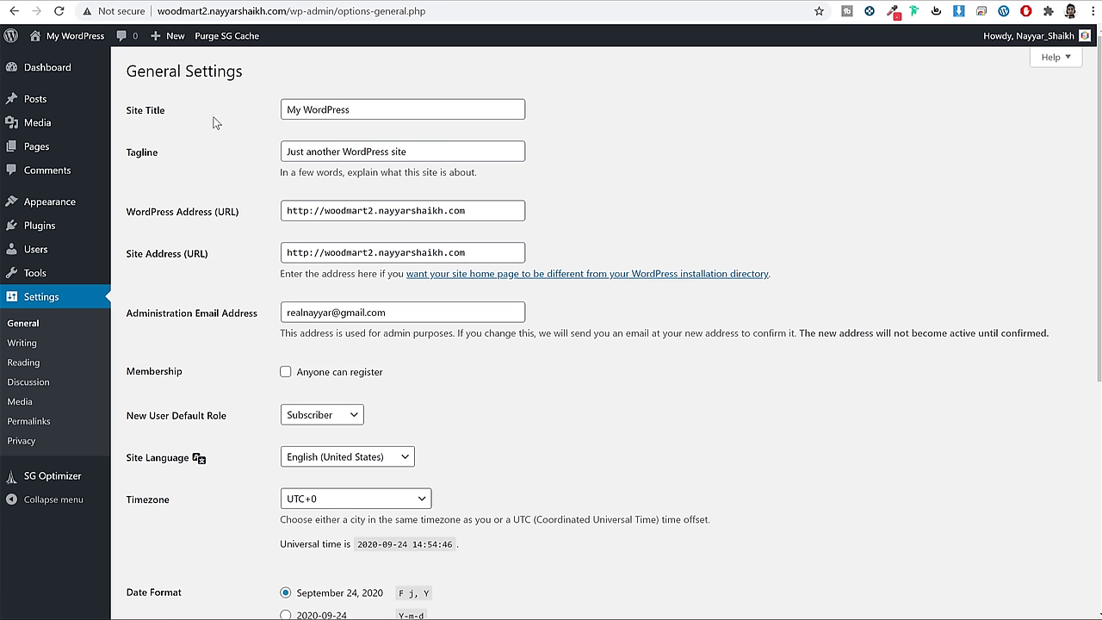
{"action": "left_click_drag", "start_coordinate": [166, 114], "coordinate": [126, 115]}
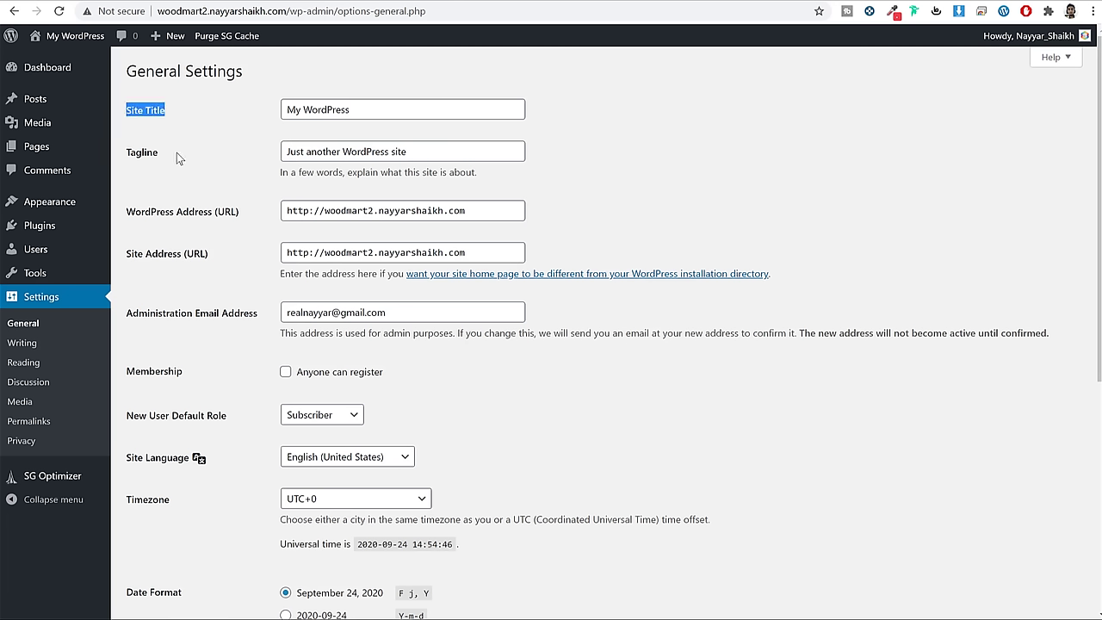
{"action": "triple_click", "coordinate": [359, 105]}
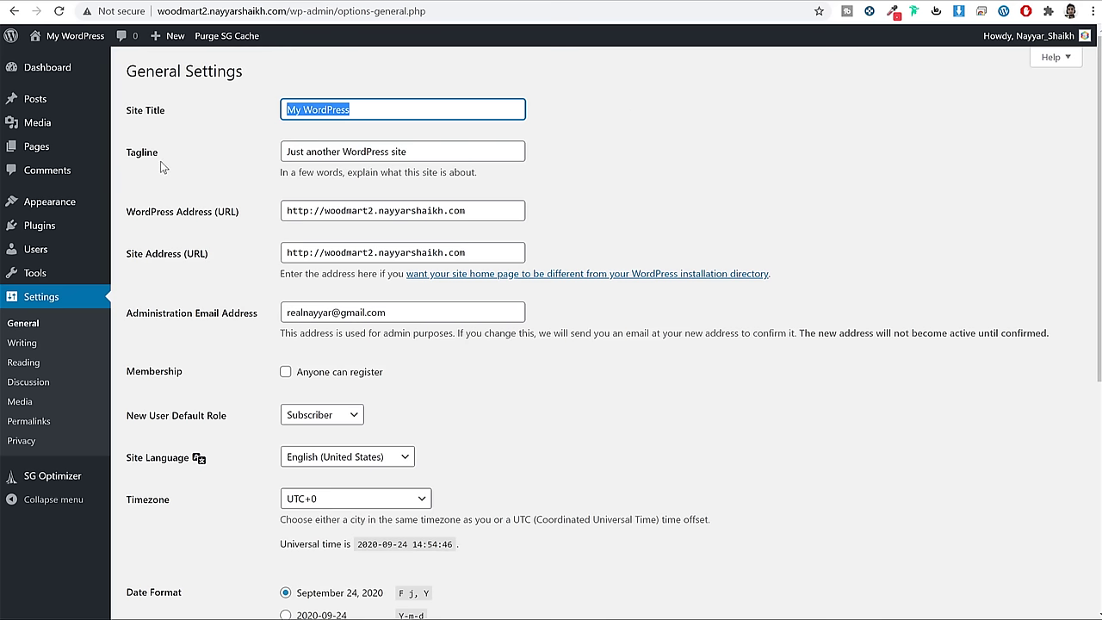
{"action": "triple_click", "coordinate": [358, 146]}
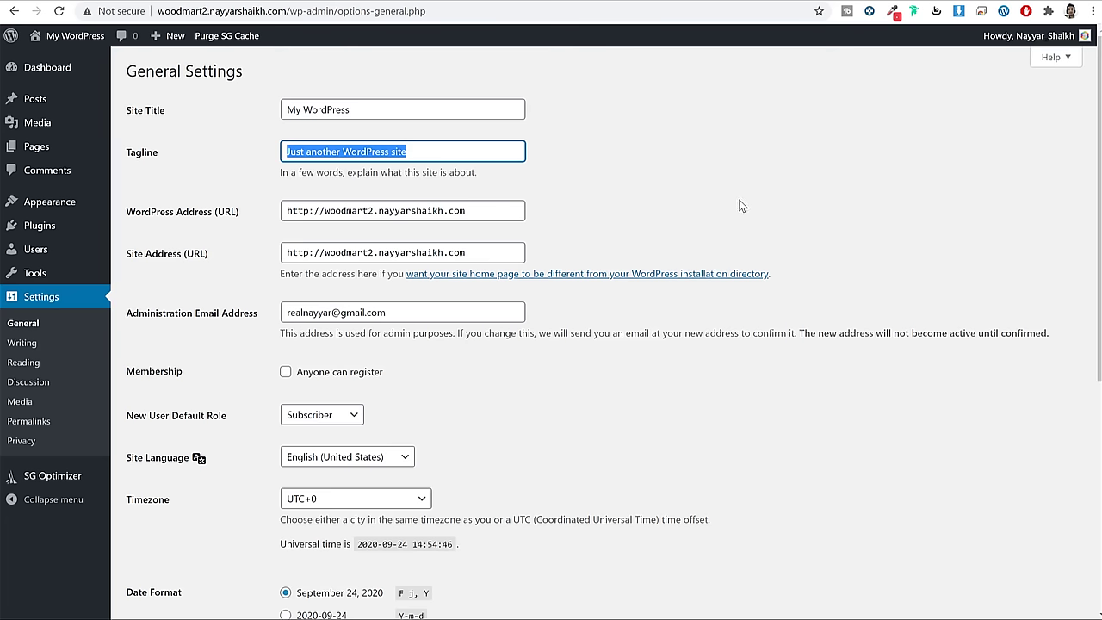
{"action": "scroll", "coordinate": [769, 251], "scroll_direction": "down", "scroll_amount": 2}
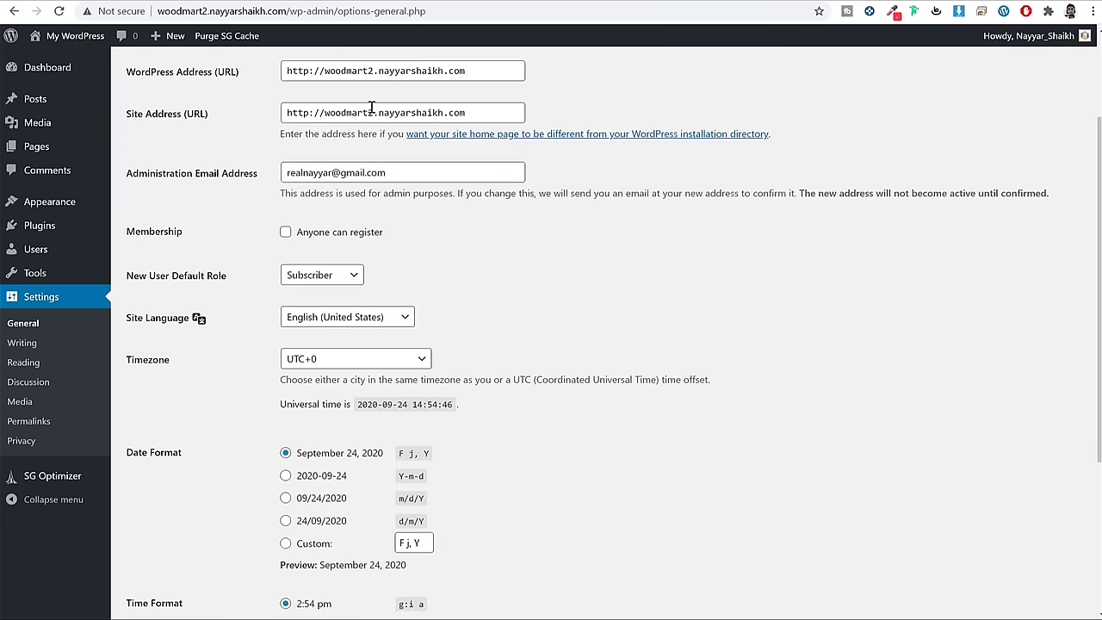
{"action": "left_click_drag", "start_coordinate": [136, 69], "coordinate": [186, 112]}
{"action": "left_click", "coordinate": [301, 112]}
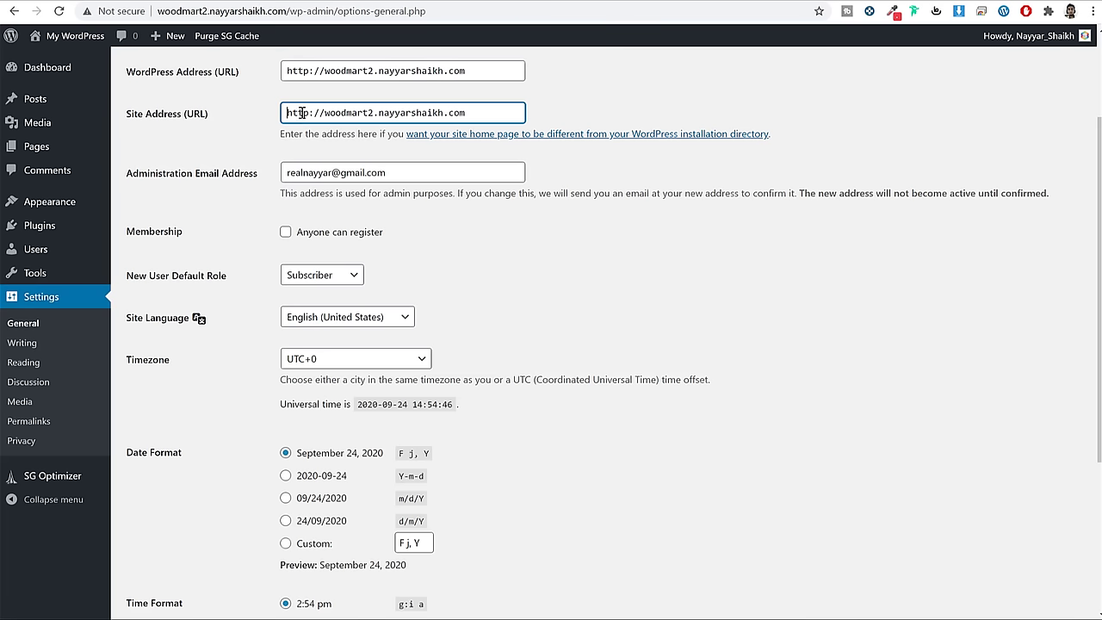
{"action": "left_click", "coordinate": [121, 11]}
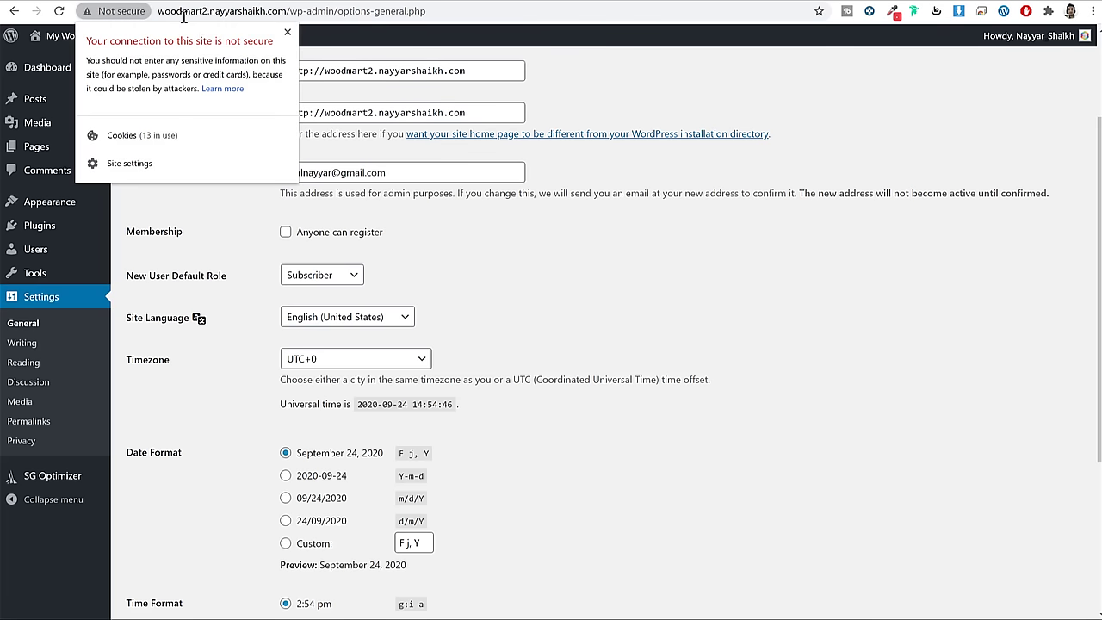
{"action": "left_click", "coordinate": [288, 32]}
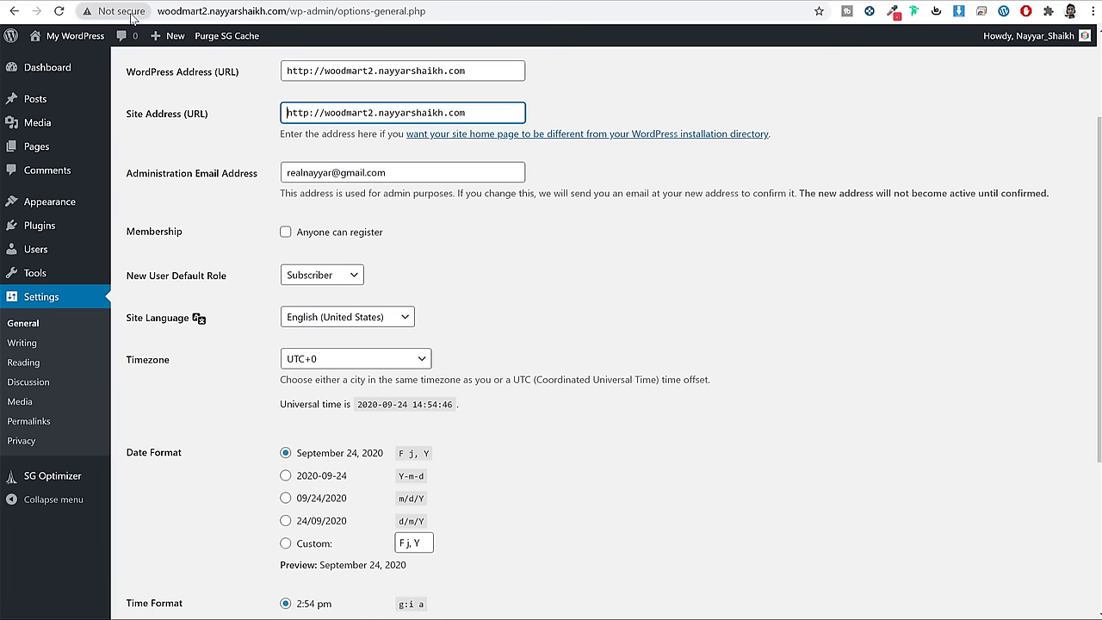
{"action": "left_click", "coordinate": [134, 18]}
{"action": "left_click", "coordinate": [288, 32]}
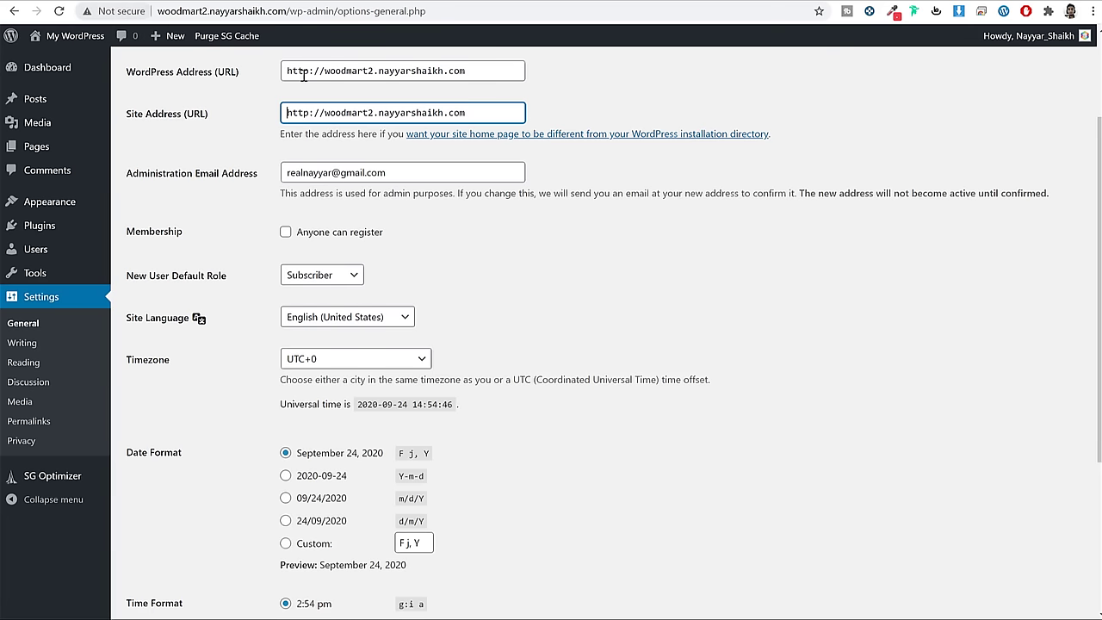
- Add an 's' after http in both the WordPress Address and Site Address URLs
{"action": "left_click_drag", "start_coordinate": [317, 70], "coordinate": [275, 74]}
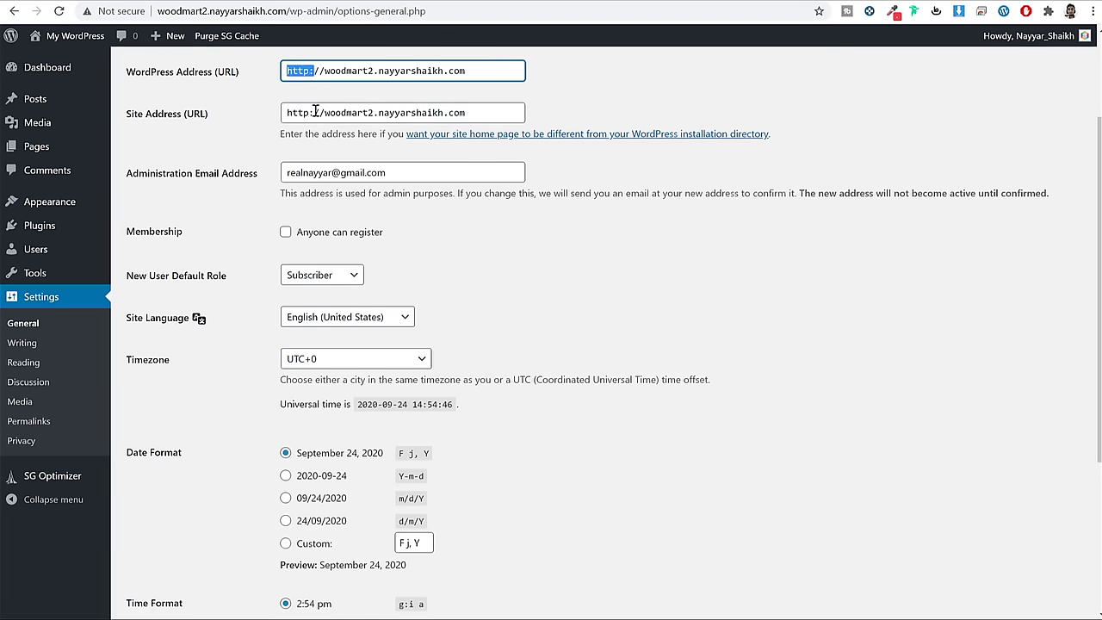
{"action": "left_click_drag", "start_coordinate": [316, 112], "coordinate": [272, 113]}
{"action": "left_click", "coordinate": [309, 74]}
{"action": "type", "text": "s"}
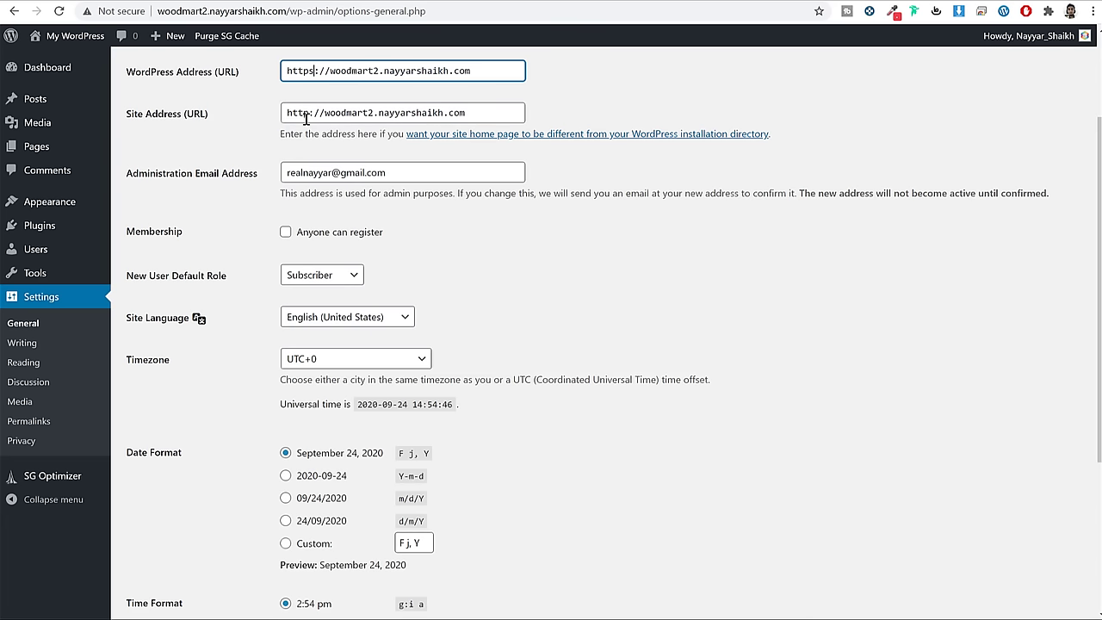
{"action": "left_click", "coordinate": [311, 113]}
{"action": "type", "text": "s"}
{"action": "left_click_drag", "start_coordinate": [318, 74], "coordinate": [265, 76]}
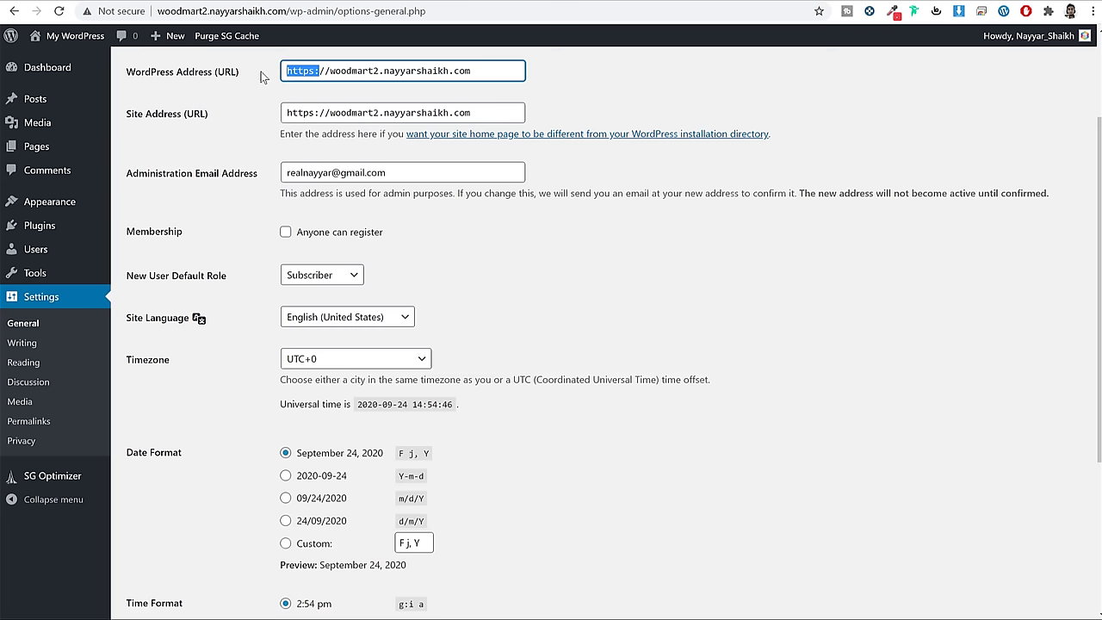
{"action": "left_click_drag", "start_coordinate": [325, 112], "coordinate": [262, 117]}
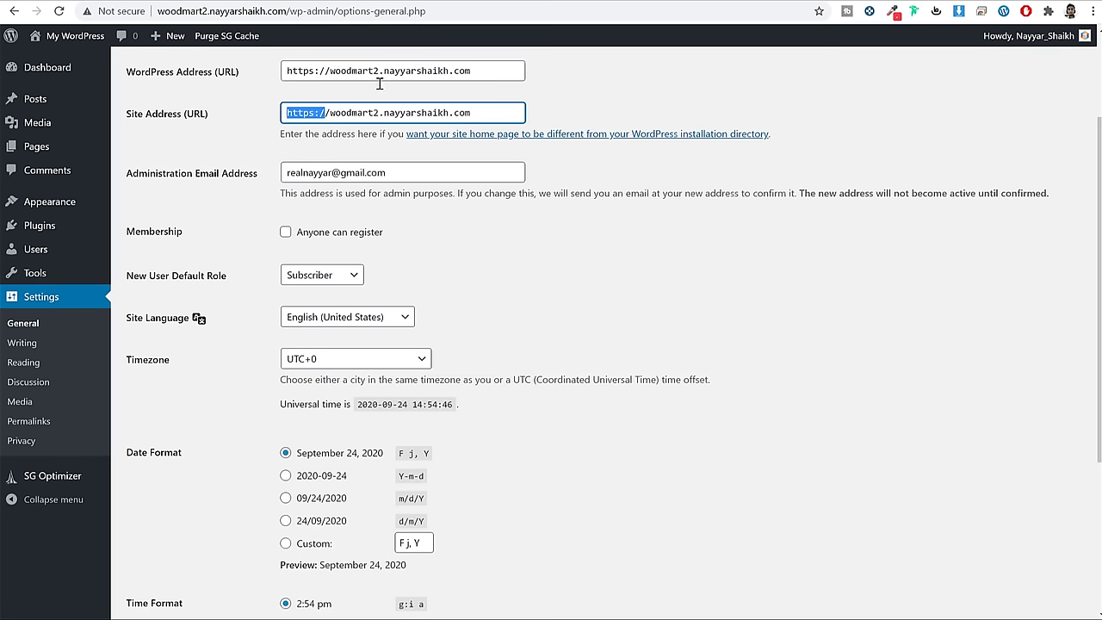
{"action": "scroll", "coordinate": [499, 388], "scroll_direction": "down", "scroll_amount": 3}
{"action": "scroll", "coordinate": [422, 294], "scroll_direction": "up", "scroll_amount": 4}
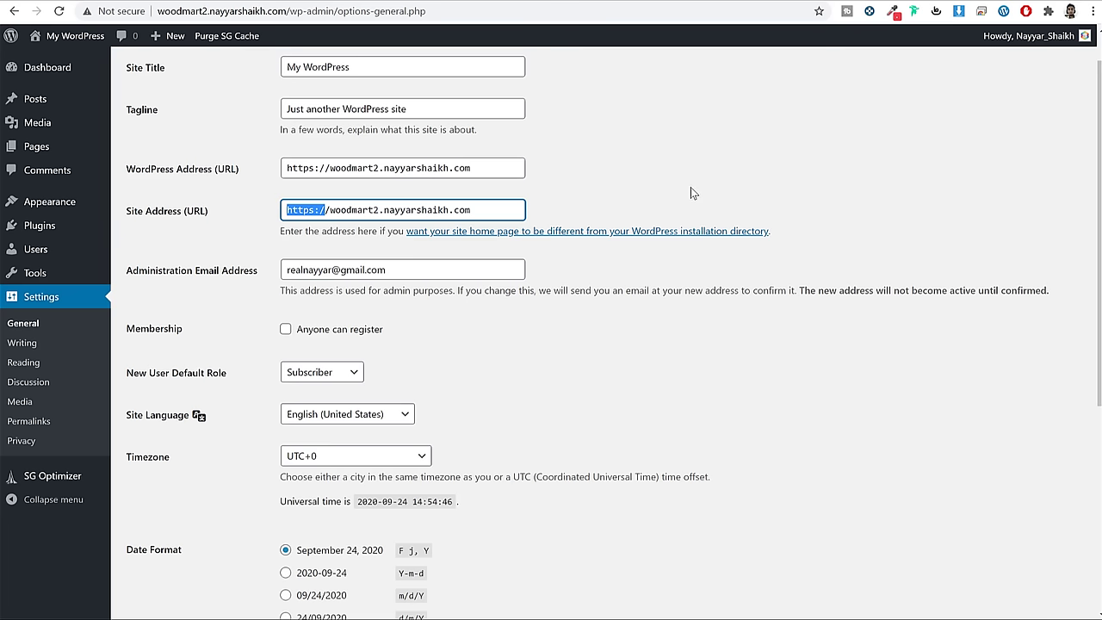
{"action": "scroll", "coordinate": [255, 190], "scroll_direction": "down", "scroll_amount": 2}
- Review the administration email and tick Membership: Anyone can register
{"action": "left_click_drag", "start_coordinate": [172, 137], "coordinate": [366, 136]}
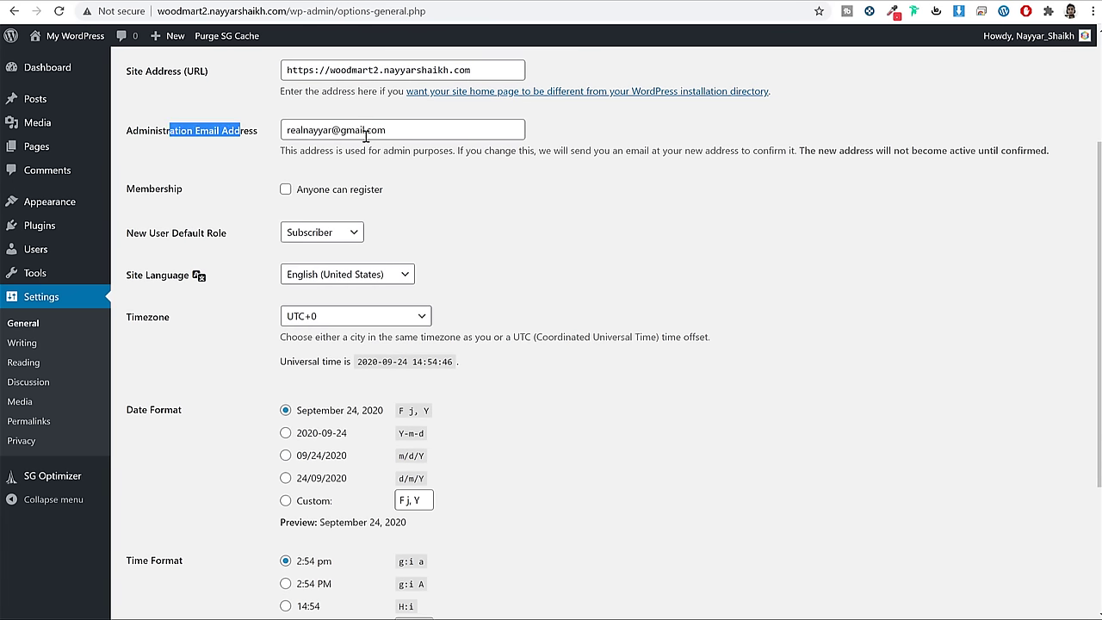
{"action": "triple_click", "coordinate": [366, 136]}
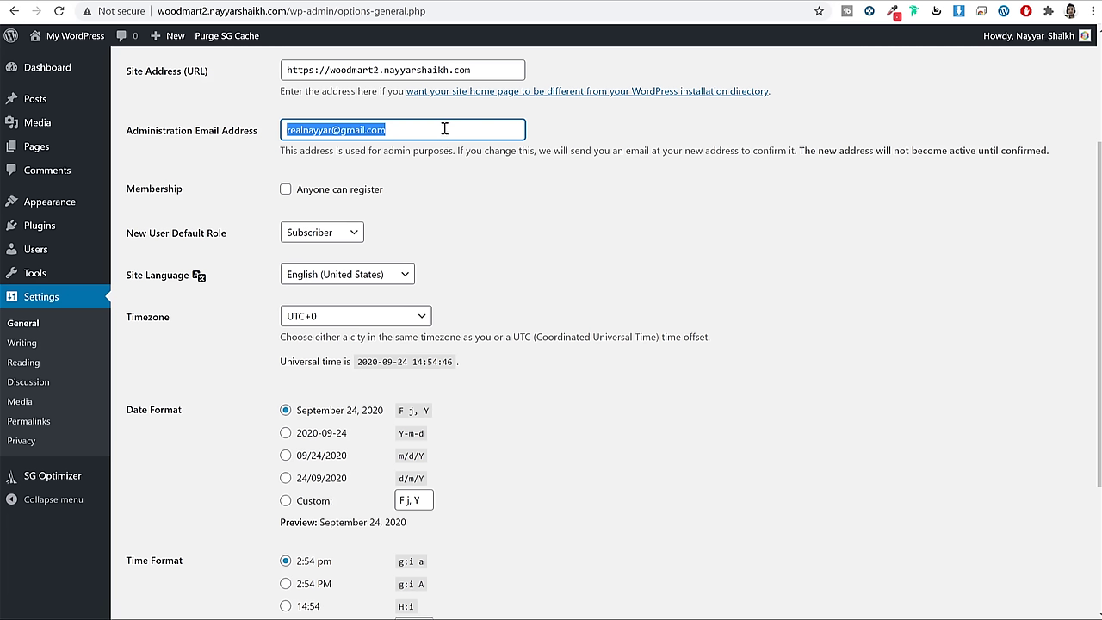
{"action": "triple_click", "coordinate": [444, 128]}
{"action": "left_click_drag", "start_coordinate": [135, 189], "coordinate": [176, 189]}
{"action": "left_click", "coordinate": [304, 193]}
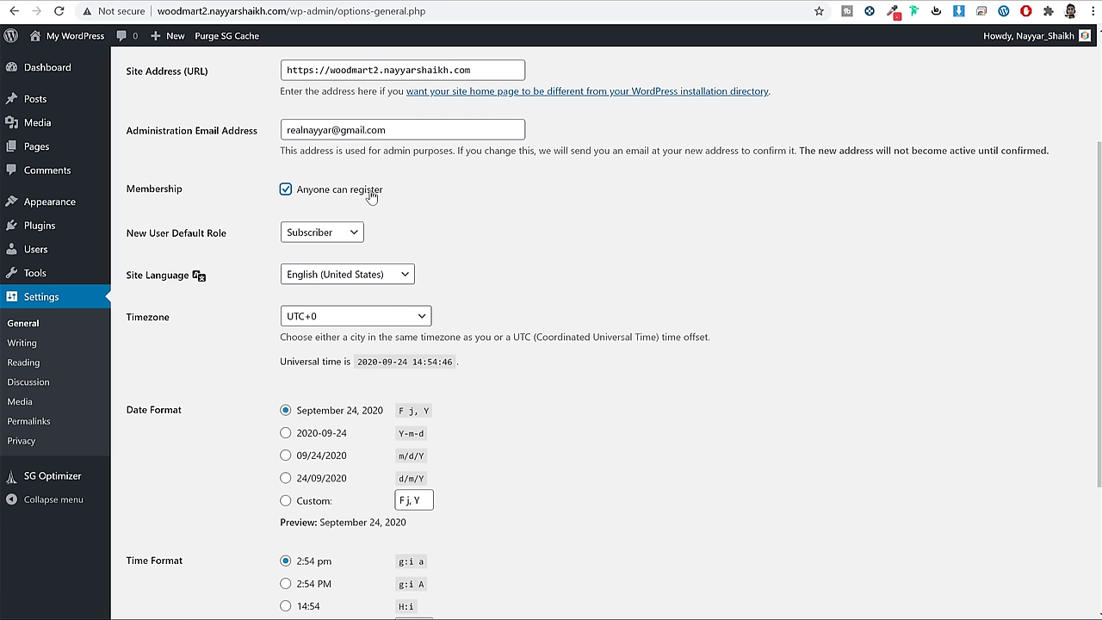
{"action": "triple_click", "coordinate": [302, 196]}
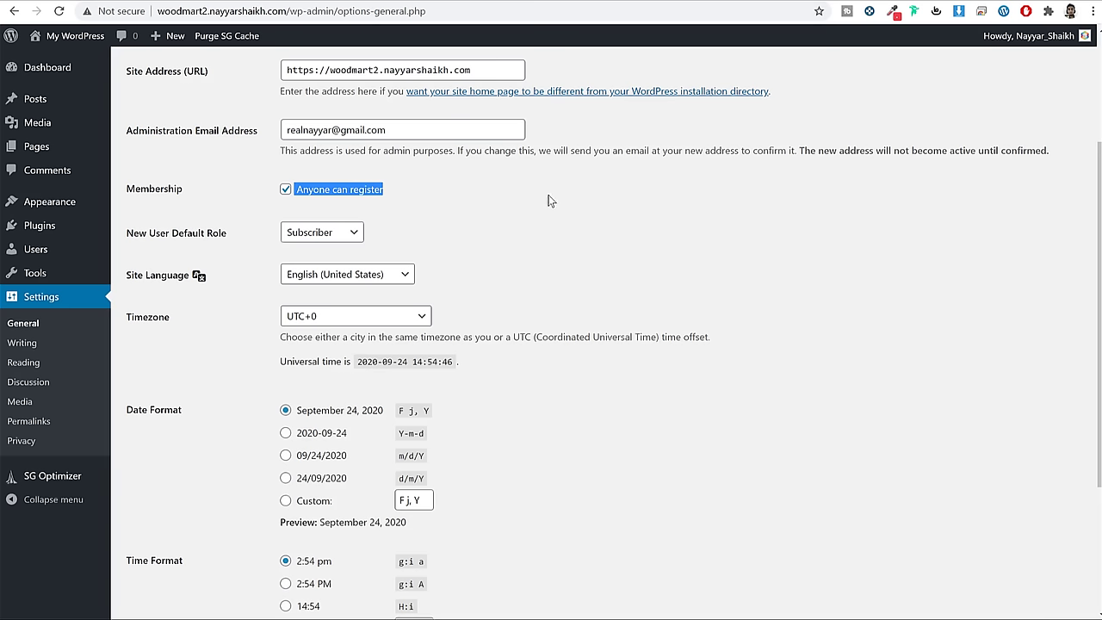
- Set the timezone to Kolkata
{"action": "scroll", "coordinate": [741, 284], "scroll_direction": "down", "scroll_amount": 2}
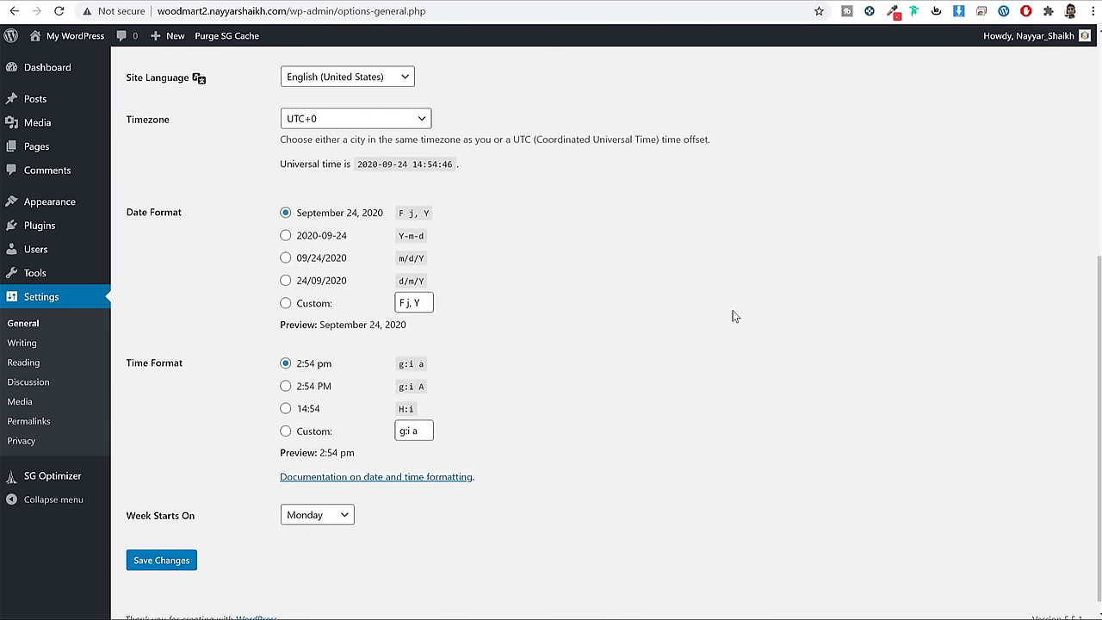
{"action": "scroll", "coordinate": [730, 315], "scroll_direction": "up", "scroll_amount": 1}
{"action": "left_click", "coordinate": [357, 179]}
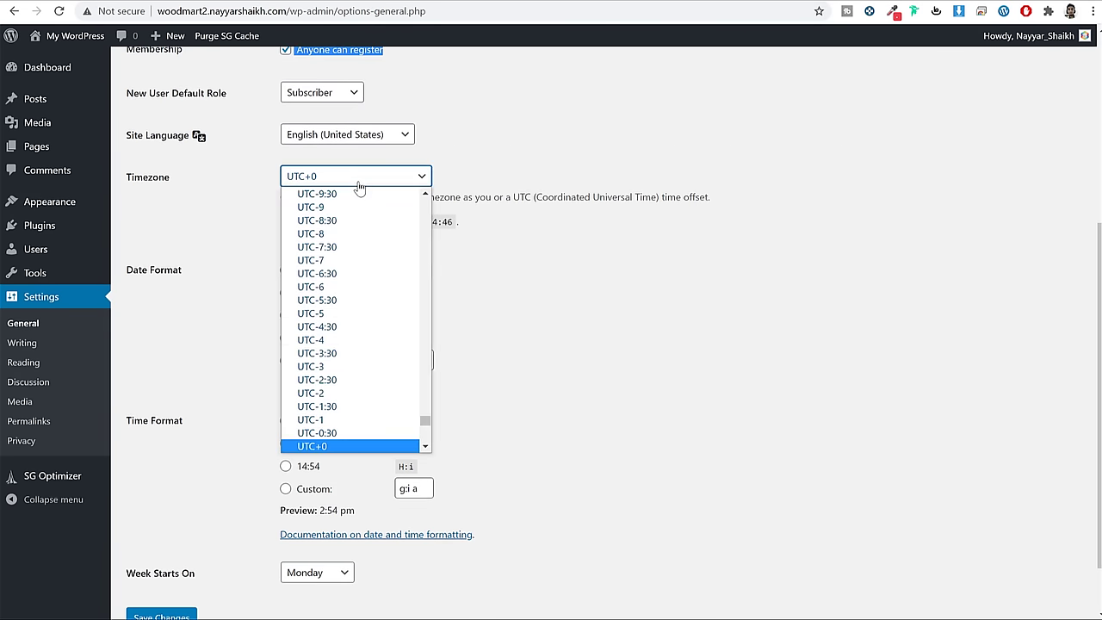
{"action": "type", "text": "kol"}
{"action": "key", "text": "Return"}
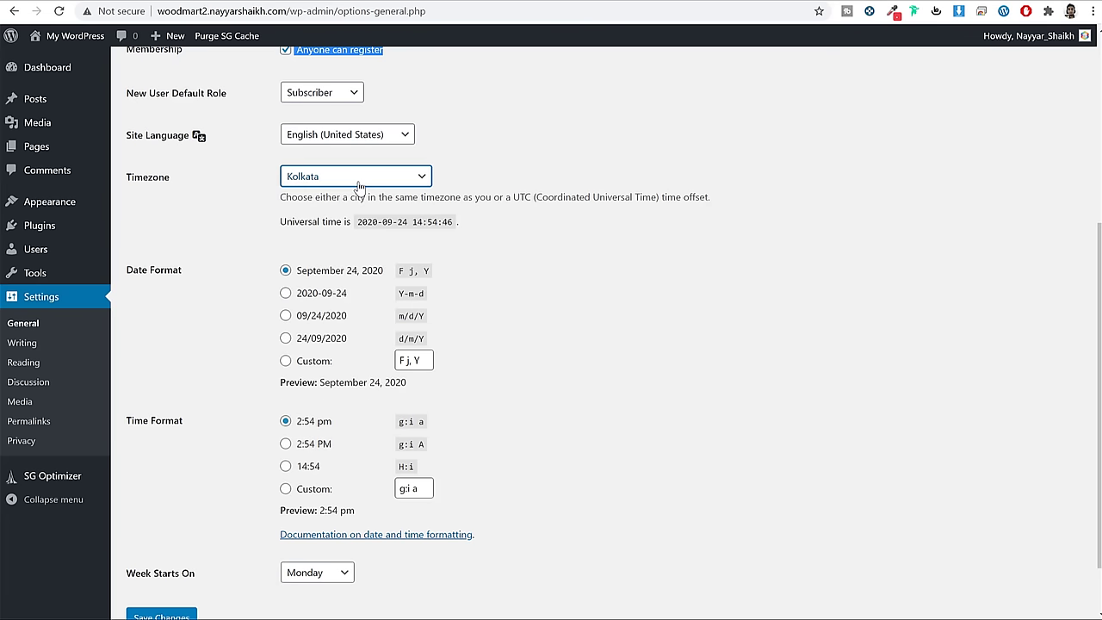
{"action": "left_click", "coordinate": [422, 220]}
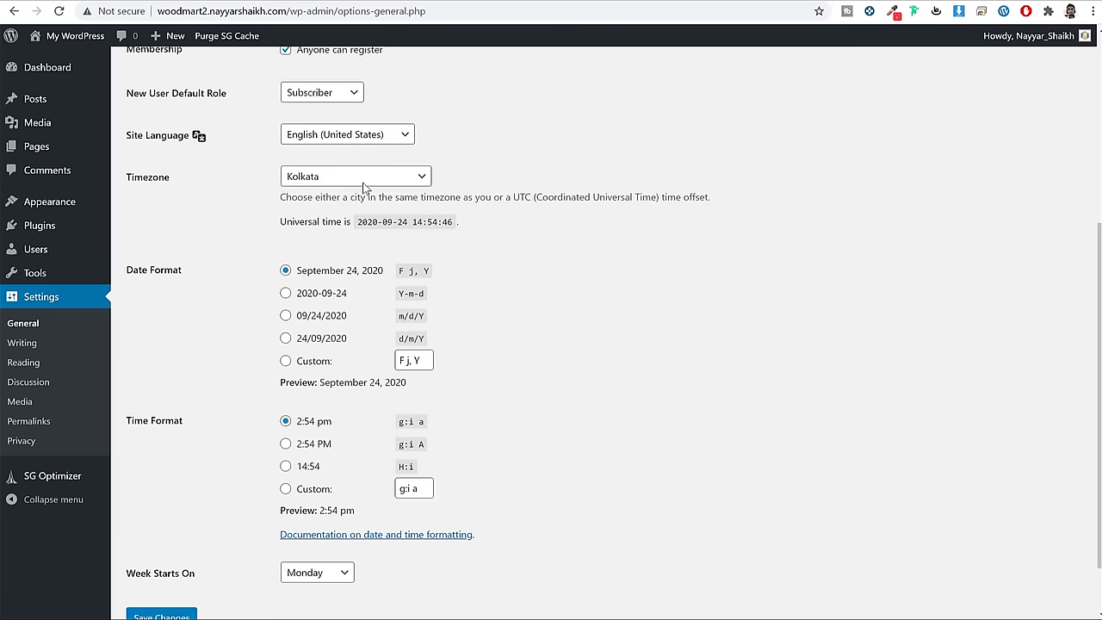
- Save the general settings, log back in, and confirm the connection is now secure
{"action": "scroll", "coordinate": [465, 241], "scroll_direction": "down", "scroll_amount": 1}
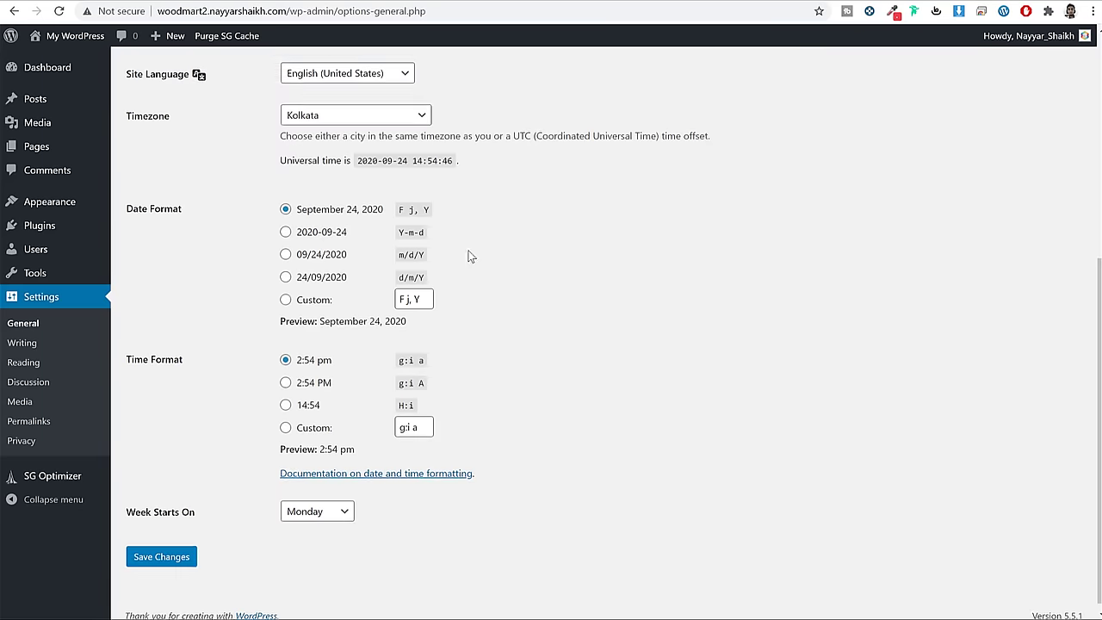
{"action": "left_click", "coordinate": [156, 551]}
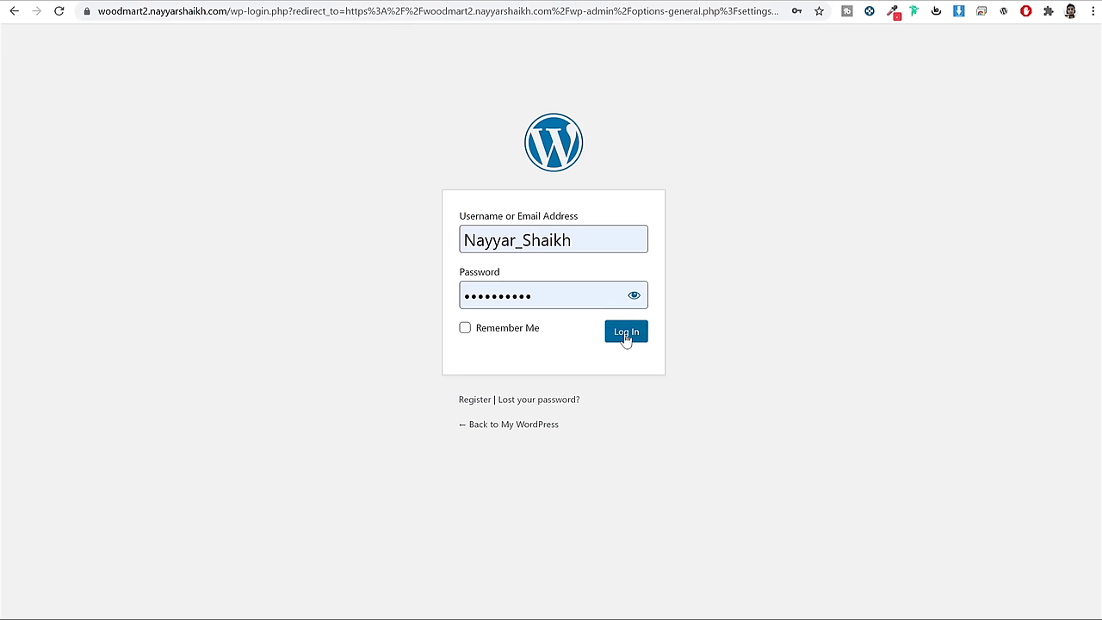
{"action": "left_click", "coordinate": [626, 336]}
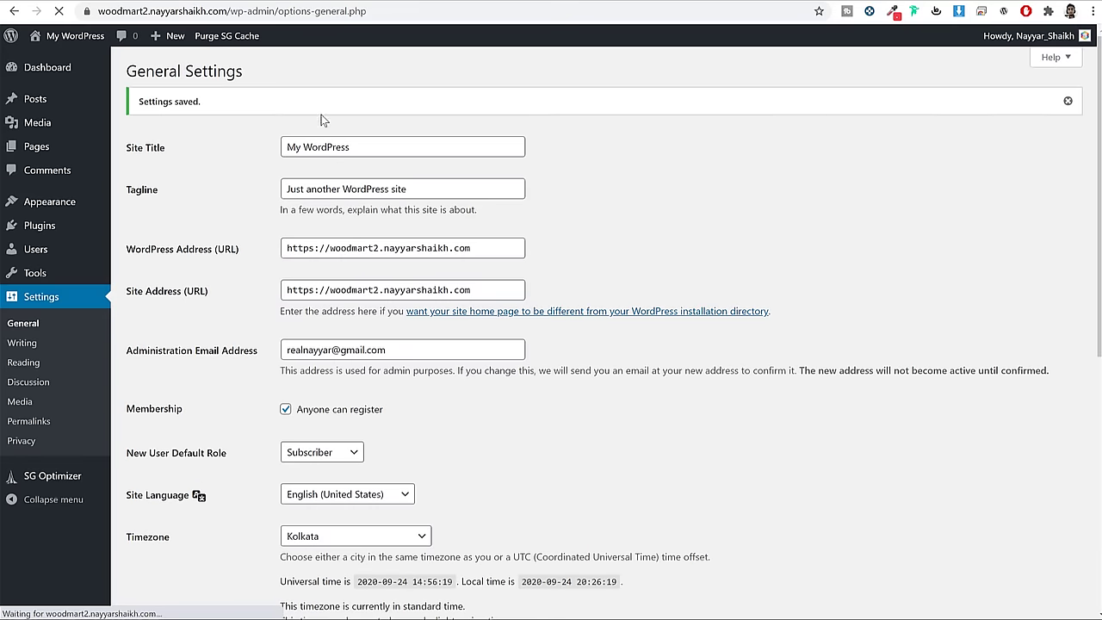
{"action": "left_click", "coordinate": [87, 11]}
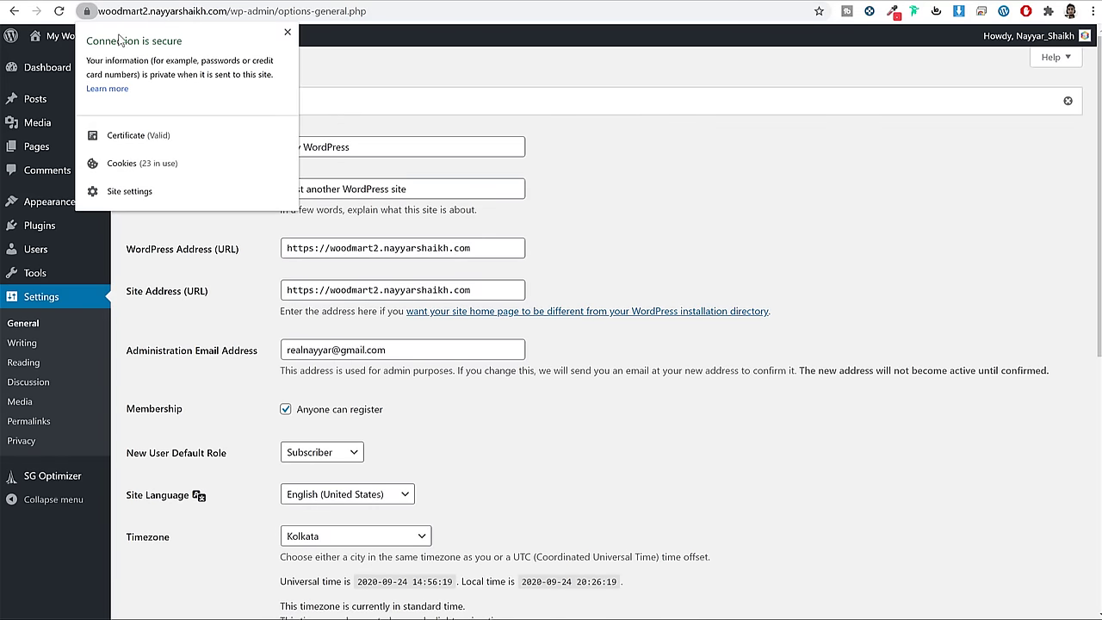
{"action": "left_click", "coordinate": [288, 33]}
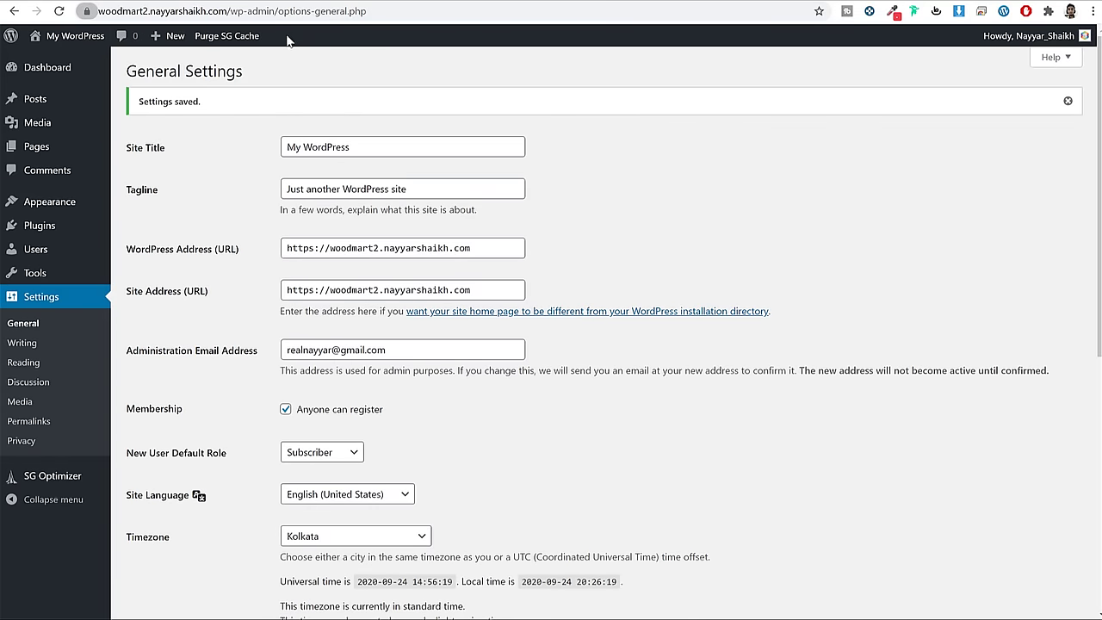
{"action": "left_click", "coordinate": [46, 426]}
- Select the Post name permalink structure and save the change
{"action": "left_click_drag", "start_coordinate": [205, 345], "coordinate": [142, 353]}
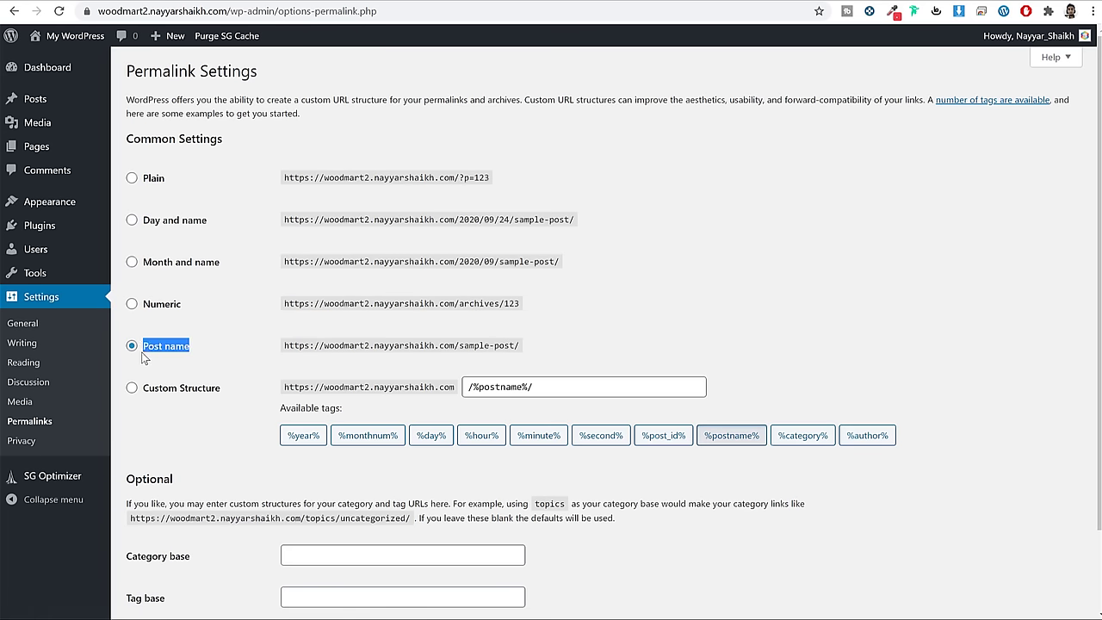
{"action": "left_click", "coordinate": [162, 222]}
{"action": "left_click", "coordinate": [157, 182]}
{"action": "left_click", "coordinate": [164, 306]}
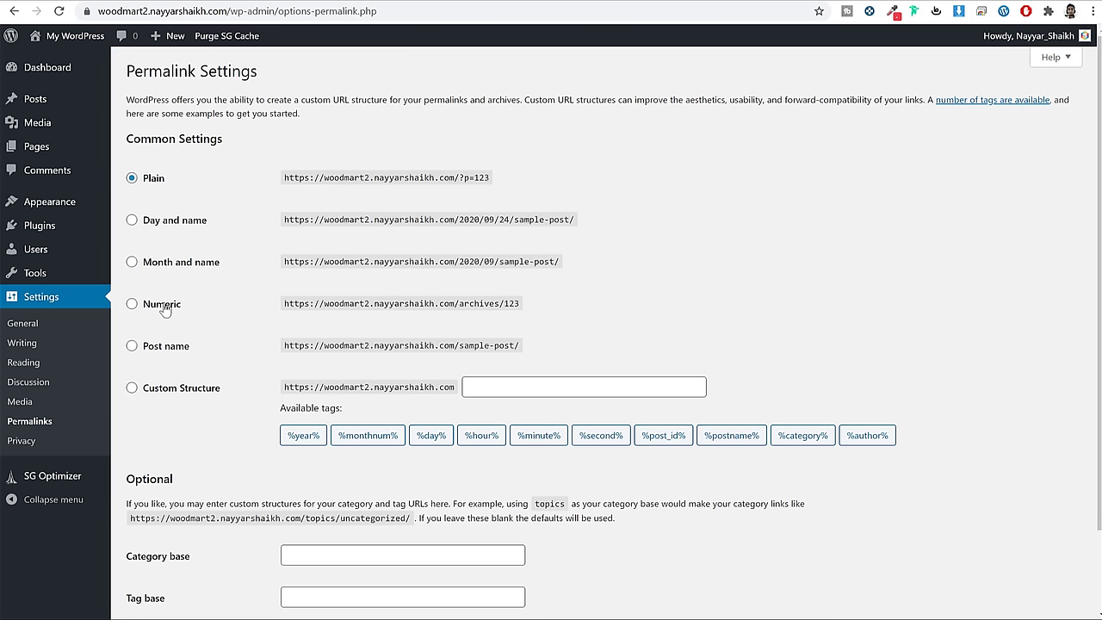
{"action": "left_click", "coordinate": [187, 350]}
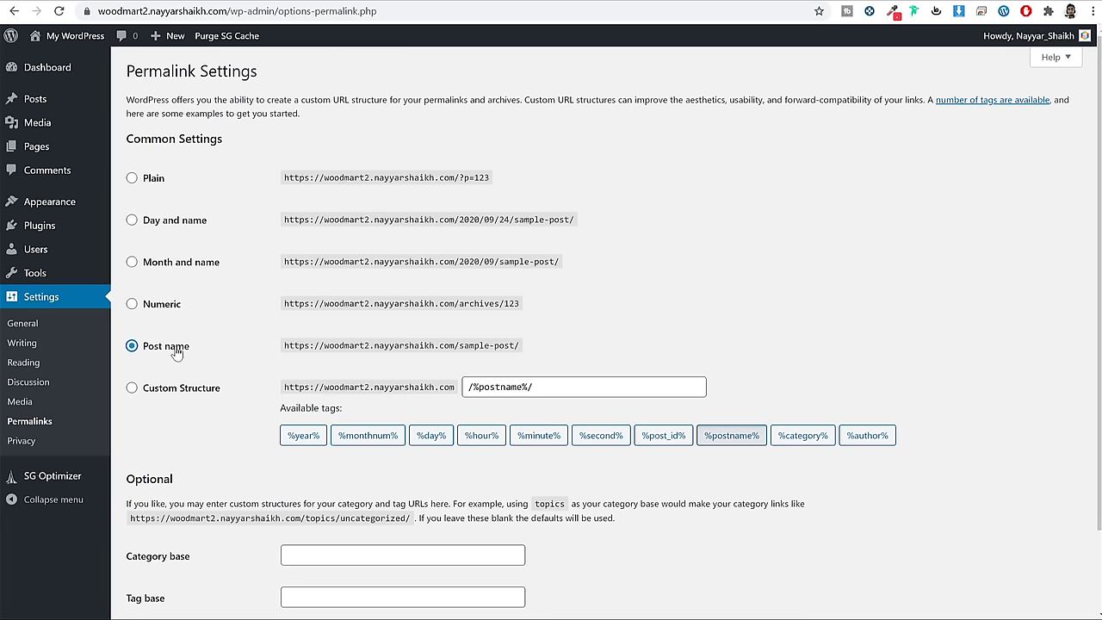
{"action": "scroll", "coordinate": [177, 353], "scroll_direction": "down", "scroll_amount": 2}
{"action": "left_click", "coordinate": [164, 548]}
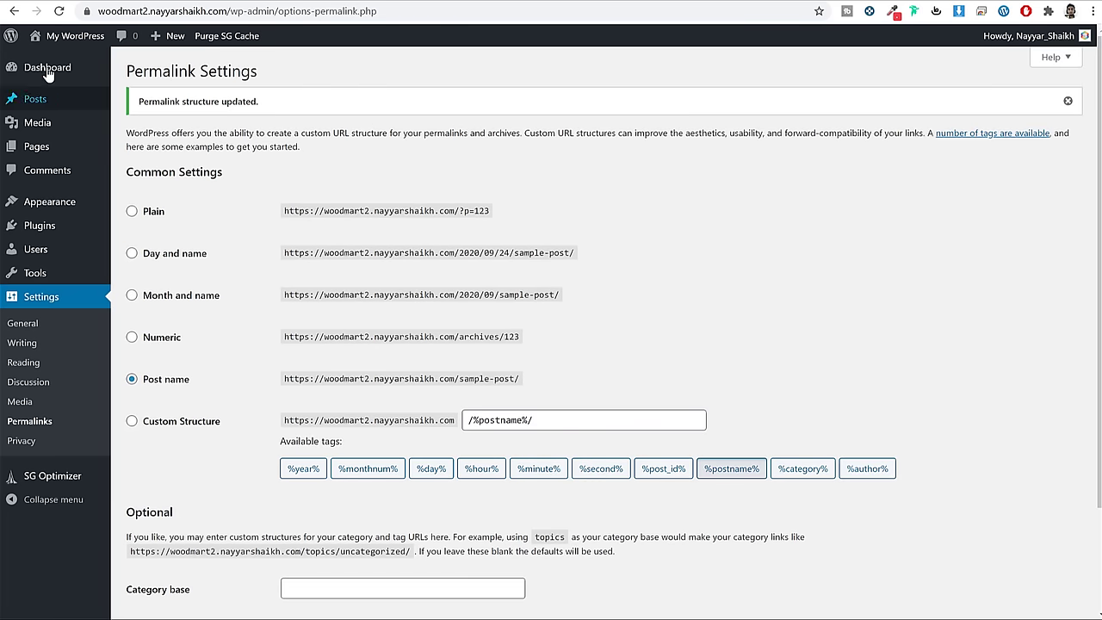
{"action": "left_click", "coordinate": [48, 68]}
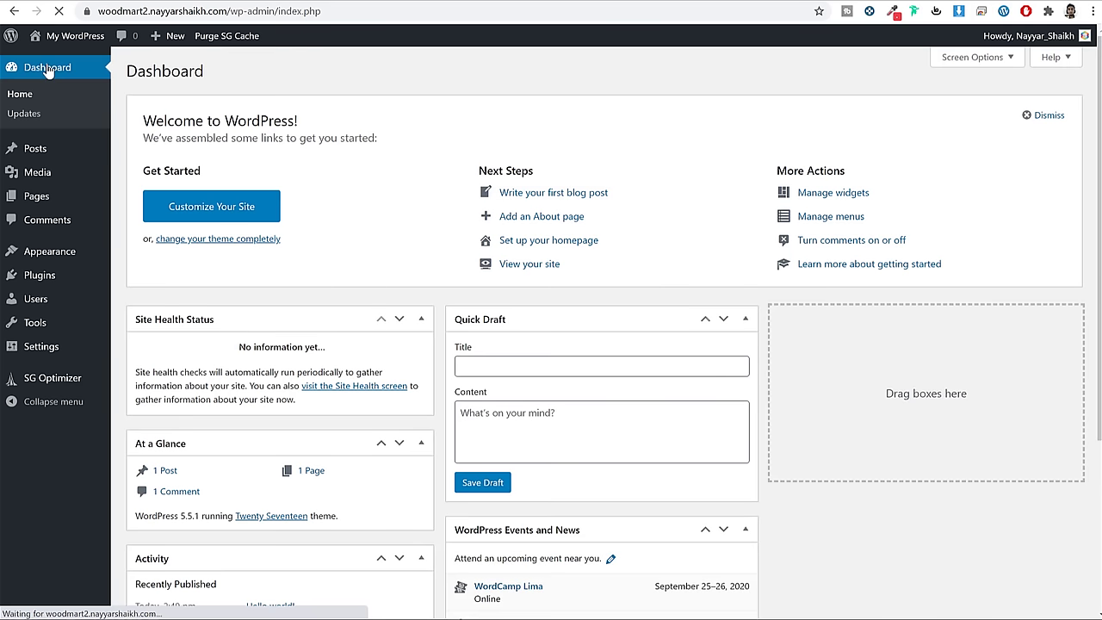
- Hide all six dashboard boxes, Site Health Status through Welcome, then visit the site's front page
{"action": "scroll", "coordinate": [686, 373], "scroll_direction": "down", "scroll_amount": 4}
{"action": "scroll", "coordinate": [682, 433], "scroll_direction": "up", "scroll_amount": 1}
{"action": "scroll", "coordinate": [352, 315], "scroll_direction": "up", "scroll_amount": 2}
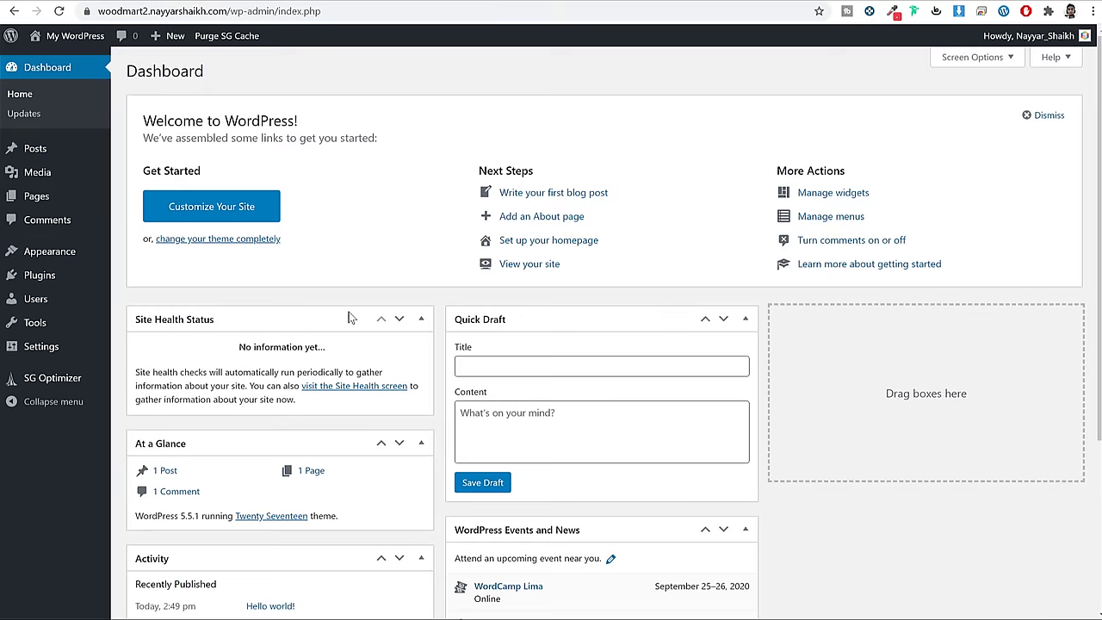
{"action": "scroll", "coordinate": [463, 474], "scroll_direction": "down", "scroll_amount": 3}
{"action": "scroll", "coordinate": [491, 443], "scroll_direction": "up", "scroll_amount": 3}
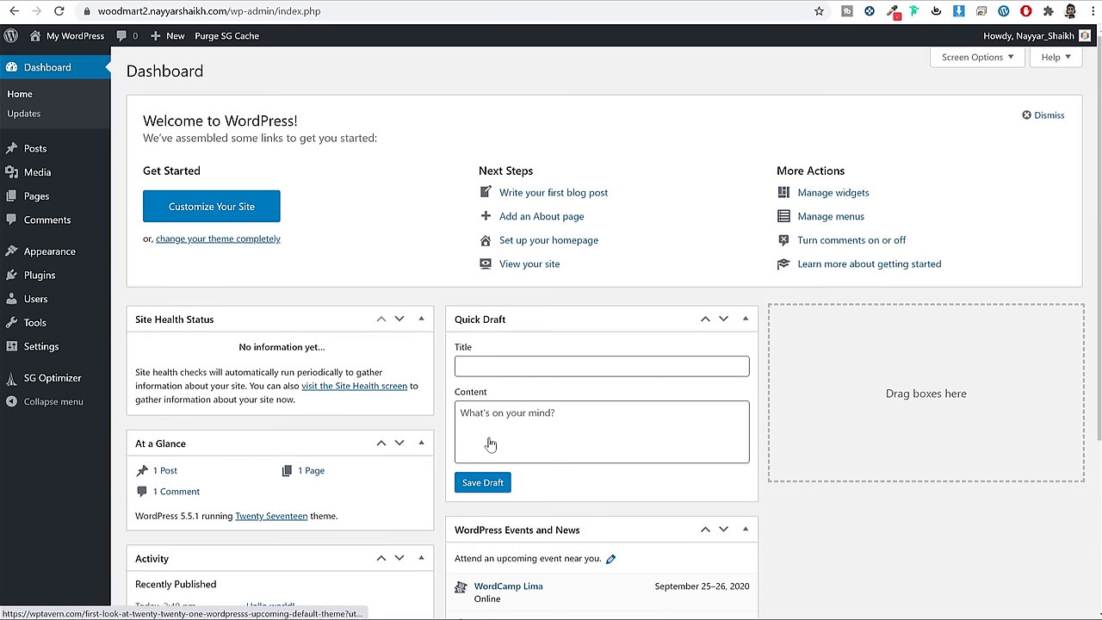
{"action": "left_click", "coordinate": [989, 65]}
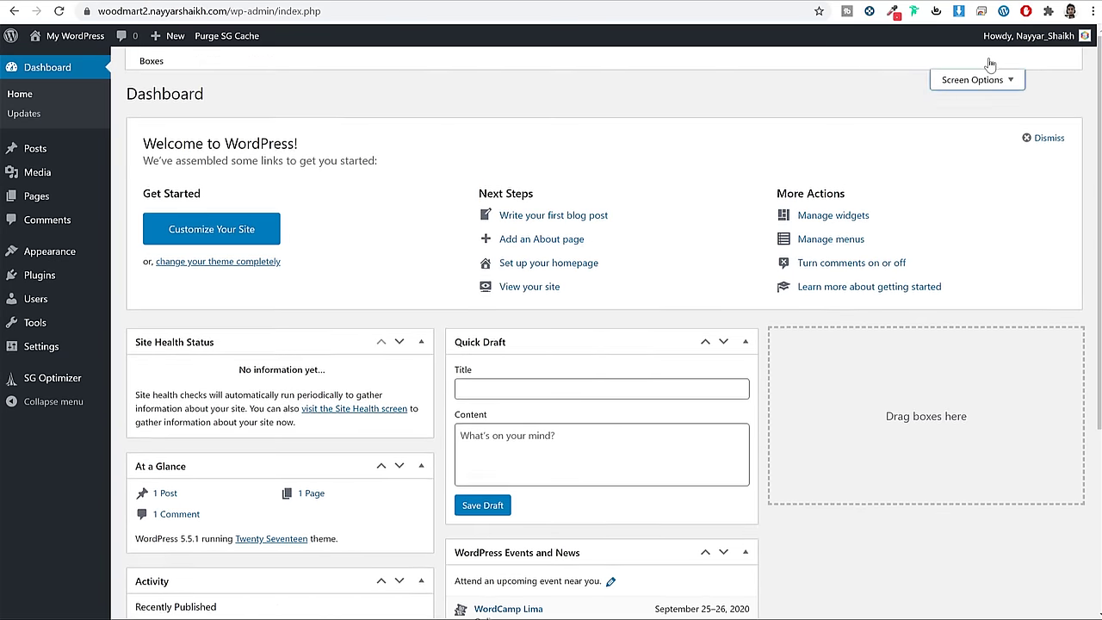
{"action": "left_click", "coordinate": [183, 87]}
{"action": "left_click", "coordinate": [240, 87]}
{"action": "left_click", "coordinate": [311, 87]}
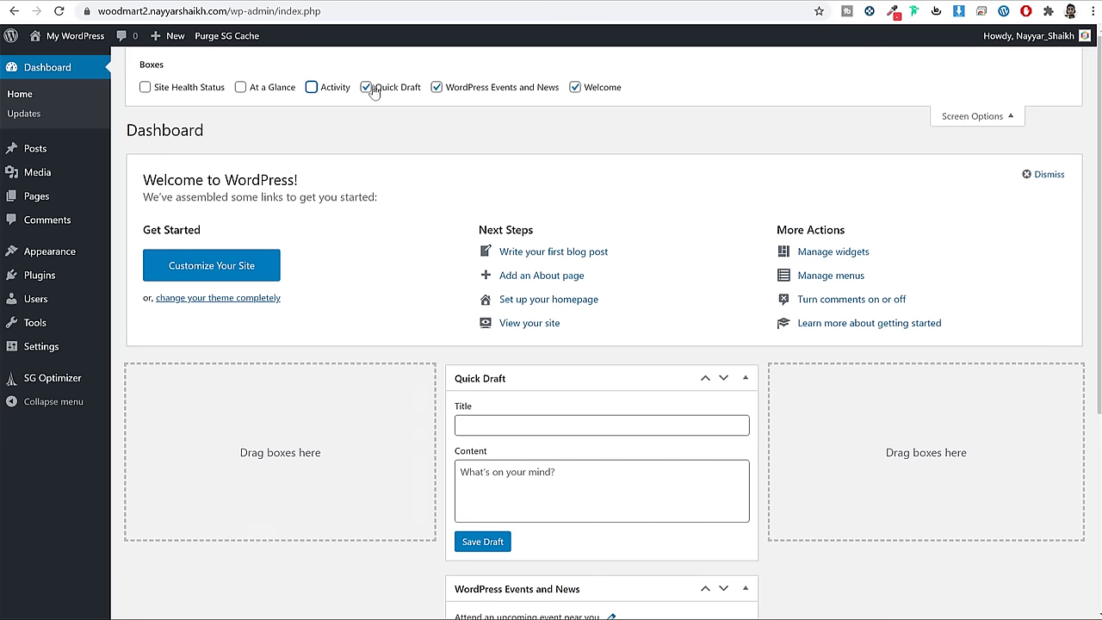
{"action": "left_click", "coordinate": [366, 87]}
{"action": "left_click", "coordinate": [437, 87]}
{"action": "left_click", "coordinate": [575, 87]}
{"action": "left_click", "coordinate": [969, 117]}
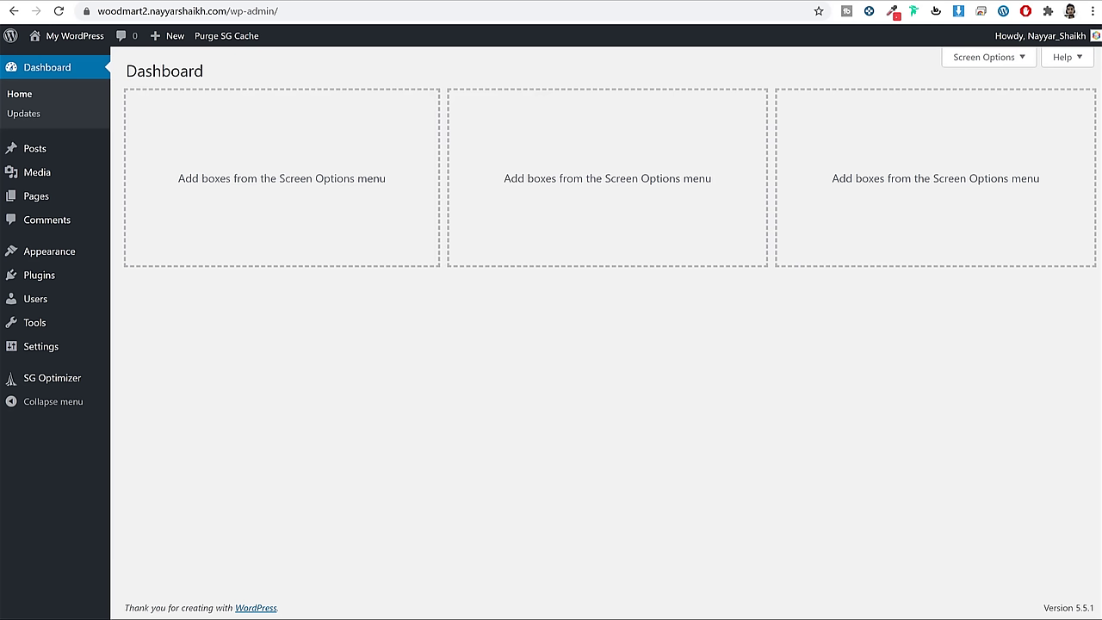
{"action": "left_click", "coordinate": [75, 35]}
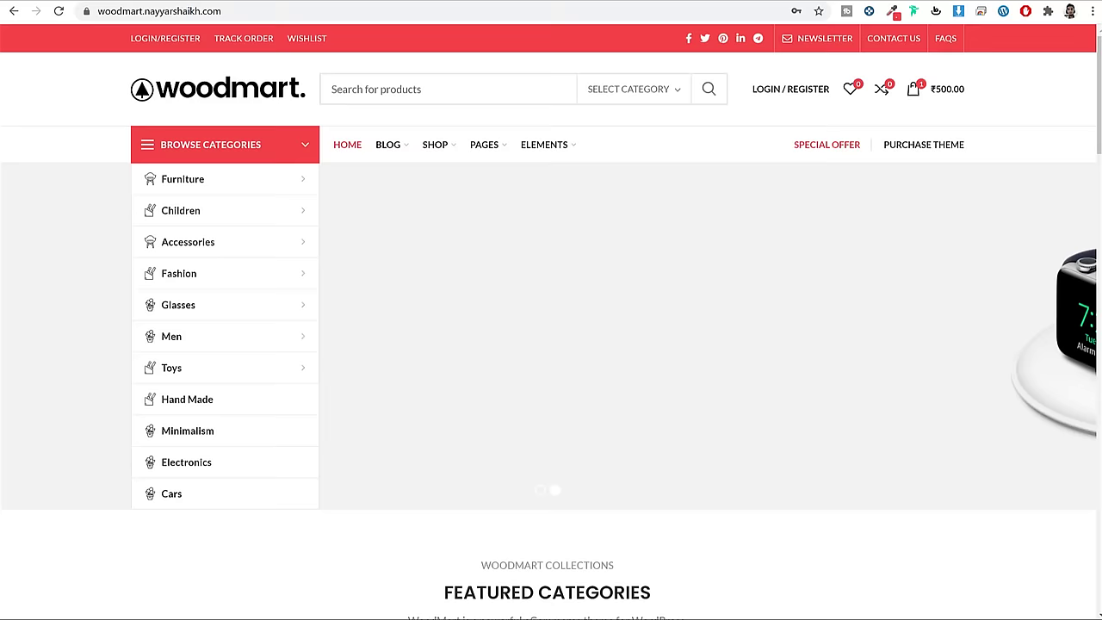
- Scroll through the WoodMart demo storefront's home page and best-seller products
{"action": "key", "text": "ctrl+Tab"}
{"action": "scroll", "coordinate": [678, 352], "scroll_direction": "down", "scroll_amount": 3}
{"action": "scroll", "coordinate": [677, 352], "scroll_direction": "up", "scroll_amount": 3}
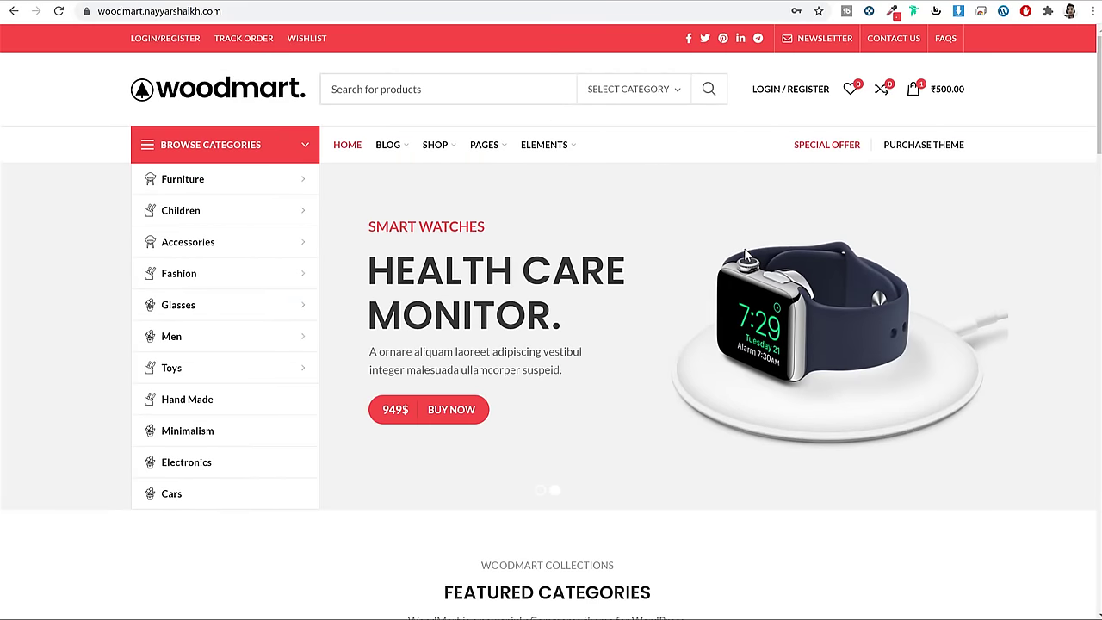
{"action": "scroll", "coordinate": [751, 267], "scroll_direction": "down", "scroll_amount": 5}
{"action": "scroll", "coordinate": [750, 269], "scroll_direction": "down", "scroll_amount": 6}
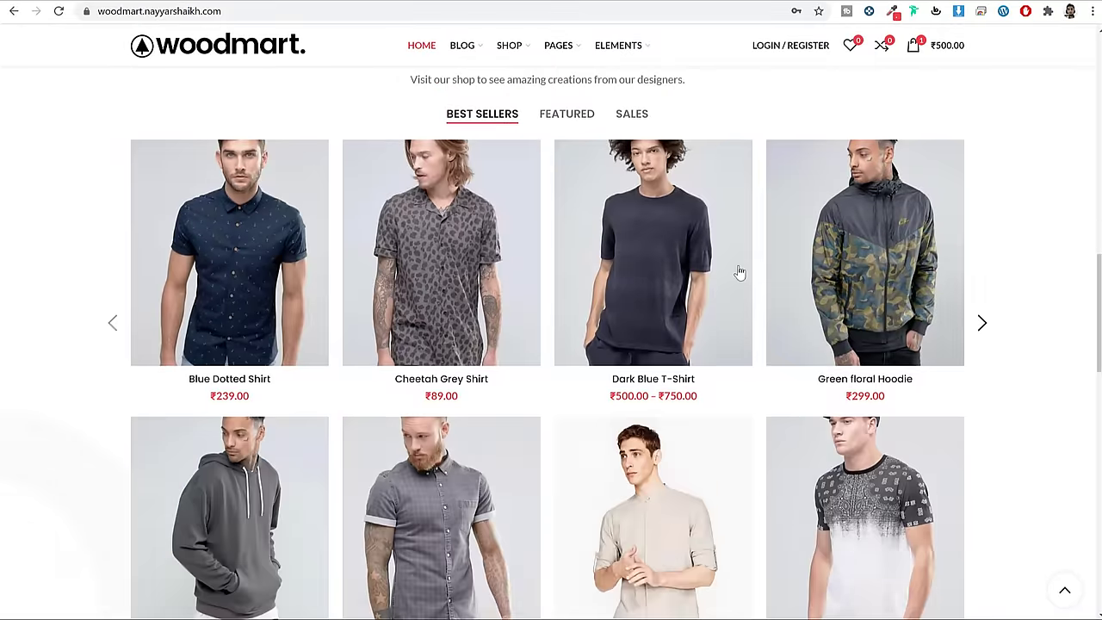
{"action": "scroll", "coordinate": [963, 316], "scroll_direction": "down", "scroll_amount": 6}
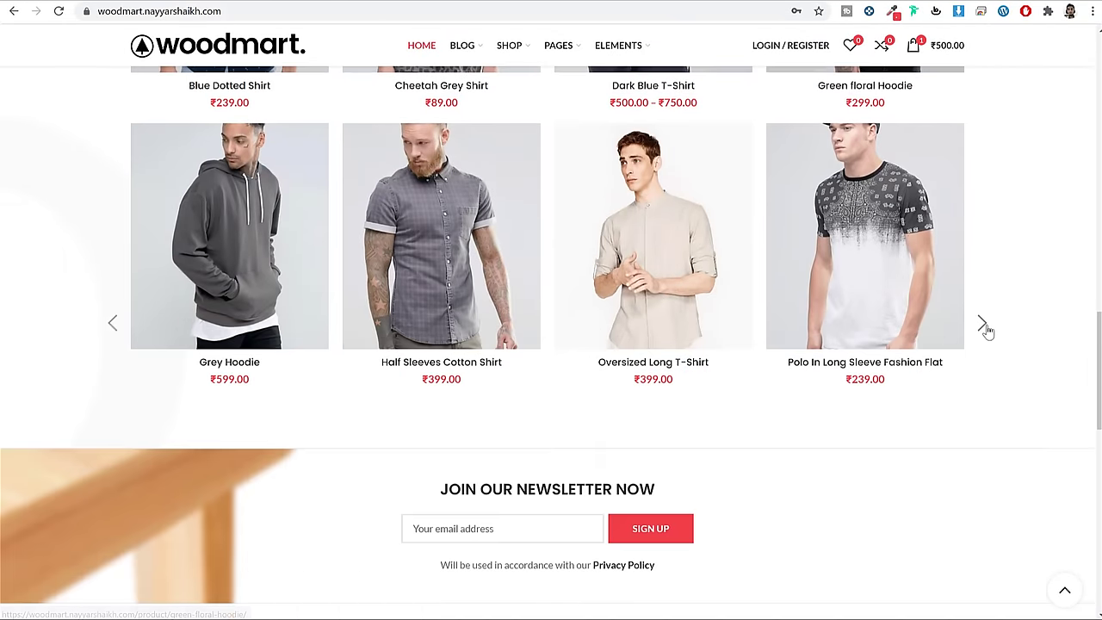
{"action": "scroll", "coordinate": [987, 325], "scroll_direction": "up", "scroll_amount": 12}
{"action": "scroll", "coordinate": [987, 336], "scroll_direction": "up", "scroll_amount": 6}
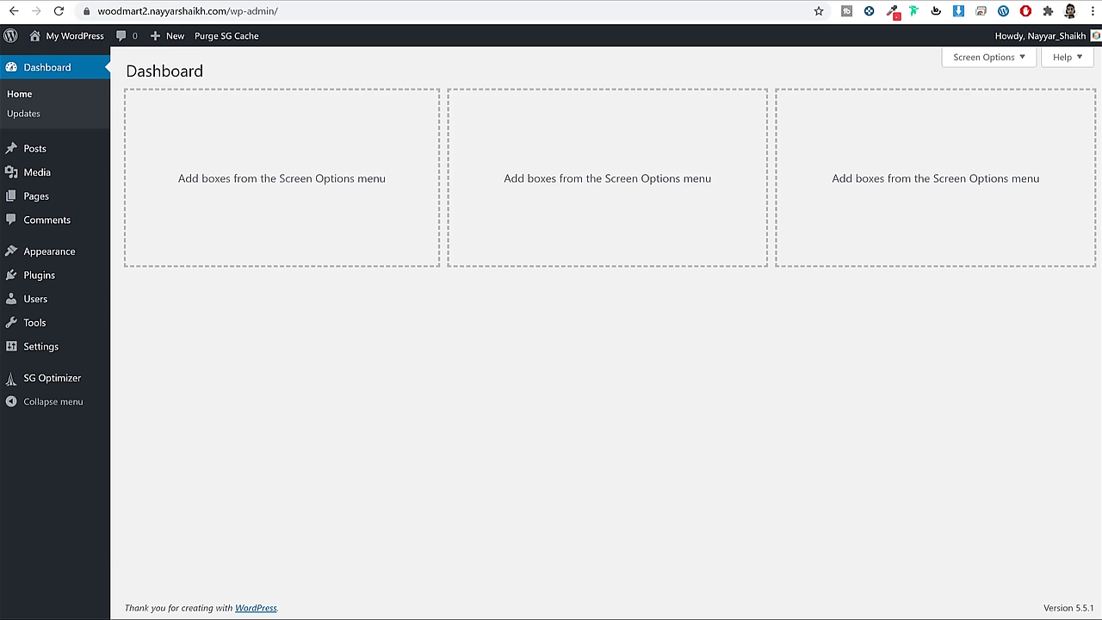
- Load the WoodMart ThemeForest item page in a new tab via bloggdude.com/wood
{"action": "key", "text": "ctrl+t"}
{"action": "type", "text": "b"}
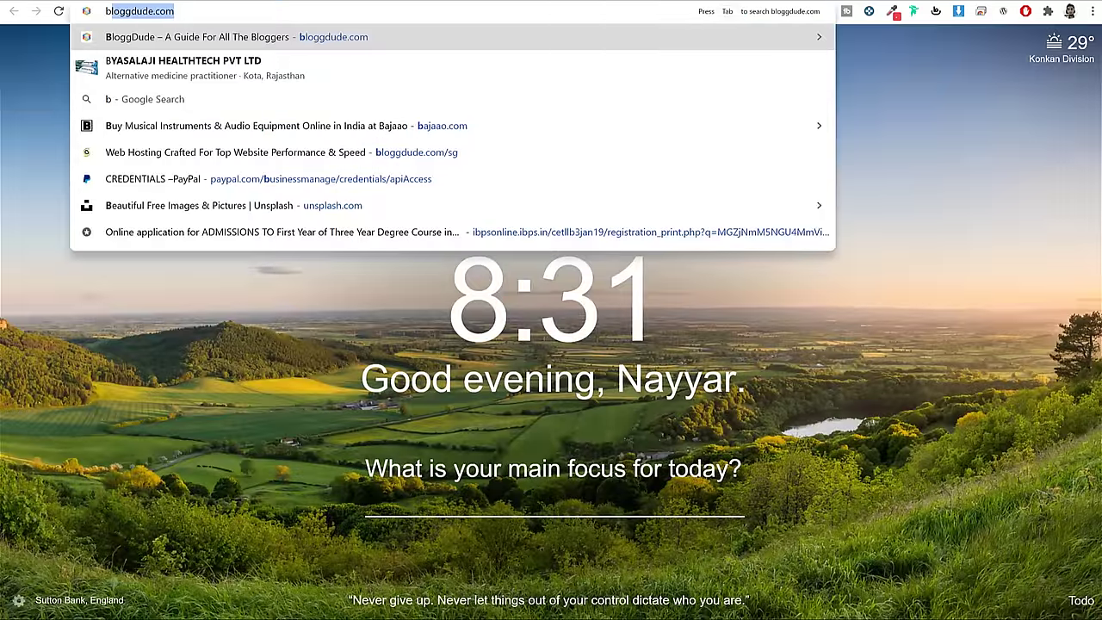
{"action": "key", "text": "Right"}
{"action": "type", "text": "/wood"}
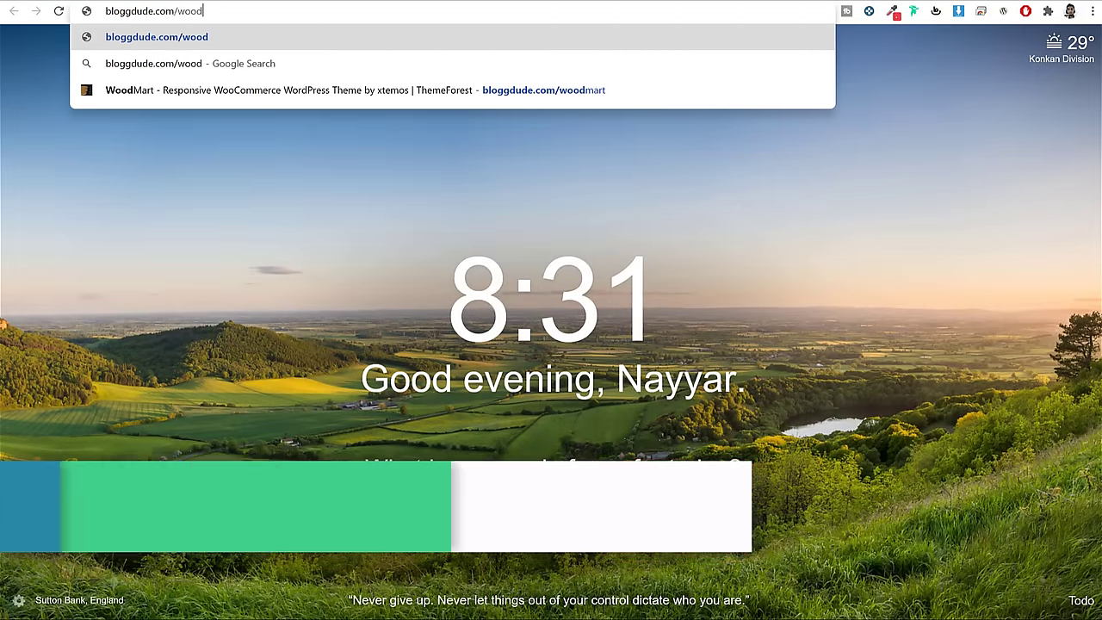
{"action": "key", "text": "Down"}
{"action": "key", "text": "Down"}
{"action": "key", "text": "Return"}
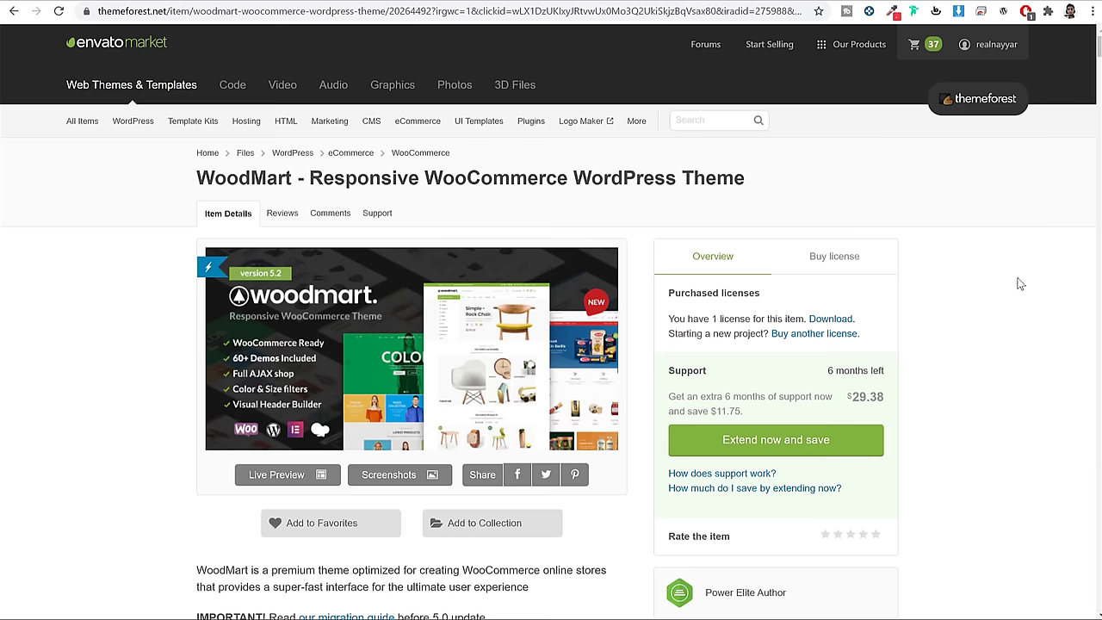
{"action": "scroll", "coordinate": [1022, 286], "scroll_direction": "down", "scroll_amount": 10}
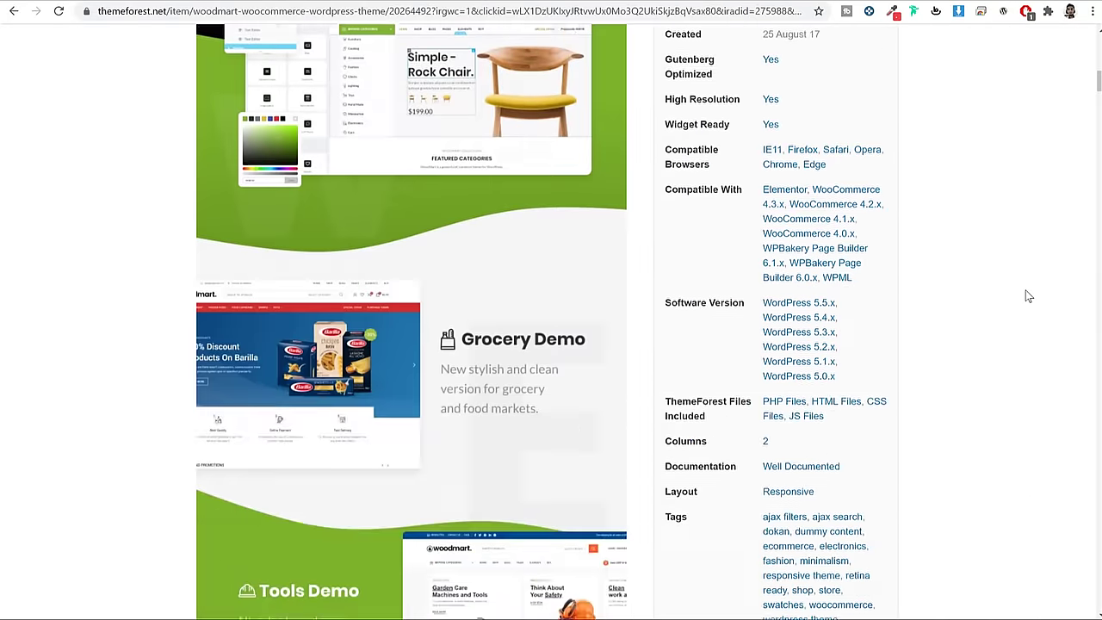
{"action": "scroll", "coordinate": [1025, 295], "scroll_direction": "down", "scroll_amount": 7}
{"action": "scroll", "coordinate": [1025, 295], "scroll_direction": "up", "scroll_amount": 10}
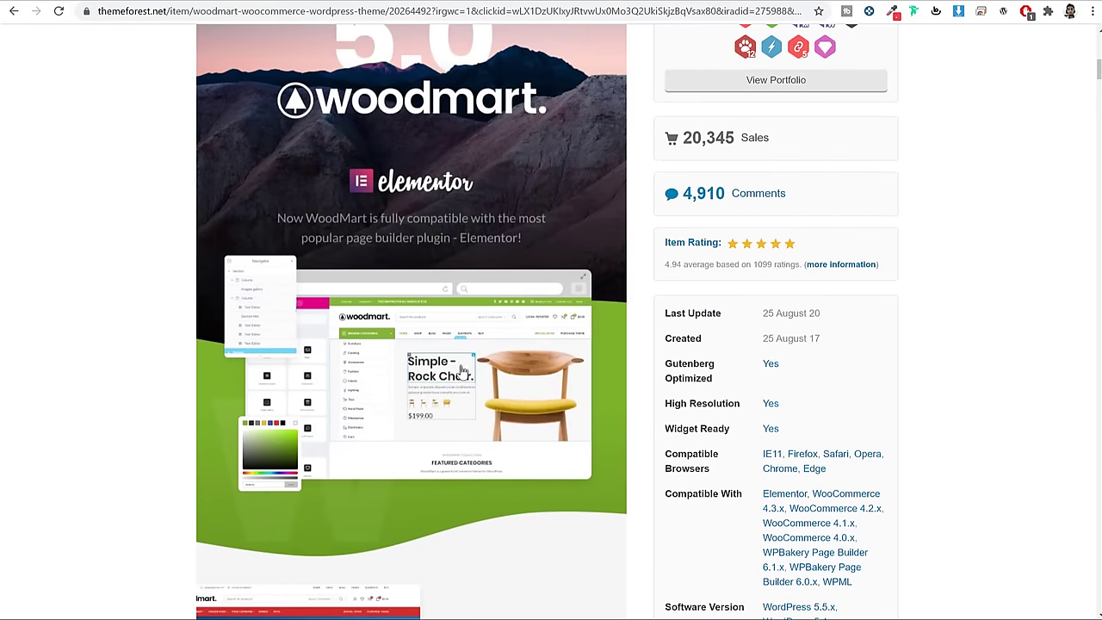
{"action": "scroll", "coordinate": [786, 232], "scroll_direction": "down", "scroll_amount": 1}
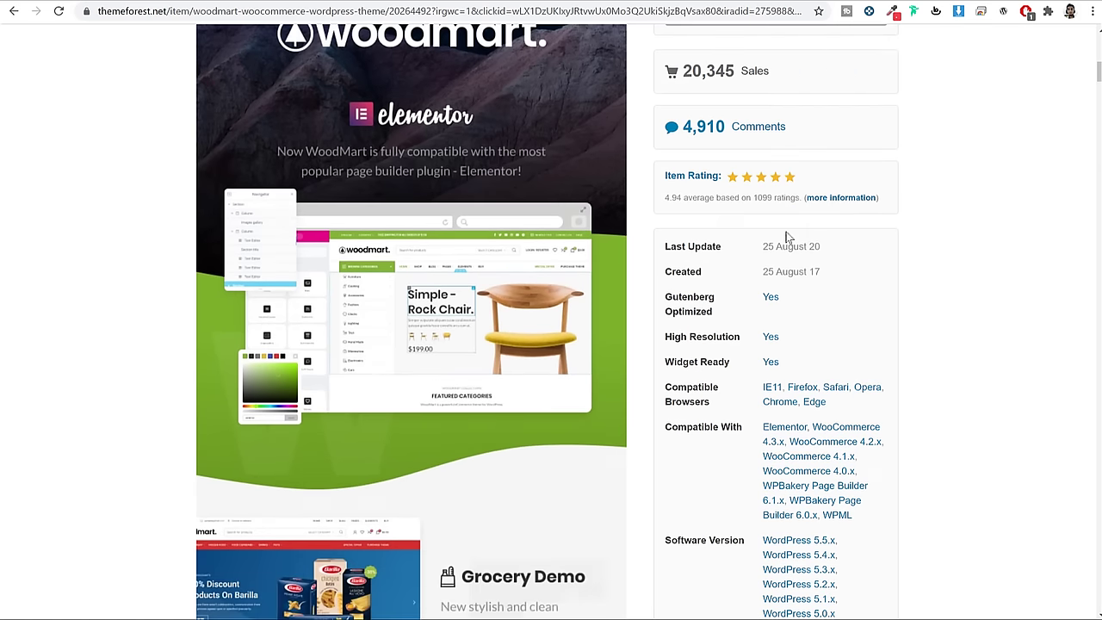
{"action": "scroll", "coordinate": [694, 261], "scroll_direction": "up", "scroll_amount": 1}
{"action": "left_click_drag", "start_coordinate": [681, 263], "coordinate": [651, 267]}
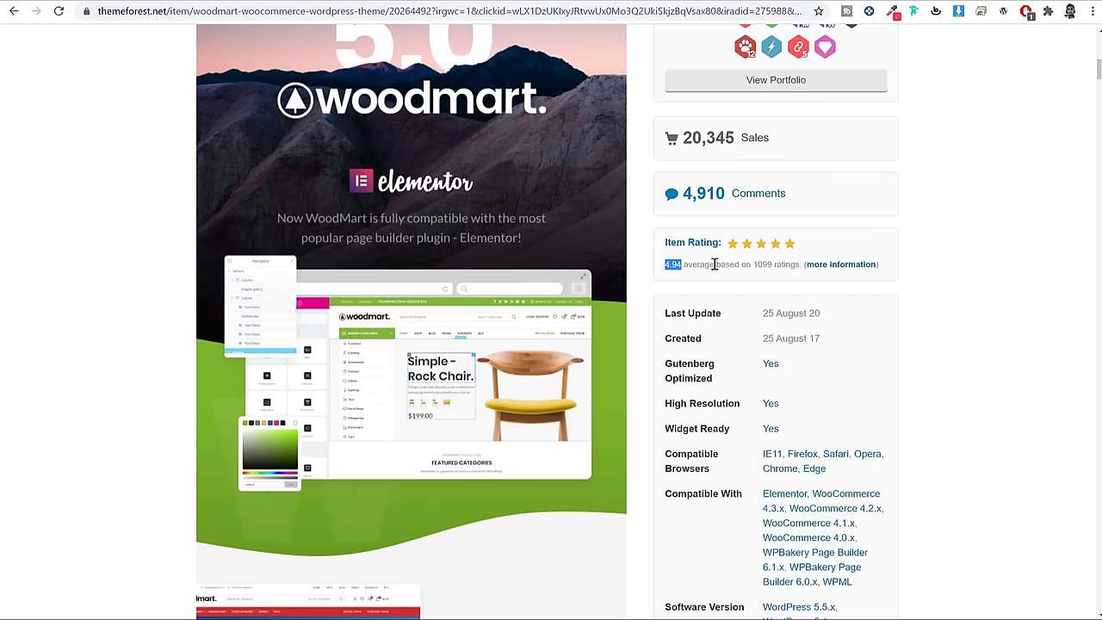
{"action": "double_click", "coordinate": [763, 264]}
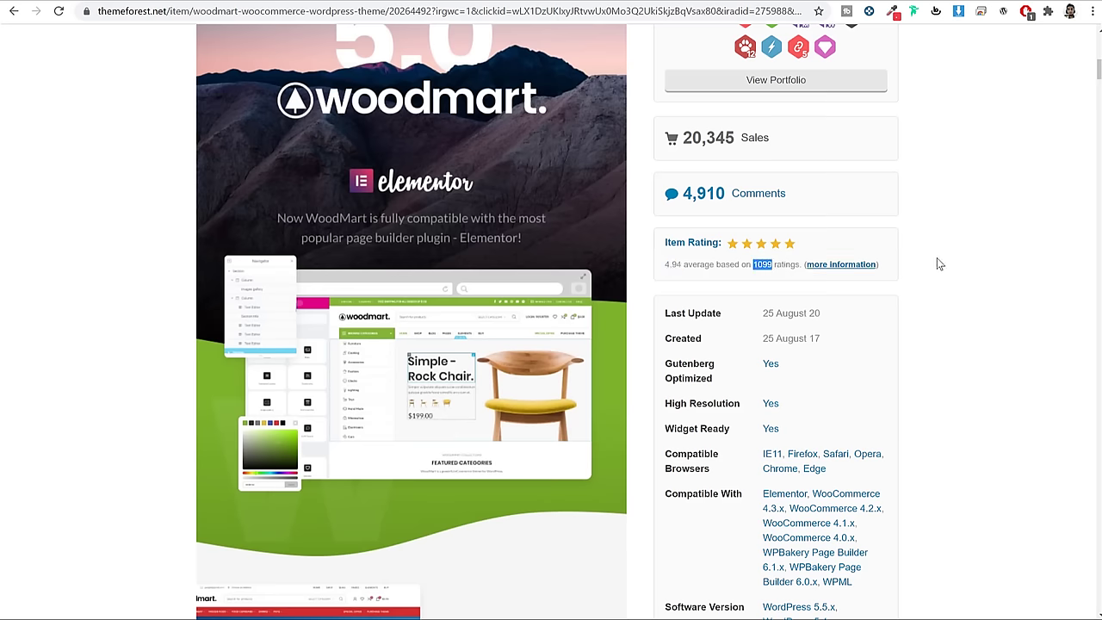
{"action": "scroll", "coordinate": [1018, 252], "scroll_direction": "down", "scroll_amount": 6}
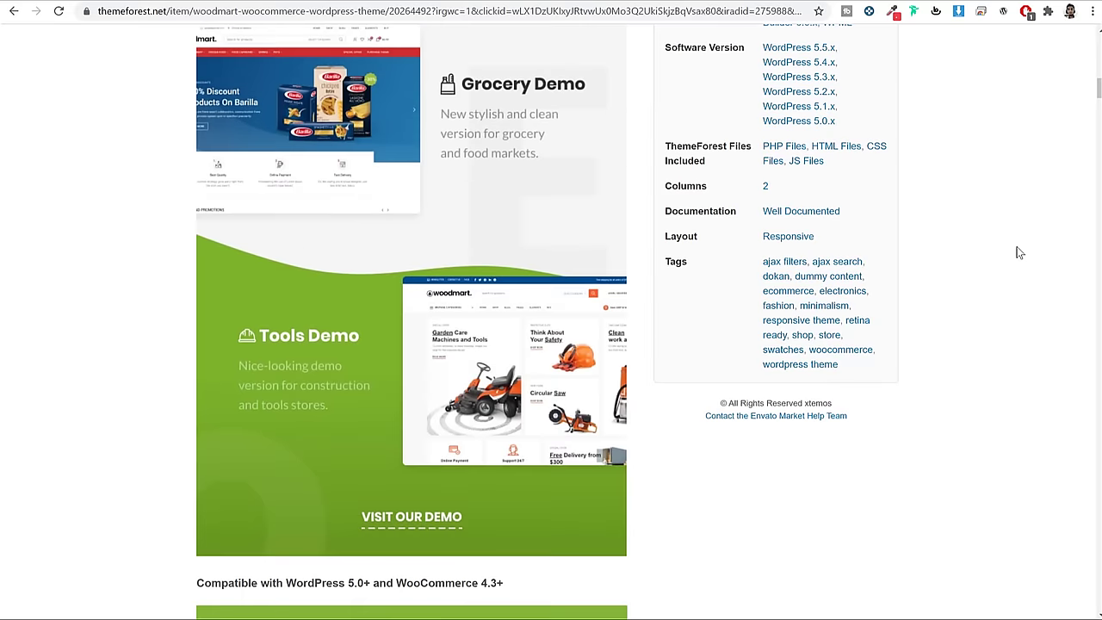
{"action": "scroll", "coordinate": [562, 383], "scroll_direction": "down", "scroll_amount": 13}
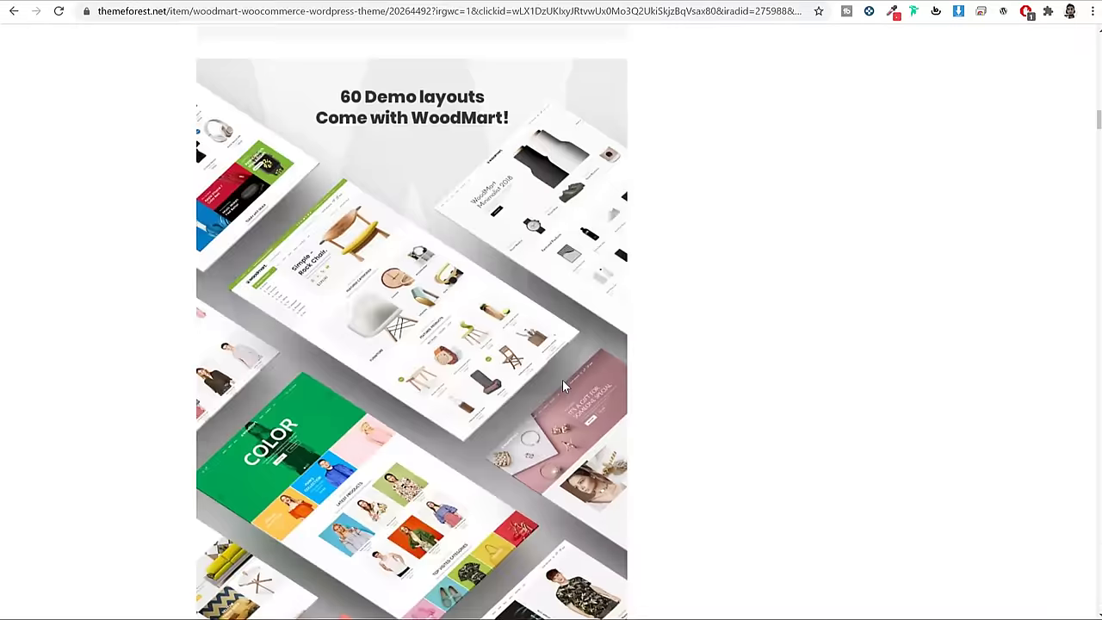
{"action": "scroll", "coordinate": [564, 387], "scroll_direction": "down", "scroll_amount": 20}
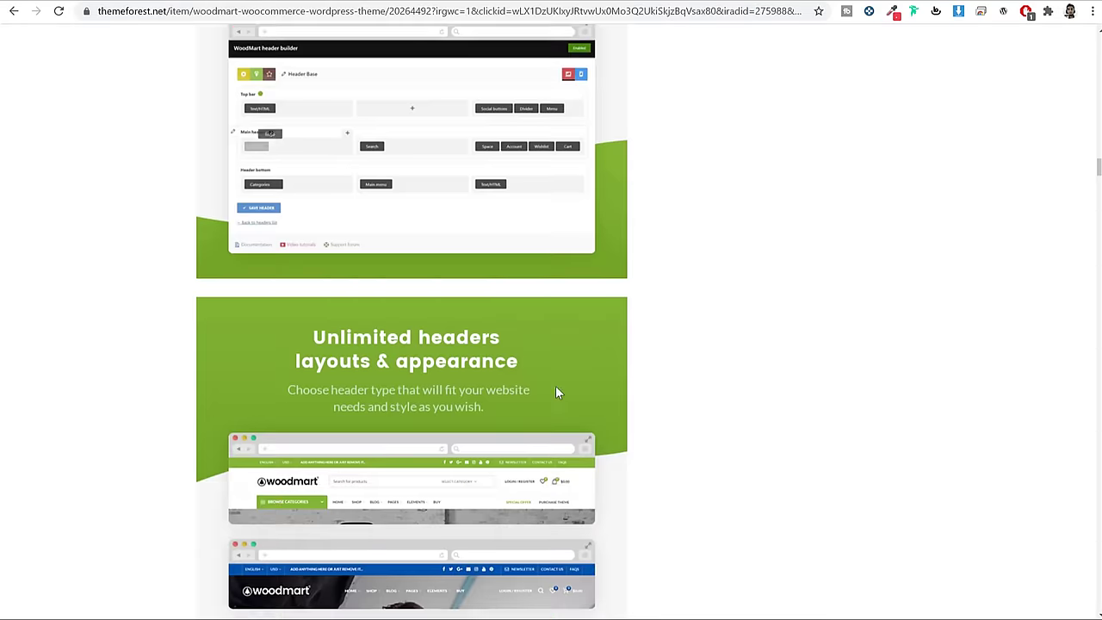
{"action": "scroll", "coordinate": [555, 393], "scroll_direction": "down", "scroll_amount": 20}
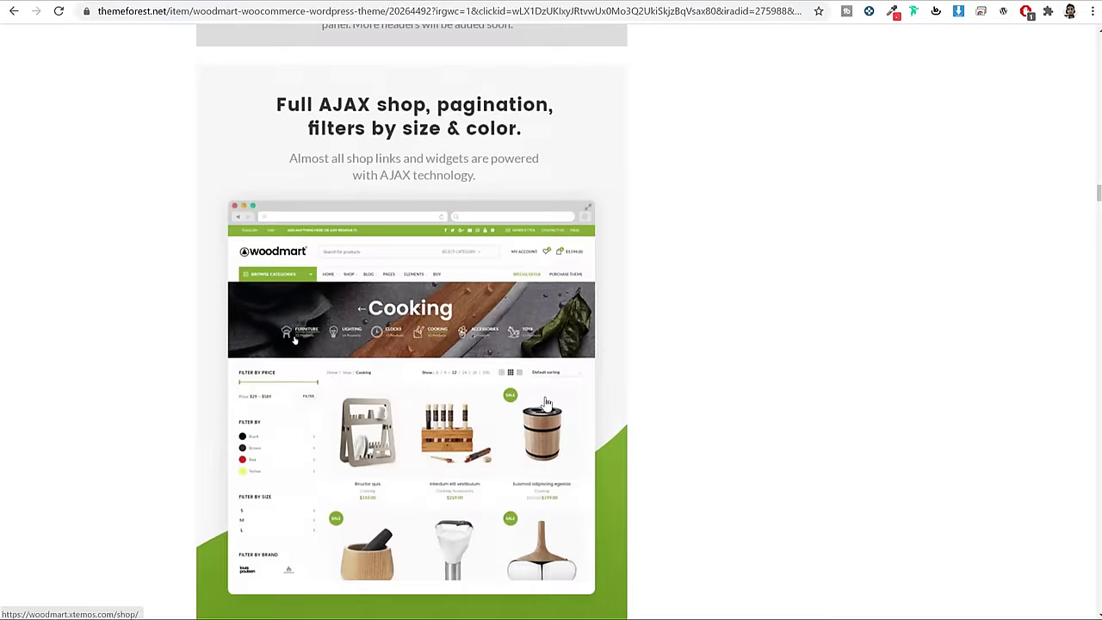
{"action": "scroll", "coordinate": [559, 422], "scroll_direction": "down", "scroll_amount": 7}
{"action": "scroll", "coordinate": [571, 434], "scroll_direction": "up", "scroll_amount": 20}
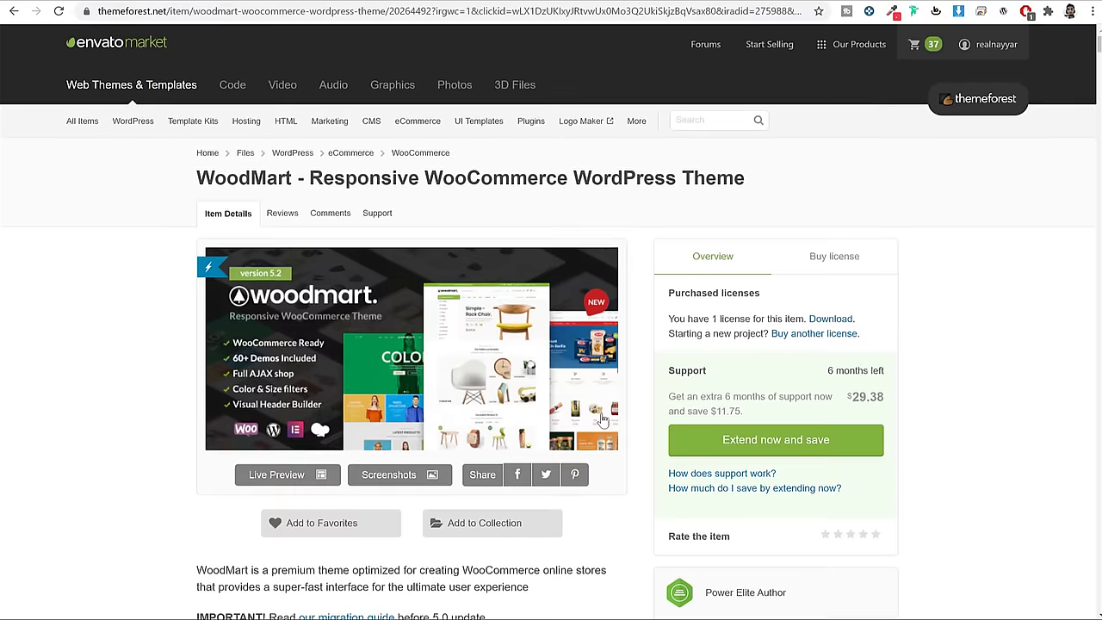
- Show WoodMart's license options and highlight the $59 Regular License price
{"action": "left_click", "coordinate": [852, 258]}
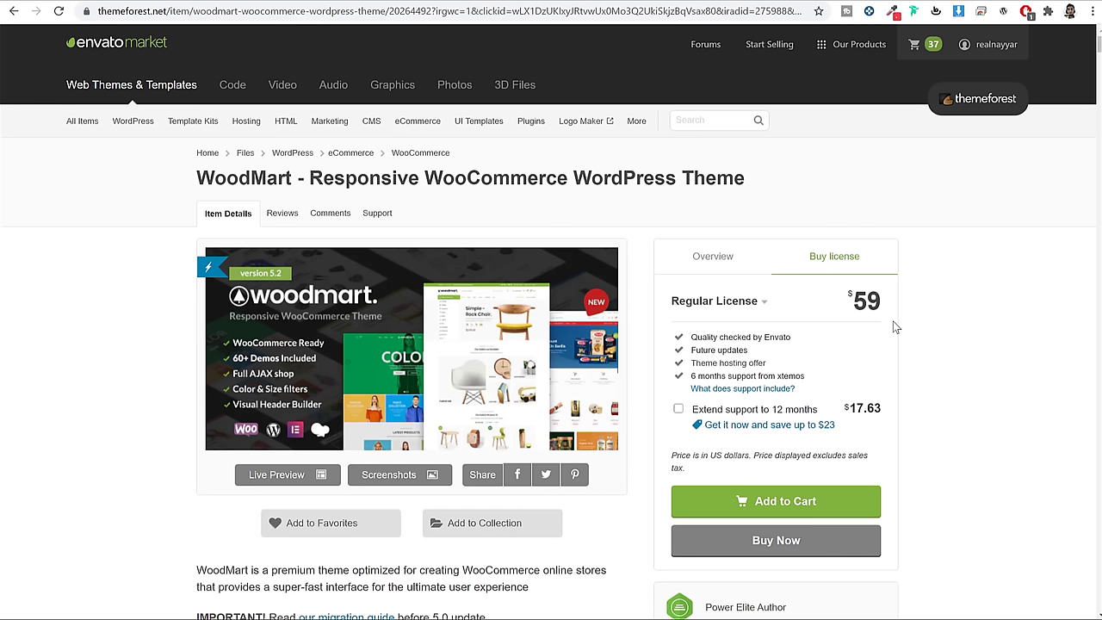
{"action": "left_click_drag", "start_coordinate": [851, 297], "coordinate": [878, 298]}
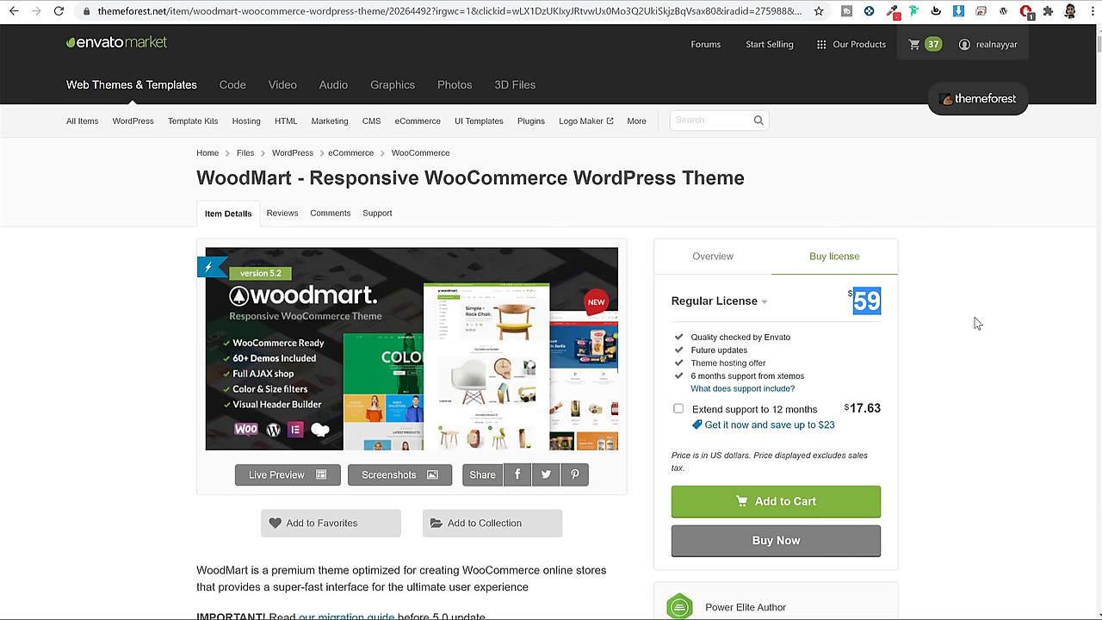
{"action": "left_click", "coordinate": [977, 323]}
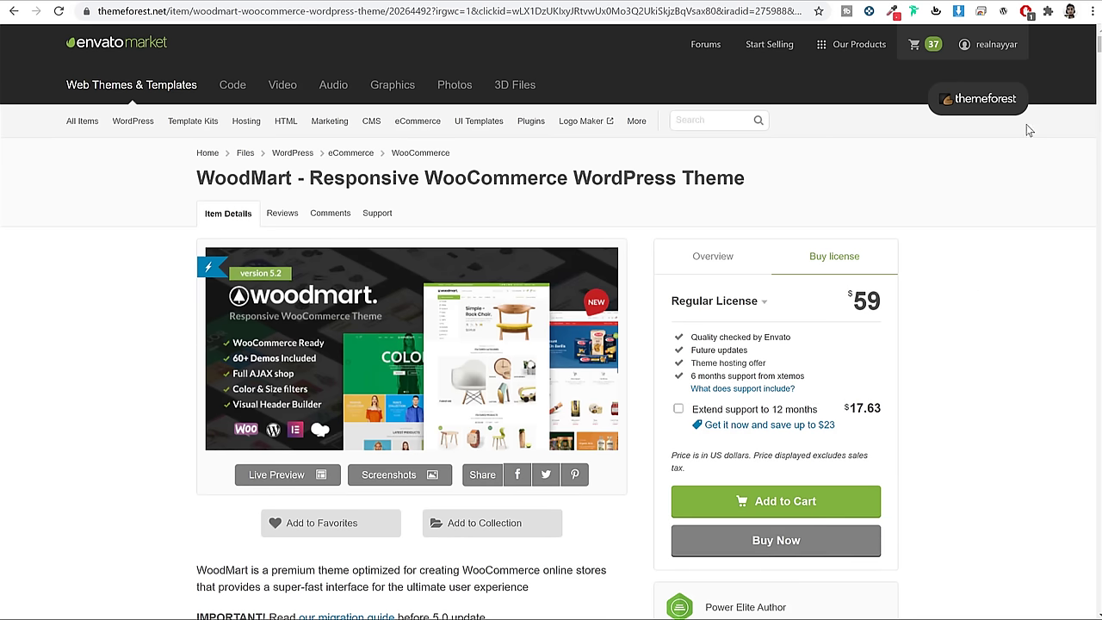
{"action": "mouse_move", "coordinate": [1001, 47]}
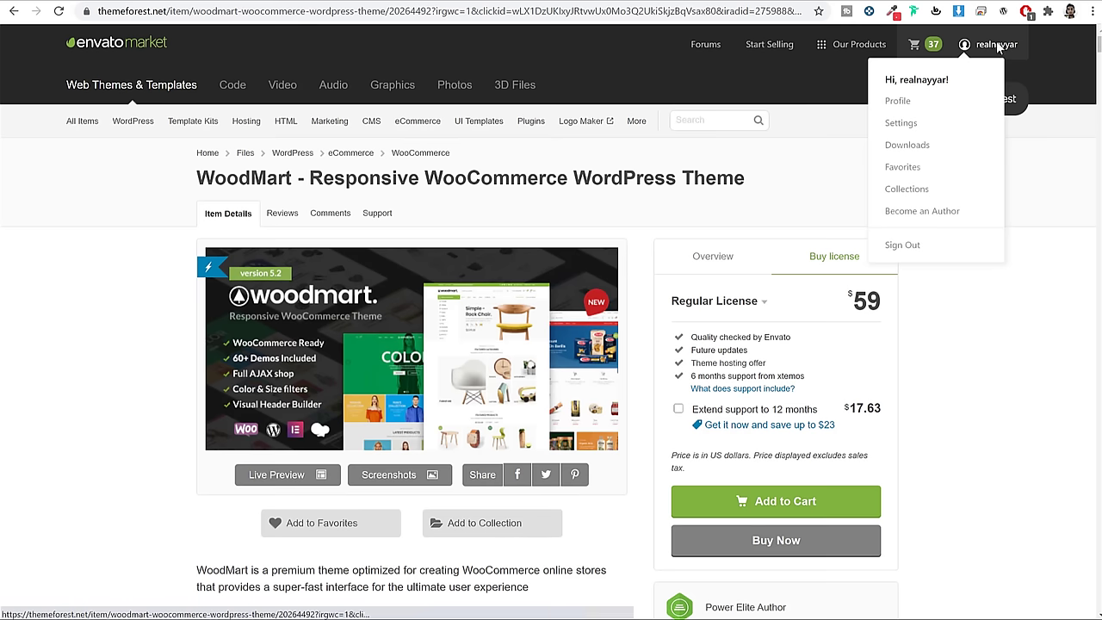
- On the Downloads page, start downloading WoodMart's All files & documentation
{"action": "left_click", "coordinate": [915, 153]}
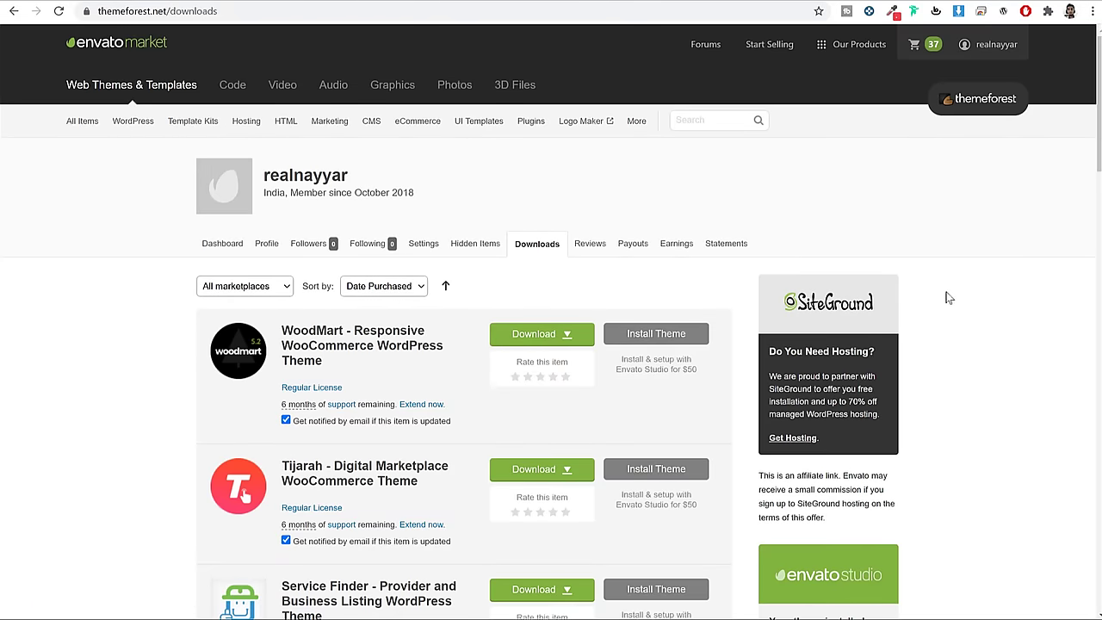
{"action": "scroll", "coordinate": [959, 364], "scroll_direction": "down", "scroll_amount": 6}
{"action": "scroll", "coordinate": [959, 364], "scroll_direction": "down", "scroll_amount": 5}
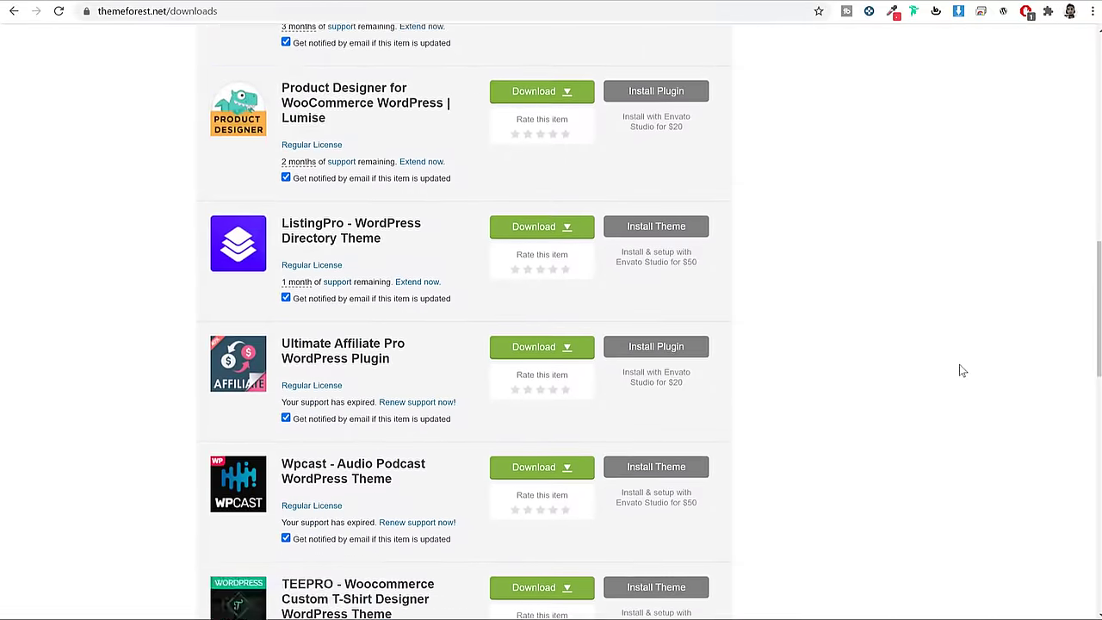
{"action": "scroll", "coordinate": [959, 364], "scroll_direction": "up", "scroll_amount": 9}
{"action": "scroll", "coordinate": [959, 364], "scroll_direction": "up", "scroll_amount": 2}
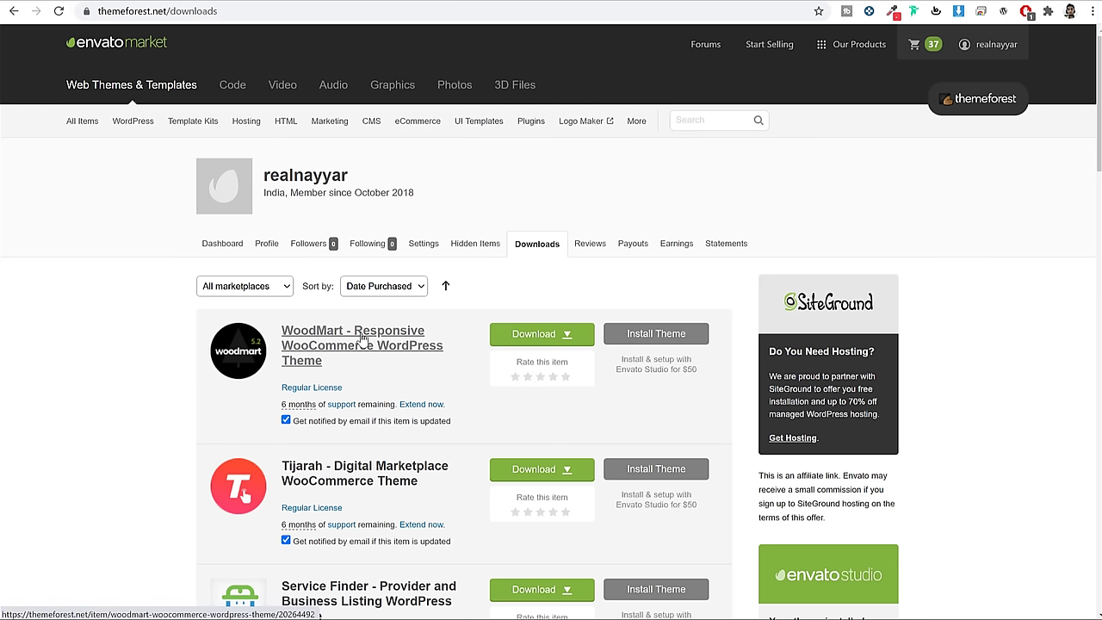
{"action": "left_click", "coordinate": [558, 342]}
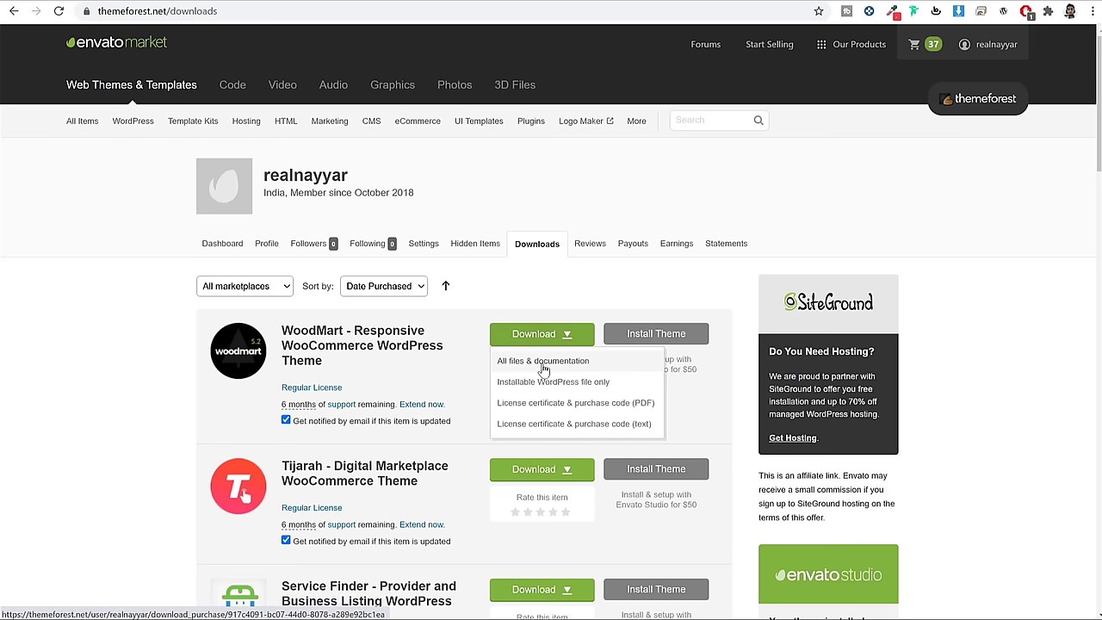
{"action": "left_click", "coordinate": [544, 362]}
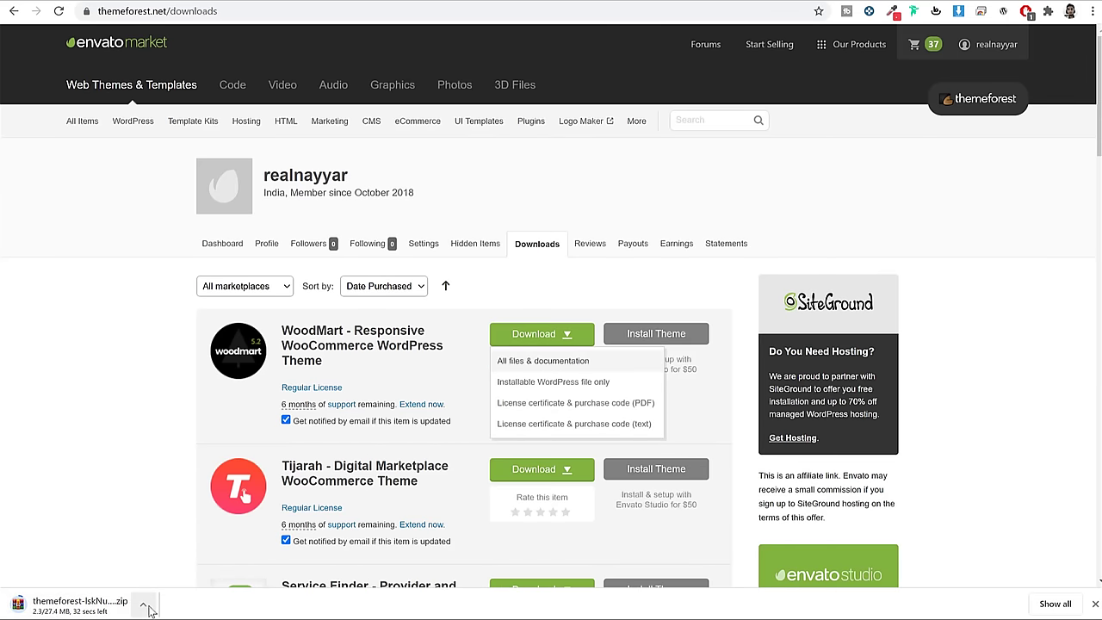
- Cancel the download, close the downloads bar, and select the WoodMart ZIP in File Explorer
{"action": "left_click", "coordinate": [149, 609]}
{"action": "left_click", "coordinate": [165, 582]}
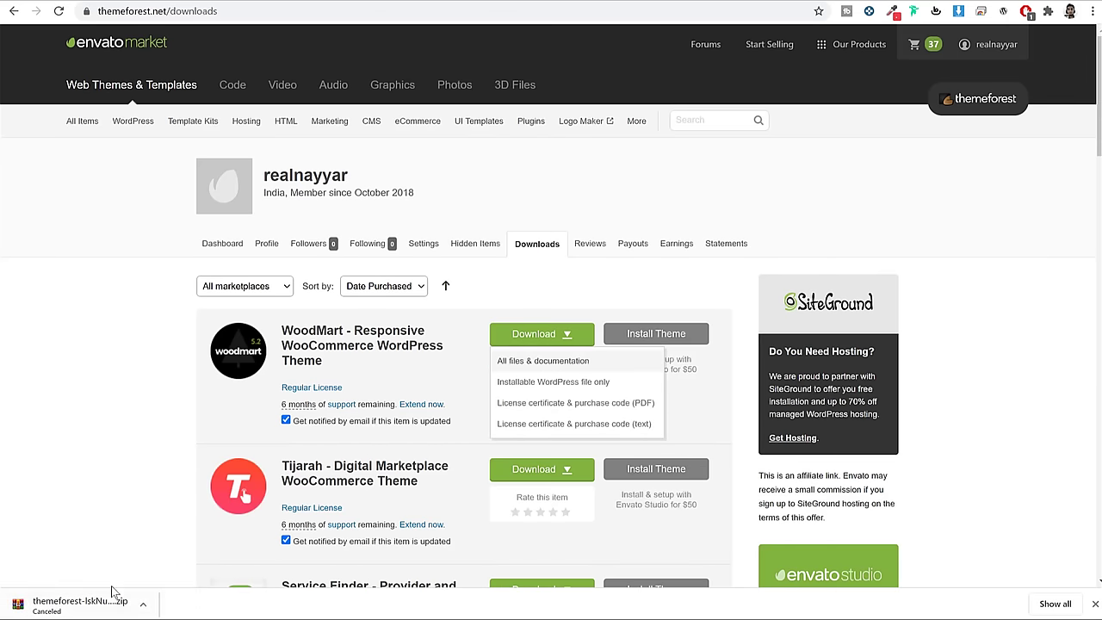
{"action": "left_click", "coordinate": [1094, 604]}
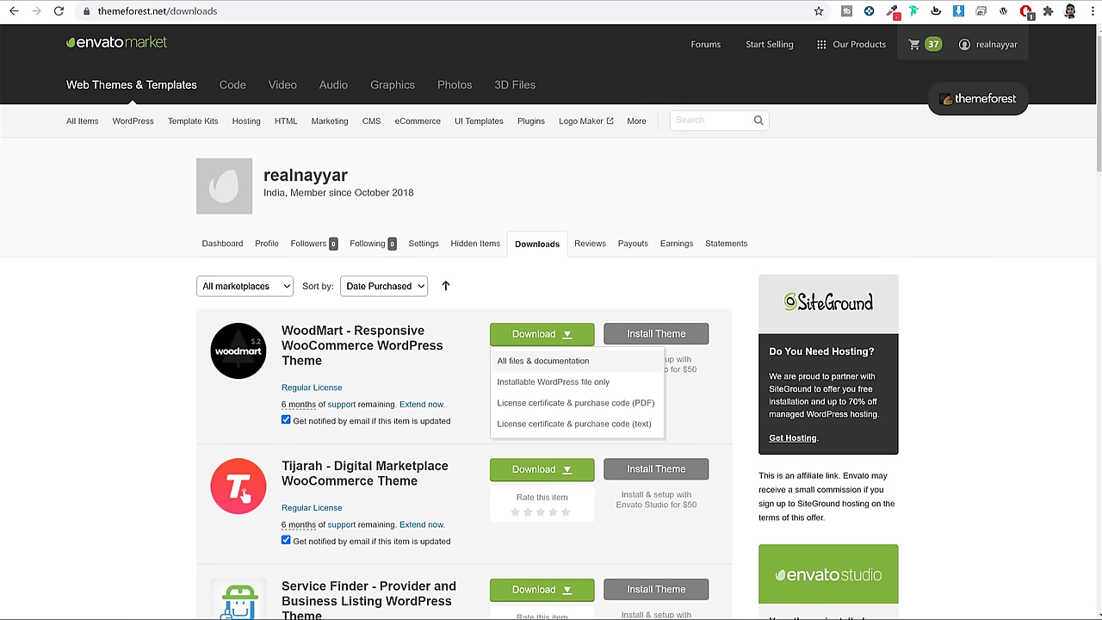
{"action": "key", "text": "alt+Tab"}
{"action": "left_click", "coordinate": [428, 298]}
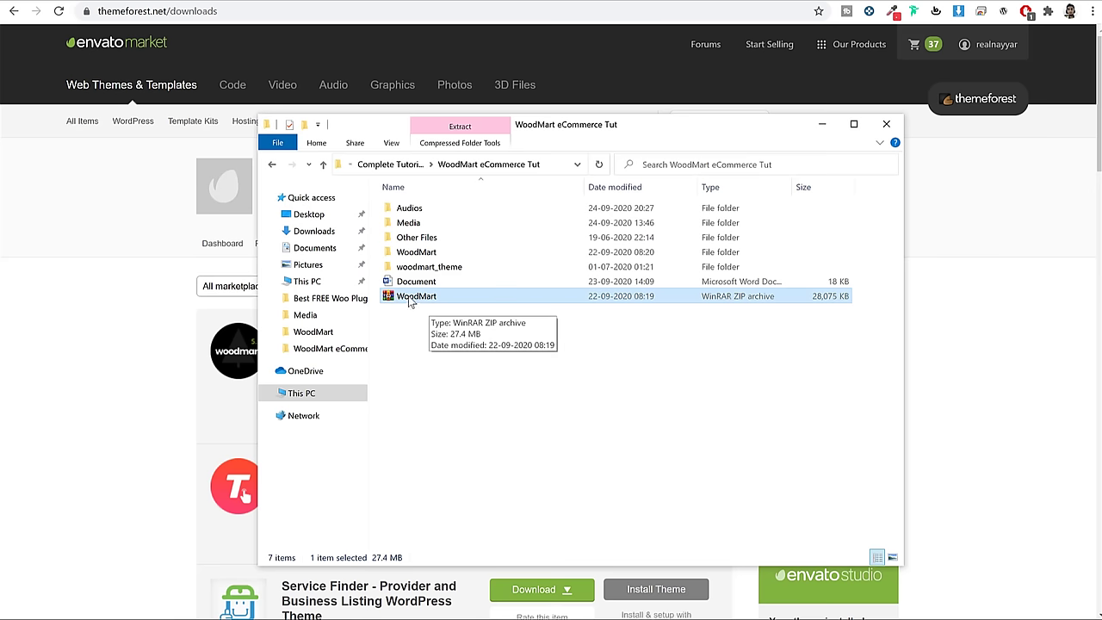
- Open the extracted WoodMart folder, then WoodMart Theme, and select the woodmart zip
{"action": "right_click", "coordinate": [405, 301]}
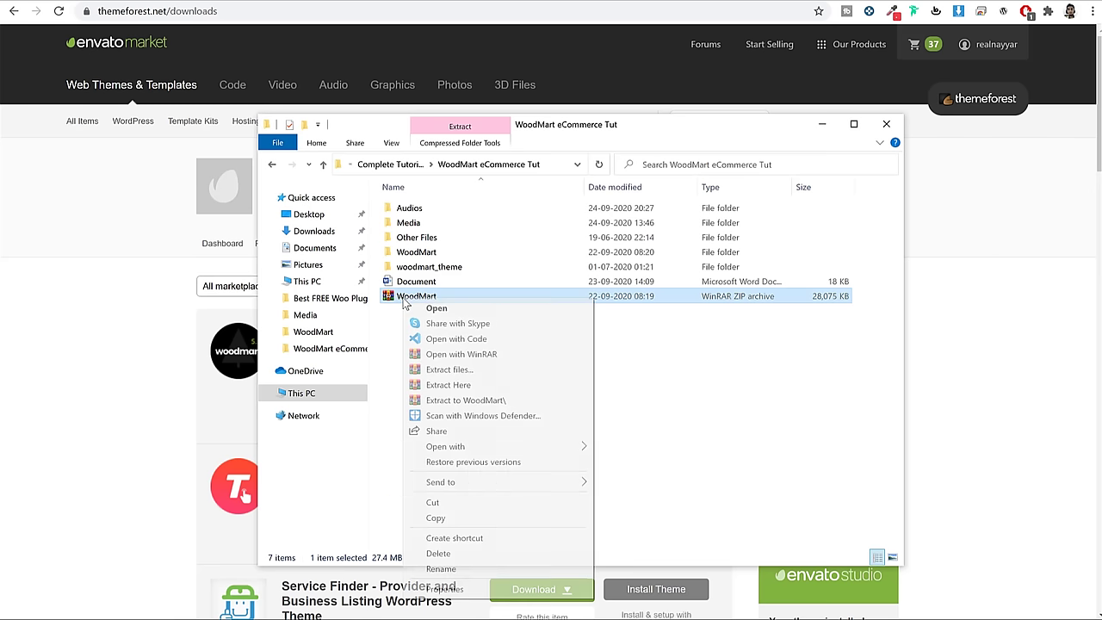
{"action": "left_click", "coordinate": [738, 372]}
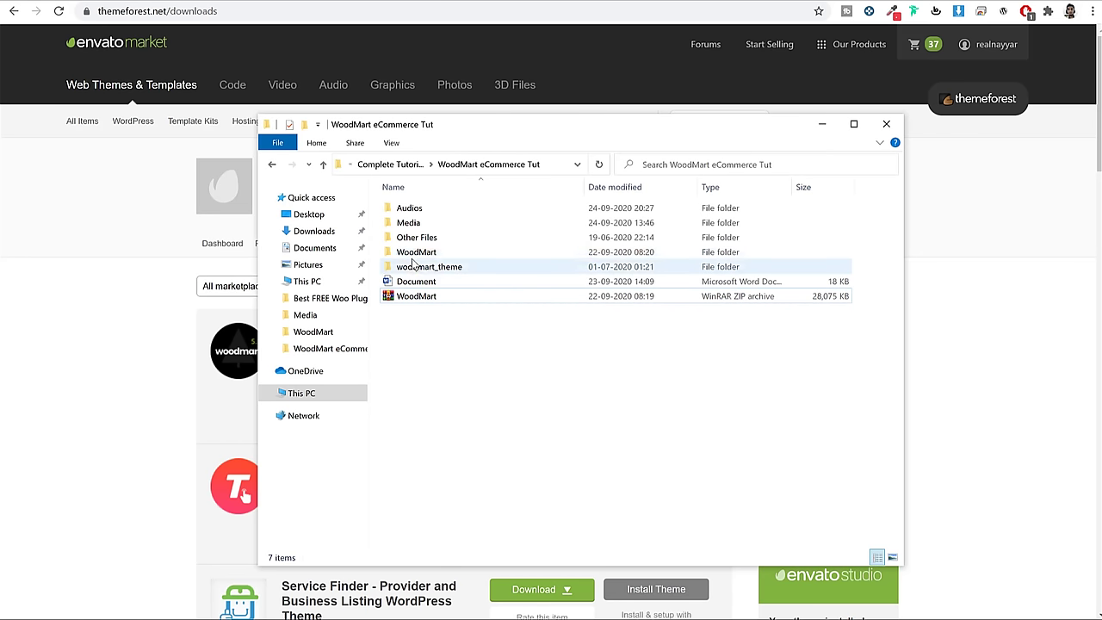
{"action": "left_click", "coordinate": [407, 299]}
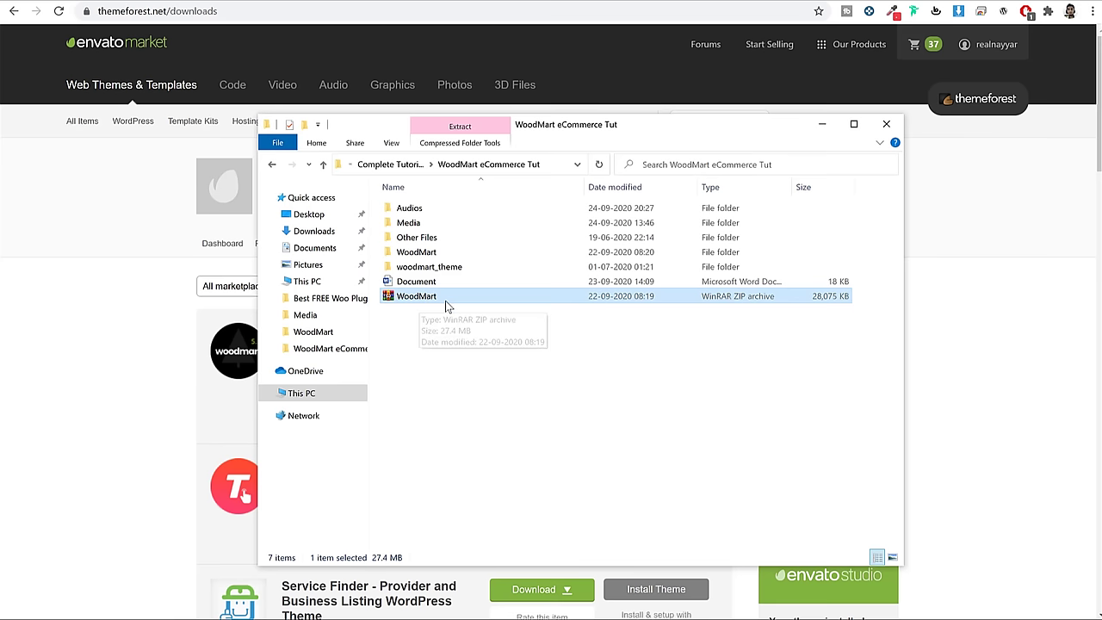
{"action": "left_click", "coordinate": [426, 254]}
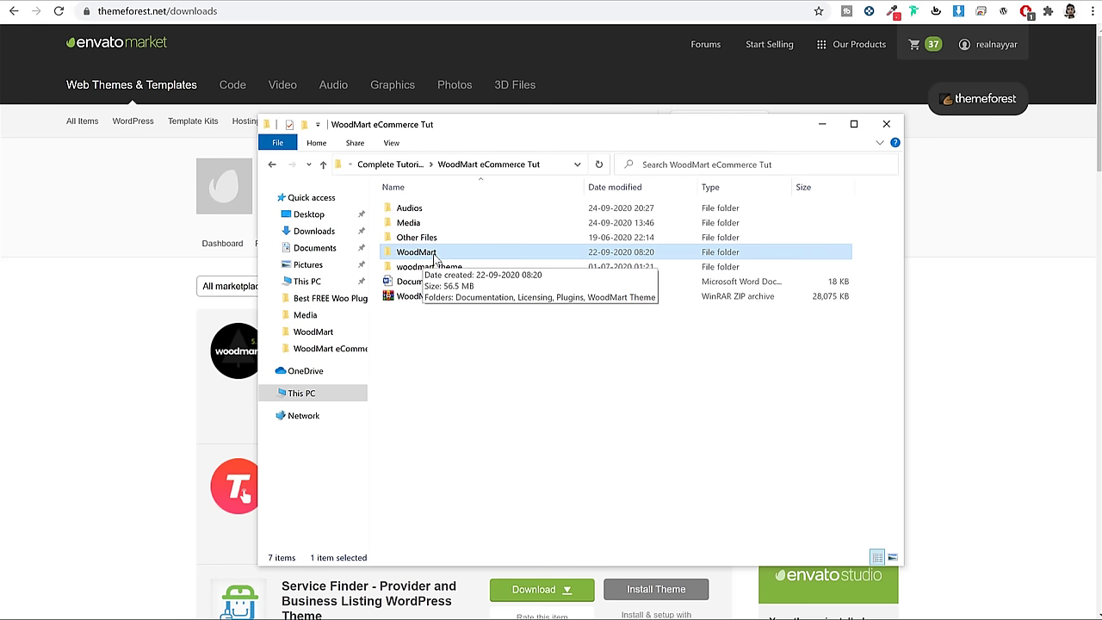
{"action": "double_click", "coordinate": [417, 252]}
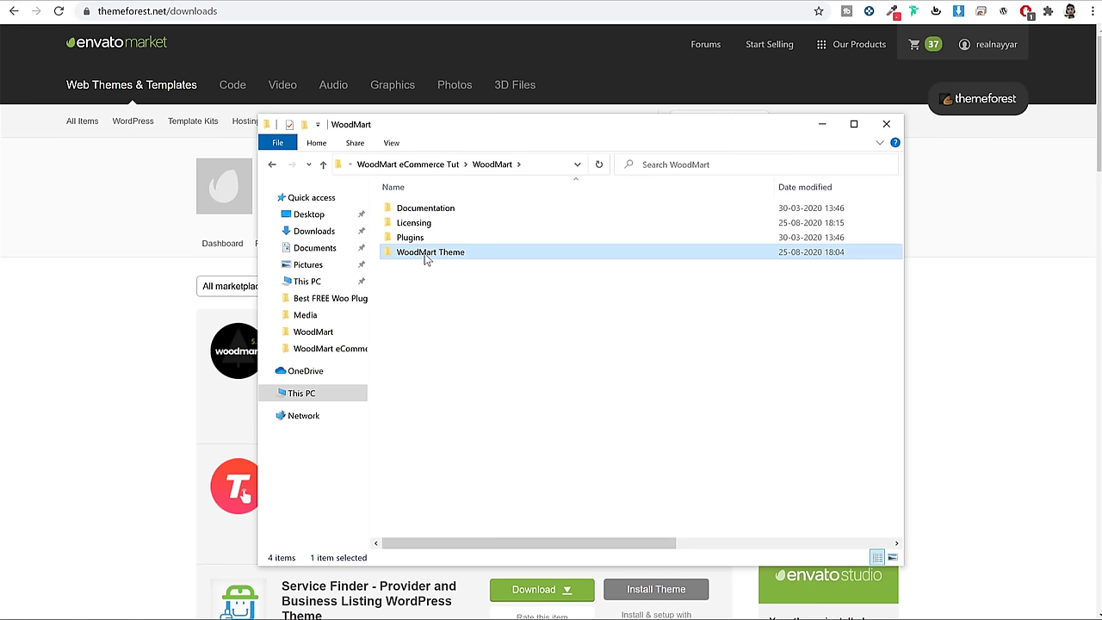
{"action": "double_click", "coordinate": [425, 256]}
{"action": "left_click", "coordinate": [424, 223]}
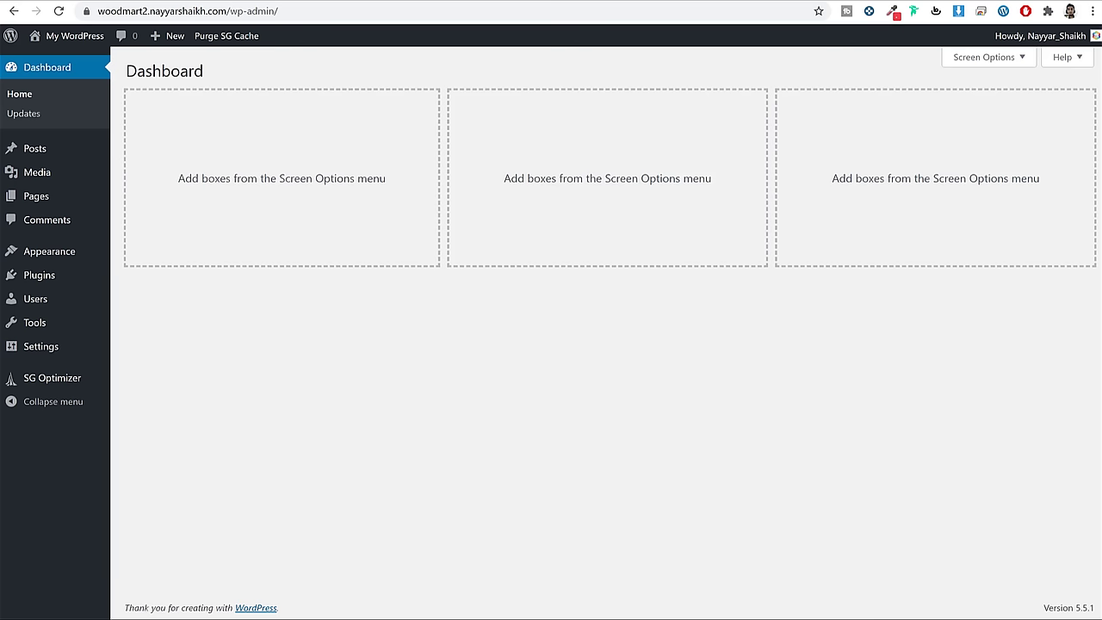
- Upload woodmart.zip via Themes > Add New > Upload Theme, install it, and activate WoodMart
{"action": "left_click", "coordinate": [53, 256]}
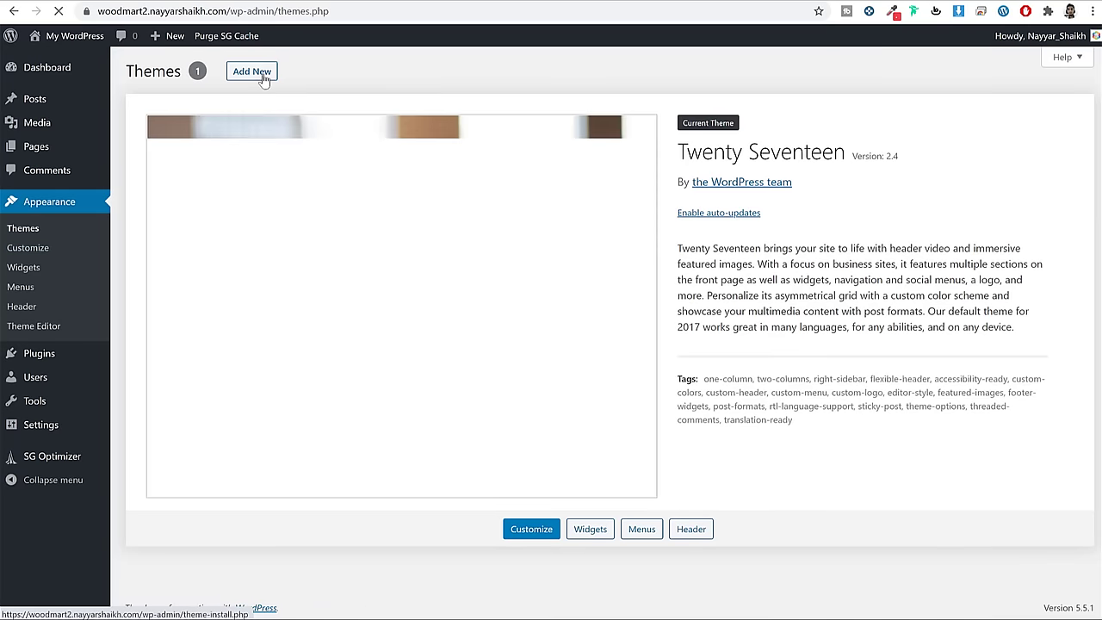
{"action": "left_click", "coordinate": [262, 76]}
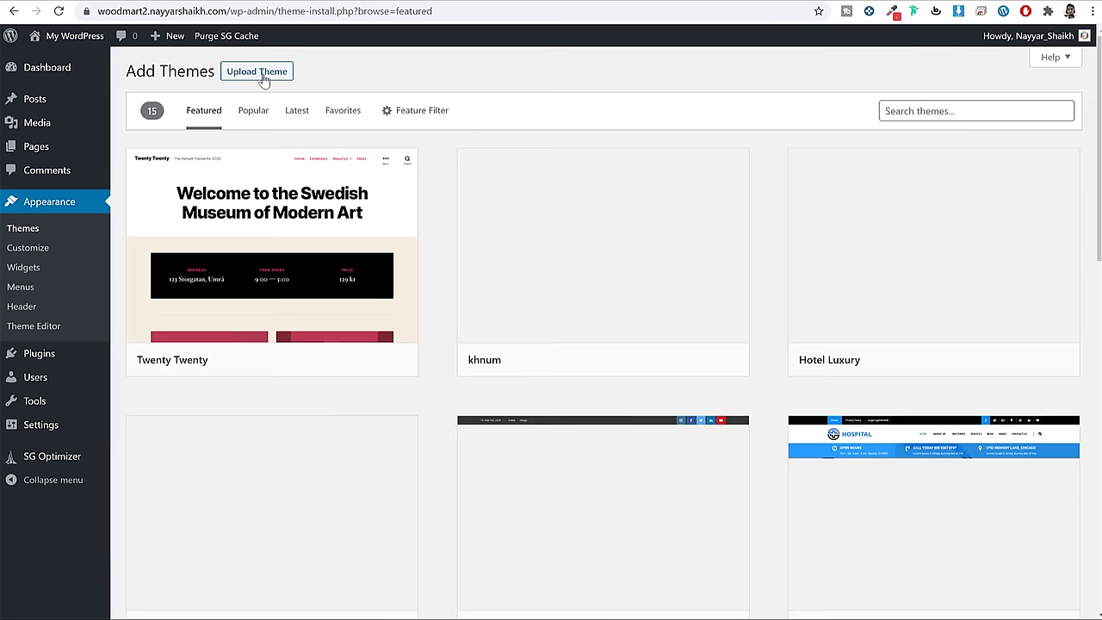
{"action": "left_click", "coordinate": [264, 77]}
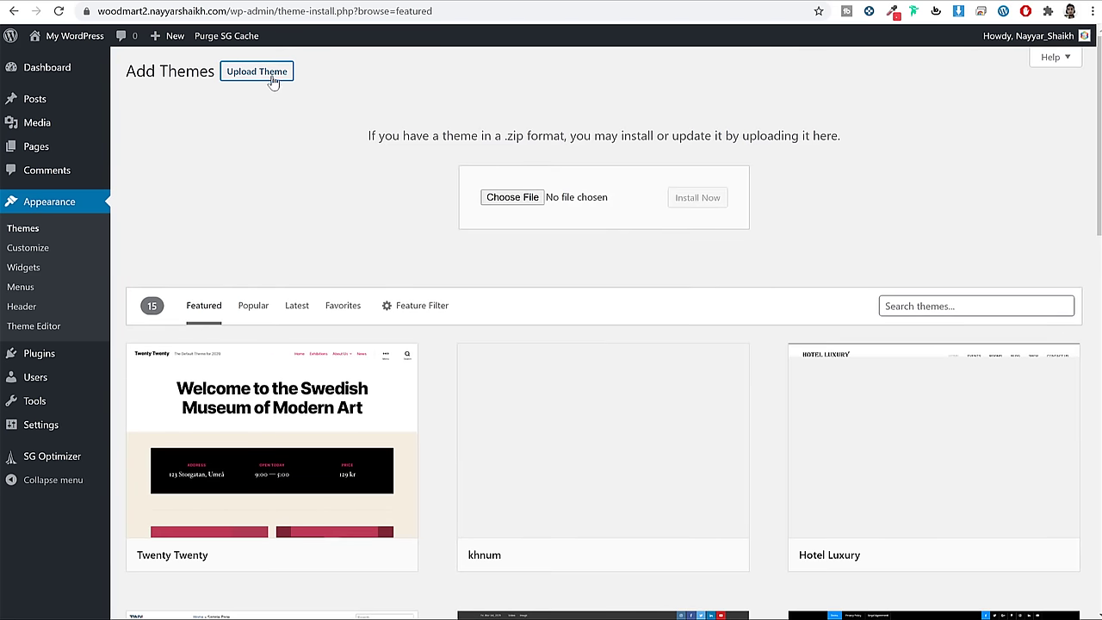
{"action": "left_click", "coordinate": [511, 197]}
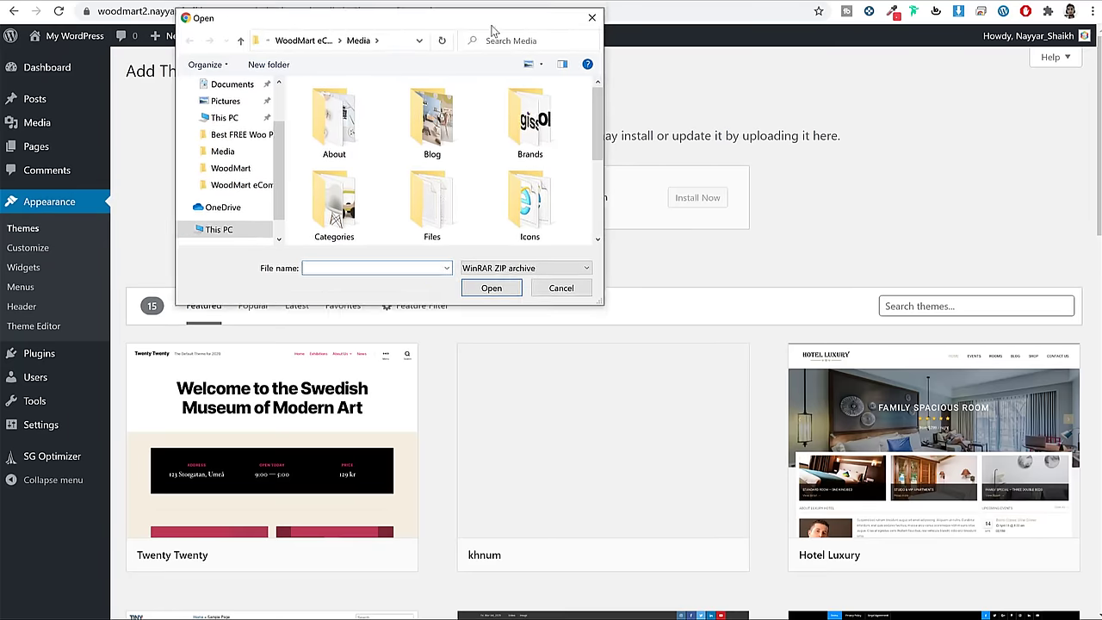
{"action": "left_click", "coordinate": [332, 47]}
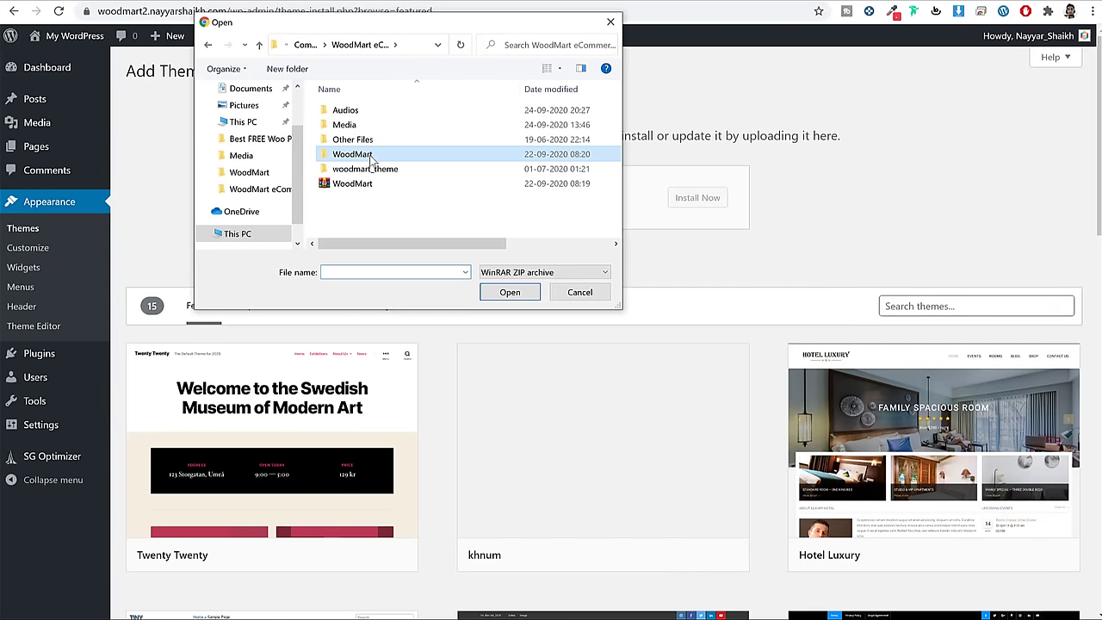
{"action": "double_click", "coordinate": [375, 153]}
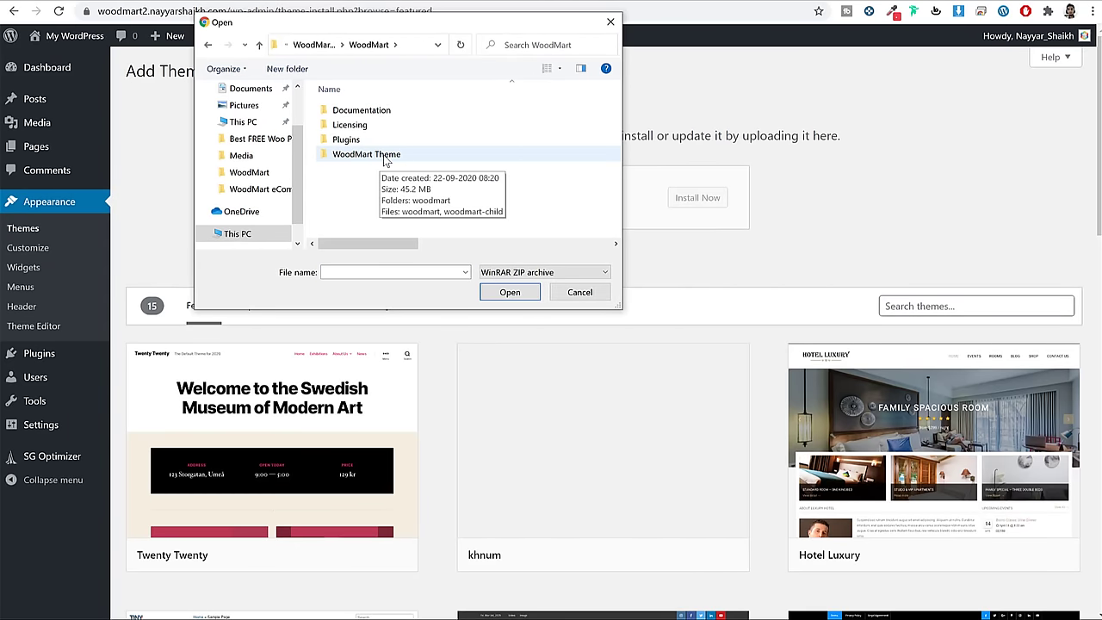
{"action": "double_click", "coordinate": [375, 157]}
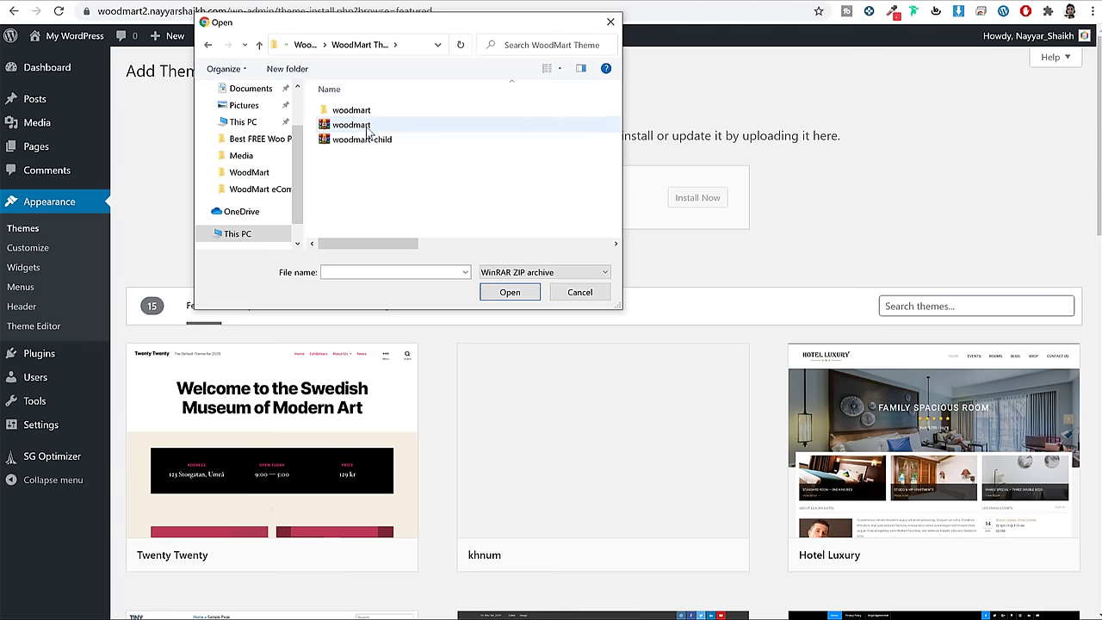
{"action": "left_click", "coordinate": [368, 126]}
{"action": "left_click", "coordinate": [509, 292]}
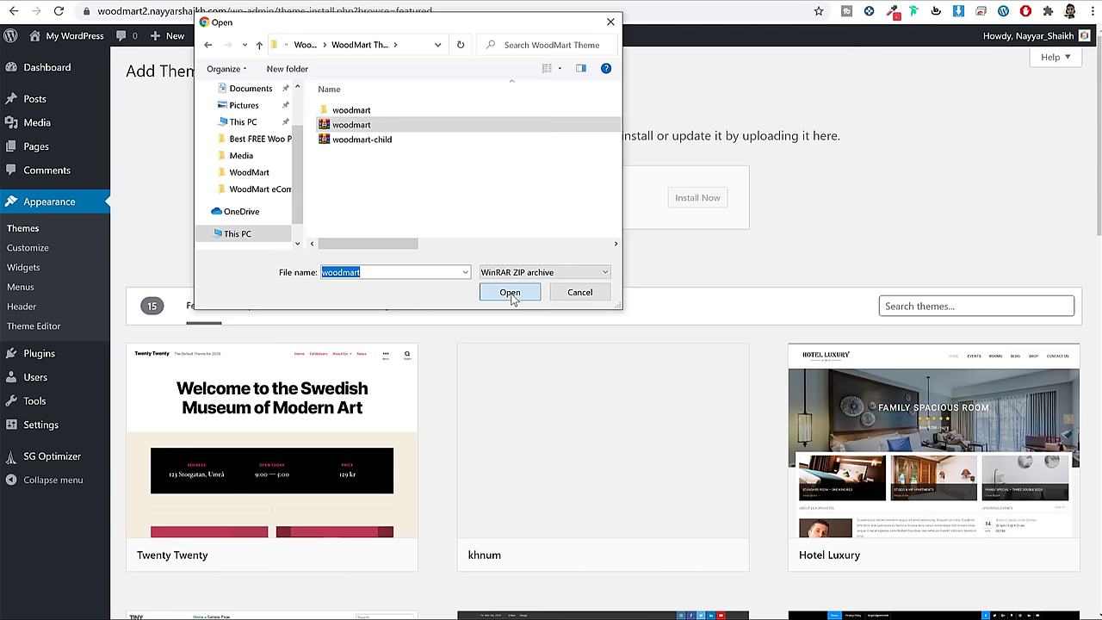
{"action": "left_click", "coordinate": [708, 198]}
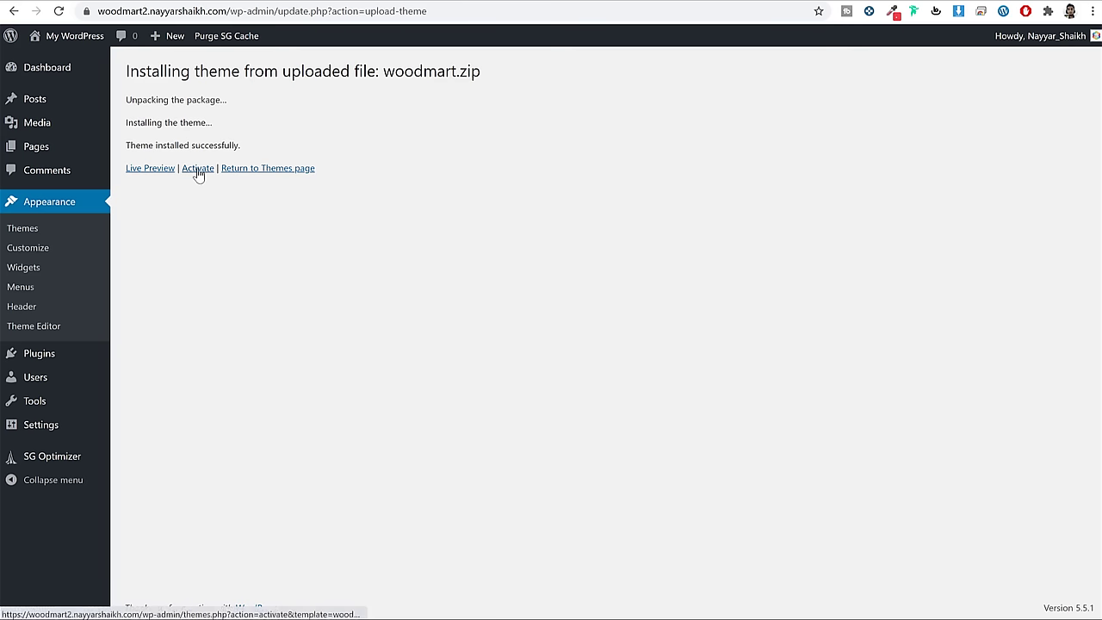
{"action": "left_click", "coordinate": [199, 169]}
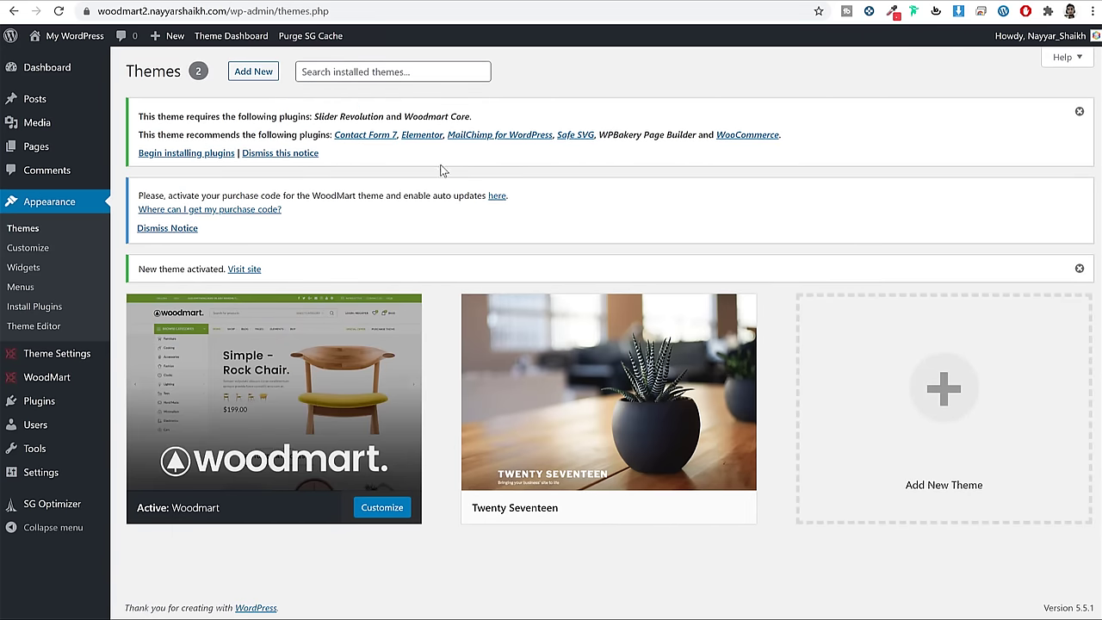
- Delete the Twenty Seventeen theme from its Theme Details view and confirm the deletion
{"action": "mouse_move", "coordinate": [603, 392]}
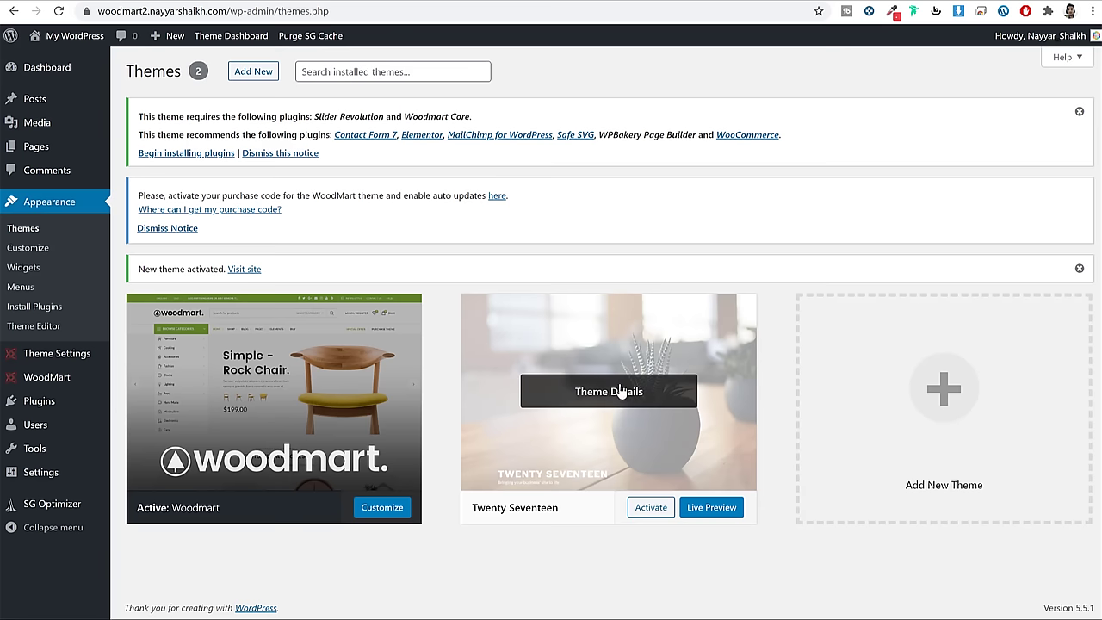
{"action": "left_click", "coordinate": [613, 388]}
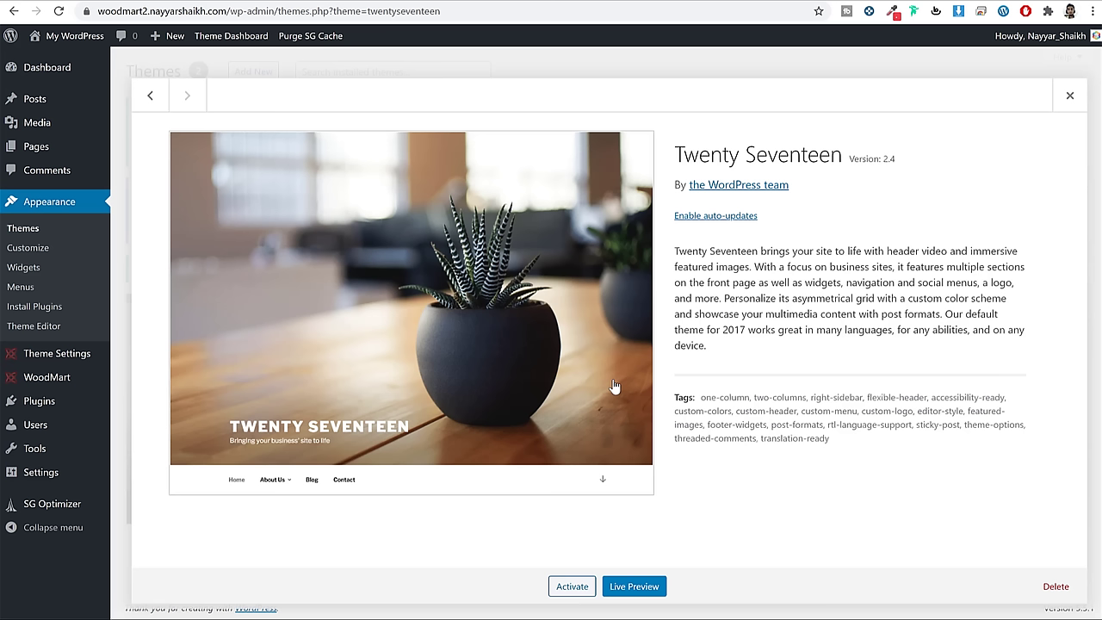
{"action": "left_click", "coordinate": [1056, 586]}
{"action": "left_click", "coordinate": [621, 119]}
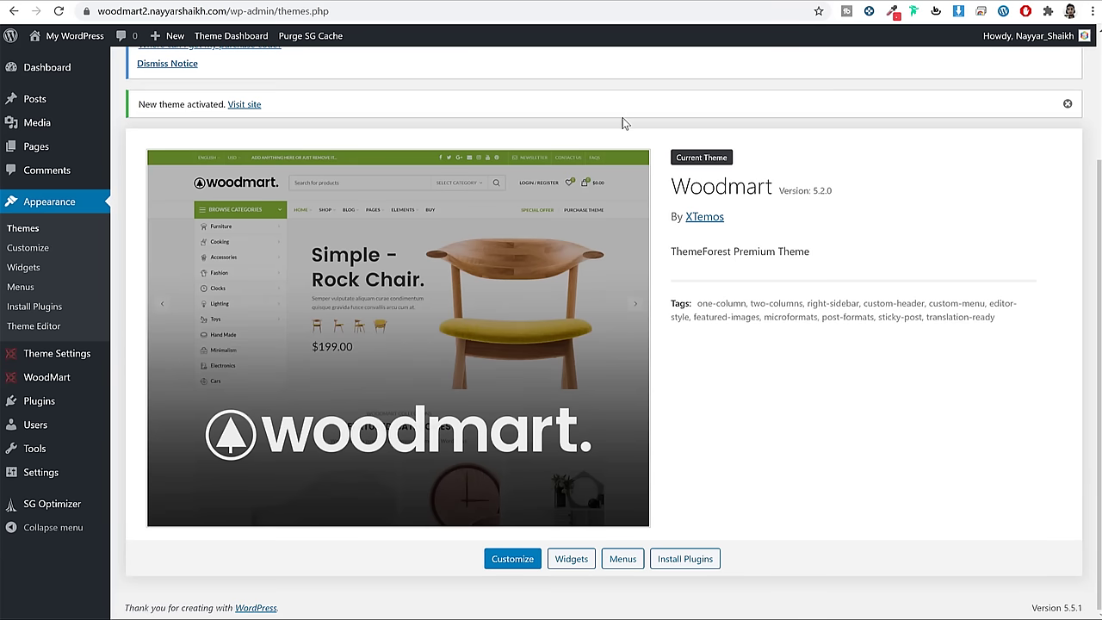
{"action": "scroll", "coordinate": [740, 465], "scroll_direction": "up", "scroll_amount": 3}
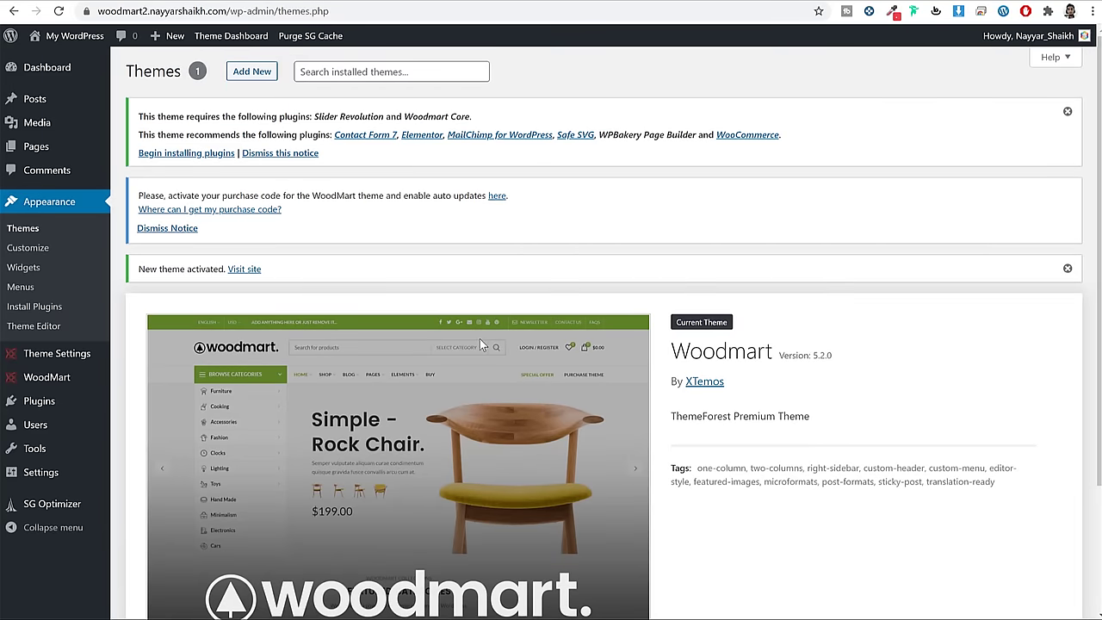
{"action": "left_click_drag", "start_coordinate": [137, 118], "coordinate": [318, 119]}
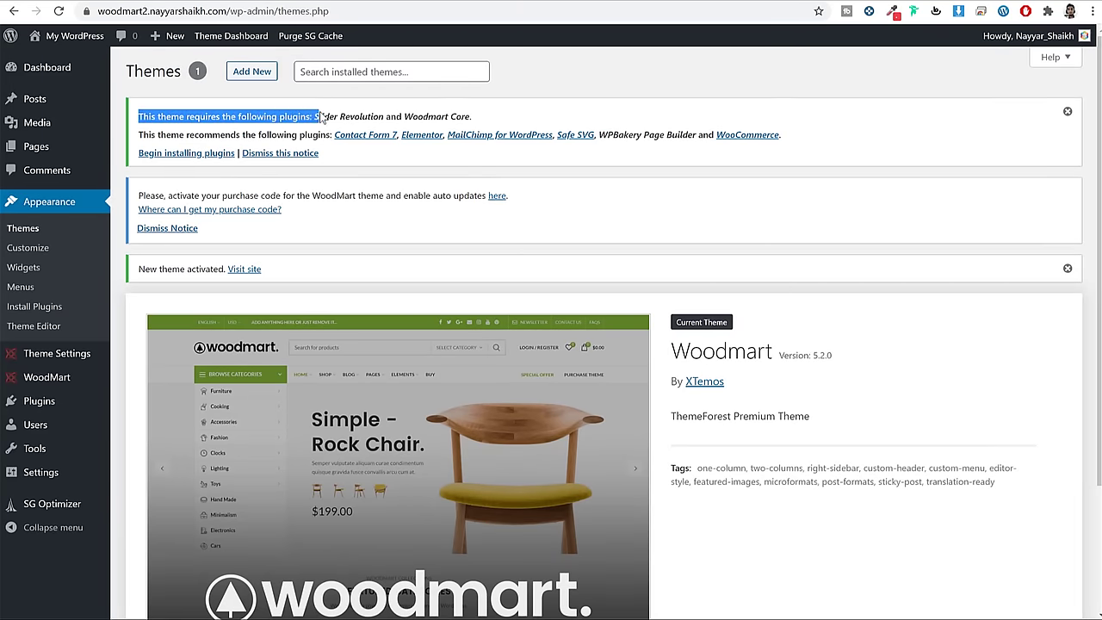
- Bulk-install all eight required theme plugins from the Required Plugins Installer
{"action": "left_click", "coordinate": [178, 155]}
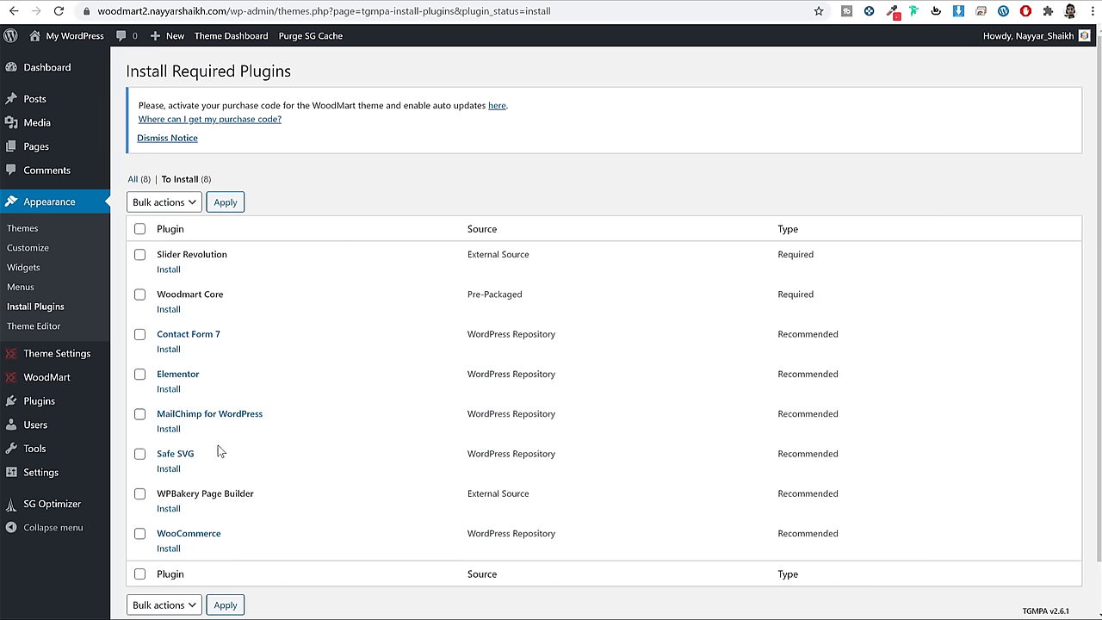
{"action": "left_click", "coordinate": [140, 229]}
{"action": "left_click", "coordinate": [174, 203]}
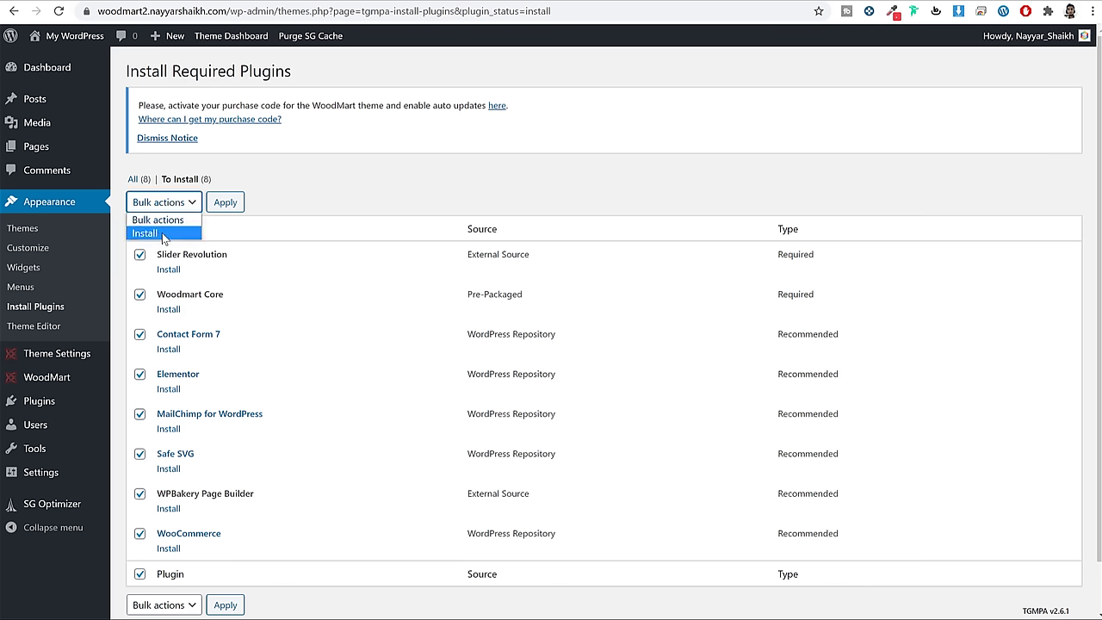
{"action": "left_click", "coordinate": [162, 233]}
{"action": "left_click", "coordinate": [242, 202]}
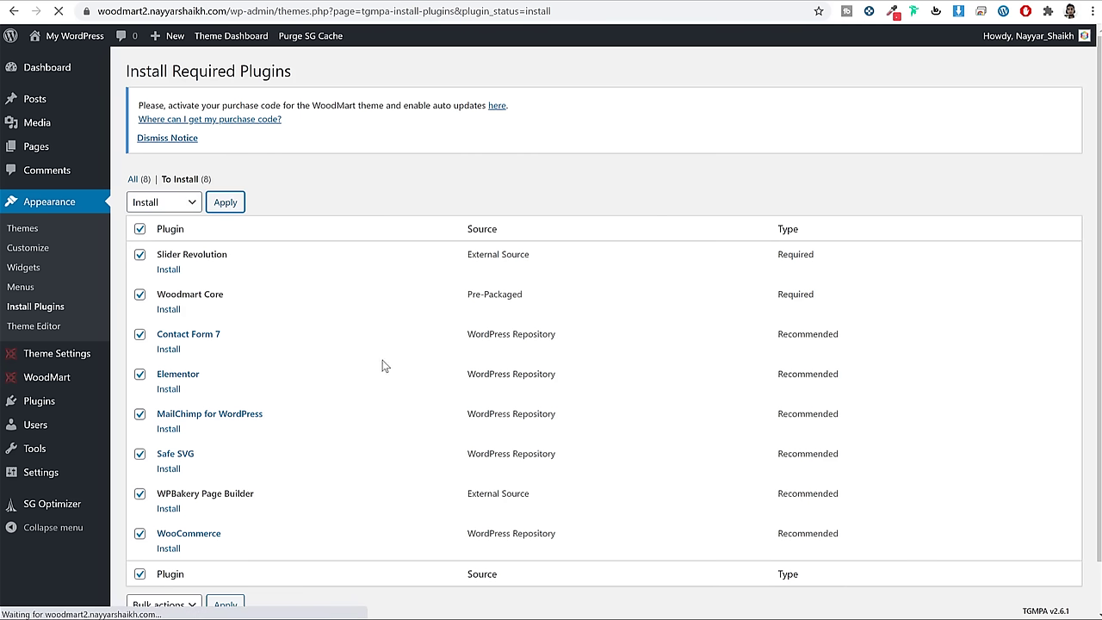
{"action": "scroll", "coordinate": [615, 191], "scroll_direction": "down", "scroll_amount": 3}
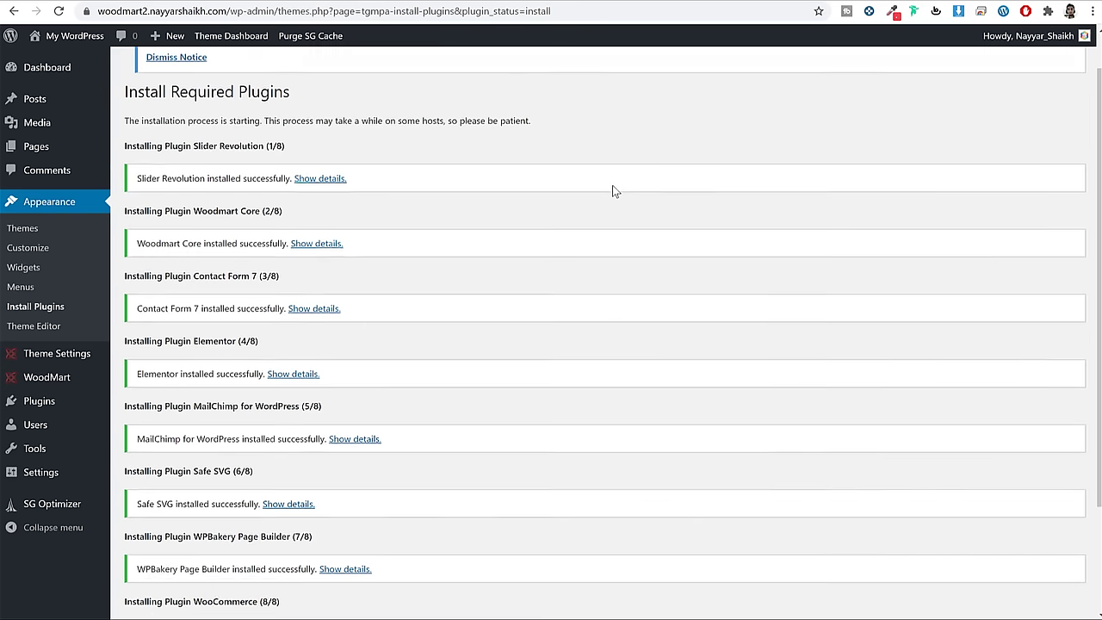
{"action": "scroll", "coordinate": [612, 185], "scroll_direction": "up", "scroll_amount": 3}
{"action": "scroll", "coordinate": [612, 185], "scroll_direction": "down", "scroll_amount": 3}
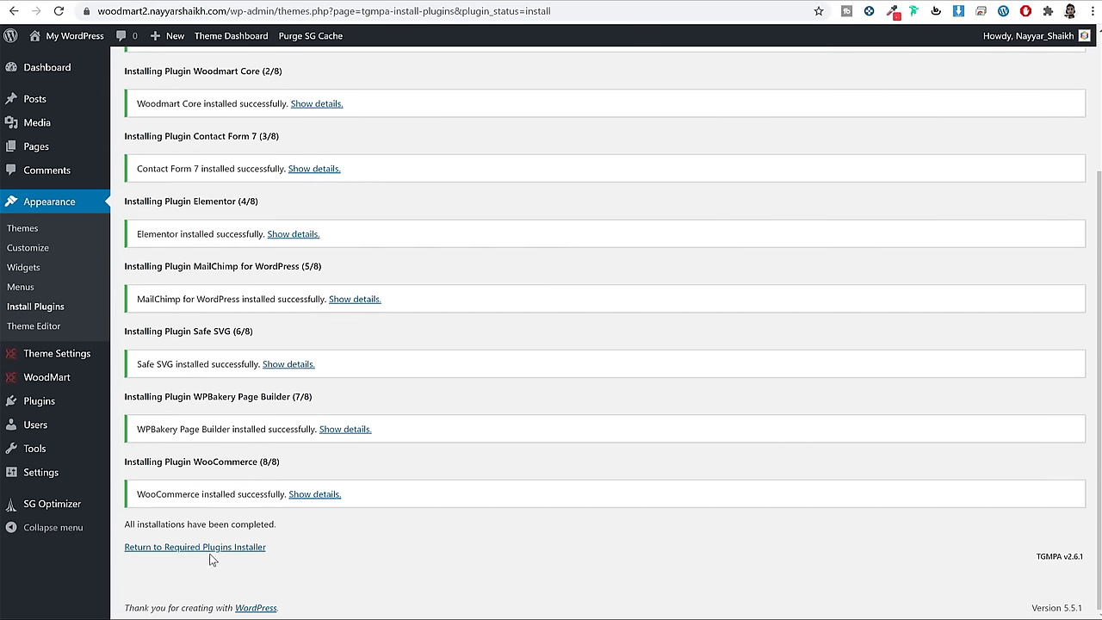
{"action": "left_click", "coordinate": [220, 550]}
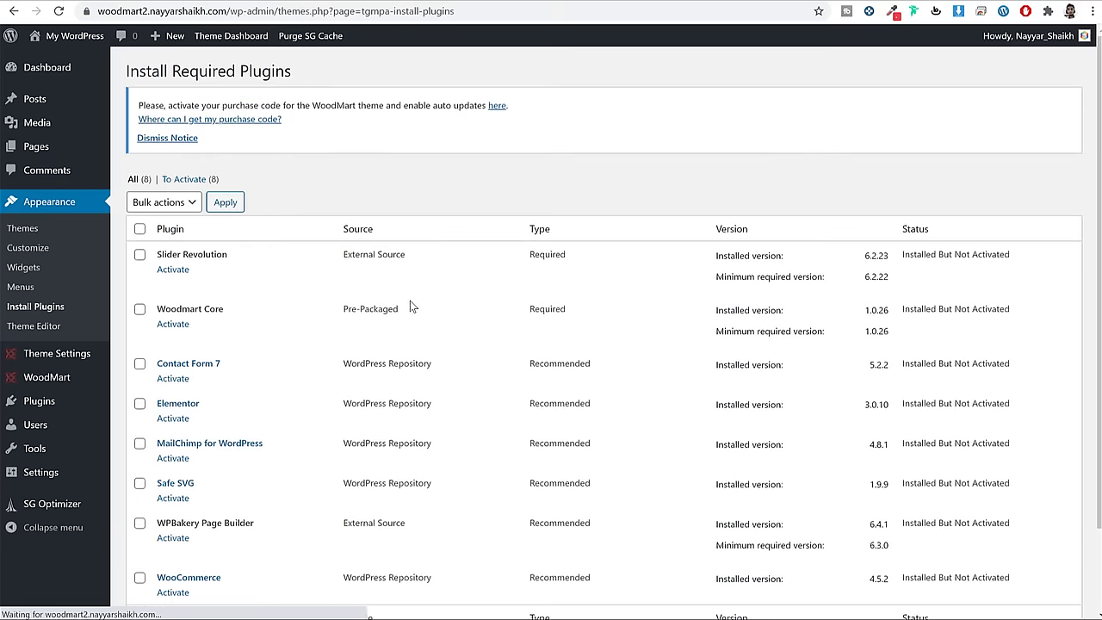
- Select all eight plugins and bulk-activate them with the Activate action
{"action": "scroll", "coordinate": [422, 301], "scroll_direction": "down", "scroll_amount": 2}
{"action": "scroll", "coordinate": [279, 384], "scroll_direction": "up", "scroll_amount": 2}
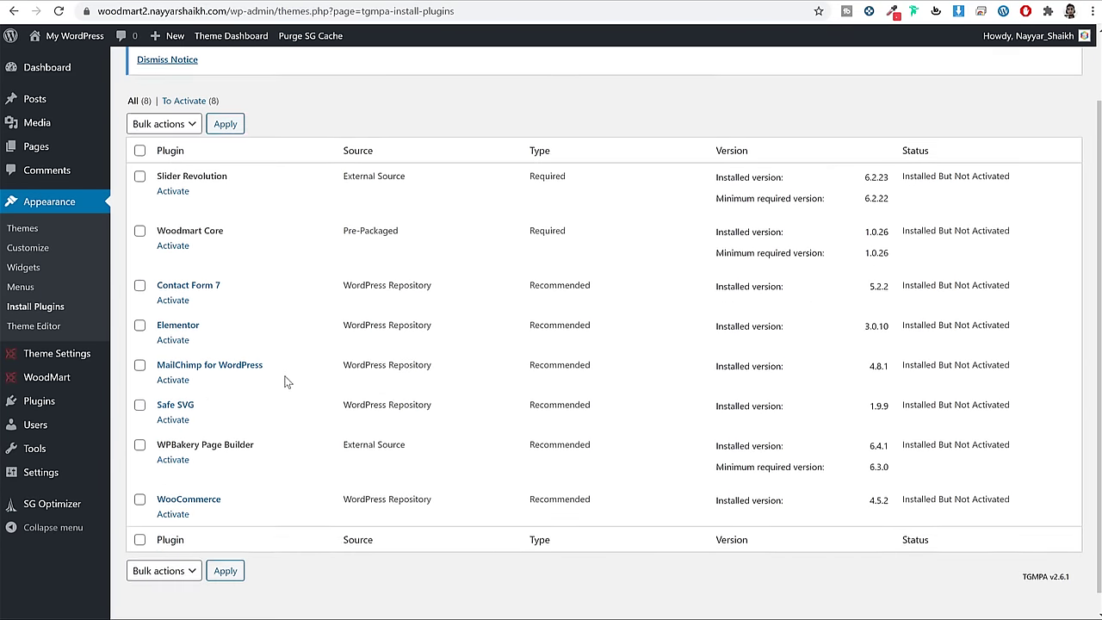
{"action": "scroll", "coordinate": [194, 246], "scroll_direction": "down", "scroll_amount": 1}
{"action": "left_click", "coordinate": [140, 159]}
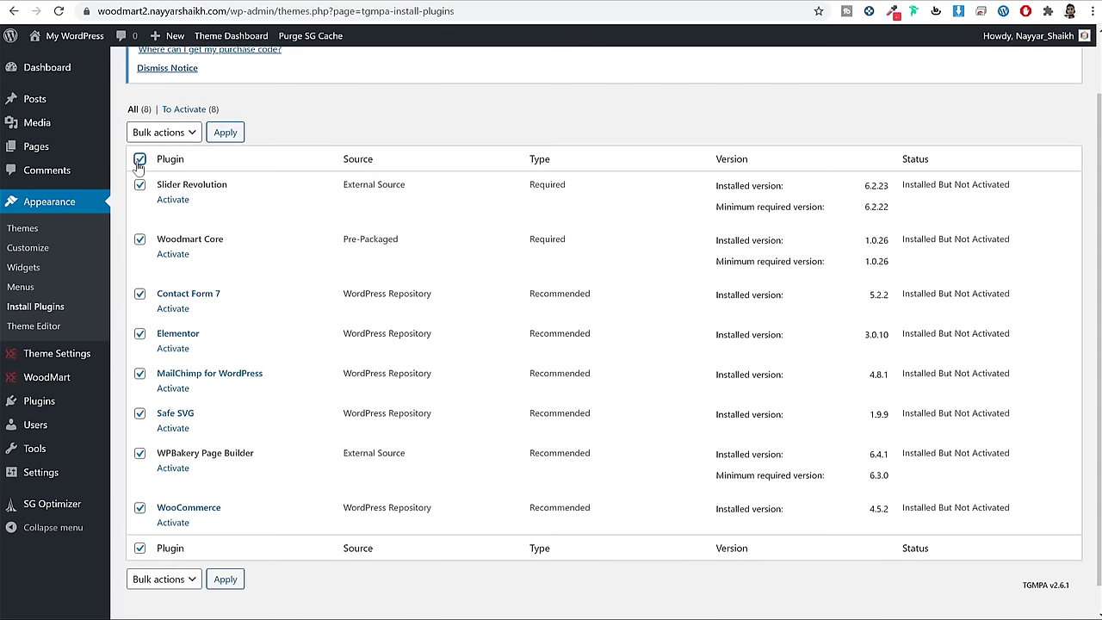
{"action": "left_click", "coordinate": [165, 133]}
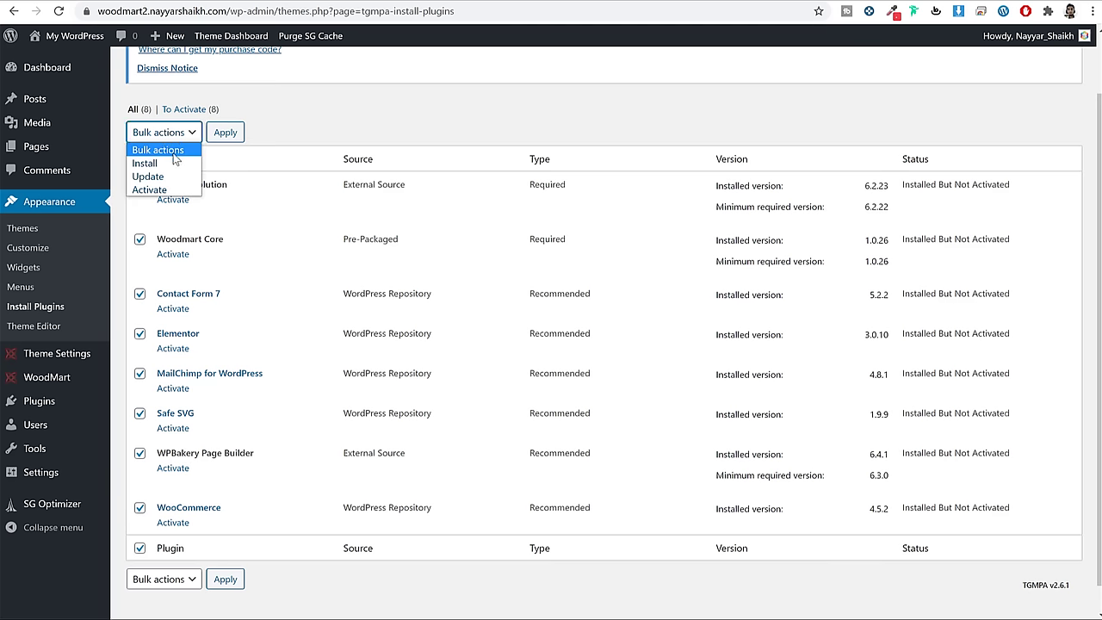
{"action": "left_click", "coordinate": [171, 188]}
{"action": "left_click", "coordinate": [222, 134]}
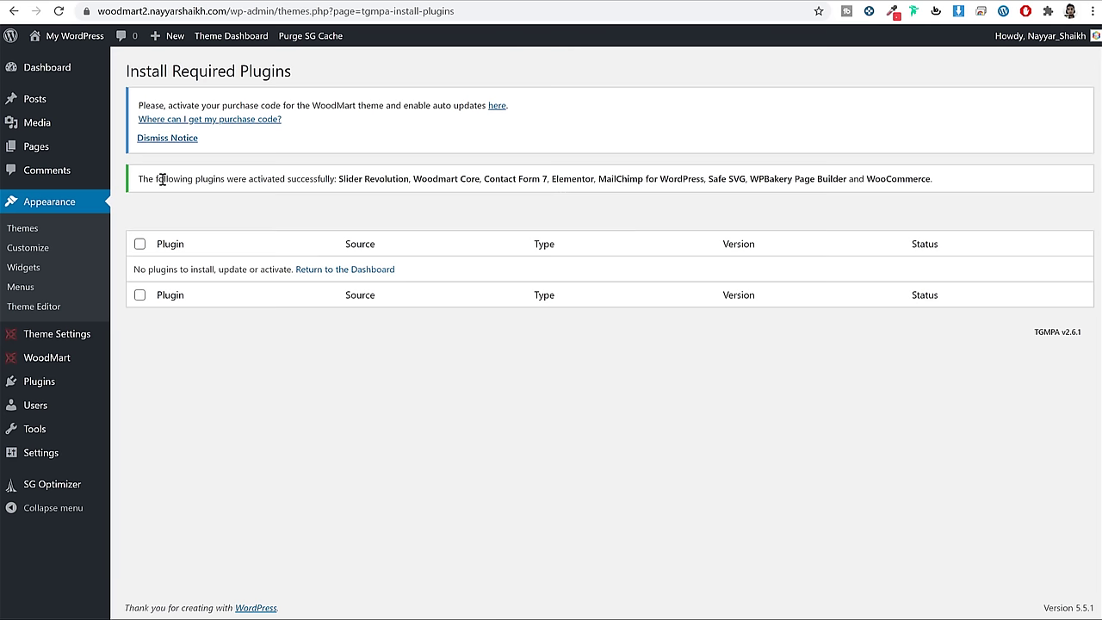
{"action": "left_click_drag", "start_coordinate": [136, 183], "coordinate": [345, 182]}
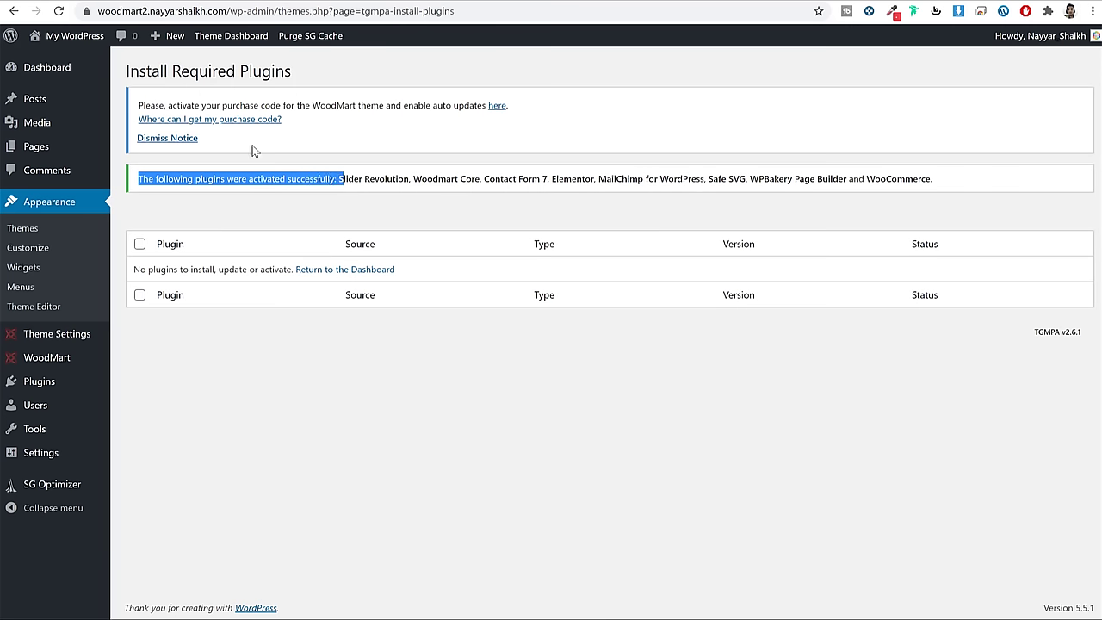
- Close the Elementor welcome screen and collapse the Elementor Overview dashboard widget
{"action": "left_click", "coordinate": [24, 71]}
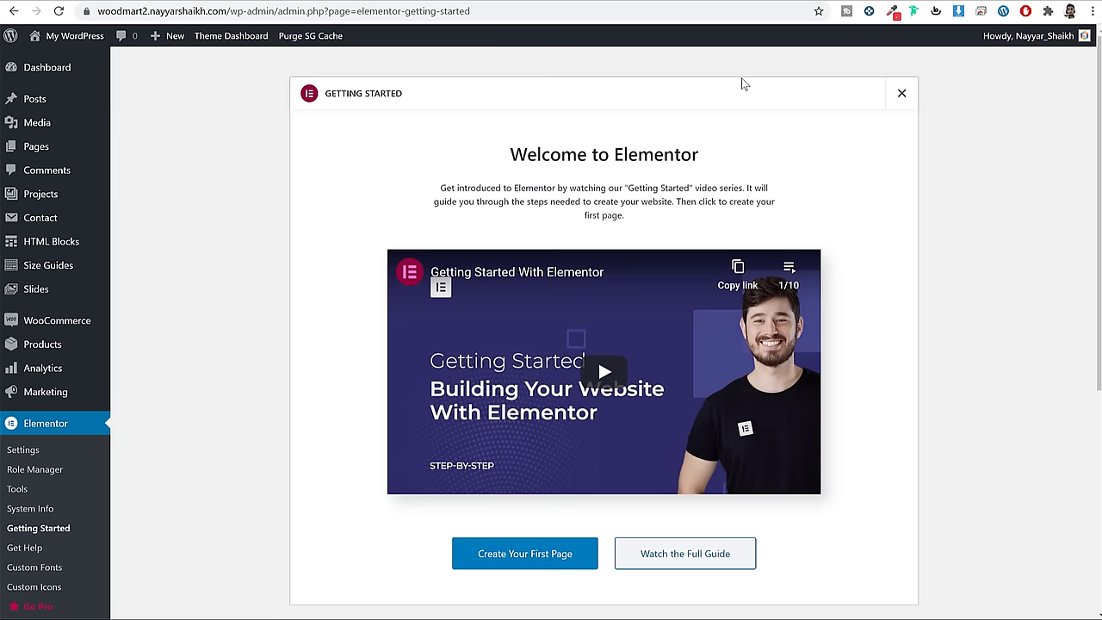
{"action": "left_click", "coordinate": [902, 94]}
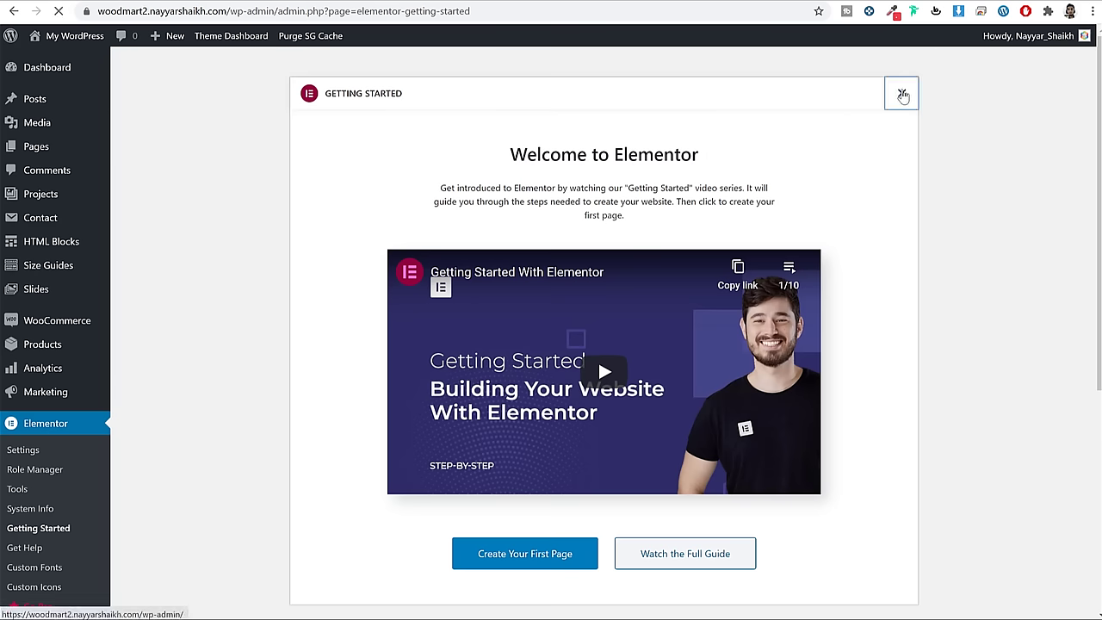
{"action": "mouse_move", "coordinate": [58, 77]}
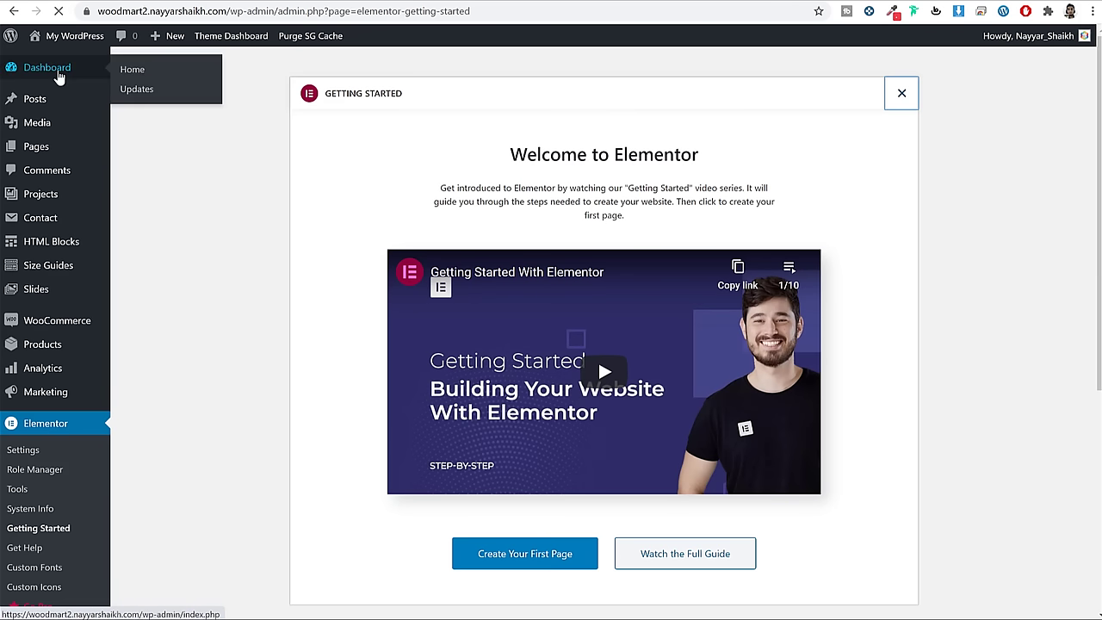
{"action": "scroll", "coordinate": [383, 276], "scroll_direction": "down", "scroll_amount": 5}
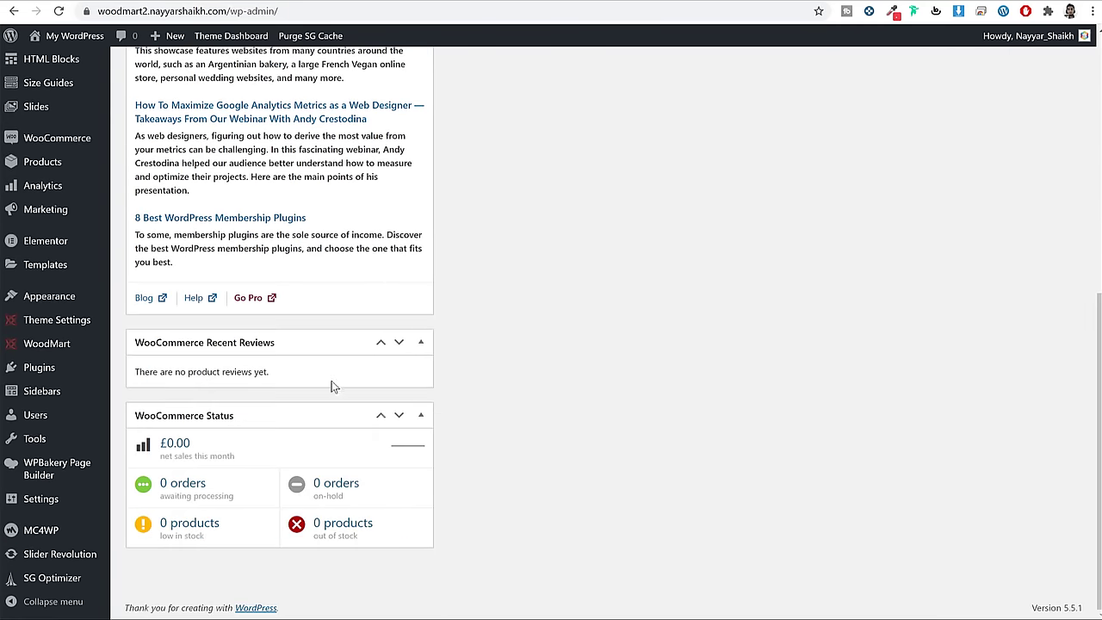
{"action": "scroll", "coordinate": [331, 380], "scroll_direction": "up", "scroll_amount": 6}
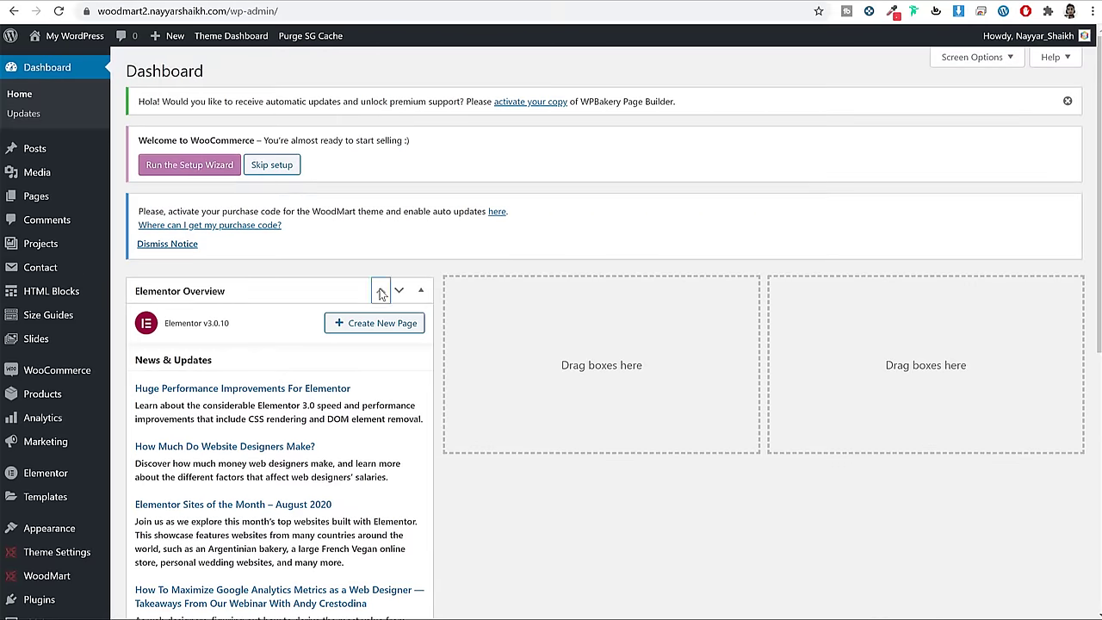
{"action": "left_click", "coordinate": [420, 292]}
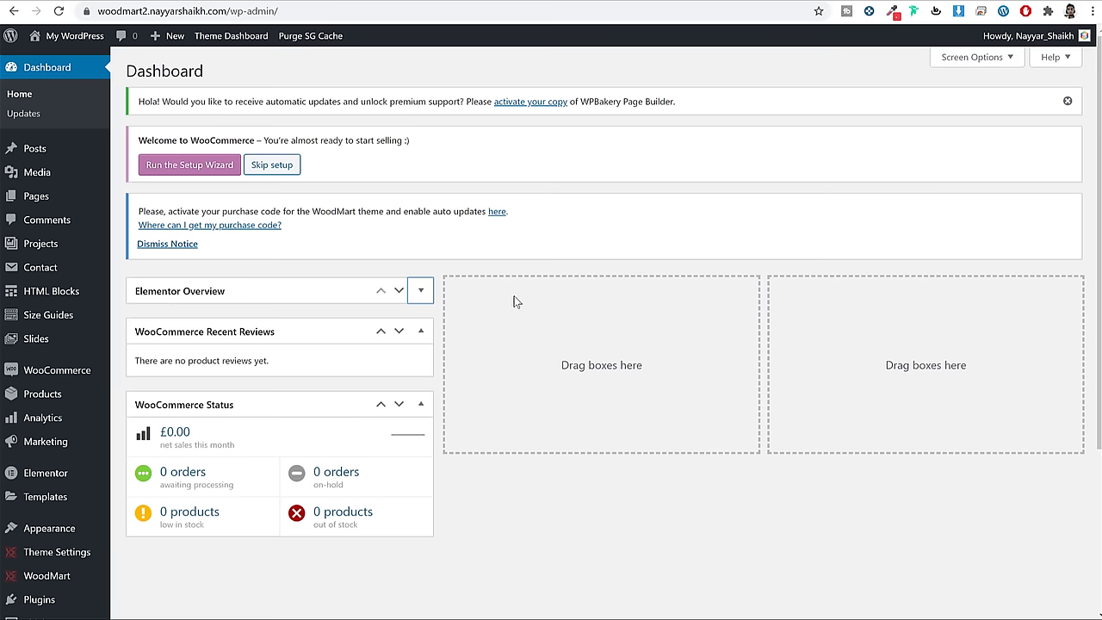
- Move Recent Reviews to the middle column and WooCommerce Status to the right column
{"action": "scroll", "coordinate": [516, 300], "scroll_direction": "down", "scroll_amount": 2}
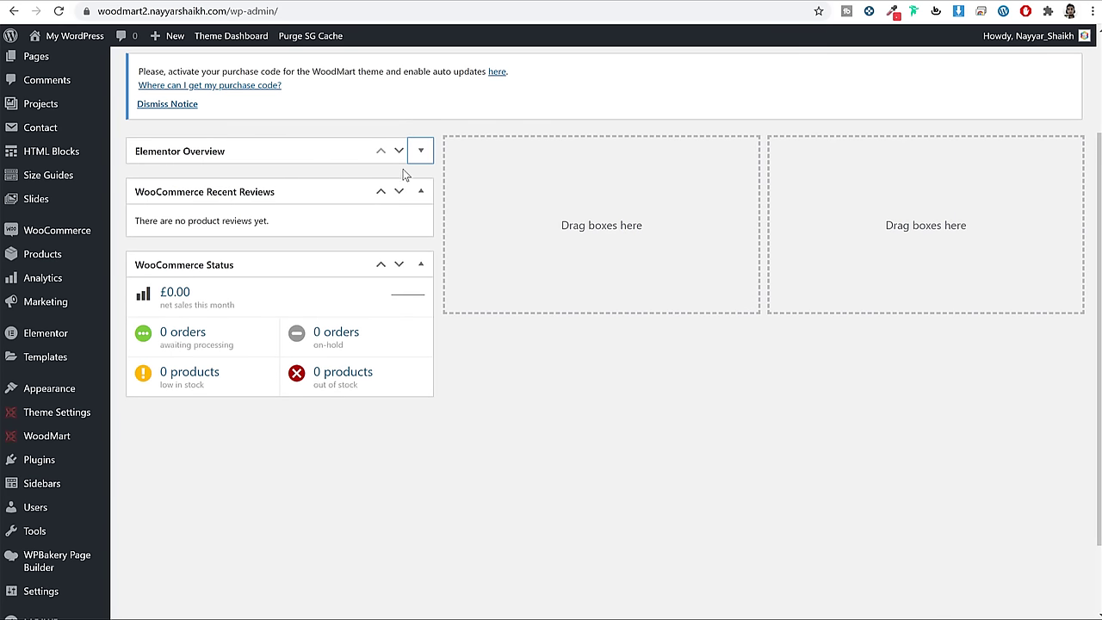
{"action": "left_click_drag", "start_coordinate": [342, 197], "coordinate": [594, 155]}
{"action": "left_click_drag", "start_coordinate": [271, 197], "coordinate": [868, 246]}
{"action": "scroll", "coordinate": [869, 248], "scroll_direction": "up", "scroll_amount": 2}
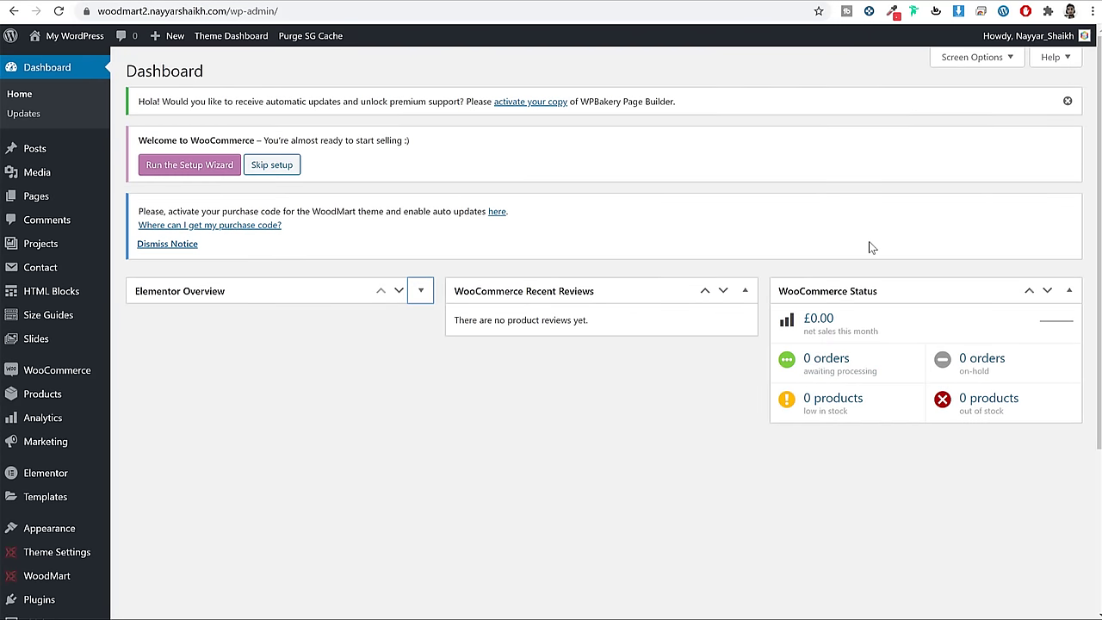
{"action": "scroll", "coordinate": [917, 341], "scroll_direction": "down", "scroll_amount": 3}
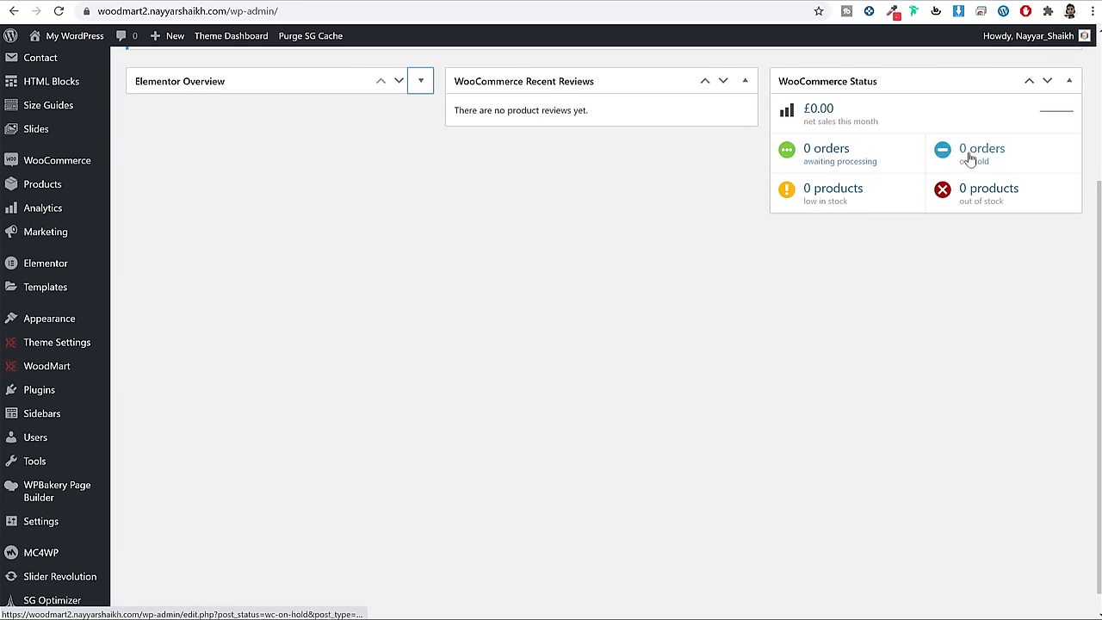
{"action": "scroll", "coordinate": [893, 227], "scroll_direction": "up", "scroll_amount": 3}
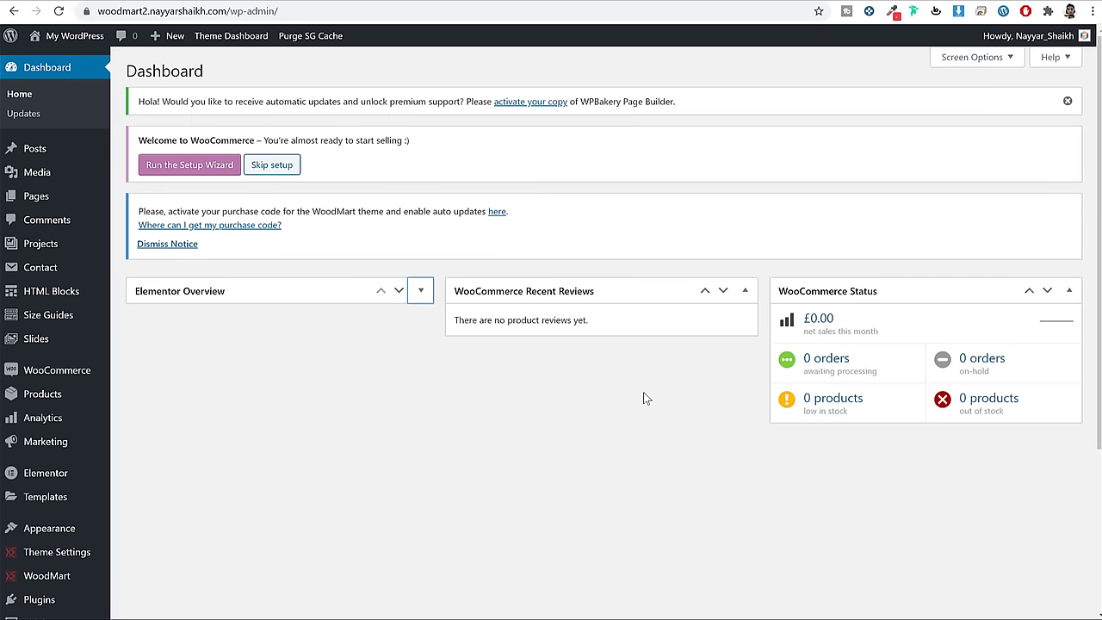
{"action": "left_click", "coordinate": [568, 465]}
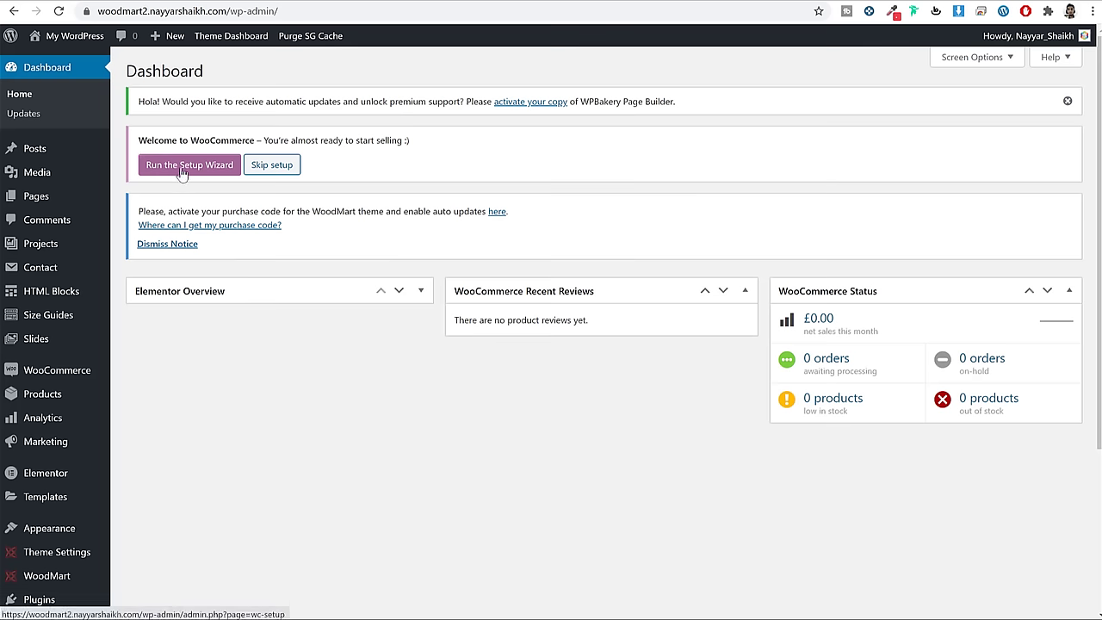
- Launch the WooCommerce setup wizard, enter the store's Address line 1, and search Country / Region for 'maha'
{"action": "left_click", "coordinate": [183, 172]}
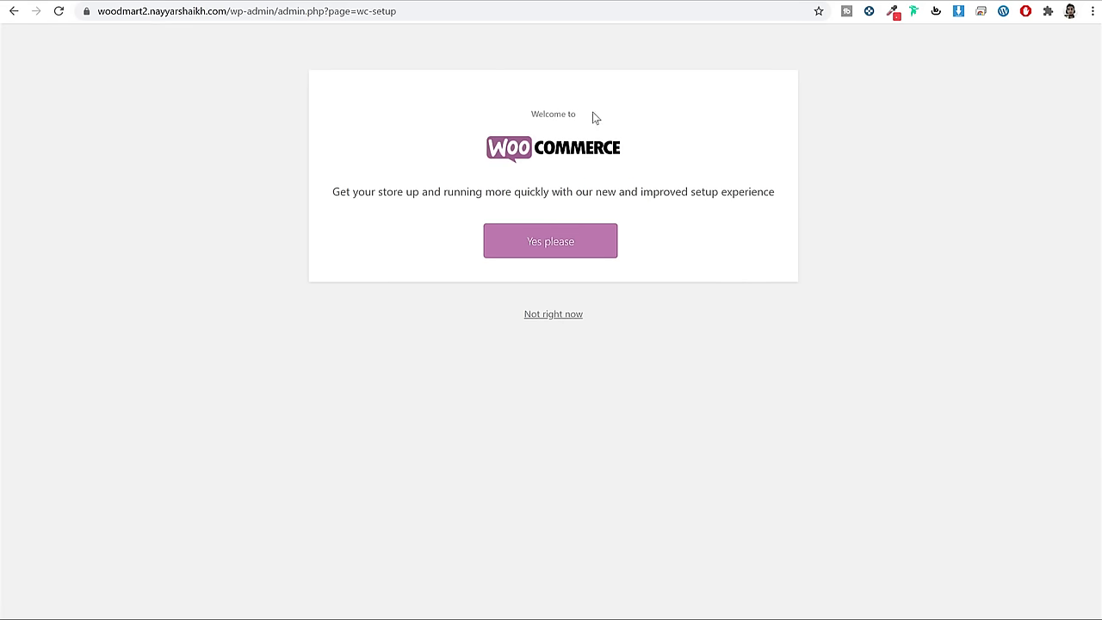
{"action": "left_click", "coordinate": [542, 236]}
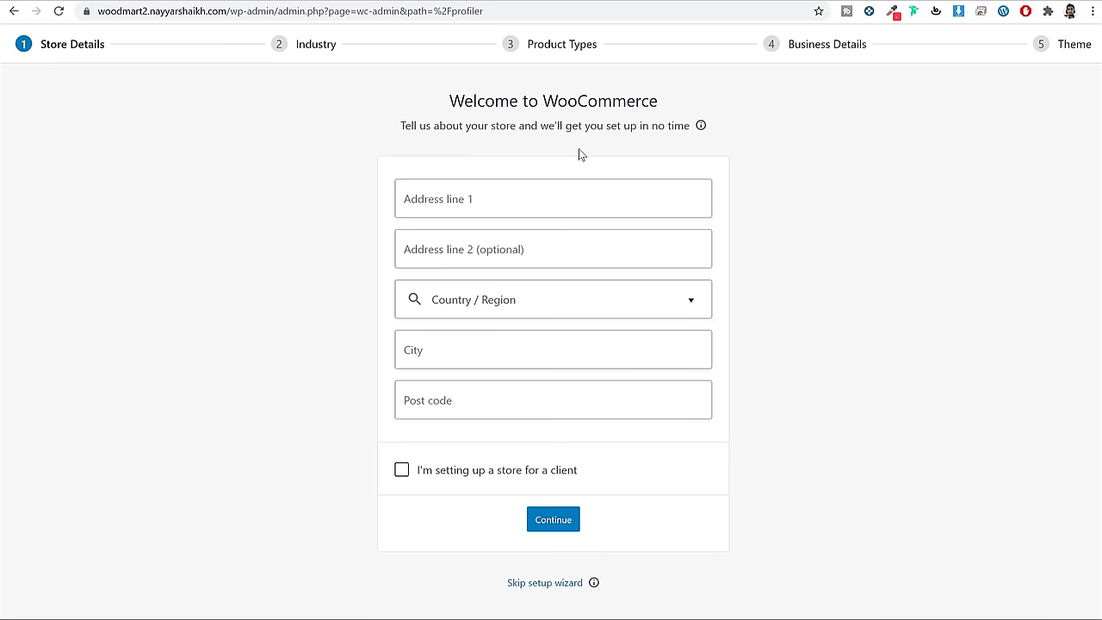
{"action": "left_click", "coordinate": [556, 205]}
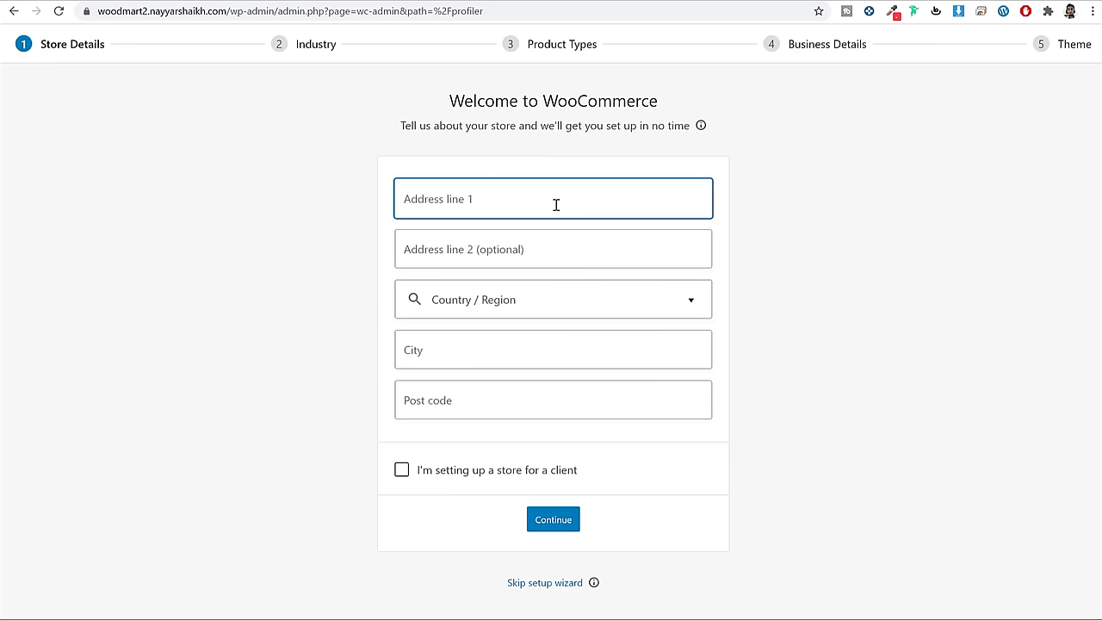
{"action": "type", "text": "Mumbai"}
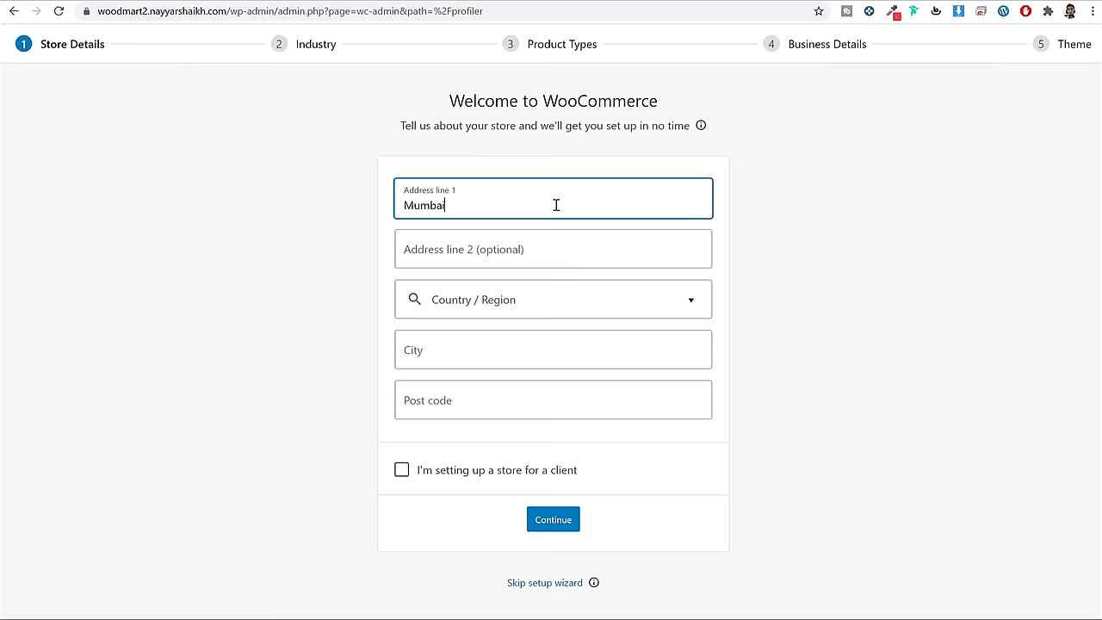
{"action": "key", "text": "Tab"}
{"action": "left_click", "coordinate": [538, 295]}
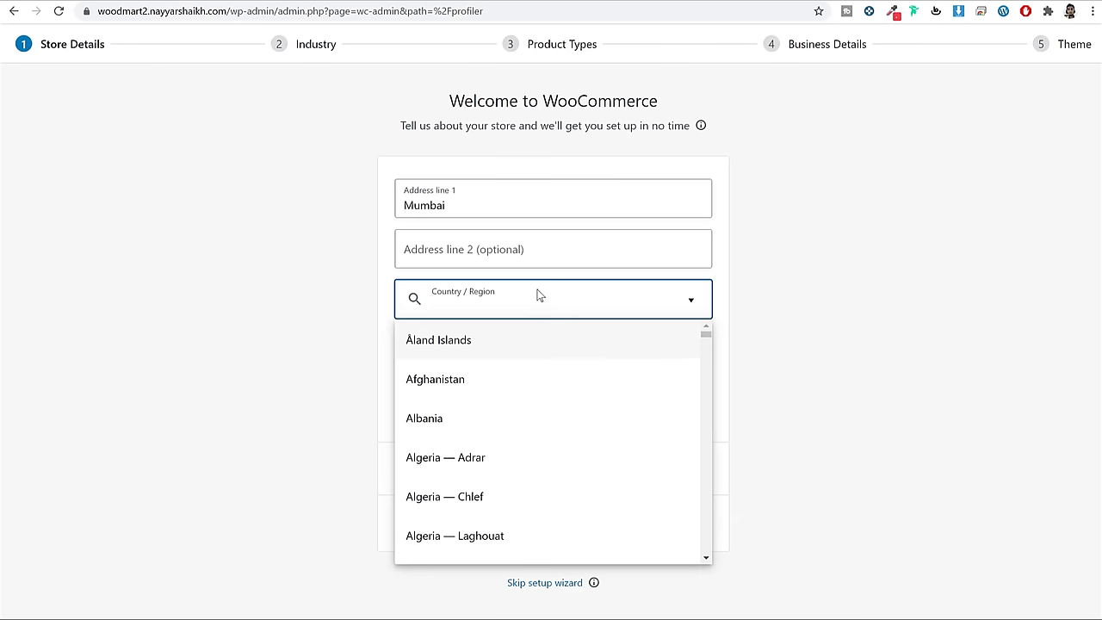
{"action": "type", "text": "maha"}
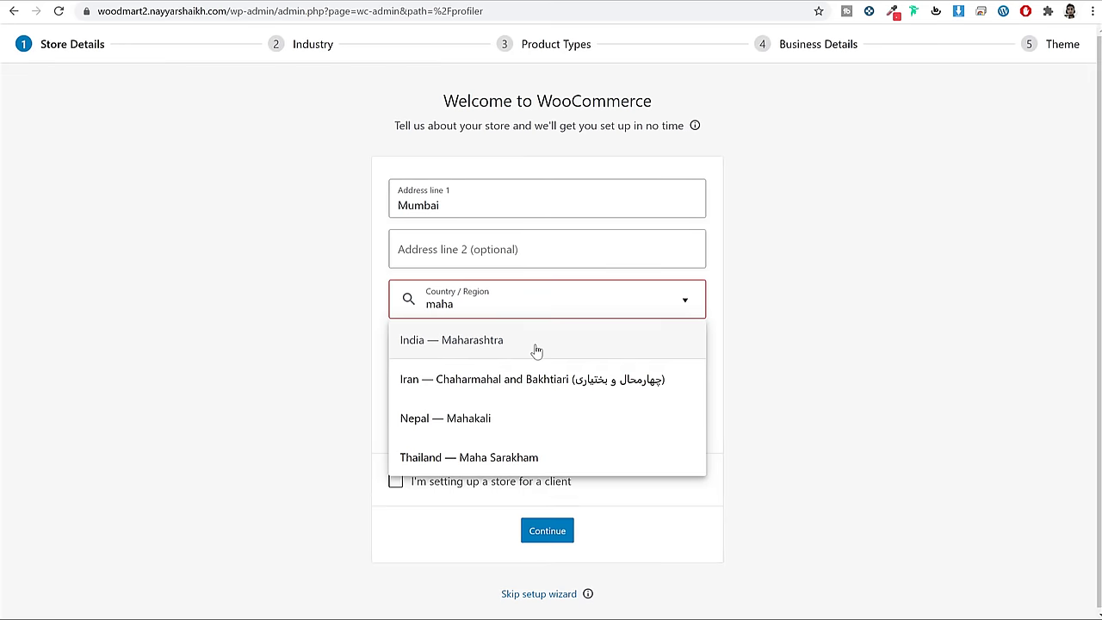
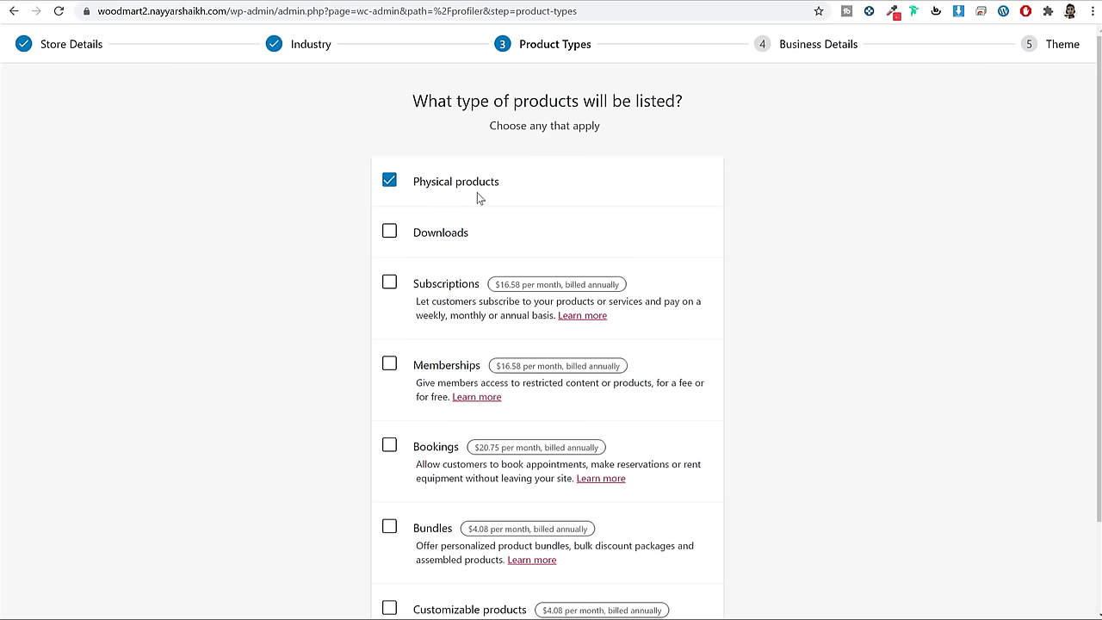
- Choose physical products and downloads as the store's product types
{"action": "left_click_drag", "start_coordinate": [481, 191], "coordinate": [426, 203]}
{"action": "left_click", "coordinate": [423, 233]}
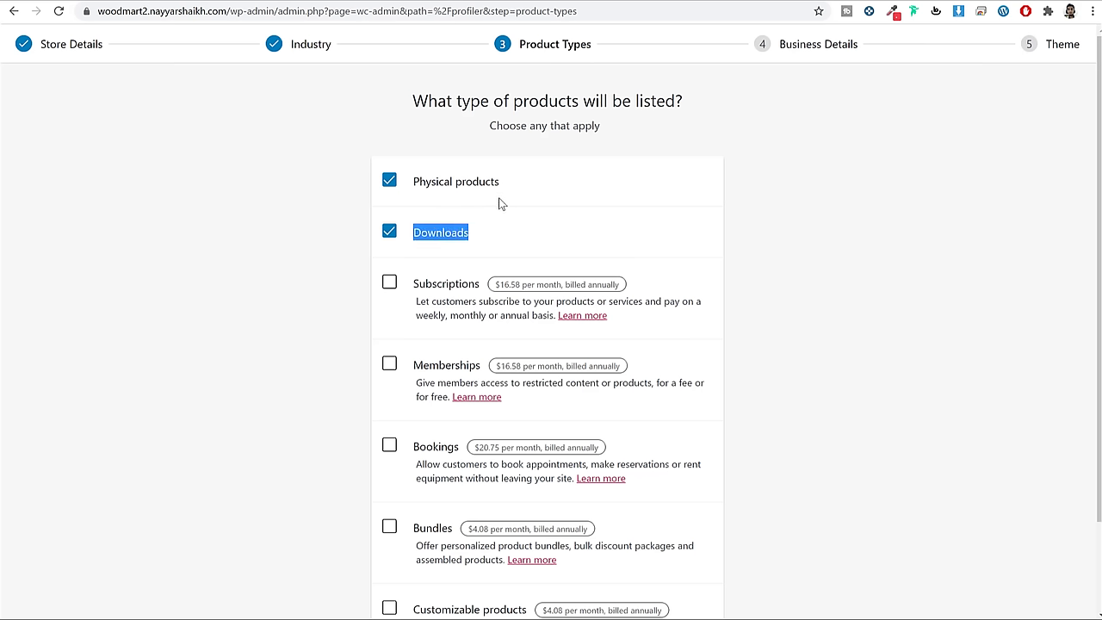
{"action": "scroll", "coordinate": [599, 293], "scroll_direction": "down", "scroll_amount": 1}
{"action": "left_click", "coordinate": [544, 579]}
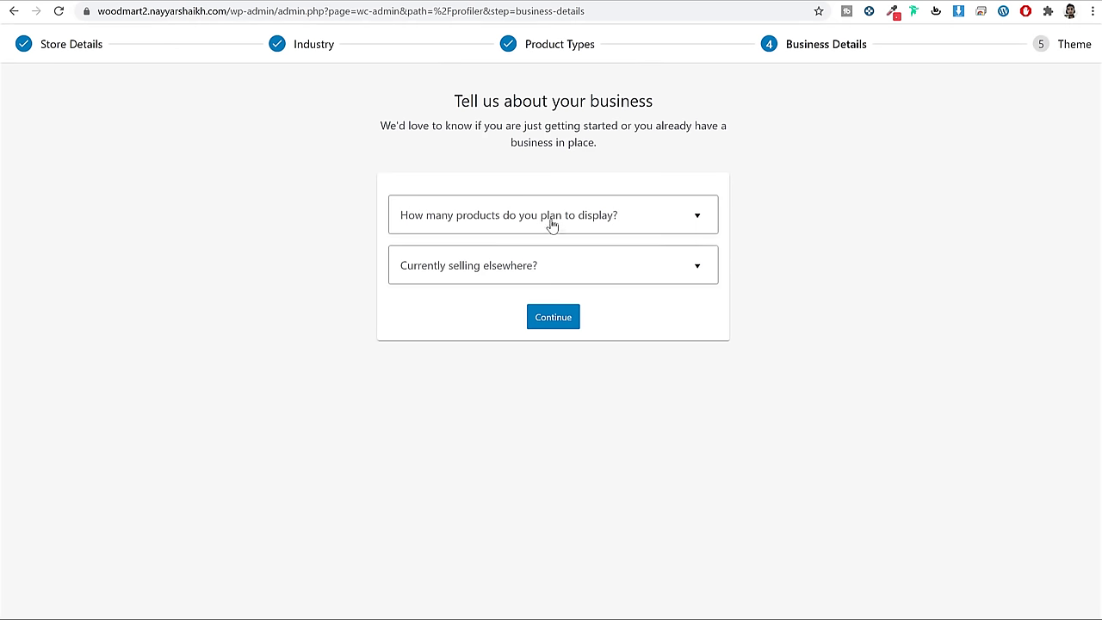
- Set 11–100 products, not selling elsewhere, and skip the Facebook, Mailchimp and Google Ads extensions
{"action": "left_click", "coordinate": [552, 224]}
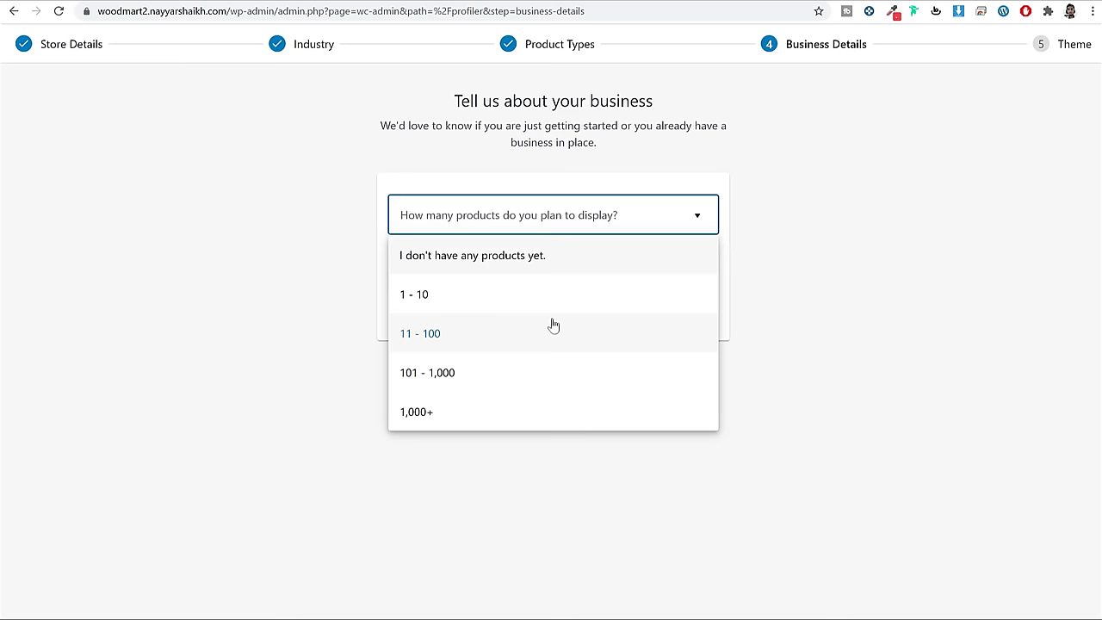
{"action": "left_click", "coordinate": [436, 344]}
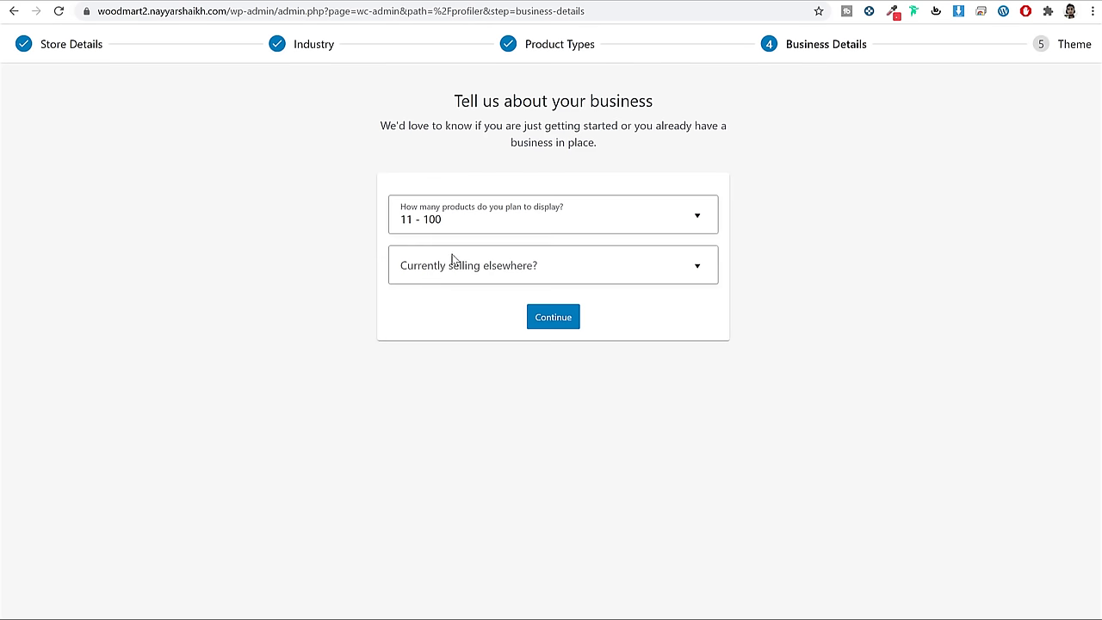
{"action": "left_click", "coordinate": [456, 261]}
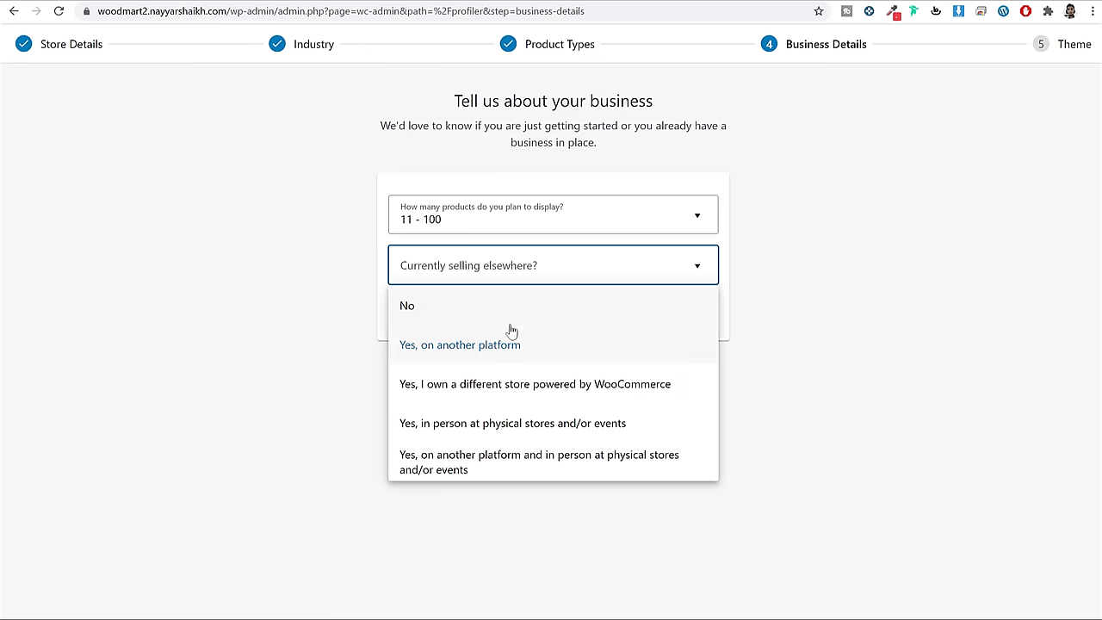
{"action": "left_click", "coordinate": [456, 308]}
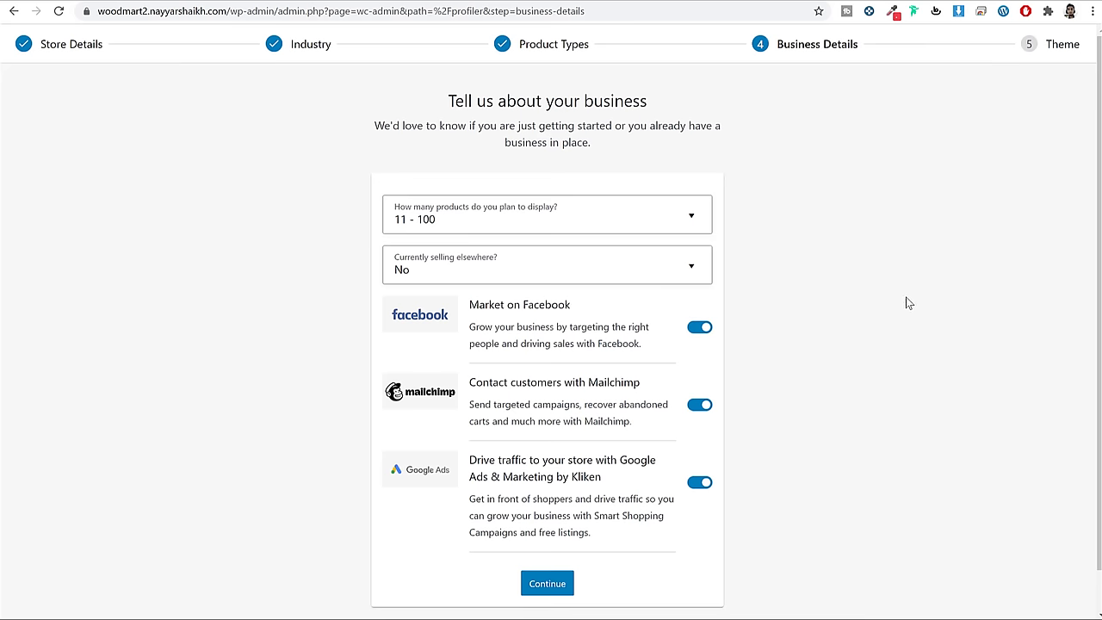
{"action": "scroll", "coordinate": [907, 319], "scroll_direction": "down", "scroll_amount": 1}
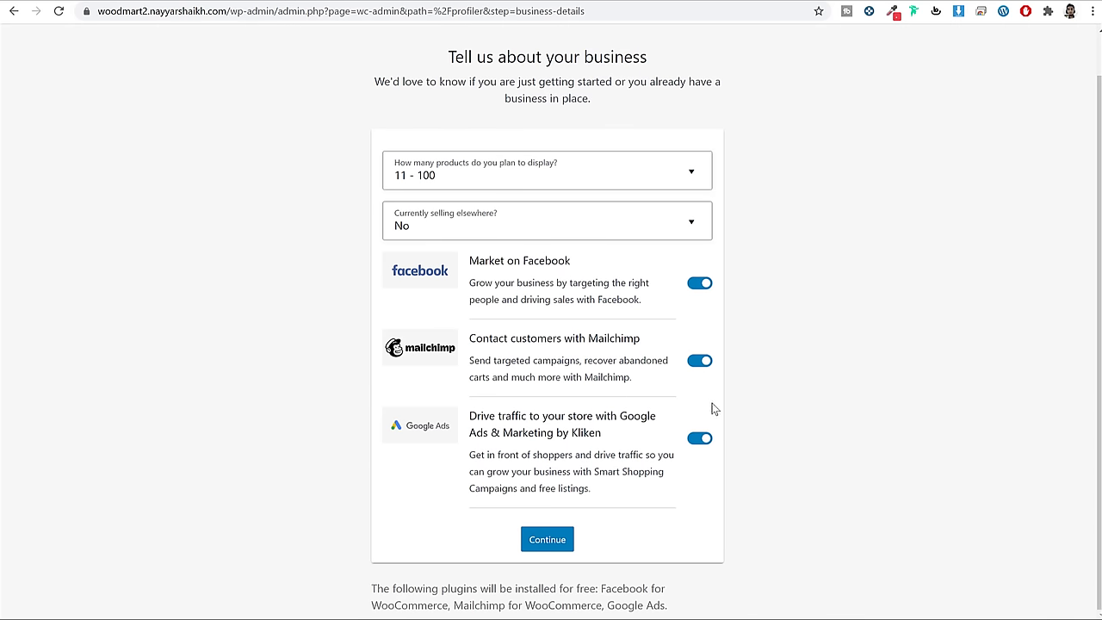
{"action": "left_click", "coordinate": [700, 284]}
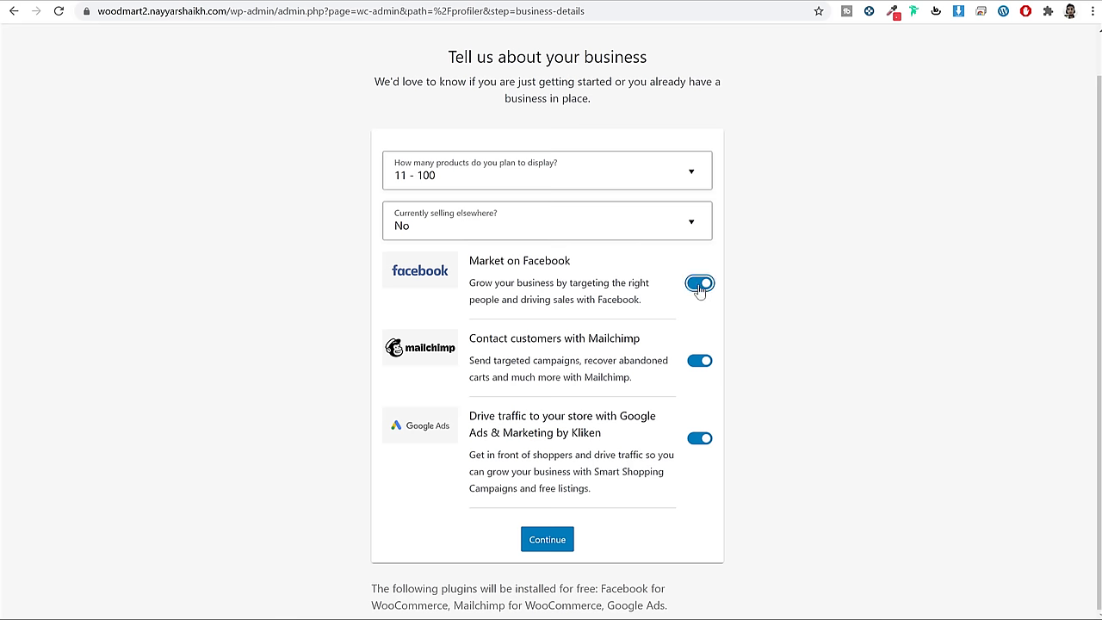
{"action": "left_click", "coordinate": [700, 362]}
{"action": "left_click", "coordinate": [694, 466]}
{"action": "left_click", "coordinate": [560, 584]}
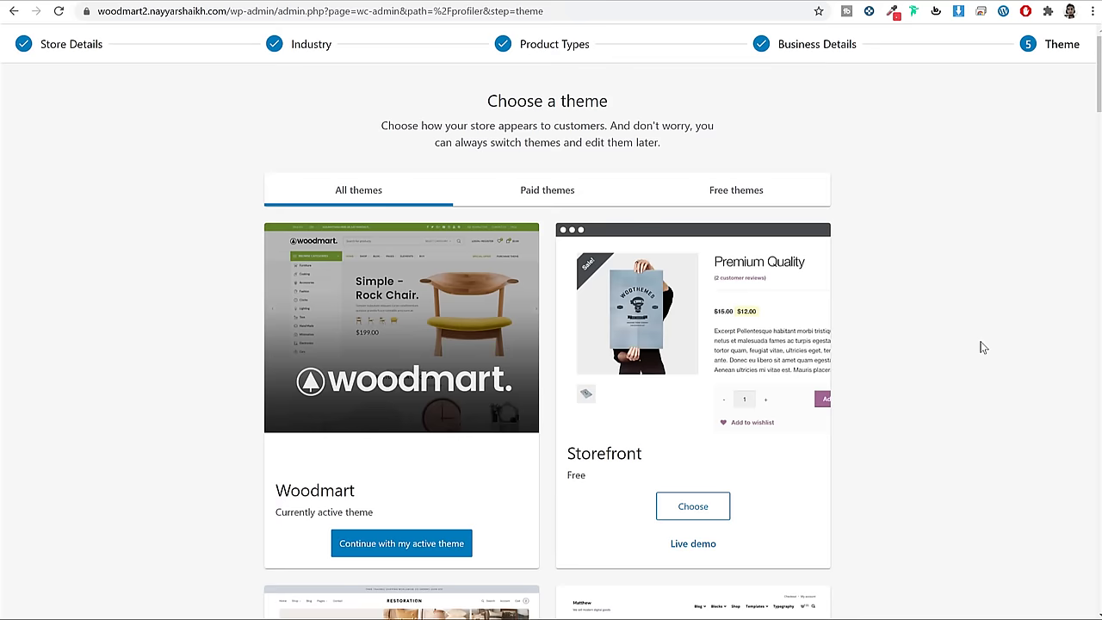
- Keep the active Woodmart theme and decline installing Jetpack
{"action": "scroll", "coordinate": [983, 347], "scroll_direction": "down", "scroll_amount": 10}
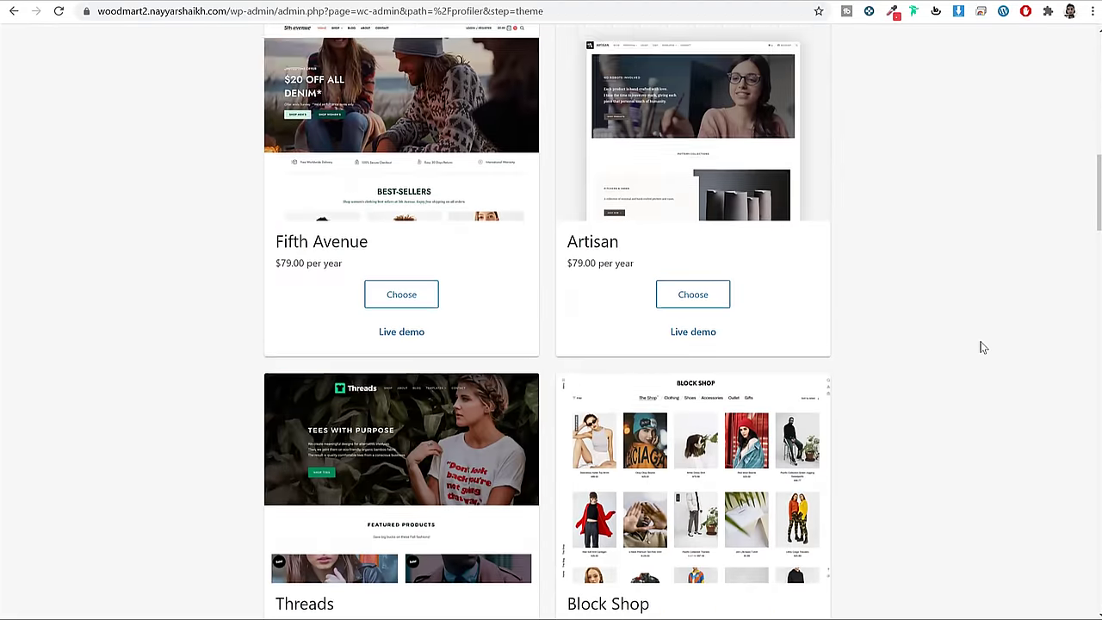
{"action": "scroll", "coordinate": [983, 347], "scroll_direction": "up", "scroll_amount": 10}
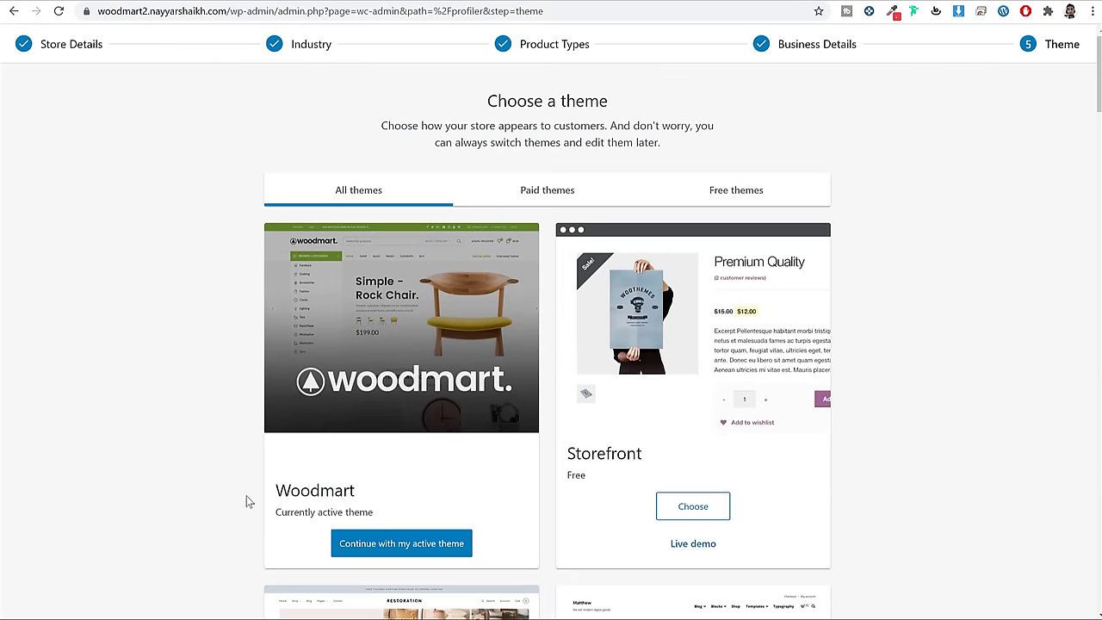
{"action": "left_click_drag", "start_coordinate": [354, 491], "coordinate": [274, 490]}
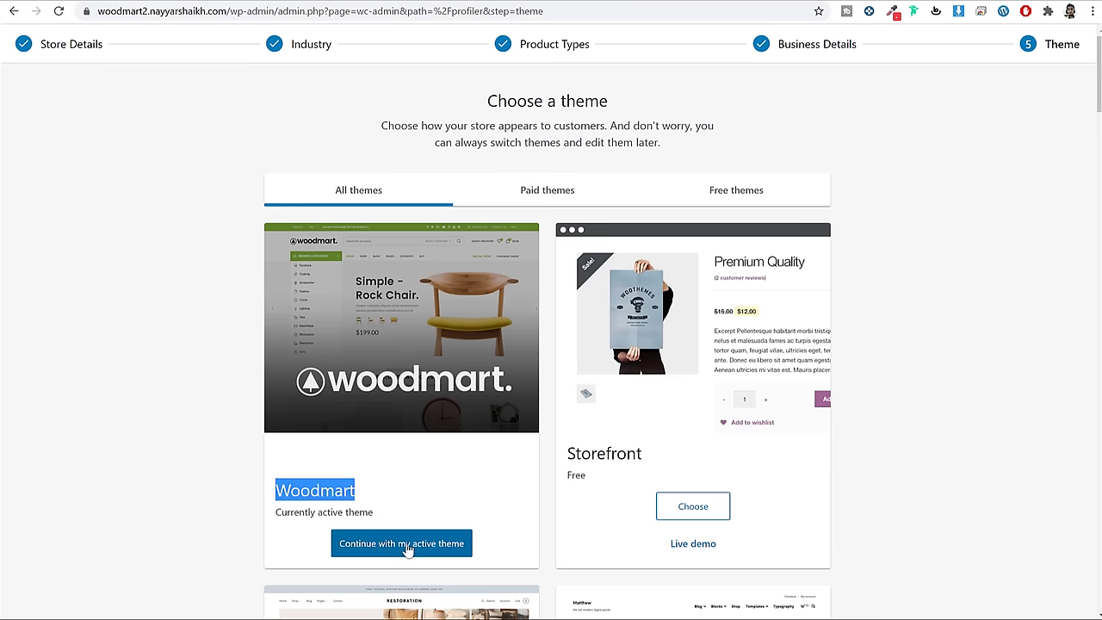
{"action": "left_click", "coordinate": [409, 545]}
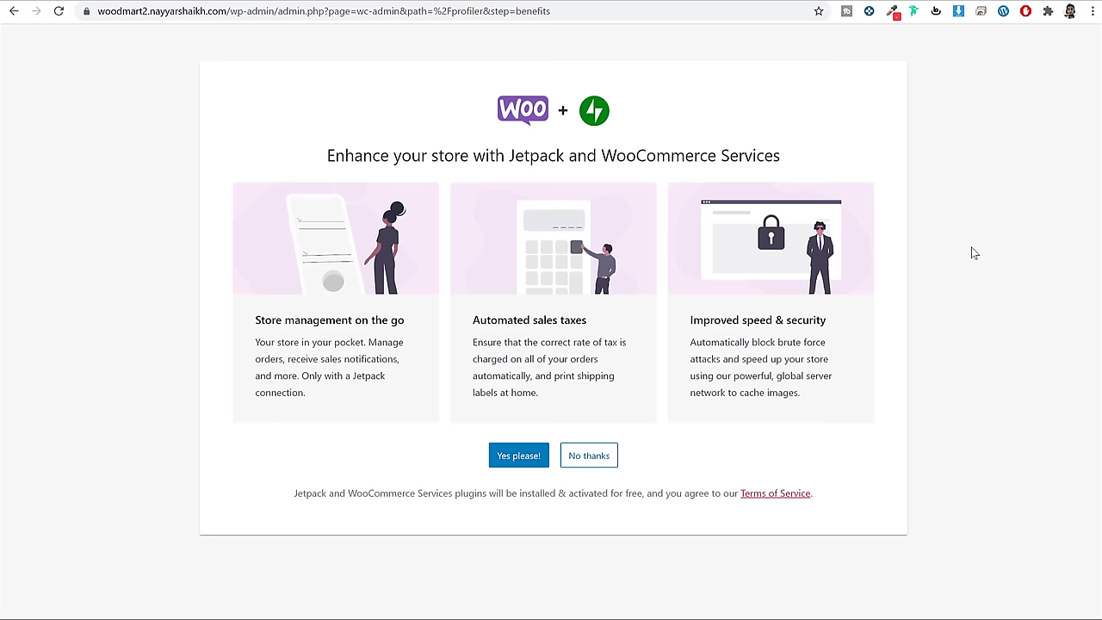
{"action": "left_click_drag", "start_coordinate": [511, 156], "coordinate": [575, 156]}
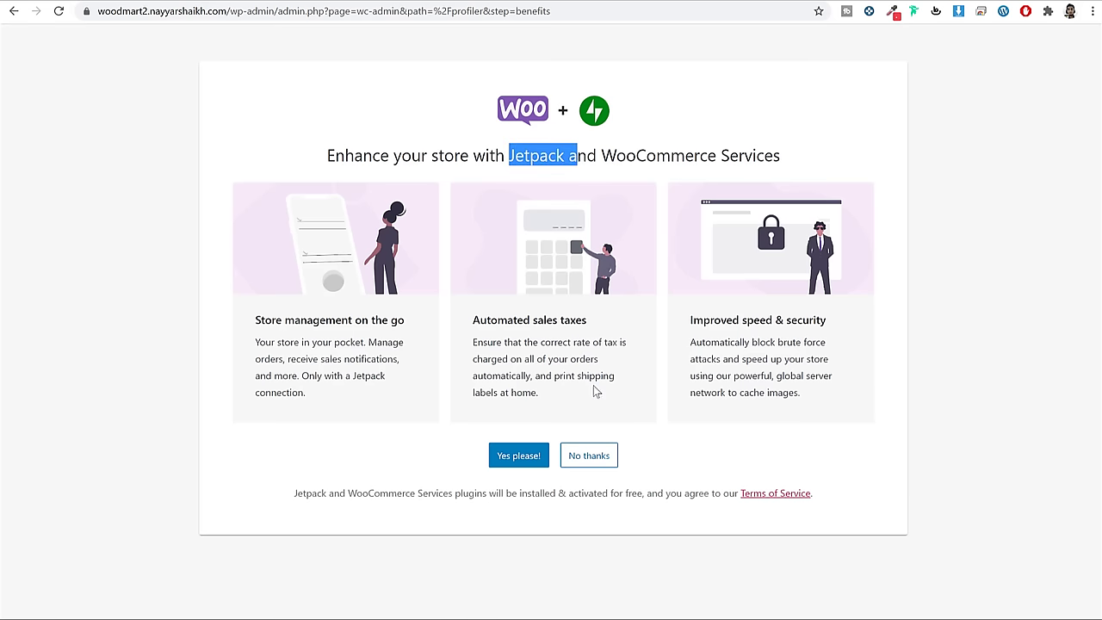
{"action": "left_click", "coordinate": [589, 458]}
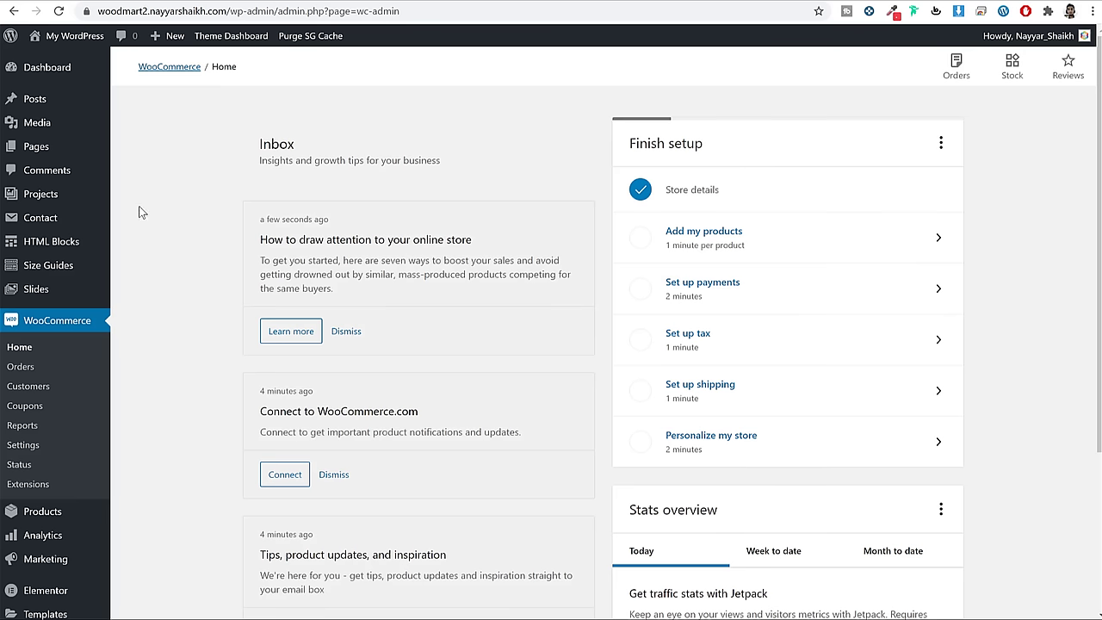
- Deactivate the Elementor plugin and delete it along with its data
{"action": "left_click", "coordinate": [62, 69]}
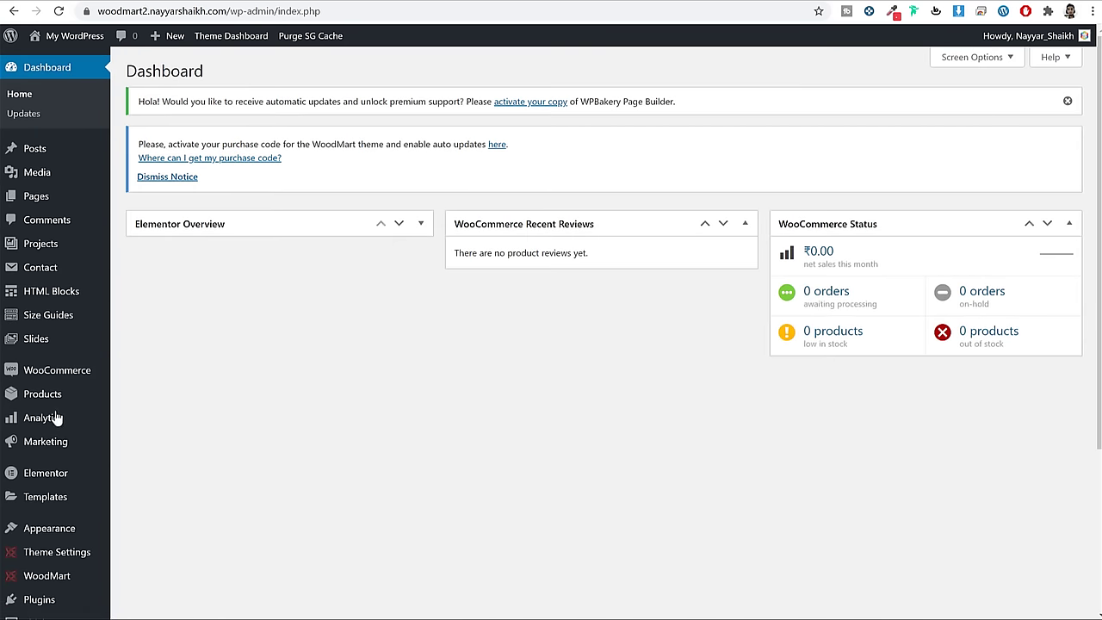
{"action": "scroll", "coordinate": [53, 422], "scroll_direction": "down", "scroll_amount": 3}
{"action": "left_click", "coordinate": [66, 399]}
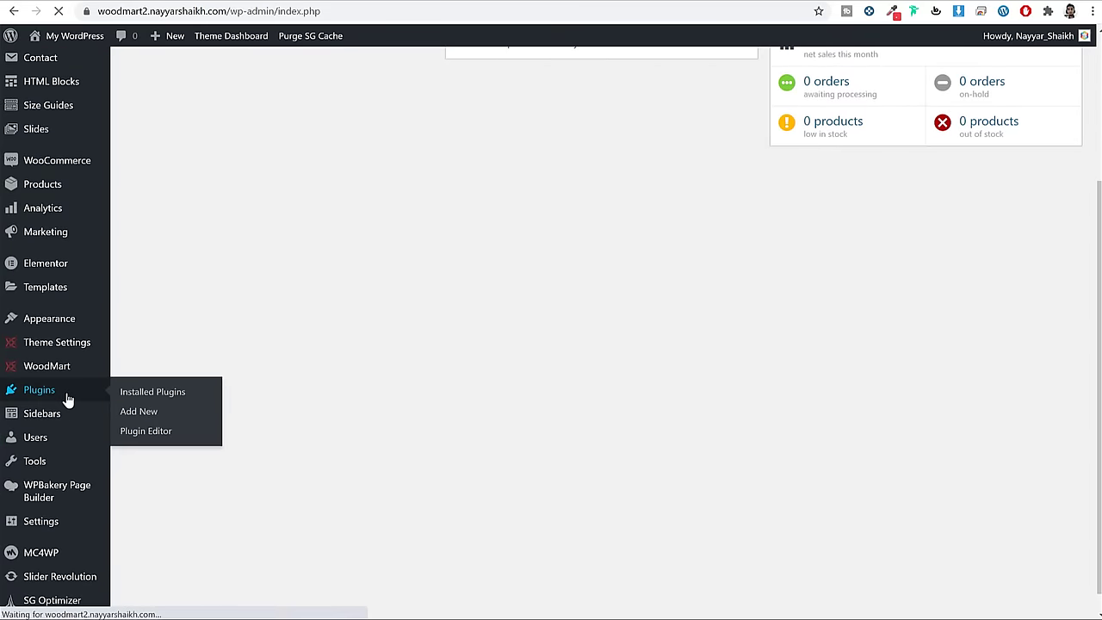
{"action": "scroll", "coordinate": [525, 292], "scroll_direction": "down", "scroll_amount": 3}
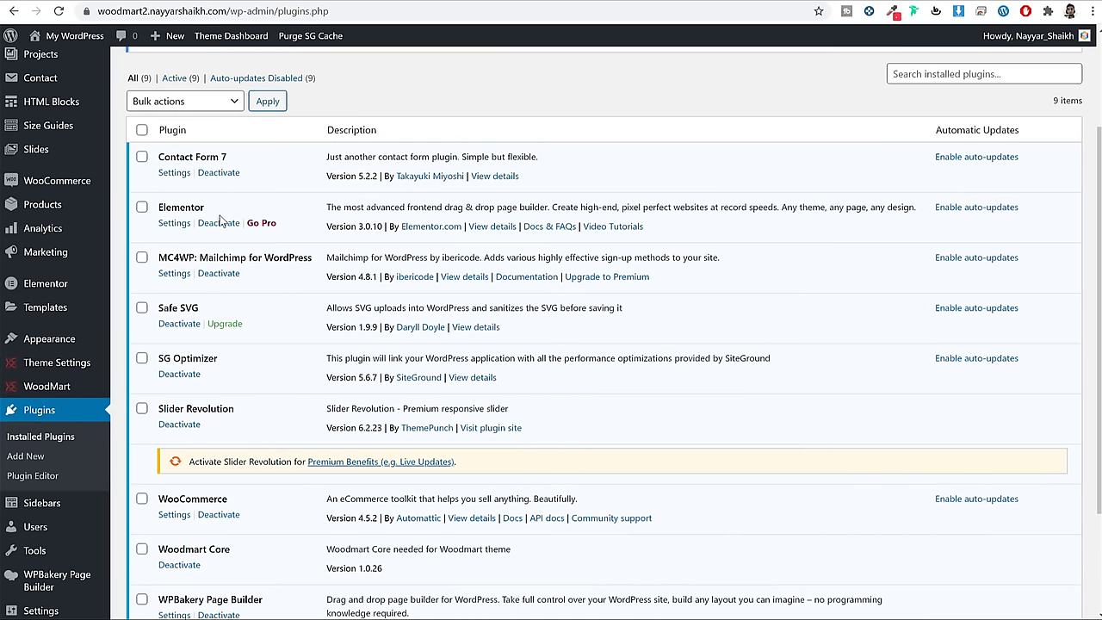
{"action": "left_click", "coordinate": [219, 223]}
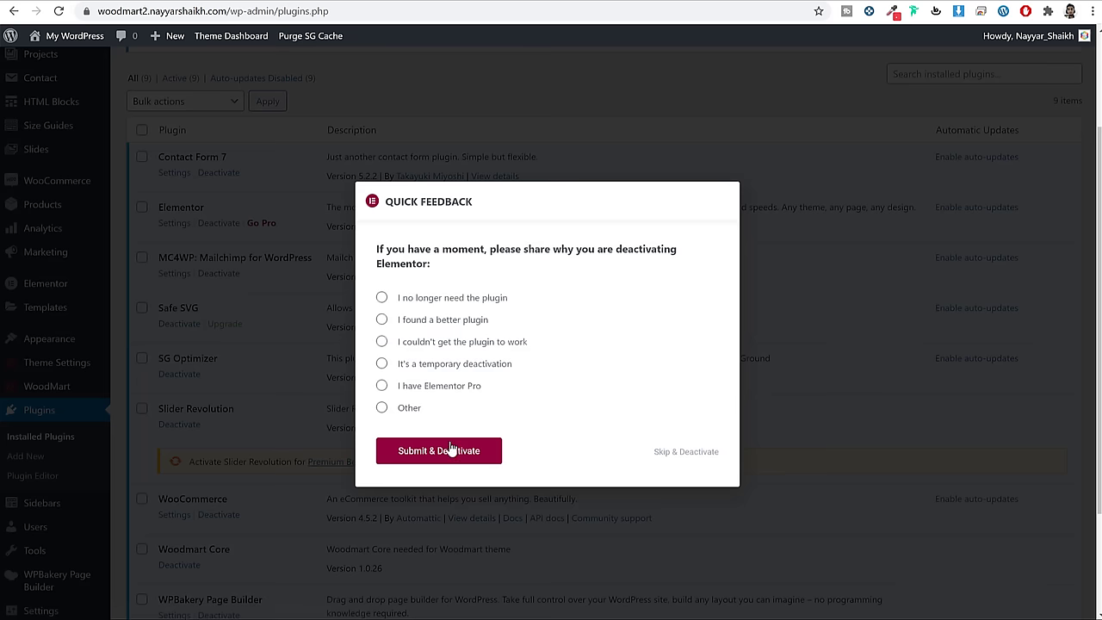
{"action": "left_click", "coordinate": [450, 448]}
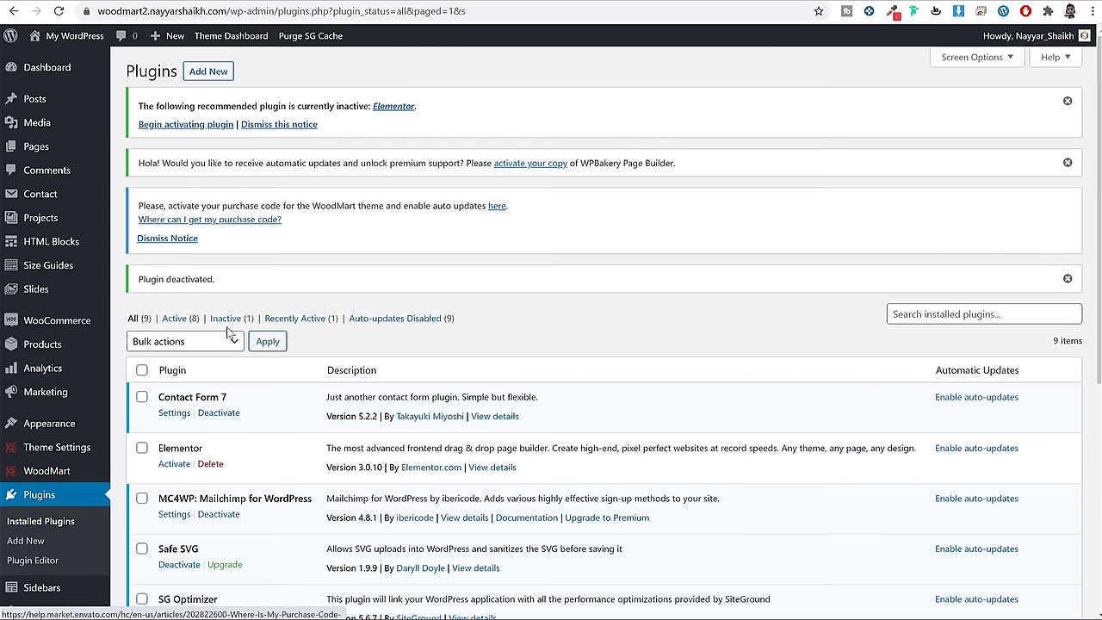
{"action": "scroll", "coordinate": [226, 327], "scroll_direction": "down", "scroll_amount": 3}
{"action": "left_click", "coordinate": [212, 255]}
{"action": "left_click", "coordinate": [616, 92]}
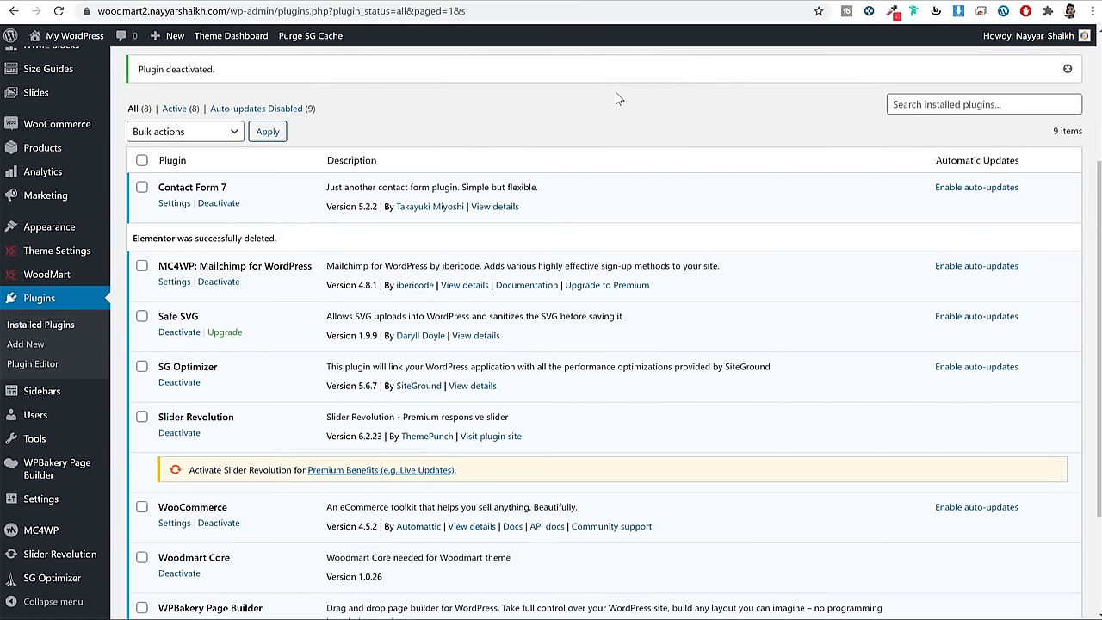
- Dismiss the Elementor recommendation notice and open the WoodMart license activation page
{"action": "scroll", "coordinate": [261, 520], "scroll_direction": "down", "scroll_amount": 3}
{"action": "scroll", "coordinate": [316, 407], "scroll_direction": "up", "scroll_amount": 4}
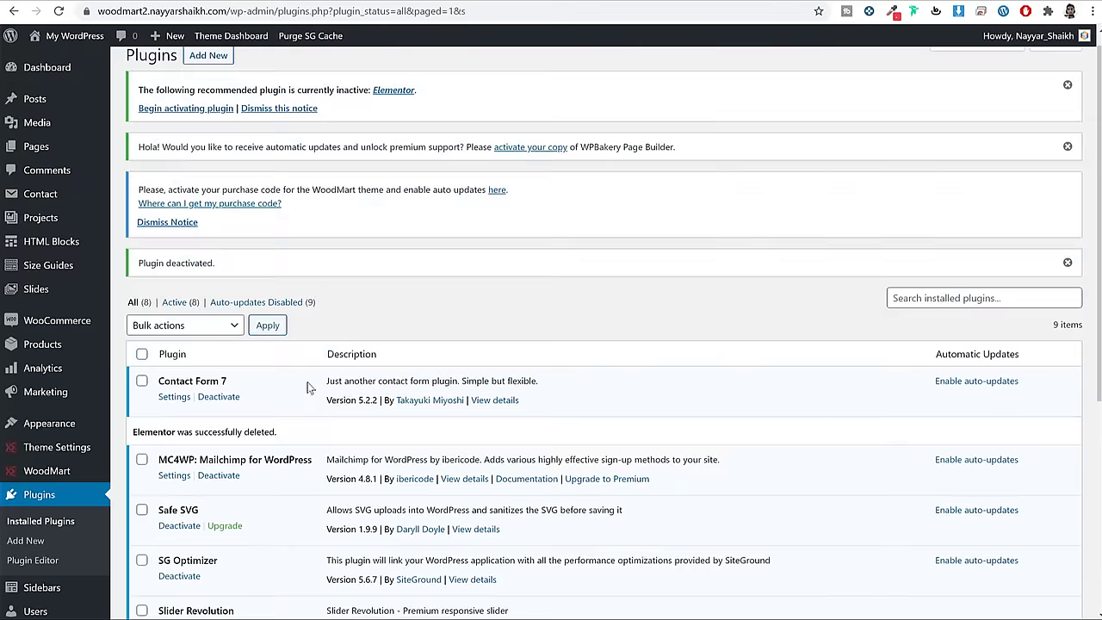
{"action": "scroll", "coordinate": [327, 370], "scroll_direction": "down", "scroll_amount": 4}
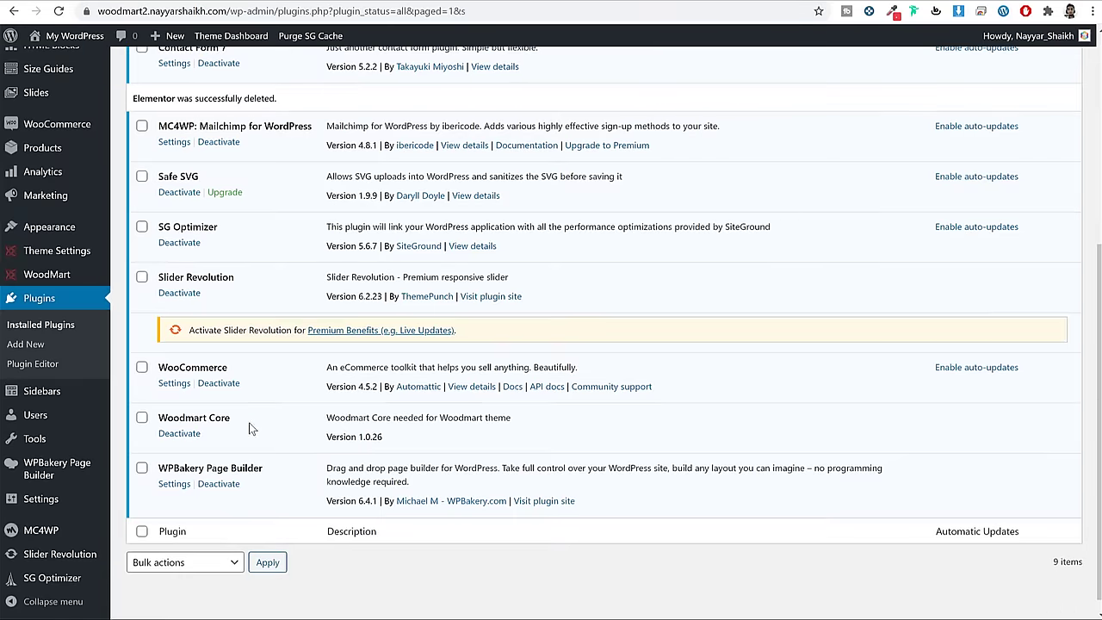
{"action": "left_click_drag", "start_coordinate": [275, 480], "coordinate": [158, 467]}
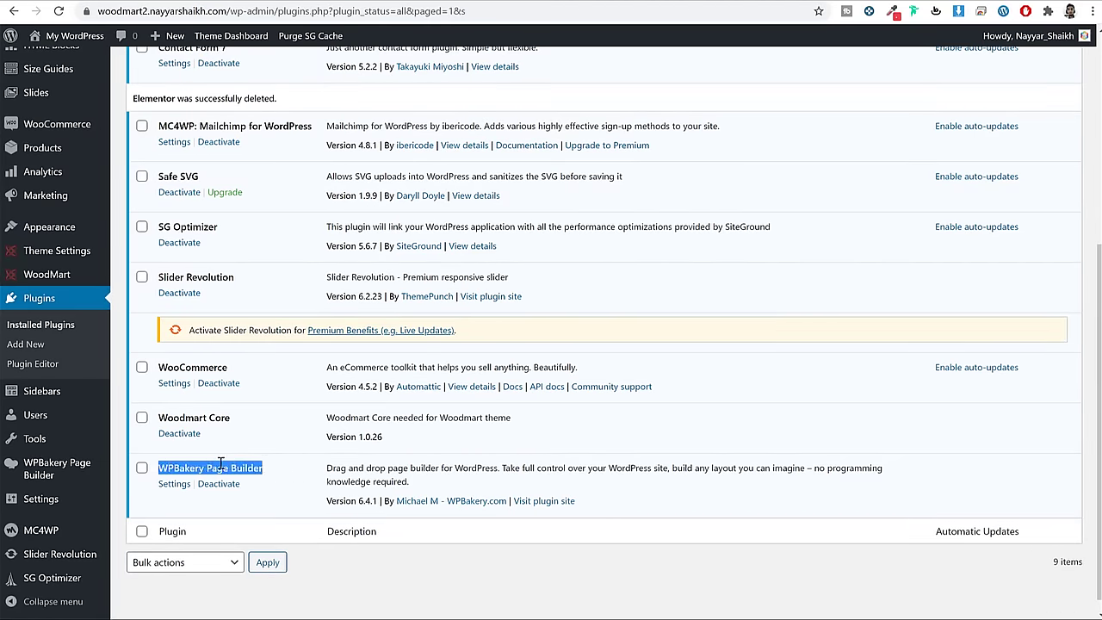
{"action": "scroll", "coordinate": [279, 474], "scroll_direction": "up", "scroll_amount": 4}
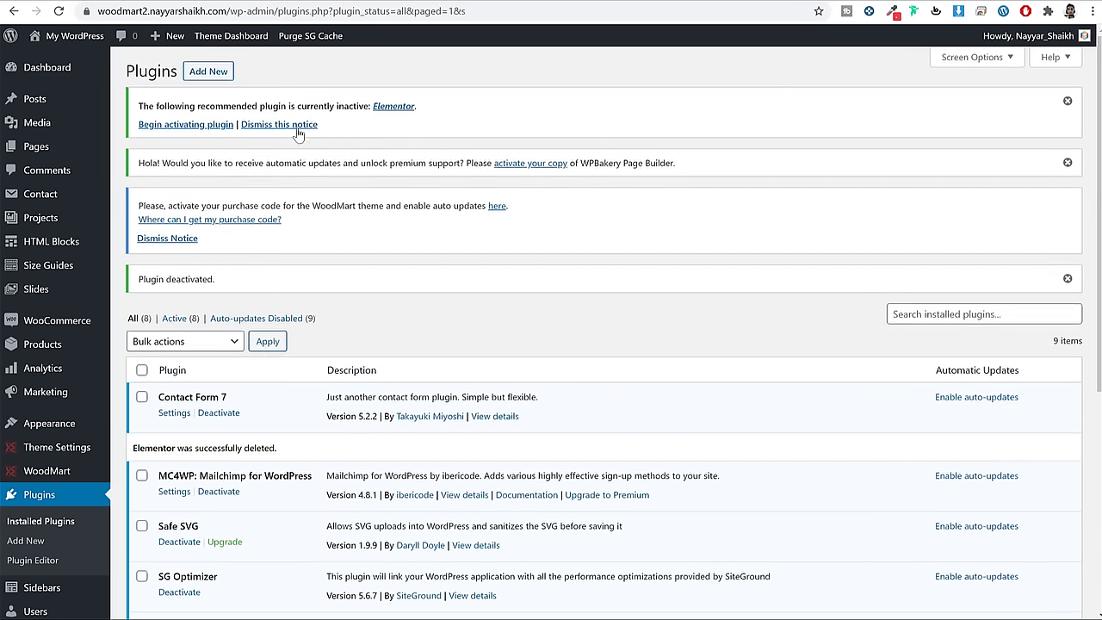
{"action": "left_click", "coordinate": [293, 125]}
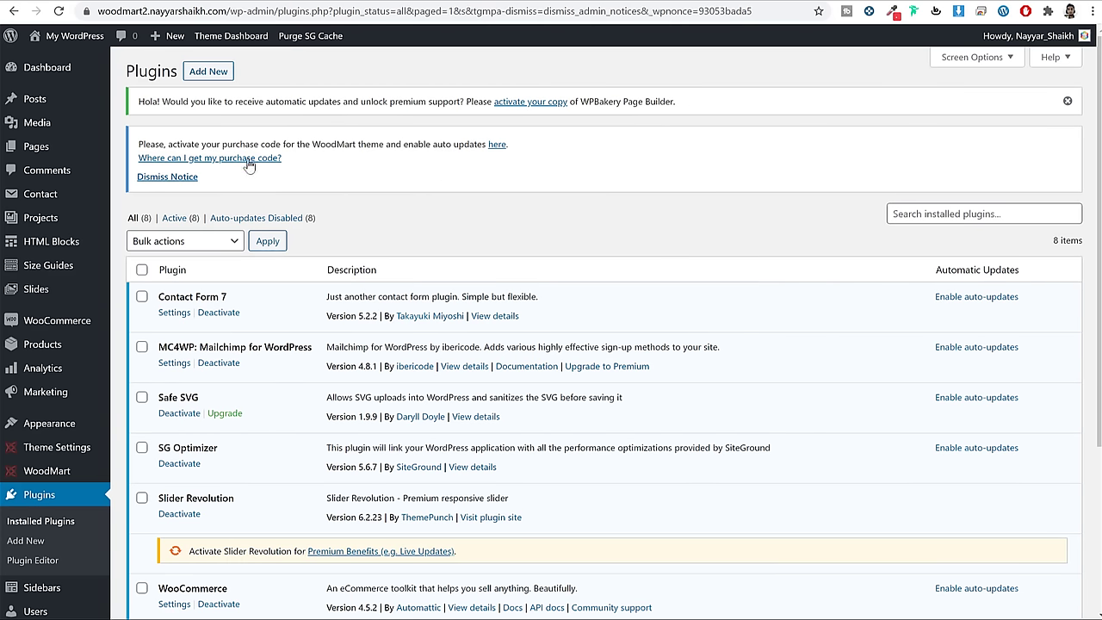
{"action": "left_click", "coordinate": [497, 145]}
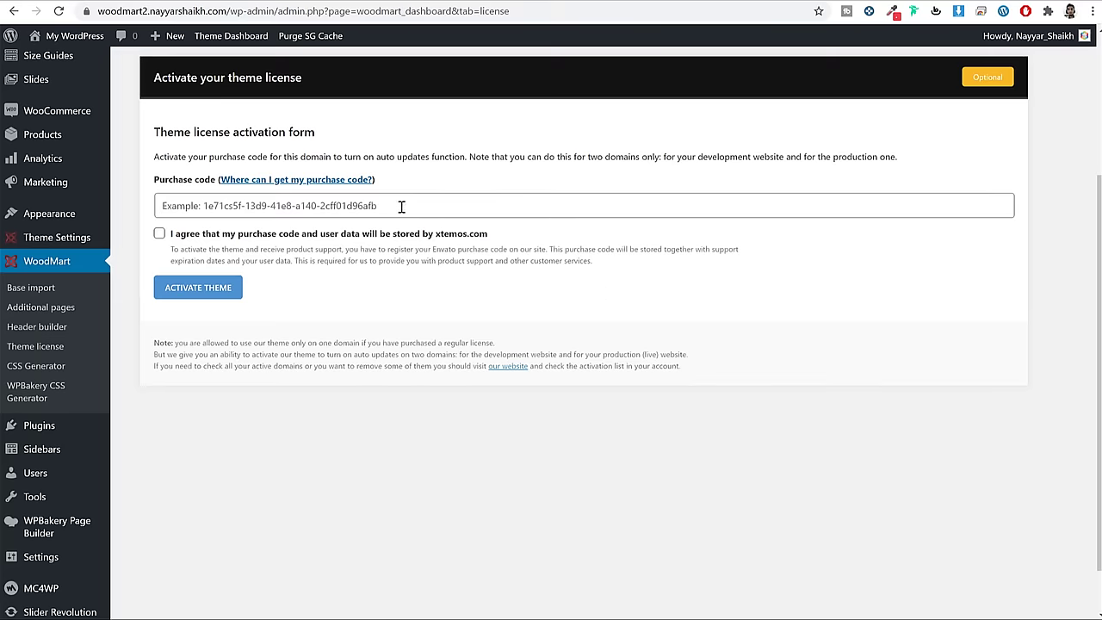
- Select the WoodMart purchase code on its ThemeForest support page and return to WordPress
{"action": "left_click", "coordinate": [586, 2]}
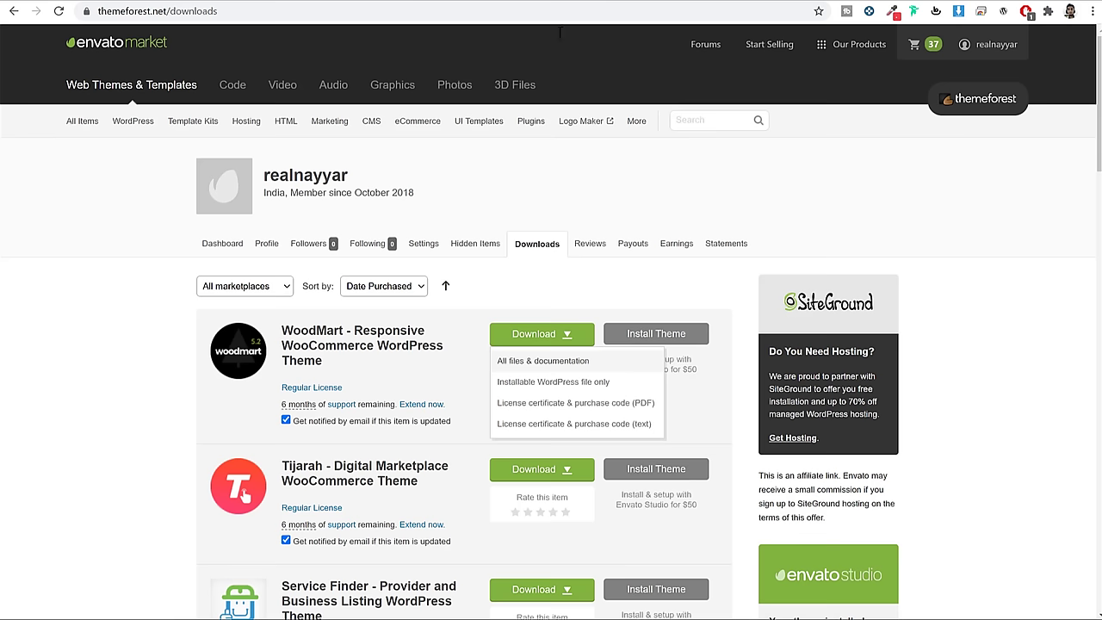
{"action": "left_click", "coordinate": [327, 345]}
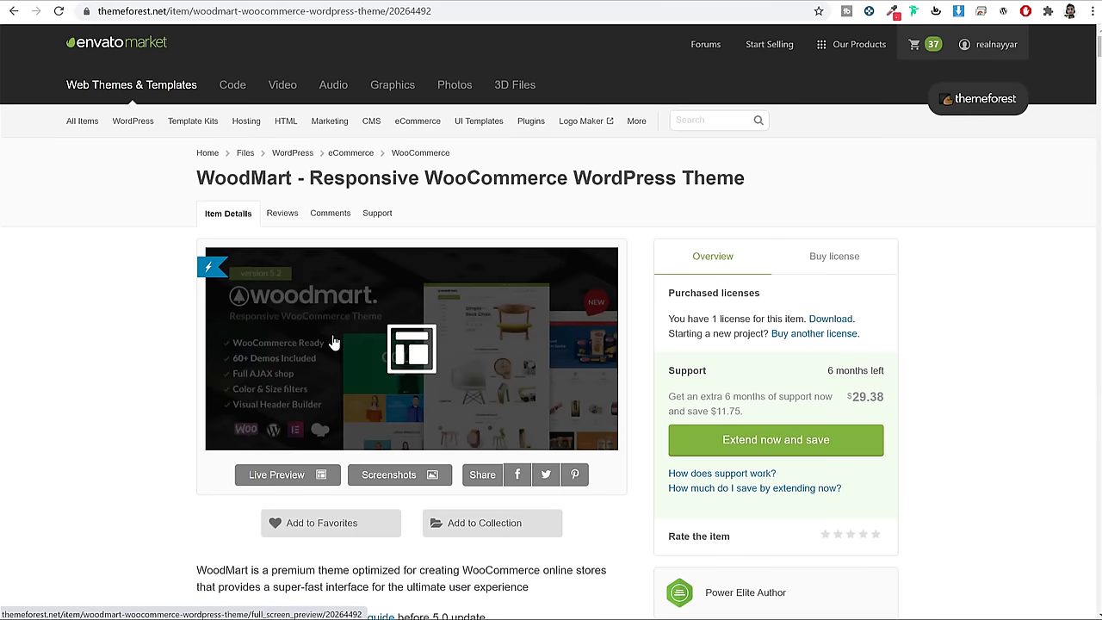
{"action": "left_click", "coordinate": [377, 214]}
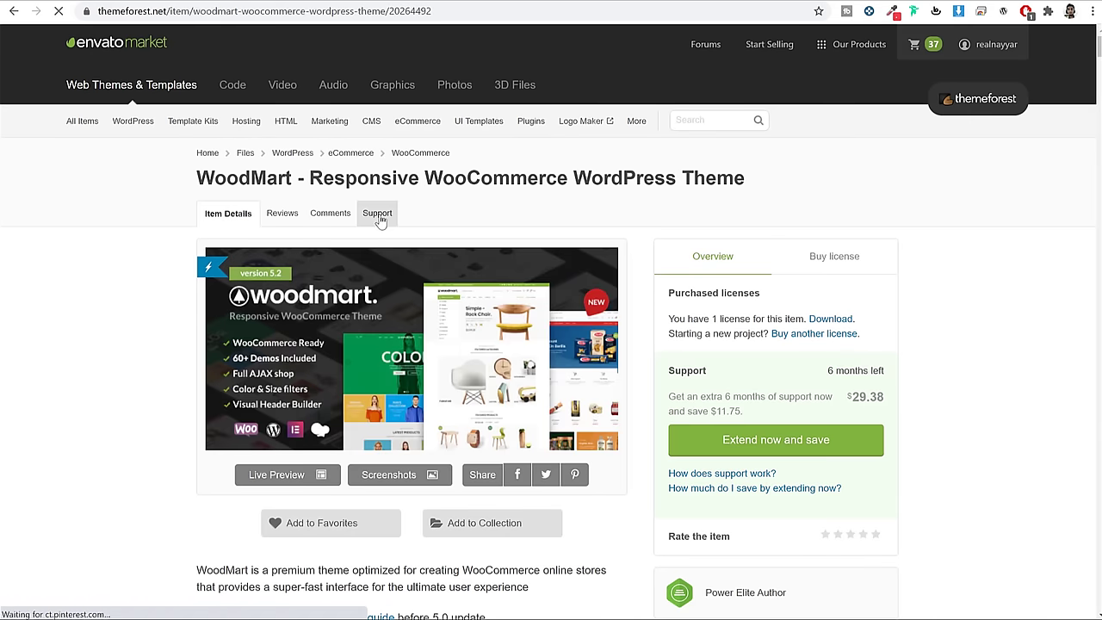
{"action": "scroll", "coordinate": [580, 317], "scroll_direction": "down", "scroll_amount": 1}
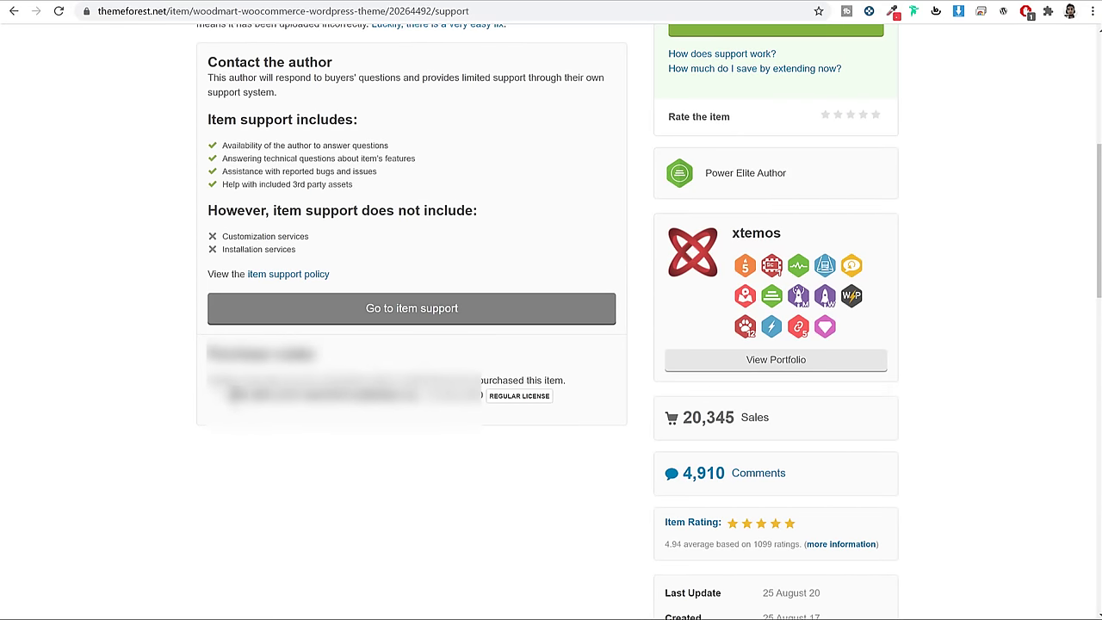
{"action": "left_click_drag", "start_coordinate": [229, 394], "coordinate": [416, 410]}
{"action": "key", "text": "ctrl+Tab"}
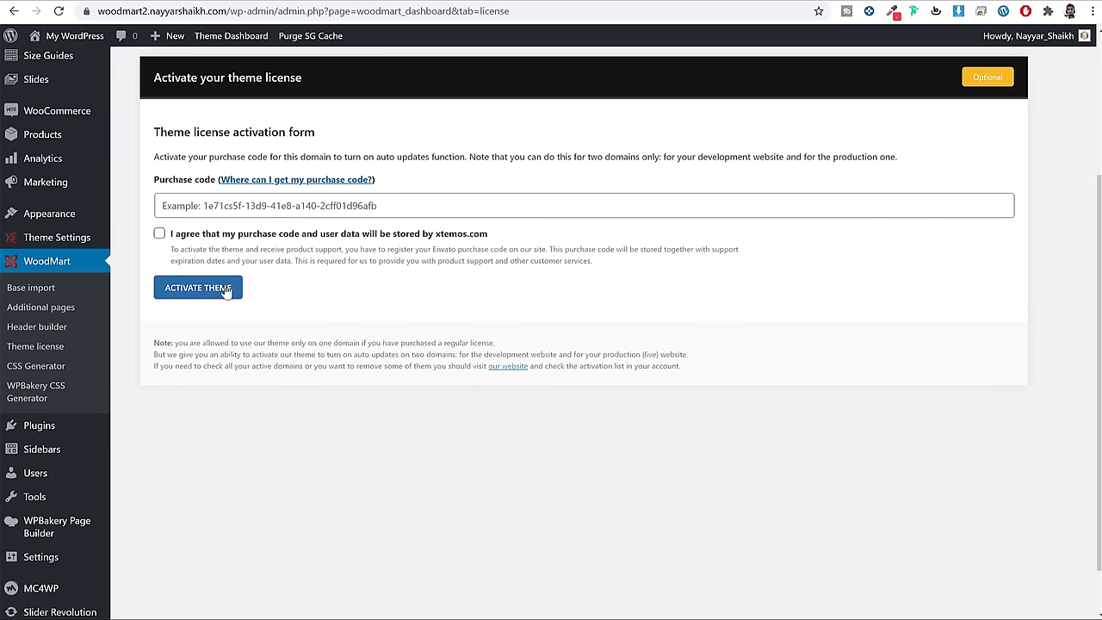
- Focus the Purchase code field, then head back to the Dashboard's WooCommerce menu
{"action": "left_click", "coordinate": [292, 205]}
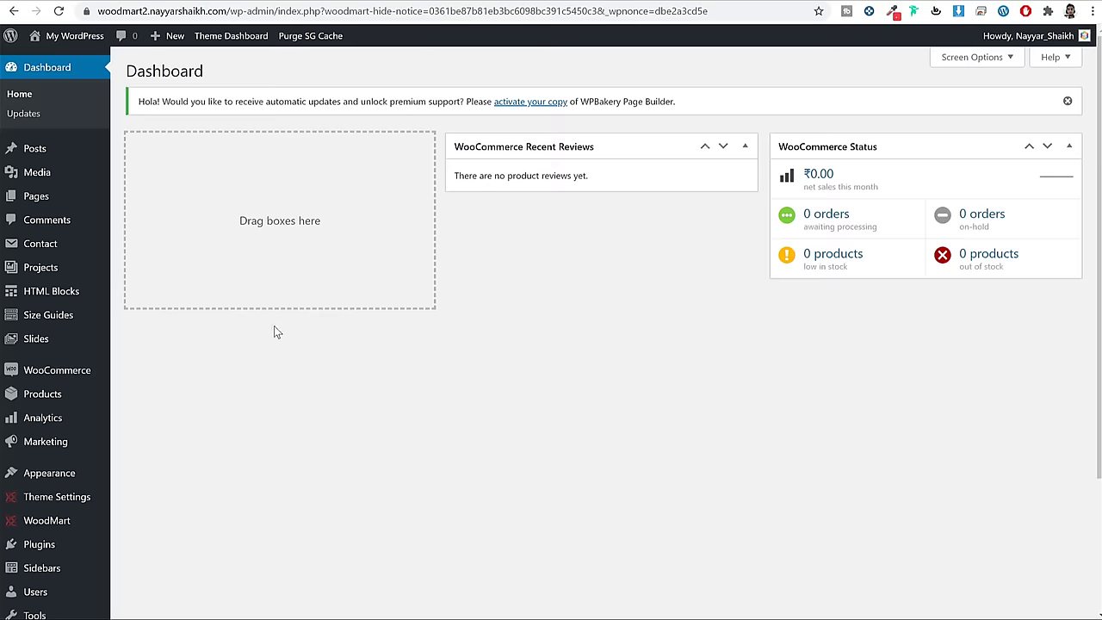
{"action": "scroll", "coordinate": [249, 329], "scroll_direction": "down", "scroll_amount": 2}
{"action": "scroll", "coordinate": [708, 314], "scroll_direction": "up", "scroll_amount": 2}
{"action": "scroll", "coordinate": [702, 316], "scroll_direction": "down", "scroll_amount": 1}
{"action": "scroll", "coordinate": [701, 316], "scroll_direction": "down", "scroll_amount": 1}
{"action": "mouse_move", "coordinate": [76, 229]}
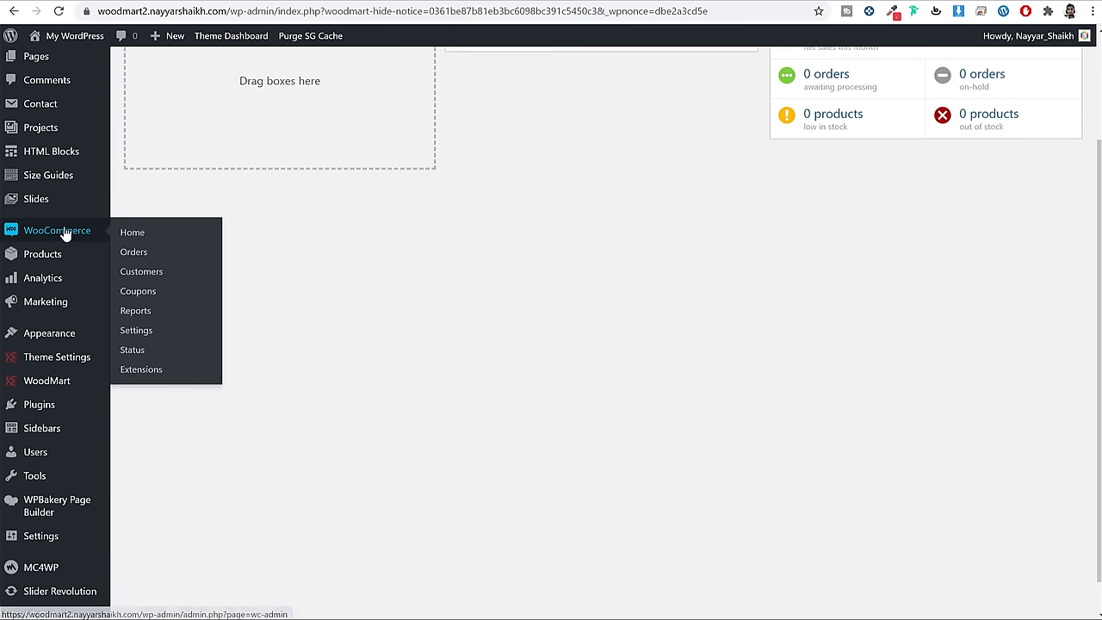
- Open WooCommerce General settings and review the Store Address and Selling location fields
{"action": "left_click", "coordinate": [143, 338]}
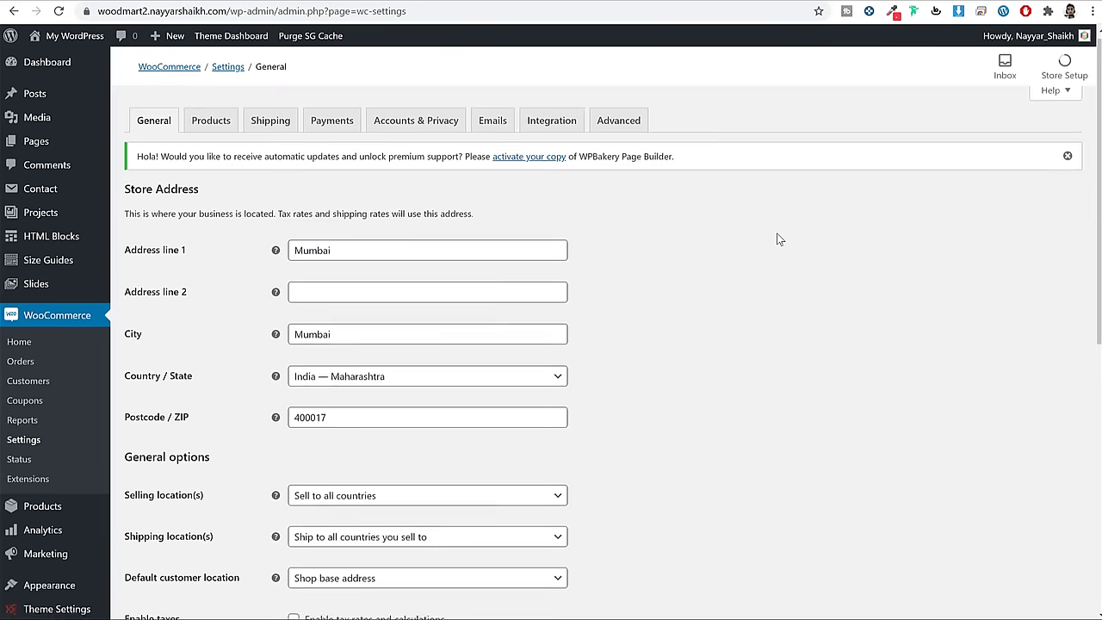
{"action": "scroll", "coordinate": [776, 238], "scroll_direction": "down", "scroll_amount": 2}
{"action": "scroll", "coordinate": [776, 238], "scroll_direction": "up", "scroll_amount": 2}
{"action": "left_click_drag", "start_coordinate": [250, 208], "coordinate": [125, 195]}
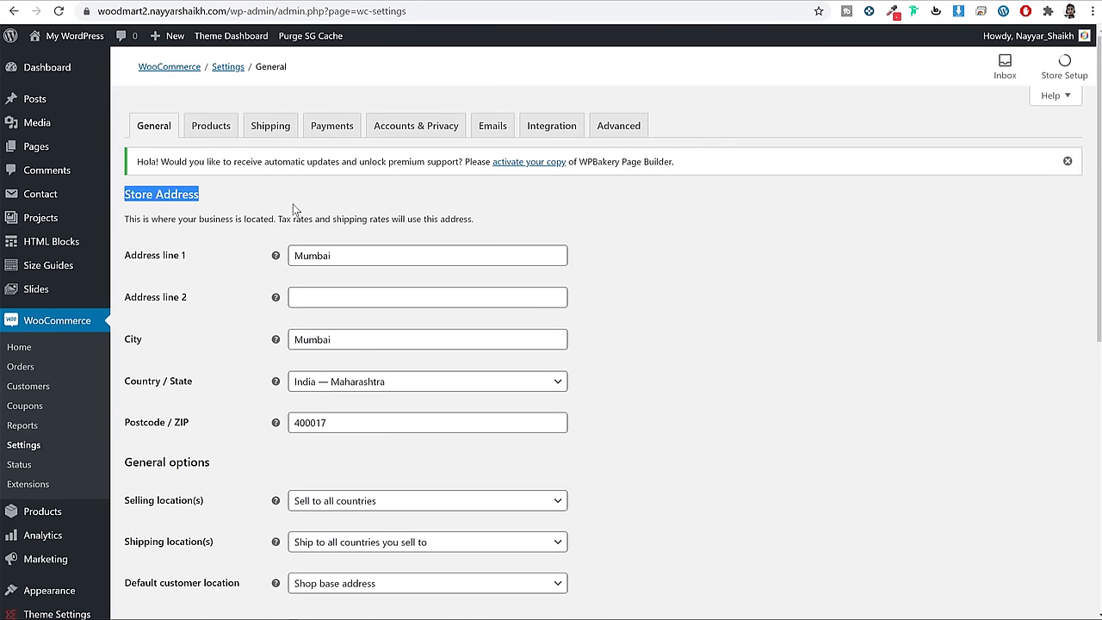
{"action": "scroll", "coordinate": [761, 264], "scroll_direction": "down", "scroll_amount": 2}
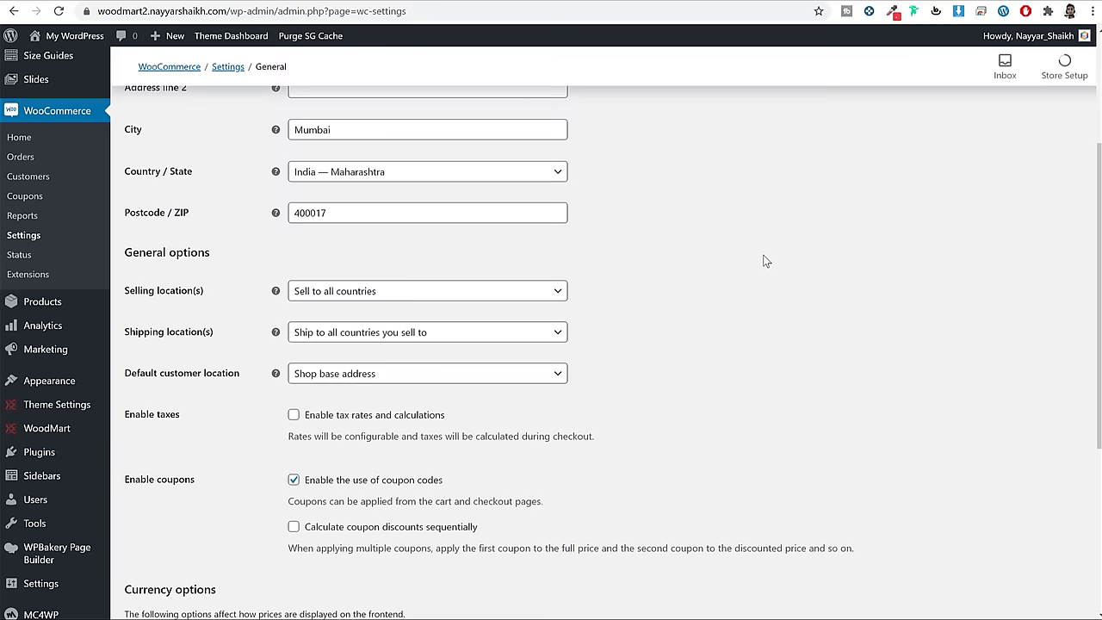
{"action": "scroll", "coordinate": [765, 261], "scroll_direction": "up", "scroll_amount": 2}
{"action": "scroll", "coordinate": [685, 314], "scroll_direction": "down", "scroll_amount": 3}
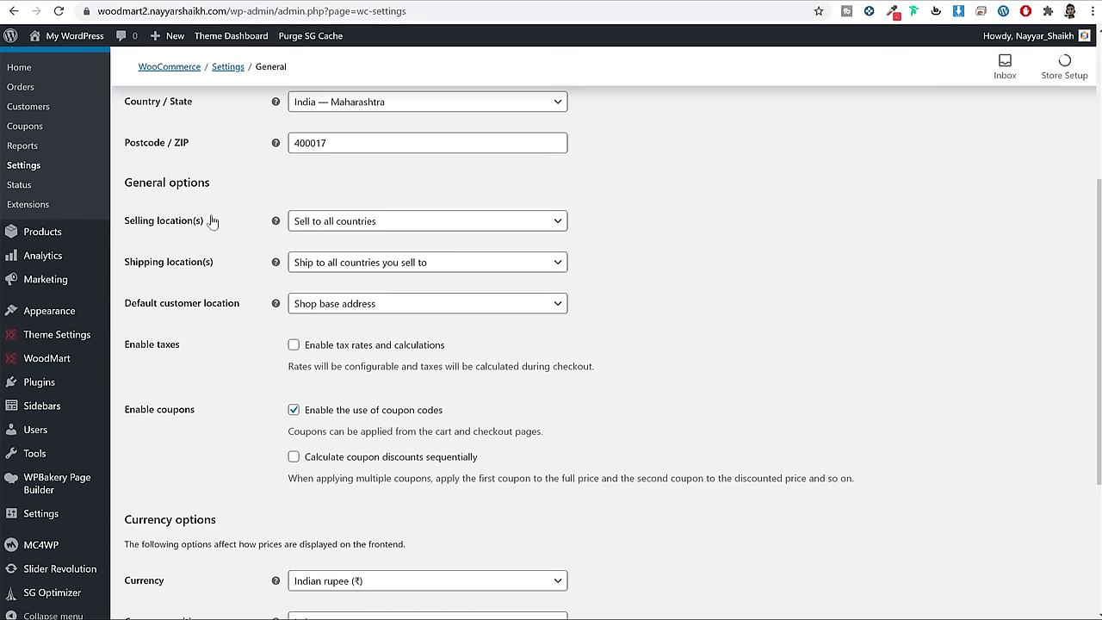
{"action": "left_click_drag", "start_coordinate": [210, 222], "coordinate": [130, 222]}
{"action": "left_click", "coordinate": [370, 234]}
- Restrict selling locations to specific countries, with India as the only one
{"action": "left_click", "coordinate": [369, 226]}
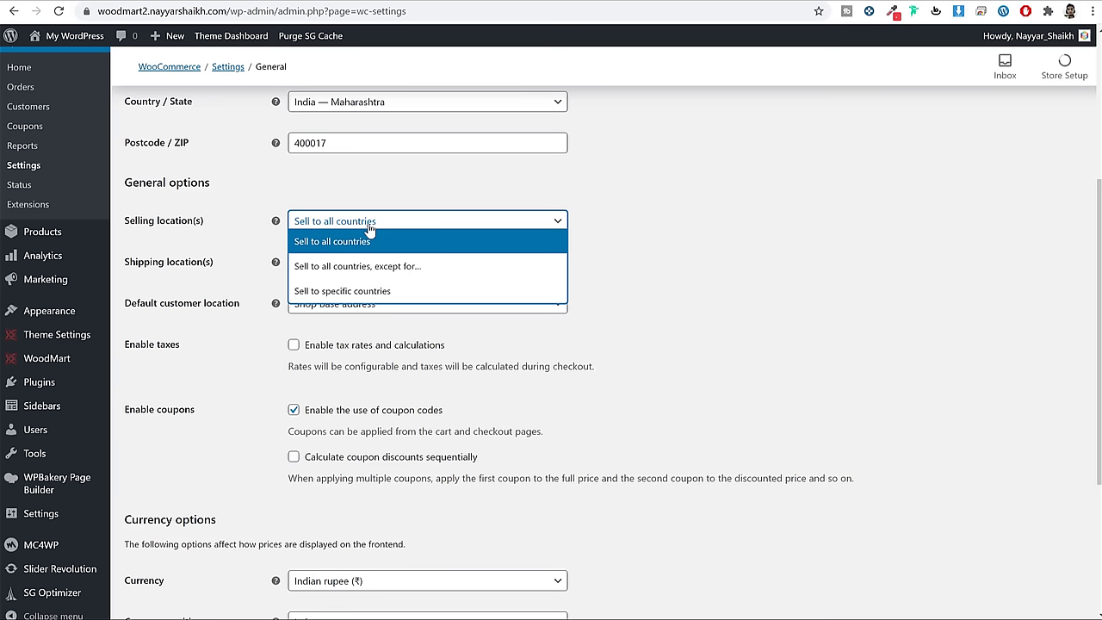
{"action": "left_click", "coordinate": [395, 297]}
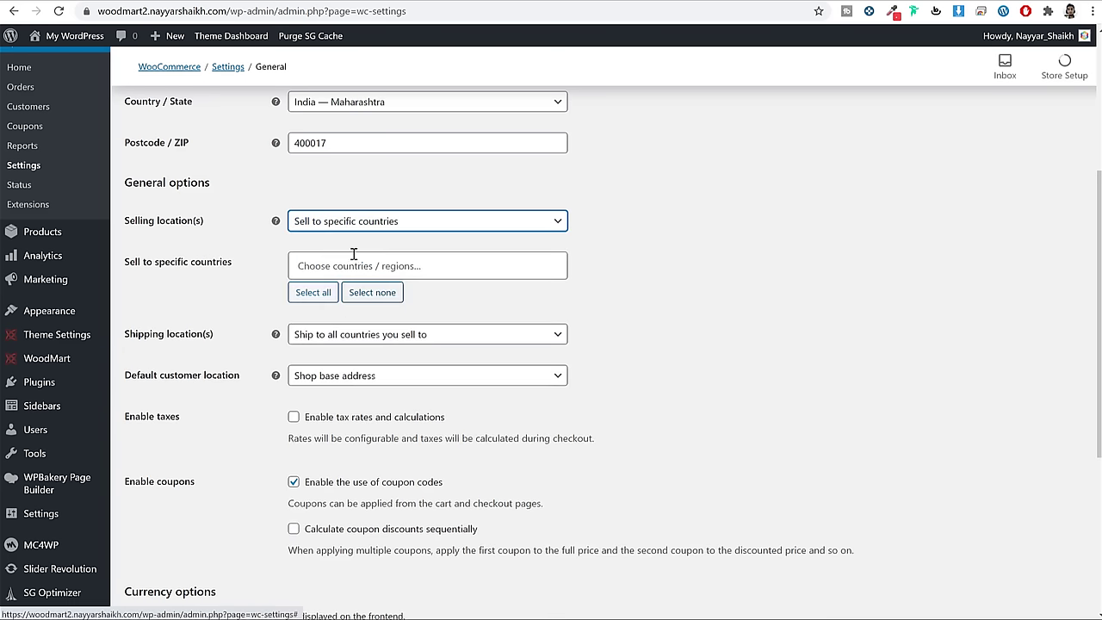
{"action": "left_click", "coordinate": [357, 259]}
{"action": "type", "text": "indi"}
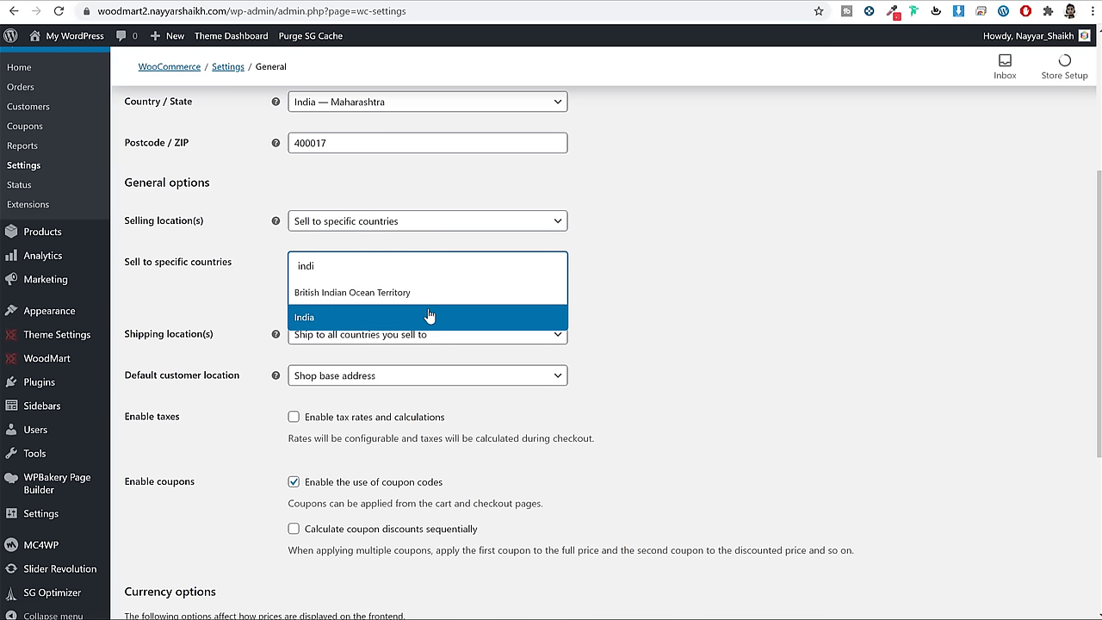
{"action": "left_click", "coordinate": [430, 316]}
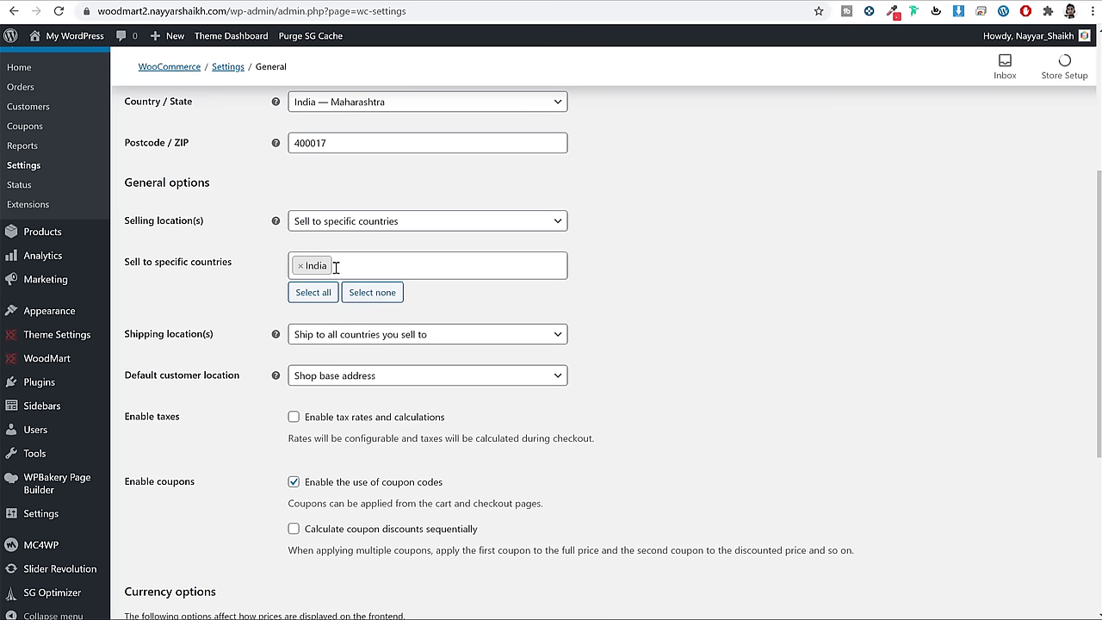
- Enable tax rates and calculations
{"action": "scroll", "coordinate": [506, 251], "scroll_direction": "down", "scroll_amount": 2}
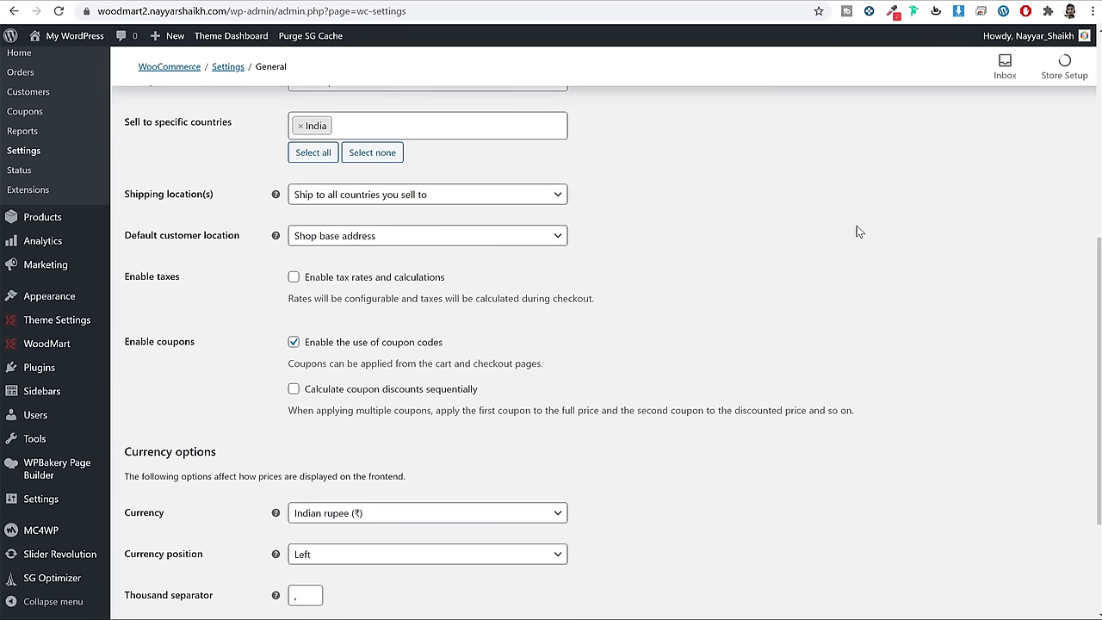
{"action": "scroll", "coordinate": [857, 229], "scroll_direction": "down", "scroll_amount": 1}
{"action": "left_click", "coordinate": [392, 209]}
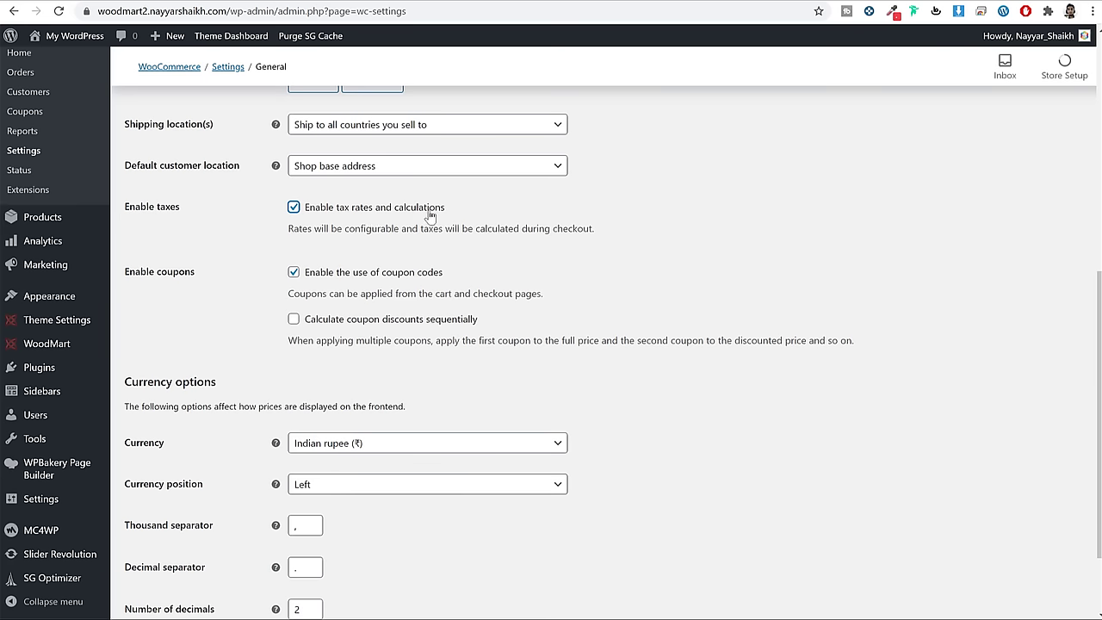
{"action": "left_click_drag", "start_coordinate": [456, 210], "coordinate": [298, 211]}
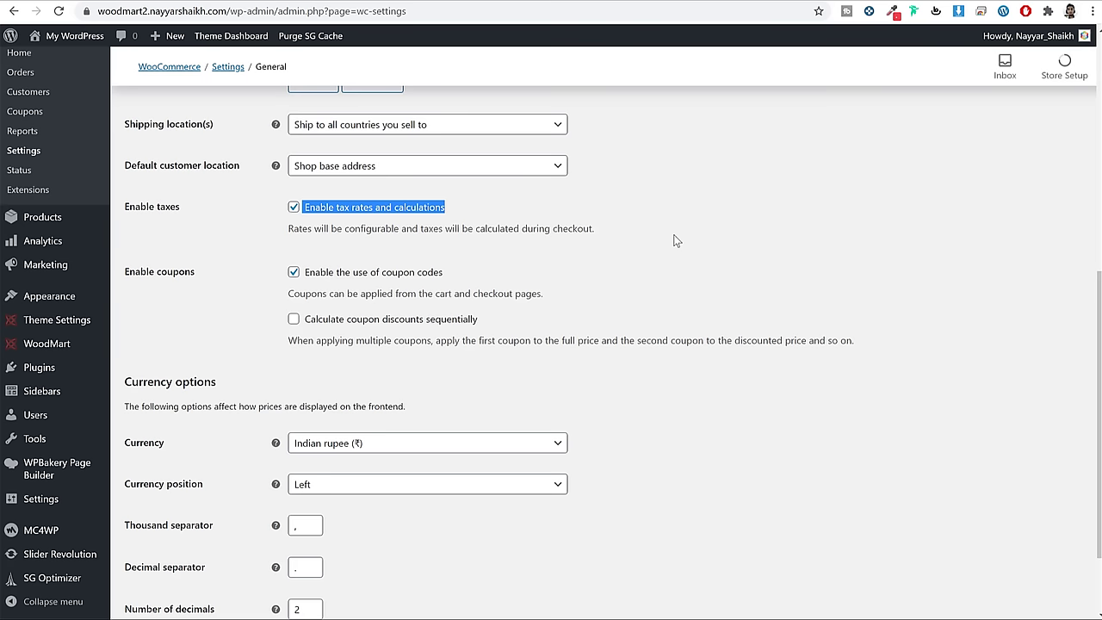
{"action": "scroll", "coordinate": [683, 270], "scroll_direction": "down", "scroll_amount": 1}
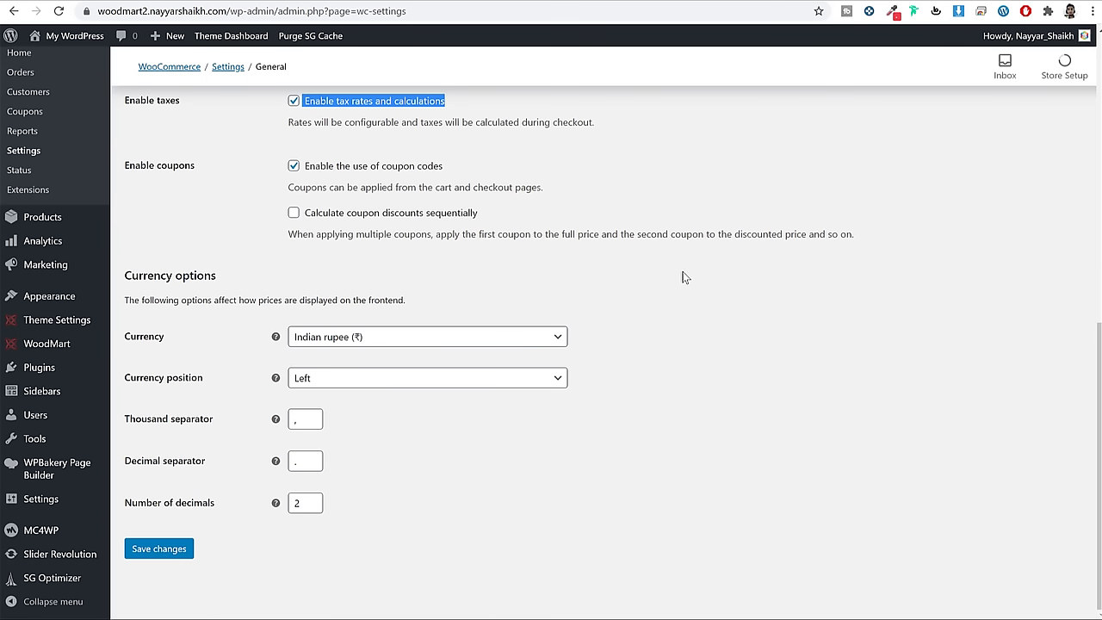
- Choose Indian rupee (₹) as the currency and save the general settings
{"action": "left_click", "coordinate": [362, 342]}
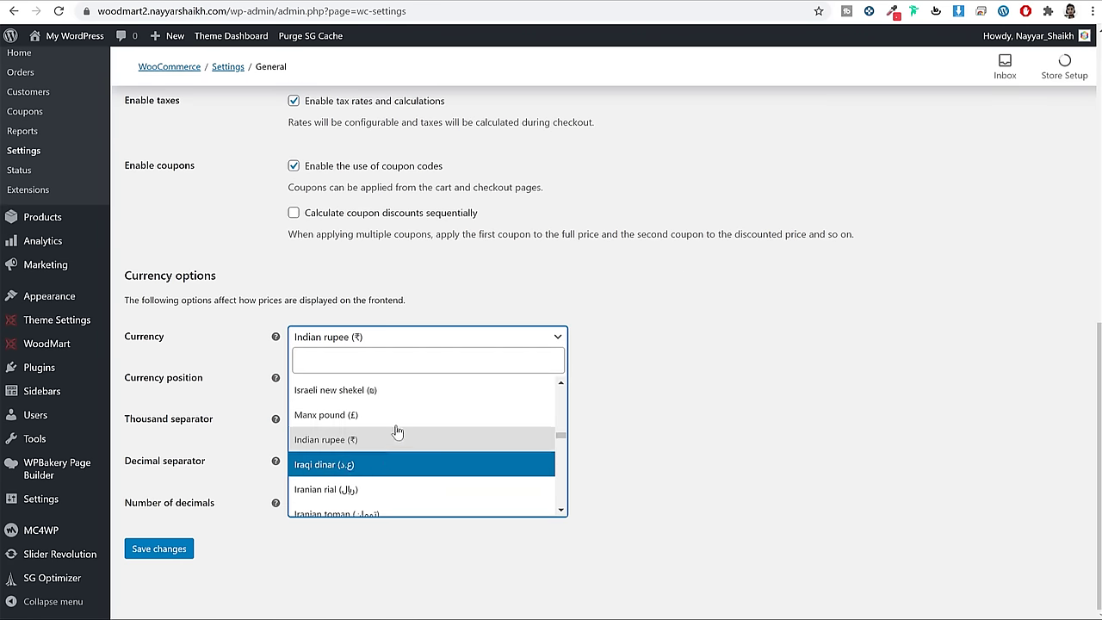
{"action": "left_click", "coordinate": [414, 369]}
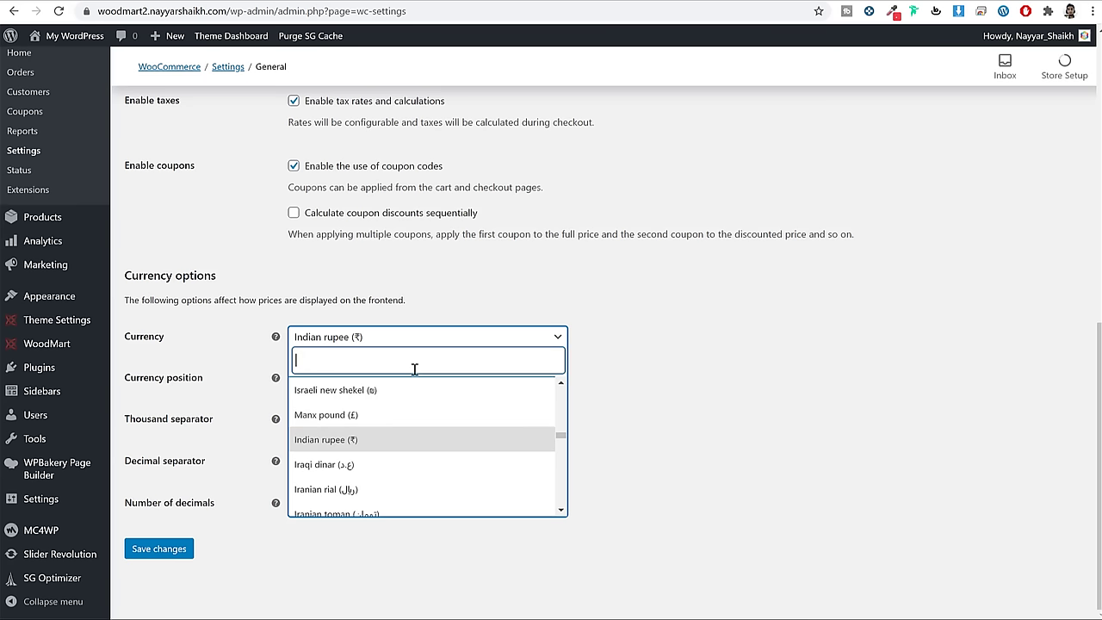
{"action": "type", "text": "u7niot"}
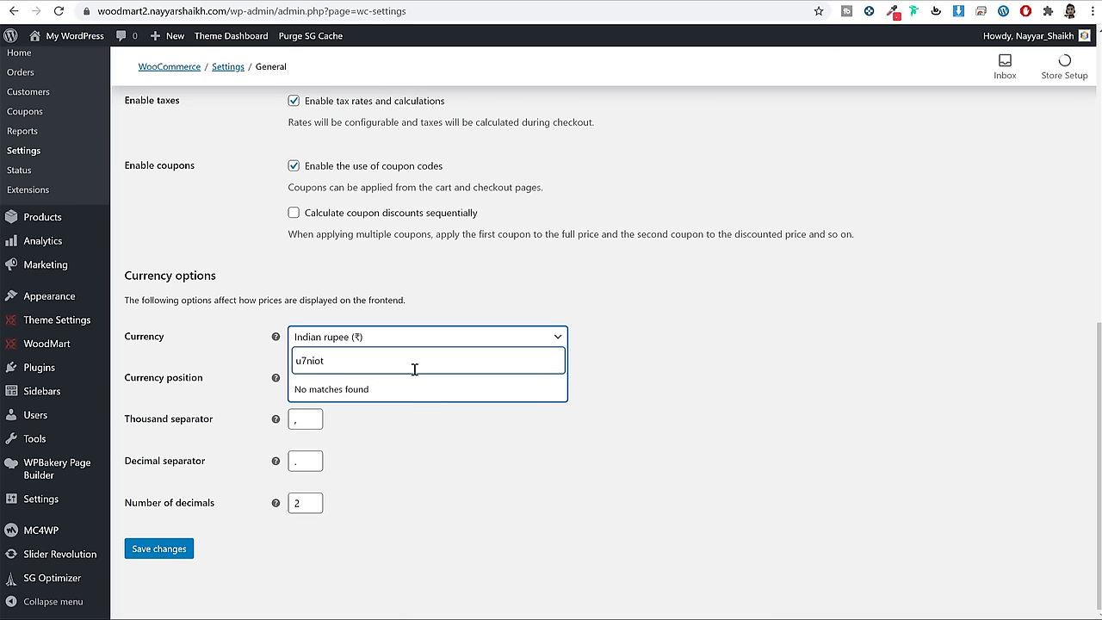
{"action": "key", "text": "BackSpace"}
{"action": "key", "text": "BackSpace"}
{"action": "key", "text": "BackSpace"}
{"action": "key", "text": "BackSpace"}
{"action": "key", "text": "BackSpace"}
{"action": "key", "text": "BackSpace"}
{"action": "type", "text": "unite"}
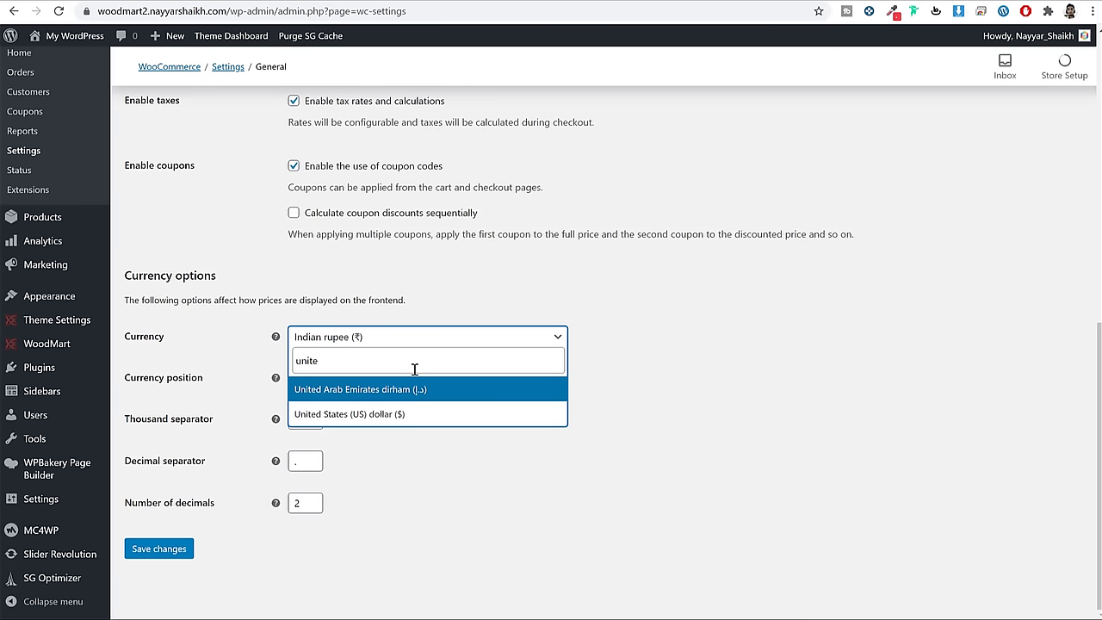
{"action": "key", "text": "ctrl+a"}
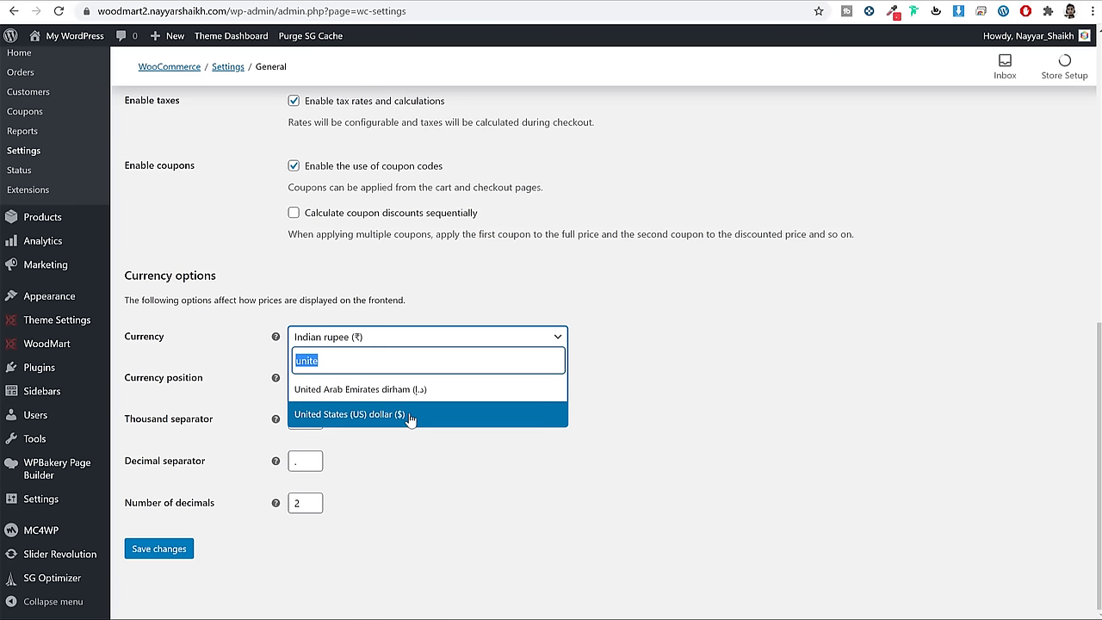
{"action": "key", "text": "BackSpace"}
{"action": "type", "text": "india"}
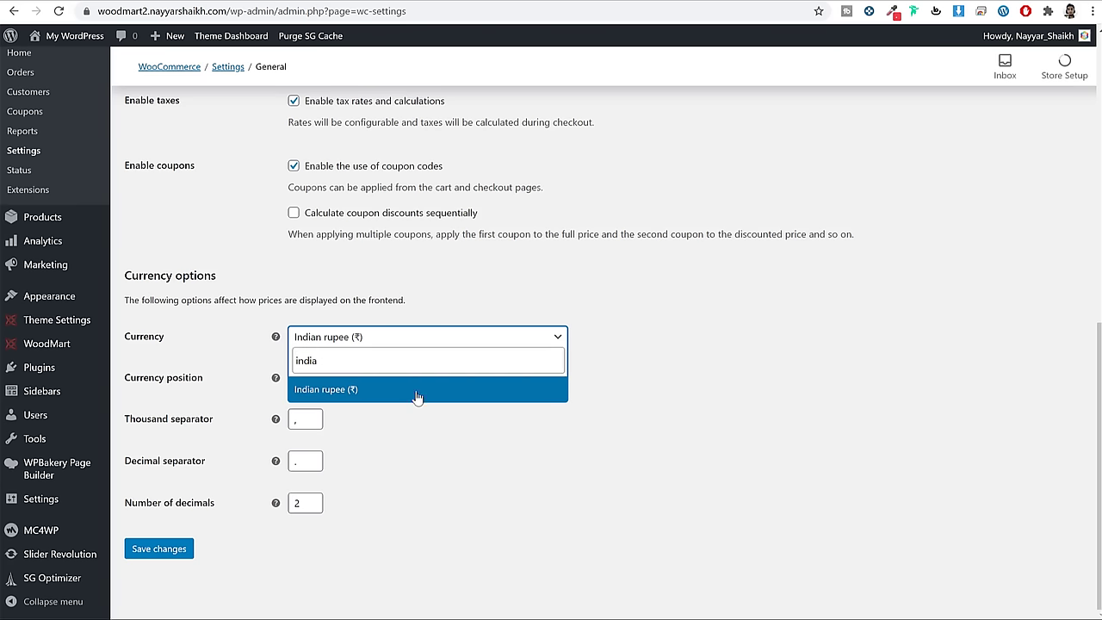
{"action": "left_click", "coordinate": [419, 389]}
{"action": "left_click", "coordinate": [717, 329]}
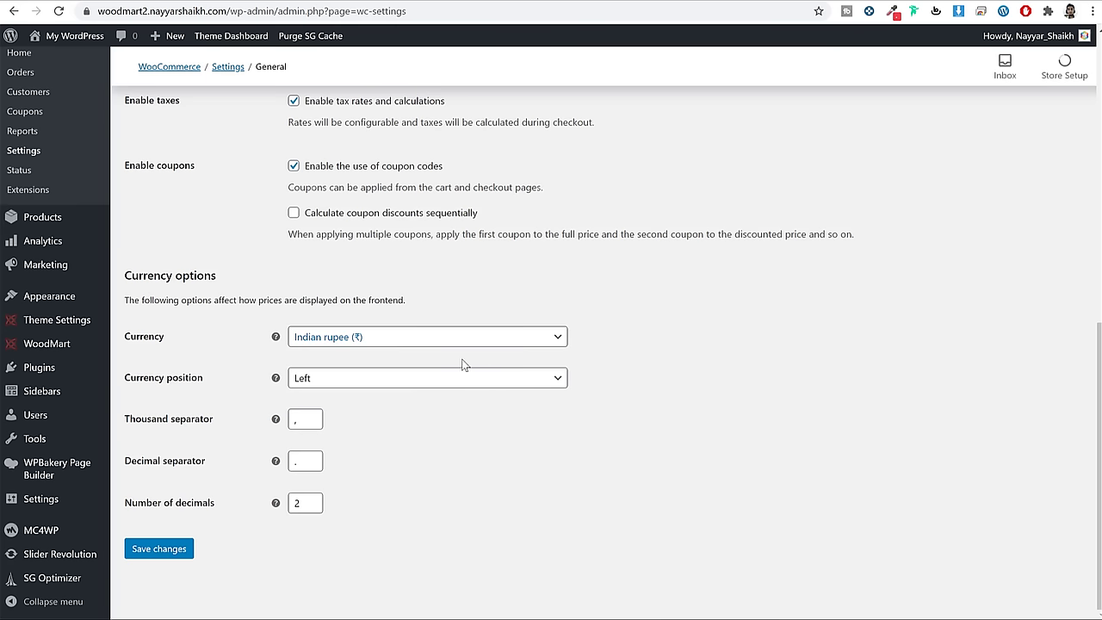
{"action": "left_click", "coordinate": [146, 554]}
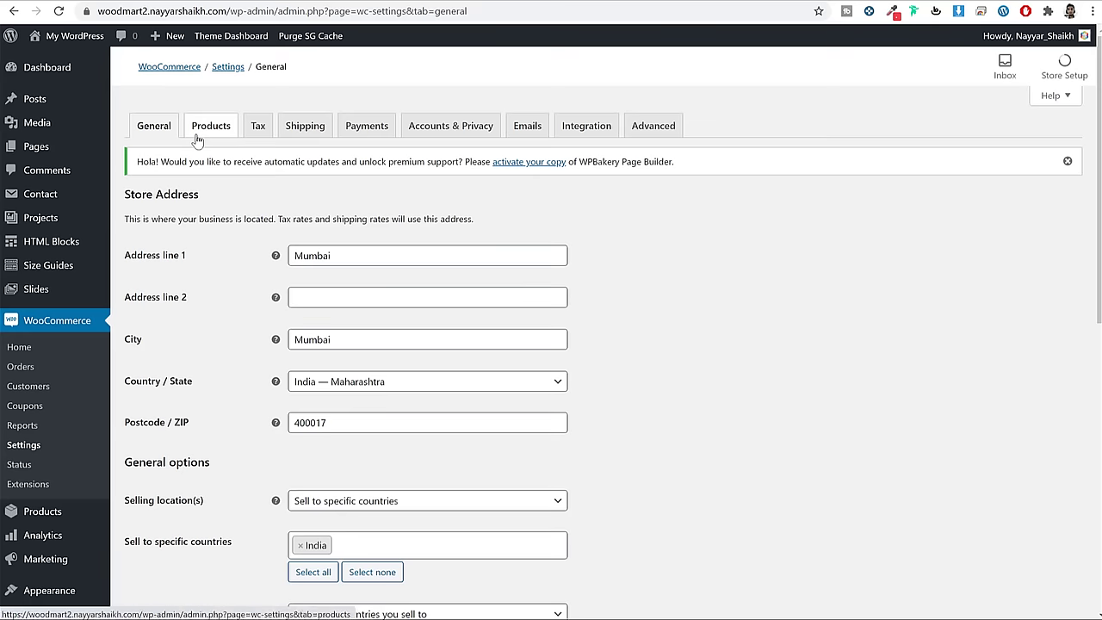
- Open the Products settings and keep Shop as the shop page
{"action": "left_click", "coordinate": [197, 136]}
{"action": "scroll", "coordinate": [605, 192], "scroll_direction": "down", "scroll_amount": 3}
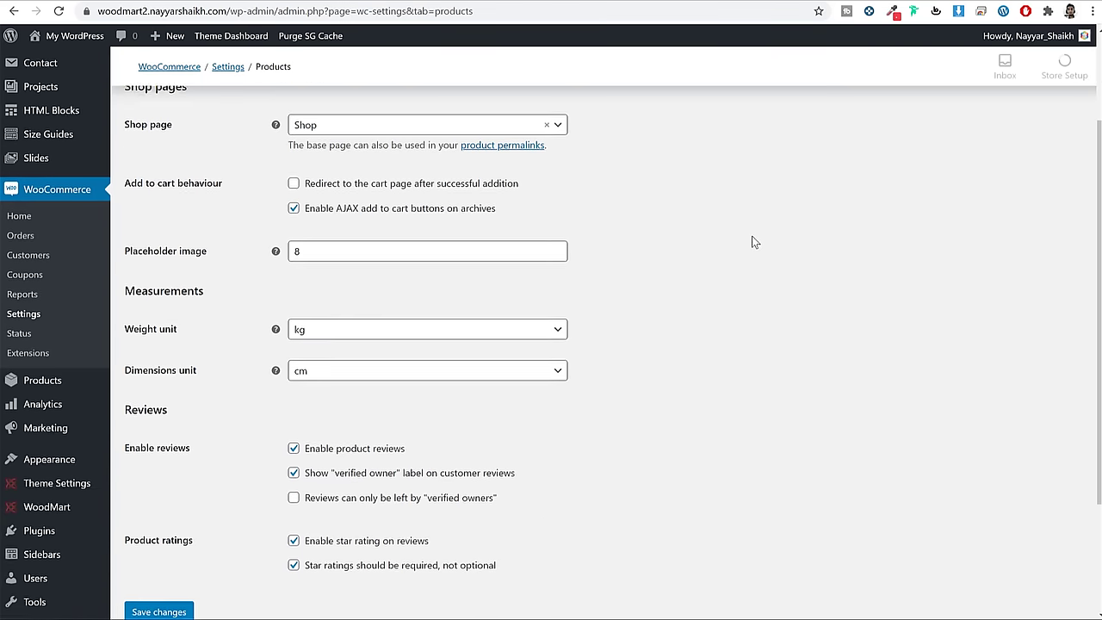
{"action": "scroll", "coordinate": [498, 204], "scroll_direction": "up", "scroll_amount": 3}
{"action": "left_click_drag", "start_coordinate": [179, 257], "coordinate": [120, 258]}
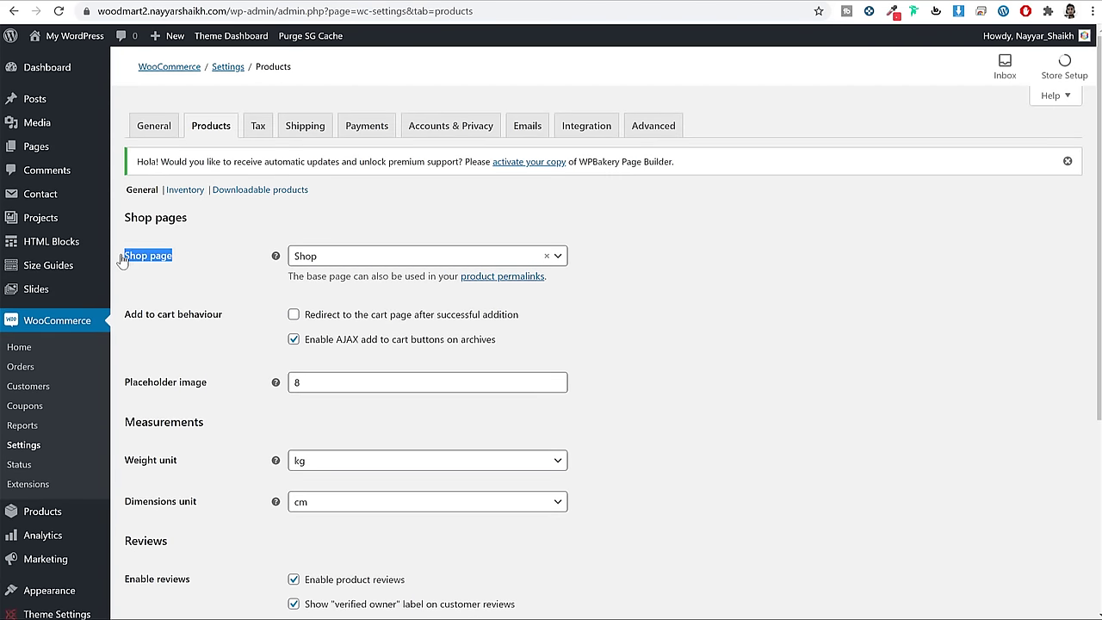
{"action": "left_click", "coordinate": [399, 257]}
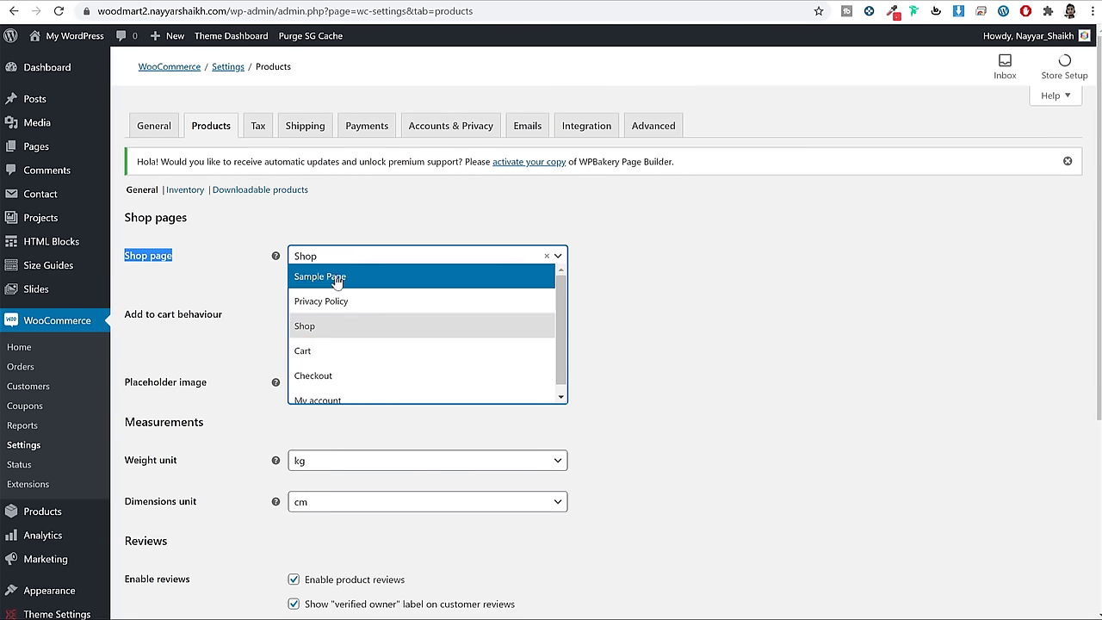
{"action": "left_click", "coordinate": [331, 335]}
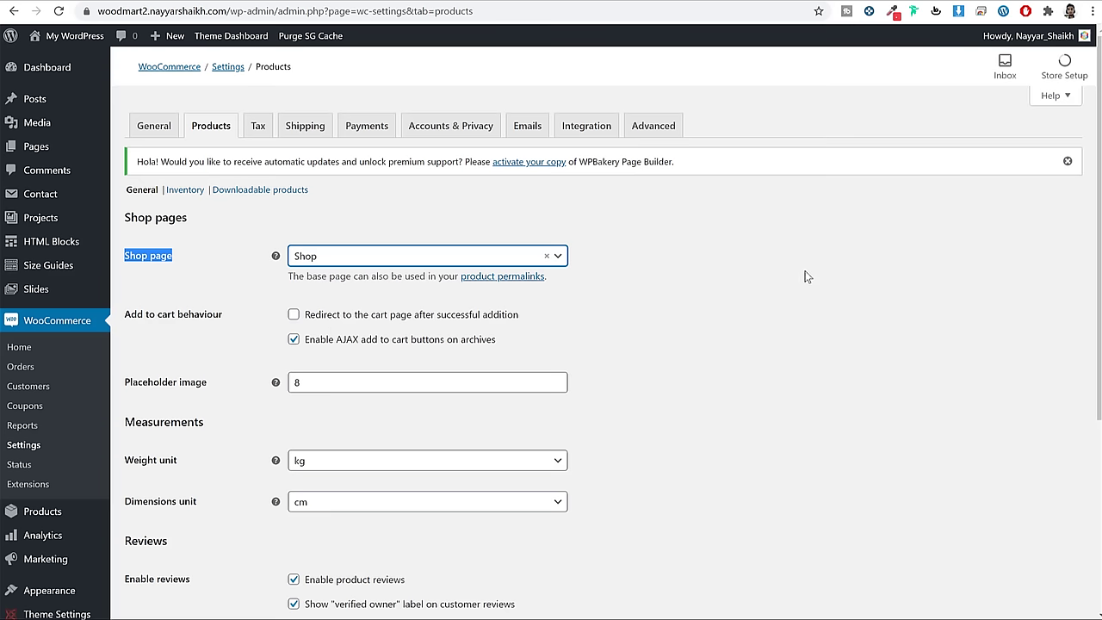
{"action": "left_click", "coordinate": [813, 274]}
- Set the weight unit to g, keep dimensions in cm, and save
{"action": "scroll", "coordinate": [812, 273], "scroll_direction": "down", "scroll_amount": 4}
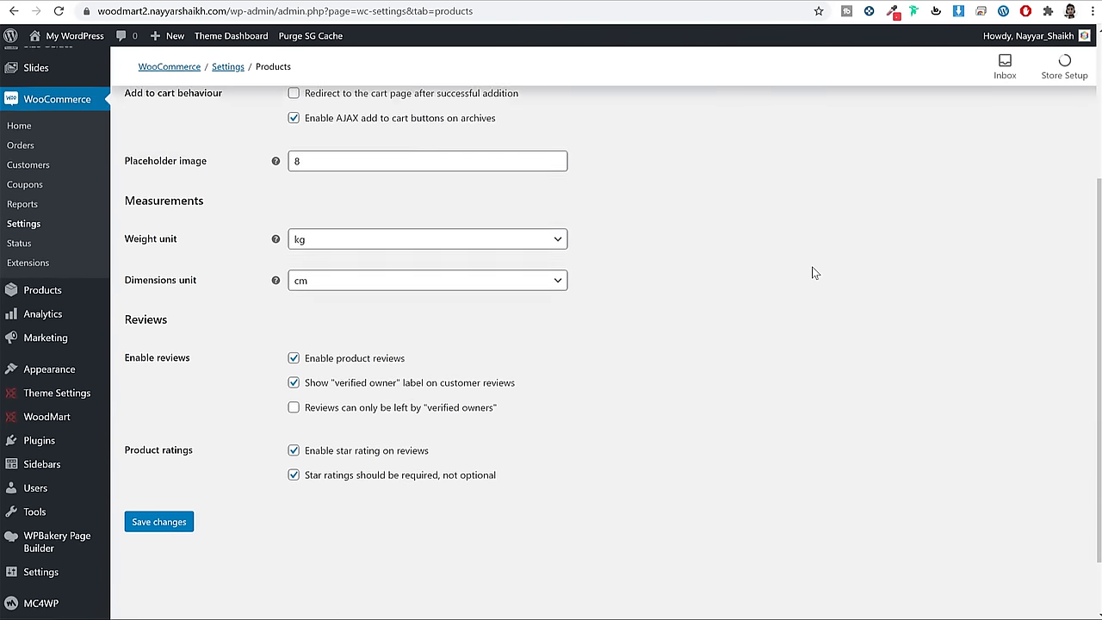
{"action": "scroll", "coordinate": [811, 273], "scroll_direction": "down", "scroll_amount": 1}
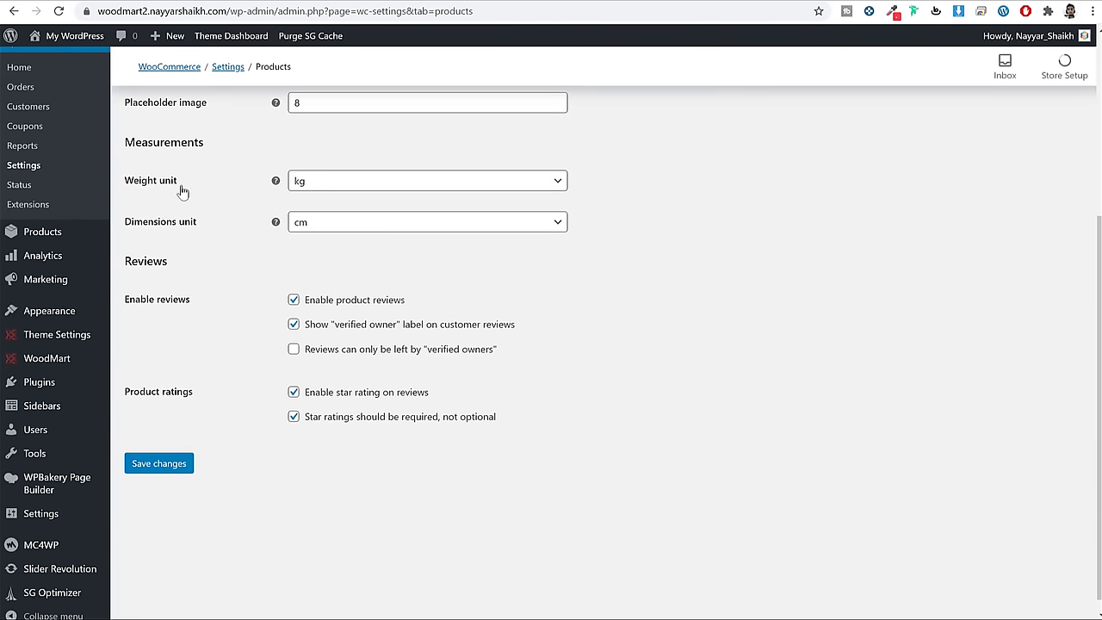
{"action": "left_click", "coordinate": [400, 187]}
{"action": "left_click", "coordinate": [385, 222]}
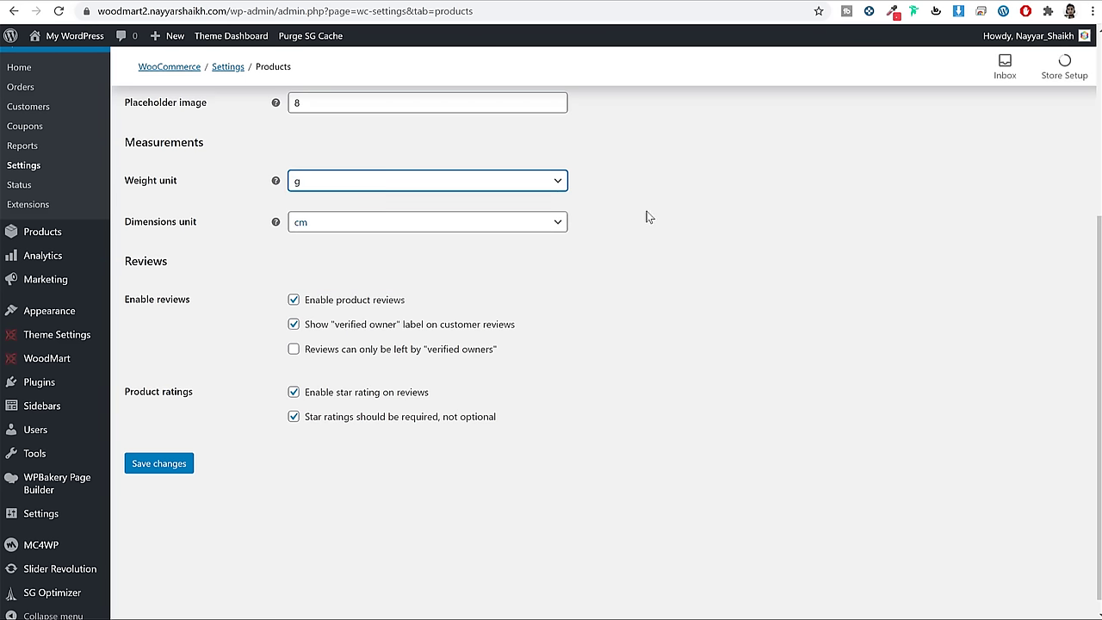
{"action": "left_click", "coordinate": [364, 229]}
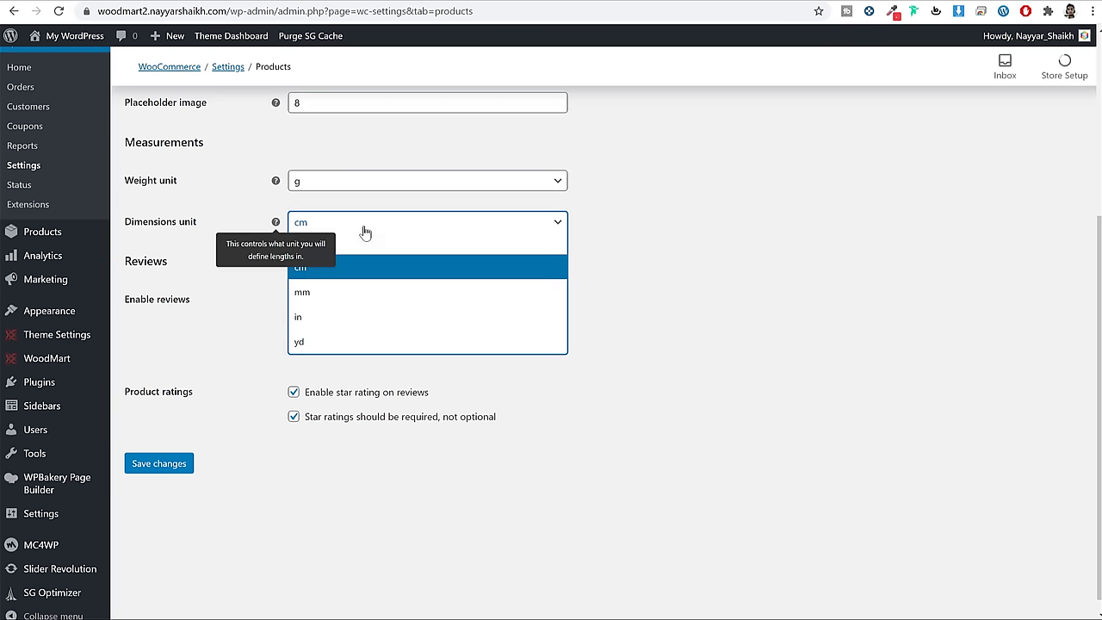
{"action": "left_click", "coordinate": [443, 273]}
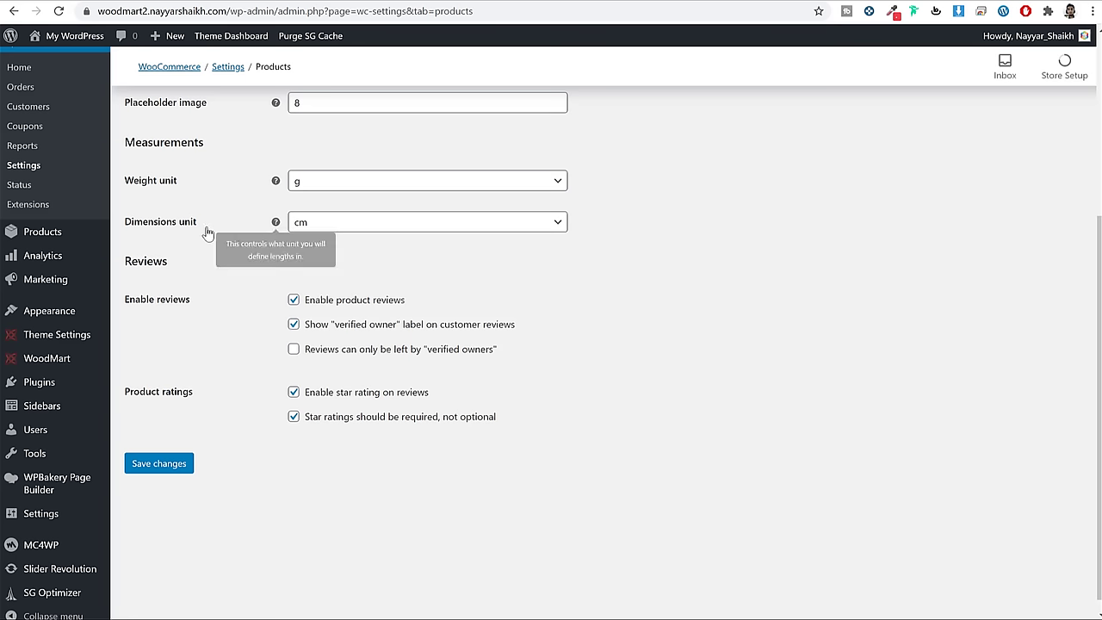
{"action": "left_click", "coordinate": [165, 466]}
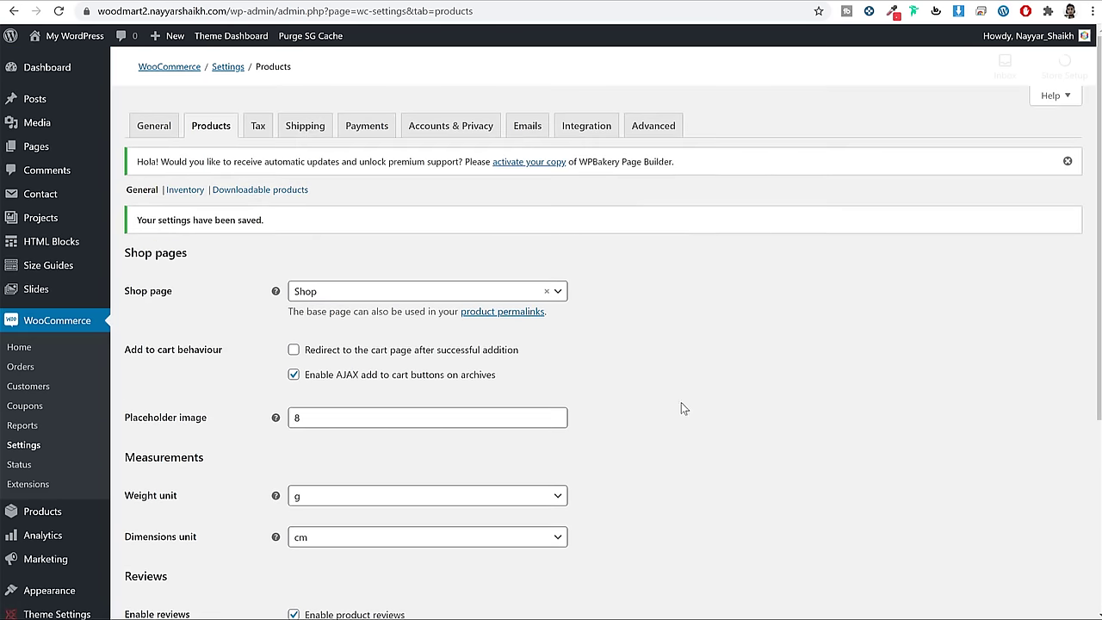
- Bring up the Inventory settings section
{"action": "left_click", "coordinate": [170, 191]}
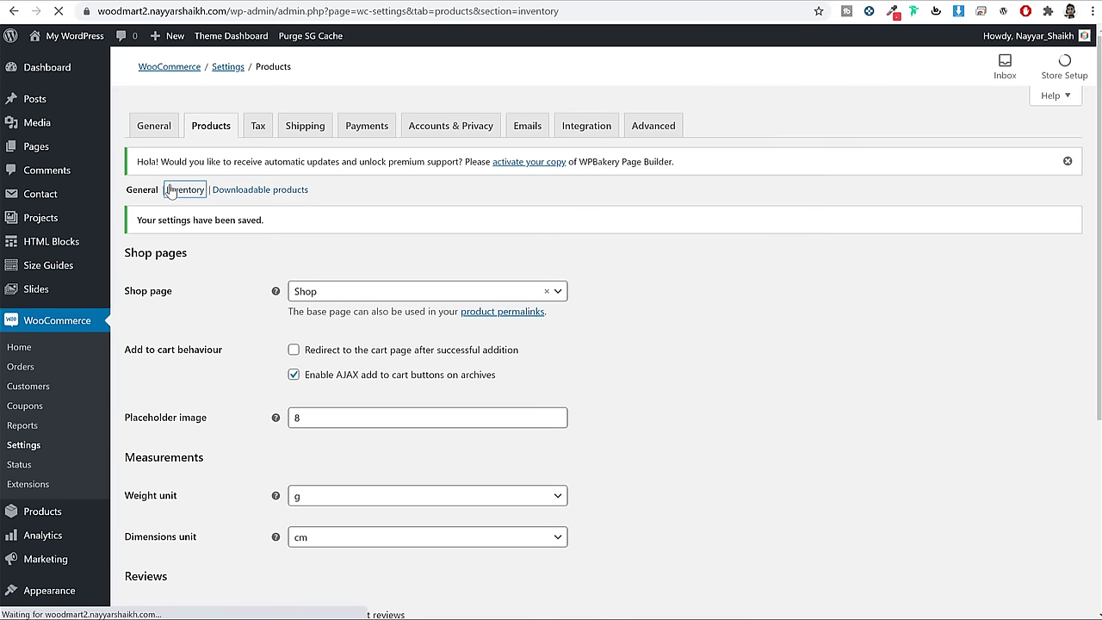
{"action": "scroll", "coordinate": [494, 320], "scroll_direction": "down", "scroll_amount": 5}
{"action": "scroll", "coordinate": [496, 344], "scroll_direction": "up", "scroll_amount": 5}
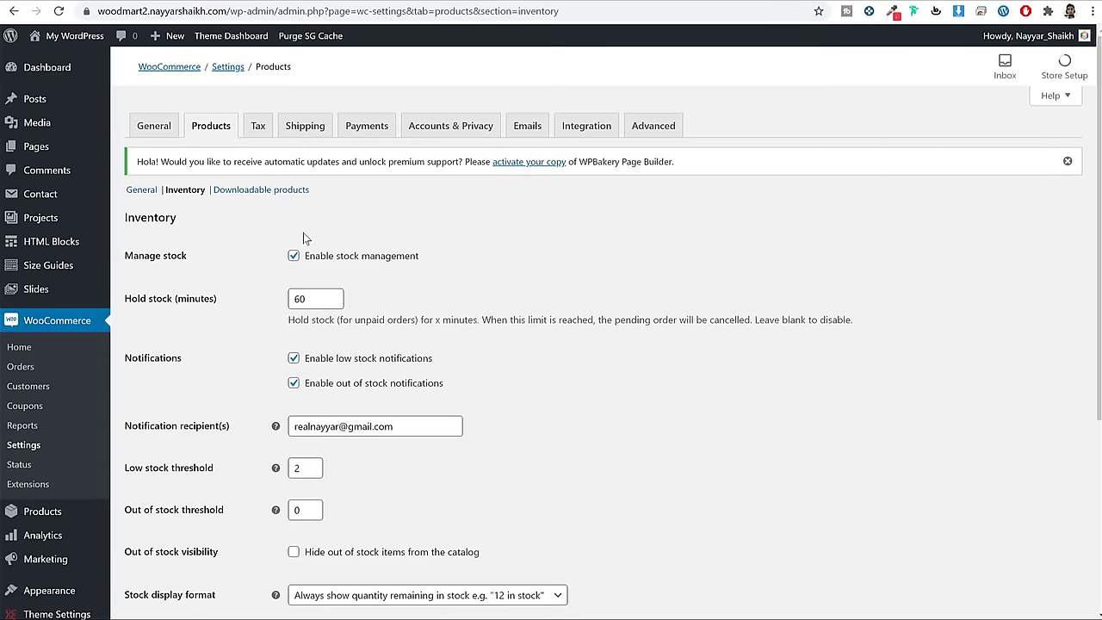
- Open the Tax settings and enlarge the Additional tax classes box for editing
{"action": "left_click", "coordinate": [257, 133]}
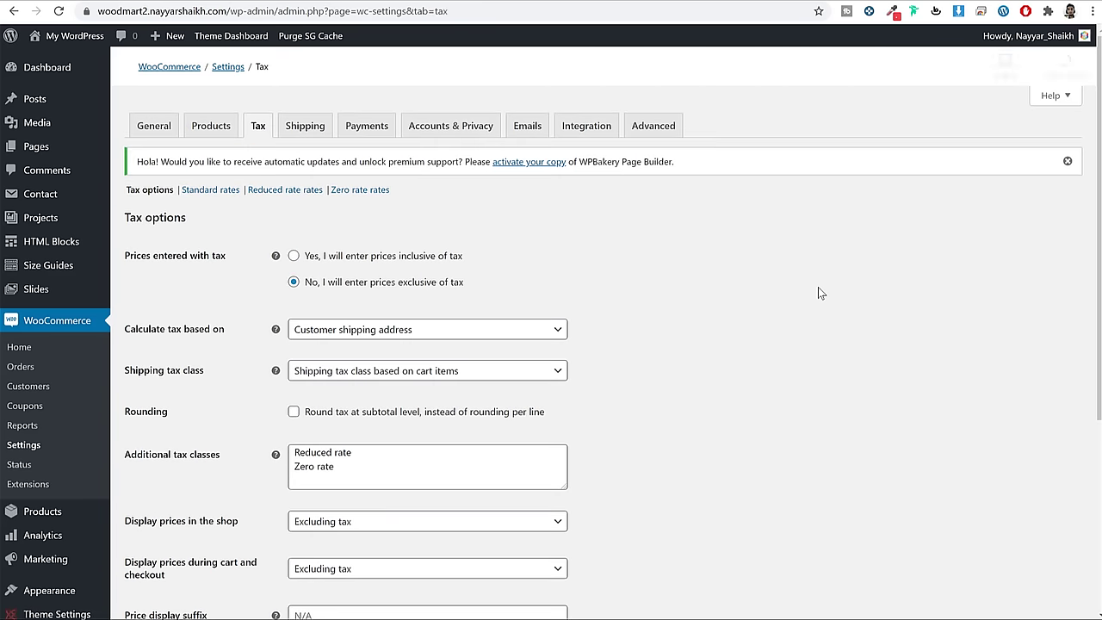
{"action": "scroll", "coordinate": [836, 310], "scroll_direction": "down", "scroll_amount": 2}
{"action": "scroll", "coordinate": [841, 310], "scroll_direction": "up", "scroll_amount": 2}
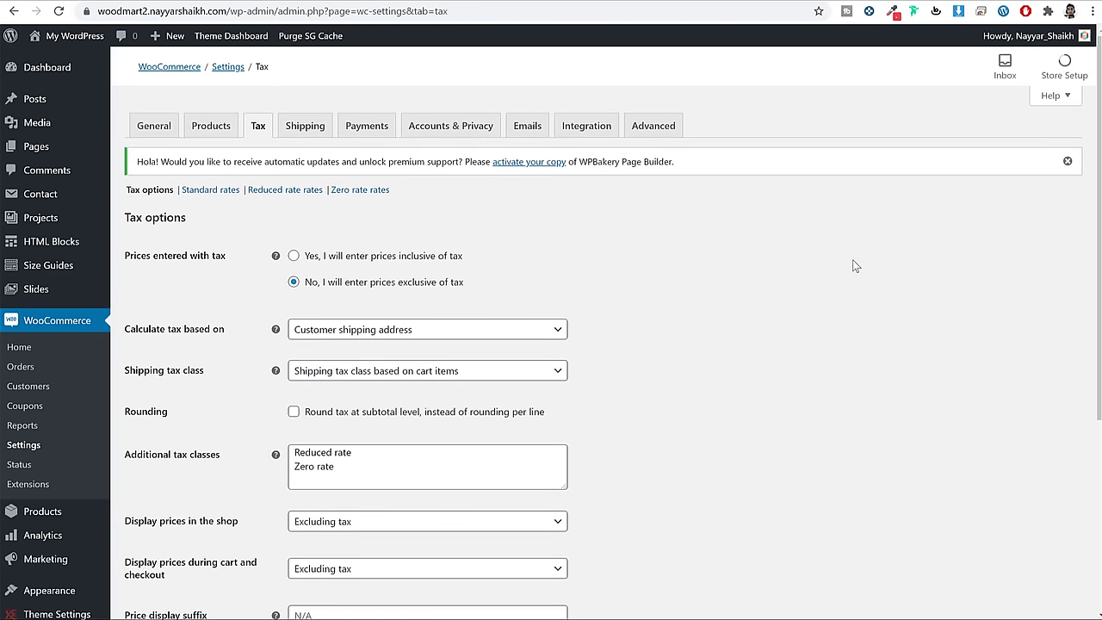
{"action": "scroll", "coordinate": [853, 263], "scroll_direction": "down", "scroll_amount": 3}
{"action": "left_click_drag", "start_coordinate": [563, 208], "coordinate": [568, 275]}
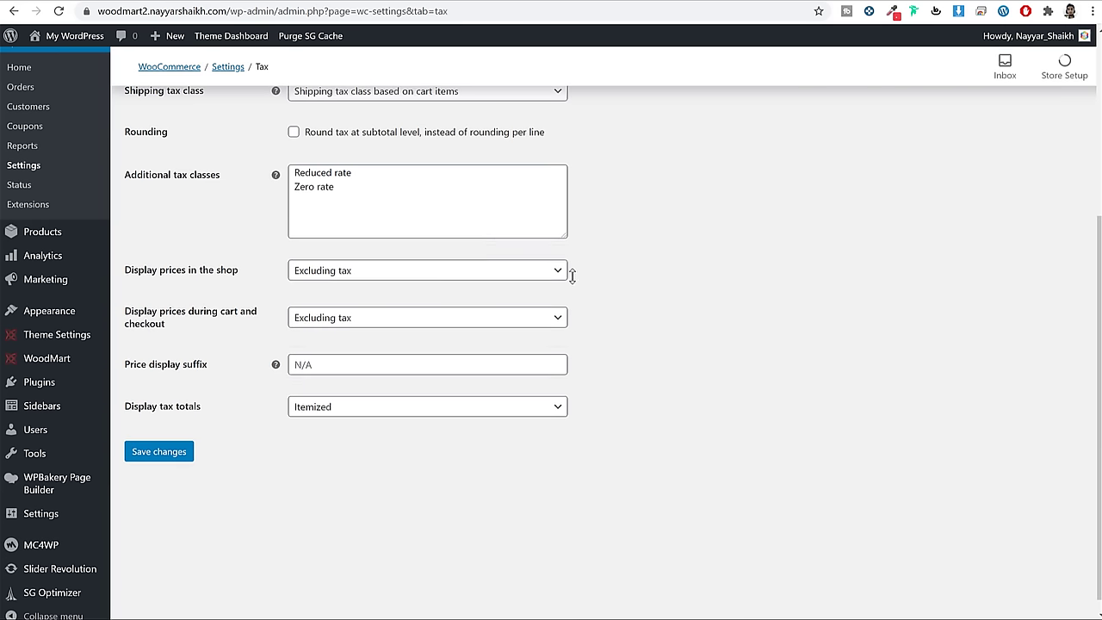
{"action": "left_click", "coordinate": [390, 209]}
{"action": "left_click_drag", "start_coordinate": [136, 176], "coordinate": [326, 185]}
{"action": "left_click", "coordinate": [386, 189]}
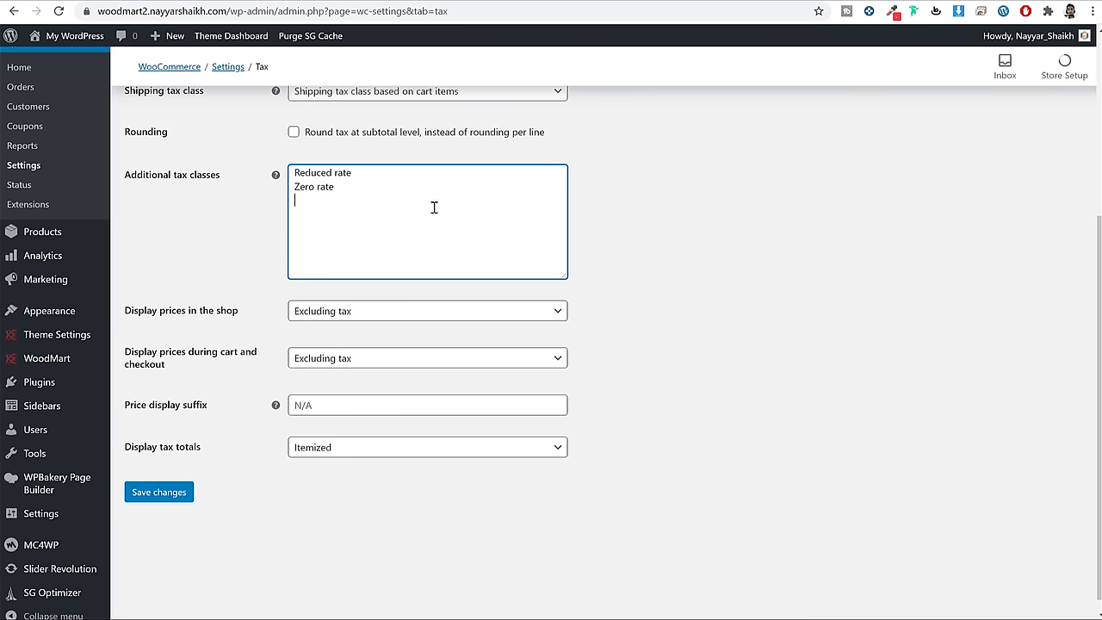
- Add GST 10 and GST 12 lines below Zero rate and save the tax options
{"action": "key", "text": "Return"}
{"action": "type", "text": "GST 10"}
{"action": "key", "text": "BackSpace"}
{"action": "key", "text": "Return"}
{"action": "type", "text": "GST 12"}
{"action": "left_click_drag", "start_coordinate": [334, 215], "coordinate": [280, 200]}
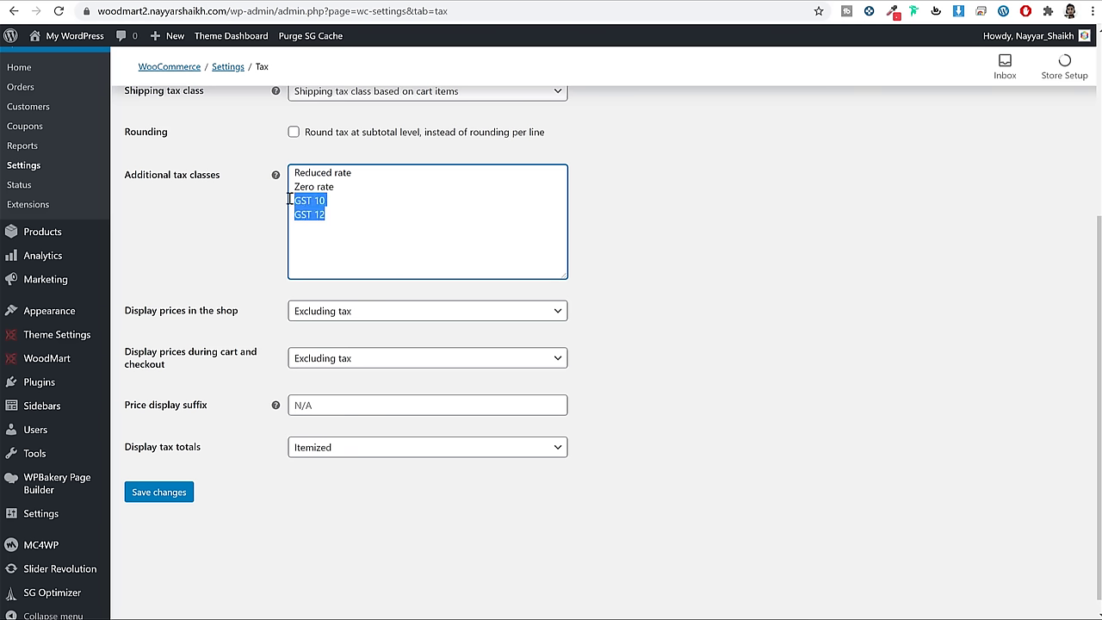
{"action": "left_click", "coordinate": [162, 498]}
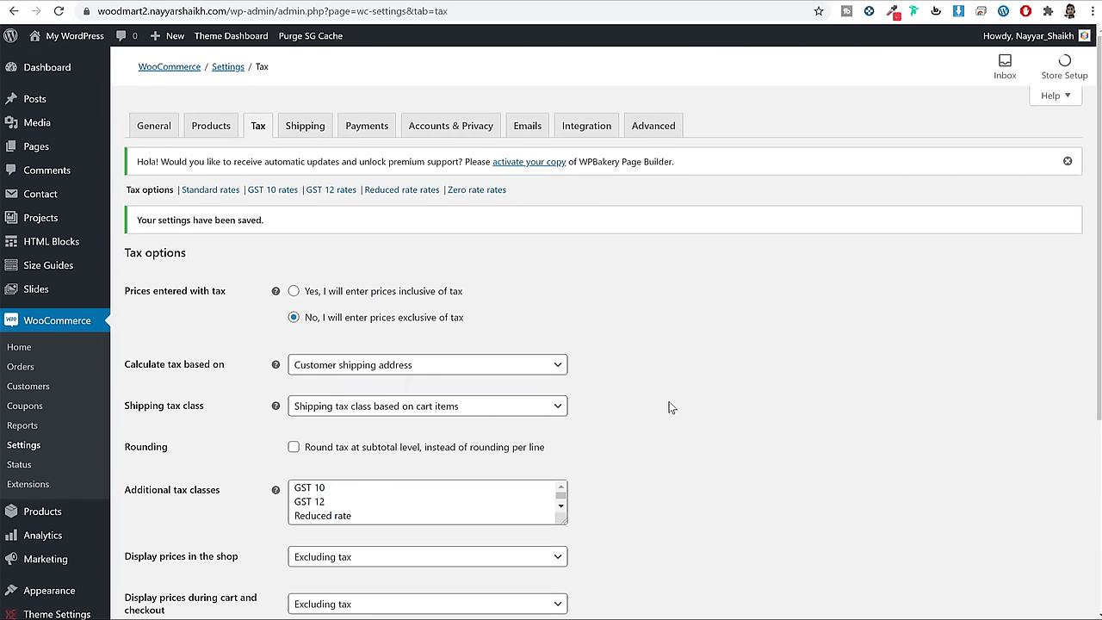
{"action": "left_click_drag", "start_coordinate": [247, 189], "coordinate": [363, 191]}
{"action": "left_click", "coordinate": [363, 221]}
- Insert a new row in the GST 10 rates table with country code IN
{"action": "left_click", "coordinate": [270, 191]}
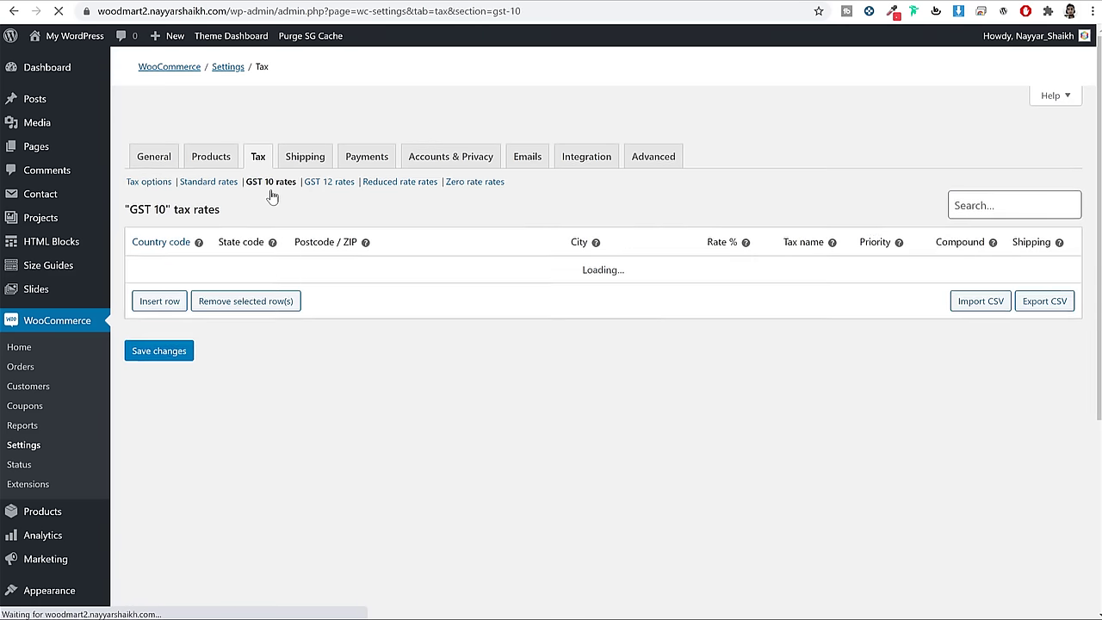
{"action": "left_click", "coordinate": [157, 309]}
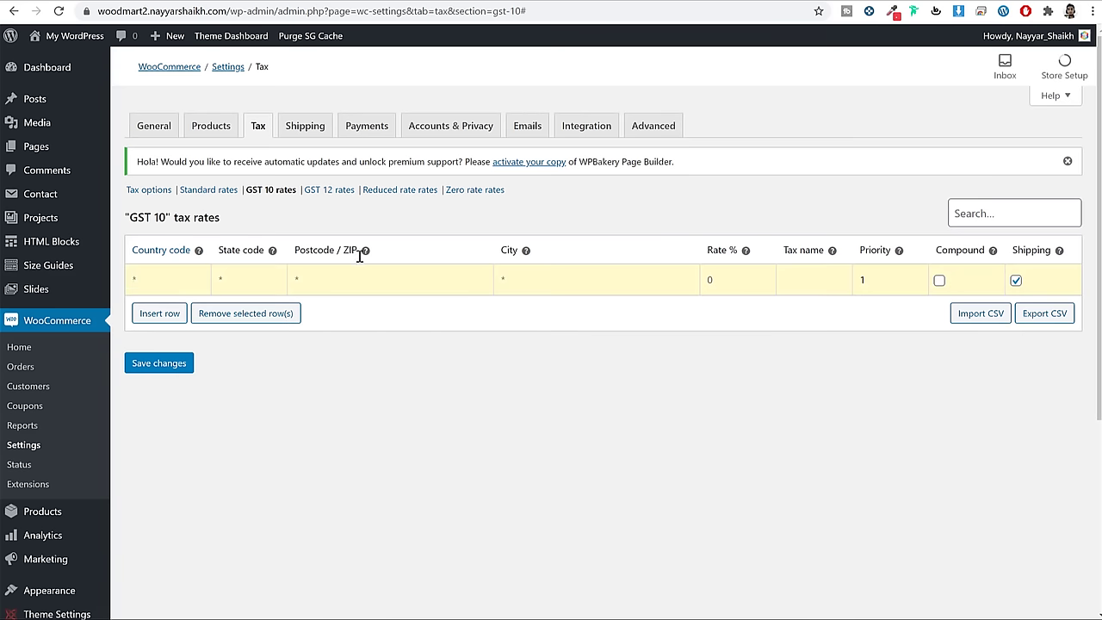
{"action": "type", "text": "IN"}
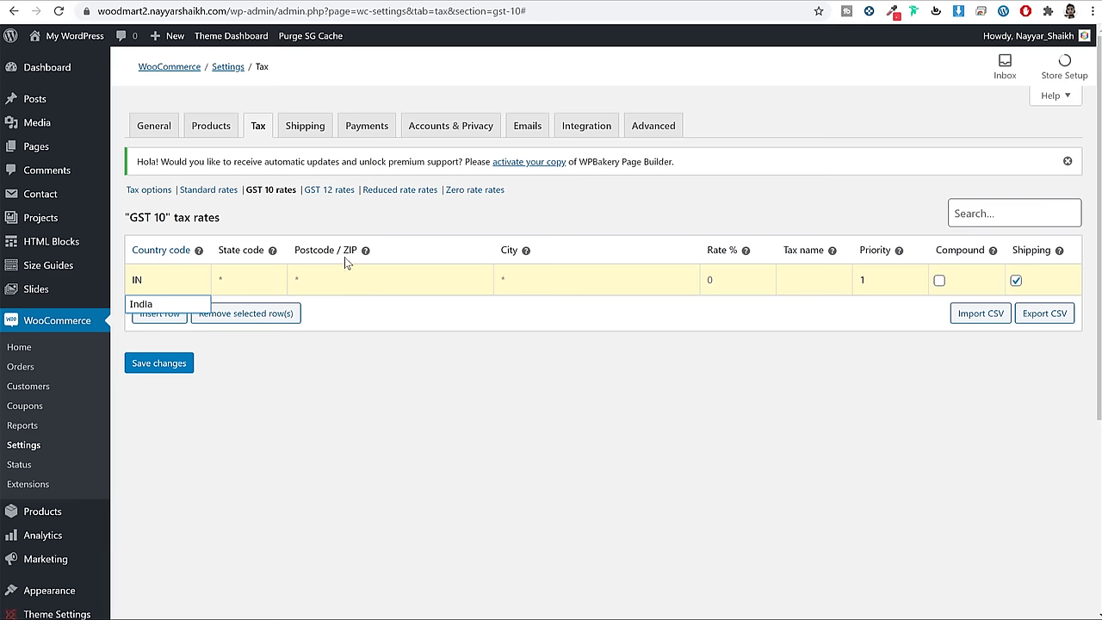
{"action": "double_click", "coordinate": [188, 283]}
{"action": "key", "text": "BackSpace"}
{"action": "type", "text": "A"}
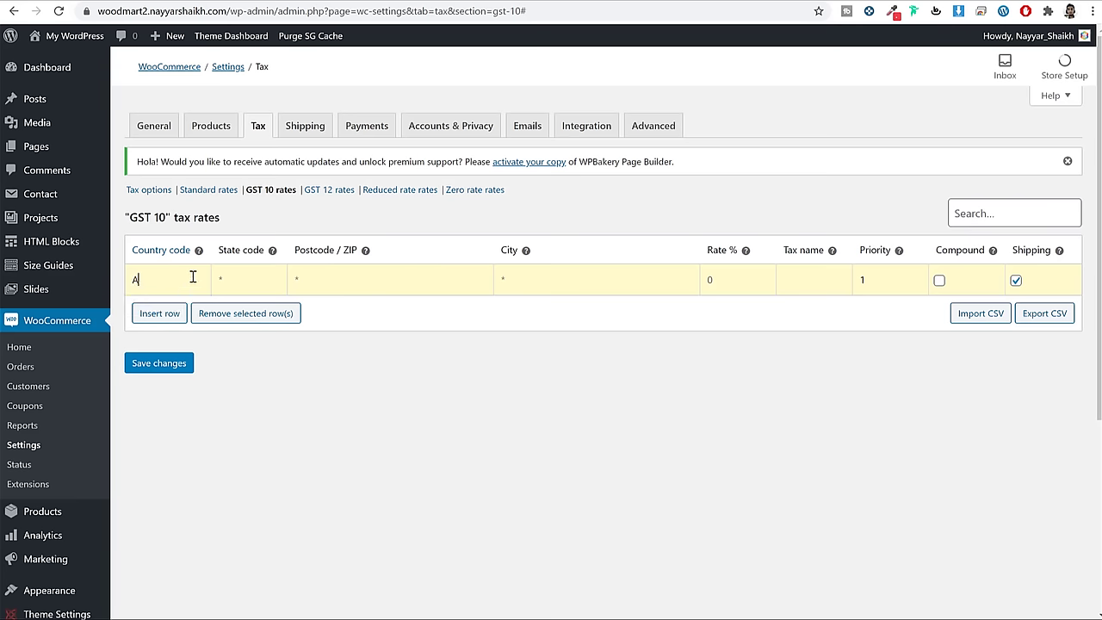
{"action": "key", "text": "BackSpace"}
{"action": "type", "text": "CHIA"}
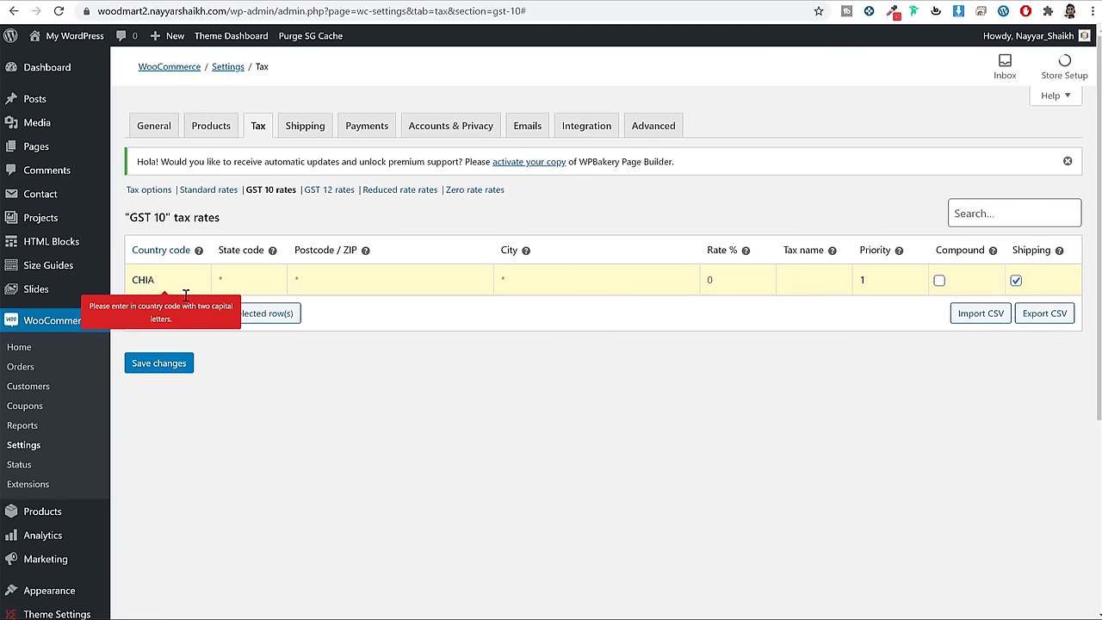
{"action": "key", "text": "BackSpace"}
{"action": "key", "text": "BackSpace"}
{"action": "key", "text": "BackSpace"}
{"action": "key", "text": "BackSpace"}
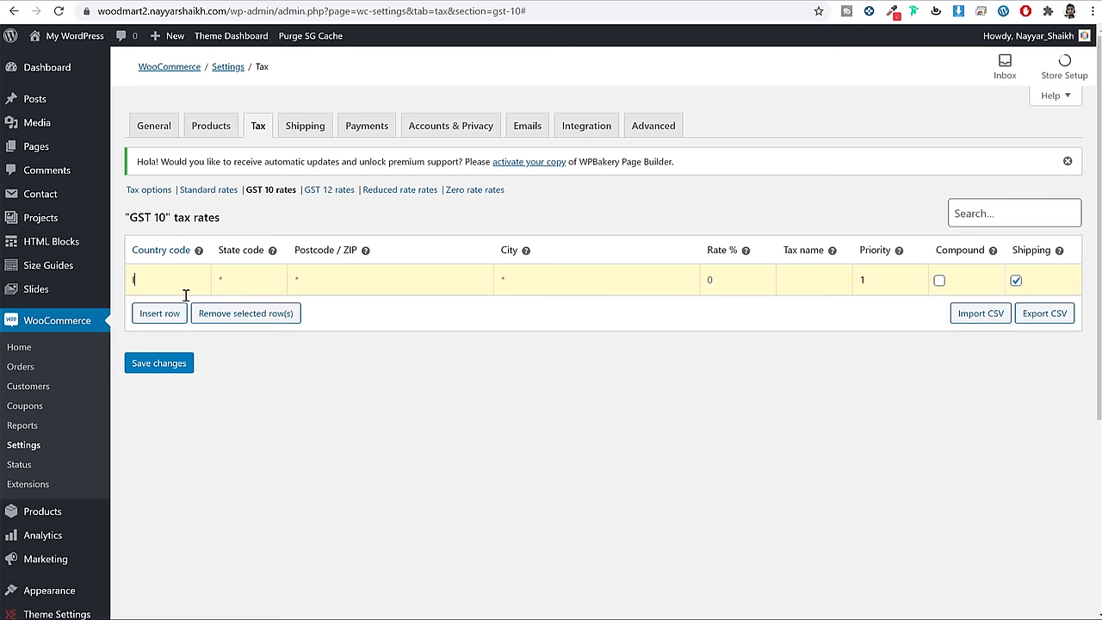
{"action": "type", "text": "IN"}
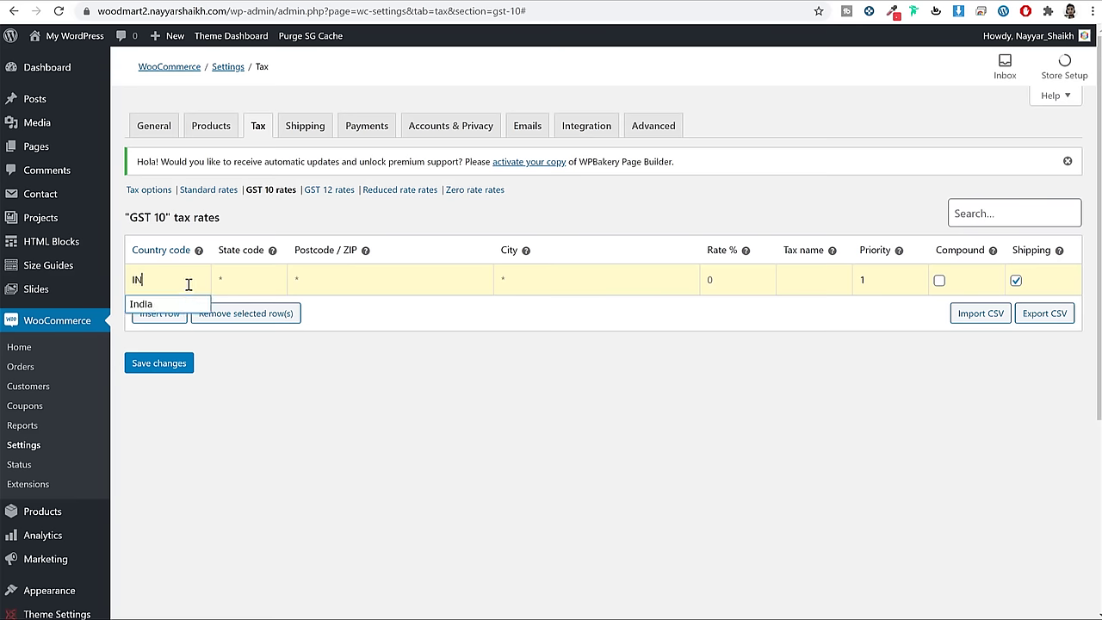
{"action": "left_click", "coordinate": [223, 281]}
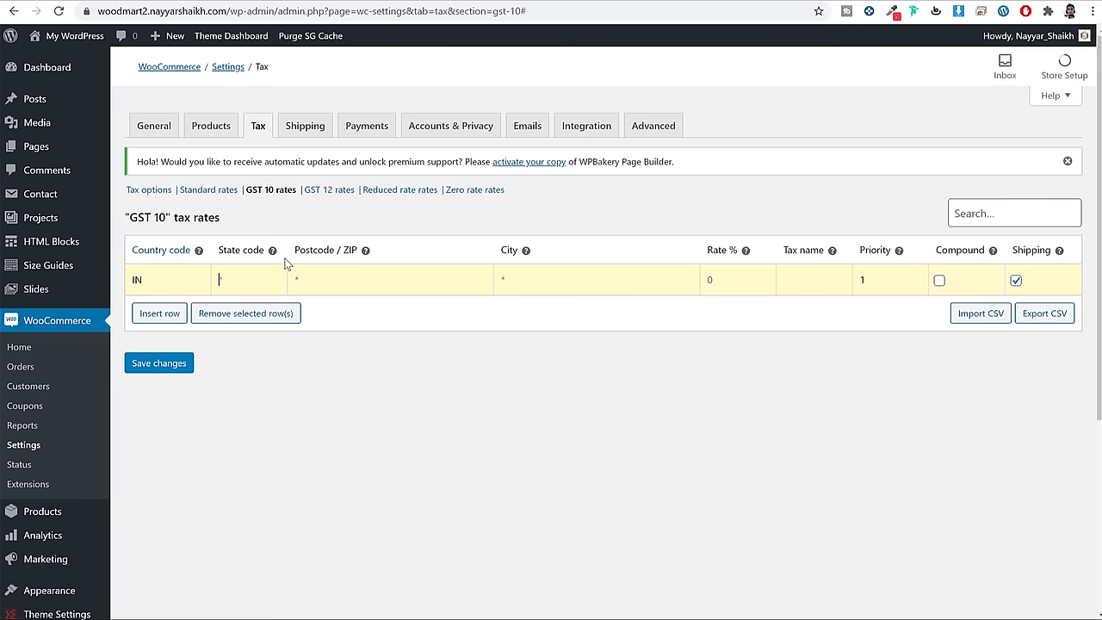
- Give the row rate 10 and name GST 10, exclude shipping, and save
{"action": "left_click", "coordinate": [732, 277]}
{"action": "type", "text": "10"}
{"action": "left_click", "coordinate": [267, 188]}
{"action": "left_click", "coordinate": [818, 286]}
{"action": "type", "text": "GST 10"}
{"action": "left_click", "coordinate": [1017, 281]}
{"action": "left_click", "coordinate": [172, 364]}
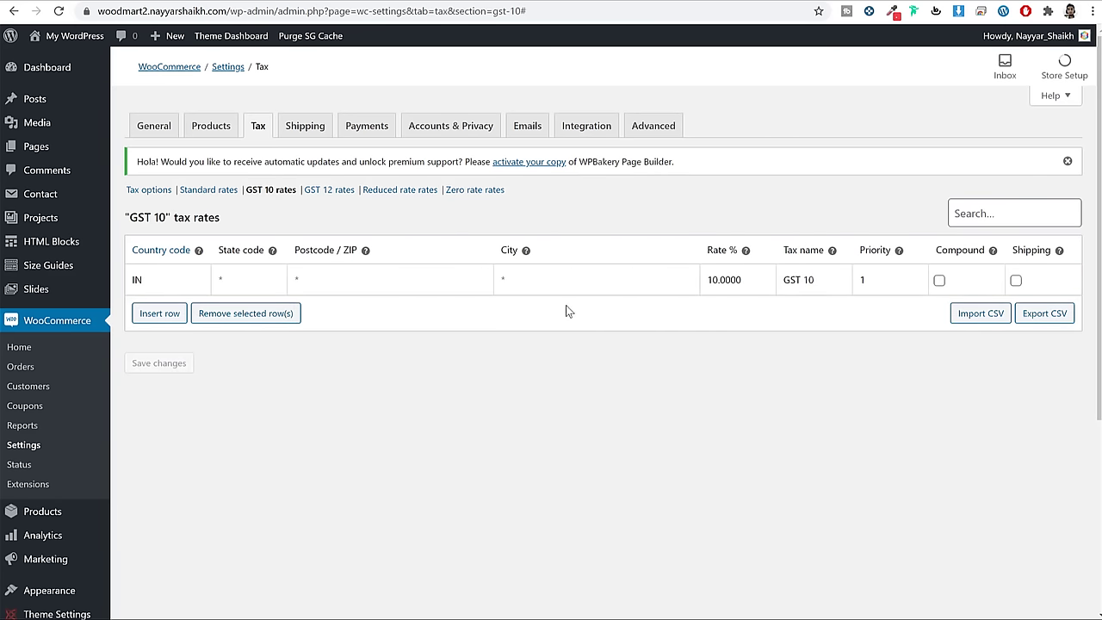
- Add a GST 12 rate row for IN at 12%, shipping excluded, and save it
{"action": "left_click", "coordinate": [326, 192]}
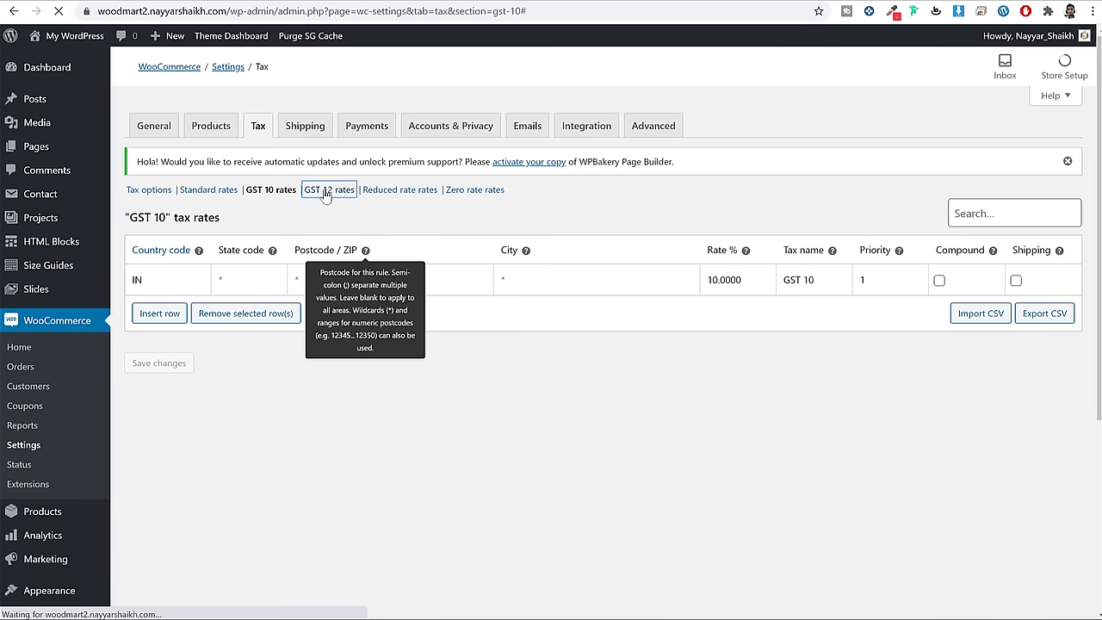
{"action": "left_click", "coordinate": [162, 314]}
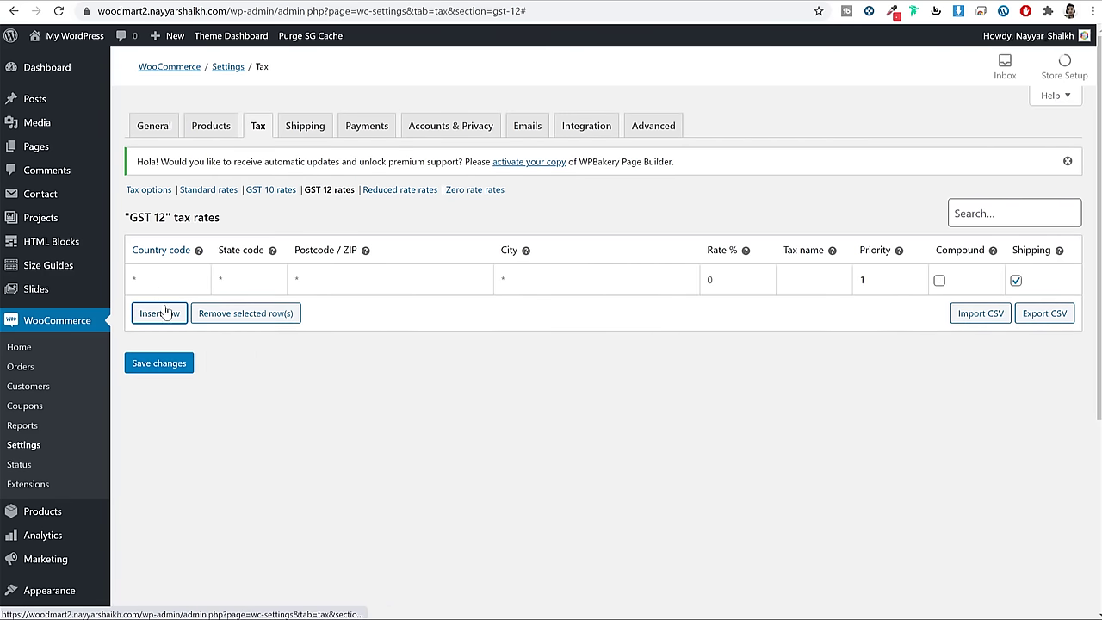
{"action": "type", "text": "IN"}
{"action": "key", "text": "Tab"}
{"action": "key", "text": "Tab"}
{"action": "key", "text": "Tab"}
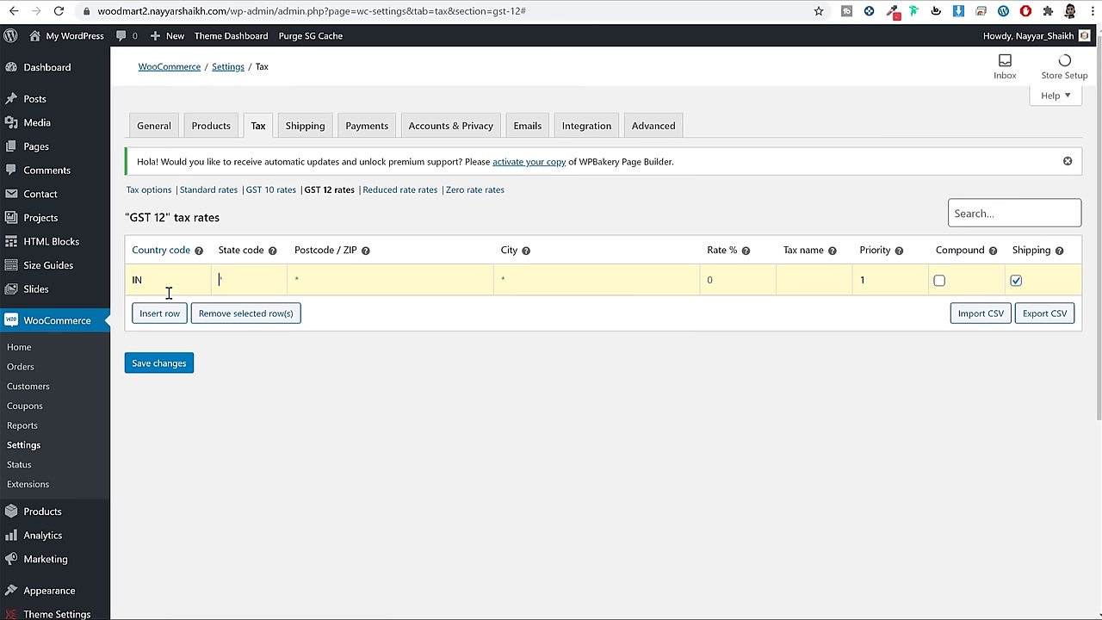
{"action": "key", "text": "Tab"}
{"action": "type", "text": "12GST 12"}
{"action": "left_click", "coordinate": [1016, 279]}
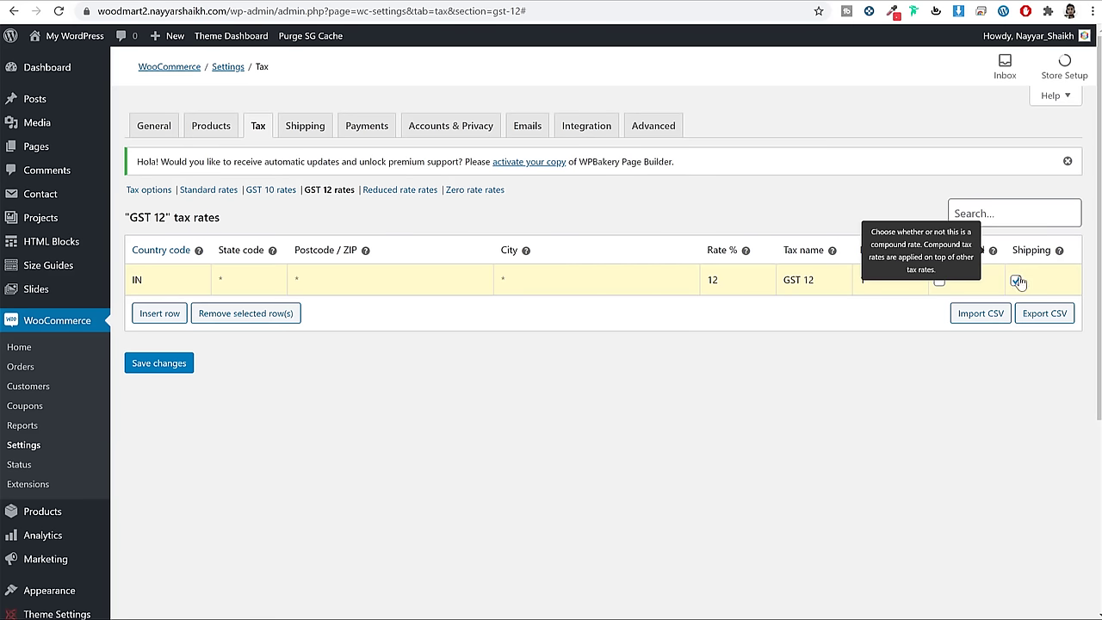
{"action": "left_click", "coordinate": [163, 363]}
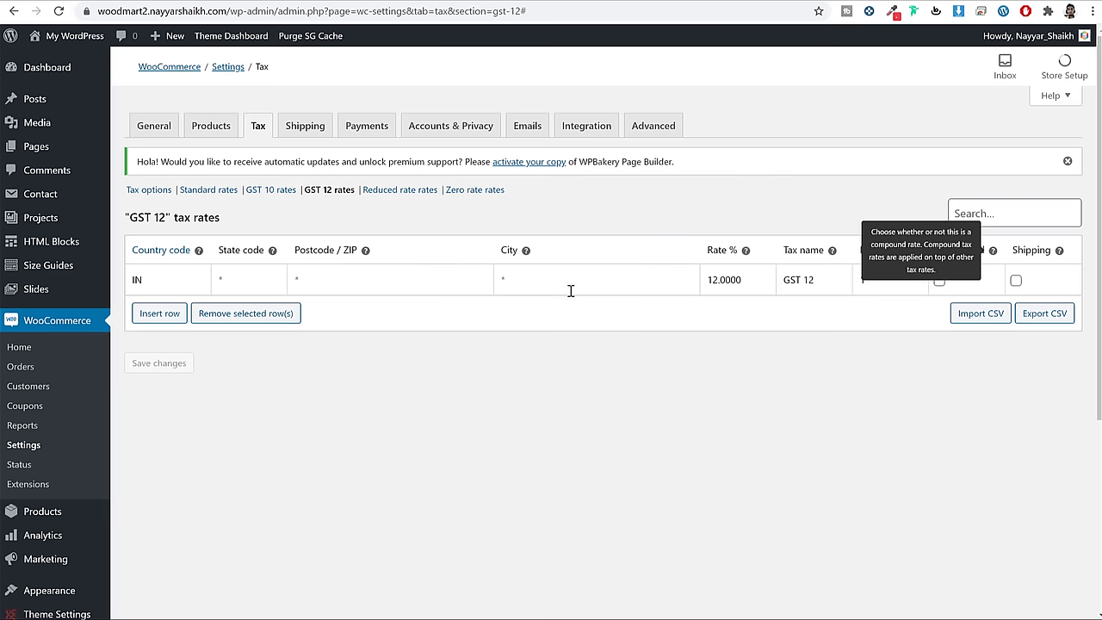
- Go to the Shipping settings and begin a new, blank shipping zone
{"action": "left_click", "coordinate": [304, 126]}
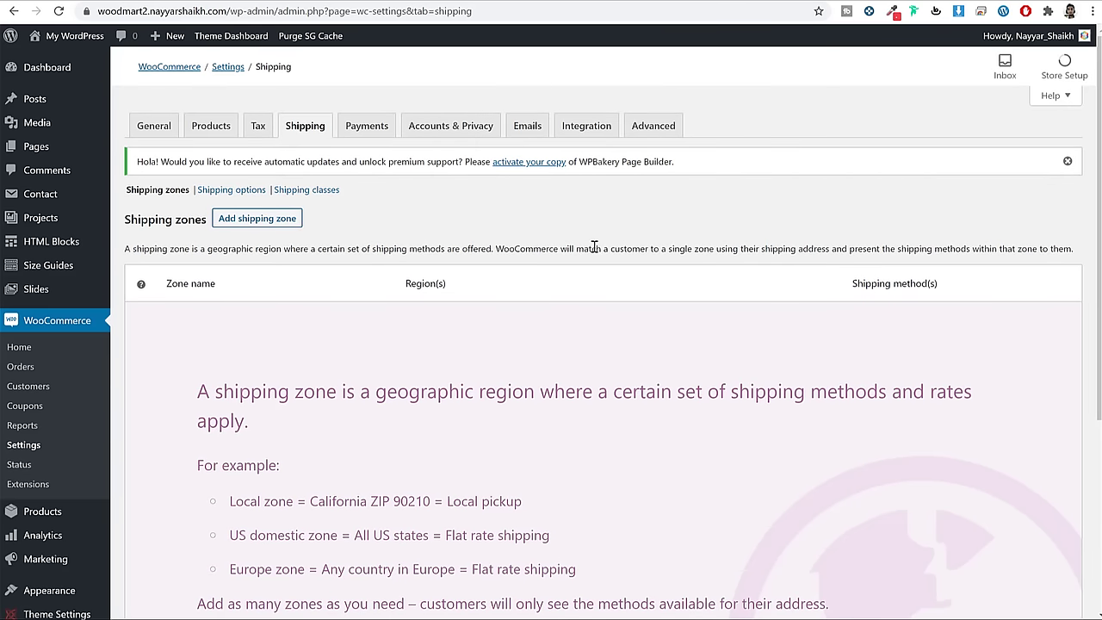
{"action": "left_click", "coordinate": [260, 226]}
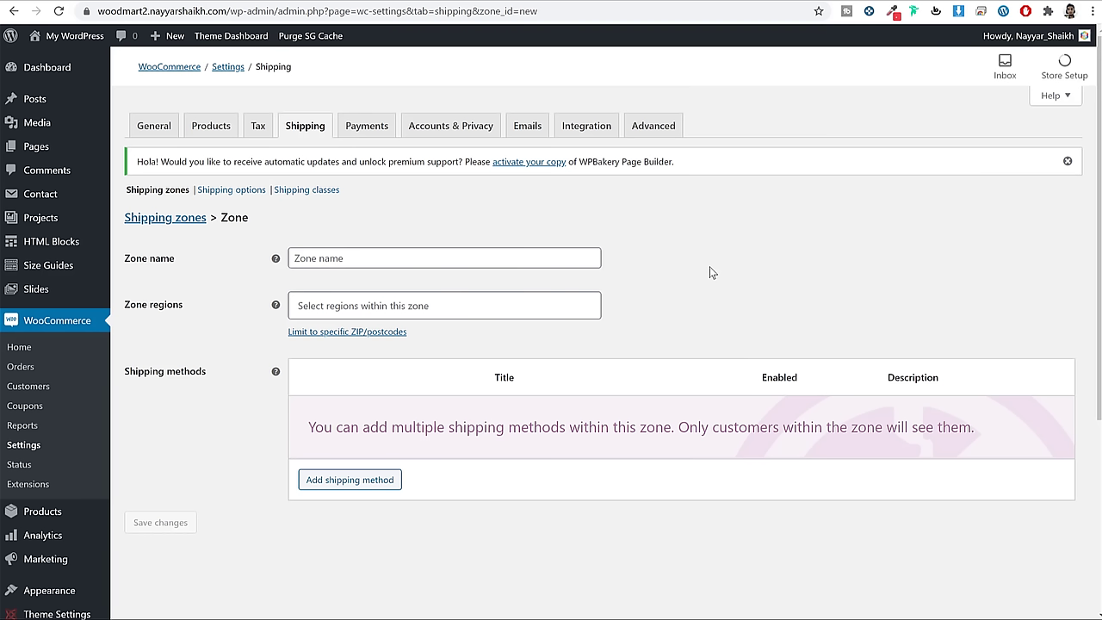
- Name the zone Maharashtra, give it the region Maharashtra, India, save it, and begin adding a method
{"action": "left_click", "coordinate": [397, 255]}
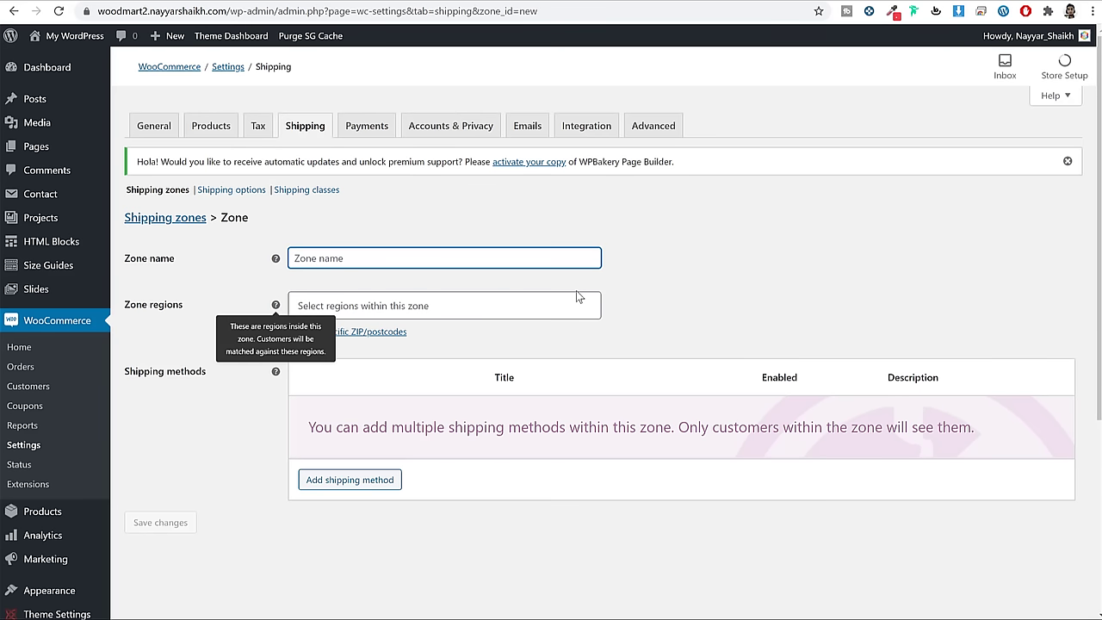
{"action": "type", "text": "Maharasht"}
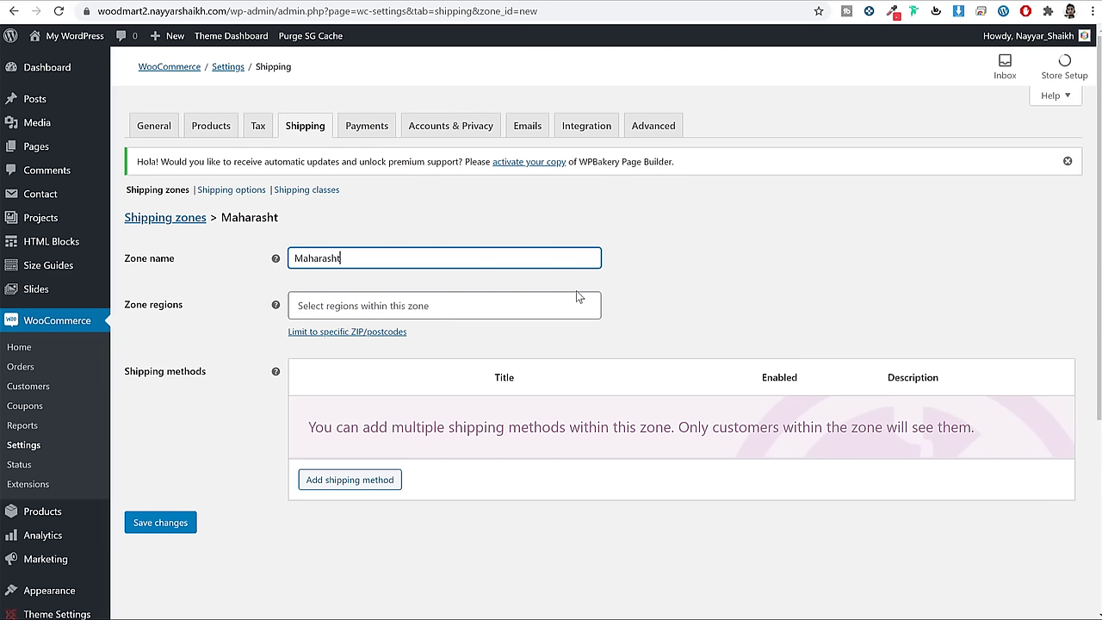
{"action": "type", "text": "ra"}
{"action": "key", "text": "Tab"}
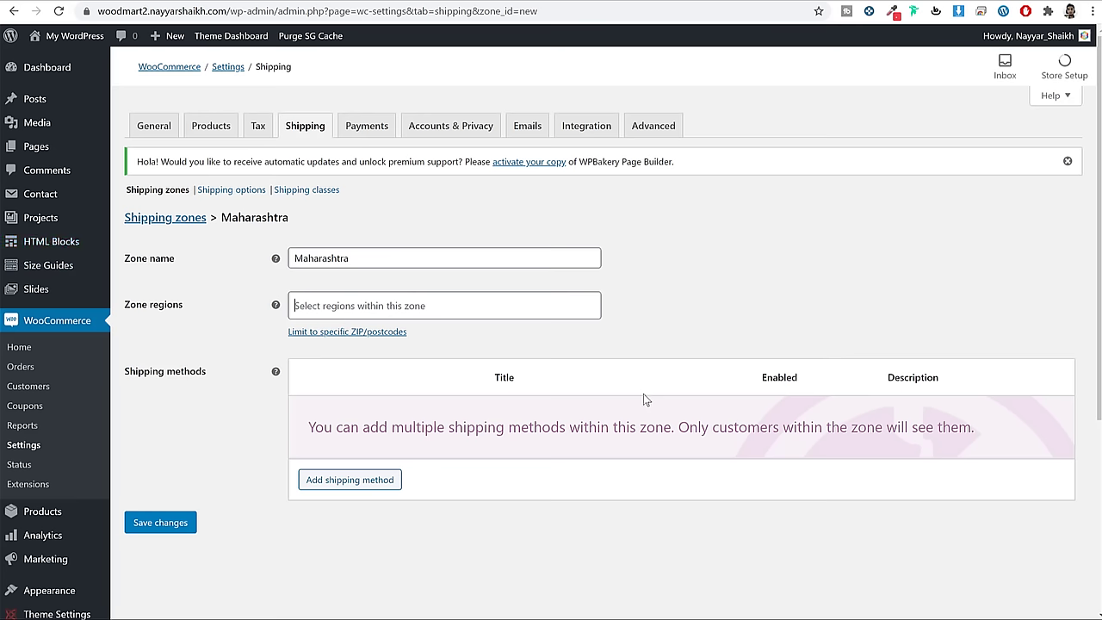
{"action": "type", "text": "maha"}
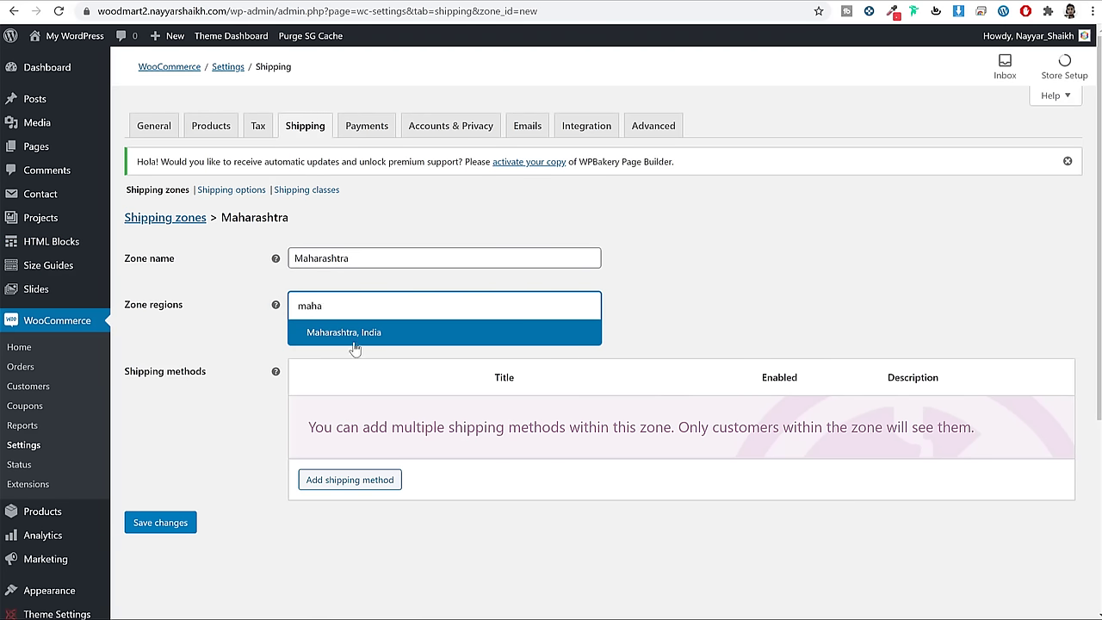
{"action": "left_click", "coordinate": [354, 343]}
{"action": "left_click", "coordinate": [155, 531]}
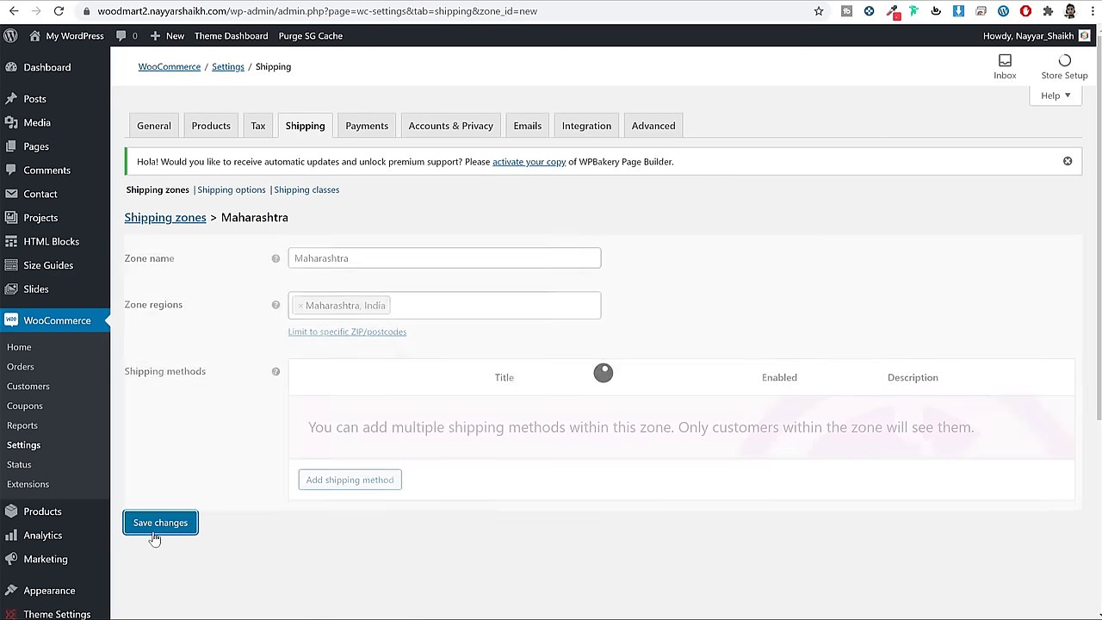
{"action": "left_click", "coordinate": [344, 481]}
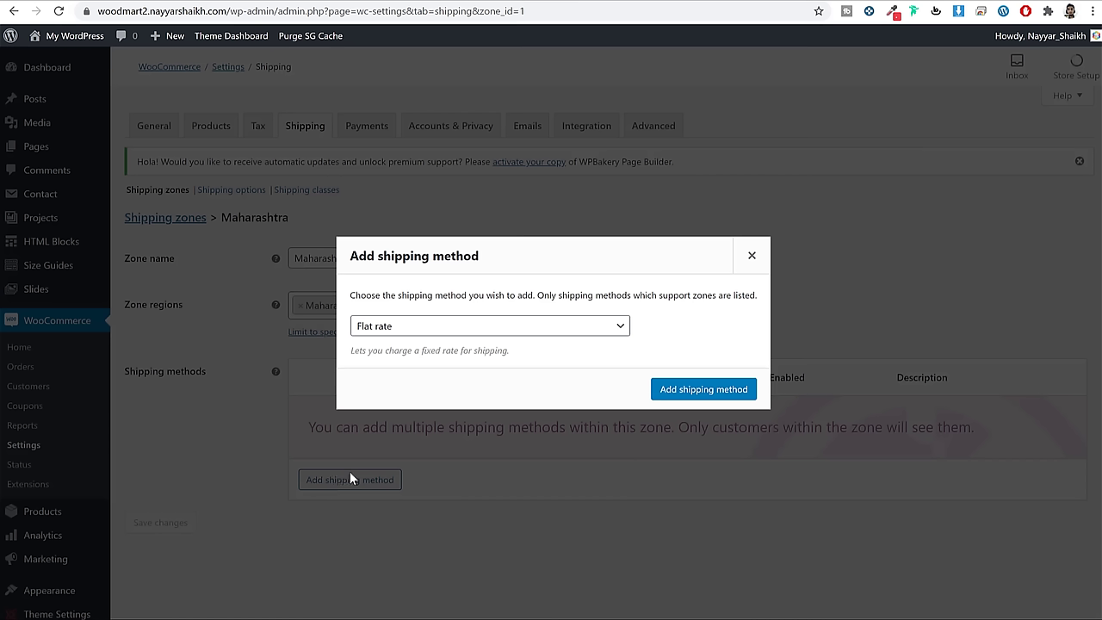
- Add Flat rate to the Maharashtra zone and bring up its settings
{"action": "left_click", "coordinate": [732, 395]}
{"action": "scroll", "coordinate": [613, 408], "scroll_direction": "down", "scroll_amount": 2}
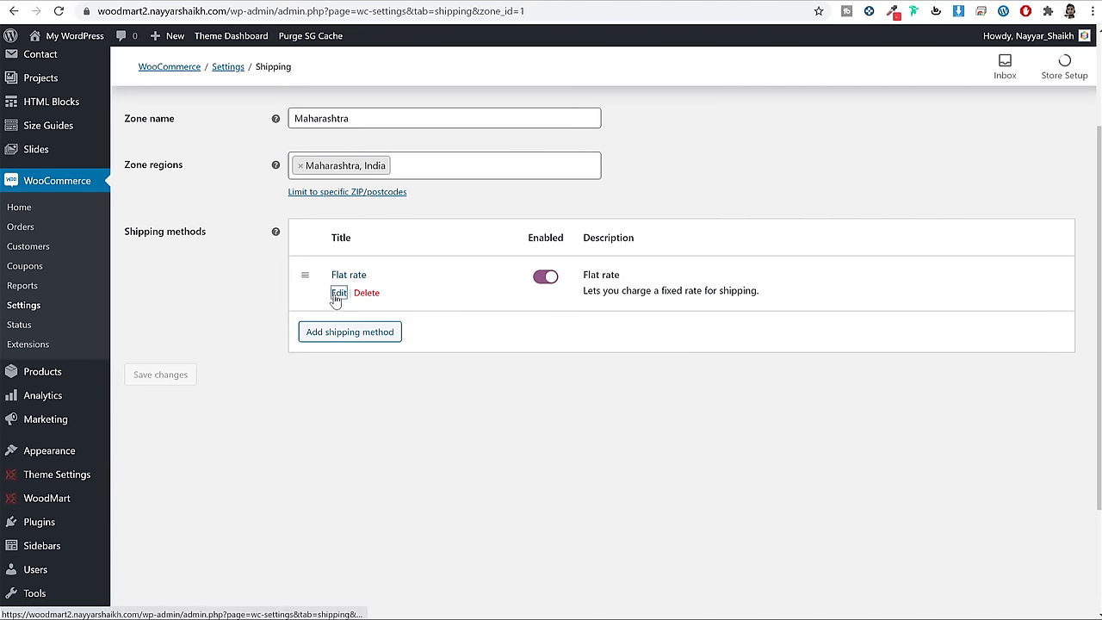
{"action": "left_click", "coordinate": [337, 296]}
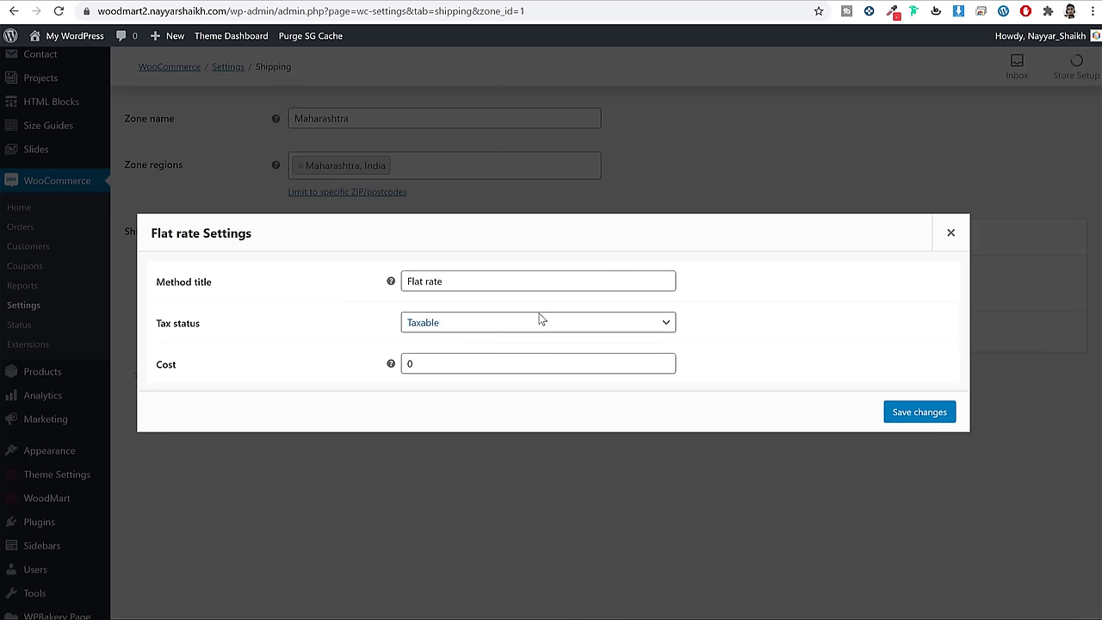
- Set the Flat rate cost to 60.00 * [qty] and save it
{"action": "double_click", "coordinate": [457, 368]}
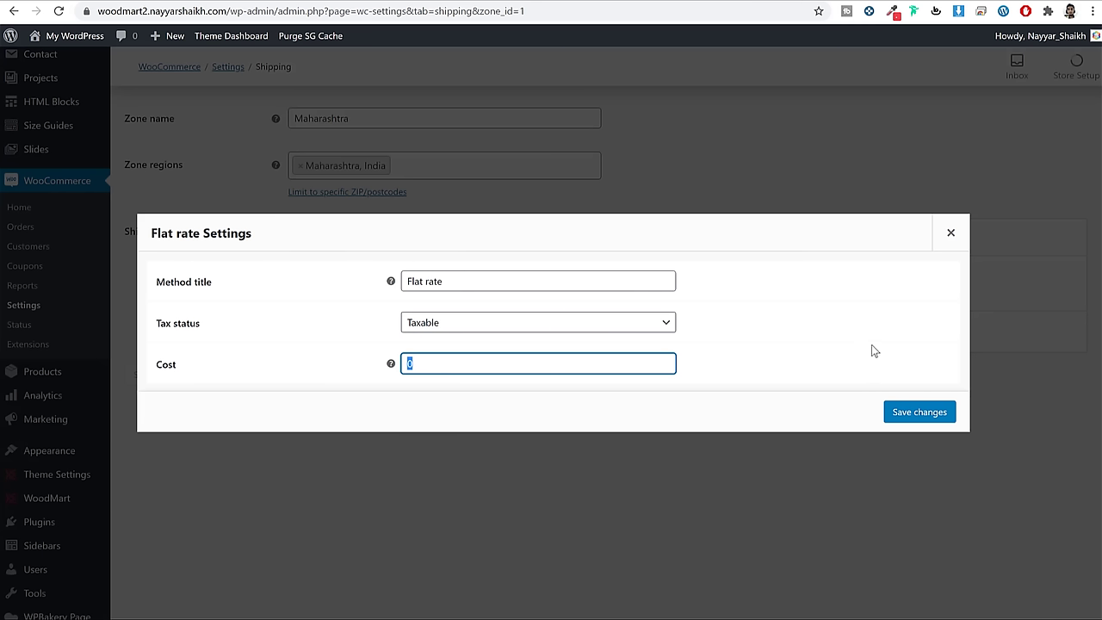
{"action": "type", "text": "60"}
{"action": "type", "text": "00 * [q"}
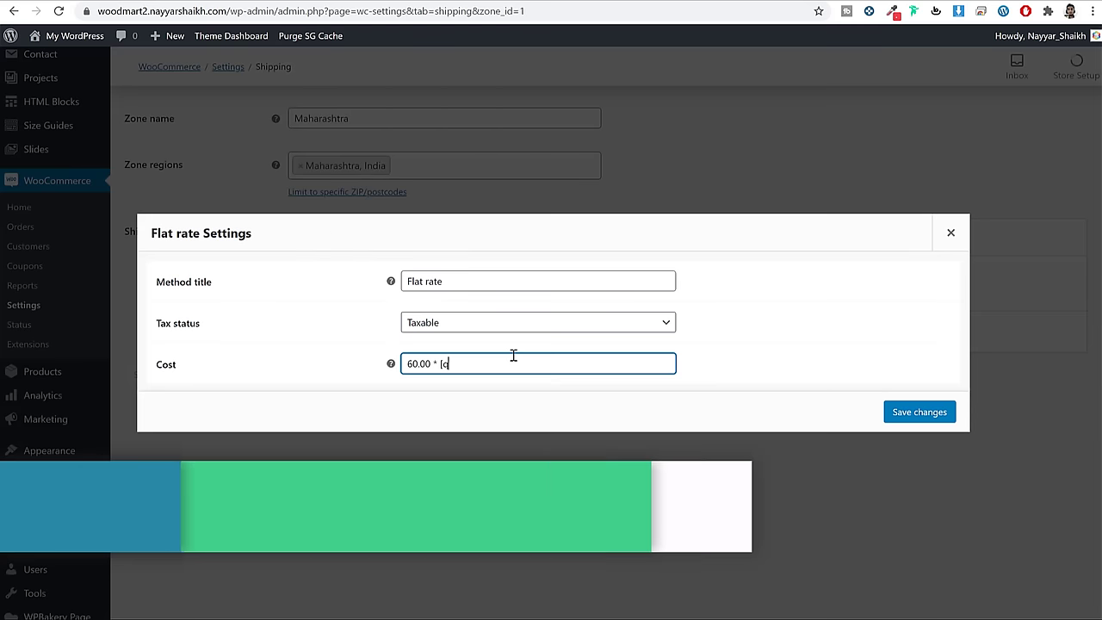
{"action": "type", "text": "ty]"}
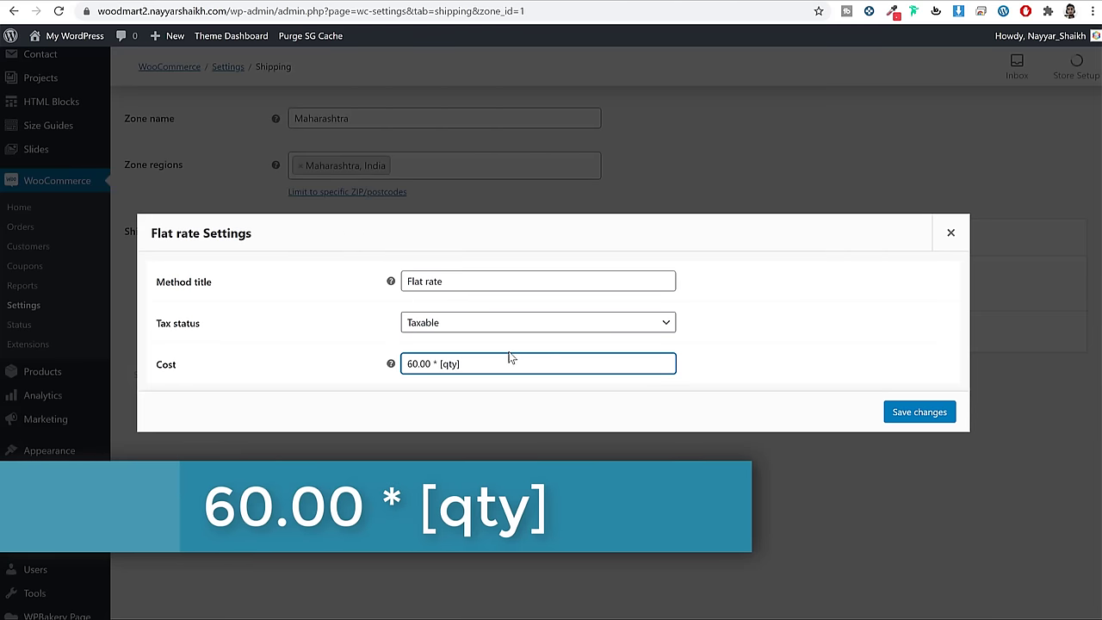
{"action": "left_click_drag", "start_coordinate": [494, 361], "coordinate": [377, 379]}
{"action": "left_click", "coordinate": [484, 395]}
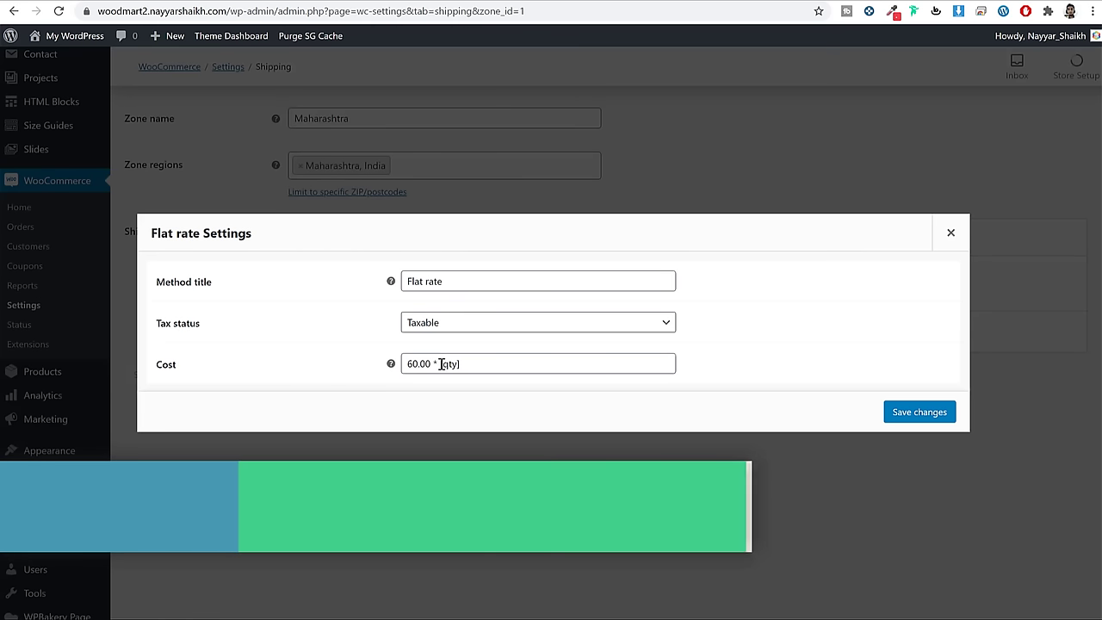
{"action": "left_click_drag", "start_coordinate": [431, 363], "coordinate": [390, 365]}
{"action": "mouse_move", "coordinate": [390, 365]}
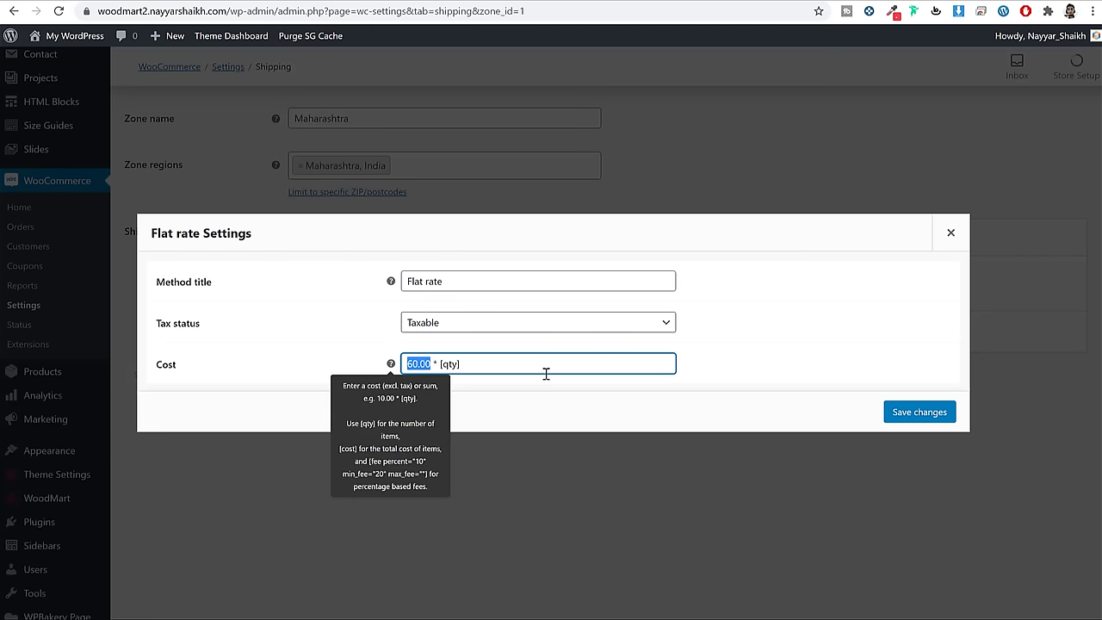
{"action": "left_click", "coordinate": [293, 358]}
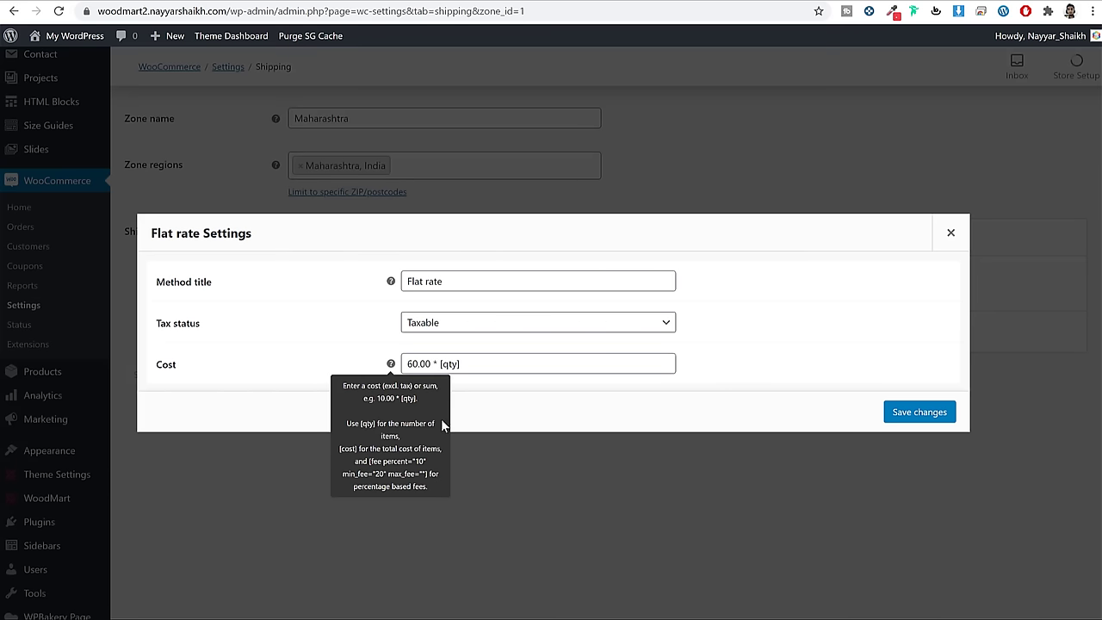
{"action": "left_click_drag", "start_coordinate": [480, 373], "coordinate": [355, 360]}
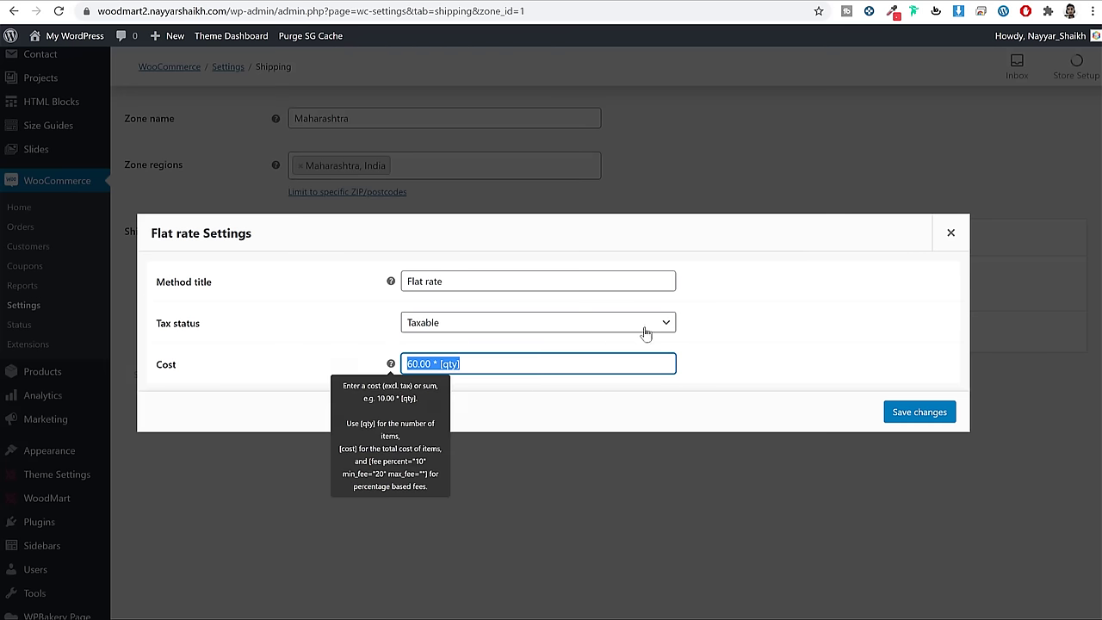
{"action": "left_click", "coordinate": [911, 413]}
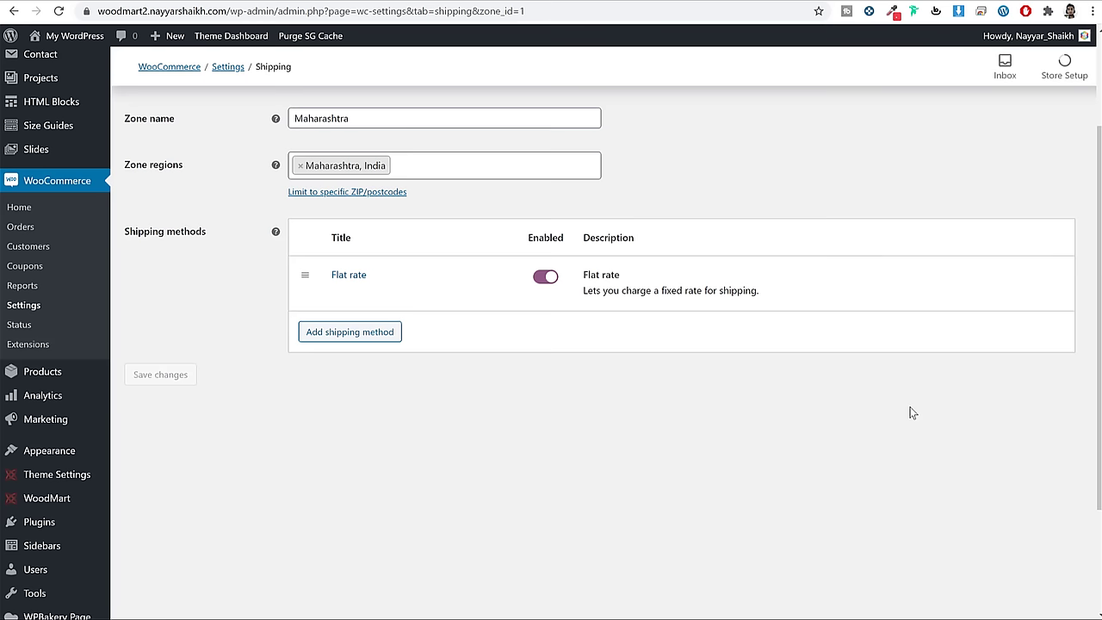
- Go to Shipping classes and add a first class named TVs
{"action": "scroll", "coordinate": [820, 301], "scroll_direction": "up", "scroll_amount": 3}
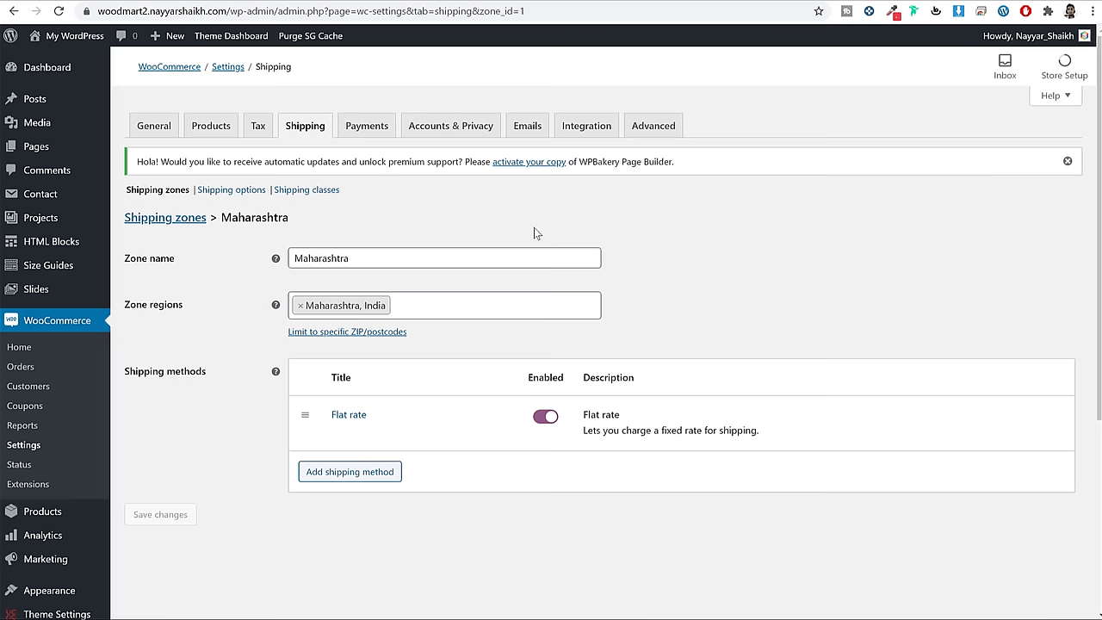
{"action": "left_click", "coordinate": [322, 192]}
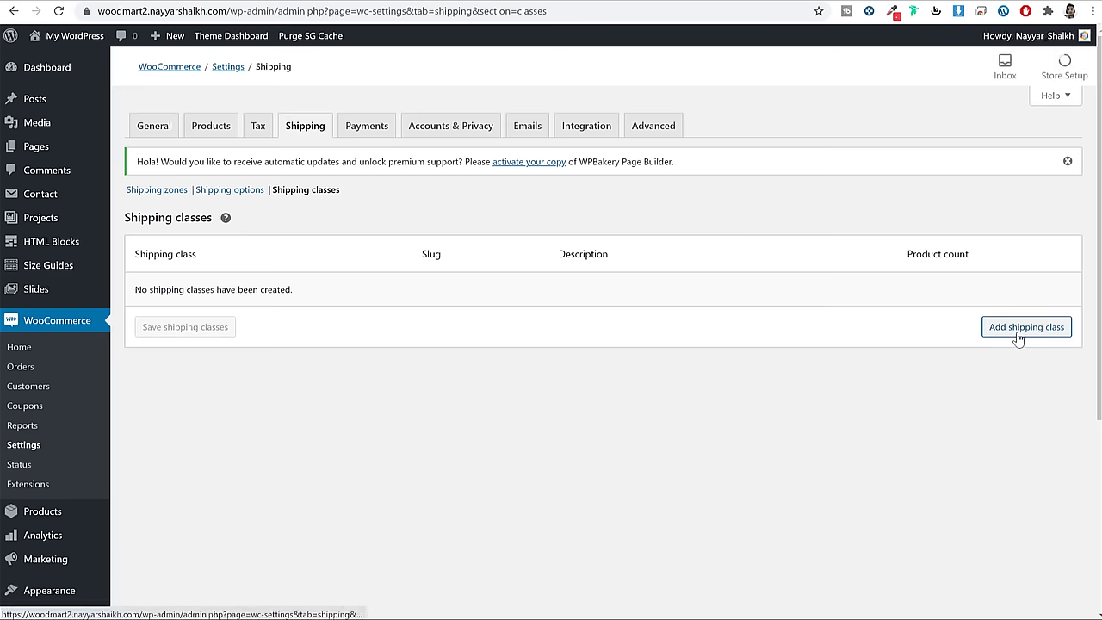
{"action": "left_click", "coordinate": [1016, 334]}
{"action": "left_click", "coordinate": [270, 289]}
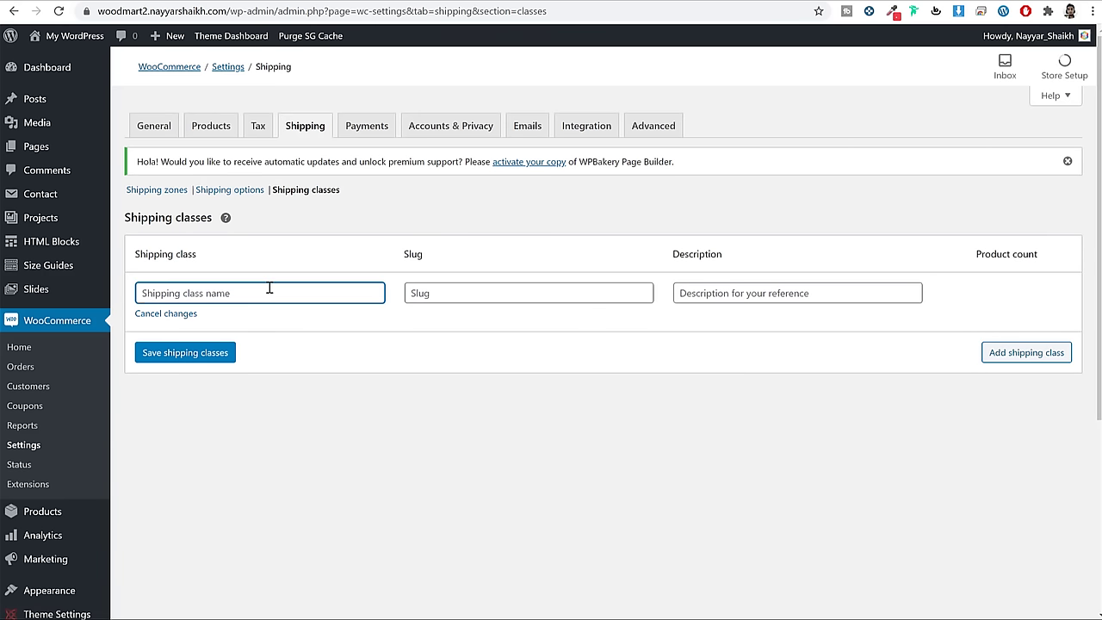
{"action": "type", "text": "ACs"}
{"action": "key", "text": "ctrl+a"}
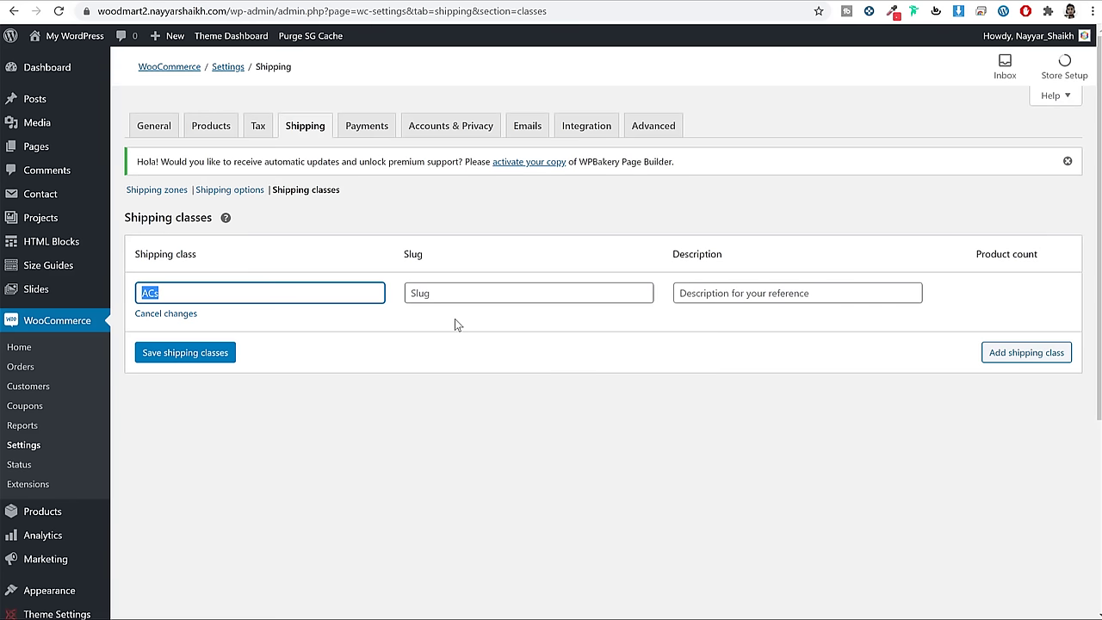
{"action": "type", "text": "TVs"}
- Add Refrigerator and T-Shirts classes, save all three, and return to the shipping zones list
{"action": "left_click", "coordinate": [999, 353]}
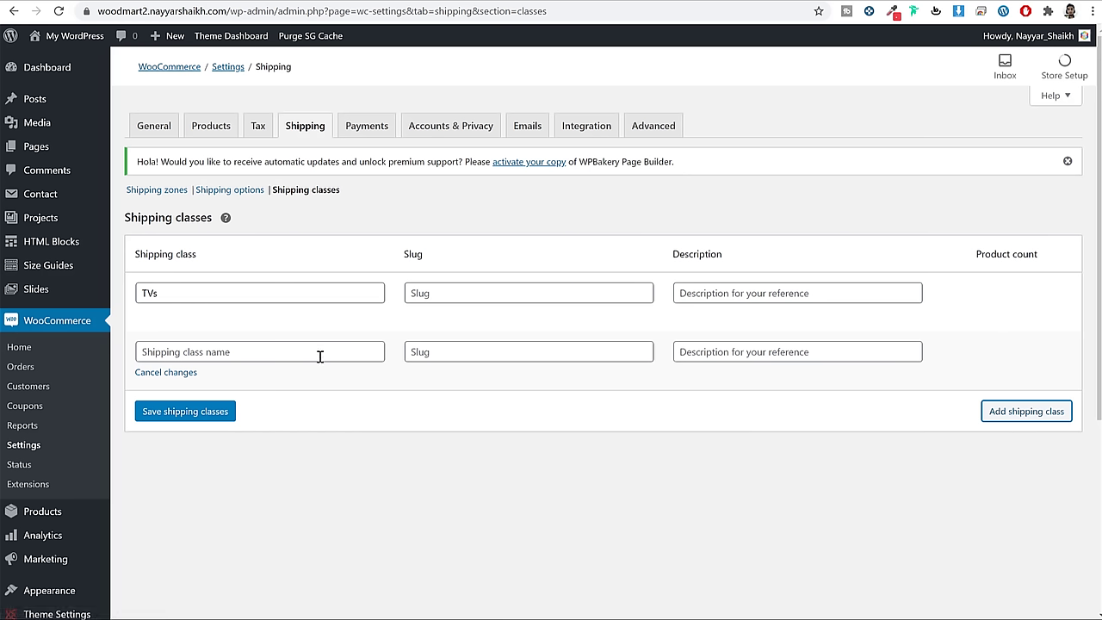
{"action": "left_click", "coordinate": [287, 361]}
{"action": "type", "text": "REf"}
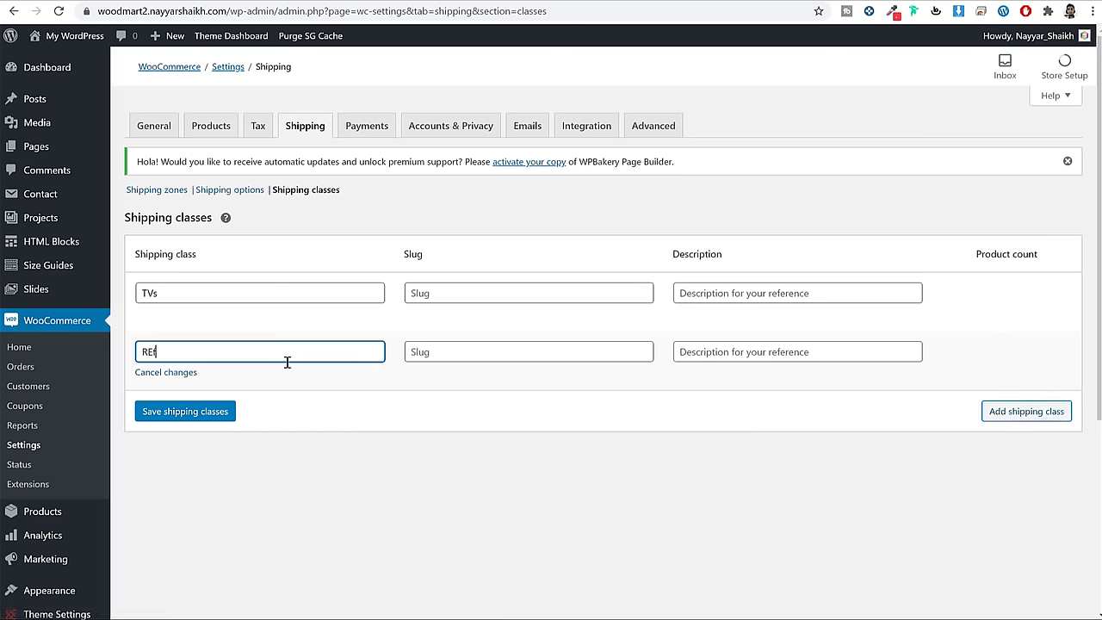
{"action": "type", "text": "rigrator"}
{"action": "double_click", "coordinate": [151, 352]}
{"action": "type", "text": "Refrigerator"}
{"action": "left_click", "coordinate": [1013, 413]}
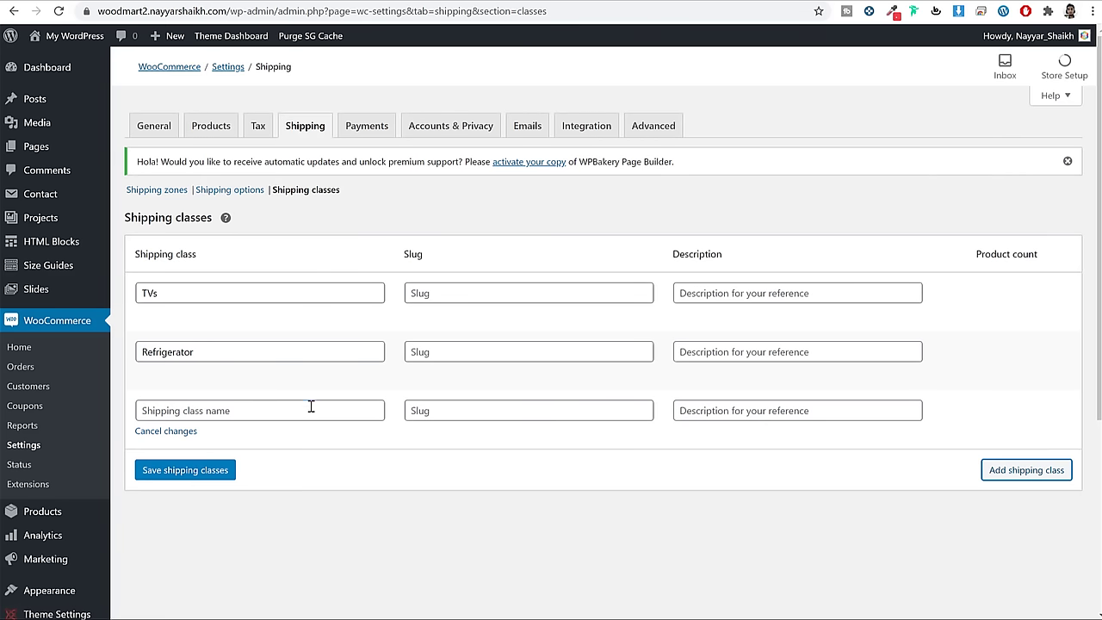
{"action": "left_click", "coordinate": [310, 408]}
{"action": "type", "text": "T-Shirts"}
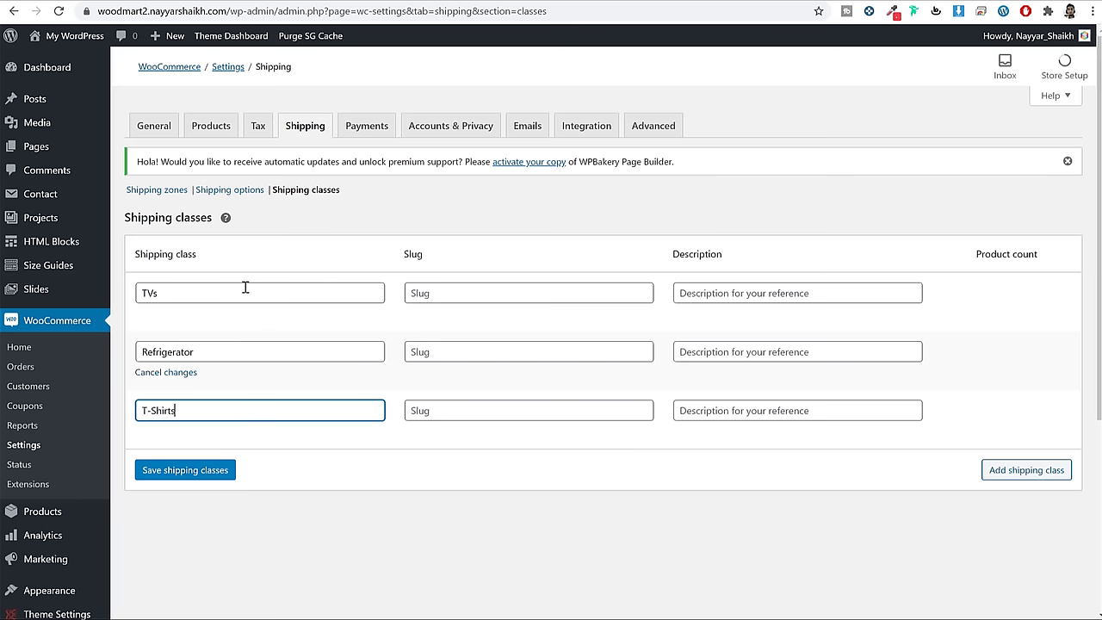
{"action": "left_click", "coordinate": [200, 478]}
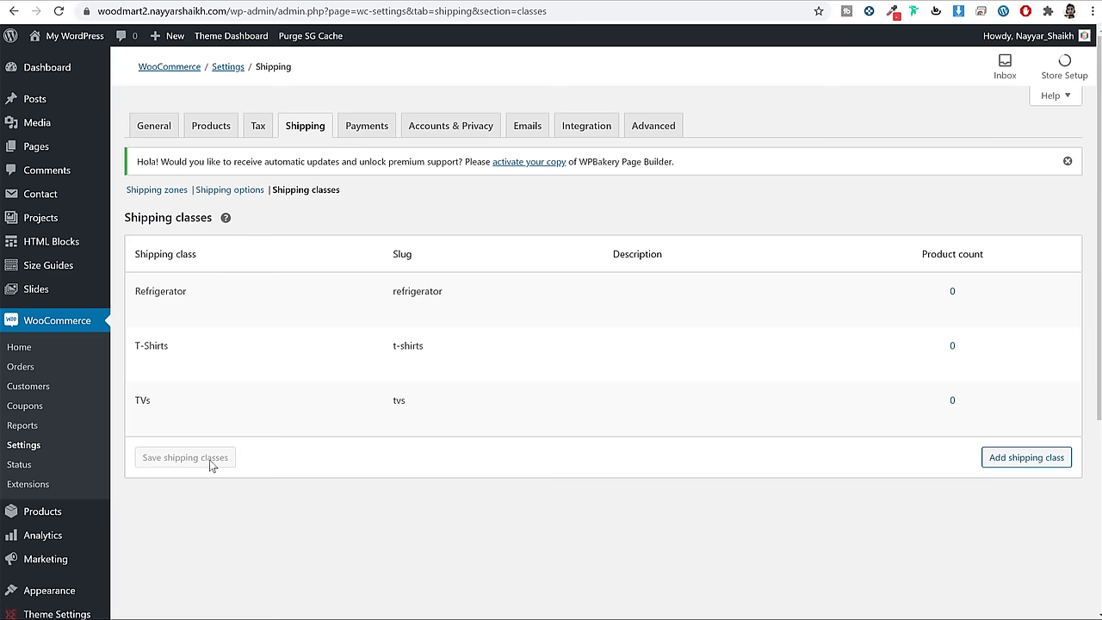
{"action": "left_click", "coordinate": [149, 198]}
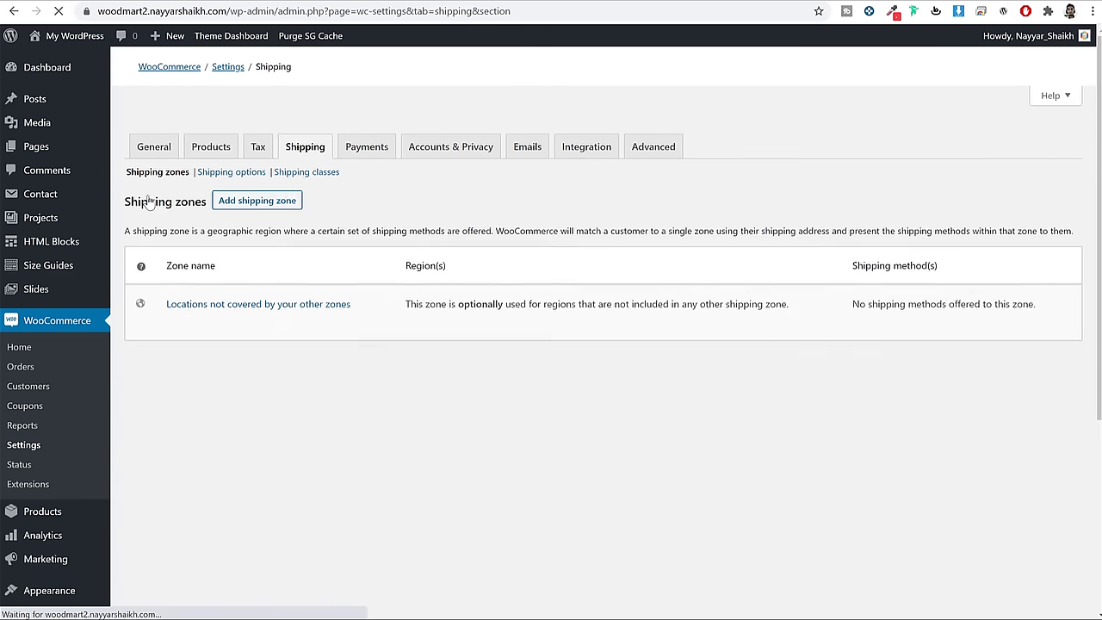
- Open Maharashtra's Flat rate settings and cut the 60.00 * [qty] base cost out of its field
{"action": "left_click", "coordinate": [175, 339]}
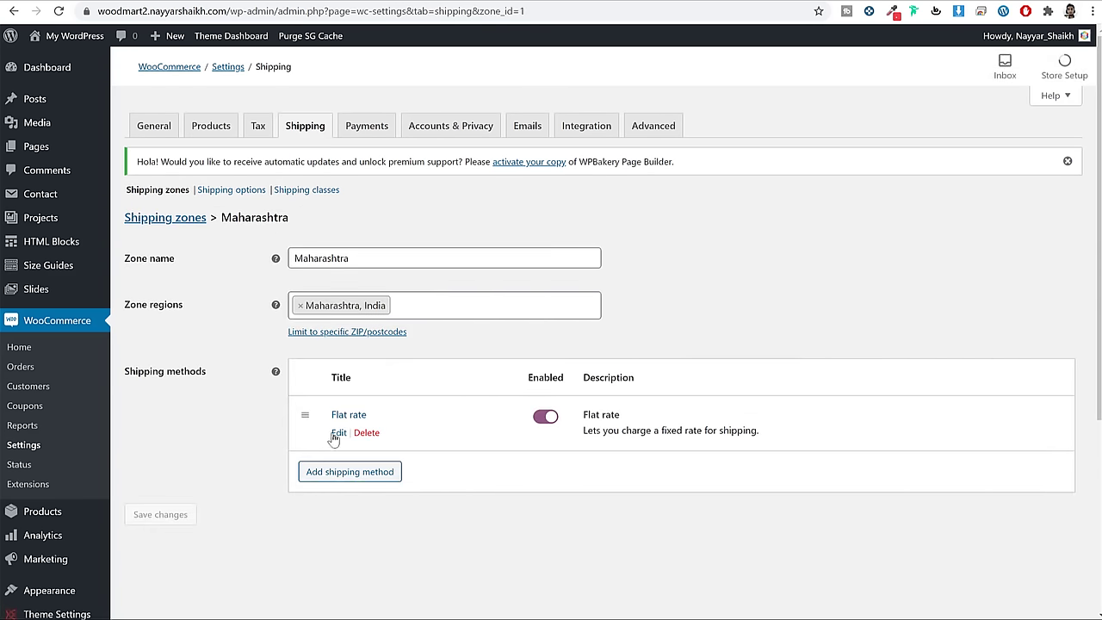
{"action": "left_click", "coordinate": [337, 432]}
{"action": "left_click_drag", "start_coordinate": [162, 342], "coordinate": [279, 352]}
{"action": "left_click_drag", "start_coordinate": [160, 382], "coordinate": [270, 396]}
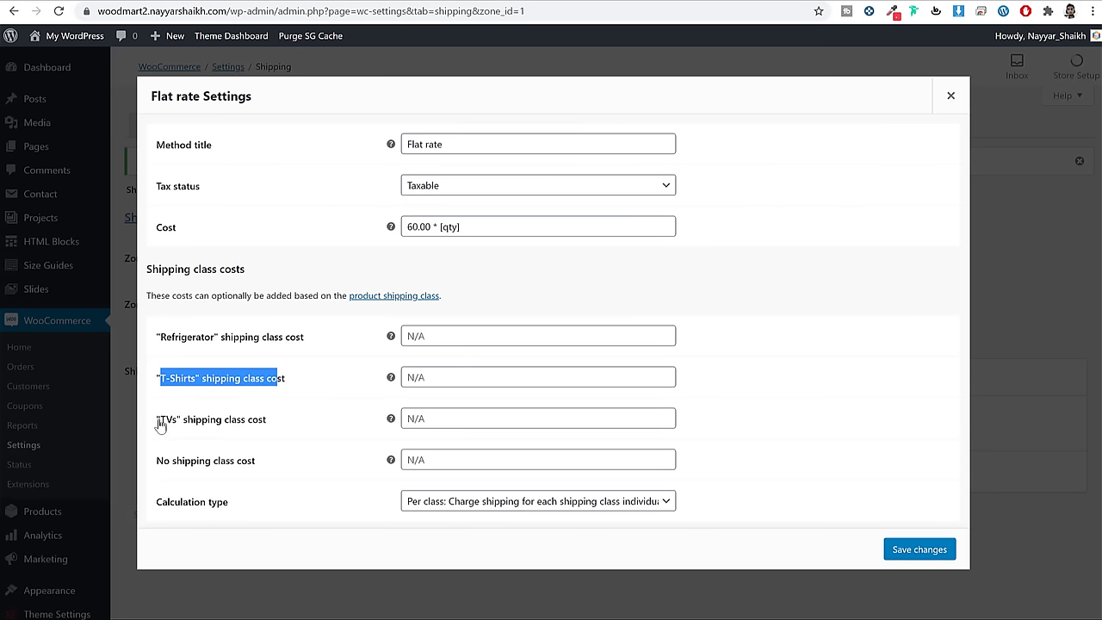
{"action": "left_click_drag", "start_coordinate": [160, 424], "coordinate": [278, 423]}
{"action": "left_click", "coordinate": [278, 423]}
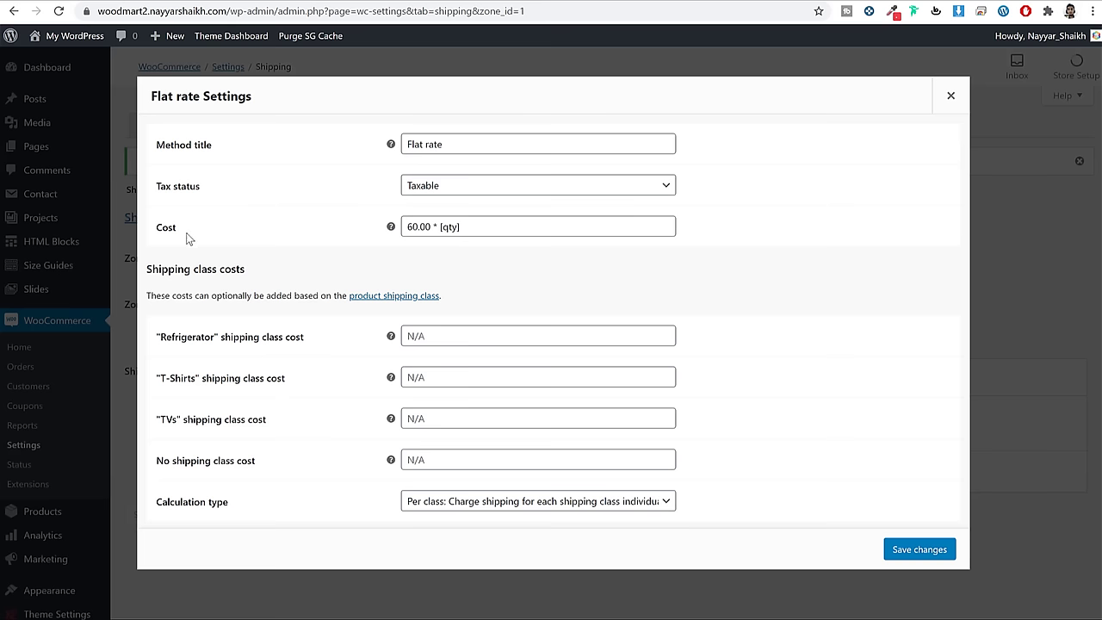
{"action": "double_click", "coordinate": [163, 229]}
{"action": "triple_click", "coordinate": [559, 229]}
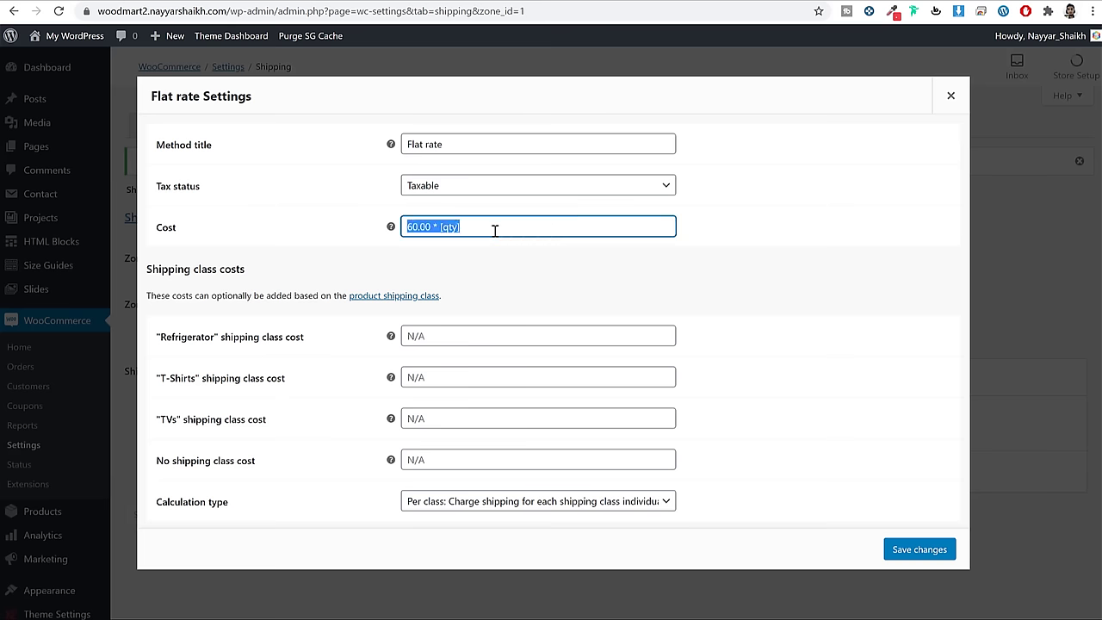
{"action": "key", "text": "BackSpace"}
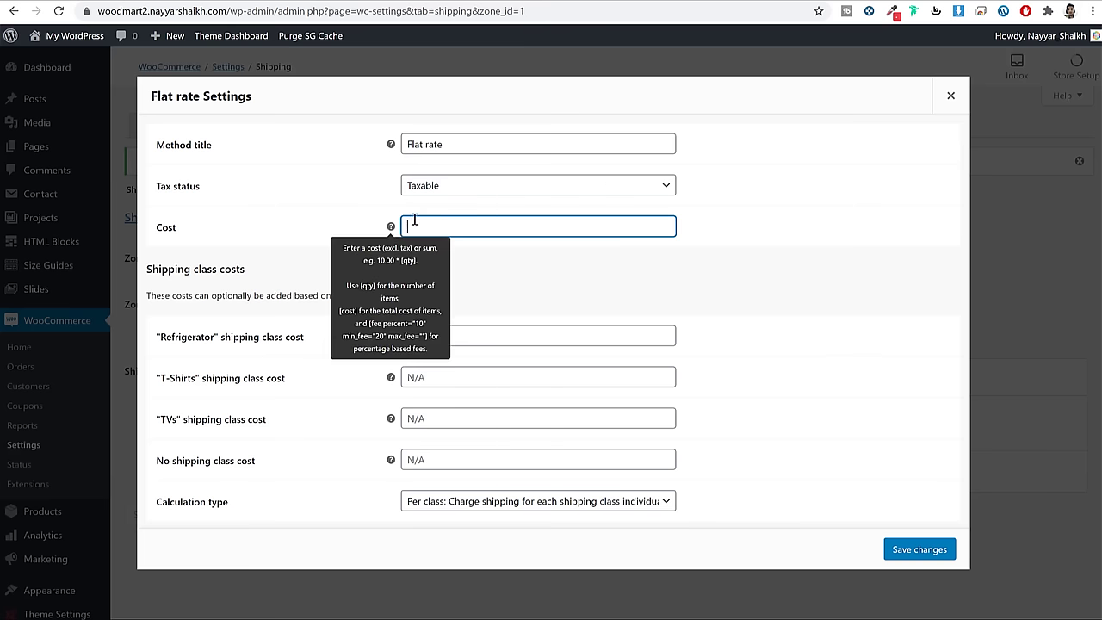
{"action": "key", "text": "ctrl+z"}
{"action": "right_click", "coordinate": [440, 224]}
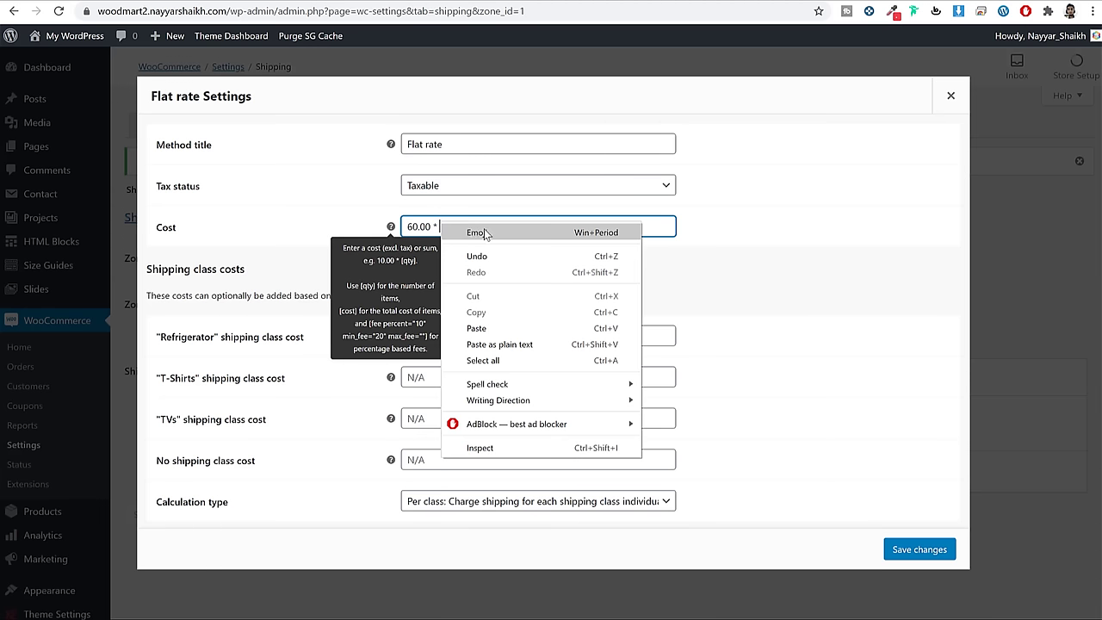
{"action": "left_click", "coordinate": [473, 226]}
{"action": "triple_click", "coordinate": [472, 225]}
{"action": "key", "text": "ctrl+c"}
{"action": "right_click", "coordinate": [453, 225]}
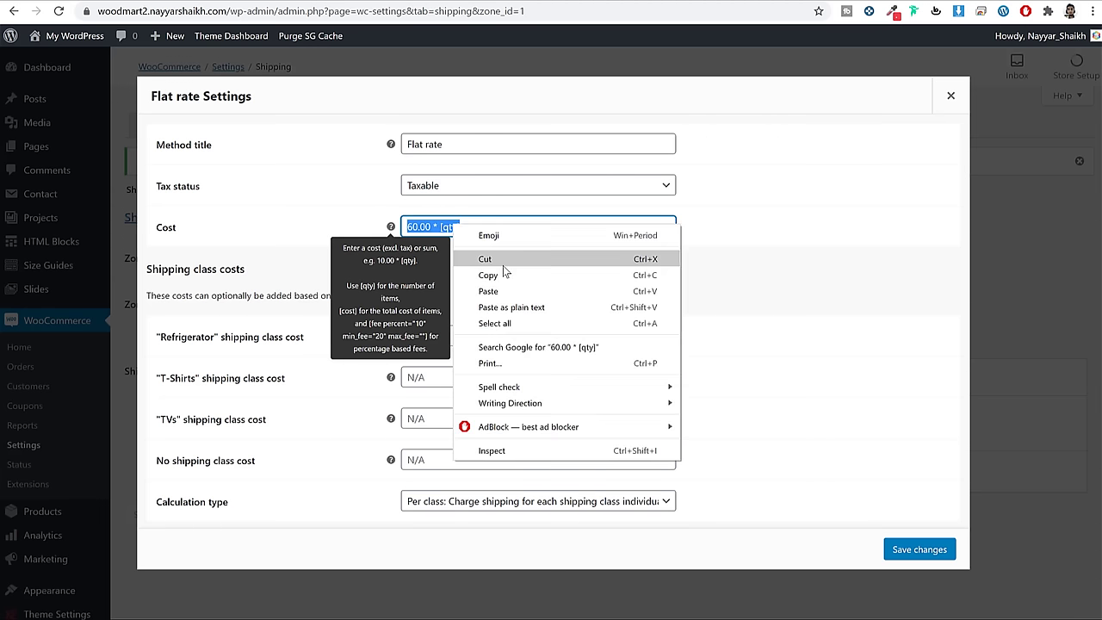
{"action": "left_click", "coordinate": [502, 261]}
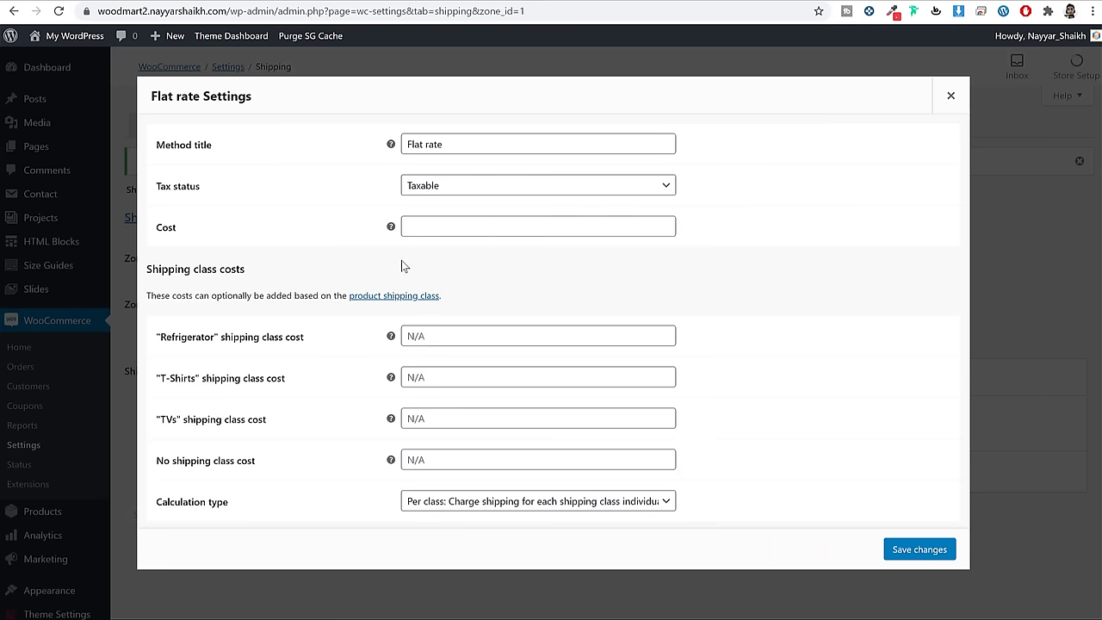
- Paste 60.00 * [qty] into the no-class, Refrigerator, T-Shirts and TVs cost fields
{"action": "left_click_drag", "start_coordinate": [156, 464], "coordinate": [274, 466]}
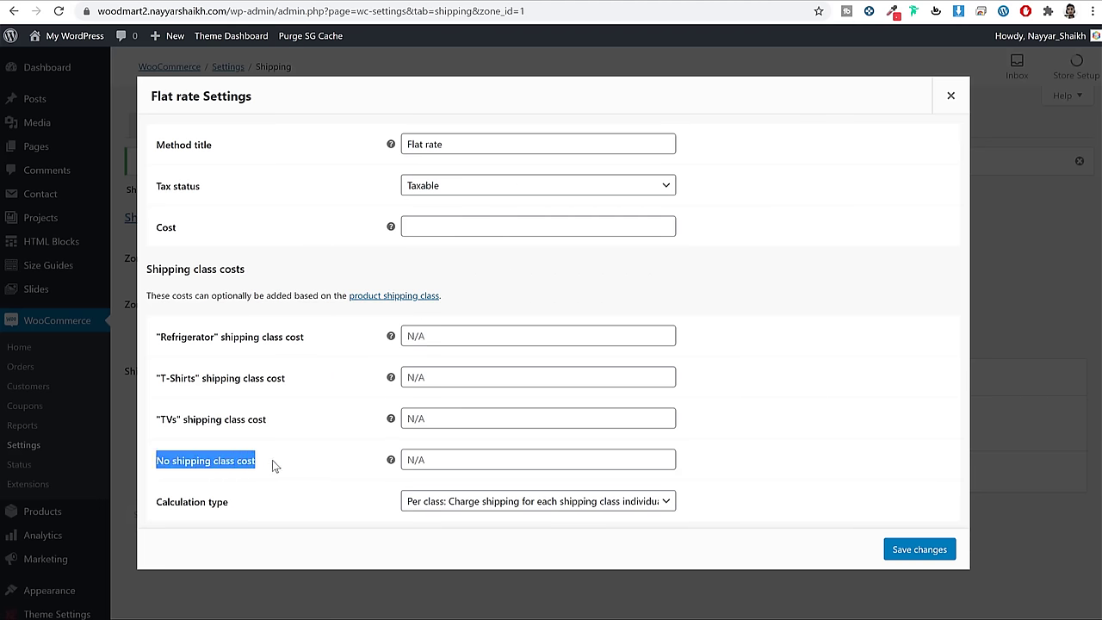
{"action": "left_click", "coordinate": [521, 463]}
{"action": "key", "text": "ctrl+v"}
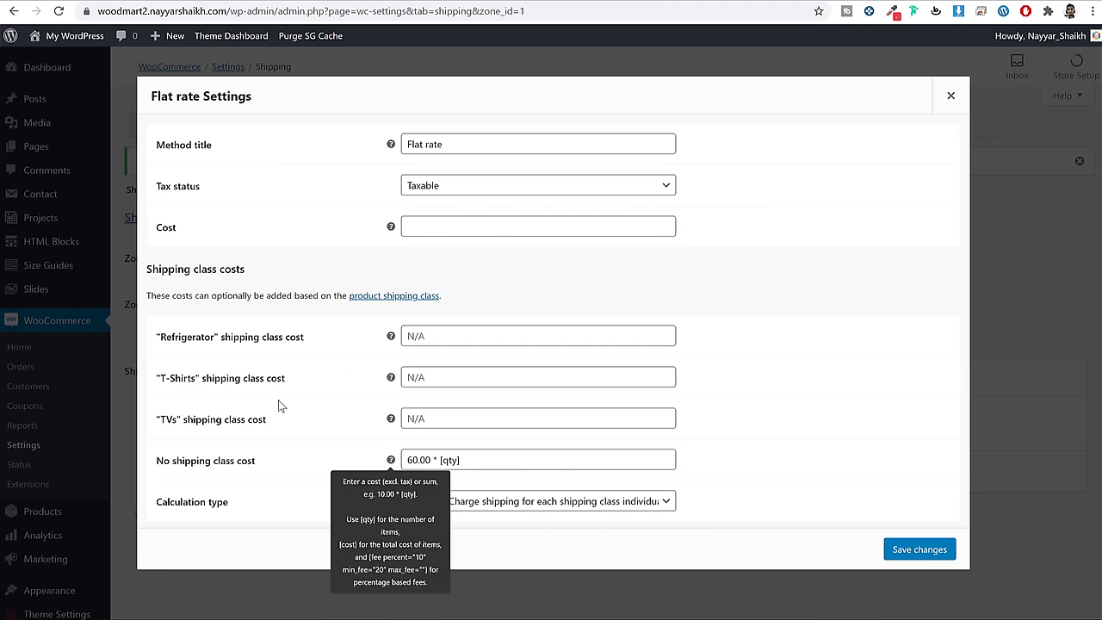
{"action": "triple_click", "coordinate": [471, 461]}
{"action": "key", "text": "ctrl+c"}
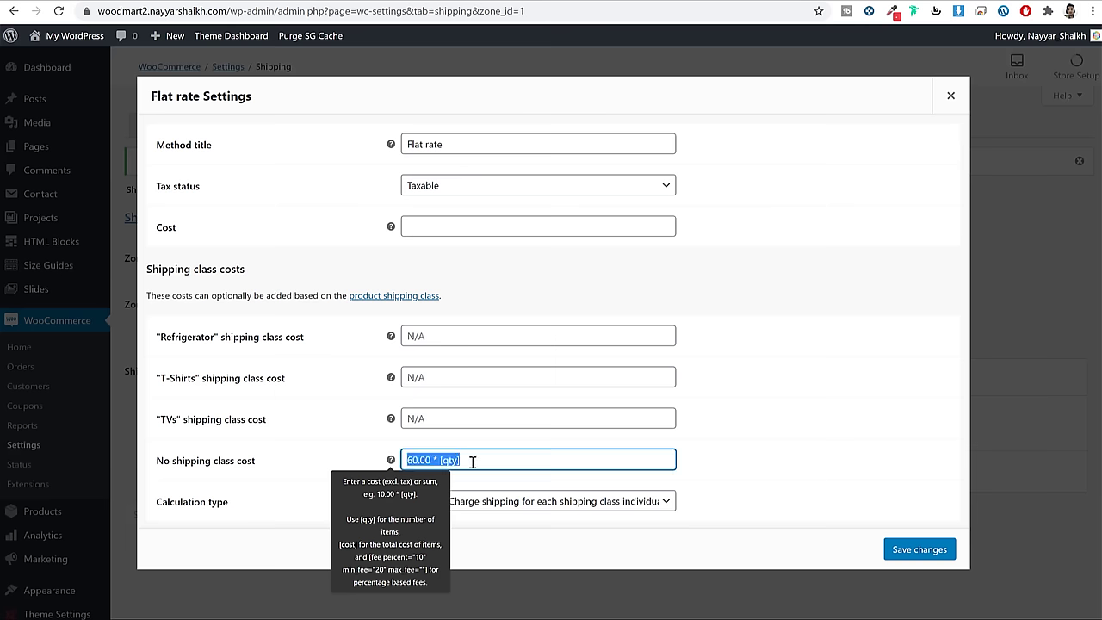
{"action": "left_click", "coordinate": [481, 337]}
{"action": "key", "text": "ctrl+v"}
{"action": "left_click", "coordinate": [450, 379]}
{"action": "key", "text": "ctrl+v"}
{"action": "left_click", "coordinate": [441, 418]}
{"action": "key", "text": "ctrl+v"}
{"action": "left_click", "coordinate": [722, 375]}
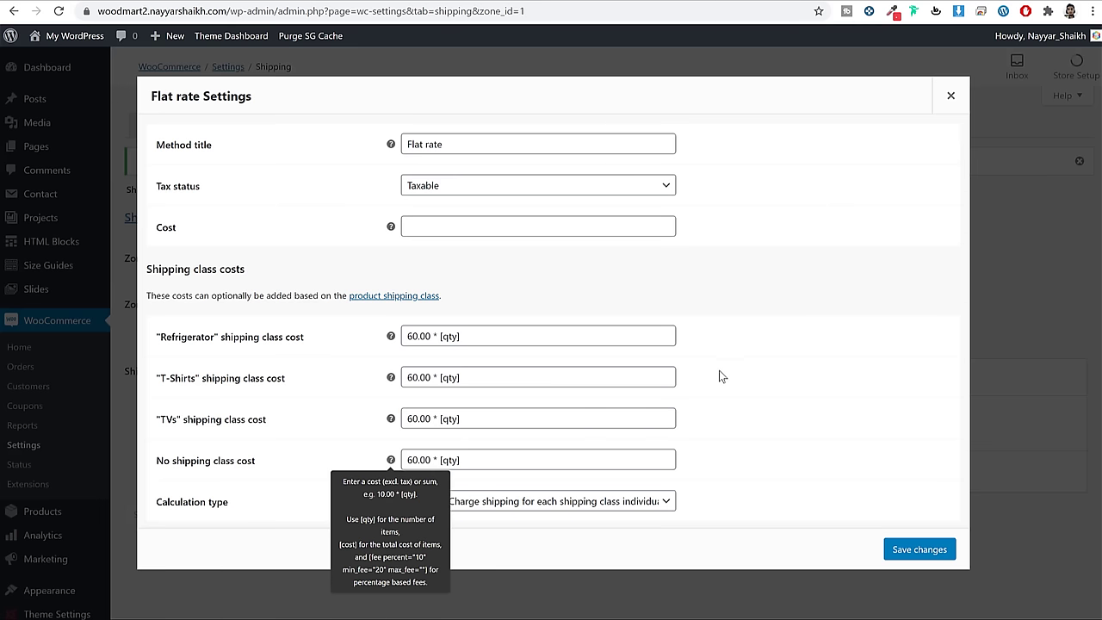
- Change the class costs to Refrigerator 500.00, T-Shirts 50.00 and TVs 300.00, then save
{"action": "left_click_drag", "start_coordinate": [411, 337], "coordinate": [369, 343]}
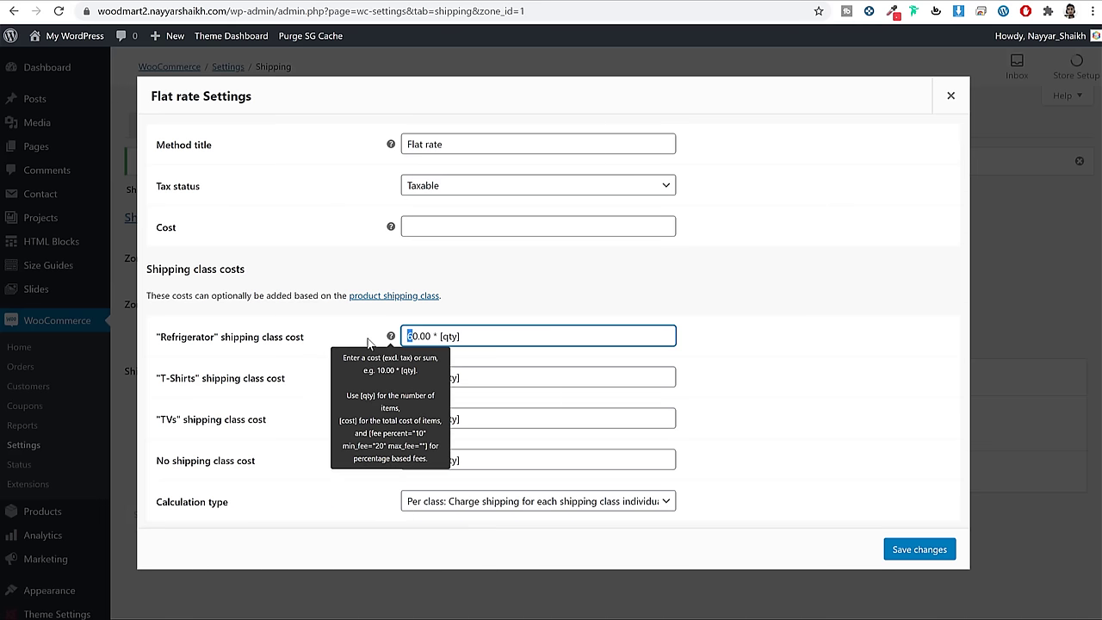
{"action": "type", "text": "500"}
{"action": "key", "text": "BackSpace"}
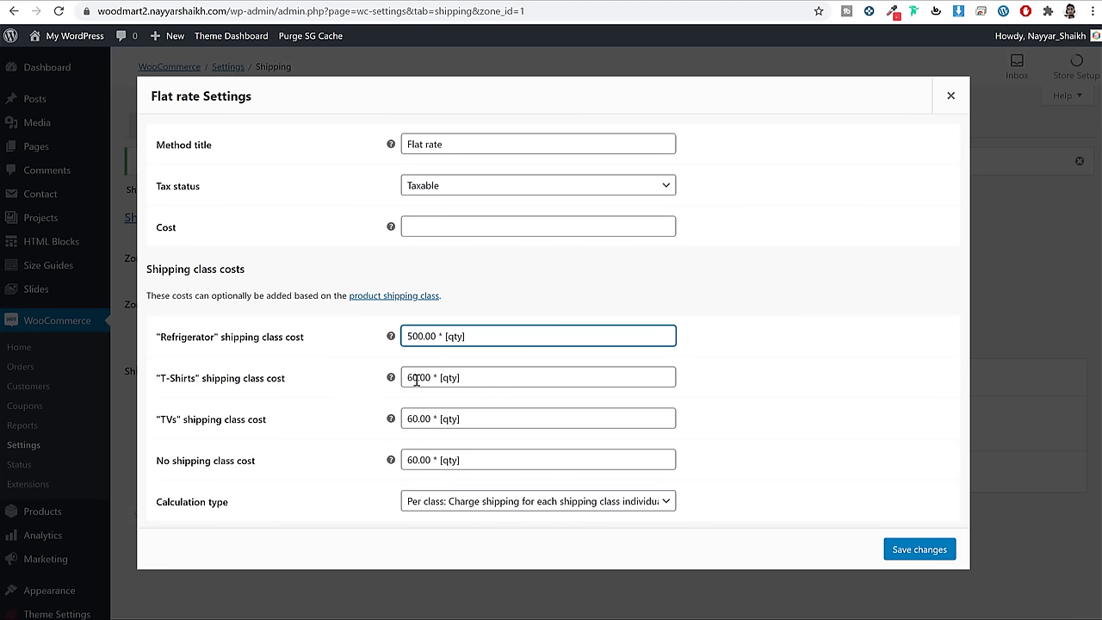
{"action": "left_click_drag", "start_coordinate": [413, 378], "coordinate": [408, 378]}
{"action": "type", "text": "5"}
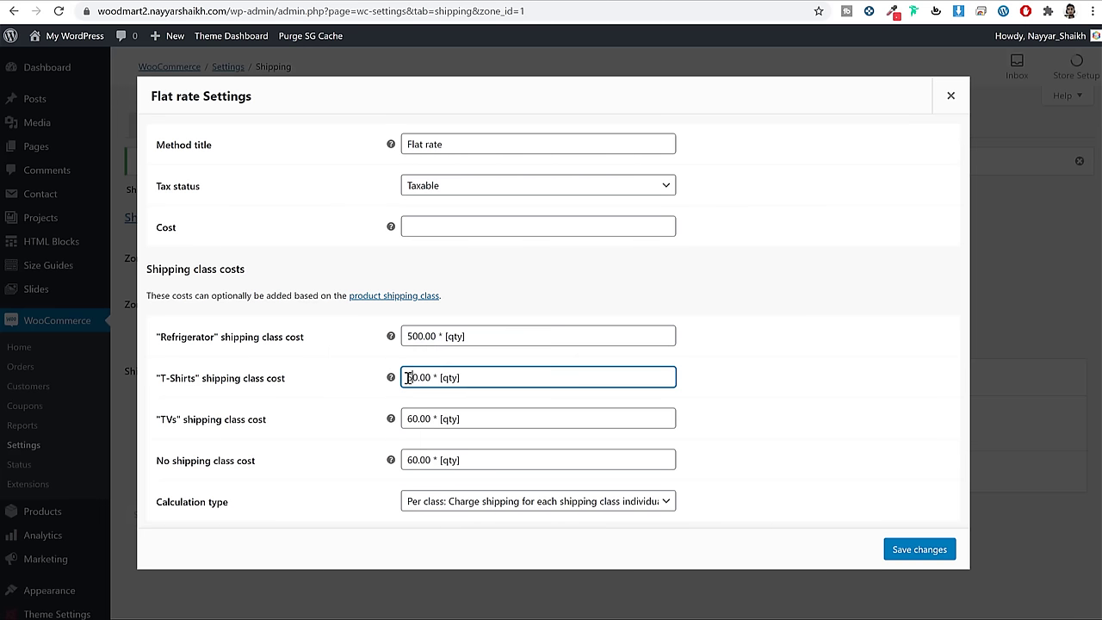
{"action": "left_click_drag", "start_coordinate": [413, 420], "coordinate": [407, 419]}
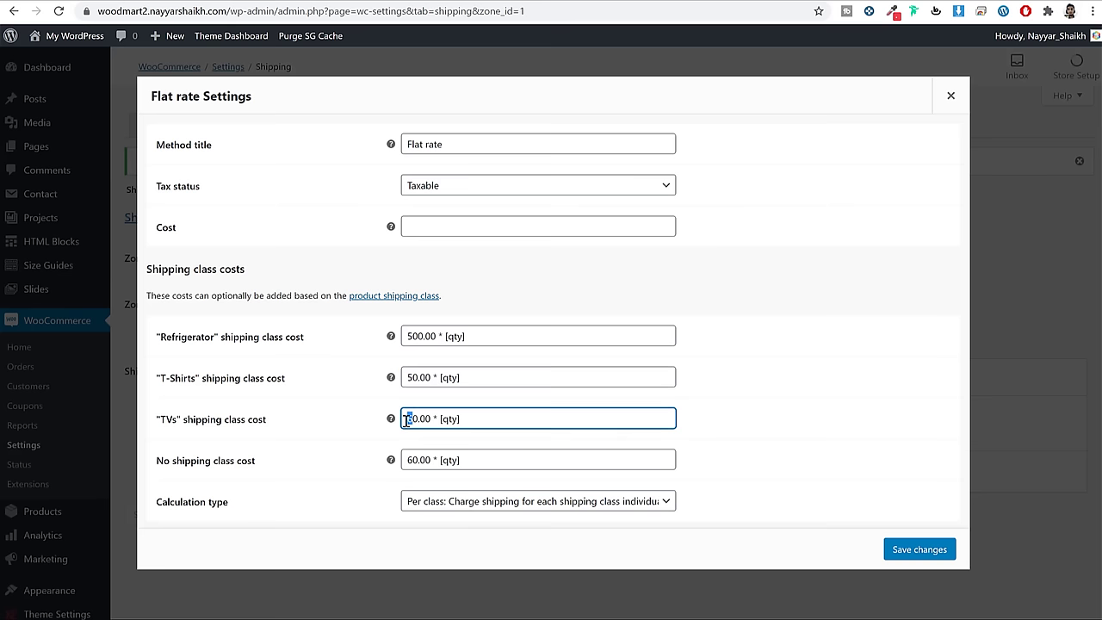
{"action": "type", "text": "30"}
{"action": "key", "text": "ctrl+a"}
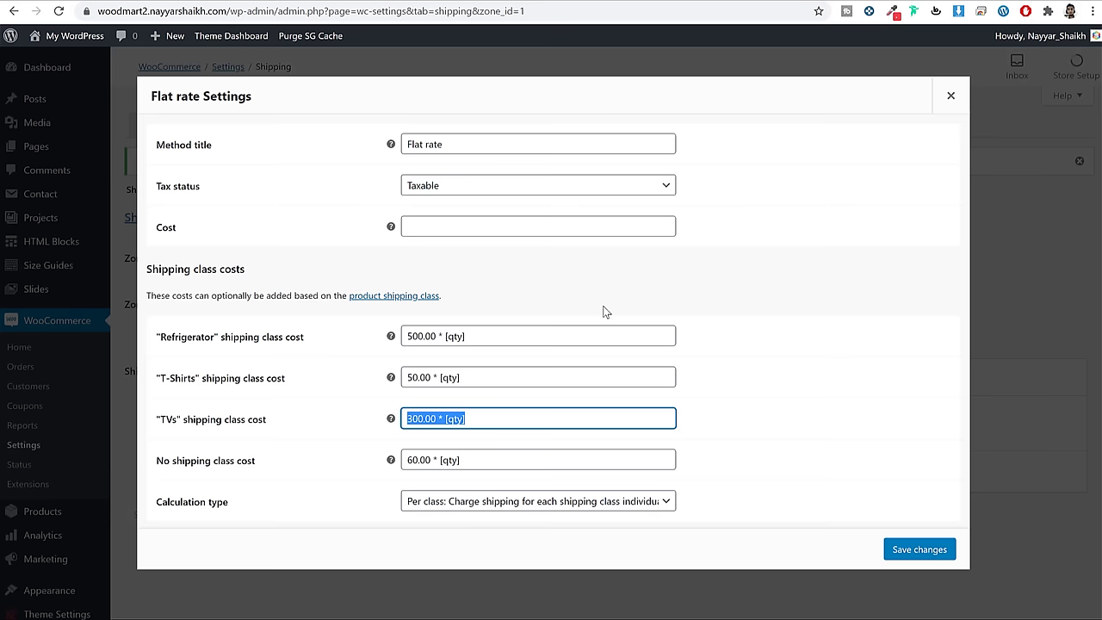
{"action": "left_click", "coordinate": [938, 554]}
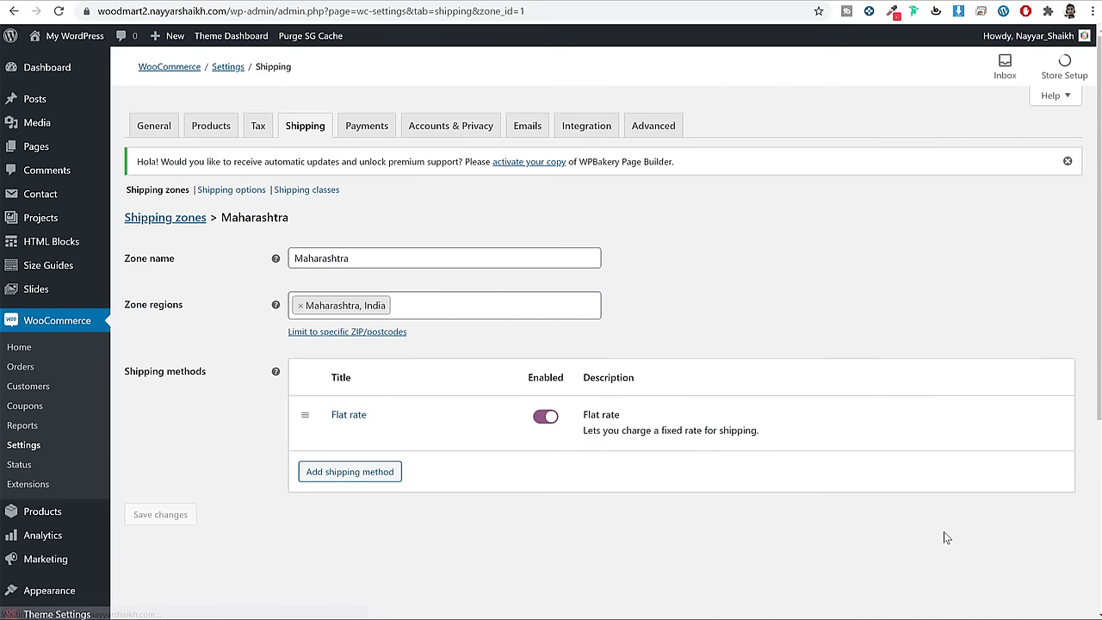
- Create a zone named Rest of India with Andhra Pradesh and Arunachal Pradesh as regions
{"action": "left_click", "coordinate": [172, 222]}
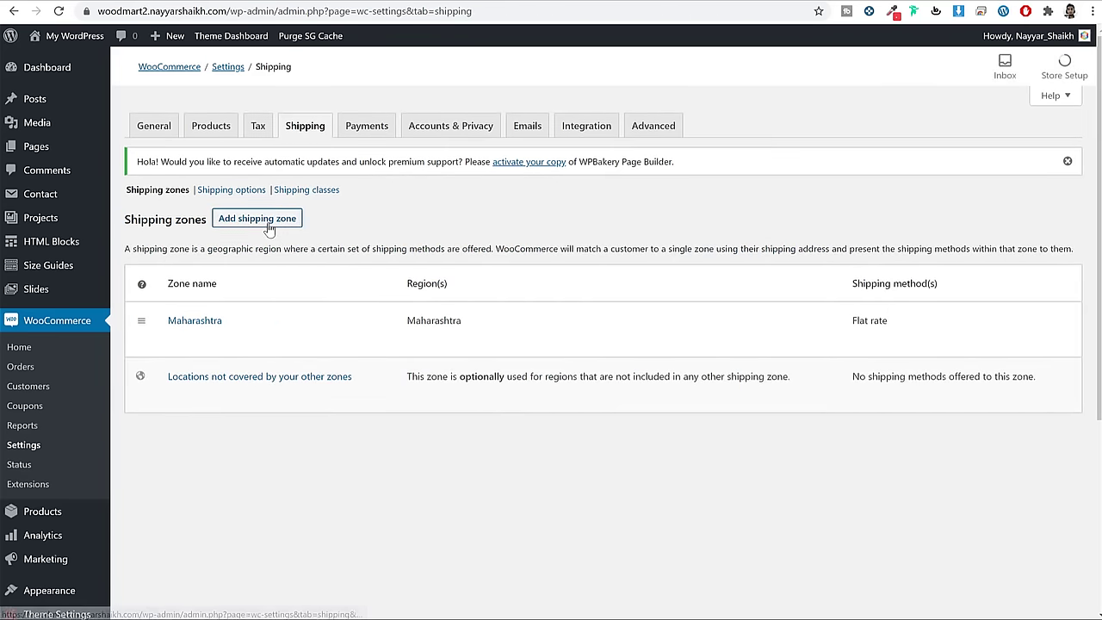
{"action": "left_click", "coordinate": [266, 219]}
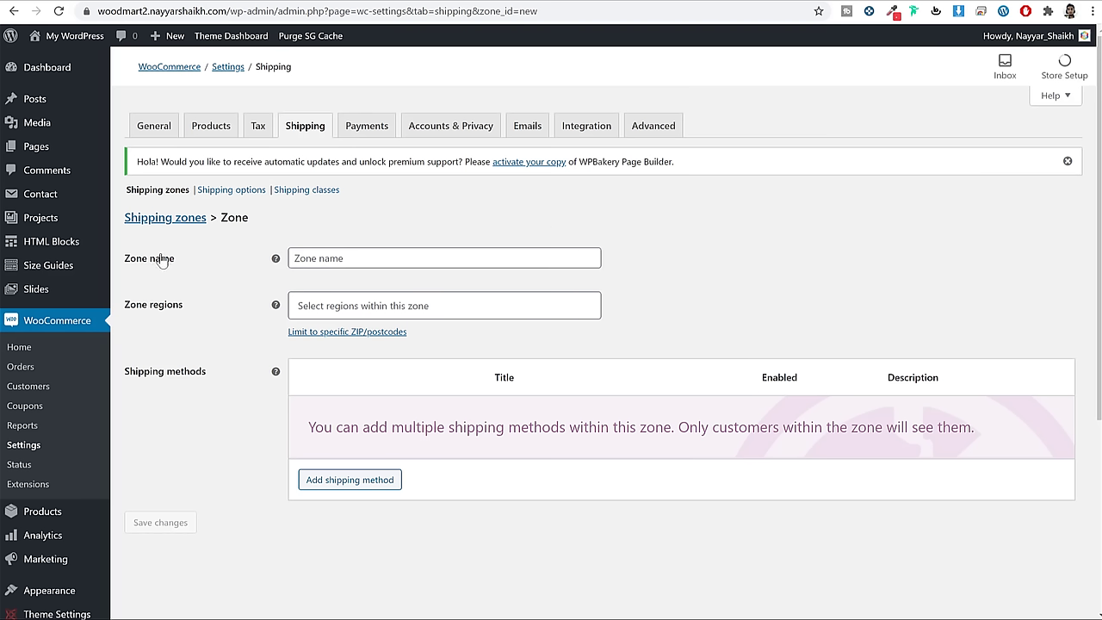
{"action": "left_click", "coordinate": [388, 256]}
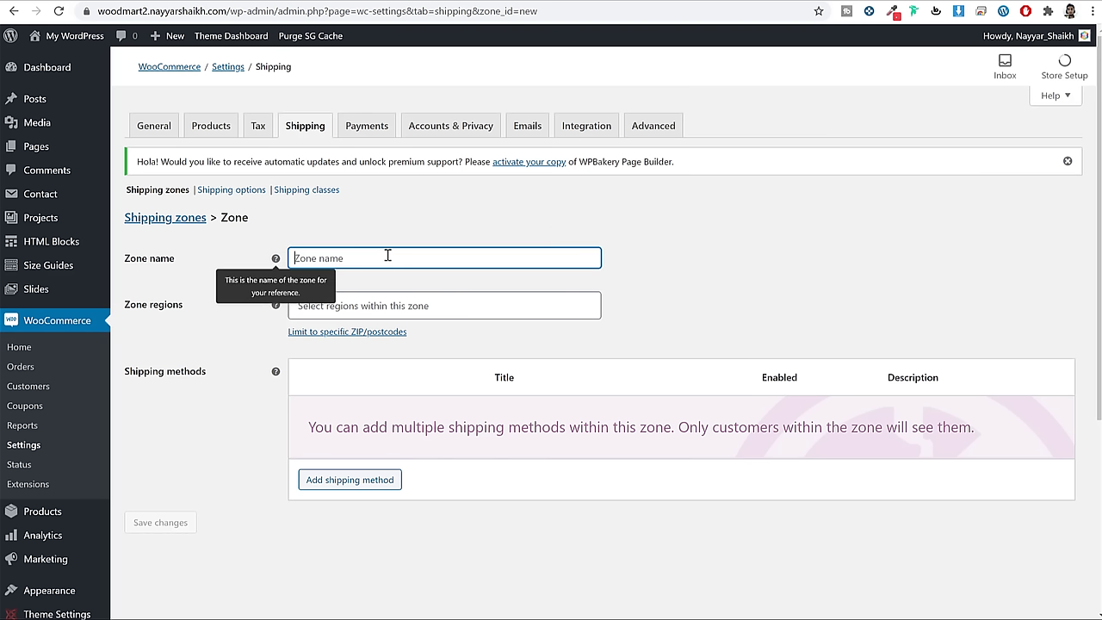
{"action": "type", "text": "Rest"}
{"action": "left_click", "coordinate": [409, 301]}
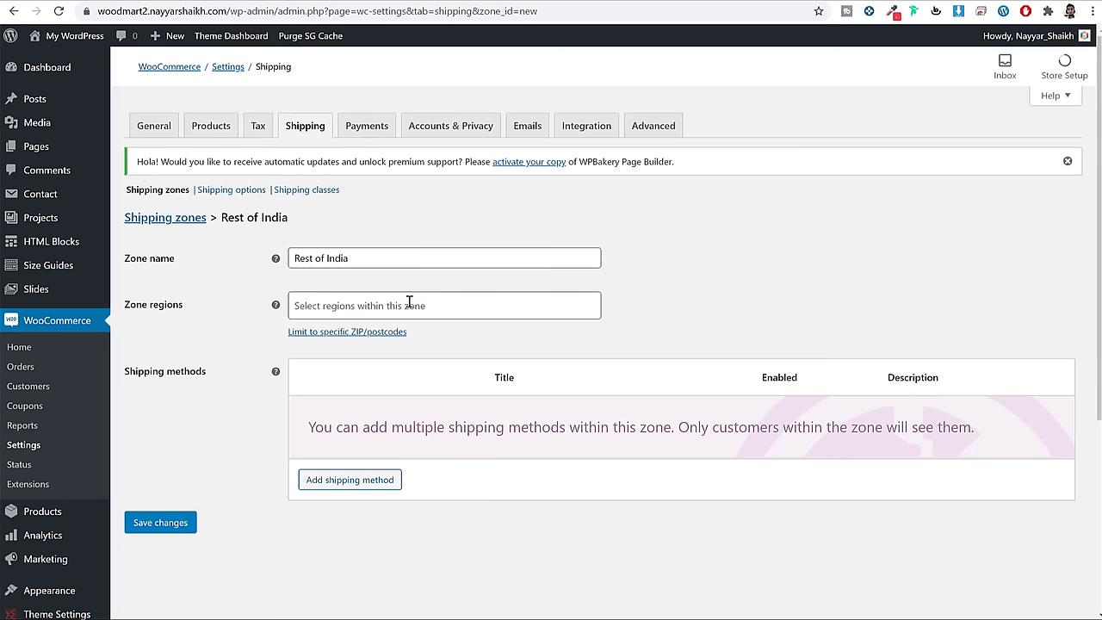
{"action": "left_click", "coordinate": [404, 306]}
{"action": "type", "text": "india"}
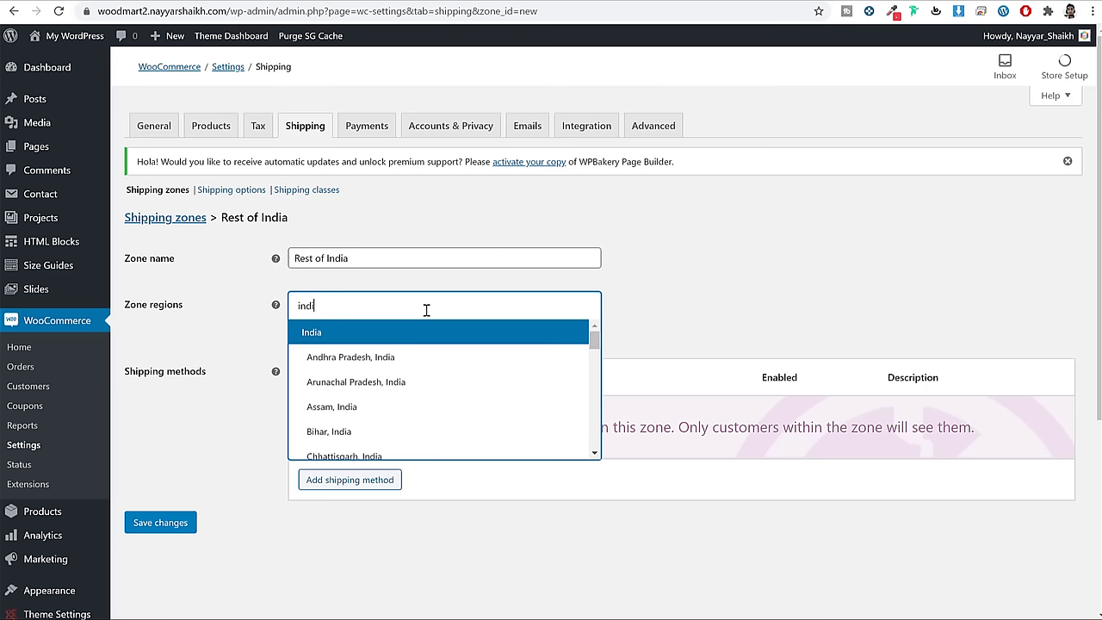
{"action": "left_click", "coordinate": [434, 359]}
{"action": "left_click", "coordinate": [394, 381]}
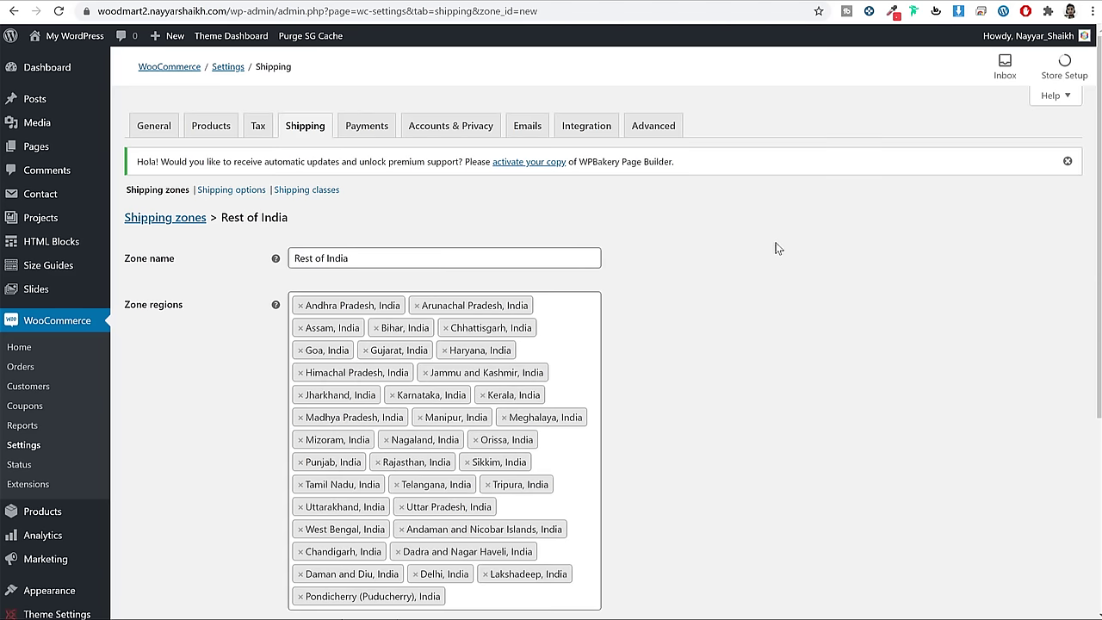
- Save the Rest of India zone, add a Flat rate method, and bring up its settings
{"action": "scroll", "coordinate": [775, 248], "scroll_direction": "down", "scroll_amount": 1}
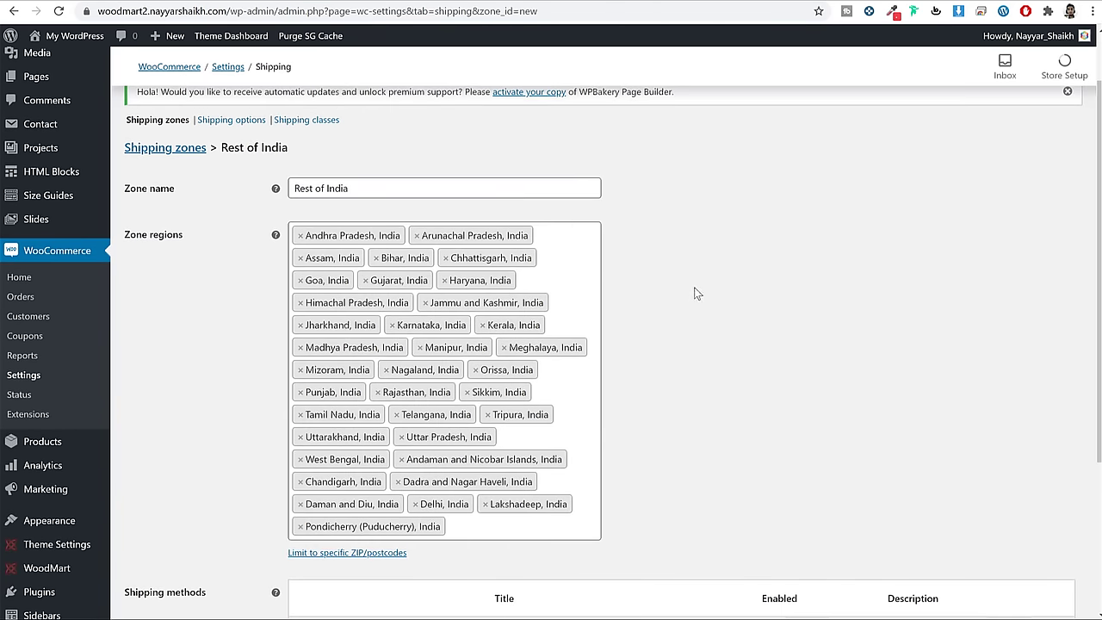
{"action": "scroll", "coordinate": [737, 299], "scroll_direction": "down", "scroll_amount": 3}
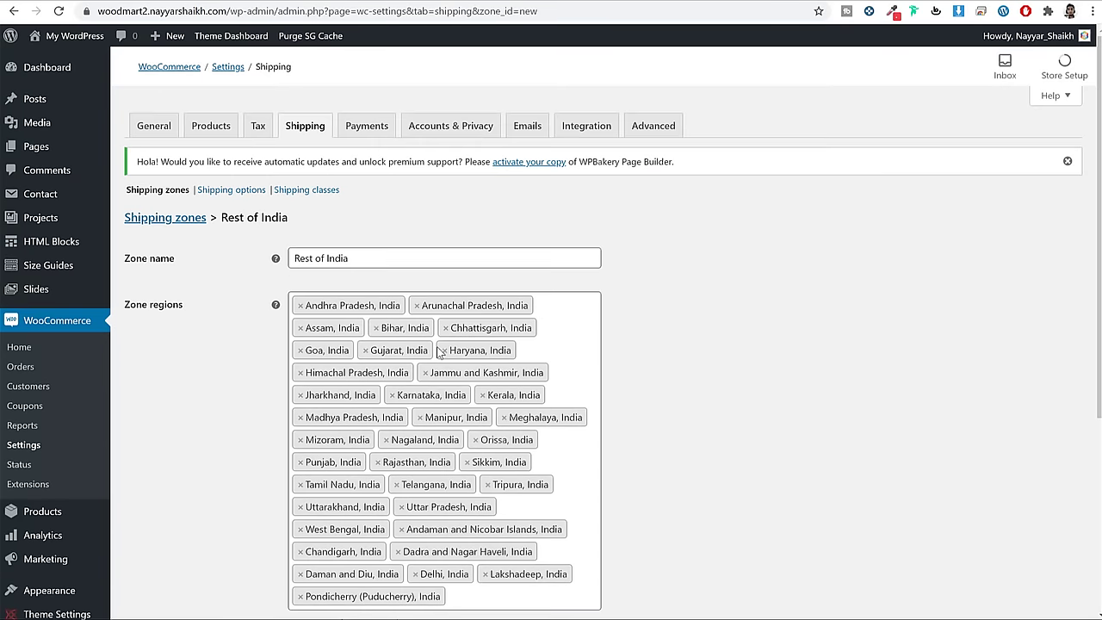
{"action": "scroll", "coordinate": [551, 346], "scroll_direction": "down", "scroll_amount": 1}
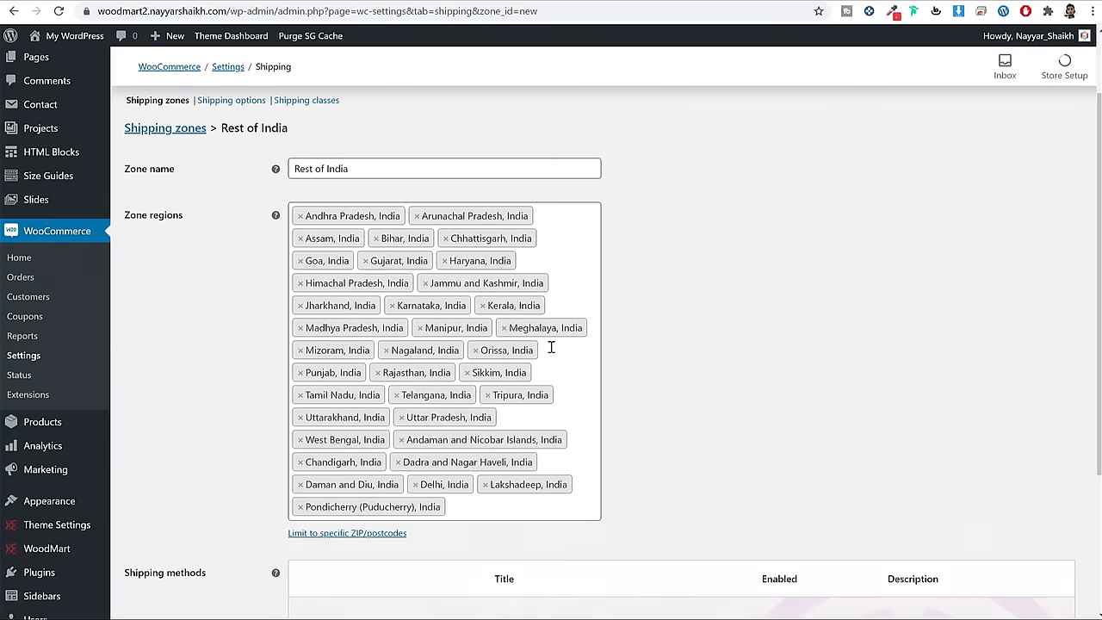
{"action": "scroll", "coordinate": [551, 347], "scroll_direction": "down", "scroll_amount": 1}
{"action": "scroll", "coordinate": [603, 331], "scroll_direction": "down", "scroll_amount": 2}
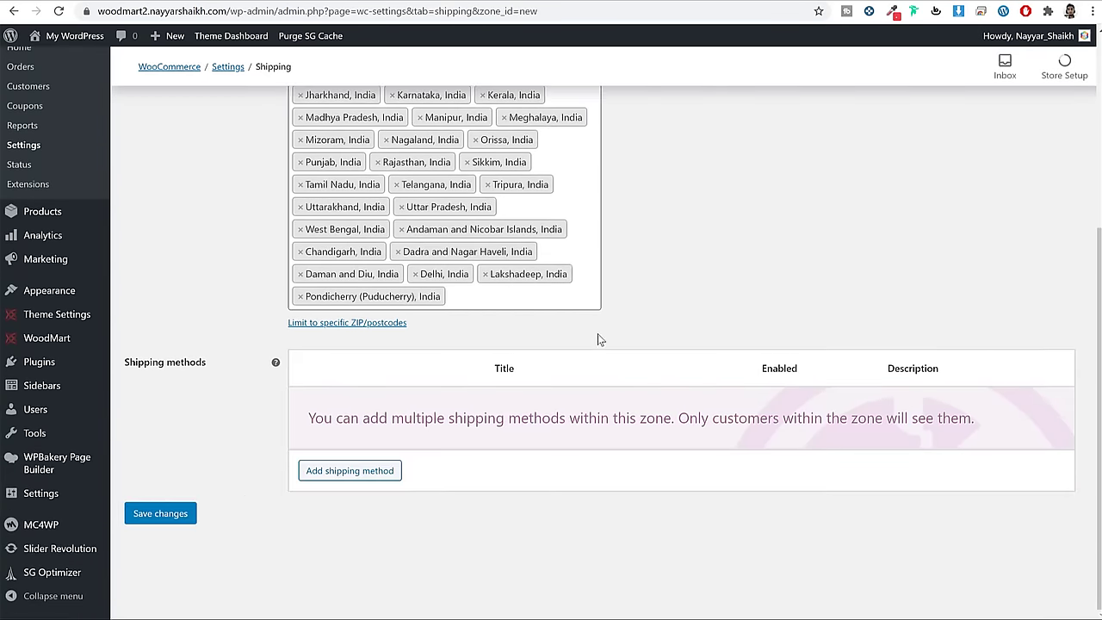
{"action": "left_click", "coordinate": [172, 522]}
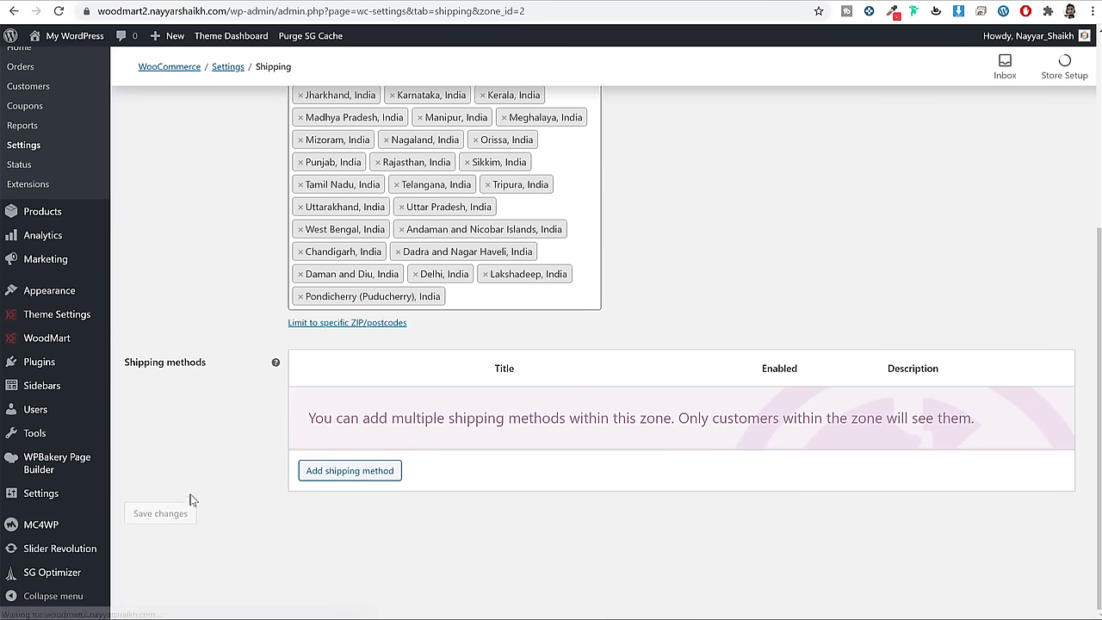
{"action": "left_click", "coordinate": [345, 473]}
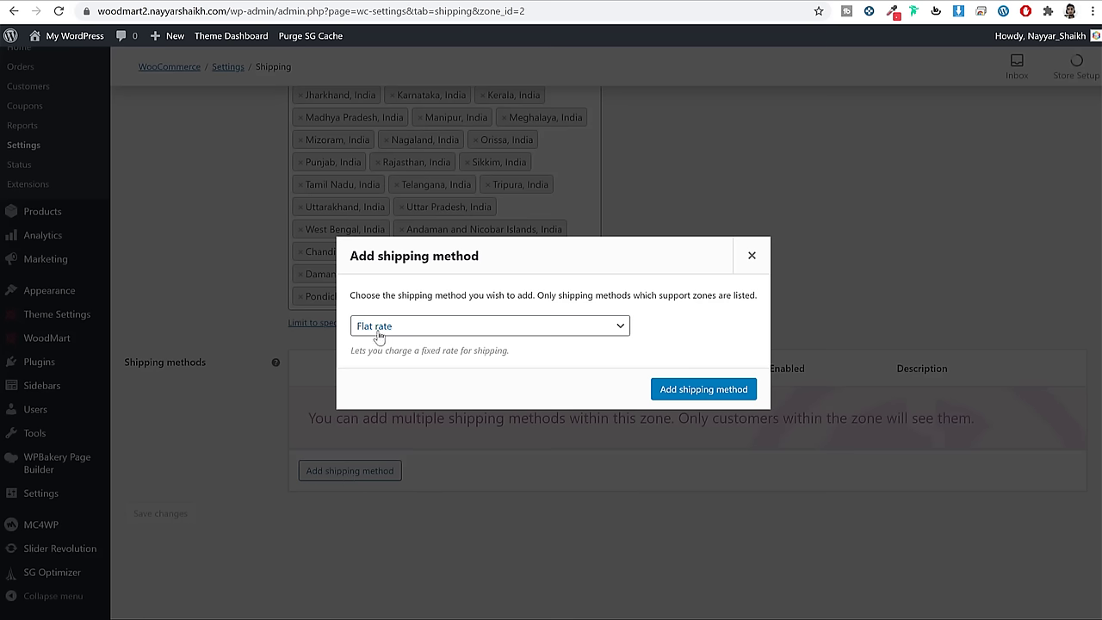
{"action": "left_click", "coordinate": [696, 391]}
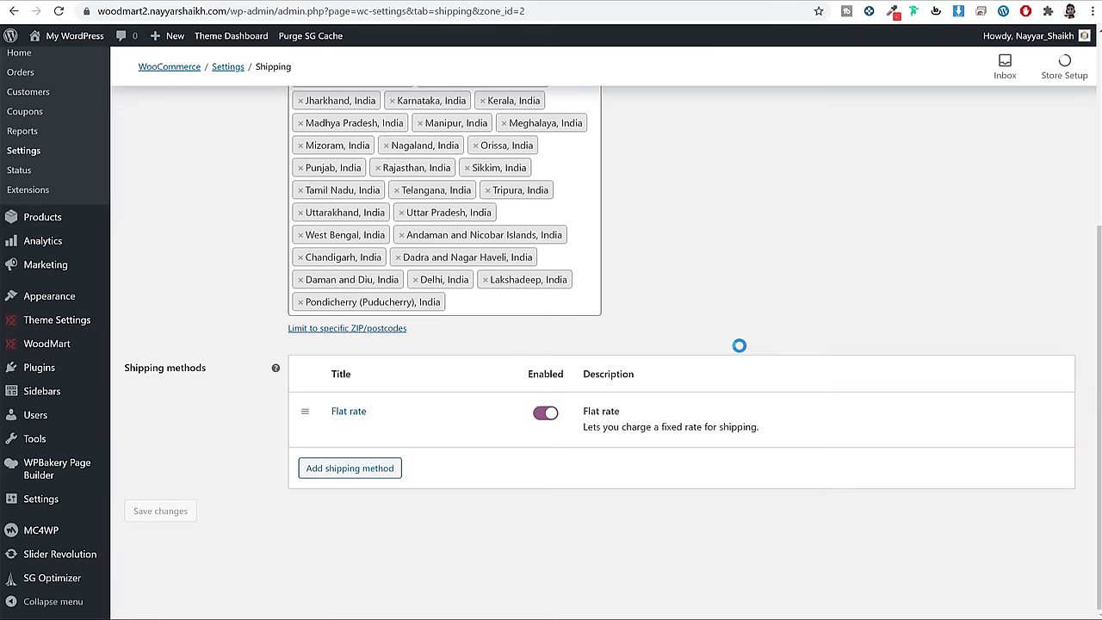
{"action": "left_click", "coordinate": [338, 431]}
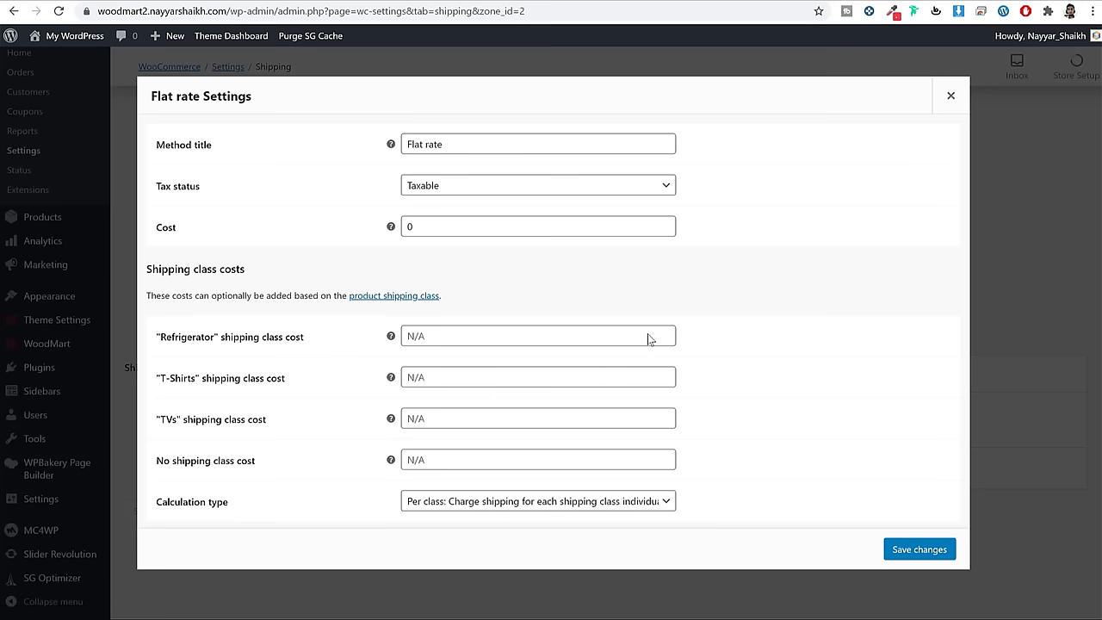
- Paste 60.00 * [qty] into the no-class, TVs, T-Shirts and Refrigerator cost fields
{"action": "left_click", "coordinate": [457, 456]}
{"action": "type", "text": "60.00 * [qty]"}
{"action": "left_click", "coordinate": [465, 419]}
{"action": "type", "text": "60.00 * [qty]"}
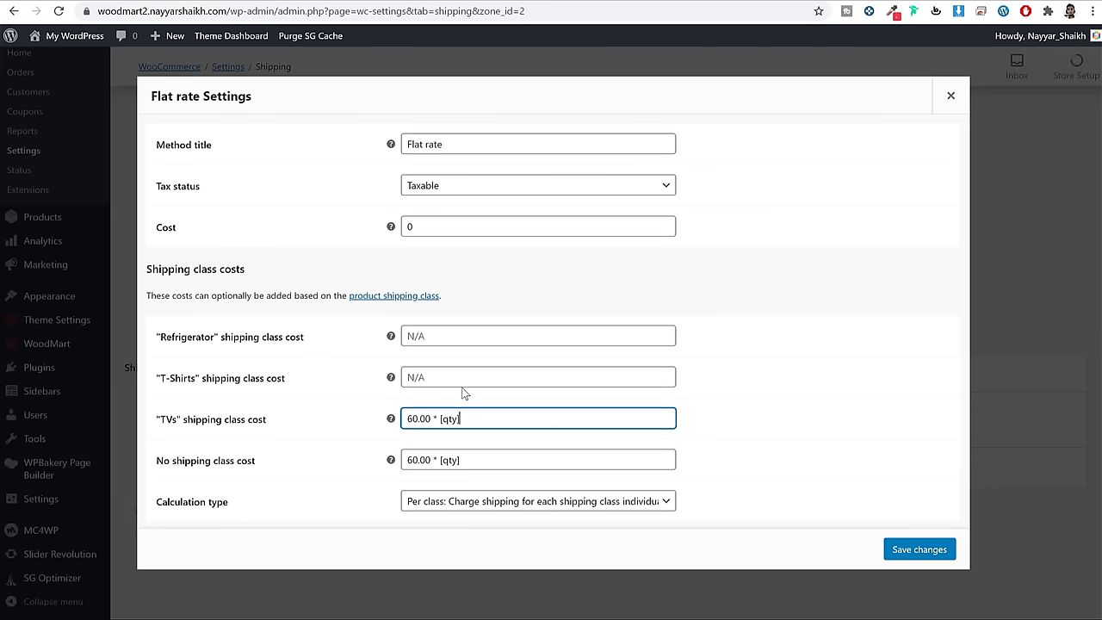
{"action": "left_click", "coordinate": [460, 377]}
{"action": "type", "text": "60.00 * [qty]"}
{"action": "left_click", "coordinate": [457, 337]}
{"action": "type", "text": "60.00 * [qty]"}
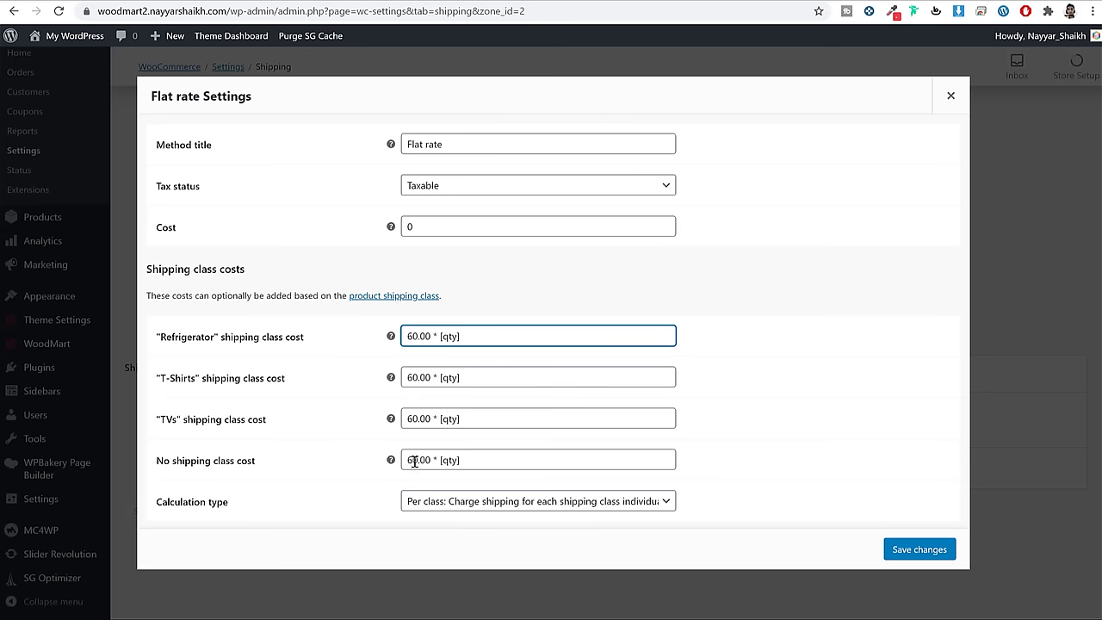
- Change the no-class cost to 100.00 * [qty]
{"action": "left_click", "coordinate": [410, 460]}
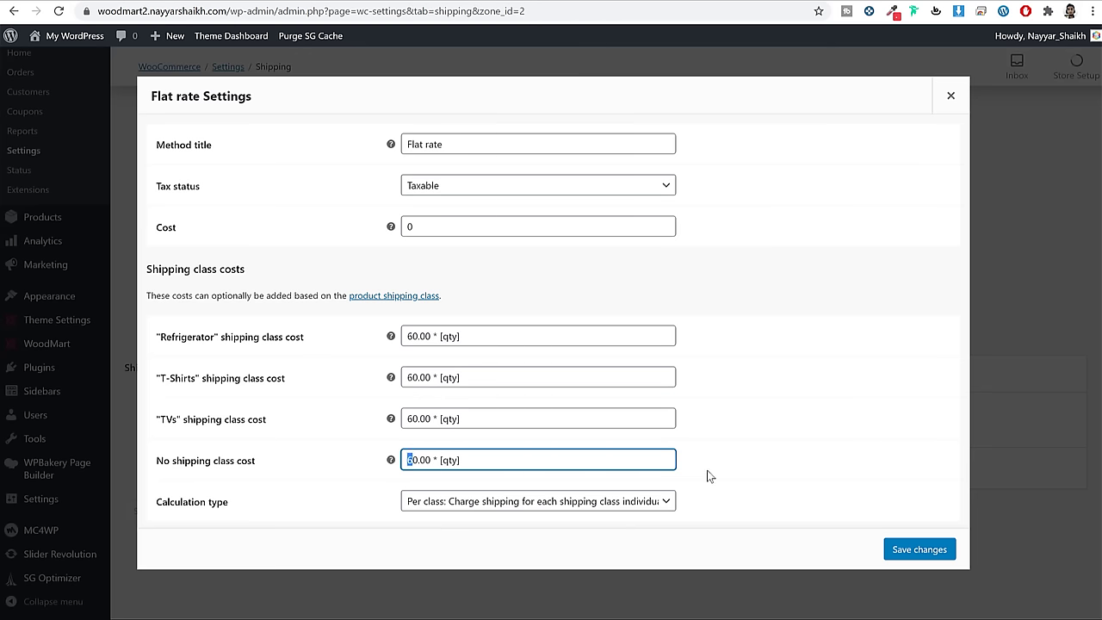
{"action": "type", "text": "100"}
{"action": "key", "text": "BackSpace"}
{"action": "left_click_drag", "start_coordinate": [259, 462], "coordinate": [157, 462]}
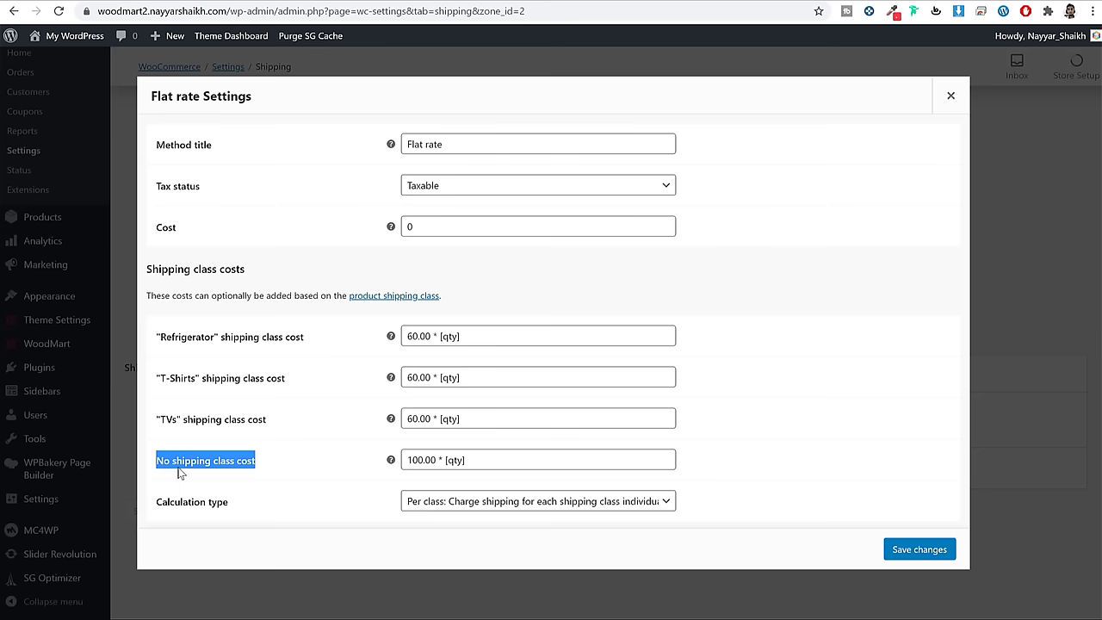
{"action": "double_click", "coordinate": [414, 460]}
{"action": "left_click", "coordinate": [514, 457], "text": "shift"}
{"action": "left_click_drag", "start_coordinate": [514, 457], "coordinate": [406, 448]}
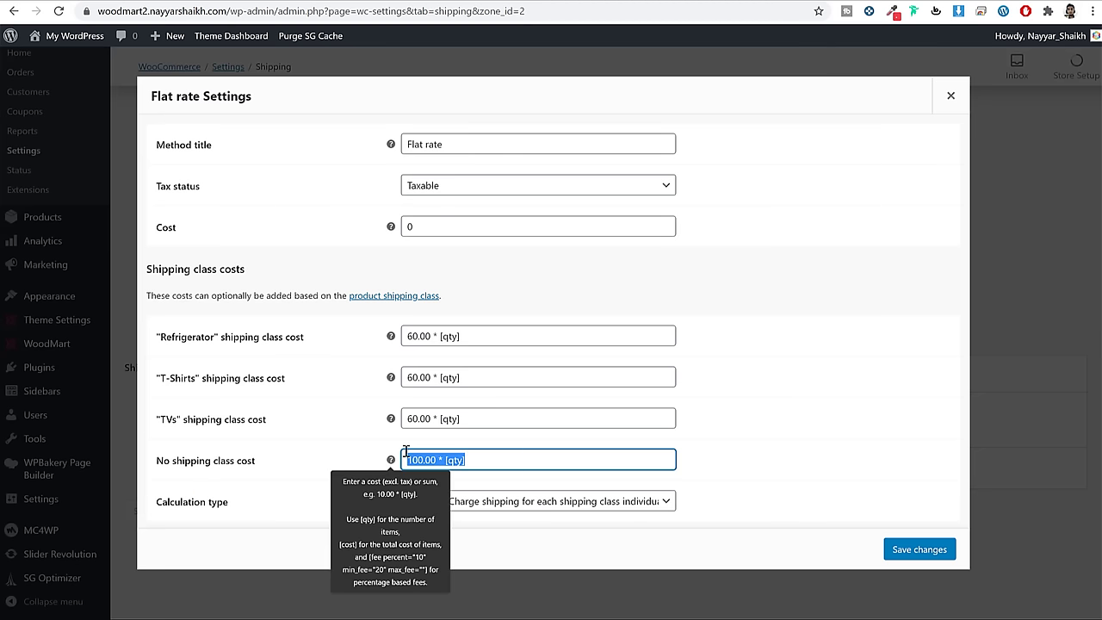
- Set Refrigerator to 700.00, T-Shirts to 100.00 and TVs to 500.00 per item, then save
{"action": "left_click", "coordinate": [422, 334]}
{"action": "left_click_drag", "start_coordinate": [413, 336], "coordinate": [404, 335]}
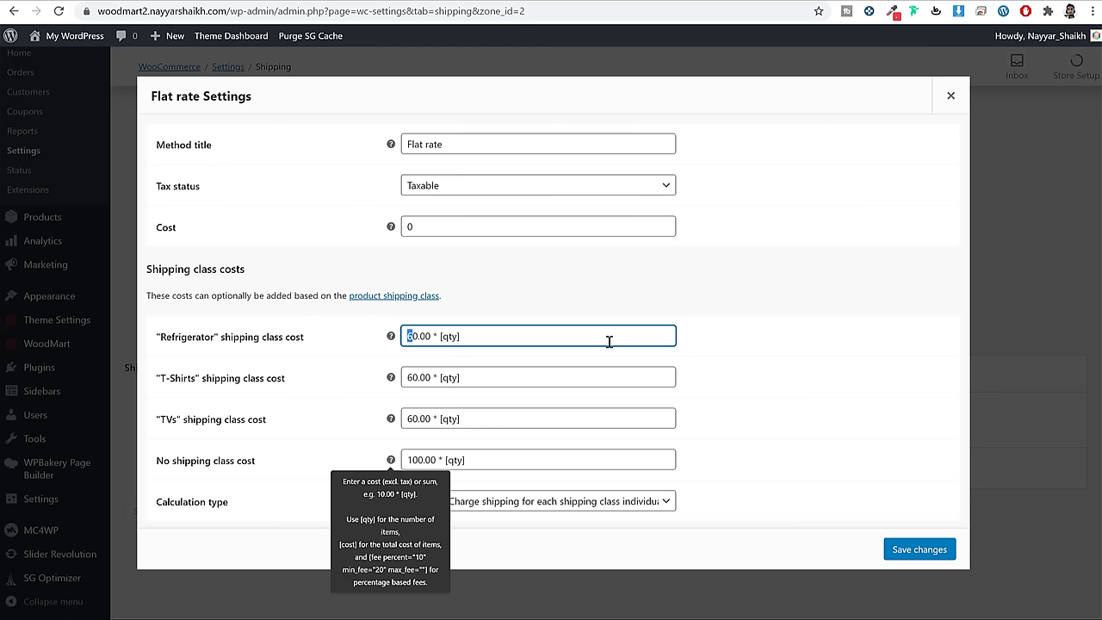
{"action": "type", "text": "70"}
{"action": "left_click_drag", "start_coordinate": [417, 377], "coordinate": [408, 377]}
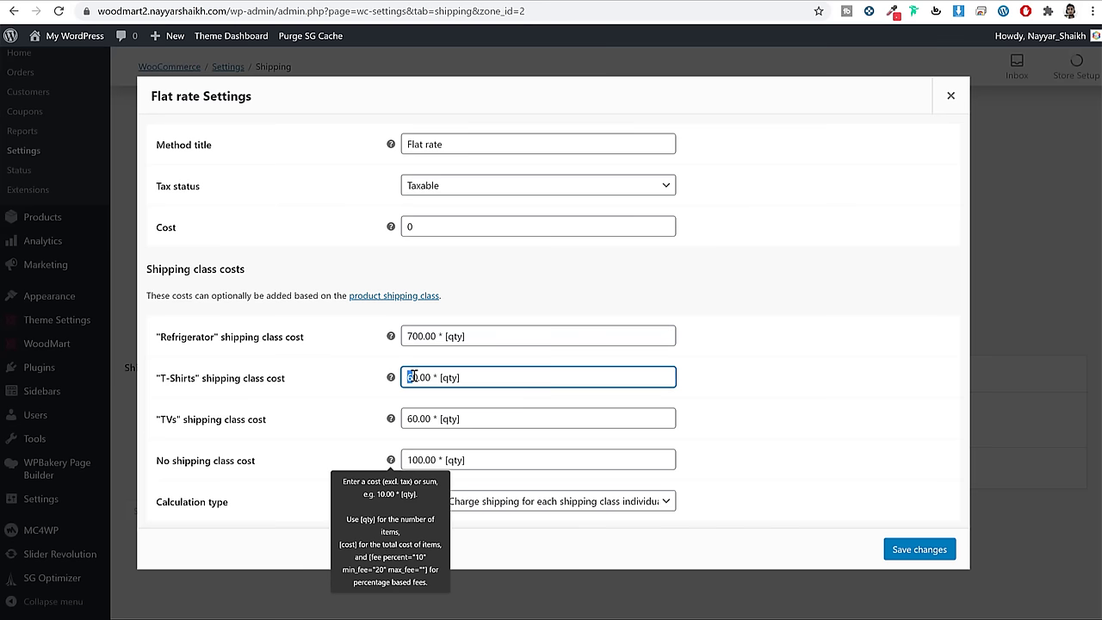
{"action": "type", "text": "10"}
{"action": "left_click_drag", "start_coordinate": [406, 418], "coordinate": [413, 418]}
{"action": "type", "text": "5"}
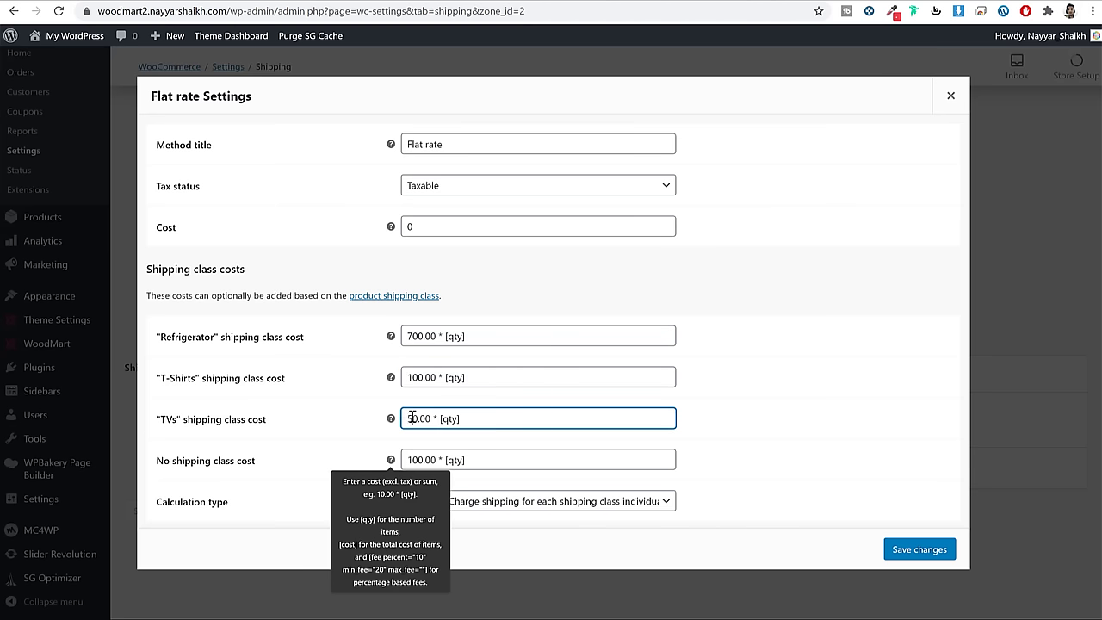
{"action": "type", "text": "0"}
{"action": "left_click", "coordinate": [814, 383]}
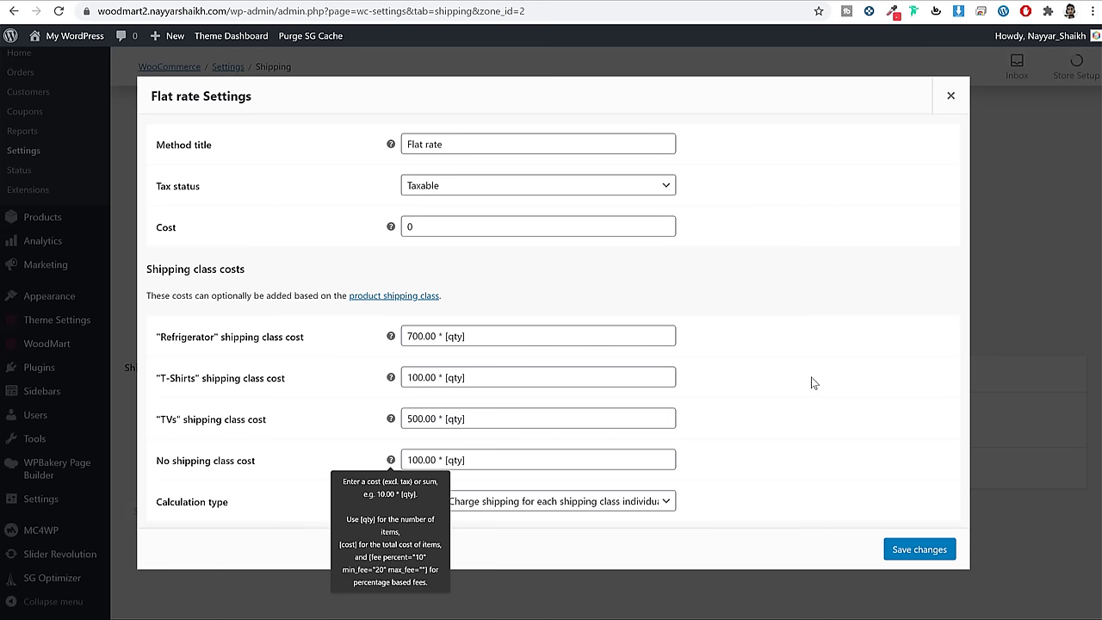
{"action": "left_click", "coordinate": [928, 547]}
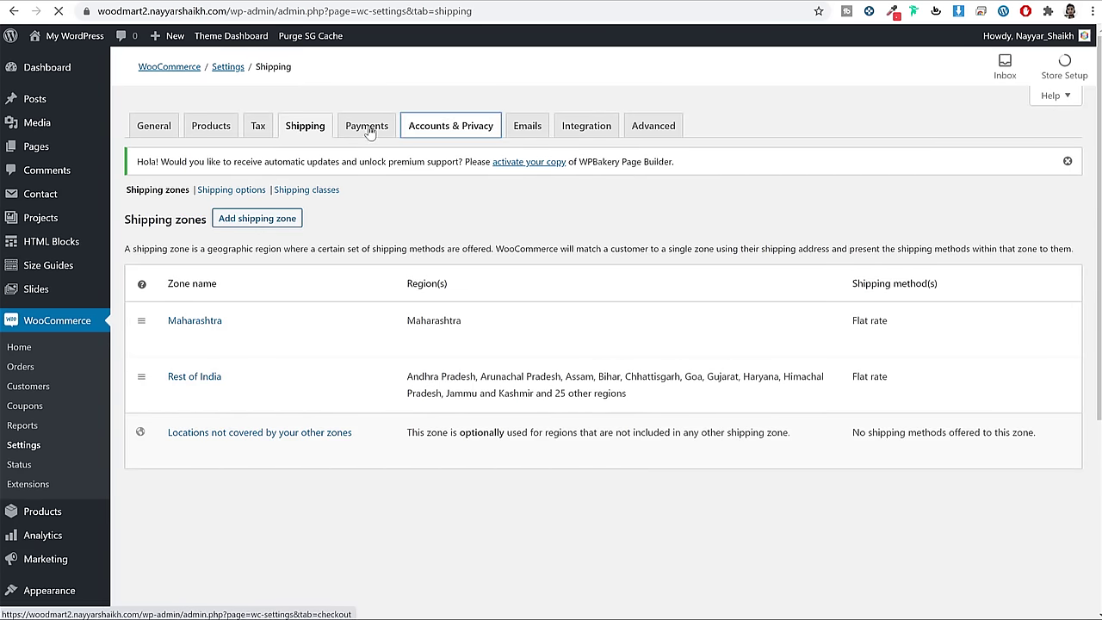
- Switch on Direct bank transfer, Cash on delivery and PayPal Standard on the Payments page
{"action": "left_click", "coordinate": [369, 129]}
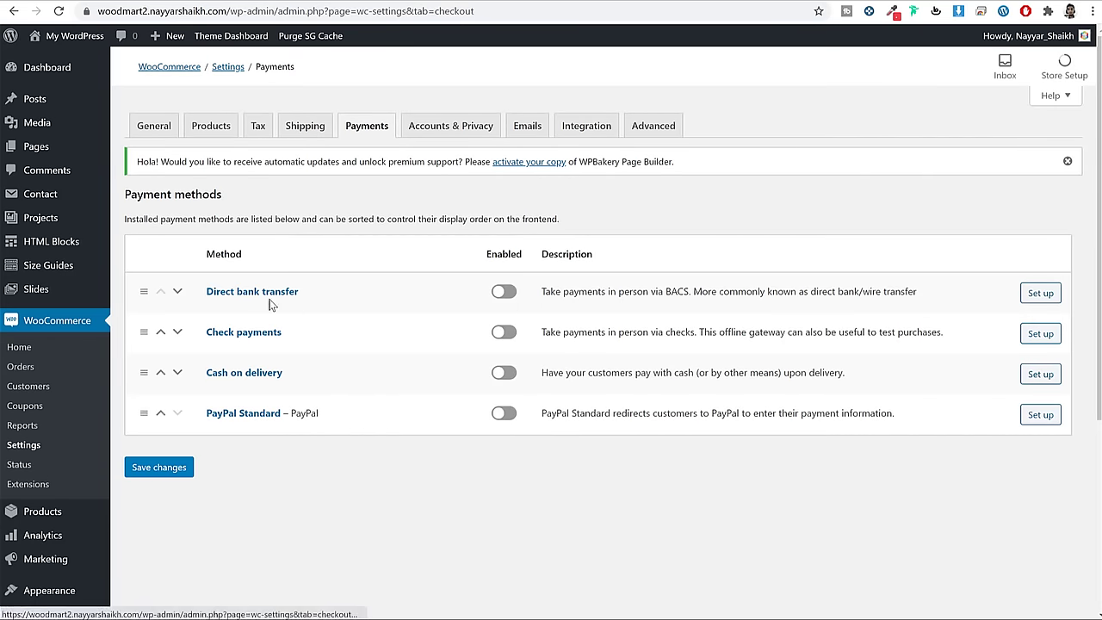
{"action": "left_click", "coordinate": [506, 292]}
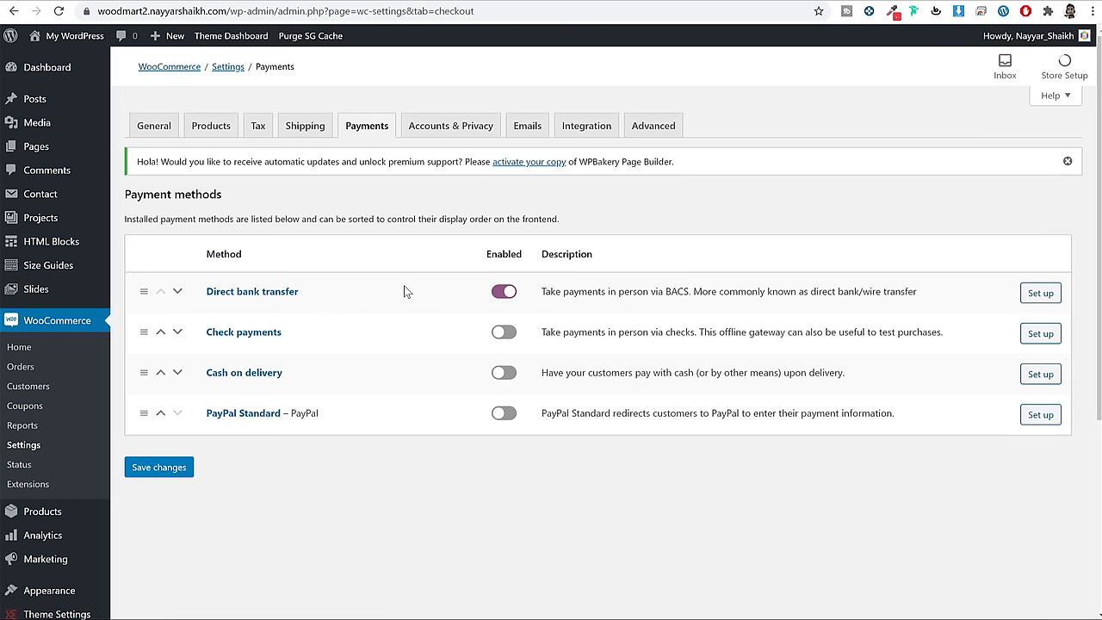
{"action": "left_click_drag", "start_coordinate": [309, 335], "coordinate": [204, 332]}
{"action": "left_click", "coordinate": [323, 412]}
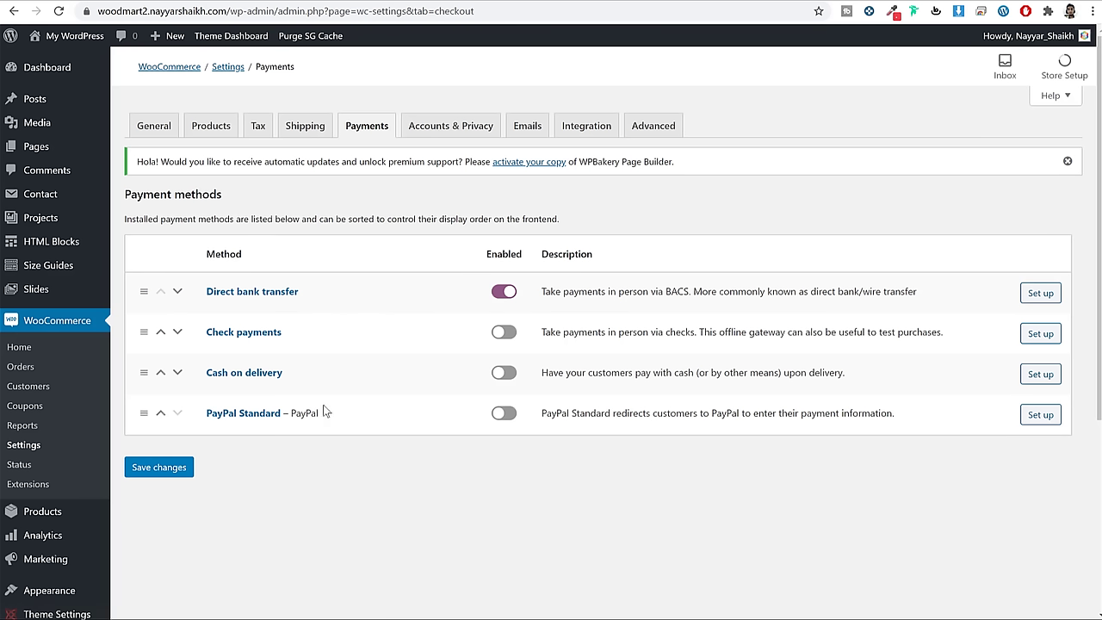
{"action": "left_click", "coordinate": [503, 374]}
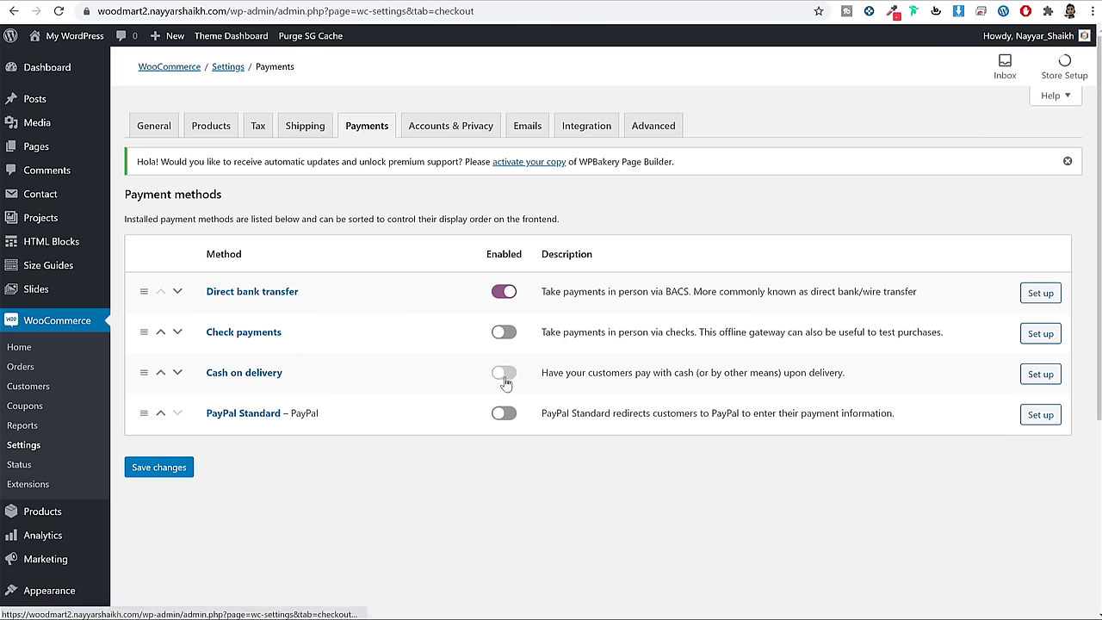
{"action": "left_click", "coordinate": [508, 416]}
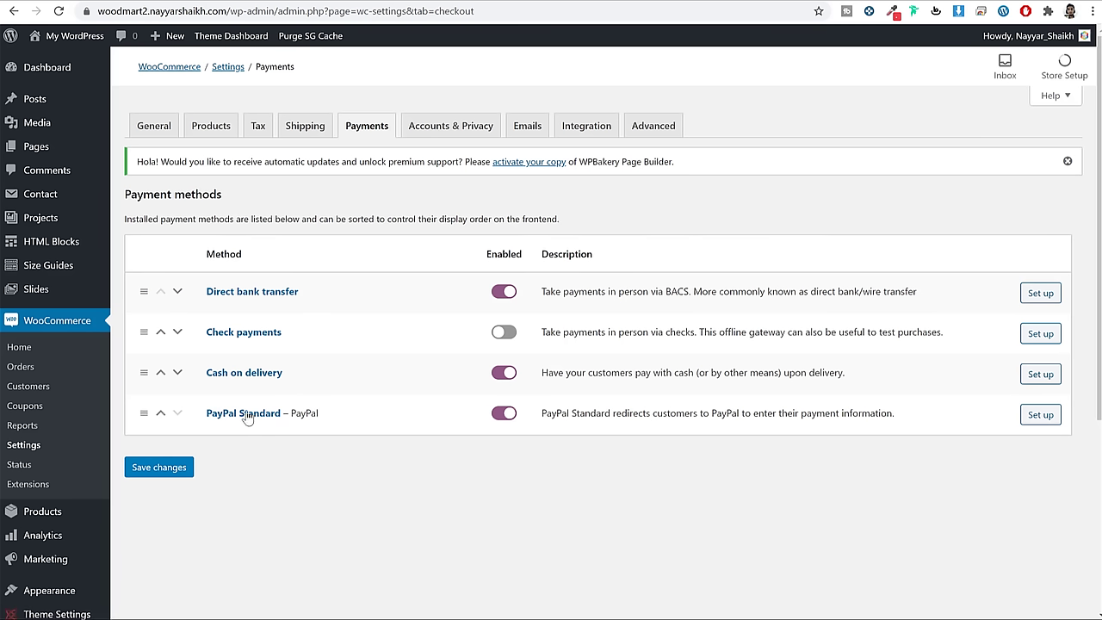
- Enter the bank account number, IFSC/IBAN and BIC/Swift code for Direct bank transfer, save, and return to Payments
{"action": "left_click", "coordinate": [260, 298]}
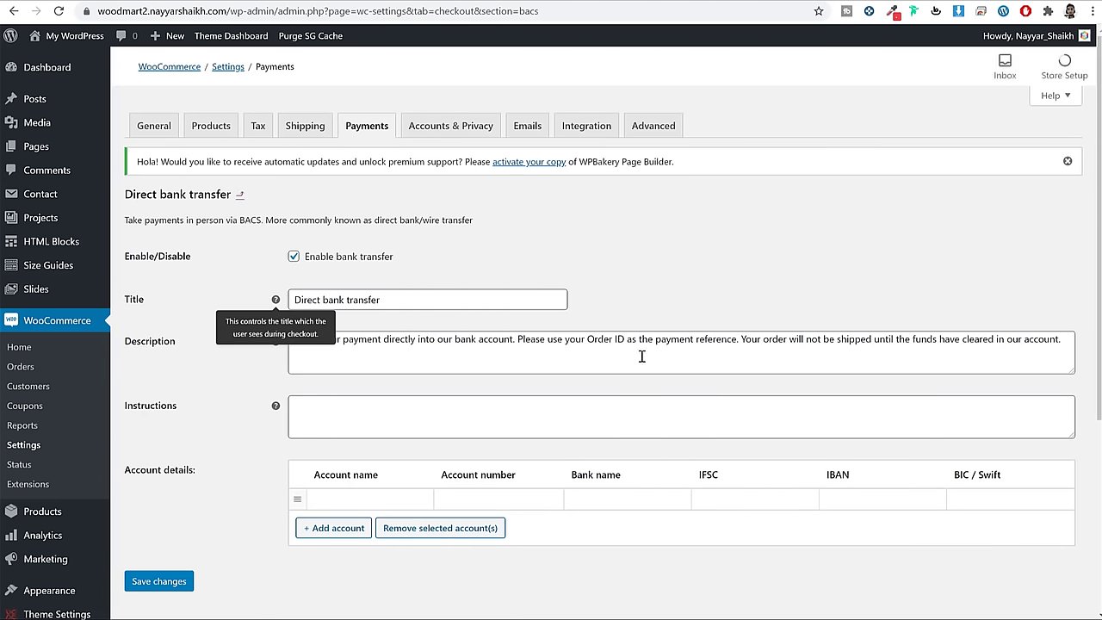
{"action": "scroll", "coordinate": [674, 429], "scroll_direction": "down", "scroll_amount": 2}
{"action": "left_click", "coordinate": [351, 359]}
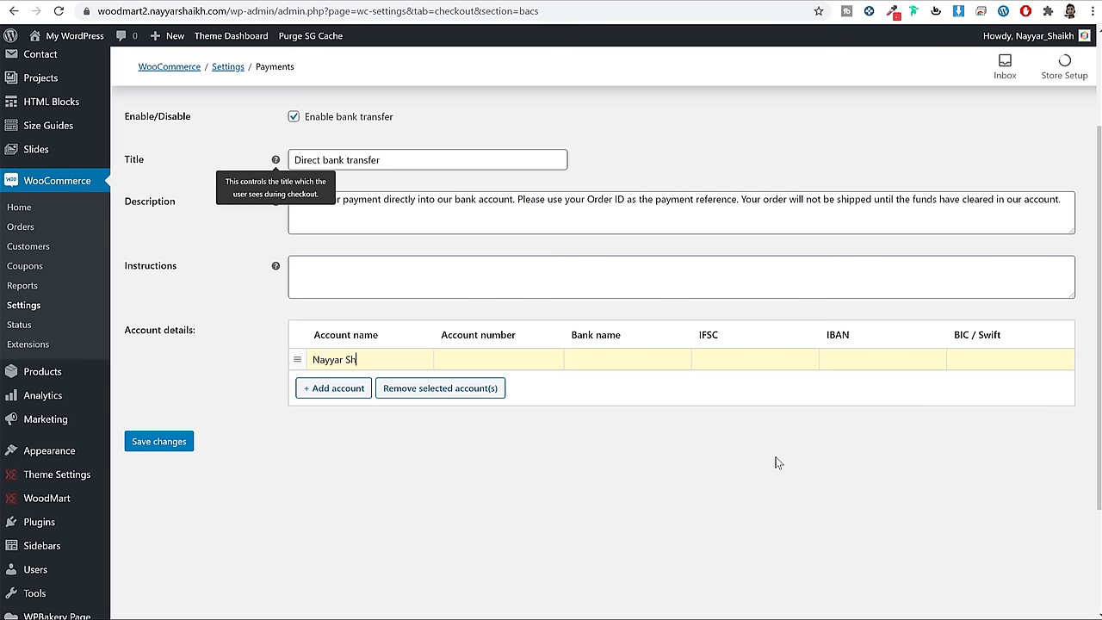
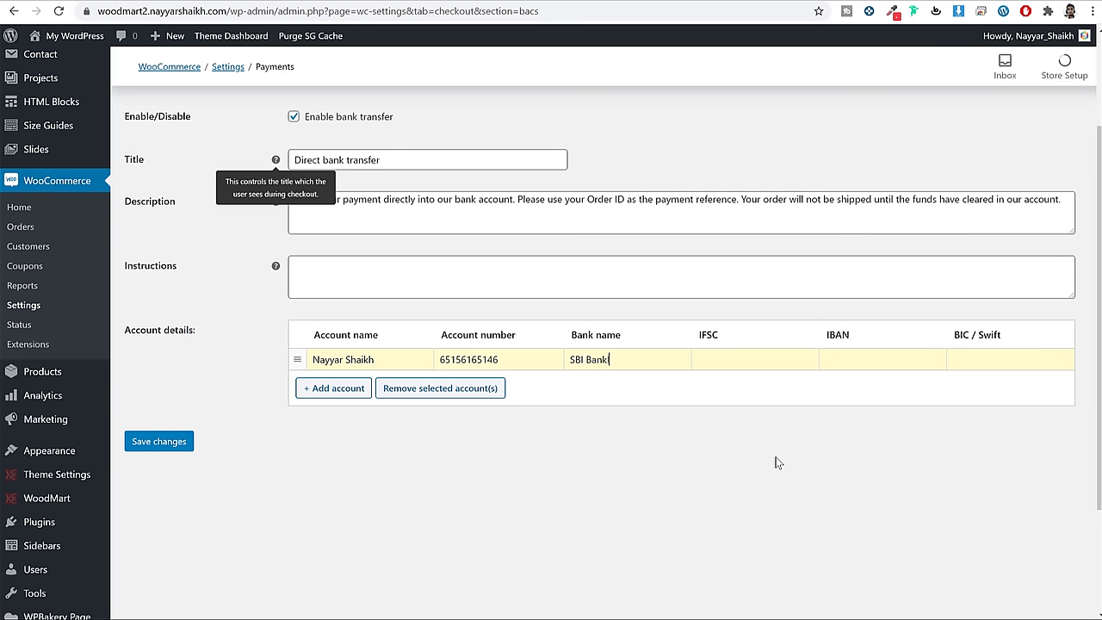
{"action": "type", "text": "IFSC"}
{"action": "type", "text": "10000"}
{"action": "type", "text": "IBAN00.00"}
{"action": "key", "text": "Tab"}
{"action": "type", "text": "SWIFT2222"}
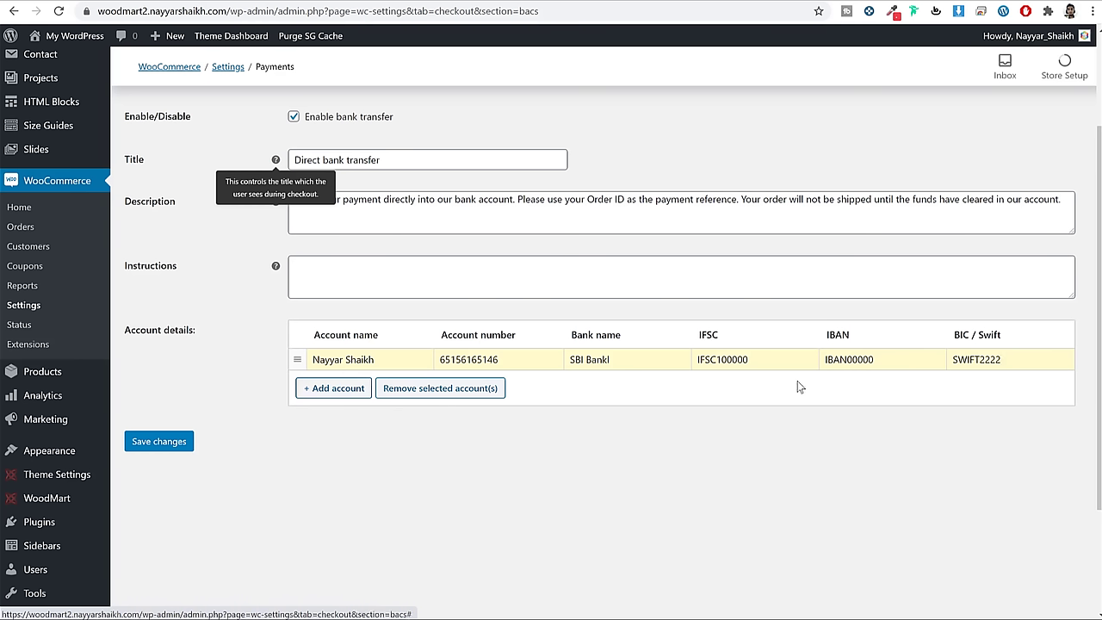
{"action": "left_click", "coordinate": [155, 450]}
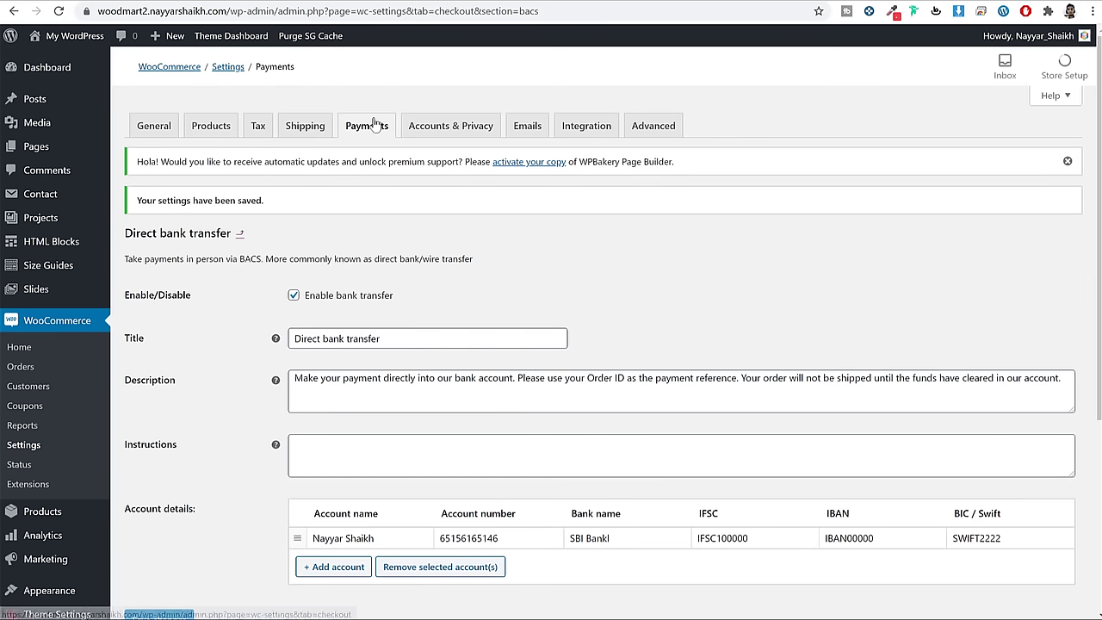
{"action": "left_click", "coordinate": [374, 123]}
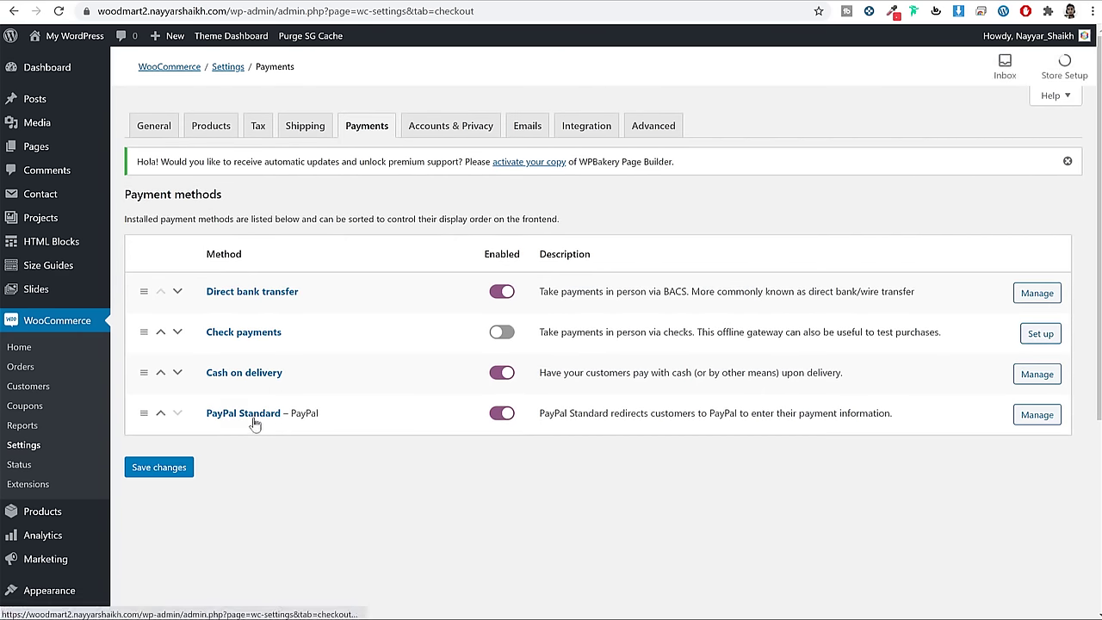
{"action": "left_click", "coordinate": [254, 421]}
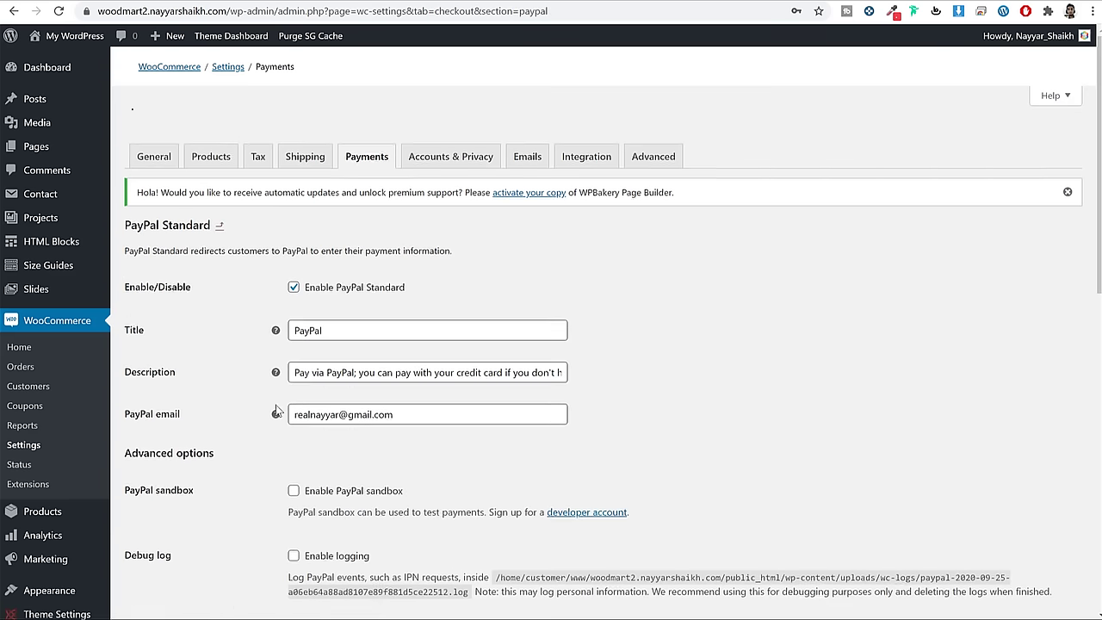
{"action": "scroll", "coordinate": [620, 303], "scroll_direction": "down", "scroll_amount": 2}
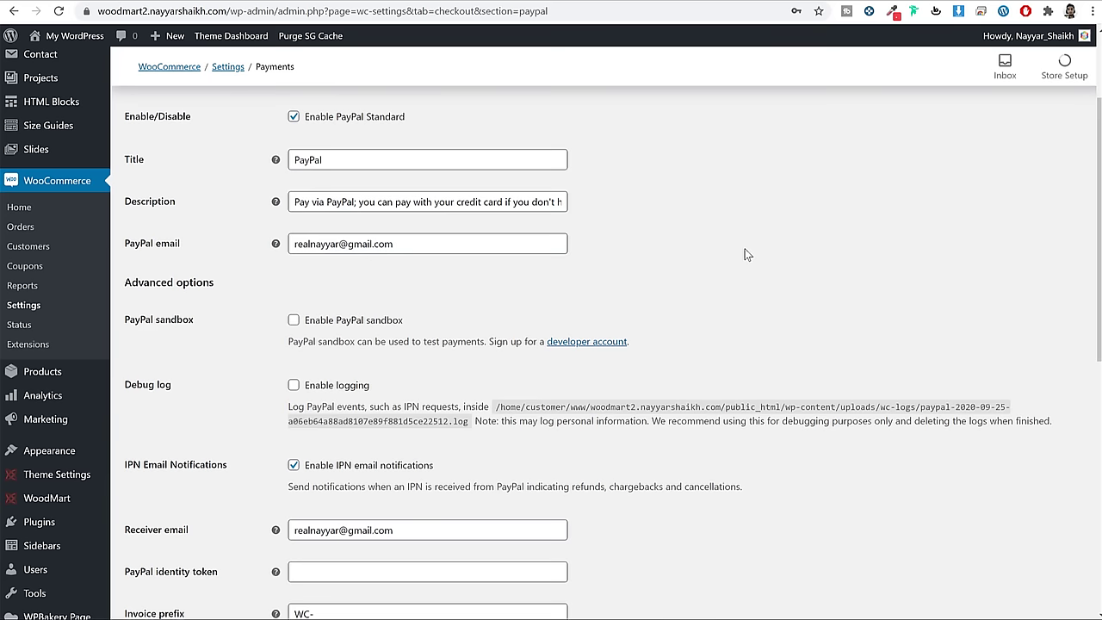
{"action": "scroll", "coordinate": [700, 314], "scroll_direction": "down", "scroll_amount": 3}
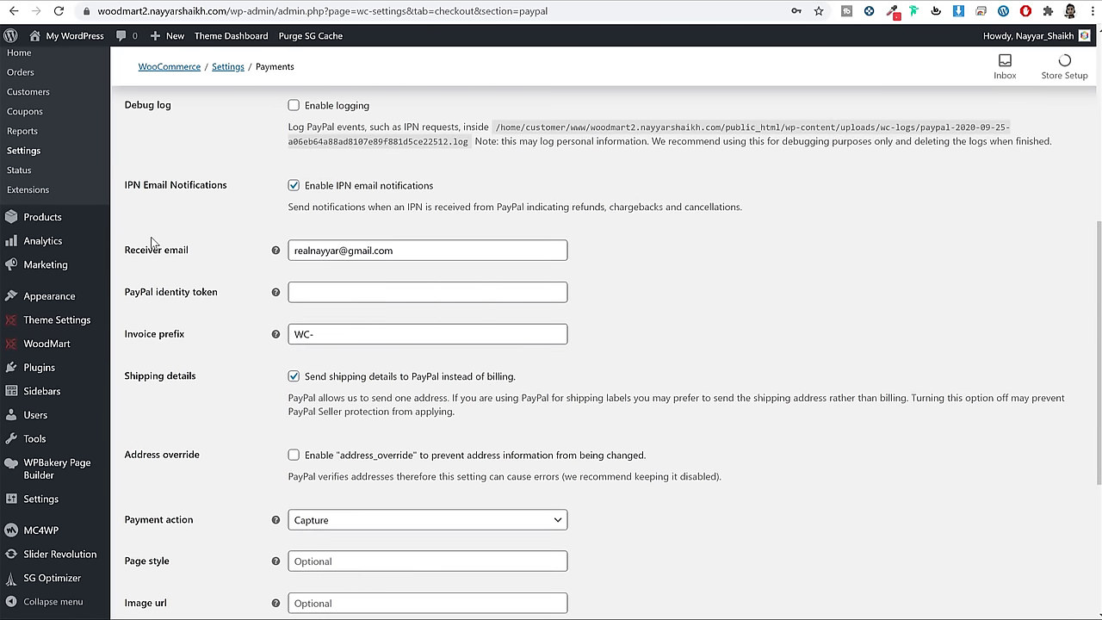
{"action": "left_click_drag", "start_coordinate": [125, 251], "coordinate": [351, 252]}
{"action": "triple_click", "coordinate": [379, 250]}
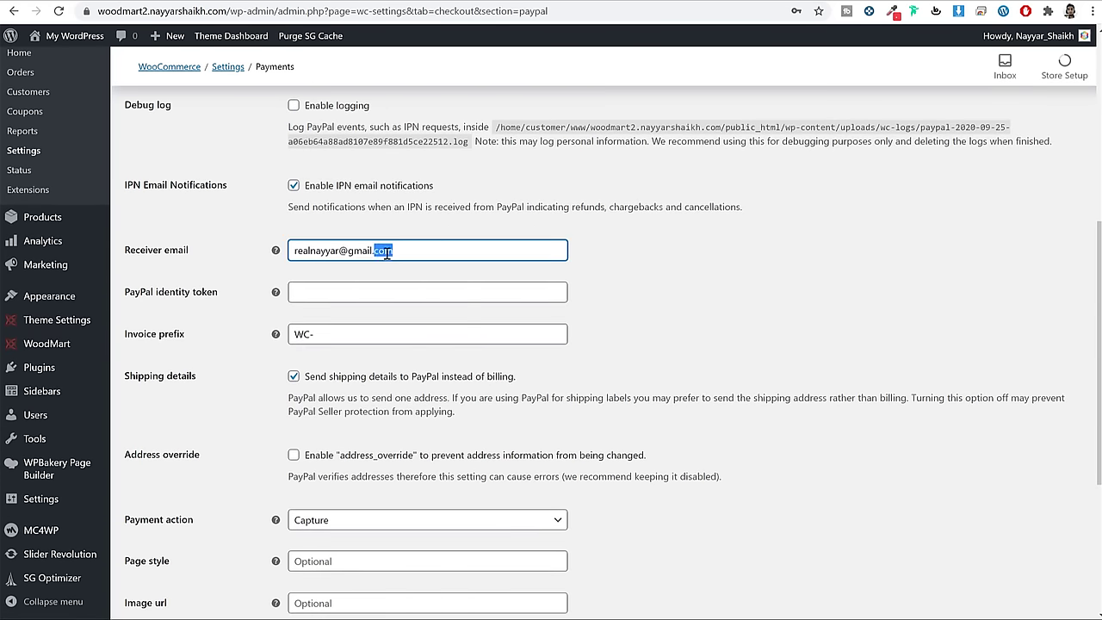
{"action": "scroll", "coordinate": [615, 278], "scroll_direction": "down", "scroll_amount": 3}
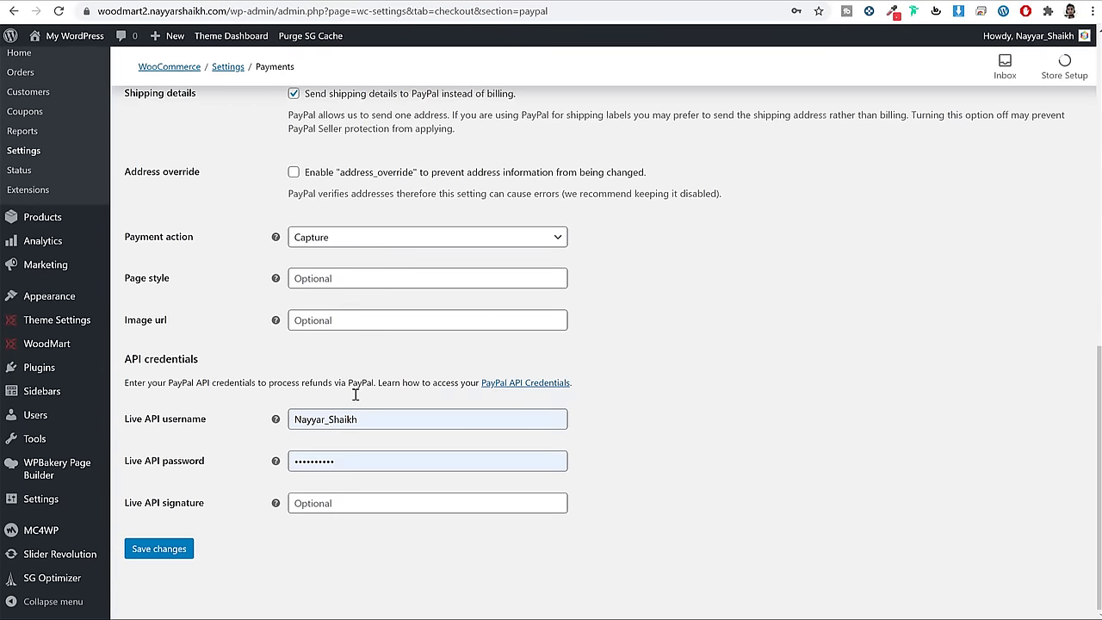
{"action": "left_click_drag", "start_coordinate": [126, 422], "coordinate": [210, 429]}
{"action": "left_click_drag", "start_coordinate": [128, 465], "coordinate": [196, 465]}
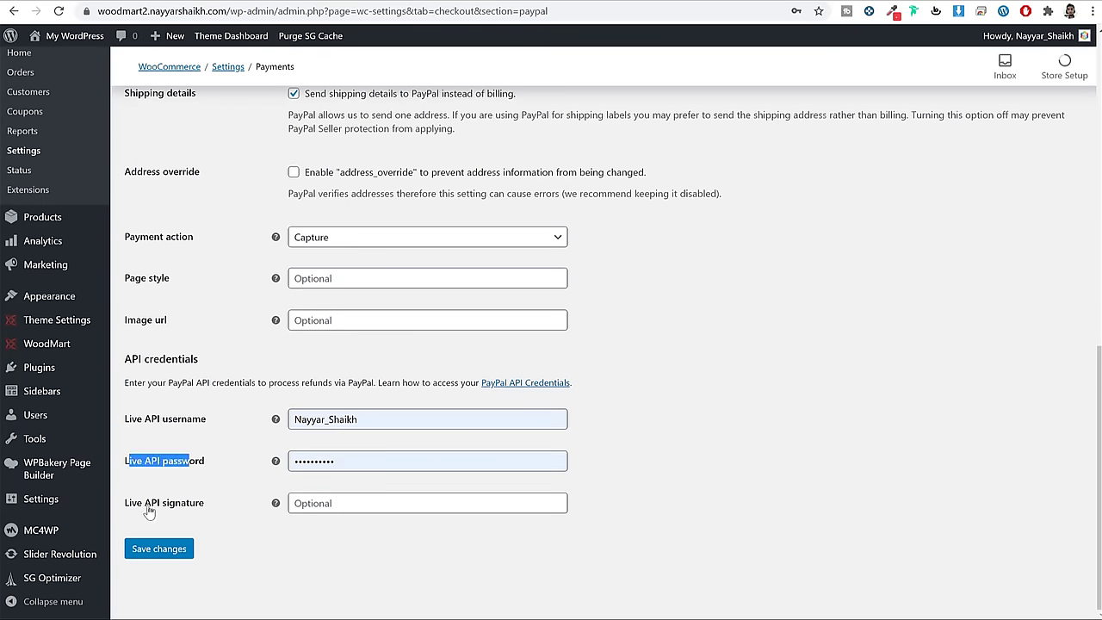
{"action": "left_click_drag", "start_coordinate": [152, 507], "coordinate": [220, 509]}
{"action": "left_click", "coordinate": [748, 365]}
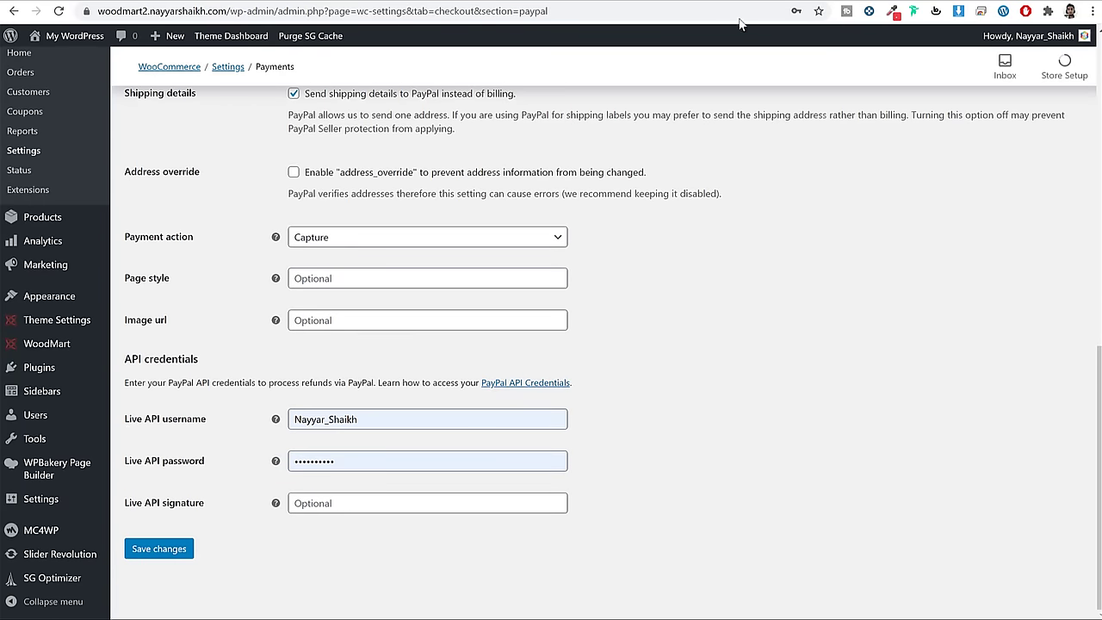
- In a new tab, load PayPal's businessmanage/credentials/apiAccess page
{"action": "key", "text": "ctrl+t"}
{"action": "type", "text": "pay"}
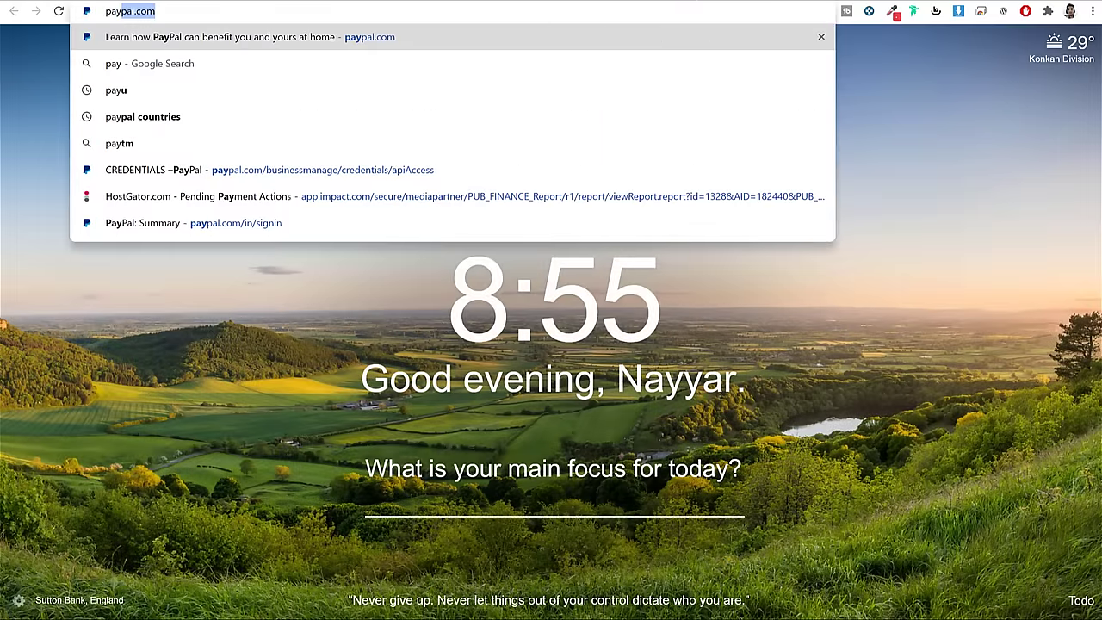
{"action": "key", "text": "Return"}
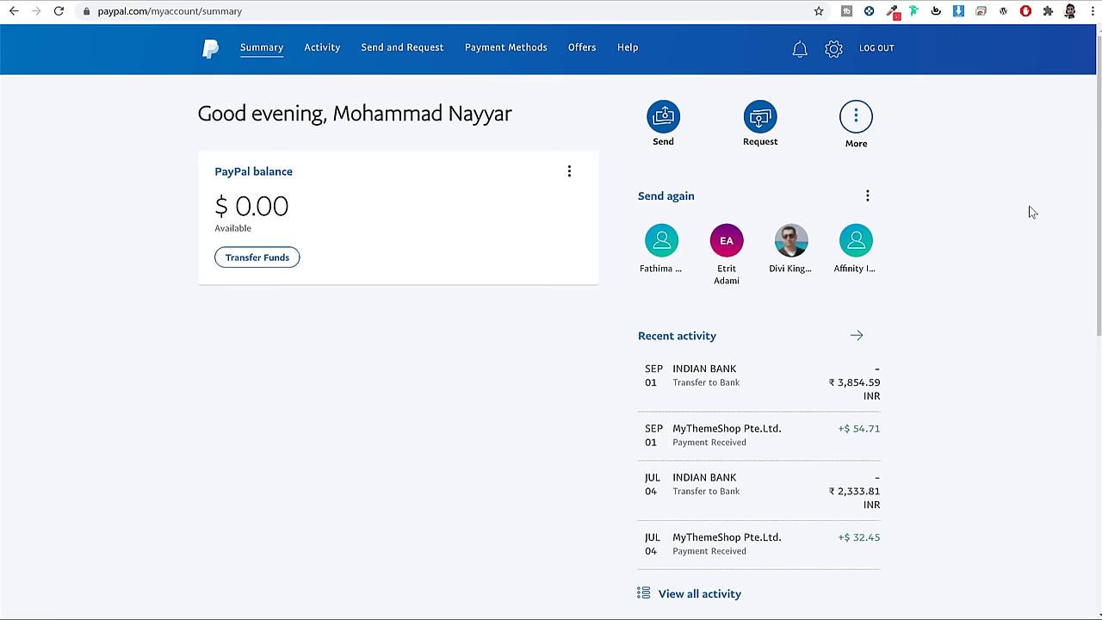
{"action": "left_click", "coordinate": [339, 10]}
{"action": "key", "text": "ctrl+v"}
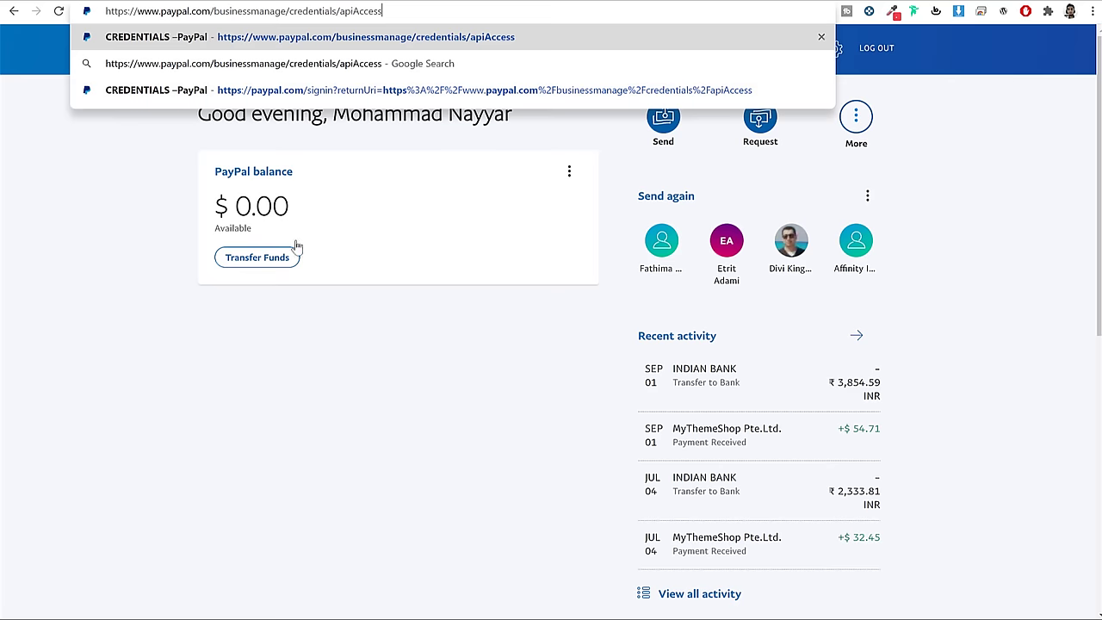
{"action": "key", "text": "Return"}
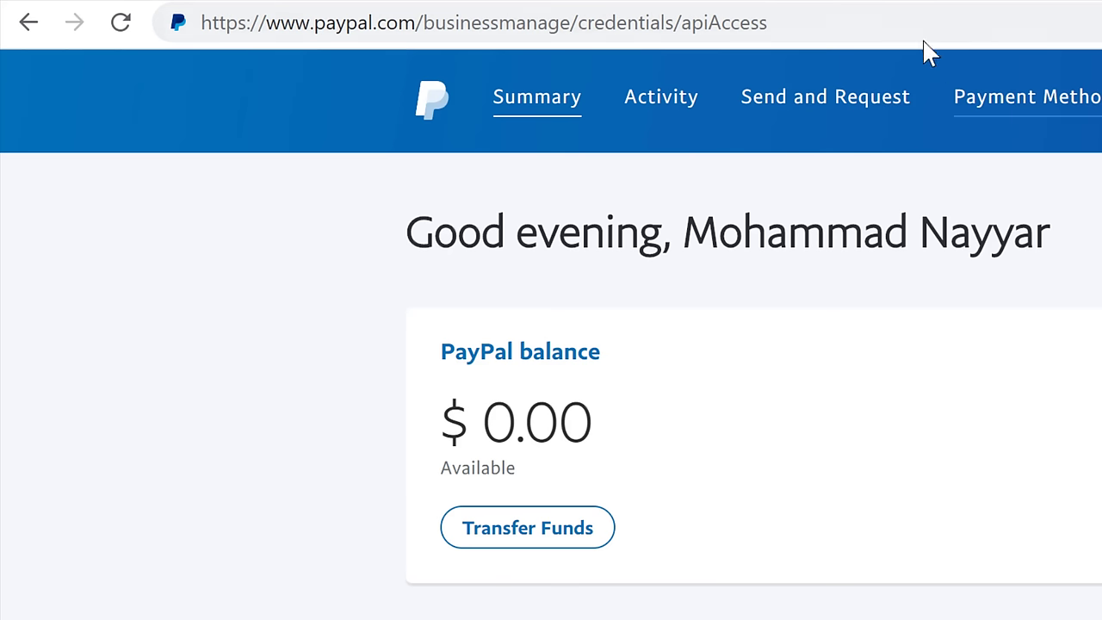
{"action": "left_click_drag", "start_coordinate": [860, 35], "coordinate": [704, 29]}
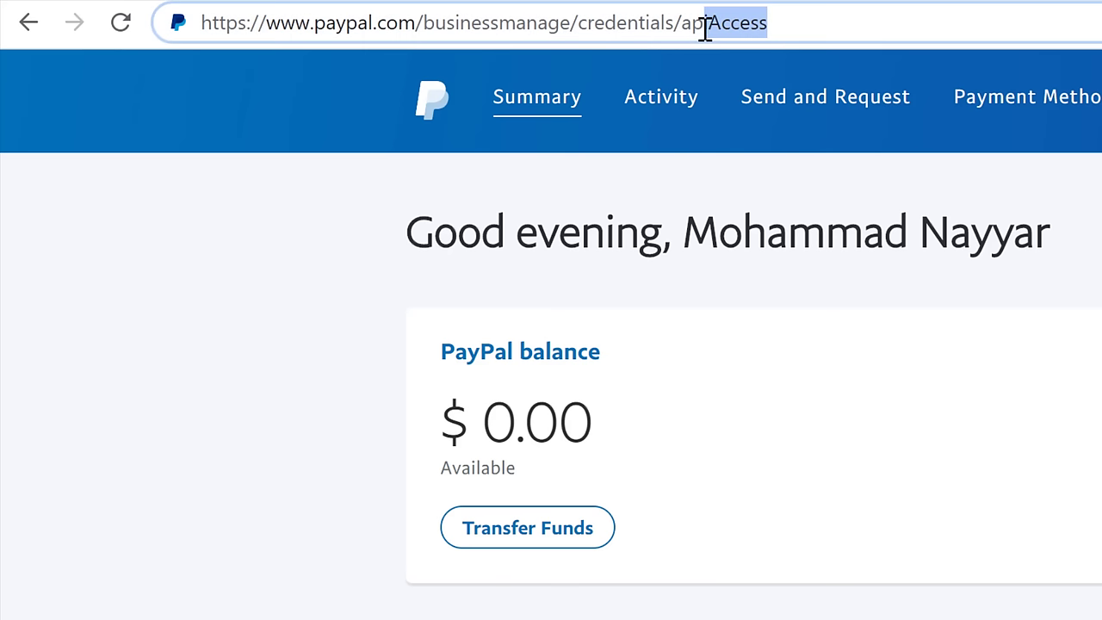
{"action": "left_click", "coordinate": [799, 20]}
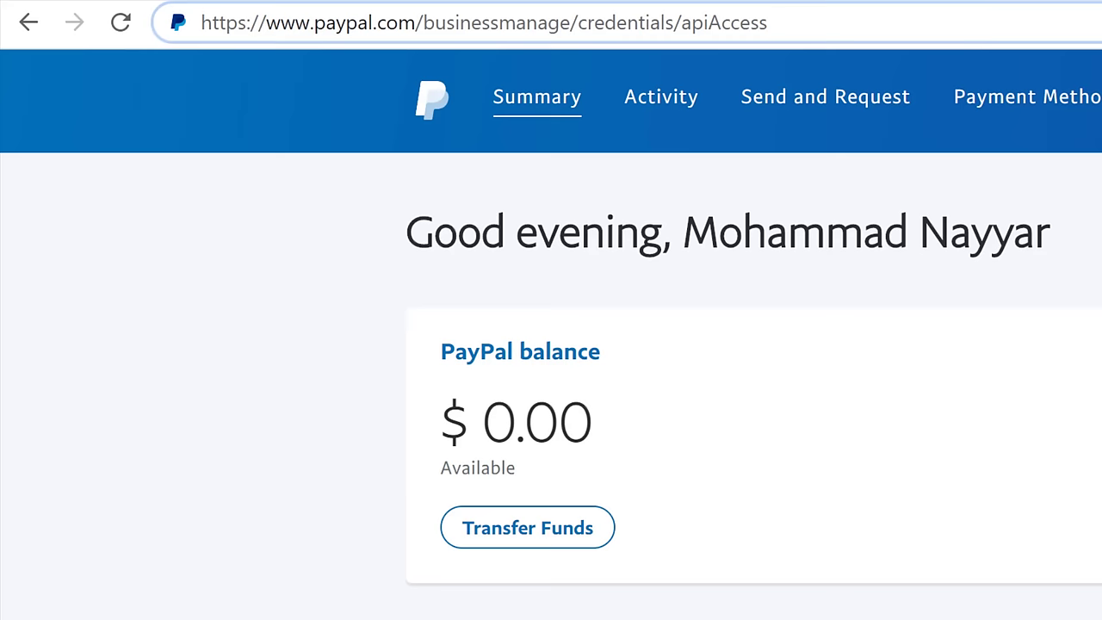
{"action": "key", "text": "Return"}
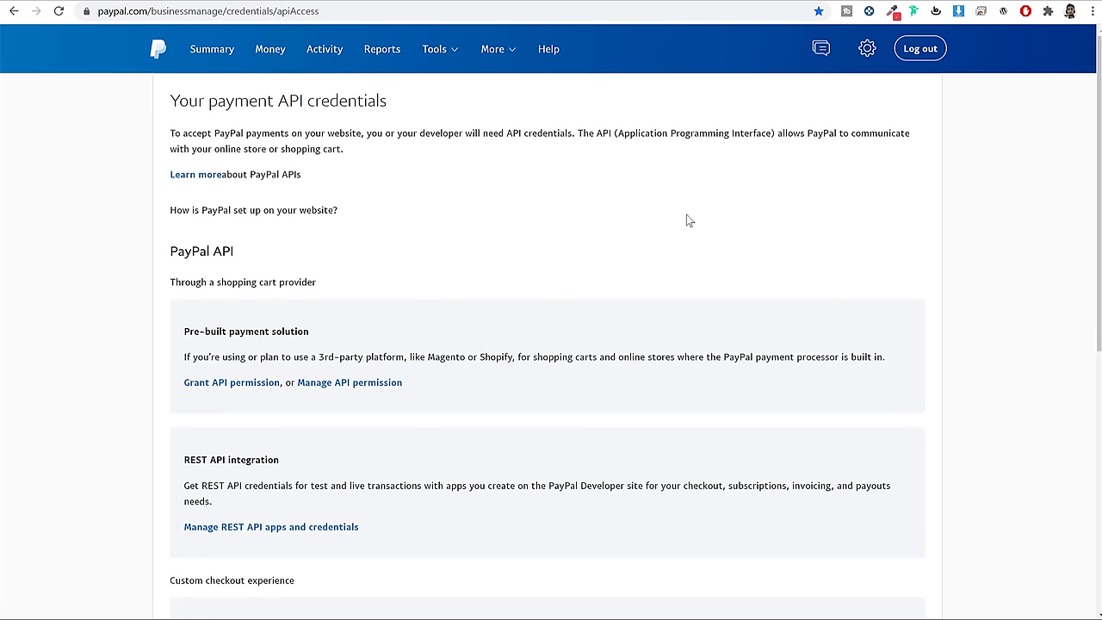
- Open Manage API credentials under NVP/SOAP, then reveal and select the API username
{"action": "scroll", "coordinate": [858, 285], "scroll_direction": "down", "scroll_amount": 1}
{"action": "scroll", "coordinate": [858, 285], "scroll_direction": "down", "scroll_amount": 6}
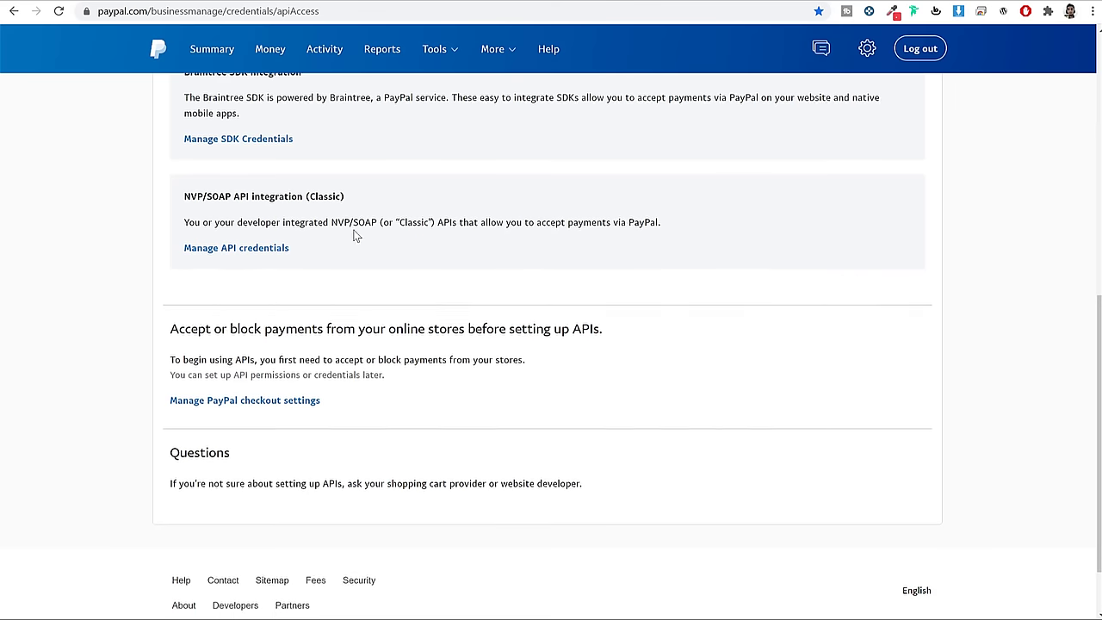
{"action": "left_click_drag", "start_coordinate": [184, 195], "coordinate": [357, 197]}
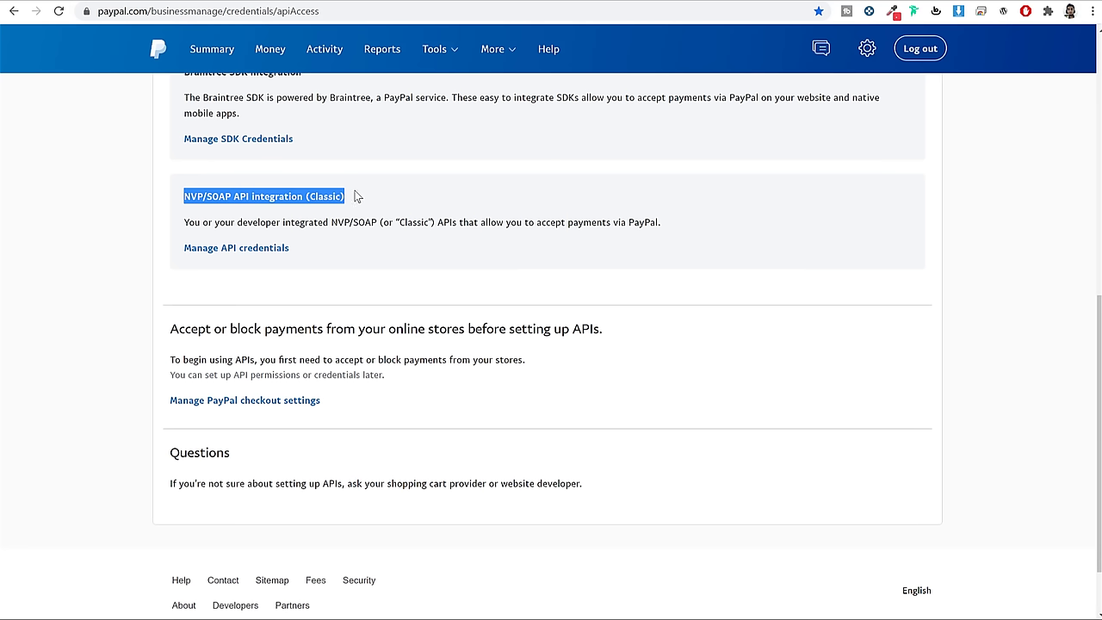
{"action": "left_click", "coordinate": [232, 249]}
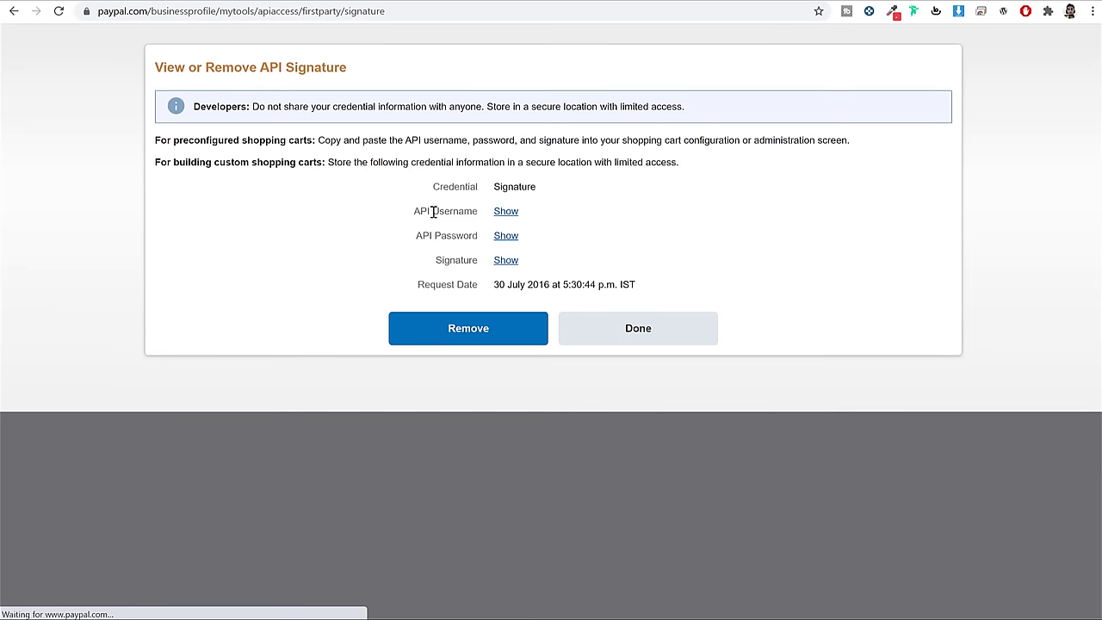
{"action": "left_click_drag", "start_coordinate": [418, 212], "coordinate": [466, 213]}
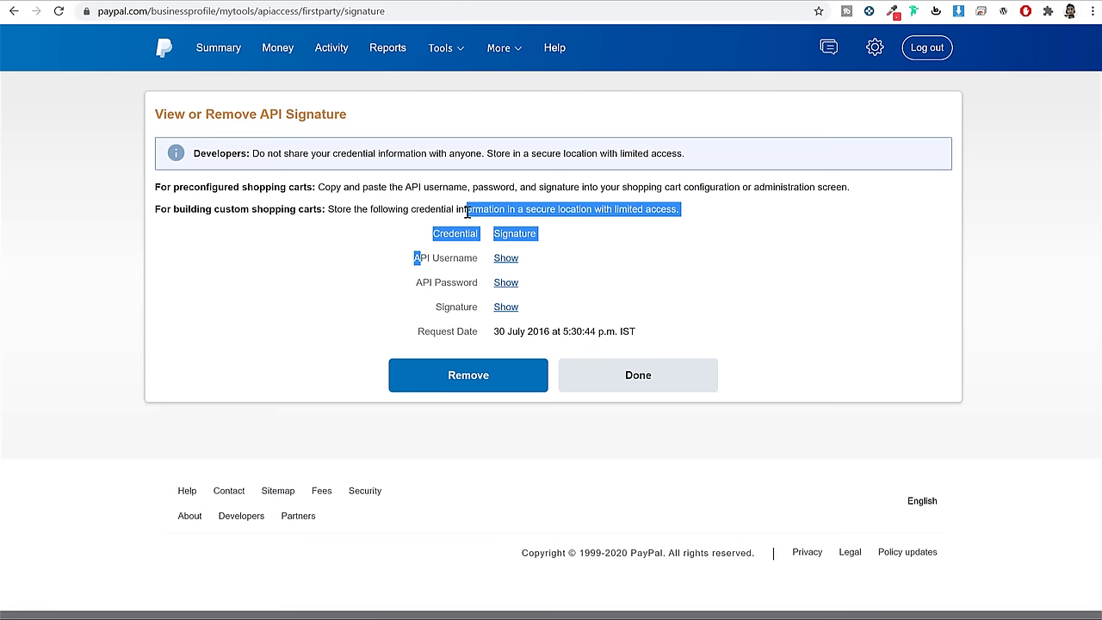
{"action": "left_click", "coordinate": [462, 284]}
{"action": "left_click", "coordinate": [499, 258]}
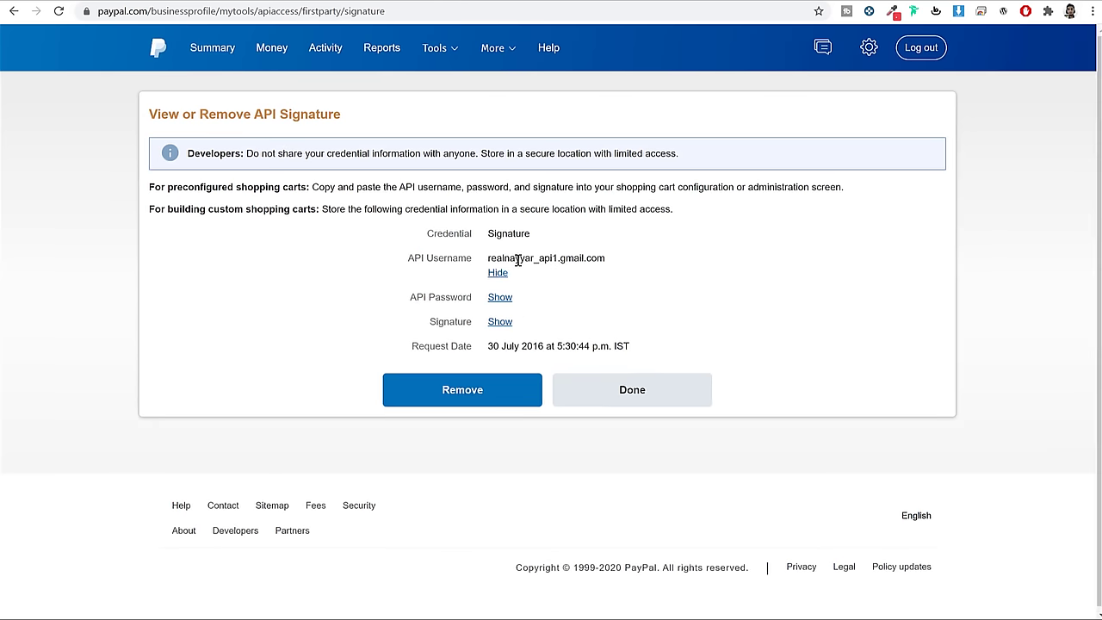
{"action": "left_click_drag", "start_coordinate": [488, 258], "coordinate": [608, 258]}
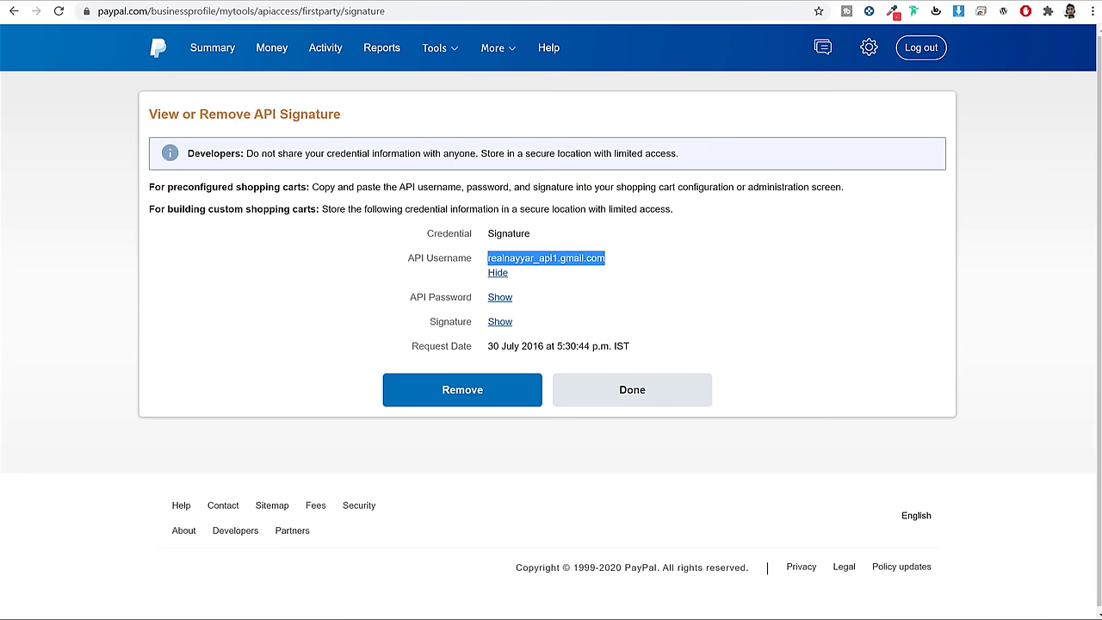
- Copy the PayPal API username into WooCommerce's Live API username field, replacing the old value
{"action": "key", "text": "ctrl+c"}
{"action": "left_click", "coordinate": [268, 2]}
{"action": "left_click", "coordinate": [404, 416]}
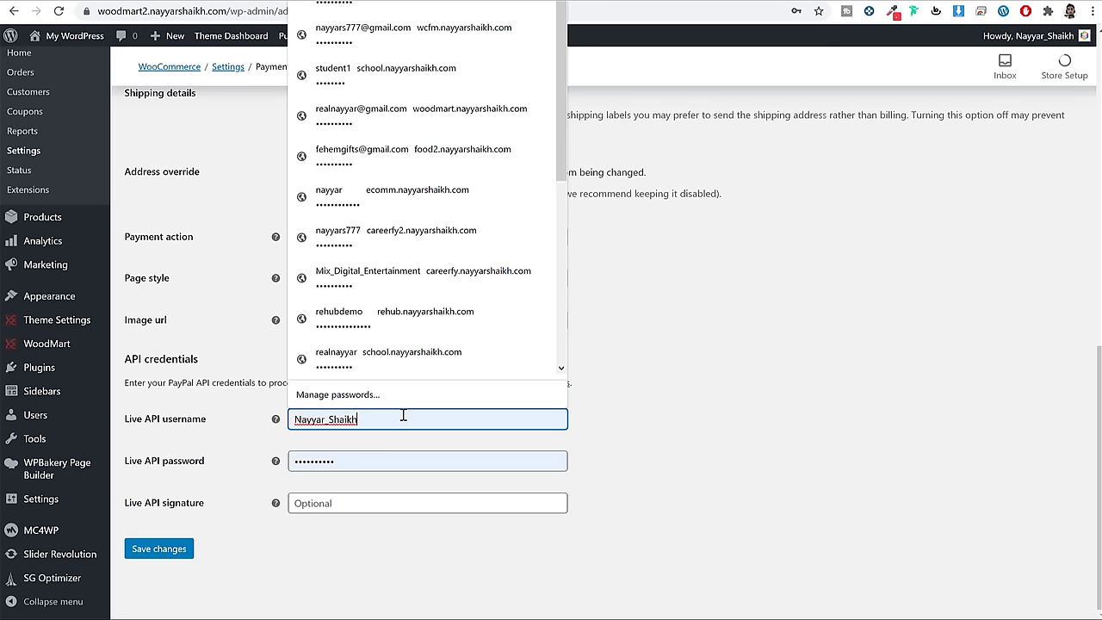
{"action": "key", "text": "ctrl+a"}
{"action": "key", "text": "ctrl+v"}
{"action": "left_click", "coordinate": [713, 380]}
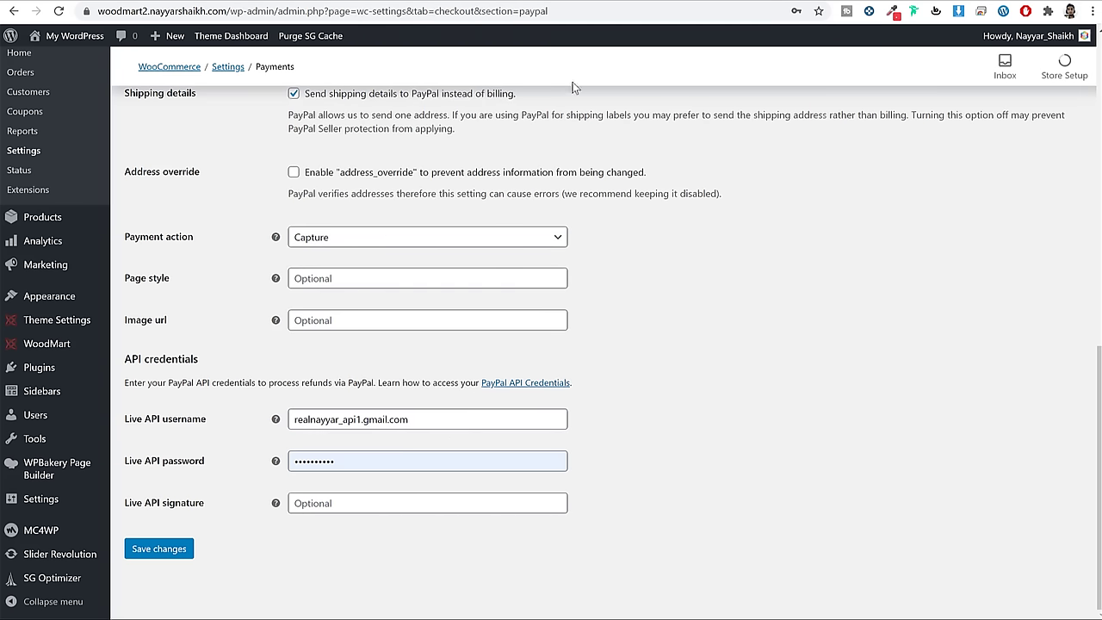
- Hide the username on PayPal, save the PayPal settings, and return to the Payment methods list
{"action": "left_click", "coordinate": [572, 2]}
{"action": "left_click", "coordinate": [499, 272]}
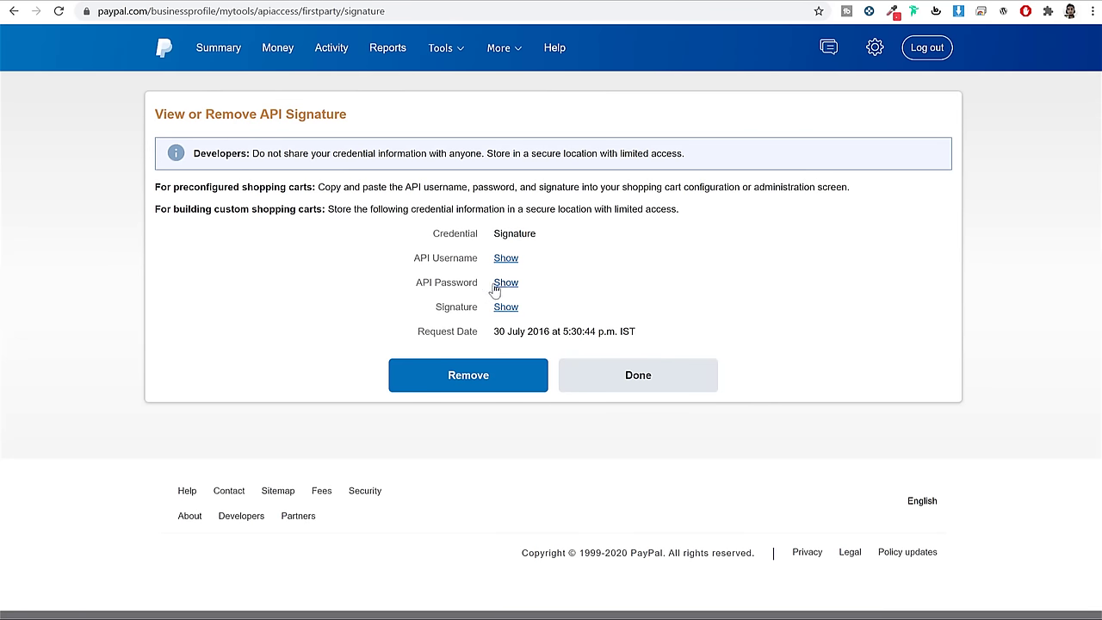
{"action": "left_click", "coordinate": [267, 2]}
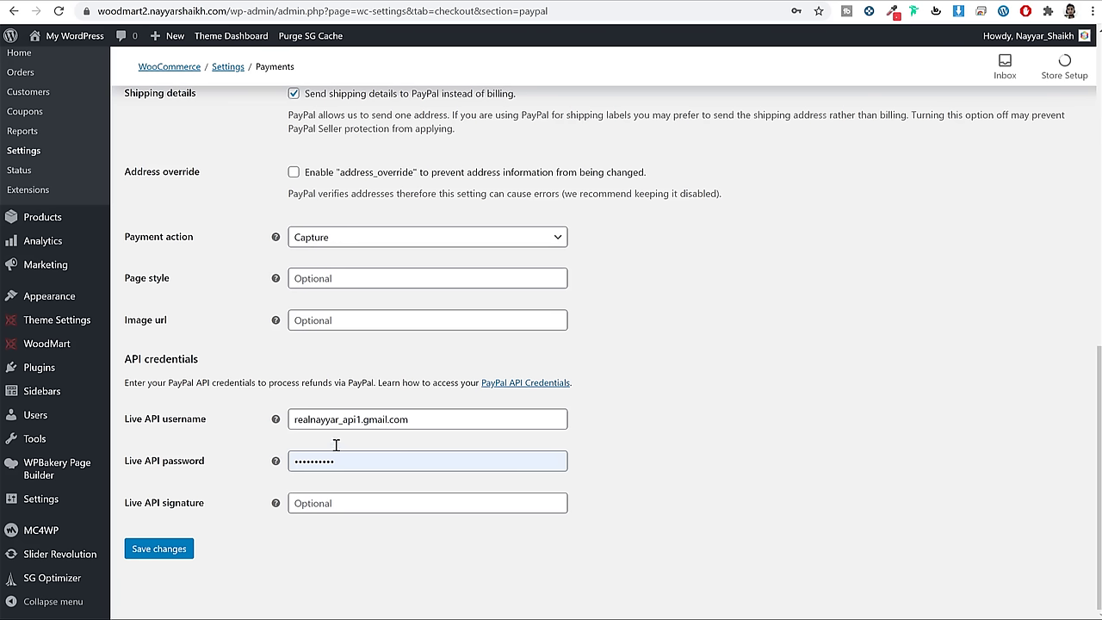
{"action": "left_click", "coordinate": [579, 3]}
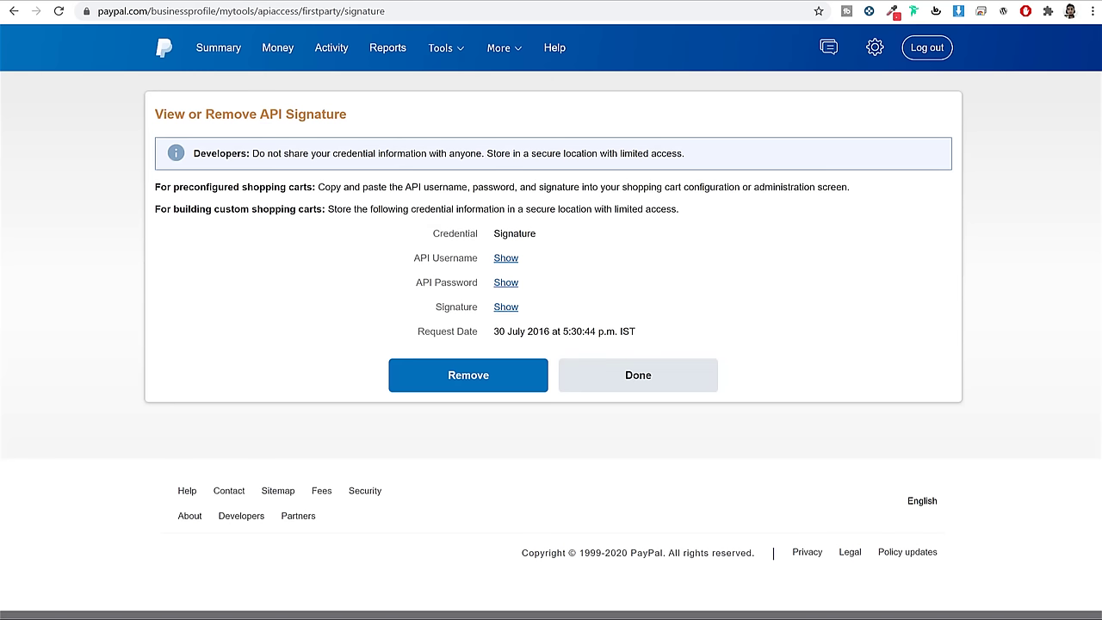
{"action": "left_click", "coordinate": [268, 1]}
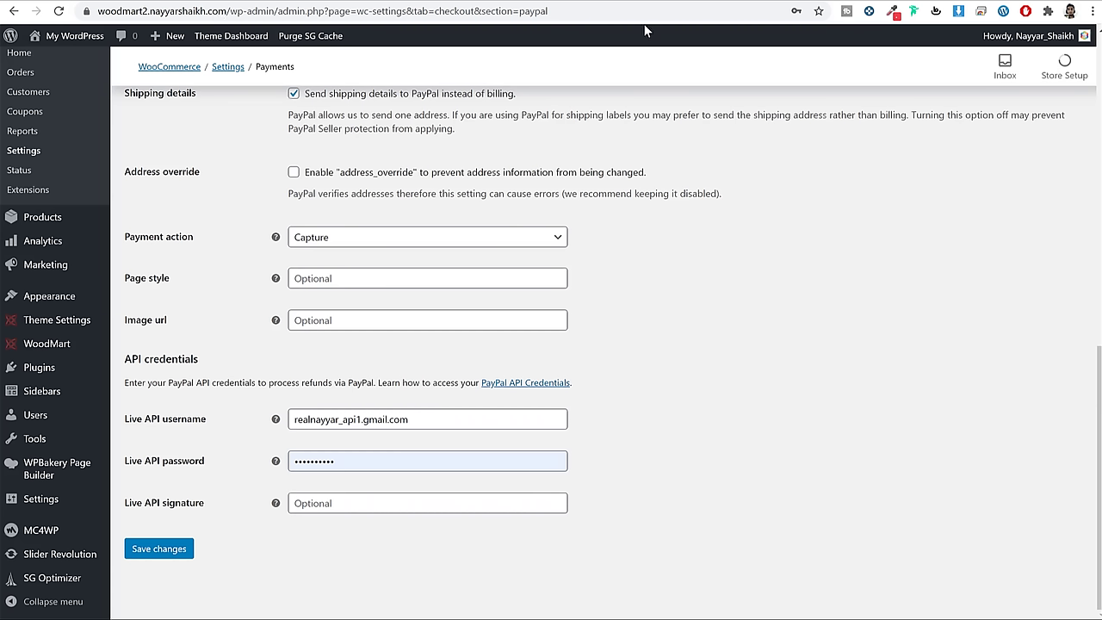
{"action": "left_click", "coordinate": [616, 3]}
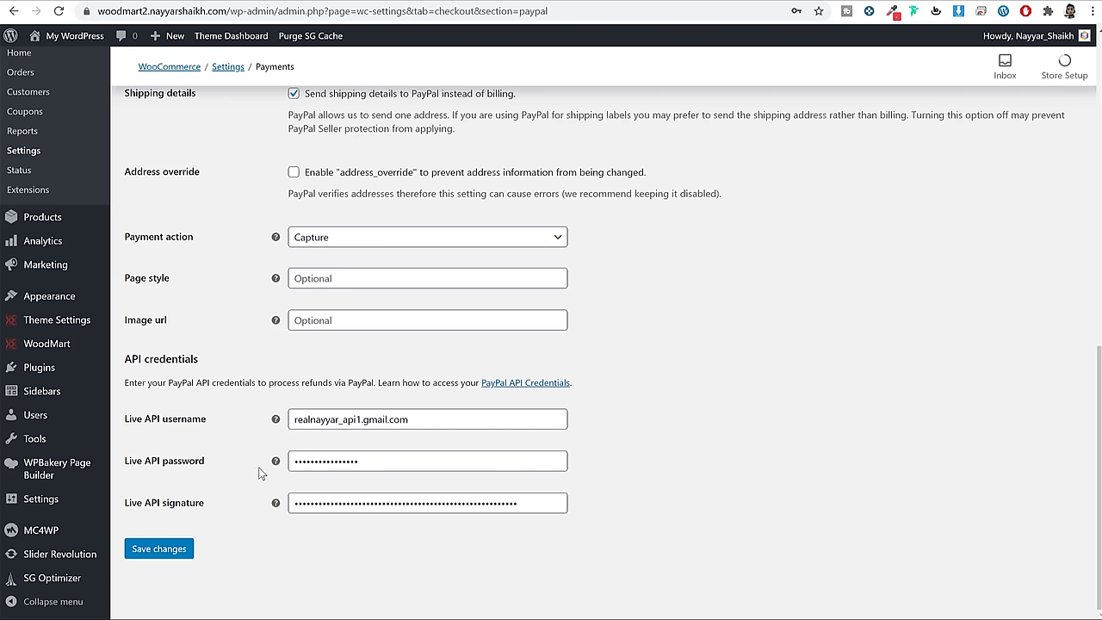
{"action": "left_click", "coordinate": [184, 552]}
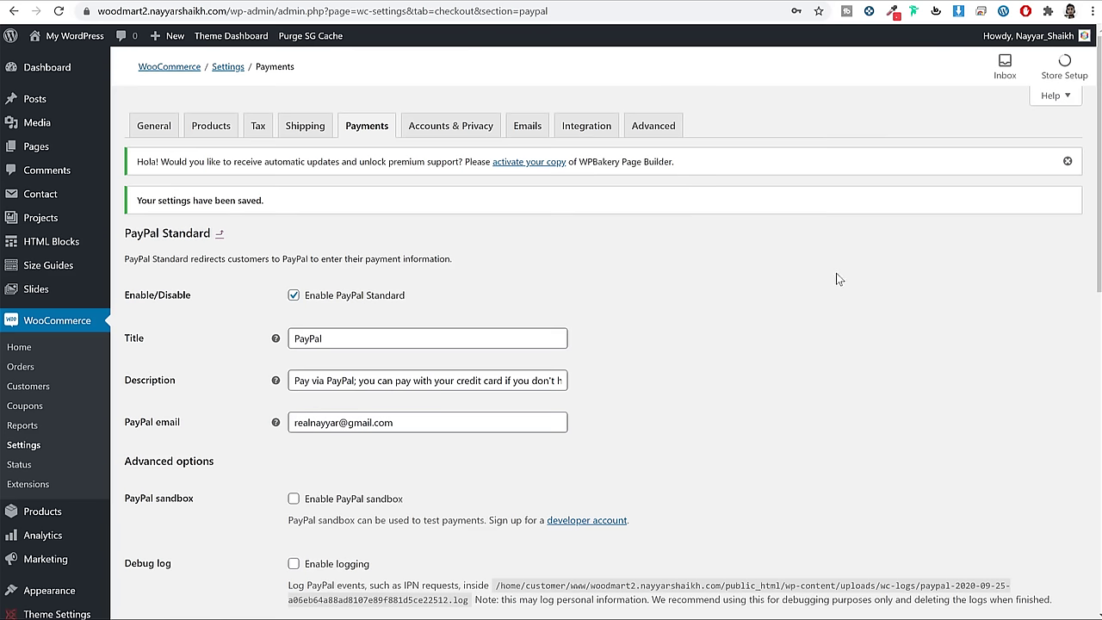
{"action": "left_click", "coordinate": [368, 128]}
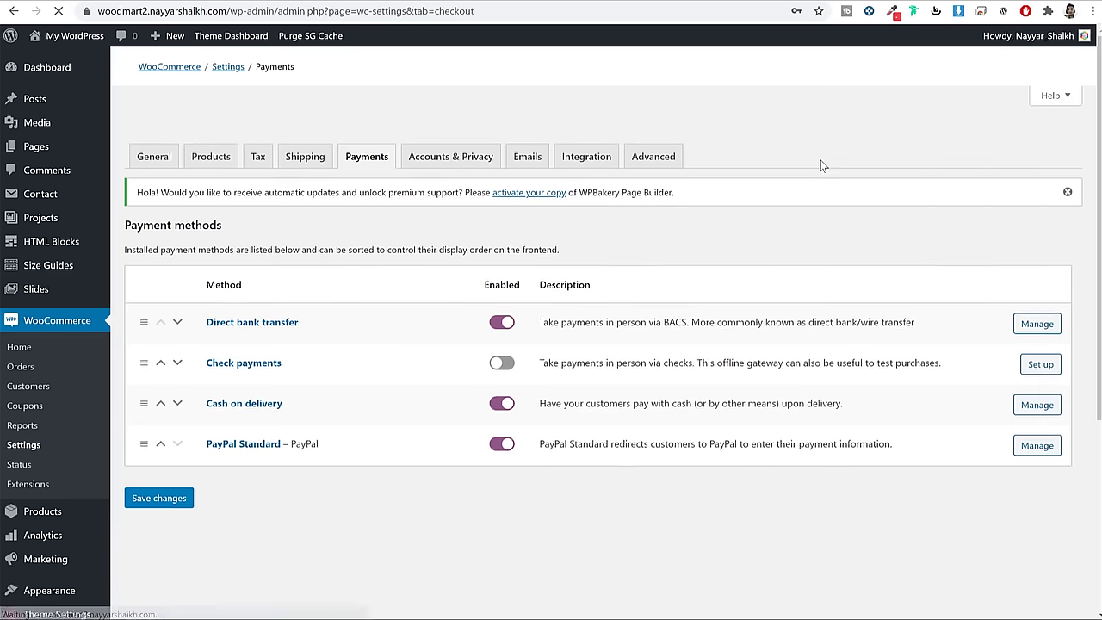
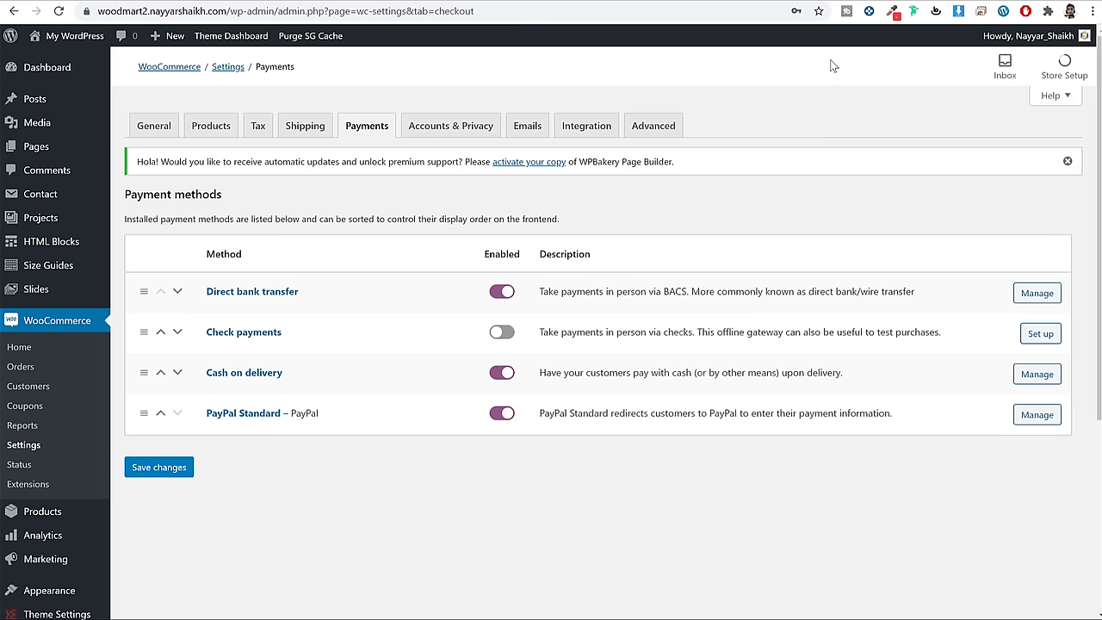
- Search the plugin directory for 'stripe' from Plugins > Add New
{"action": "scroll", "coordinate": [797, 244], "scroll_direction": "down", "scroll_amount": 2}
{"action": "scroll", "coordinate": [712, 232], "scroll_direction": "down", "scroll_amount": 1}
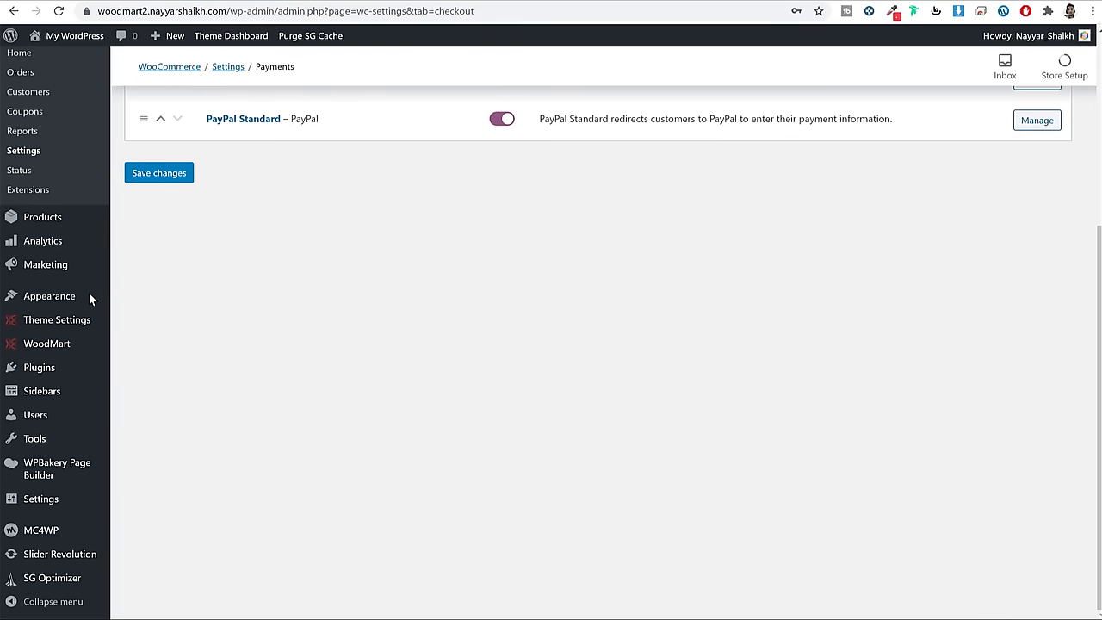
{"action": "mouse_move", "coordinate": [56, 371]}
{"action": "left_click", "coordinate": [152, 396]}
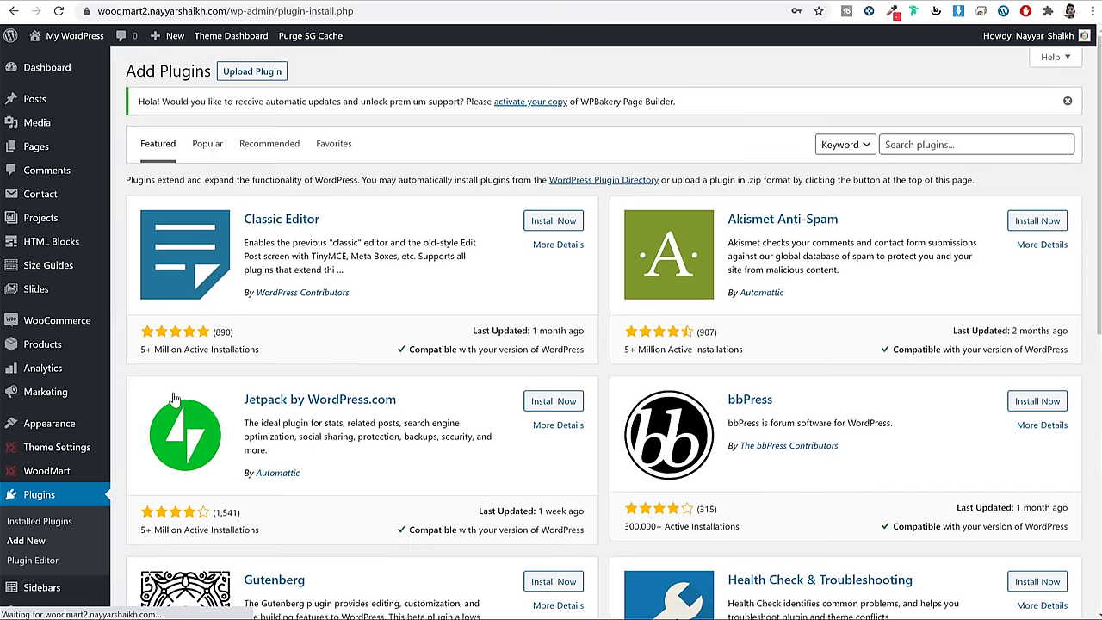
{"action": "left_click", "coordinate": [955, 144]}
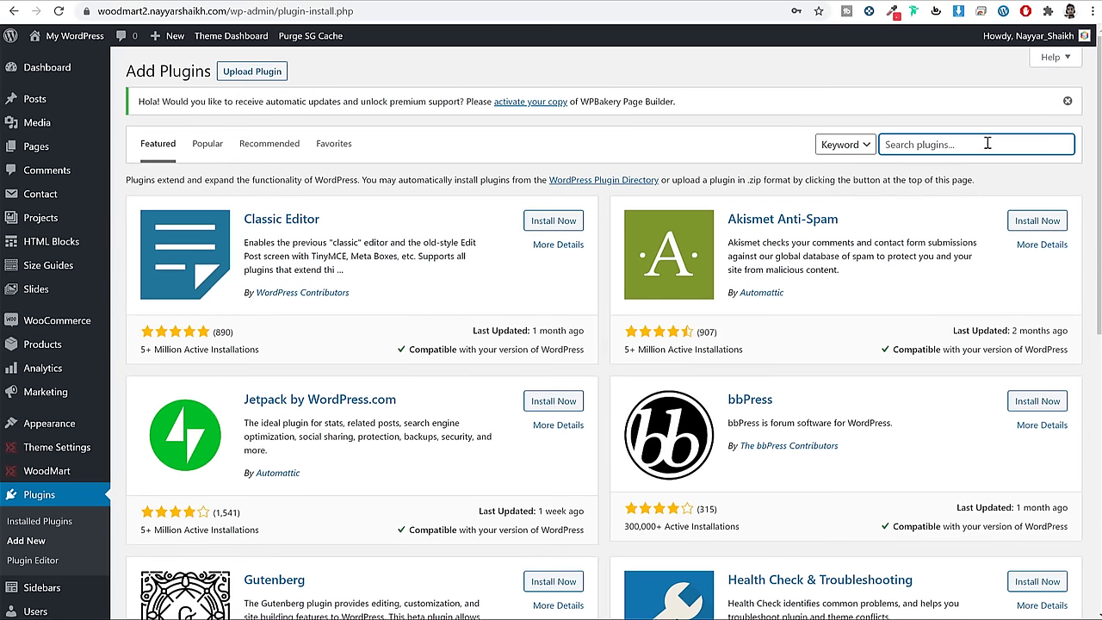
{"action": "type", "text": "stripe"}
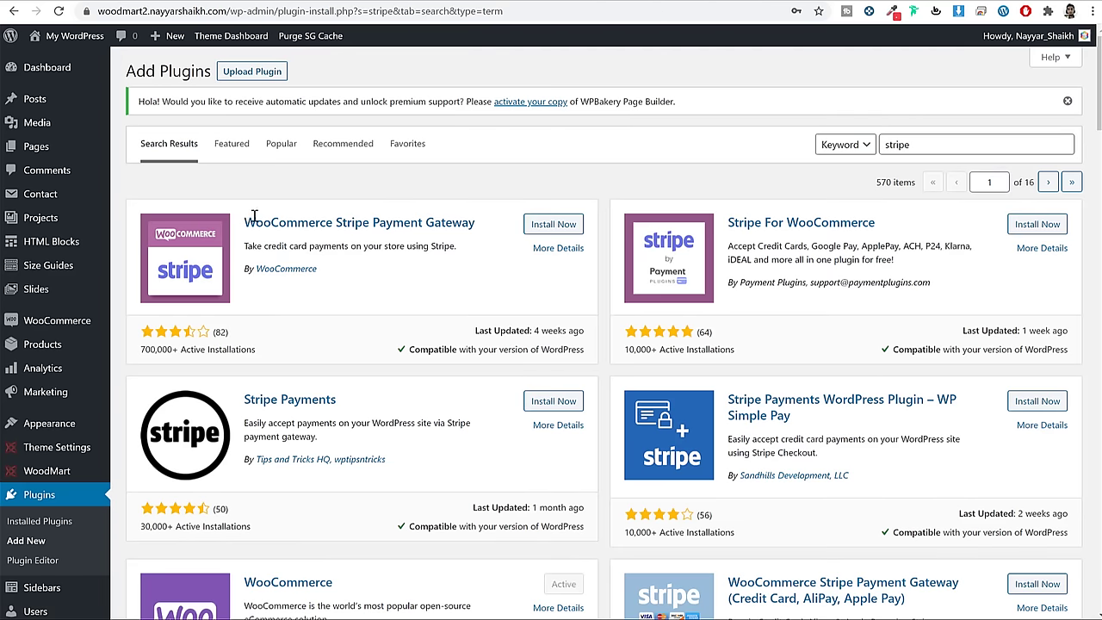
- Install and activate WooCommerce Stripe Payment Gateway, the plugin authored by WooCommerce
{"action": "left_click_drag", "start_coordinate": [247, 217], "coordinate": [487, 216]}
{"action": "left_click_drag", "start_coordinate": [369, 271], "coordinate": [259, 270]}
{"action": "left_click", "coordinate": [538, 227]}
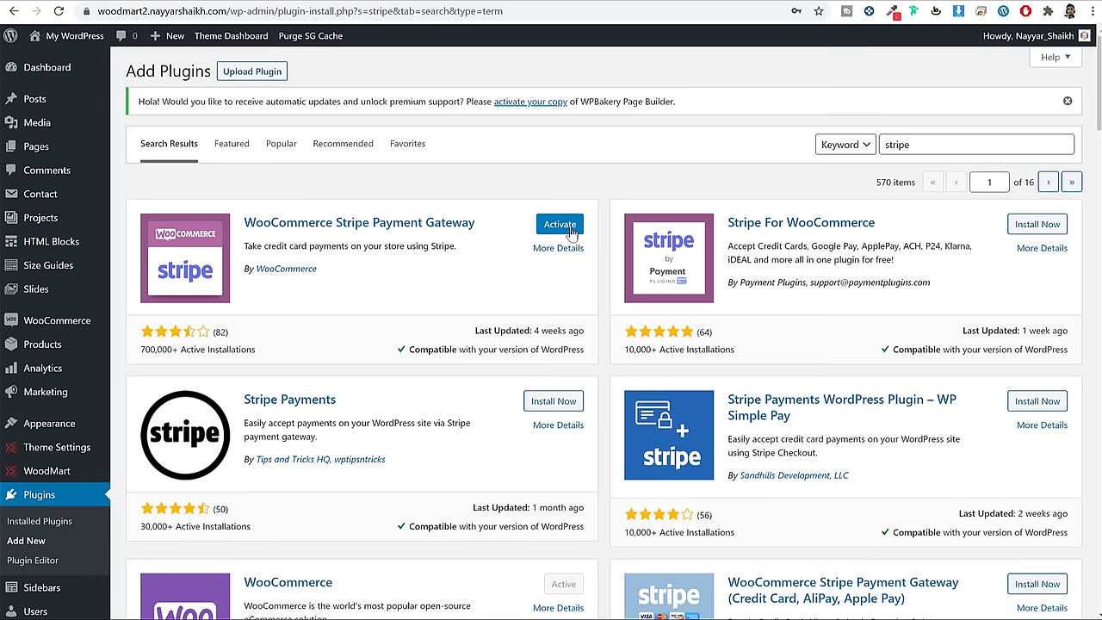
{"action": "left_click", "coordinate": [567, 227]}
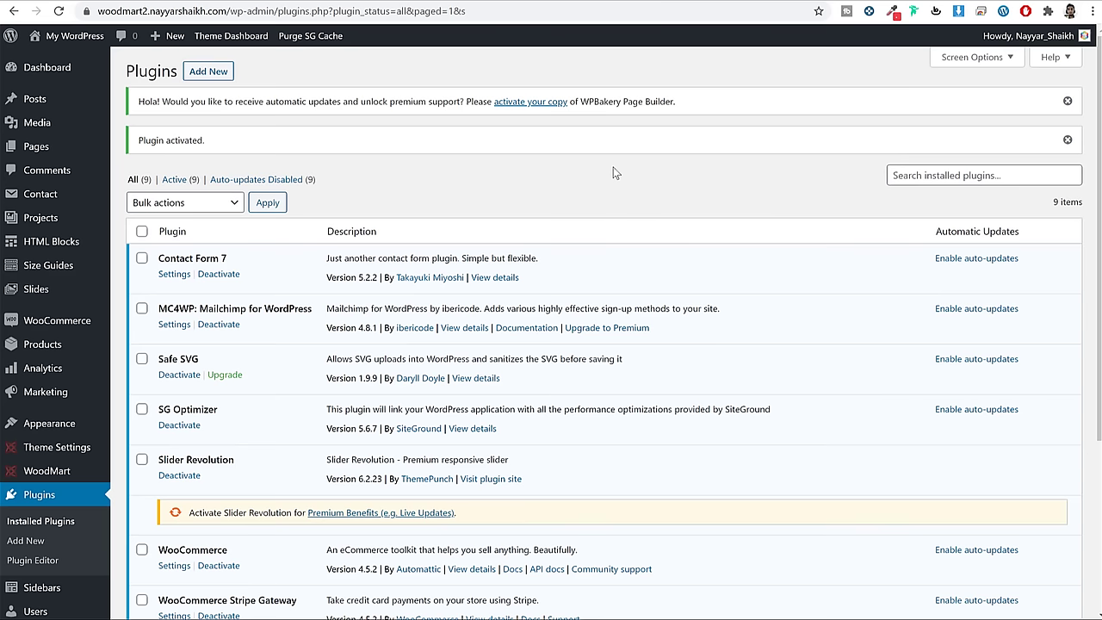
- Review the Stripe methods (Alipay, EPS, Credit Card) on WooCommerce's Payments settings tab
{"action": "mouse_move", "coordinate": [52, 327]}
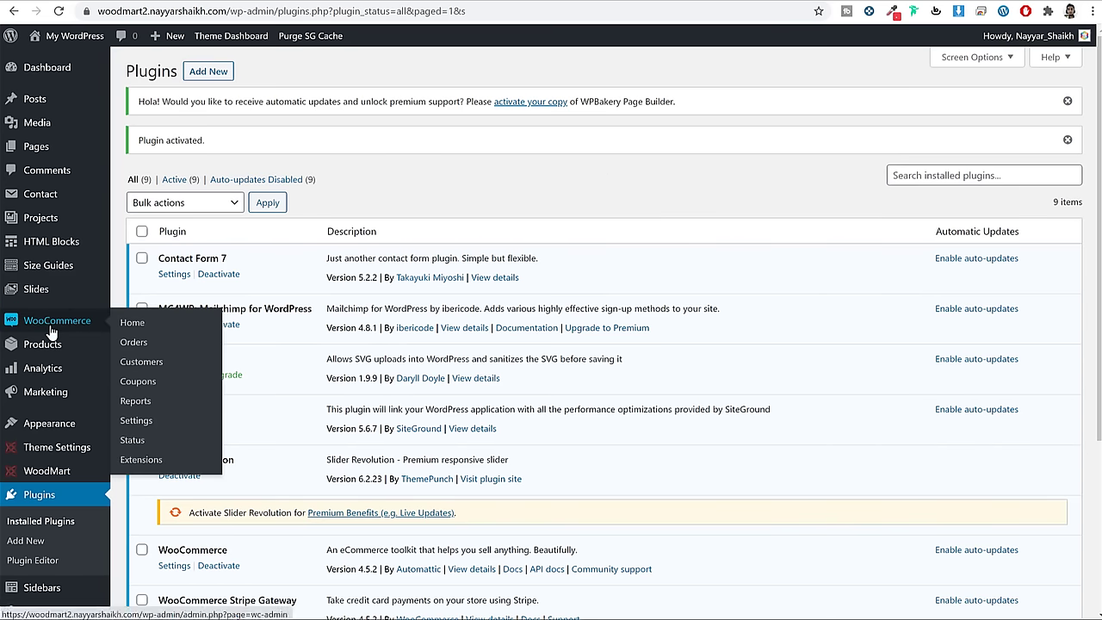
{"action": "left_click", "coordinate": [163, 423]}
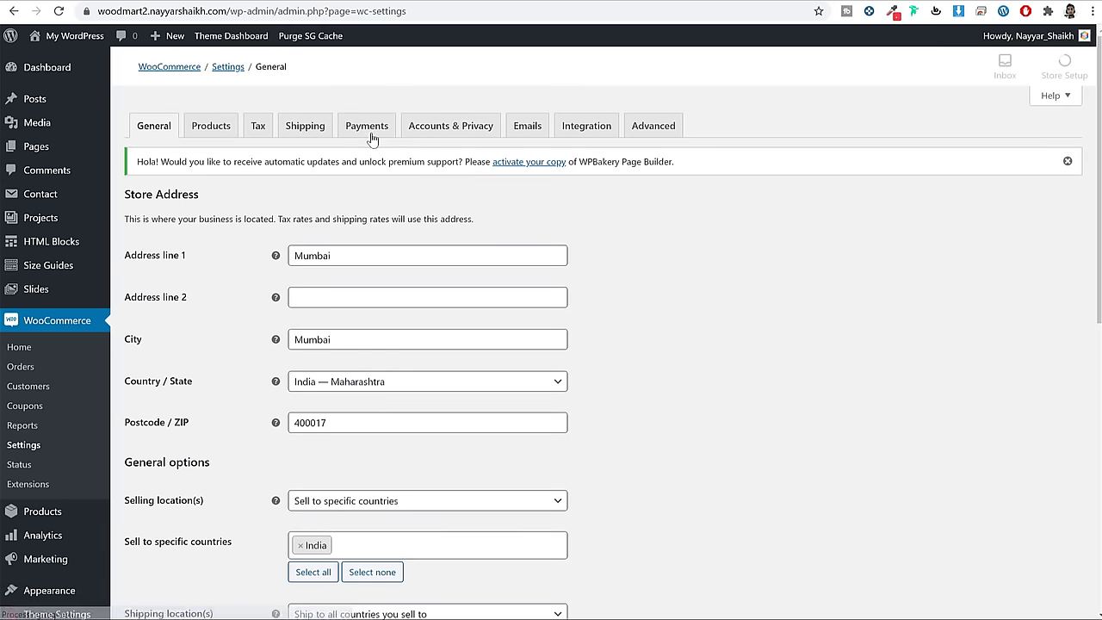
{"action": "left_click", "coordinate": [371, 135]}
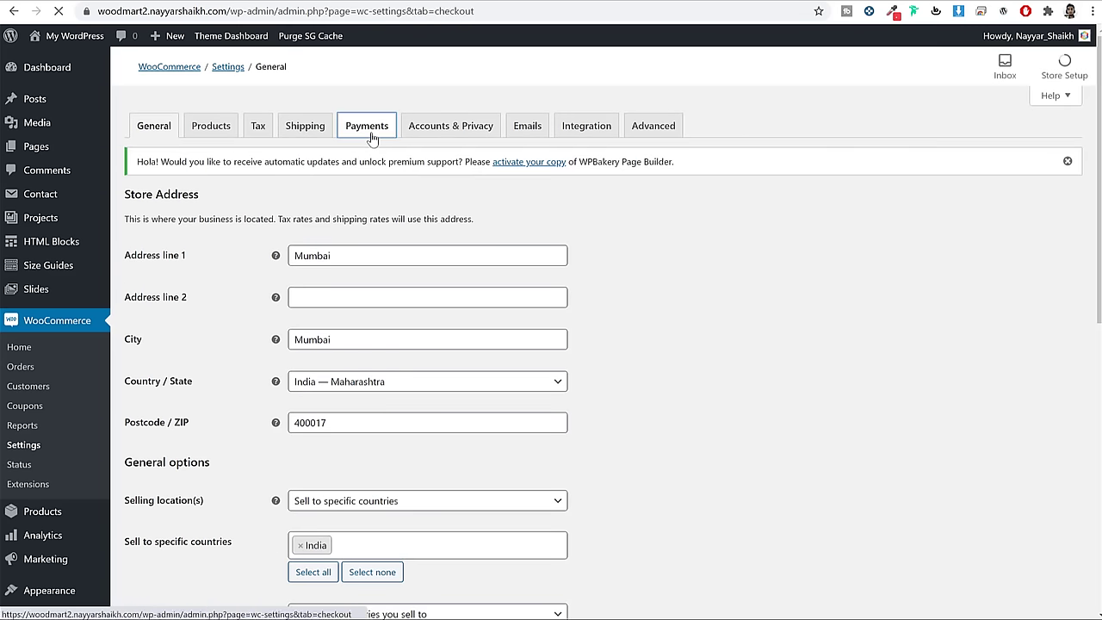
{"action": "scroll", "coordinate": [418, 168], "scroll_direction": "down", "scroll_amount": 3}
{"action": "scroll", "coordinate": [417, 168], "scroll_direction": "down", "scroll_amount": 2}
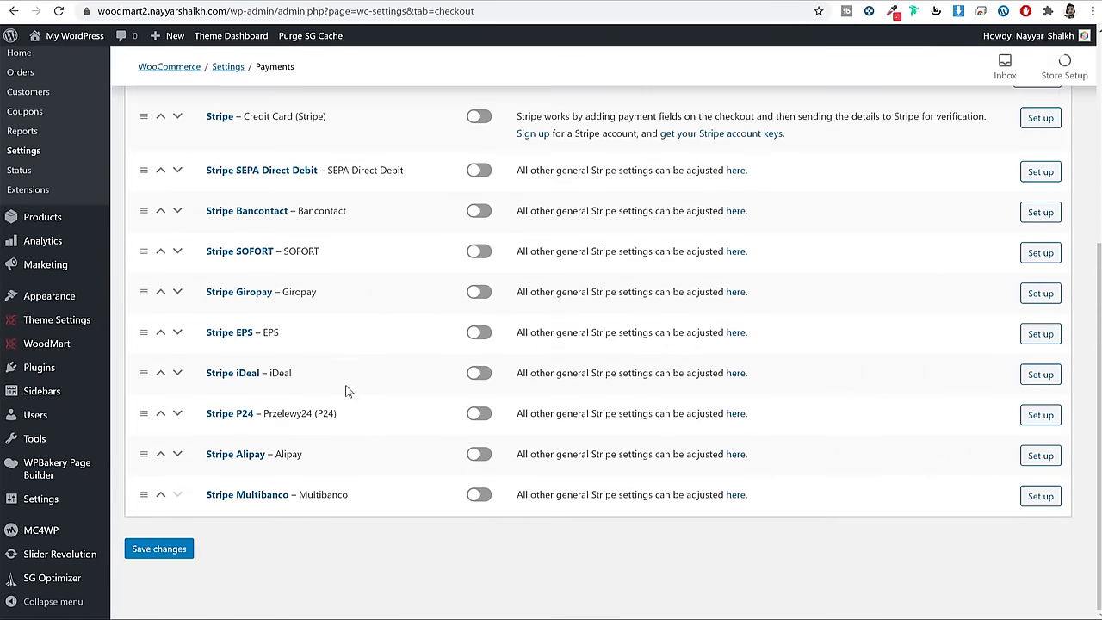
{"action": "left_click_drag", "start_coordinate": [308, 463], "coordinate": [202, 455]}
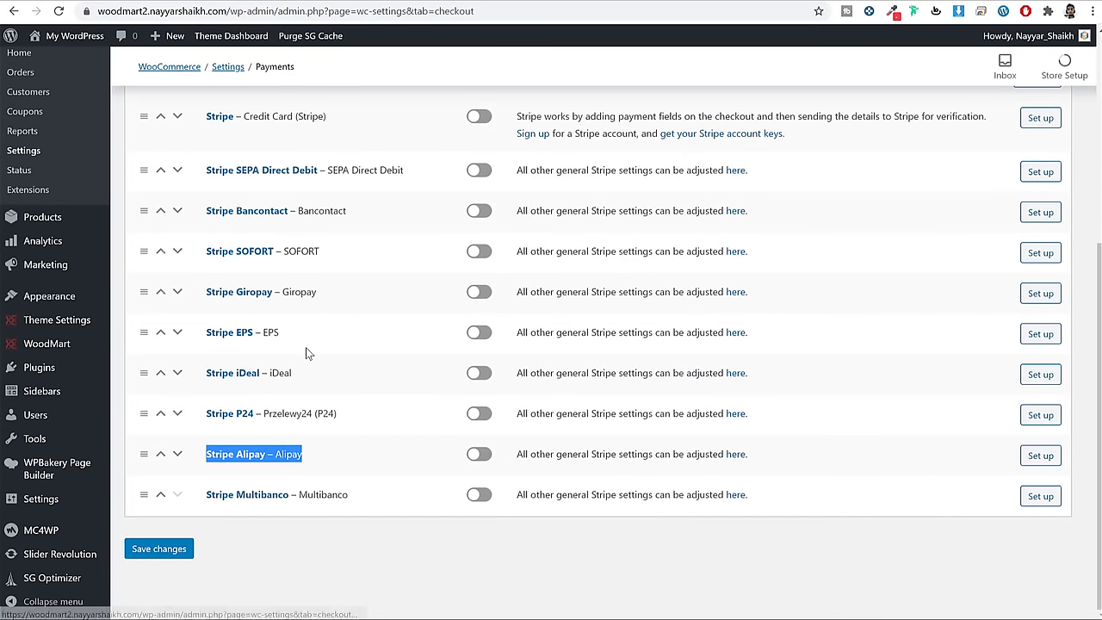
{"action": "left_click_drag", "start_coordinate": [280, 334], "coordinate": [201, 323]}
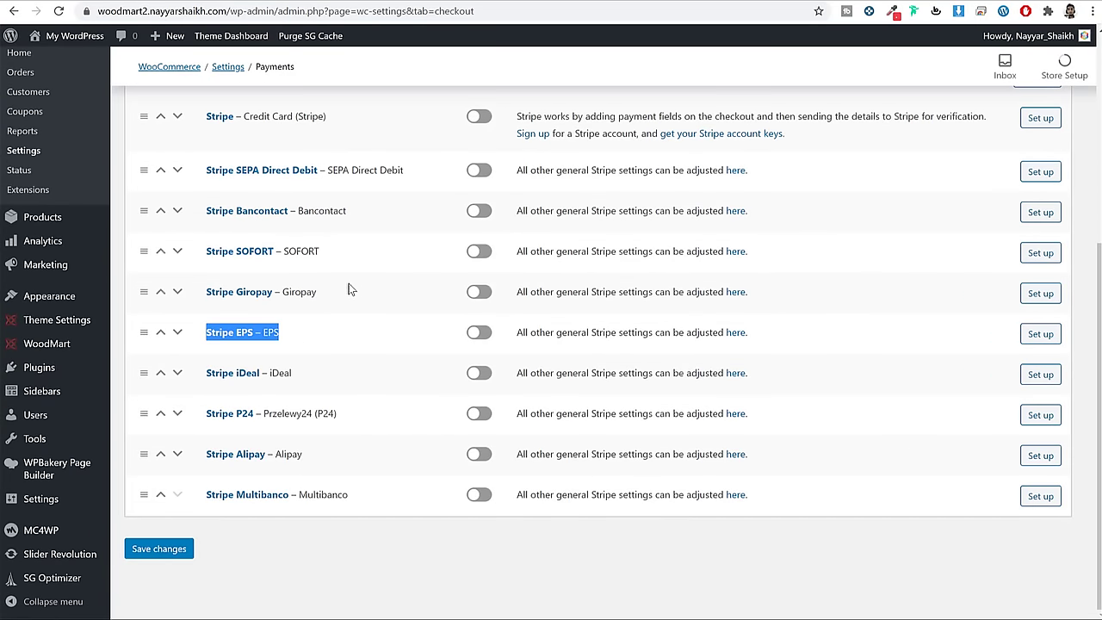
{"action": "scroll", "coordinate": [351, 290], "scroll_direction": "up", "scroll_amount": 2}
{"action": "left_click", "coordinate": [371, 295]}
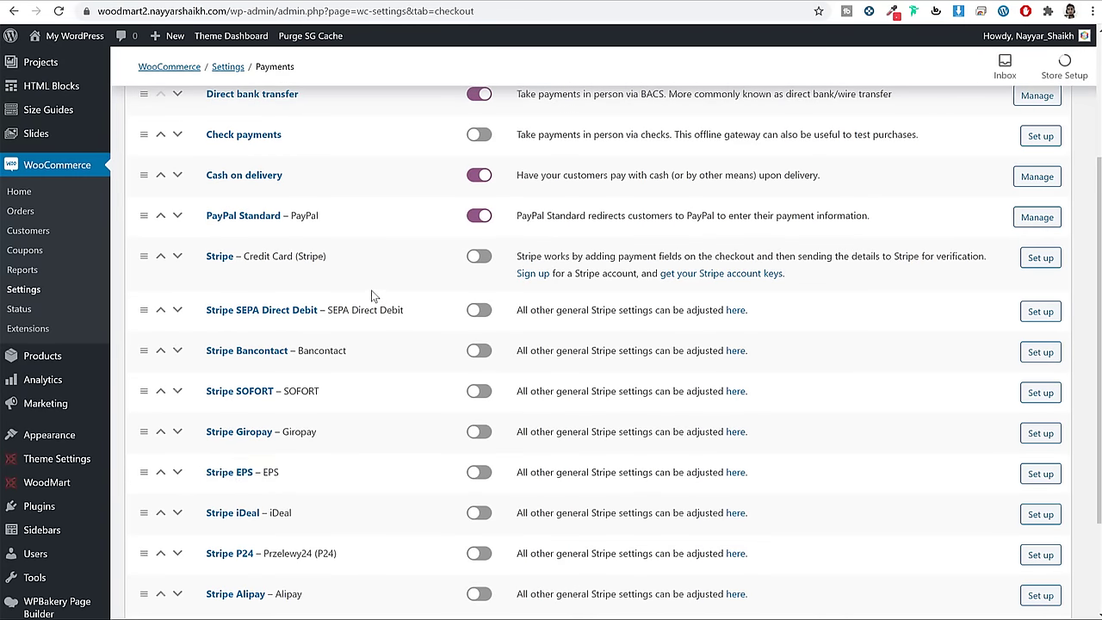
{"action": "left_click_drag", "start_coordinate": [245, 261], "coordinate": [336, 259]}
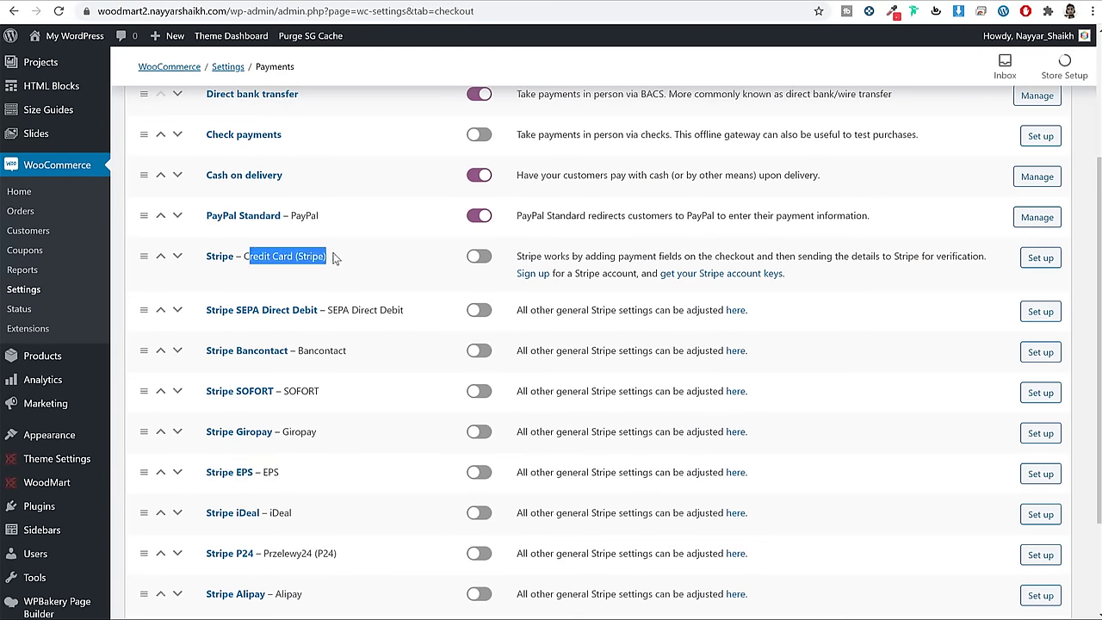
{"action": "left_click", "coordinate": [336, 258]}
- Enable Stripe – Credit Card and save the payment changes
{"action": "left_click", "coordinate": [472, 263]}
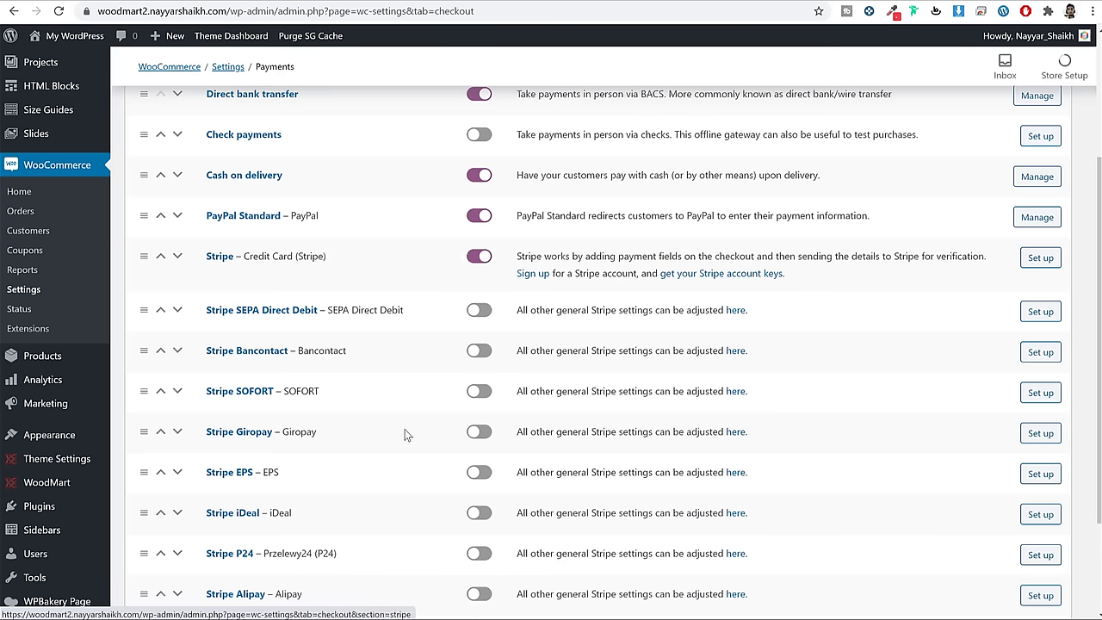
{"action": "scroll", "coordinate": [404, 435], "scroll_direction": "down", "scroll_amount": 3}
{"action": "left_click", "coordinate": [163, 549]}
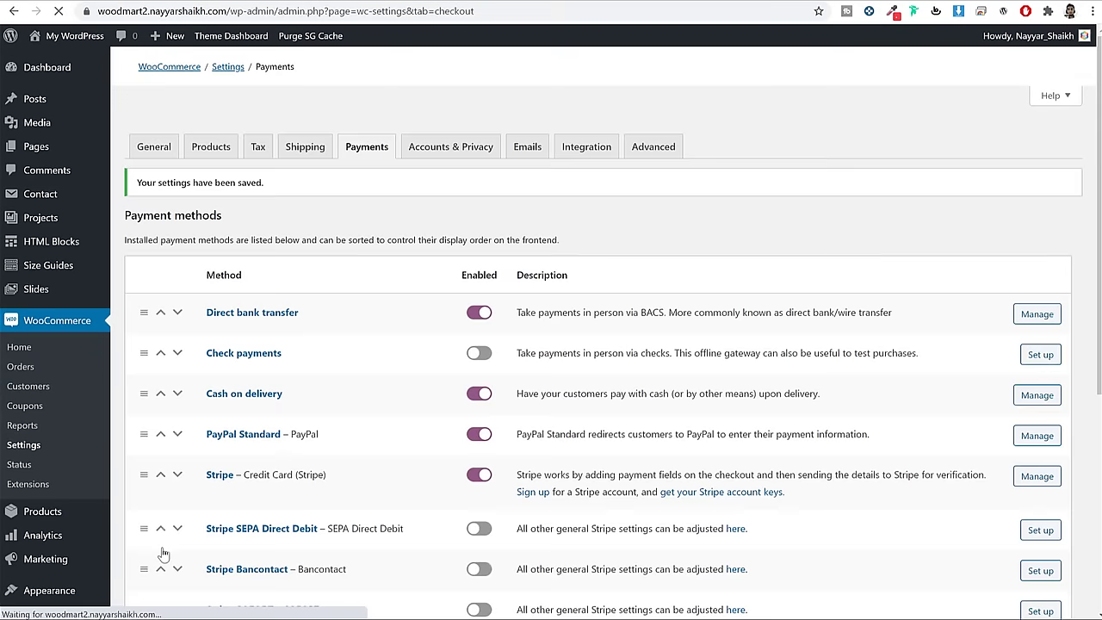
{"action": "scroll", "coordinate": [418, 460], "scroll_direction": "down", "scroll_amount": 3}
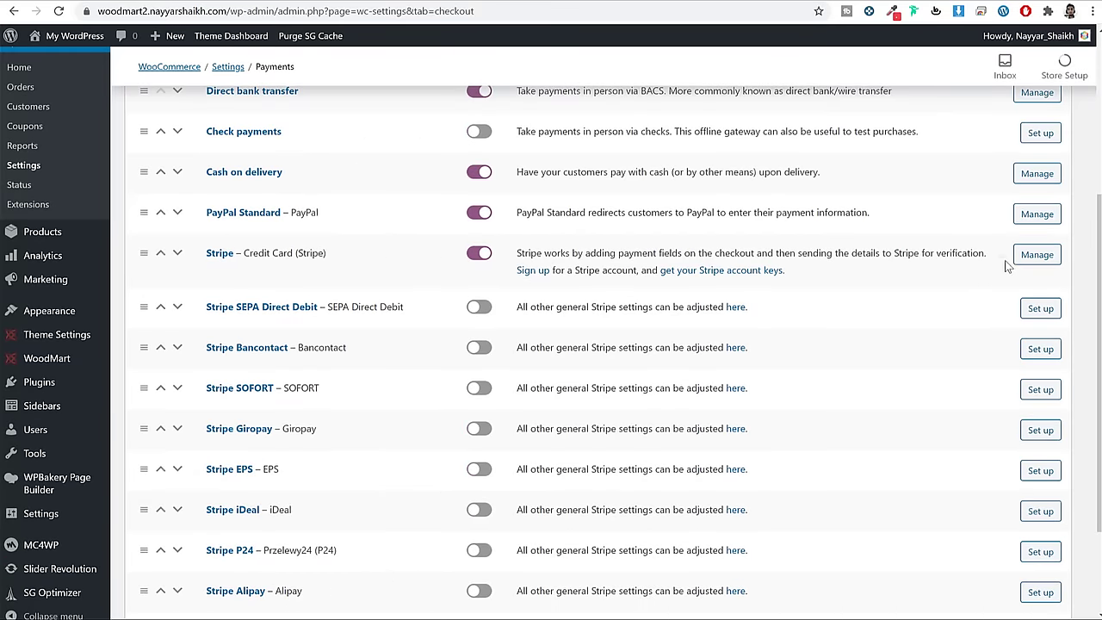
- Open the Stripe payment settings and view the storefront checkout page for comparison
{"action": "left_click", "coordinate": [1037, 255]}
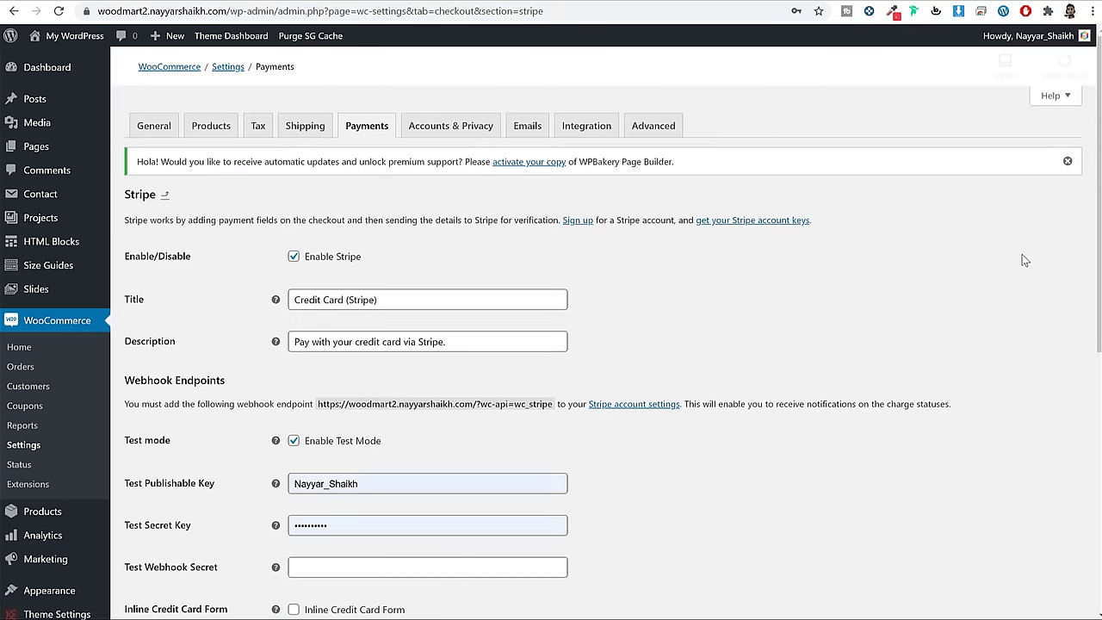
{"action": "scroll", "coordinate": [921, 285], "scroll_direction": "down", "scroll_amount": 2}
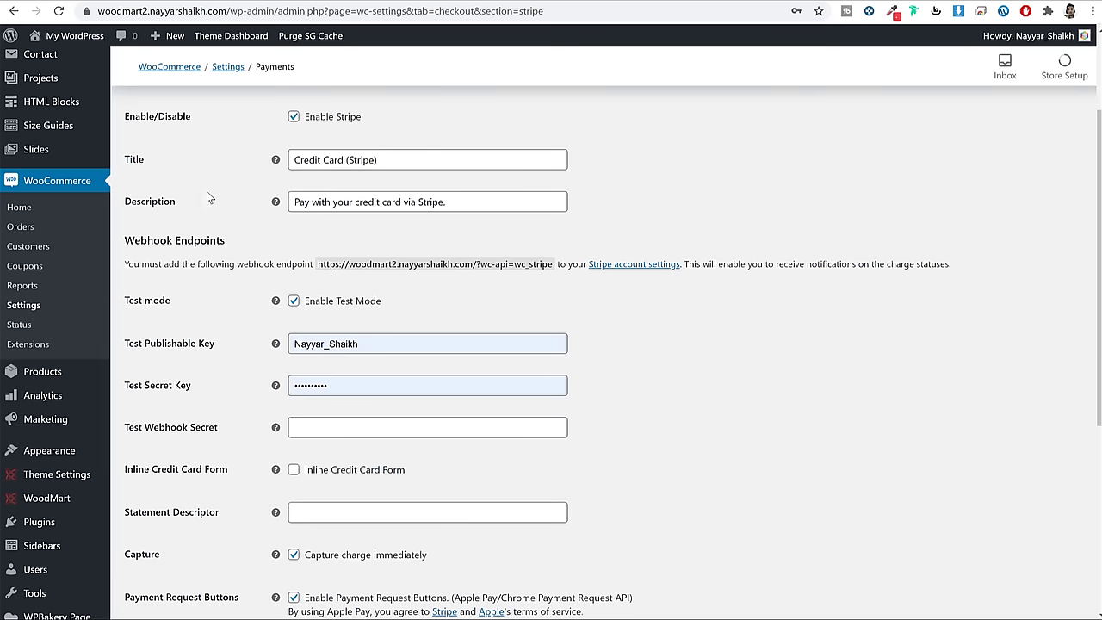
{"action": "left_click", "coordinate": [82, 2]}
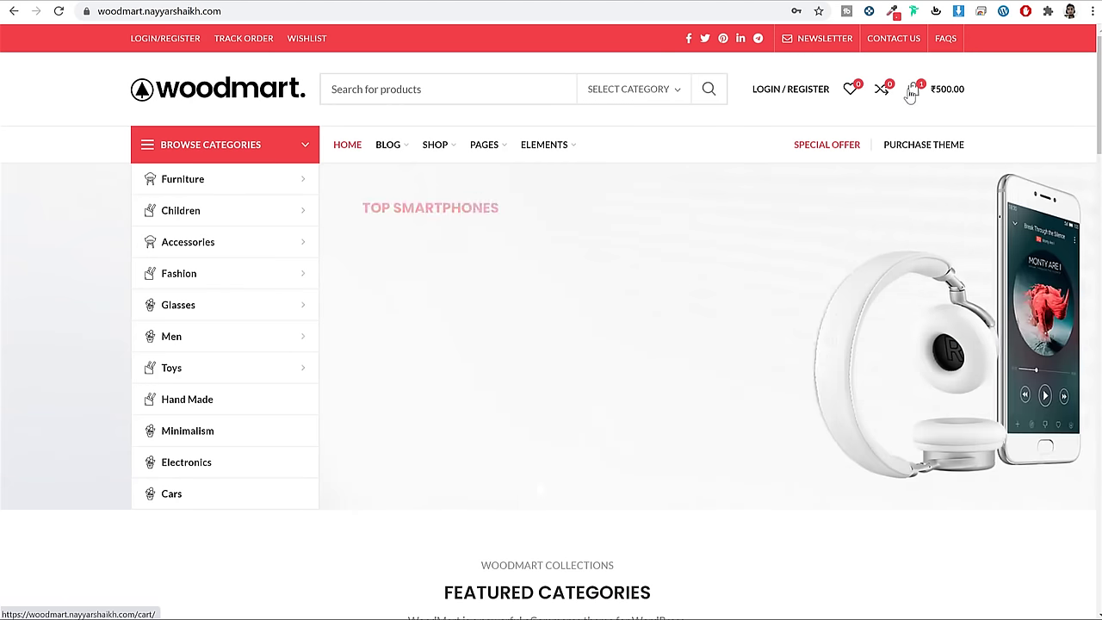
{"action": "left_click", "coordinate": [911, 90]}
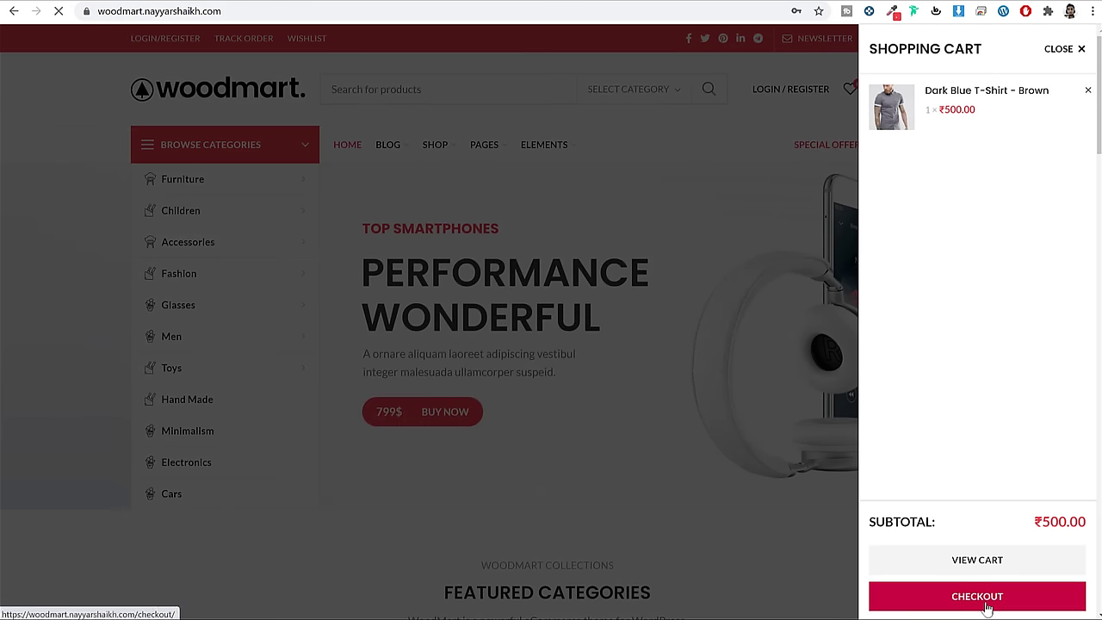
{"action": "left_click", "coordinate": [985, 599]}
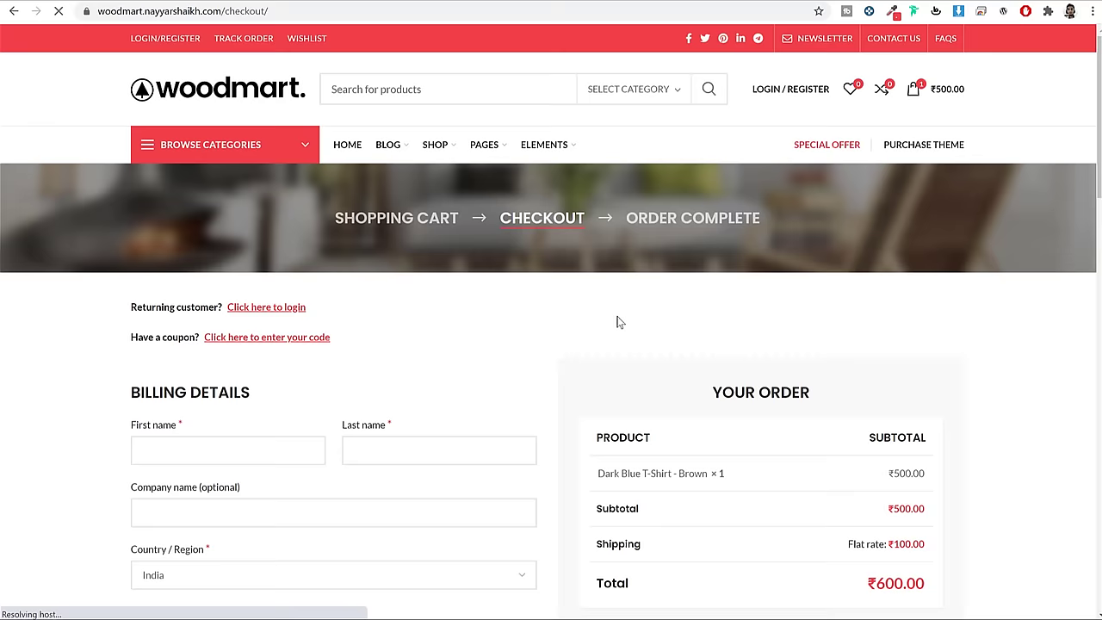
{"action": "scroll", "coordinate": [787, 349], "scroll_direction": "down", "scroll_amount": 6}
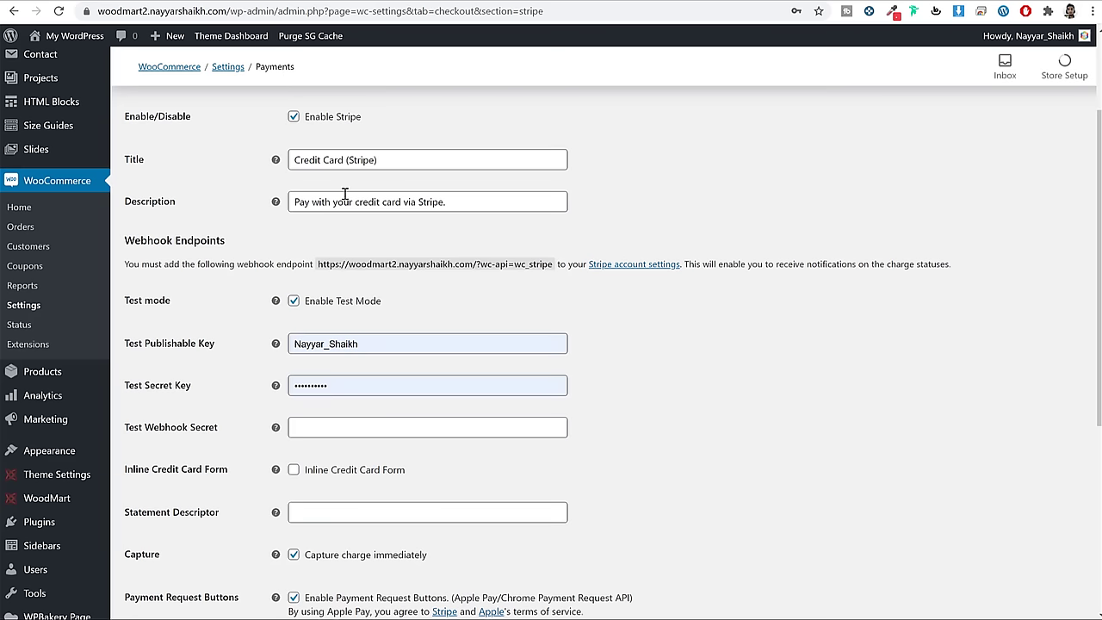
- Change the Stripe description to 'Pay with your Credit/Debit Card'
{"action": "triple_click", "coordinate": [369, 157]}
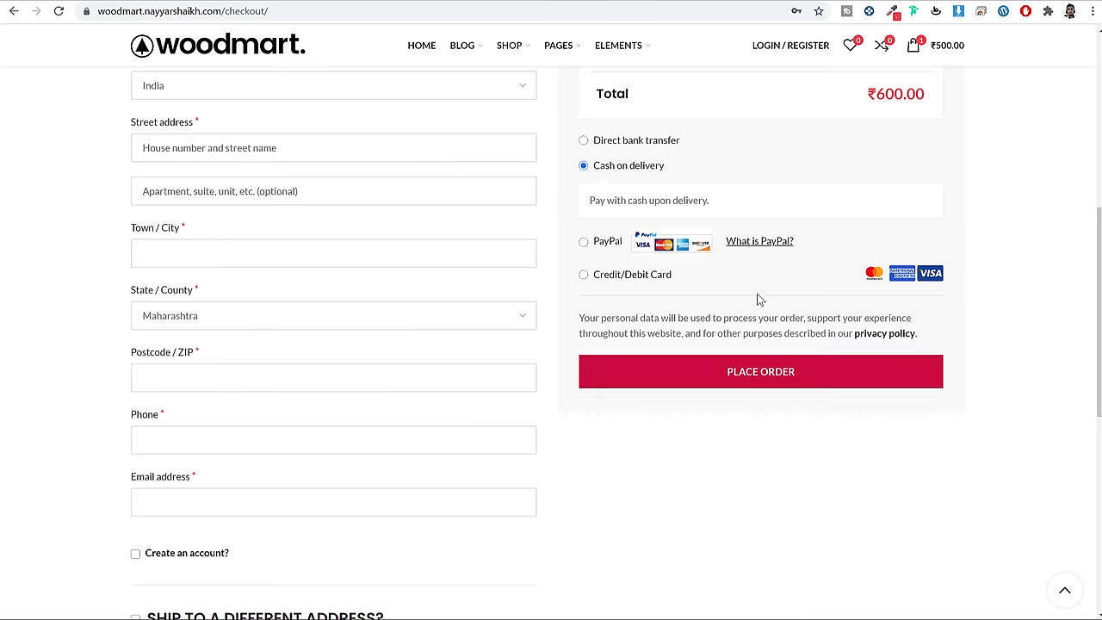
{"action": "left_click", "coordinate": [611, 274]}
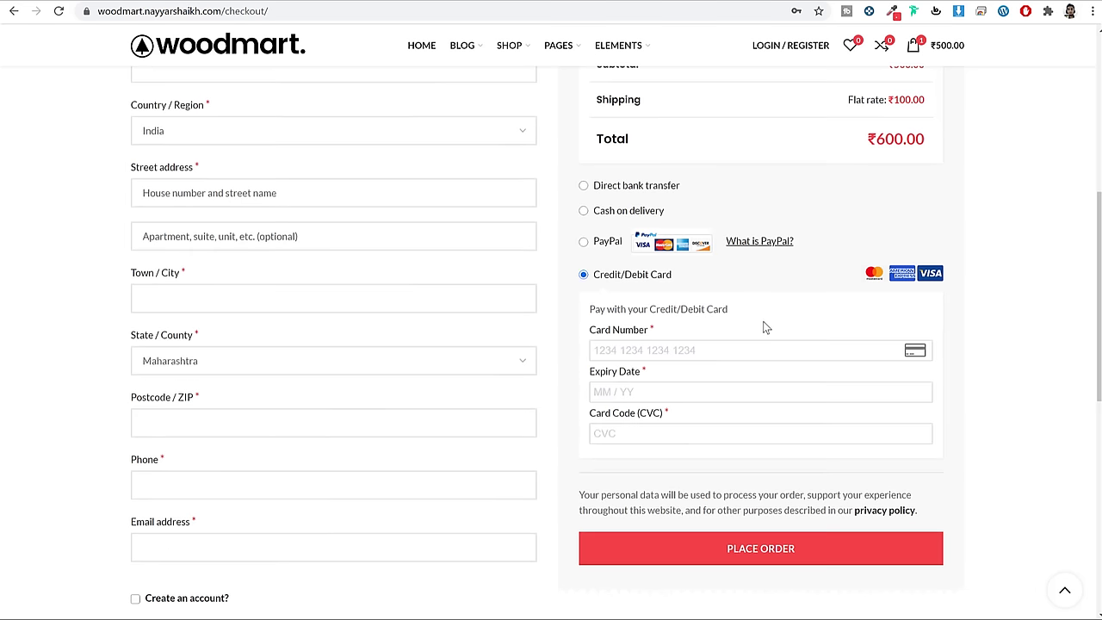
{"action": "left_click_drag", "start_coordinate": [688, 279], "coordinate": [598, 277]}
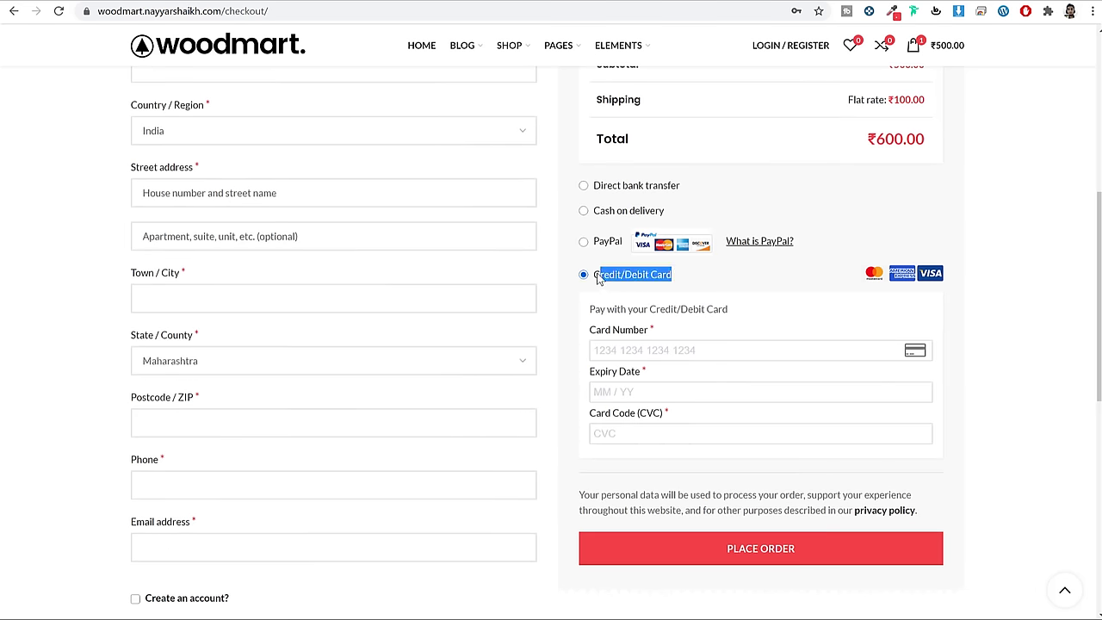
{"action": "left_click_drag", "start_coordinate": [729, 311], "coordinate": [558, 242]}
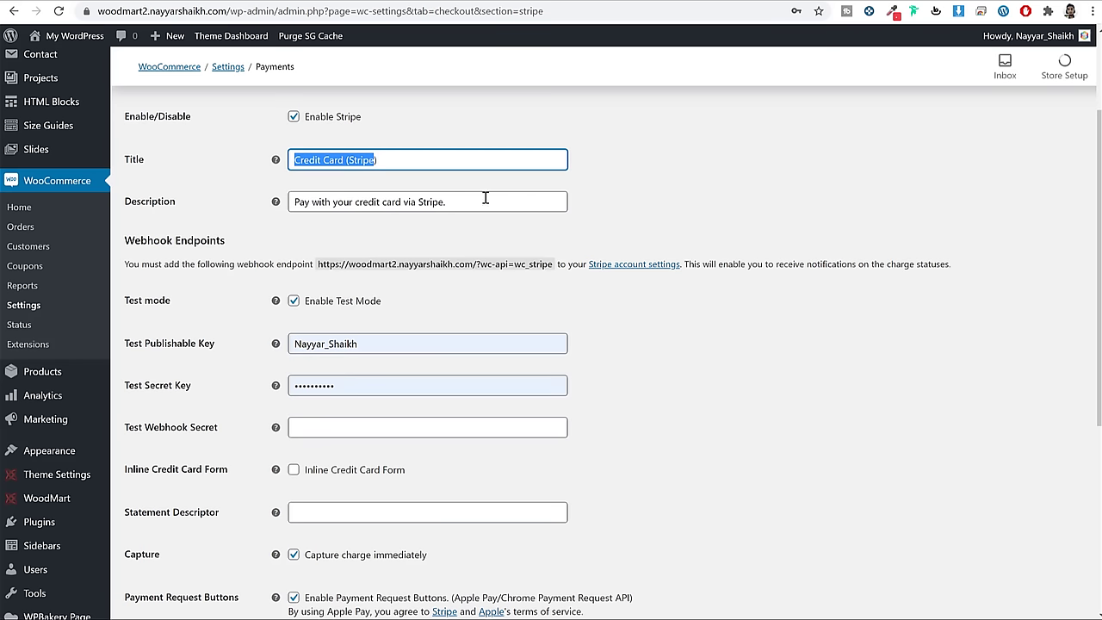
{"action": "left_click_drag", "start_coordinate": [484, 201], "coordinate": [399, 201]}
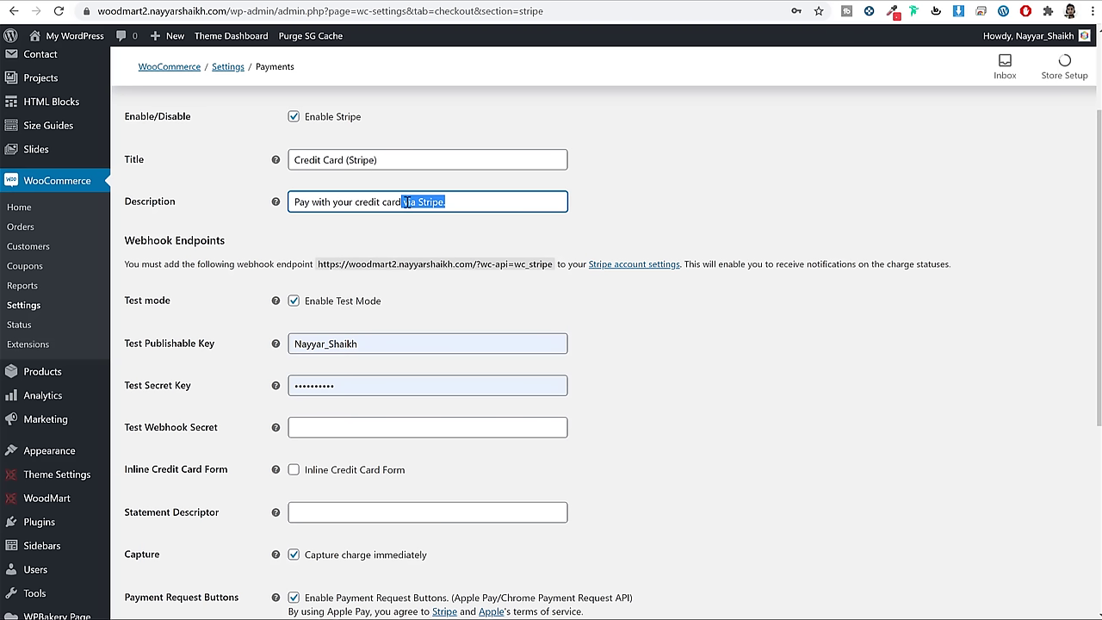
{"action": "triple_click", "coordinate": [407, 202]}
{"action": "type", "text": "Pay with your Credit/Debit Card"}
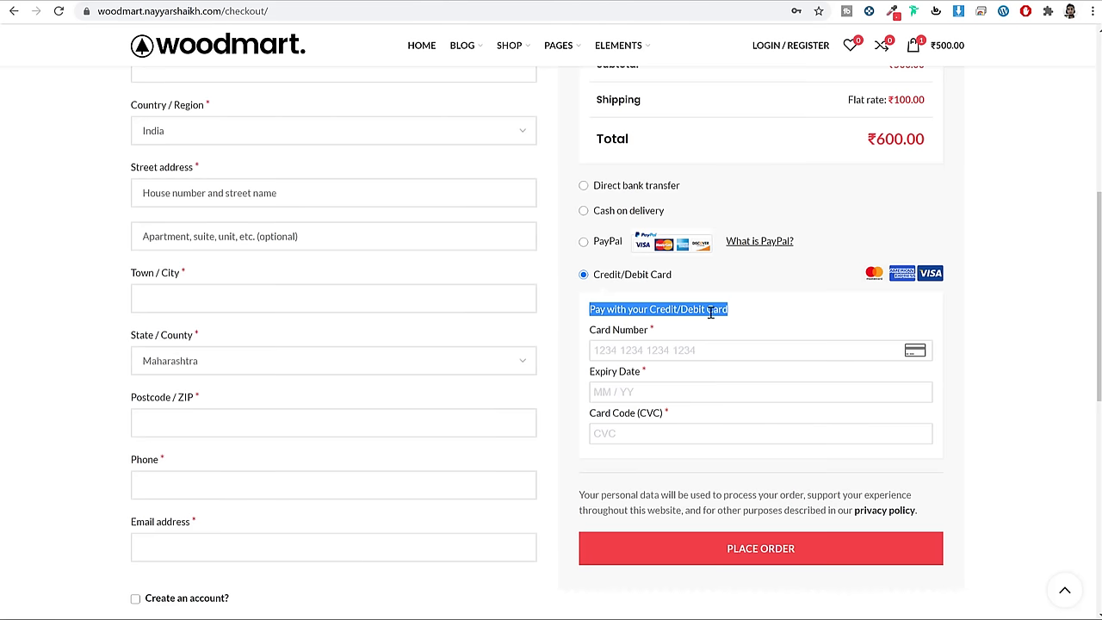
- Change the Stripe title to 'Credit/Debit Card'
{"action": "left_click", "coordinate": [726, 280]}
{"action": "left_click_drag", "start_coordinate": [672, 275], "coordinate": [602, 285]}
{"action": "key", "text": "ctrl+c"}
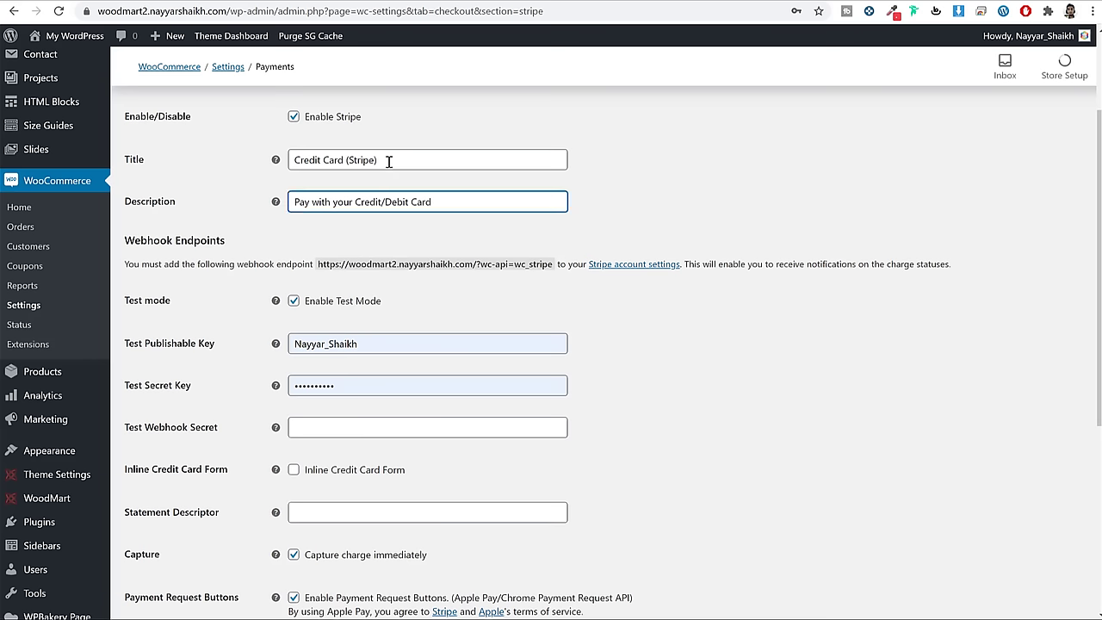
{"action": "triple_click", "coordinate": [370, 161]}
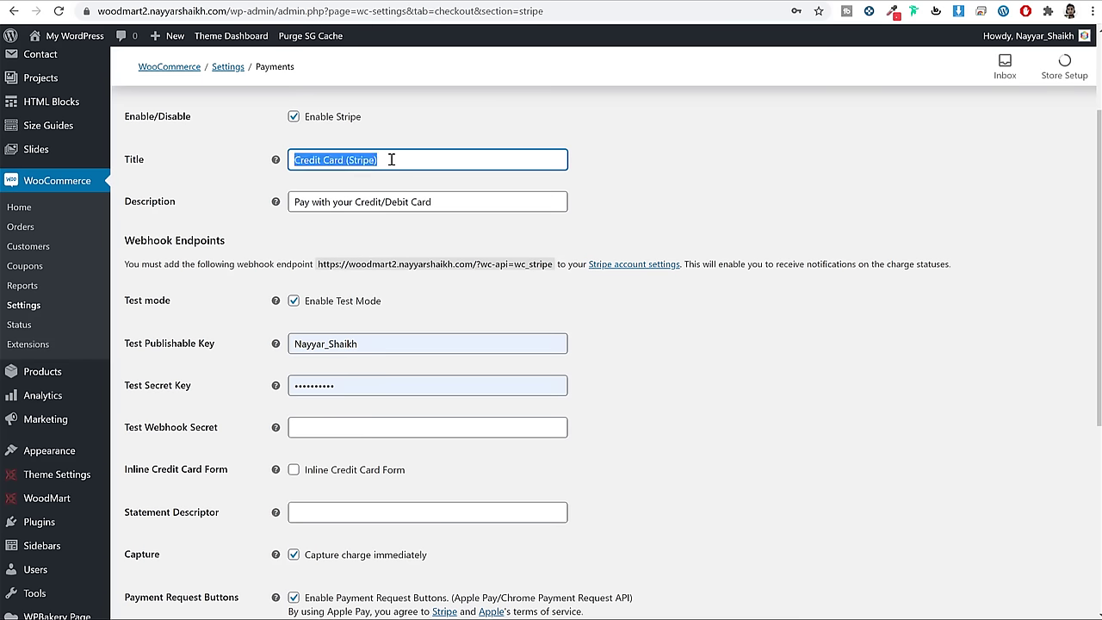
{"action": "key", "text": "ctrl+v"}
{"action": "left_click", "coordinate": [933, 305]}
{"action": "scroll", "coordinate": [904, 328], "scroll_direction": "down", "scroll_amount": 2}
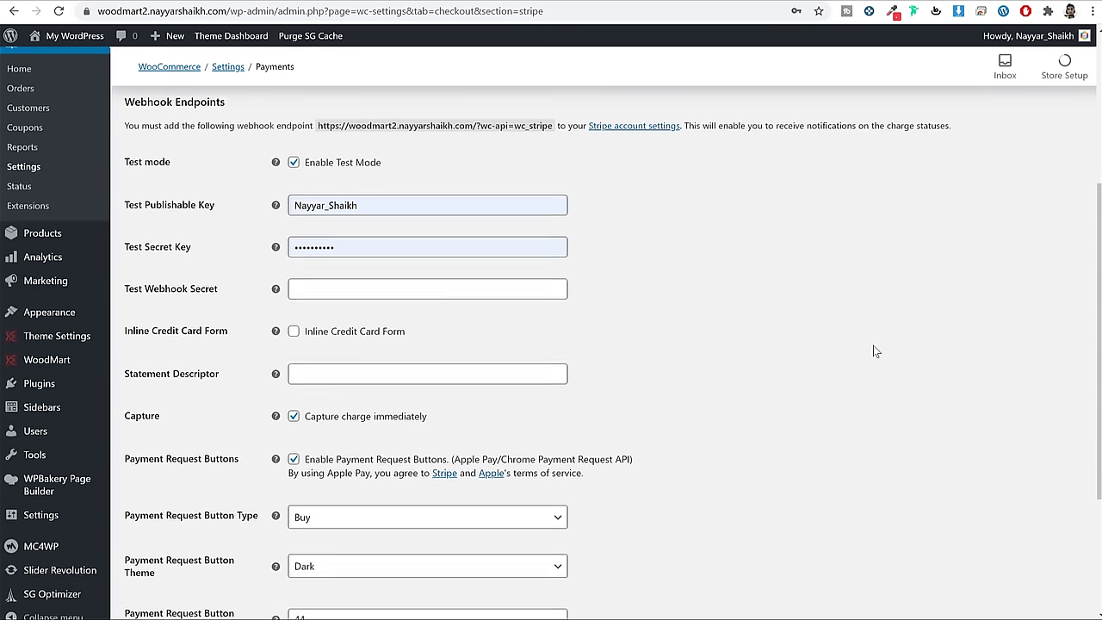
- Disable Stripe test mode to reveal the empty Live Publishable and Secret Key fields, then open a new tab
{"action": "left_click", "coordinate": [357, 167]}
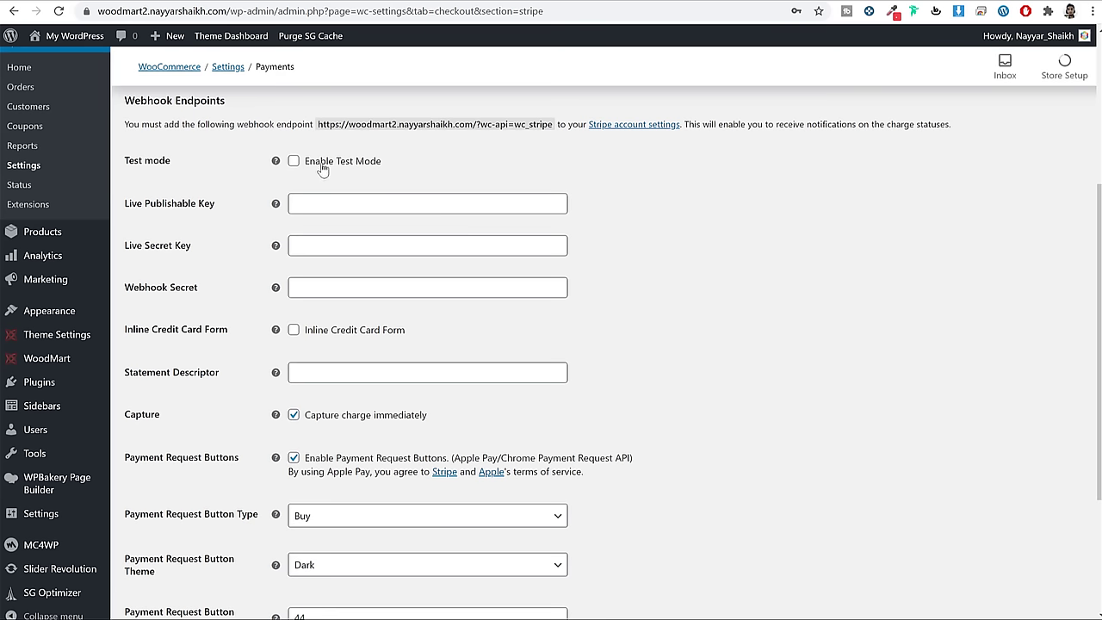
{"action": "left_click", "coordinate": [323, 169]}
{"action": "left_click", "coordinate": [325, 170]}
{"action": "left_click_drag", "start_coordinate": [126, 211], "coordinate": [175, 255]}
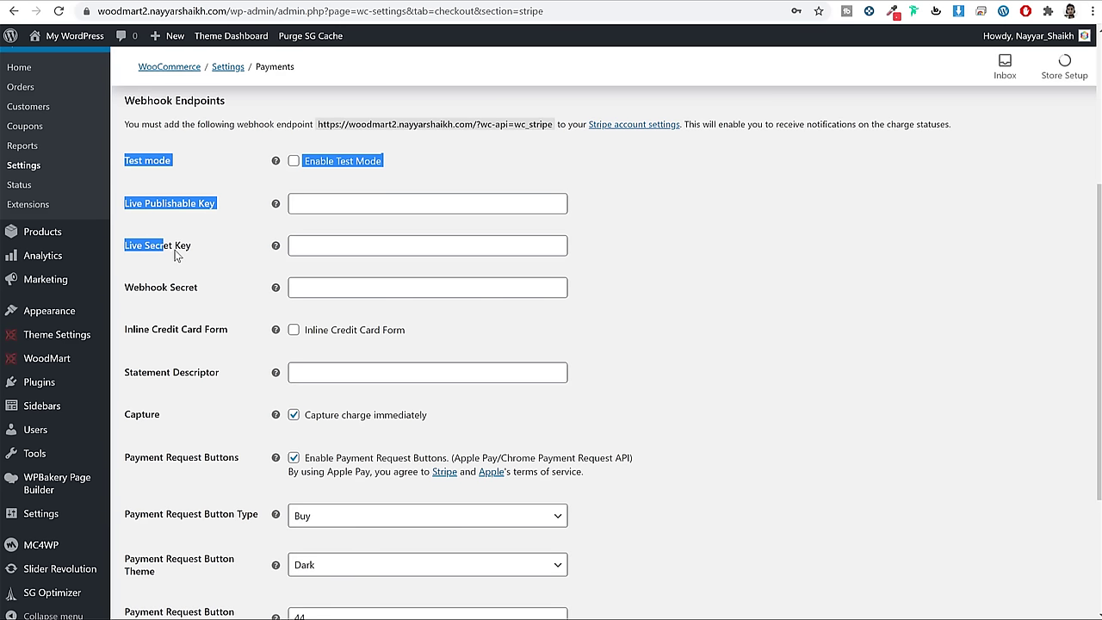
{"action": "left_click", "coordinate": [182, 251]}
{"action": "left_click", "coordinate": [308, 243]}
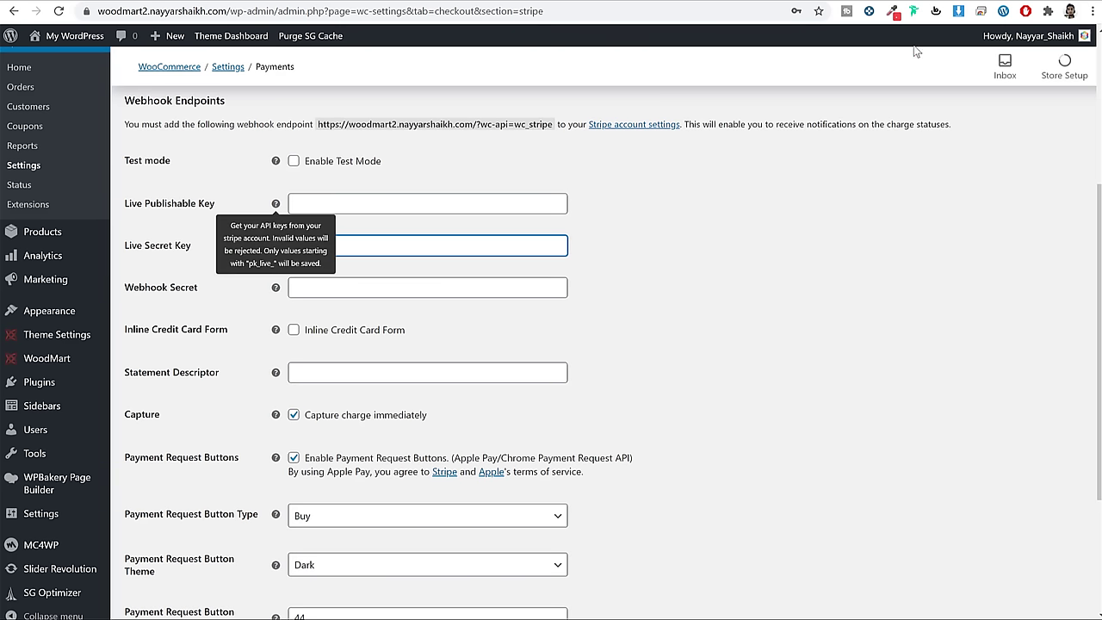
{"action": "key", "text": "ctrl+t"}
- Go to dashboard.stripe.com and open Developers > API keys
{"action": "type", "text": "das"}
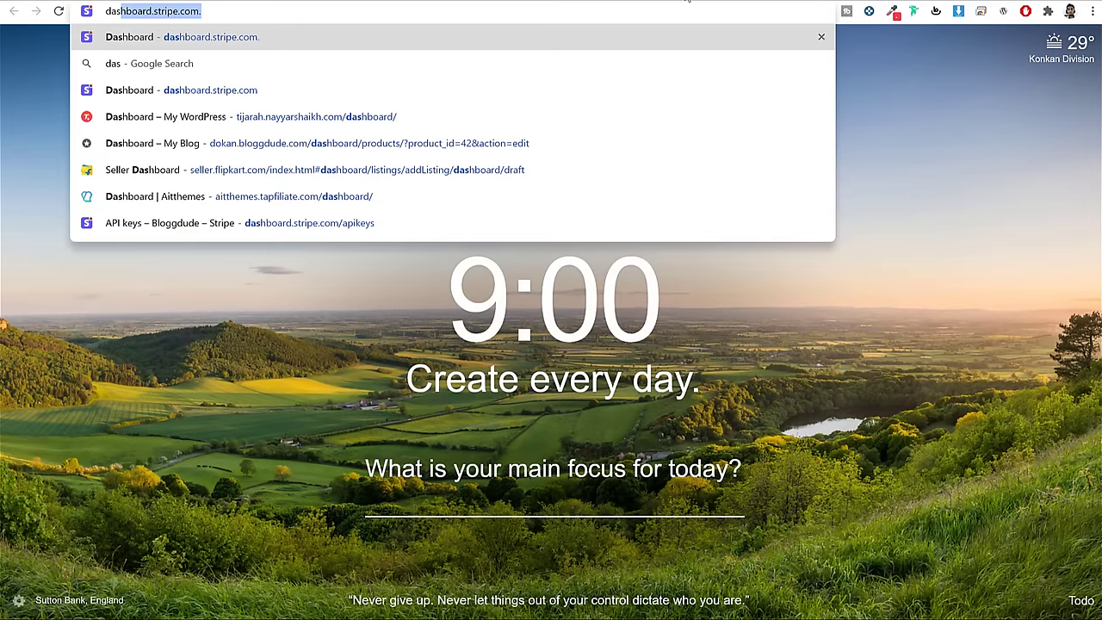
{"action": "key", "text": "Return"}
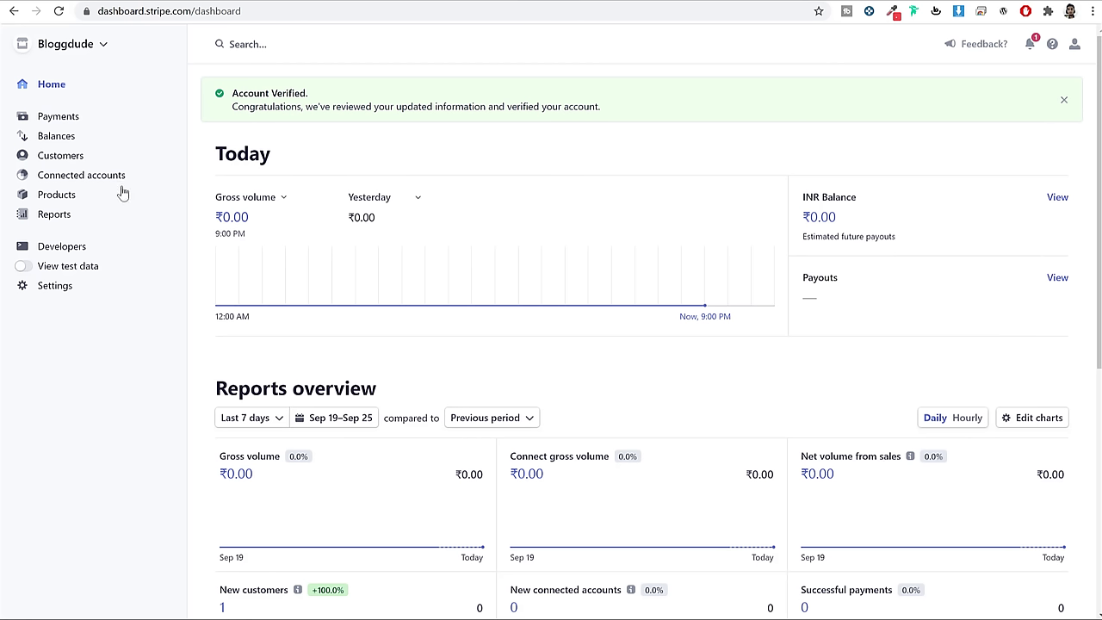
{"action": "left_click", "coordinate": [70, 251]}
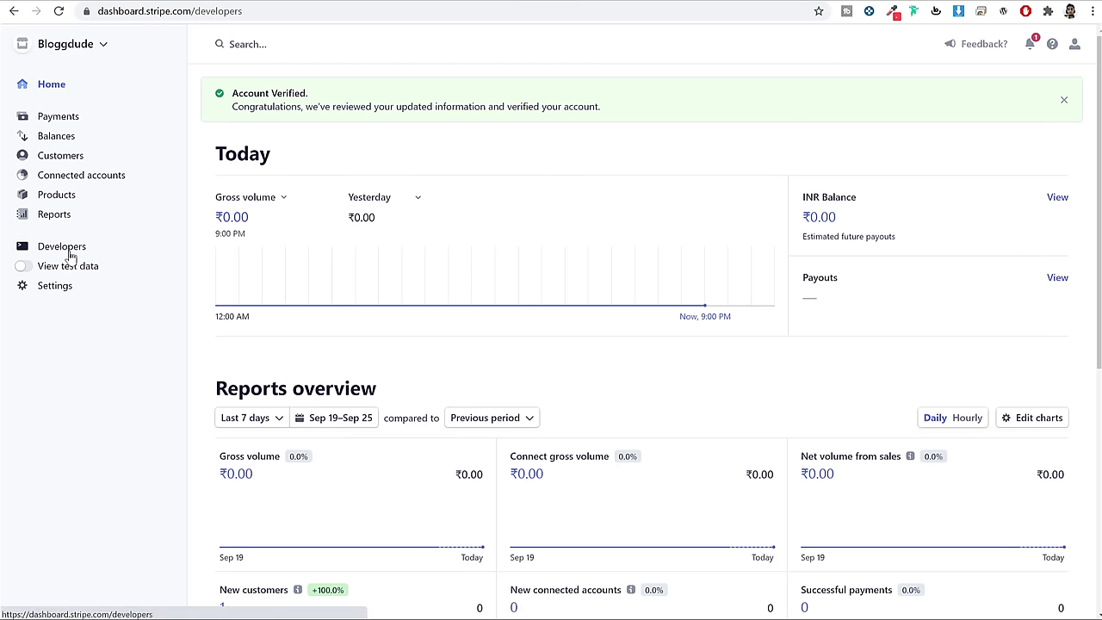
{"action": "left_click", "coordinate": [55, 266]}
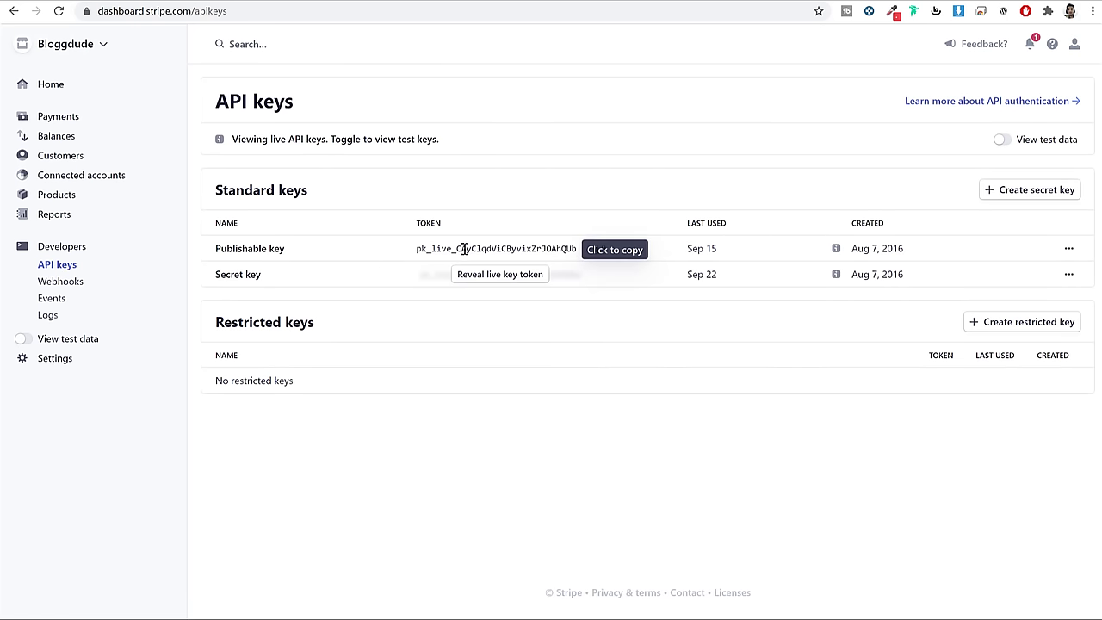
- Copy the live publishable and secret keys into WooCommerce's Live Publishable and Secret Key fields
{"action": "left_click", "coordinate": [483, 249]}
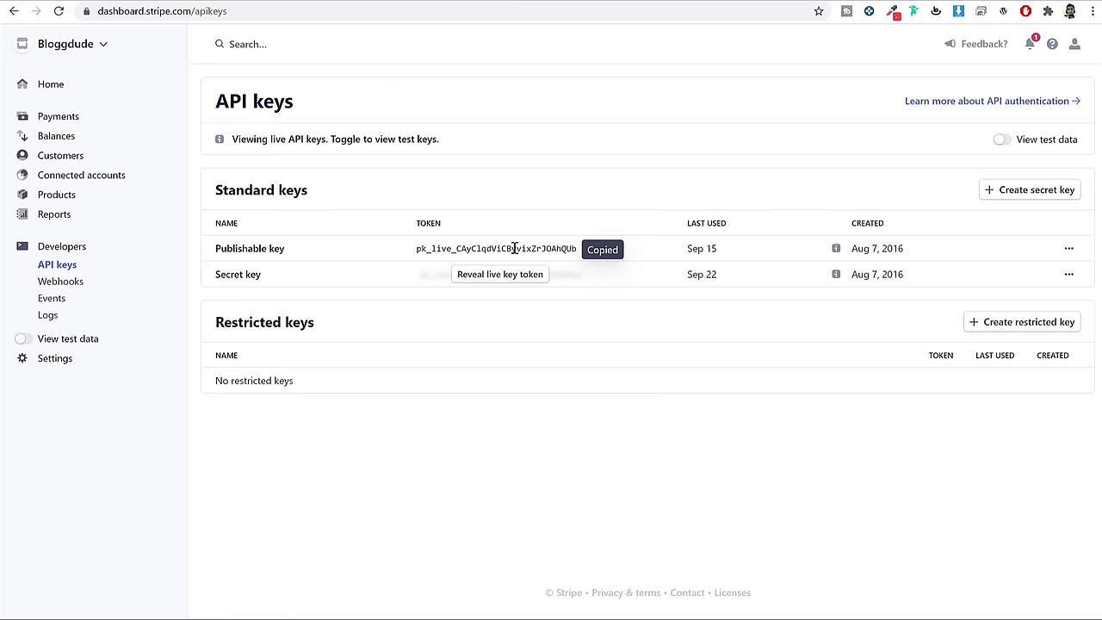
{"action": "left_click", "coordinate": [278, 4]}
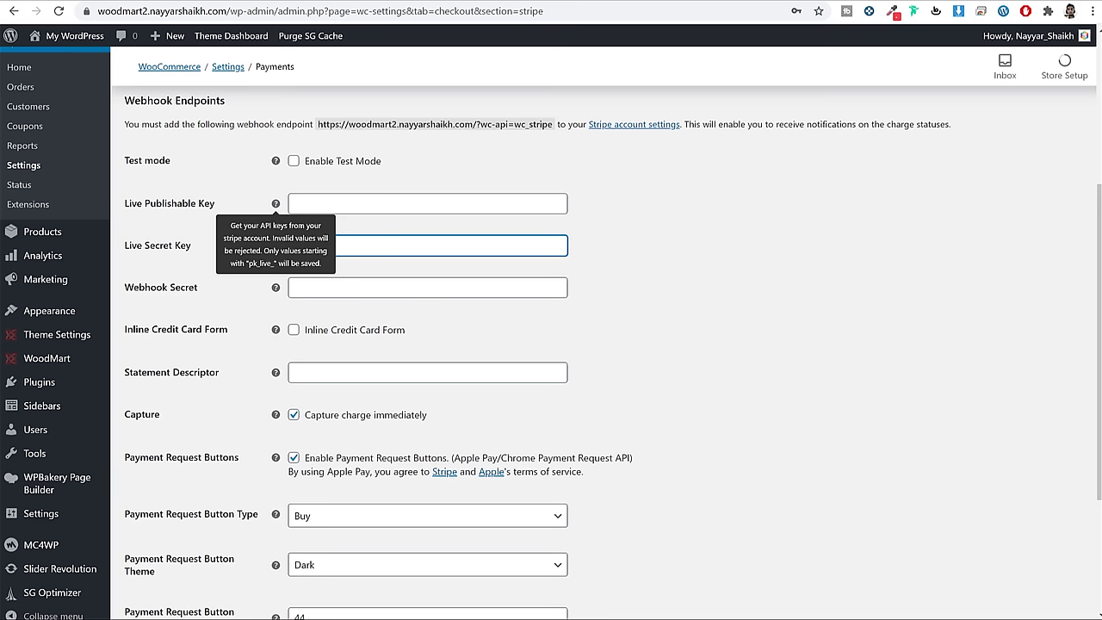
{"action": "left_click", "coordinate": [374, 203]}
{"action": "key", "text": "ctrl+v"}
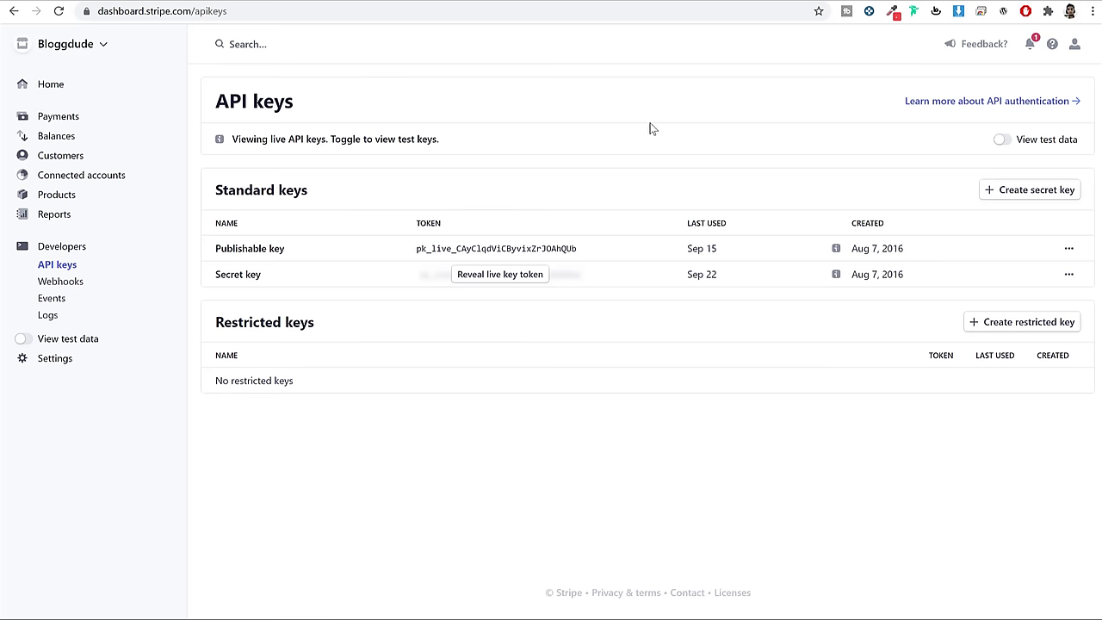
{"action": "key", "text": "ctrl+Tab"}
{"action": "left_click", "coordinate": [498, 276]}
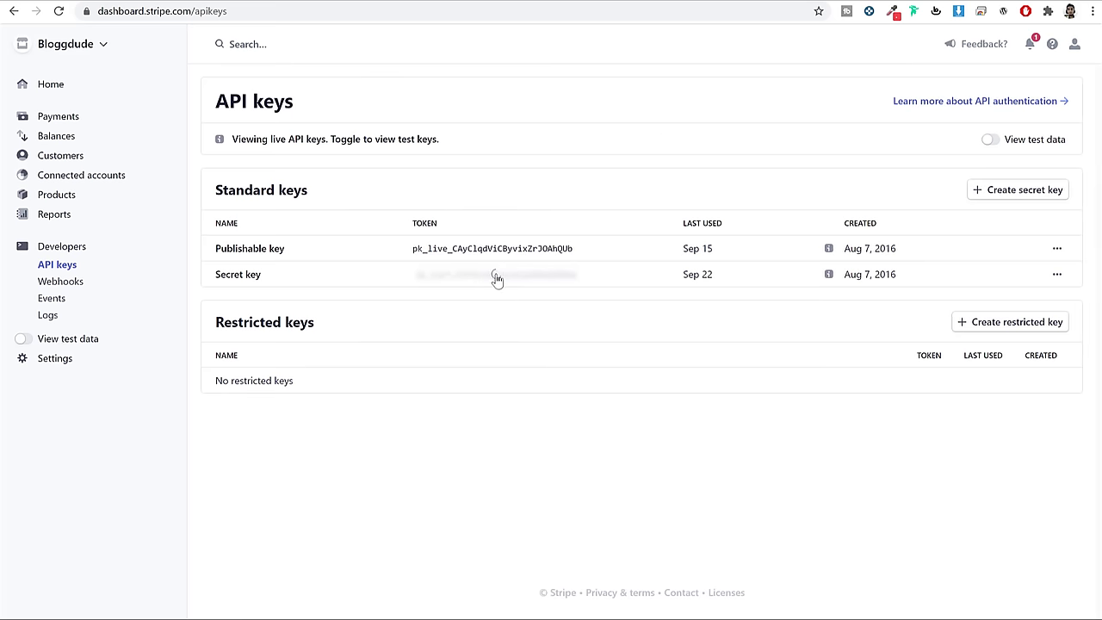
{"action": "key", "text": "ctrl+Tab"}
{"action": "left_click", "coordinate": [428, 246]}
{"action": "key", "text": "ctrl+v"}
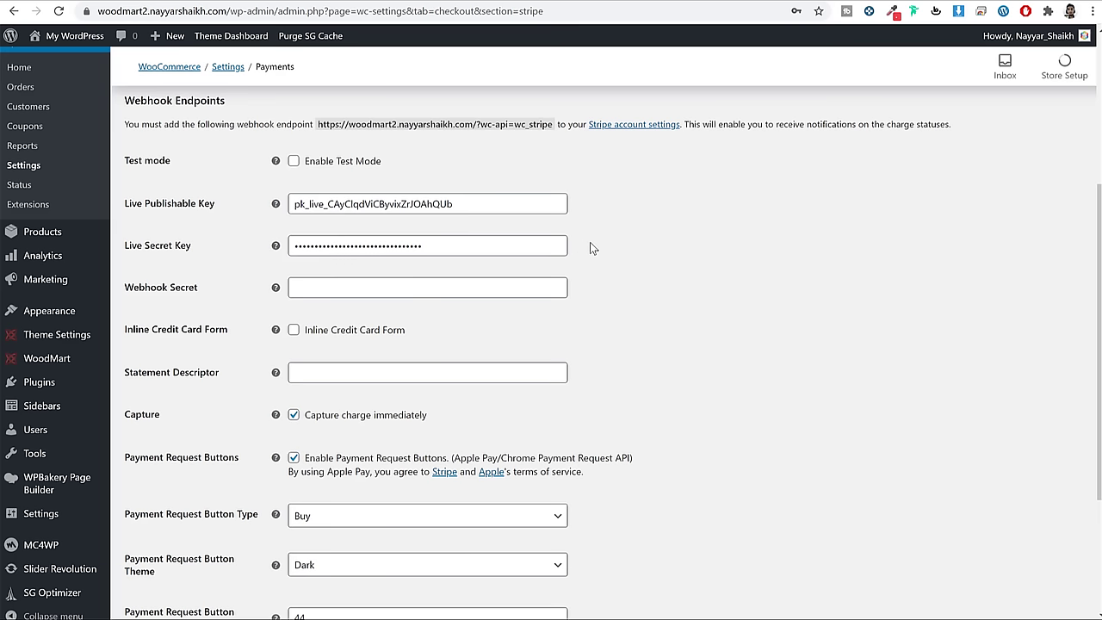
- Save the Stripe settings and confirm the settings-saved notice
{"action": "scroll", "coordinate": [682, 272], "scroll_direction": "down", "scroll_amount": 3}
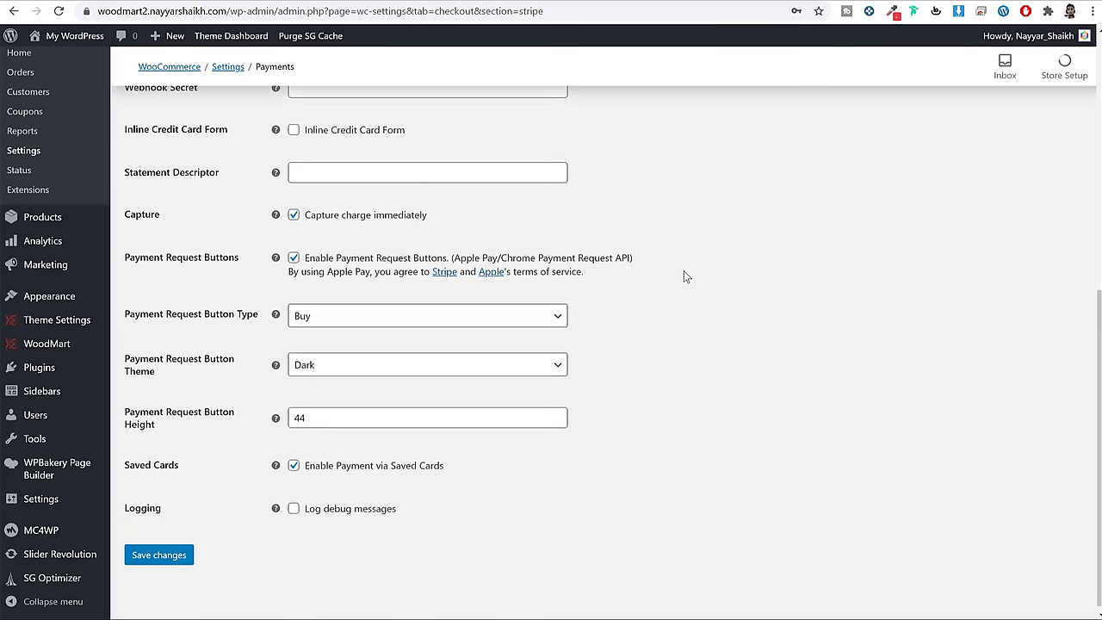
{"action": "left_click", "coordinate": [170, 546]}
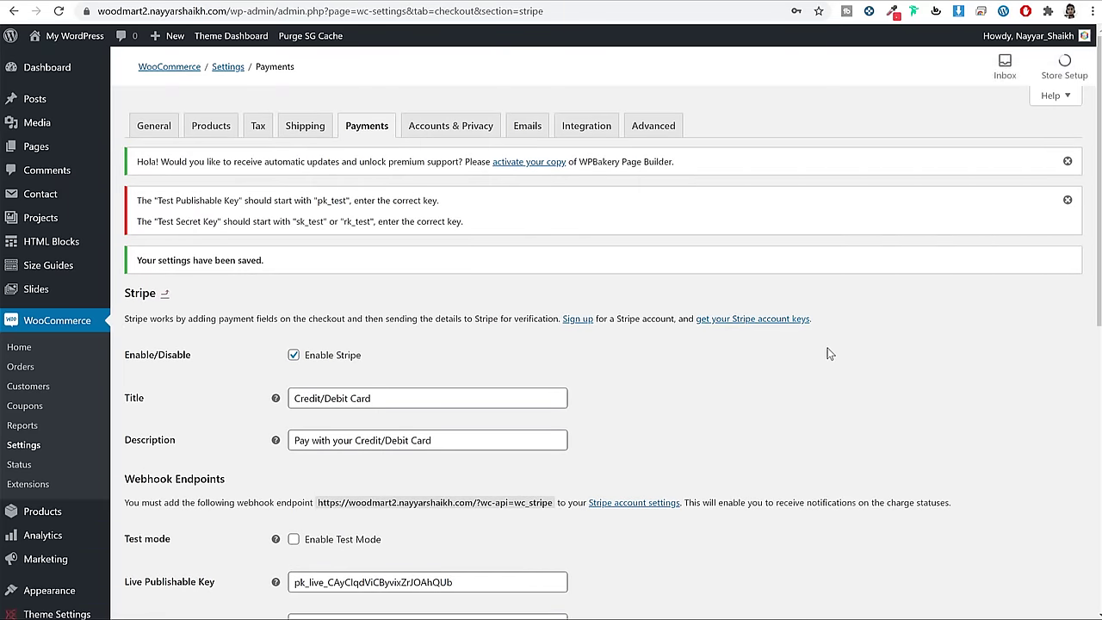
{"action": "scroll", "coordinate": [357, 345], "scroll_direction": "down", "scroll_amount": 4}
{"action": "scroll", "coordinate": [363, 368], "scroll_direction": "up", "scroll_amount": 4}
{"action": "left_click_drag", "start_coordinate": [157, 200], "coordinate": [308, 222]}
{"action": "left_click", "coordinate": [313, 250]}
{"action": "scroll", "coordinate": [270, 353], "scroll_direction": "down", "scroll_amount": 10}
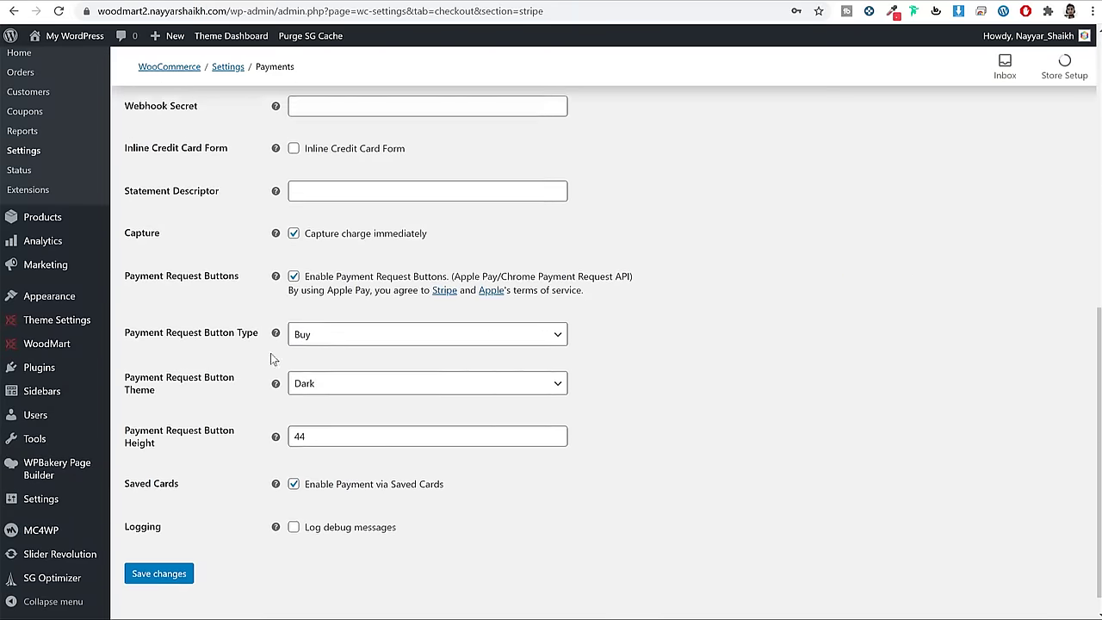
{"action": "left_click", "coordinate": [161, 558]}
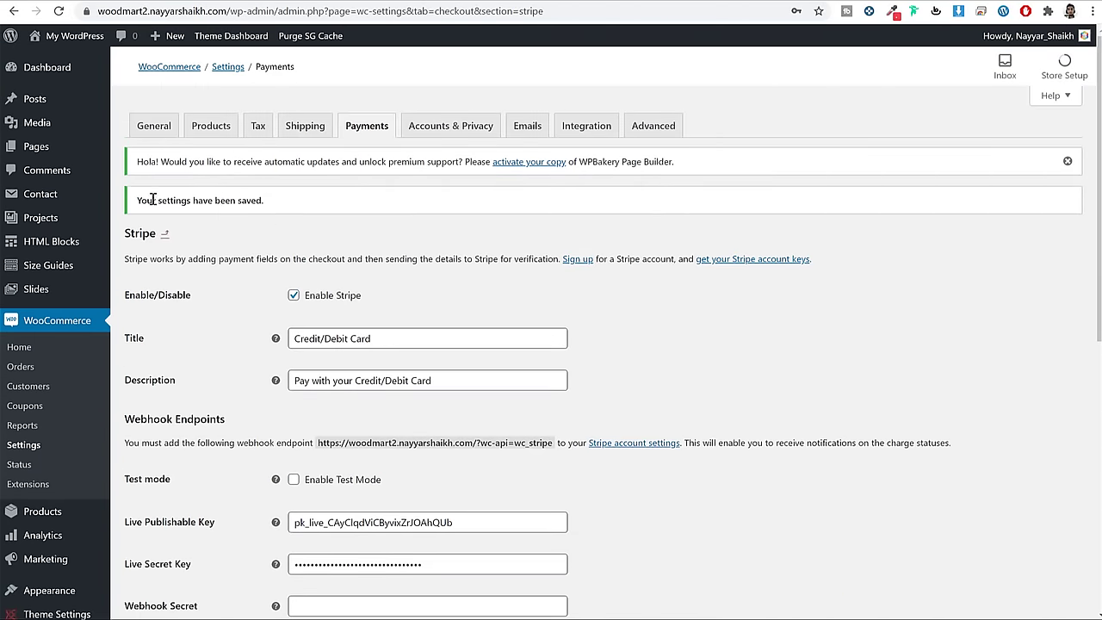
{"action": "left_click_drag", "start_coordinate": [153, 201], "coordinate": [280, 201]}
{"action": "left_click", "coordinate": [280, 201]}
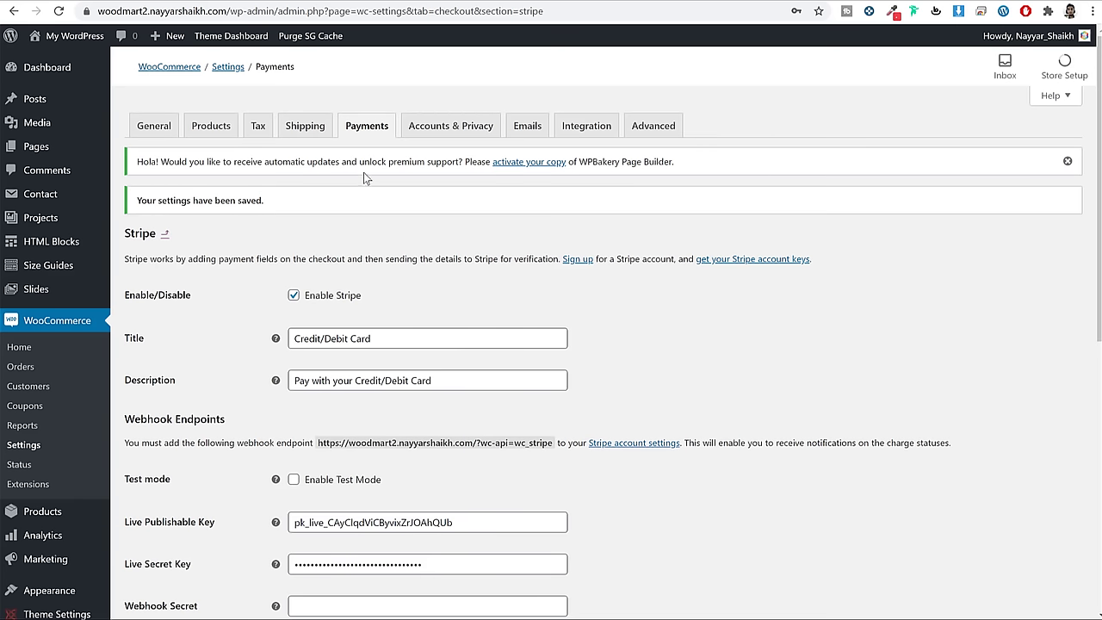
- On Accounts & Privacy, allow customers to log into an existing account during checkout
{"action": "left_click", "coordinate": [446, 129]}
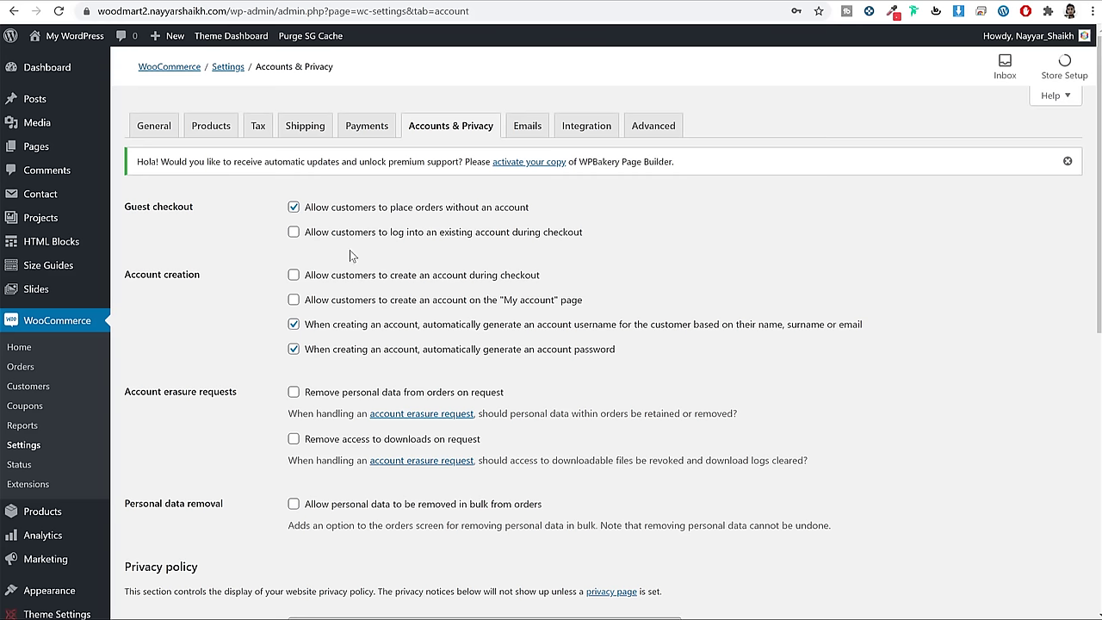
{"action": "left_click_drag", "start_coordinate": [313, 235], "coordinate": [519, 240]}
{"action": "left_click", "coordinate": [557, 241]}
{"action": "left_click", "coordinate": [86, 1]}
{"action": "scroll", "coordinate": [890, 312], "scroll_direction": "up", "scroll_amount": 4}
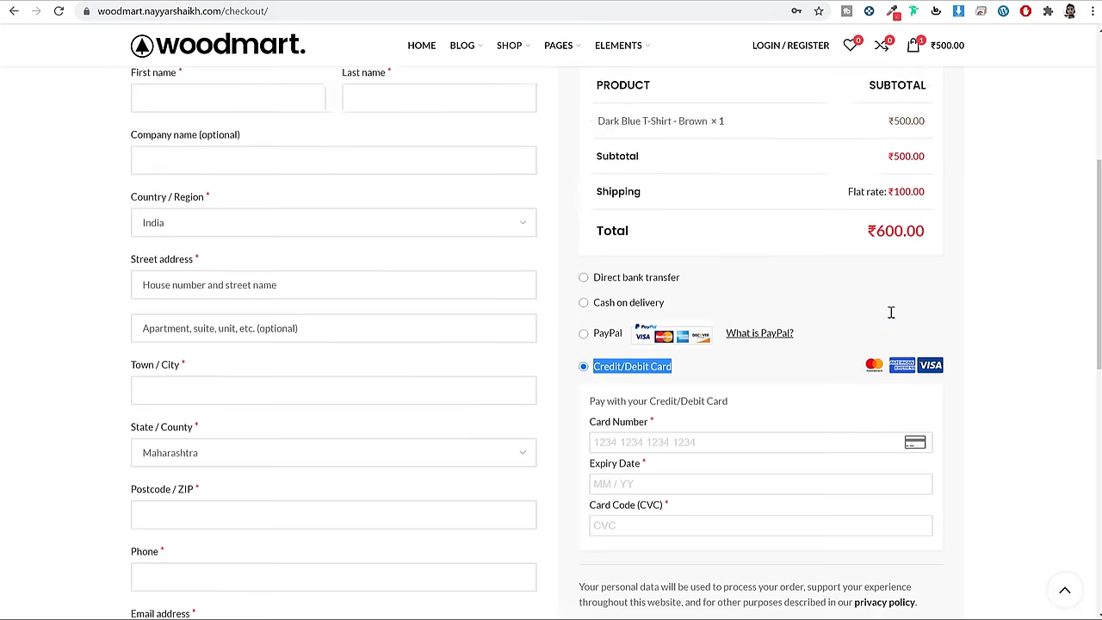
{"action": "scroll", "coordinate": [979, 305], "scroll_direction": "down", "scroll_amount": 6}
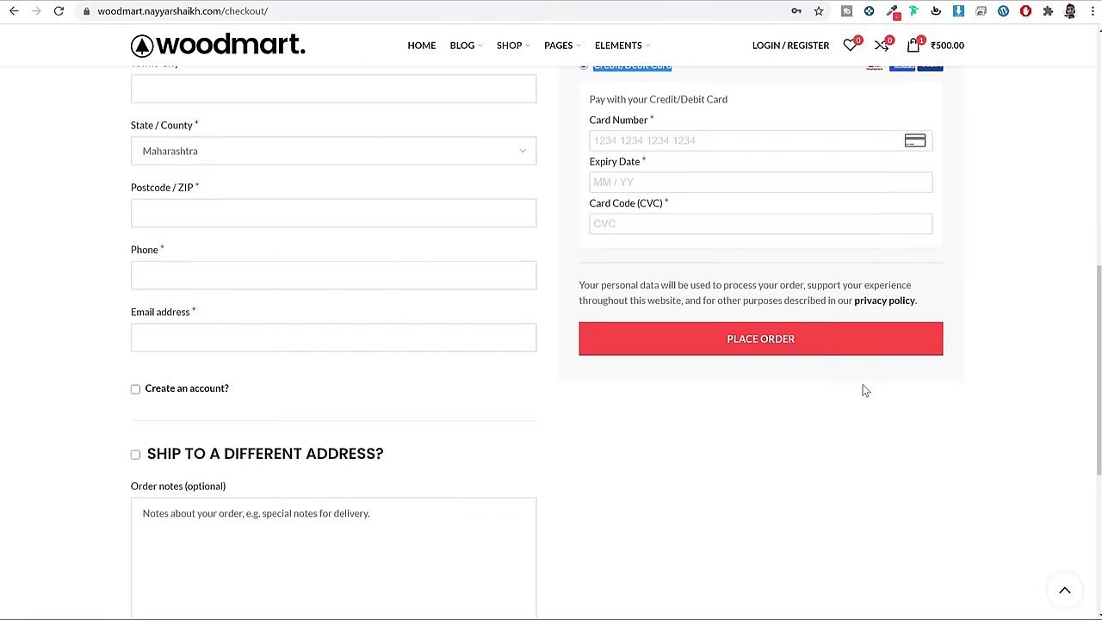
{"action": "scroll", "coordinate": [256, 353], "scroll_direction": "up", "scroll_amount": 1}
- Allow account creation during checkout and tick 'Create an account?' on the storefront checkout
{"action": "left_click", "coordinate": [241, 398]}
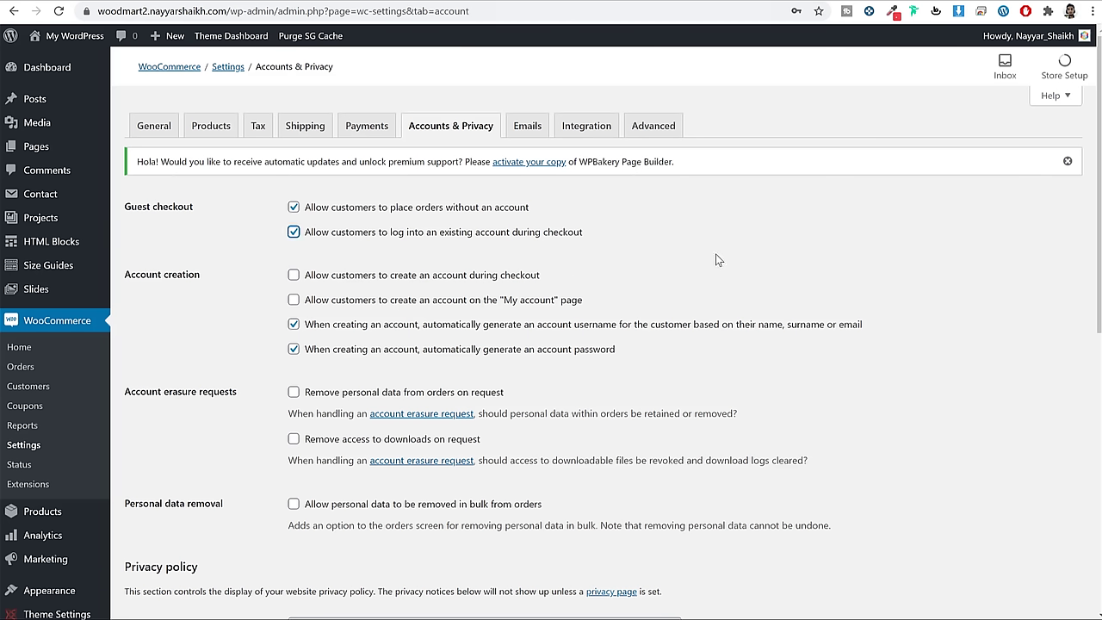
{"action": "left_click", "coordinate": [372, 277]}
{"action": "left_click_drag", "start_coordinate": [363, 277], "coordinate": [519, 283]}
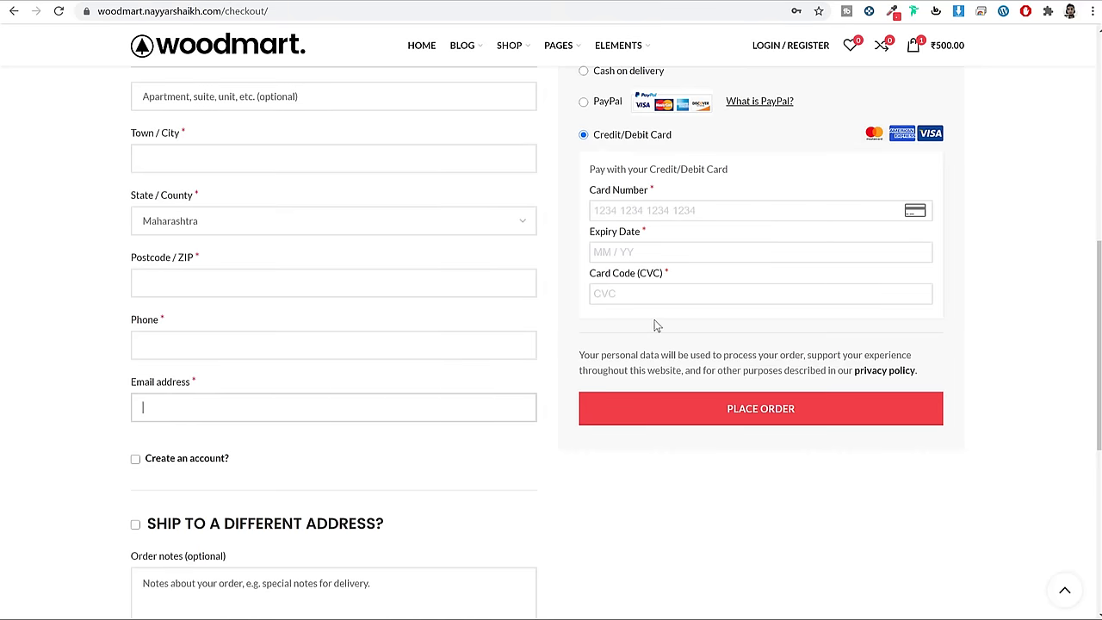
{"action": "scroll", "coordinate": [659, 327], "scroll_direction": "up", "scroll_amount": 6}
{"action": "scroll", "coordinate": [665, 331], "scroll_direction": "up", "scroll_amount": 2}
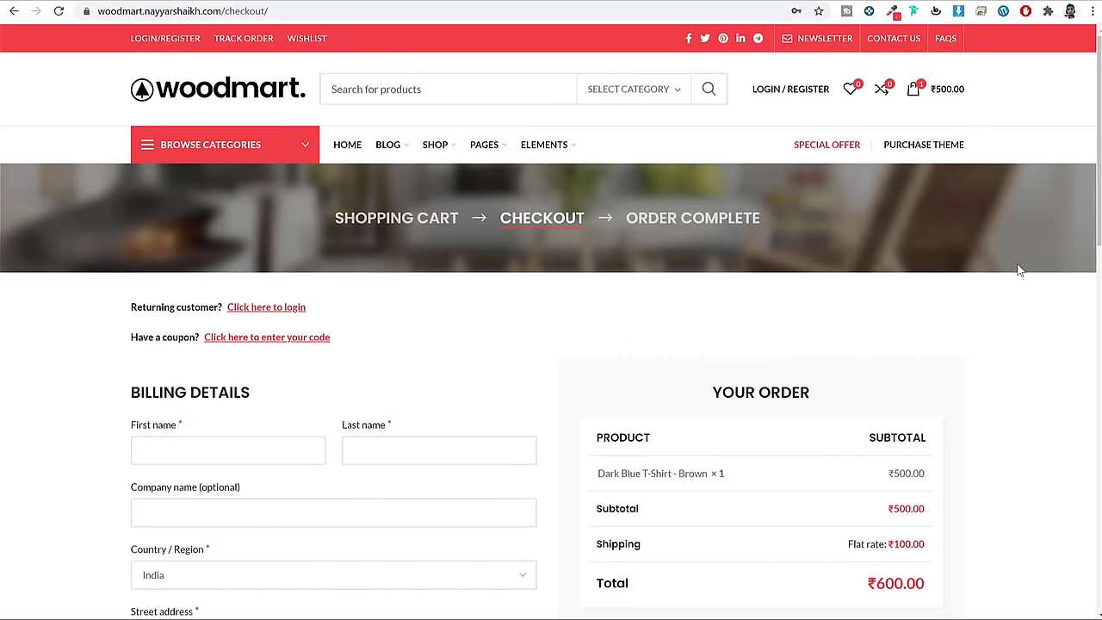
{"action": "scroll", "coordinate": [1019, 270], "scroll_direction": "down", "scroll_amount": 8}
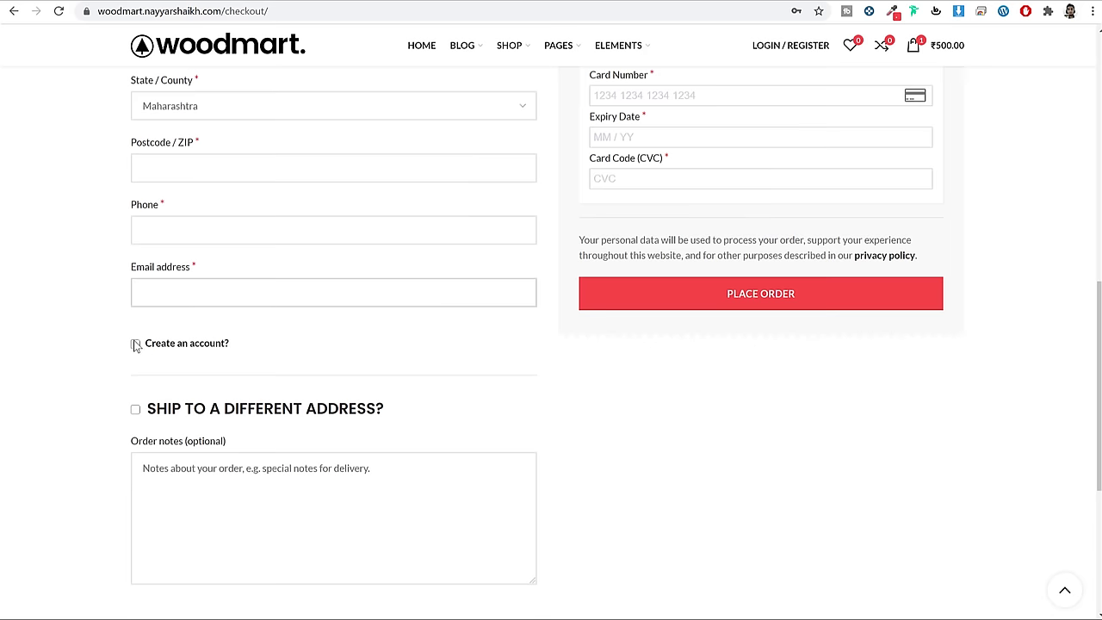
{"action": "left_click", "coordinate": [135, 343]}
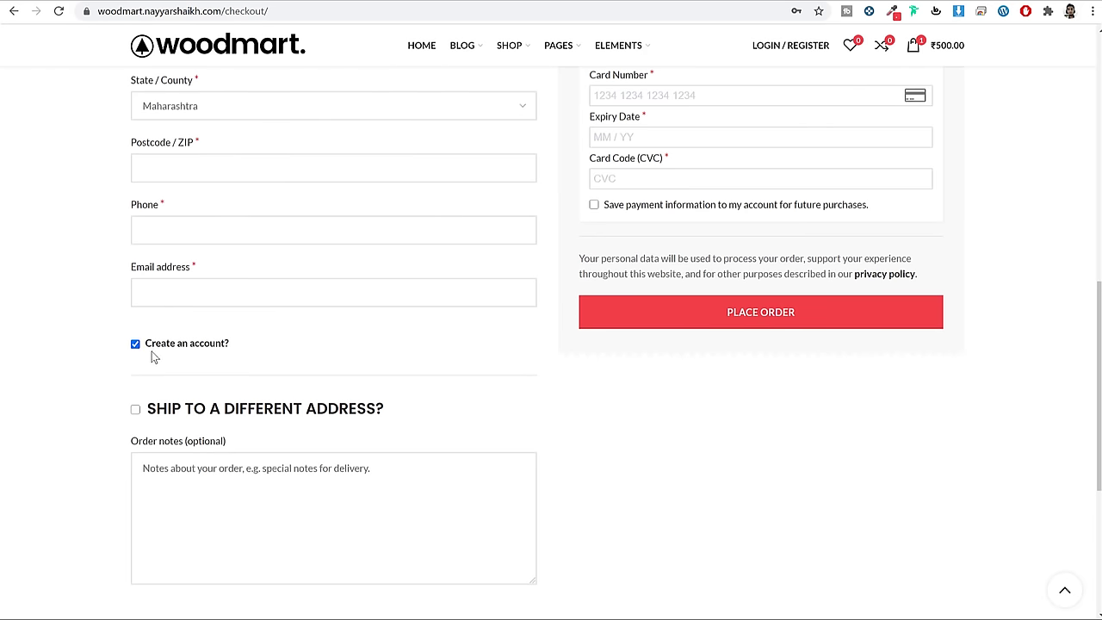
{"action": "scroll", "coordinate": [229, 351], "scroll_direction": "up", "scroll_amount": 1}
{"action": "scroll", "coordinate": [229, 351], "scroll_direction": "up", "scroll_amount": 8}
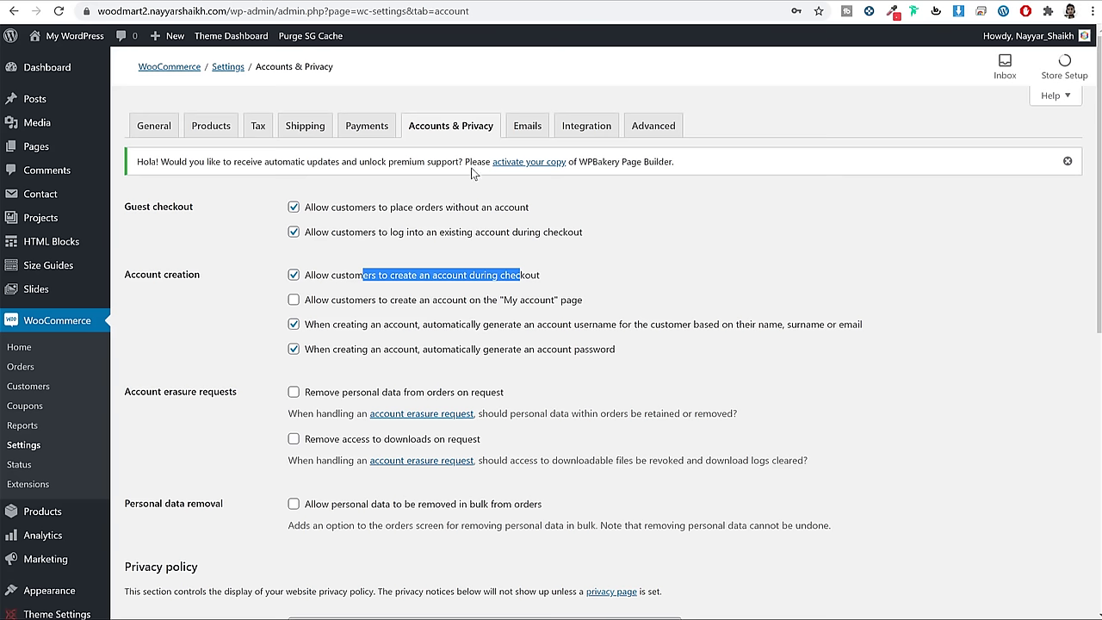
- Review the My account page registration option and check the storefront sign-in and registration pages
{"action": "left_click", "coordinate": [592, 288]}
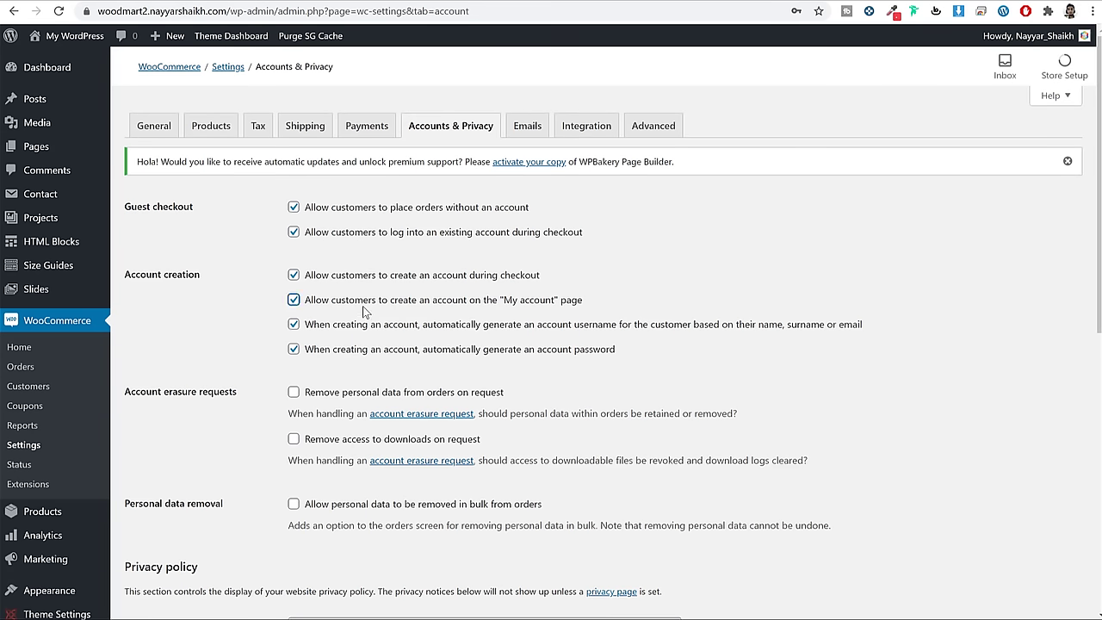
{"action": "left_click_drag", "start_coordinate": [322, 307], "coordinate": [514, 303]}
{"action": "key", "text": "ctrl+Tab"}
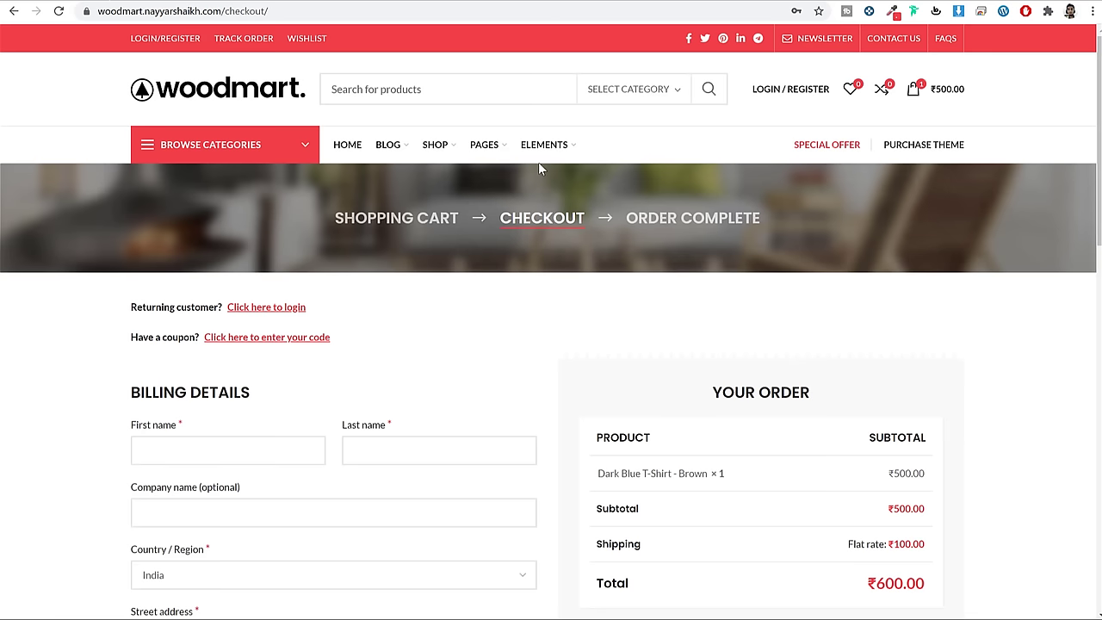
{"action": "left_click", "coordinate": [782, 96]}
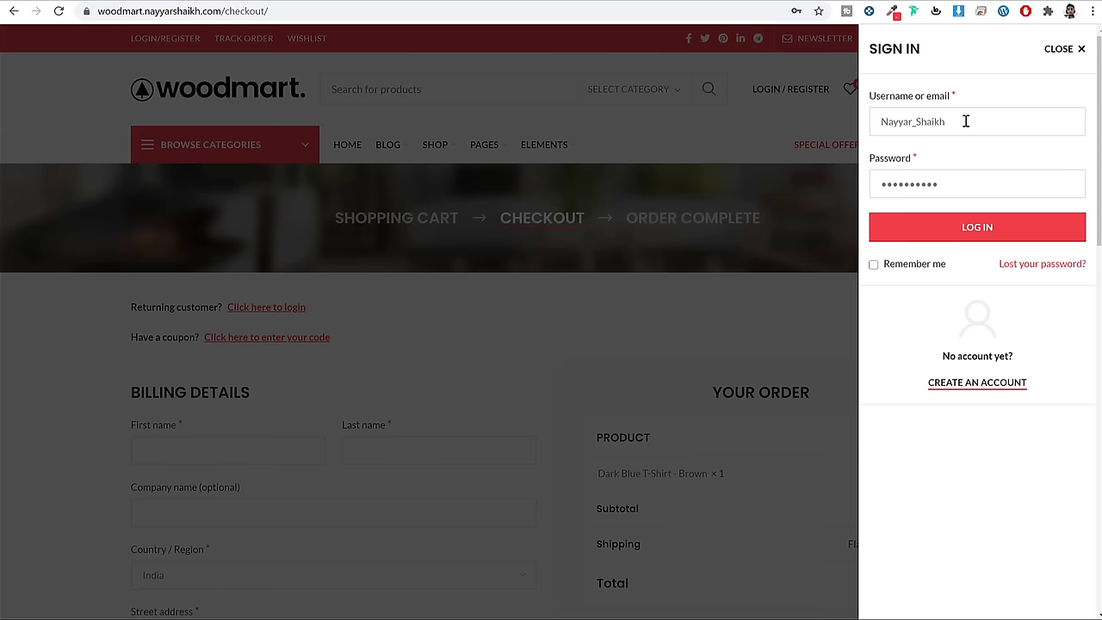
{"action": "left_click_drag", "start_coordinate": [964, 121], "coordinate": [872, 122]}
{"action": "left_click", "coordinate": [986, 91]}
{"action": "left_click", "coordinate": [1001, 385]}
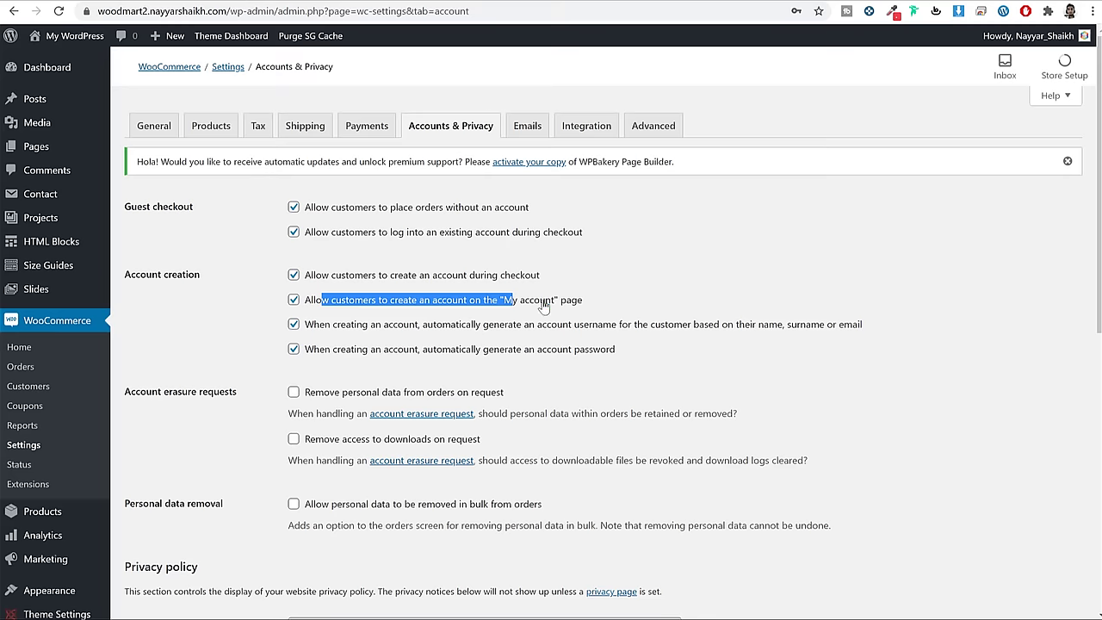
- Save the Accounts & Privacy settings
{"action": "left_click", "coordinate": [733, 279]}
{"action": "scroll", "coordinate": [734, 288], "scroll_direction": "down", "scroll_amount": 10}
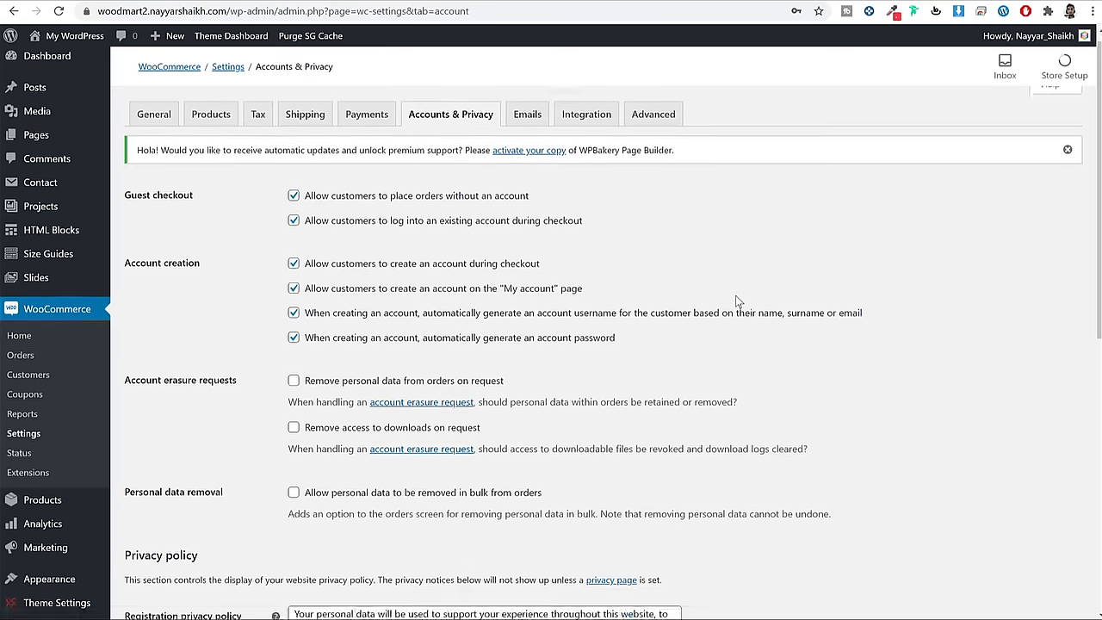
{"action": "left_click", "coordinate": [158, 551]}
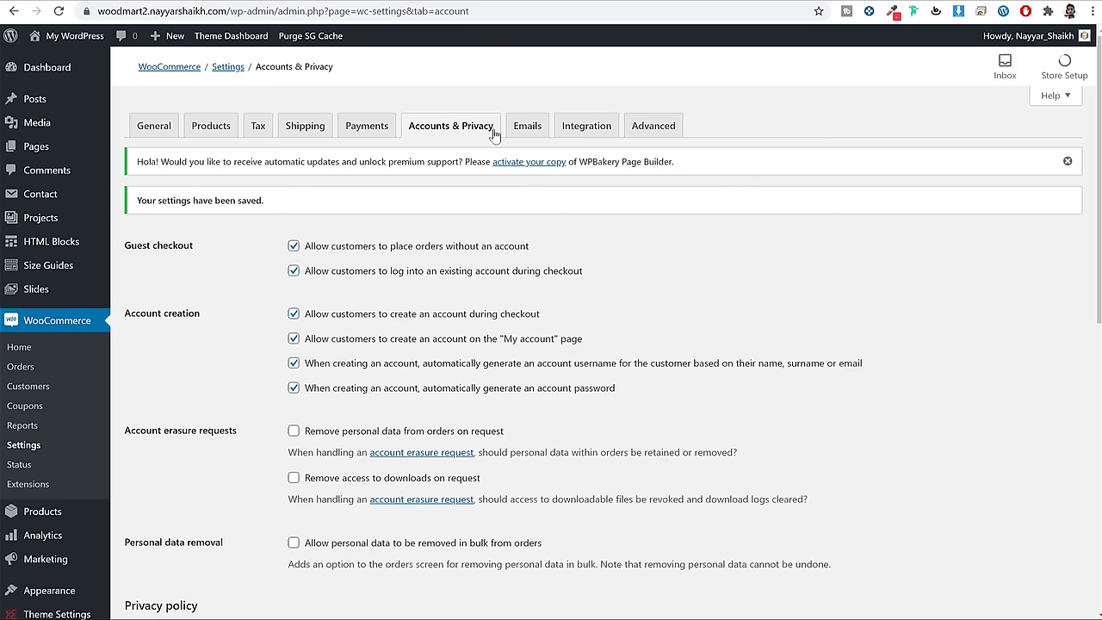
{"action": "left_click", "coordinate": [656, 133]}
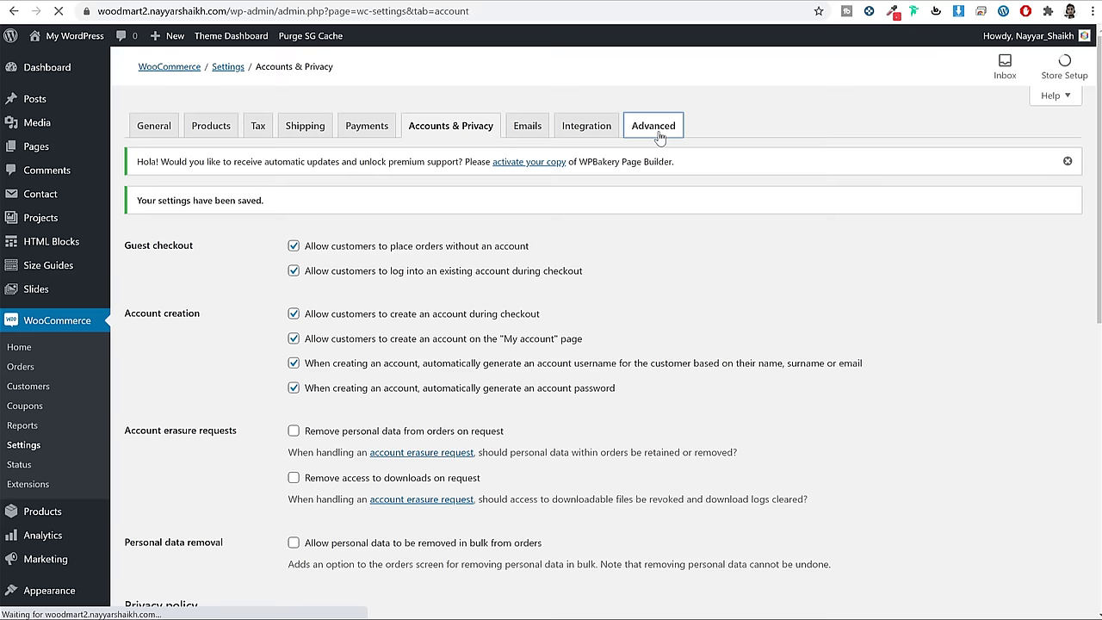
- Save the Advanced tab's page setup and return to the WordPress Dashboard
{"action": "scroll", "coordinate": [370, 267], "scroll_direction": "down", "scroll_amount": 2}
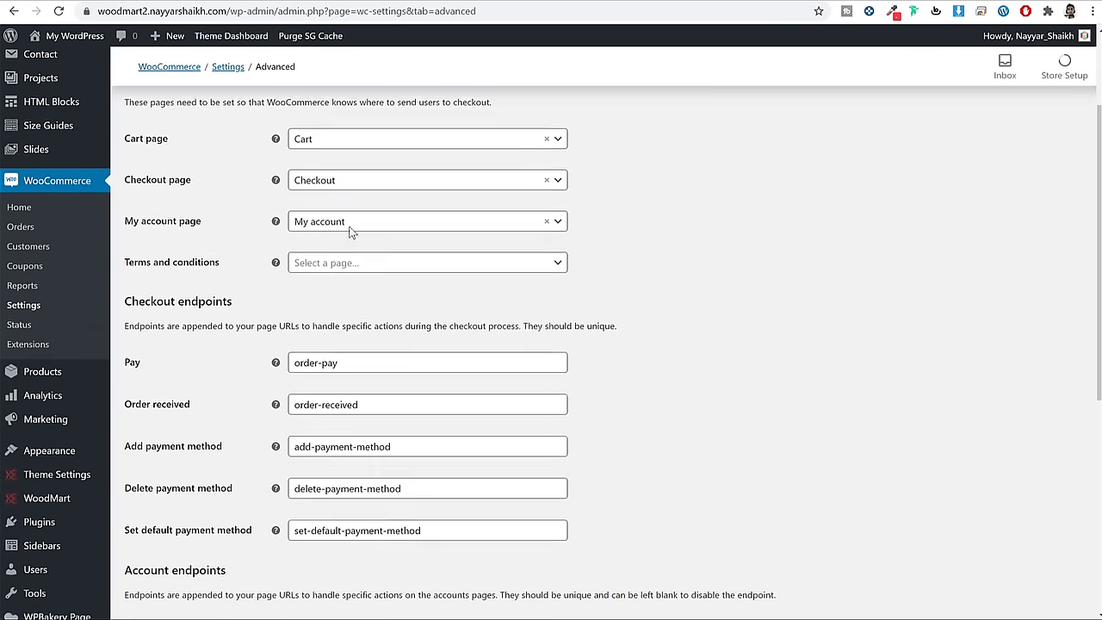
{"action": "scroll", "coordinate": [350, 232], "scroll_direction": "down", "scroll_amount": 1}
{"action": "left_click_drag", "start_coordinate": [141, 112], "coordinate": [217, 113]}
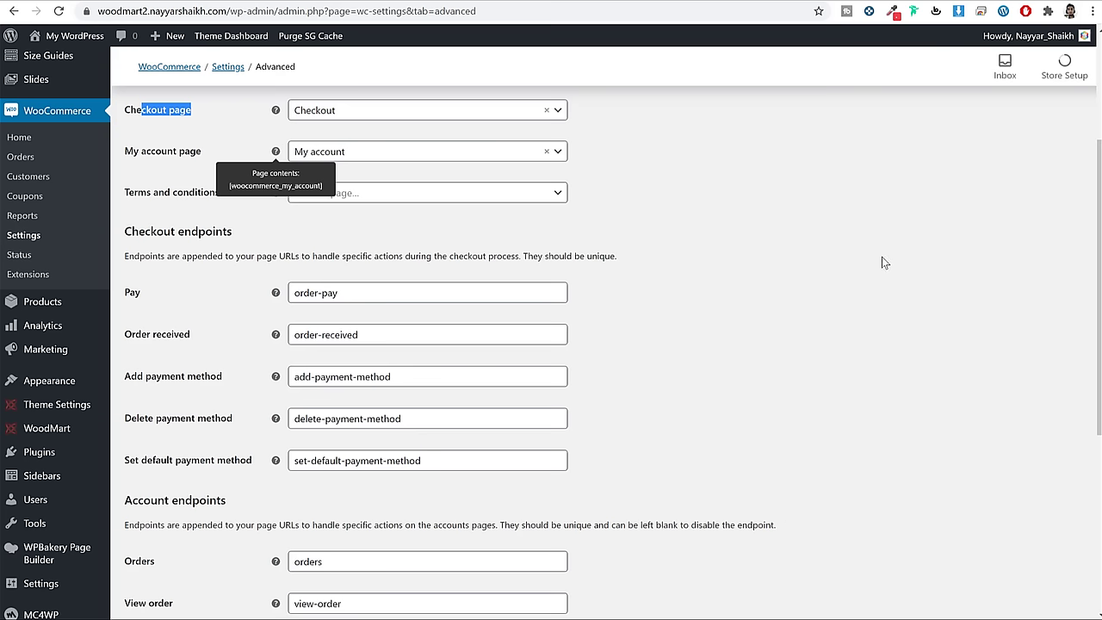
{"action": "scroll", "coordinate": [881, 261], "scroll_direction": "down", "scroll_amount": 4}
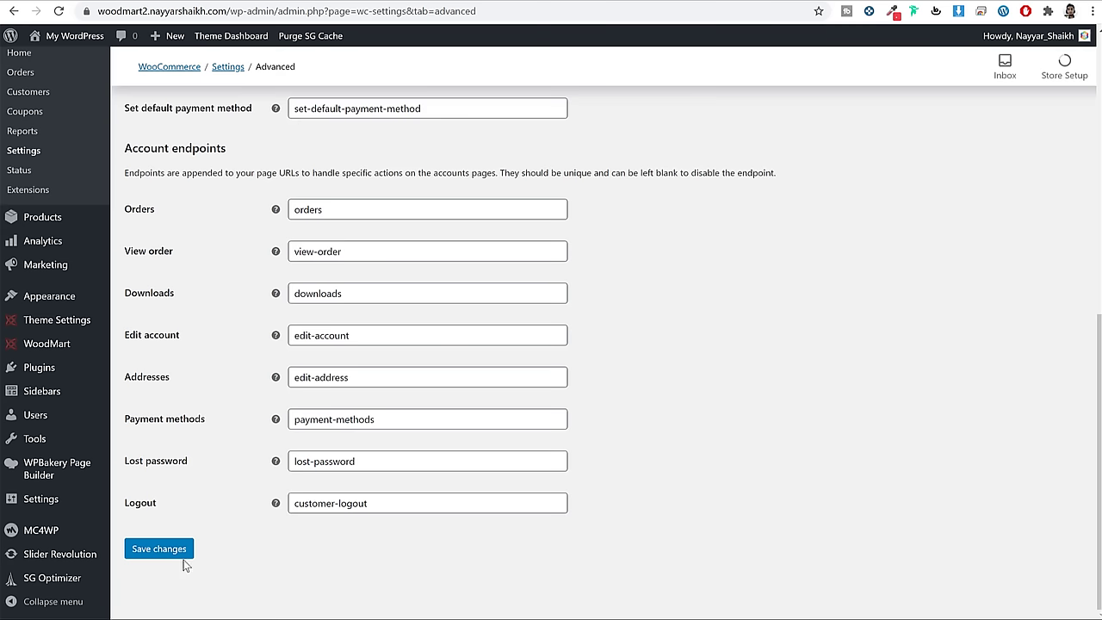
{"action": "left_click", "coordinate": [184, 556]}
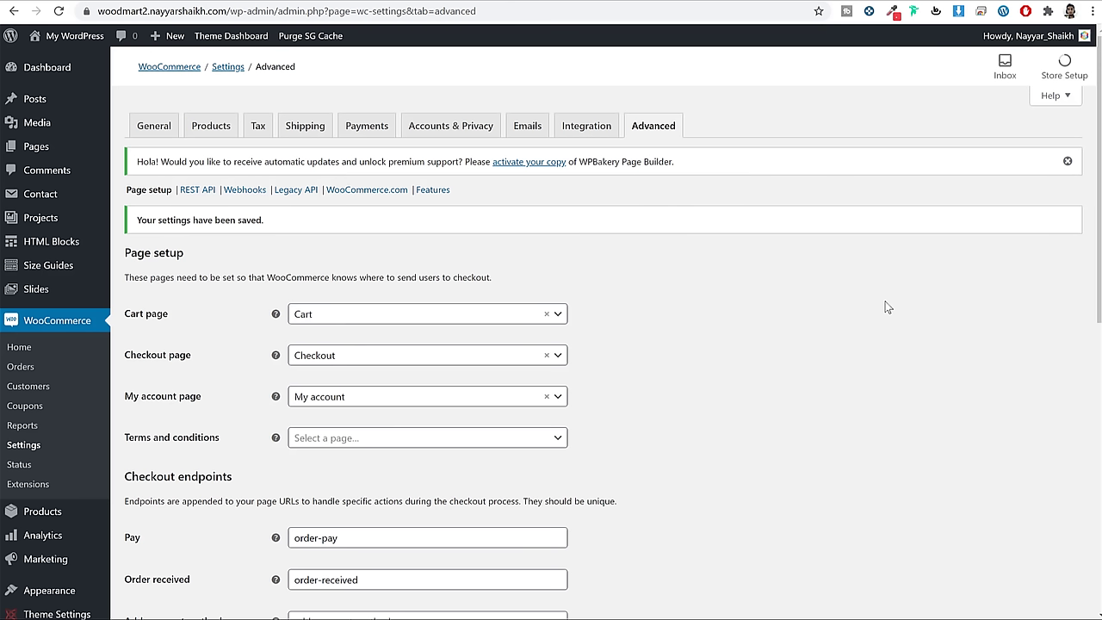
{"action": "left_click", "coordinate": [81, 76]}
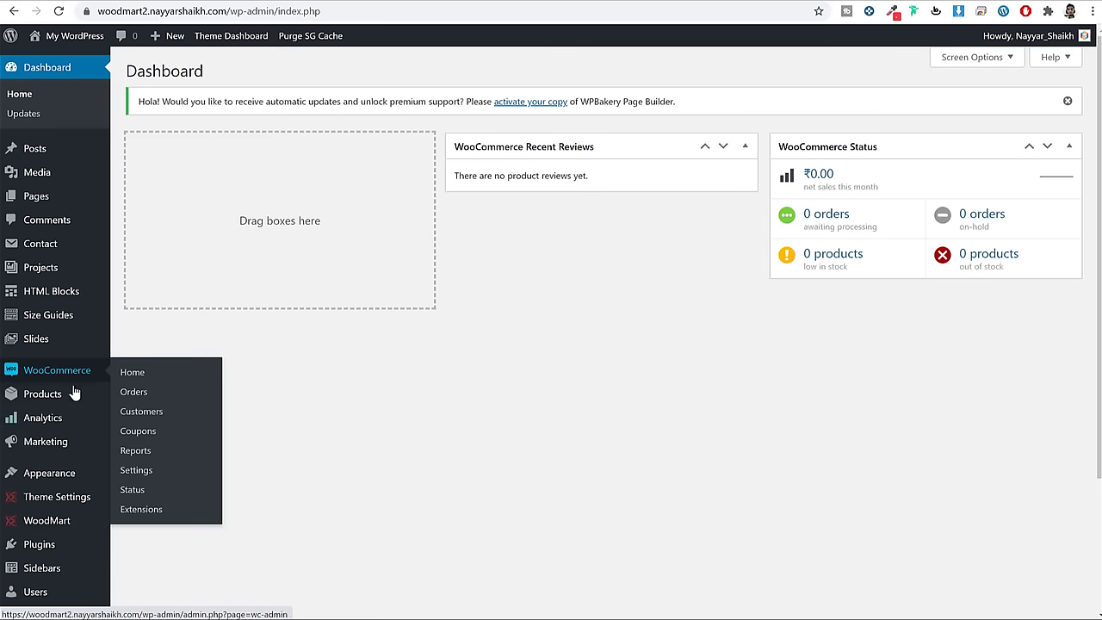
- Open Products > Add New and view the Blue Dotted Shirt page on the demo store
{"action": "mouse_move", "coordinate": [71, 394]}
{"action": "left_click", "coordinate": [134, 419]}
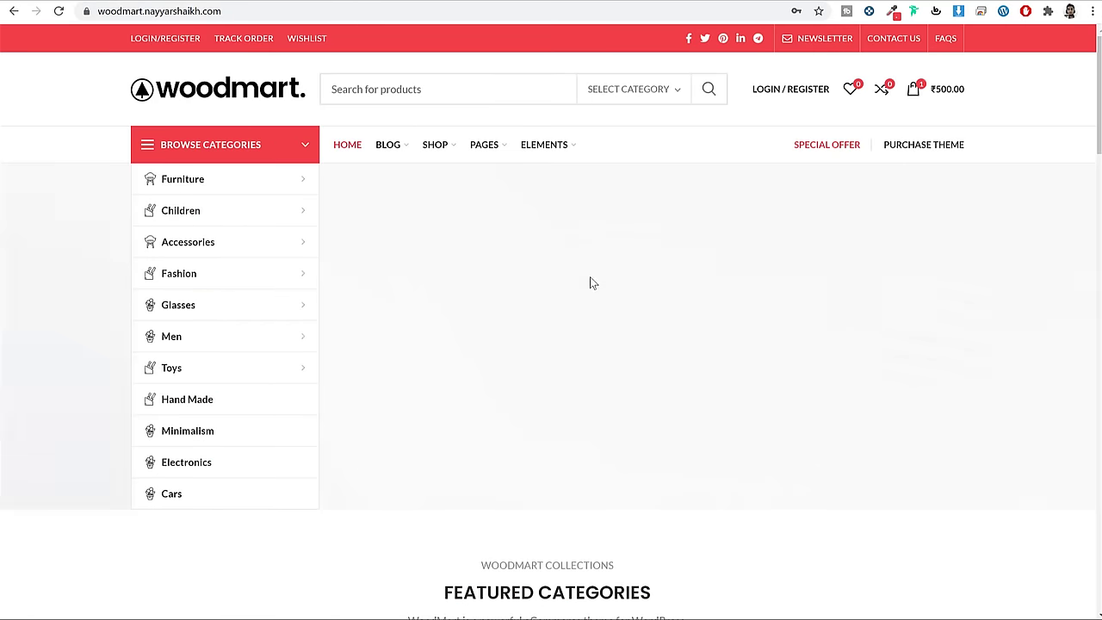
{"action": "scroll", "coordinate": [602, 293], "scroll_direction": "down", "scroll_amount": 2}
{"action": "scroll", "coordinate": [609, 297], "scroll_direction": "down", "scroll_amount": 8}
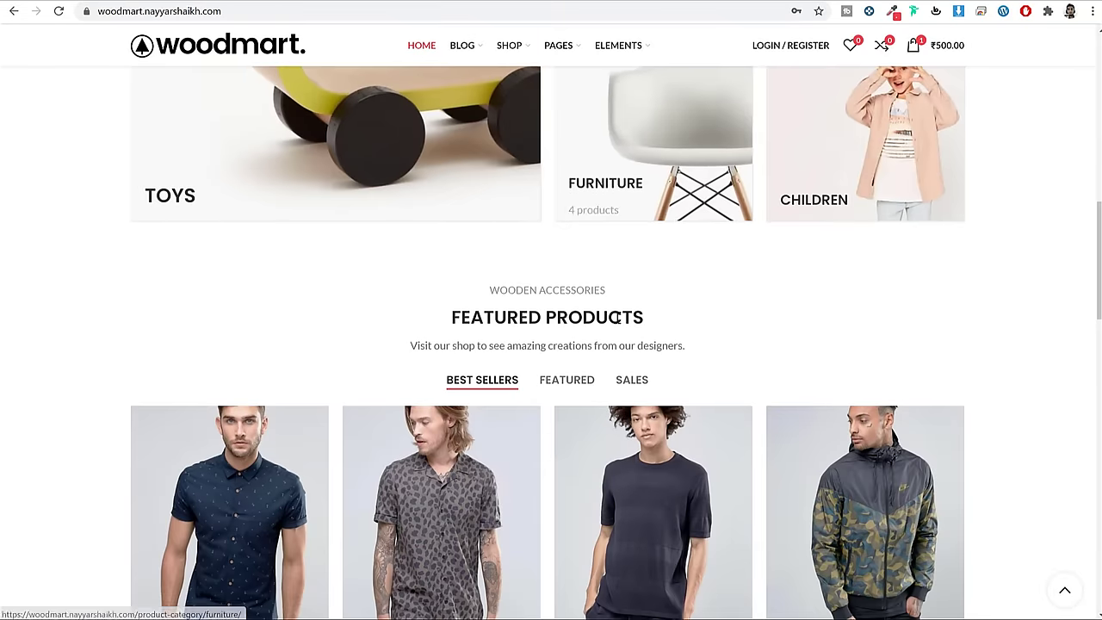
{"action": "scroll", "coordinate": [617, 319], "scroll_direction": "down", "scroll_amount": 3}
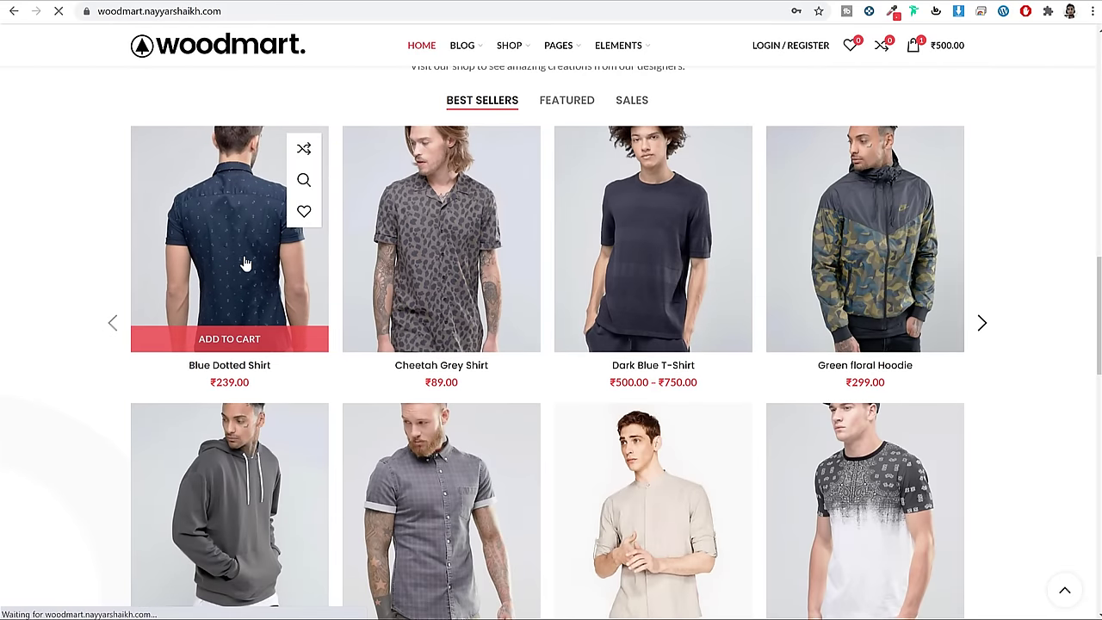
{"action": "left_click", "coordinate": [241, 259]}
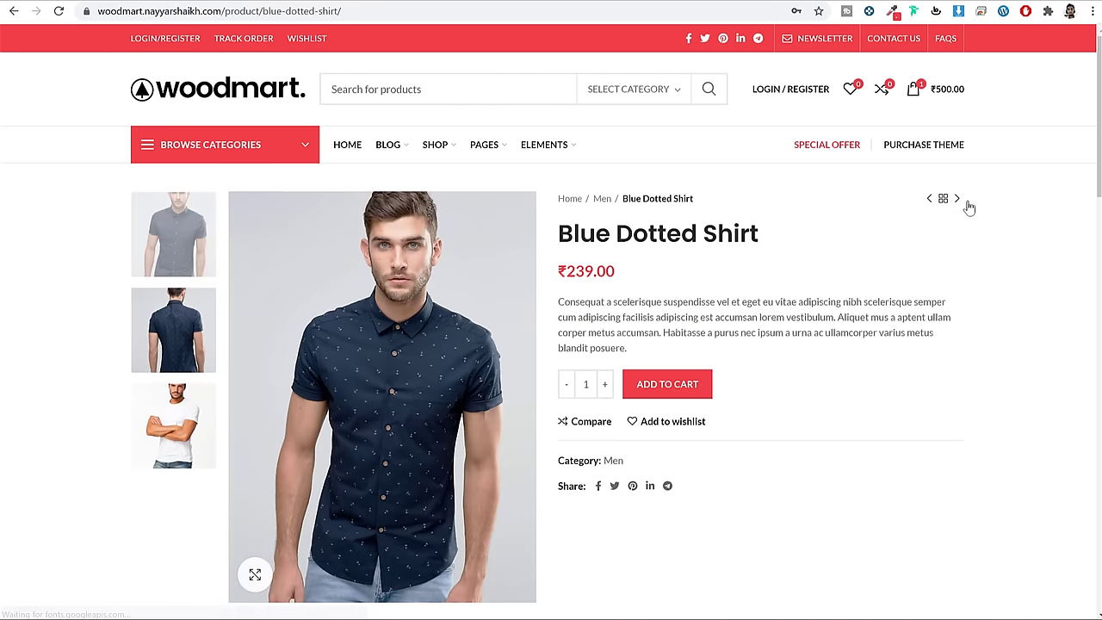
{"action": "left_click", "coordinate": [341, 3]}
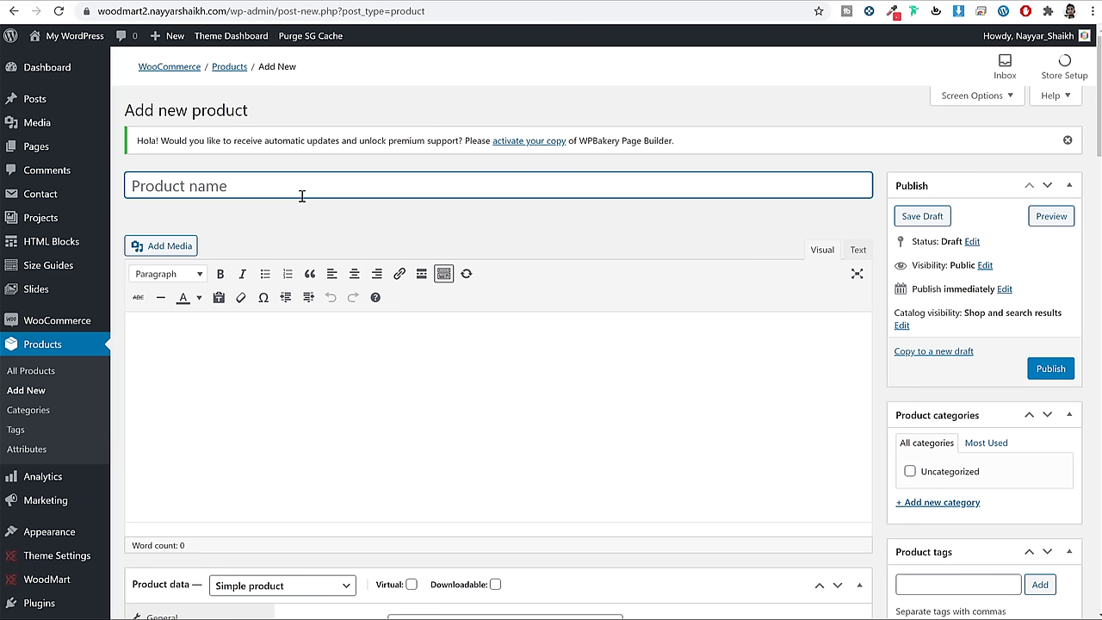
- Copy the storefront title and paste 'Blue Dotted Shirt' as the product name
{"action": "left_click", "coordinate": [341, 4]}
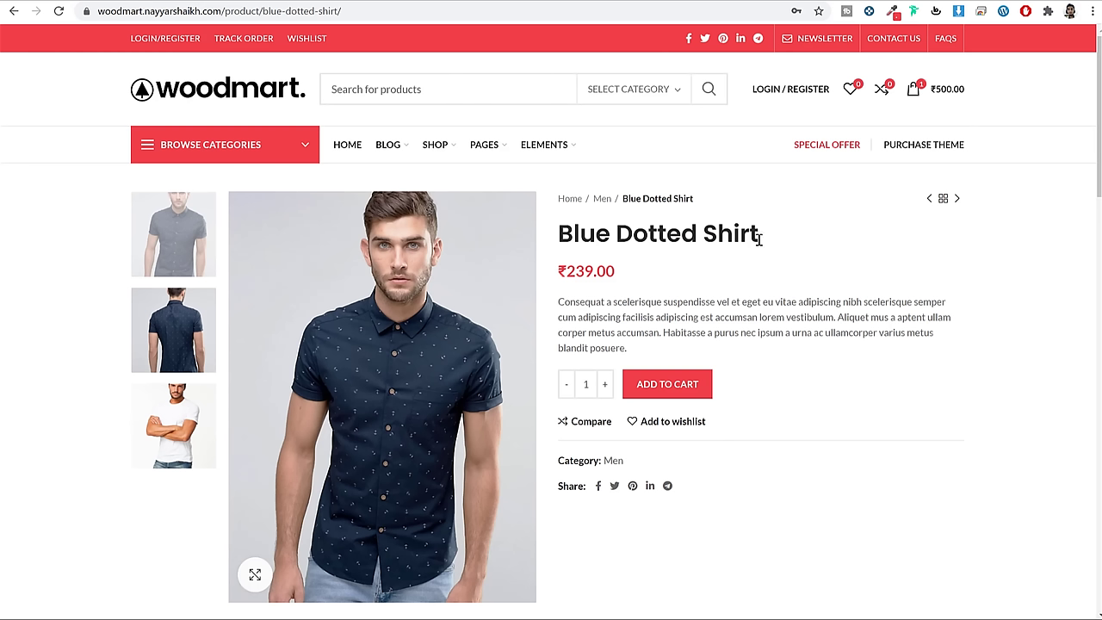
{"action": "left_click_drag", "start_coordinate": [770, 242], "coordinate": [564, 222]}
{"action": "key", "text": "ctrl+c"}
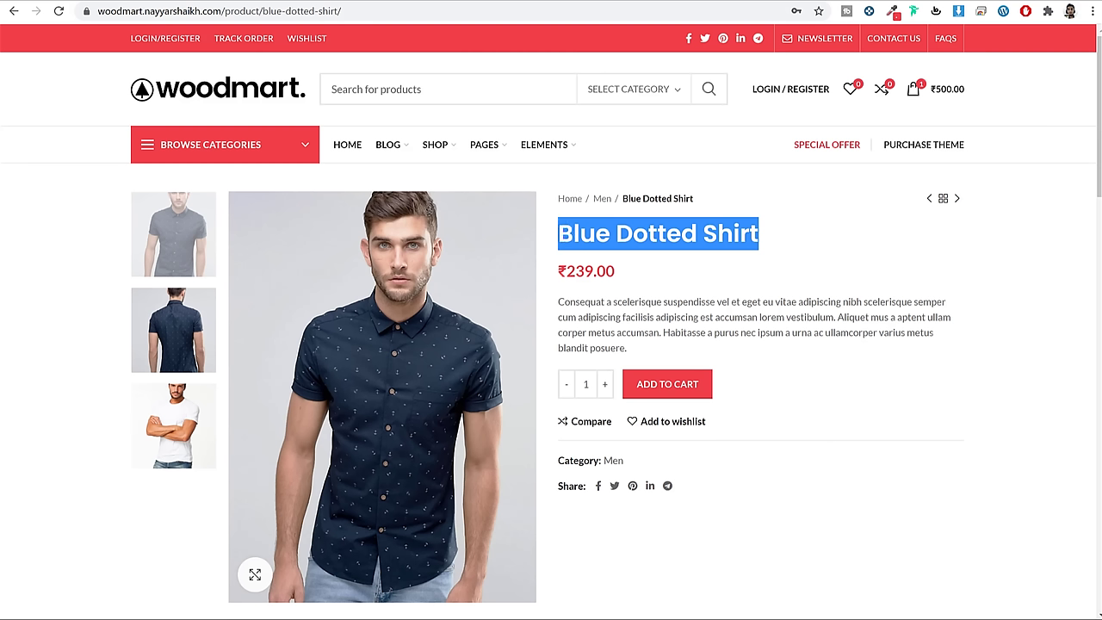
{"action": "left_click", "coordinate": [280, 3]}
{"action": "key", "text": "ctrl+v"}
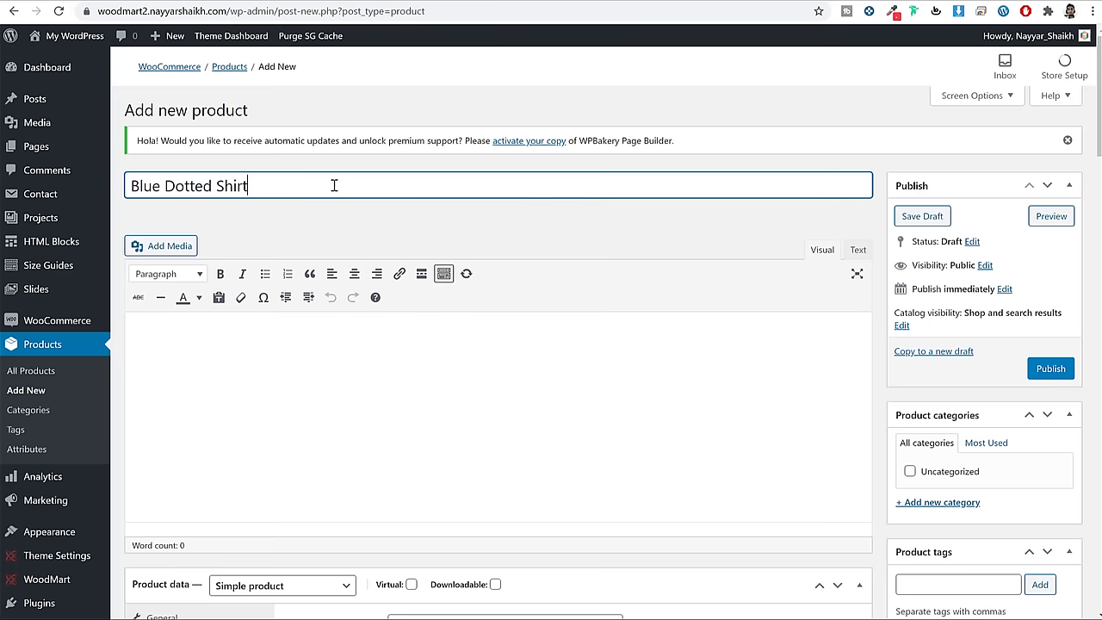
- Paste the two description paragraphs from the store page into the product description
{"action": "scroll", "coordinate": [448, 241], "scroll_direction": "down", "scroll_amount": 2}
{"action": "left_click", "coordinate": [287, 229]}
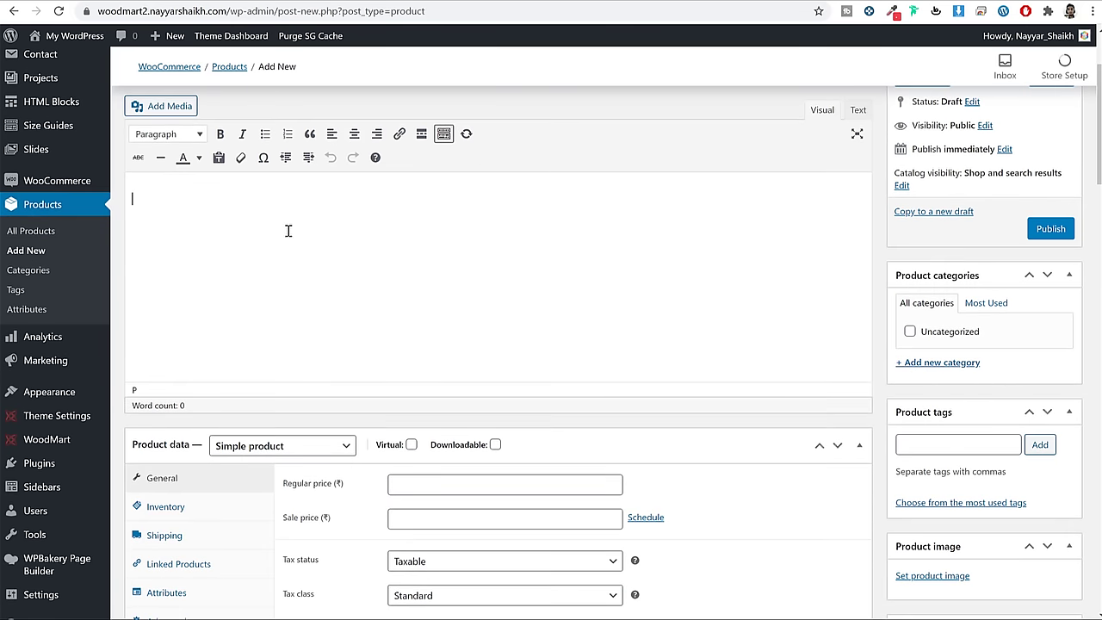
{"action": "scroll", "coordinate": [433, 281], "scroll_direction": "up", "scroll_amount": 1}
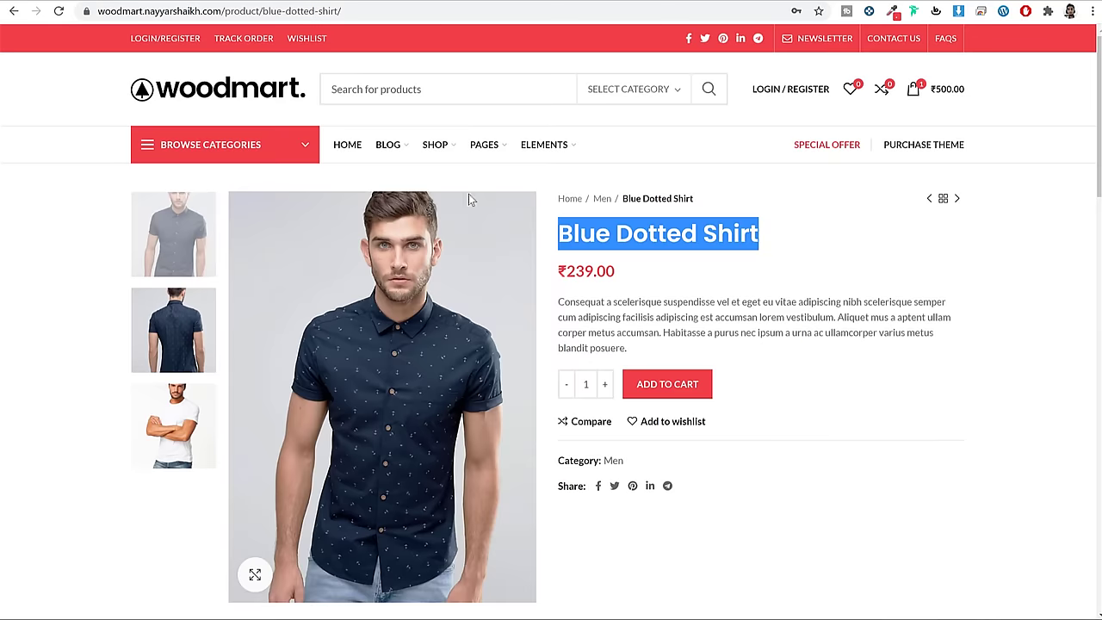
{"action": "scroll", "coordinate": [495, 223], "scroll_direction": "down", "scroll_amount": 6}
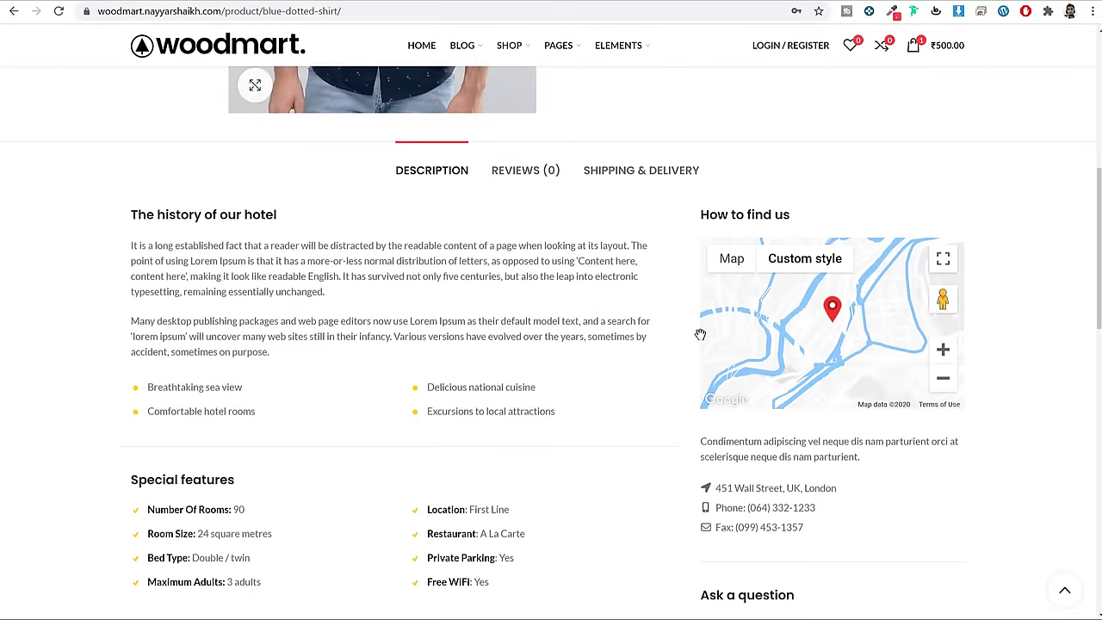
{"action": "scroll", "coordinate": [929, 319], "scroll_direction": "down", "scroll_amount": 5}
{"action": "scroll", "coordinate": [930, 325], "scroll_direction": "up", "scroll_amount": 11}
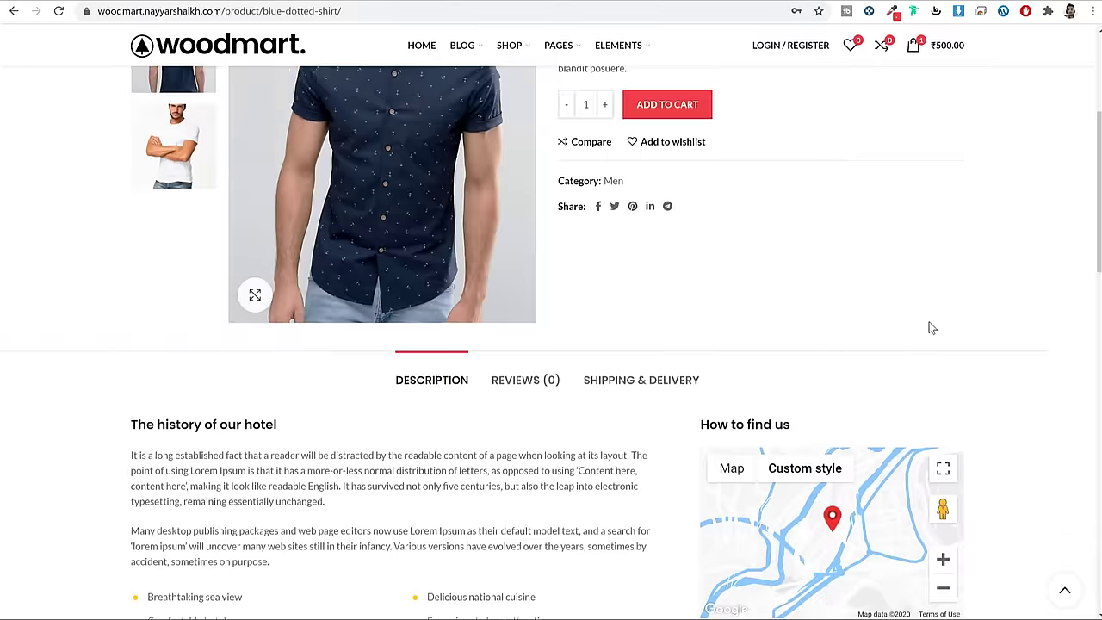
{"action": "triple_click", "coordinate": [621, 328]}
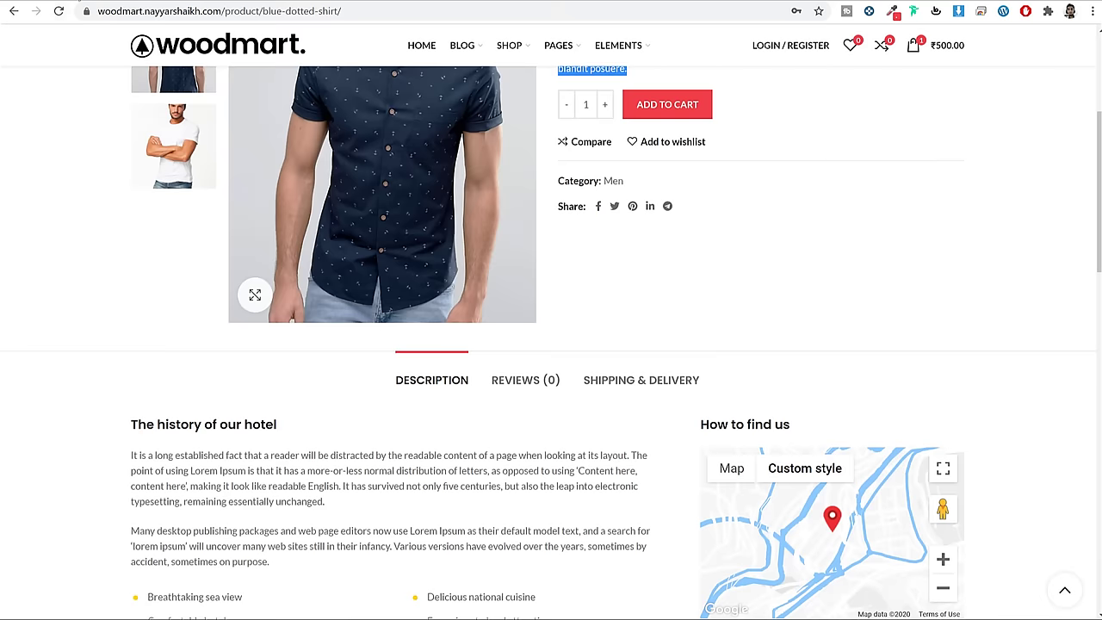
{"action": "scroll", "coordinate": [284, 237], "scroll_direction": "down", "scroll_amount": 3}
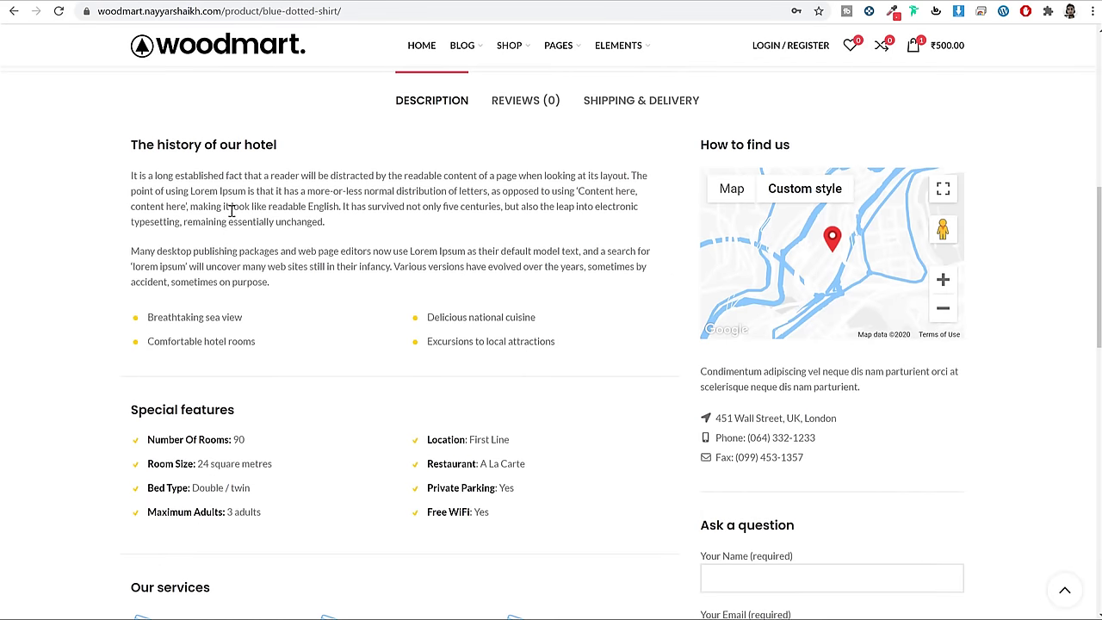
{"action": "left_click_drag", "start_coordinate": [134, 175], "coordinate": [287, 290]}
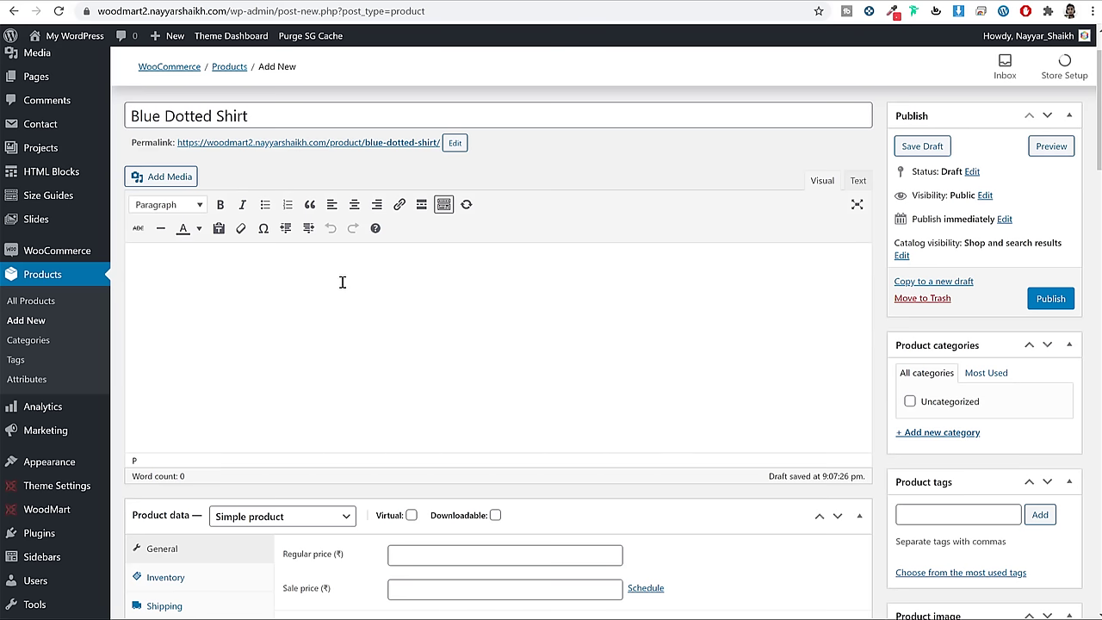
{"action": "type", "text": "It is a long established fact that a reader will be distracted by the readable content of a page when looking at its layout. The point of using Lorem Ipsum is that it has a more-or-less normal distribution of letters, as opposed to using ‘Content here, content here’, making it look like readable English. It has survived not only five centuries, but also the leap into electronic typesetting, remaining essentially unchanged. Many desktop publishing packages and web page editors now use Lorem Ipsum as their default model text, and a search for ‘lorem ipsum’ will uncover many web sites still in their infancy. Various versions have evolved over the years, sometimes by accident, sometimes on purpose."}
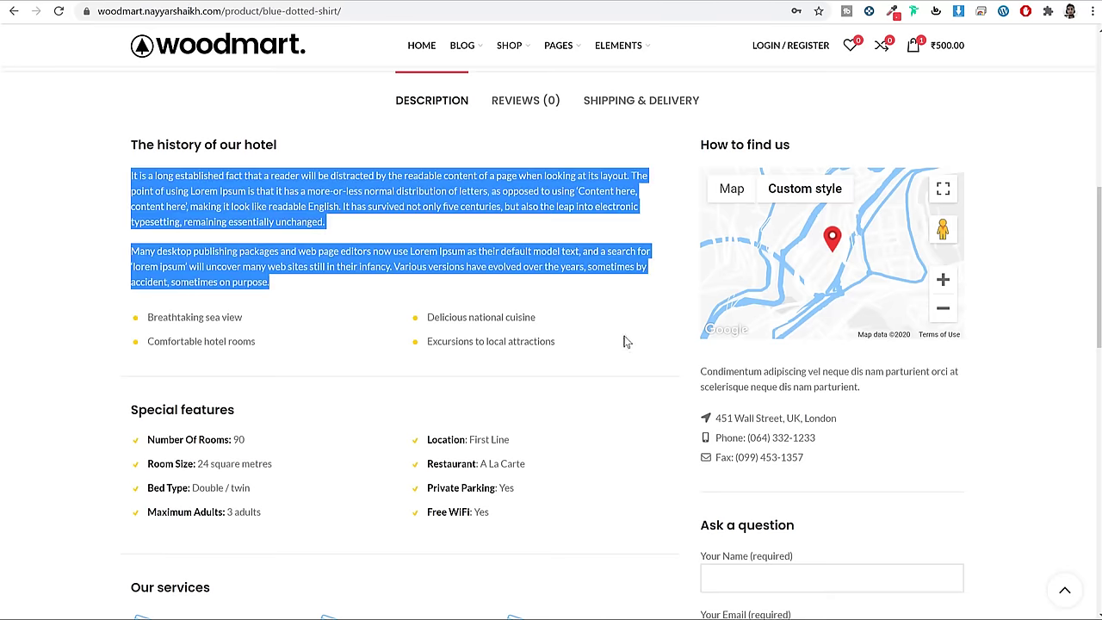
- Check the copied description against the store page, then return to the product editor
{"action": "left_click", "coordinate": [613, 328]}
{"action": "scroll", "coordinate": [603, 335], "scroll_direction": "up", "scroll_amount": 2}
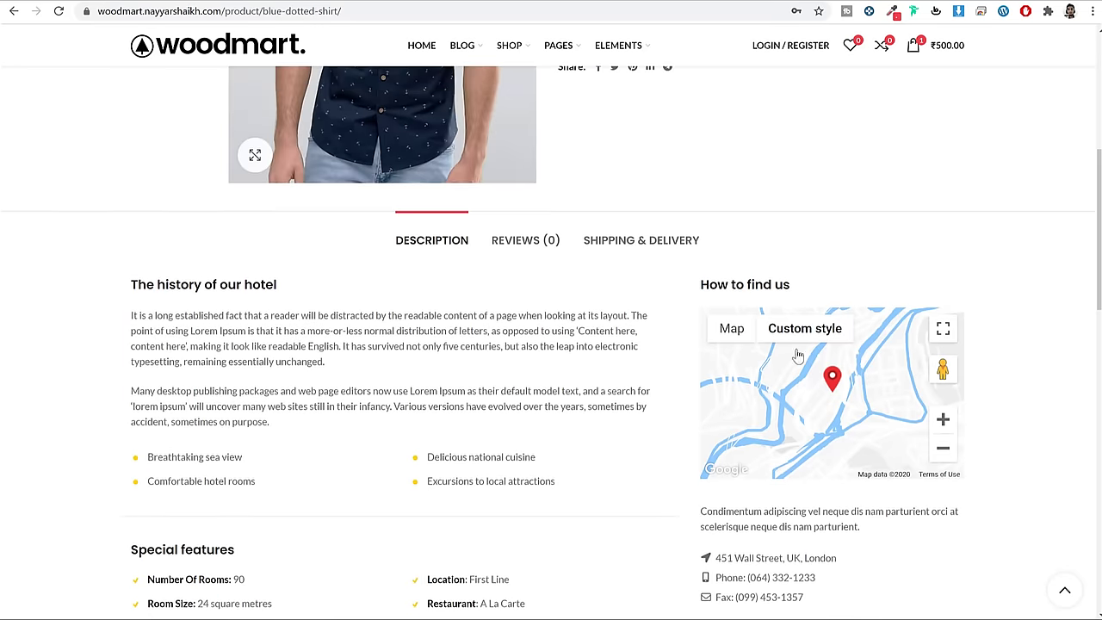
{"action": "scroll", "coordinate": [857, 409], "scroll_direction": "down", "scroll_amount": 5}
{"action": "scroll", "coordinate": [524, 382], "scroll_direction": "down", "scroll_amount": 3}
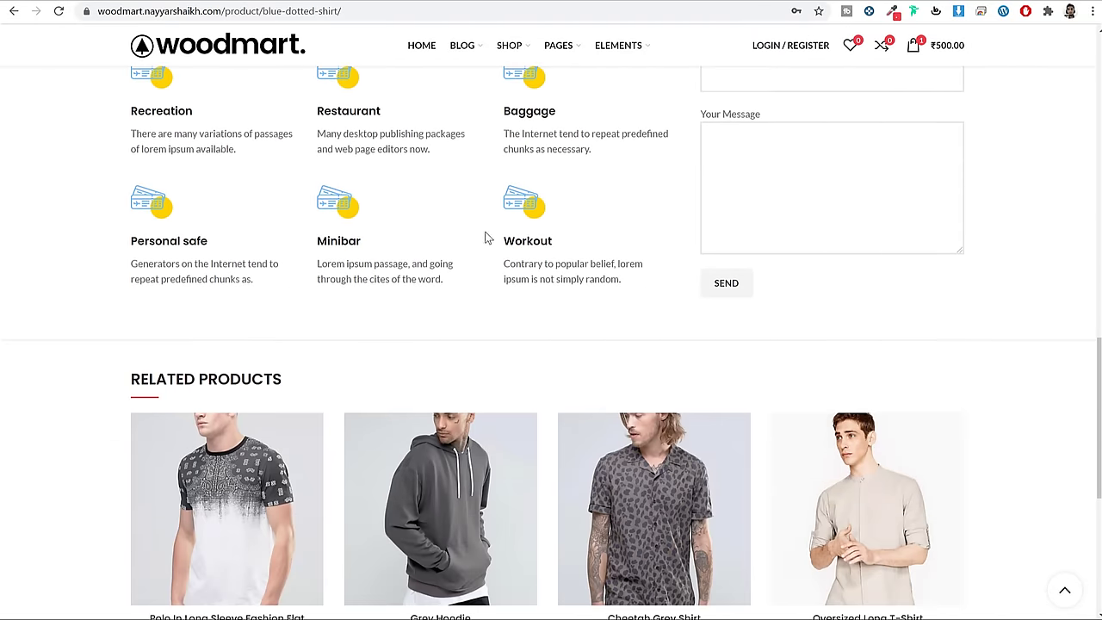
{"action": "scroll", "coordinate": [721, 238], "scroll_direction": "up", "scroll_amount": 3}
{"action": "scroll", "coordinate": [805, 300], "scroll_direction": "up", "scroll_amount": 5}
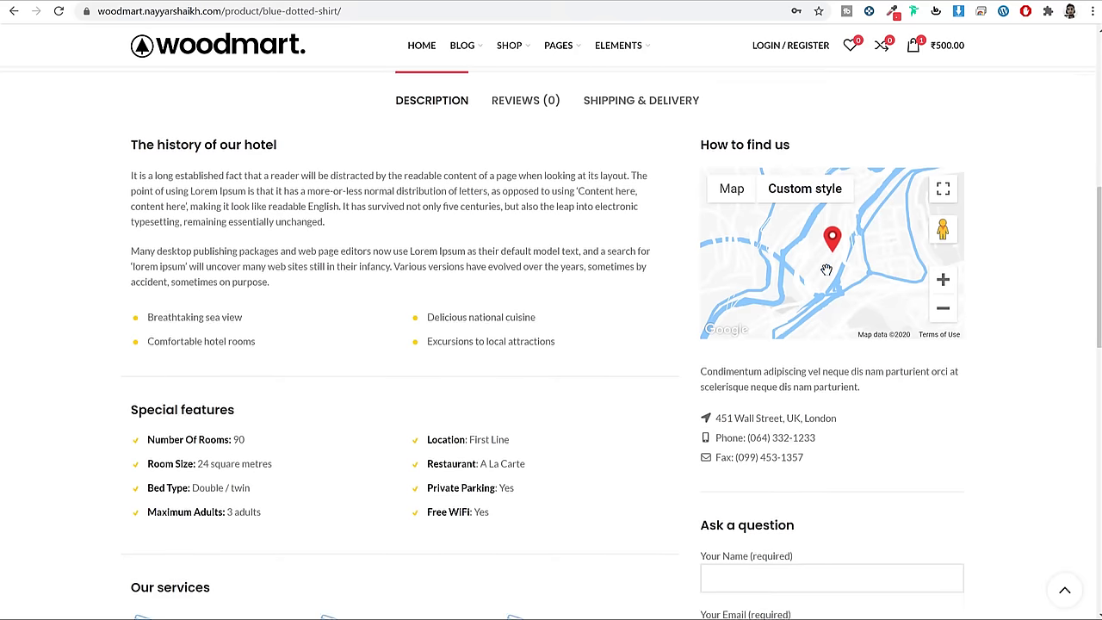
{"action": "left_click", "coordinate": [289, 5]}
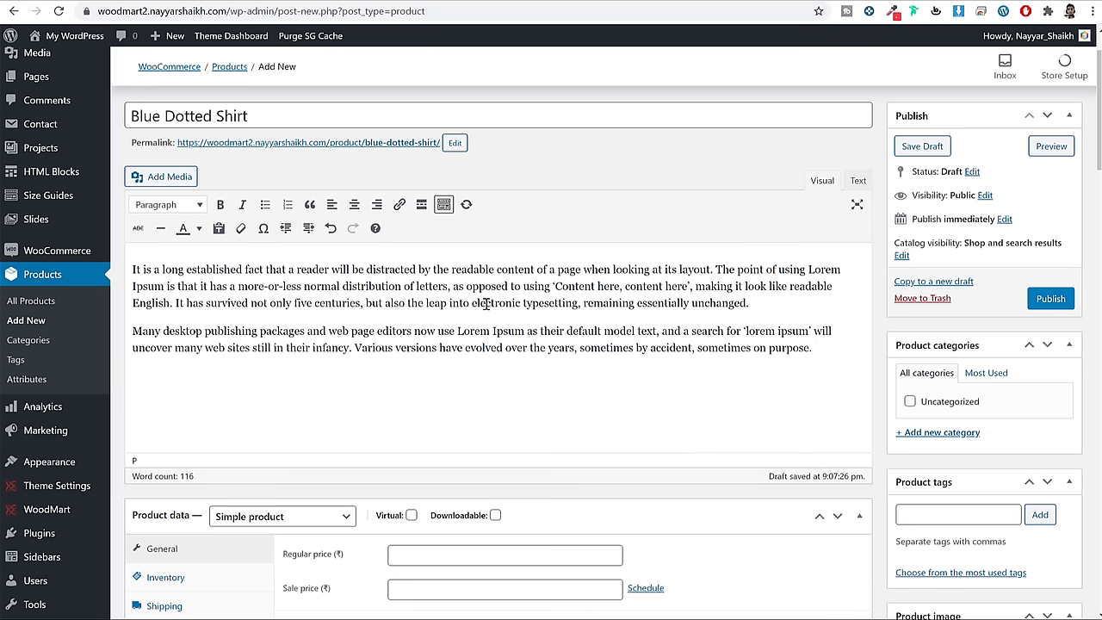
- Keep the product type as Simple product and enter the ₹1200 regular price
{"action": "scroll", "coordinate": [707, 337], "scroll_direction": "down", "scroll_amount": 4}
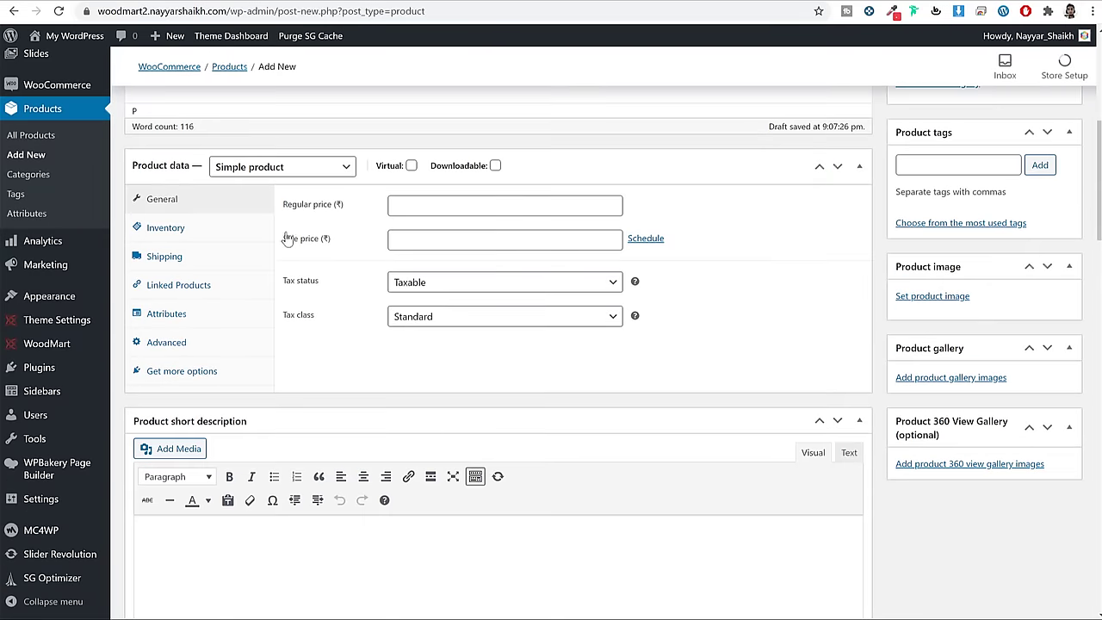
{"action": "left_click", "coordinate": [254, 171]}
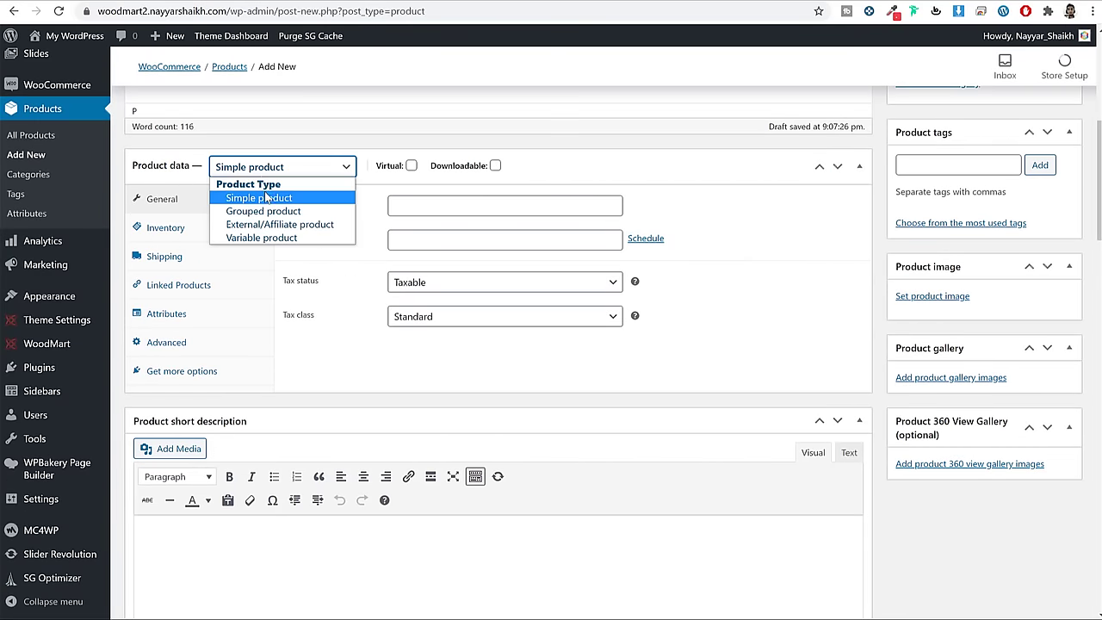
{"action": "left_click", "coordinate": [267, 202]}
{"action": "left_click", "coordinate": [469, 206]}
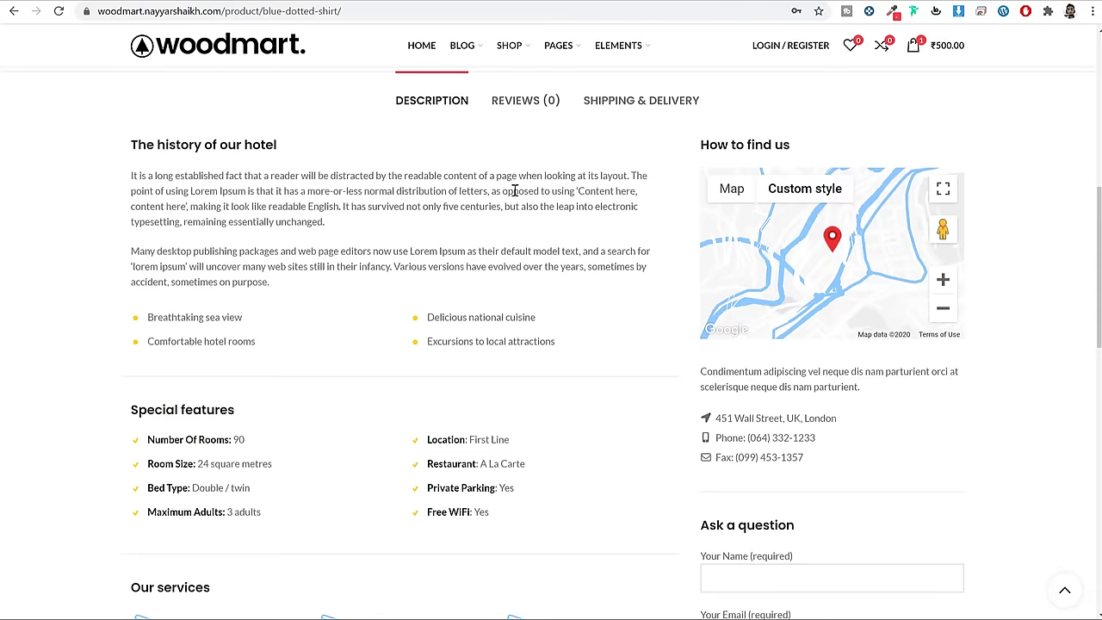
{"action": "scroll", "coordinate": [610, 307], "scroll_direction": "up", "scroll_amount": 6}
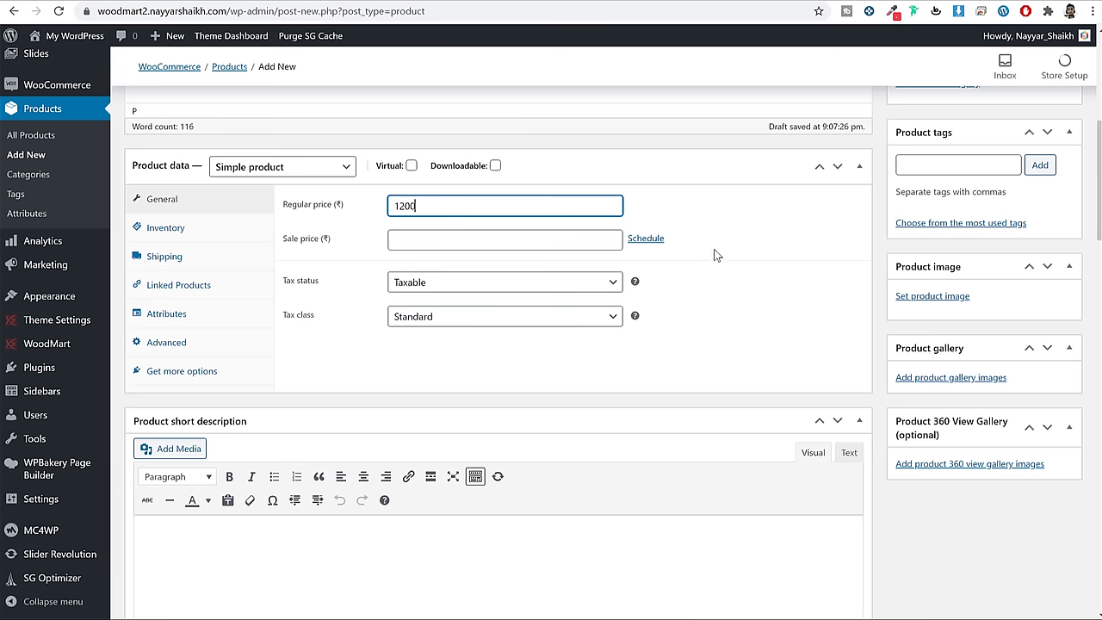
- Choose GST 10 as the tax class, briefly trying GST 12 before settling back
{"action": "left_click", "coordinate": [299, 320]}
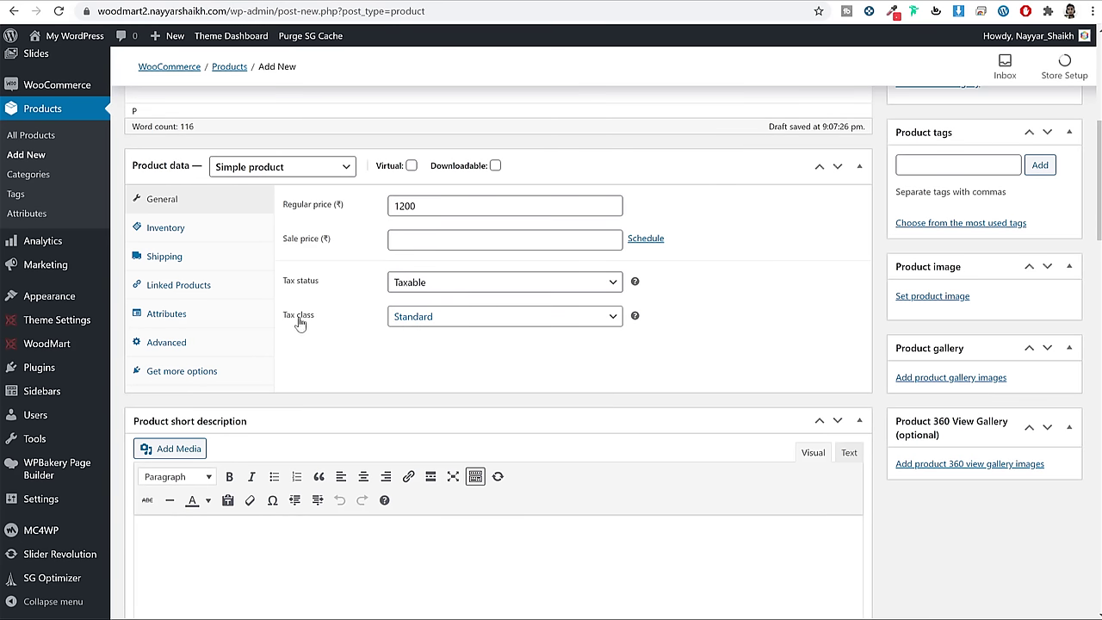
{"action": "left_click", "coordinate": [418, 325]}
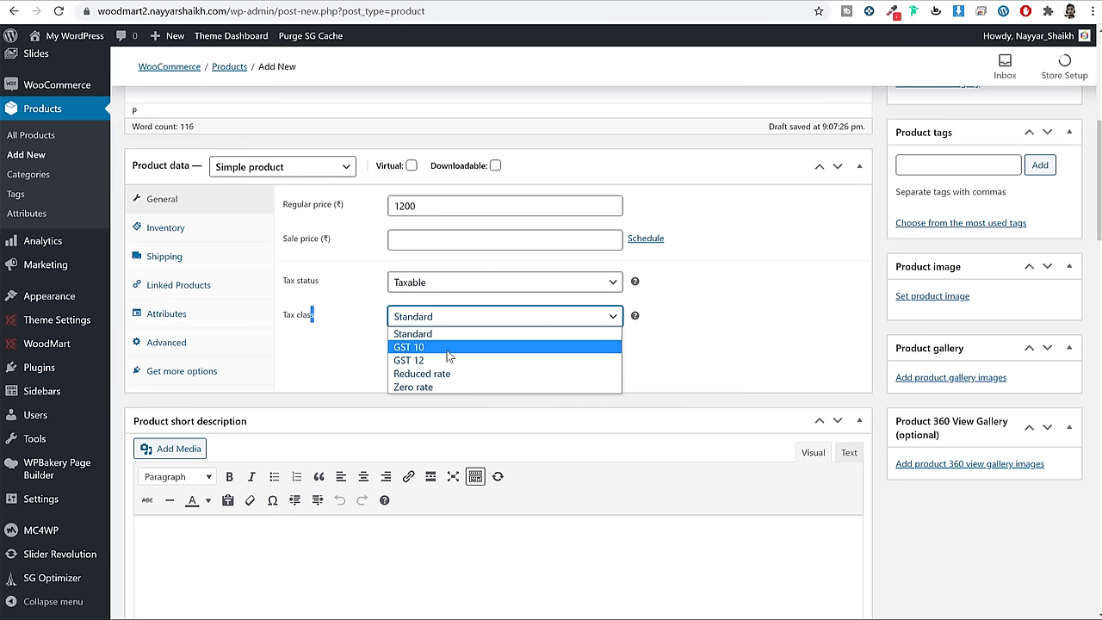
{"action": "left_click", "coordinate": [448, 347]}
{"action": "left_click", "coordinate": [454, 318]}
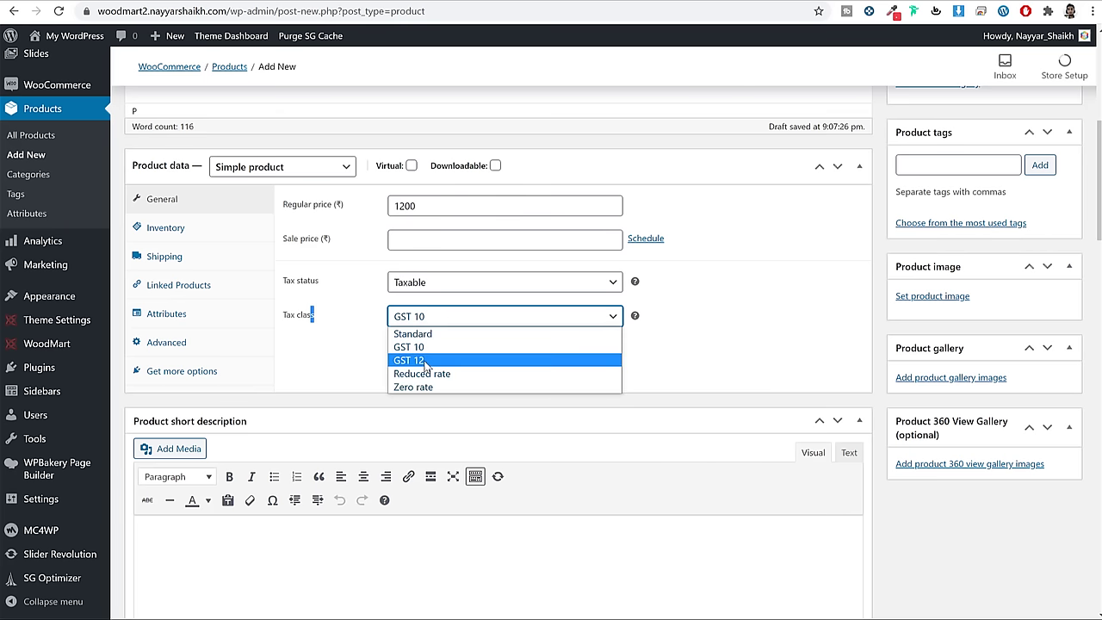
{"action": "left_click", "coordinate": [456, 360]}
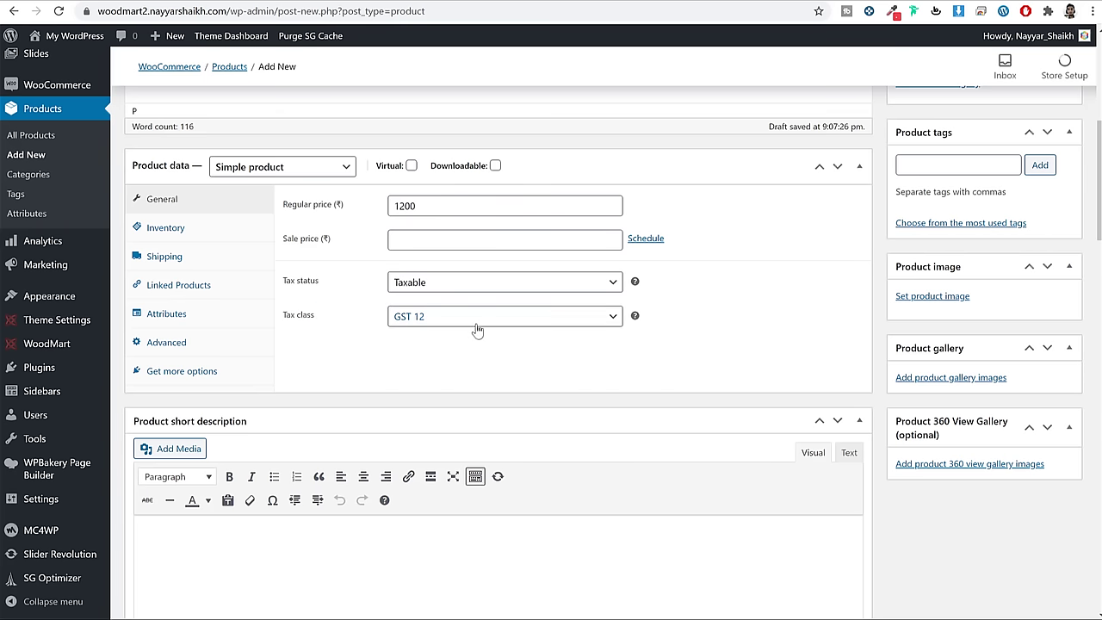
{"action": "left_click", "coordinate": [477, 330]}
{"action": "left_click", "coordinate": [451, 349]}
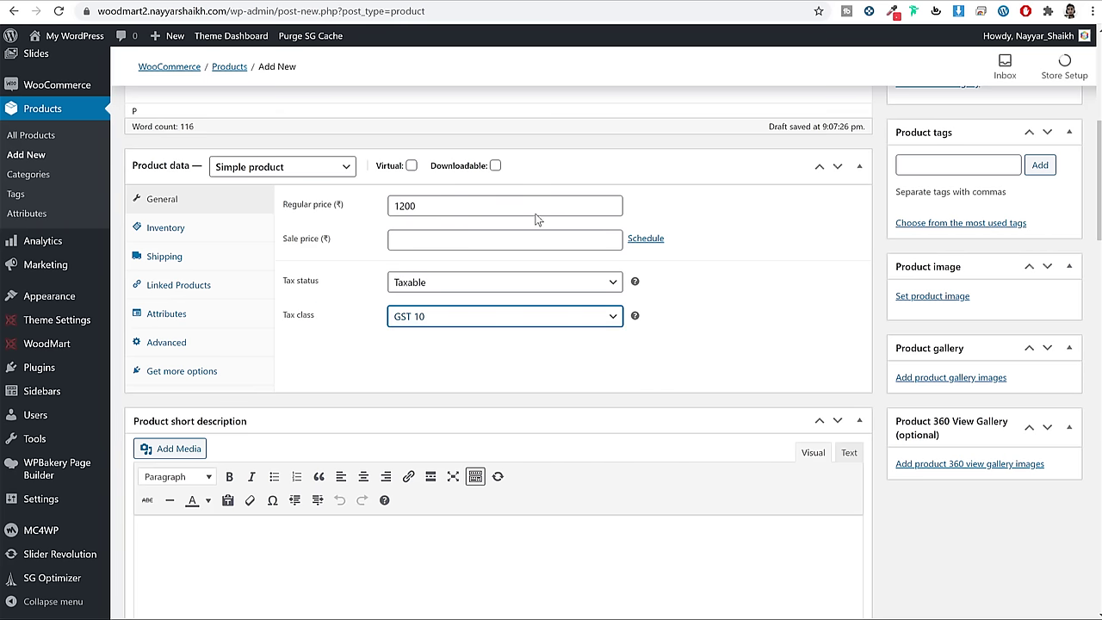
{"action": "left_click", "coordinate": [642, 424]}
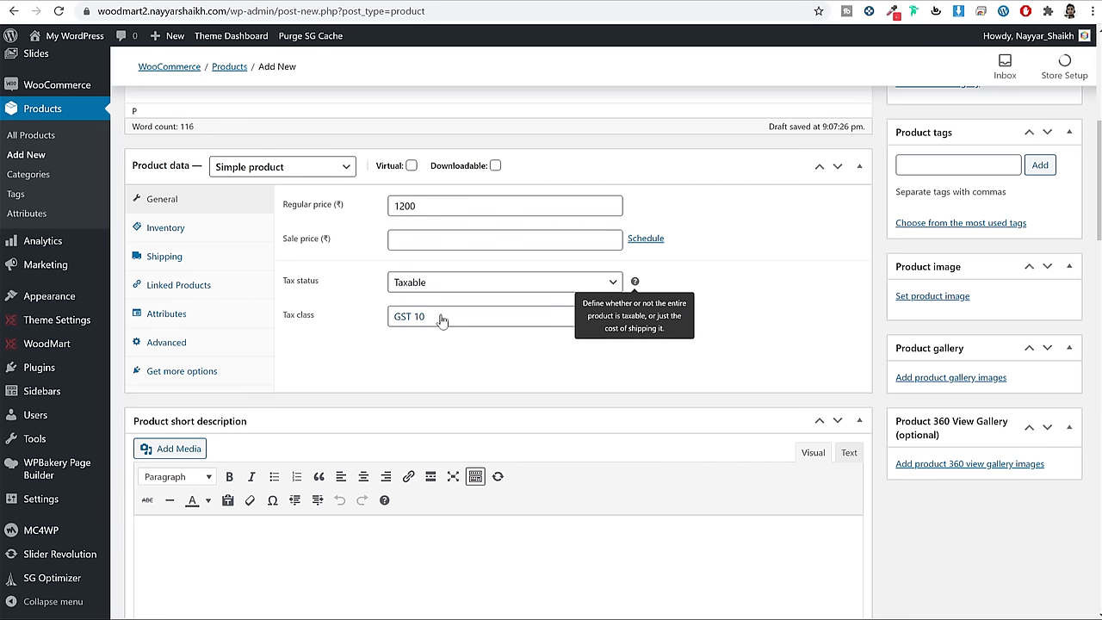
- In the Inventory tab, enter TSHIRT0001 as the product SKU
{"action": "left_click", "coordinate": [220, 234]}
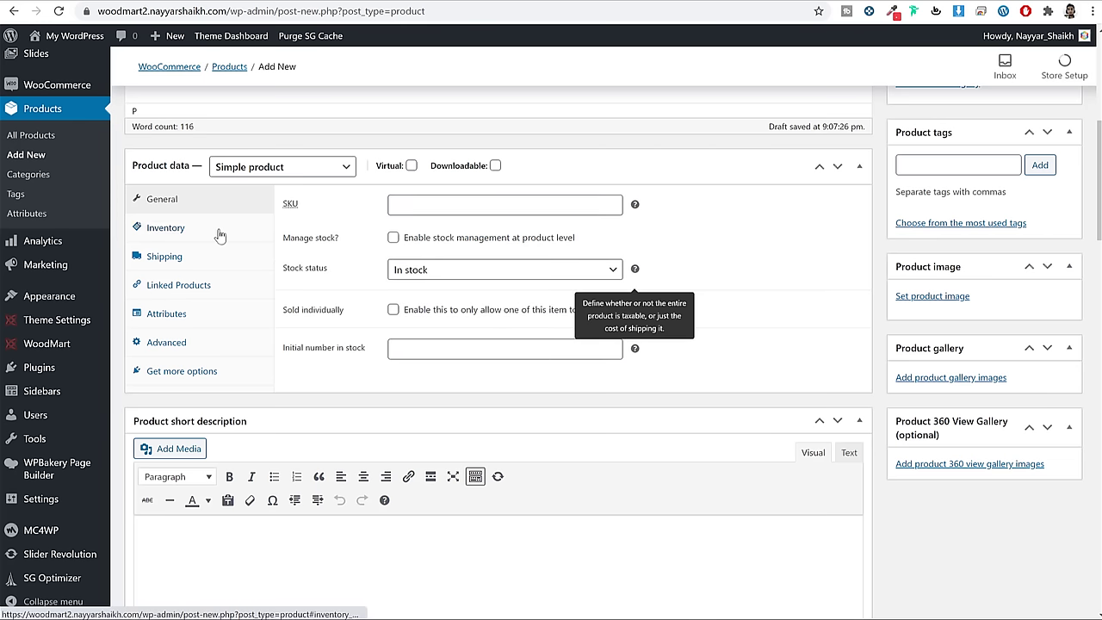
{"action": "left_click", "coordinate": [478, 207]}
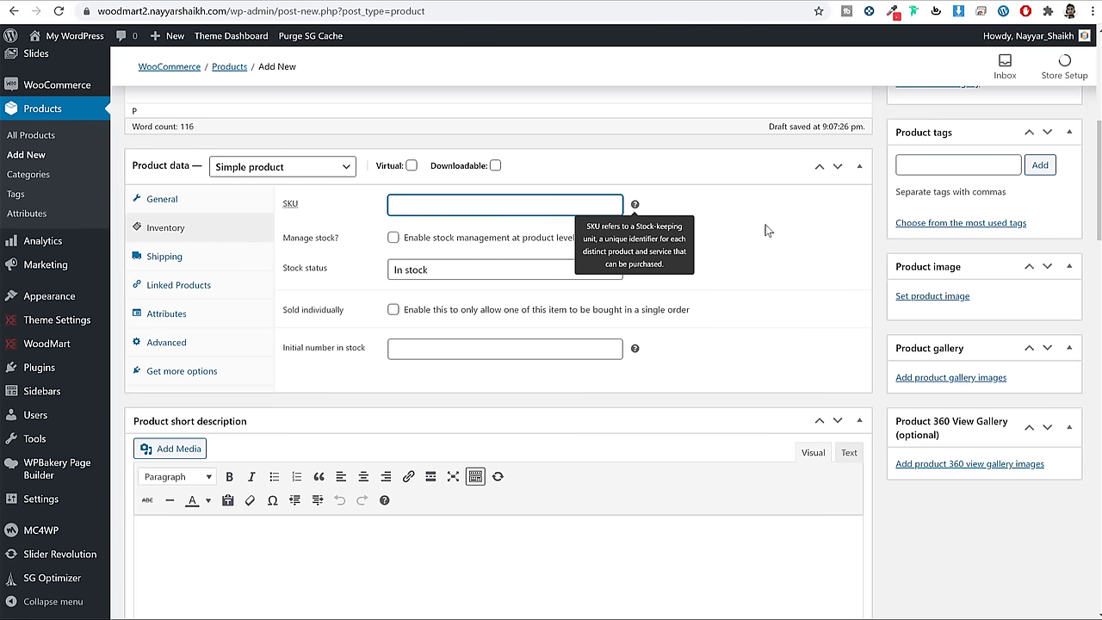
{"action": "left_click", "coordinate": [751, 239]}
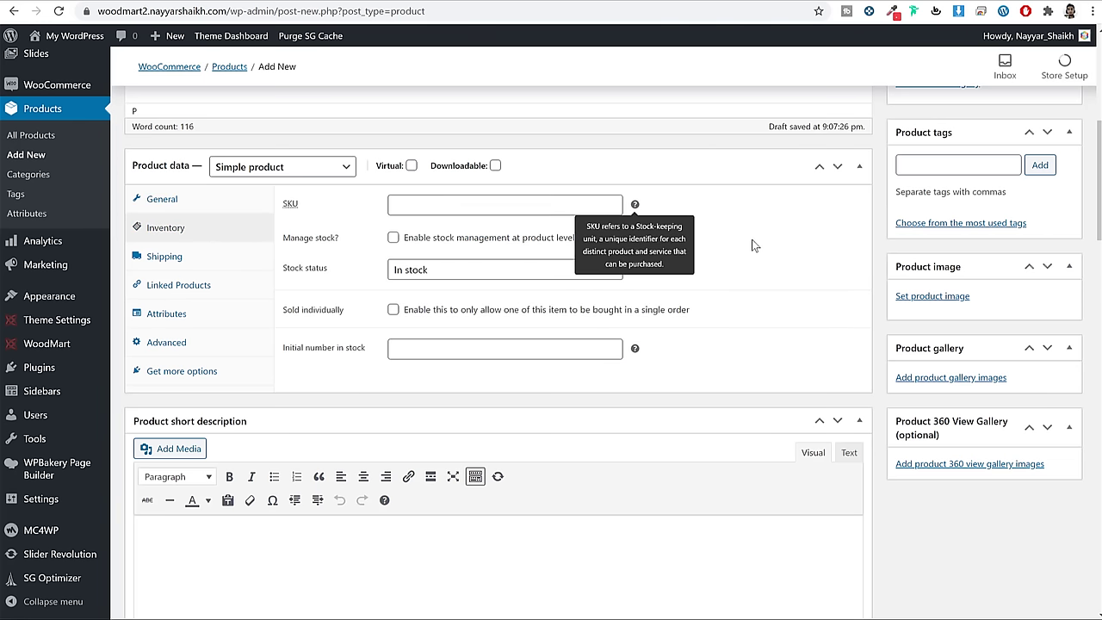
{"action": "left_click", "coordinate": [540, 202]}
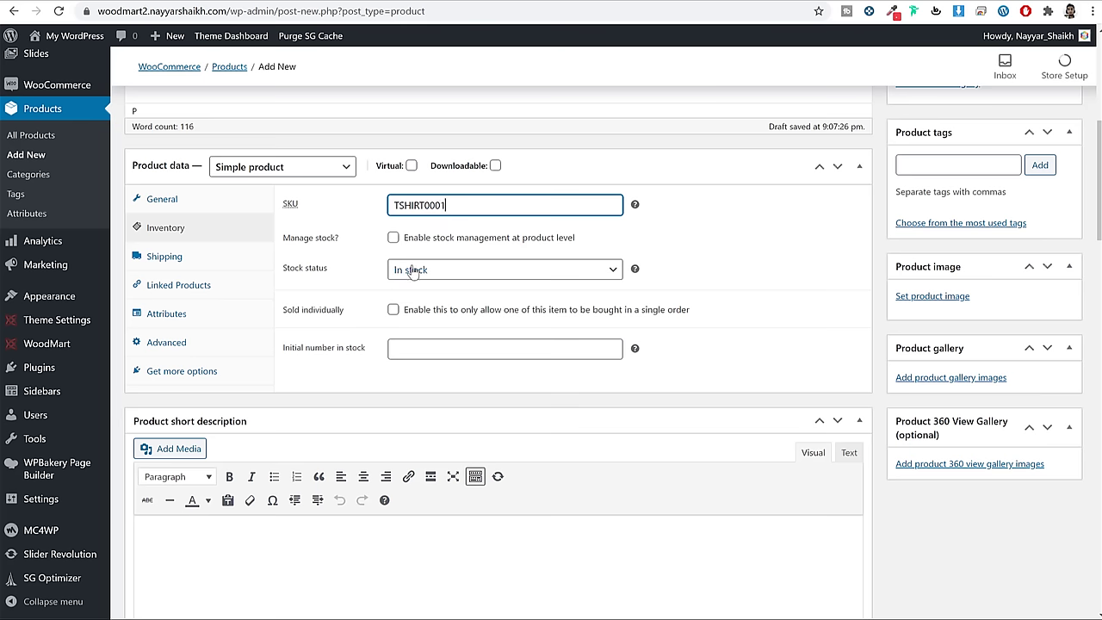
- Enable Manage stock and set the stock quantity to 100
{"action": "left_click", "coordinate": [394, 238]}
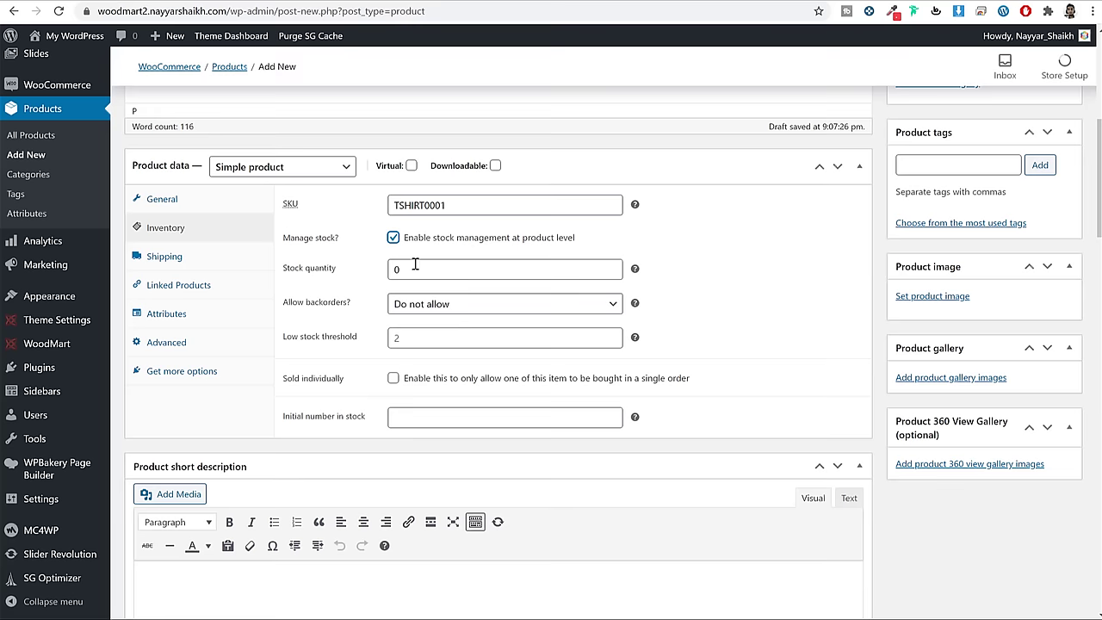
{"action": "left_click", "coordinate": [415, 267]}
{"action": "scroll", "coordinate": [345, 96], "scroll_direction": "up", "scroll_amount": 5}
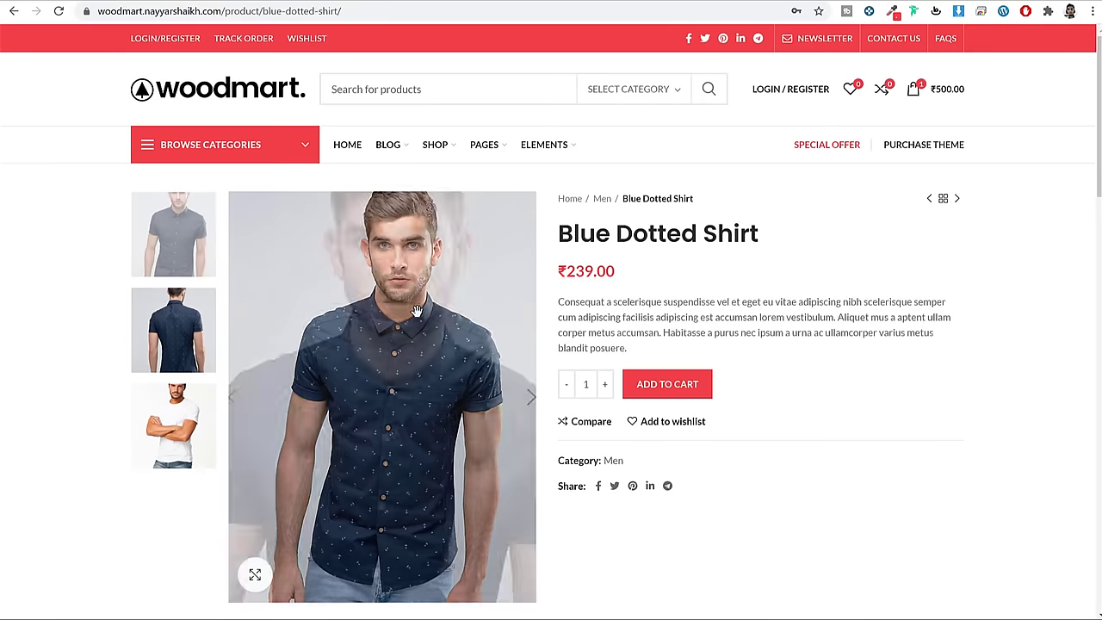
{"action": "scroll", "coordinate": [550, 345], "scroll_direction": "down", "scroll_amount": 2}
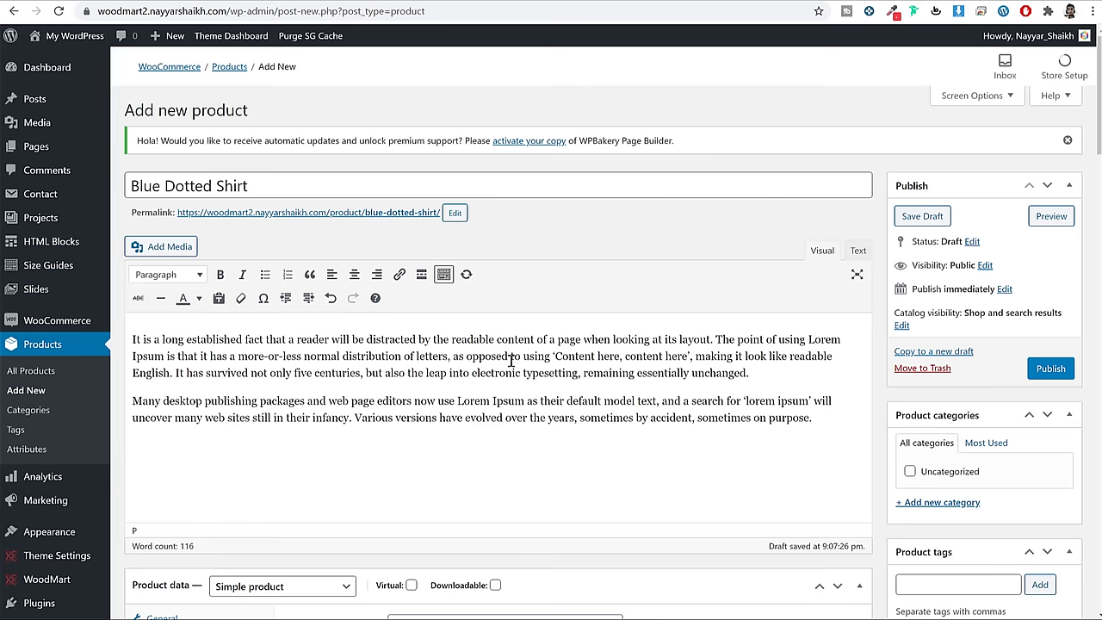
{"action": "scroll", "coordinate": [512, 361], "scroll_direction": "down", "scroll_amount": 5}
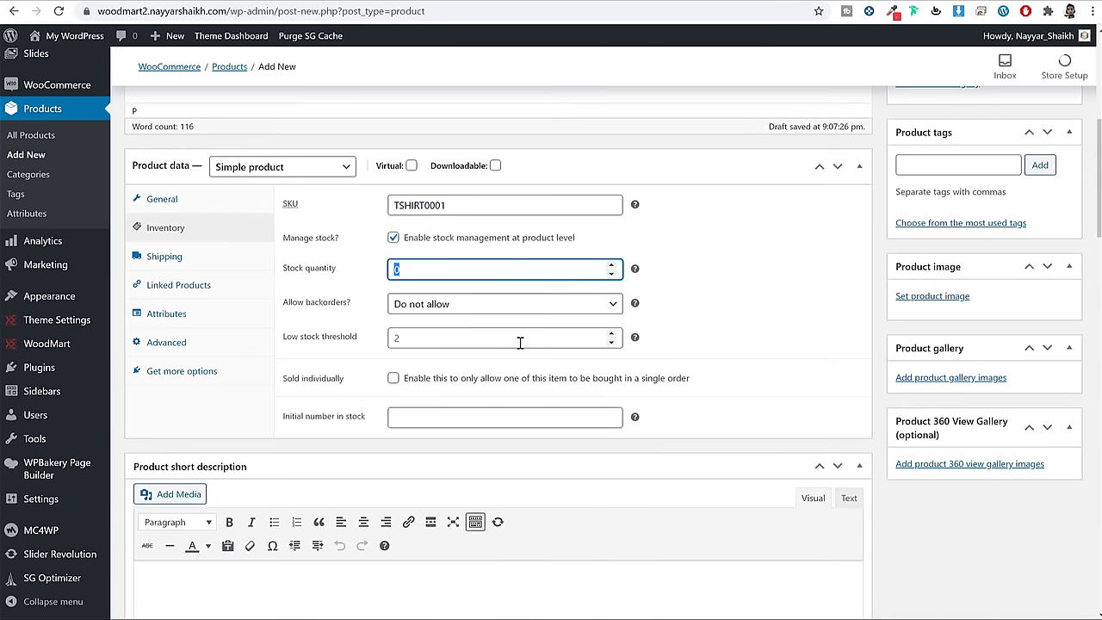
{"action": "left_click", "coordinate": [728, 267]}
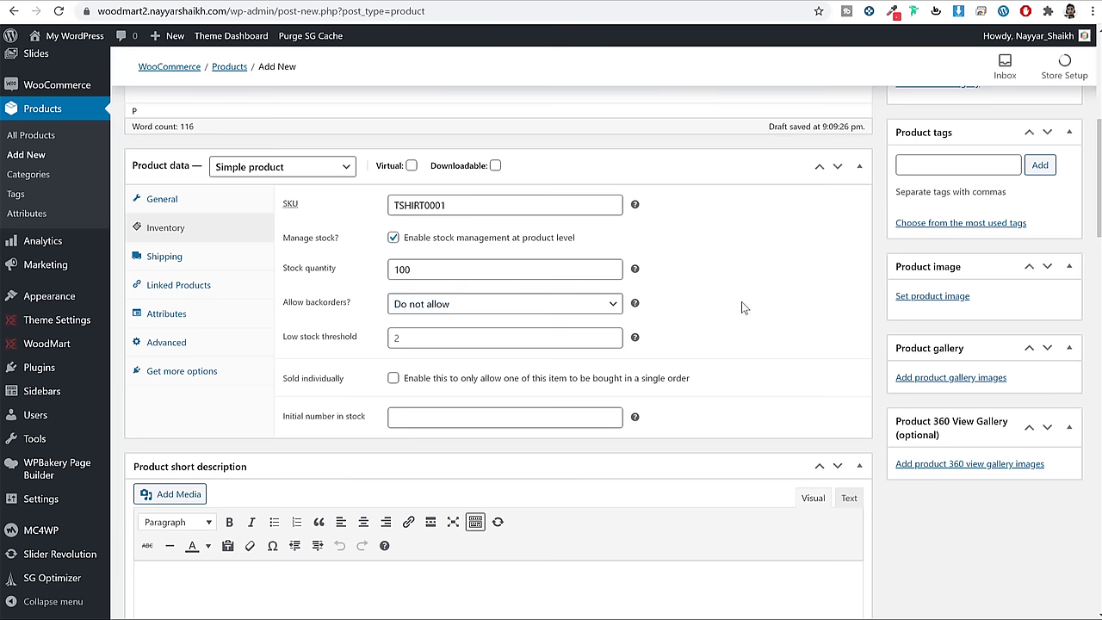
- Set the low stock threshold to 5
{"action": "left_click", "coordinate": [472, 336]}
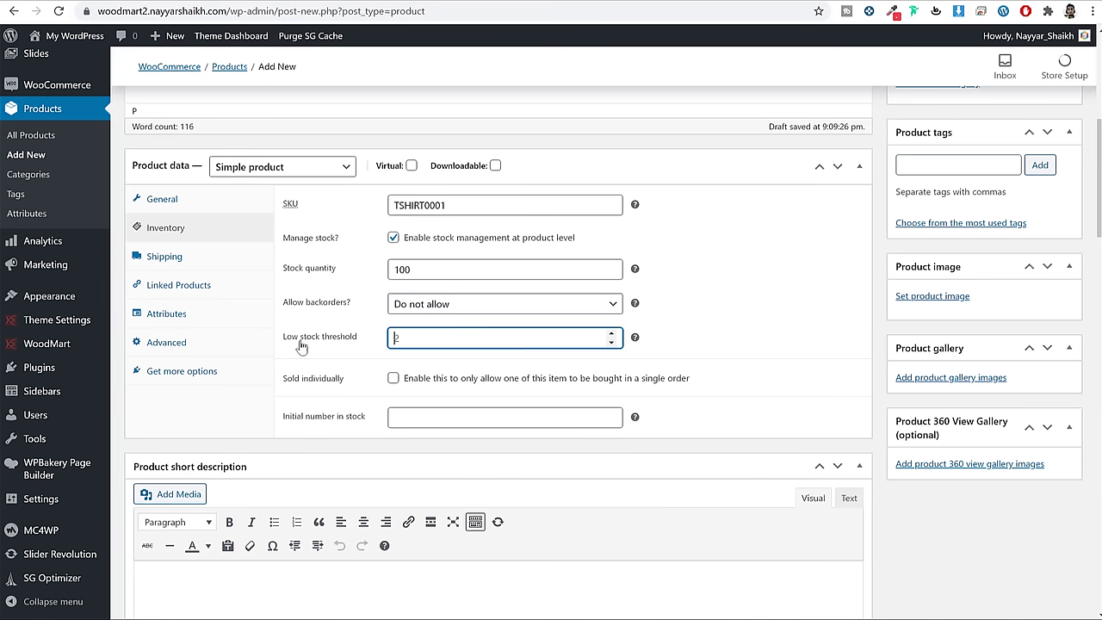
{"action": "left_click_drag", "start_coordinate": [302, 345], "coordinate": [355, 351]}
{"action": "left_click", "coordinate": [425, 337]}
{"action": "type", "text": "5"}
{"action": "left_click_drag", "start_coordinate": [445, 337], "coordinate": [339, 342]}
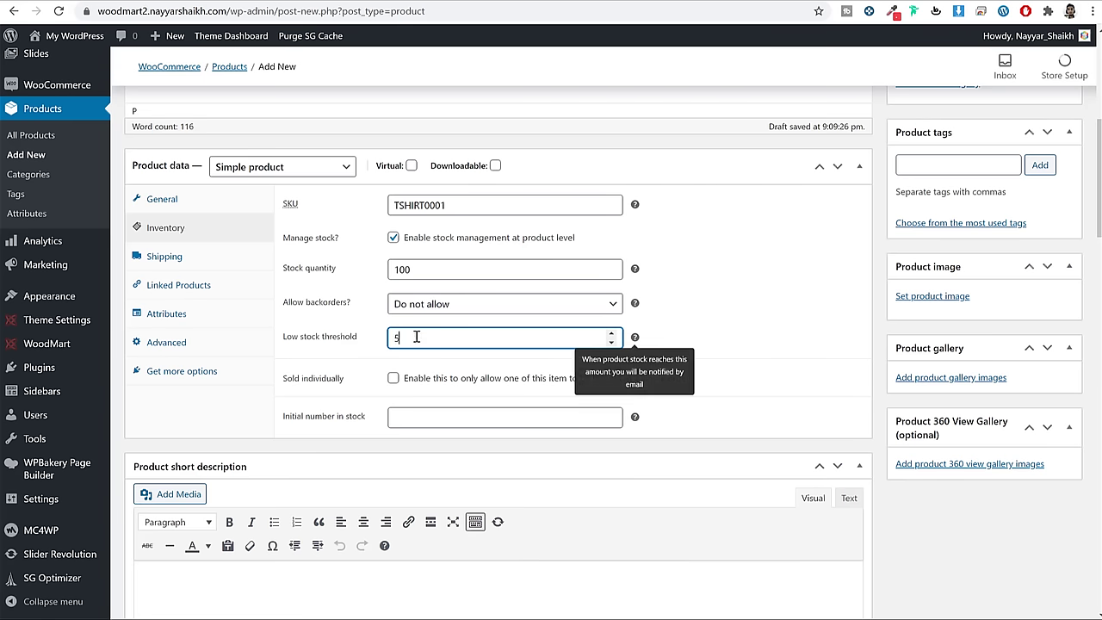
{"action": "left_click_drag", "start_coordinate": [425, 338], "coordinate": [369, 350]}
{"action": "left_click", "coordinate": [745, 301]}
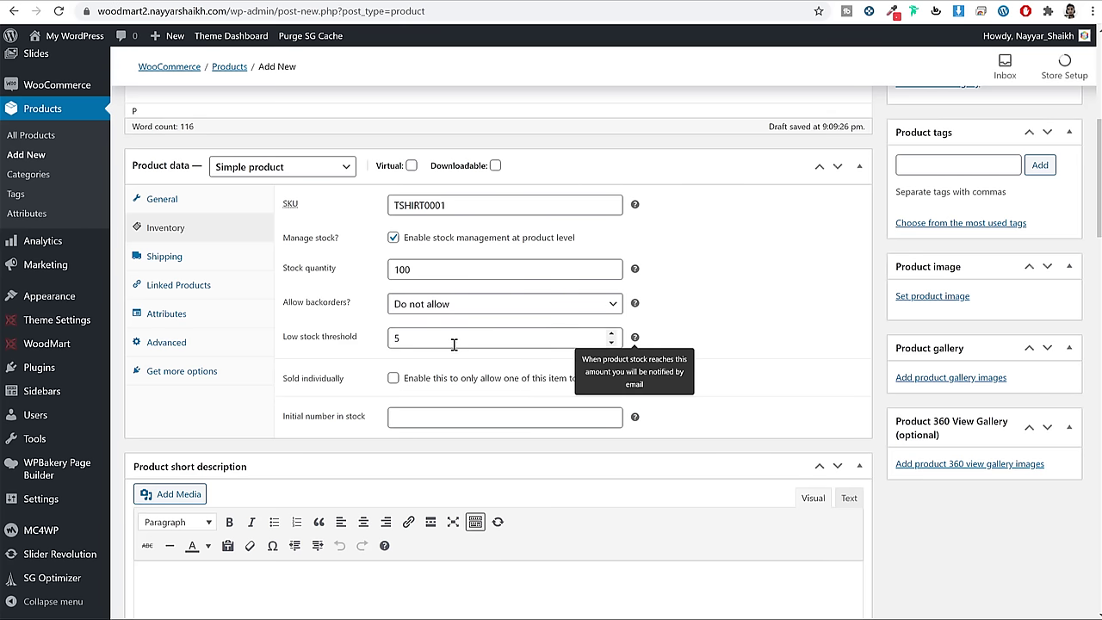
{"action": "left_click_drag", "start_coordinate": [454, 344], "coordinate": [301, 340]}
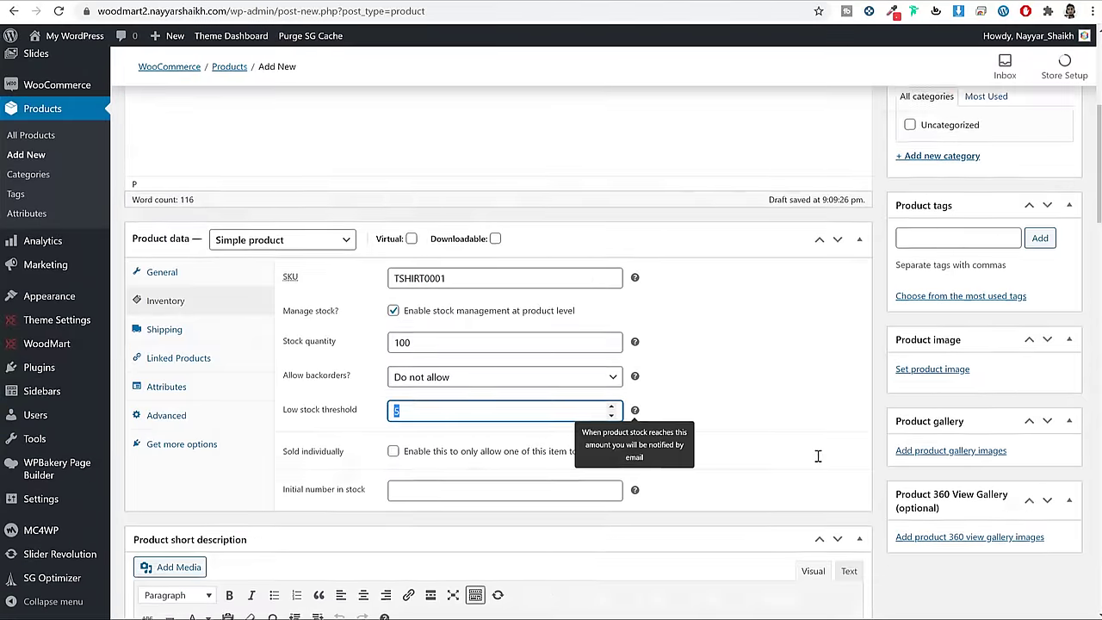
{"action": "scroll", "coordinate": [817, 455], "scroll_direction": "down", "scroll_amount": 2}
- In the Shipping tab, set weight 250 and length, width and height 50 each
{"action": "left_click", "coordinate": [974, 445]}
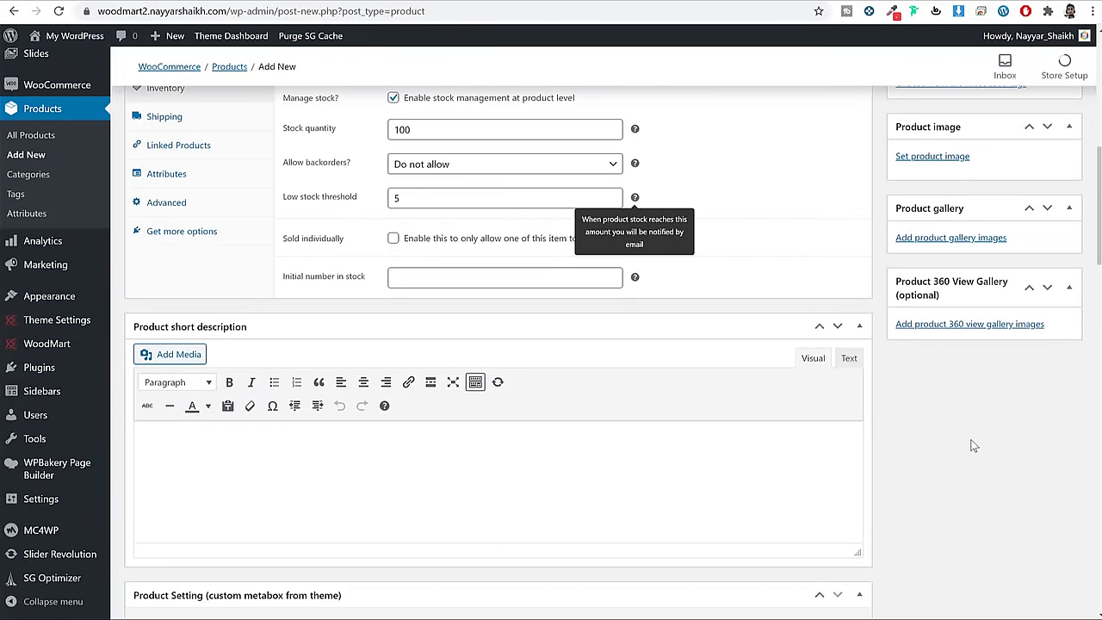
{"action": "scroll", "coordinate": [586, 280], "scroll_direction": "up", "scroll_amount": 3}
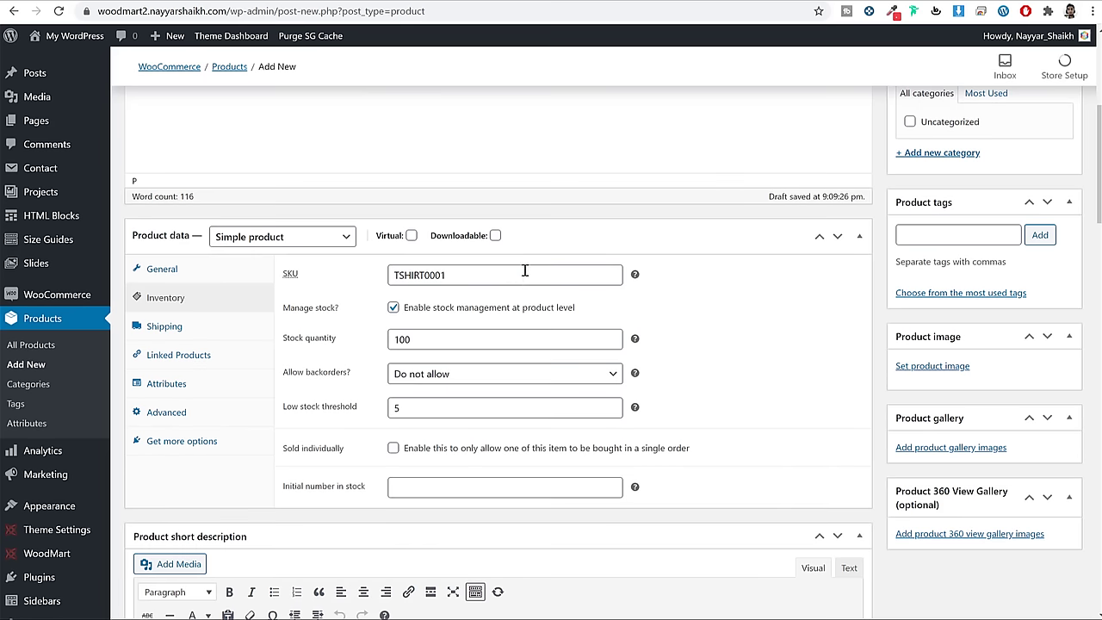
{"action": "left_click", "coordinate": [186, 332]}
{"action": "left_click", "coordinate": [456, 275]}
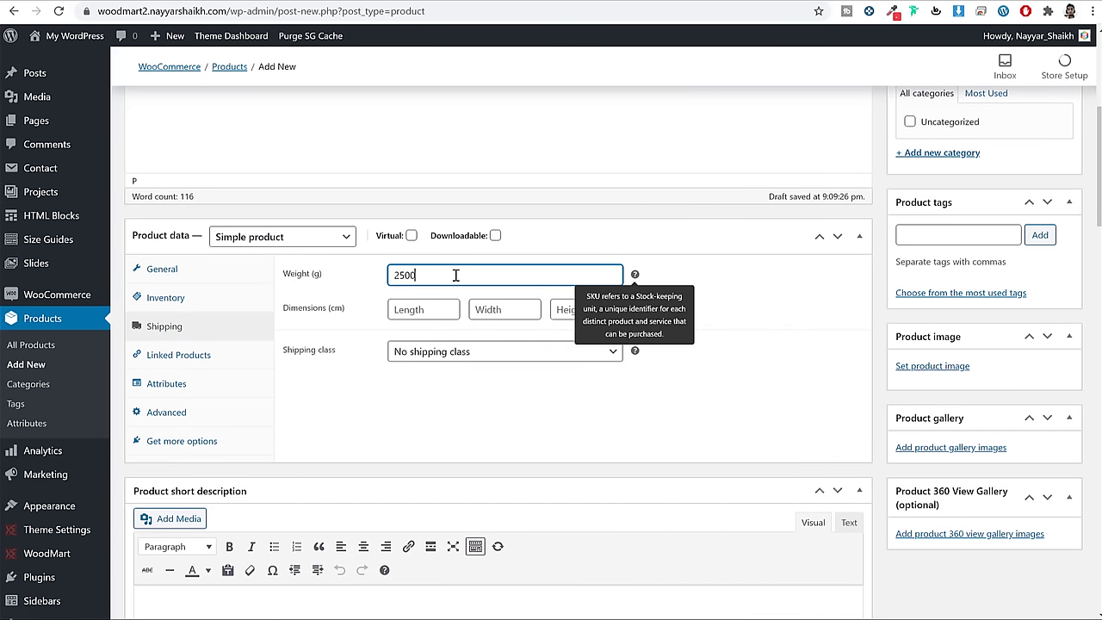
{"action": "key", "text": "BackSpace"}
{"action": "key", "text": "Tab"}
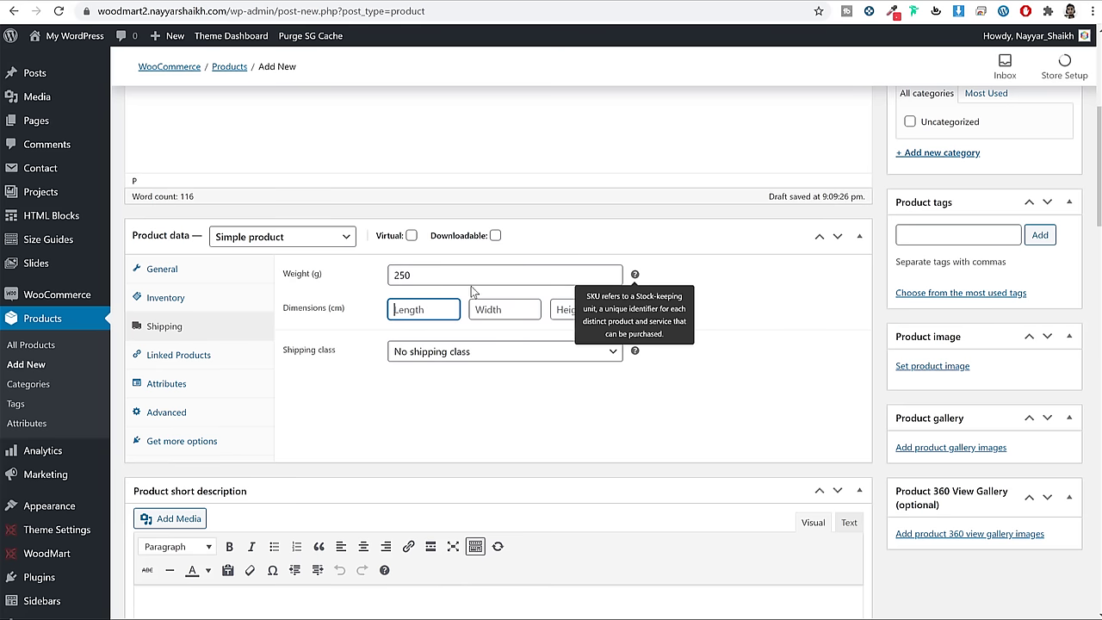
{"action": "type", "text": "50"}
{"action": "key", "text": "Tab"}
{"action": "type", "text": "50"}
{"action": "key", "text": "Tab"}
{"action": "type", "text": "50"}
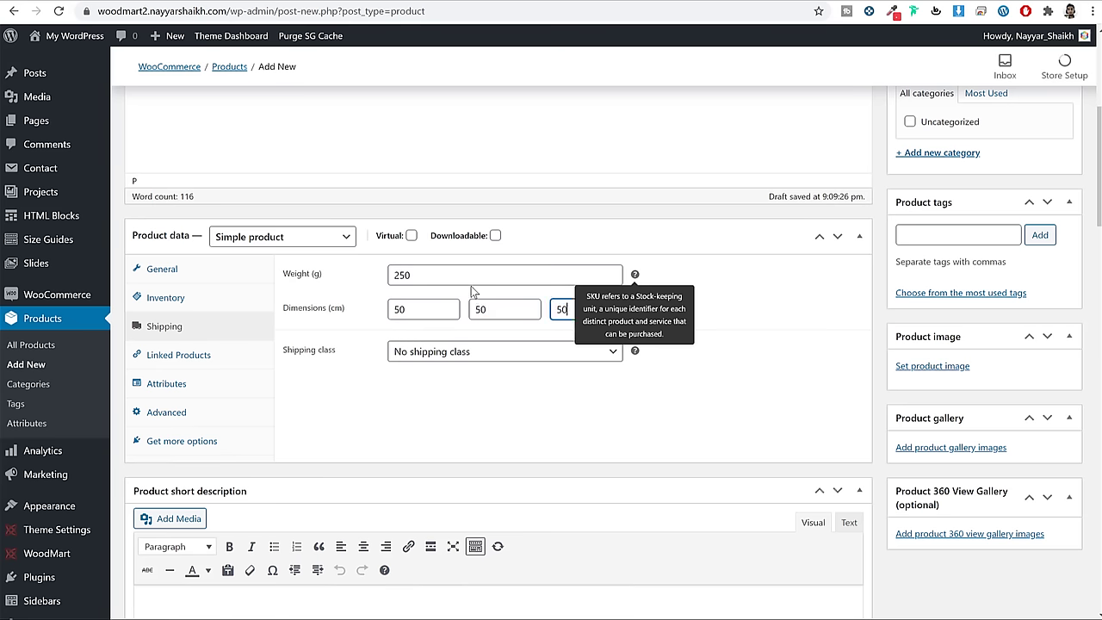
- Assign the T-Shirts shipping class
{"action": "left_click", "coordinate": [491, 351]}
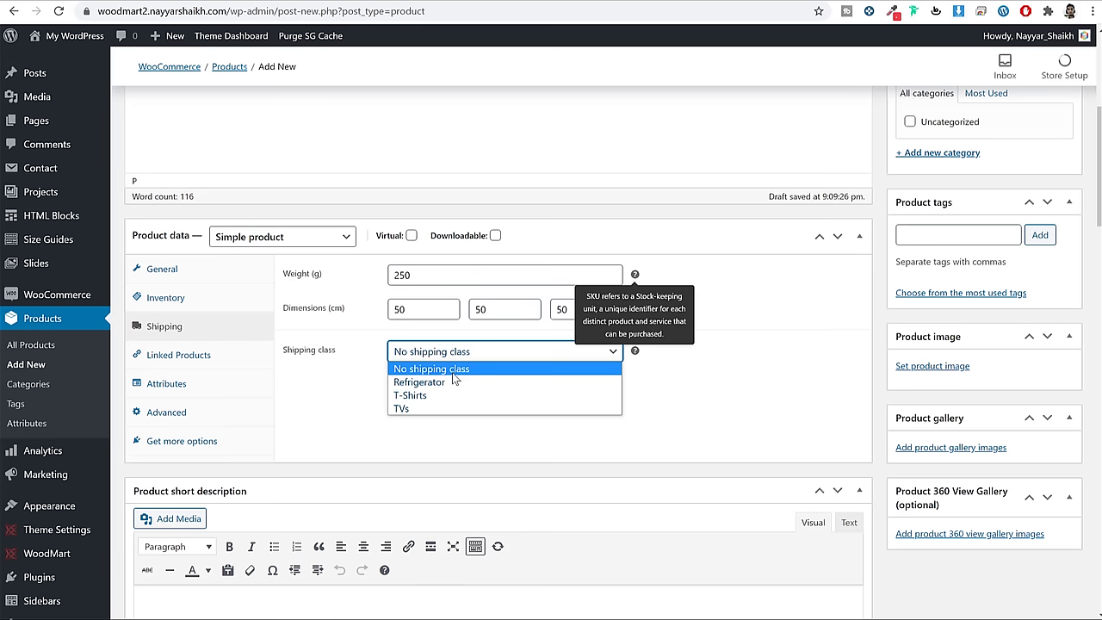
{"action": "left_click", "coordinate": [457, 369]}
{"action": "left_click", "coordinate": [723, 377]}
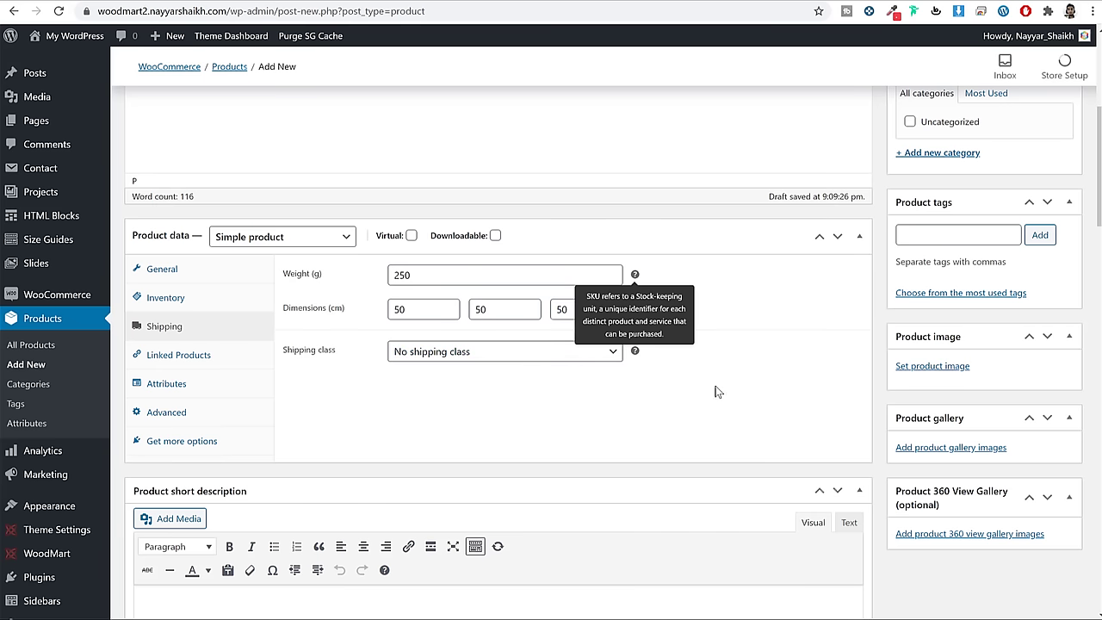
{"action": "left_click", "coordinate": [494, 353]}
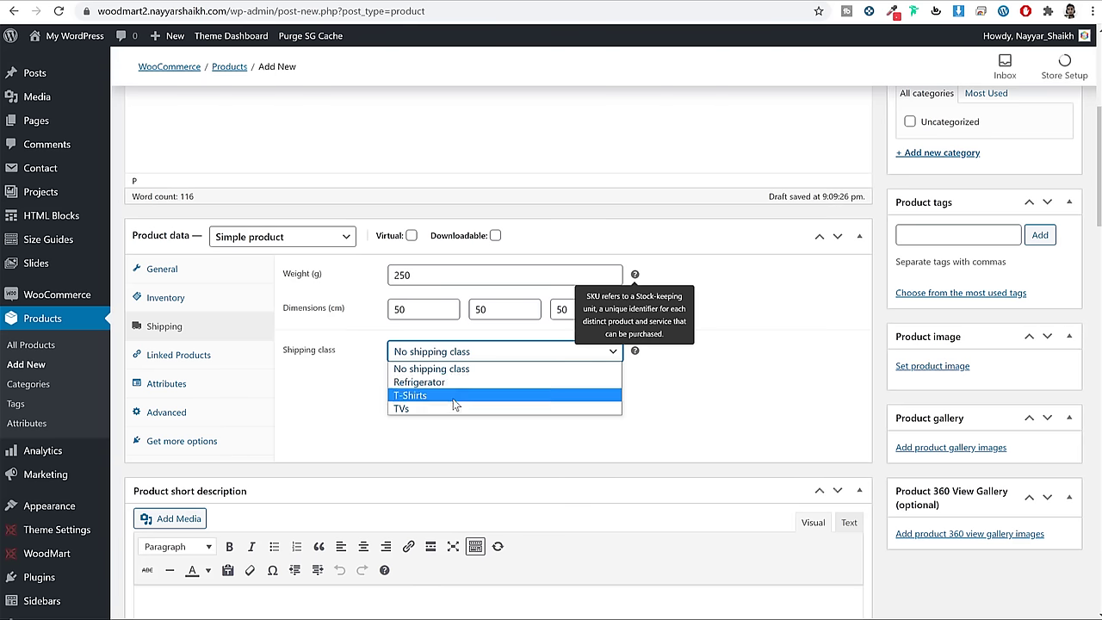
{"action": "left_click", "coordinate": [465, 368]}
{"action": "left_click", "coordinate": [467, 358]}
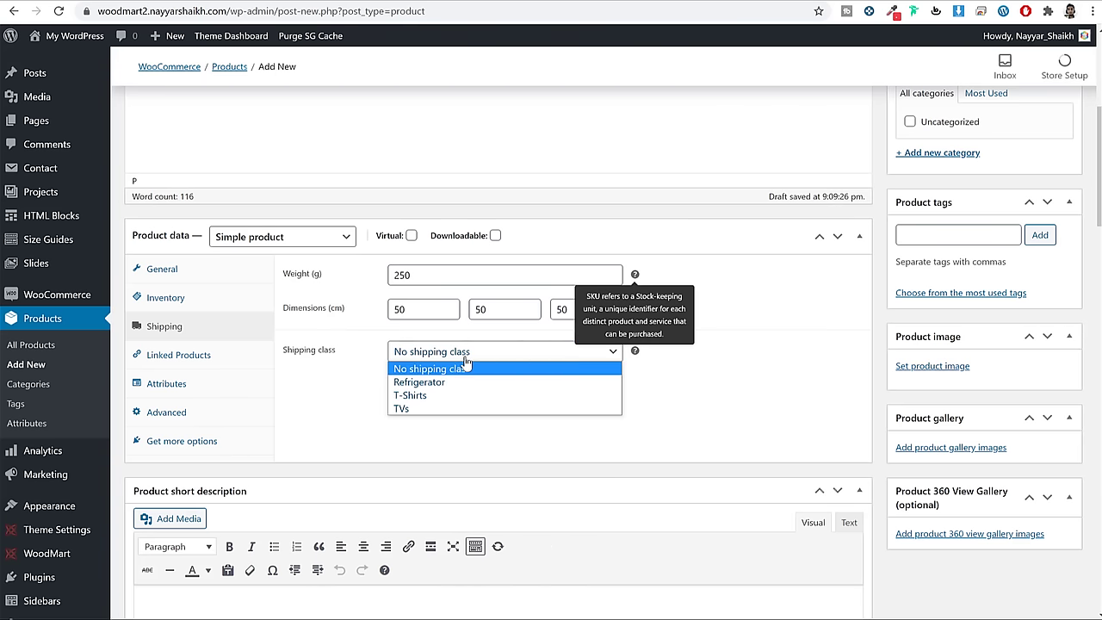
{"action": "left_click", "coordinate": [435, 395]}
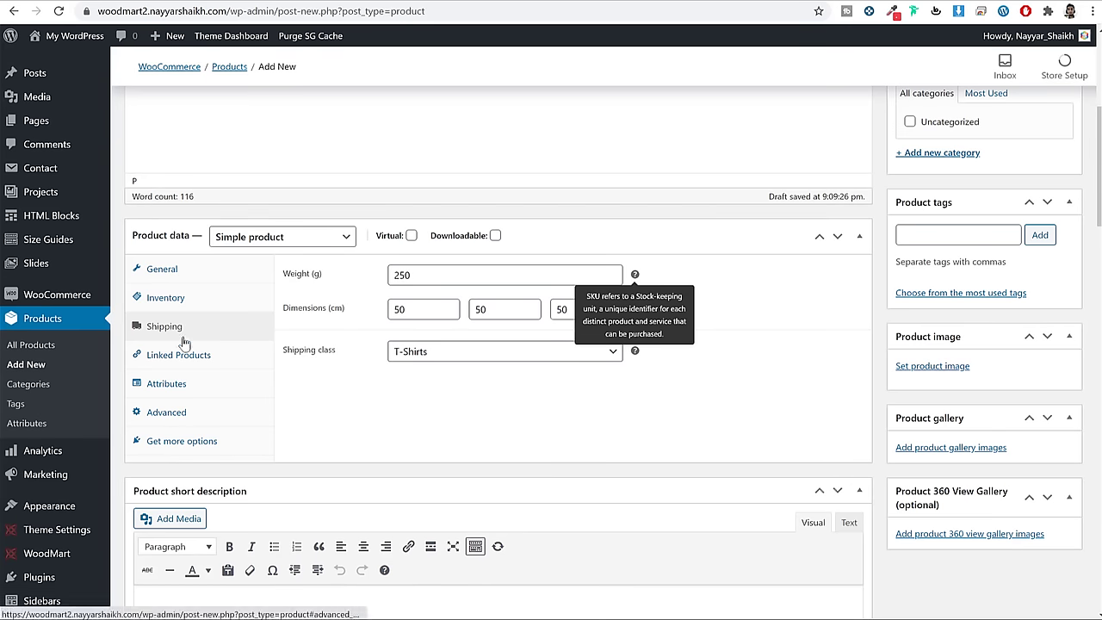
{"action": "scroll", "coordinate": [226, 433], "scroll_direction": "down", "scroll_amount": 4}
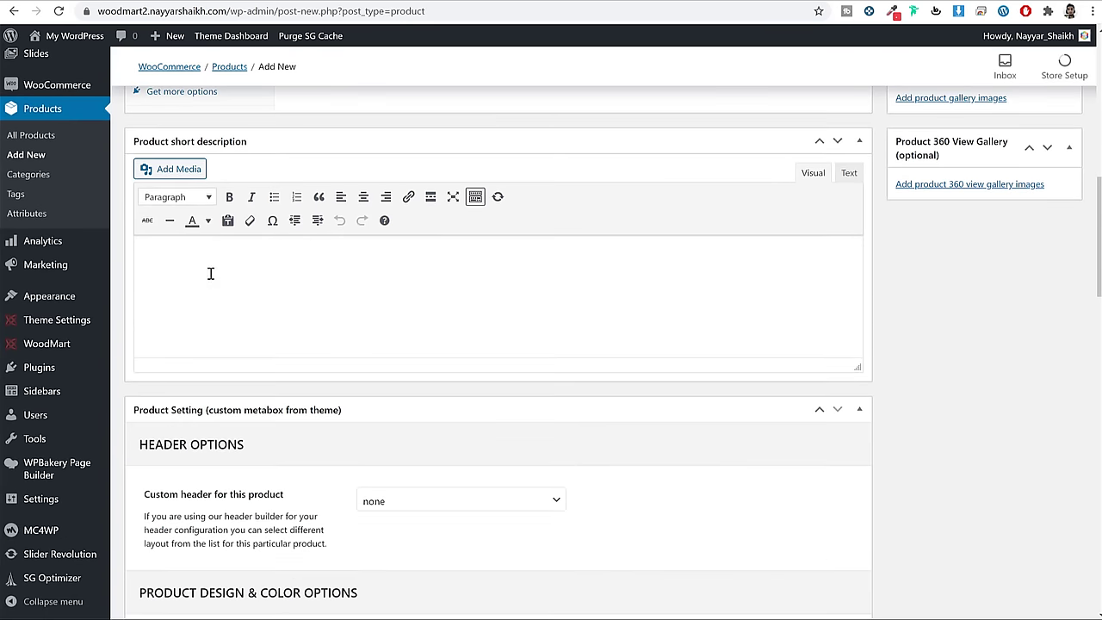
{"action": "scroll", "coordinate": [252, 222], "scroll_direction": "up", "scroll_amount": 1}
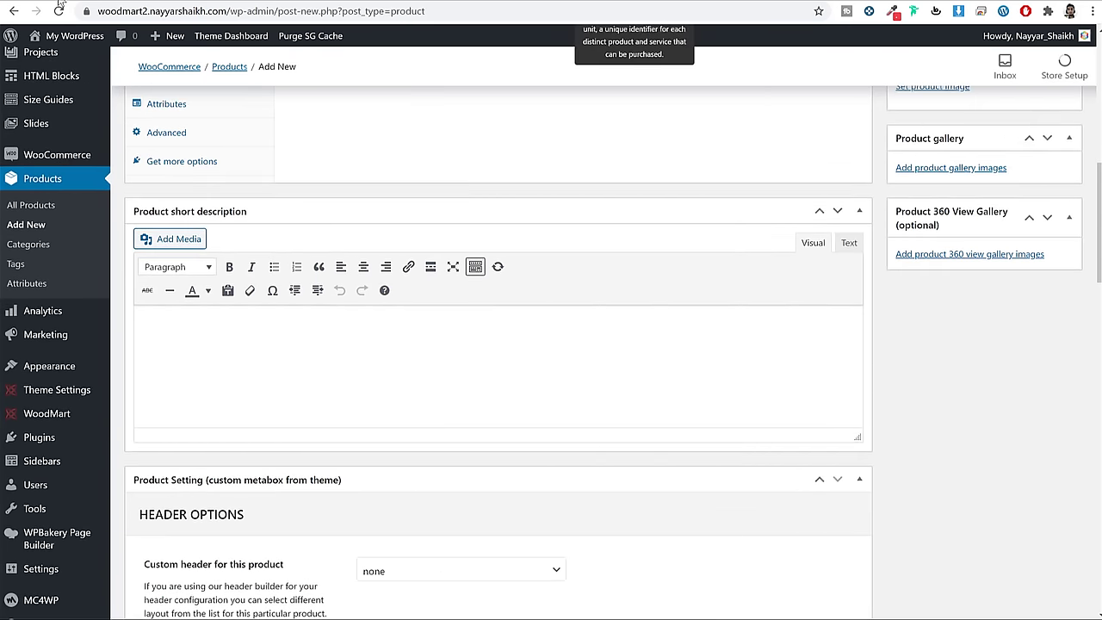
{"action": "left_click", "coordinate": [60, 3]}
{"action": "triple_click", "coordinate": [714, 166]}
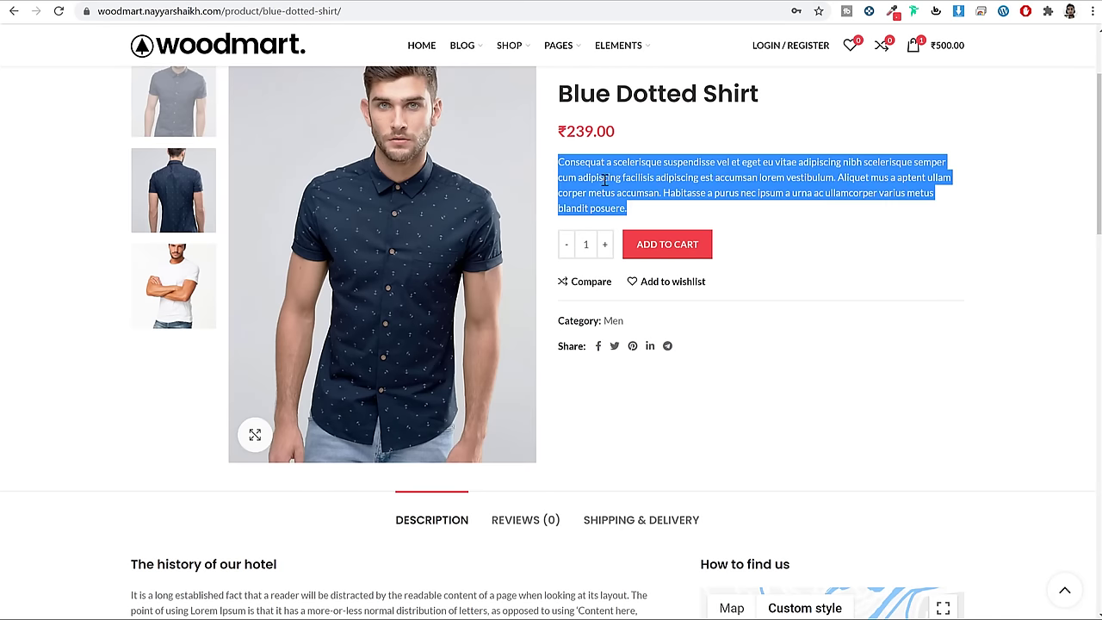
{"action": "right_click", "coordinate": [603, 179]}
{"action": "left_click", "coordinate": [680, 182]}
{"action": "left_click", "coordinate": [264, 4]}
{"action": "left_click", "coordinate": [347, 370]}
{"action": "type", "text": "Consequat a scelerisque suspendisse vel et eget eu vitae adipiscing nibh scelerisque semper cum adipiscing facilisis adipiscing est accumsan lorem vestibulum. Aliquet mus a aptent ullam corper metus accumsan. Habitasse a purus nec ipsum a urna ac ullamcorper varius metus blandit posuere."}
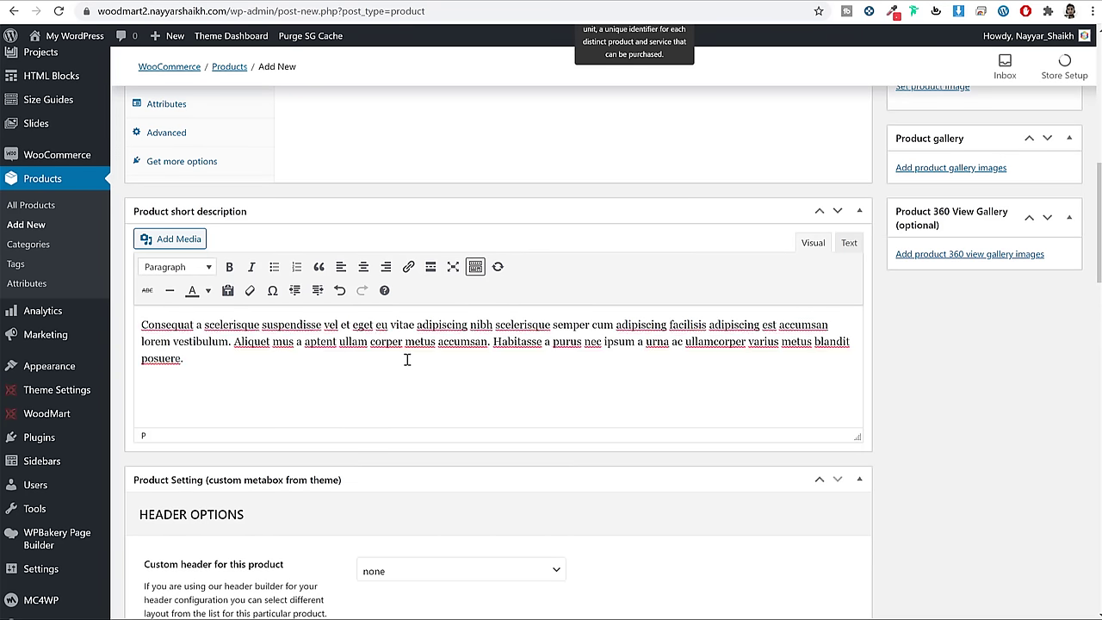
{"action": "scroll", "coordinate": [770, 505], "scroll_direction": "up", "scroll_amount": 10}
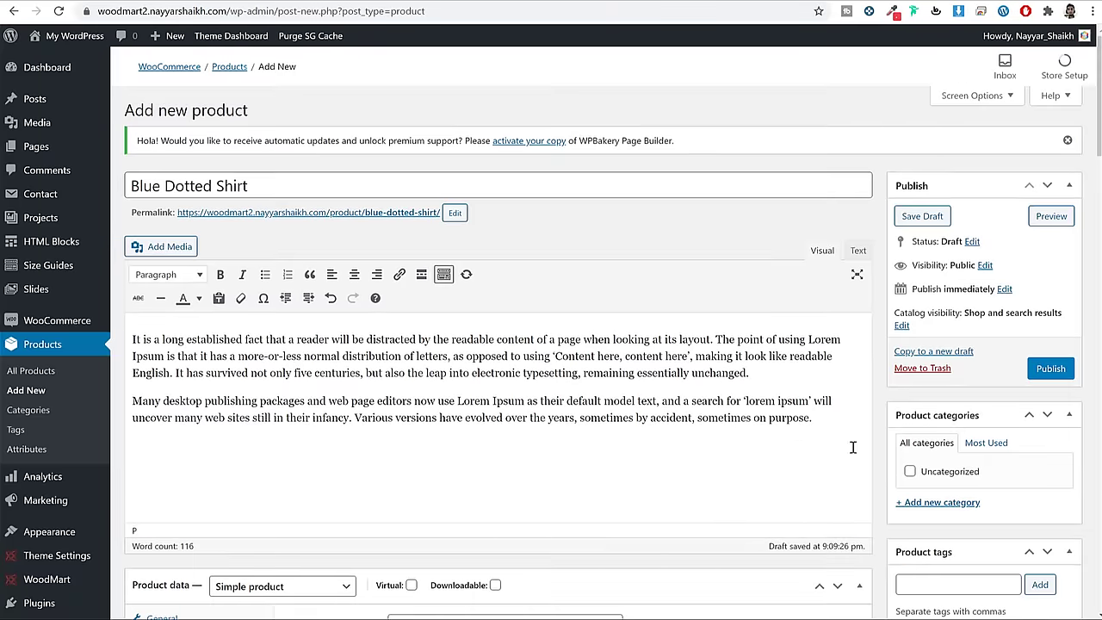
{"action": "scroll", "coordinate": [853, 447], "scroll_direction": "down", "scroll_amount": 4}
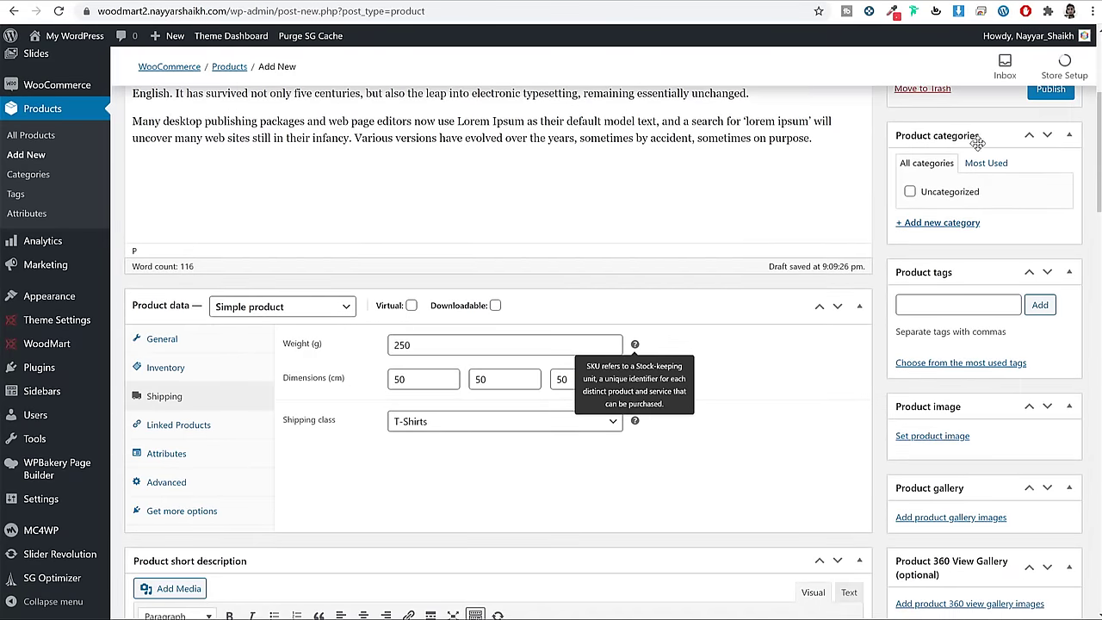
- Add a new product category named T-Shirt and leave it ticked for this shirt
{"action": "left_click", "coordinate": [937, 225]}
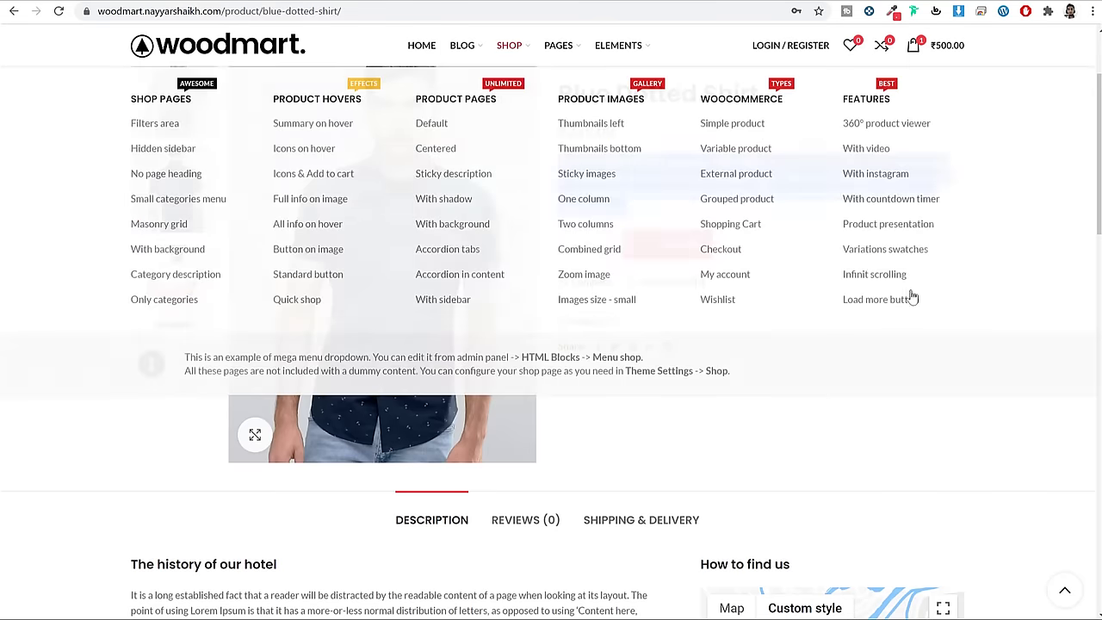
{"action": "left_click", "coordinate": [964, 455]}
{"action": "scroll", "coordinate": [967, 456], "scroll_direction": "up", "scroll_amount": 2}
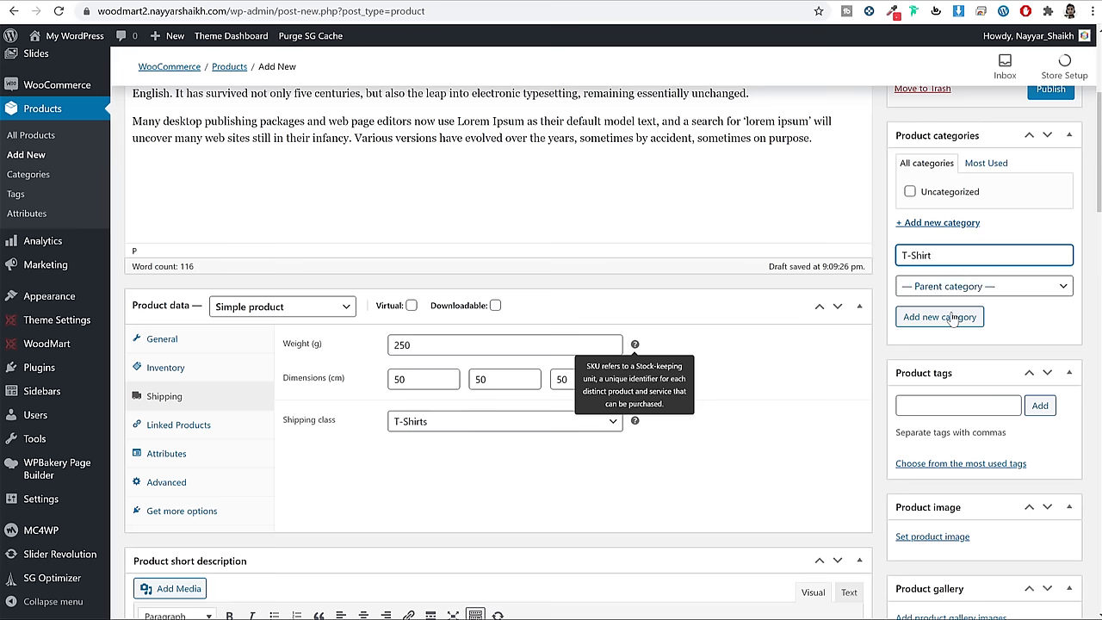
{"action": "left_click", "coordinate": [952, 317]}
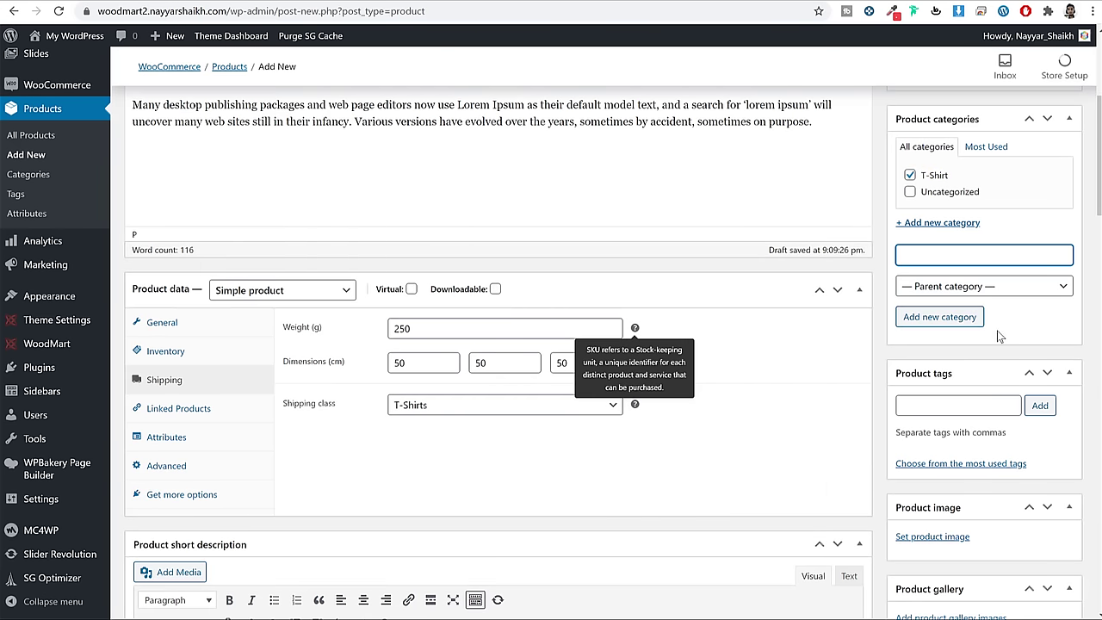
{"action": "scroll", "coordinate": [930, 336], "scroll_direction": "down", "scroll_amount": 3}
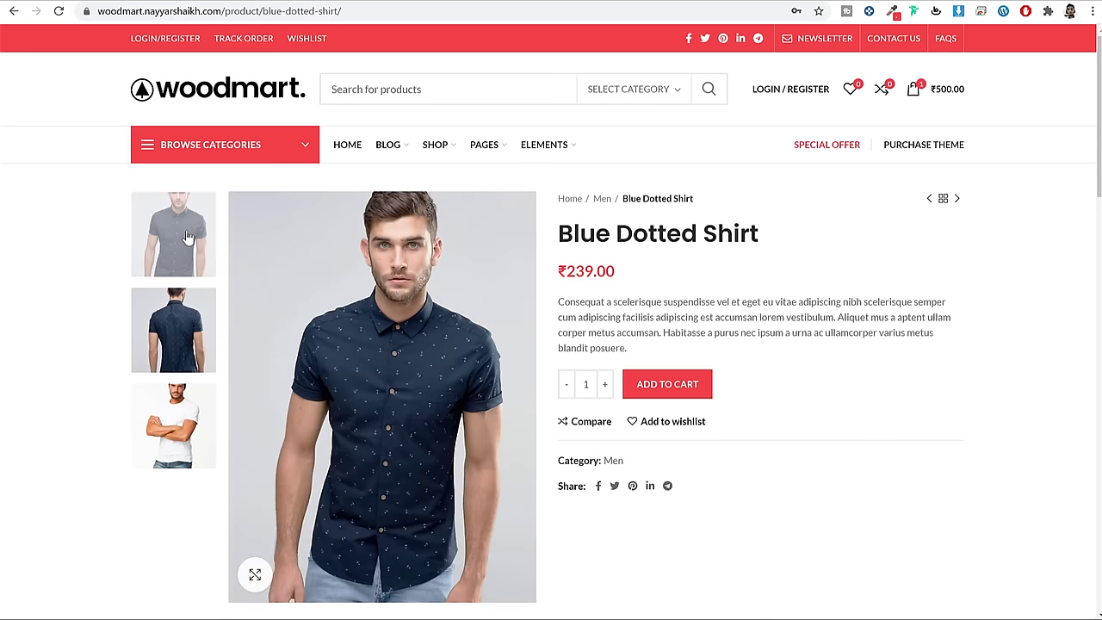
- Switch the demo shirt's gallery to the back view, then back to the front view
{"action": "left_click", "coordinate": [164, 310]}
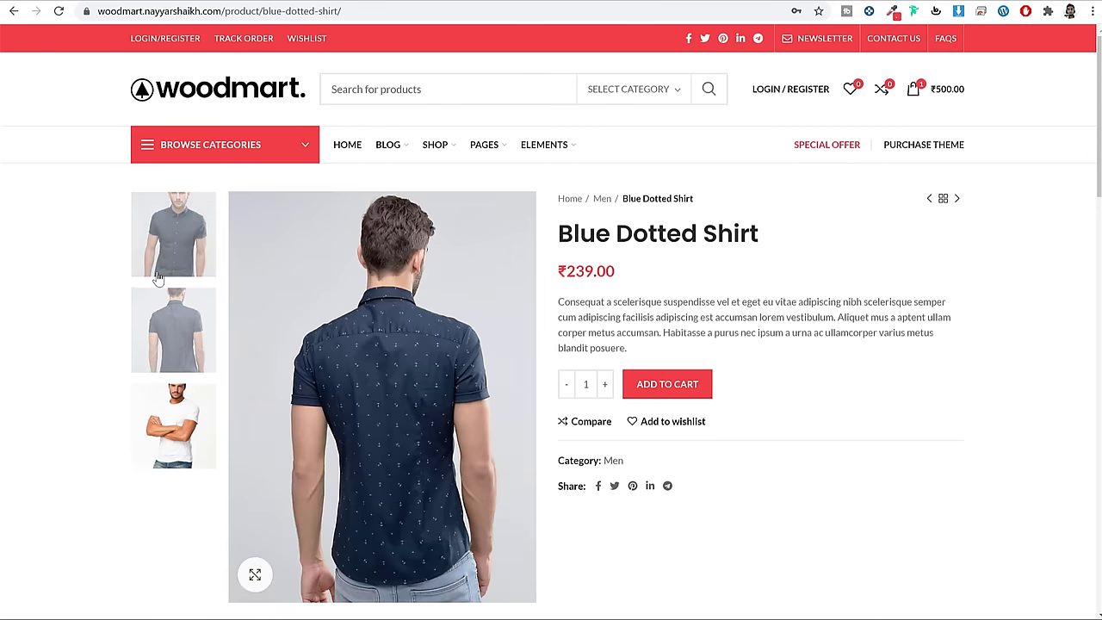
{"action": "left_click", "coordinate": [158, 274]}
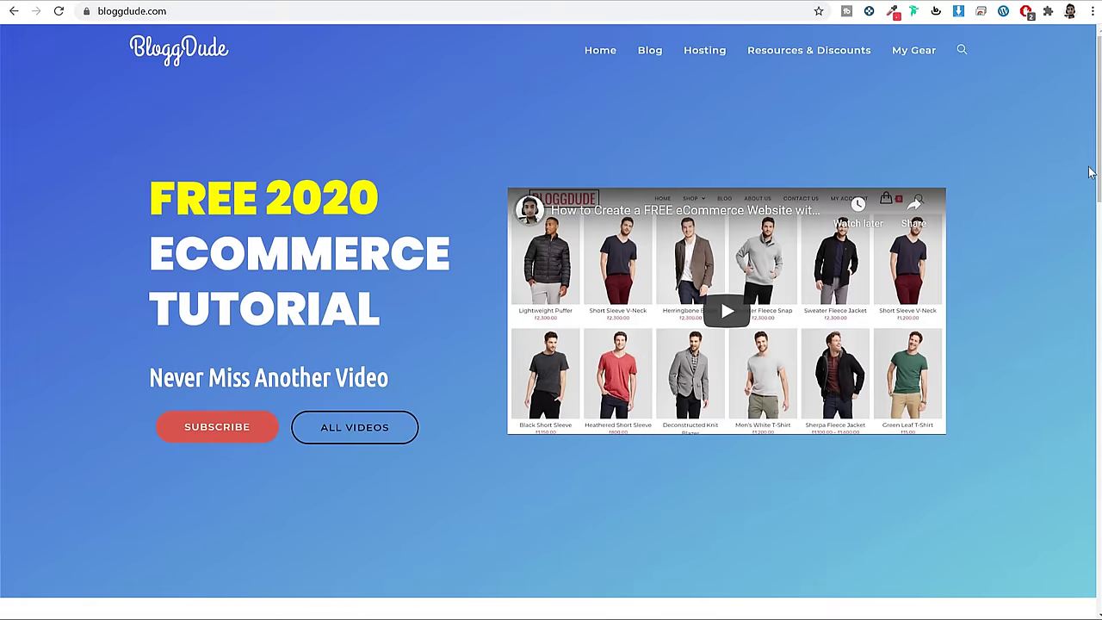
- Open the Stock Photos Digital Marketplace article on BloggDude
{"action": "scroll", "coordinate": [1060, 240], "scroll_direction": "down", "scroll_amount": 9}
{"action": "scroll", "coordinate": [1060, 249], "scroll_direction": "up", "scroll_amount": 2}
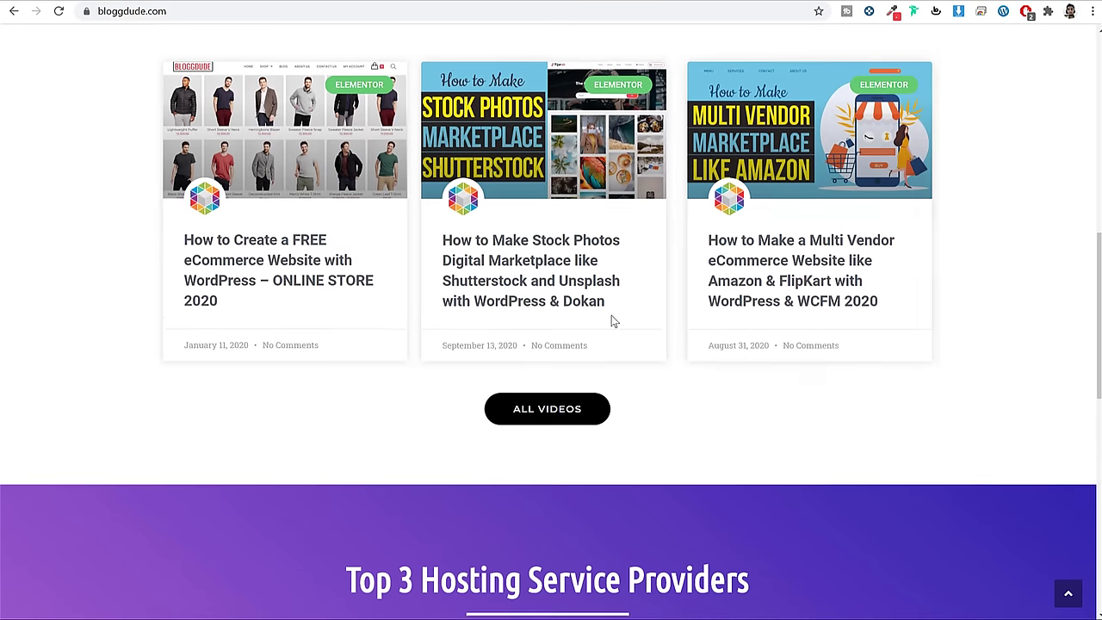
{"action": "left_click", "coordinate": [526, 290]}
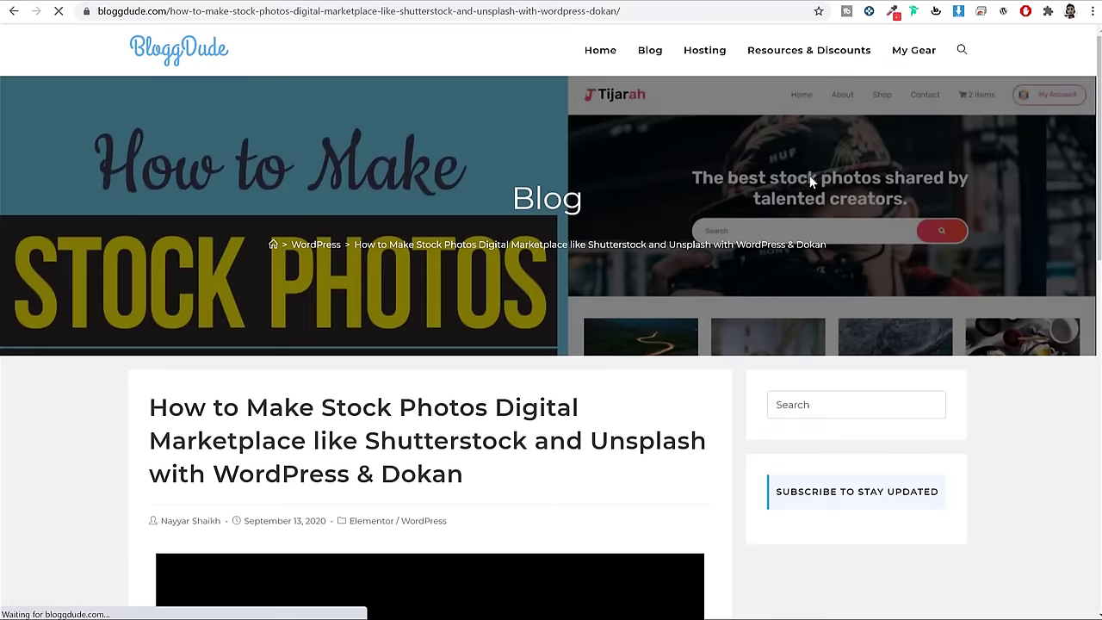
- Start the download of the Download Free Images archive from the article's list
{"action": "scroll", "coordinate": [960, 322], "scroll_direction": "down", "scroll_amount": 3}
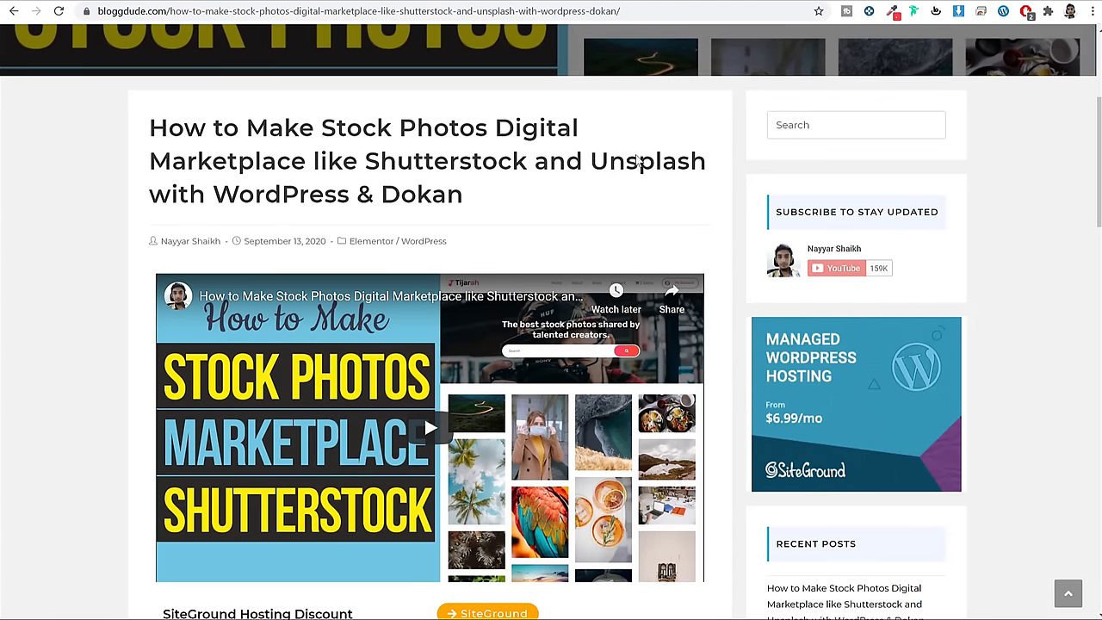
{"action": "scroll", "coordinate": [929, 293], "scroll_direction": "up", "scroll_amount": 3}
{"action": "scroll", "coordinate": [1002, 303], "scroll_direction": "down", "scroll_amount": 5}
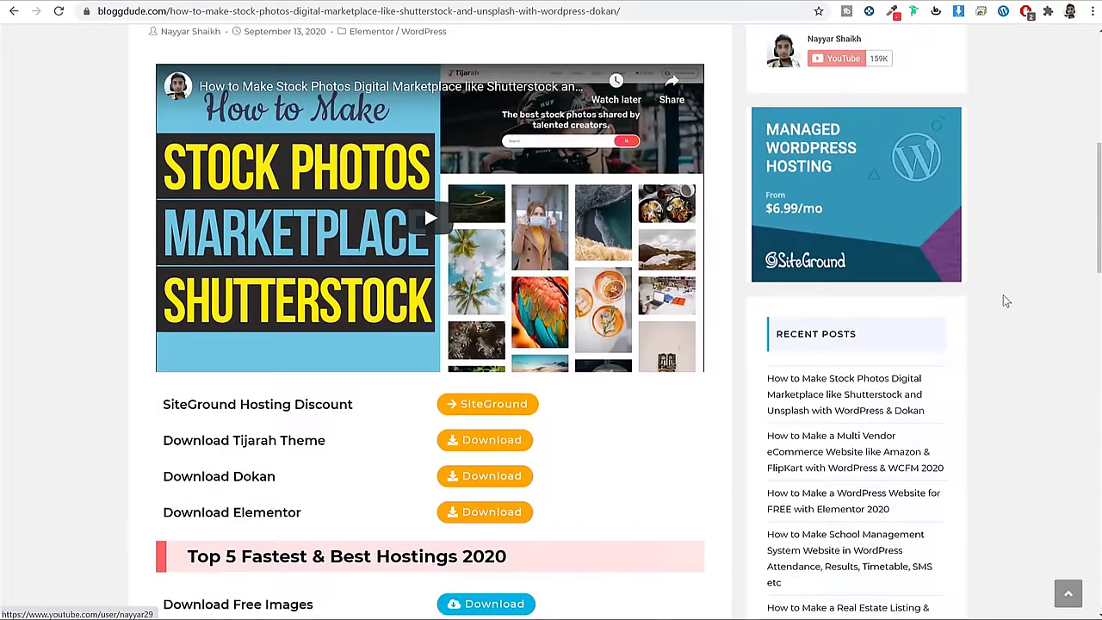
{"action": "scroll", "coordinate": [1003, 300], "scroll_direction": "down", "scroll_amount": 4}
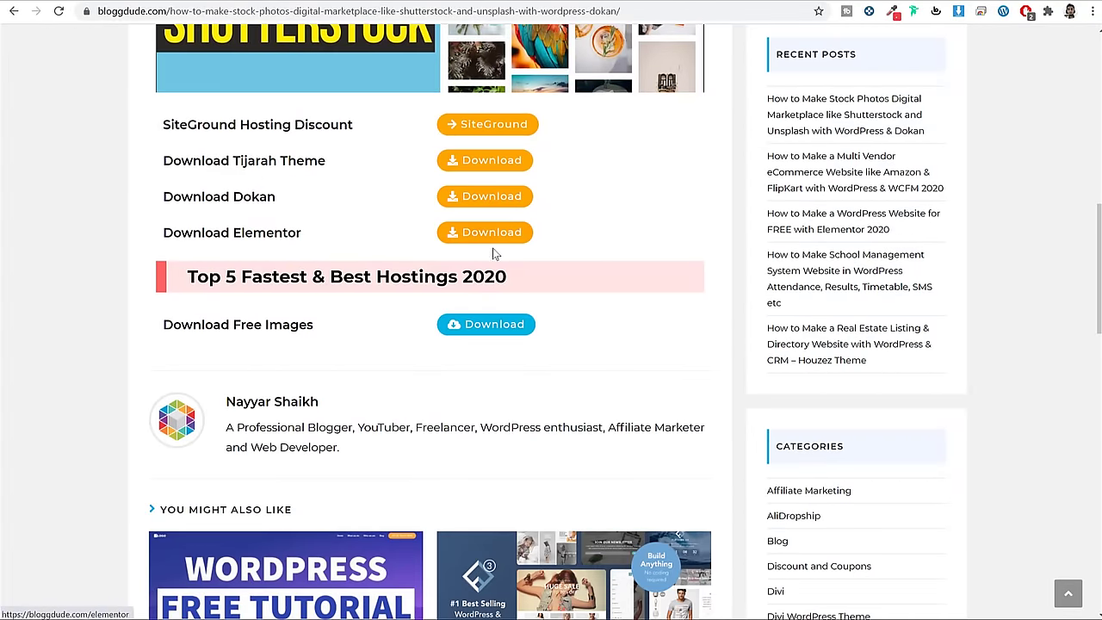
{"action": "scroll", "coordinate": [689, 260], "scroll_direction": "up", "scroll_amount": 3}
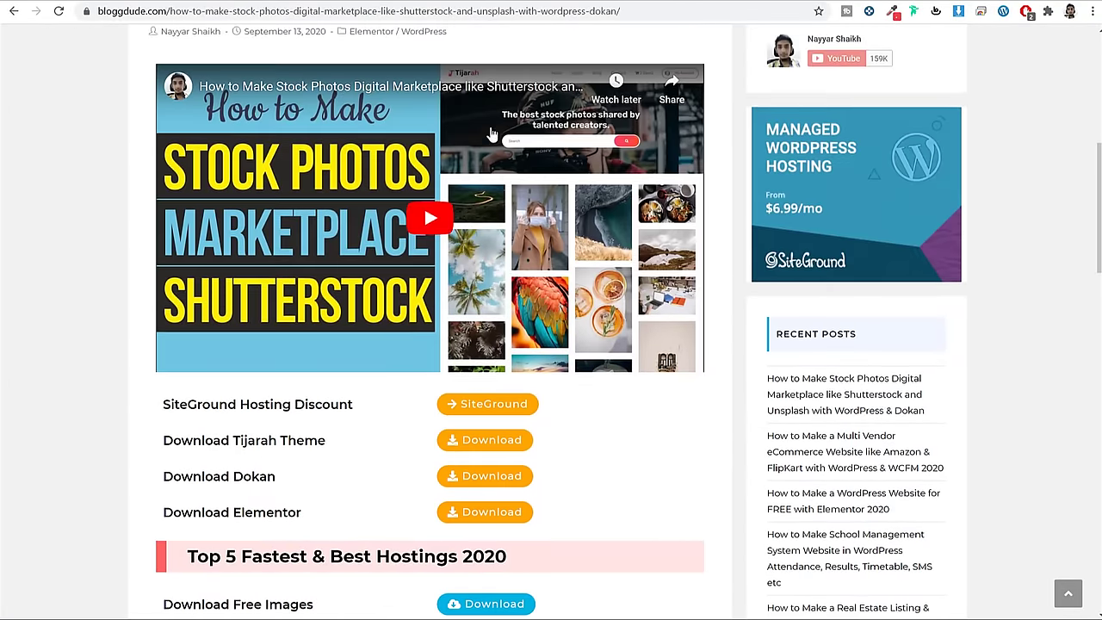
{"action": "scroll", "coordinate": [740, 339], "scroll_direction": "down", "scroll_amount": 3}
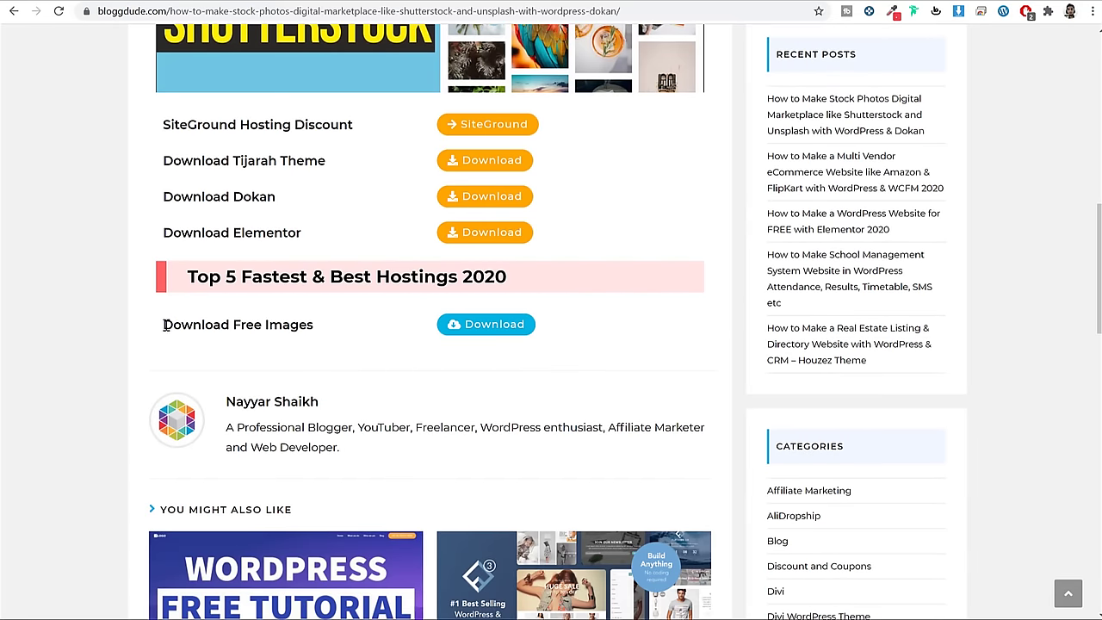
{"action": "left_click_drag", "start_coordinate": [166, 324], "coordinate": [320, 326]}
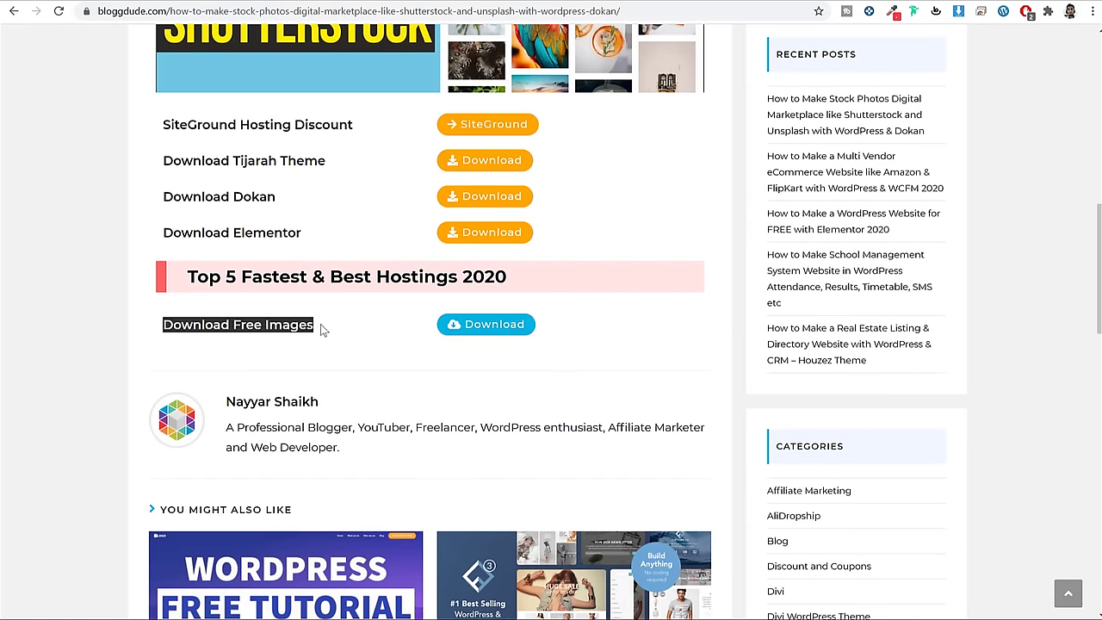
{"action": "left_click", "coordinate": [507, 333]}
- Open the tutorial's Media folder and look into its Categories, Blog and About subfolders
{"action": "key", "text": "alt+Tab"}
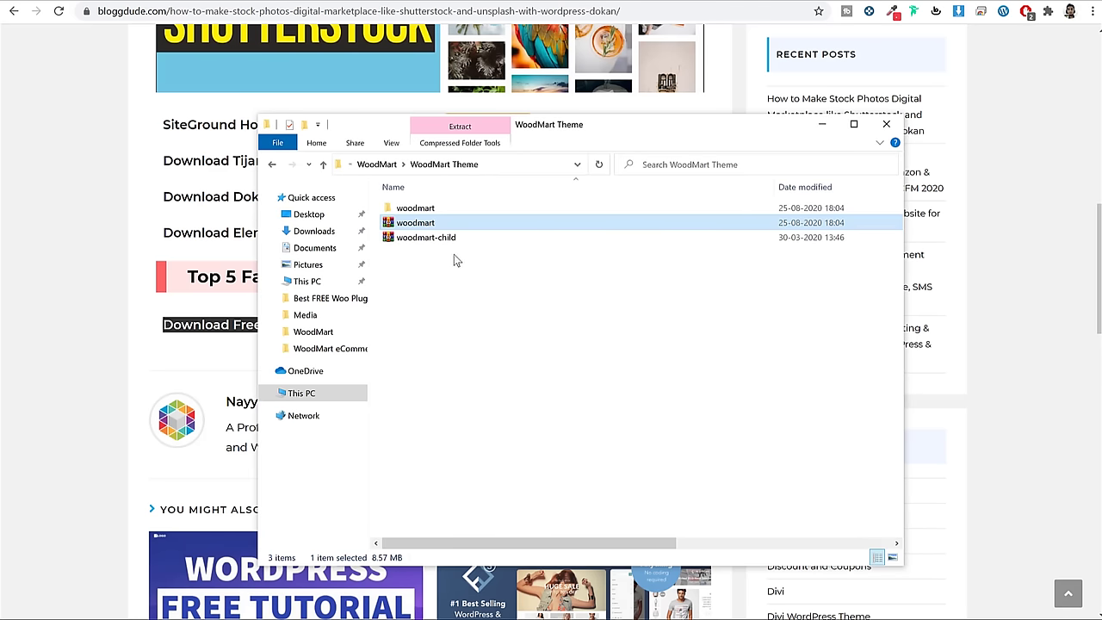
{"action": "key", "text": "BackSpace"}
{"action": "key", "text": "BackSpace"}
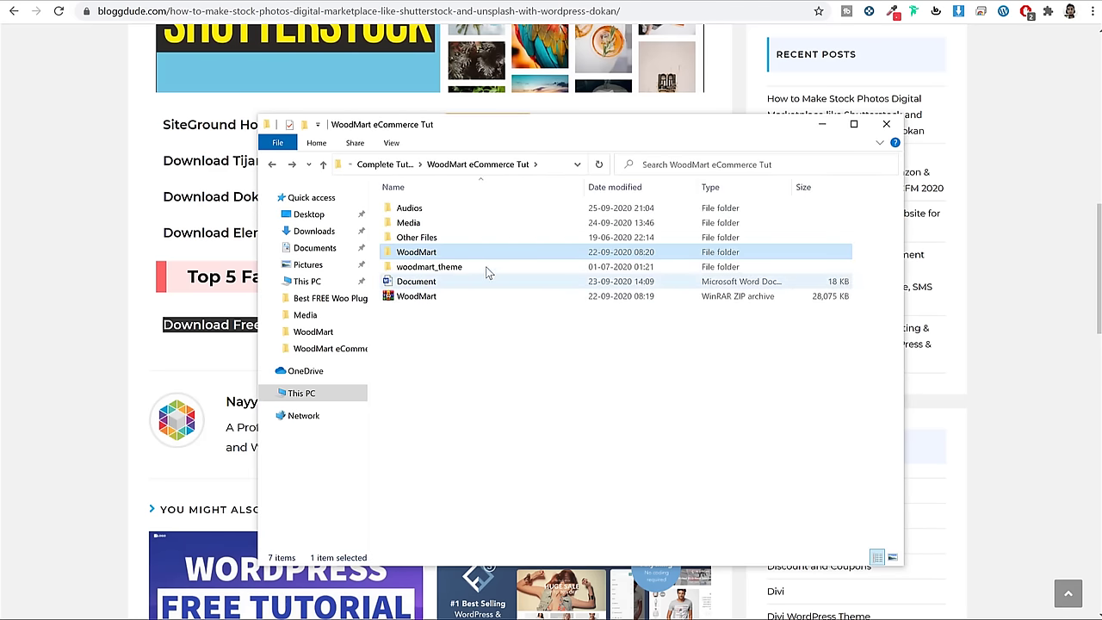
{"action": "double_click", "coordinate": [453, 224]}
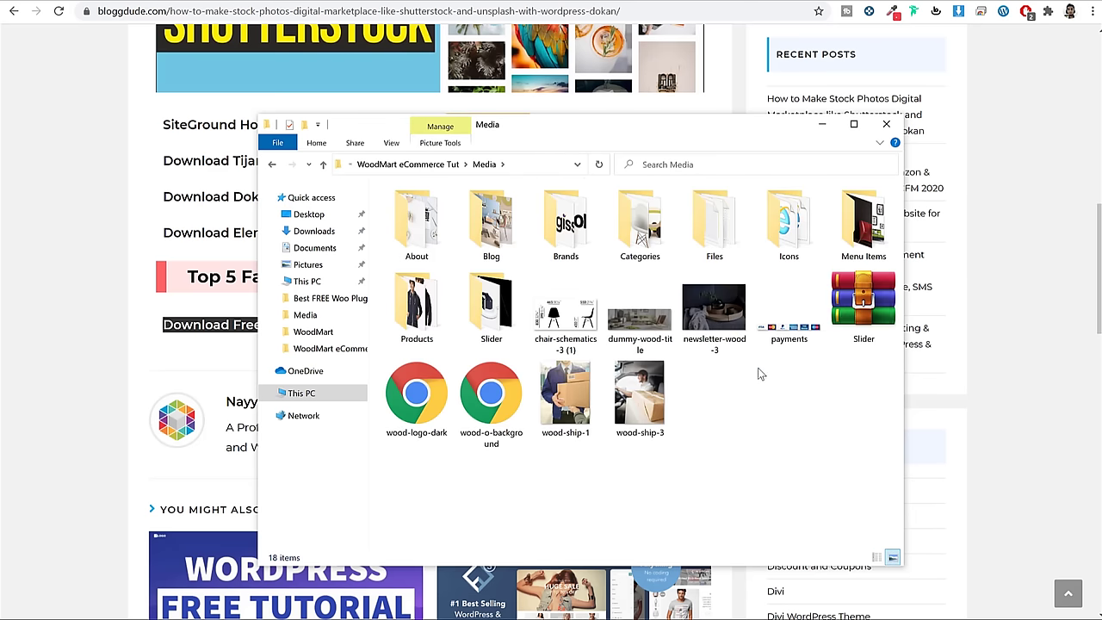
{"action": "double_click", "coordinate": [640, 222]}
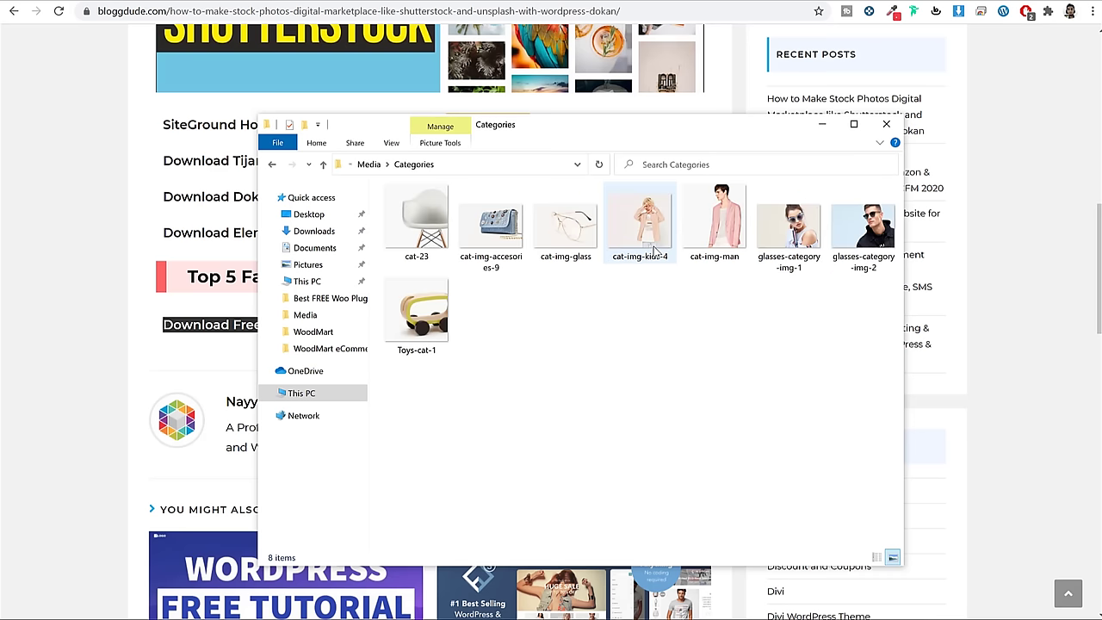
{"action": "key", "text": "alt+Left"}
{"action": "double_click", "coordinate": [506, 225]}
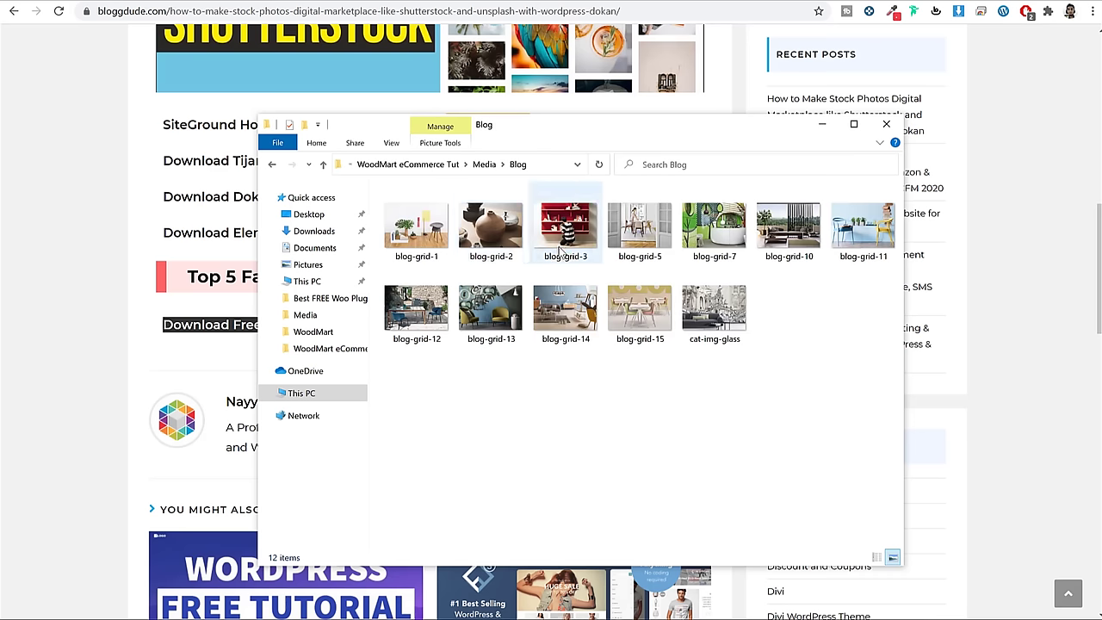
{"action": "key", "text": "alt+Left"}
{"action": "double_click", "coordinate": [431, 226]}
{"action": "key", "text": "alt+Left"}
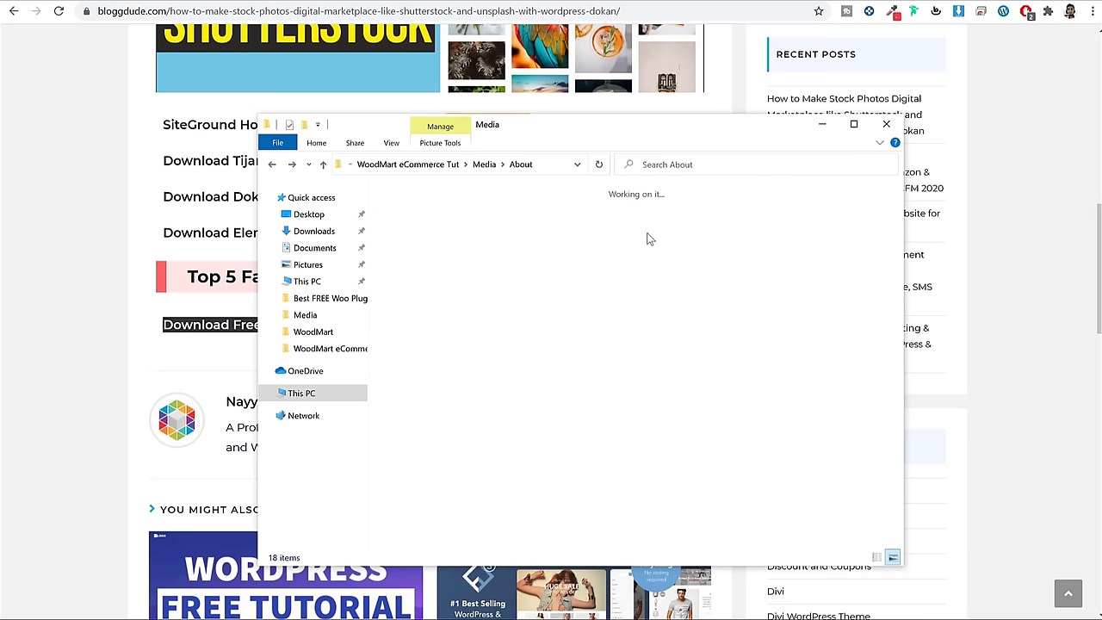
{"action": "double_click", "coordinate": [647, 229]}
{"action": "key", "text": "alt+Left"}
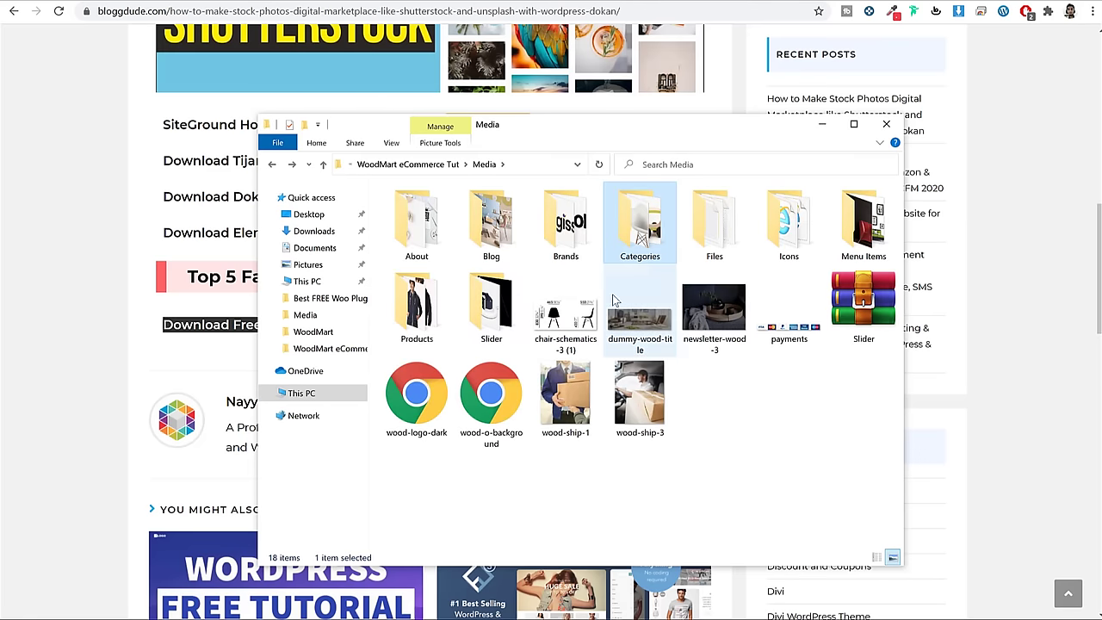
- Browse the shirt photos in the Products folder, then return to Media
{"action": "double_click", "coordinate": [417, 302]}
{"action": "scroll", "coordinate": [693, 375], "scroll_direction": "down", "scroll_amount": 3}
{"action": "scroll", "coordinate": [693, 375], "scroll_direction": "down", "scroll_amount": 10}
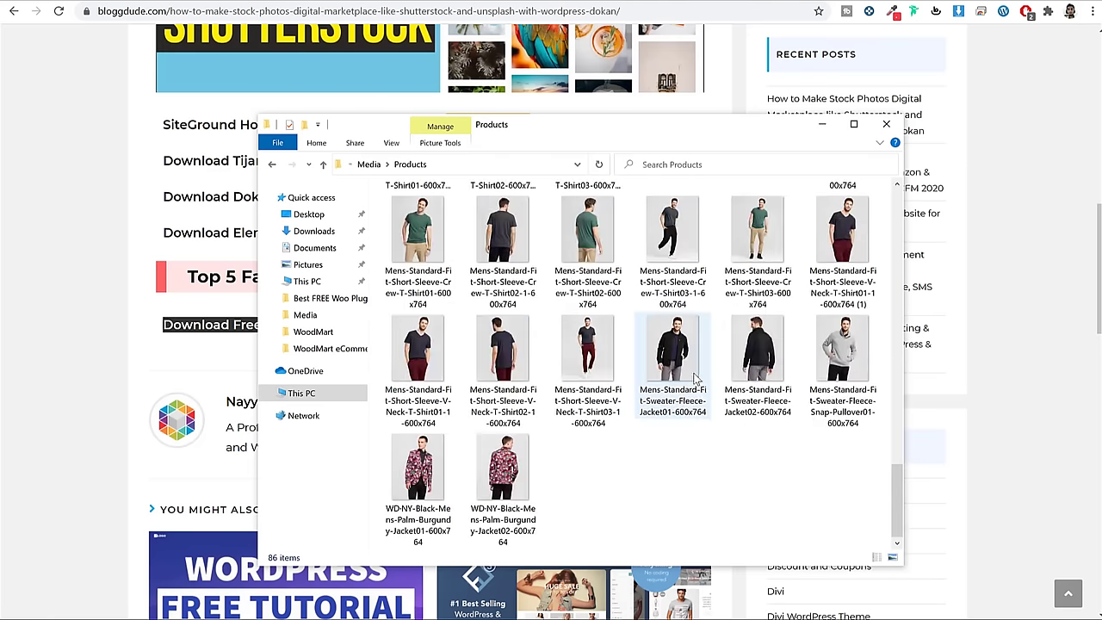
{"action": "scroll", "coordinate": [696, 392], "scroll_direction": "up", "scroll_amount": 15}
{"action": "key", "text": "alt+Left"}
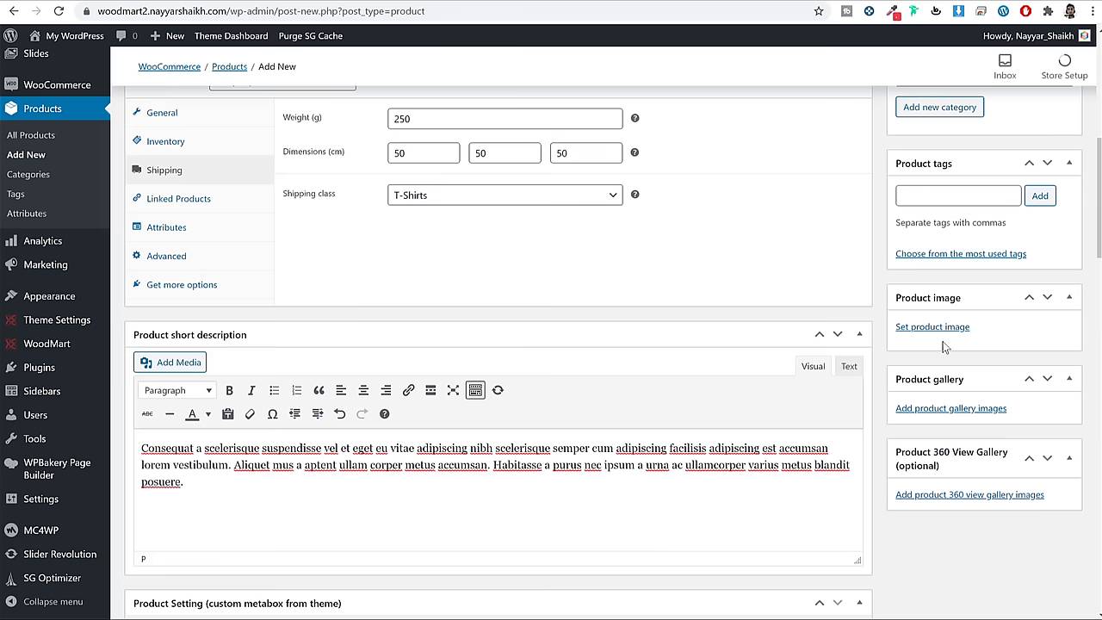
- Start uploading a product image, browsing to the Media > Products folder
{"action": "left_click", "coordinate": [941, 331]}
{"action": "left_click", "coordinate": [44, 93]}
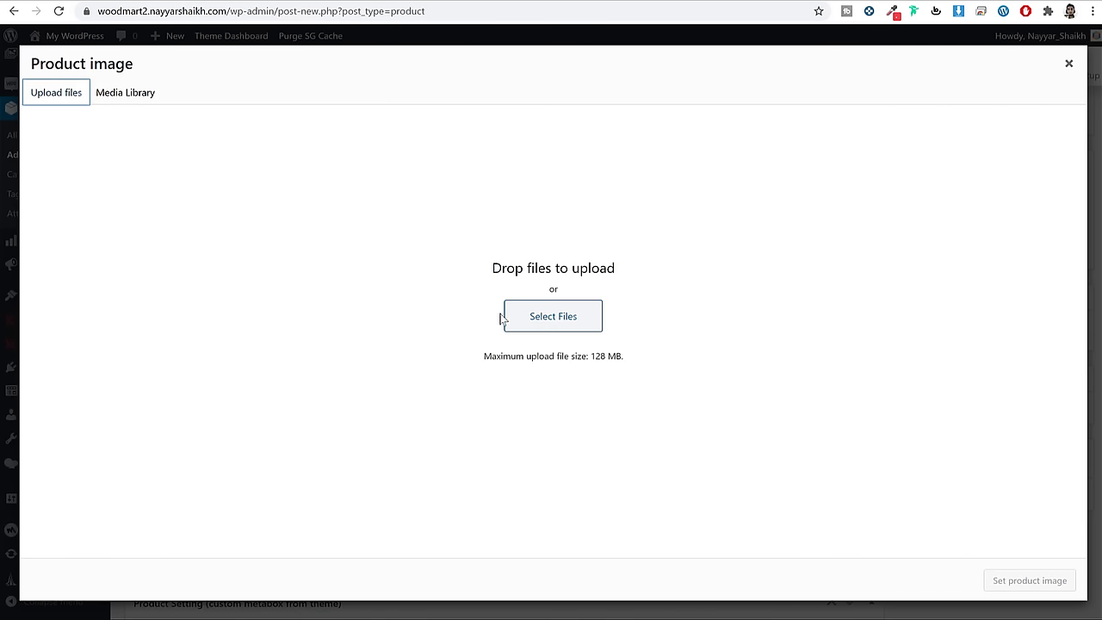
{"action": "left_click", "coordinate": [535, 318]}
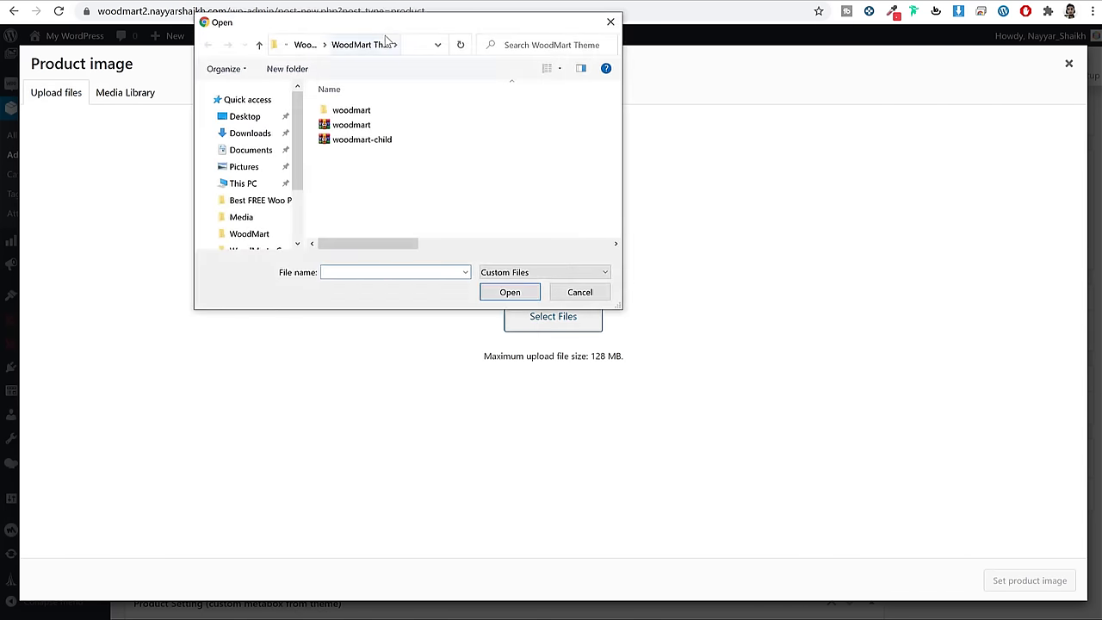
{"action": "left_click", "coordinate": [305, 44]}
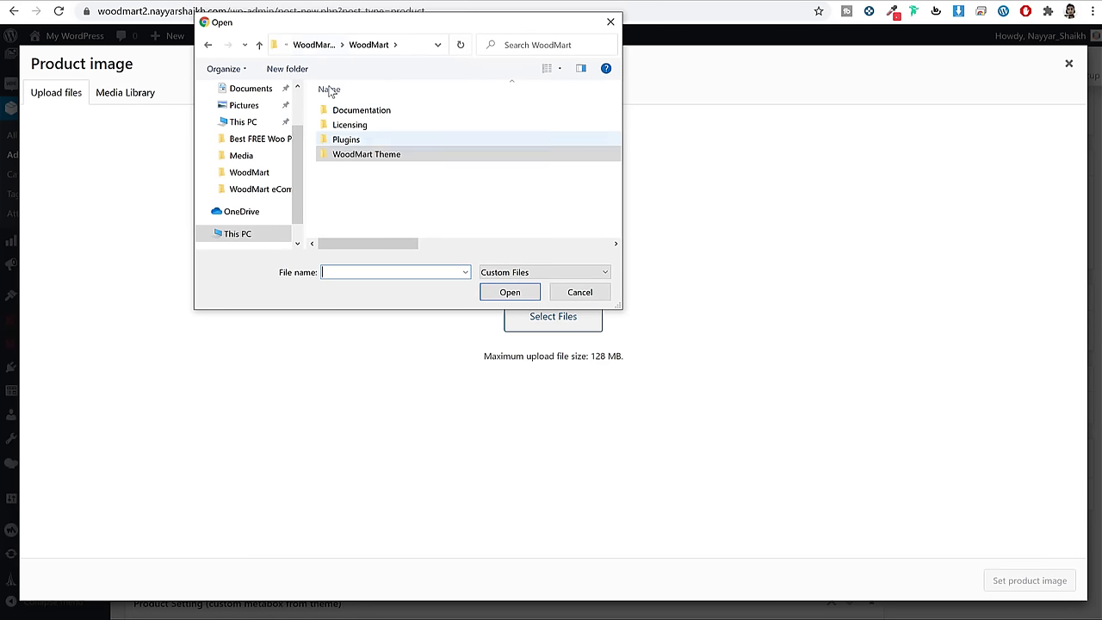
{"action": "left_click", "coordinate": [306, 47]}
{"action": "double_click", "coordinate": [349, 125]}
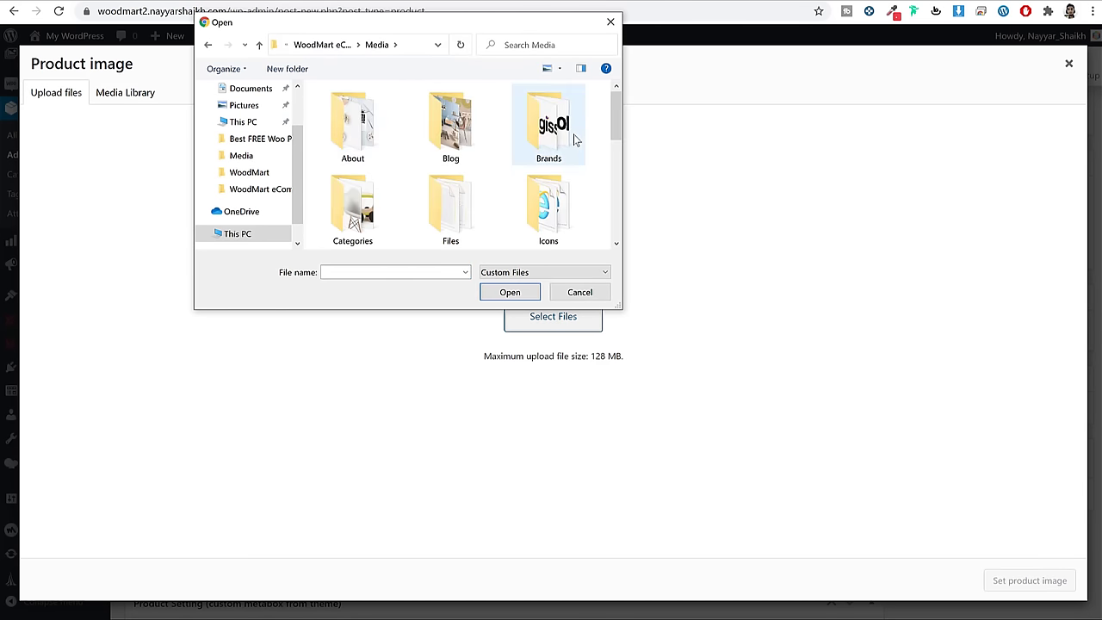
{"action": "scroll", "coordinate": [414, 200], "scroll_direction": "down", "scroll_amount": 1}
{"action": "double_click", "coordinate": [450, 207]}
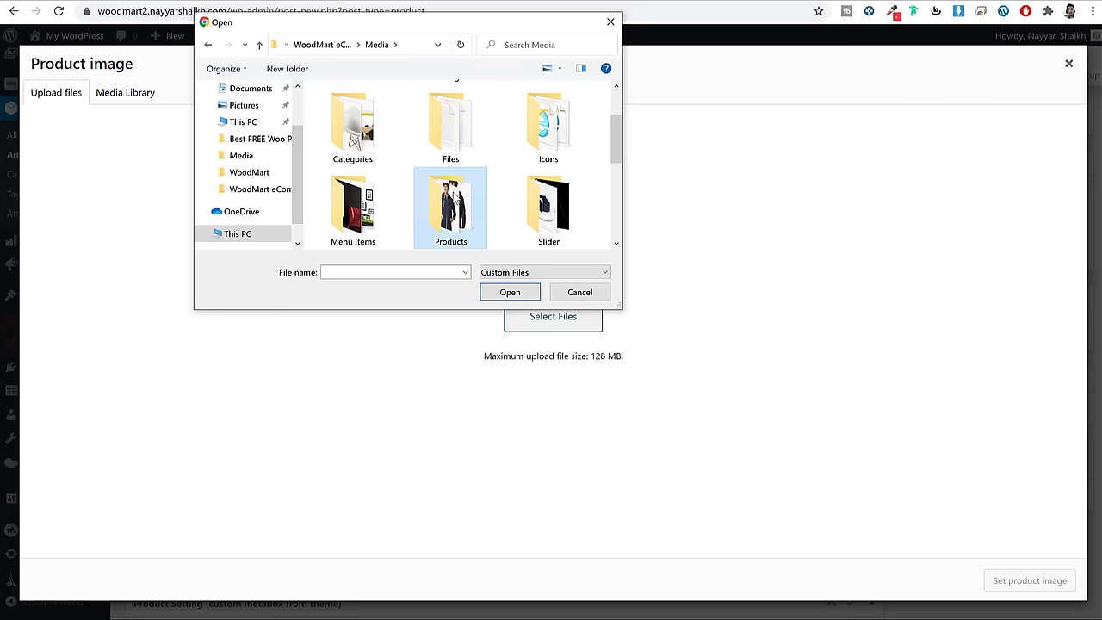
- Upload the 3_1 blue shirt photo and set it as the product image
{"action": "scroll", "coordinate": [495, 155], "scroll_direction": "down", "scroll_amount": 3}
{"action": "scroll", "coordinate": [495, 154], "scroll_direction": "down", "scroll_amount": 1}
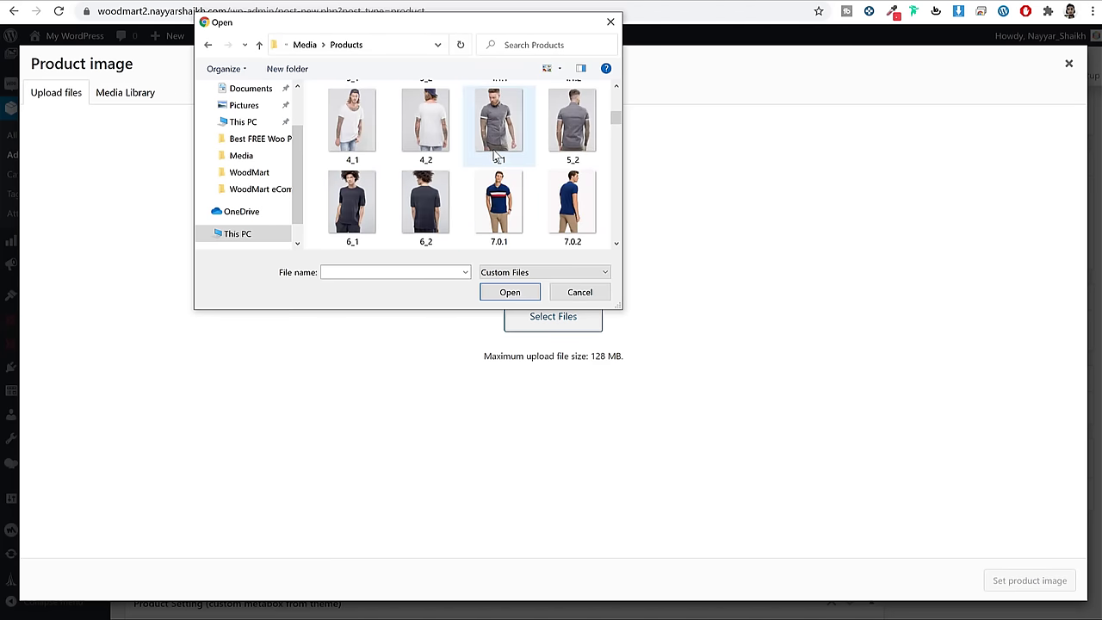
{"action": "scroll", "coordinate": [495, 151], "scroll_direction": "up", "scroll_amount": 2}
{"action": "left_click", "coordinate": [355, 211]}
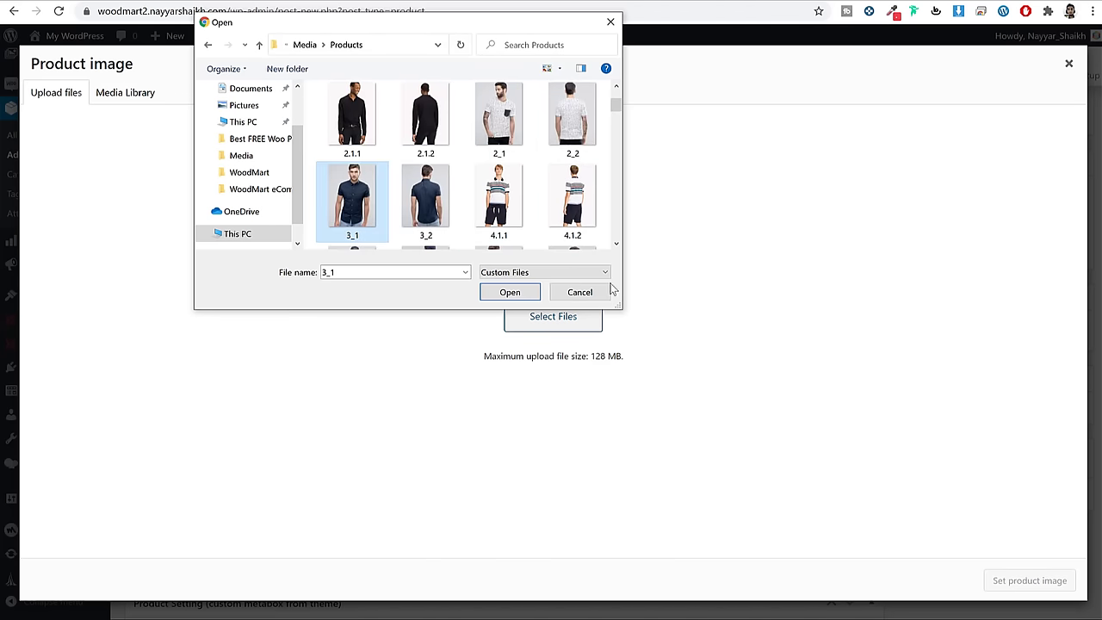
{"action": "left_click", "coordinate": [495, 292]}
{"action": "left_click", "coordinate": [1025, 580]}
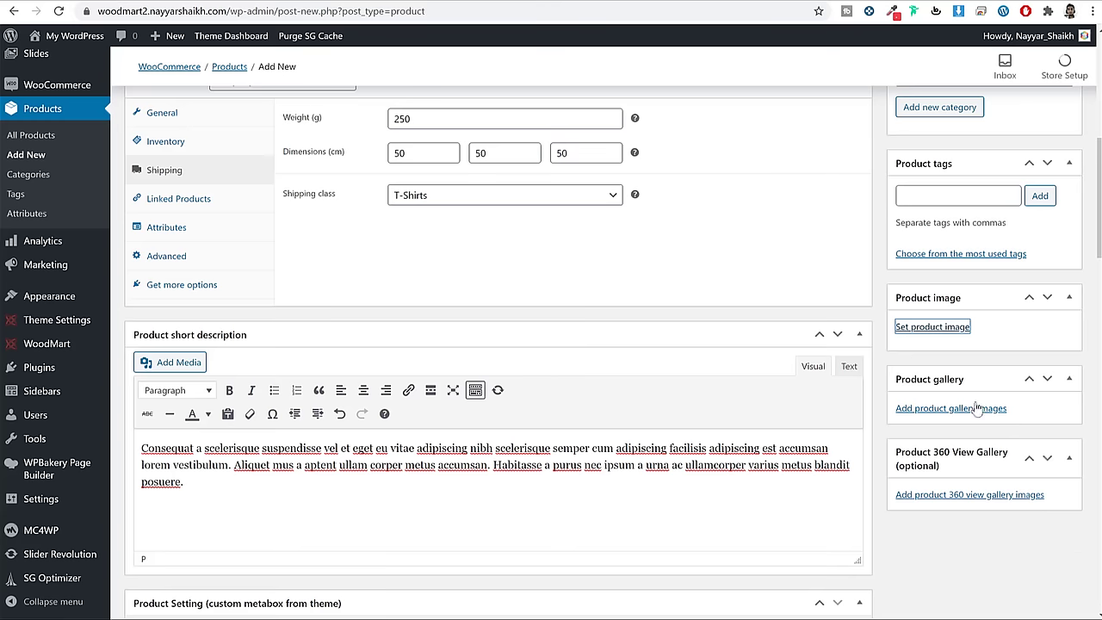
{"action": "scroll", "coordinate": [996, 375], "scroll_direction": "down", "scroll_amount": 3}
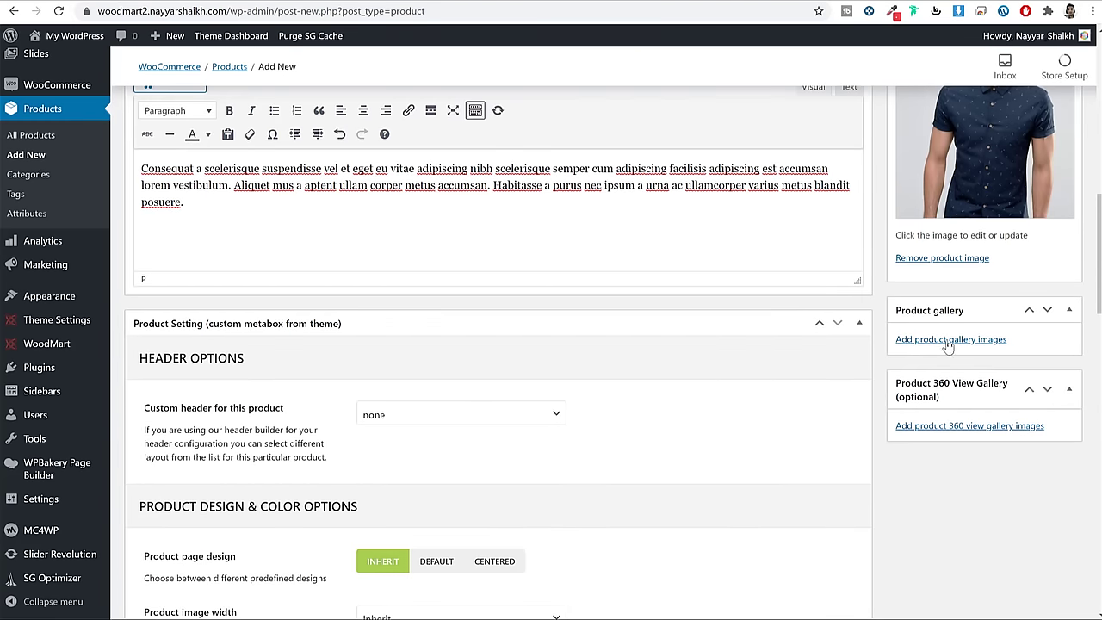
- Upload the 3_2 back-view photo and add it to the product gallery
{"action": "left_click", "coordinate": [949, 340]}
{"action": "left_click", "coordinate": [57, 93]}
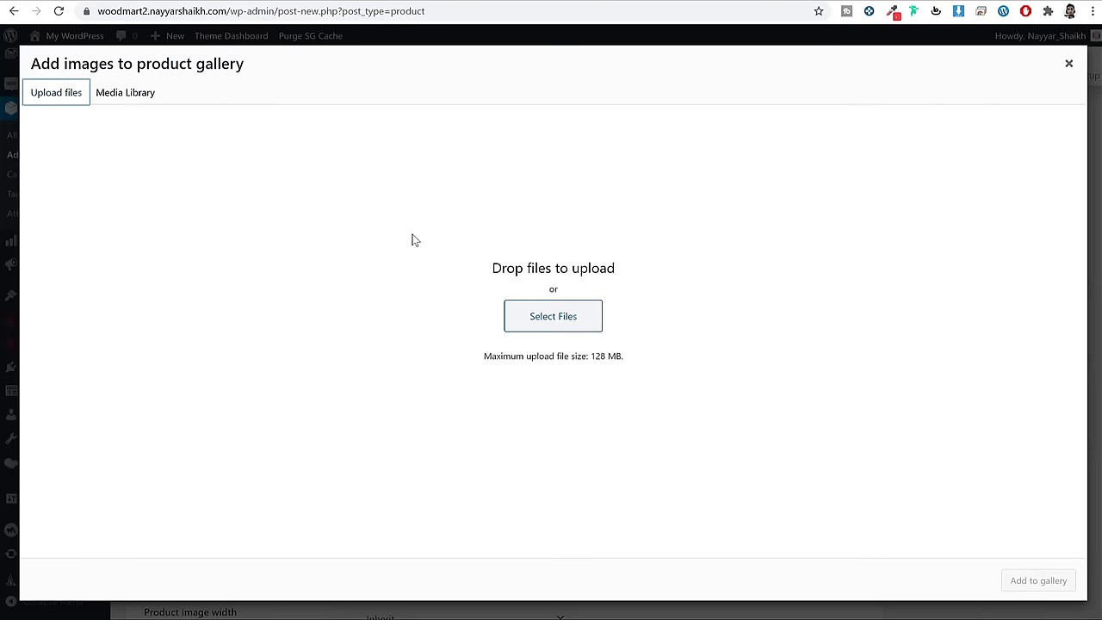
{"action": "left_click", "coordinate": [557, 331]}
{"action": "scroll", "coordinate": [439, 204], "scroll_direction": "down", "scroll_amount": 5}
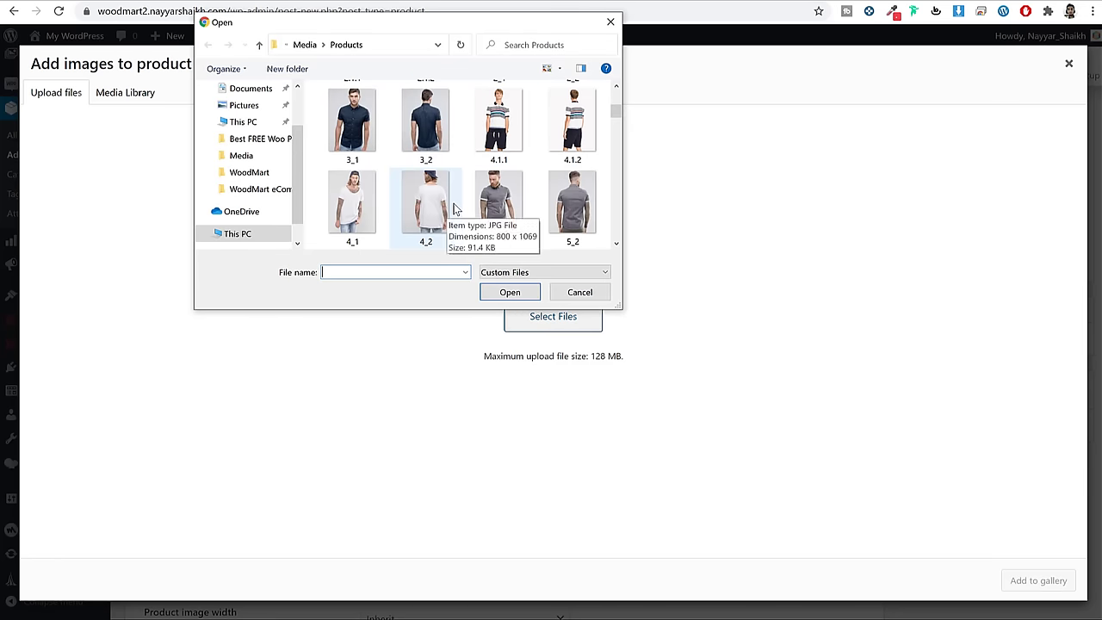
{"action": "left_click", "coordinate": [428, 139]}
{"action": "scroll", "coordinate": [503, 205], "scroll_direction": "up", "scroll_amount": 2}
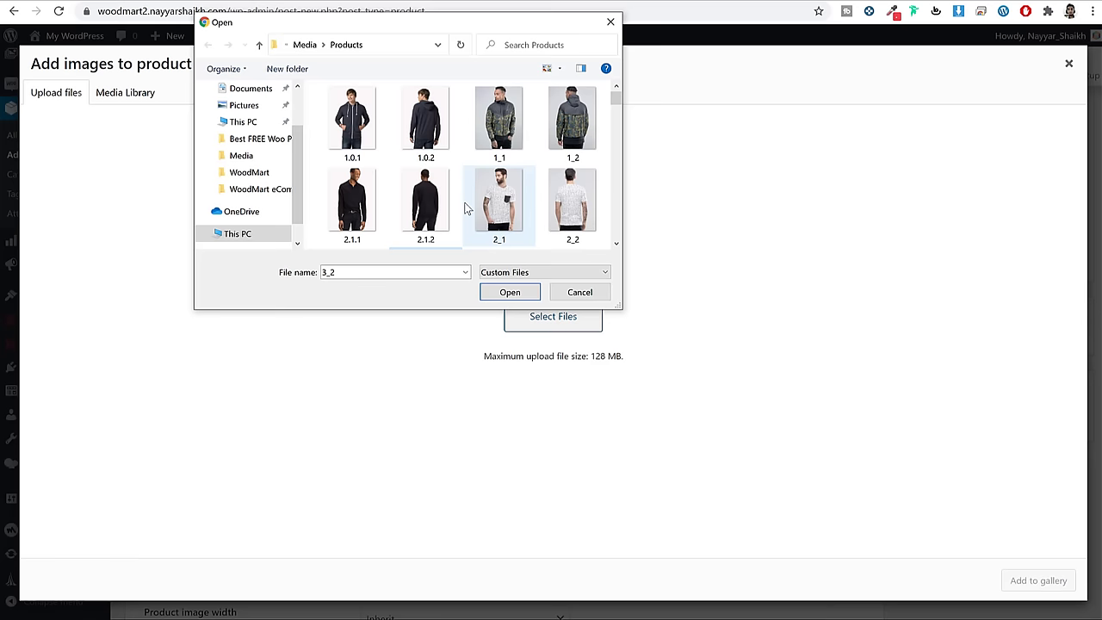
{"action": "scroll", "coordinate": [489, 226], "scroll_direction": "down", "scroll_amount": 1}
{"action": "left_click", "coordinate": [507, 293]}
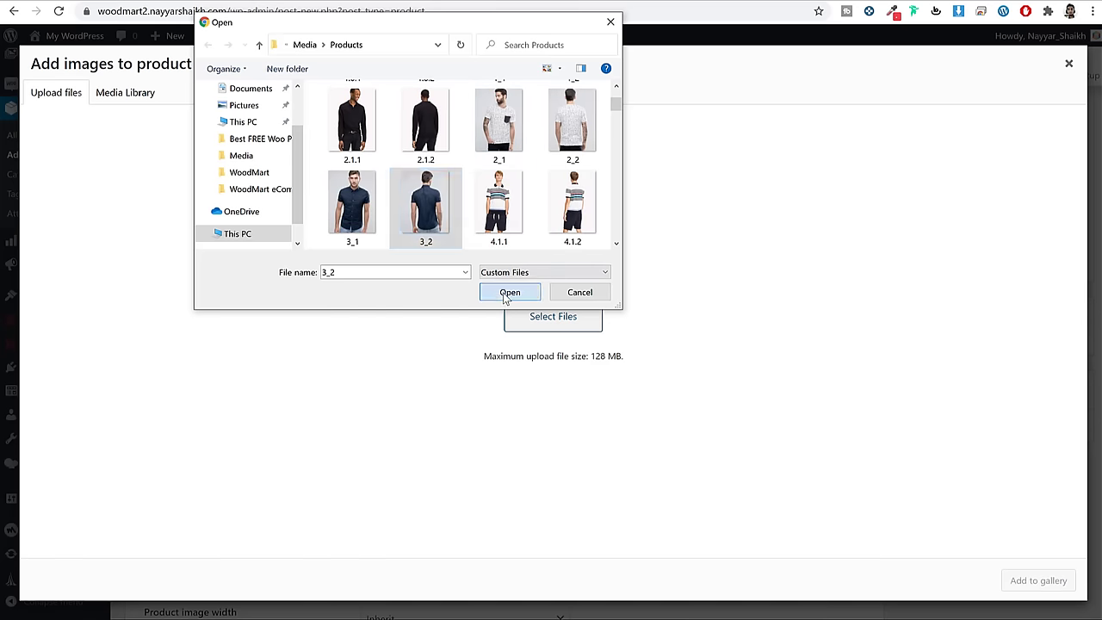
{"action": "left_click", "coordinate": [1043, 581]}
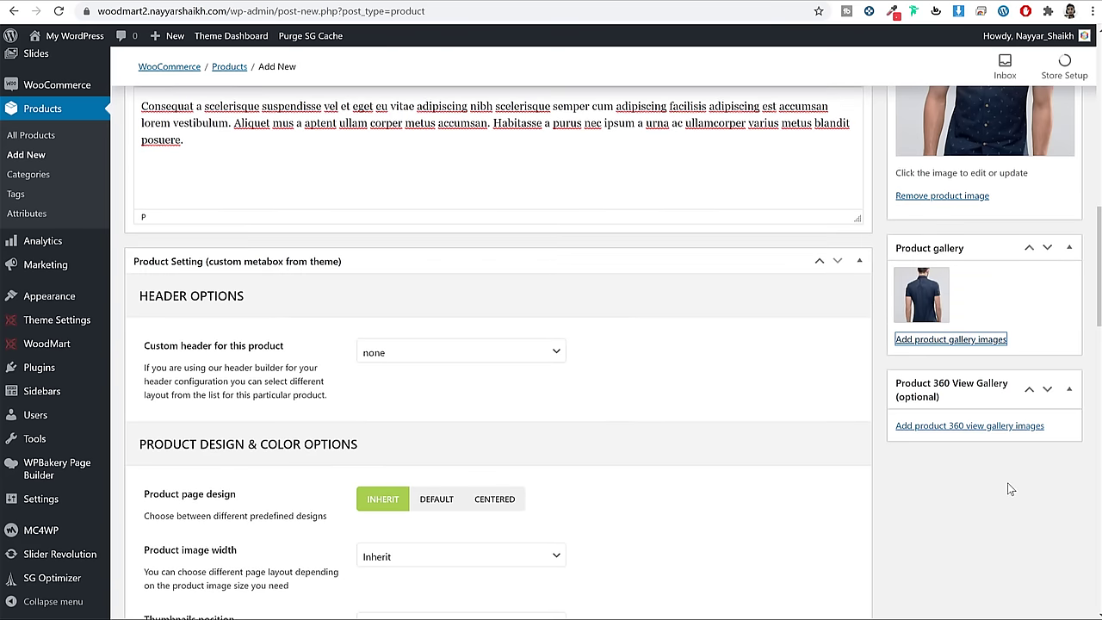
{"action": "scroll", "coordinate": [1006, 480], "scroll_direction": "up", "scroll_amount": 10}
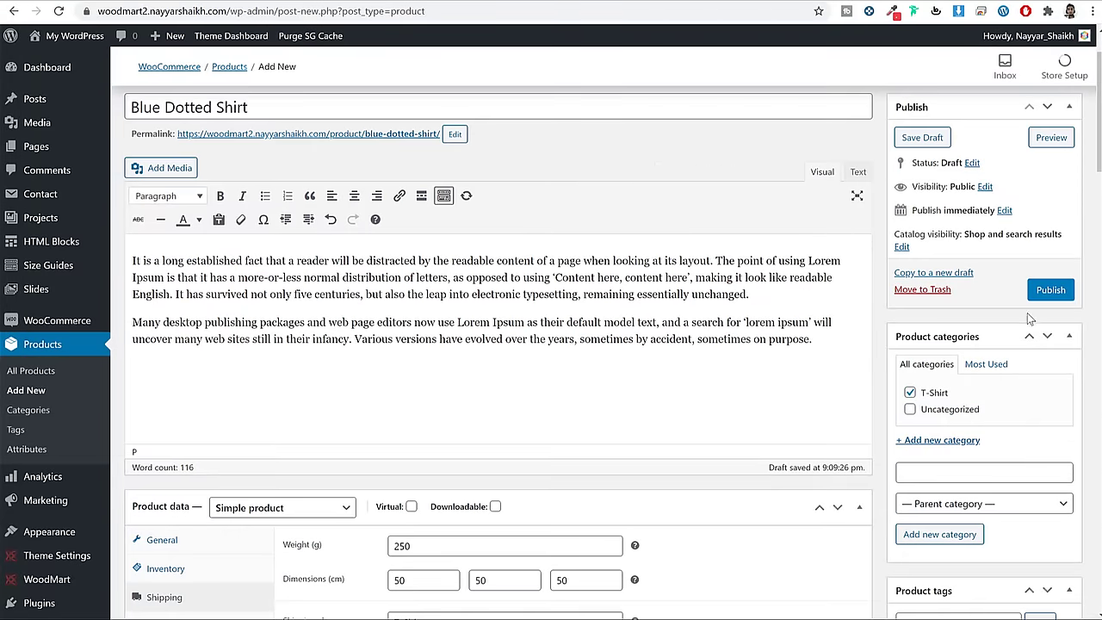
- Publish the Blue Dotted Shirt and open its live product page from the permalink
{"action": "left_click", "coordinate": [1046, 291]}
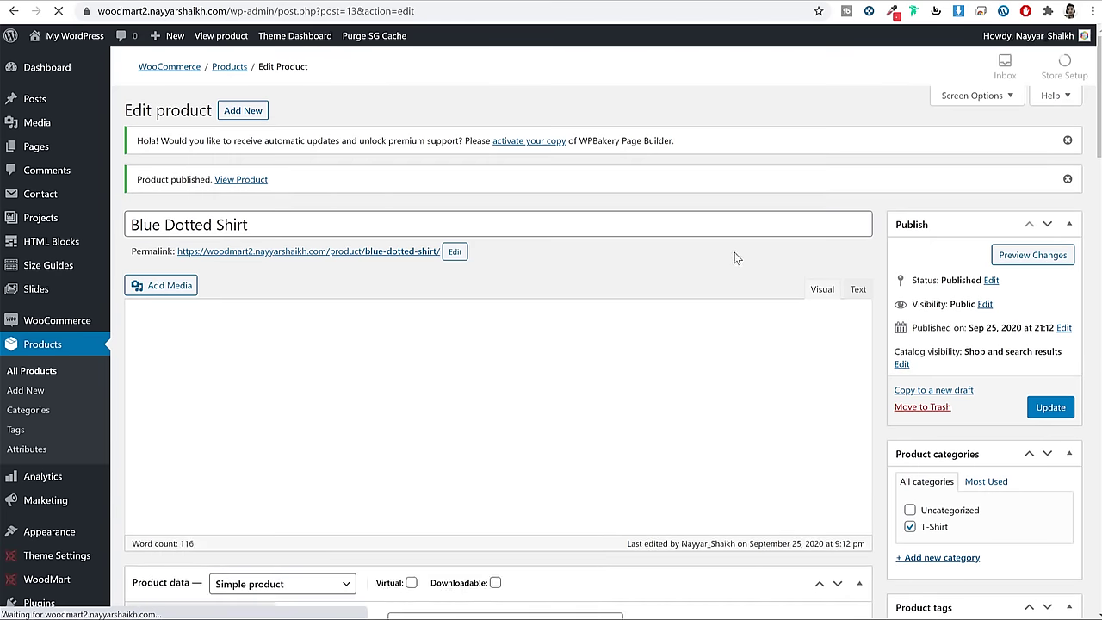
{"action": "right_click", "coordinate": [361, 251]}
{"action": "left_click", "coordinate": [336, 178]}
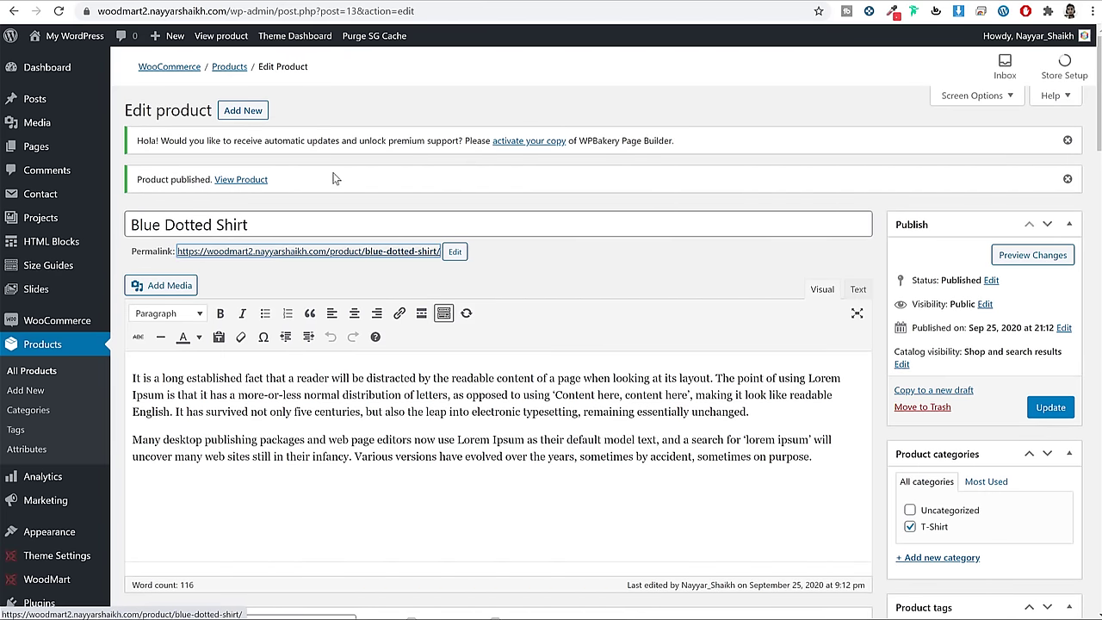
{"action": "key", "text": "Return"}
- Review the live page's description, weight and dimensions, and shipping information tabs
{"action": "scroll", "coordinate": [937, 241], "scroll_direction": "down", "scroll_amount": 3}
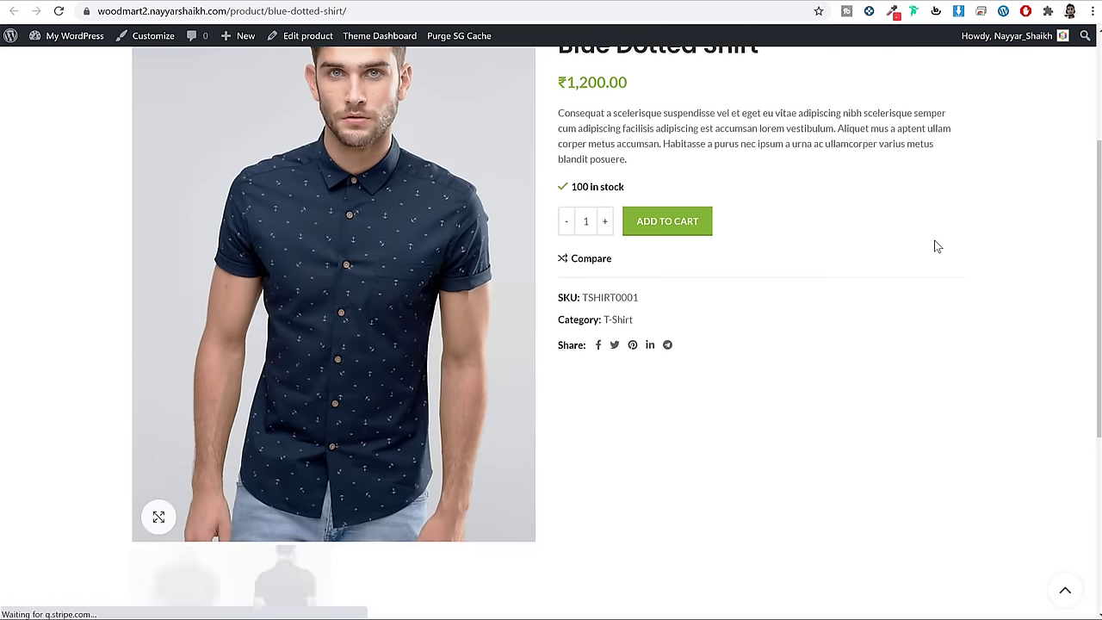
{"action": "scroll", "coordinate": [937, 247], "scroll_direction": "down", "scroll_amount": 5}
{"action": "scroll", "coordinate": [934, 256], "scroll_direction": "up", "scroll_amount": 7}
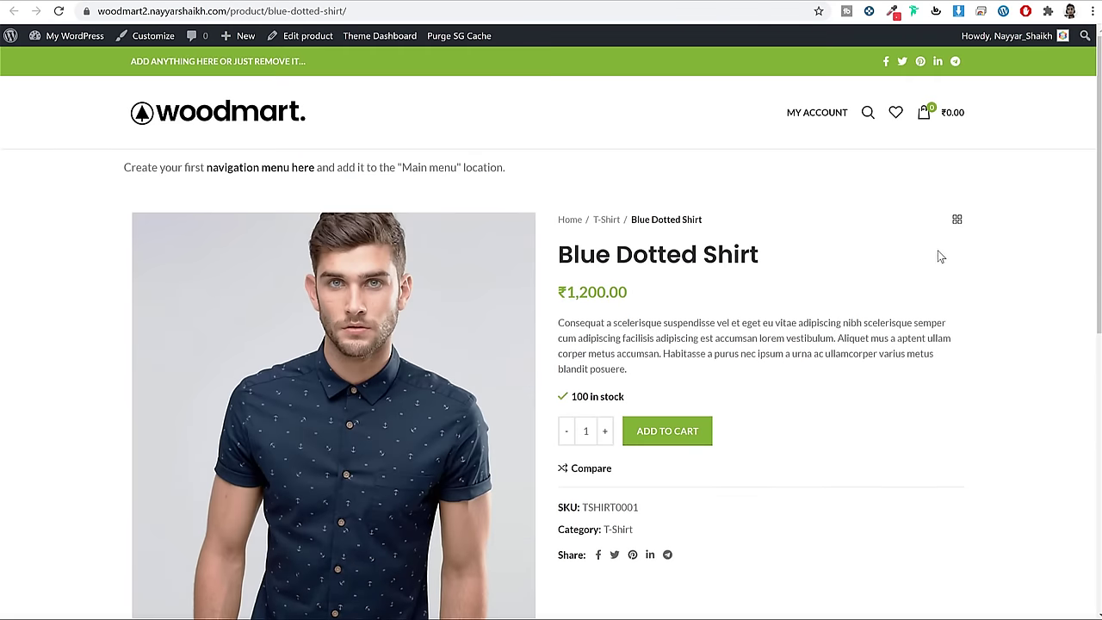
{"action": "scroll", "coordinate": [973, 233], "scroll_direction": "down", "scroll_amount": 1}
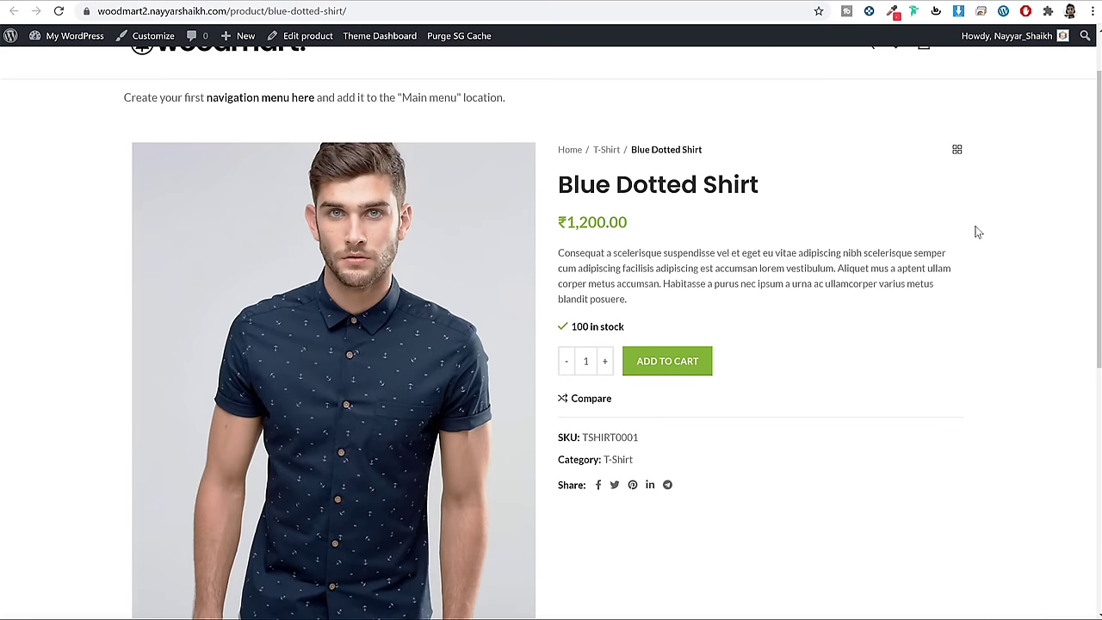
{"action": "scroll", "coordinate": [1049, 258], "scroll_direction": "down", "scroll_amount": 1}
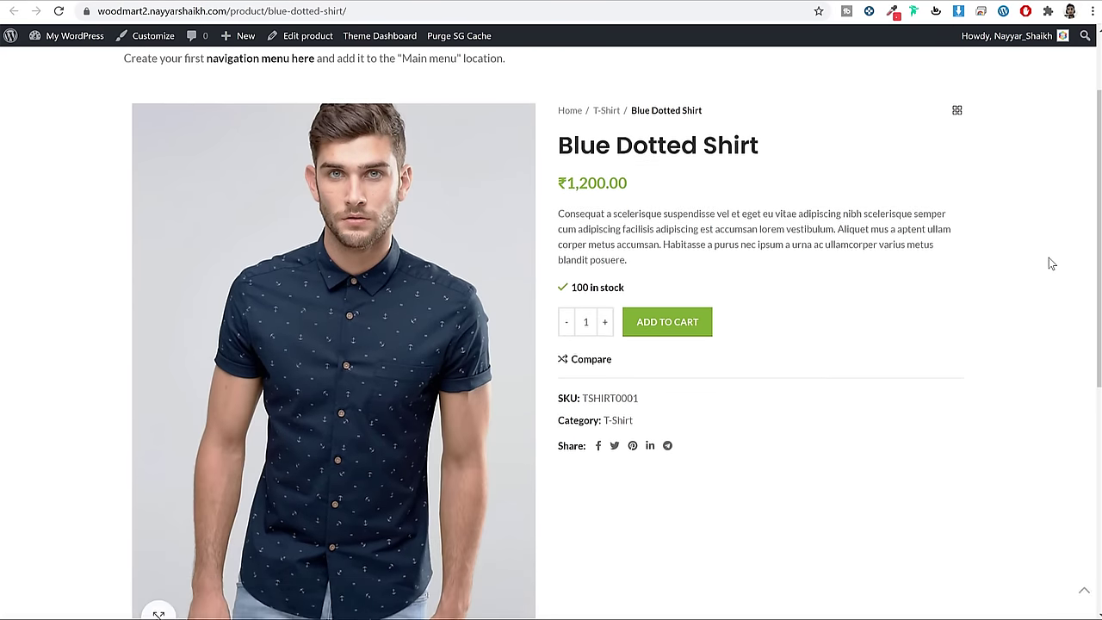
{"action": "scroll", "coordinate": [1042, 265], "scroll_direction": "down", "scroll_amount": 5}
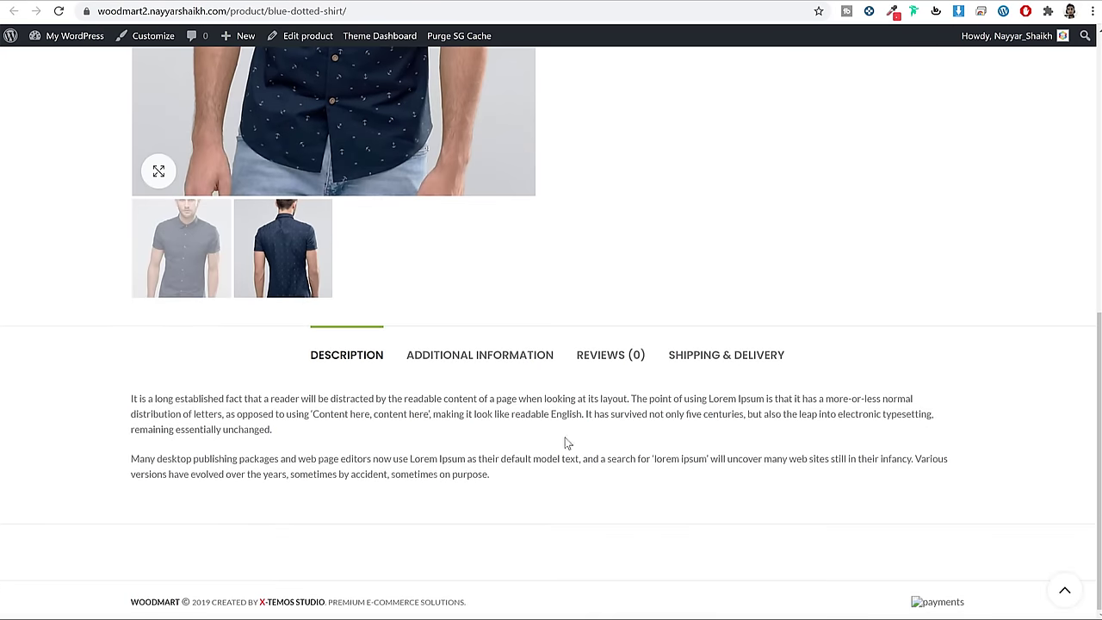
{"action": "left_click_drag", "start_coordinate": [131, 405], "coordinate": [436, 452]}
{"action": "left_click", "coordinate": [479, 355]}
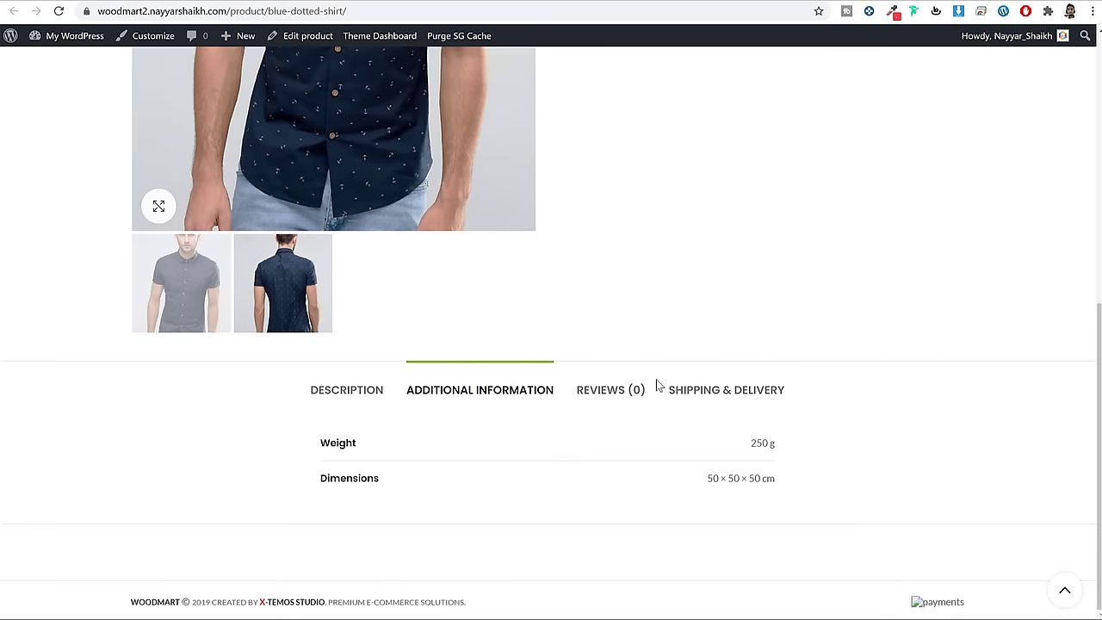
{"action": "left_click", "coordinate": [719, 390]}
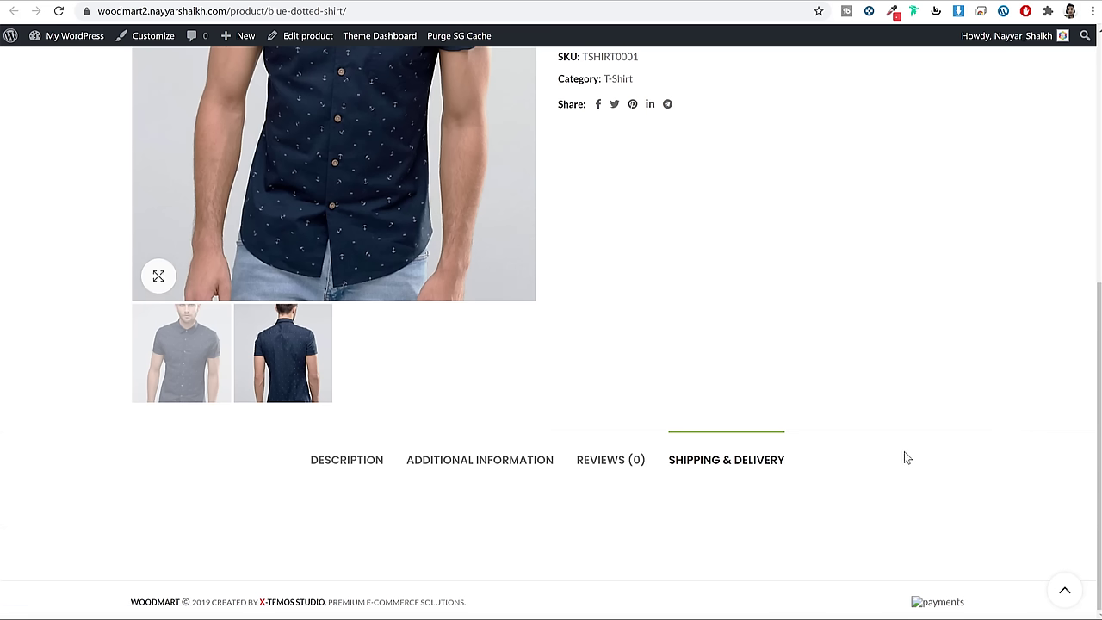
- Check the ₹1,200.00 price and revisit the product description tab
{"action": "scroll", "coordinate": [755, 440], "scroll_direction": "up", "scroll_amount": 4}
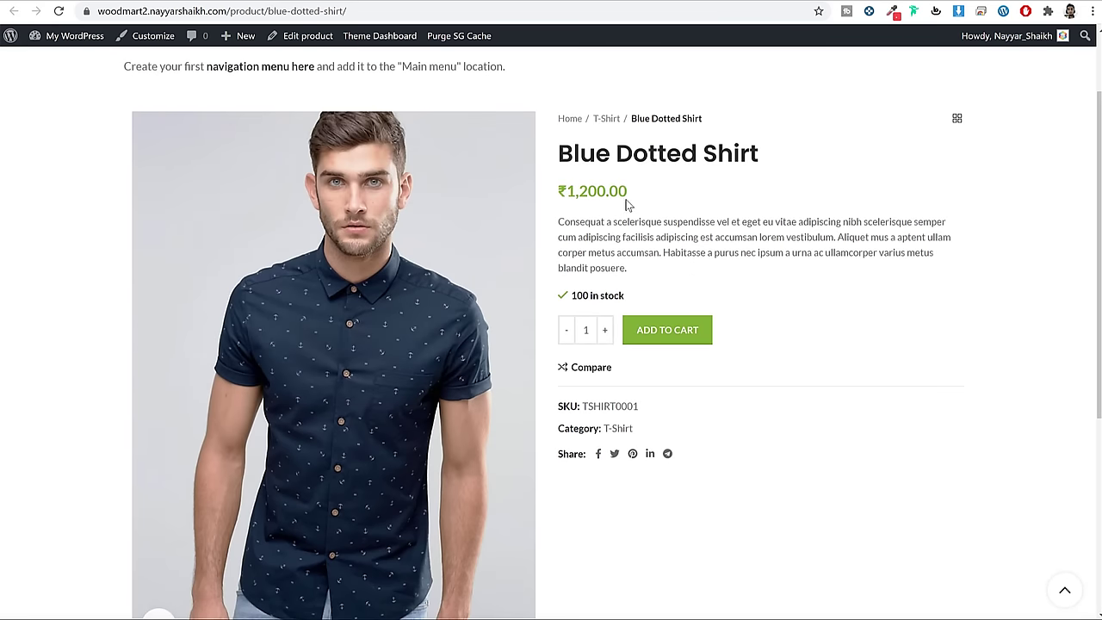
{"action": "triple_click", "coordinate": [593, 191]}
{"action": "left_click", "coordinate": [596, 190]}
{"action": "triple_click", "coordinate": [625, 194]}
{"action": "left_click", "coordinate": [626, 211]}
{"action": "scroll", "coordinate": [688, 262], "scroll_direction": "down", "scroll_amount": 4}
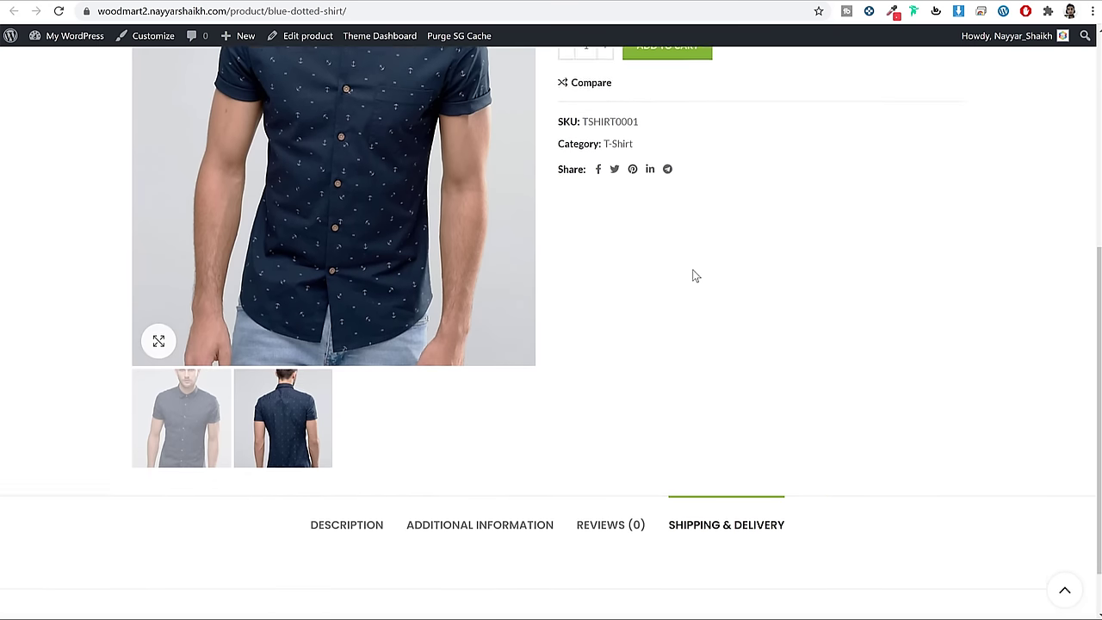
{"action": "left_click", "coordinate": [333, 461]}
{"action": "scroll", "coordinate": [335, 465], "scroll_direction": "down", "scroll_amount": 2}
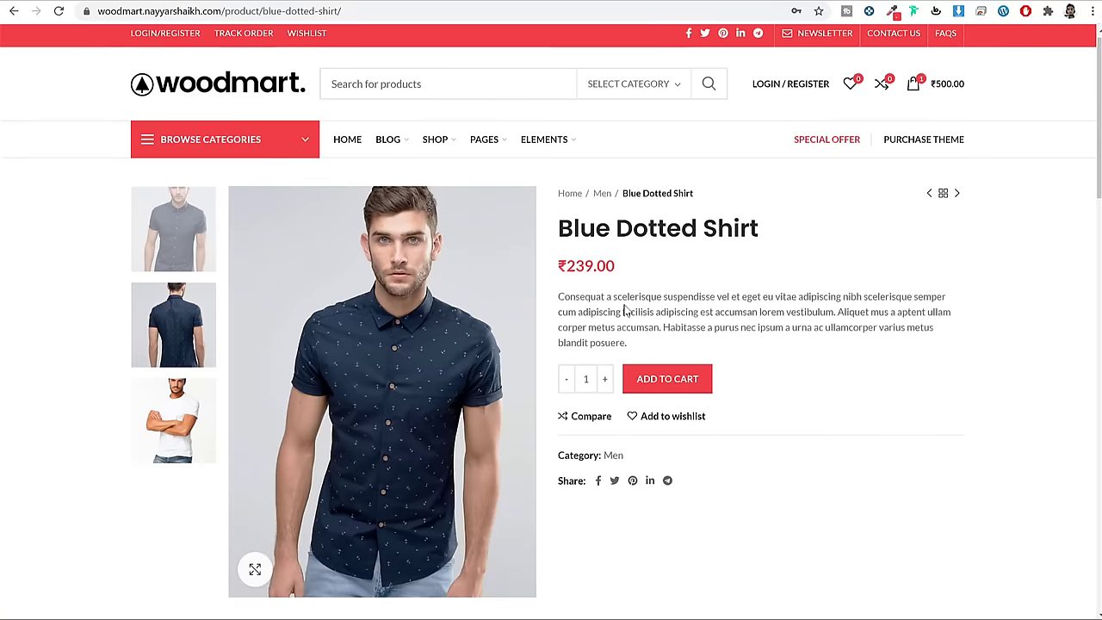
{"action": "scroll", "coordinate": [629, 315], "scroll_direction": "down", "scroll_amount": 8}
- Compare against the demo store's Dark Blue T-Shirt page and its description paragraphs
{"action": "key", "text": "alt+Left"}
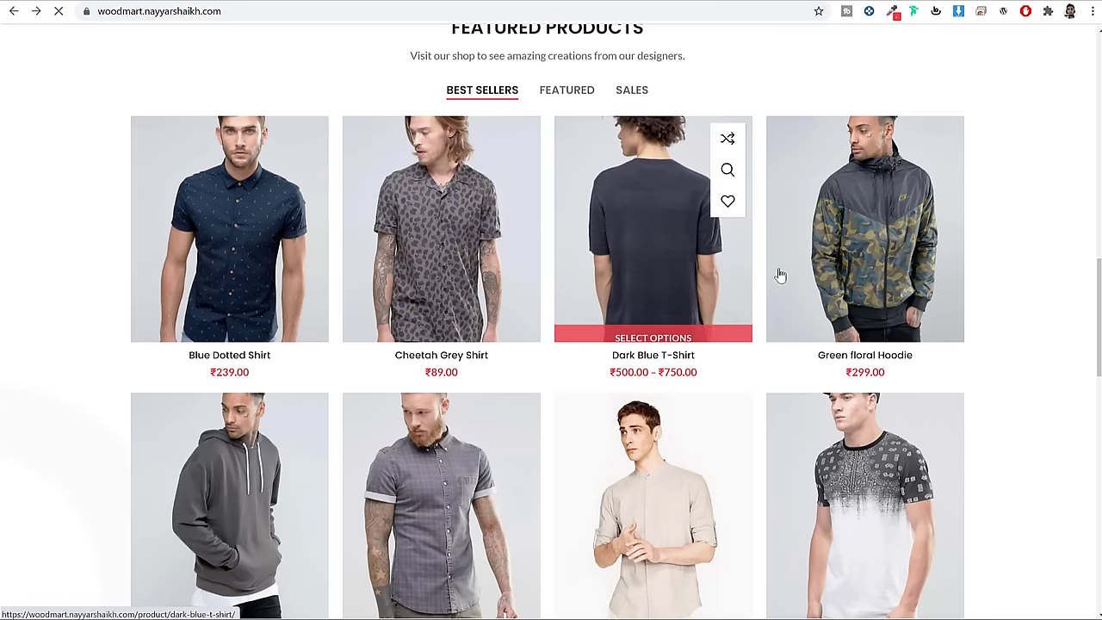
{"action": "scroll", "coordinate": [648, 274], "scroll_direction": "down", "scroll_amount": 5}
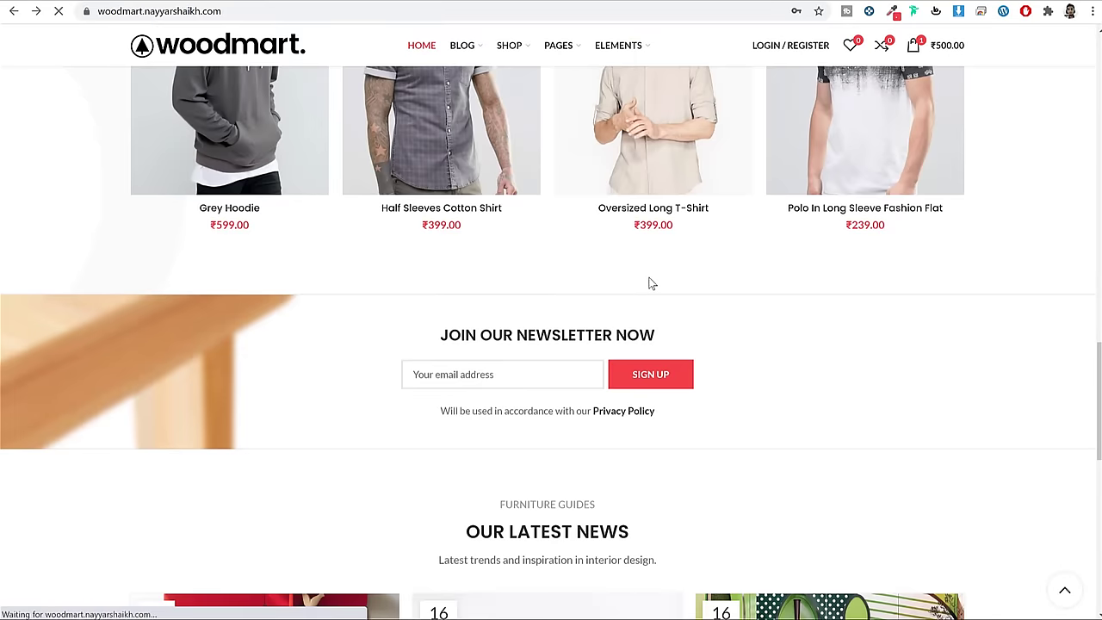
{"action": "key", "text": "alt+Right"}
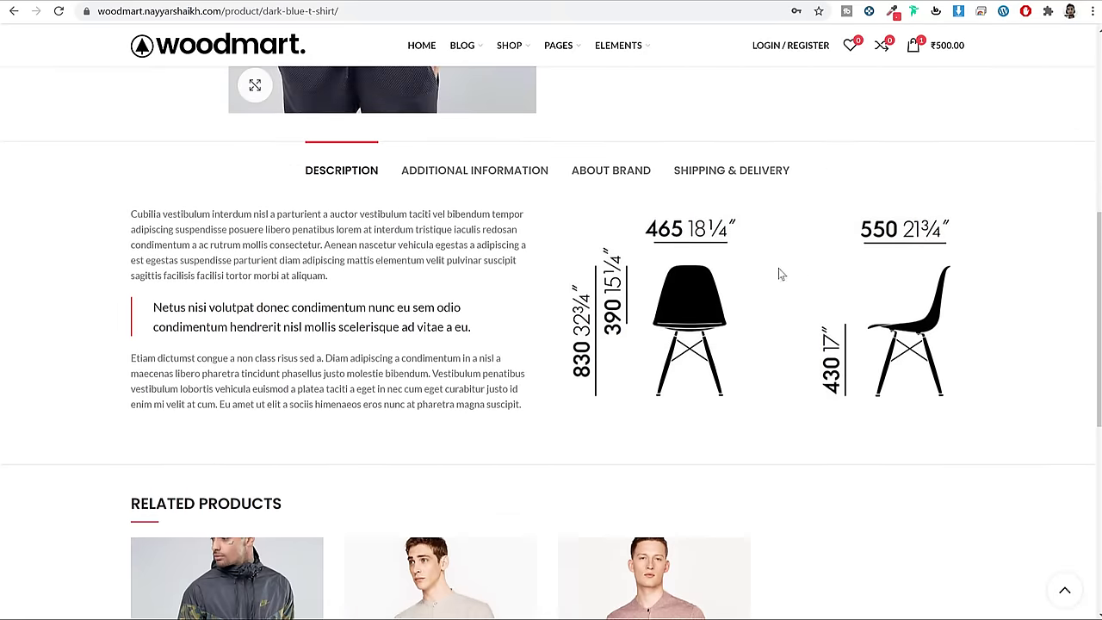
{"action": "left_click_drag", "start_coordinate": [131, 213], "coordinate": [328, 275]}
{"action": "left_click", "coordinate": [251, 310]}
{"action": "left_click_drag", "start_coordinate": [151, 310], "coordinate": [469, 326]}
{"action": "left_click", "coordinate": [470, 326]}
{"action": "scroll", "coordinate": [400, 335], "scroll_direction": "up", "scroll_amount": 10}
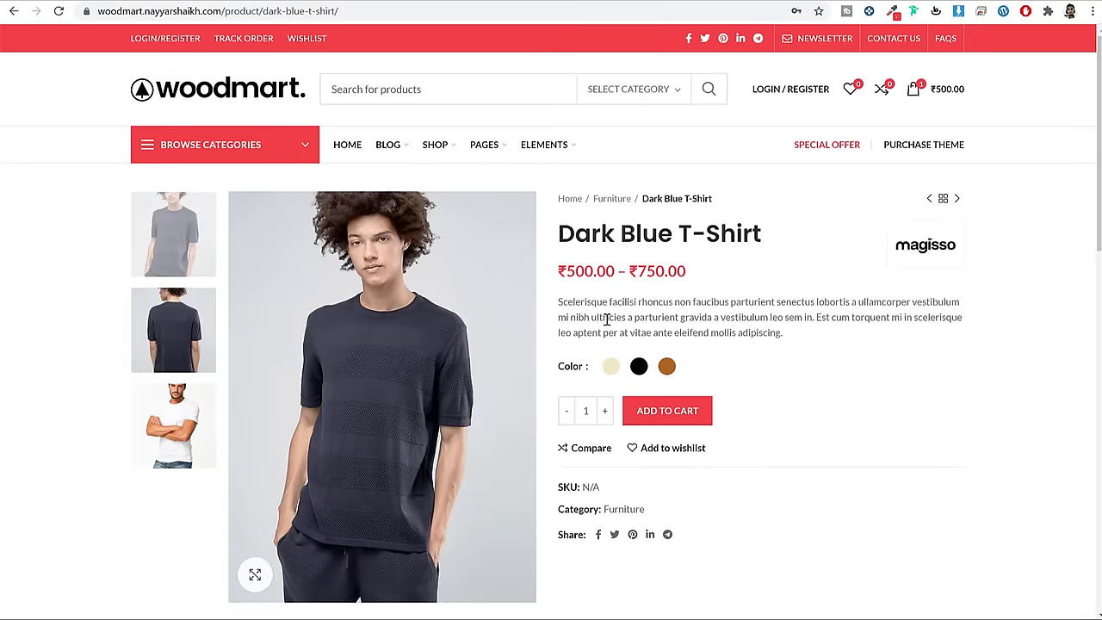
{"action": "scroll", "coordinate": [648, 437], "scroll_direction": "down", "scroll_amount": 5}
{"action": "scroll", "coordinate": [648, 436], "scroll_direction": "down", "scroll_amount": 3}
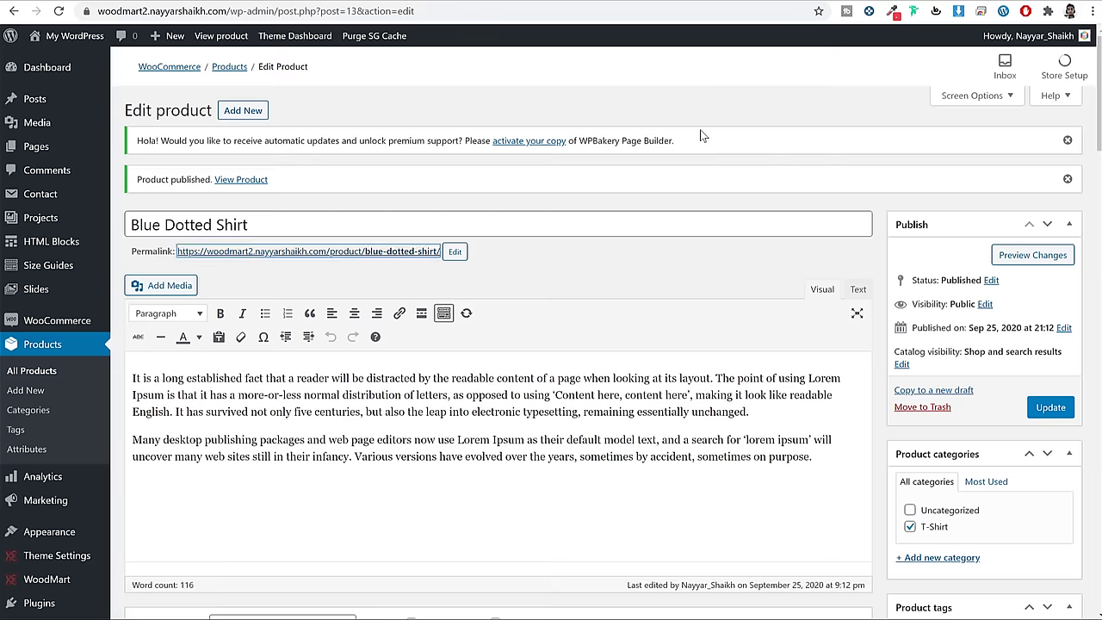
- Enter 1000 as the sale price under Product data > General
{"action": "scroll", "coordinate": [760, 209], "scroll_direction": "down", "scroll_amount": 5}
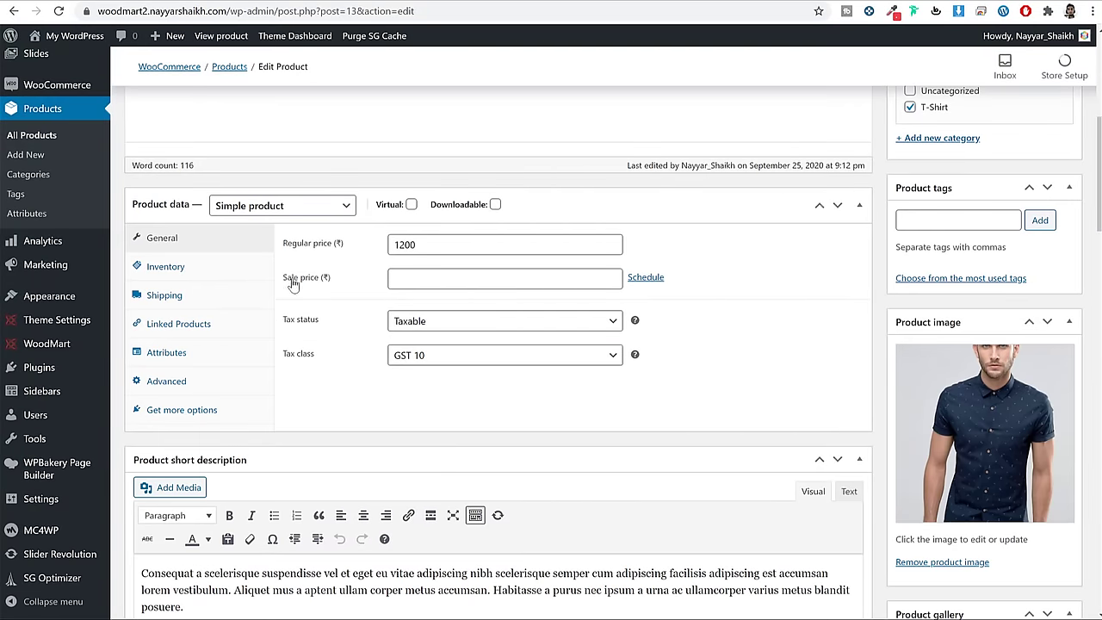
{"action": "left_click_drag", "start_coordinate": [284, 281], "coordinate": [325, 288]}
{"action": "left_click", "coordinate": [422, 277]}
{"action": "left_click_drag", "start_coordinate": [431, 249], "coordinate": [379, 247]}
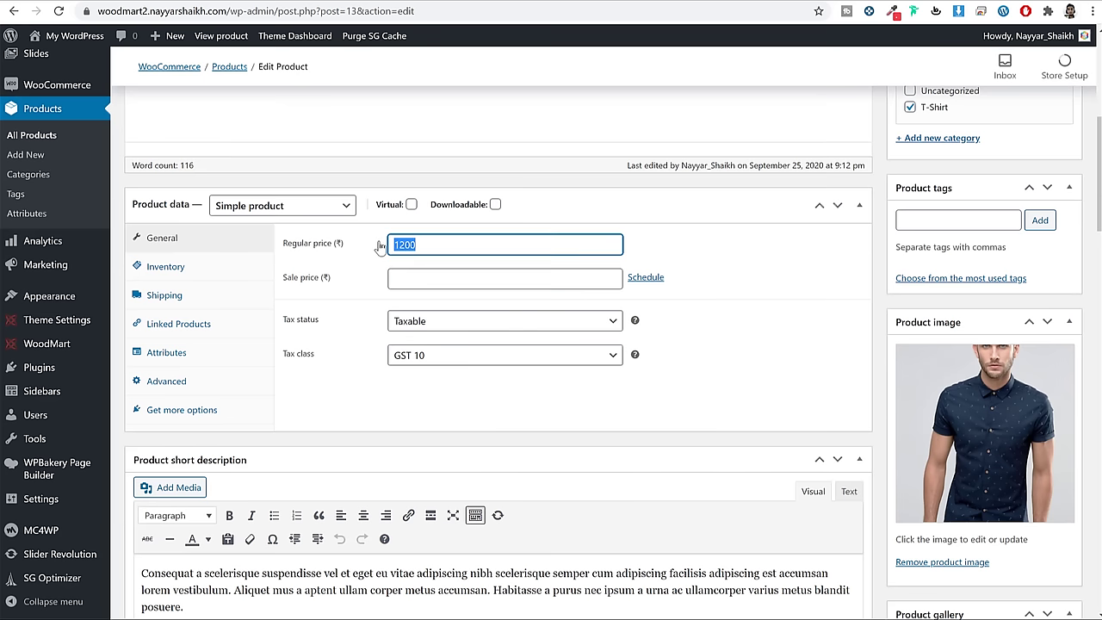
{"action": "left_click", "coordinate": [465, 279]}
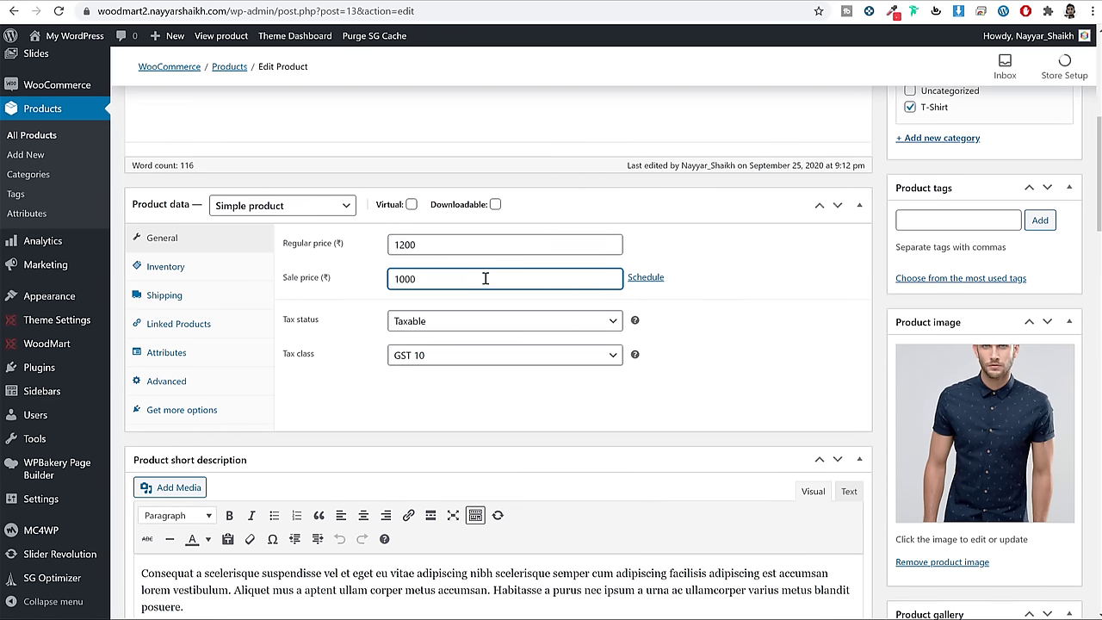
- Schedule the sale from 2020-09-24 to 2020-10-31 and update the product
{"action": "left_click", "coordinate": [645, 278]}
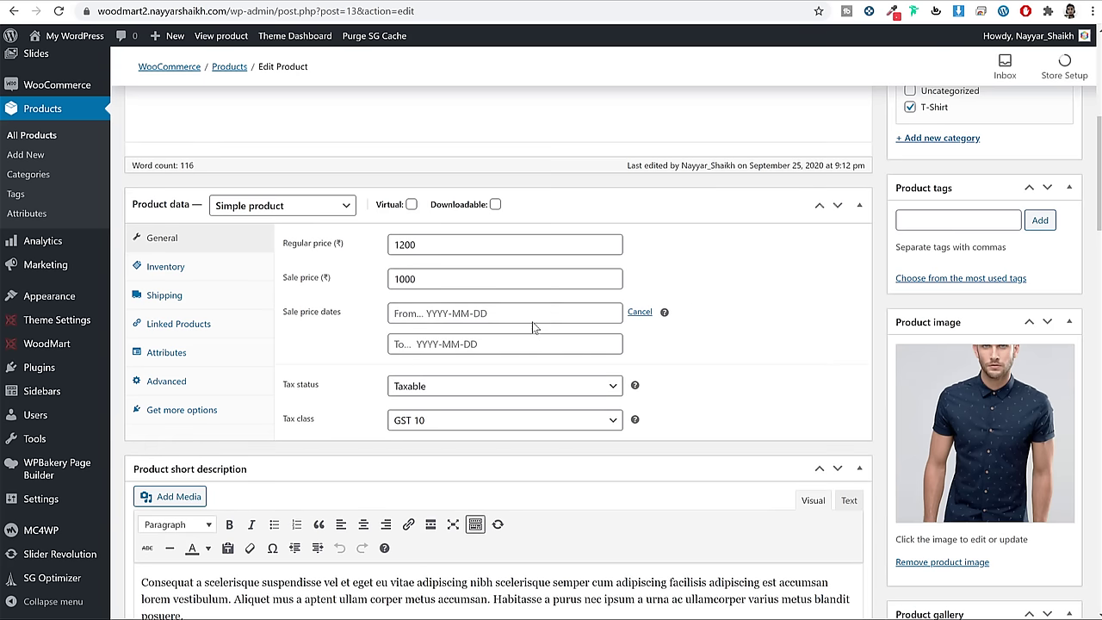
{"action": "left_click", "coordinate": [532, 317]}
{"action": "left_click", "coordinate": [486, 446]}
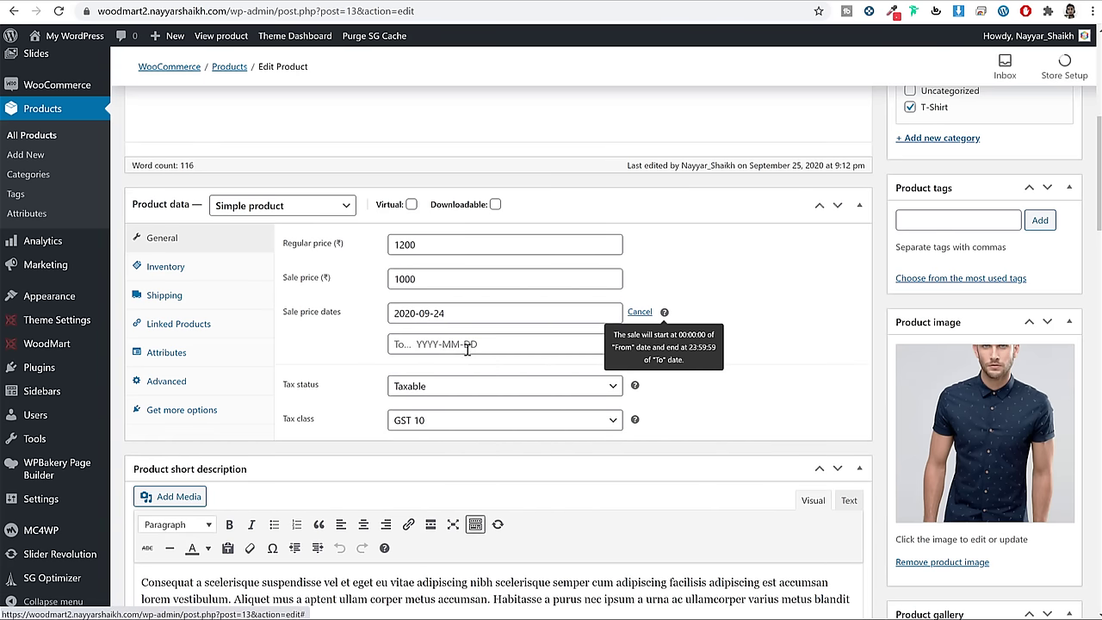
{"action": "left_click", "coordinate": [466, 344]}
{"action": "left_click", "coordinate": [549, 376]}
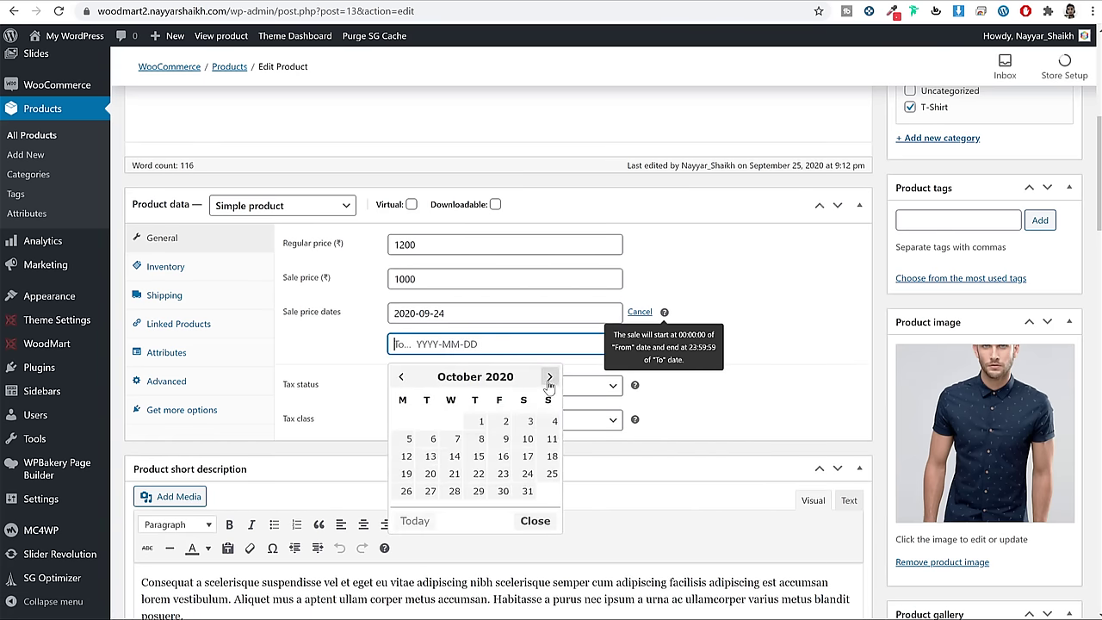
{"action": "left_click", "coordinate": [527, 491]}
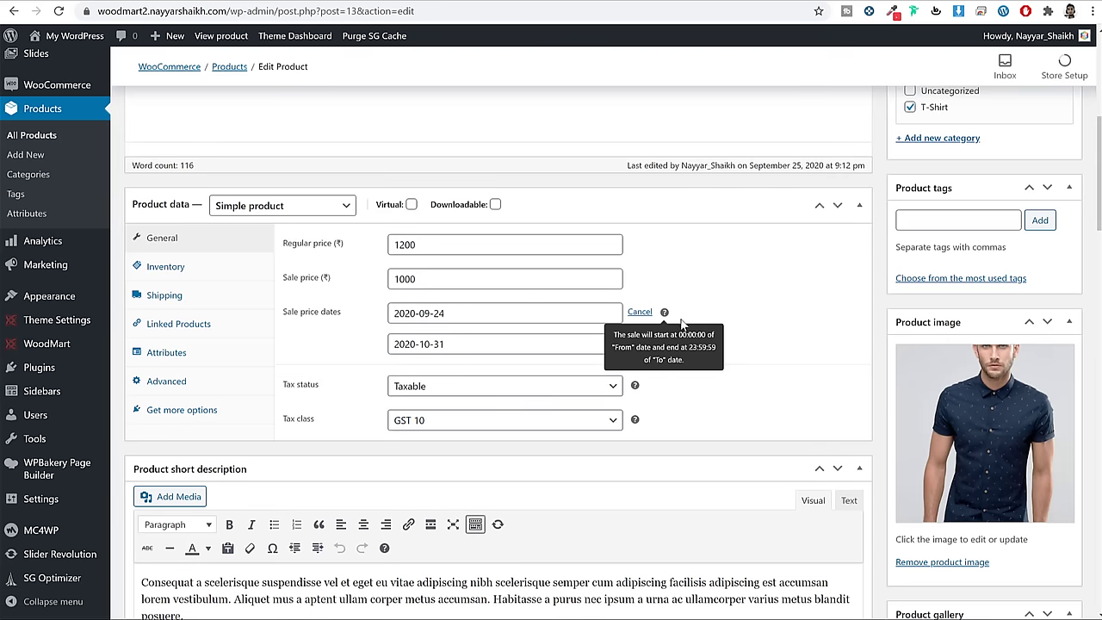
{"action": "scroll", "coordinate": [683, 322], "scroll_direction": "up", "scroll_amount": 10}
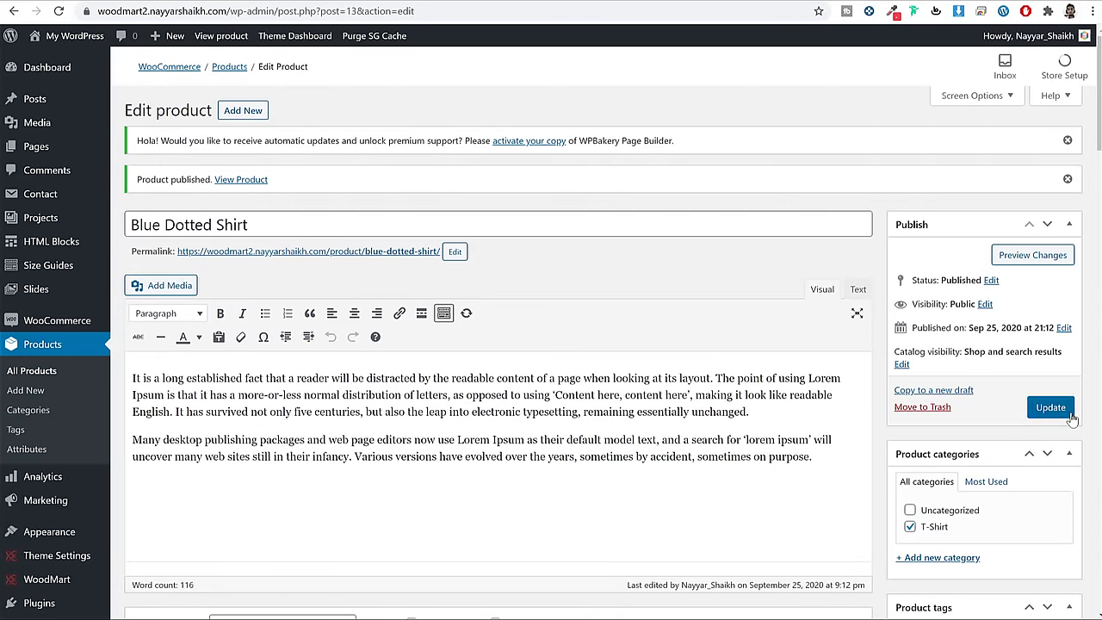
{"action": "left_click", "coordinate": [1045, 408]}
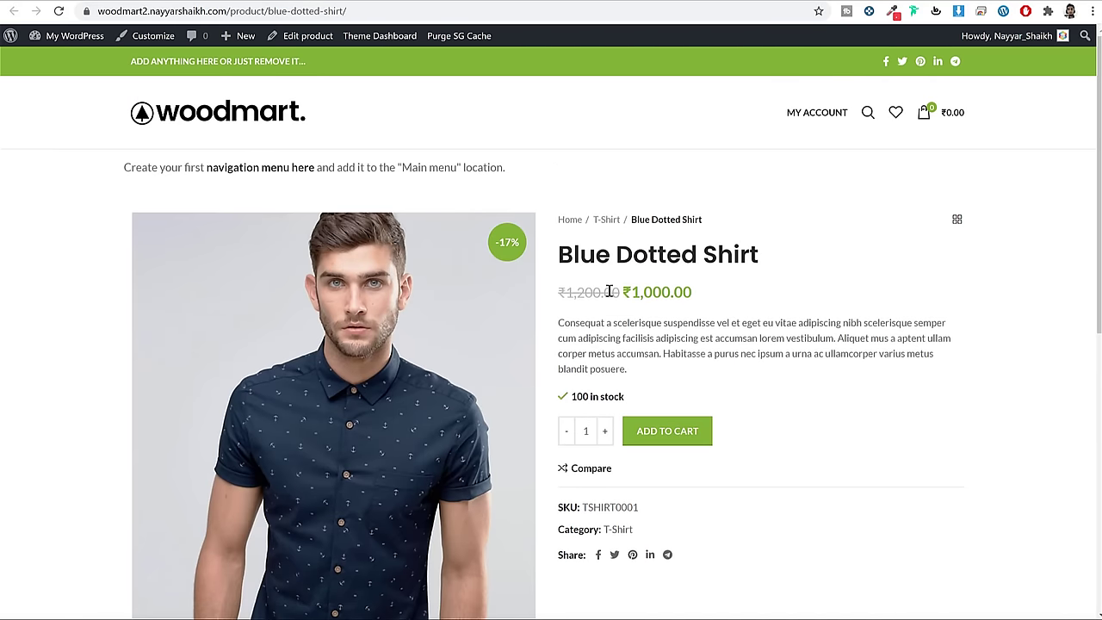
- Check the new ₹1,000.00 sale price on the storefront product page
{"action": "double_click", "coordinate": [608, 291]}
{"action": "left_click", "coordinate": [660, 291]}
{"action": "left_click_drag", "start_coordinate": [693, 293], "coordinate": [622, 293]}
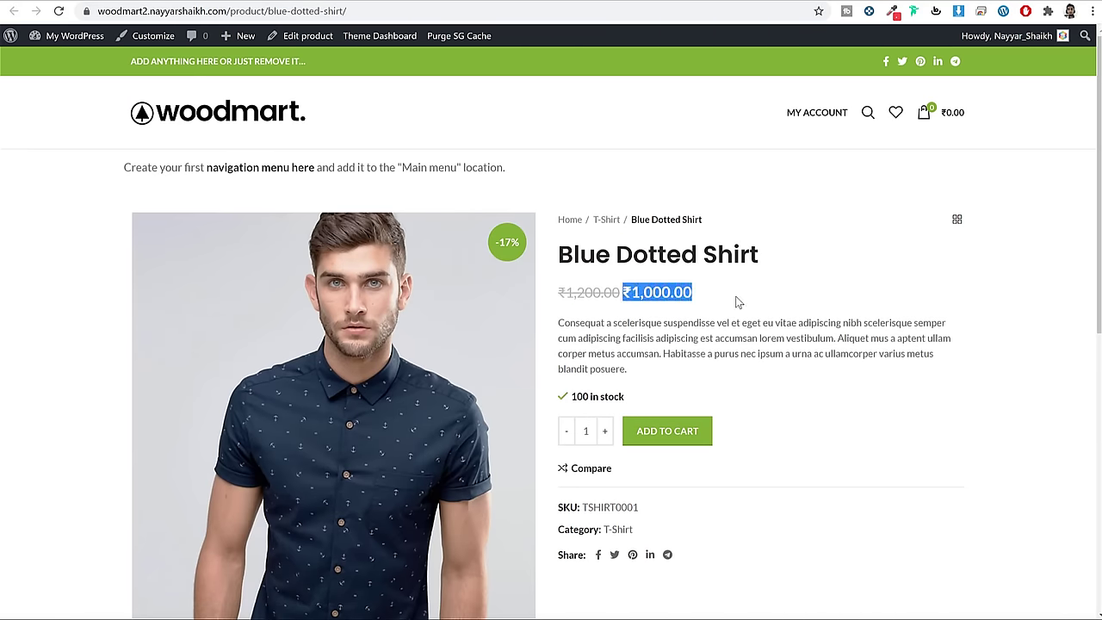
{"action": "left_click", "coordinate": [774, 305]}
{"action": "scroll", "coordinate": [797, 307], "scroll_direction": "down", "scroll_amount": 2}
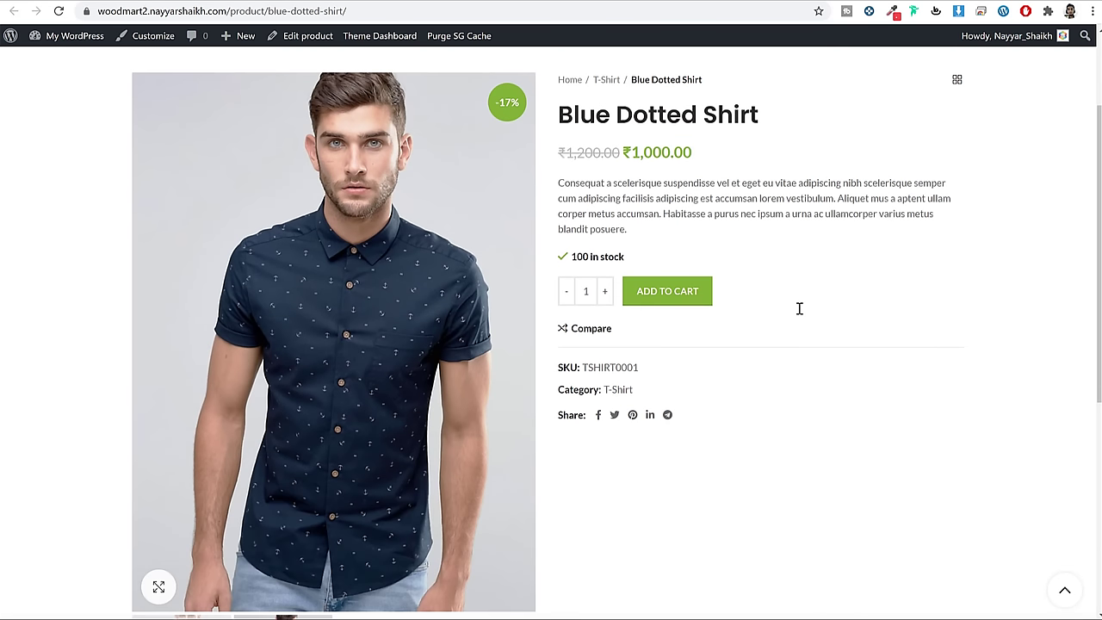
{"action": "scroll", "coordinate": [792, 323], "scroll_direction": "up", "scroll_amount": 2}
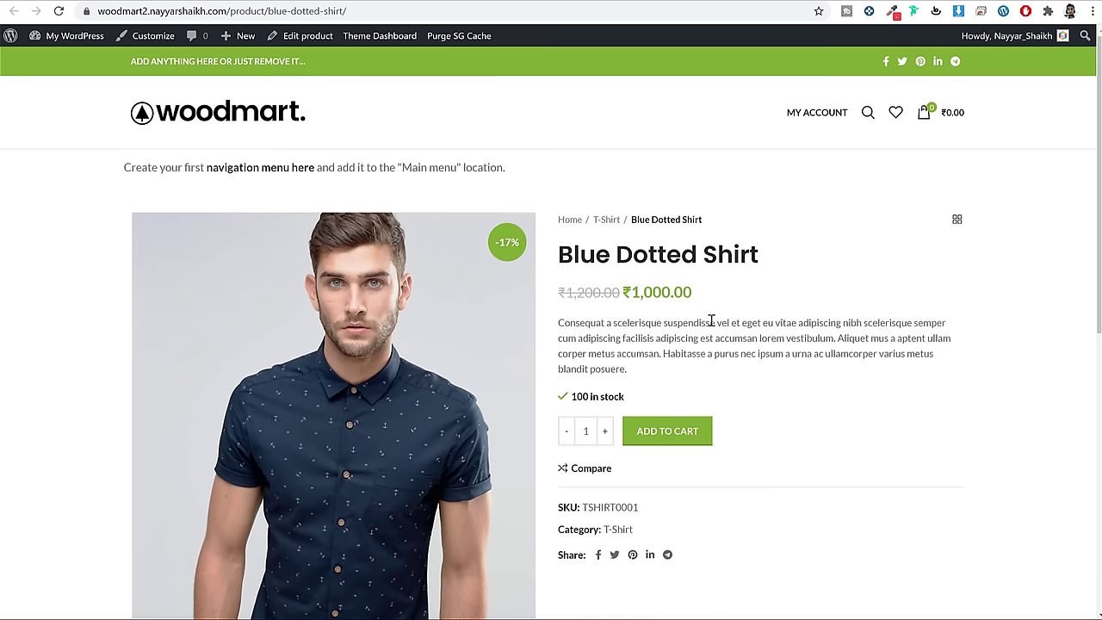
- Open the Blue Dotted Shirt's Edit Product page and review its description
{"action": "left_click", "coordinate": [307, 35]}
{"action": "scroll", "coordinate": [685, 272], "scroll_direction": "down", "scroll_amount": 7}
{"action": "scroll", "coordinate": [684, 273], "scroll_direction": "down", "scroll_amount": 3}
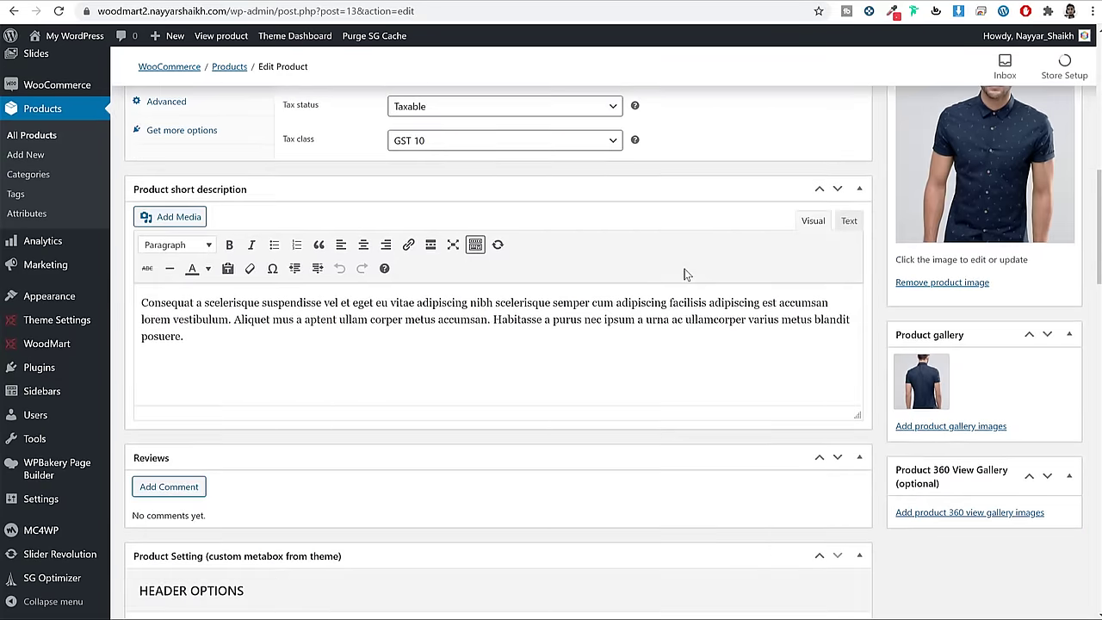
{"action": "scroll", "coordinate": [686, 269], "scroll_direction": "up", "scroll_amount": 10}
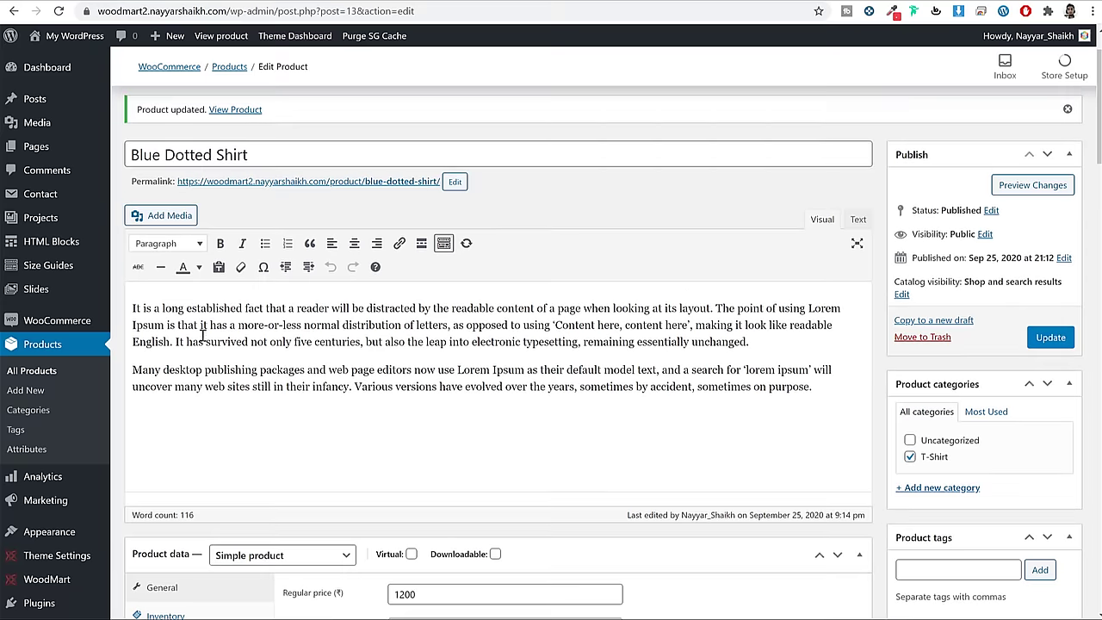
{"action": "left_click", "coordinate": [497, 366]}
{"action": "scroll", "coordinate": [534, 402], "scroll_direction": "up", "scroll_amount": 1}
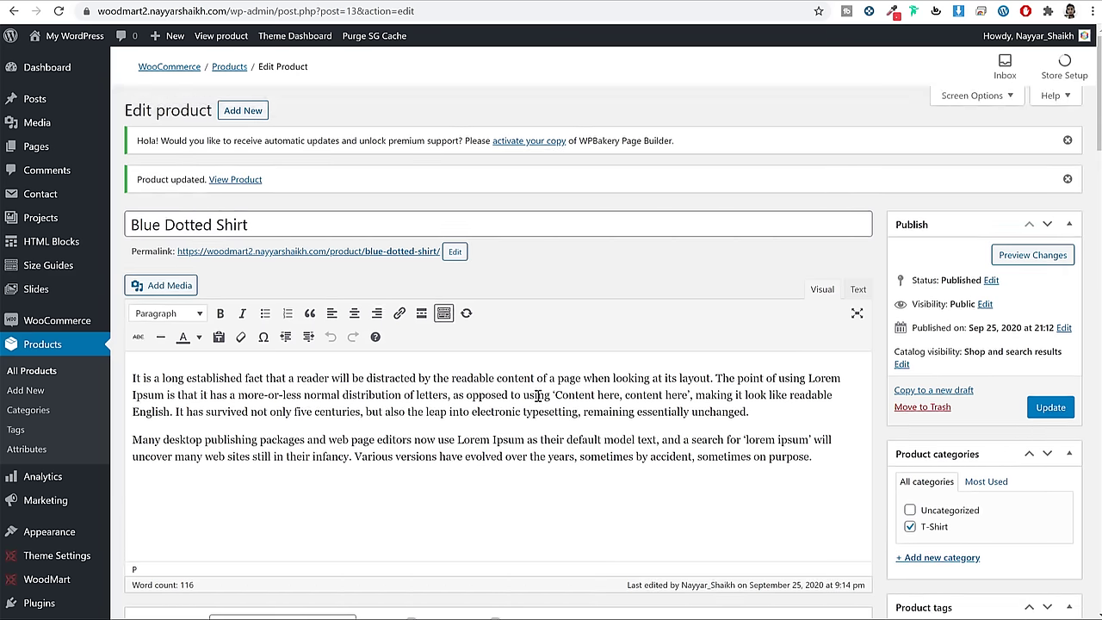
{"action": "left_click_drag", "start_coordinate": [205, 377], "coordinate": [581, 432]}
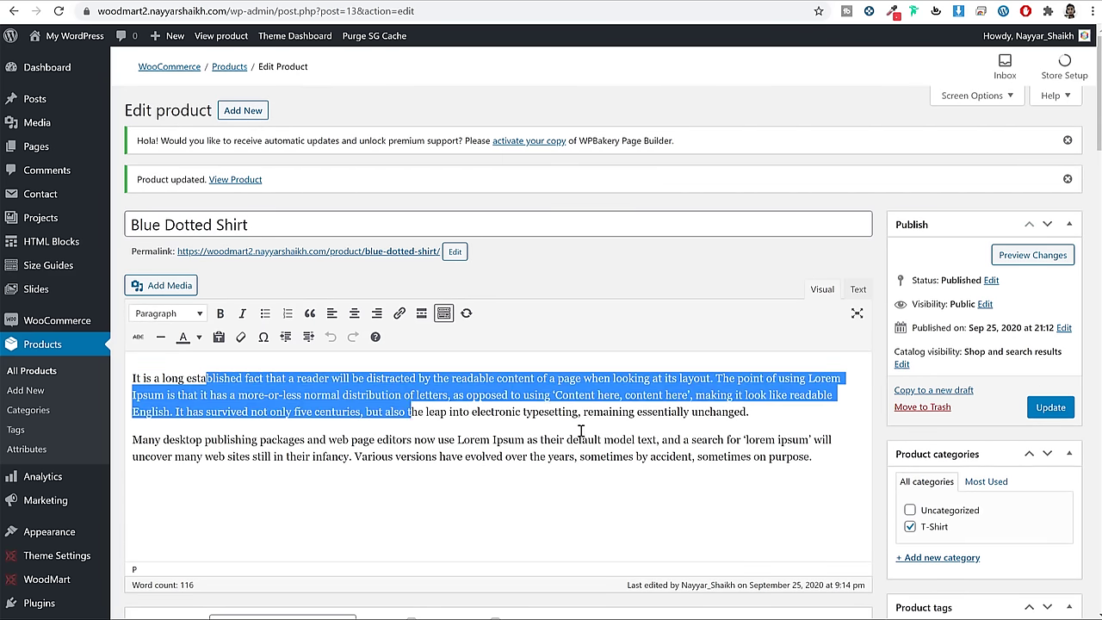
{"action": "left_click", "coordinate": [583, 432]}
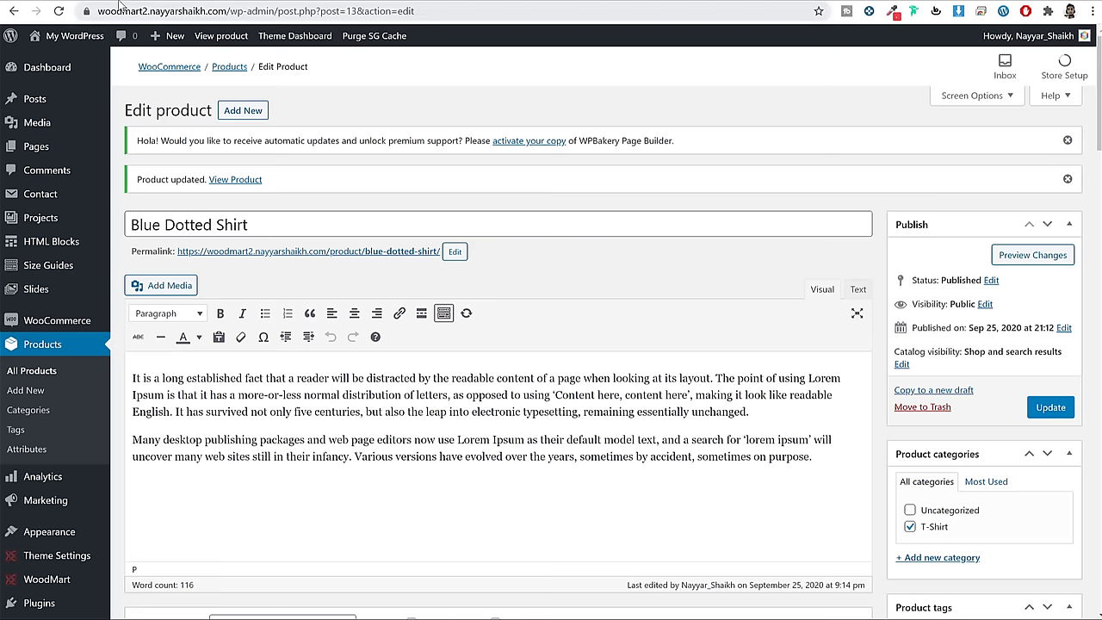
{"action": "scroll", "coordinate": [185, 290], "scroll_direction": "down", "scroll_amount": 3}
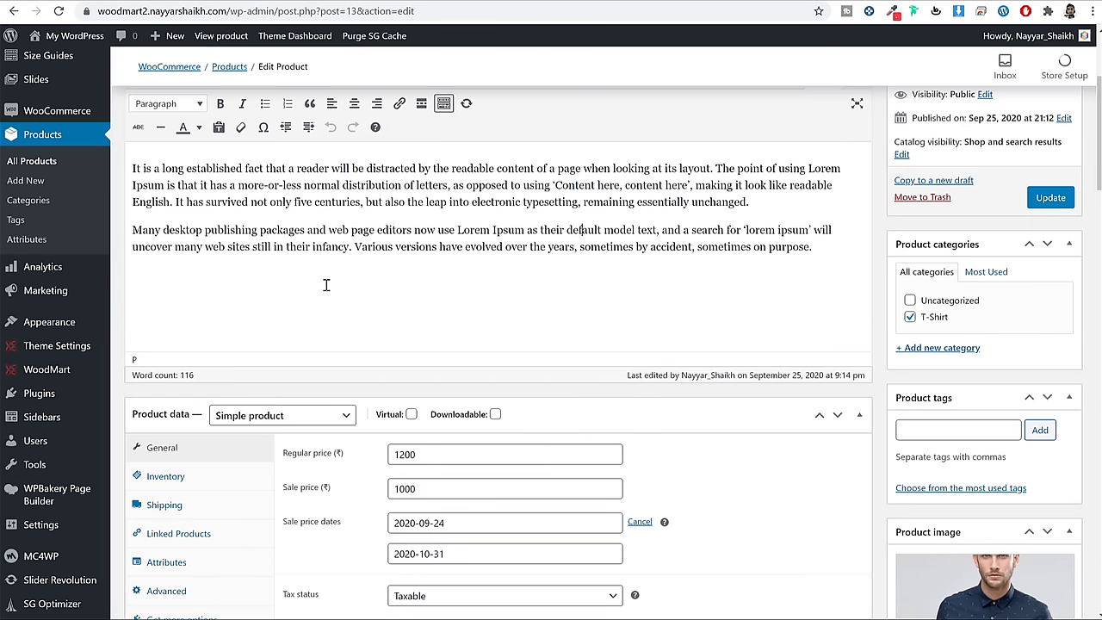
{"action": "scroll", "coordinate": [324, 297], "scroll_direction": "down", "scroll_amount": 1}
{"action": "mouse_move", "coordinate": [58, 485]}
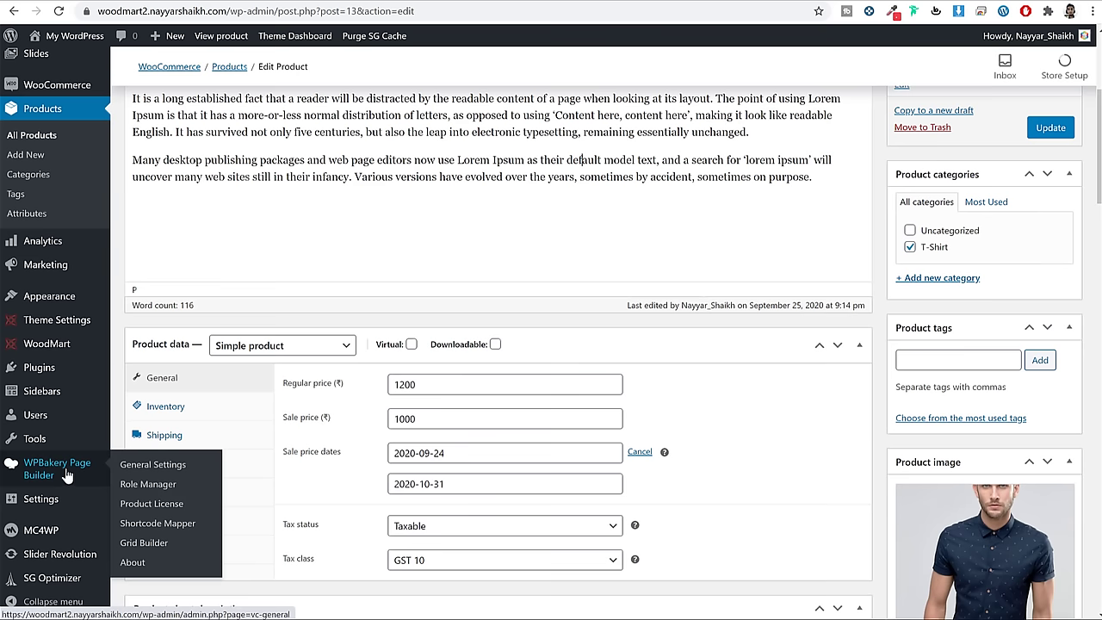
- In WPBakery Role Manager, set Post types to Custom with post, cms_block and product, and save
{"action": "left_click", "coordinate": [164, 487]}
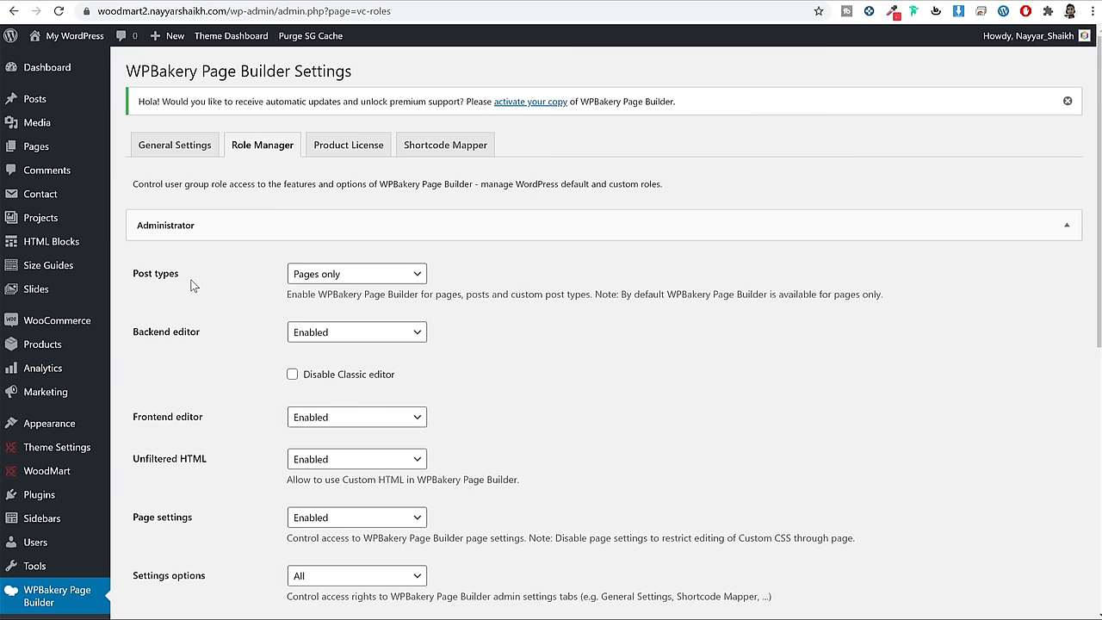
{"action": "left_click_drag", "start_coordinate": [193, 285], "coordinate": [132, 277]}
{"action": "left_click", "coordinate": [344, 274]}
{"action": "left_click", "coordinate": [346, 301]}
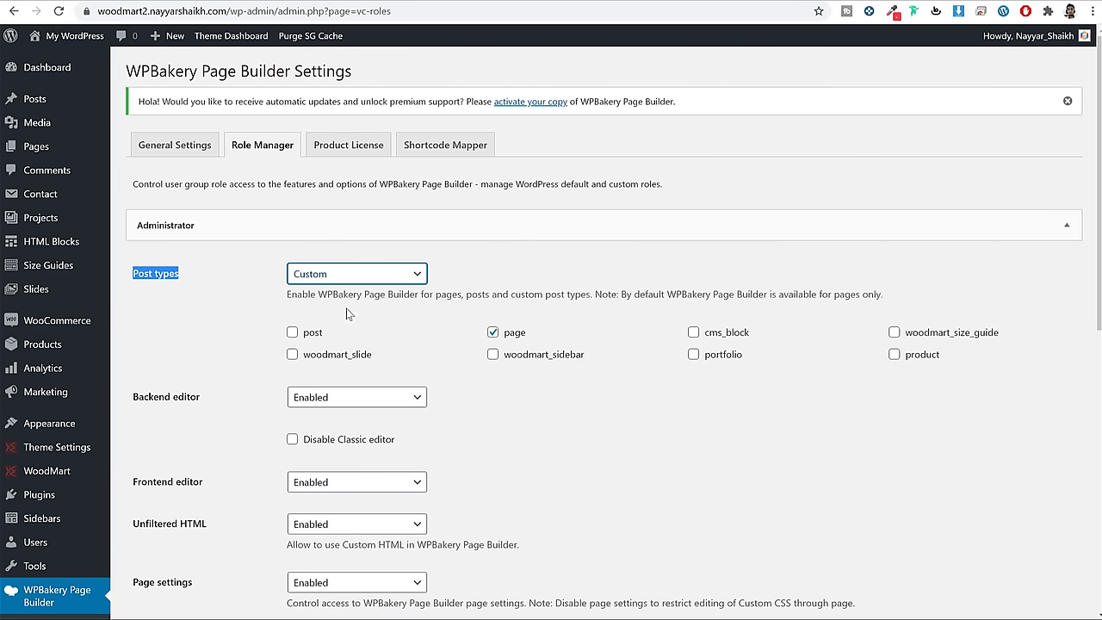
{"action": "left_click", "coordinate": [295, 333]}
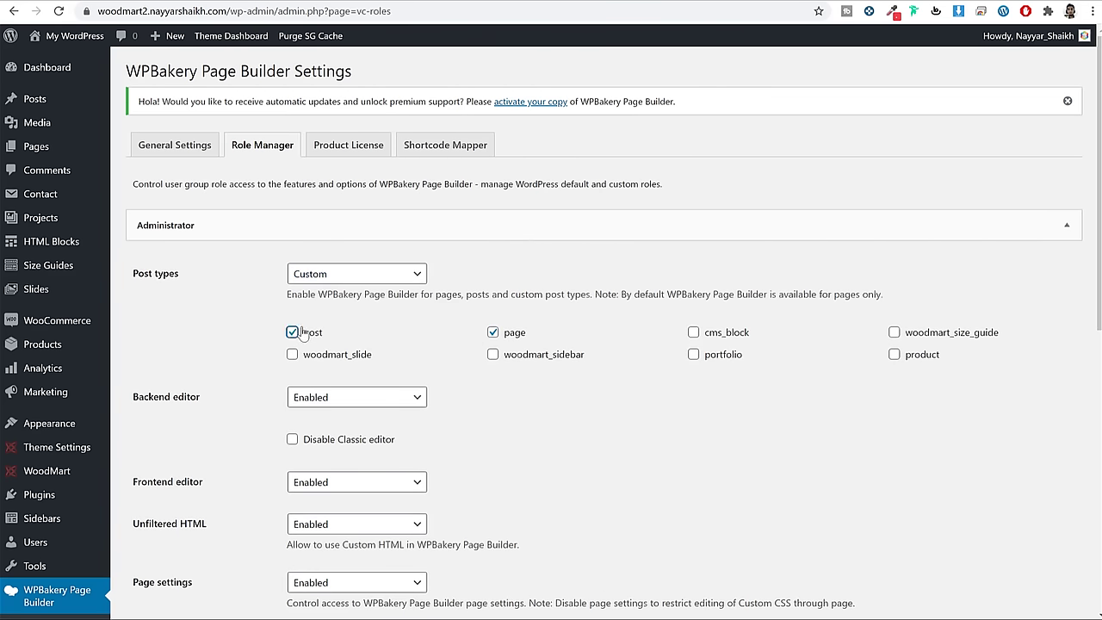
{"action": "left_click", "coordinate": [719, 334]}
{"action": "left_click", "coordinate": [907, 355]}
{"action": "scroll", "coordinate": [785, 392], "scroll_direction": "down", "scroll_amount": 6}
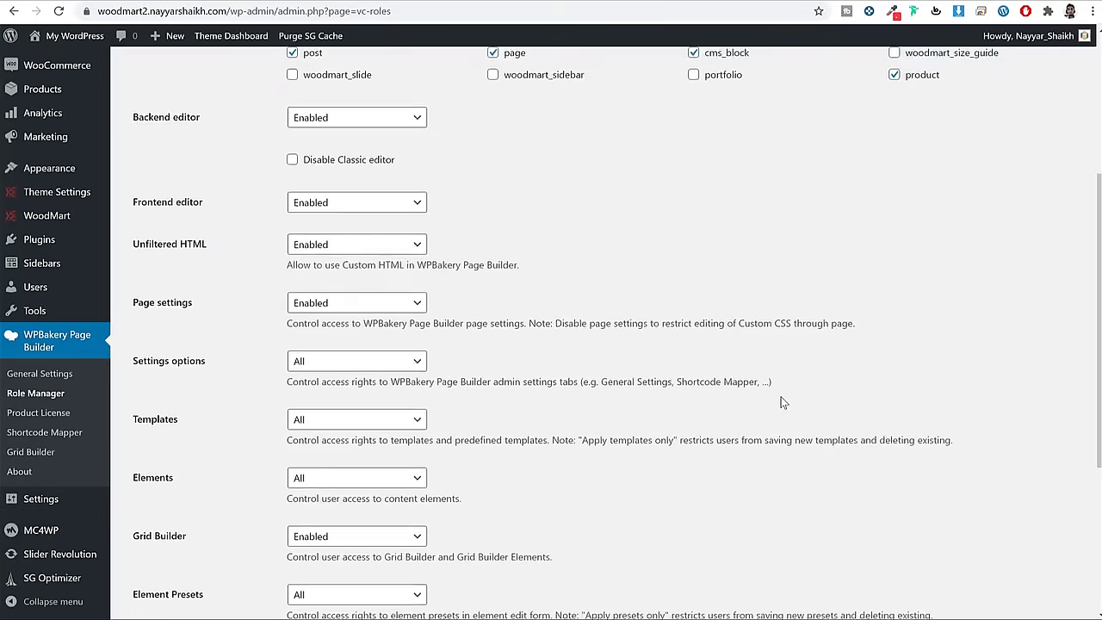
{"action": "left_click", "coordinate": [189, 578]}
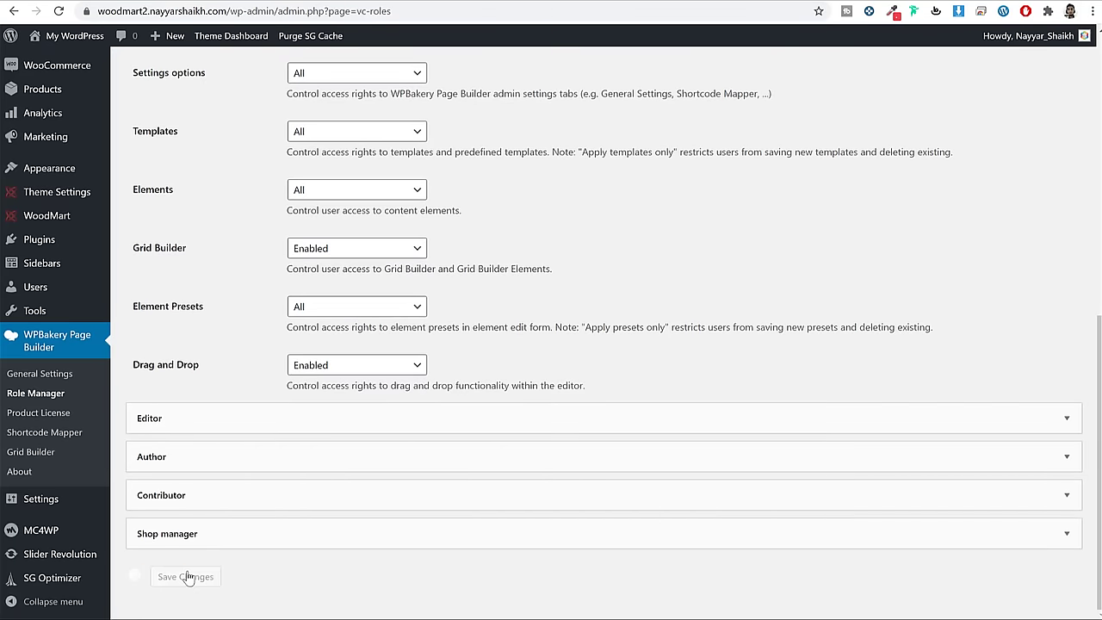
{"action": "left_click", "coordinate": [58, 10]}
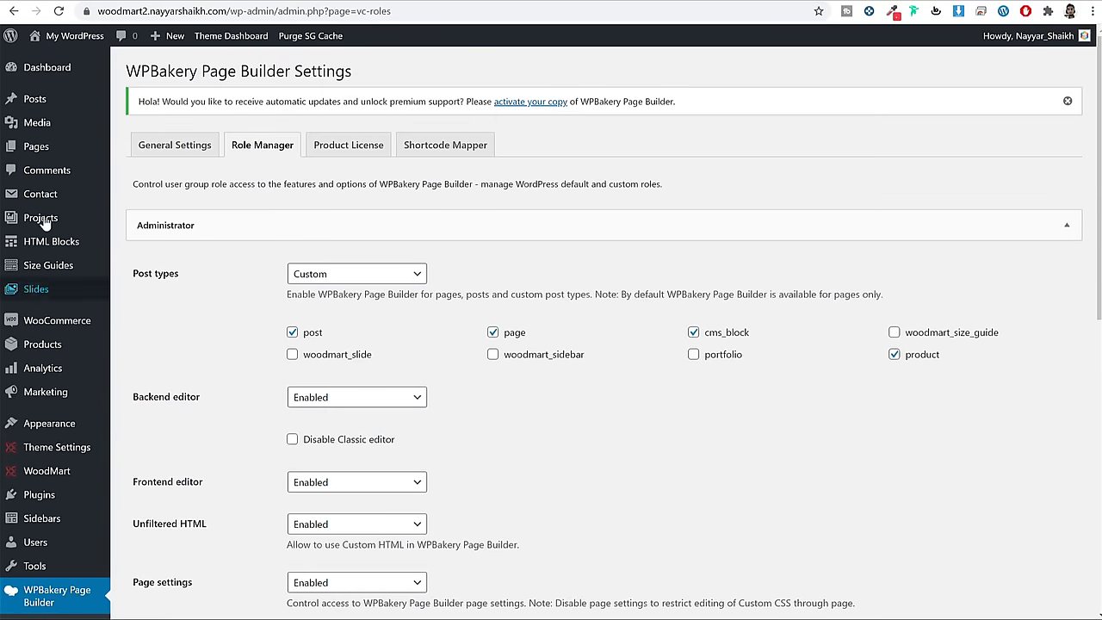
{"action": "left_click", "coordinate": [60, 347]}
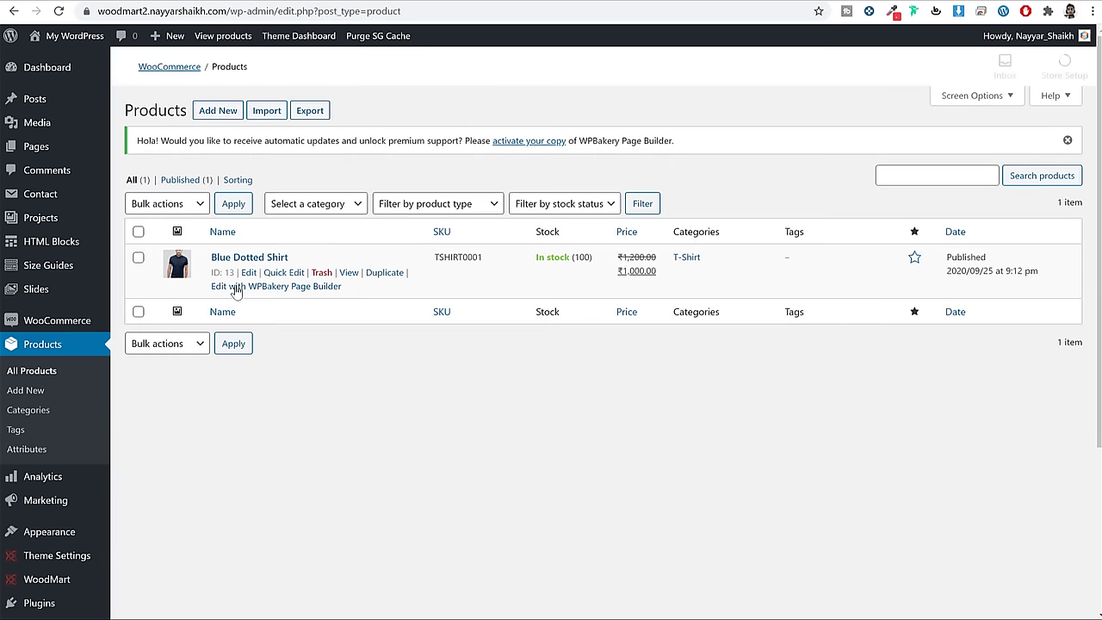
- Open the Blue Dotted Shirt for editing and delete its entire description
{"action": "left_click", "coordinate": [248, 272]}
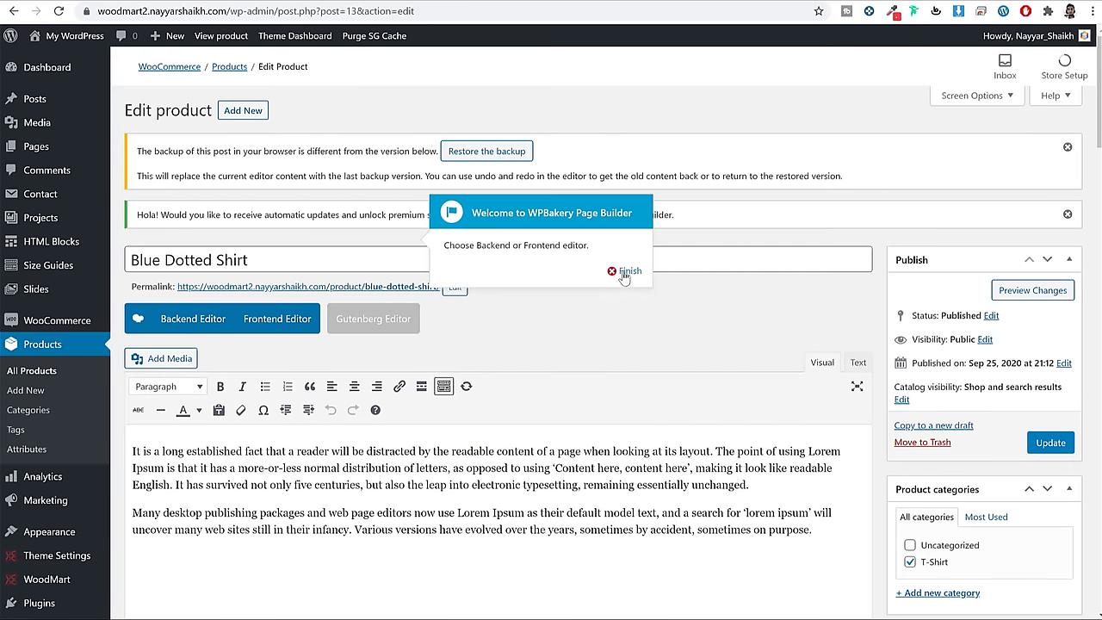
{"action": "left_click", "coordinate": [623, 276]}
{"action": "scroll", "coordinate": [648, 297], "scroll_direction": "down", "scroll_amount": 2}
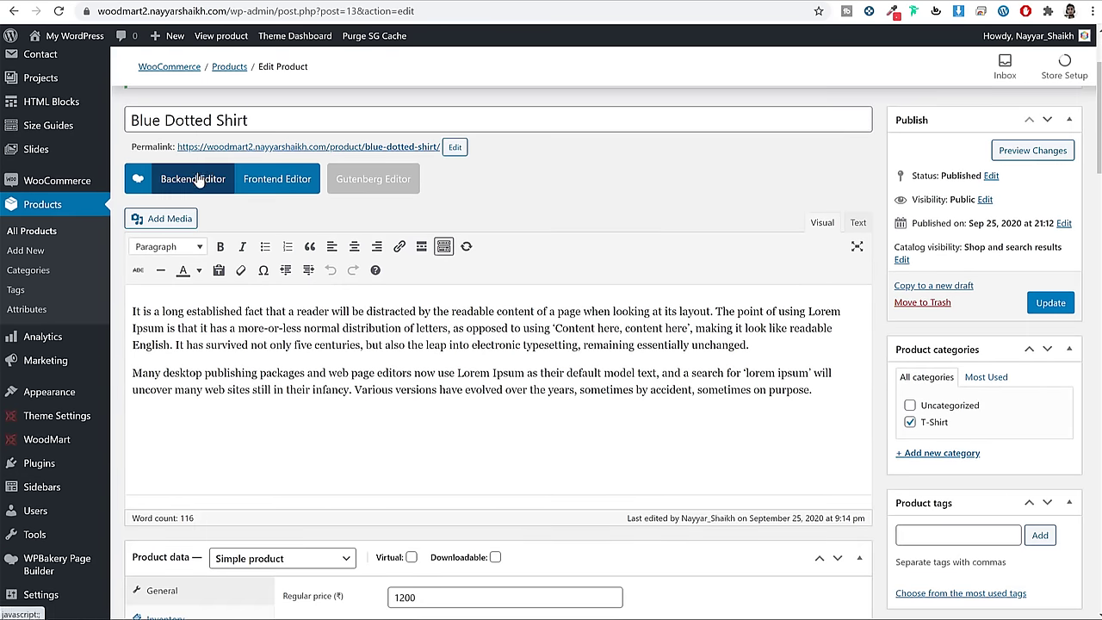
{"action": "triple_click", "coordinate": [600, 404]}
{"action": "key", "text": "ctrl+a"}
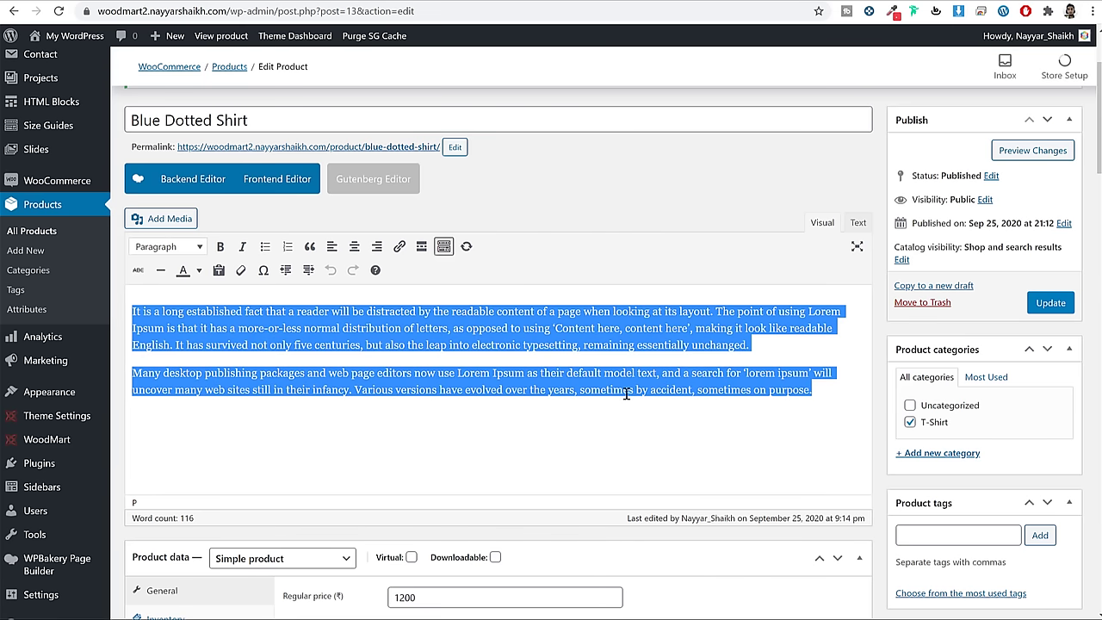
{"action": "key", "text": "BackSpace"}
- Switch to the WPBakery Backend Editor and add an empty row
{"action": "left_click", "coordinate": [217, 179]}
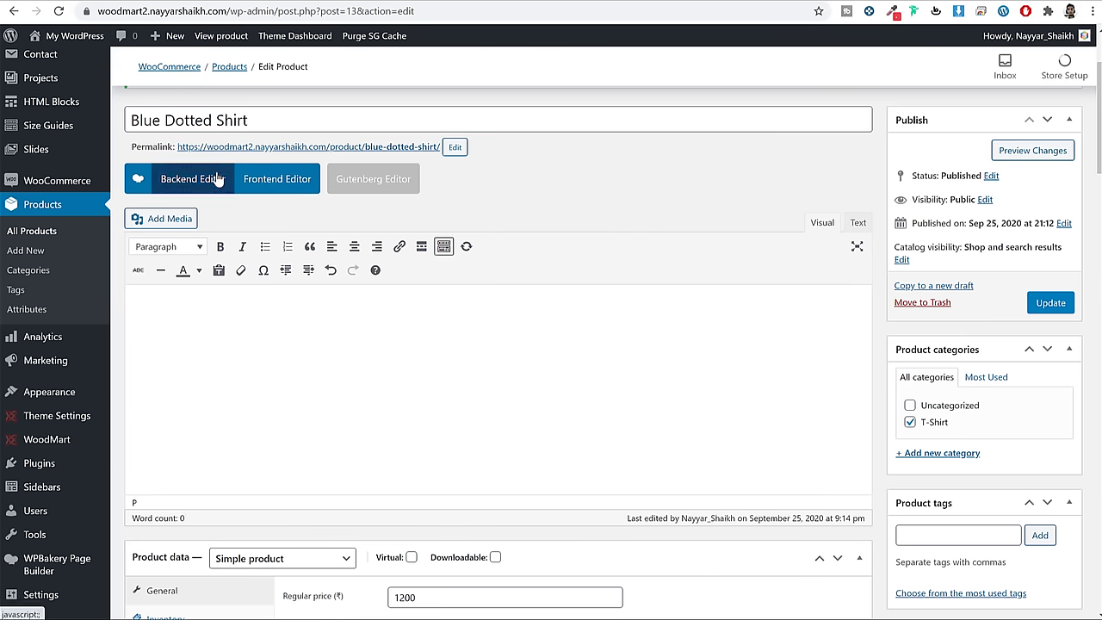
{"action": "left_click", "coordinate": [464, 285]}
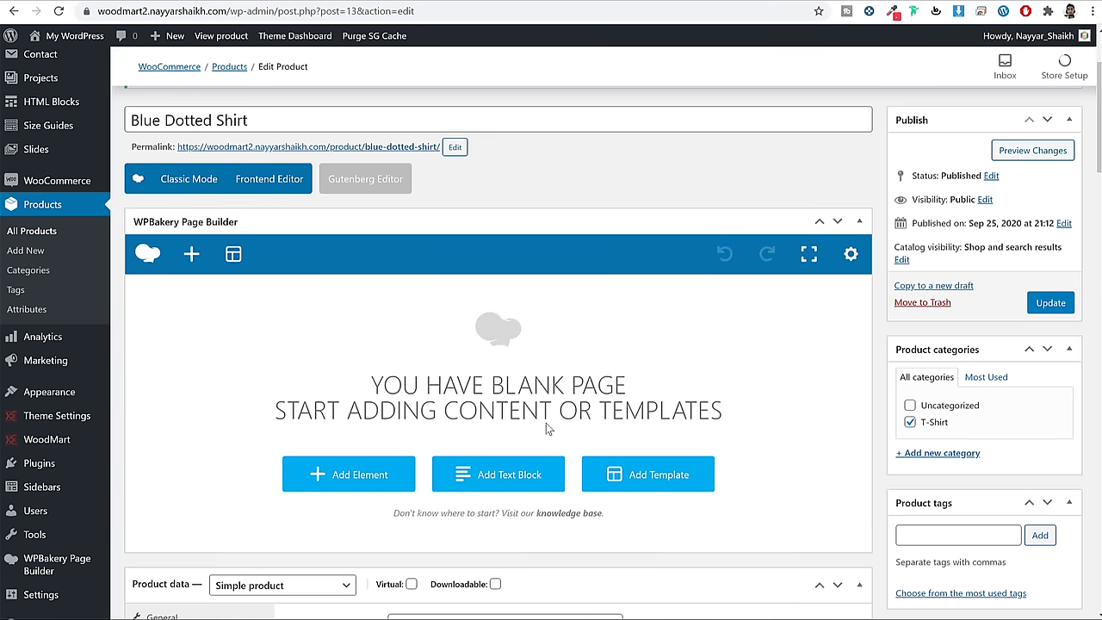
{"action": "scroll", "coordinate": [442, 91], "scroll_direction": "down", "scroll_amount": 3}
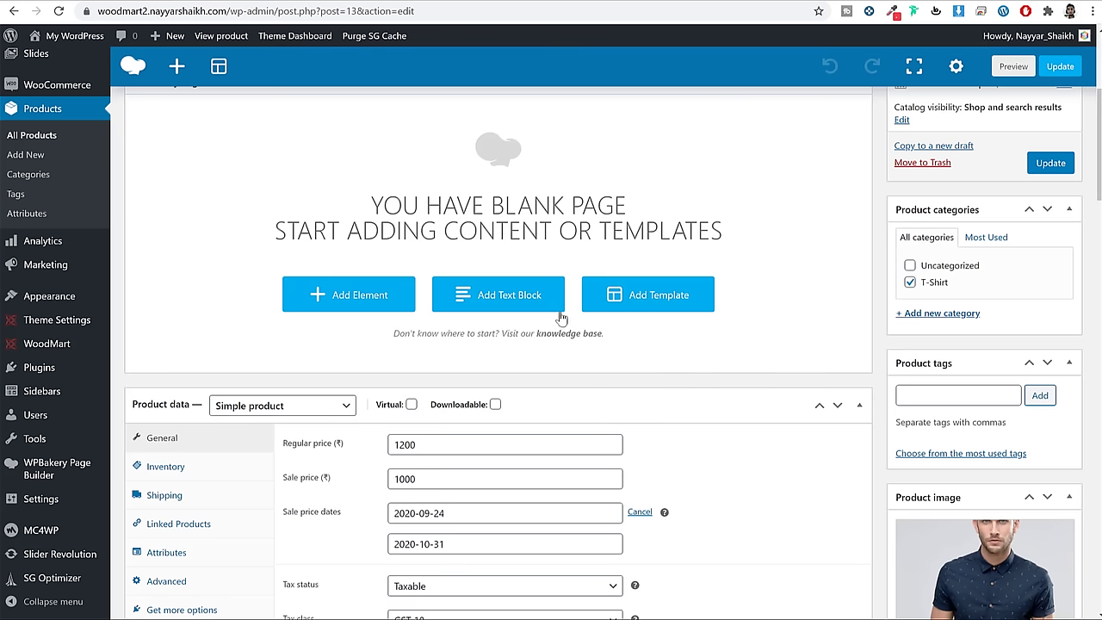
{"action": "scroll", "coordinate": [358, 310], "scroll_direction": "up", "scroll_amount": 2}
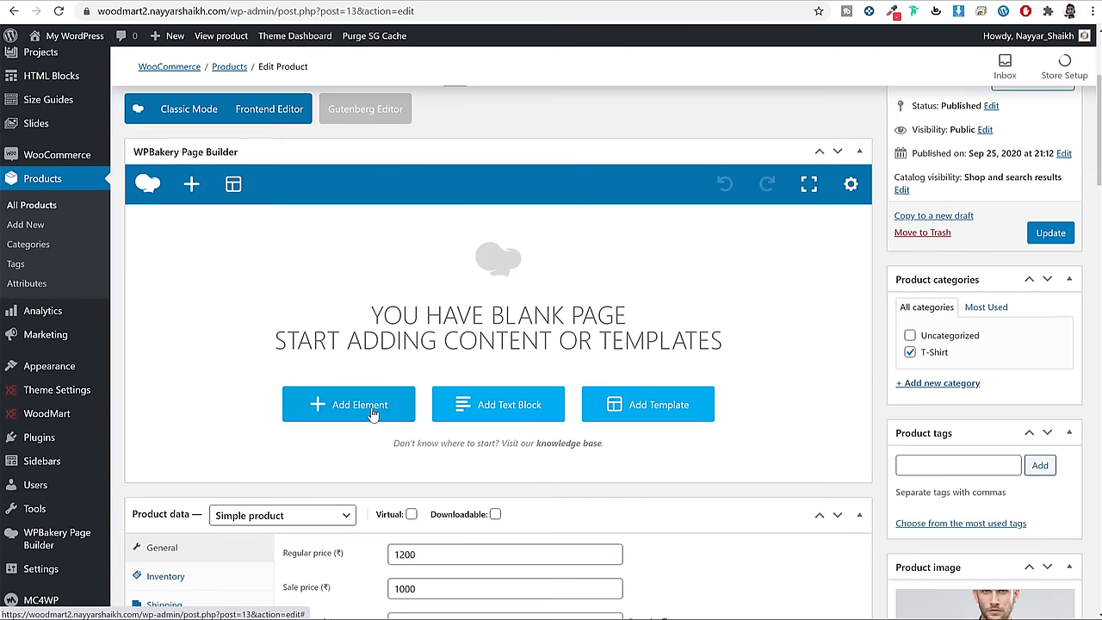
{"action": "left_click", "coordinate": [372, 414]}
{"action": "left_click", "coordinate": [345, 176]}
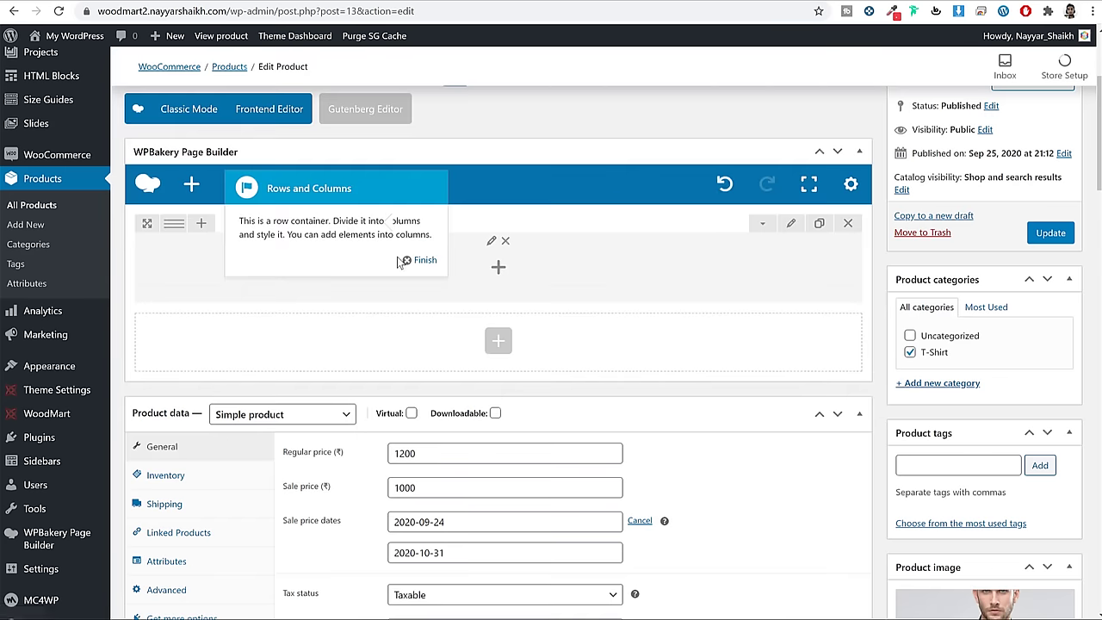
{"action": "left_click", "coordinate": [420, 260]}
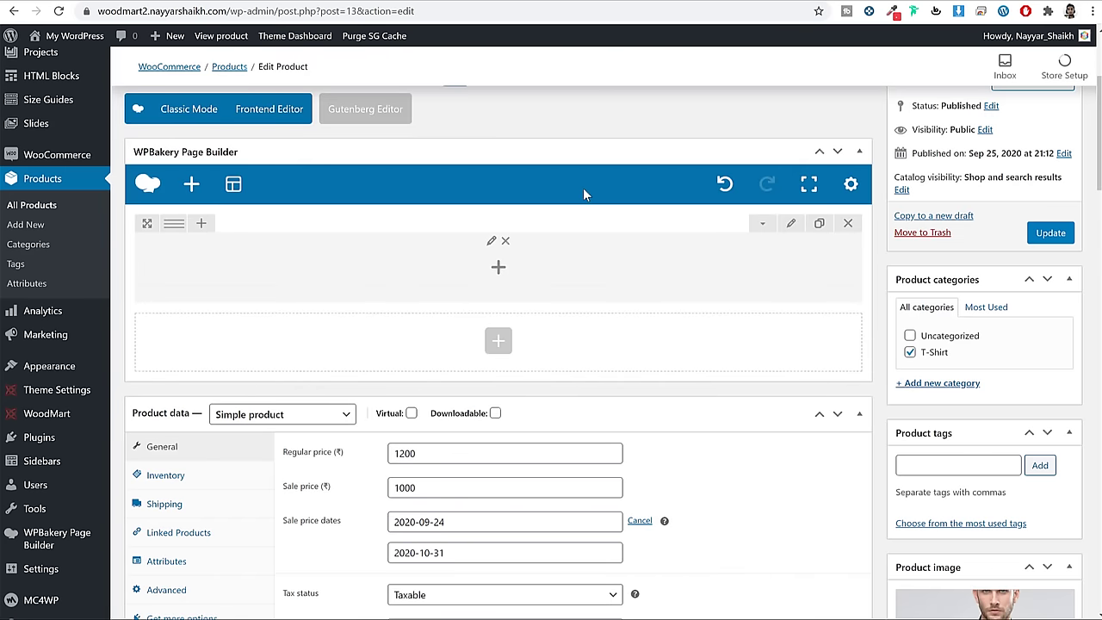
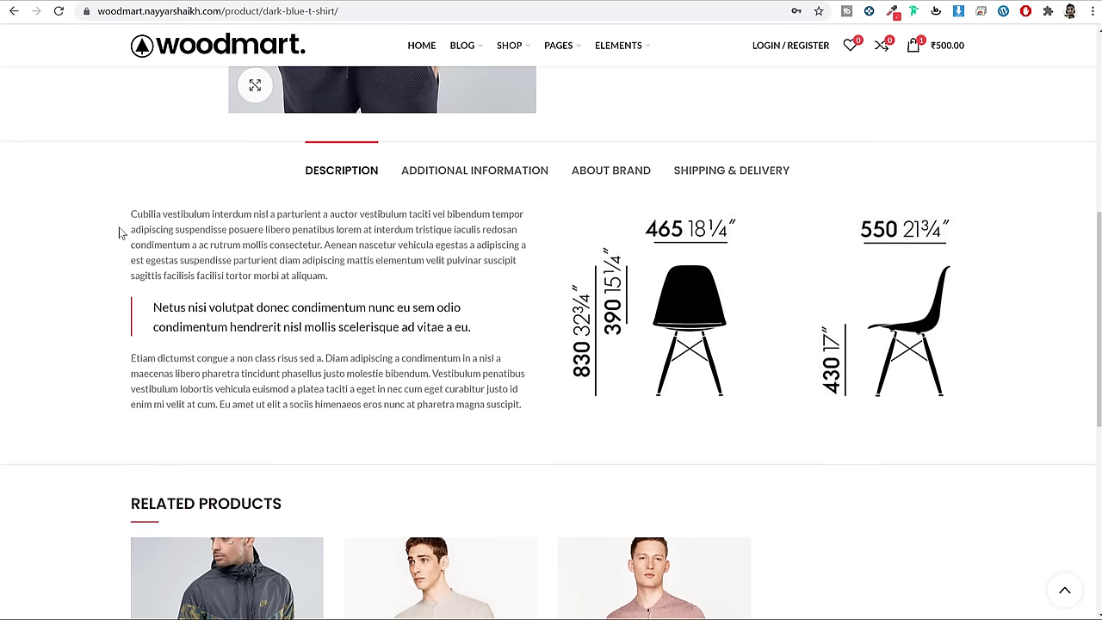
- Split the empty builder row into a 1/2 + 1/2 two-column layout
{"action": "left_click_drag", "start_coordinate": [521, 406], "coordinate": [404, 215]}
{"action": "left_click", "coordinate": [469, 264]}
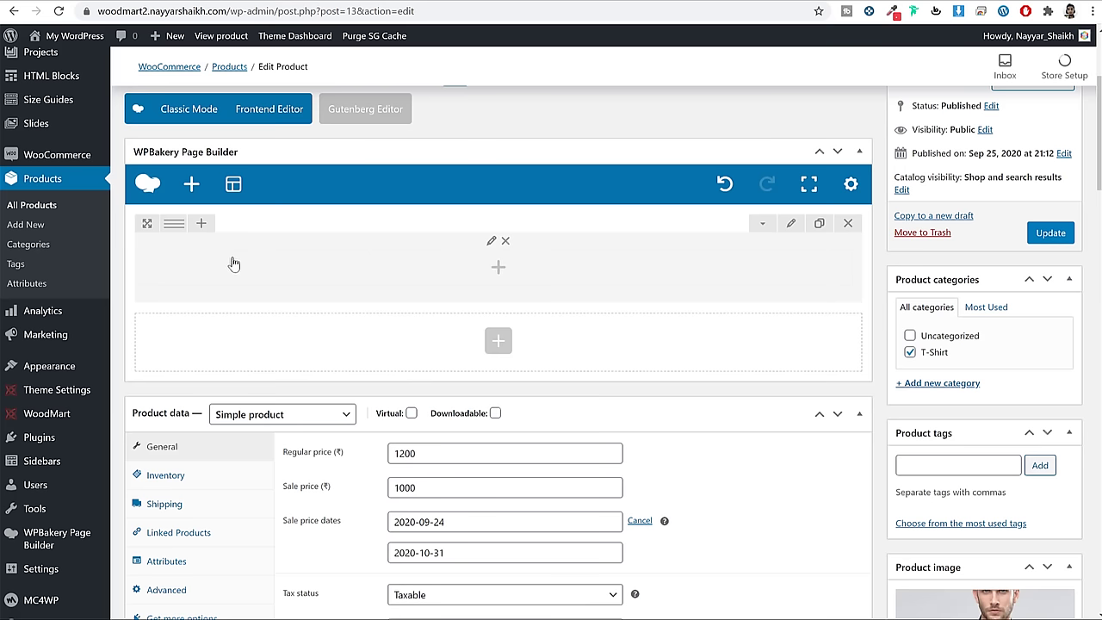
{"action": "mouse_move", "coordinate": [175, 226]}
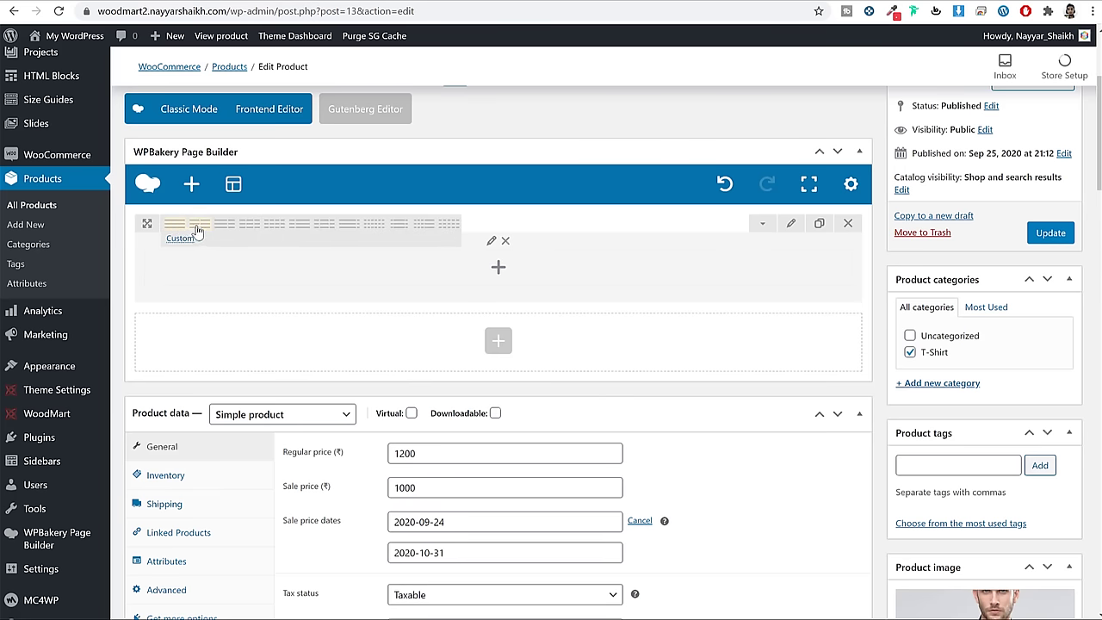
{"action": "left_click", "coordinate": [199, 228]}
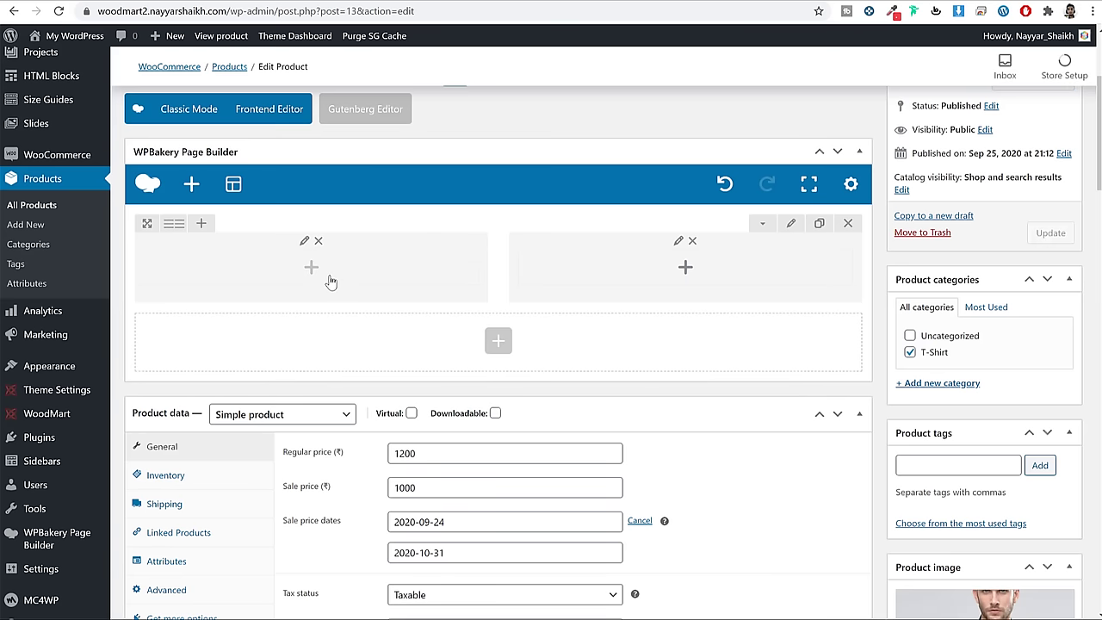
- Add a Text Block to the left column and paste the demo description over its placeholder
{"action": "left_click", "coordinate": [330, 280]}
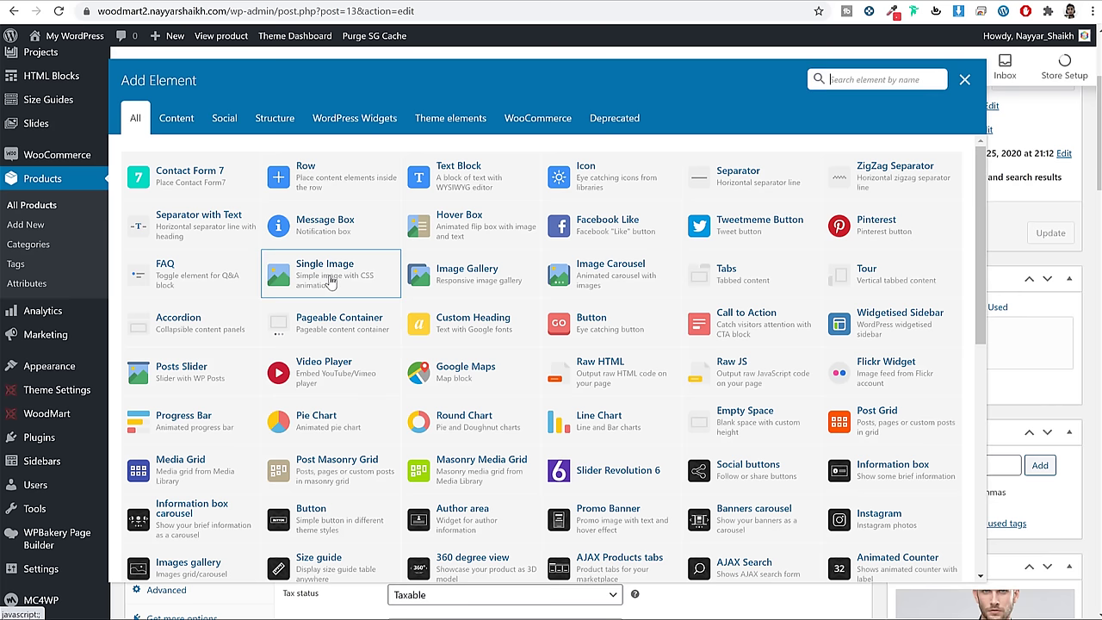
{"action": "left_click", "coordinate": [466, 186]}
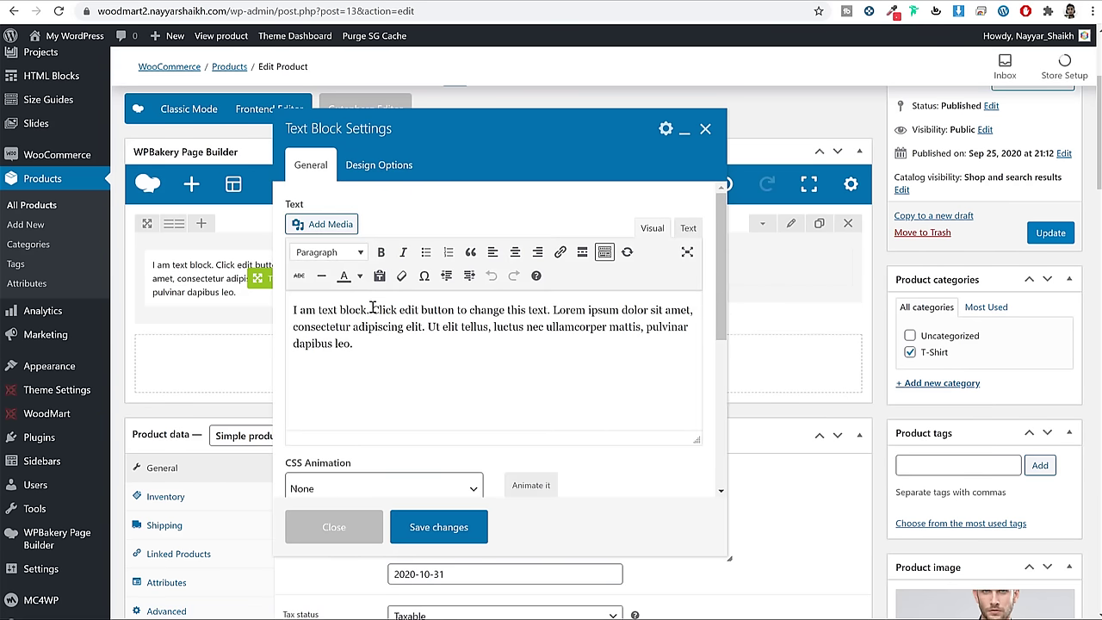
{"action": "key", "text": "ctrl+a"}
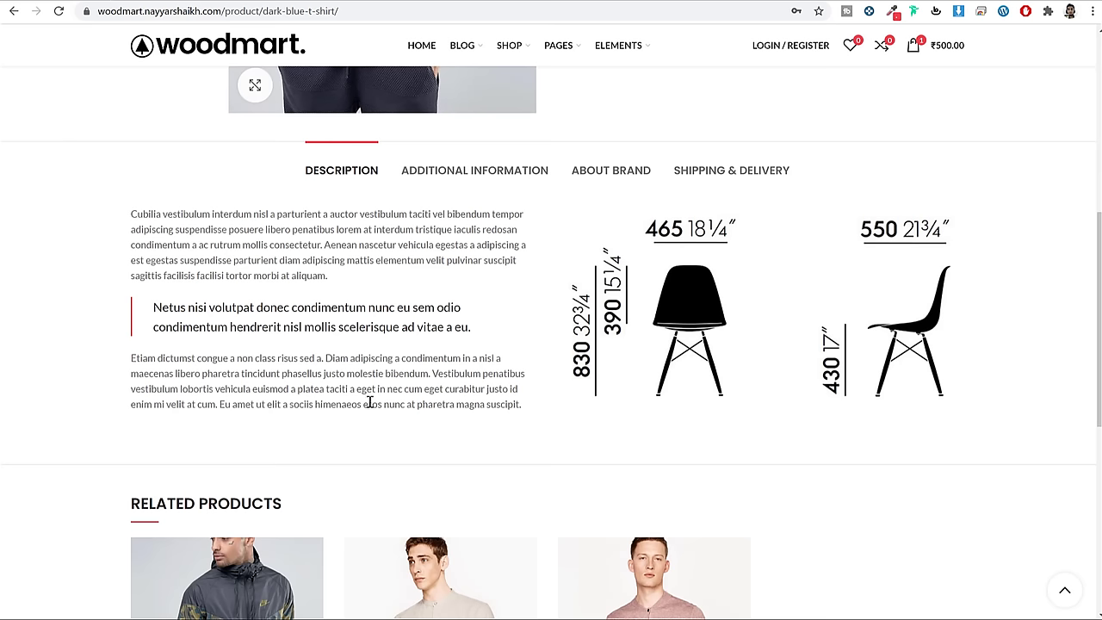
{"action": "double_click", "coordinate": [315, 230]}
{"action": "left_click", "coordinate": [410, 309]}
{"action": "left_click_drag", "start_coordinate": [530, 408], "coordinate": [133, 203]}
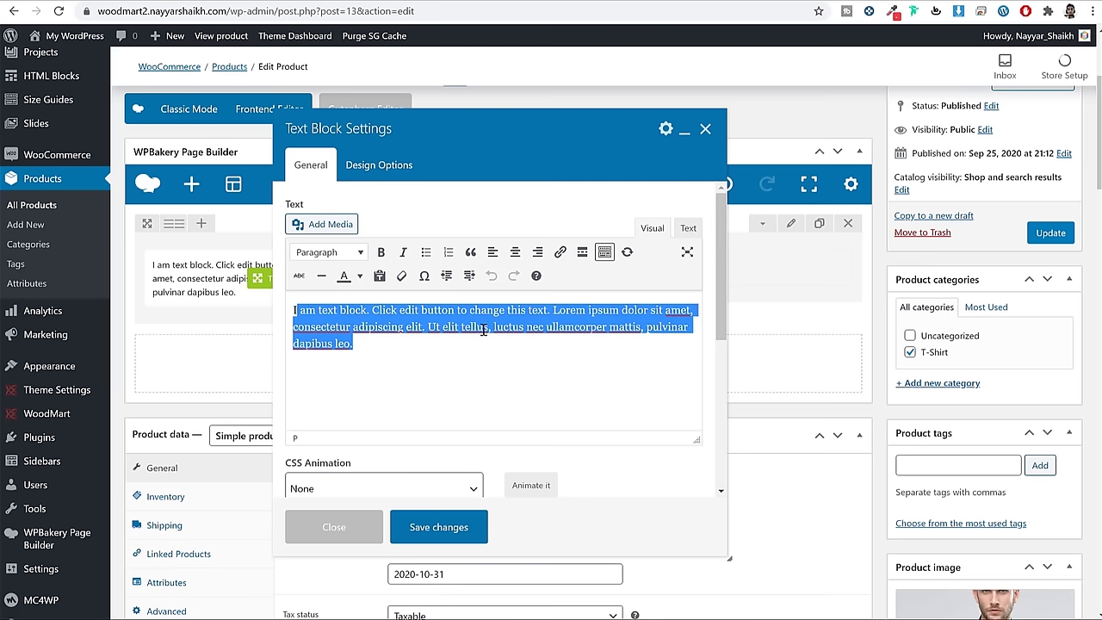
{"action": "key", "text": "BackSpace"}
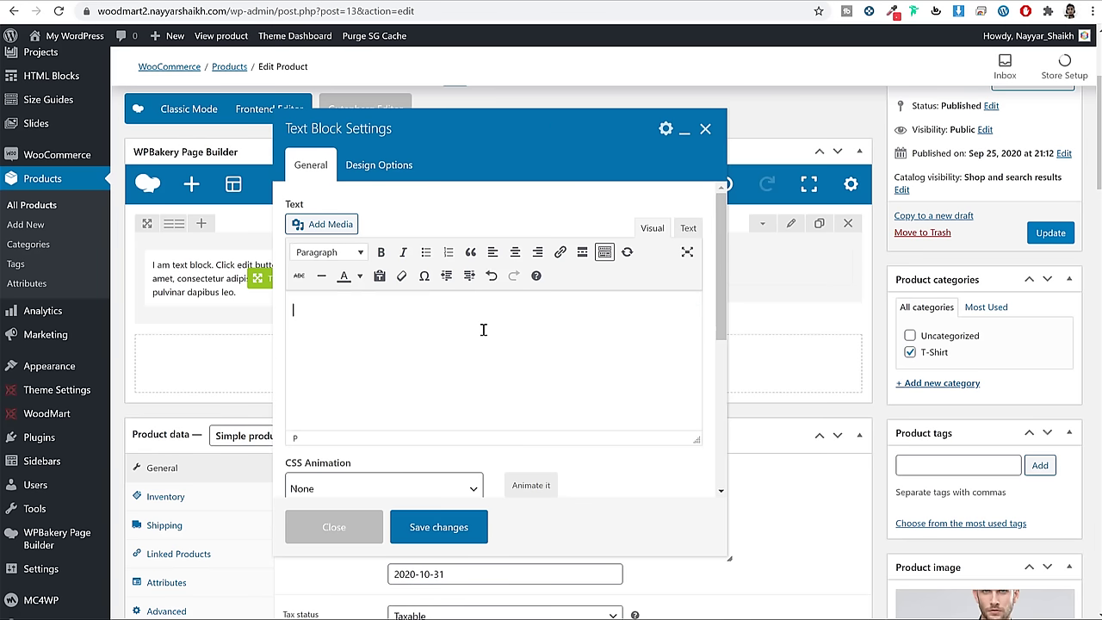
{"action": "key", "text": "ctrl+v"}
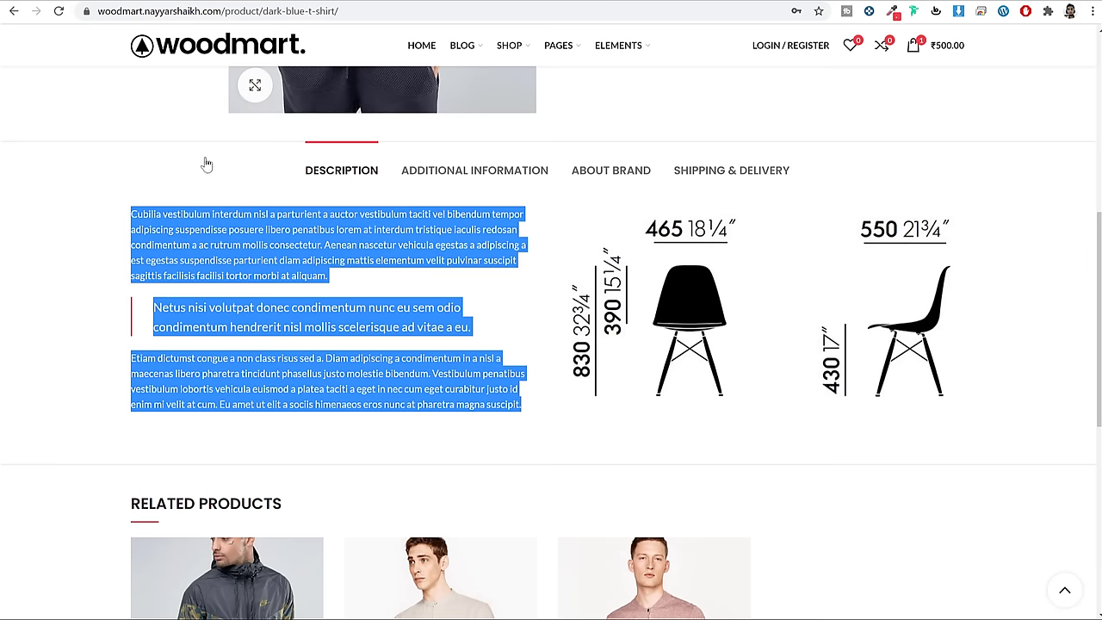
- Format the Netus nisi volutpat paragraph as a blockquote and save the text block
{"action": "left_click", "coordinate": [246, 312]}
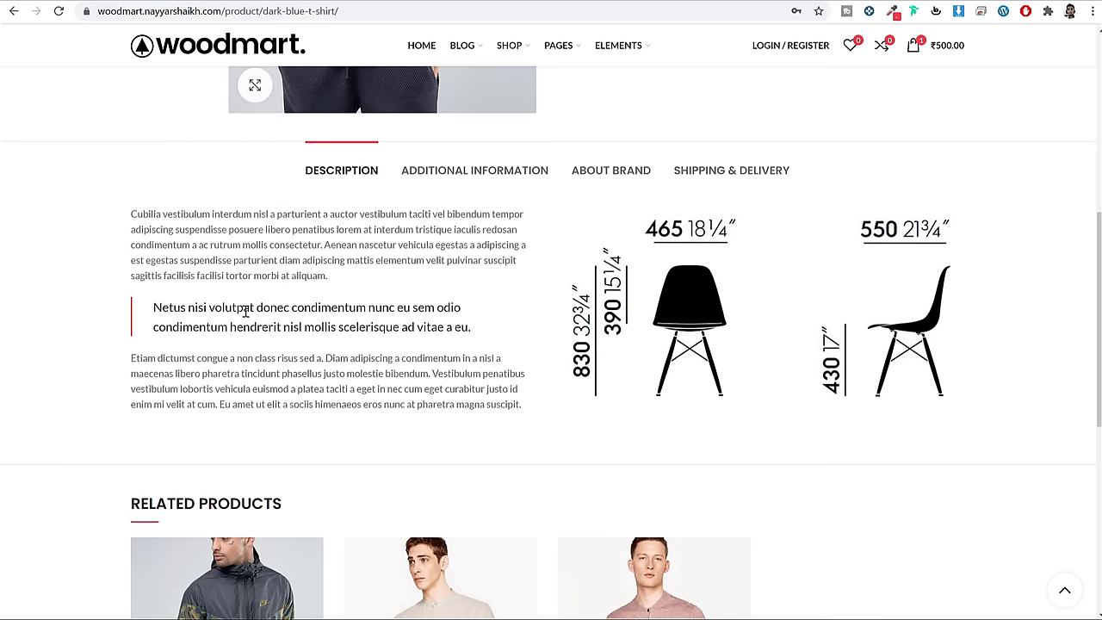
{"action": "left_click_drag", "start_coordinate": [155, 303], "coordinate": [495, 339]}
{"action": "left_click", "coordinate": [495, 339]}
{"action": "left_click_drag", "start_coordinate": [155, 303], "coordinate": [338, 327]}
{"action": "left_click", "coordinate": [338, 327]}
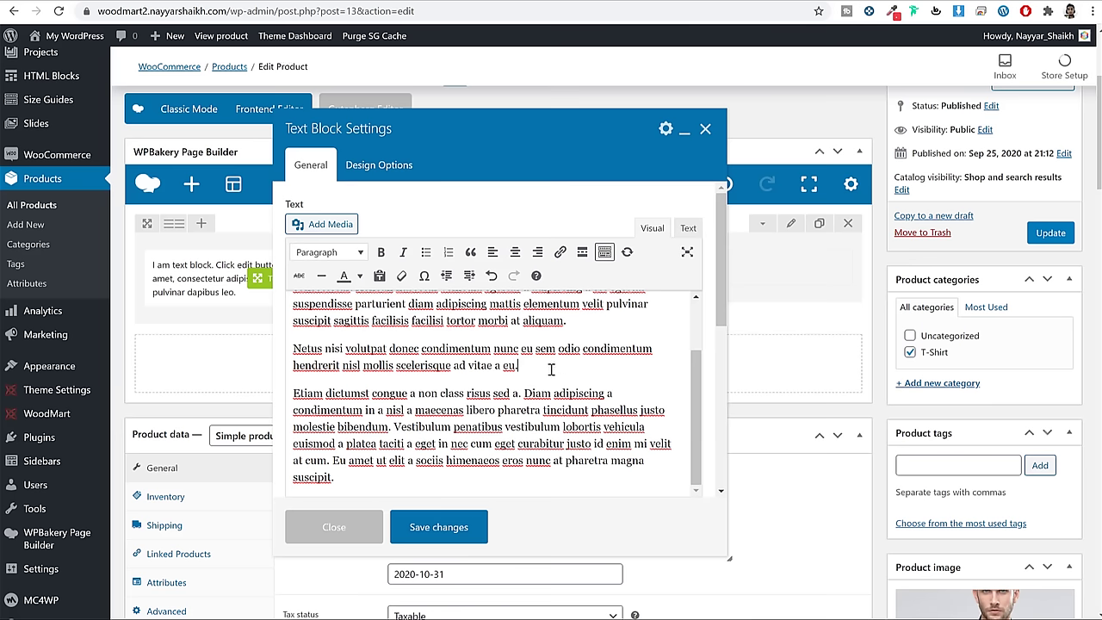
{"action": "left_click_drag", "start_coordinate": [551, 369], "coordinate": [285, 340]}
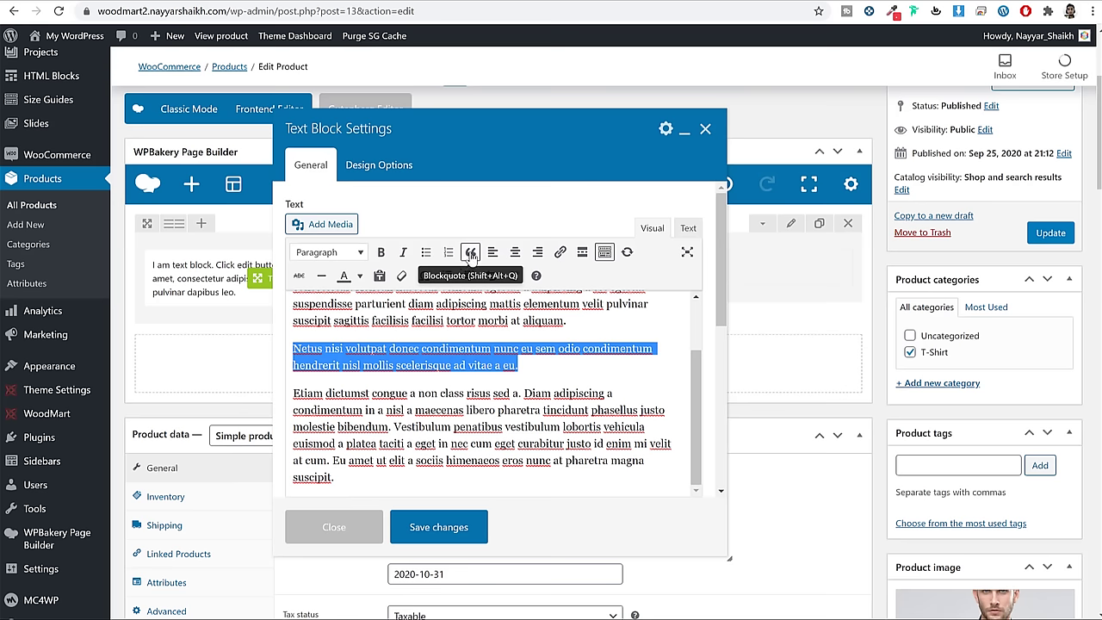
{"action": "left_click", "coordinate": [471, 252]}
{"action": "left_click", "coordinate": [455, 358]}
{"action": "left_click_drag", "start_coordinate": [319, 342], "coordinate": [441, 370]}
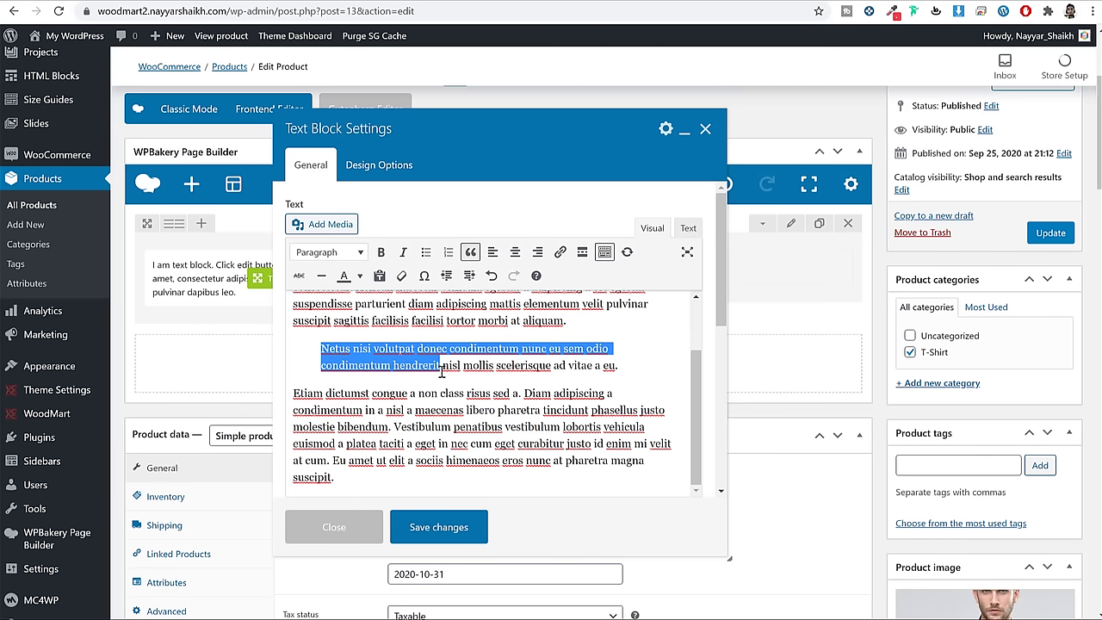
{"action": "left_click", "coordinate": [437, 529]}
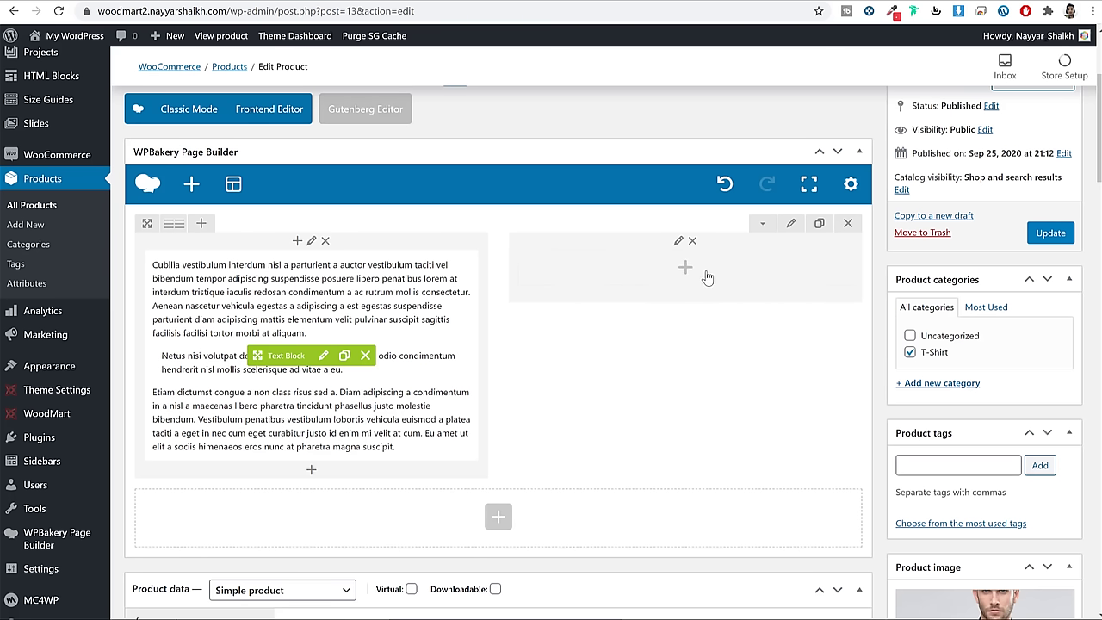
{"action": "left_click", "coordinate": [707, 277]}
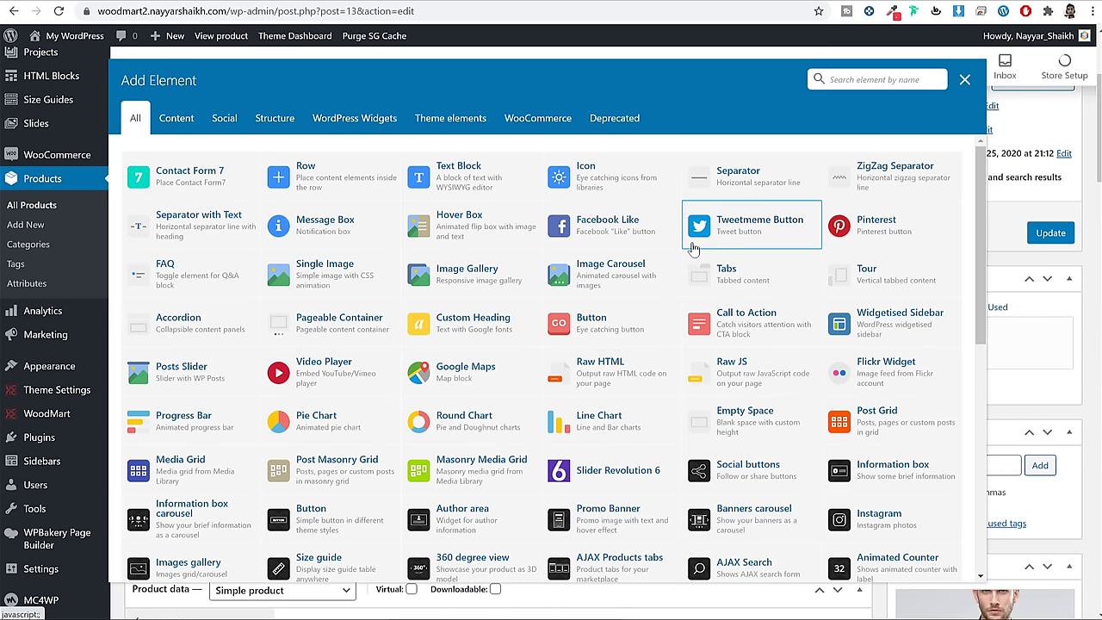
- Add a Single Image to the right column using the uploaded chair-schematics-3 (1) image
{"action": "left_click", "coordinate": [327, 274]}
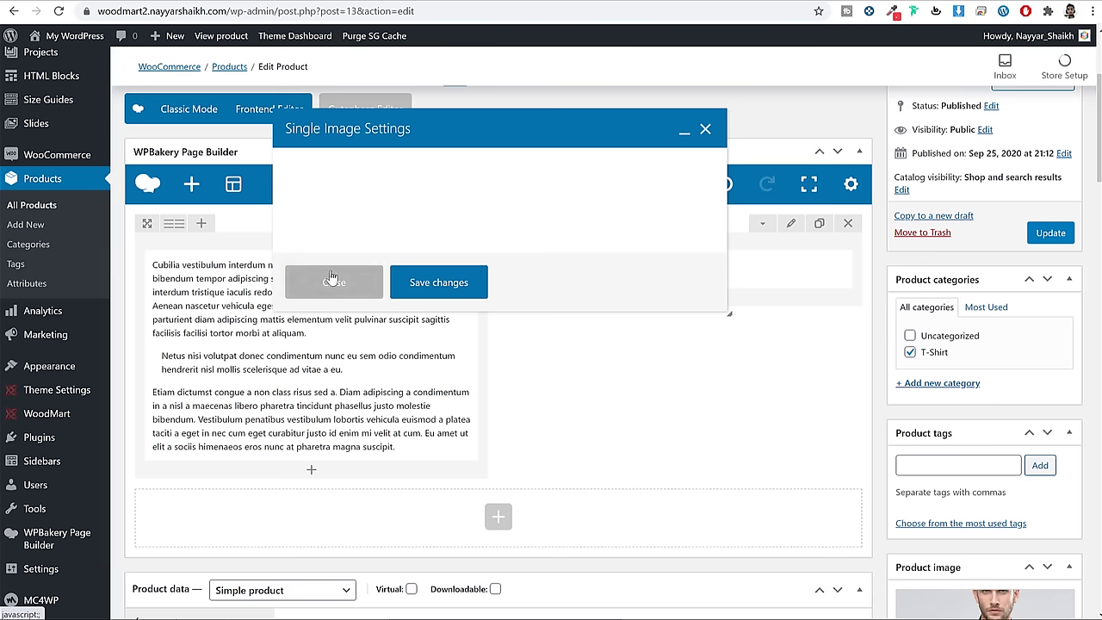
{"action": "scroll", "coordinate": [352, 314], "scroll_direction": "down", "scroll_amount": 2}
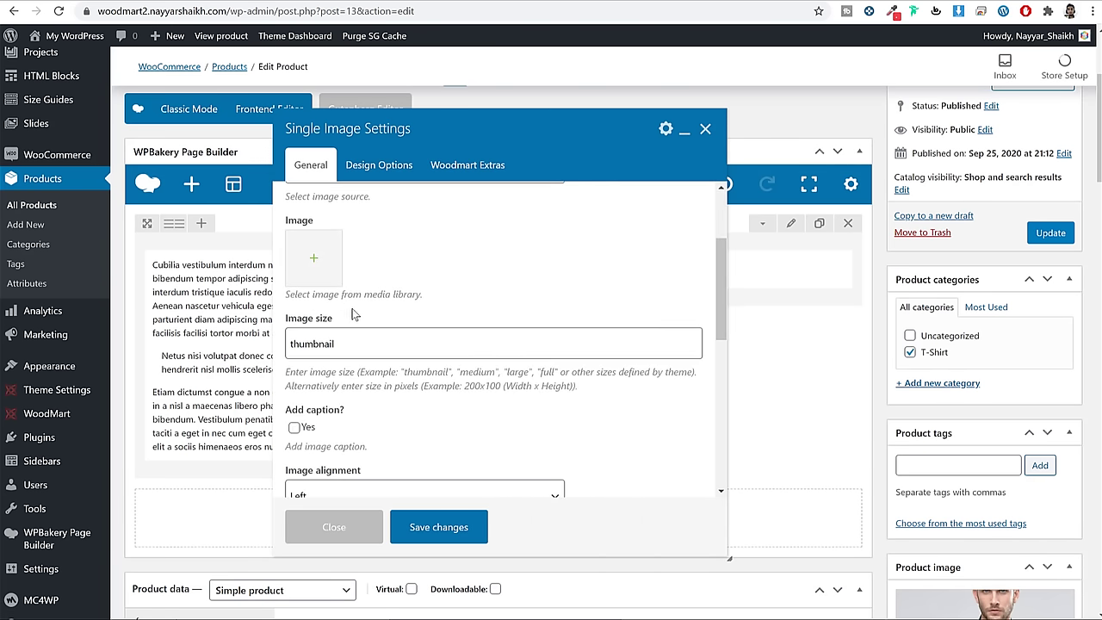
{"action": "left_click", "coordinate": [313, 258]}
{"action": "left_click", "coordinate": [67, 105]}
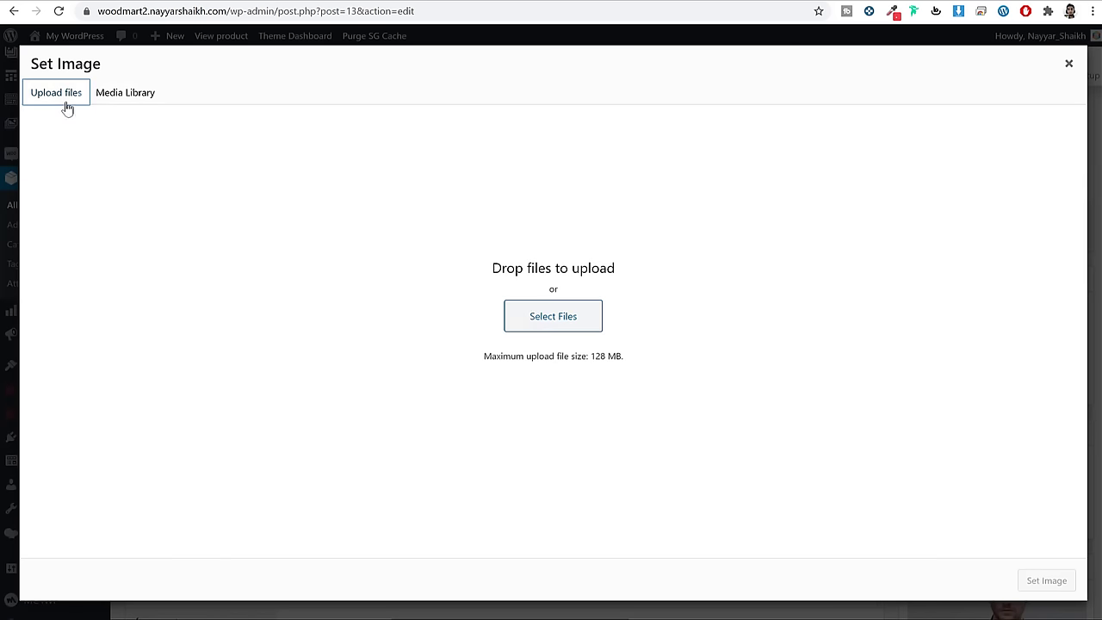
{"action": "left_click", "coordinate": [539, 317]}
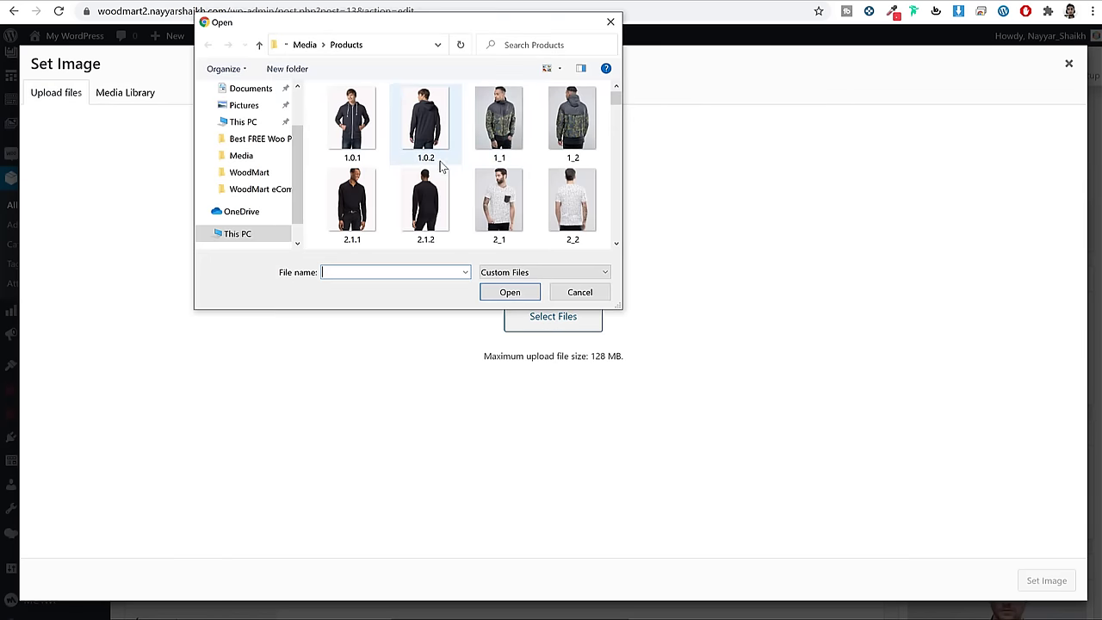
{"action": "key", "text": "alt+Up"}
{"action": "scroll", "coordinate": [469, 168], "scroll_direction": "down", "scroll_amount": 5}
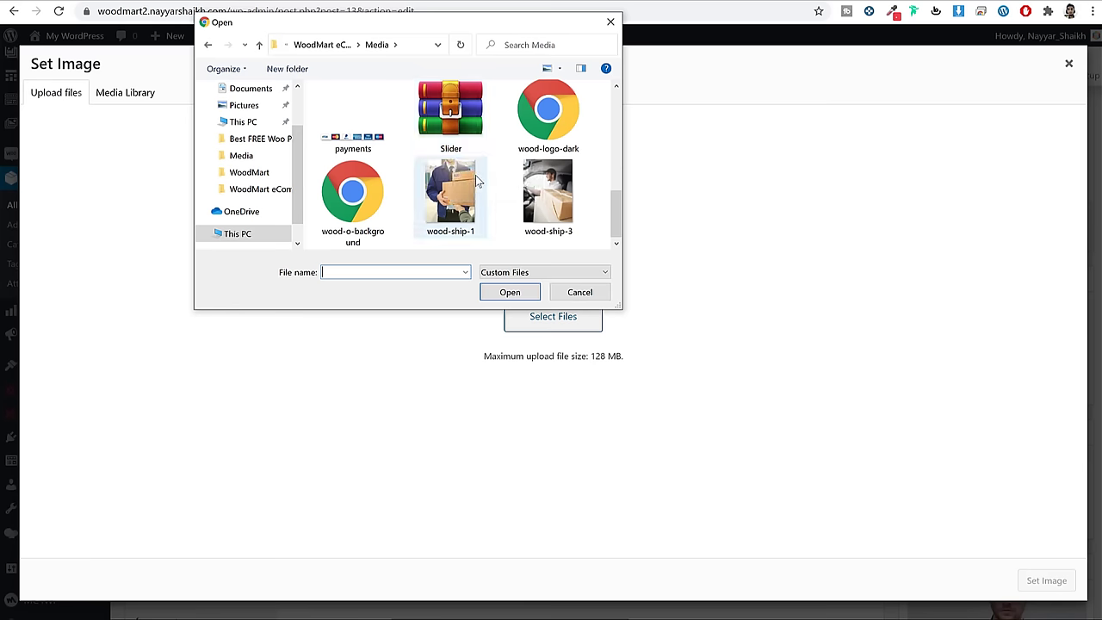
{"action": "scroll", "coordinate": [483, 185], "scroll_direction": "up", "scroll_amount": 1}
{"action": "left_click", "coordinate": [365, 128]}
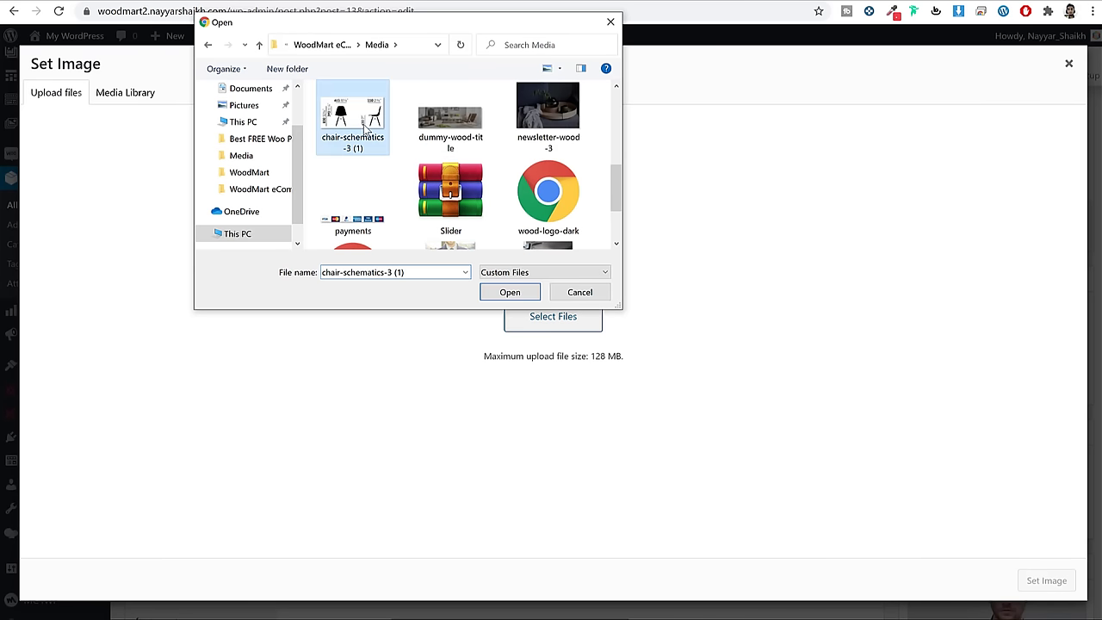
{"action": "left_click", "coordinate": [510, 293]}
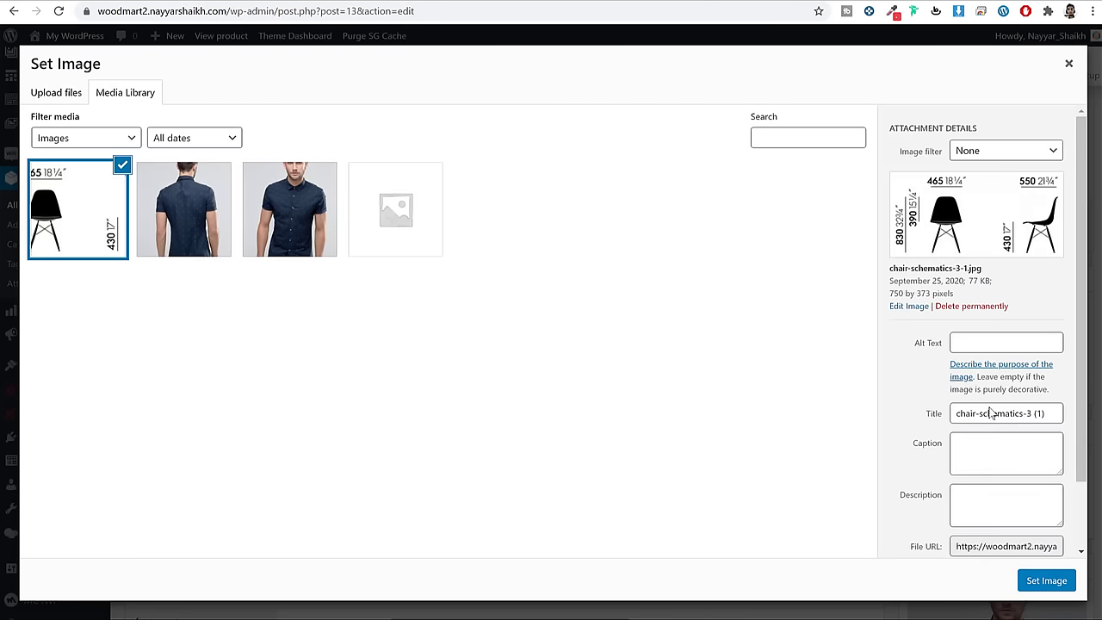
{"action": "left_click", "coordinate": [1044, 585]}
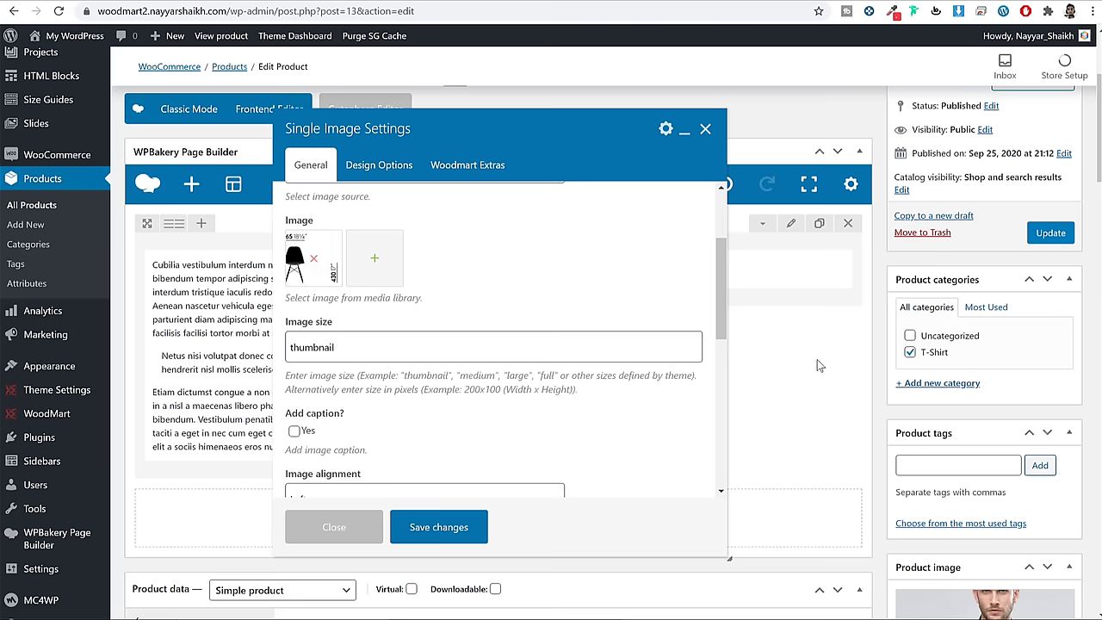
- Set the image size to full, save the element, and update the product
{"action": "scroll", "coordinate": [461, 316], "scroll_direction": "down", "scroll_amount": 1}
{"action": "double_click", "coordinate": [351, 278]}
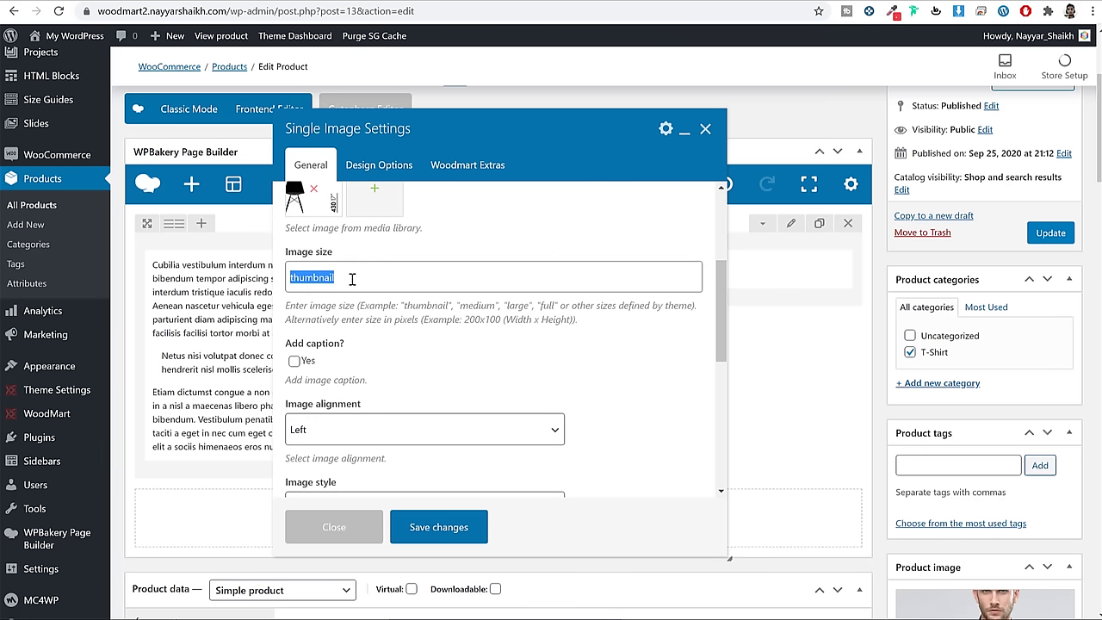
{"action": "type", "text": "fu"}
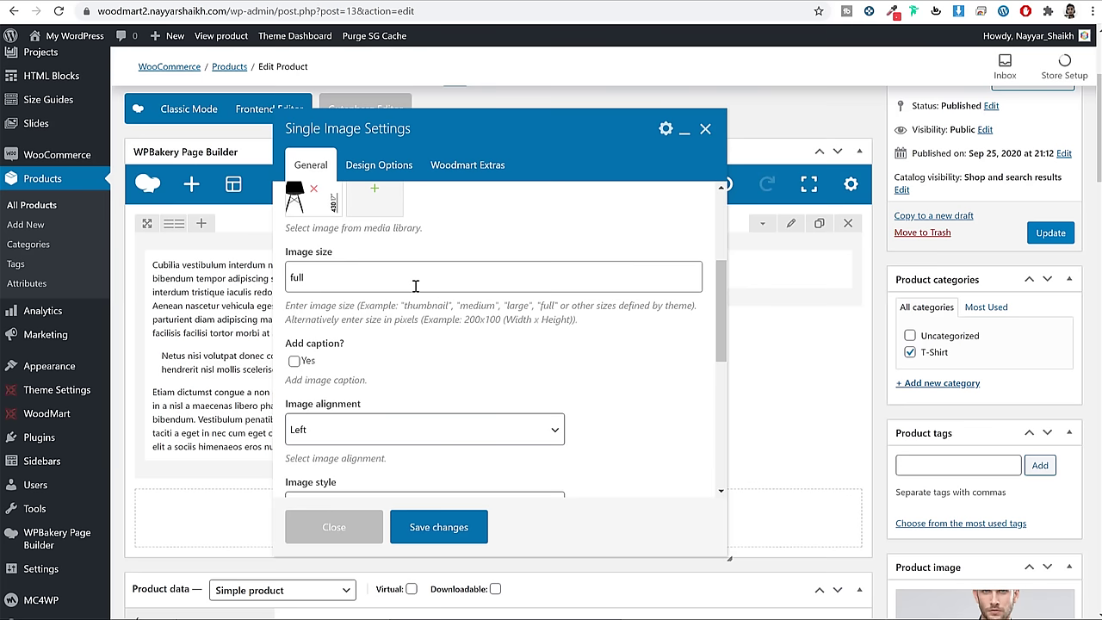
{"action": "type", "text": "ll"}
{"action": "scroll", "coordinate": [465, 302], "scroll_direction": "down", "scroll_amount": 2}
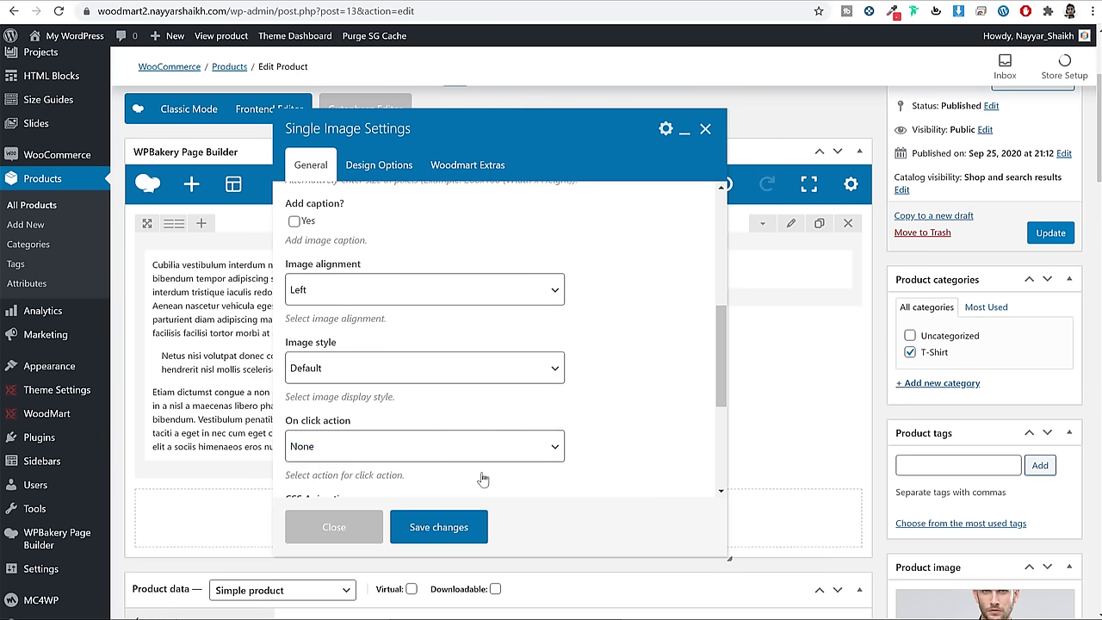
{"action": "left_click", "coordinate": [438, 526]}
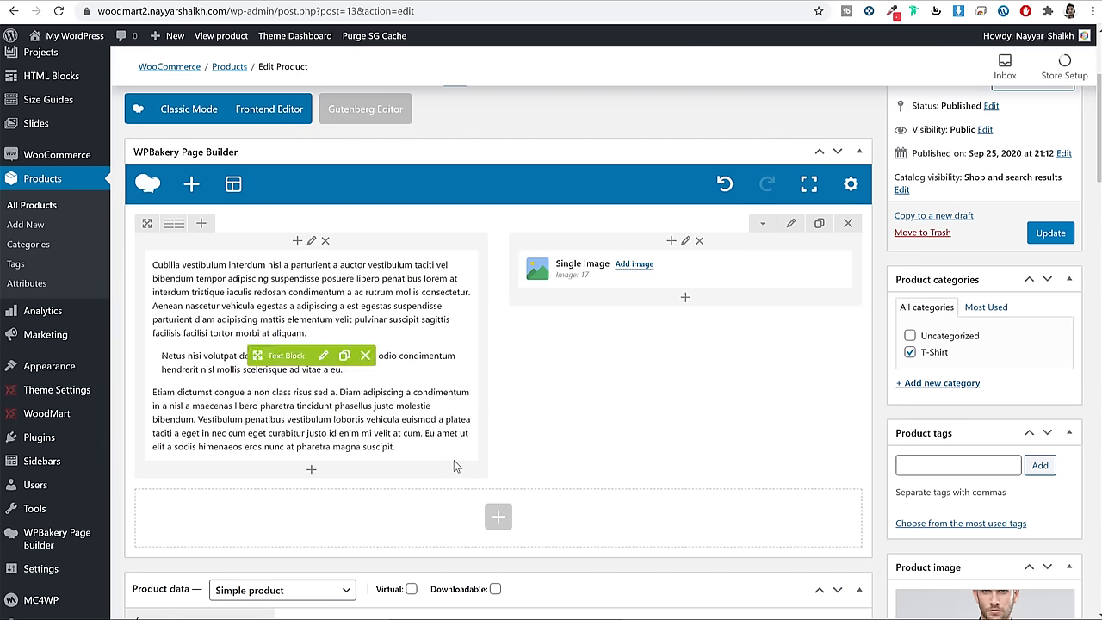
{"action": "left_click", "coordinate": [1050, 232]}
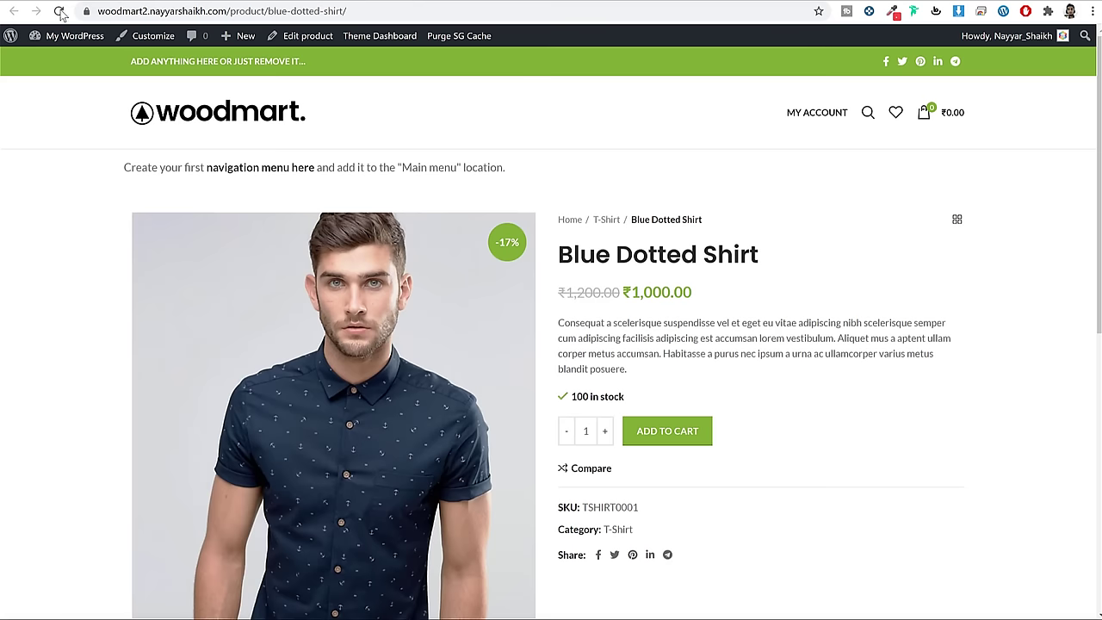
- Reload the live product page and inspect its quoted description paragraph
{"action": "left_click", "coordinate": [59, 11]}
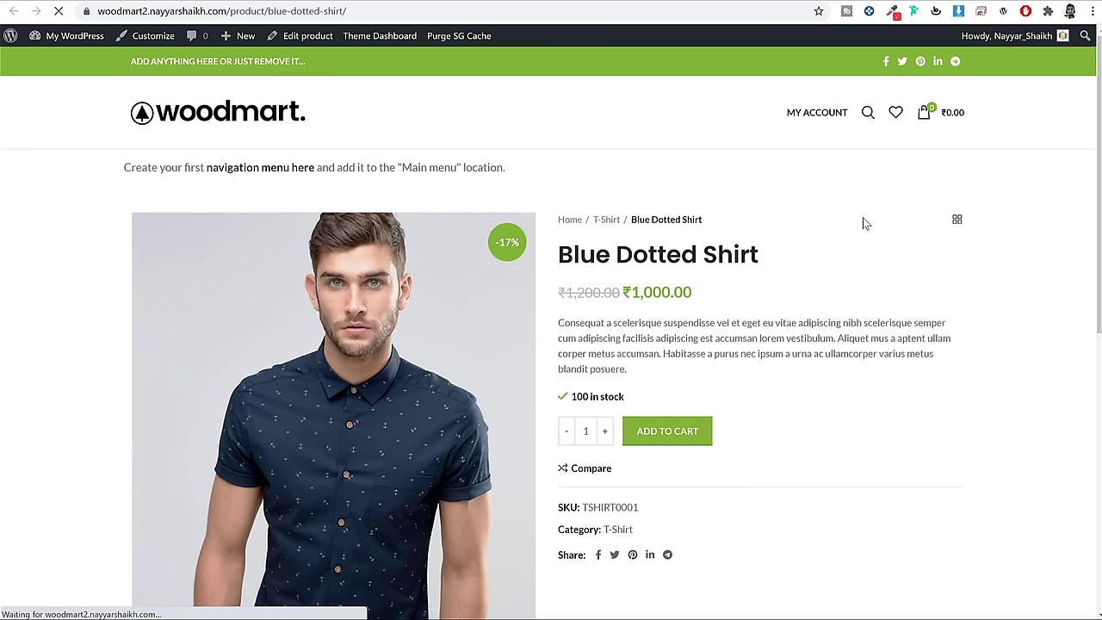
{"action": "scroll", "coordinate": [930, 278], "scroll_direction": "down", "scroll_amount": 6}
{"action": "scroll", "coordinate": [939, 286], "scroll_direction": "down", "scroll_amount": 2}
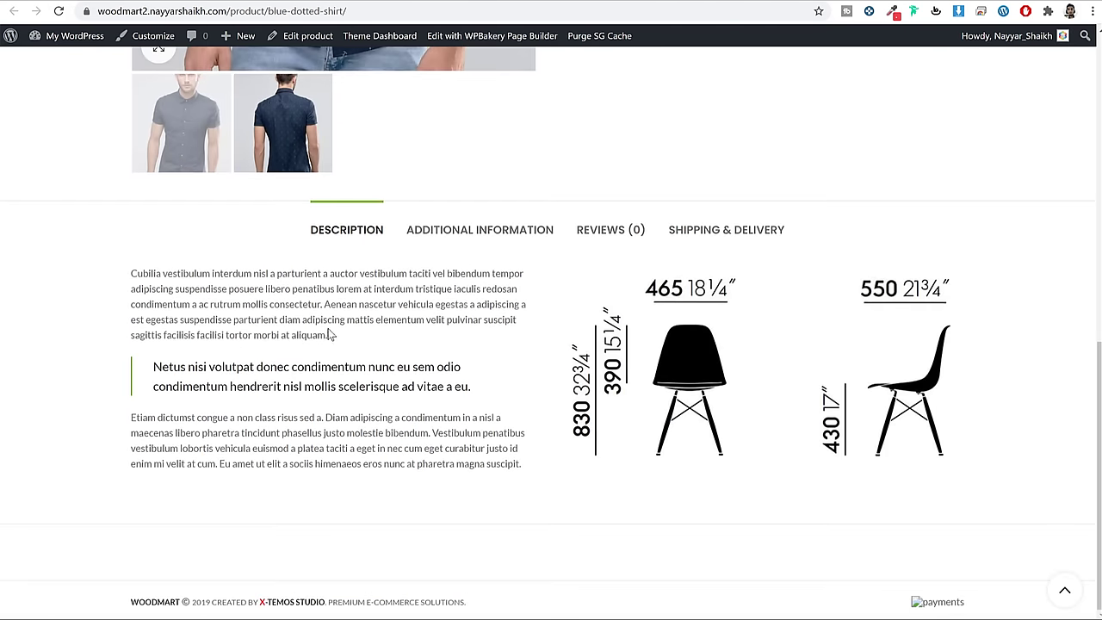
{"action": "left_click_drag", "start_coordinate": [162, 362], "coordinate": [412, 419]}
{"action": "left_click", "coordinate": [398, 386]}
- Compare the product's builder content with the live page, then reload the storefront
{"action": "left_click", "coordinate": [297, 35]}
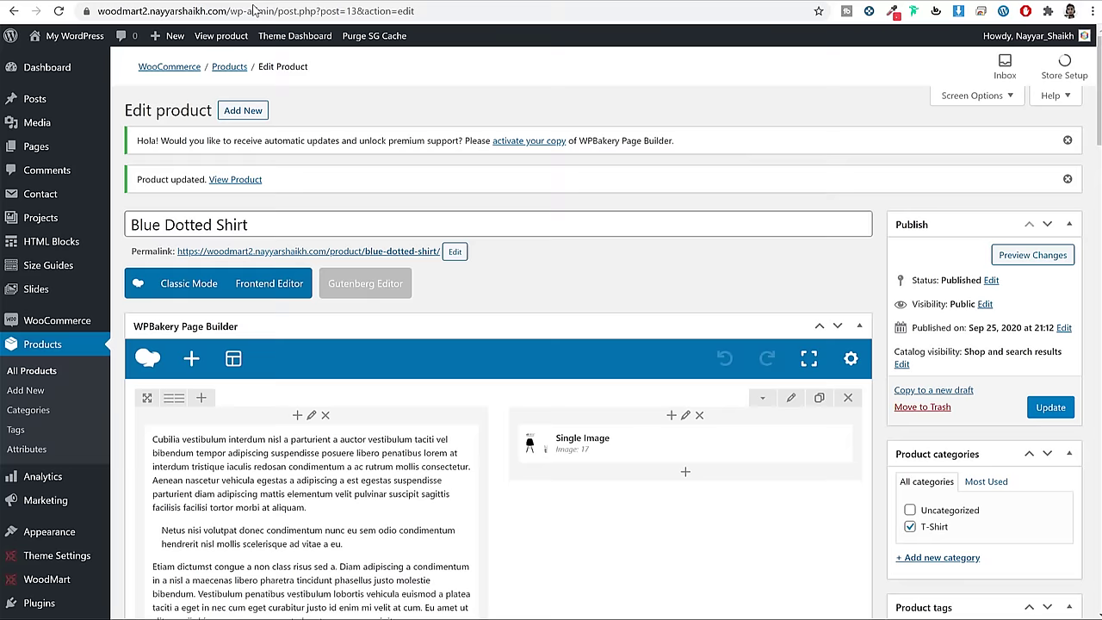
{"action": "scroll", "coordinate": [483, 277], "scroll_direction": "down", "scroll_amount": 5}
{"action": "scroll", "coordinate": [529, 331], "scroll_direction": "up", "scroll_amount": 1}
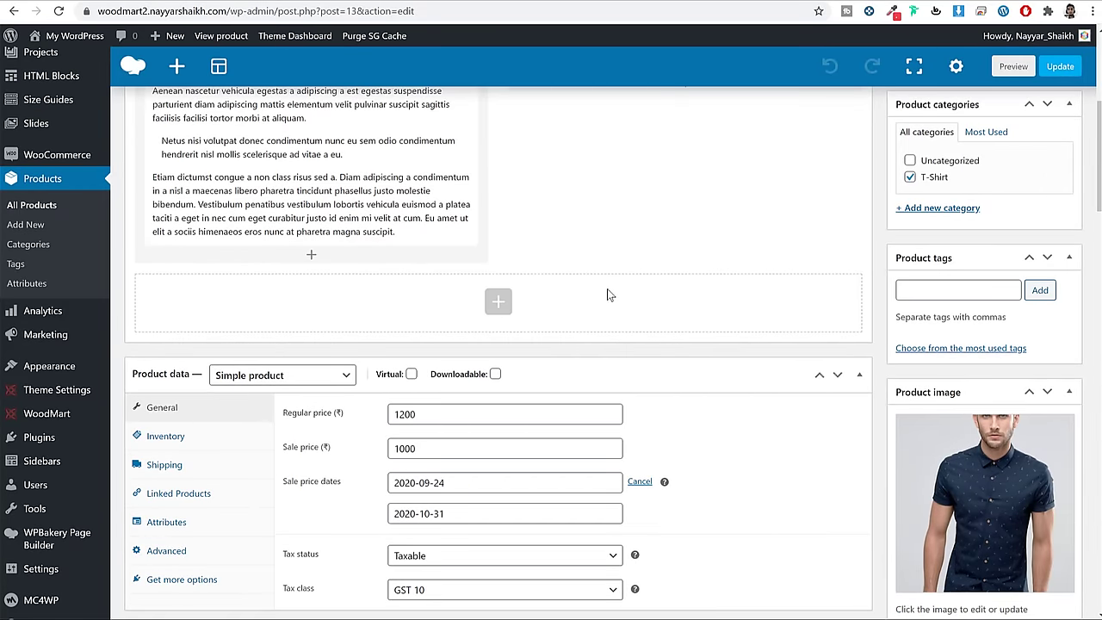
{"action": "scroll", "coordinate": [607, 295], "scroll_direction": "up", "scroll_amount": 5}
{"action": "left_click", "coordinate": [423, 4]}
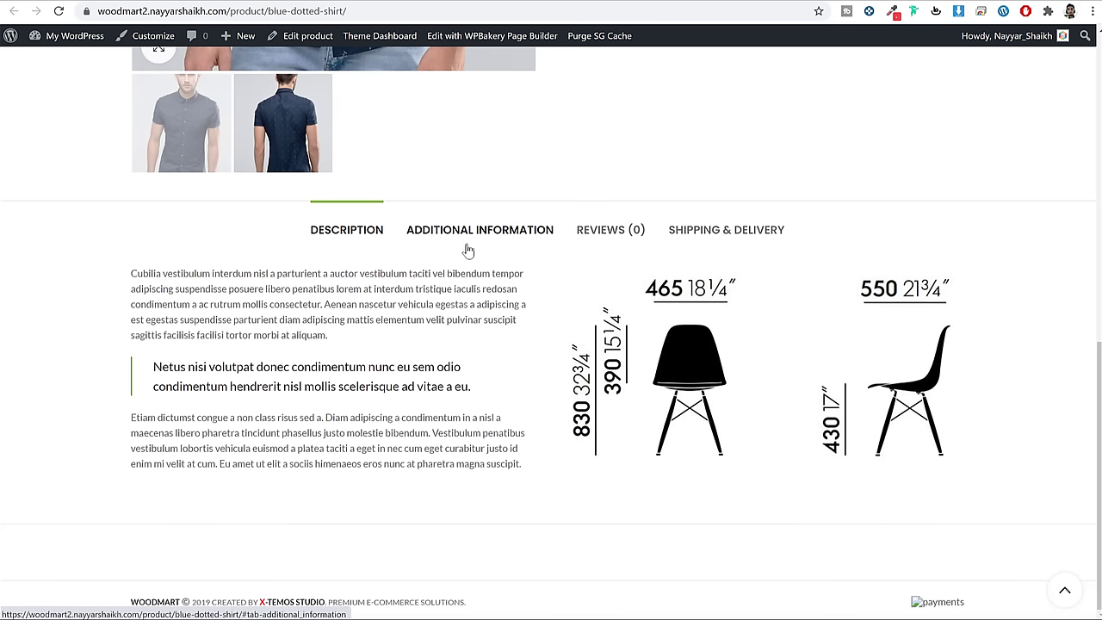
{"action": "left_click", "coordinate": [250, 5]}
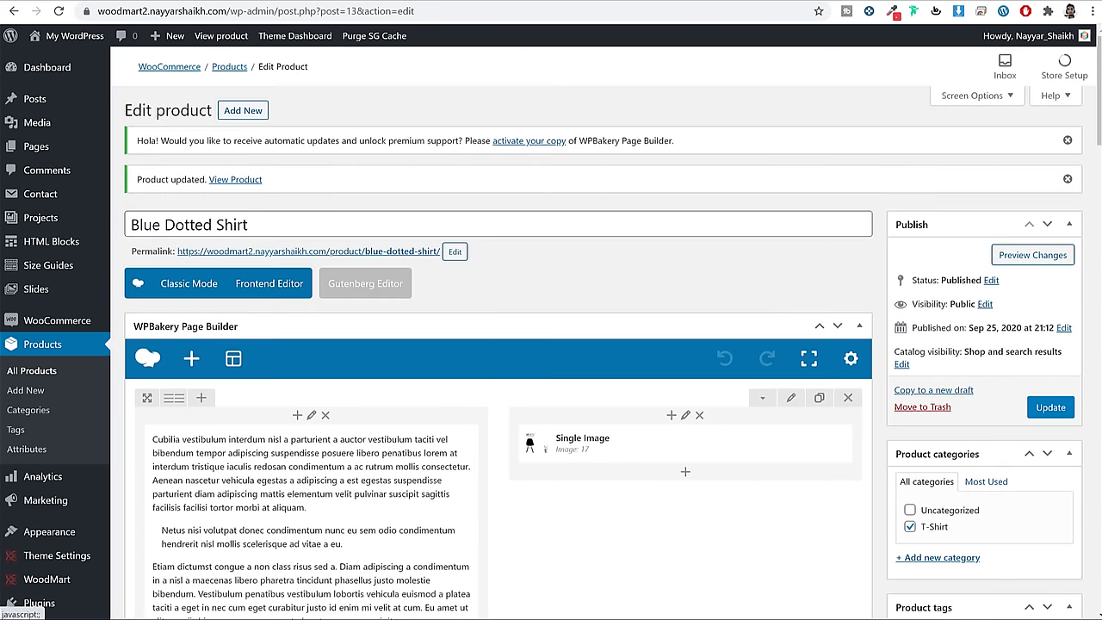
{"action": "key", "text": "ctrl+Tab"}
{"action": "scroll", "coordinate": [792, 263], "scroll_direction": "up", "scroll_amount": 7}
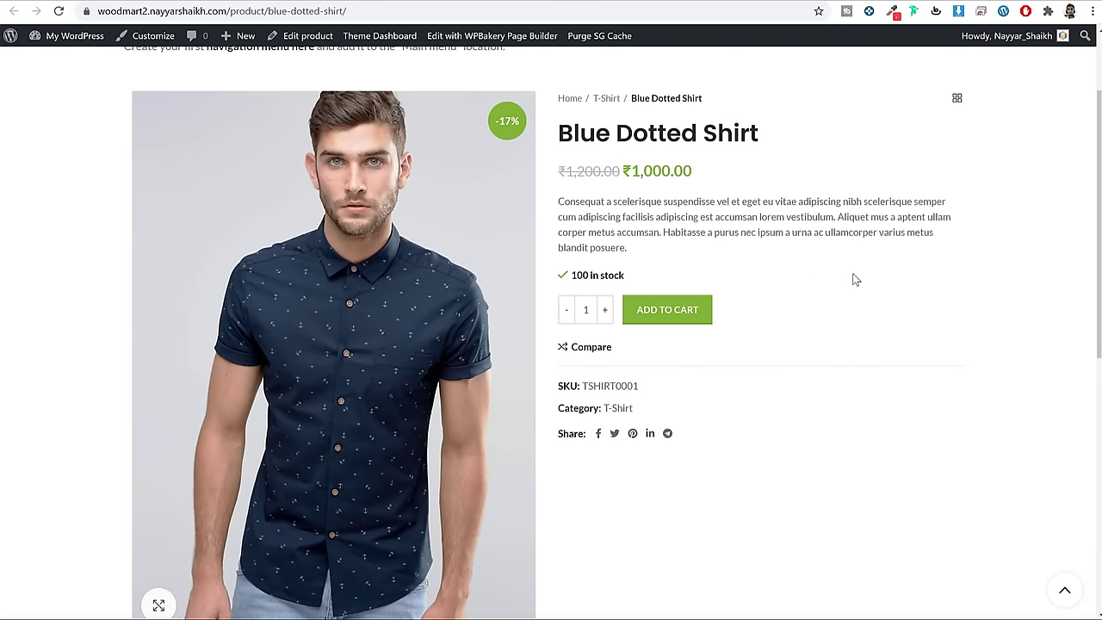
{"action": "scroll", "coordinate": [852, 272], "scroll_direction": "down", "scroll_amount": 1}
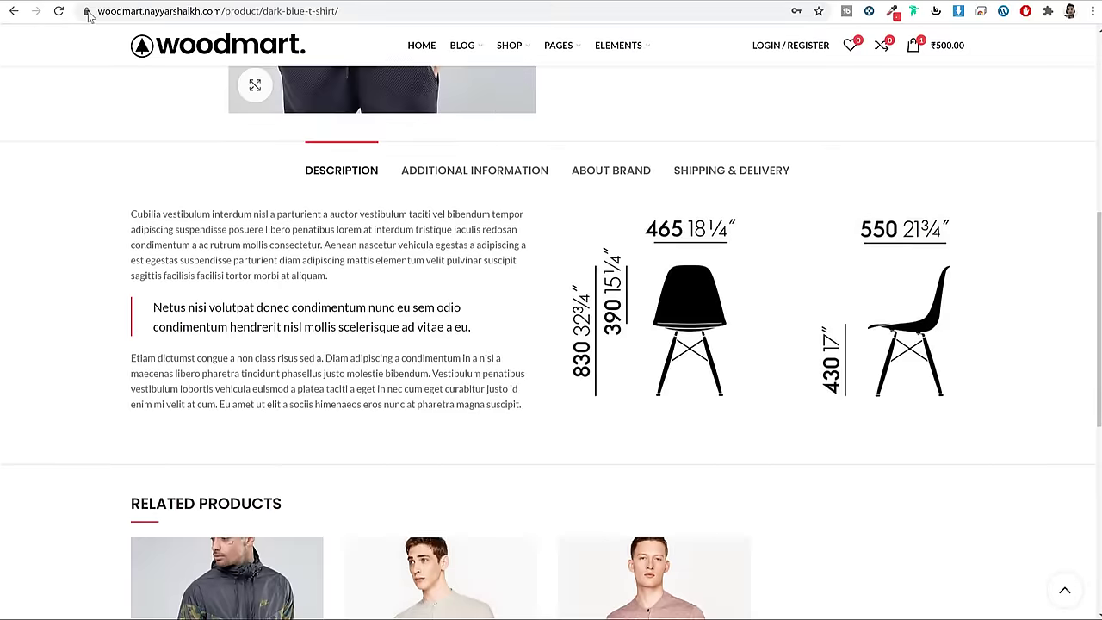
- Browse the WoodMart demo home page's featured category tiles, then its Shop page
{"action": "scroll", "coordinate": [217, 54], "scroll_direction": "up", "scroll_amount": 7}
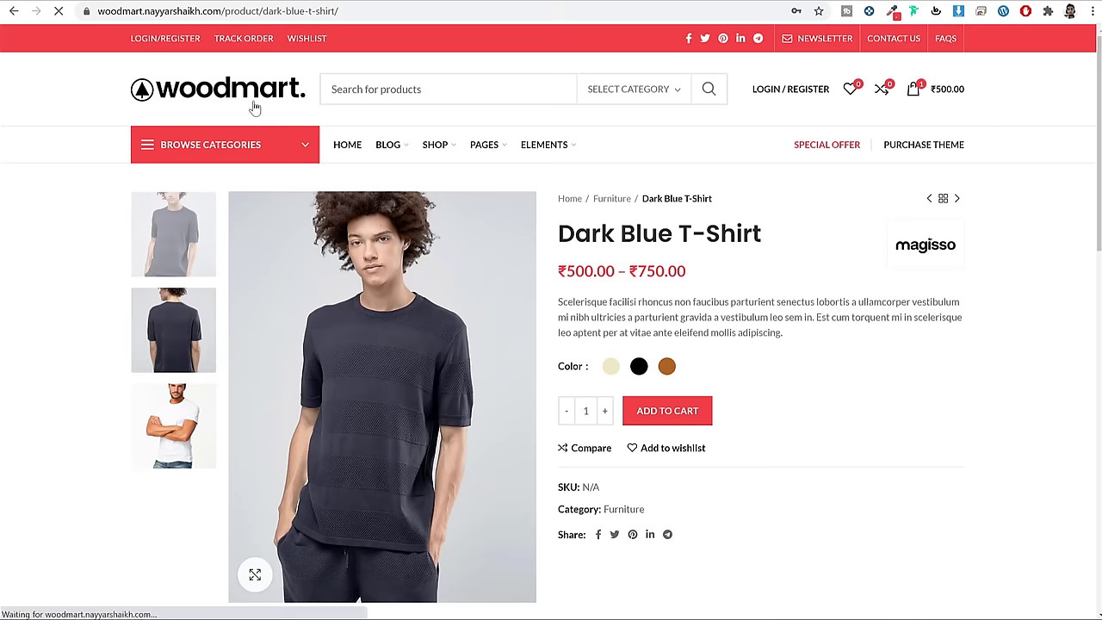
{"action": "left_click", "coordinate": [246, 97]}
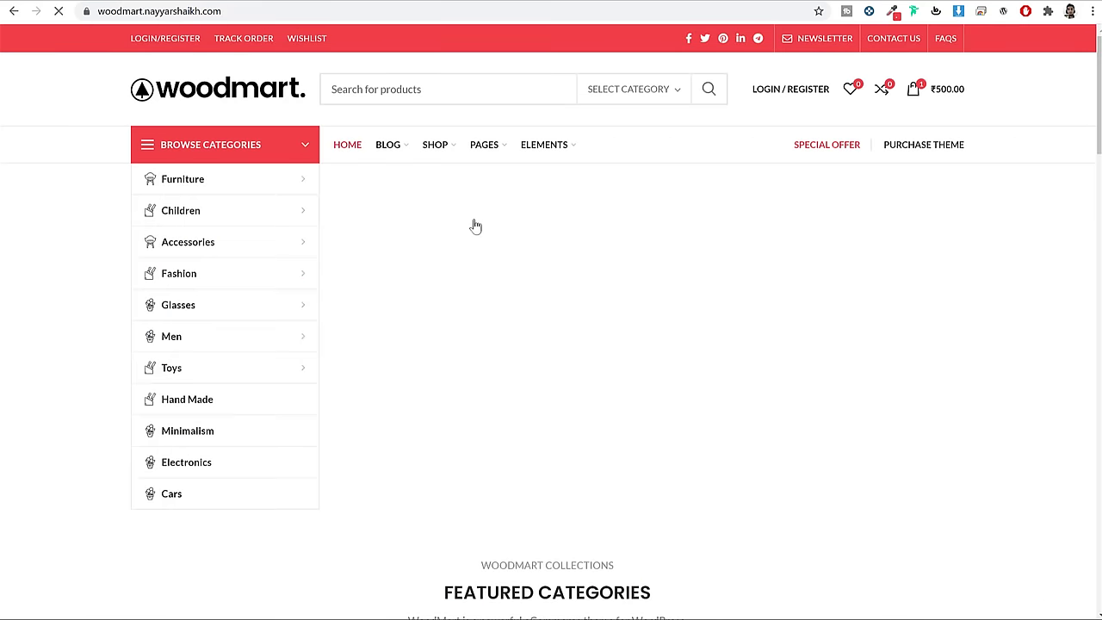
{"action": "scroll", "coordinate": [529, 288], "scroll_direction": "down", "scroll_amount": 6}
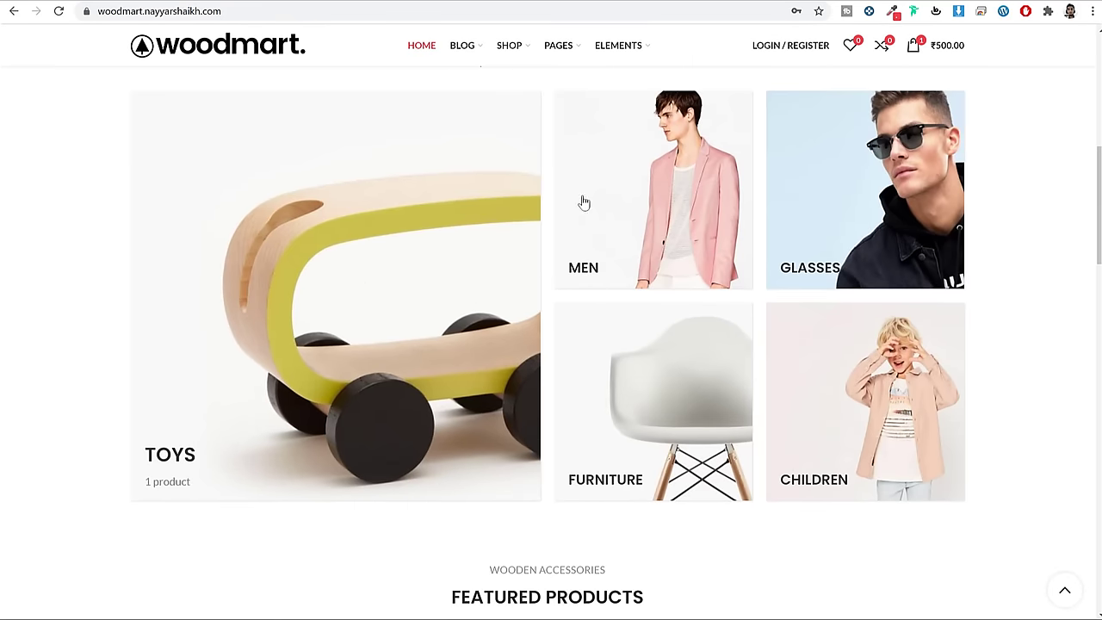
{"action": "scroll", "coordinate": [817, 345], "scroll_direction": "up", "scroll_amount": 6}
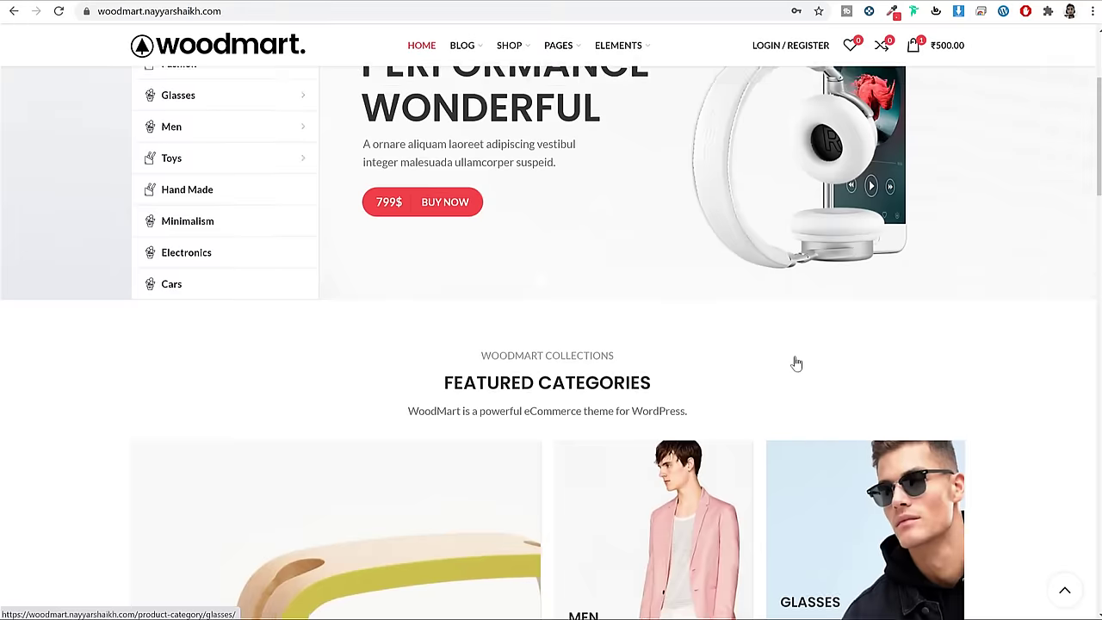
{"action": "mouse_move", "coordinate": [386, 152]}
{"action": "left_click", "coordinate": [432, 153]}
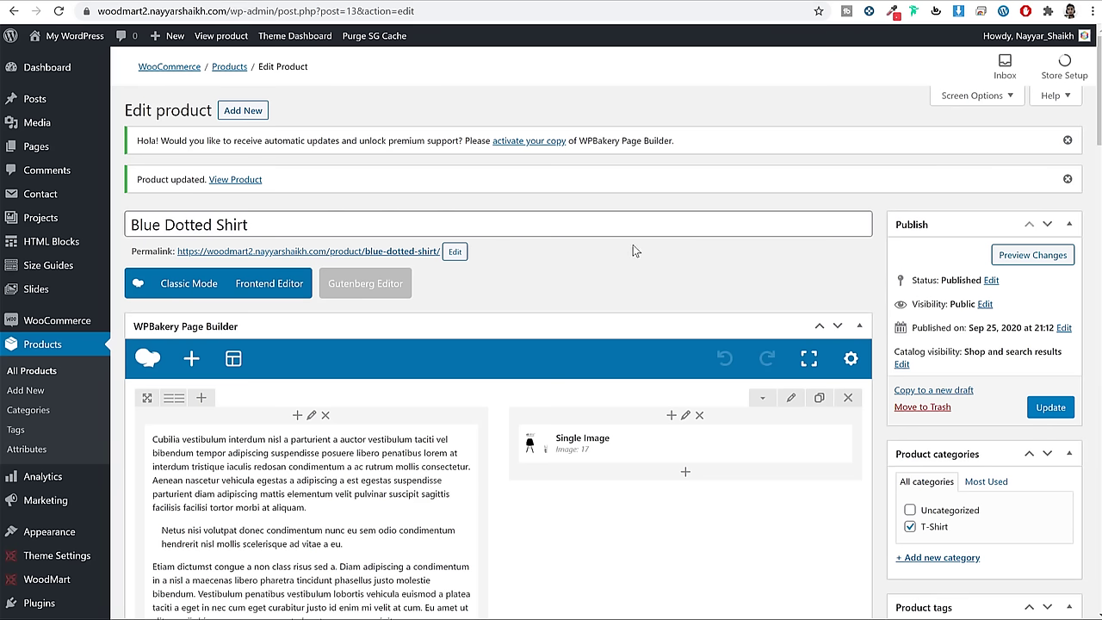
{"action": "scroll", "coordinate": [589, 284], "scroll_direction": "down", "scroll_amount": 1}
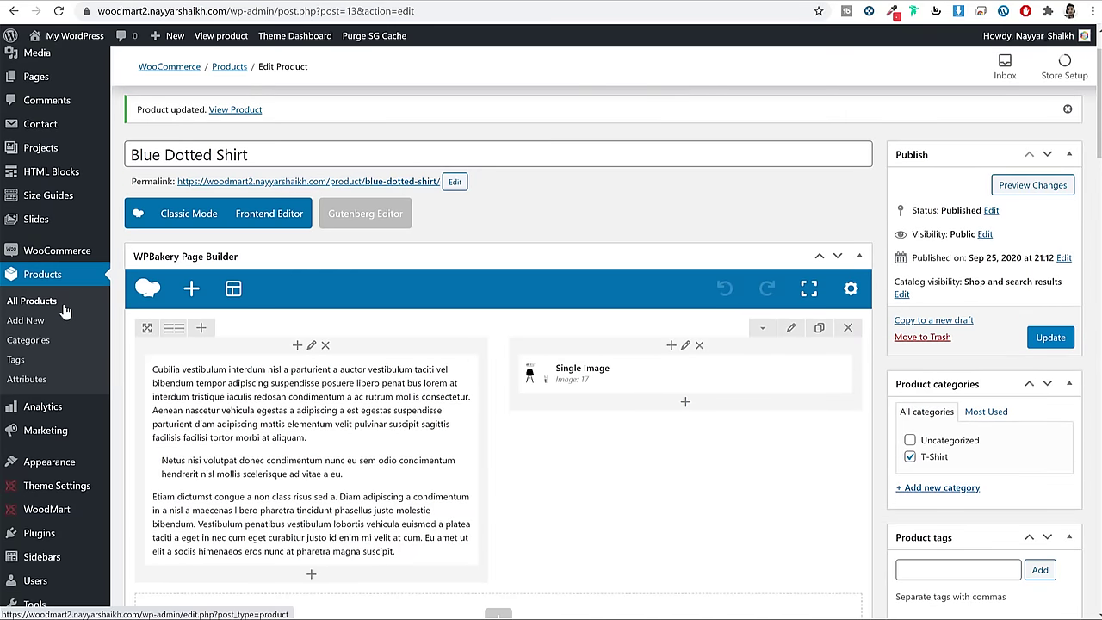
- Go to Products > Categories and edit the T-Shirt category
{"action": "left_click", "coordinate": [43, 346]}
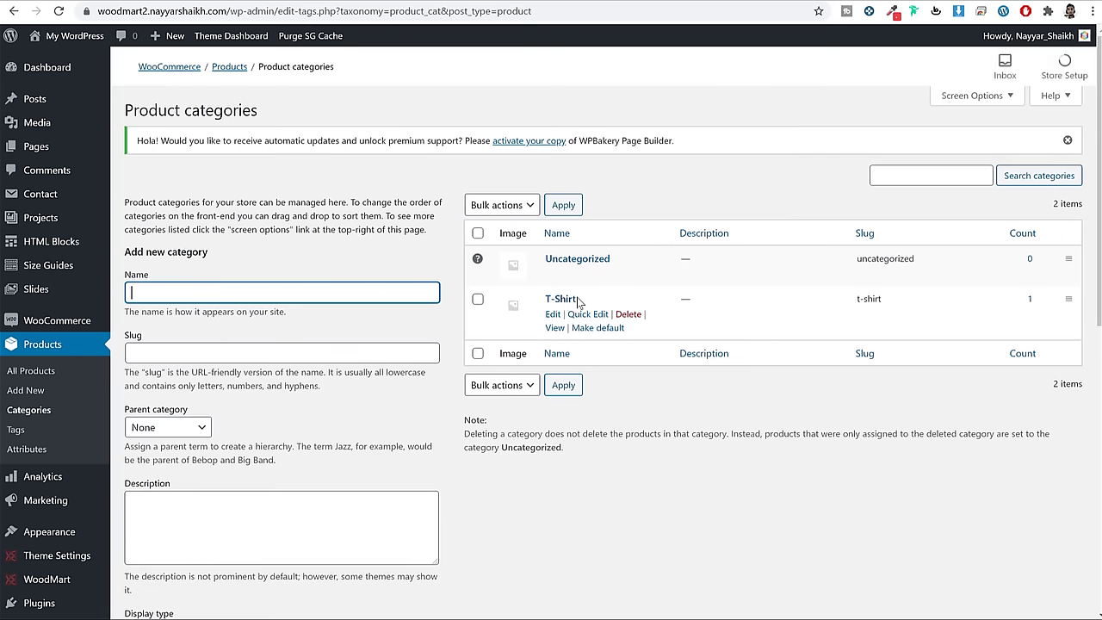
{"action": "left_click", "coordinate": [552, 314]}
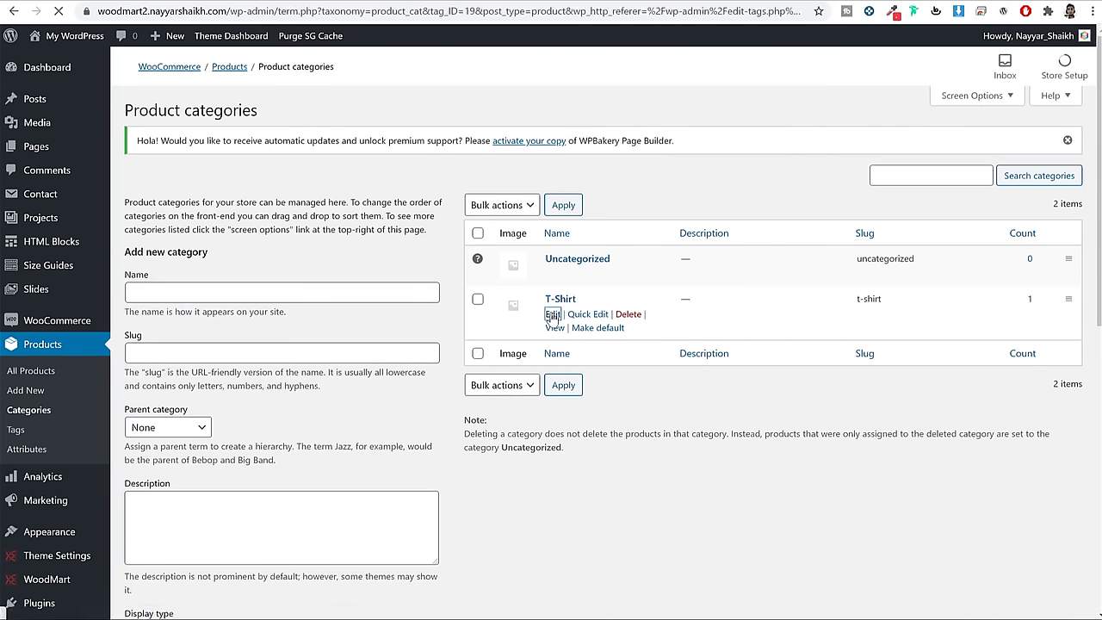
{"action": "scroll", "coordinate": [556, 345], "scroll_direction": "down", "scroll_amount": 5}
{"action": "scroll", "coordinate": [556, 348], "scroll_direction": "up", "scroll_amount": 1}
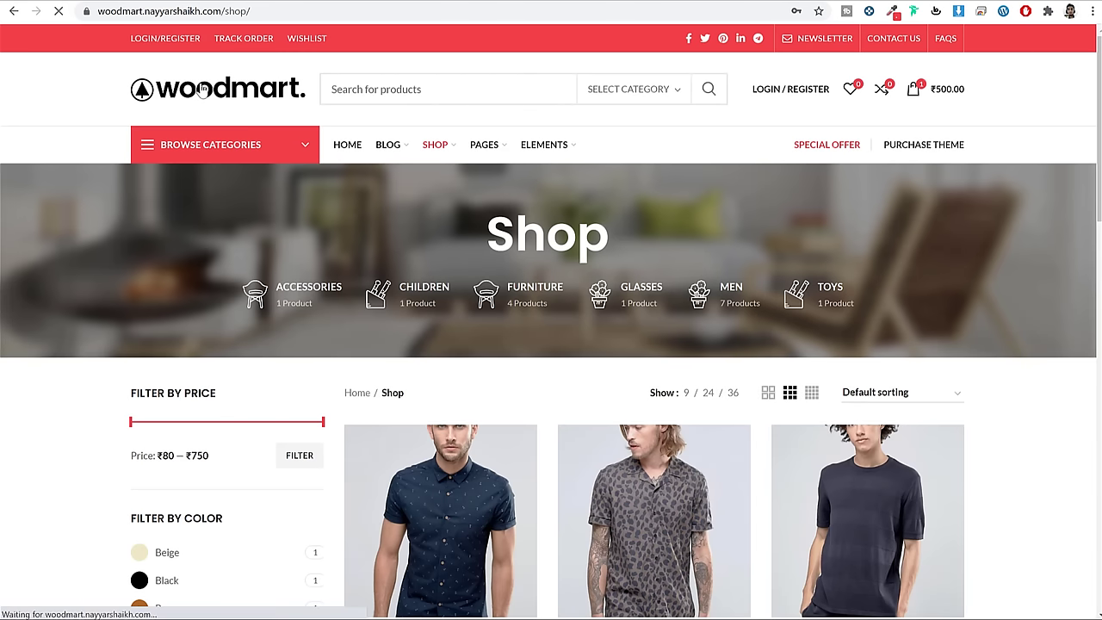
- Upload cat-img-man from the Media > Categories folder and use it as the category thumbnail
{"action": "scroll", "coordinate": [565, 288], "scroll_direction": "down", "scroll_amount": 6}
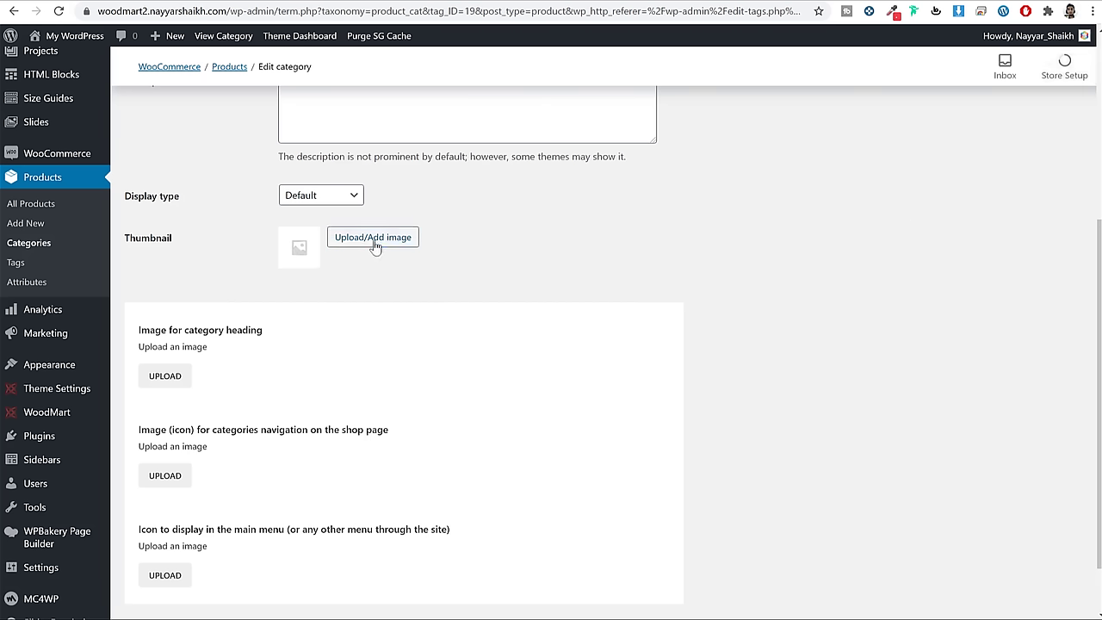
{"action": "left_click", "coordinate": [374, 242]}
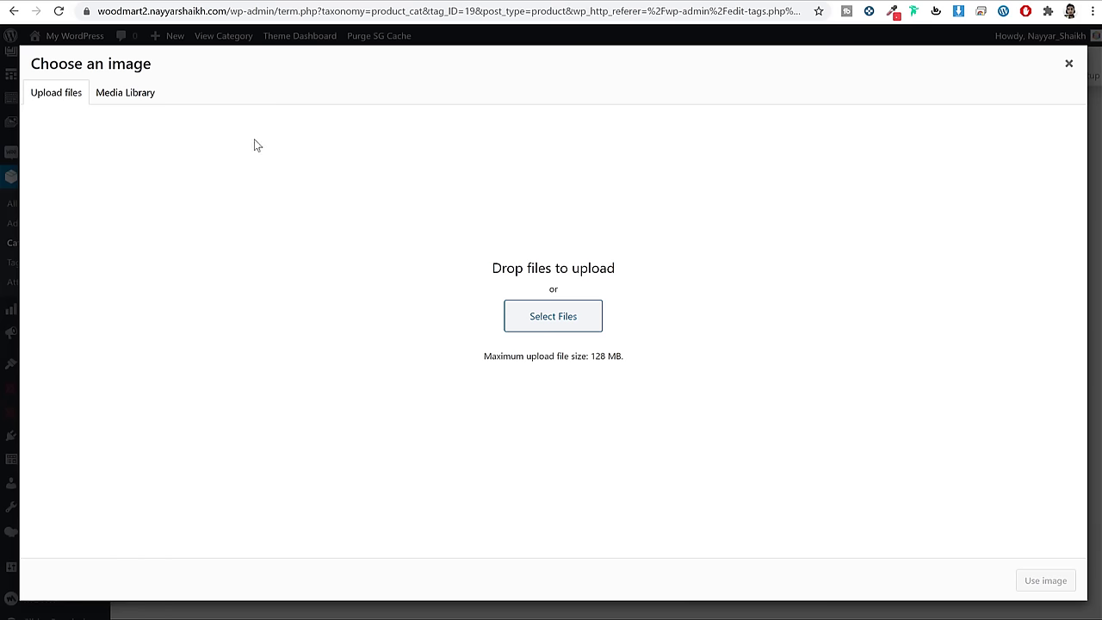
{"action": "left_click", "coordinate": [555, 330]}
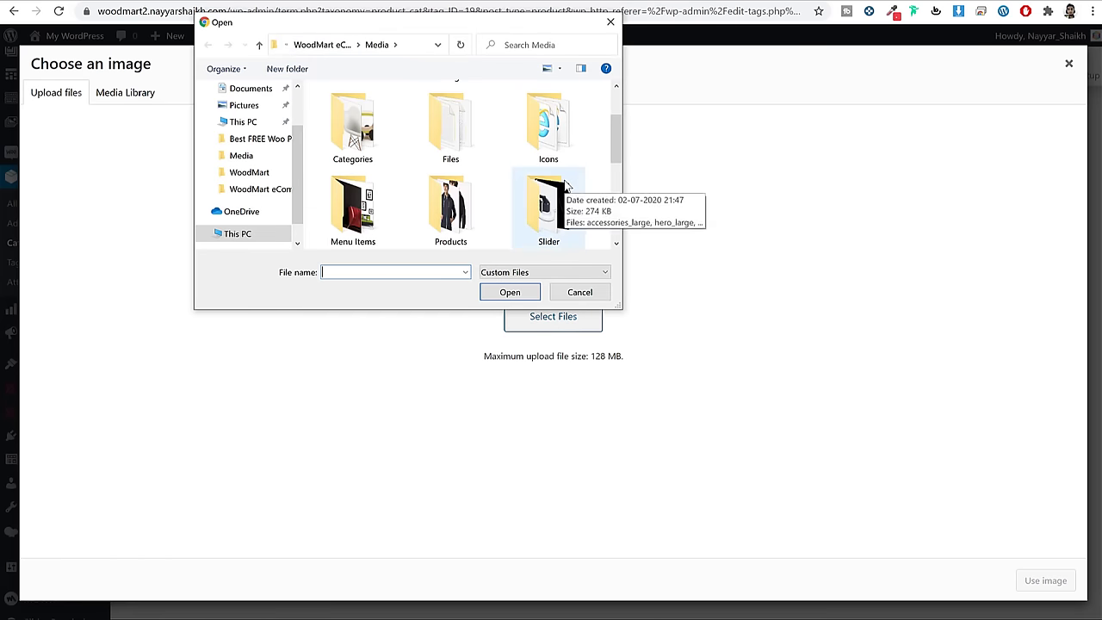
{"action": "double_click", "coordinate": [359, 121]}
{"action": "left_click", "coordinate": [386, 136]}
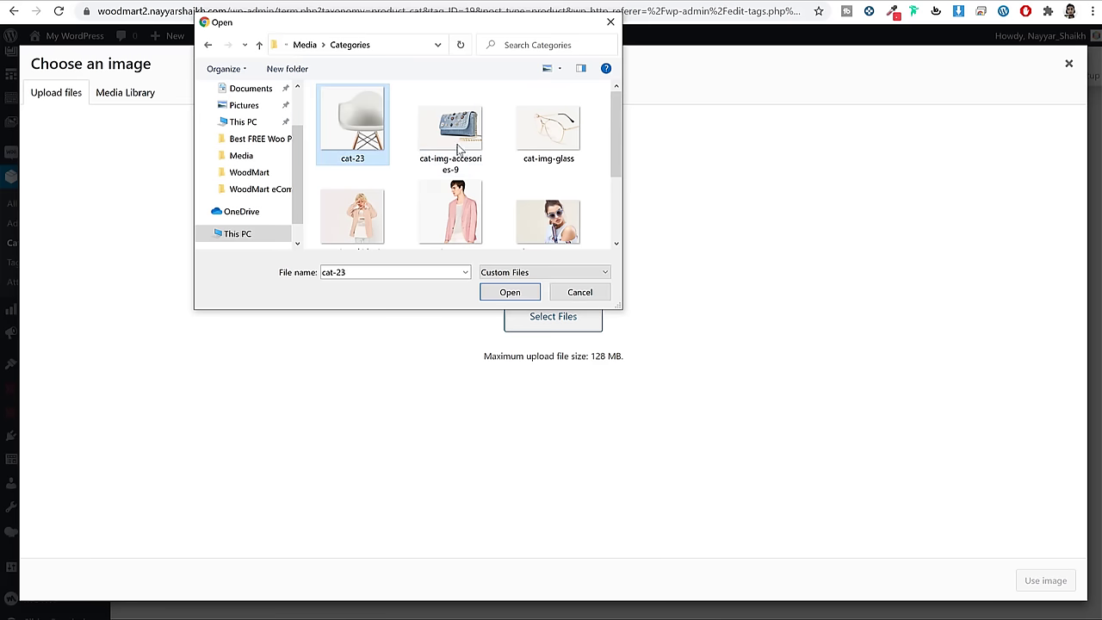
{"action": "left_click", "coordinate": [463, 195]}
{"action": "left_click", "coordinate": [370, 174]}
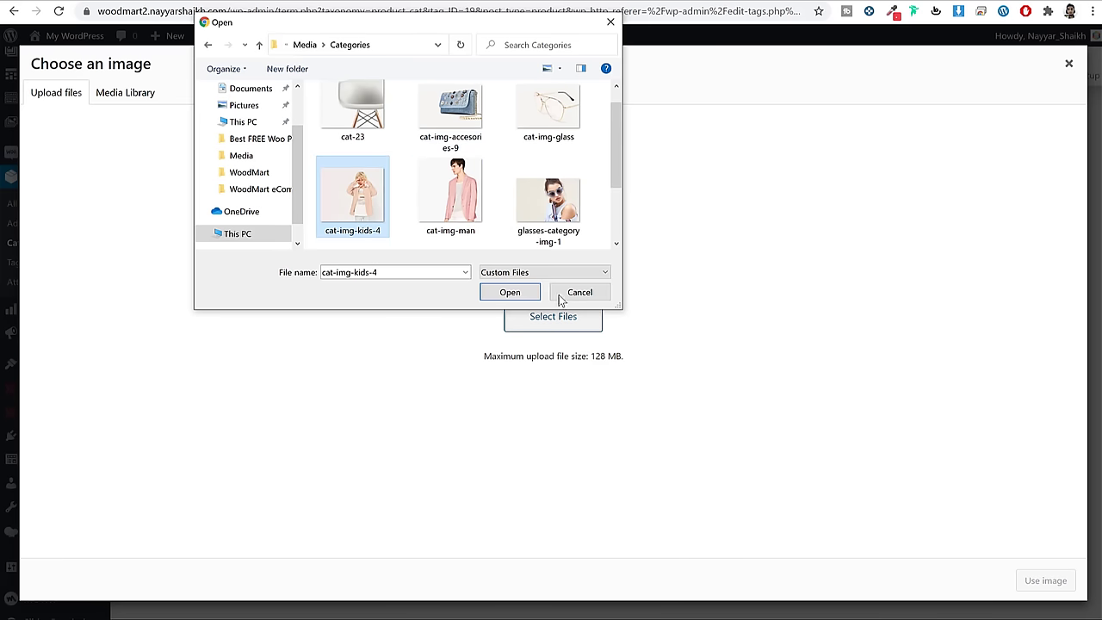
{"action": "left_click", "coordinate": [440, 203]}
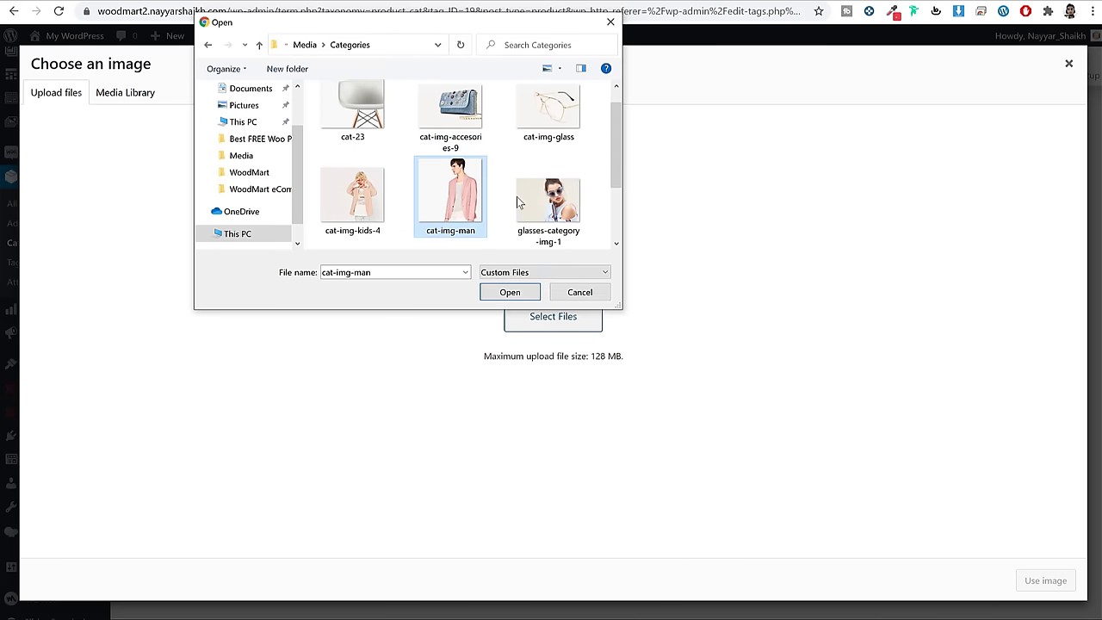
{"action": "left_click", "coordinate": [510, 292]}
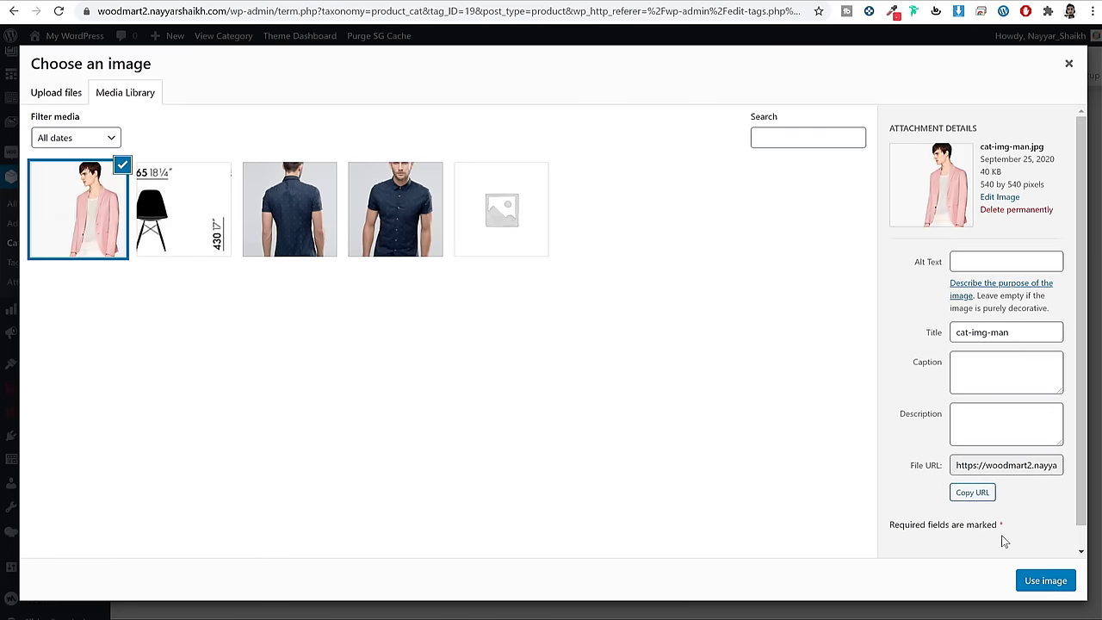
{"action": "left_click", "coordinate": [1045, 581]}
{"action": "scroll", "coordinate": [512, 334], "scroll_direction": "down", "scroll_amount": 1}
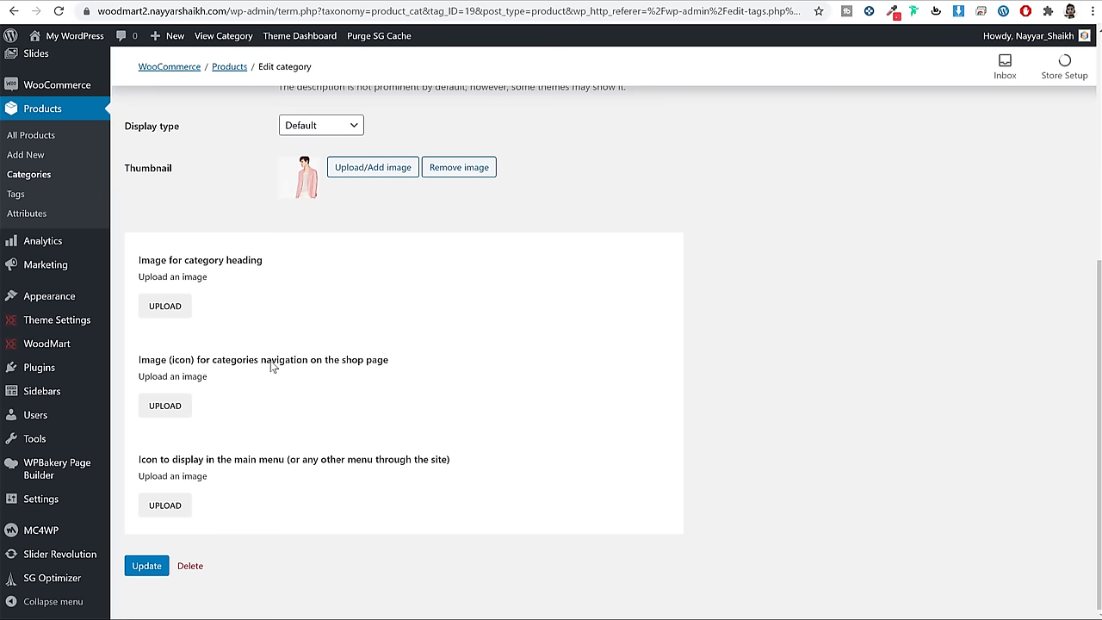
- Compare the 'Image (icon)' and main-menu icon field descriptions against the demo Shop page's category icons
{"action": "left_click_drag", "start_coordinate": [161, 364], "coordinate": [401, 357]}
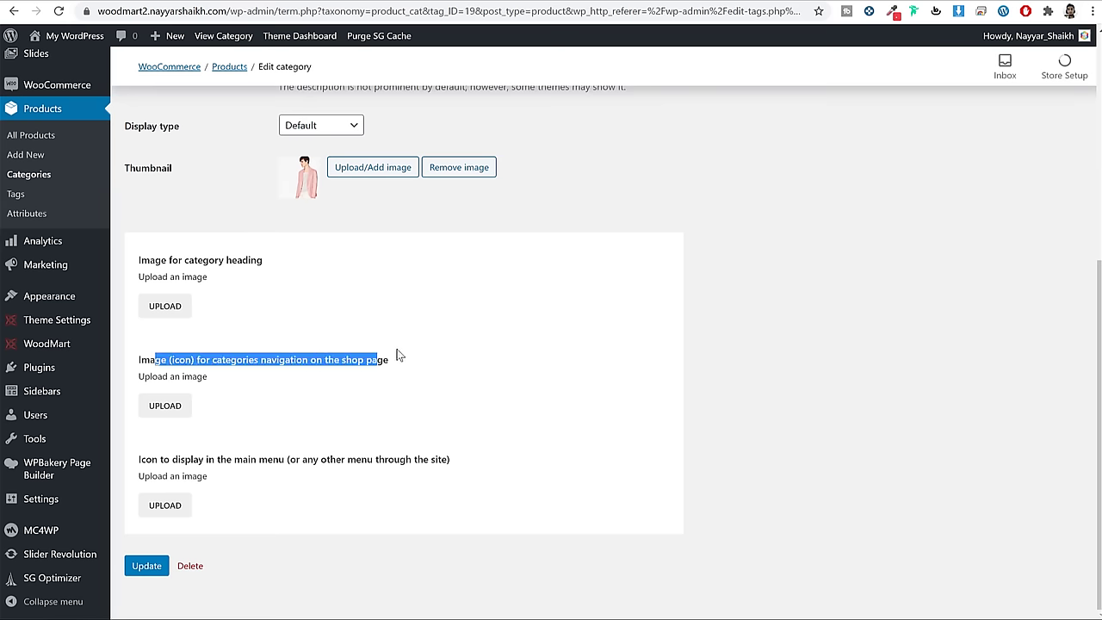
{"action": "left_click_drag", "start_coordinate": [196, 362], "coordinate": [369, 366]}
{"action": "left_click", "coordinate": [118, 4]}
{"action": "scroll", "coordinate": [530, 231], "scroll_direction": "up", "scroll_amount": 5}
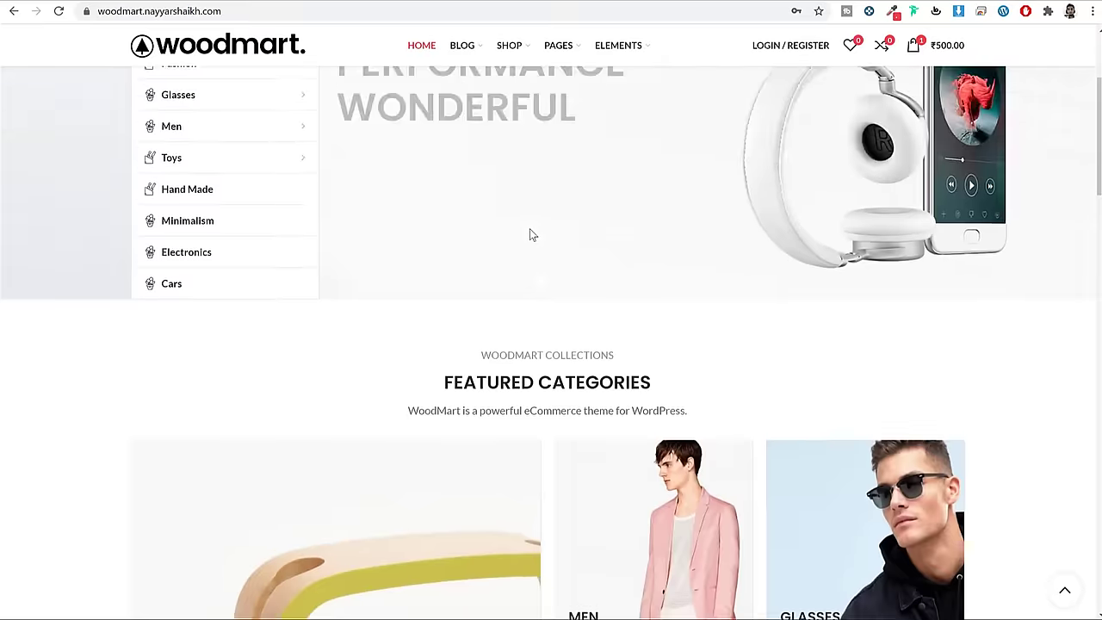
{"action": "left_click", "coordinate": [435, 144]}
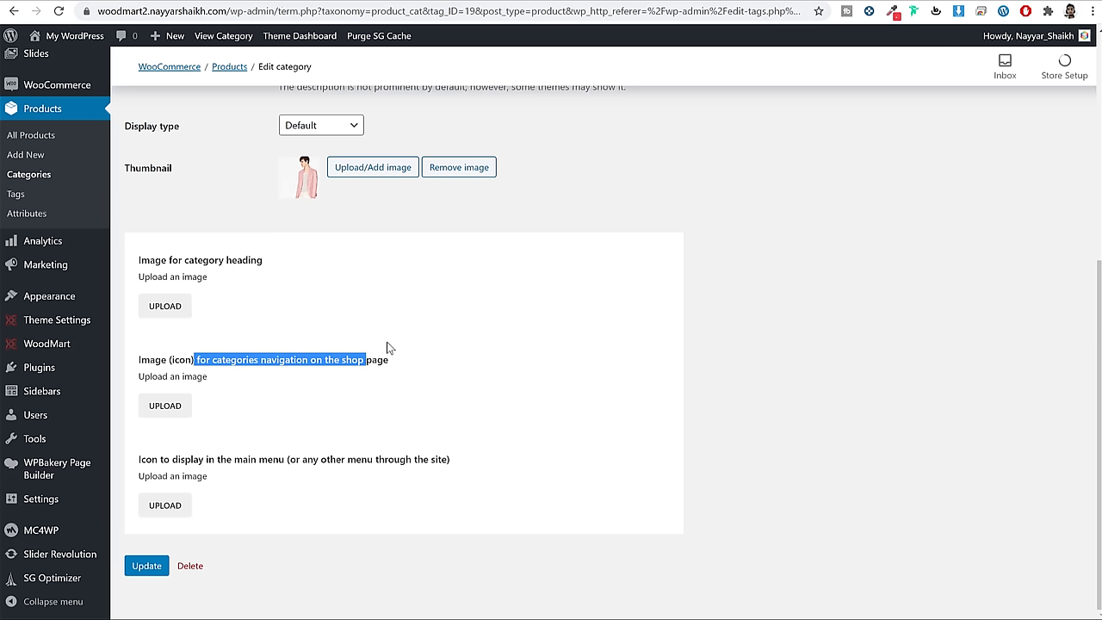
{"action": "left_click", "coordinate": [309, 466]}
{"action": "left_click_drag", "start_coordinate": [172, 463], "coordinate": [290, 465]}
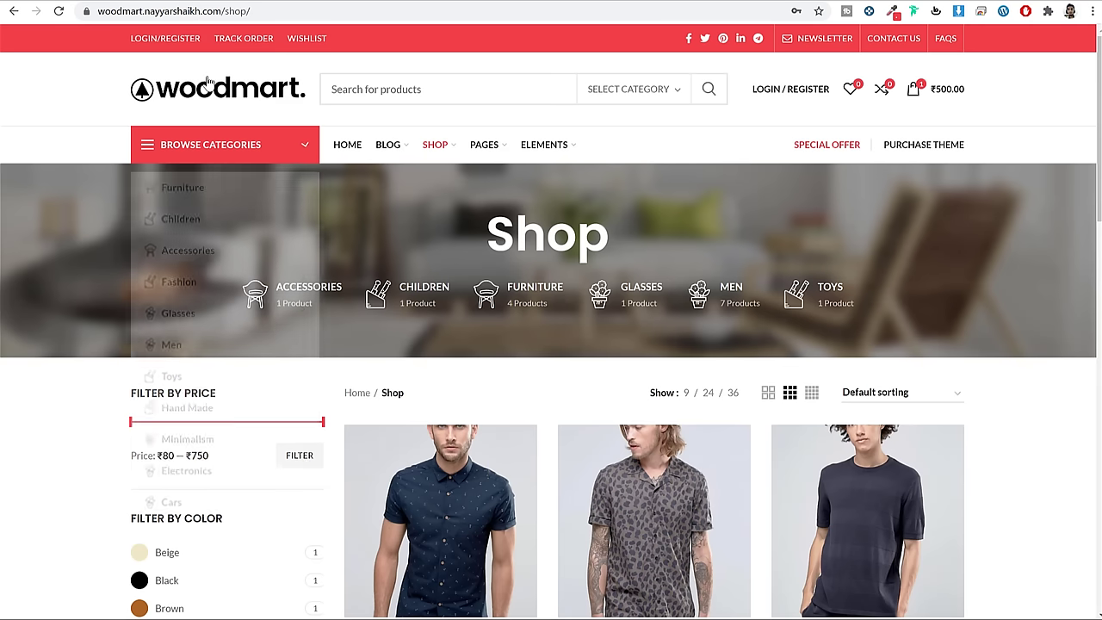
- Return to the demo home page to view its category menu
{"action": "left_click", "coordinate": [207, 82]}
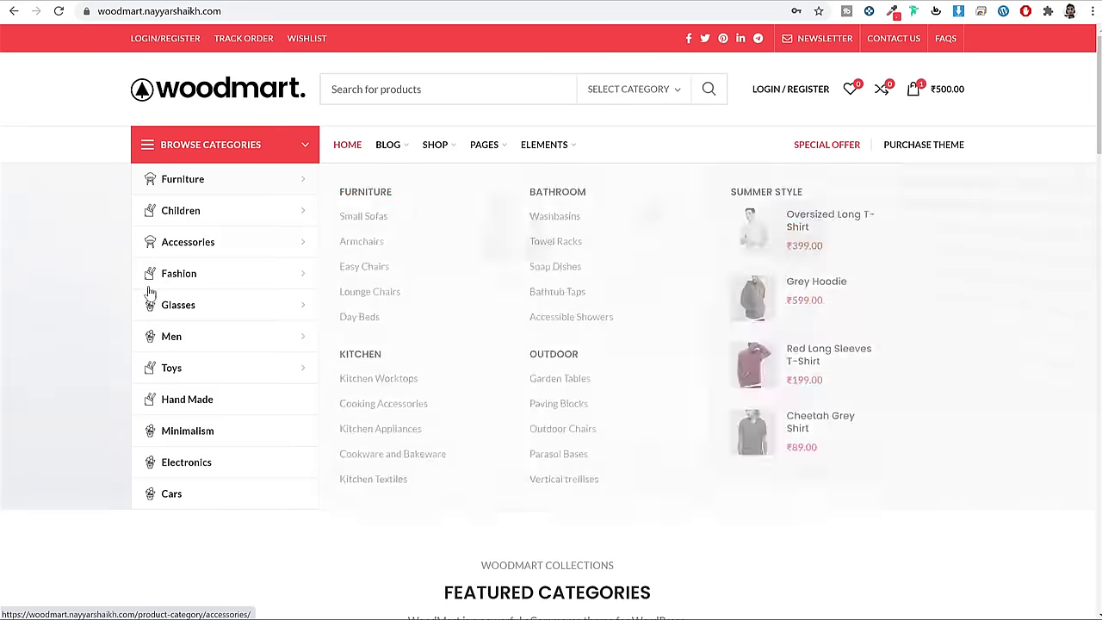
{"action": "mouse_move", "coordinate": [190, 321]}
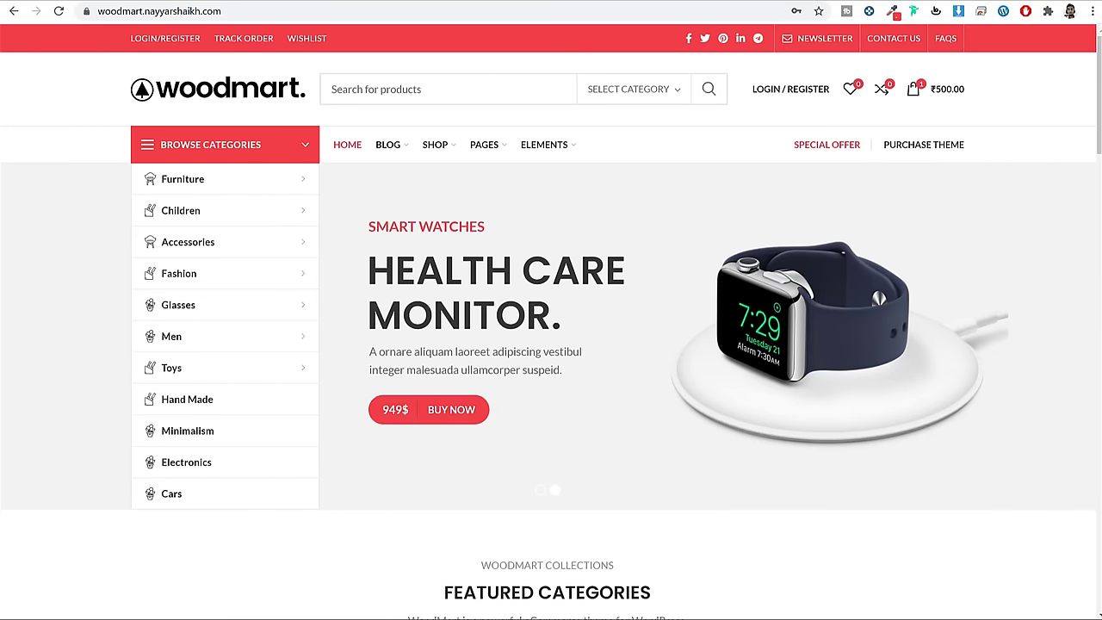
{"action": "key", "text": "ctrl+t"}
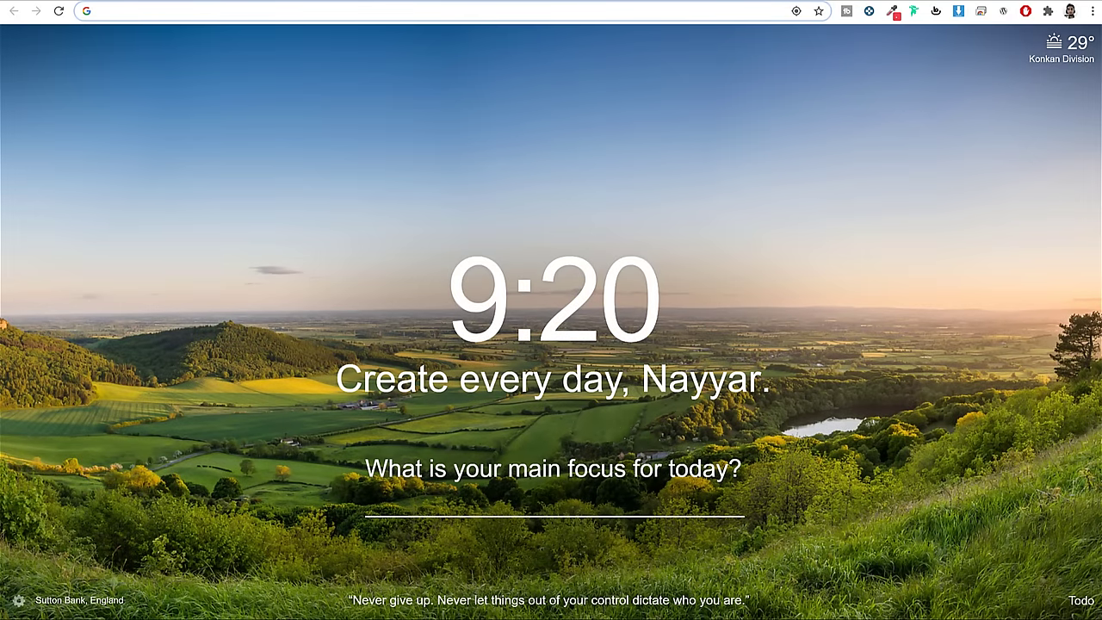
- Load icons8.com and search its icon library for 'chair'
{"action": "type", "text": "icons"}
{"action": "key", "text": "Return"}
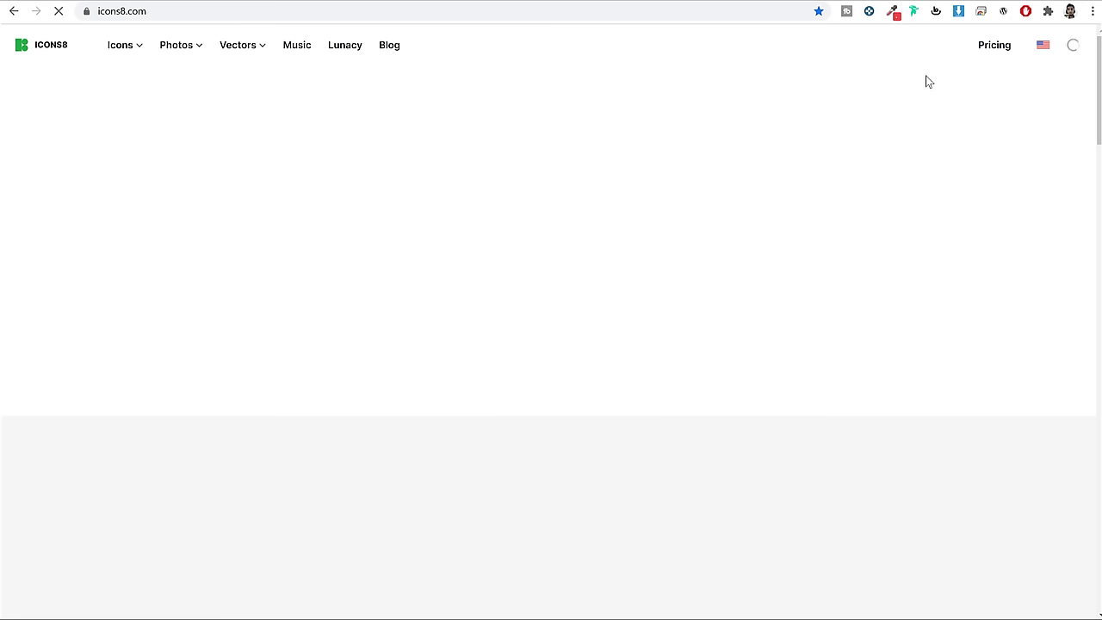
{"action": "left_click", "coordinate": [387, 339]}
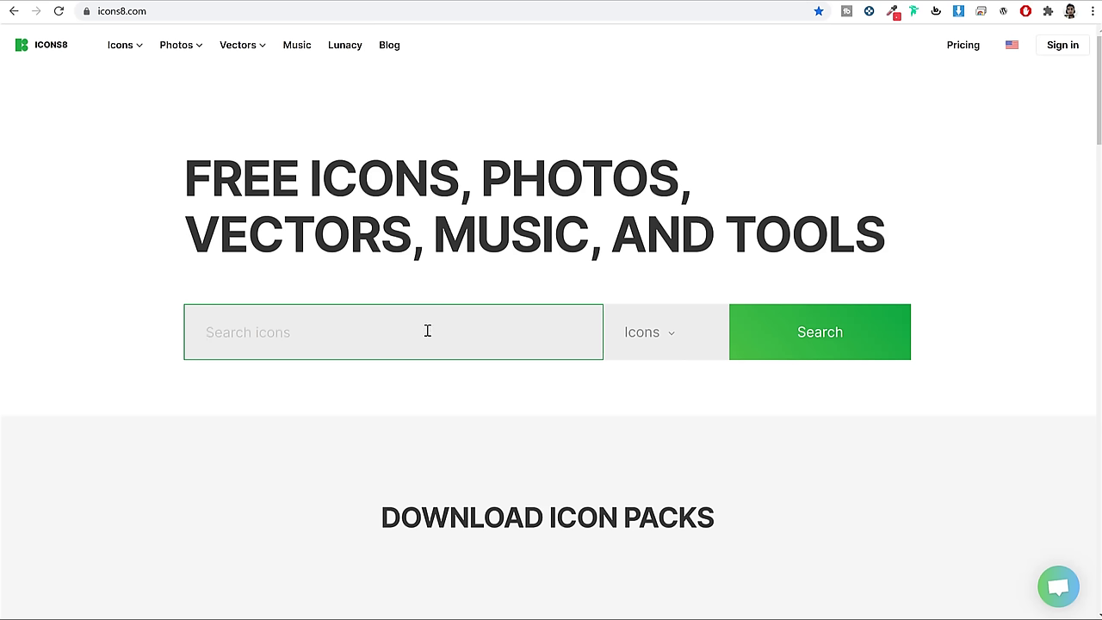
{"action": "type", "text": "chair"}
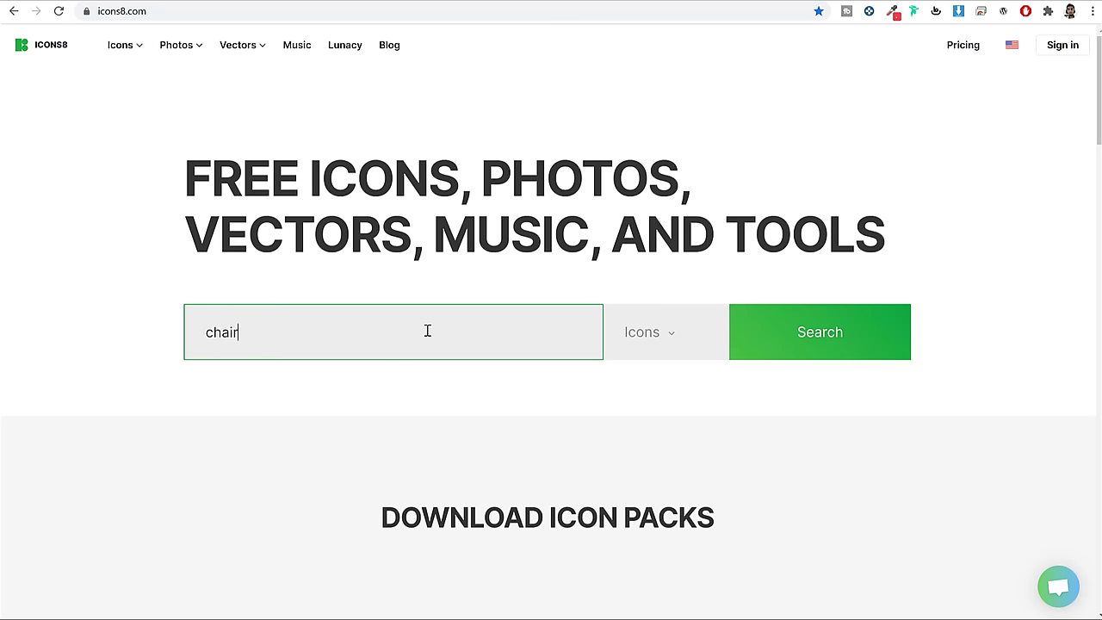
{"action": "key", "text": "Return"}
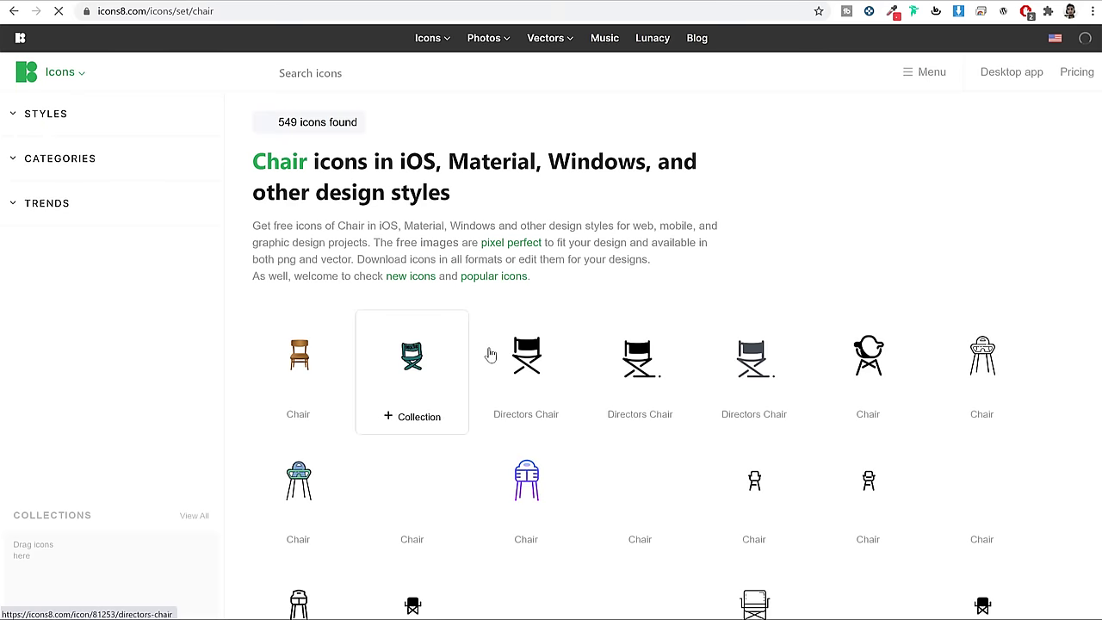
{"action": "scroll", "coordinate": [1057, 376], "scroll_direction": "down", "scroll_amount": 2}
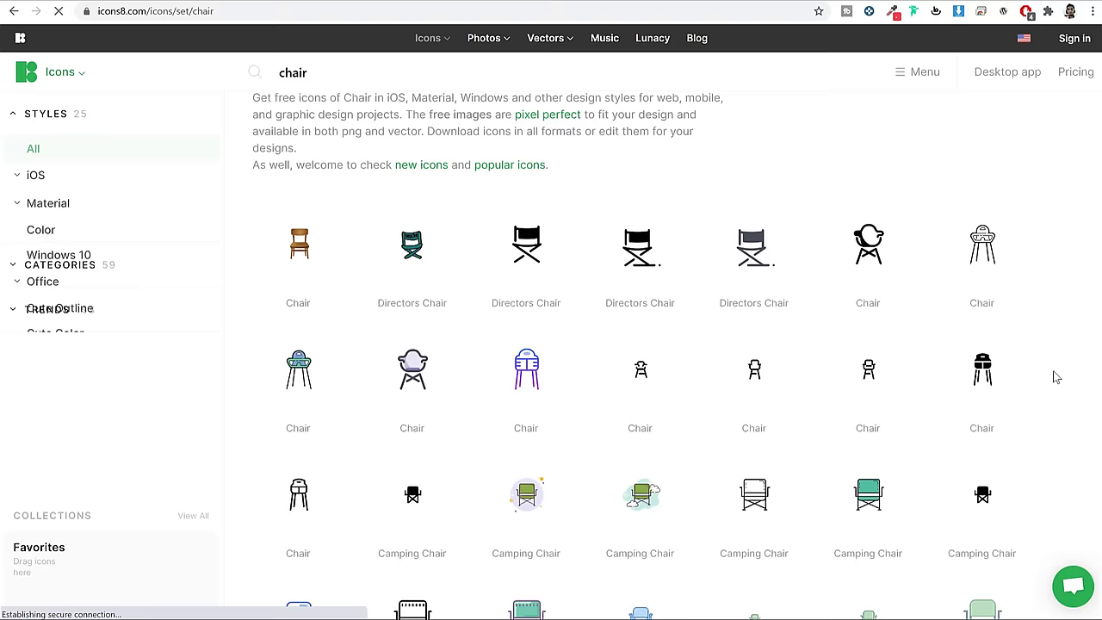
{"action": "scroll", "coordinate": [1055, 374], "scroll_direction": "down", "scroll_amount": 1}
{"action": "scroll", "coordinate": [1054, 375], "scroll_direction": "up", "scroll_amount": 1}
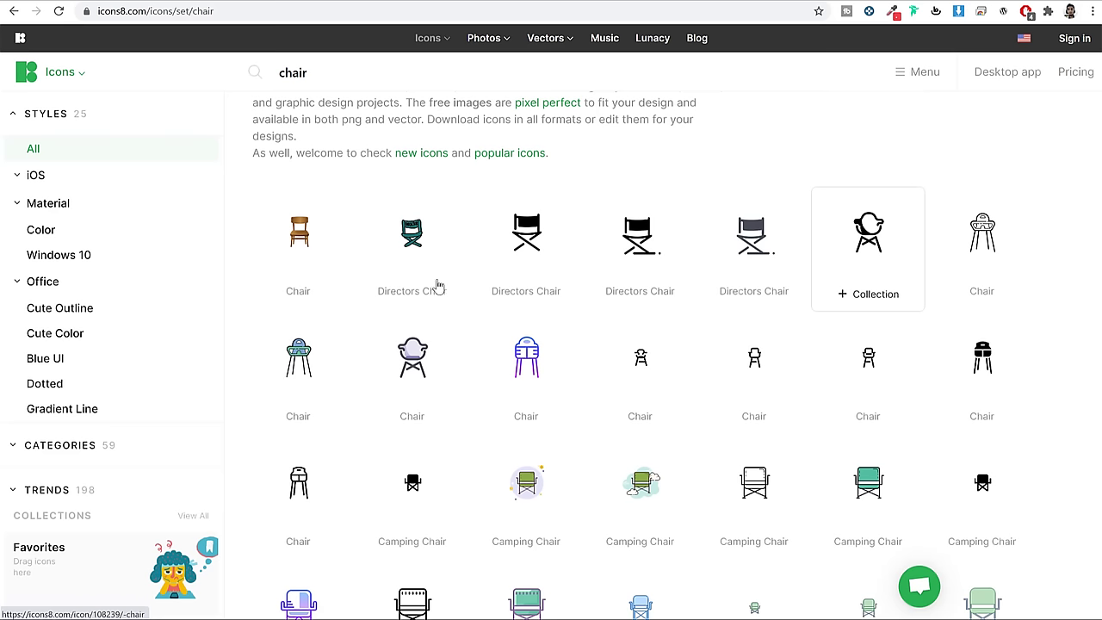
- Open the Pastel Glyph baby chair icon and register to download it
{"action": "left_click", "coordinate": [867, 237]}
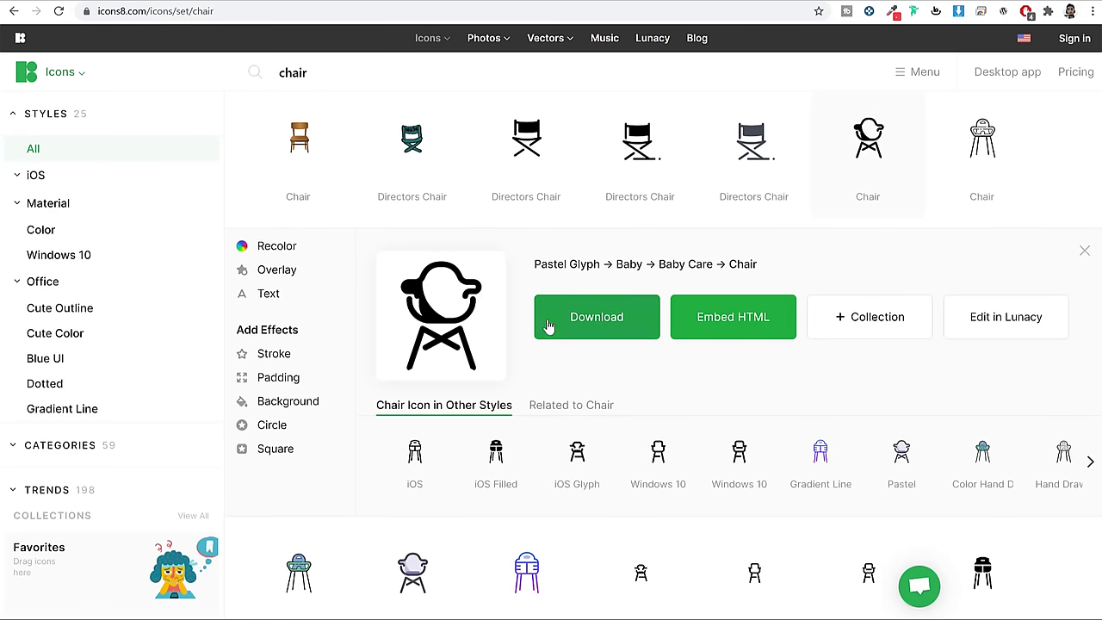
{"action": "left_click", "coordinate": [631, 317]}
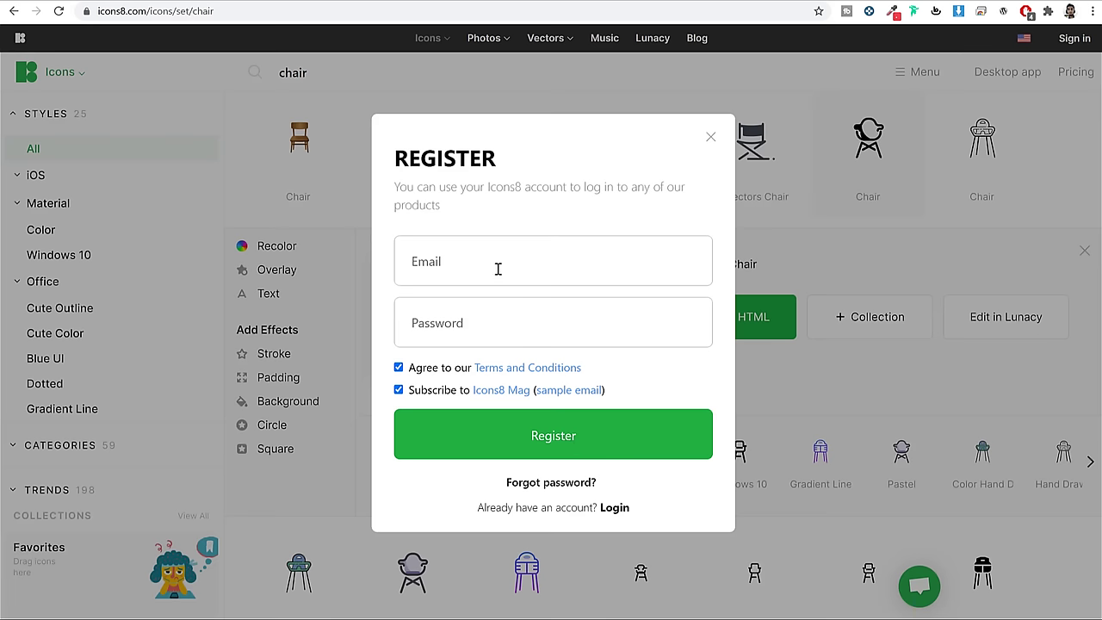
{"action": "type", "text": "re"}
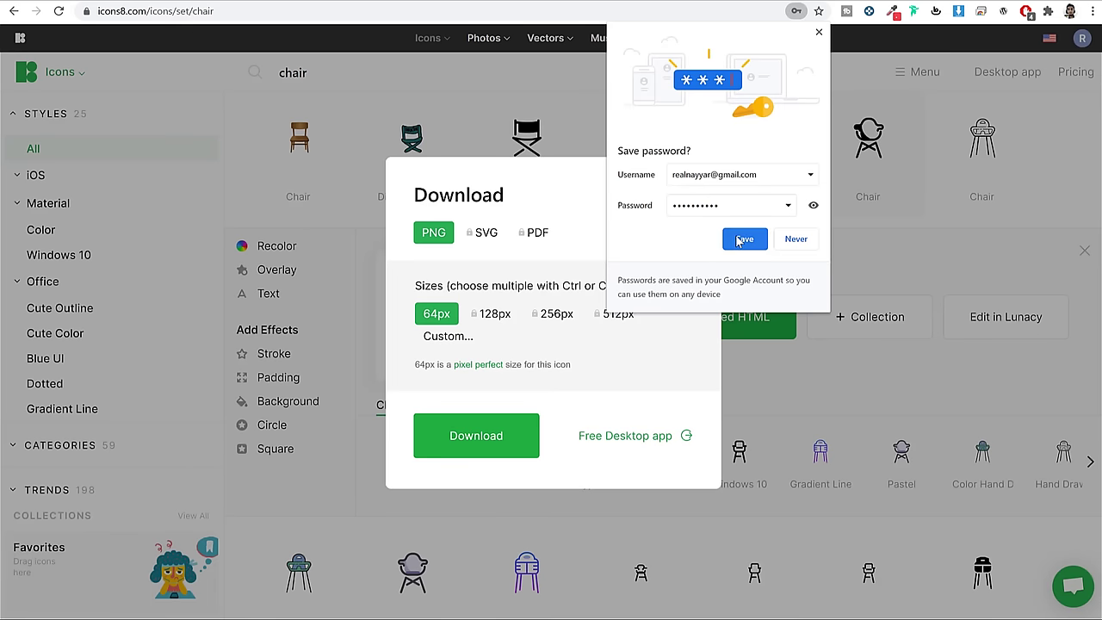
{"action": "left_click", "coordinate": [742, 239]}
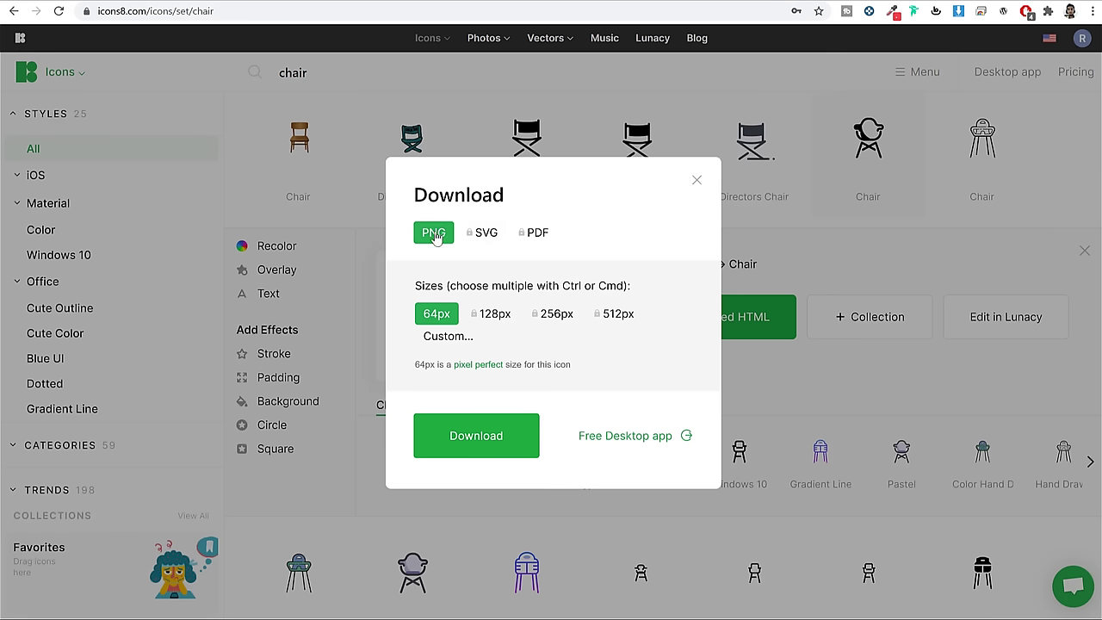
- Download the icon free as a custom 100 px PNG, dismissing the subscription promo
{"action": "left_click", "coordinate": [453, 336]}
{"action": "type", "text": "100"}
{"action": "key", "text": "ctrl+a"}
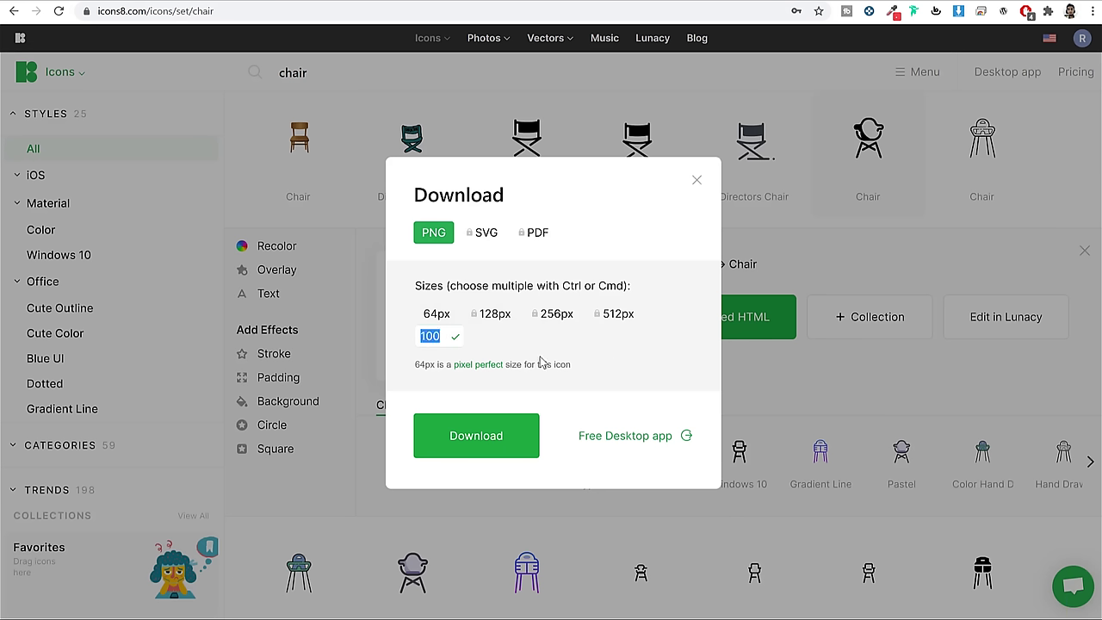
{"action": "left_click", "coordinate": [432, 342]}
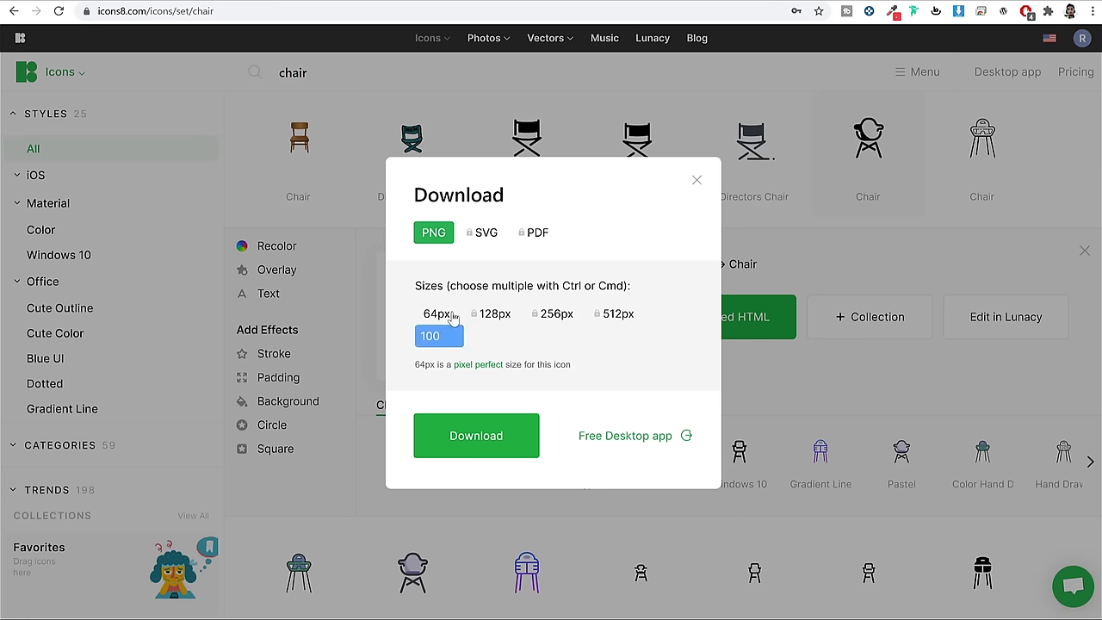
{"action": "left_click", "coordinate": [453, 317]}
{"action": "left_click", "coordinate": [429, 336]}
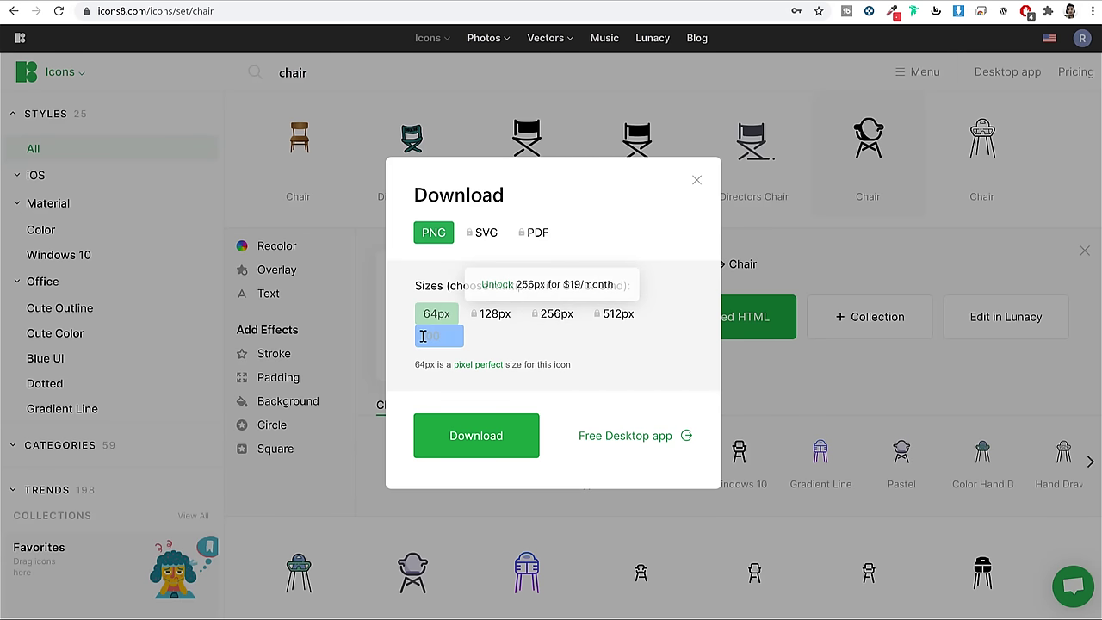
{"action": "left_click", "coordinate": [492, 437]}
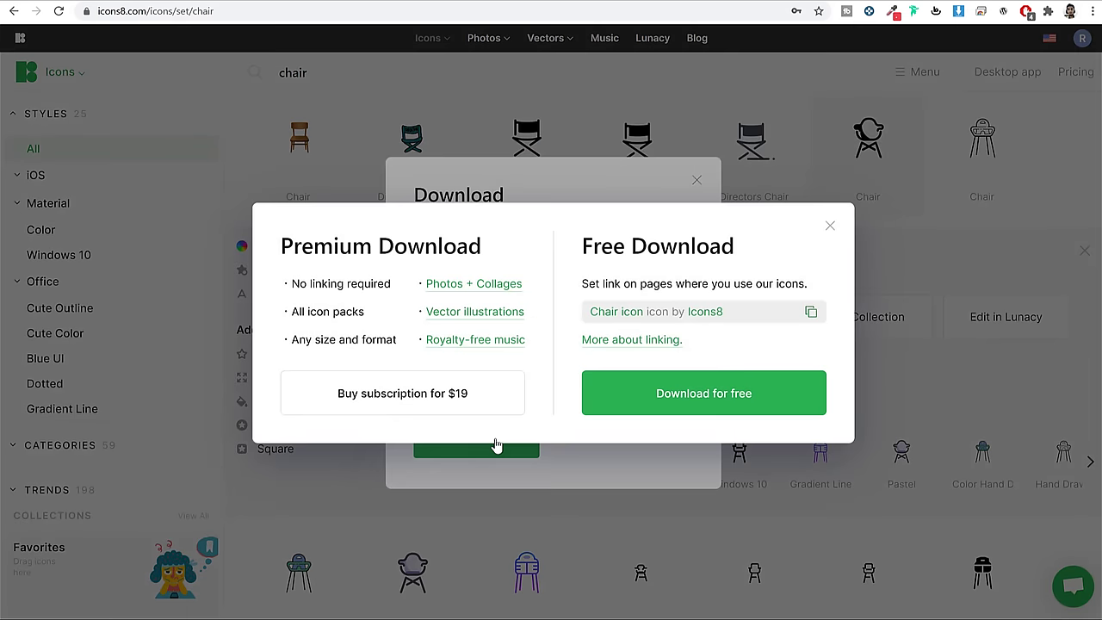
{"action": "left_click", "coordinate": [711, 411]}
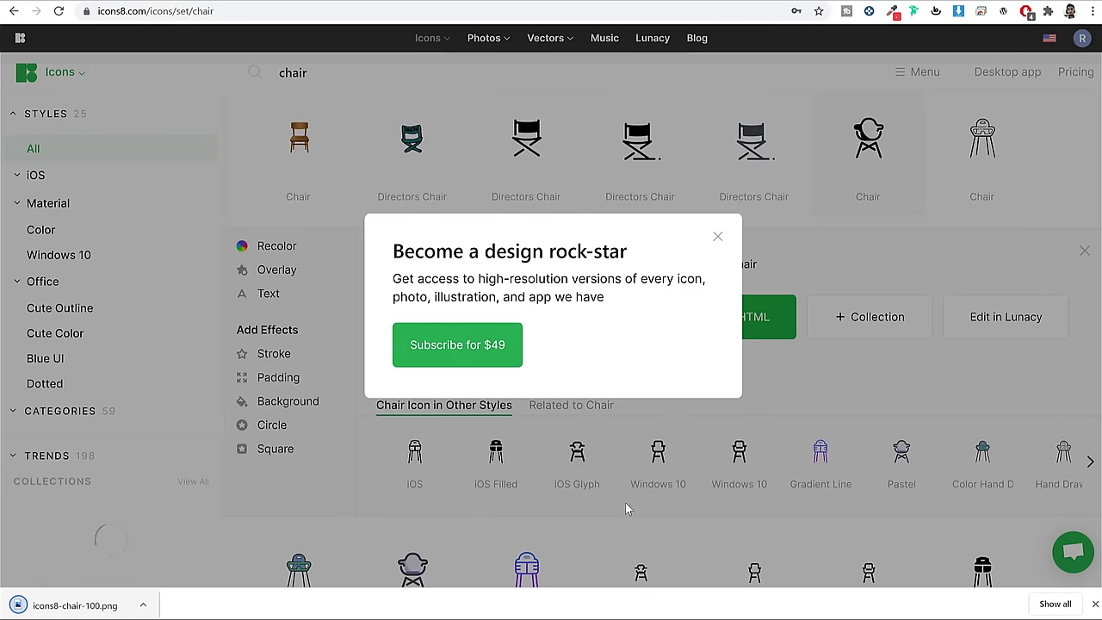
{"action": "left_click", "coordinate": [716, 238]}
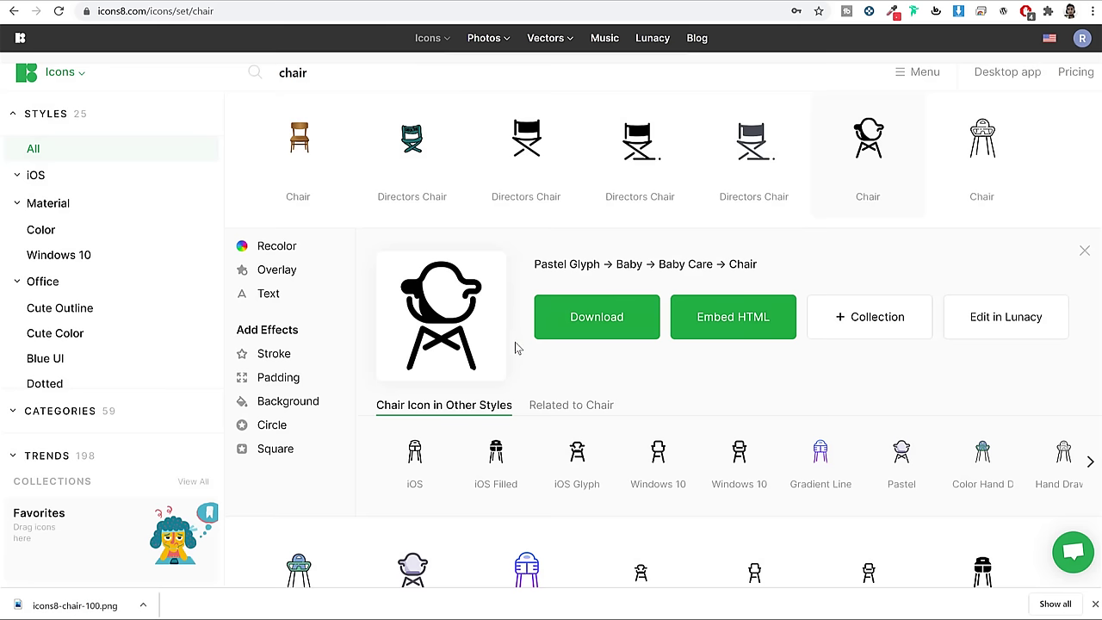
{"action": "left_click", "coordinate": [275, 247]}
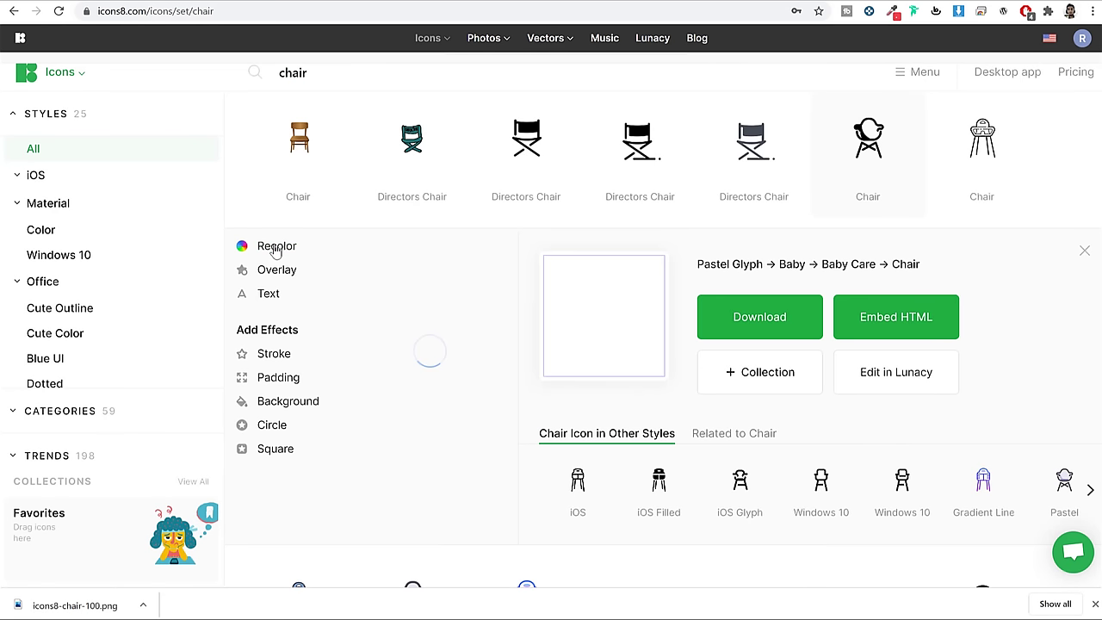
- Recolor the chair icon white (#FFFFFF) and download it as a free 100 px PNG
{"action": "left_click", "coordinate": [372, 308]}
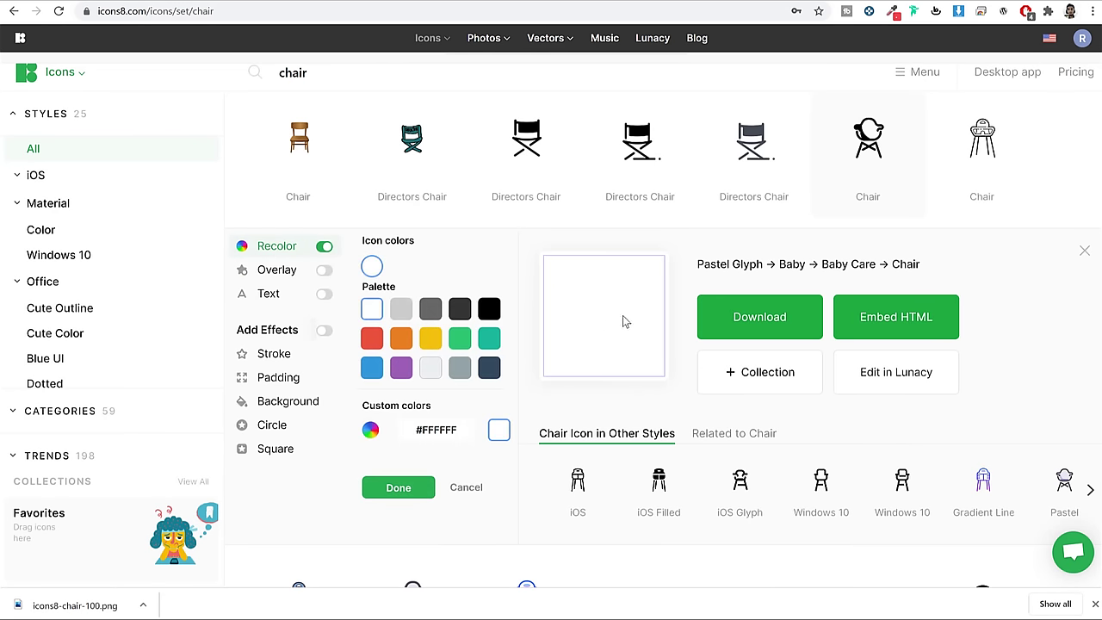
{"action": "left_click", "coordinate": [745, 318]}
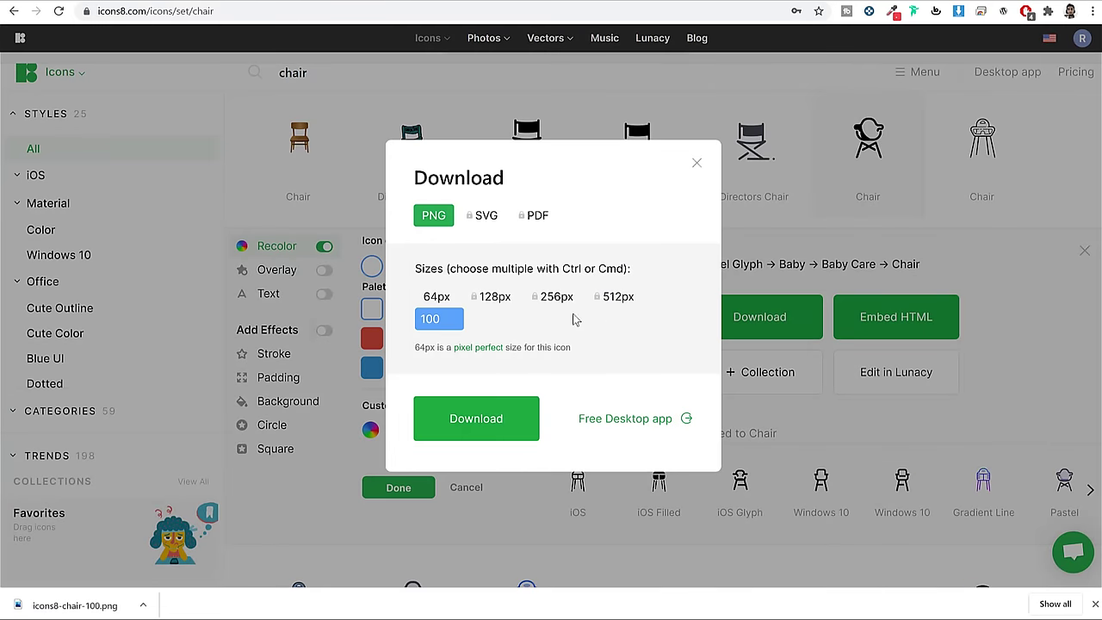
{"action": "left_click", "coordinate": [505, 422]}
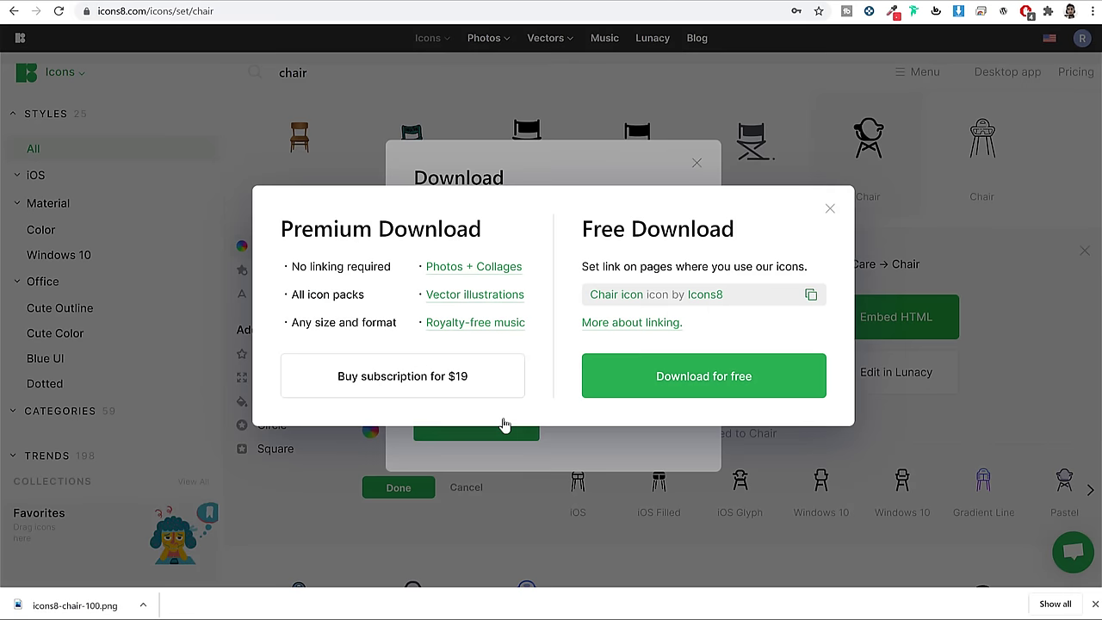
{"action": "left_click", "coordinate": [728, 373]}
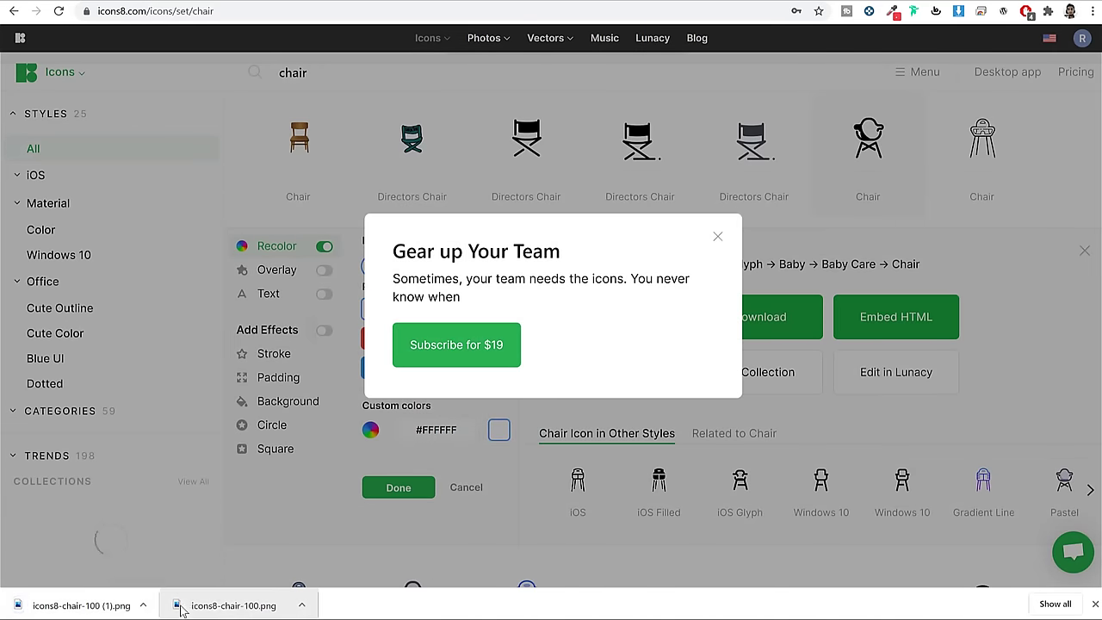
- Check both downloaded chair PNGs in Photos, then dismiss the team subscription popup
{"action": "left_click", "coordinate": [220, 605]}
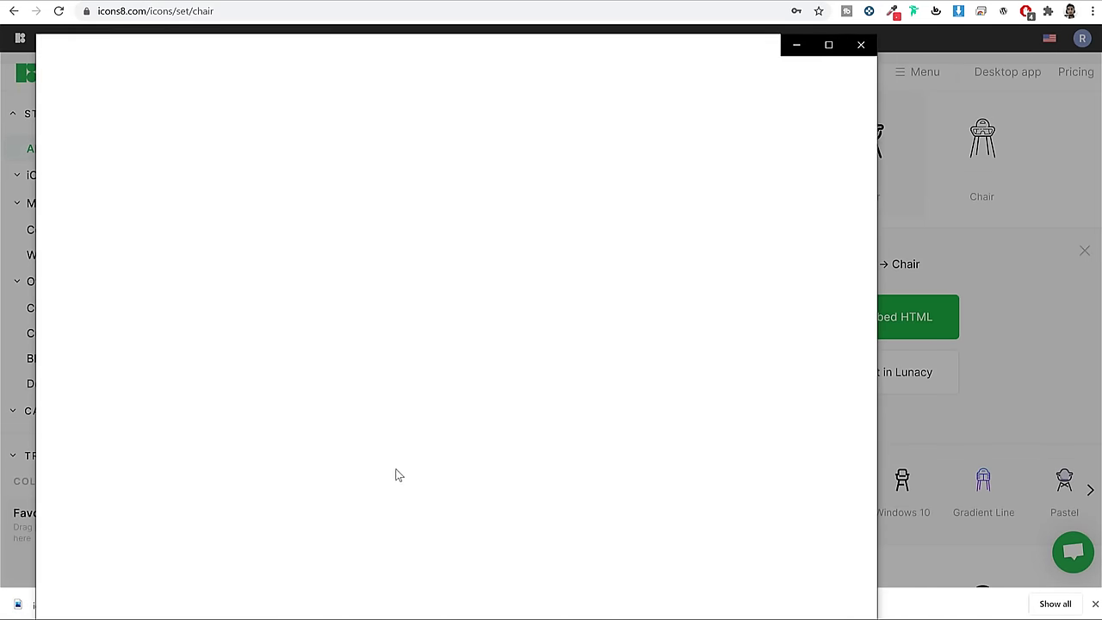
{"action": "left_click", "coordinate": [861, 45]}
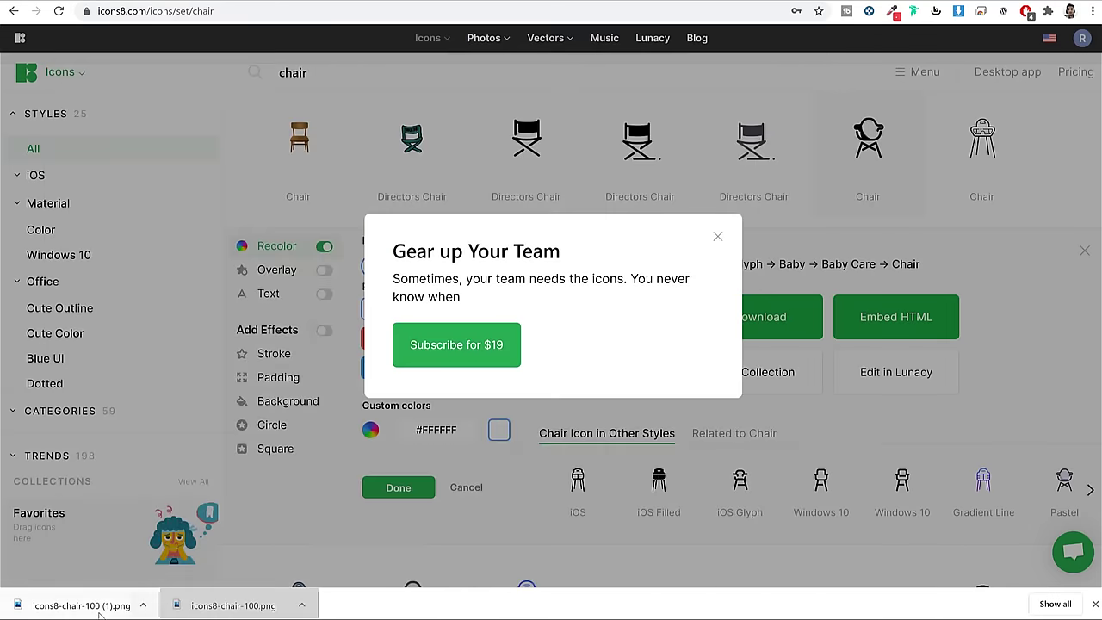
{"action": "left_click", "coordinate": [82, 605]}
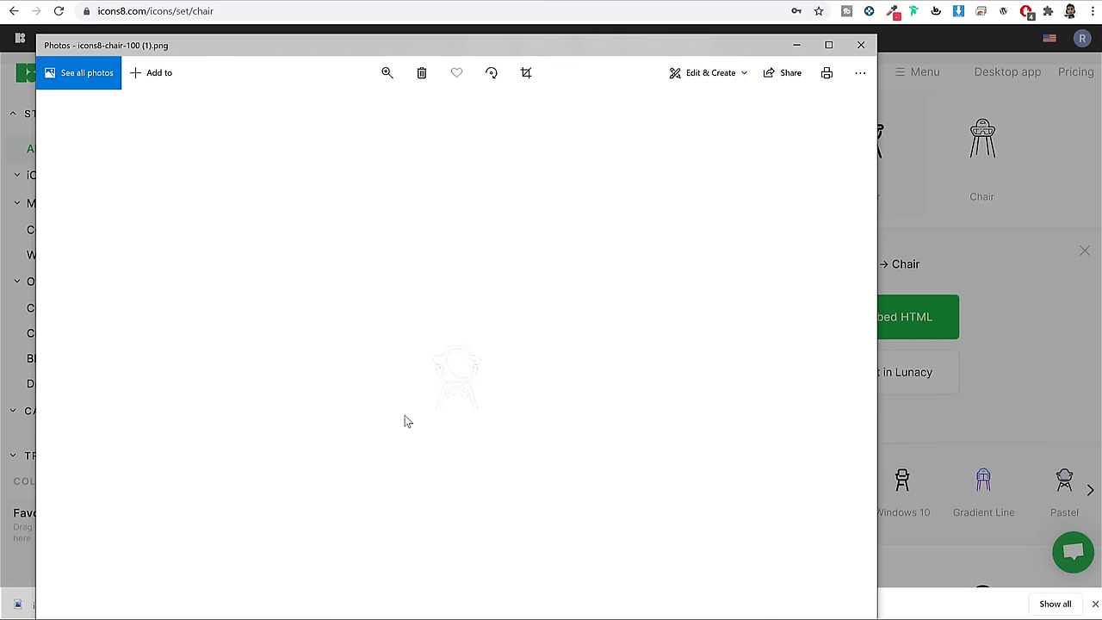
{"action": "left_click", "coordinate": [861, 45]}
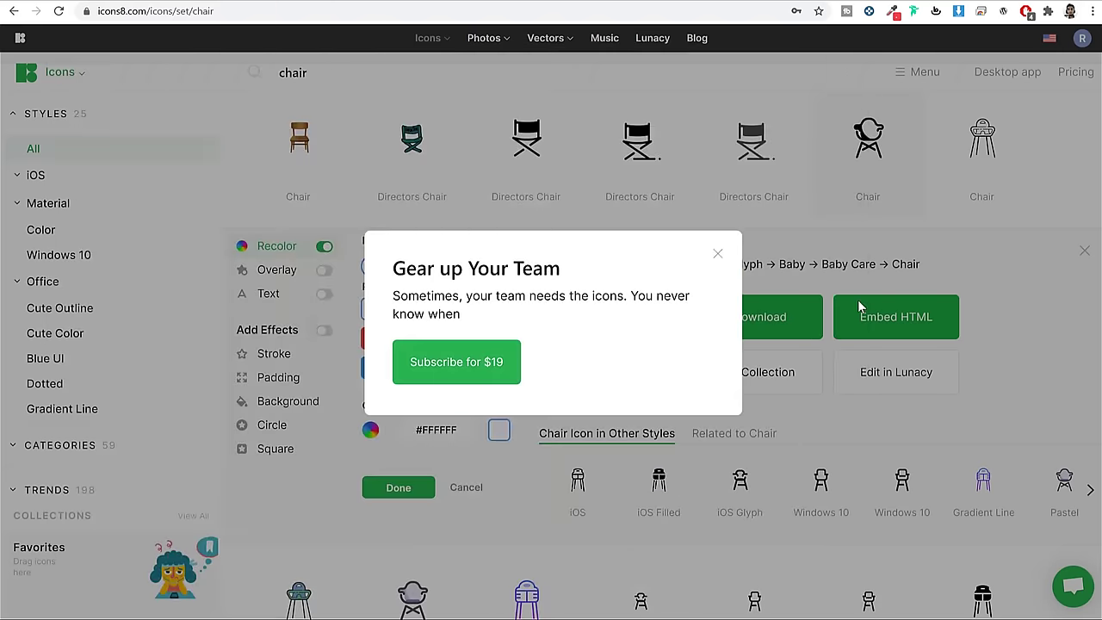
{"action": "left_click", "coordinate": [716, 253]}
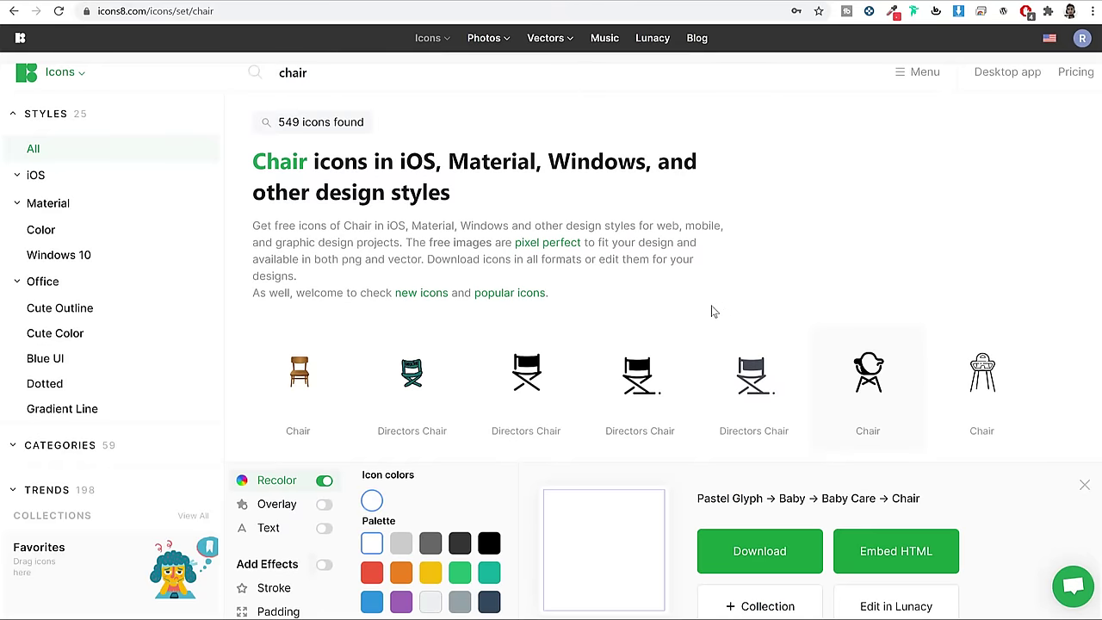
{"action": "double_click", "coordinate": [374, 79]}
- Search Icons8 for 'toys', browse the results, then go back to the WordPress tab
{"action": "type", "text": "toys"}
{"action": "key", "text": "Return"}
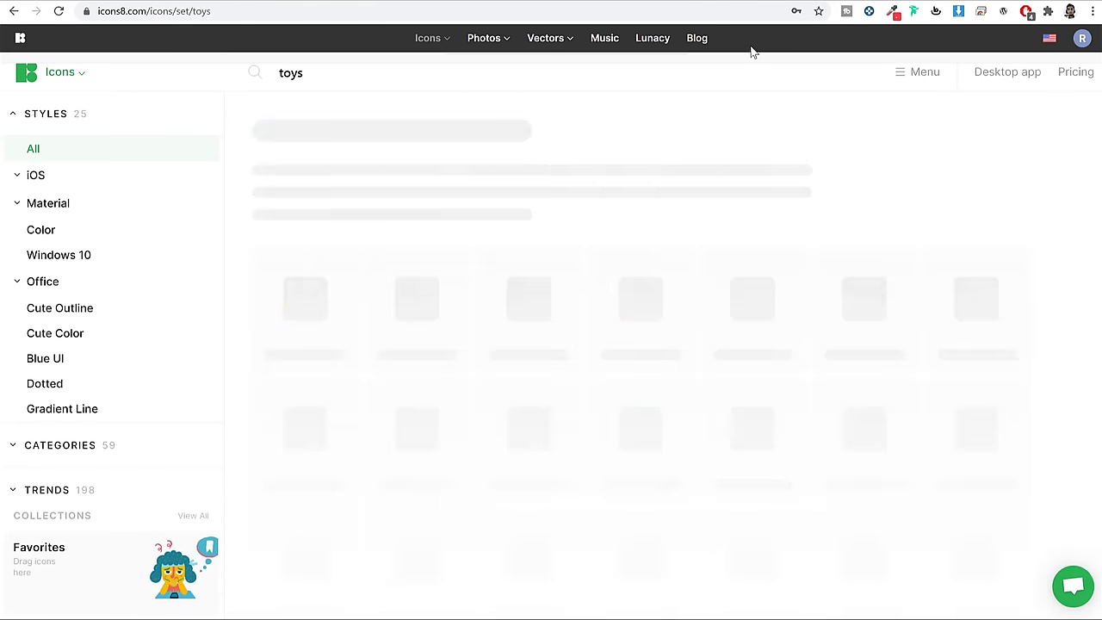
{"action": "scroll", "coordinate": [997, 216], "scroll_direction": "down", "scroll_amount": 8}
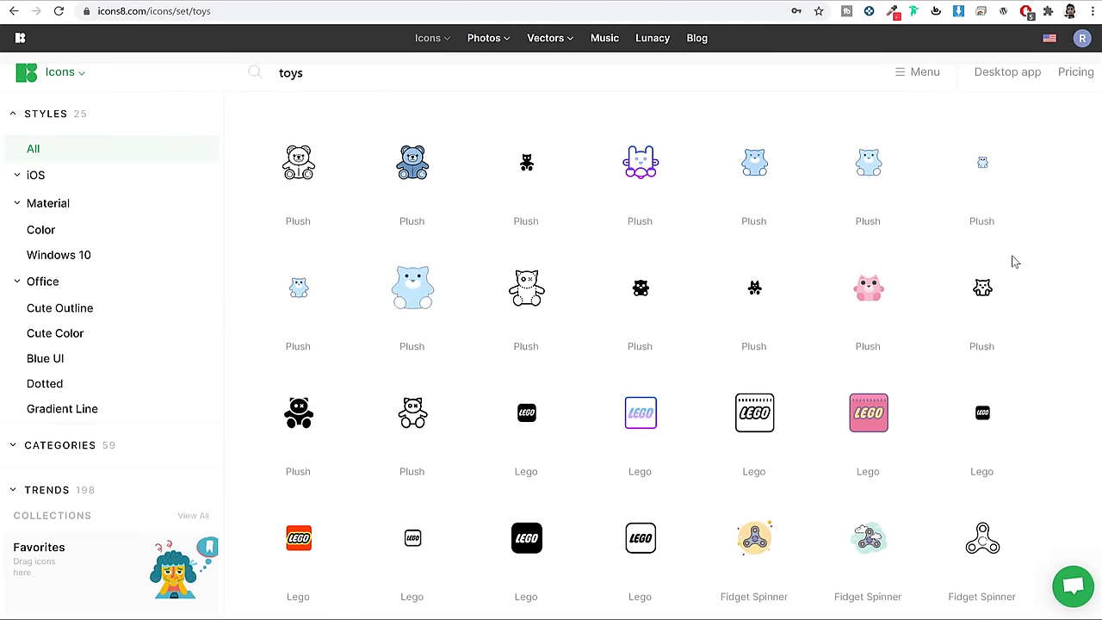
{"action": "scroll", "coordinate": [1033, 369], "scroll_direction": "up", "scroll_amount": 8}
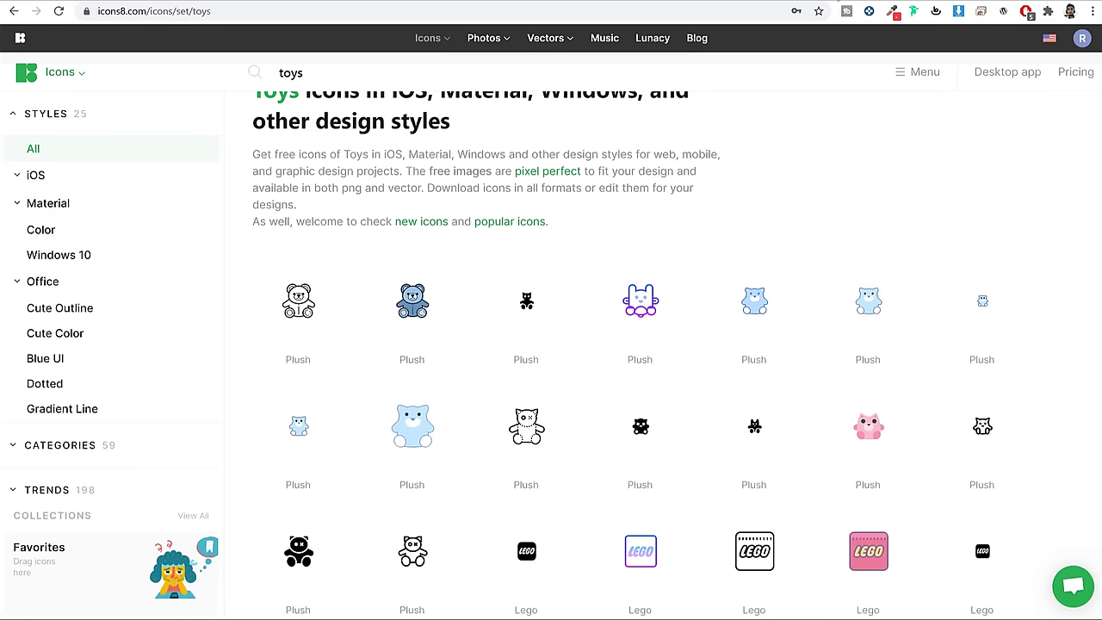
{"action": "key", "text": "ctrl+Tab"}
{"action": "key", "text": "ctrl+Tab"}
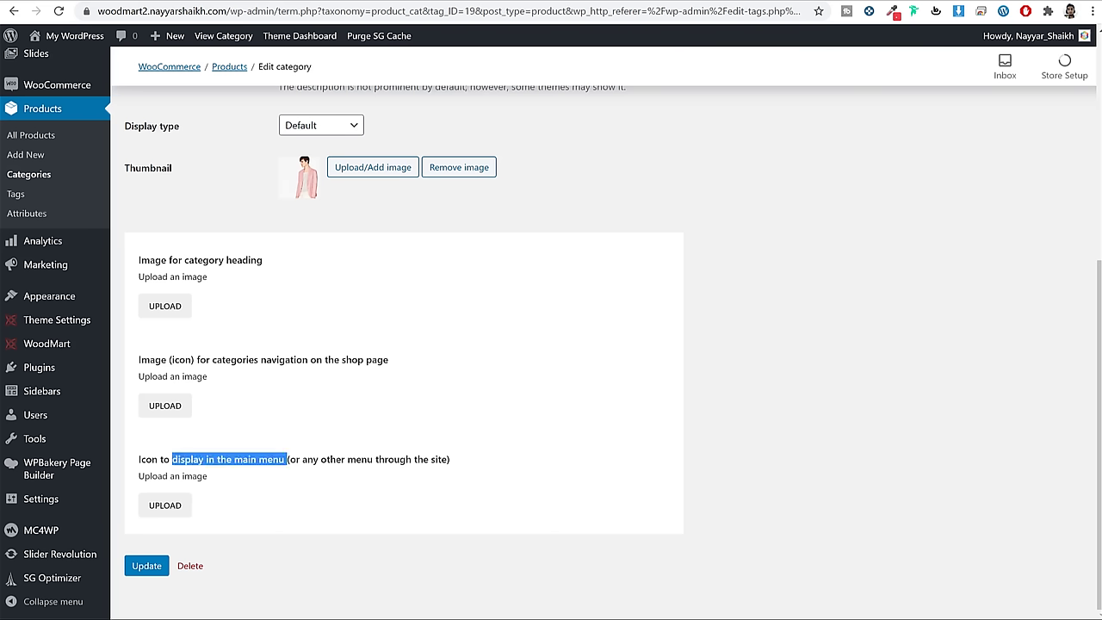
- Upload chair.svg and chair-1.svg from Media > Icons and set chair.svg as the shop-page navigation icon
{"action": "left_click", "coordinate": [761, 280]}
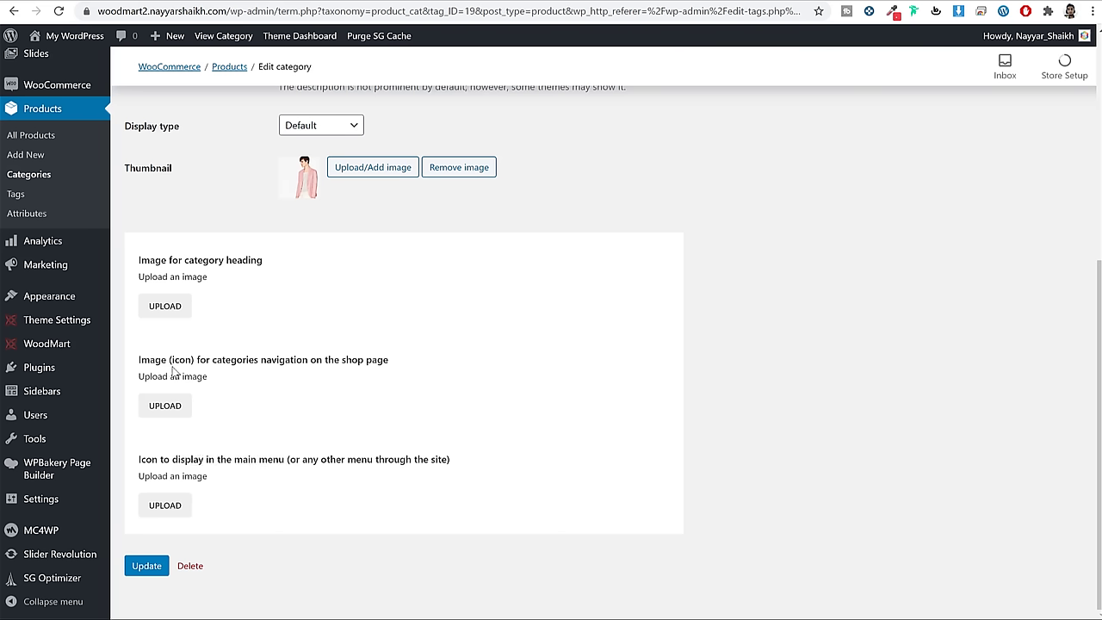
{"action": "left_click_drag", "start_coordinate": [285, 362], "coordinate": [392, 359]}
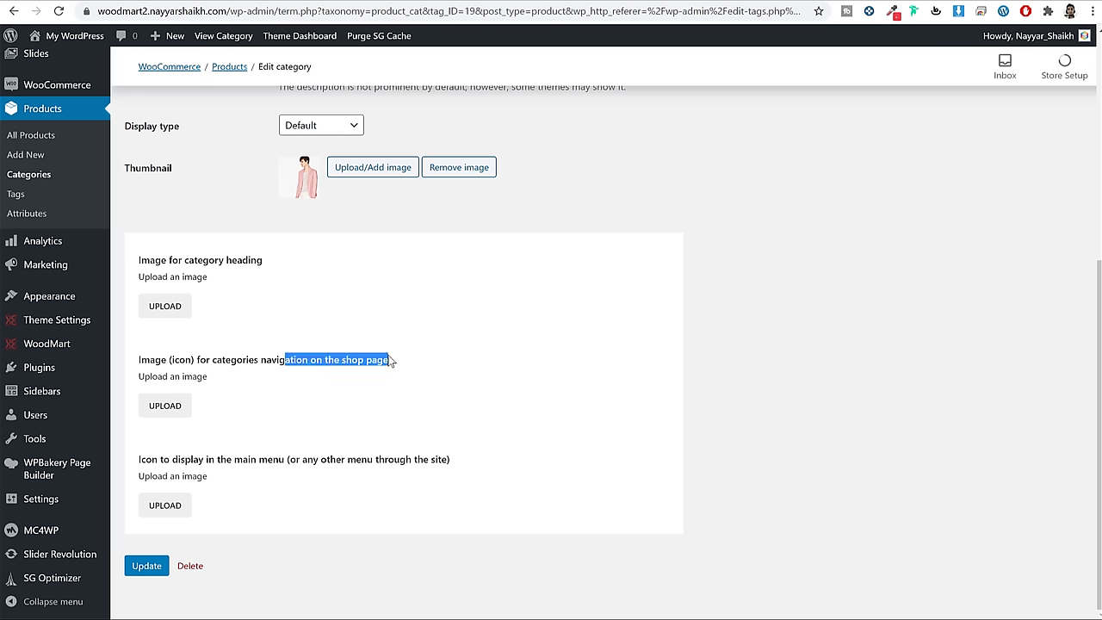
{"action": "left_click", "coordinate": [165, 405]}
{"action": "left_click", "coordinate": [59, 93]}
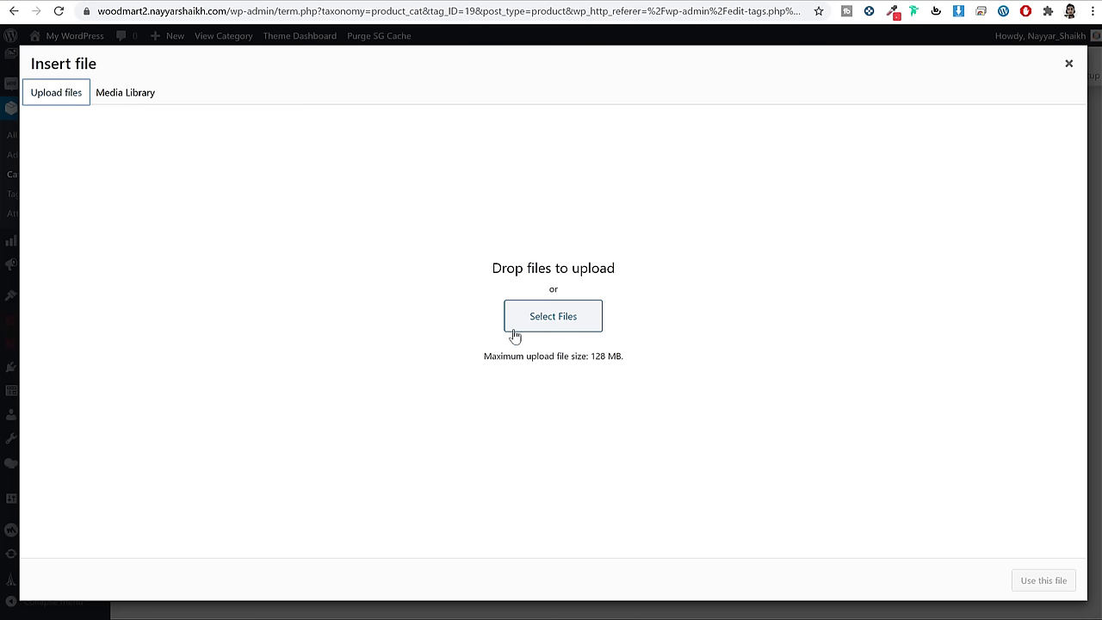
{"action": "left_click", "coordinate": [569, 323]}
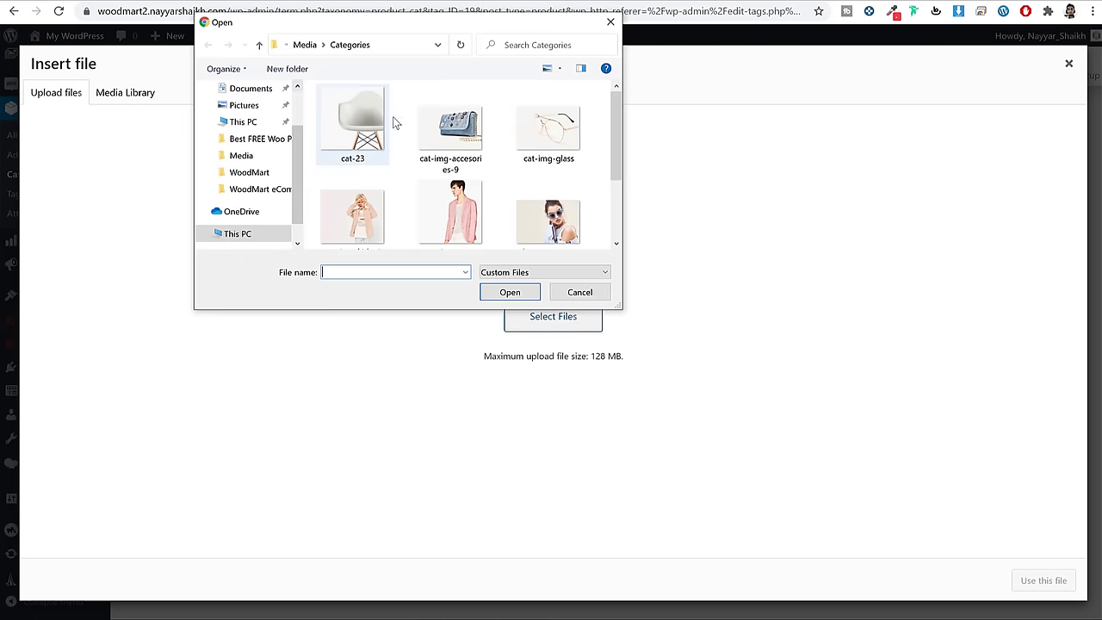
{"action": "left_click", "coordinate": [301, 48]}
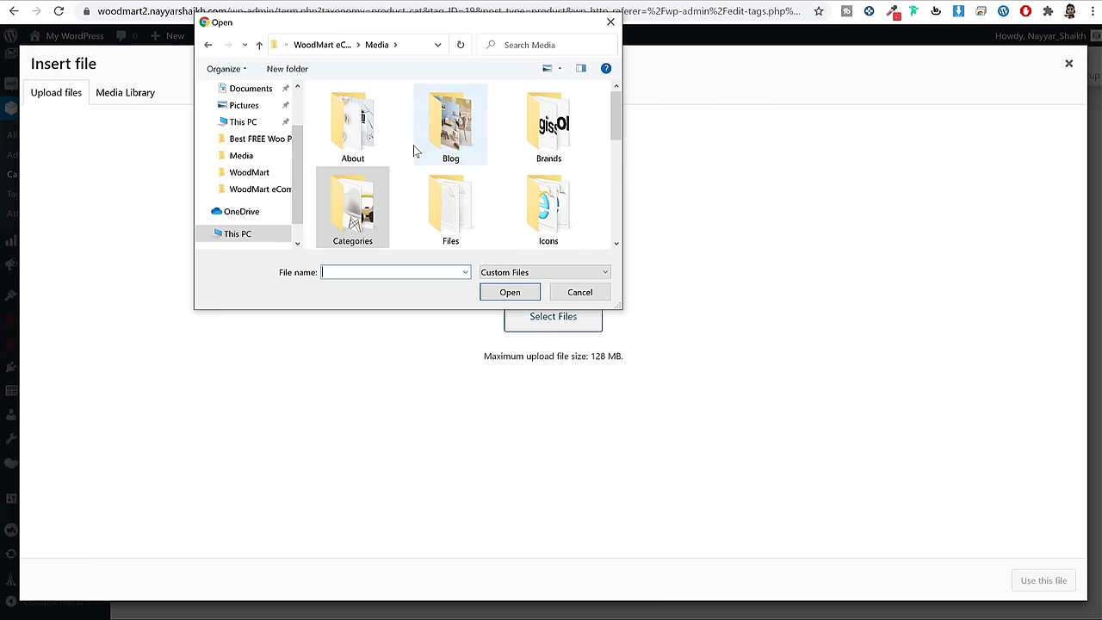
{"action": "scroll", "coordinate": [472, 185], "scroll_direction": "down", "scroll_amount": 1}
{"action": "double_click", "coordinate": [548, 125]}
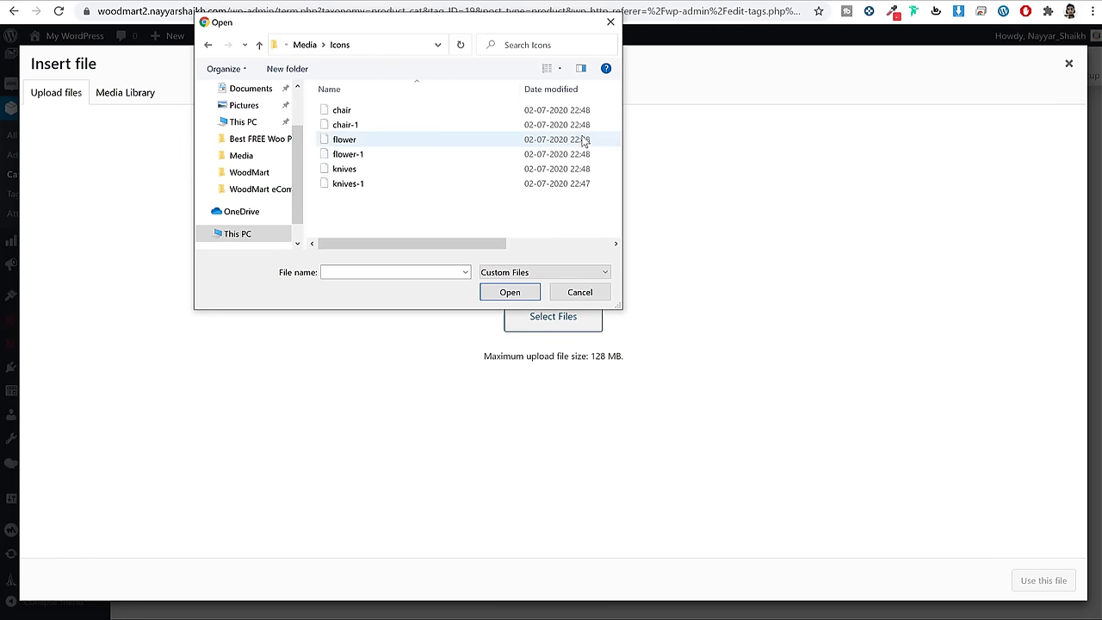
{"action": "left_click", "coordinate": [368, 112]}
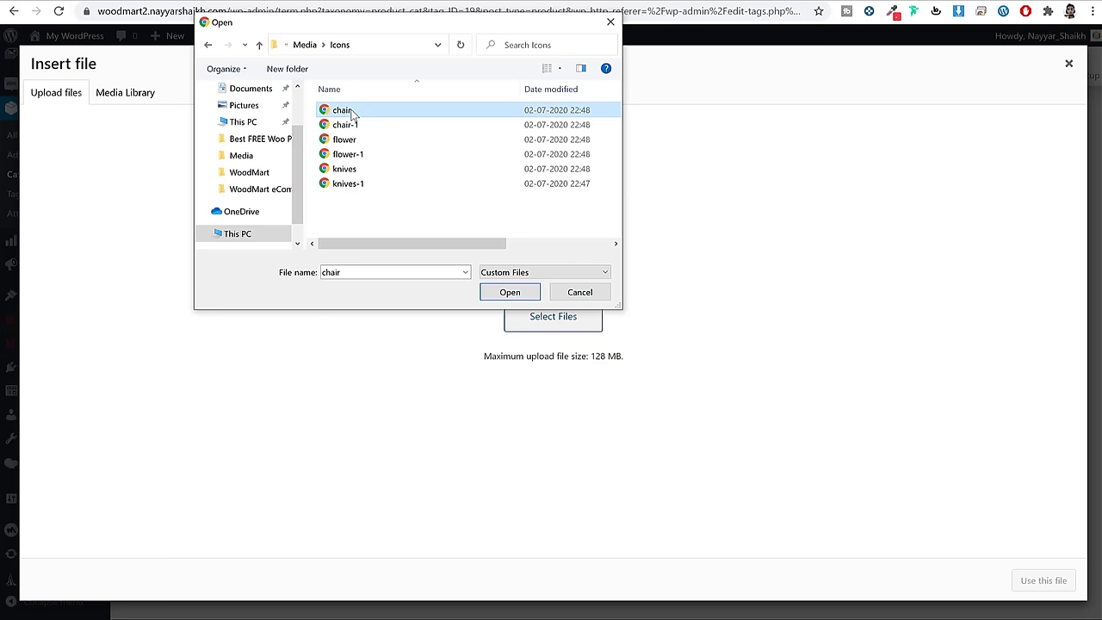
{"action": "left_click", "coordinate": [360, 125], "text": "ctrl"}
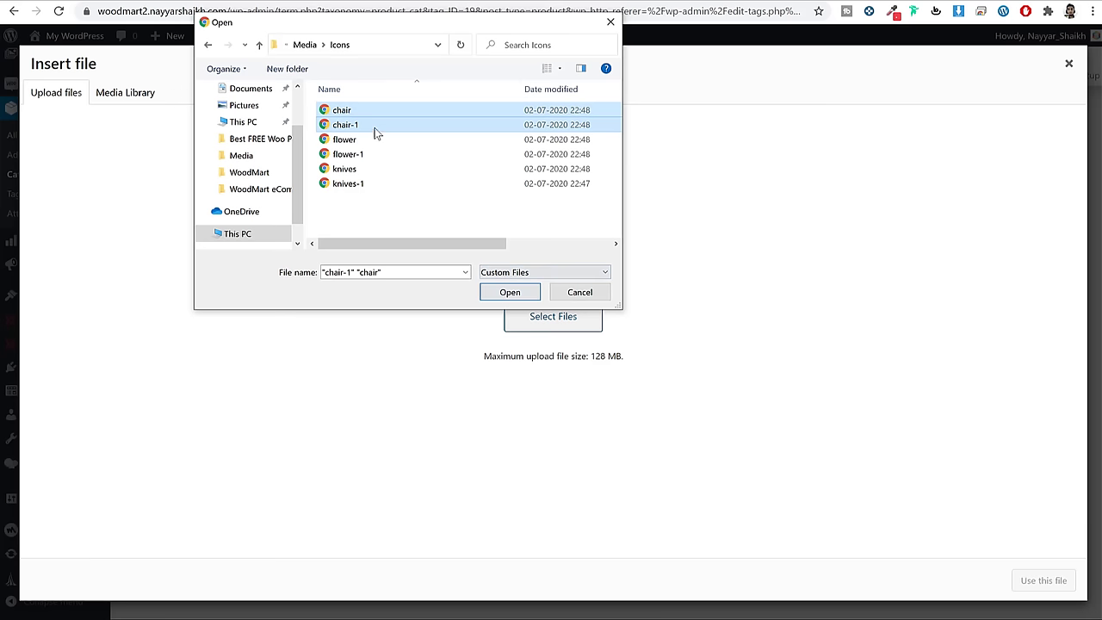
{"action": "left_click", "coordinate": [522, 293]}
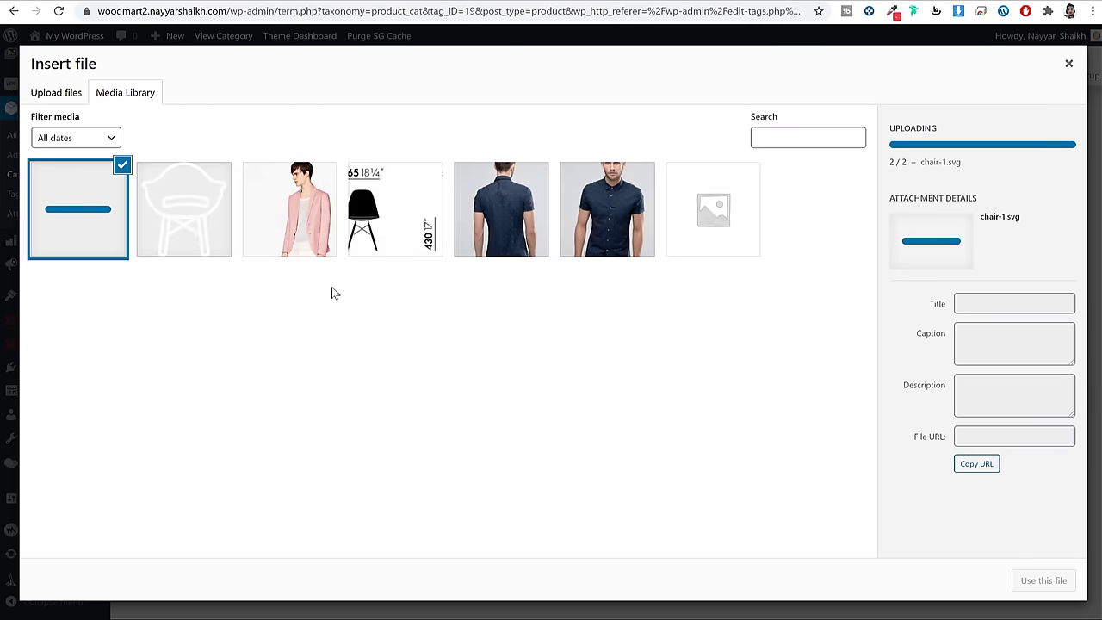
{"action": "left_click", "coordinate": [196, 211]}
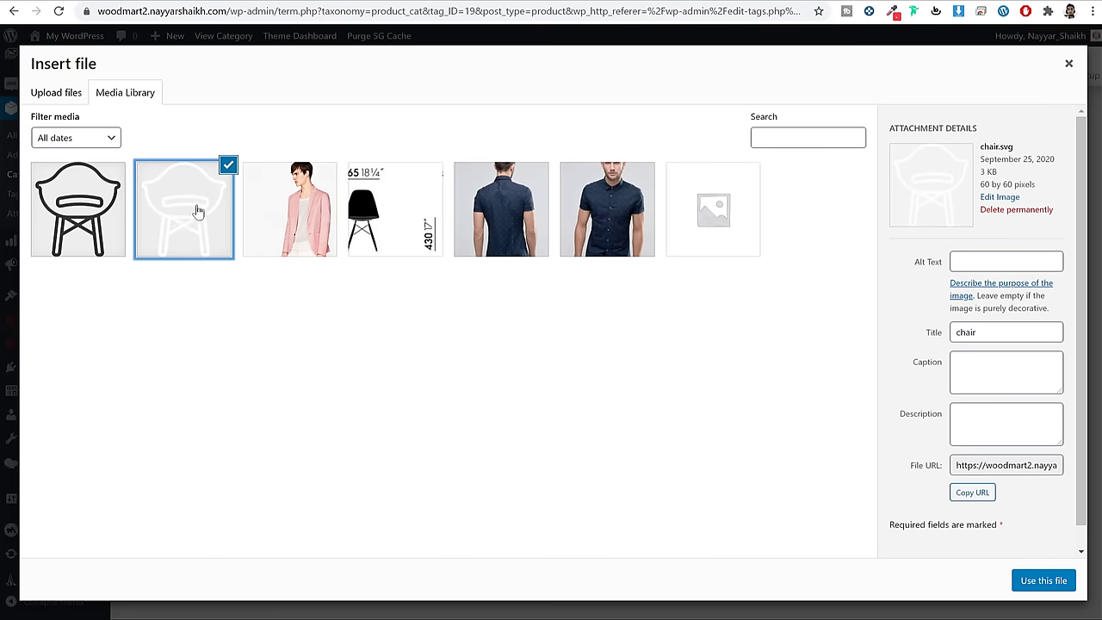
{"action": "left_click", "coordinate": [1043, 580]}
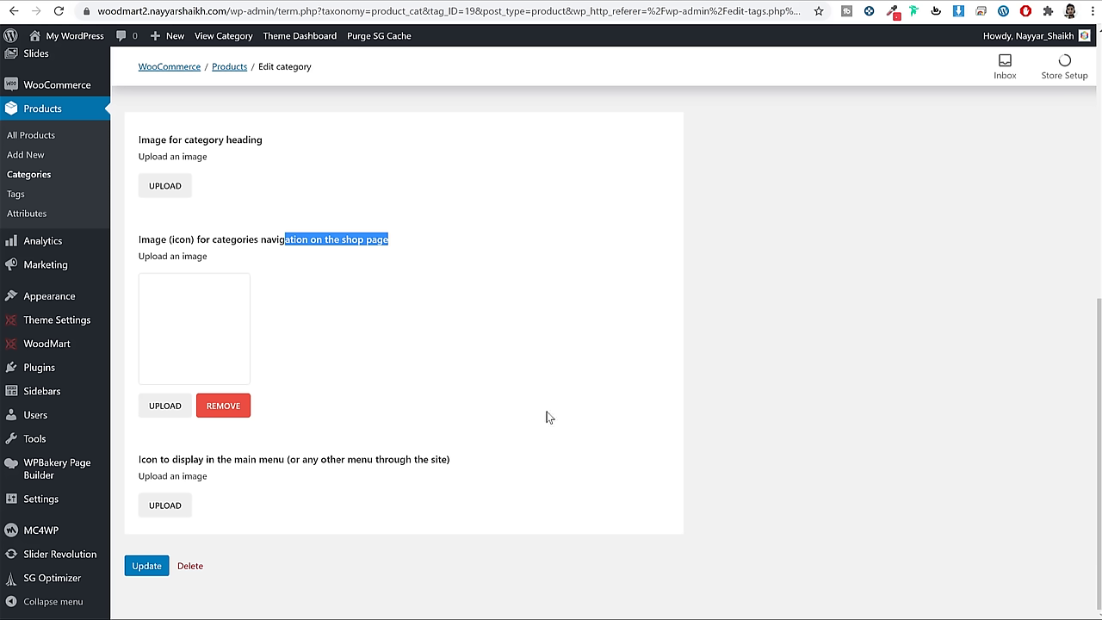
- Set chair-1.svg as the main menu icon and update the T-Shirt category
{"action": "left_click_drag", "start_coordinate": [219, 458], "coordinate": [425, 460]}
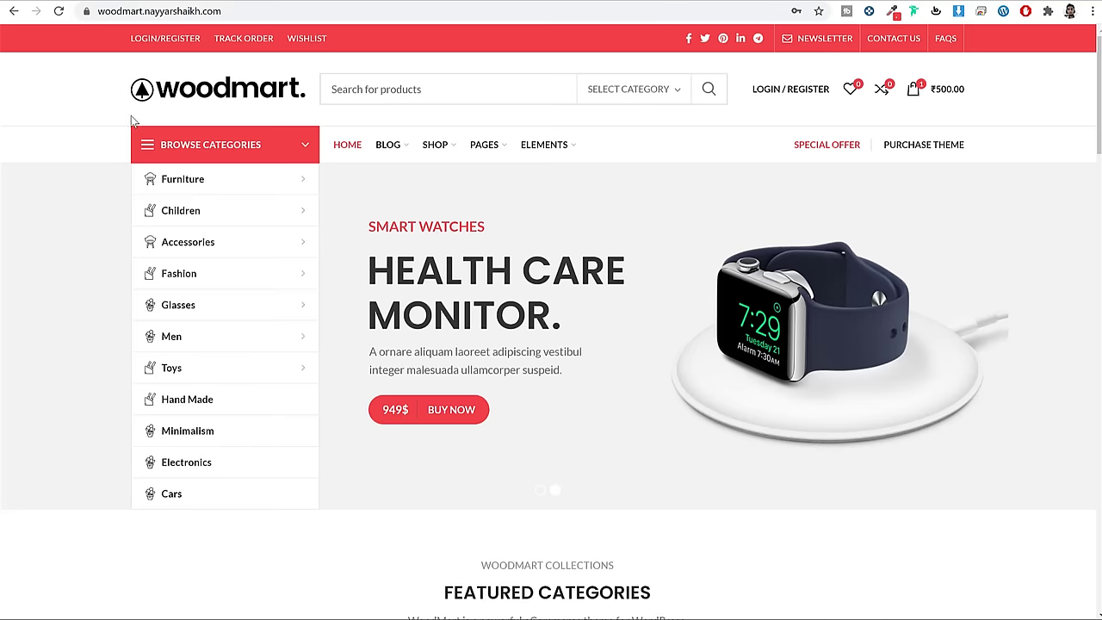
{"action": "mouse_move", "coordinate": [168, 238]}
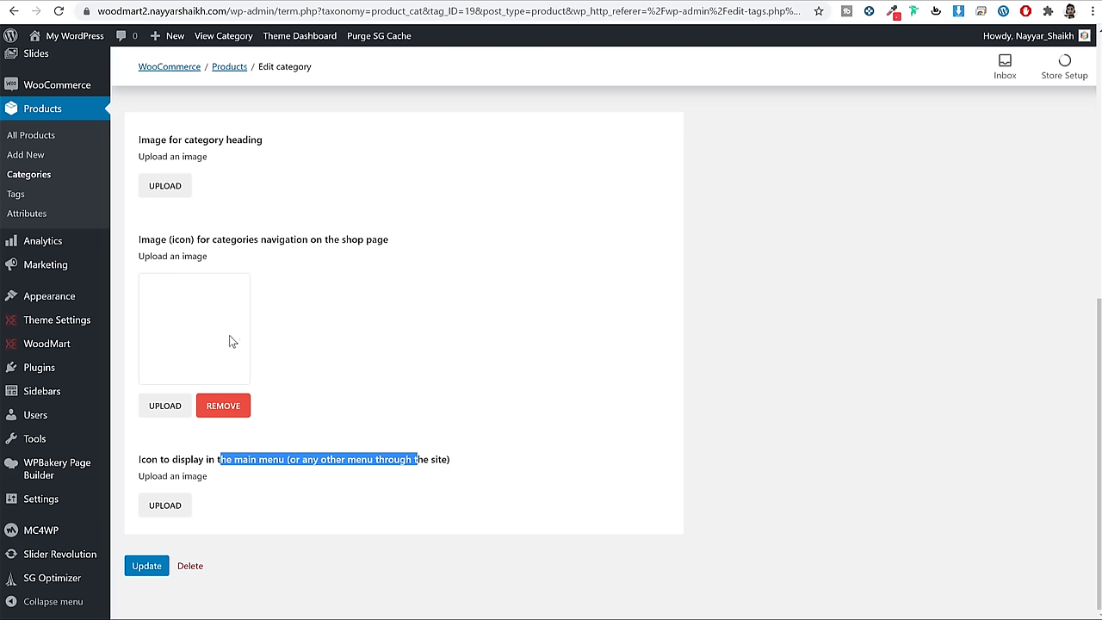
{"action": "left_click", "coordinate": [164, 505]}
{"action": "left_click", "coordinate": [58, 193]}
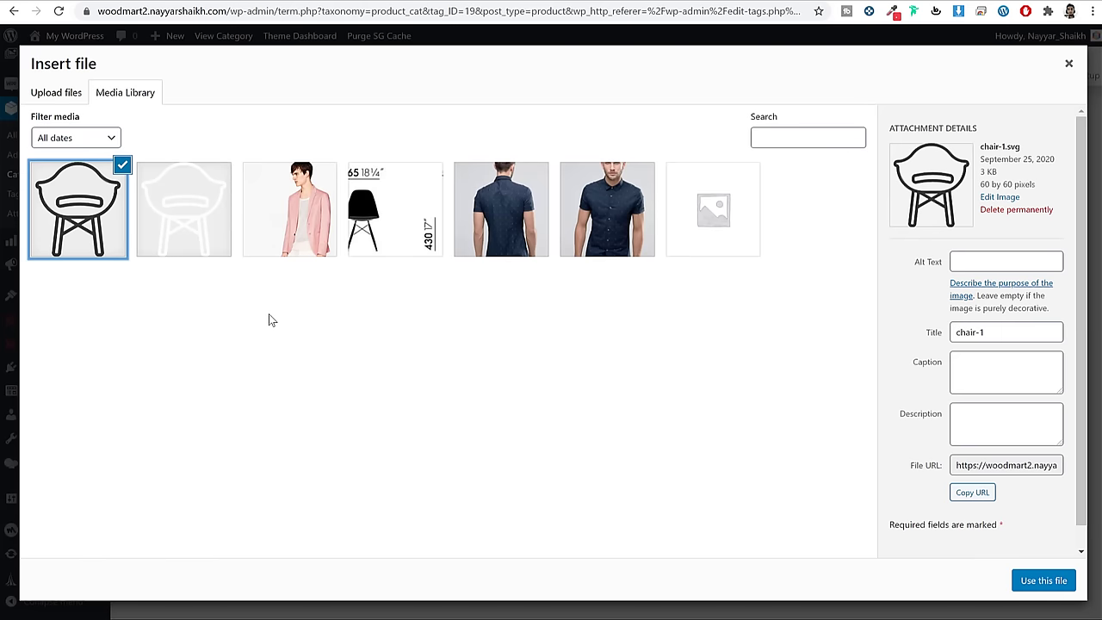
{"action": "left_click", "coordinate": [1052, 581]}
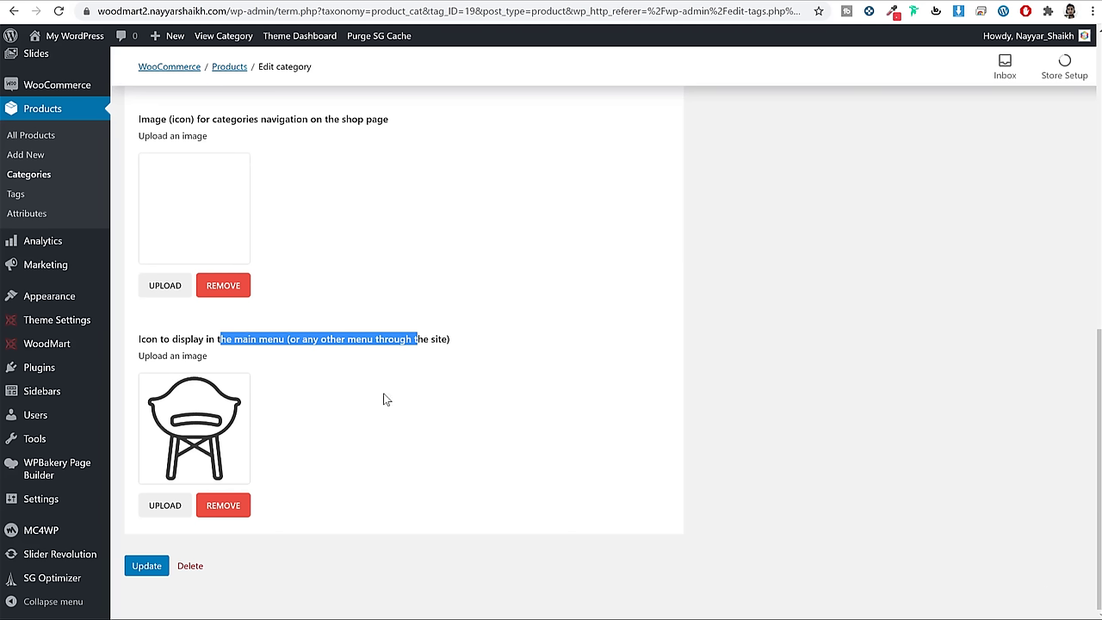
{"action": "left_click", "coordinate": [137, 569]}
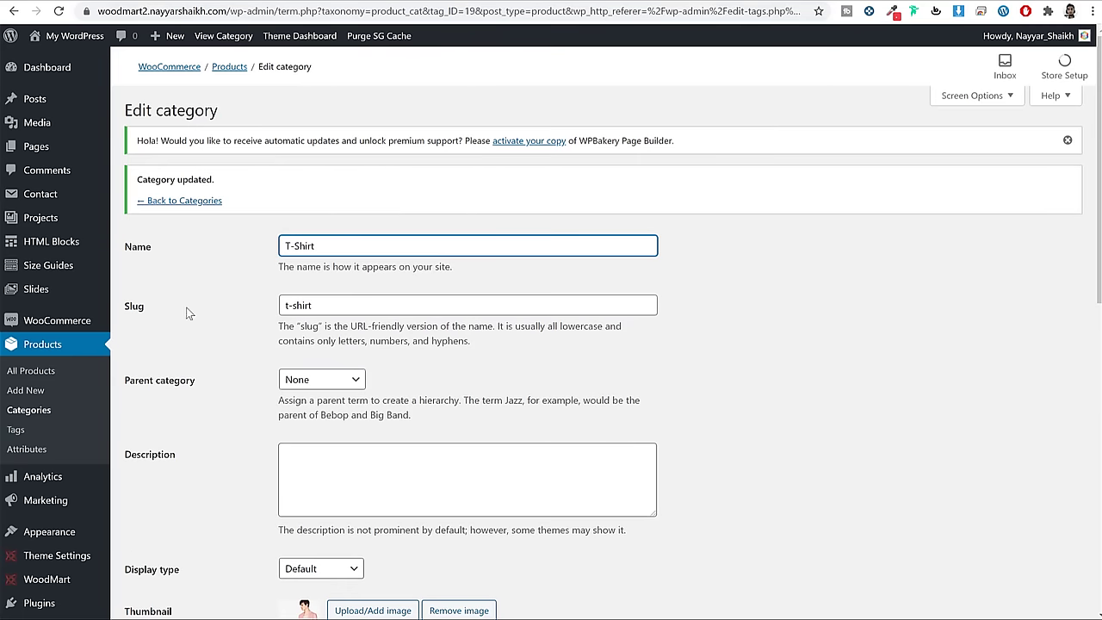
- Start a new product, then open the demo's Dark Blue T-Shirt page from Best Sellers
{"action": "left_click", "coordinate": [30, 411]}
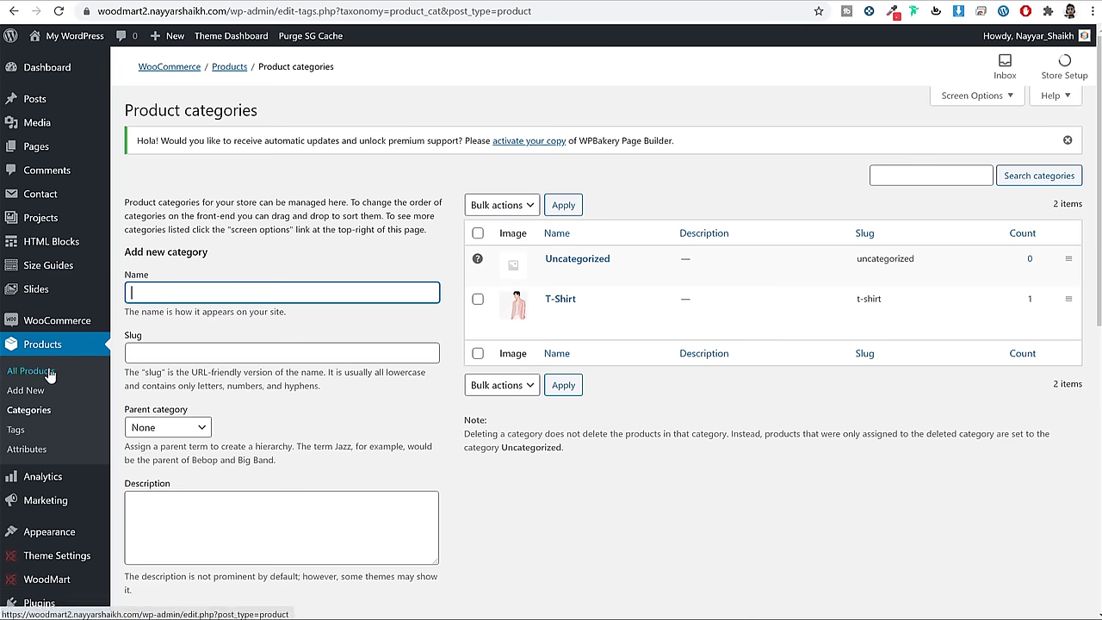
{"action": "left_click", "coordinate": [36, 392]}
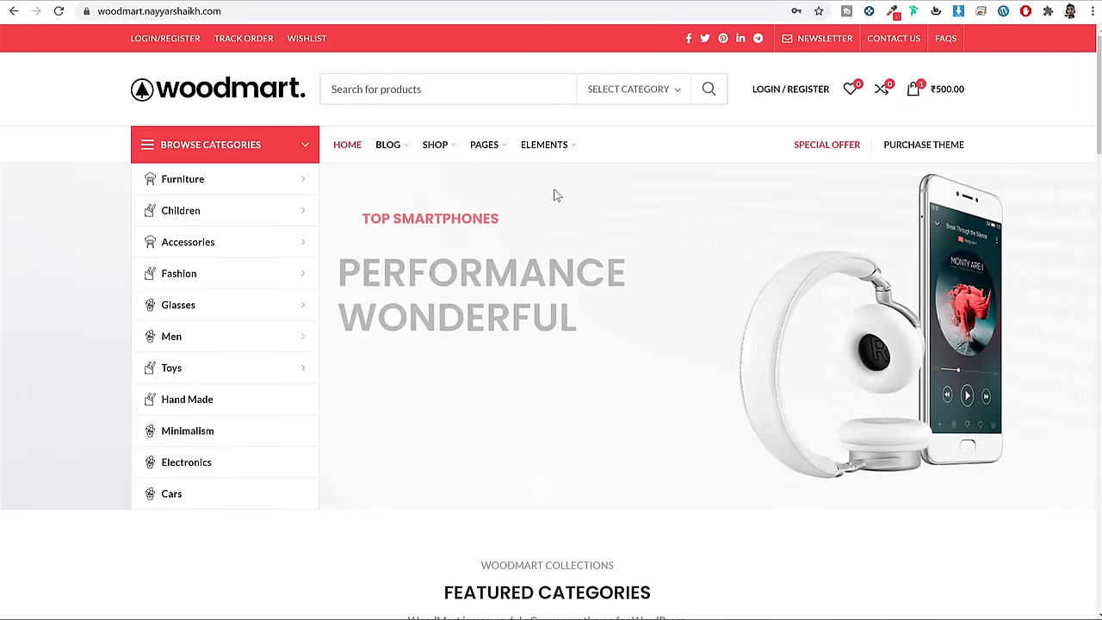
{"action": "scroll", "coordinate": [605, 241], "scroll_direction": "down", "scroll_amount": 10}
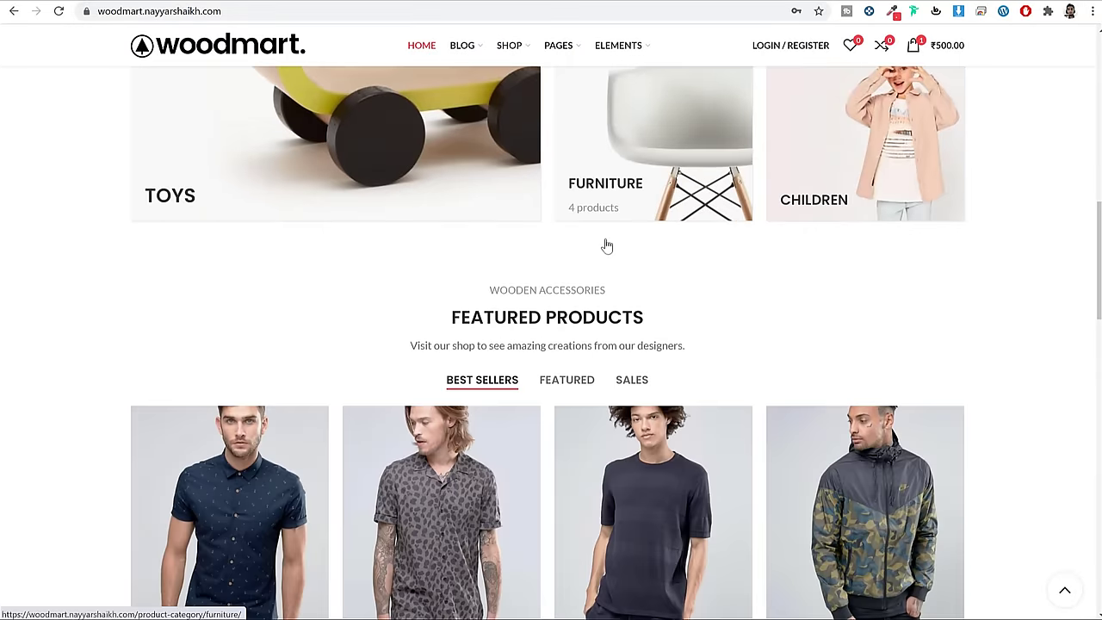
{"action": "scroll", "coordinate": [605, 246], "scroll_direction": "down", "scroll_amount": 3}
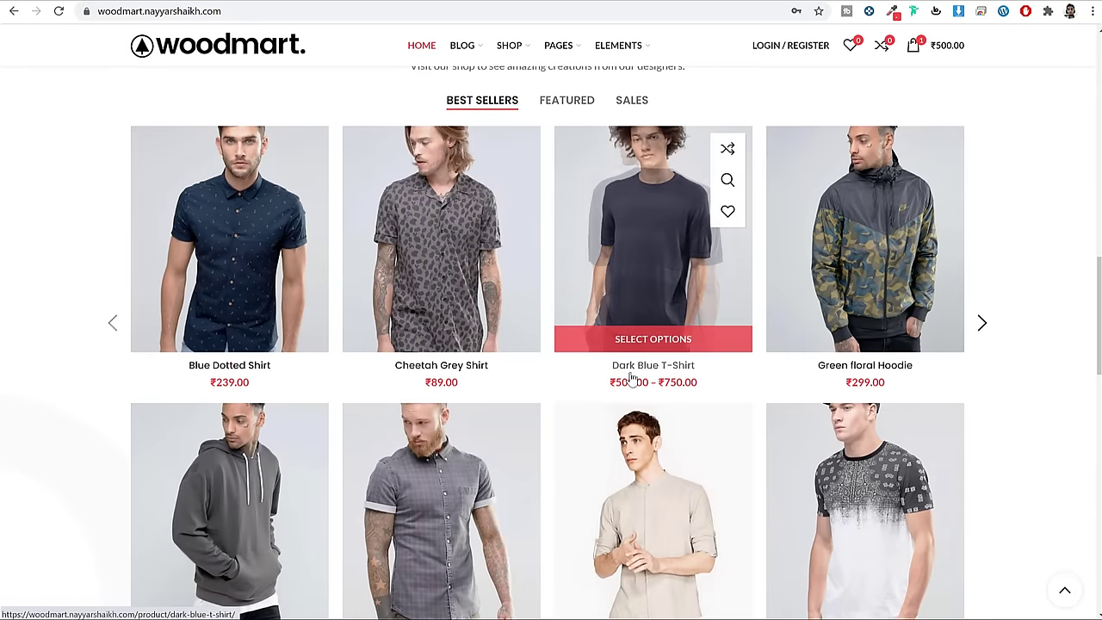
{"action": "left_click", "coordinate": [656, 250]}
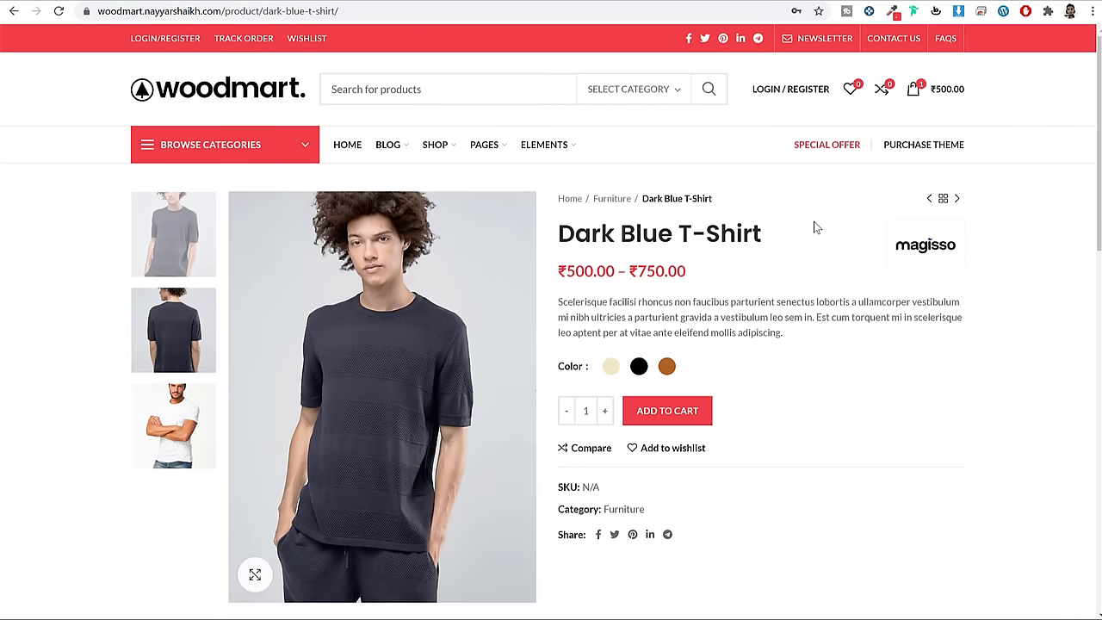
- Preview the Beige, Black and Brown colour variations, then clear the colour choice
{"action": "left_click", "coordinate": [611, 367]}
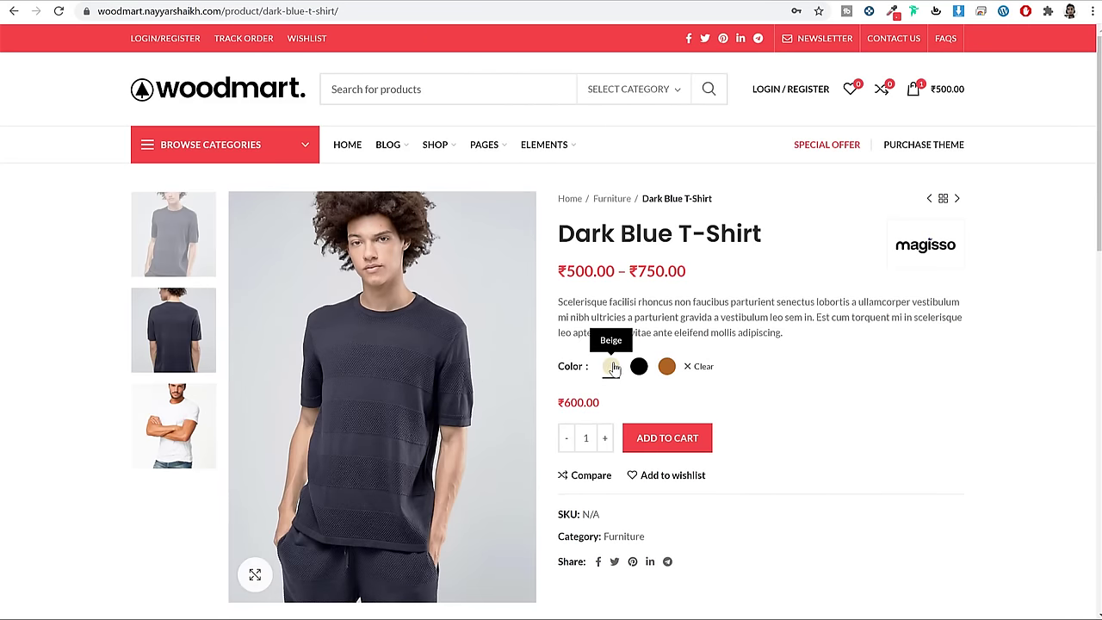
{"action": "left_click", "coordinate": [639, 367]}
{"action": "left_click", "coordinate": [666, 366]}
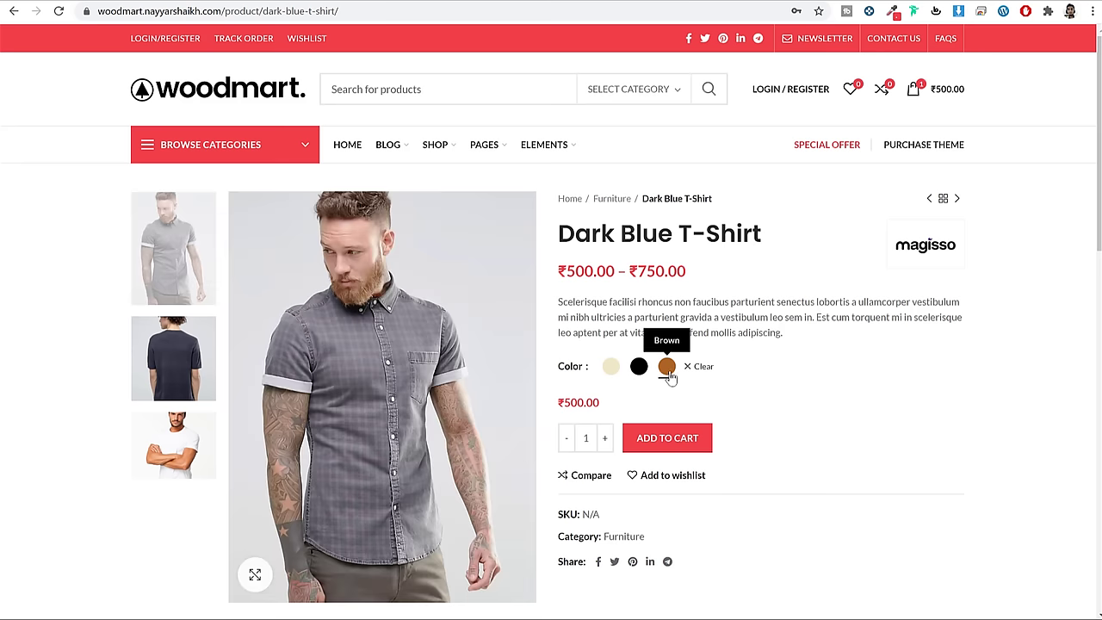
{"action": "left_click", "coordinate": [699, 367]}
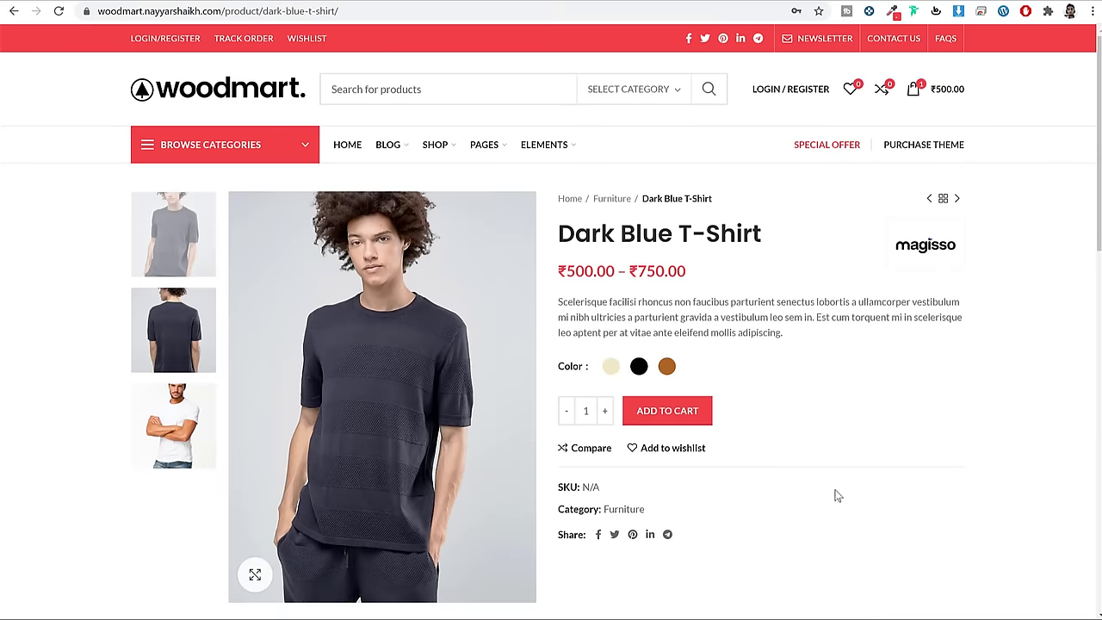
{"action": "mouse_move", "coordinate": [426, 370]}
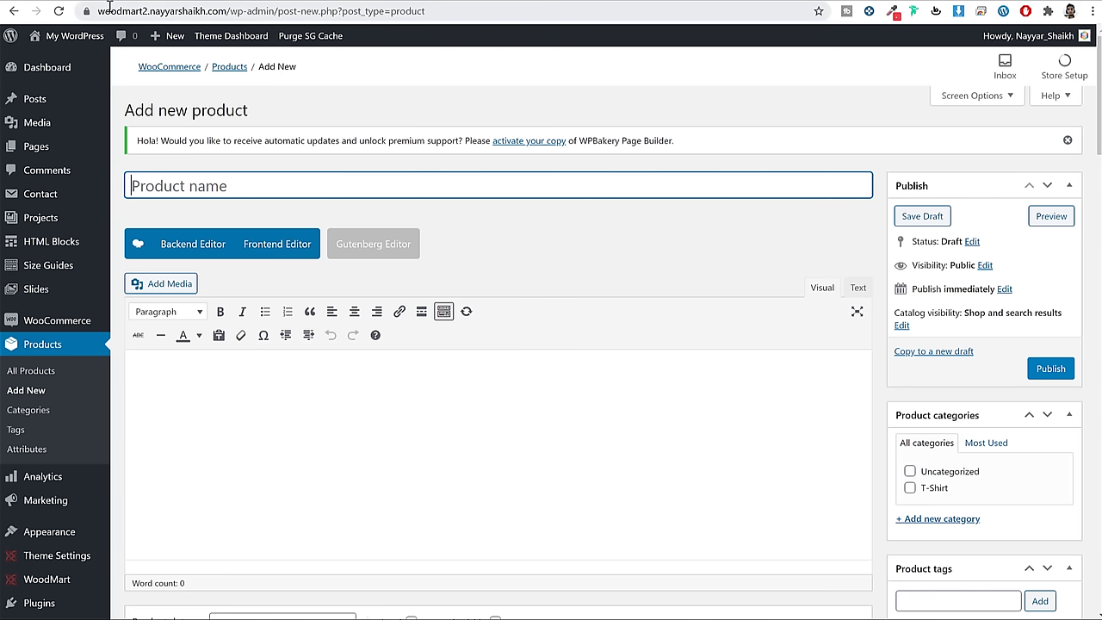
{"action": "left_click", "coordinate": [109, 11]}
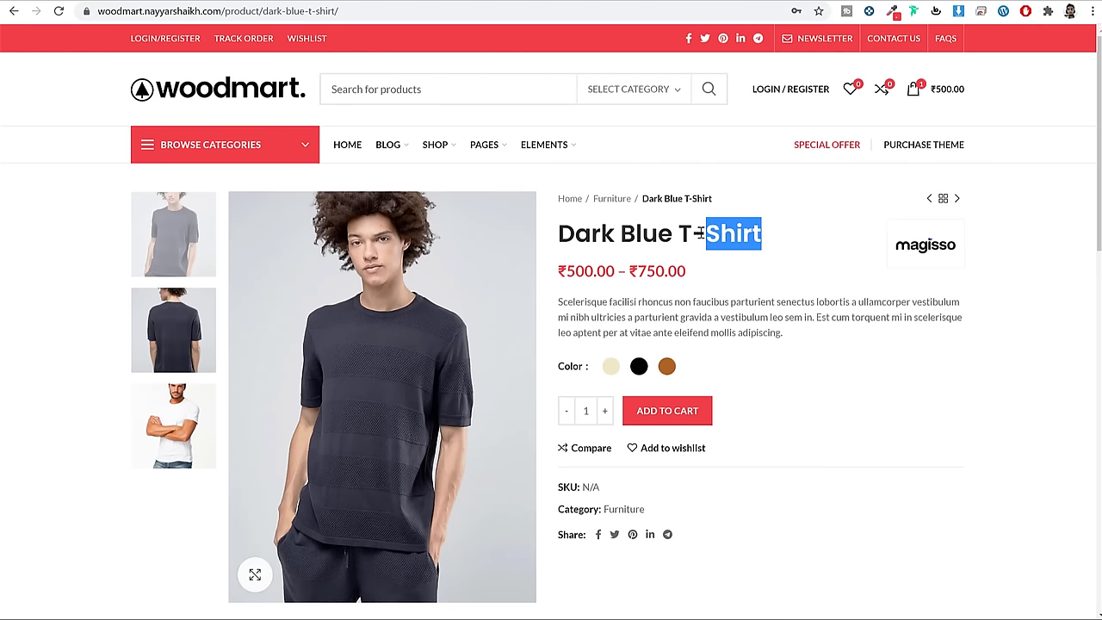
- Paste the copied 'Dark Blue T-Shirt' title as the new product's name
{"action": "triple_click", "coordinate": [700, 232]}
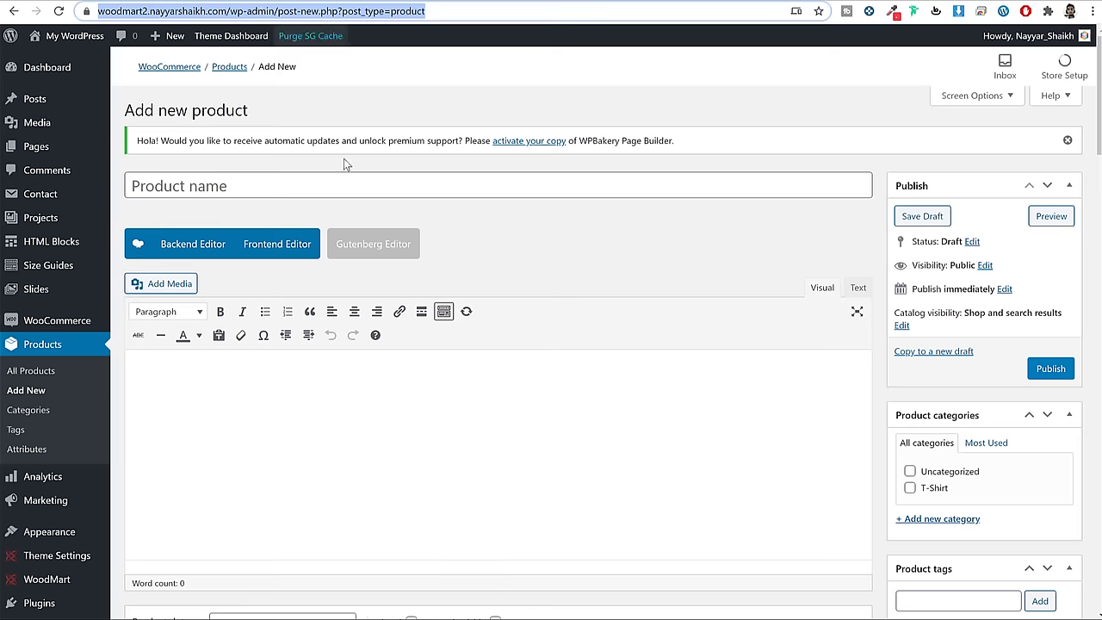
{"action": "type", "text": "Dark Blue T-Shirt"}
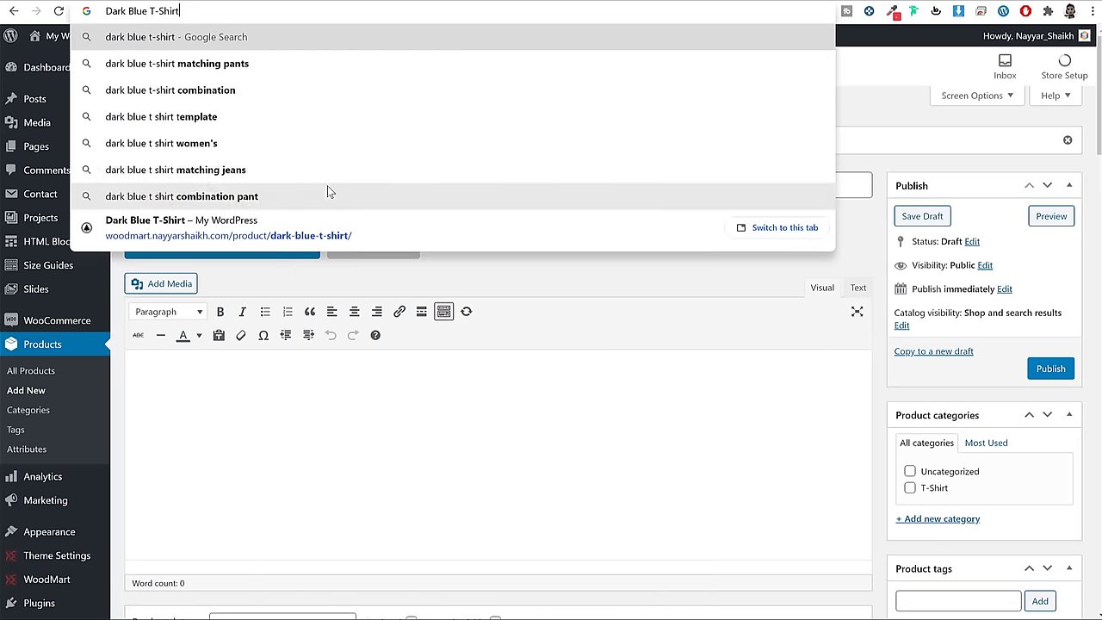
{"action": "left_click", "coordinate": [704, 373]}
{"action": "left_click", "coordinate": [330, 190]}
{"action": "type", "text": "Dark Blue T-Shirt"}
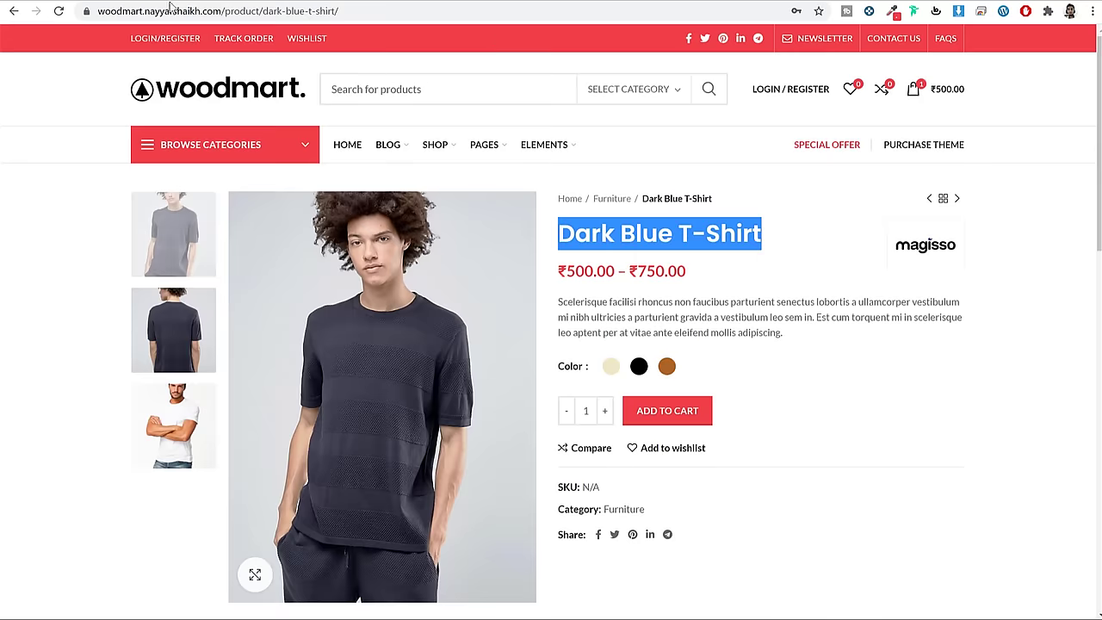
- Copy the demo's three description paragraphs into the product description
{"action": "scroll", "coordinate": [664, 409], "scroll_direction": "down", "scroll_amount": 7}
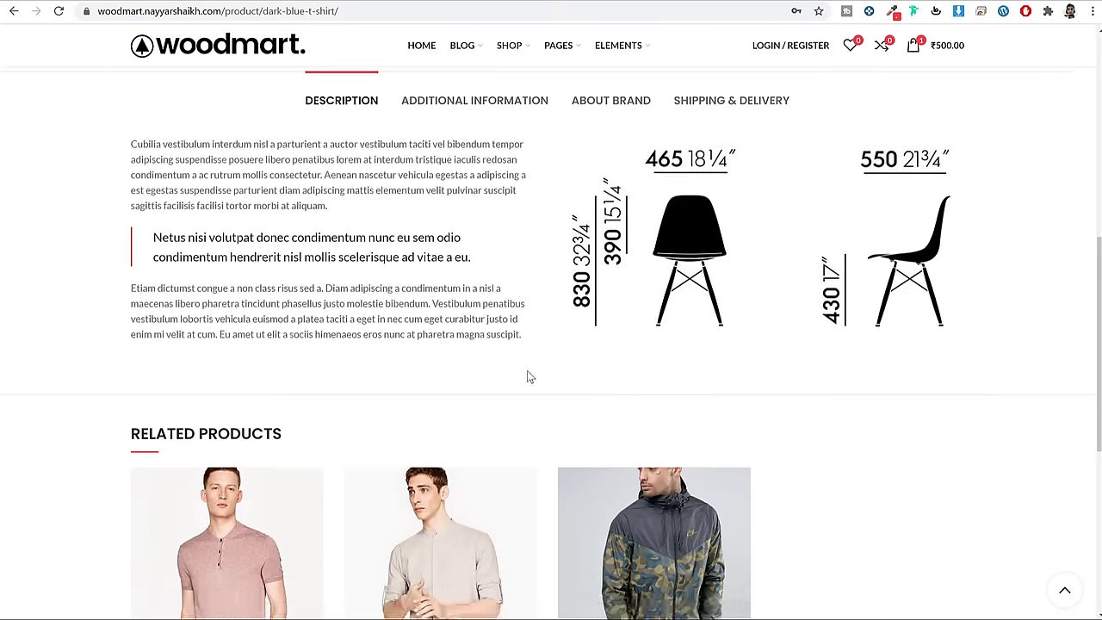
{"action": "left_click", "coordinate": [202, 5]}
{"action": "left_click_drag", "start_coordinate": [131, 147], "coordinate": [521, 336]}
{"action": "key", "text": "ctrl+c"}
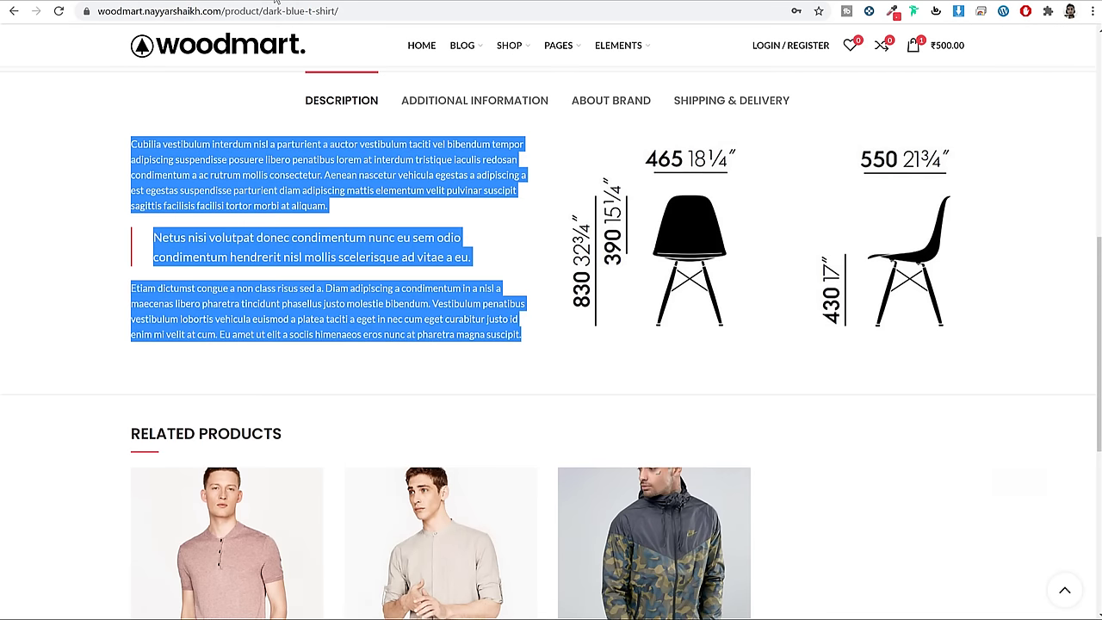
{"action": "left_click", "coordinate": [277, 3]}
{"action": "left_click", "coordinate": [417, 394]}
{"action": "key", "text": "ctrl+v"}
- Make it a Variable product in the T-Shirt category and publish it
{"action": "scroll", "coordinate": [439, 404], "scroll_direction": "down", "scroll_amount": 4}
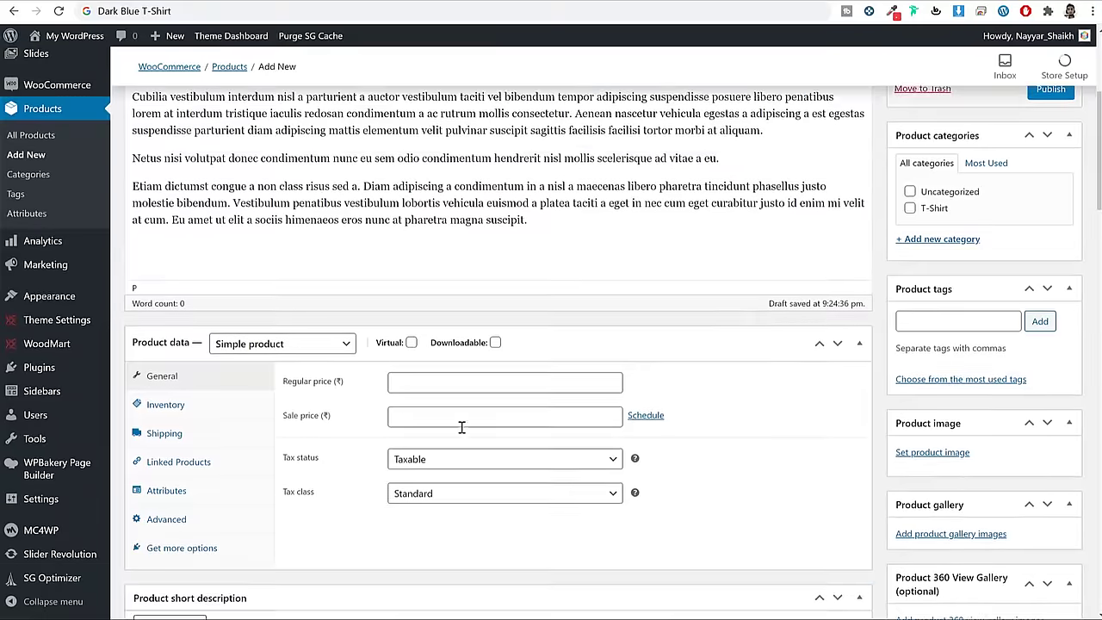
{"action": "scroll", "coordinate": [462, 427], "scroll_direction": "down", "scroll_amount": 3}
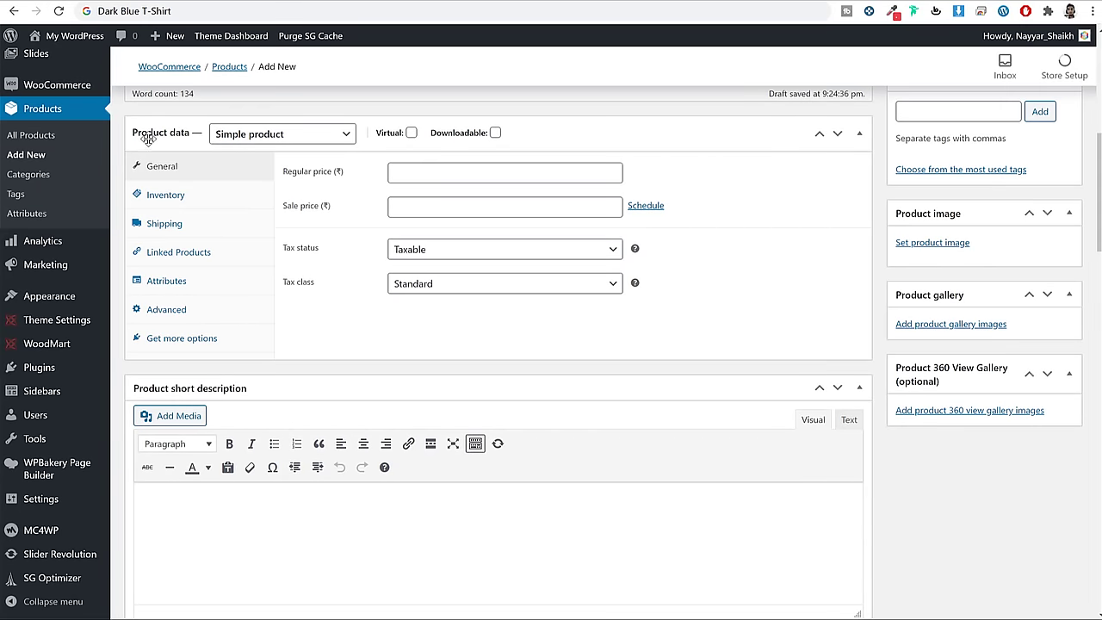
{"action": "left_click", "coordinate": [275, 135]}
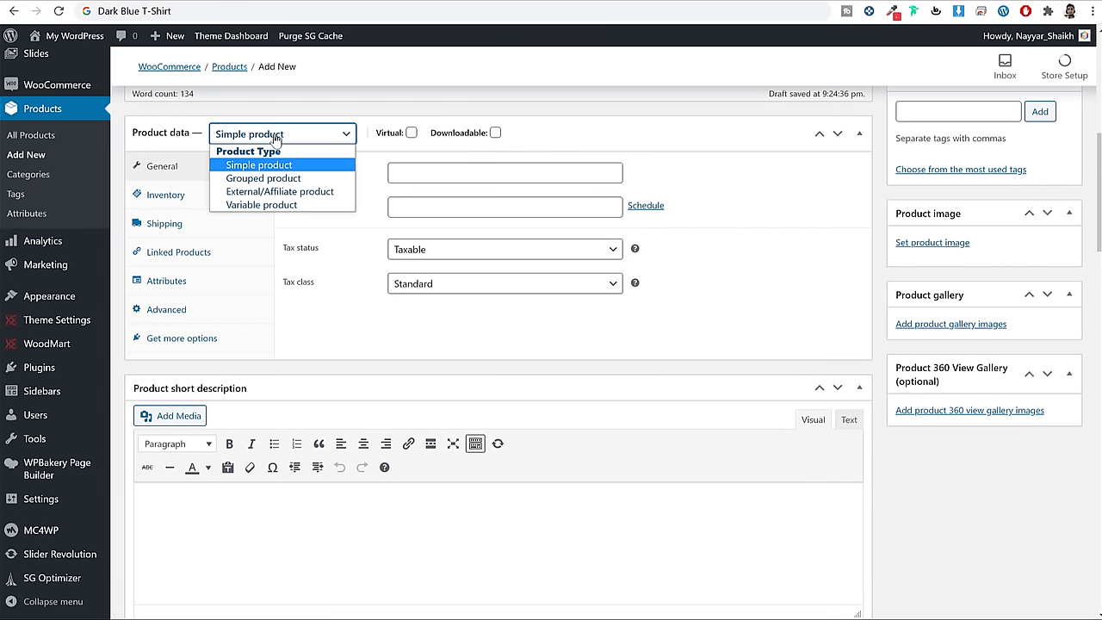
{"action": "left_click", "coordinate": [289, 207]}
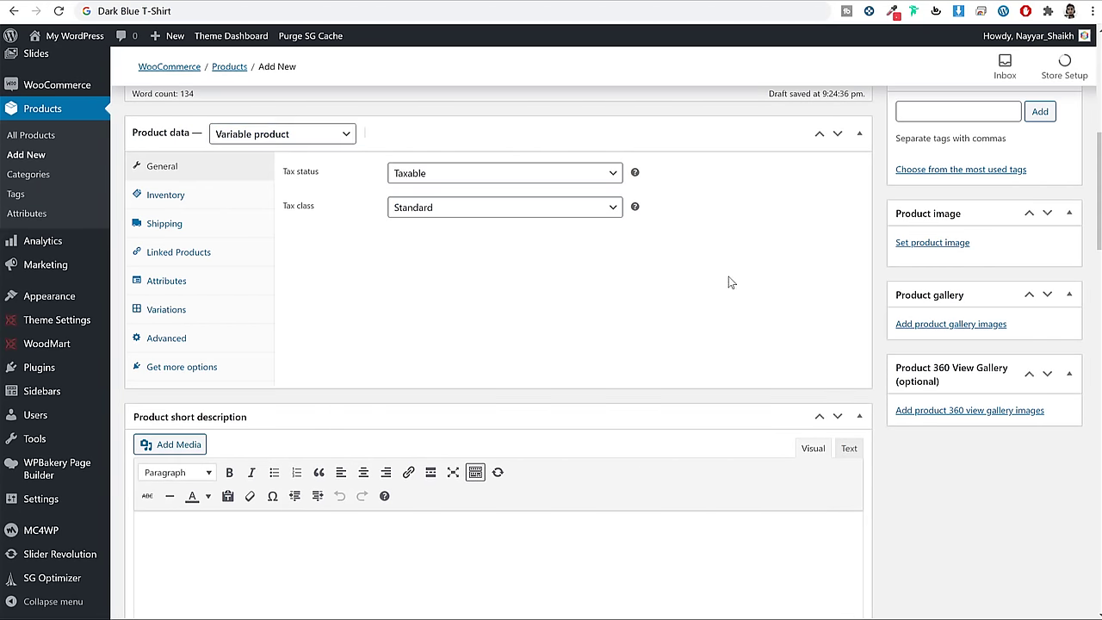
{"action": "scroll", "coordinate": [729, 276], "scroll_direction": "up", "scroll_amount": 4}
{"action": "scroll", "coordinate": [714, 337], "scroll_direction": "up", "scroll_amount": 3}
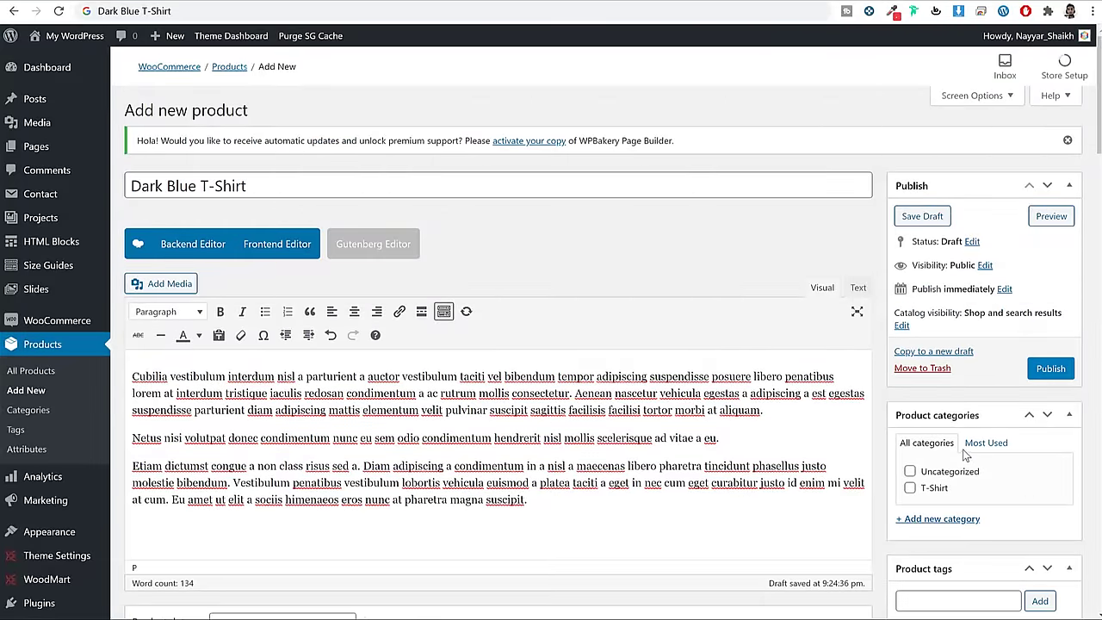
{"action": "scroll", "coordinate": [947, 413], "scroll_direction": "down", "scroll_amount": 2}
{"action": "left_click", "coordinate": [910, 348]}
{"action": "left_click", "coordinate": [1049, 229]}
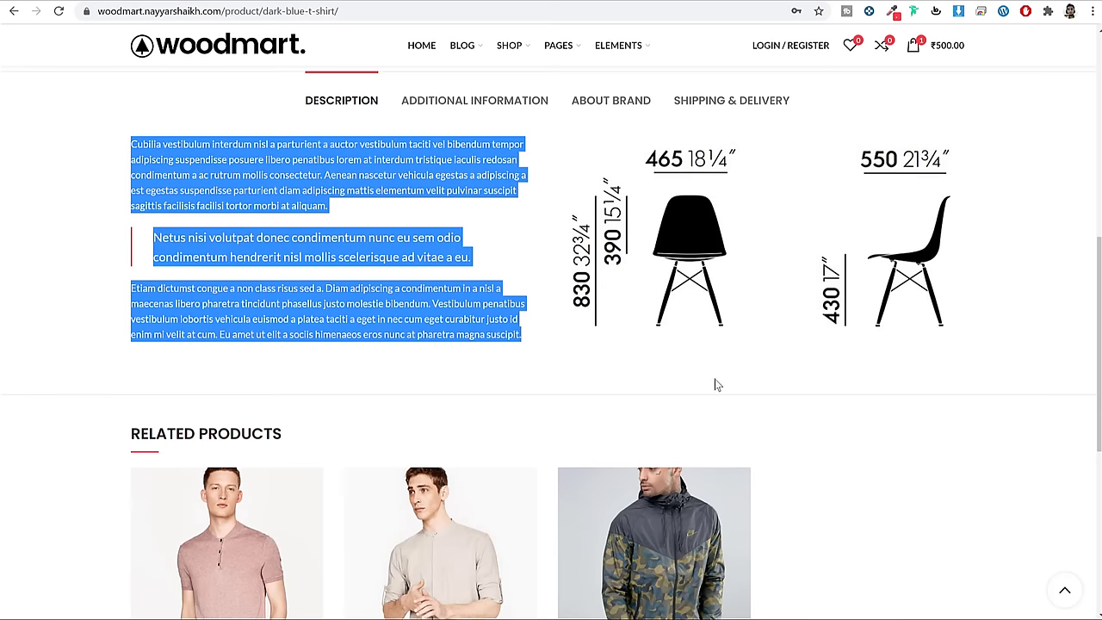
{"action": "scroll", "coordinate": [718, 385], "scroll_direction": "up", "scroll_amount": 5}
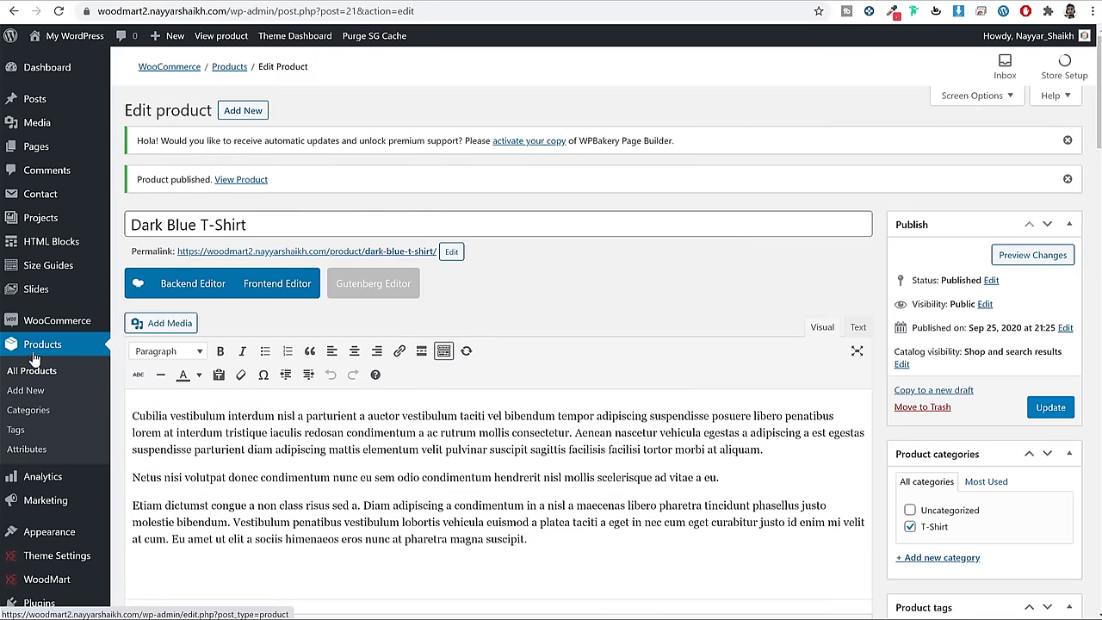
- Open Products > Attributes in a new tab and add the Color attribute
{"action": "right_click", "coordinate": [37, 456]}
{"action": "left_click", "coordinate": [94, 461]}
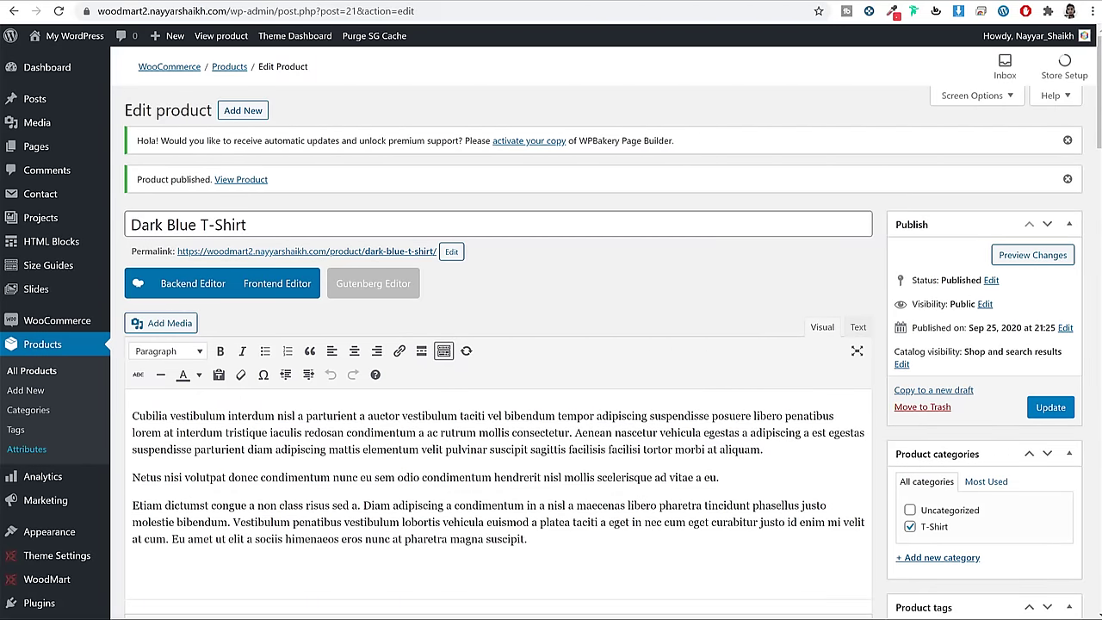
{"action": "key", "text": "ctrl+Tab"}
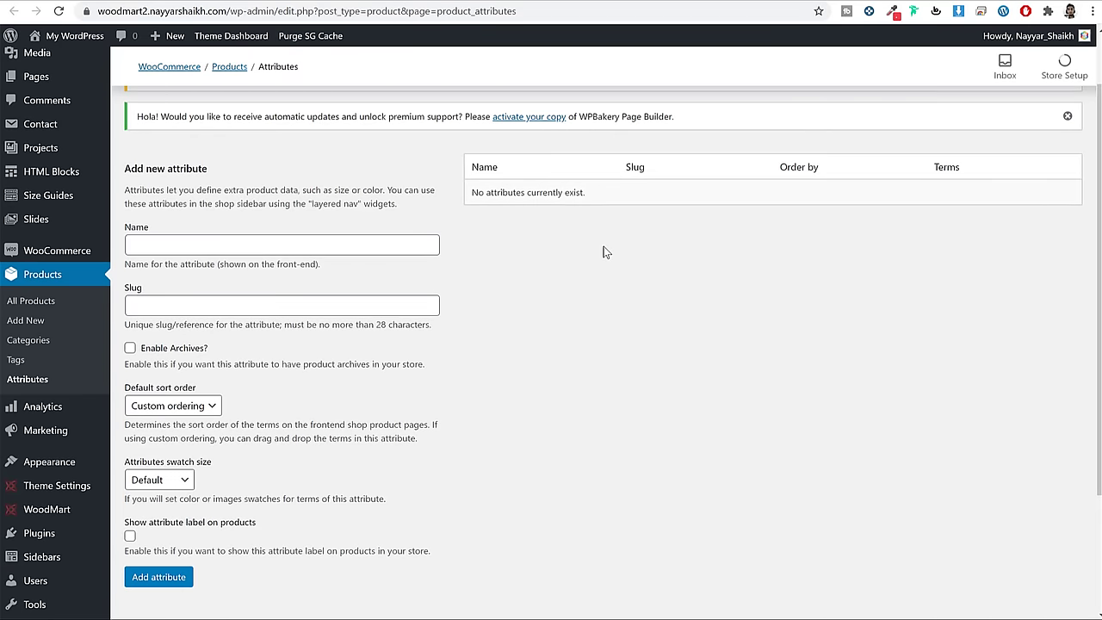
{"action": "left_click", "coordinate": [237, 246]}
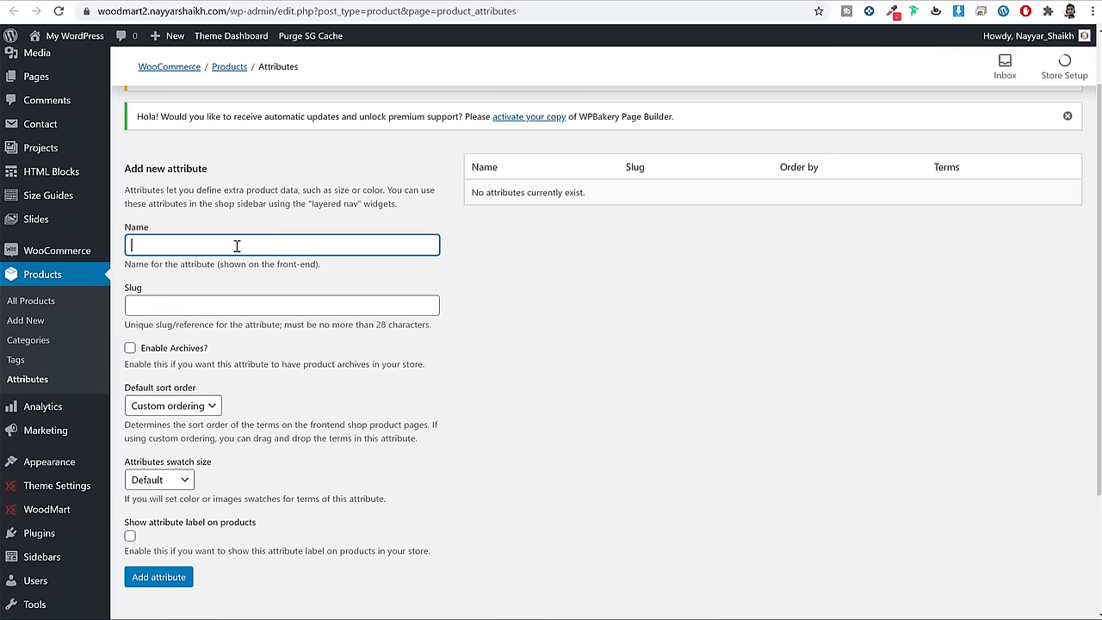
{"action": "type", "text": "Color"}
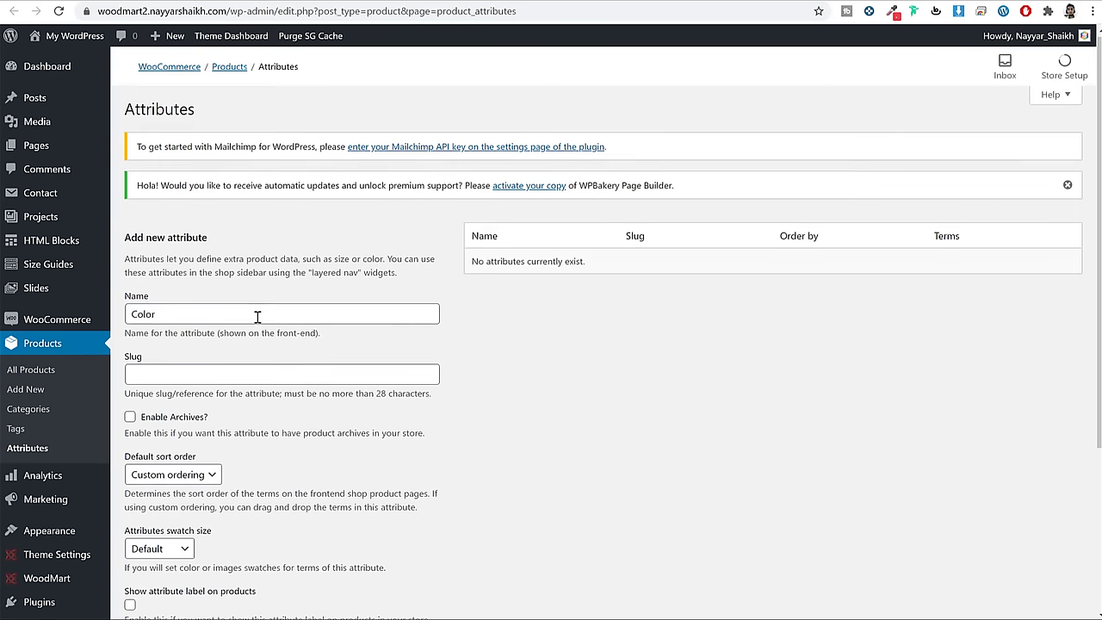
{"action": "scroll", "coordinate": [256, 315], "scroll_direction": "down", "scroll_amount": 2}
{"action": "left_click", "coordinate": [161, 516]}
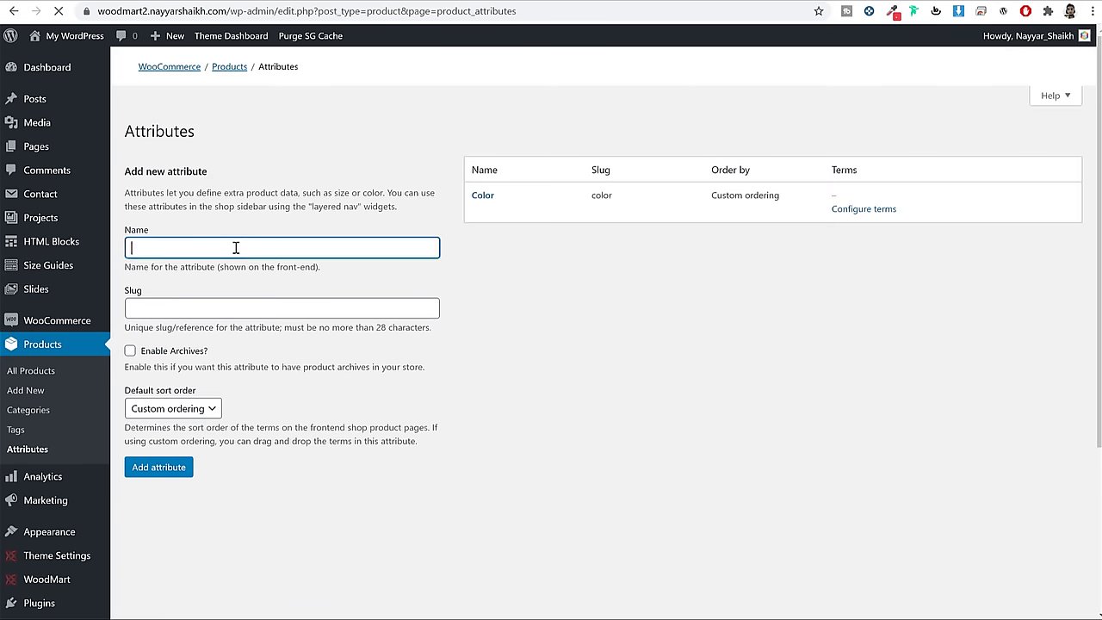
- Add the Brand and Size attributes
{"action": "type", "text": "BR"}
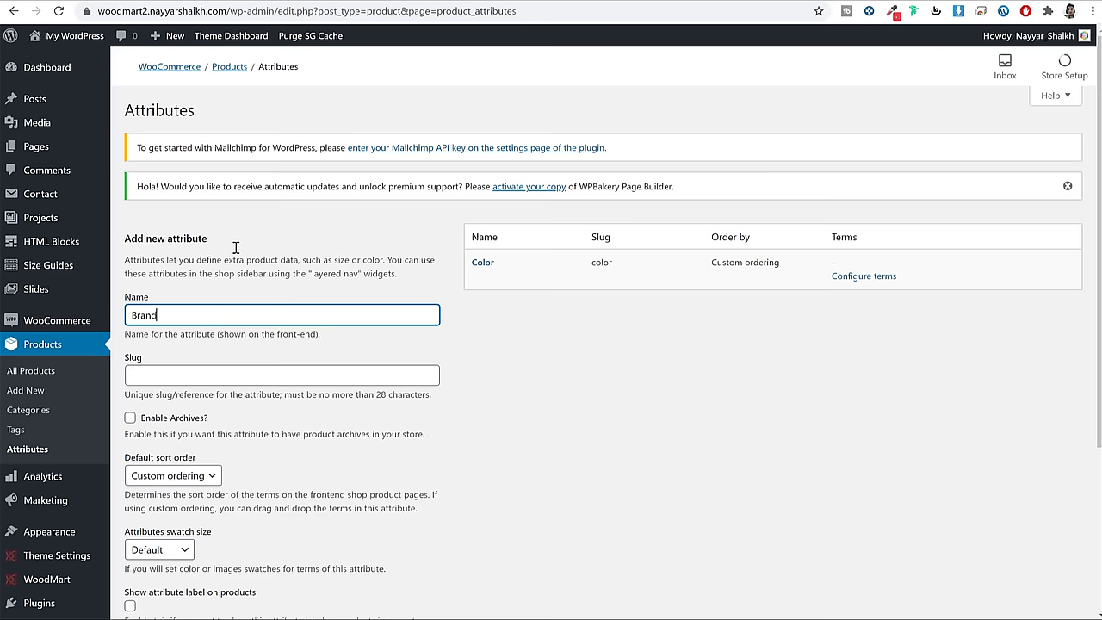
{"action": "scroll", "coordinate": [262, 271], "scroll_direction": "down", "scroll_amount": 3}
{"action": "left_click", "coordinate": [178, 410]}
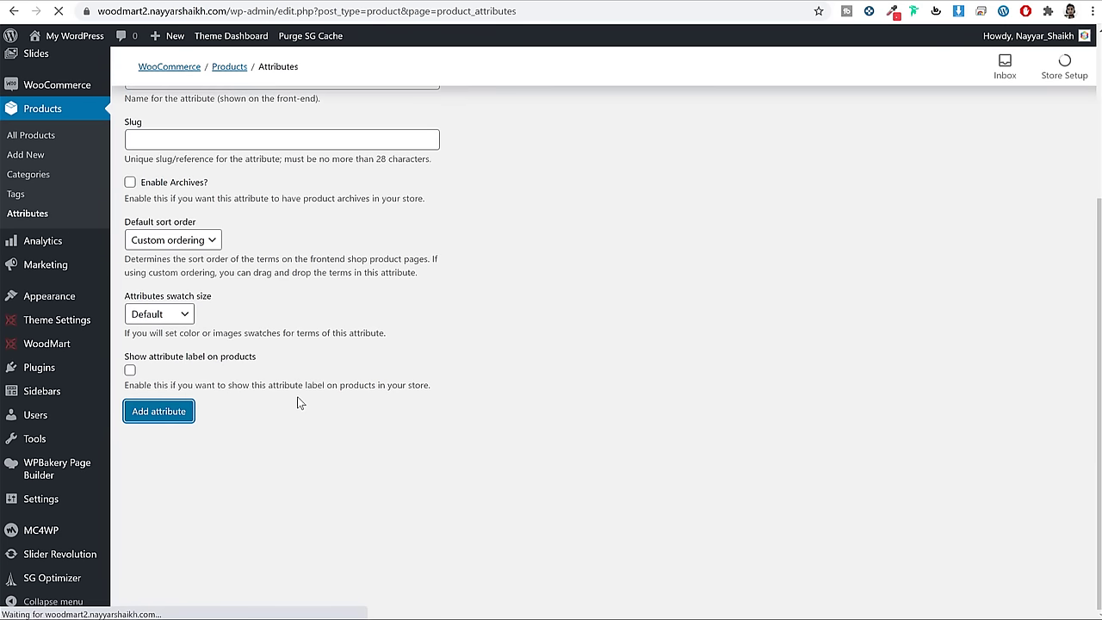
{"action": "left_click", "coordinate": [182, 312]}
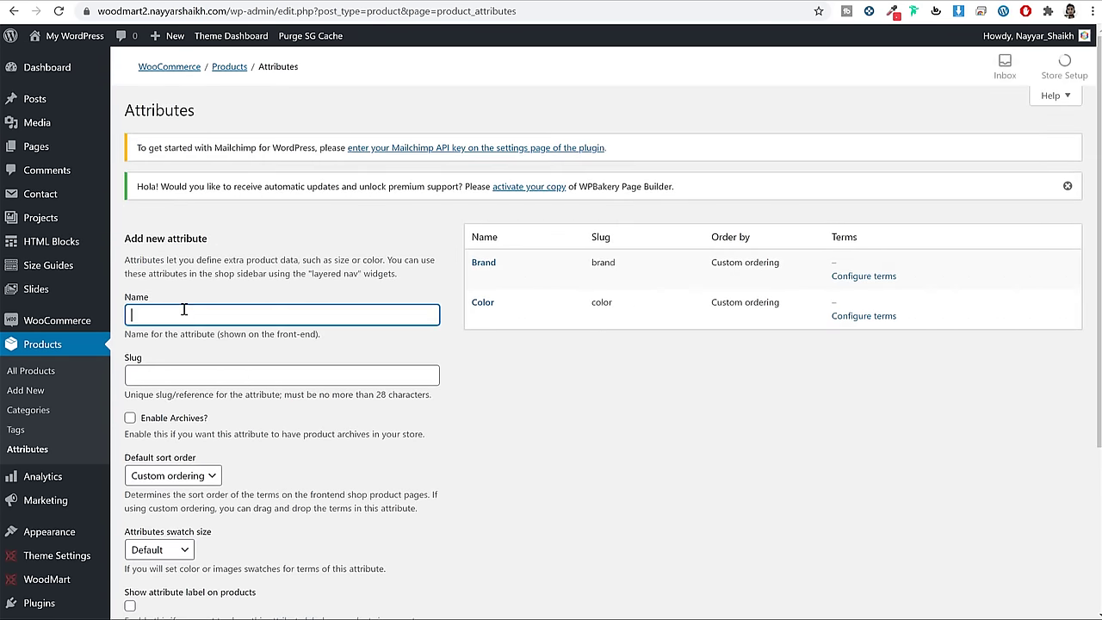
{"action": "type", "text": "Size"}
{"action": "scroll", "coordinate": [181, 314], "scroll_direction": "down", "scroll_amount": 3}
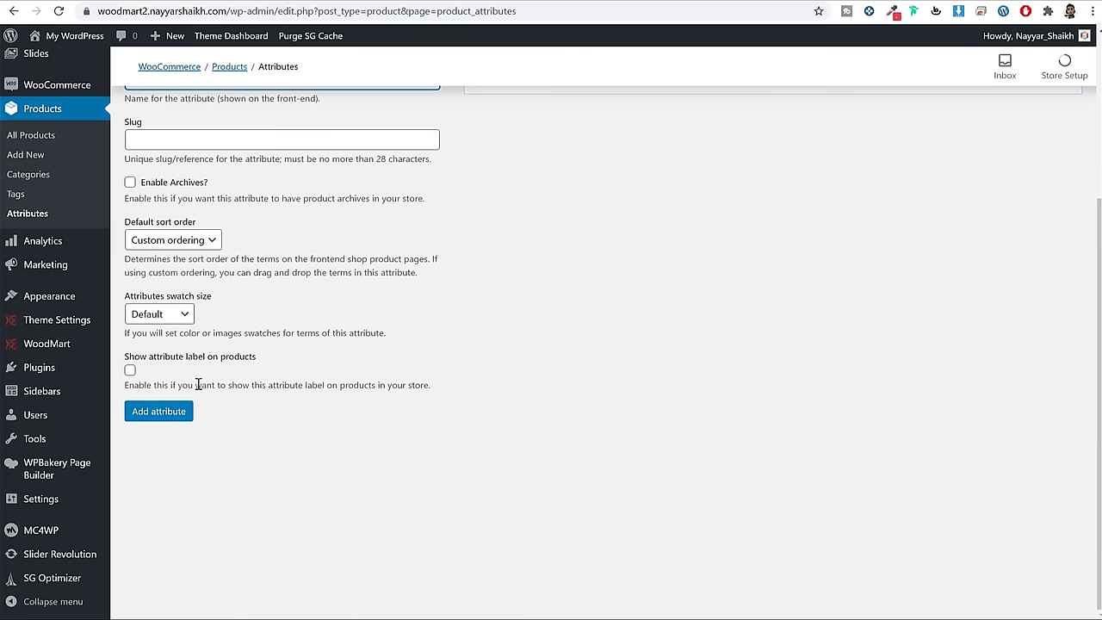
{"action": "left_click", "coordinate": [170, 414]}
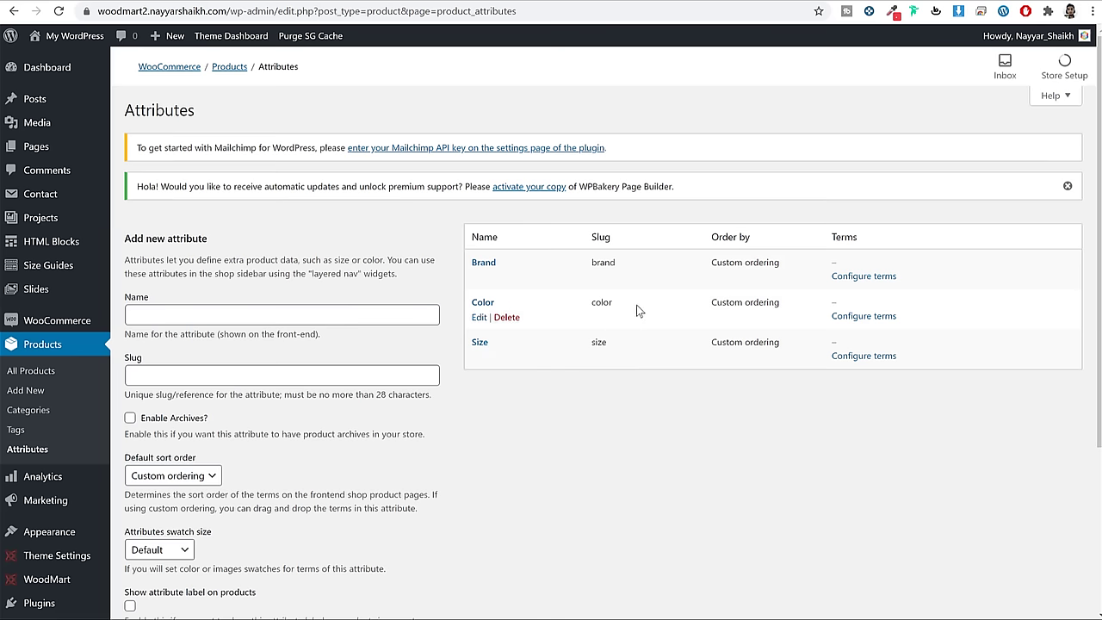
{"action": "left_click", "coordinate": [880, 316]}
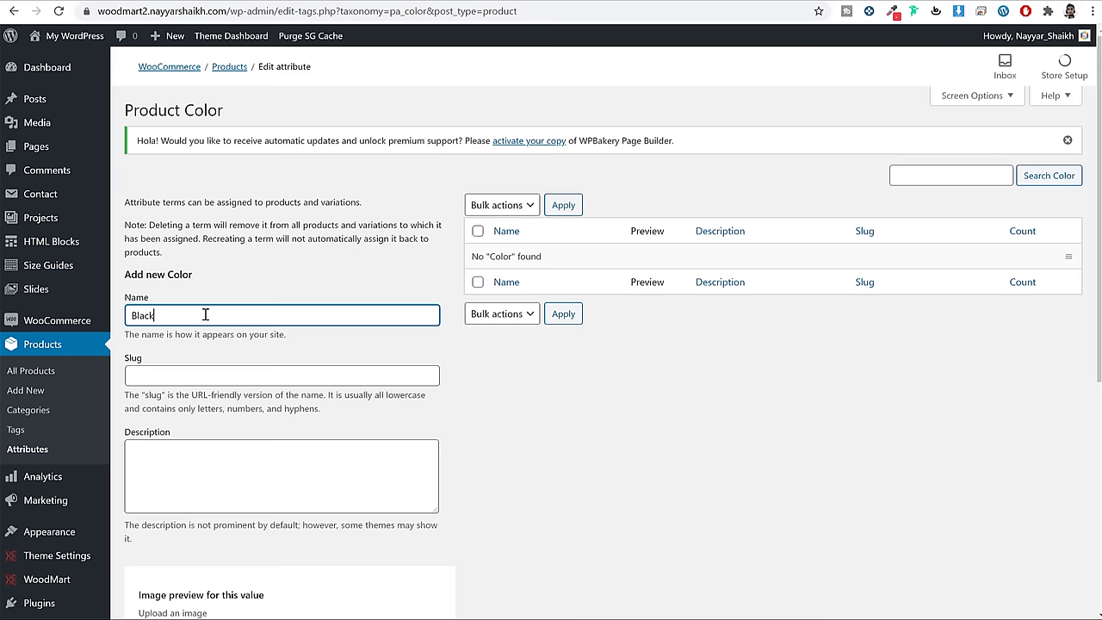
- Add the Black colour term with a black swatch
{"action": "scroll", "coordinate": [205, 315], "scroll_direction": "down", "scroll_amount": 5}
{"action": "left_click", "coordinate": [211, 351]}
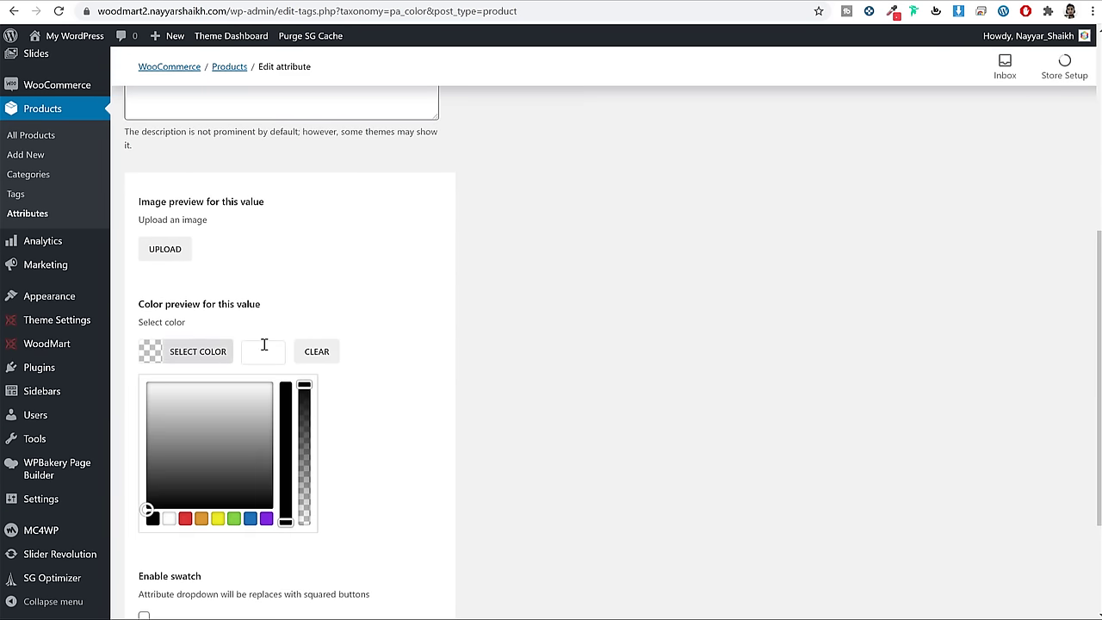
{"action": "scroll", "coordinate": [264, 344], "scroll_direction": "down", "scroll_amount": 2}
{"action": "left_click", "coordinate": [152, 379]}
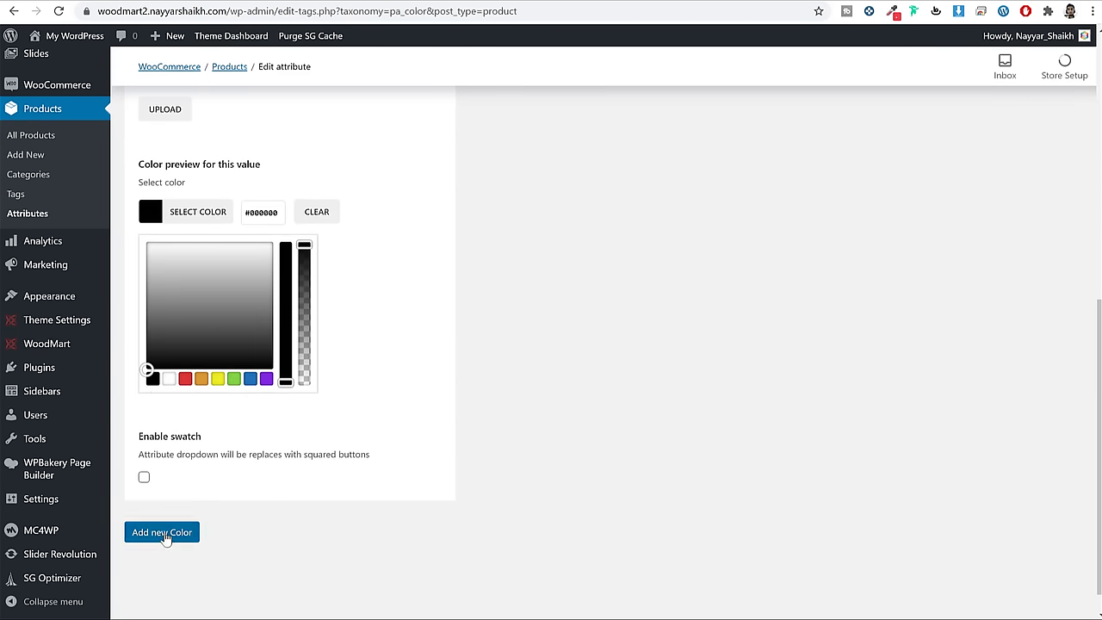
{"action": "left_click", "coordinate": [162, 532]}
{"action": "scroll", "coordinate": [472, 487], "scroll_direction": "up", "scroll_amount": 6}
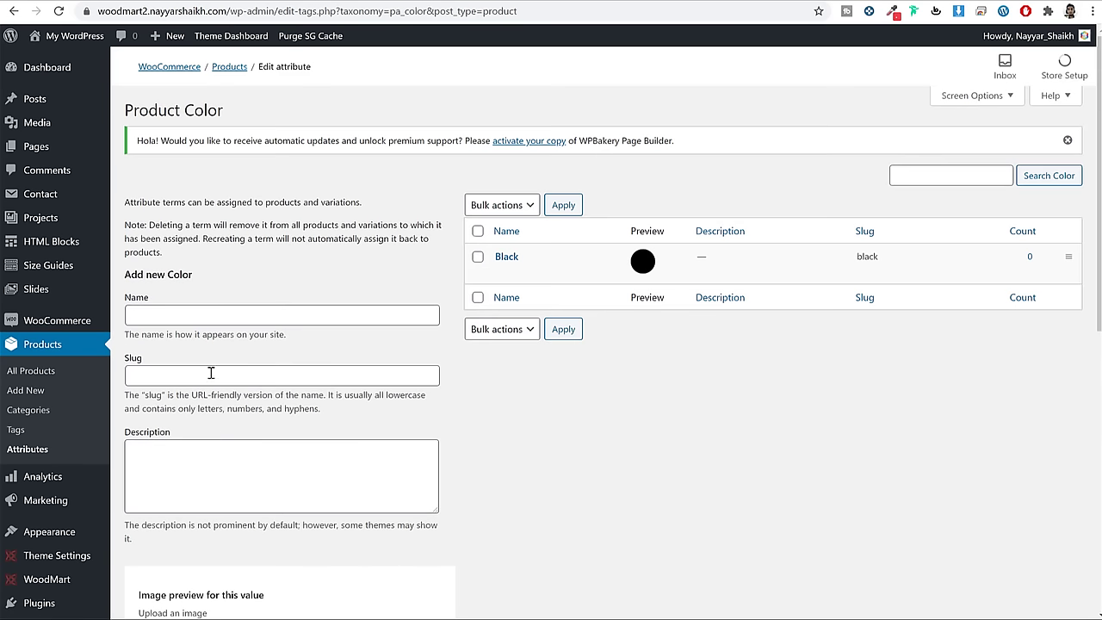
- Add the Red colour term with a red swatch
{"action": "left_click", "coordinate": [215, 318]}
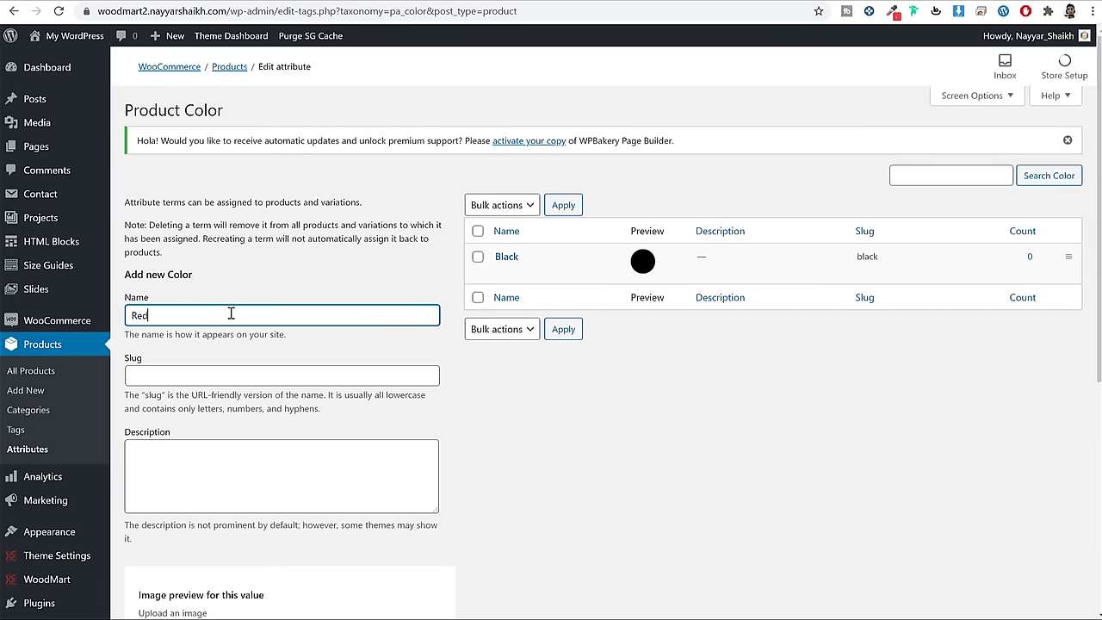
{"action": "scroll", "coordinate": [241, 317], "scroll_direction": "down", "scroll_amount": 5}
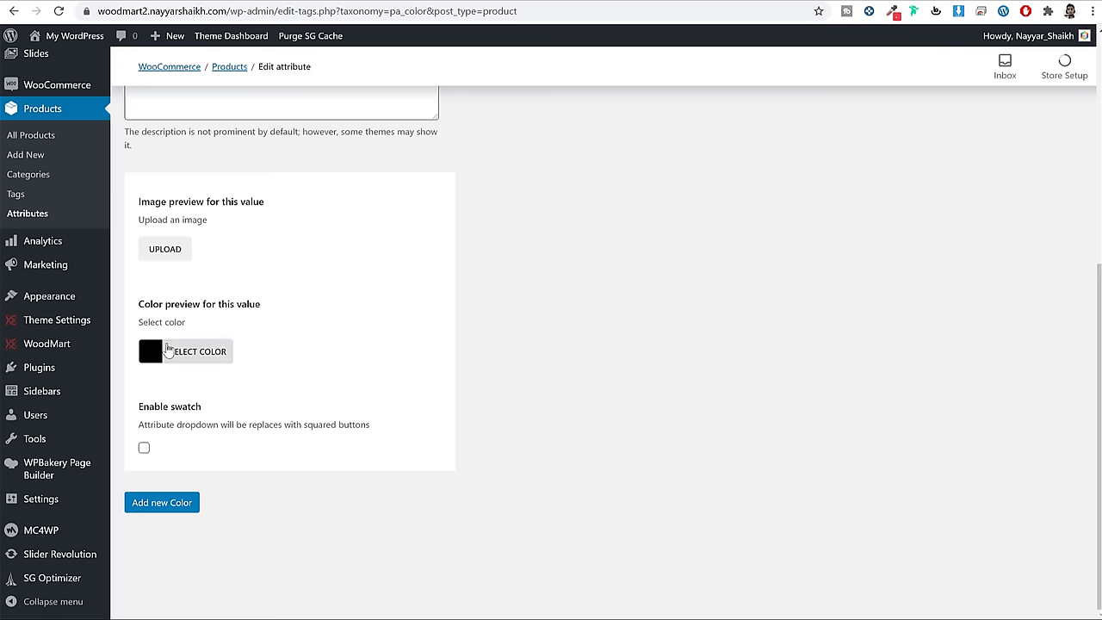
{"action": "left_click", "coordinate": [194, 351]}
{"action": "scroll", "coordinate": [201, 423], "scroll_direction": "down", "scroll_amount": 2}
{"action": "left_click", "coordinate": [185, 379]}
{"action": "left_click", "coordinate": [164, 532]}
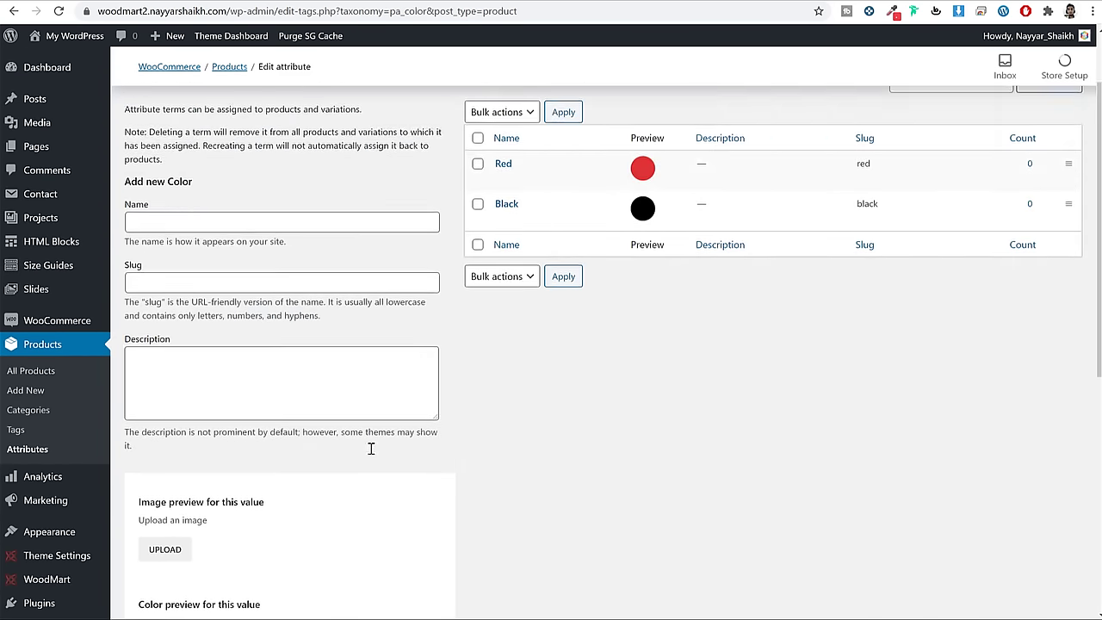
{"action": "scroll", "coordinate": [371, 448], "scroll_direction": "up", "scroll_amount": 1}
- Add the Green colour term with a green swatch and return to Attributes
{"action": "left_click", "coordinate": [206, 315]}
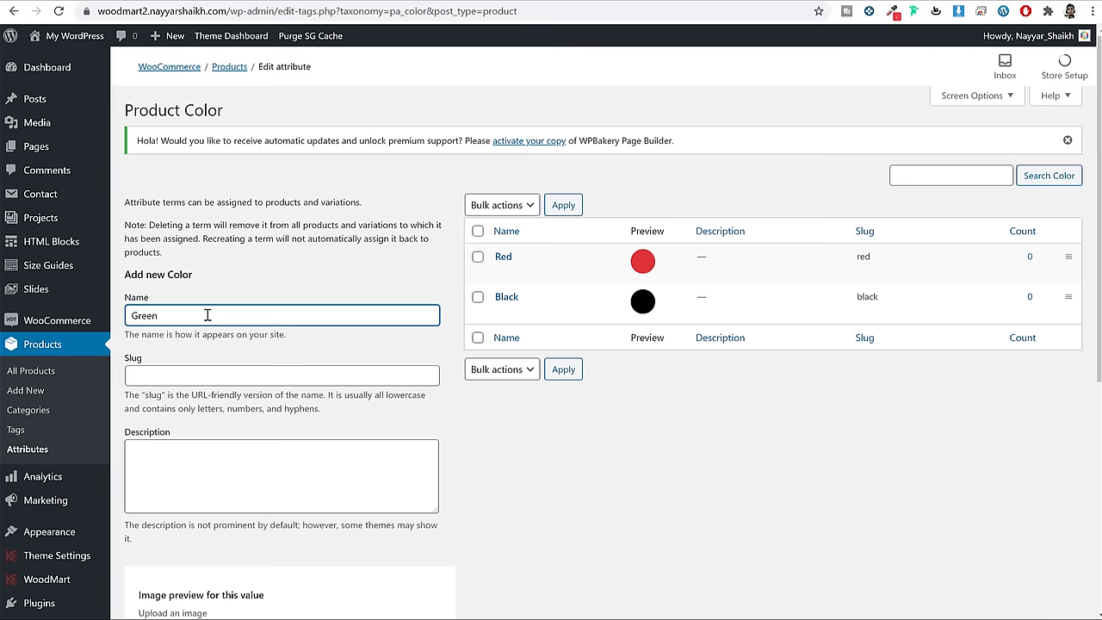
{"action": "scroll", "coordinate": [207, 315], "scroll_direction": "down", "scroll_amount": 5}
{"action": "left_click", "coordinate": [198, 395]}
{"action": "scroll", "coordinate": [258, 461], "scroll_direction": "down", "scroll_amount": 2}
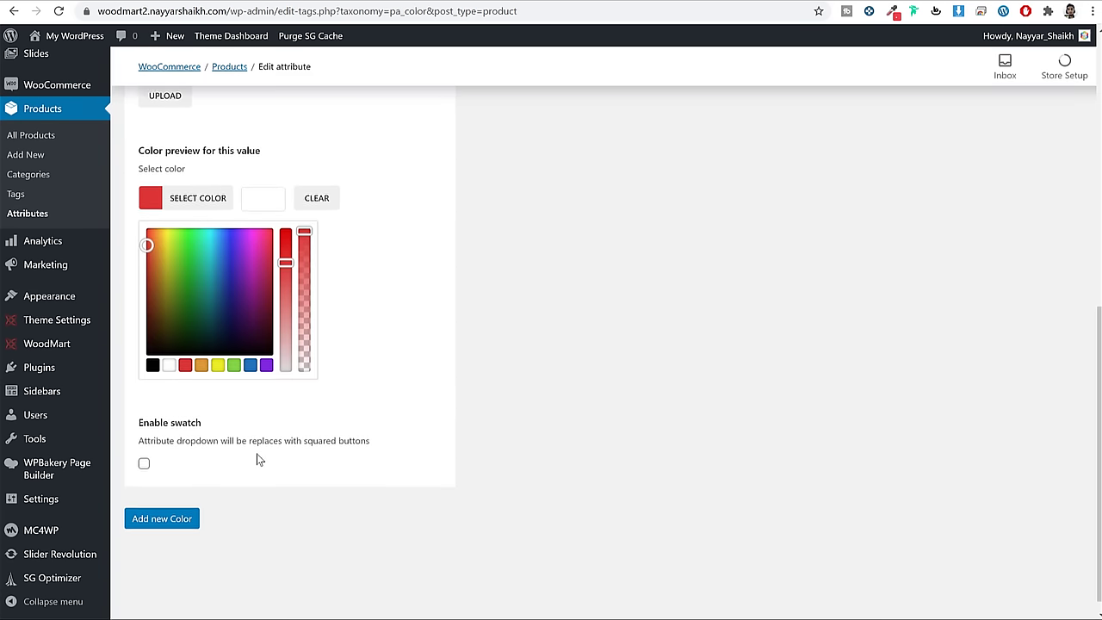
{"action": "scroll", "coordinate": [256, 459], "scroll_direction": "down", "scroll_amount": 1}
{"action": "left_click", "coordinate": [233, 353]}
{"action": "left_click", "coordinate": [150, 506]}
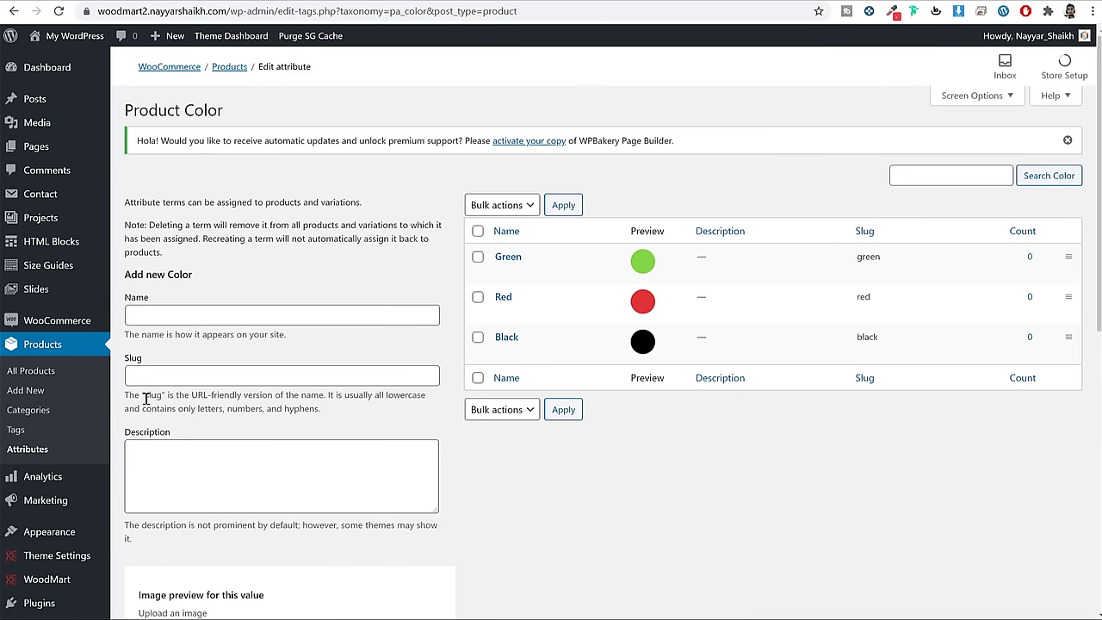
{"action": "left_click", "coordinate": [41, 456]}
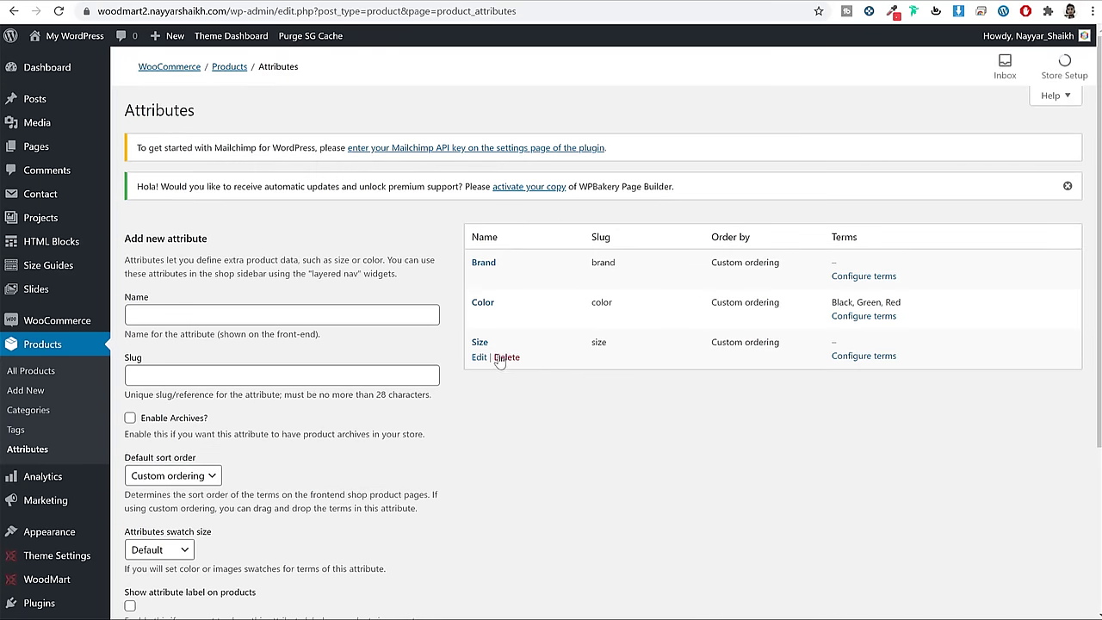
- Save Small, Medium and Large as Size terms, then go back to Attributes
{"action": "left_click", "coordinate": [871, 356]}
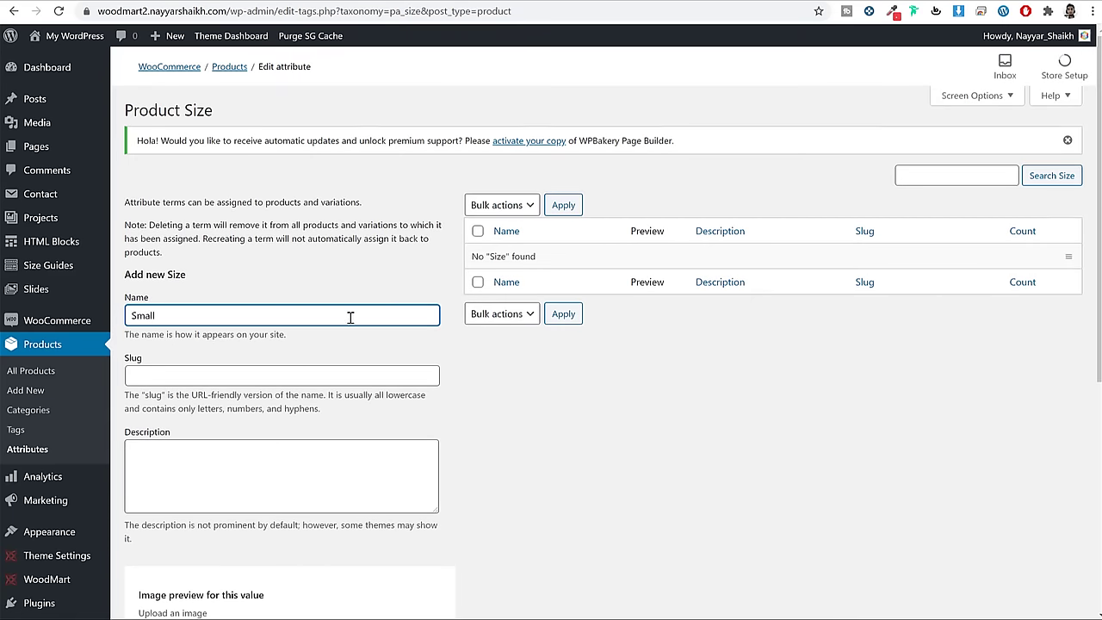
{"action": "scroll", "coordinate": [367, 344], "scroll_direction": "down", "scroll_amount": 4}
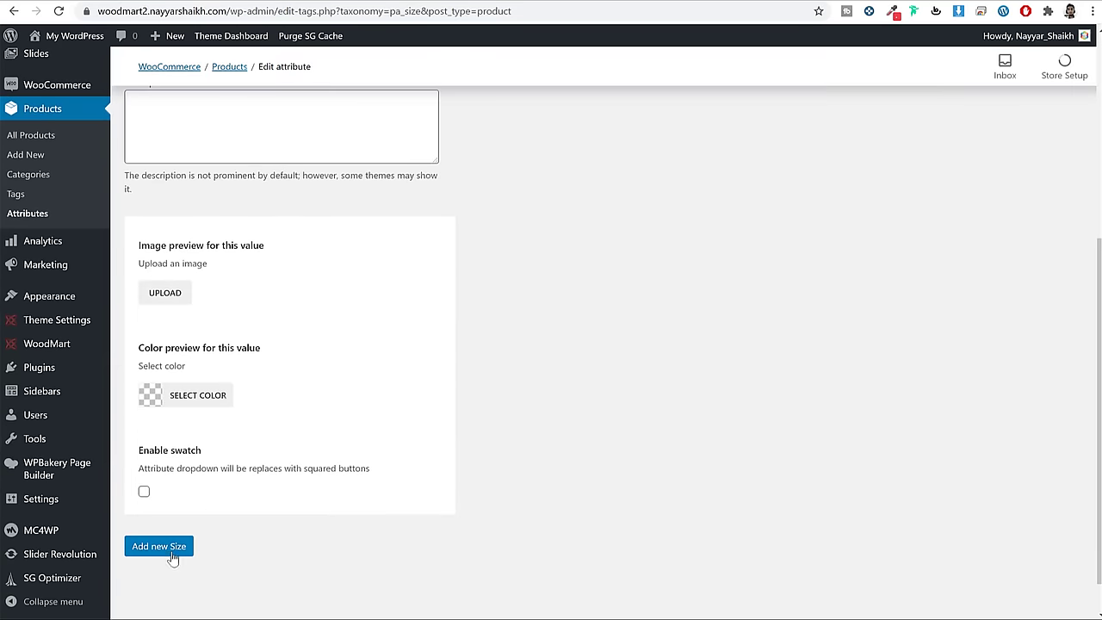
{"action": "left_click", "coordinate": [172, 556]}
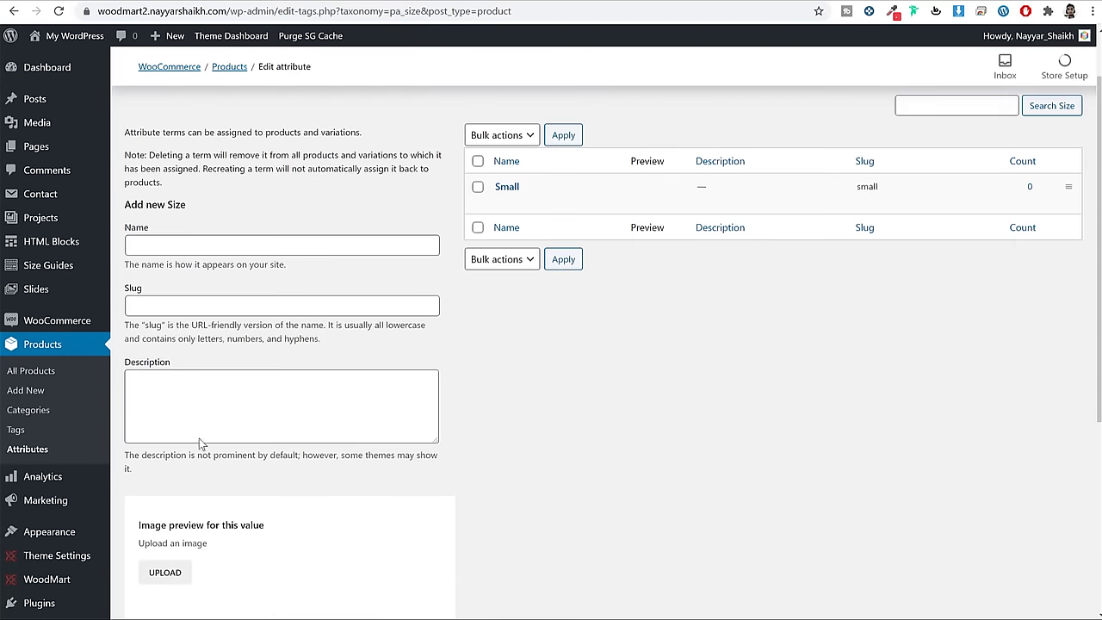
{"action": "left_click", "coordinate": [210, 252]}
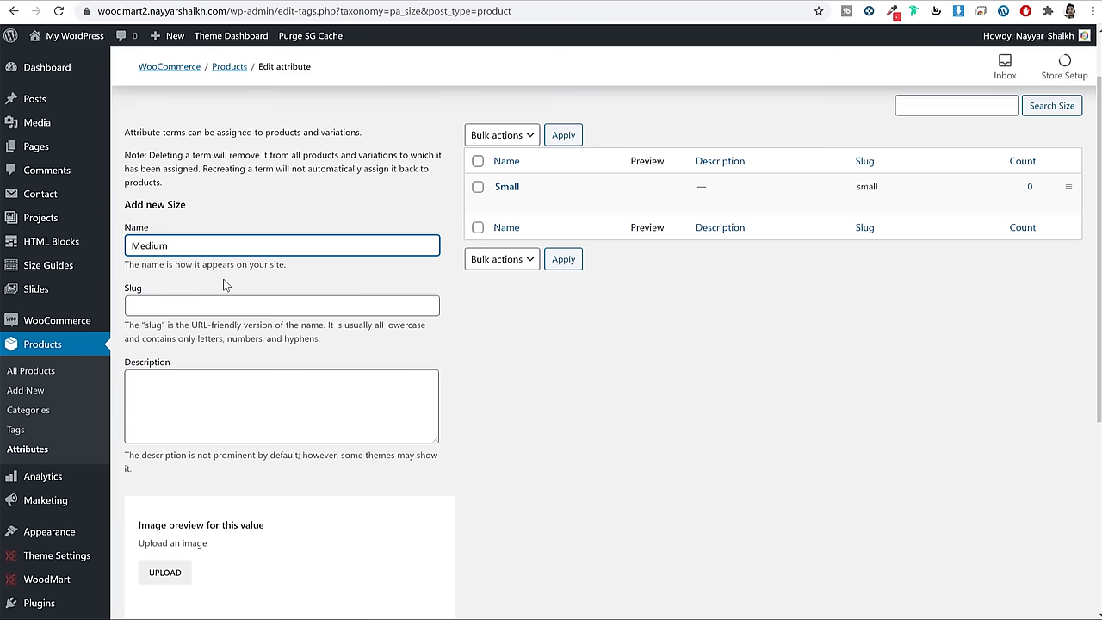
{"action": "scroll", "coordinate": [233, 344], "scroll_direction": "down", "scroll_amount": 4}
{"action": "left_click", "coordinate": [185, 503]}
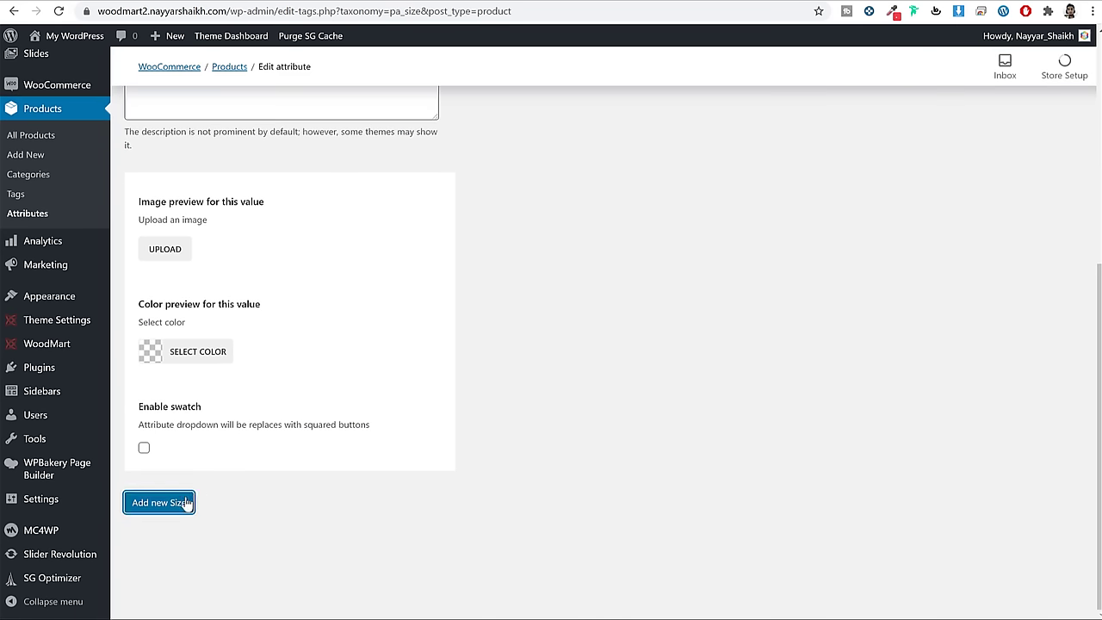
{"action": "left_click", "coordinate": [206, 317]}
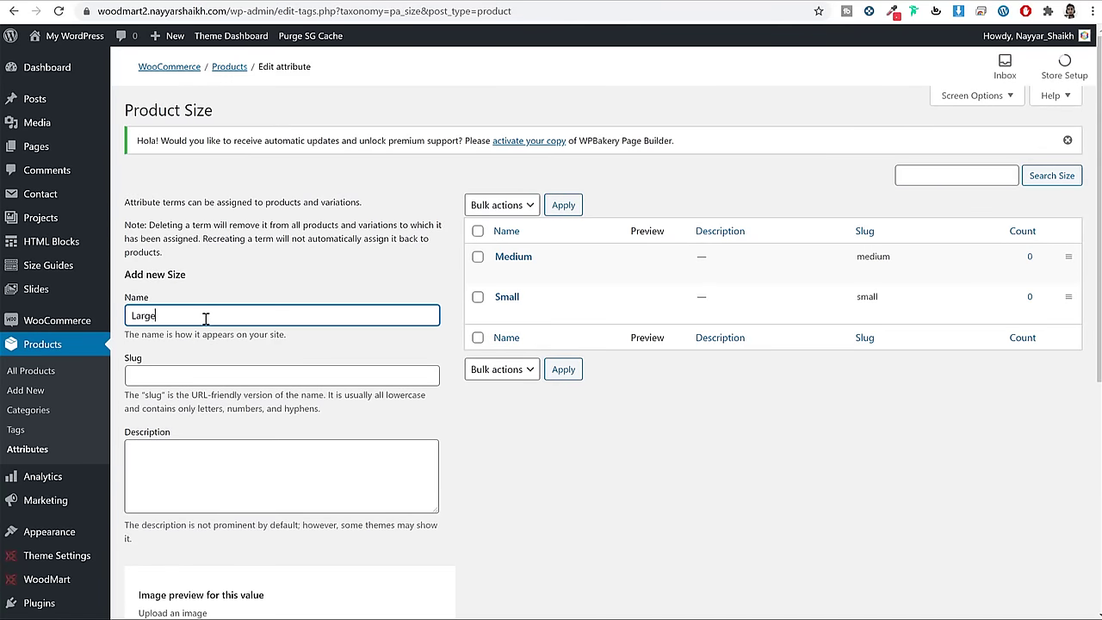
{"action": "type", "text": "Large"}
{"action": "scroll", "coordinate": [226, 345], "scroll_direction": "down", "scroll_amount": 5}
{"action": "left_click", "coordinate": [175, 506]}
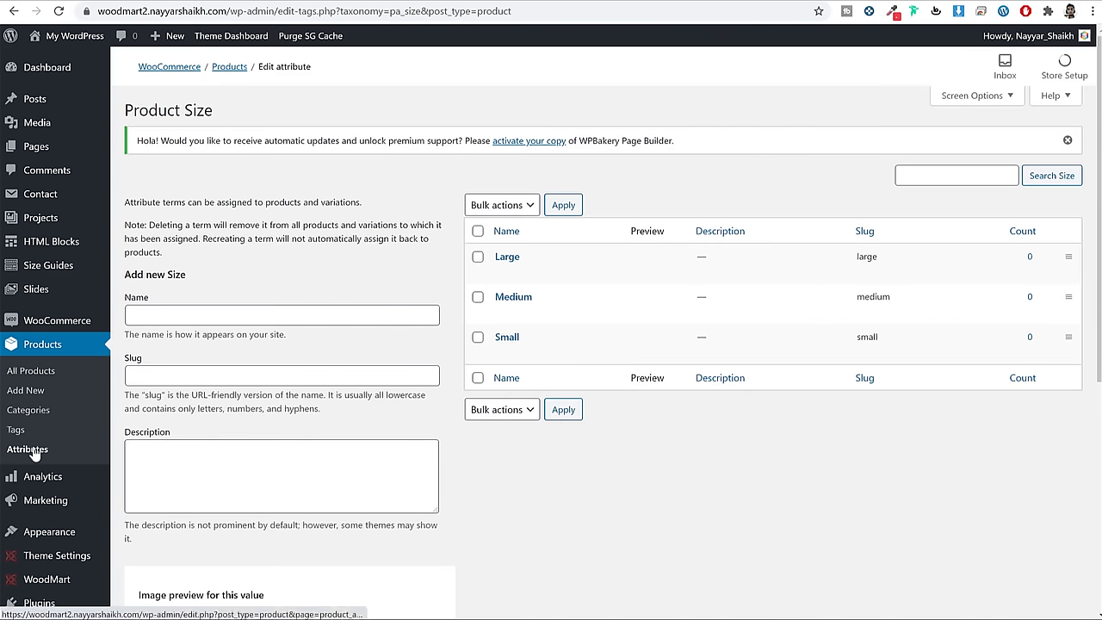
{"action": "left_click", "coordinate": [34, 452]}
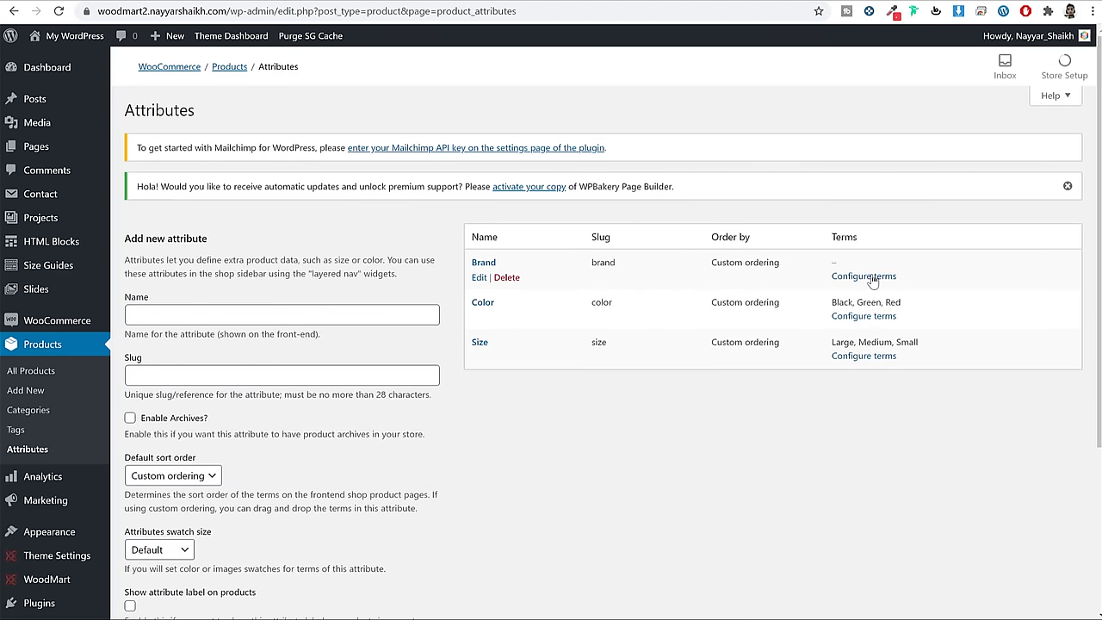
- Start a Nike term under Brand and open the Upload files window for its image
{"action": "left_click", "coordinate": [863, 276]}
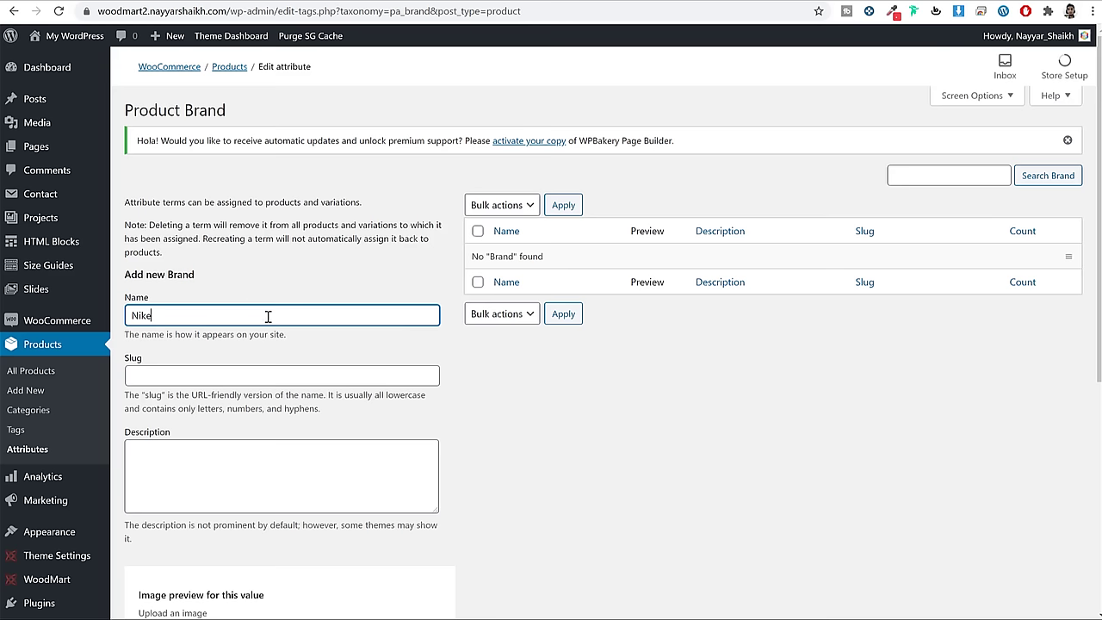
{"action": "scroll", "coordinate": [267, 317], "scroll_direction": "down", "scroll_amount": 4}
{"action": "left_click", "coordinate": [171, 298]}
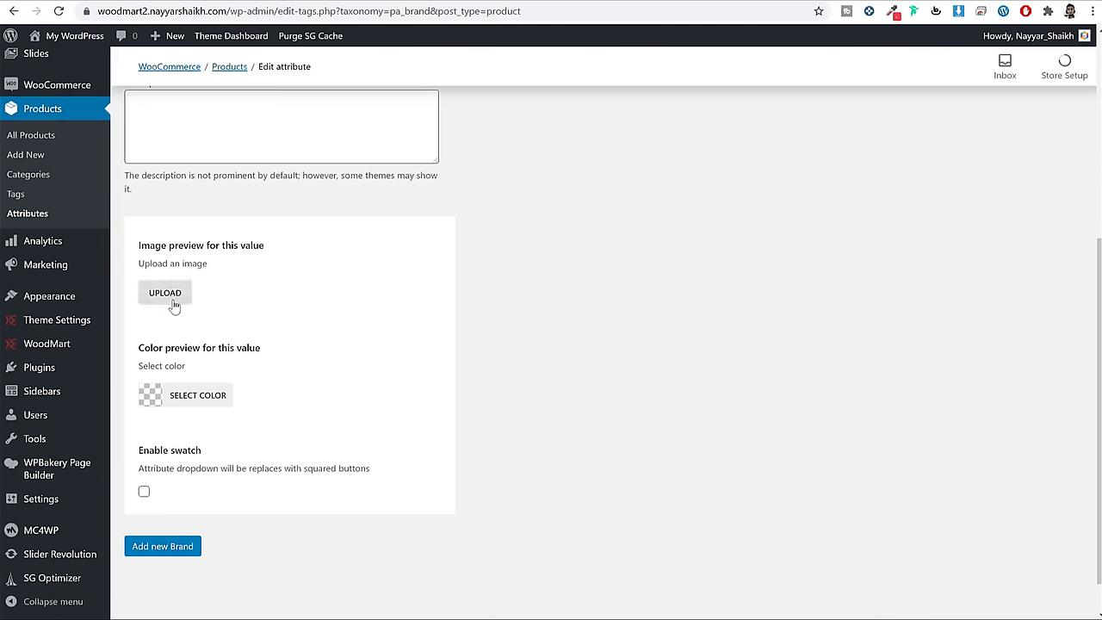
{"action": "left_click", "coordinate": [56, 92]}
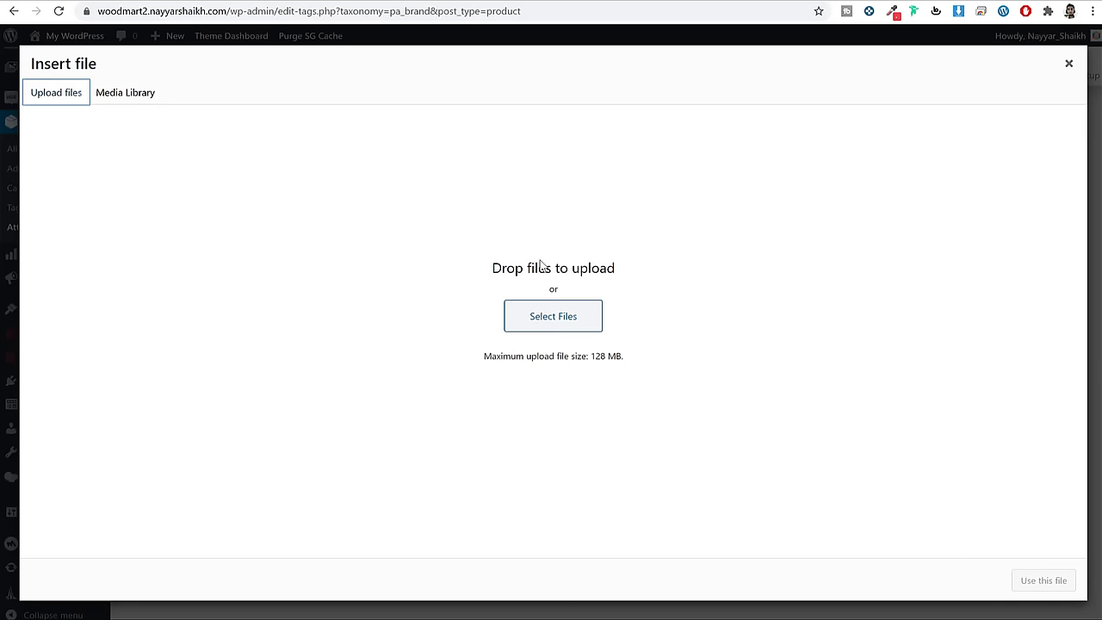
- Upload all nine brand logos from the Media > Brands folder
{"action": "left_click", "coordinate": [551, 318]}
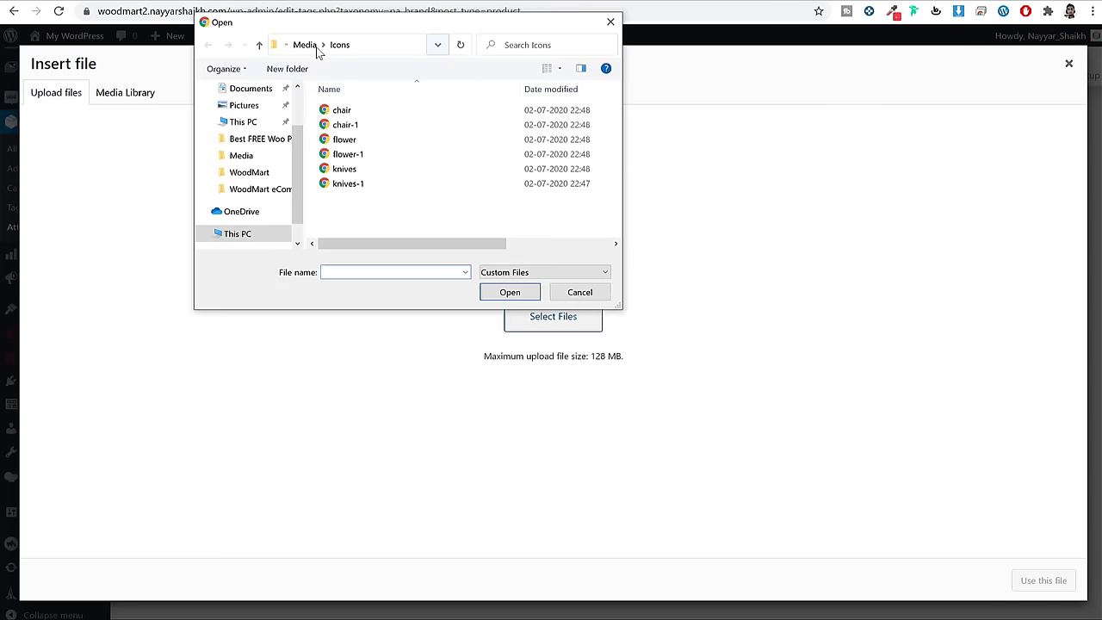
{"action": "left_click", "coordinate": [317, 52]}
{"action": "double_click", "coordinate": [563, 153]}
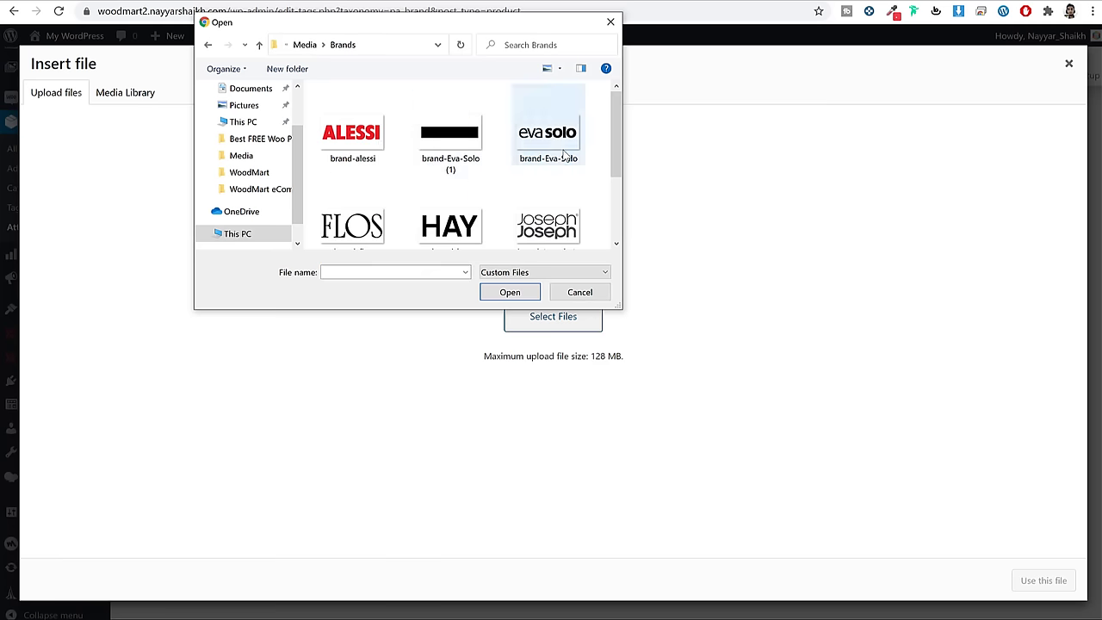
{"action": "left_click", "coordinate": [383, 145]}
{"action": "left_click", "coordinate": [556, 136], "text": "ctrl"}
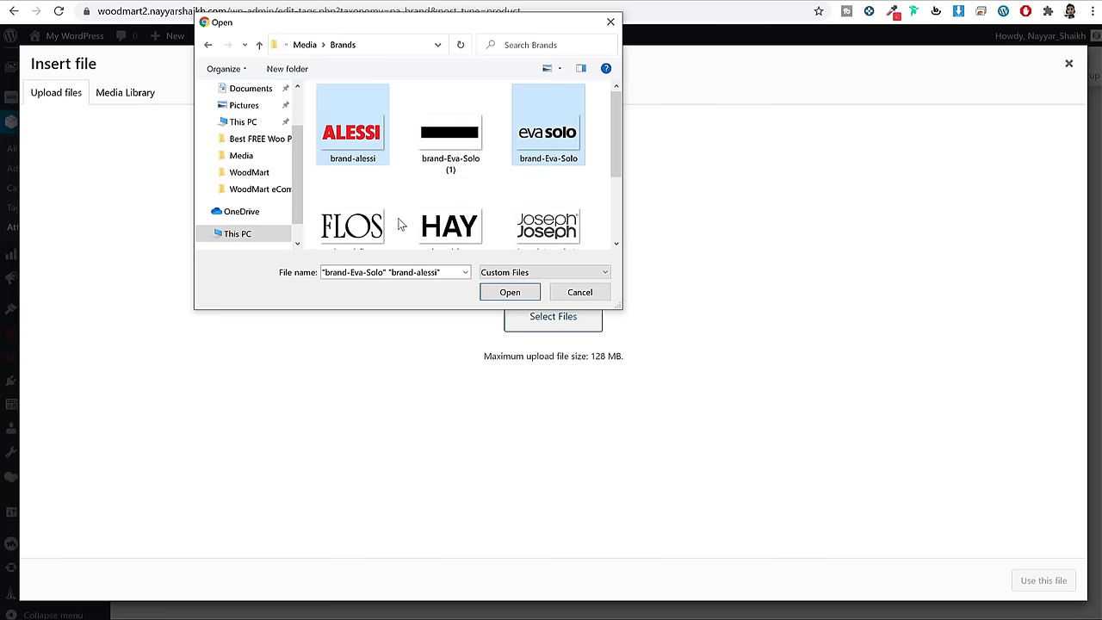
{"action": "left_click", "coordinate": [362, 223], "text": "ctrl"}
{"action": "left_click", "coordinate": [539, 223], "text": "ctrl"}
{"action": "left_click", "coordinate": [459, 134], "text": "ctrl"}
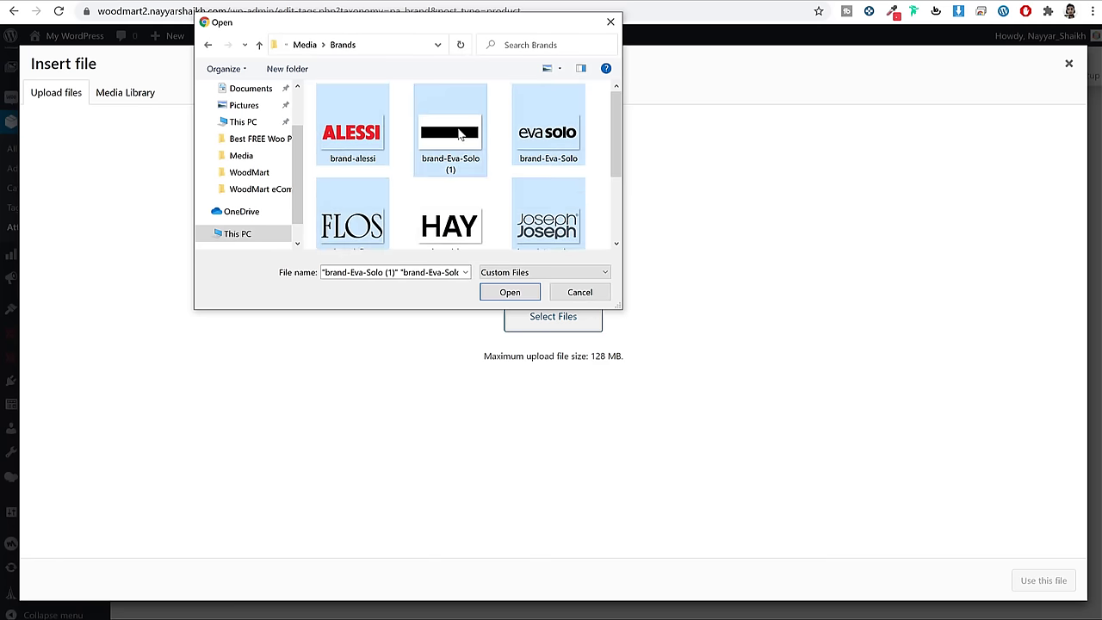
{"action": "left_click", "coordinate": [451, 215], "text": "ctrl"}
{"action": "scroll", "coordinate": [538, 200], "scroll_direction": "down", "scroll_amount": 2}
{"action": "left_click", "coordinate": [538, 206], "text": "ctrl+shift"}
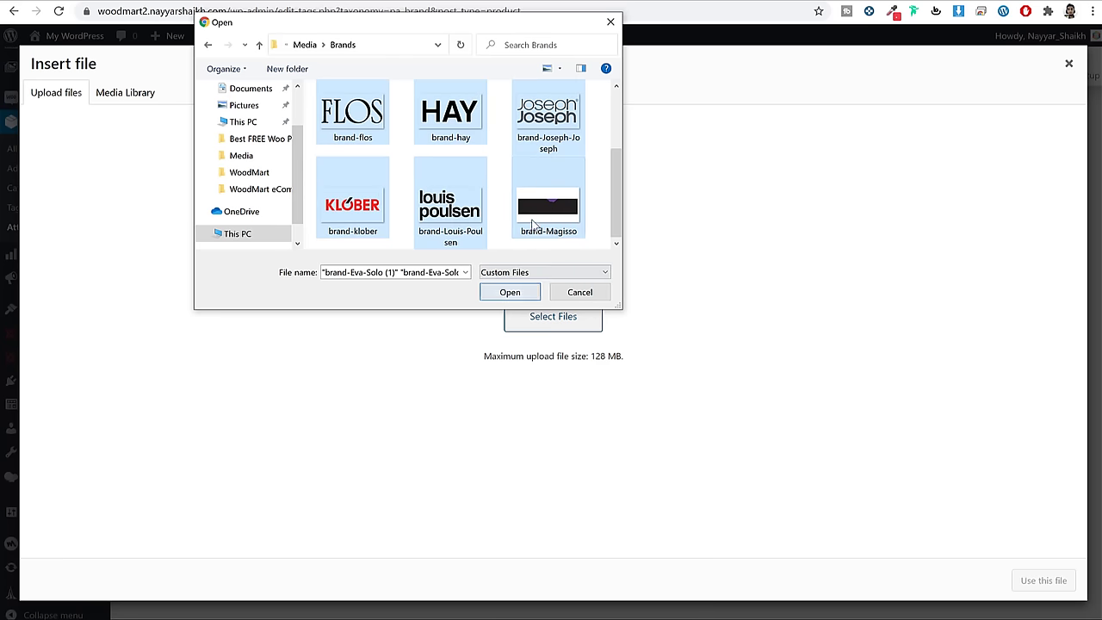
{"action": "left_click", "coordinate": [525, 293]}
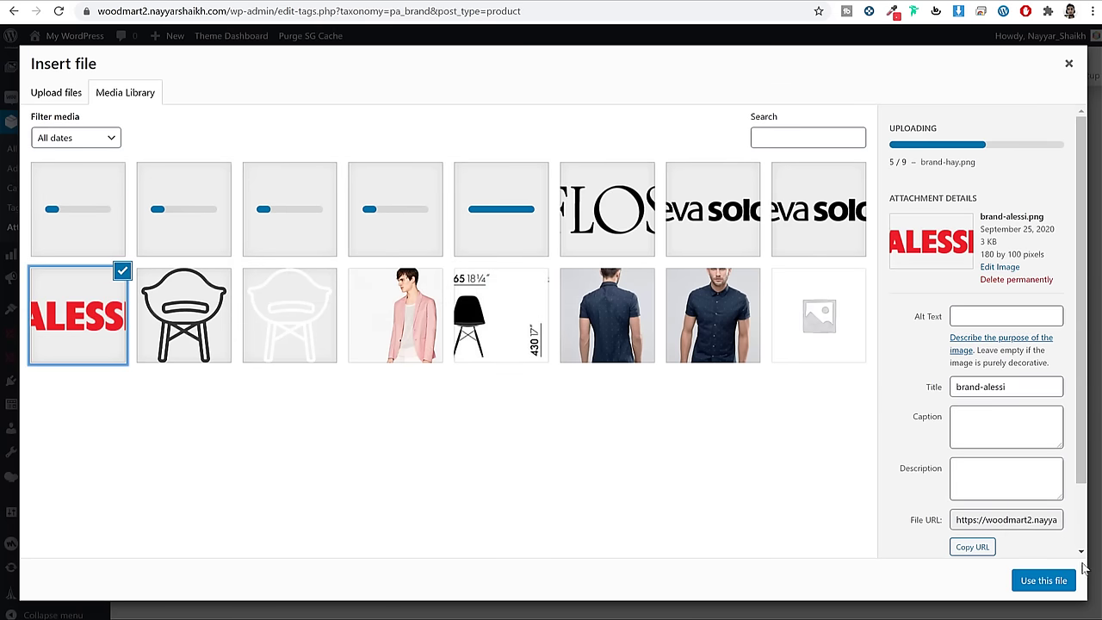
- Save Nike as a brand term with the ALESSI logo as its image
{"action": "left_click", "coordinate": [1043, 580]}
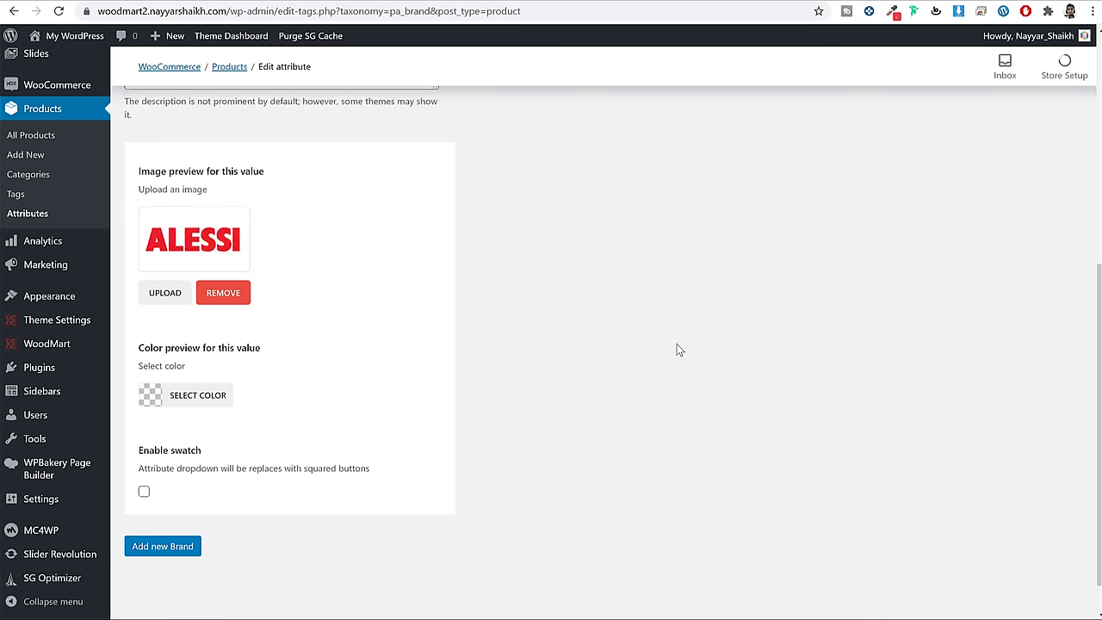
{"action": "left_click", "coordinate": [177, 546]}
{"action": "scroll", "coordinate": [668, 416], "scroll_direction": "up", "scroll_amount": 2}
- Add the brand term 'Adidas' with the KLOBER logo as its image
{"action": "scroll", "coordinate": [668, 422], "scroll_direction": "up", "scroll_amount": 4}
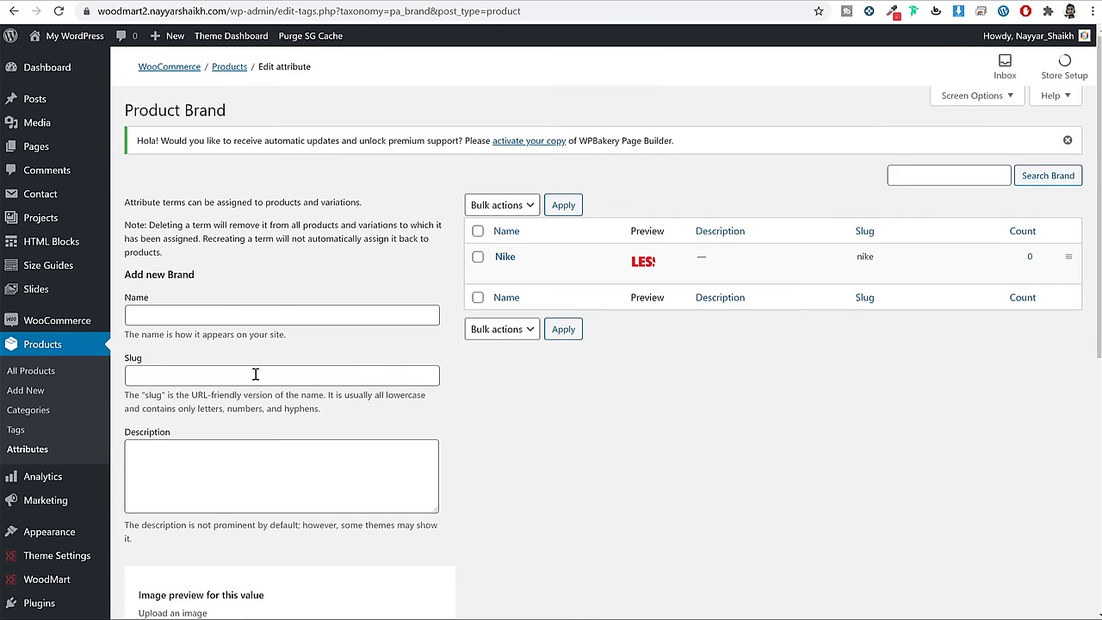
{"action": "left_click", "coordinate": [259, 308]}
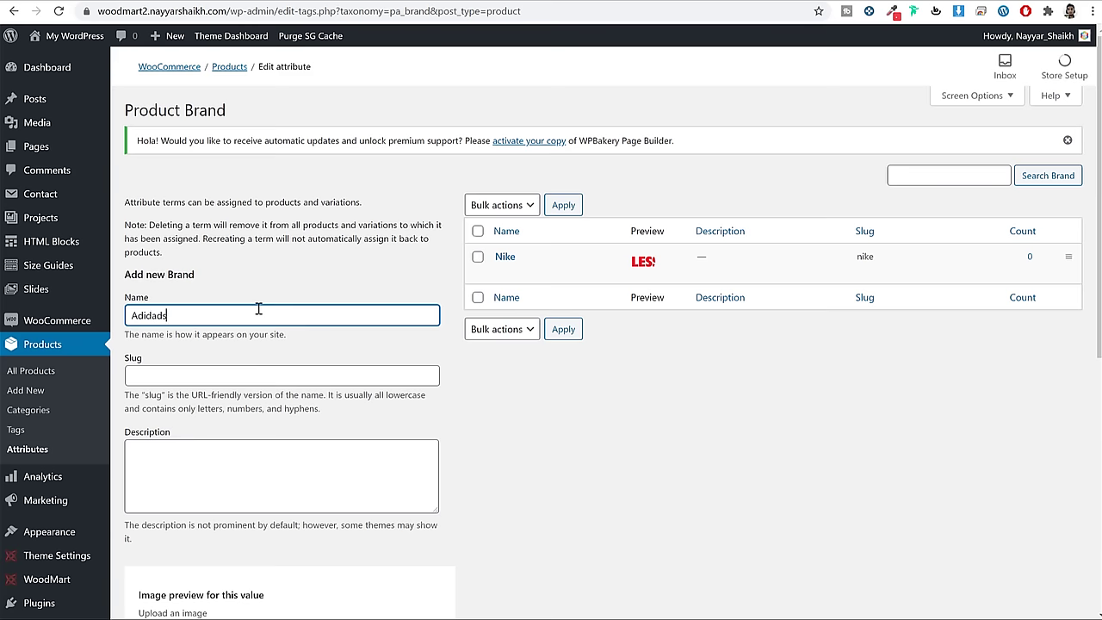
{"action": "type", "text": "Adidas"}
{"action": "scroll", "coordinate": [345, 324], "scroll_direction": "down", "scroll_amount": 5}
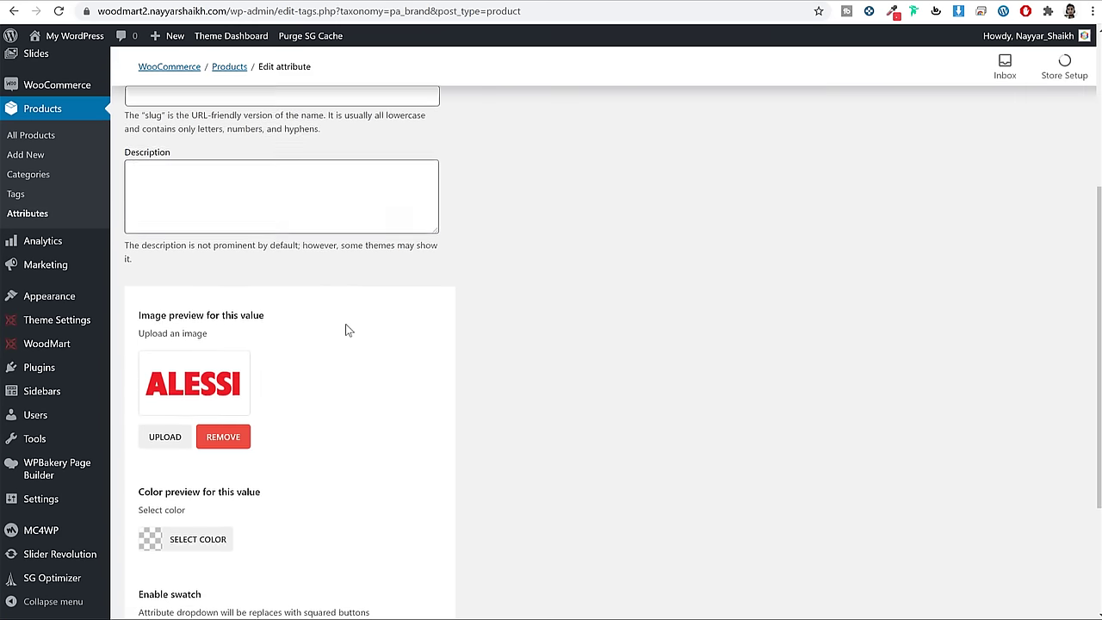
{"action": "left_click", "coordinate": [168, 252]}
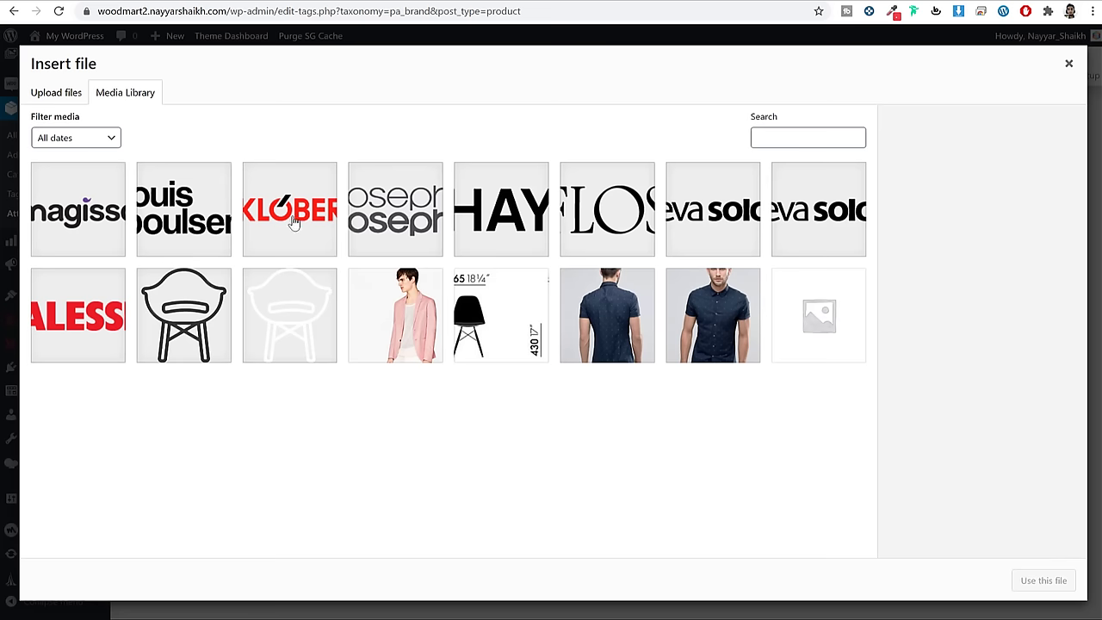
{"action": "left_click", "coordinate": [293, 222]}
{"action": "left_click", "coordinate": [1043, 580]}
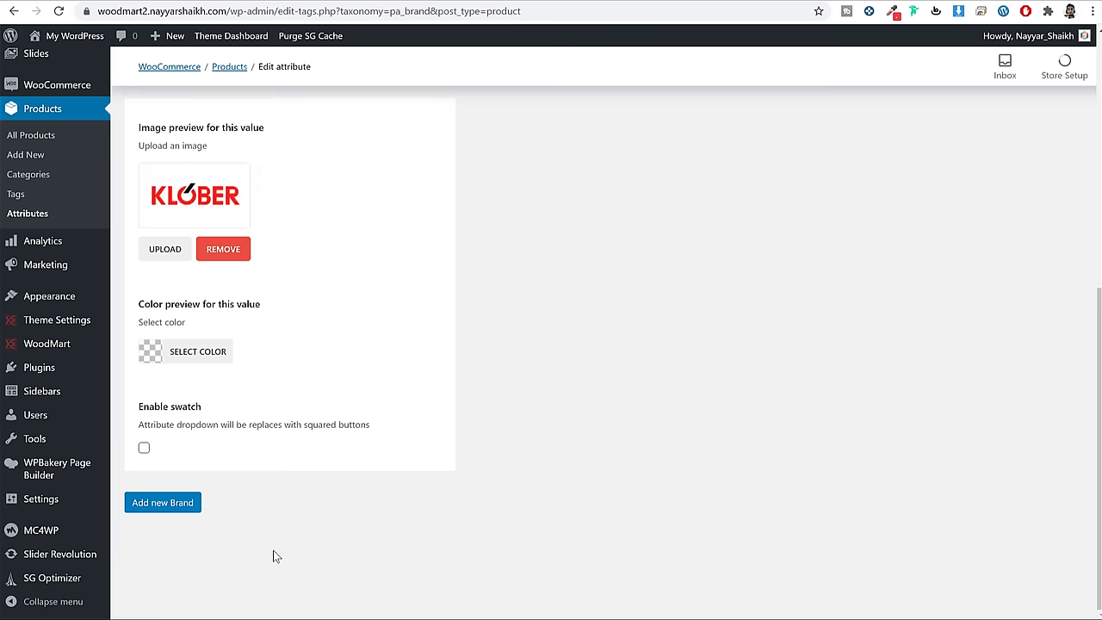
{"action": "left_click", "coordinate": [163, 502]}
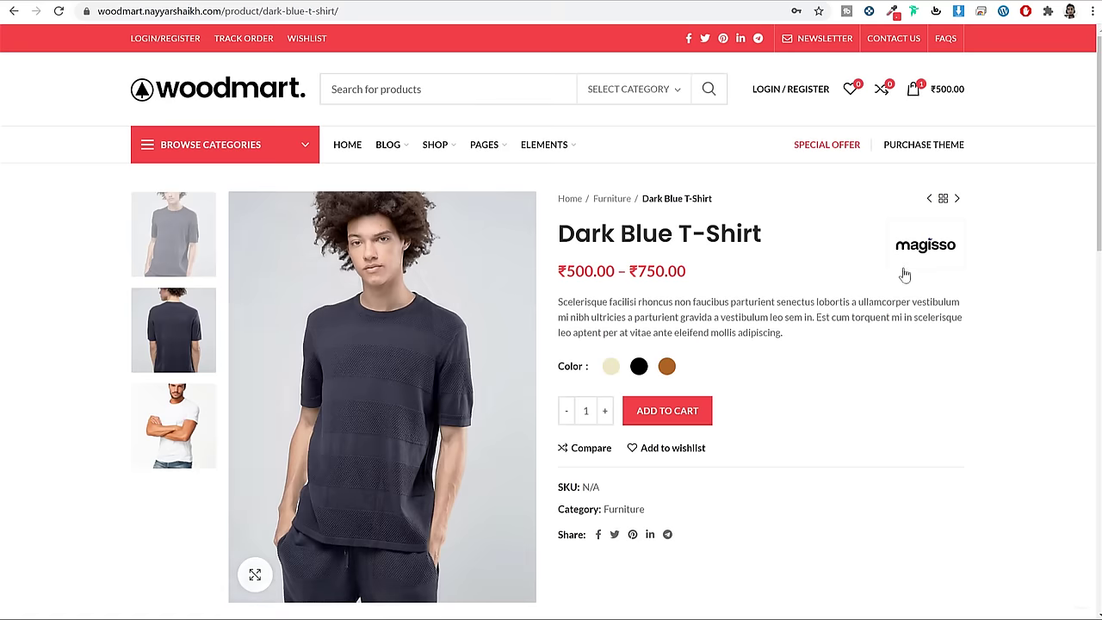
{"action": "scroll", "coordinate": [858, 371], "scroll_direction": "down", "scroll_amount": 6}
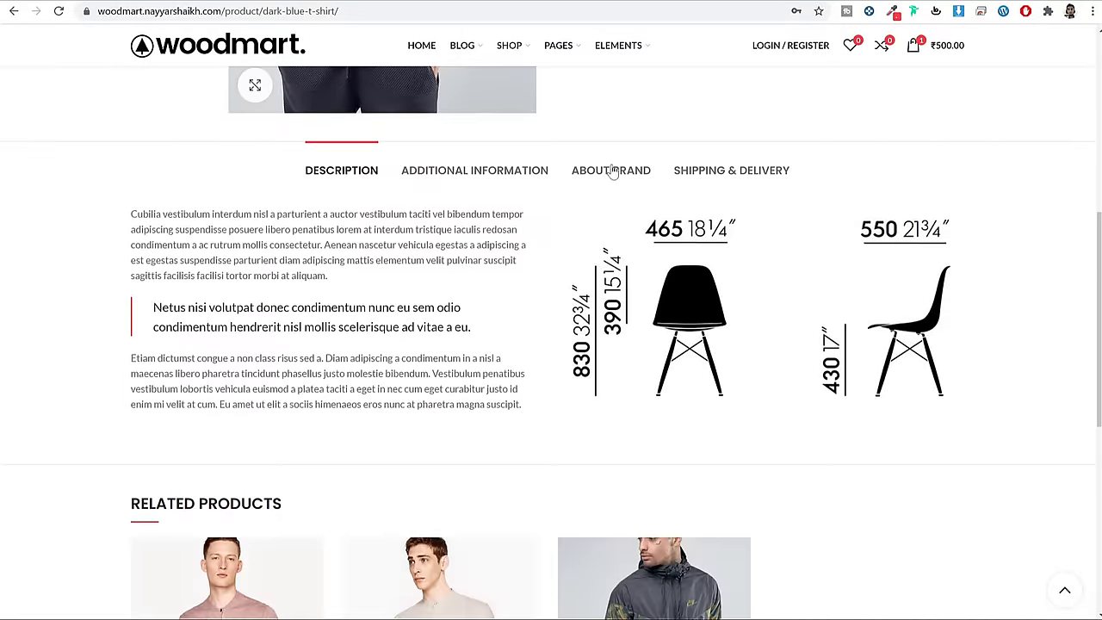
{"action": "left_click", "coordinate": [611, 169]}
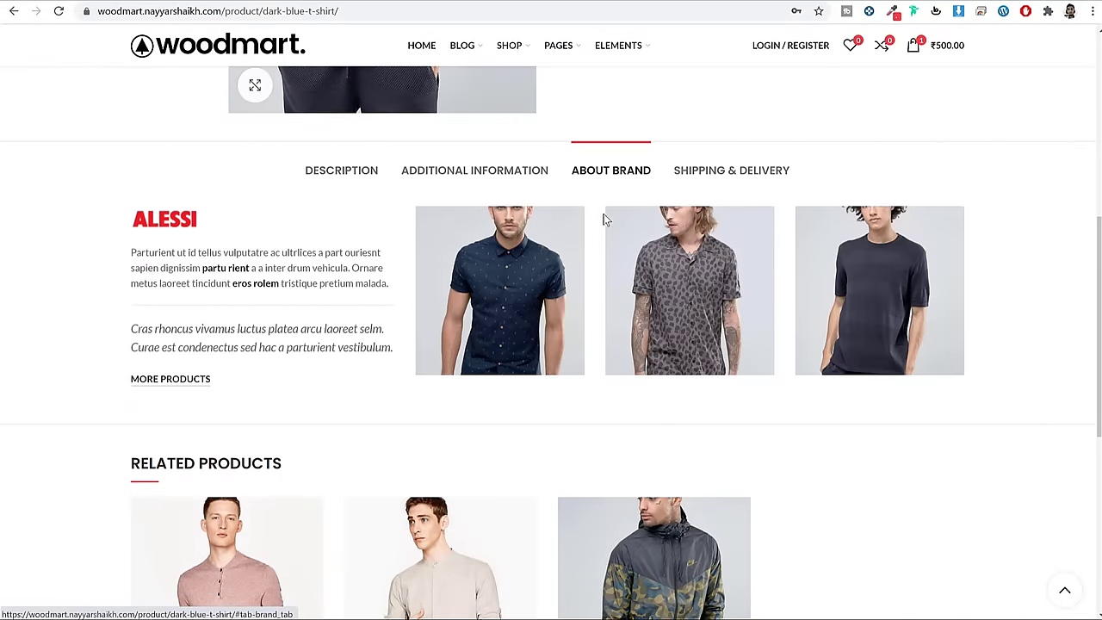
{"action": "scroll", "coordinate": [580, 460], "scroll_direction": "up", "scroll_amount": 6}
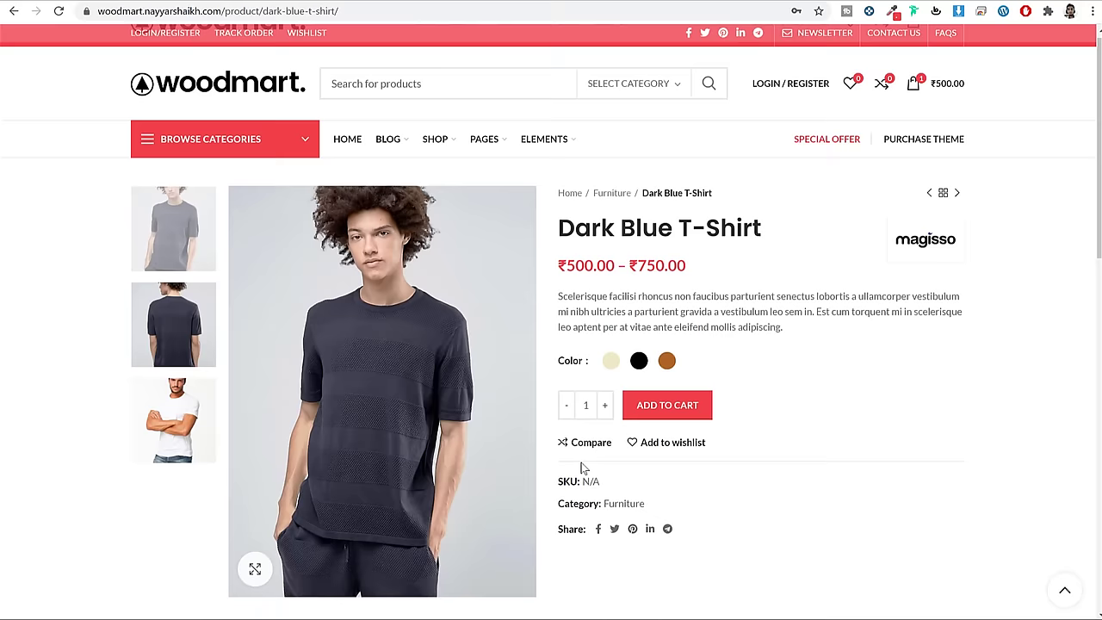
{"action": "scroll", "coordinate": [775, 289], "scroll_direction": "down", "scroll_amount": 2}
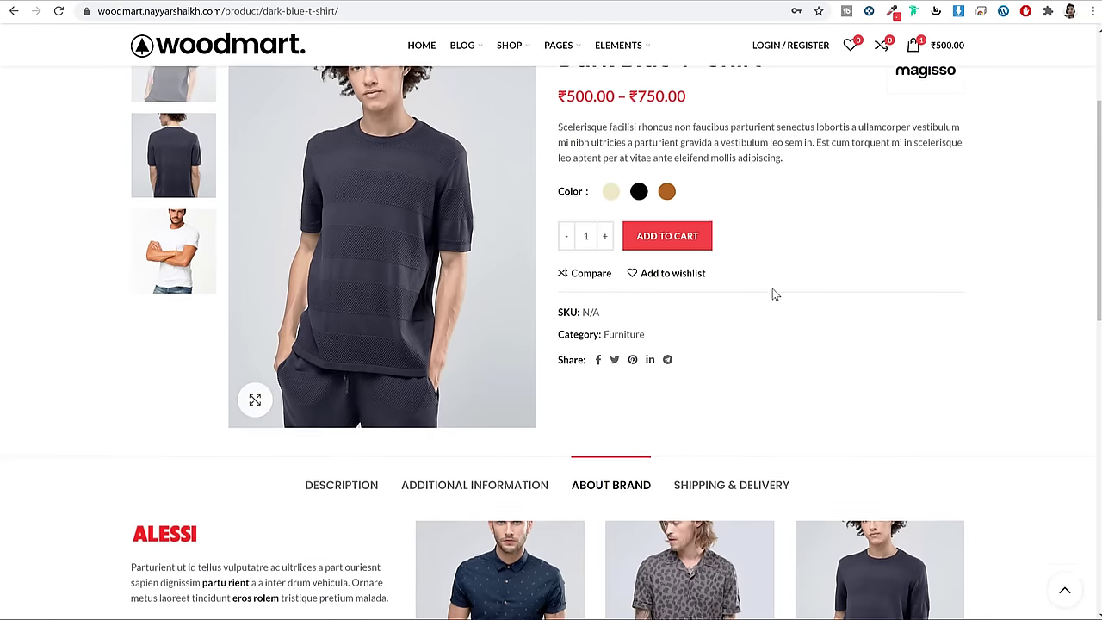
{"action": "scroll", "coordinate": [772, 294], "scroll_direction": "down", "scroll_amount": 4}
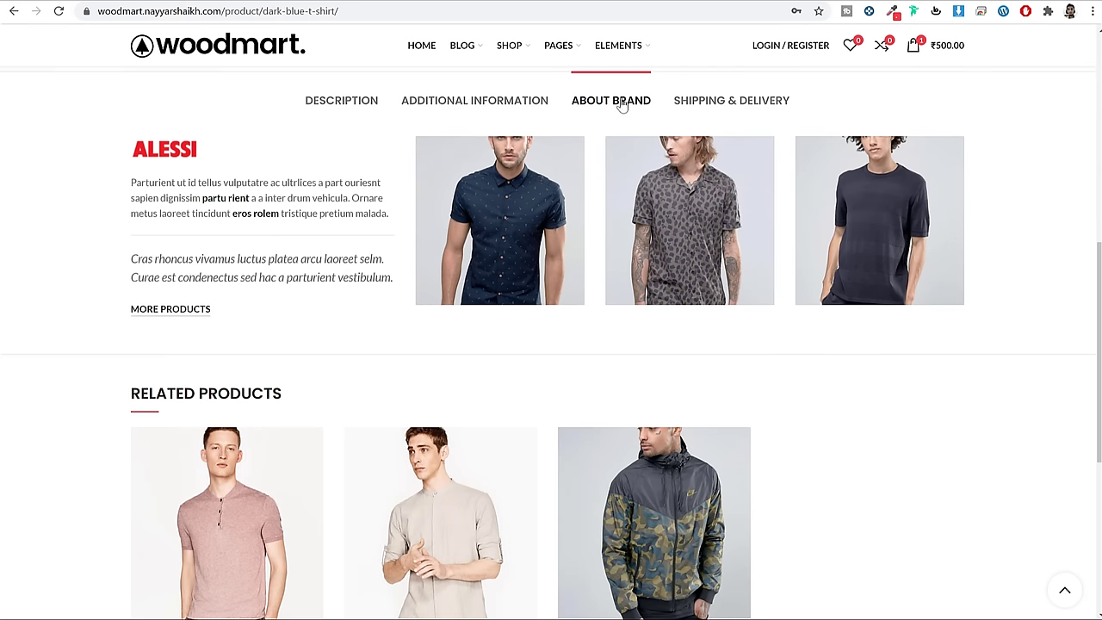
{"action": "left_click_drag", "start_coordinate": [134, 178], "coordinate": [374, 197]}
{"action": "left_click", "coordinate": [145, 178]}
{"action": "left_click_drag", "start_coordinate": [603, 310], "coordinate": [341, 191]}
{"action": "left_click", "coordinate": [341, 191]}
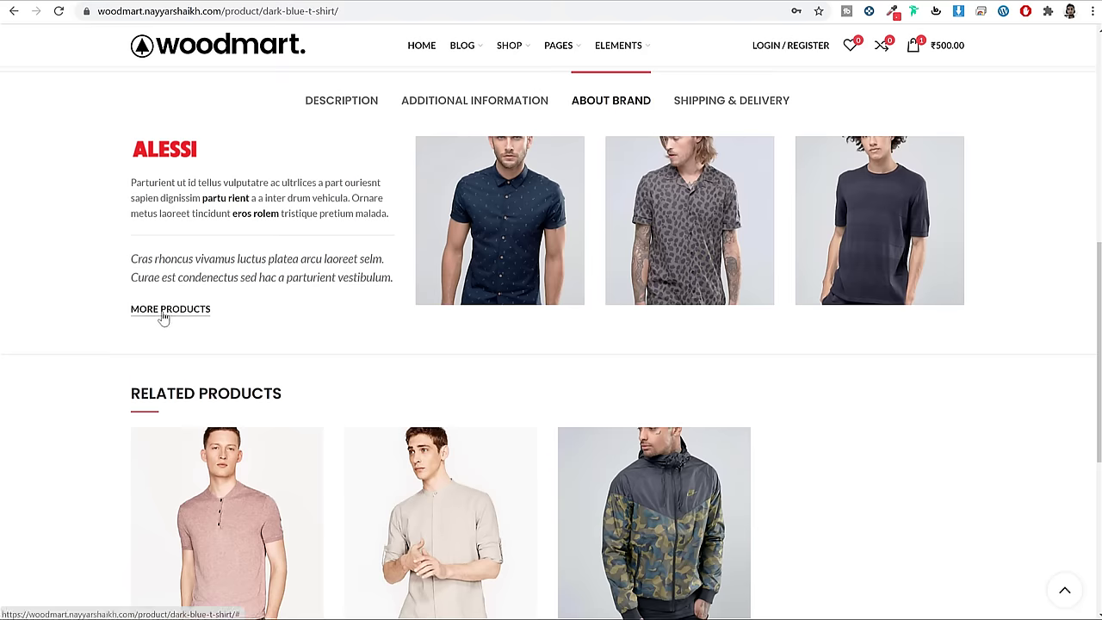
{"action": "scroll", "coordinate": [925, 293], "scroll_direction": "up", "scroll_amount": 2}
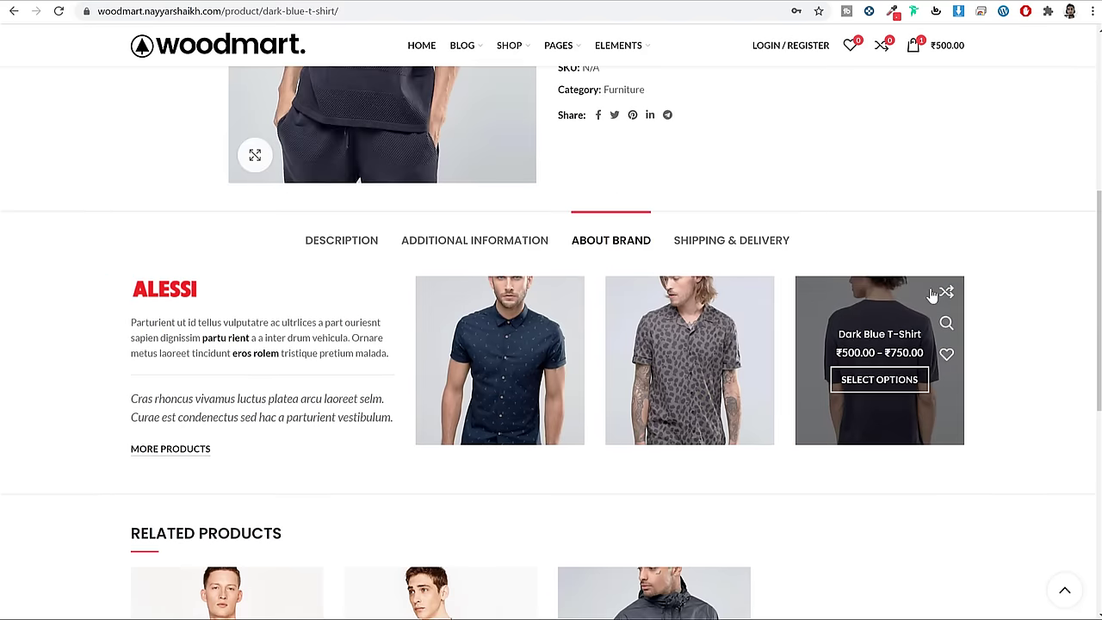
{"action": "scroll", "coordinate": [968, 315], "scroll_direction": "up", "scroll_amount": 5}
{"action": "scroll", "coordinate": [968, 315], "scroll_direction": "down", "scroll_amount": 3}
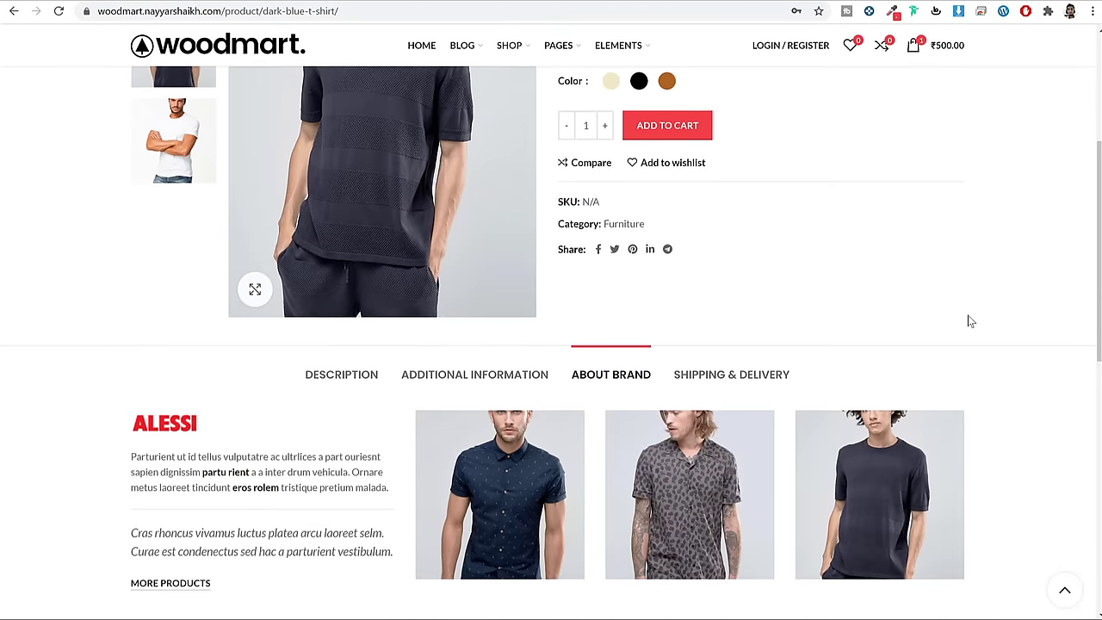
{"action": "scroll", "coordinate": [967, 321], "scroll_direction": "up", "scroll_amount": 4}
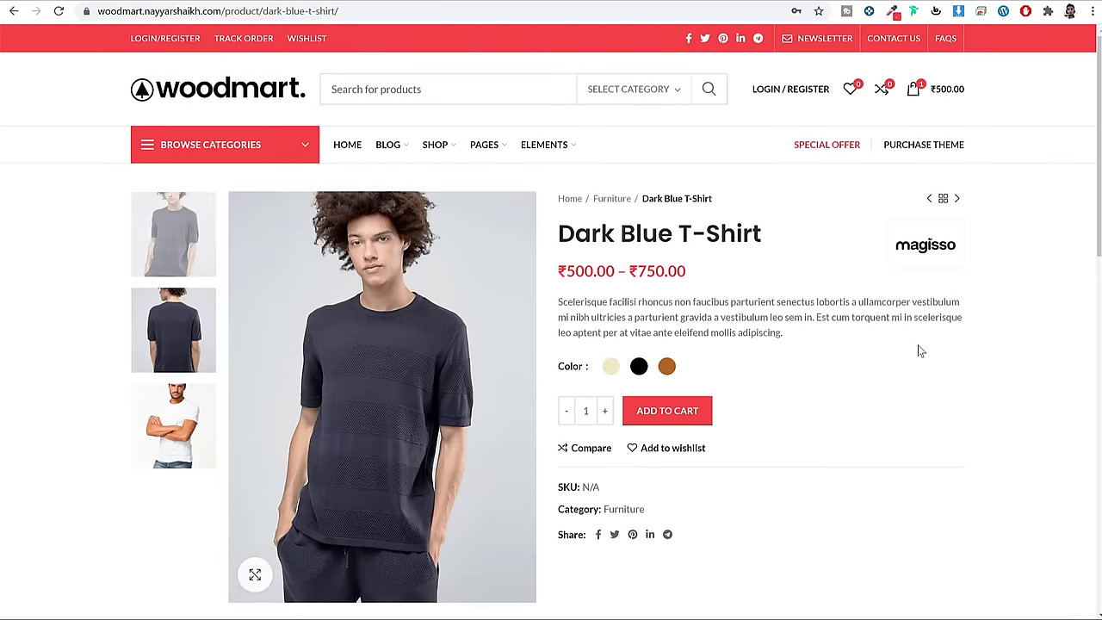
{"action": "scroll", "coordinate": [921, 353], "scroll_direction": "down", "scroll_amount": 6}
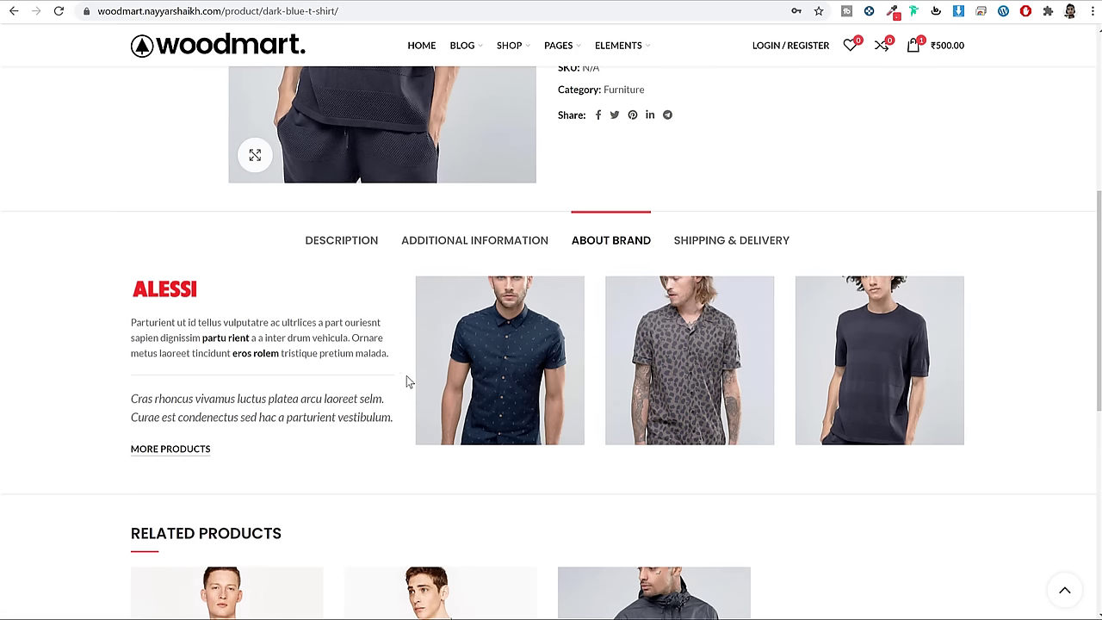
{"action": "mouse_move", "coordinate": [757, 323]}
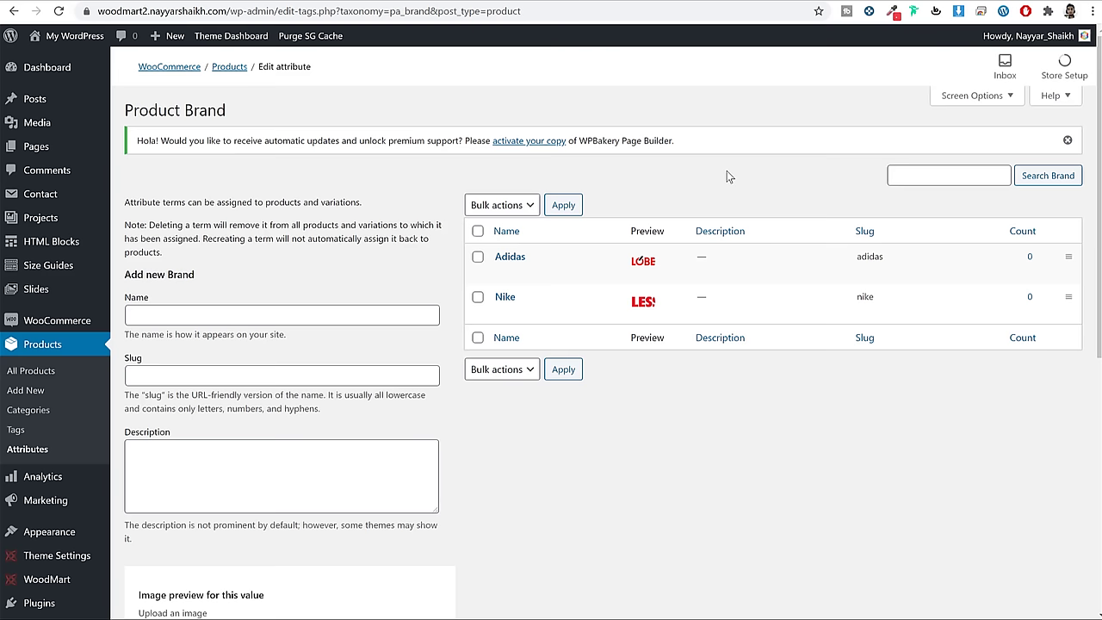
- Create a new HTML block titled 'Nike Brand' and publish it
{"action": "mouse_move", "coordinate": [21, 243]}
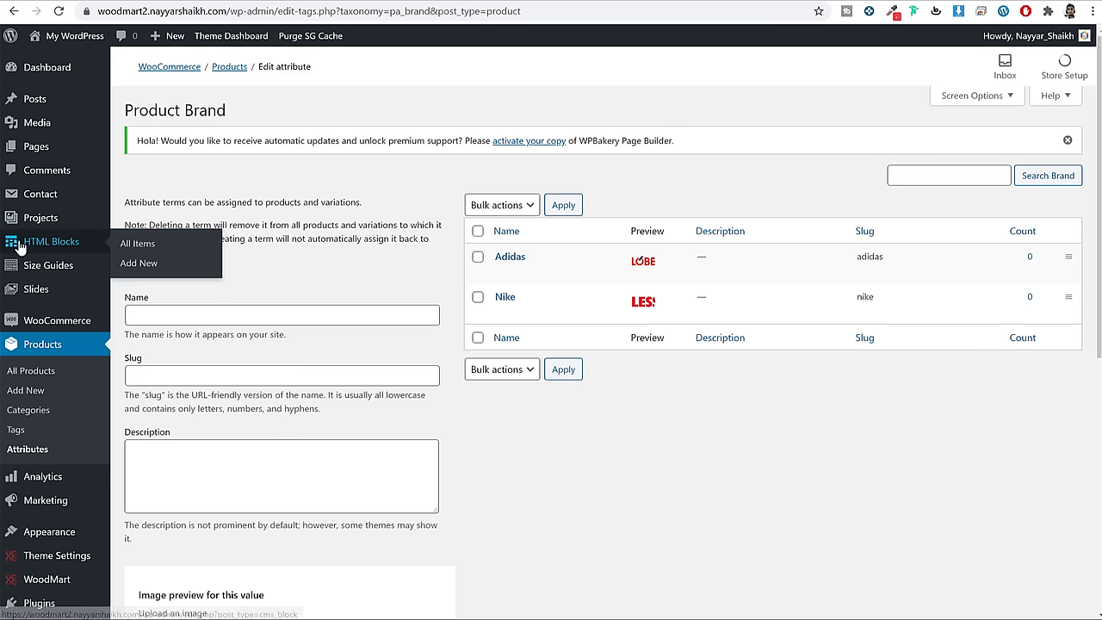
{"action": "left_click", "coordinate": [48, 245]}
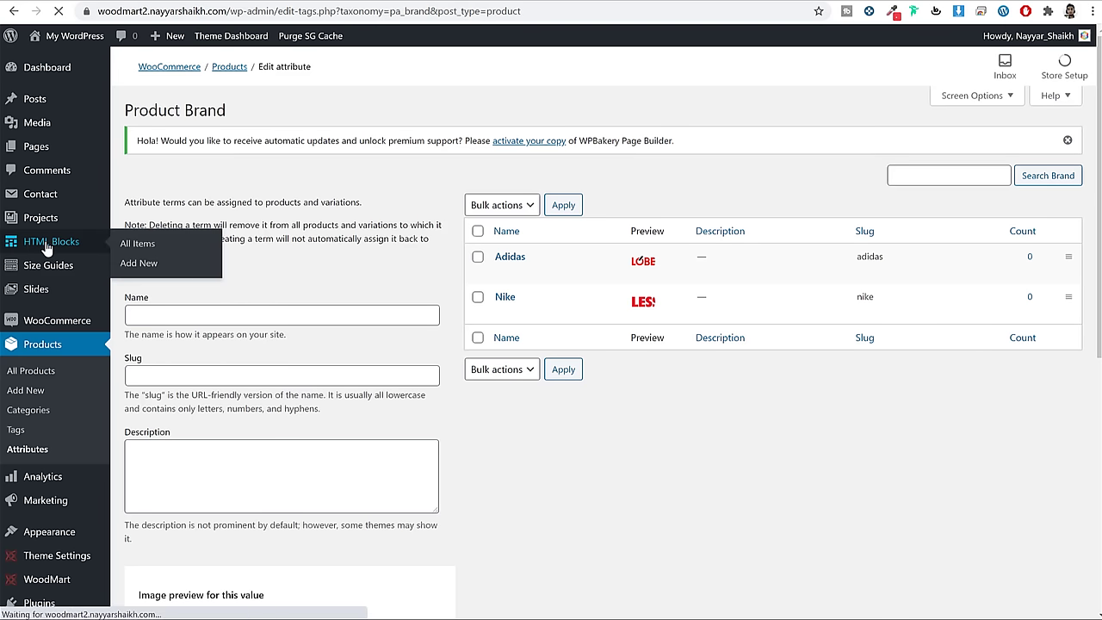
{"action": "left_click", "coordinate": [249, 72]}
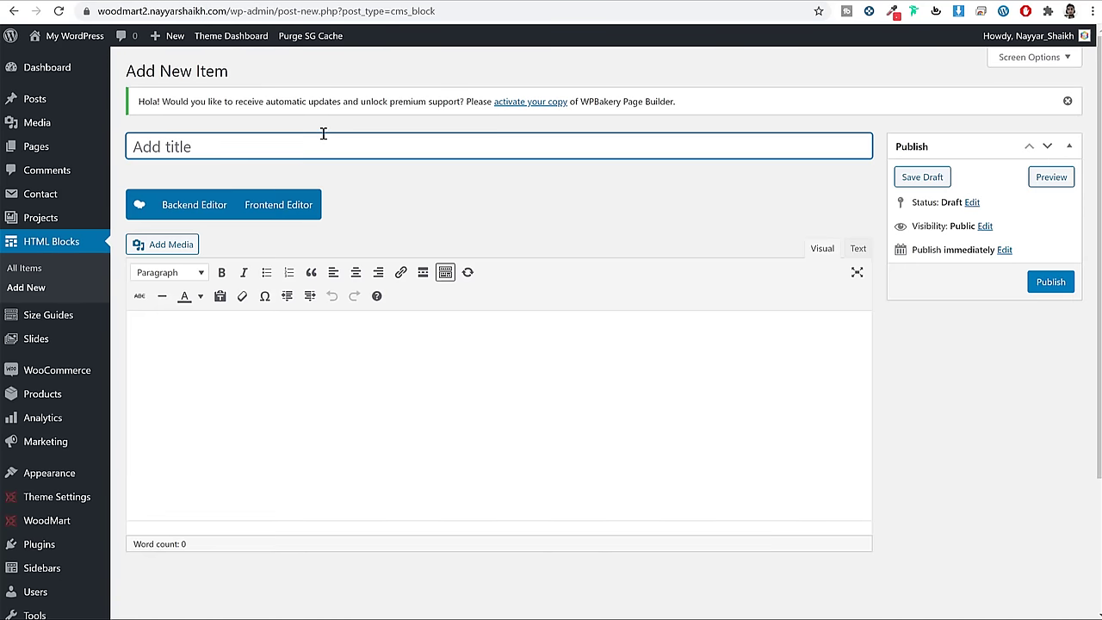
{"action": "type", "text": "Nike Brand"}
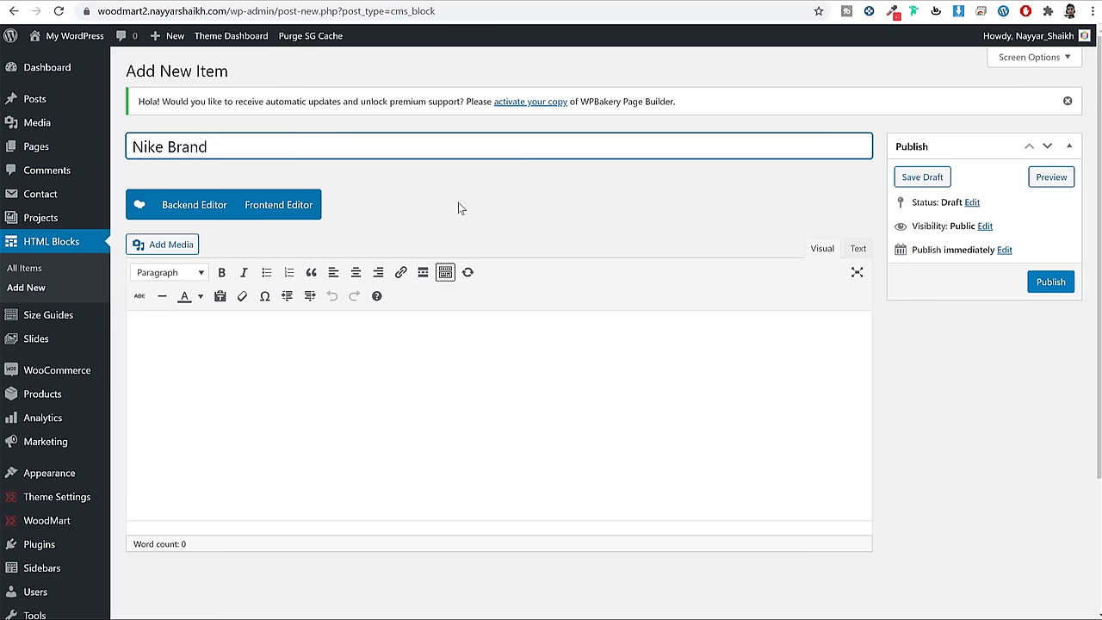
{"action": "left_click", "coordinate": [1050, 281]}
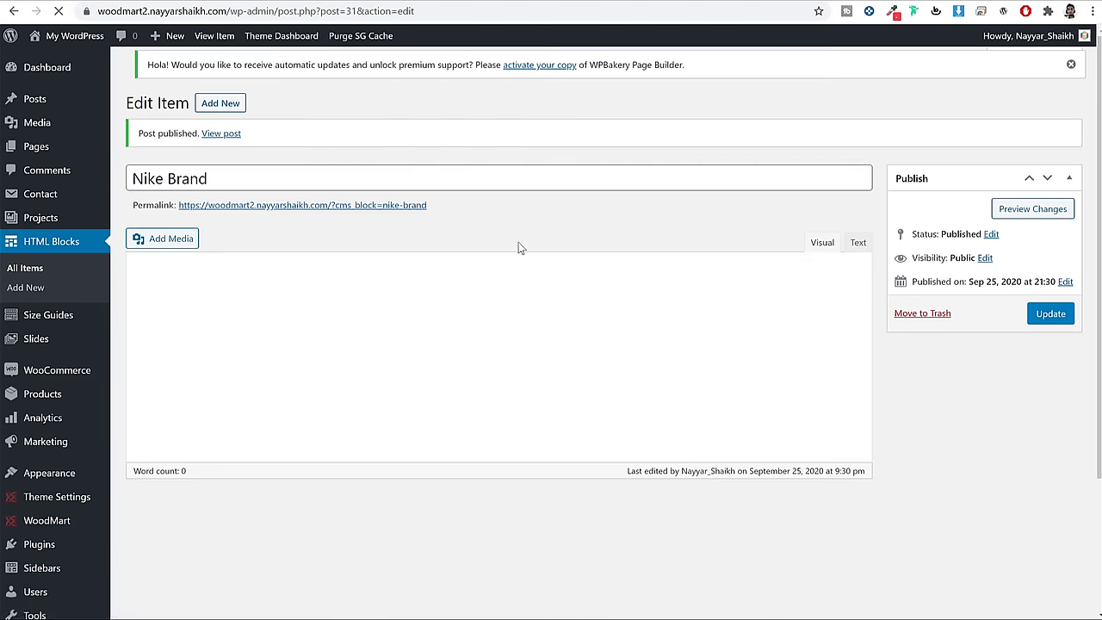
- Examine the demo page's About Brand text and its italic wording
{"action": "scroll", "coordinate": [488, 107], "scroll_direction": "down", "scroll_amount": 1}
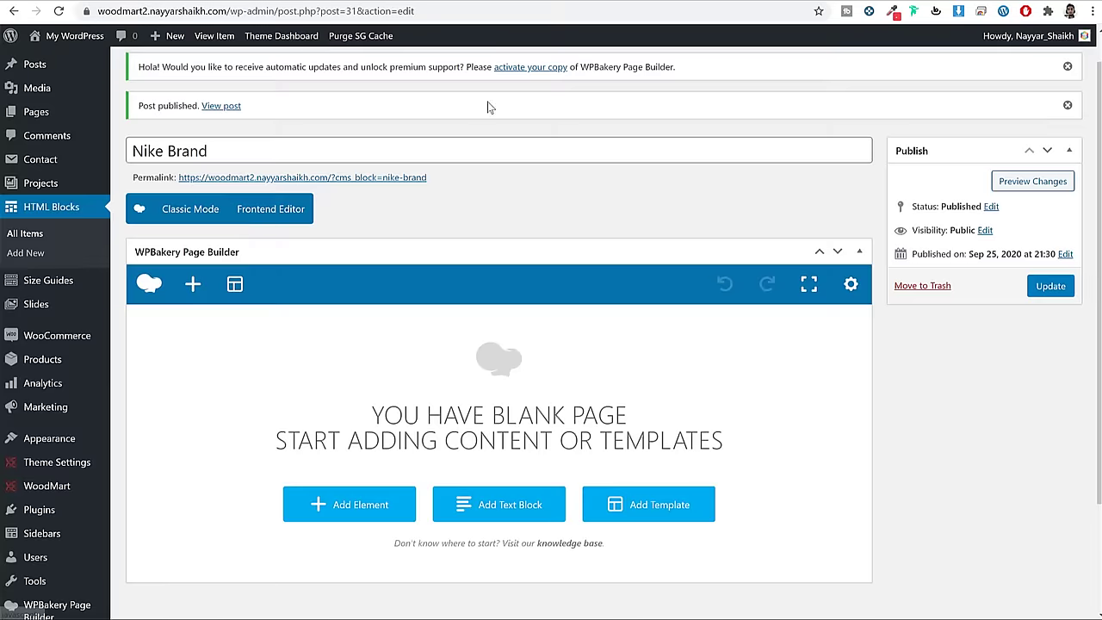
{"action": "scroll", "coordinate": [488, 107], "scroll_direction": "down", "scroll_amount": 3}
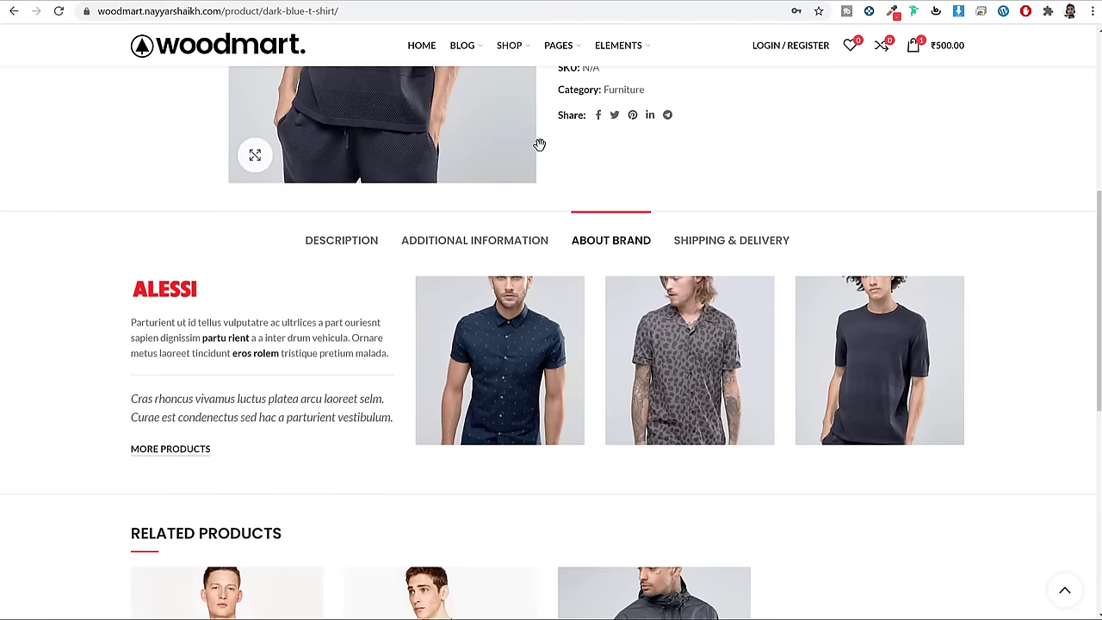
{"action": "scroll", "coordinate": [539, 143], "scroll_direction": "down", "scroll_amount": 3}
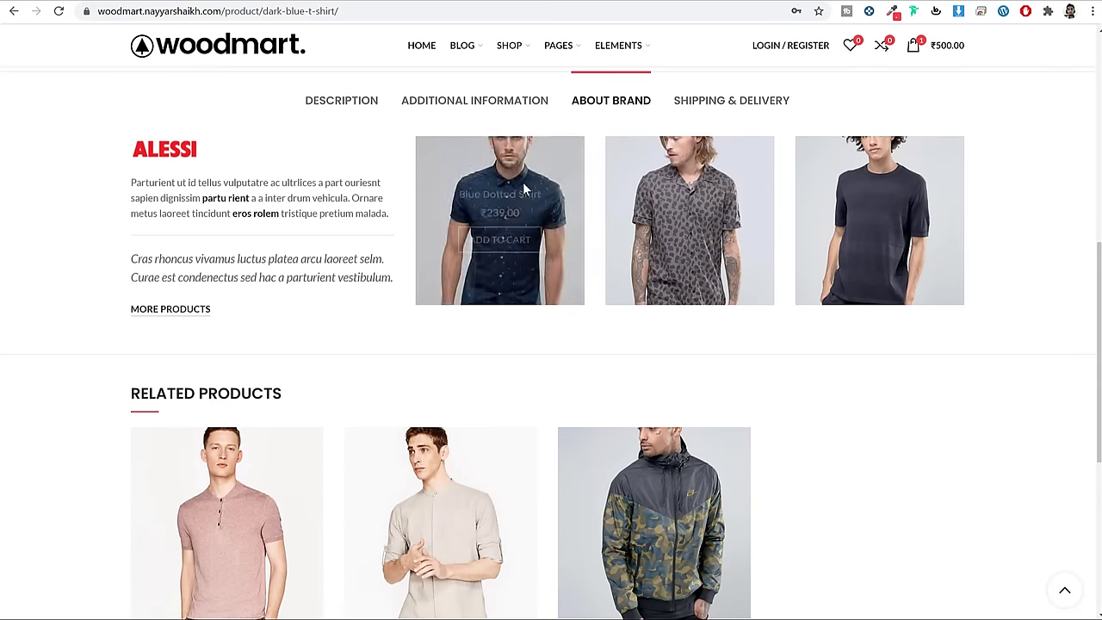
{"action": "left_click_drag", "start_coordinate": [142, 161], "coordinate": [602, 259]}
{"action": "left_click", "coordinate": [241, 296]}
{"action": "left_click", "coordinate": [251, 267]}
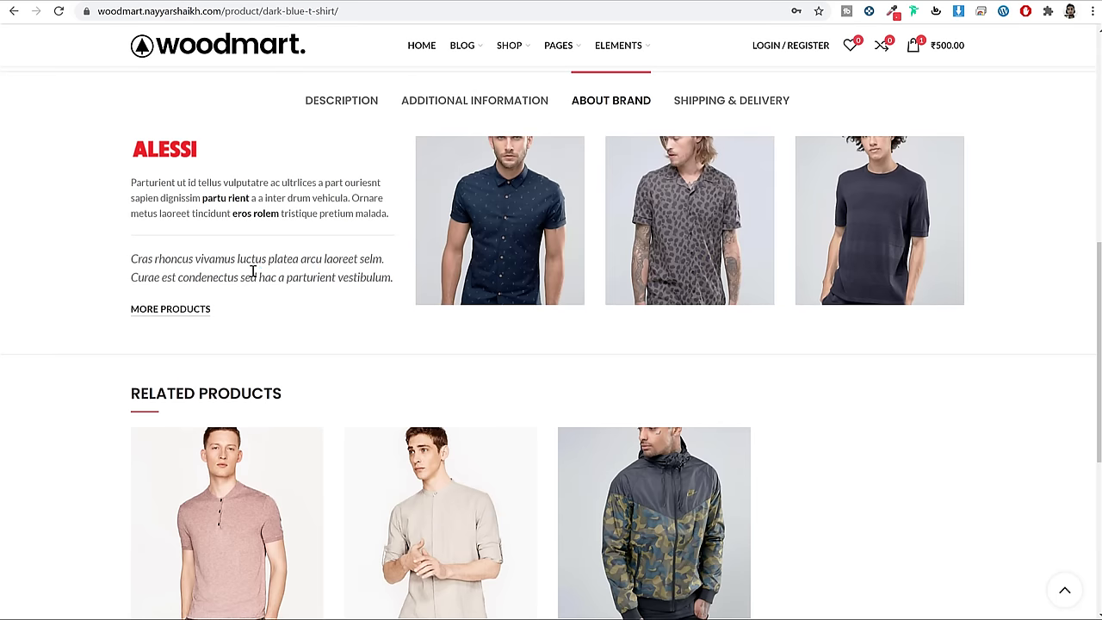
{"action": "double_click", "coordinate": [248, 276]}
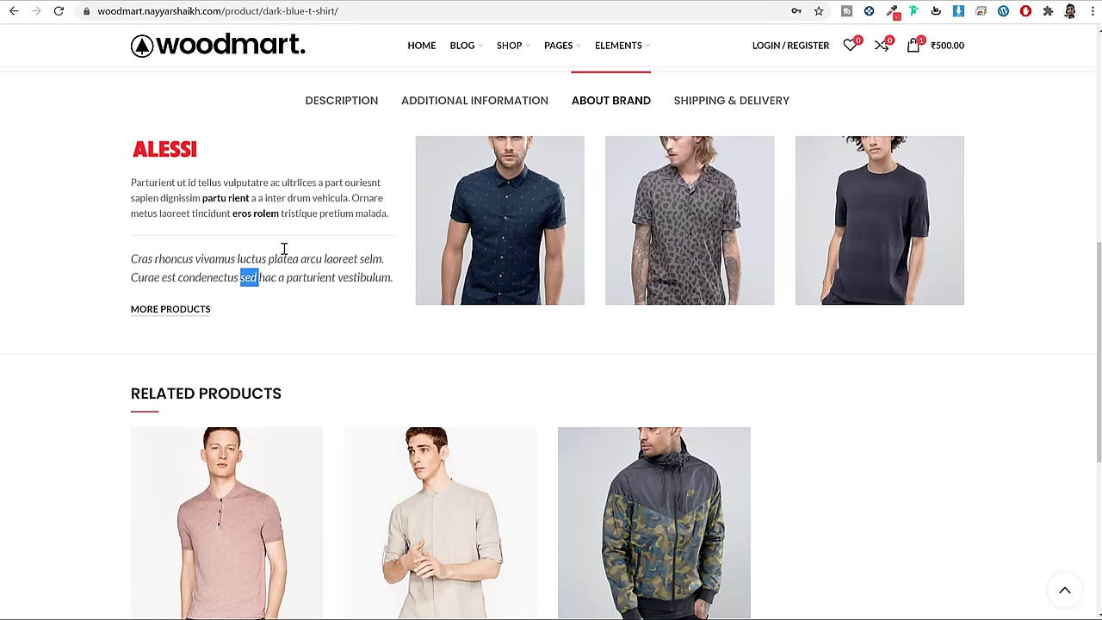
{"action": "left_click", "coordinate": [327, 236]}
- Select the demo text down to MORE PRODUCTS and the italic brand quote
{"action": "left_click_drag", "start_coordinate": [121, 147], "coordinate": [223, 244]}
{"action": "left_click", "coordinate": [168, 159]}
{"action": "left_click_drag", "start_coordinate": [135, 254], "coordinate": [189, 276]}
{"action": "left_click", "coordinate": [191, 278]}
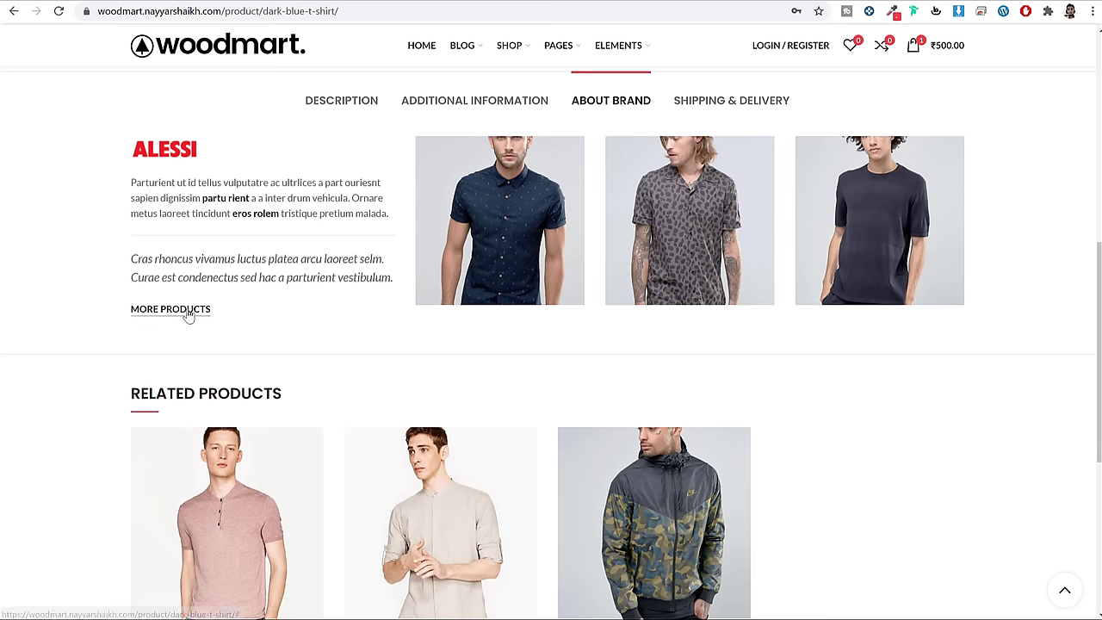
{"action": "mouse_move", "coordinate": [728, 218]}
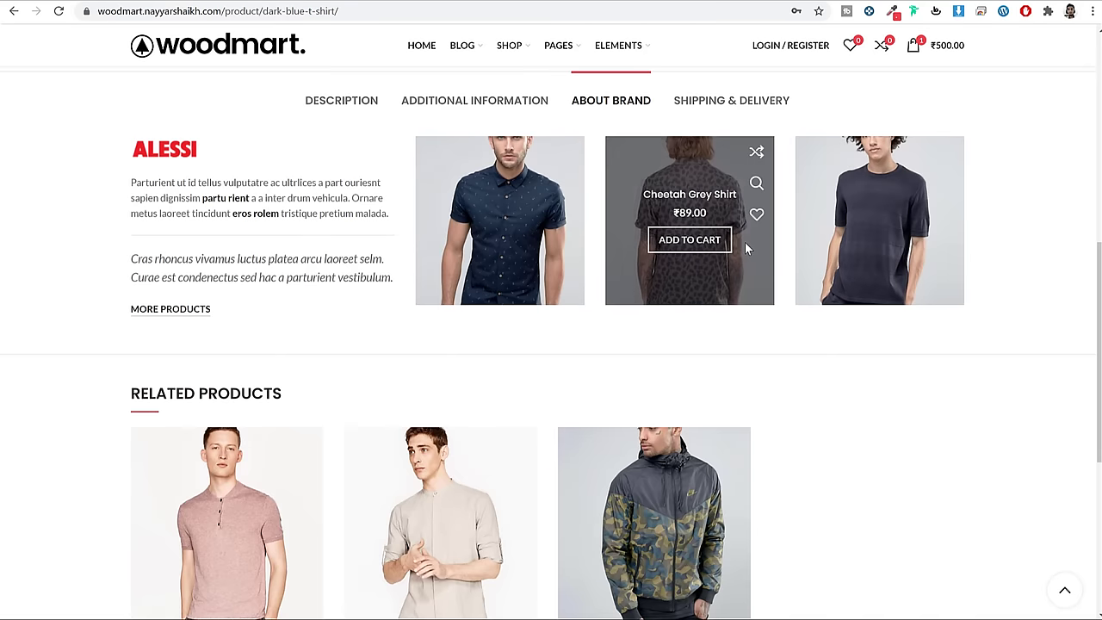
{"action": "left_click", "coordinate": [247, 3]}
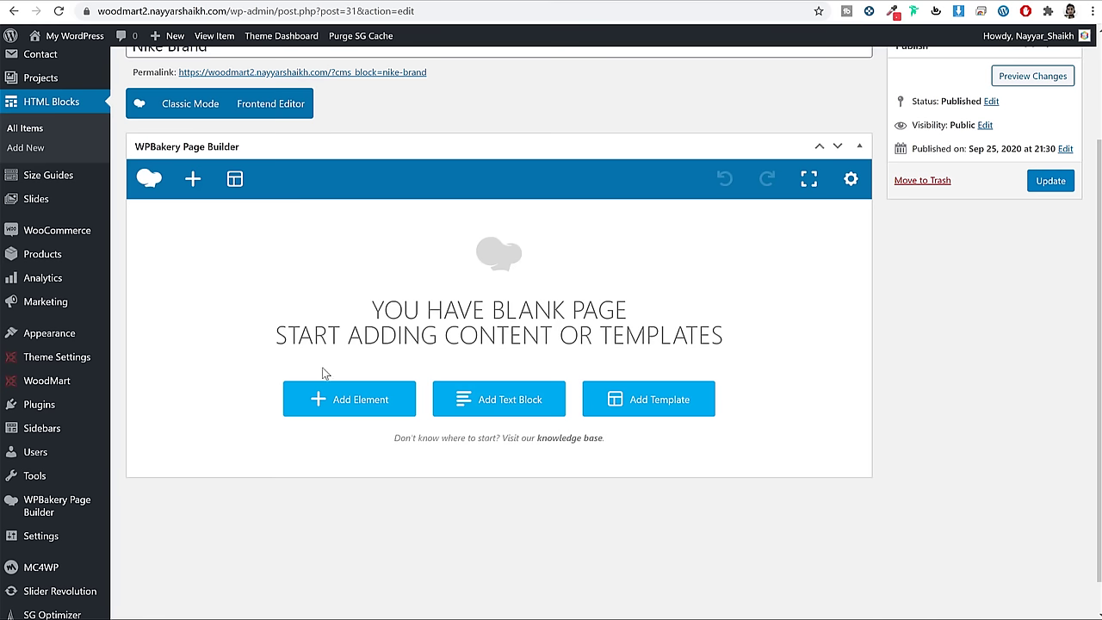
- Add an empty row to the Nike Brand block
{"action": "left_click", "coordinate": [326, 393]}
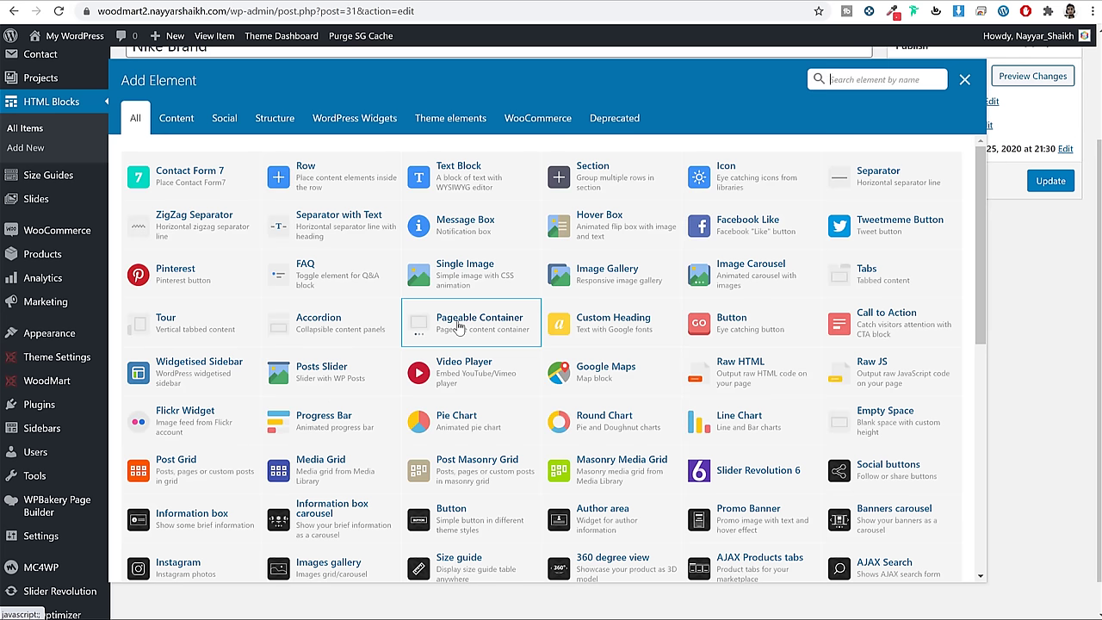
{"action": "left_click", "coordinate": [353, 184]}
{"action": "mouse_move", "coordinate": [181, 224]}
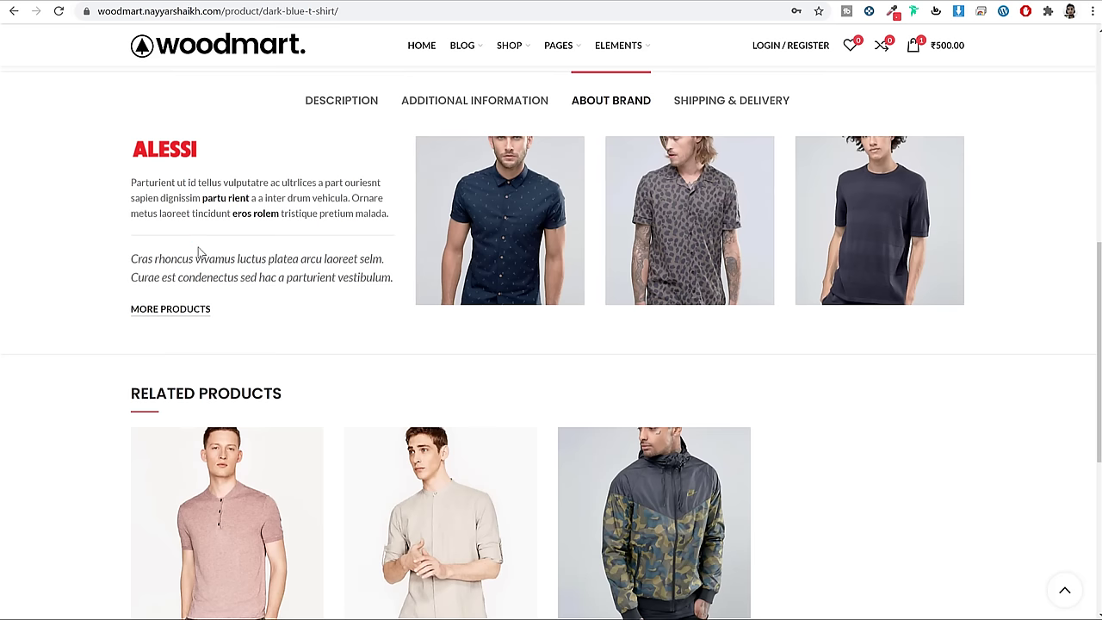
{"action": "left_click_drag", "start_coordinate": [286, 277], "coordinate": [179, 195]}
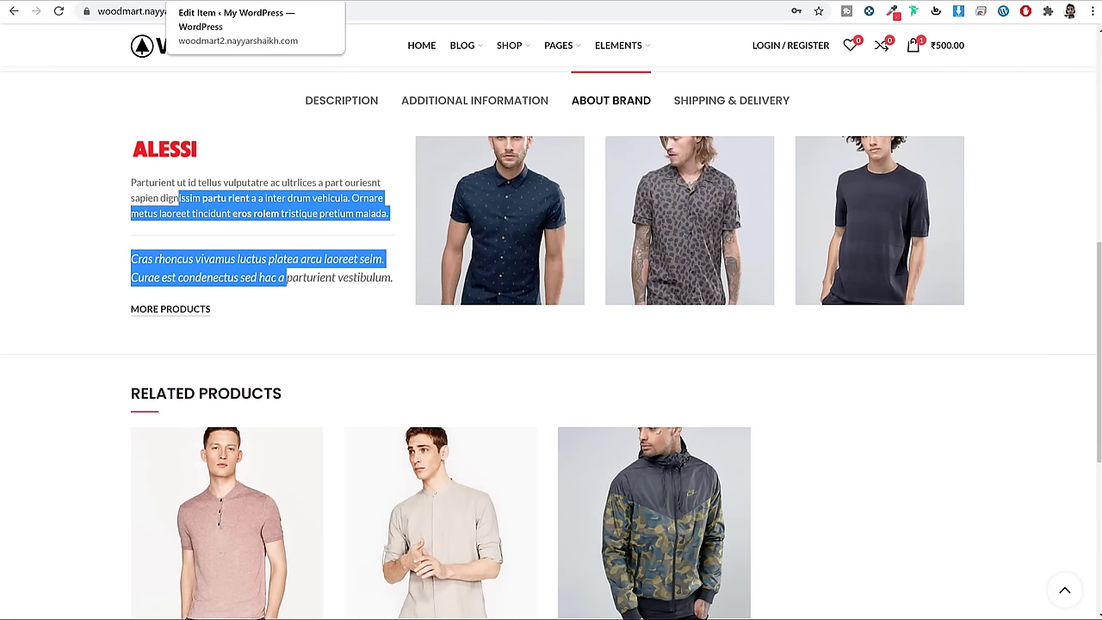
{"action": "left_click", "coordinate": [254, 0]}
- Give the row a custom 1/3 + 2/3 column layout
{"action": "mouse_move", "coordinate": [172, 219]}
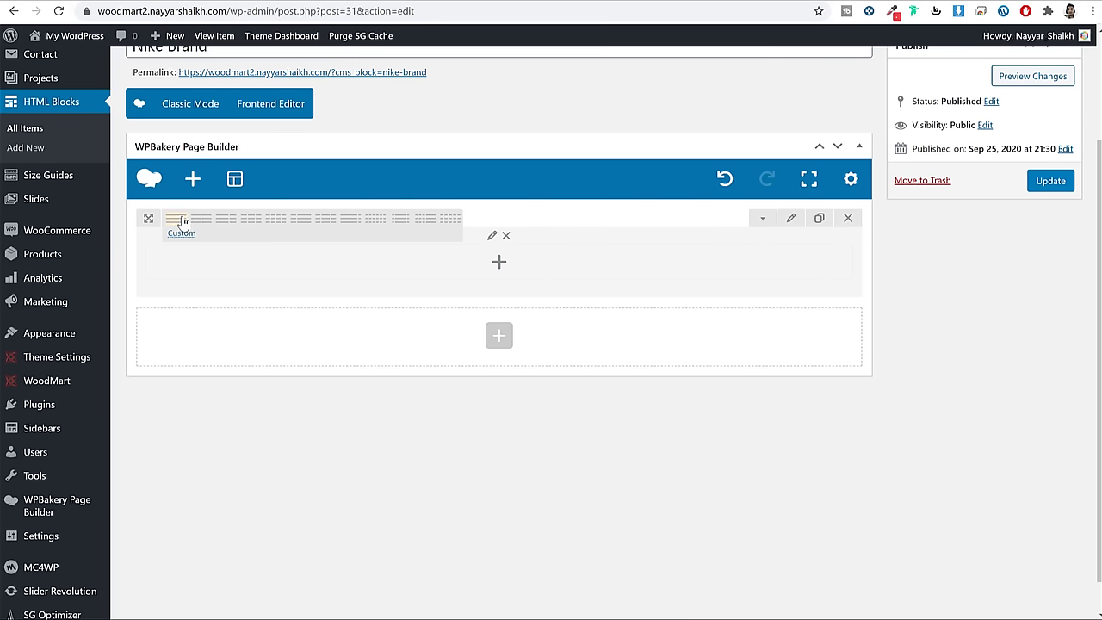
{"action": "left_click", "coordinate": [180, 234]}
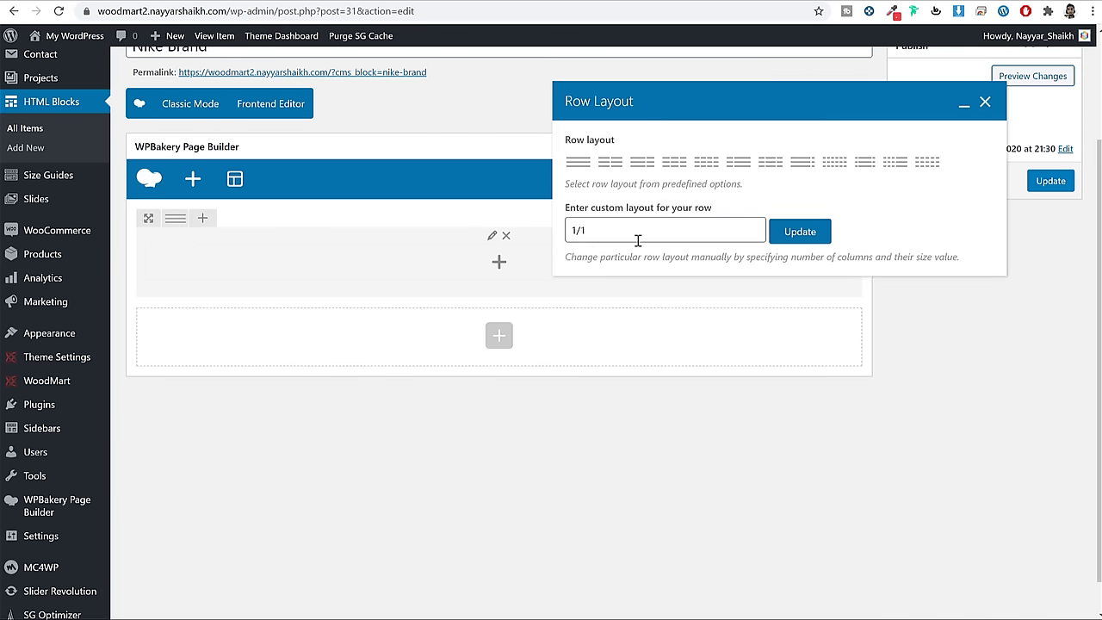
{"action": "left_click", "coordinate": [629, 234]}
{"action": "left_click", "coordinate": [631, 231]}
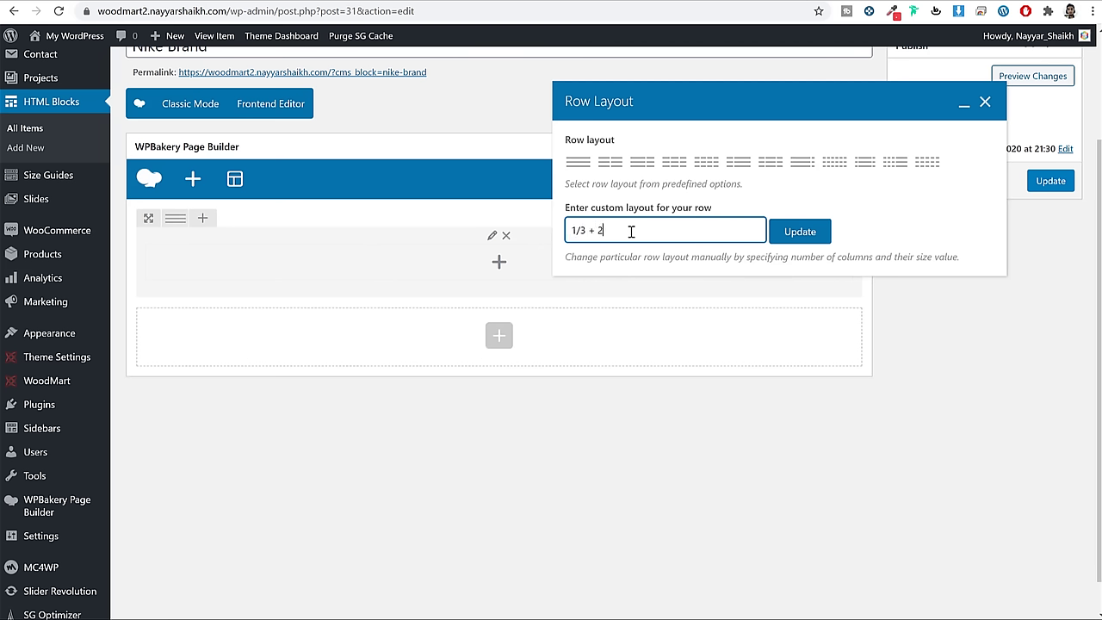
{"action": "left_click", "coordinate": [800, 232]}
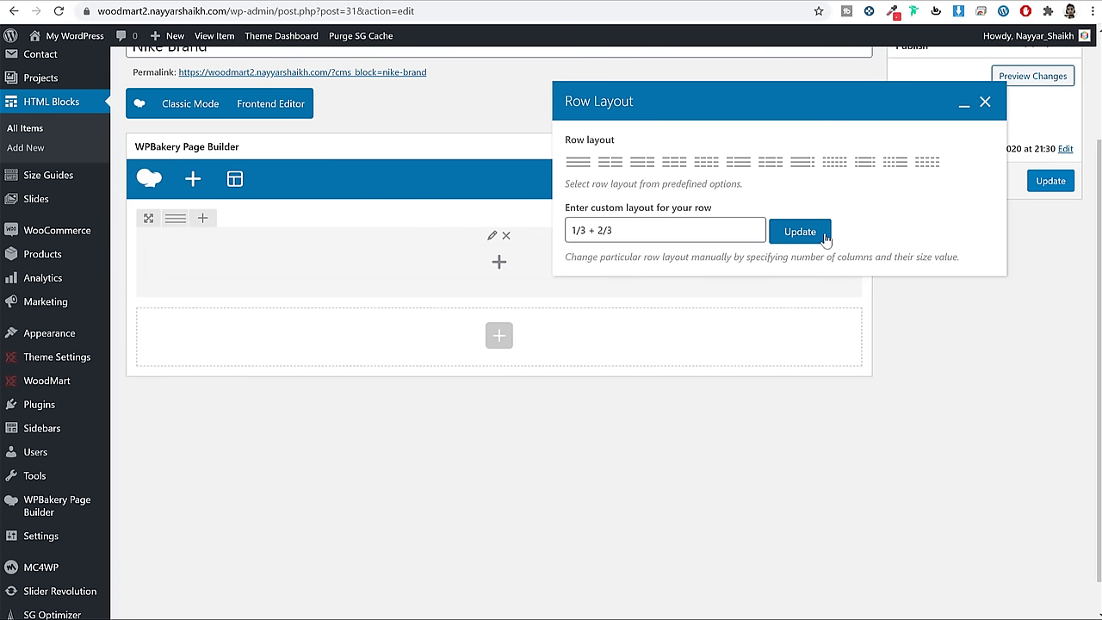
{"action": "left_click", "coordinate": [983, 102]}
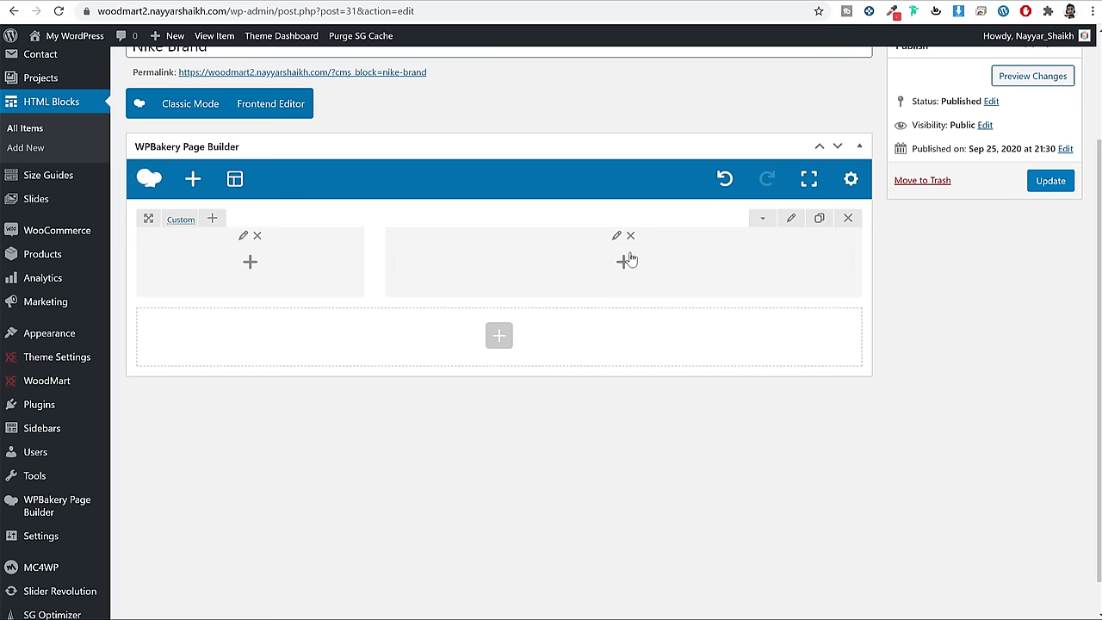
- Add a Single Image to the left column using the Alessi logo
{"action": "left_click", "coordinate": [250, 263]}
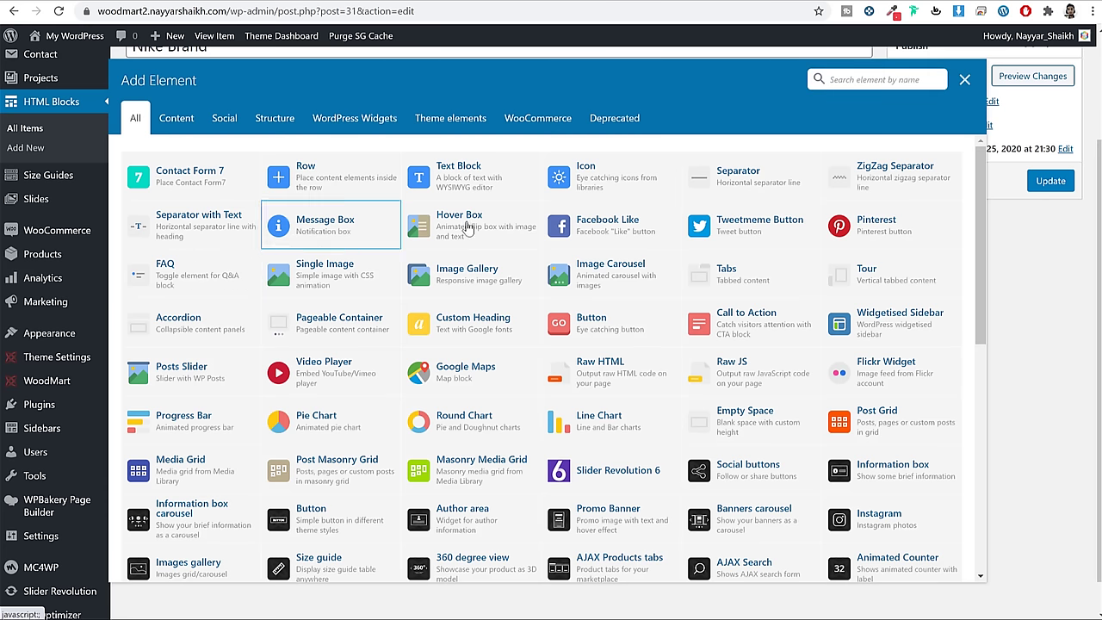
{"action": "left_click", "coordinate": [336, 274]}
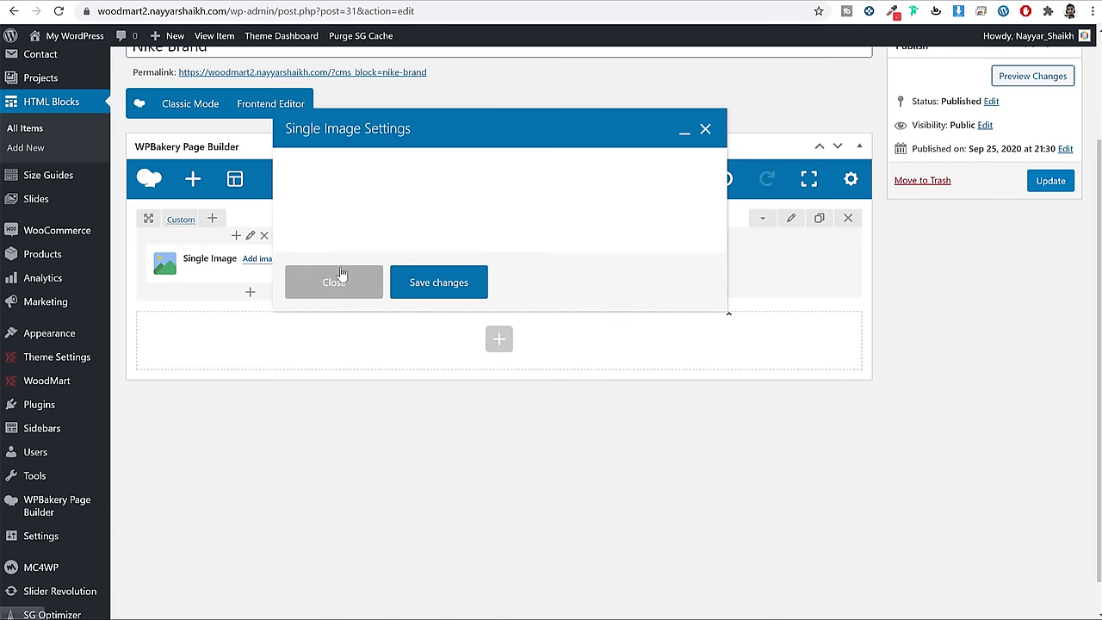
{"action": "scroll", "coordinate": [400, 367], "scroll_direction": "down", "scroll_amount": 2}
{"action": "left_click", "coordinate": [323, 267]}
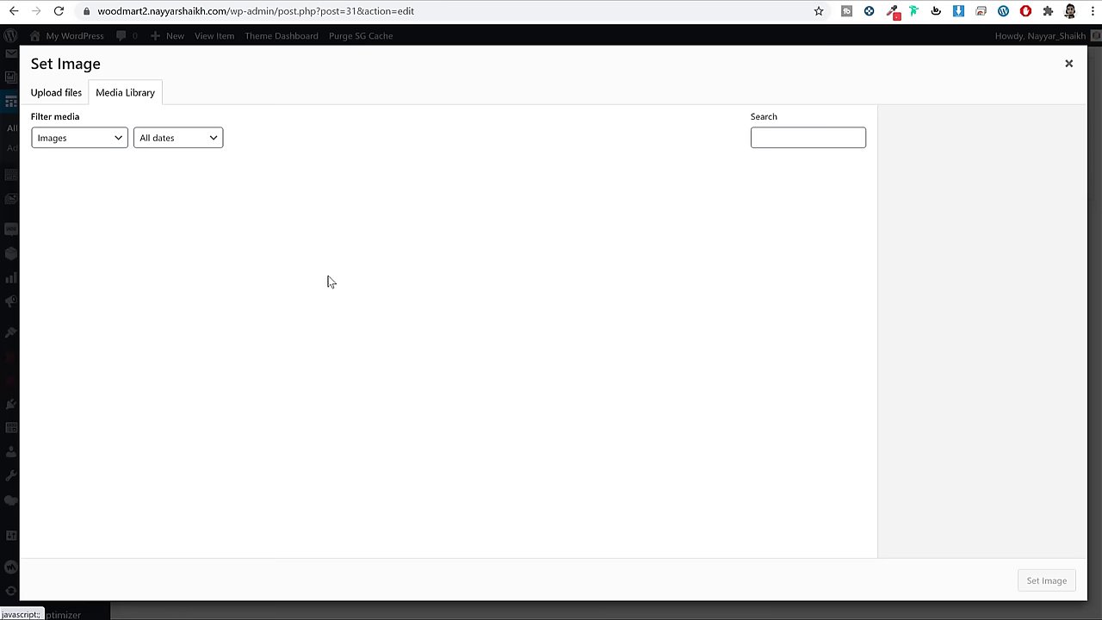
{"action": "left_click", "coordinate": [285, 219]}
{"action": "left_click", "coordinate": [77, 315]}
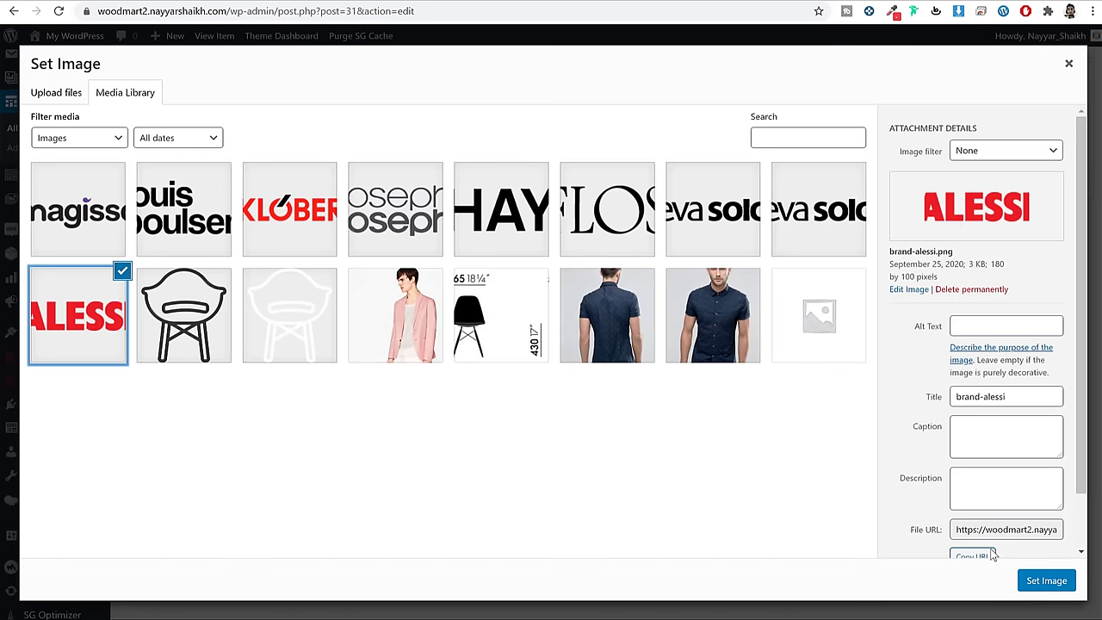
{"action": "left_click", "coordinate": [1046, 580]}
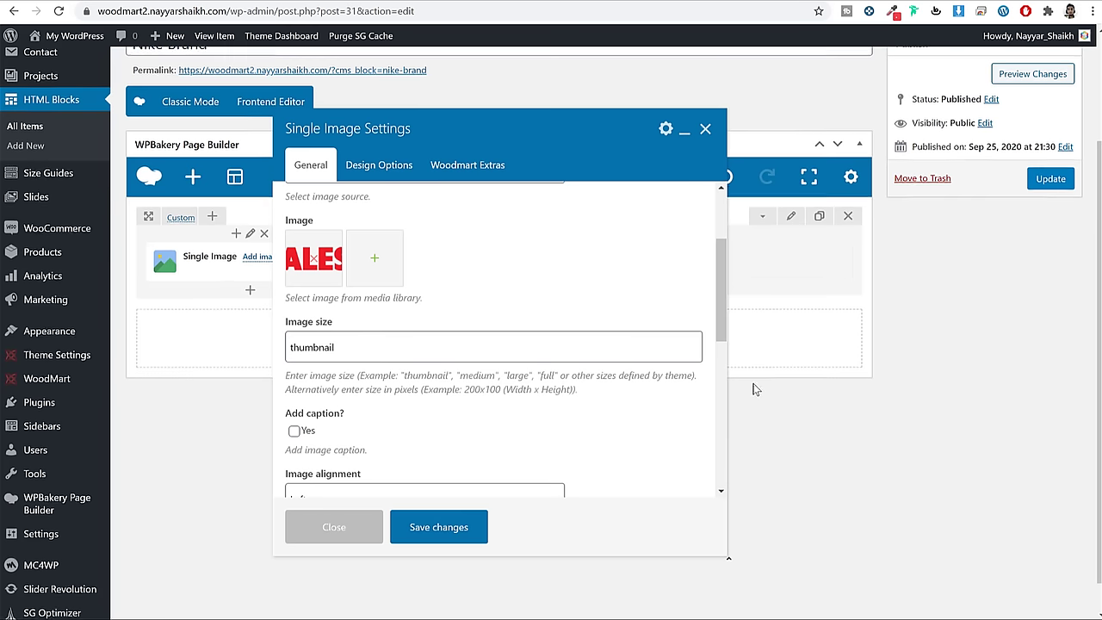
- Set the image size to 100*35 and save the Single Image
{"action": "double_click", "coordinate": [346, 360]}
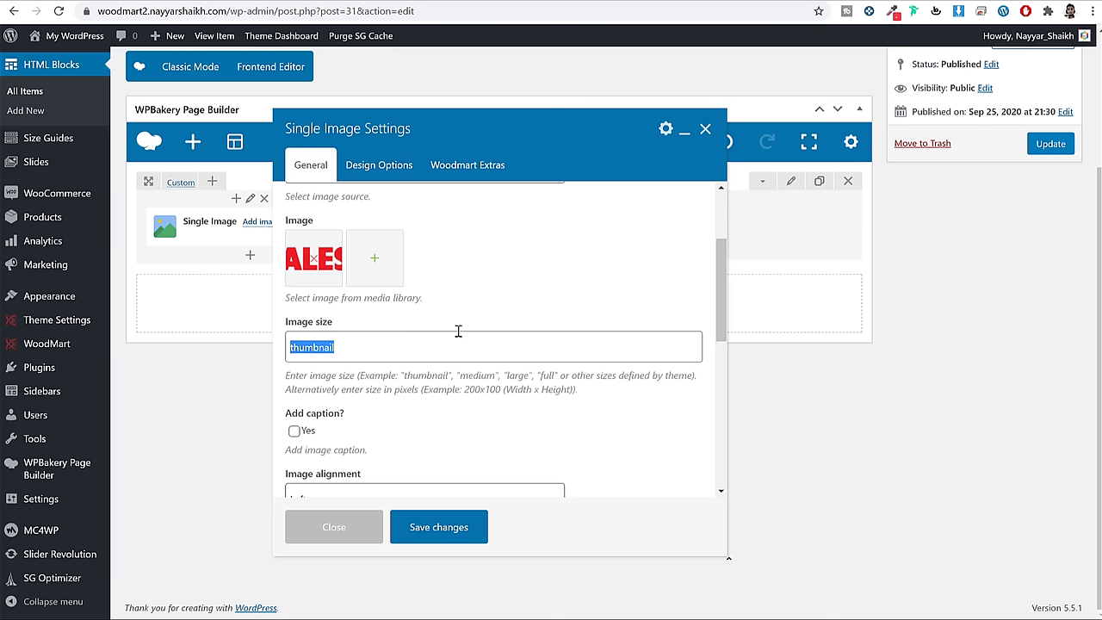
{"action": "type", "text": "100*35"}
{"action": "left_click", "coordinate": [463, 537]}
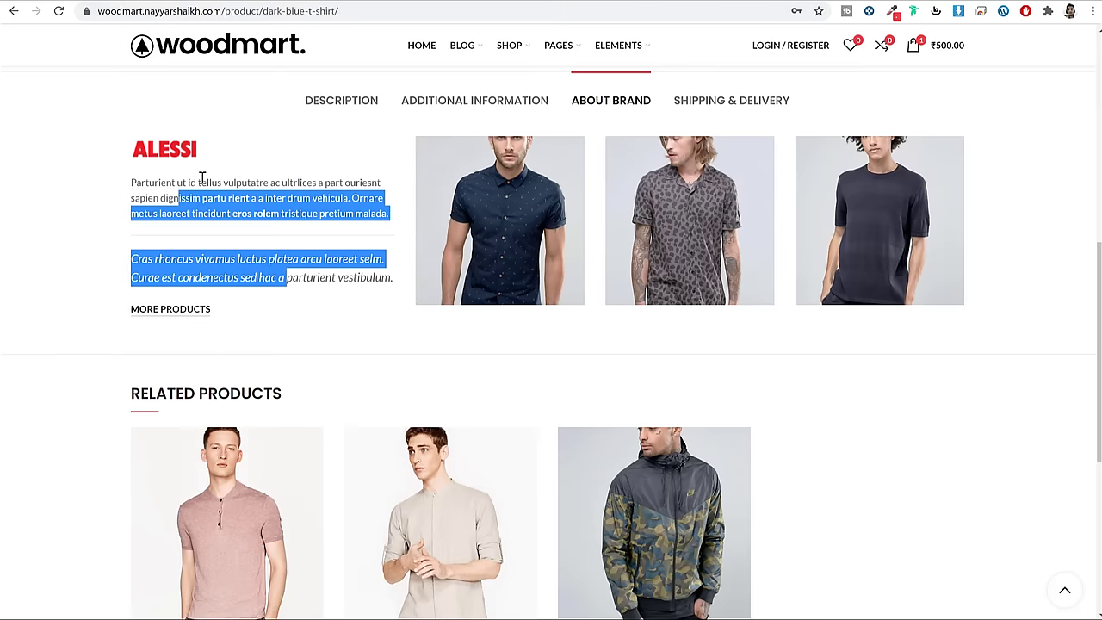
{"action": "left_click", "coordinate": [148, 182]}
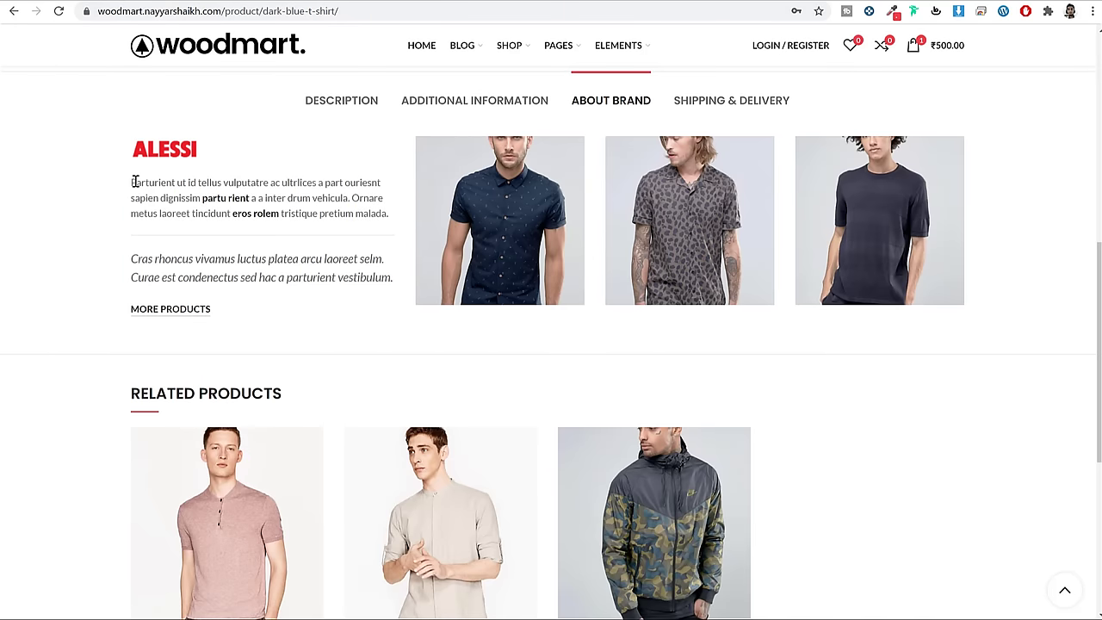
- Add a Text Block under the logo with the demo's pasted Parturient paragraph
{"action": "left_click_drag", "start_coordinate": [134, 181], "coordinate": [384, 221]}
{"action": "key", "text": "ctrl+c"}
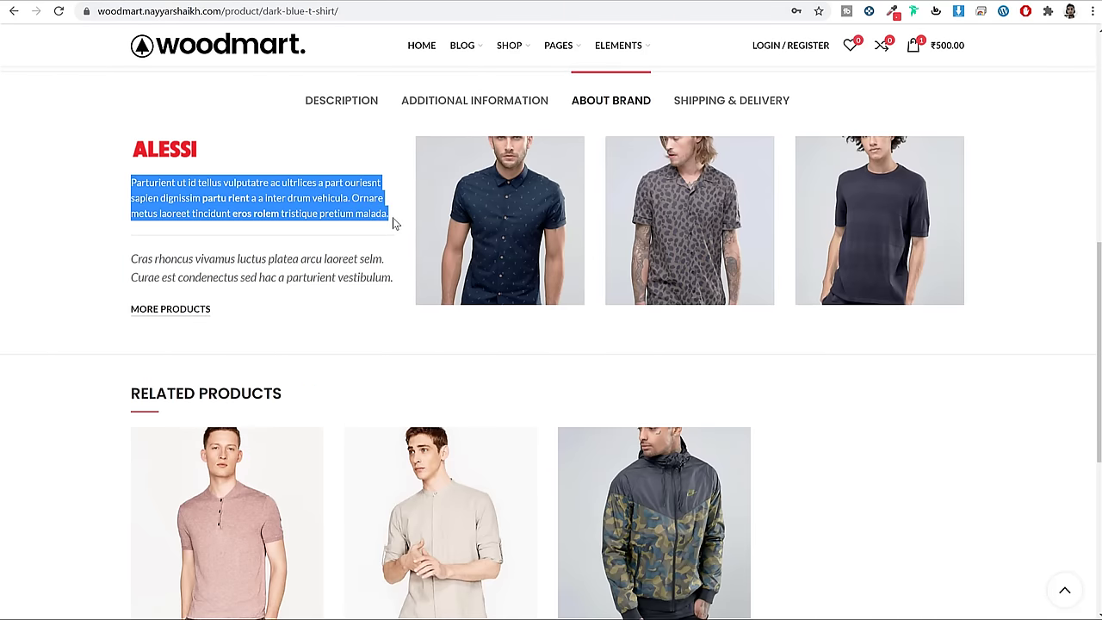
{"action": "left_click", "coordinate": [274, 3]}
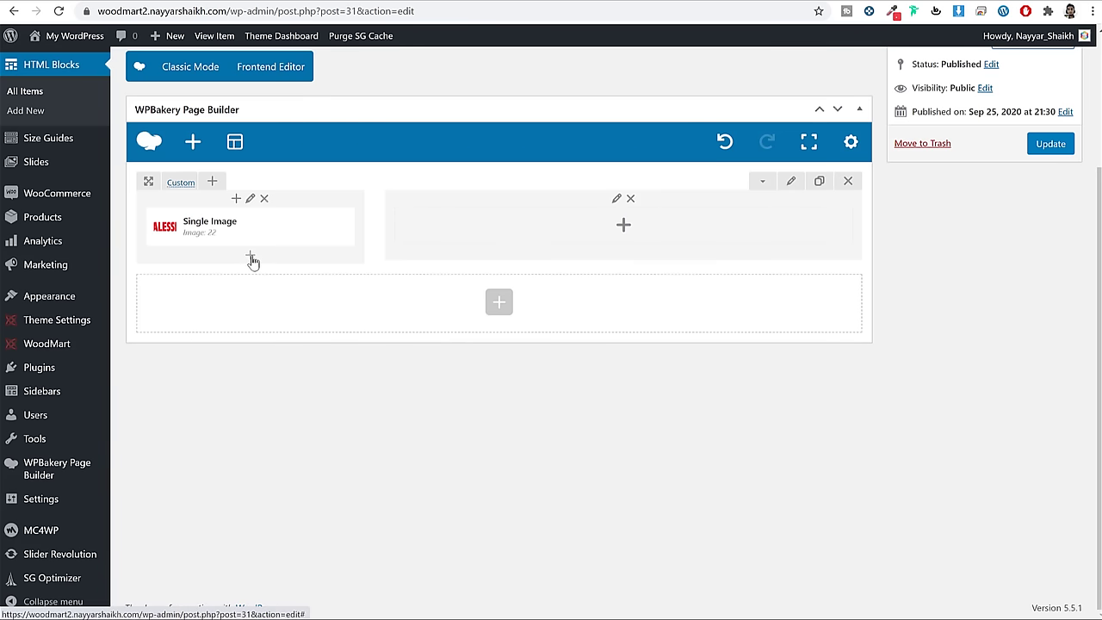
{"action": "left_click", "coordinate": [250, 258]}
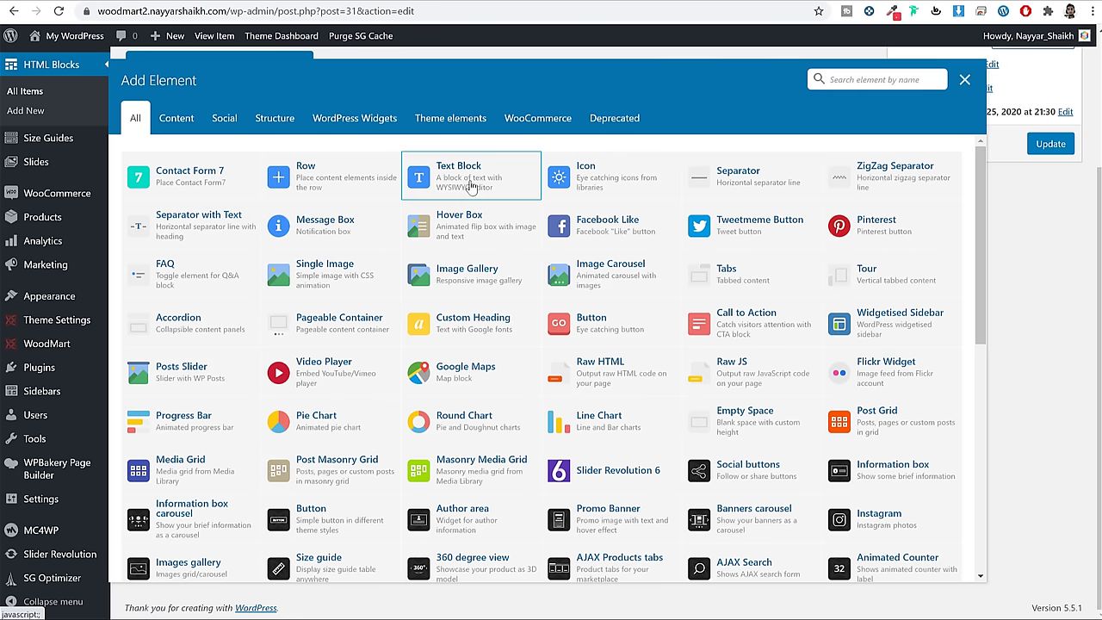
{"action": "left_click", "coordinate": [470, 184]}
{"action": "triple_click", "coordinate": [411, 335]}
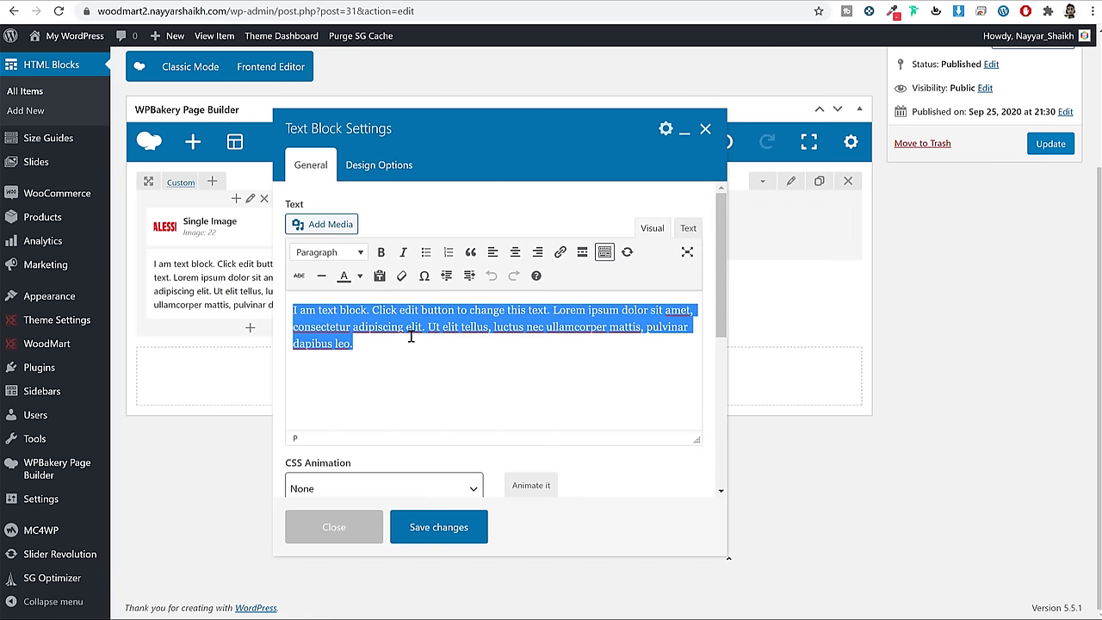
{"action": "key", "text": "ctrl+v"}
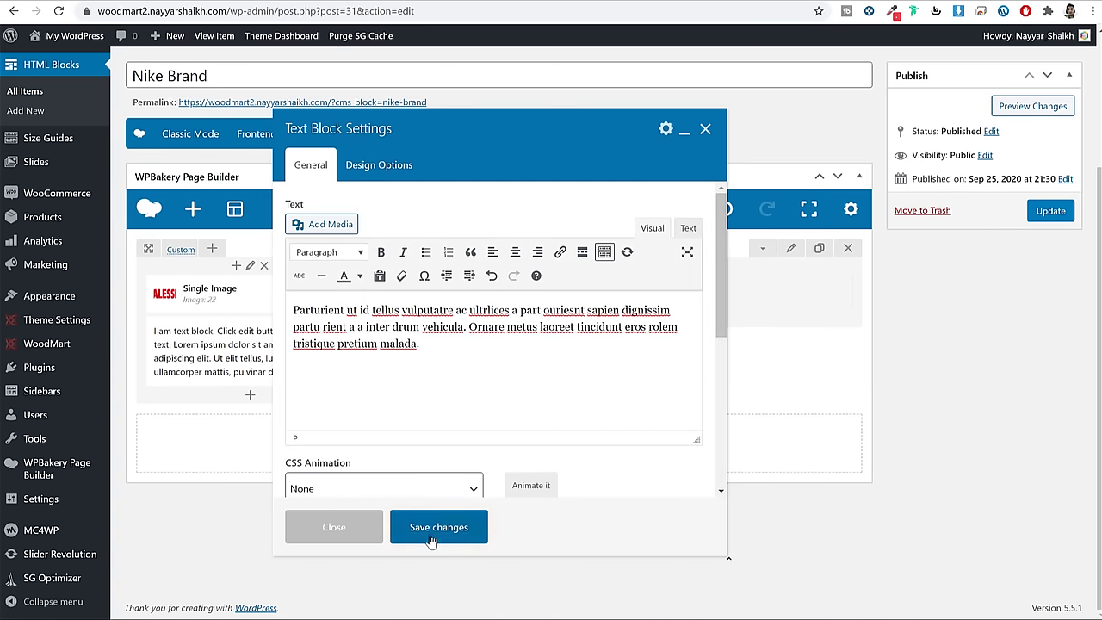
{"action": "left_click", "coordinate": [438, 527]}
- Start adding another element below the text block, searching for 'sepa'
{"action": "key", "text": "ctrl+Tab"}
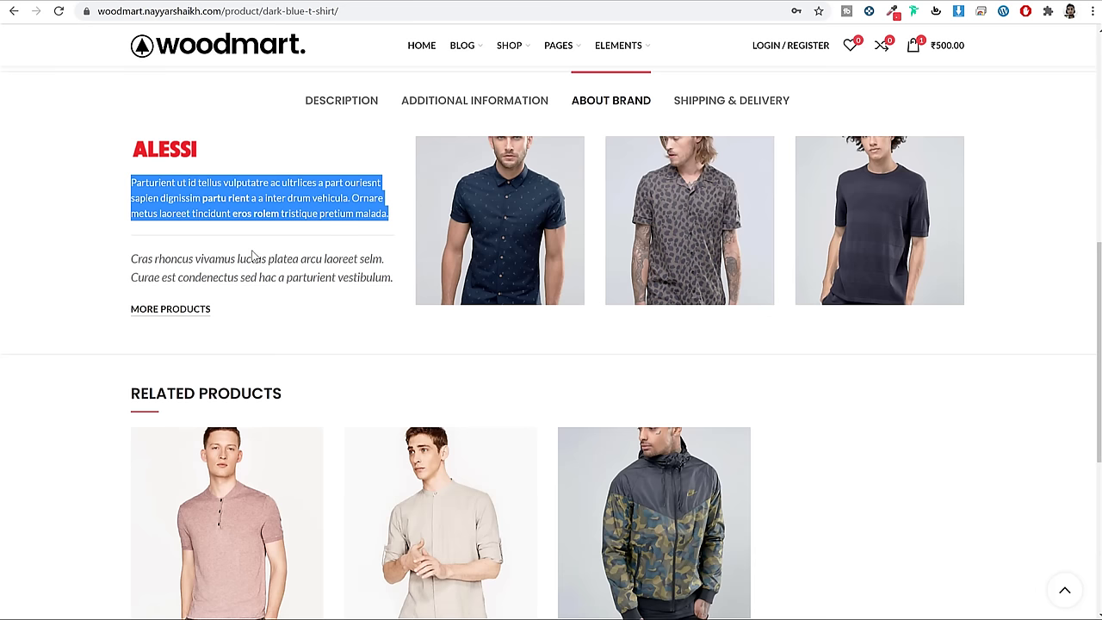
{"action": "left_click", "coordinate": [234, 238]}
{"action": "key", "text": "ctrl+shift+Tab"}
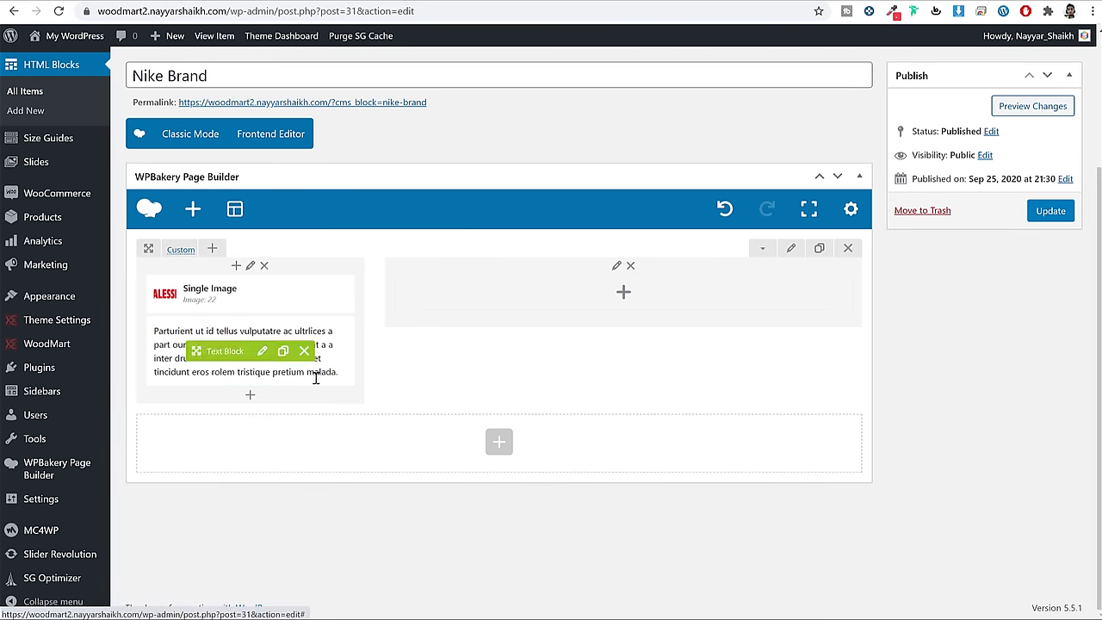
{"action": "left_click", "coordinate": [250, 397]}
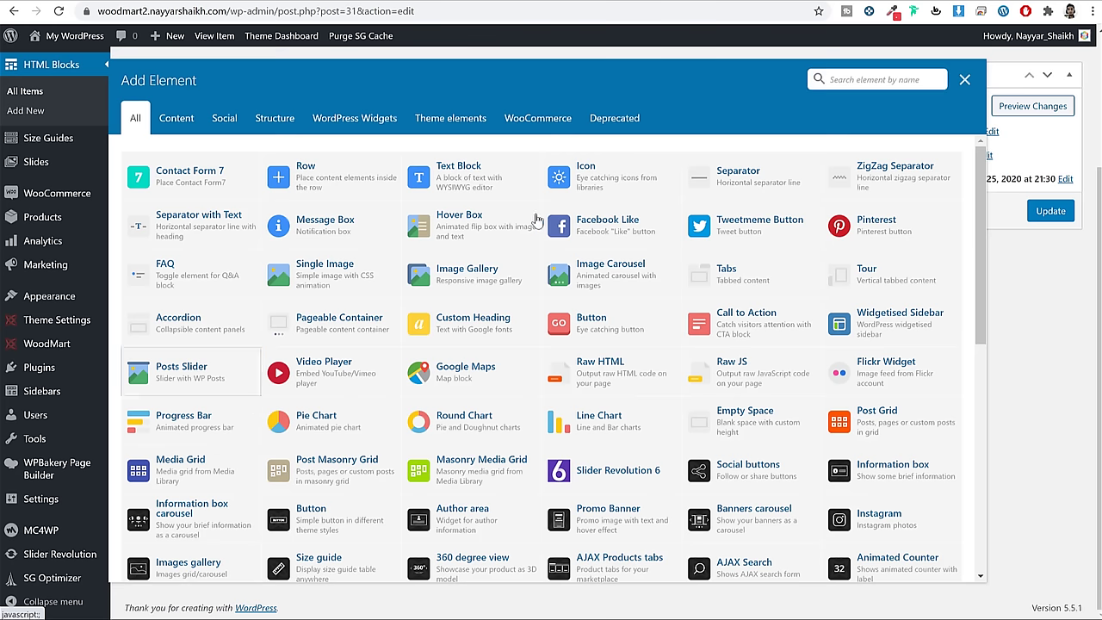
{"action": "type", "text": "a"}
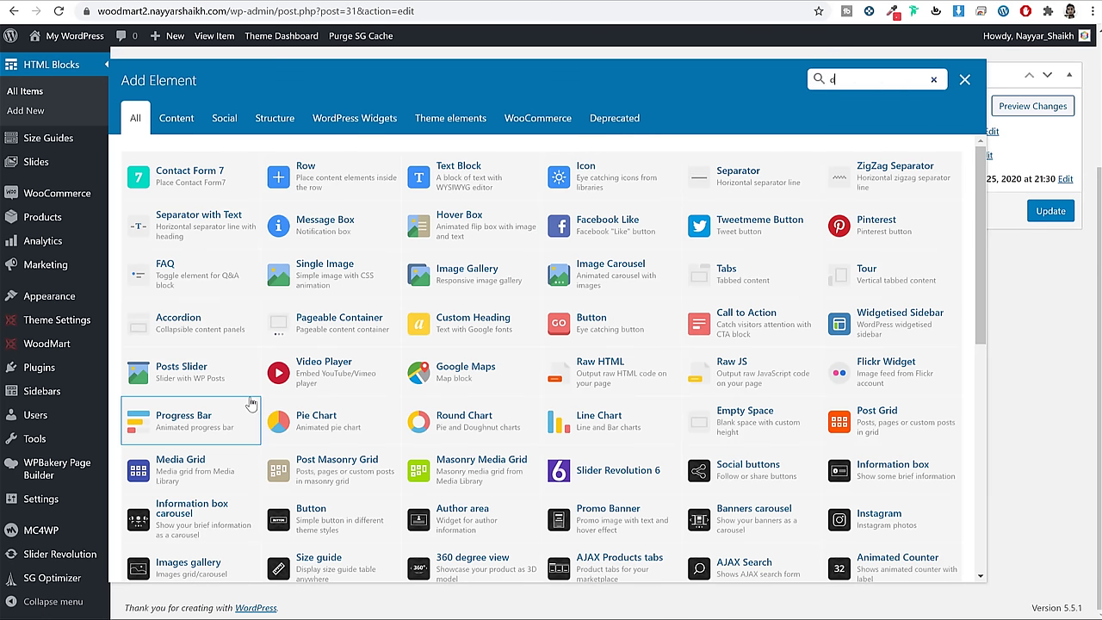
{"action": "key", "text": "BackSpace"}
{"action": "type", "text": "sepa"}
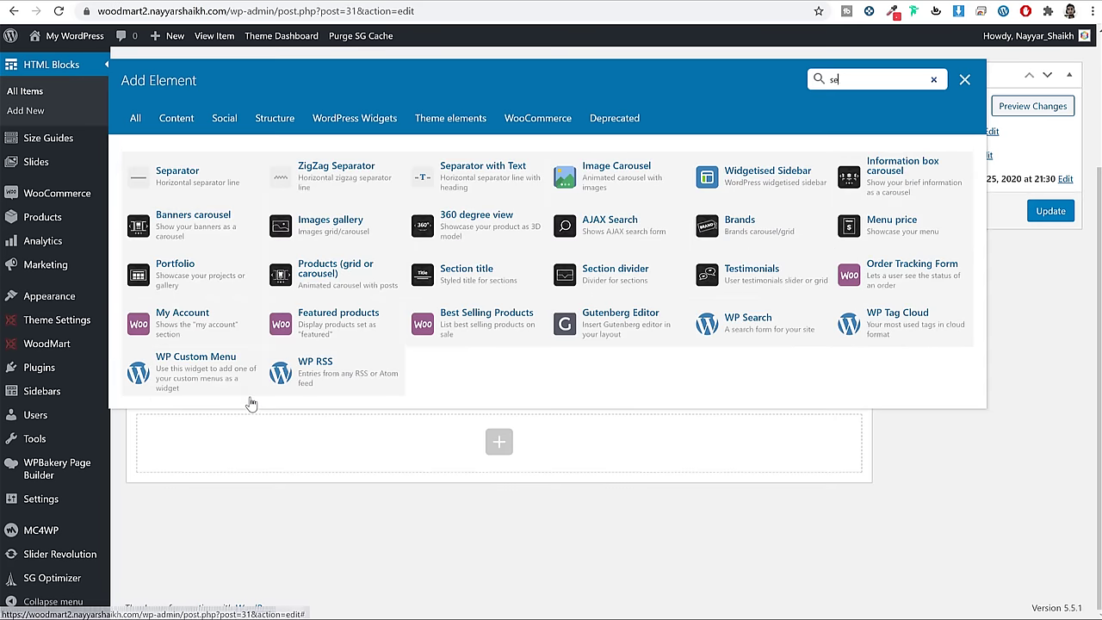
- Add a Separator element and review its colour options
{"action": "left_click", "coordinate": [198, 177]}
{"action": "left_click", "coordinate": [379, 230]}
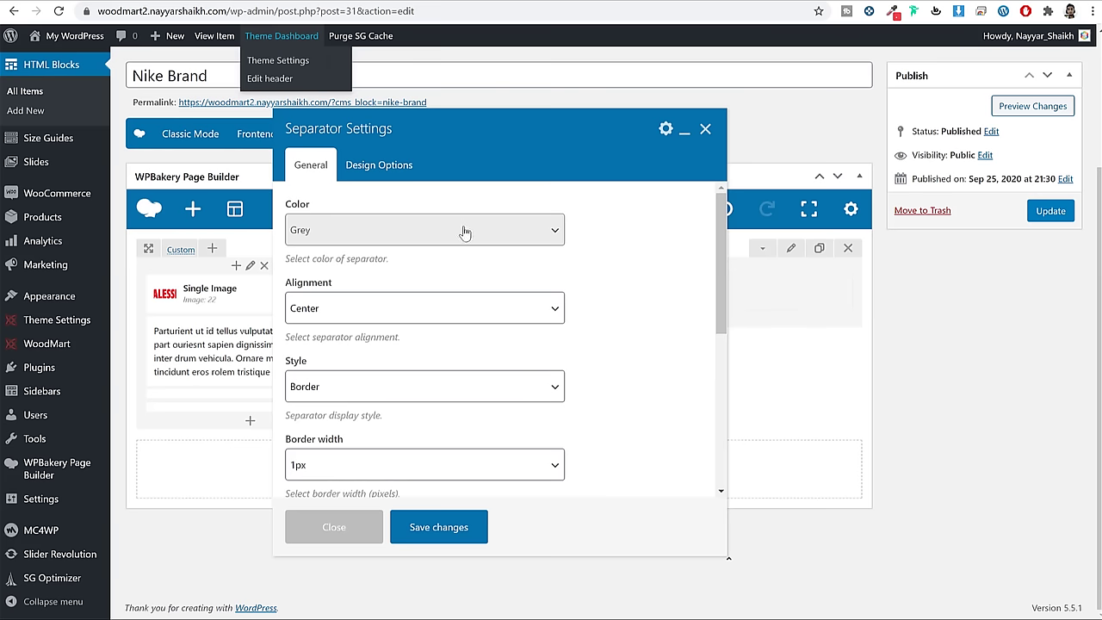
{"action": "scroll", "coordinate": [590, 312], "scroll_direction": "down", "scroll_amount": 2}
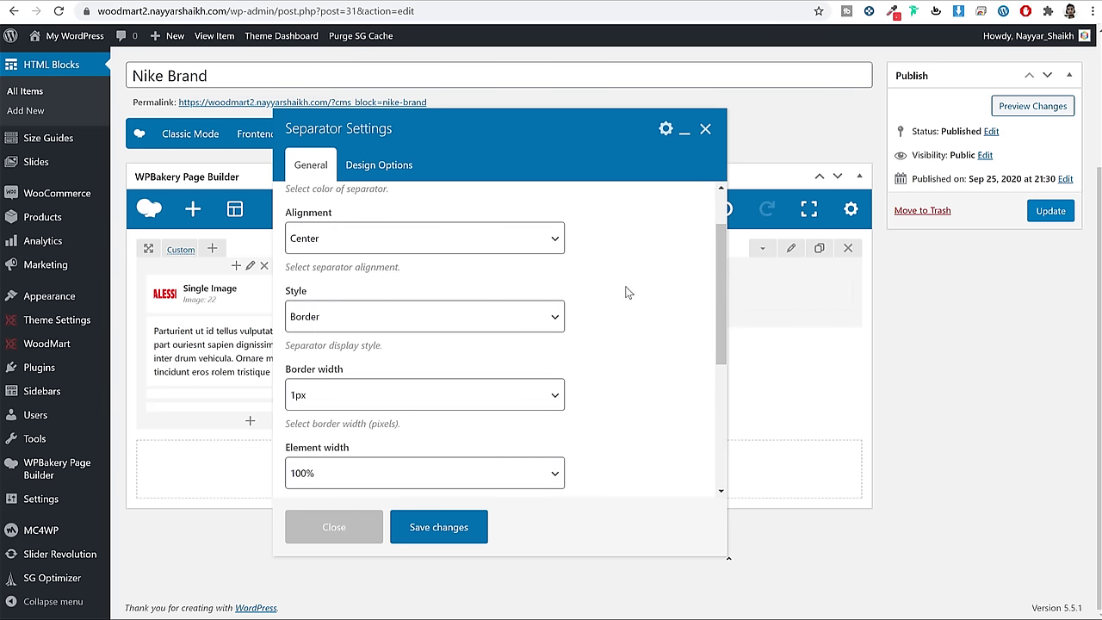
{"action": "scroll", "coordinate": [628, 290], "scroll_direction": "down", "scroll_amount": 2}
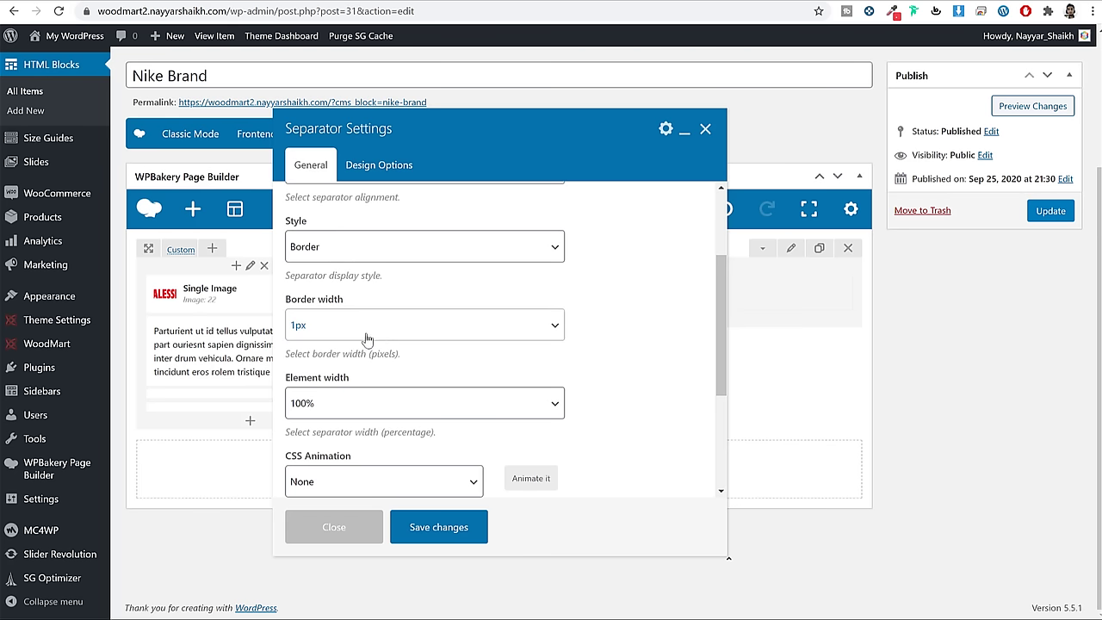
{"action": "scroll", "coordinate": [370, 345], "scroll_direction": "down", "scroll_amount": 6}
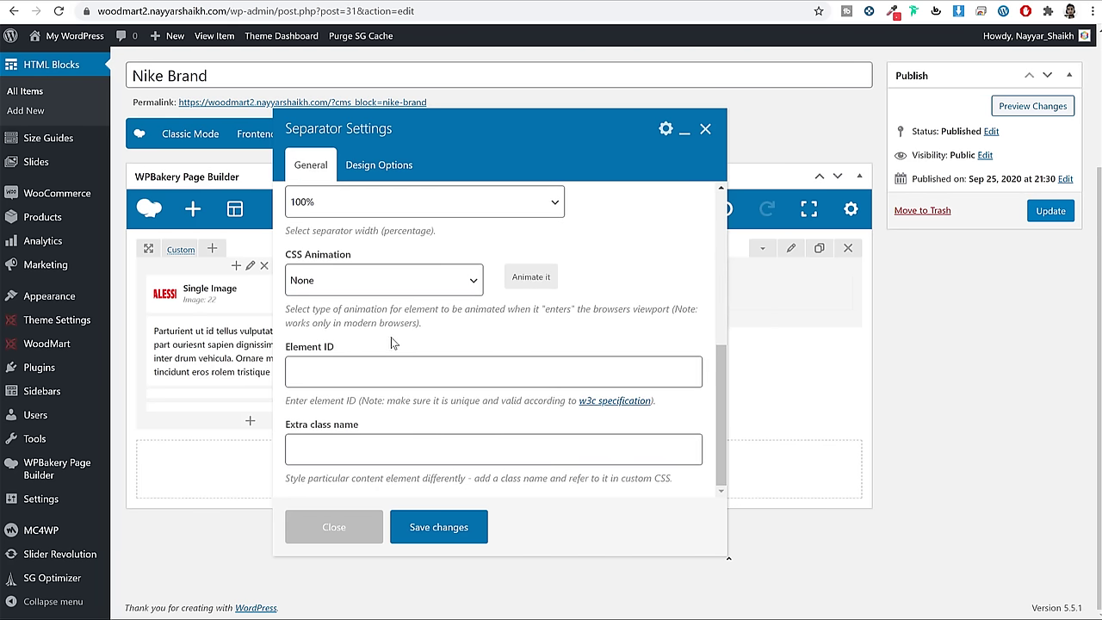
- Set the separator's top and bottom padding to 20 in Design Options and save
{"action": "left_click", "coordinate": [392, 168]}
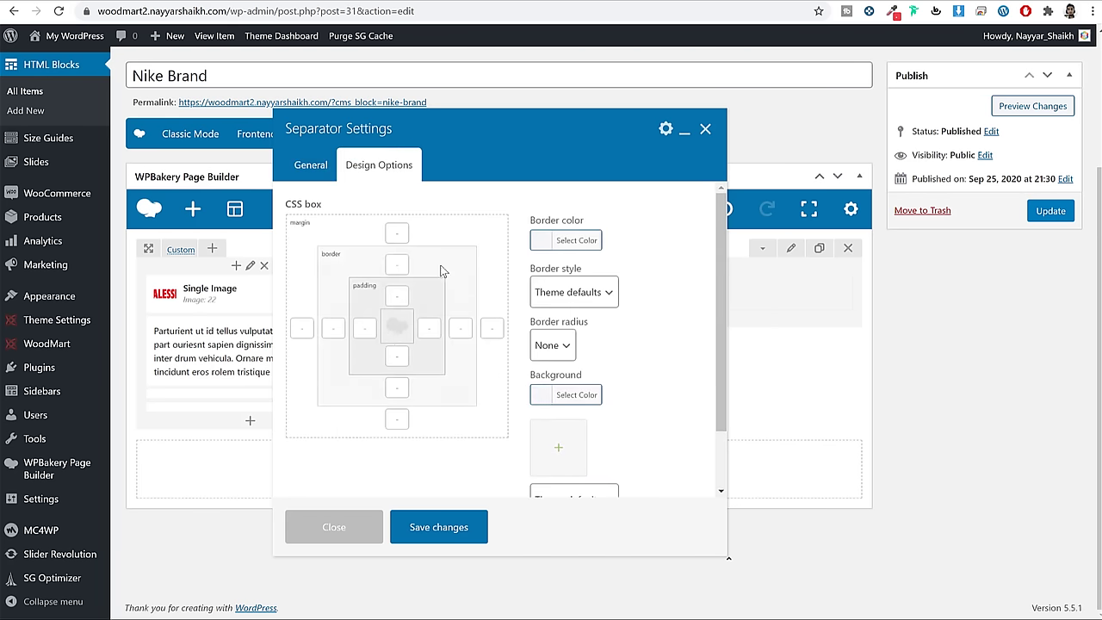
{"action": "left_click", "coordinate": [94, 3]}
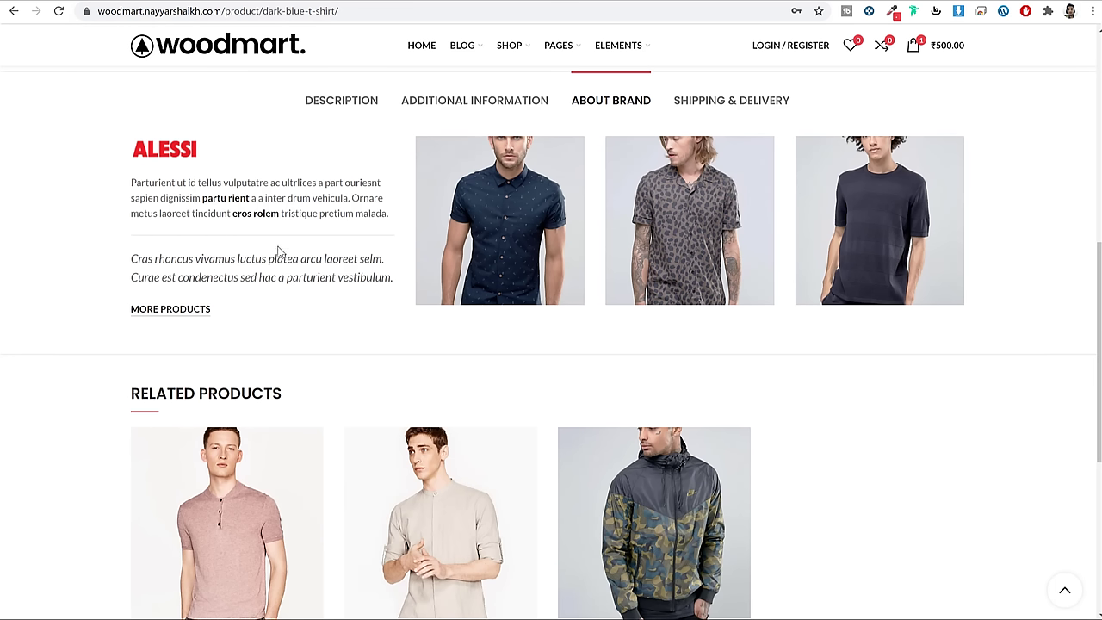
{"action": "left_click", "coordinate": [244, 5]}
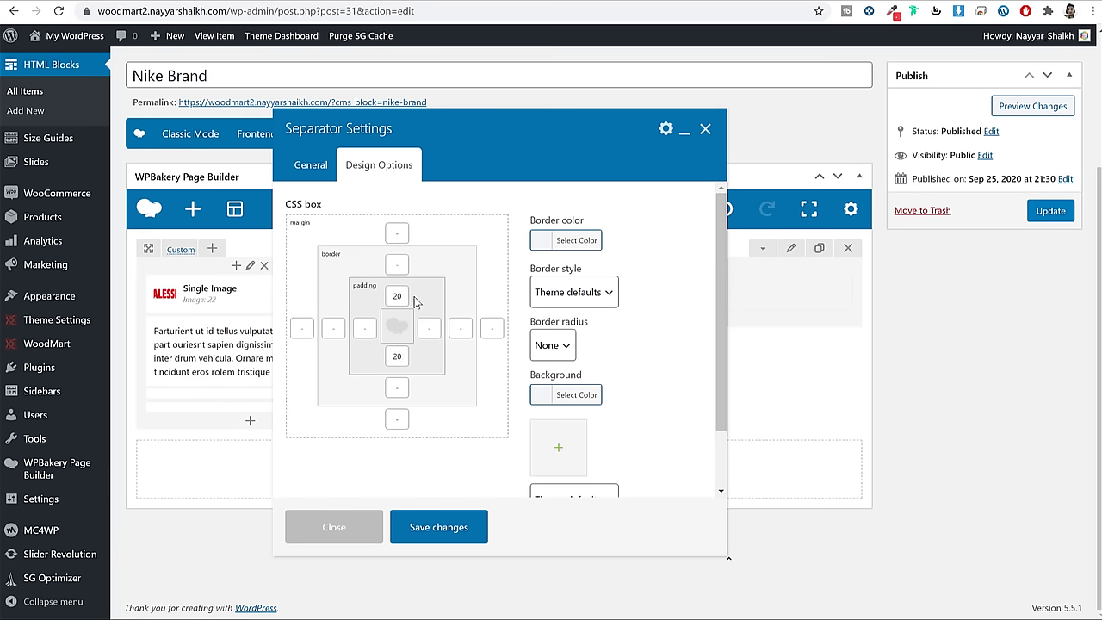
{"action": "triple_click", "coordinate": [374, 293]}
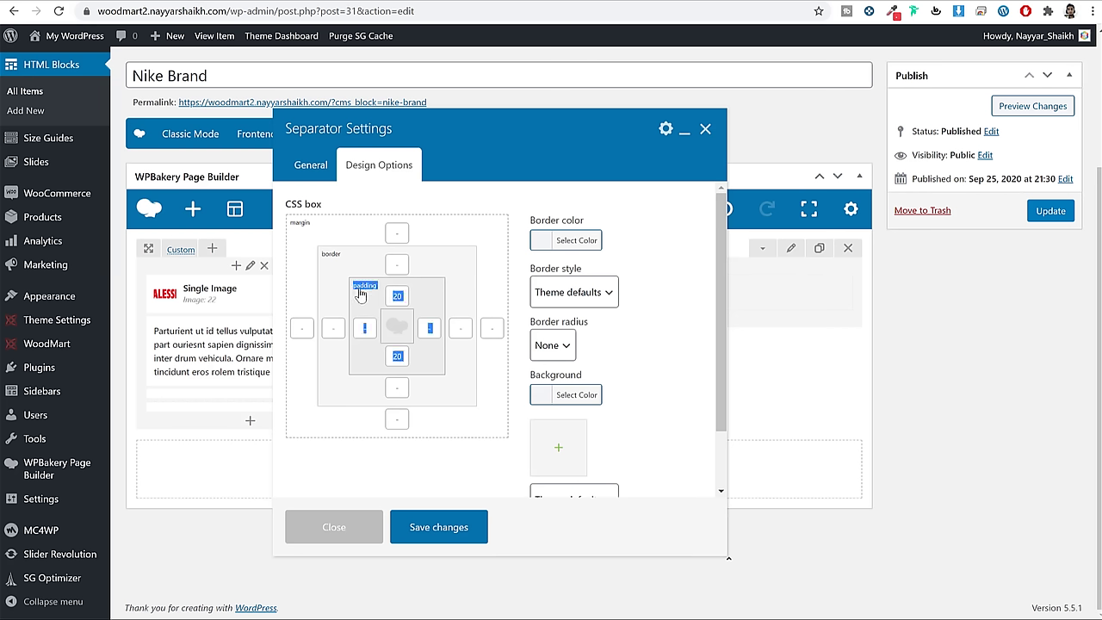
{"action": "double_click", "coordinate": [361, 293]}
{"action": "left_click", "coordinate": [393, 295]}
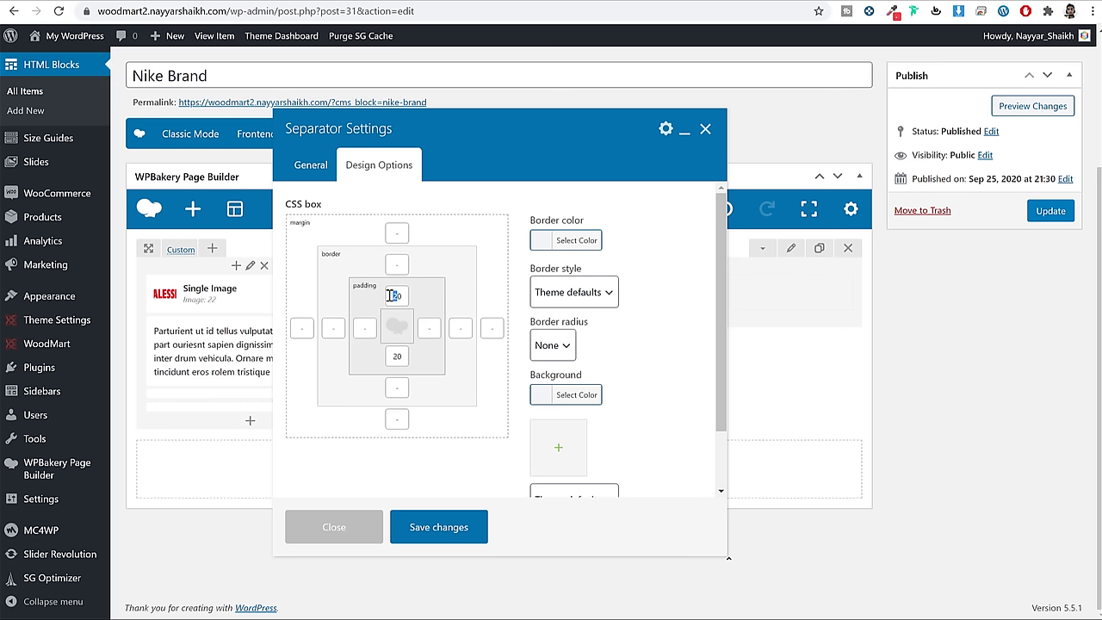
{"action": "double_click", "coordinate": [396, 355]}
{"action": "left_click", "coordinate": [449, 539]}
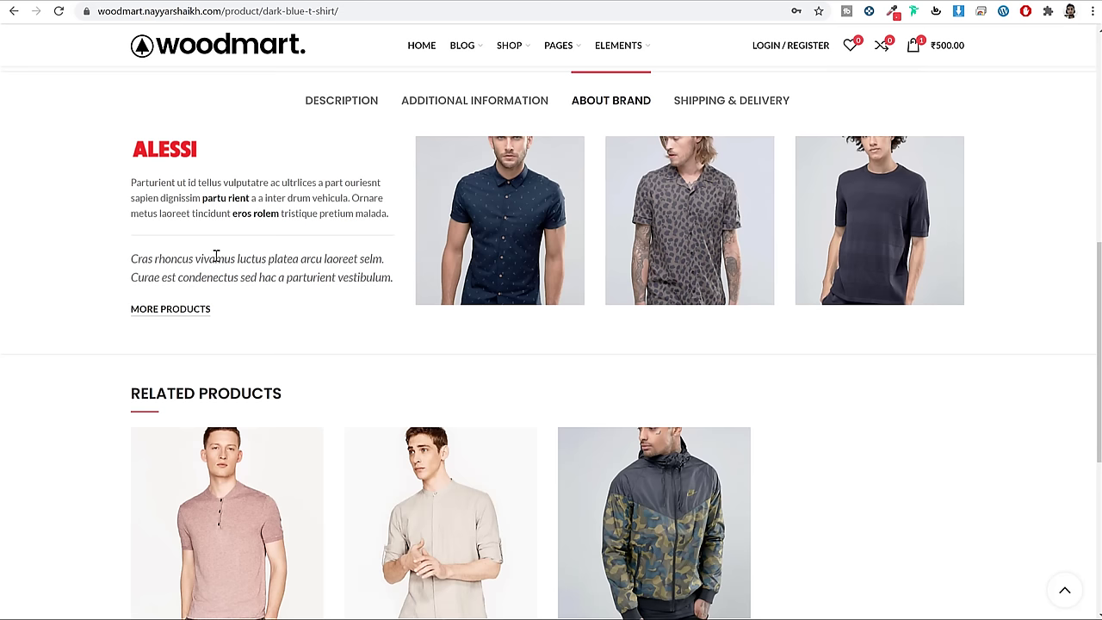
- Add a Text Block with the pasted Cras rhoncus paragraph formatted as Heading 4
{"action": "triple_click", "coordinate": [216, 258]}
{"action": "key", "text": "ctrl+c"}
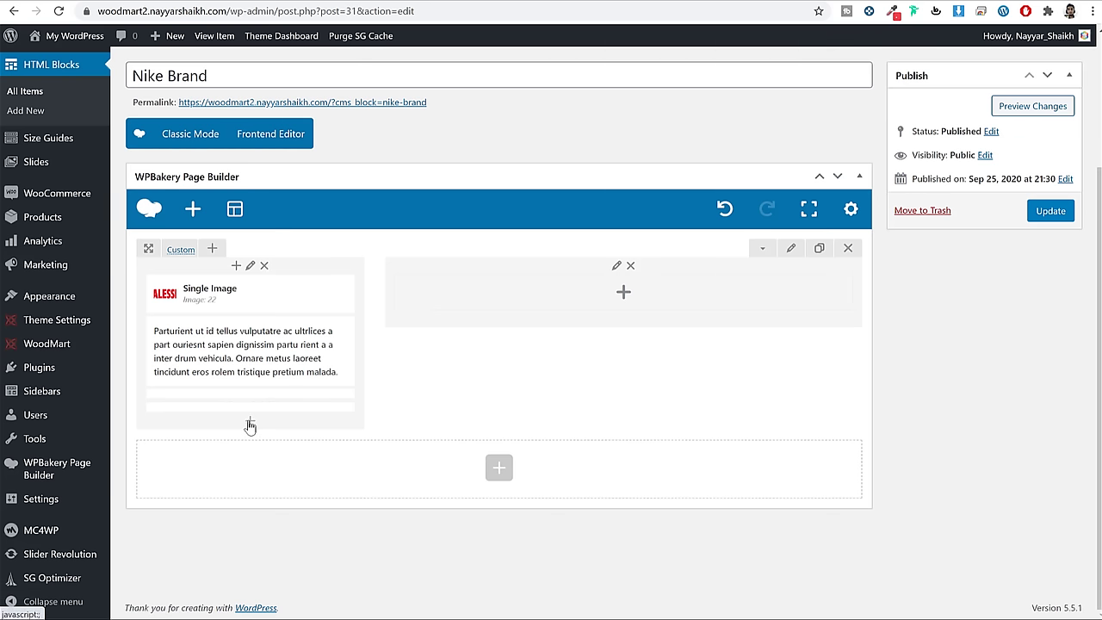
{"action": "left_click", "coordinate": [250, 425]}
{"action": "left_click", "coordinate": [466, 178]}
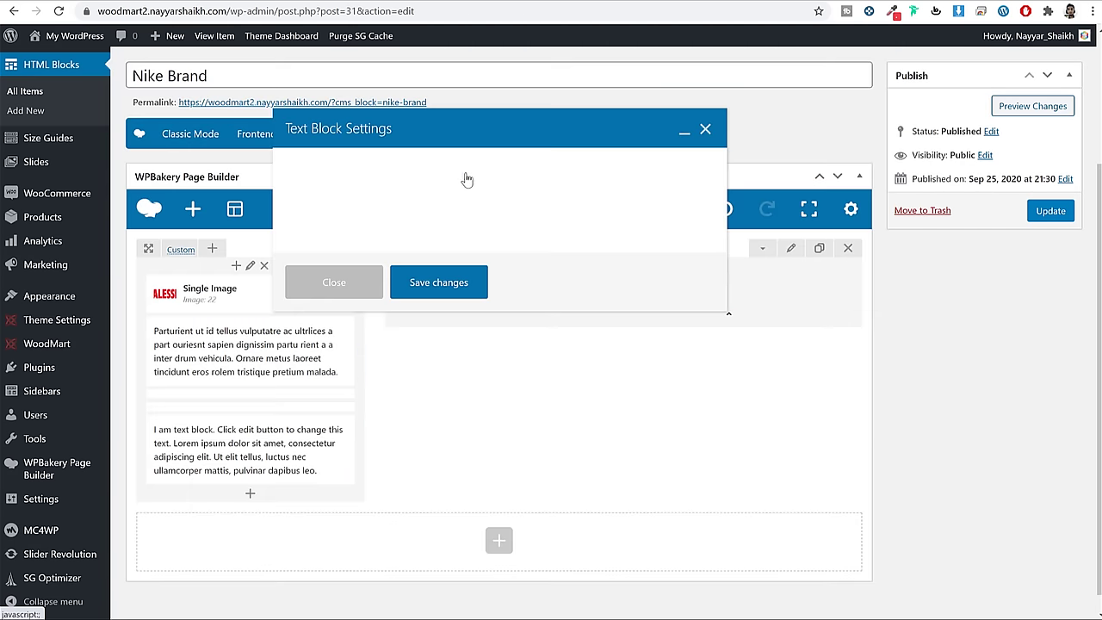
{"action": "triple_click", "coordinate": [440, 330]}
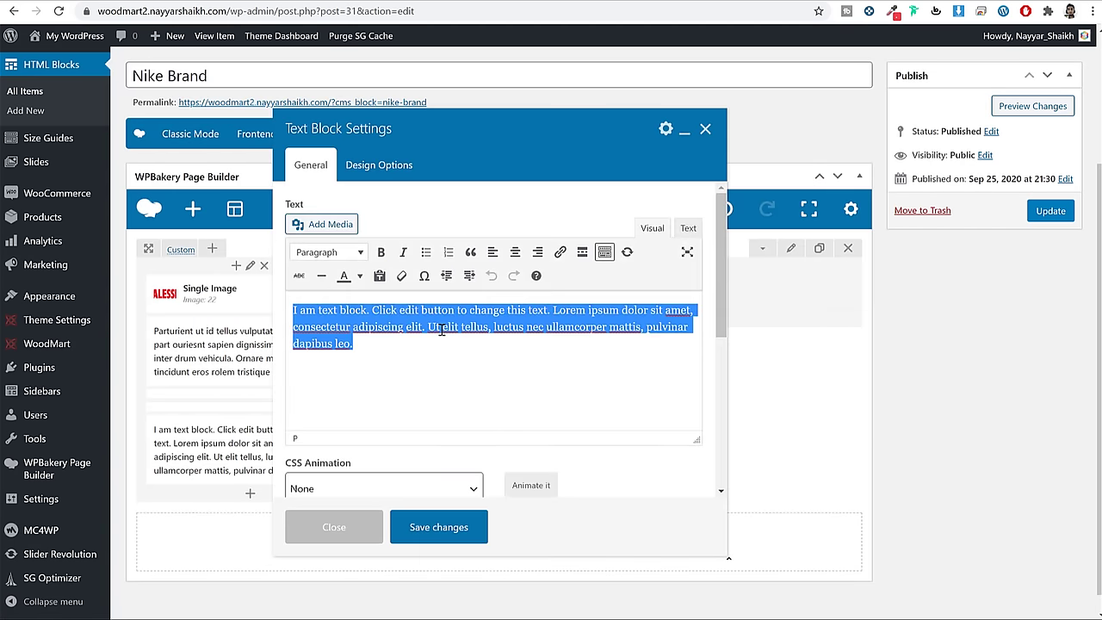
{"action": "key", "text": "ctrl+v"}
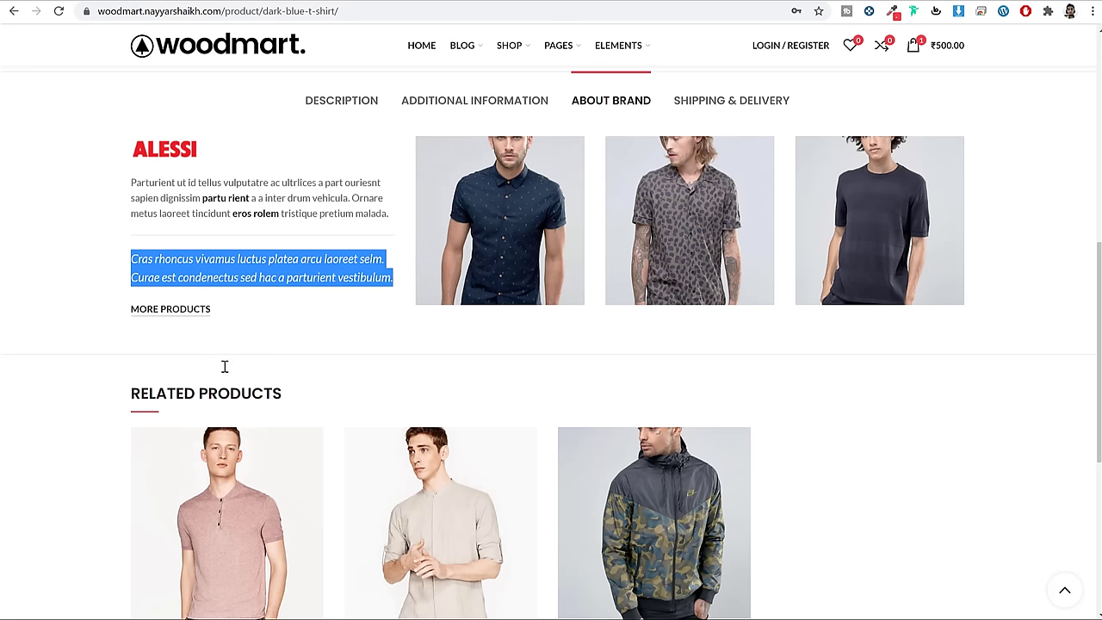
{"action": "left_click", "coordinate": [255, 203]}
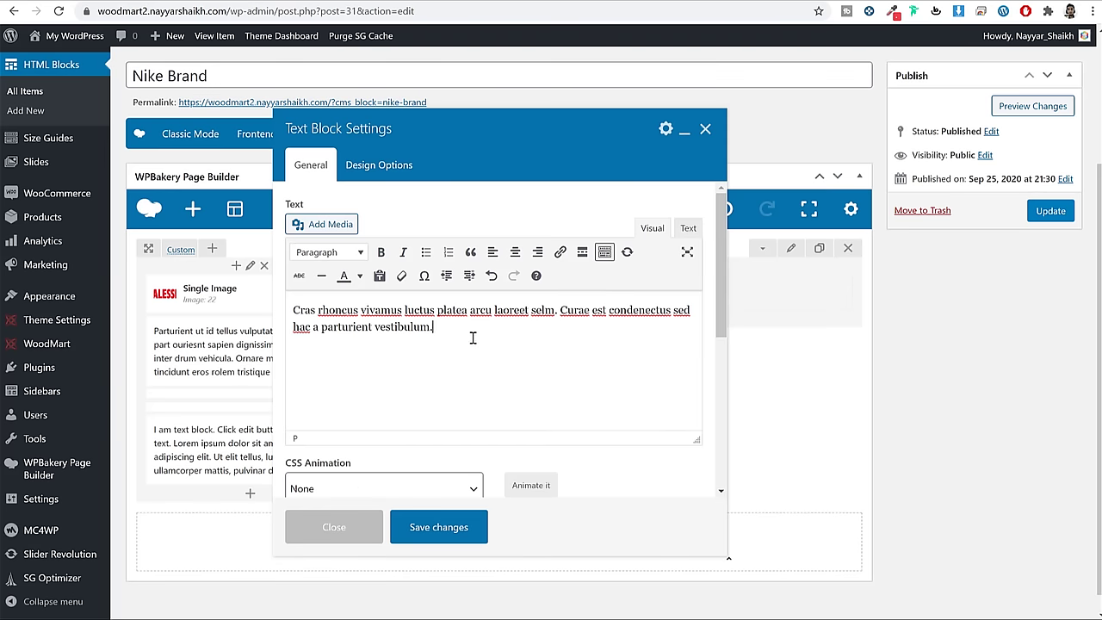
{"action": "triple_click", "coordinate": [314, 327]}
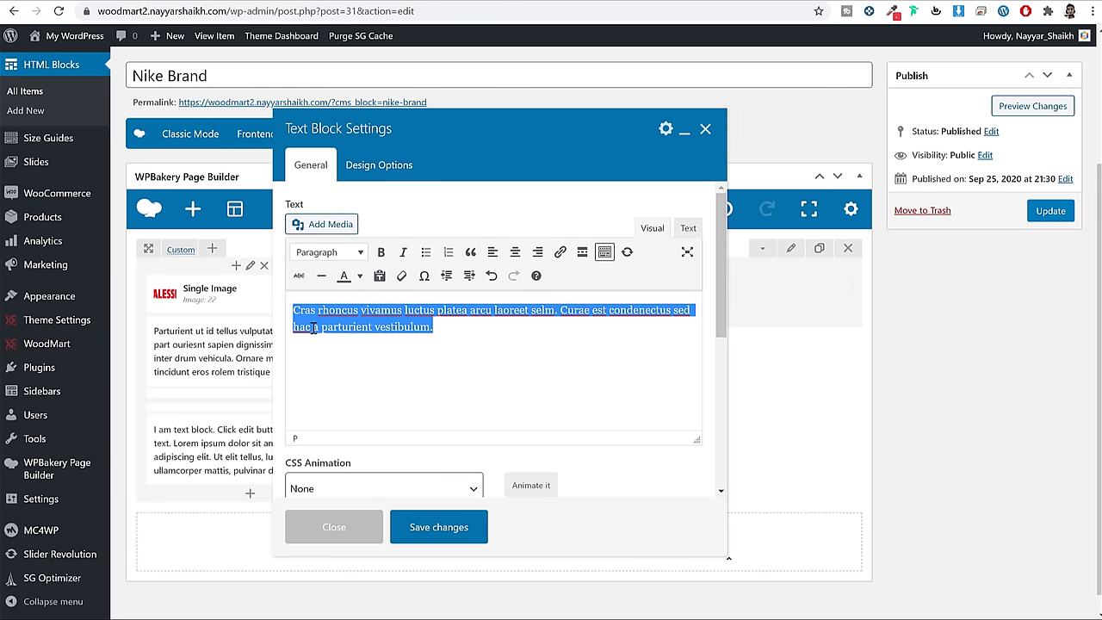
{"action": "left_click", "coordinate": [328, 252]}
{"action": "left_click", "coordinate": [384, 385]}
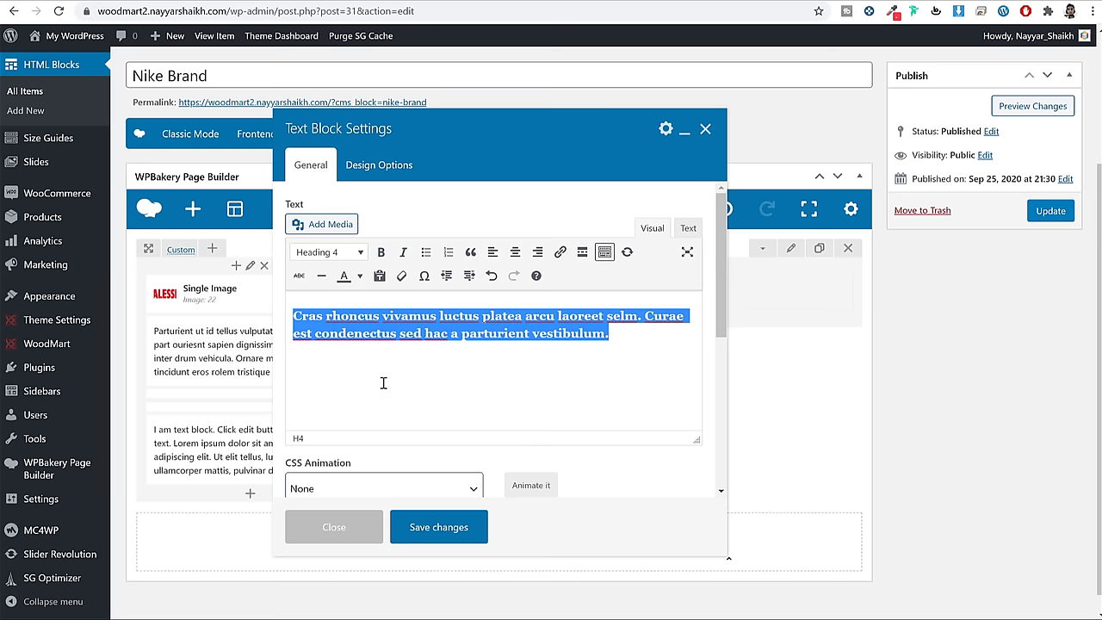
{"action": "left_click", "coordinate": [449, 527]}
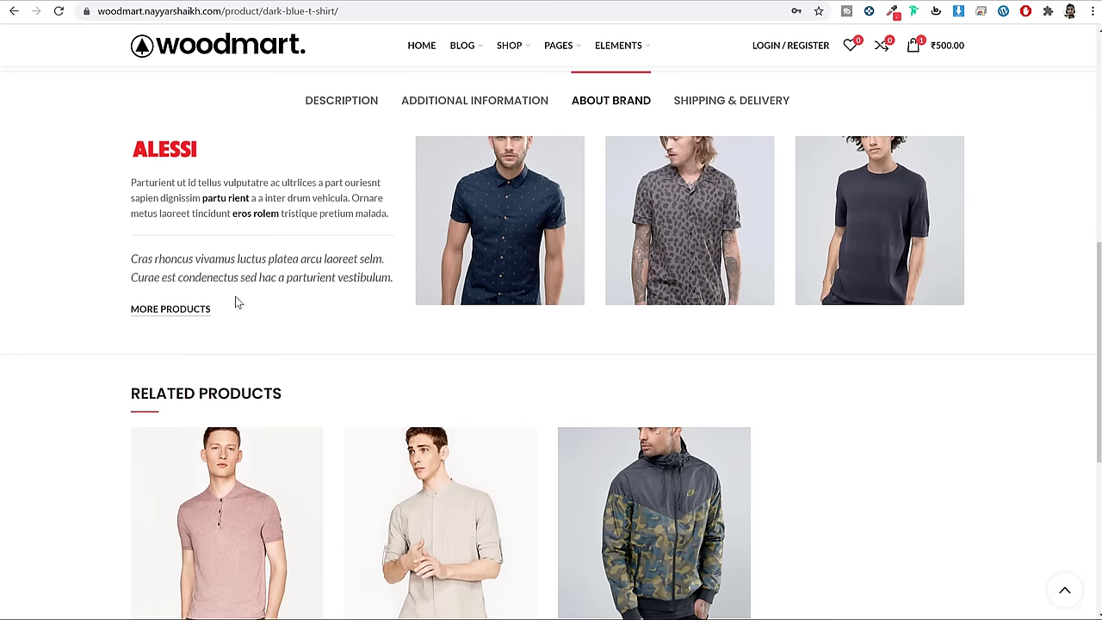
- Copy the demo's MORE PRODUCTS link text and start a new element below
{"action": "mouse_move", "coordinate": [196, 317]}
{"action": "left_mouse_down"}
{"action": "mouse_move", "coordinate": [173, 308]}
{"action": "mouse_move", "coordinate": [207, 313]}
{"action": "left_mouse_up"}
{"action": "left_click", "coordinate": [213, 312]}
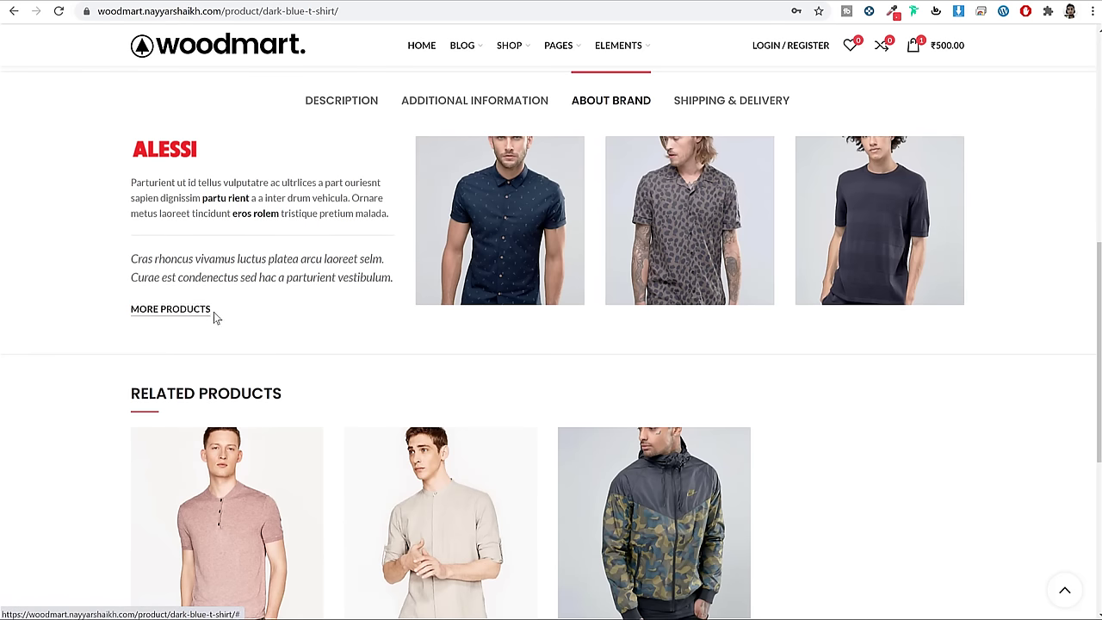
{"action": "triple_click", "coordinate": [210, 314]}
{"action": "key", "text": "ctrl+c"}
{"action": "left_click", "coordinate": [271, 328]}
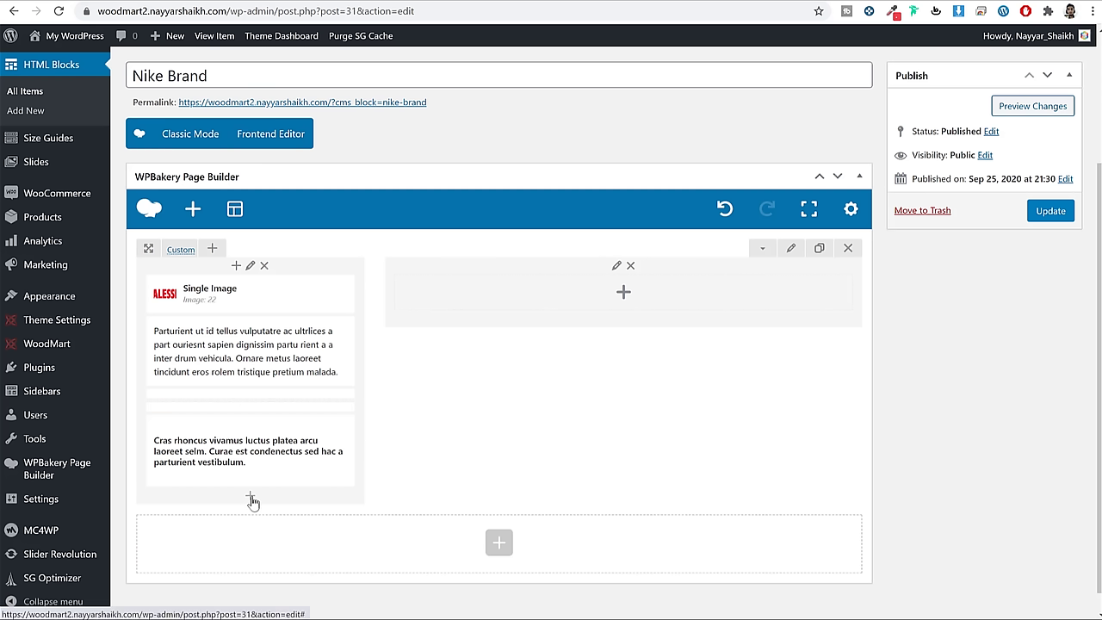
{"action": "left_click", "coordinate": [251, 499]}
- Add a Button titled MORE PRODUCTS using the Link Button style
{"action": "type", "text": "add"}
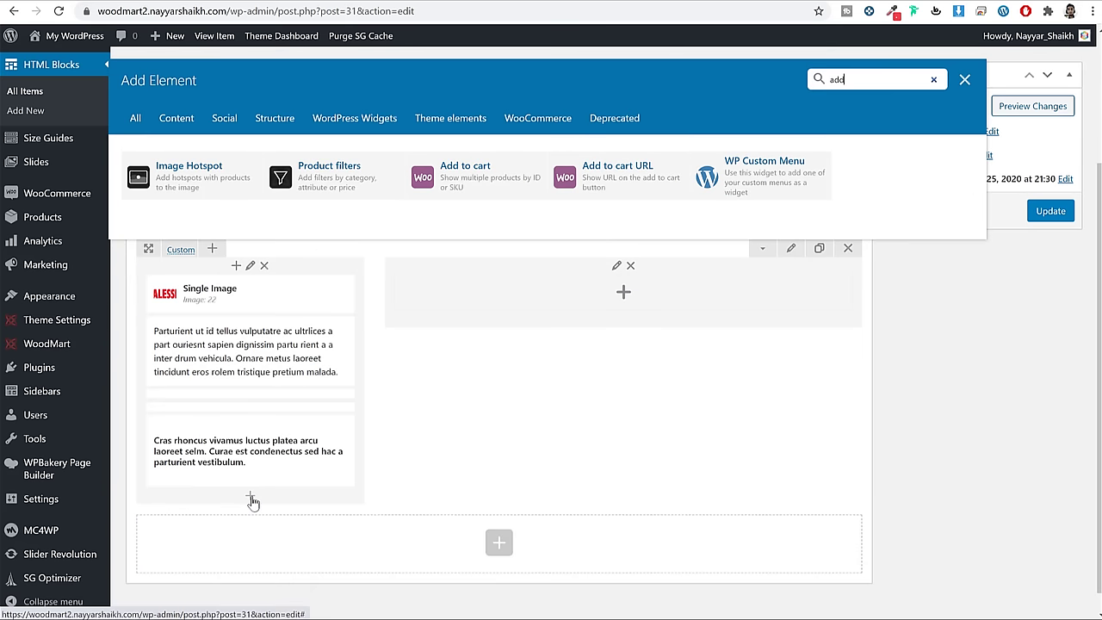
{"action": "type", "text": "butt"}
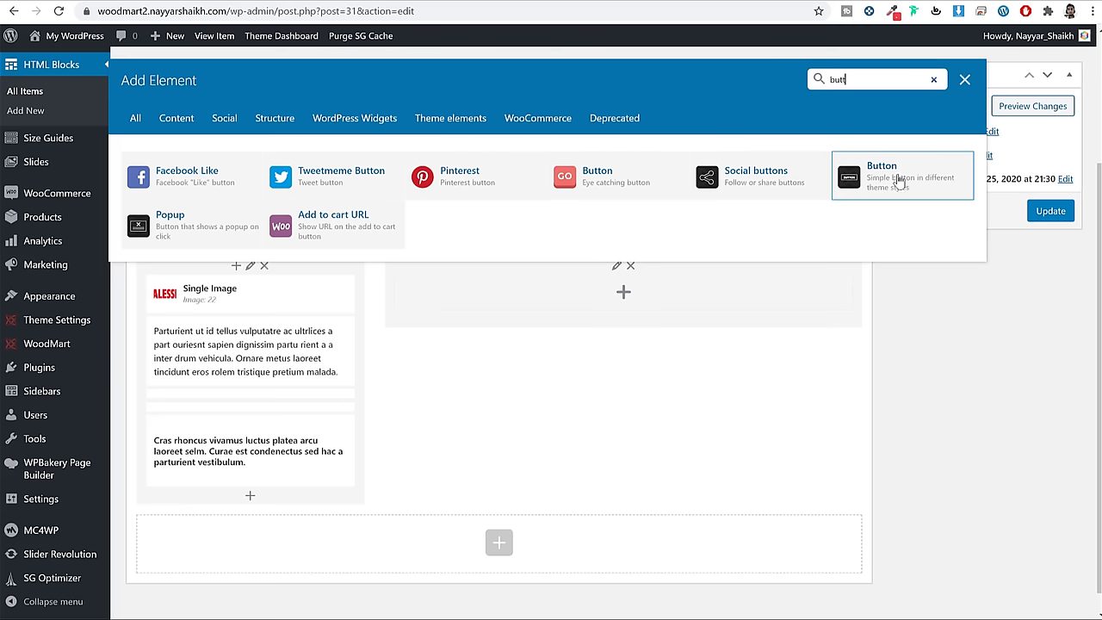
{"action": "left_click", "coordinate": [895, 180]}
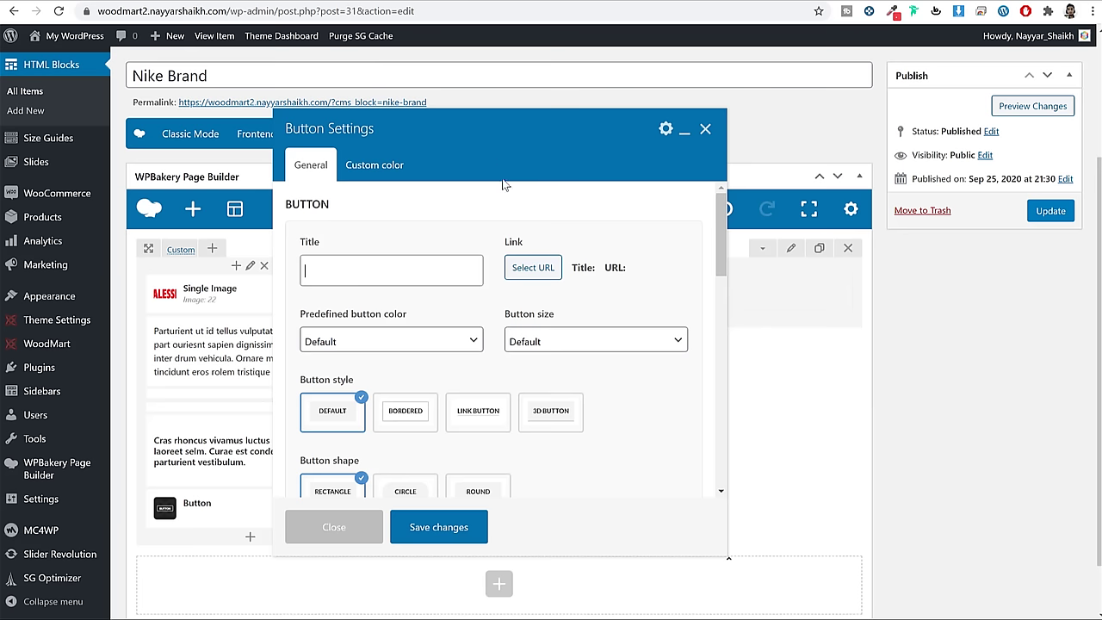
{"action": "key", "text": "ctrl+v"}
{"action": "scroll", "coordinate": [645, 310], "scroll_direction": "down", "scroll_amount": 3}
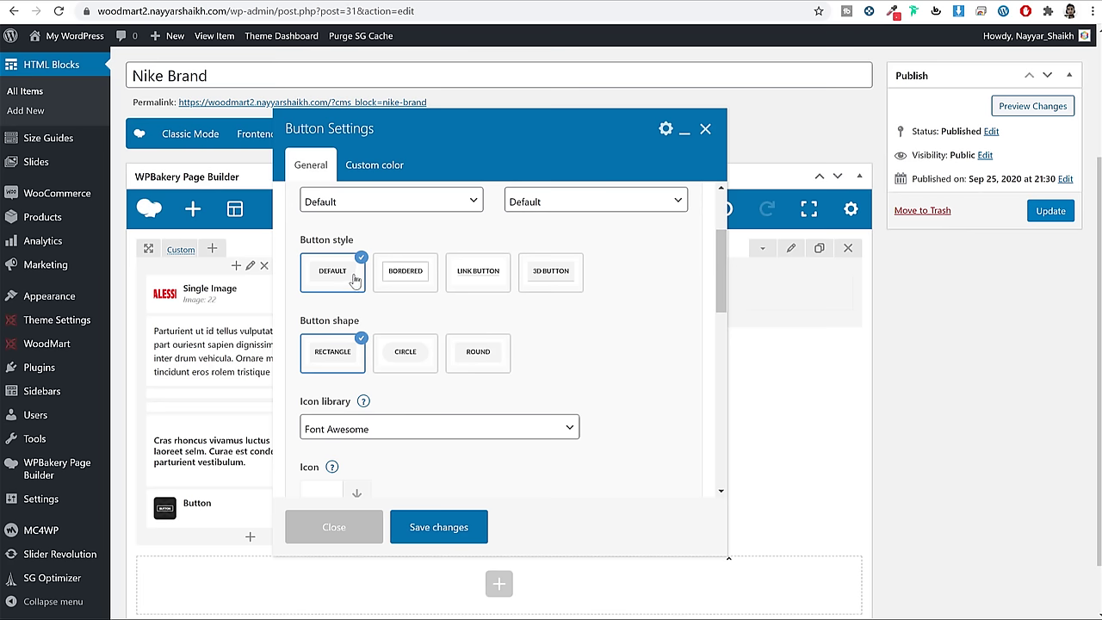
{"action": "left_click", "coordinate": [480, 283]}
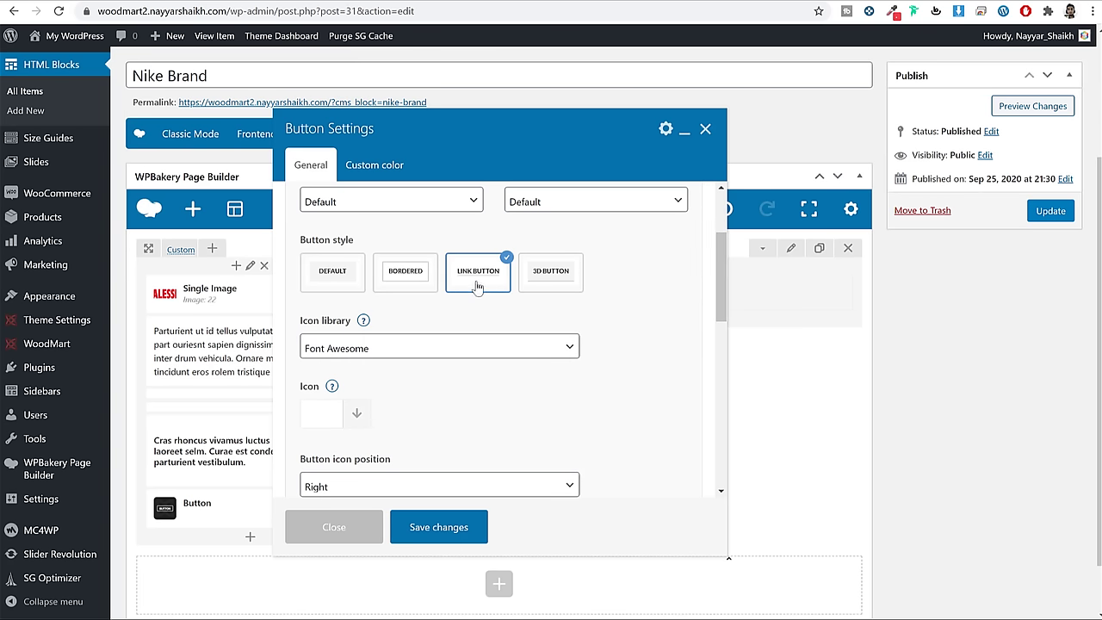
- Align the MORE PRODUCTS button to the left and save it
{"action": "scroll", "coordinate": [452, 349], "scroll_direction": "down", "scroll_amount": 1}
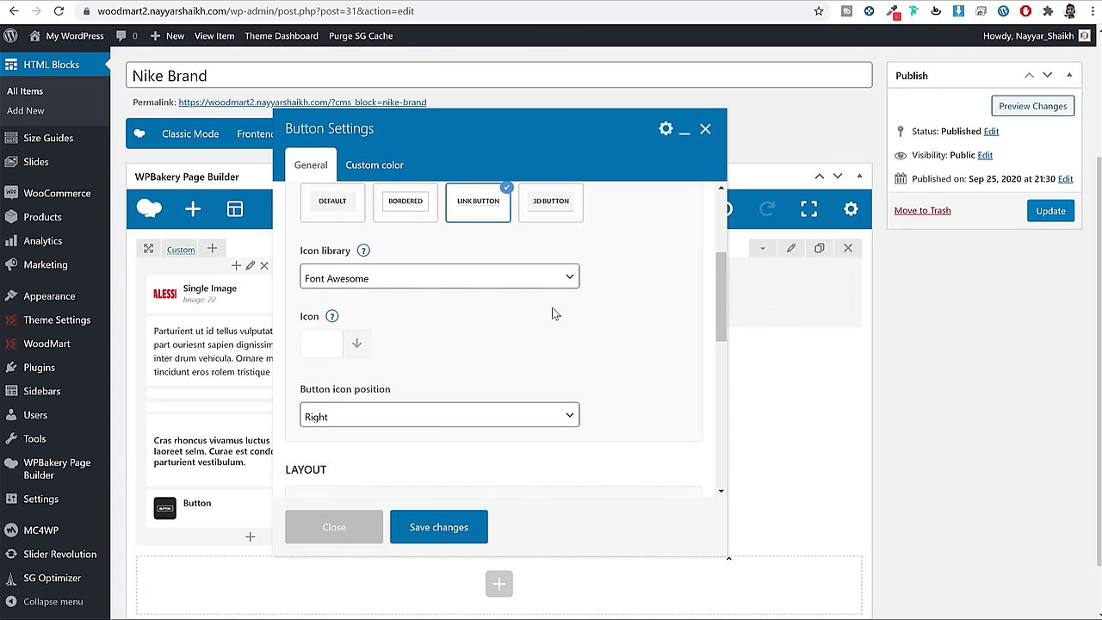
{"action": "scroll", "coordinate": [559, 314], "scroll_direction": "down", "scroll_amount": 1}
{"action": "scroll", "coordinate": [603, 322], "scroll_direction": "down", "scroll_amount": 1}
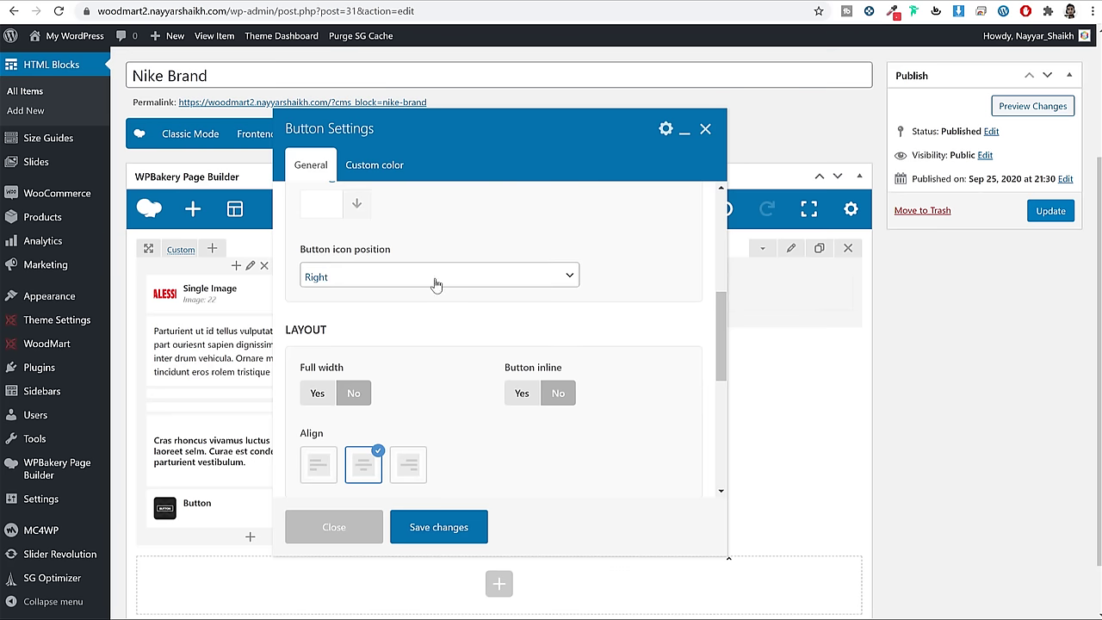
{"action": "scroll", "coordinate": [534, 318], "scroll_direction": "down", "scroll_amount": 2}
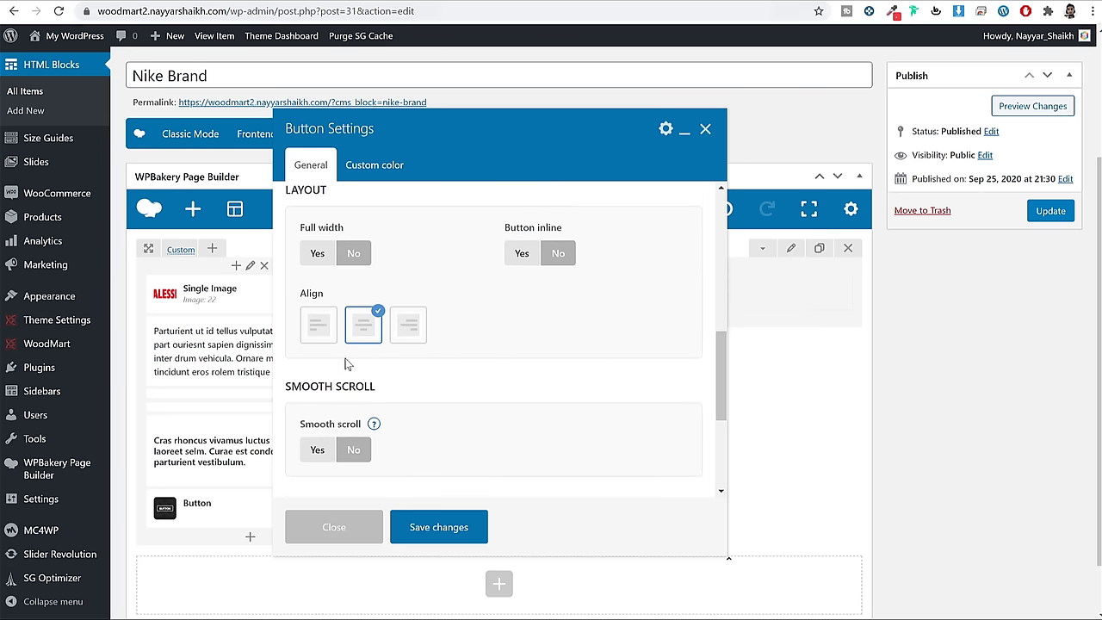
{"action": "left_click", "coordinate": [319, 323]}
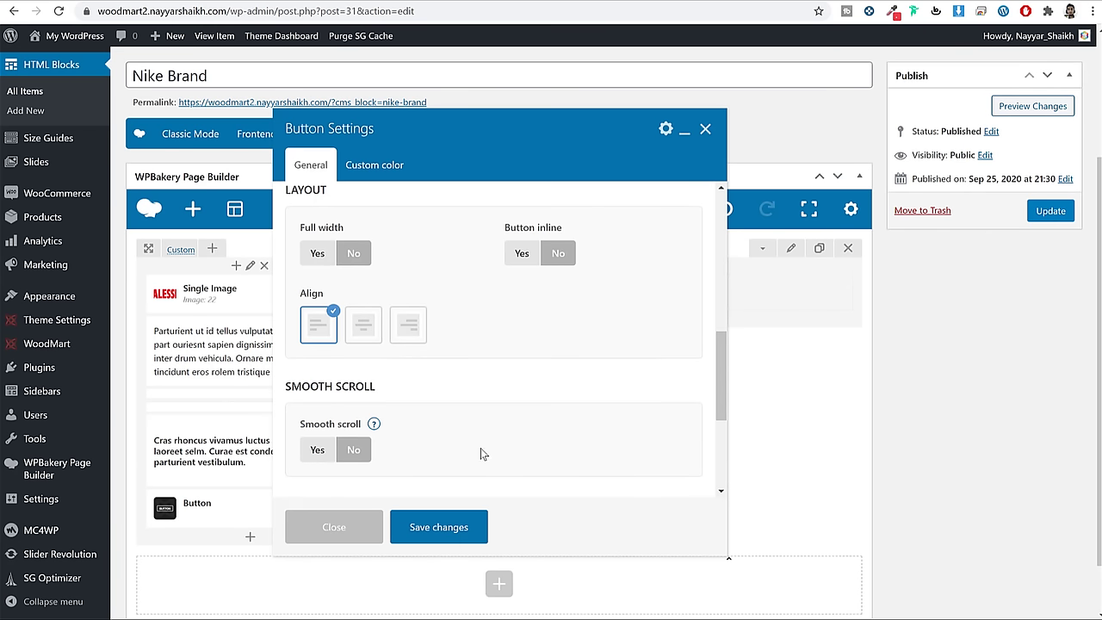
{"action": "scroll", "coordinate": [480, 454], "scroll_direction": "down", "scroll_amount": 2}
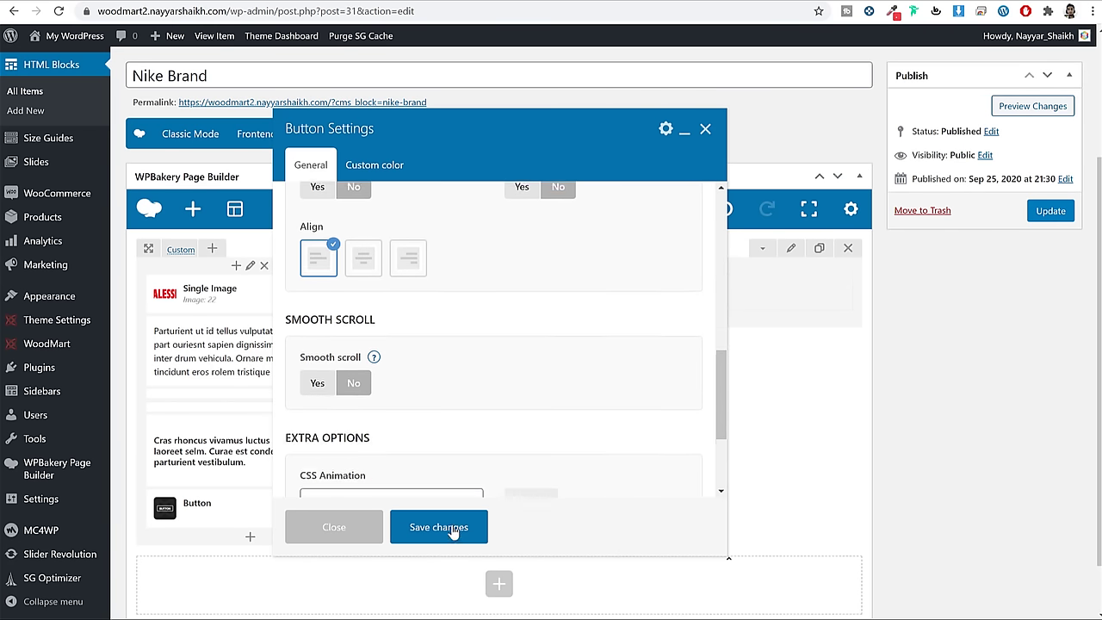
{"action": "left_click", "coordinate": [439, 527]}
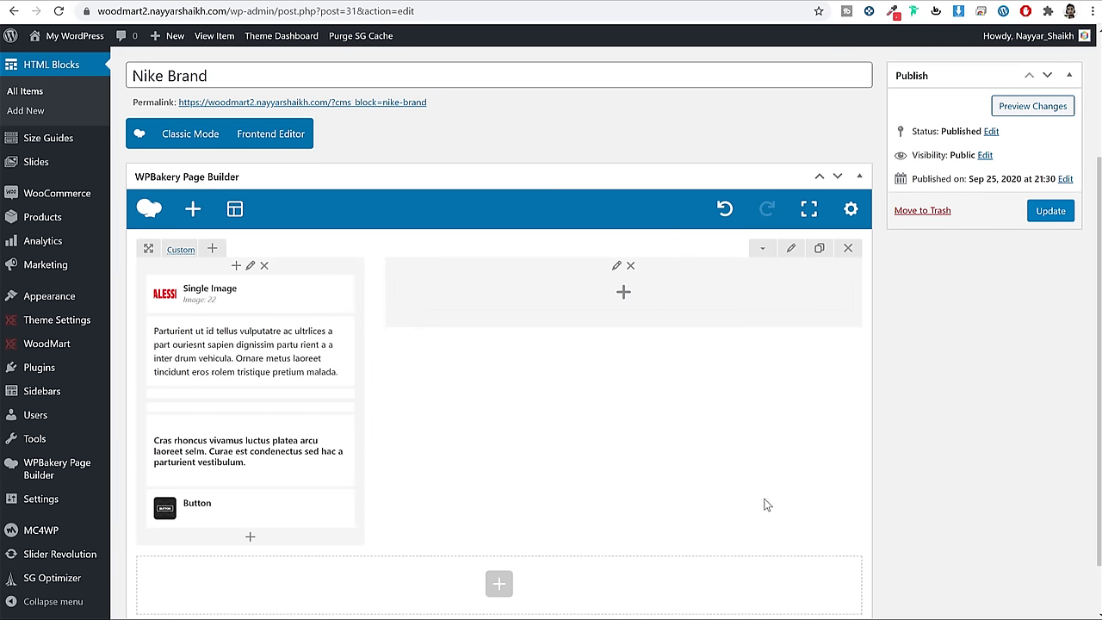
{"action": "left_click", "coordinate": [623, 292]}
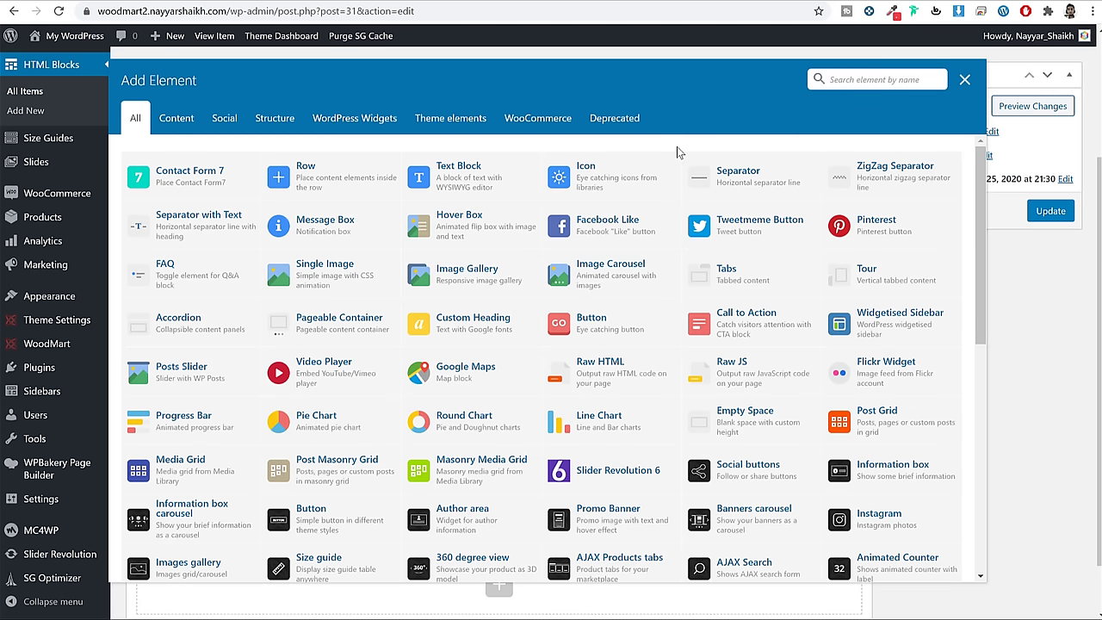
- Add a Products (grid or carousel) element with All Products as its data source
{"action": "type", "text": "pro"}
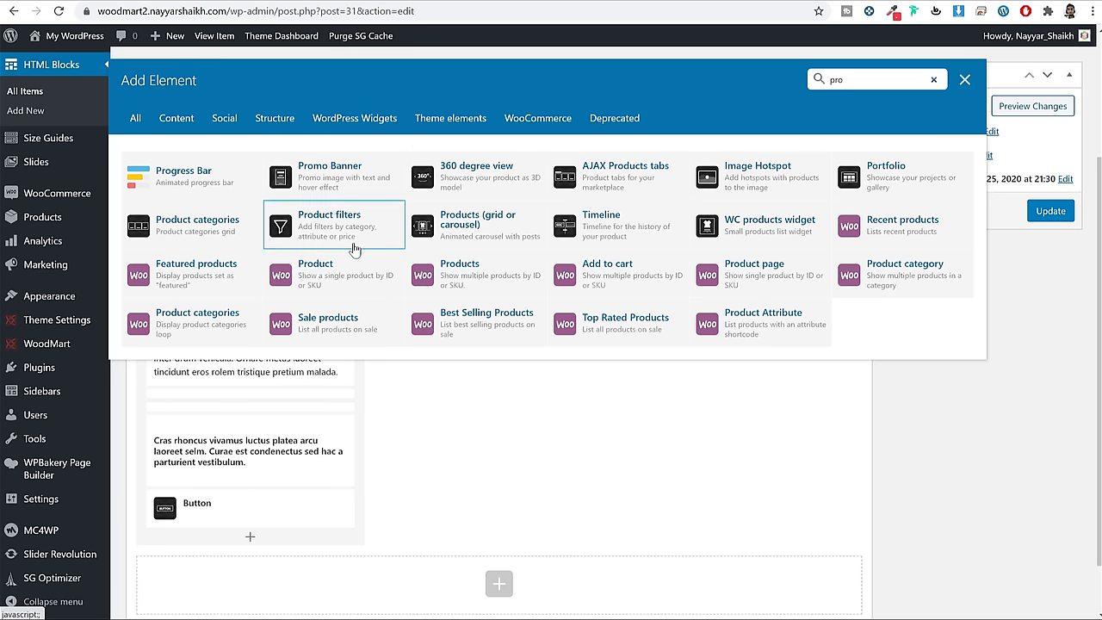
{"action": "left_click", "coordinate": [488, 229]}
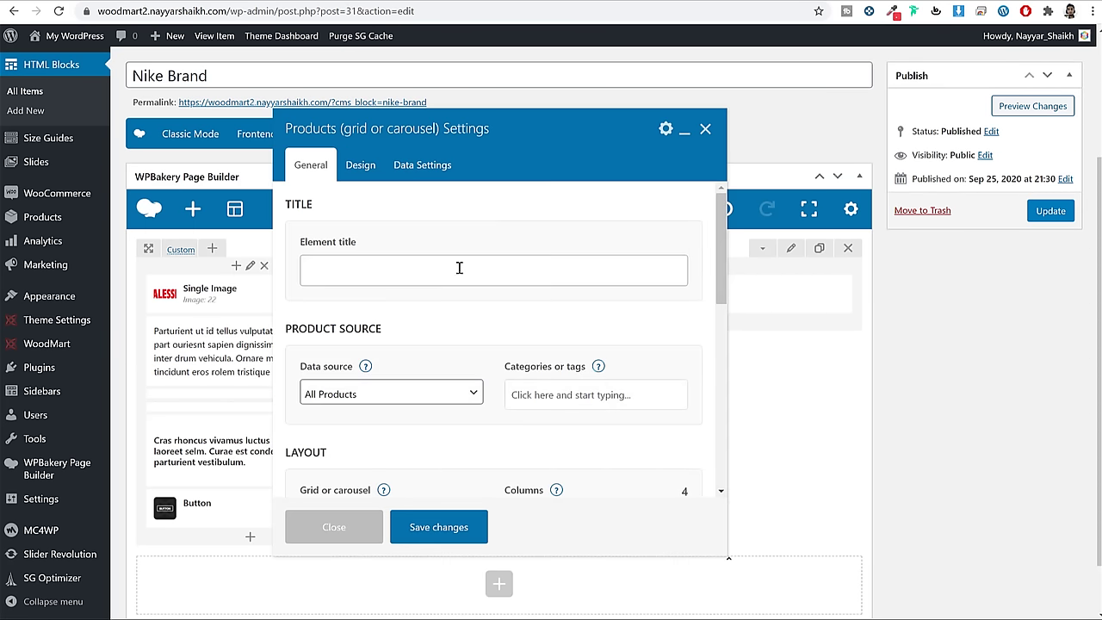
{"action": "scroll", "coordinate": [553, 292], "scroll_direction": "down", "scroll_amount": 2}
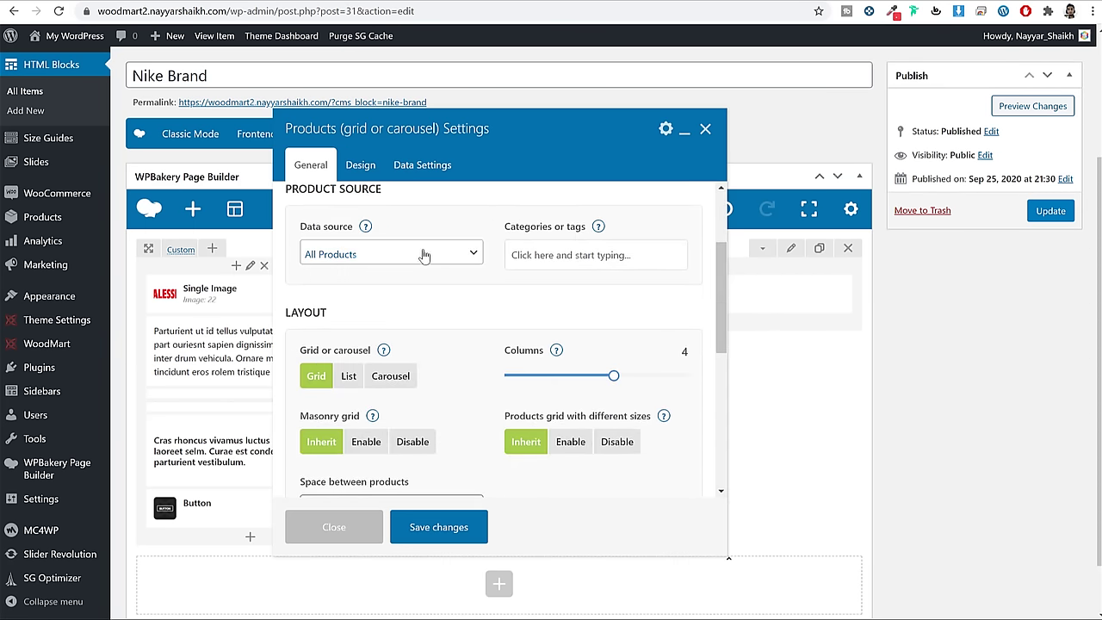
{"action": "left_click", "coordinate": [442, 253]}
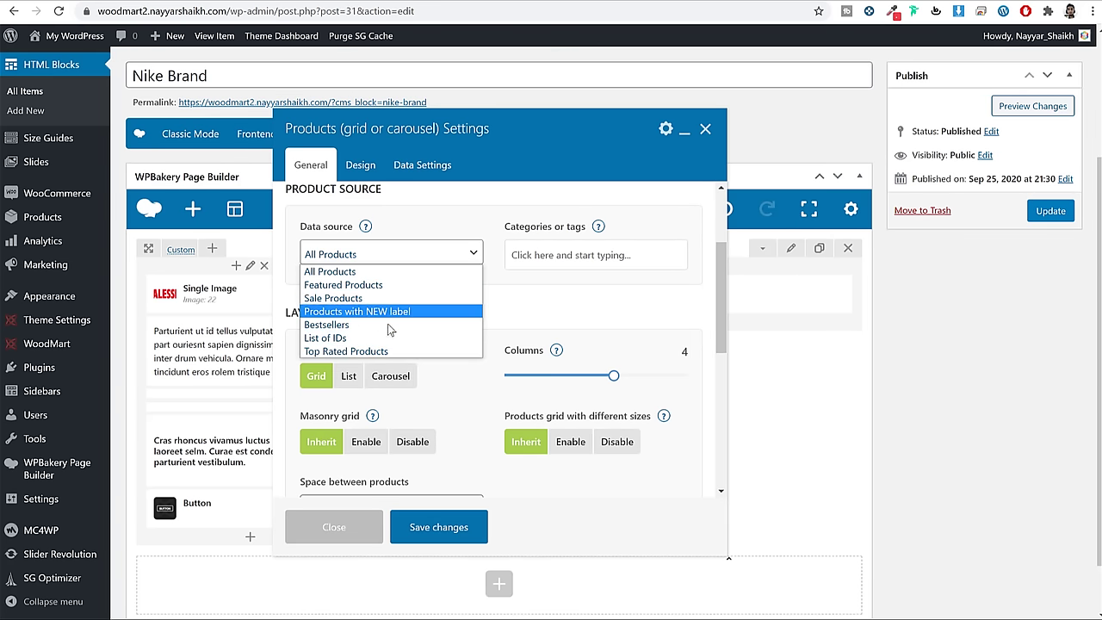
{"action": "left_click", "coordinate": [574, 258]}
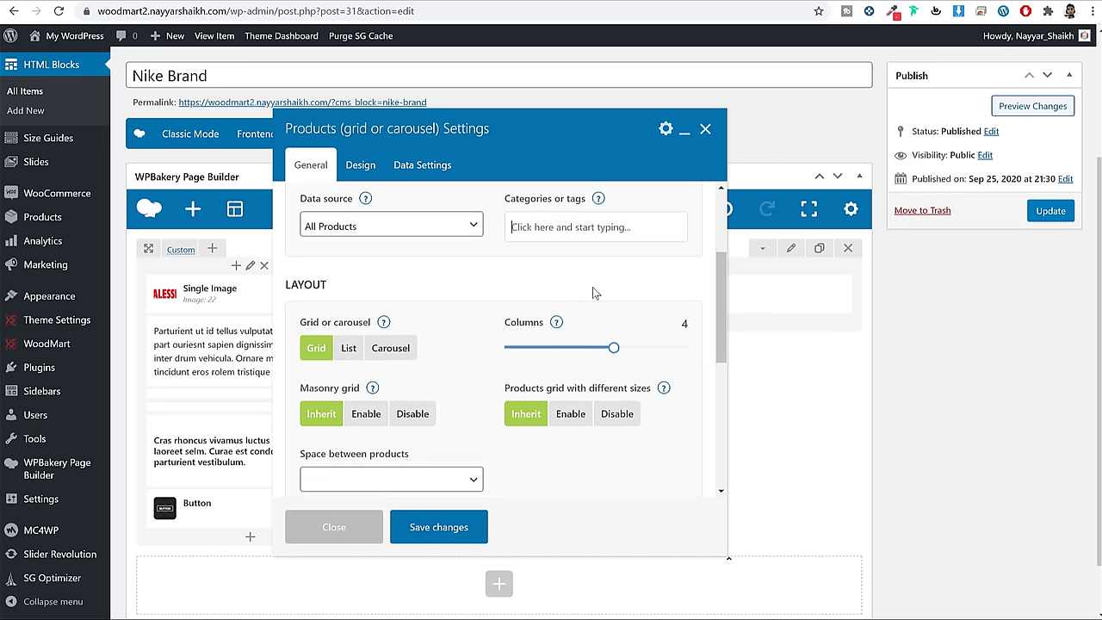
- Set the product grid to 3 columns and 3 items per page, then open Design options
{"action": "scroll", "coordinate": [598, 293], "scroll_direction": "down", "scroll_amount": 1}
{"action": "left_click_drag", "start_coordinate": [613, 308], "coordinate": [585, 311]}
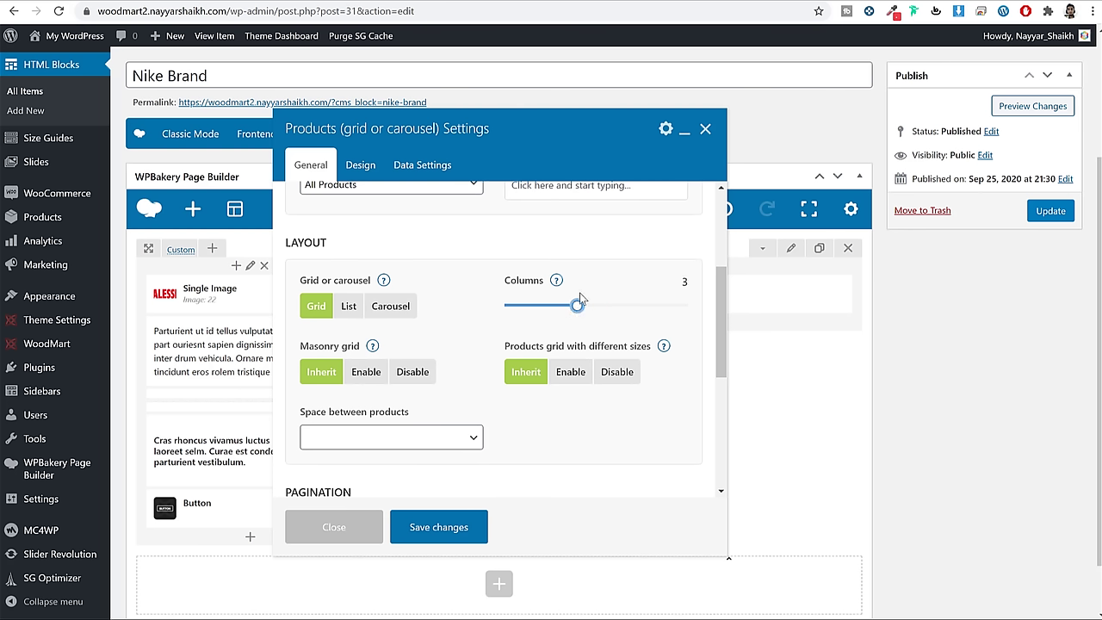
{"action": "double_click", "coordinate": [684, 283]}
{"action": "scroll", "coordinate": [607, 308], "scroll_direction": "down", "scroll_amount": 4}
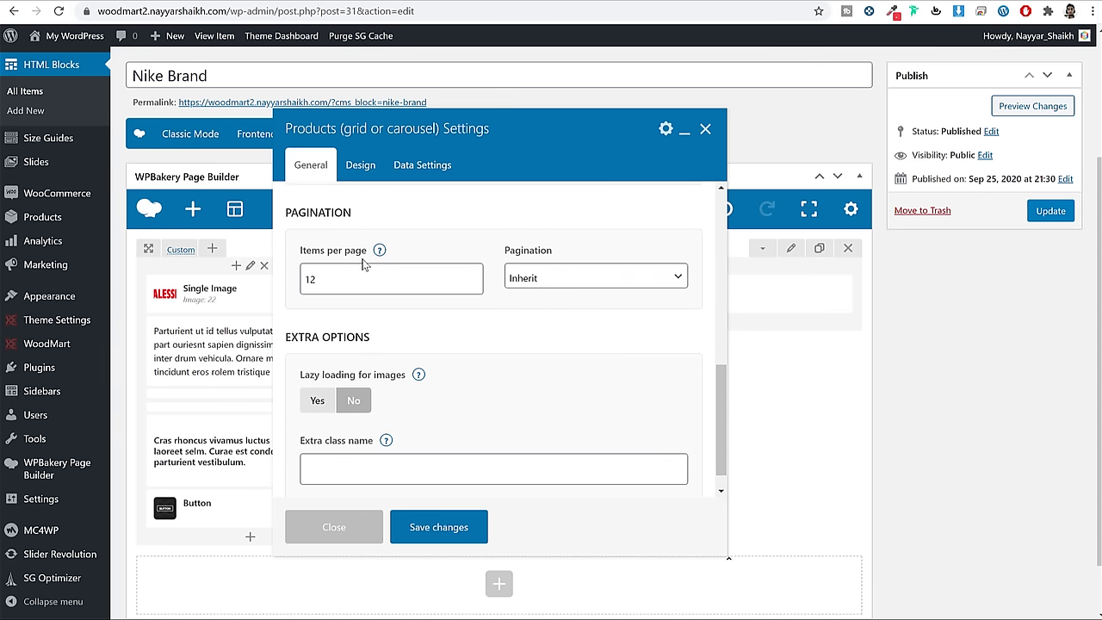
{"action": "double_click", "coordinate": [343, 276]}
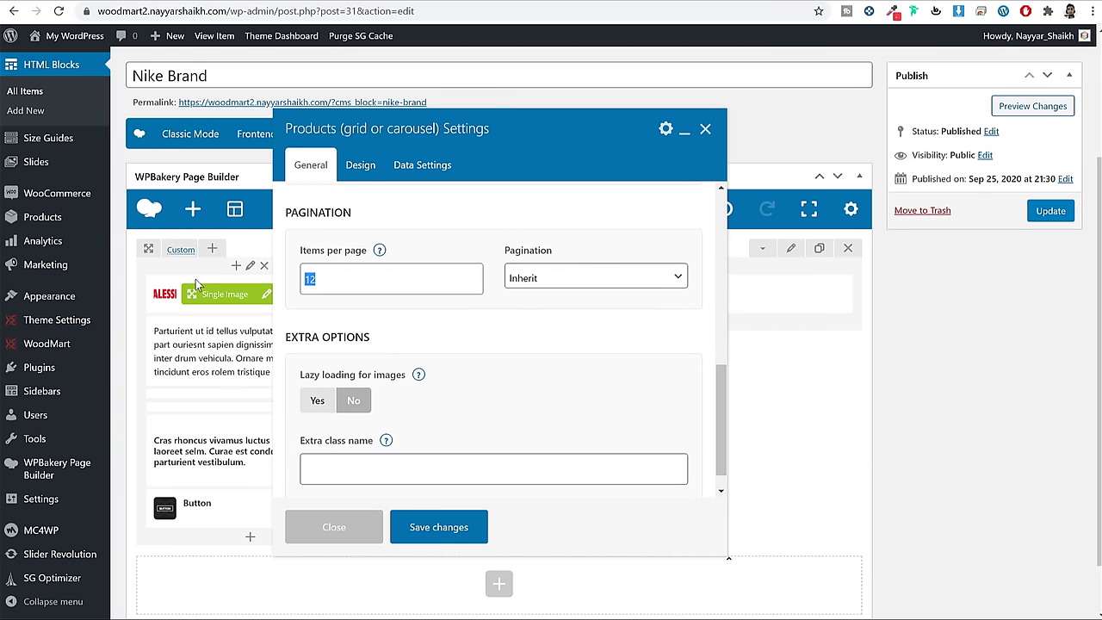
{"action": "scroll", "coordinate": [520, 320], "scroll_direction": "down", "scroll_amount": 1}
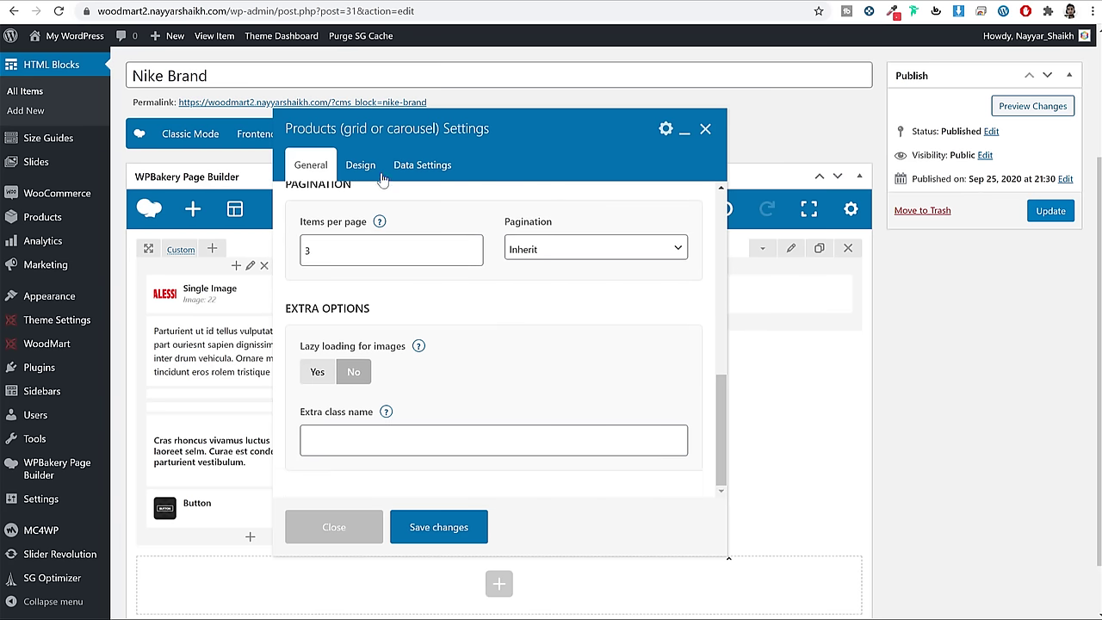
{"action": "left_click", "coordinate": [374, 169]}
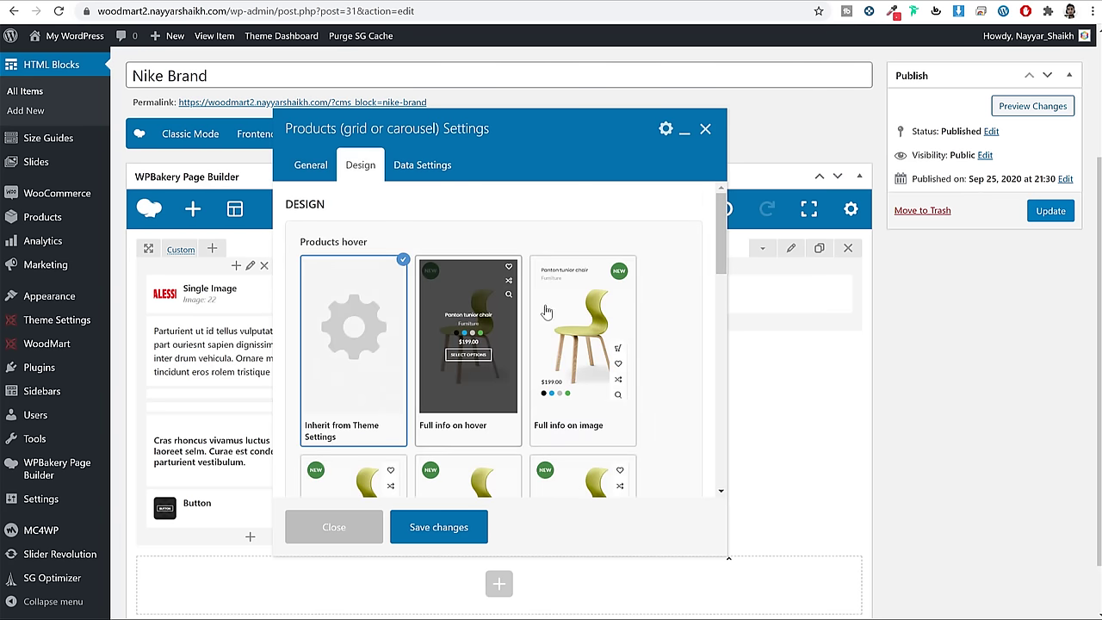
{"action": "scroll", "coordinate": [570, 330], "scroll_direction": "down", "scroll_amount": 2}
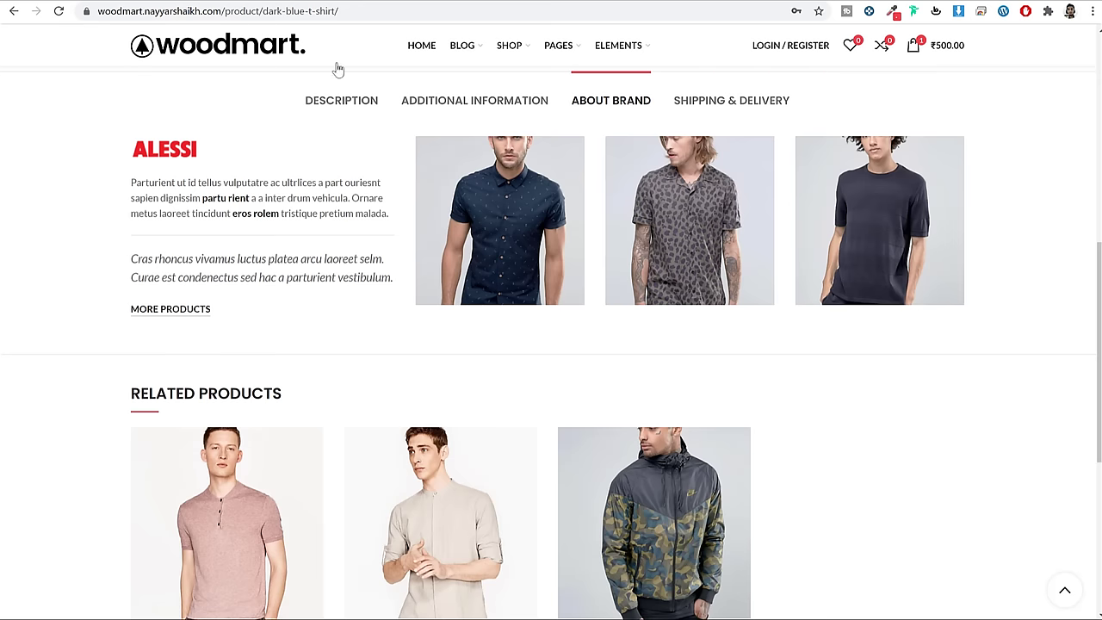
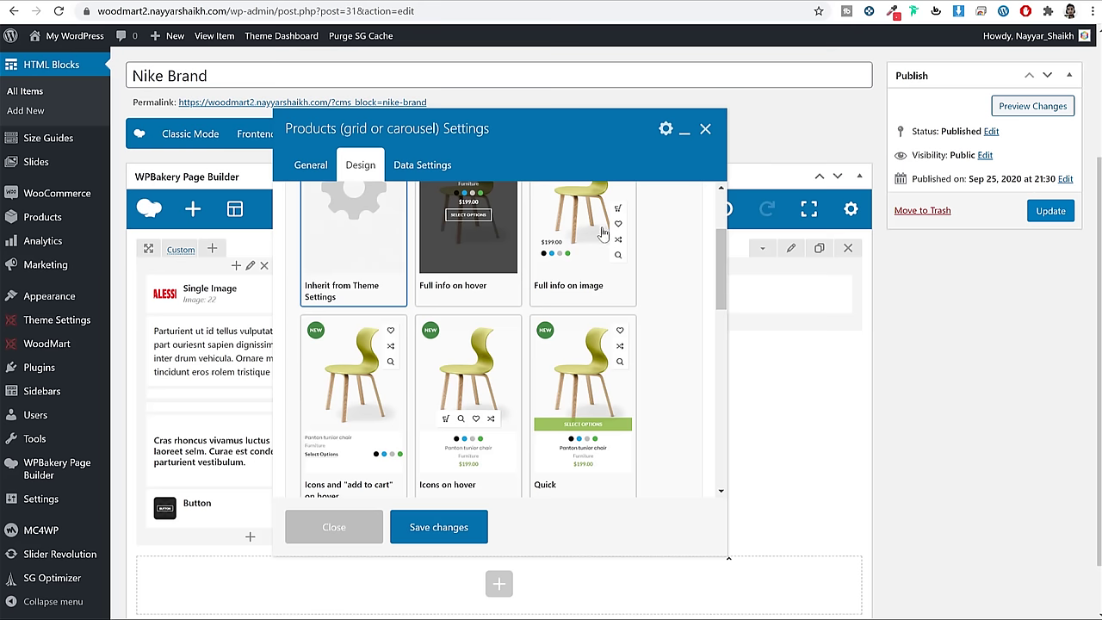
- Switch the Nike Brand products grid to Full info on hover, save the element and update the block
{"action": "scroll", "coordinate": [614, 284], "scroll_direction": "up", "scroll_amount": 2}
{"action": "left_click", "coordinate": [497, 342]}
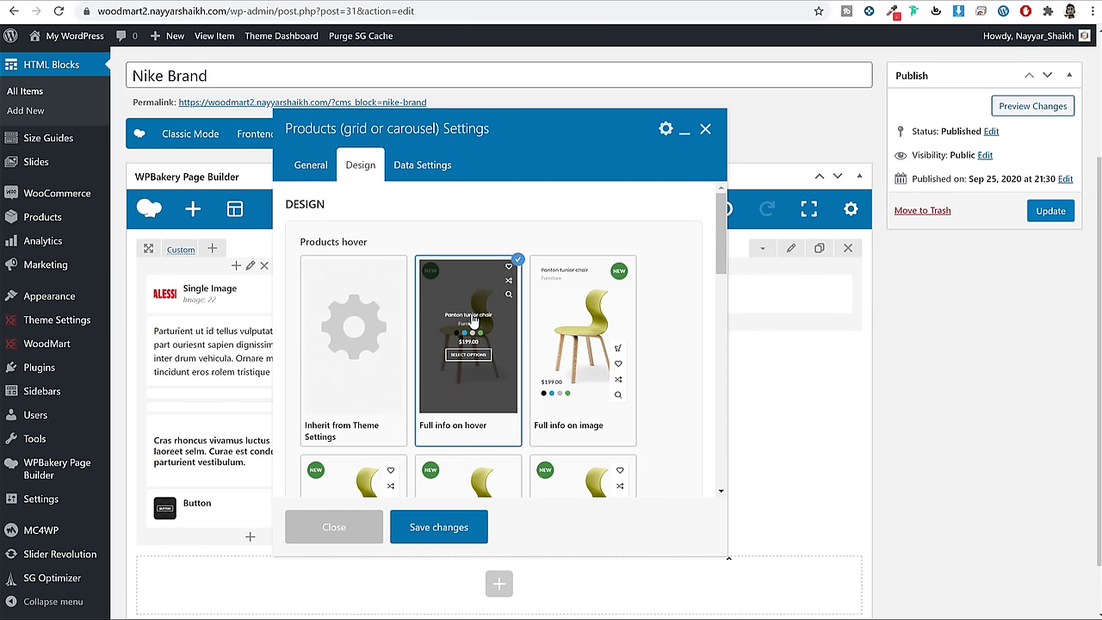
{"action": "scroll", "coordinate": [532, 318], "scroll_direction": "down", "scroll_amount": 2}
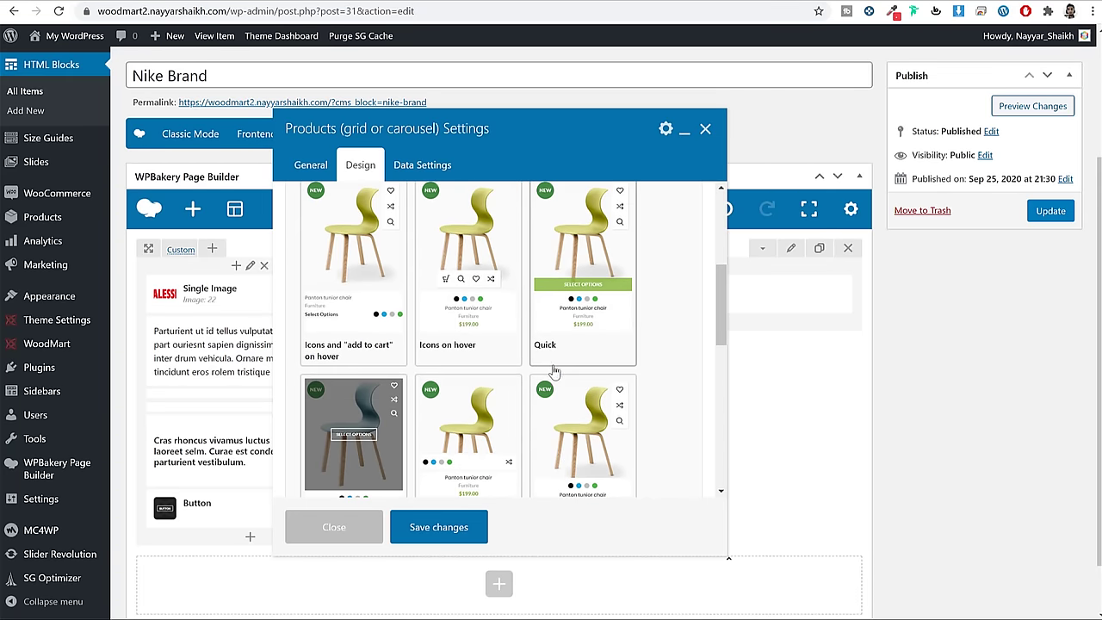
{"action": "scroll", "coordinate": [560, 344], "scroll_direction": "up", "scroll_amount": 2}
{"action": "scroll", "coordinate": [556, 377], "scroll_direction": "up", "scroll_amount": 1}
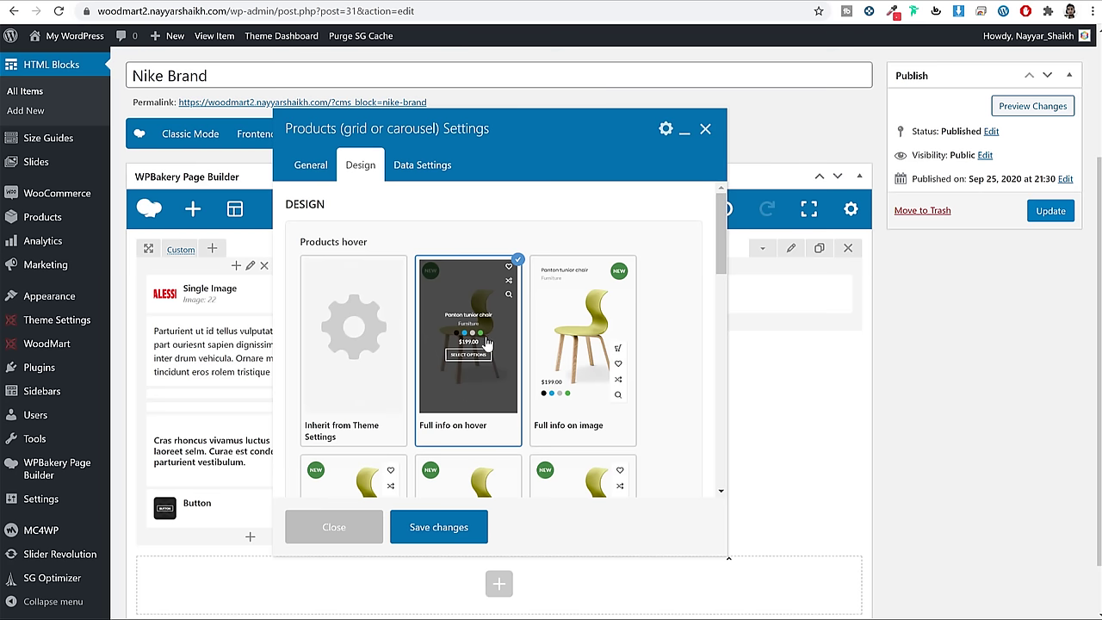
{"action": "left_click", "coordinate": [462, 528]}
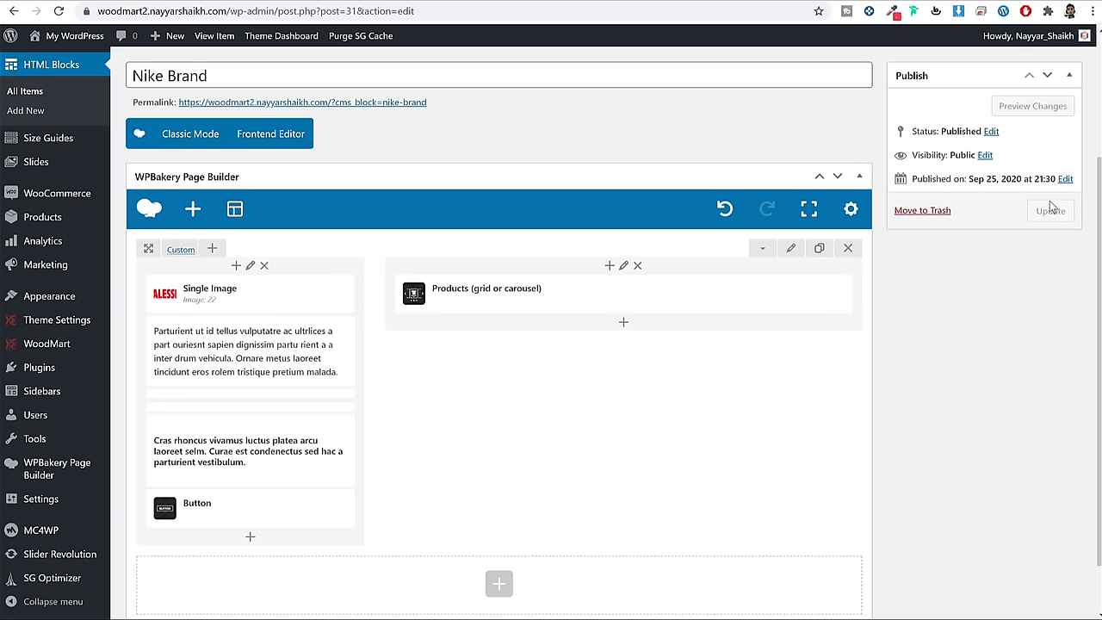
{"action": "left_click", "coordinate": [1050, 210]}
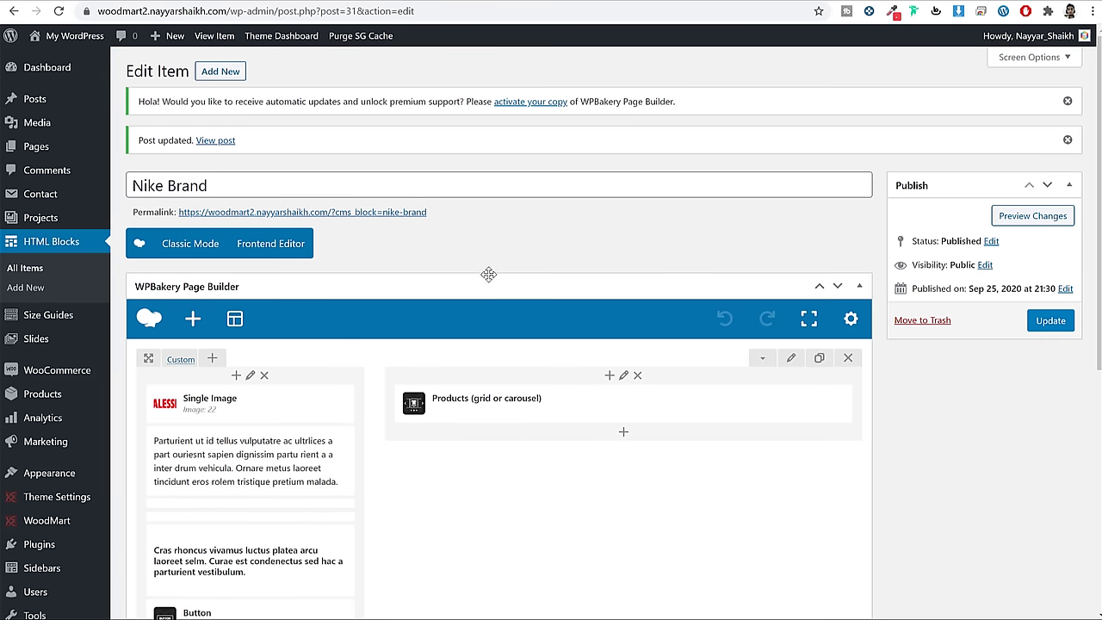
- Copy the Nike Brand shortcode [html_block id="31"] from the HTML Blocks list
{"action": "left_click", "coordinate": [56, 246]}
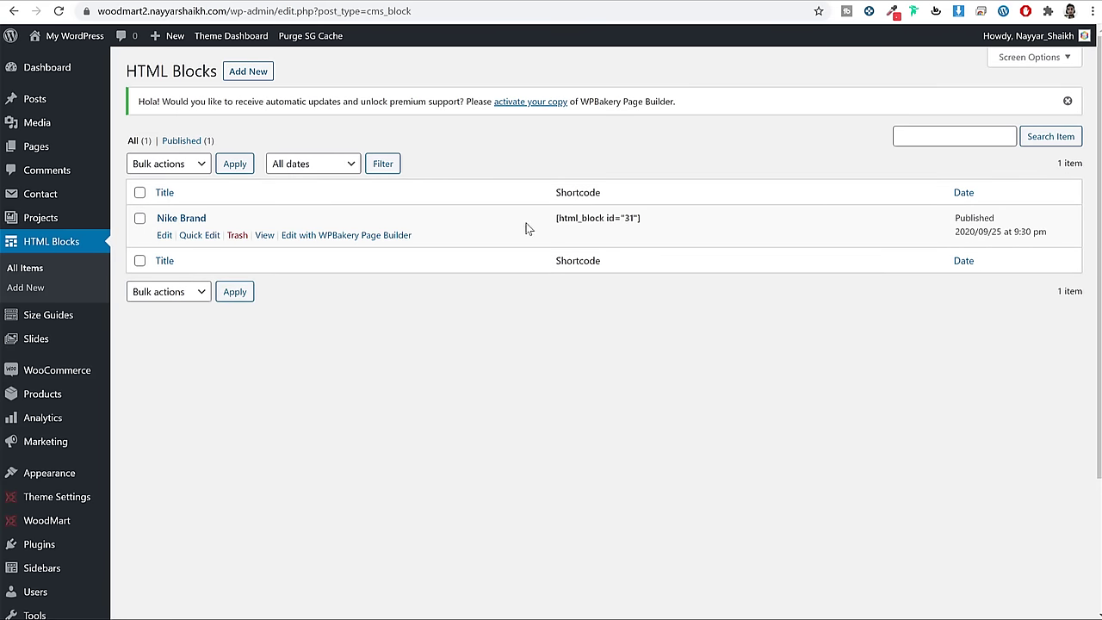
{"action": "triple_click", "coordinate": [577, 218]}
{"action": "right_click", "coordinate": [592, 217]}
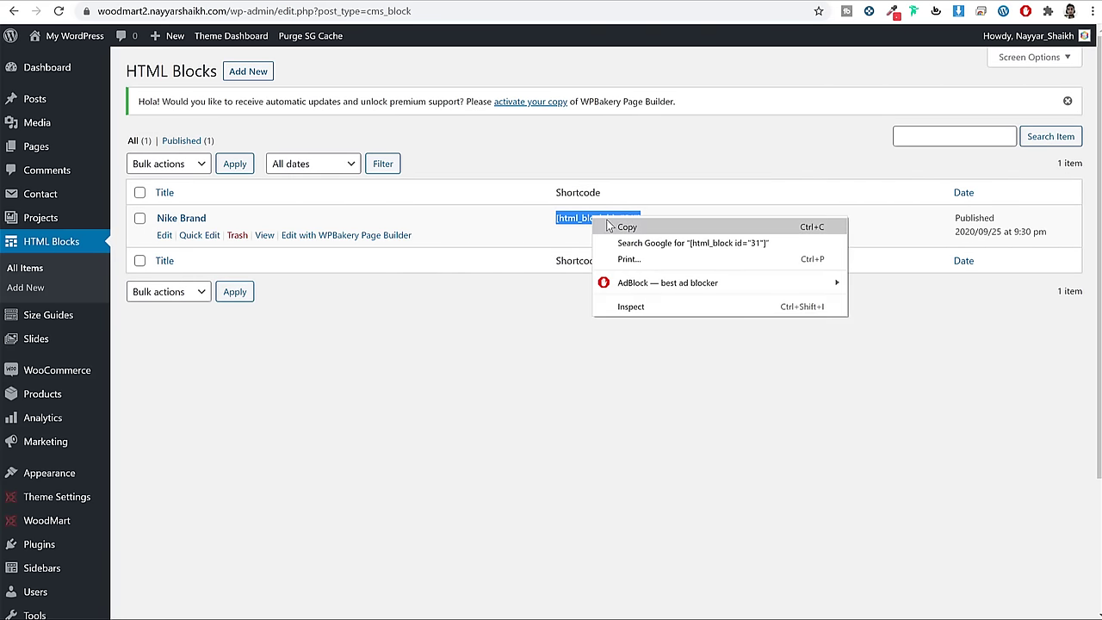
{"action": "left_click", "coordinate": [626, 223]}
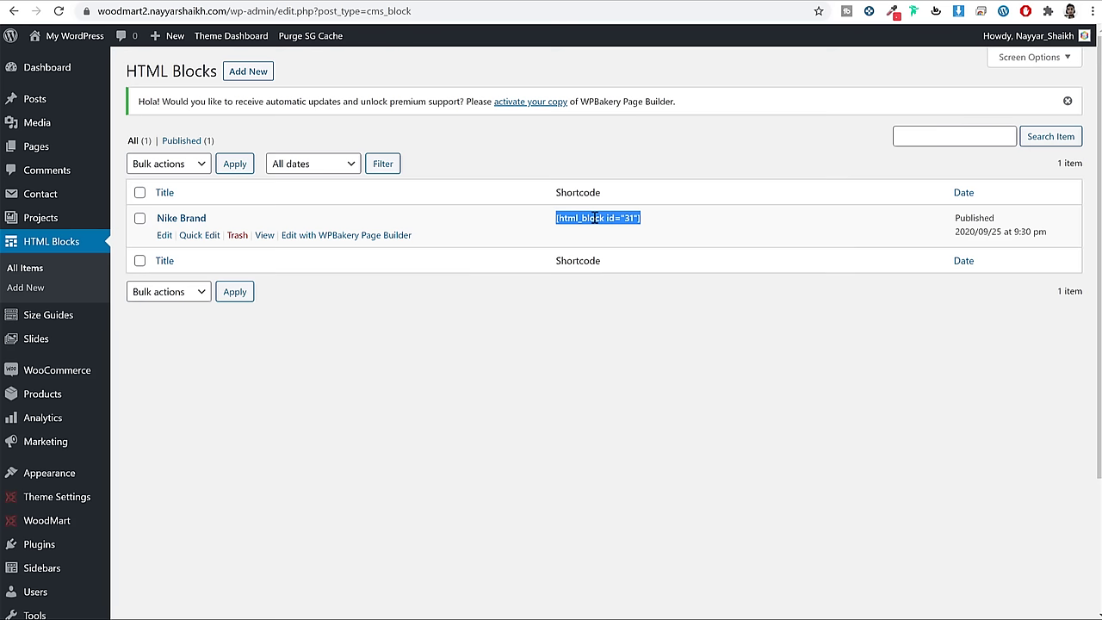
{"action": "scroll", "coordinate": [662, 244], "scroll_direction": "down", "scroll_amount": 3}
{"action": "scroll", "coordinate": [662, 244], "scroll_direction": "up", "scroll_amount": 3}
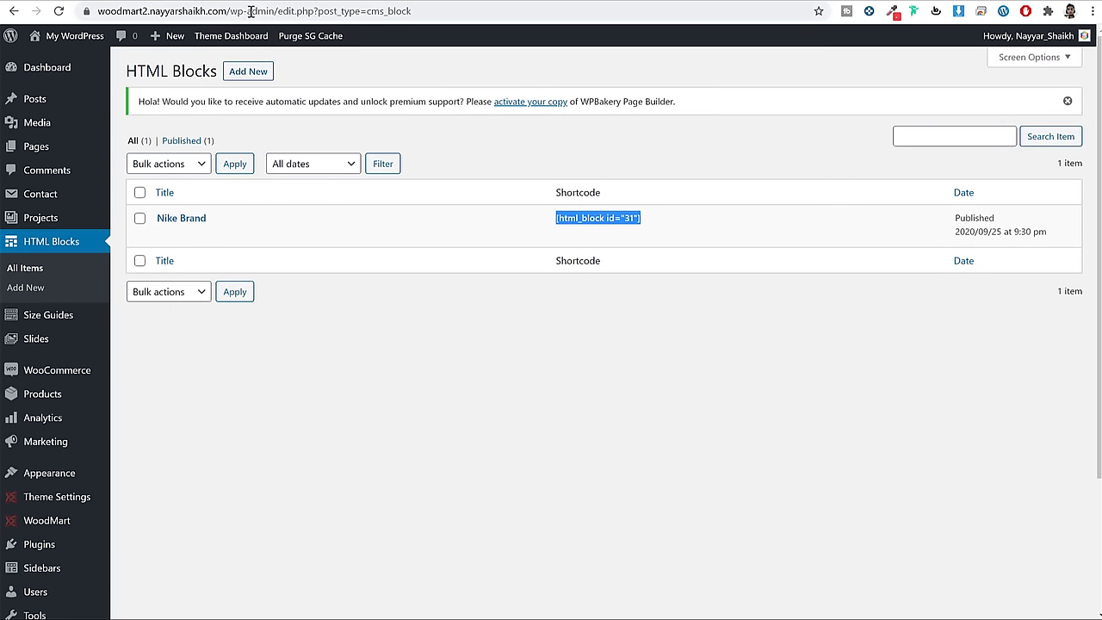
{"action": "mouse_move", "coordinate": [228, 45]}
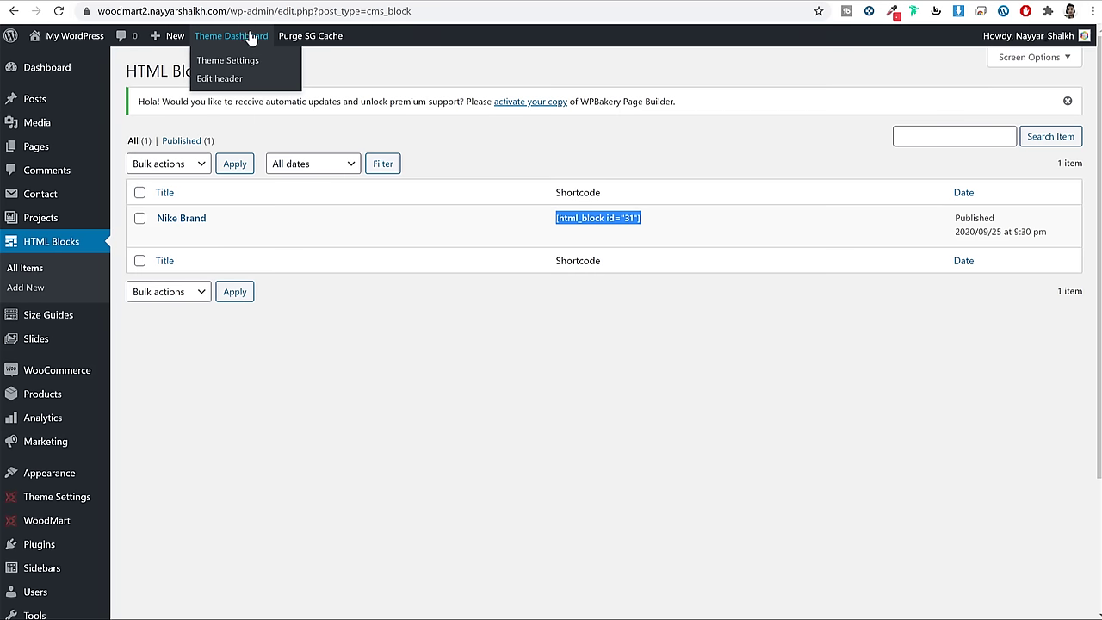
{"action": "scroll", "coordinate": [451, 223], "scroll_direction": "down", "scroll_amount": 1}
{"action": "scroll", "coordinate": [451, 223], "scroll_direction": "down", "scroll_amount": 3}
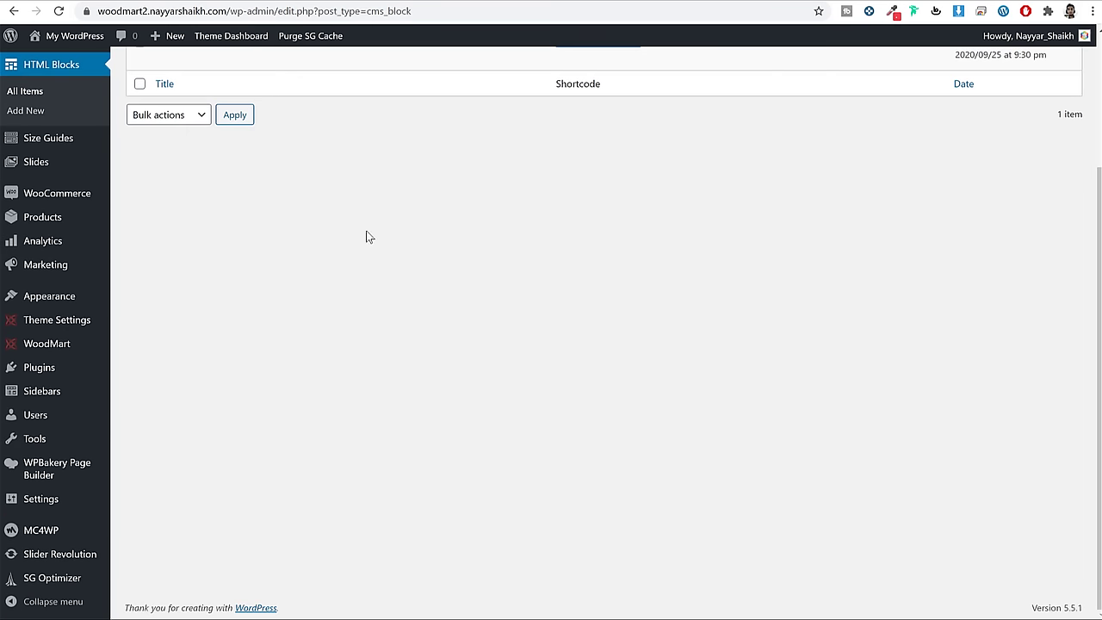
- In WoodMart's Shop > Brands options, keep Brand as the brand attribute
{"action": "left_click", "coordinate": [51, 324]}
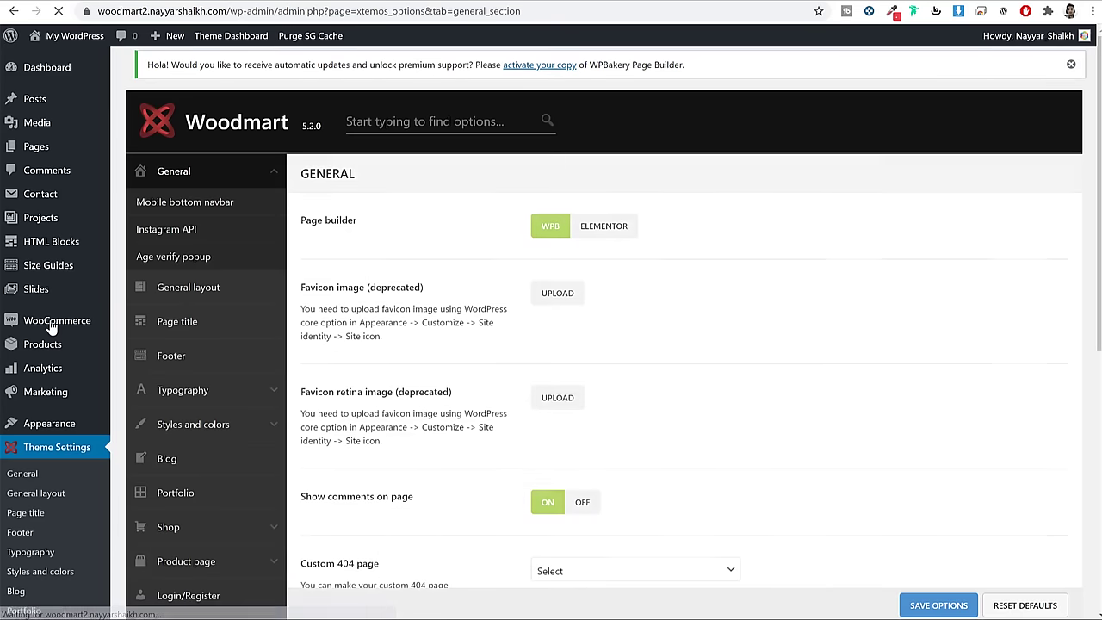
{"action": "scroll", "coordinate": [486, 277], "scroll_direction": "down", "scroll_amount": 2}
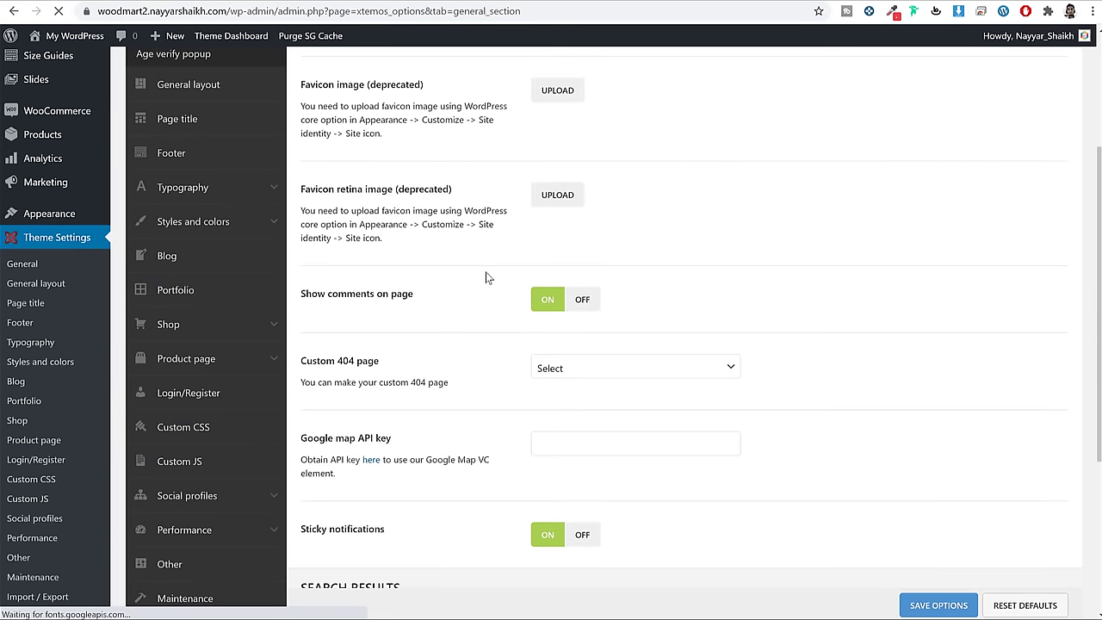
{"action": "left_click", "coordinate": [212, 324]}
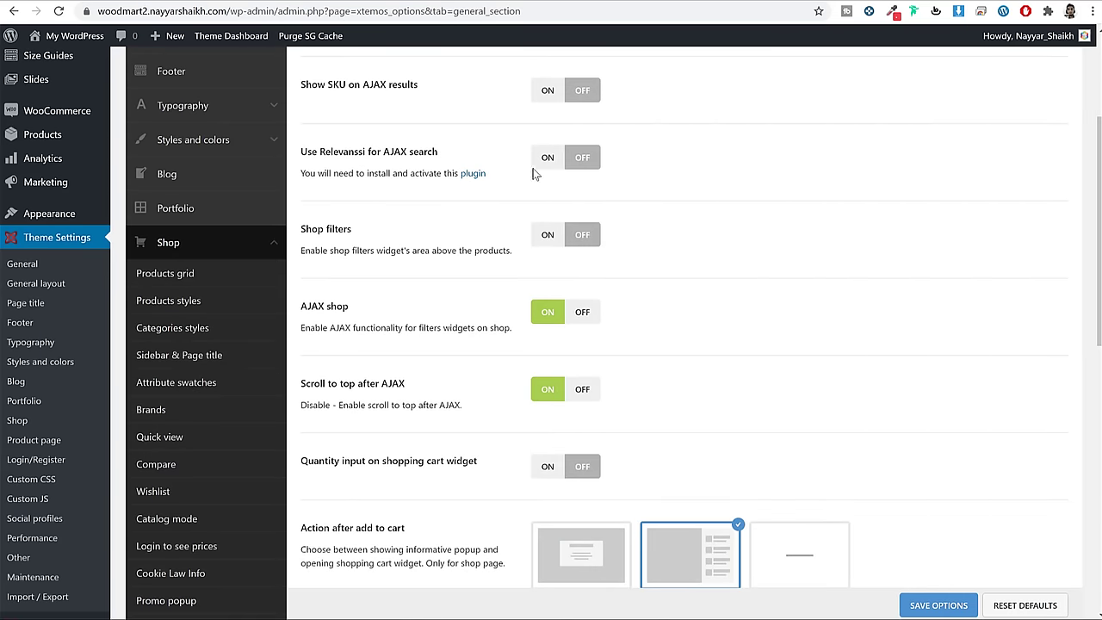
{"action": "scroll", "coordinate": [296, 325], "scroll_direction": "down", "scroll_amount": 3}
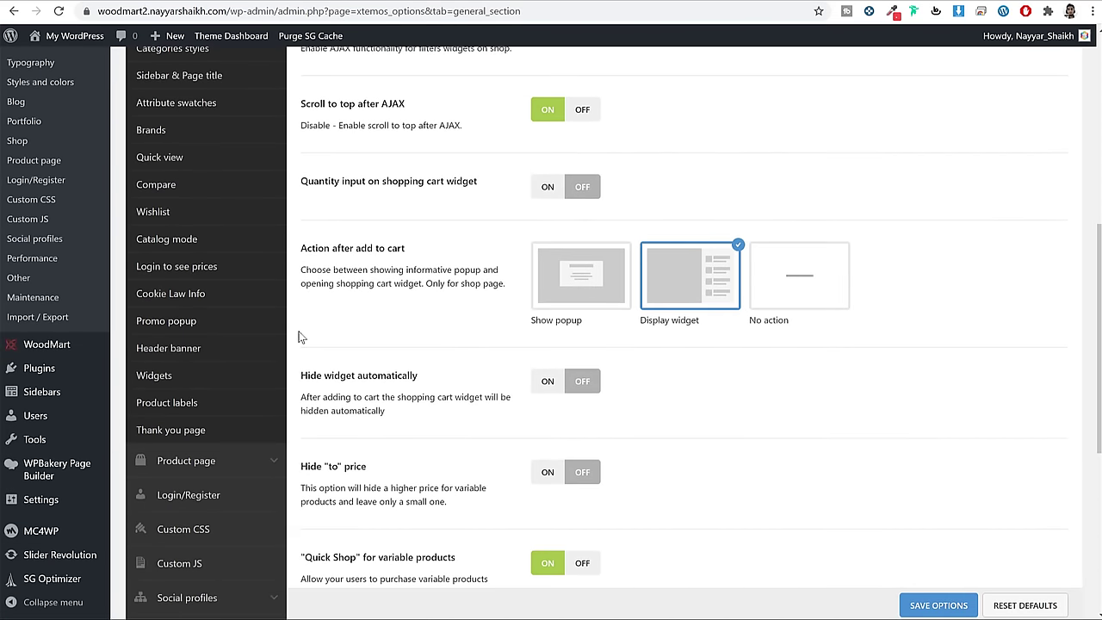
{"action": "left_click", "coordinate": [176, 202]}
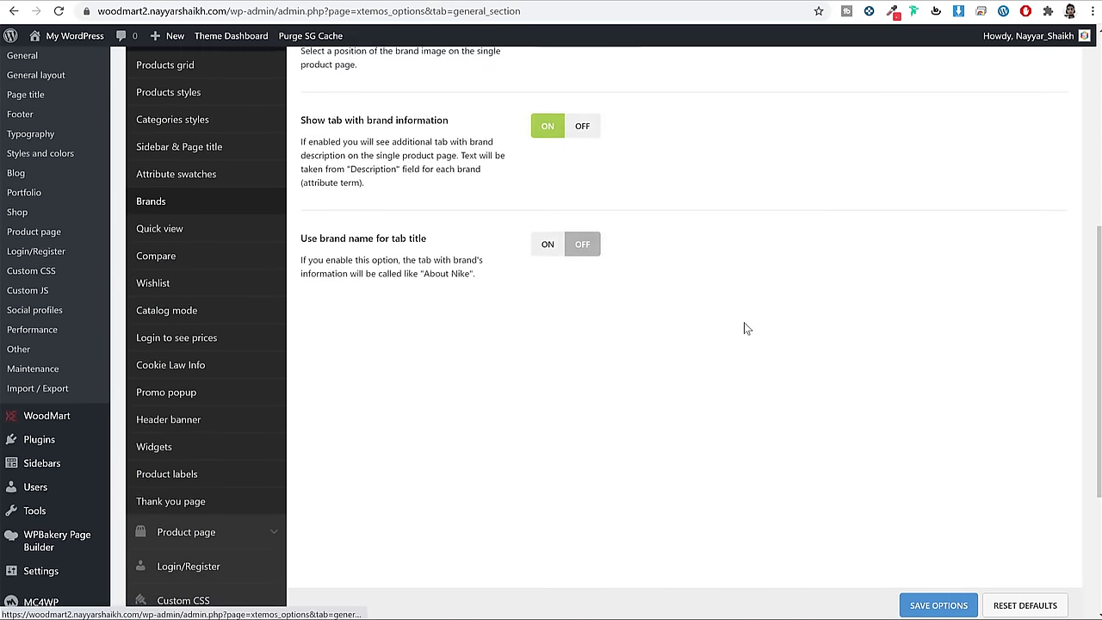
{"action": "scroll", "coordinate": [447, 232], "scroll_direction": "down", "scroll_amount": 1}
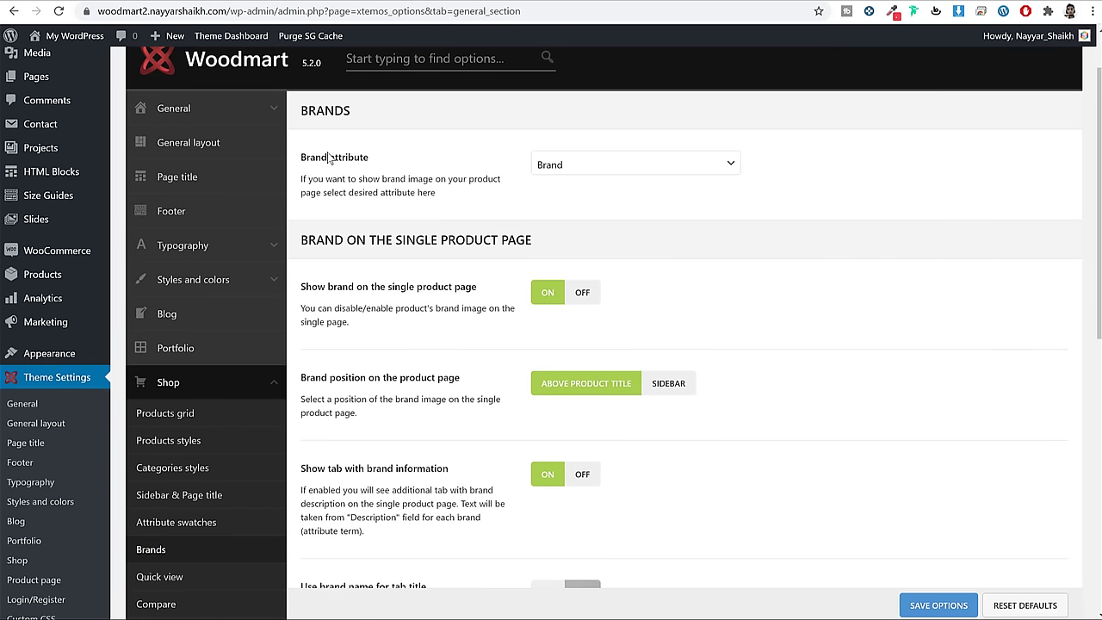
{"action": "left_click_drag", "start_coordinate": [330, 163], "coordinate": [553, 185]}
{"action": "left_click", "coordinate": [552, 185]}
{"action": "left_click", "coordinate": [586, 170]}
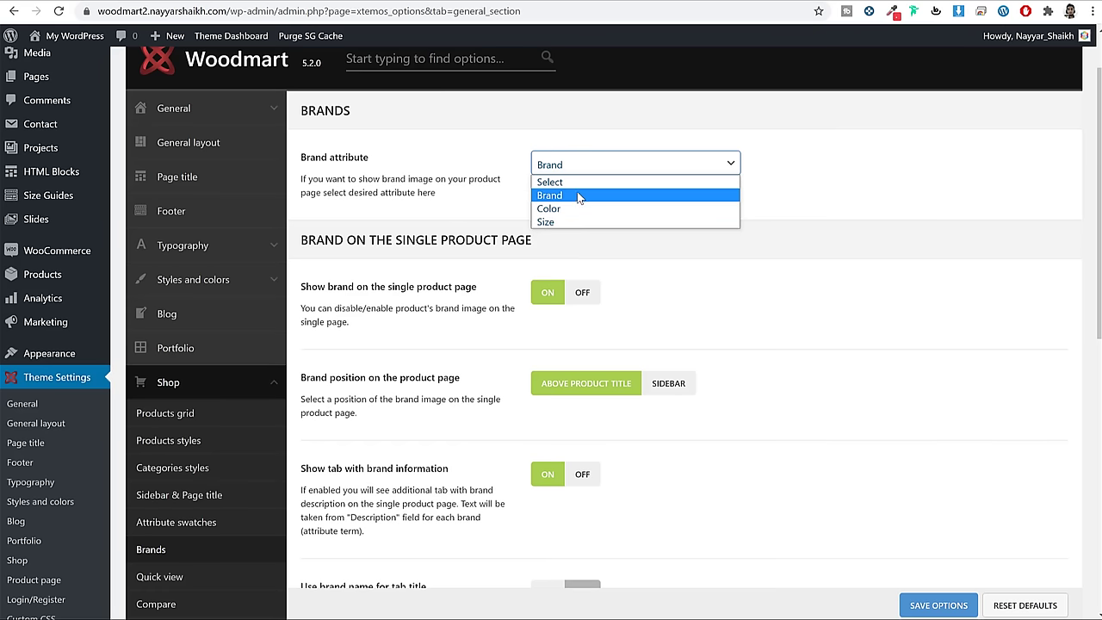
{"action": "left_click", "coordinate": [582, 194]}
- Turn on Use brand name for tab title and save the theme options
{"action": "scroll", "coordinate": [701, 224], "scroll_direction": "down", "scroll_amount": 6}
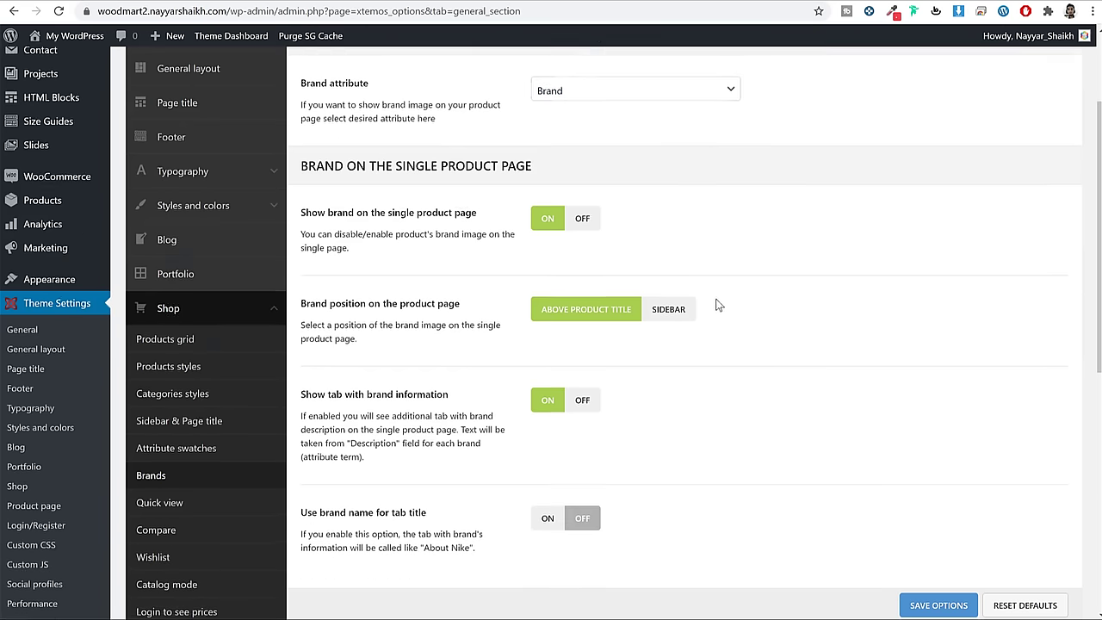
{"action": "left_click_drag", "start_coordinate": [307, 243], "coordinate": [394, 241]}
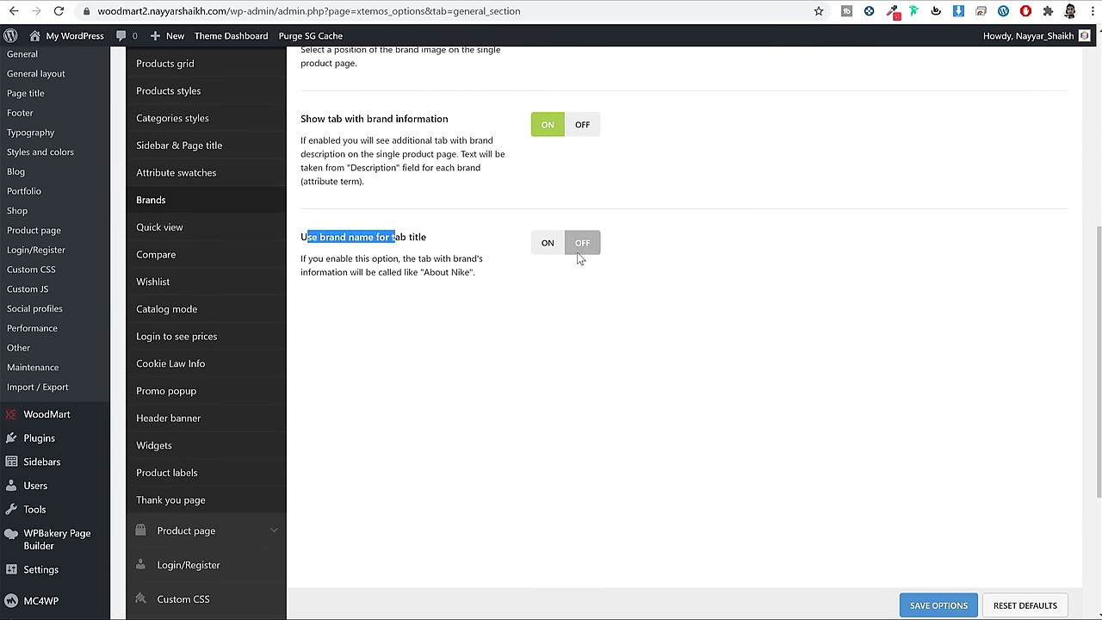
{"action": "left_click", "coordinate": [562, 247]}
{"action": "left_click", "coordinate": [90, 3]}
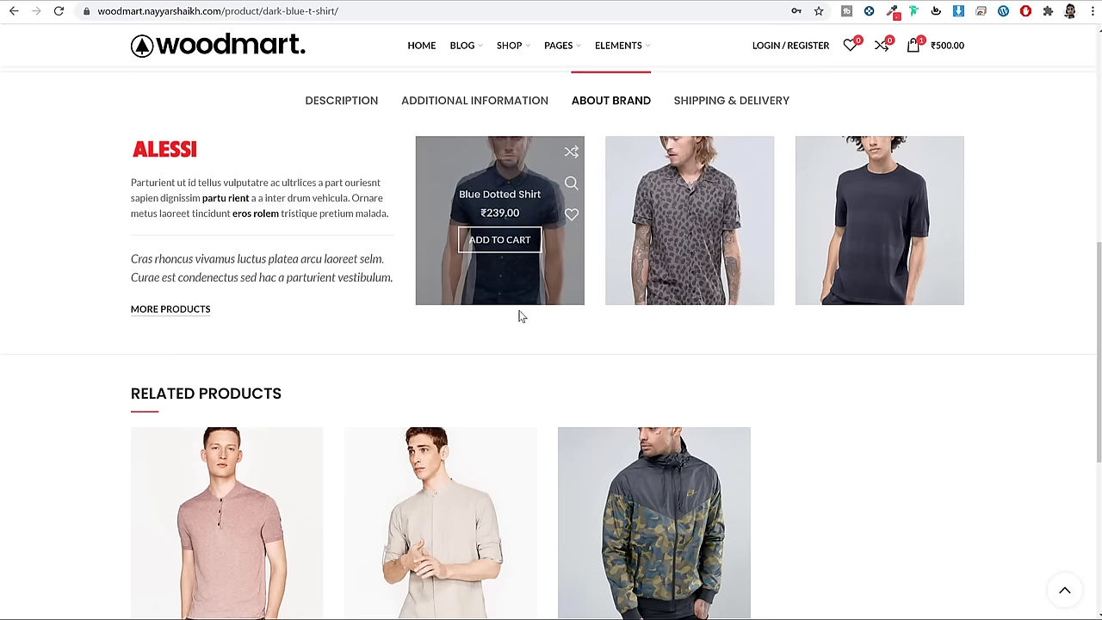
{"action": "key", "text": "ctrl+Tab"}
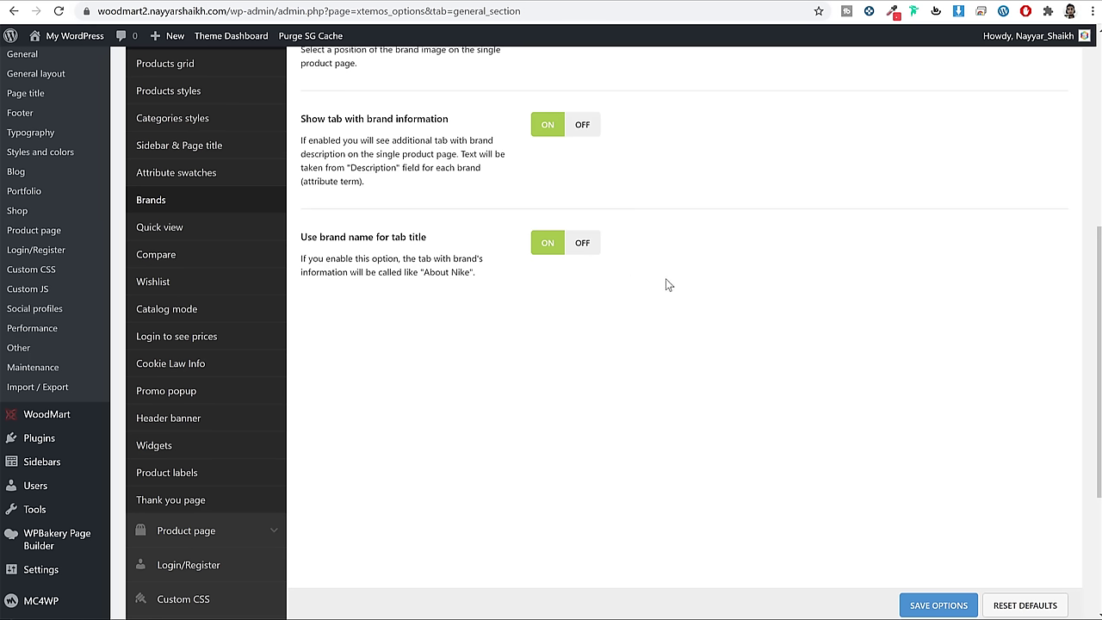
{"action": "left_click", "coordinate": [953, 609]}
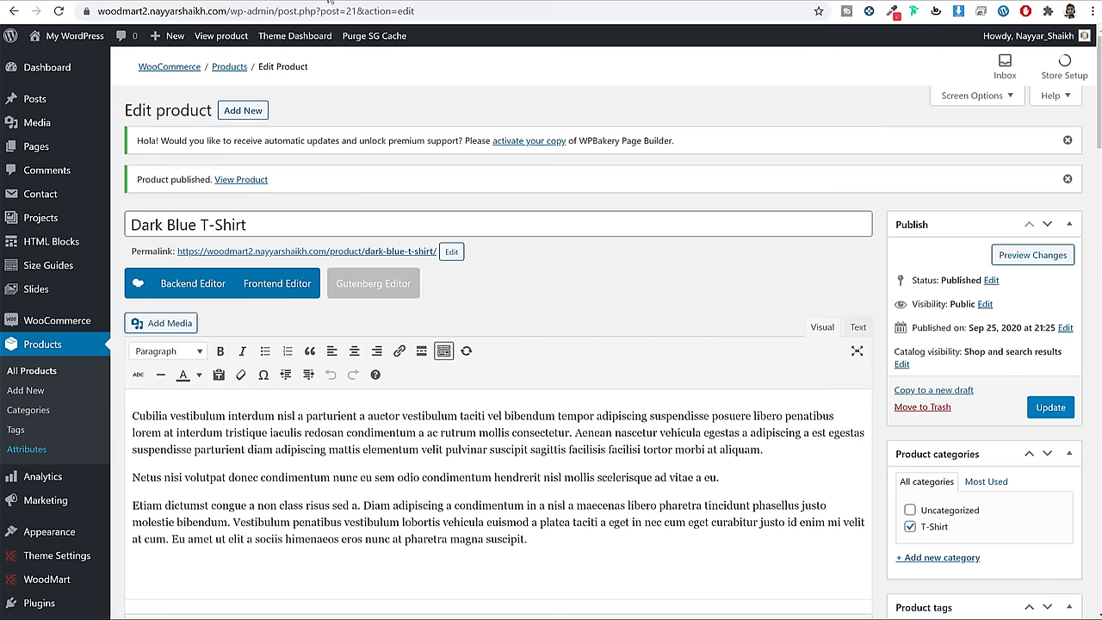
- Reload the Dark Blue T-Shirt editor and set its tax class to GST 10
{"action": "left_click", "coordinate": [58, 11]}
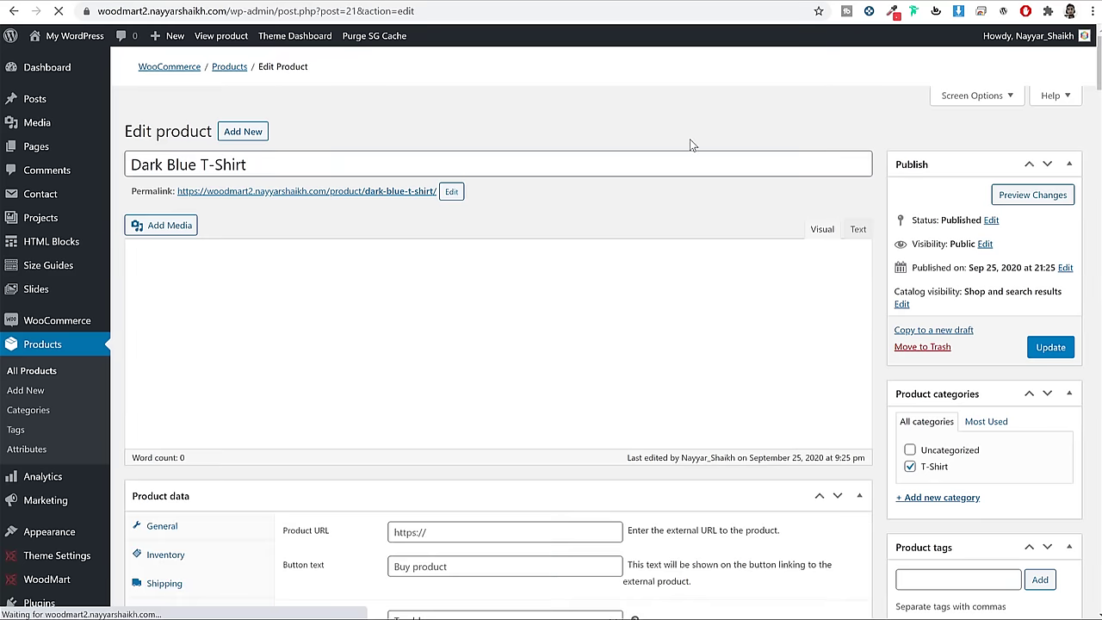
{"action": "scroll", "coordinate": [701, 229], "scroll_direction": "down", "scroll_amount": 4}
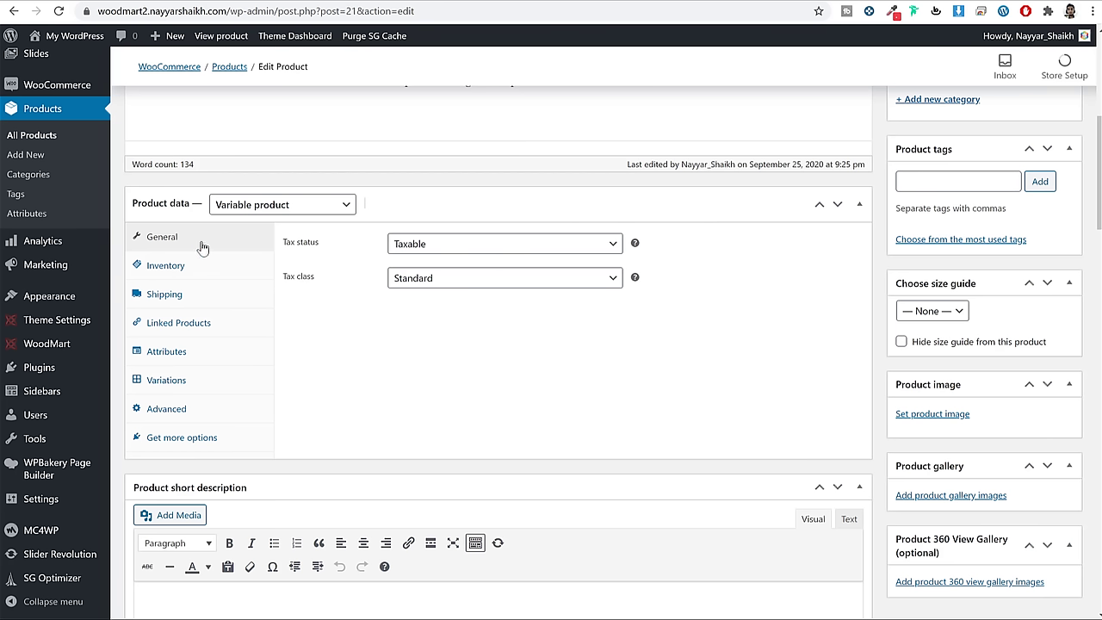
{"action": "left_click", "coordinate": [442, 284]}
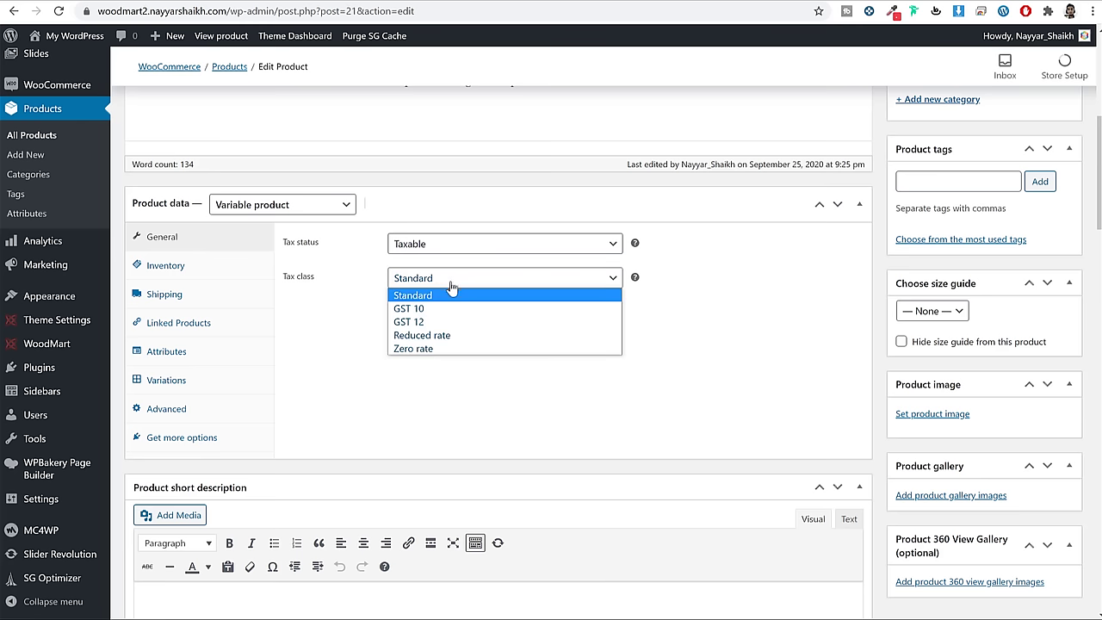
{"action": "left_click", "coordinate": [458, 311]}
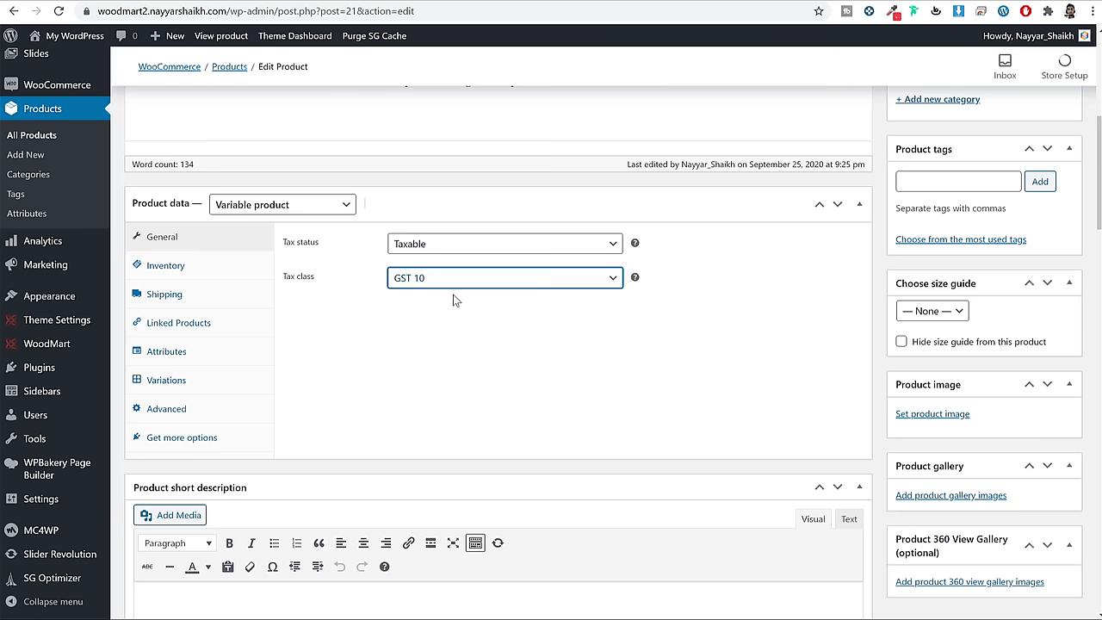
- Give the product 250 g weight, 50 × 50 × 50 cm dimensions and No shipping class
{"action": "left_click", "coordinate": [210, 274]}
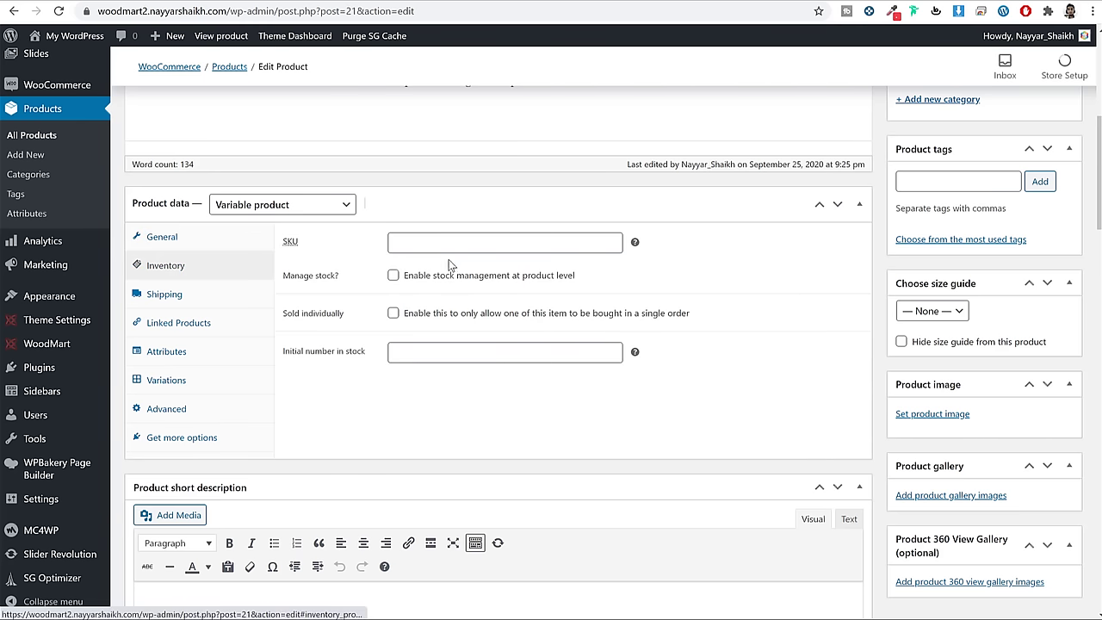
{"action": "left_click", "coordinate": [168, 296]}
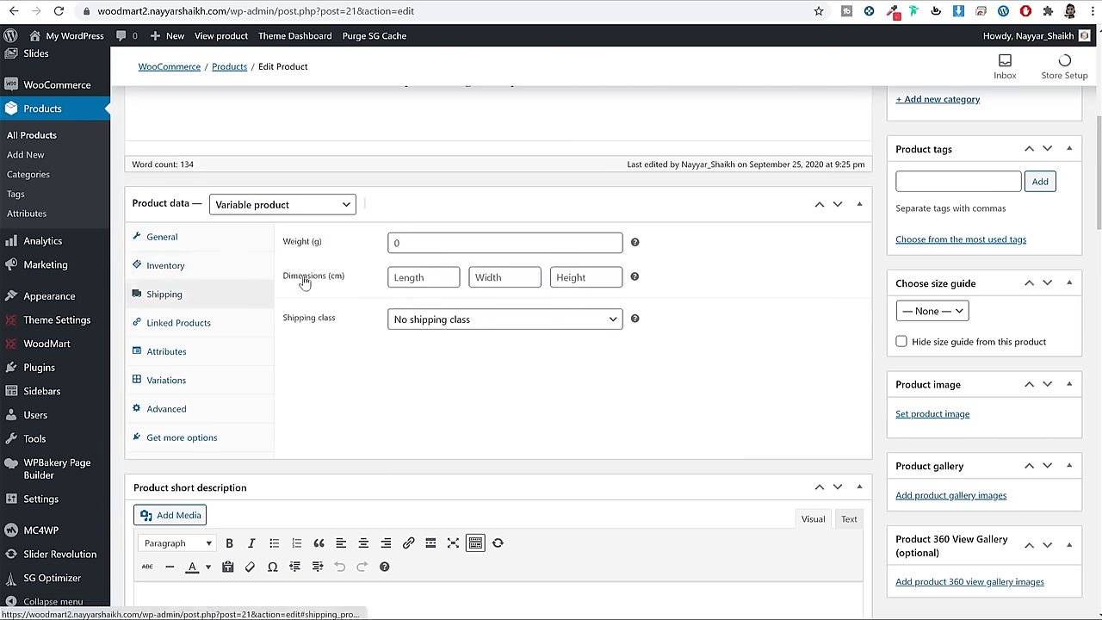
{"action": "left_click", "coordinate": [445, 246]}
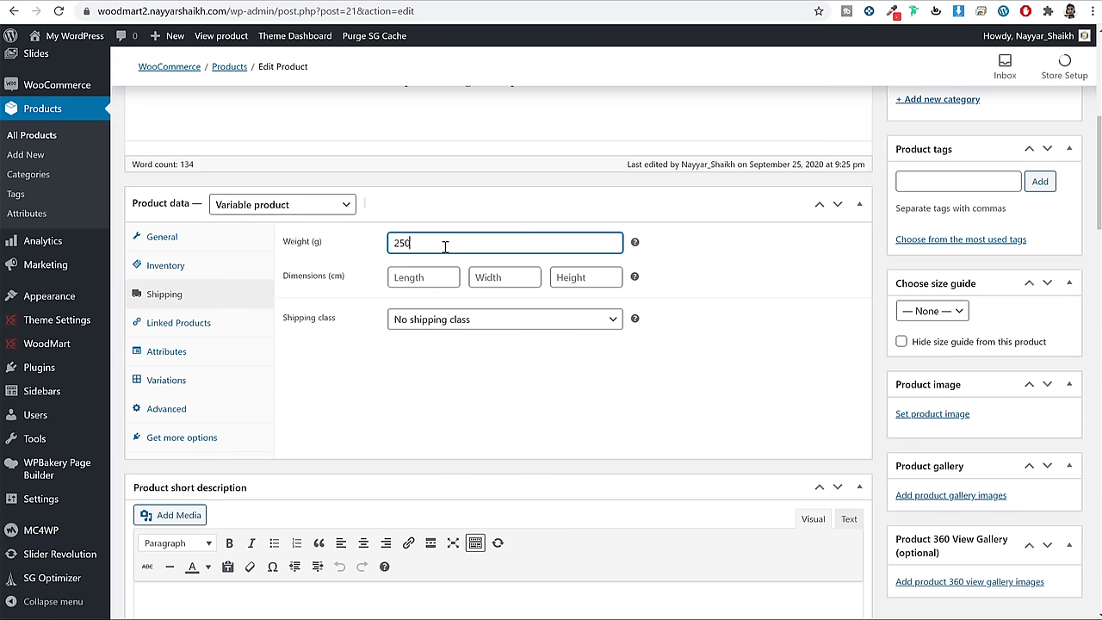
{"action": "key", "text": "Tab"}
{"action": "type", "text": "50"}
{"action": "key", "text": "Tab"}
{"action": "type", "text": "5"}
{"action": "key", "text": "Tab"}
{"action": "type", "text": "0"}
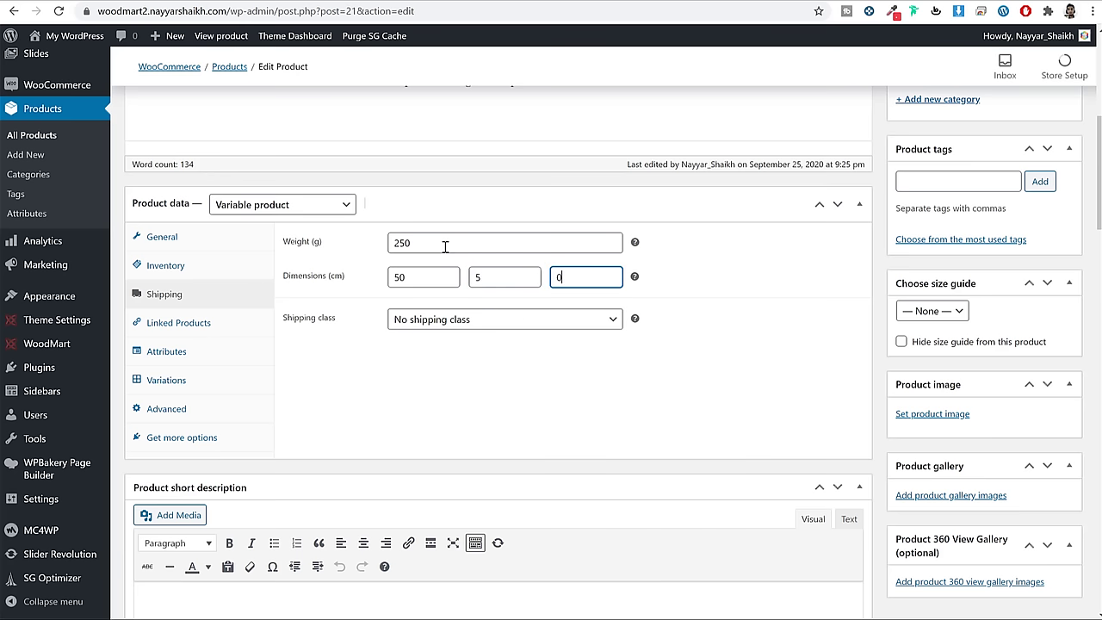
{"action": "type", "text": "50"}
{"action": "key", "text": "Tab"}
{"action": "left_click", "coordinate": [504, 279]}
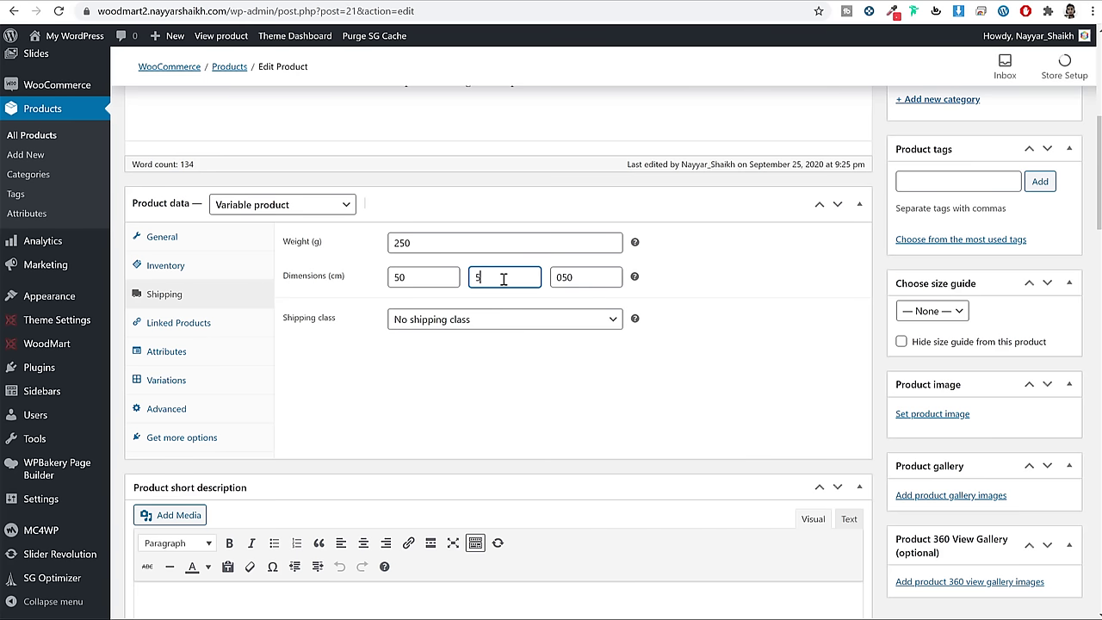
{"action": "type", "text": "0"}
{"action": "key", "text": "Tab"}
{"action": "type", "text": "50"}
{"action": "left_click", "coordinate": [506, 320]}
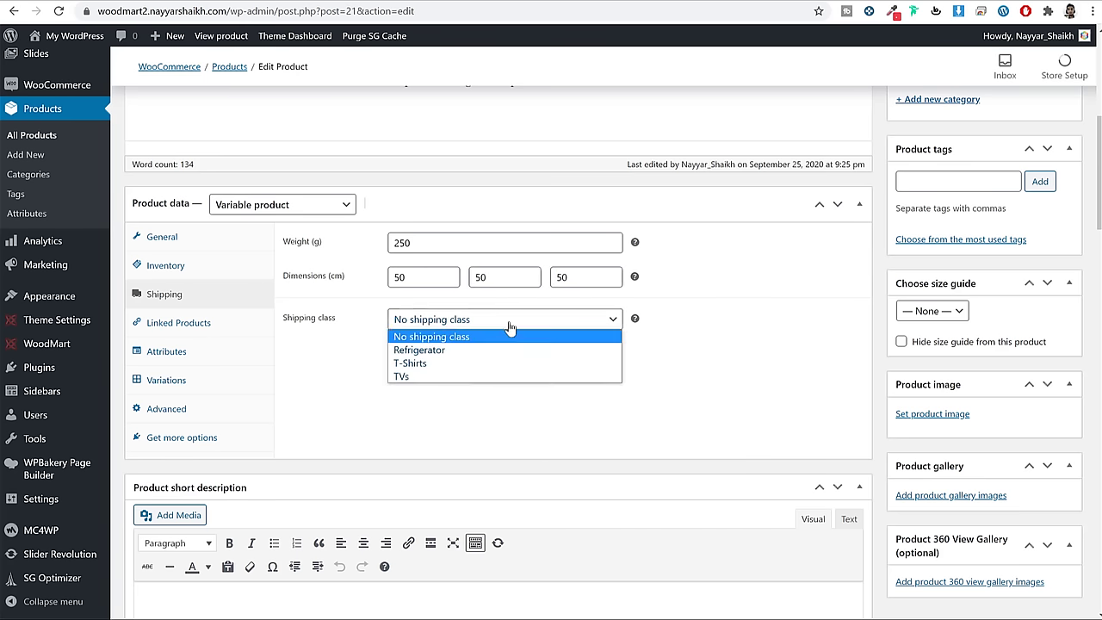
{"action": "left_click", "coordinate": [480, 388]}
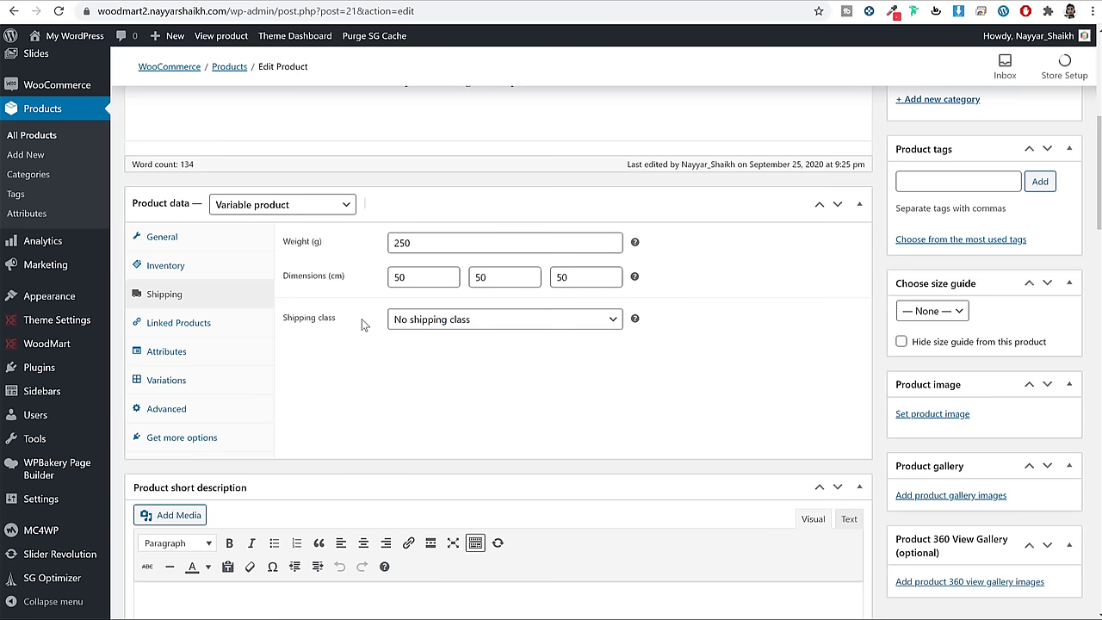
- Add a Brand attribute with value Nike to the Dark Blue T-Shirt and save attributes
{"action": "left_click", "coordinate": [184, 353]}
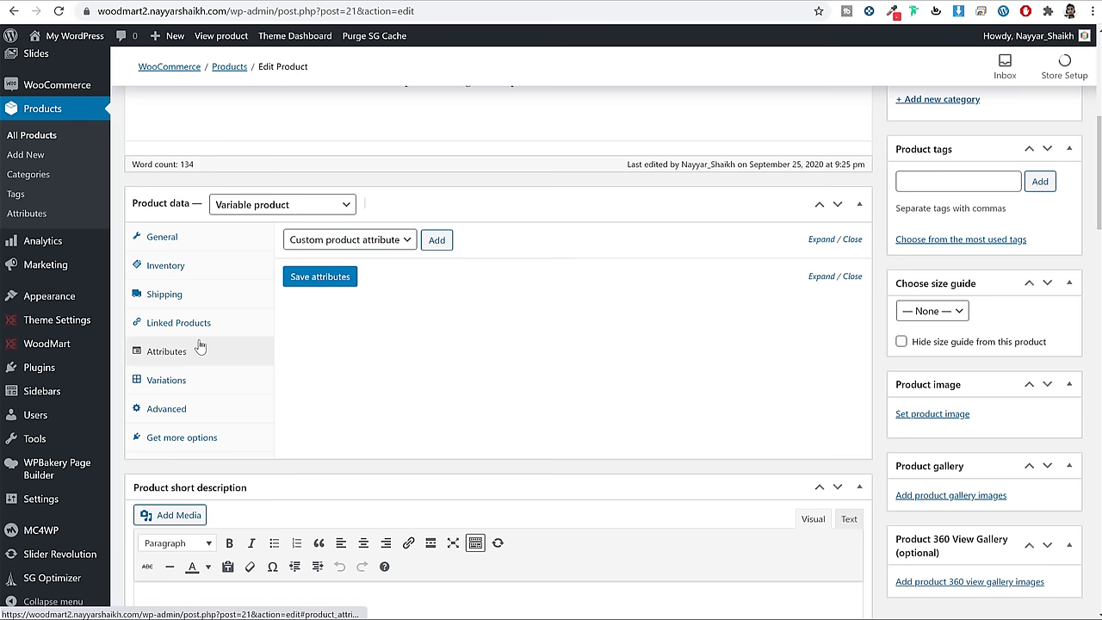
{"action": "left_click", "coordinate": [375, 241]}
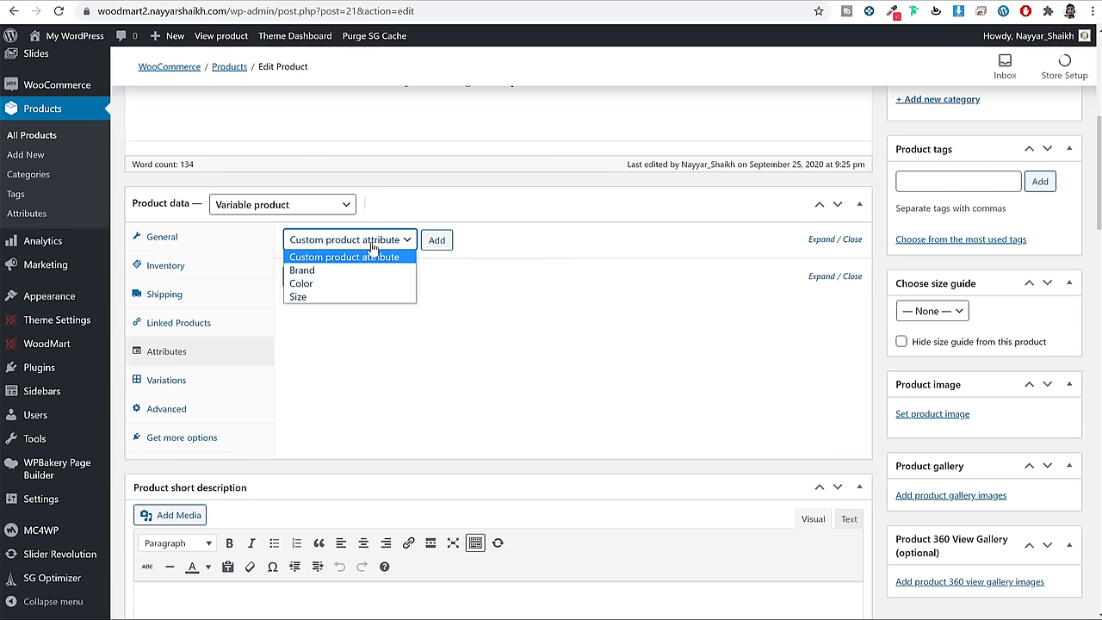
{"action": "left_click", "coordinate": [313, 271]}
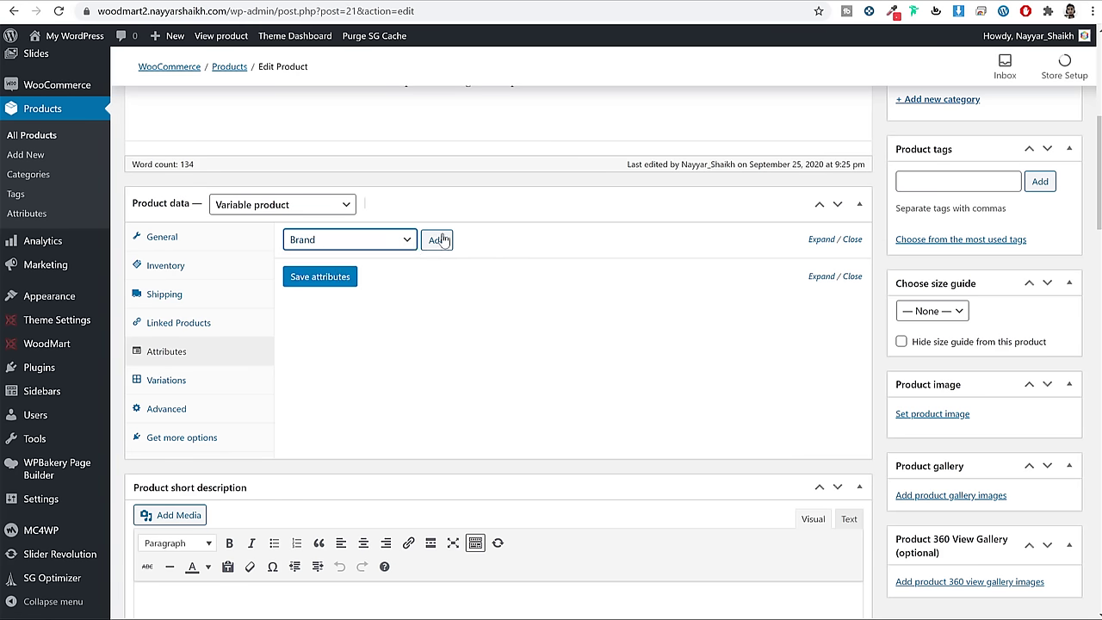
{"action": "left_click", "coordinate": [436, 241]}
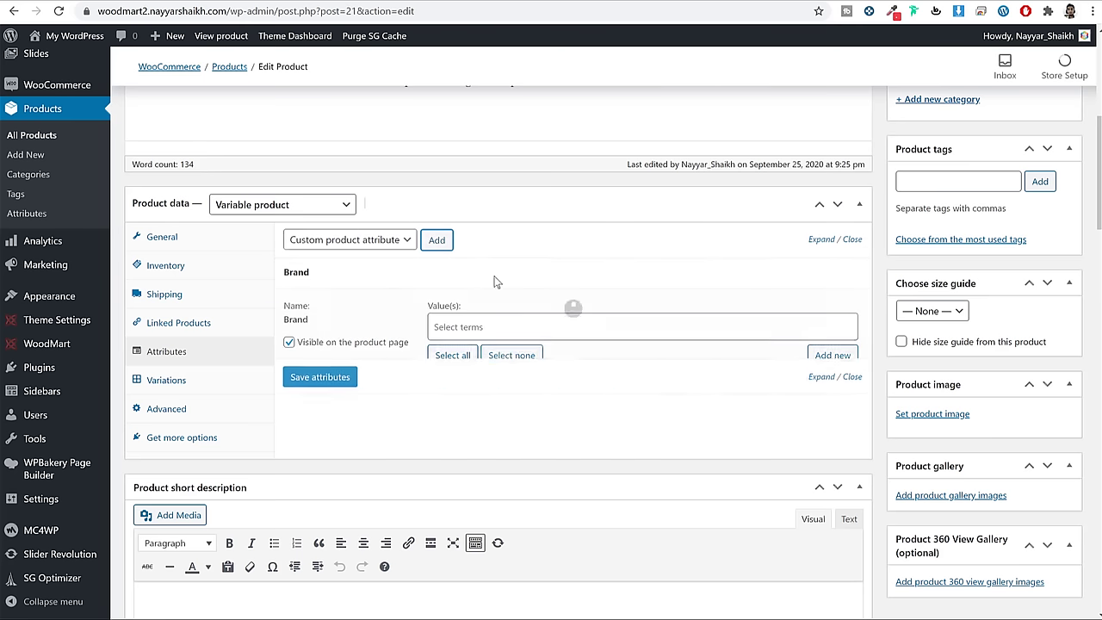
{"action": "left_click", "coordinate": [514, 326]}
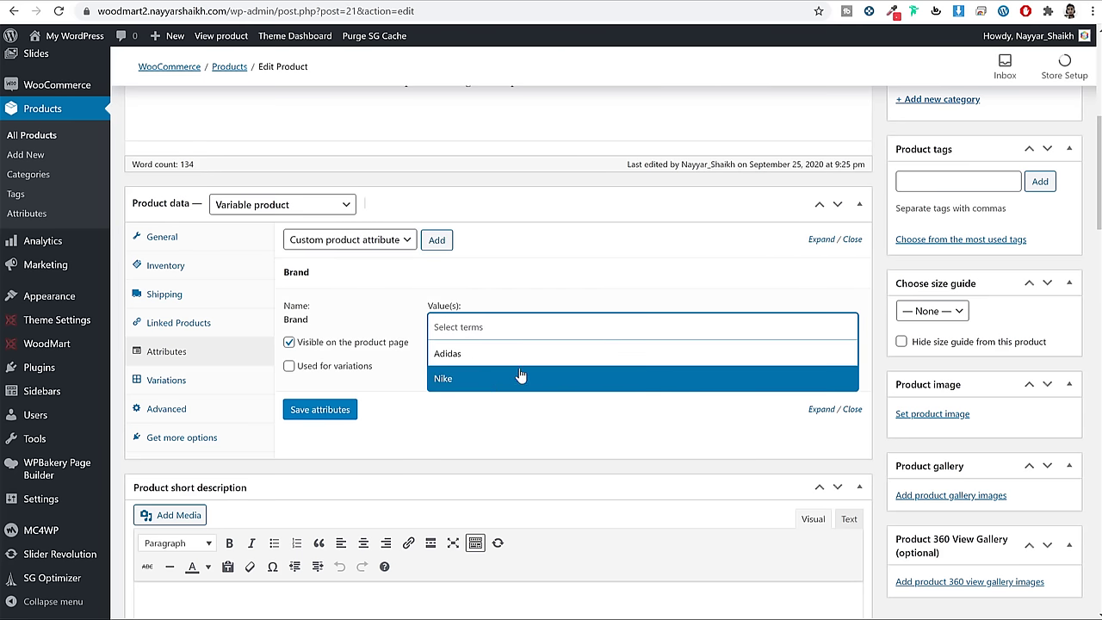
{"action": "left_click", "coordinate": [520, 377]}
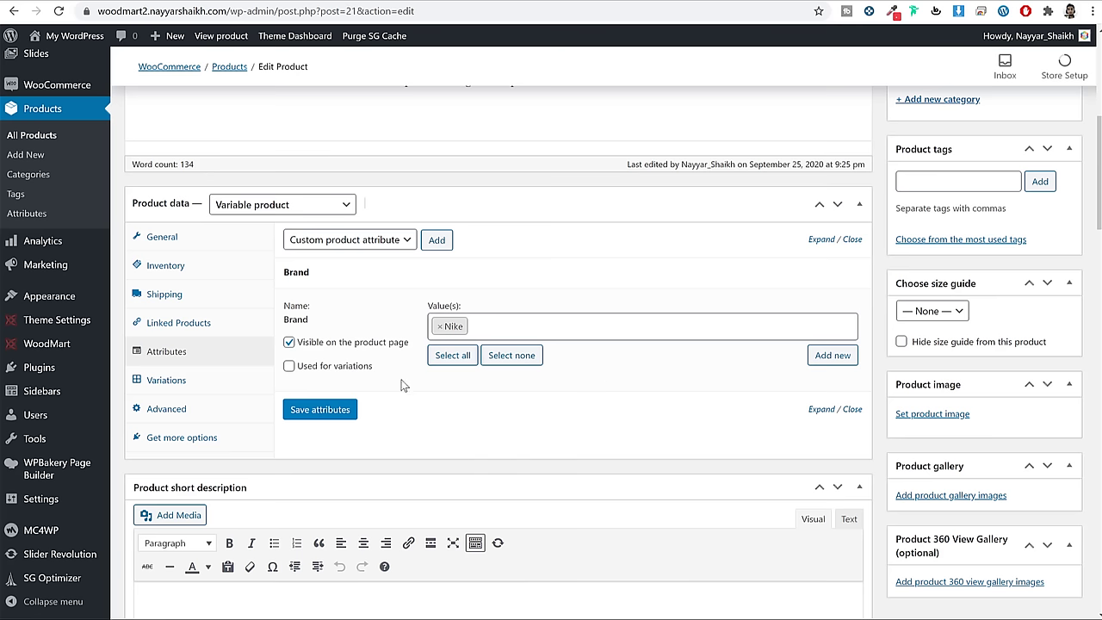
{"action": "left_click_drag", "start_coordinate": [369, 371], "coordinate": [301, 370]}
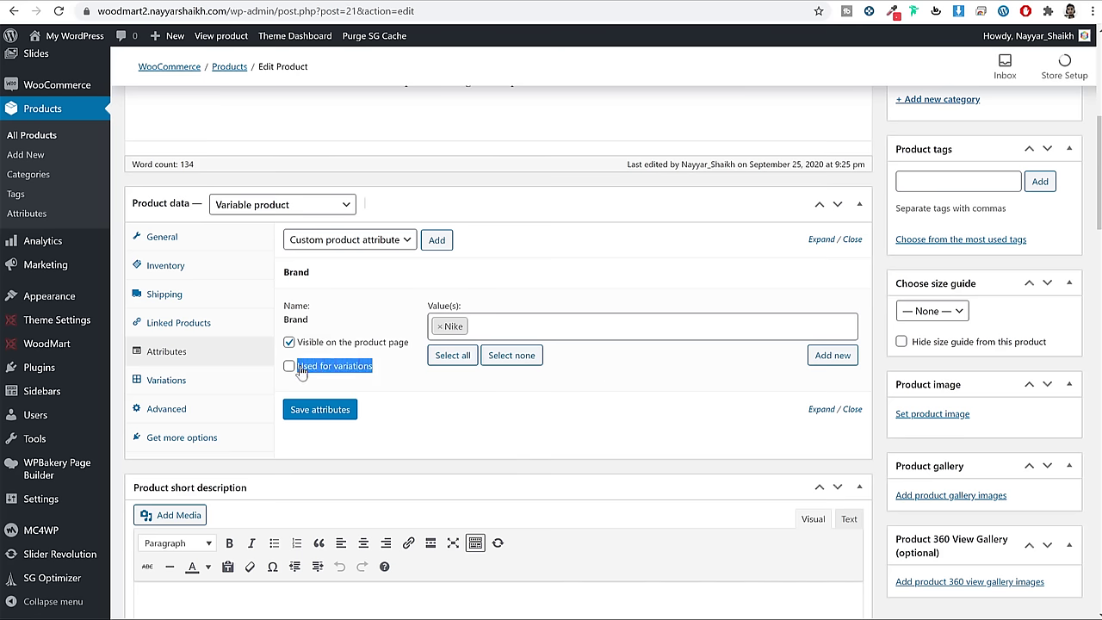
{"action": "left_click", "coordinate": [435, 376]}
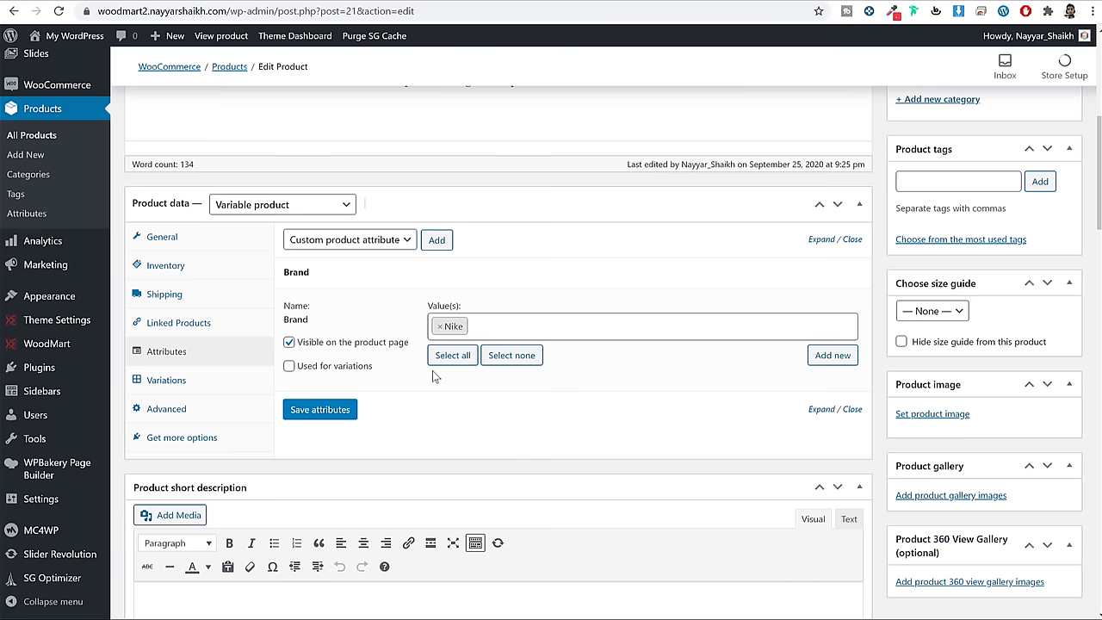
{"action": "left_click", "coordinate": [325, 412]}
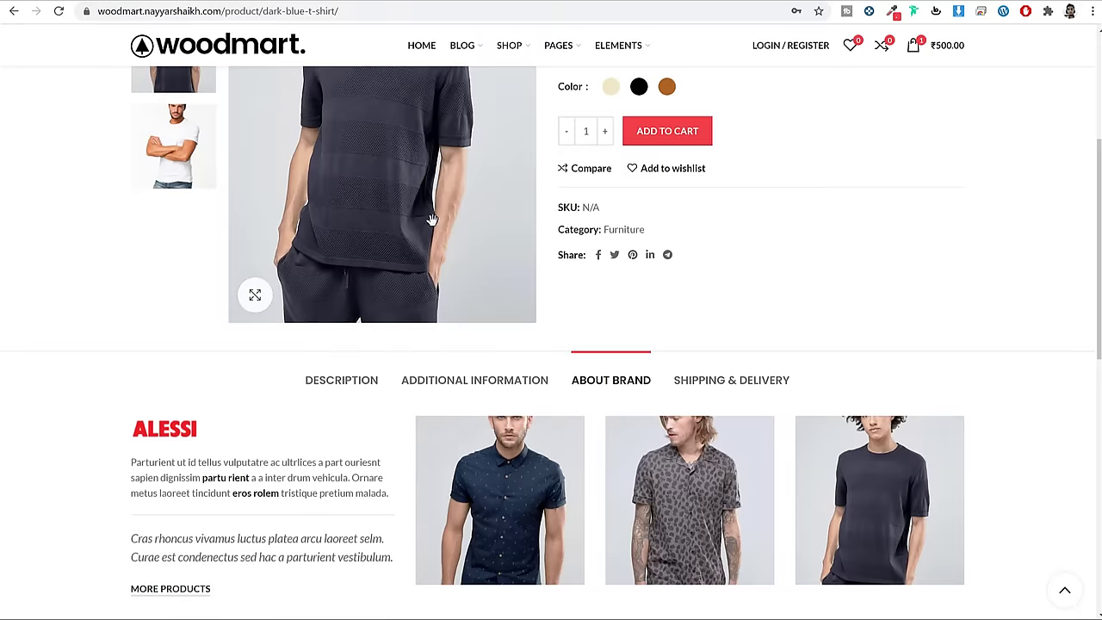
{"action": "scroll", "coordinate": [814, 250], "scroll_direction": "up", "scroll_amount": 3}
{"action": "scroll", "coordinate": [829, 258], "scroll_direction": "down", "scroll_amount": 2}
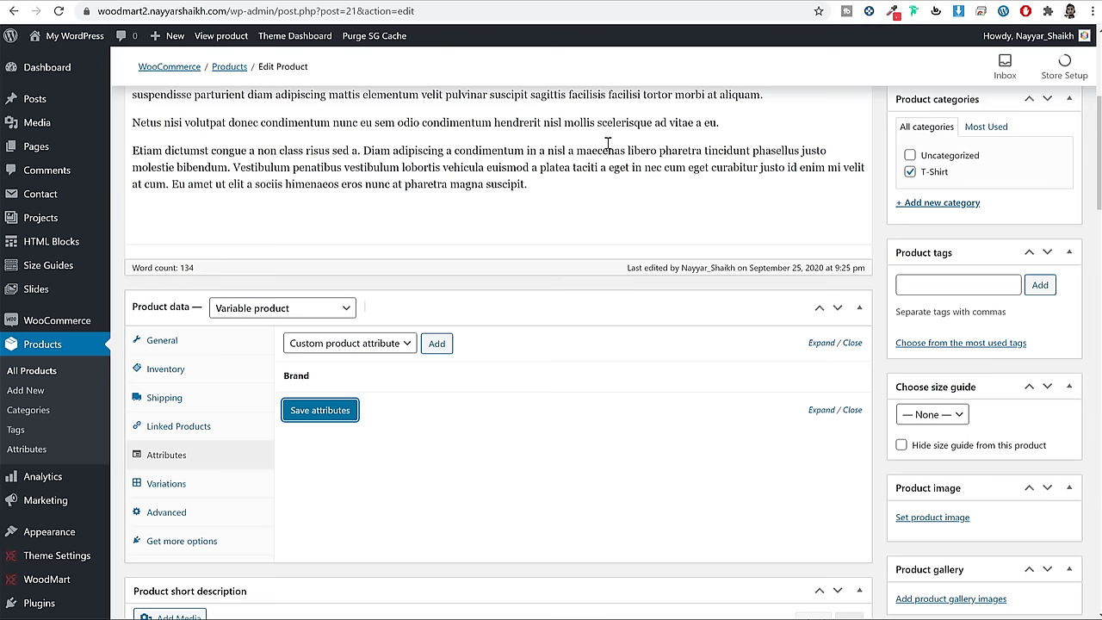
{"action": "scroll", "coordinate": [373, 283], "scroll_direction": "down", "scroll_amount": 1}
- Add a Color attribute with Black and Red, used for variations
{"action": "left_click", "coordinate": [373, 280]}
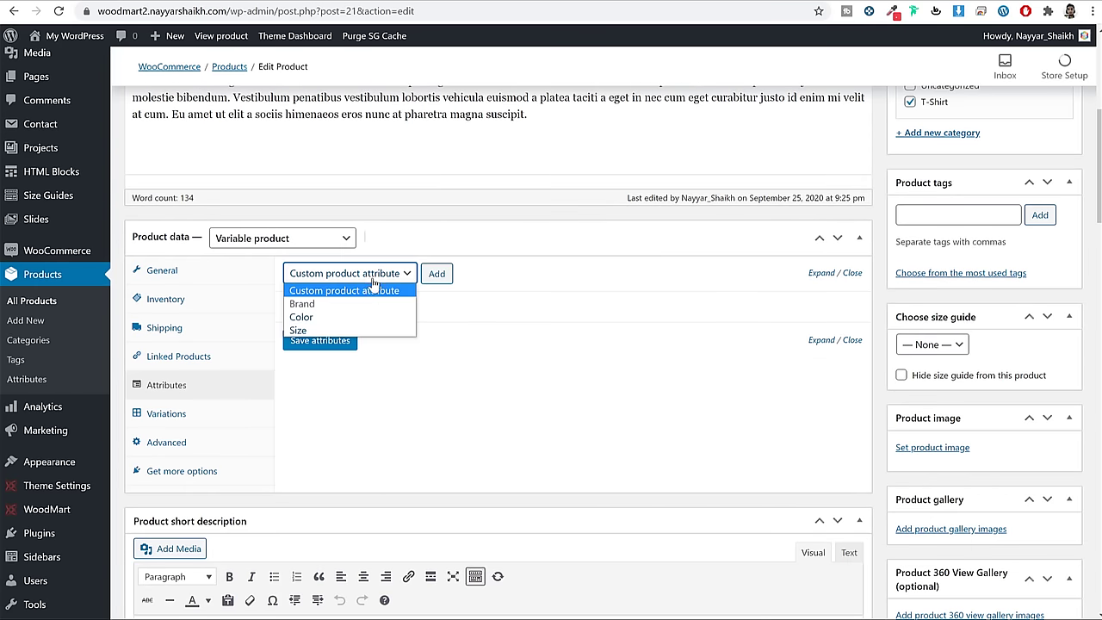
{"action": "left_click", "coordinate": [332, 316]}
{"action": "left_click", "coordinate": [437, 273]}
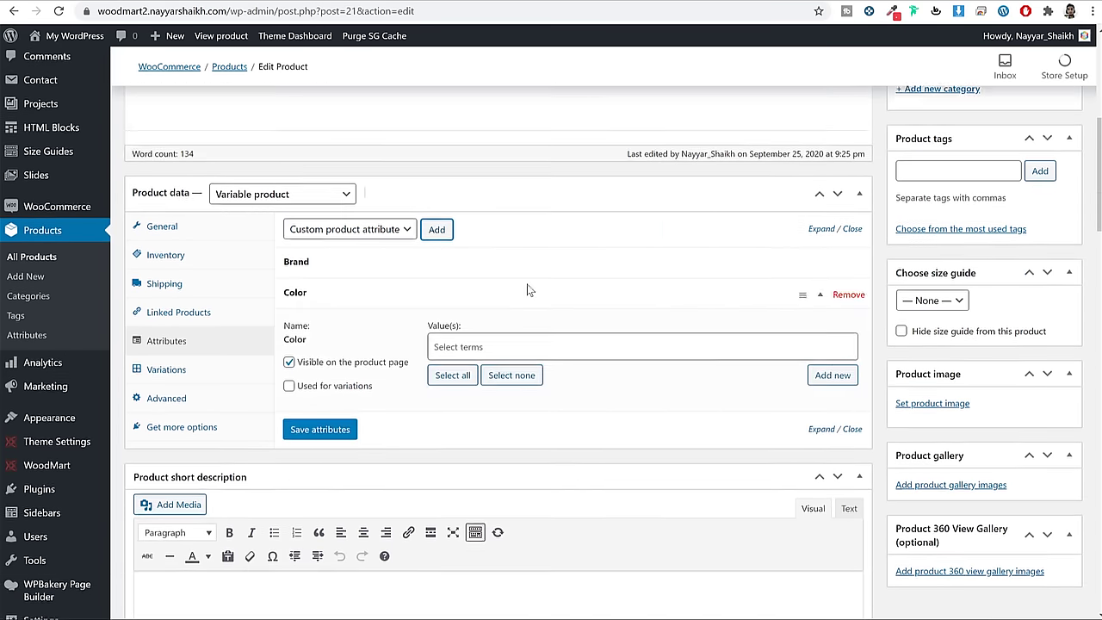
{"action": "scroll", "coordinate": [522, 250], "scroll_direction": "down", "scroll_amount": 2}
{"action": "left_click", "coordinate": [524, 246]}
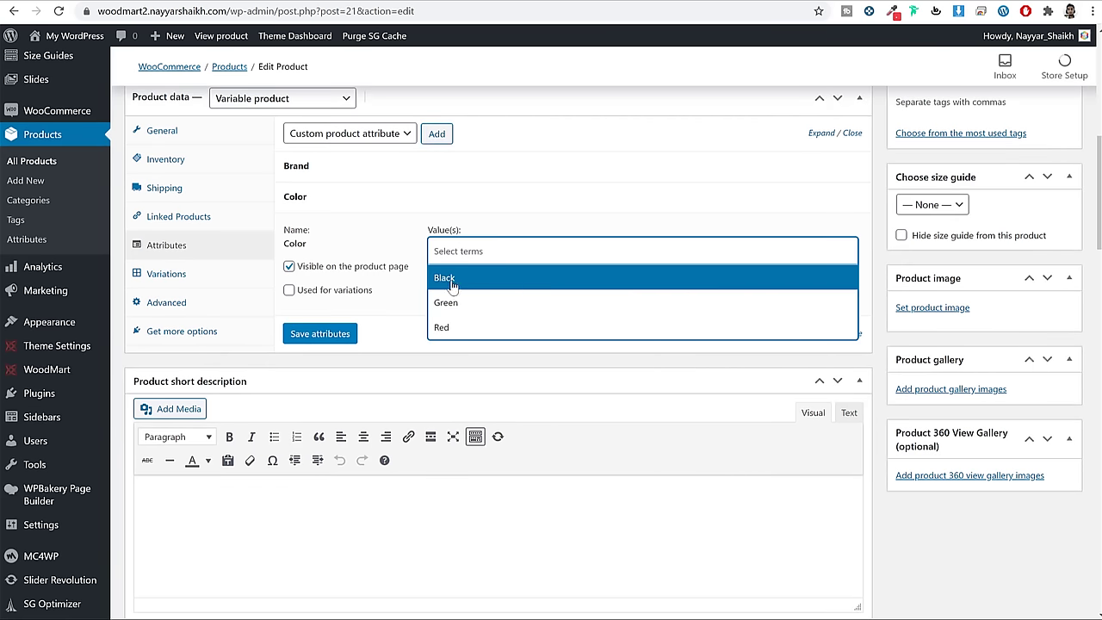
{"action": "left_click", "coordinate": [445, 278]}
{"action": "left_click", "coordinate": [546, 250]}
{"action": "left_click", "coordinate": [522, 327]}
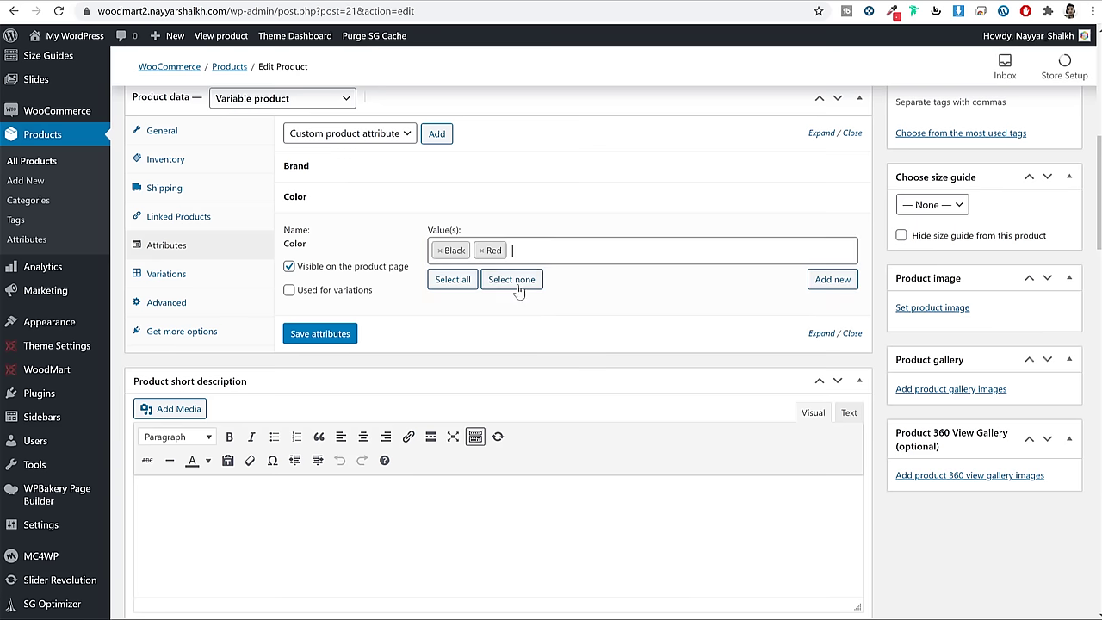
{"action": "left_click", "coordinate": [292, 291]}
{"action": "left_click_drag", "start_coordinate": [386, 292], "coordinate": [297, 294]}
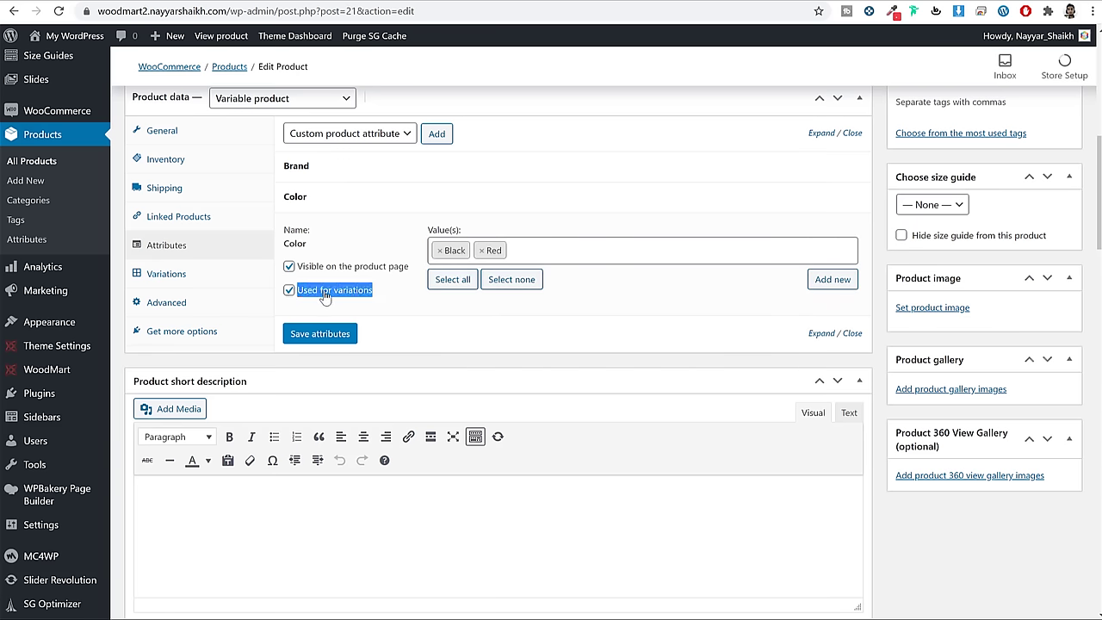
- Add a Size attribute with Large and Medium, used for variations, and save the attributes
{"action": "left_click", "coordinate": [378, 136]}
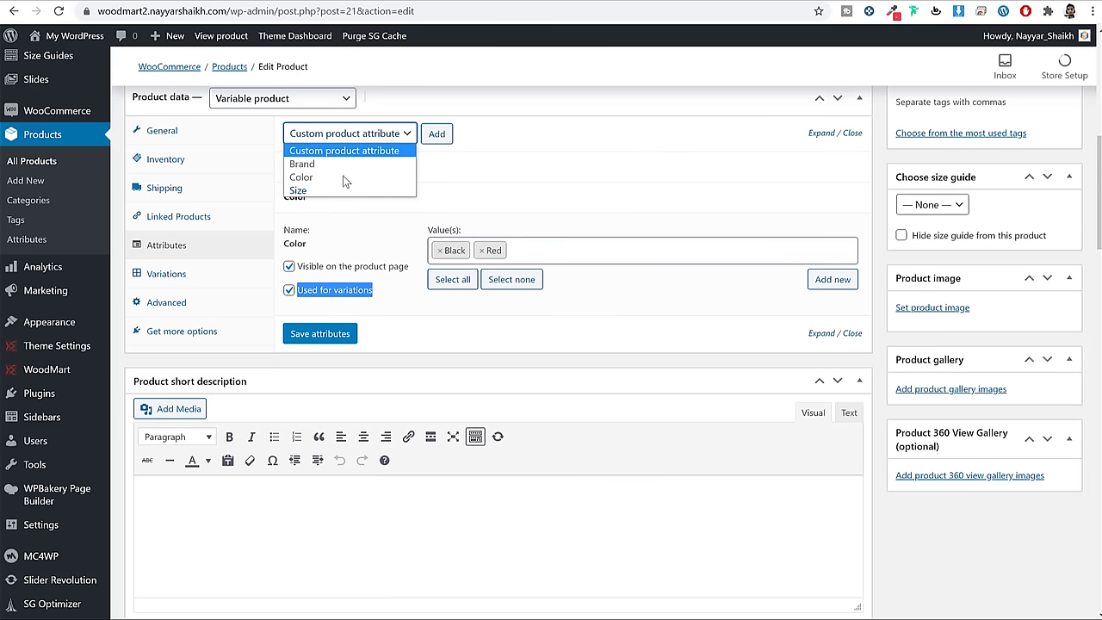
{"action": "left_click", "coordinate": [334, 192]}
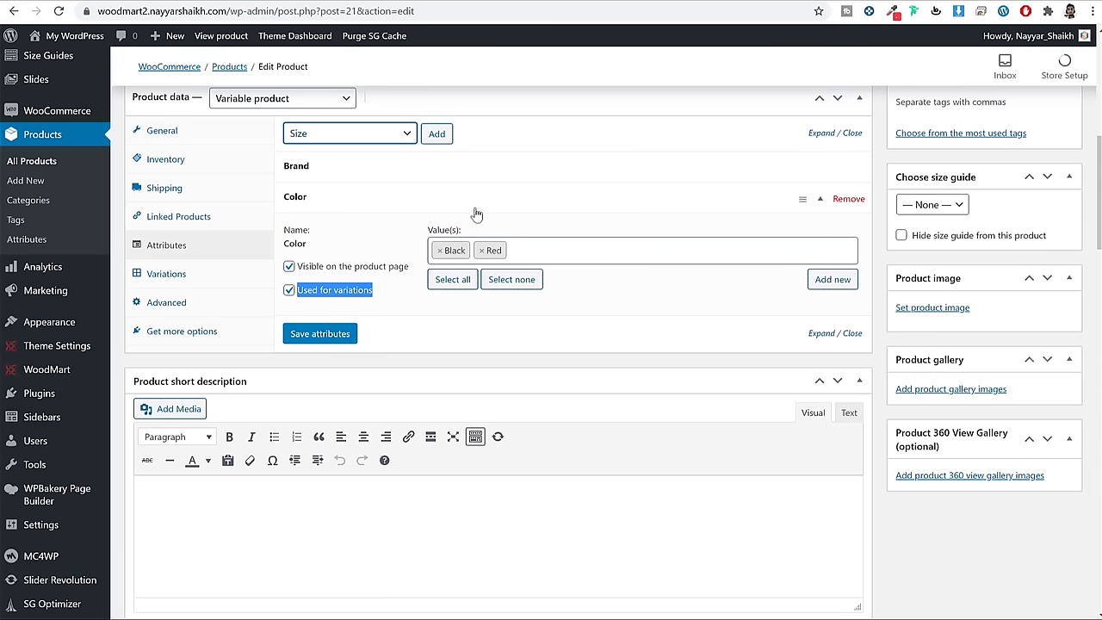
{"action": "left_click", "coordinate": [442, 136]}
{"action": "scroll", "coordinate": [541, 206], "scroll_direction": "down", "scroll_amount": 2}
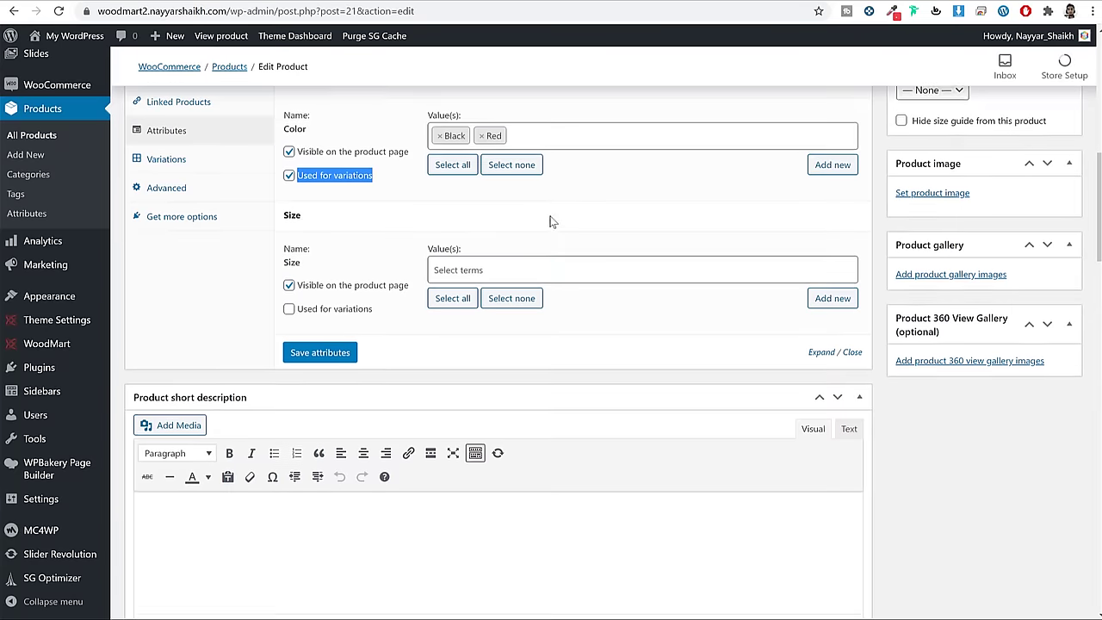
{"action": "left_click", "coordinate": [490, 244]}
{"action": "left_click", "coordinate": [478, 305]}
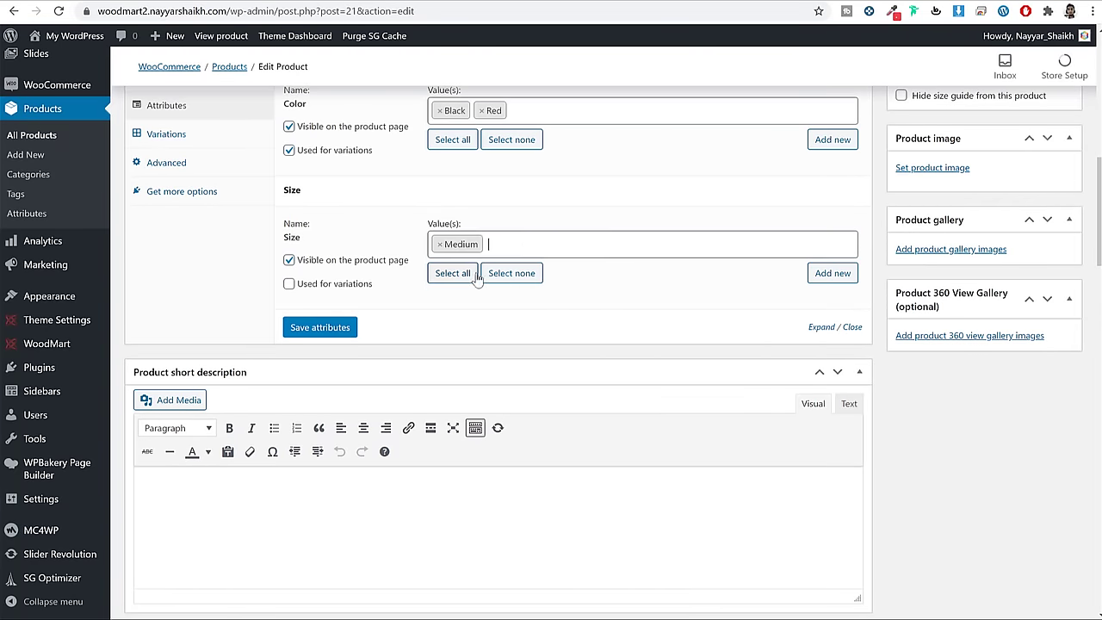
{"action": "left_click", "coordinate": [526, 246]}
{"action": "left_click", "coordinate": [494, 293]}
{"action": "left_click", "coordinate": [502, 247]}
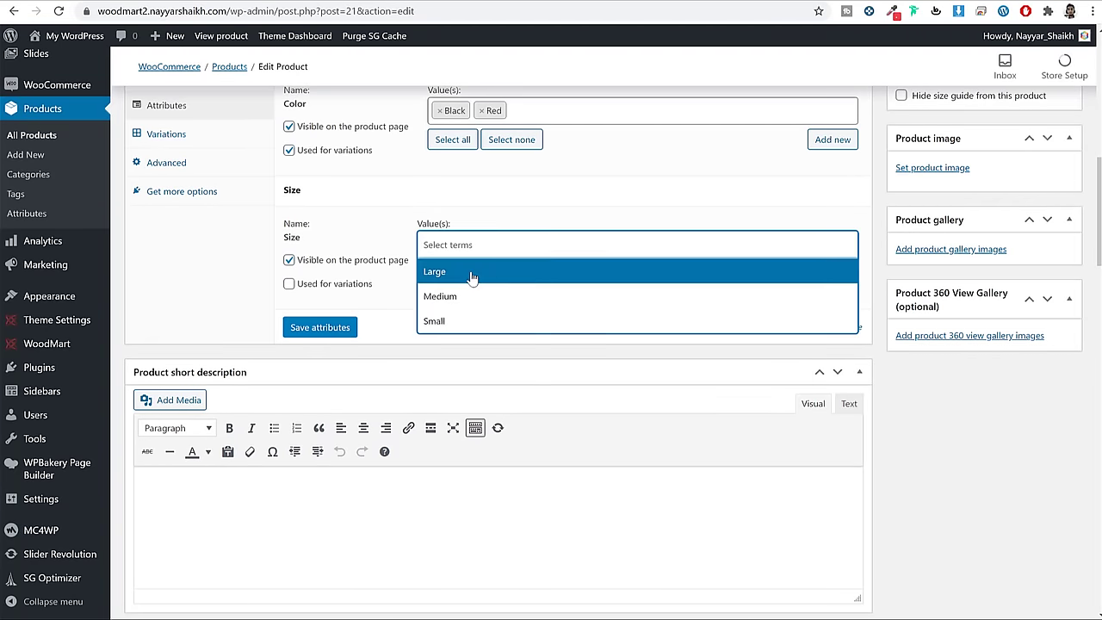
{"action": "left_click", "coordinate": [471, 272]}
{"action": "left_click", "coordinate": [508, 247]}
{"action": "left_click", "coordinate": [488, 296]}
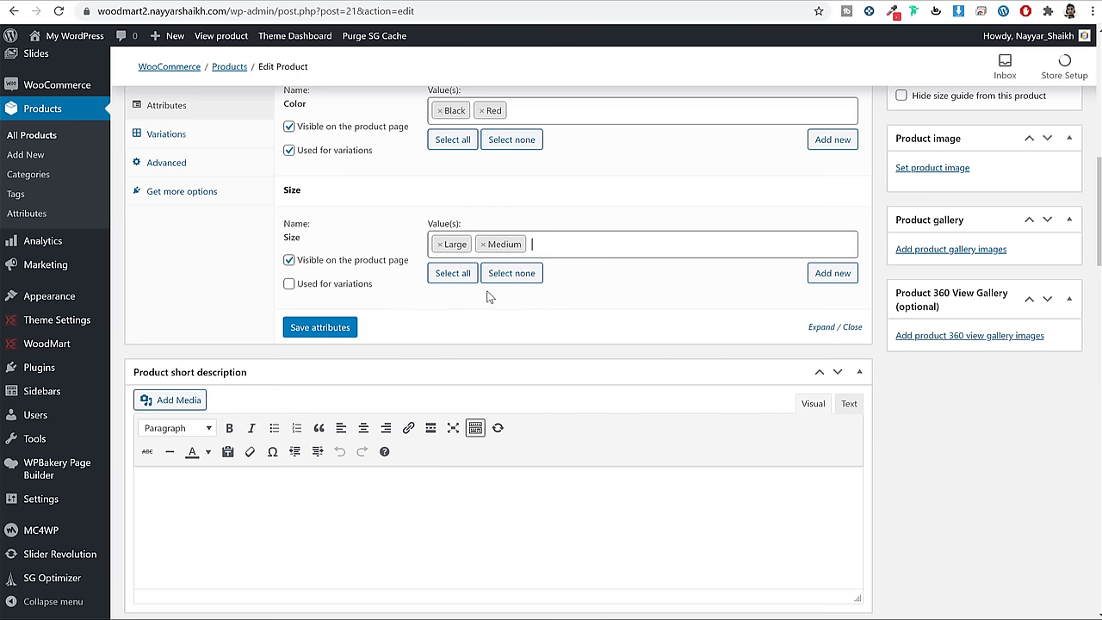
{"action": "left_click", "coordinate": [349, 285]}
{"action": "left_click", "coordinate": [348, 324]}
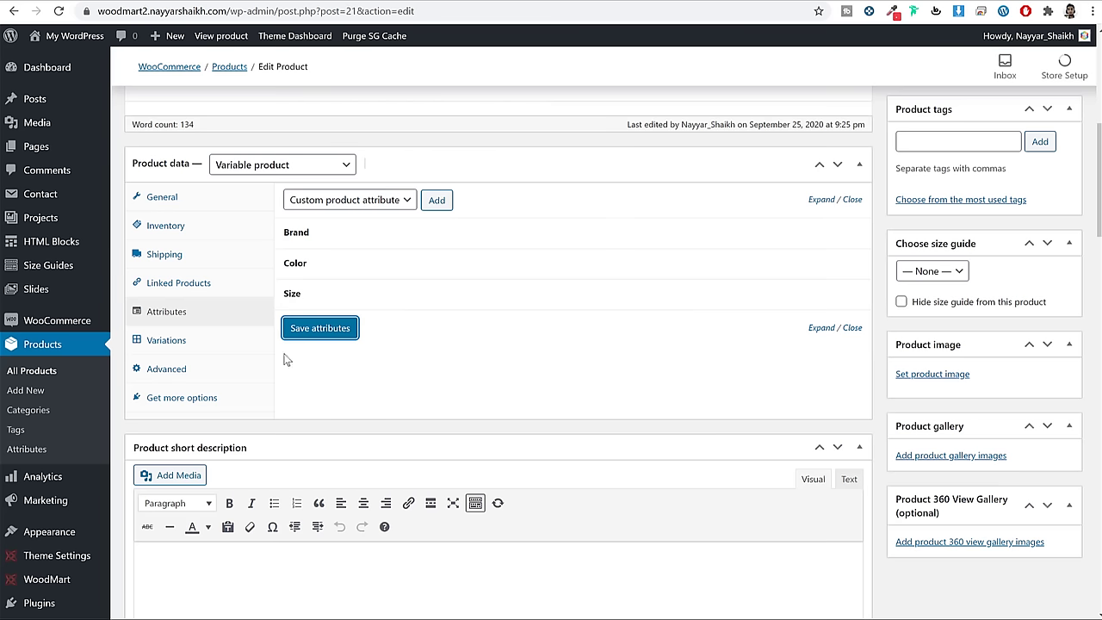
- Create variations from all attributes, giving four Color/Size combinations
{"action": "left_click", "coordinate": [194, 346]}
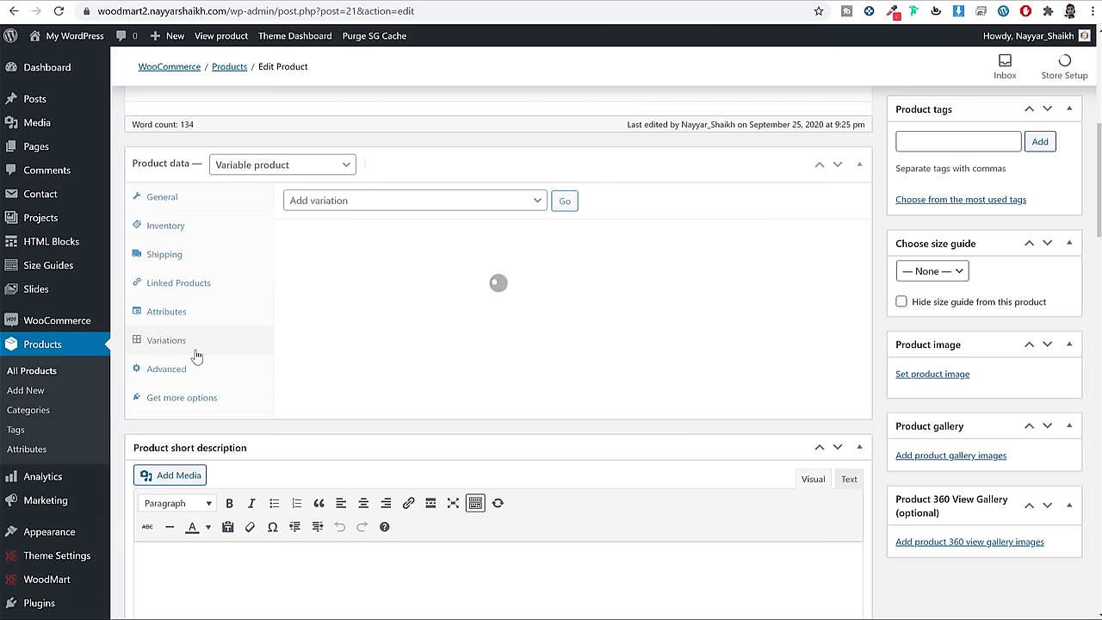
{"action": "left_click", "coordinate": [355, 207]}
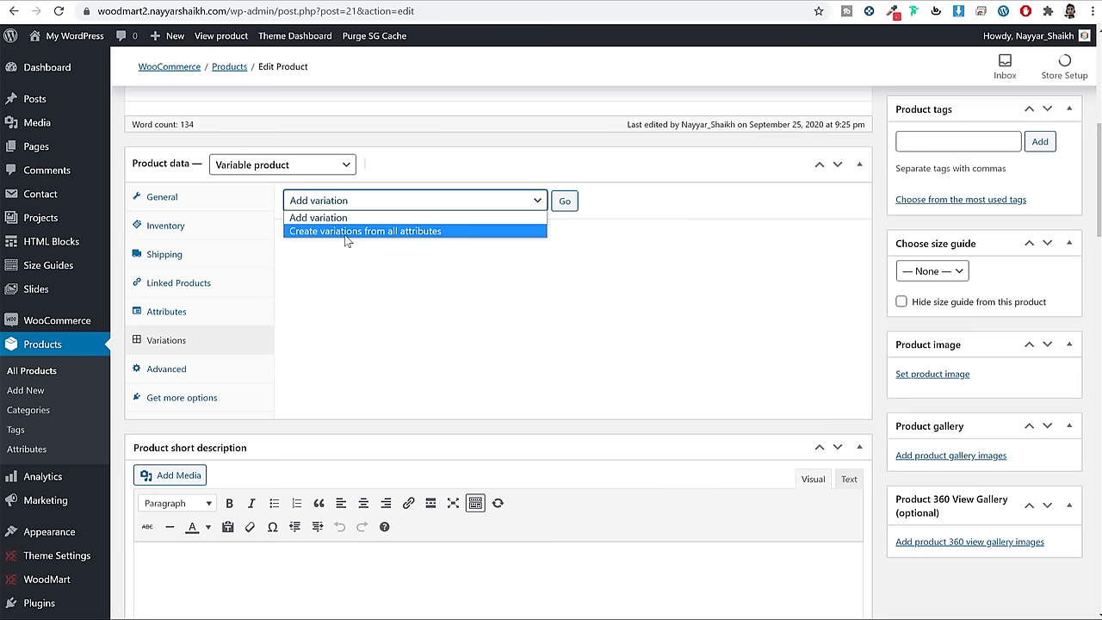
{"action": "left_click", "coordinate": [368, 232]}
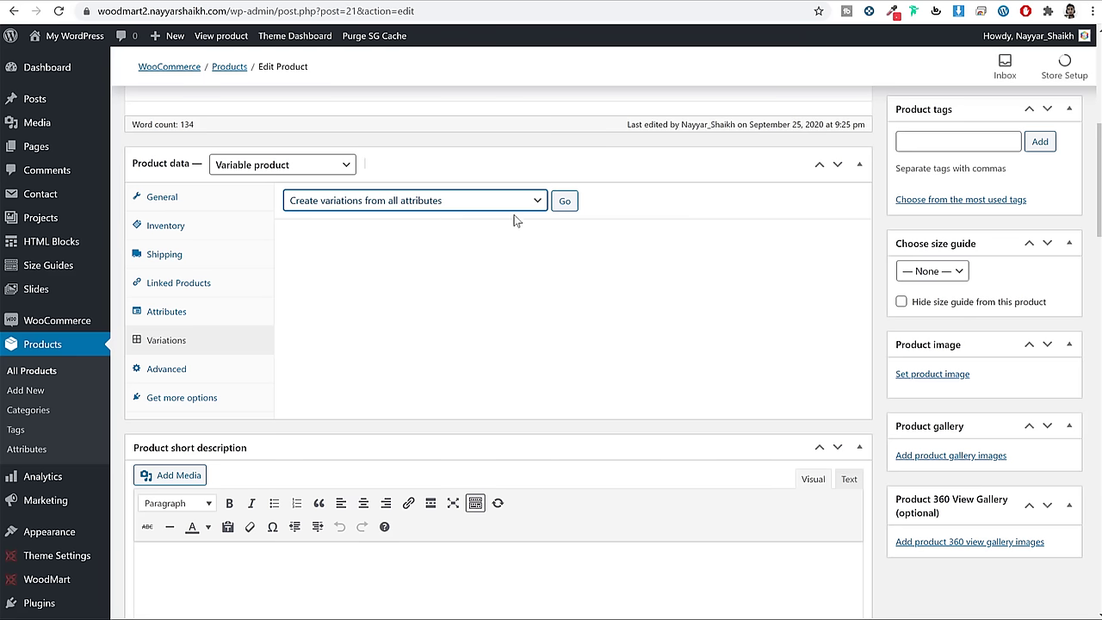
{"action": "left_click", "coordinate": [575, 204]}
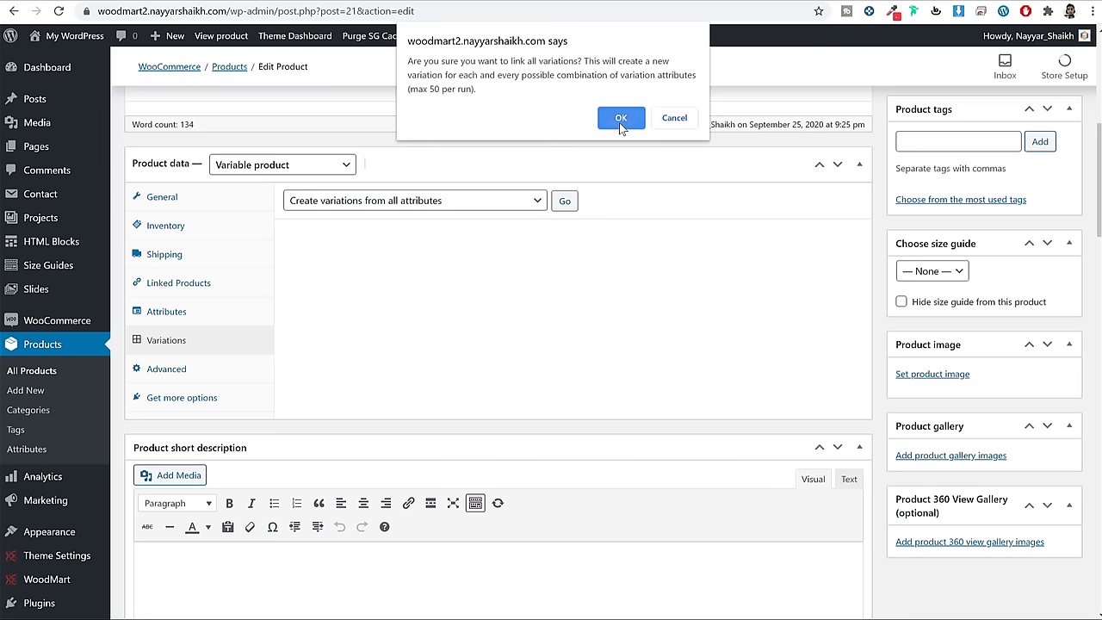
{"action": "left_click", "coordinate": [621, 119]}
{"action": "left_click", "coordinate": [675, 90]}
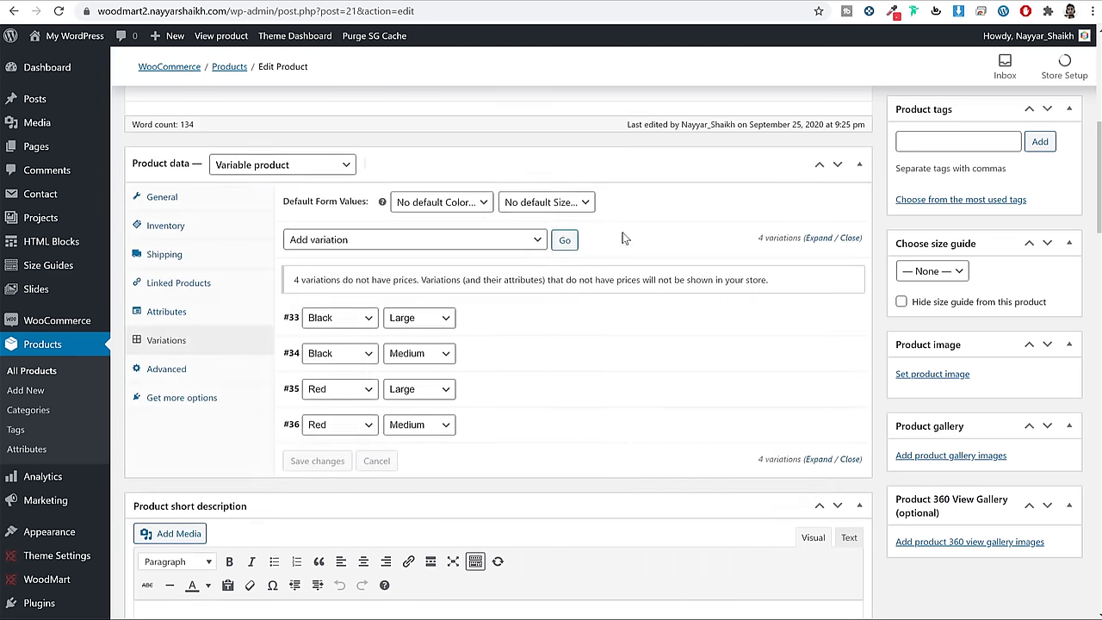
{"action": "scroll", "coordinate": [482, 258], "scroll_direction": "down", "scroll_amount": 2}
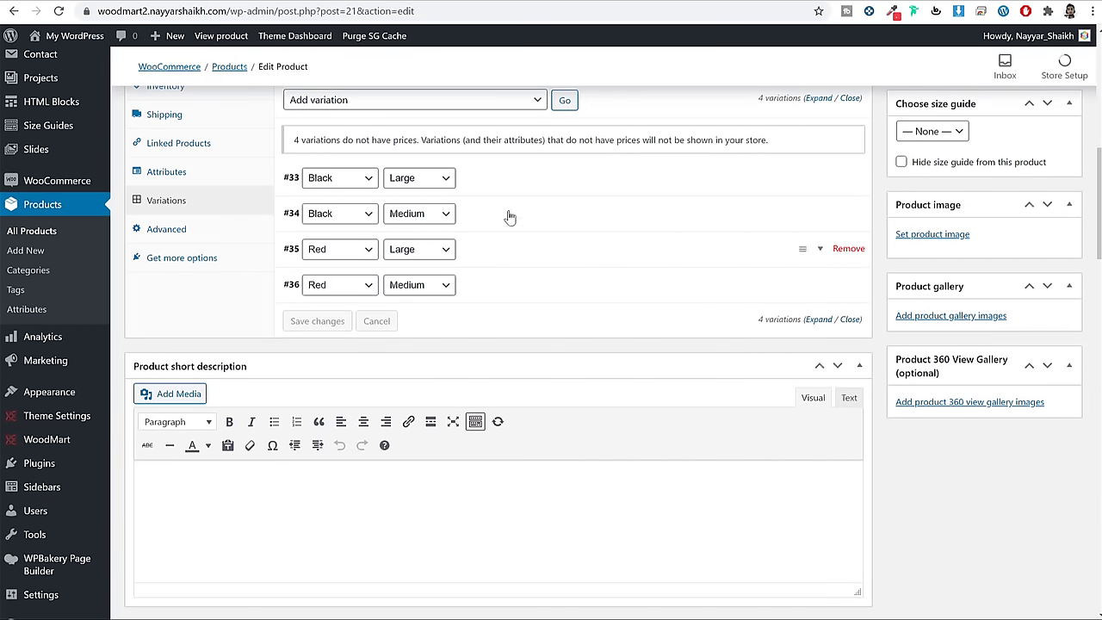
- Upload the 1.0.1 hoodie image from the Products folder as the Black / Large variation's image
{"action": "left_click", "coordinate": [544, 181]}
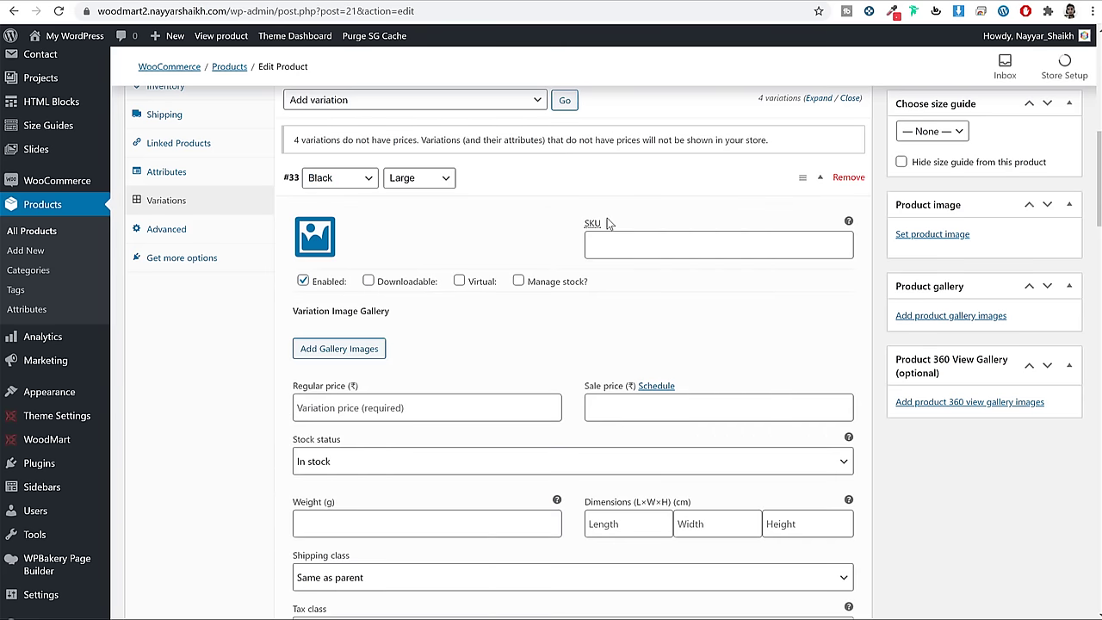
{"action": "scroll", "coordinate": [274, 107], "scroll_direction": "down", "scroll_amount": 1}
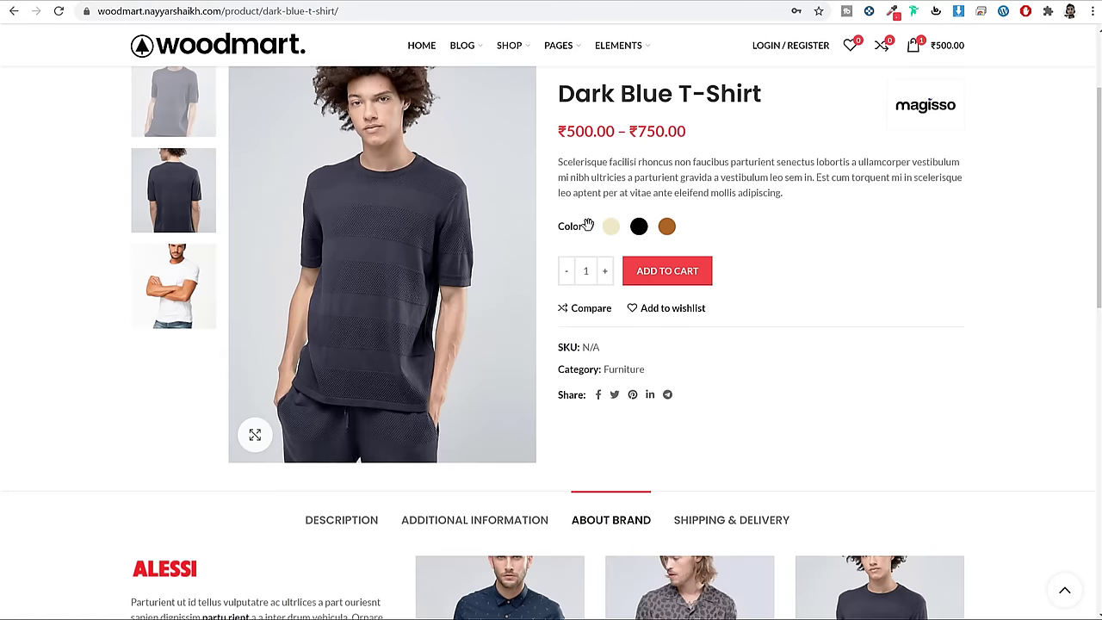
{"action": "scroll", "coordinate": [804, 247], "scroll_direction": "up", "scroll_amount": 2}
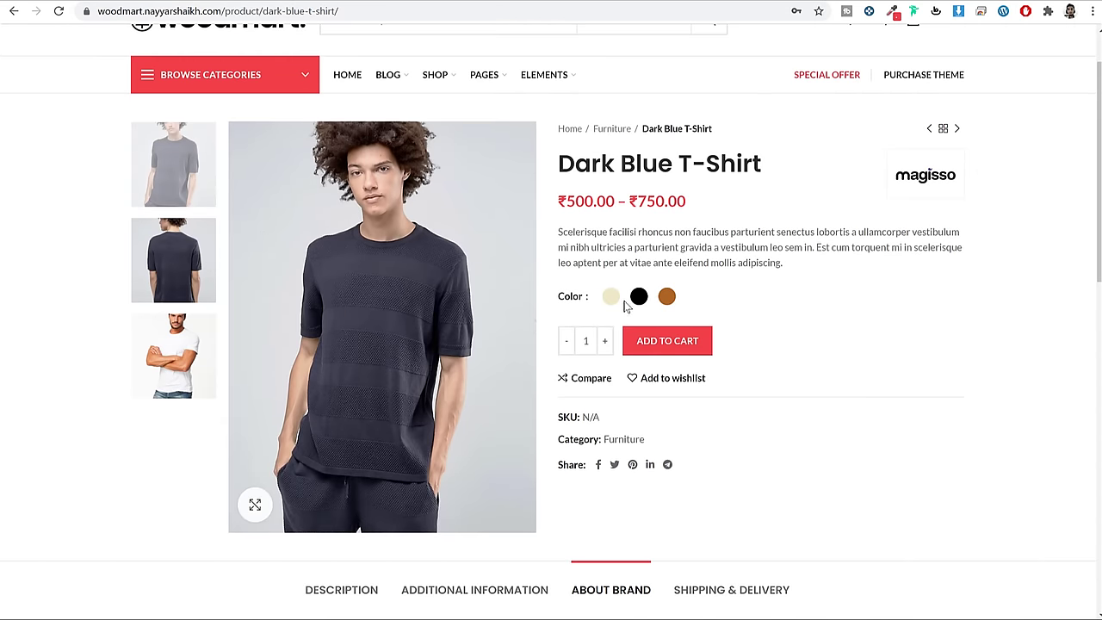
{"action": "left_click", "coordinate": [639, 297]}
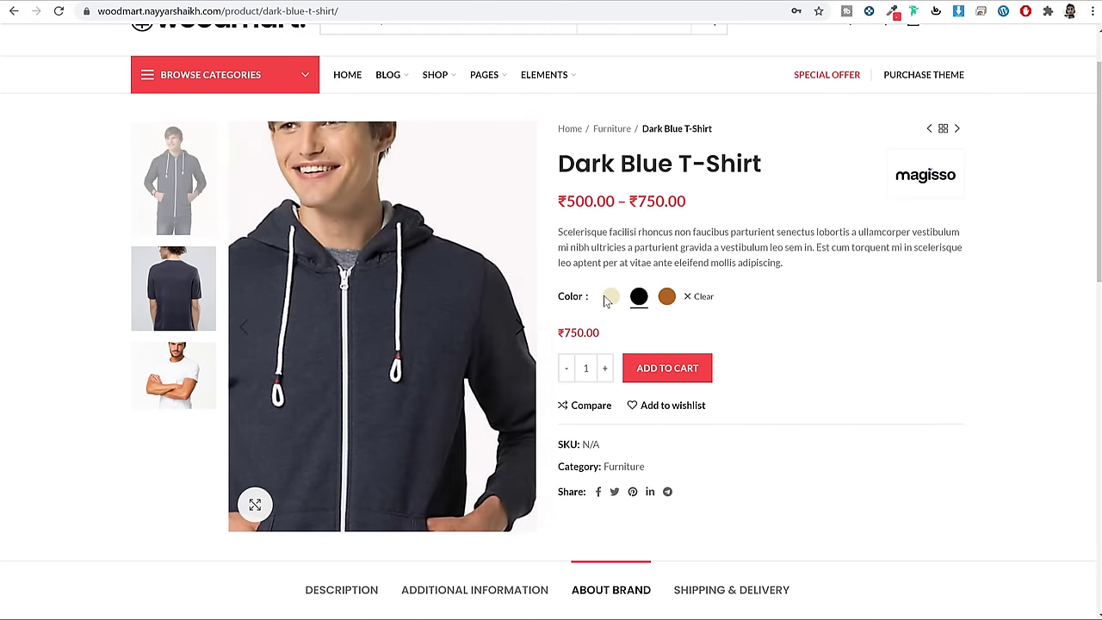
{"action": "left_click", "coordinate": [667, 297]}
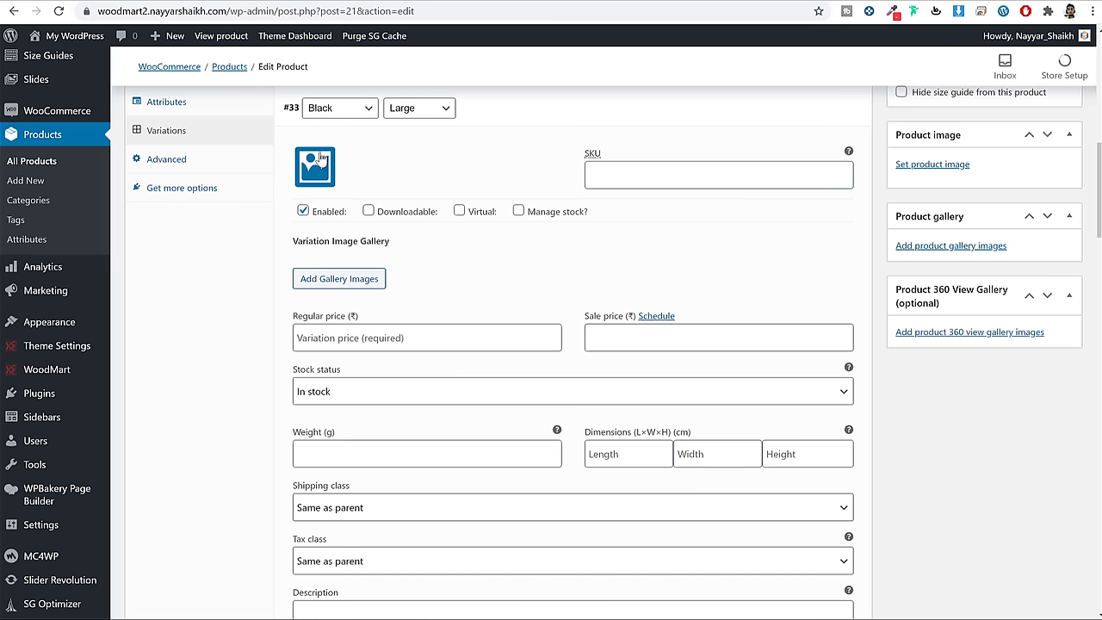
{"action": "left_click", "coordinate": [317, 165]}
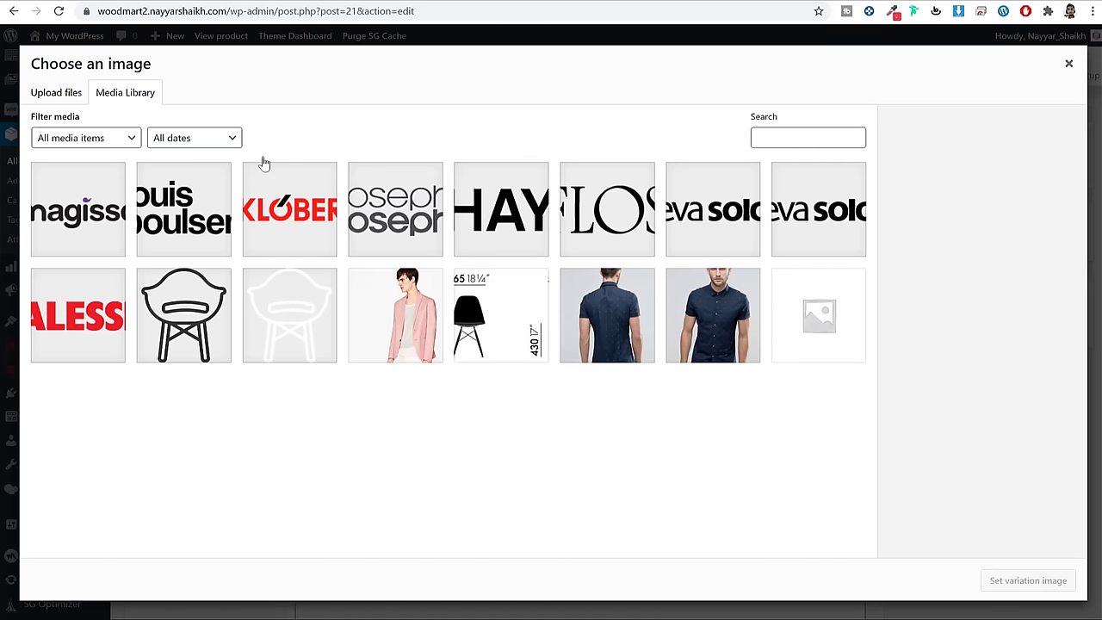
{"action": "left_click", "coordinate": [56, 93]}
{"action": "left_click", "coordinate": [555, 318]}
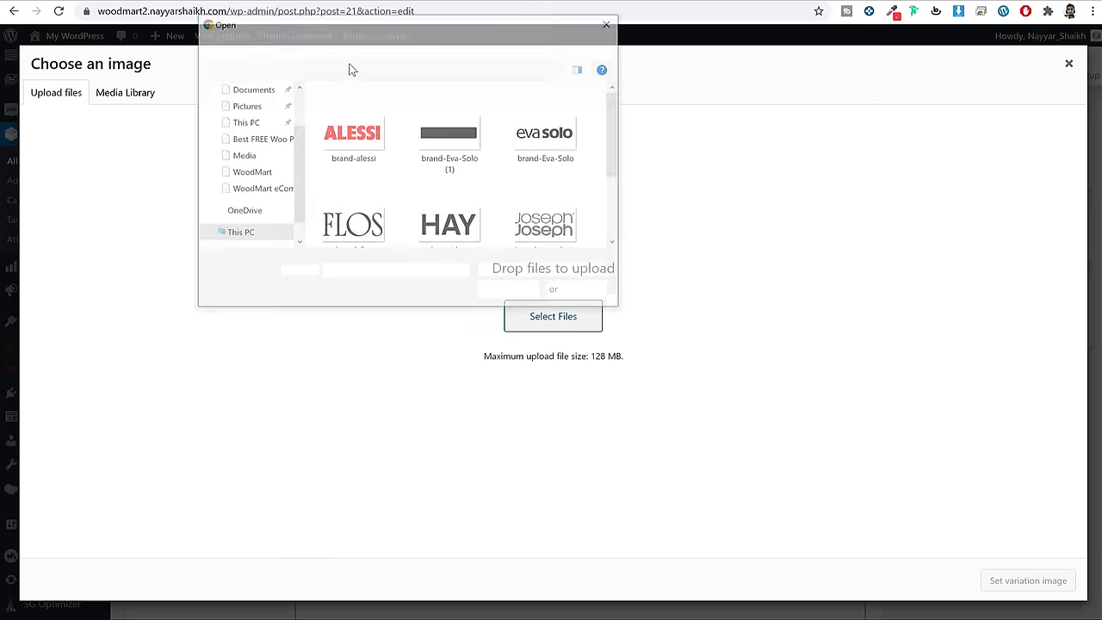
{"action": "left_click", "coordinate": [301, 44]}
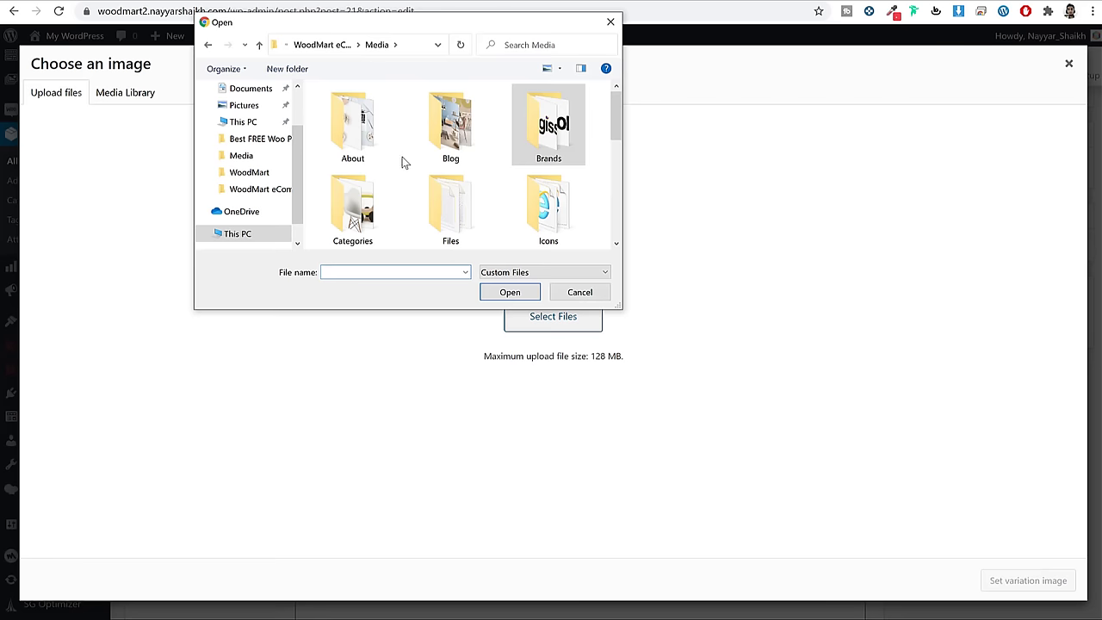
{"action": "scroll", "coordinate": [403, 164], "scroll_direction": "down", "scroll_amount": 1}
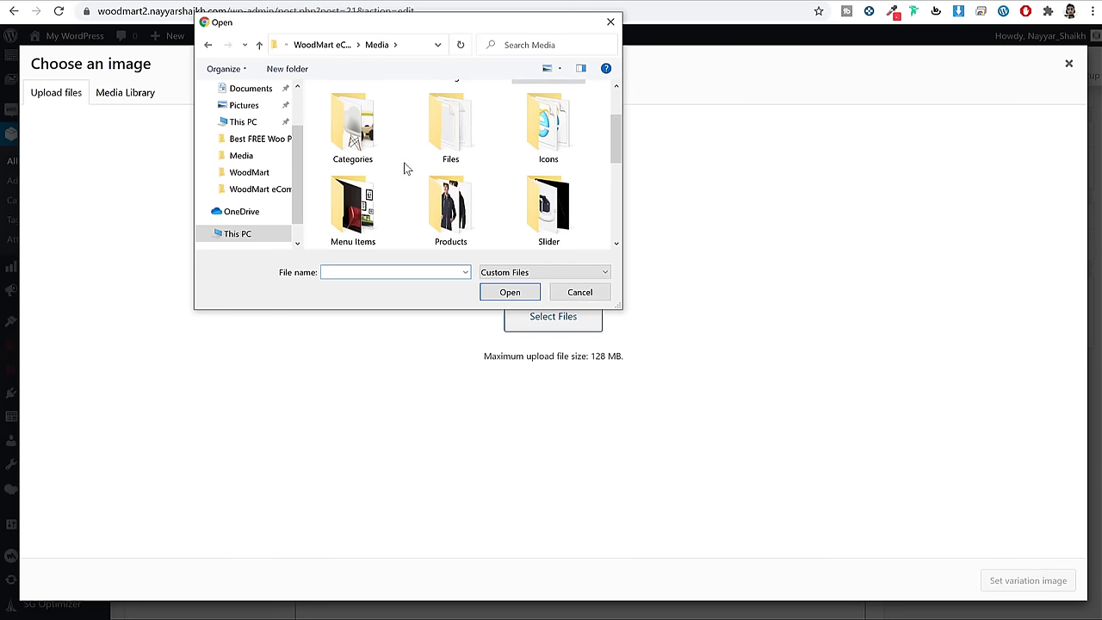
{"action": "double_click", "coordinate": [473, 210]}
{"action": "left_click", "coordinate": [362, 196]}
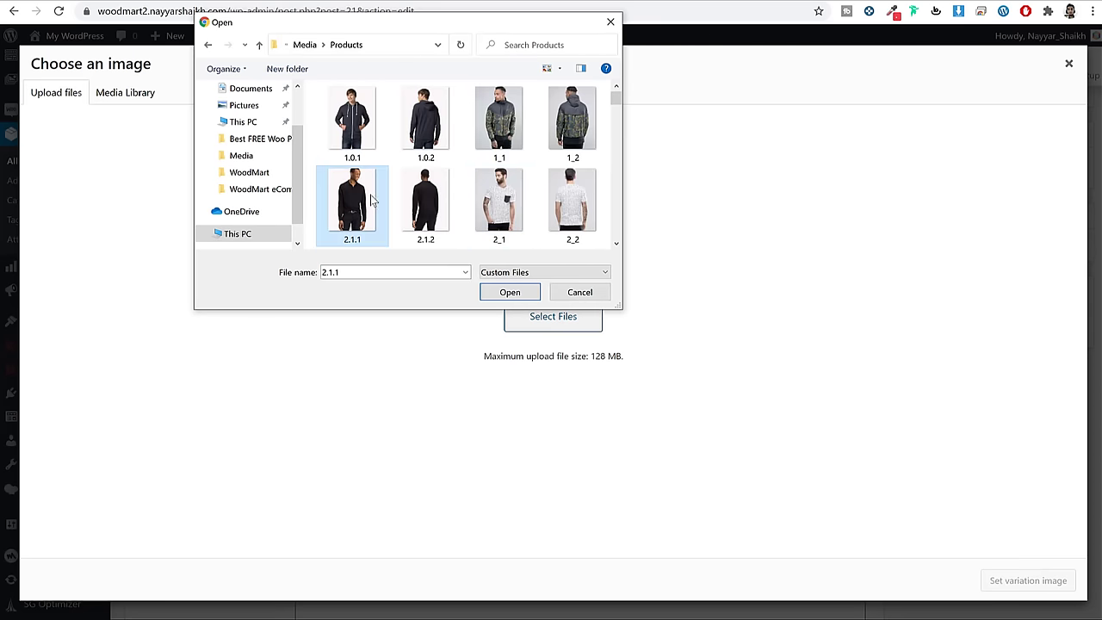
{"action": "left_click", "coordinate": [372, 124]}
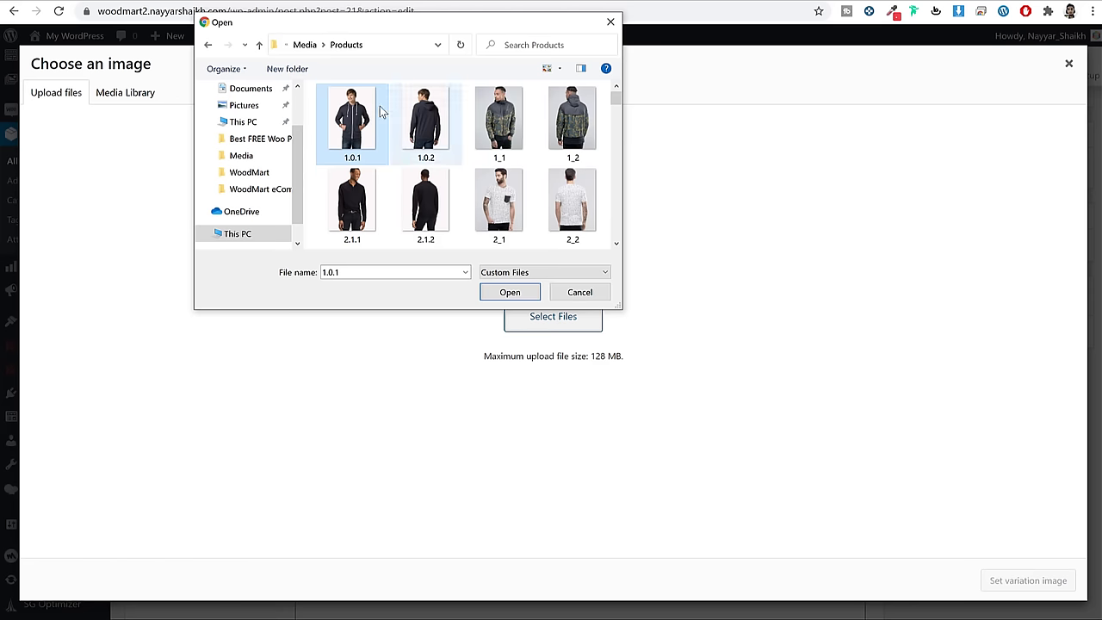
{"action": "left_click", "coordinate": [508, 292]}
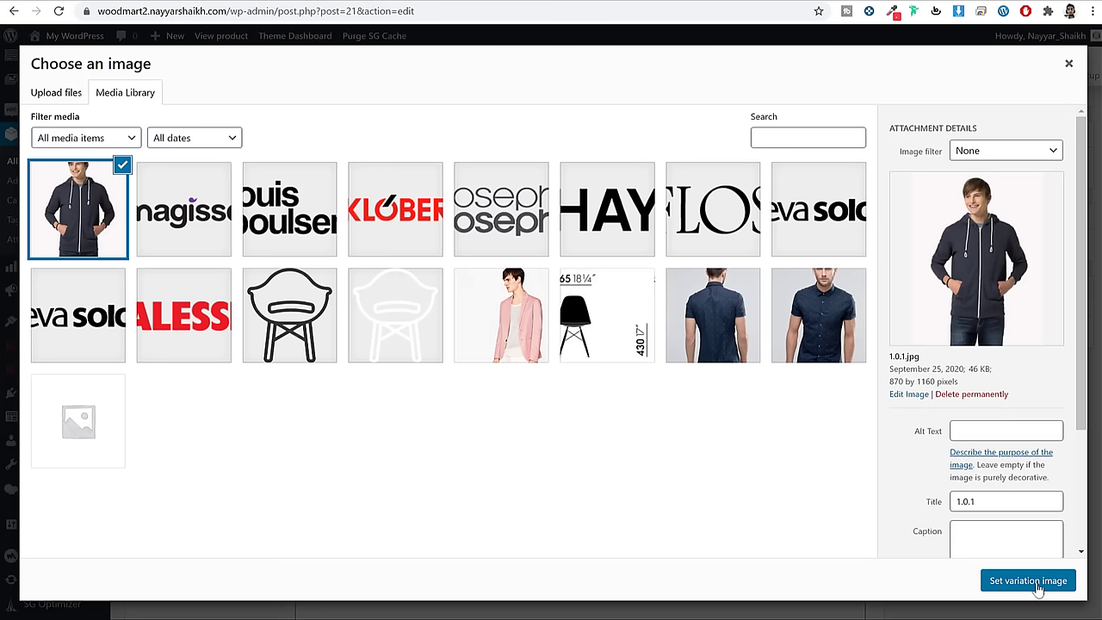
{"action": "left_click", "coordinate": [1033, 581]}
- Give the Black / Large variation a 2500 regular price and collapse it
{"action": "scroll", "coordinate": [479, 247], "scroll_direction": "down", "scroll_amount": 1}
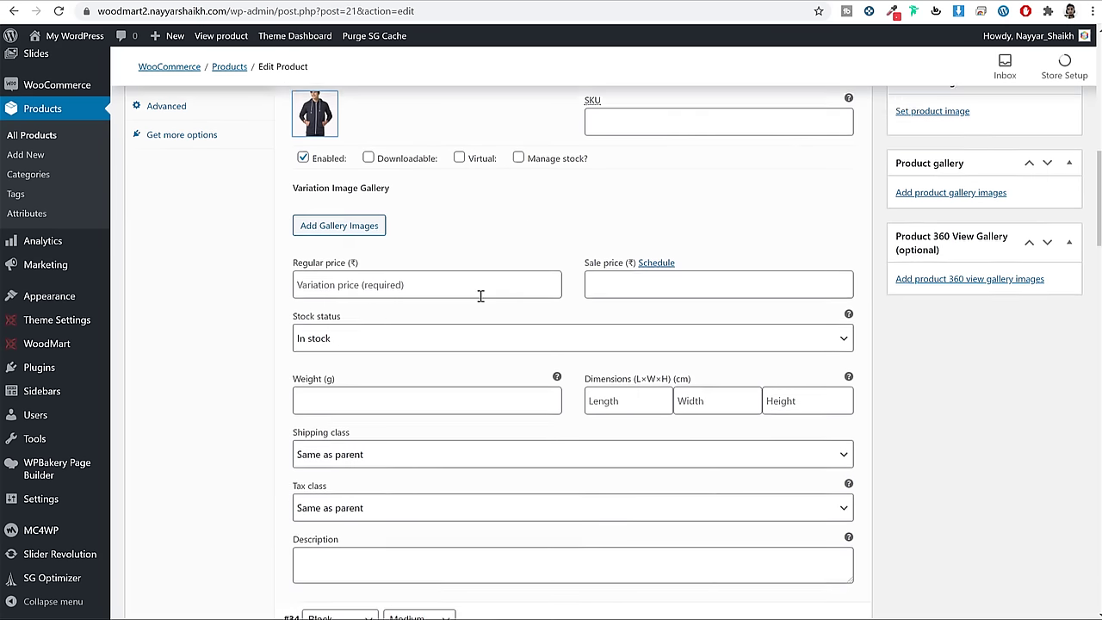
{"action": "left_click", "coordinate": [423, 262]}
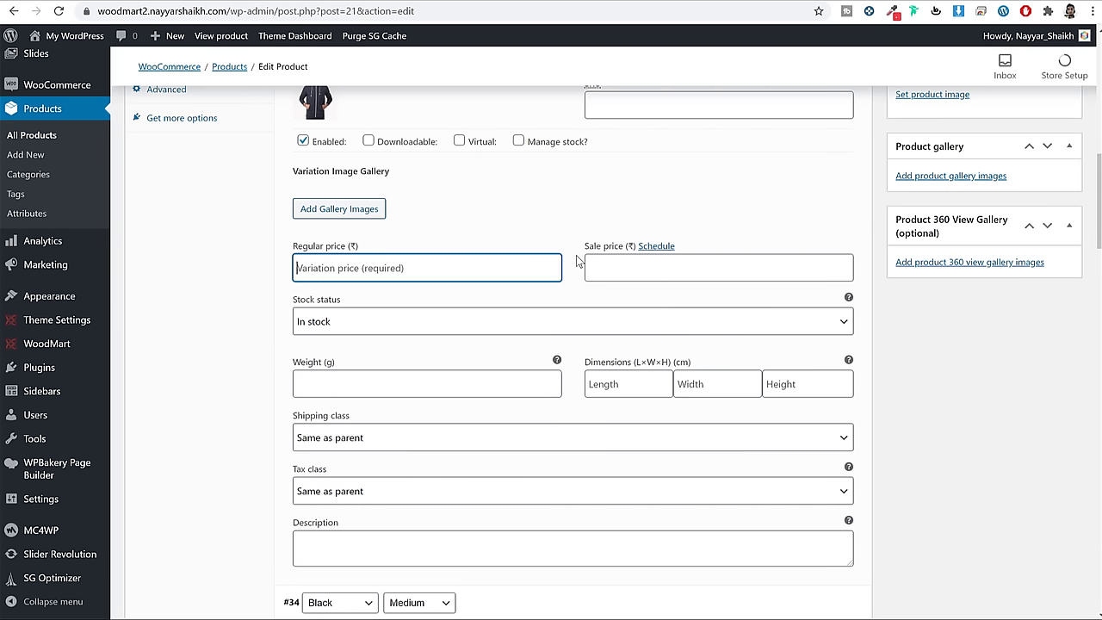
{"action": "type", "text": "2500"}
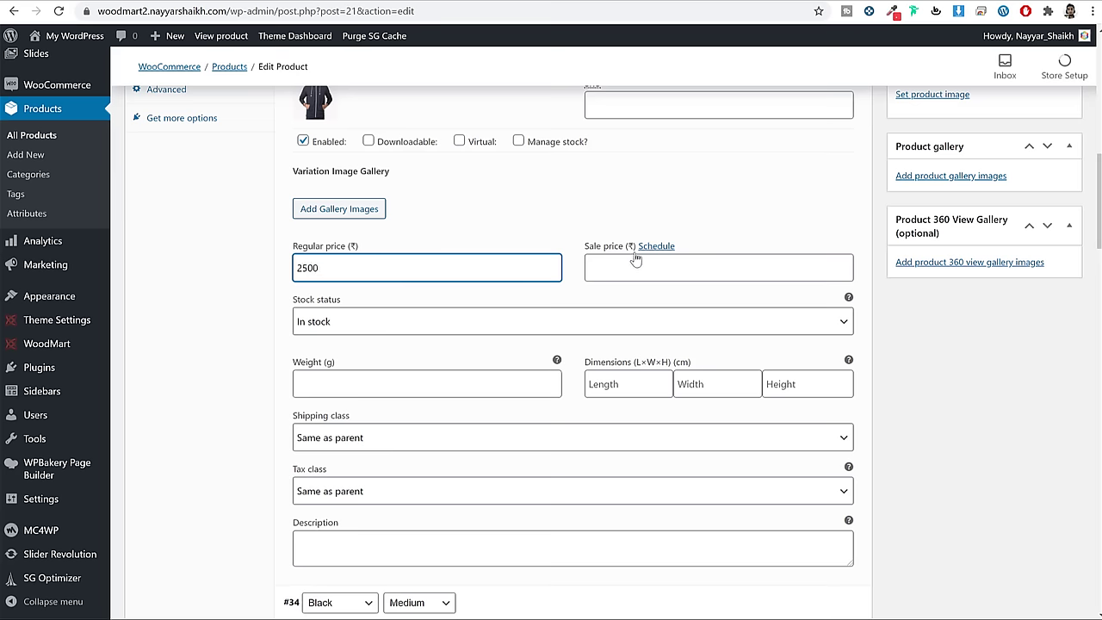
{"action": "scroll", "coordinate": [636, 259], "scroll_direction": "up", "scroll_amount": 2}
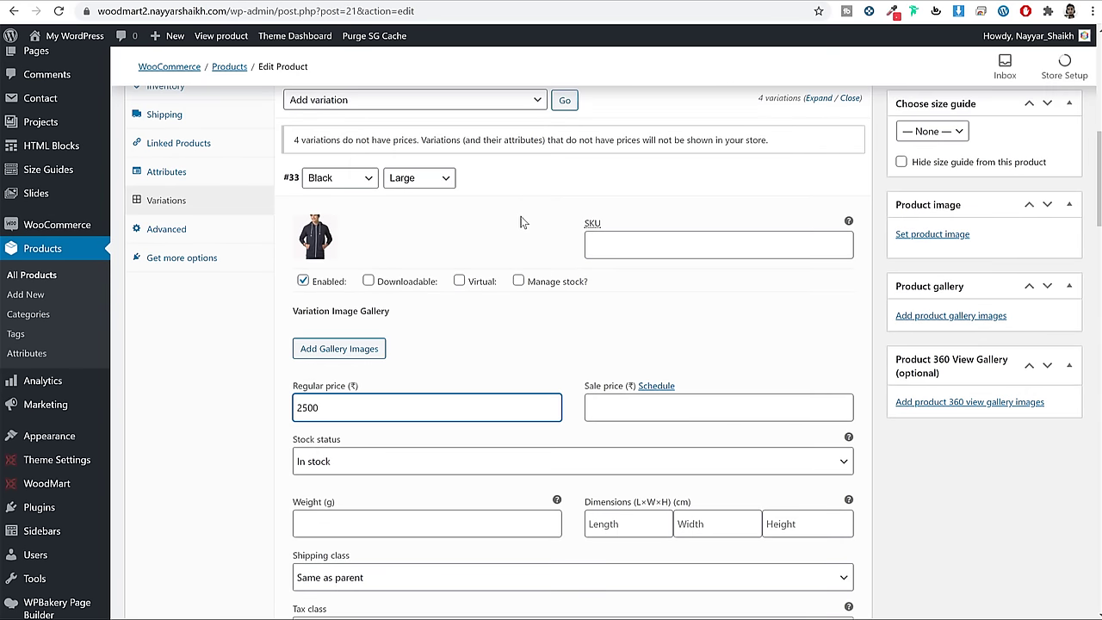
{"action": "left_click", "coordinate": [823, 183]}
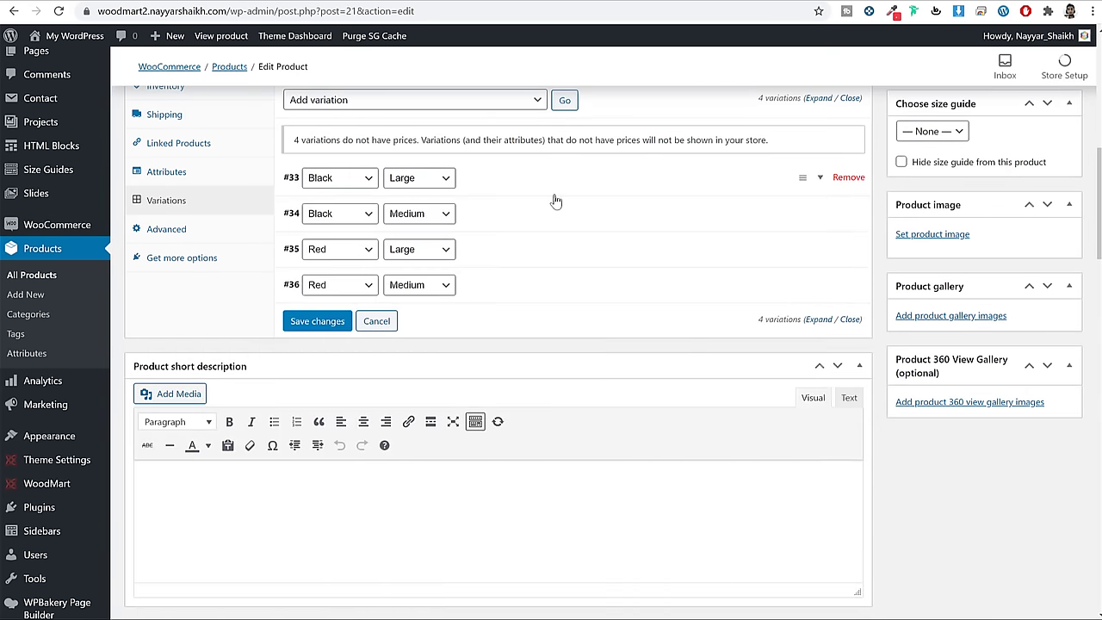
- Give the Black / Medium variation the hoodie image and a 2300 regular price
{"action": "left_click", "coordinate": [609, 211]}
{"action": "left_click", "coordinate": [307, 280]}
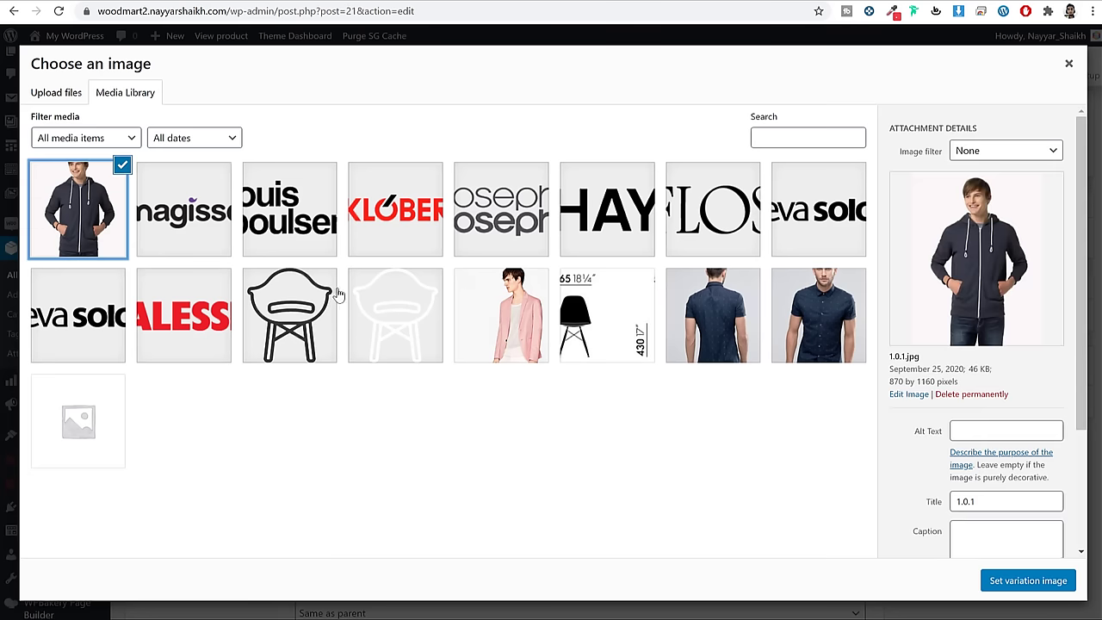
{"action": "left_click", "coordinate": [1015, 580]}
{"action": "left_click", "coordinate": [418, 435]}
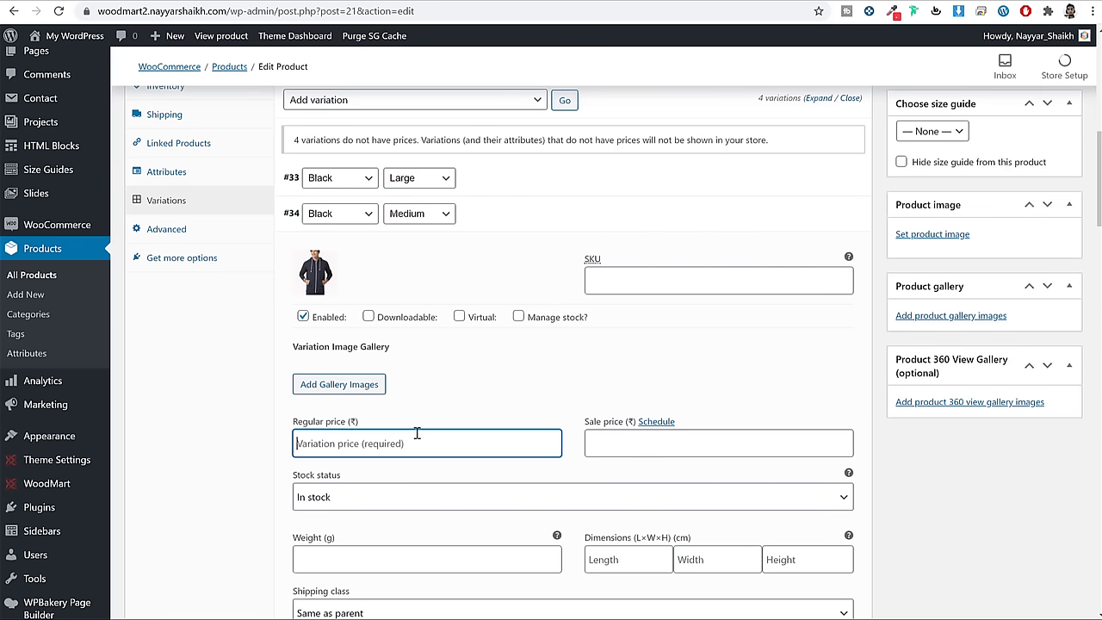
{"action": "type", "text": "23"}
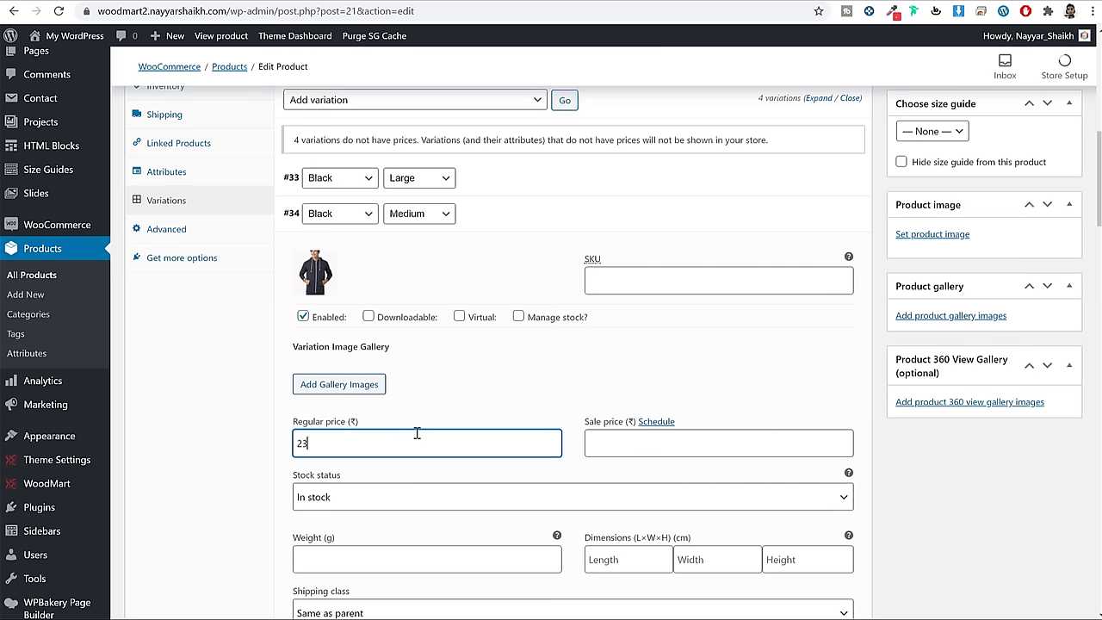
{"action": "type", "text": "00"}
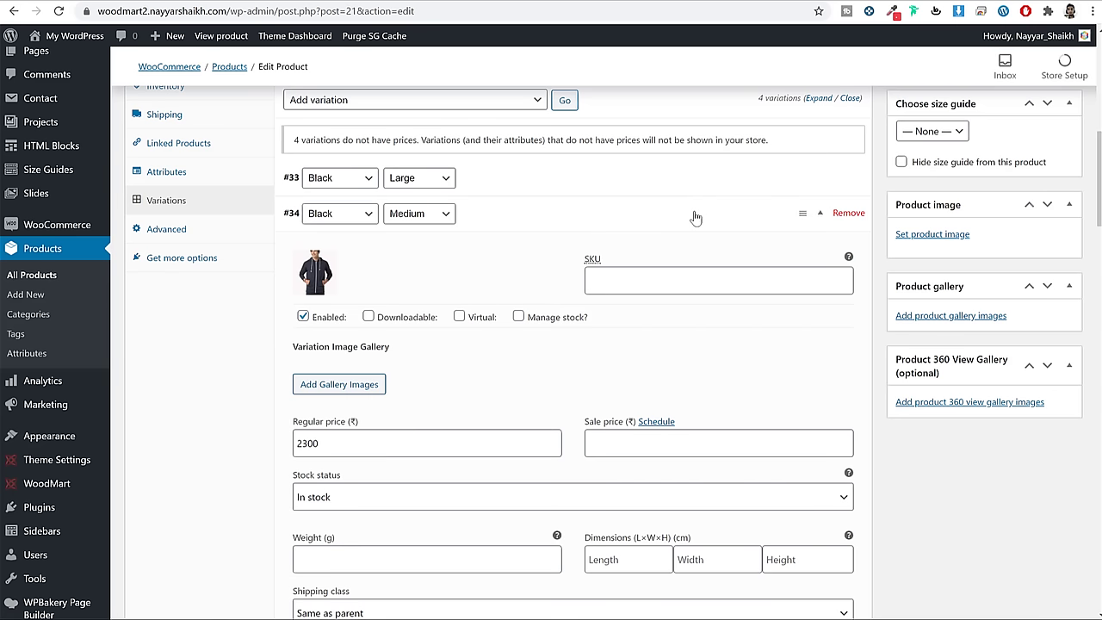
{"action": "left_click", "coordinate": [696, 216]}
- Upload the 8_1 maroon sweater image and assign it to the Red / Large variation
{"action": "left_click", "coordinate": [573, 241]}
{"action": "left_click", "coordinate": [307, 310]}
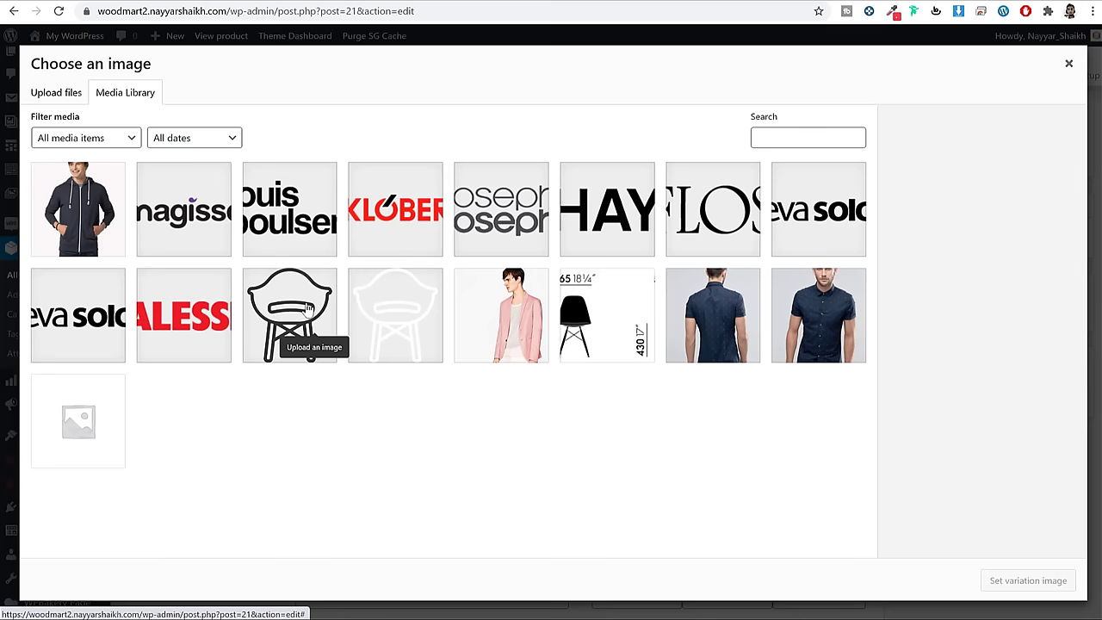
{"action": "left_click", "coordinate": [57, 93]}
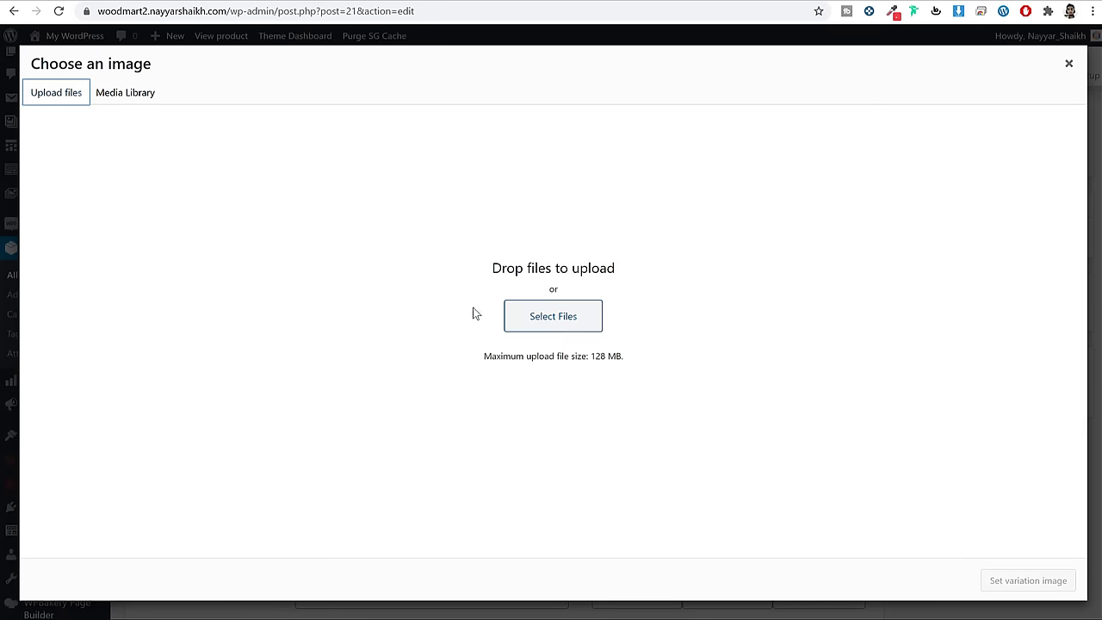
{"action": "left_click", "coordinate": [564, 316]}
{"action": "scroll", "coordinate": [527, 211], "scroll_direction": "down", "scroll_amount": 3}
{"action": "scroll", "coordinate": [528, 210], "scroll_direction": "down", "scroll_amount": 5}
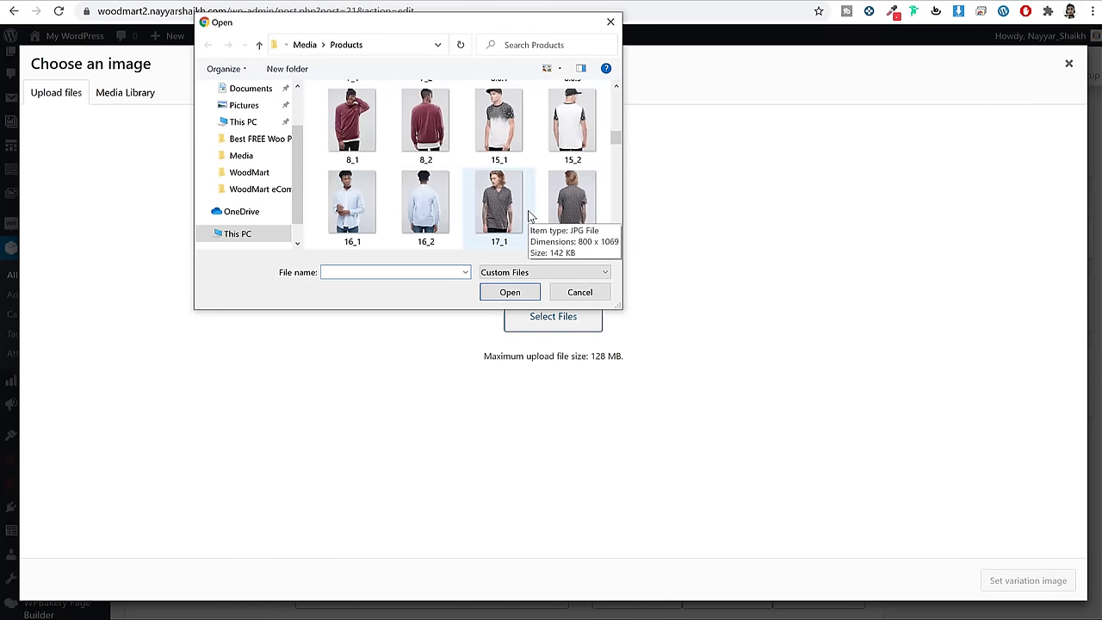
{"action": "scroll", "coordinate": [528, 210], "scroll_direction": "up", "scroll_amount": 3}
{"action": "left_click", "coordinate": [353, 197]}
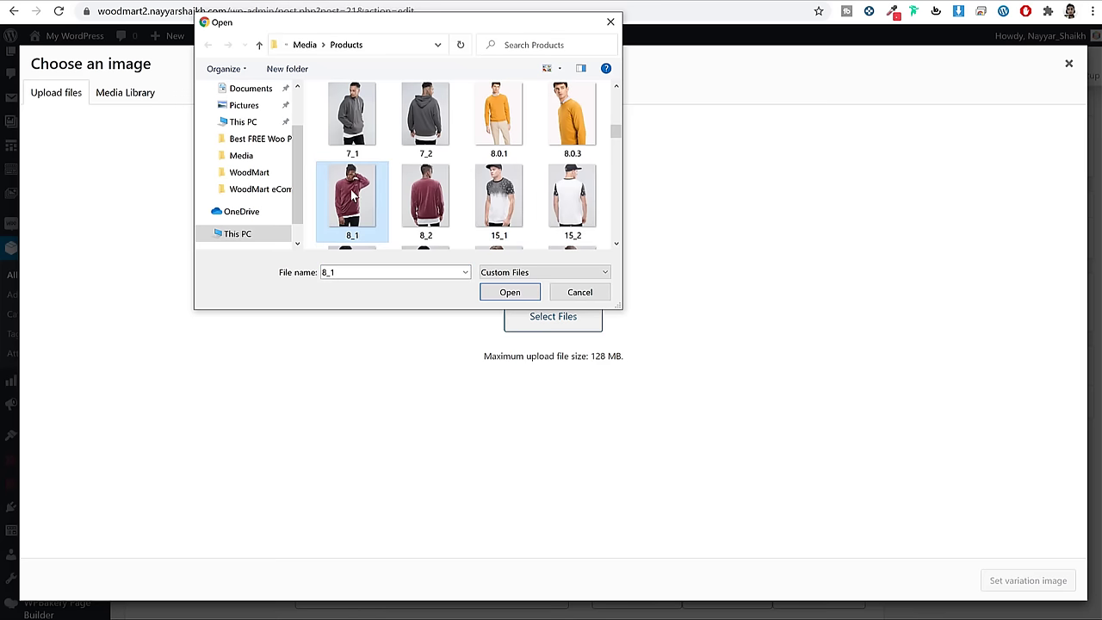
{"action": "left_click", "coordinate": [510, 292]}
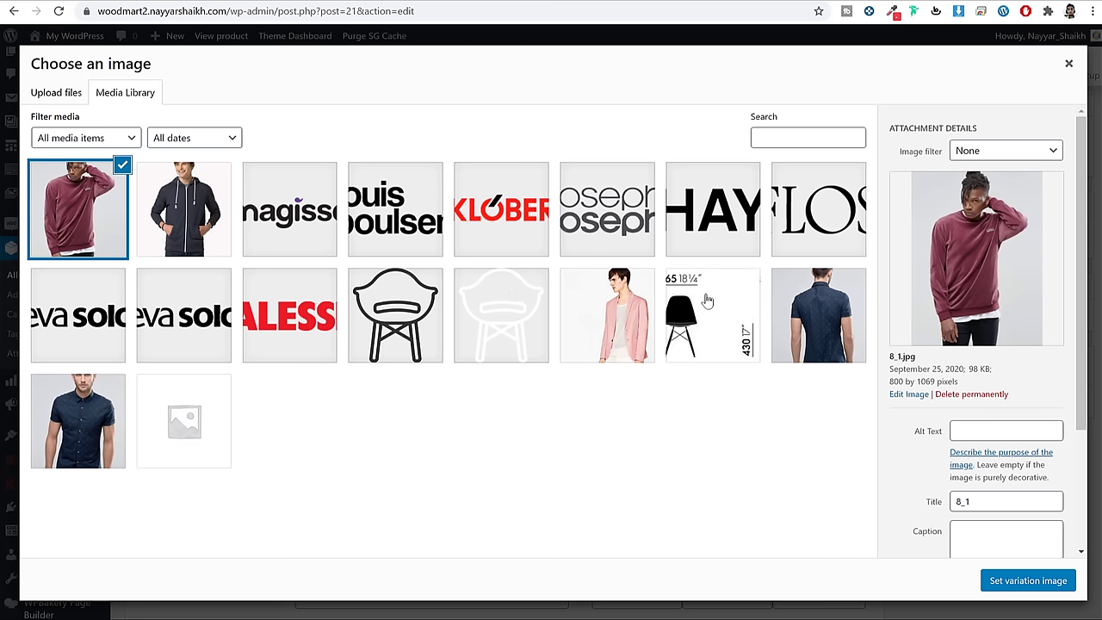
{"action": "left_click", "coordinate": [1055, 580]}
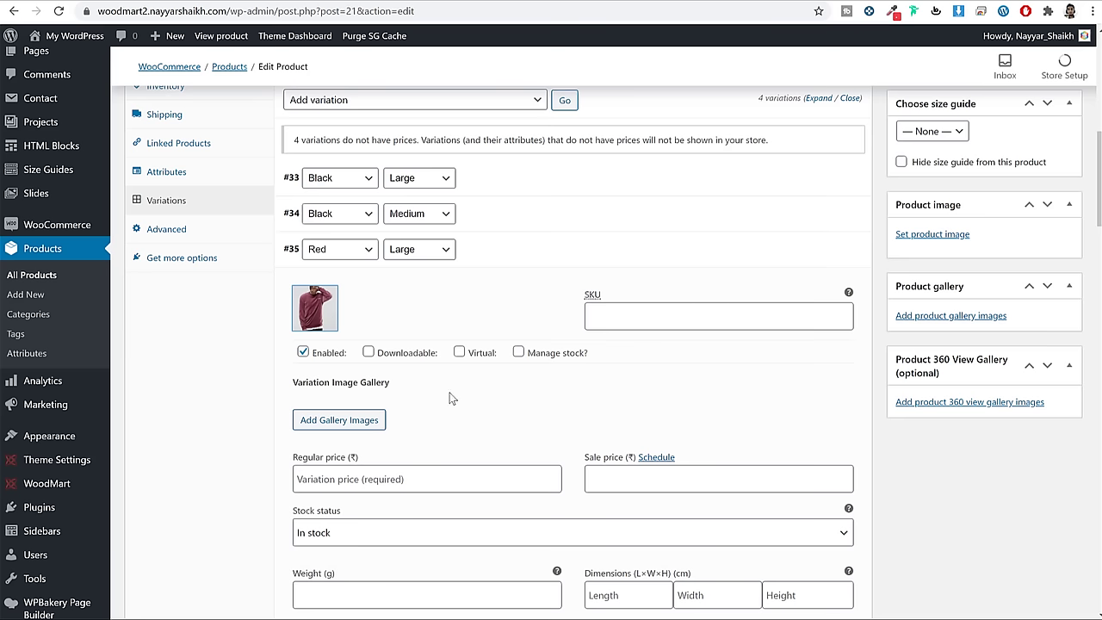
- Enter a 3000 regular price for Red / Large and collapse the variation
{"action": "scroll", "coordinate": [491, 410], "scroll_direction": "down", "scroll_amount": 1}
{"action": "left_click", "coordinate": [436, 402]}
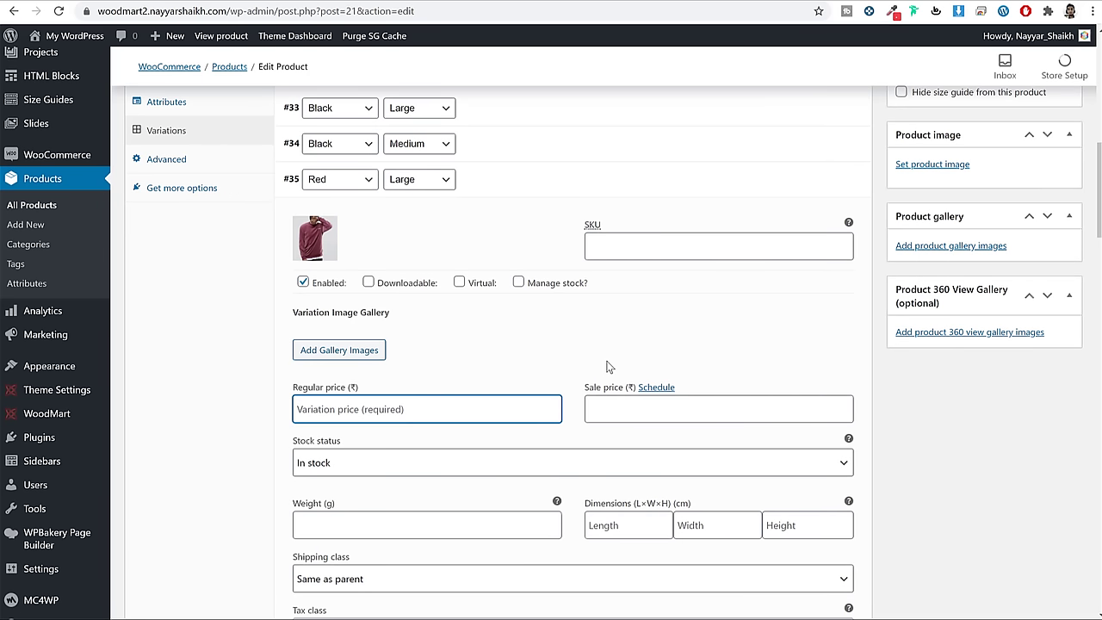
{"action": "type", "text": "3000"}
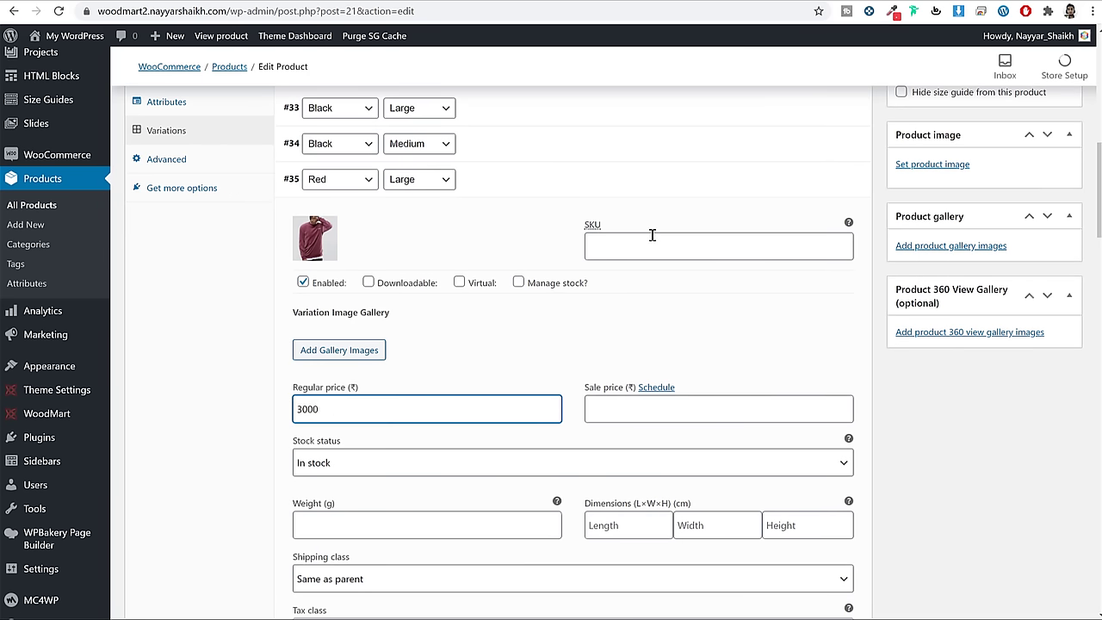
{"action": "left_click", "coordinate": [677, 202]}
- Give the Red / Medium variation the 8_1 sweater image and a 2500 regular price
{"action": "left_click", "coordinate": [699, 182]}
{"action": "left_click", "coordinate": [648, 232]}
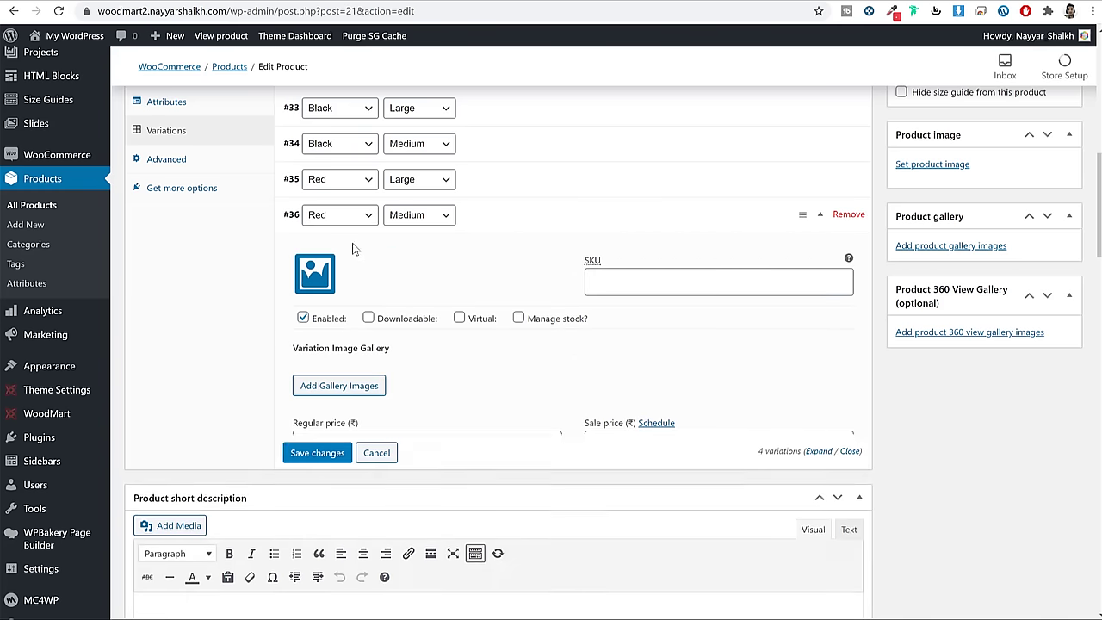
{"action": "left_click", "coordinate": [315, 274]}
{"action": "left_click", "coordinate": [77, 209]}
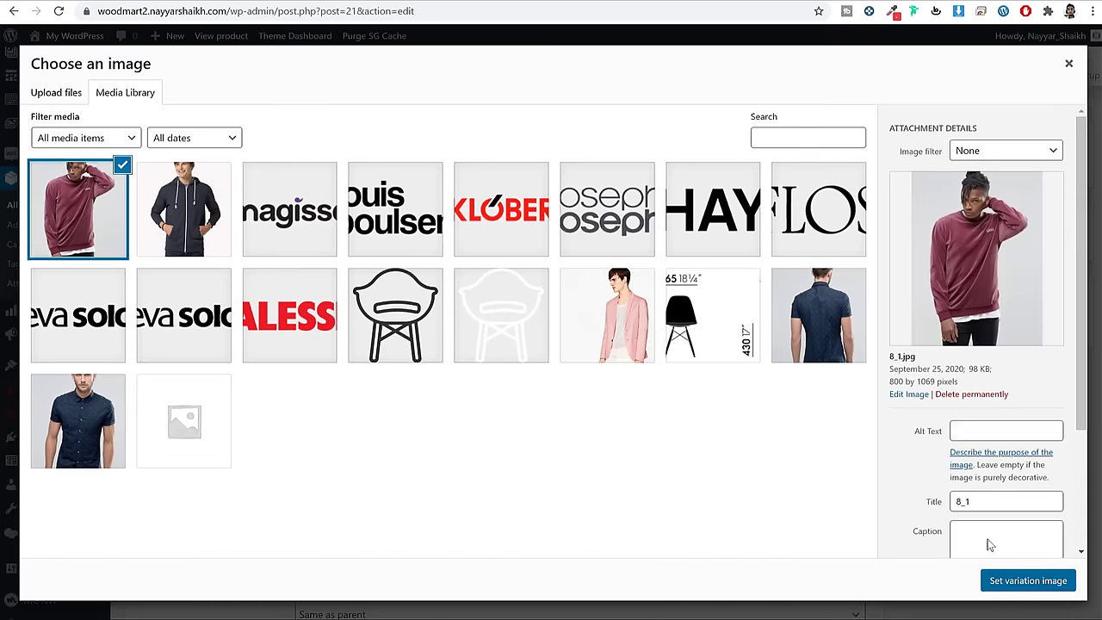
{"action": "left_click", "coordinate": [1028, 580]}
{"action": "left_click", "coordinate": [422, 442]}
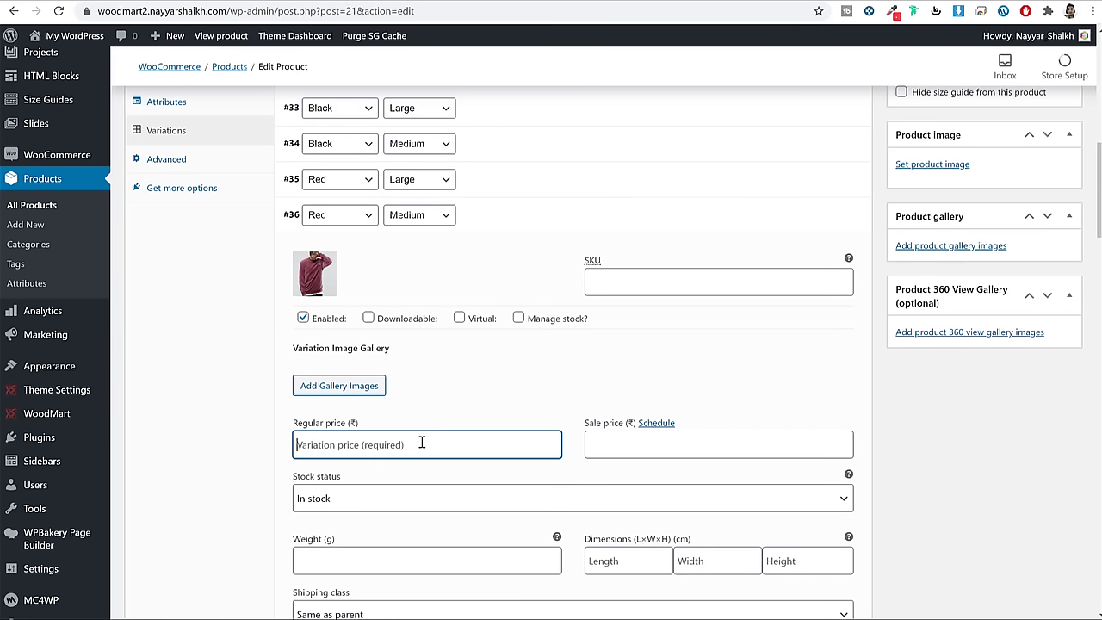
{"action": "type", "text": "2500"}
{"action": "left_click", "coordinate": [729, 225]}
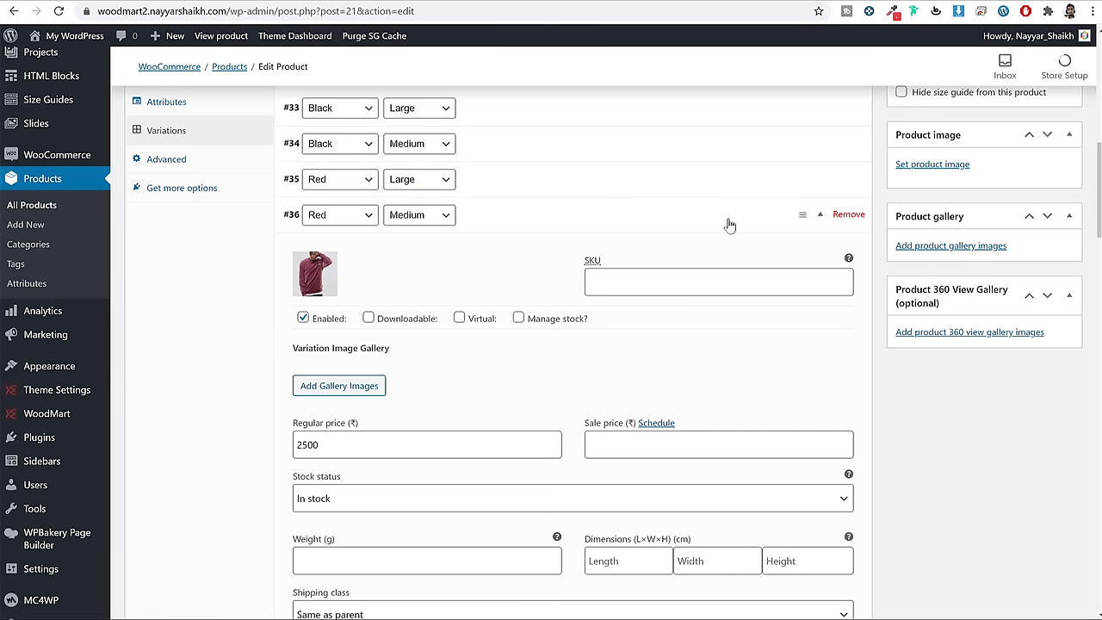
- Copy the demo product's short description paragraph into the Product short description field
{"action": "left_click", "coordinate": [57, 8]}
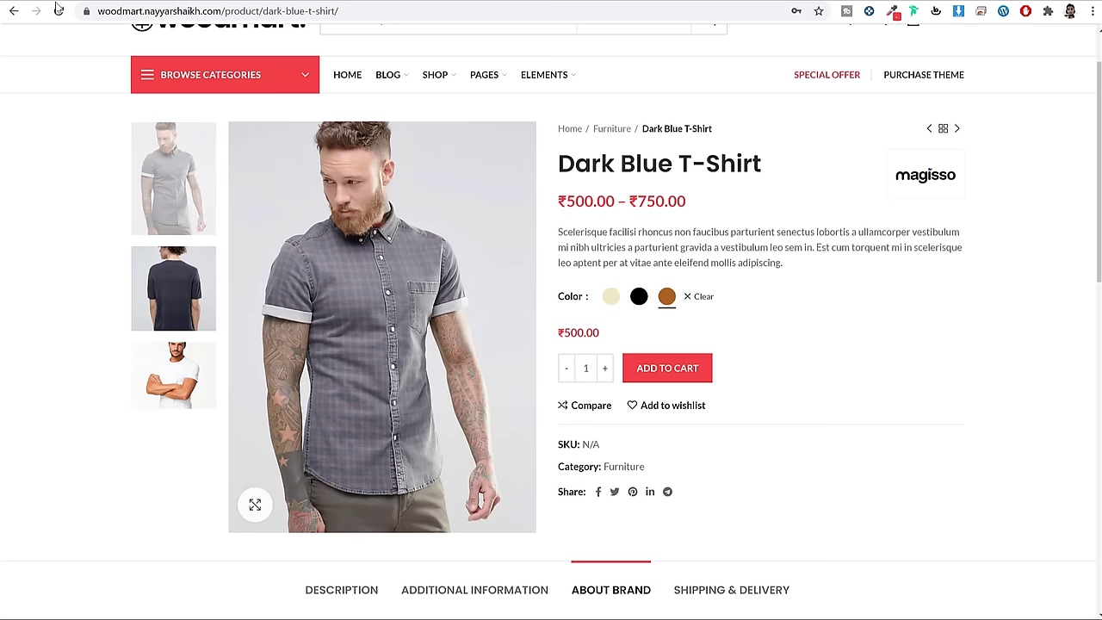
{"action": "triple_click", "coordinate": [705, 233]}
{"action": "key", "text": "ctrl+c"}
{"action": "right_click", "coordinate": [691, 236]}
{"action": "left_click", "coordinate": [708, 244]}
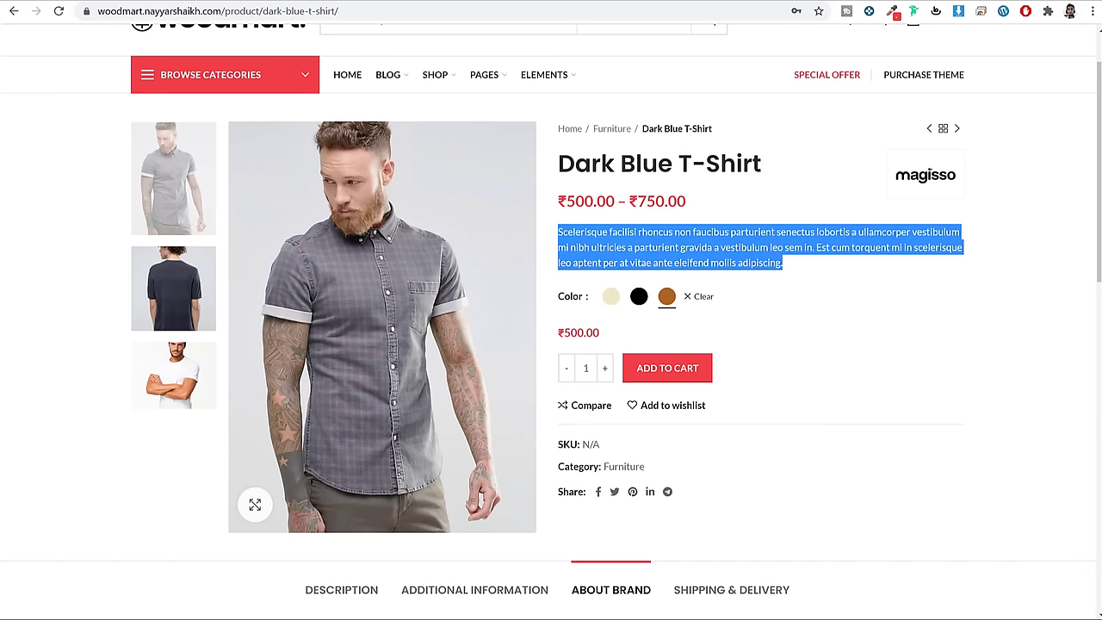
{"action": "key", "text": "ctrl+Tab"}
{"action": "key", "text": "ctrl+v"}
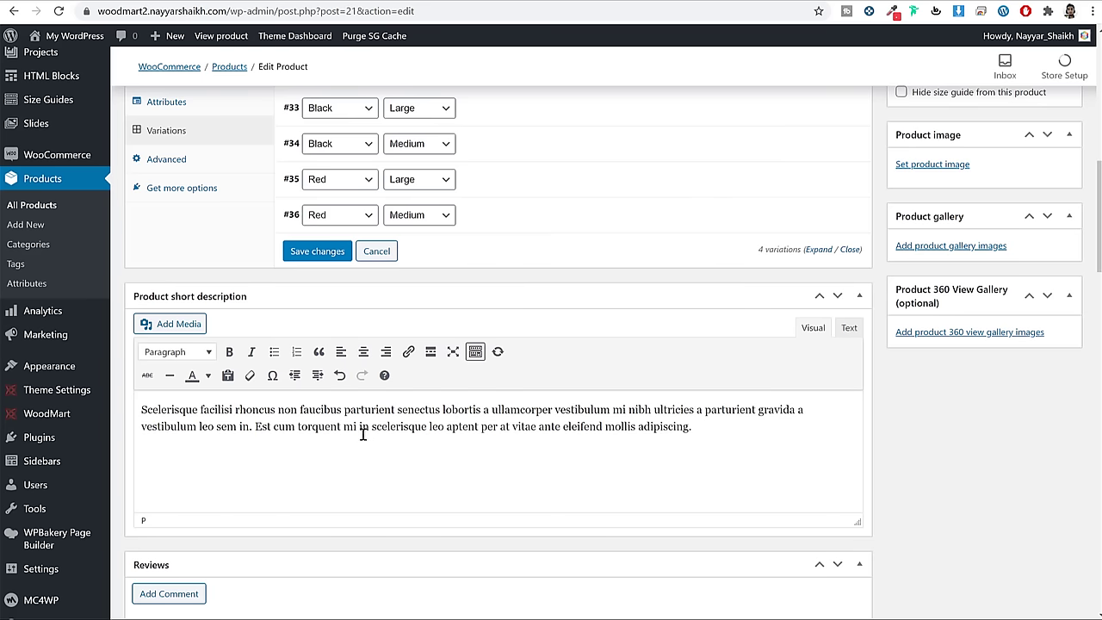
- Set the 1.0.1.jpg navy hoodie as the product image
{"action": "scroll", "coordinate": [1034, 274], "scroll_direction": "up", "scroll_amount": 5}
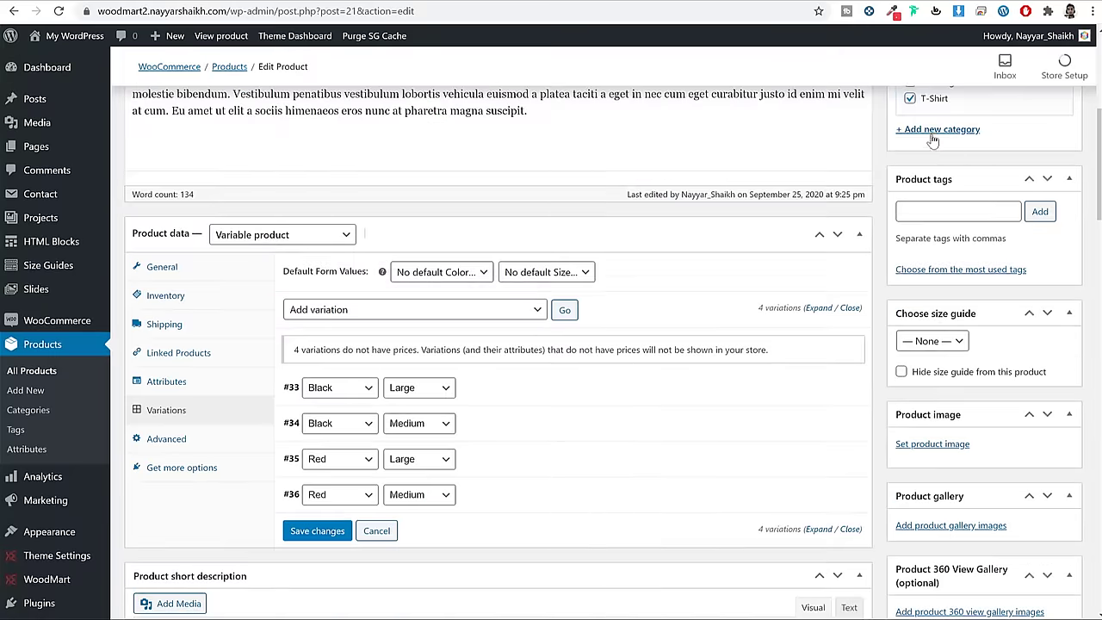
{"action": "scroll", "coordinate": [1033, 268], "scroll_direction": "up", "scroll_amount": 2}
{"action": "scroll", "coordinate": [999, 327], "scroll_direction": "down", "scroll_amount": 4}
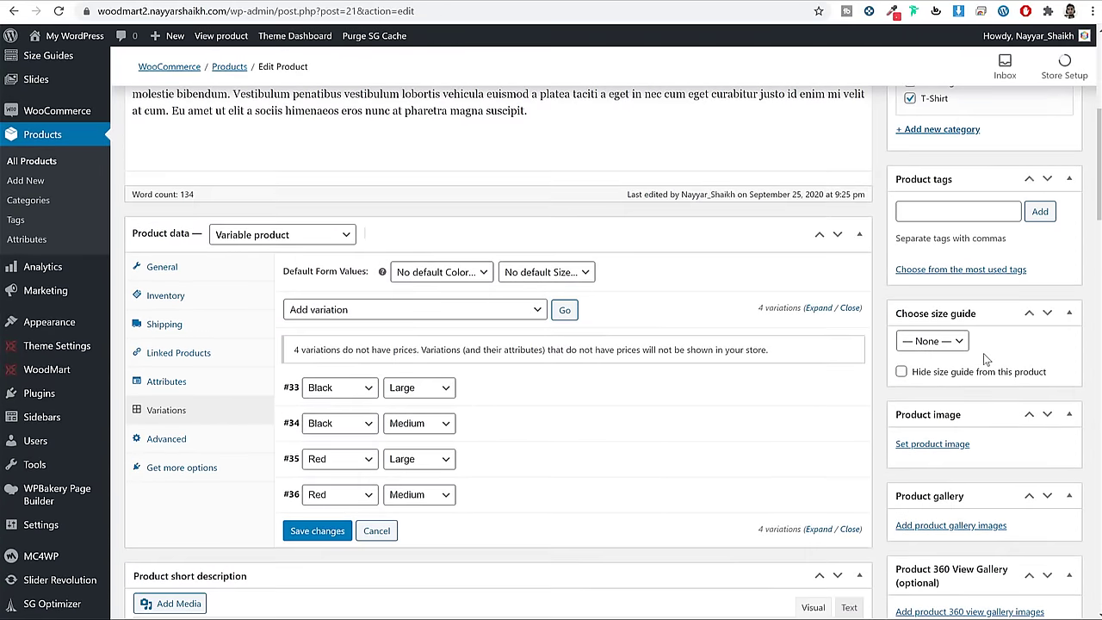
{"action": "scroll", "coordinate": [964, 250], "scroll_direction": "down", "scroll_amount": 1}
{"action": "scroll", "coordinate": [947, 261], "scroll_direction": "up", "scroll_amount": 3}
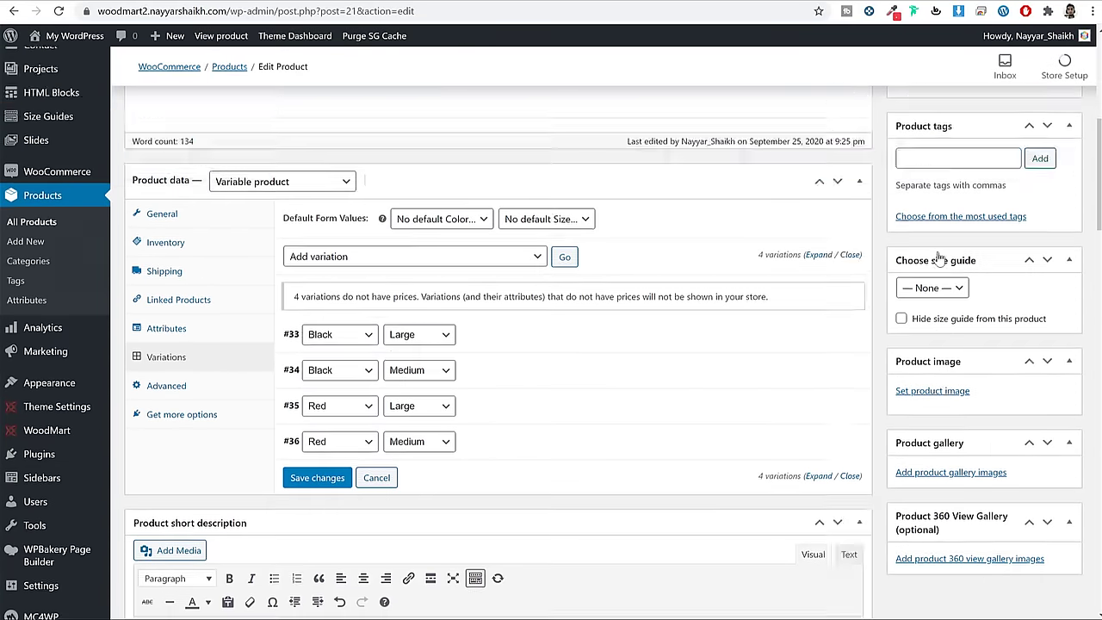
{"action": "scroll", "coordinate": [987, 240], "scroll_direction": "down", "scroll_amount": 5}
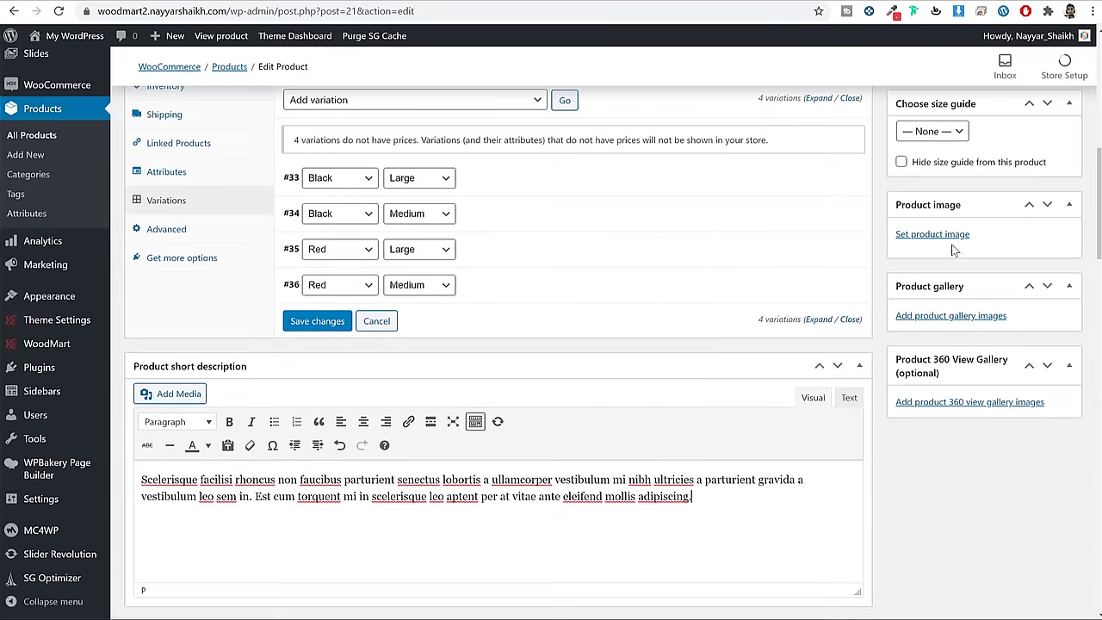
{"action": "left_click", "coordinate": [947, 237]}
{"action": "left_click", "coordinate": [110, 215]}
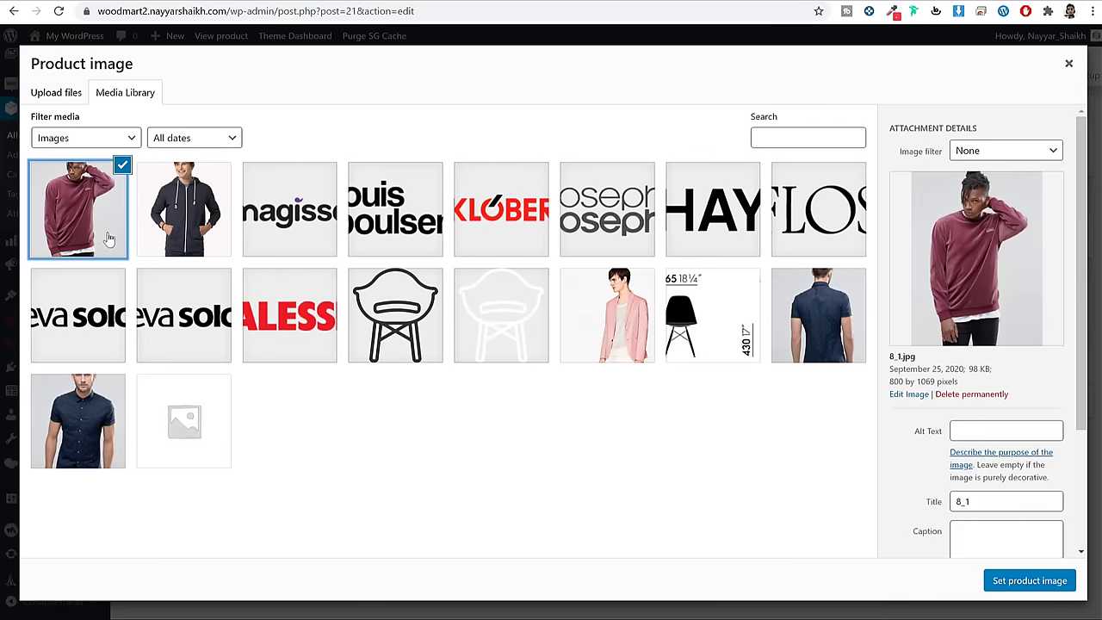
{"action": "left_click", "coordinate": [177, 234]}
{"action": "left_click", "coordinate": [86, 414]}
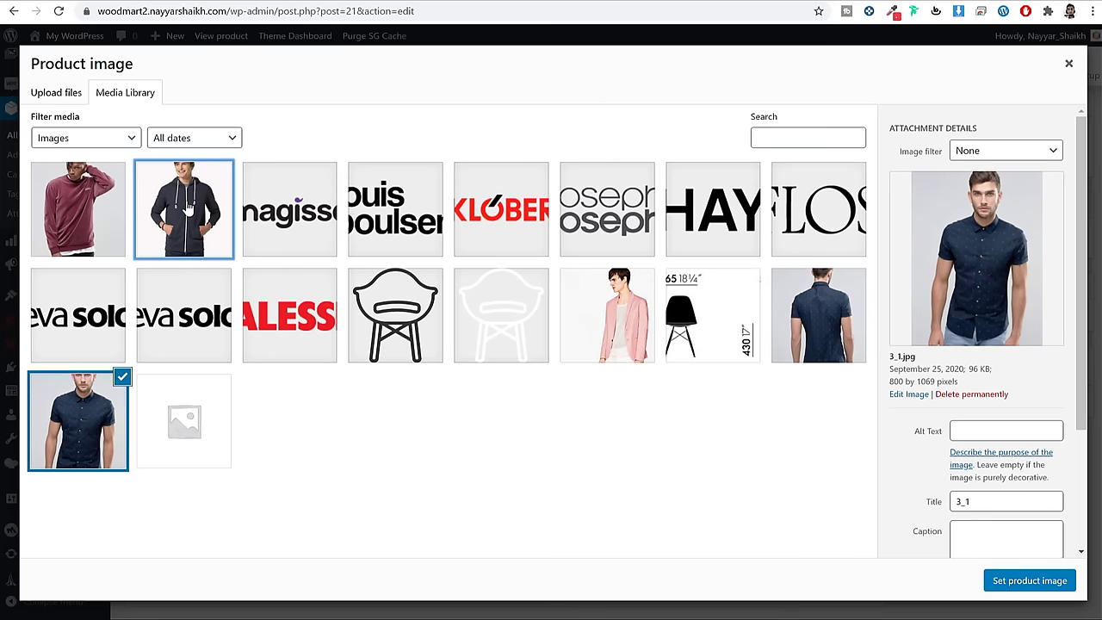
{"action": "left_click", "coordinate": [119, 223]}
{"action": "left_click", "coordinate": [188, 209]}
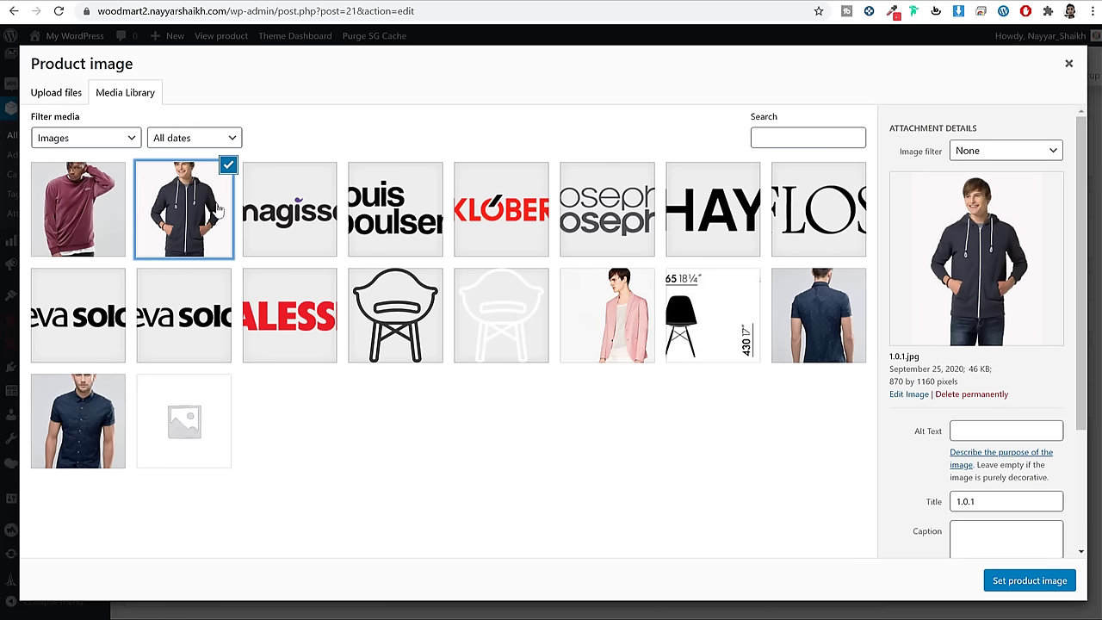
{"action": "left_click", "coordinate": [1021, 581]}
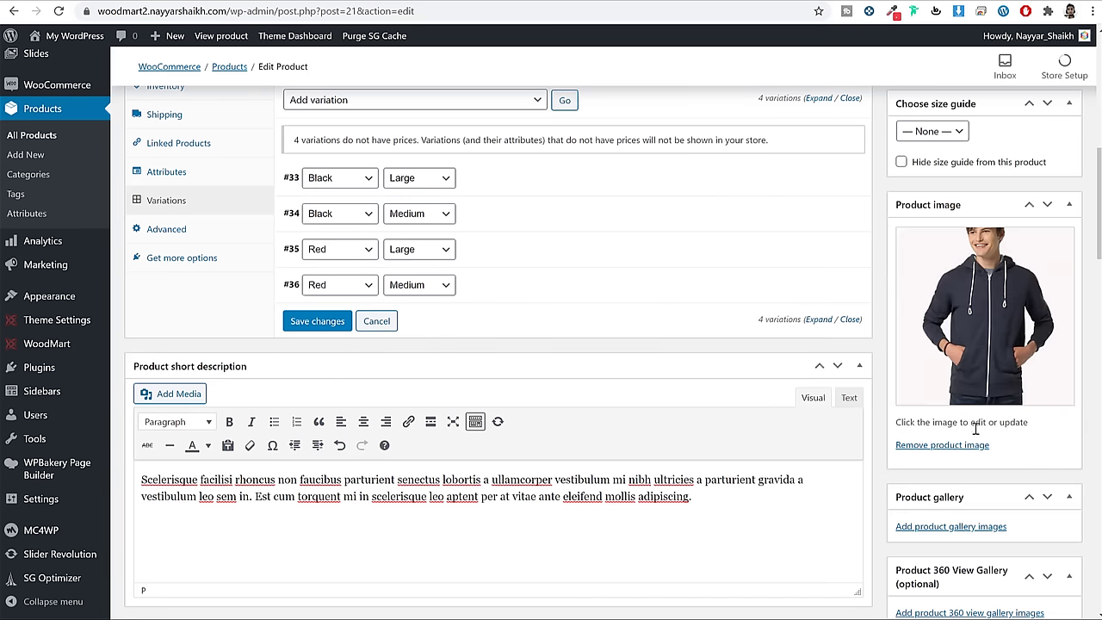
- Add the hoodie and the 8_1 red sweatshirt to the product gallery
{"action": "left_click", "coordinate": [953, 522]}
{"action": "left_click", "coordinate": [193, 209]}
{"action": "left_click", "coordinate": [86, 207]}
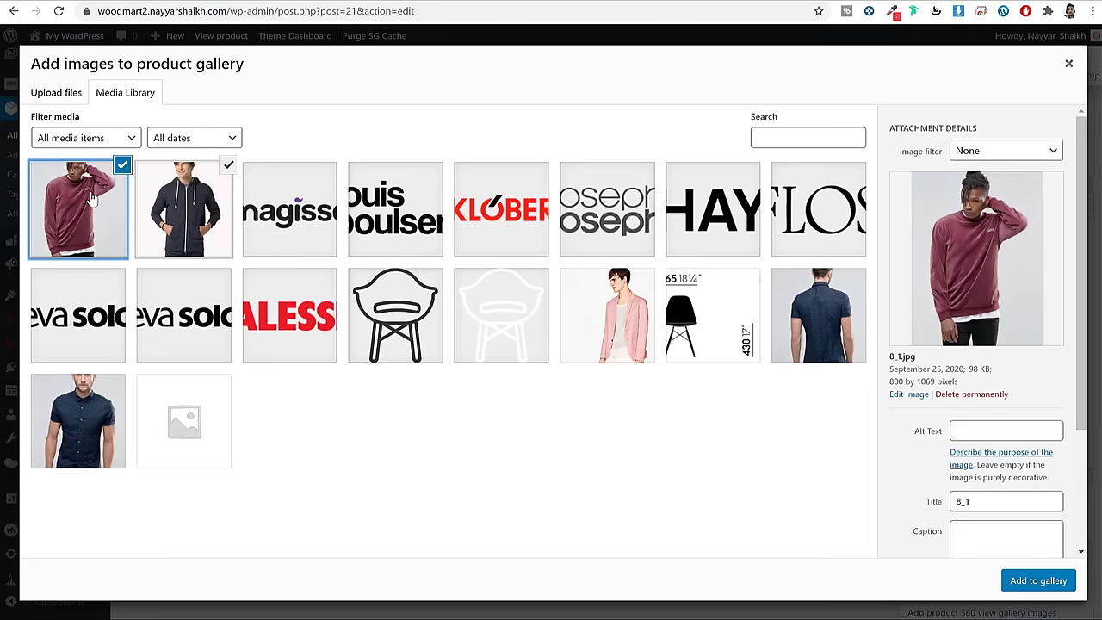
{"action": "left_click", "coordinate": [1038, 580]}
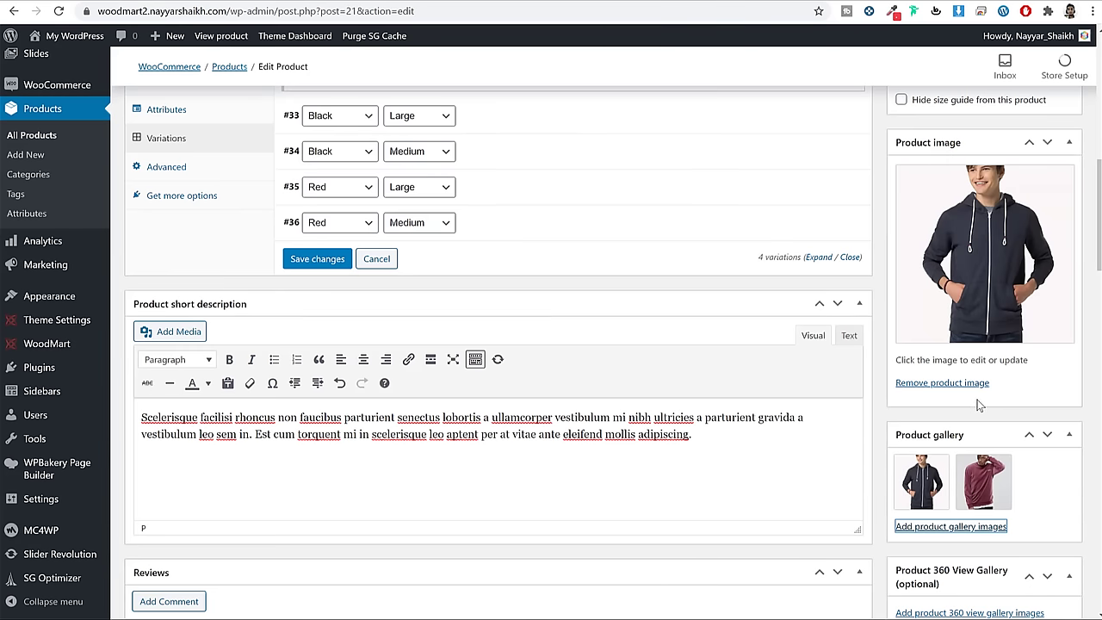
{"action": "scroll", "coordinate": [981, 413], "scroll_direction": "down", "scroll_amount": 3}
{"action": "scroll", "coordinate": [990, 424], "scroll_direction": "up", "scroll_amount": 8}
{"action": "scroll", "coordinate": [1000, 424], "scroll_direction": "up", "scroll_amount": 3}
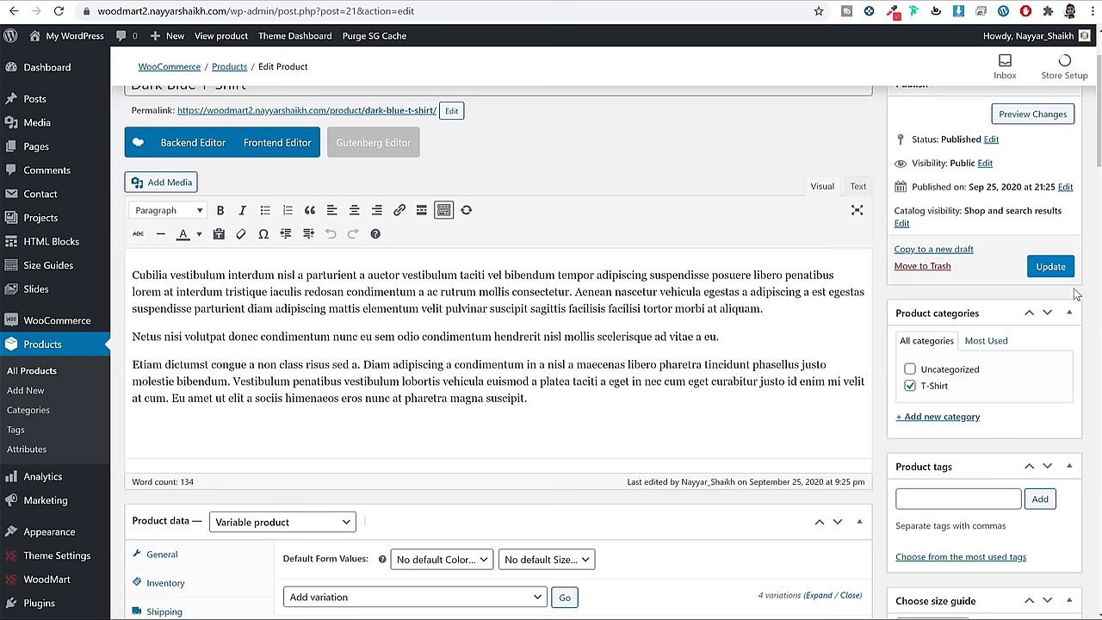
- Save the product and open its storefront page in a new tab
{"action": "left_click", "coordinate": [1052, 267]}
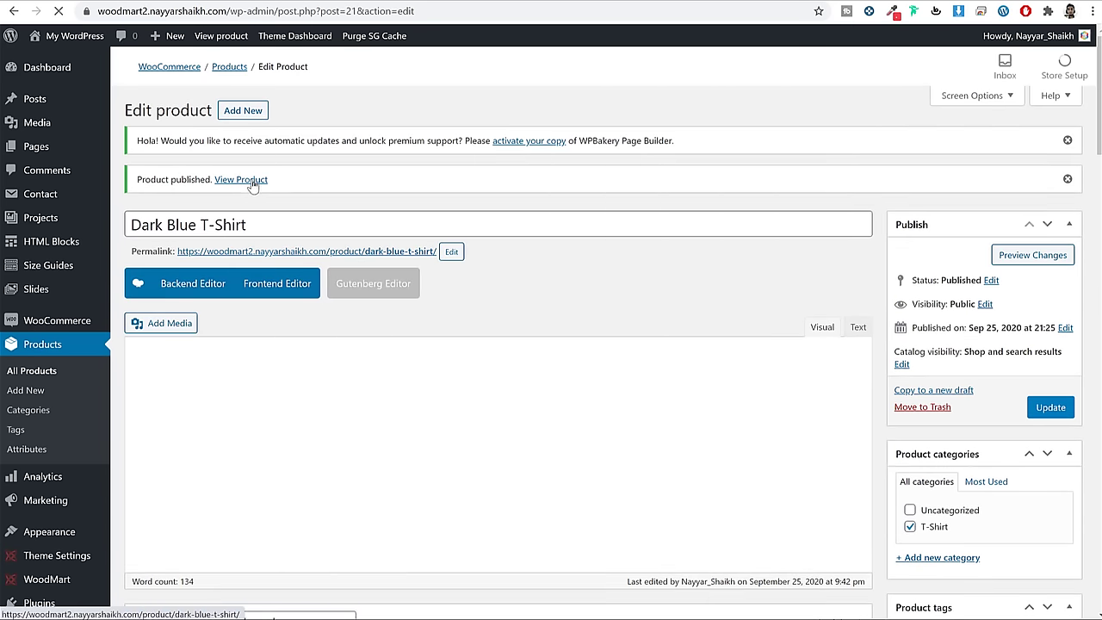
{"action": "right_click", "coordinate": [220, 181]}
{"action": "left_click", "coordinate": [259, 187]}
{"action": "key", "text": "ctrl+Tab"}
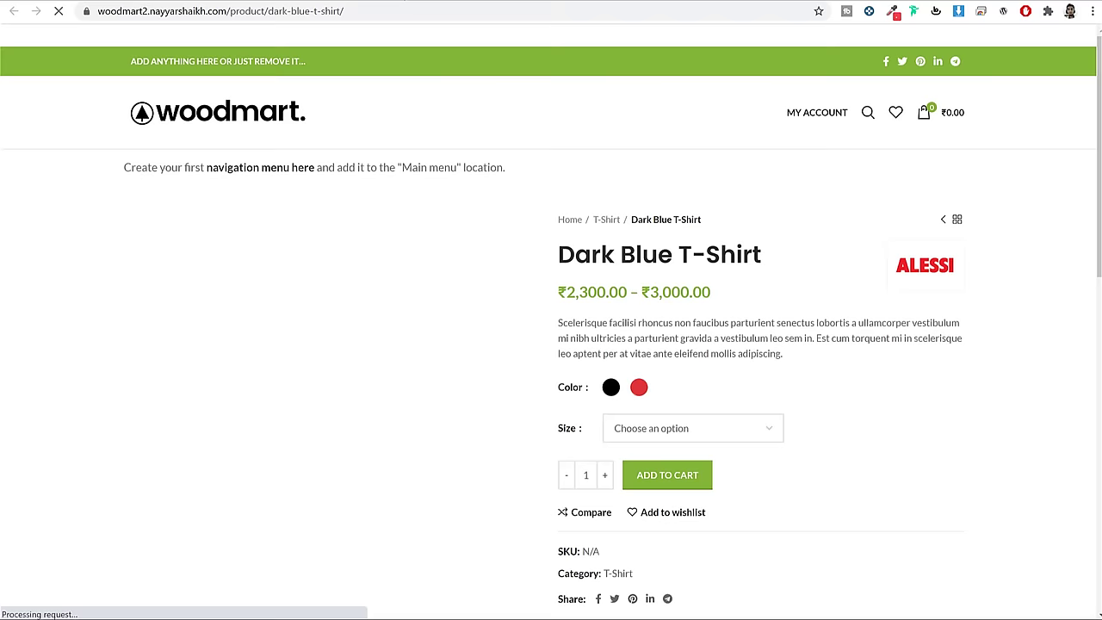
- Review the product page, viewing the Additional information and Description sections
{"action": "scroll", "coordinate": [876, 256], "scroll_direction": "down", "scroll_amount": 2}
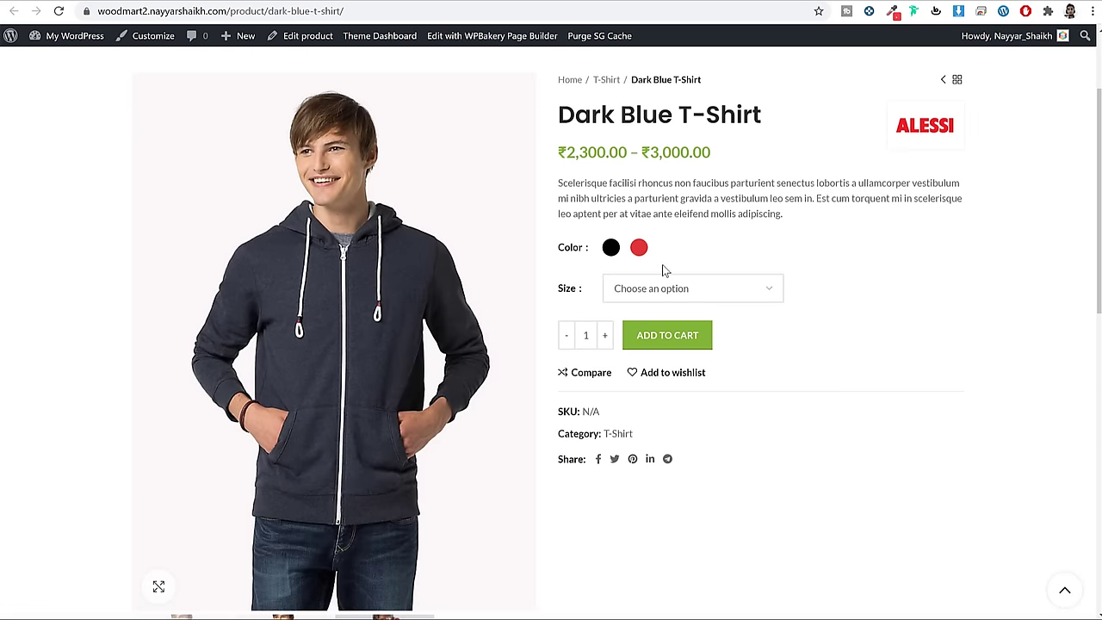
{"action": "scroll", "coordinate": [857, 295], "scroll_direction": "up", "scroll_amount": 2}
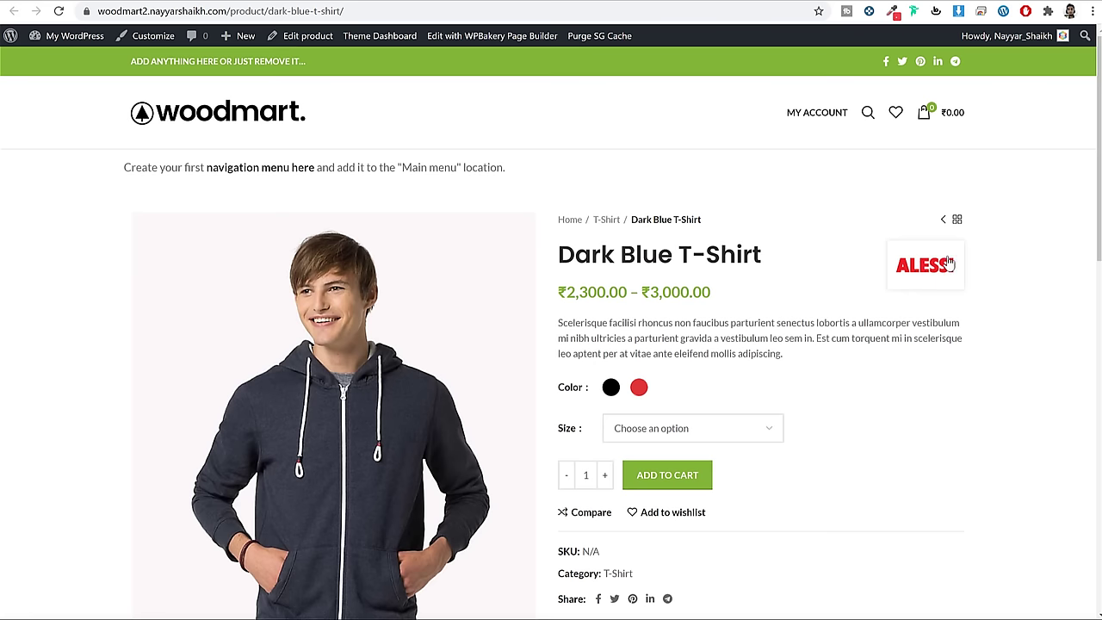
{"action": "scroll", "coordinate": [937, 332], "scroll_direction": "down", "scroll_amount": 3}
{"action": "scroll", "coordinate": [938, 331], "scroll_direction": "down", "scroll_amount": 5}
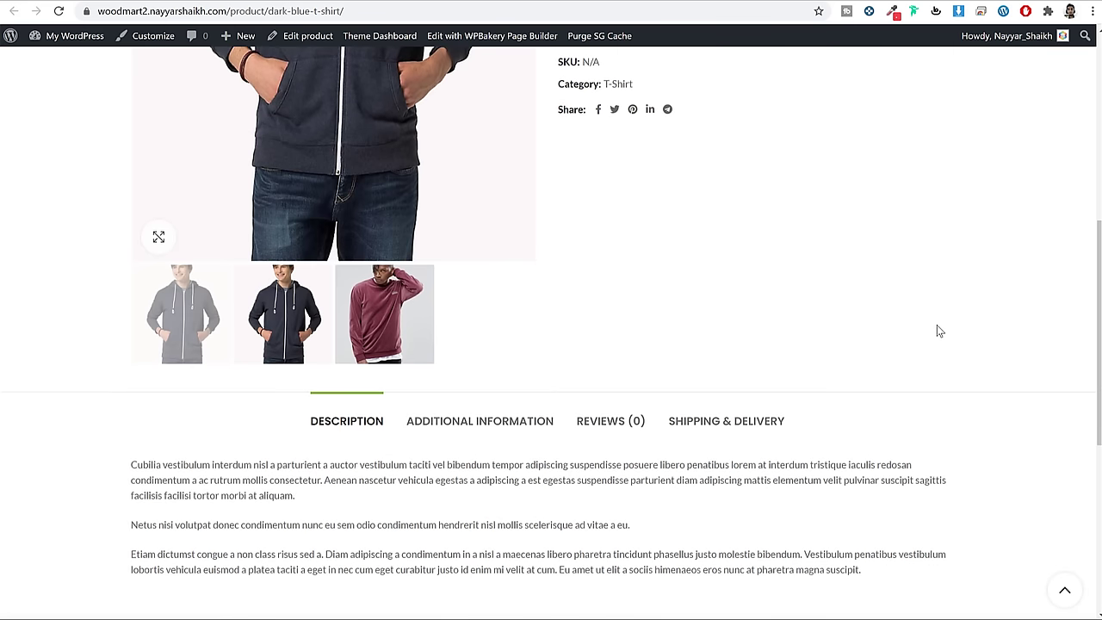
{"action": "left_click", "coordinate": [438, 214]}
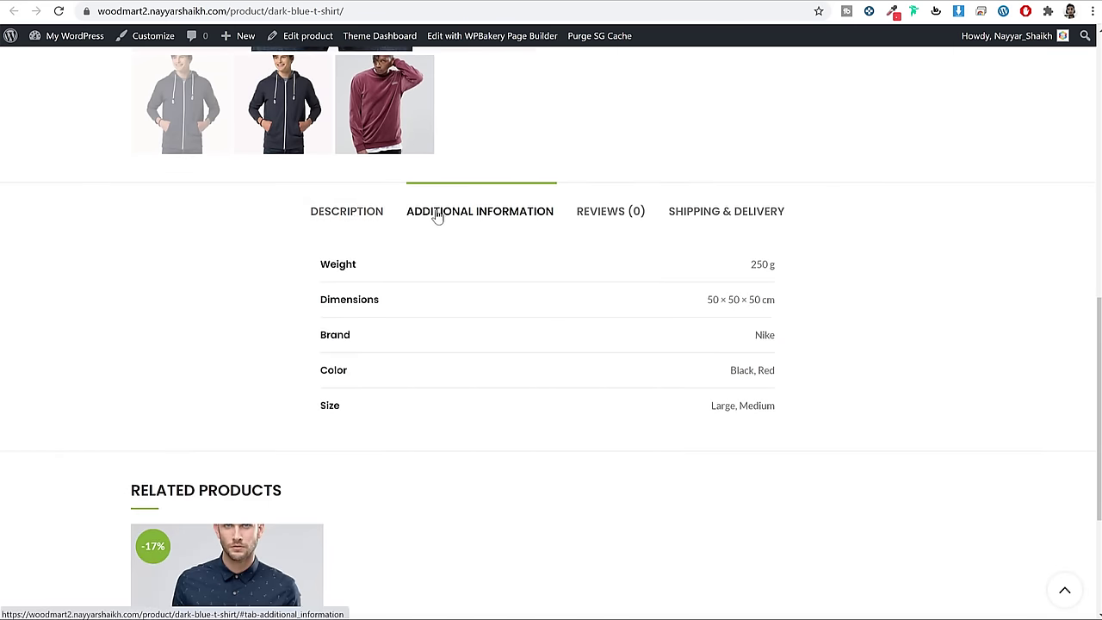
{"action": "left_click", "coordinate": [348, 210]}
{"action": "scroll", "coordinate": [580, 369], "scroll_direction": "up", "scroll_amount": 6}
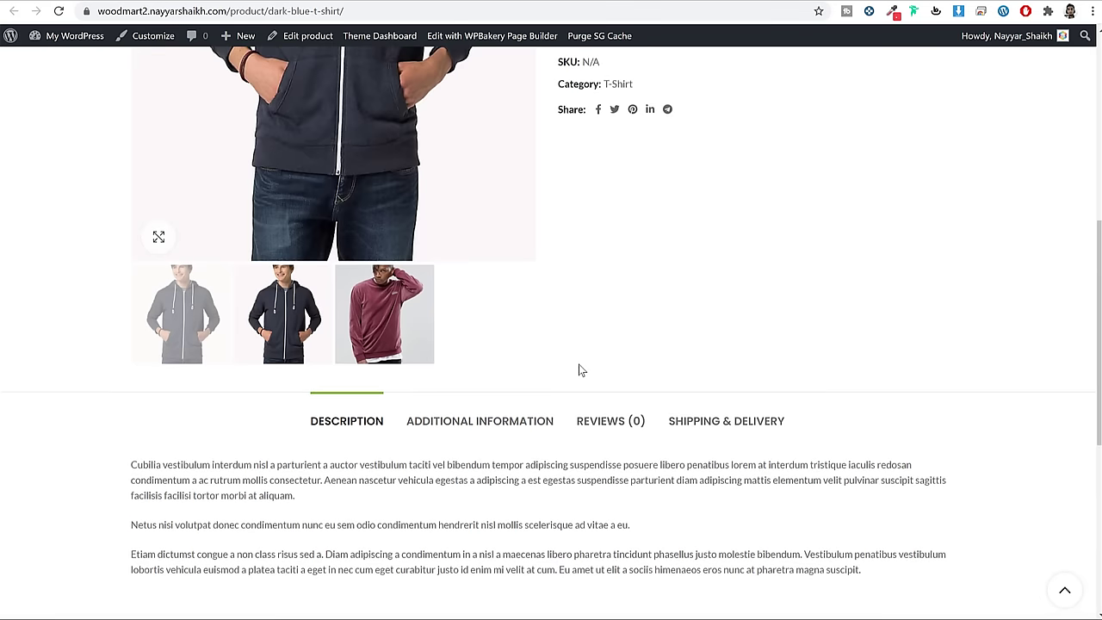
{"action": "scroll", "coordinate": [625, 396], "scroll_direction": "down", "scroll_amount": 1}
{"action": "scroll", "coordinate": [668, 418], "scroll_direction": "up", "scroll_amount": 2}
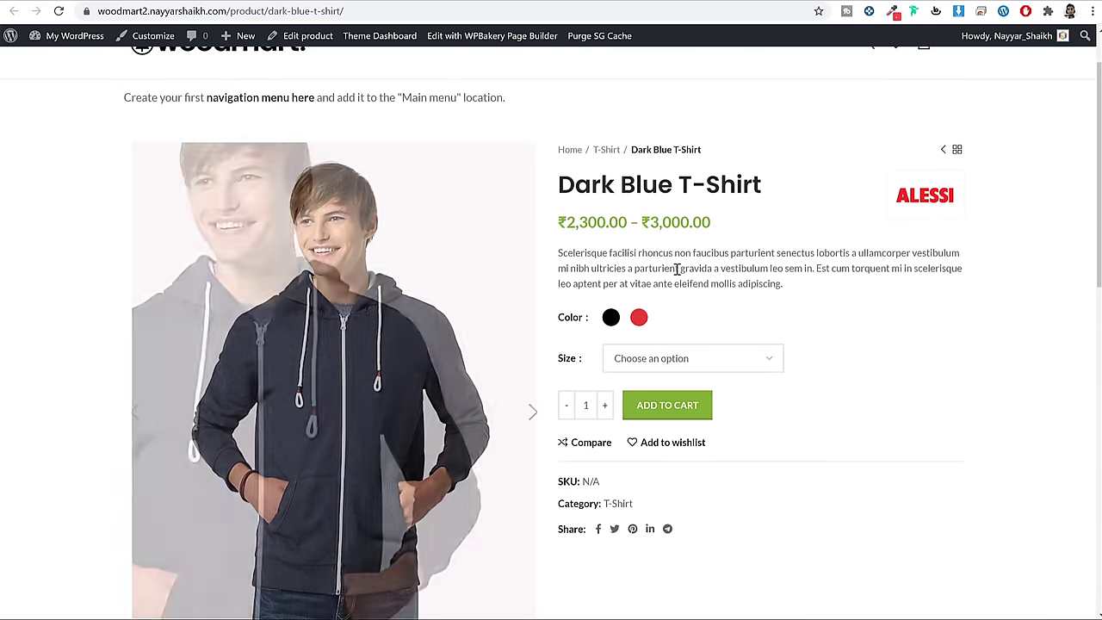
{"action": "scroll", "coordinate": [637, 336], "scroll_direction": "down", "scroll_amount": 1}
- Check variation prices: Black/Large ₹2,500, Red/Medium ₹2,500, Red/Large ₹3,000, then return to admin
{"action": "left_click", "coordinate": [611, 249]}
{"action": "left_click", "coordinate": [641, 288]}
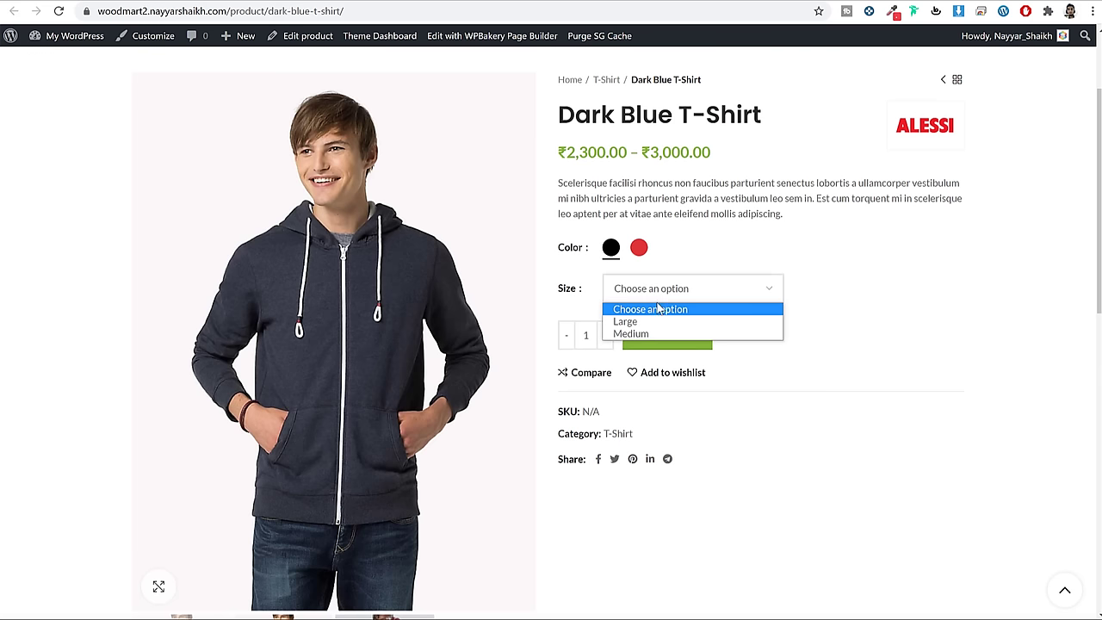
{"action": "left_click", "coordinate": [645, 320]}
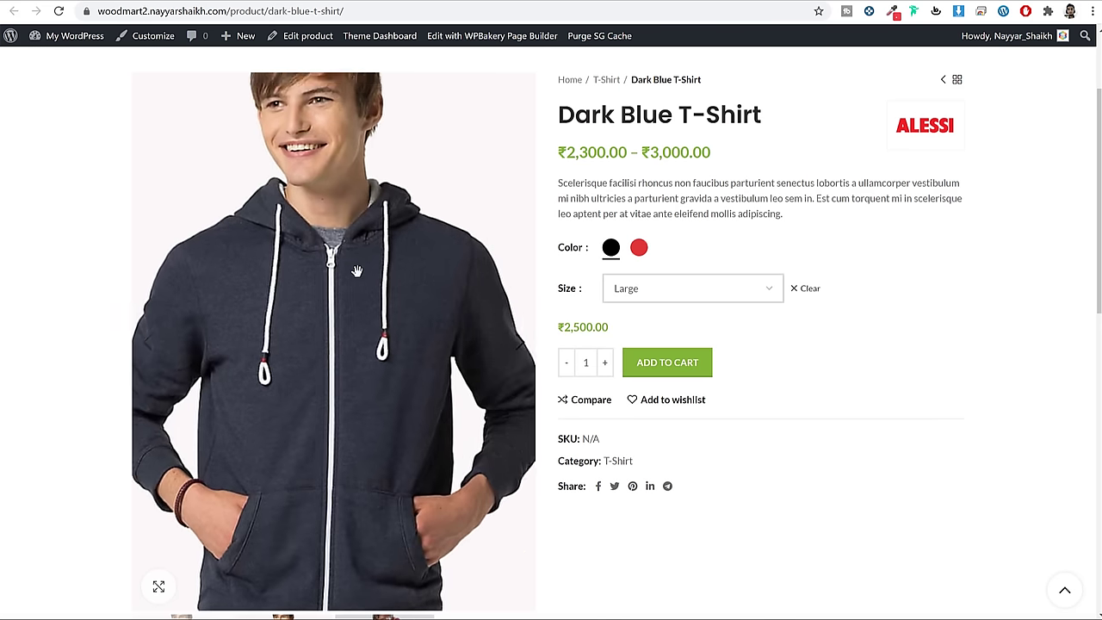
{"action": "left_click_drag", "start_coordinate": [602, 327], "coordinate": [561, 326]}
{"action": "left_click", "coordinate": [645, 293]}
{"action": "left_click", "coordinate": [618, 332]}
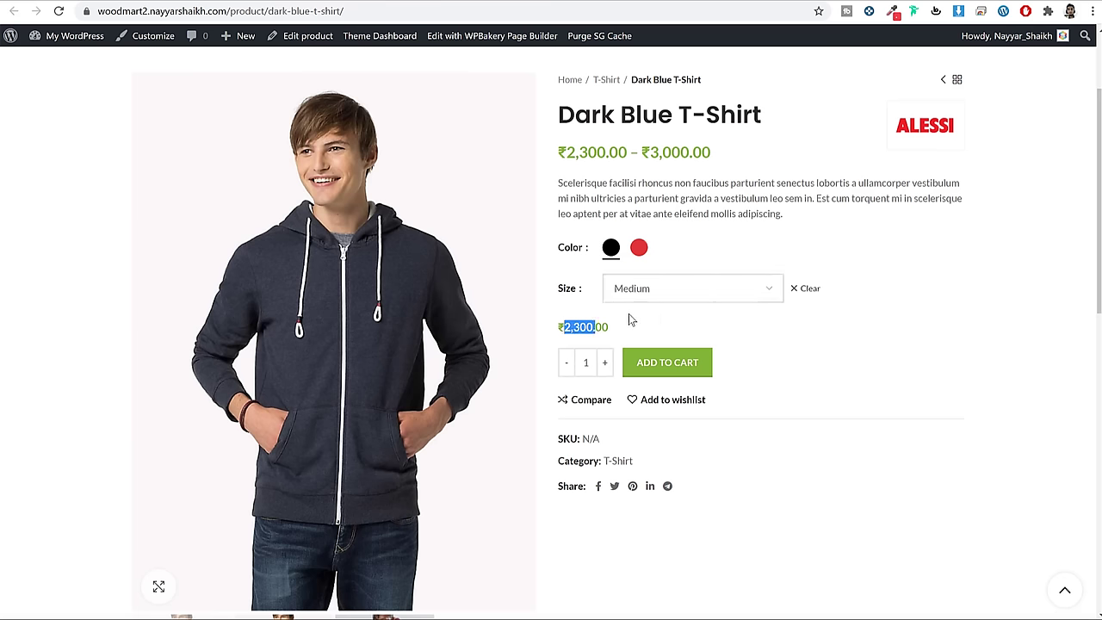
{"action": "left_click", "coordinate": [639, 248]}
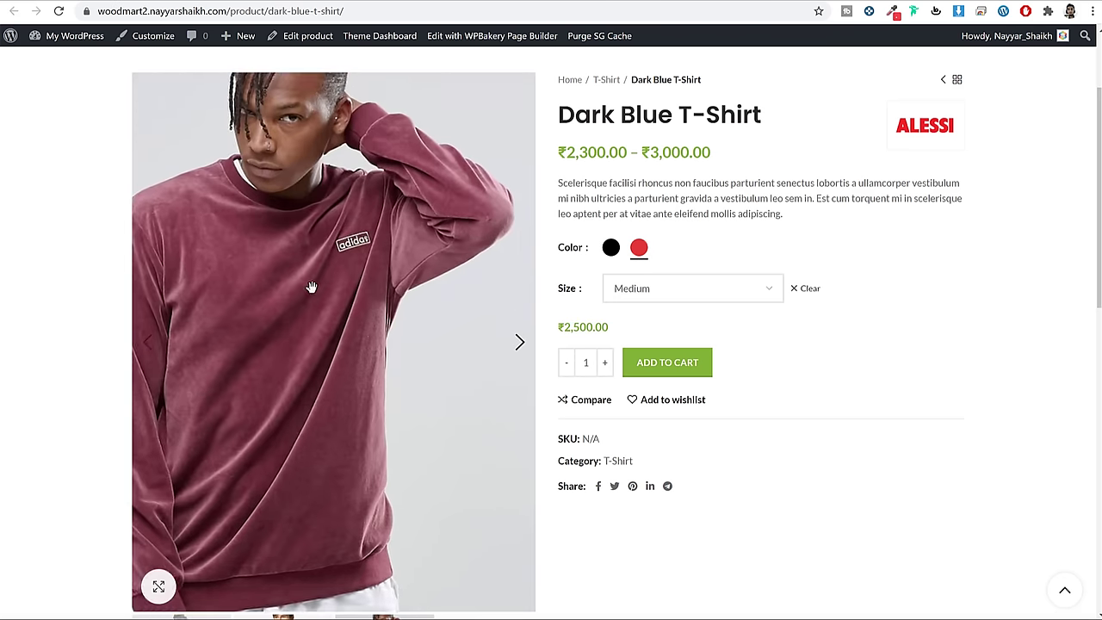
{"action": "left_click_drag", "start_coordinate": [601, 331], "coordinate": [555, 332]}
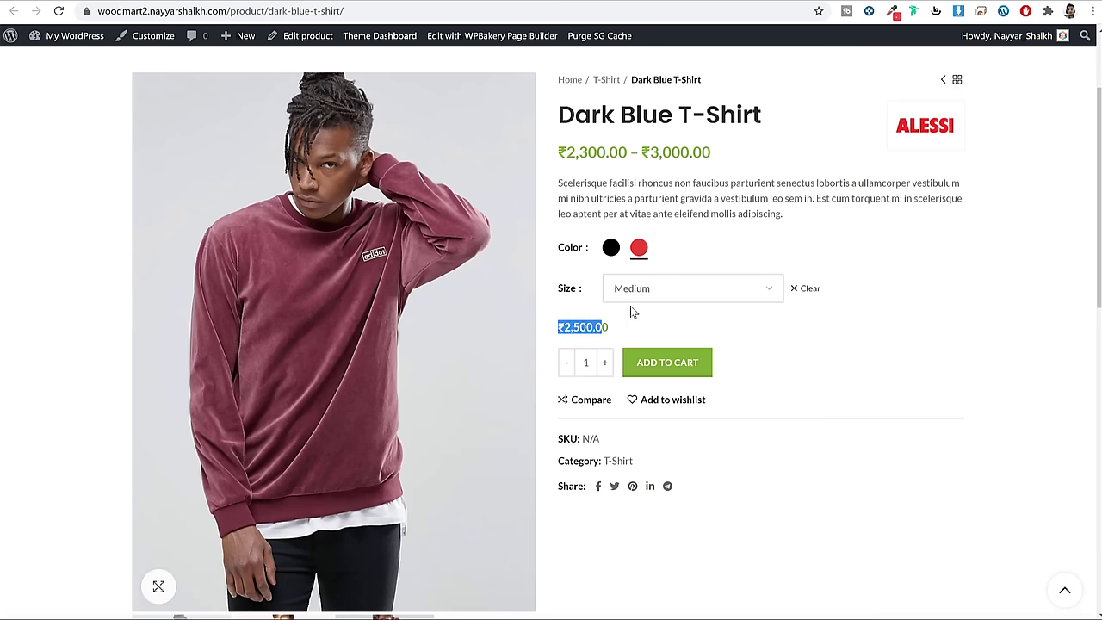
{"action": "left_click", "coordinate": [658, 296]}
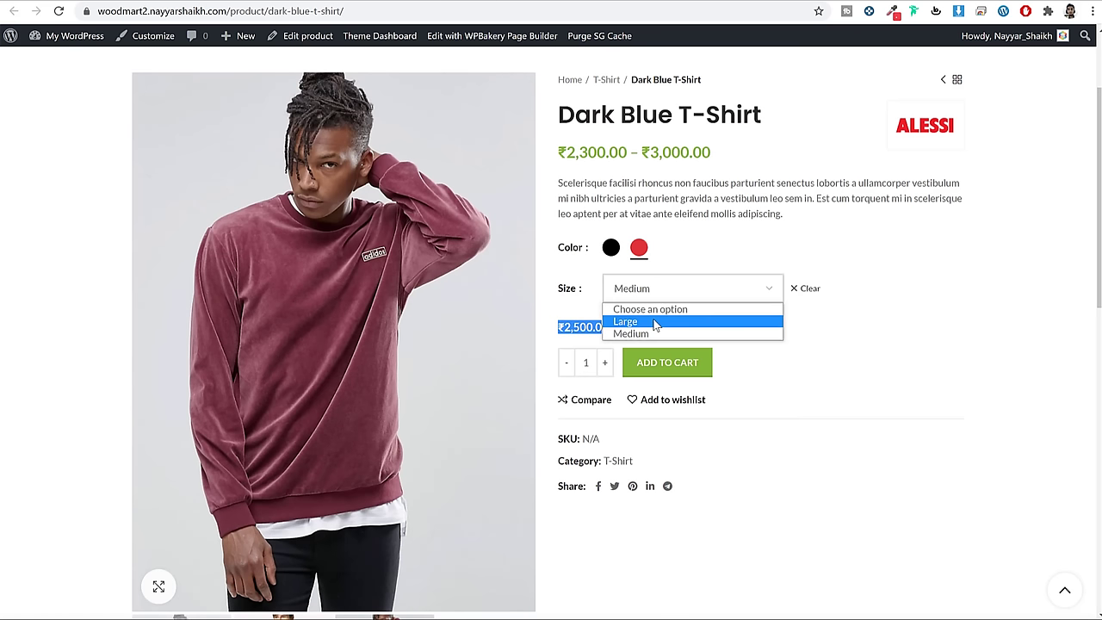
{"action": "left_click", "coordinate": [654, 322]}
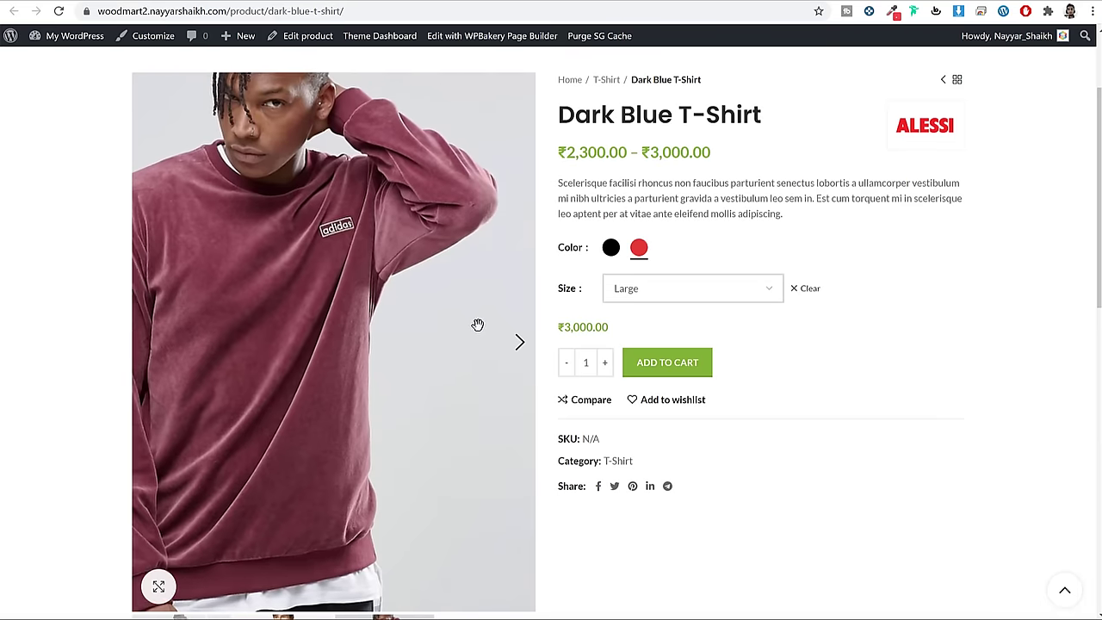
{"action": "left_click_drag", "start_coordinate": [600, 329], "coordinate": [555, 331]}
{"action": "left_click", "coordinate": [673, 321]}
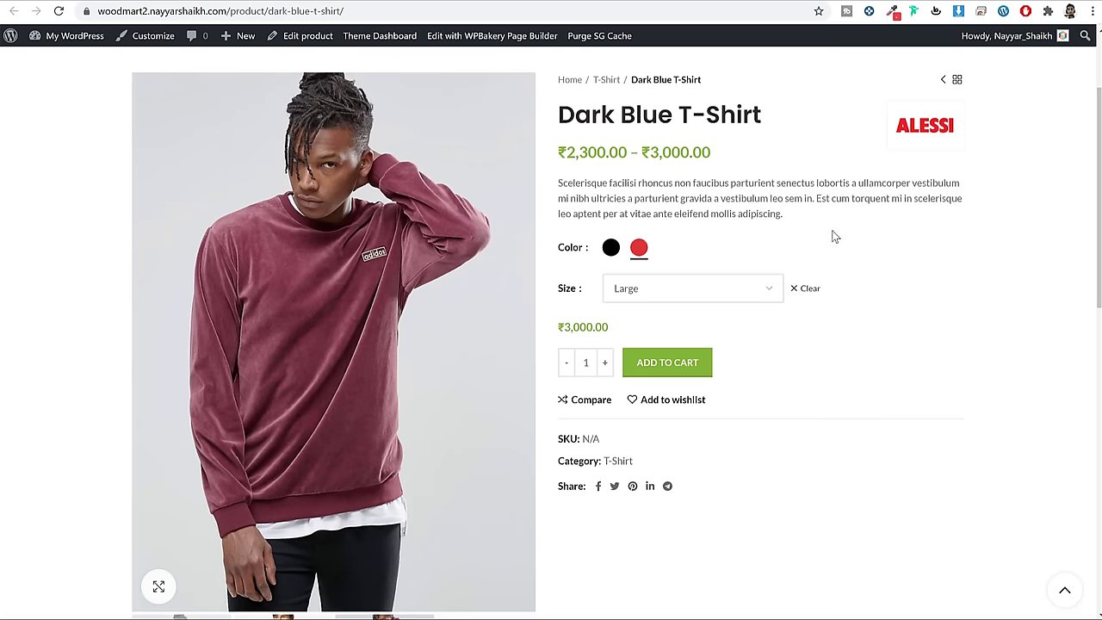
{"action": "scroll", "coordinate": [526, 438], "scroll_direction": "down", "scroll_amount": 6}
{"action": "scroll", "coordinate": [622, 381], "scroll_direction": "up", "scroll_amount": 8}
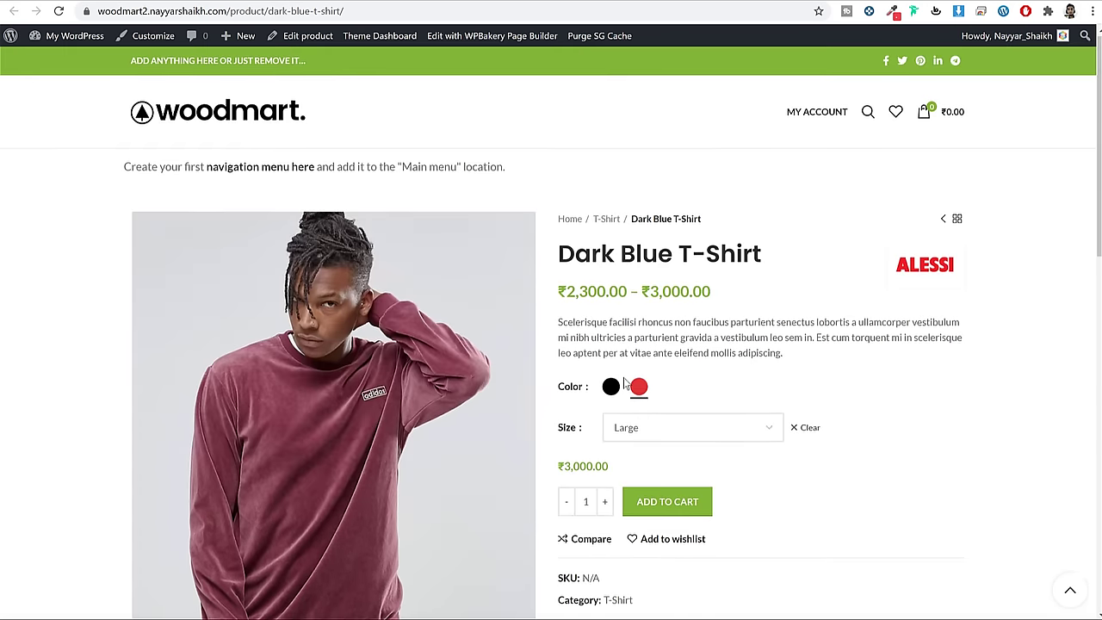
{"action": "key", "text": "ctrl+w"}
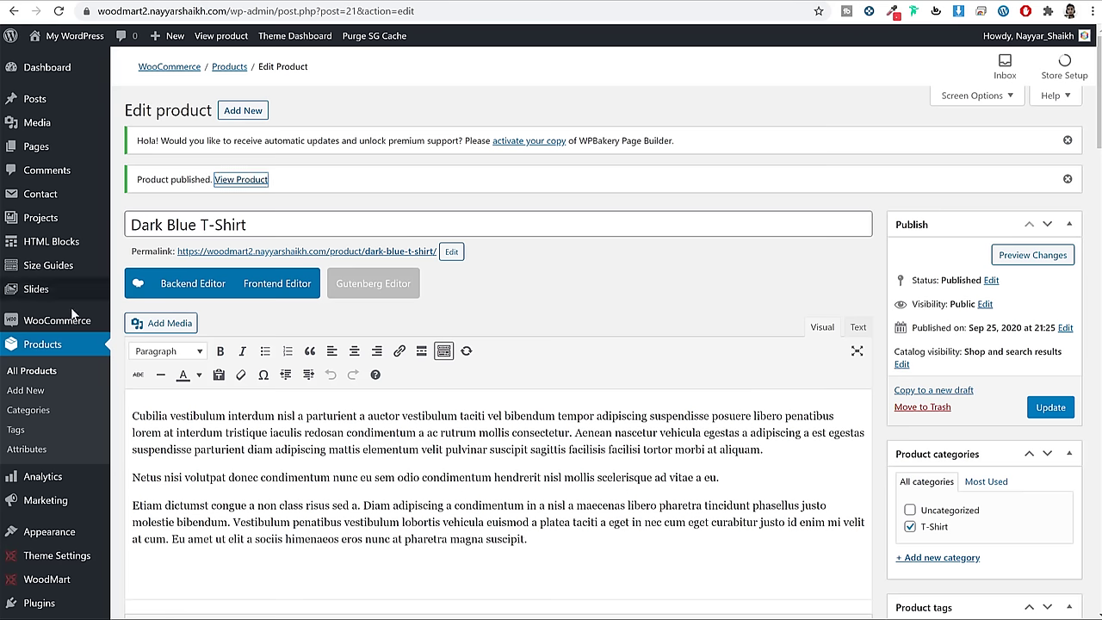
- Copy the Nike Brand HTML block's shortcode [html_block id="31"]
{"action": "left_click", "coordinate": [51, 241]}
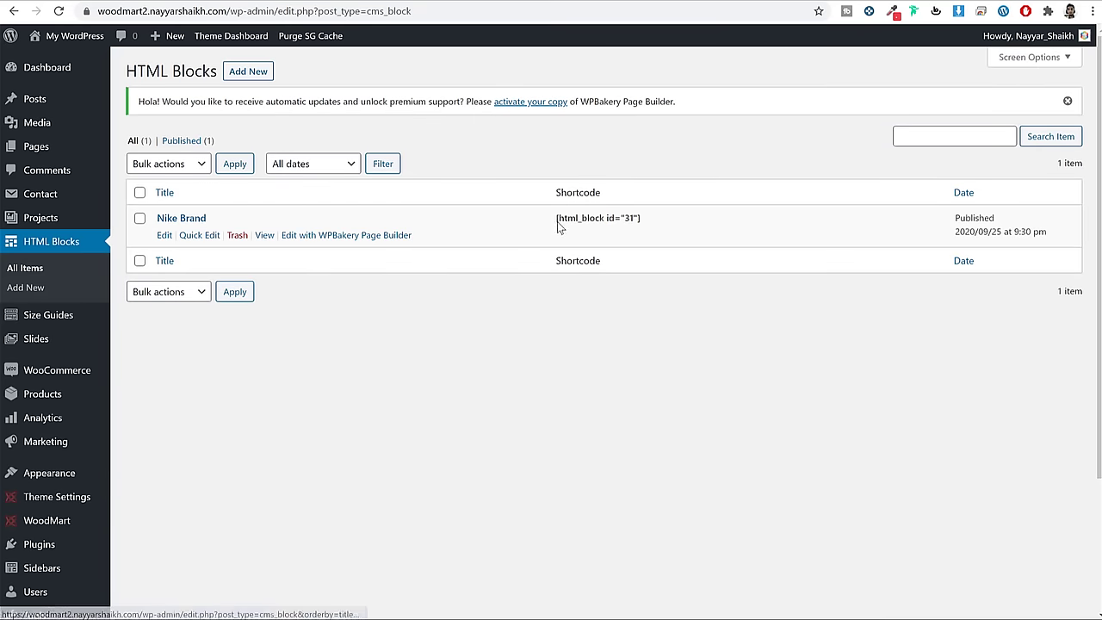
{"action": "triple_click", "coordinate": [564, 218]}
{"action": "right_click", "coordinate": [576, 218]}
{"action": "left_click", "coordinate": [600, 228]}
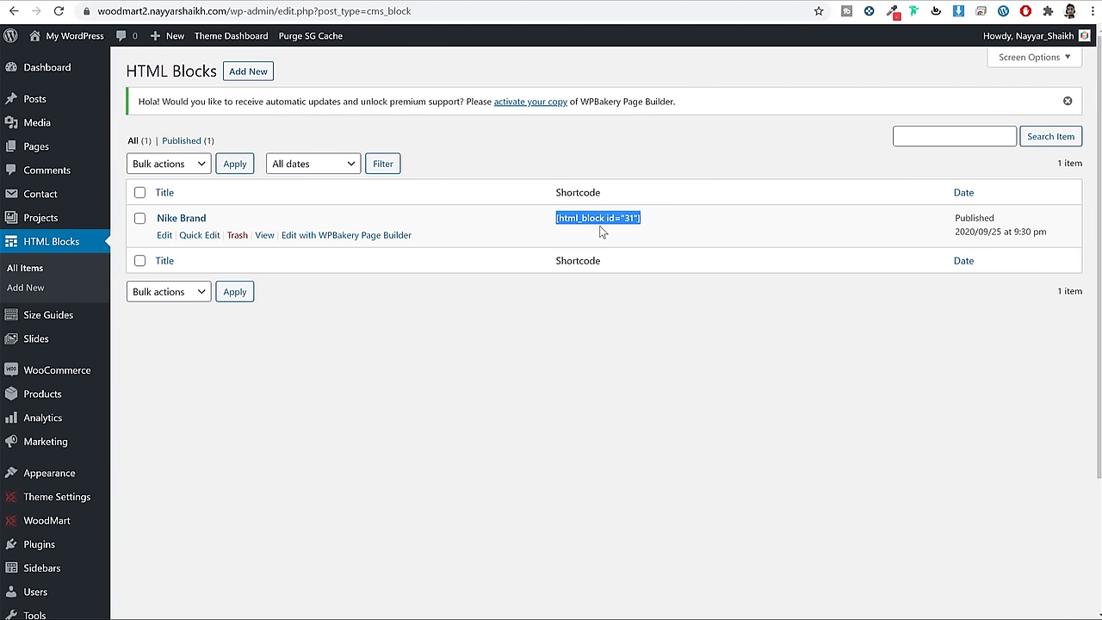
- Paste the shortcode into the Nike Brand term's description and update it
{"action": "scroll", "coordinate": [120, 310], "scroll_direction": "down", "scroll_amount": 2}
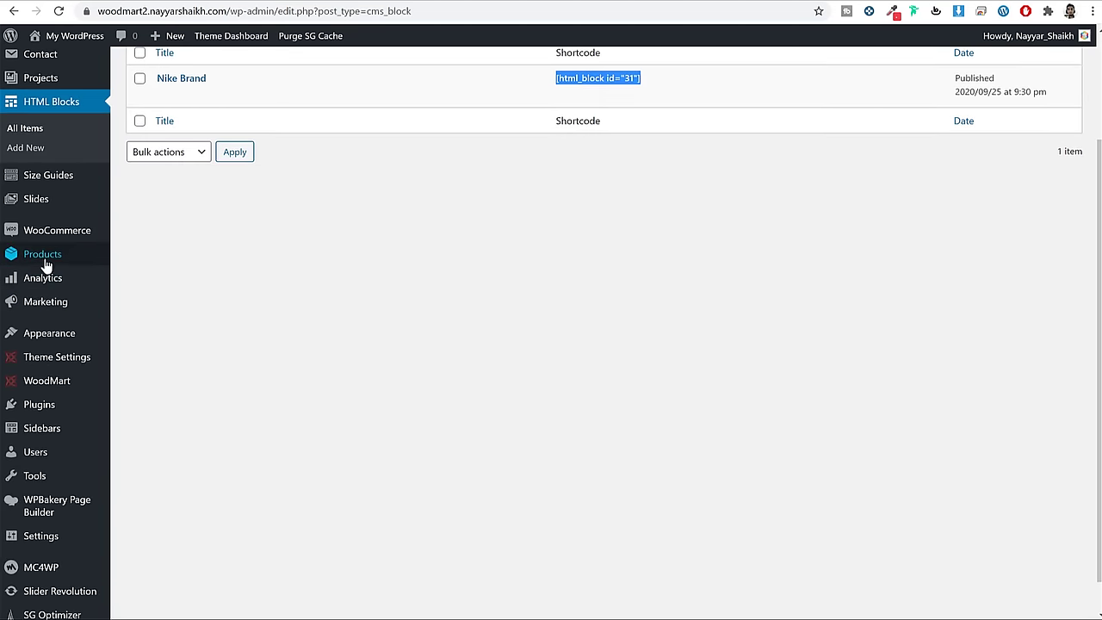
{"action": "mouse_move", "coordinate": [72, 258]}
{"action": "left_click", "coordinate": [164, 334]}
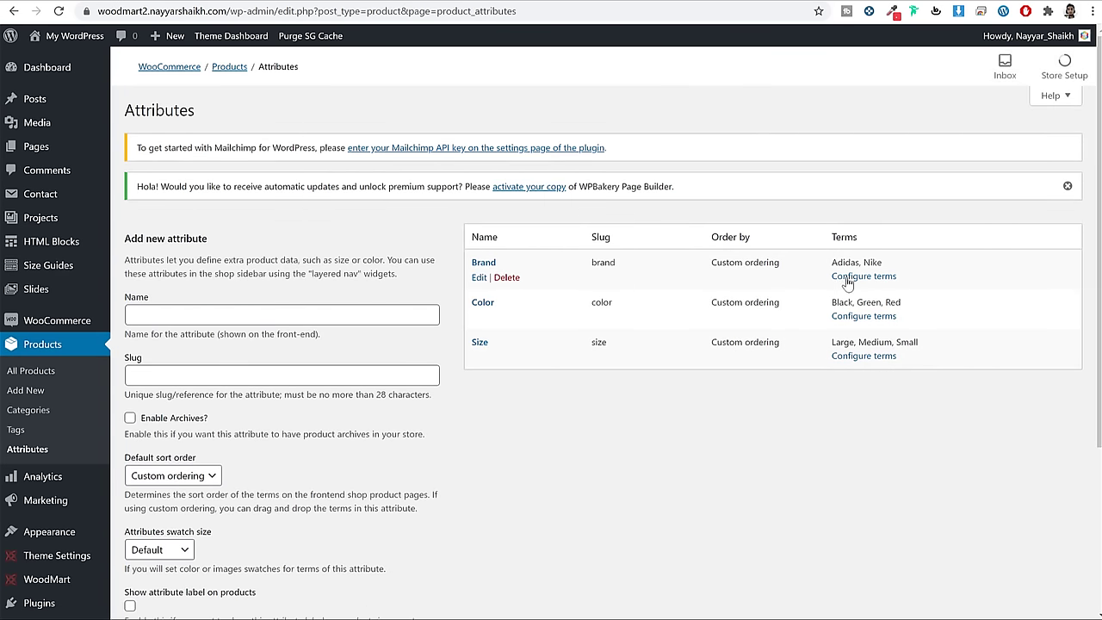
{"action": "left_click", "coordinate": [847, 281]}
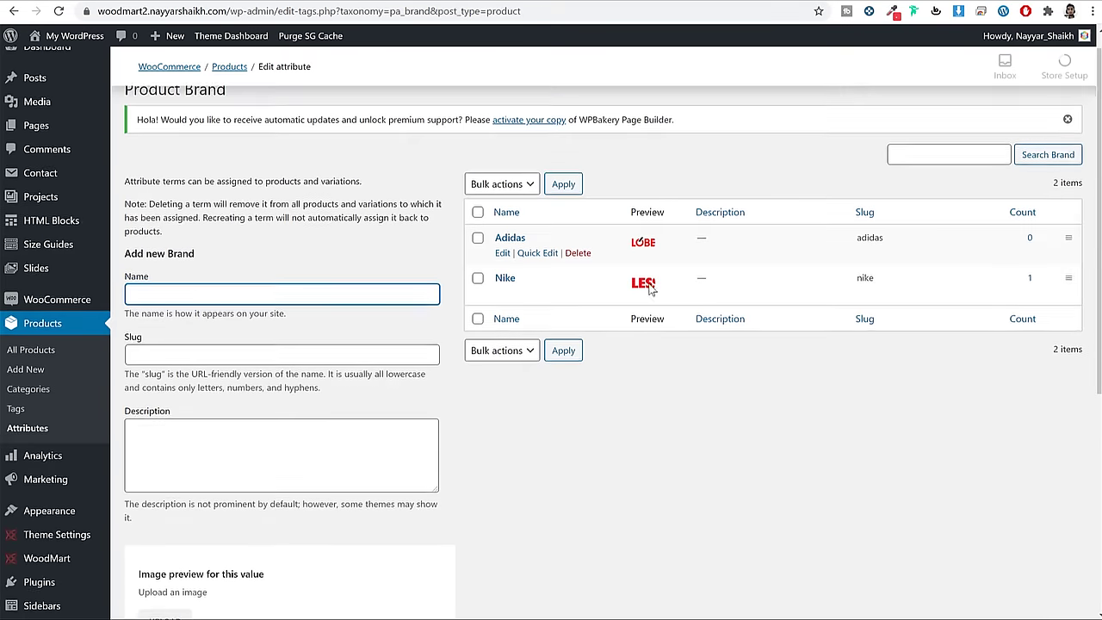
{"action": "scroll", "coordinate": [650, 289], "scroll_direction": "down", "scroll_amount": 2}
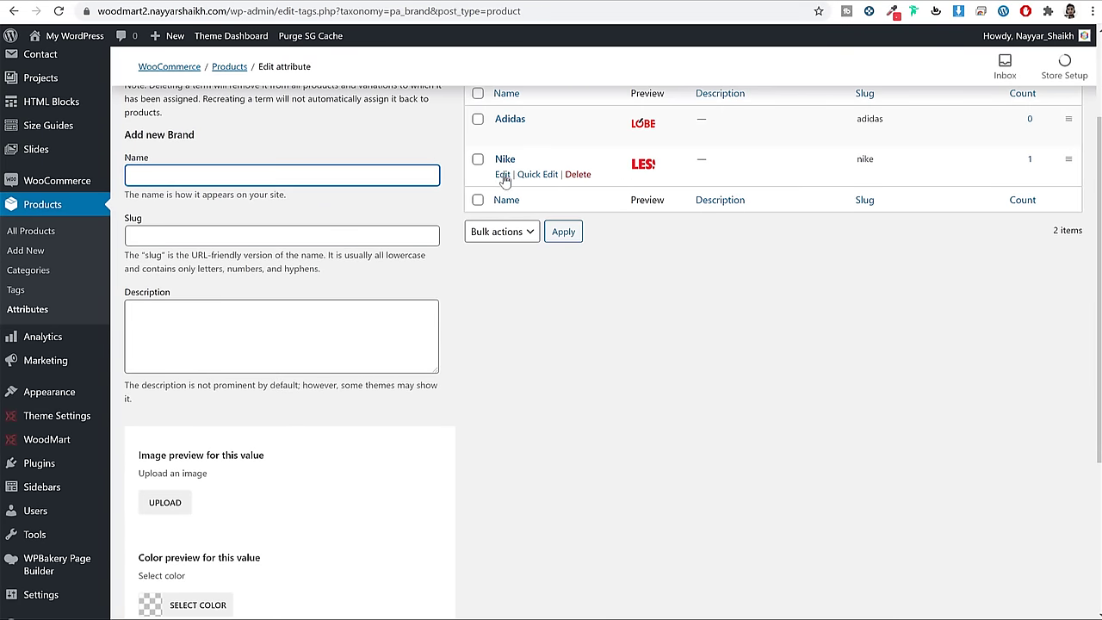
{"action": "left_click", "coordinate": [503, 176]}
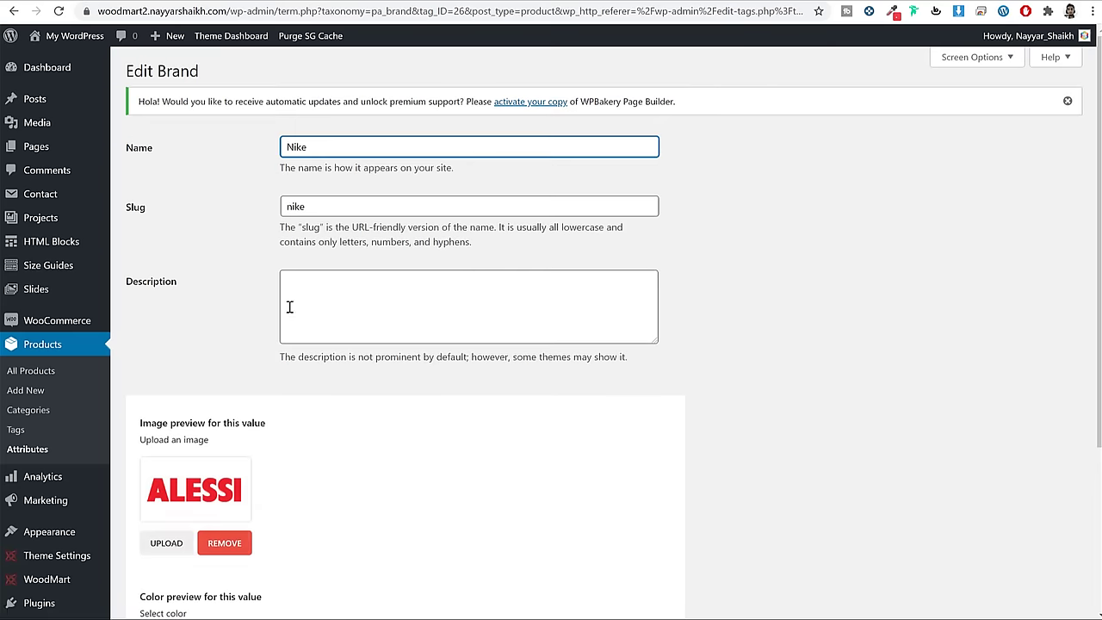
{"action": "left_click", "coordinate": [386, 293]}
{"action": "key", "text": "ctrl+v"}
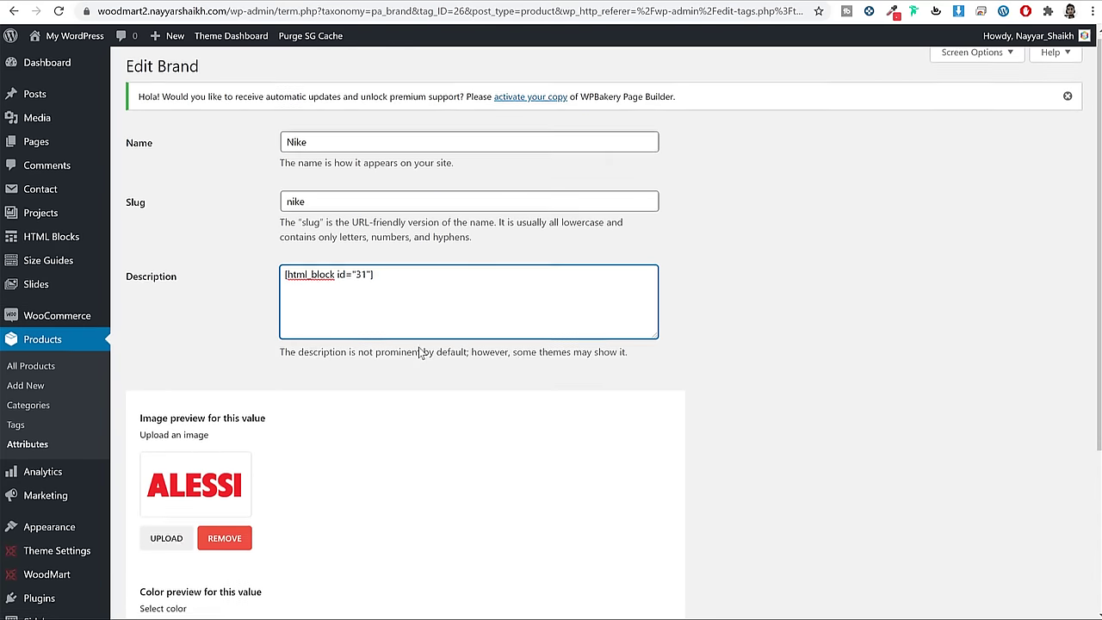
{"action": "scroll", "coordinate": [430, 318], "scroll_direction": "down", "scroll_amount": 3}
{"action": "left_click", "coordinate": [148, 555]}
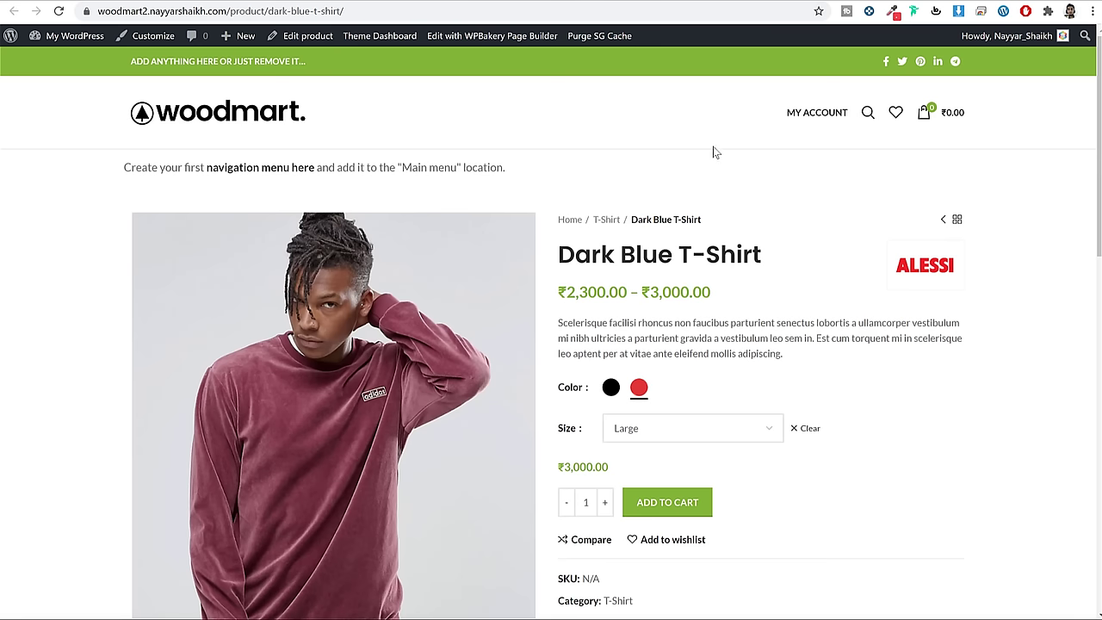
- Reload the Dark Blue T-Shirt page and view the About Nike tab's brand content
{"action": "left_click", "coordinate": [59, 11]}
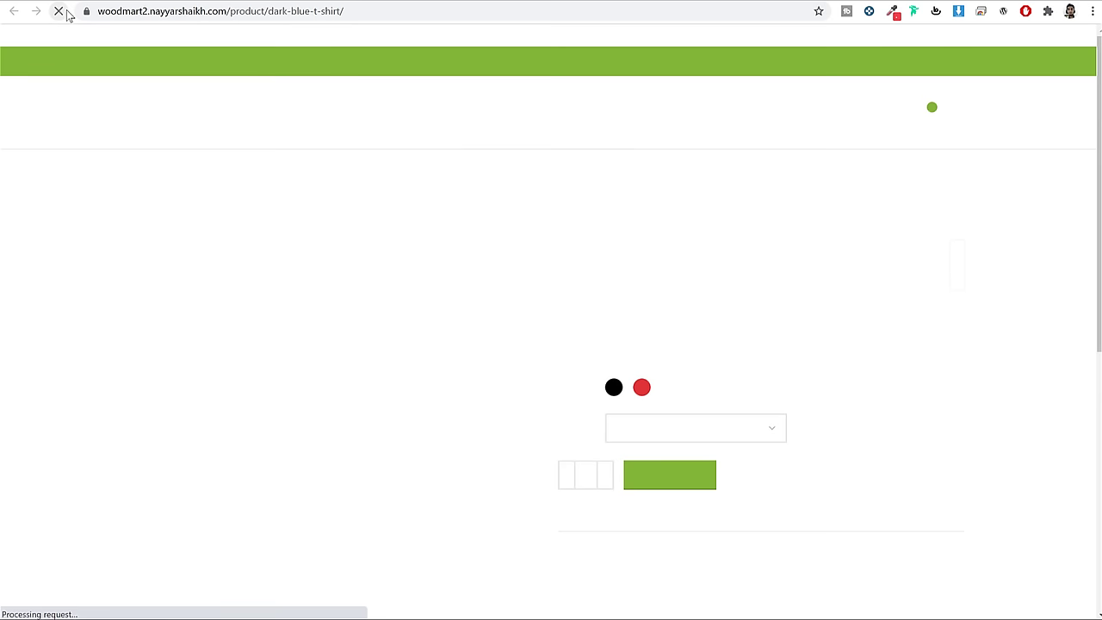
{"action": "scroll", "coordinate": [947, 244], "scroll_direction": "down", "scroll_amount": 9}
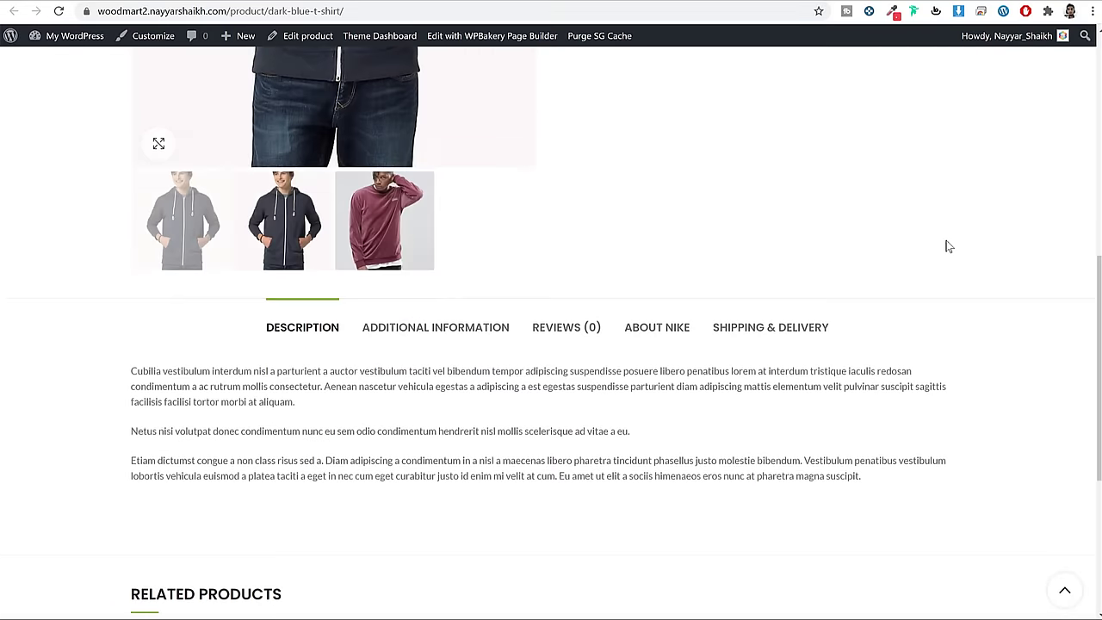
{"action": "left_click", "coordinate": [657, 213]}
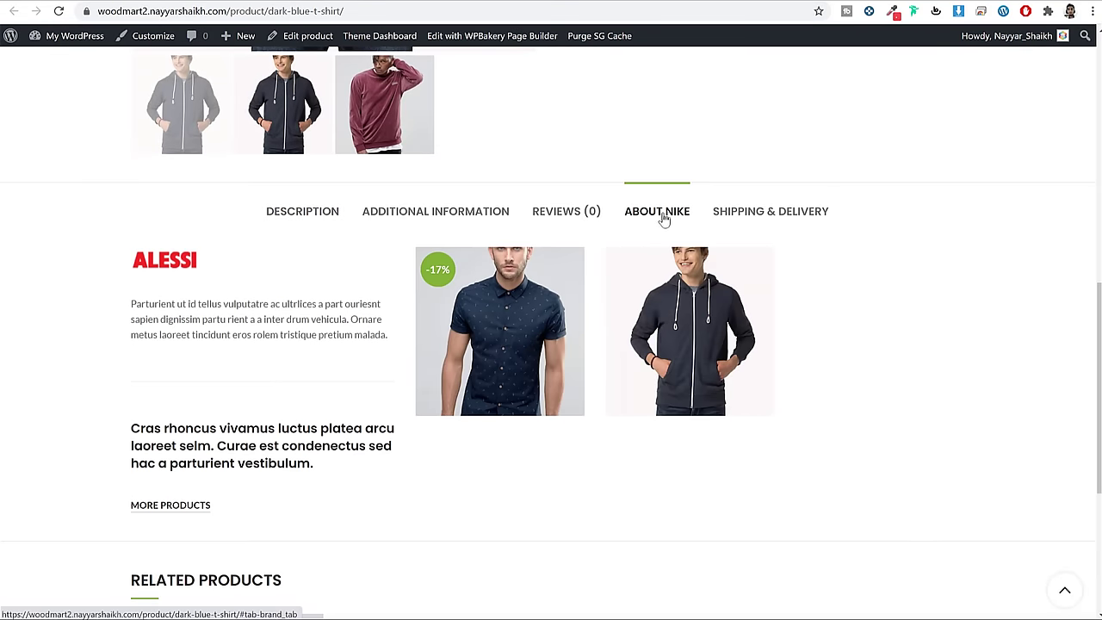
{"action": "left_click_drag", "start_coordinate": [125, 301], "coordinate": [250, 344]}
{"action": "left_click", "coordinate": [252, 437]}
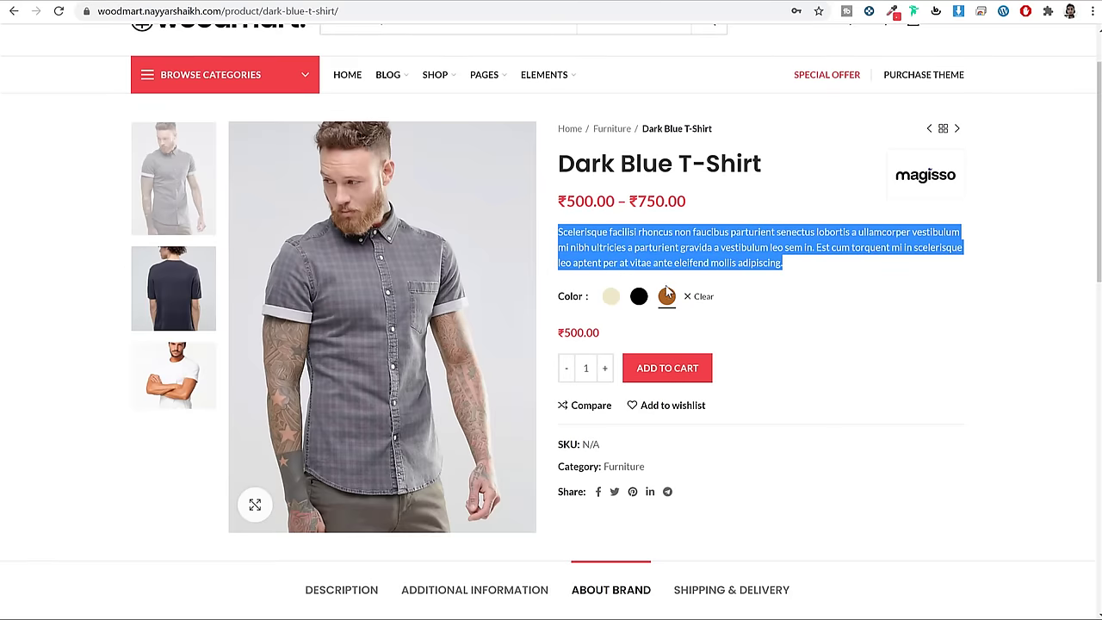
- View the demo's Shipping & Delivery tab, then return to the Nike Edit Brand page
{"action": "scroll", "coordinate": [669, 293], "scroll_direction": "down", "scroll_amount": 5}
{"action": "left_click", "coordinate": [731, 176]}
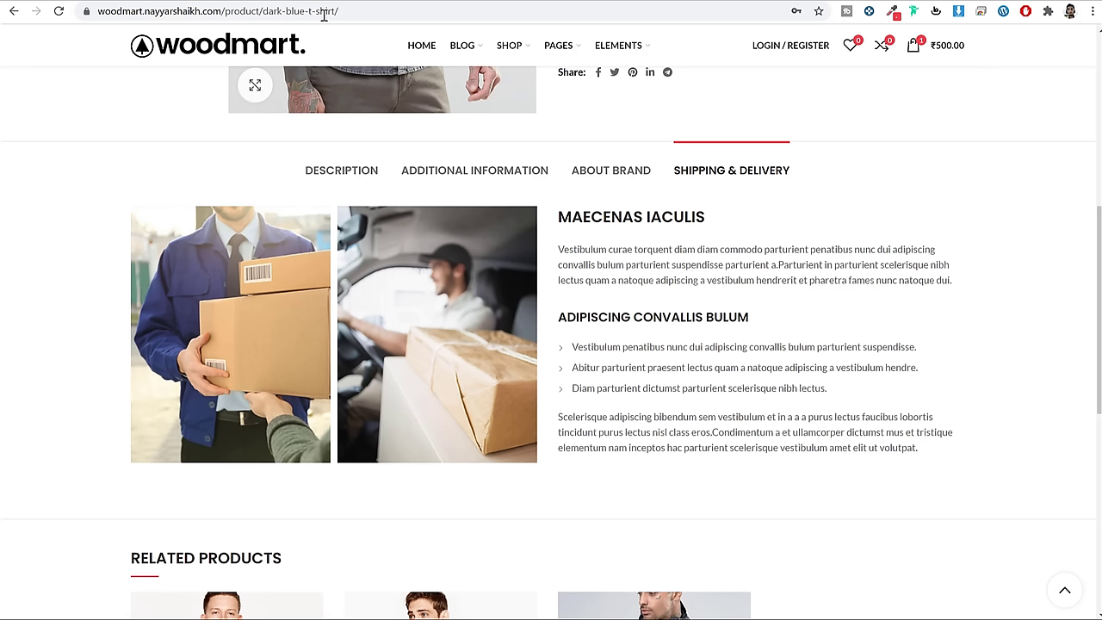
{"action": "left_click", "coordinate": [231, 3]}
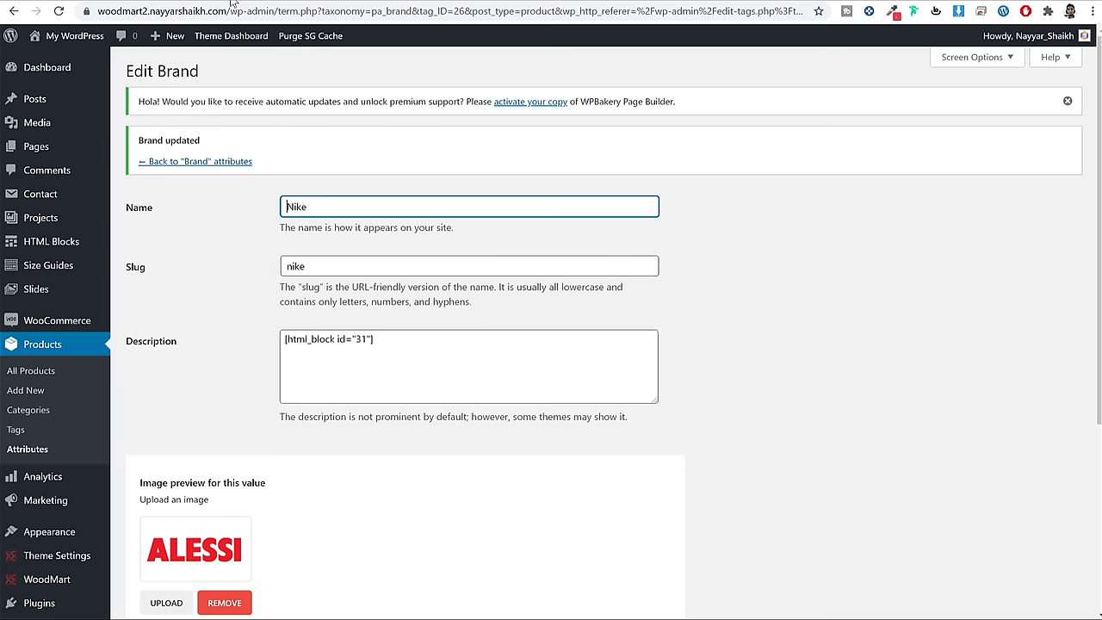
- Add an HTML block titled 'Shipping', publish it, and switch to the WPBakery Backend Editor
{"action": "left_click", "coordinate": [74, 241]}
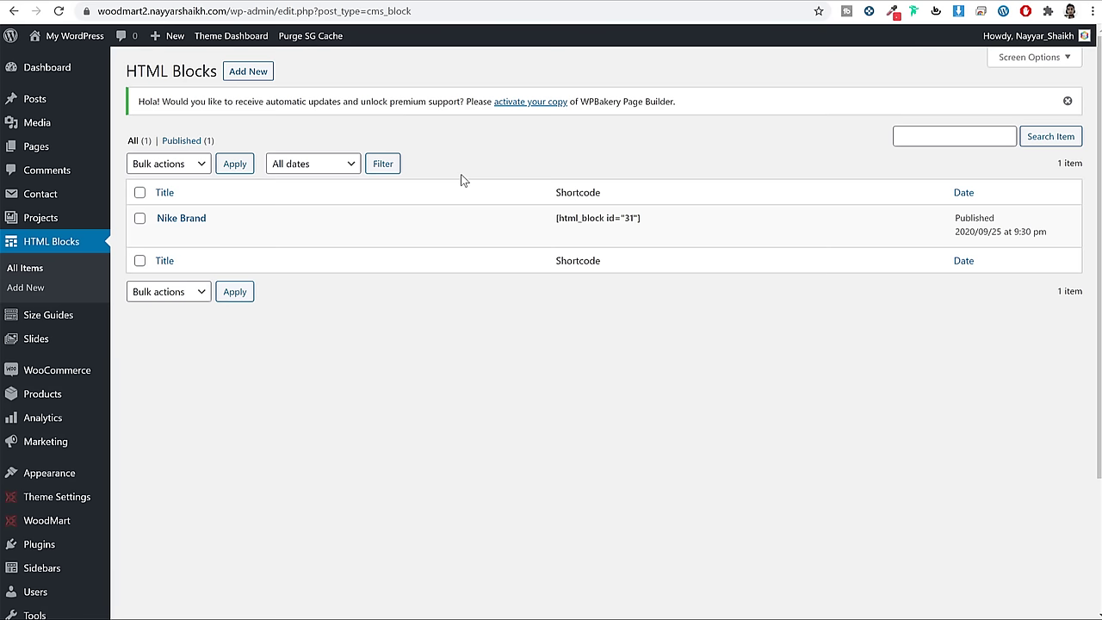
{"action": "mouse_move", "coordinate": [207, 220]}
{"action": "left_click", "coordinate": [260, 75]}
{"action": "type", "text": "h"}
{"action": "key", "text": "ctrl+a"}
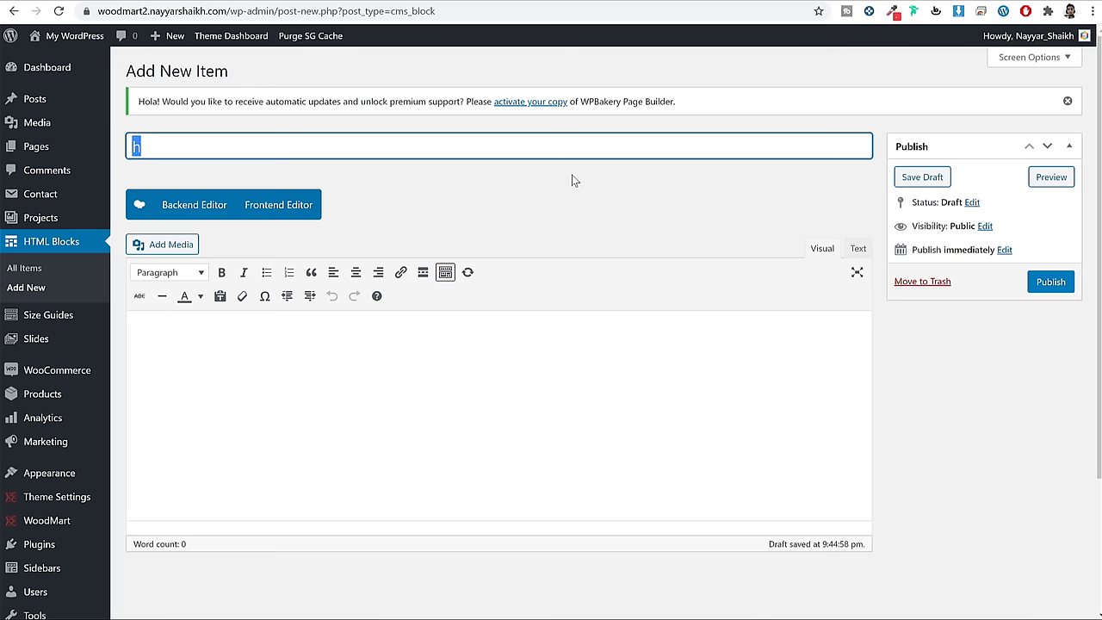
{"action": "type", "text": "Shipping"}
{"action": "left_click", "coordinate": [1050, 282]}
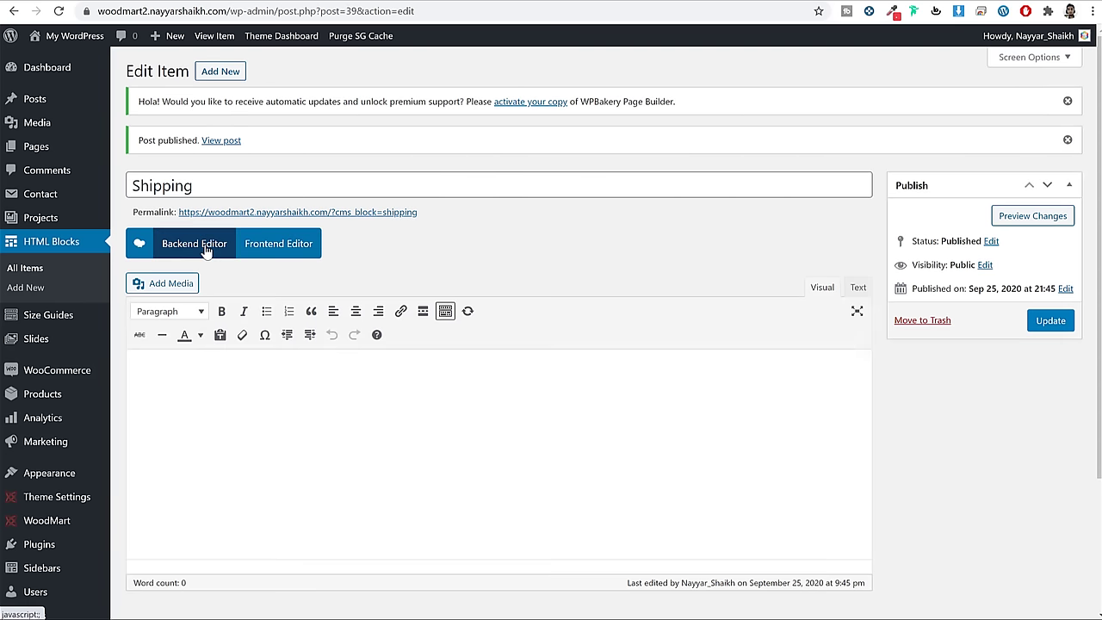
{"action": "left_click", "coordinate": [215, 243]}
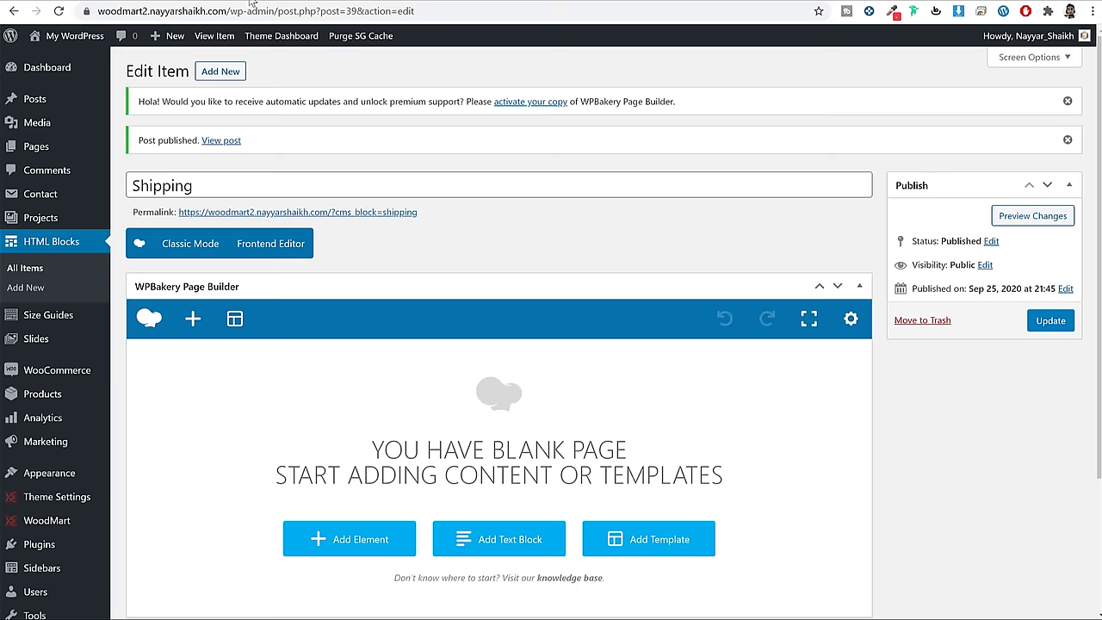
- Add a row split into two 1/2 + 1/2 columns to the Shipping block
{"action": "scroll", "coordinate": [425, 111], "scroll_direction": "down", "scroll_amount": 3}
{"action": "left_click", "coordinate": [349, 398]}
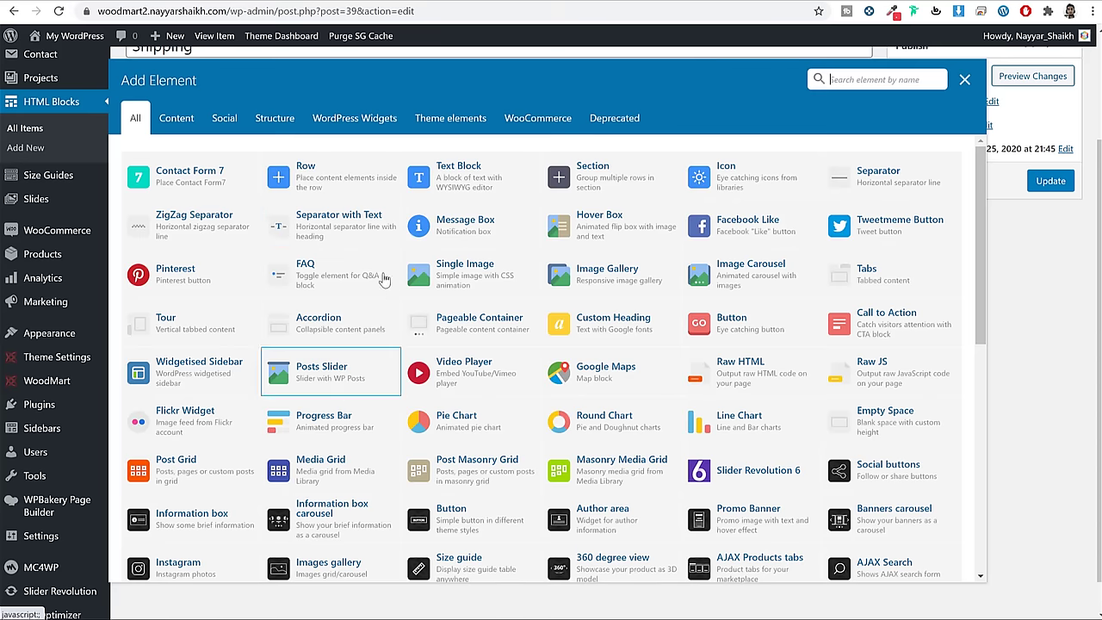
{"action": "left_click", "coordinate": [314, 179]}
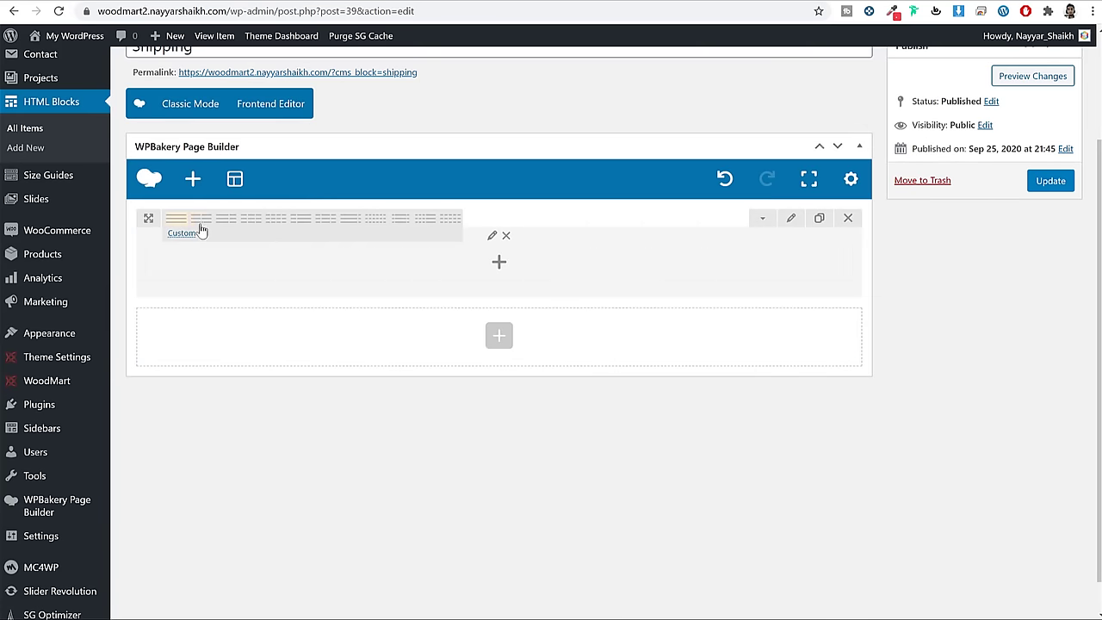
{"action": "left_click", "coordinate": [203, 220]}
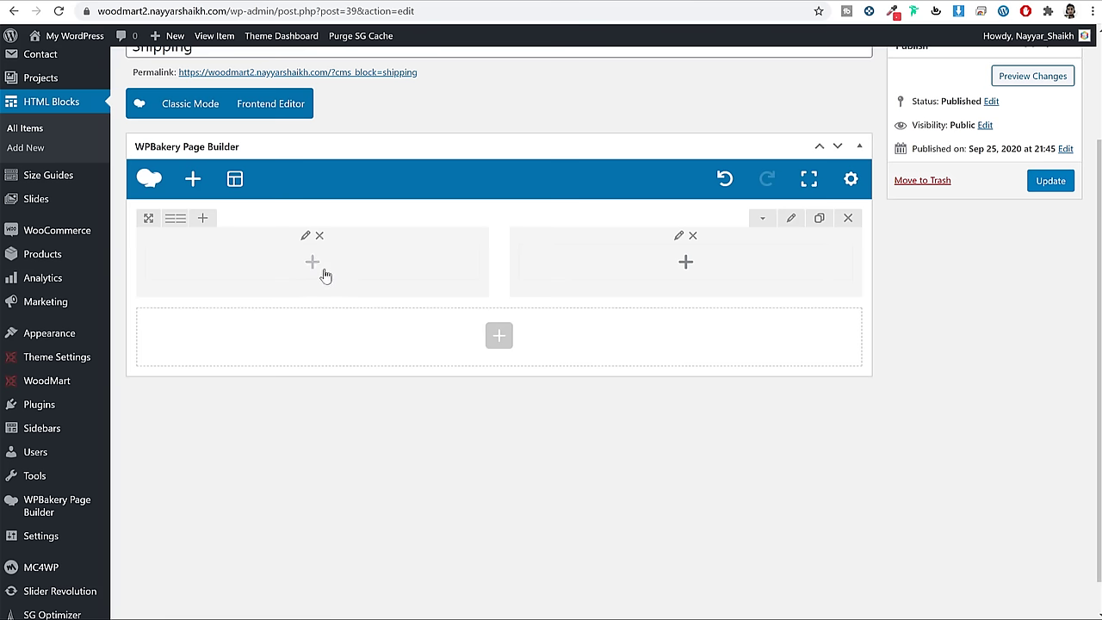
- Add an Images gallery element to the left column
{"action": "left_click", "coordinate": [319, 265]}
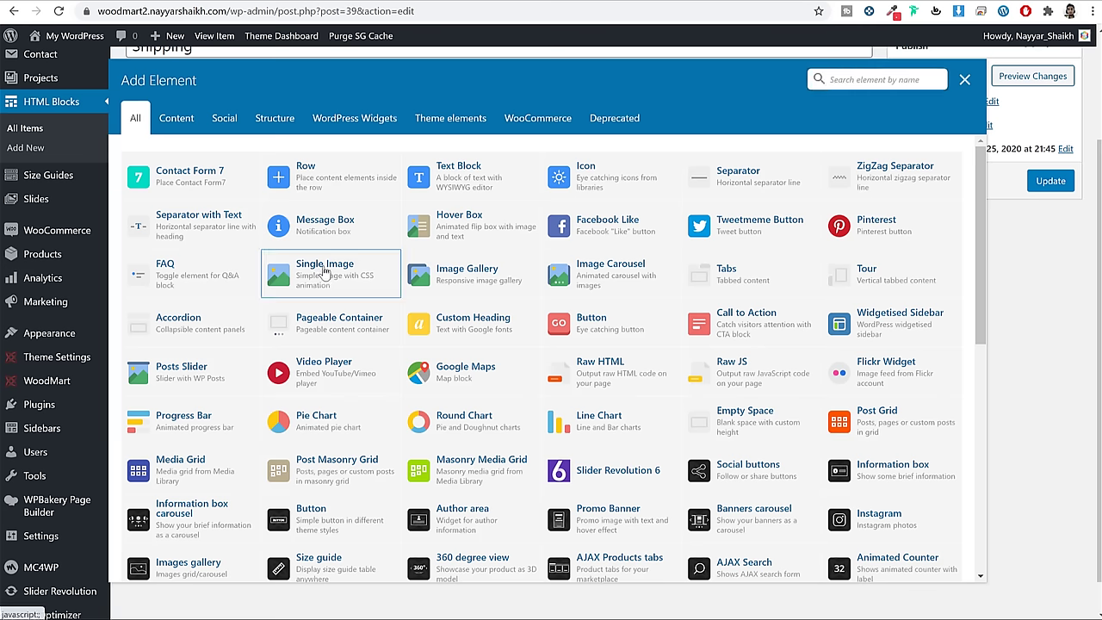
{"action": "type", "text": "imageds"}
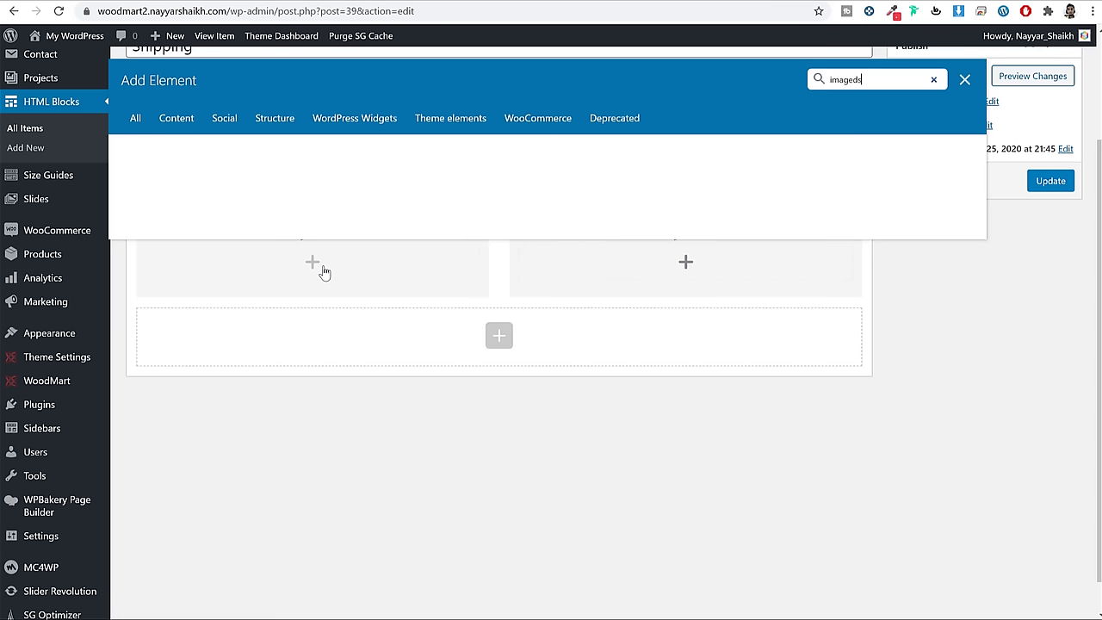
{"action": "key", "text": "BackSpace"}
{"action": "key", "text": "BackSpace"}
{"action": "type", "text": "s"}
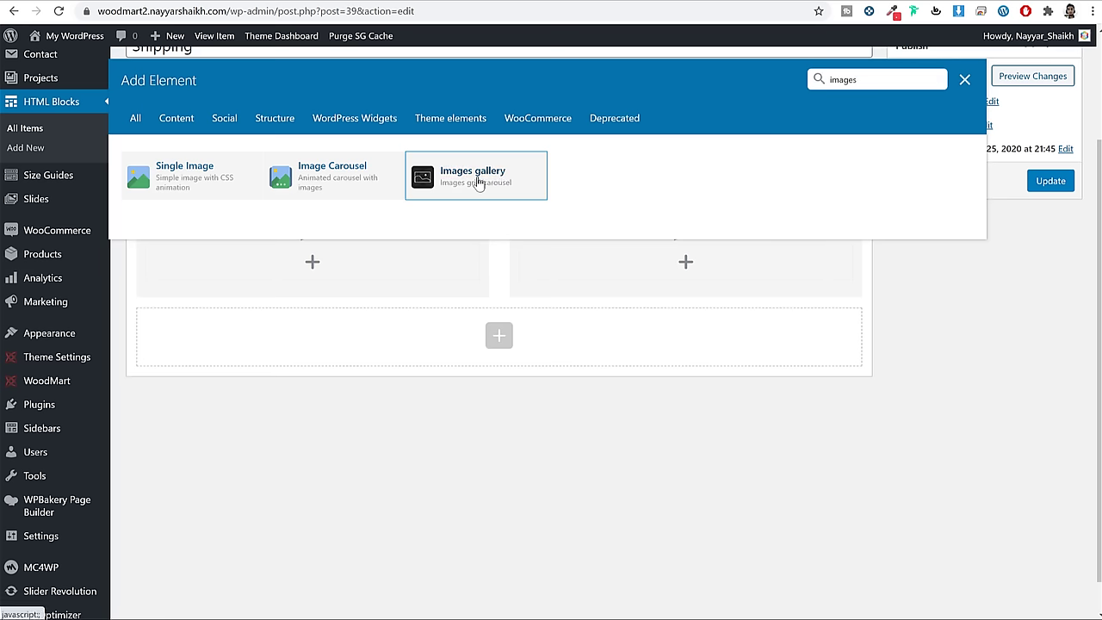
{"action": "left_click", "coordinate": [479, 179]}
- Upload the wood-ship-1 and wood-ship-3 photos and add them to the Images gallery
{"action": "left_click", "coordinate": [342, 244]}
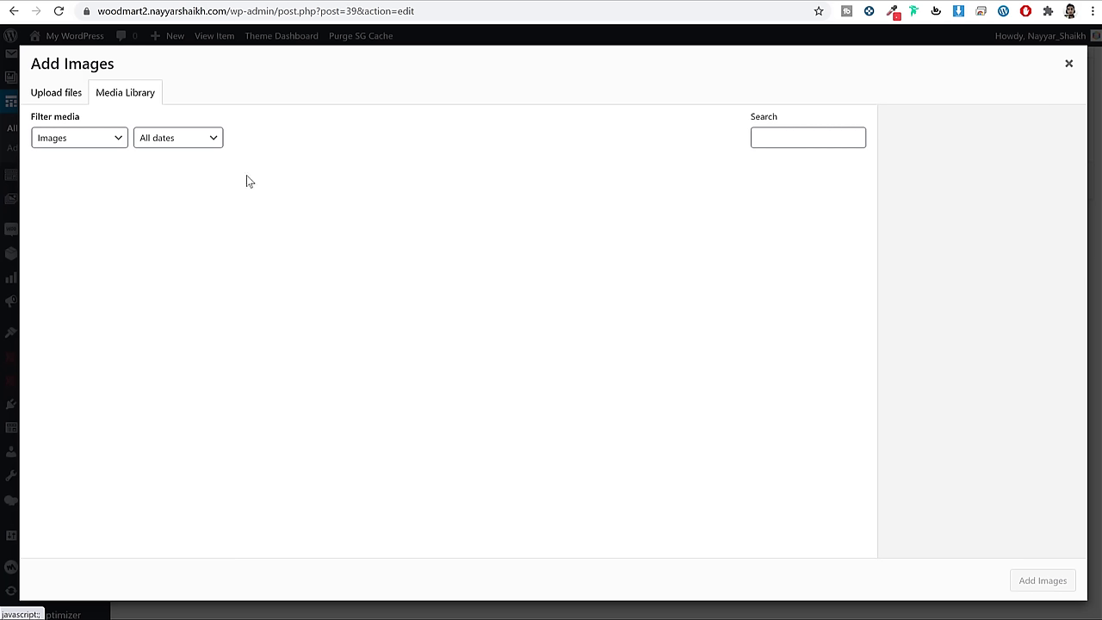
{"action": "left_click", "coordinate": [58, 93]}
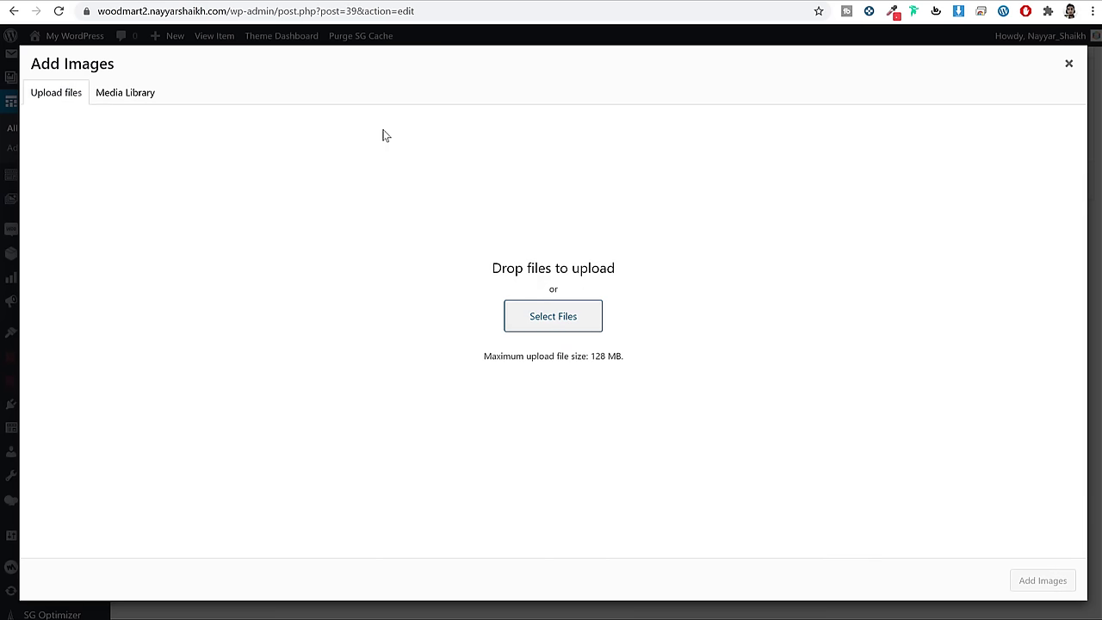
{"action": "left_click", "coordinate": [303, 44]}
{"action": "scroll", "coordinate": [548, 196], "scroll_direction": "down", "scroll_amount": 2}
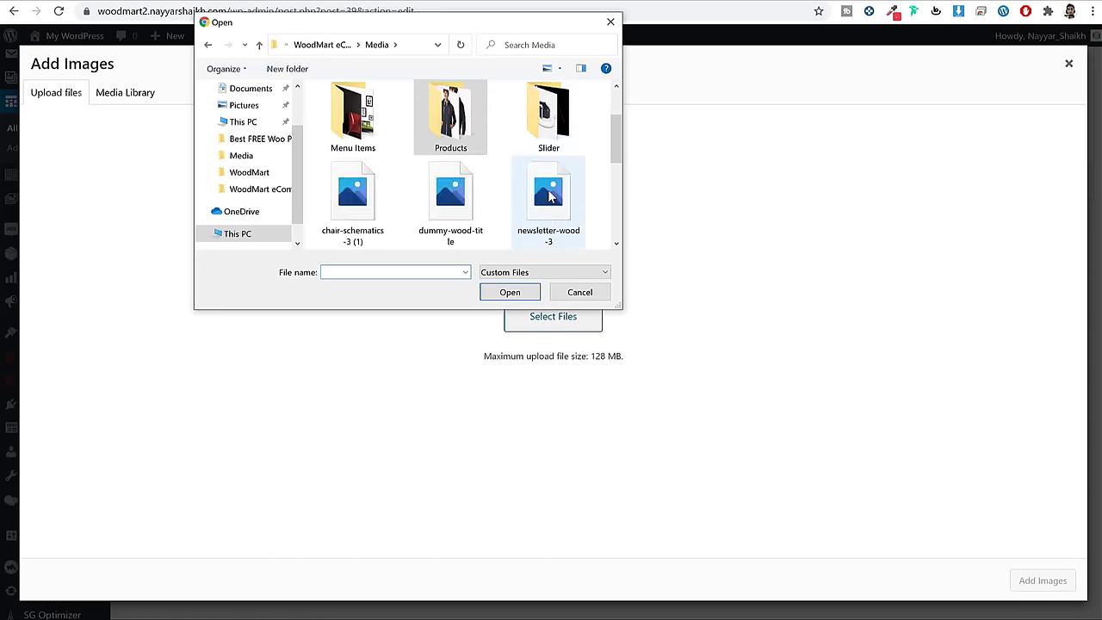
{"action": "scroll", "coordinate": [548, 197], "scroll_direction": "down", "scroll_amount": 3}
{"action": "left_click", "coordinate": [467, 192]}
{"action": "left_click", "coordinate": [527, 197], "text": "ctrl"}
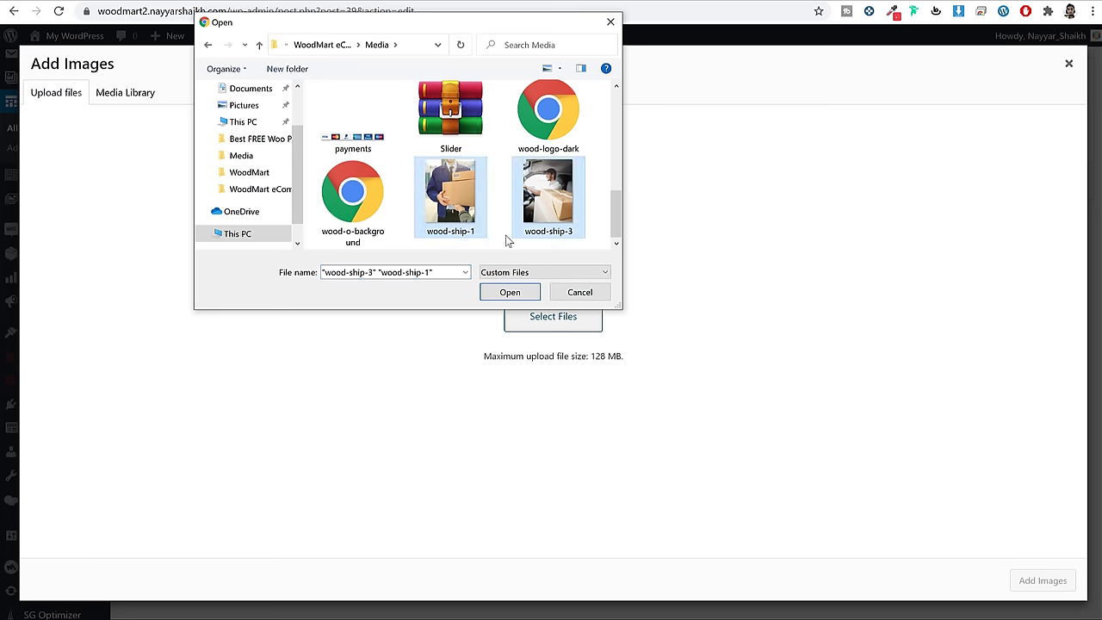
{"action": "left_click", "coordinate": [509, 293]}
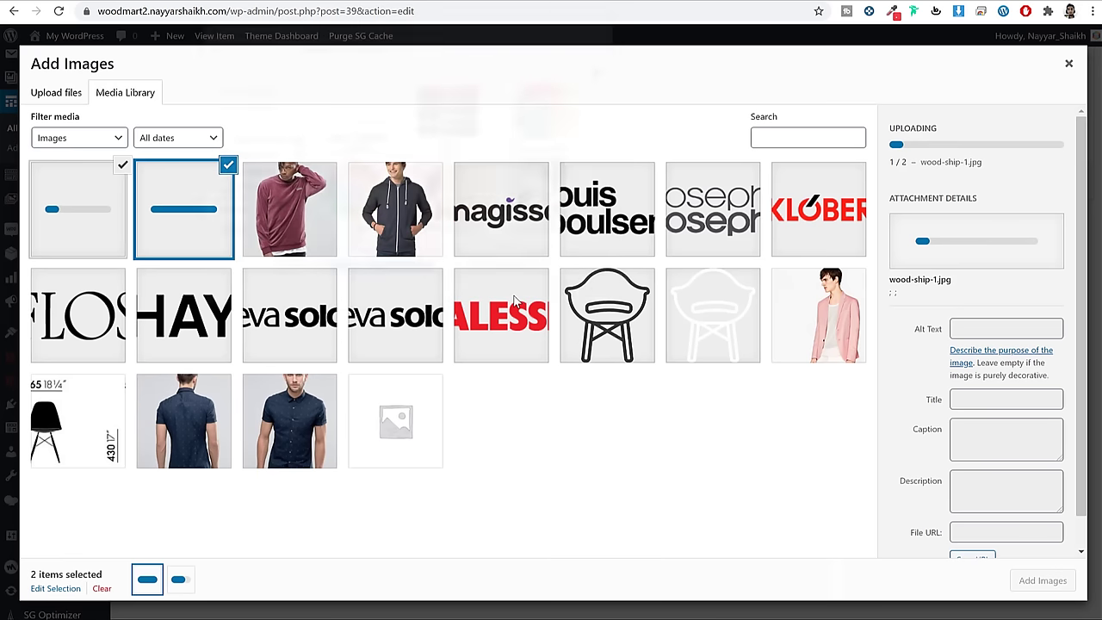
{"action": "left_click", "coordinate": [1052, 581]}
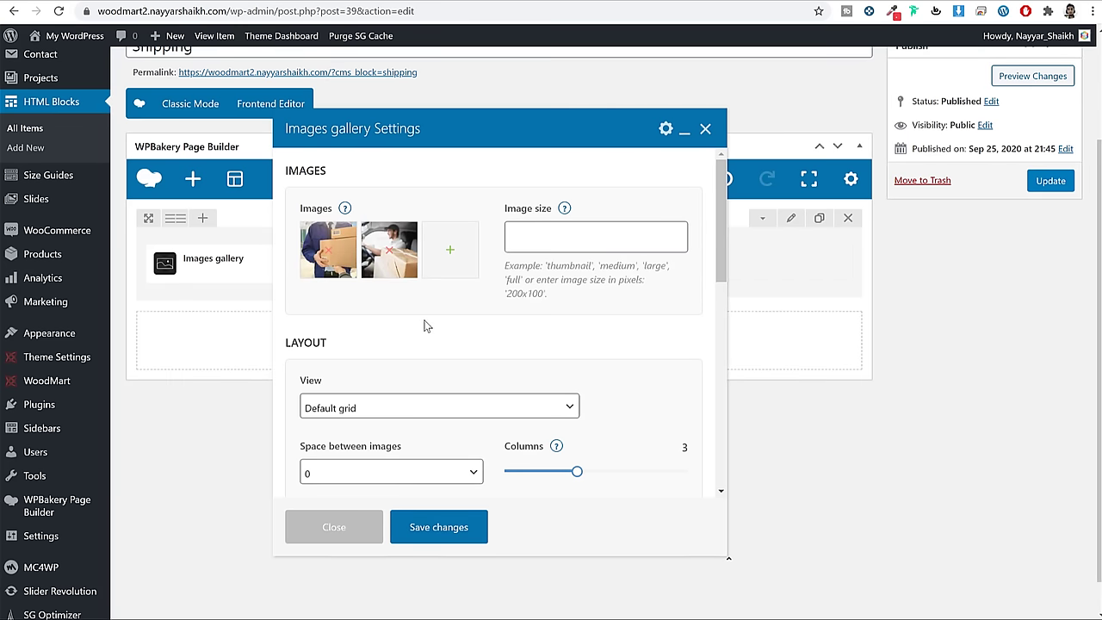
- Set the gallery to 2 columns, 10 spacing and 350*450 image size, then save
{"action": "scroll", "coordinate": [425, 326], "scroll_direction": "down", "scroll_amount": 3}
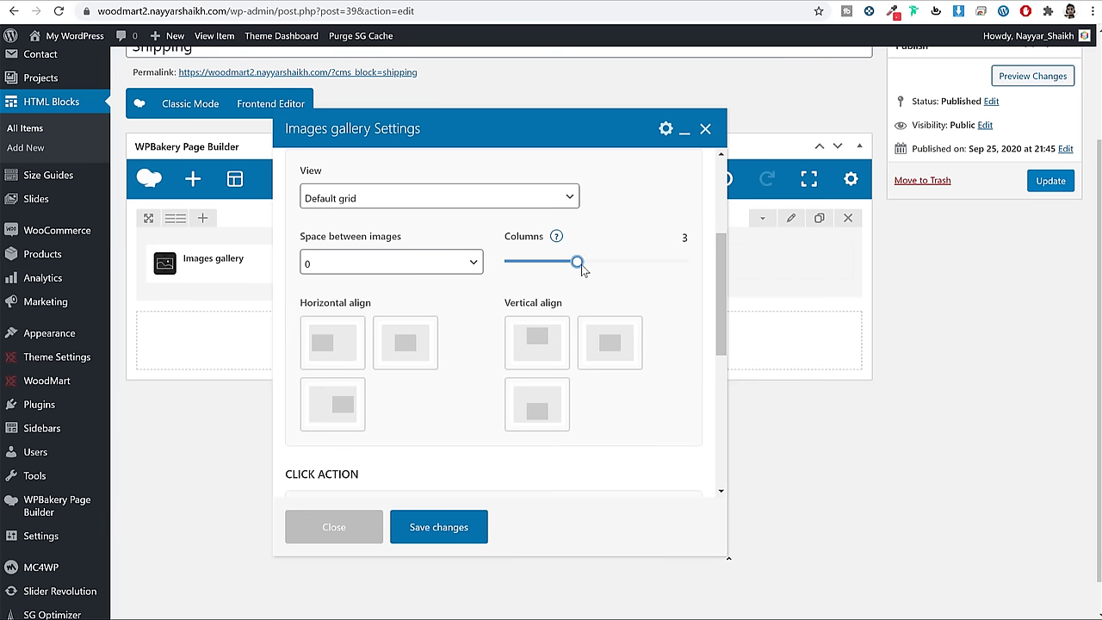
{"action": "left_click_drag", "start_coordinate": [581, 270], "coordinate": [557, 274]}
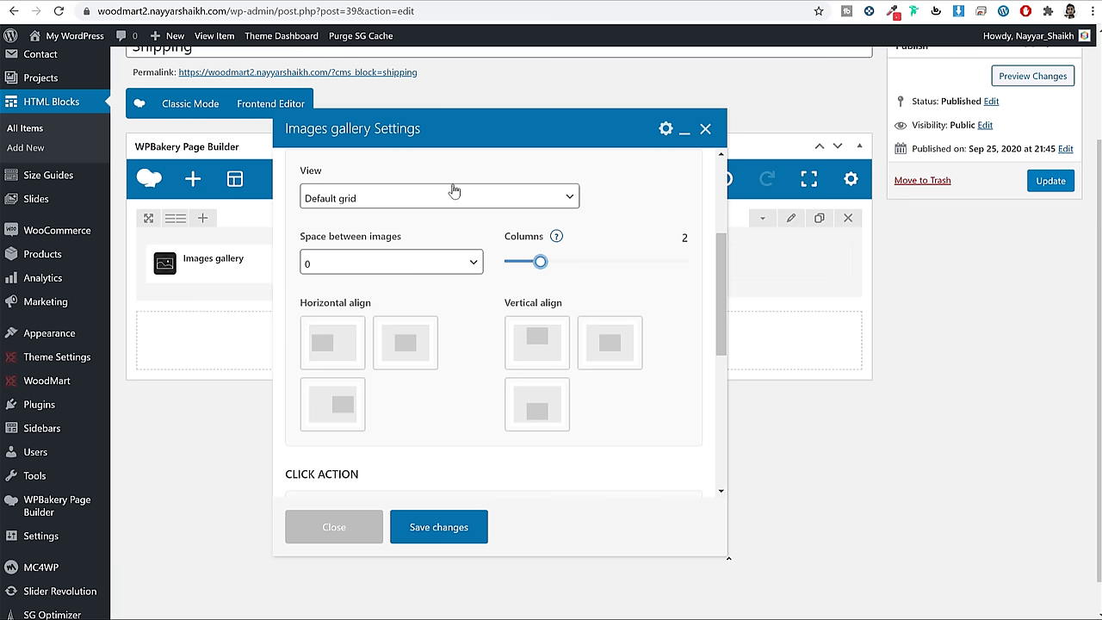
{"action": "left_click", "coordinate": [428, 272]}
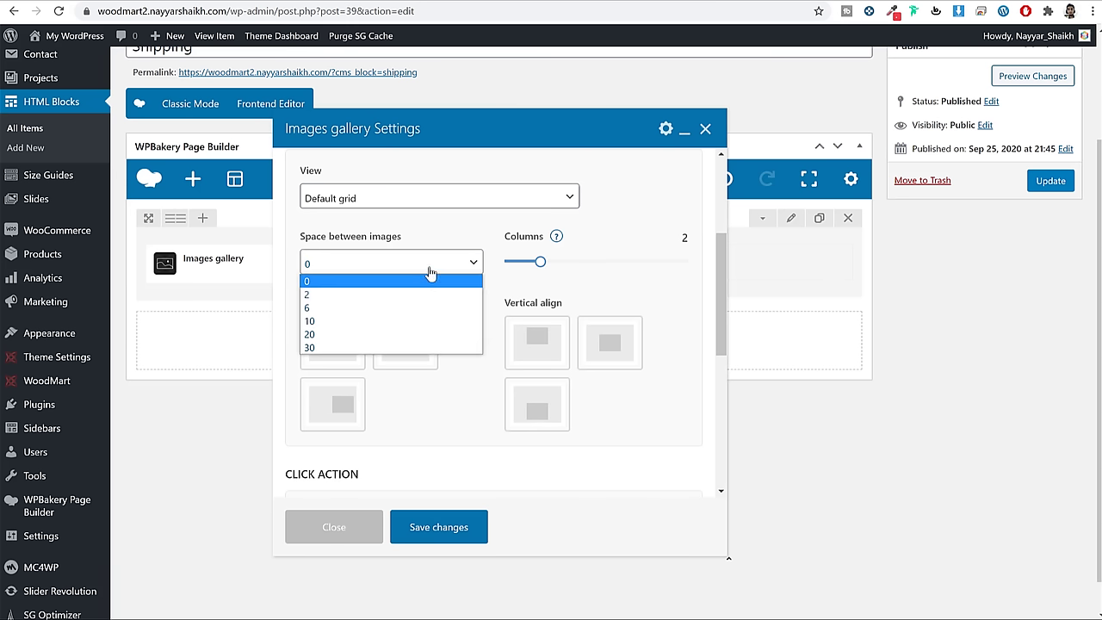
{"action": "left_click", "coordinate": [372, 323]}
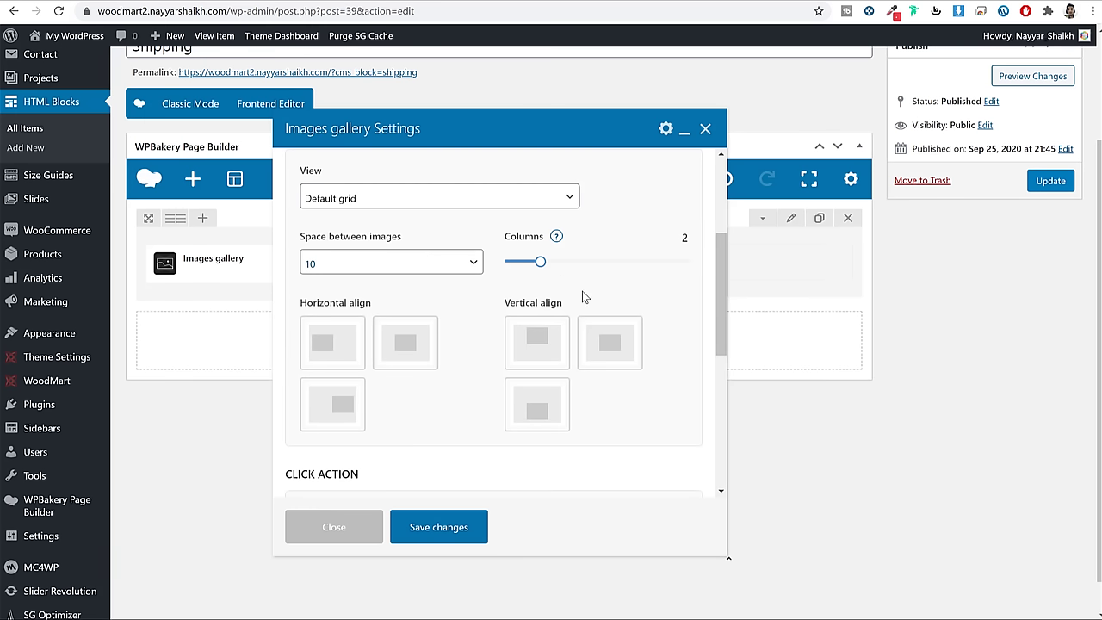
{"action": "scroll", "coordinate": [586, 297], "scroll_direction": "up", "scroll_amount": 3}
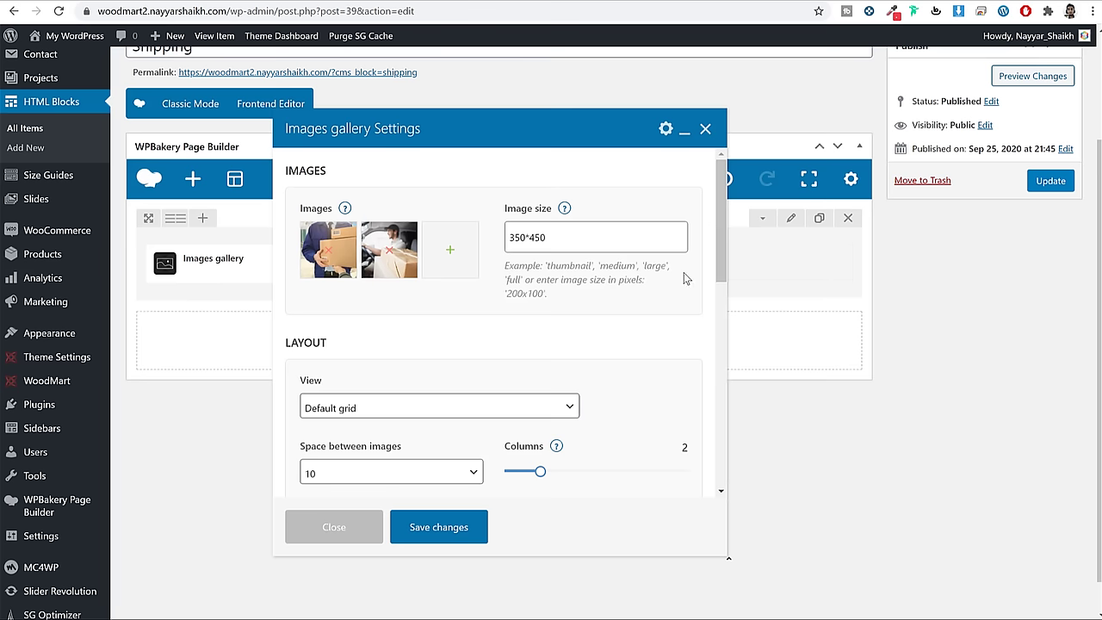
{"action": "left_click", "coordinate": [462, 528]}
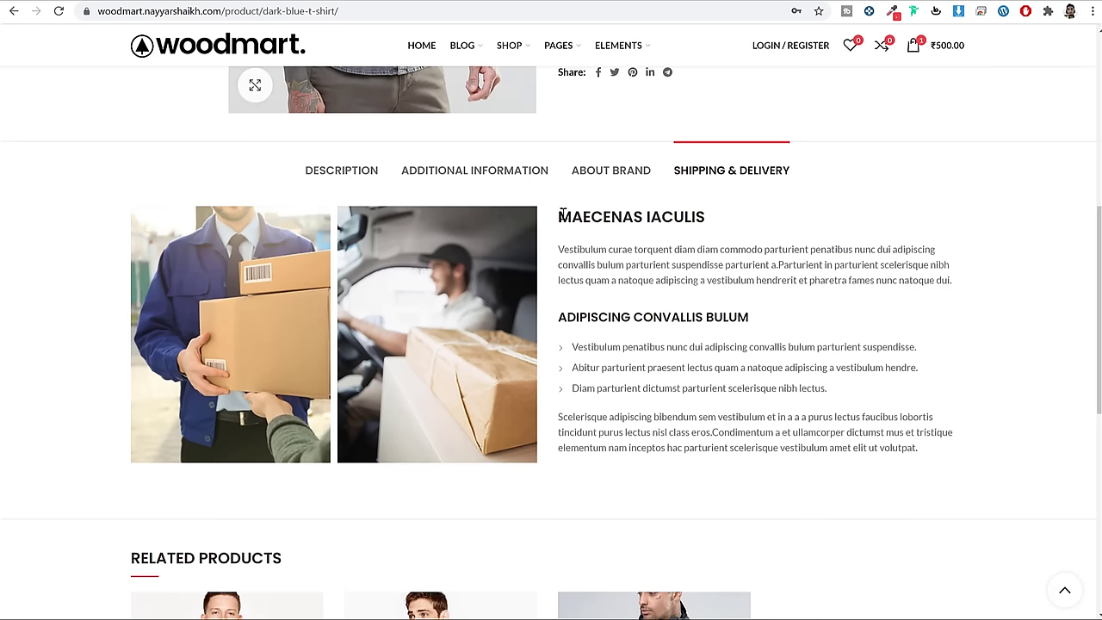
- Copy the demo's shipping text and paste it into a new Text Block in the right column
{"action": "left_click_drag", "start_coordinate": [560, 214], "coordinate": [978, 451]}
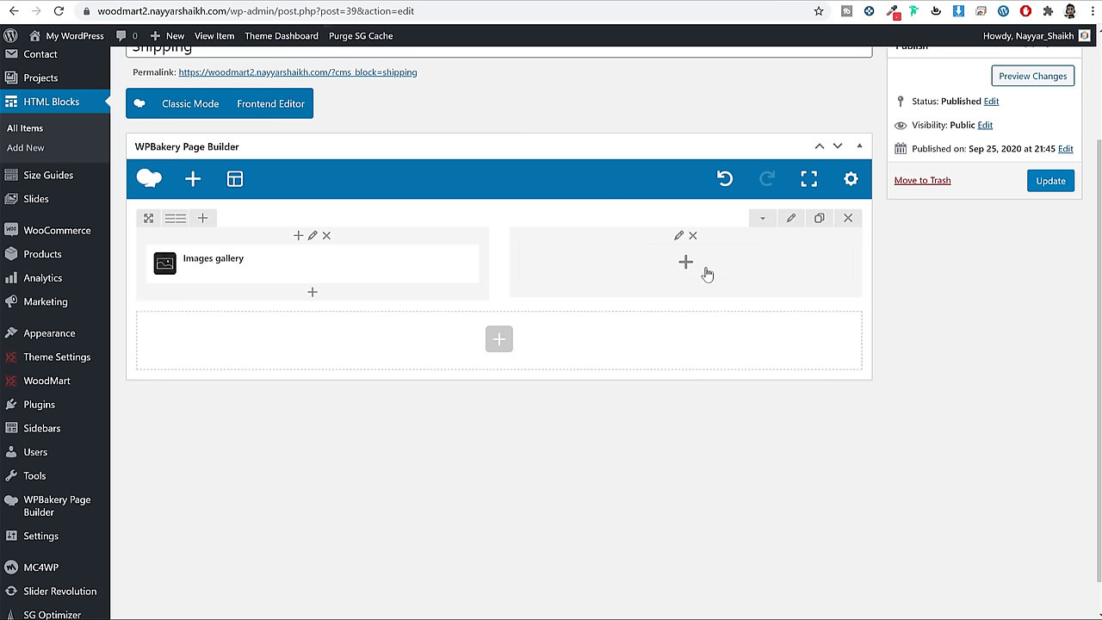
{"action": "left_click", "coordinate": [703, 272]}
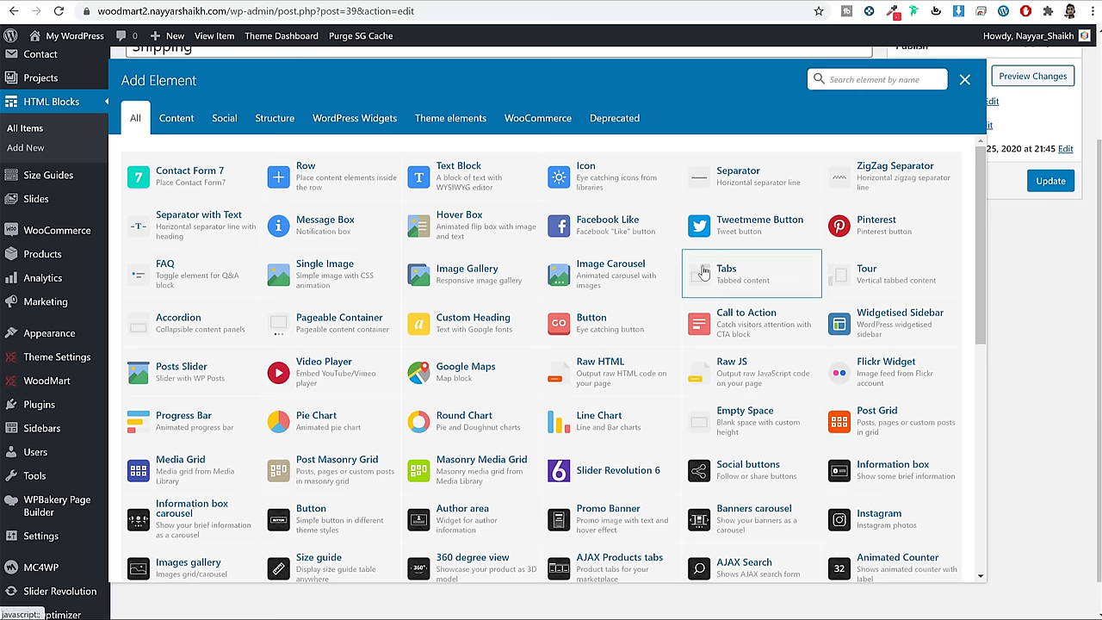
{"action": "left_click", "coordinate": [424, 175]}
{"action": "left_click", "coordinate": [471, 334]}
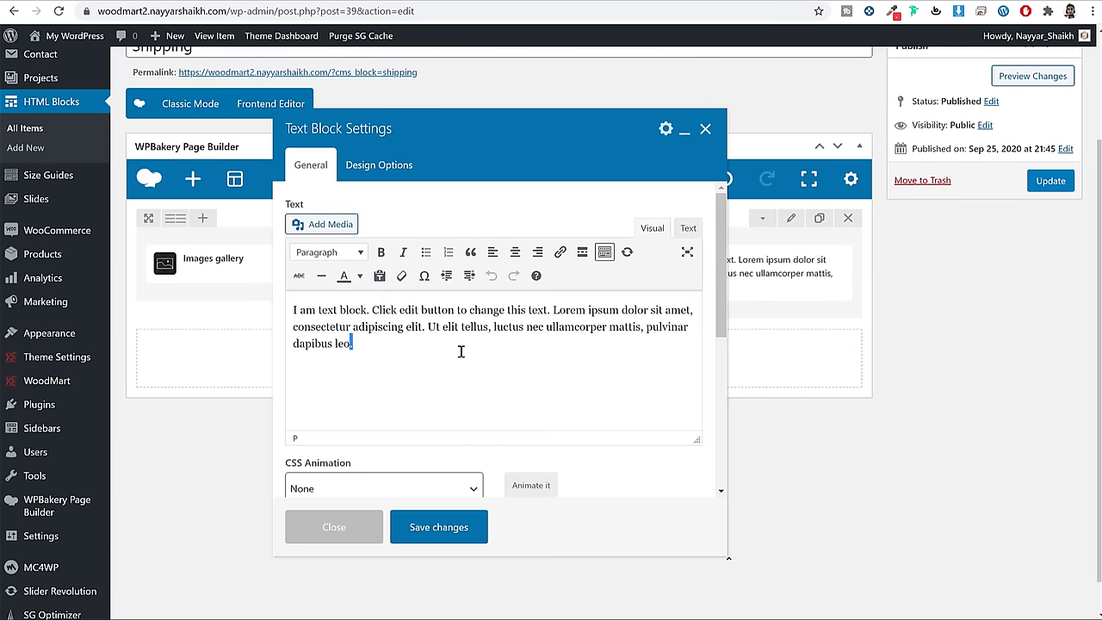
{"action": "key", "text": "ctrl+a"}
{"action": "key", "text": "ctrl+v"}
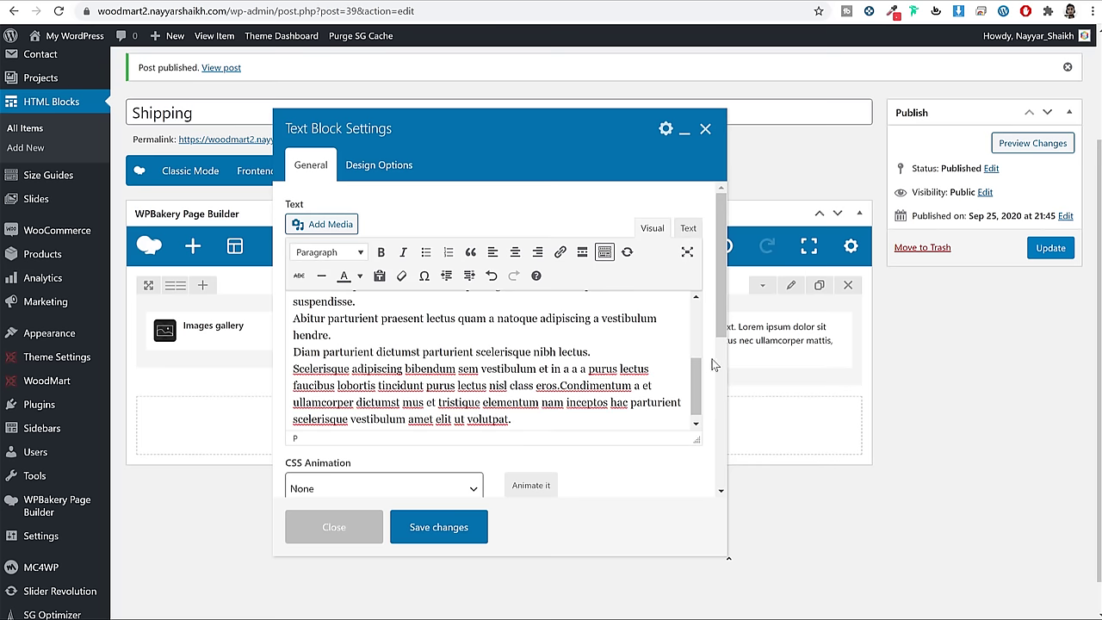
- Format the MAECENAS IACULIS line as Heading 3, matching the live page
{"action": "scroll", "coordinate": [706, 361], "scroll_direction": "down", "scroll_amount": 1}
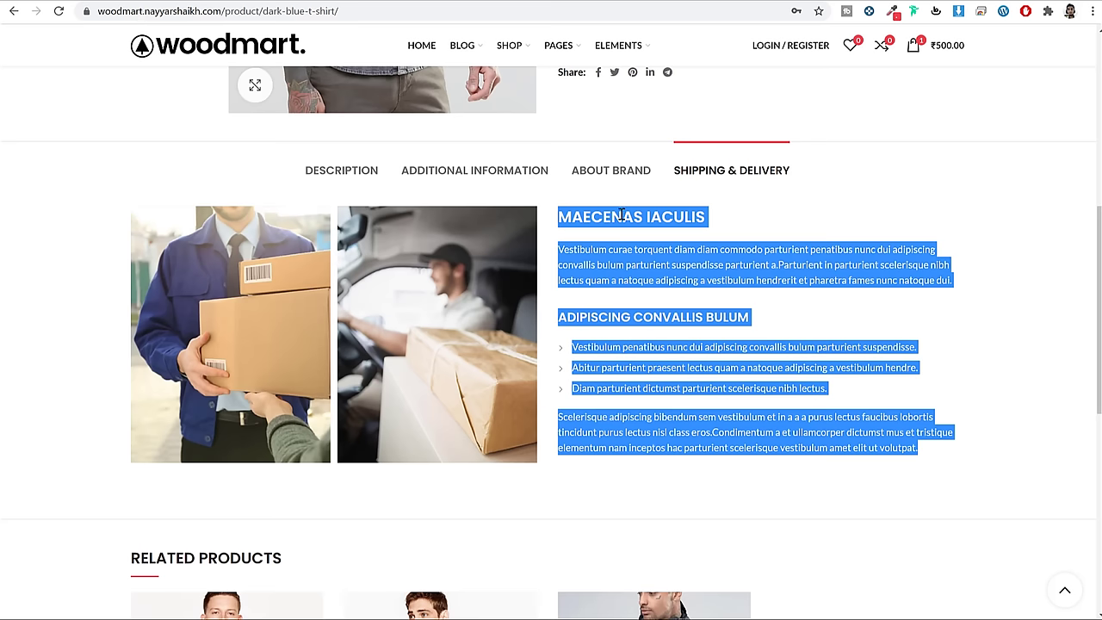
{"action": "left_click_drag", "start_coordinate": [707, 222], "coordinate": [560, 209]}
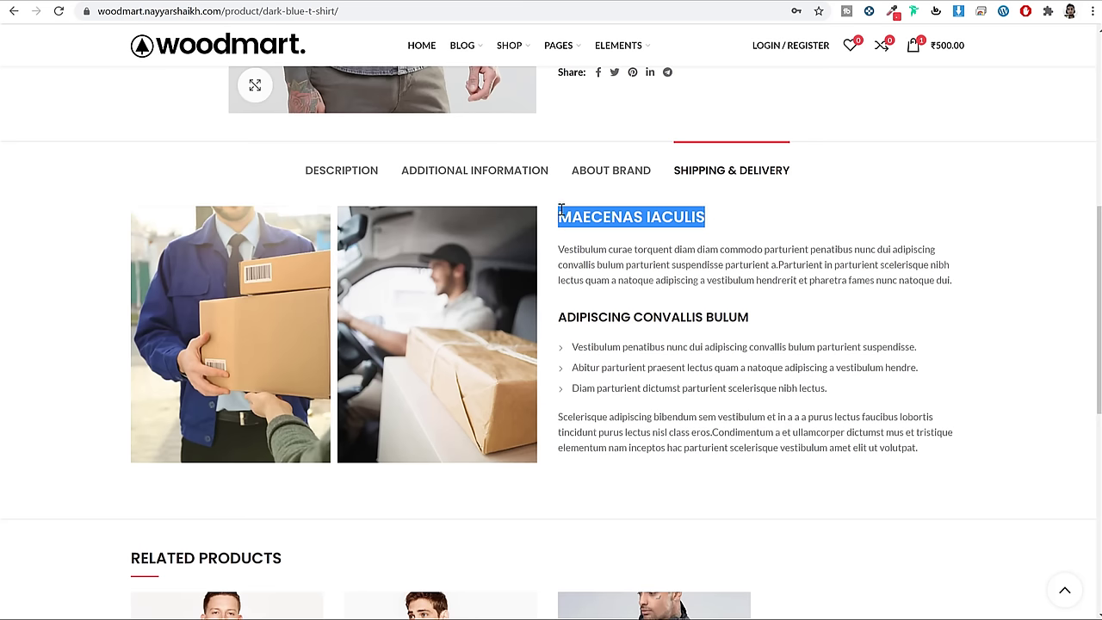
{"action": "left_click", "coordinate": [715, 308]}
{"action": "triple_click", "coordinate": [736, 318]}
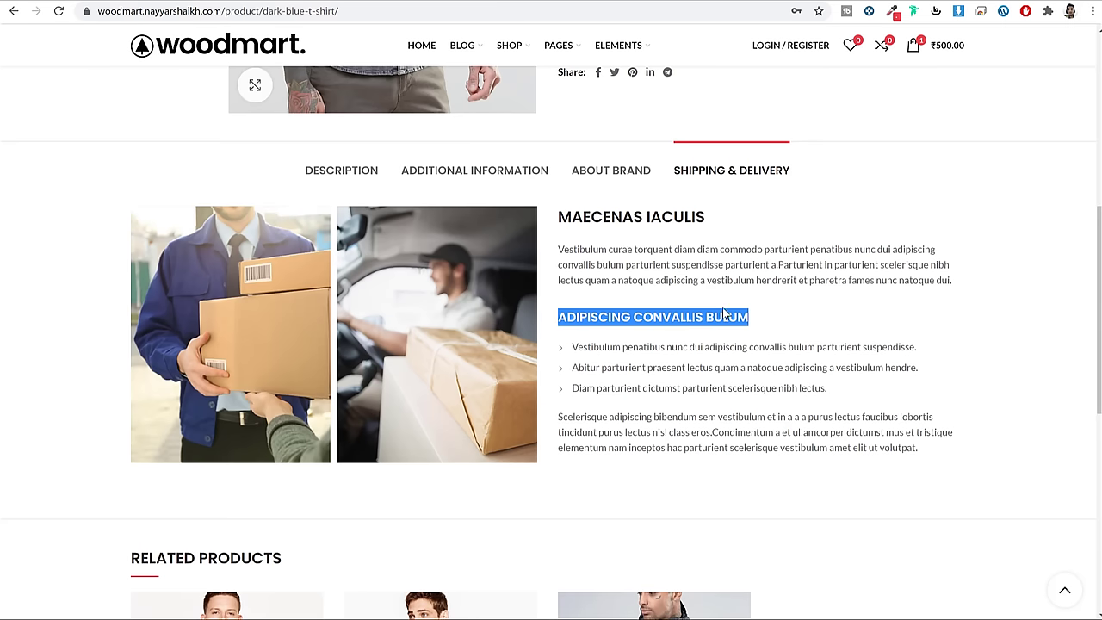
{"action": "key", "text": "ctrl+Tab"}
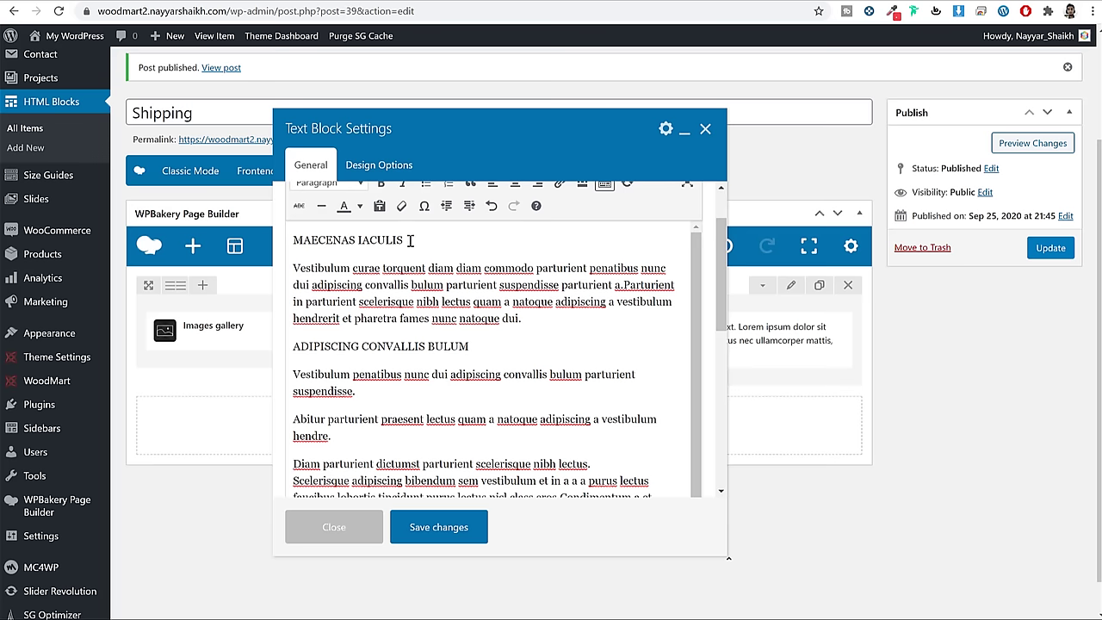
{"action": "left_click_drag", "start_coordinate": [410, 240], "coordinate": [293, 240]}
{"action": "scroll", "coordinate": [345, 270], "scroll_direction": "up", "scroll_amount": 1}
{"action": "left_click", "coordinate": [340, 251]}
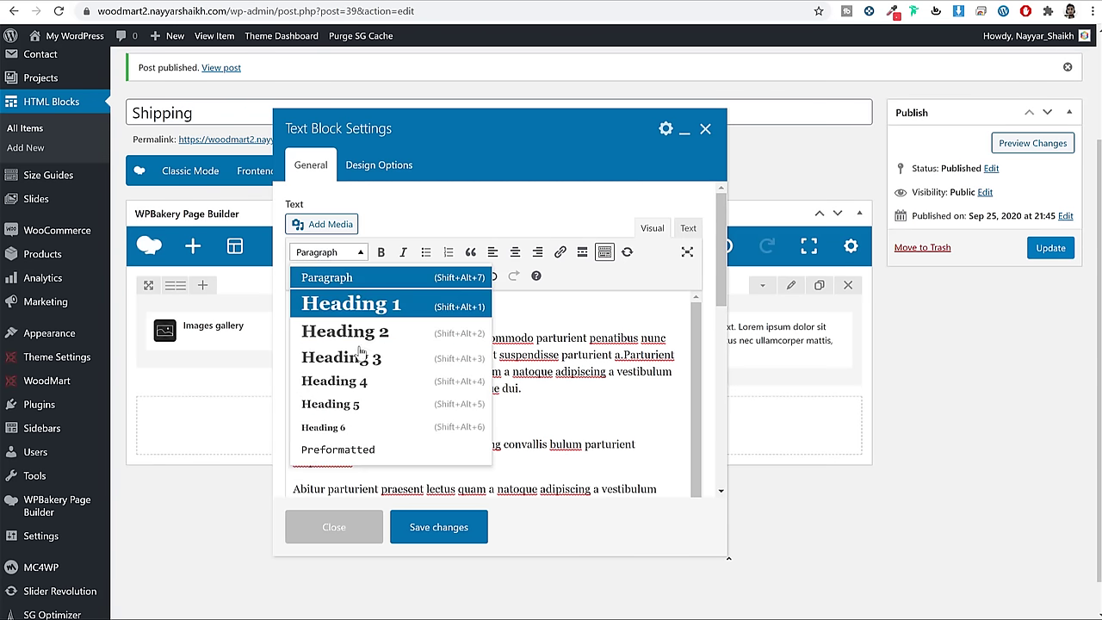
{"action": "left_click", "coordinate": [360, 355]}
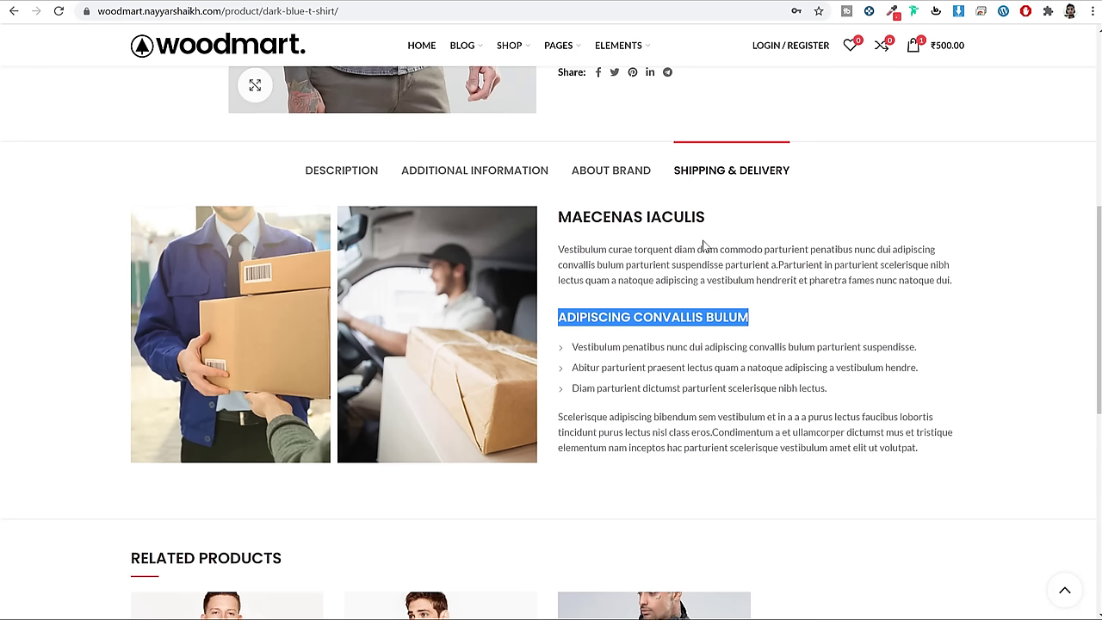
- Format the ADIPISCING CONVALLIS BULUM line as Heading 4
{"action": "key", "text": "ctrl+Tab"}
{"action": "left_click", "coordinate": [703, 243]}
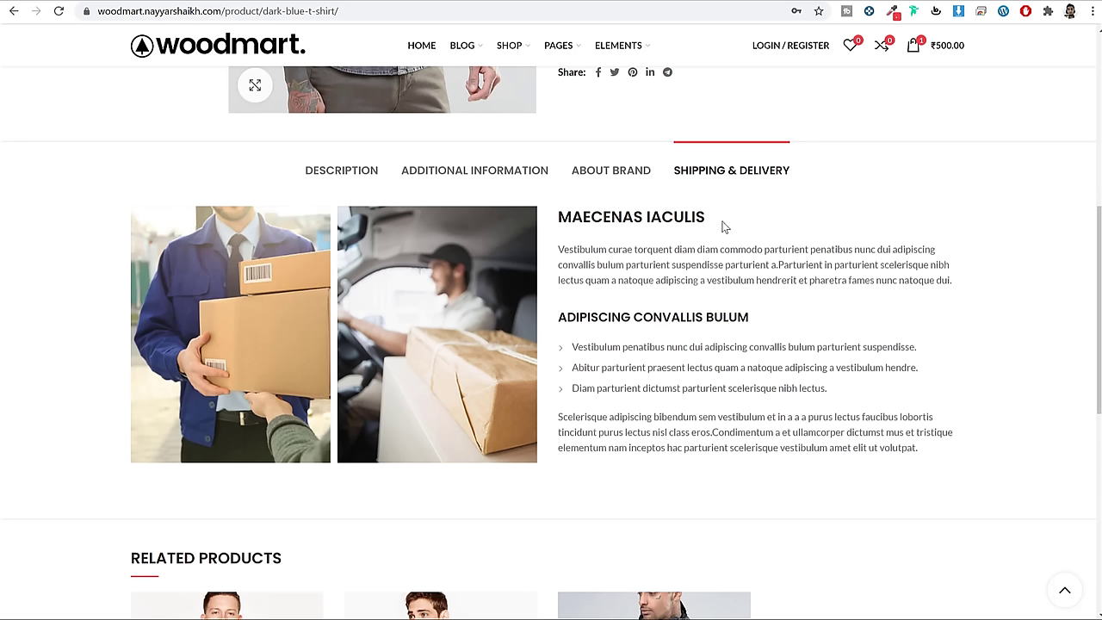
{"action": "left_click_drag", "start_coordinate": [723, 226], "coordinate": [571, 217]}
{"action": "left_click", "coordinate": [639, 281]}
{"action": "triple_click", "coordinate": [653, 315]}
{"action": "key", "text": "ctrl+Tab"}
{"action": "scroll", "coordinate": [491, 396], "scroll_direction": "down", "scroll_amount": 1}
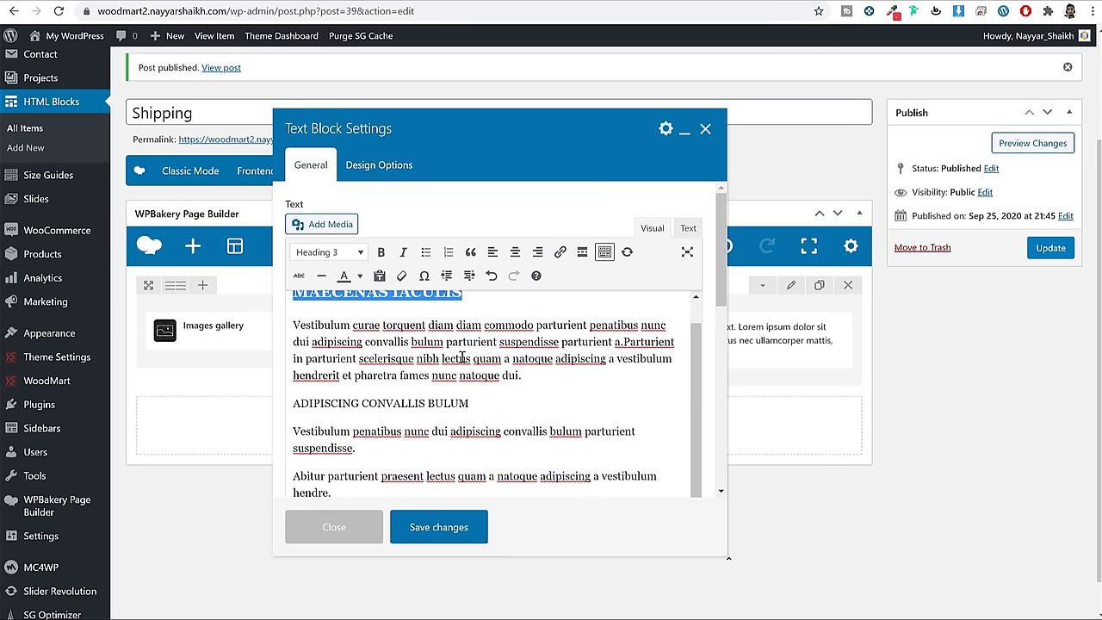
{"action": "left_click_drag", "start_coordinate": [469, 401], "coordinate": [302, 379]}
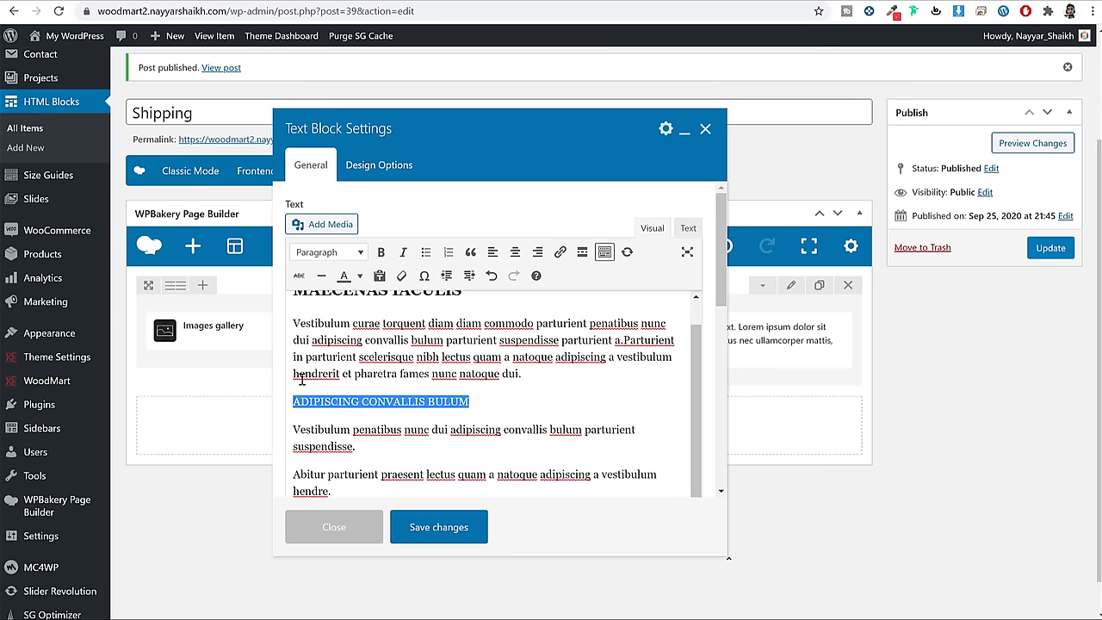
{"action": "left_click", "coordinate": [338, 251]}
{"action": "left_click", "coordinate": [363, 381]}
{"action": "scroll", "coordinate": [386, 344], "scroll_direction": "up", "scroll_amount": 1}
{"action": "left_click", "coordinate": [387, 316]}
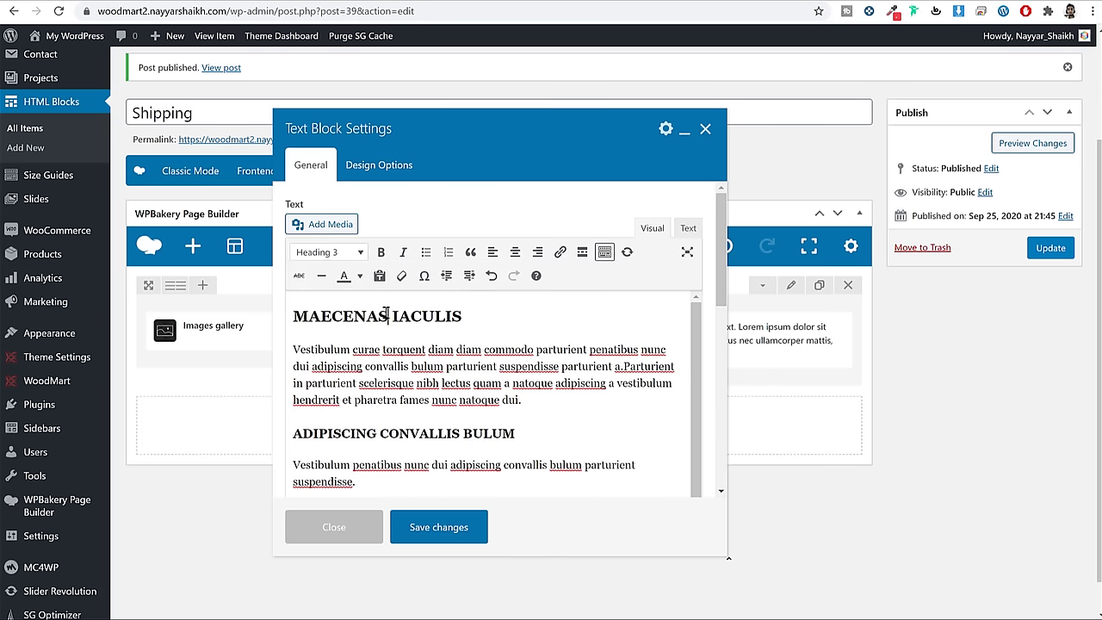
{"action": "scroll", "coordinate": [410, 431], "scroll_direction": "down", "scroll_amount": 2}
- Turn the three lines ending with the Diam parturient line into a bulleted list
{"action": "key", "text": "ctrl+Tab"}
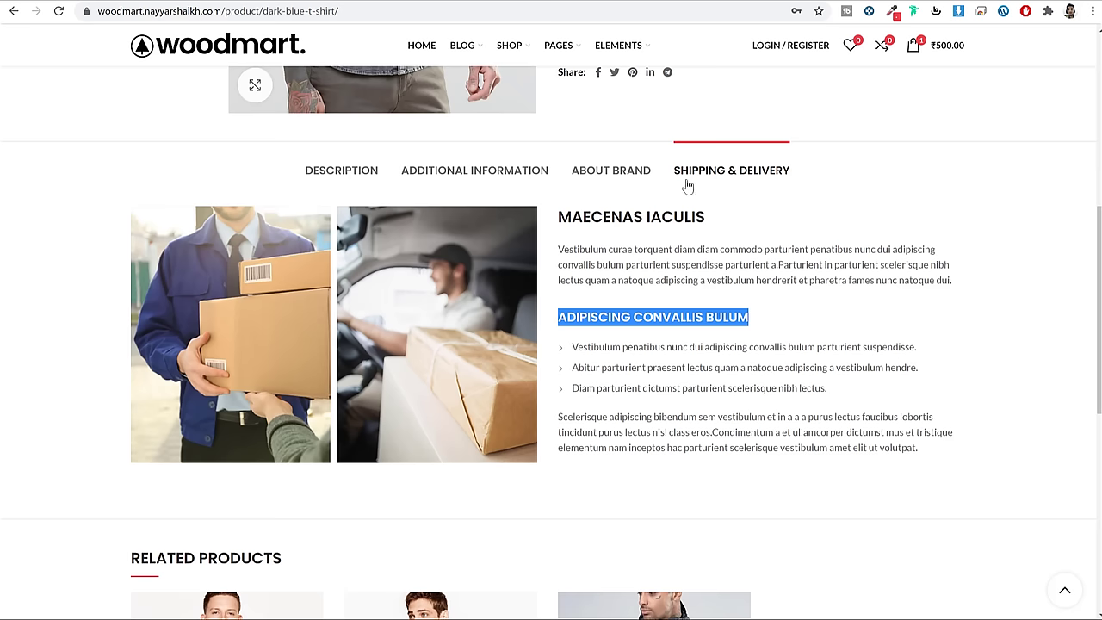
{"action": "left_click", "coordinate": [706, 347]}
{"action": "left_click_drag", "start_coordinate": [605, 366], "coordinate": [639, 389]}
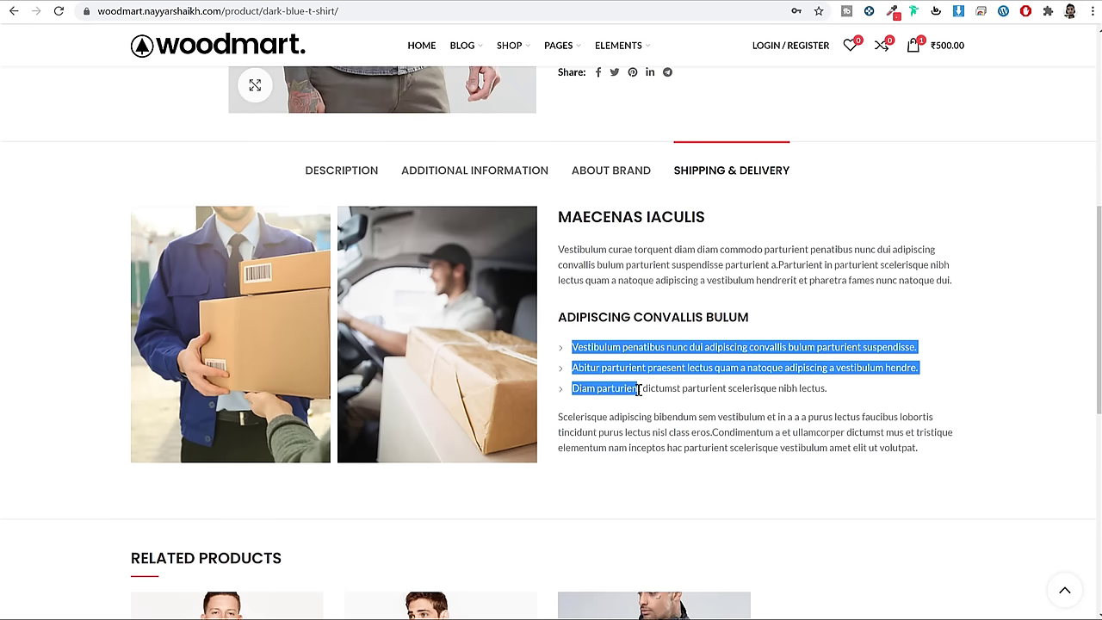
{"action": "key", "text": "ctrl+shift+Tab"}
{"action": "scroll", "coordinate": [524, 352], "scroll_direction": "down", "scroll_amount": 3}
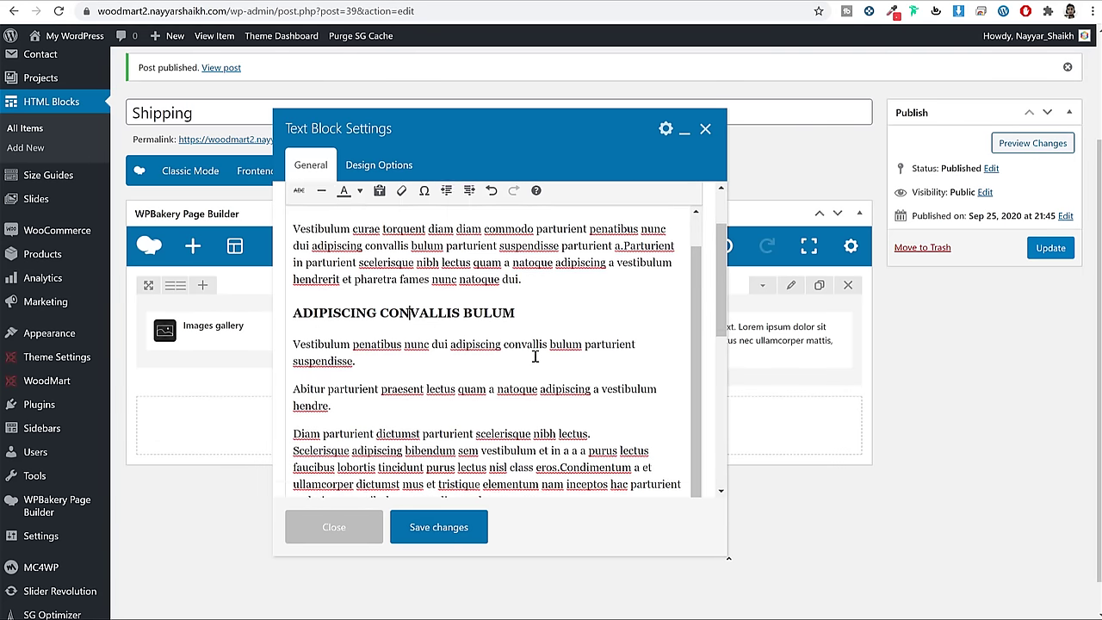
{"action": "left_click", "coordinate": [610, 368]}
{"action": "key", "text": "Return"}
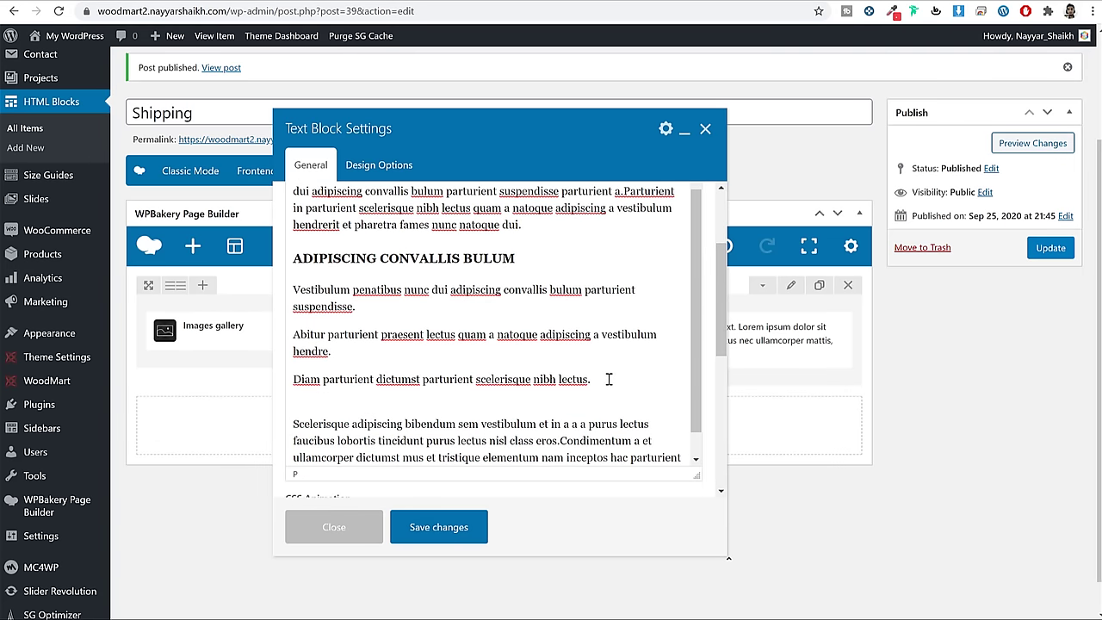
{"action": "left_click_drag", "start_coordinate": [608, 379], "coordinate": [306, 289]}
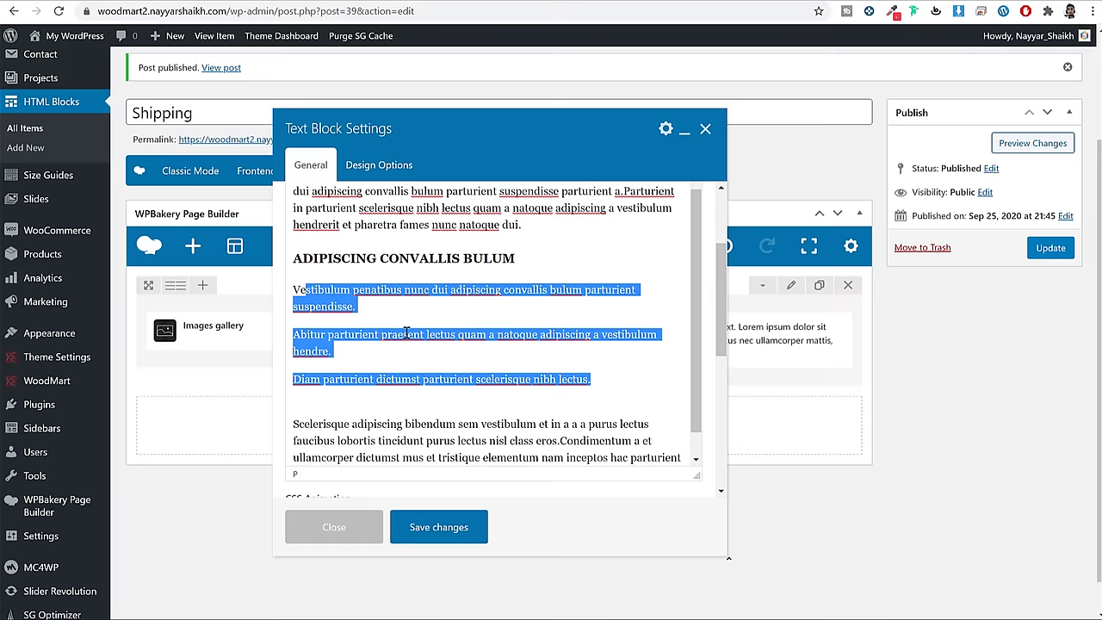
{"action": "scroll", "coordinate": [413, 335], "scroll_direction": "up", "scroll_amount": 2}
{"action": "scroll", "coordinate": [414, 335], "scroll_direction": "up", "scroll_amount": 5}
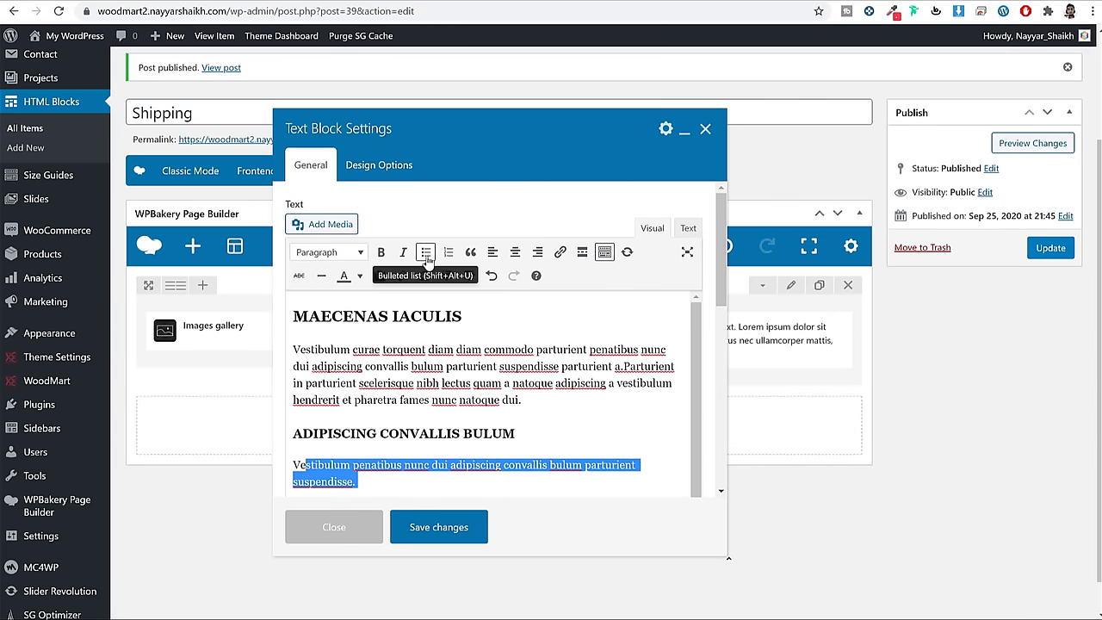
{"action": "left_click", "coordinate": [426, 252]}
- Keep the Scelerisque paragraph outside the list and save the text block
{"action": "scroll", "coordinate": [364, 377], "scroll_direction": "down", "scroll_amount": 4}
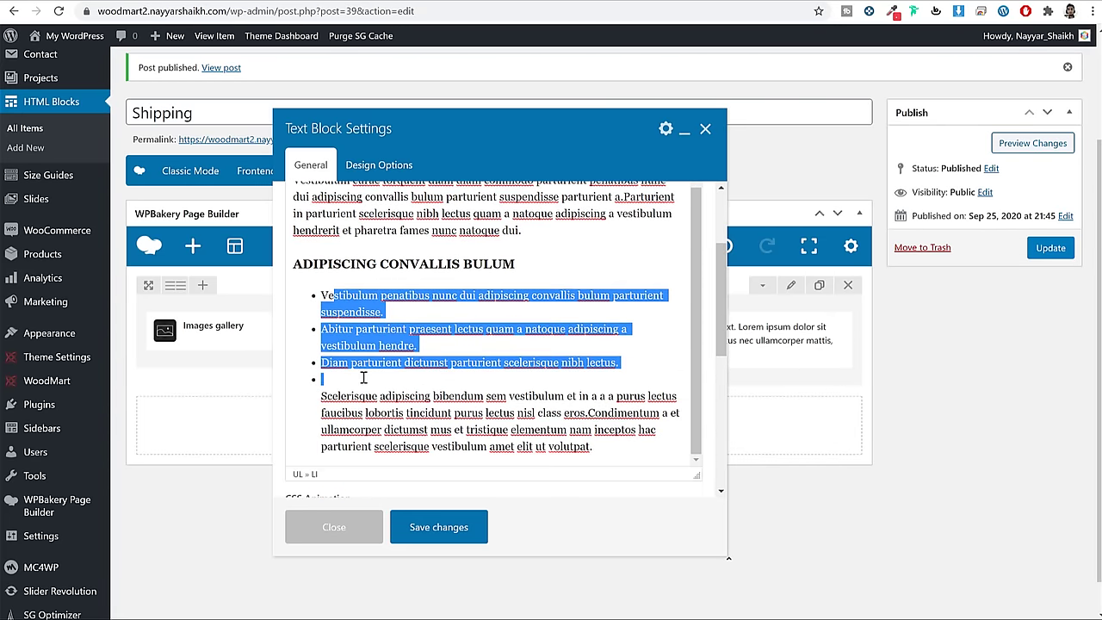
{"action": "left_click", "coordinate": [367, 379]}
{"action": "key", "text": "Return"}
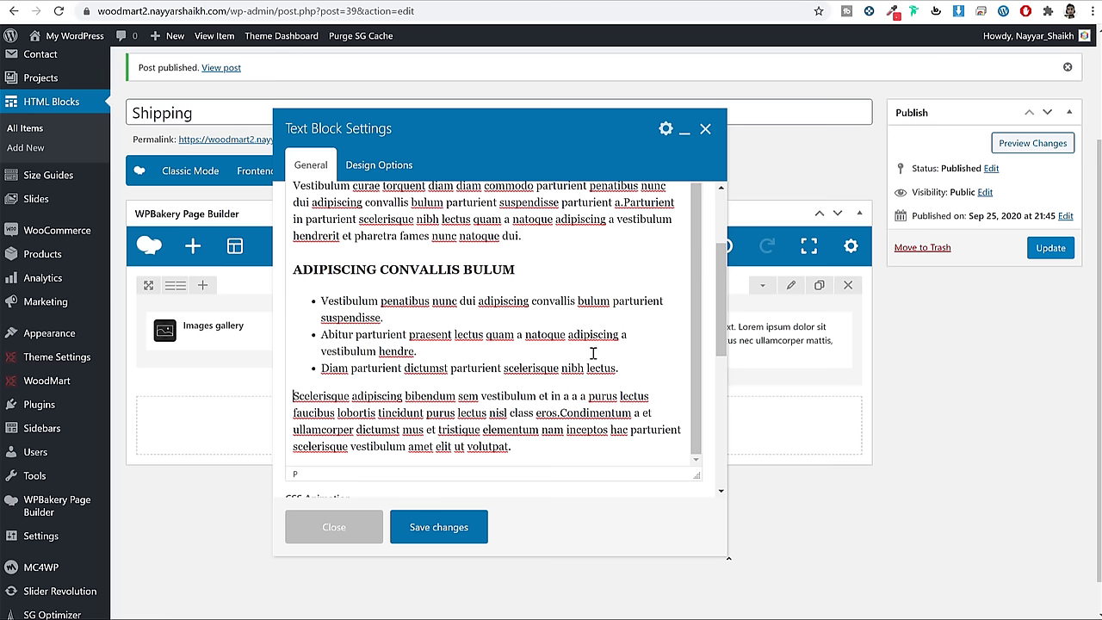
{"action": "left_click", "coordinate": [449, 529]}
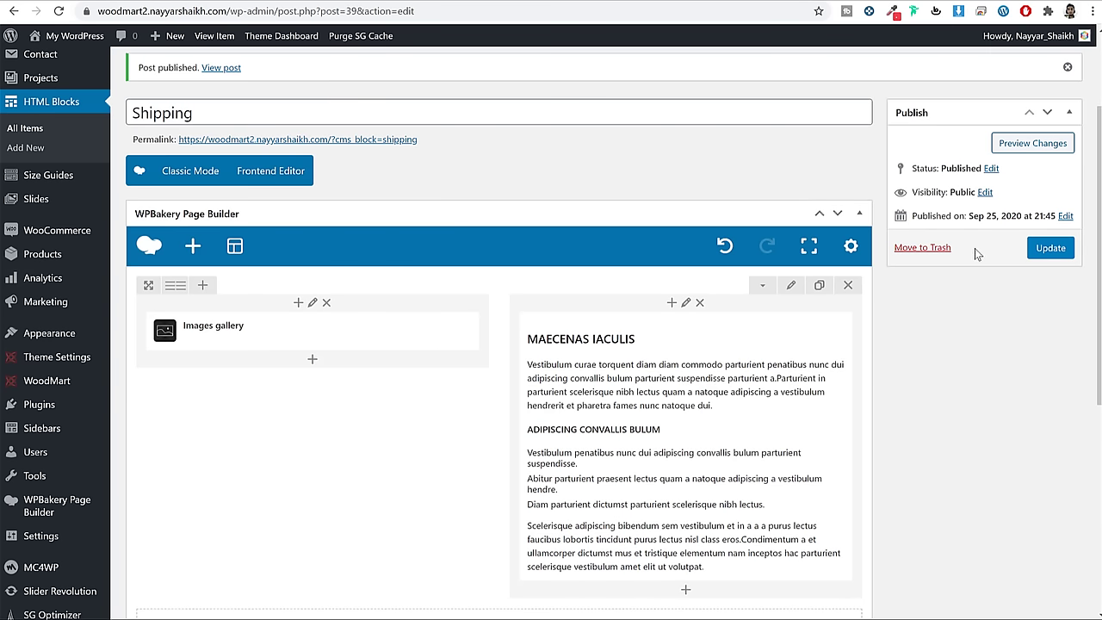
- Update the Shipping block and copy its shortcode [html_block id="39"] from the HTML Blocks list
{"action": "left_click", "coordinate": [1045, 251]}
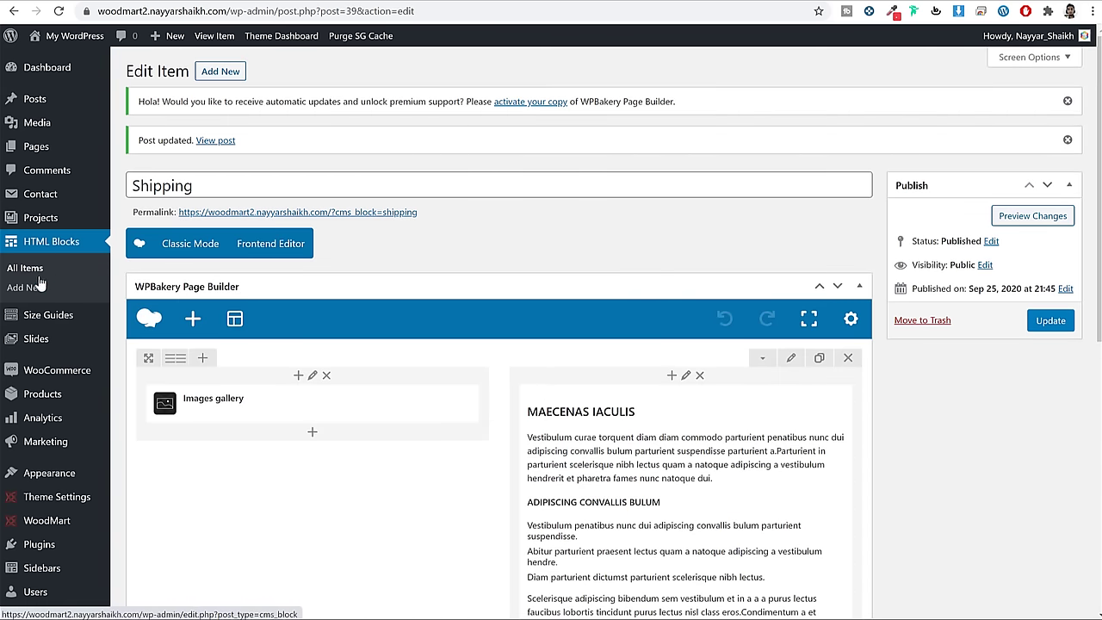
{"action": "left_click", "coordinate": [37, 271]}
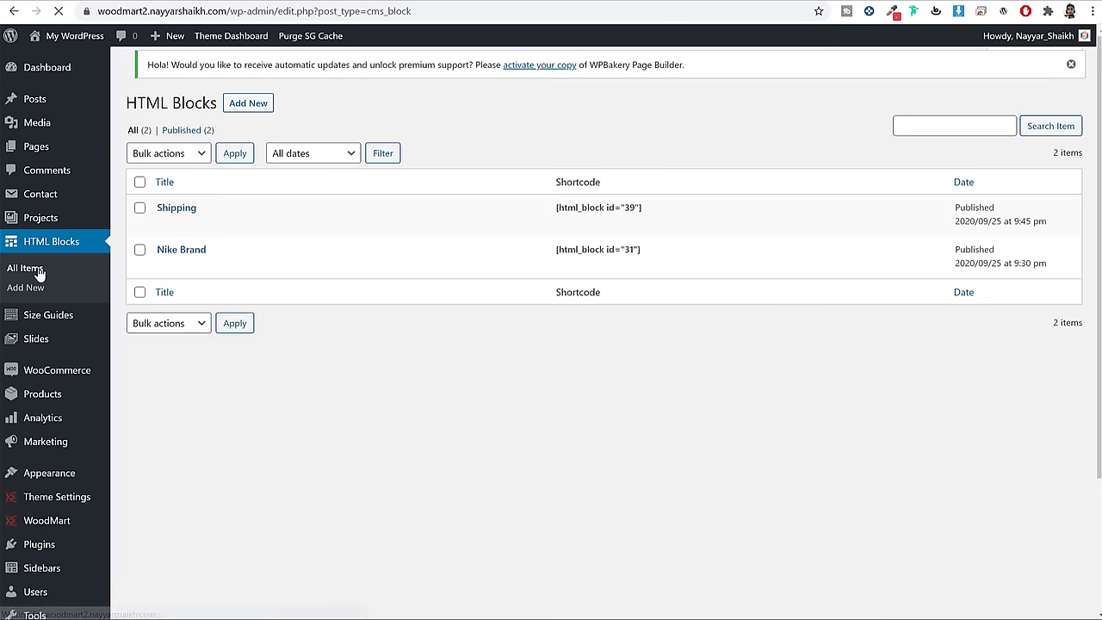
{"action": "triple_click", "coordinate": [570, 220]}
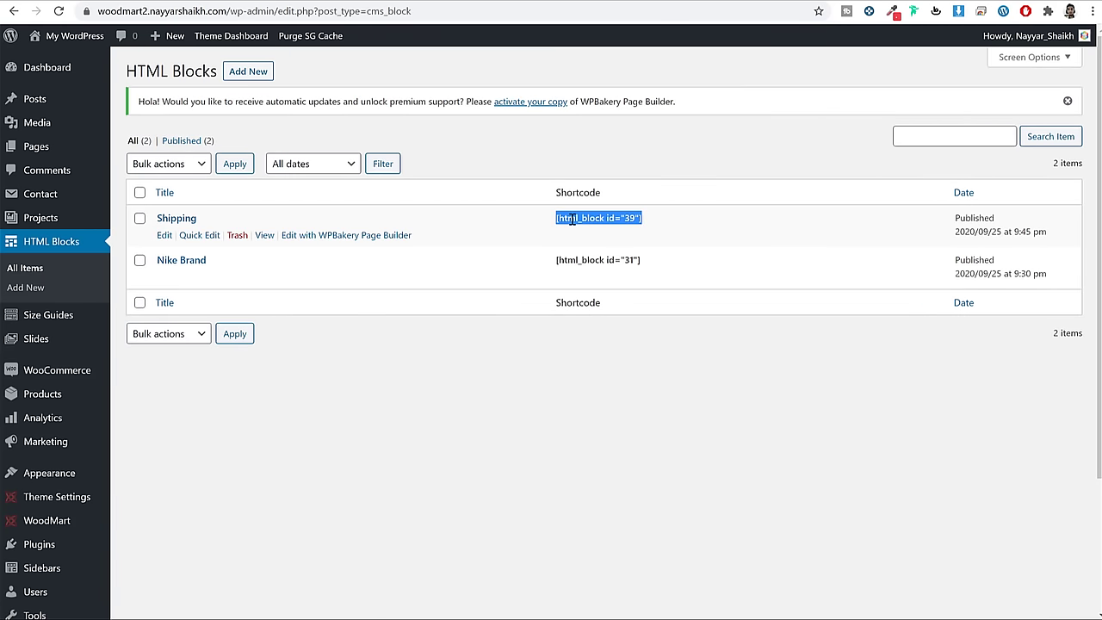
{"action": "right_click", "coordinate": [571, 219]}
{"action": "left_click", "coordinate": [607, 233]}
- Paste the shortcode into the Shipping & Delivery additional tab content under Product page Tabs and save
{"action": "mouse_move", "coordinate": [233, 36]}
{"action": "left_click", "coordinate": [234, 61]}
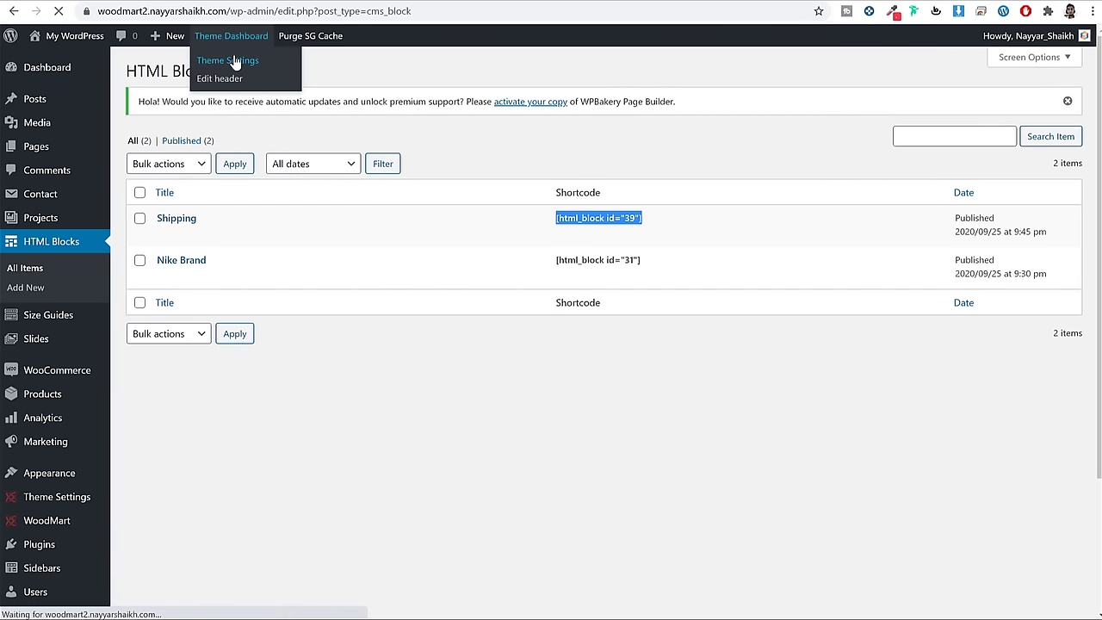
{"action": "scroll", "coordinate": [233, 284], "scroll_direction": "down", "scroll_amount": 5}
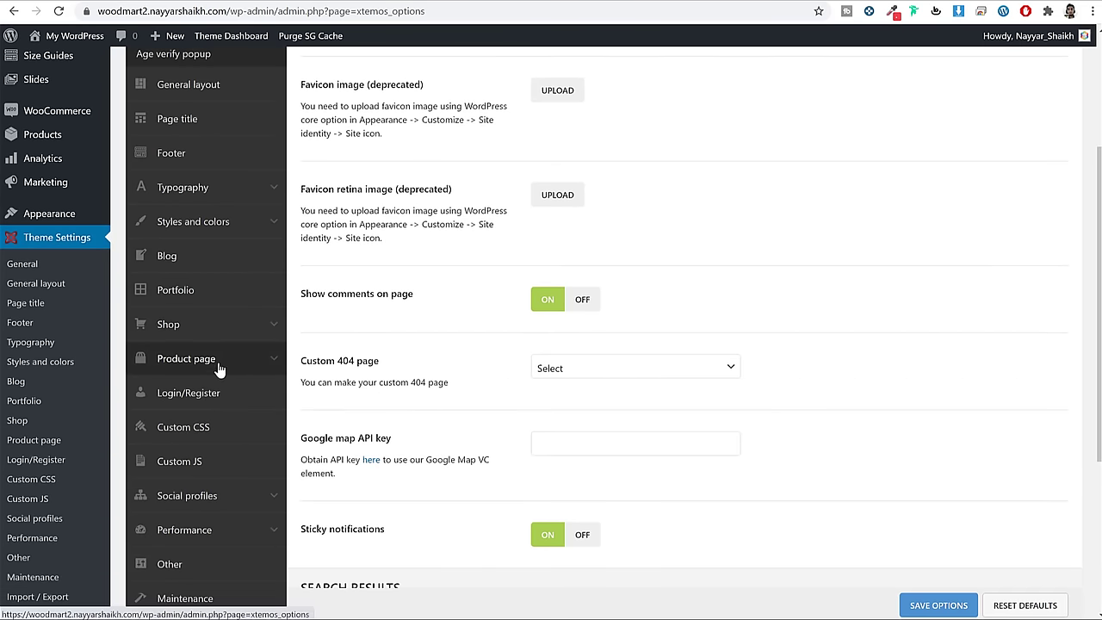
{"action": "left_click", "coordinate": [219, 365]}
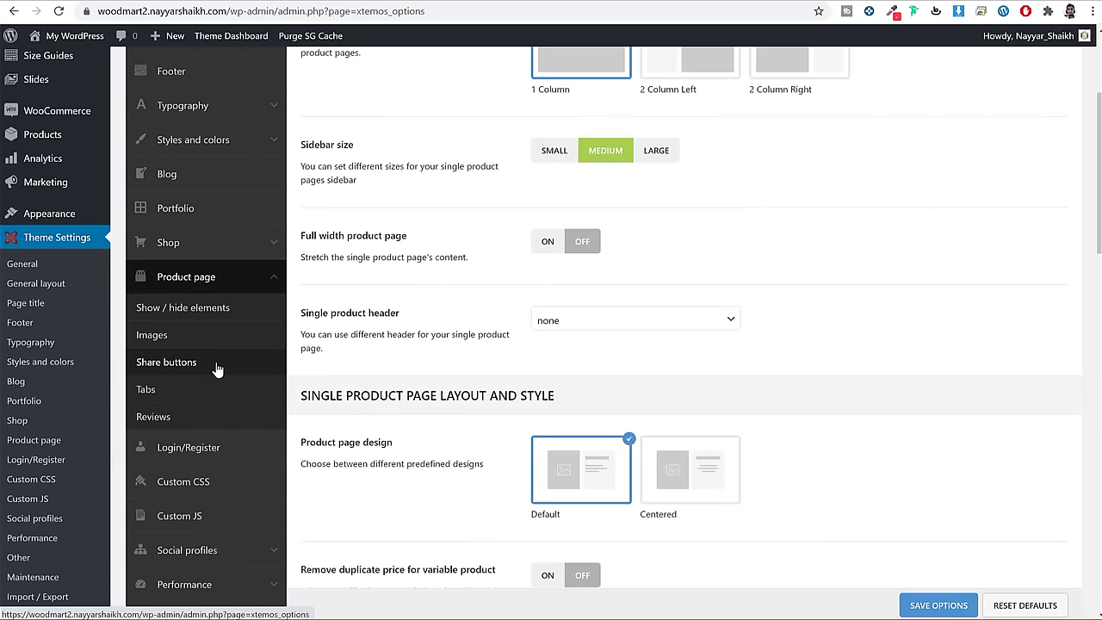
{"action": "left_click", "coordinate": [217, 389]}
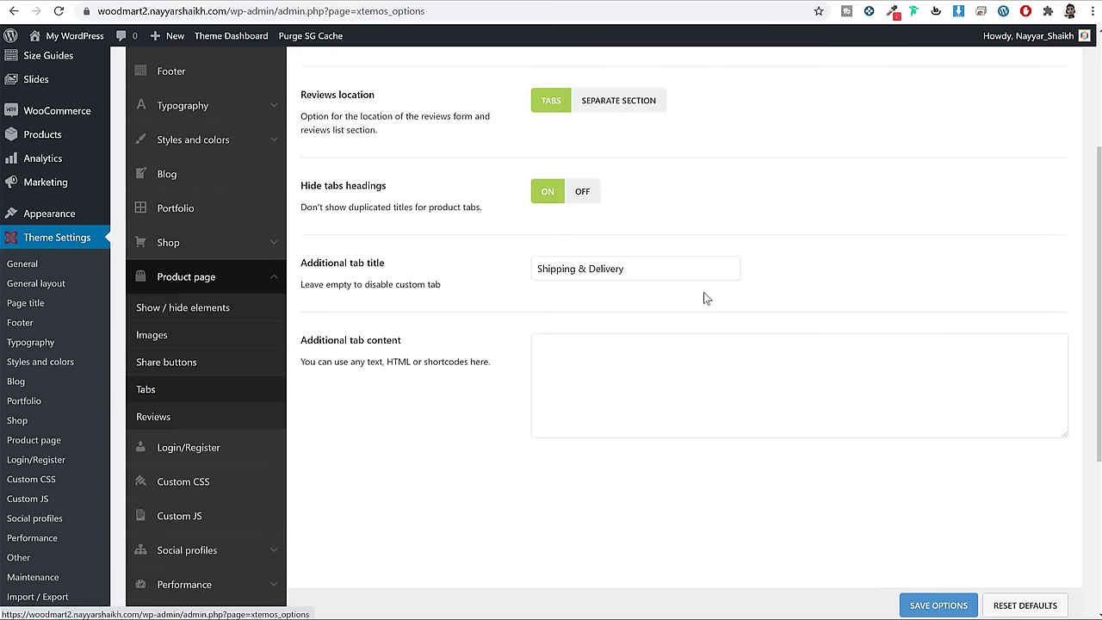
{"action": "scroll", "coordinate": [799, 280], "scroll_direction": "down", "scroll_amount": 3}
{"action": "triple_click", "coordinate": [627, 198]}
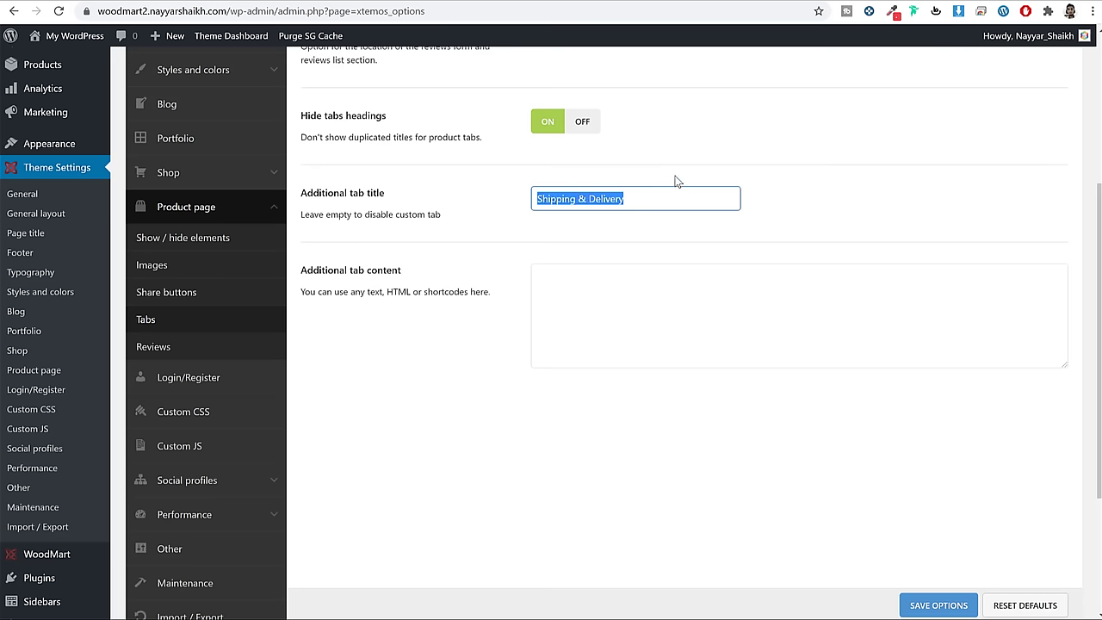
{"action": "left_click", "coordinate": [603, 350]}
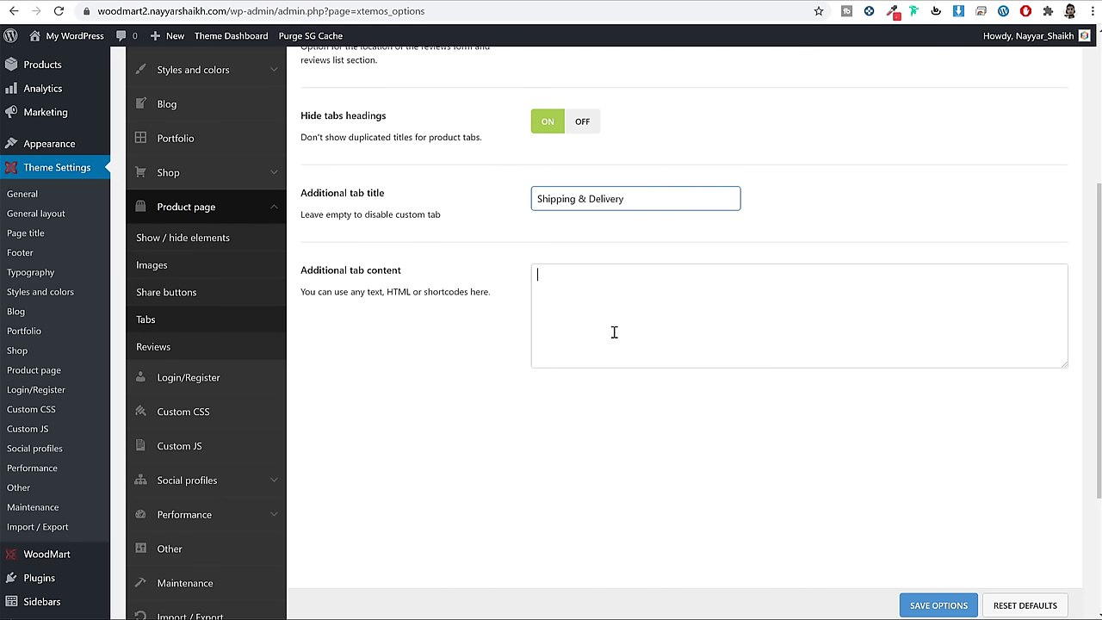
{"action": "key", "text": "ctrl+v"}
{"action": "left_click_drag", "start_coordinate": [655, 275], "coordinate": [495, 271]}
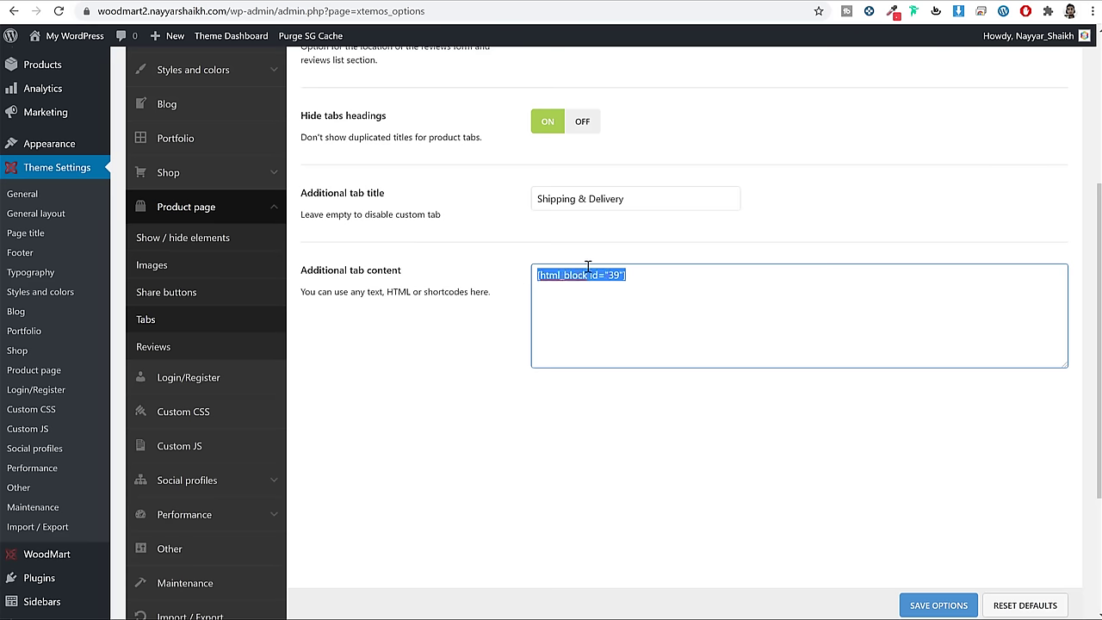
{"action": "left_click", "coordinate": [937, 604]}
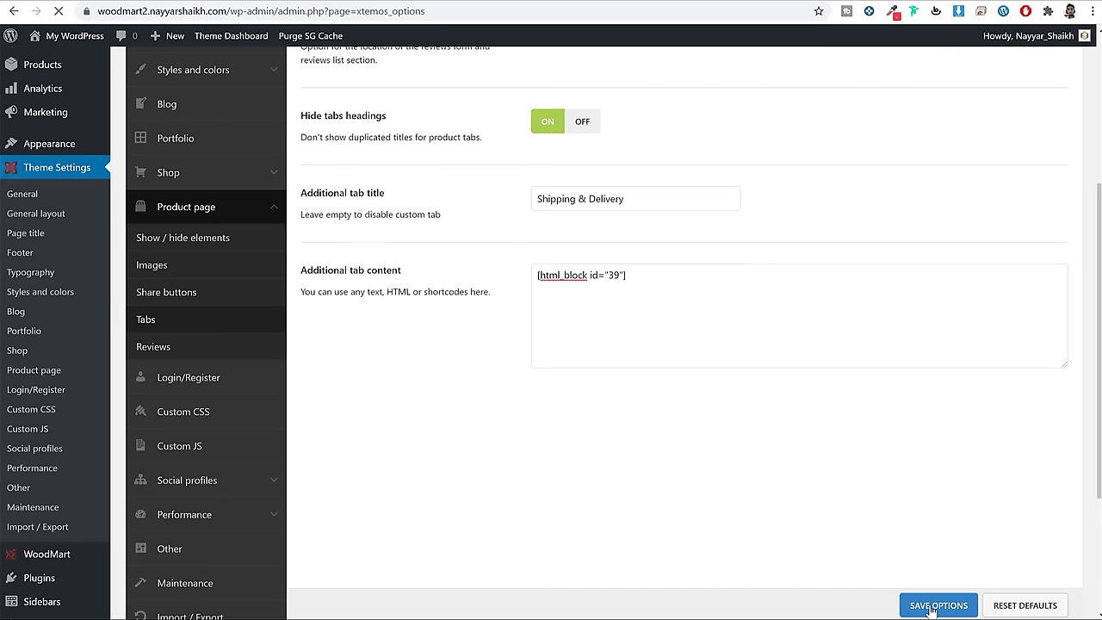
- Reload the Dark Blue T-Shirt page and check its Shipping & Delivery tab against the other tabs
{"action": "key", "text": "ctrl+Tab"}
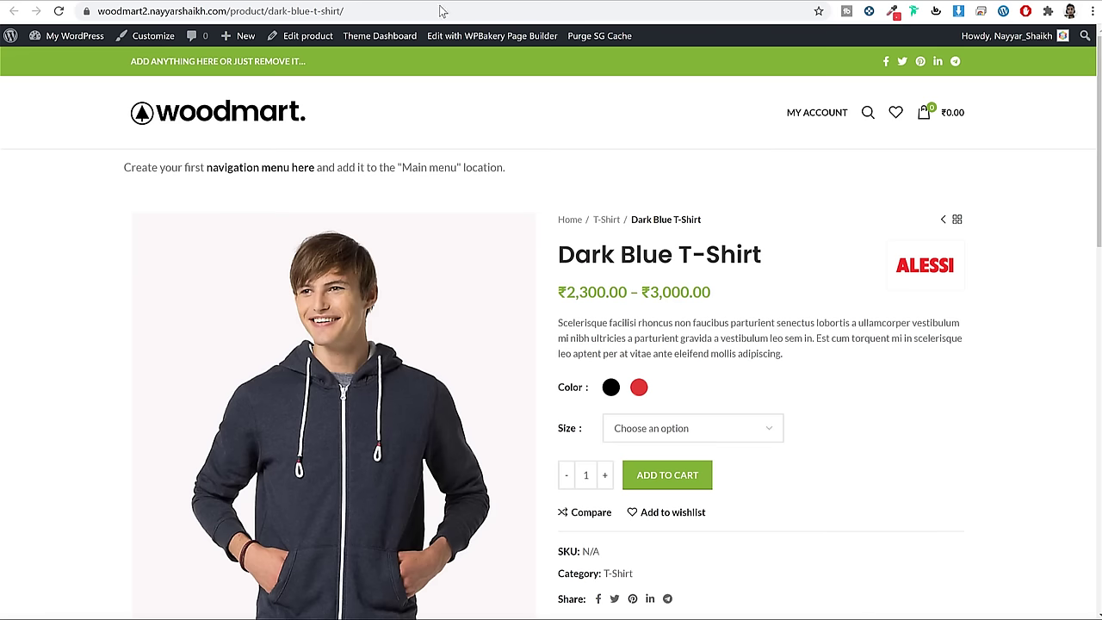
{"action": "left_click", "coordinate": [59, 11]}
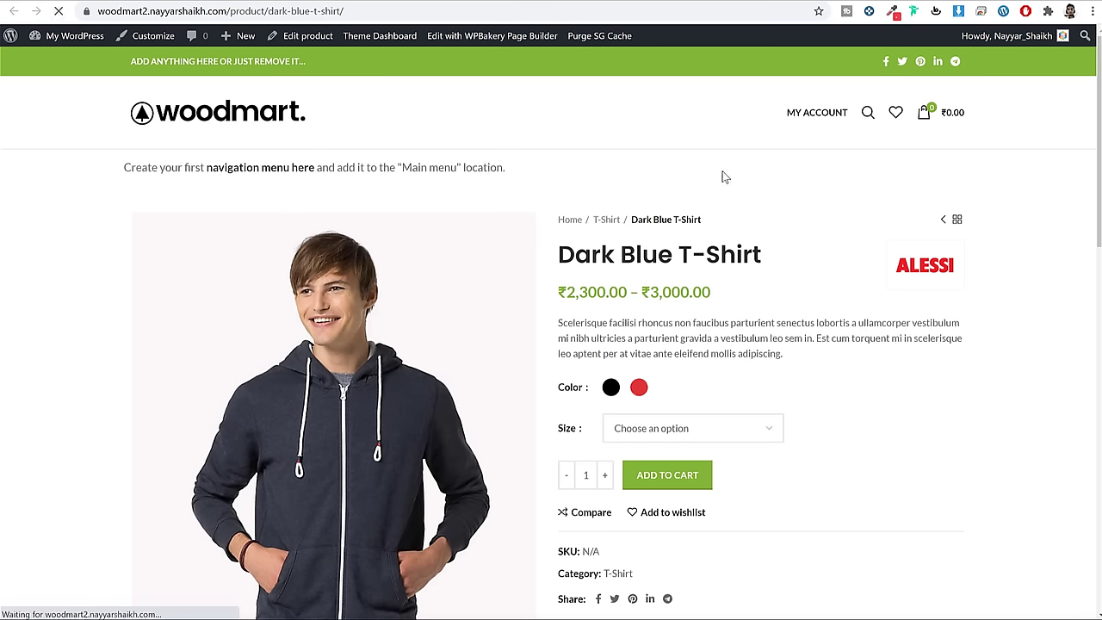
{"action": "scroll", "coordinate": [780, 207], "scroll_direction": "down", "scroll_amount": 6}
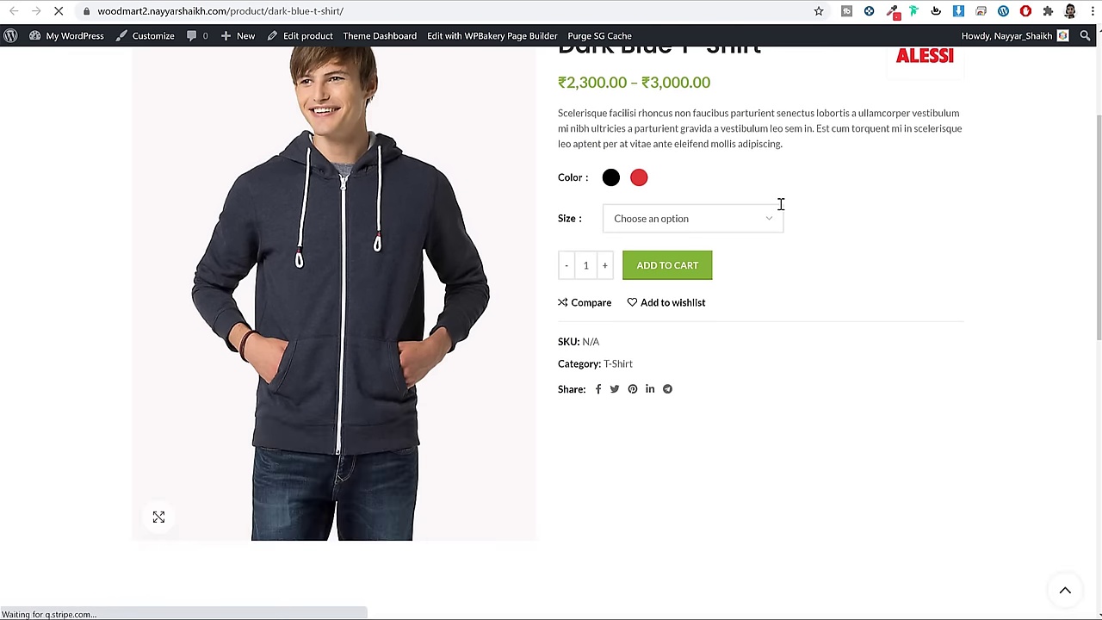
{"action": "scroll", "coordinate": [780, 207], "scroll_direction": "down", "scroll_amount": 2}
{"action": "left_click", "coordinate": [772, 212]}
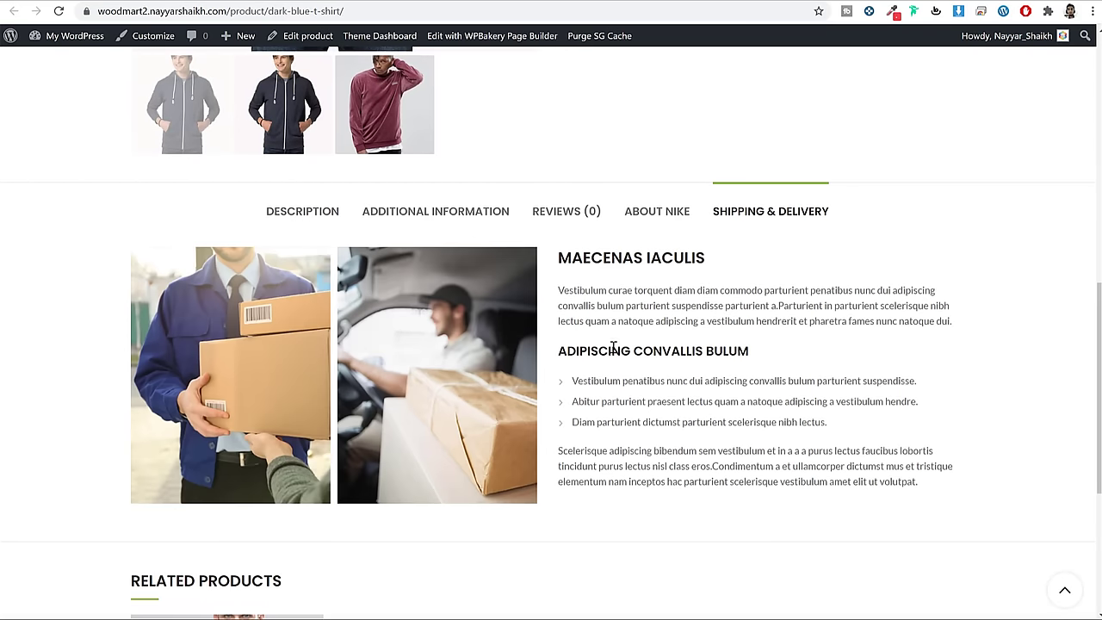
{"action": "left_click", "coordinate": [548, 213]}
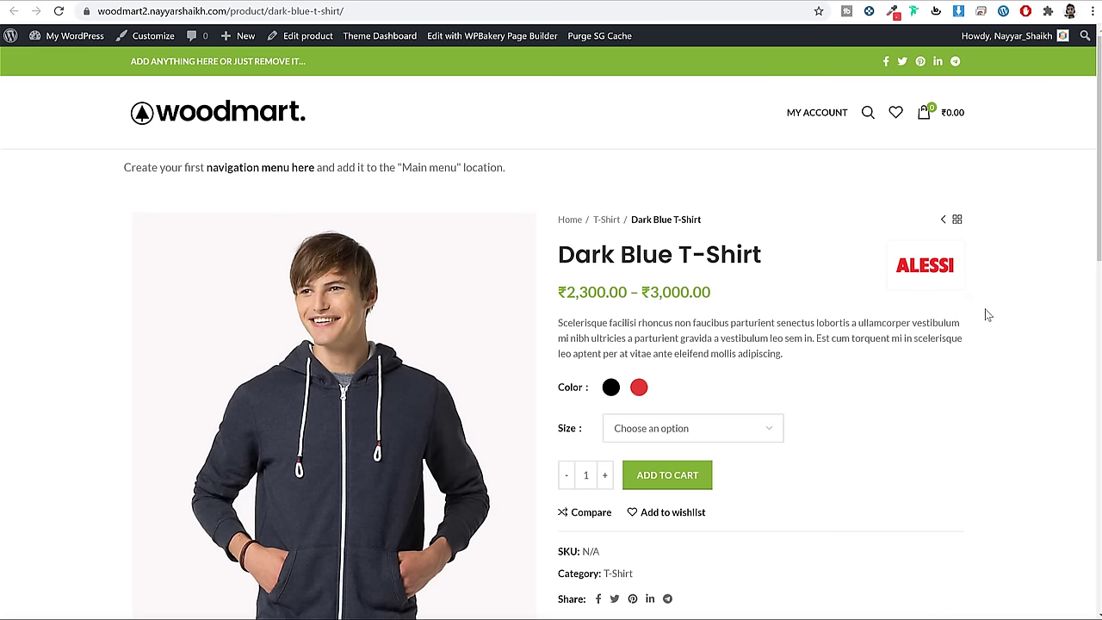
{"action": "scroll", "coordinate": [989, 316], "scroll_direction": "down", "scroll_amount": 7}
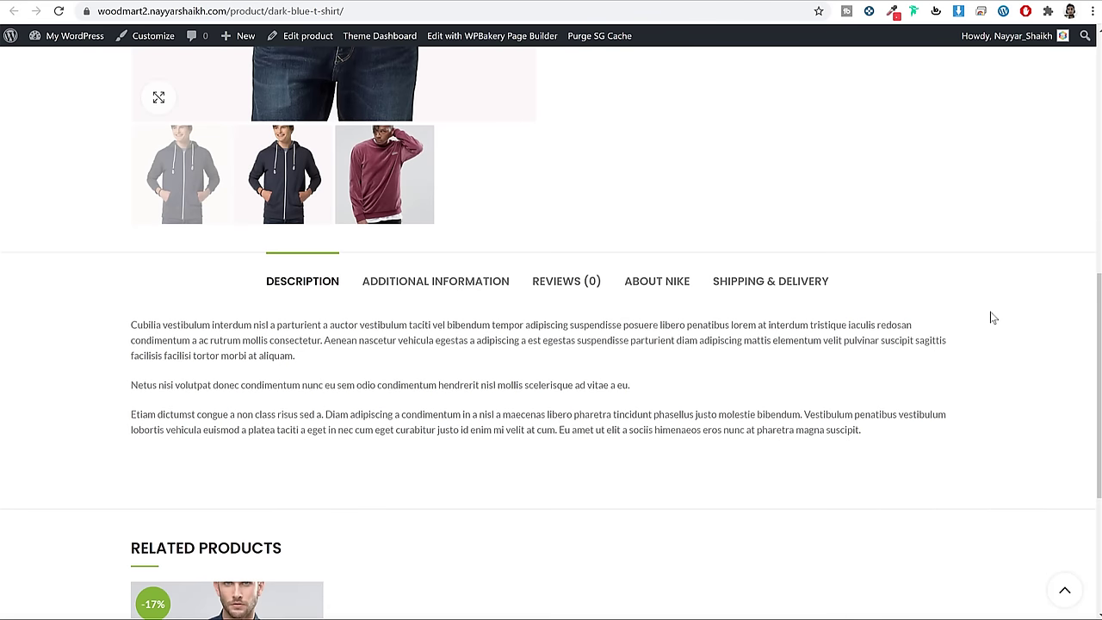
{"action": "left_click", "coordinate": [761, 287]}
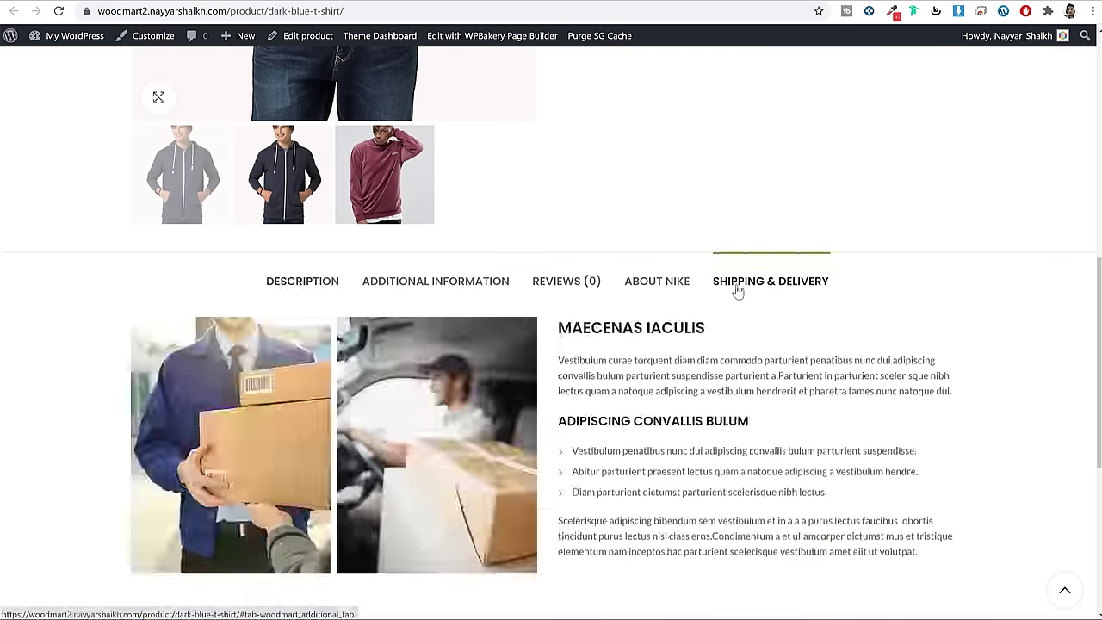
{"action": "left_click", "coordinate": [448, 281]}
{"action": "left_click", "coordinate": [327, 283]}
{"action": "scroll", "coordinate": [834, 319], "scroll_direction": "up", "scroll_amount": 7}
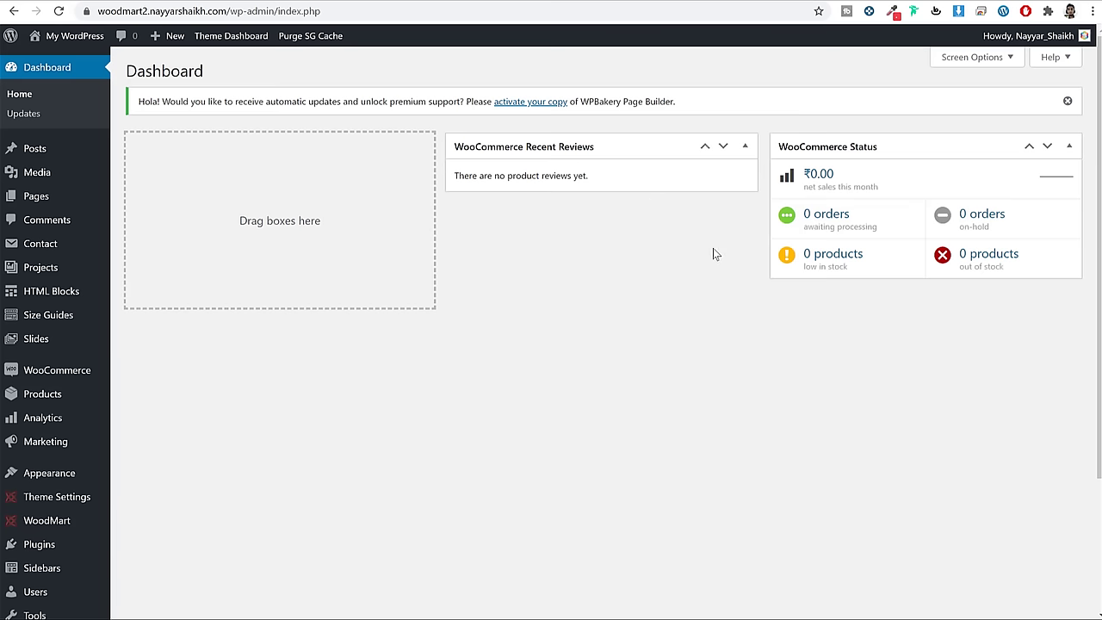
- Add and publish a new page titled 'Home', then open the live page in a new tab
{"action": "mouse_move", "coordinate": [64, 197]}
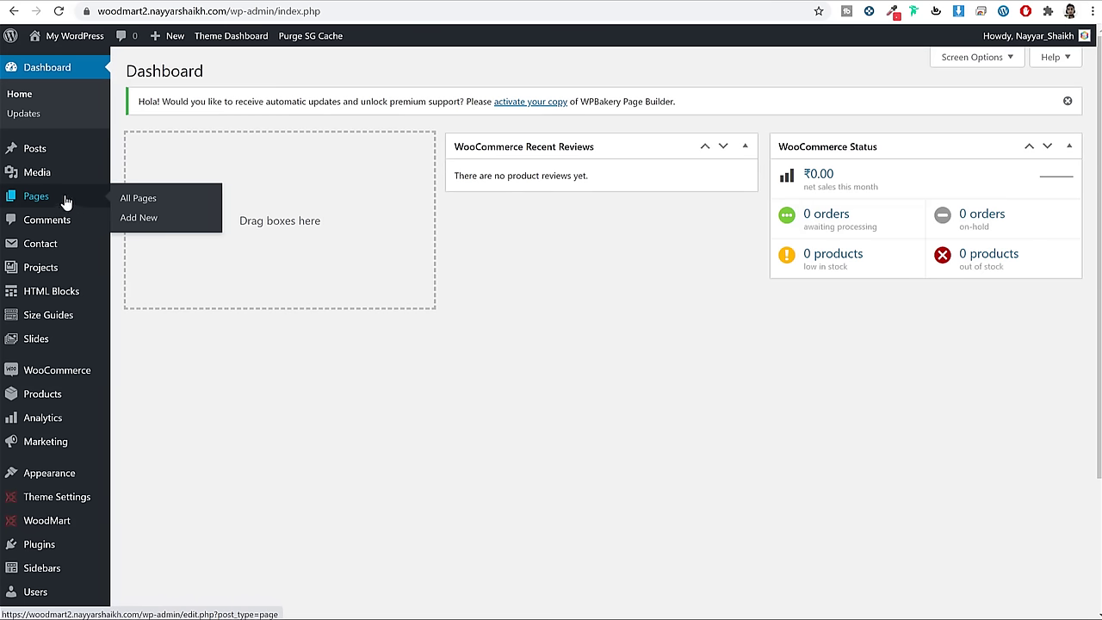
{"action": "left_click", "coordinate": [155, 225]}
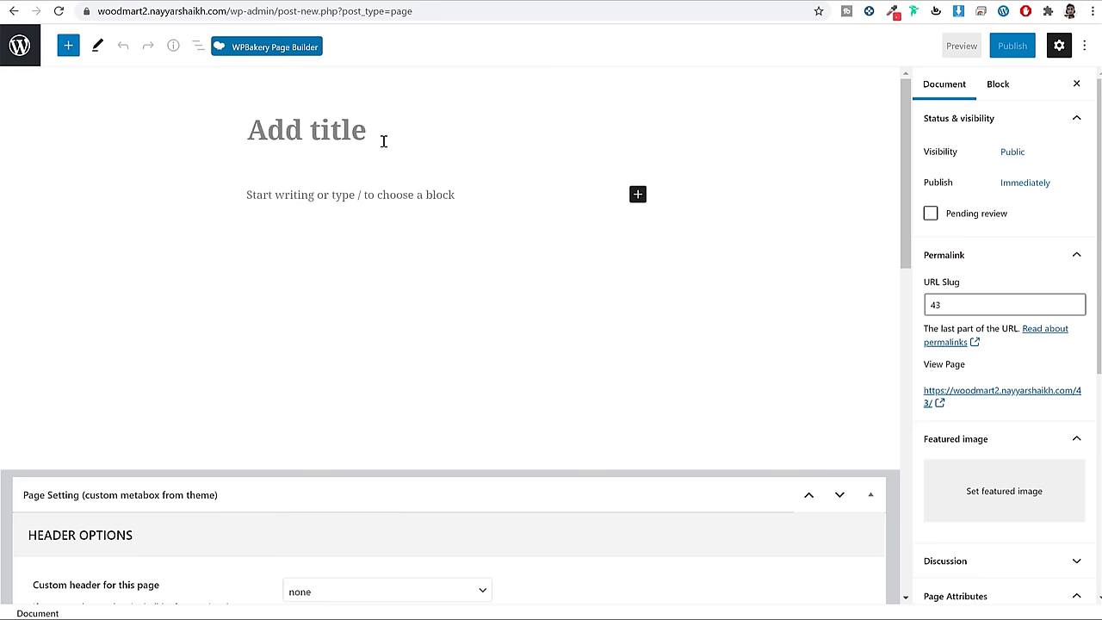
{"action": "type", "text": "Home"}
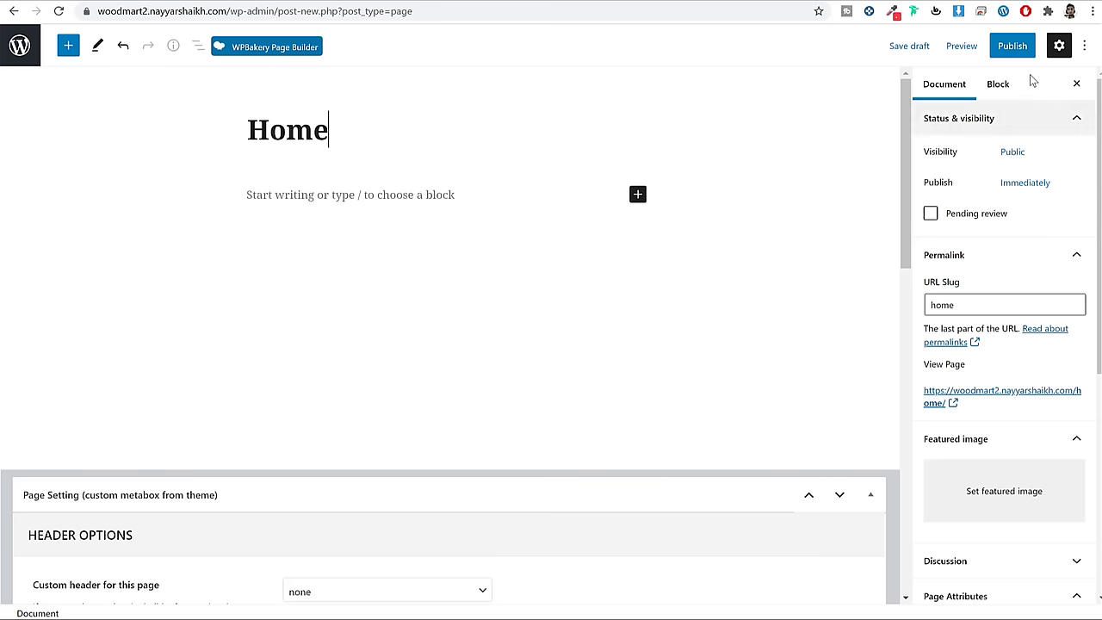
{"action": "left_click", "coordinate": [1012, 47]}
{"action": "left_click", "coordinate": [960, 49]}
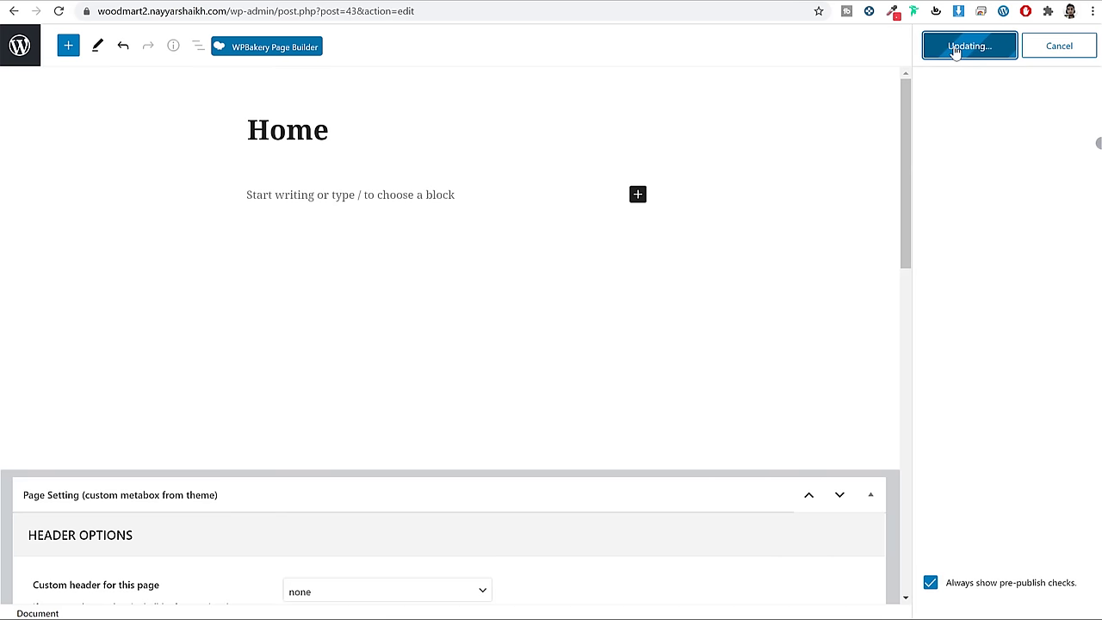
{"action": "right_click", "coordinate": [131, 578]}
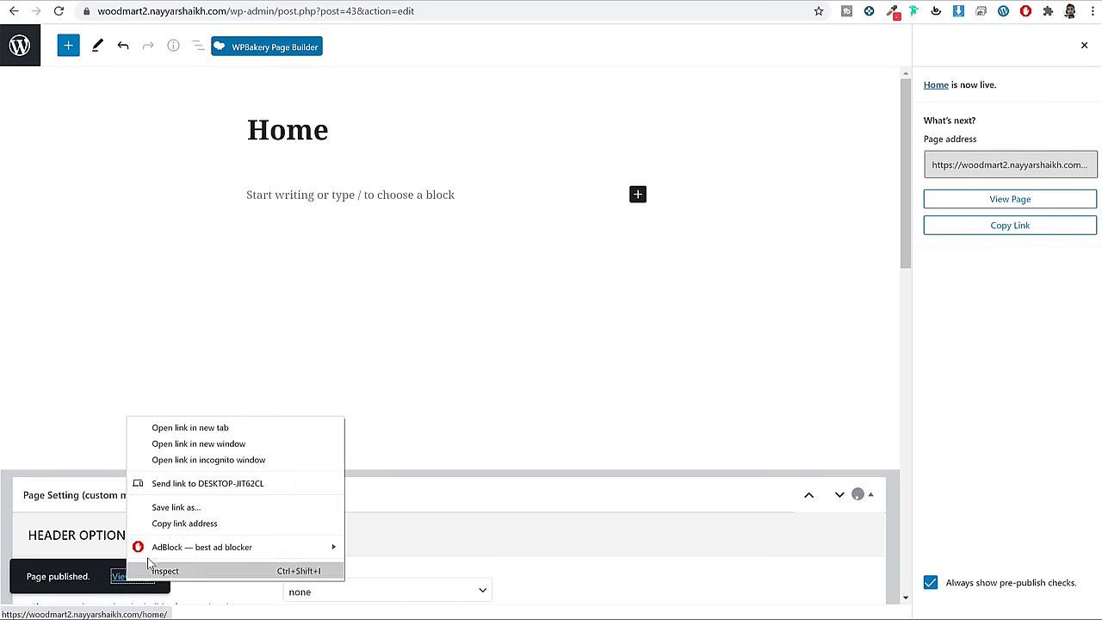
{"action": "left_click", "coordinate": [172, 427]}
- Scroll through the live Home page, showing its title banner and sidebar
{"action": "key", "text": "ctrl+Tab"}
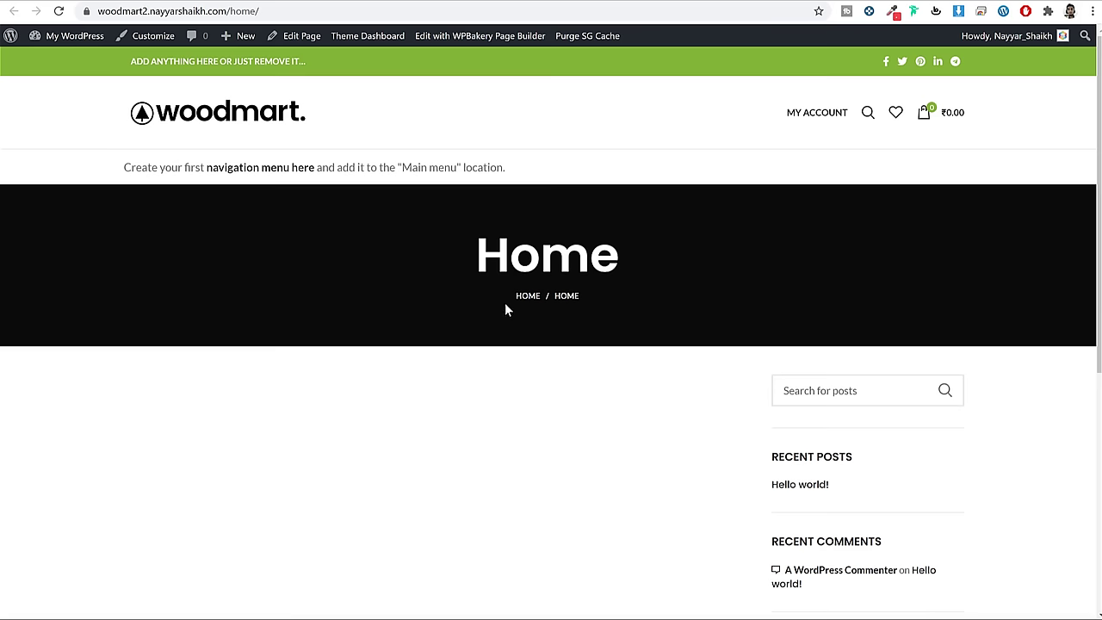
{"action": "double_click", "coordinate": [579, 249]}
{"action": "left_click", "coordinate": [701, 320]}
{"action": "scroll", "coordinate": [700, 320], "scroll_direction": "down", "scroll_amount": 3}
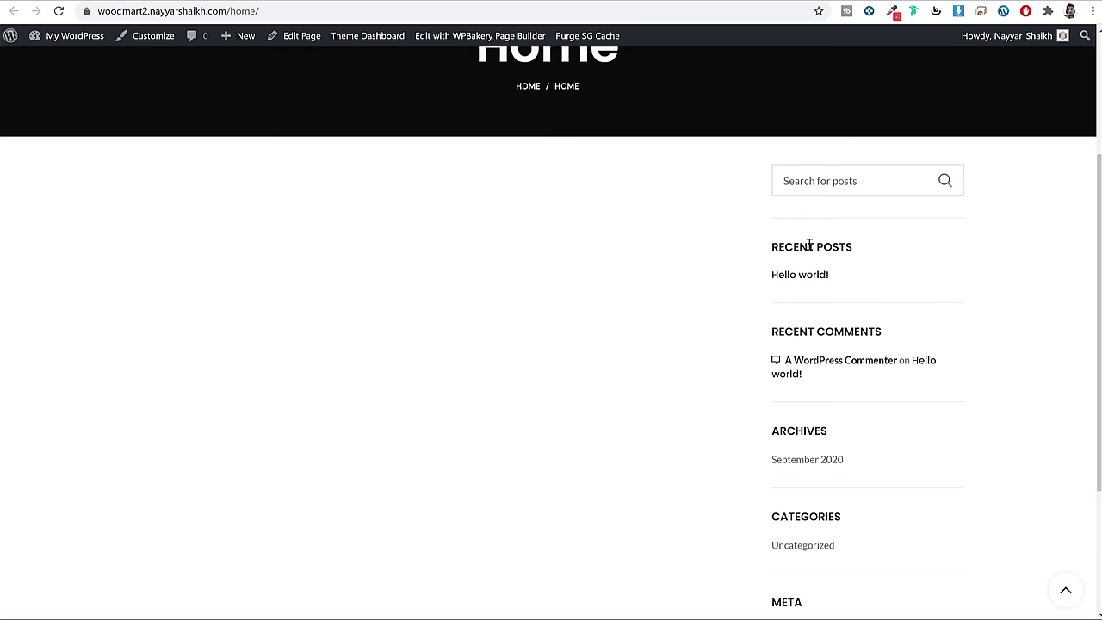
{"action": "scroll", "coordinate": [831, 379], "scroll_direction": "down", "scroll_amount": 2}
{"action": "scroll", "coordinate": [832, 401], "scroll_direction": "up", "scroll_amount": 5}
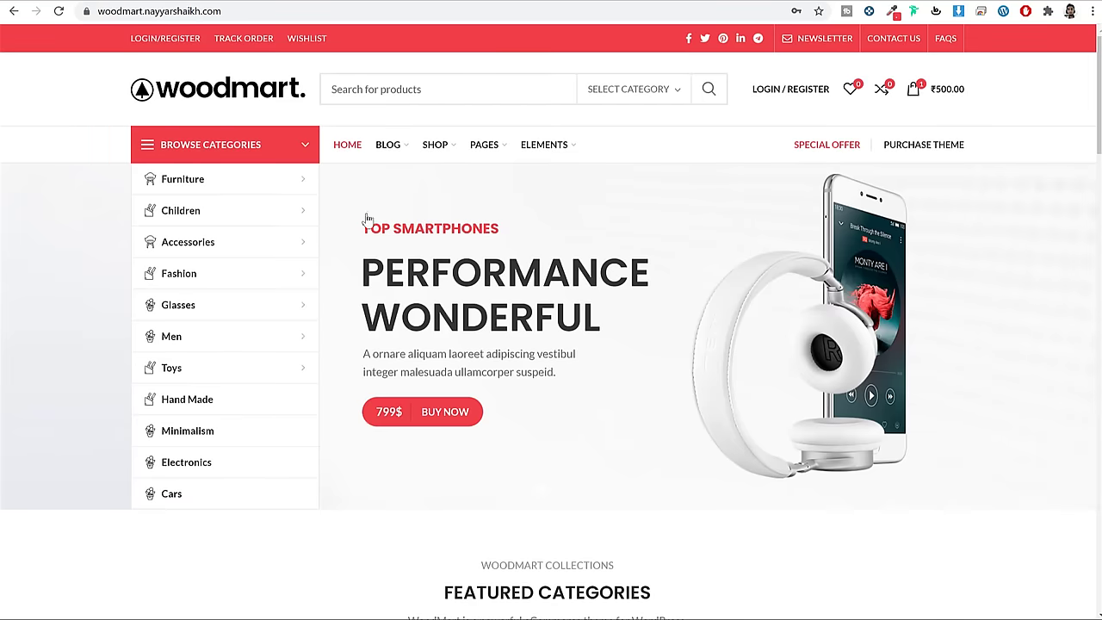
{"action": "mouse_move", "coordinate": [282, 203]}
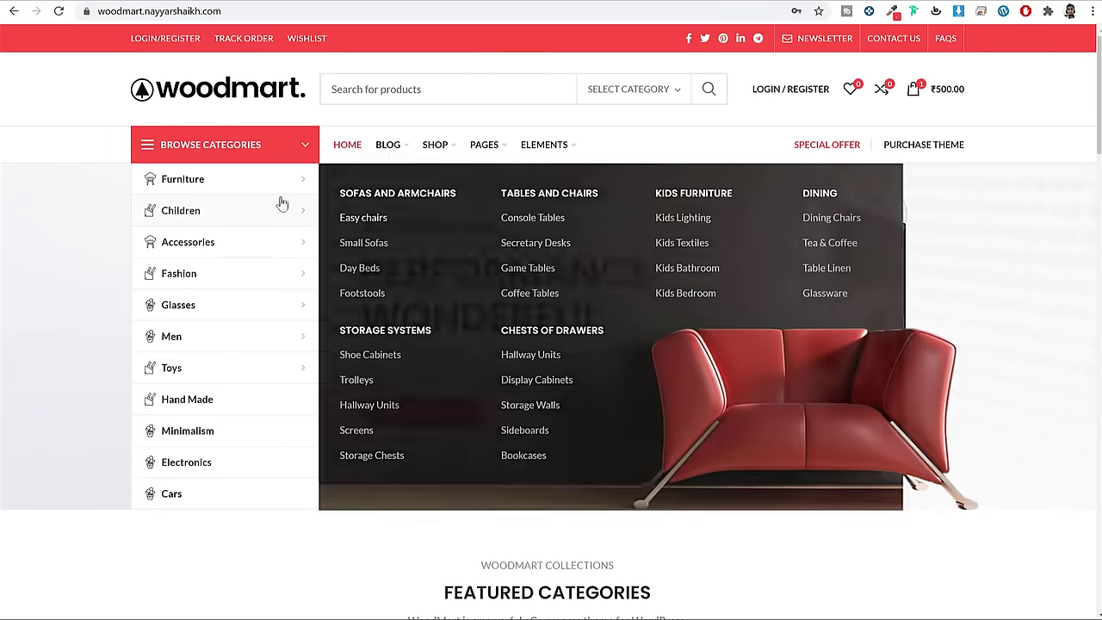
{"action": "scroll", "coordinate": [930, 339], "scroll_direction": "down", "scroll_amount": 6}
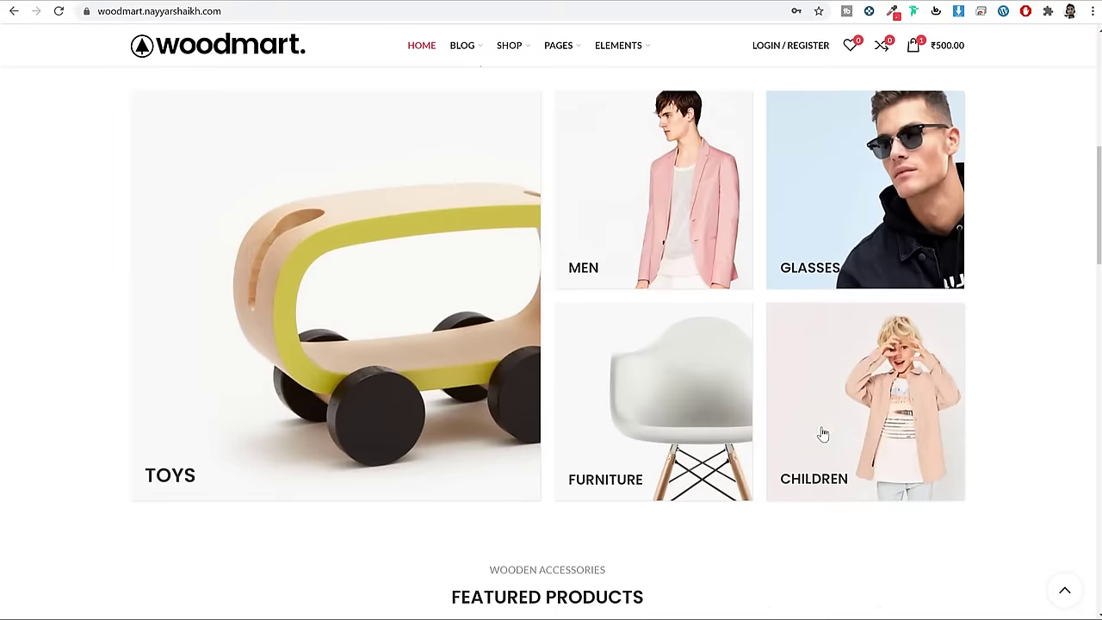
{"action": "scroll", "coordinate": [903, 376], "scroll_direction": "up", "scroll_amount": 6}
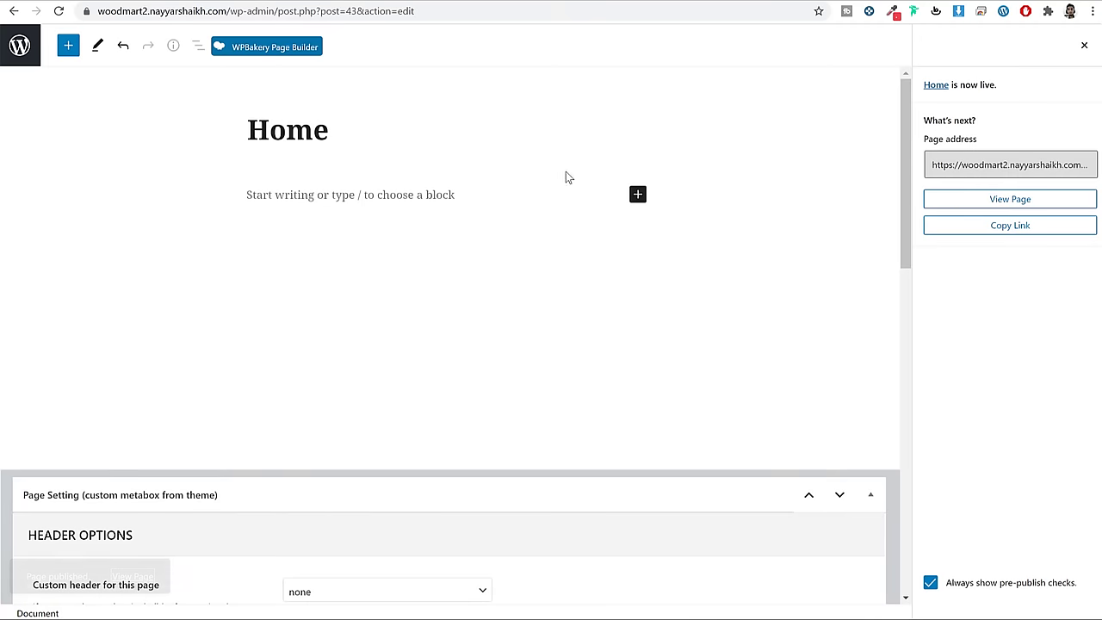
{"action": "scroll", "coordinate": [578, 180], "scroll_direction": "down", "scroll_amount": 5}
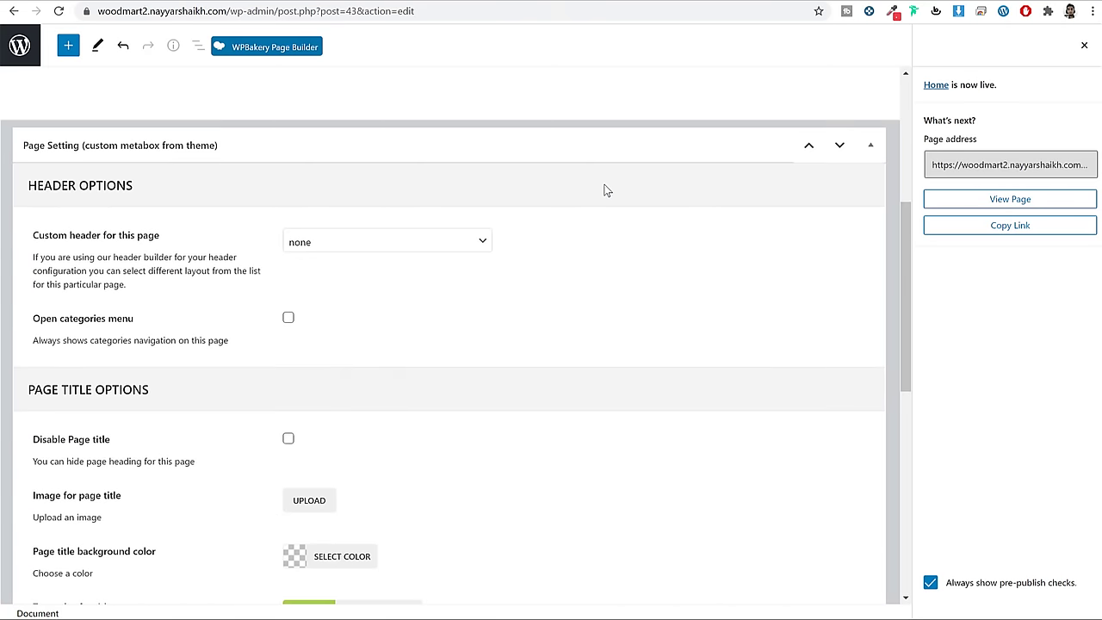
- Tick Disable Page title in the Home page's WoodMart settings
{"action": "scroll", "coordinate": [608, 190], "scroll_direction": "down", "scroll_amount": 3}
{"action": "left_click_drag", "start_coordinate": [143, 250], "coordinate": [42, 238]}
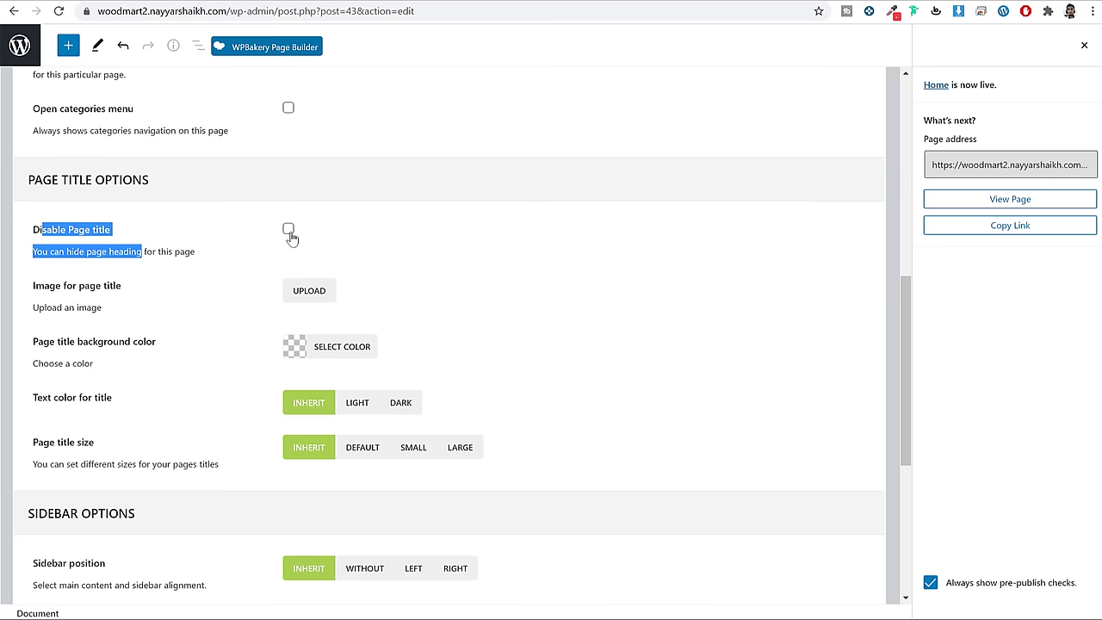
{"action": "left_click", "coordinate": [289, 230]}
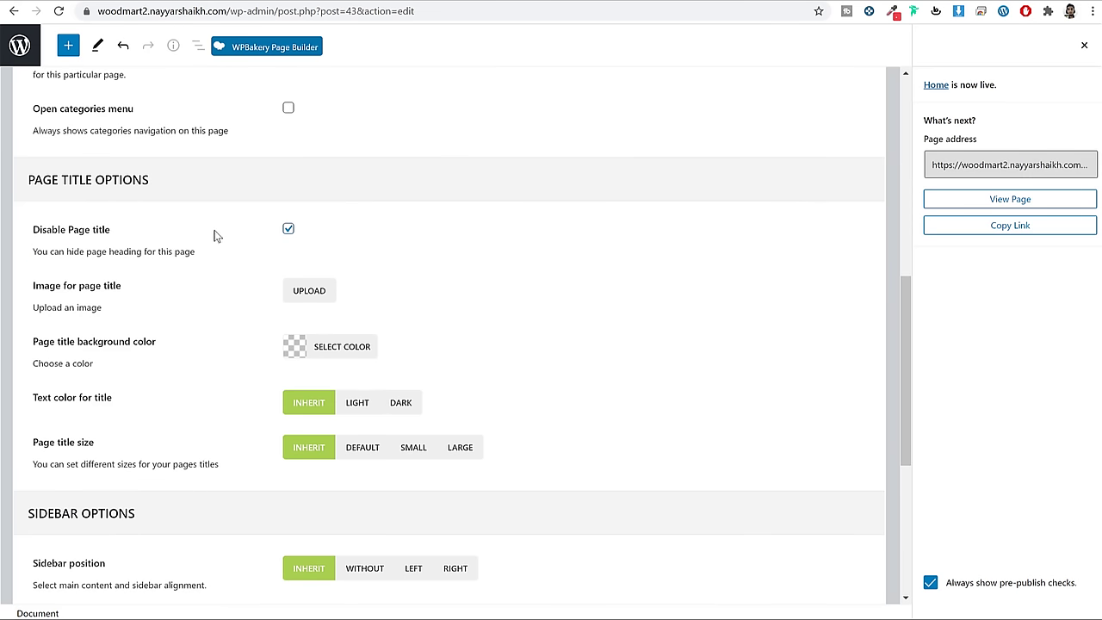
{"action": "left_click", "coordinate": [418, 1]}
{"action": "left_click_drag", "start_coordinate": [405, 227], "coordinate": [630, 309]}
{"action": "left_click", "coordinate": [631, 309]}
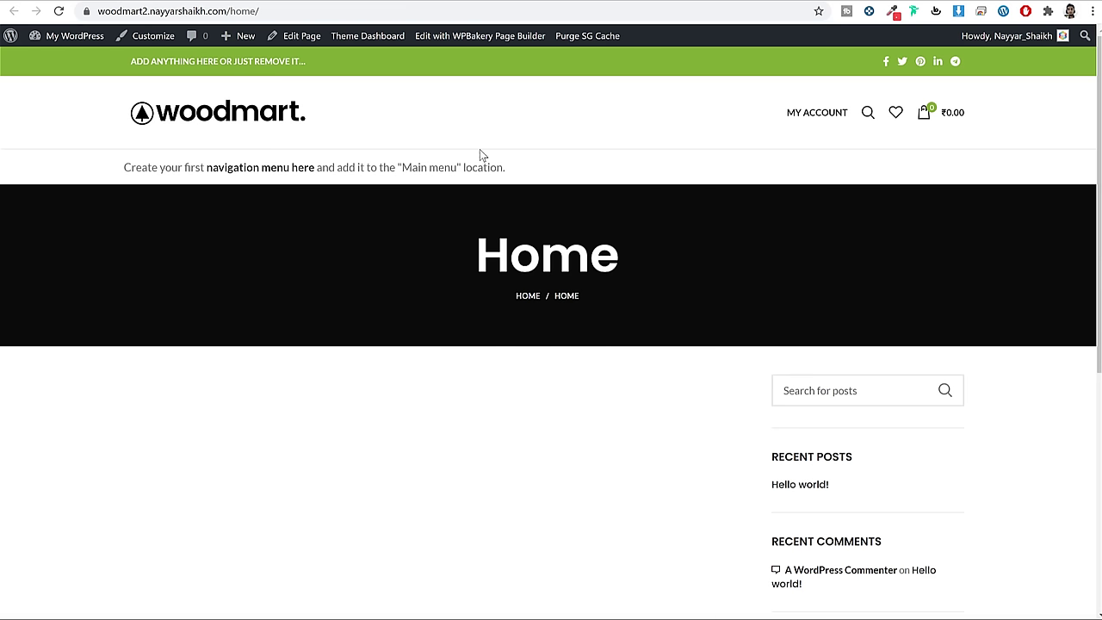
{"action": "key", "text": "ctrl+shift+Tab"}
- Set Sidebar position to WITHOUT, update the page and reload the live Home page
{"action": "scroll", "coordinate": [594, 326], "scroll_direction": "down", "scroll_amount": 4}
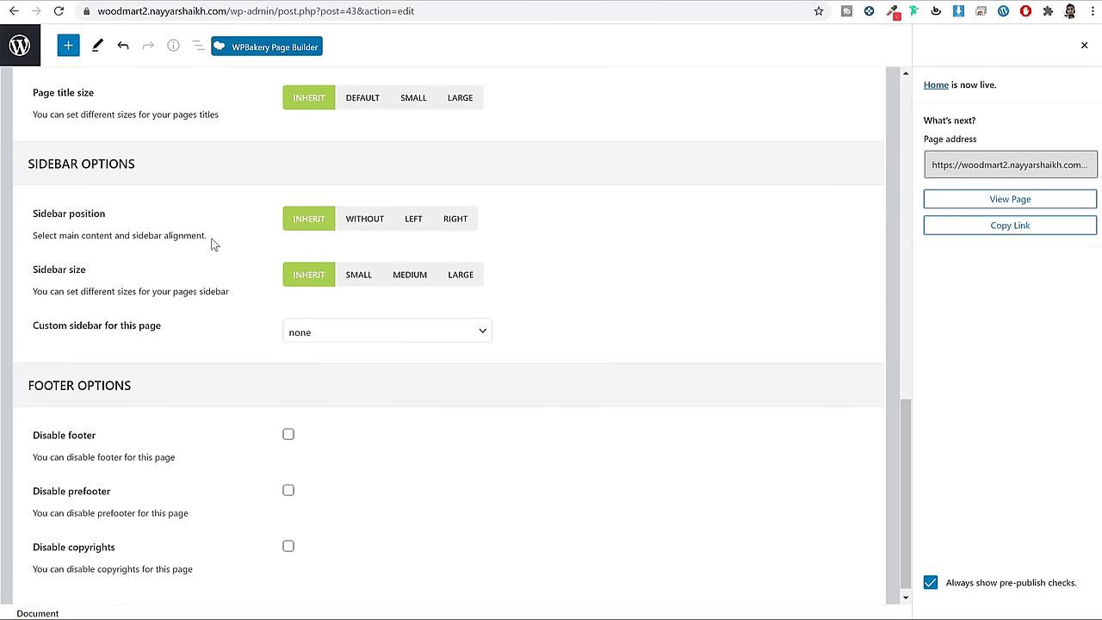
{"action": "left_click_drag", "start_coordinate": [112, 224], "coordinate": [30, 216]}
{"action": "left_click", "coordinate": [60, 218]}
{"action": "left_click", "coordinate": [344, 222]}
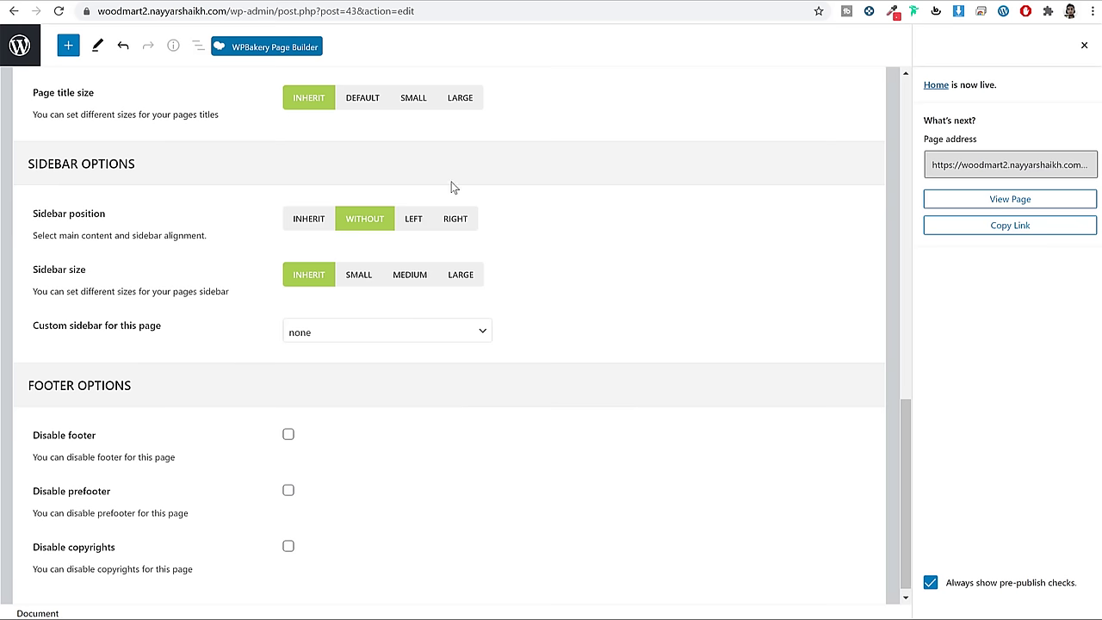
{"action": "scroll", "coordinate": [543, 374], "scroll_direction": "up", "scroll_amount": 3}
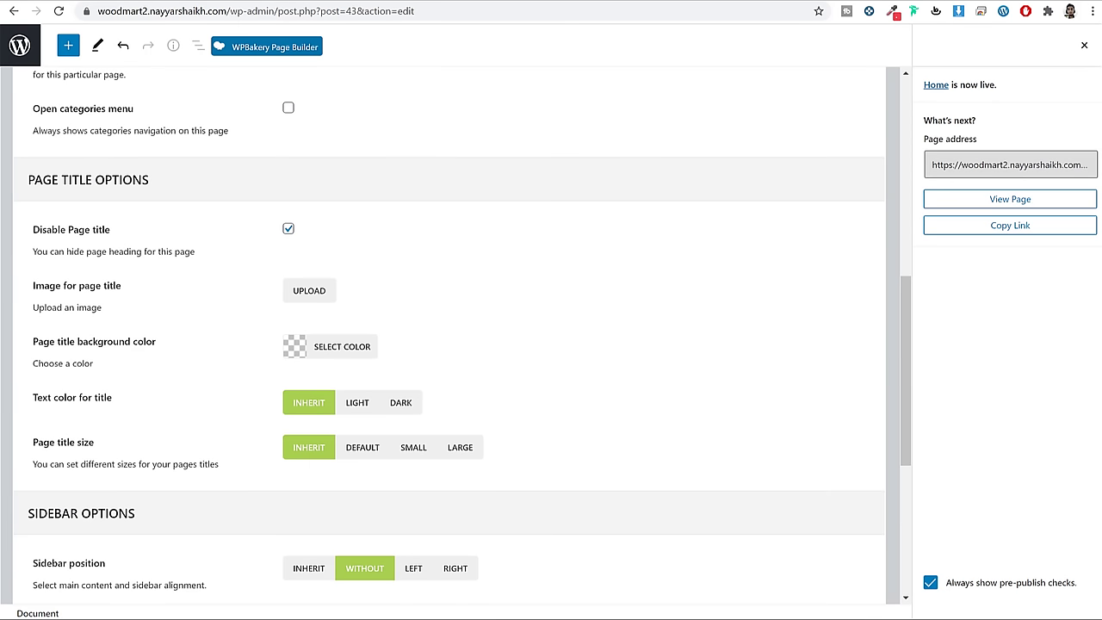
{"action": "left_click", "coordinate": [1084, 45]}
{"action": "left_click", "coordinate": [1005, 51]}
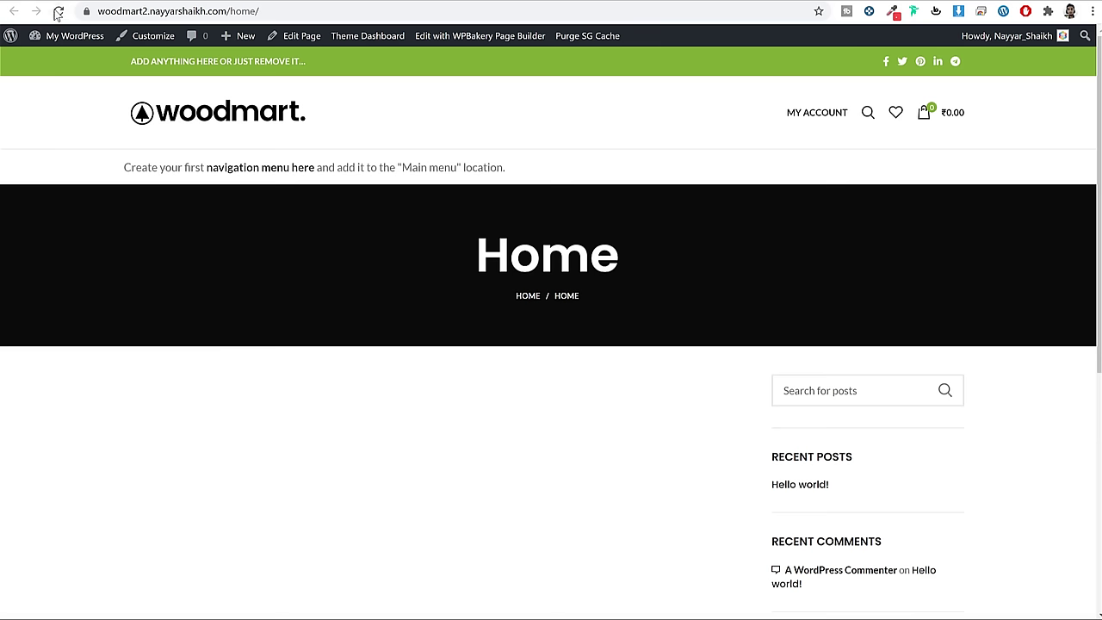
{"action": "left_click", "coordinate": [58, 11]}
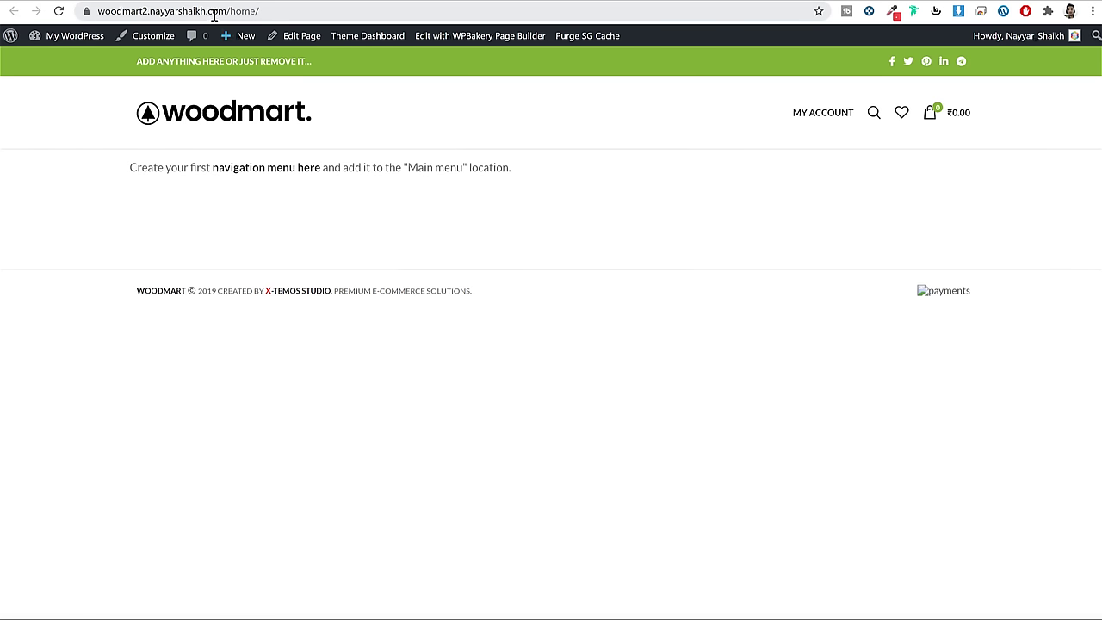
- Check the reloaded Home page's address and logo link, then go back to the editor
{"action": "left_click", "coordinate": [231, 11]}
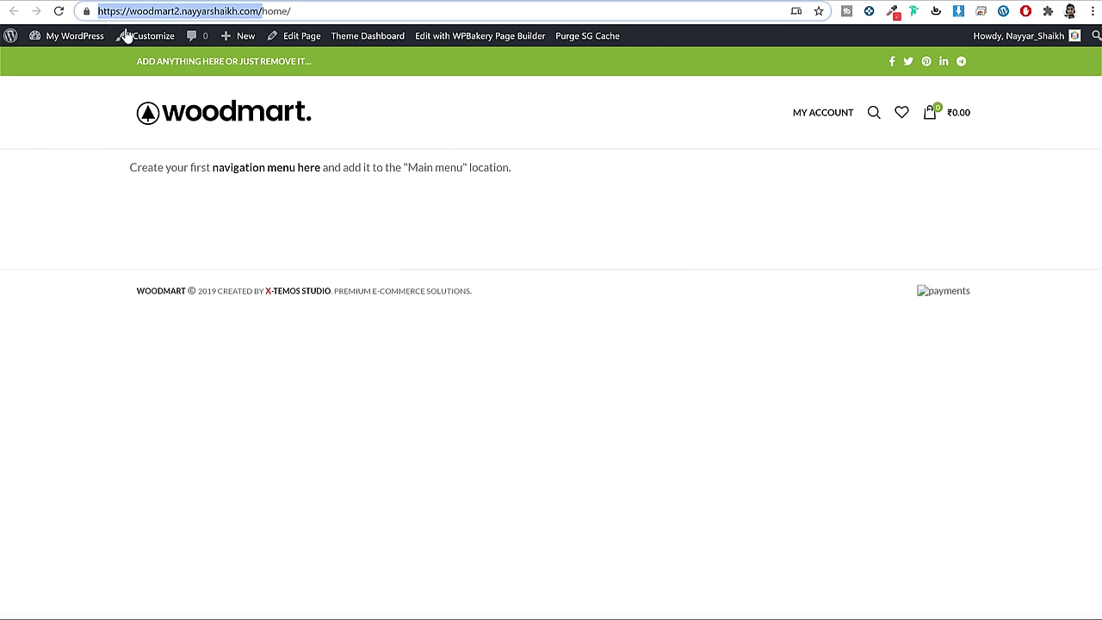
{"action": "left_click", "coordinate": [284, 11]}
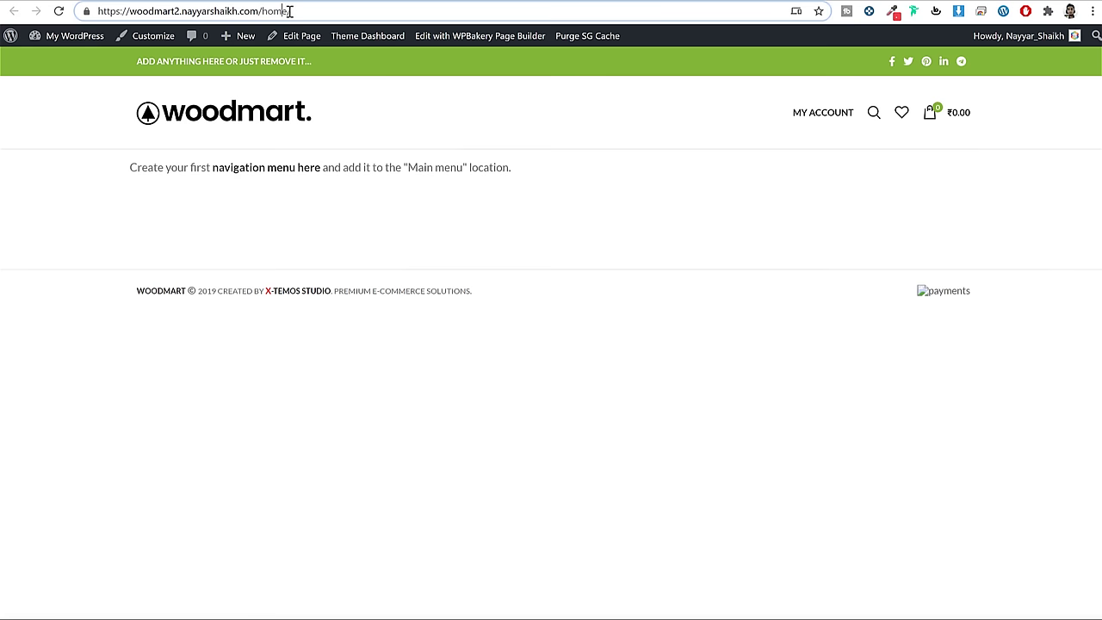
{"action": "left_click", "coordinate": [211, 115]}
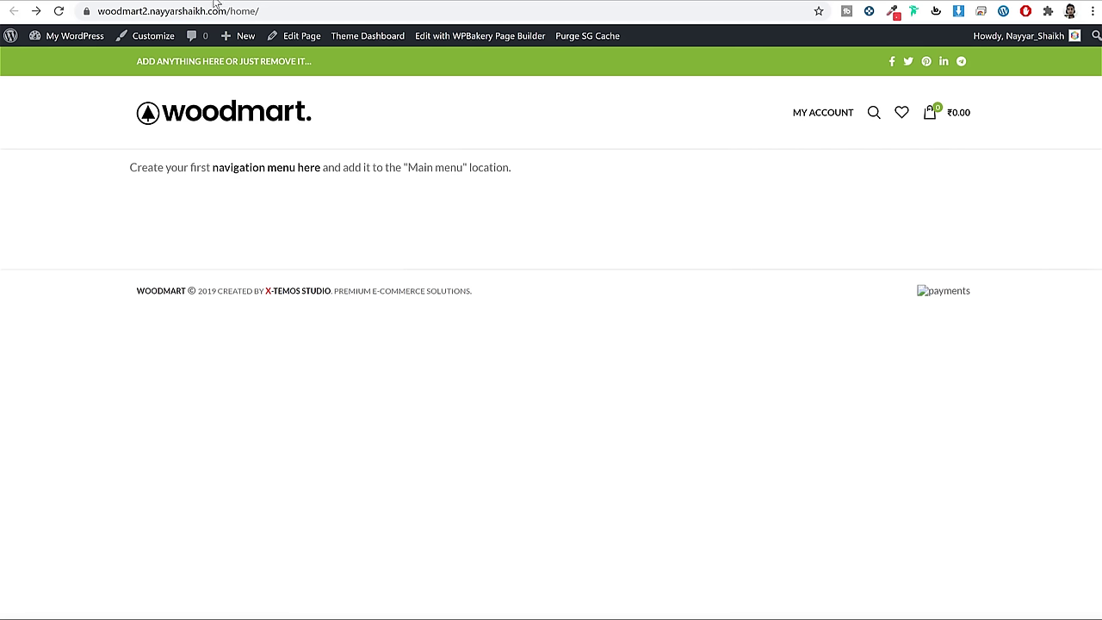
{"action": "left_click", "coordinate": [242, 3]}
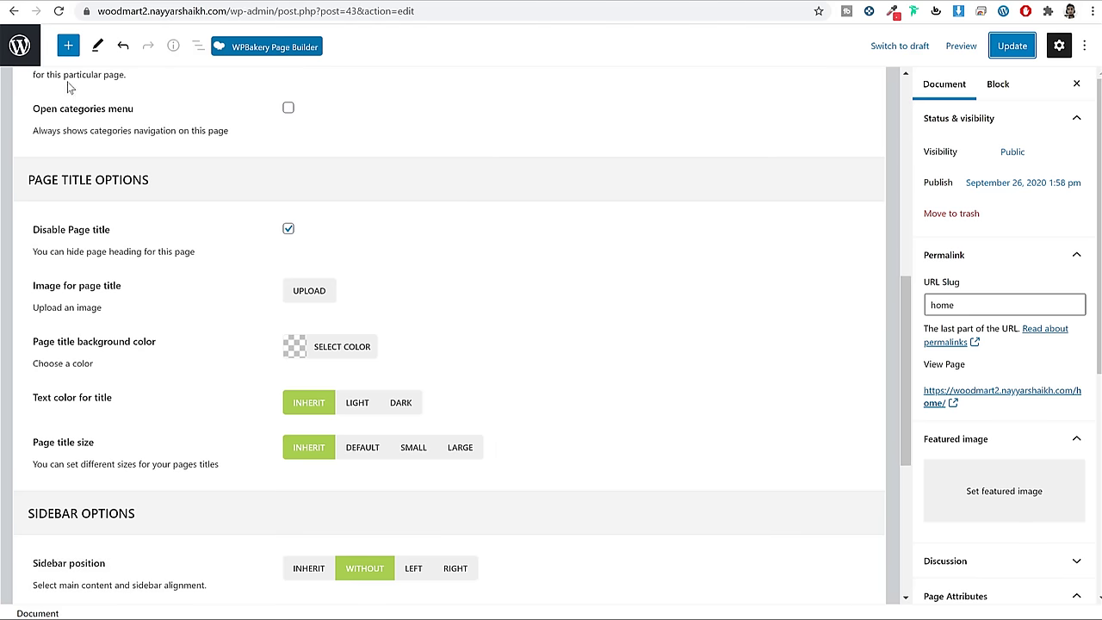
- In Settings > Reading, set the homepage to the static page Home and save
{"action": "left_click", "coordinate": [20, 50]}
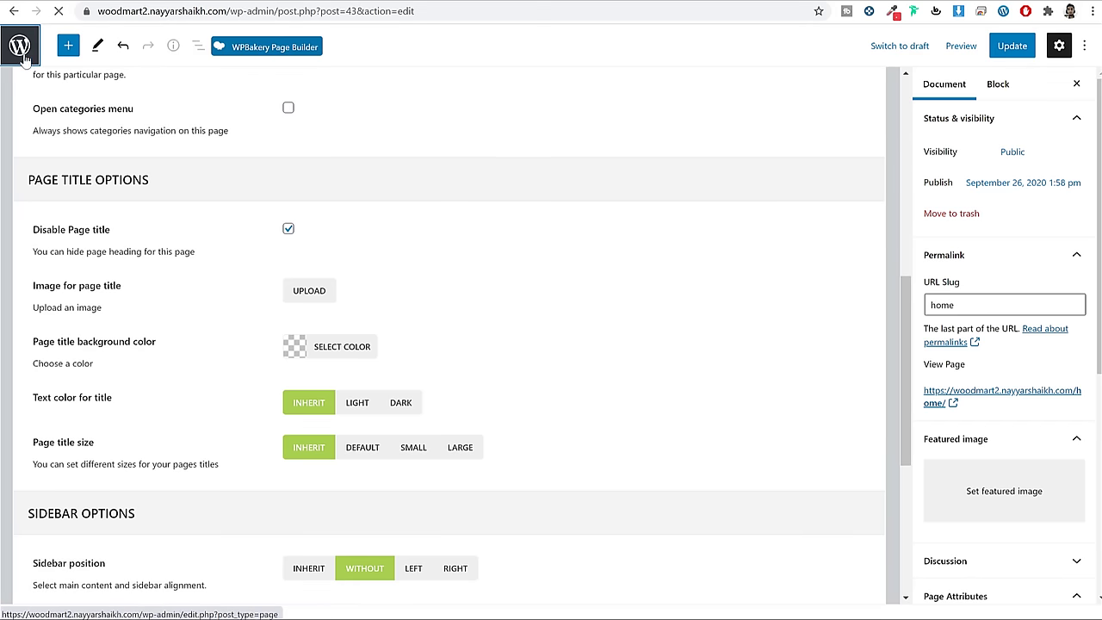
{"action": "scroll", "coordinate": [74, 379], "scroll_direction": "down", "scroll_amount": 3}
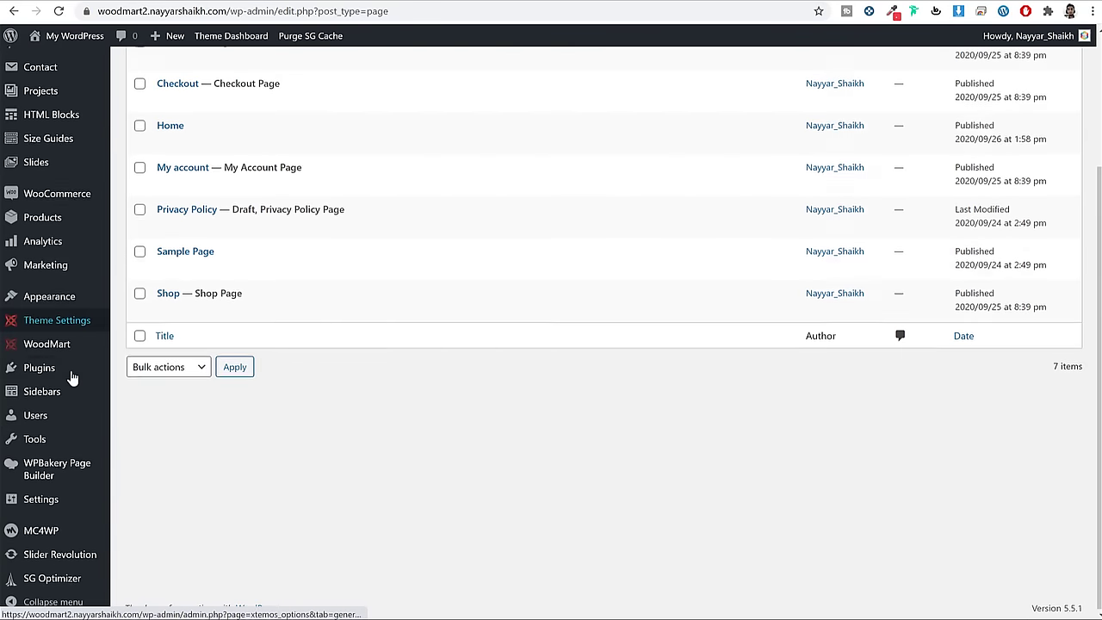
{"action": "mouse_move", "coordinate": [77, 500]}
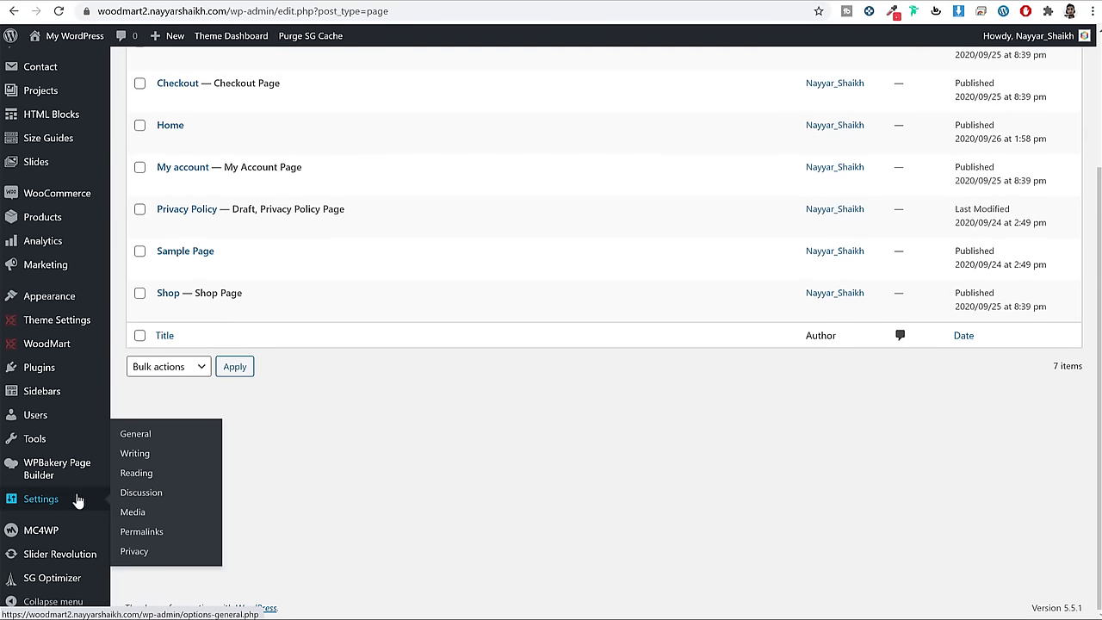
{"action": "left_click", "coordinate": [149, 479]}
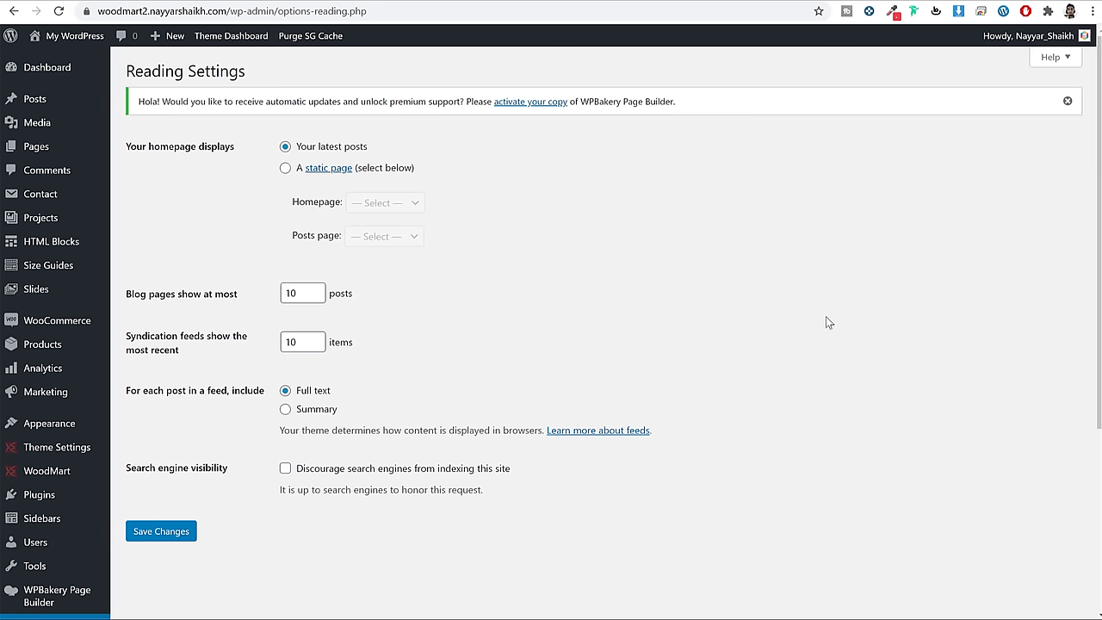
{"action": "left_click_drag", "start_coordinate": [126, 149], "coordinate": [229, 148]}
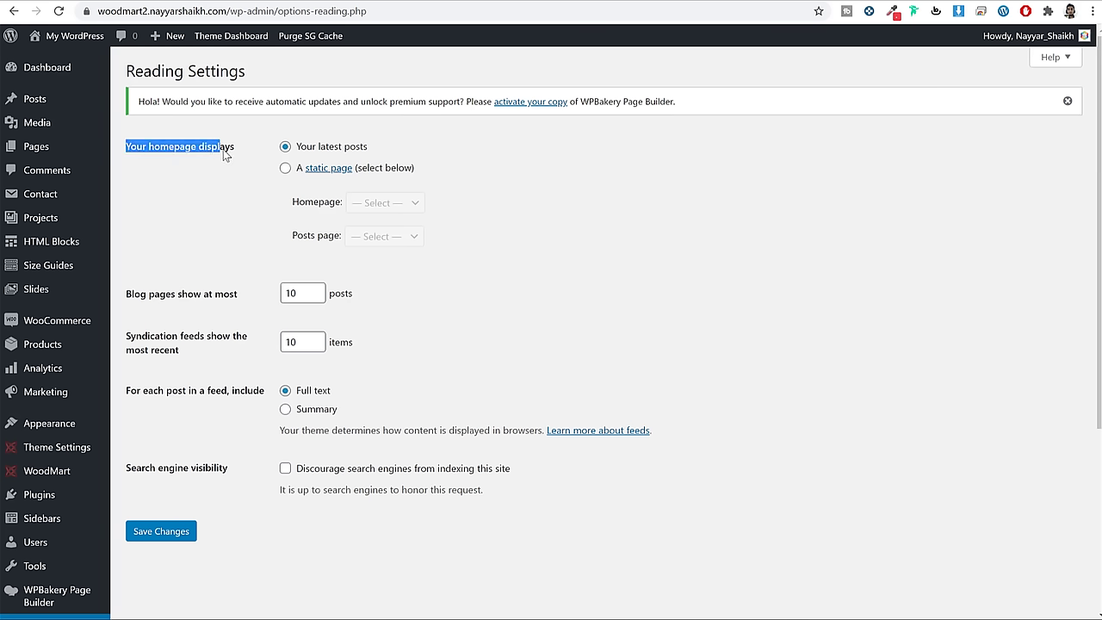
{"action": "left_click_drag", "start_coordinate": [377, 151], "coordinate": [300, 155]}
{"action": "left_click", "coordinate": [642, 205]}
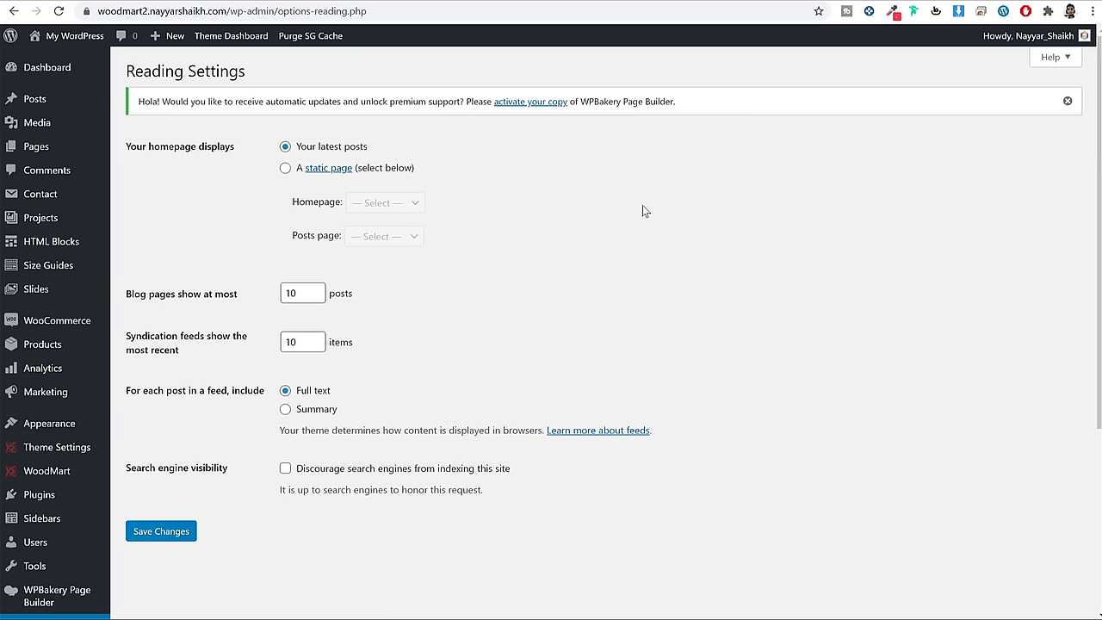
{"action": "left_click", "coordinate": [284, 170]}
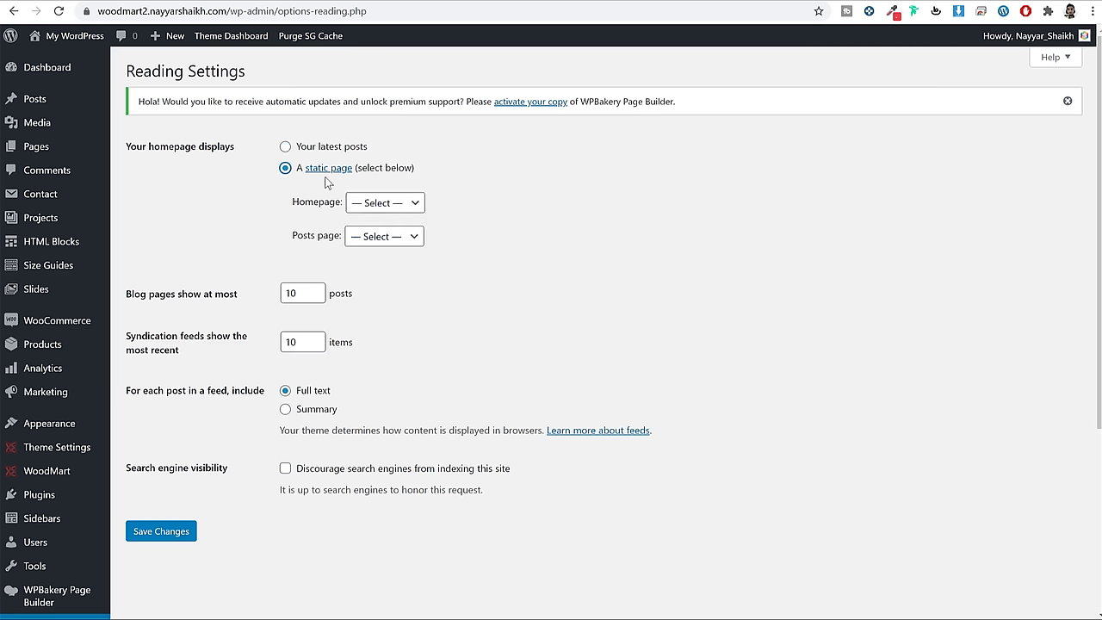
{"action": "left_click", "coordinate": [389, 203]}
{"action": "left_click", "coordinate": [386, 264]}
{"action": "left_click", "coordinate": [142, 540]}
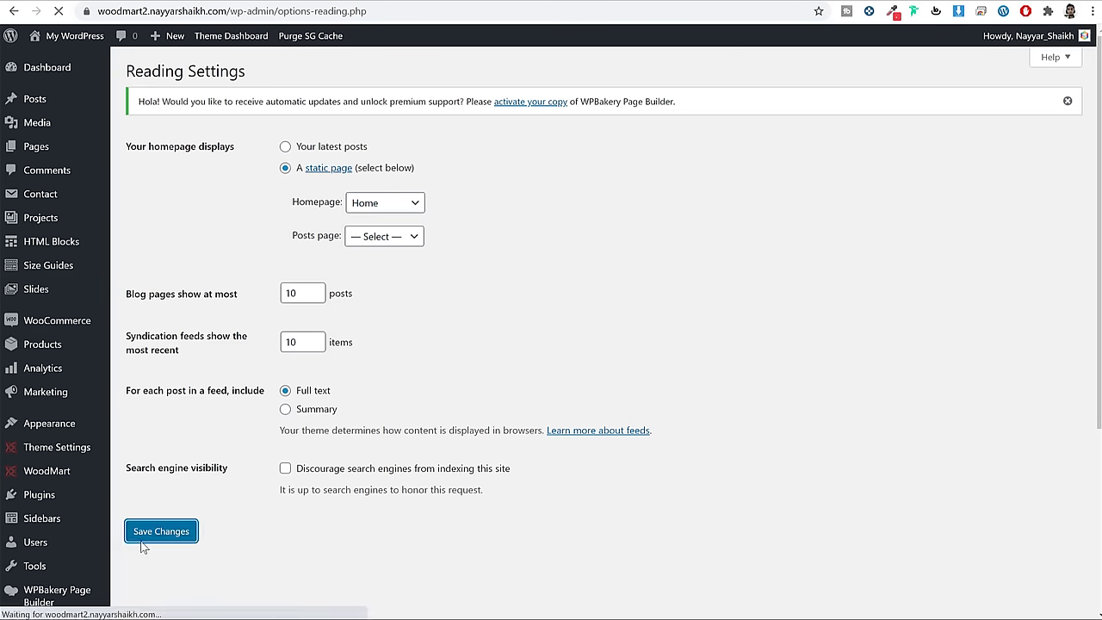
- Reload the storefront and load the site's root address to confirm the blank Home page shows
{"action": "left_click", "coordinate": [435, 3]}
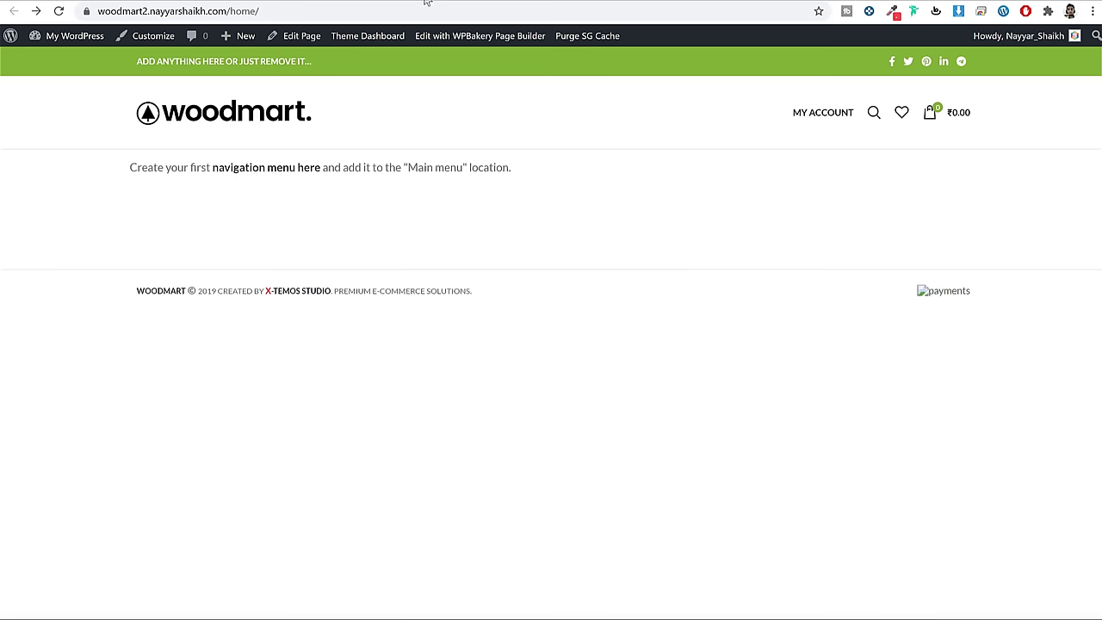
{"action": "left_click", "coordinate": [59, 10]}
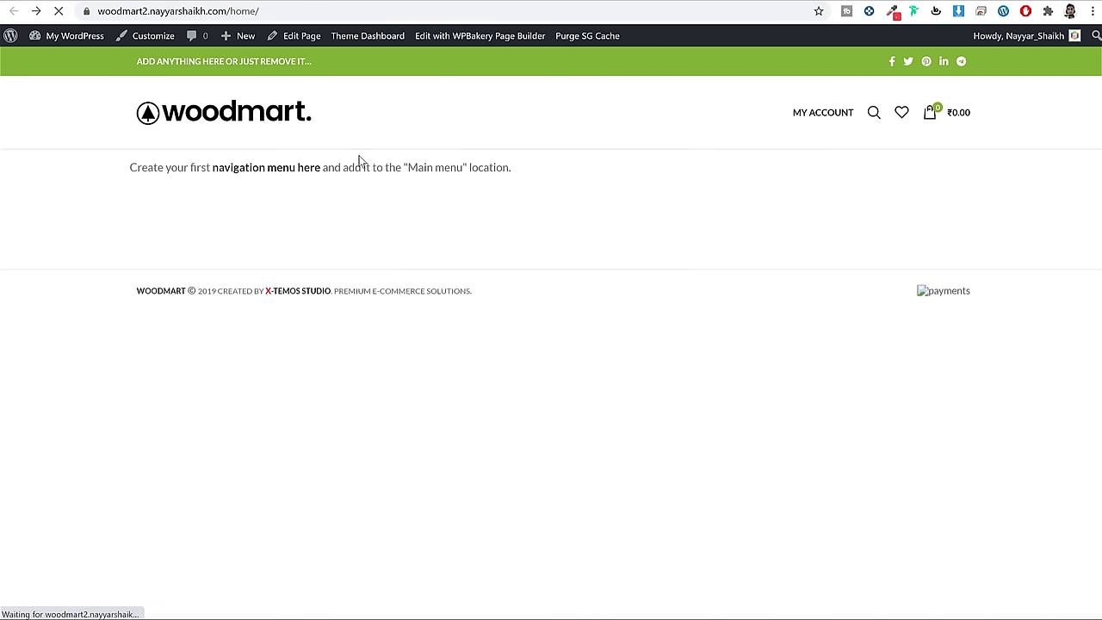
{"action": "left_click", "coordinate": [252, 13]}
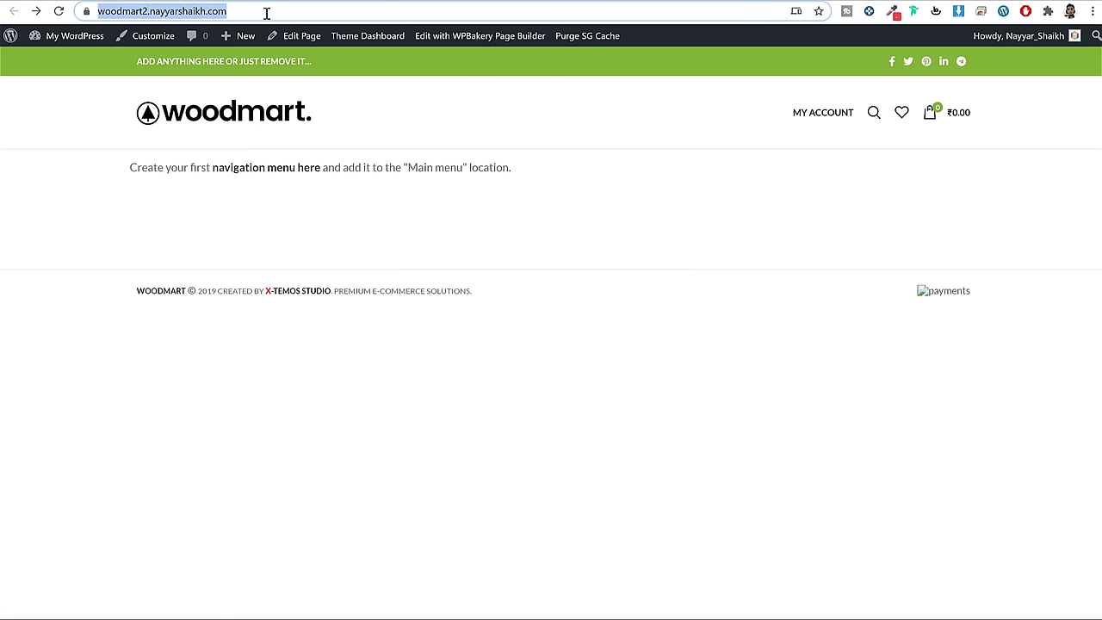
{"action": "left_click", "coordinate": [266, 13]}
{"action": "left_click", "coordinate": [262, 121]}
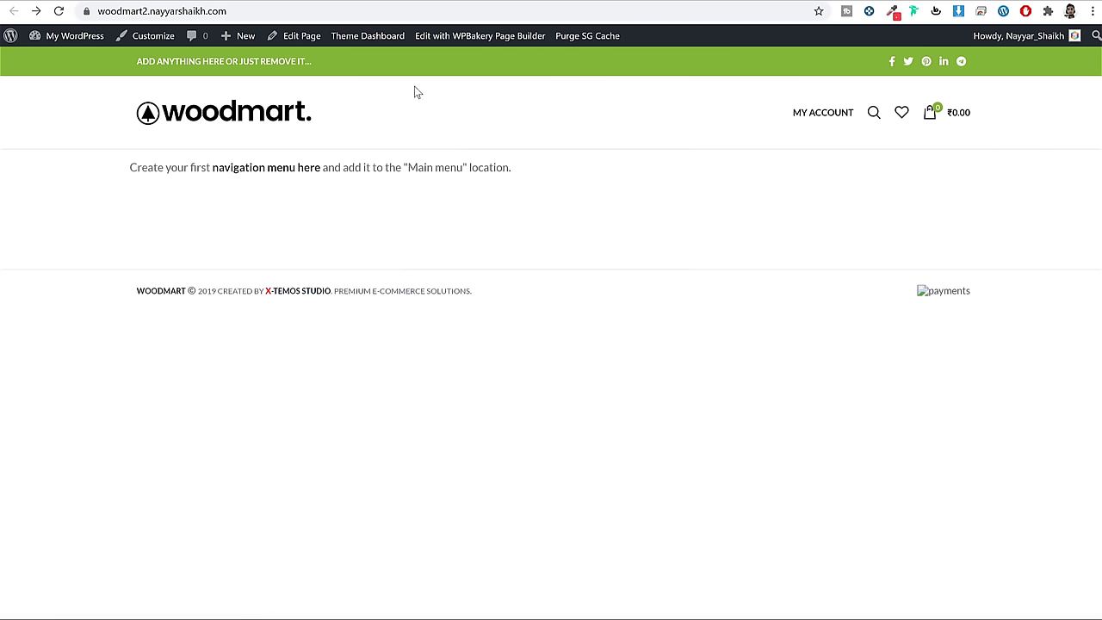
- Browse the WoodMart demo store homepage for comparison
{"action": "left_click", "coordinate": [101, 3]}
{"action": "scroll", "coordinate": [832, 349], "scroll_direction": "down", "scroll_amount": 5}
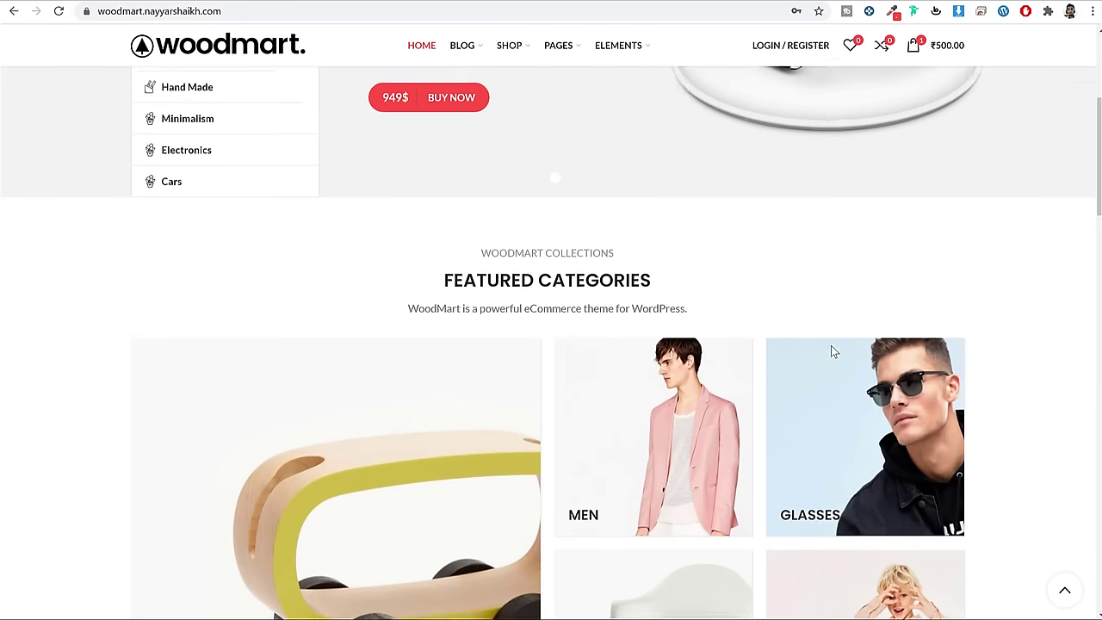
{"action": "scroll", "coordinate": [819, 406], "scroll_direction": "up", "scroll_amount": 5}
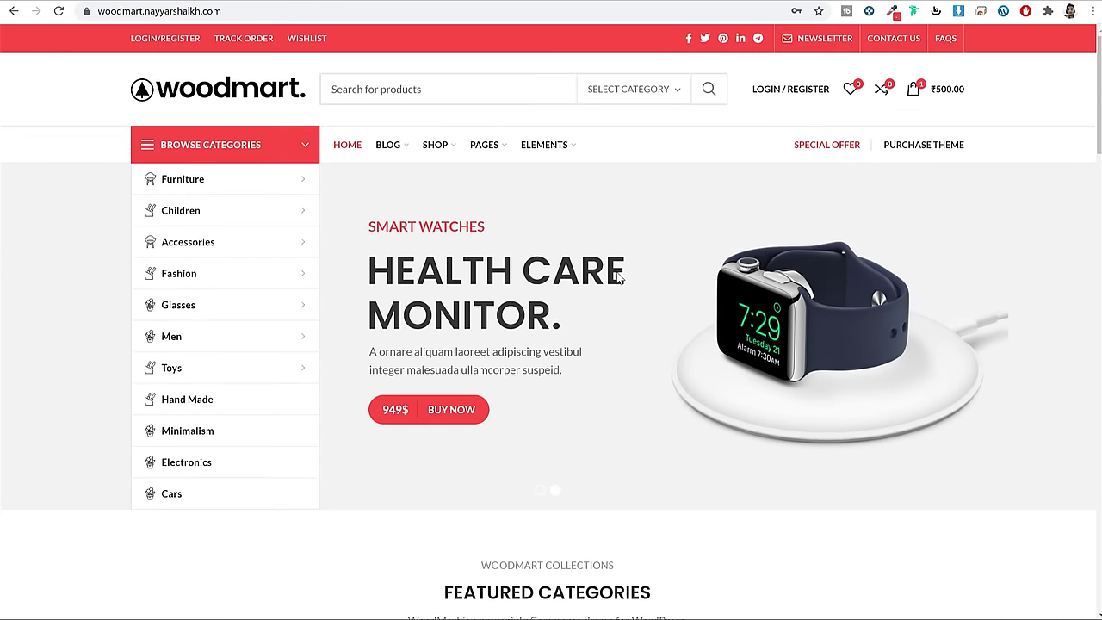
{"action": "scroll", "coordinate": [485, 344], "scroll_direction": "down", "scroll_amount": 3}
{"action": "scroll", "coordinate": [437, 344], "scroll_direction": "down", "scroll_amount": 5}
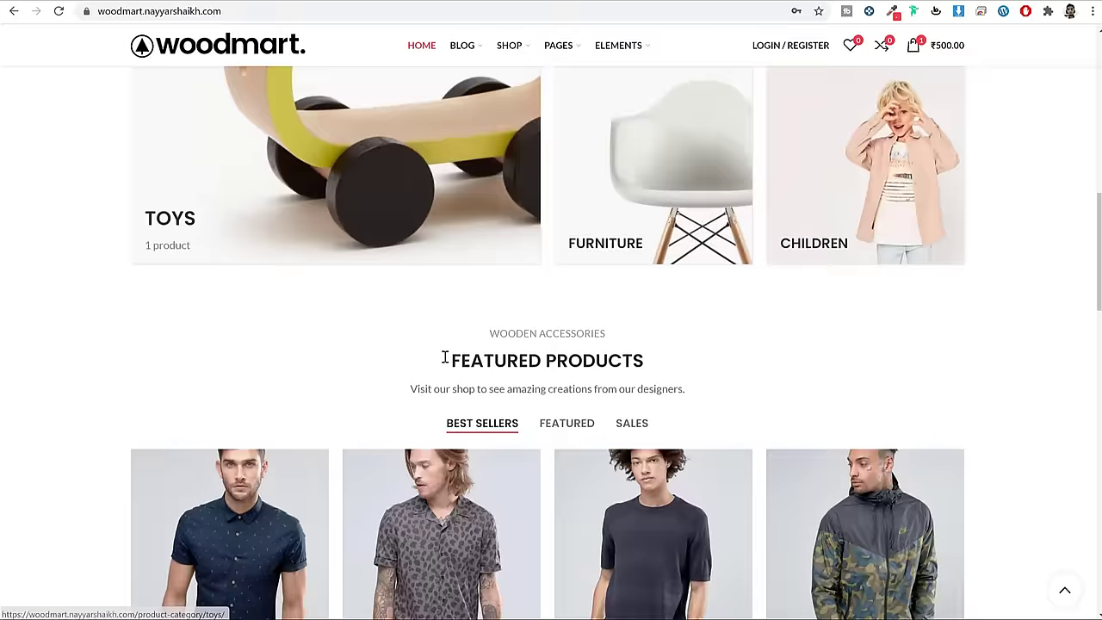
{"action": "scroll", "coordinate": [443, 359], "scroll_direction": "up", "scroll_amount": 9}
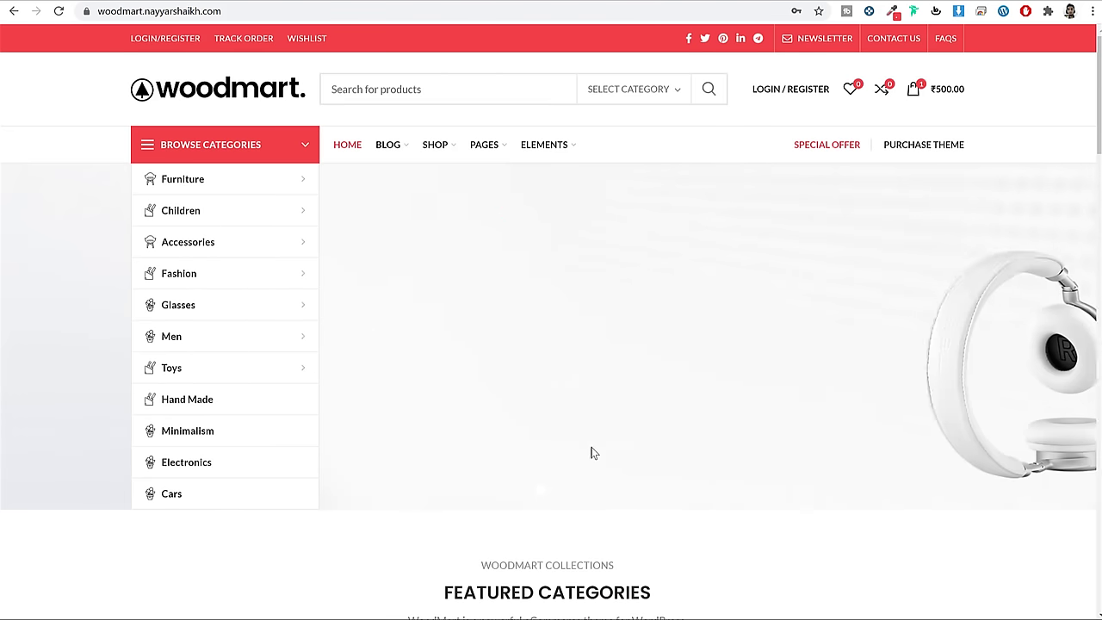
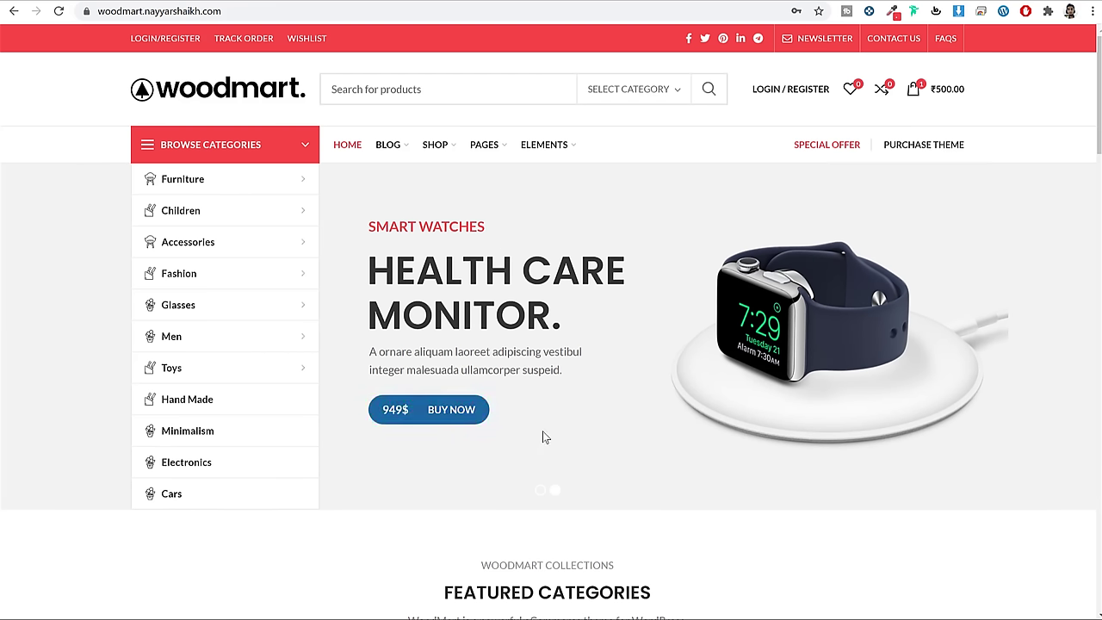
- Leave the Reading Settings page and go to the Slider Revolution dashboard
{"action": "left_click", "coordinate": [247, 4]}
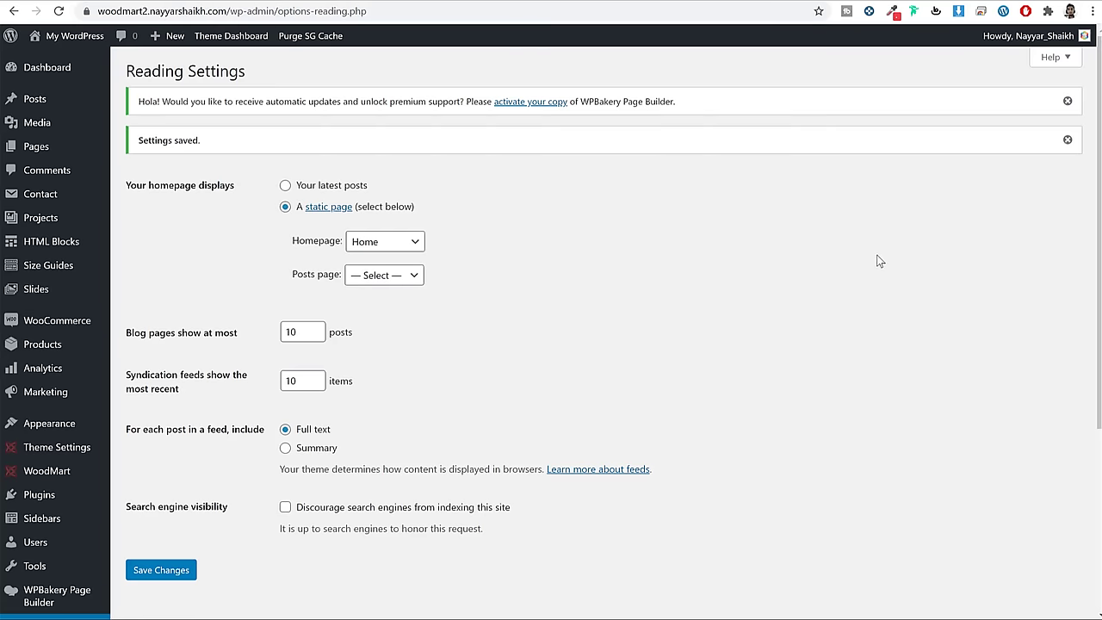
{"action": "scroll", "coordinate": [875, 285], "scroll_direction": "down", "scroll_amount": 3}
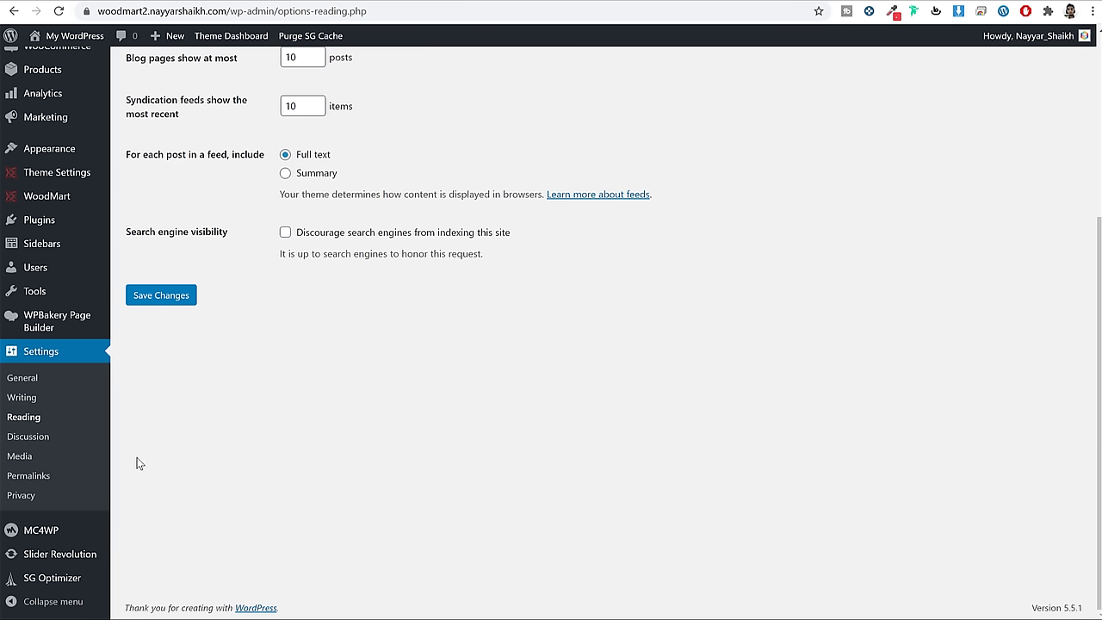
{"action": "left_click", "coordinate": [90, 564]}
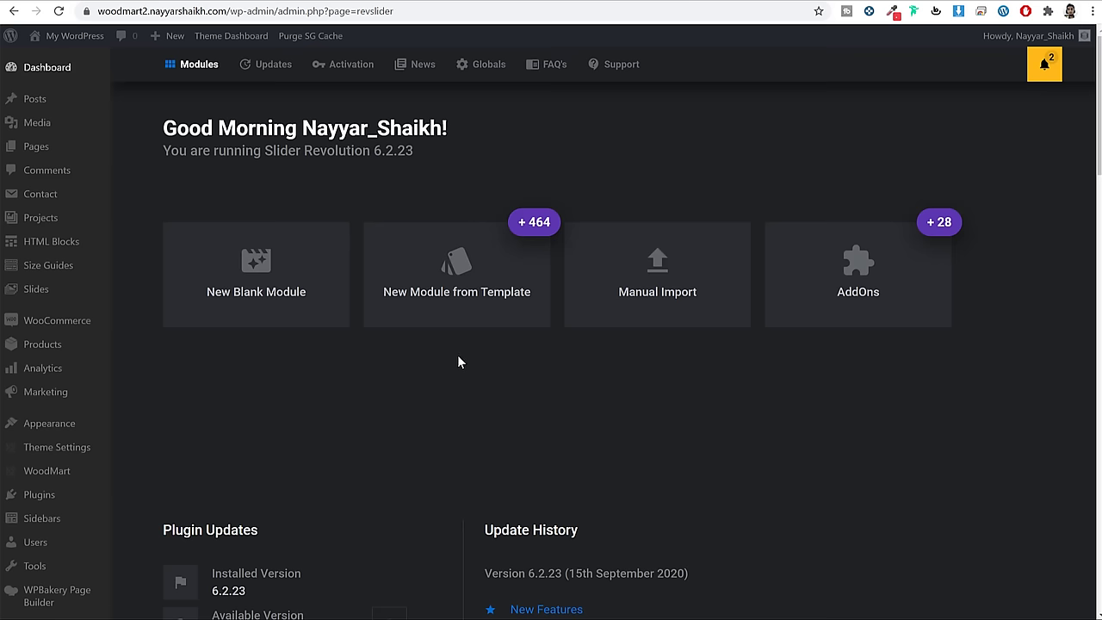
- Import the Slider.zip package from the Media folder via Manual Import, adding the Electronics1 module
{"action": "key", "text": "alt+Tab"}
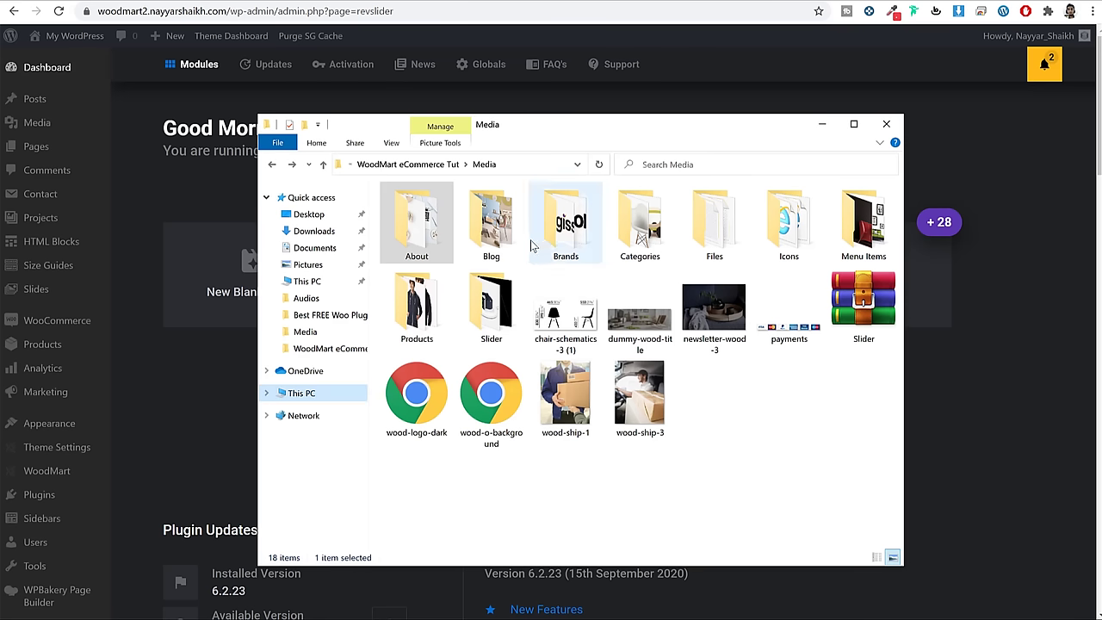
{"action": "left_click", "coordinate": [863, 303]}
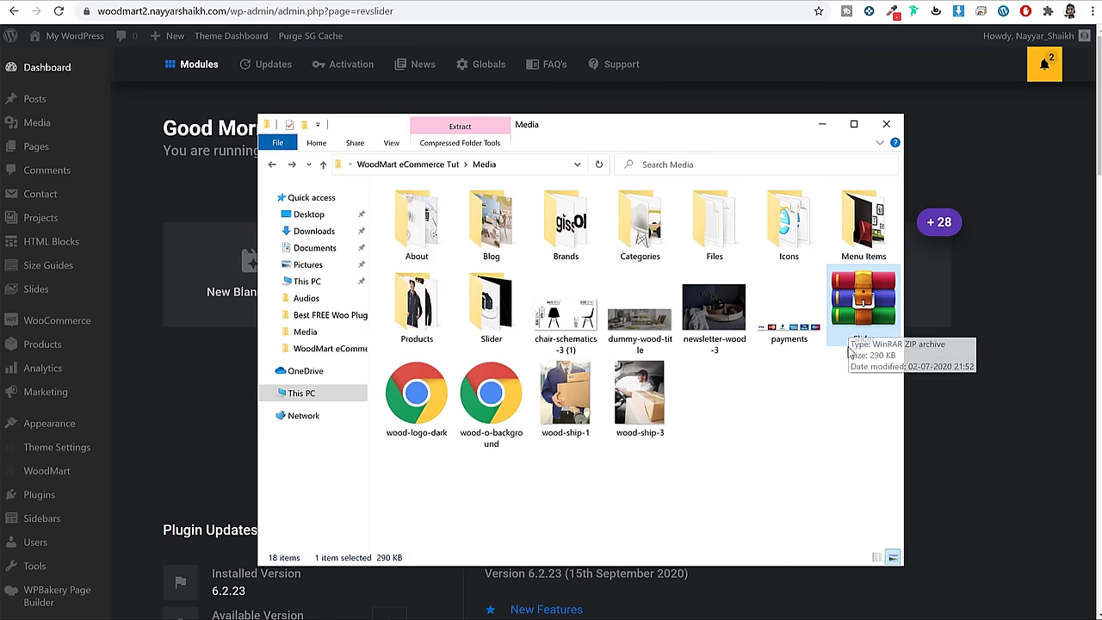
{"action": "left_click", "coordinate": [822, 124]}
{"action": "left_click", "coordinate": [652, 273]}
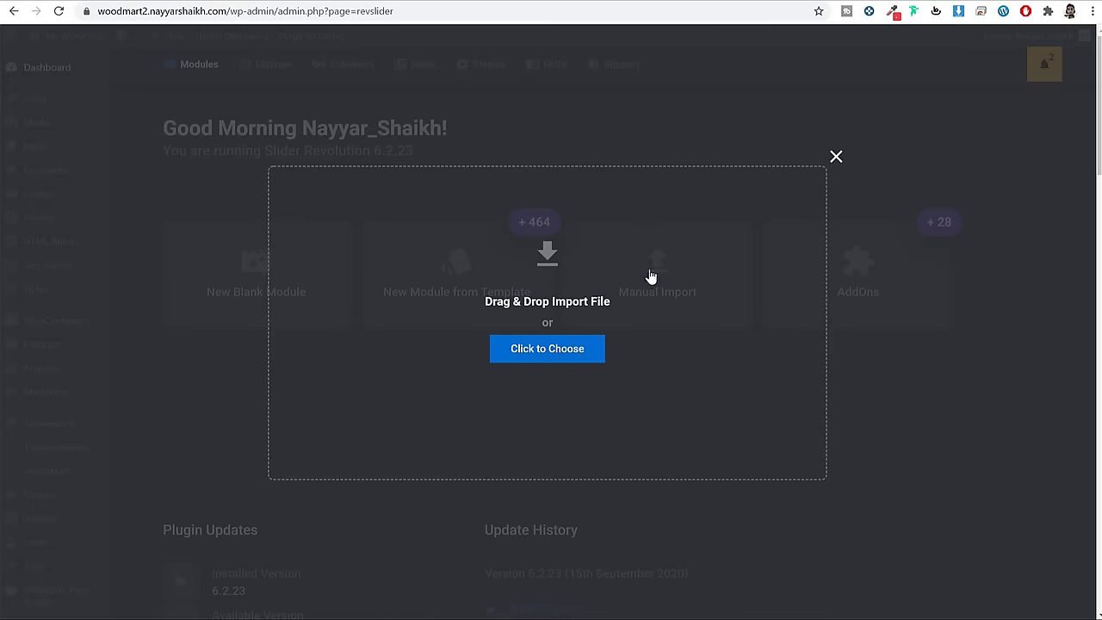
{"action": "key", "text": "alt+Tab"}
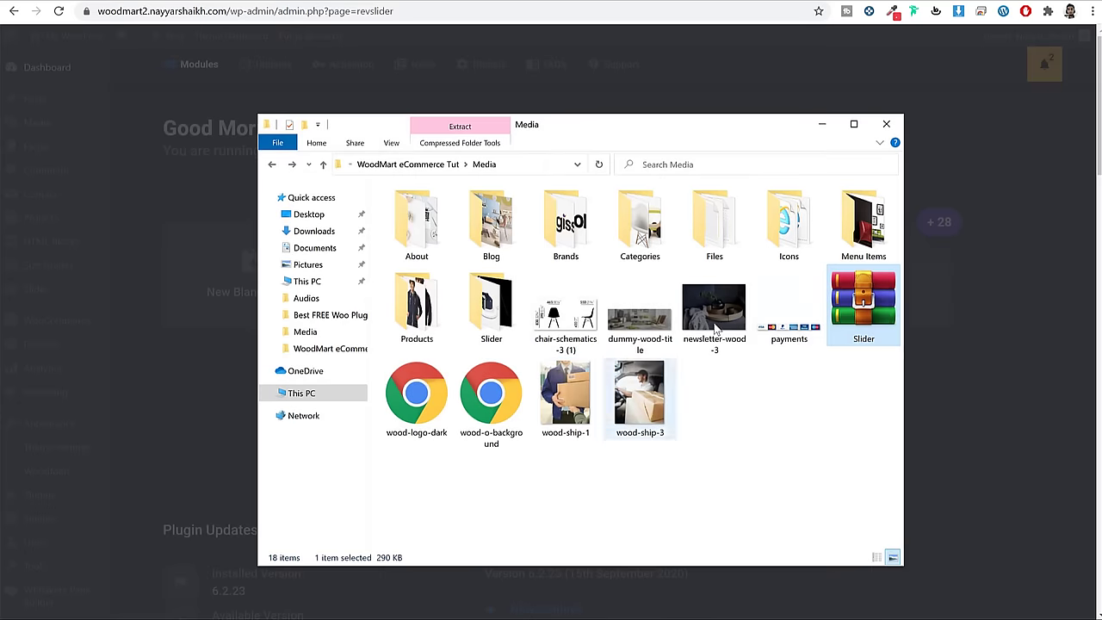
{"action": "left_click_drag", "start_coordinate": [858, 228], "coordinate": [784, 400]}
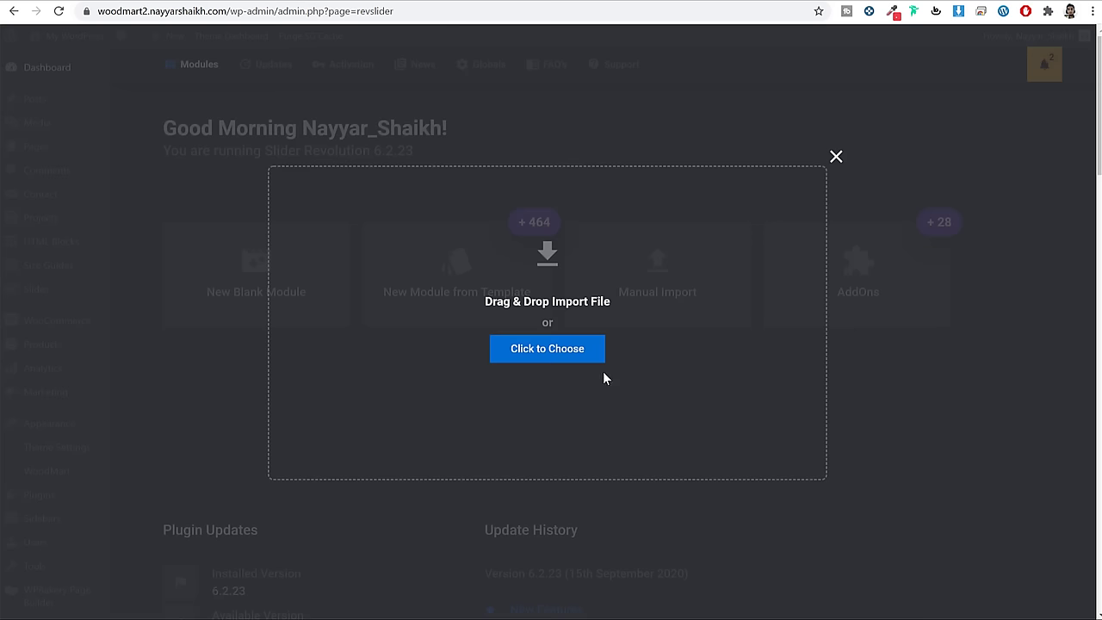
{"action": "left_click", "coordinate": [559, 357]}
{"action": "scroll", "coordinate": [452, 198], "scroll_direction": "down", "scroll_amount": 5}
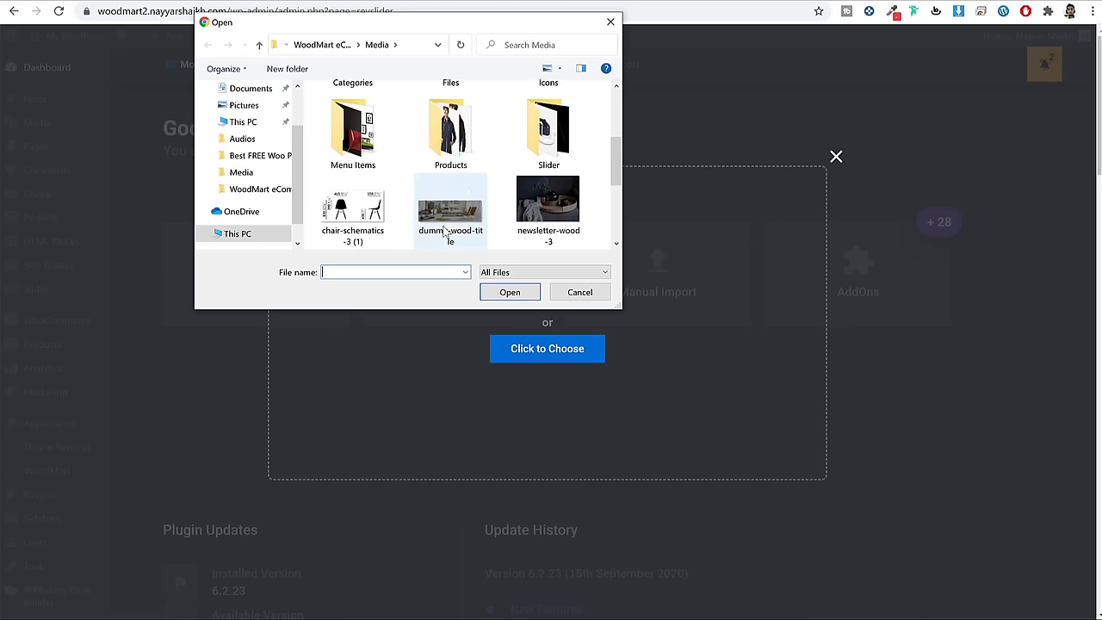
{"action": "left_click", "coordinate": [452, 102]}
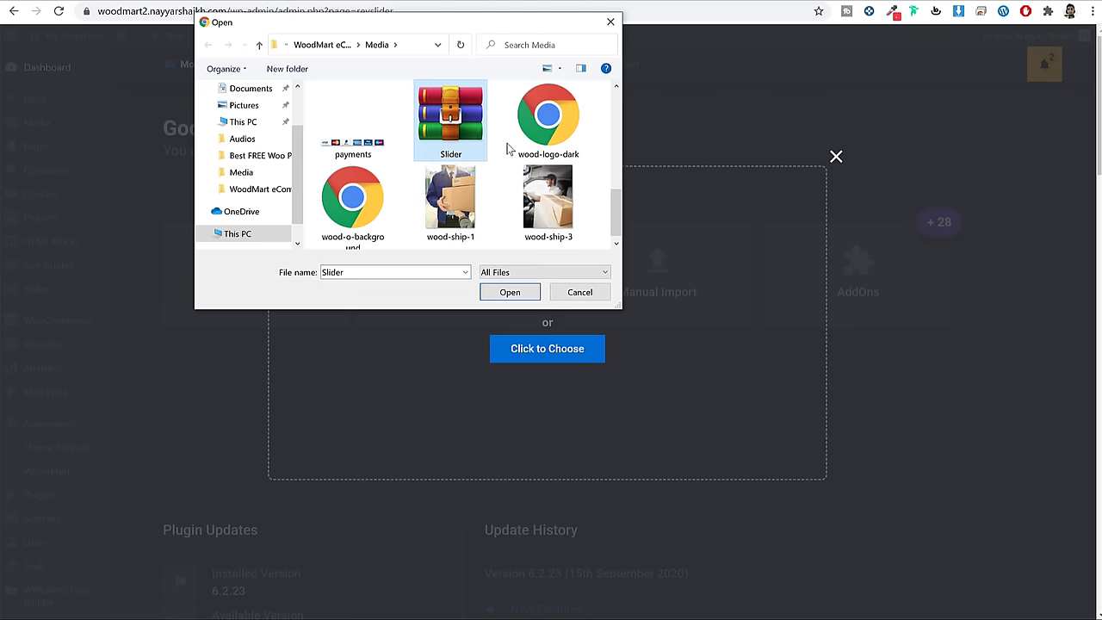
{"action": "left_click", "coordinate": [508, 293]}
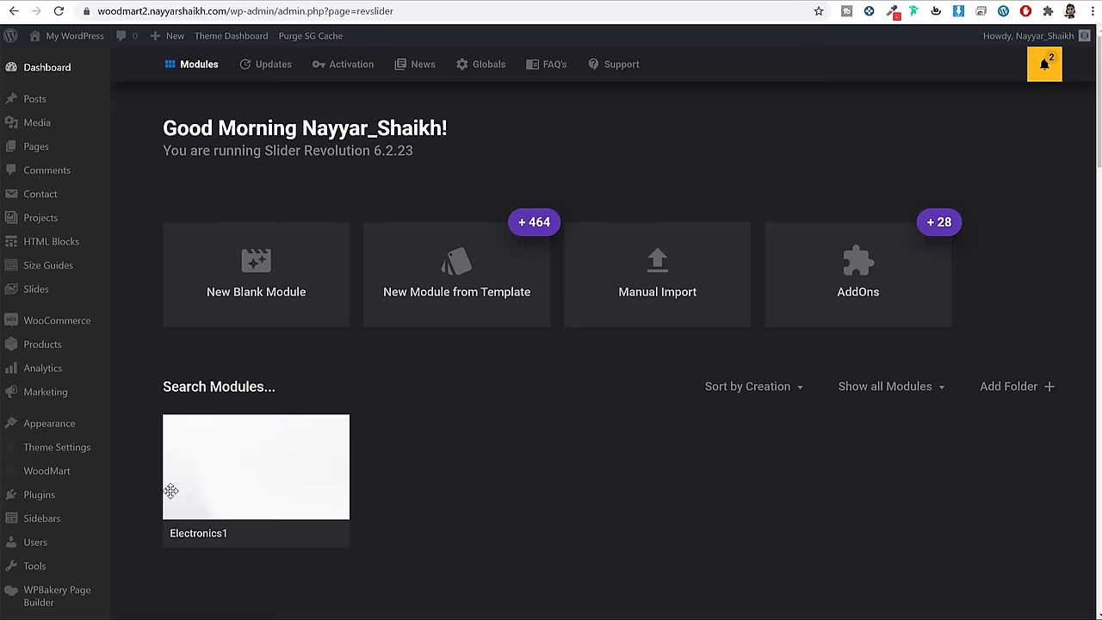
- Open Electronics1 in the slide editor and preview the headphones slide at about two seconds
{"action": "scroll", "coordinate": [171, 491], "scroll_direction": "down", "scroll_amount": 2}
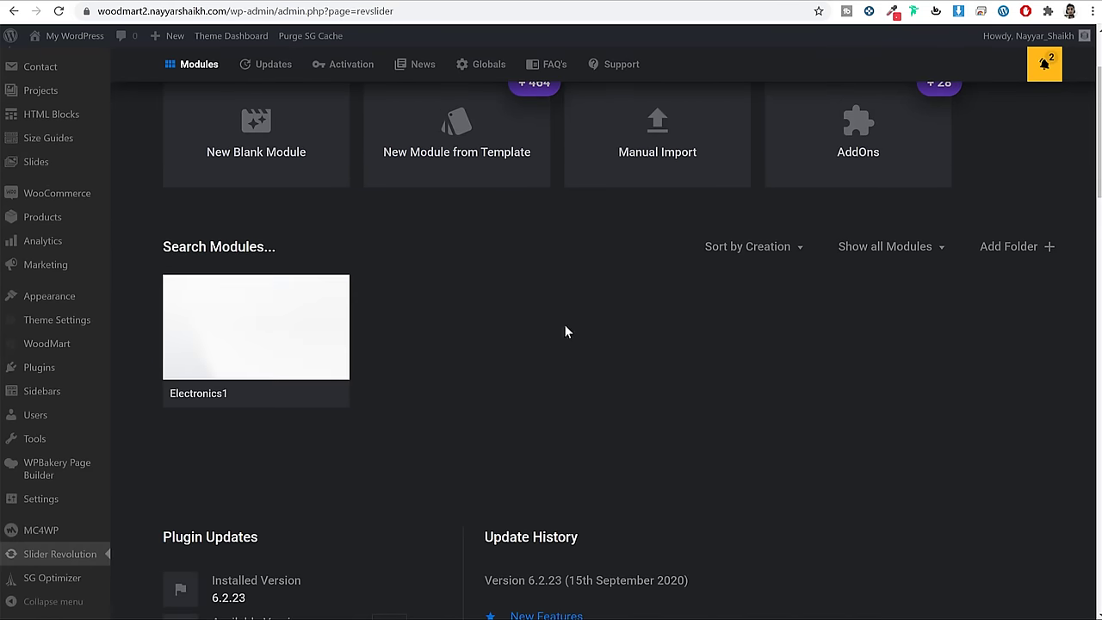
{"action": "mouse_move", "coordinate": [234, 332]}
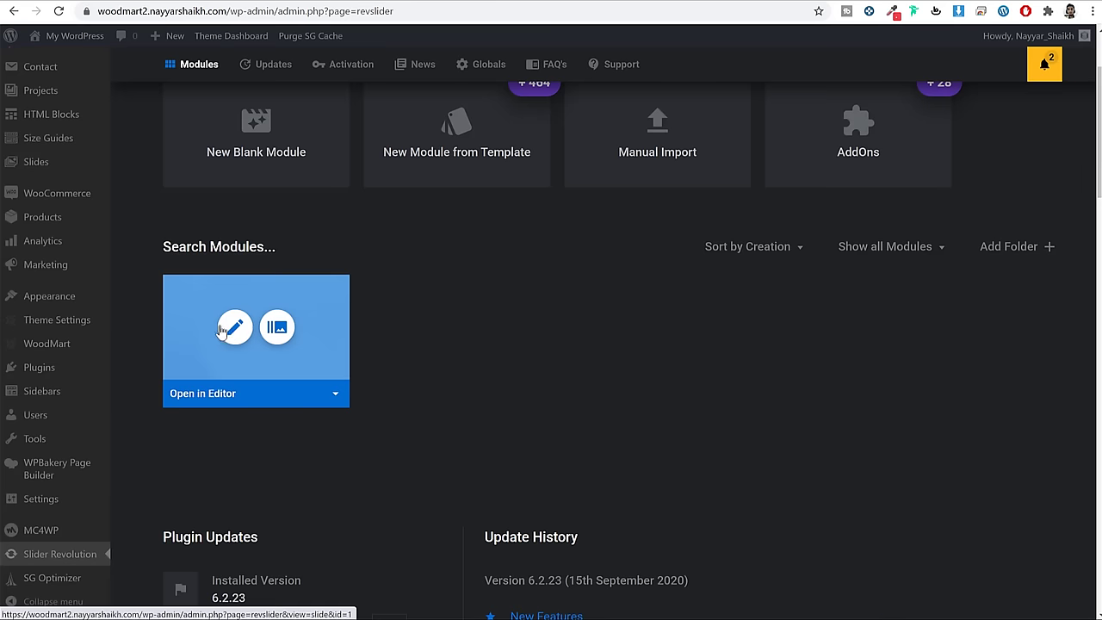
{"action": "left_click", "coordinate": [235, 330]}
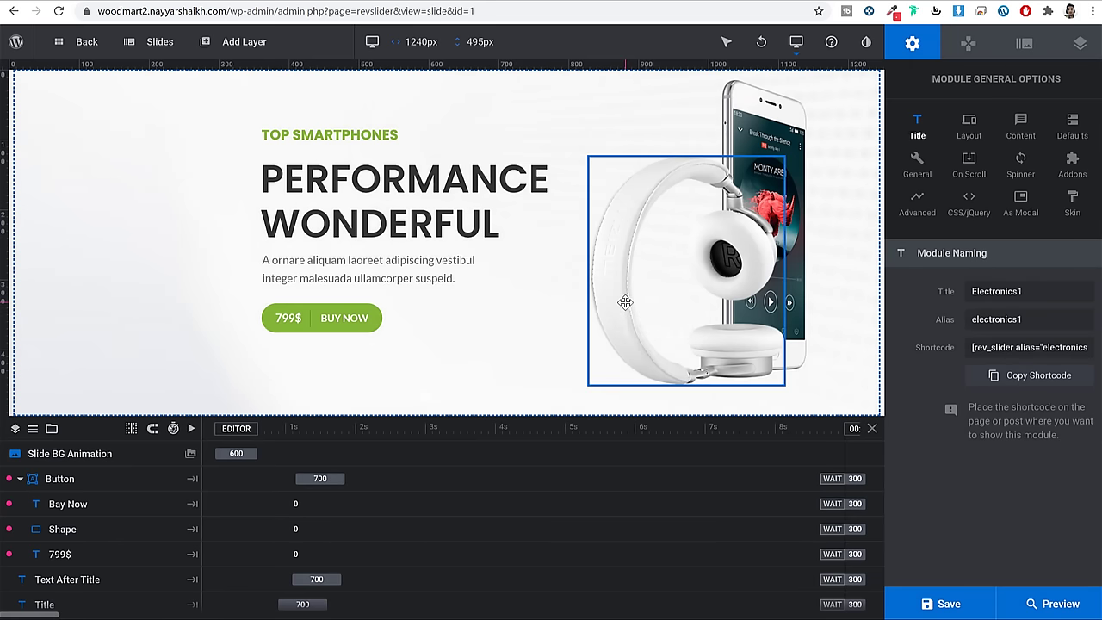
{"action": "scroll", "coordinate": [656, 523], "scroll_direction": "down", "scroll_amount": 3}
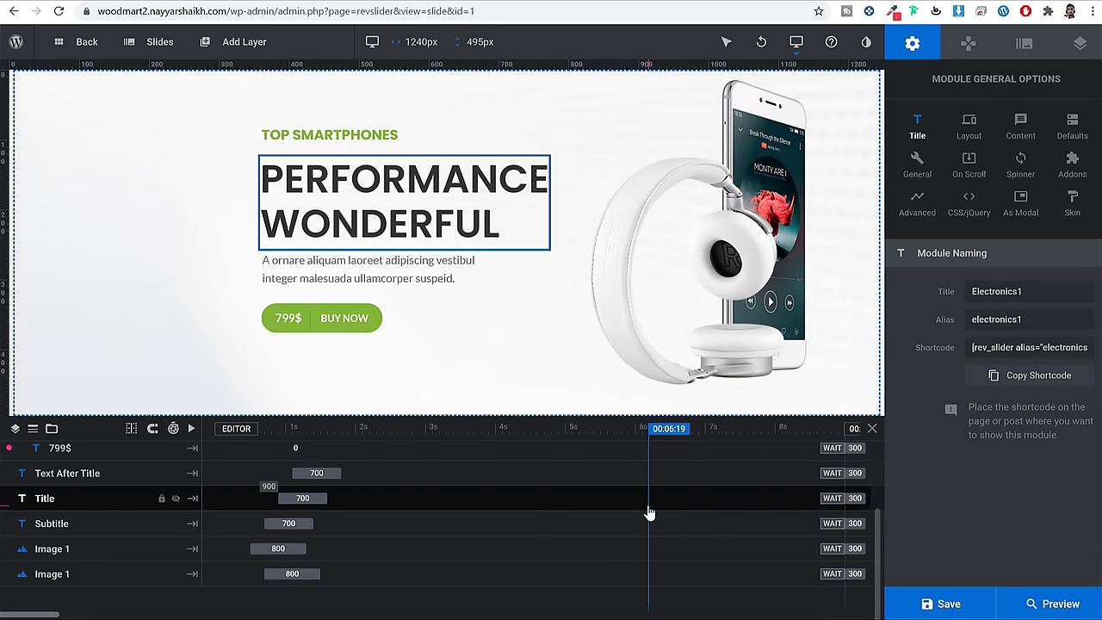
{"action": "left_click", "coordinate": [351, 505]}
{"action": "scroll", "coordinate": [352, 504], "scroll_direction": "up", "scroll_amount": 3}
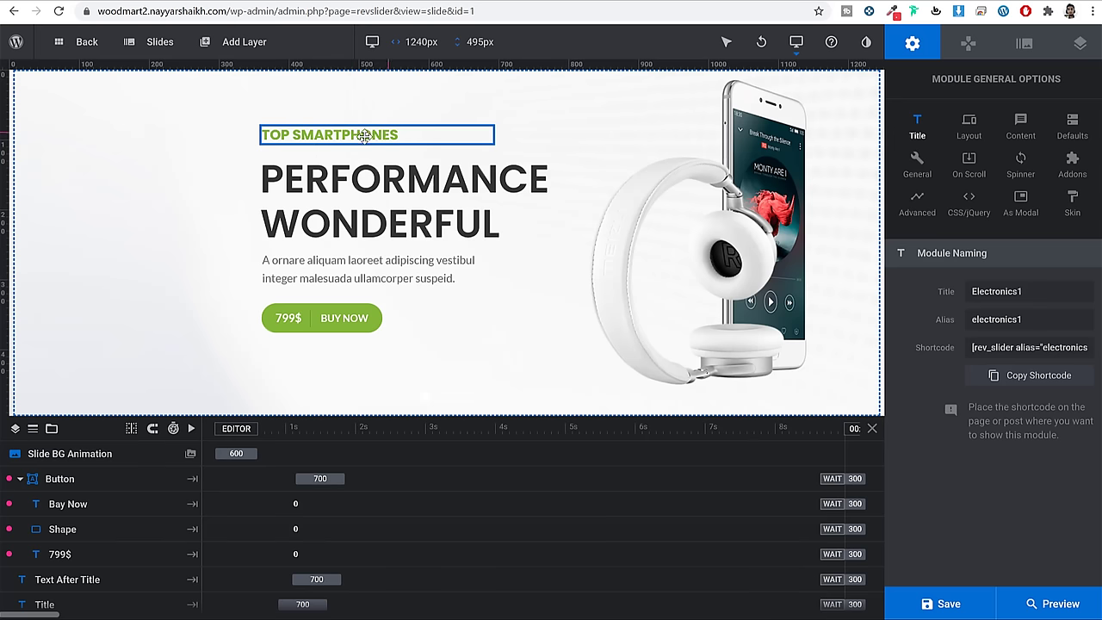
- Replace the TOP SMARTPHONES subtitle text with the copied 'Dark Blue T-Shirt'
{"action": "left_click", "coordinate": [353, 135]}
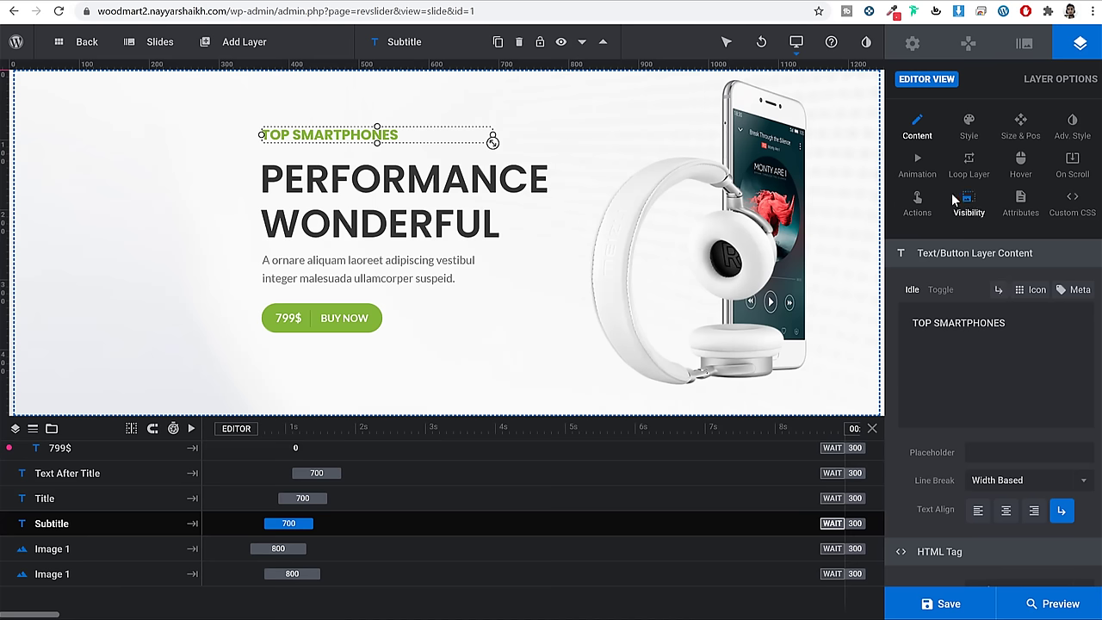
{"action": "left_click_drag", "start_coordinate": [1014, 328], "coordinate": [898, 321]}
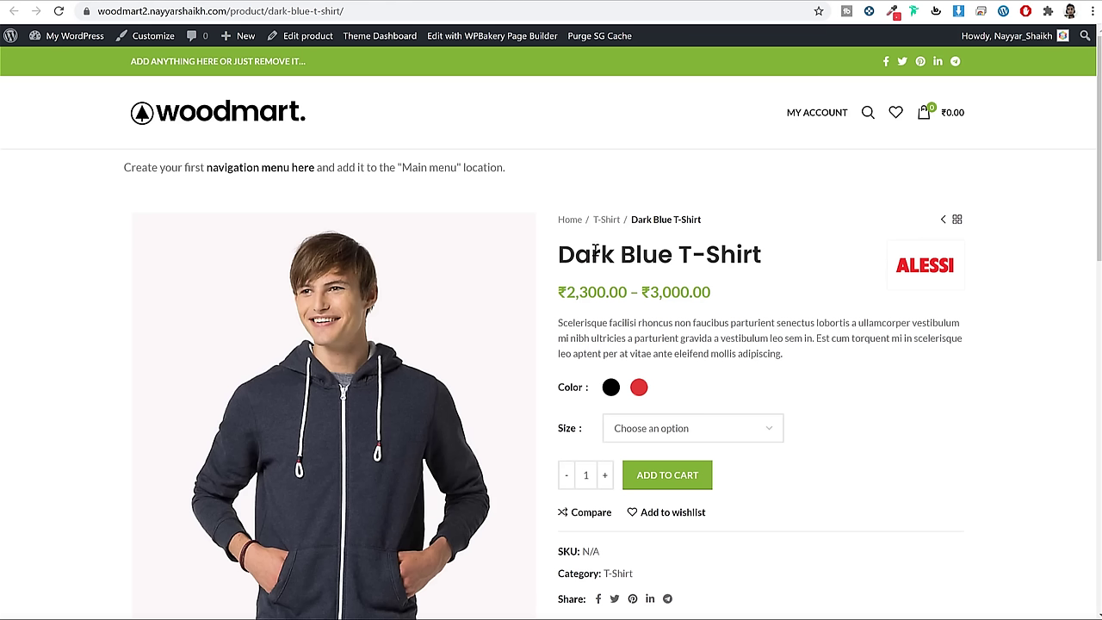
{"action": "left_click_drag", "start_coordinate": [558, 255], "coordinate": [766, 265]}
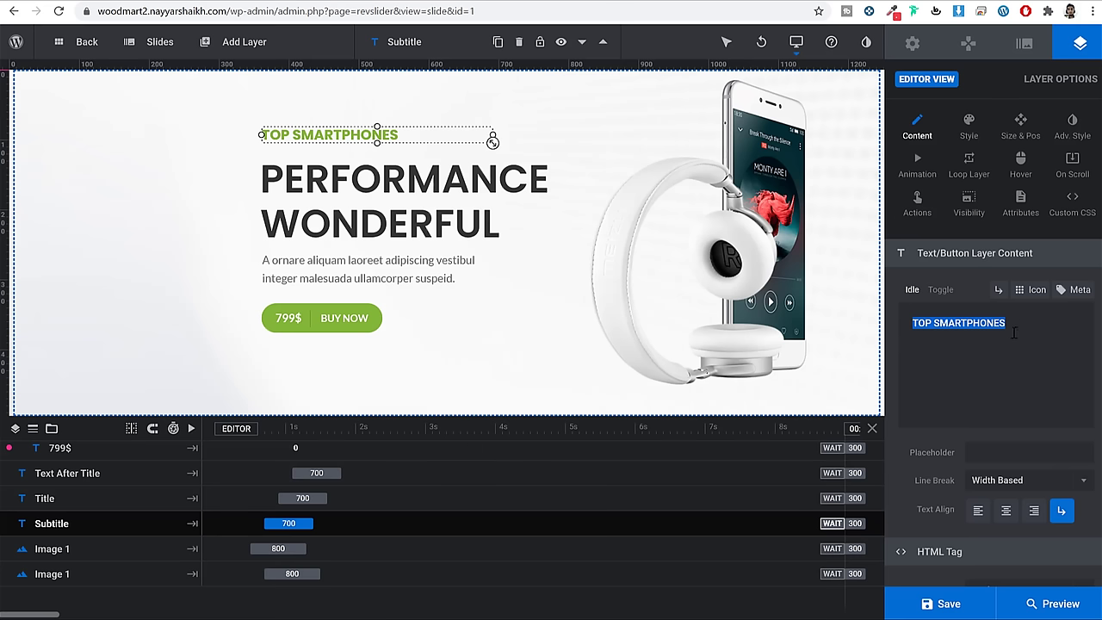
{"action": "type", "text": "Dark Blue T-Shirt"}
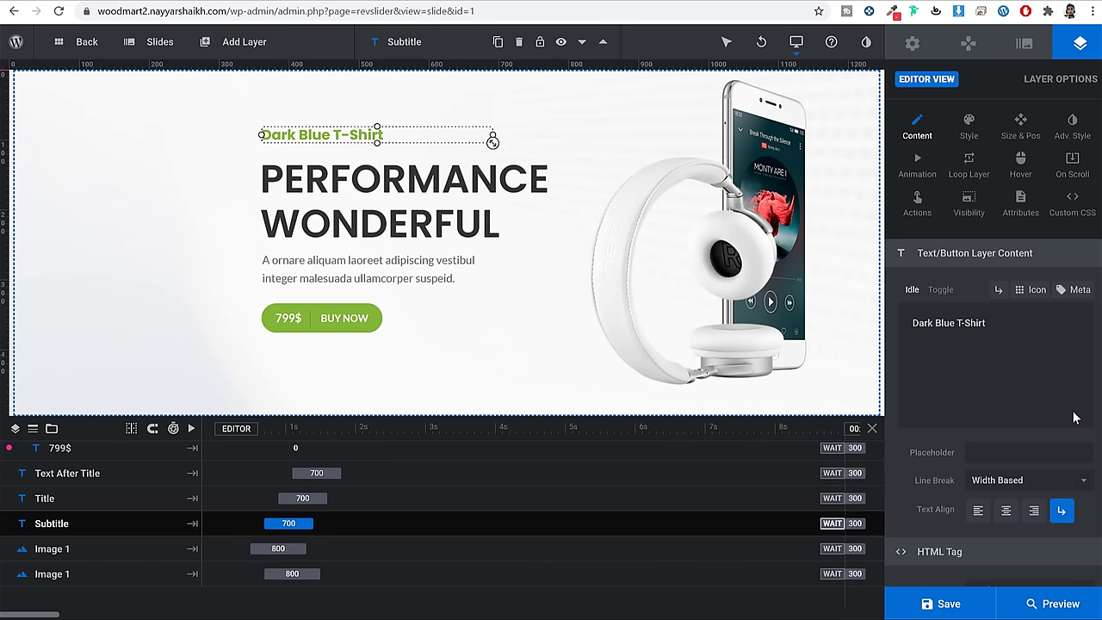
- Show the subtitle's Style settings and undo the text change back to TOP SMARTPHONES
{"action": "scroll", "coordinate": [1075, 418], "scroll_direction": "down", "scroll_amount": 2}
{"action": "scroll", "coordinate": [1068, 468], "scroll_direction": "up", "scroll_amount": 2}
{"action": "left_click", "coordinate": [967, 127]}
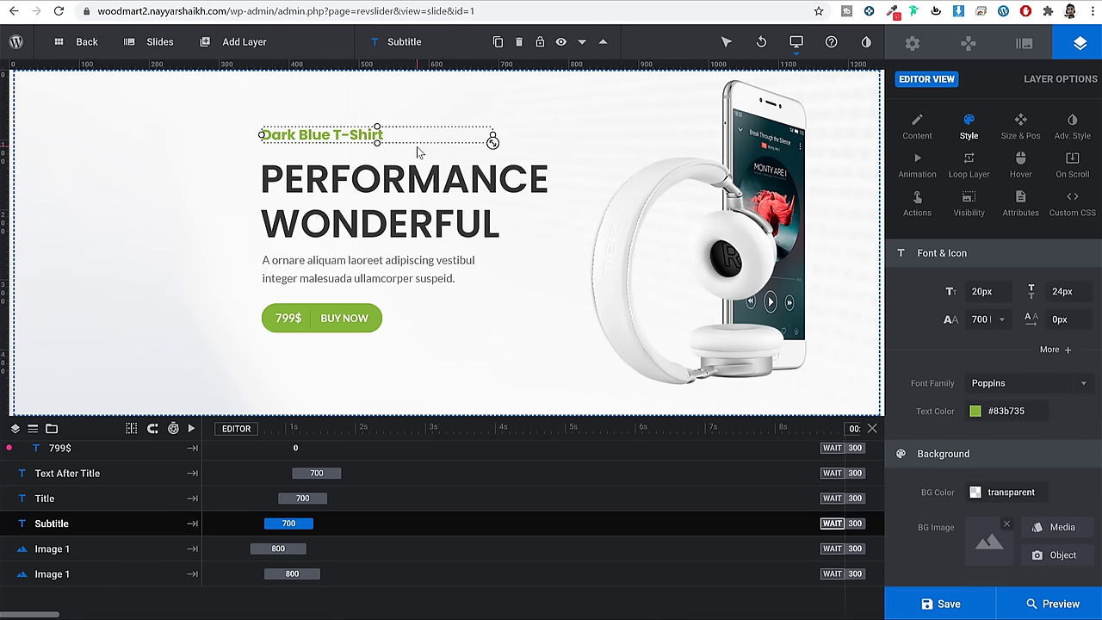
{"action": "key", "text": "ctrl+z"}
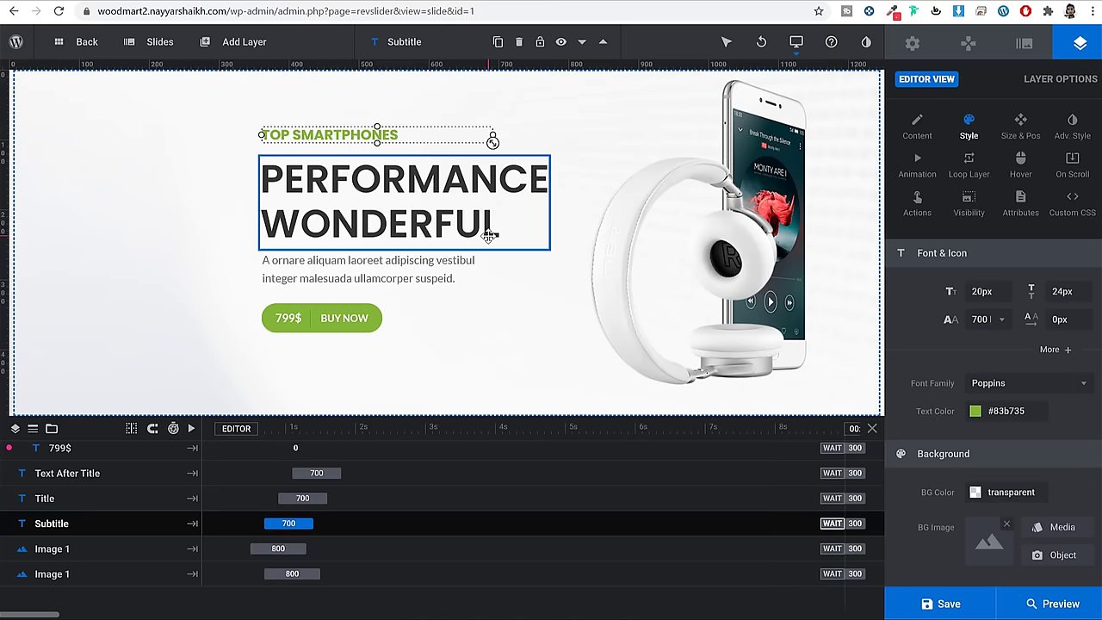
- Look over the WoodMart demo home page and its Health Care Monitor slide
{"action": "left_click", "coordinate": [99, 2]}
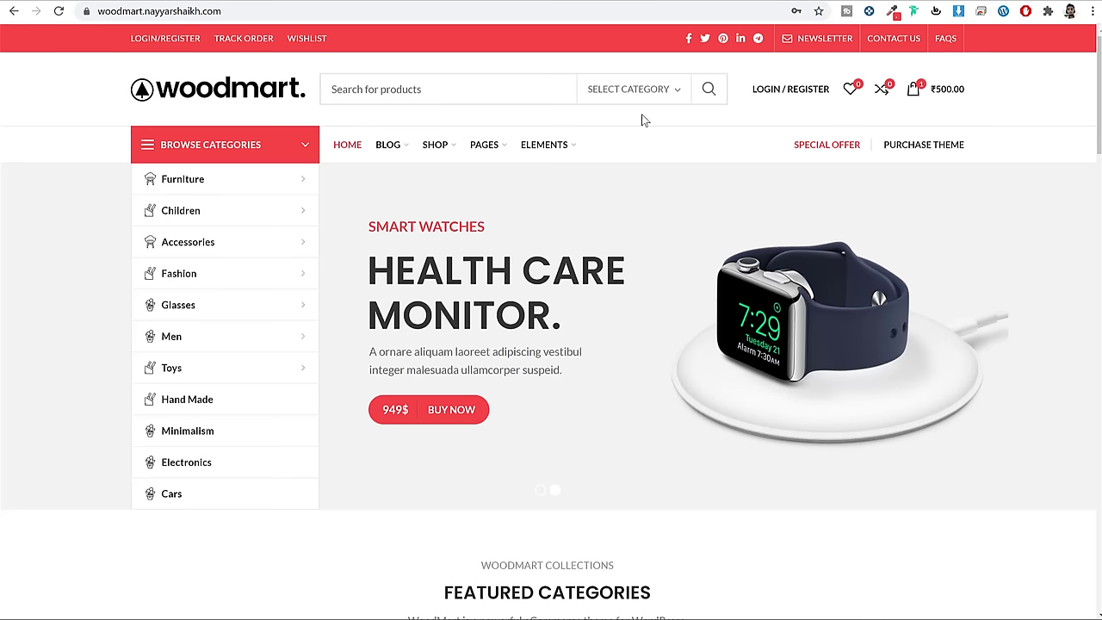
{"action": "scroll", "coordinate": [781, 367], "scroll_direction": "down", "scroll_amount": 6}
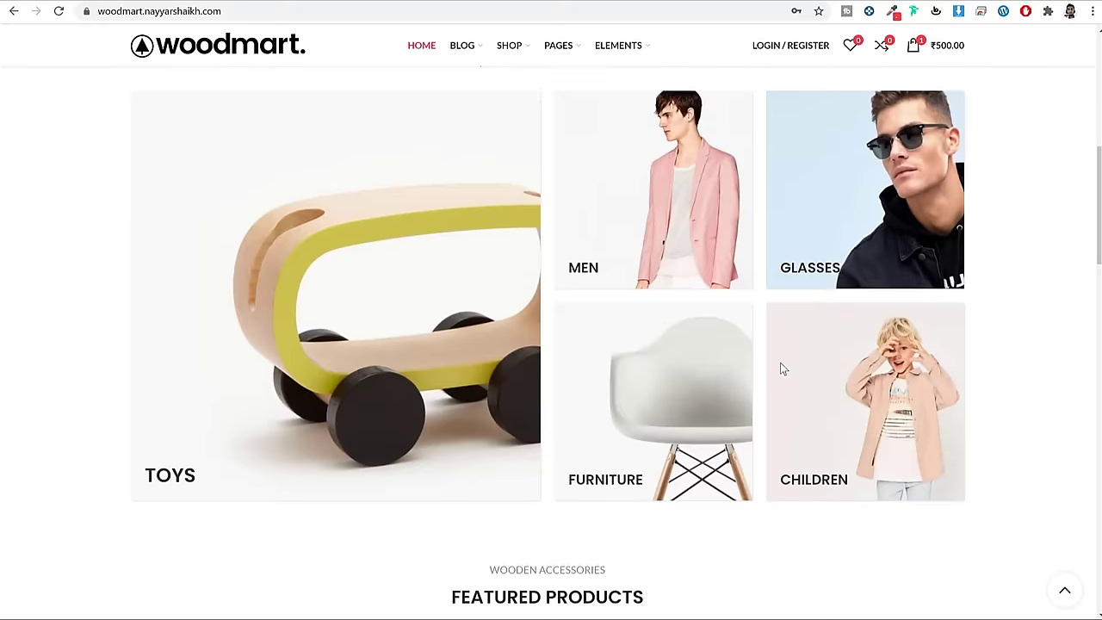
{"action": "scroll", "coordinate": [781, 367], "scroll_direction": "up", "scroll_amount": 6}
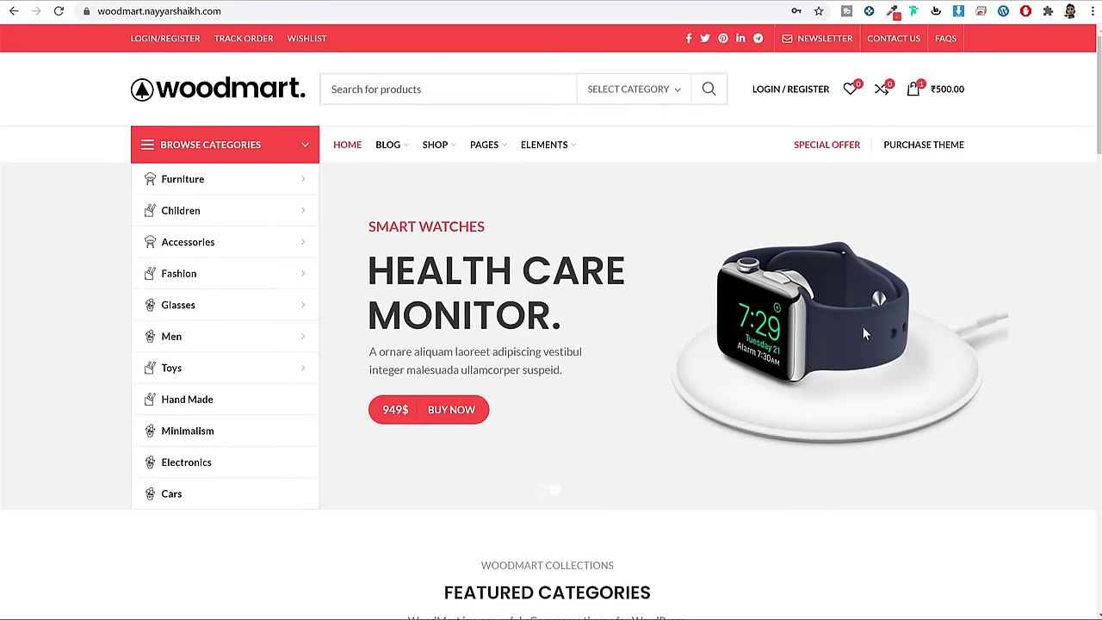
{"action": "scroll", "coordinate": [865, 334], "scroll_direction": "down", "scroll_amount": 5}
{"action": "scroll", "coordinate": [861, 336], "scroll_direction": "up", "scroll_amount": 5}
- Back in the editor, try red, pale green and light blue subtitle colours, discarding them
{"action": "key", "text": "ctrl+Tab"}
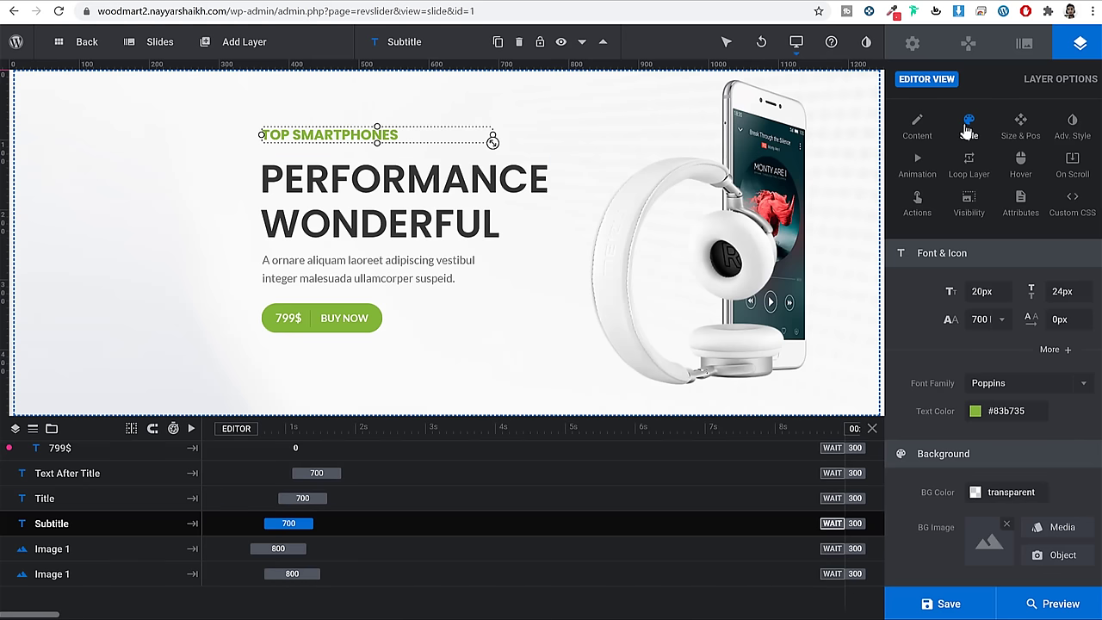
{"action": "left_click", "coordinate": [1003, 411]}
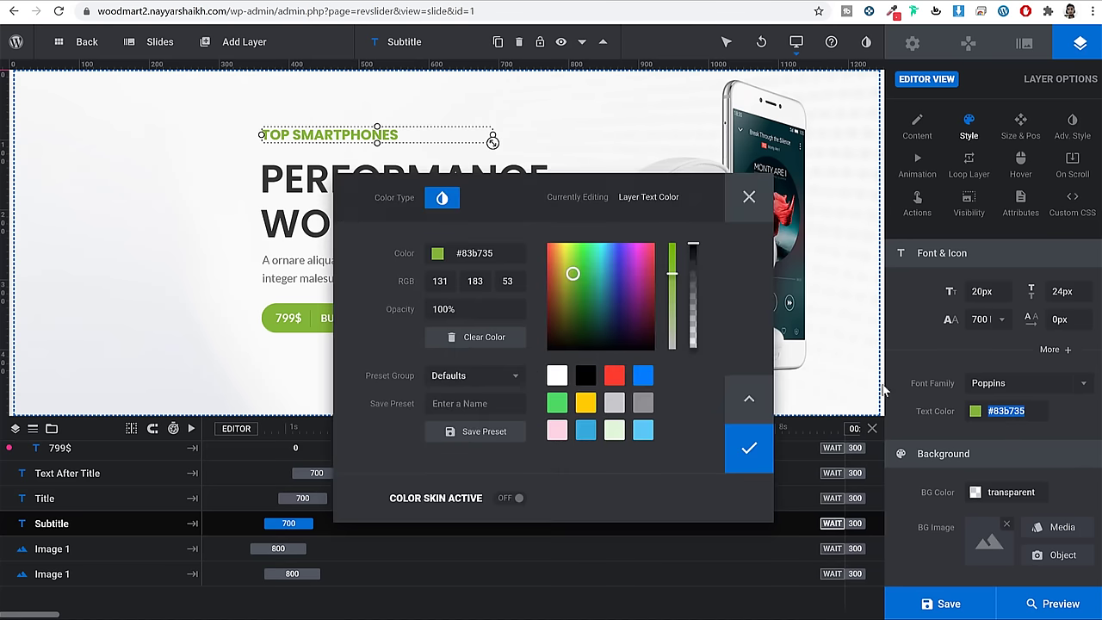
{"action": "left_click", "coordinate": [613, 379]}
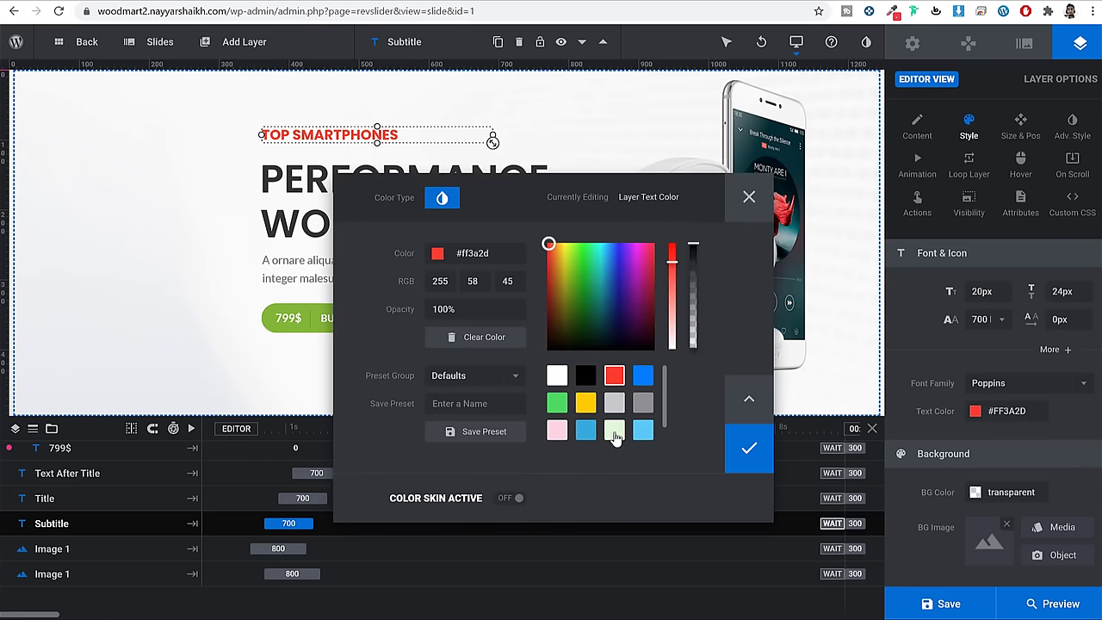
{"action": "left_click", "coordinate": [615, 438]}
{"action": "left_click", "coordinate": [585, 430]}
{"action": "left_click", "coordinate": [614, 379]}
{"action": "left_click", "coordinate": [749, 196]}
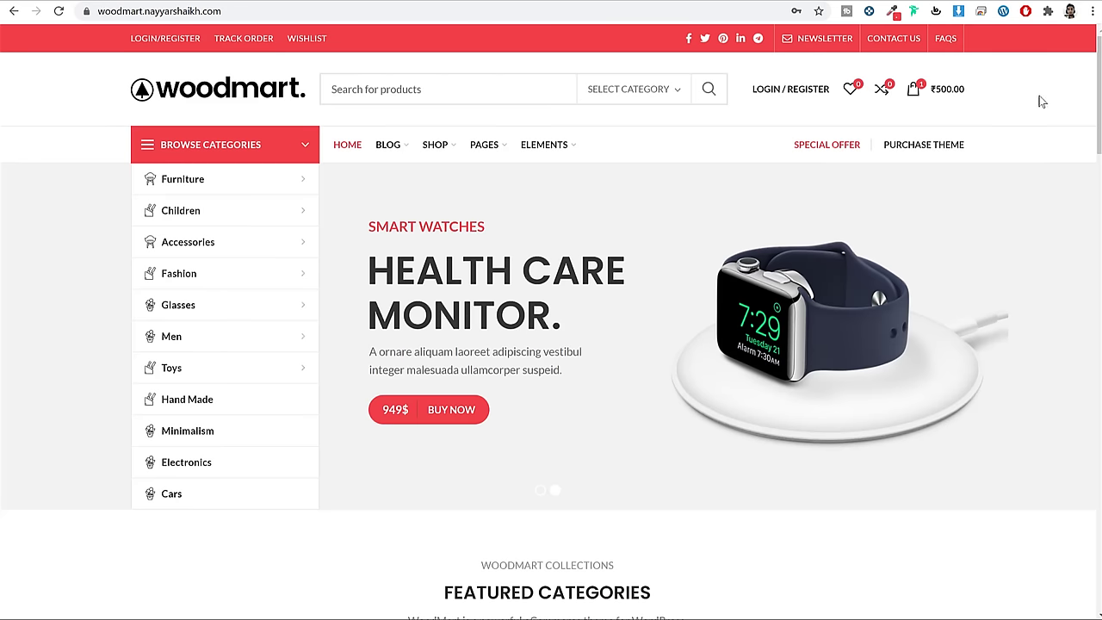
{"action": "left_click", "coordinate": [696, 1]}
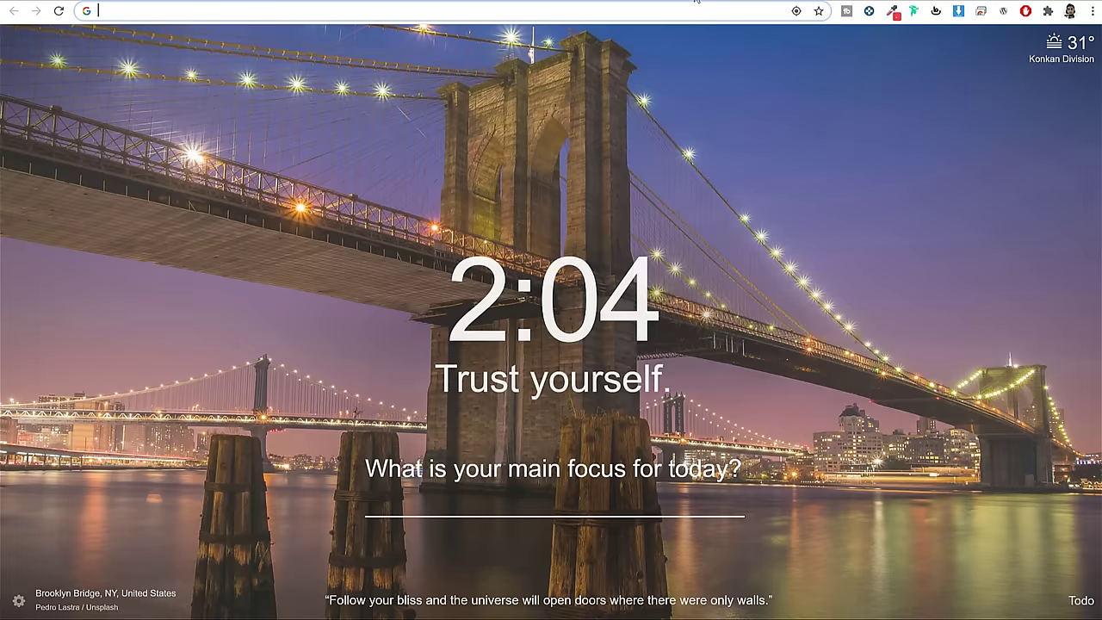
{"action": "type", "text": "colo"}
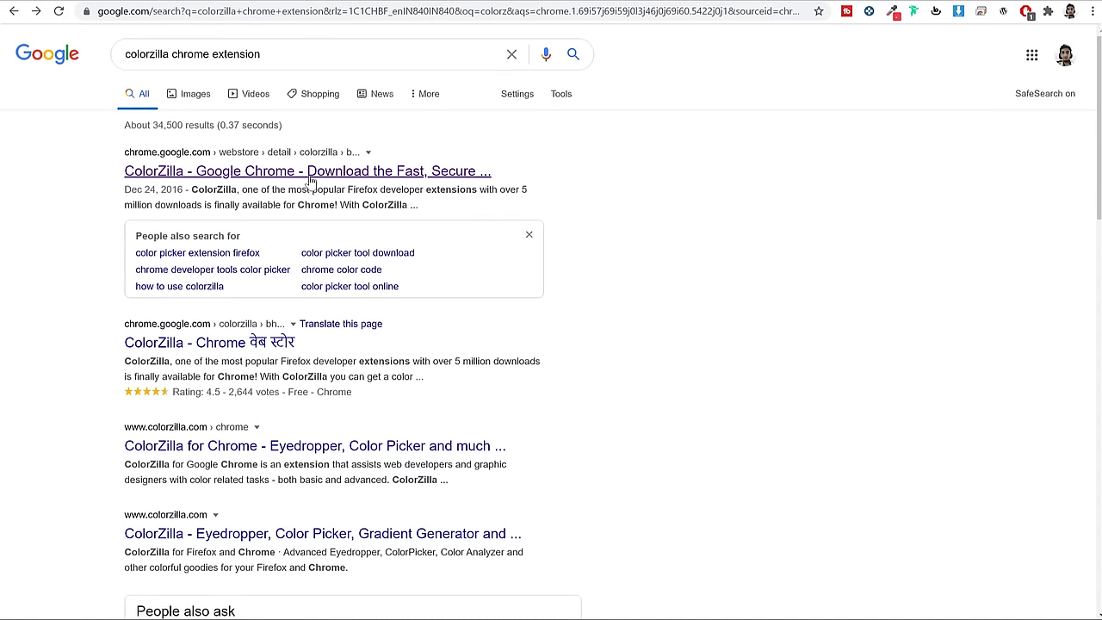
{"action": "left_click", "coordinate": [327, 173]}
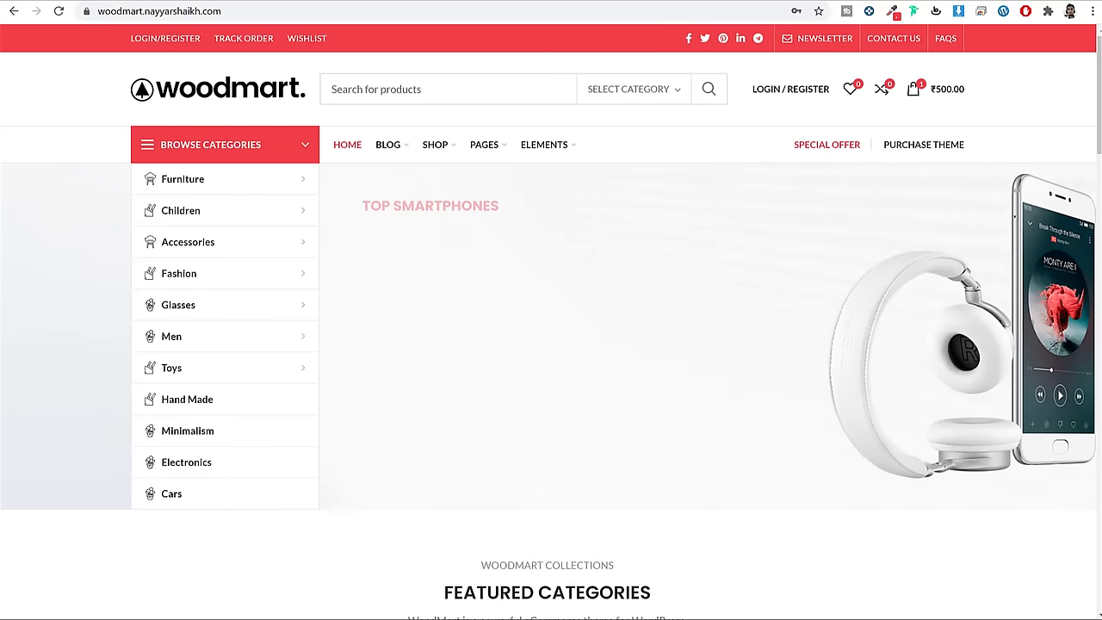
- Use ColorZilla to copy the demo's red top-bar colour #EF3F49, then return to the editor
{"action": "mouse_move", "coordinate": [437, 148]}
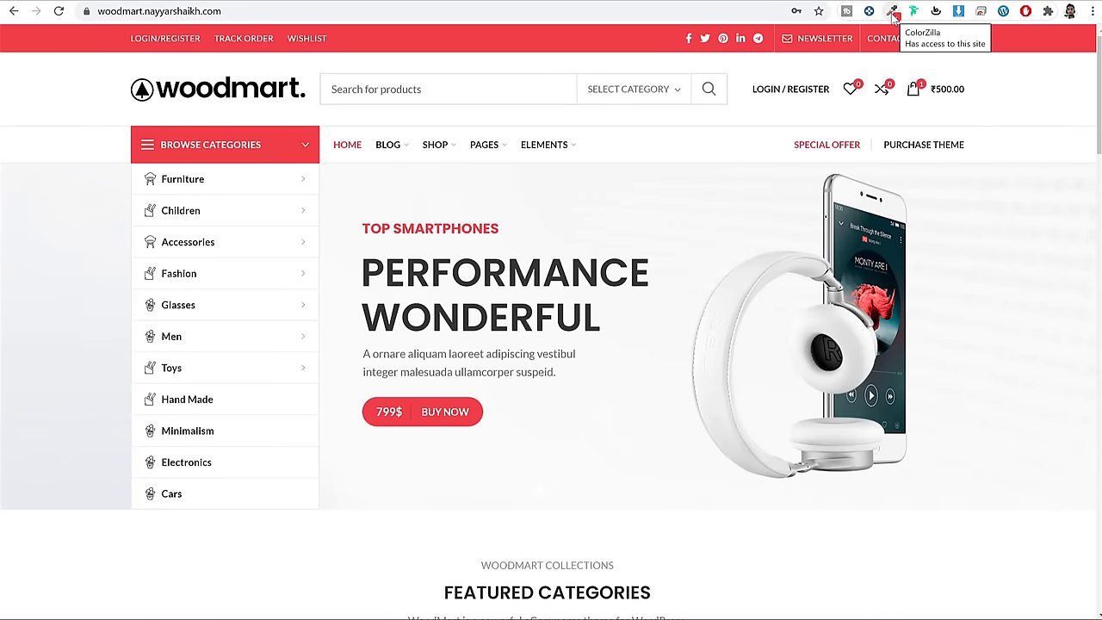
{"action": "left_click", "coordinate": [894, 14]}
{"action": "left_click", "coordinate": [894, 14]}
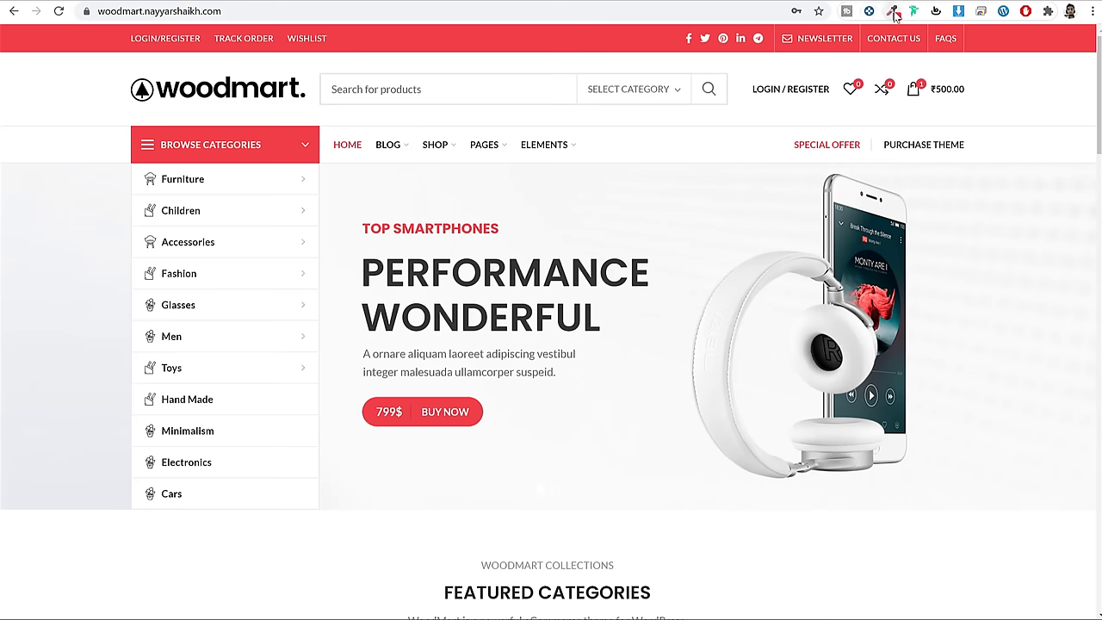
{"action": "left_click", "coordinate": [895, 14]}
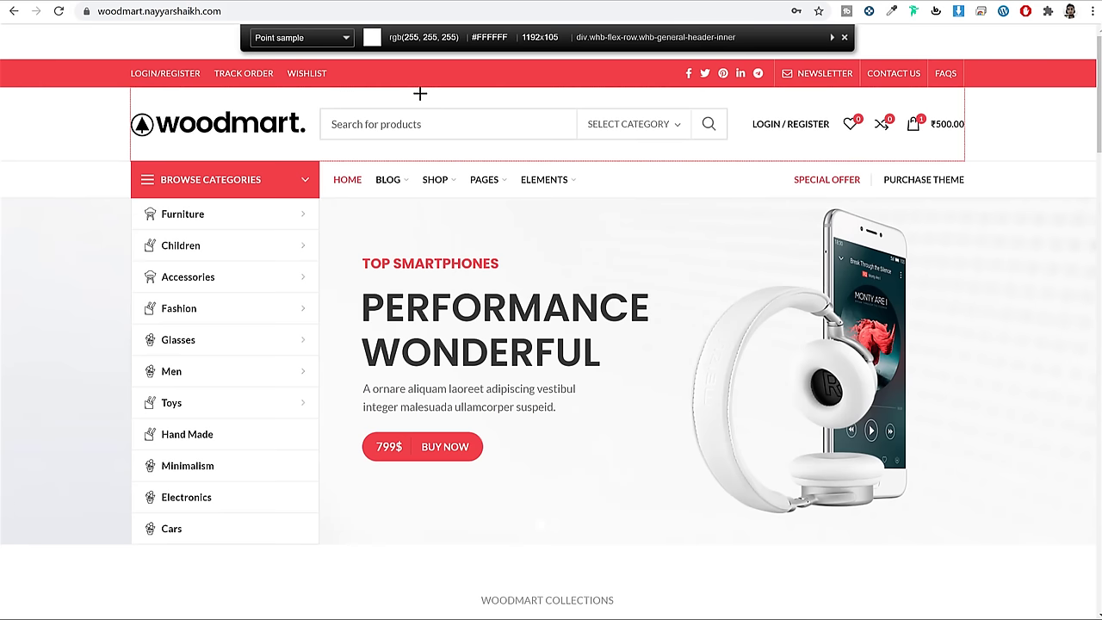
{"action": "left_click", "coordinate": [481, 74]}
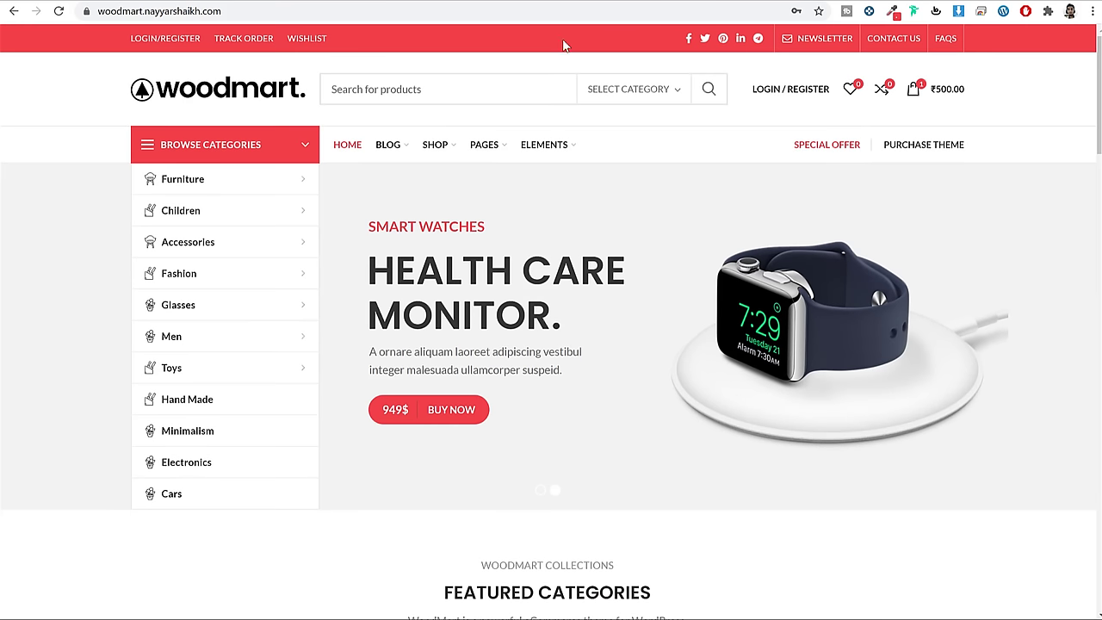
{"action": "left_click", "coordinate": [311, 0]}
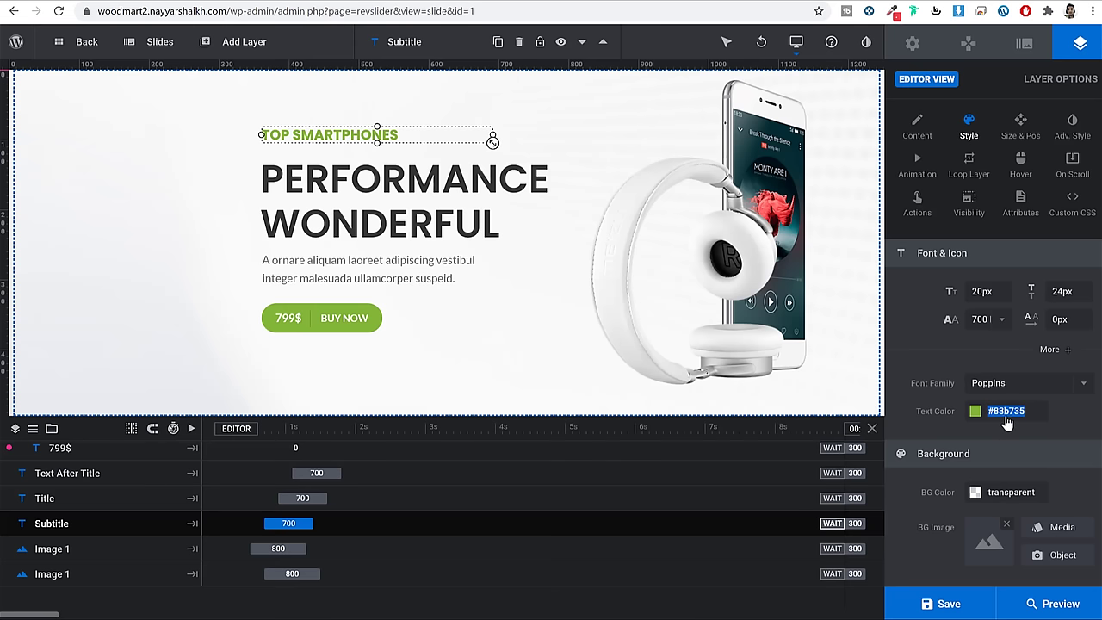
- Set the TOP SMARTPHONES subtitle's text colour to #EF3F49
{"action": "left_click", "coordinate": [997, 411]}
{"action": "triple_click", "coordinate": [471, 231]}
{"action": "key", "text": "ctrl+v"}
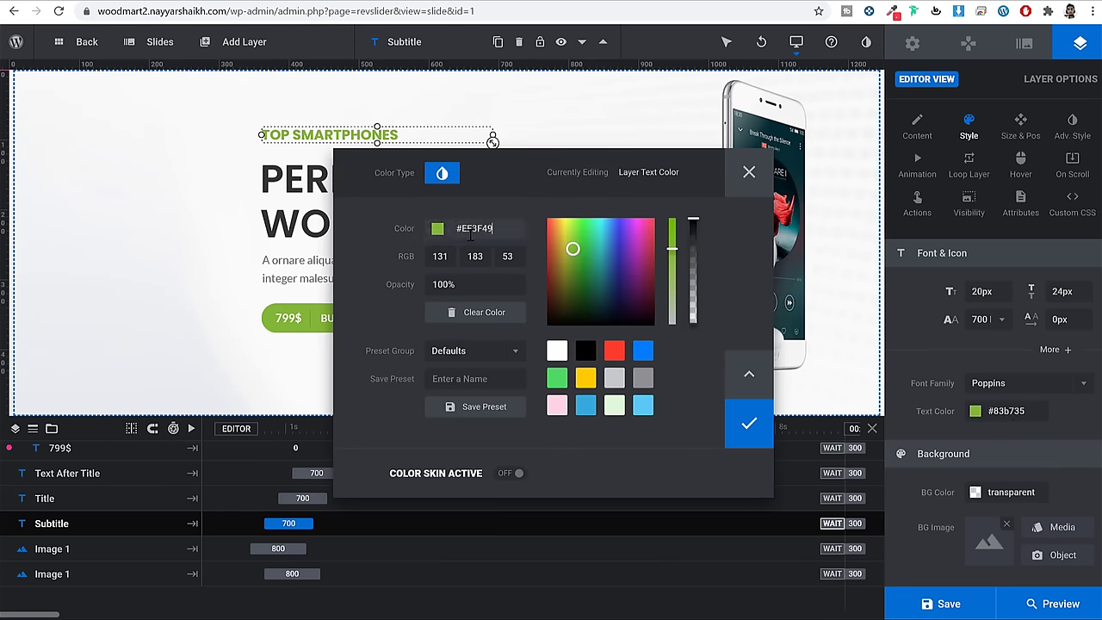
{"action": "left_click", "coordinate": [750, 424]}
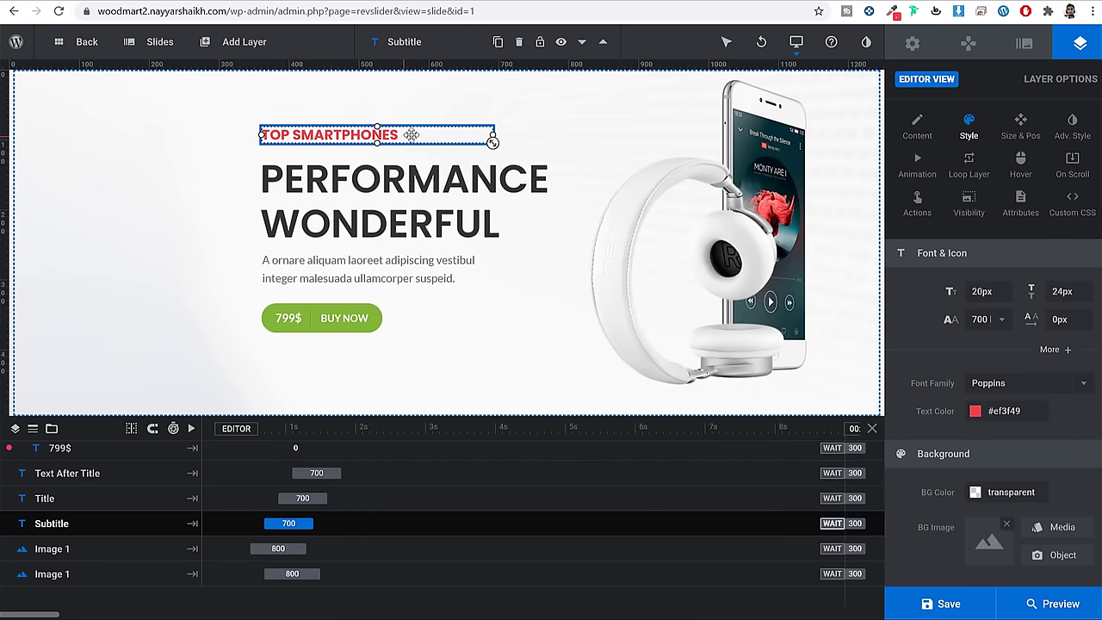
- Inspect the PERFORMANCE WONDERFUL title layer's text content and style settings
{"action": "left_click", "coordinate": [414, 183]}
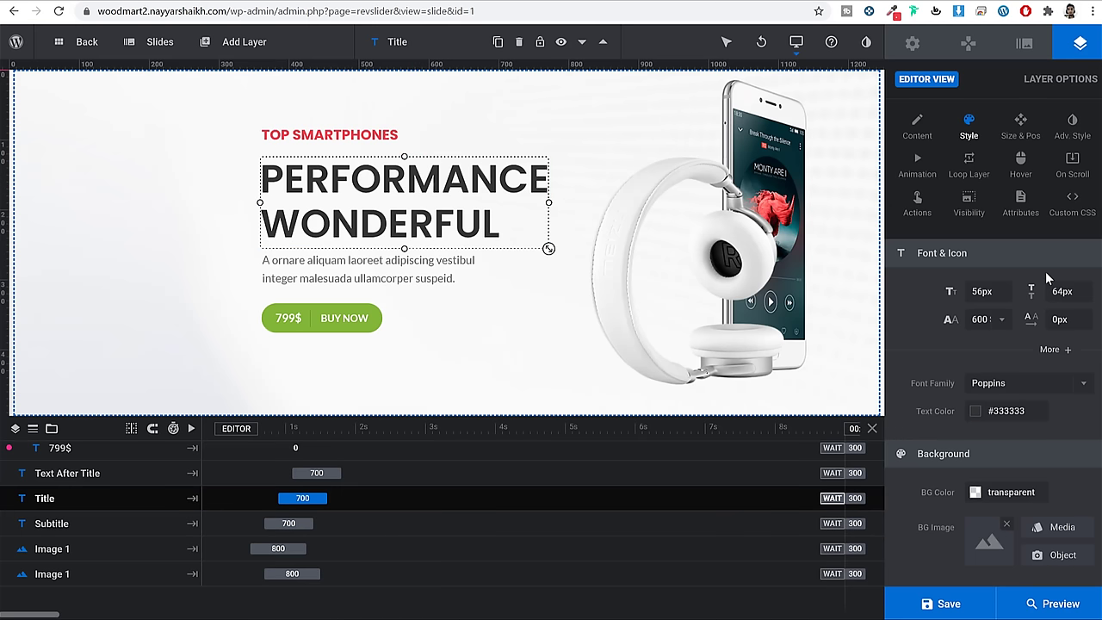
{"action": "left_click", "coordinate": [920, 129]}
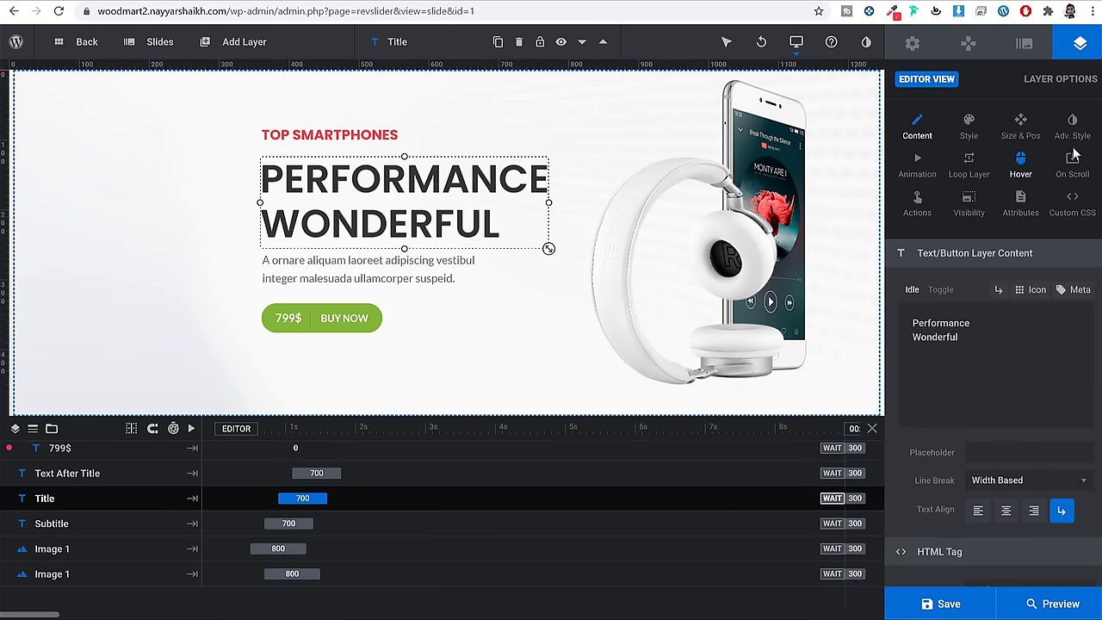
{"action": "double_click", "coordinate": [997, 336]}
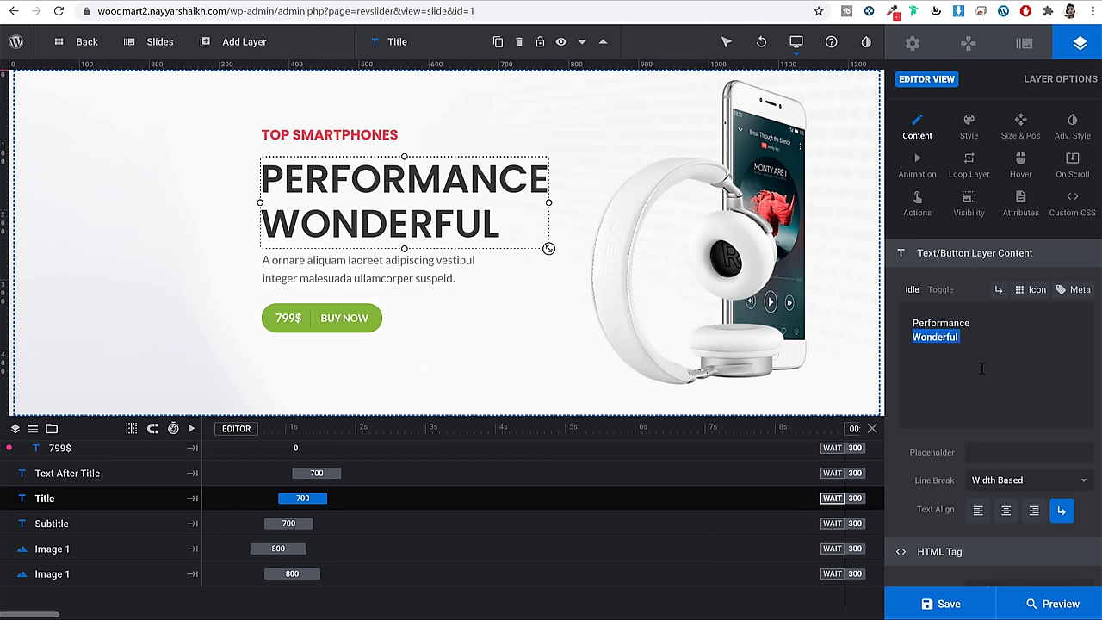
{"action": "left_click_drag", "start_coordinate": [994, 350], "coordinate": [890, 307]}
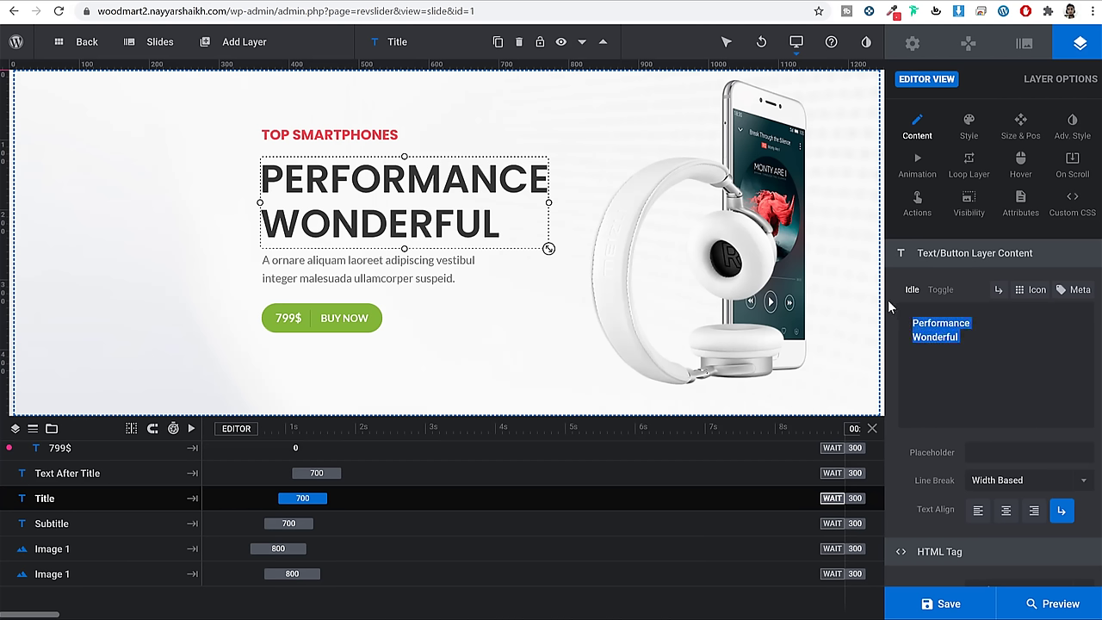
{"action": "left_click", "coordinate": [977, 352]}
{"action": "left_click_drag", "start_coordinate": [979, 344], "coordinate": [876, 321]}
{"action": "left_click", "coordinate": [974, 127]}
{"action": "scroll", "coordinate": [1042, 362], "scroll_direction": "down", "scroll_amount": 2}
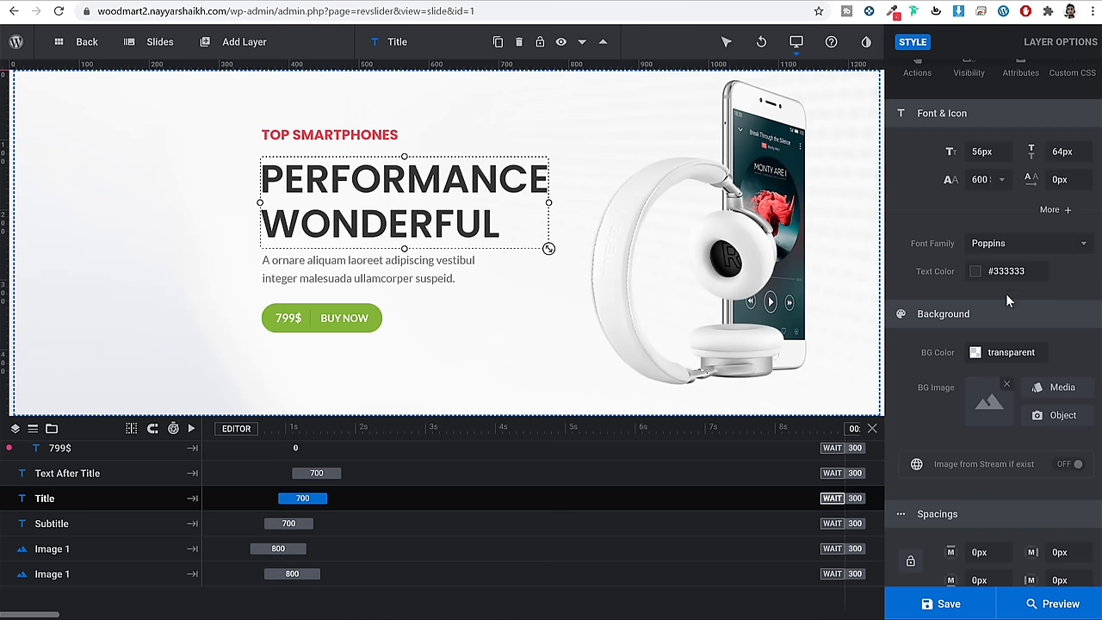
{"action": "scroll", "coordinate": [1008, 383], "scroll_direction": "down", "scroll_amount": 2}
{"action": "scroll", "coordinate": [1017, 402], "scroll_direction": "up", "scroll_amount": 4}
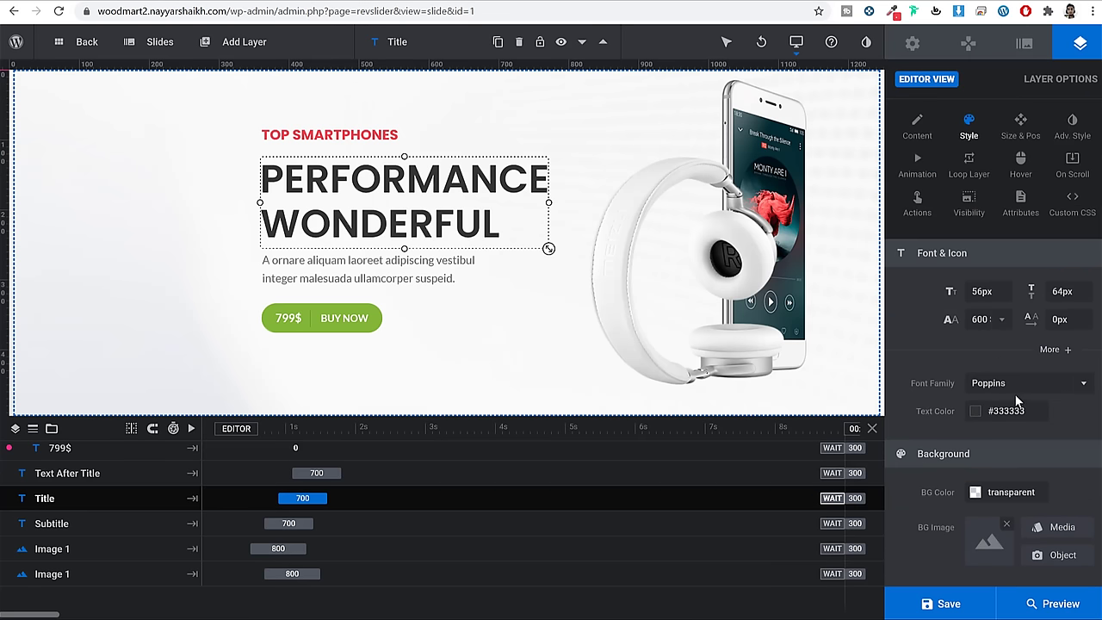
- Select the paragraph layer, then the 799$ price text of the button
{"action": "left_click", "coordinate": [385, 269]}
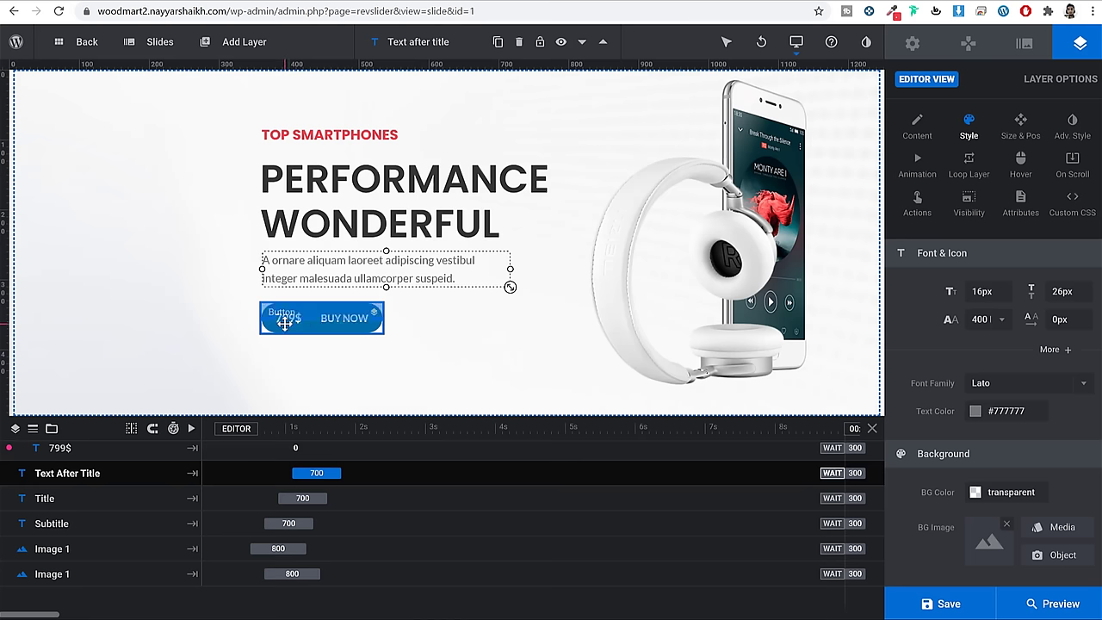
{"action": "double_click", "coordinate": [285, 323]}
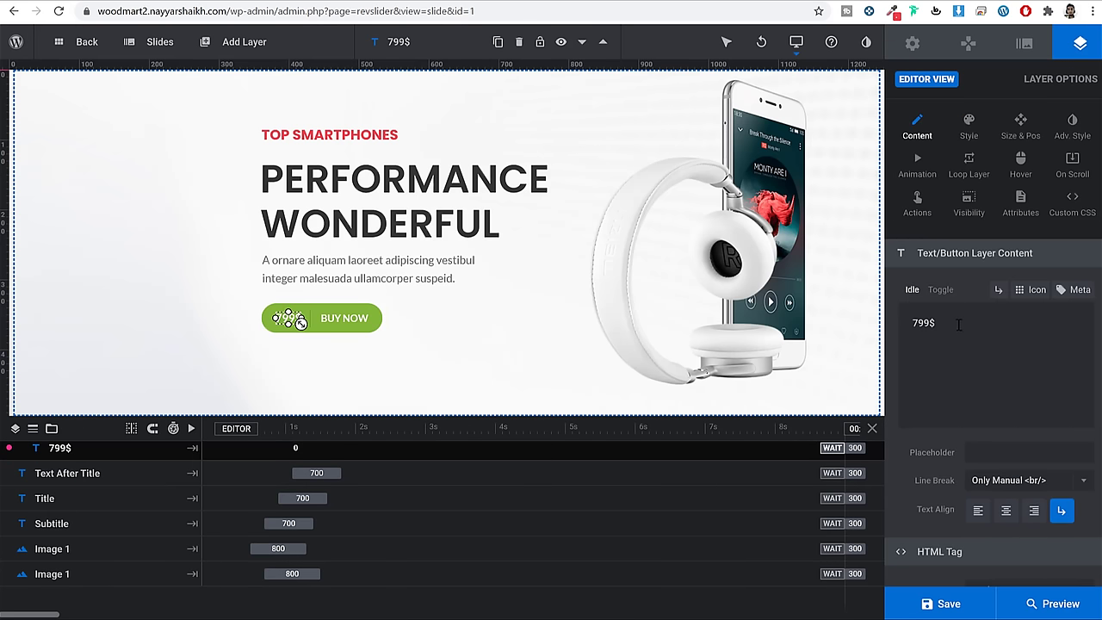
{"action": "left_click_drag", "start_coordinate": [958, 324], "coordinate": [892, 330]}
- Change the 799$ BUY NOW button's background colour to #EF3F49
{"action": "left_click", "coordinate": [305, 312]}
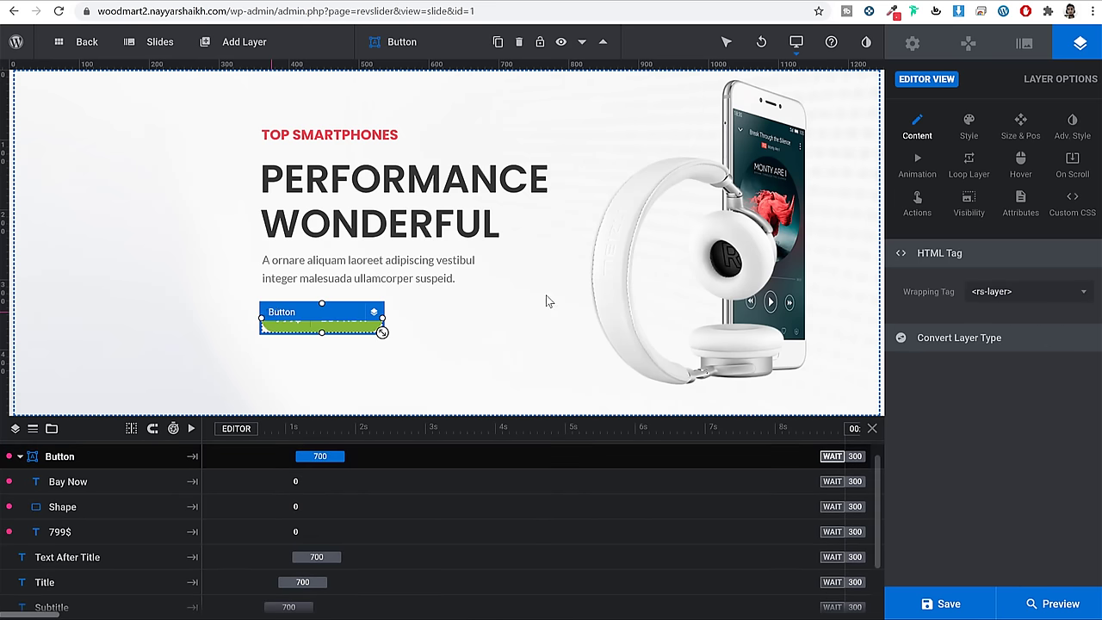
{"action": "left_click", "coordinate": [968, 125]}
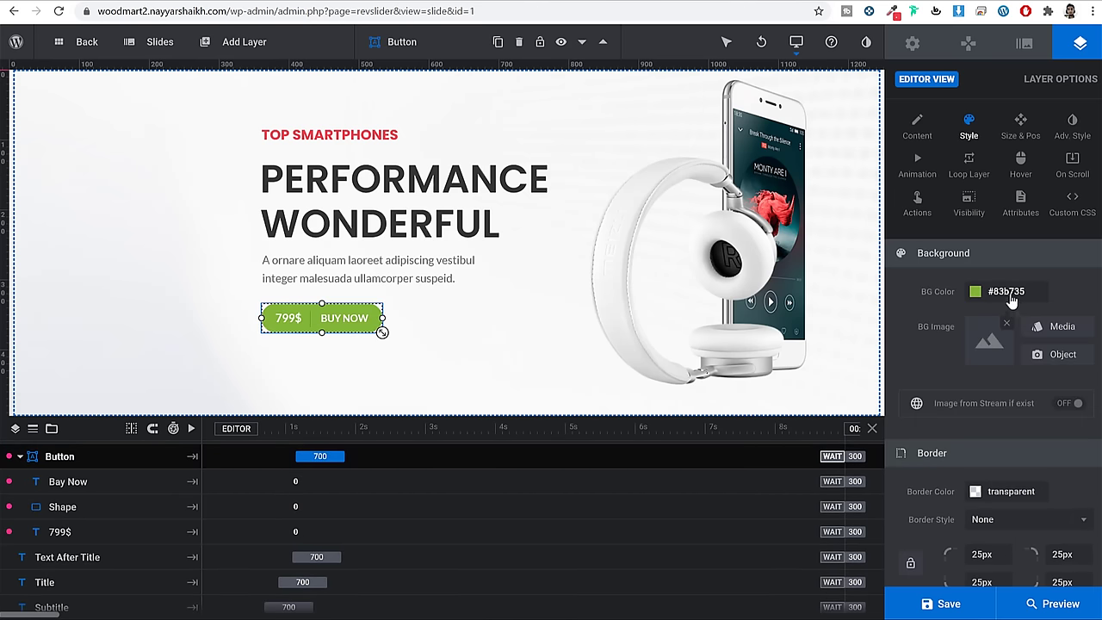
{"action": "left_click", "coordinate": [1005, 294]}
{"action": "left_click", "coordinate": [468, 227]}
{"action": "key", "text": "ctrl+v"}
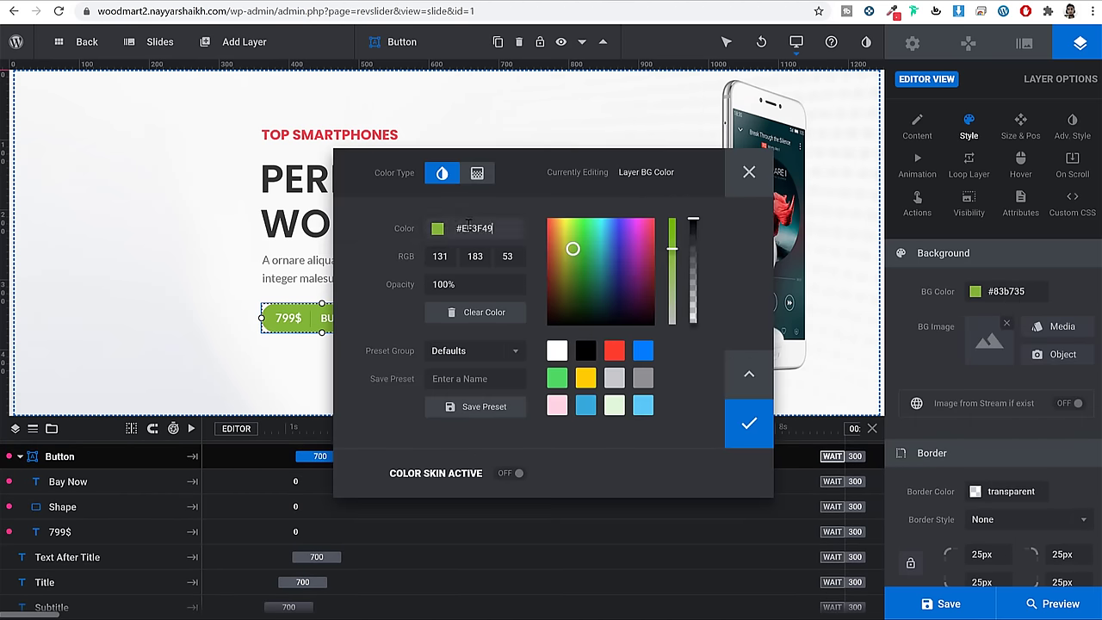
{"action": "left_click", "coordinate": [746, 425]}
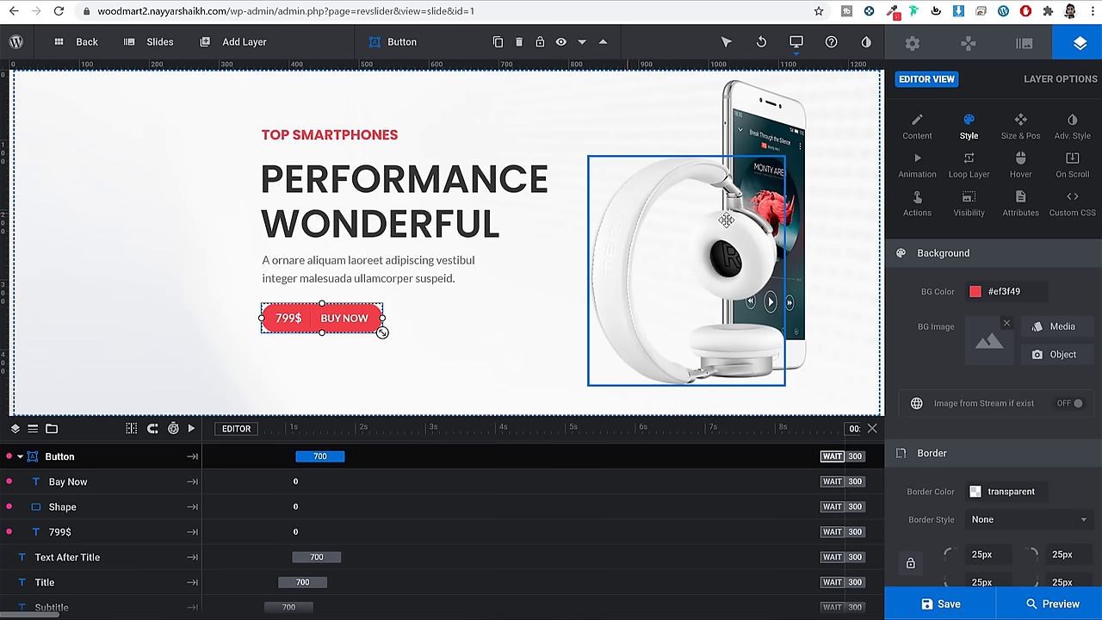
{"action": "left_click", "coordinate": [665, 238]}
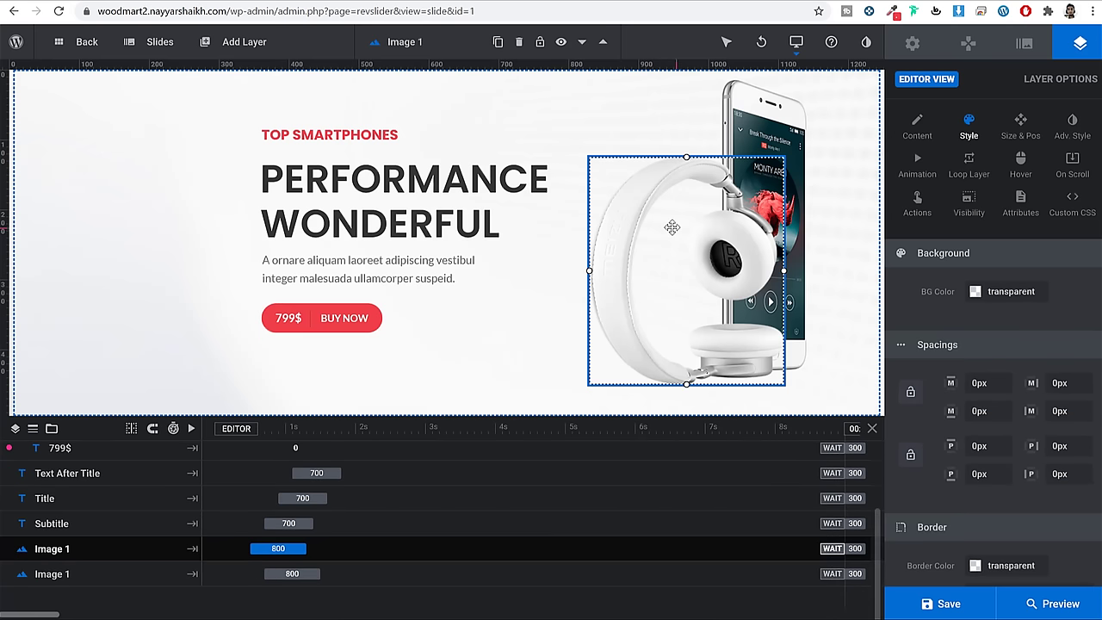
- Try swapping the image layer to the maroon sweater photo and repositioning it
{"action": "left_click", "coordinate": [917, 138]}
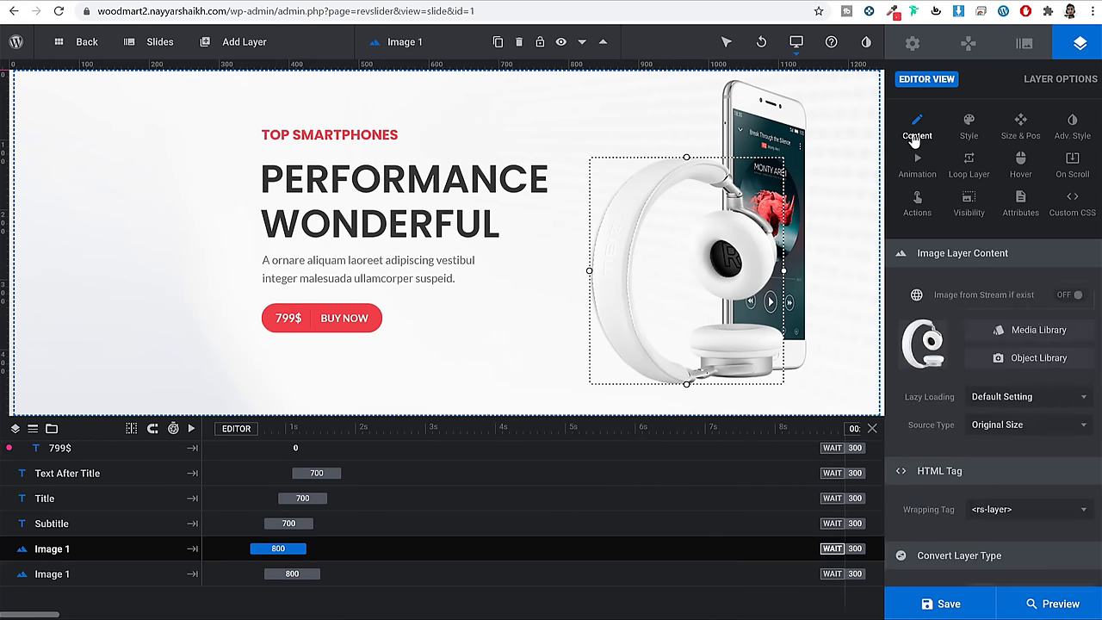
{"action": "left_click", "coordinate": [990, 334]}
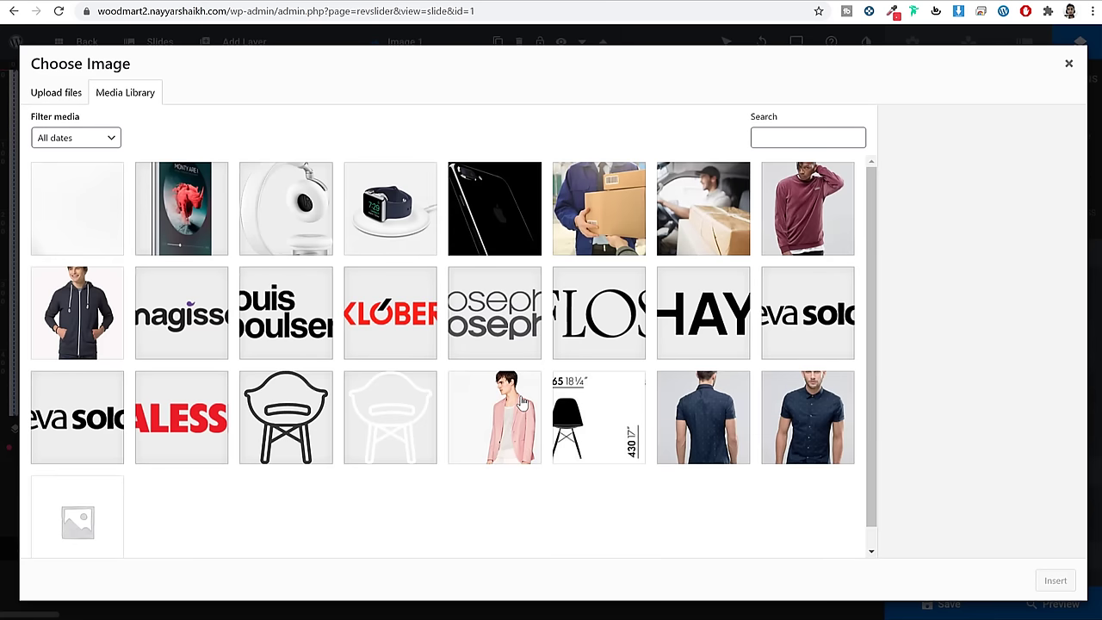
{"action": "left_click", "coordinate": [831, 196]}
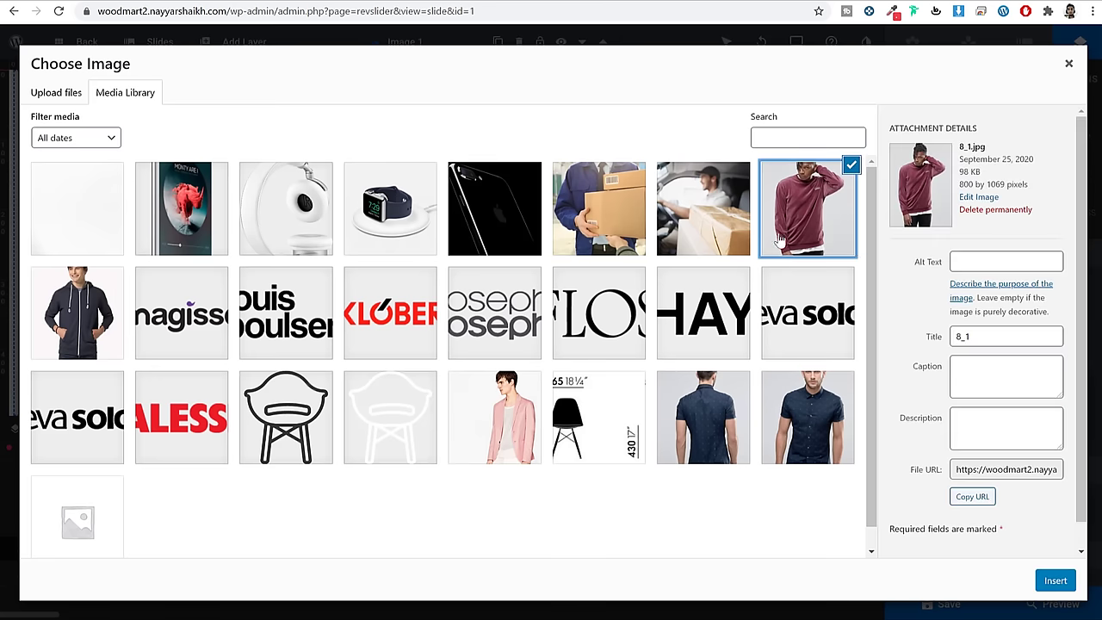
{"action": "left_click", "coordinate": [1055, 580]}
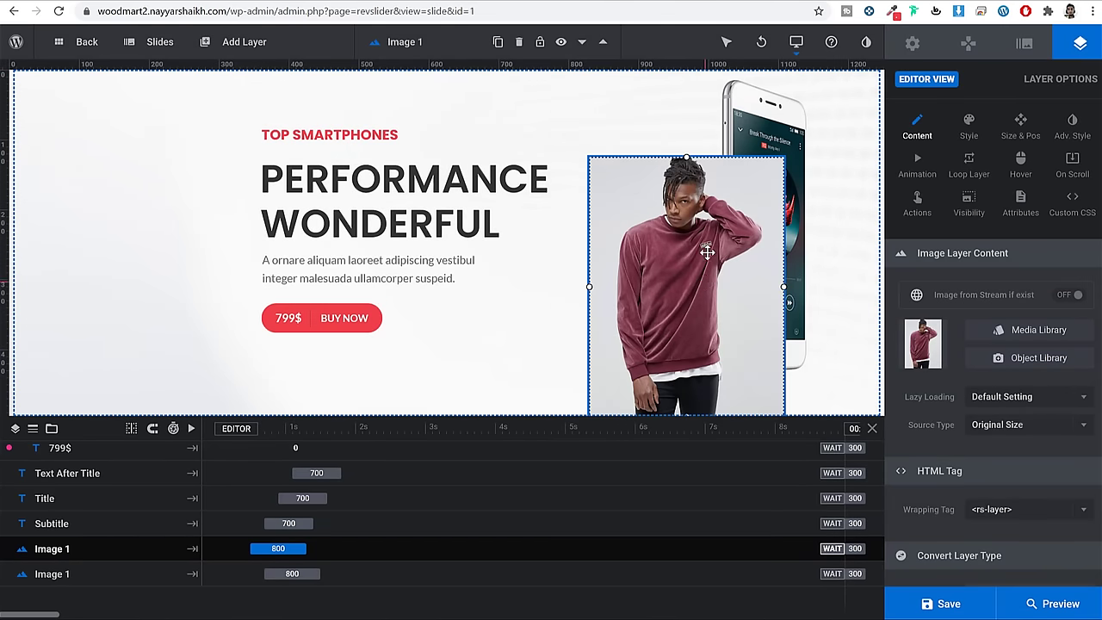
{"action": "left_click_drag", "start_coordinate": [707, 253], "coordinate": [706, 204]}
{"action": "left_click_drag", "start_coordinate": [786, 225], "coordinate": [786, 226]}
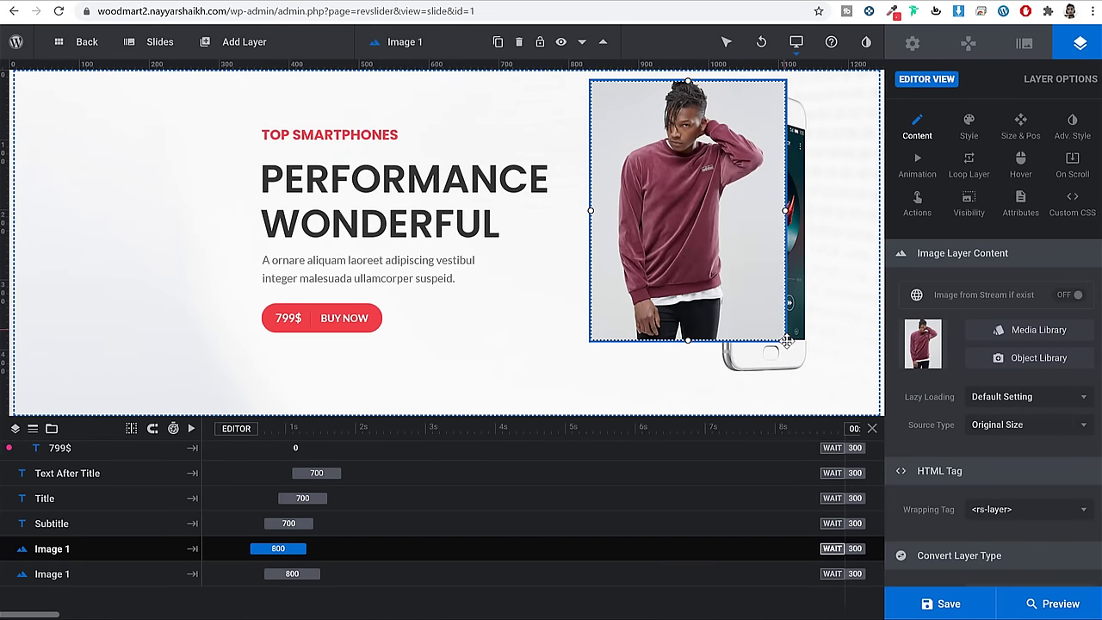
{"action": "left_click_drag", "start_coordinate": [714, 327], "coordinate": [787, 350]}
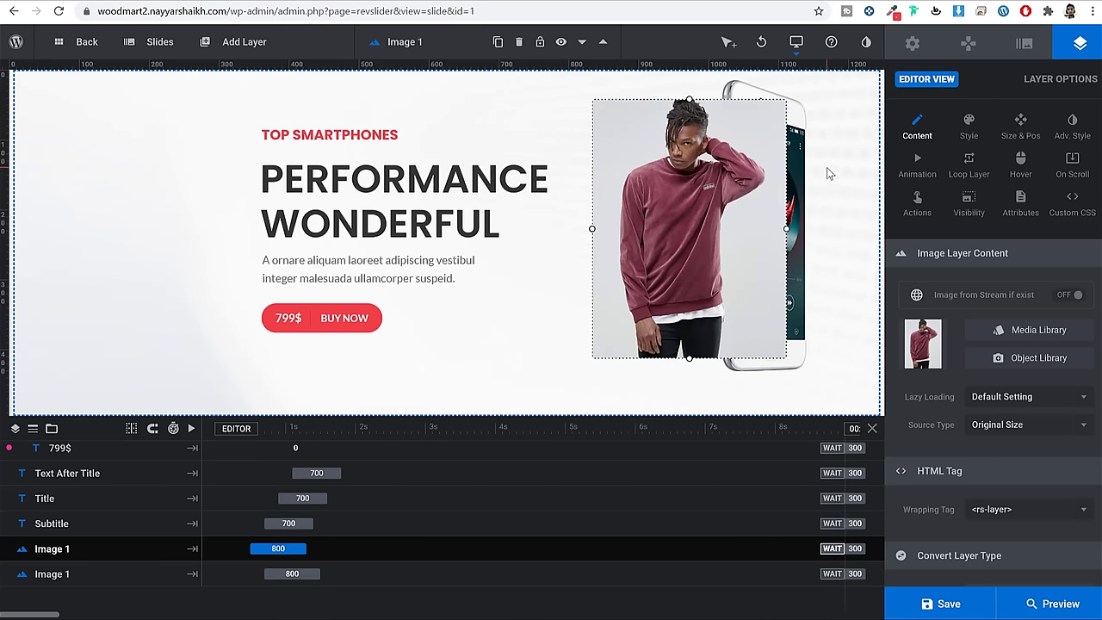
- Undo twice to bring back the headphones image, then save the first slide
{"action": "key", "text": "ctrl+z"}
{"action": "key", "text": "ctrl+z"}
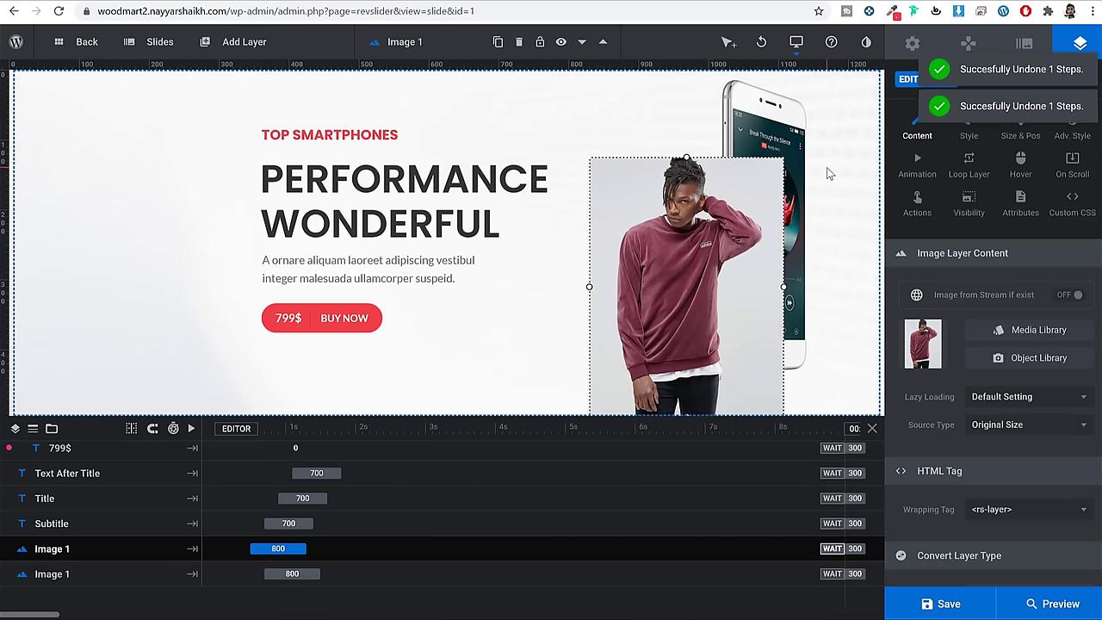
{"action": "key", "text": "ctrl+z"}
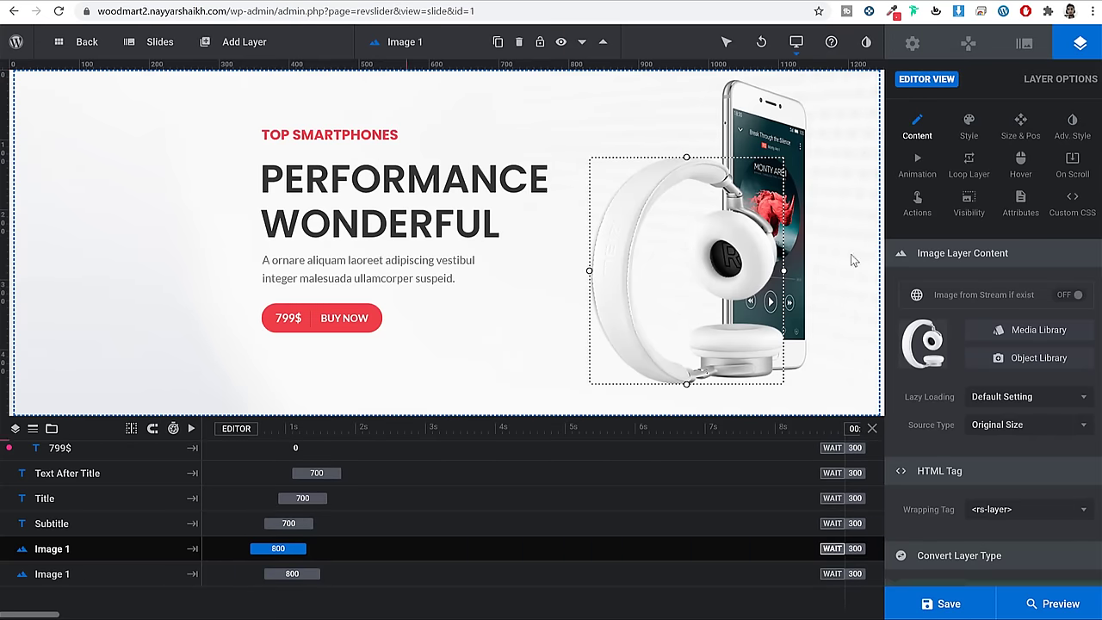
{"action": "left_click", "coordinate": [949, 605]}
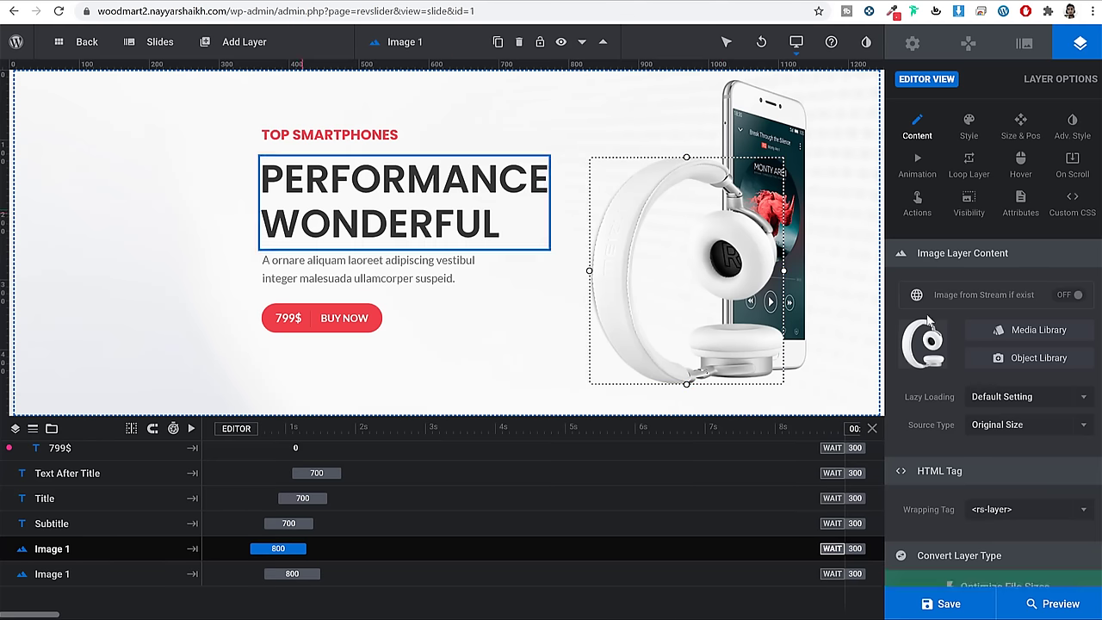
{"action": "left_click", "coordinate": [954, 605]}
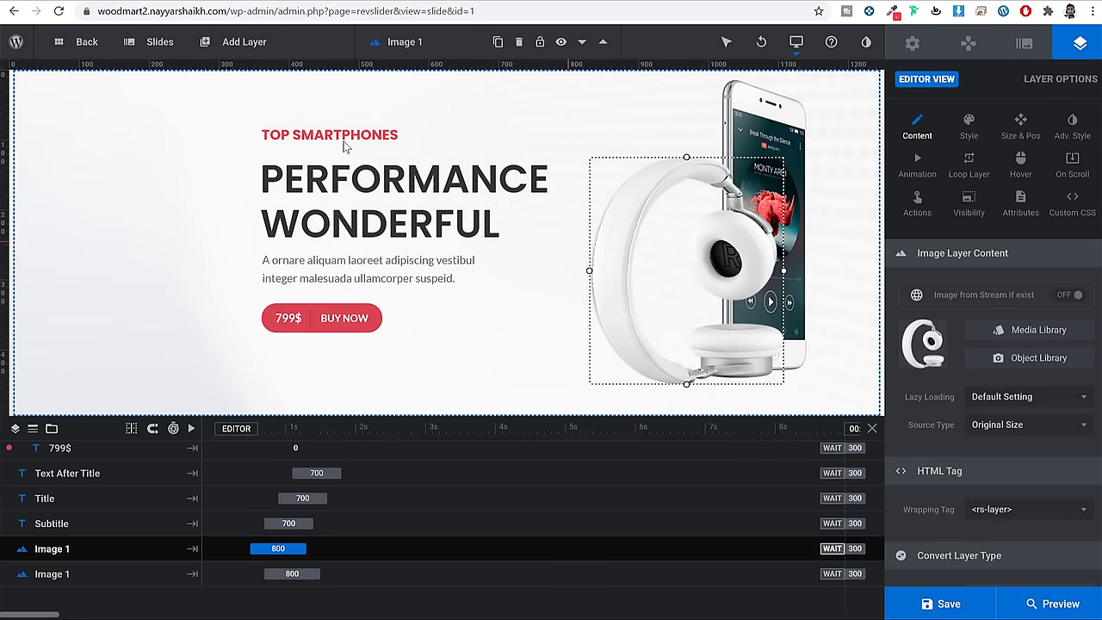
{"action": "mouse_move", "coordinate": [123, 44]}
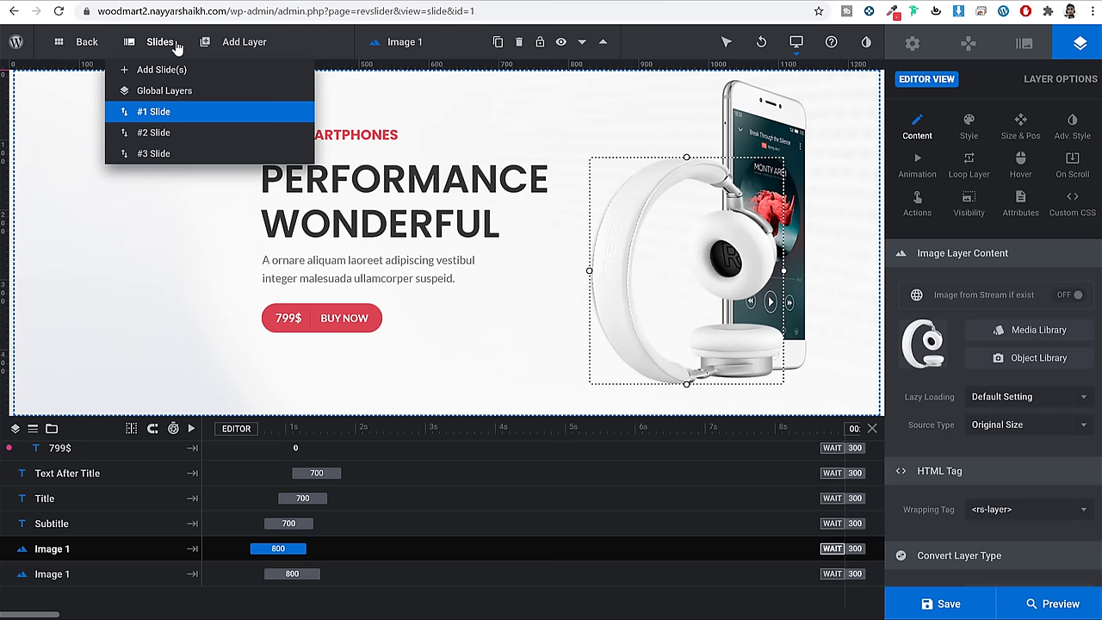
- On slide #2, change the SMART WATCHES subtitle colour to #ef3f49 and save the slide
{"action": "left_click", "coordinate": [151, 138]}
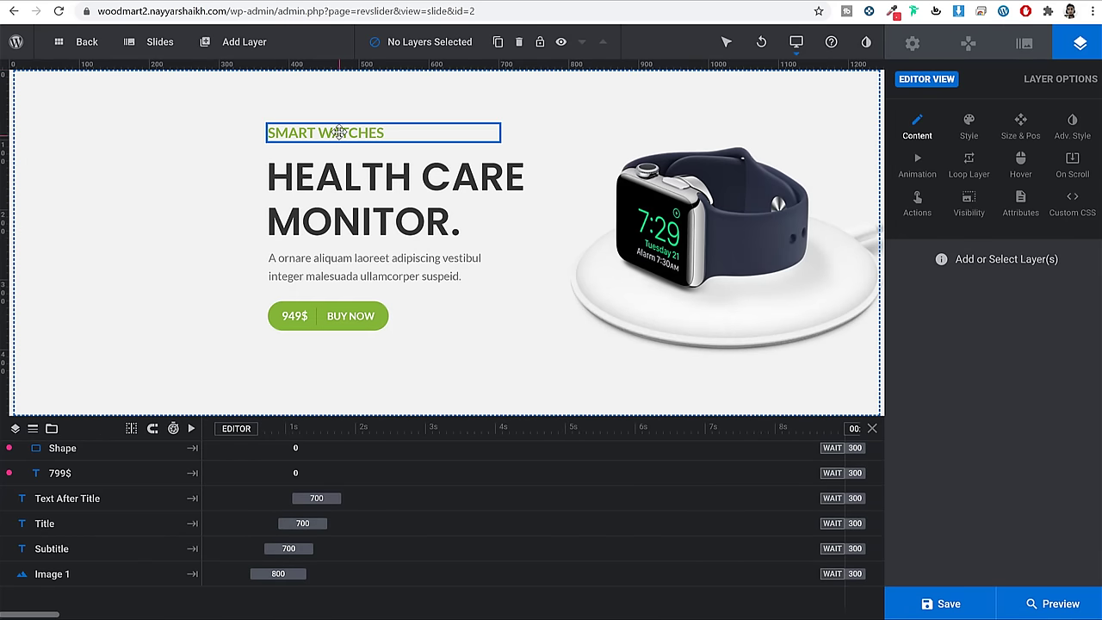
{"action": "left_click", "coordinate": [340, 131]}
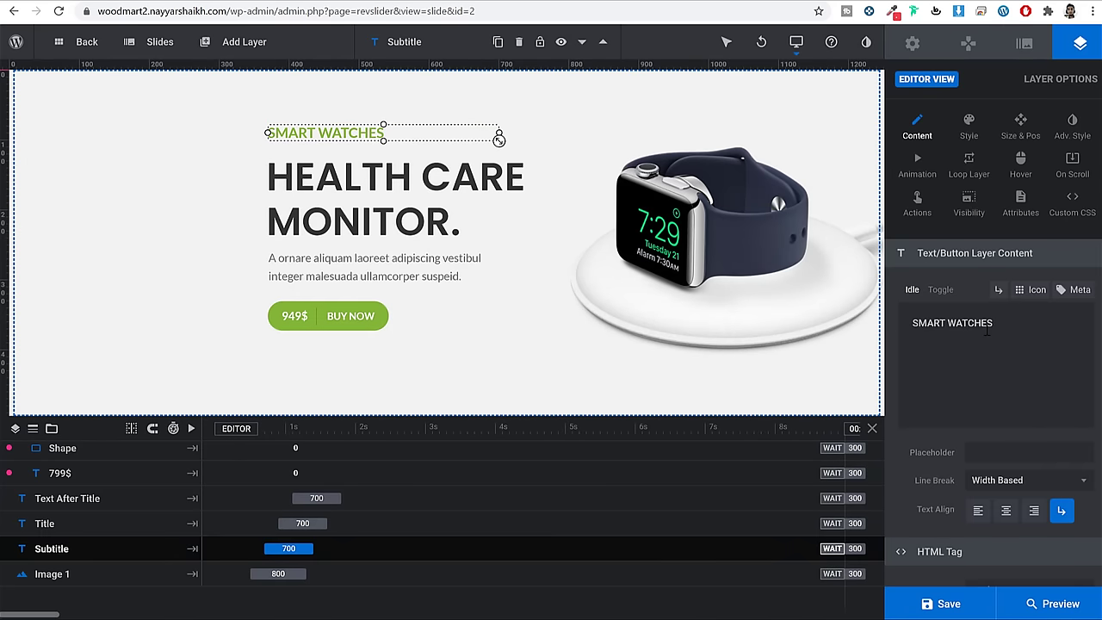
{"action": "left_click", "coordinate": [968, 127]}
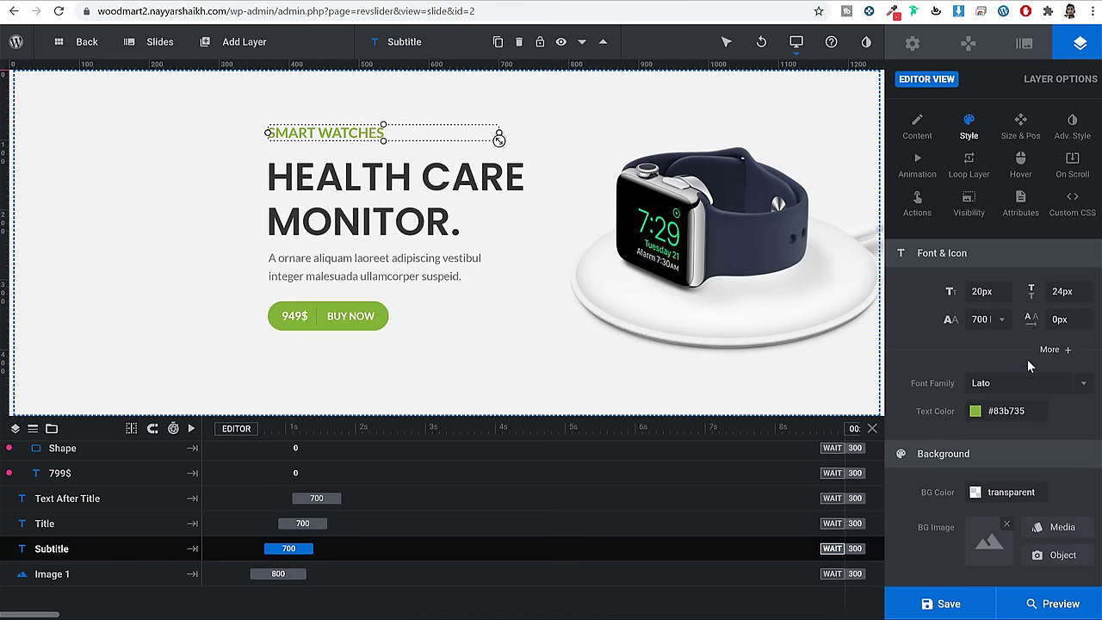
{"action": "left_click", "coordinate": [1016, 412]}
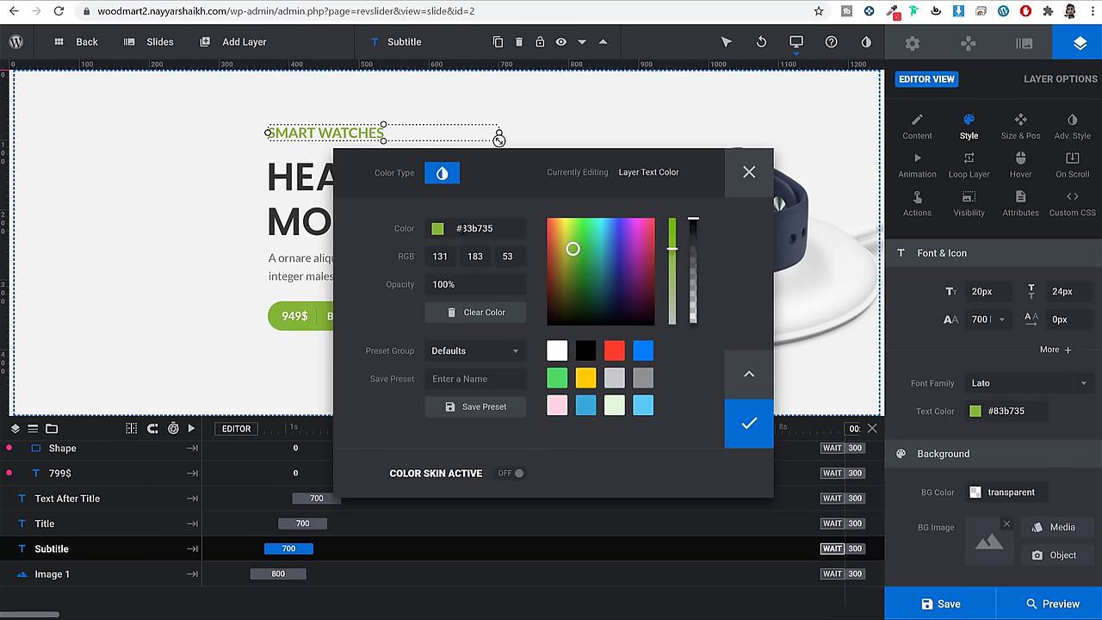
{"action": "left_click", "coordinate": [465, 228]}
{"action": "type", "text": "#ef3f49"}
{"action": "left_click", "coordinate": [746, 439]}
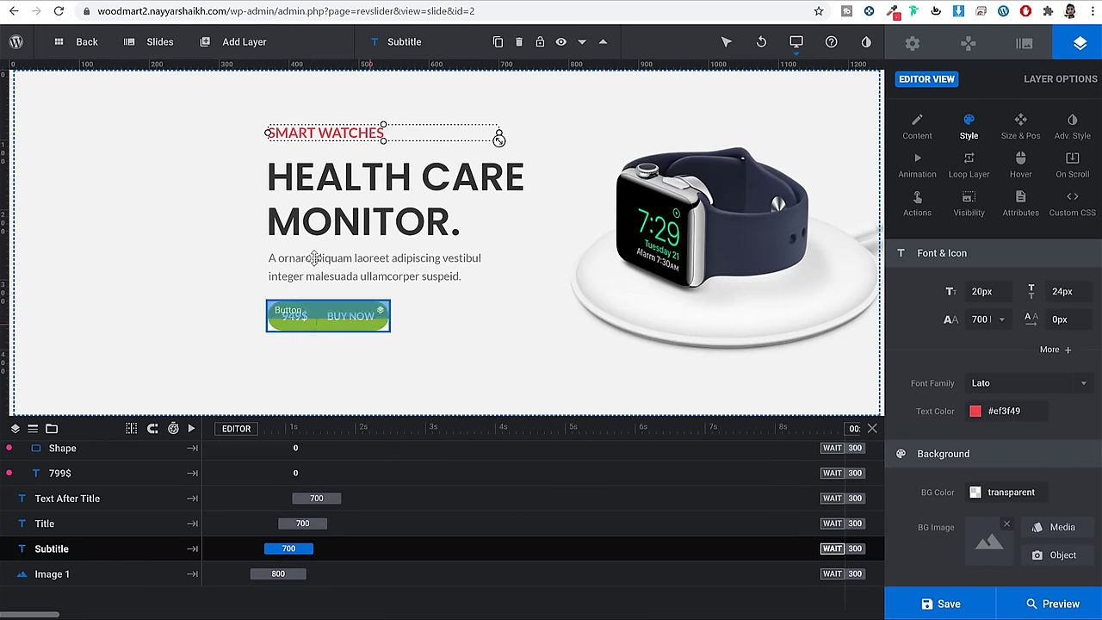
{"action": "left_click", "coordinate": [752, 243]}
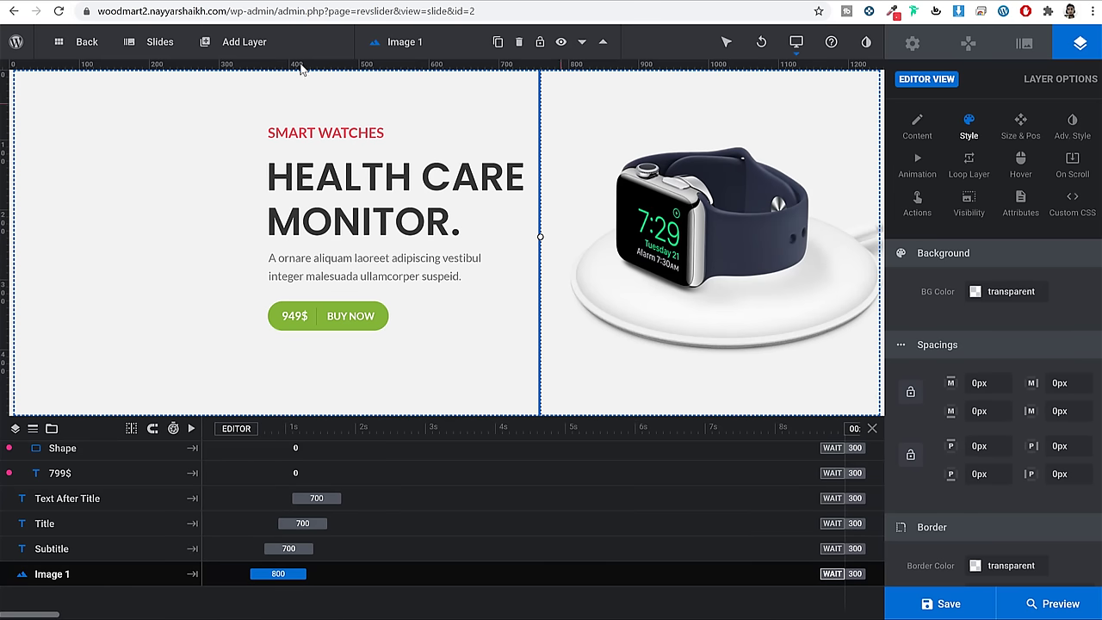
{"action": "left_click", "coordinate": [949, 605]}
- Leave Slider Revolution, glance at the WoodMart demo home page, and return to the admin dashboard
{"action": "left_click", "coordinate": [82, 42]}
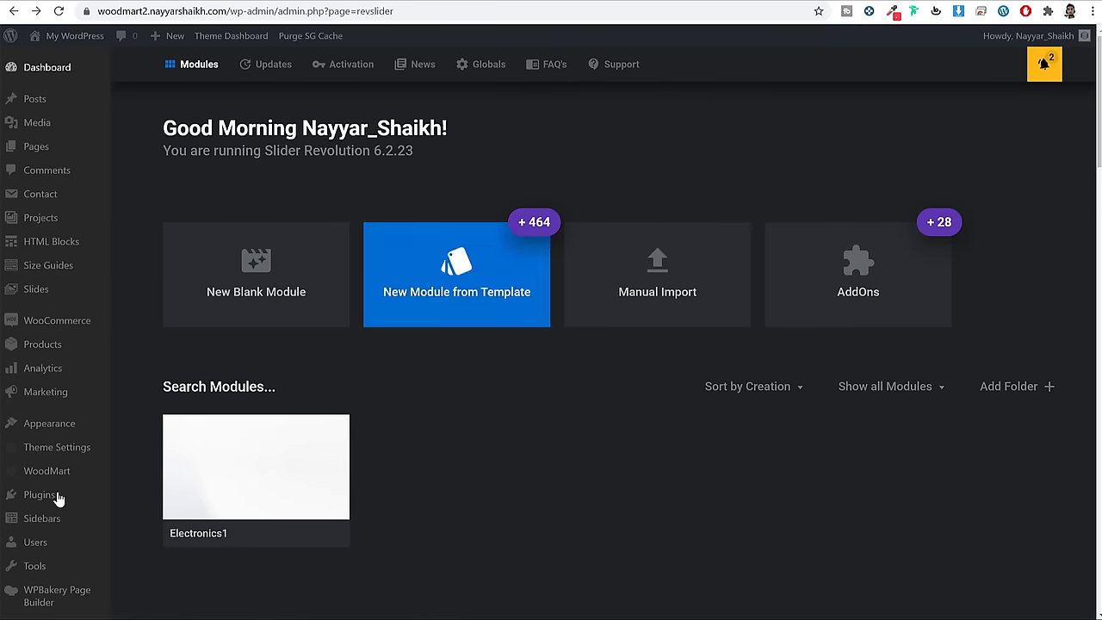
{"action": "left_click", "coordinate": [73, 3]}
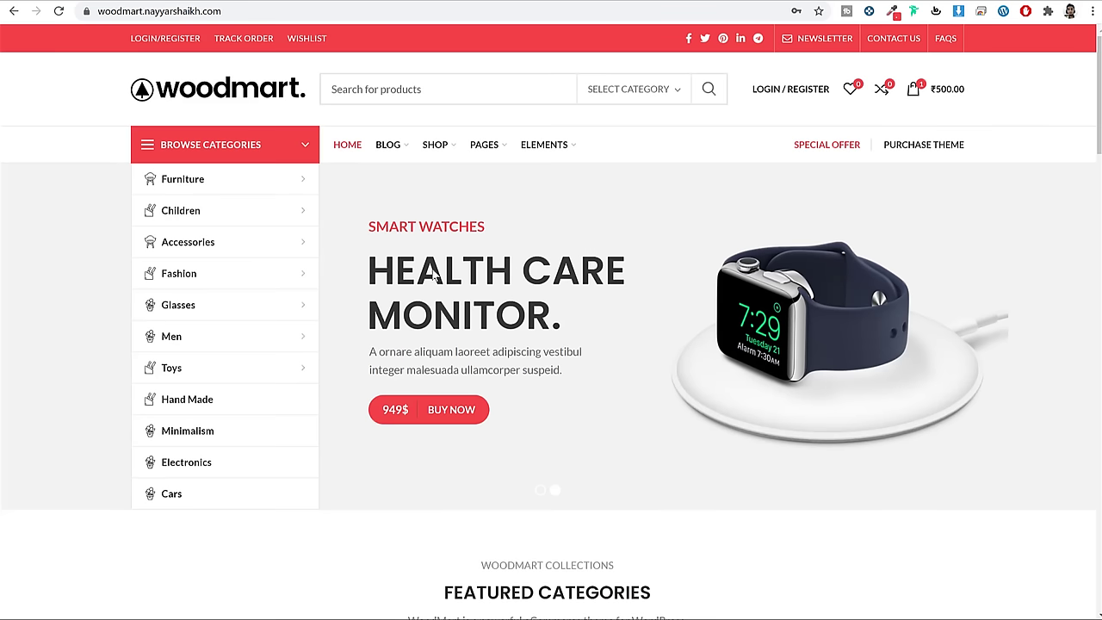
{"action": "left_click", "coordinate": [314, 4]}
- Edit the Home page from All Pages and switch it to the WPBakery Backend Editor
{"action": "left_click", "coordinate": [55, 147]}
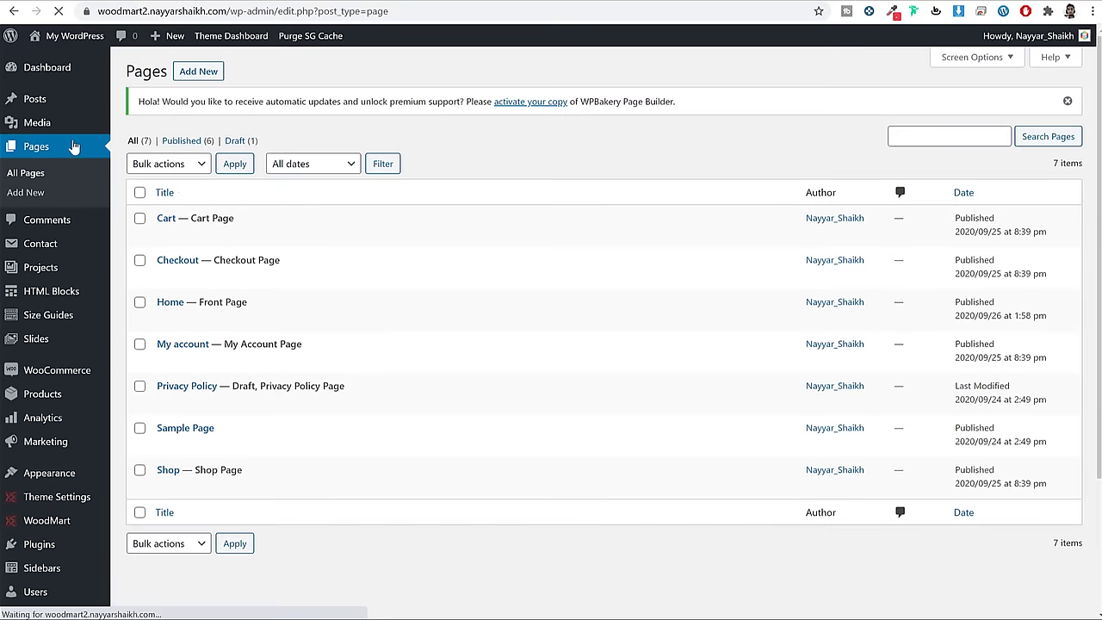
{"action": "mouse_move", "coordinate": [182, 309]}
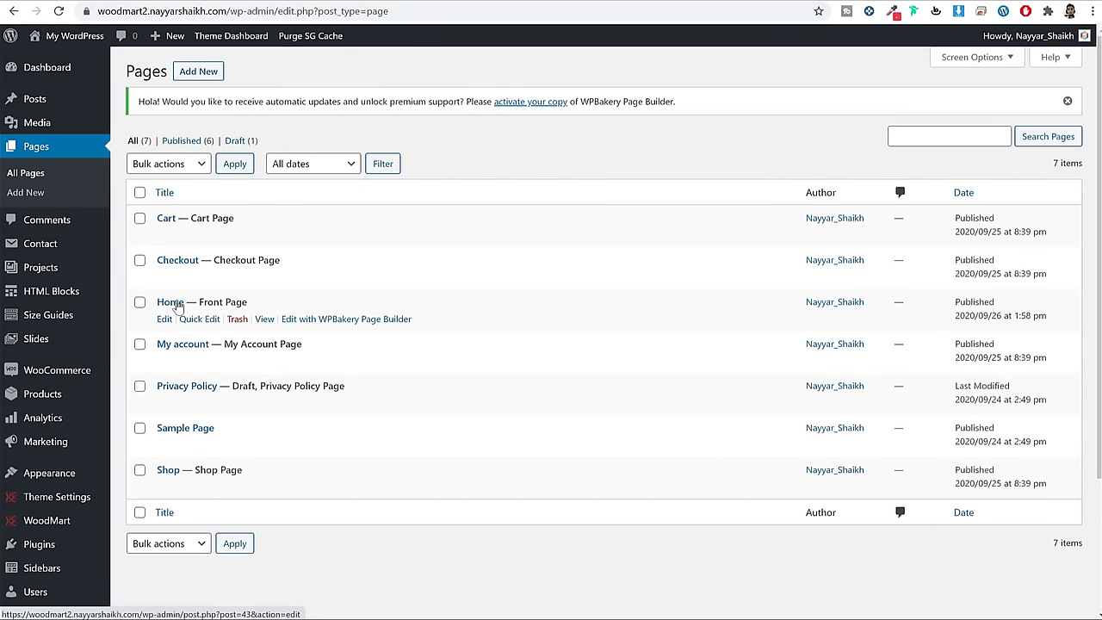
{"action": "left_click", "coordinate": [163, 322]}
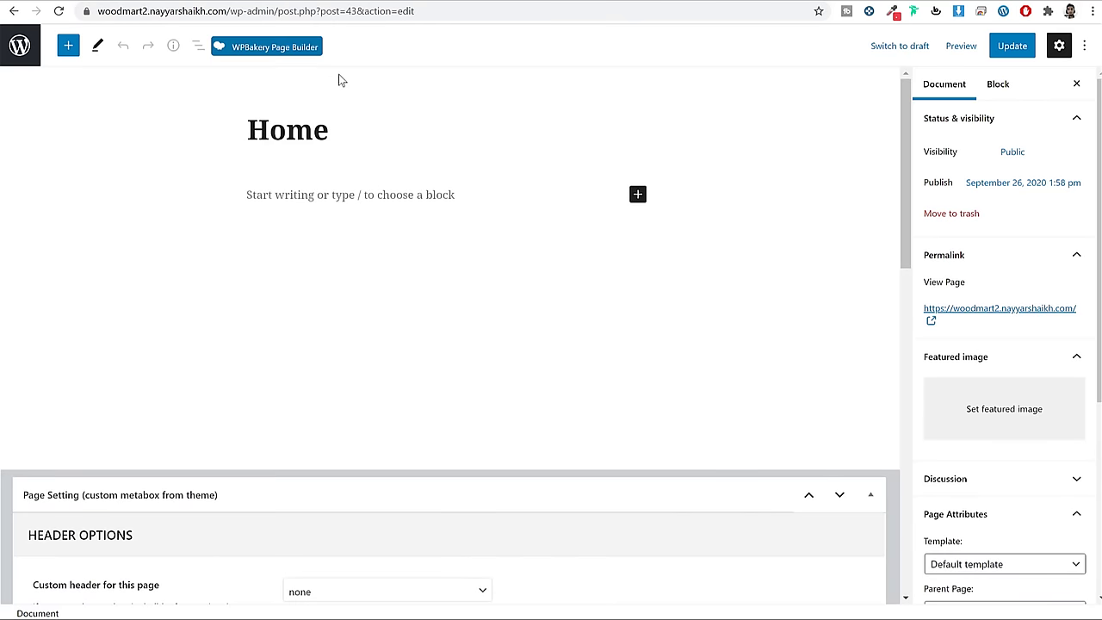
{"action": "left_click", "coordinate": [291, 49]}
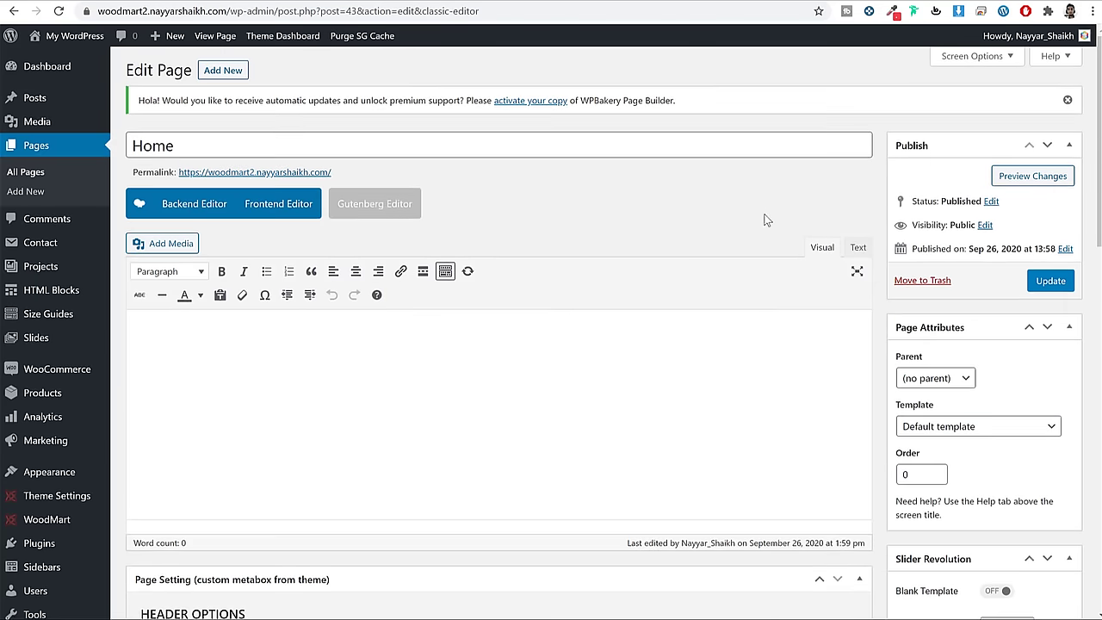
{"action": "scroll", "coordinate": [152, 171], "scroll_direction": "down", "scroll_amount": 1}
{"action": "left_click", "coordinate": [190, 138]}
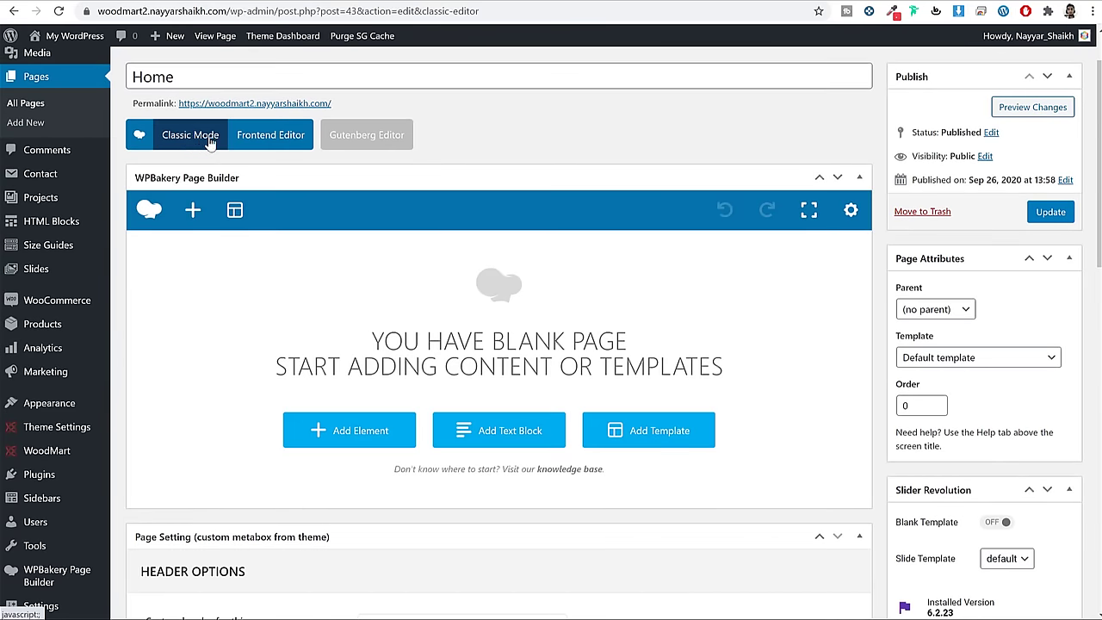
{"action": "left_click", "coordinate": [191, 103]}
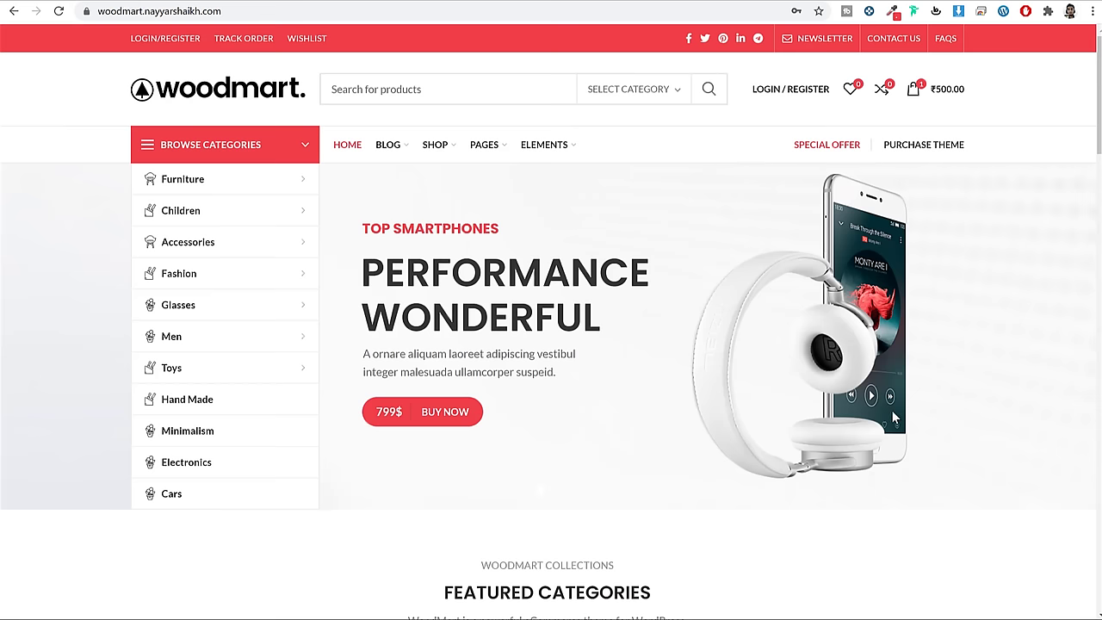
{"action": "scroll", "coordinate": [895, 422], "scroll_direction": "down", "scroll_amount": 10}
{"action": "scroll", "coordinate": [902, 443], "scroll_direction": "up", "scroll_amount": 4}
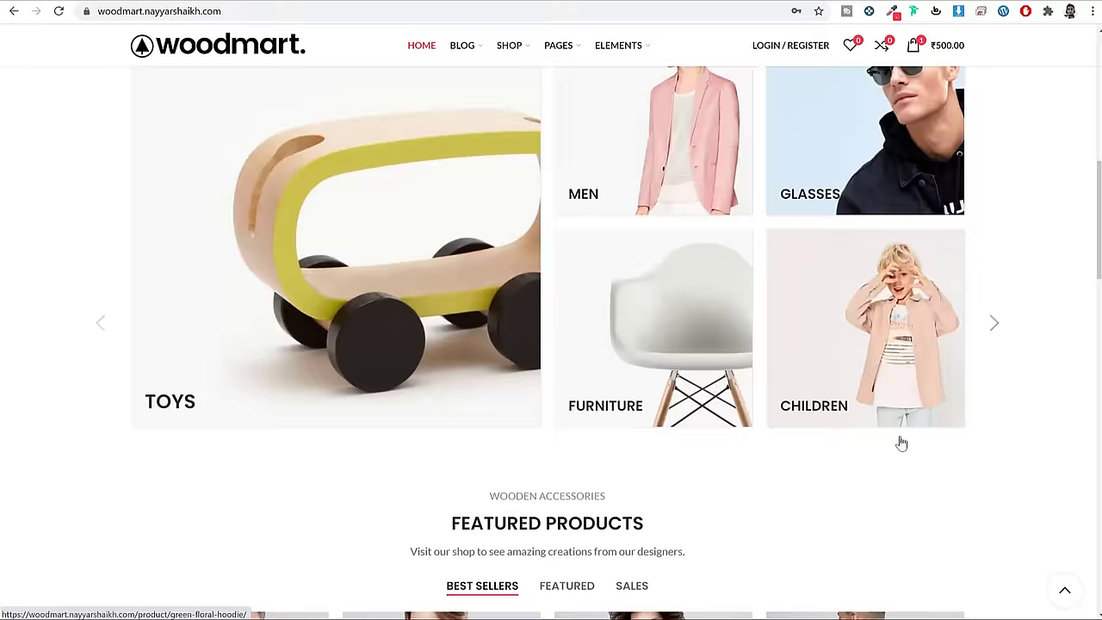
{"action": "scroll", "coordinate": [901, 442], "scroll_direction": "up", "scroll_amount": 6}
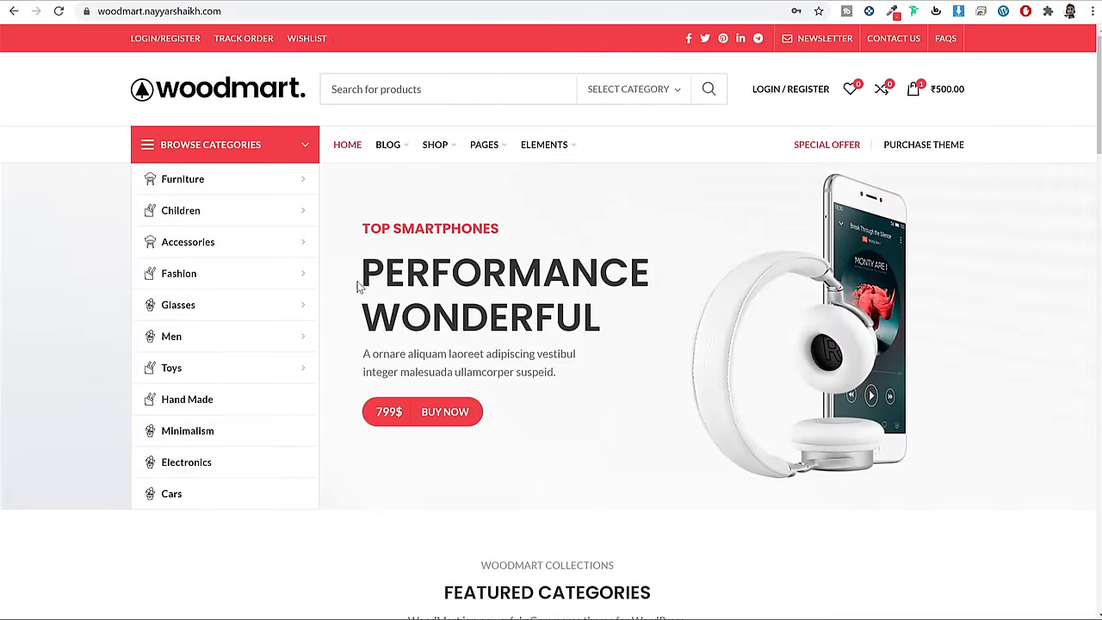
{"action": "scroll", "coordinate": [711, 332], "scroll_direction": "down", "scroll_amount": 5}
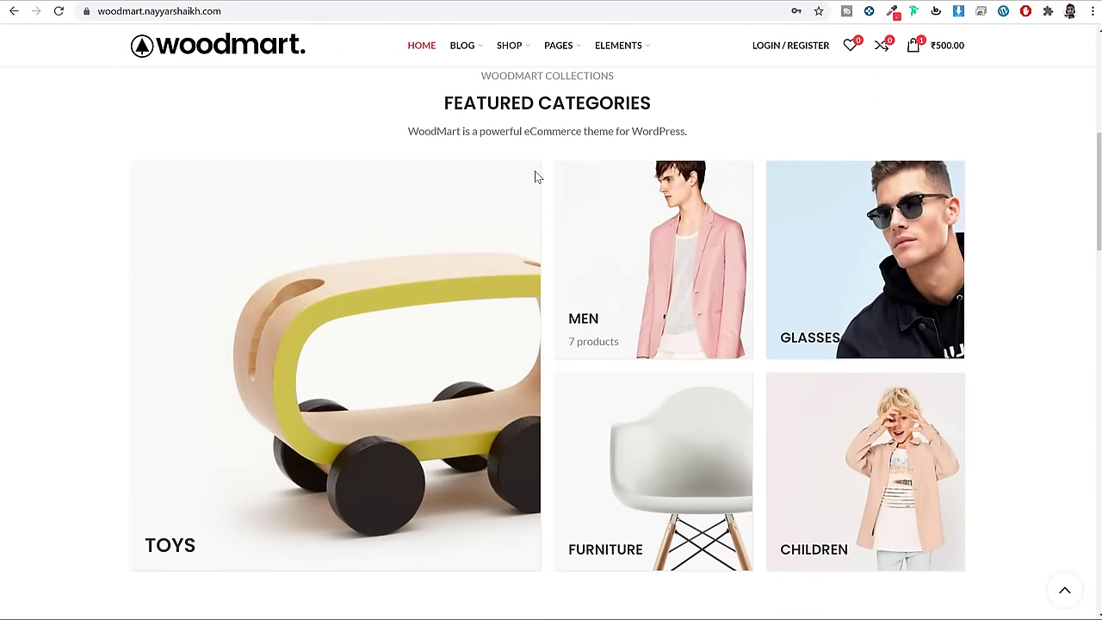
{"action": "left_click_drag", "start_coordinate": [533, 117], "coordinate": [782, 356]}
{"action": "left_click", "coordinate": [947, 293]}
{"action": "scroll", "coordinate": [1013, 322], "scroll_direction": "down", "scroll_amount": 5}
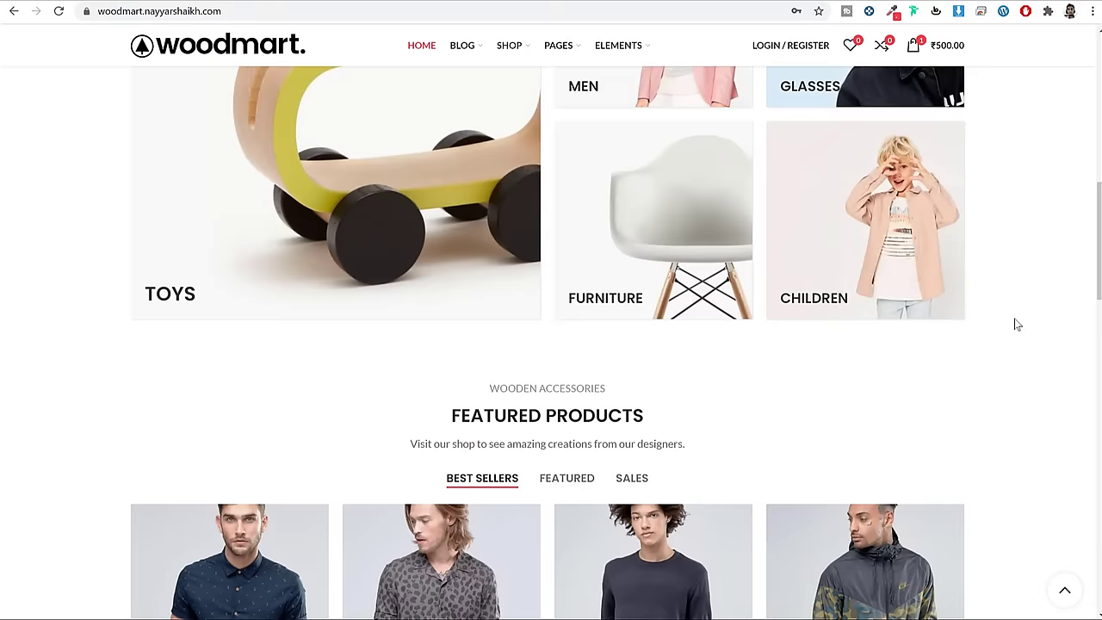
{"action": "left_click_drag", "start_coordinate": [433, 181], "coordinate": [697, 257]}
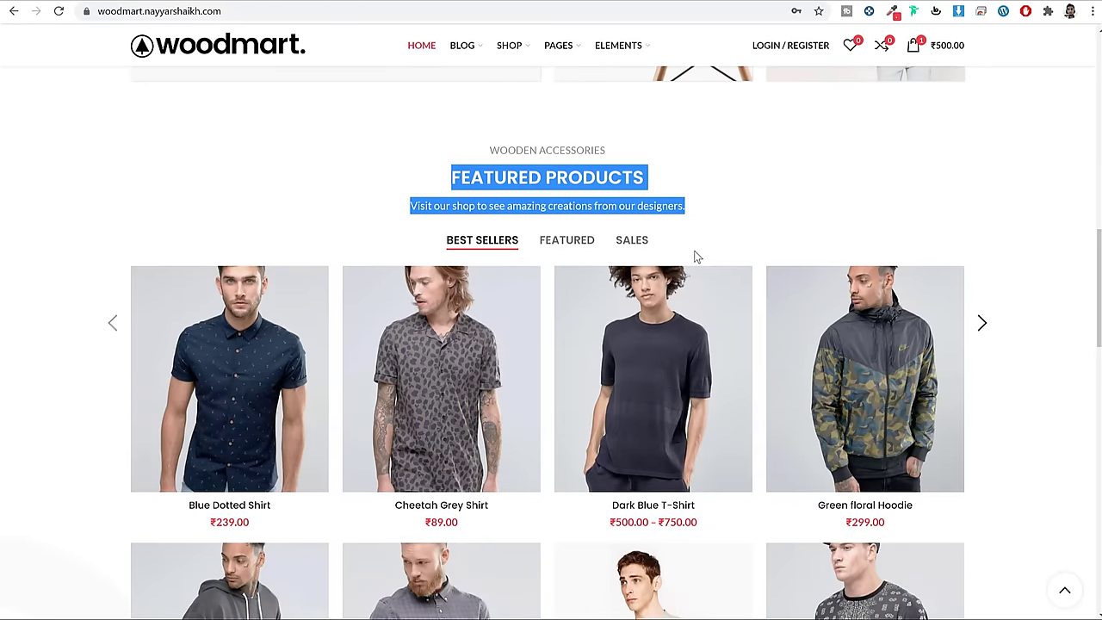
{"action": "left_click", "coordinate": [767, 202]}
{"action": "scroll", "coordinate": [863, 278], "scroll_direction": "down", "scroll_amount": 15}
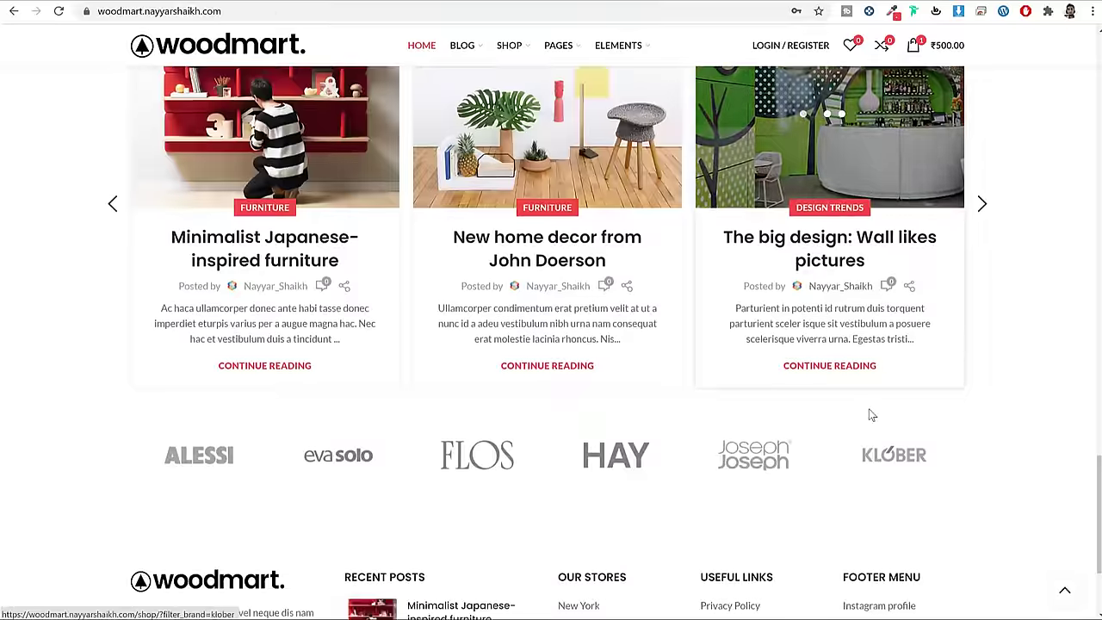
{"action": "scroll", "coordinate": [869, 414], "scroll_direction": "up", "scroll_amount": 20}
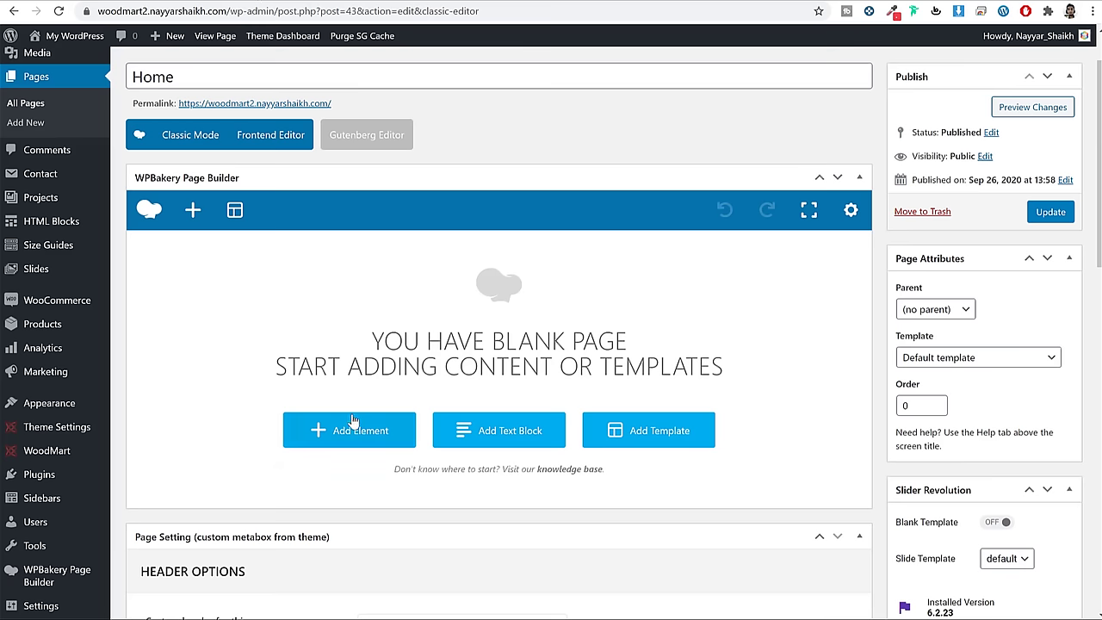
- Add a new row and insert a Slider Revolution 6 element found by searching 'slider'
{"action": "left_click", "coordinate": [353, 422]}
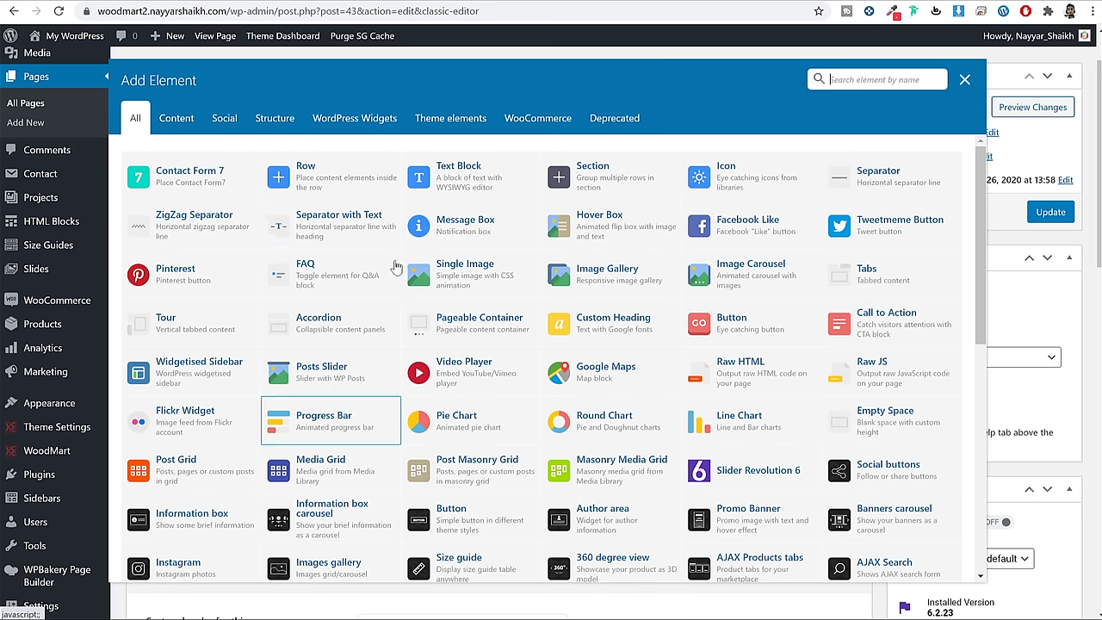
{"action": "left_click", "coordinate": [353, 185]}
{"action": "left_click", "coordinate": [507, 297]}
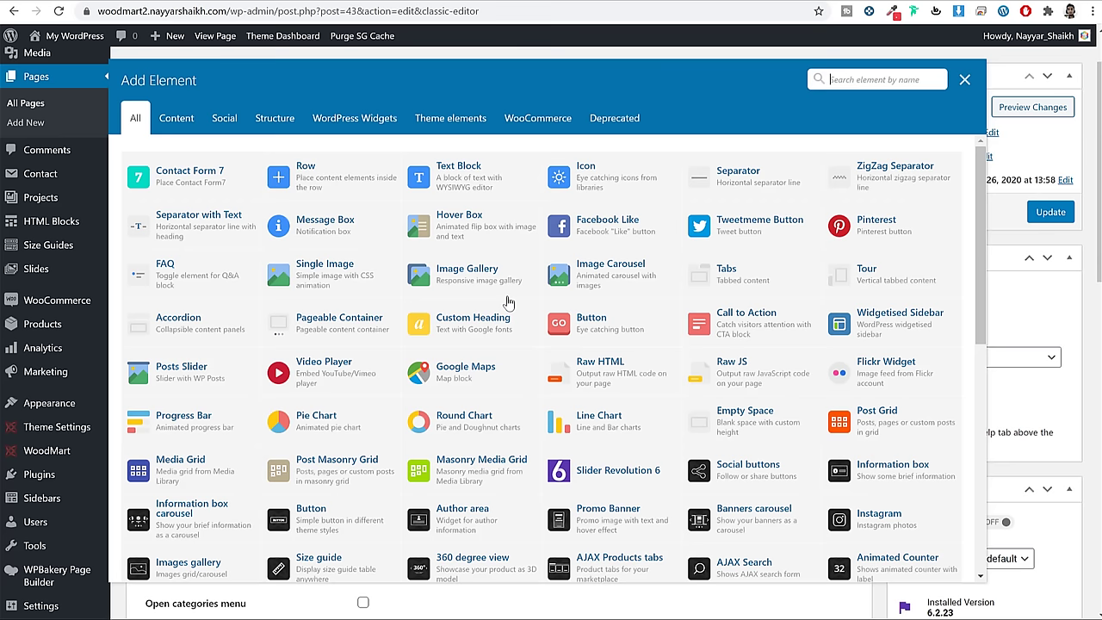
{"action": "type", "text": "slider"}
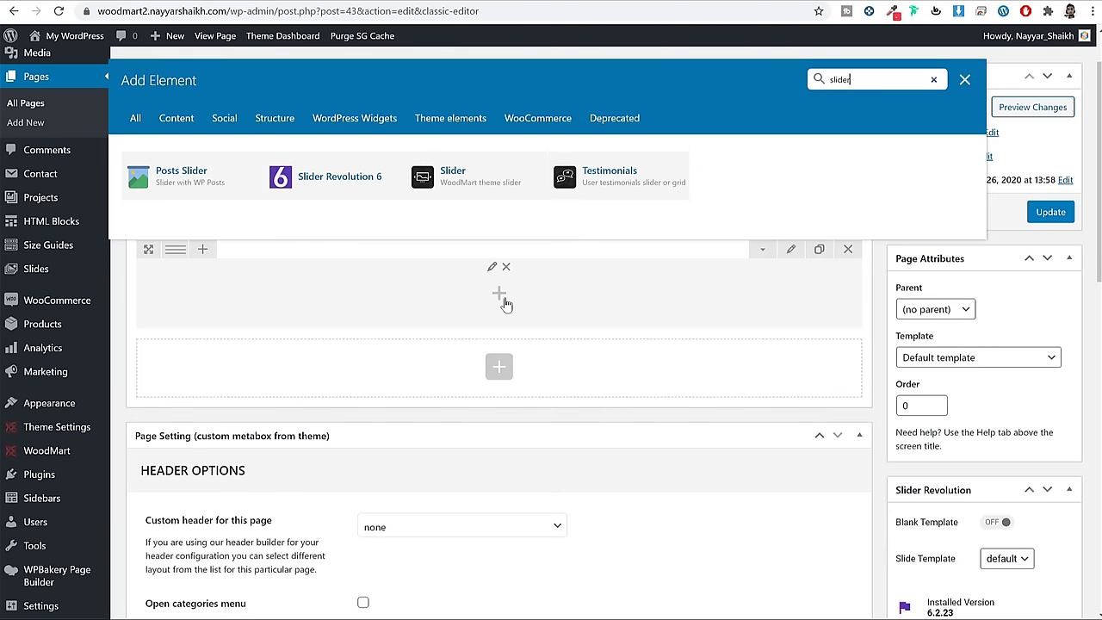
{"action": "left_click", "coordinate": [355, 186]}
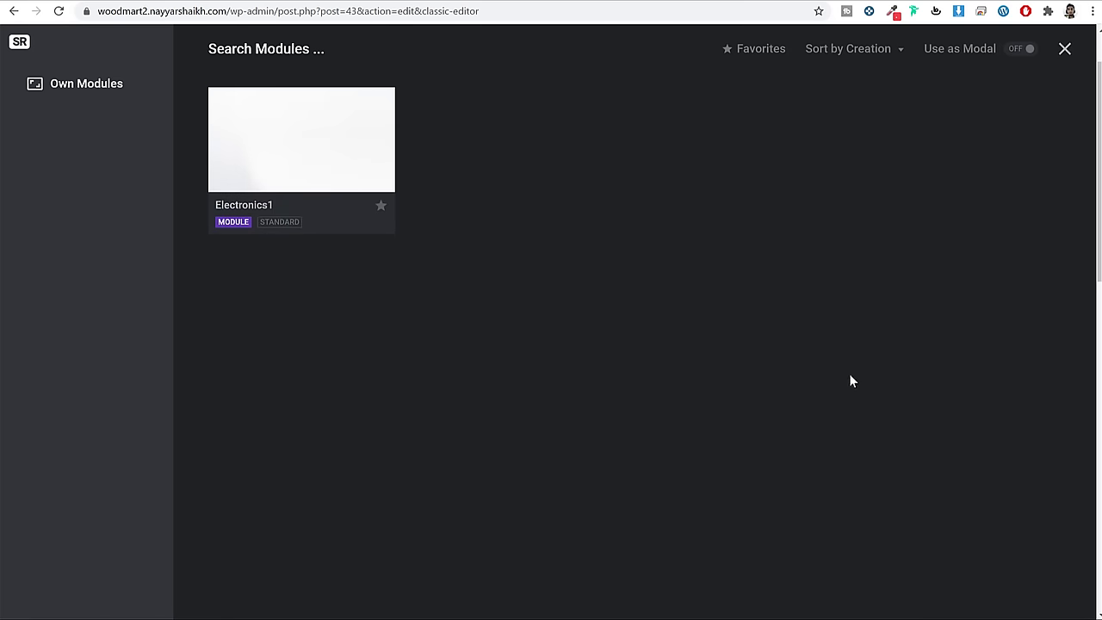
- Pick the Electronics1 module for the slider, update the page, and view the live site
{"action": "mouse_move", "coordinate": [307, 162]}
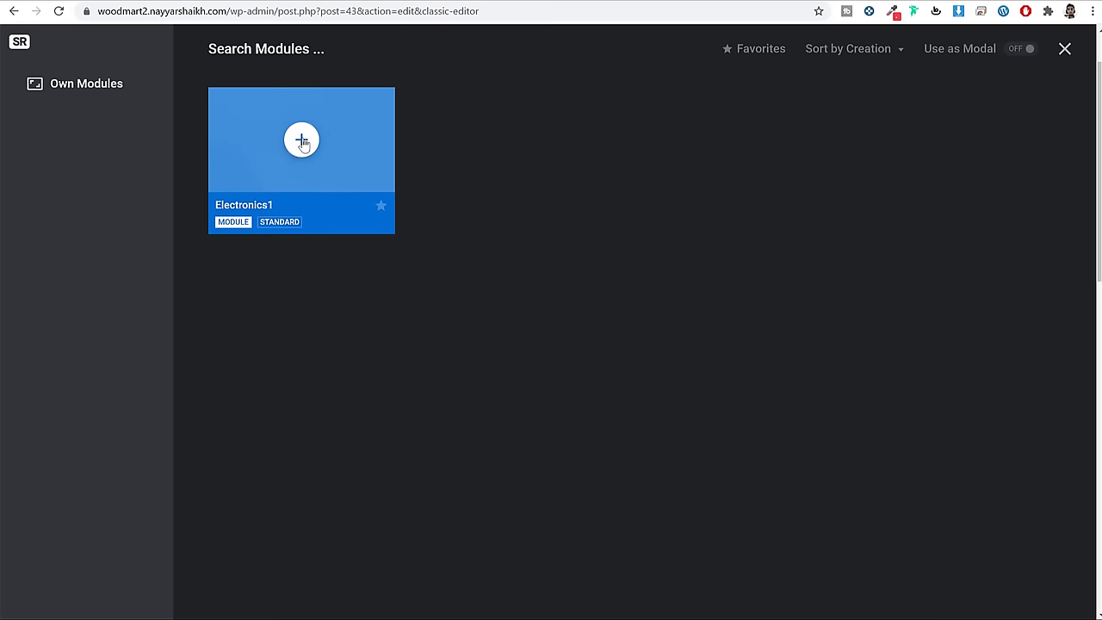
{"action": "left_click", "coordinate": [301, 142]}
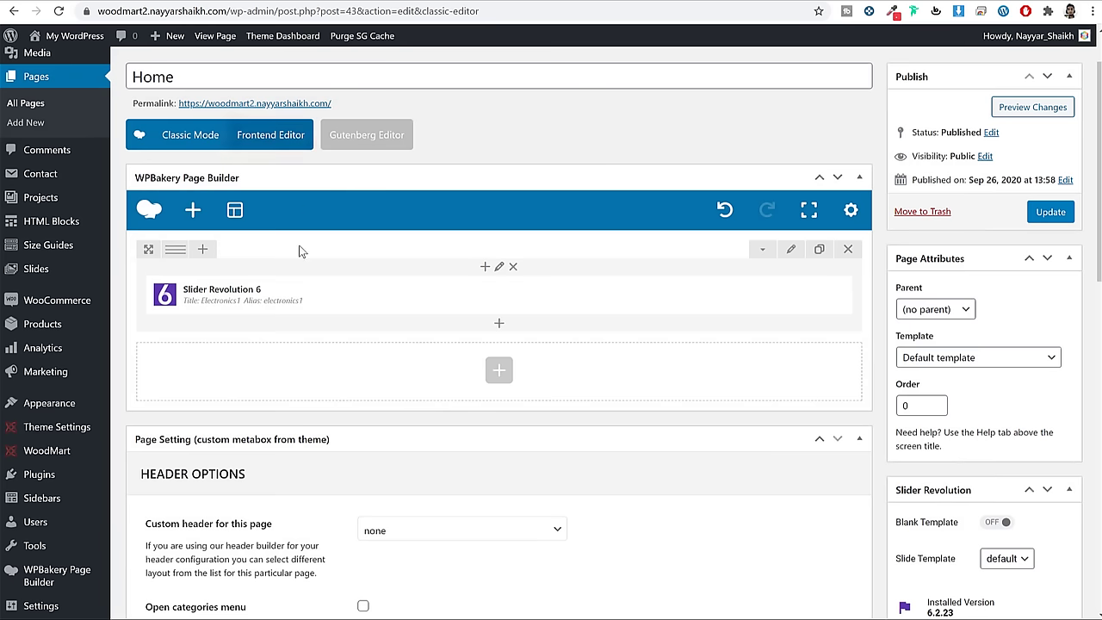
{"action": "mouse_move", "coordinate": [319, 294]}
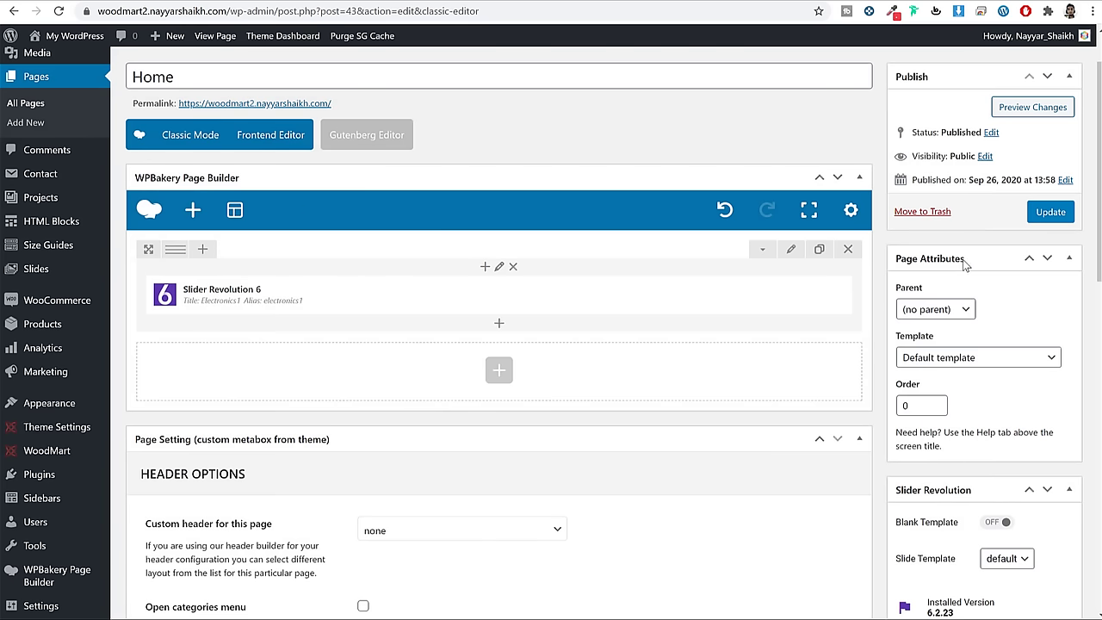
{"action": "left_click", "coordinate": [1047, 214]}
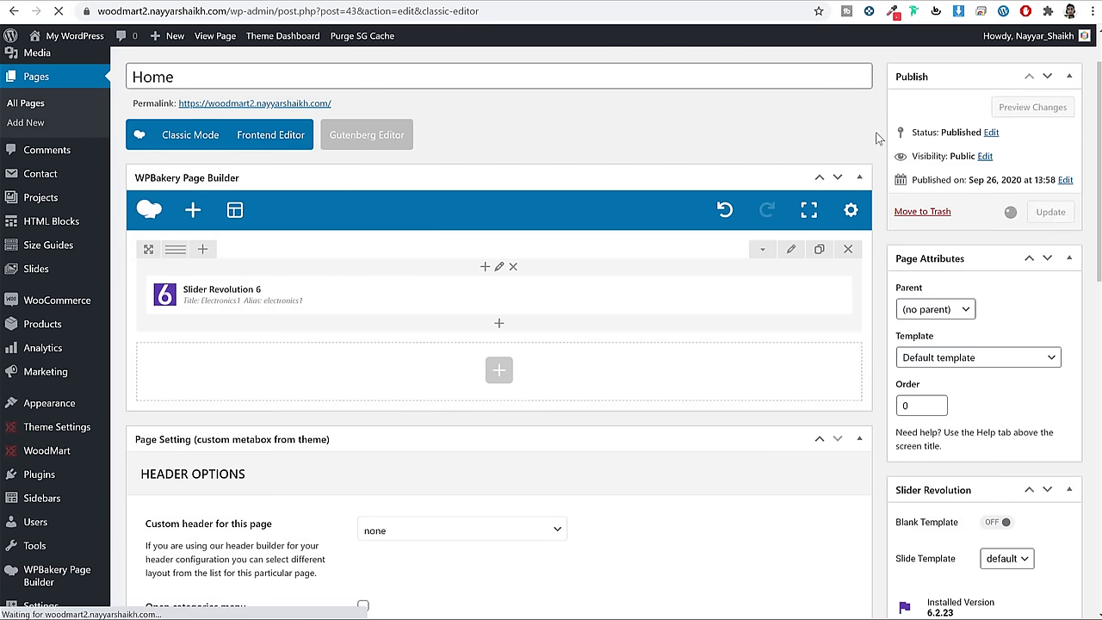
{"action": "left_click", "coordinate": [389, 2]}
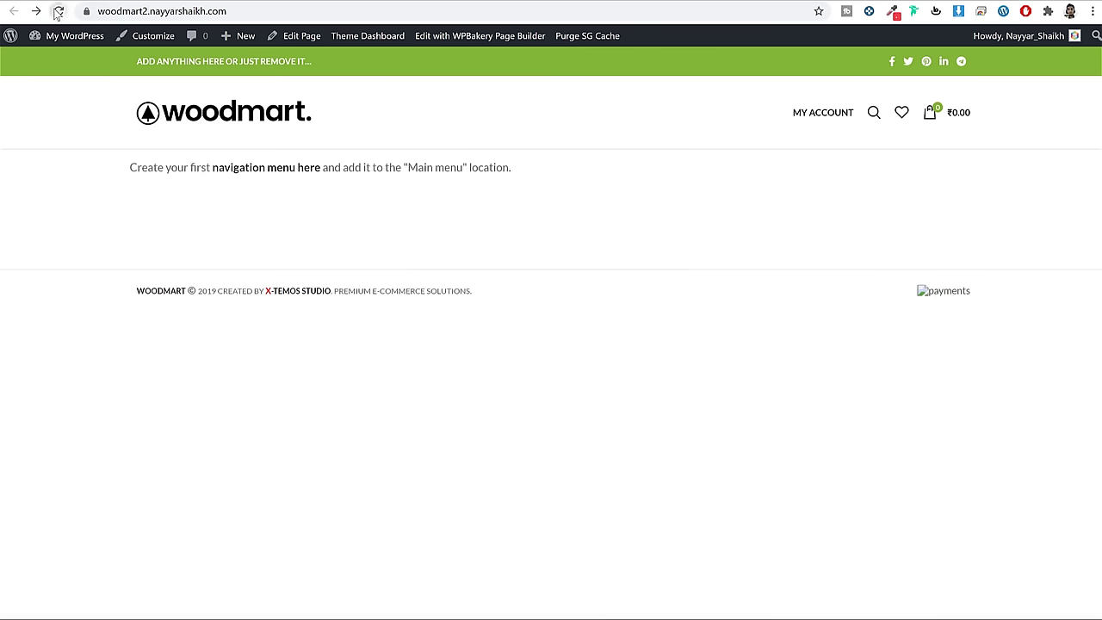
- Reload the live home page to check the Electronics1 slider, then return to the Home editor
{"action": "left_click", "coordinate": [59, 11]}
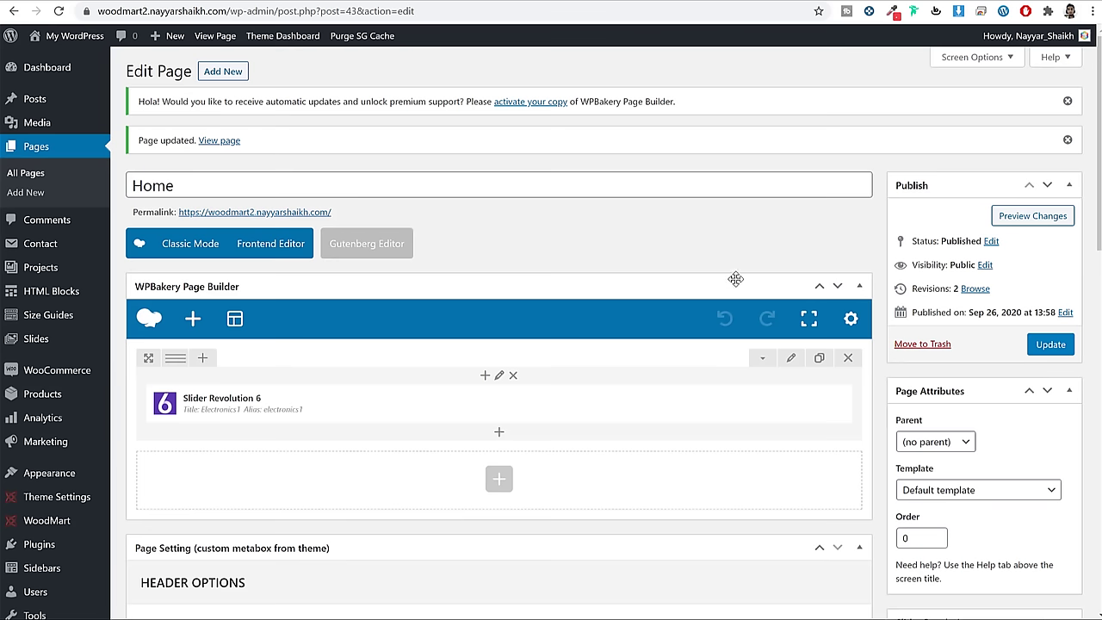
{"action": "mouse_move", "coordinate": [371, 412]}
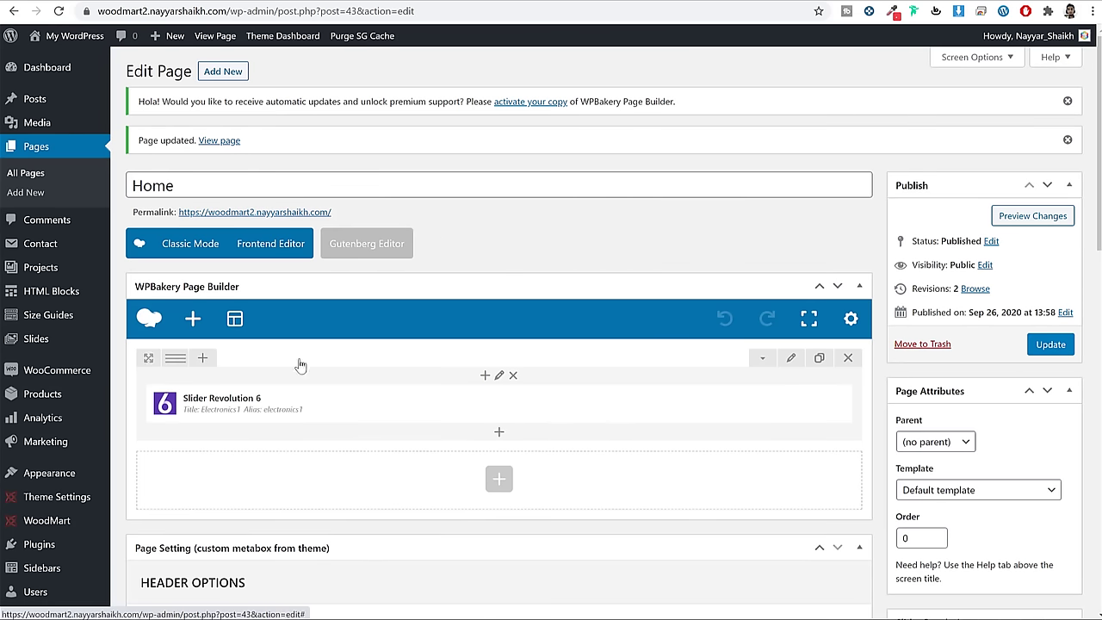
- Set the slider row to 'Stretch row and content (no paddings)' with a -40 top margin
{"action": "left_click", "coordinate": [791, 359]}
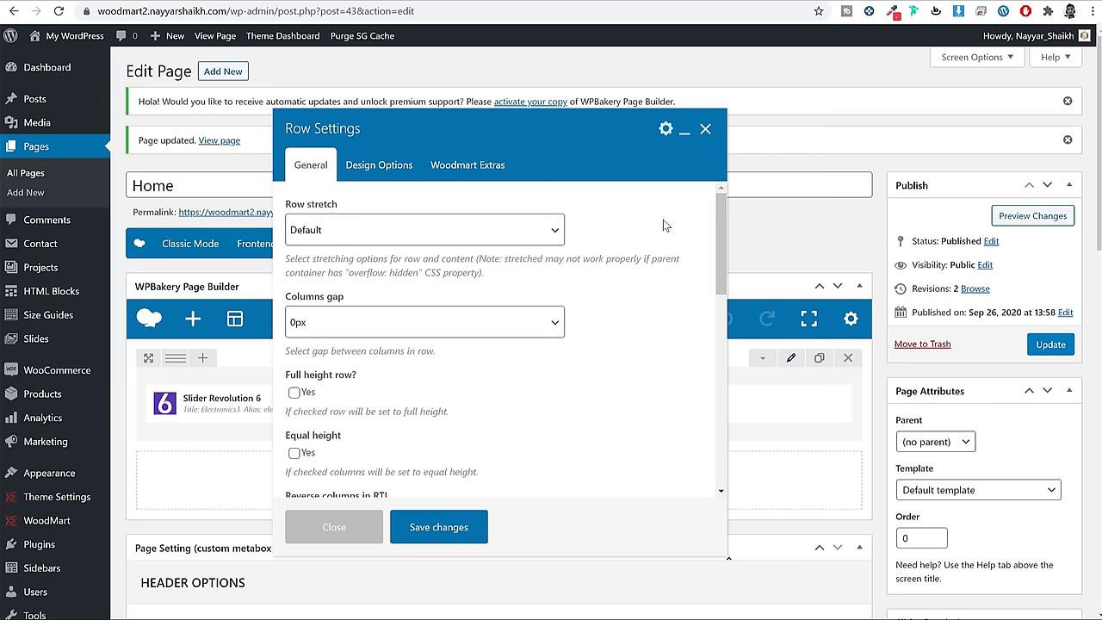
{"action": "left_click_drag", "start_coordinate": [286, 204], "coordinate": [398, 211]}
{"action": "left_click", "coordinate": [391, 235]}
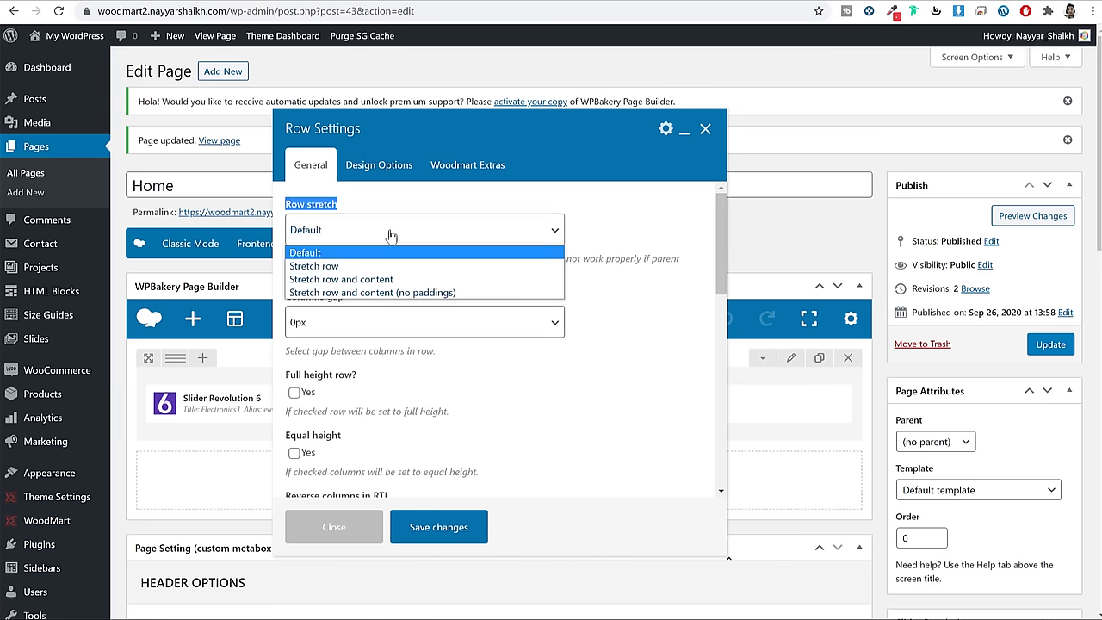
{"action": "left_click", "coordinate": [394, 293]}
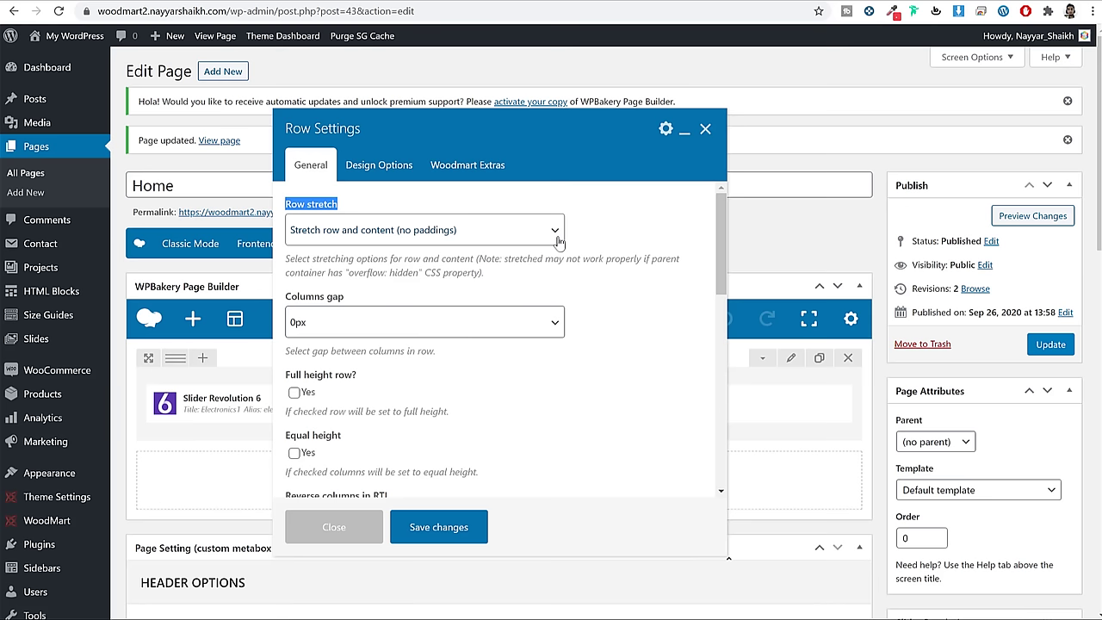
{"action": "left_click", "coordinate": [382, 168]}
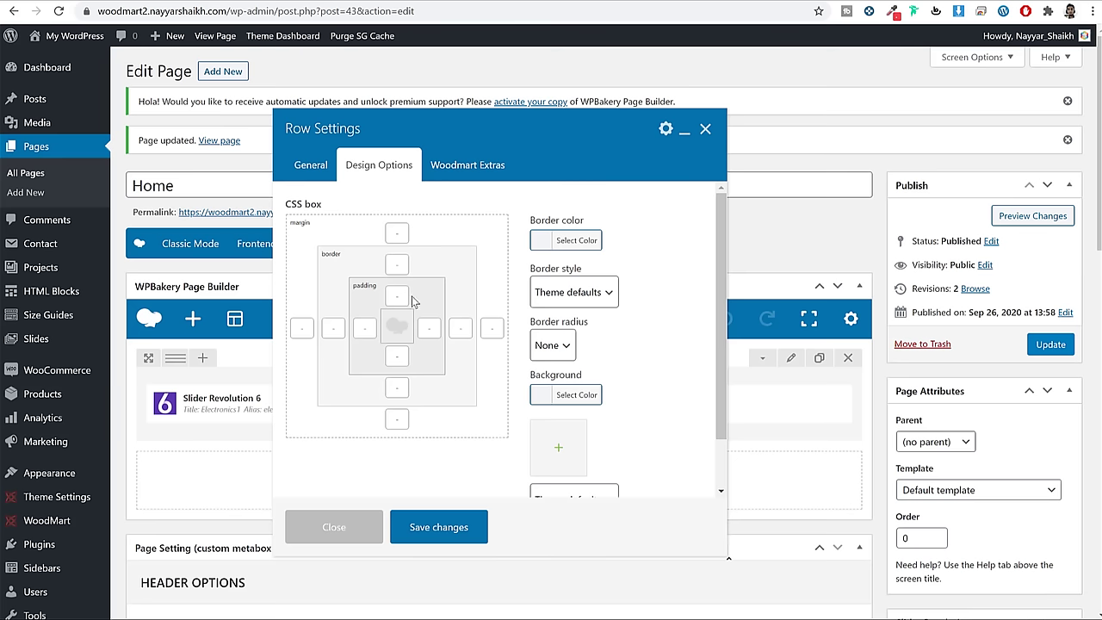
{"action": "left_click", "coordinate": [397, 240]}
{"action": "left_click_drag", "start_coordinate": [408, 232], "coordinate": [382, 234]}
{"action": "left_click", "coordinate": [445, 528]}
- Update the page, reload the live site, and flip between the slider's slides
{"action": "left_click", "coordinate": [1051, 344]}
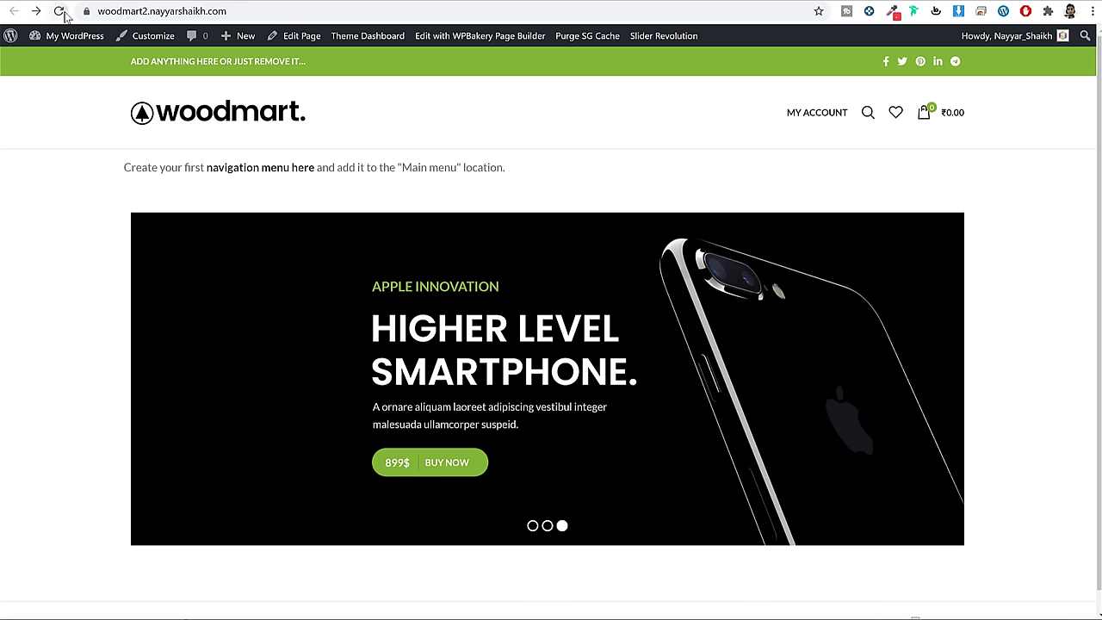
{"action": "left_click", "coordinate": [61, 11]}
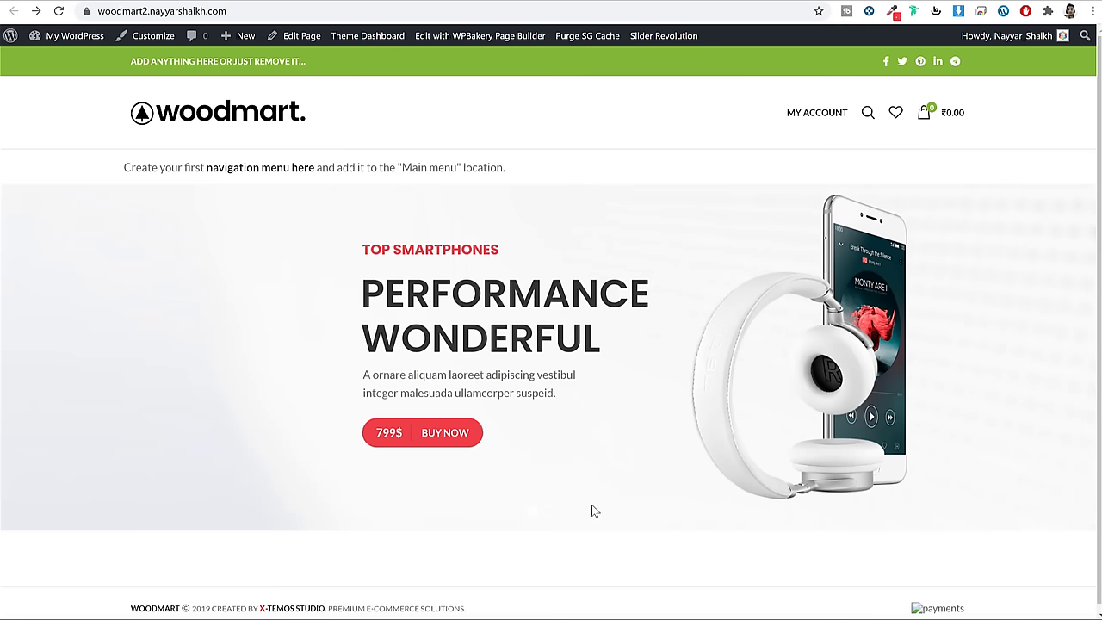
{"action": "left_click", "coordinate": [548, 514]}
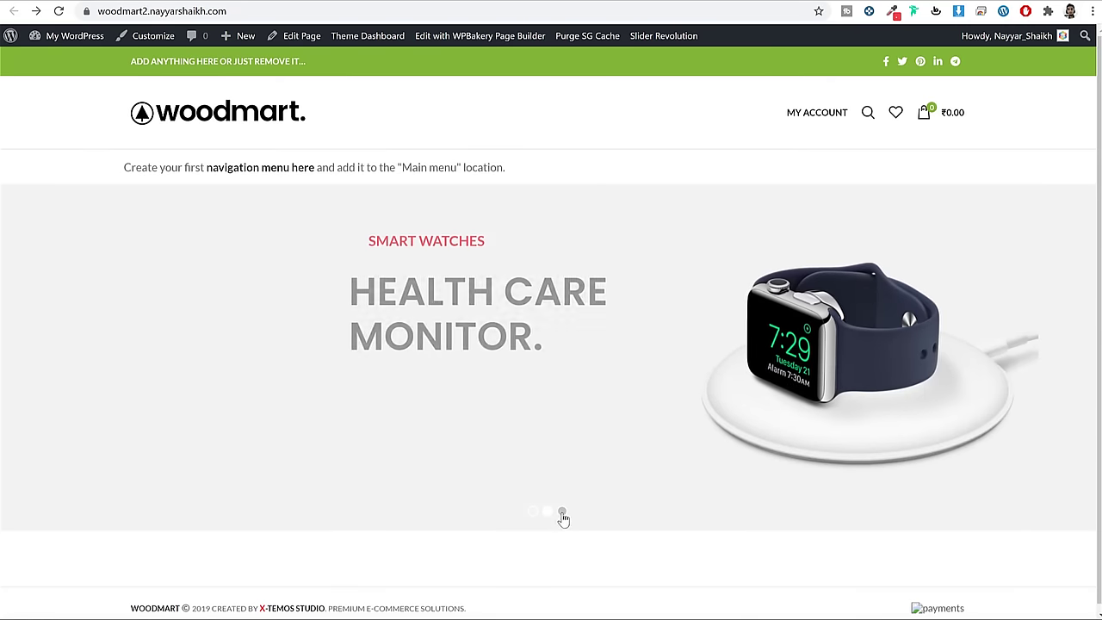
{"action": "left_click", "coordinate": [532, 512]}
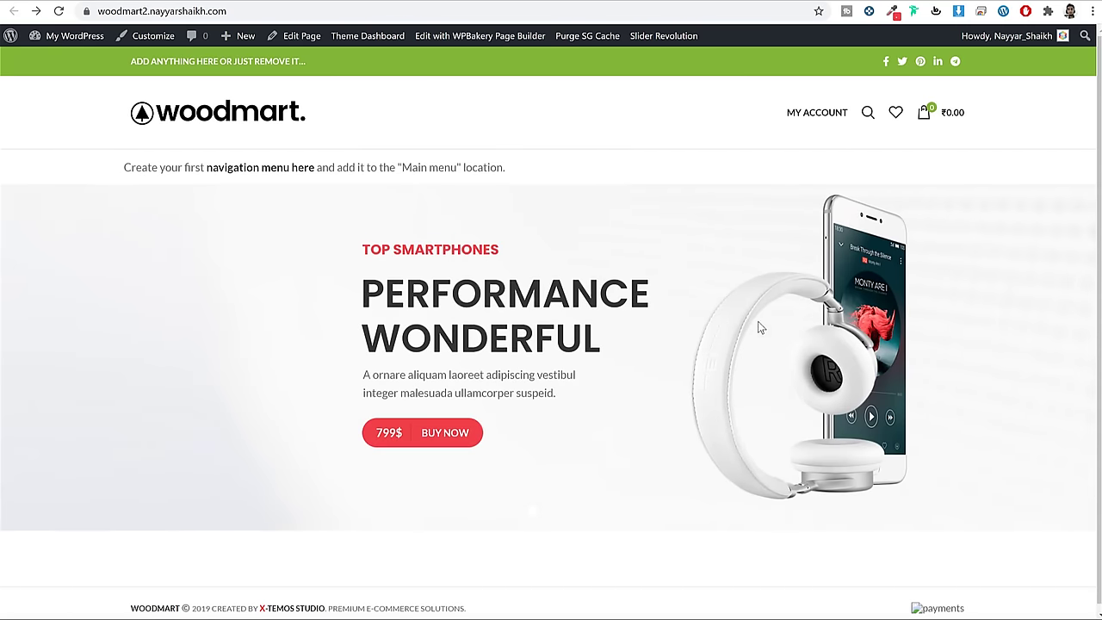
- Compare with the WoodMart demo page, then return to the Home page editor
{"action": "key", "text": "ctrl+Tab"}
{"action": "scroll", "coordinate": [655, 275], "scroll_direction": "down", "scroll_amount": 3}
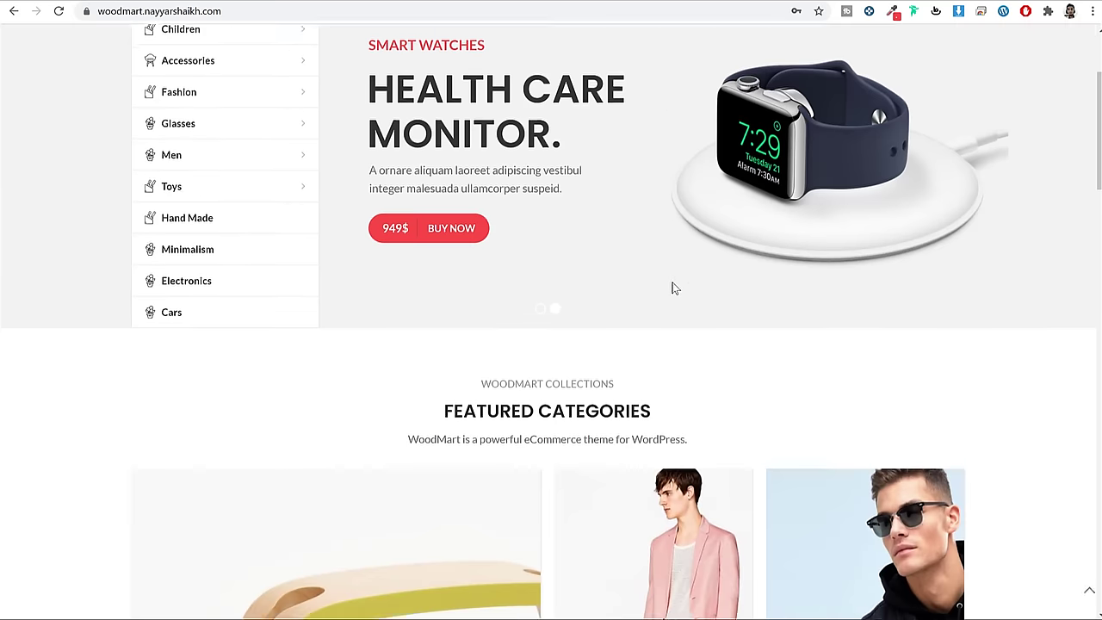
{"action": "scroll", "coordinate": [676, 289], "scroll_direction": "down", "scroll_amount": 3}
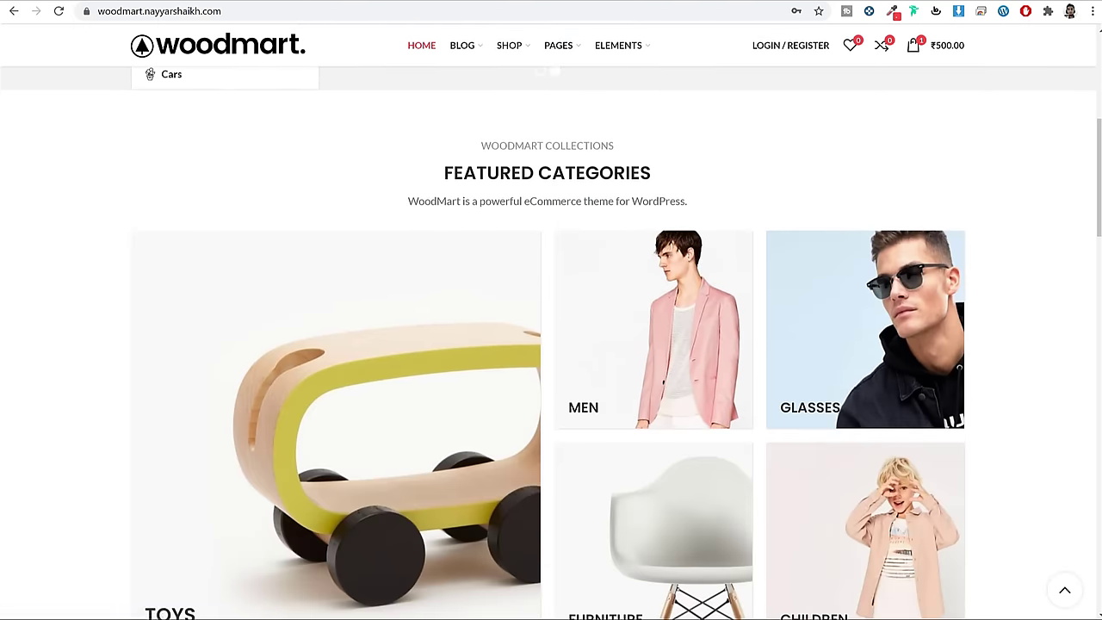
{"action": "key", "text": "ctrl+Tab"}
{"action": "scroll", "coordinate": [733, 249], "scroll_direction": "down", "scroll_amount": 4}
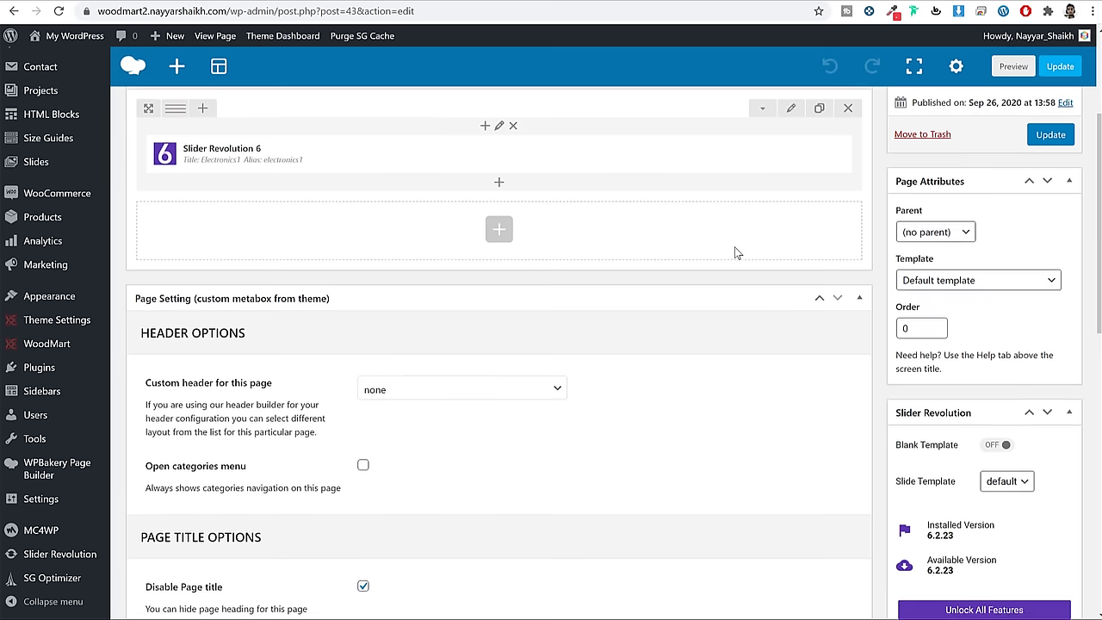
- Add a new row under the slider and insert a Section title element, searching 'sec'
{"action": "left_click", "coordinate": [499, 230]}
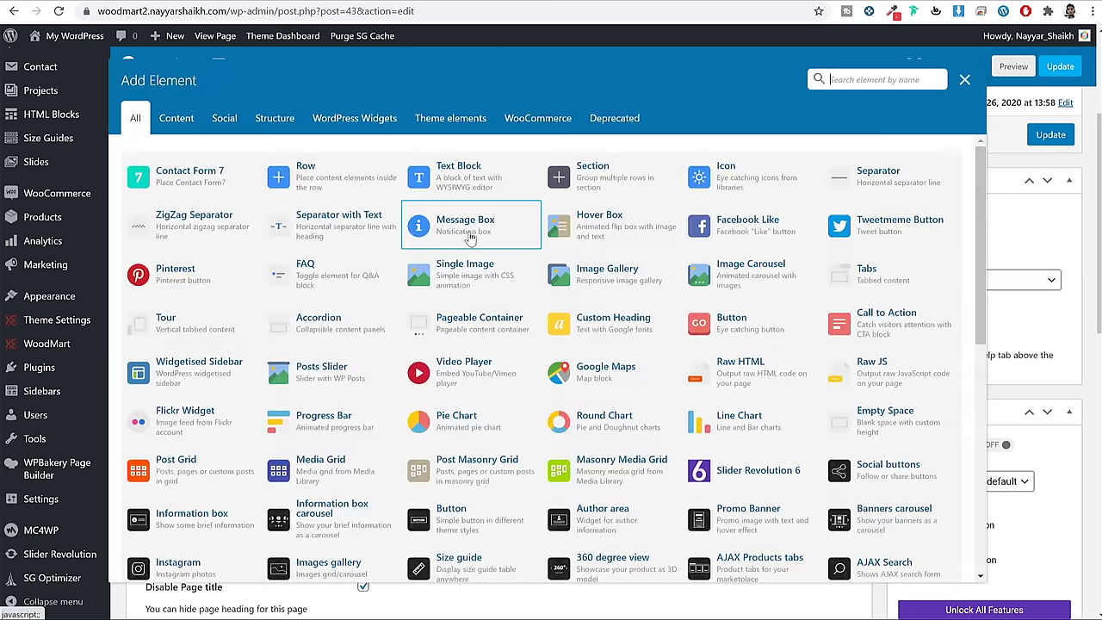
{"action": "left_click", "coordinate": [319, 172]}
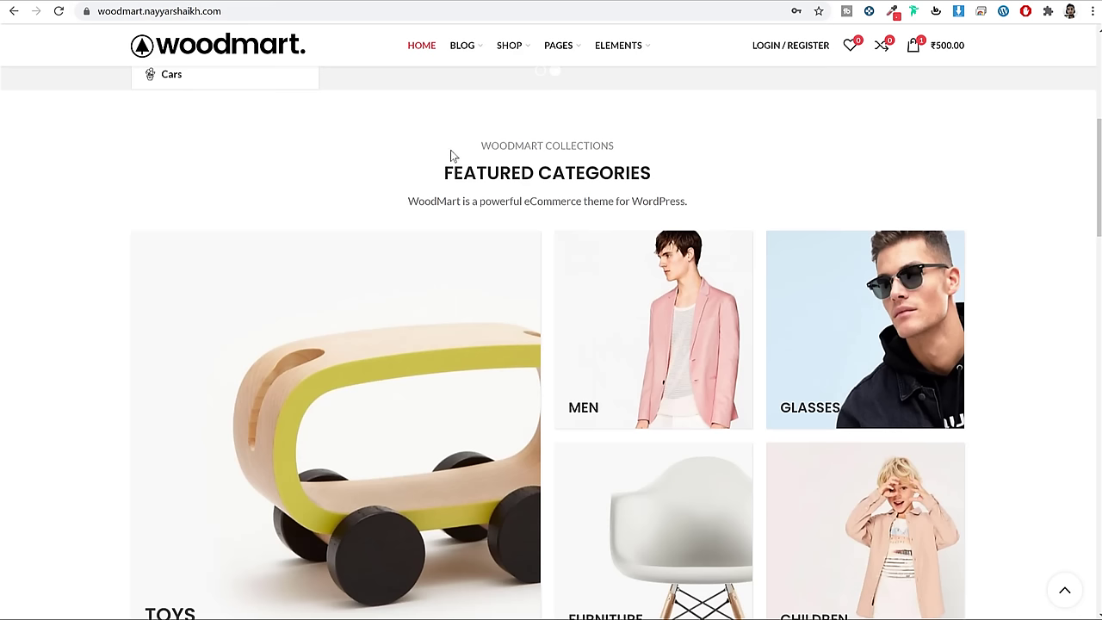
{"action": "left_click_drag", "start_coordinate": [451, 155], "coordinate": [652, 203]}
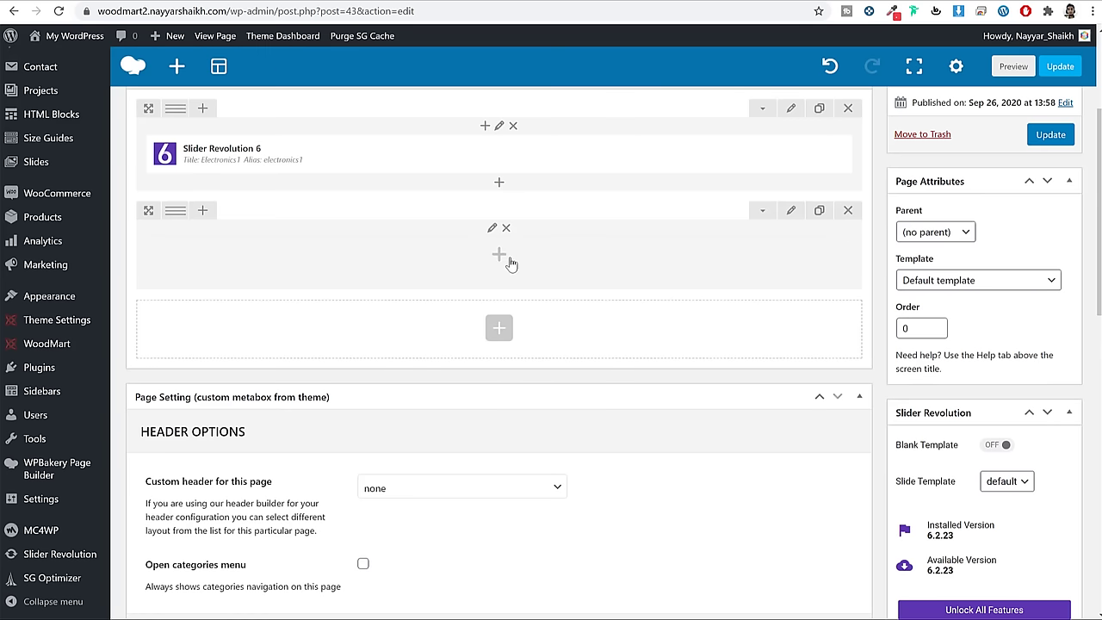
{"action": "left_click", "coordinate": [500, 256]}
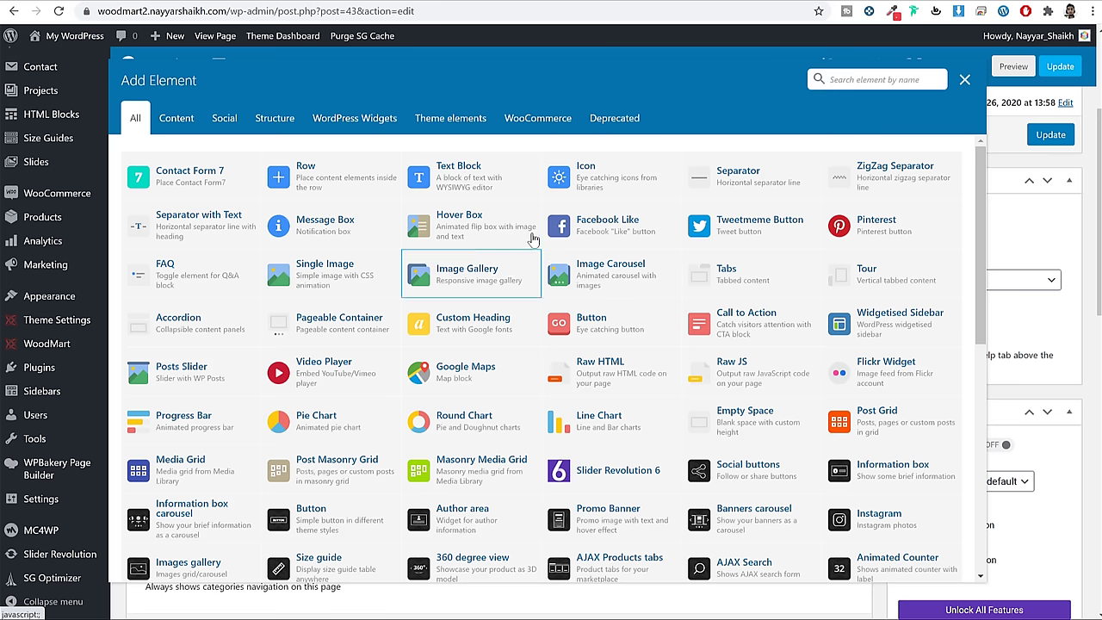
{"action": "type", "text": "sec"}
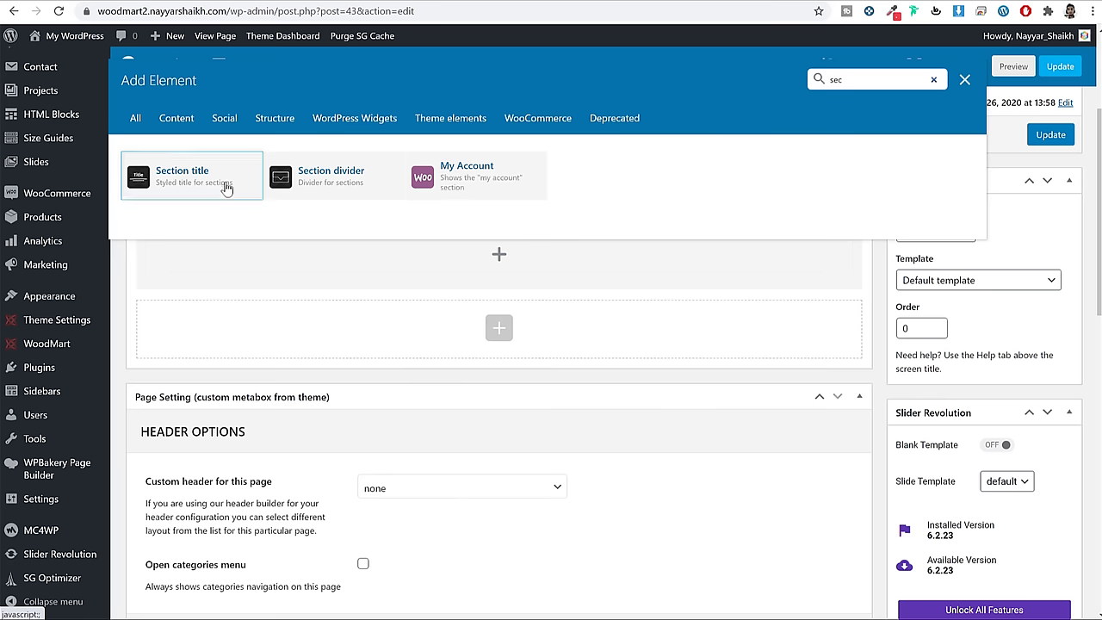
{"action": "left_click", "coordinate": [193, 178]}
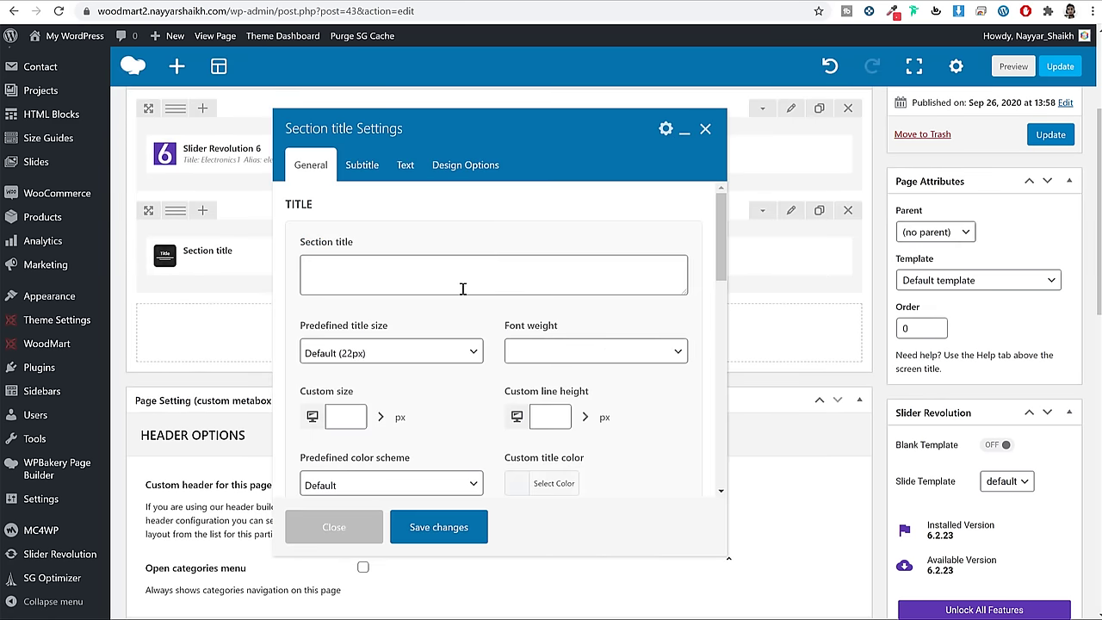
- Paste FEATURED CATEGORIES as the section title and set its size to Medium (26px)
{"action": "left_click", "coordinate": [449, 280]}
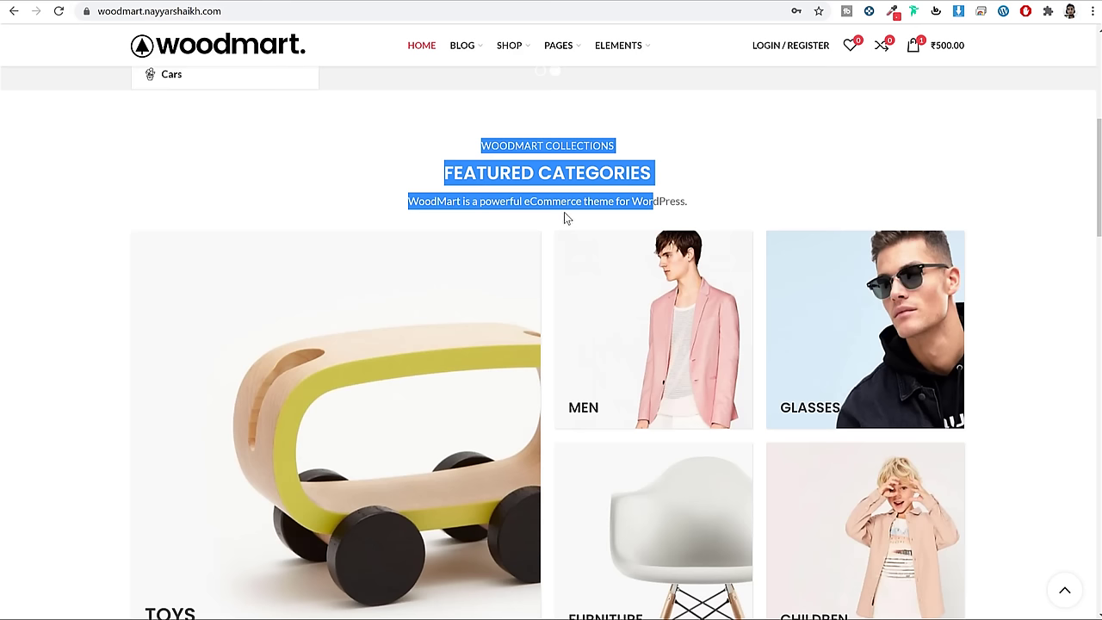
{"action": "triple_click", "coordinate": [580, 173]}
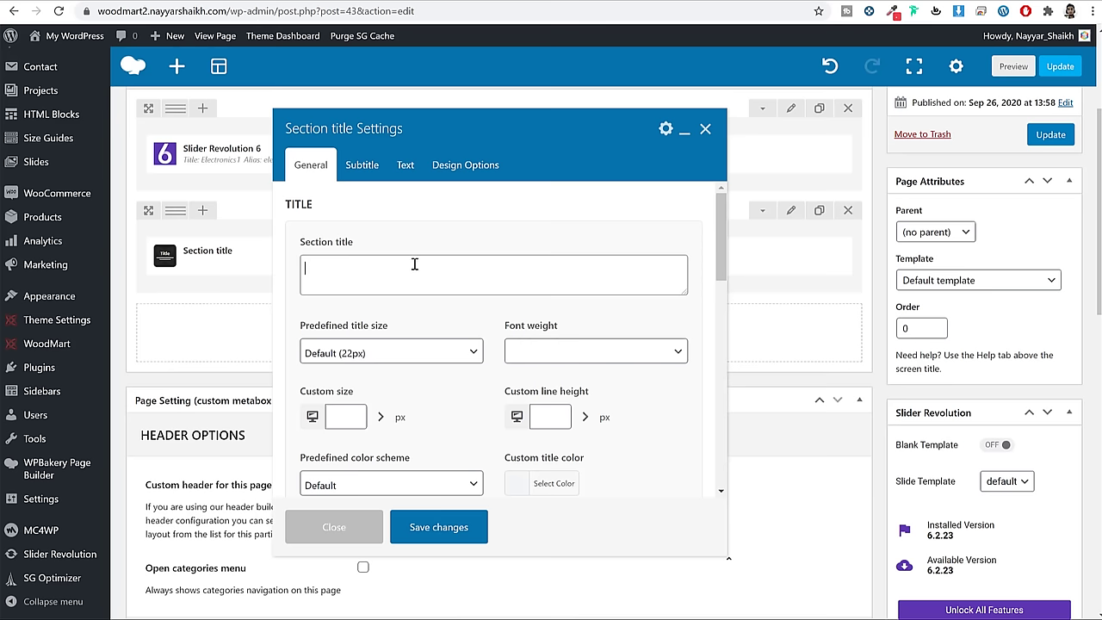
{"action": "type", "text": "FEATURED CATEGORIES"}
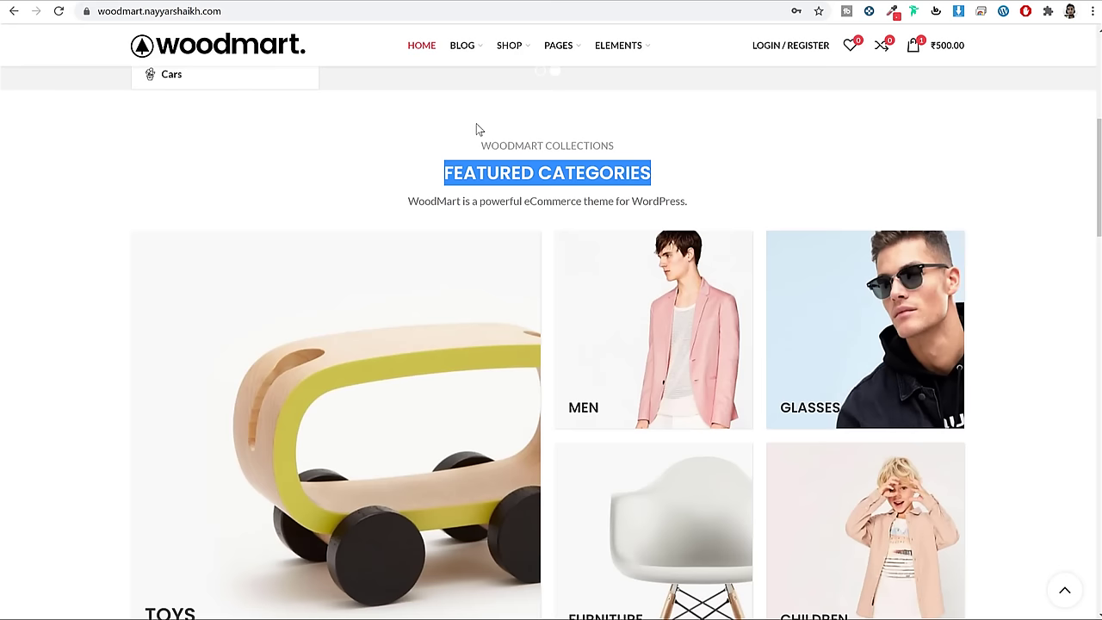
{"action": "left_click", "coordinate": [571, 170]}
{"action": "left_click_drag", "start_coordinate": [439, 172], "coordinate": [694, 183]}
{"action": "left_click", "coordinate": [696, 188]}
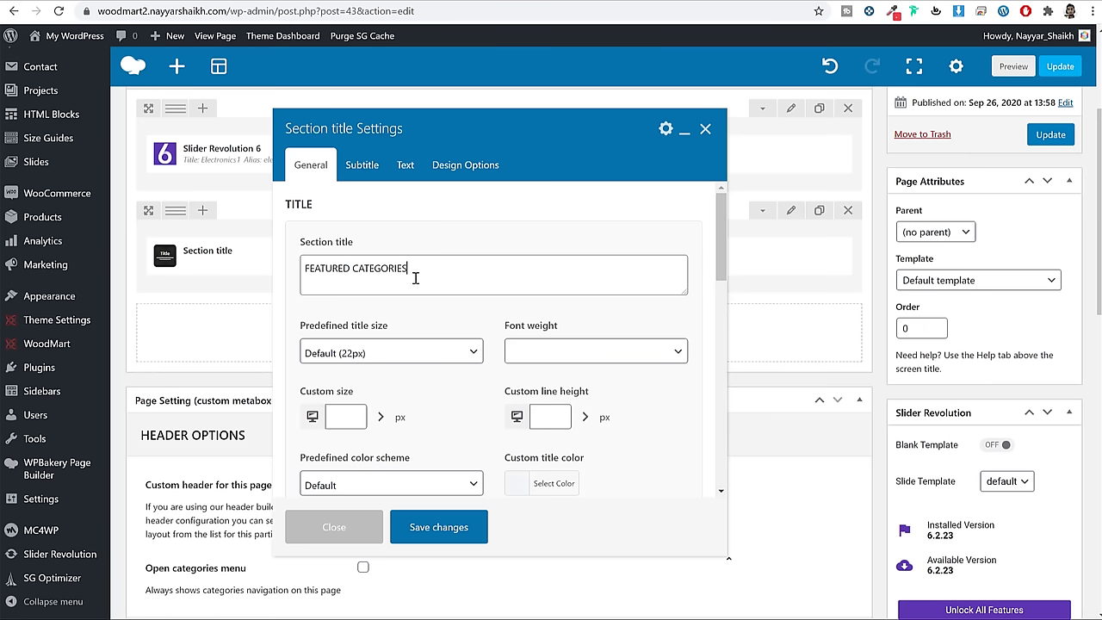
{"action": "left_click", "coordinate": [387, 353]}
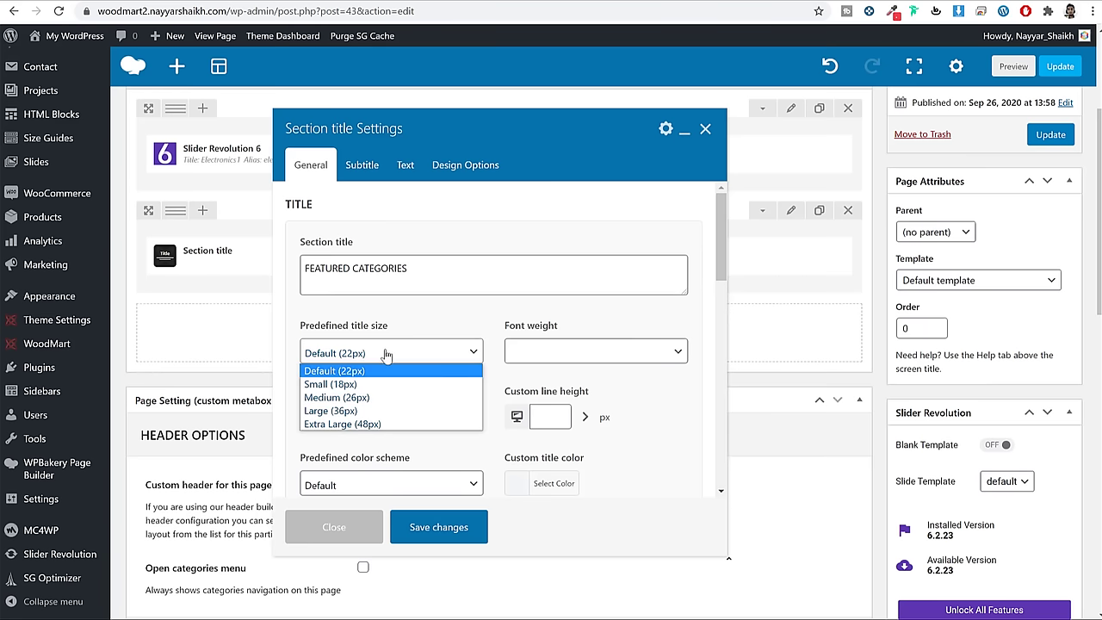
{"action": "left_click", "coordinate": [378, 401]}
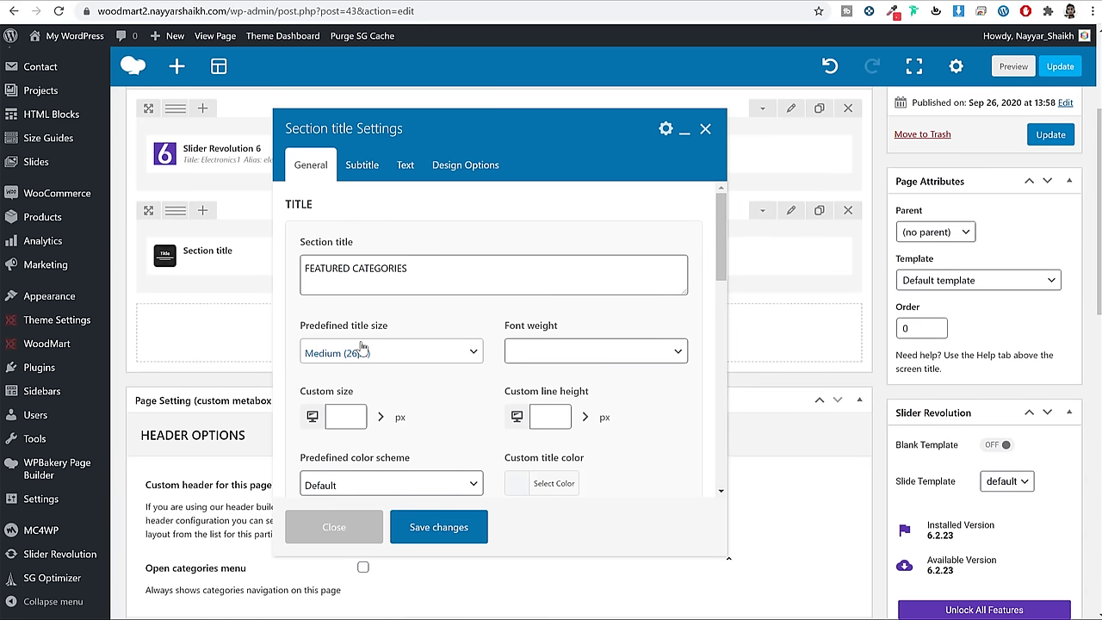
- Put the demo's tagline sentence into the text-after-title field instead of the subtitle
{"action": "left_click", "coordinate": [351, 172]}
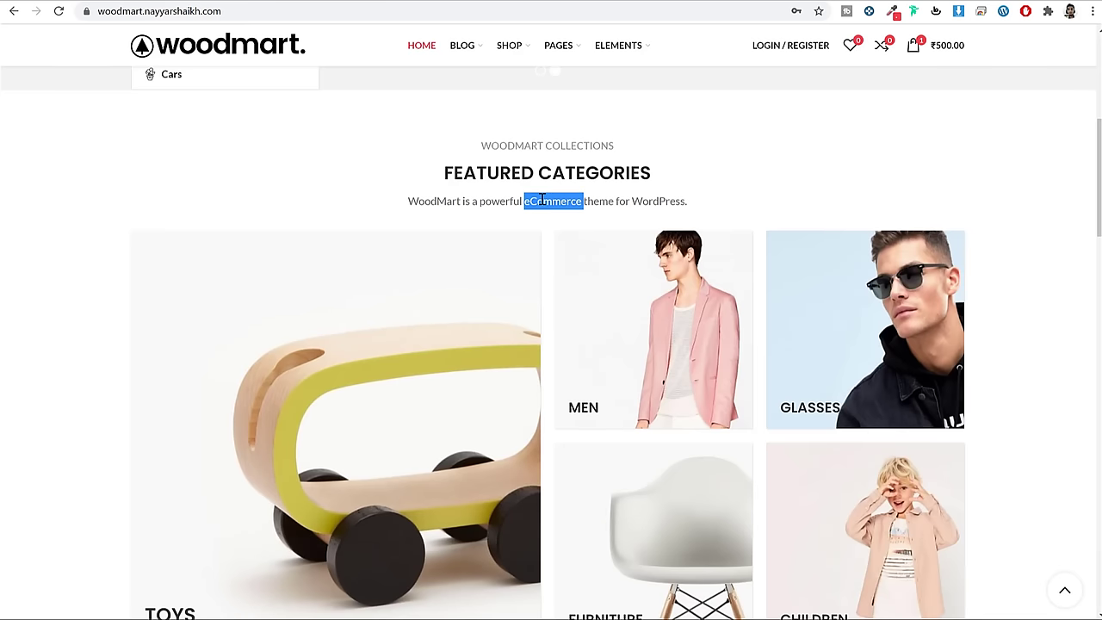
{"action": "triple_click", "coordinate": [542, 200]}
{"action": "key", "text": "ctrl+c"}
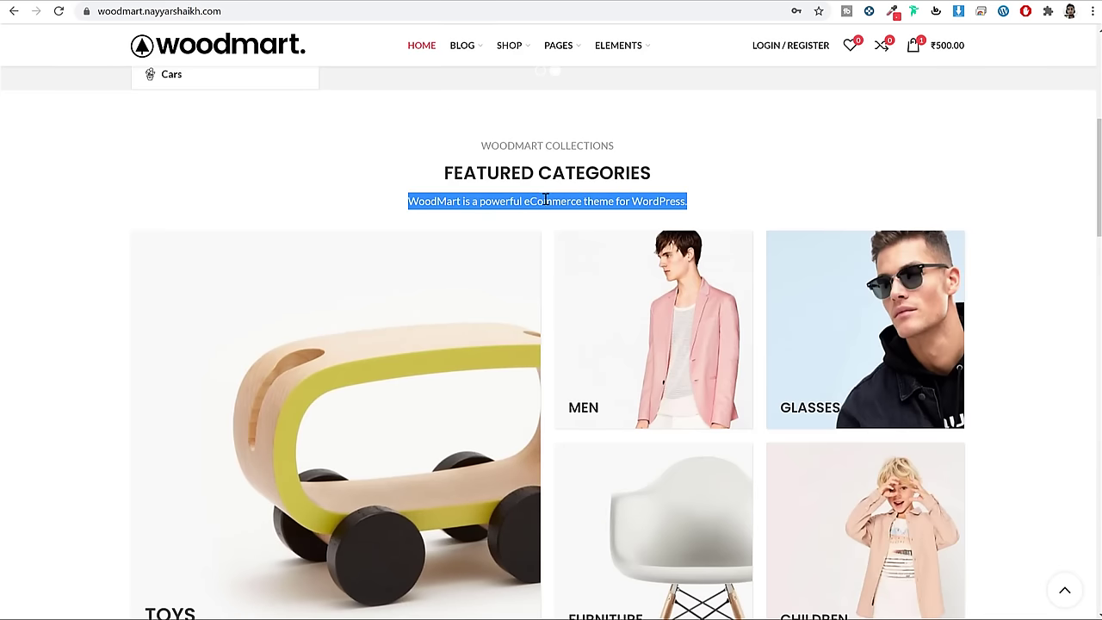
{"action": "left_click", "coordinate": [414, 259]}
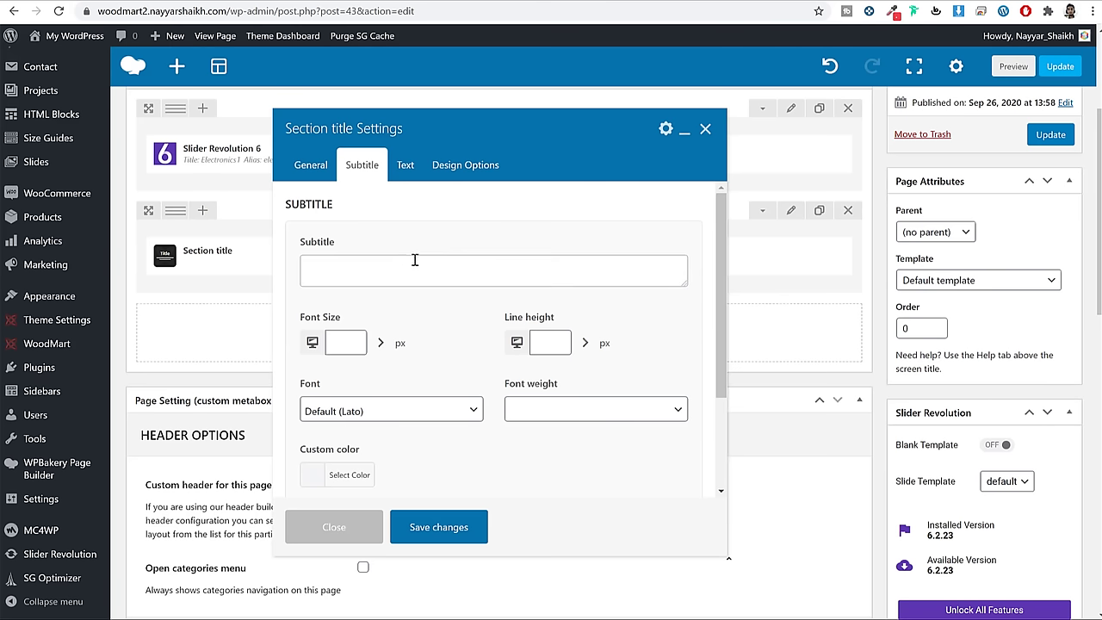
{"action": "key", "text": "ctrl+v"}
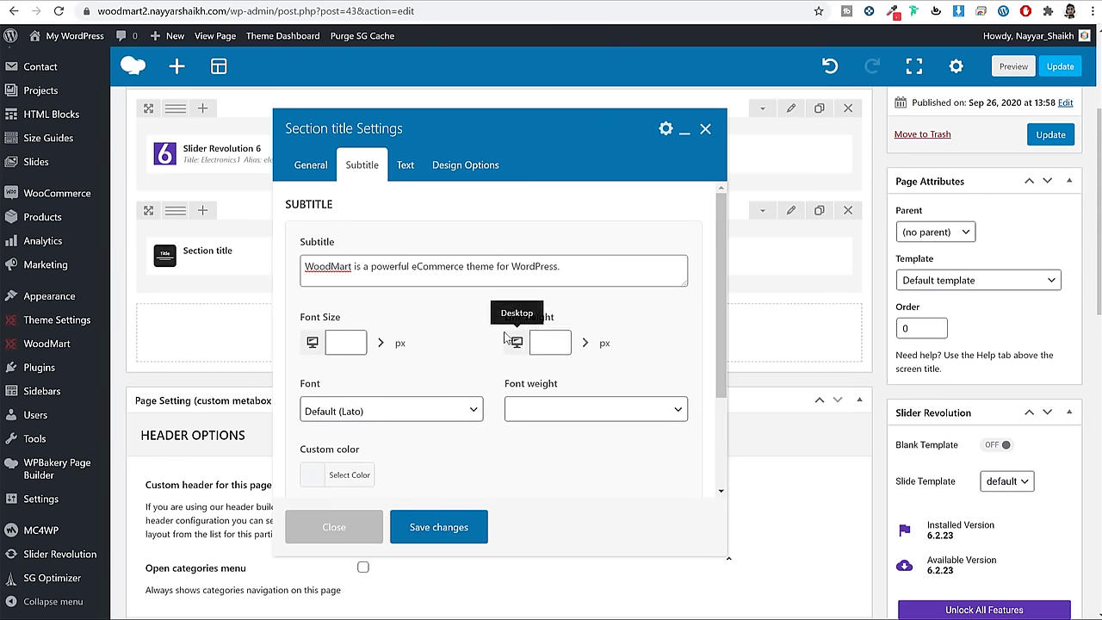
{"action": "triple_click", "coordinate": [400, 266]}
{"action": "key", "text": "ctrl+c"}
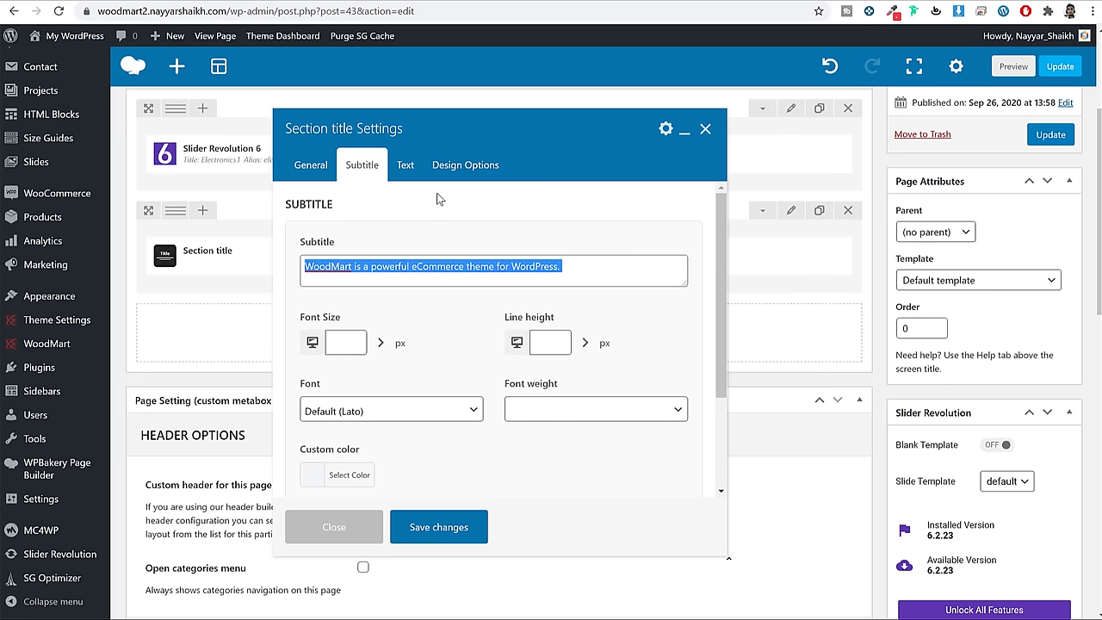
{"action": "key", "text": "BackSpace"}
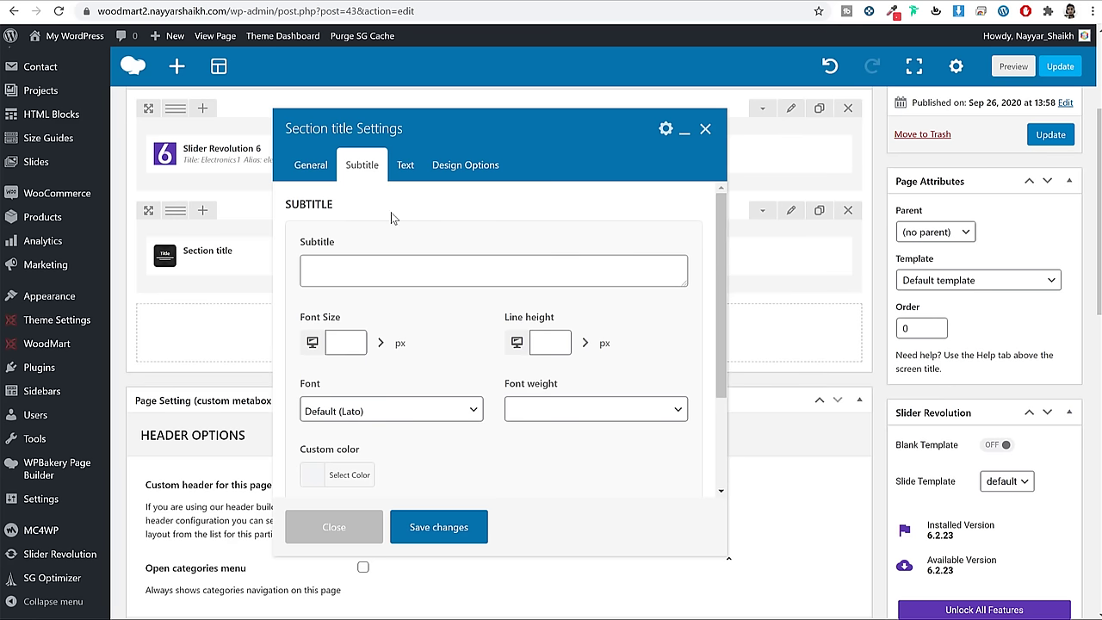
{"action": "left_click", "coordinate": [404, 165]}
{"action": "left_click", "coordinate": [408, 266]}
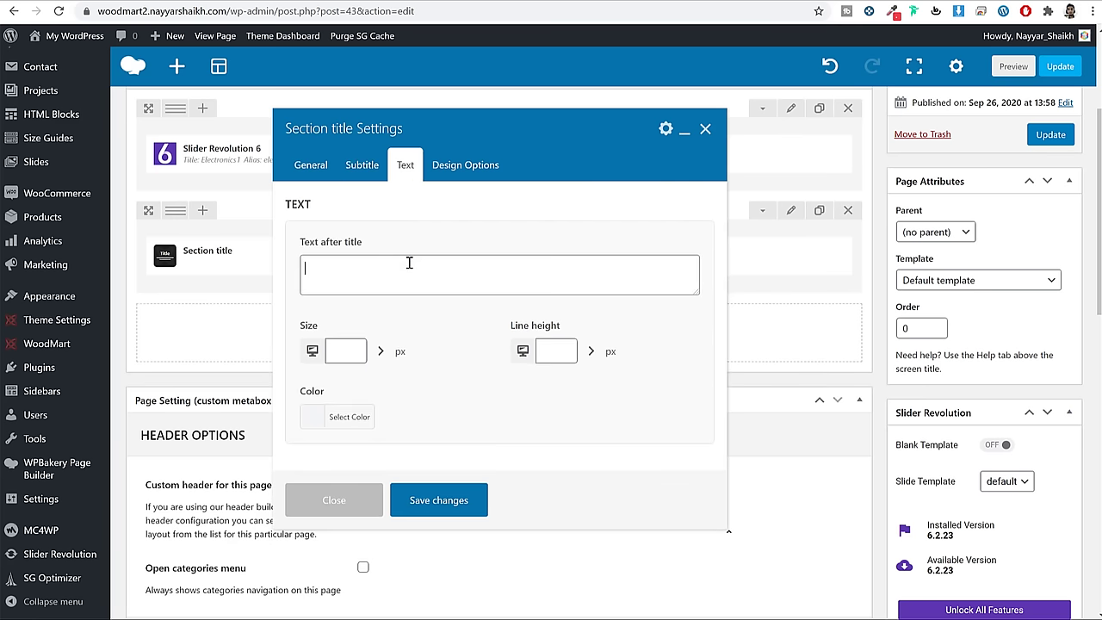
{"action": "key", "text": "ctrl+v"}
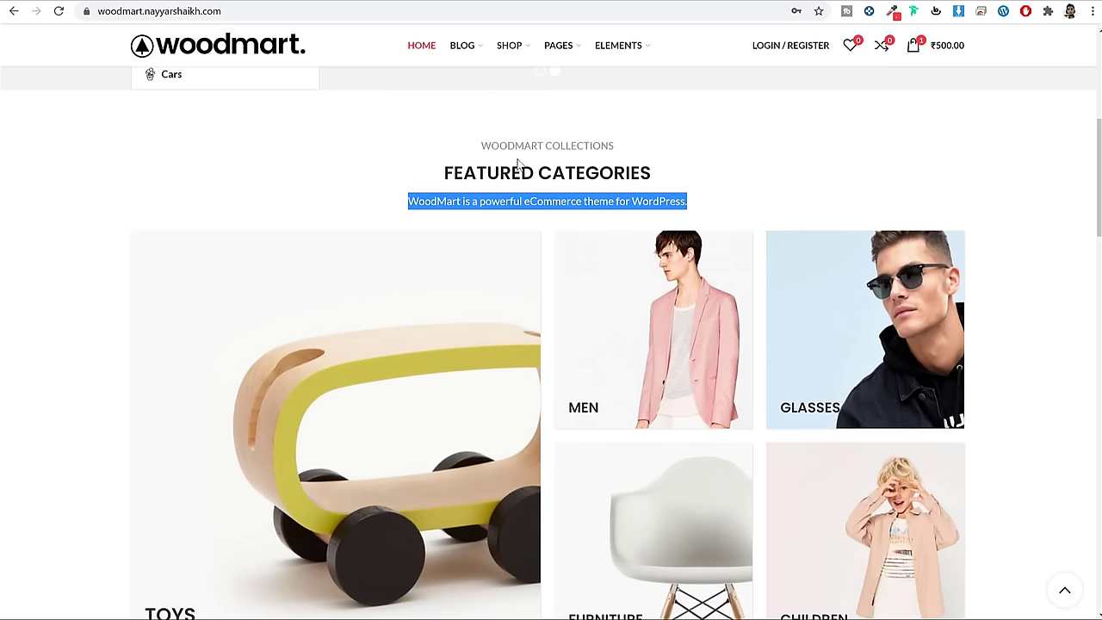
- Paste WOODMART COLLECTIONS as the subtitle and save the Section title settings
{"action": "left_click_drag", "start_coordinate": [481, 145], "coordinate": [614, 145]}
{"action": "key", "text": "ctrl+c"}
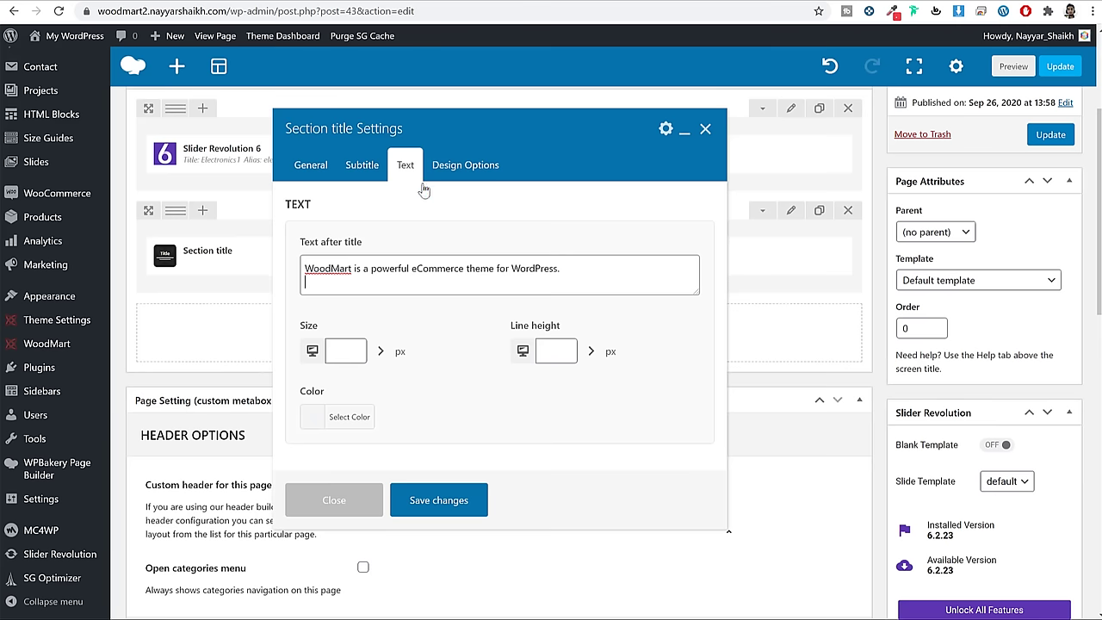
{"action": "left_click", "coordinate": [362, 164]}
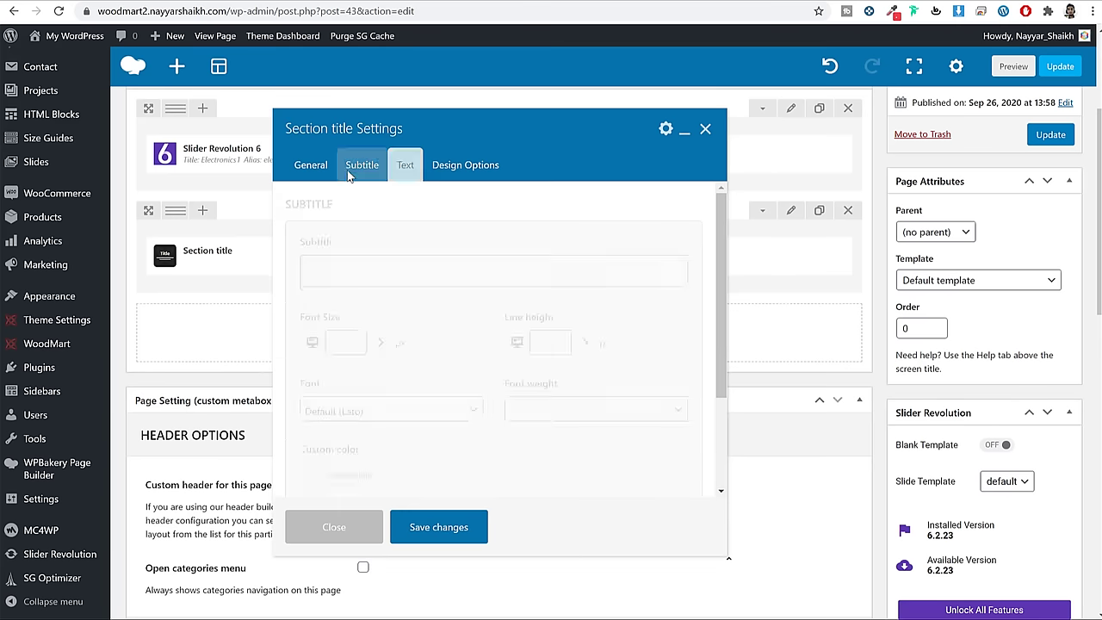
{"action": "left_click", "coordinate": [412, 280]}
{"action": "key", "text": "ctrl+v"}
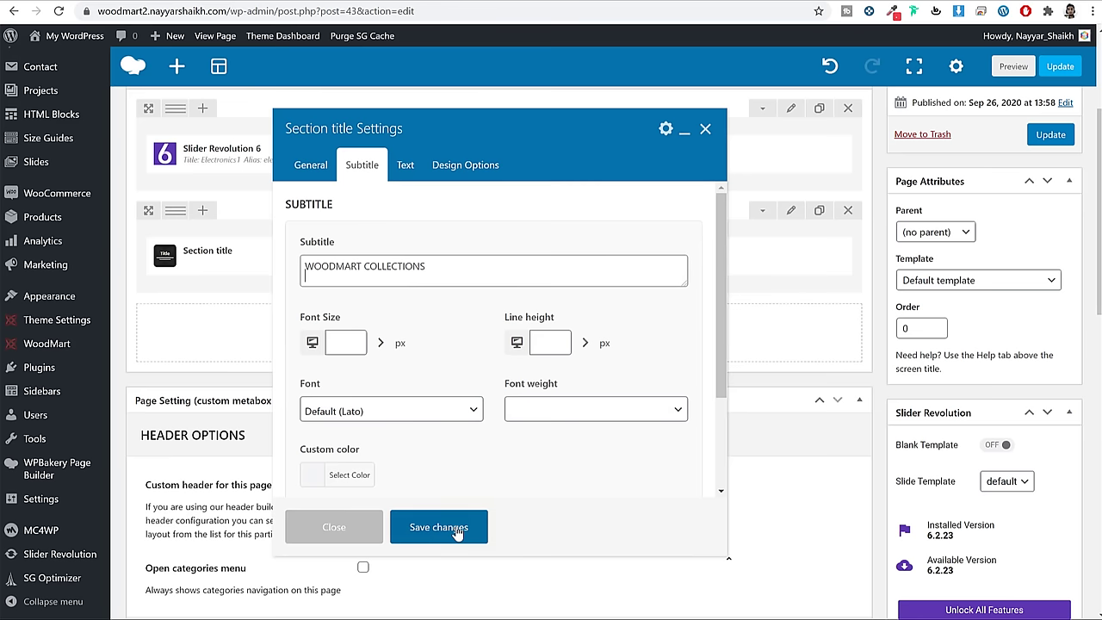
{"action": "left_click", "coordinate": [438, 527]}
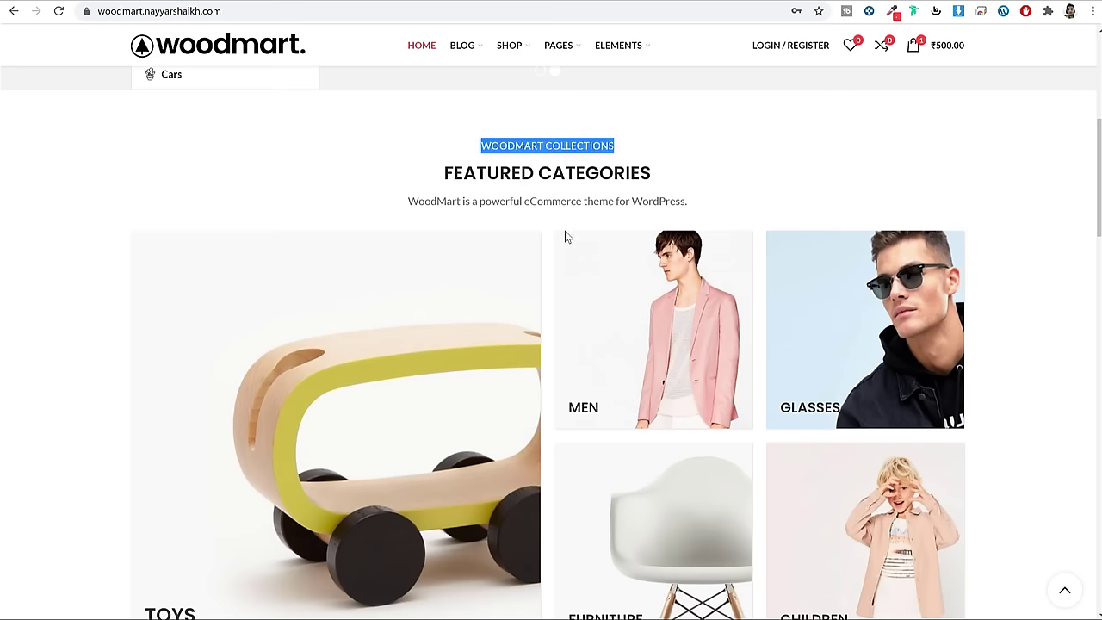
- Add a Product categories element below the title and set the number of categories to 5
{"action": "scroll", "coordinate": [564, 236], "scroll_direction": "down", "scroll_amount": 2}
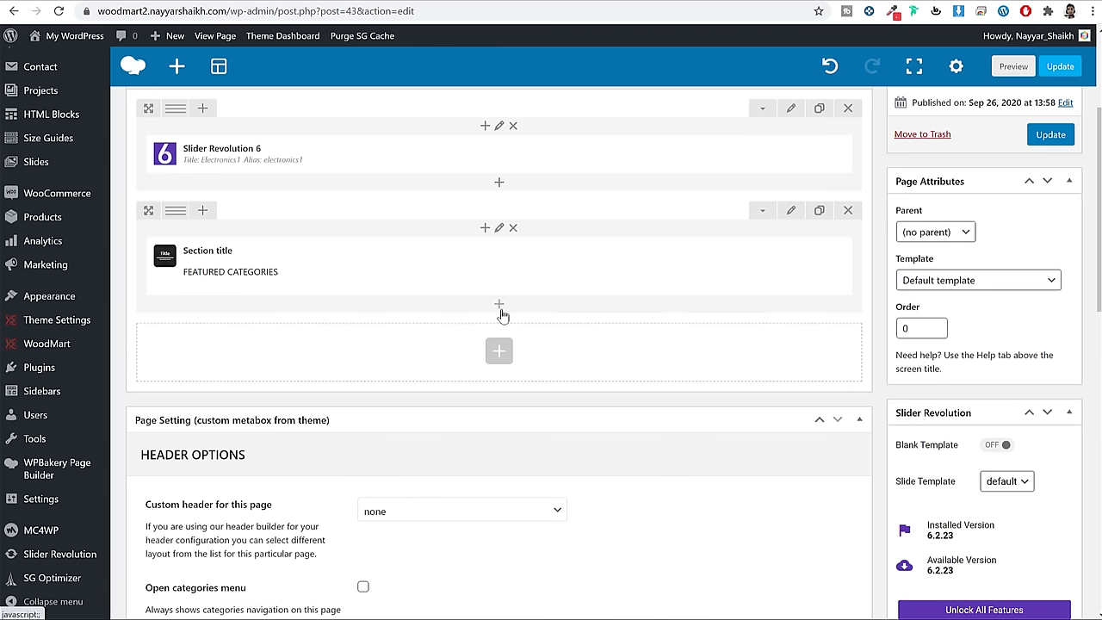
{"action": "left_click", "coordinate": [501, 312]}
{"action": "type", "text": "produ"}
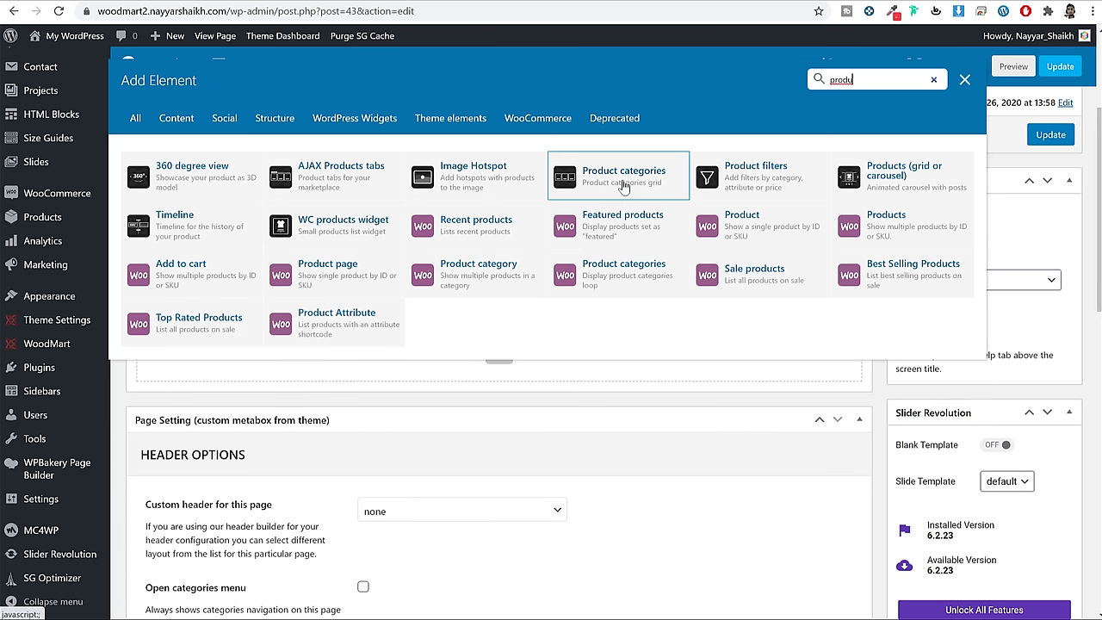
{"action": "left_click", "coordinate": [649, 188]}
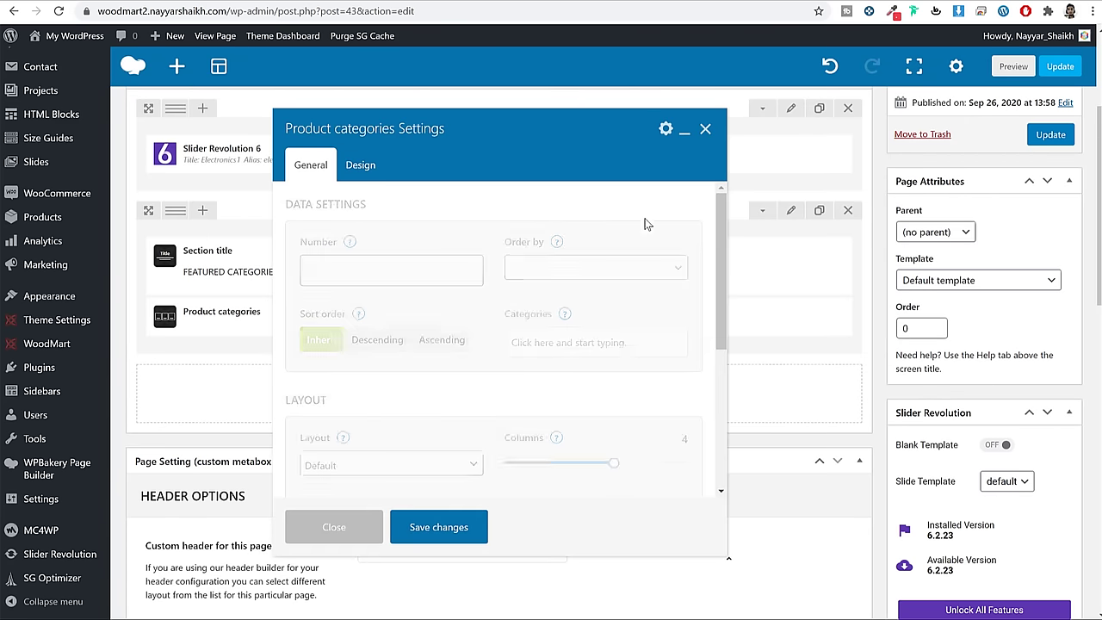
{"action": "left_click", "coordinate": [401, 266]}
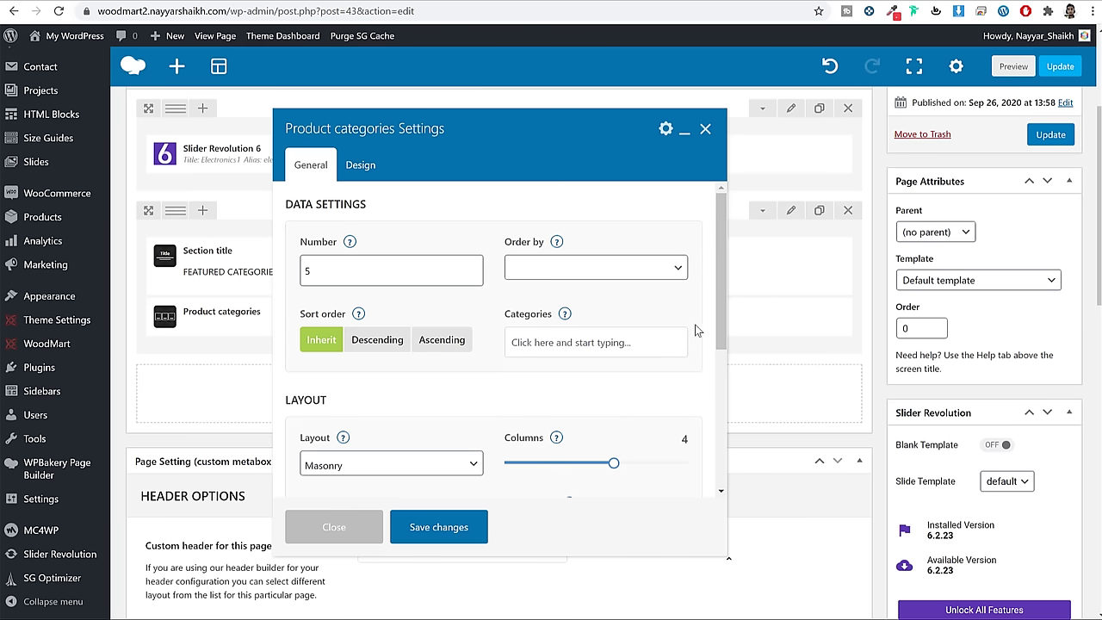
{"action": "scroll", "coordinate": [706, 337], "scroll_direction": "down", "scroll_amount": 3}
- Choose the Masonry (with first wide) layout with 20 spacing, save, and update the page
{"action": "left_click", "coordinate": [308, 257]}
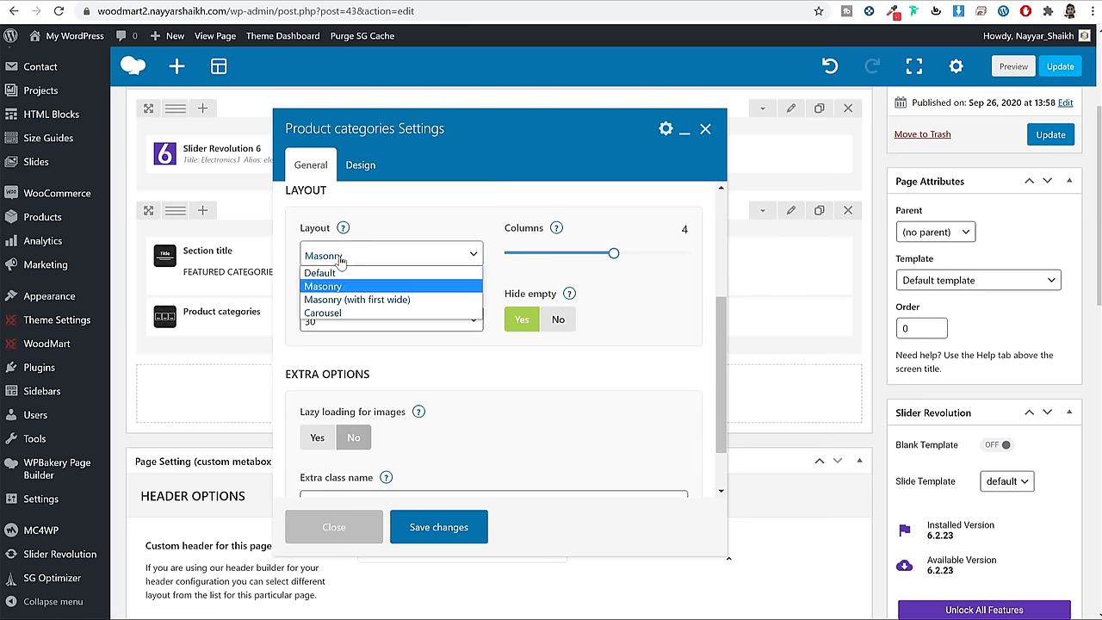
{"action": "left_click", "coordinate": [346, 271]}
{"action": "left_click", "coordinate": [345, 266]}
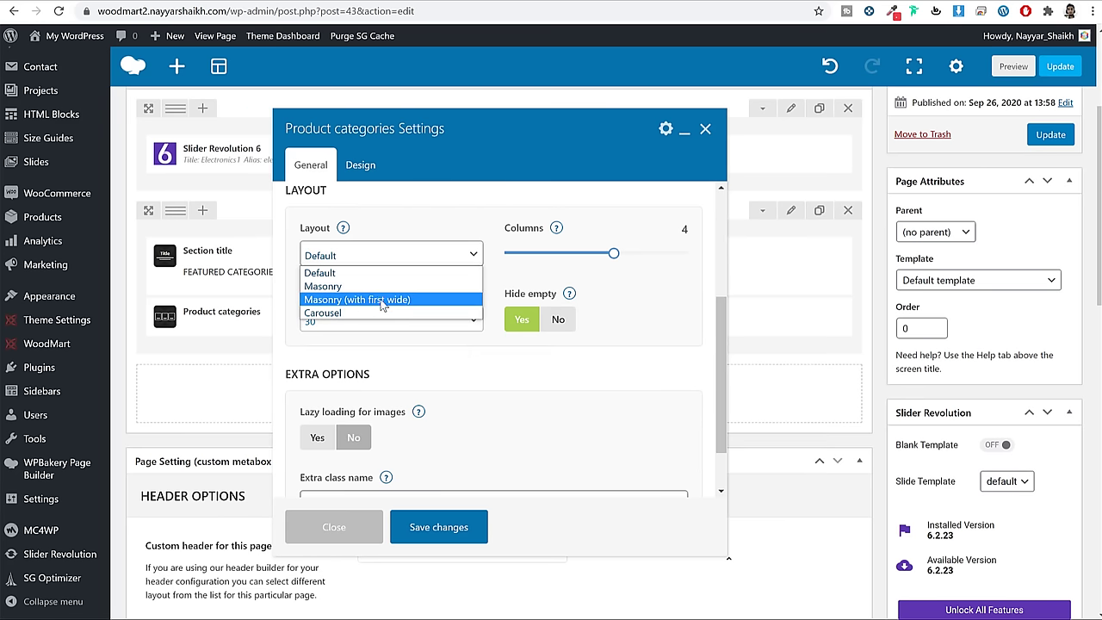
{"action": "left_click", "coordinate": [389, 299]}
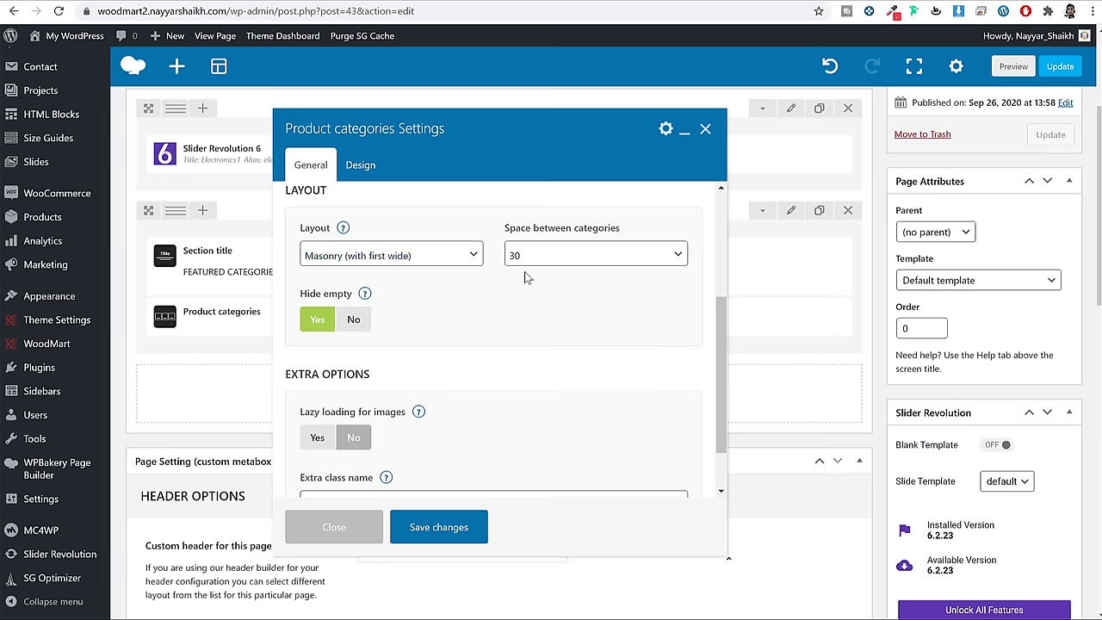
{"action": "left_click", "coordinate": [553, 253]}
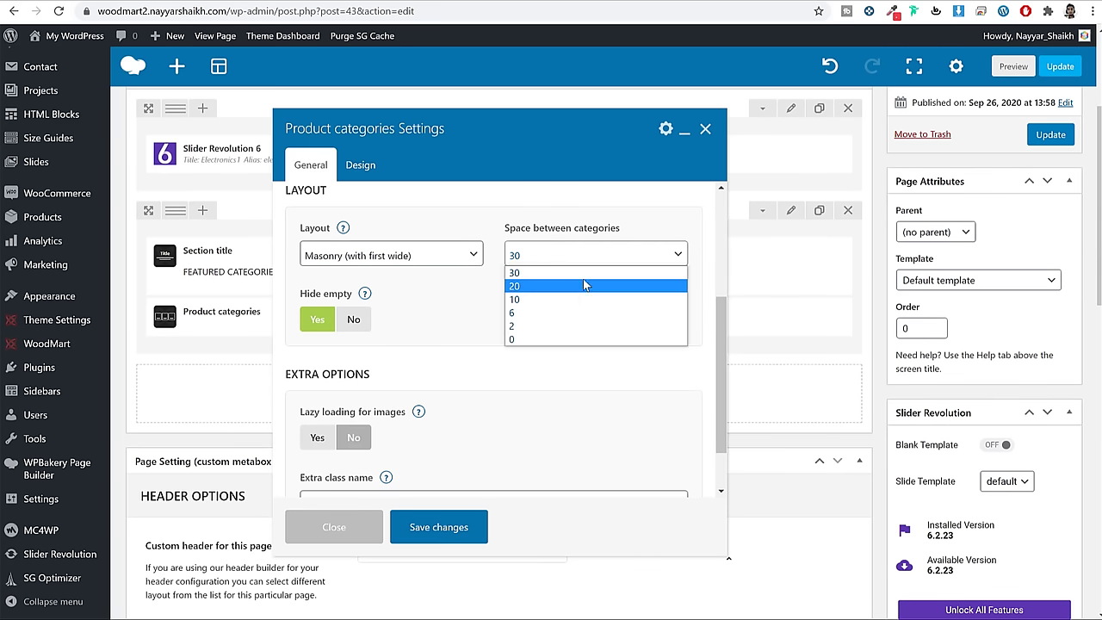
{"action": "left_click", "coordinate": [561, 287]}
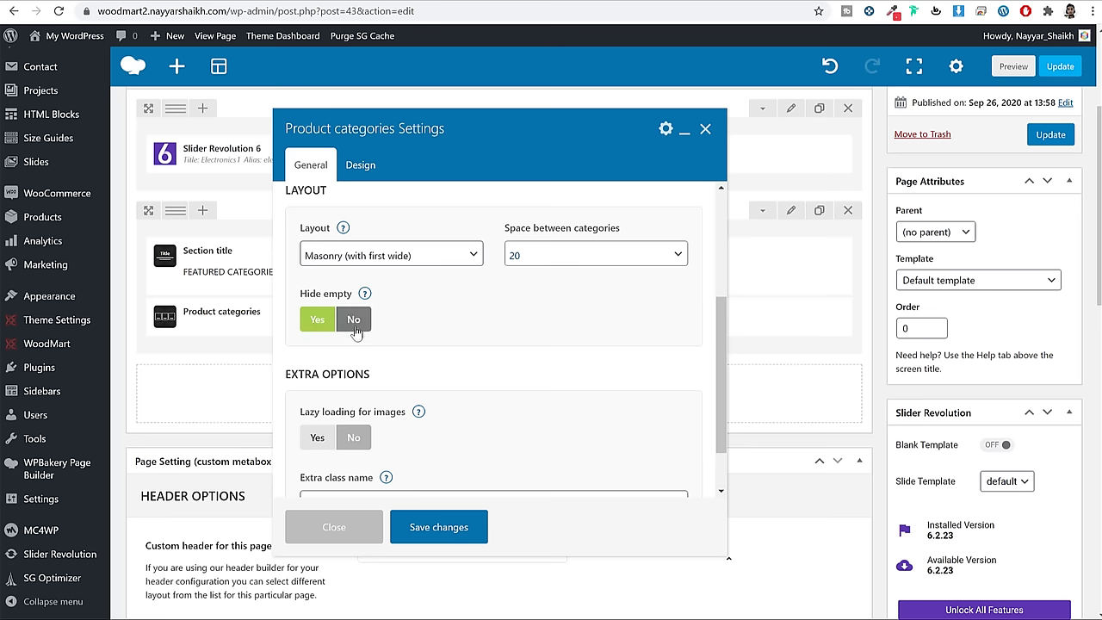
{"action": "left_click", "coordinate": [464, 528]}
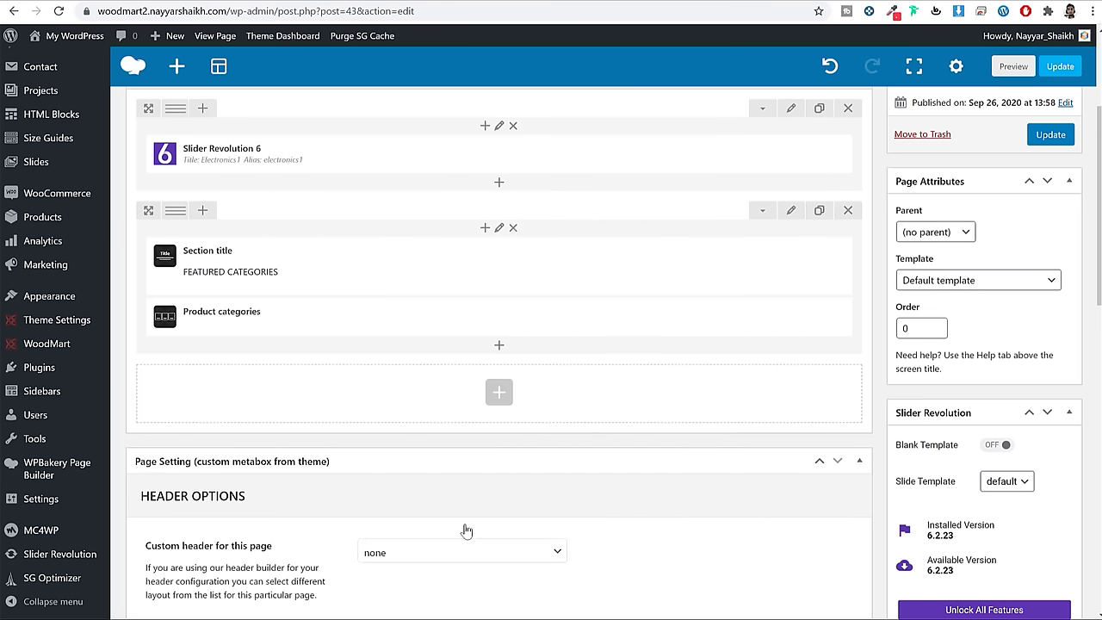
{"action": "left_click", "coordinate": [1053, 138]}
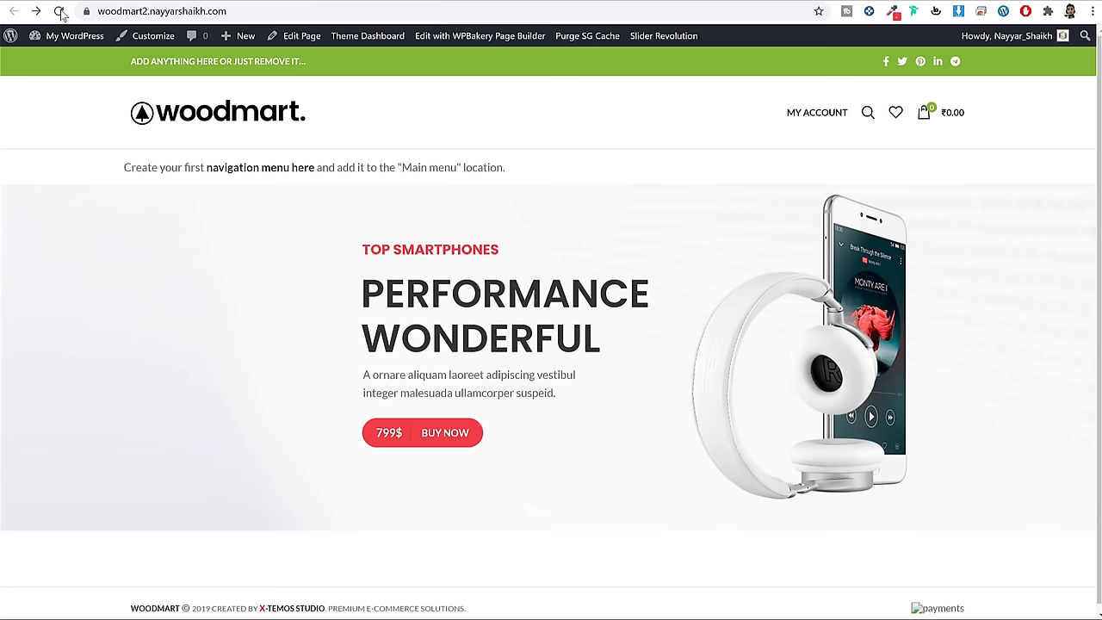
- Reload the live home page and scroll to inspect the FEATURED CATEGORIES section and its tile
{"action": "left_click", "coordinate": [59, 11]}
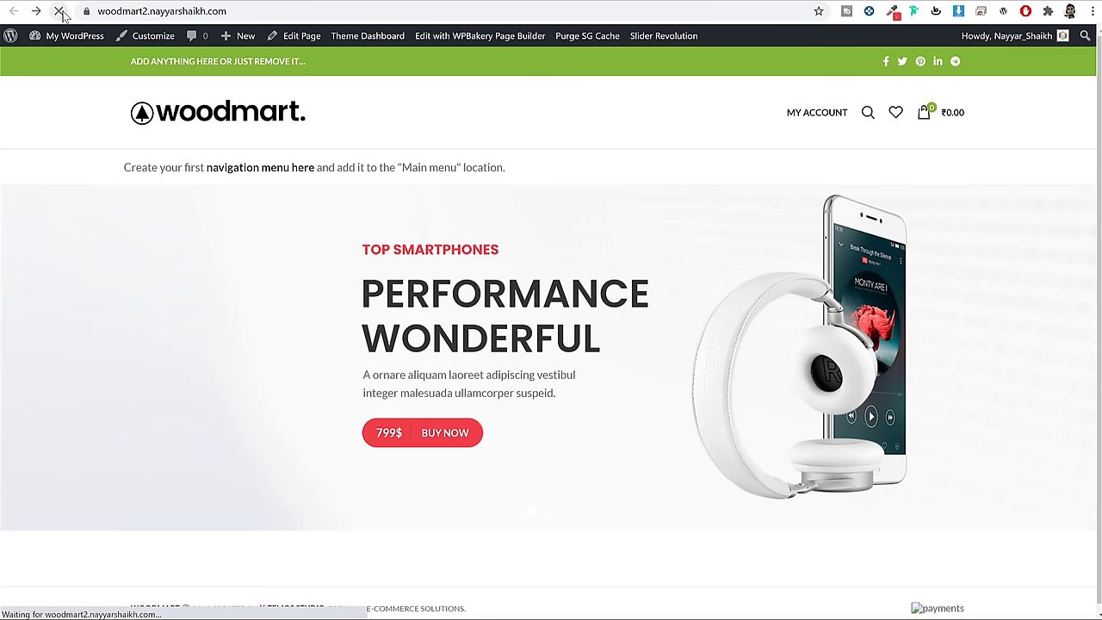
{"action": "scroll", "coordinate": [672, 202], "scroll_direction": "down", "scroll_amount": 4}
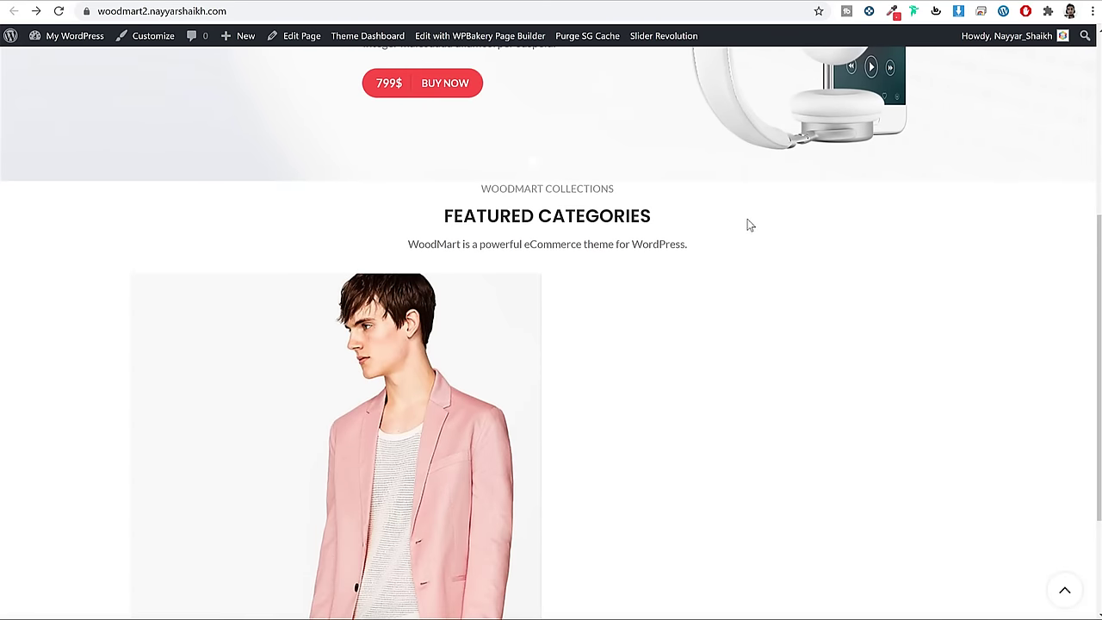
{"action": "scroll", "coordinate": [720, 255], "scroll_direction": "down", "scroll_amount": 2}
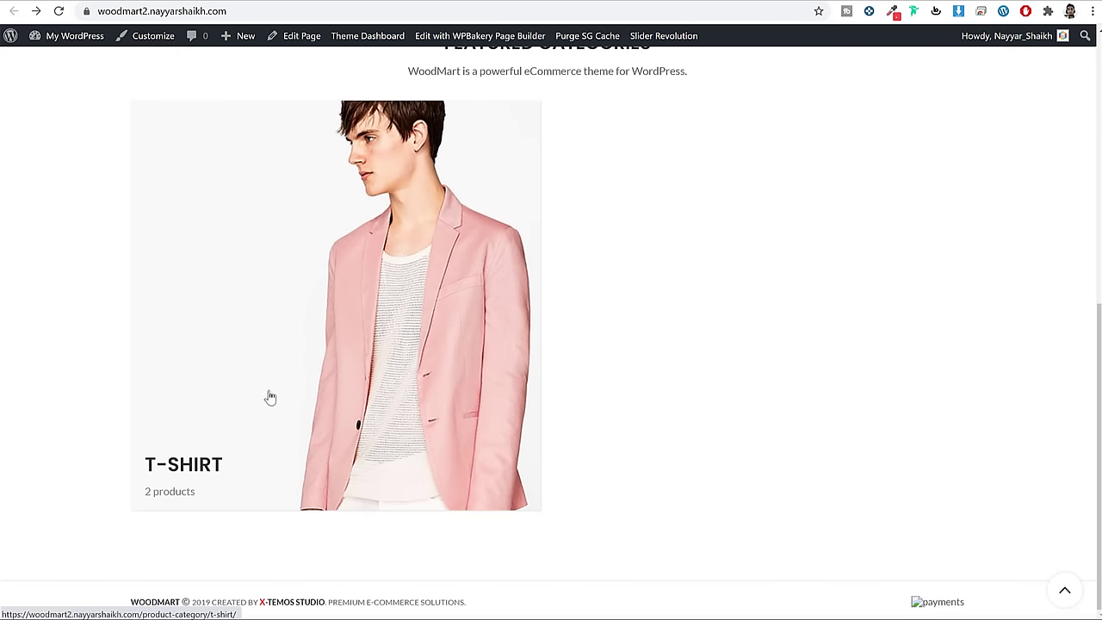
{"action": "scroll", "coordinate": [692, 374], "scroll_direction": "up", "scroll_amount": 4}
{"action": "left_click_drag", "start_coordinate": [474, 367], "coordinate": [642, 377]}
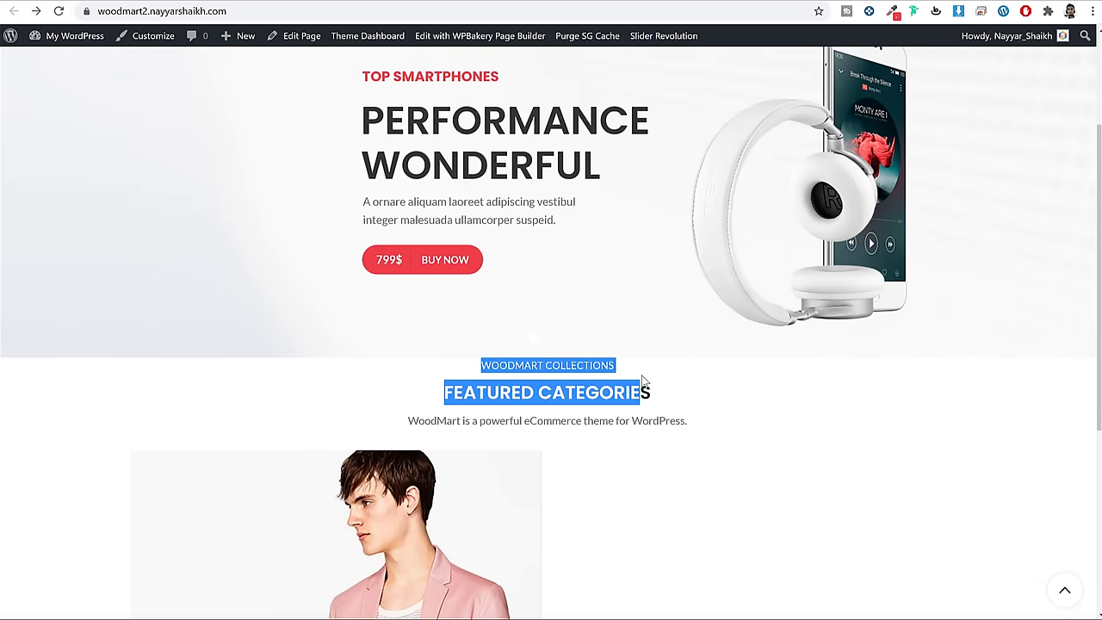
{"action": "left_click", "coordinate": [716, 393]}
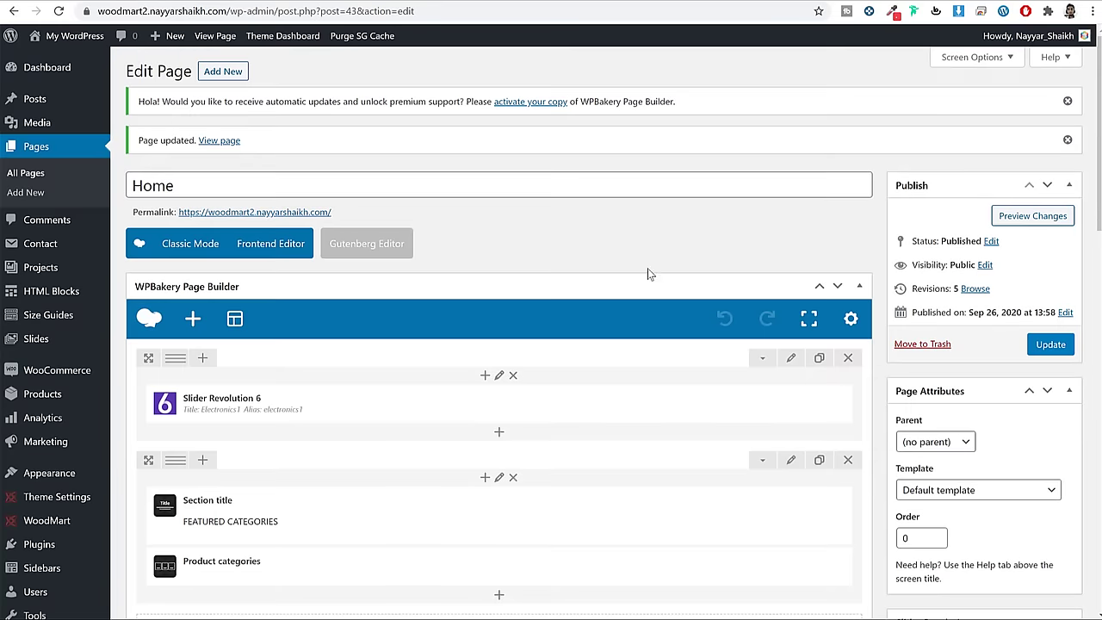
{"action": "scroll", "coordinate": [648, 268], "scroll_direction": "down", "scroll_amount": 3}
- Set the slider row's bottom margin to 8vh in Design Options and save the row
{"action": "left_click", "coordinate": [790, 221]}
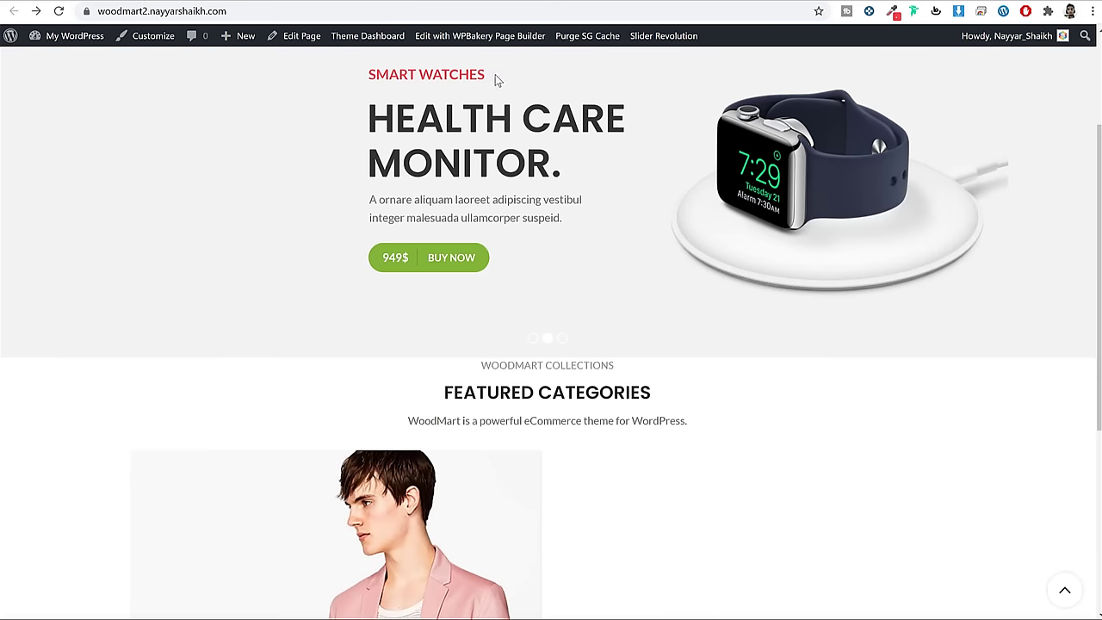
{"action": "scroll", "coordinate": [557, 335], "scroll_direction": "down", "scroll_amount": 3}
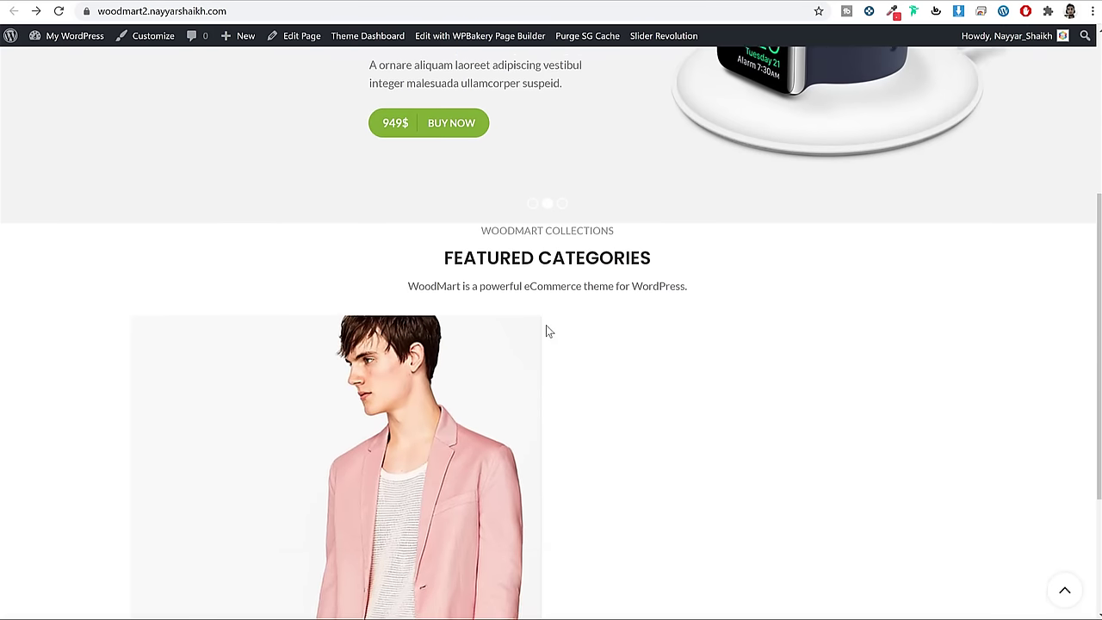
{"action": "scroll", "coordinate": [499, 314], "scroll_direction": "up", "scroll_amount": 1}
{"action": "left_click_drag", "start_coordinate": [455, 303], "coordinate": [652, 342]}
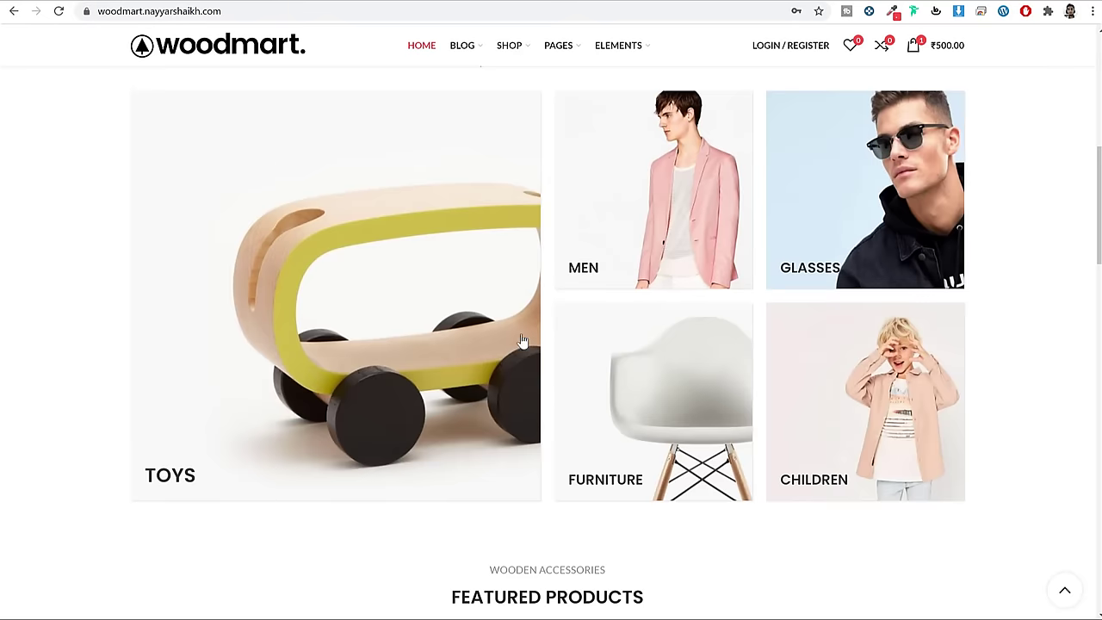
{"action": "scroll", "coordinate": [586, 388], "scroll_direction": "up", "scroll_amount": 4}
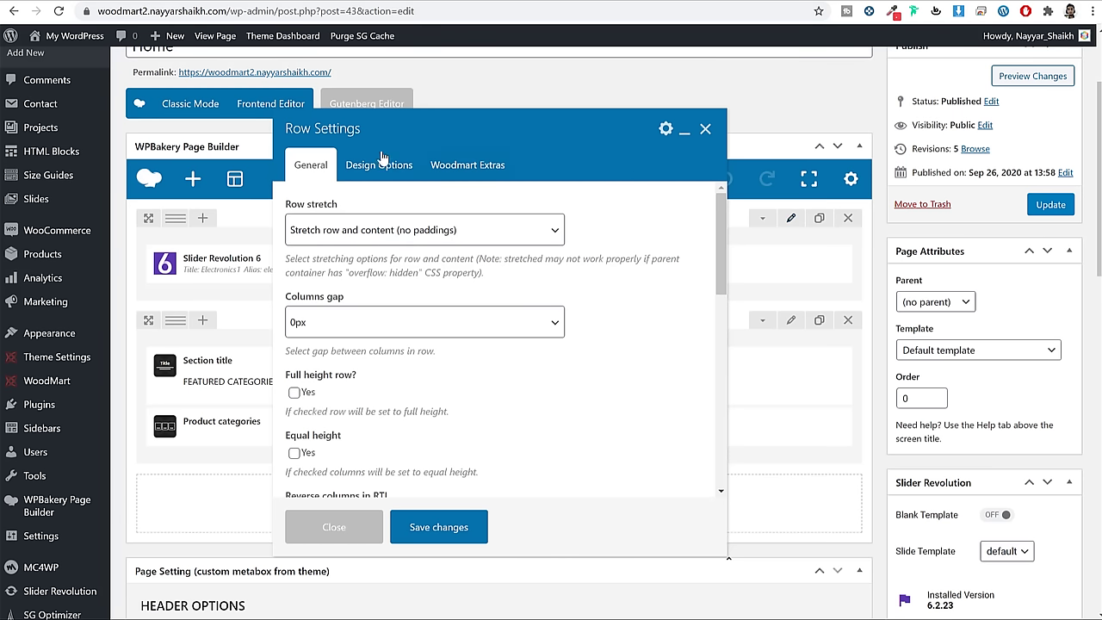
{"action": "left_click", "coordinate": [379, 167]}
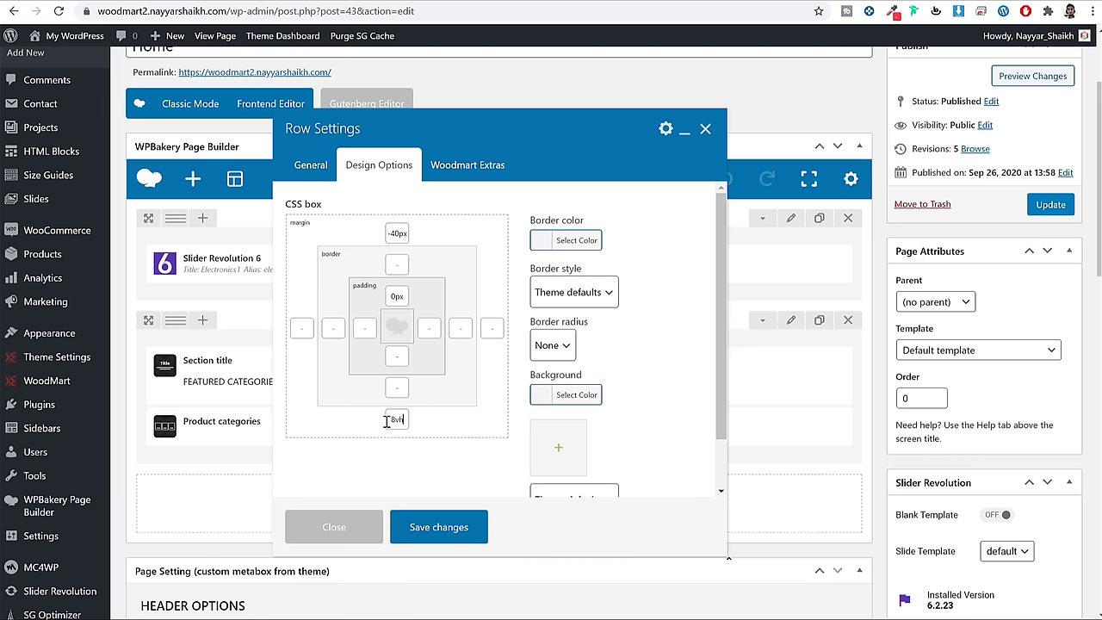
{"action": "left_click_drag", "start_coordinate": [387, 420], "coordinate": [417, 428]}
{"action": "left_click", "coordinate": [450, 532]}
{"action": "scroll", "coordinate": [821, 297], "scroll_direction": "down", "scroll_amount": 1}
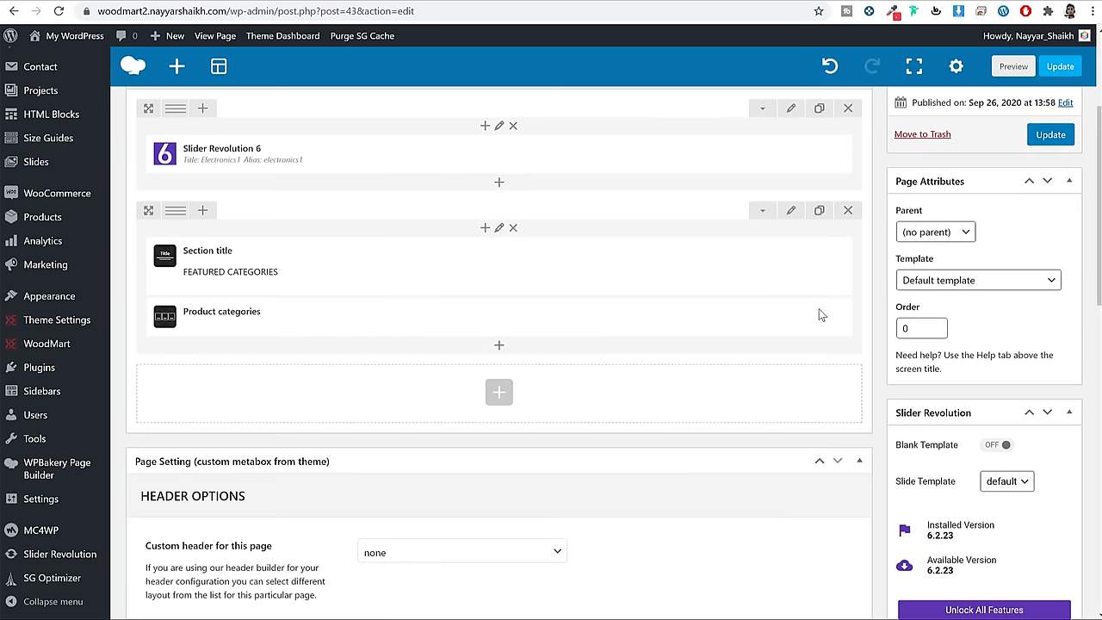
- In the Featured Categories row's Woodmart Extras, set Disable "overflow:hidden;" to Yes, save, and update the page
{"action": "left_click", "coordinate": [793, 214]}
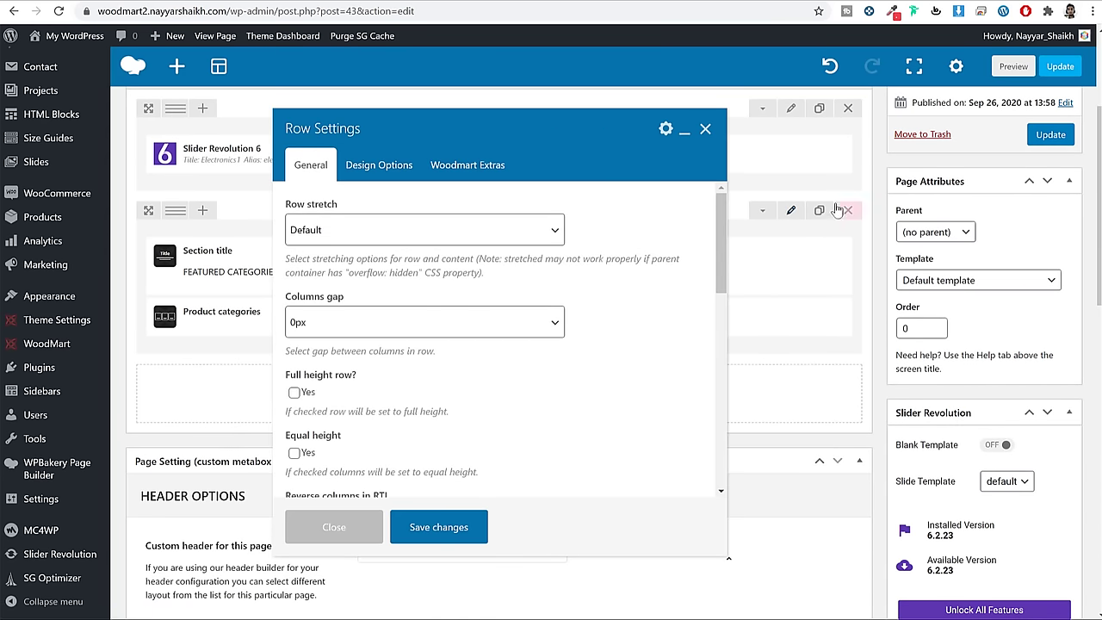
{"action": "left_click", "coordinate": [381, 166]}
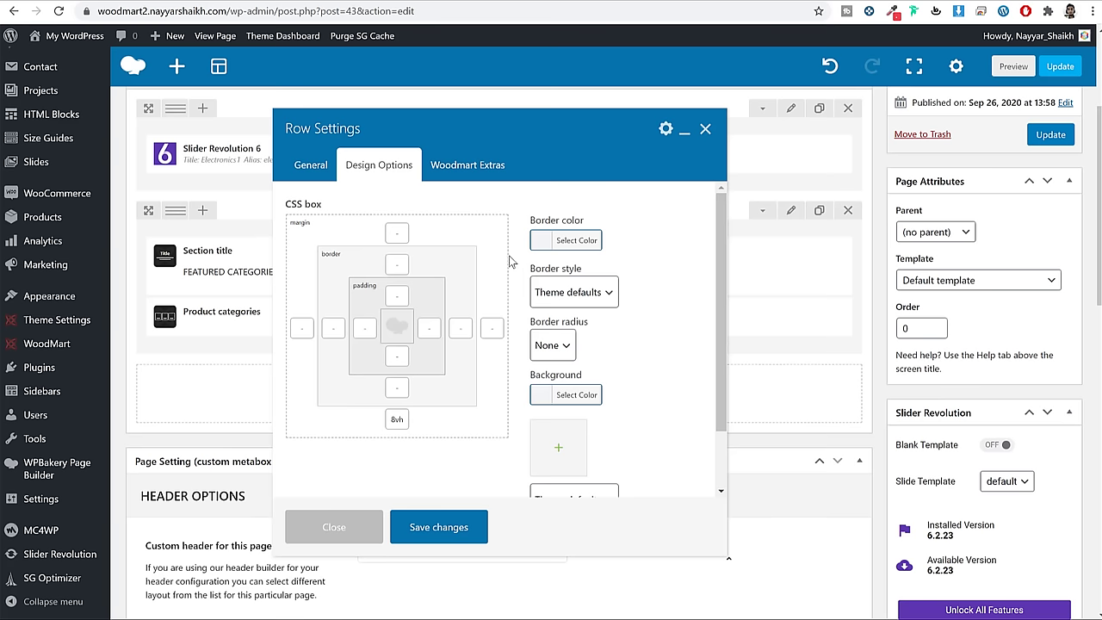
{"action": "left_click", "coordinate": [469, 166]}
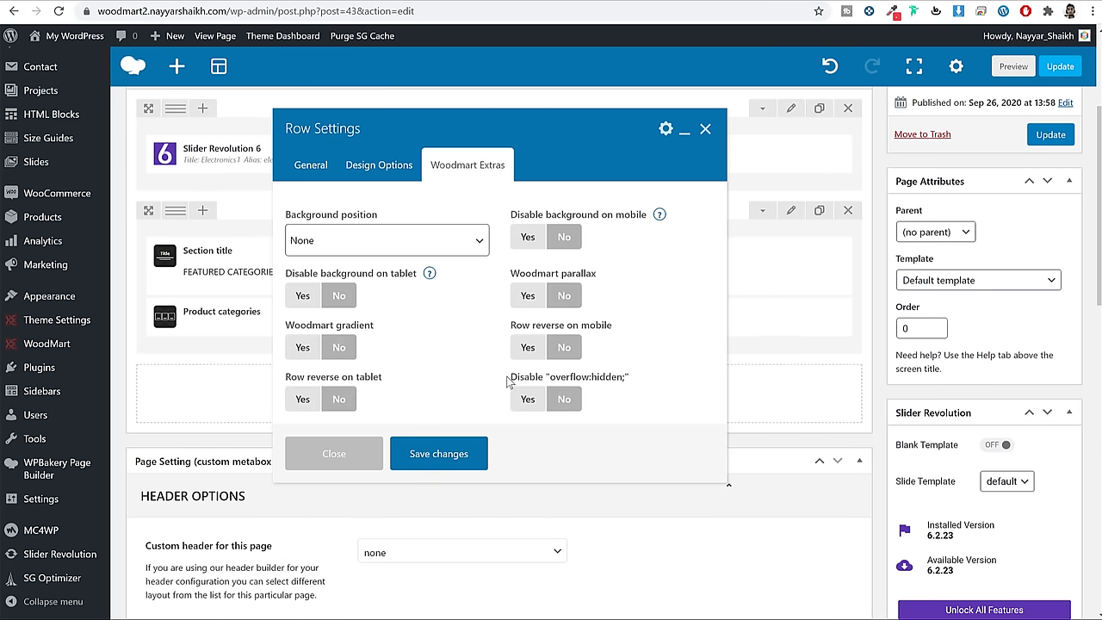
{"action": "left_click_drag", "start_coordinate": [508, 382], "coordinate": [635, 376]}
{"action": "left_click", "coordinate": [526, 398]}
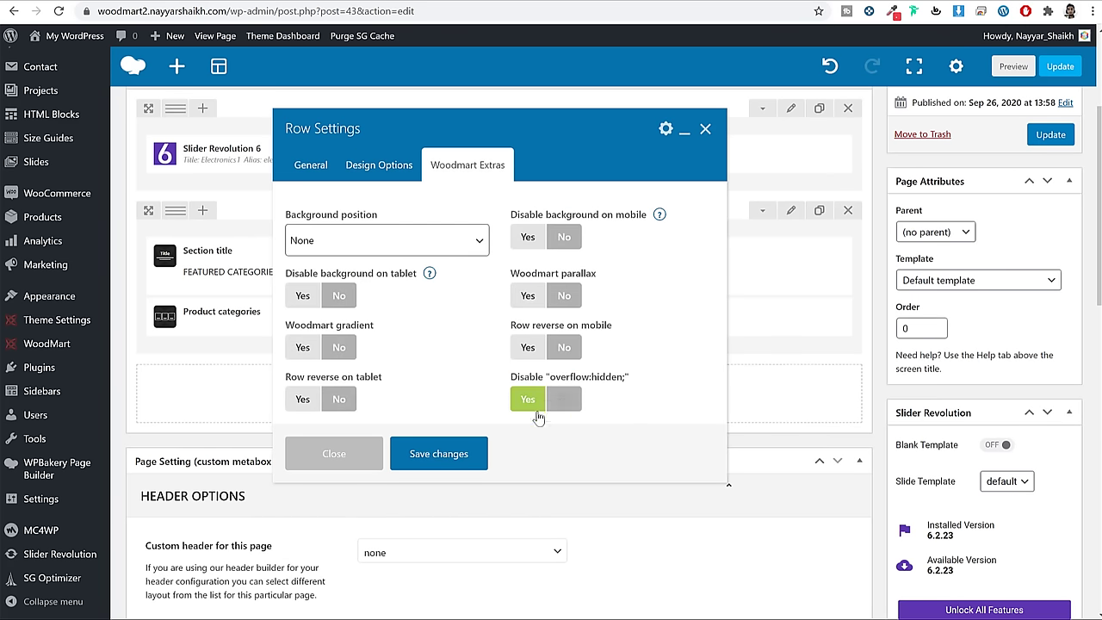
{"action": "left_click_drag", "start_coordinate": [510, 377], "coordinate": [647, 382]}
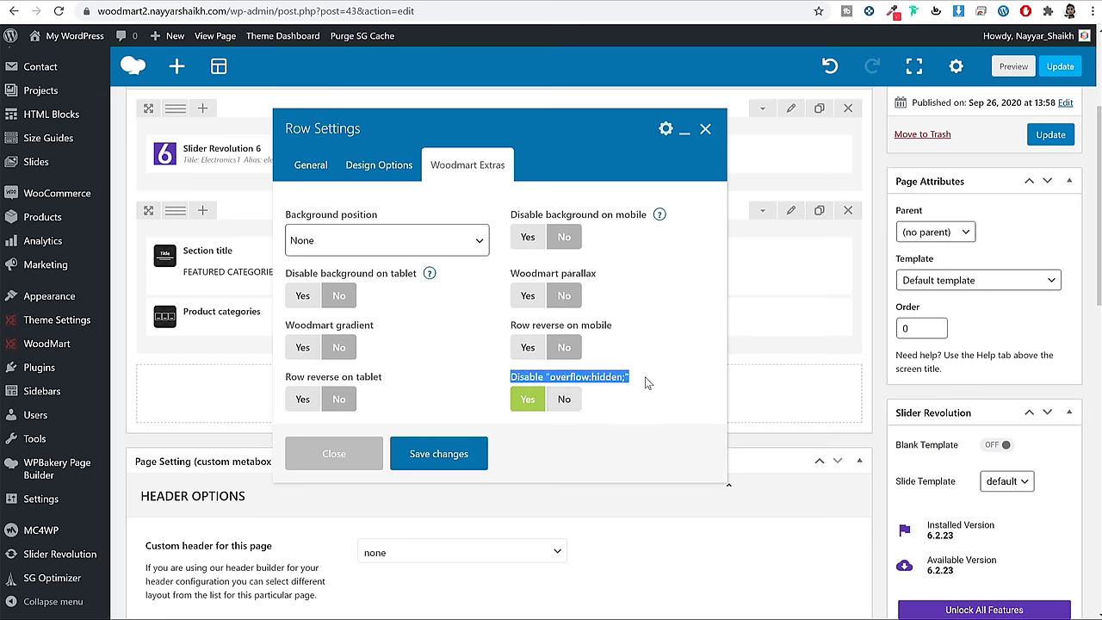
{"action": "left_click", "coordinate": [472, 455]}
{"action": "left_click", "coordinate": [1061, 141]}
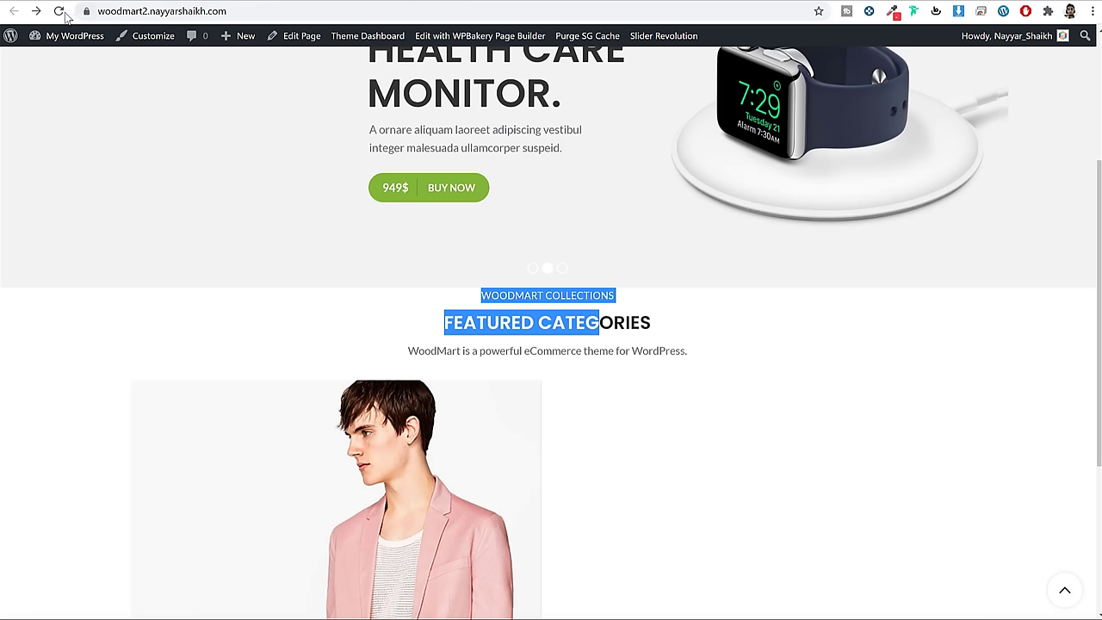
{"action": "left_click", "coordinate": [65, 15]}
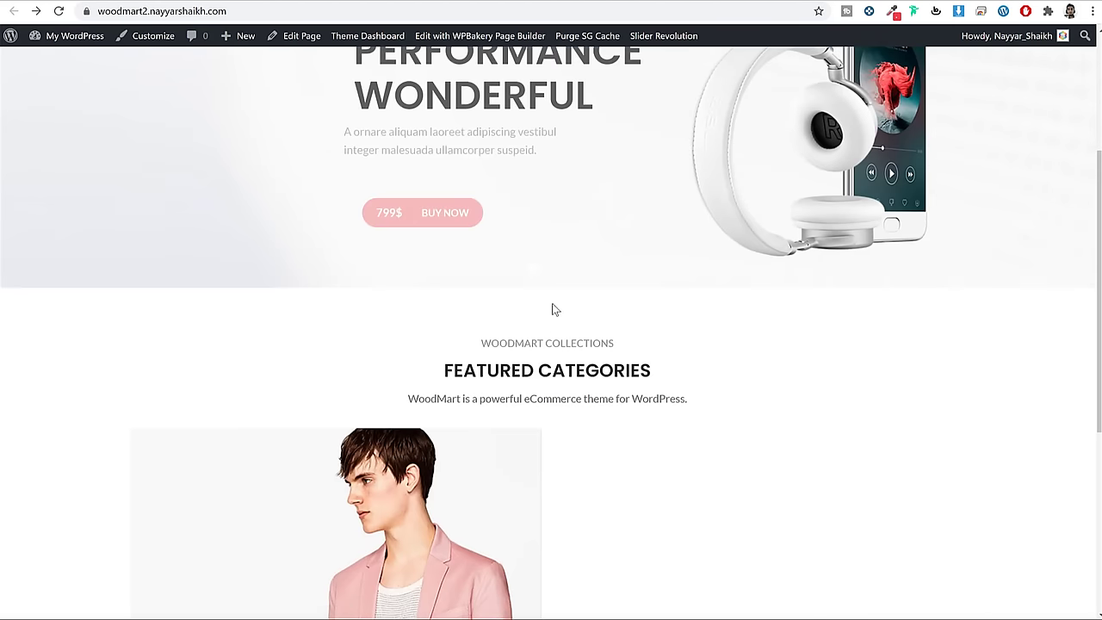
{"action": "scroll", "coordinate": [627, 399], "scroll_direction": "down", "scroll_amount": 5}
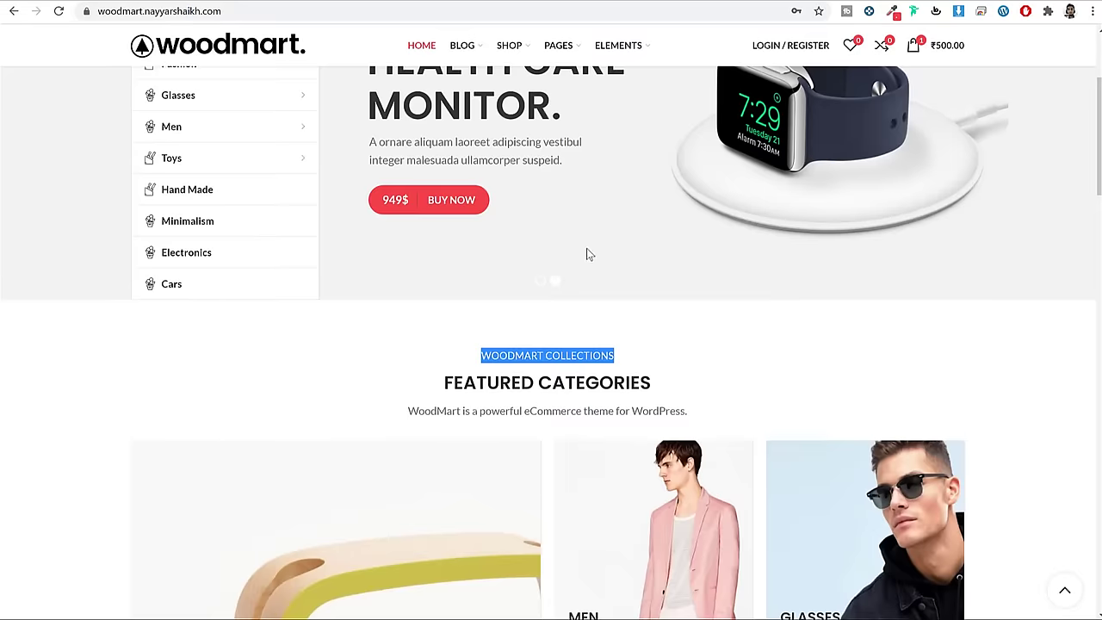
{"action": "scroll", "coordinate": [586, 253], "scroll_direction": "down", "scroll_amount": 9}
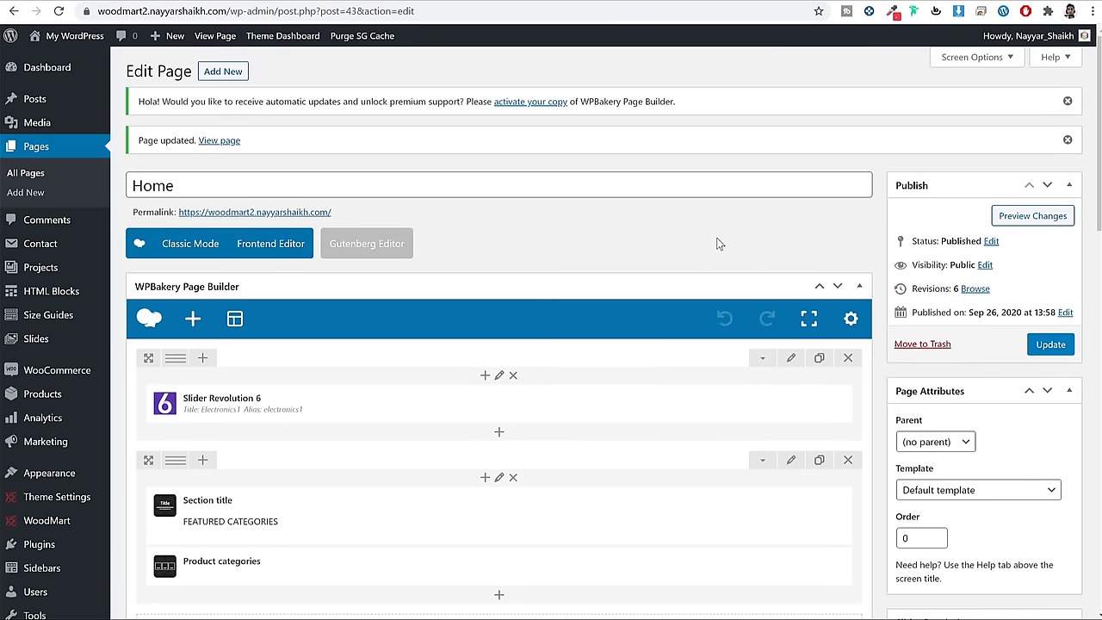
{"action": "scroll", "coordinate": [717, 244], "scroll_direction": "down", "scroll_amount": 5}
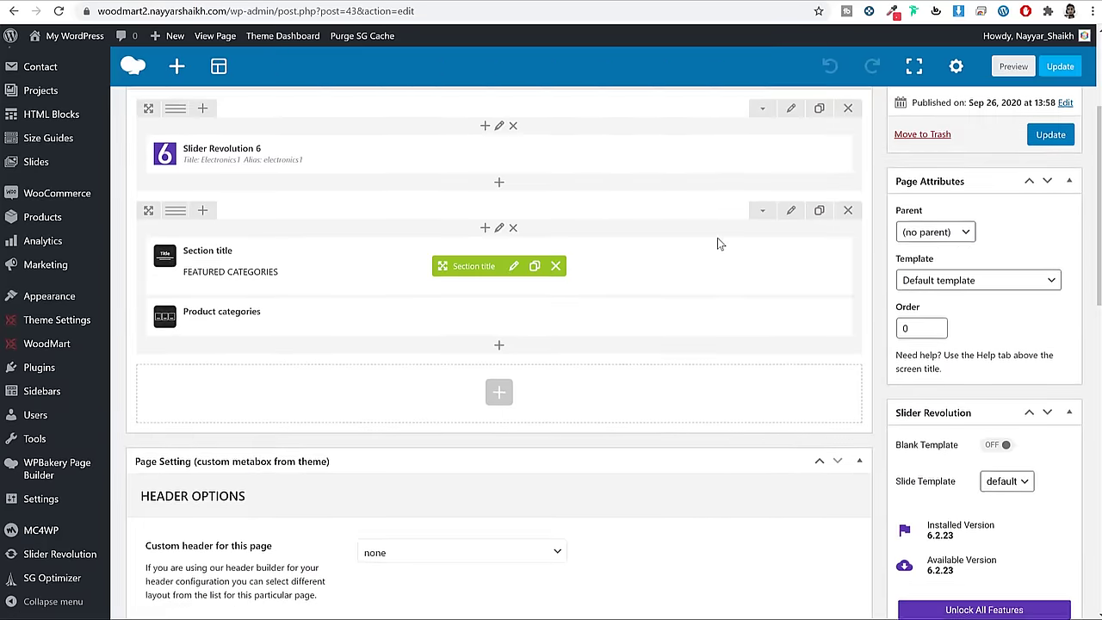
- Add a new empty row below the Featured Categories row
{"action": "scroll", "coordinate": [585, 350], "scroll_direction": "up", "scroll_amount": 1}
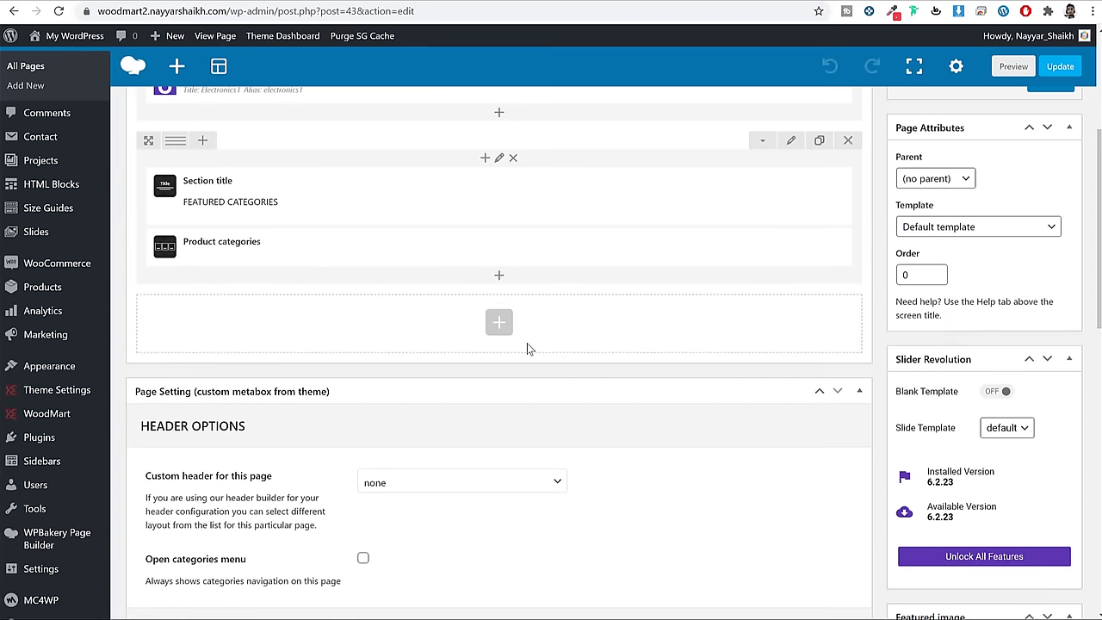
{"action": "left_click", "coordinate": [506, 326]}
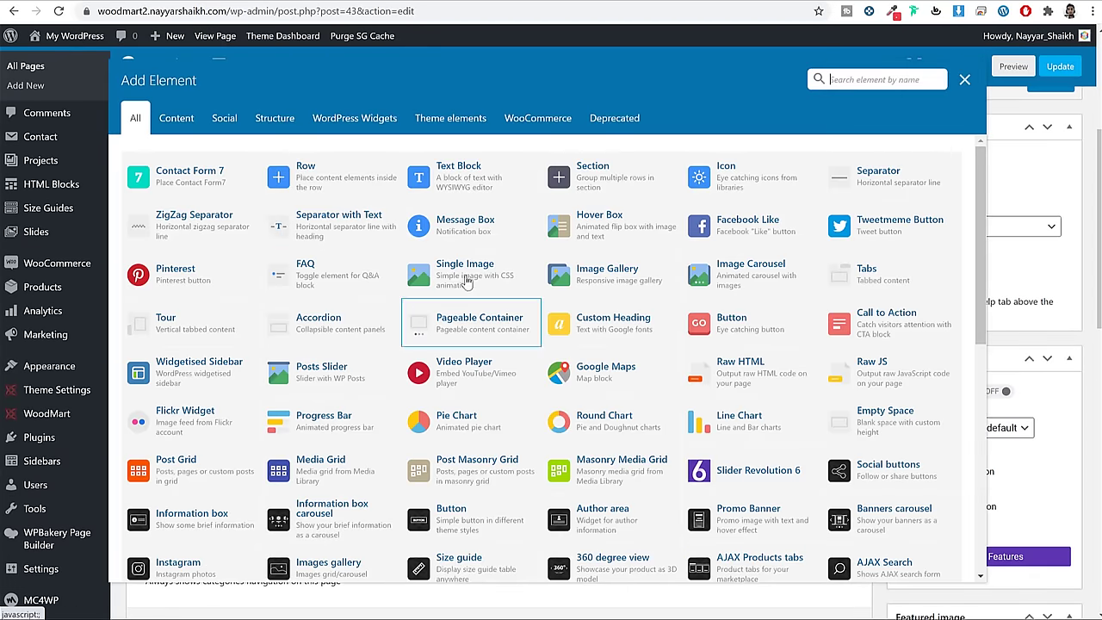
{"action": "left_click", "coordinate": [339, 172]}
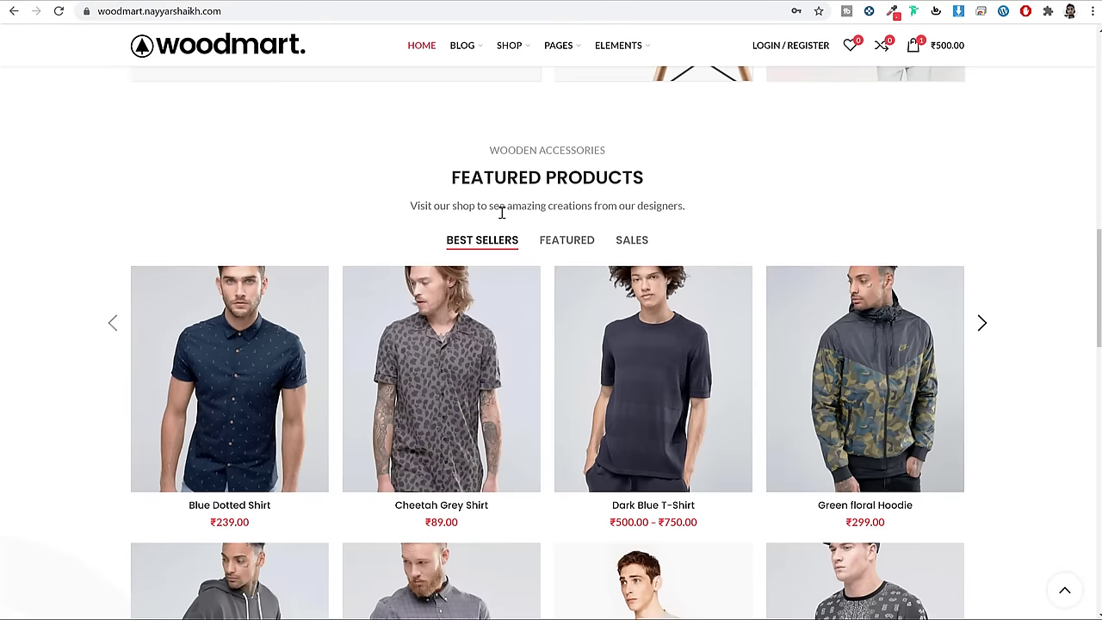
- Add a Section title element titled FEATURED PRODUCTS with Medium (26px) title size
{"action": "scroll", "coordinate": [435, 265], "scroll_direction": "up", "scroll_amount": 1}
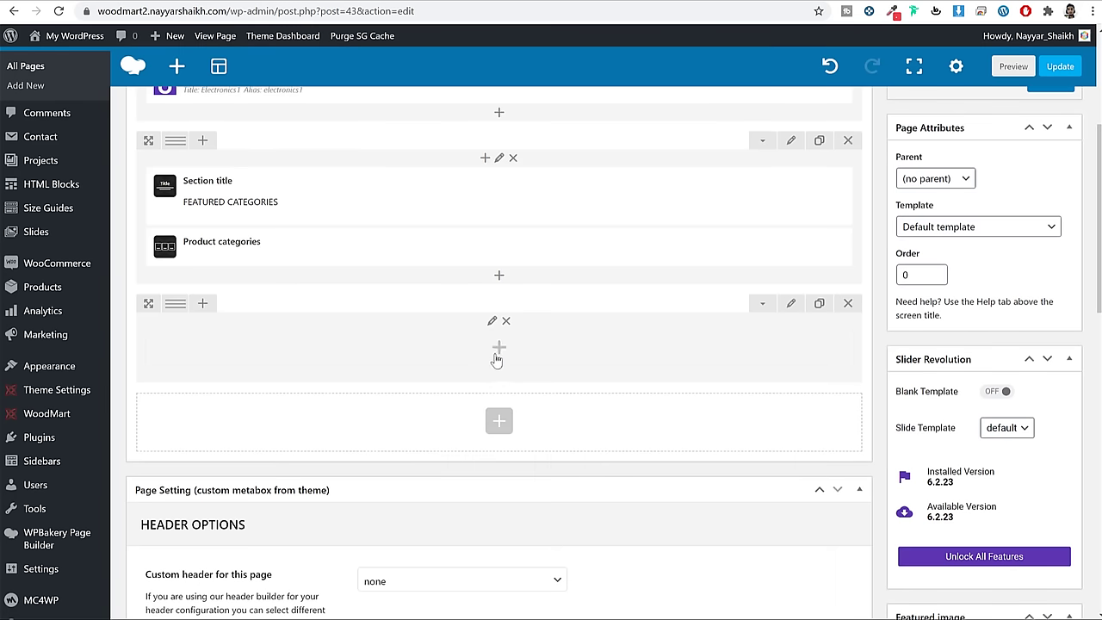
{"action": "left_click", "coordinate": [499, 353]}
{"action": "type", "text": "sec"}
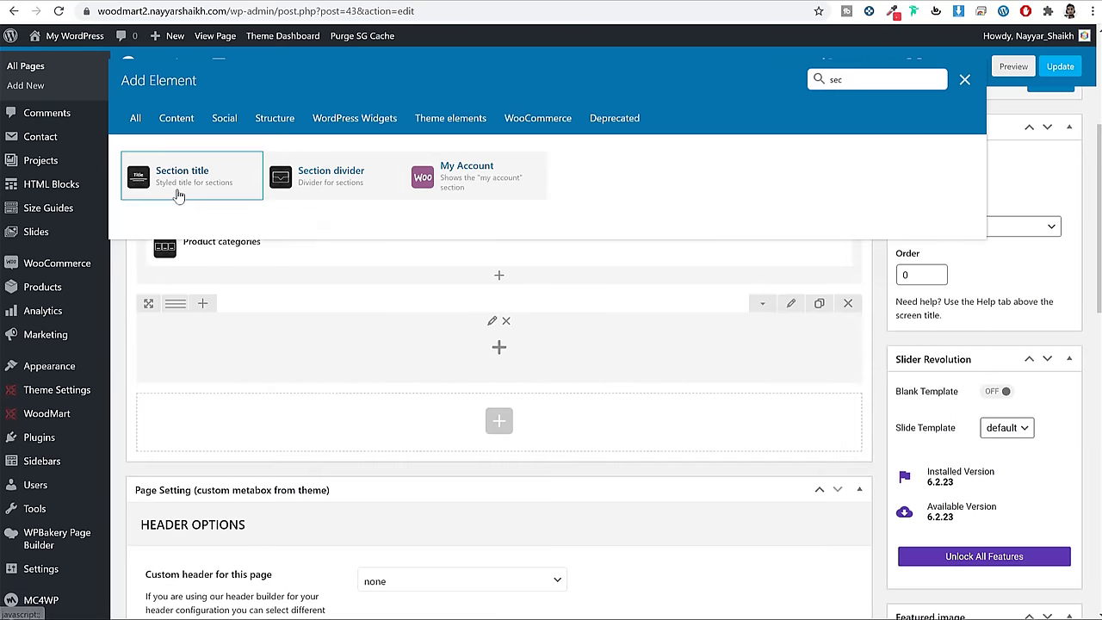
{"action": "left_click", "coordinate": [177, 192]}
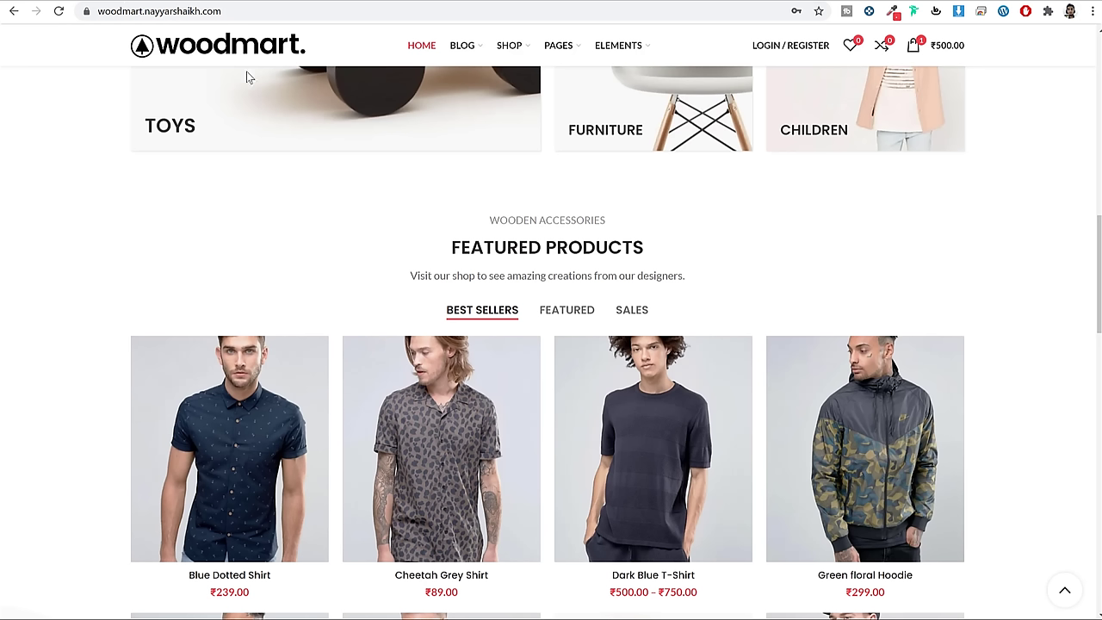
{"action": "triple_click", "coordinate": [561, 251]}
{"action": "key", "text": "ctrl+c"}
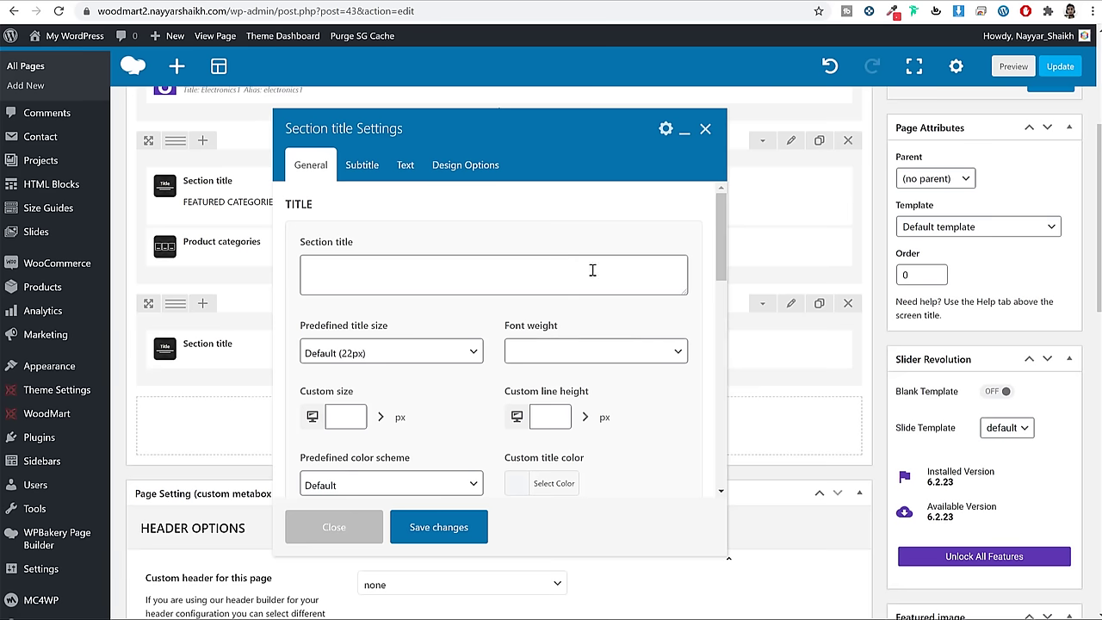
{"action": "left_click", "coordinate": [493, 283]}
{"action": "key", "text": "ctrl+v"}
{"action": "left_click", "coordinate": [387, 353]}
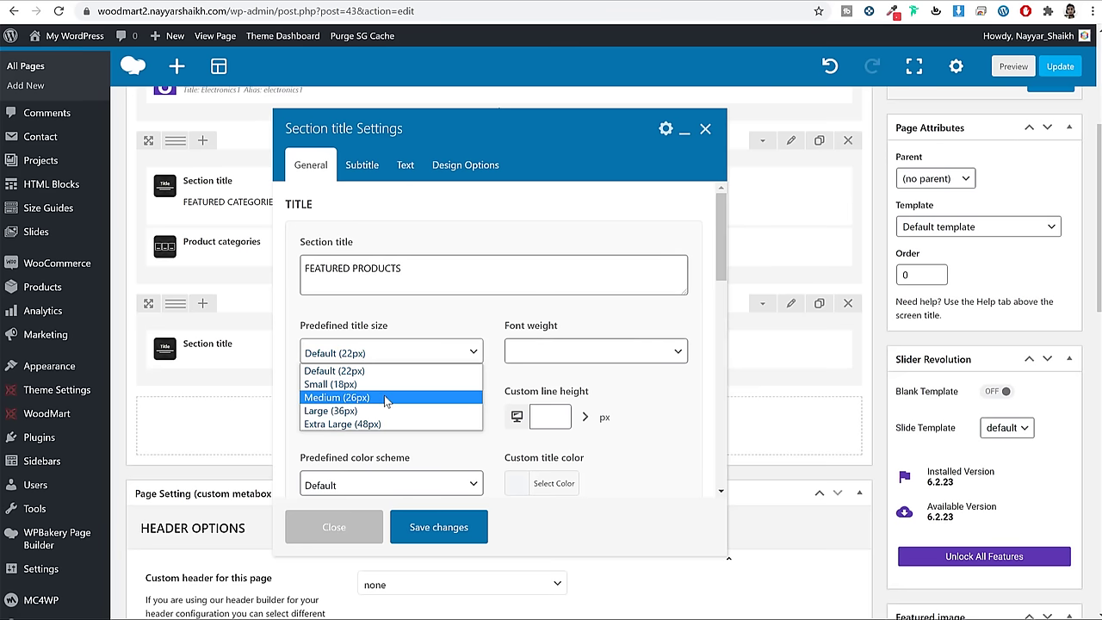
{"action": "left_click", "coordinate": [385, 398]}
- Set the section title's subtitle to WOODEN ACCESSORIES, copied from the demo
{"action": "left_click", "coordinate": [363, 169]}
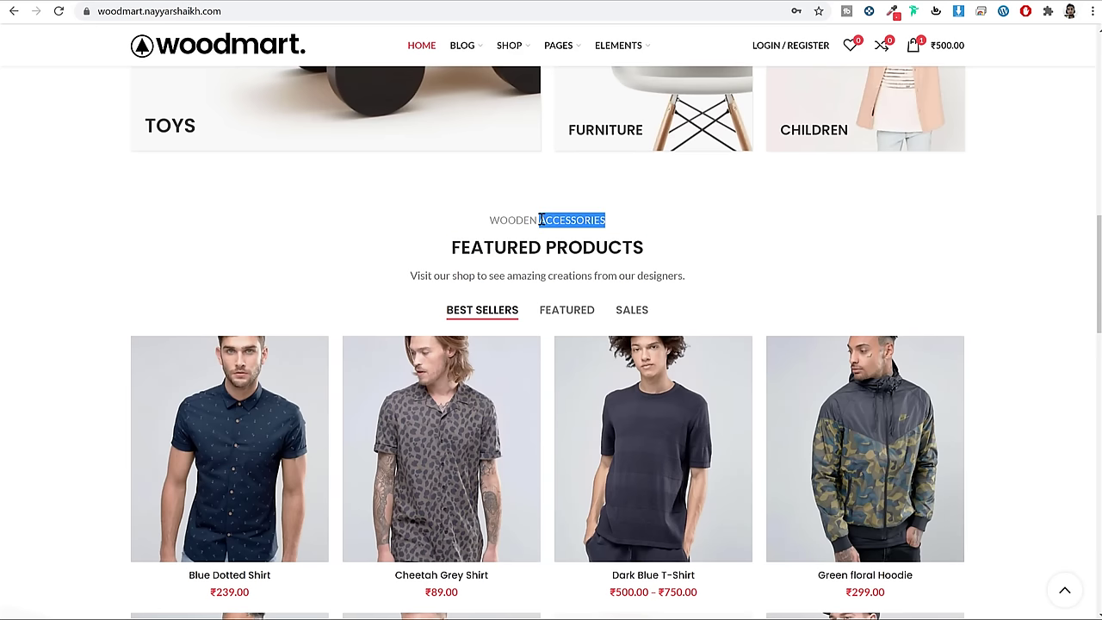
{"action": "left_click_drag", "start_coordinate": [541, 220], "coordinate": [488, 220]}
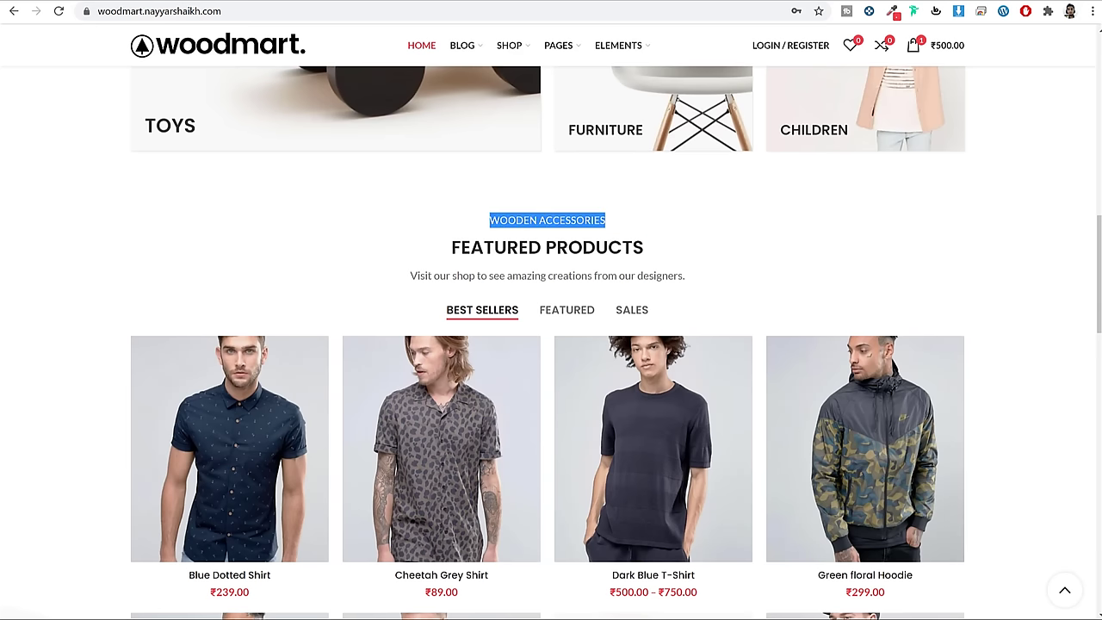
{"action": "key", "text": "ctrl+c"}
{"action": "key", "text": "ctrl+Tab"}
{"action": "left_click", "coordinate": [396, 264]}
{"action": "key", "text": "ctrl+v"}
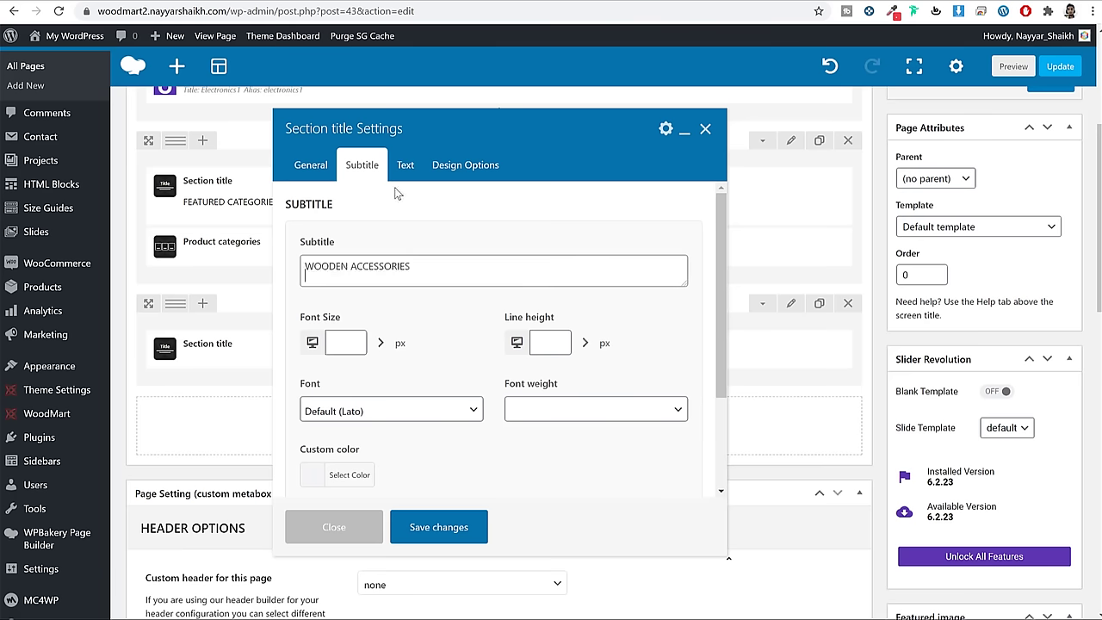
- Paste the demo's 'Visit our shop…' line as text after the title and save the element
{"action": "left_click", "coordinate": [389, 165]}
{"action": "key", "text": "ctrl+Tab"}
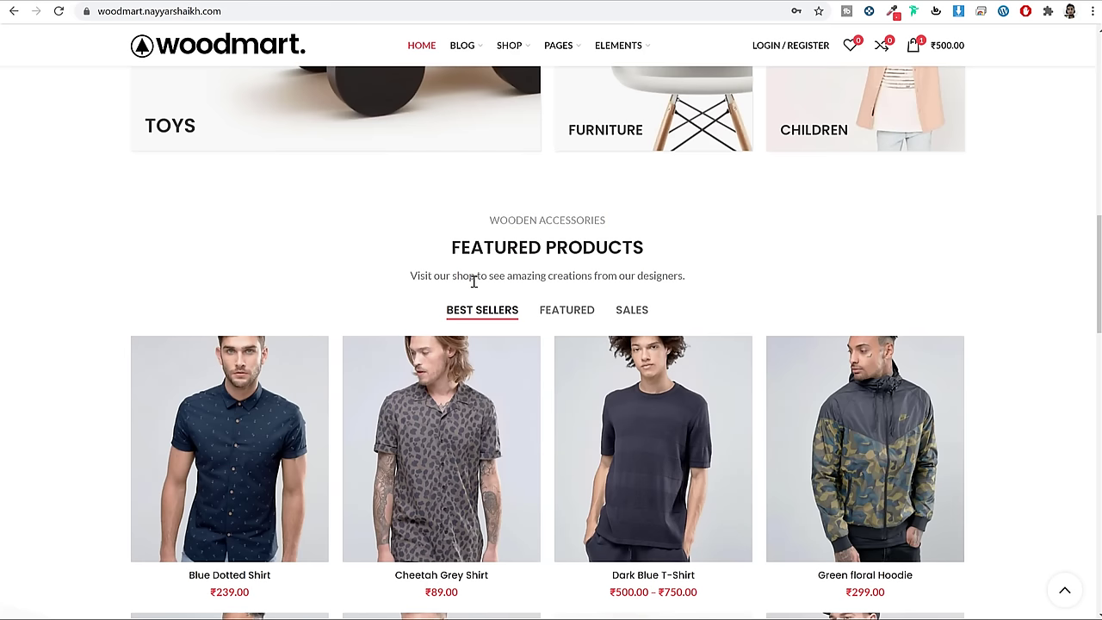
{"action": "triple_click", "coordinate": [442, 277]}
{"action": "key", "text": "ctrl+c"}
{"action": "key", "text": "ctrl+Tab"}
{"action": "left_click", "coordinate": [445, 266]}
{"action": "key", "text": "ctrl+v"}
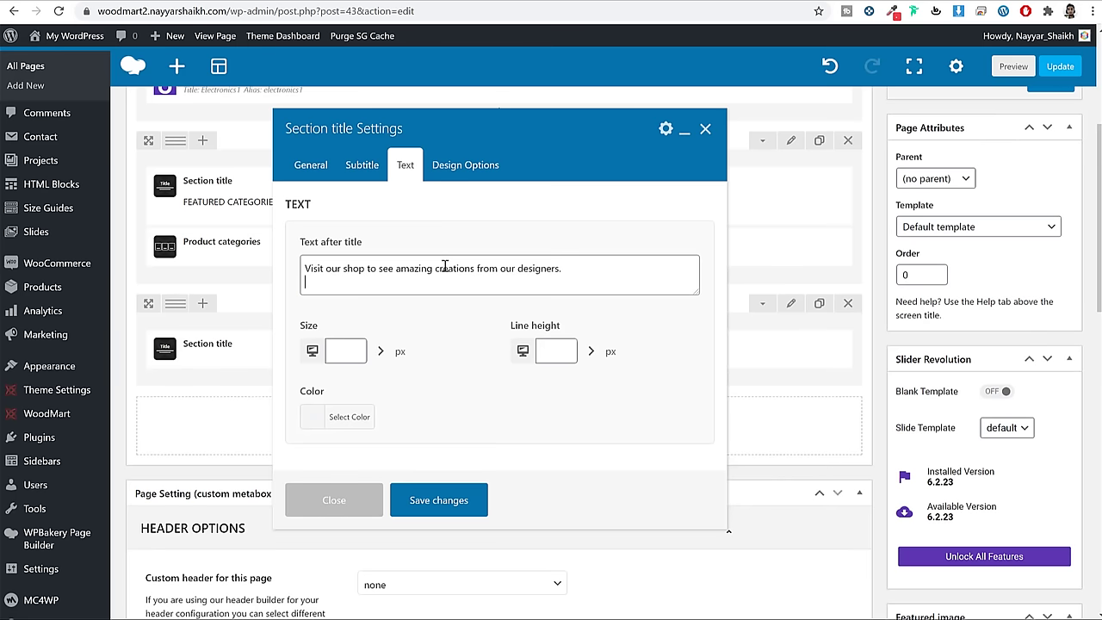
{"action": "left_click", "coordinate": [451, 507]}
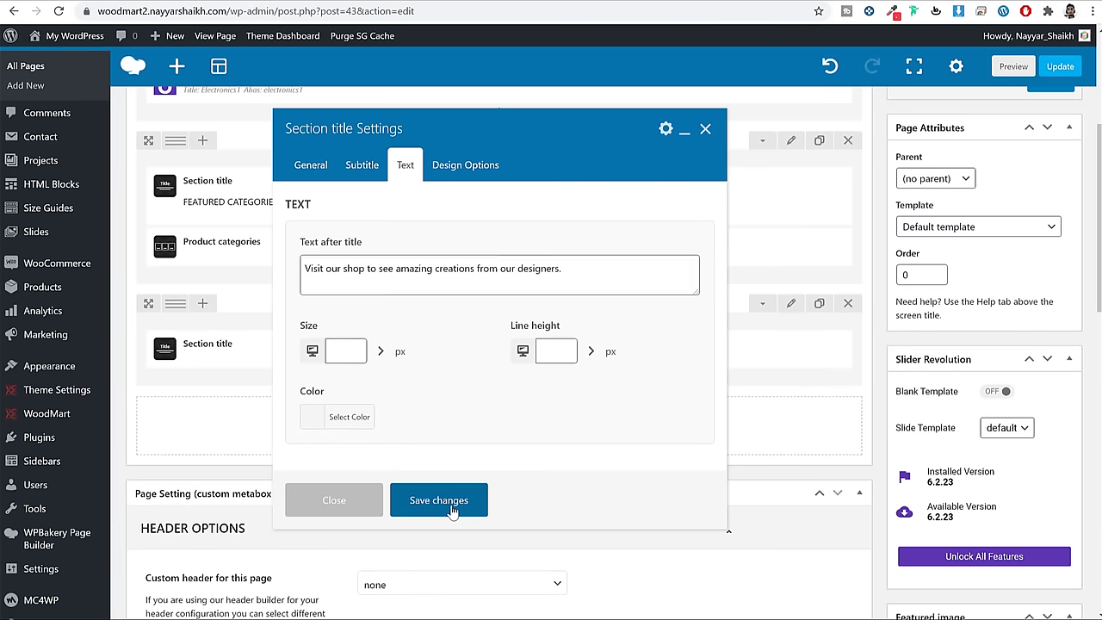
- Compare the new section with the WoodMart demo page, then return to the editor
{"action": "key", "text": "ctrl+Tab"}
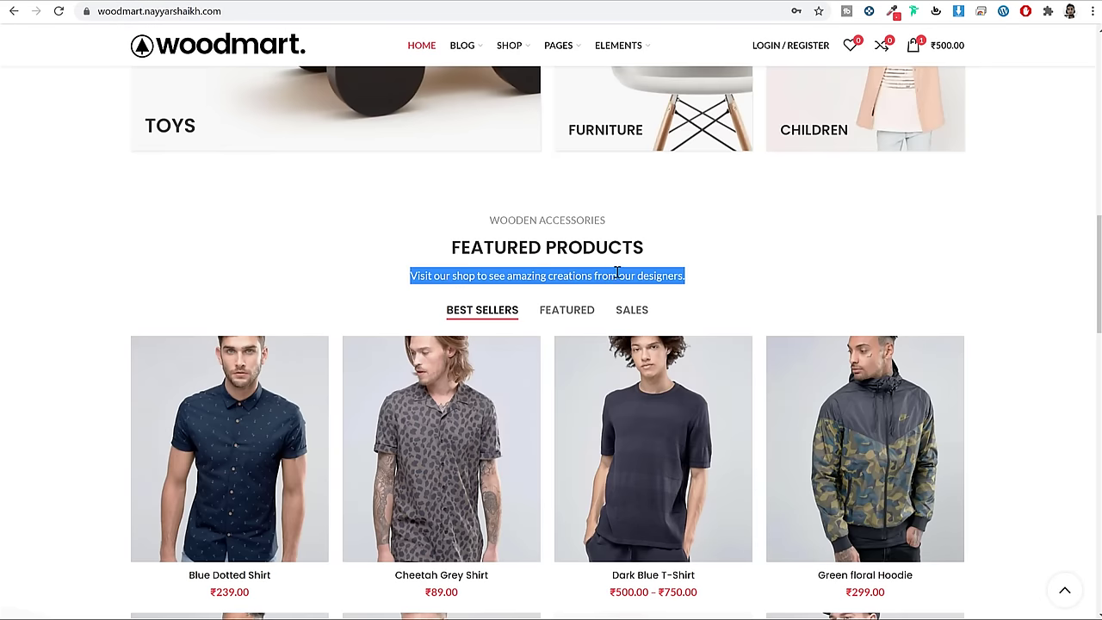
{"action": "scroll", "coordinate": [738, 300], "scroll_direction": "down", "scroll_amount": 2}
{"action": "left_click", "coordinate": [565, 176]}
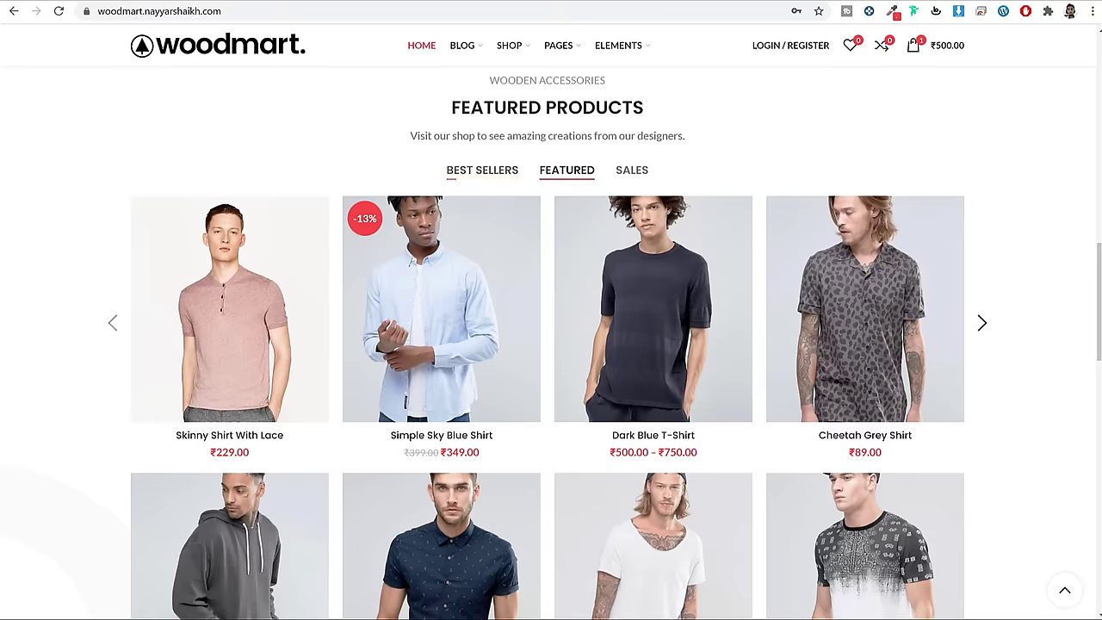
{"action": "key", "text": "ctrl+Tab"}
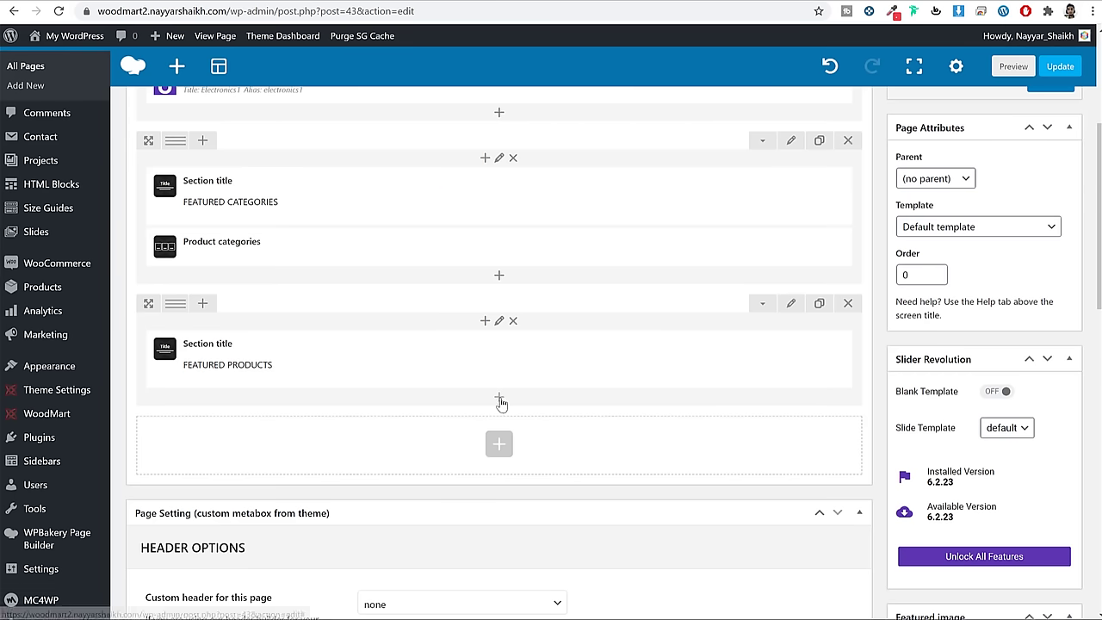
- Insert an AJAX Products tabs element below the FEATURED PRODUCTS title and save it with the default design
{"action": "left_click", "coordinate": [500, 401]}
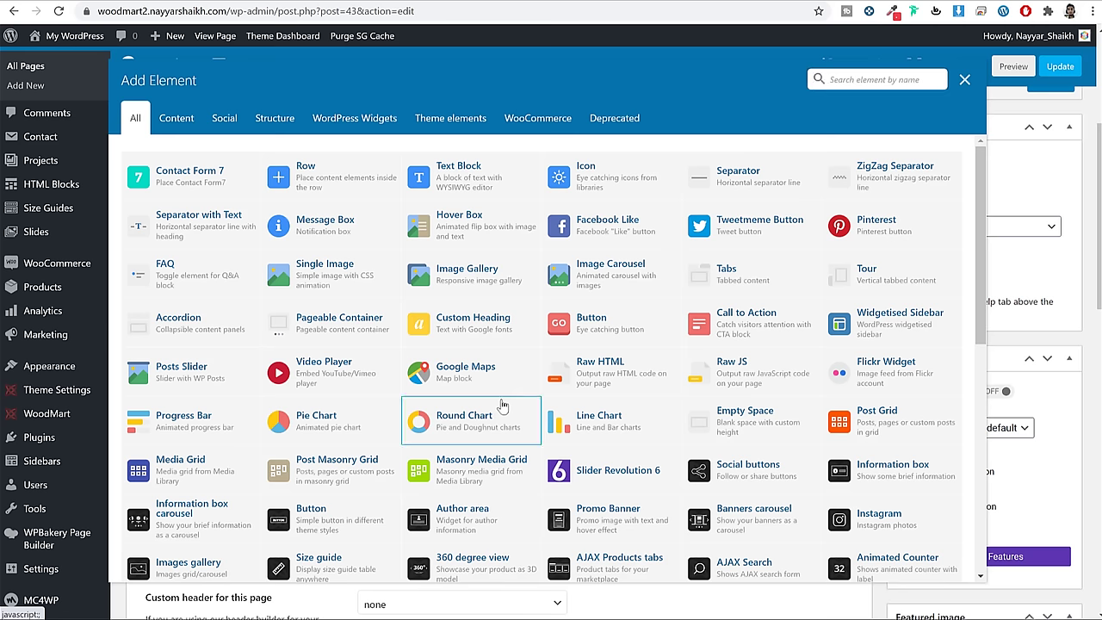
{"action": "type", "text": "tab"}
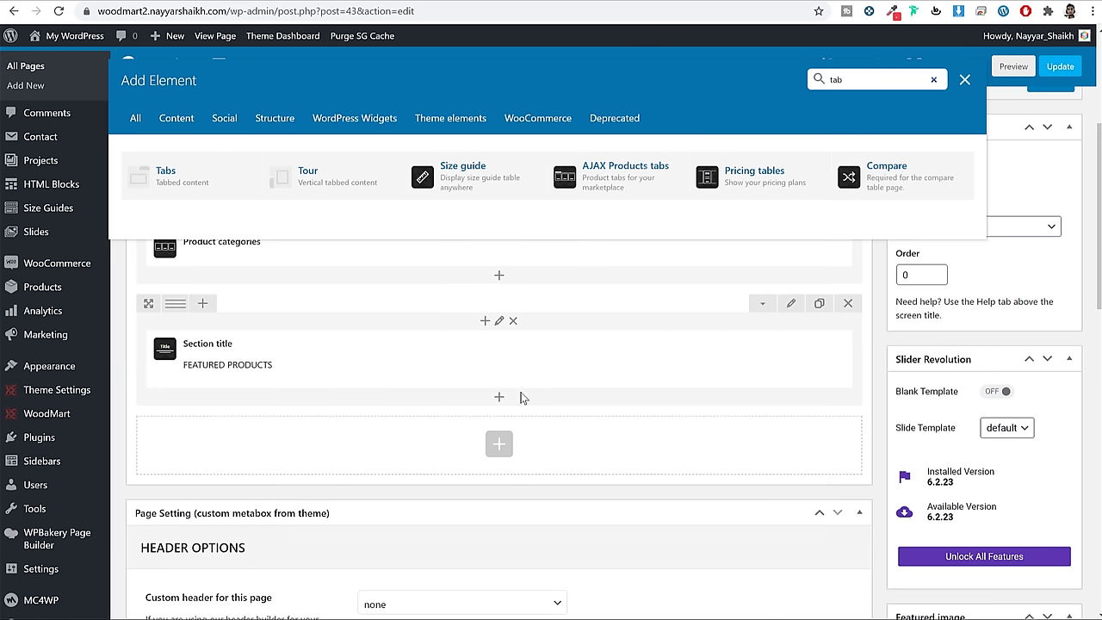
{"action": "left_click", "coordinate": [650, 178]}
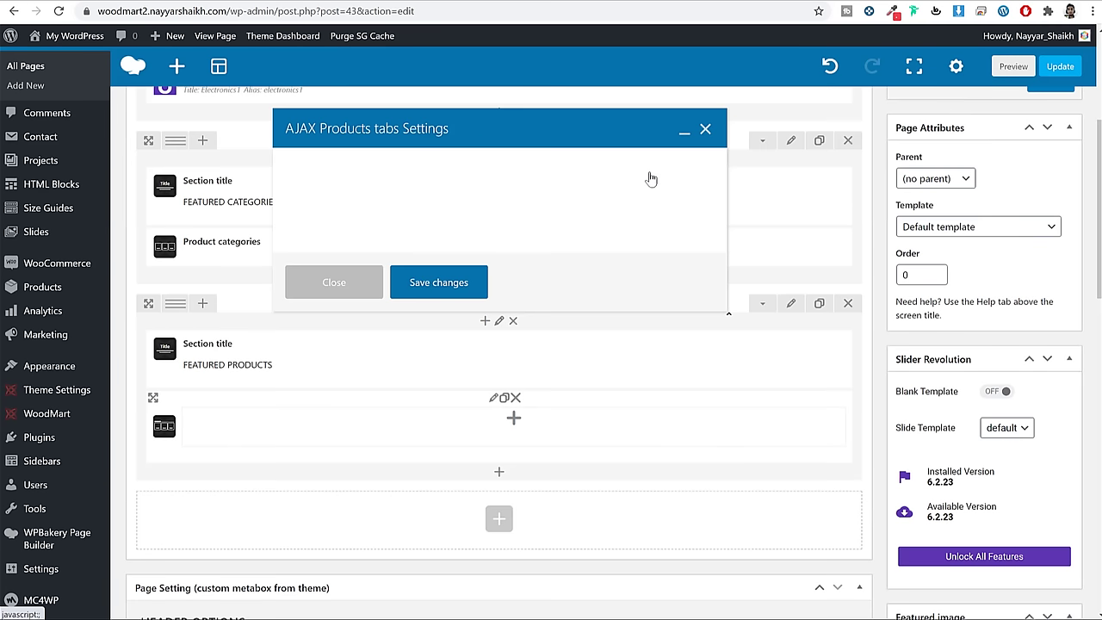
{"action": "scroll", "coordinate": [563, 253], "scroll_direction": "down", "scroll_amount": 5}
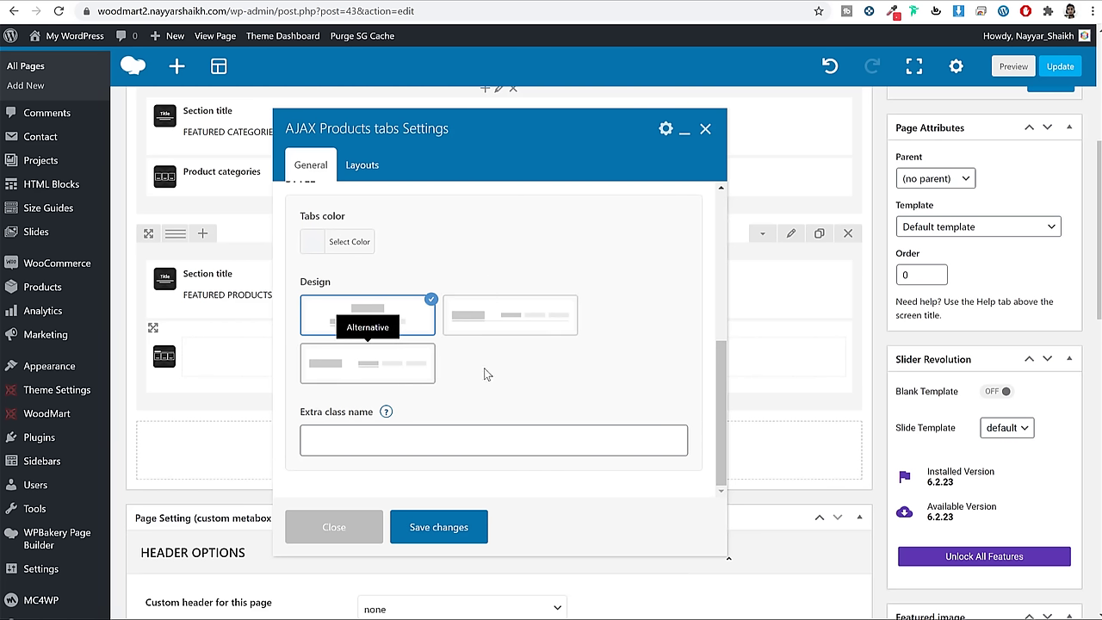
{"action": "left_click", "coordinate": [93, 2]}
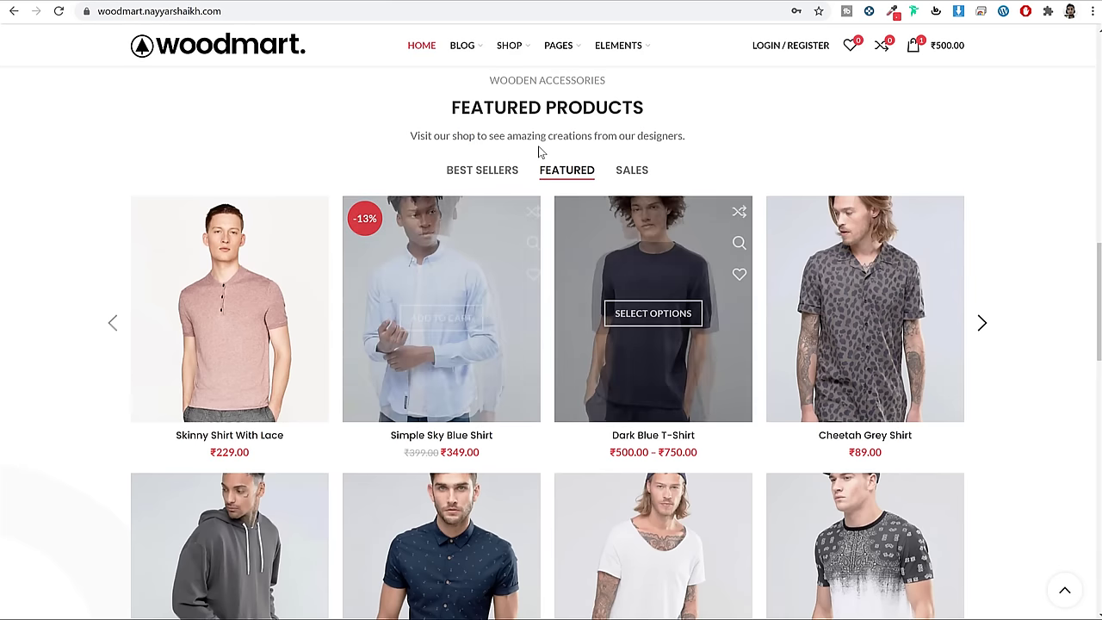
{"action": "left_click", "coordinate": [247, 4]}
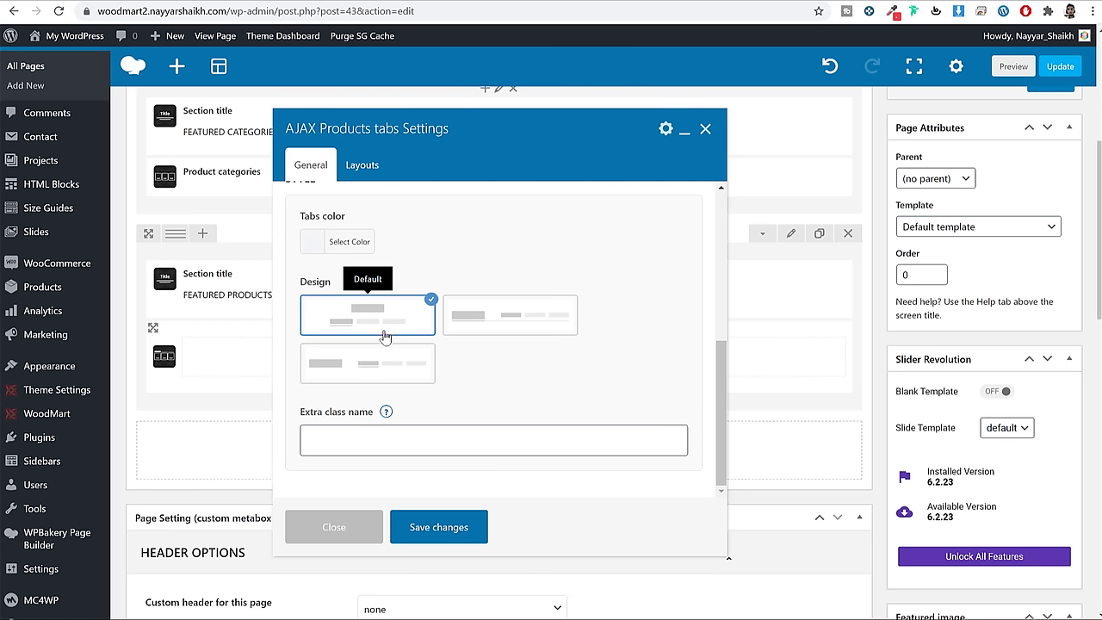
{"action": "left_click", "coordinate": [456, 529]}
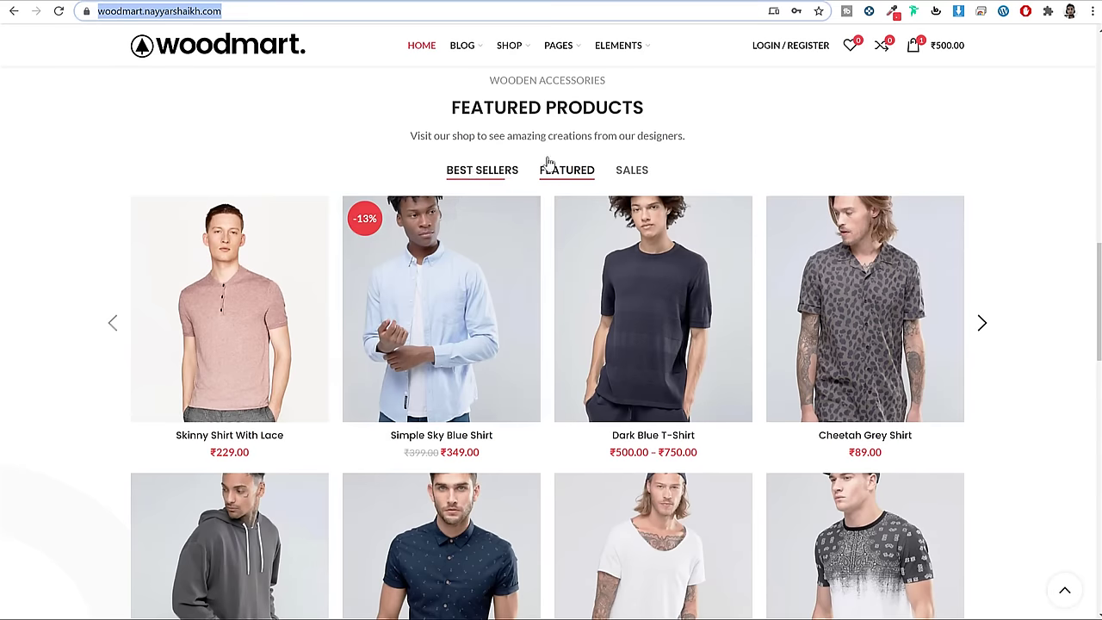
- Browse the demo's Best Sellers and Featured tabs to see which products they show
{"action": "left_click", "coordinate": [476, 174]}
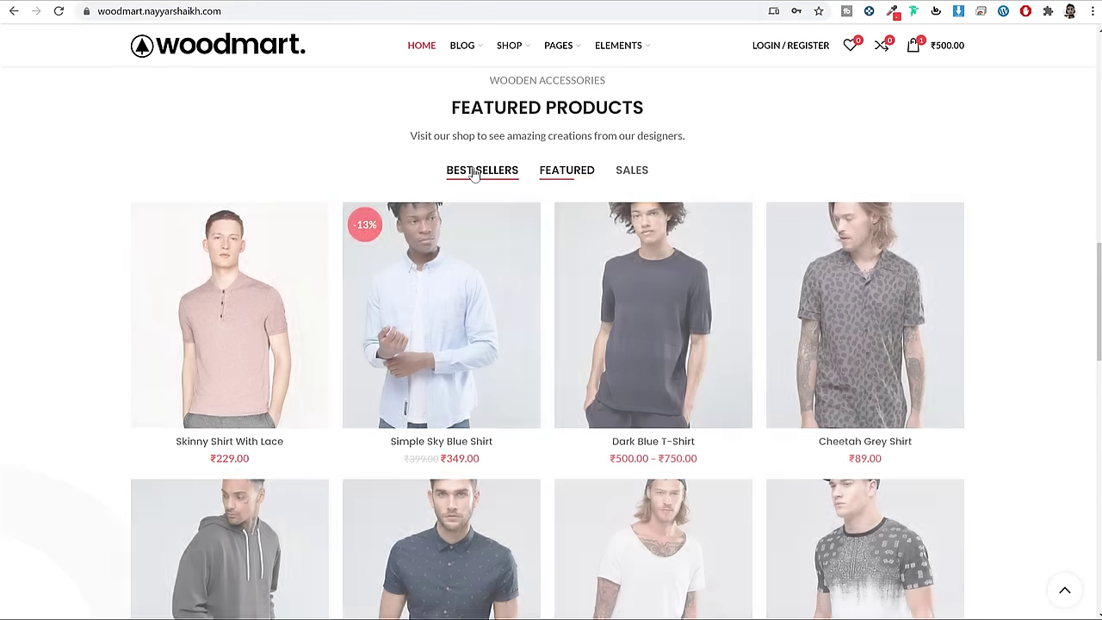
{"action": "left_click", "coordinate": [570, 176]}
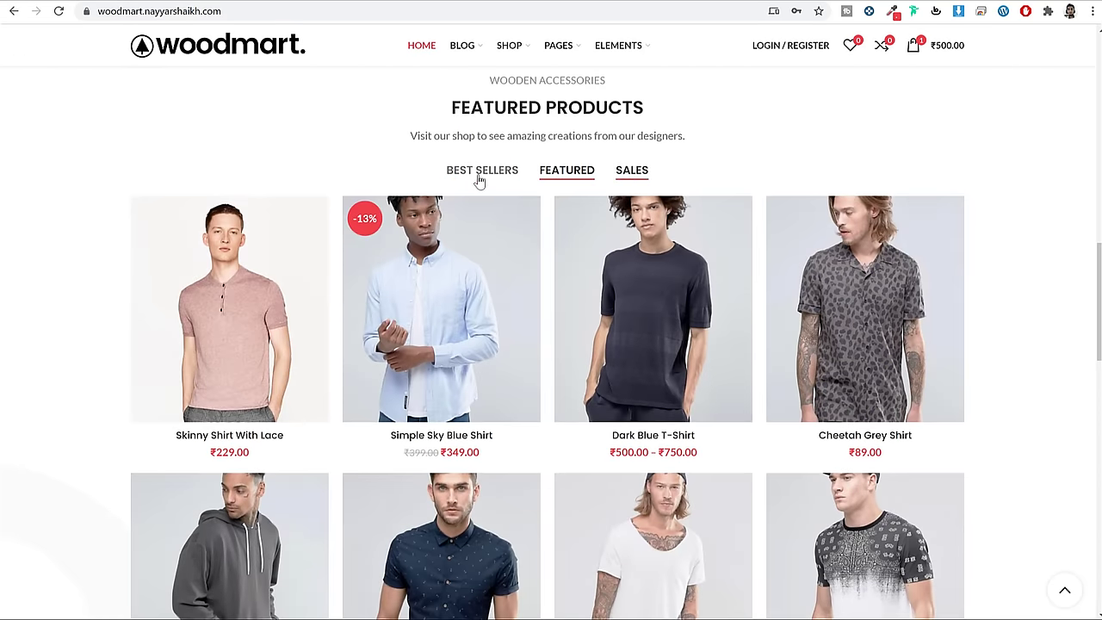
{"action": "left_click", "coordinate": [480, 176]}
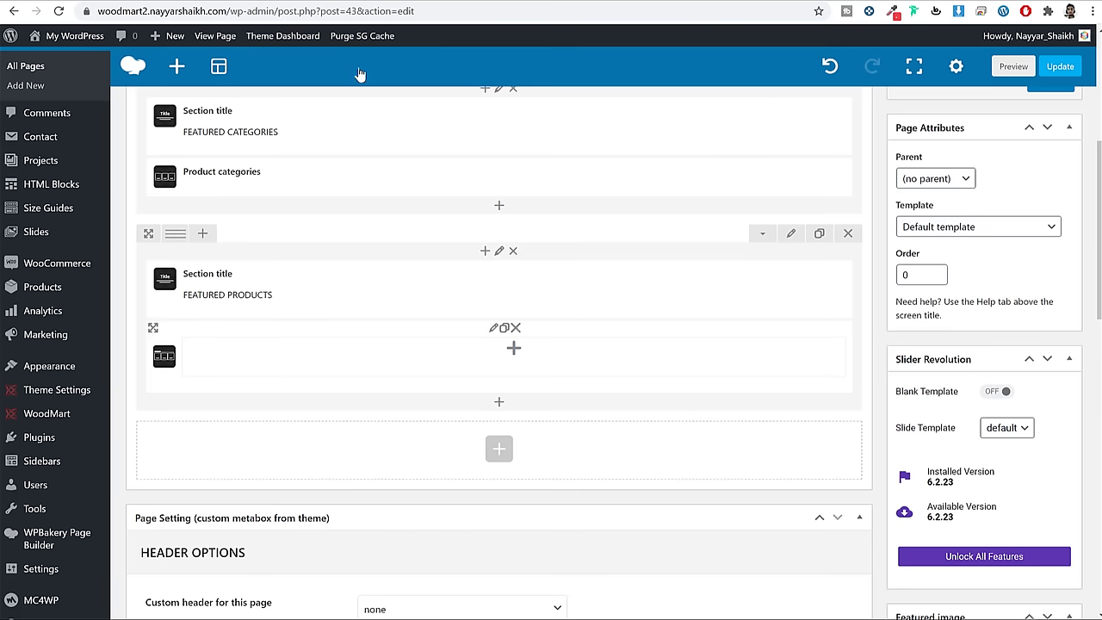
- Insert a Products tab into the AJAX Products tabs element and title it BEST SELLERS from the demo
{"action": "left_click", "coordinate": [508, 351]}
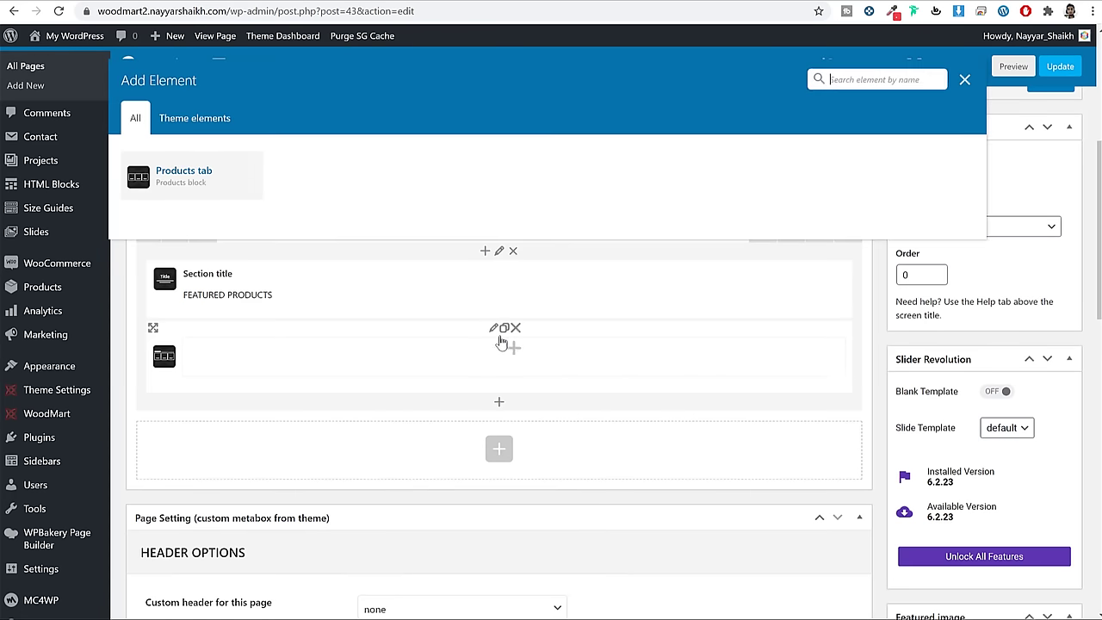
{"action": "left_click", "coordinate": [219, 181]}
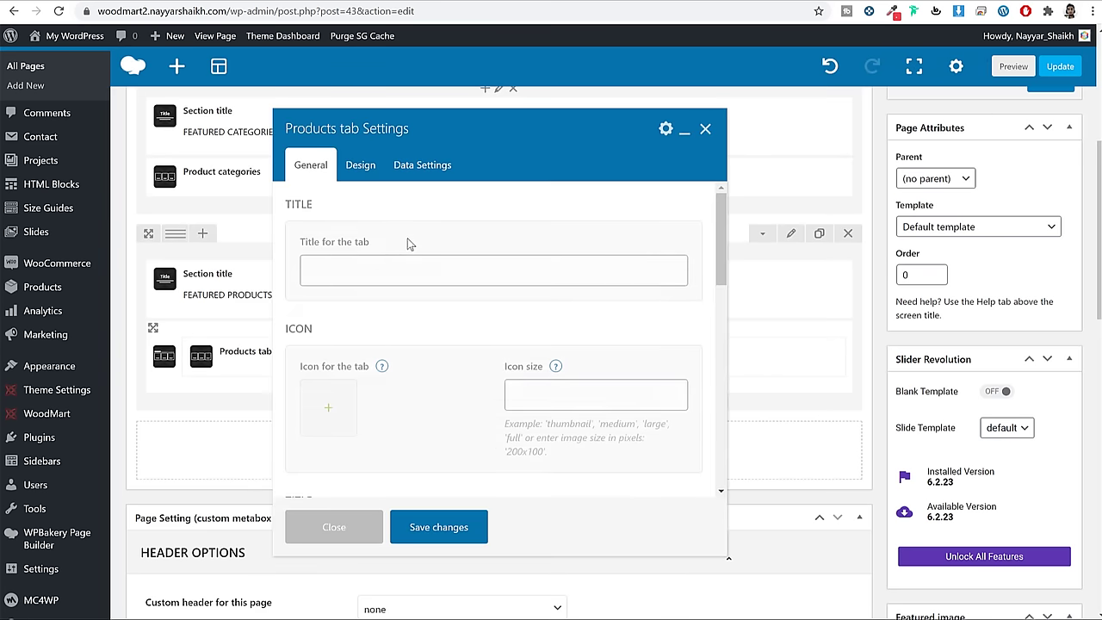
{"action": "left_click", "coordinate": [394, 270]}
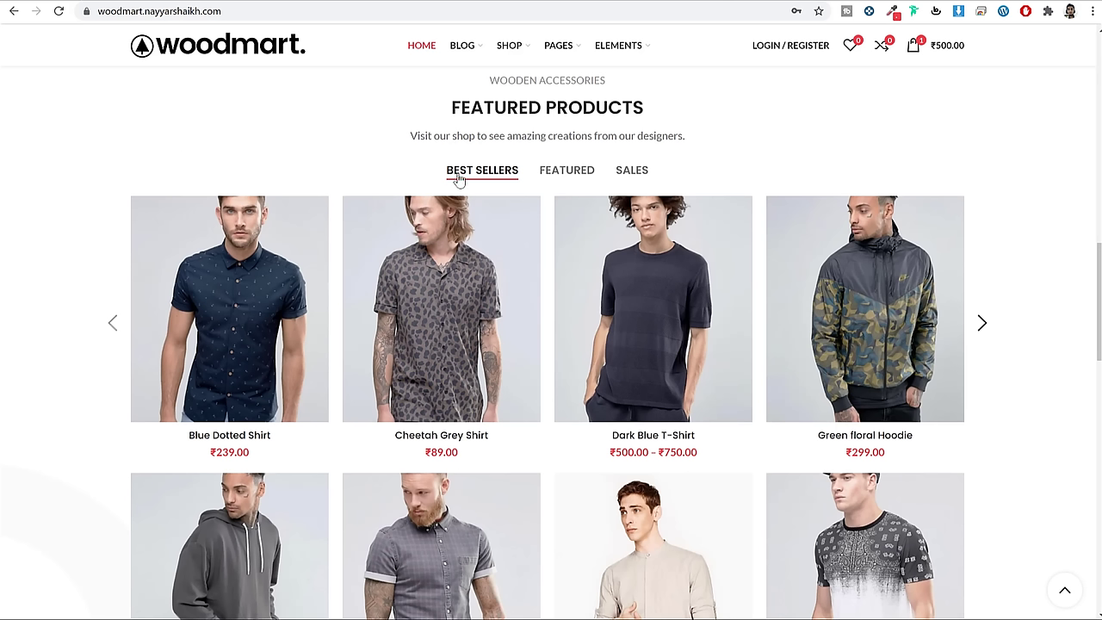
{"action": "left_click_drag", "start_coordinate": [446, 177], "coordinate": [519, 179]}
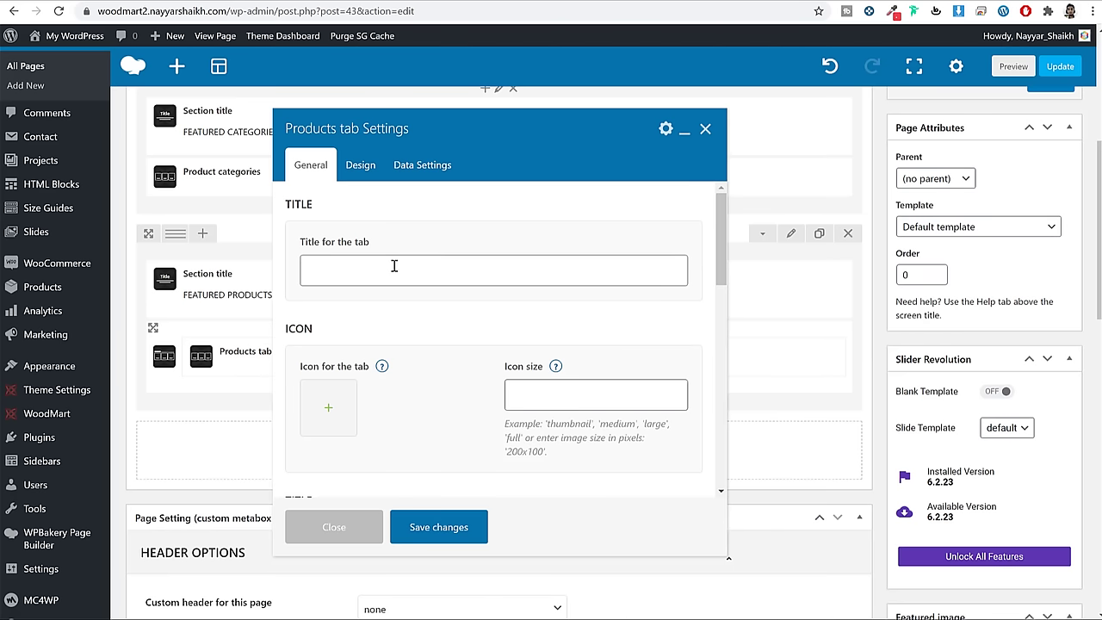
{"action": "left_click", "coordinate": [393, 266]}
{"action": "key", "text": "ctrl+v"}
{"action": "scroll", "coordinate": [447, 362], "scroll_direction": "down", "scroll_amount": 1}
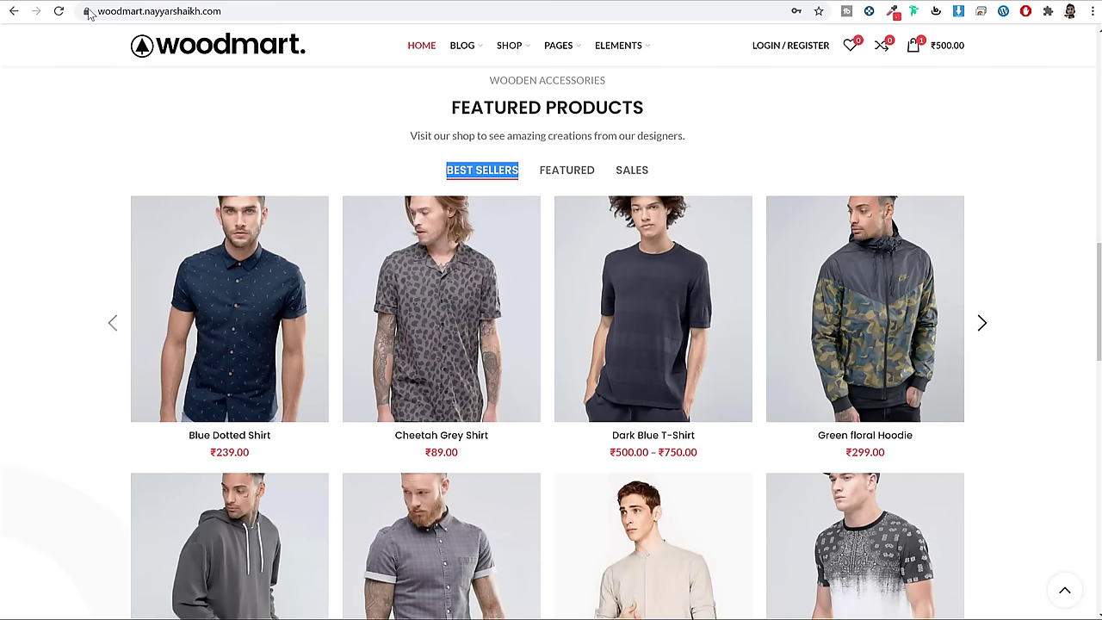
{"action": "left_click", "coordinate": [482, 179]}
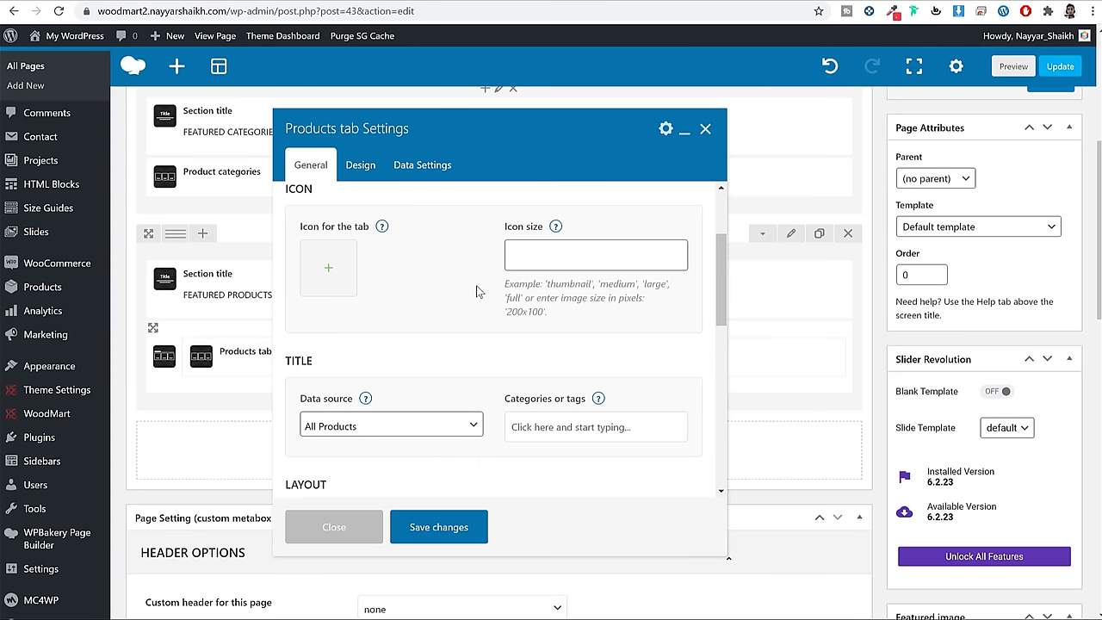
{"action": "scroll", "coordinate": [478, 287], "scroll_direction": "down", "scroll_amount": 2}
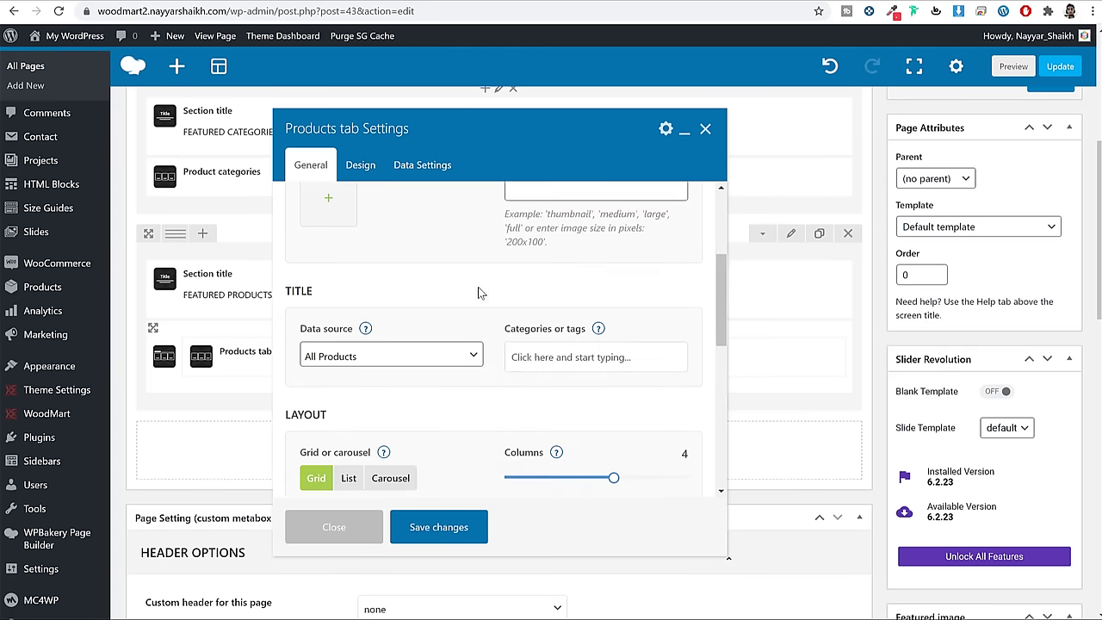
- Set the tab's data source to Bestsellers and turn off masonry and different-size product grids
{"action": "left_click", "coordinate": [382, 287]}
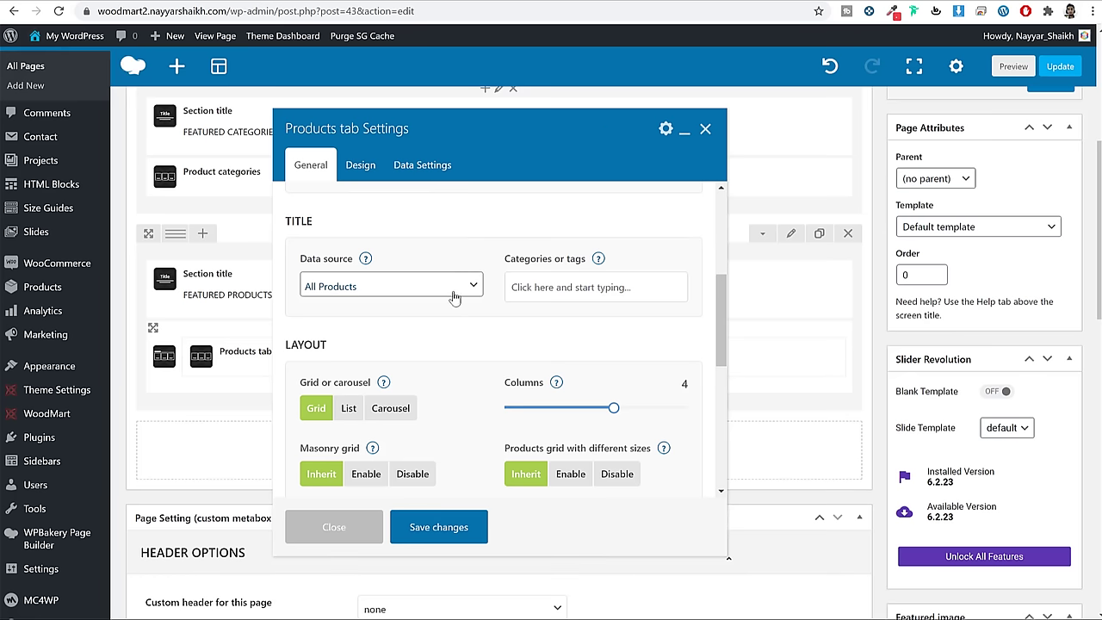
{"action": "left_click", "coordinate": [418, 287]}
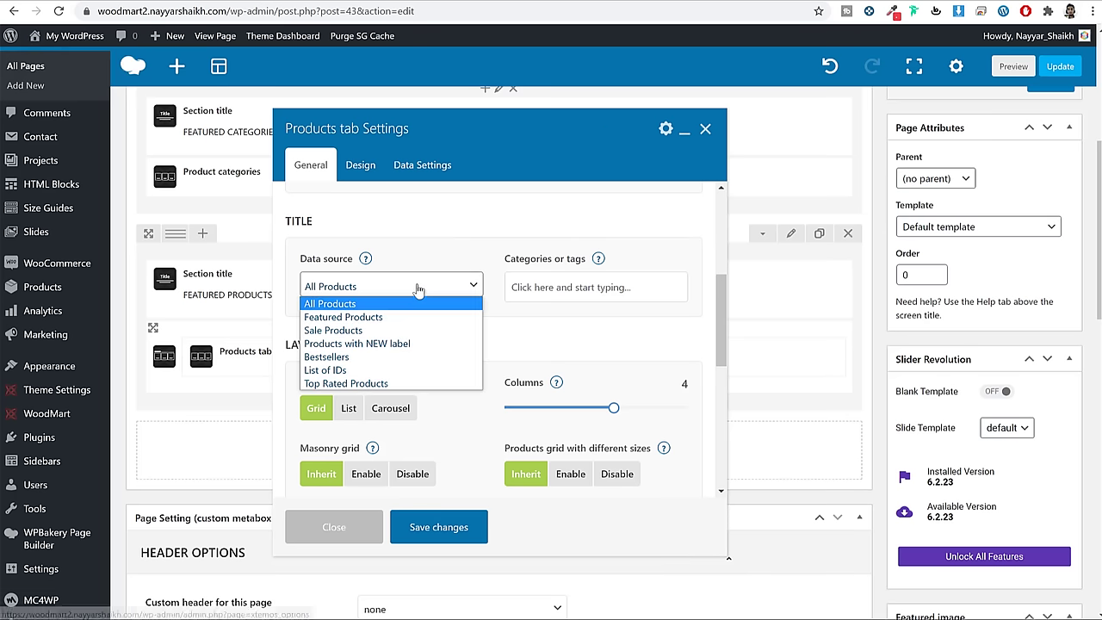
{"action": "left_click", "coordinate": [360, 360]}
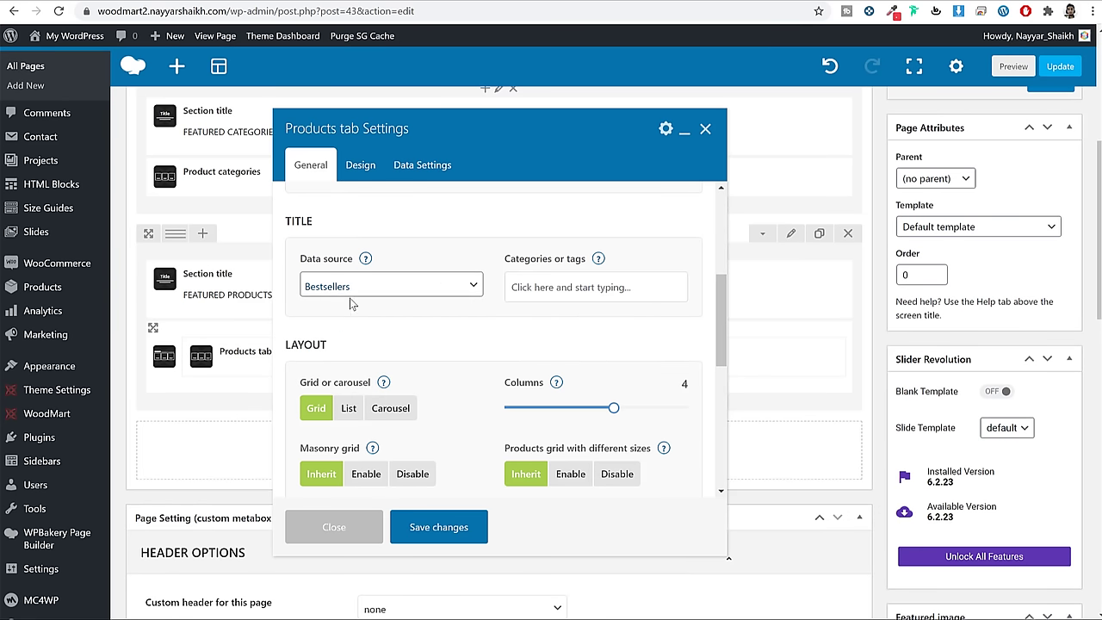
{"action": "scroll", "coordinate": [465, 345], "scroll_direction": "down", "scroll_amount": 3}
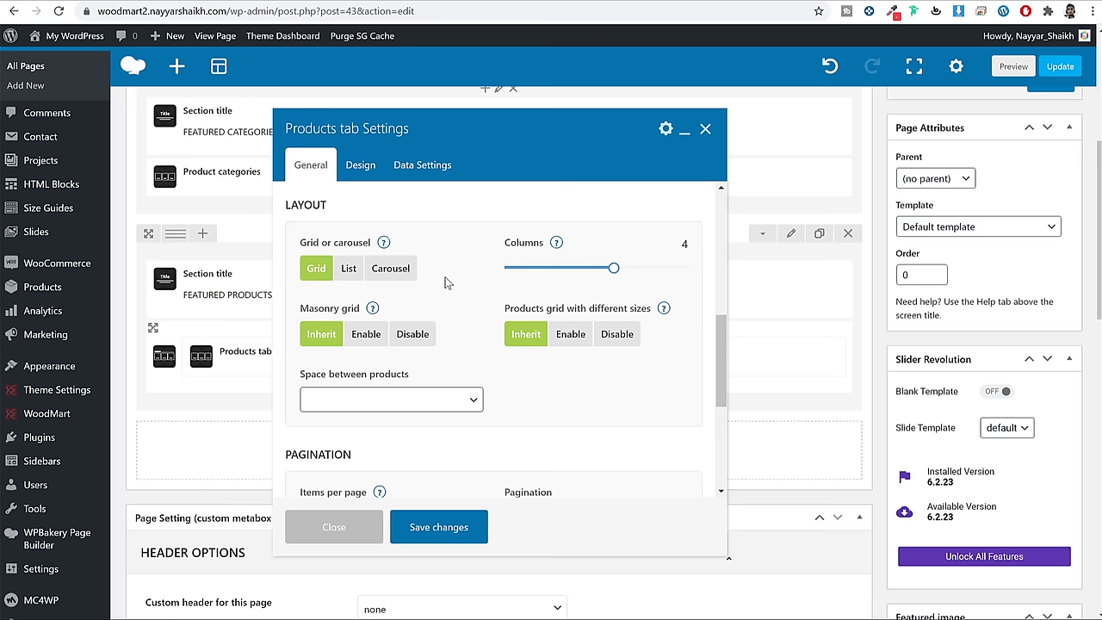
{"action": "scroll", "coordinate": [489, 294], "scroll_direction": "up", "scroll_amount": 2}
{"action": "scroll", "coordinate": [489, 295], "scroll_direction": "down", "scroll_amount": 2}
{"action": "left_click", "coordinate": [424, 336]}
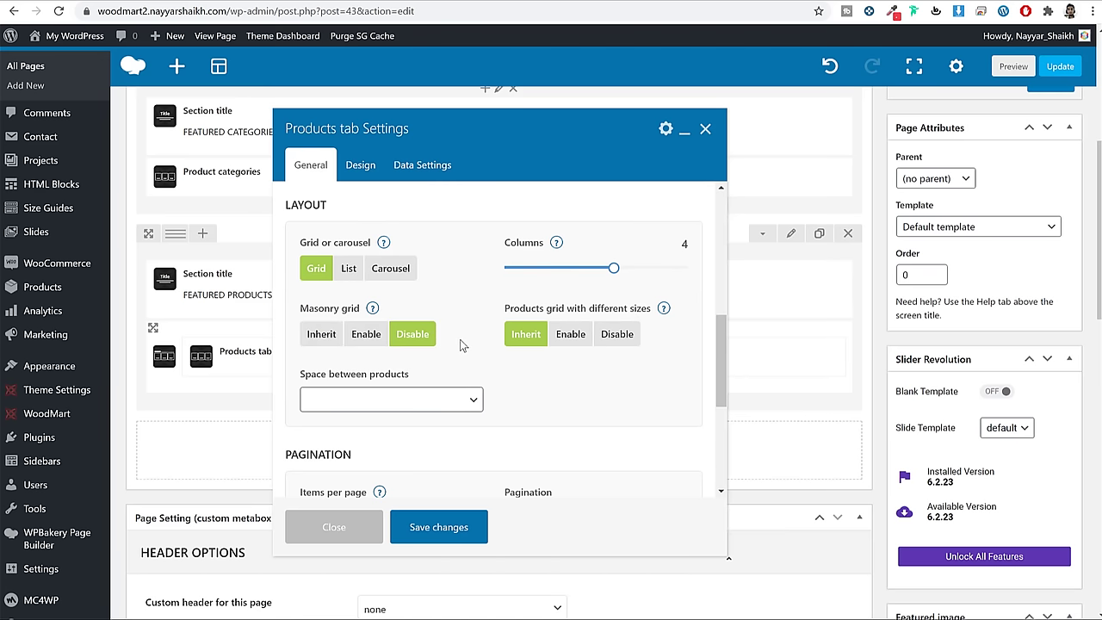
{"action": "left_click_drag", "start_coordinate": [504, 314], "coordinate": [630, 308]}
{"action": "left_click", "coordinate": [625, 342]}
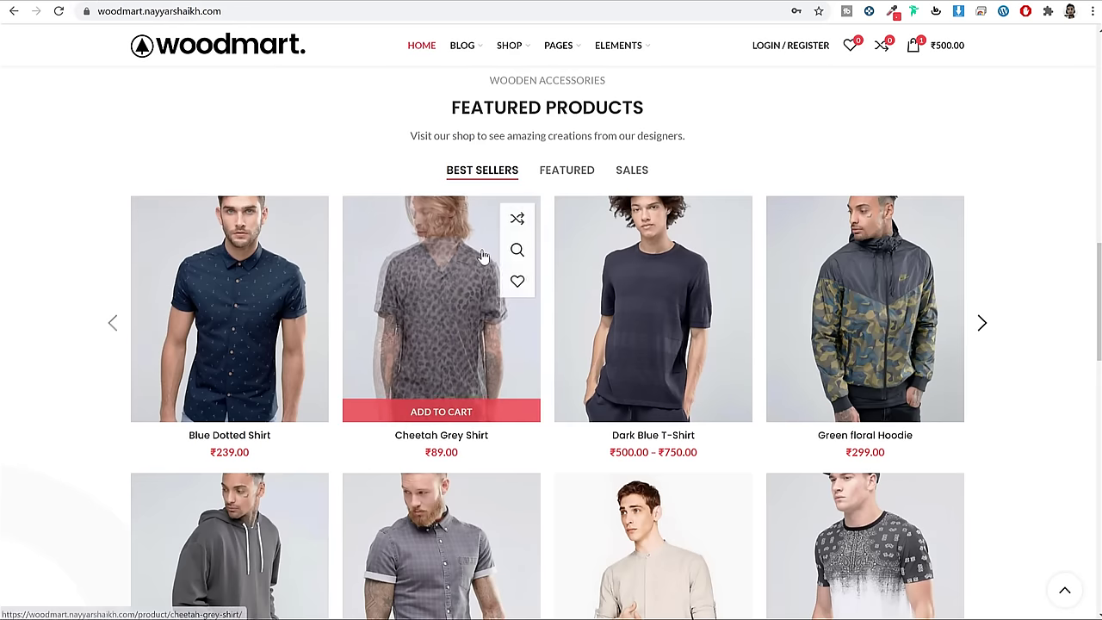
- Set product spacing to 20, items per page to 8, and pagination to Arrows
{"action": "scroll", "coordinate": [482, 266], "scroll_direction": "down", "scroll_amount": 1}
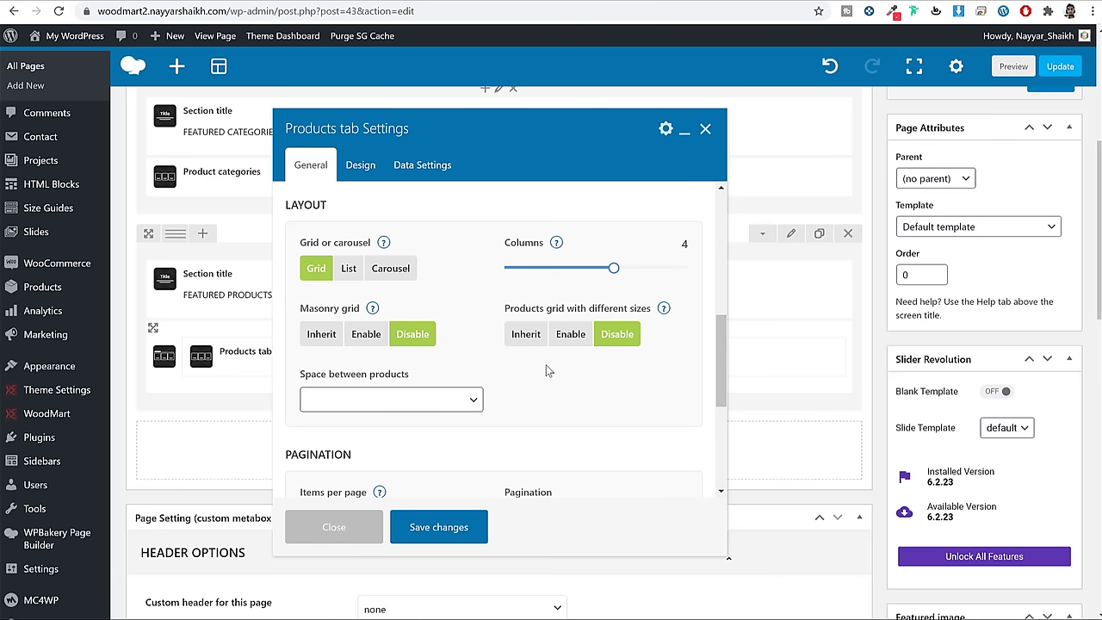
{"action": "scroll", "coordinate": [549, 370], "scroll_direction": "down", "scroll_amount": 1}
{"action": "left_click", "coordinate": [396, 331]}
{"action": "left_click", "coordinate": [370, 376]}
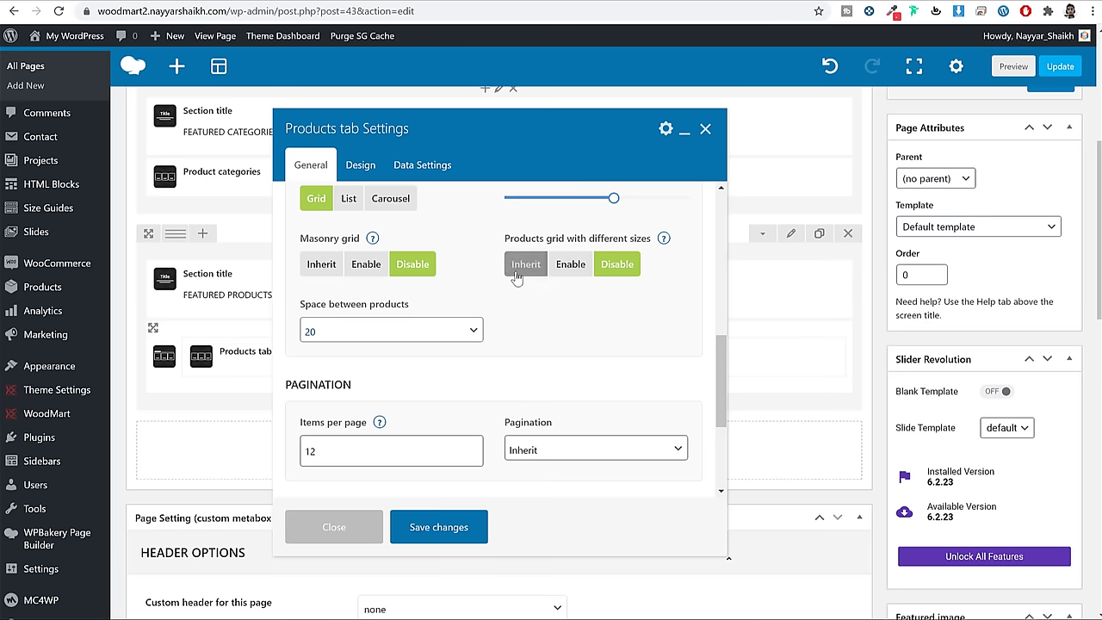
{"action": "scroll", "coordinate": [516, 258], "scroll_direction": "down", "scroll_amount": 1}
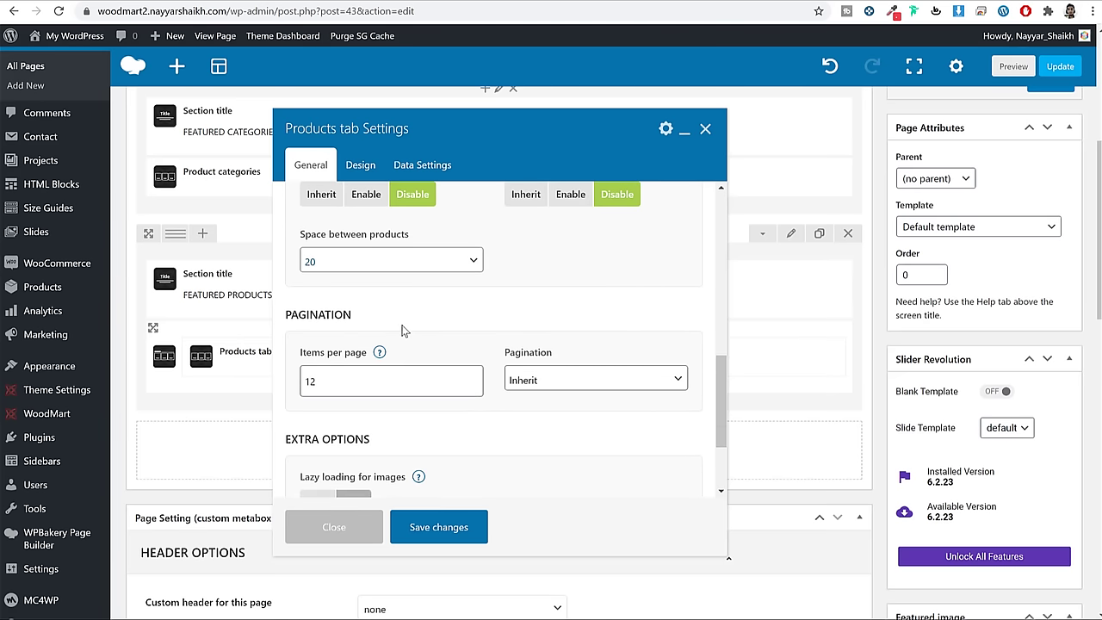
{"action": "scroll", "coordinate": [494, 363], "scroll_direction": "down", "scroll_amount": 1}
{"action": "double_click", "coordinate": [369, 308]}
{"action": "type", "text": "8"}
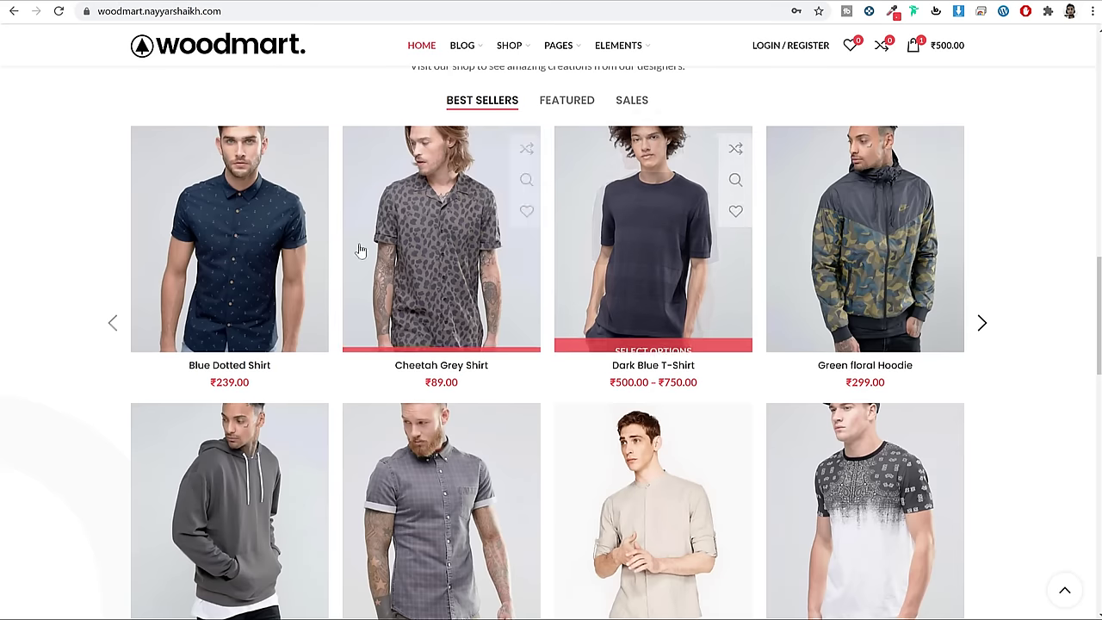
{"action": "scroll", "coordinate": [361, 250], "scroll_direction": "down", "scroll_amount": 3}
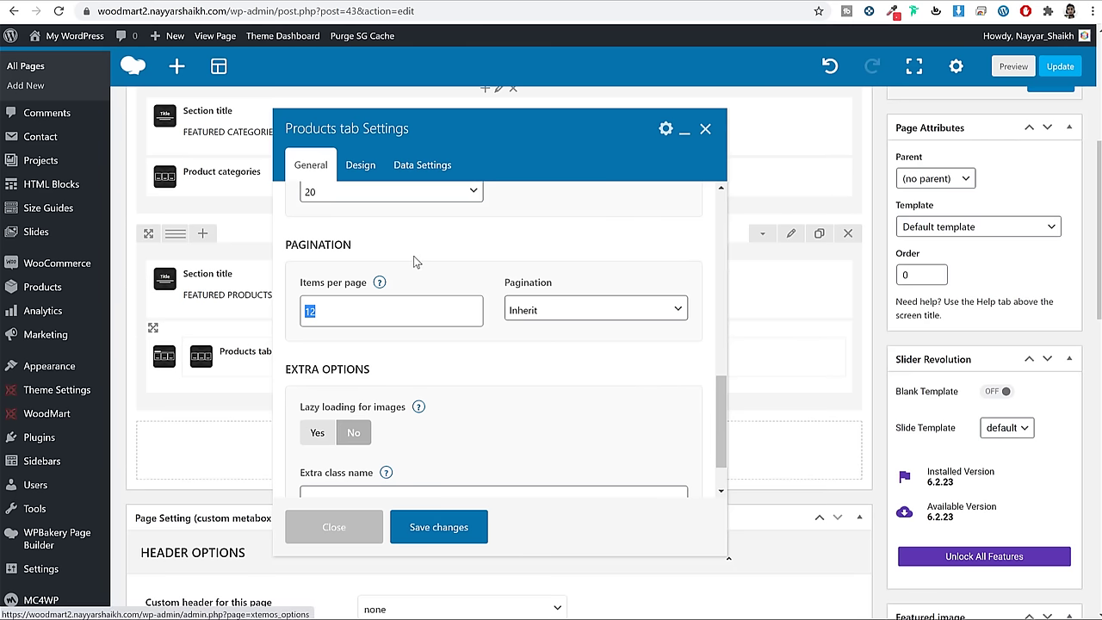
{"action": "type", "text": "8"}
{"action": "left_click", "coordinate": [596, 310]}
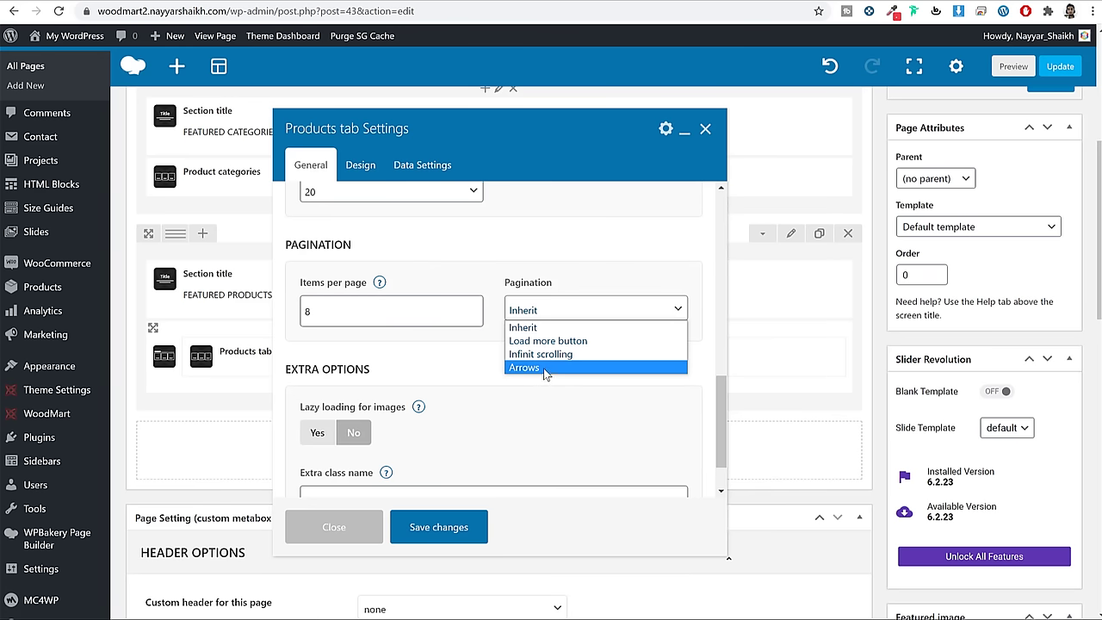
{"action": "left_click", "coordinate": [539, 367]}
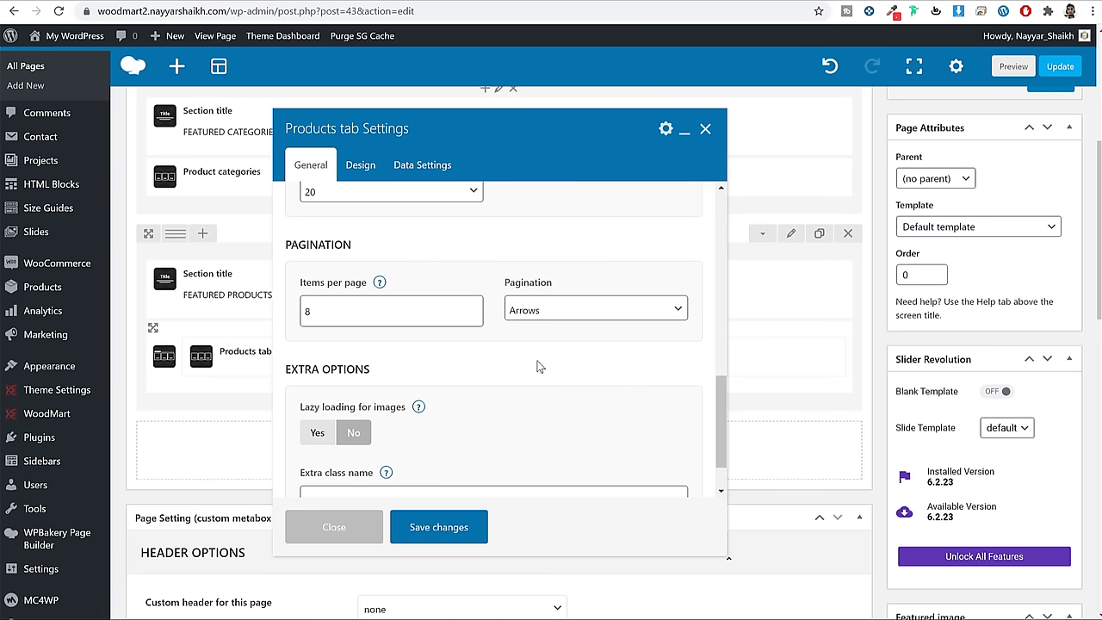
{"action": "scroll", "coordinate": [482, 292], "scroll_direction": "up", "scroll_amount": 2}
- Compare with the demo's product cards and choose the Quick product hover style
{"action": "left_click", "coordinate": [360, 164]}
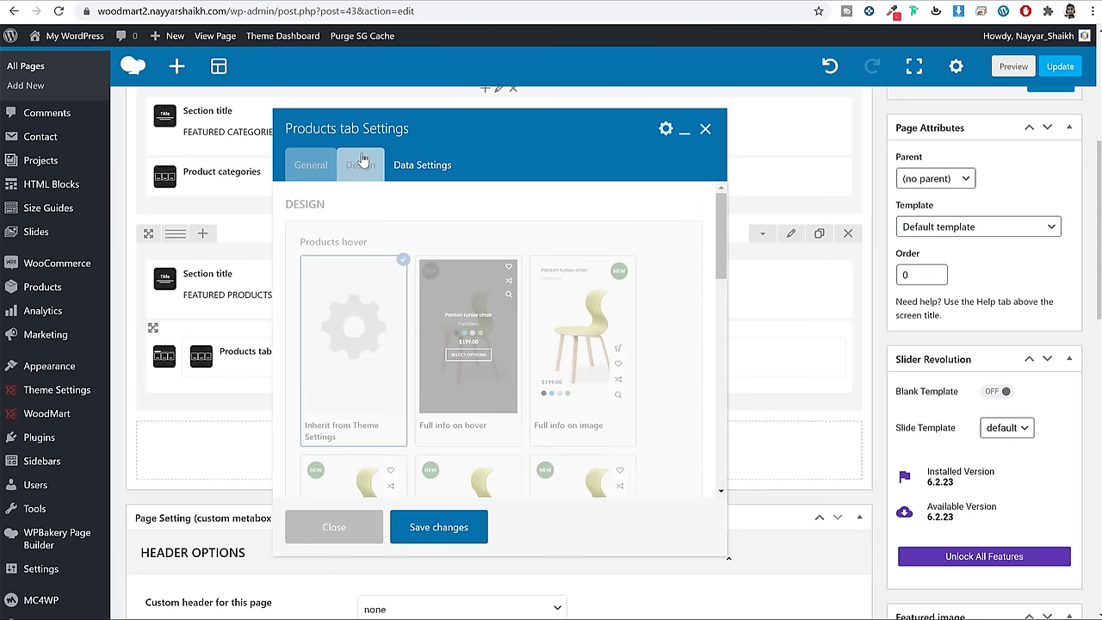
{"action": "scroll", "coordinate": [574, 293], "scroll_direction": "down", "scroll_amount": 2}
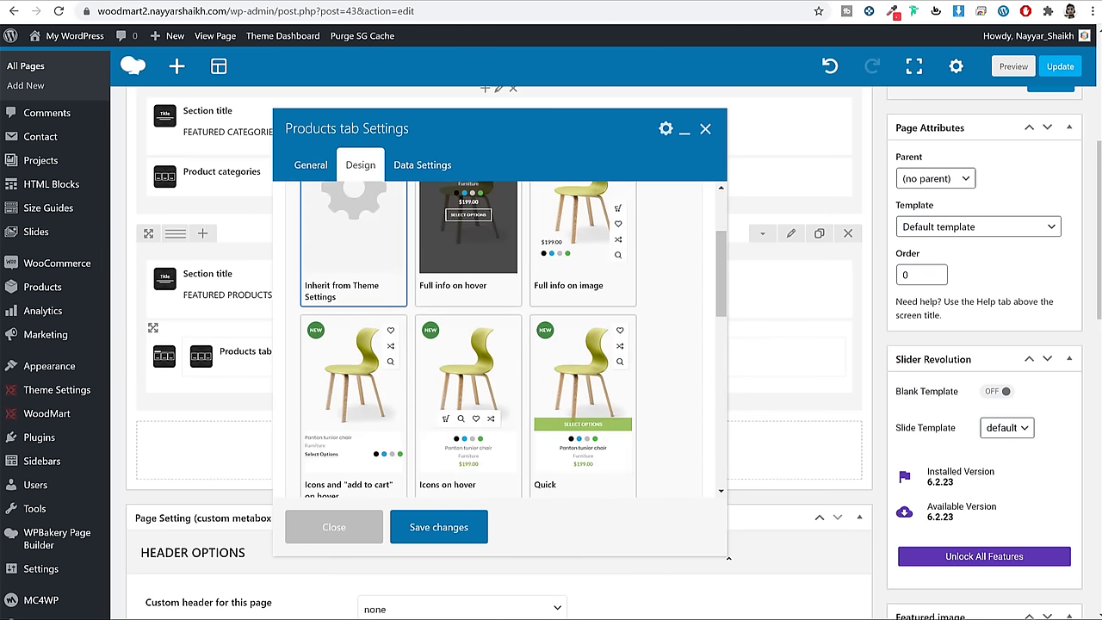
{"action": "left_click", "coordinate": [100, 2]}
{"action": "scroll", "coordinate": [382, 146], "scroll_direction": "up", "scroll_amount": 3}
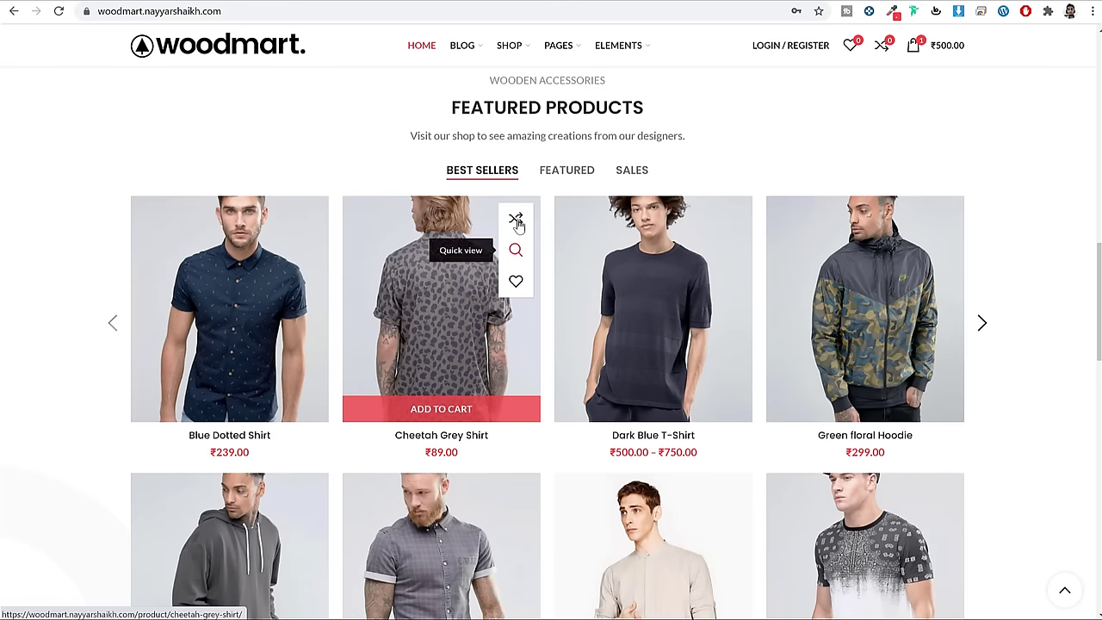
{"action": "left_click", "coordinate": [547, 171]}
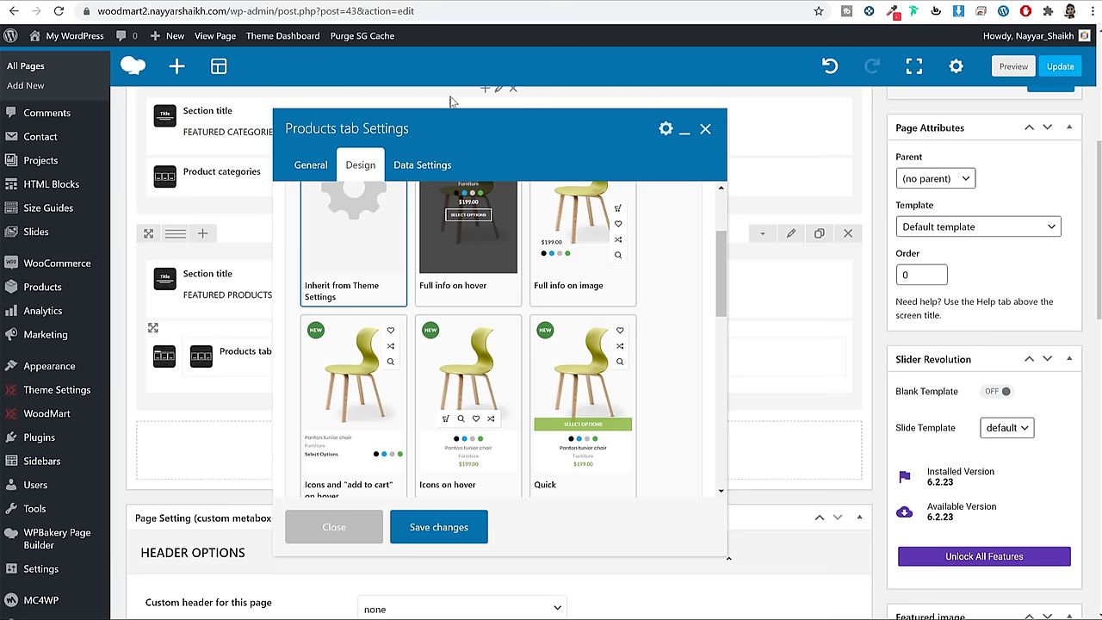
{"action": "scroll", "coordinate": [587, 298], "scroll_direction": "up", "scroll_amount": 1}
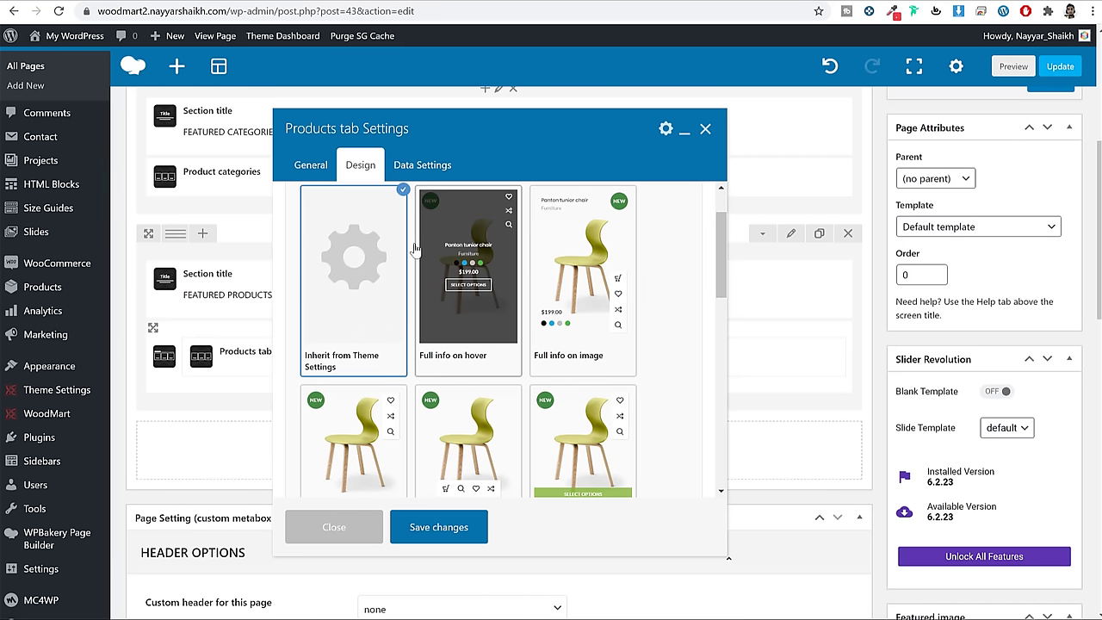
{"action": "scroll", "coordinate": [465, 258], "scroll_direction": "down", "scroll_amount": 1}
{"action": "scroll", "coordinate": [559, 267], "scroll_direction": "up", "scroll_amount": 1}
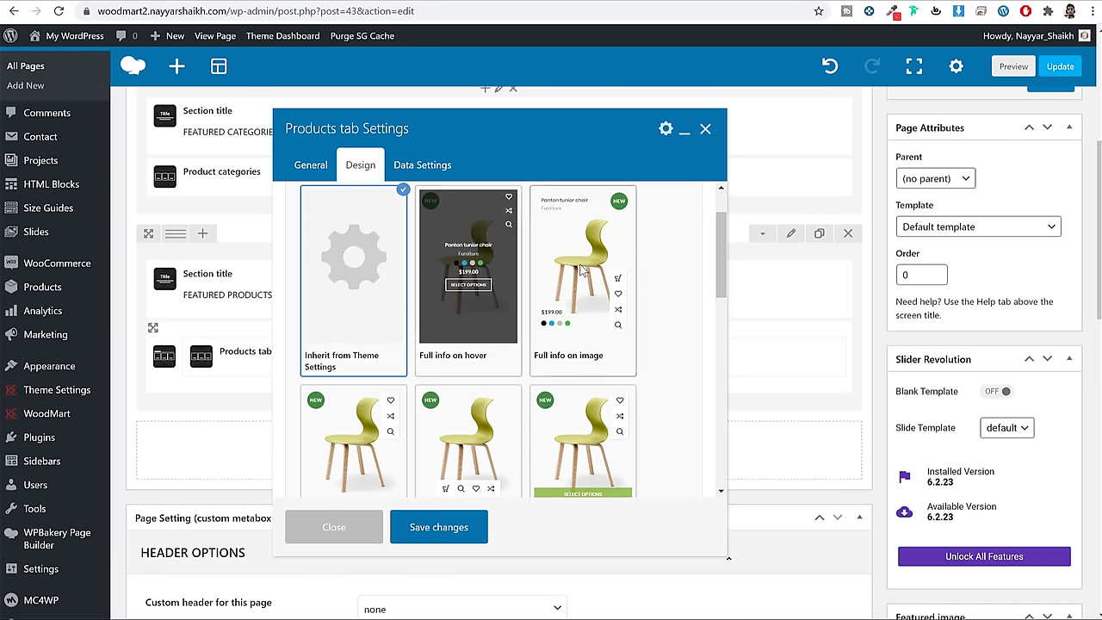
{"action": "scroll", "coordinate": [602, 271], "scroll_direction": "down", "scroll_amount": 3}
{"action": "left_click", "coordinate": [602, 254]}
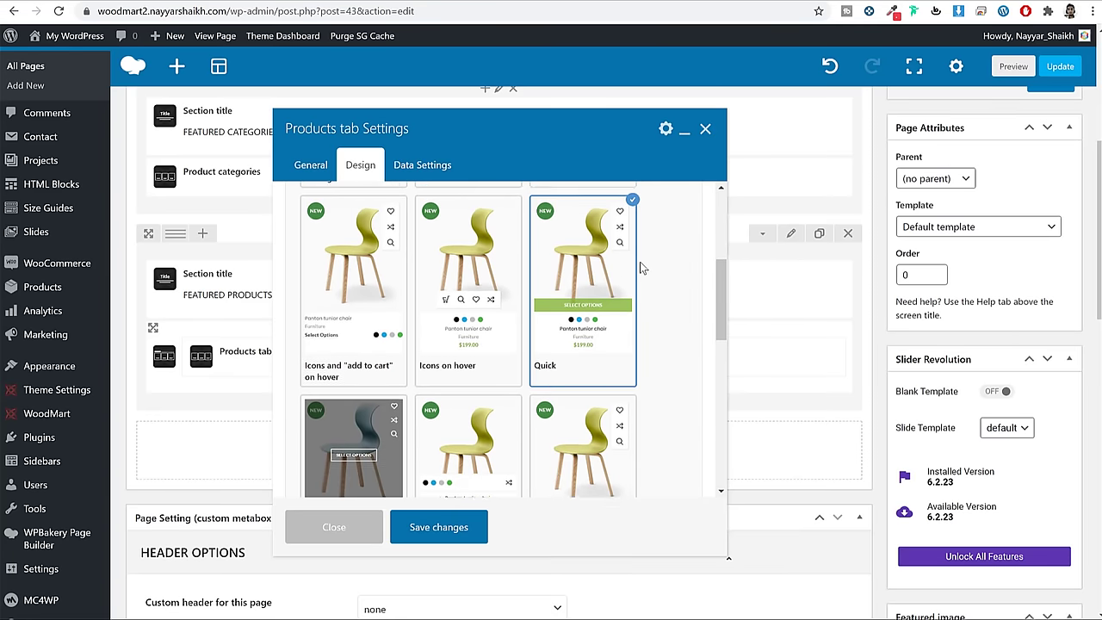
- Check the 430*491 image size and save the Products tab settings
{"action": "scroll", "coordinate": [641, 269], "scroll_direction": "up", "scroll_amount": 1}
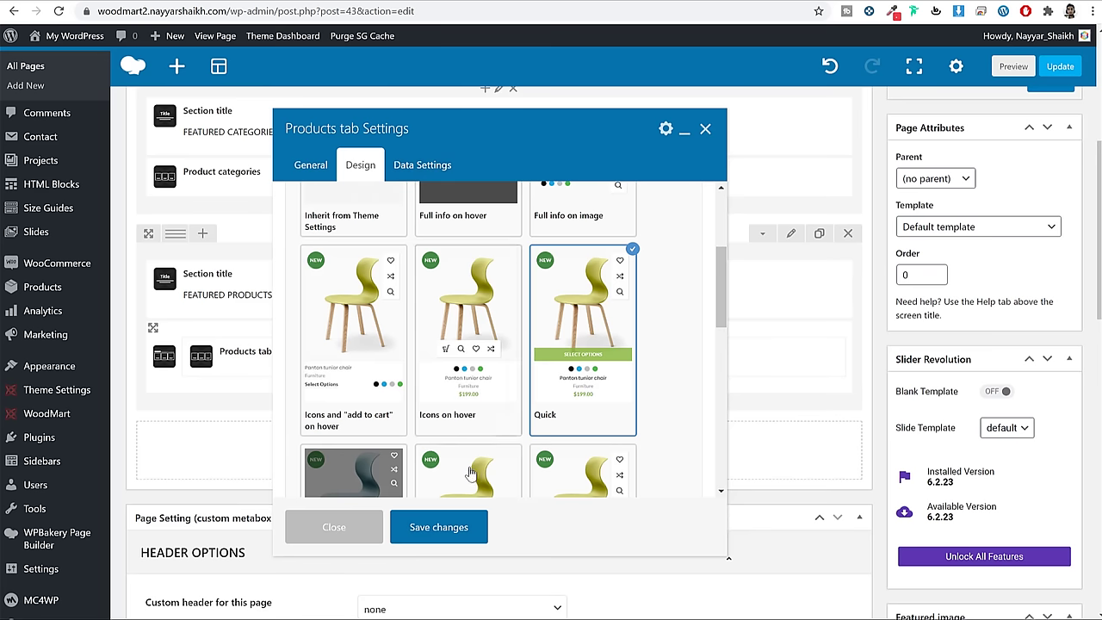
{"action": "scroll", "coordinate": [468, 482], "scroll_direction": "down", "scroll_amount": 8}
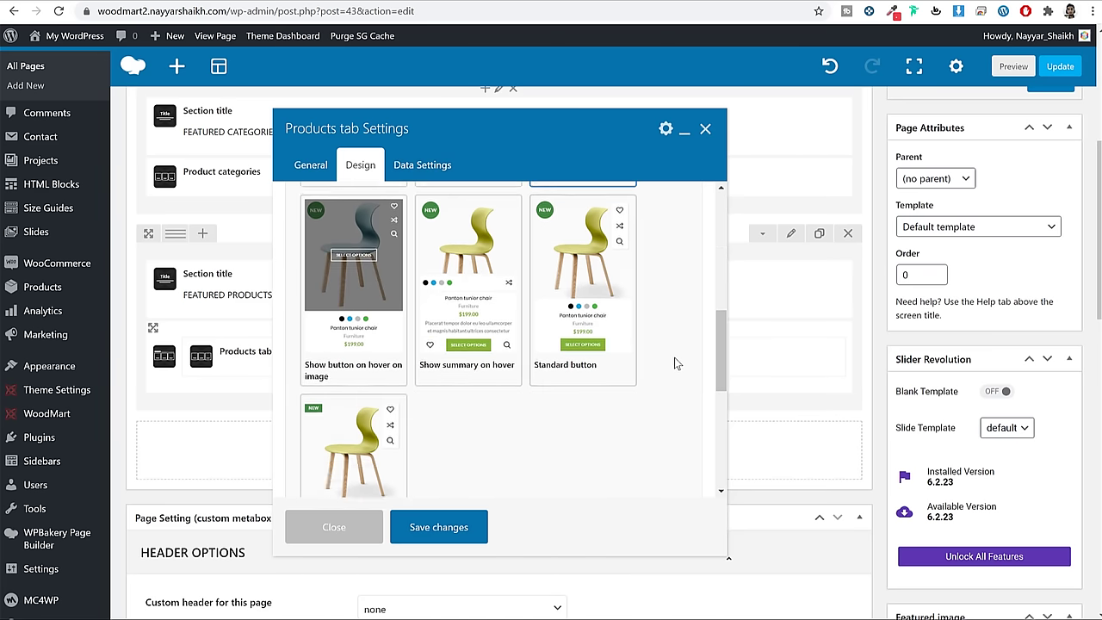
{"action": "left_click", "coordinate": [367, 333]}
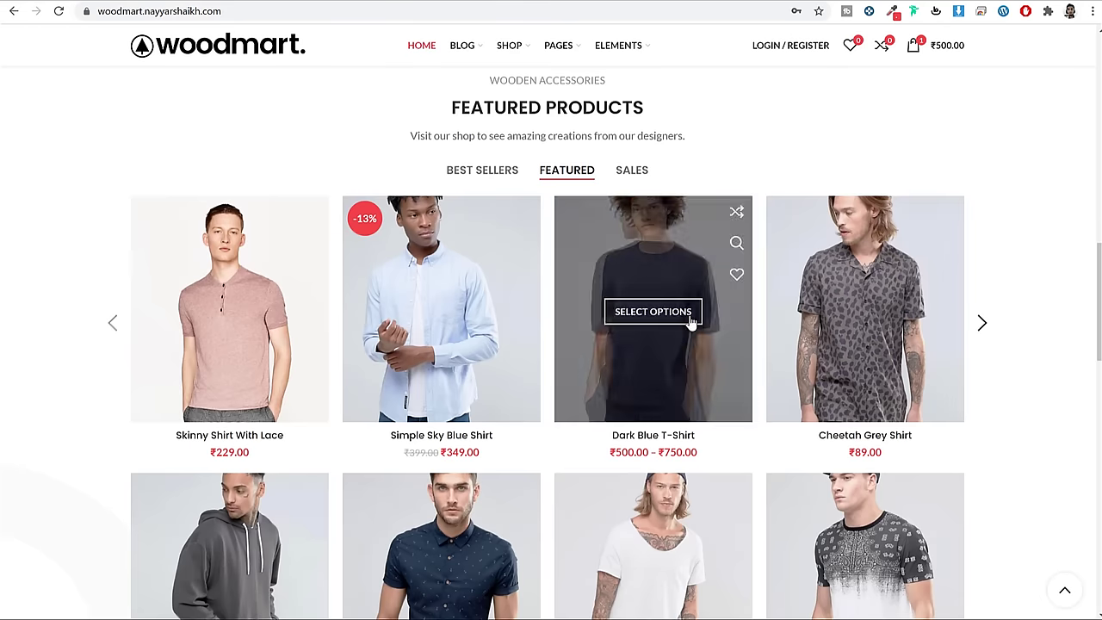
{"action": "scroll", "coordinate": [865, 258], "scroll_direction": "down", "scroll_amount": 2}
{"action": "scroll", "coordinate": [868, 331], "scroll_direction": "up", "scroll_amount": 1}
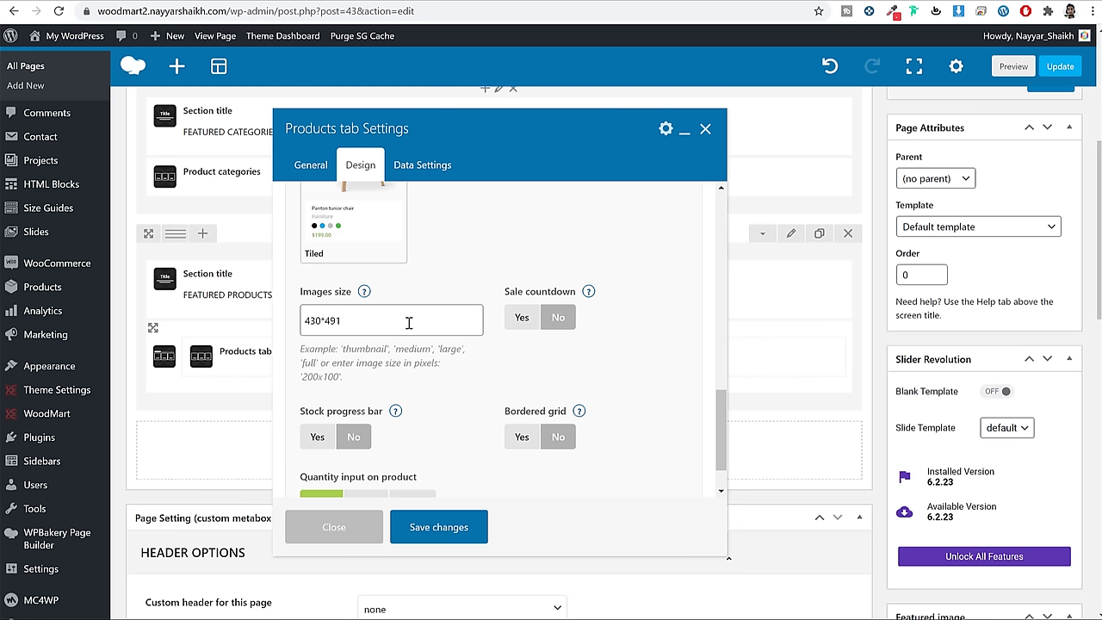
{"action": "left_click", "coordinate": [441, 530]}
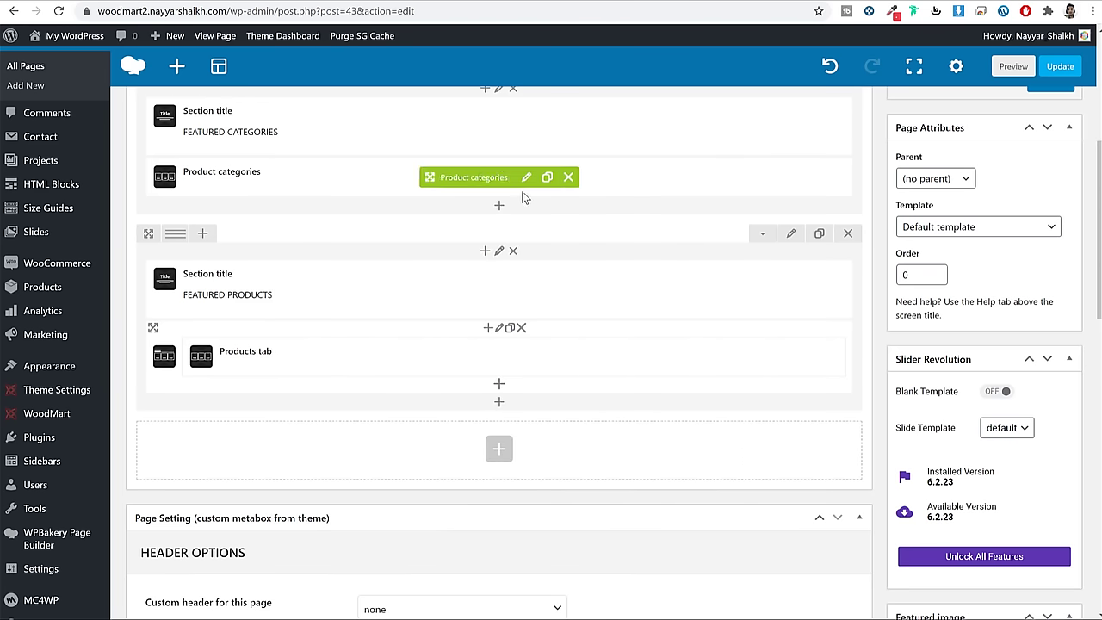
{"action": "mouse_move", "coordinate": [589, 346]}
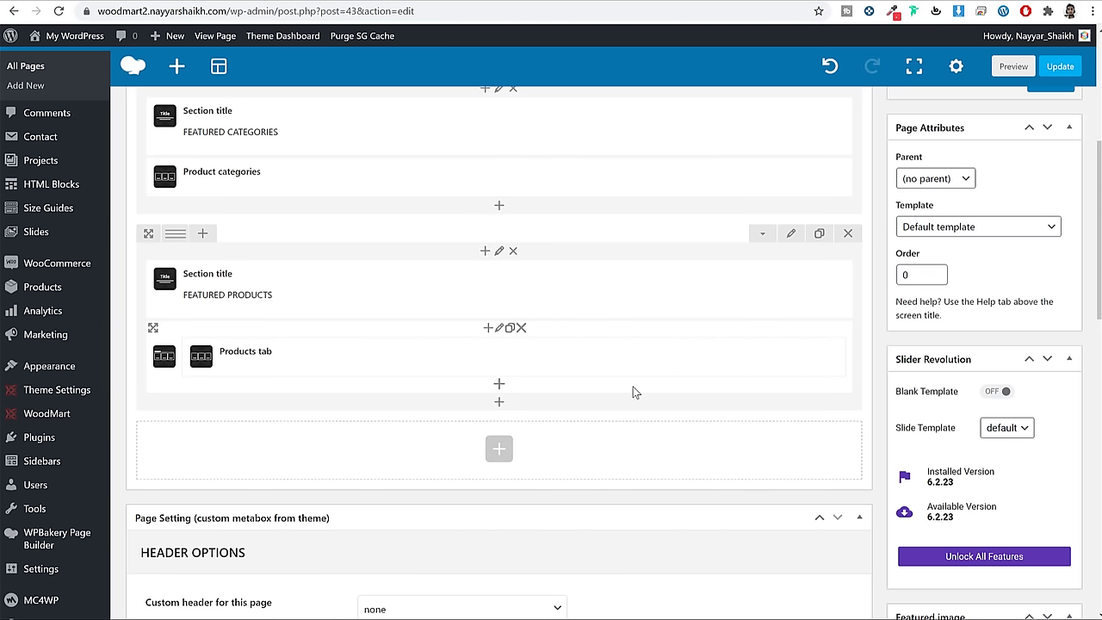
- Clone the Products tab twice and retitle the second copy FEATURED, copied from the demo
{"action": "left_click", "coordinate": [551, 360]}
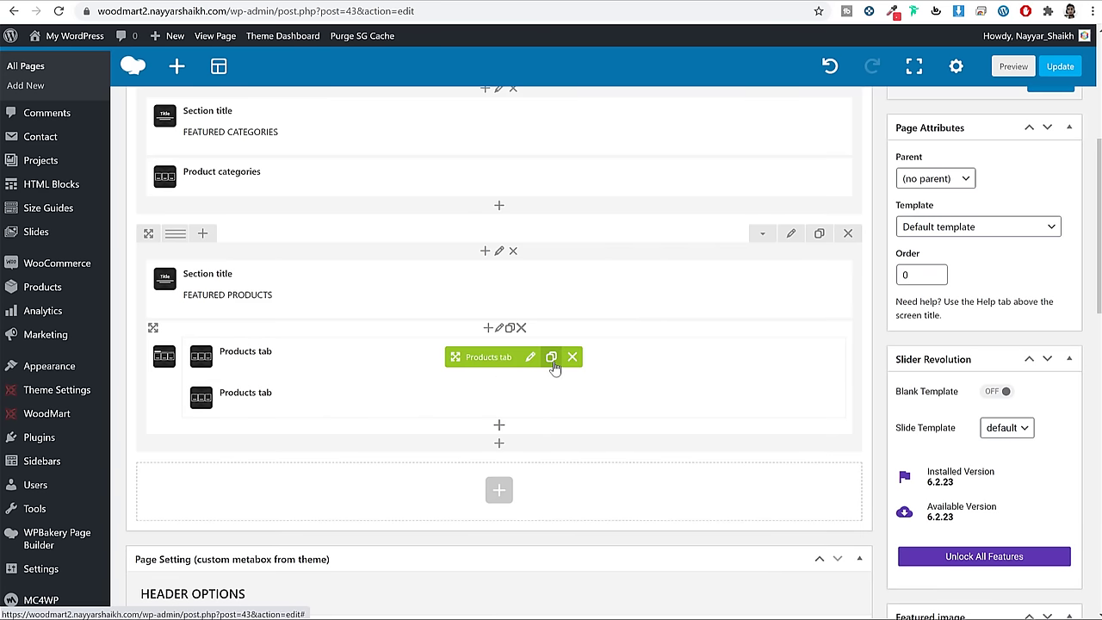
{"action": "left_click", "coordinate": [551, 359]}
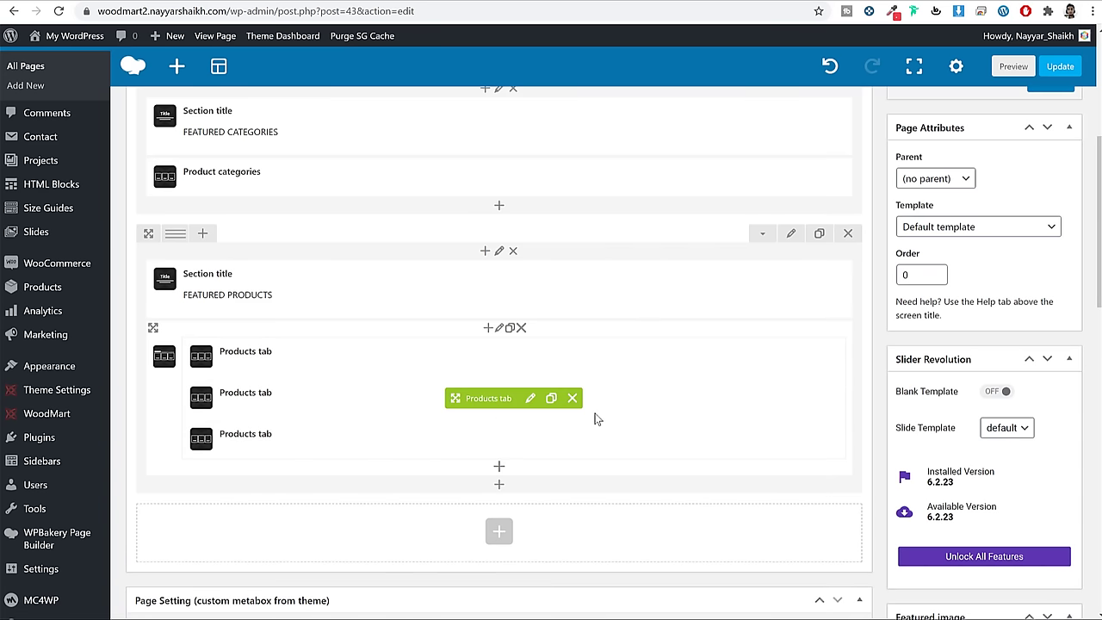
{"action": "left_click", "coordinate": [531, 401]}
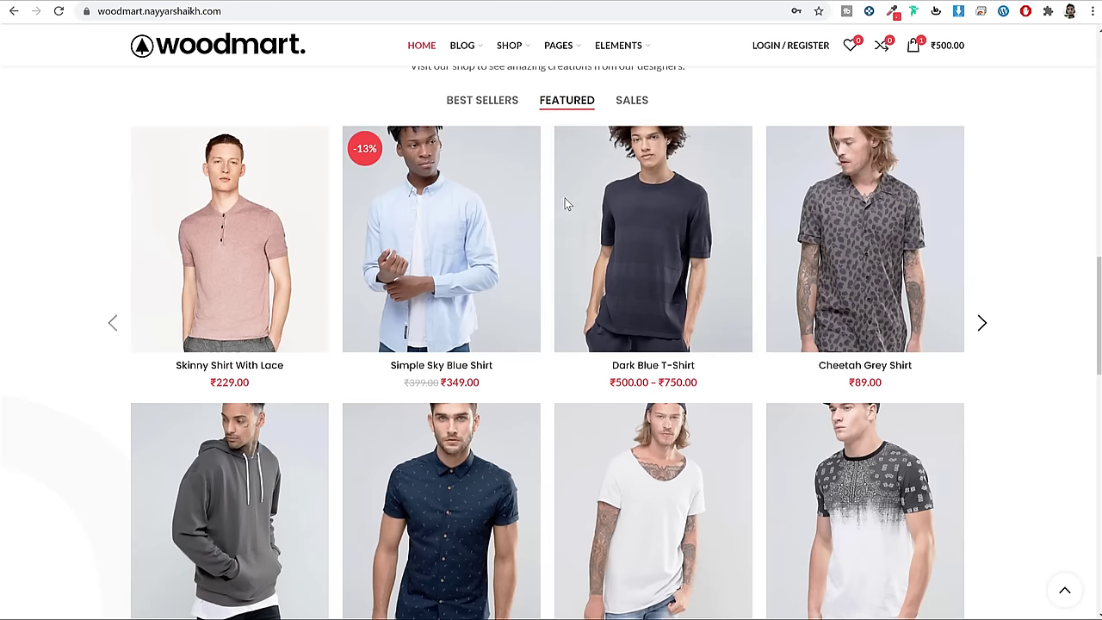
{"action": "left_click_drag", "start_coordinate": [539, 93], "coordinate": [591, 107]}
{"action": "key", "text": "ctrl+c"}
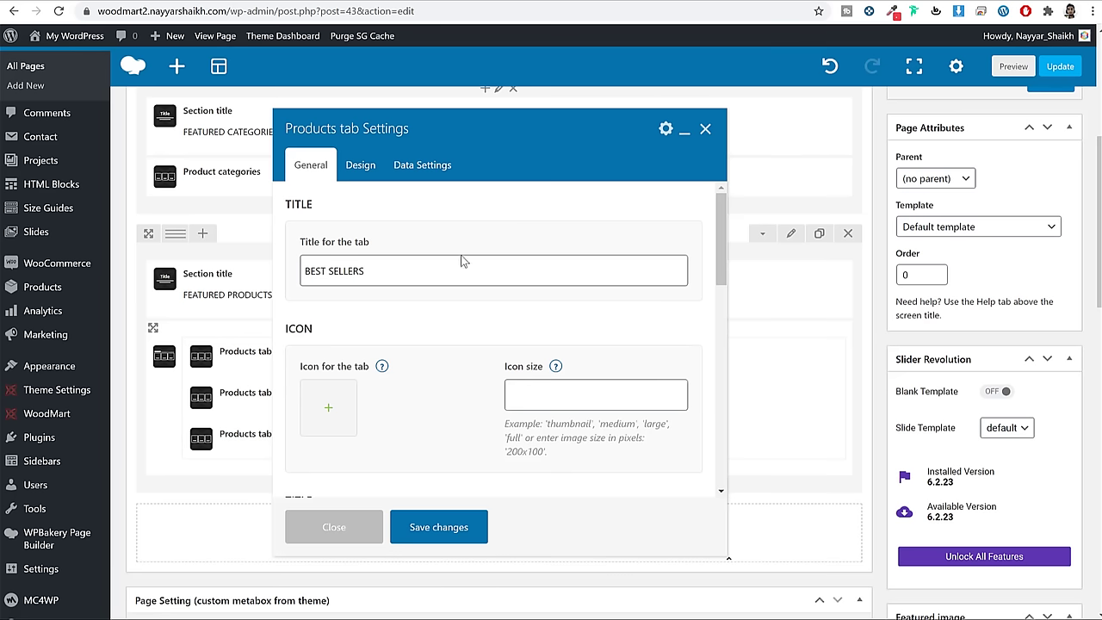
{"action": "left_click", "coordinate": [438, 263]}
{"action": "key", "text": "ctrl+shift+Left"}
{"action": "key", "text": "ctrl+shift+Left"}
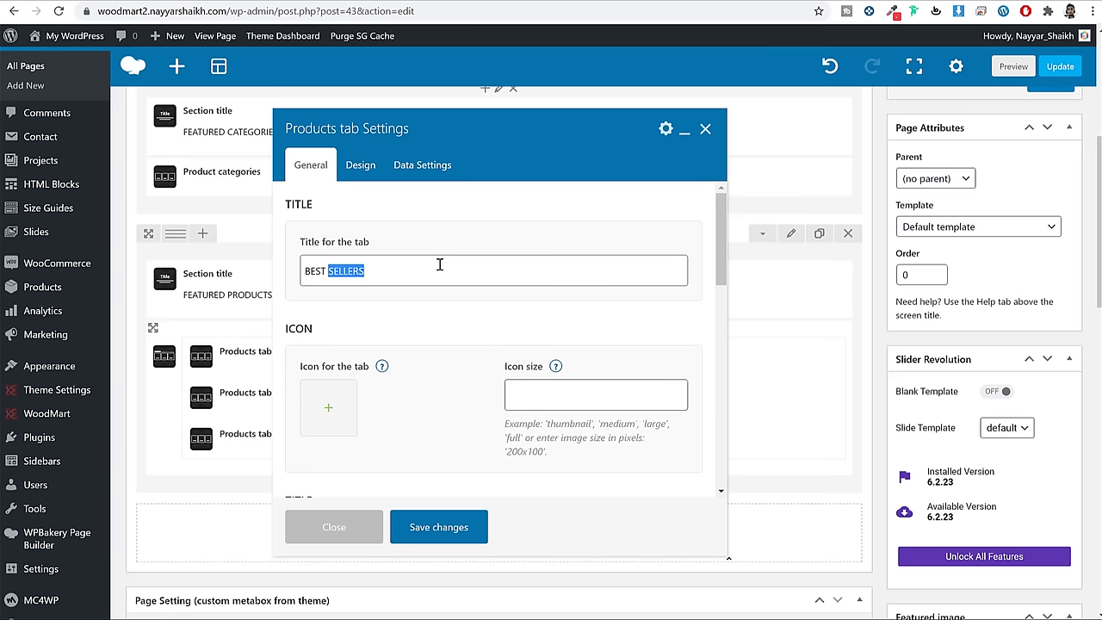
{"action": "key", "text": "ctrl+v"}
- Give the FEATURED tab Featured Products as data source and Icons on hover design, save, and update the page
{"action": "scroll", "coordinate": [475, 318], "scroll_direction": "down", "scroll_amount": 2}
{"action": "scroll", "coordinate": [475, 319], "scroll_direction": "down", "scroll_amount": 2}
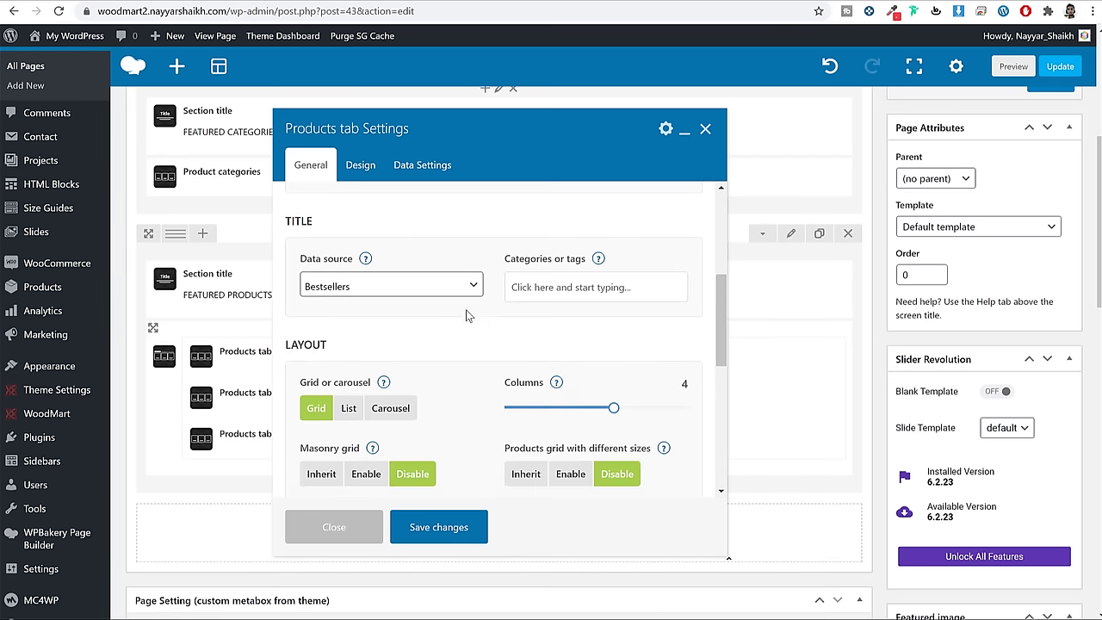
{"action": "left_click", "coordinate": [379, 286]}
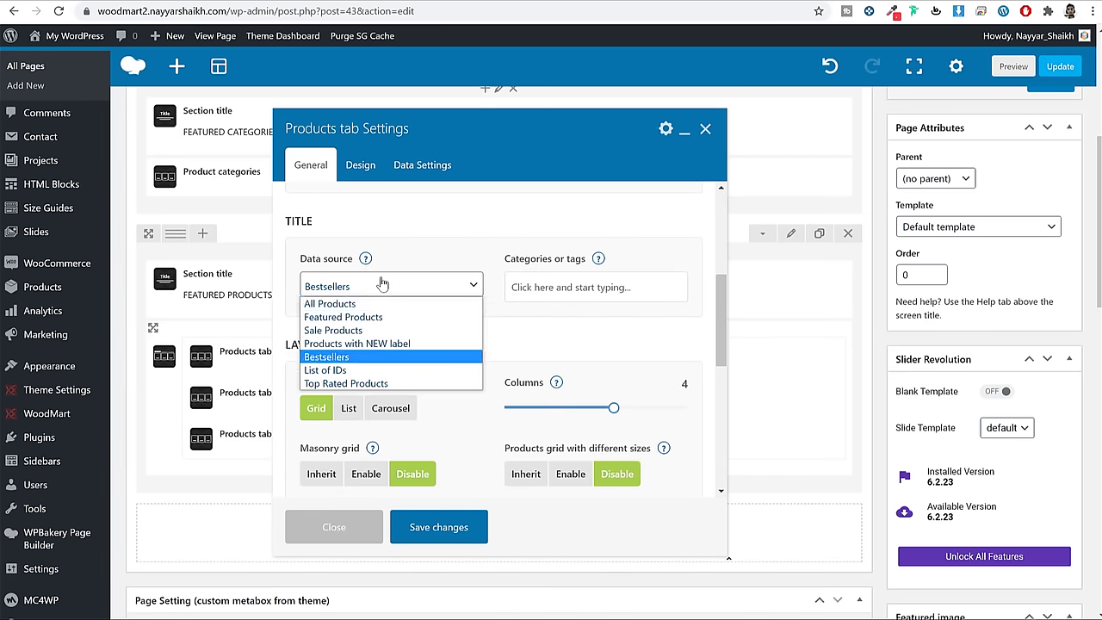
{"action": "left_click", "coordinate": [345, 317]}
{"action": "scroll", "coordinate": [620, 429], "scroll_direction": "down", "scroll_amount": 1}
{"action": "scroll", "coordinate": [620, 429], "scroll_direction": "down", "scroll_amount": 3}
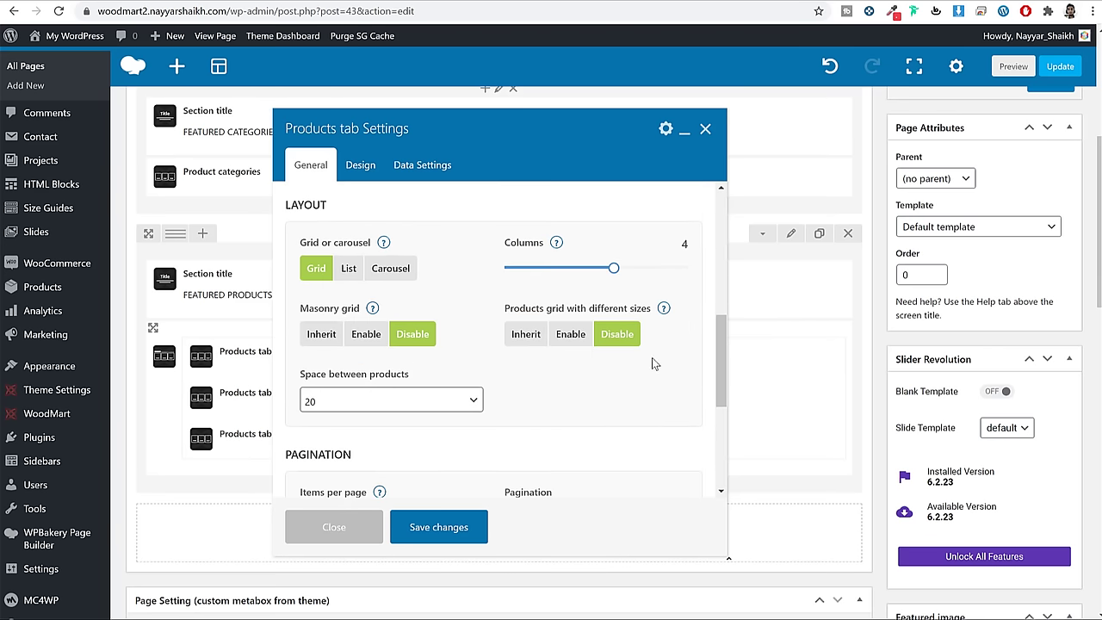
{"action": "scroll", "coordinate": [617, 375], "scroll_direction": "down", "scroll_amount": 3}
{"action": "scroll", "coordinate": [413, 373], "scroll_direction": "down", "scroll_amount": 3}
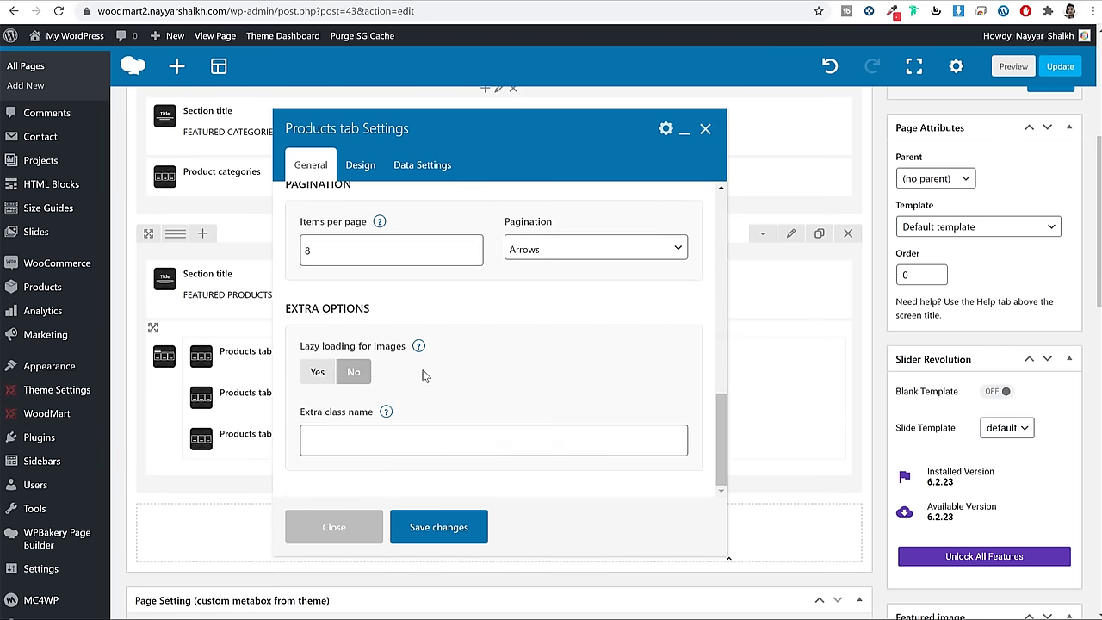
{"action": "left_click", "coordinate": [360, 164]}
{"action": "scroll", "coordinate": [660, 318], "scroll_direction": "down", "scroll_amount": 3}
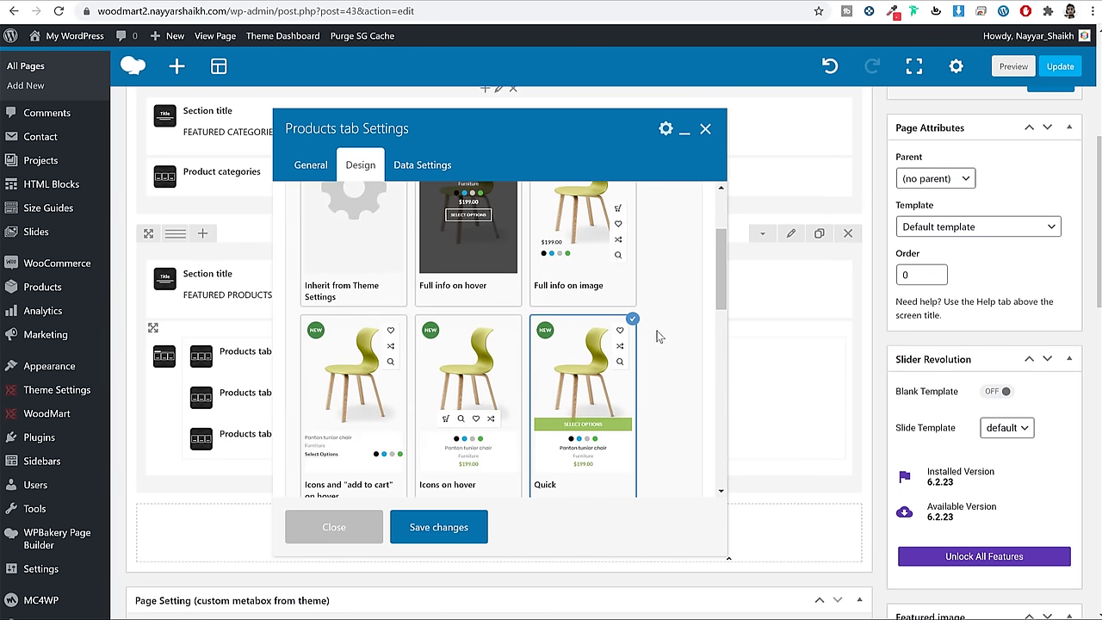
{"action": "left_click", "coordinate": [498, 383]}
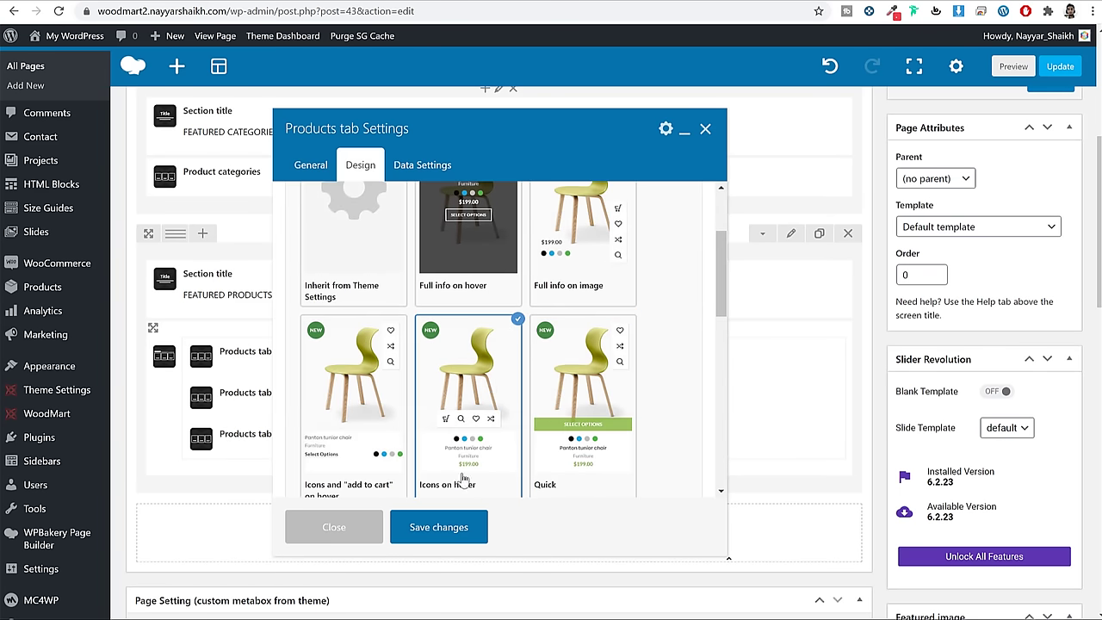
{"action": "left_click", "coordinate": [454, 527]}
{"action": "mouse_move", "coordinate": [478, 440]}
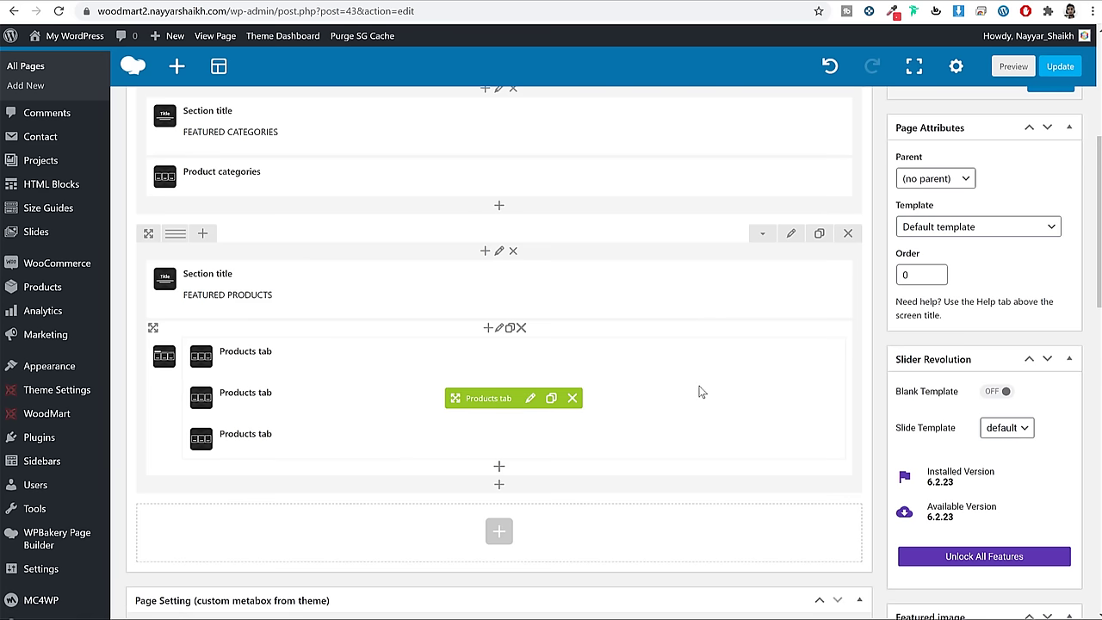
{"action": "left_click", "coordinate": [1064, 76]}
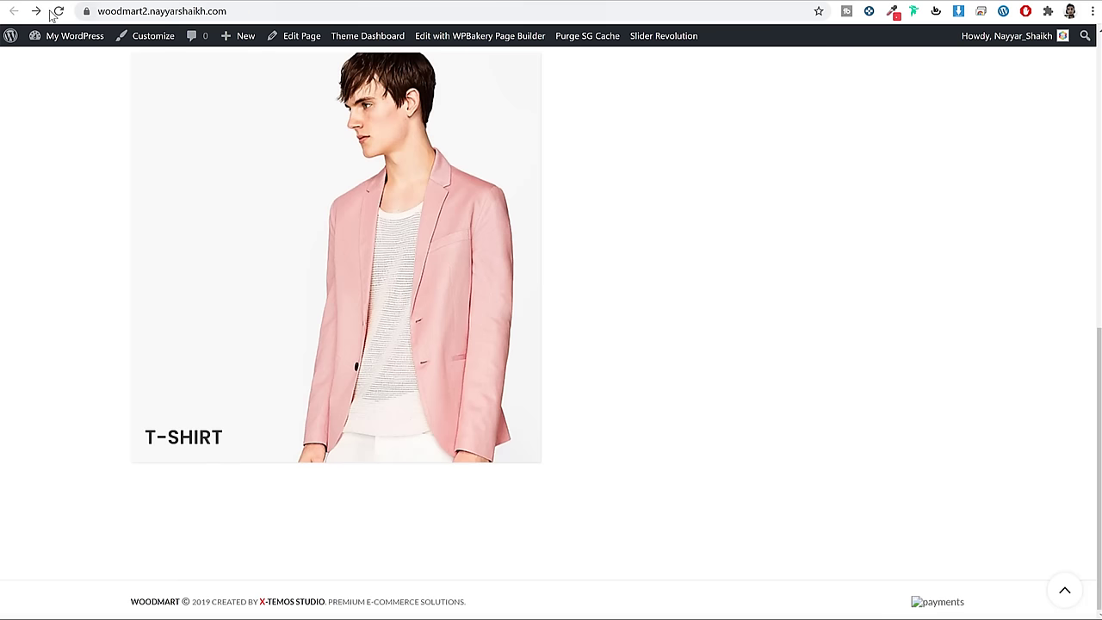
- Reload the live home page, find the FEATURED tab empty, and go to the WordPress Dashboard
{"action": "left_click", "coordinate": [56, 11]}
{"action": "scroll", "coordinate": [649, 256], "scroll_direction": "down", "scroll_amount": 2}
{"action": "scroll", "coordinate": [650, 256], "scroll_direction": "down", "scroll_amount": 2}
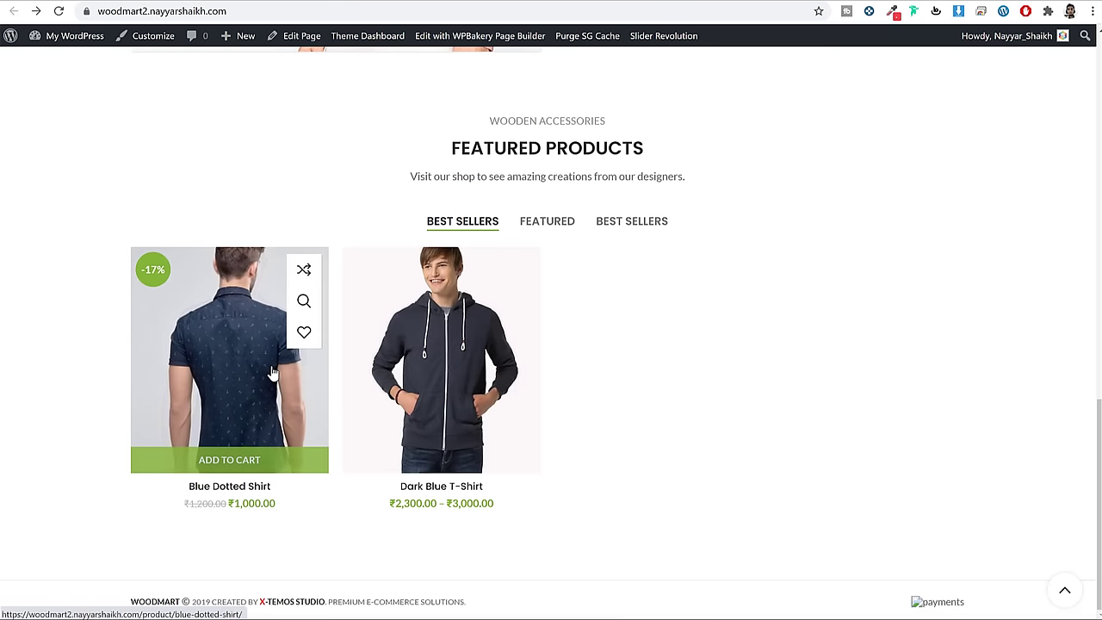
{"action": "left_click", "coordinate": [539, 222]}
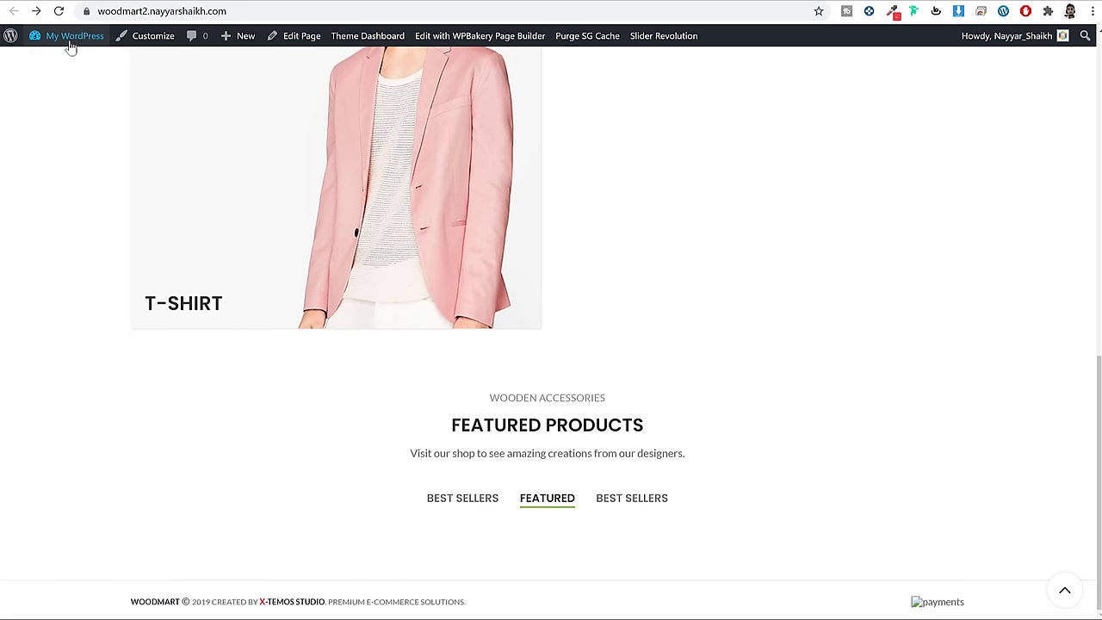
{"action": "mouse_move", "coordinate": [84, 54]}
{"action": "left_click", "coordinate": [51, 61]}
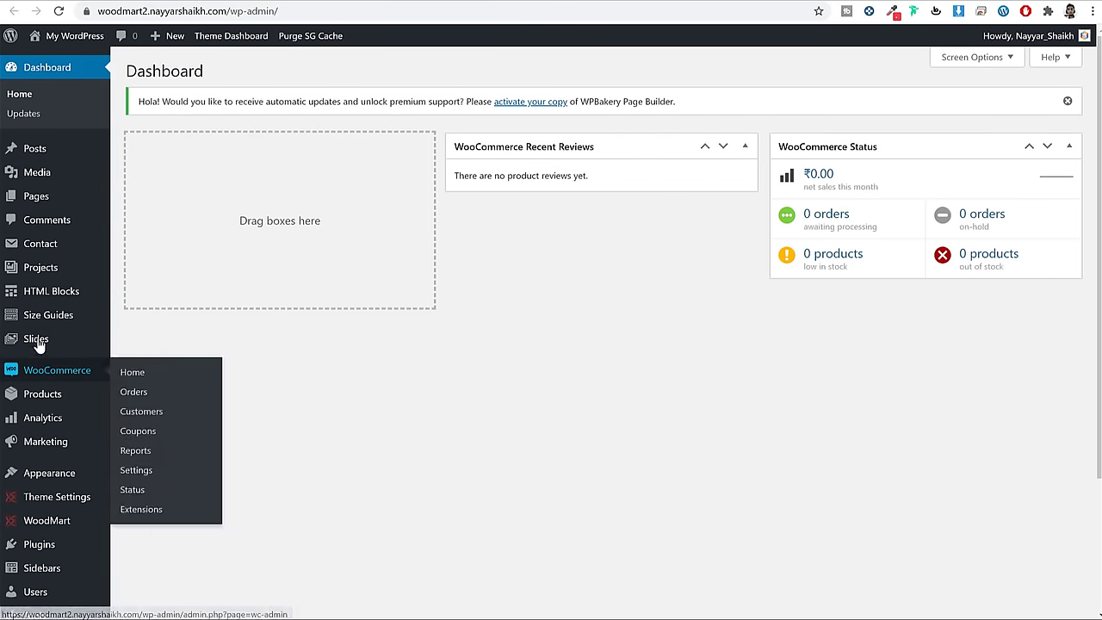
- Star the Dark Blue T-Shirt as featured and confirm it now appears under the FEATURED tab
{"action": "left_click", "coordinate": [43, 396]}
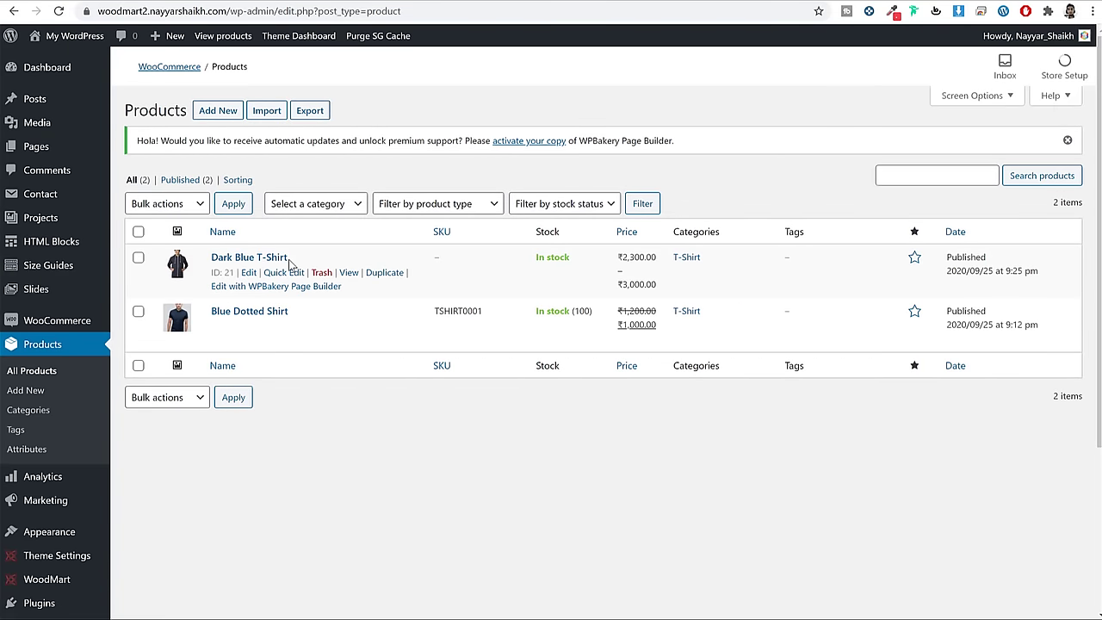
{"action": "left_click", "coordinate": [915, 260]}
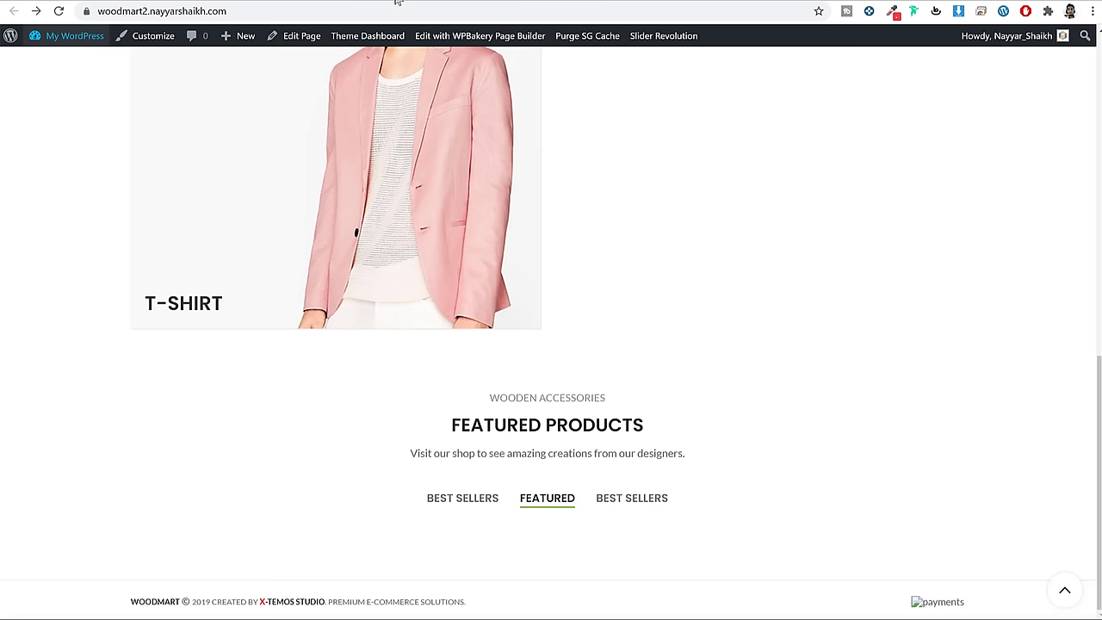
{"action": "left_click", "coordinate": [60, 11]}
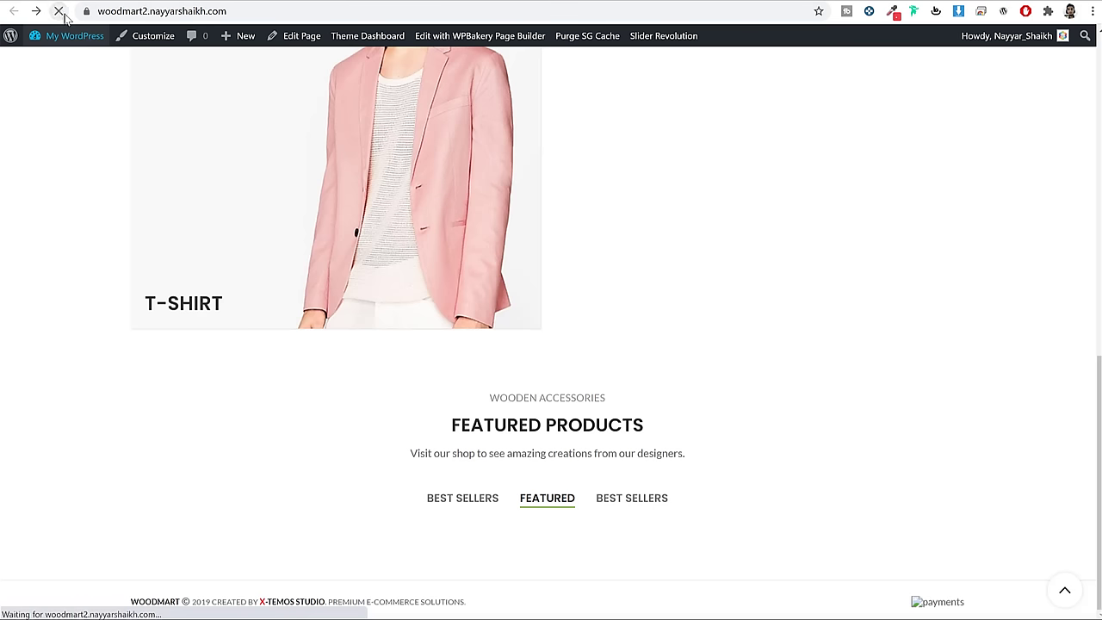
{"action": "scroll", "coordinate": [656, 241], "scroll_direction": "down", "scroll_amount": 2}
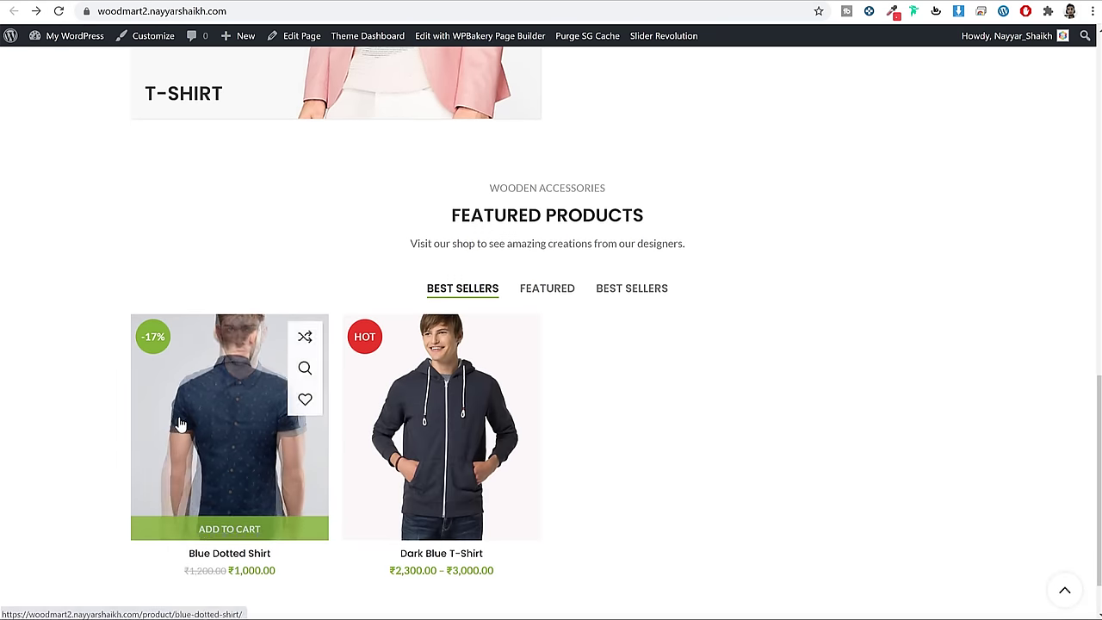
{"action": "left_click", "coordinate": [573, 298]}
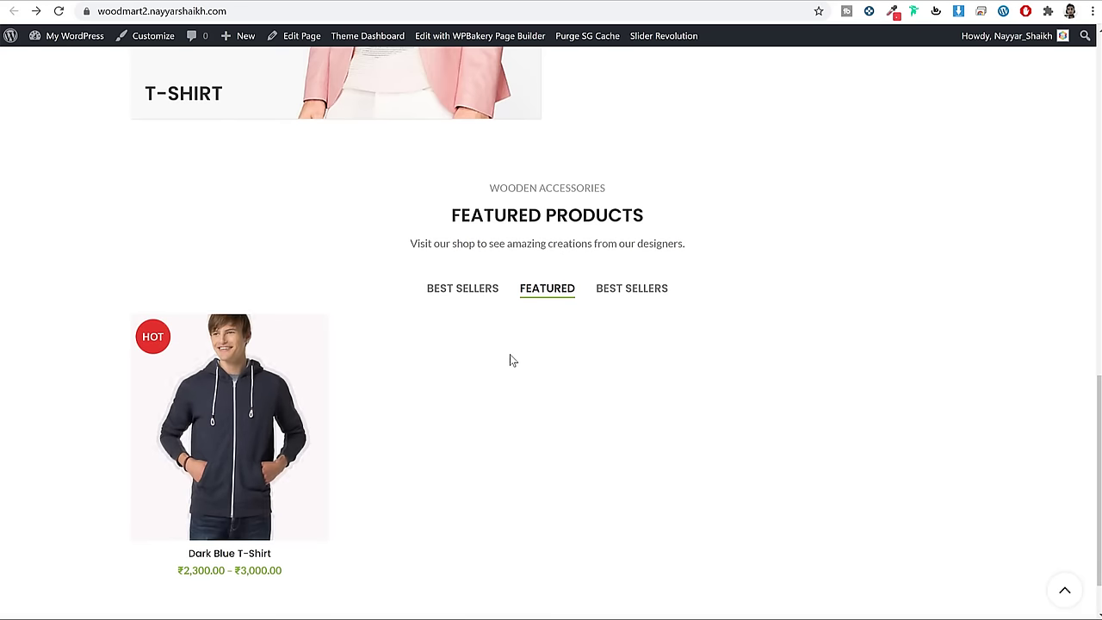
{"action": "left_click", "coordinate": [485, 291]}
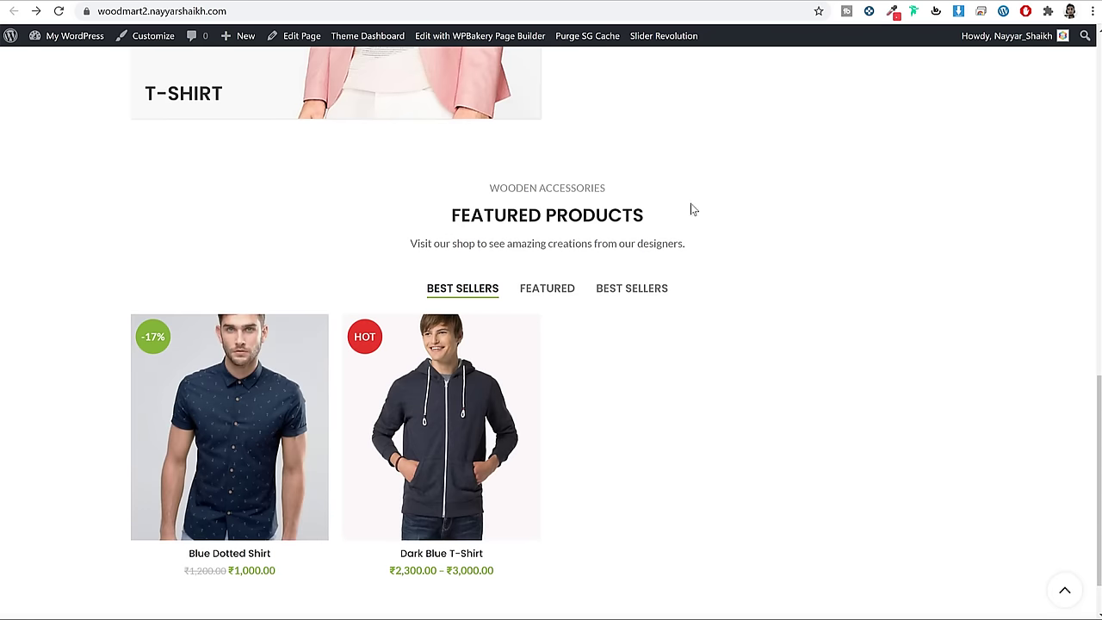
- Compare the Featured Products section with the WoodMart demo, then return to the Home page editor
{"action": "left_click", "coordinate": [127, 3]}
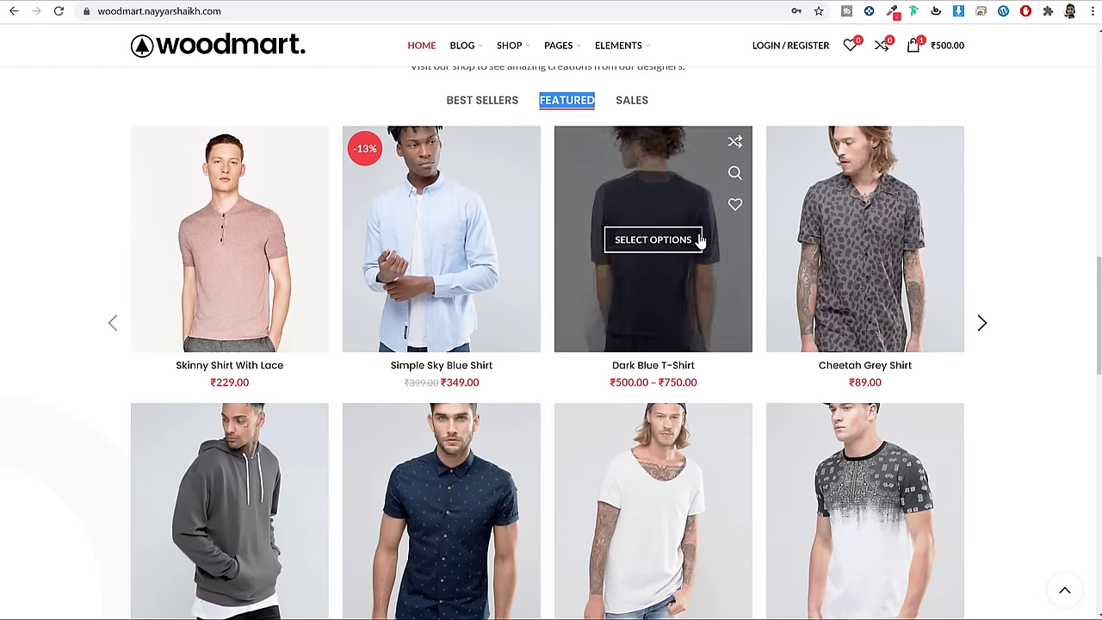
{"action": "scroll", "coordinate": [694, 239], "scroll_direction": "down", "scroll_amount": 4}
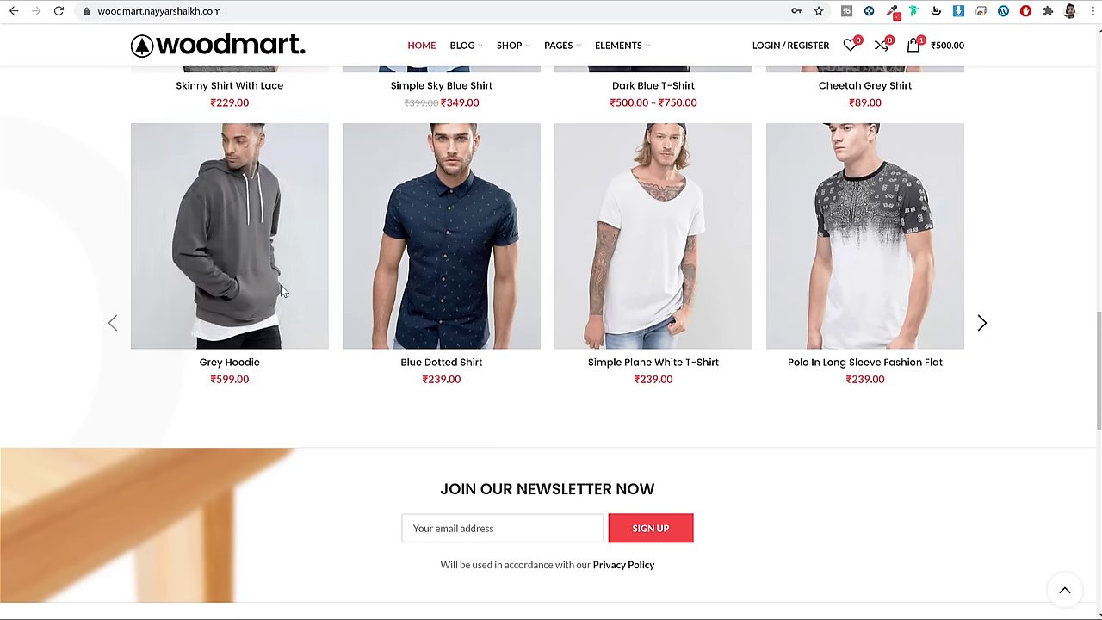
{"action": "scroll", "coordinate": [485, 375], "scroll_direction": "up", "scroll_amount": 2}
{"action": "scroll", "coordinate": [464, 348], "scroll_direction": "down", "scroll_amount": 3}
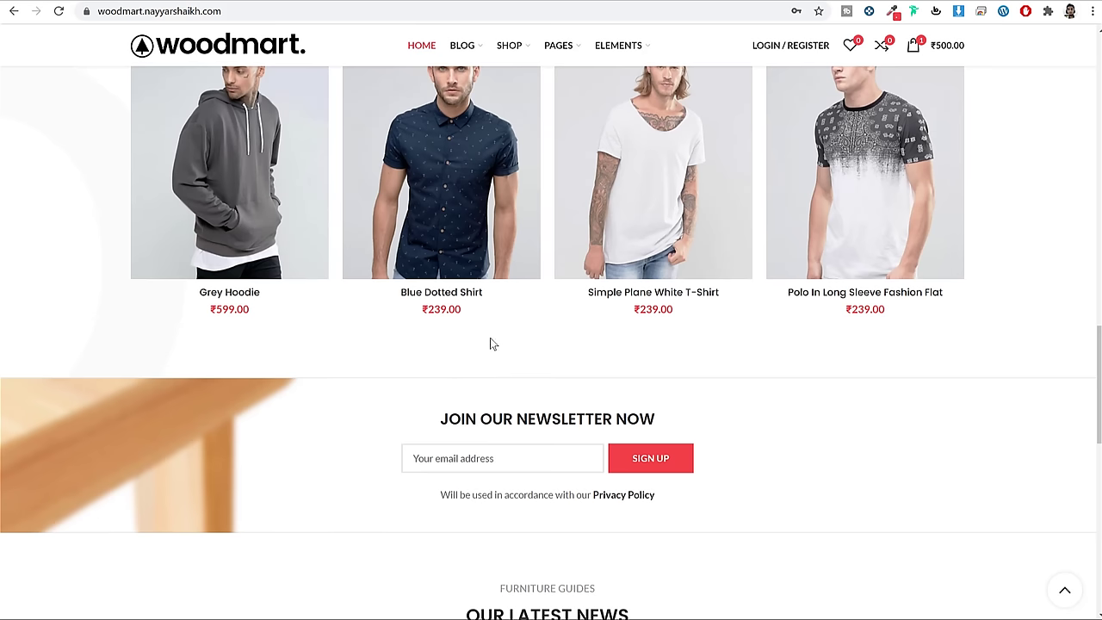
{"action": "left_click", "coordinate": [258, 2]}
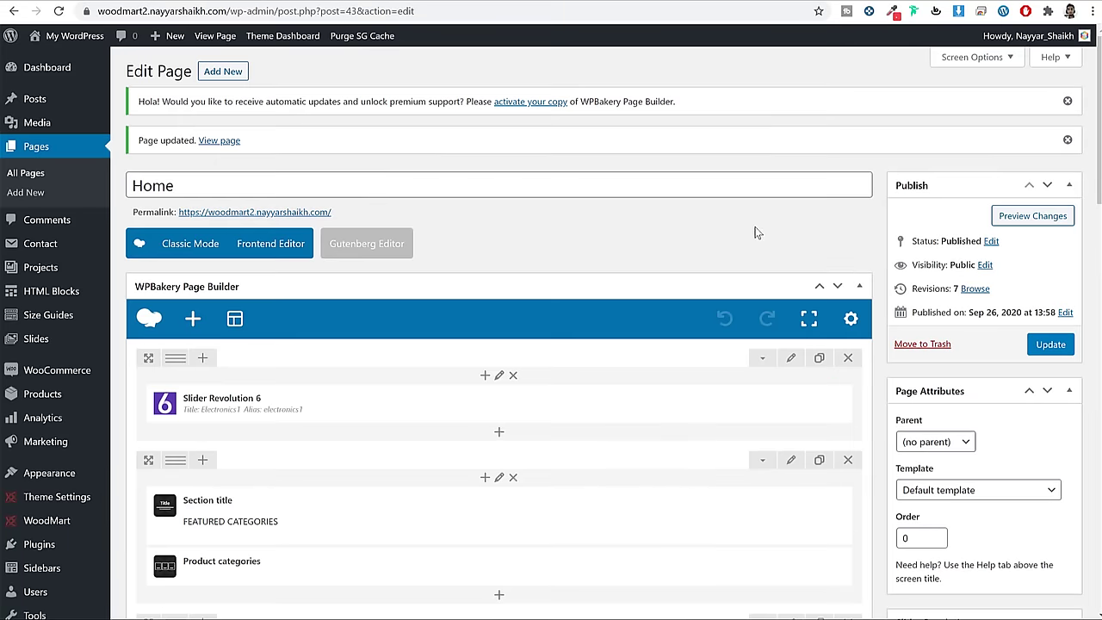
- Open the Featured Products row's Design Options to choose a background image
{"action": "scroll", "coordinate": [756, 232], "scroll_direction": "down", "scroll_amount": 5}
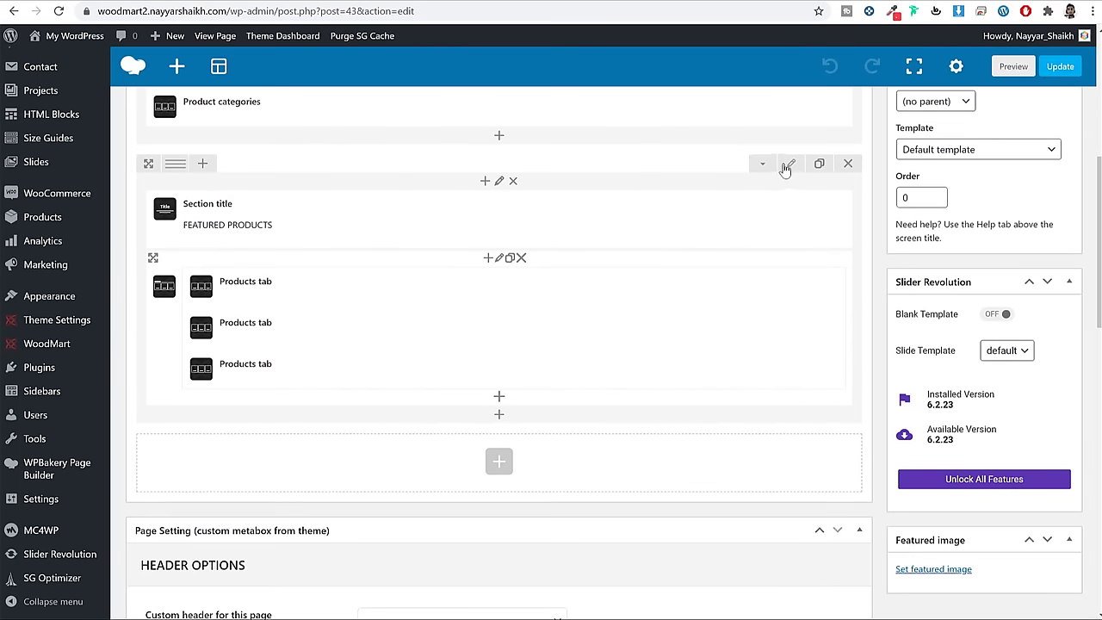
{"action": "left_click", "coordinate": [787, 165]}
{"action": "left_click", "coordinate": [375, 166]}
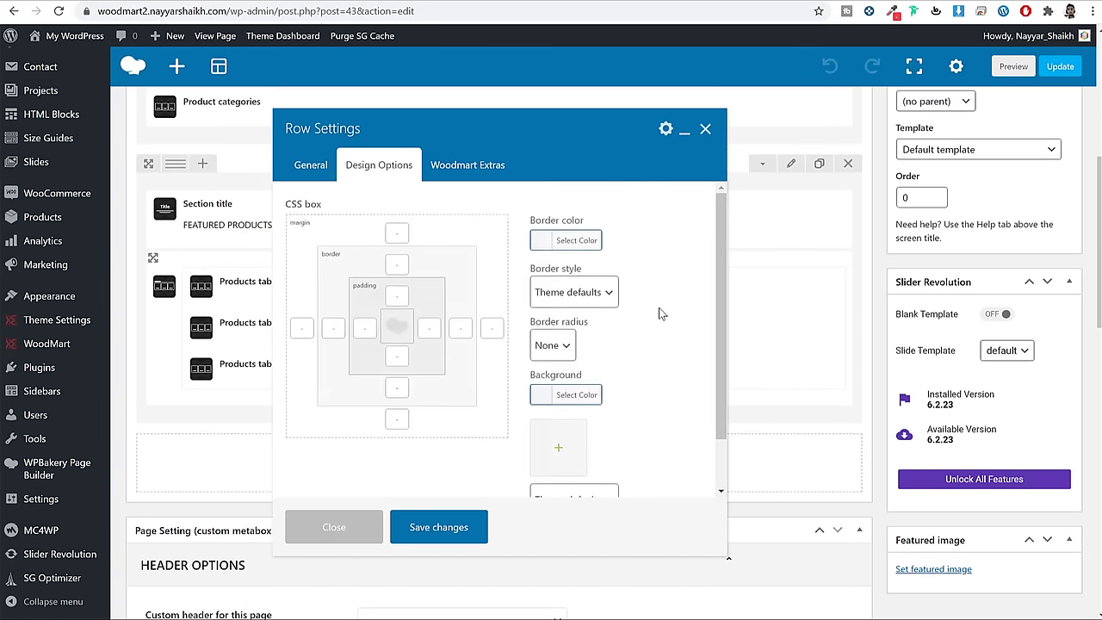
{"action": "scroll", "coordinate": [663, 315], "scroll_direction": "down", "scroll_amount": 1}
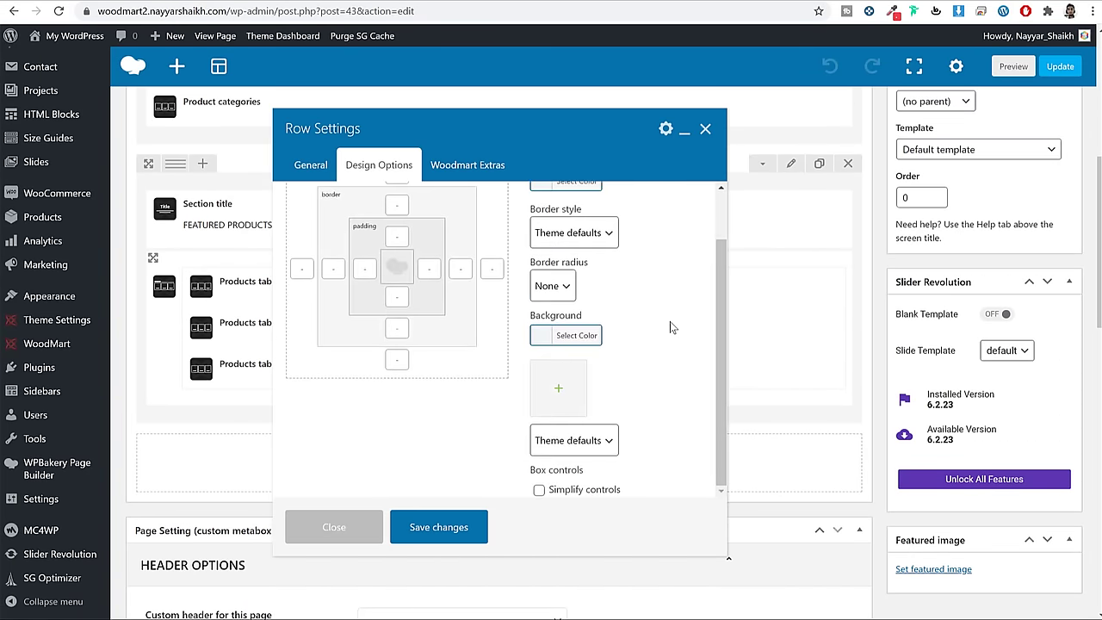
{"action": "left_click", "coordinate": [559, 382]}
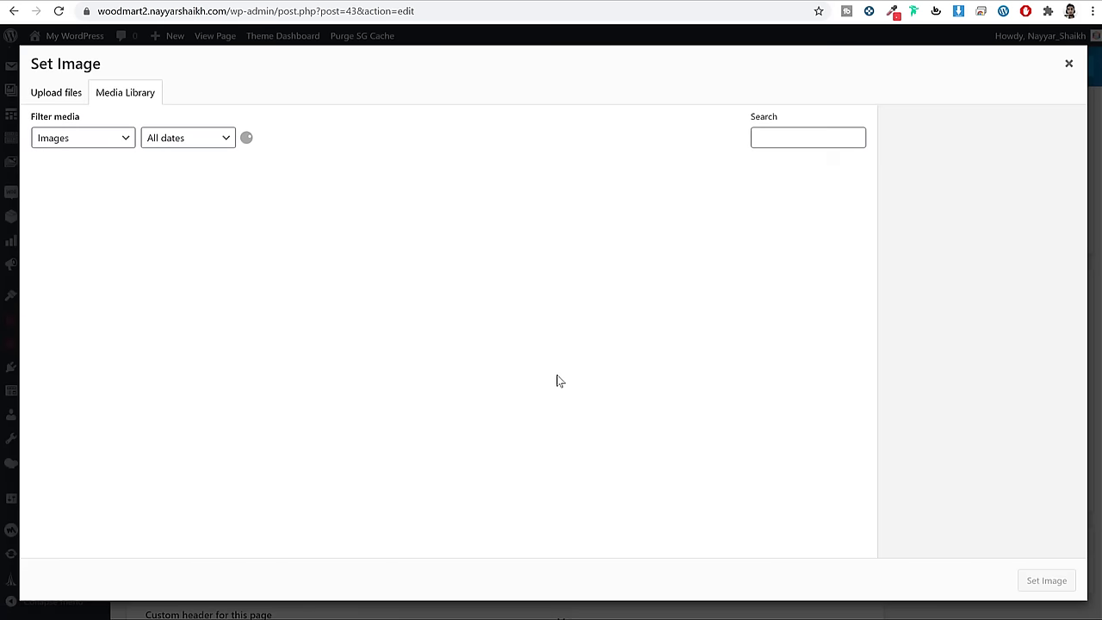
- Upload wood-o-background.svg and set it as the row's background image
{"action": "left_click", "coordinate": [85, 97]}
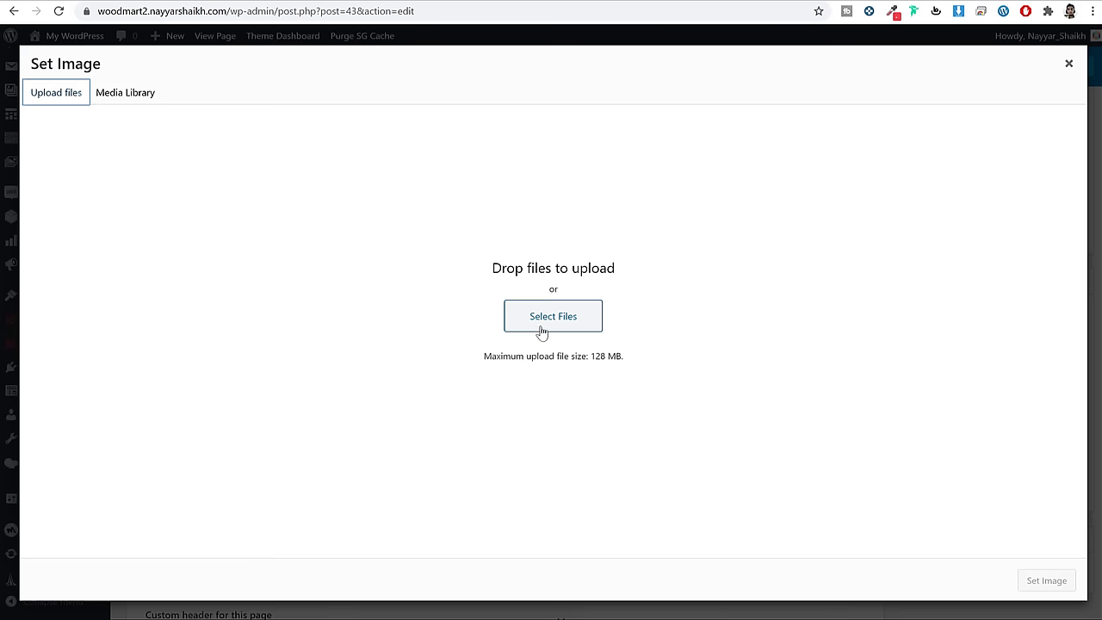
{"action": "left_click", "coordinate": [548, 319]}
{"action": "scroll", "coordinate": [482, 198], "scroll_direction": "down", "scroll_amount": 5}
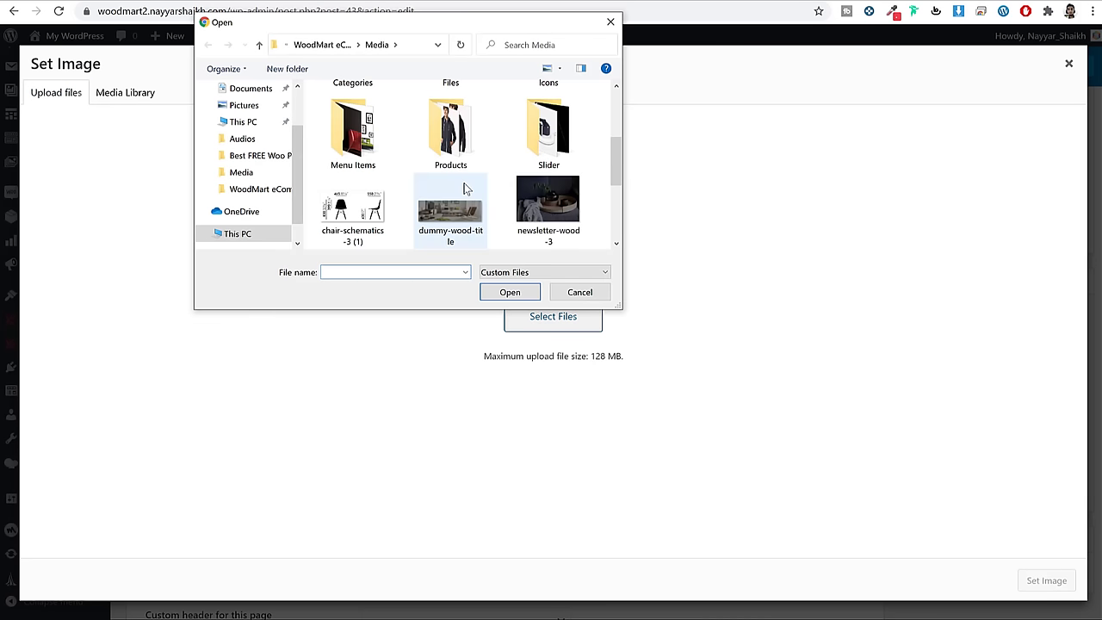
{"action": "left_click", "coordinate": [372, 220]}
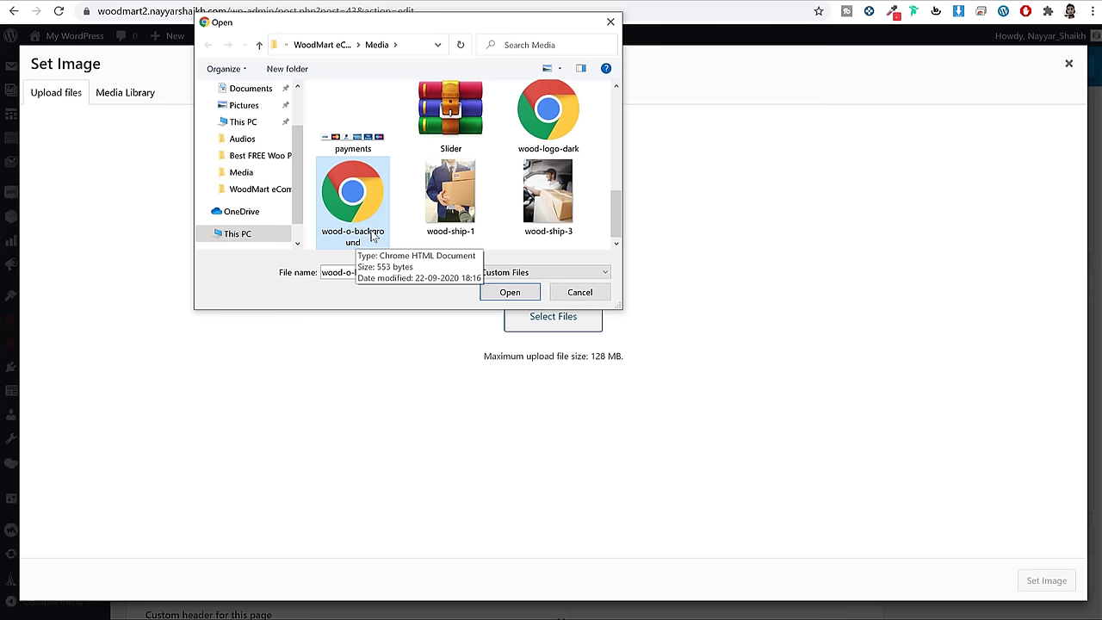
{"action": "left_click", "coordinate": [509, 293]}
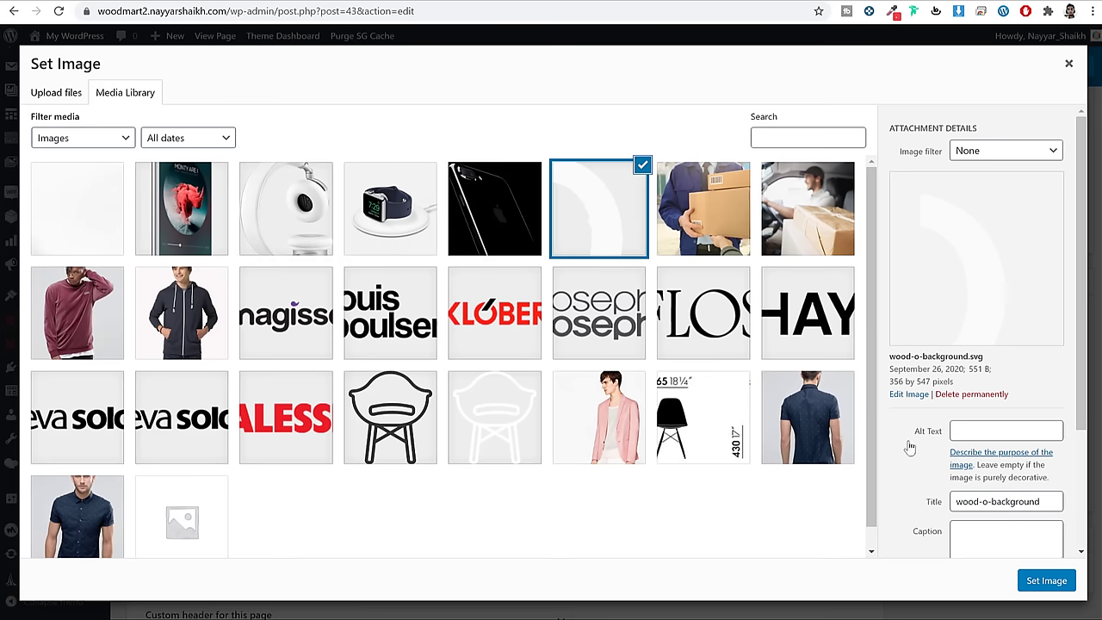
{"action": "left_click", "coordinate": [1045, 581]}
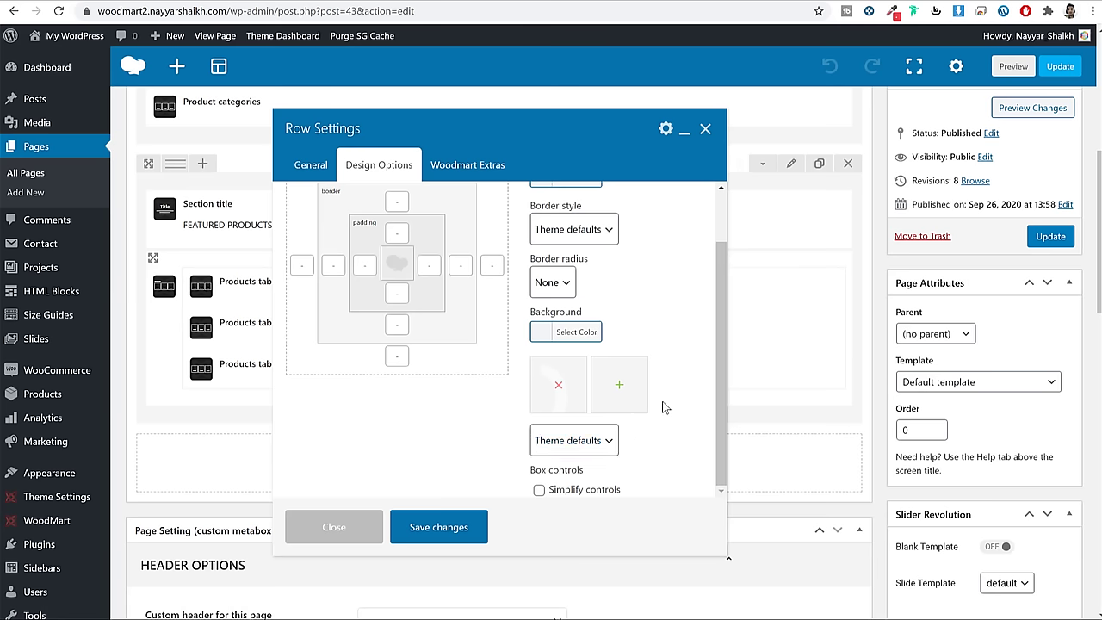
- Save the row settings, update the Home page, and reload the live homepage
{"action": "left_click", "coordinate": [460, 529]}
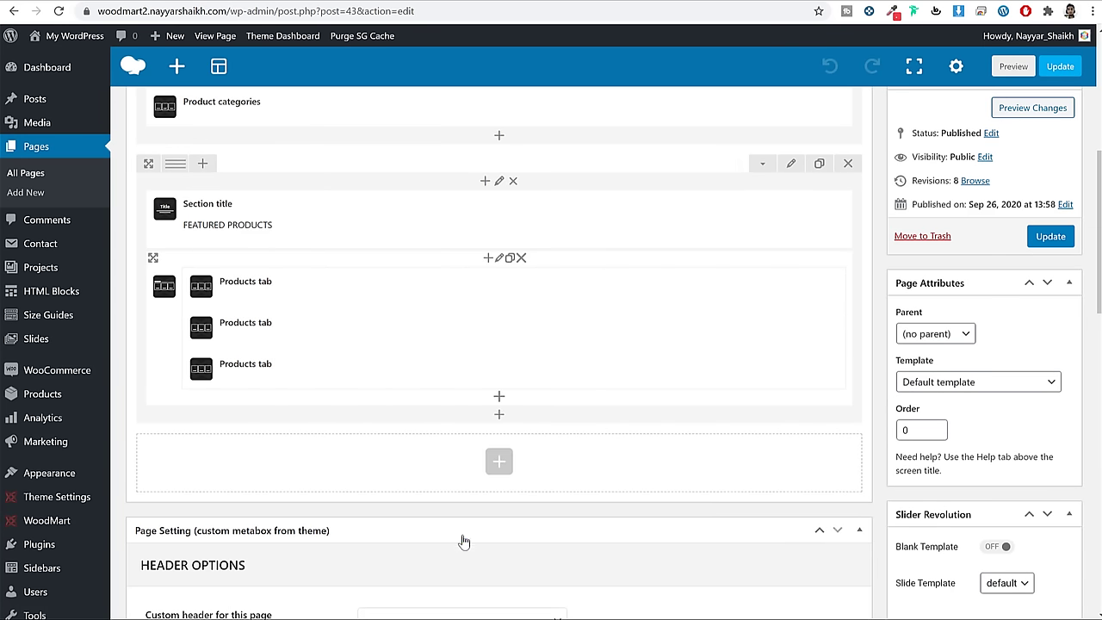
{"action": "left_click", "coordinate": [1071, 240]}
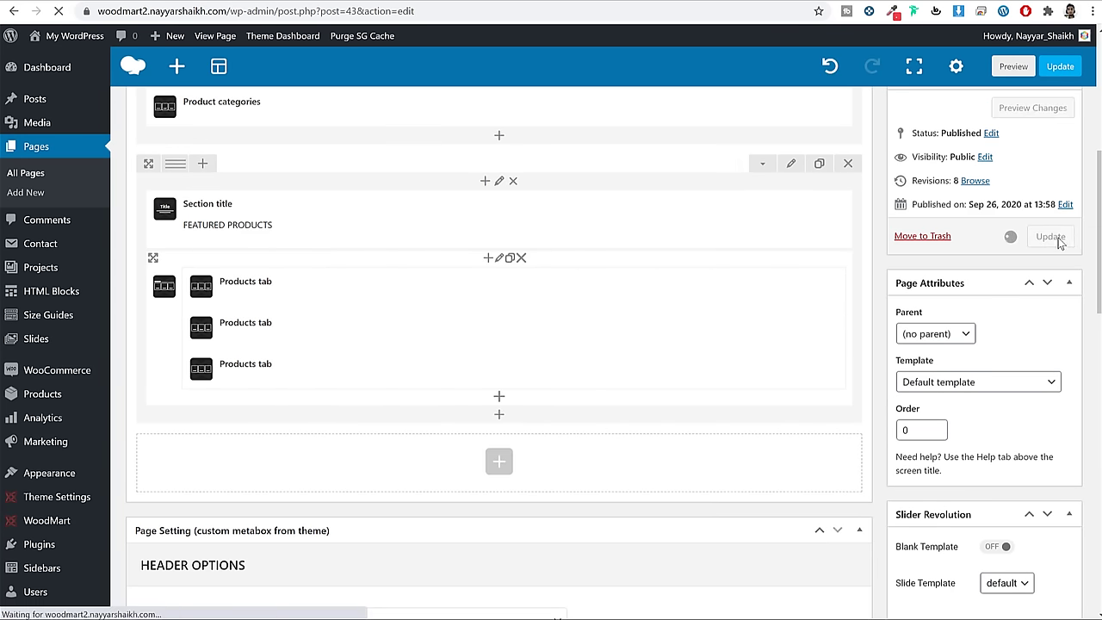
{"action": "key", "text": "ctrl+Tab"}
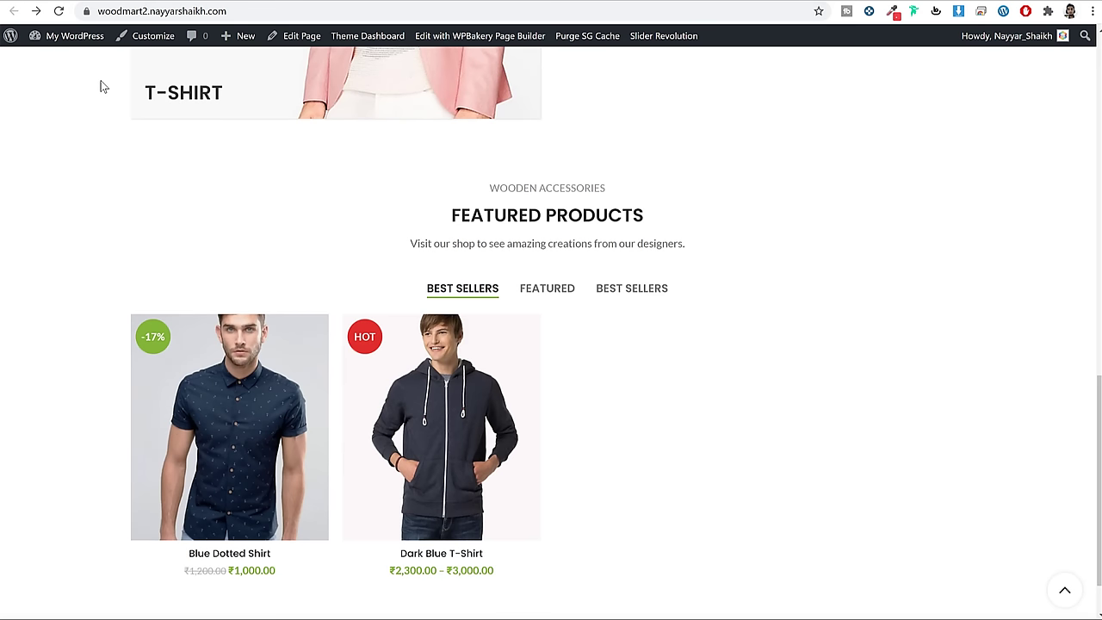
{"action": "left_click", "coordinate": [57, 12]}
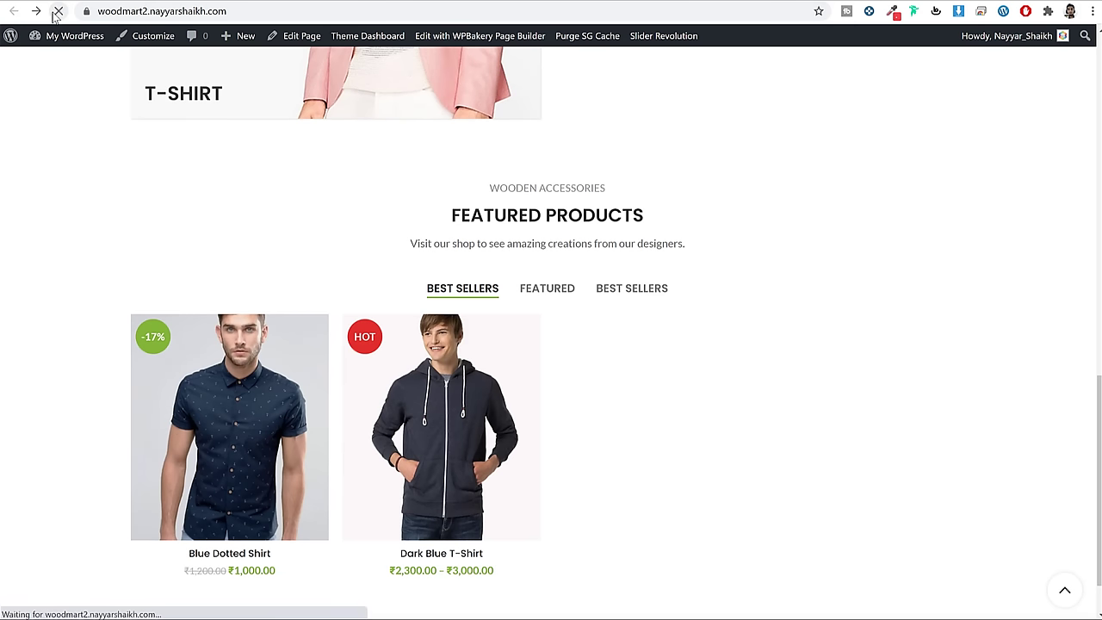
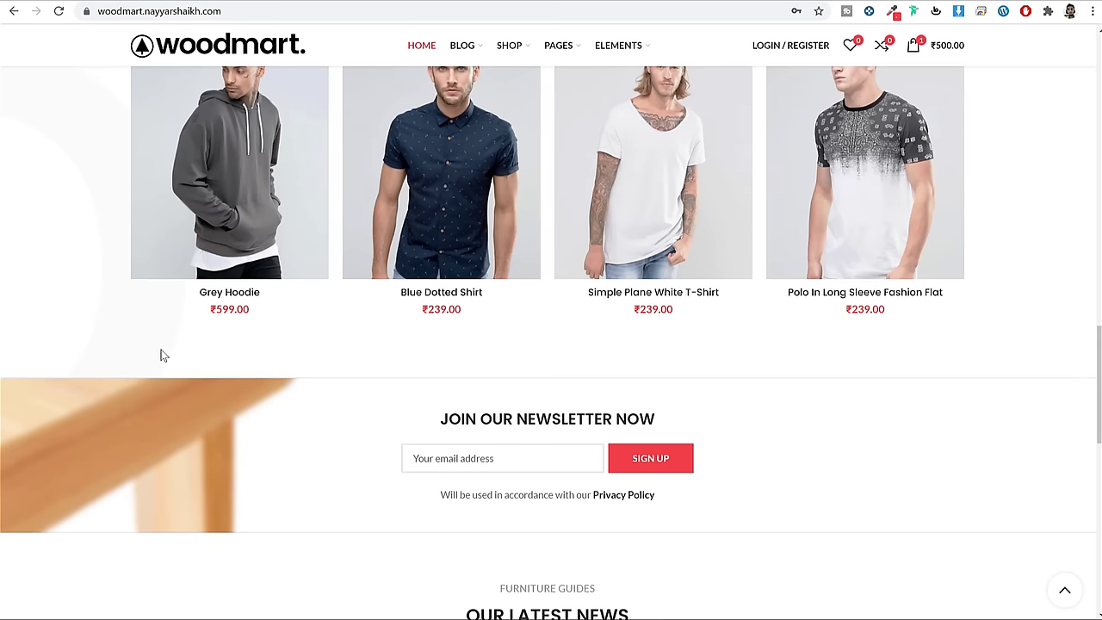
- Set the Featured Products row's Row stretch option to Stretch row
{"action": "scroll", "coordinate": [160, 352], "scroll_direction": "up", "scroll_amount": 1}
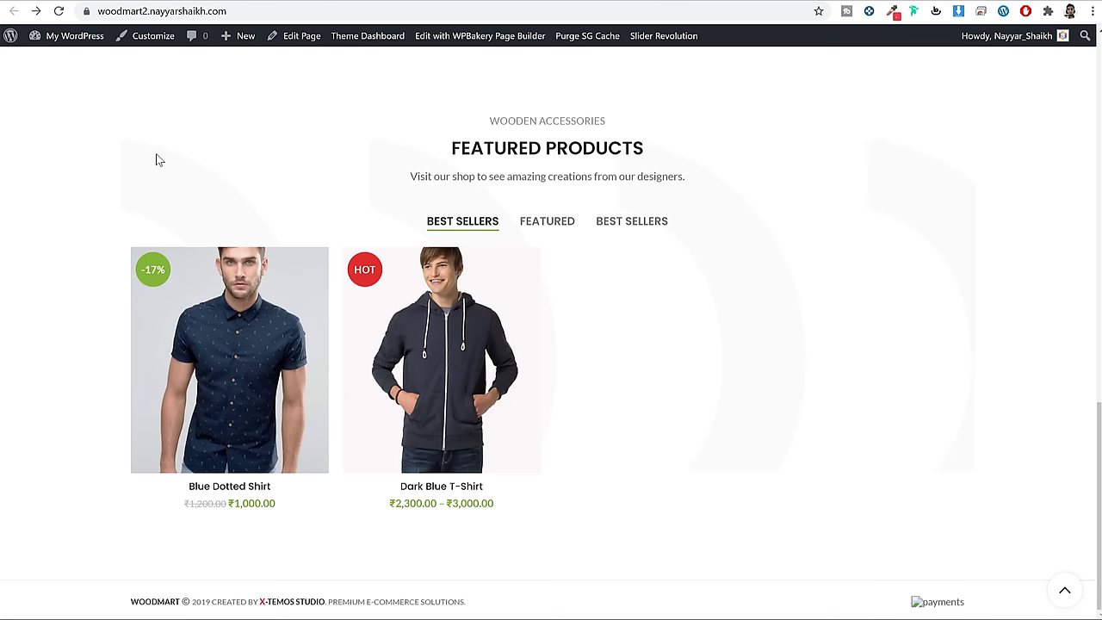
{"action": "left_click", "coordinate": [234, 2]}
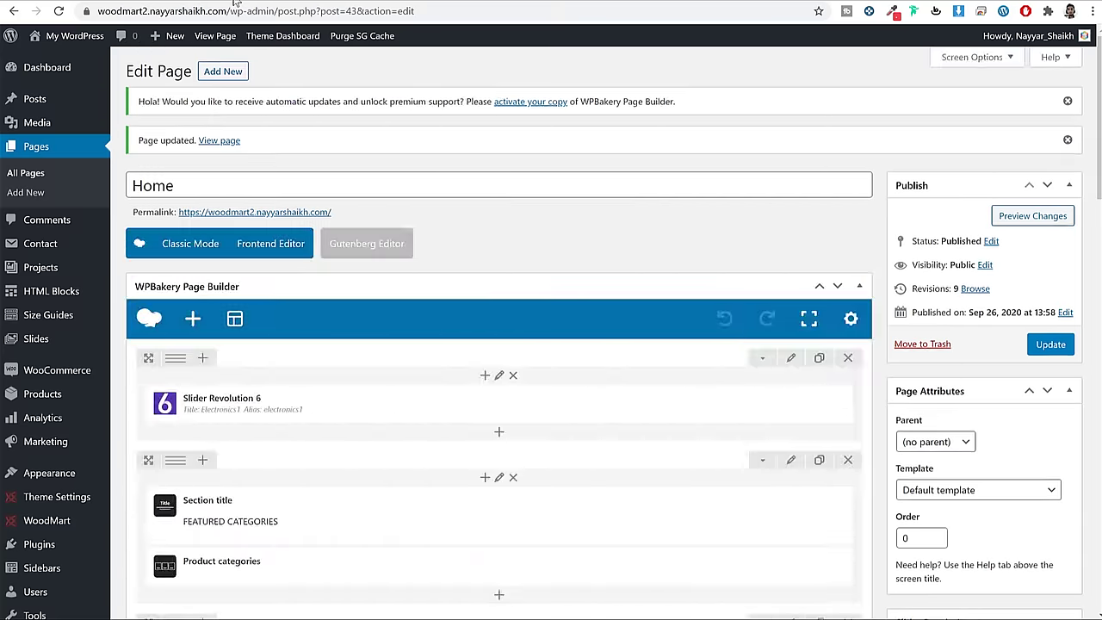
{"action": "scroll", "coordinate": [767, 231], "scroll_direction": "down", "scroll_amount": 6}
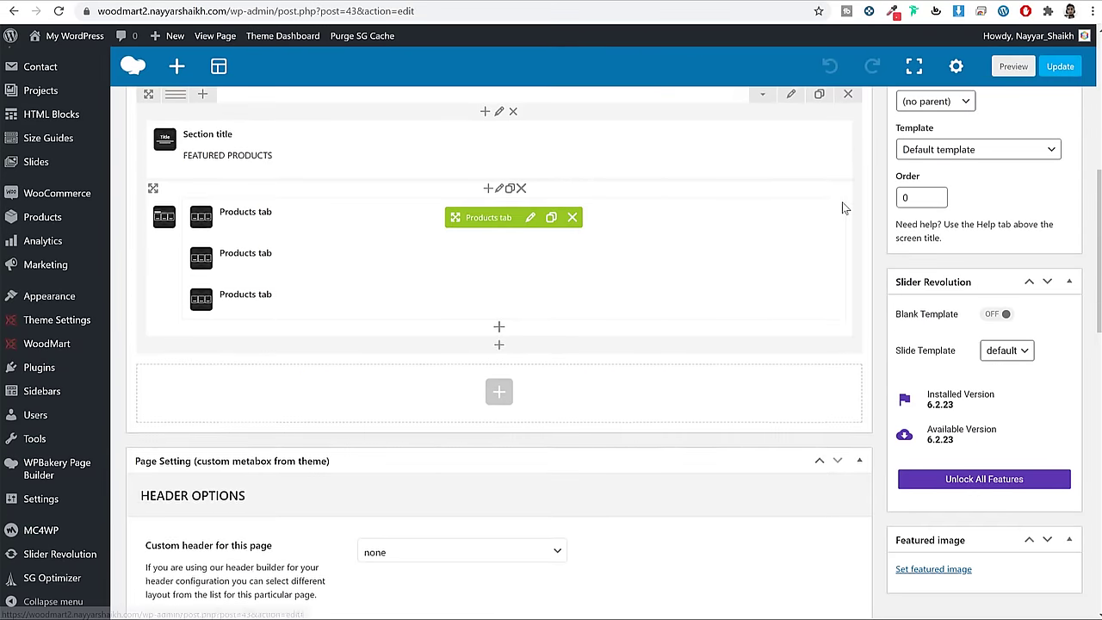
{"action": "scroll", "coordinate": [809, 181], "scroll_direction": "up", "scroll_amount": 1}
{"action": "left_click", "coordinate": [788, 166]}
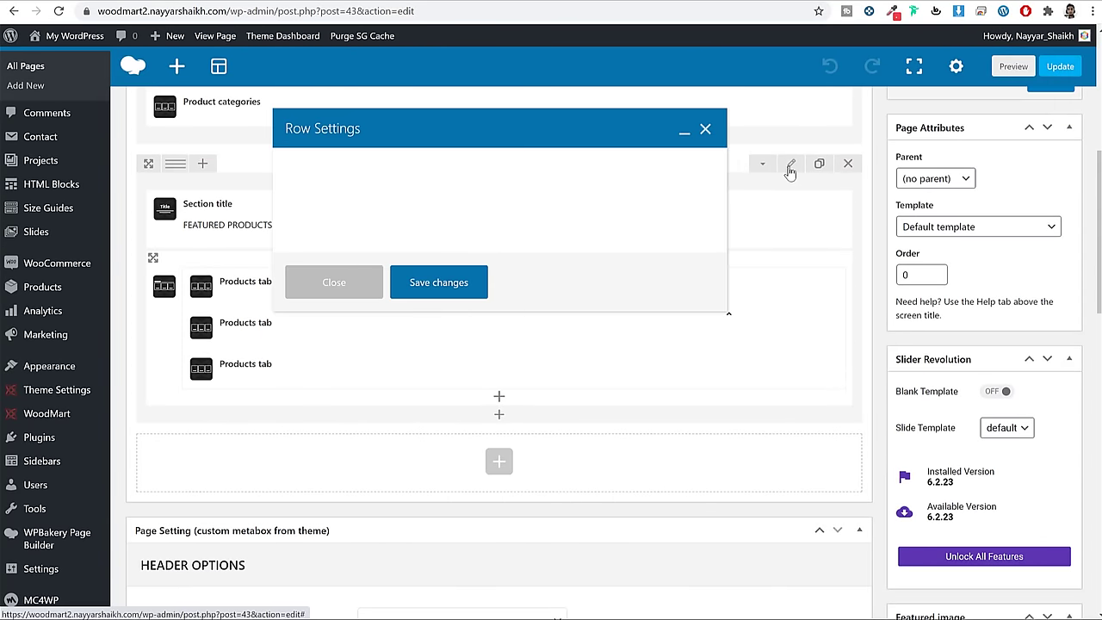
{"action": "left_click_drag", "start_coordinate": [338, 204], "coordinate": [285, 202]}
{"action": "left_click", "coordinate": [366, 227]}
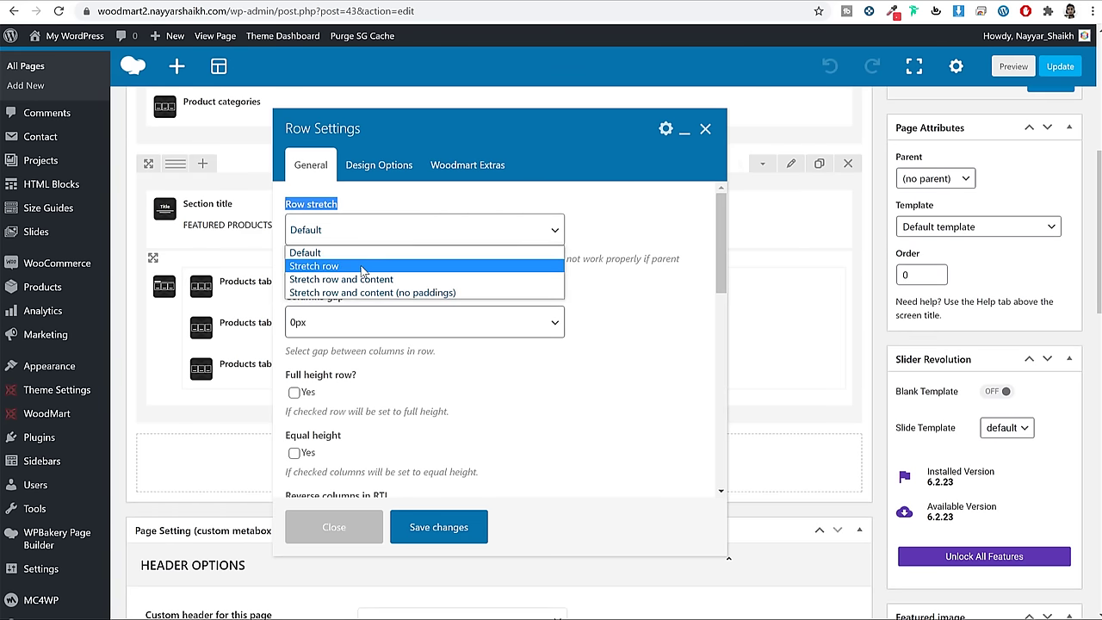
{"action": "left_click", "coordinate": [361, 267]}
- Set the row's Design Options background to No Repeat
{"action": "left_click", "coordinate": [380, 165]}
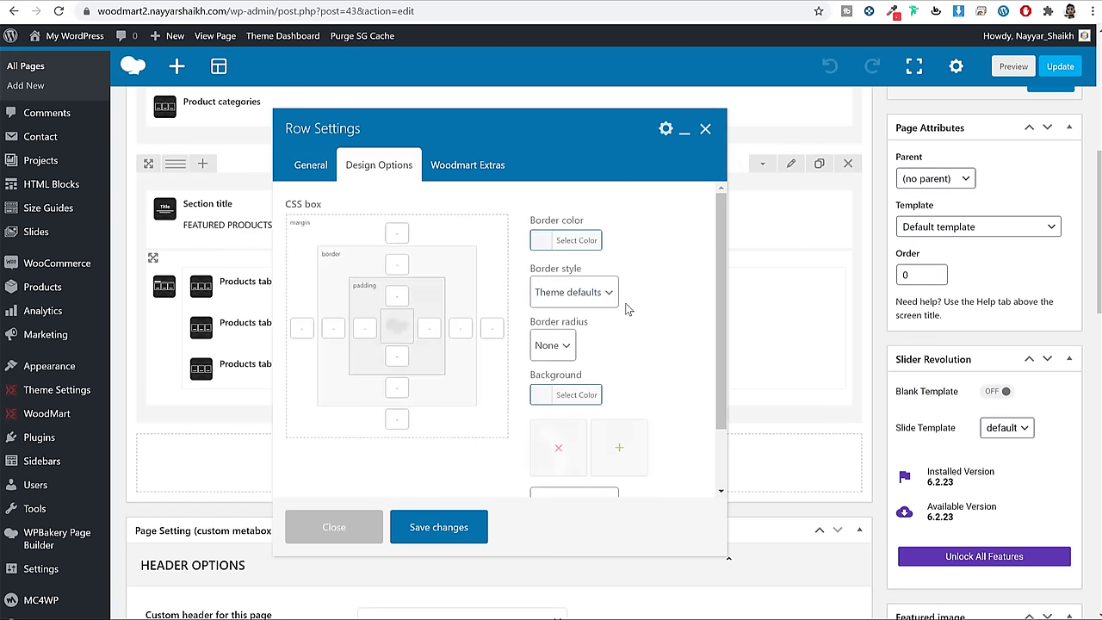
{"action": "scroll", "coordinate": [637, 319], "scroll_direction": "down", "scroll_amount": 1}
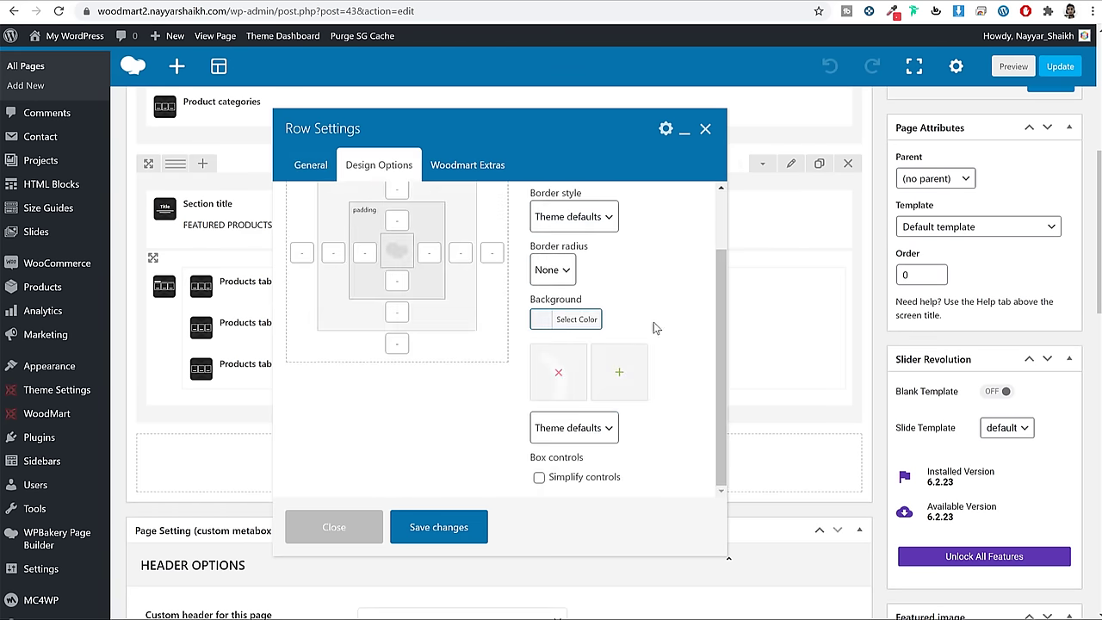
{"action": "left_click", "coordinate": [578, 425]}
{"action": "left_click", "coordinate": [576, 491]}
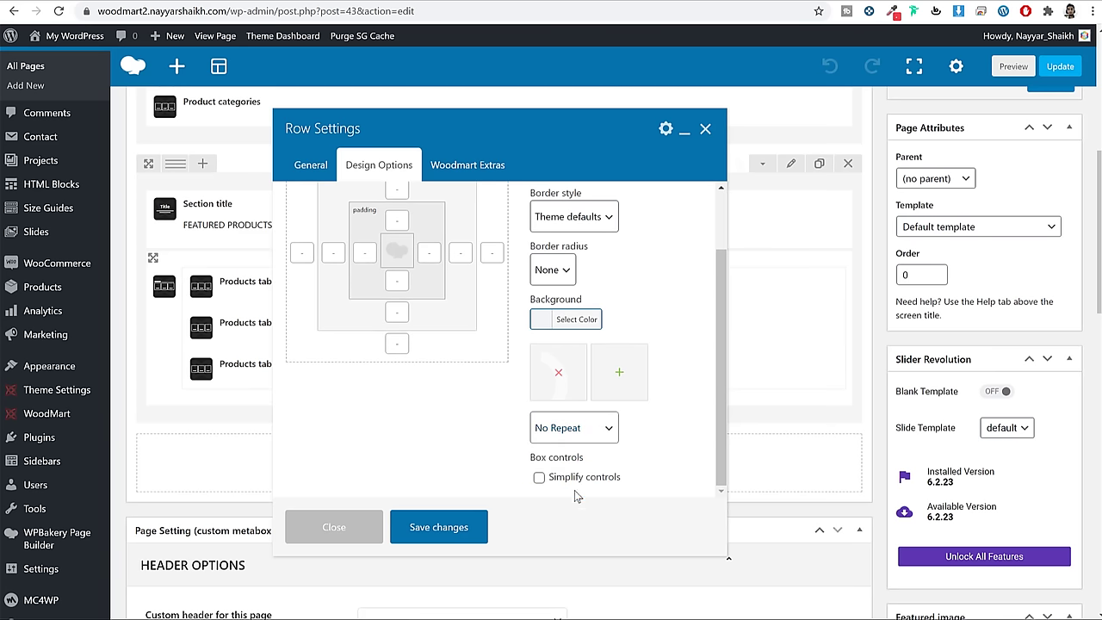
{"action": "scroll", "coordinate": [499, 287], "scroll_direction": "up", "scroll_amount": 1}
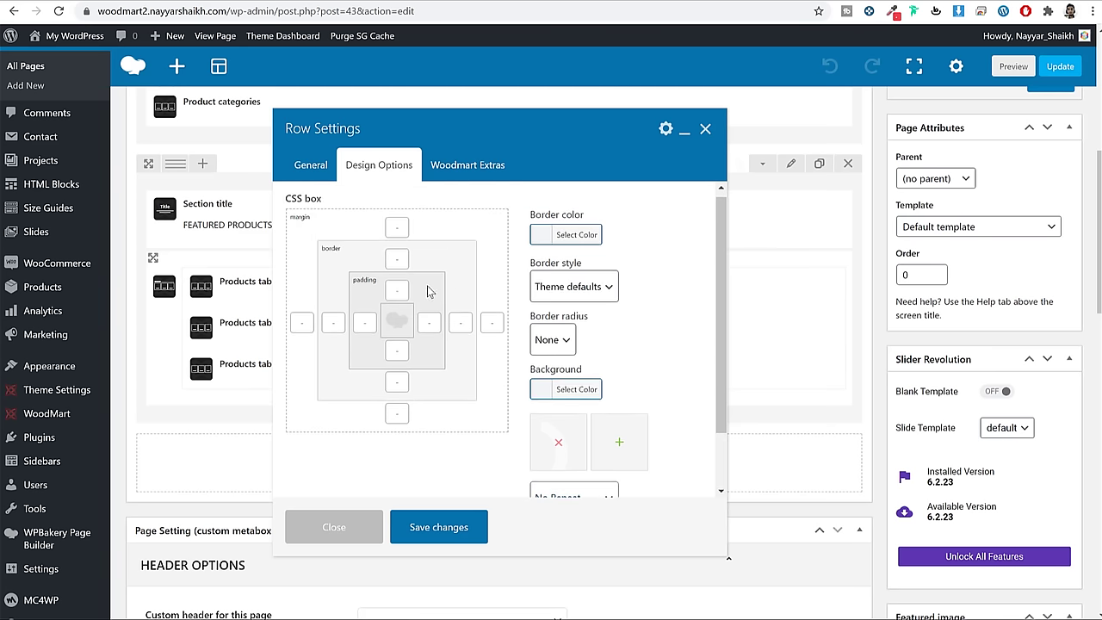
{"action": "left_click", "coordinate": [395, 345]}
- In WoodMart extras, set background position Left bottom, disable overflow:hidden, then save and update
{"action": "left_click", "coordinate": [469, 172]}
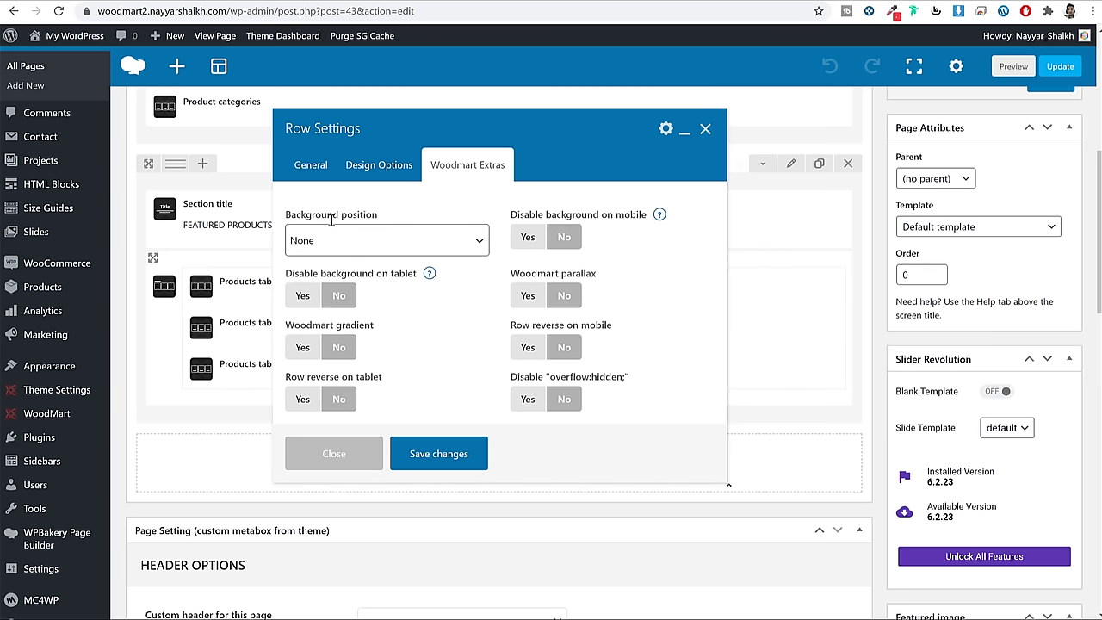
{"action": "left_click_drag", "start_coordinate": [300, 215], "coordinate": [404, 225]}
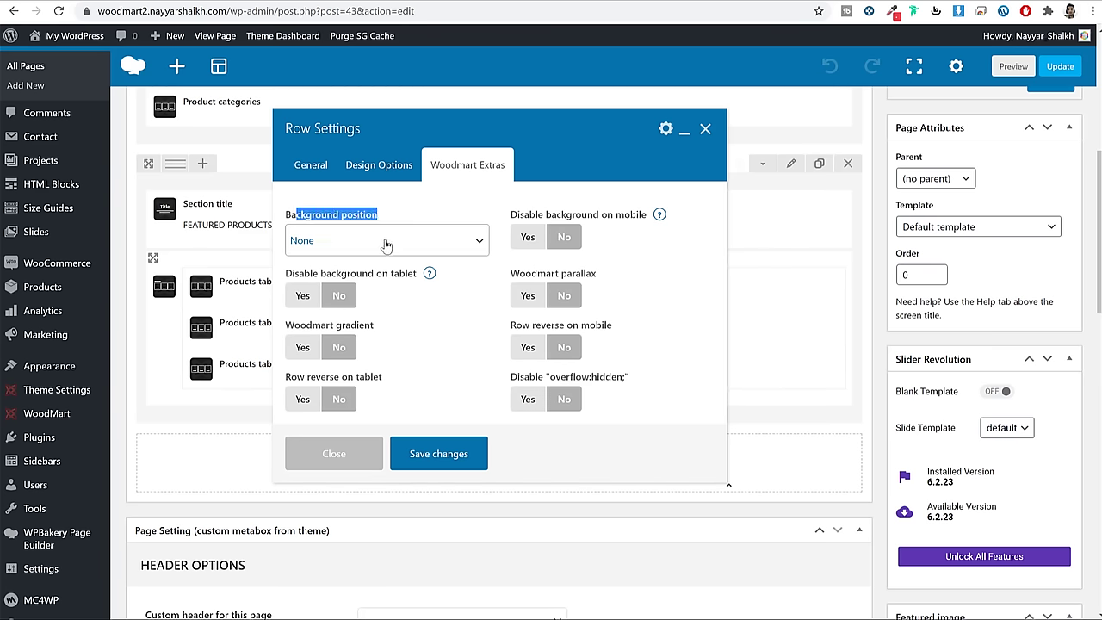
{"action": "left_click", "coordinate": [385, 248]}
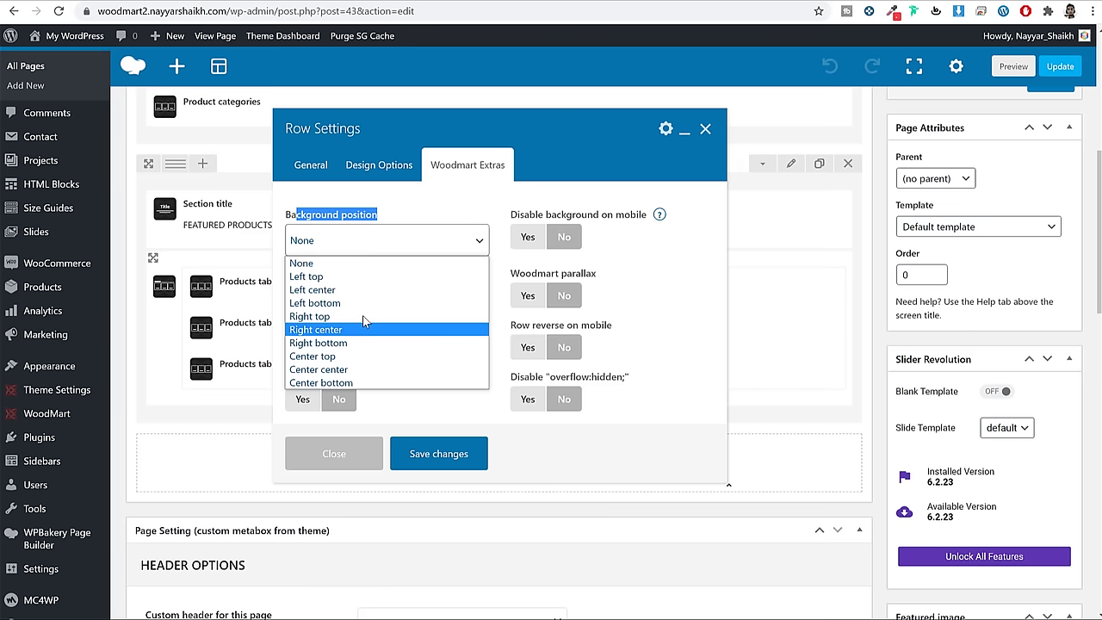
{"action": "left_click", "coordinate": [338, 303]}
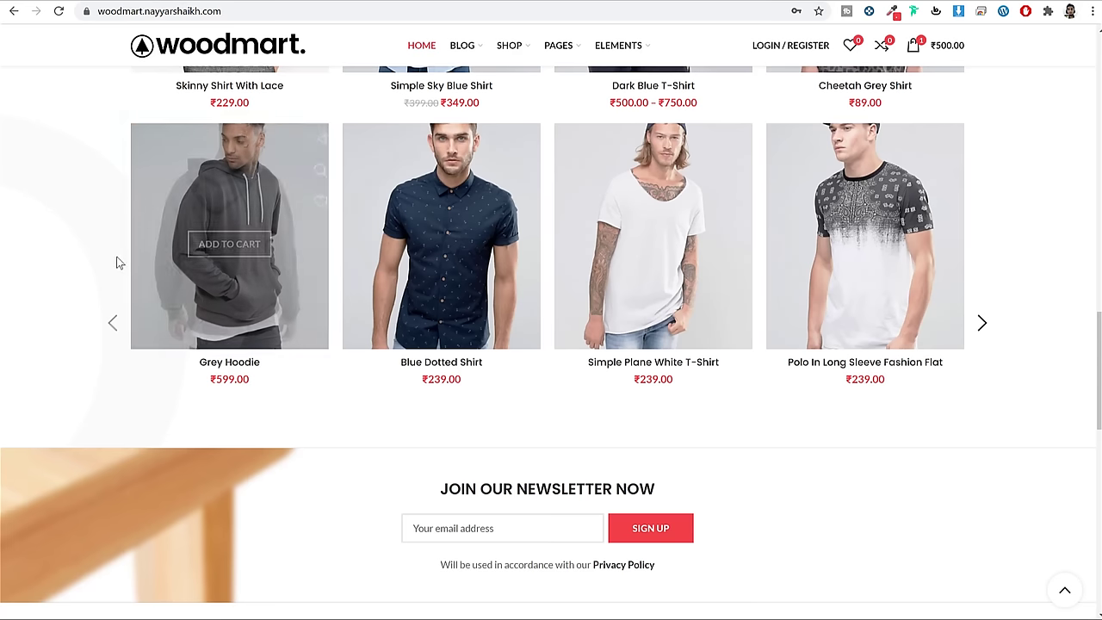
{"action": "scroll", "coordinate": [115, 258], "scroll_direction": "up", "scroll_amount": 2}
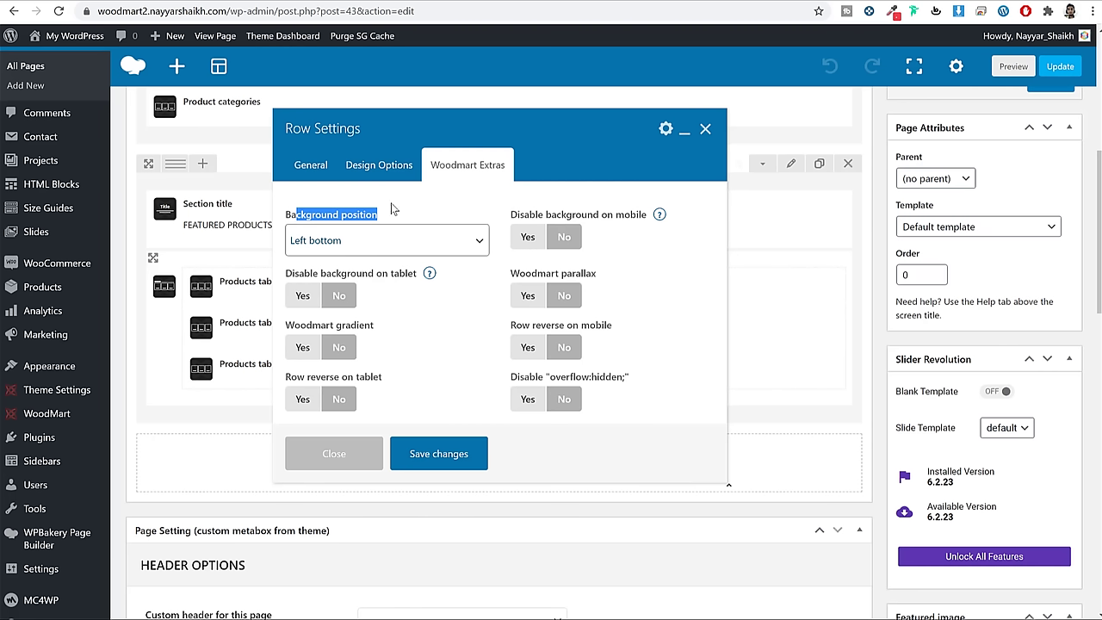
{"action": "left_click", "coordinate": [387, 215]}
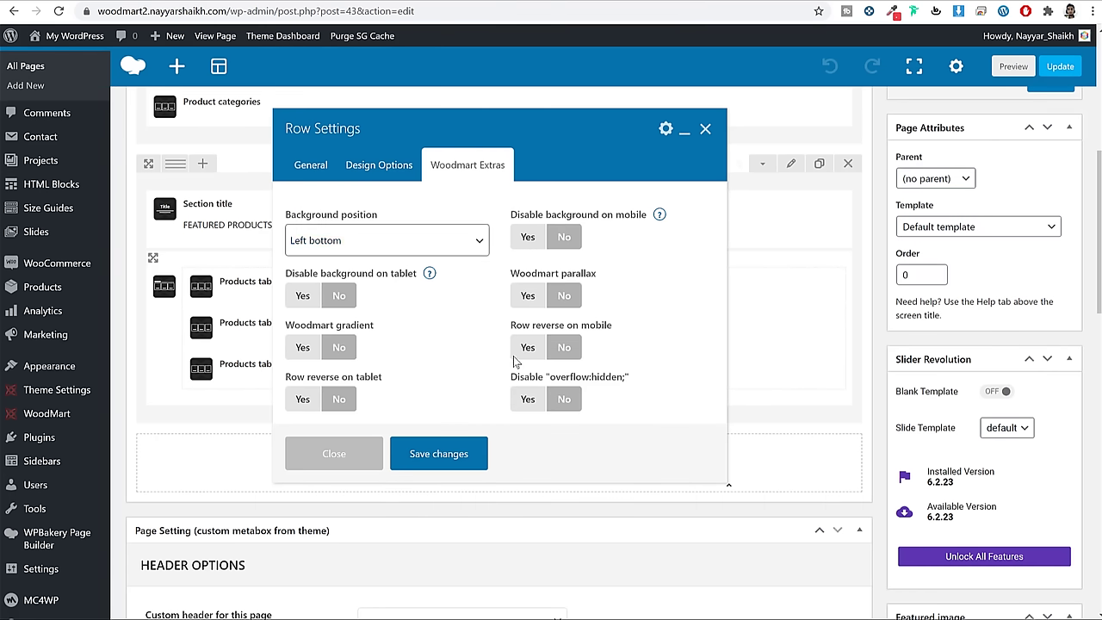
{"action": "left_click", "coordinate": [525, 397]}
{"action": "double_click", "coordinate": [574, 377]}
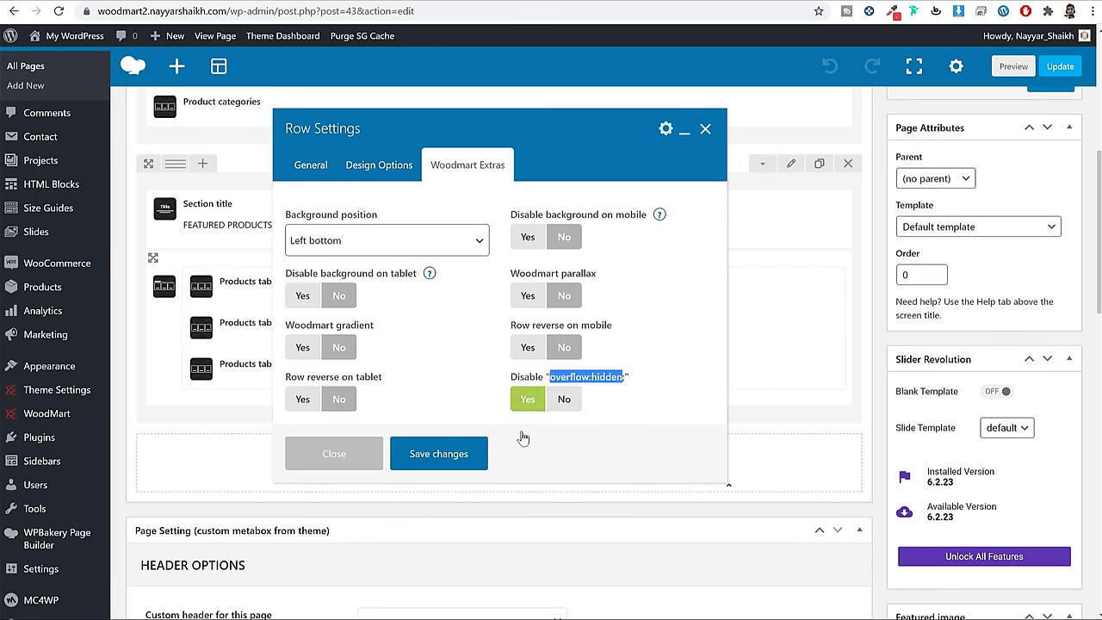
{"action": "left_click", "coordinate": [439, 454]}
{"action": "left_click", "coordinate": [1060, 67]}
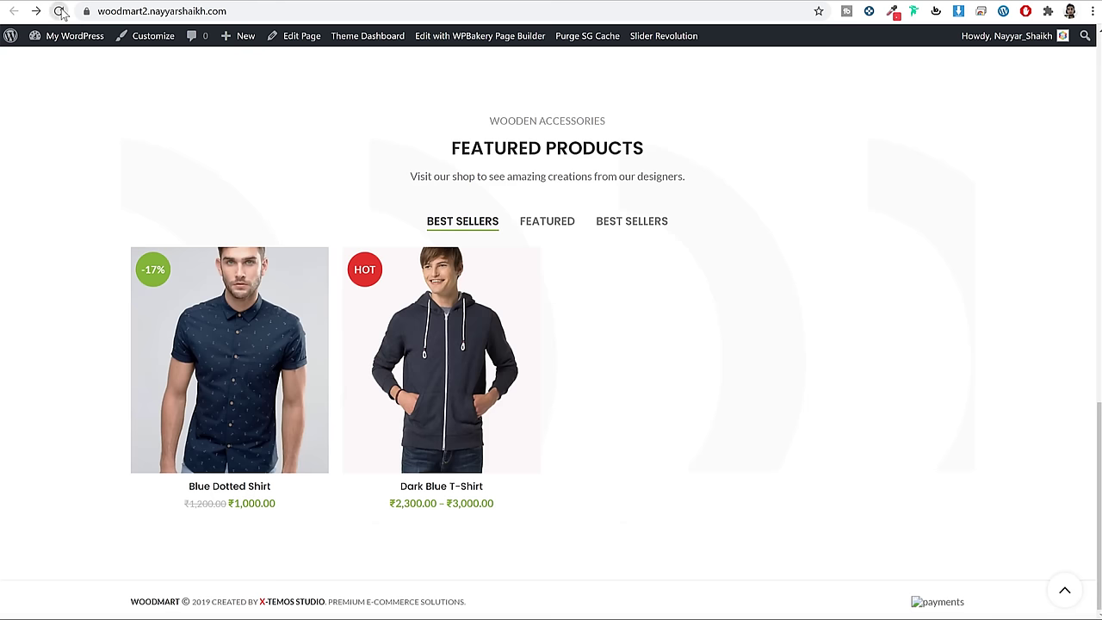
- Reload the live home page and scroll to the demo's Our Latest News section
{"action": "left_click", "coordinate": [60, 12]}
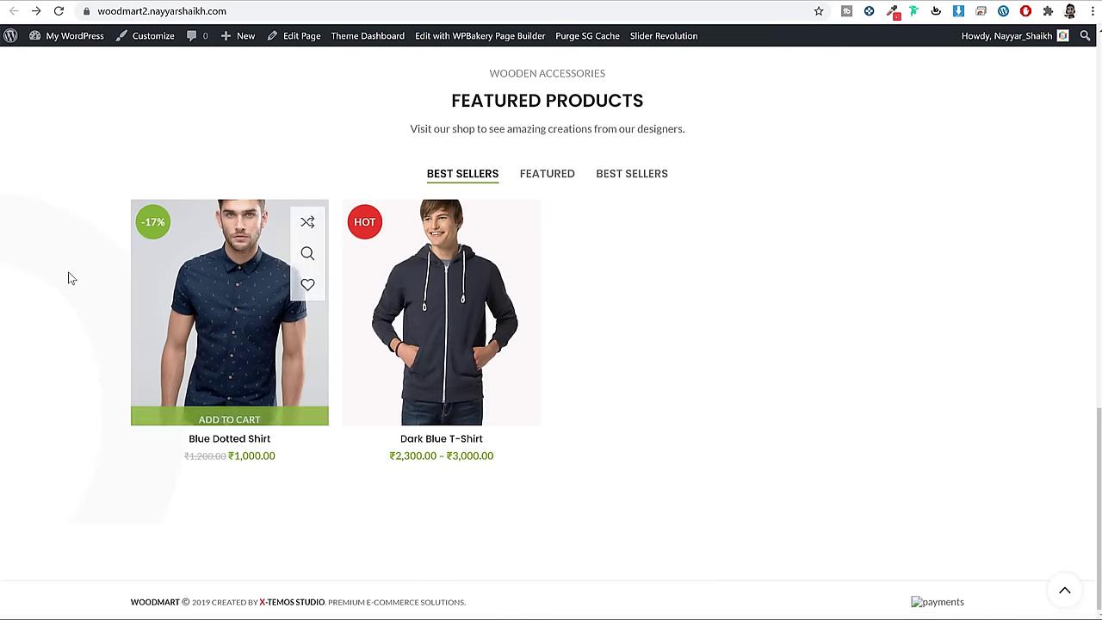
{"action": "scroll", "coordinate": [398, 262], "scroll_direction": "up", "scroll_amount": 2}
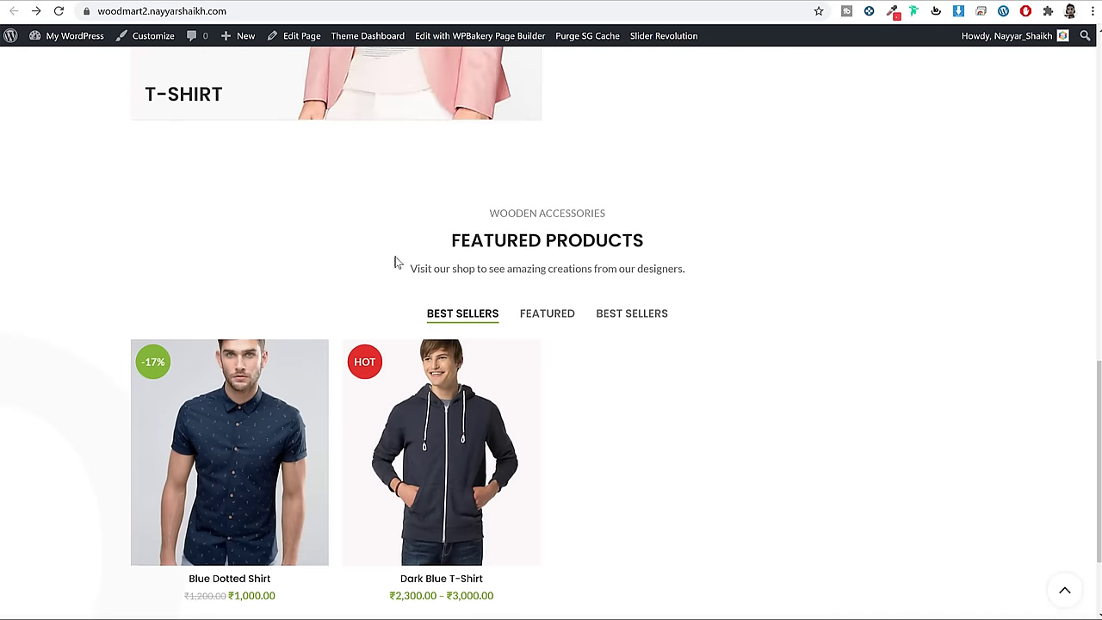
{"action": "scroll", "coordinate": [628, 273], "scroll_direction": "down", "scroll_amount": 2}
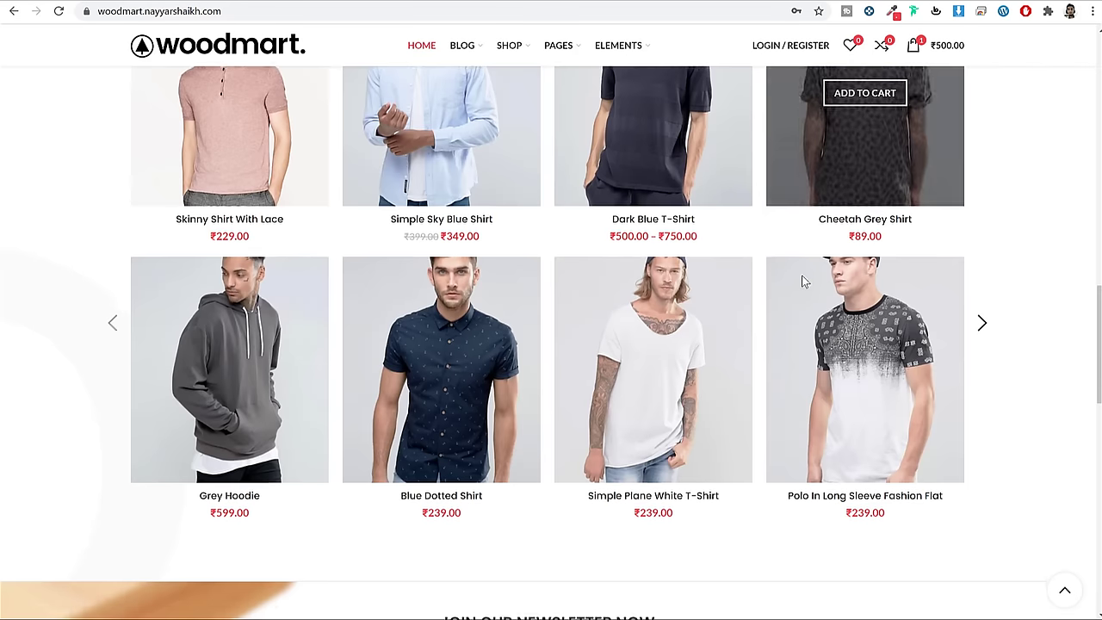
{"action": "scroll", "coordinate": [799, 278], "scroll_direction": "down", "scroll_amount": 5}
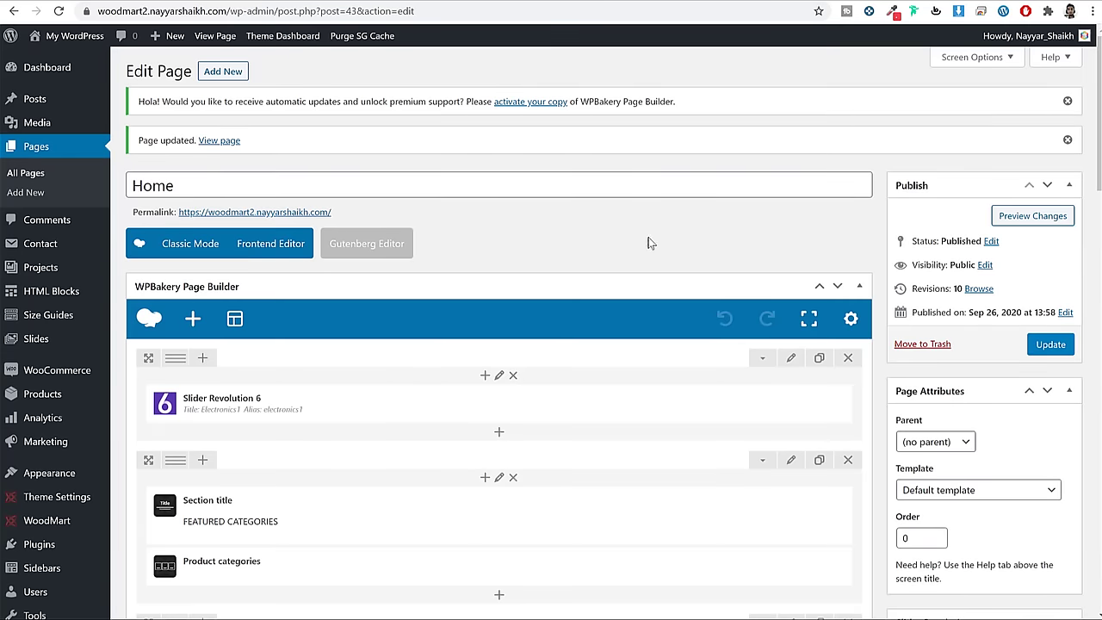
{"action": "scroll", "coordinate": [645, 292], "scroll_direction": "down", "scroll_amount": 8}
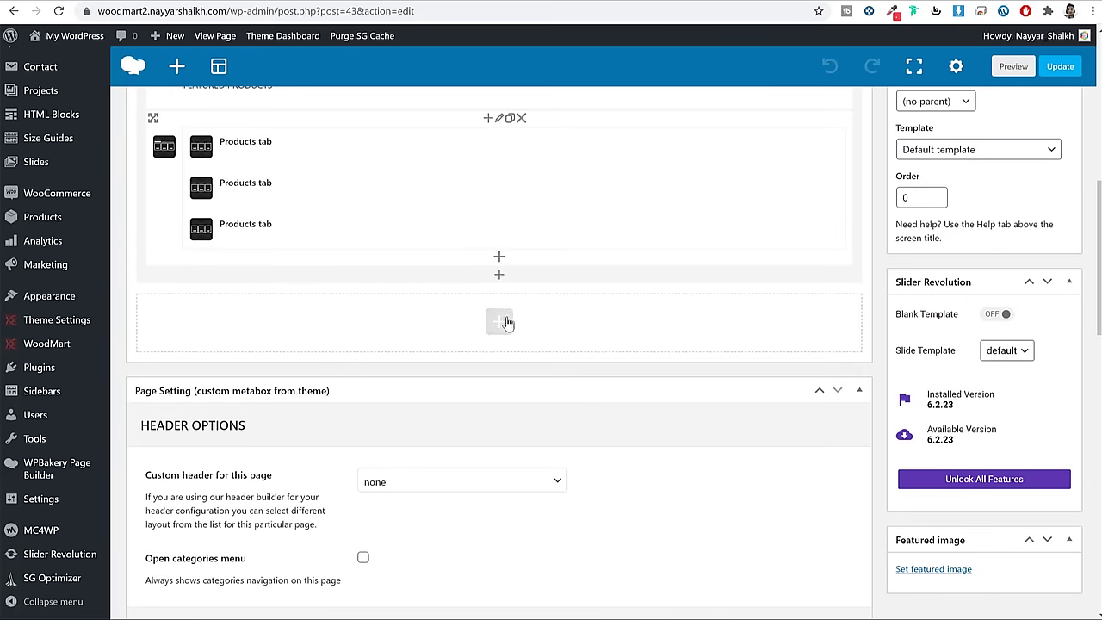
- Add an empty row below the product tabs and copy the demo's JOIN OUR NEWSLETTER NOW heading
{"action": "left_click", "coordinate": [499, 323]}
{"action": "left_click", "coordinate": [306, 172]}
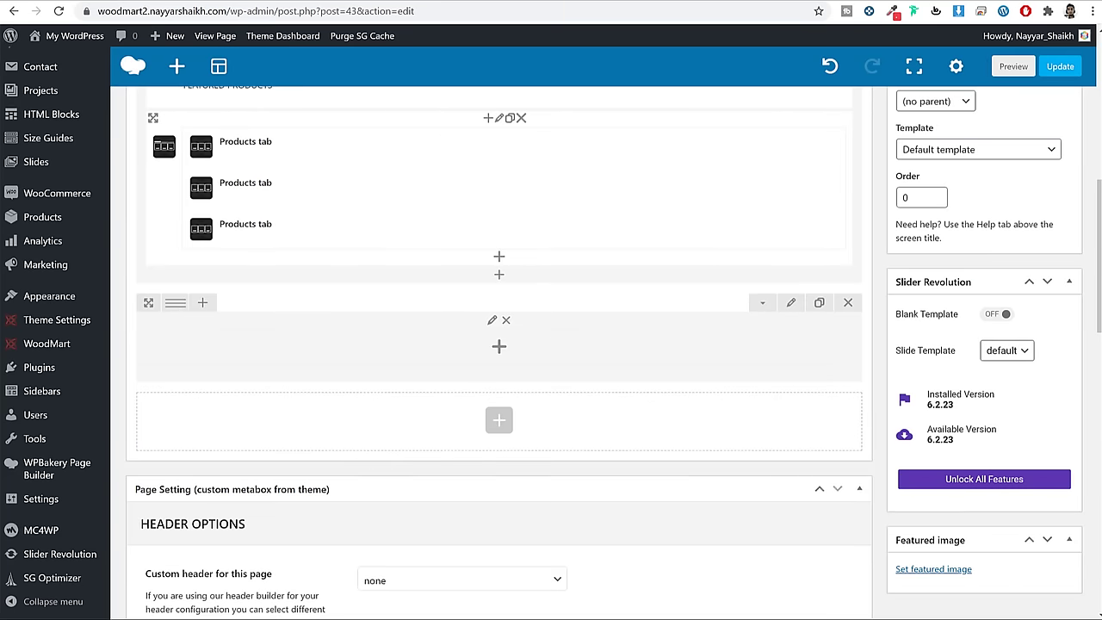
{"action": "key", "text": "ctrl+Tab"}
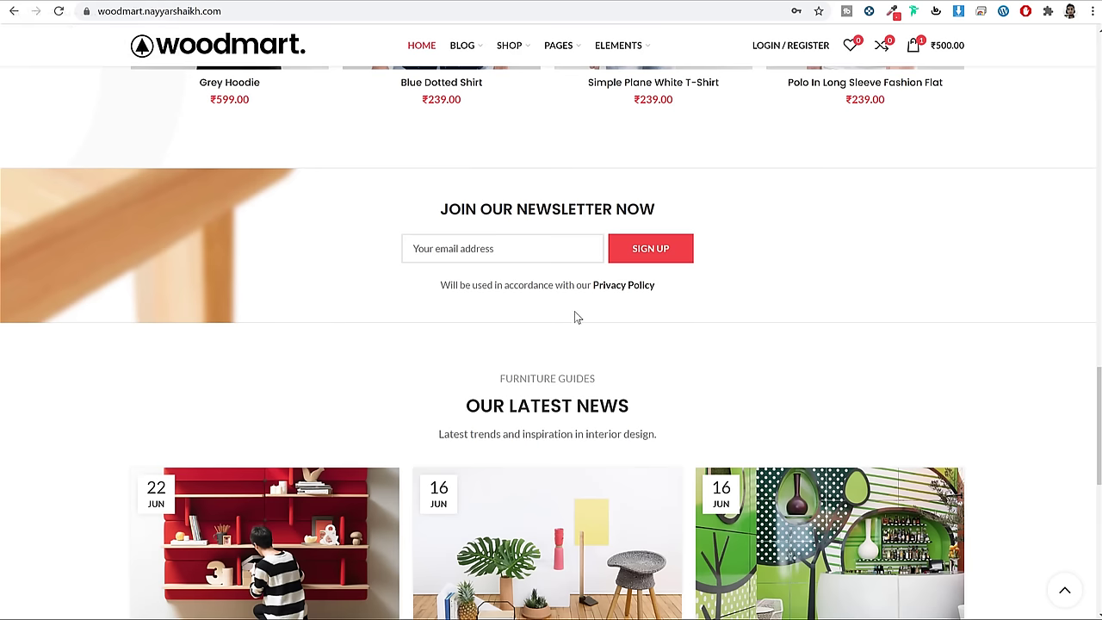
{"action": "scroll", "coordinate": [577, 318], "scroll_direction": "down", "scroll_amount": 1}
{"action": "triple_click", "coordinate": [506, 138]}
{"action": "key", "text": "ctrl+c"}
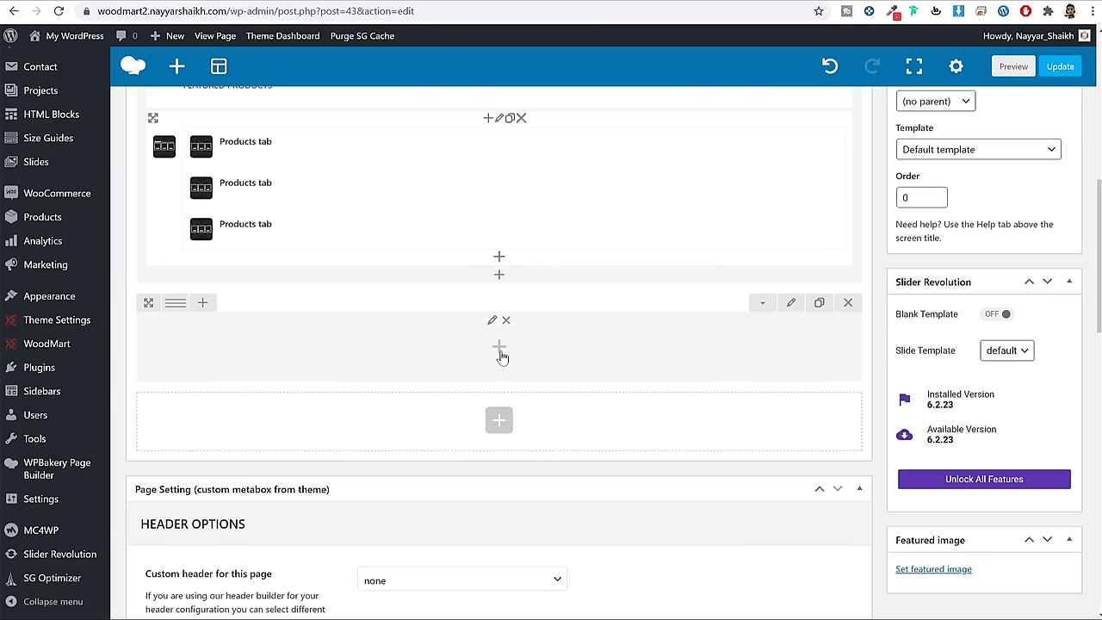
- Add a Section title reading 'JOIN OUR NEWSLETTER NOW' with Bold 700 font weight
{"action": "left_click", "coordinate": [499, 348]}
{"action": "type", "text": "sec"}
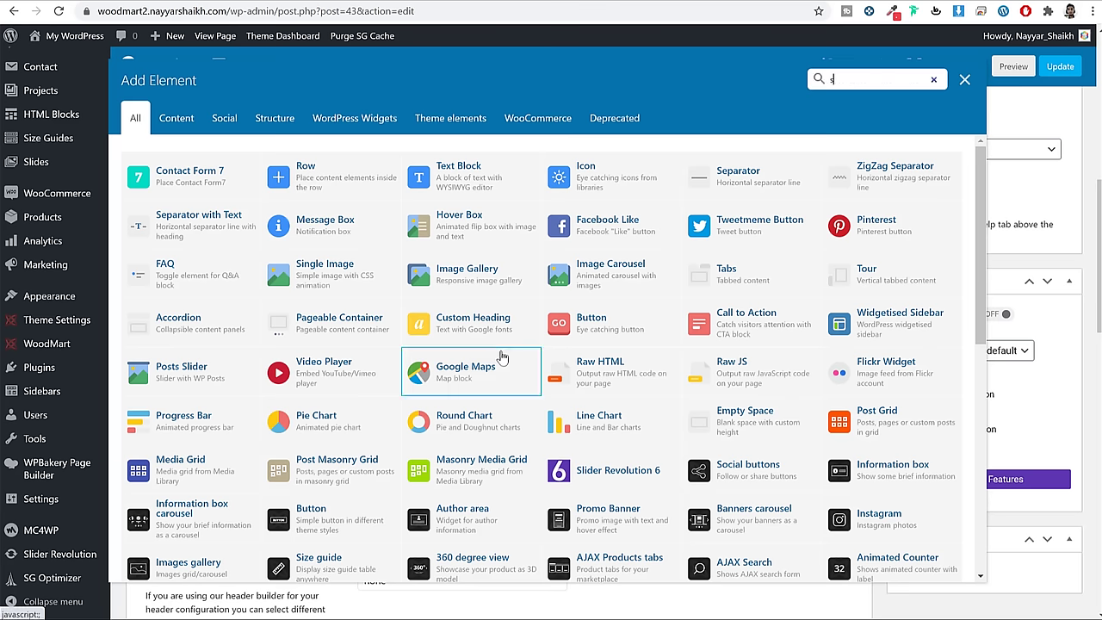
{"action": "left_click", "coordinate": [221, 190]}
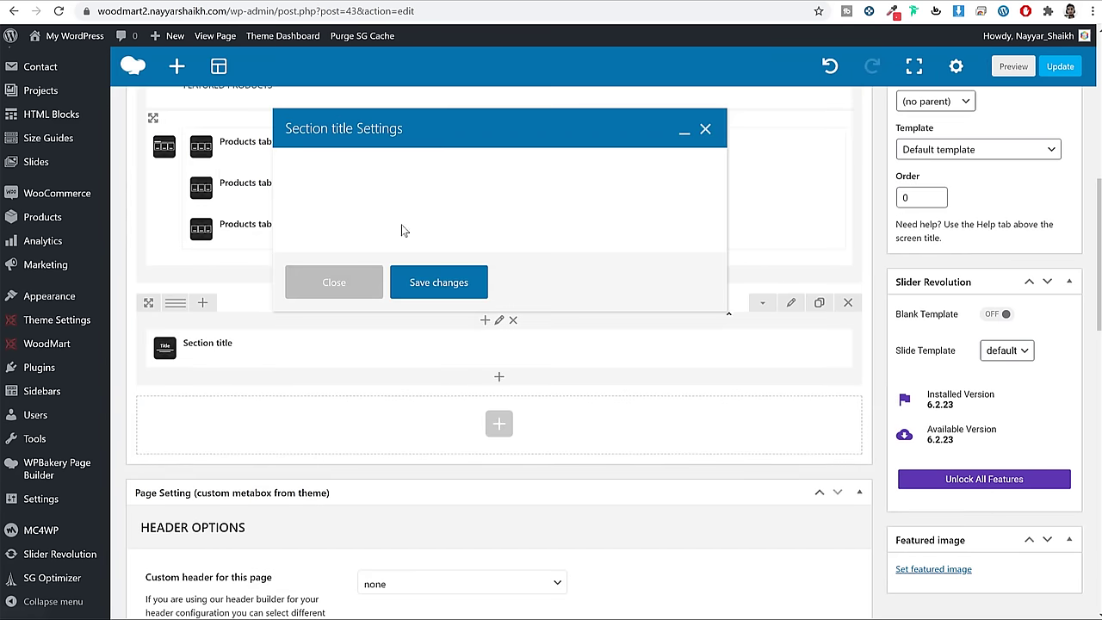
{"action": "left_click", "coordinate": [393, 265]}
{"action": "key", "text": "ctrl+v"}
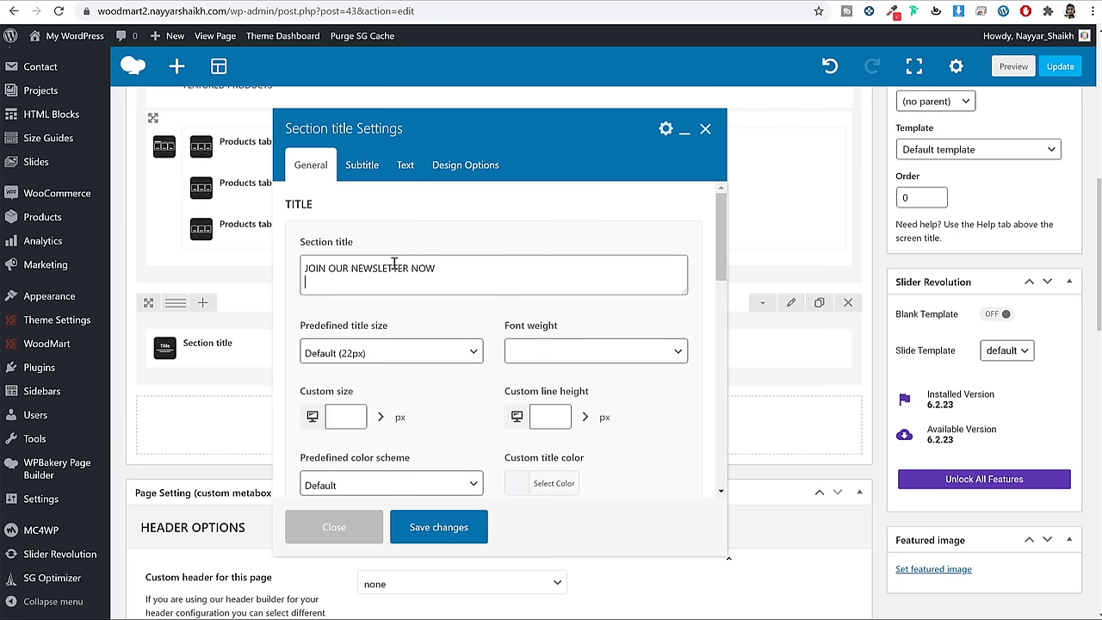
{"action": "left_click", "coordinate": [362, 164]}
{"action": "left_click", "coordinate": [405, 165]}
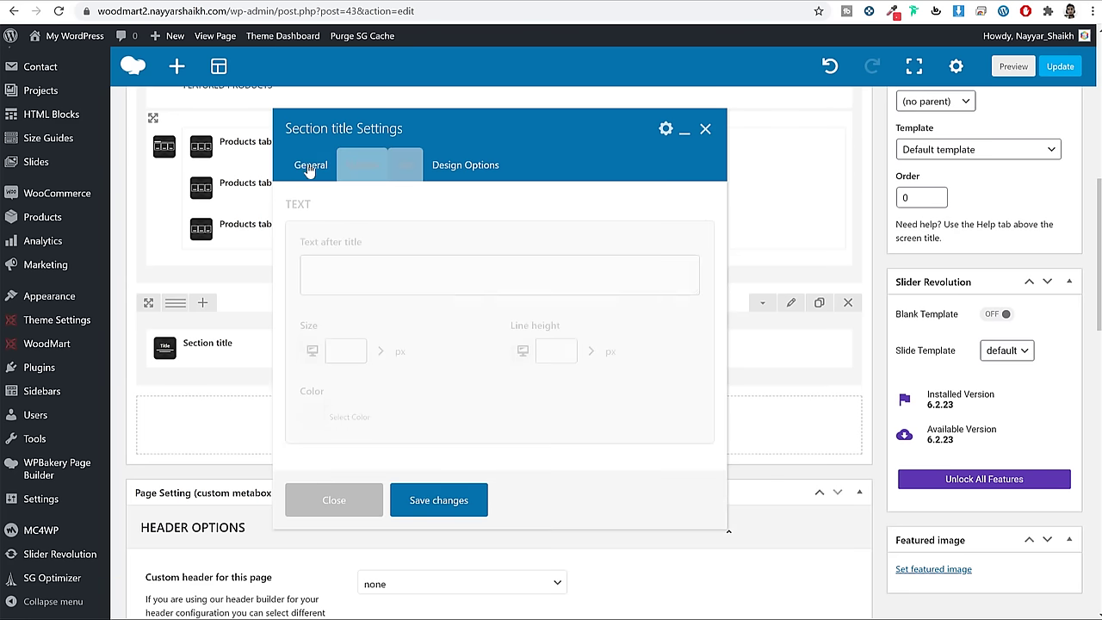
{"action": "left_click", "coordinate": [312, 167]}
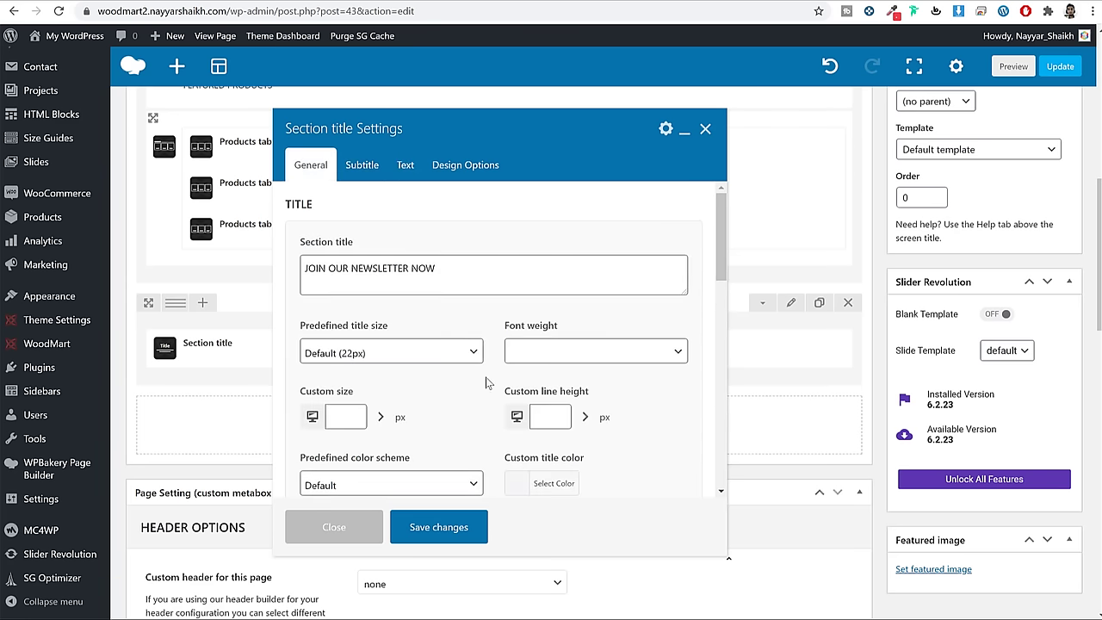
{"action": "left_click", "coordinate": [571, 355]}
{"action": "left_click", "coordinate": [551, 462]}
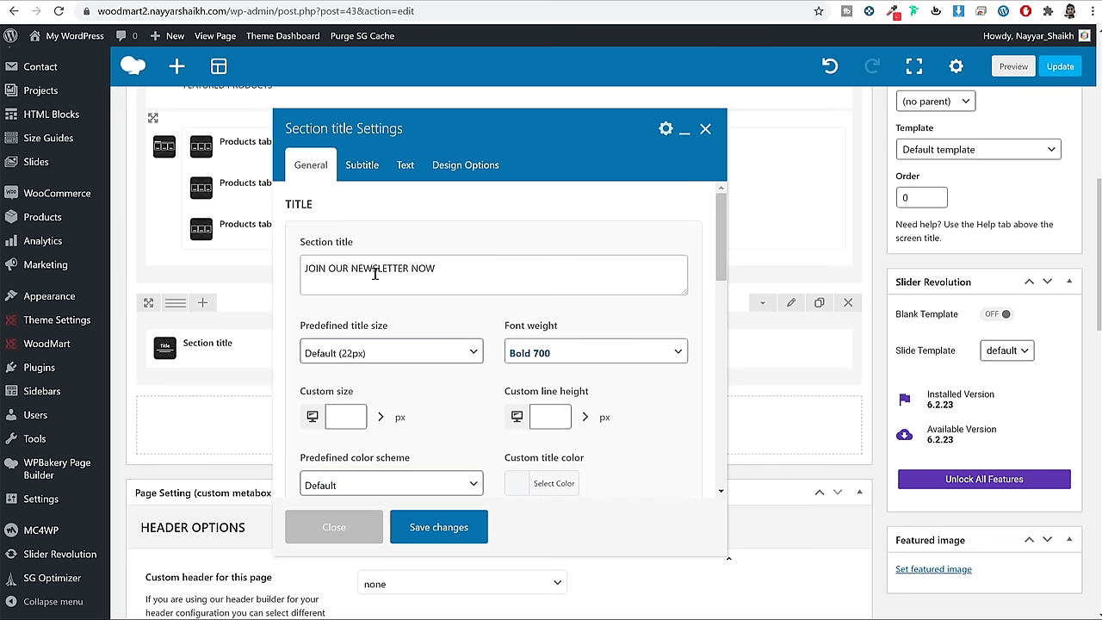
{"action": "left_click", "coordinate": [438, 527]}
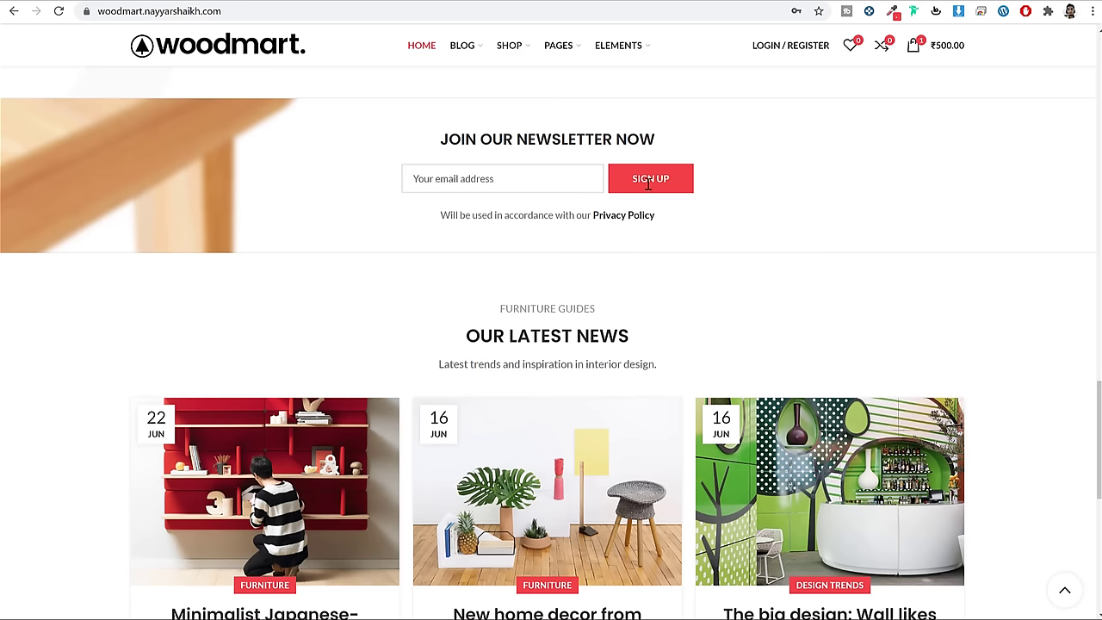
{"action": "left_click", "coordinate": [245, 7]}
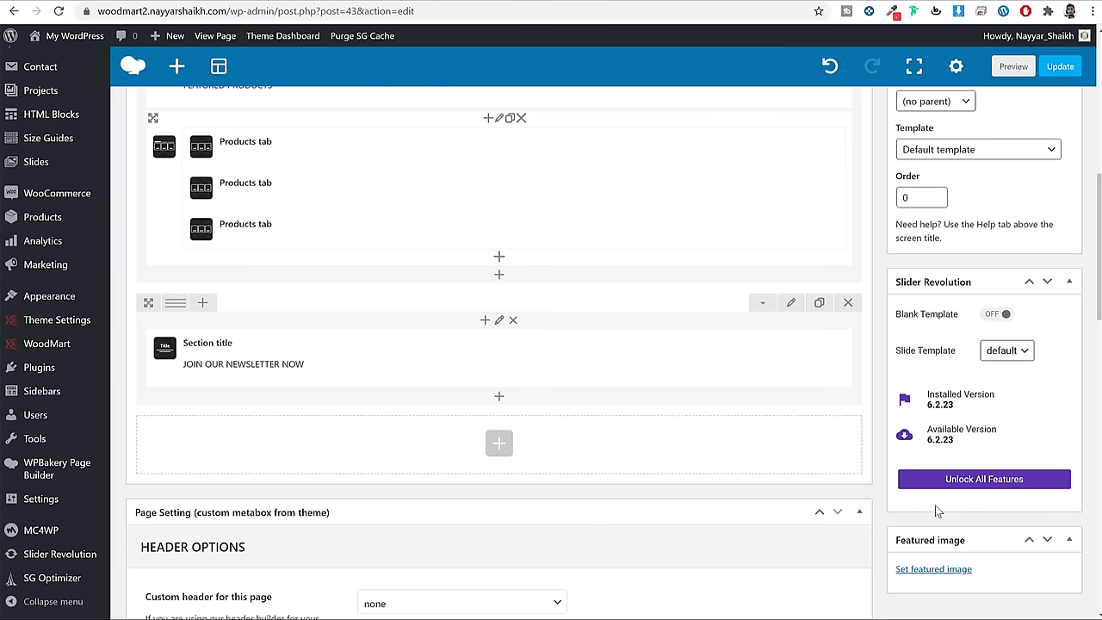
- Update the home page and view the Mailchimp for WordPress API settings in a new tab
{"action": "scroll", "coordinate": [920, 361], "scroll_direction": "up", "scroll_amount": 5}
{"action": "left_click", "coordinate": [1060, 69]}
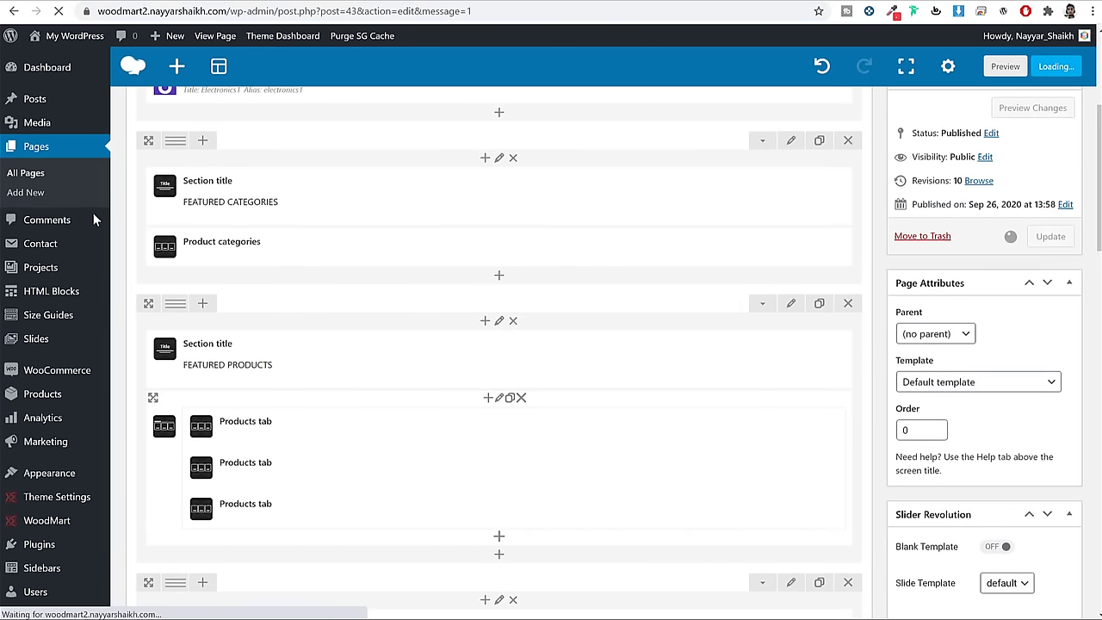
{"action": "scroll", "coordinate": [69, 349], "scroll_direction": "down", "scroll_amount": 4}
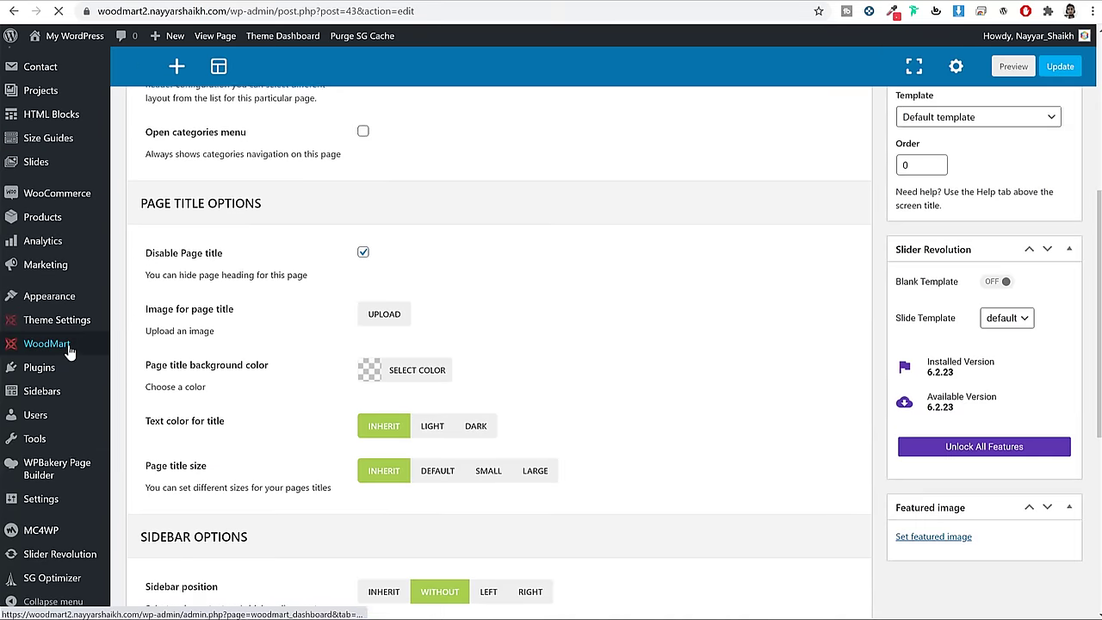
{"action": "right_click", "coordinate": [49, 538]}
{"action": "left_click", "coordinate": [66, 544]}
{"action": "left_click", "coordinate": [49, 538]}
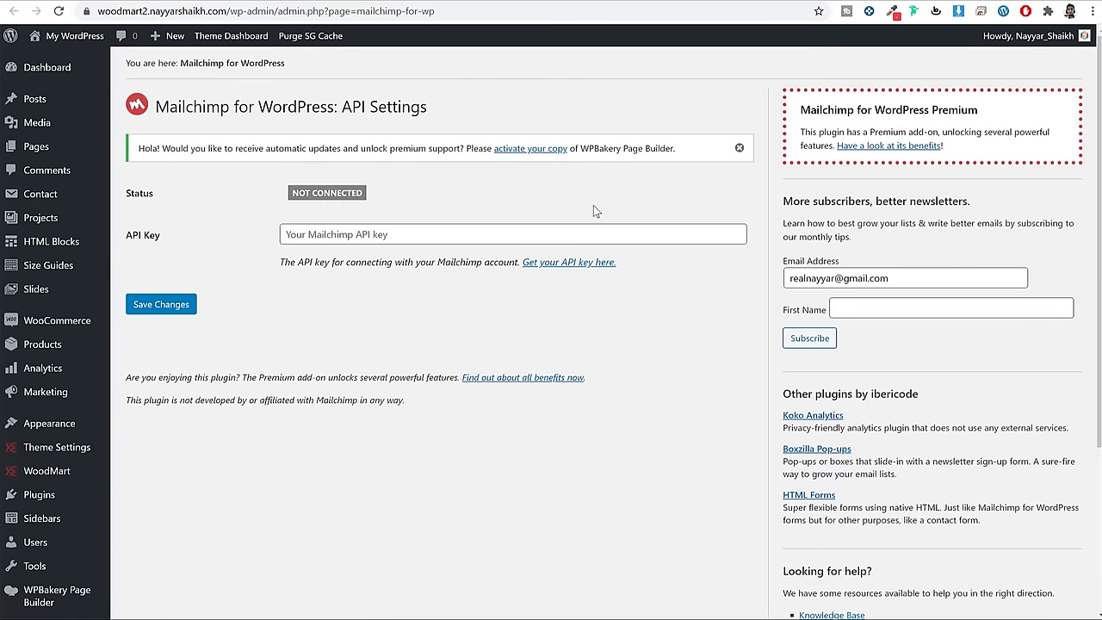
- Check the demo site's newsletter section and start a new browser tab
{"action": "key", "text": "ctrl+Tab"}
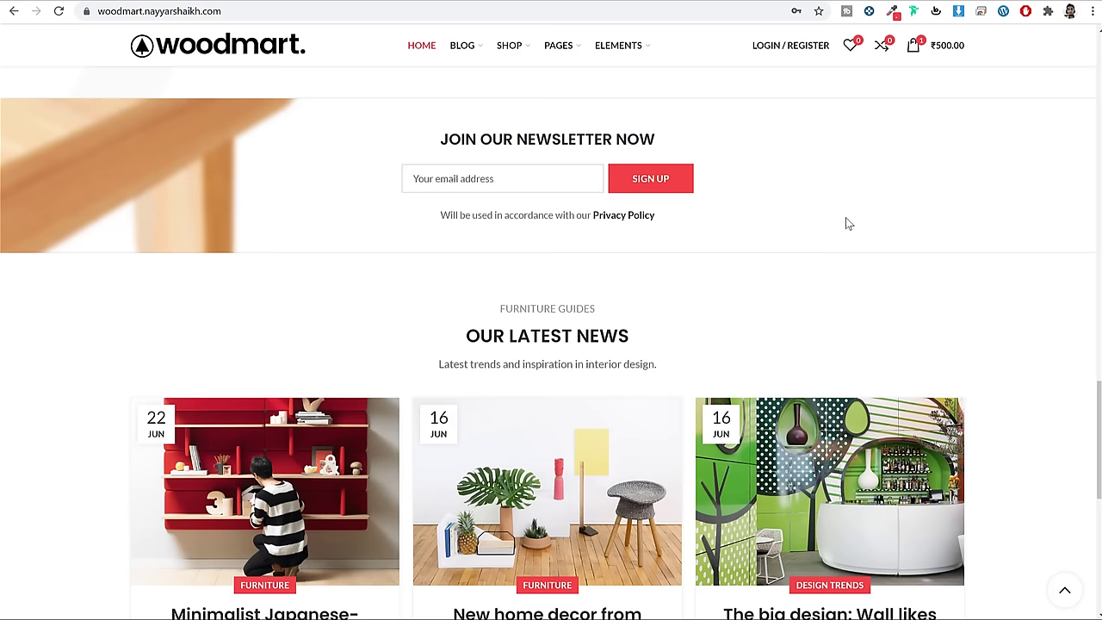
{"action": "scroll", "coordinate": [850, 232], "scroll_direction": "up", "scroll_amount": 1}
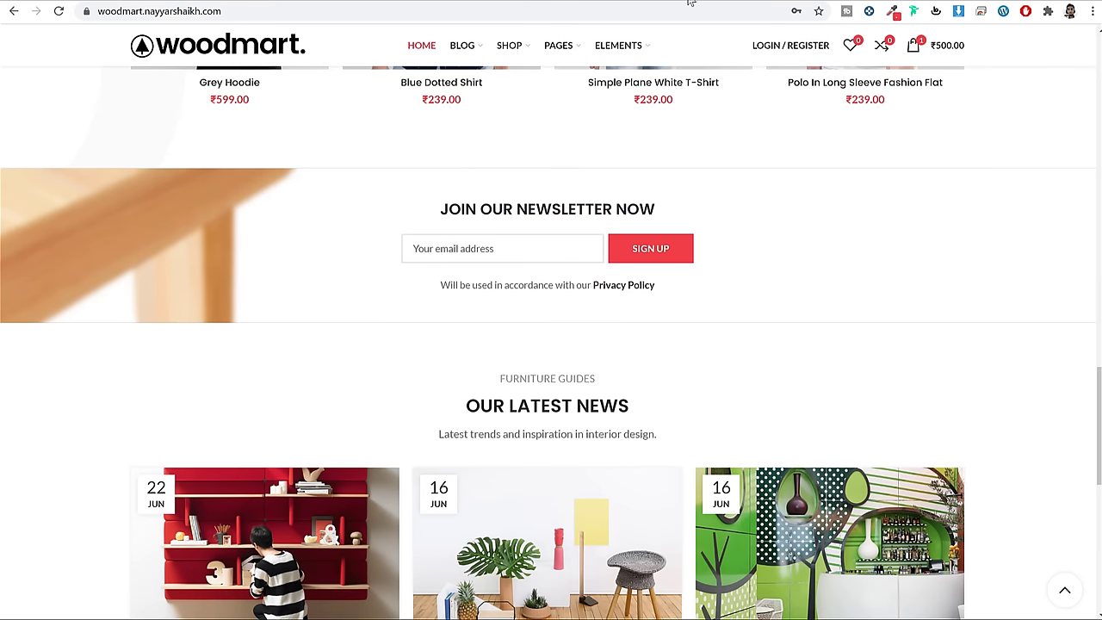
{"action": "key", "text": "ctrl+t"}
- Go to mailchimp.com and log in
{"action": "type", "text": "mailc"}
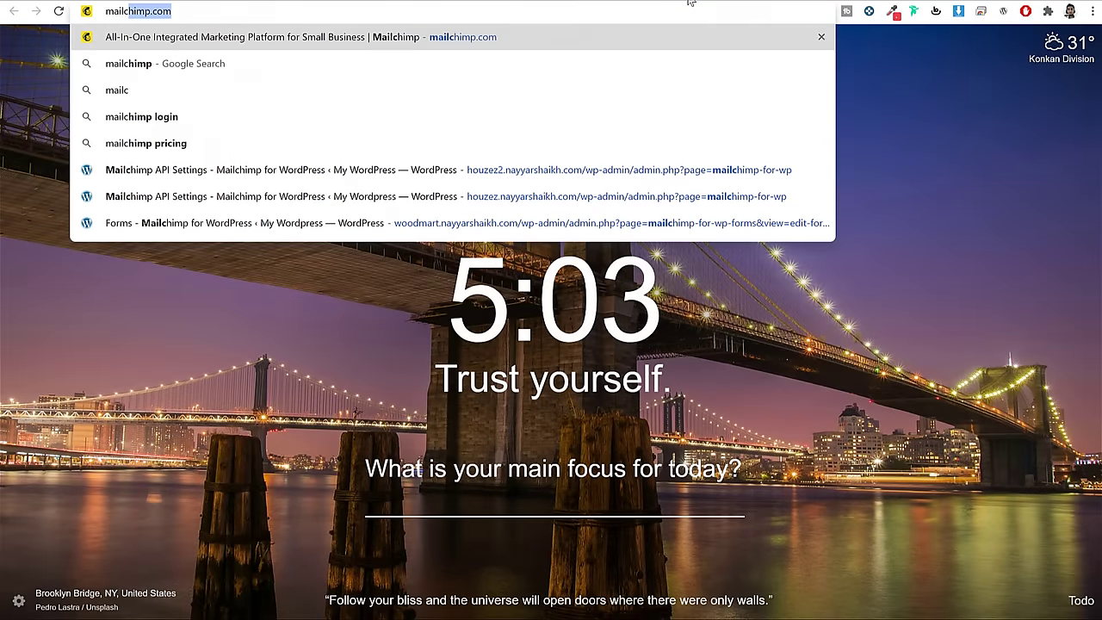
{"action": "key", "text": "Return"}
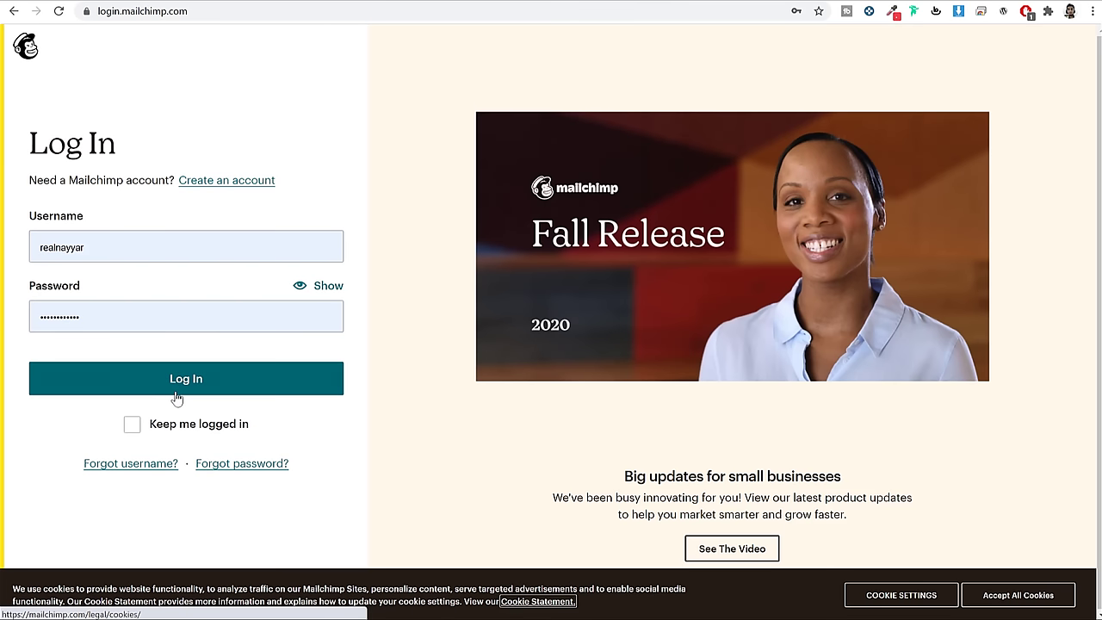
{"action": "left_click", "coordinate": [177, 396]}
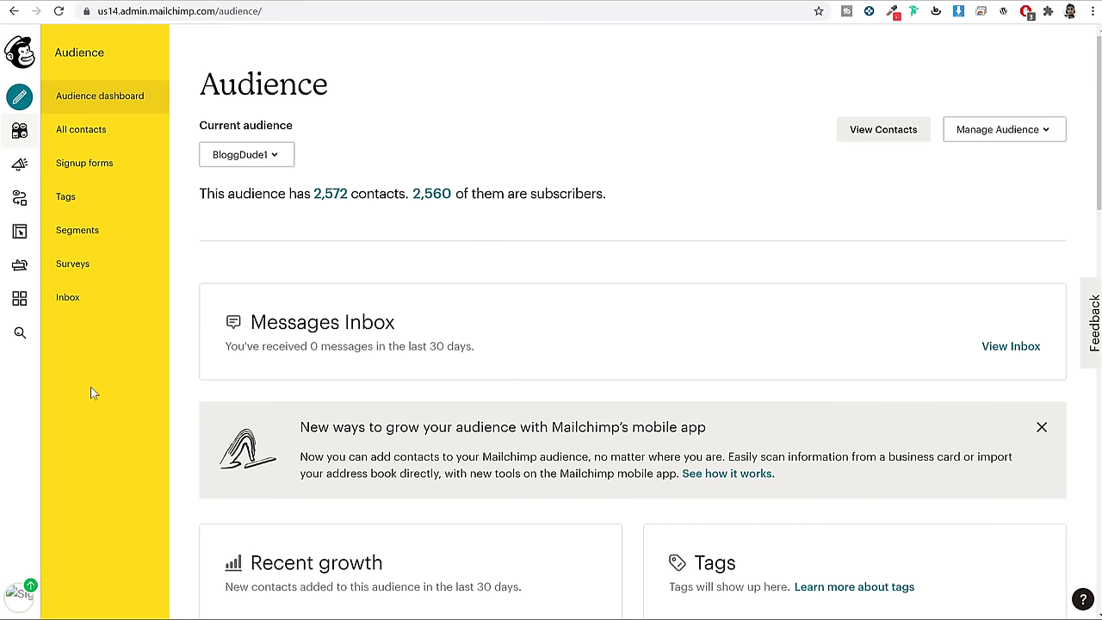
- Copy the active key from Account > Extras > API keys and return to WordPress
{"action": "left_click", "coordinate": [22, 596]}
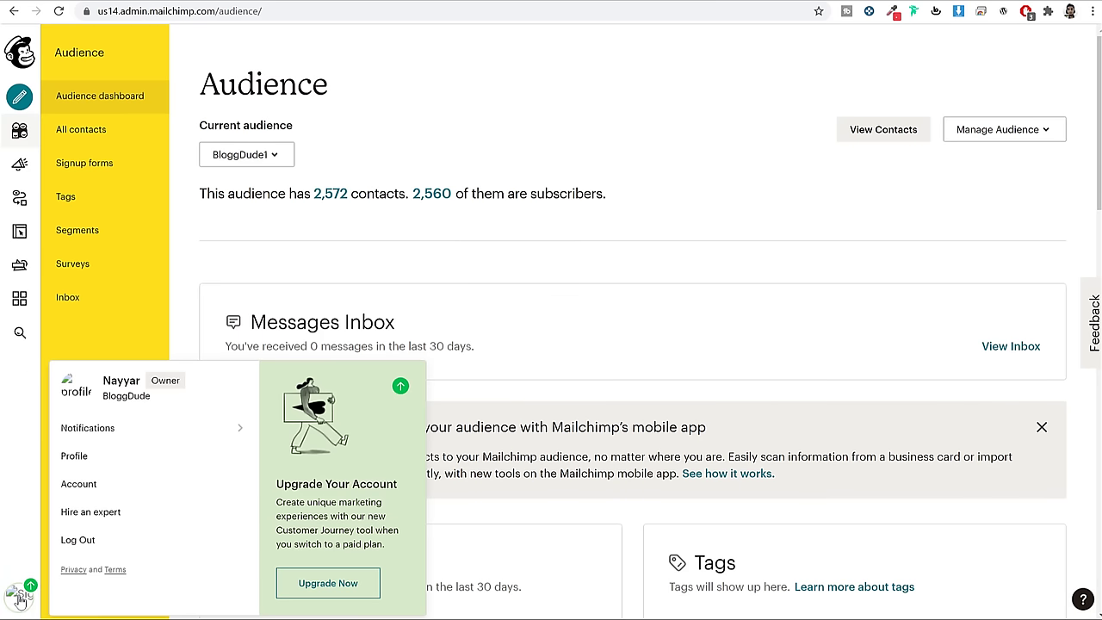
{"action": "left_click", "coordinate": [80, 486]}
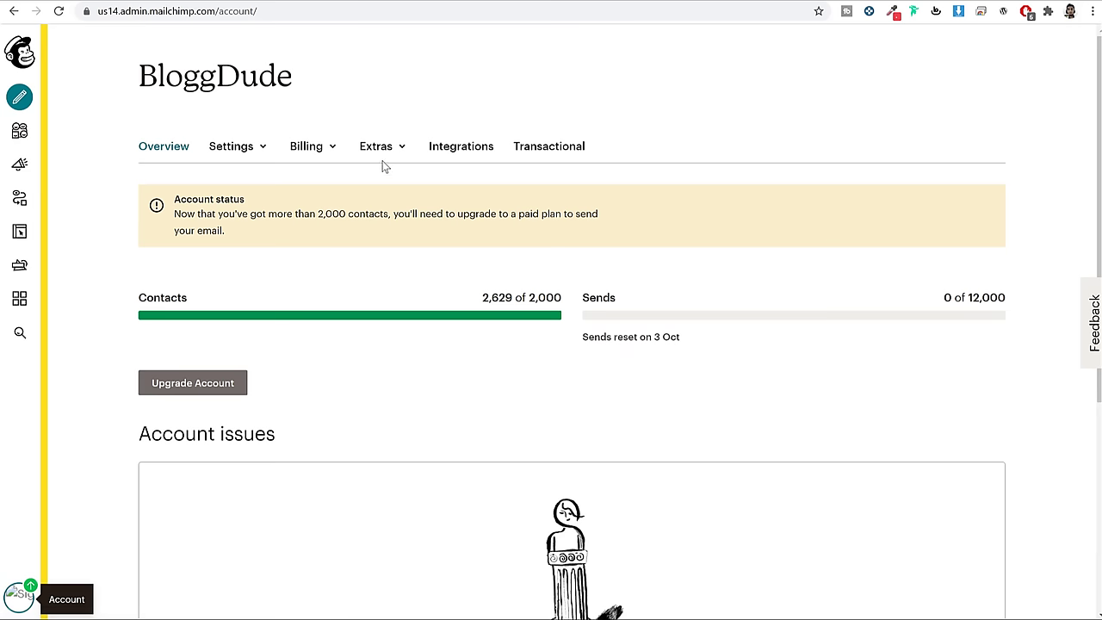
{"action": "left_click", "coordinate": [389, 153]}
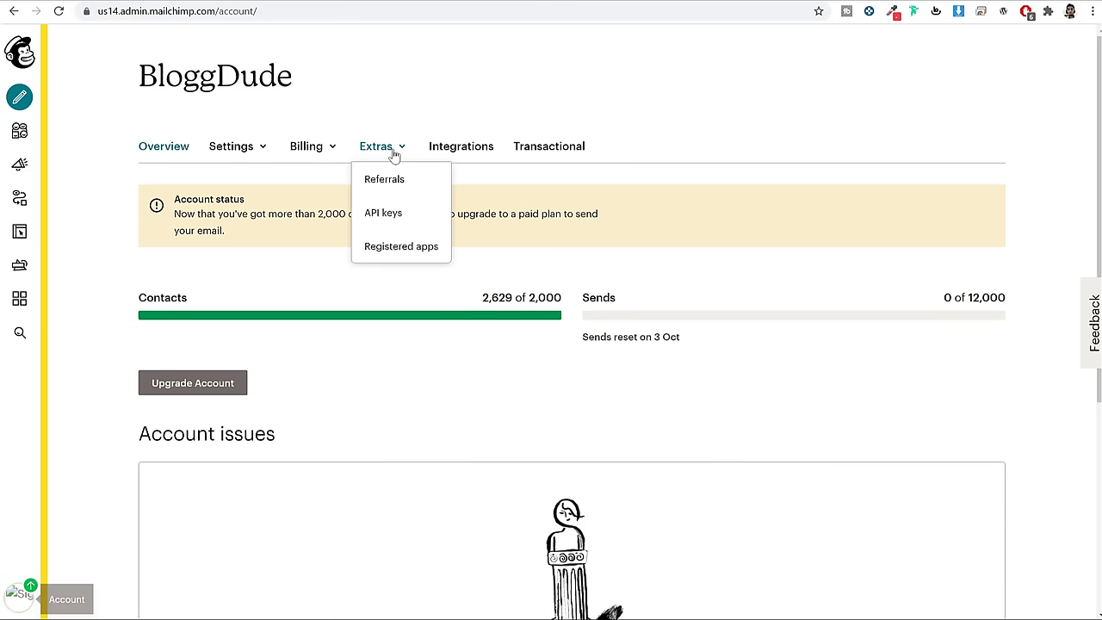
{"action": "left_click", "coordinate": [399, 224]}
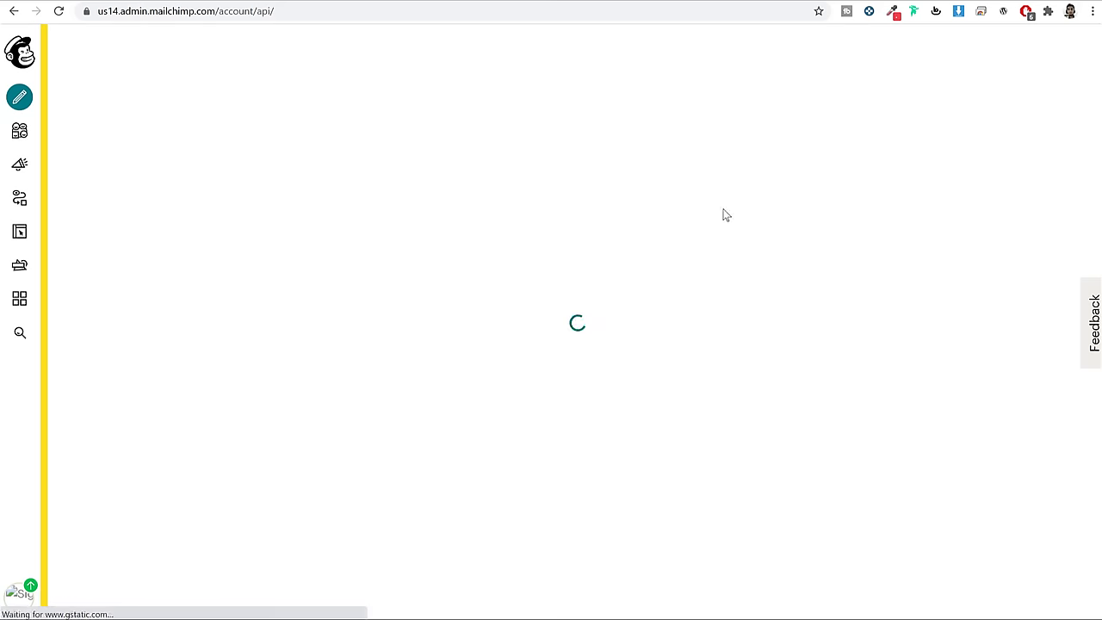
{"action": "scroll", "coordinate": [701, 356], "scroll_direction": "down", "scroll_amount": 3}
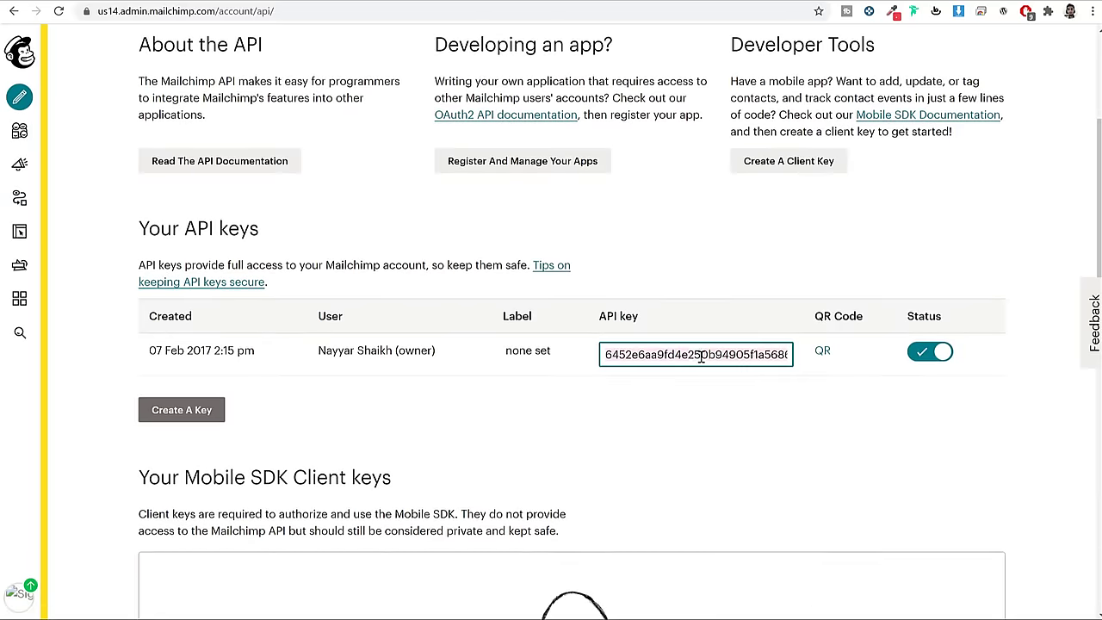
{"action": "right_click", "coordinate": [701, 357]}
{"action": "left_click", "coordinate": [728, 408]}
{"action": "left_click", "coordinate": [239, 2]}
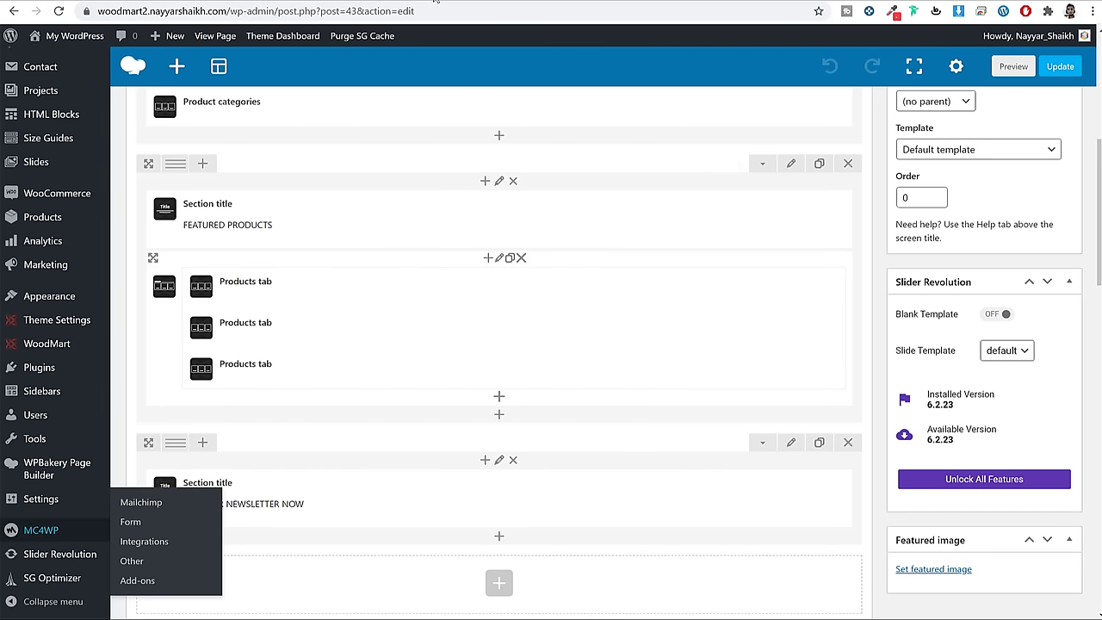
- Paste the copied API key into MC4WP, save, and reload to list the six audiences
{"action": "left_click", "coordinate": [435, 3]}
{"action": "left_click", "coordinate": [438, 228]}
{"action": "key", "text": "ctrl+v"}
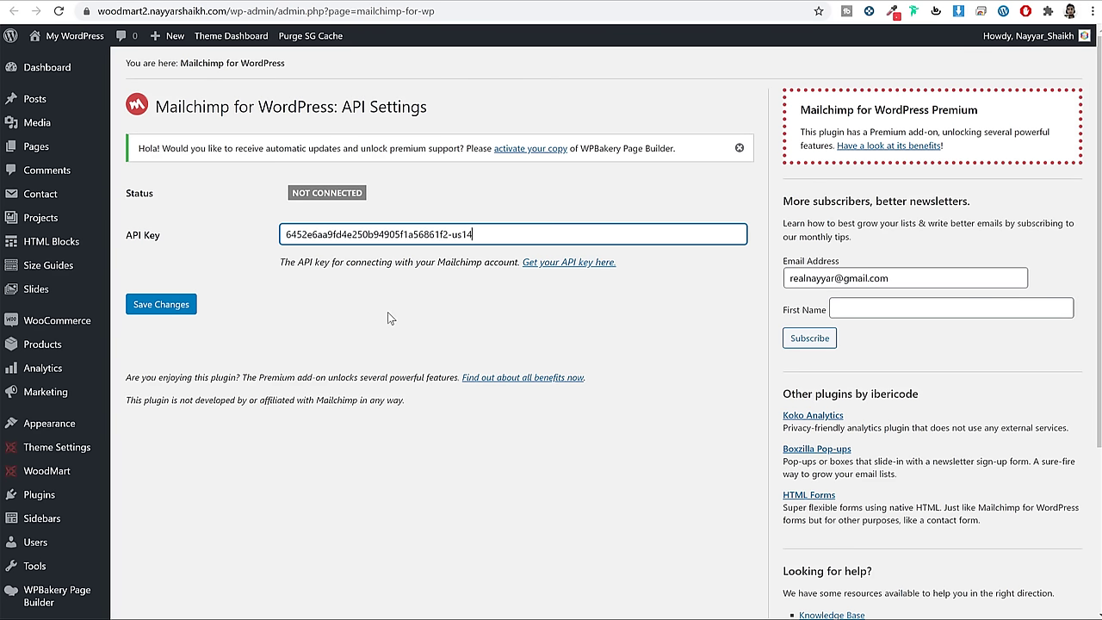
{"action": "left_click", "coordinate": [138, 308]}
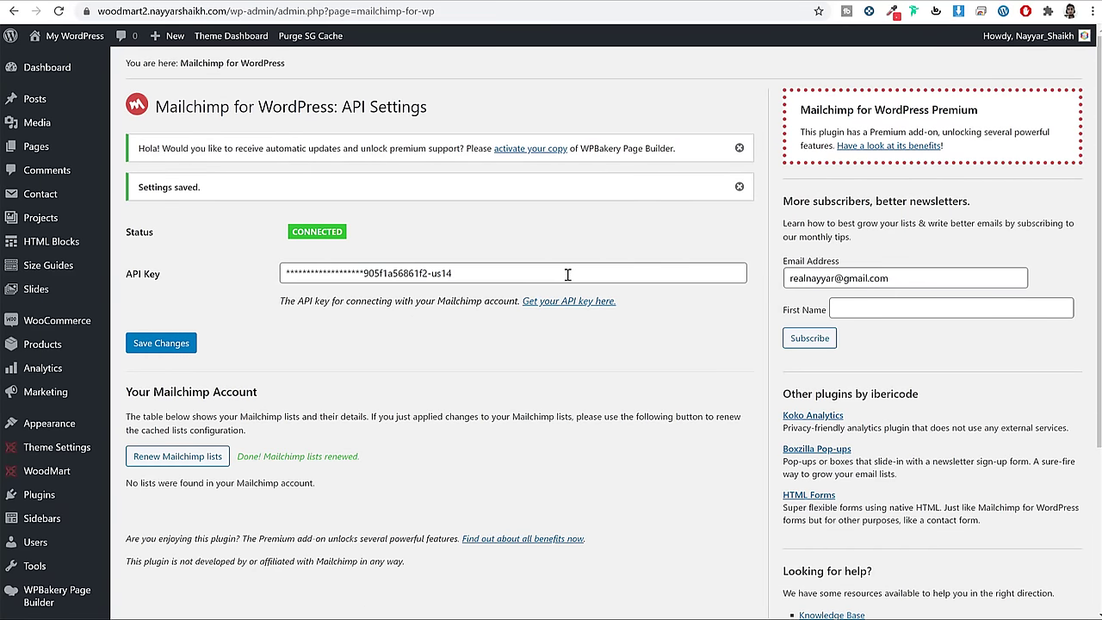
{"action": "key", "text": "F5"}
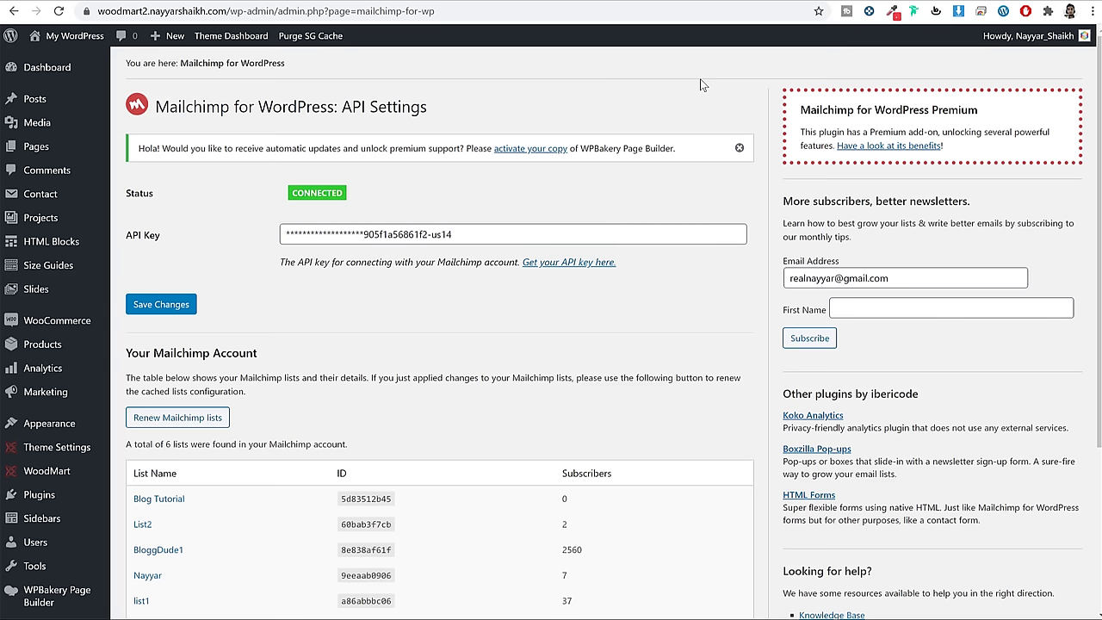
{"action": "scroll", "coordinate": [692, 224], "scroll_direction": "down", "scroll_amount": 2}
{"action": "scroll", "coordinate": [692, 224], "scroll_direction": "down", "scroll_amount": 2}
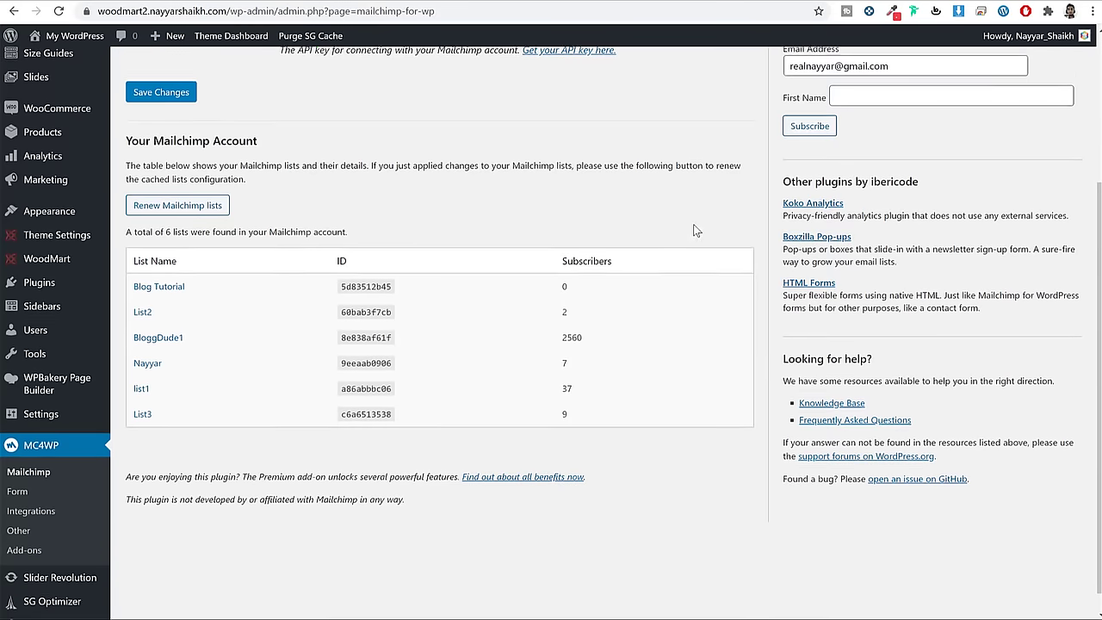
- Create a new MC4WP sign-up form named Form1 subscribed to list1
{"action": "left_click", "coordinate": [19, 468]}
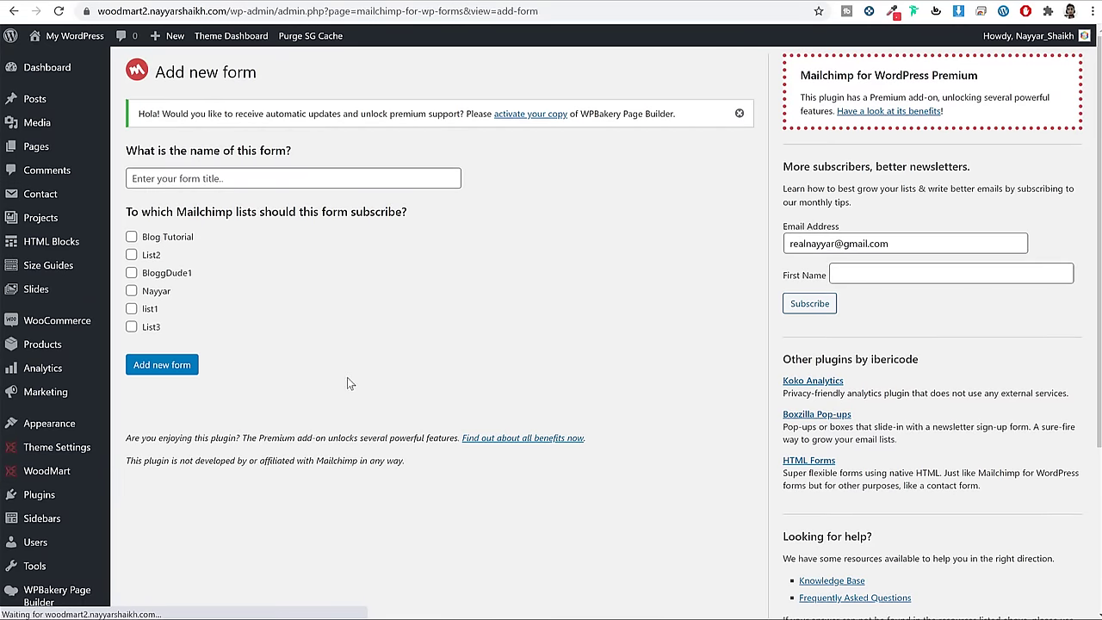
{"action": "left_click", "coordinate": [155, 244]}
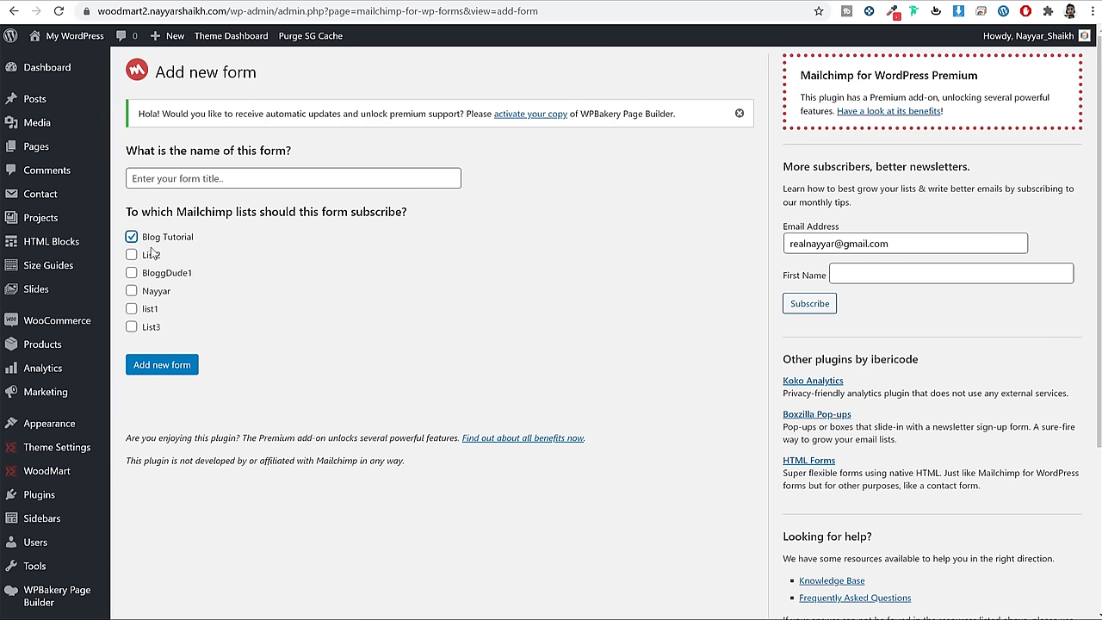
{"action": "left_click", "coordinate": [156, 244]}
{"action": "left_click", "coordinate": [151, 310]}
{"action": "left_click", "coordinate": [197, 179]}
{"action": "type", "text": "Form1"}
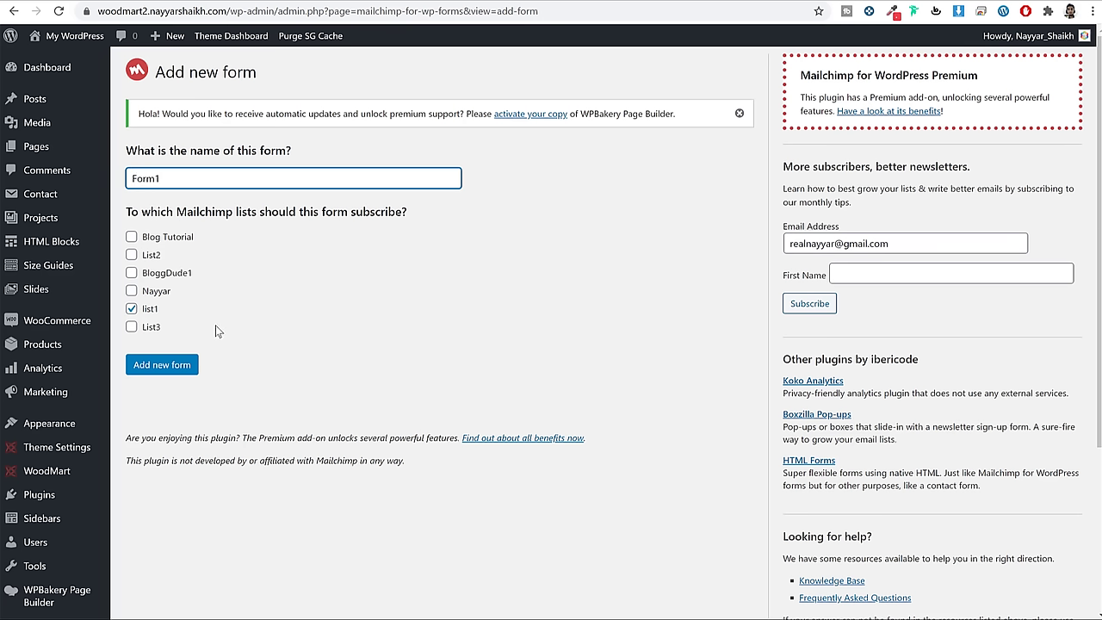
{"action": "left_click", "coordinate": [183, 370]}
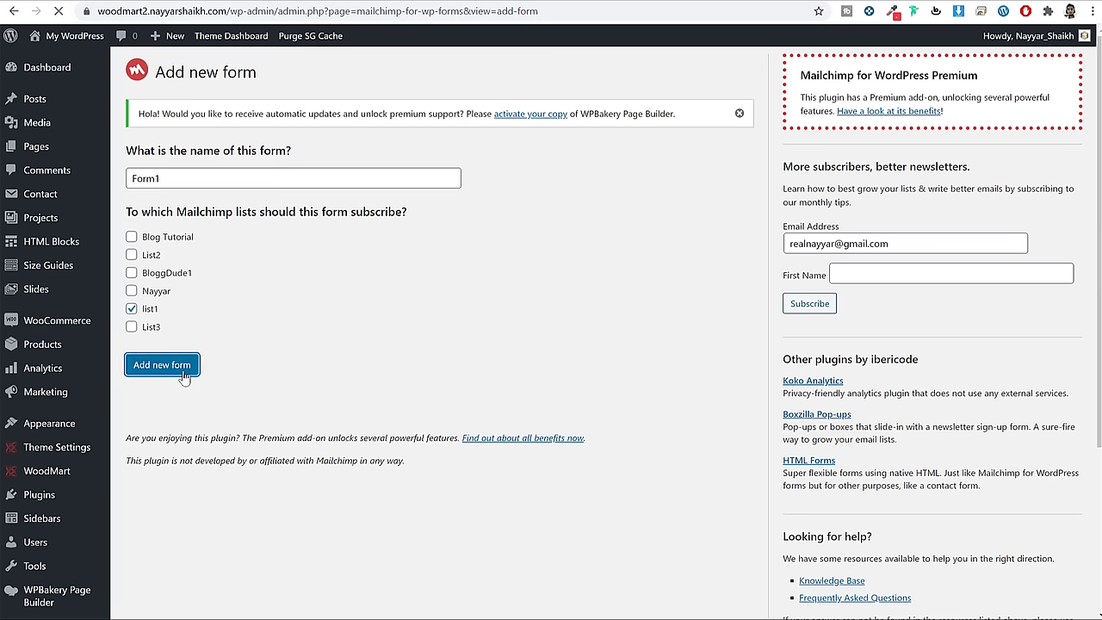
- Select the default form code and open the prepared MailChimp Form text file
{"action": "scroll", "coordinate": [380, 335], "scroll_direction": "down", "scroll_amount": 4}
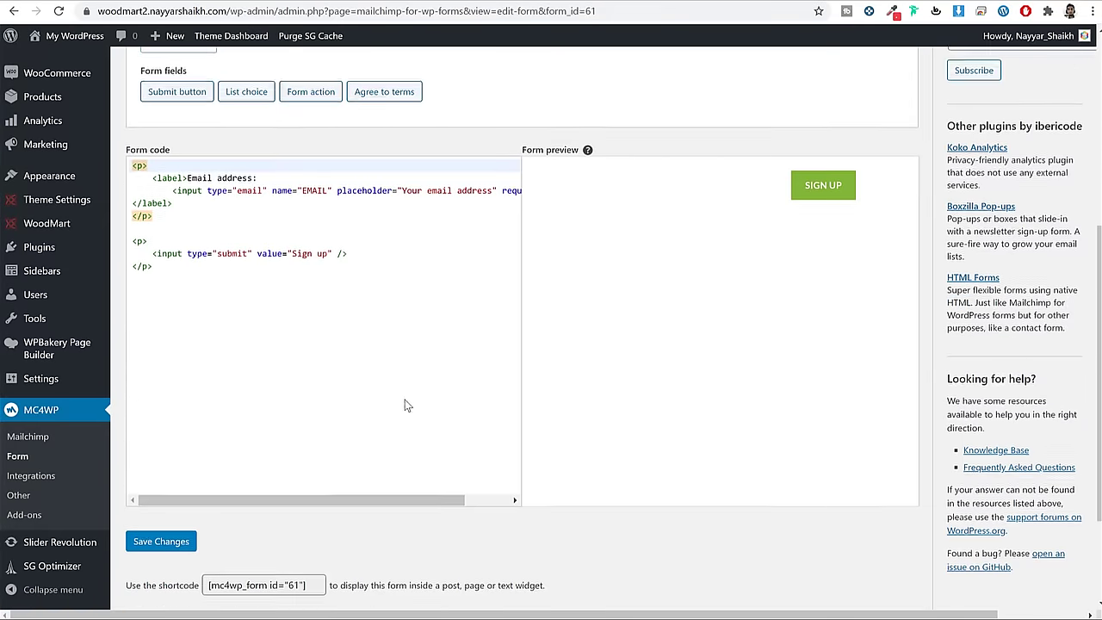
{"action": "scroll", "coordinate": [368, 276], "scroll_direction": "up", "scroll_amount": 1}
{"action": "left_click_drag", "start_coordinate": [350, 294], "coordinate": [129, 190]}
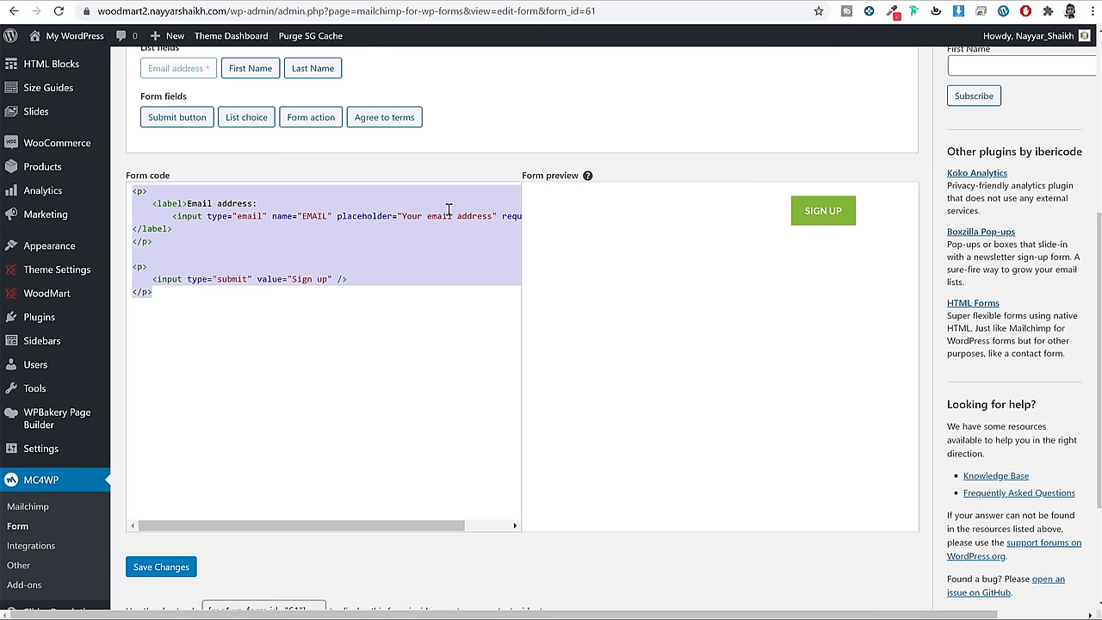
{"action": "key", "text": "alt+Tab"}
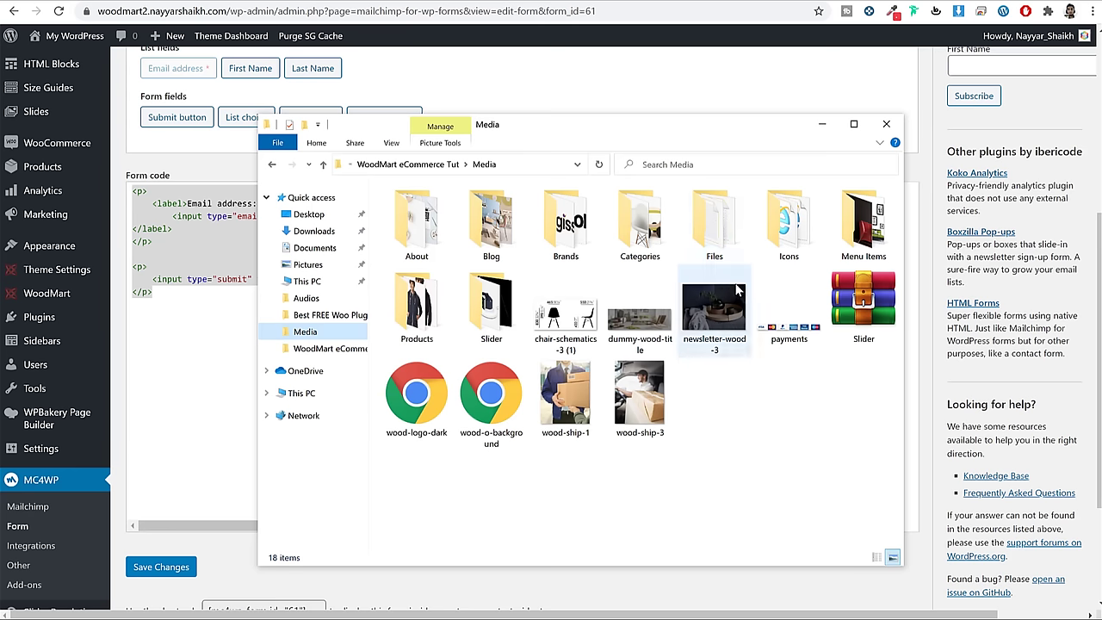
{"action": "double_click", "coordinate": [722, 223]}
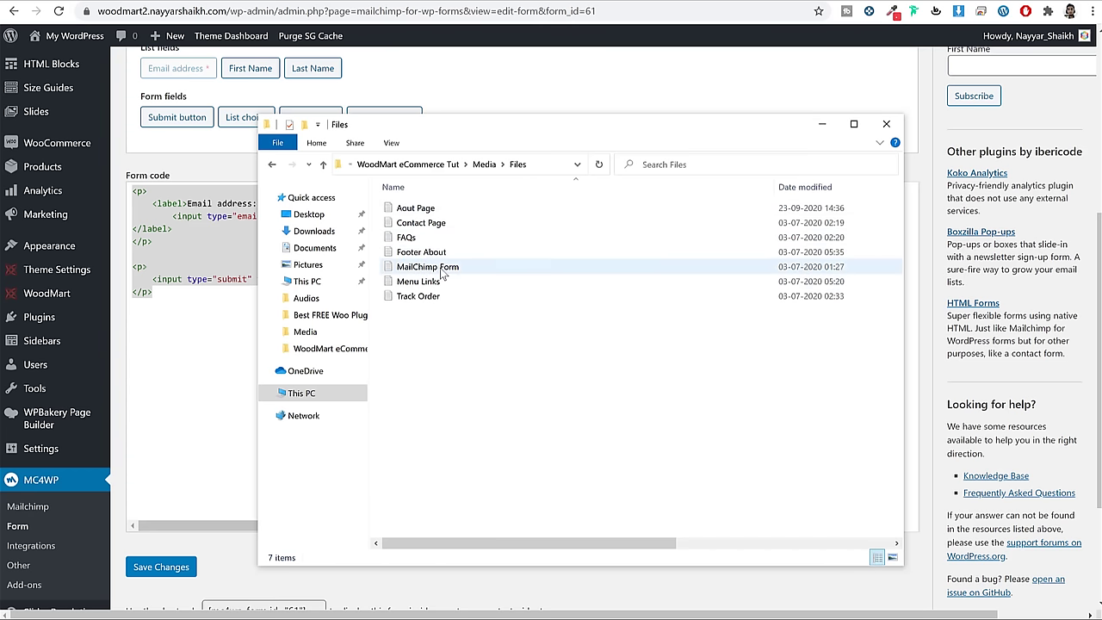
{"action": "left_click", "coordinate": [438, 271]}
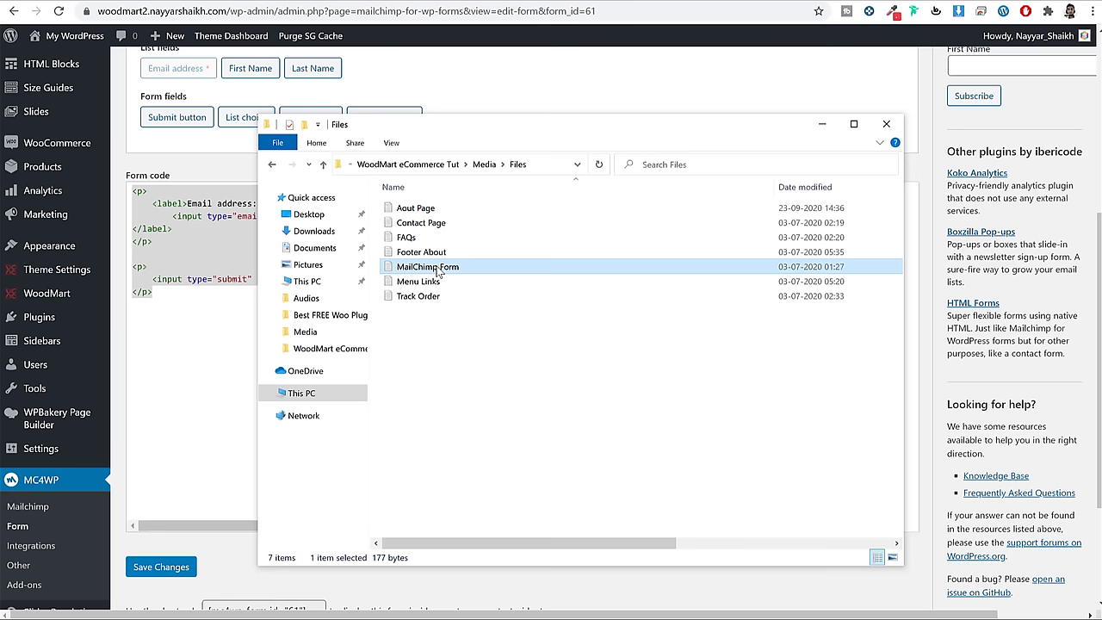
{"action": "double_click", "coordinate": [439, 271]}
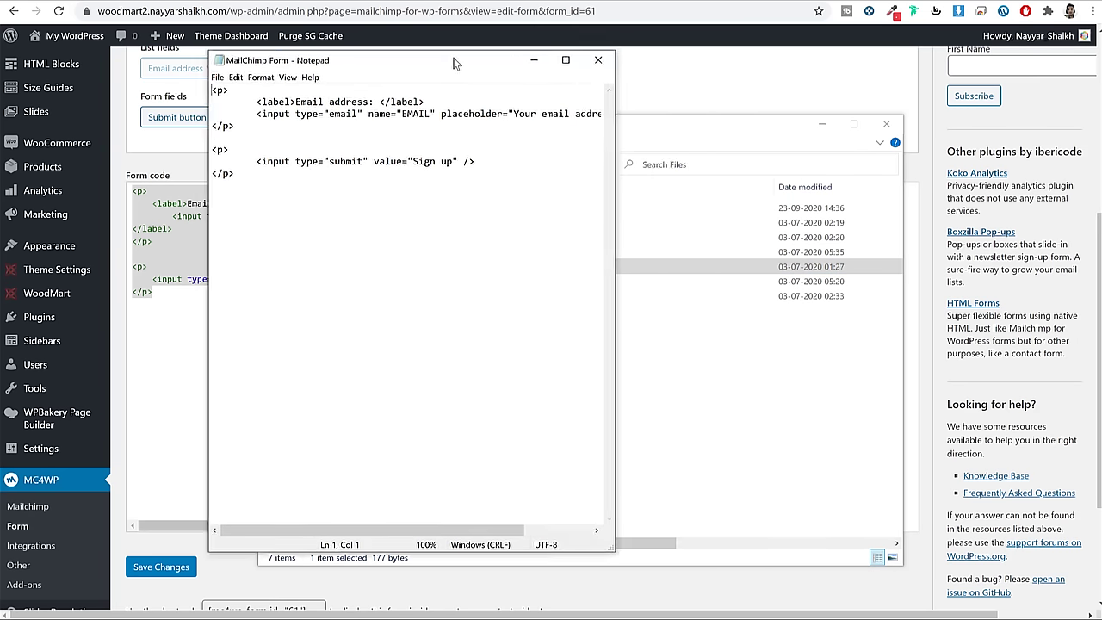
- Replace the default code with the file's email-and-SIGN UP code and save Form1
{"action": "key", "text": "ctrl+a"}
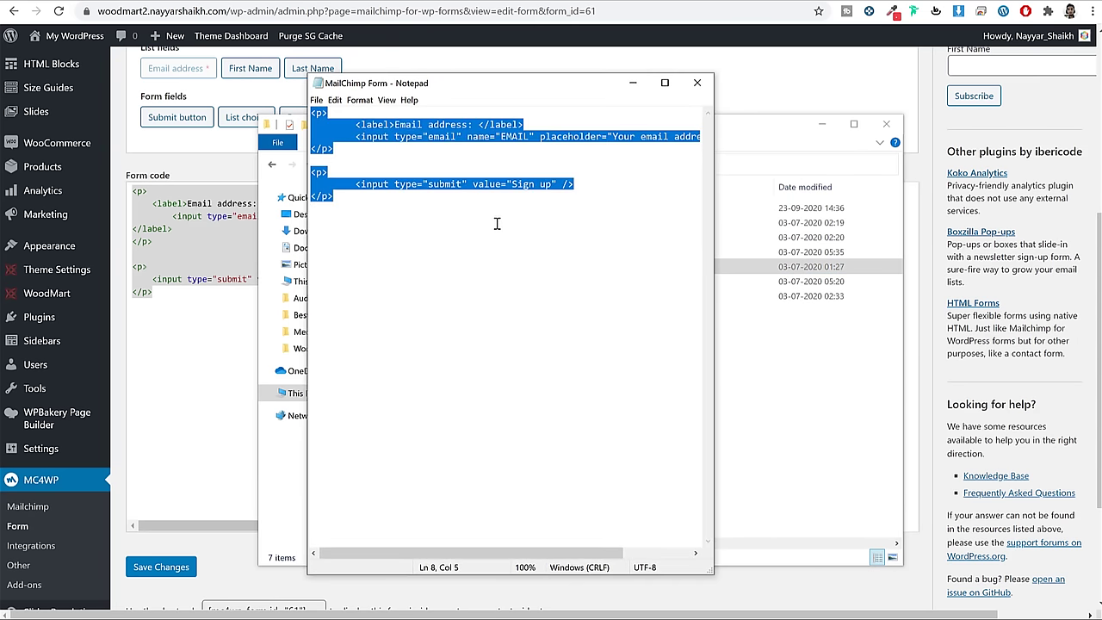
{"action": "left_click", "coordinate": [215, 403]}
{"action": "left_click_drag", "start_coordinate": [142, 293], "coordinate": [115, 183]}
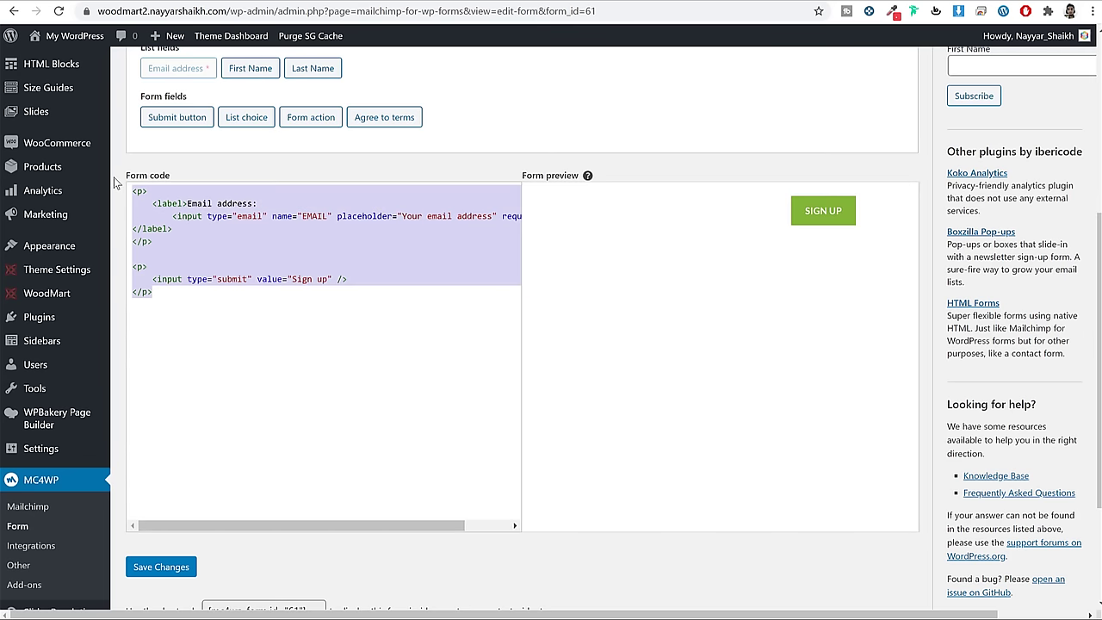
{"action": "key", "text": "BackSpace"}
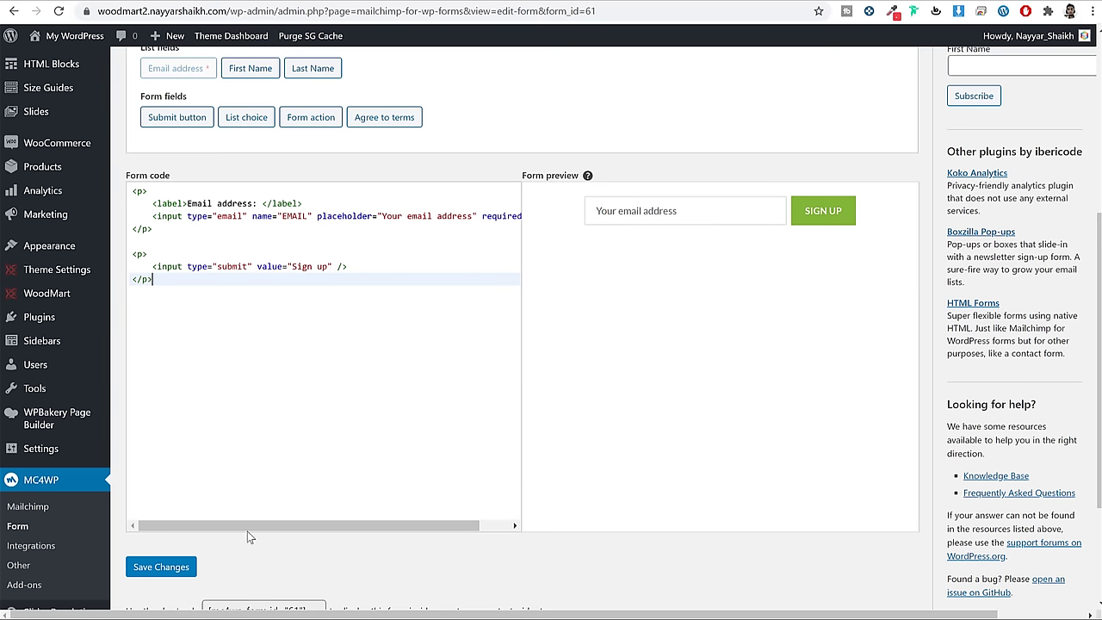
{"action": "left_click", "coordinate": [149, 564]}
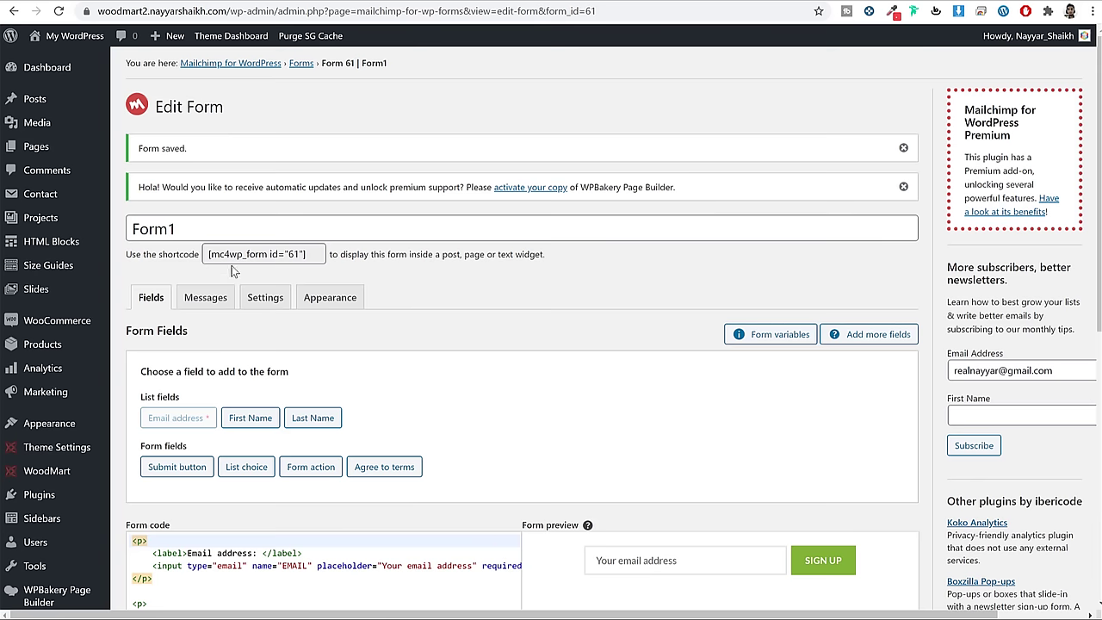
{"action": "left_click", "coordinate": [241, 255]}
- Add a Text Block under the newsletter title containing [mc4wp_form id="61"]
{"action": "right_click", "coordinate": [272, 251]}
{"action": "left_click", "coordinate": [284, 263]}
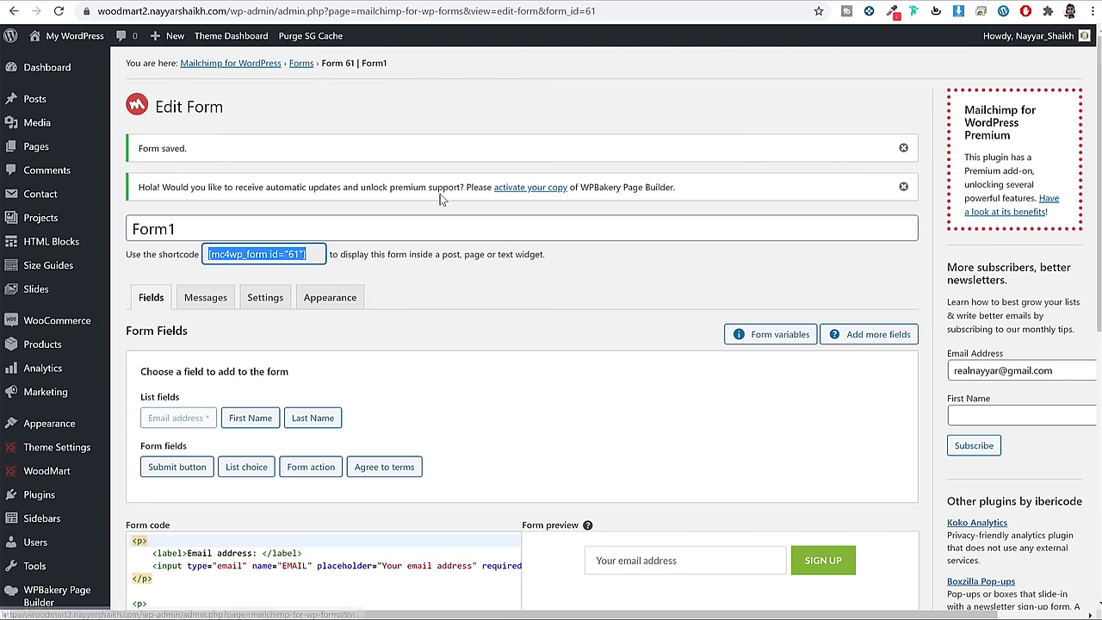
{"action": "key", "text": "ctrl+Tab"}
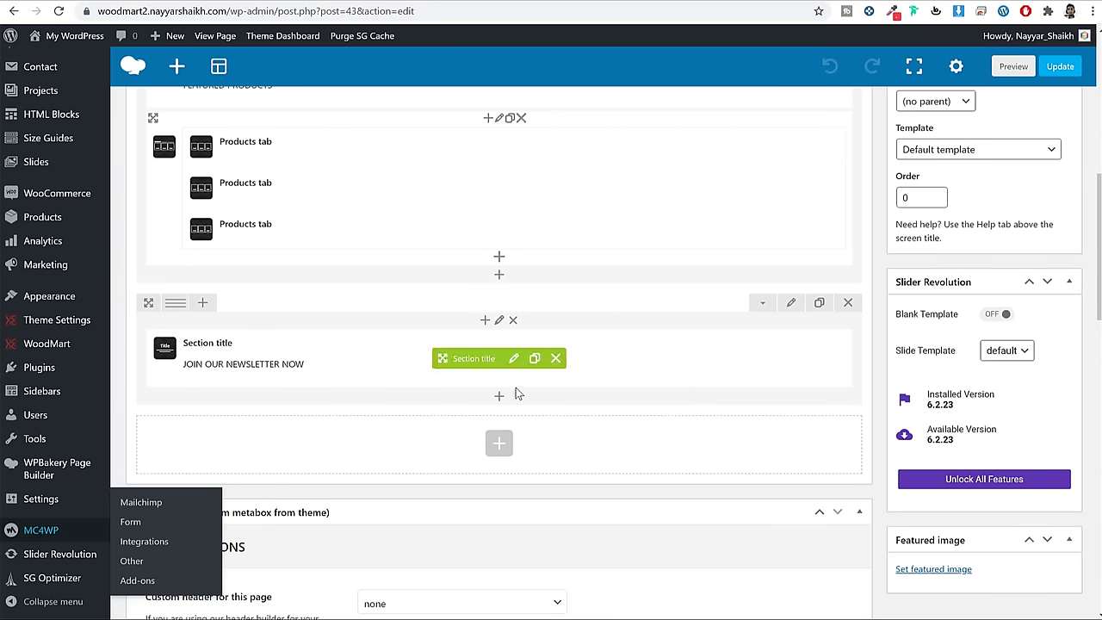
{"action": "left_click", "coordinate": [500, 397]}
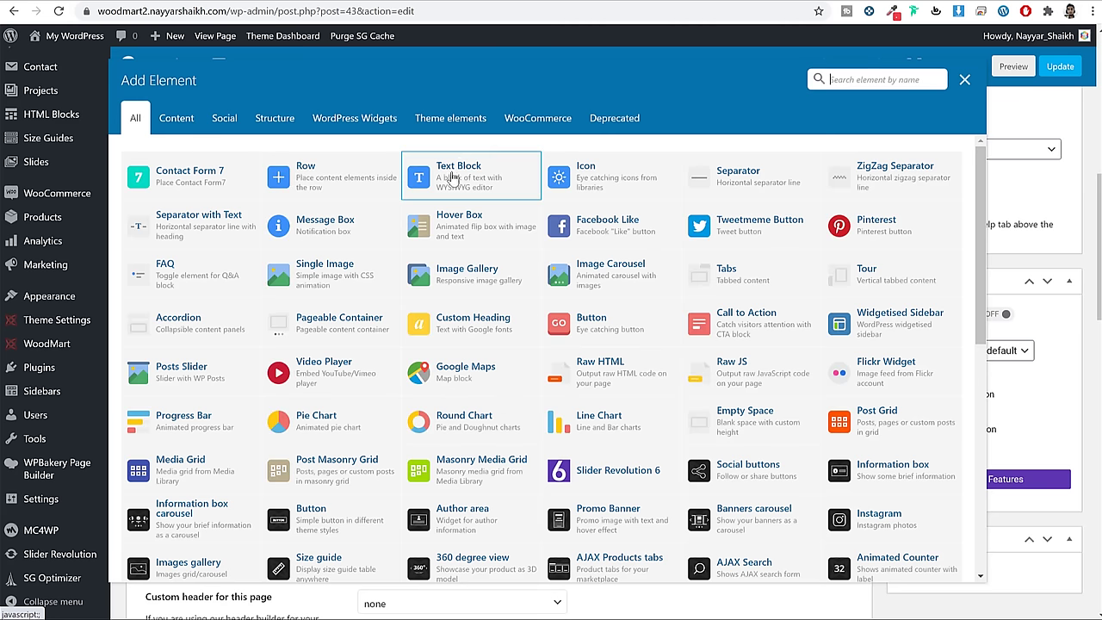
{"action": "left_click", "coordinate": [455, 176]}
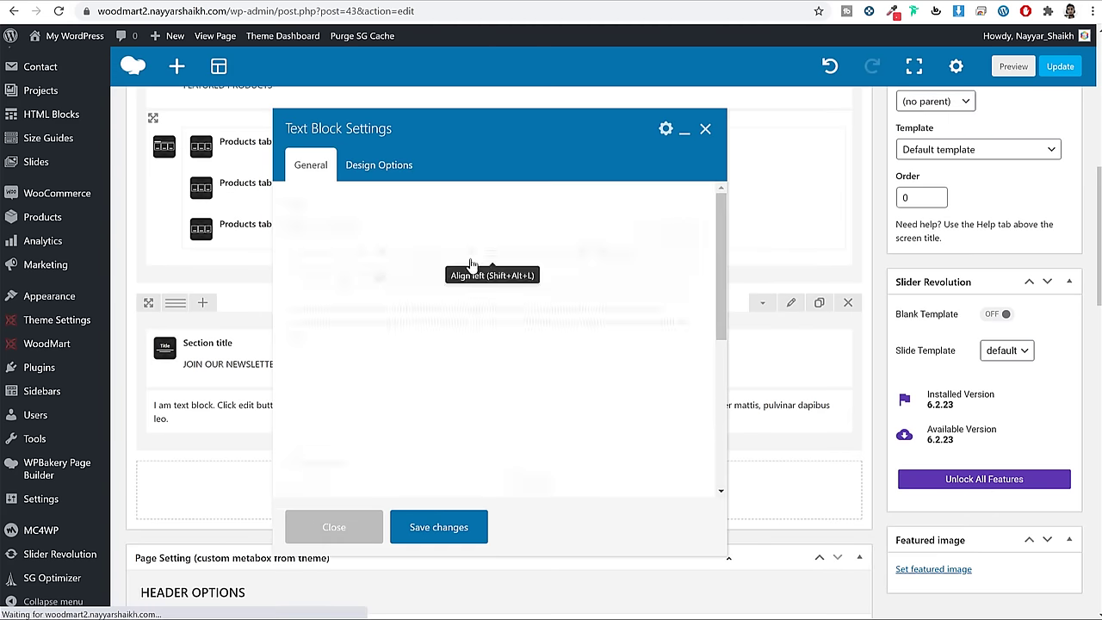
{"action": "key", "text": "ctrl+a"}
{"action": "key", "text": "ctrl+v"}
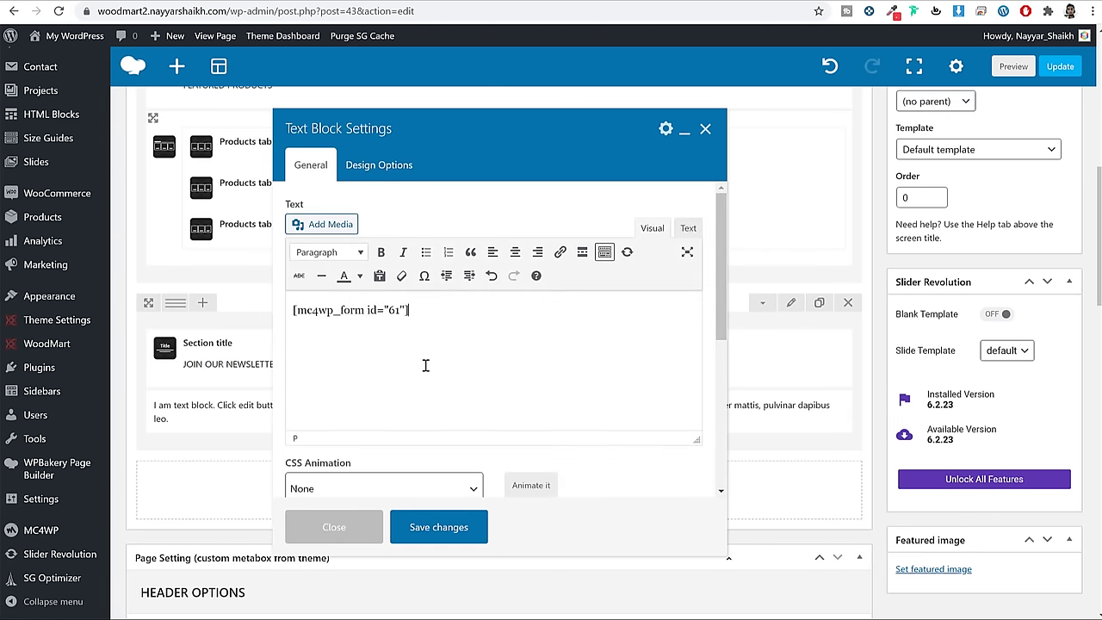
{"action": "left_click", "coordinate": [446, 537]}
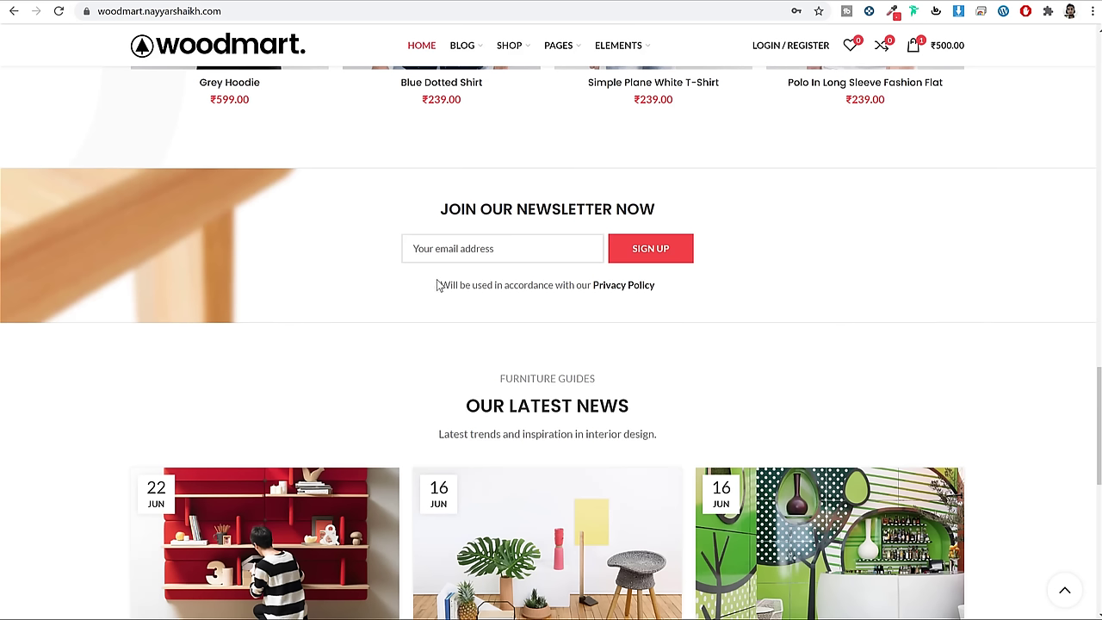
{"action": "left_click_drag", "start_coordinate": [437, 285], "coordinate": [669, 296]}
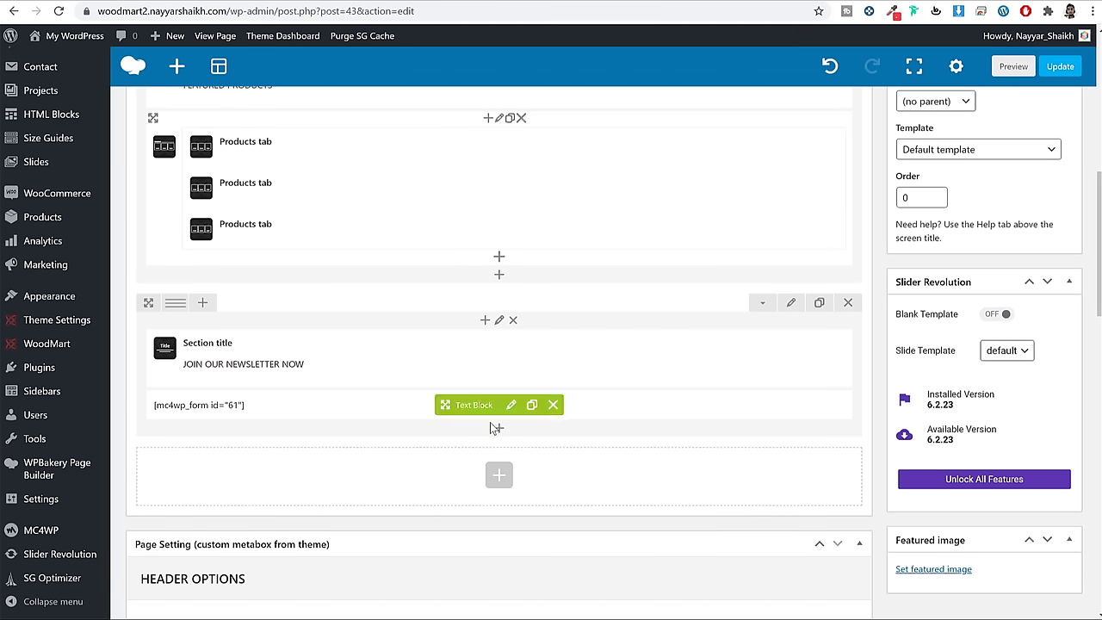
- Add a centred Text Block reading 'Will be used in accordance with our Privacy Policy'
{"action": "left_click", "coordinate": [499, 429]}
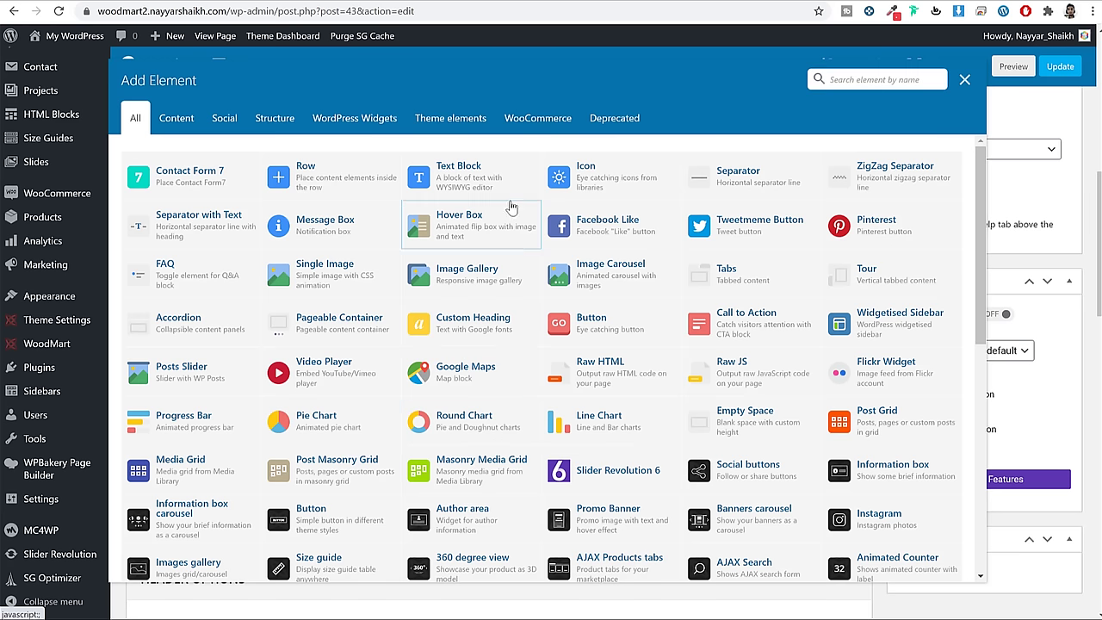
{"action": "left_click", "coordinate": [434, 183]}
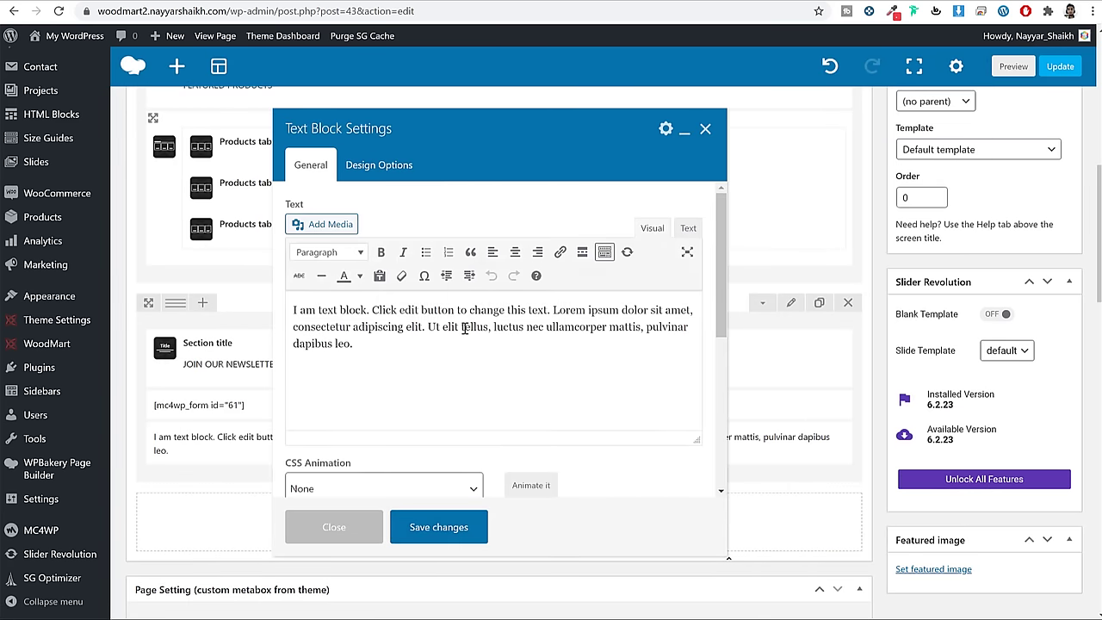
{"action": "triple_click", "coordinate": [463, 327]}
{"action": "key", "text": "ctrl+v"}
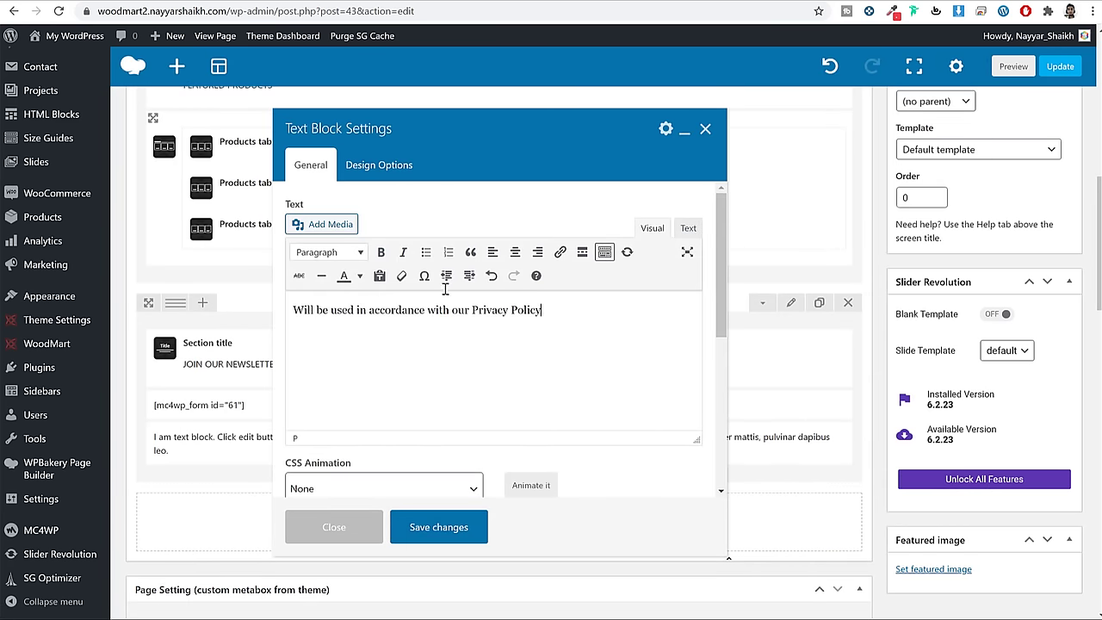
{"action": "triple_click", "coordinate": [503, 310]}
{"action": "left_click", "coordinate": [515, 252]}
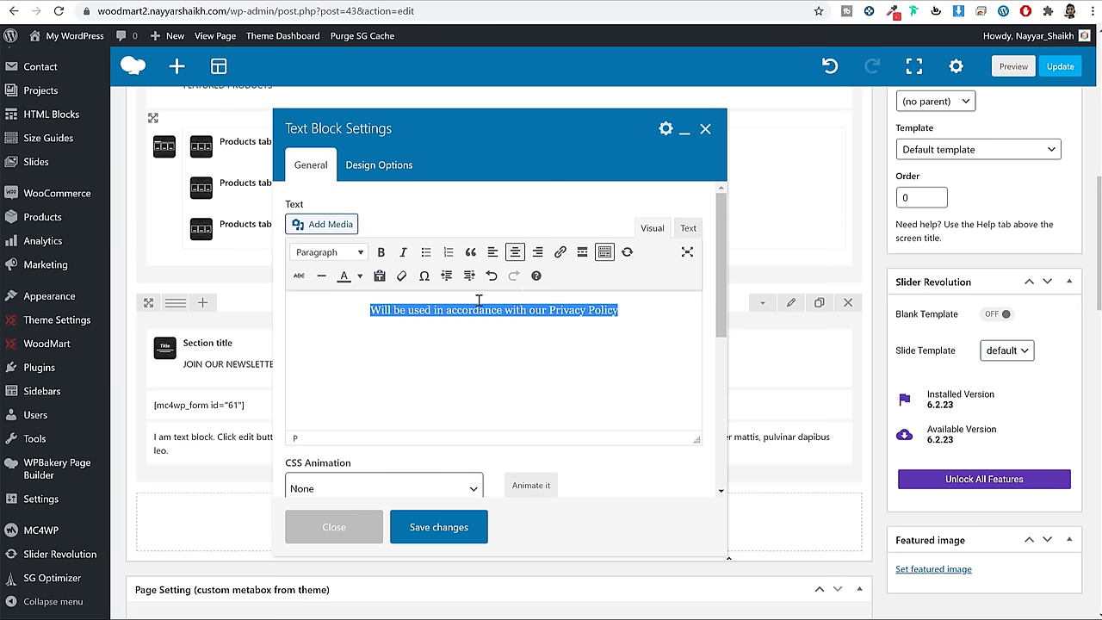
{"action": "left_click", "coordinate": [451, 532]}
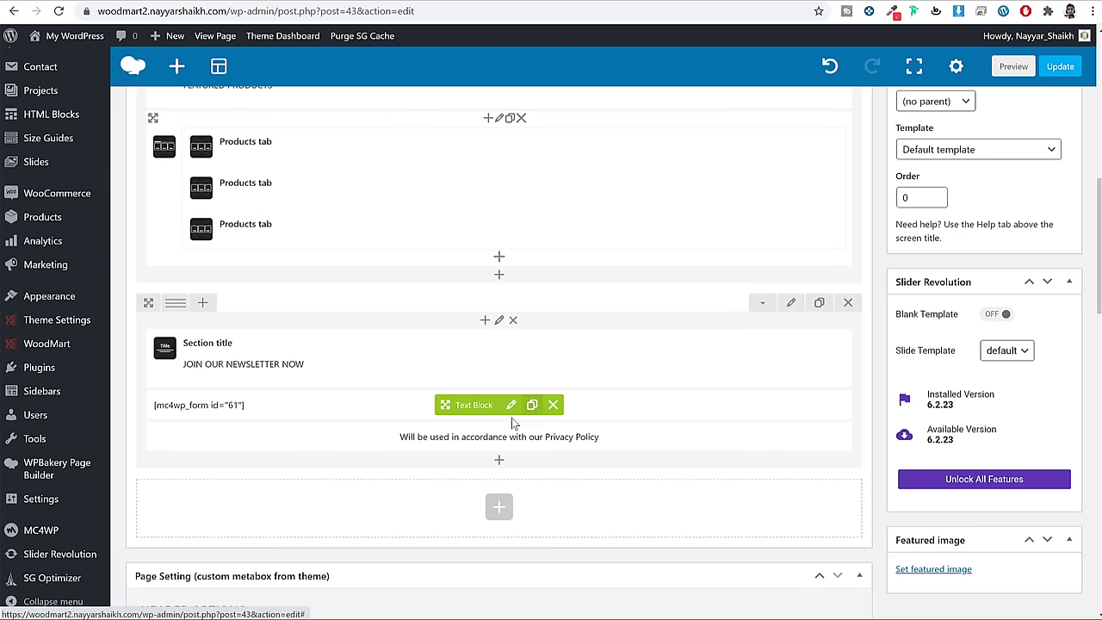
- Update the home page and check the privacy line on the reloaded live page
{"action": "left_click", "coordinate": [1060, 66]}
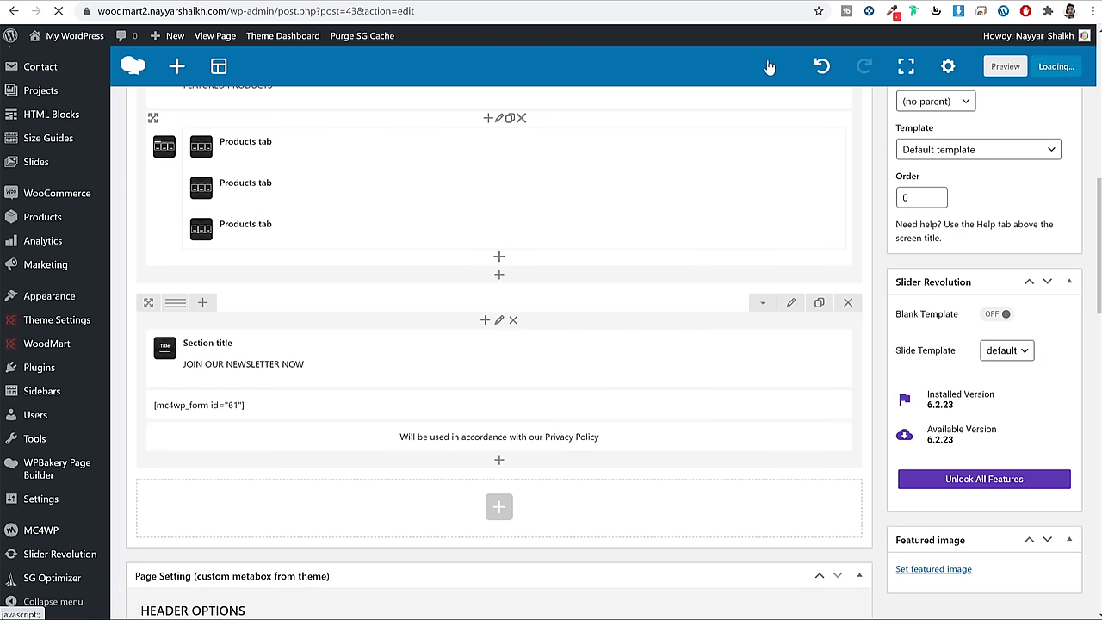
{"action": "key", "text": "alt+Left"}
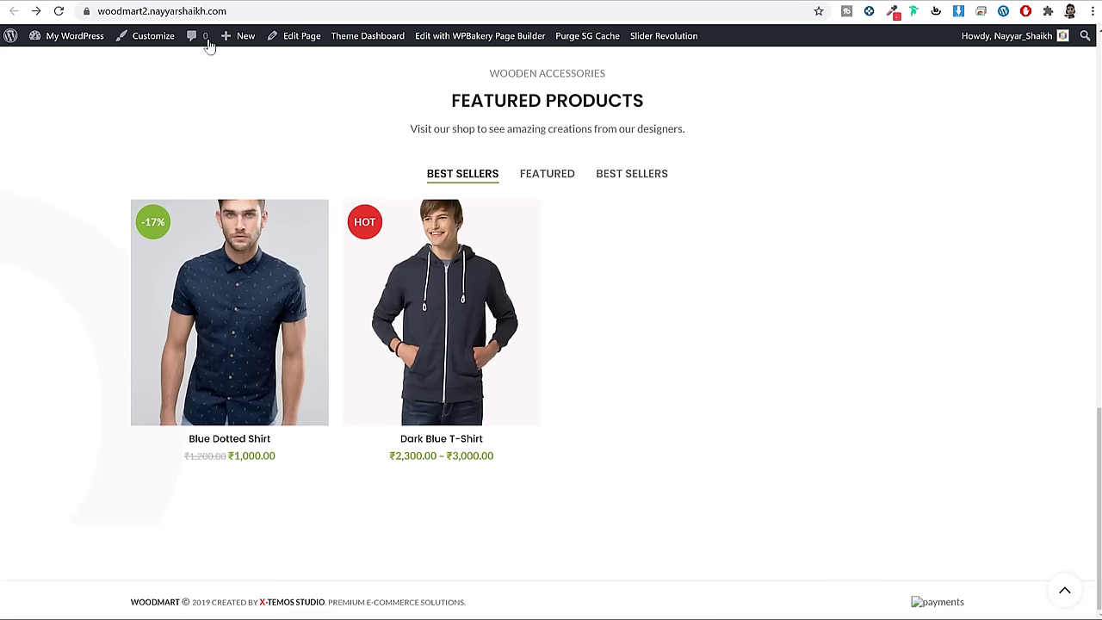
{"action": "left_click", "coordinate": [60, 12]}
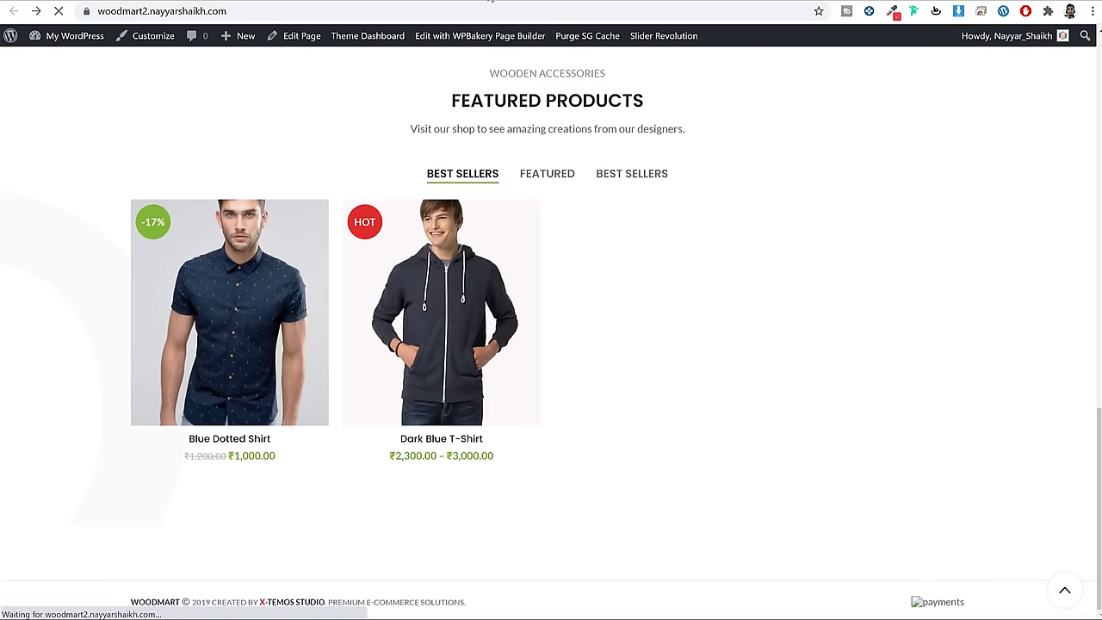
{"action": "scroll", "coordinate": [732, 270], "scroll_direction": "down", "scroll_amount": 2}
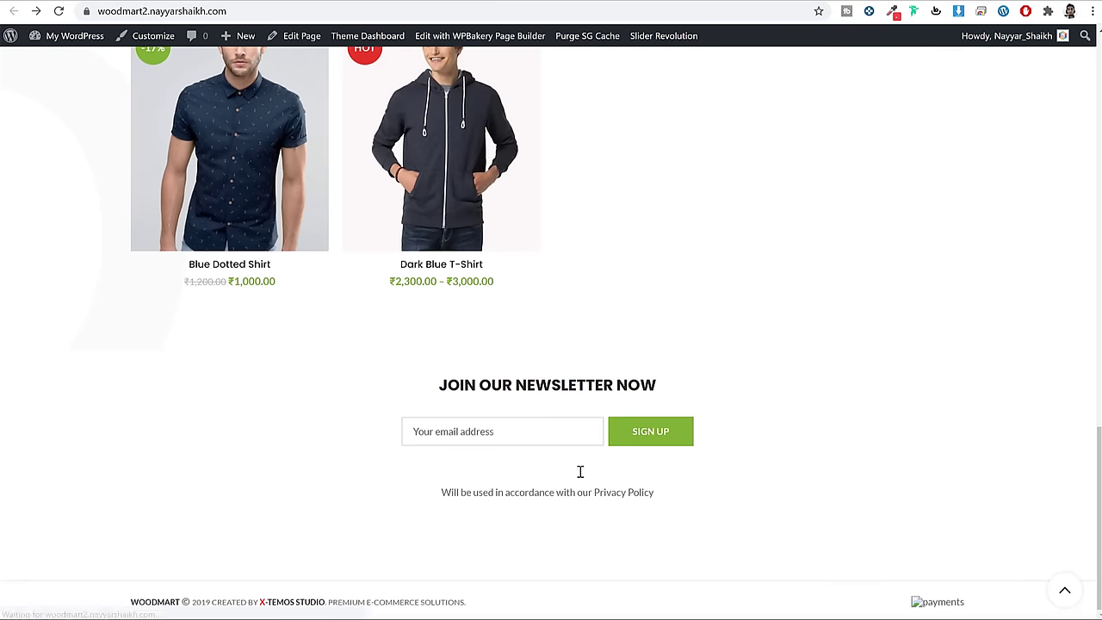
{"action": "triple_click", "coordinate": [481, 491]}
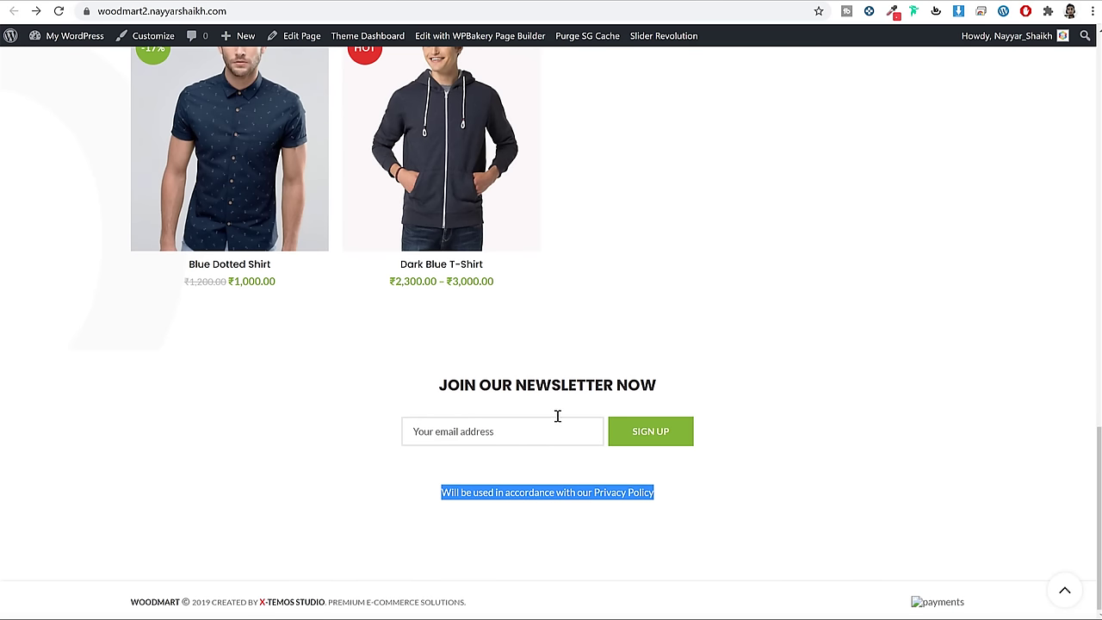
{"action": "key", "text": "ctrl+Tab"}
- Set the privacy text block's bottom margin to 0 in Design Options
{"action": "scroll", "coordinate": [634, 349], "scroll_direction": "down", "scroll_amount": 10}
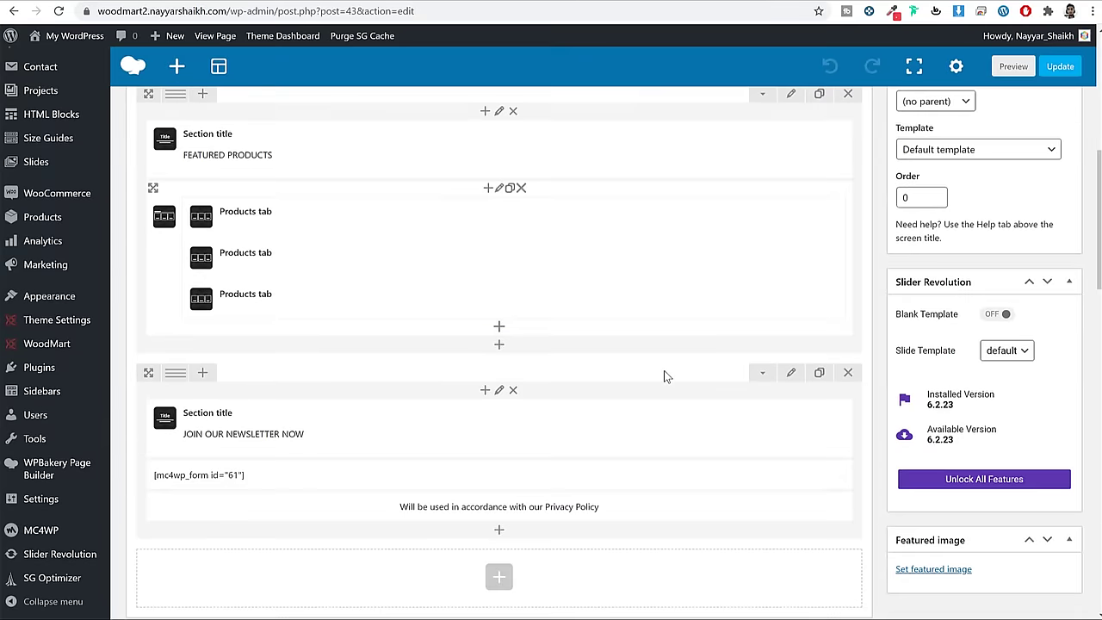
{"action": "scroll", "coordinate": [638, 362], "scroll_direction": "up", "scroll_amount": 1}
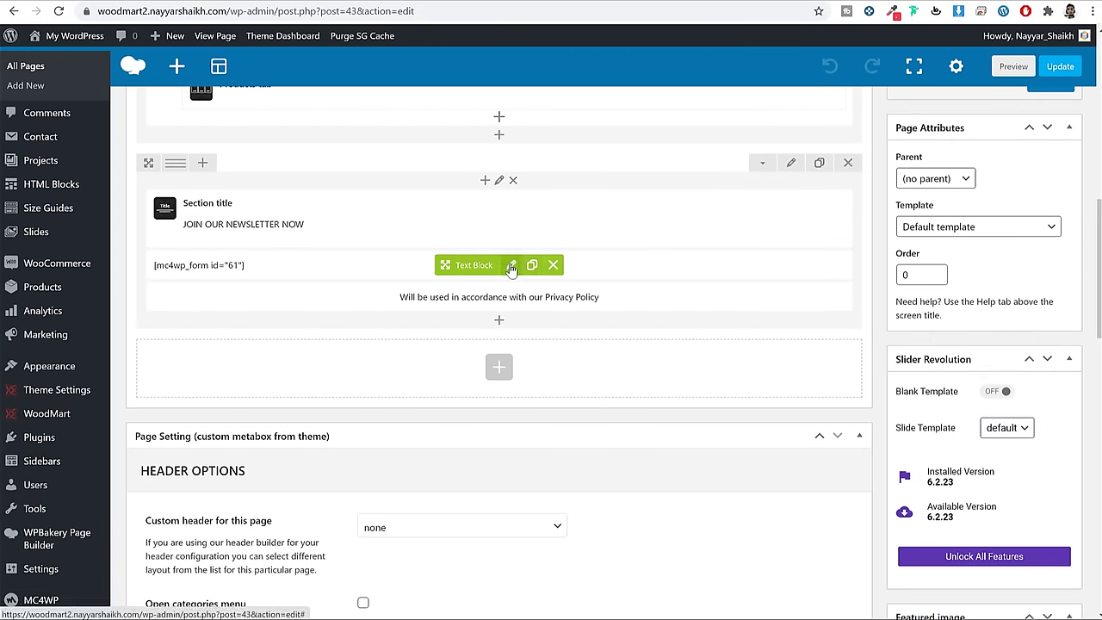
{"action": "left_click", "coordinate": [511, 264]}
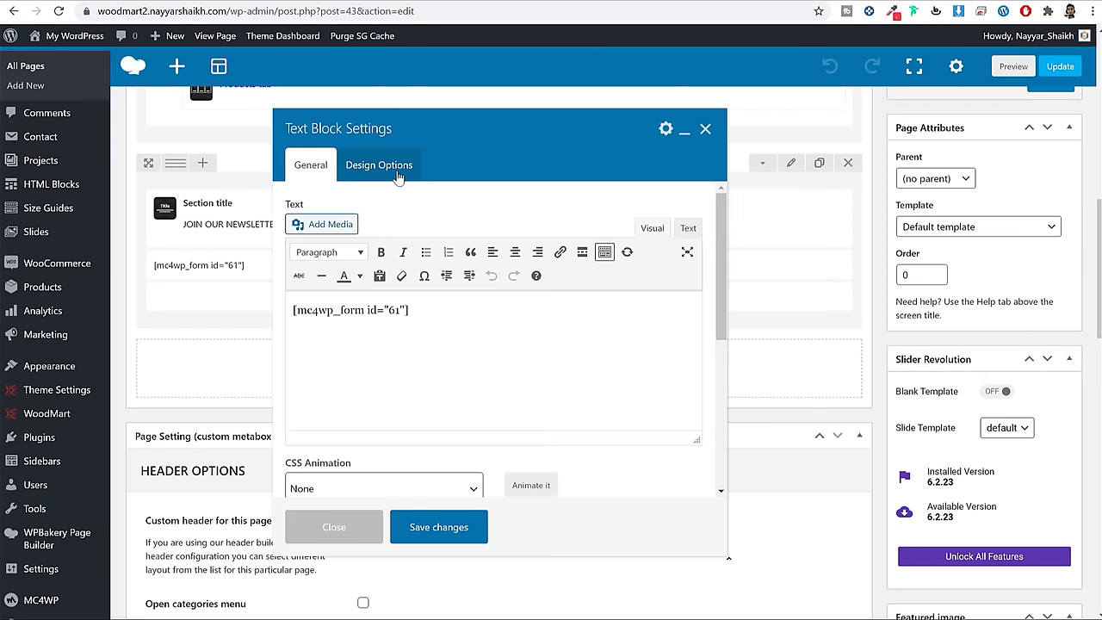
{"action": "left_click", "coordinate": [394, 169]}
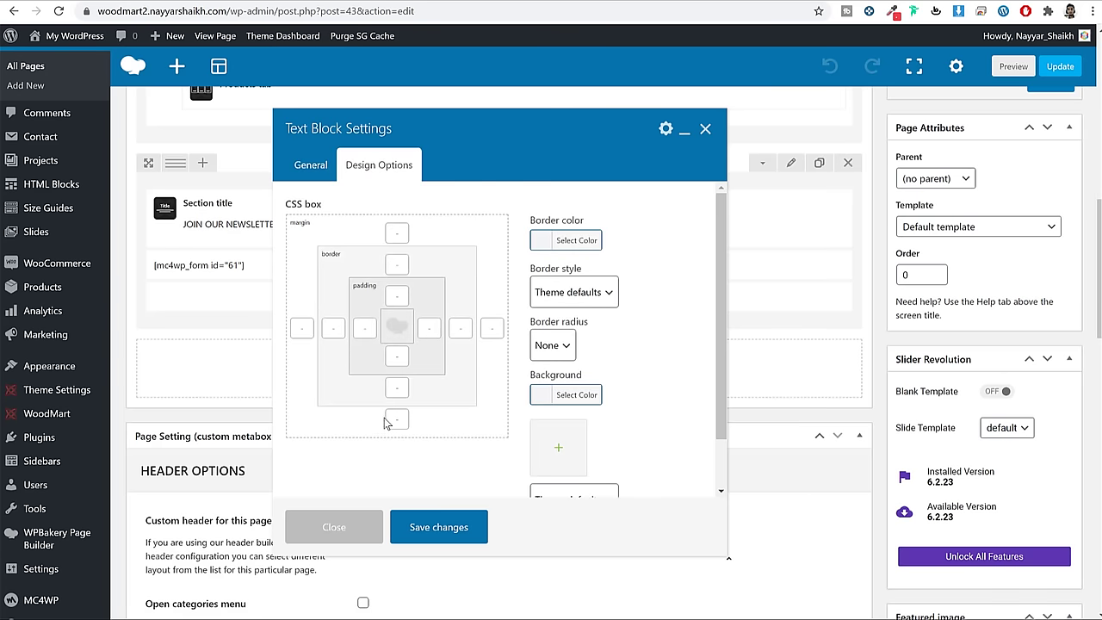
{"action": "left_click", "coordinate": [441, 526]}
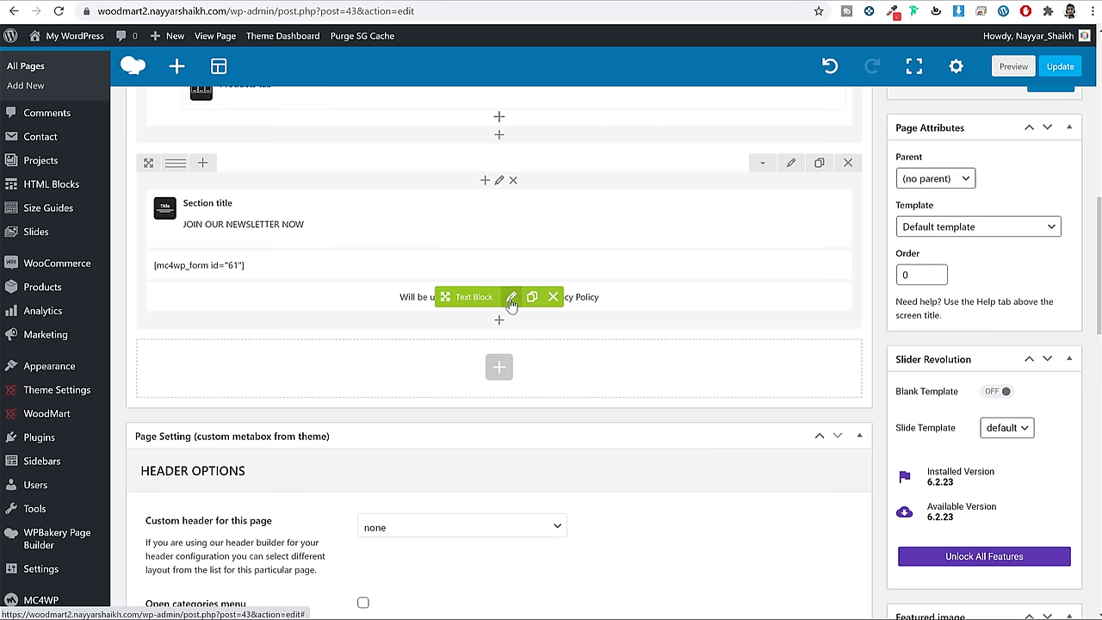
- Recheck the privacy block's spacing and bring up the newsletter row's settings
{"action": "left_click", "coordinate": [510, 296]}
{"action": "left_click", "coordinate": [410, 163]}
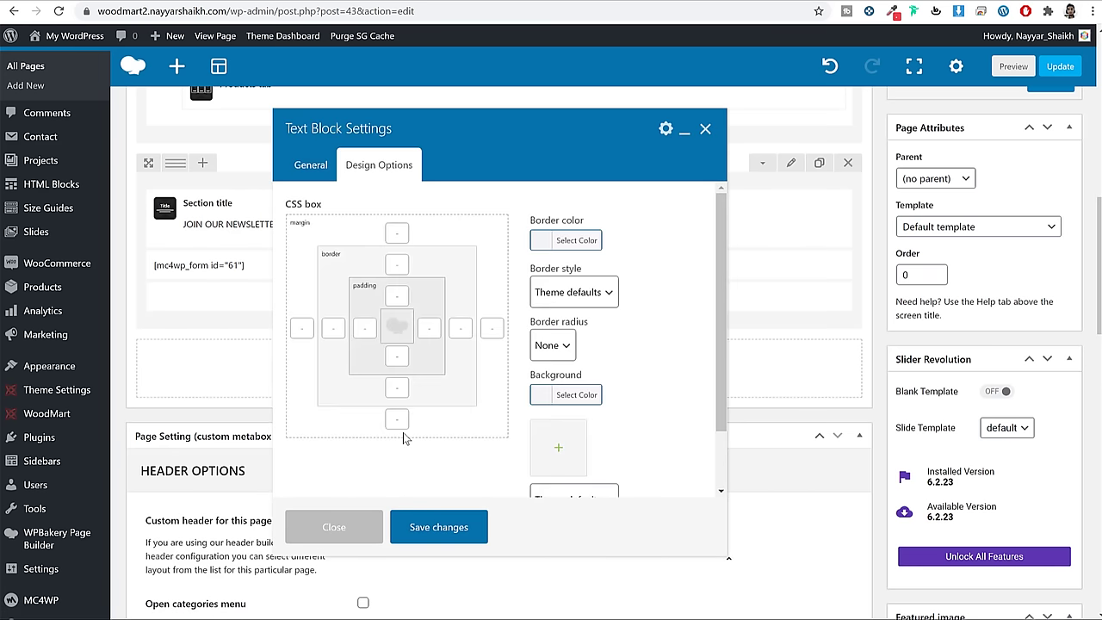
{"action": "left_click", "coordinate": [423, 526]}
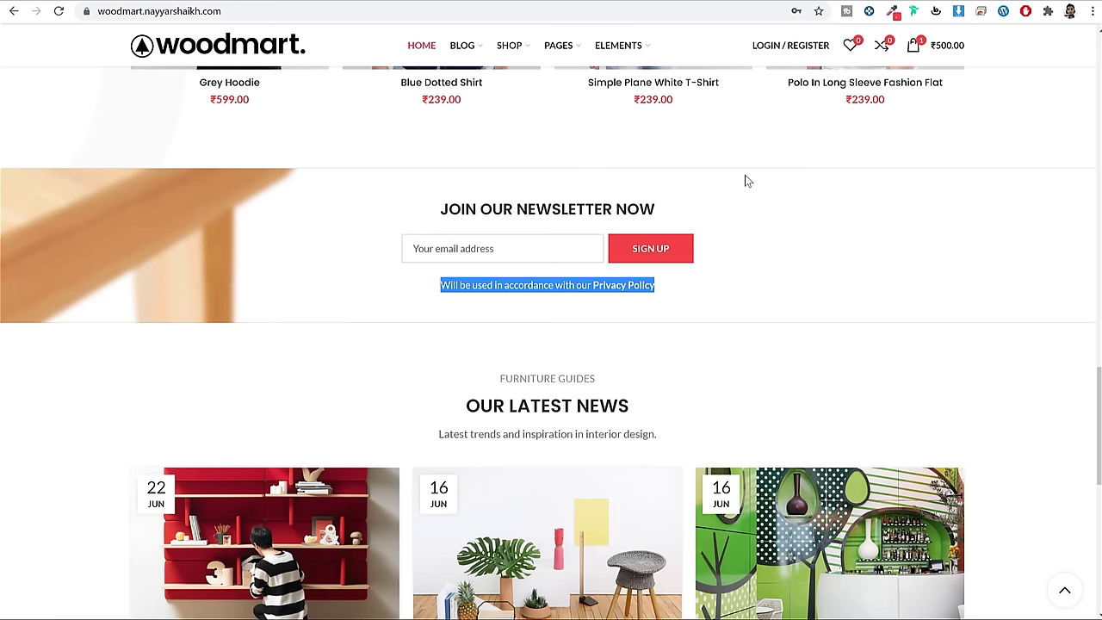
{"action": "left_click", "coordinate": [923, 154]}
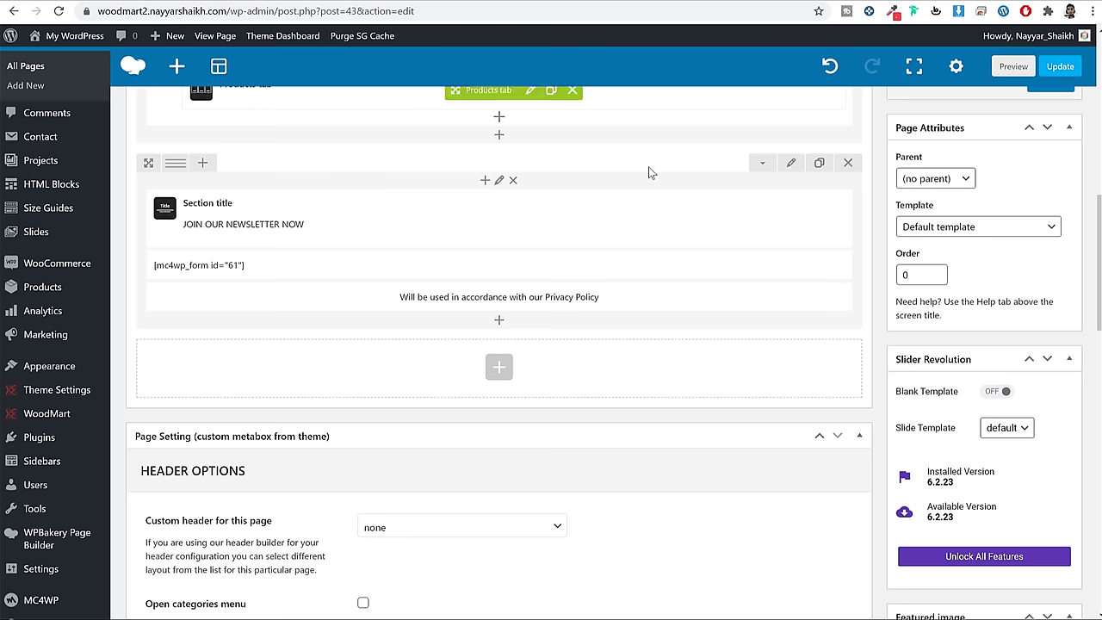
{"action": "left_click", "coordinate": [791, 165]}
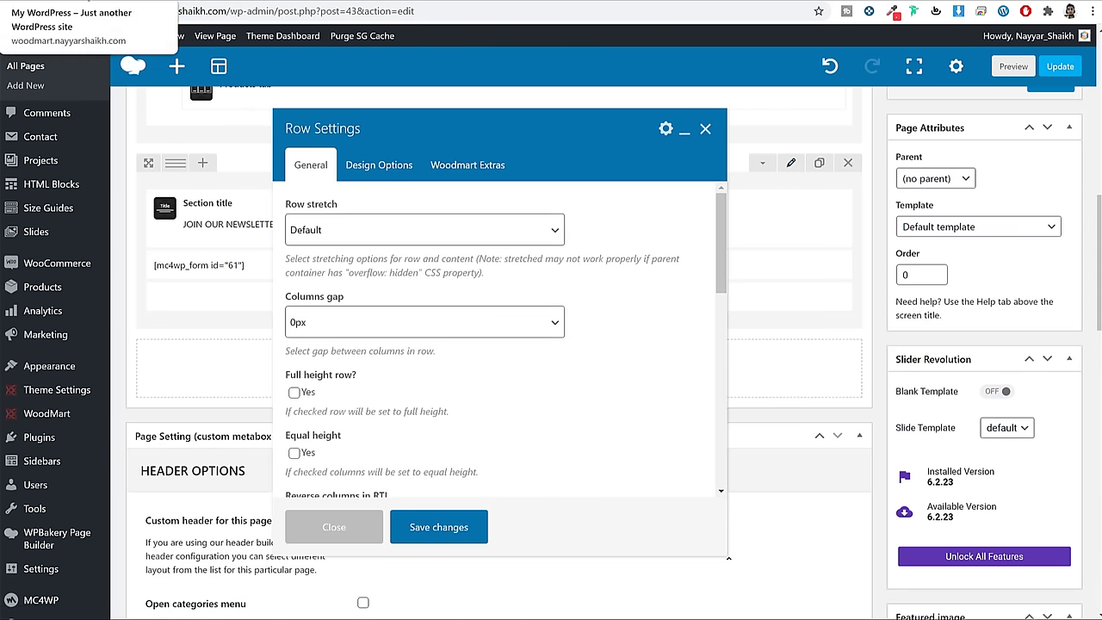
- Compare with the demo newsletter section, then set the newsletter row to Stretch row
{"action": "left_click", "coordinate": [126, 2]}
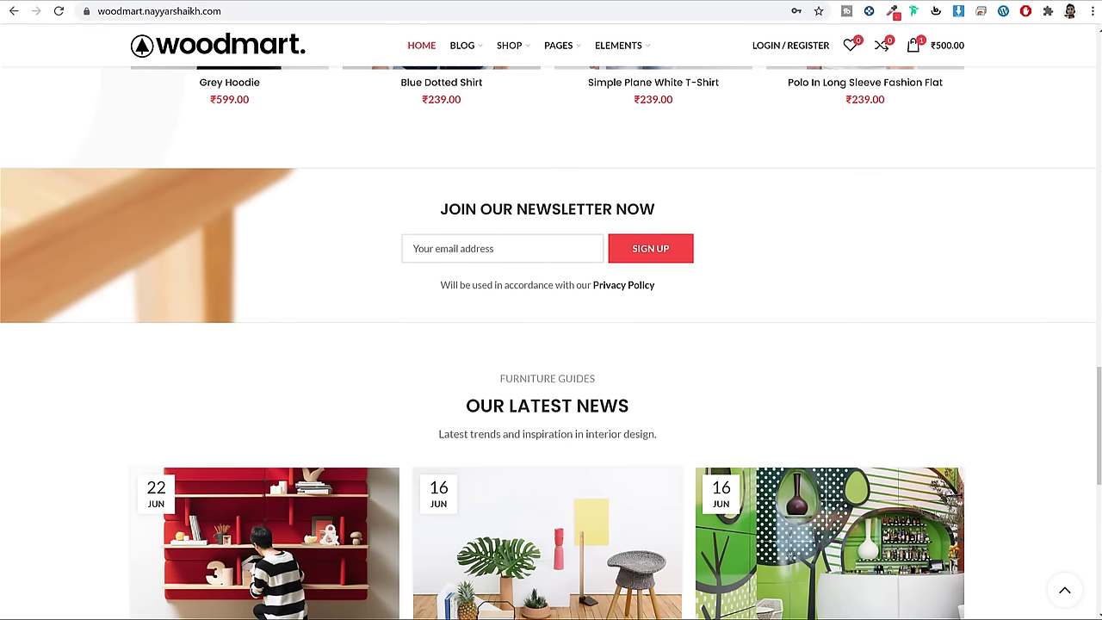
{"action": "key", "text": "ctrl+shift+Tab"}
{"action": "left_click", "coordinate": [356, 231]}
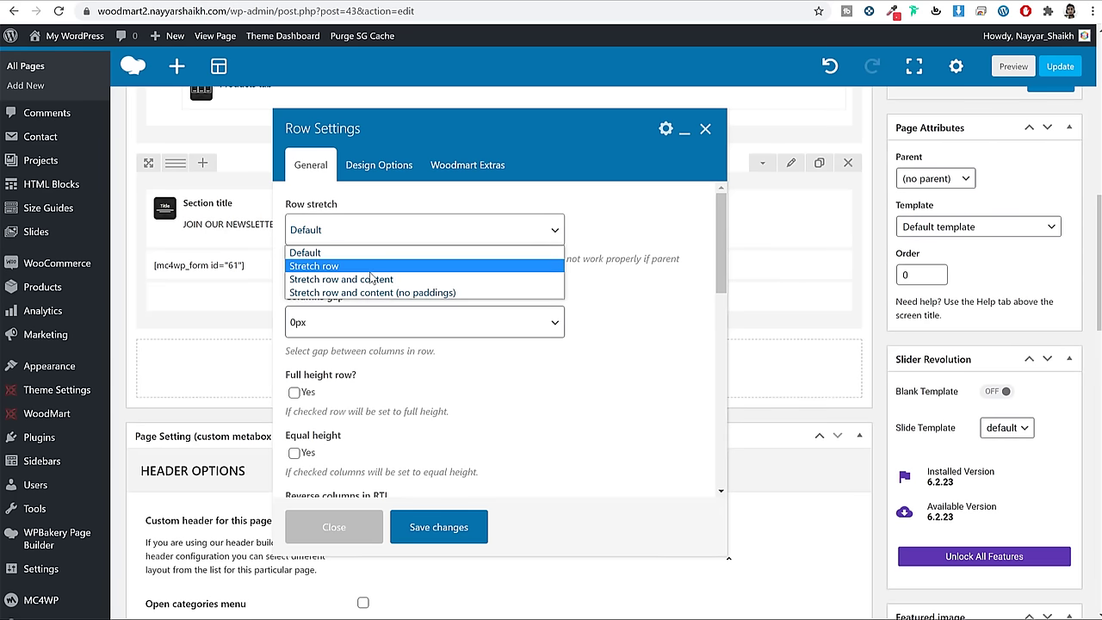
{"action": "left_click", "coordinate": [366, 266]}
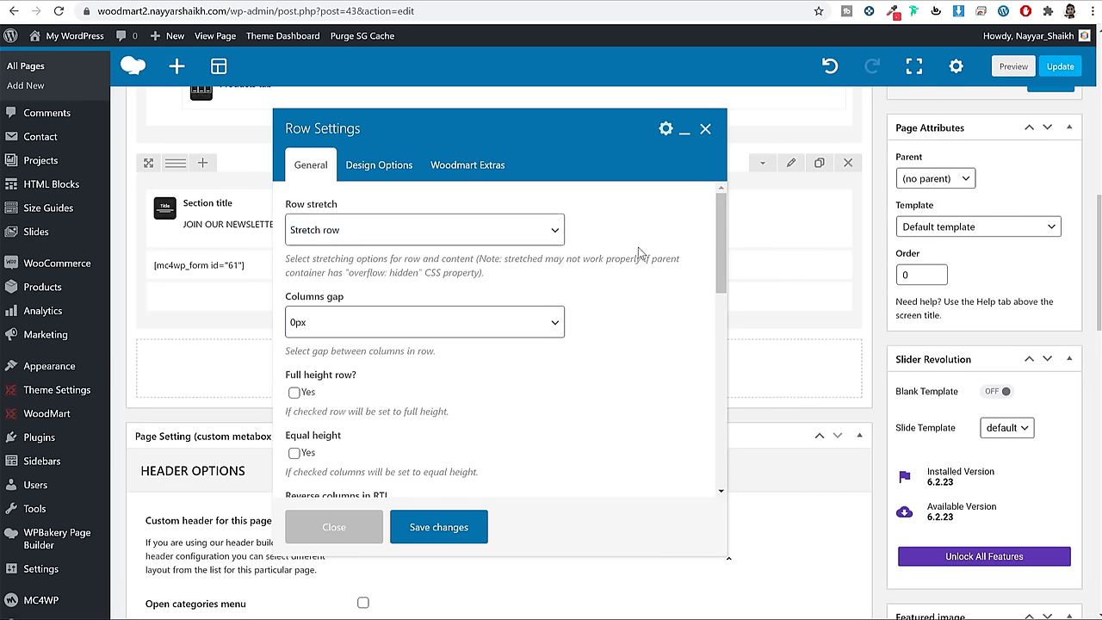
- Bring up the newsletter row's Design Options tab with its spacing, border and background settings
{"action": "left_click_drag", "start_coordinate": [379, 204], "coordinate": [282, 205]}
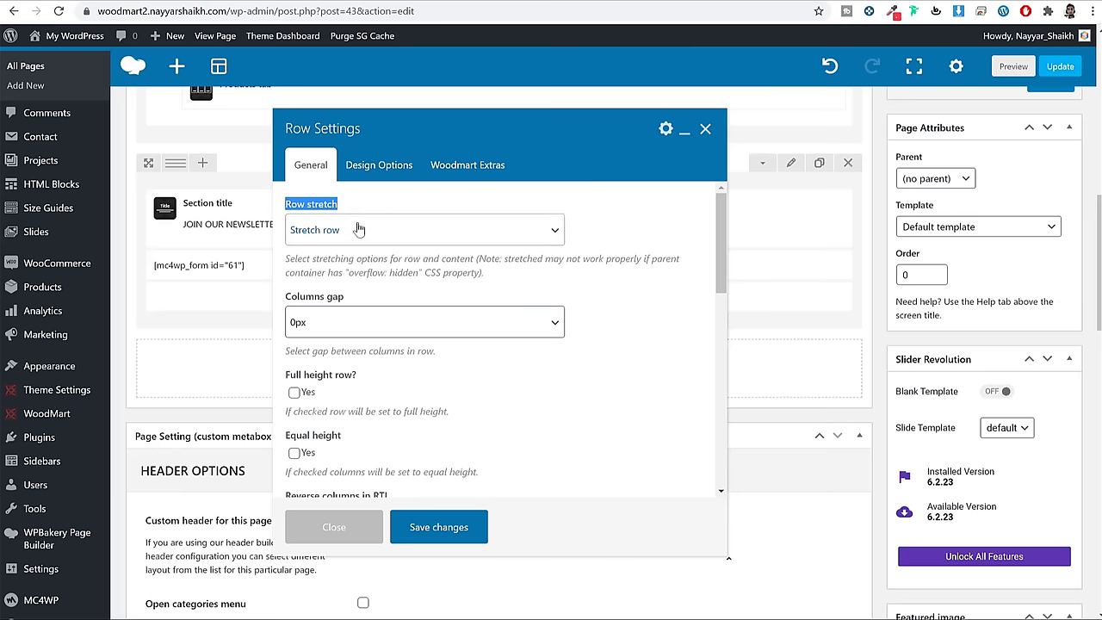
{"action": "left_click", "coordinate": [407, 206]}
{"action": "left_click", "coordinate": [396, 170]}
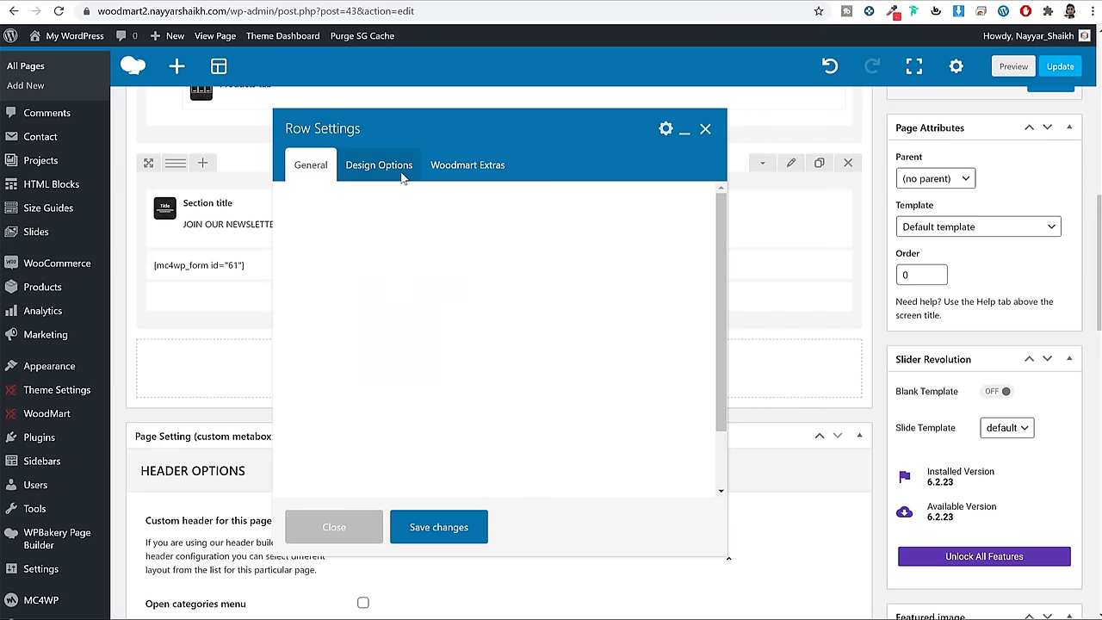
{"action": "scroll", "coordinate": [517, 345], "scroll_direction": "down", "scroll_amount": 2}
{"action": "scroll", "coordinate": [629, 388], "scroll_direction": "up", "scroll_amount": 3}
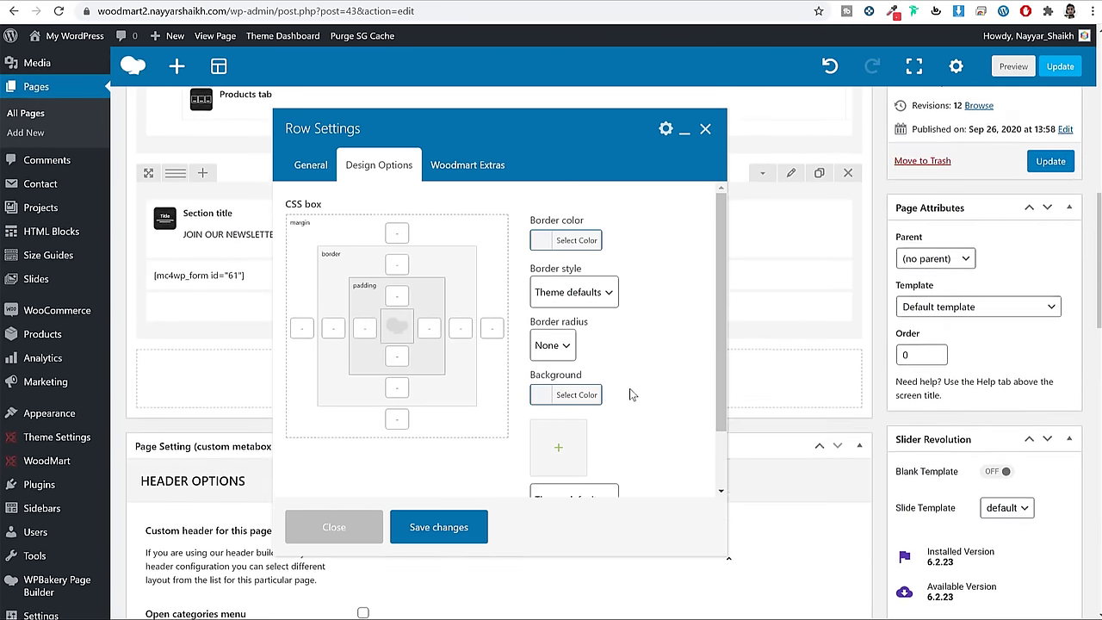
{"action": "scroll", "coordinate": [630, 388], "scroll_direction": "down", "scroll_amount": 1}
- Upload the newsletter-new image and set it as the newsletter row's background image
{"action": "left_click", "coordinate": [541, 376]}
{"action": "left_click", "coordinate": [55, 92]}
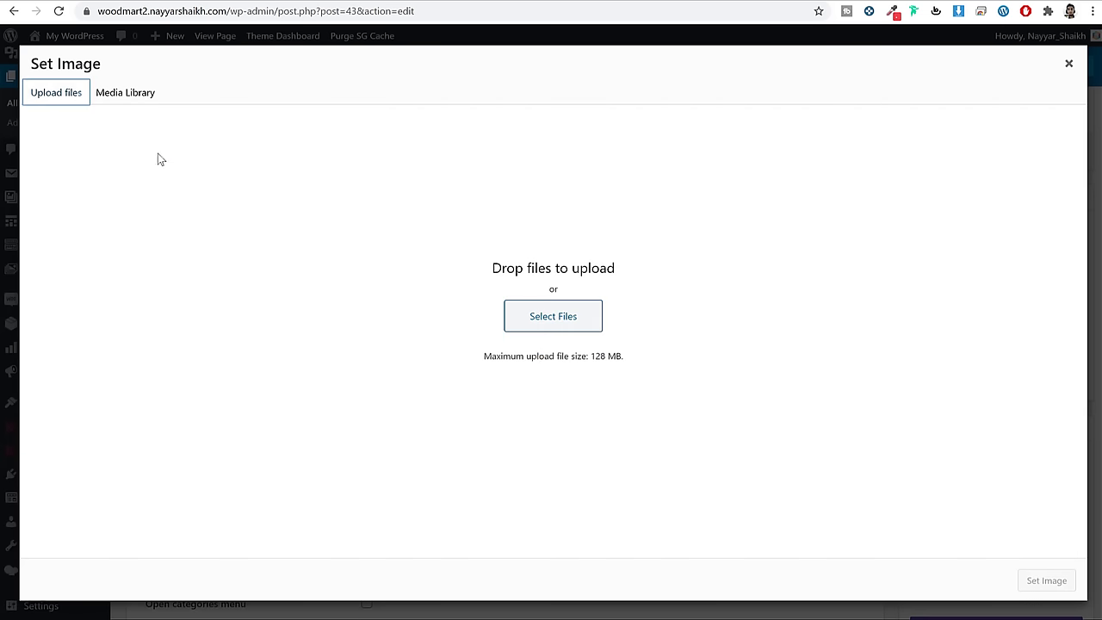
{"action": "left_click", "coordinate": [560, 326]}
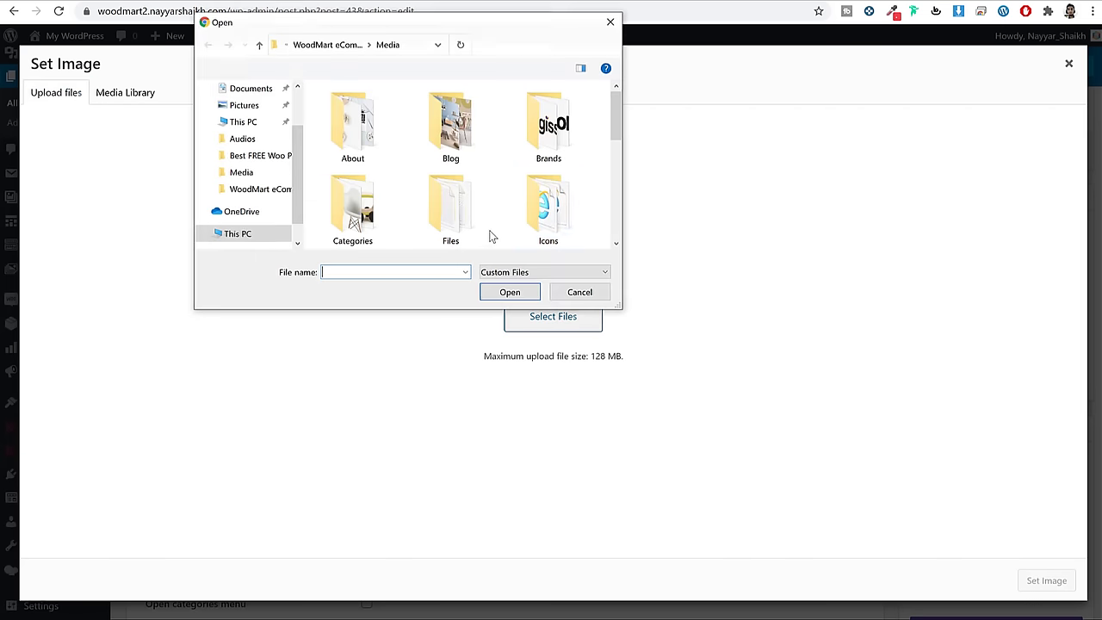
{"action": "scroll", "coordinate": [508, 224], "scroll_direction": "down", "scroll_amount": 3}
{"action": "scroll", "coordinate": [530, 213], "scroll_direction": "down", "scroll_amount": 6}
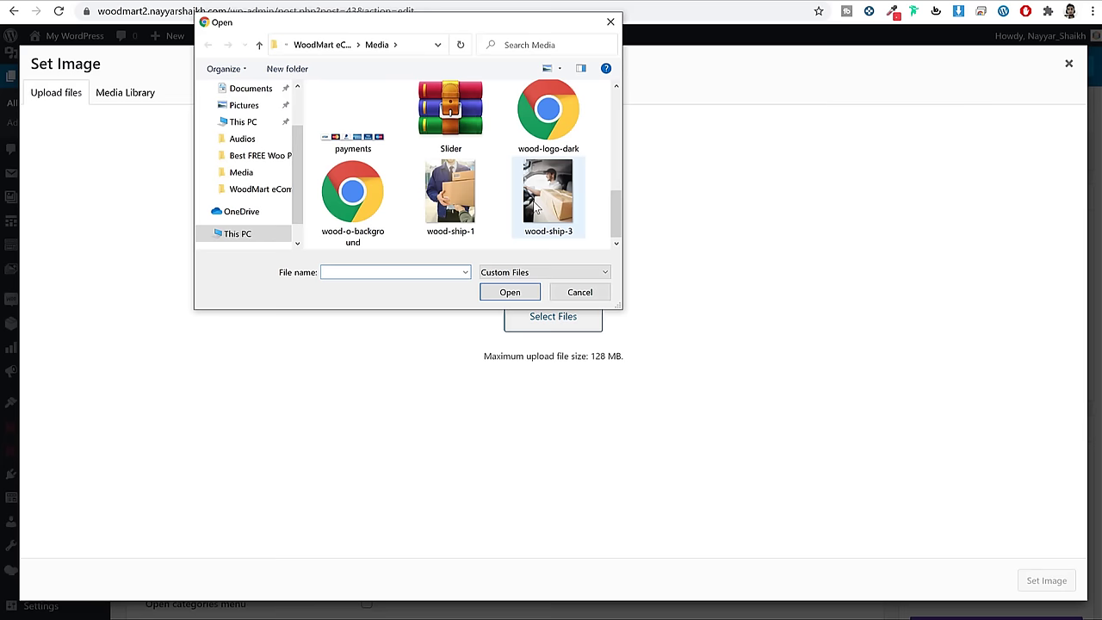
{"action": "scroll", "coordinate": [542, 193], "scroll_direction": "up", "scroll_amount": 6}
{"action": "left_click", "coordinate": [555, 184]}
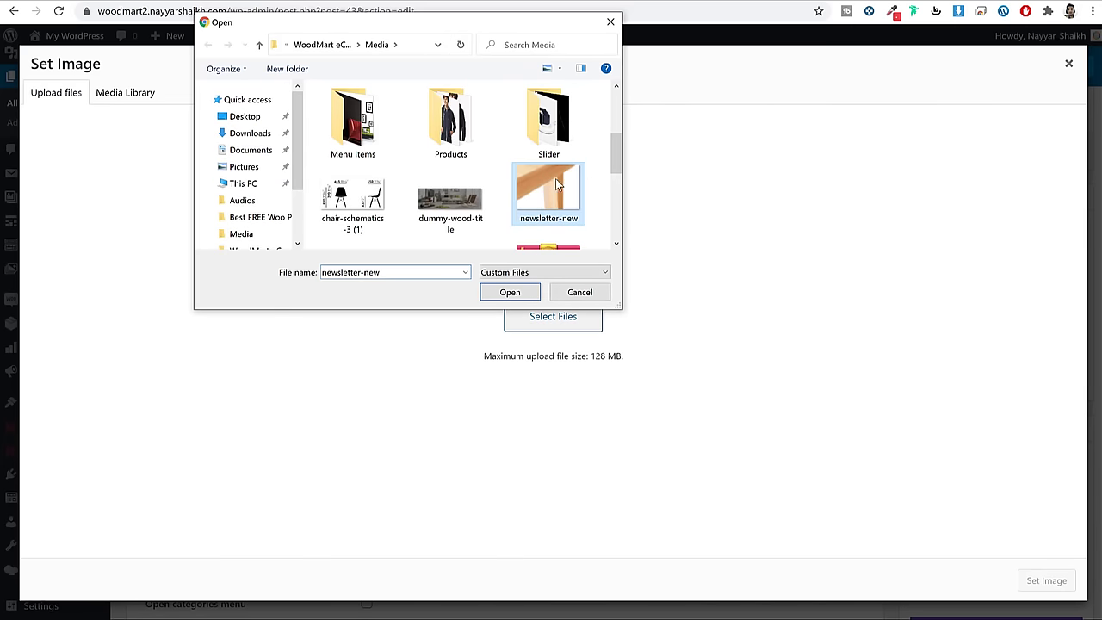
{"action": "left_click", "coordinate": [519, 294]}
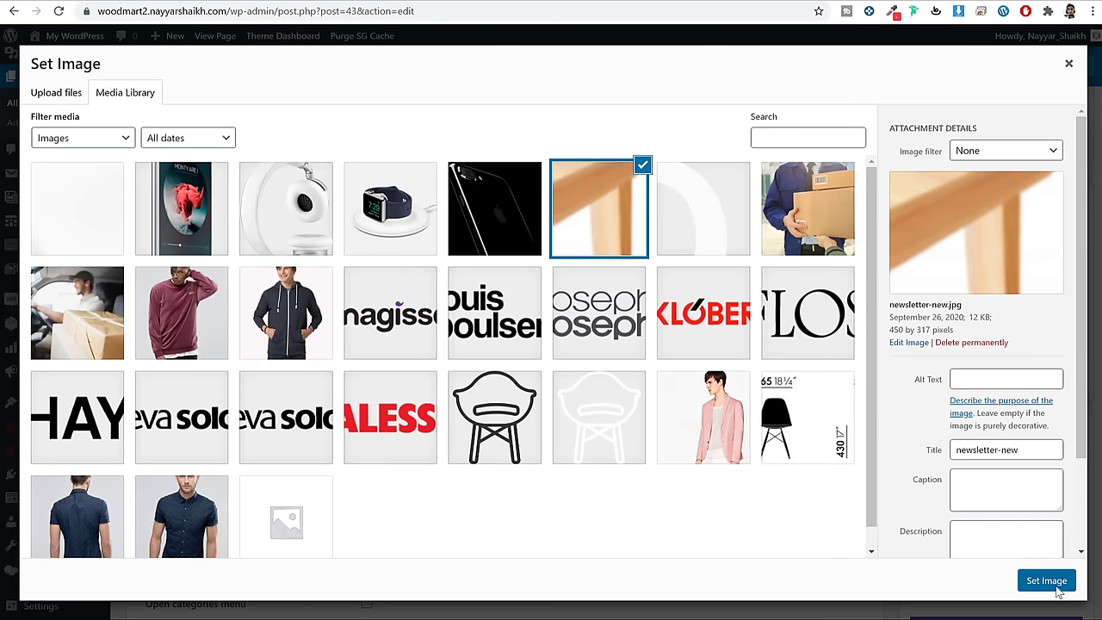
{"action": "left_click", "coordinate": [1048, 582]}
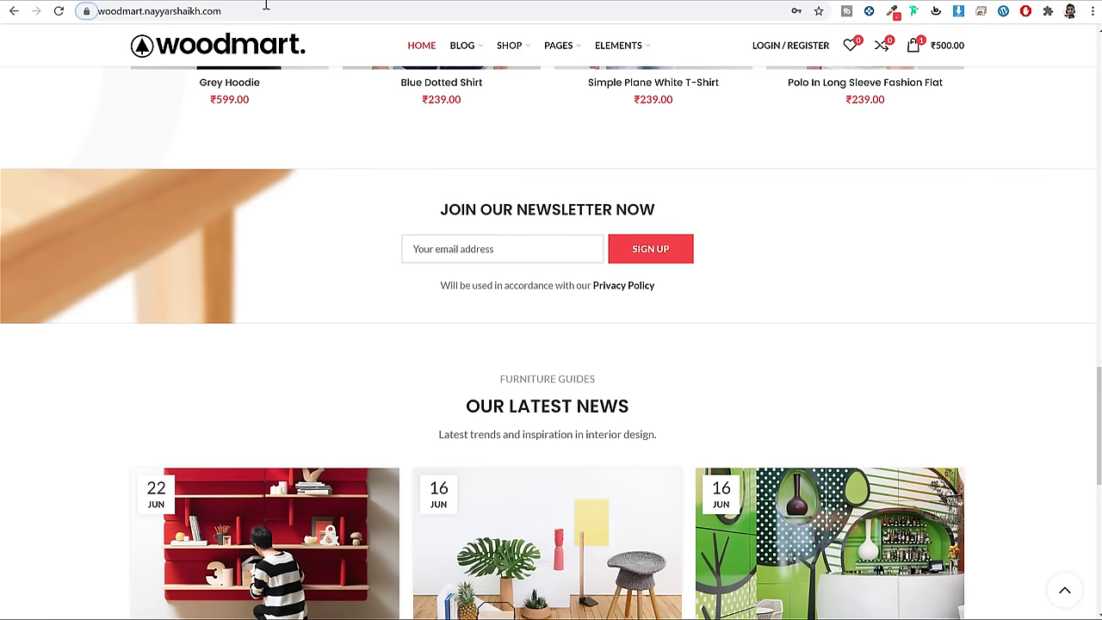
{"action": "left_click", "coordinate": [257, 2]}
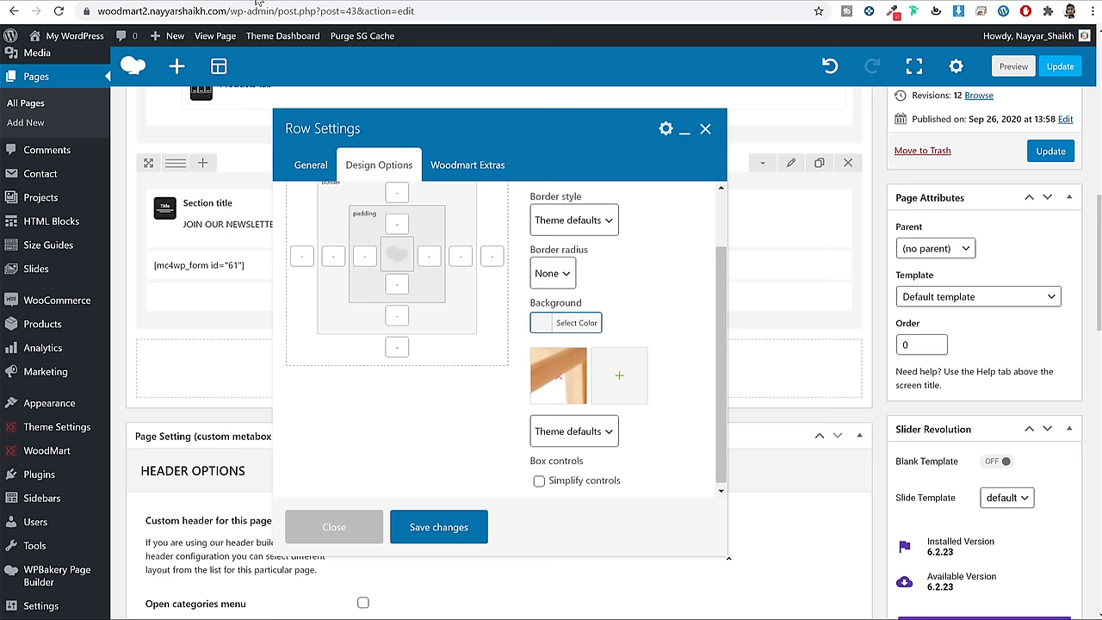
{"action": "scroll", "coordinate": [409, 246], "scroll_direction": "up", "scroll_amount": 2}
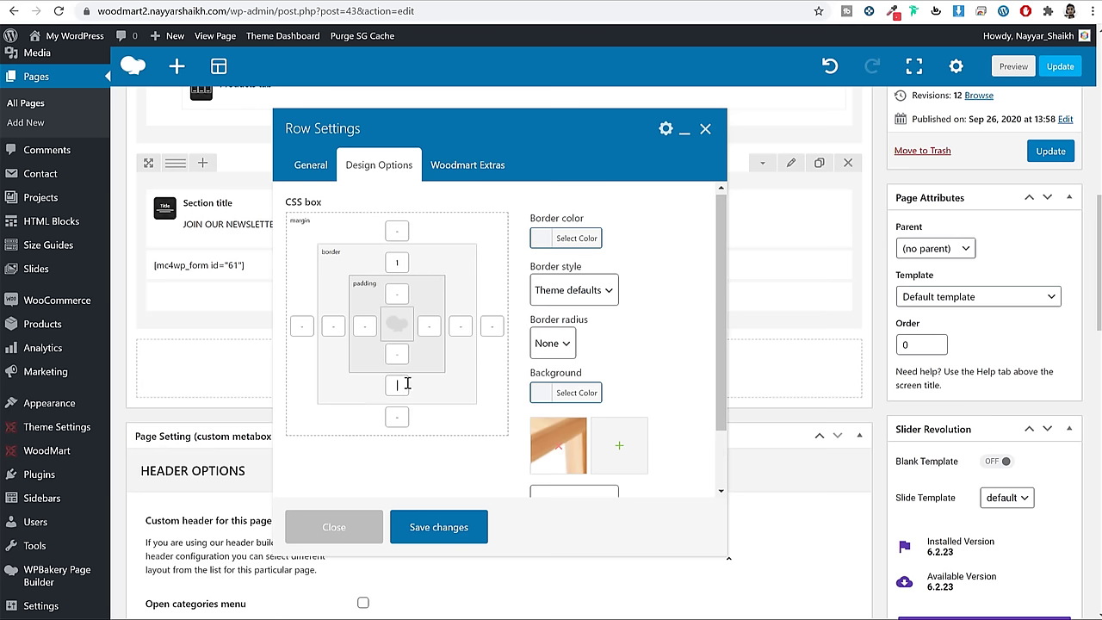
- Give the newsletter row a solid border coloured #dddddd
{"action": "left_click", "coordinate": [580, 240]}
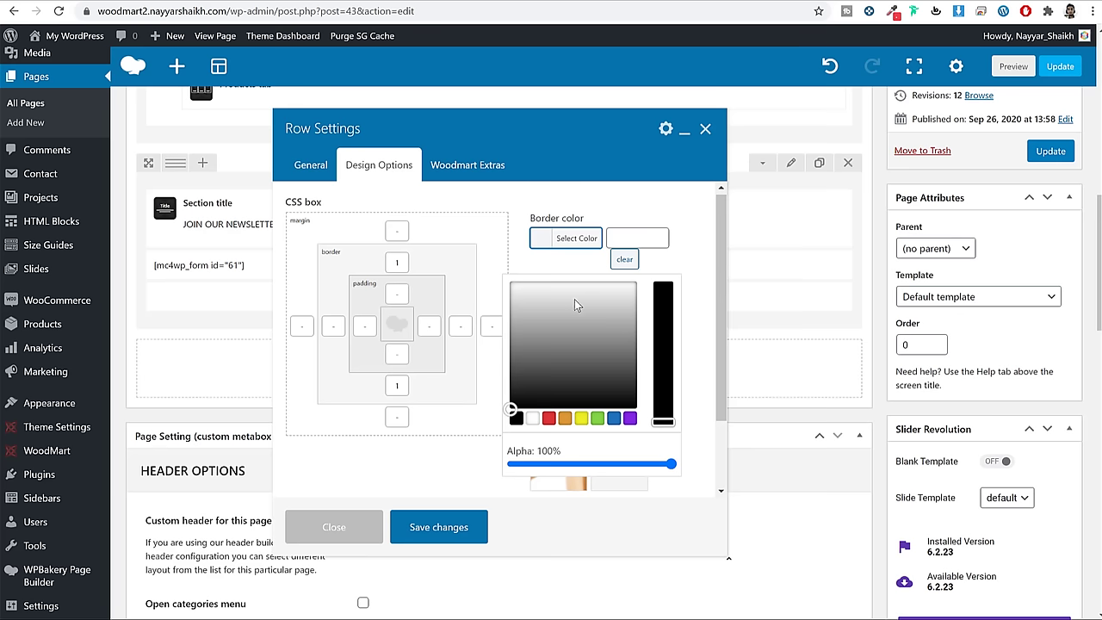
{"action": "left_click", "coordinate": [640, 238]}
{"action": "type", "text": "d"}
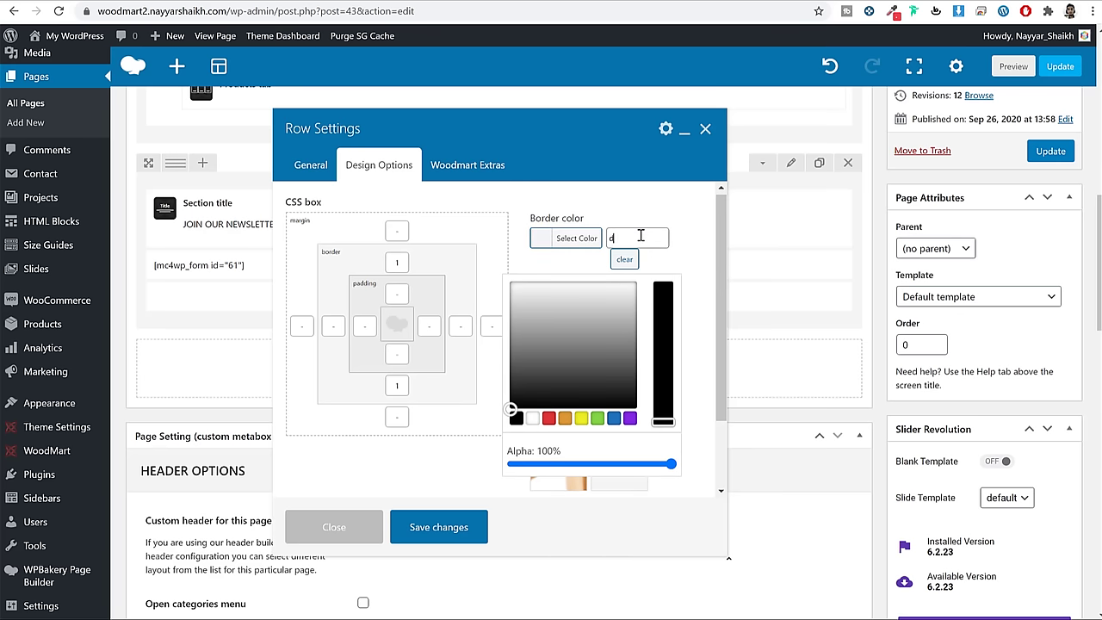
{"action": "type", "text": "ddddd"}
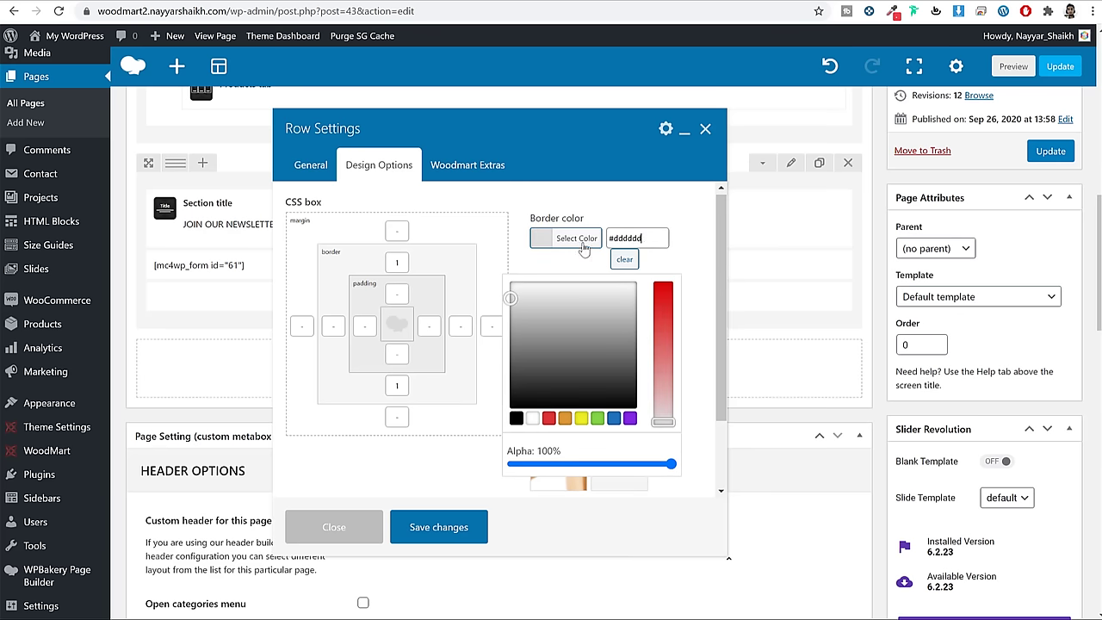
{"action": "left_click", "coordinate": [573, 250]}
{"action": "left_click", "coordinate": [601, 290]}
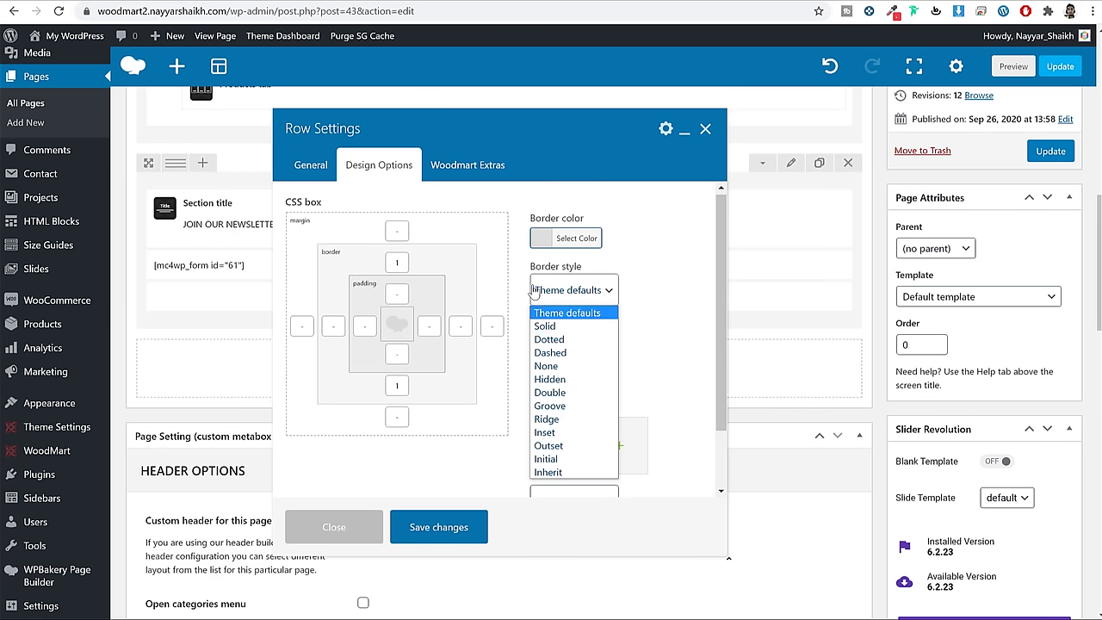
{"action": "left_click", "coordinate": [561, 324]}
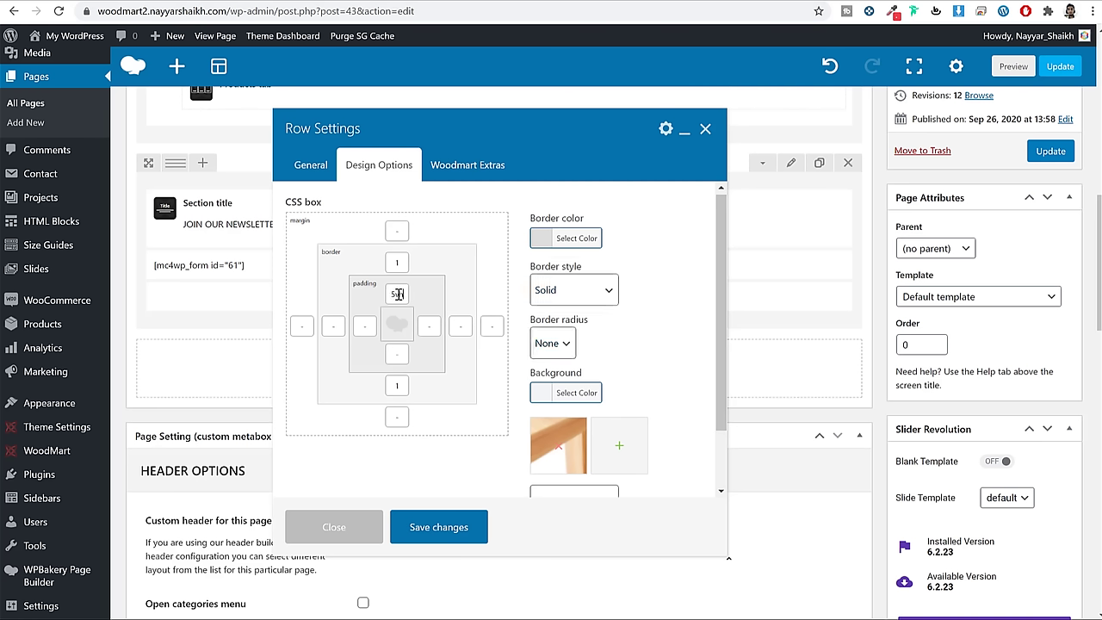
- Set 5vh top and bottom padding and an 8vh bottom margin on the row
{"action": "left_click", "coordinate": [399, 297]}
{"action": "type", "text": "5vh"}
{"action": "double_click", "coordinate": [398, 294]}
{"action": "key", "text": "ctrl+c"}
{"action": "left_click", "coordinate": [396, 354]}
{"action": "key", "text": "ctrl+v"}
{"action": "type", "text": "8vh"}
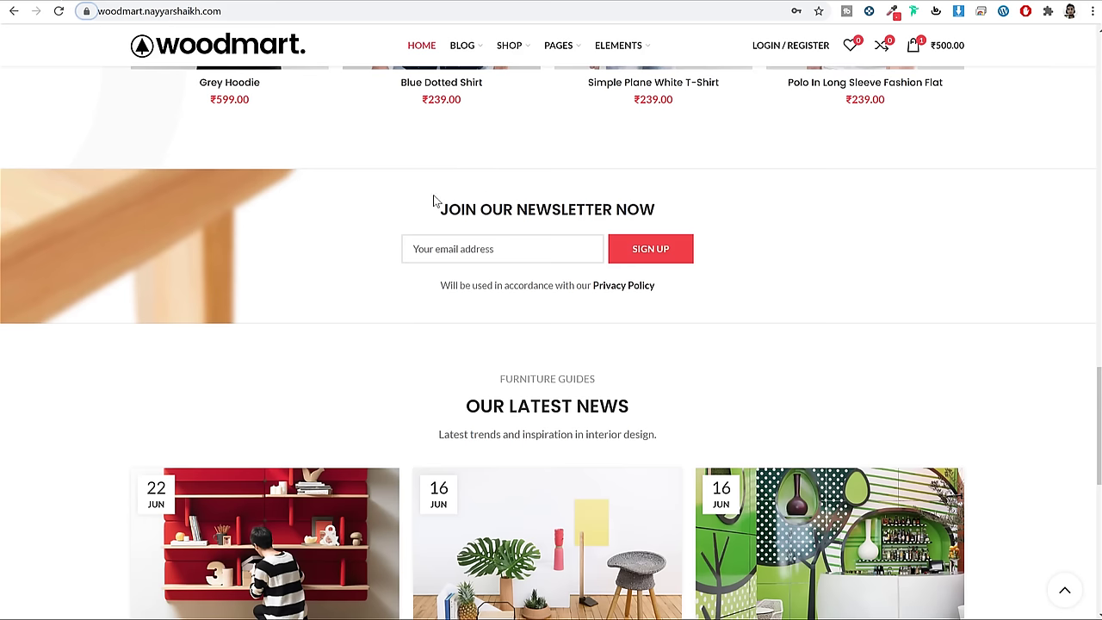
- Make the row background No Repeat and save the newsletter row settings
{"action": "left_click_drag", "start_coordinate": [438, 209], "coordinate": [615, 208]}
{"action": "left_click", "coordinate": [555, 226]}
{"action": "left_click_drag", "start_coordinate": [440, 286], "coordinate": [460, 316]}
{"action": "left_click", "coordinate": [478, 288]}
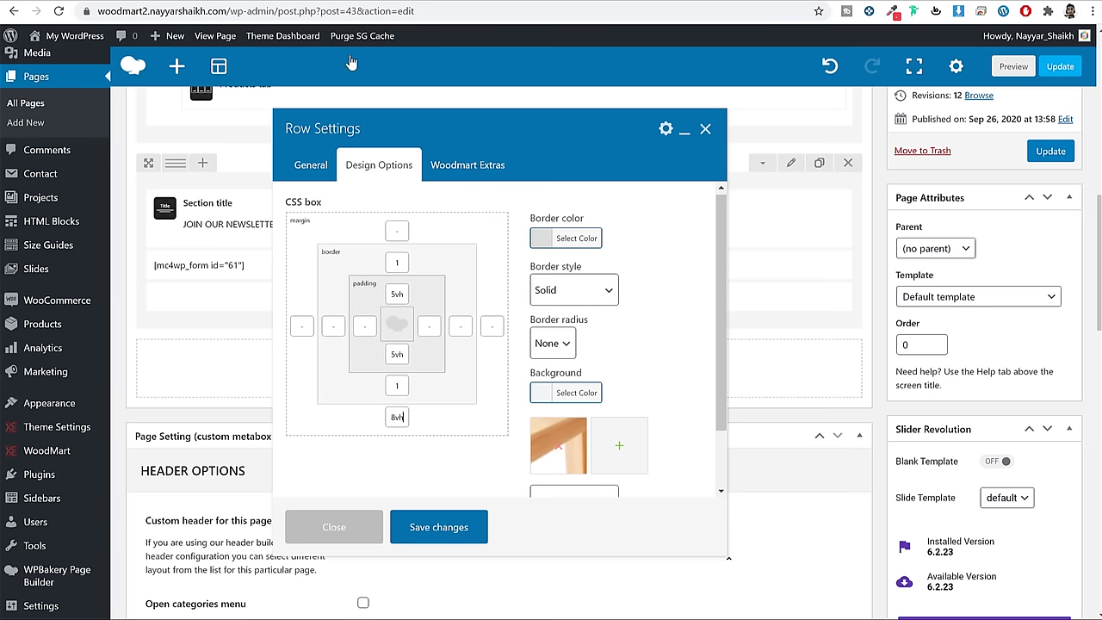
{"action": "scroll", "coordinate": [663, 319], "scroll_direction": "down", "scroll_amount": 1}
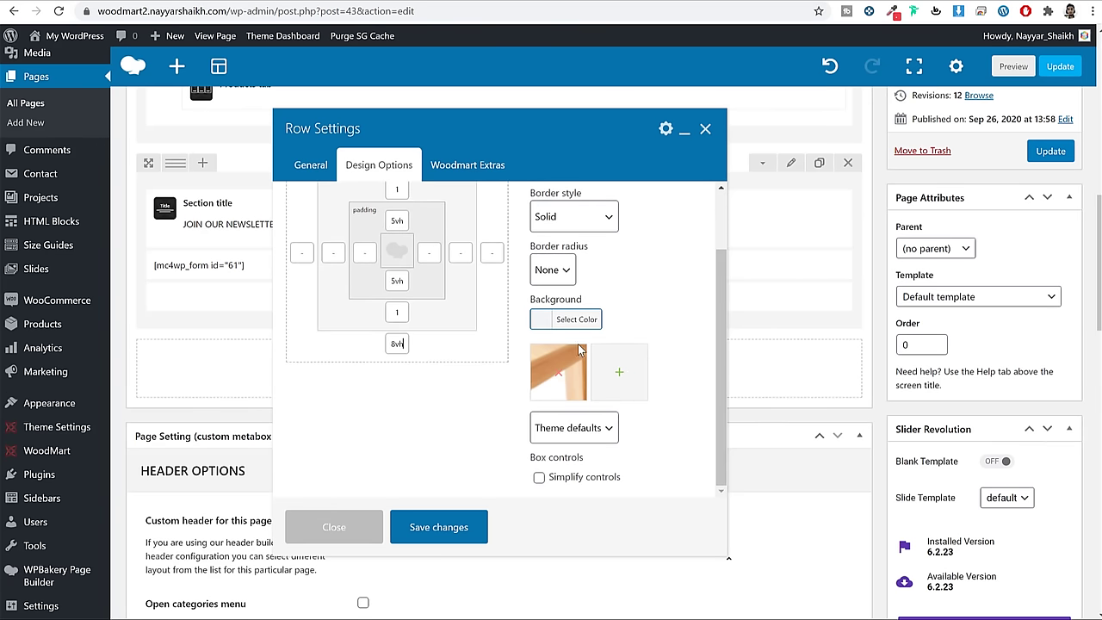
{"action": "left_click", "coordinate": [592, 428]}
{"action": "left_click", "coordinate": [560, 489]}
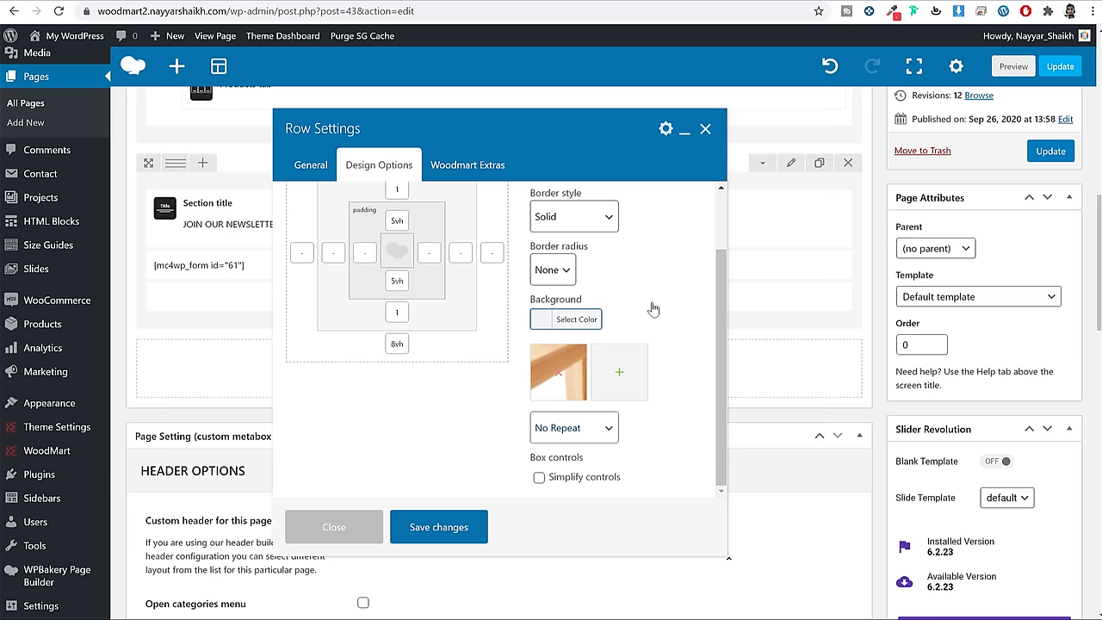
{"action": "left_click", "coordinate": [456, 532]}
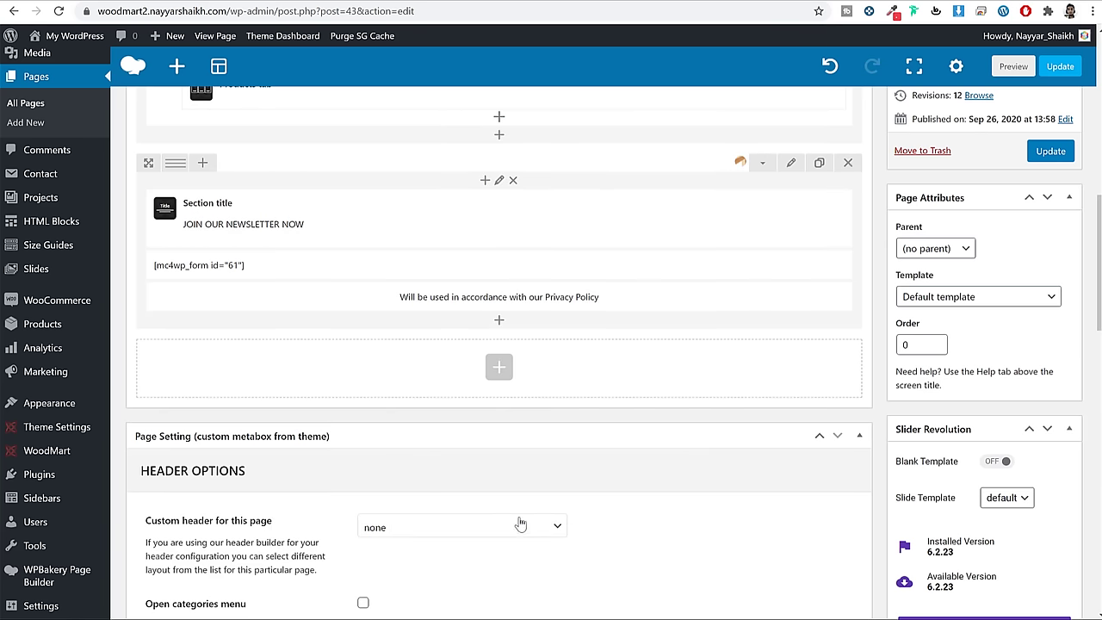
- Update the Home page and check the live newsletter section against the demo site
{"action": "left_click", "coordinate": [1071, 152]}
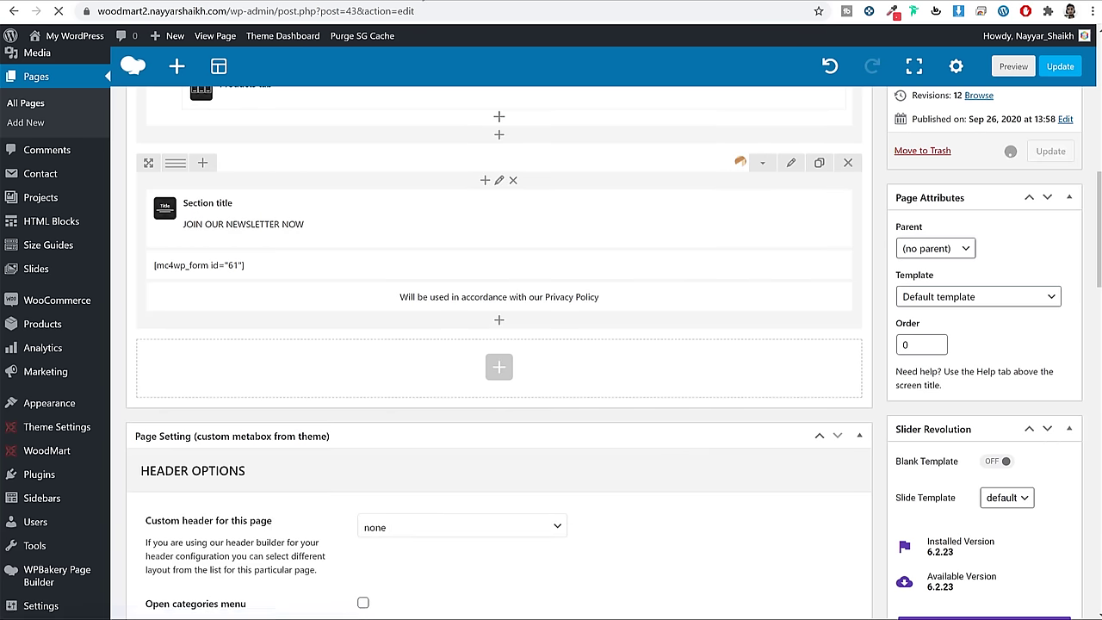
{"action": "left_click", "coordinate": [38, 11]}
{"action": "left_click", "coordinate": [58, 11]}
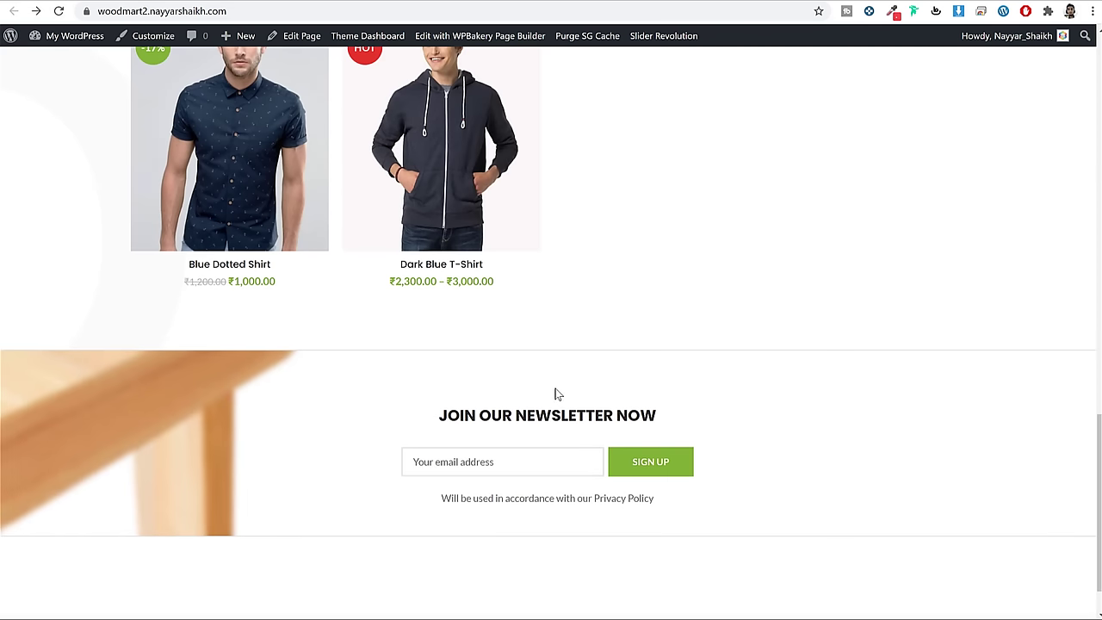
{"action": "key", "text": "ctrl+Tab"}
{"action": "scroll", "coordinate": [684, 216], "scroll_direction": "down", "scroll_amount": 3}
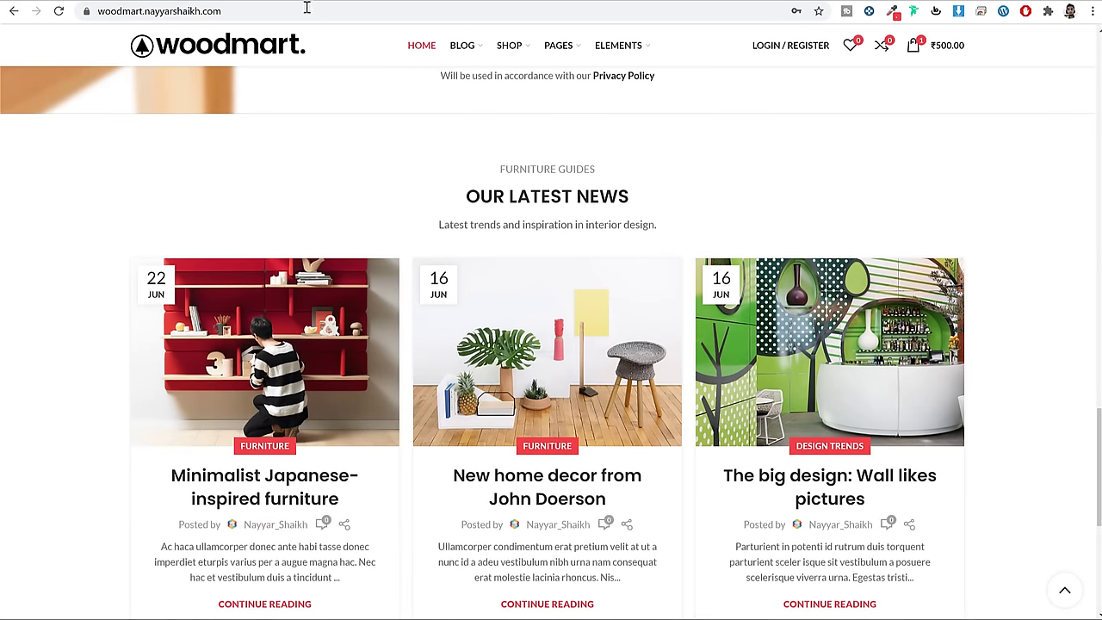
{"action": "key", "text": "ctrl+Tab"}
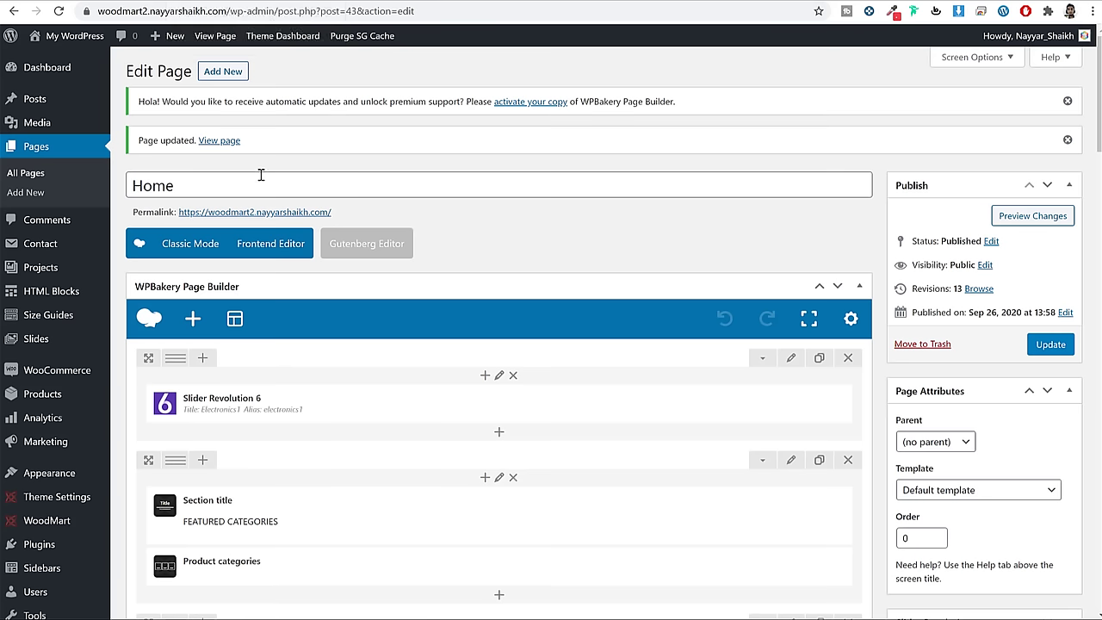
- Trash the default Hello world! post from All Posts and begin a new post
{"action": "right_click", "coordinate": [54, 98]}
{"action": "key", "text": "Escape"}
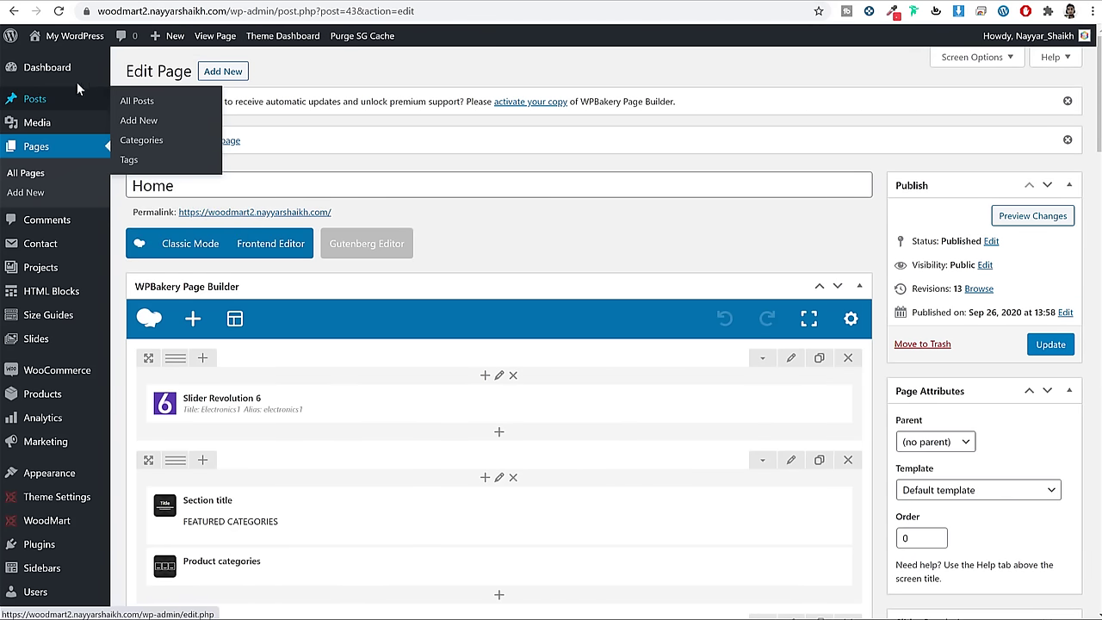
{"action": "left_click", "coordinate": [68, 100]}
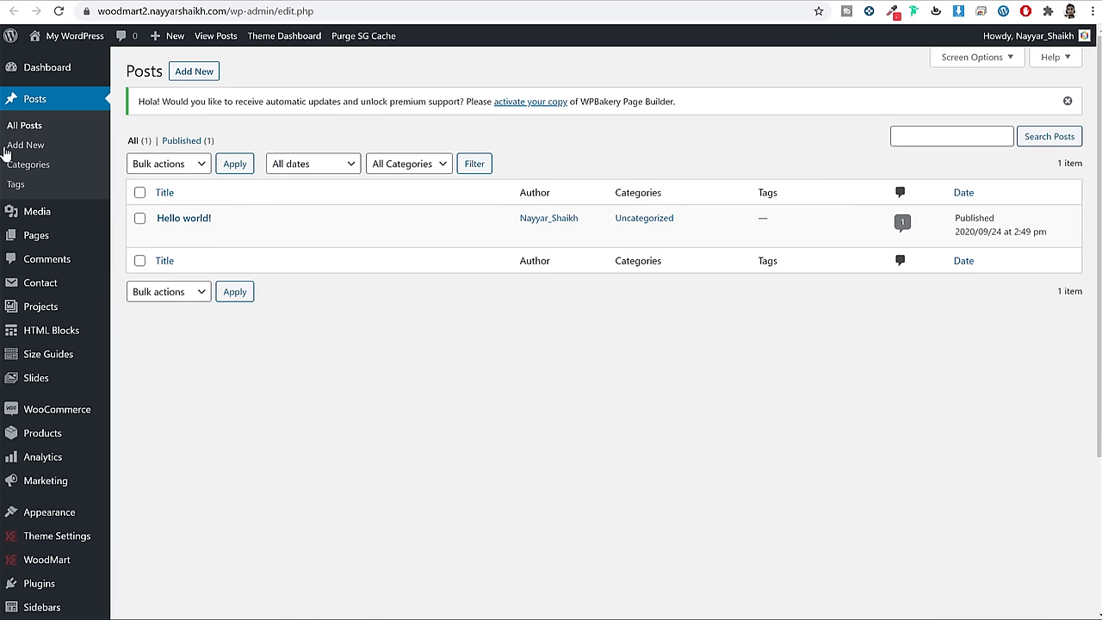
{"action": "mouse_move", "coordinate": [244, 229]}
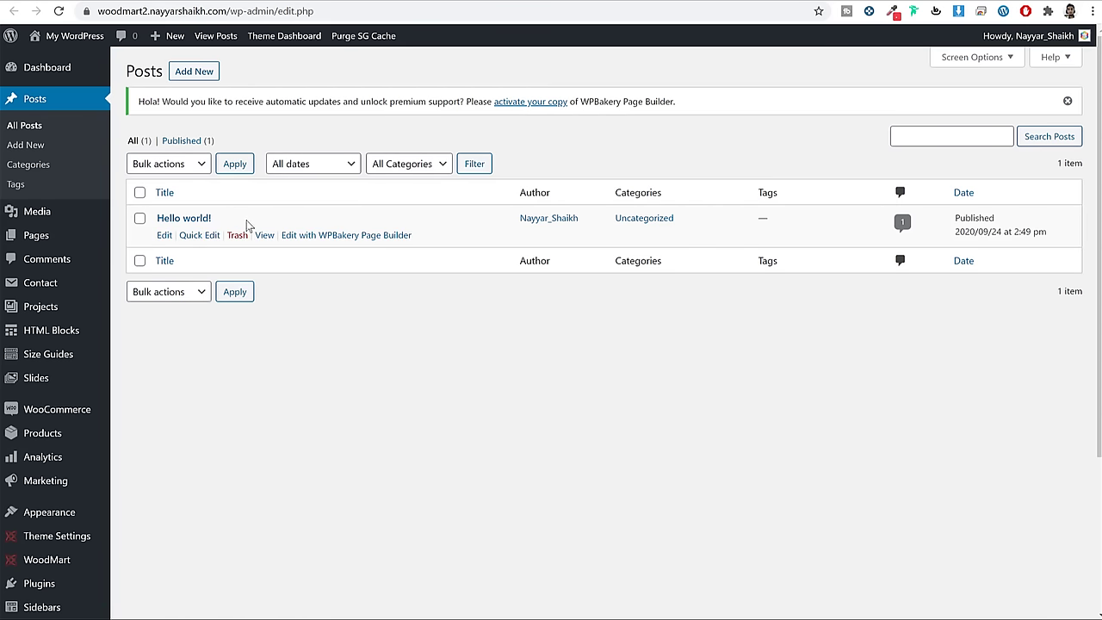
{"action": "left_click", "coordinate": [238, 237]}
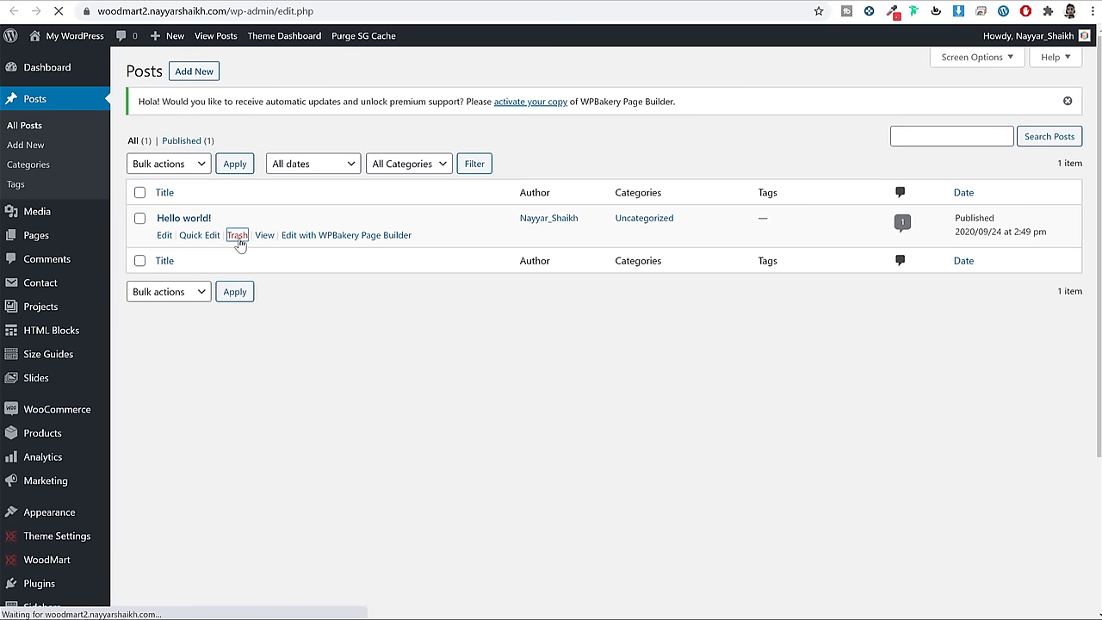
{"action": "left_click", "coordinate": [209, 75]}
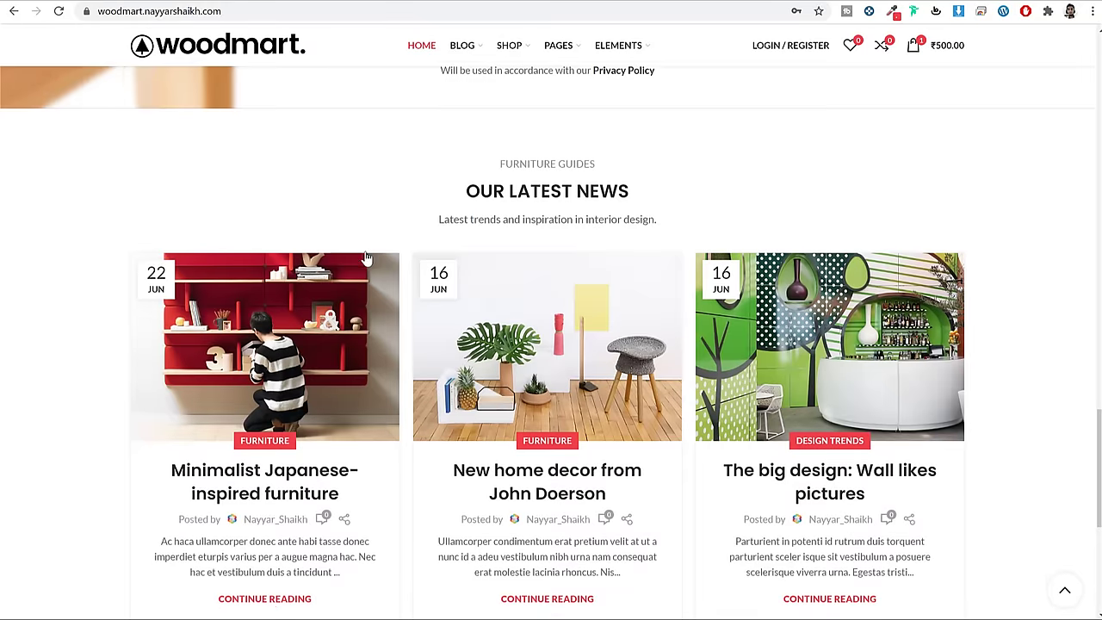
{"action": "scroll", "coordinate": [272, 290], "scroll_direction": "down", "scroll_amount": 2}
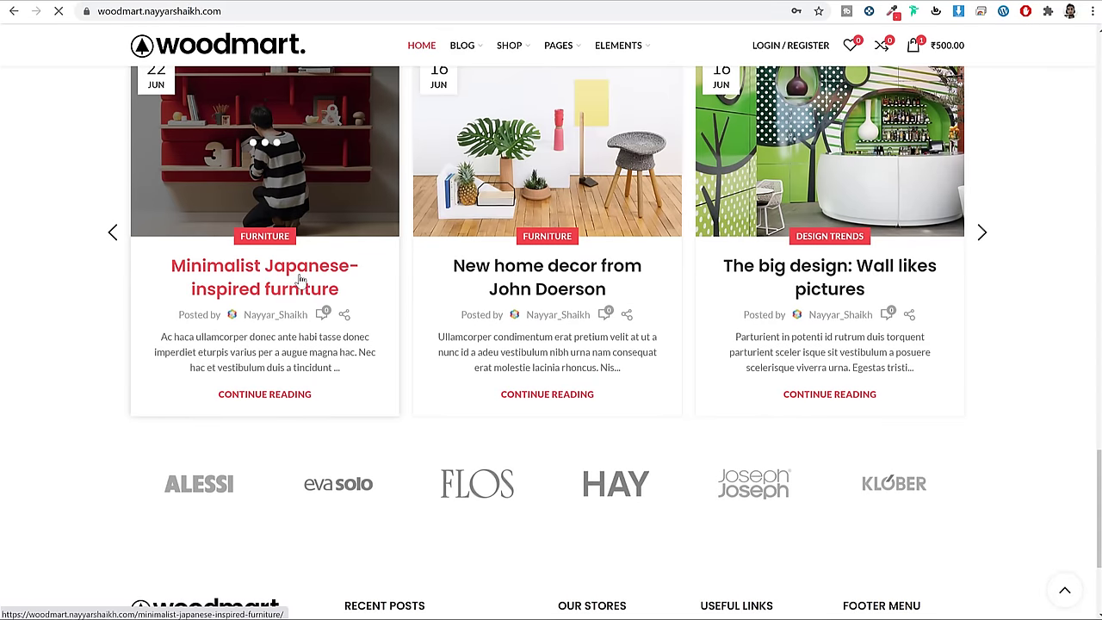
- Copy the demo post's title 'Minimalist Japanese-inspired furniture' into the new post's title
{"action": "left_click", "coordinate": [315, 277]}
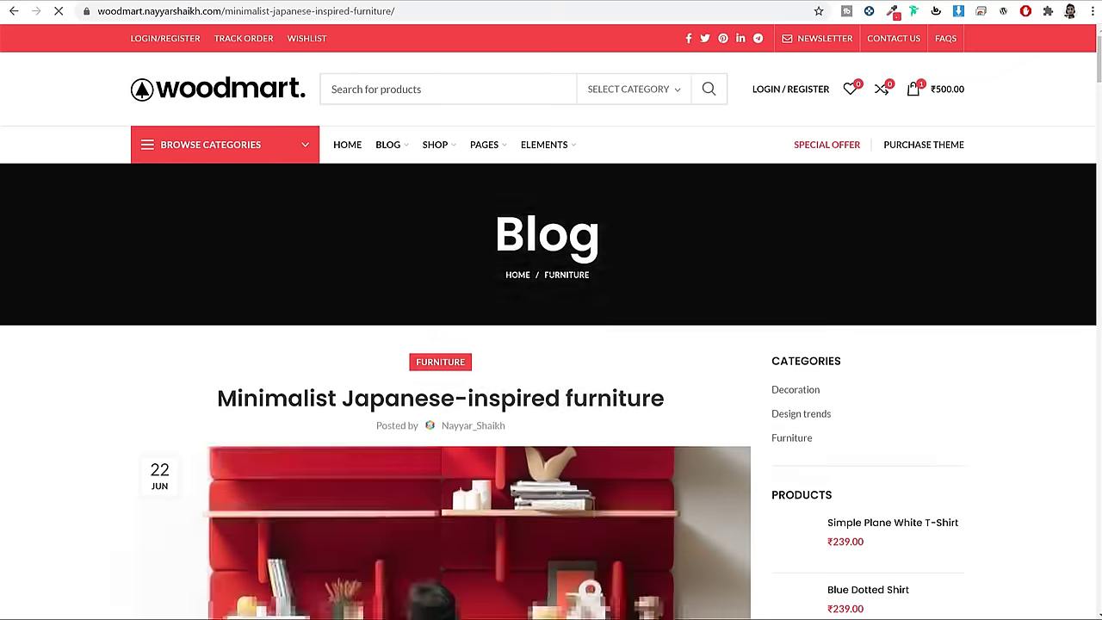
{"action": "scroll", "coordinate": [522, 198], "scroll_direction": "down", "scroll_amount": 3}
{"action": "triple_click", "coordinate": [523, 198]}
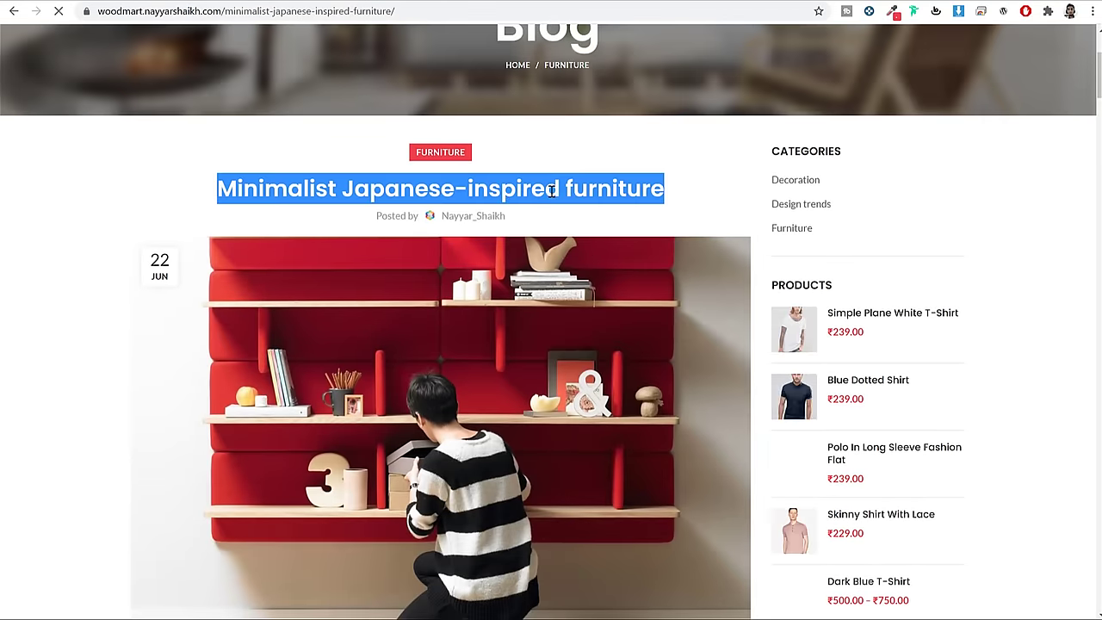
{"action": "right_click", "coordinate": [555, 194]}
{"action": "left_click", "coordinate": [565, 212]}
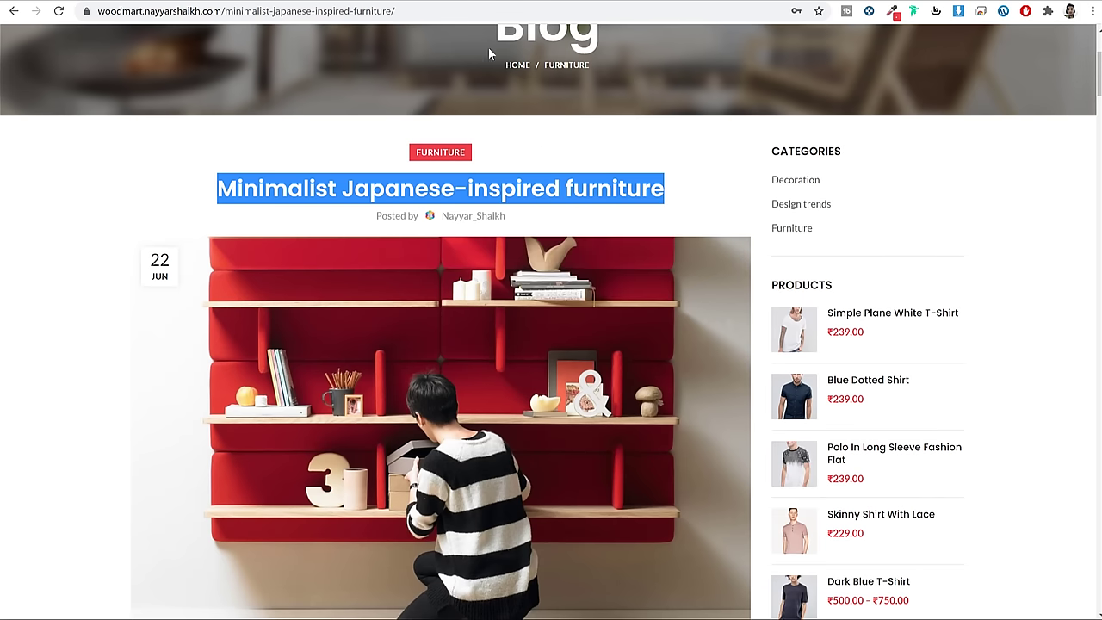
{"action": "left_click", "coordinate": [437, 7]}
{"action": "left_click", "coordinate": [416, 154]}
{"action": "key", "text": "ctrl+v"}
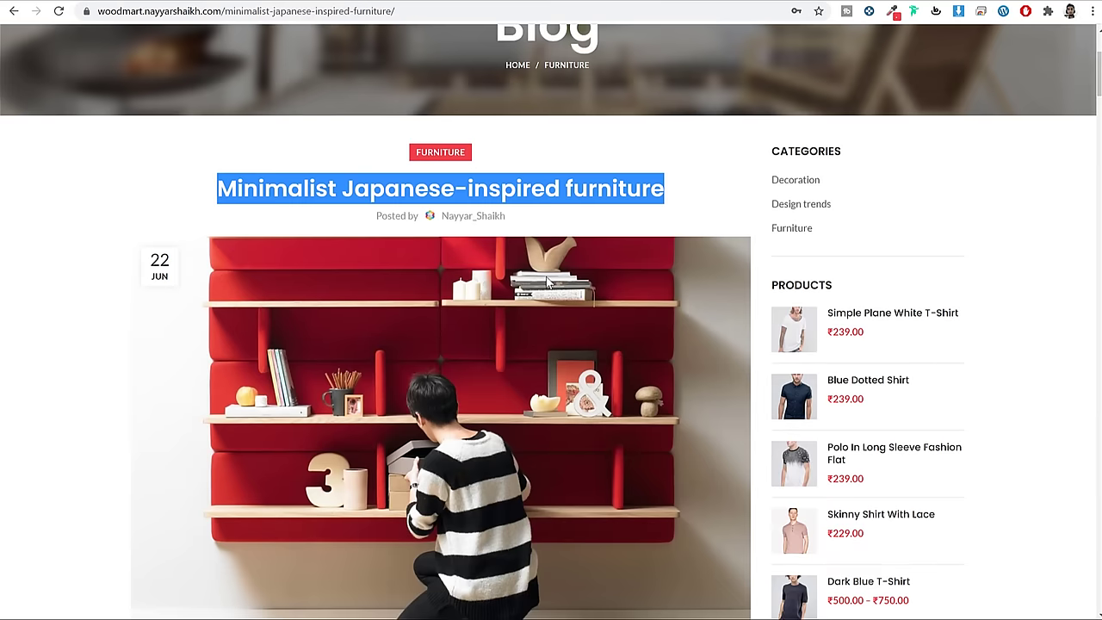
- Select both body paragraphs of the demo post and place the caret in the empty paragraph block
{"action": "scroll", "coordinate": [545, 275], "scroll_direction": "down", "scroll_amount": 12}
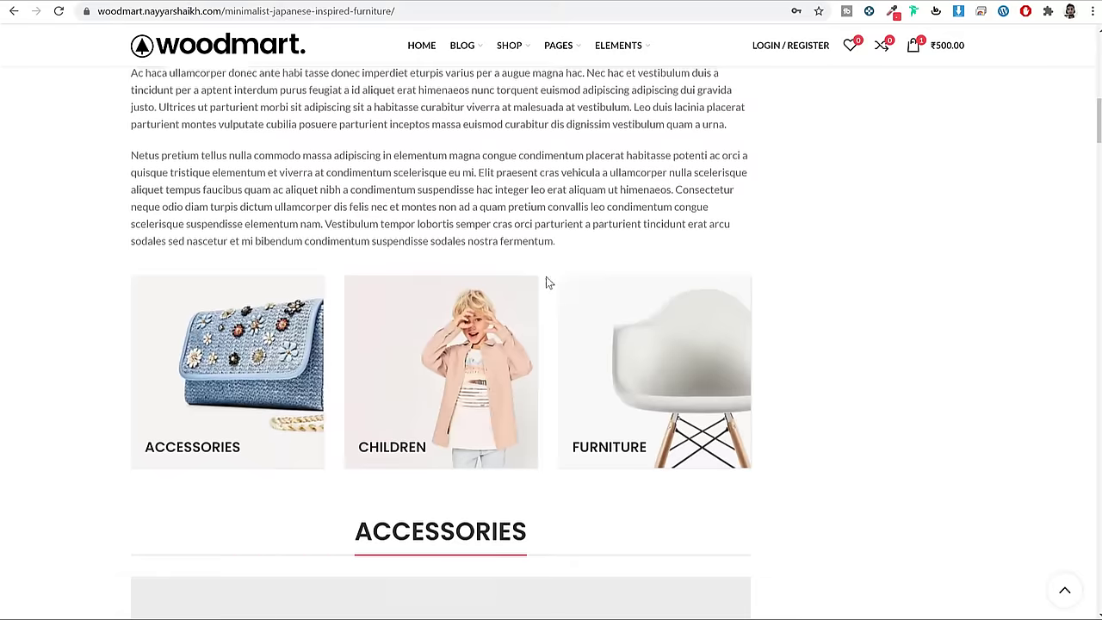
{"action": "scroll", "coordinate": [577, 310], "scroll_direction": "up", "scroll_amount": 5}
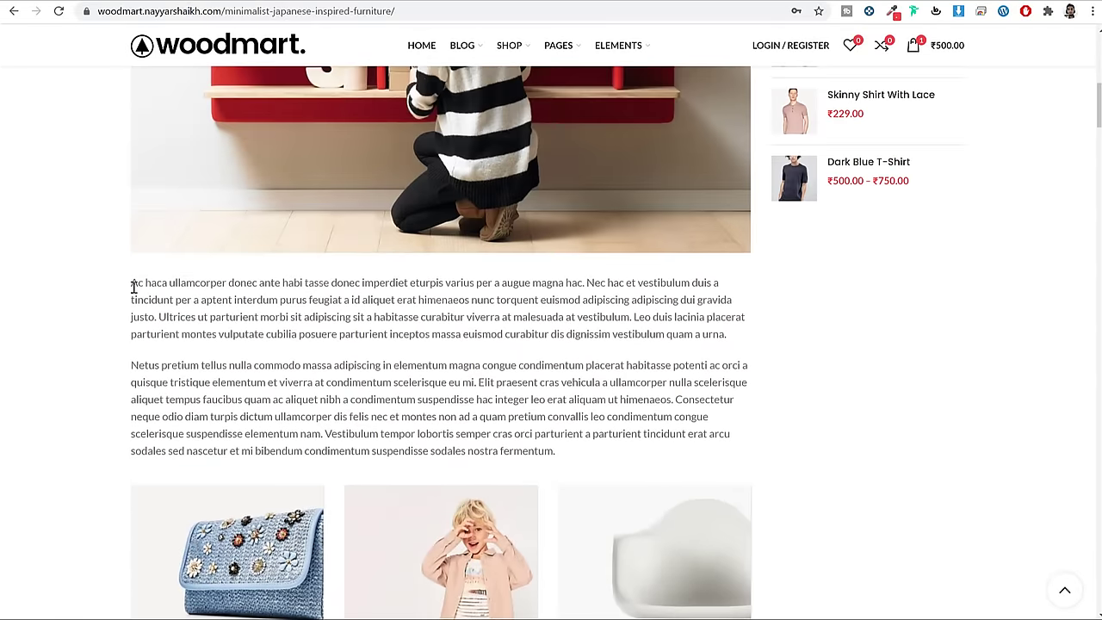
{"action": "left_click_drag", "start_coordinate": [133, 288], "coordinate": [637, 452]}
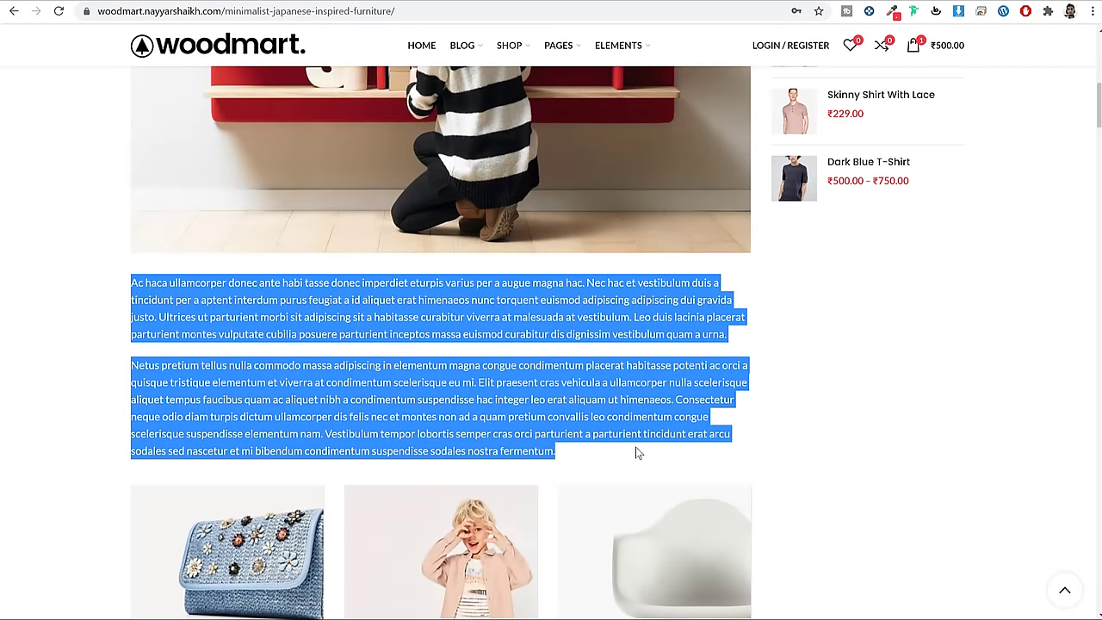
{"action": "scroll", "coordinate": [638, 453], "scroll_direction": "down", "scroll_amount": 3}
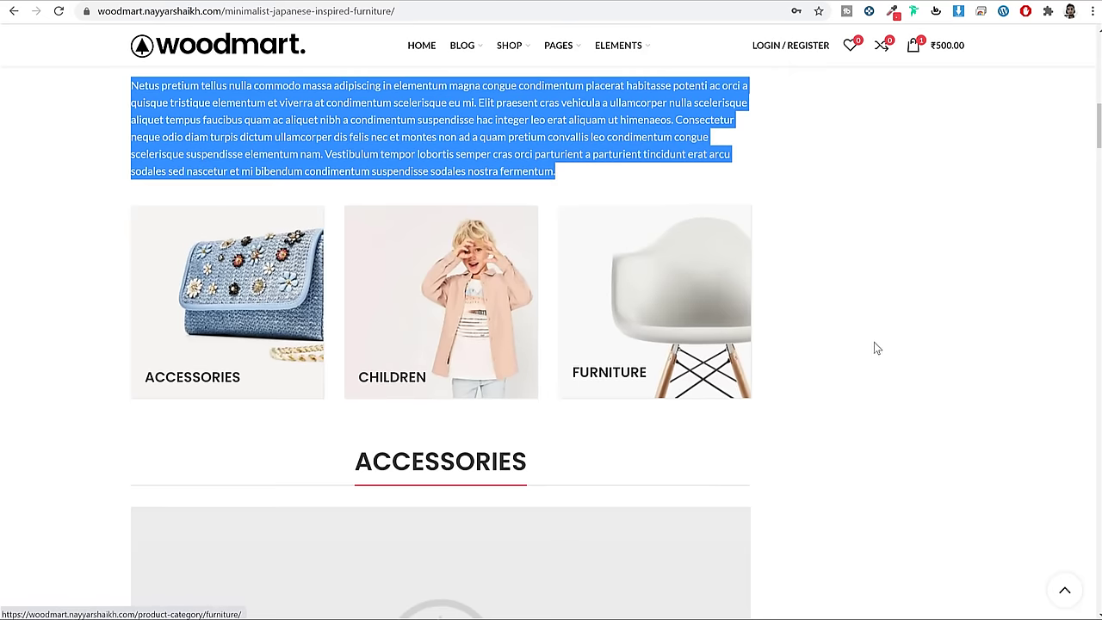
{"action": "scroll", "coordinate": [875, 345], "scroll_direction": "down", "scroll_amount": 10}
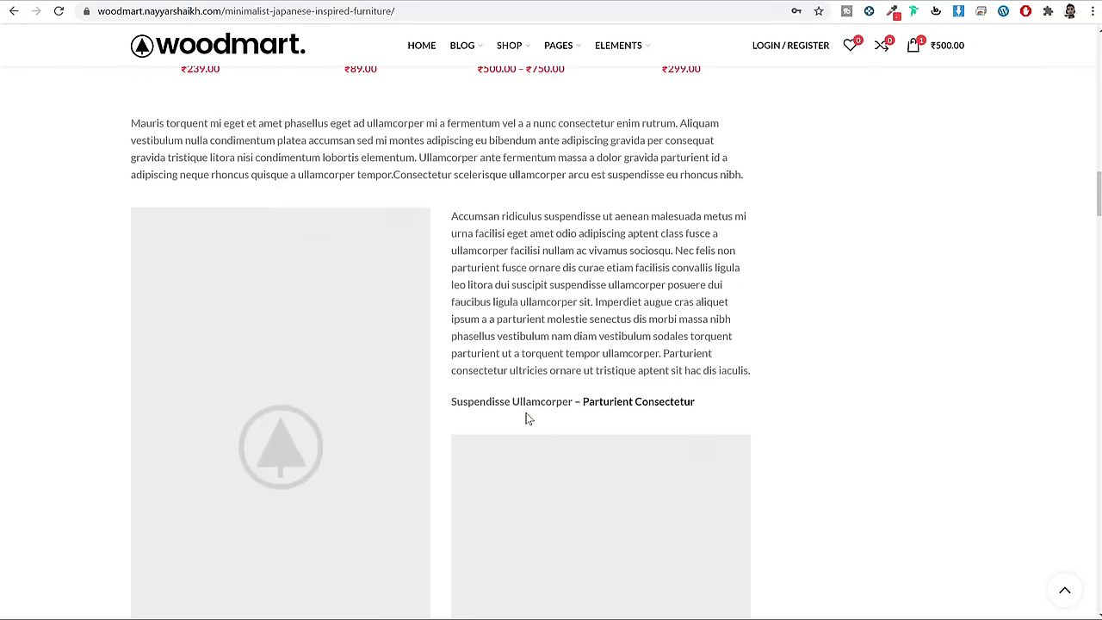
{"action": "scroll", "coordinate": [533, 426], "scroll_direction": "up", "scroll_amount": 15}
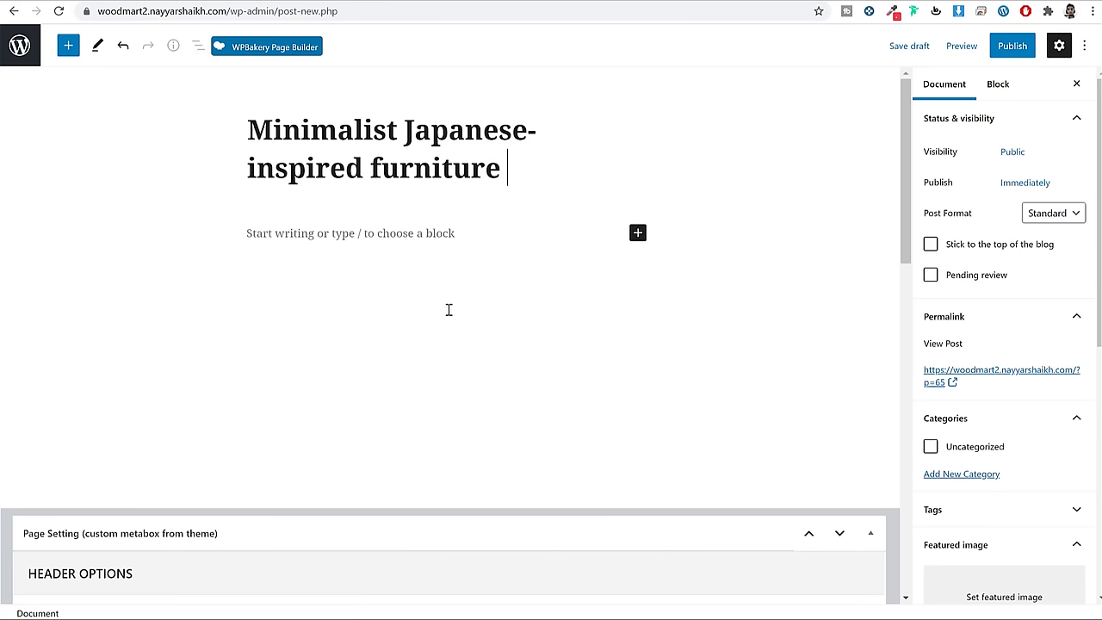
{"action": "left_click", "coordinate": [429, 227]}
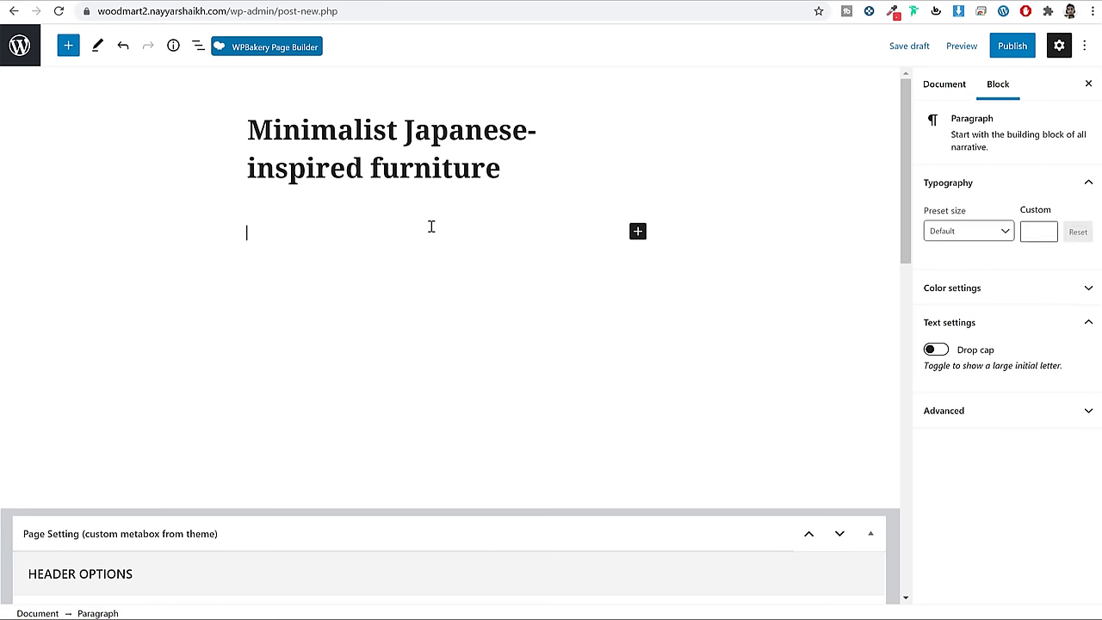
- Paste the two copied paragraphs into the new post's body
{"action": "key", "text": "ctrl+v"}
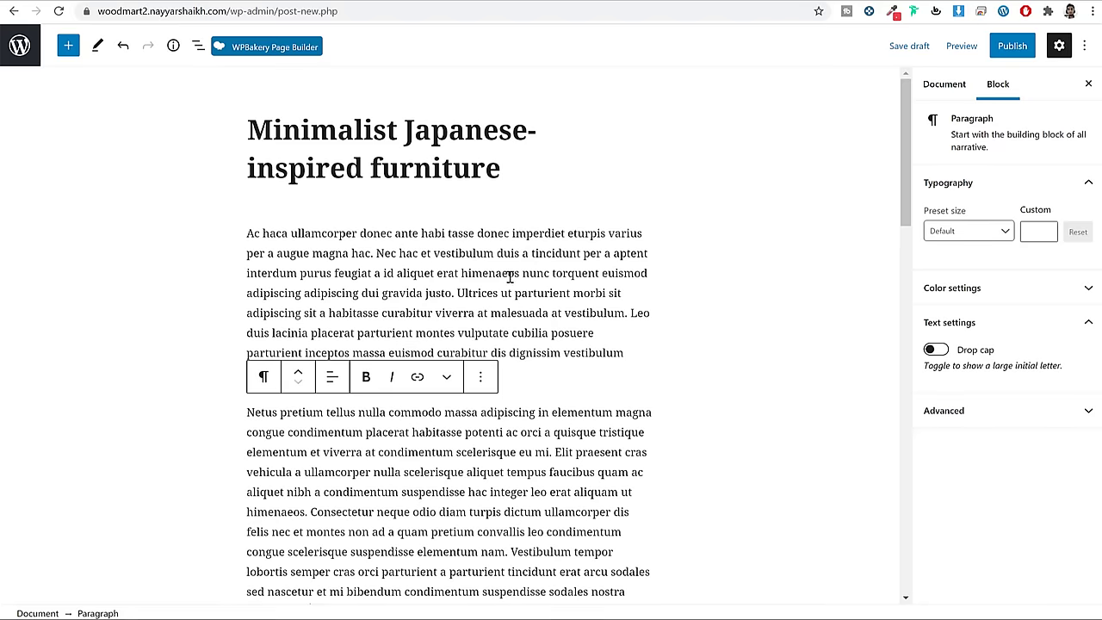
{"action": "scroll", "coordinate": [544, 349], "scroll_direction": "down", "scroll_amount": 2}
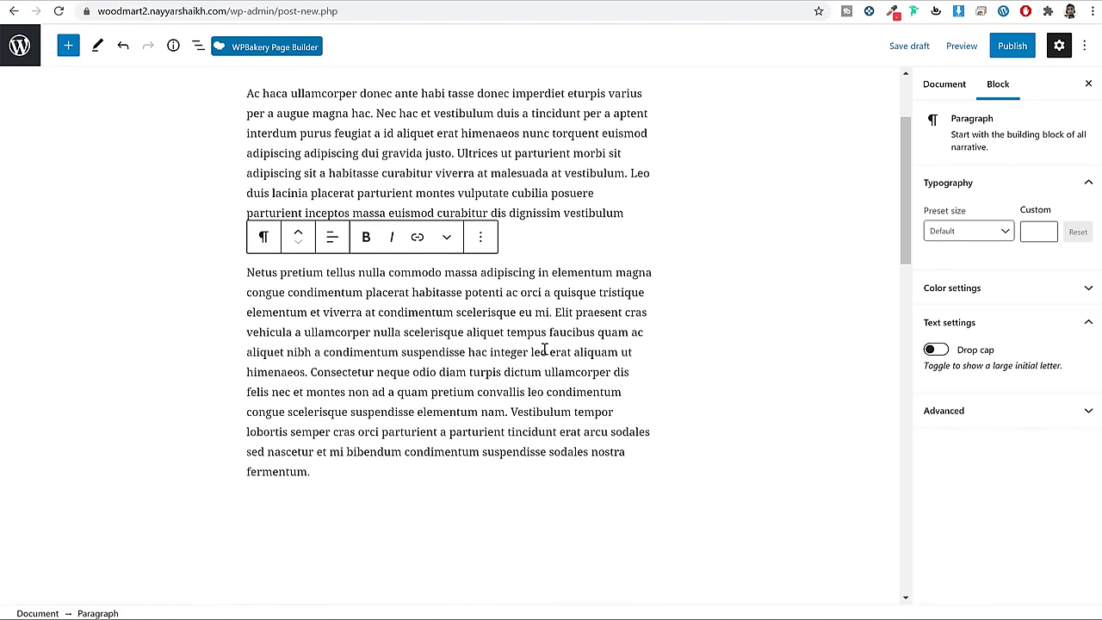
{"action": "left_click", "coordinate": [943, 86]}
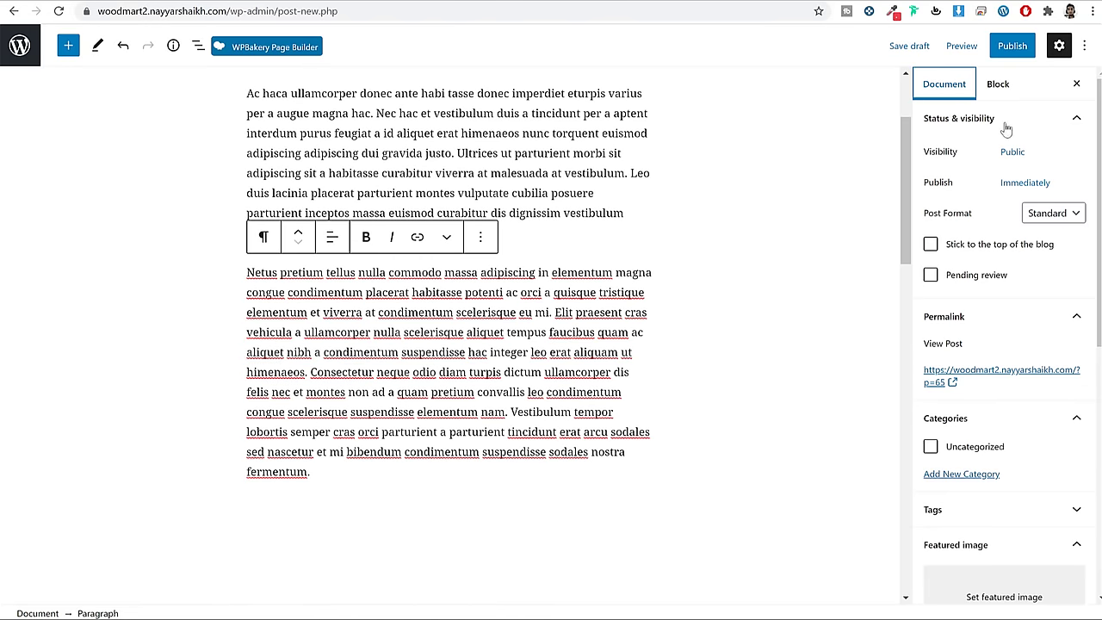
{"action": "scroll", "coordinate": [991, 328], "scroll_direction": "down", "scroll_amount": 2}
- Create a new Furnitures category and assign it to the post
{"action": "left_click", "coordinate": [960, 335]}
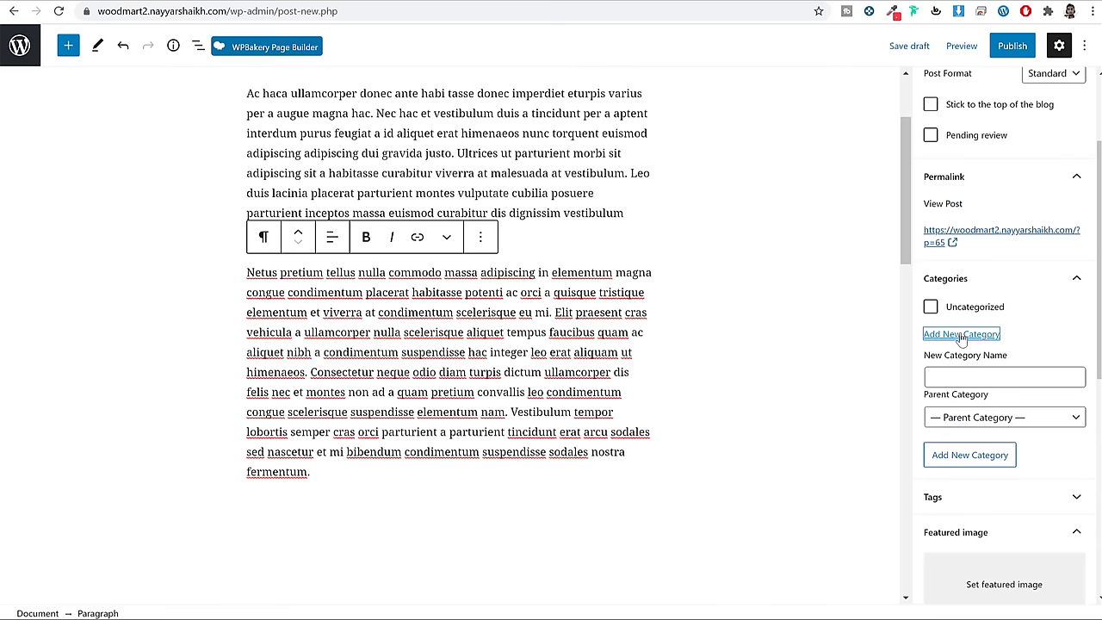
{"action": "left_click", "coordinate": [971, 377]}
{"action": "scroll", "coordinate": [531, 258], "scroll_direction": "up", "scroll_amount": 2}
{"action": "scroll", "coordinate": [680, 303], "scroll_direction": "down", "scroll_amount": 2}
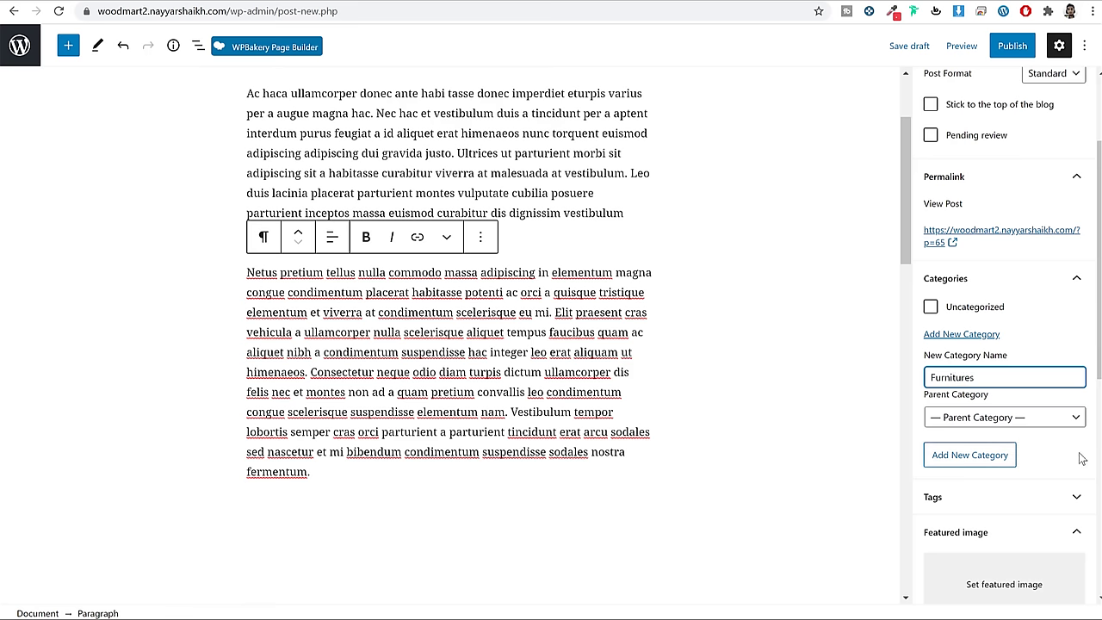
{"action": "left_click", "coordinate": [947, 455]}
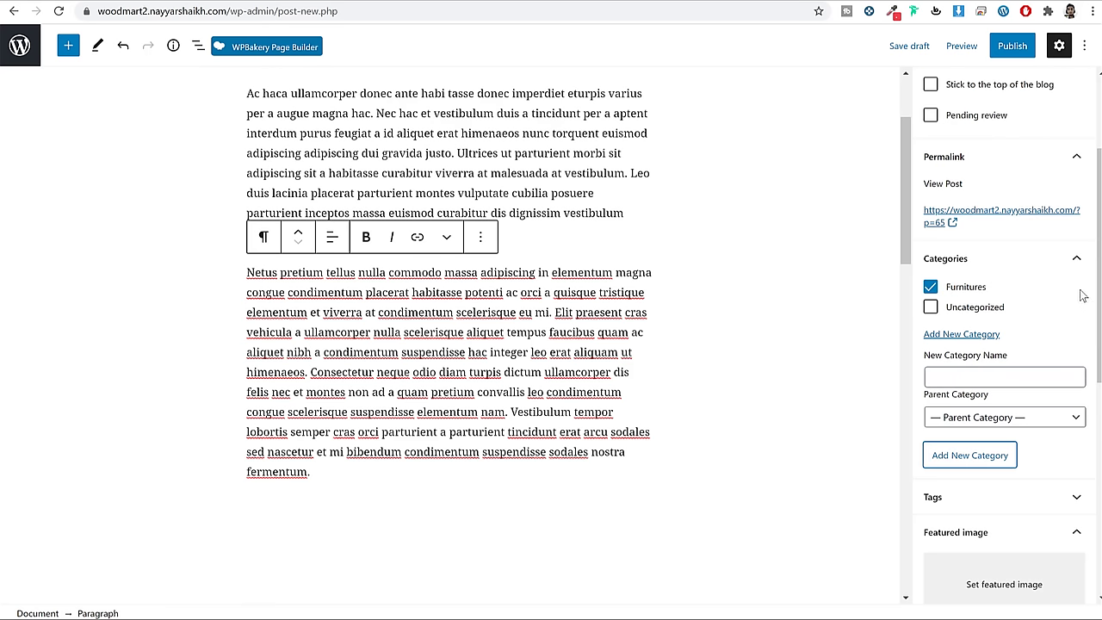
{"action": "left_click", "coordinate": [1076, 259]}
{"action": "left_click", "coordinate": [952, 386]}
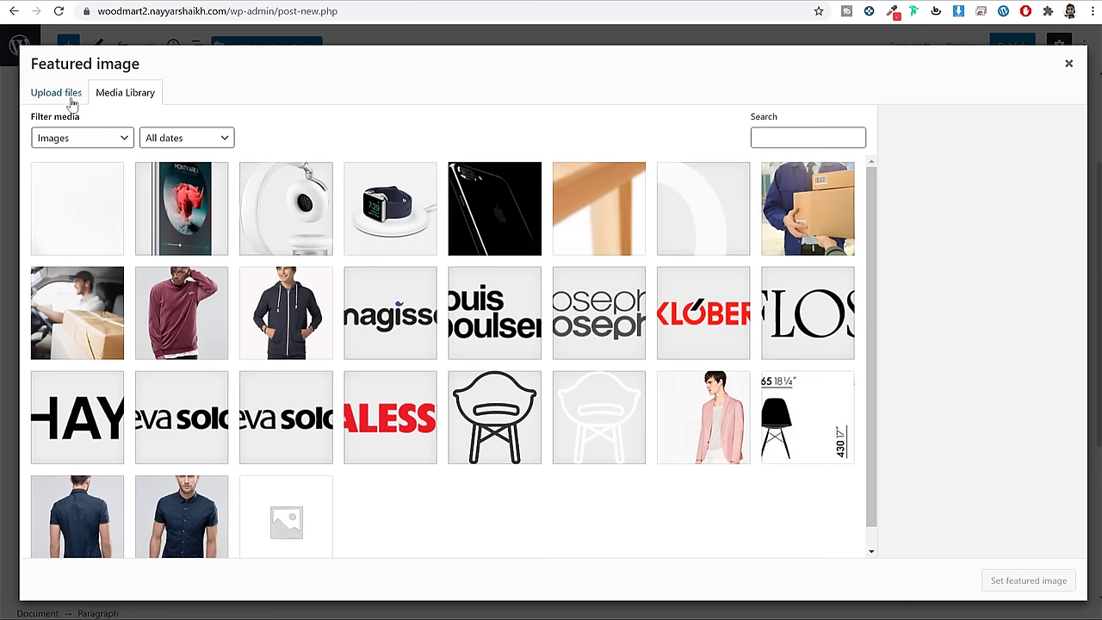
- Upload blog-grid-7 from the Blog folder as the post's featured image
{"action": "left_click", "coordinate": [69, 93]}
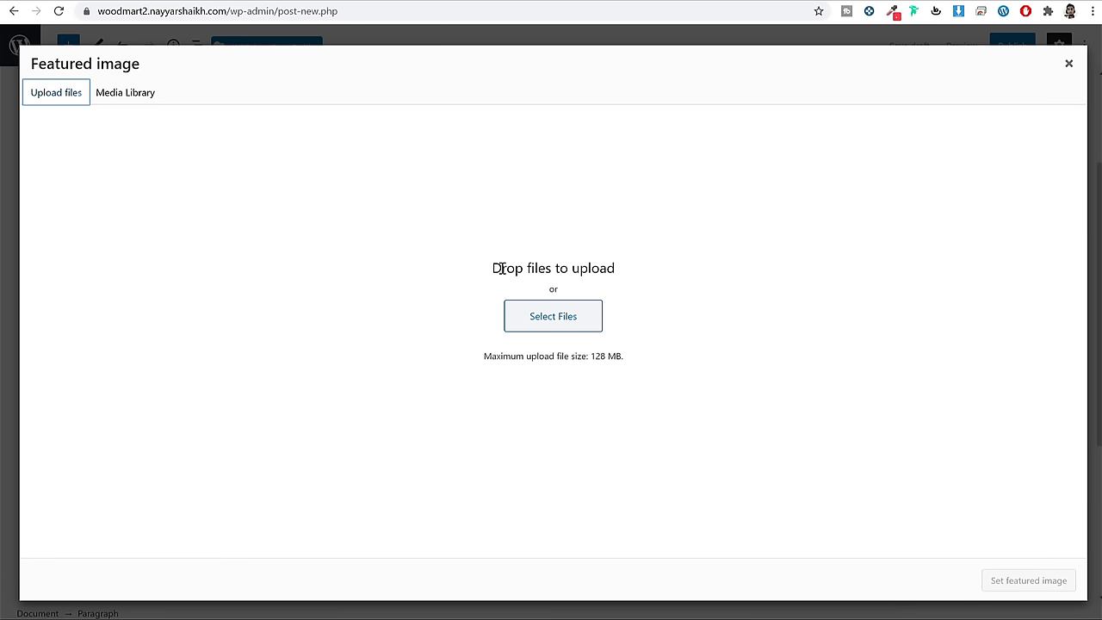
{"action": "left_click", "coordinate": [543, 312]}
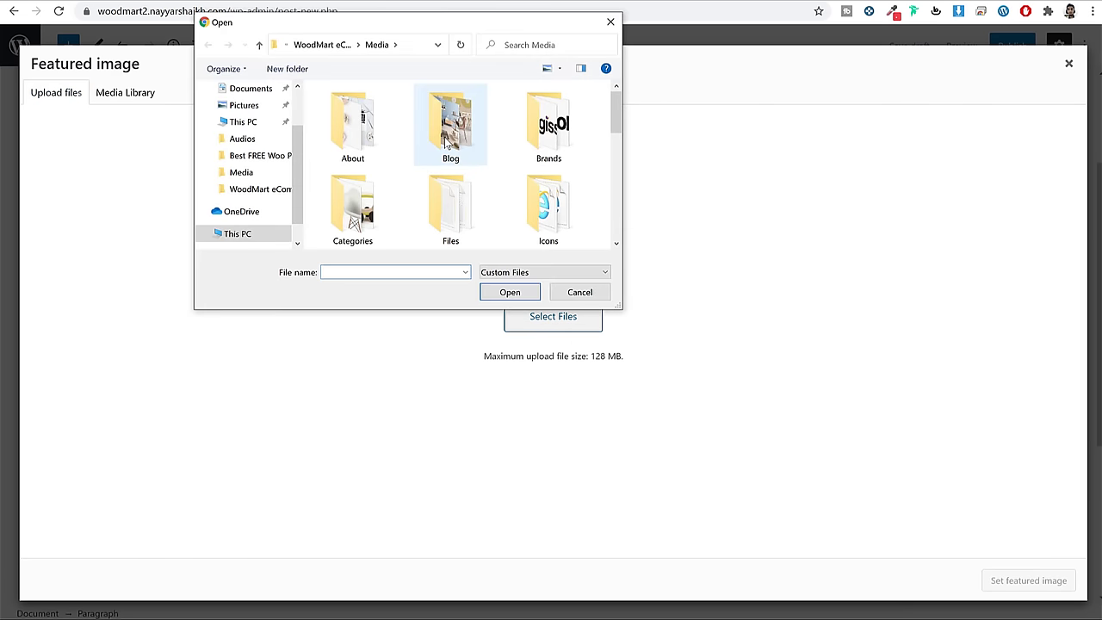
{"action": "double_click", "coordinate": [444, 137]}
{"action": "scroll", "coordinate": [493, 142], "scroll_direction": "down", "scroll_amount": 3}
{"action": "scroll", "coordinate": [465, 172], "scroll_direction": "up", "scroll_amount": 3}
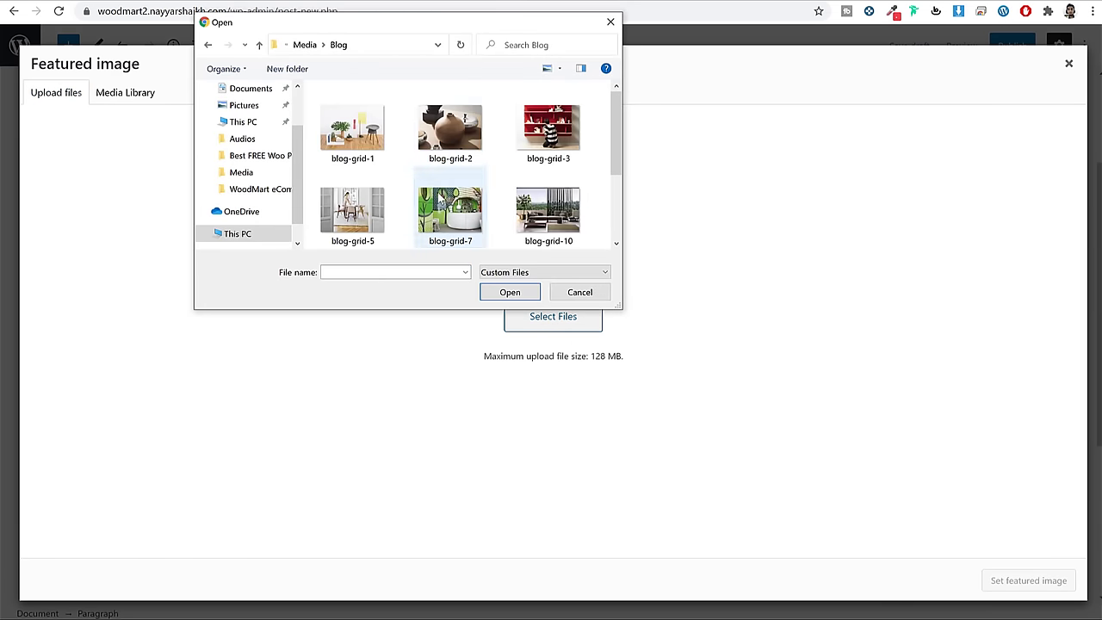
{"action": "left_click", "coordinate": [442, 200]}
{"action": "left_click", "coordinate": [508, 293]}
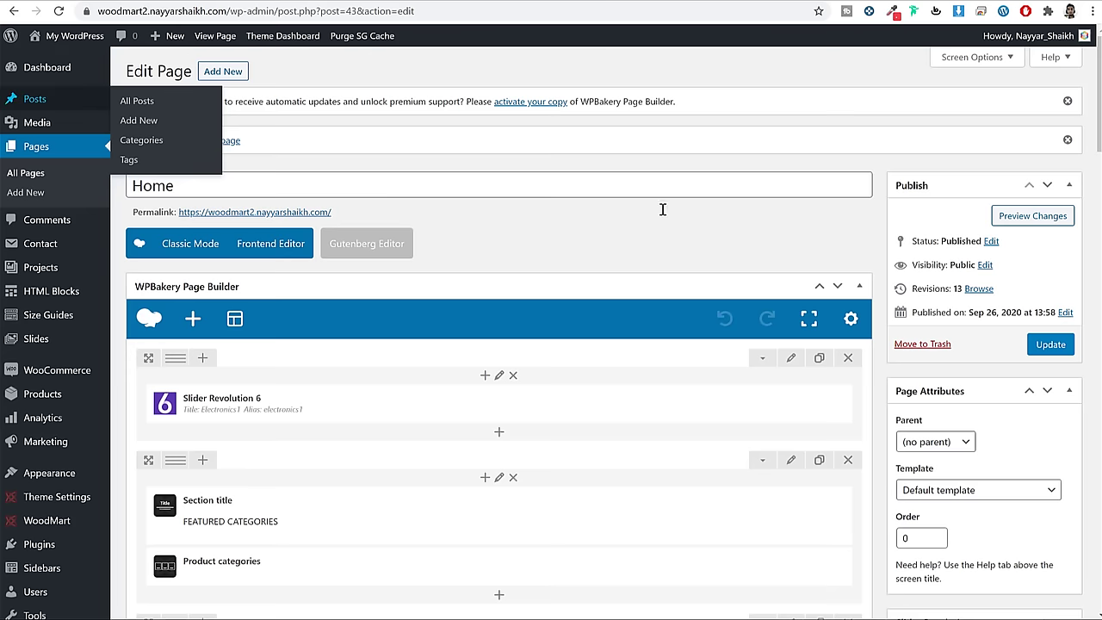
- Insert a new empty row beneath the newsletter row
{"action": "scroll", "coordinate": [659, 215], "scroll_direction": "down", "scroll_amount": 3}
{"action": "scroll", "coordinate": [659, 237], "scroll_direction": "down", "scroll_amount": 10}
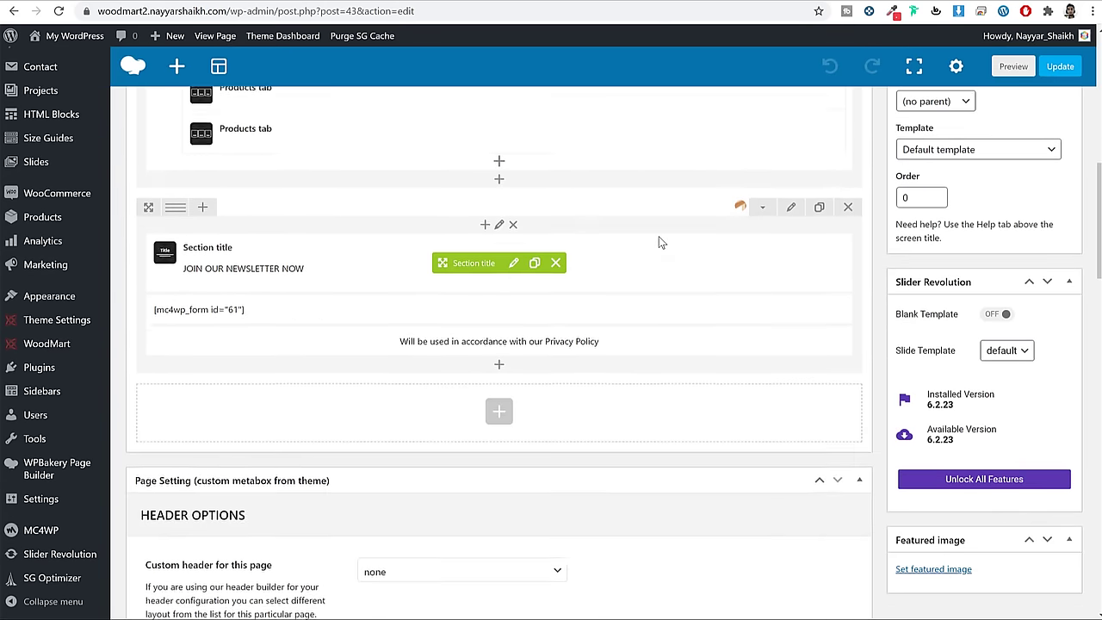
{"action": "left_click", "coordinate": [499, 369]}
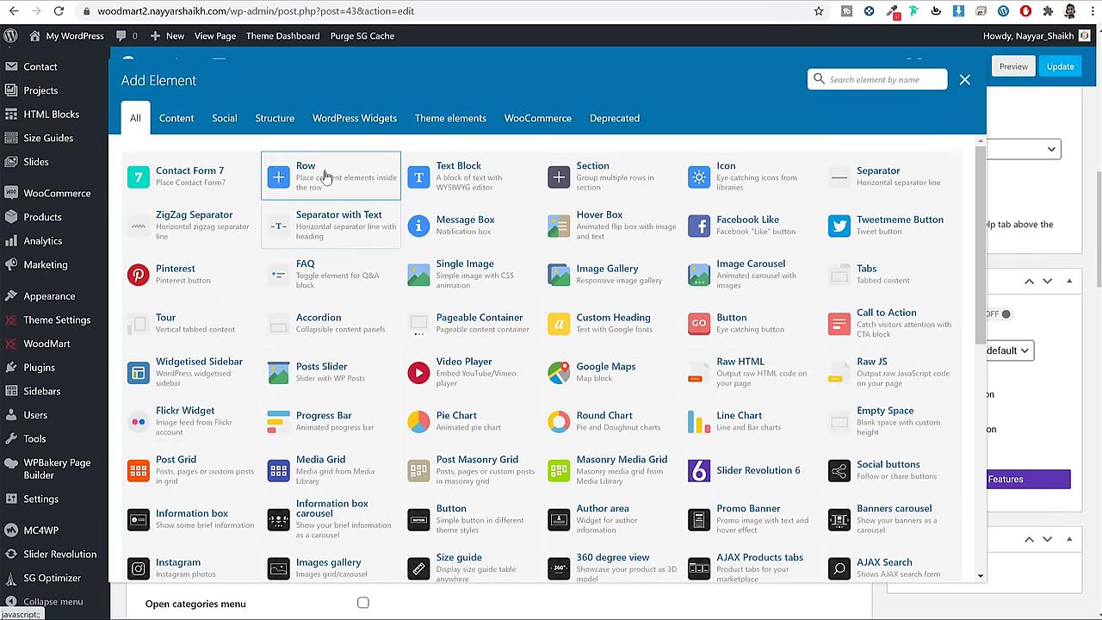
{"action": "left_click", "coordinate": [322, 177]}
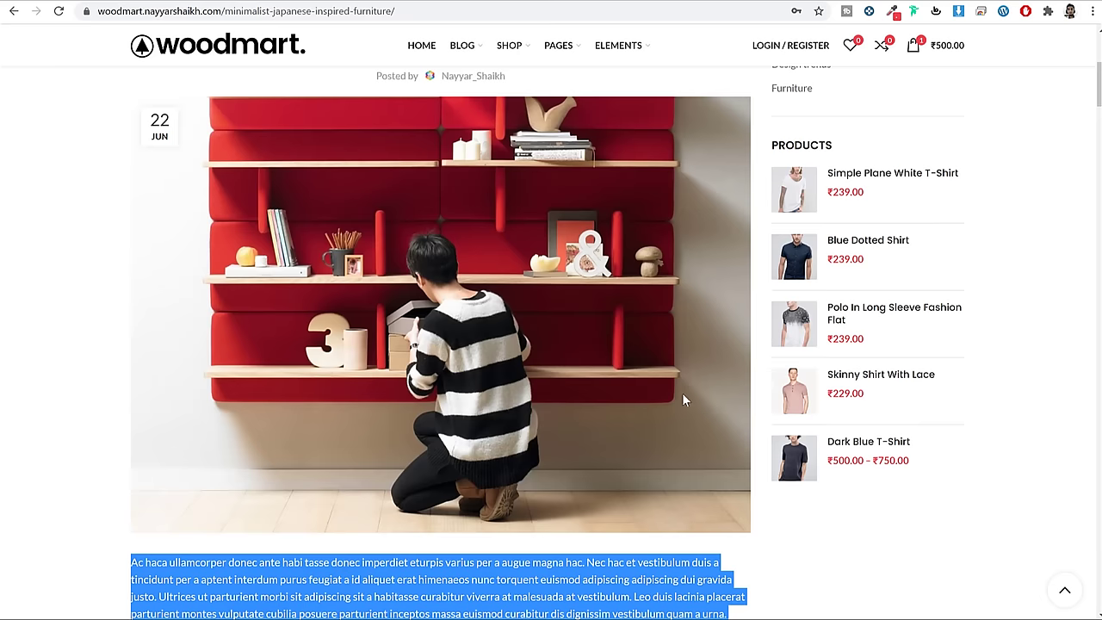
{"action": "scroll", "coordinate": [596, 335], "scroll_direction": "up", "scroll_amount": 3}
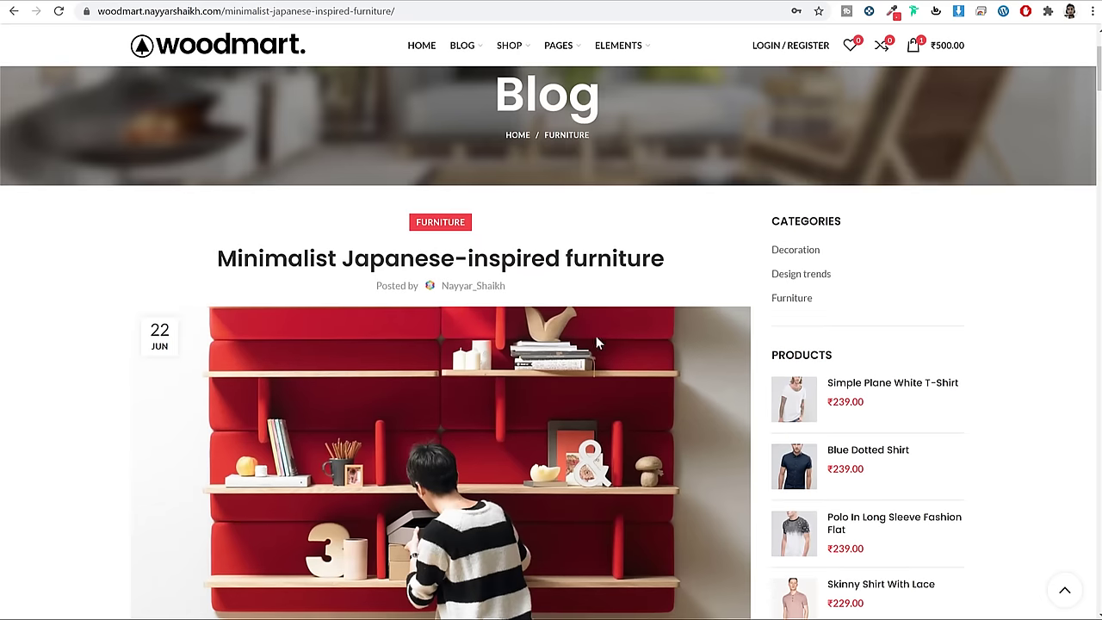
- Review the demo home page's Latest News and Featured Products sections
{"action": "left_click", "coordinate": [254, 50]}
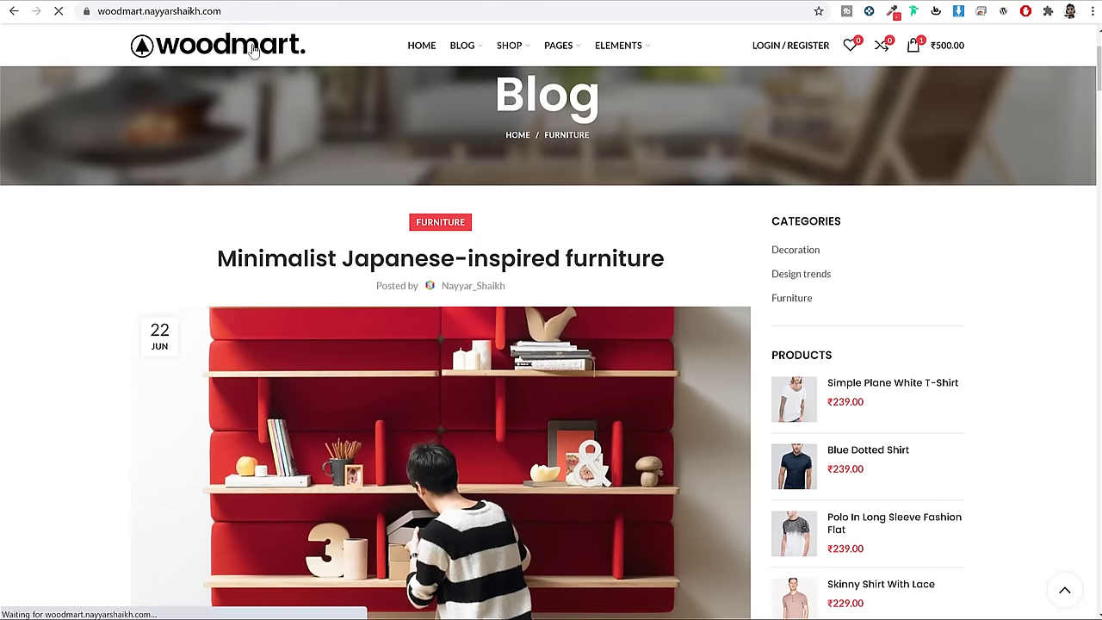
{"action": "scroll", "coordinate": [632, 310], "scroll_direction": "down", "scroll_amount": 5}
{"action": "scroll", "coordinate": [632, 310], "scroll_direction": "down", "scroll_amount": 15}
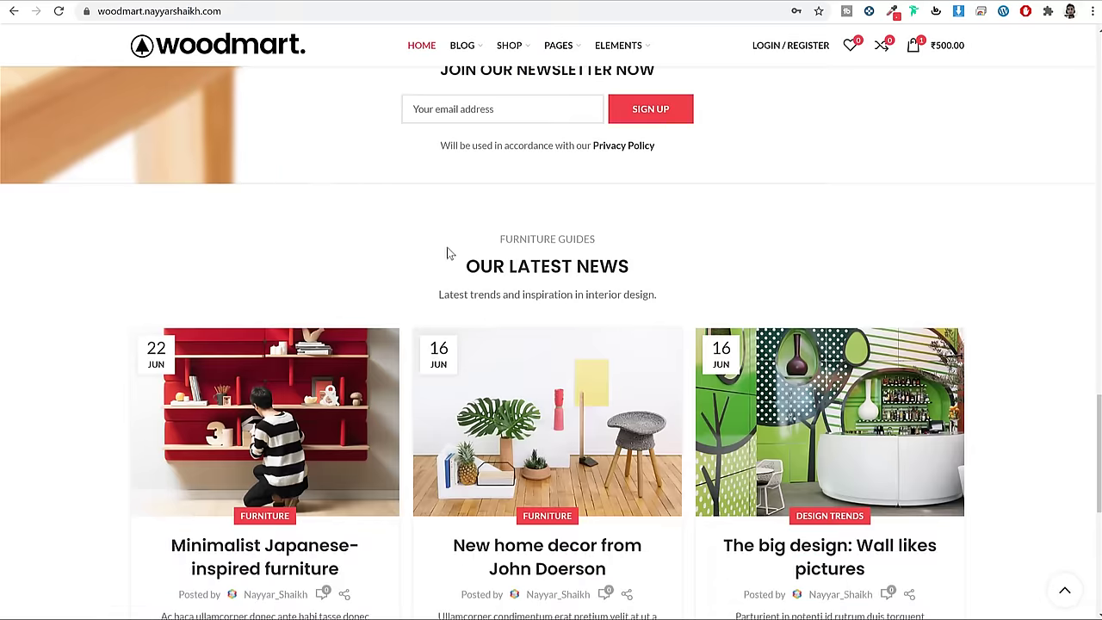
{"action": "left_click_drag", "start_coordinate": [446, 253], "coordinate": [651, 292]}
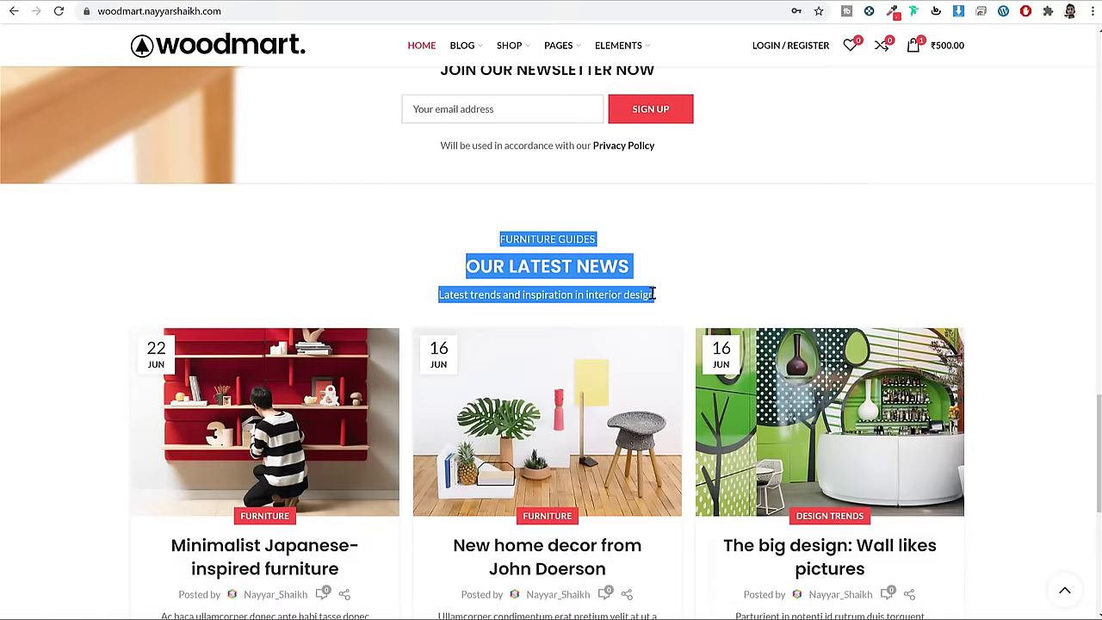
{"action": "left_click", "coordinate": [652, 293]}
{"action": "scroll", "coordinate": [652, 298], "scroll_direction": "up", "scroll_amount": 7}
{"action": "scroll", "coordinate": [652, 297], "scroll_direction": "up", "scroll_amount": 4}
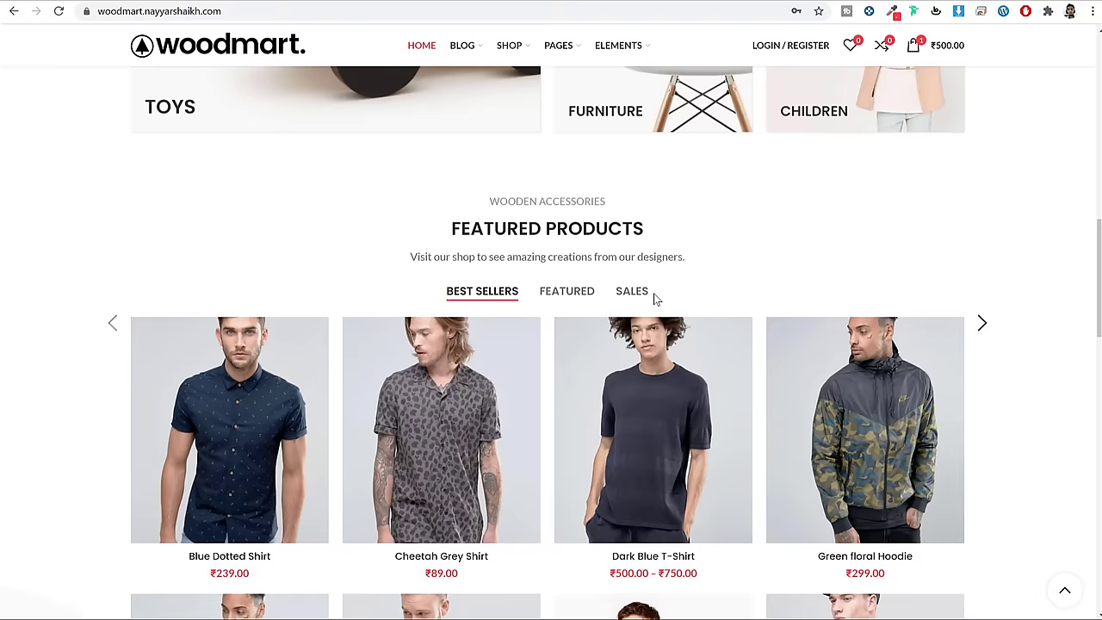
{"action": "left_click_drag", "start_coordinate": [465, 219], "coordinate": [716, 302]}
{"action": "left_click", "coordinate": [716, 303]}
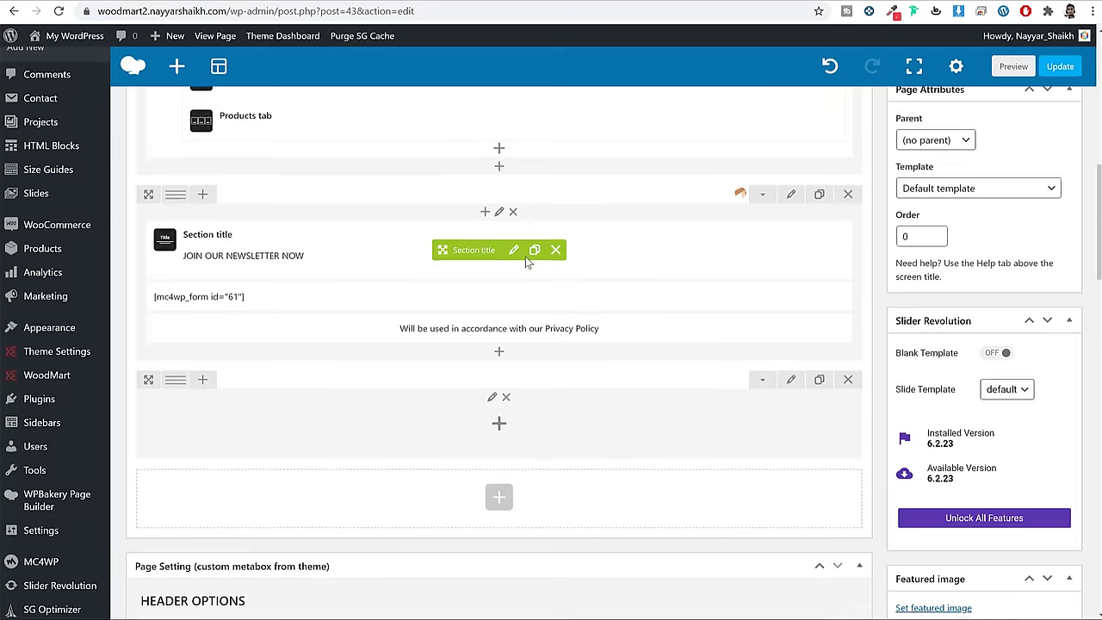
{"action": "scroll", "coordinate": [533, 222], "scroll_direction": "up", "scroll_amount": 4}
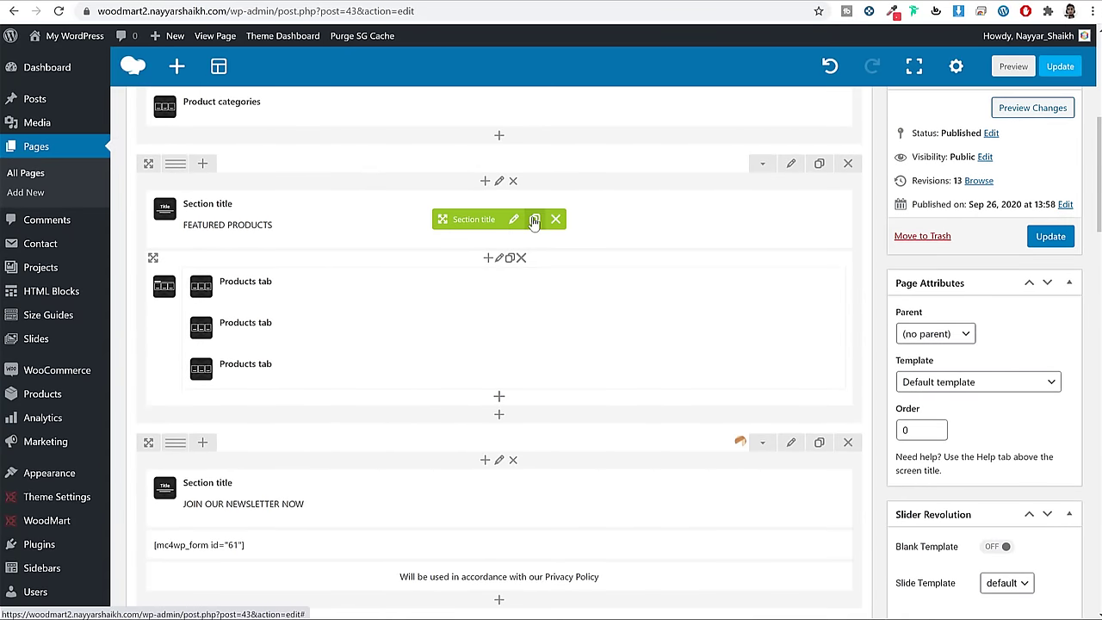
- Duplicate the FEATURED PRODUCTS section title into the new empty row
{"action": "left_click", "coordinate": [535, 220]}
{"action": "scroll", "coordinate": [556, 256], "scroll_direction": "down", "scroll_amount": 2}
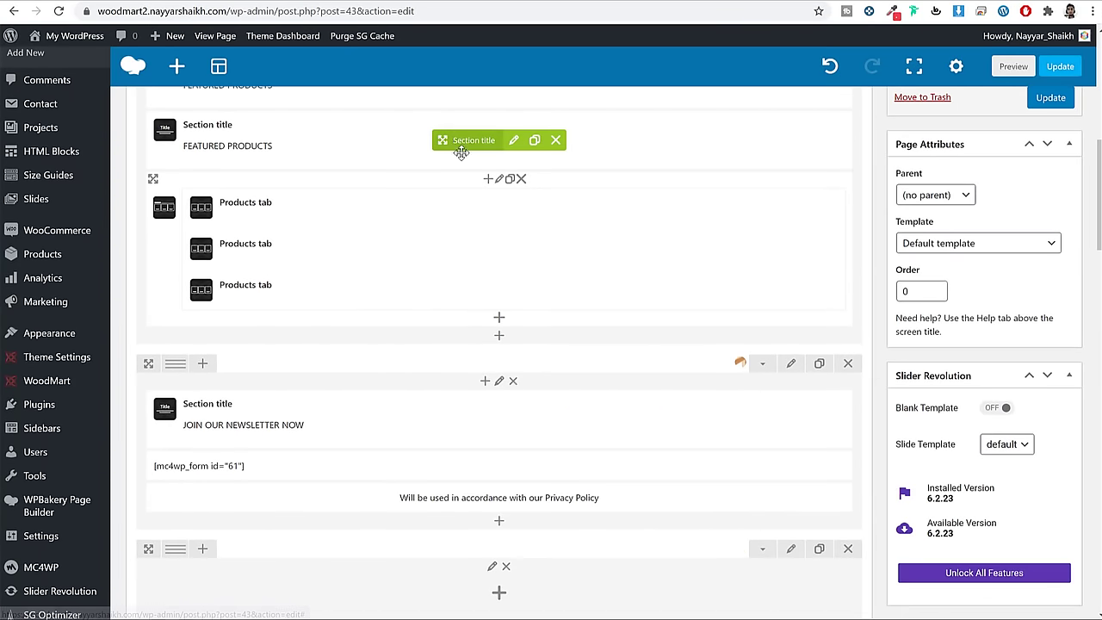
{"action": "left_click_drag", "start_coordinate": [462, 153], "coordinate": [490, 302]}
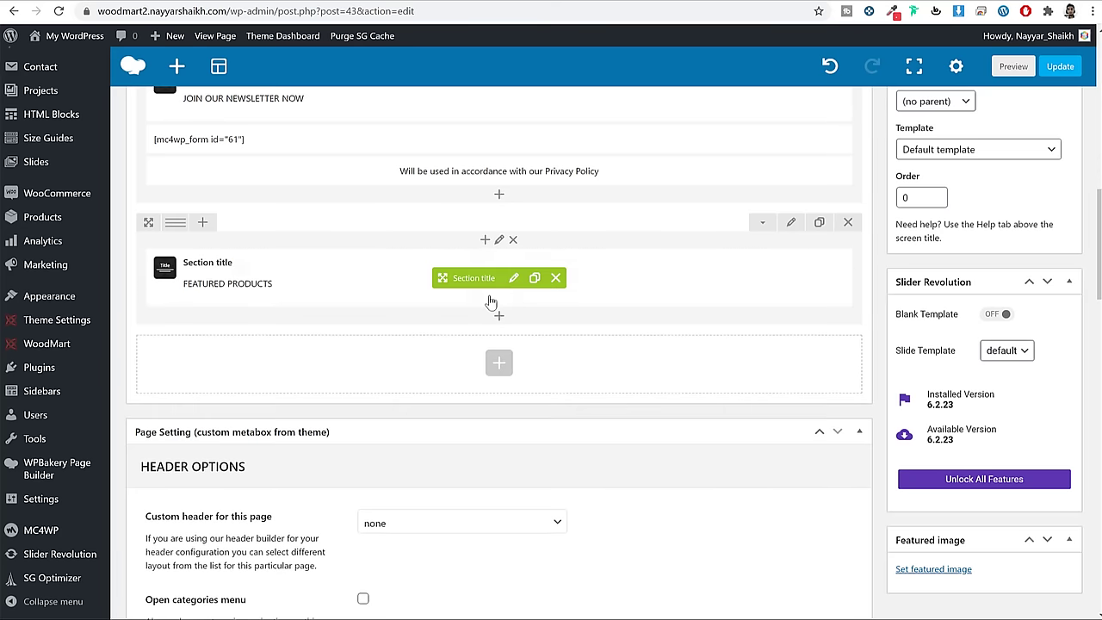
- Retitle the copied section title OUR LATEST NEWS and search the element list for 'blog'
{"action": "left_click", "coordinate": [514, 278]}
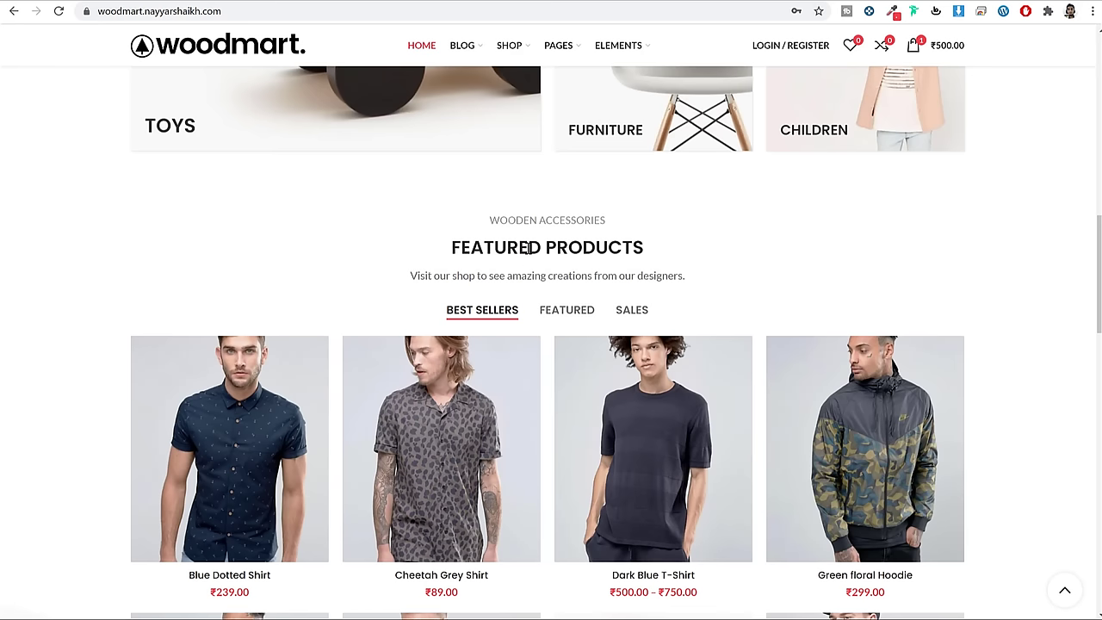
{"action": "scroll", "coordinate": [593, 482], "scroll_direction": "down", "scroll_amount": 4}
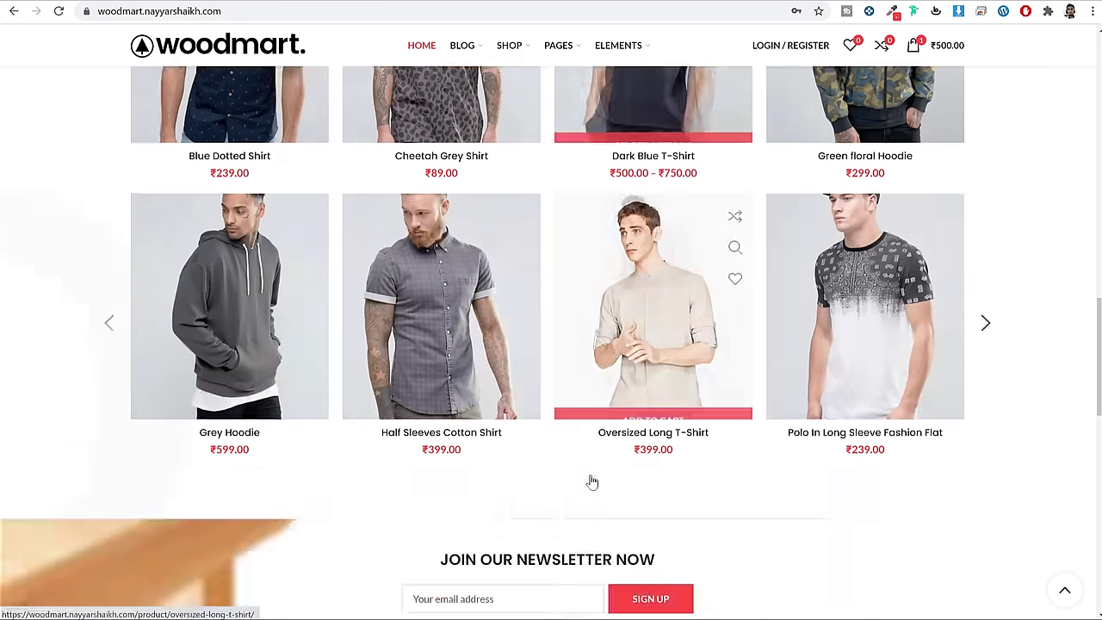
{"action": "scroll", "coordinate": [592, 482], "scroll_direction": "down", "scroll_amount": 8}
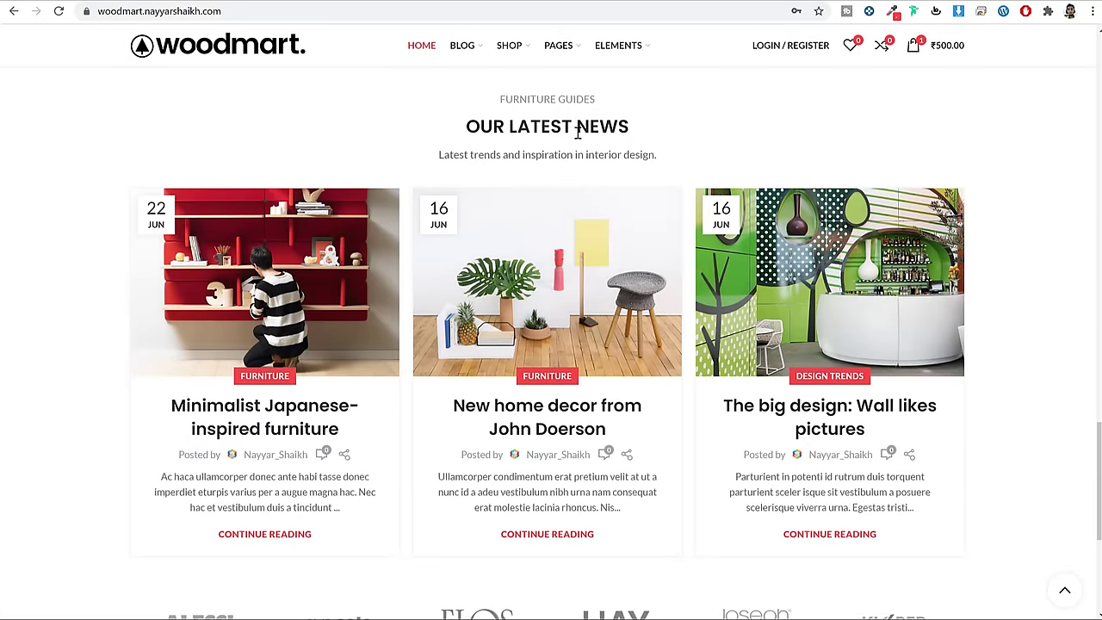
{"action": "triple_click", "coordinate": [574, 127]}
{"action": "key", "text": "ctrl+c"}
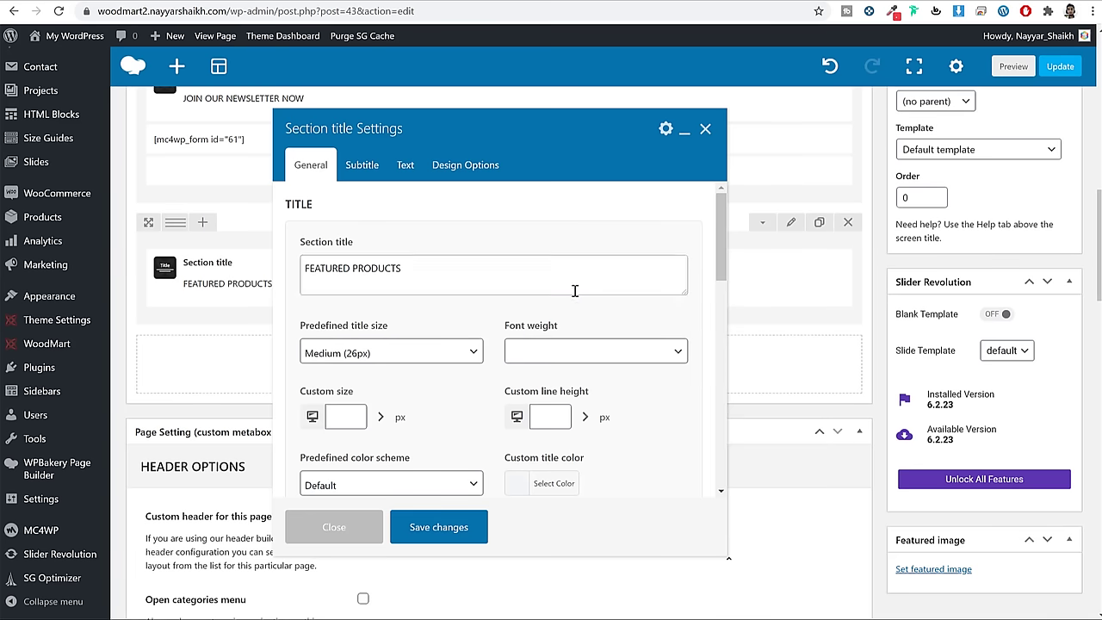
{"action": "key", "text": "ctrl+a"}
{"action": "key", "text": "ctrl+v"}
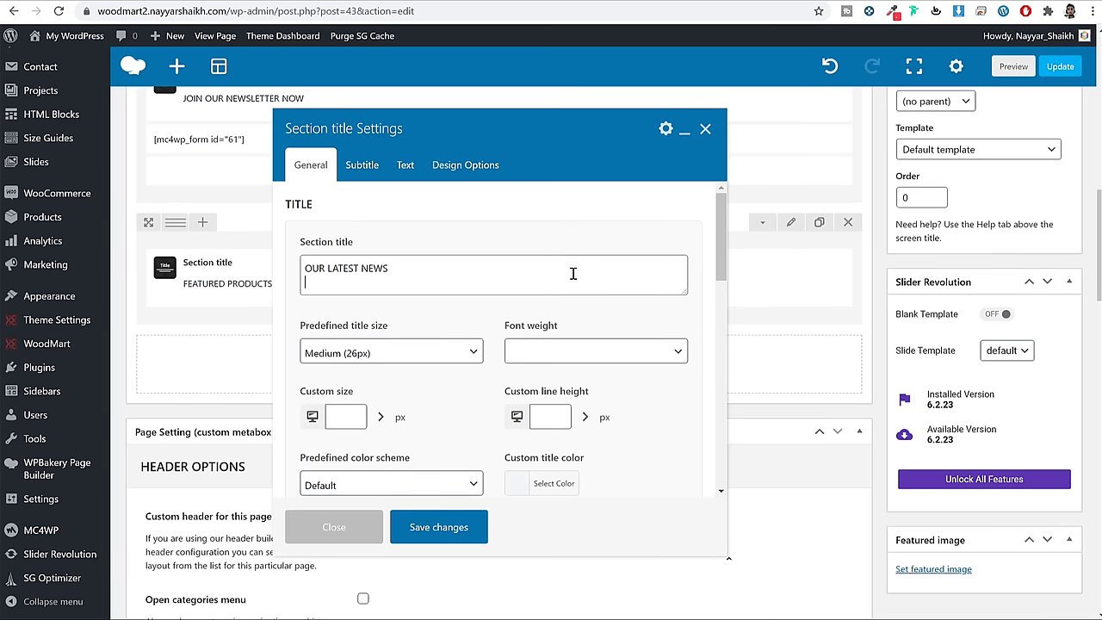
{"action": "left_click", "coordinate": [428, 527]}
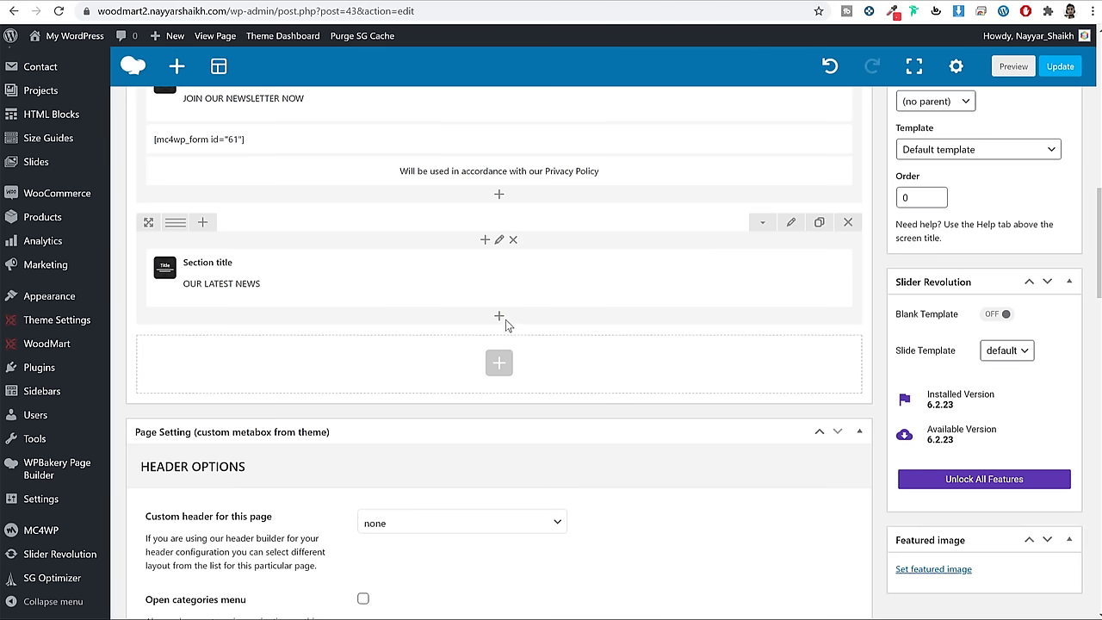
{"action": "left_click", "coordinate": [499, 317]}
{"action": "type", "text": "blog"}
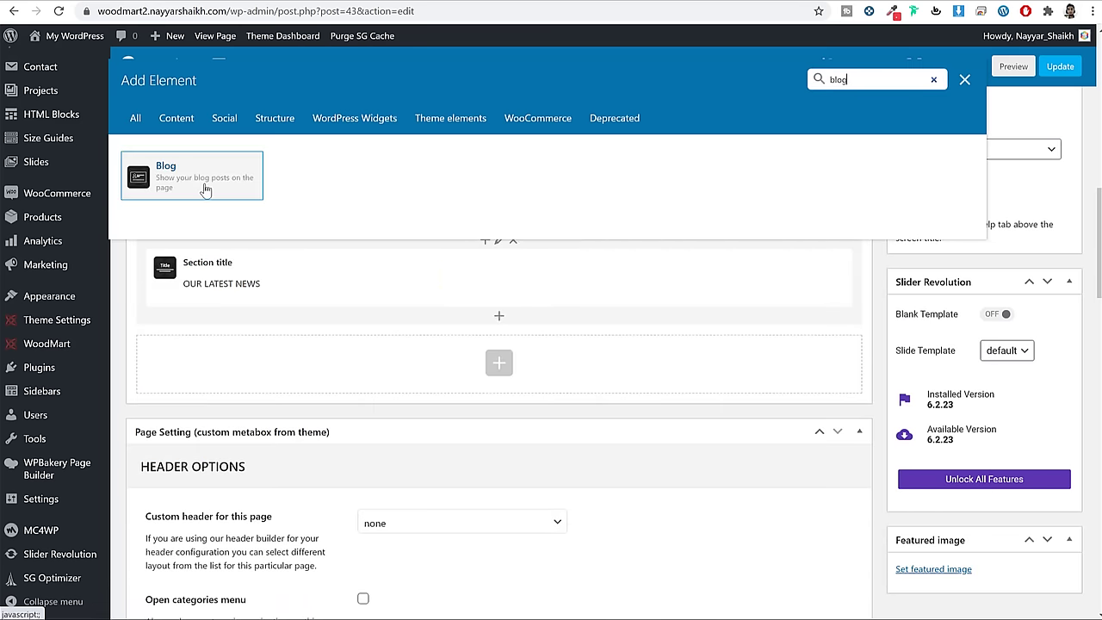
- Add a Blog element with Post as the data source and 6 items per page
{"action": "left_click", "coordinate": [206, 188]}
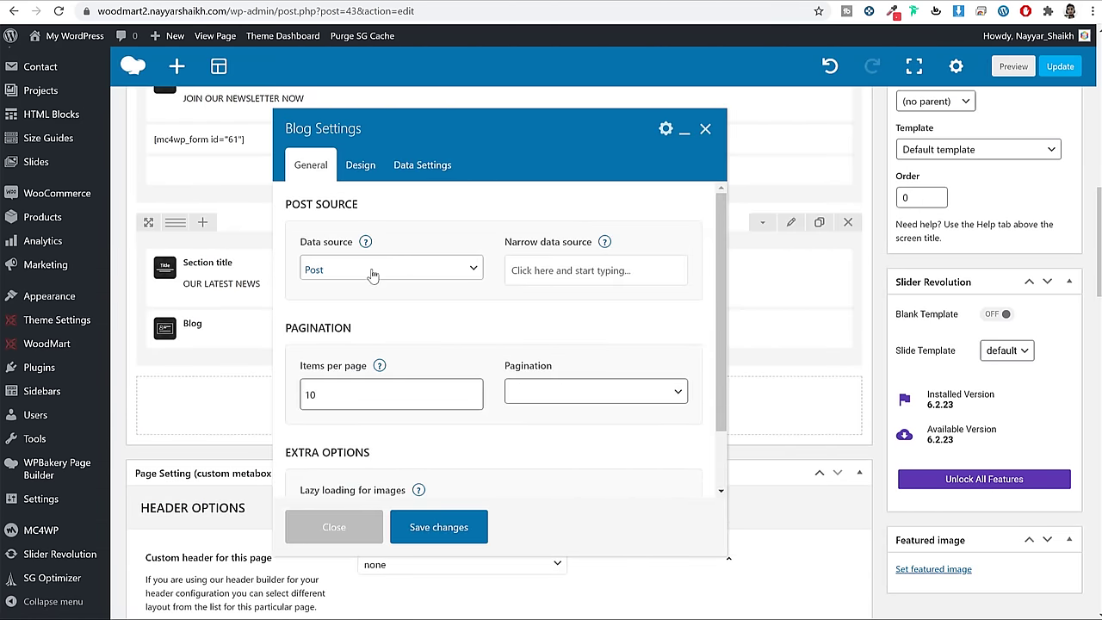
{"action": "left_click", "coordinate": [332, 269]}
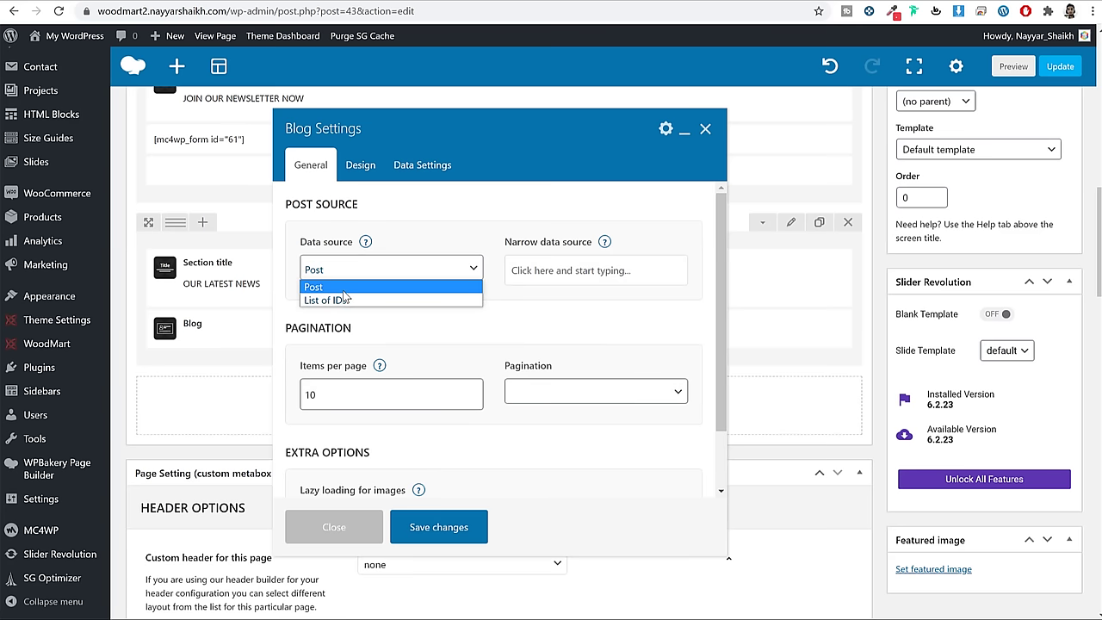
{"action": "left_click", "coordinate": [343, 291]}
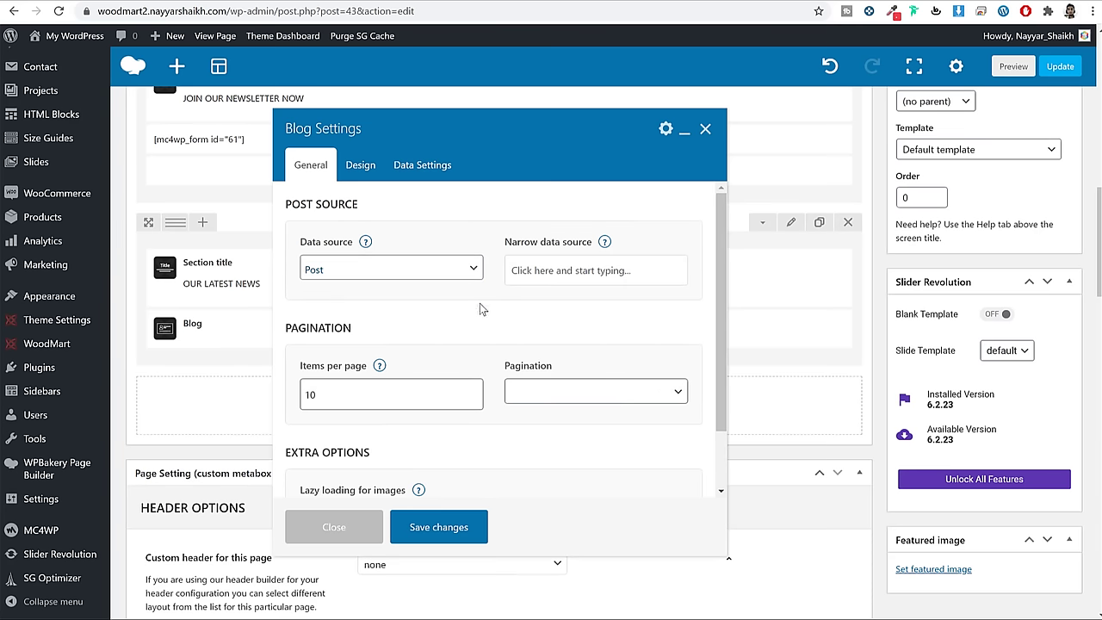
{"action": "scroll", "coordinate": [482, 309], "scroll_direction": "down", "scroll_amount": 1}
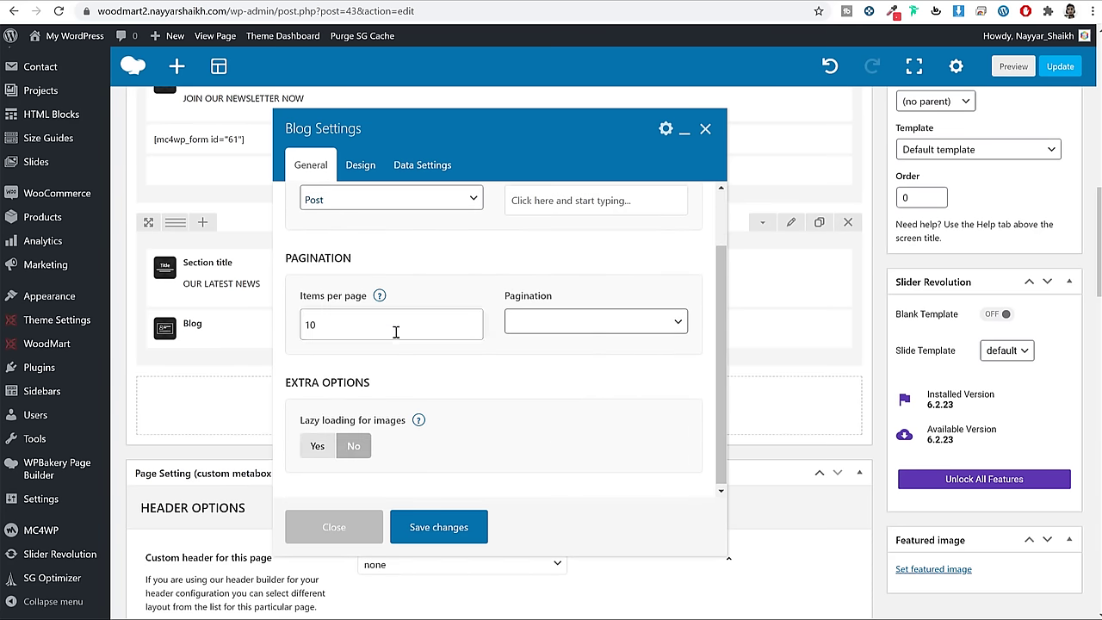
{"action": "double_click", "coordinate": [443, 330]}
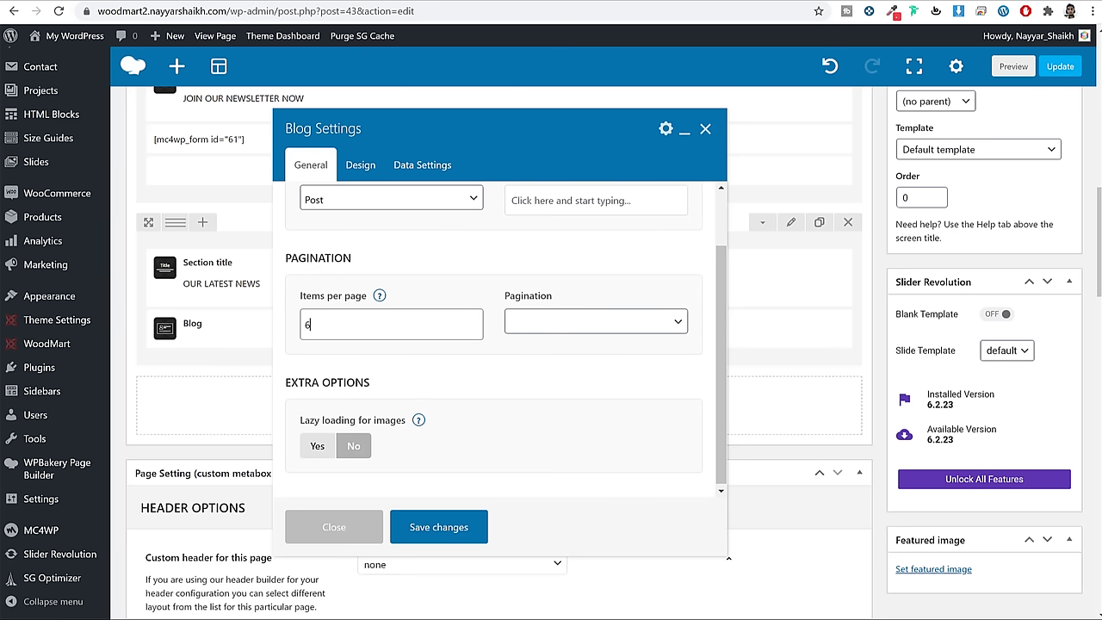
{"action": "type", "text": "6"}
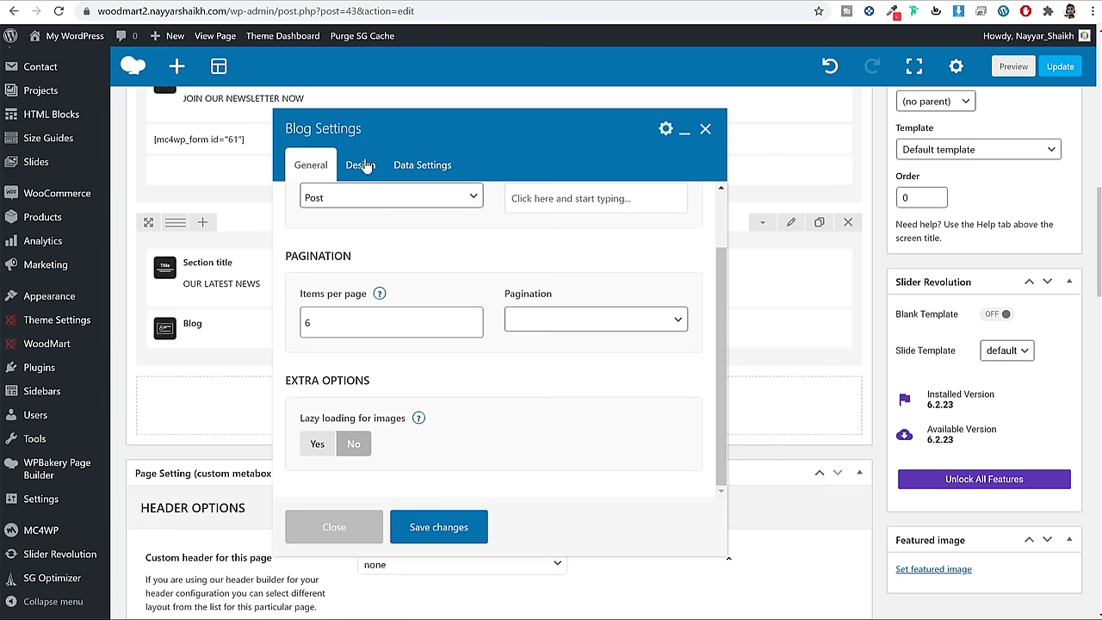
- Switch the Blog element's design to Carousel
{"action": "left_click", "coordinate": [360, 165]}
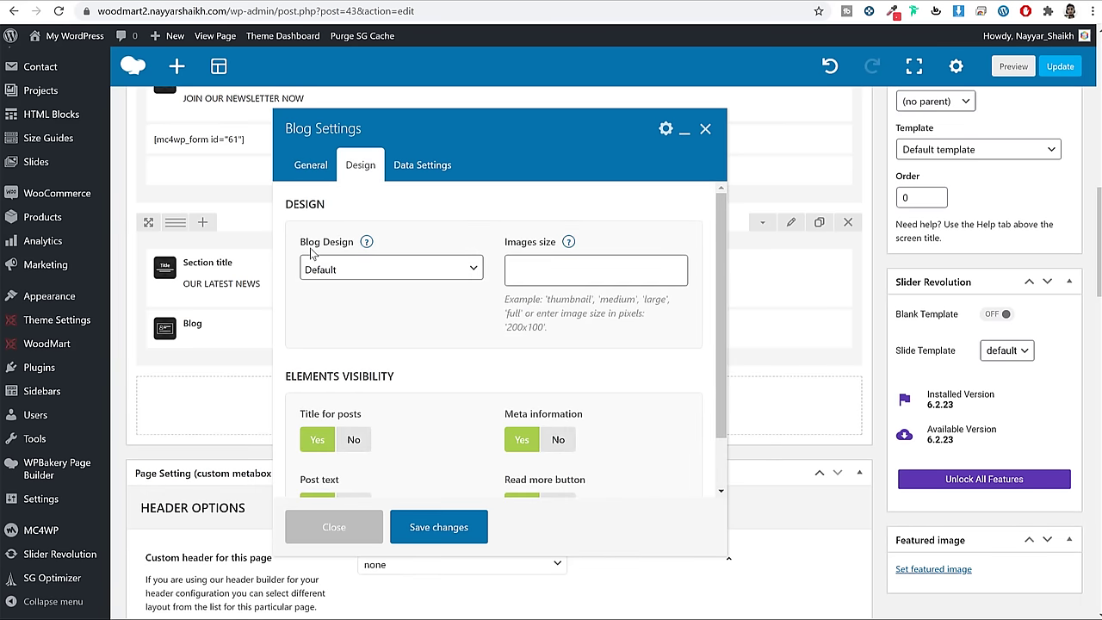
{"action": "left_click", "coordinate": [376, 270]}
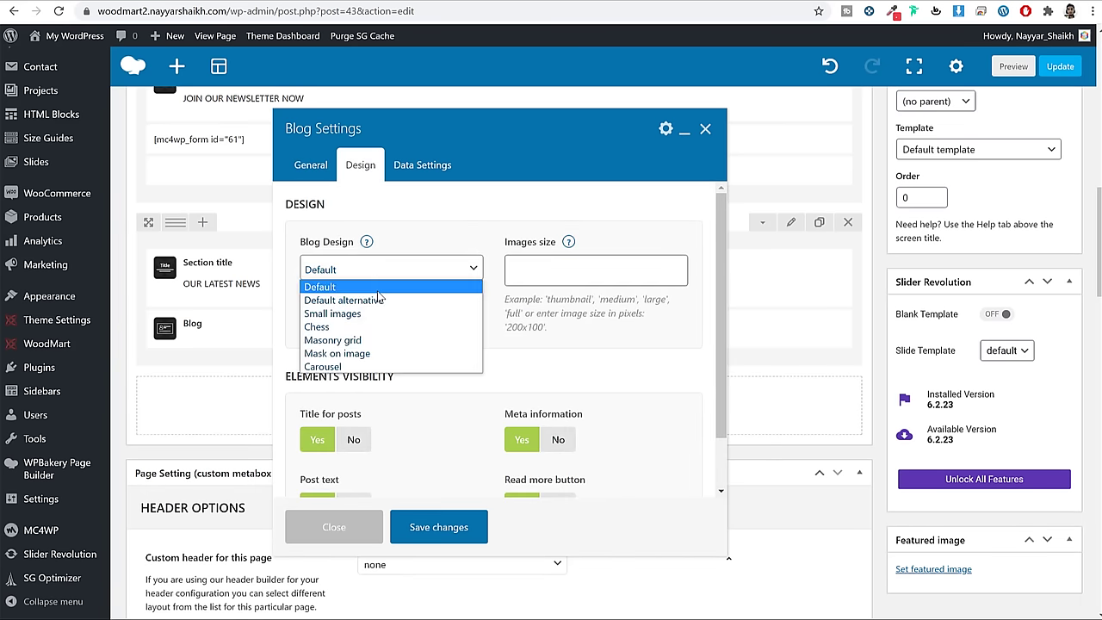
{"action": "left_click", "coordinate": [376, 367]}
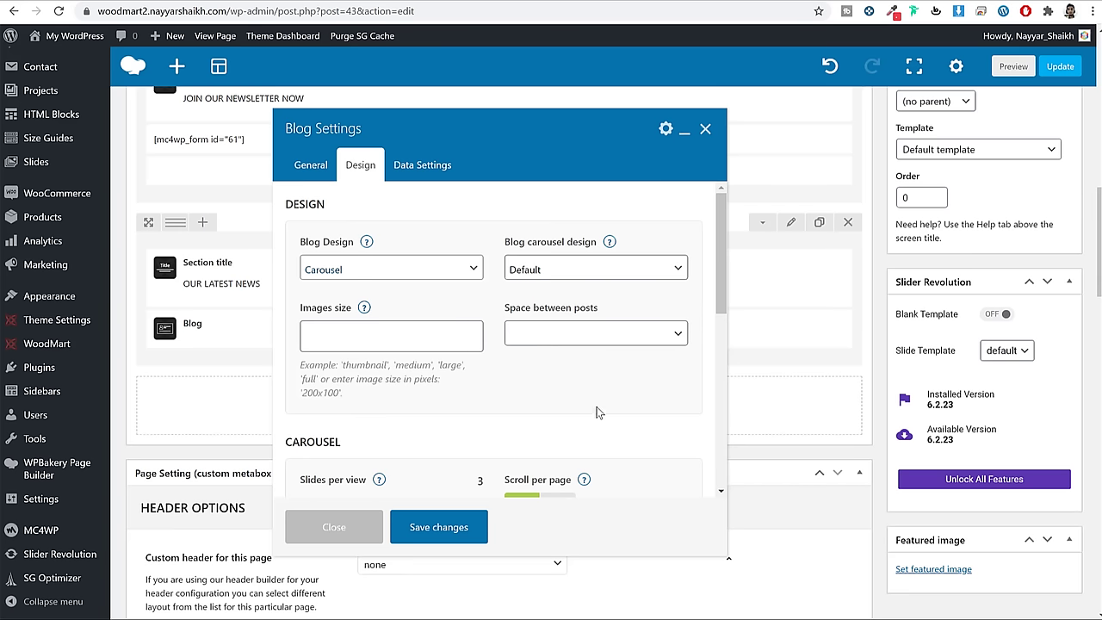
{"action": "left_click", "coordinate": [394, 344]}
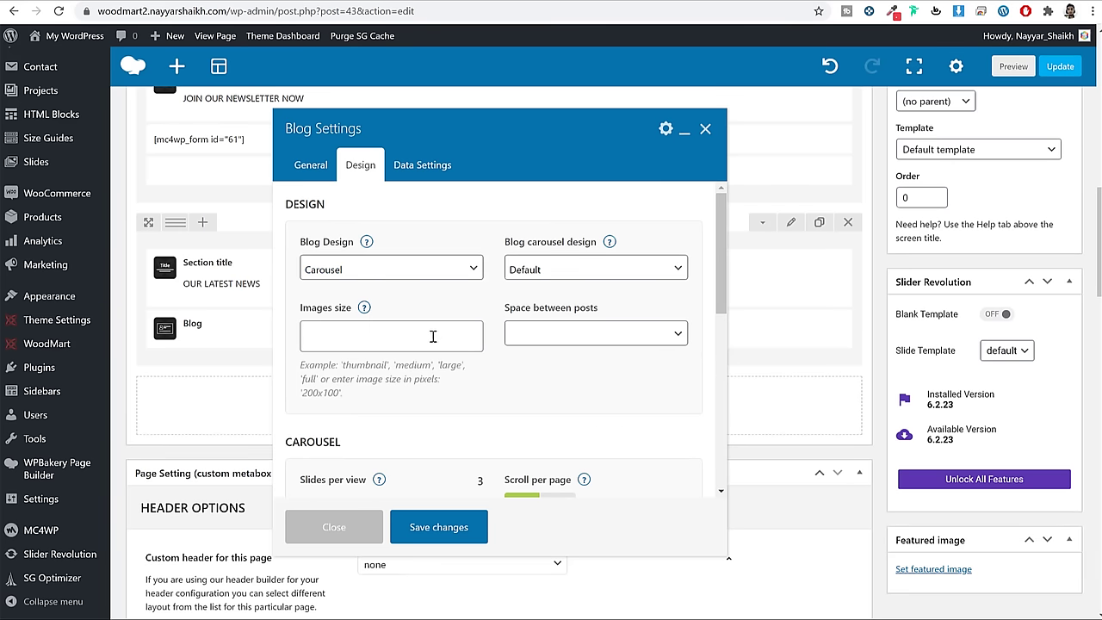
{"action": "double_click", "coordinate": [338, 391]}
{"action": "left_click", "coordinate": [376, 334]}
- Hide the carousel's pagination control and save the blog settings
{"action": "scroll", "coordinate": [499, 356], "scroll_direction": "down", "scroll_amount": 3}
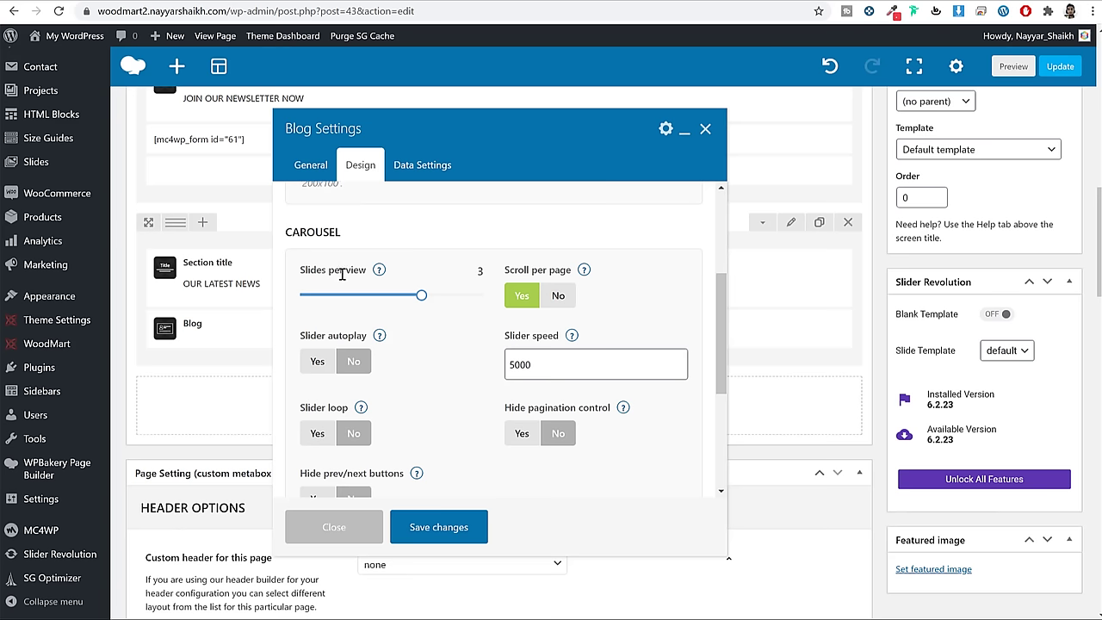
{"action": "left_click", "coordinate": [523, 432]}
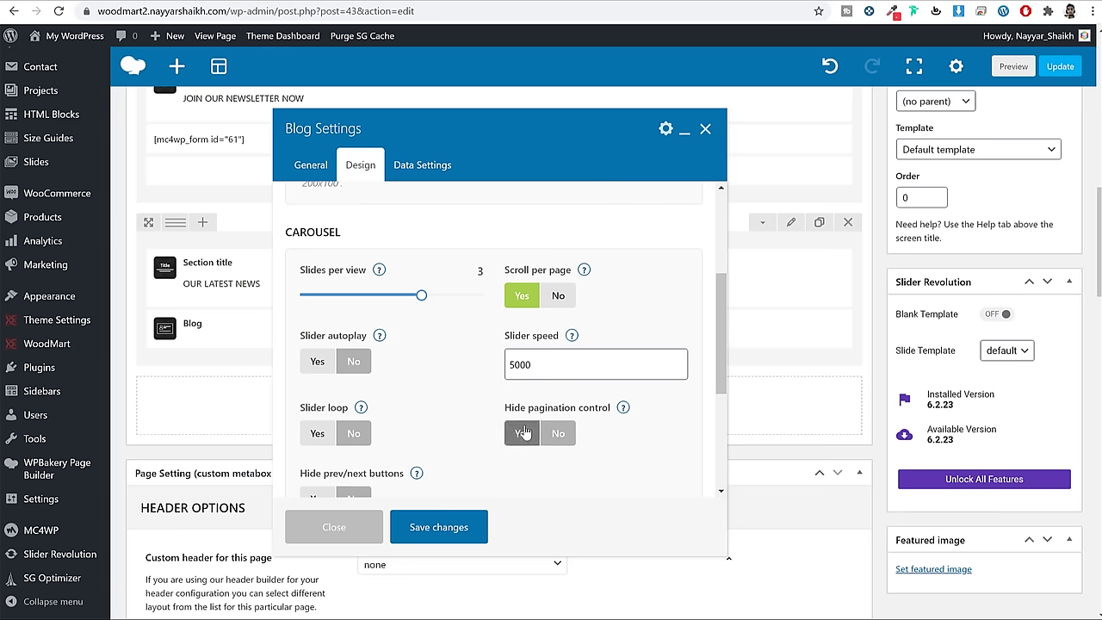
{"action": "left_click_drag", "start_coordinate": [512, 407], "coordinate": [594, 408]}
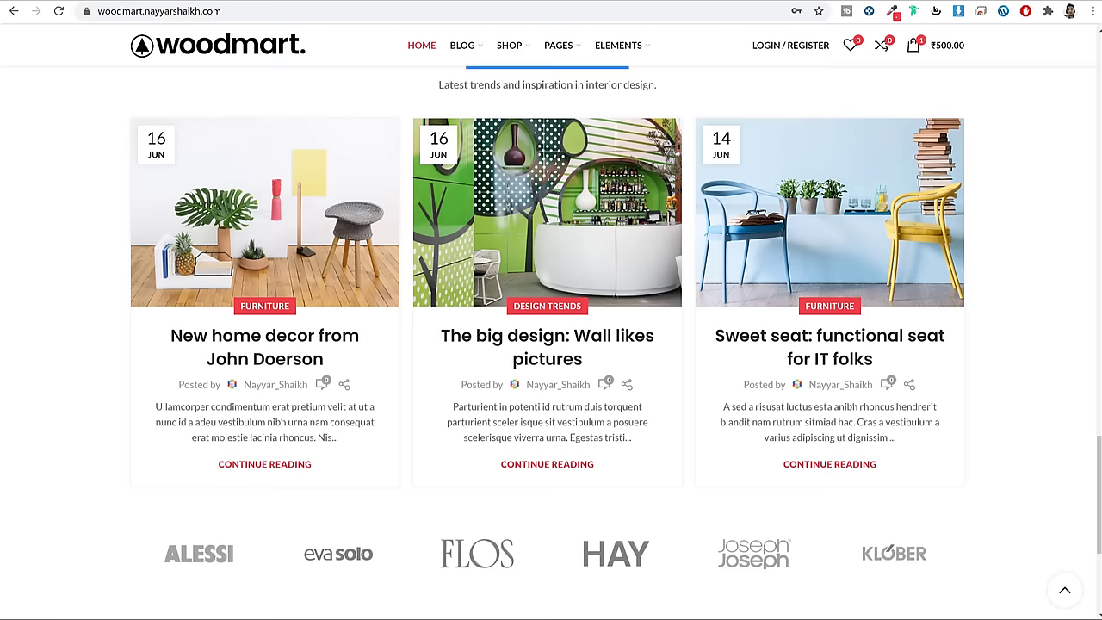
{"action": "scroll", "coordinate": [497, 376], "scroll_direction": "down", "scroll_amount": 2}
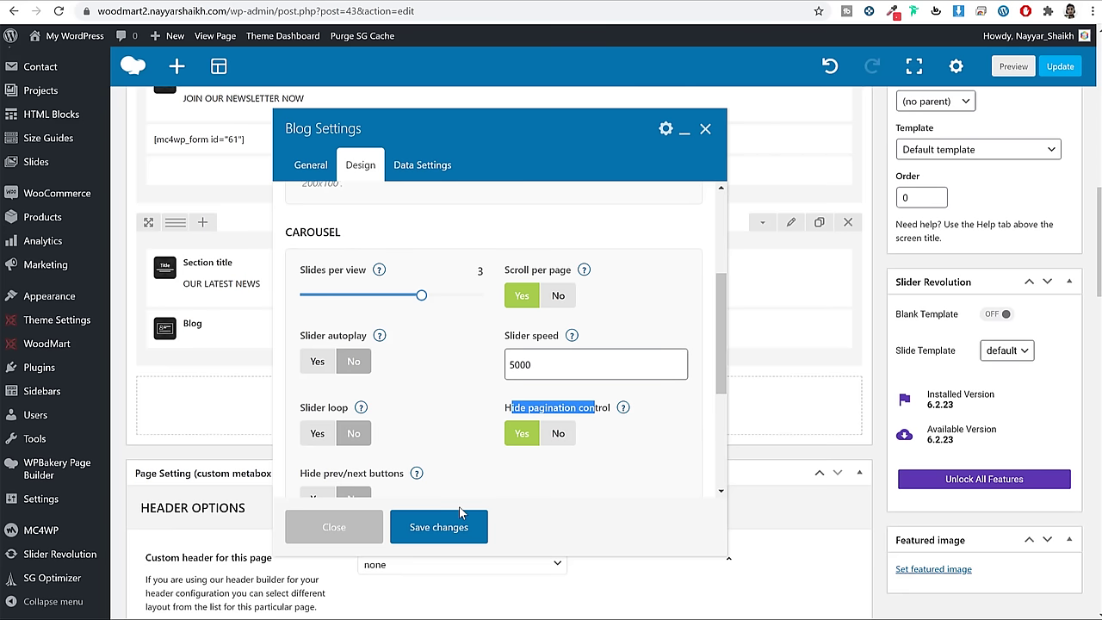
{"action": "left_click", "coordinate": [441, 528]}
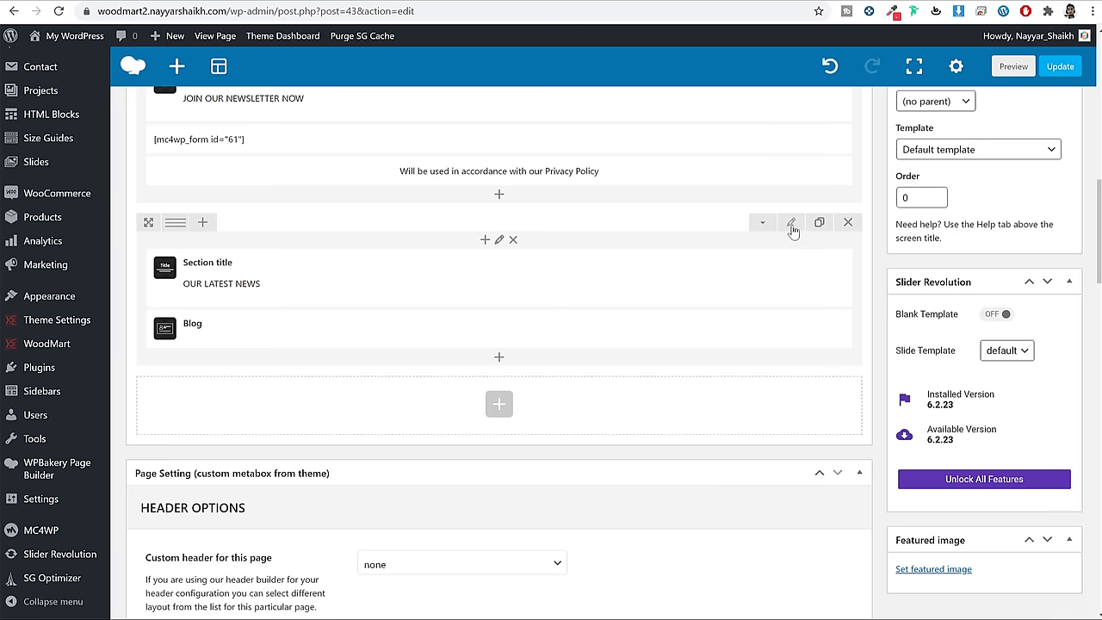
- Save the blog row's design options with a 0 bottom margin and update the home page
{"action": "left_click", "coordinate": [791, 225]}
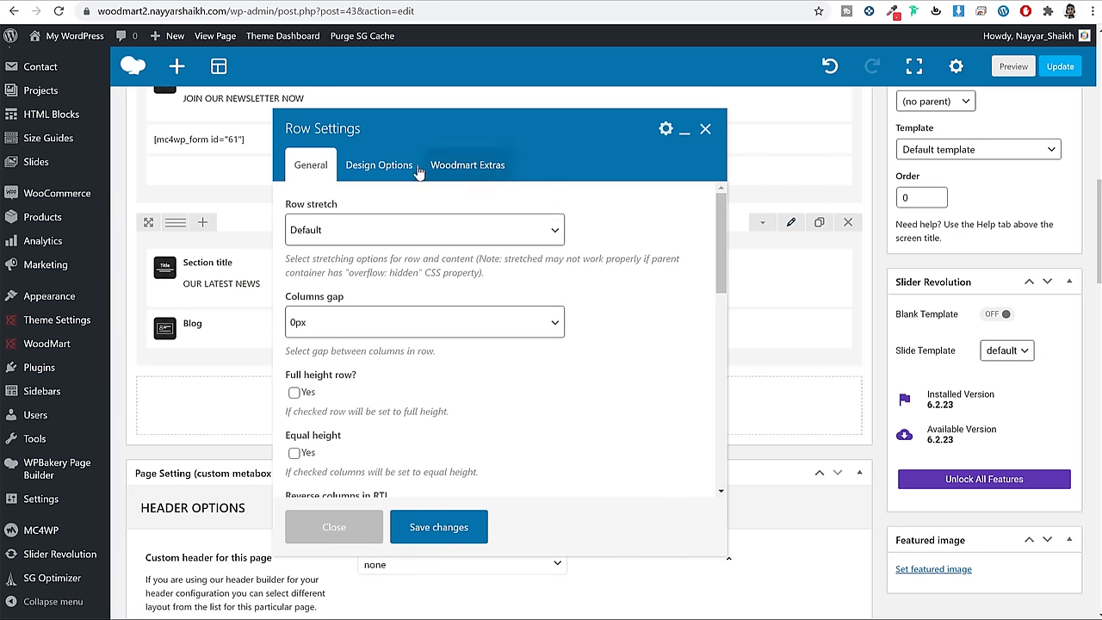
{"action": "left_click", "coordinate": [379, 171]}
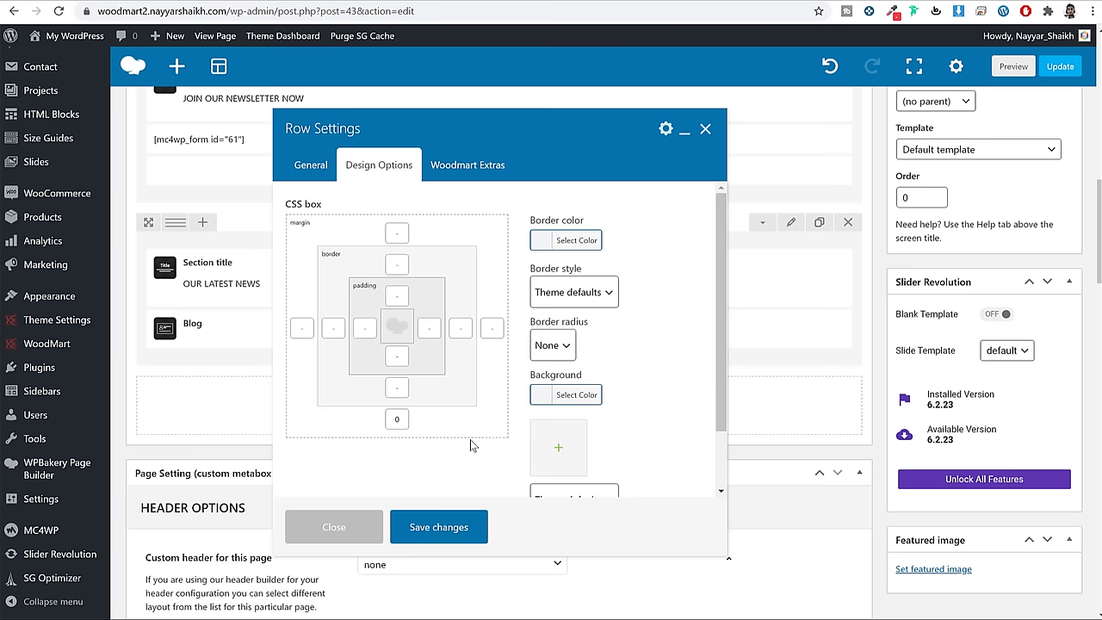
{"action": "left_click", "coordinate": [463, 527]}
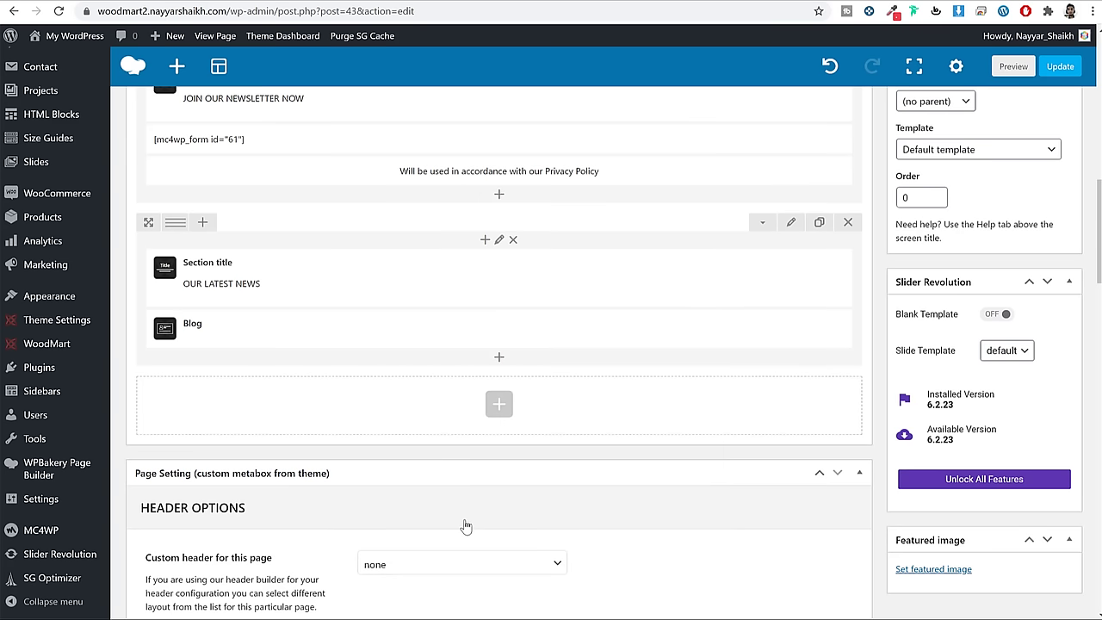
{"action": "left_click", "coordinate": [1063, 73]}
{"action": "left_click", "coordinate": [424, 2]}
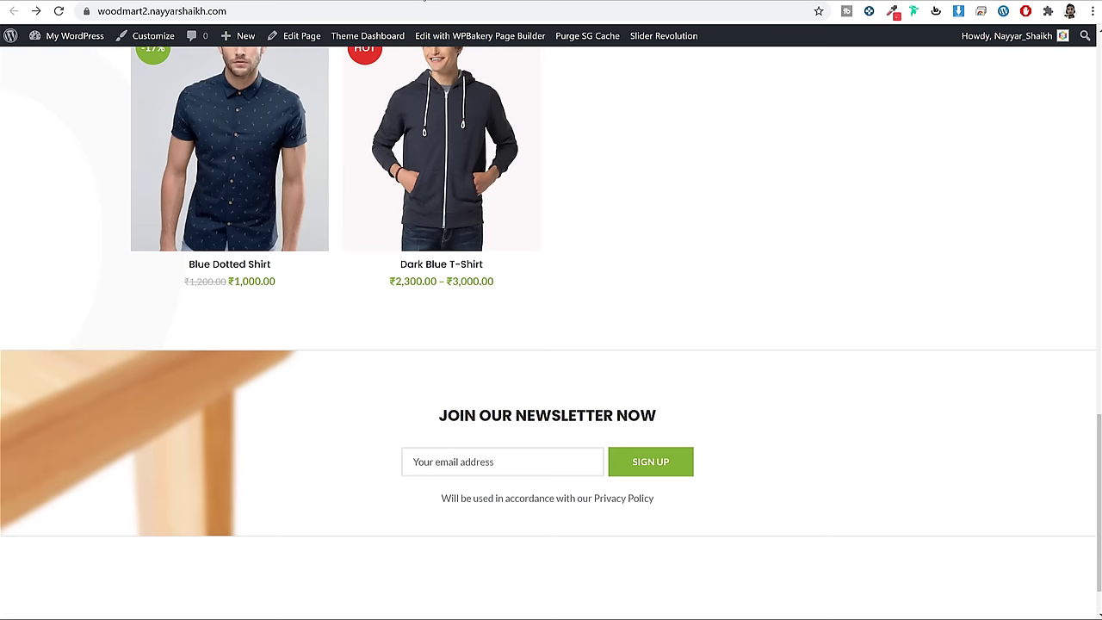
{"action": "left_click", "coordinate": [58, 10]}
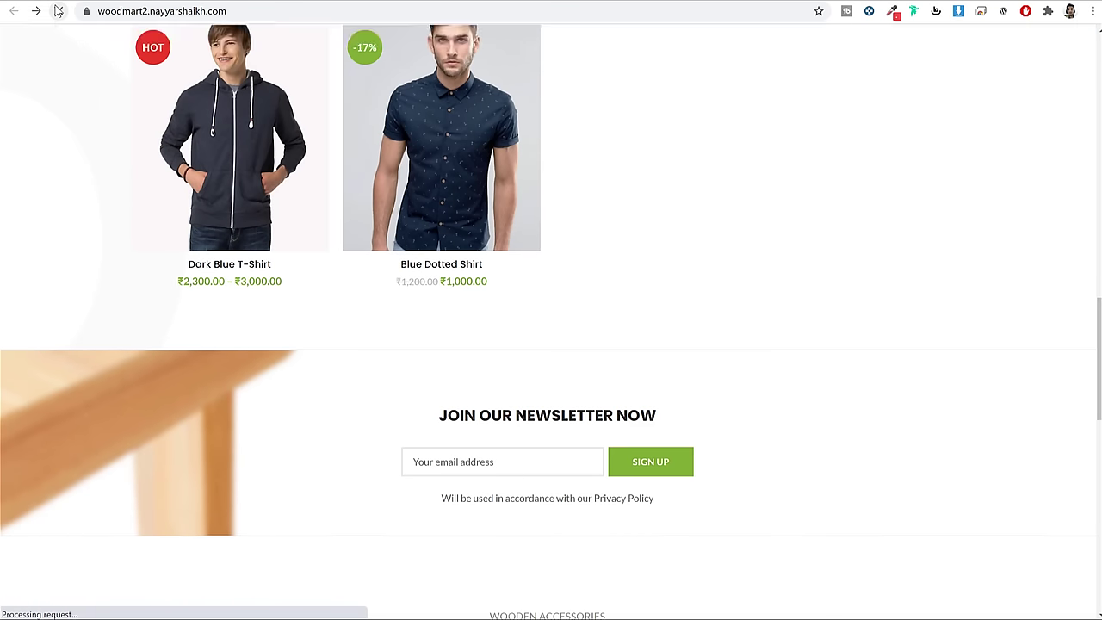
{"action": "scroll", "coordinate": [569, 164], "scroll_direction": "down", "scroll_amount": 3}
{"action": "scroll", "coordinate": [588, 171], "scroll_direction": "down", "scroll_amount": 5}
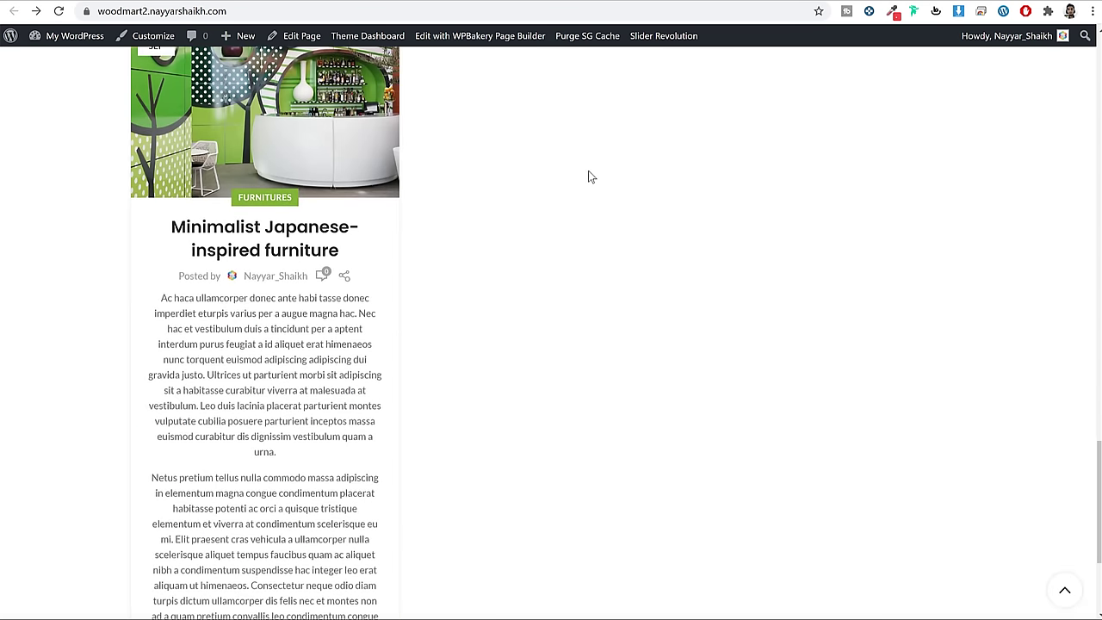
{"action": "scroll", "coordinate": [599, 215], "scroll_direction": "up", "scroll_amount": 4}
{"action": "scroll", "coordinate": [599, 222], "scroll_direction": "down", "scroll_amount": 3}
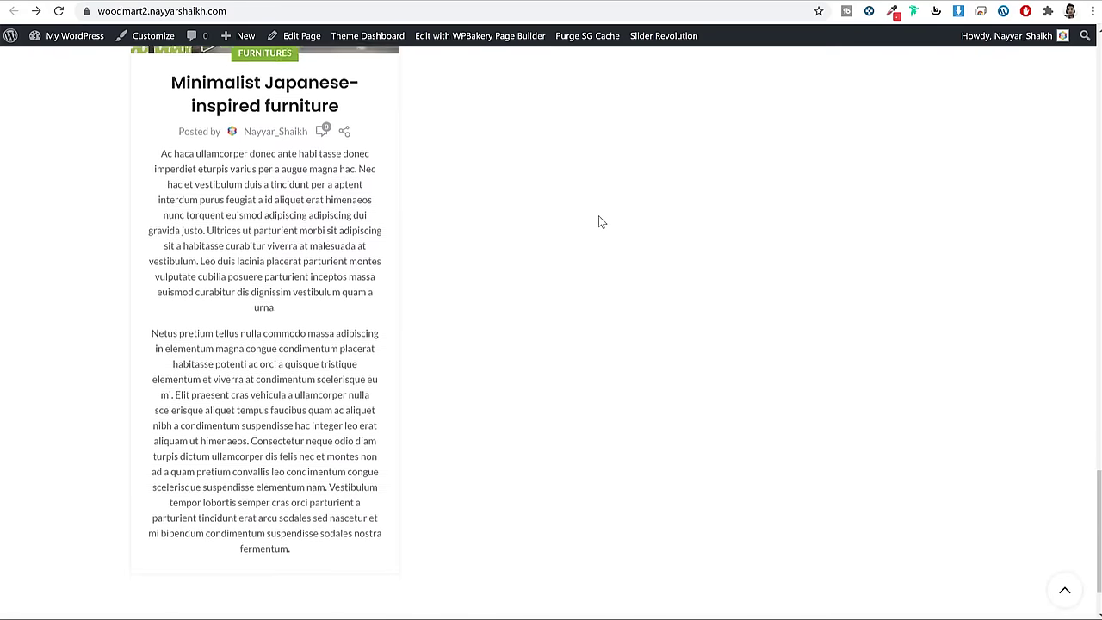
{"action": "scroll", "coordinate": [258, 220], "scroll_direction": "up", "scroll_amount": 2}
{"action": "scroll", "coordinate": [353, 234], "scroll_direction": "down", "scroll_amount": 2}
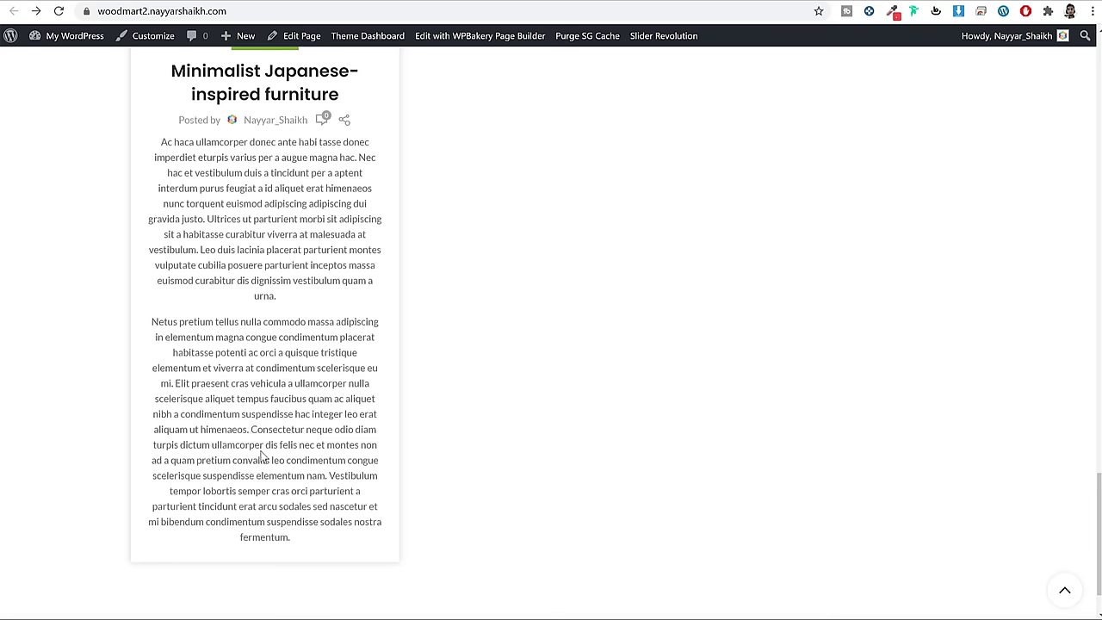
{"action": "scroll", "coordinate": [346, 440], "scroll_direction": "up", "scroll_amount": 2}
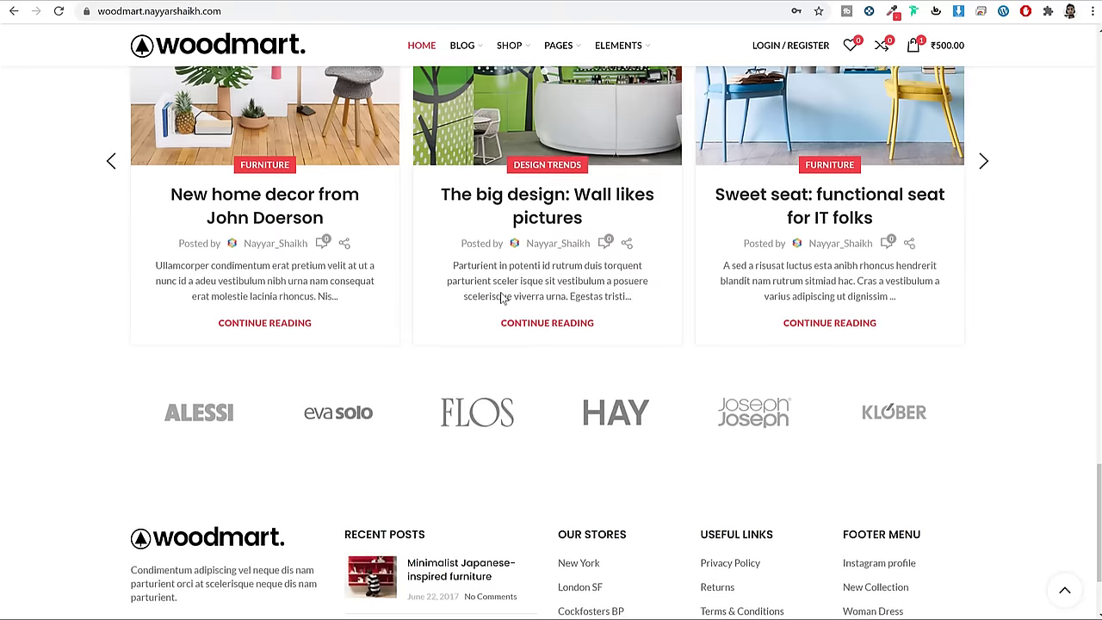
{"action": "scroll", "coordinate": [502, 292], "scroll_direction": "down", "scroll_amount": 2}
{"action": "scroll", "coordinate": [504, 296], "scroll_direction": "up", "scroll_amount": 2}
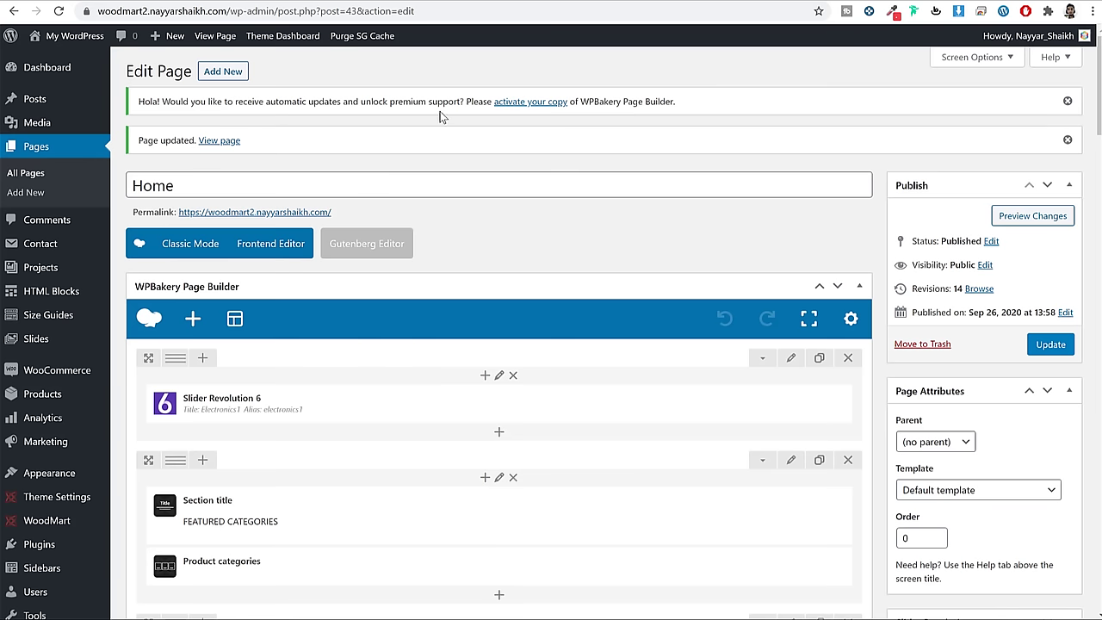
- Go to the Blog section of the WoodMart theme settings
{"action": "mouse_move", "coordinate": [280, 36]}
{"action": "right_click", "coordinate": [299, 62]}
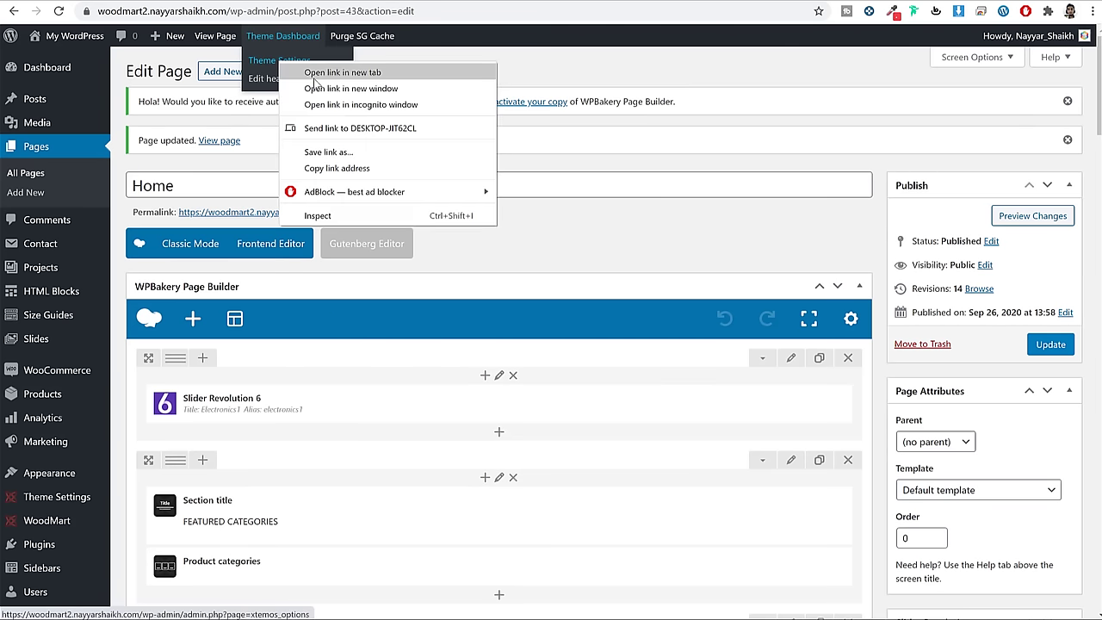
{"action": "key", "text": "Escape"}
{"action": "left_click", "coordinate": [343, 58]}
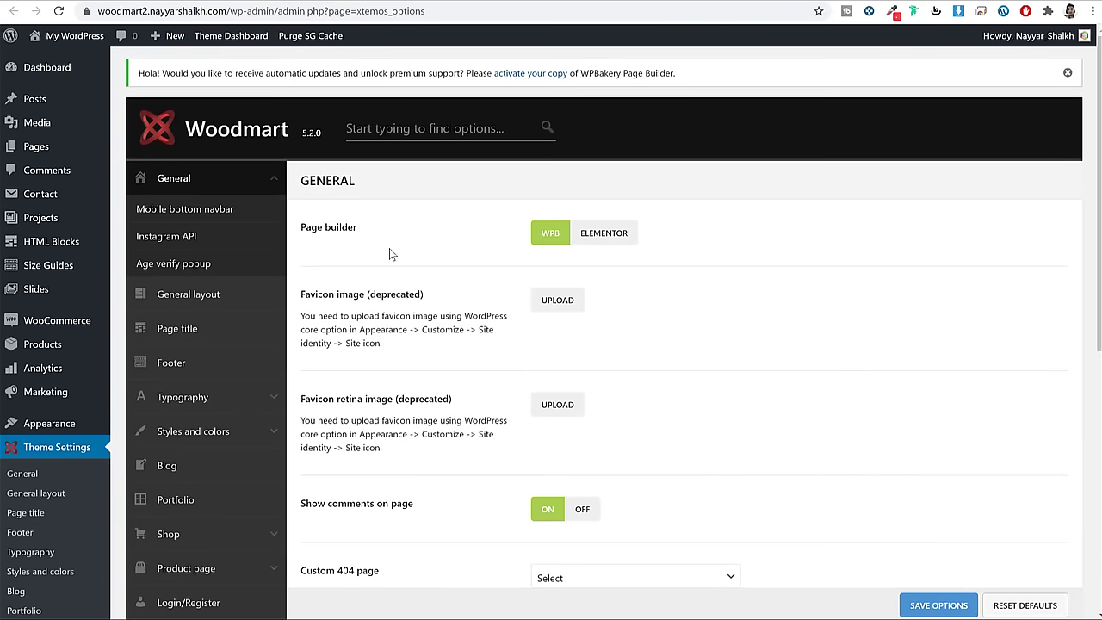
{"action": "scroll", "coordinate": [266, 258], "scroll_direction": "down", "scroll_amount": 2}
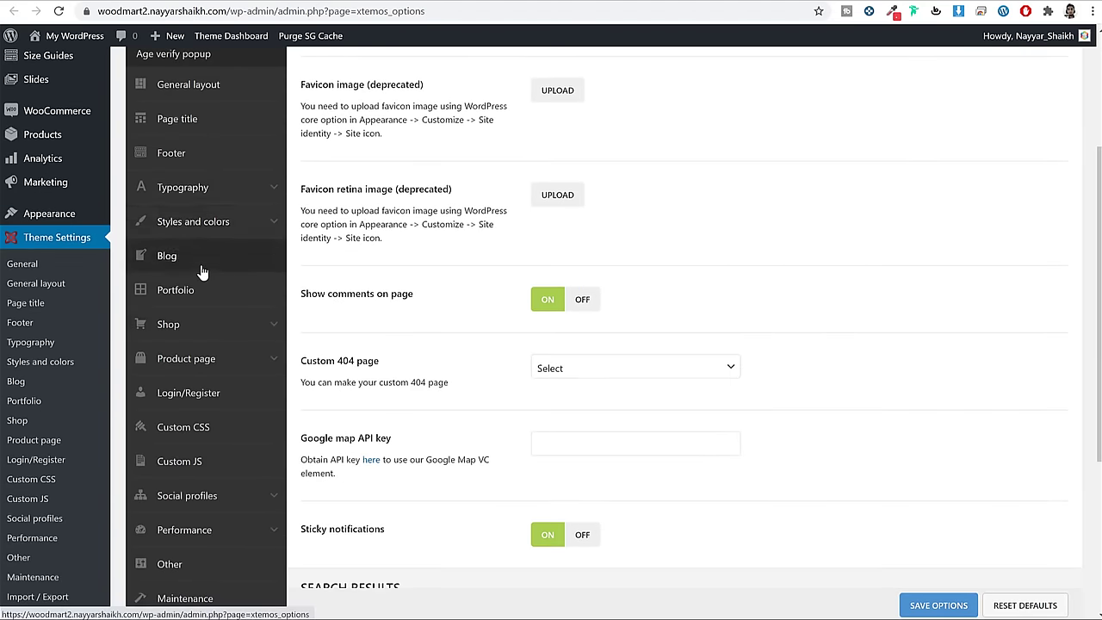
{"action": "scroll", "coordinate": [209, 250], "scroll_direction": "down", "scroll_amount": 2}
{"action": "left_click", "coordinate": [204, 274]}
{"action": "left_click", "coordinate": [199, 176]}
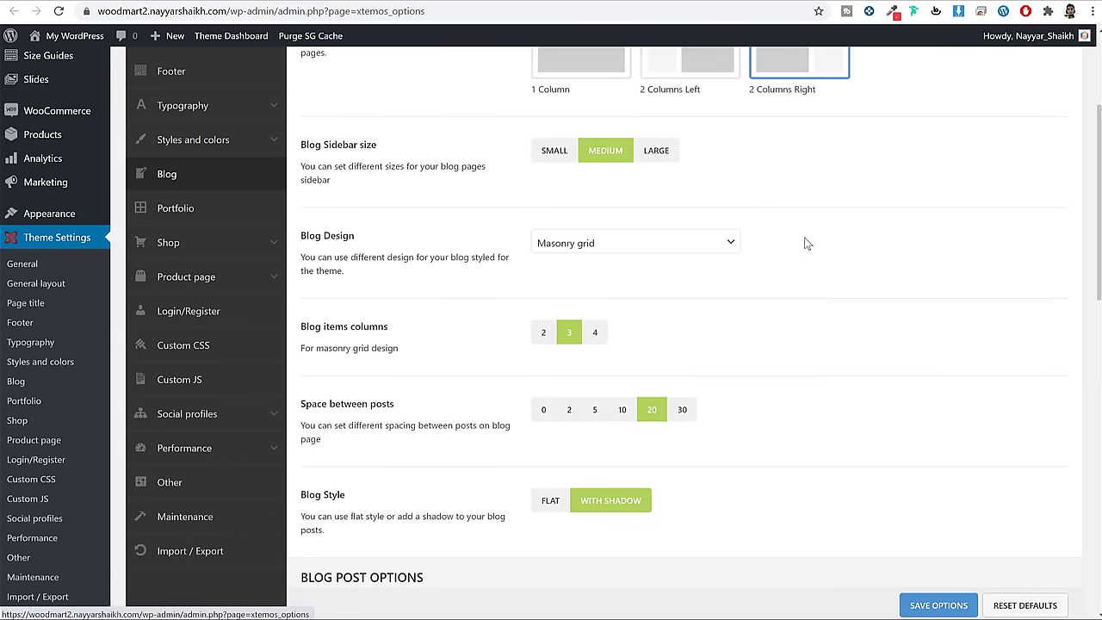
{"action": "scroll", "coordinate": [882, 251], "scroll_direction": "down", "scroll_amount": 2}
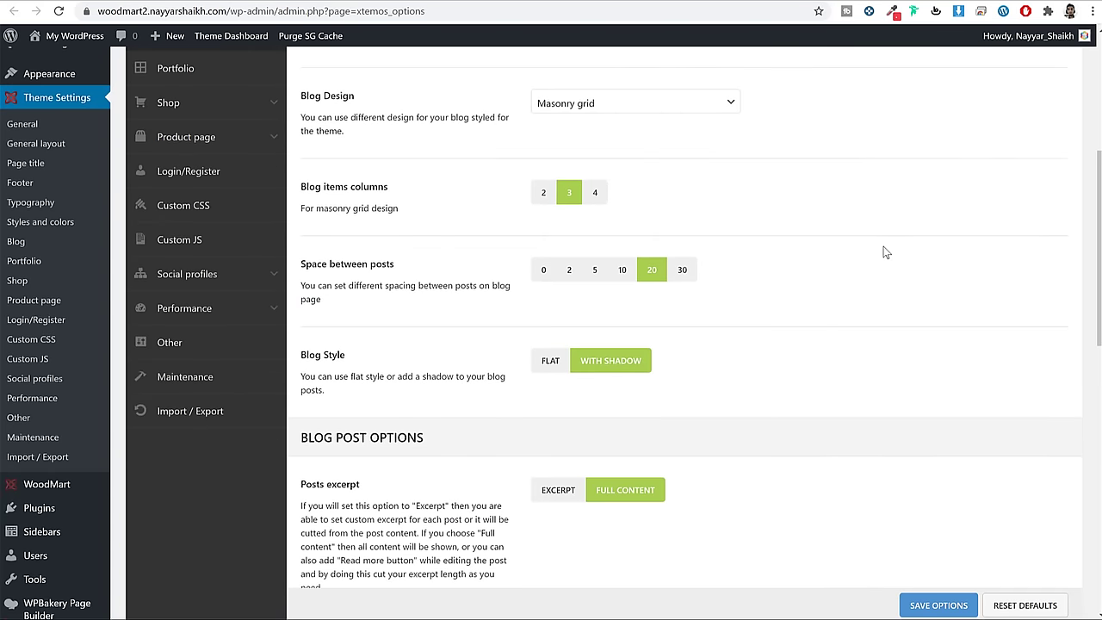
{"action": "scroll", "coordinate": [978, 253], "scroll_direction": "down", "scroll_amount": 4}
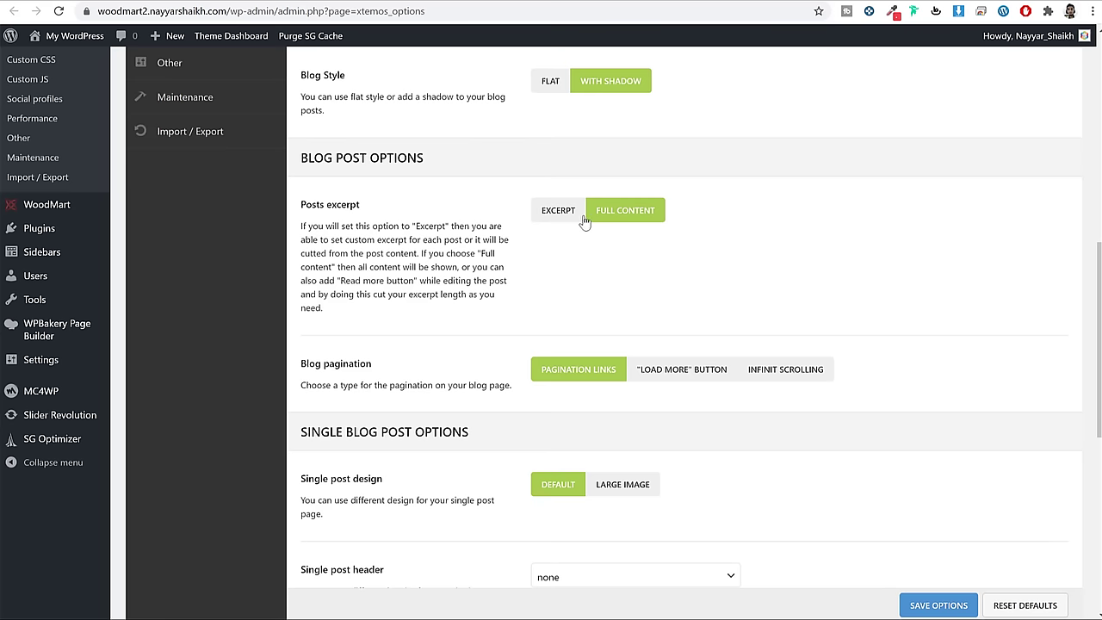
- Set Posts excerpt to Excerpt with a 135-letter length and save the options
{"action": "left_click", "coordinate": [570, 216]}
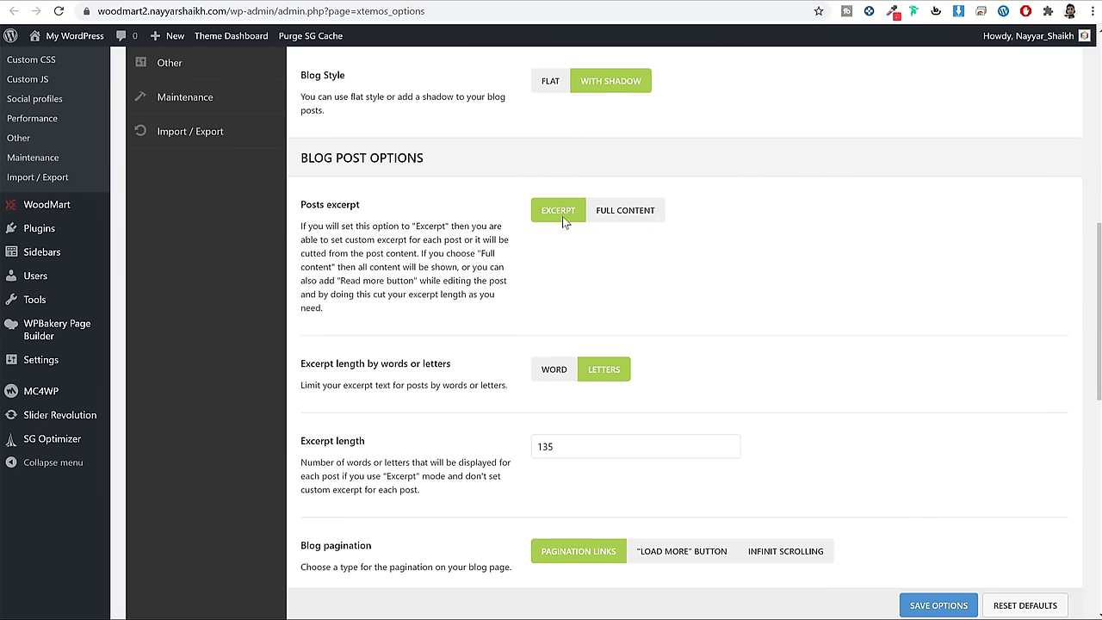
{"action": "left_click", "coordinate": [602, 216]}
{"action": "left_click", "coordinate": [558, 212]}
{"action": "scroll", "coordinate": [725, 266], "scroll_direction": "down", "scroll_amount": 2}
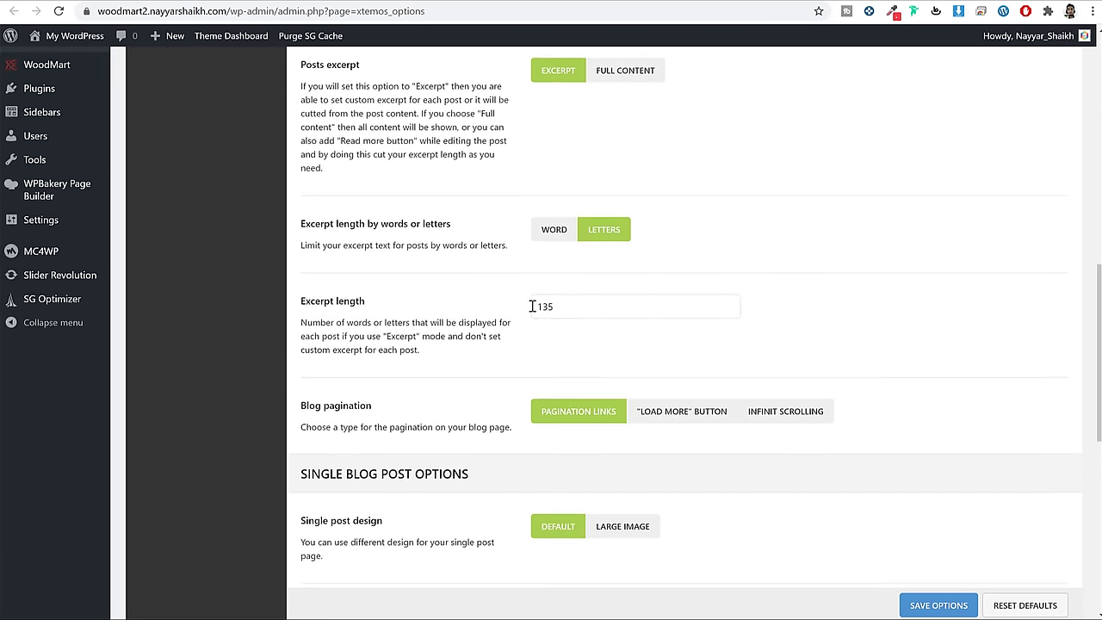
{"action": "left_click_drag", "start_coordinate": [361, 301], "coordinate": [527, 308]}
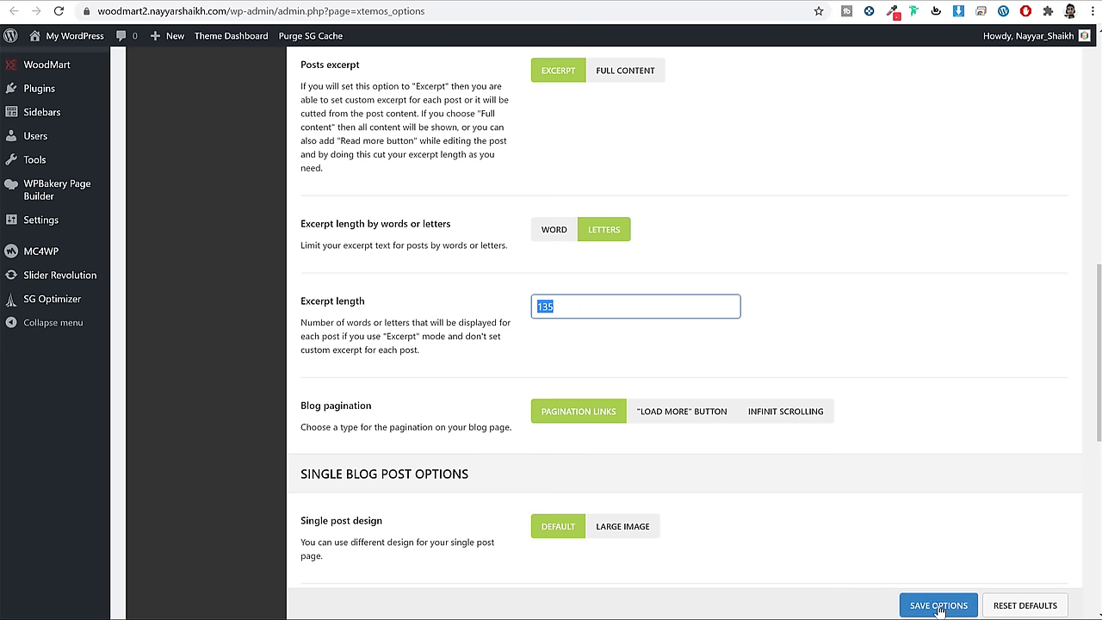
{"action": "left_click", "coordinate": [938, 605]}
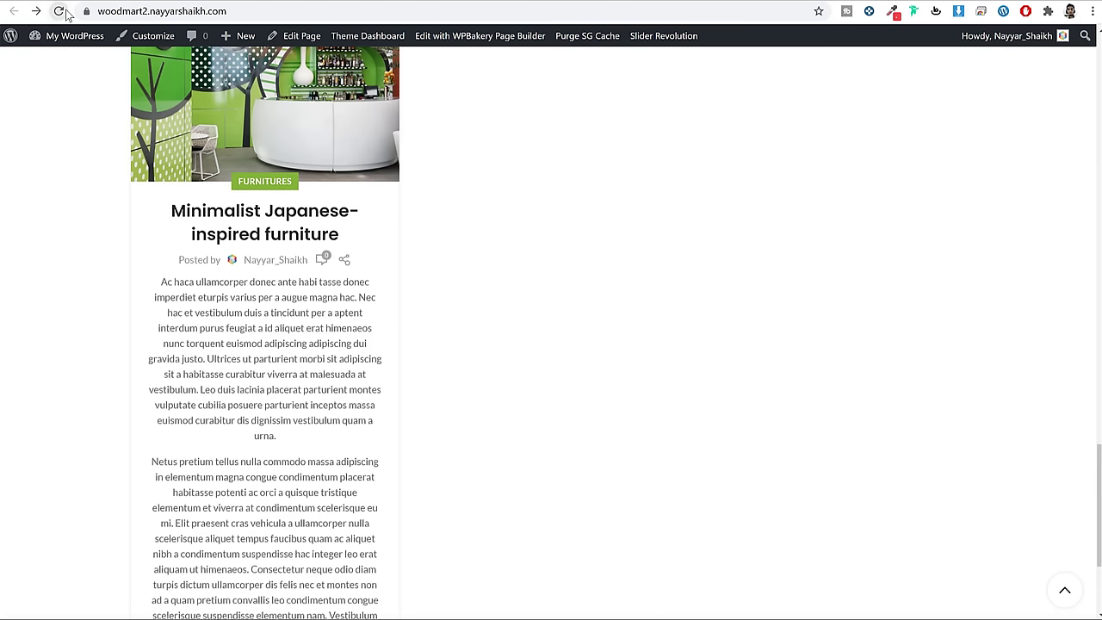
- Reload the live home page to check the trimmed excerpt, then return to the editor
{"action": "left_click", "coordinate": [65, 11]}
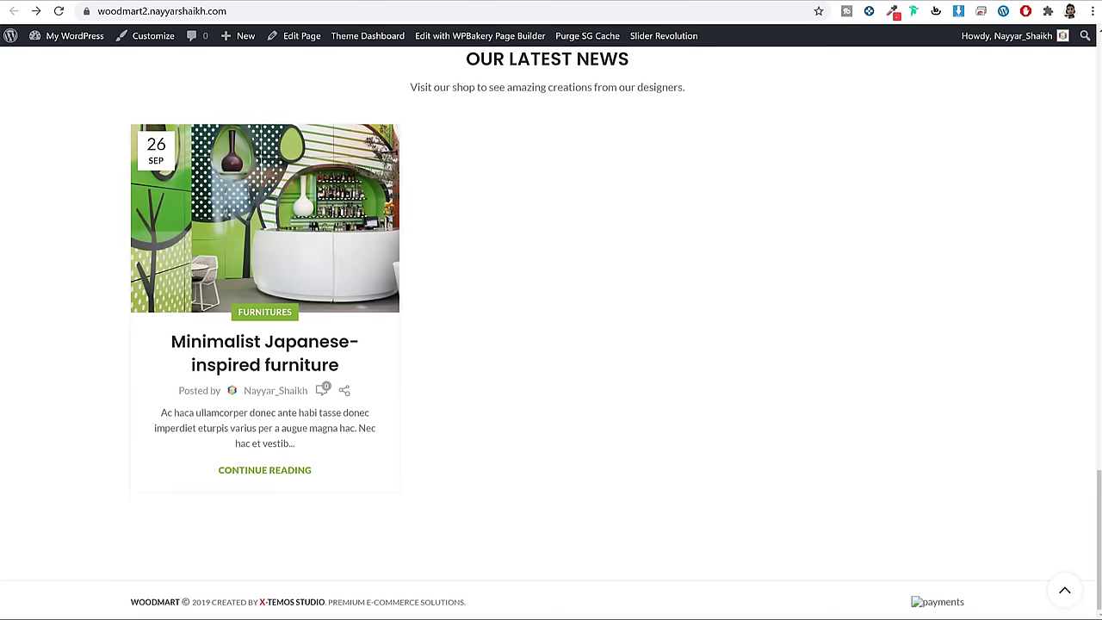
{"action": "left_click", "coordinate": [472, 3]}
{"action": "scroll", "coordinate": [216, 335], "scroll_direction": "down", "scroll_amount": 2}
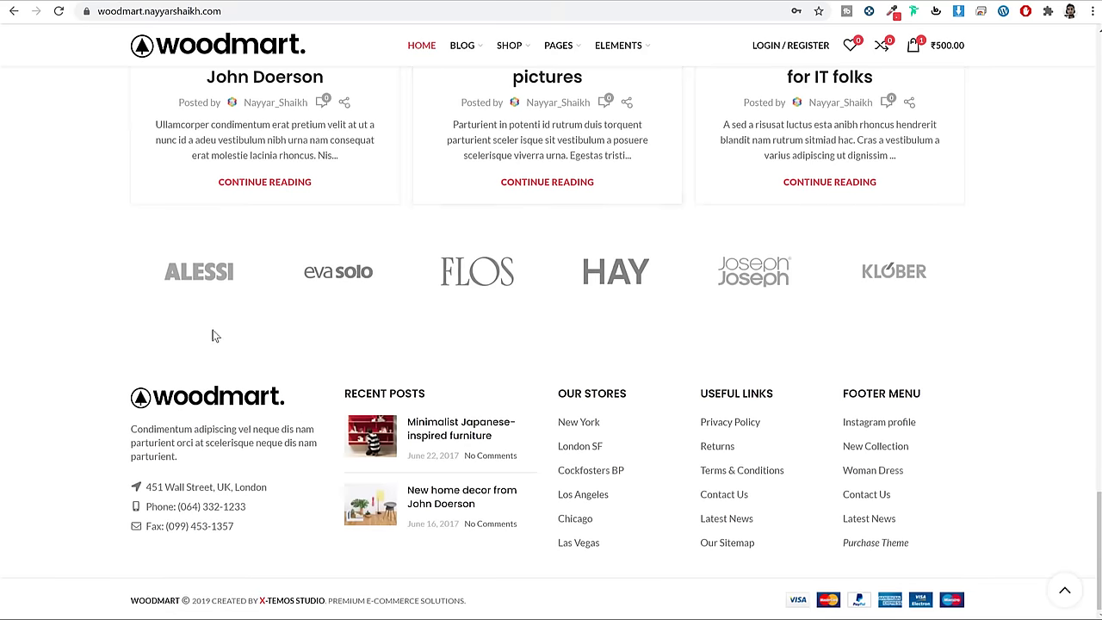
{"action": "left_click", "coordinate": [268, 3]}
{"action": "scroll", "coordinate": [562, 336], "scroll_direction": "down", "scroll_amount": 10}
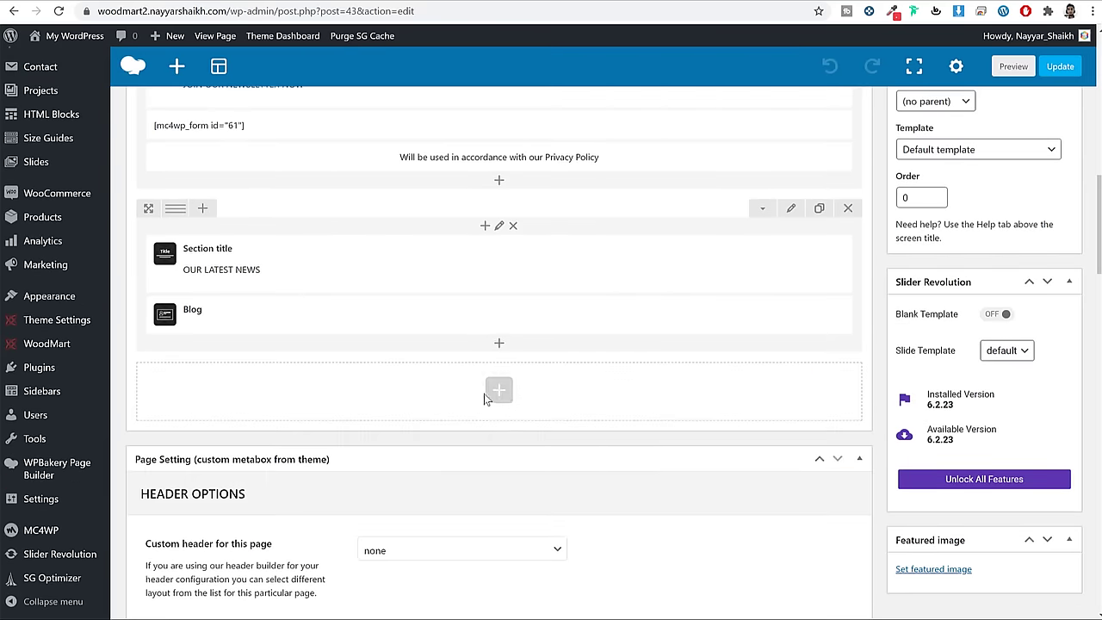
- Add a new row below the blog row containing a Brands element
{"action": "left_click", "coordinate": [500, 391]}
{"action": "left_click", "coordinate": [347, 177]}
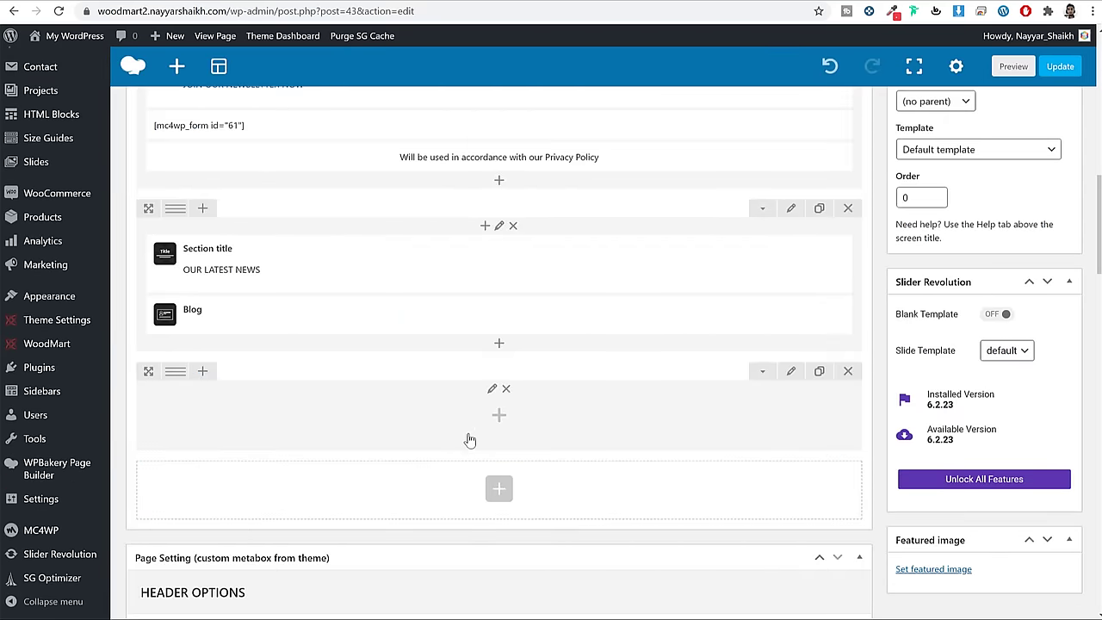
{"action": "left_click", "coordinate": [498, 415]}
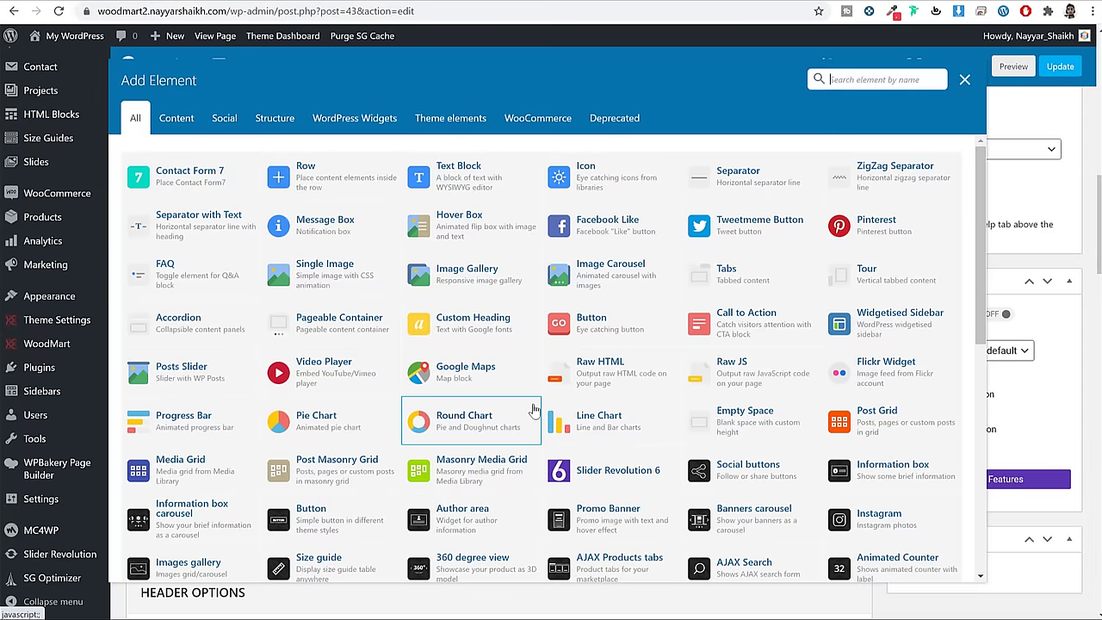
{"action": "type", "text": "bran"}
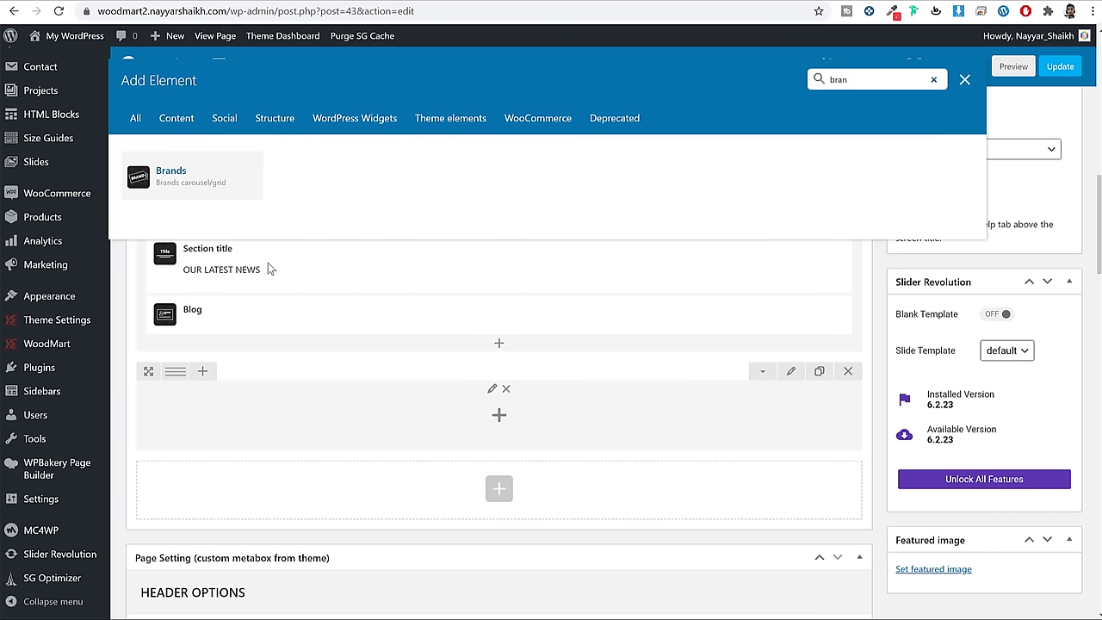
{"action": "left_click", "coordinate": [177, 153]}
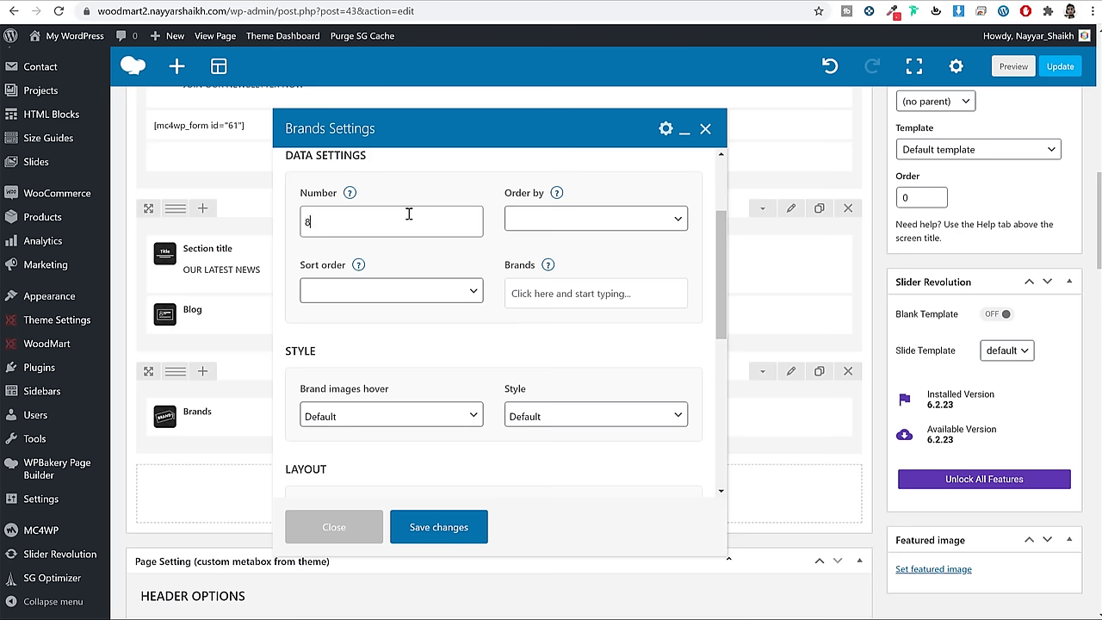
- Set Brand images hover to Alternate, comparing against the demo site's brands row
{"action": "scroll", "coordinate": [456, 286], "scroll_direction": "down", "scroll_amount": 3}
{"action": "left_click", "coordinate": [370, 277]}
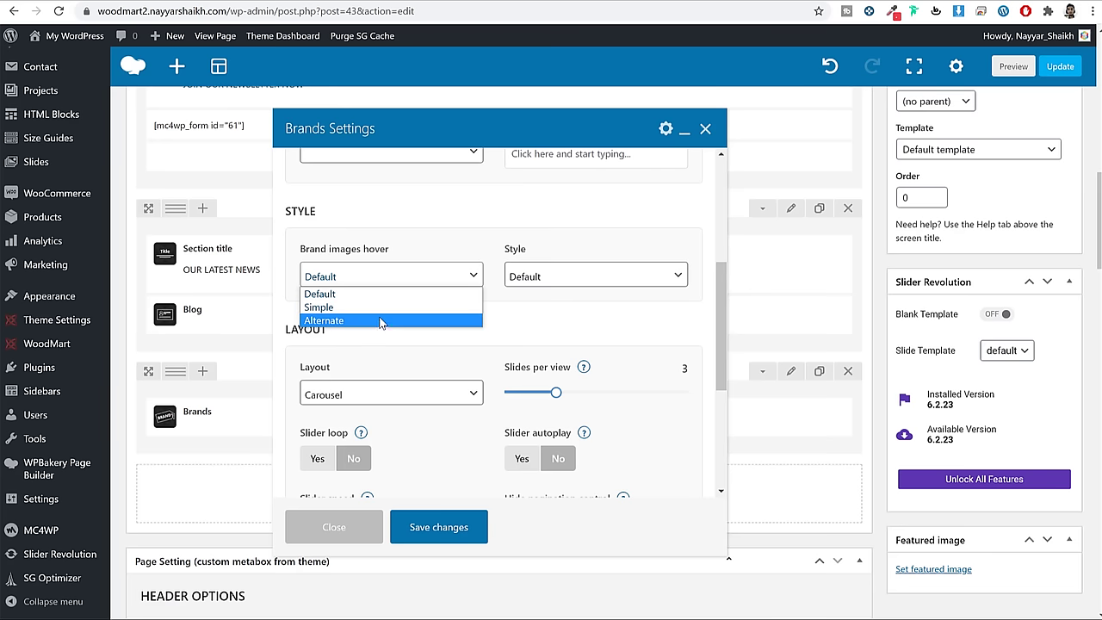
{"action": "left_click", "coordinate": [353, 321]}
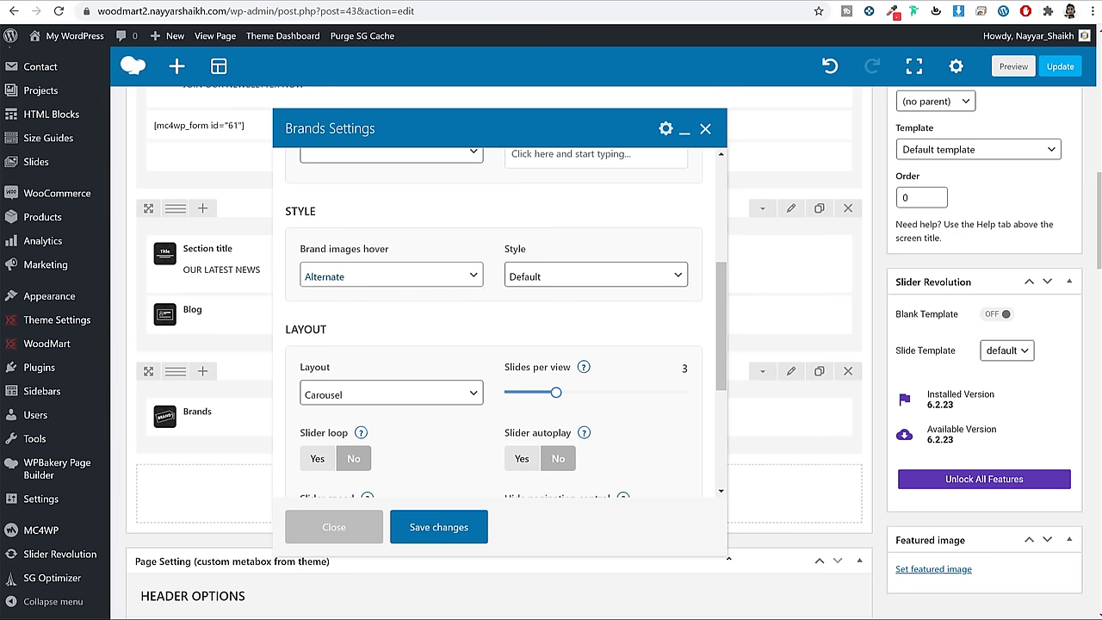
{"action": "left_click", "coordinate": [76, 3]}
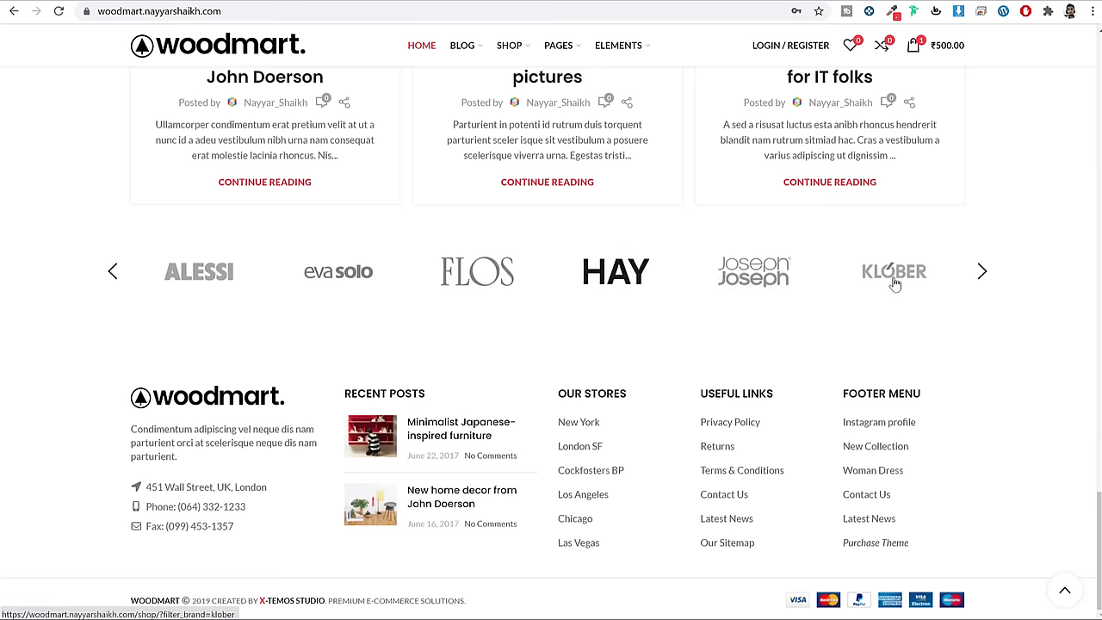
{"action": "left_click", "coordinate": [272, 3]}
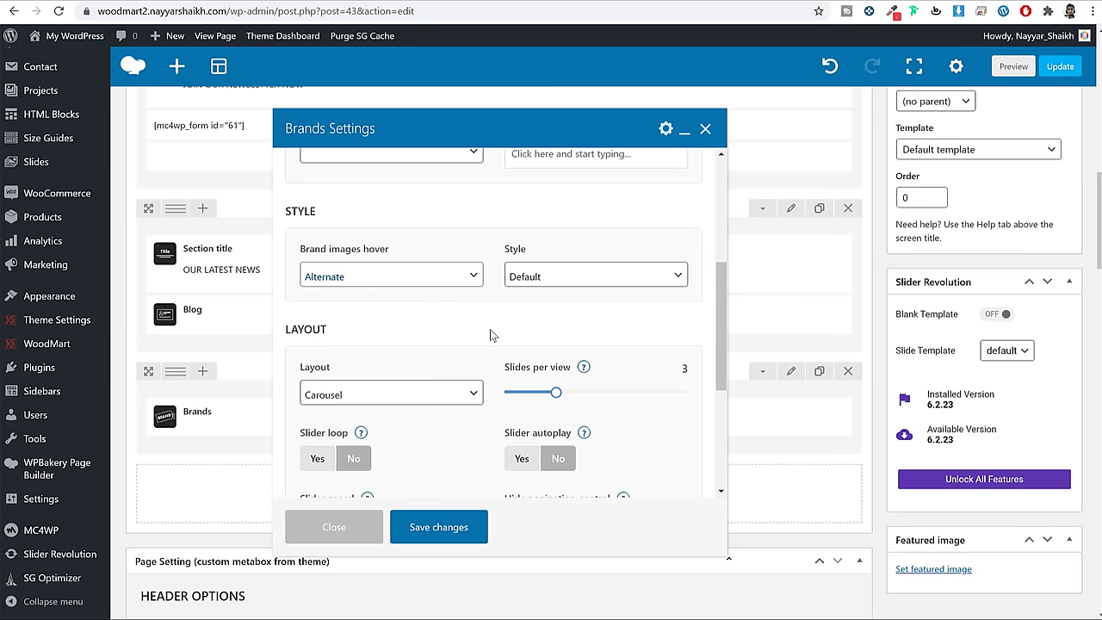
{"action": "scroll", "coordinate": [635, 385], "scroll_direction": "down", "scroll_amount": 1}
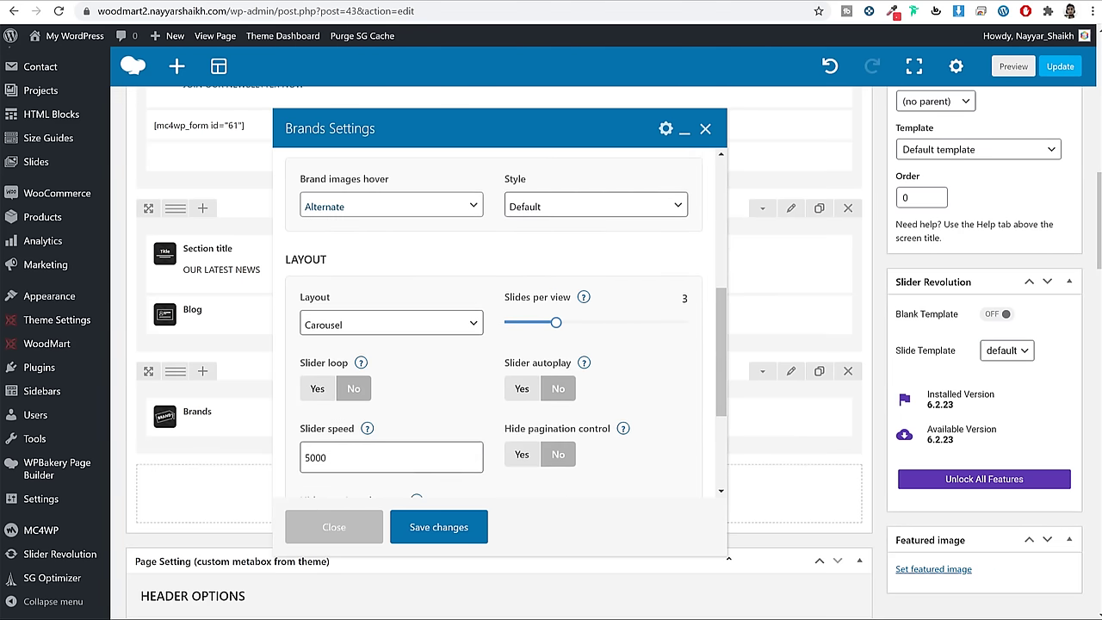
{"action": "key", "text": "ctrl+Tab"}
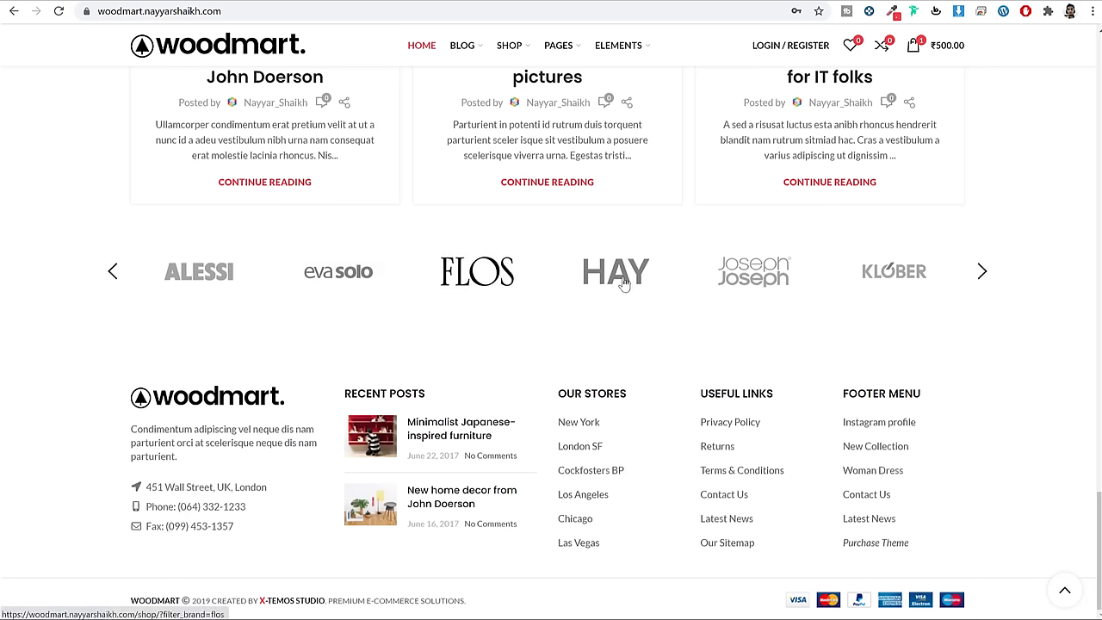
{"action": "key", "text": "ctrl+Tab"}
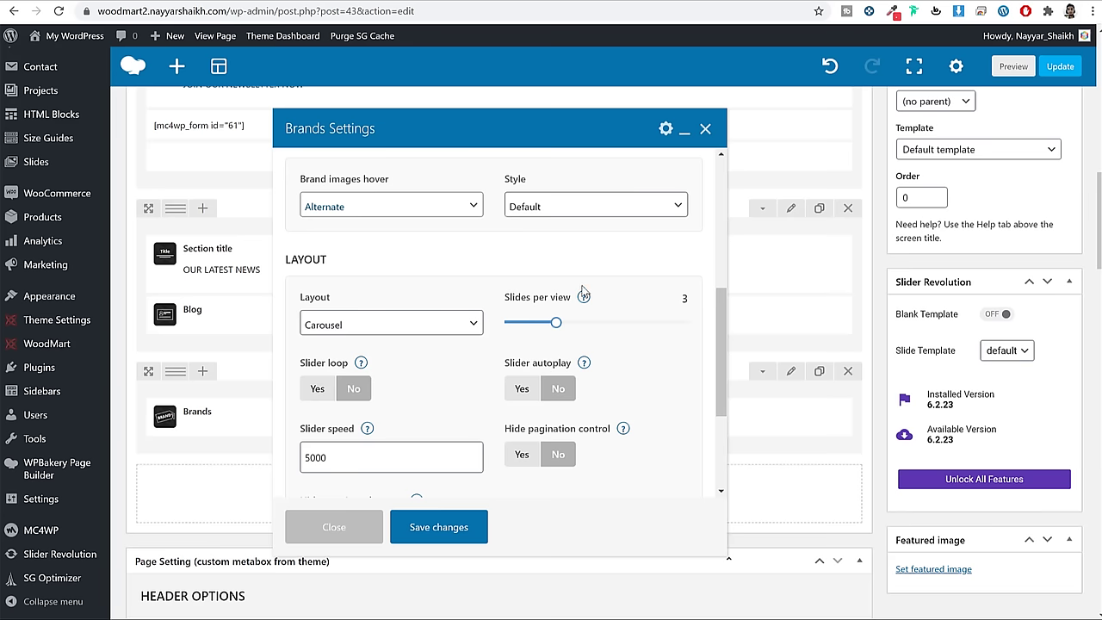
- Set 6 slides per view, hide pagination, and save the Brands settings
{"action": "left_click_drag", "start_coordinate": [579, 327], "coordinate": [643, 336]}
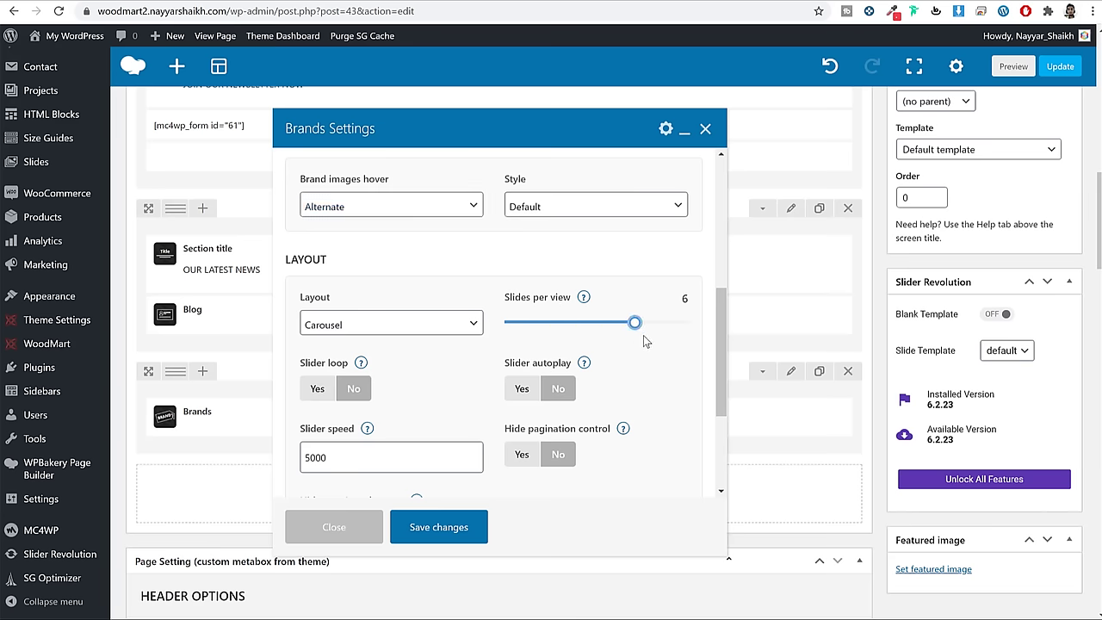
{"action": "scroll", "coordinate": [661, 367], "scroll_direction": "down", "scroll_amount": 1}
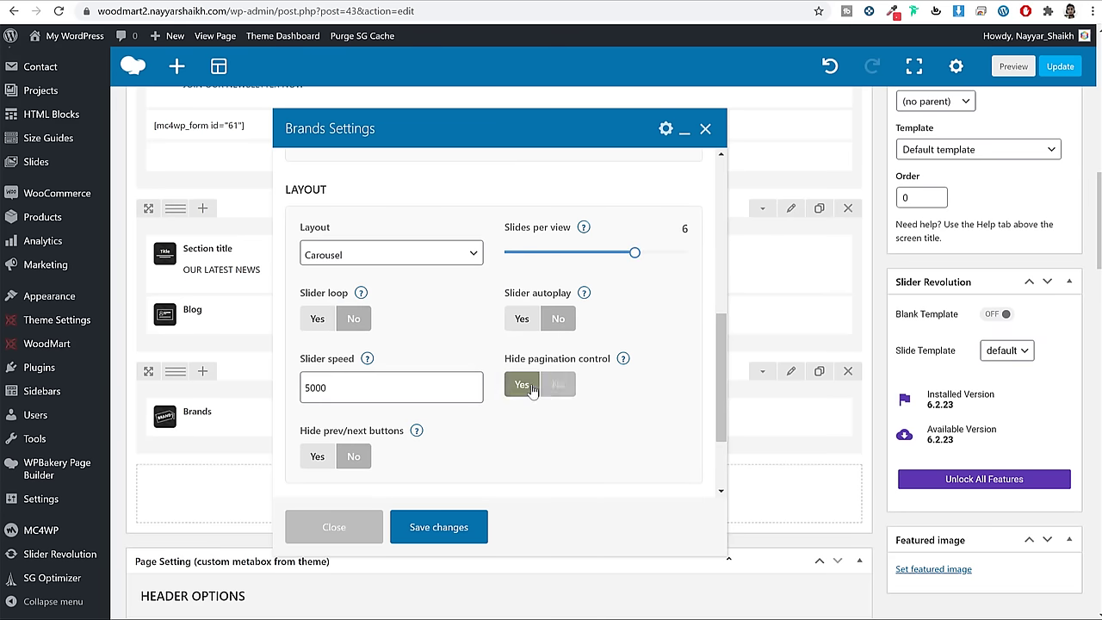
{"action": "left_click", "coordinate": [522, 385]}
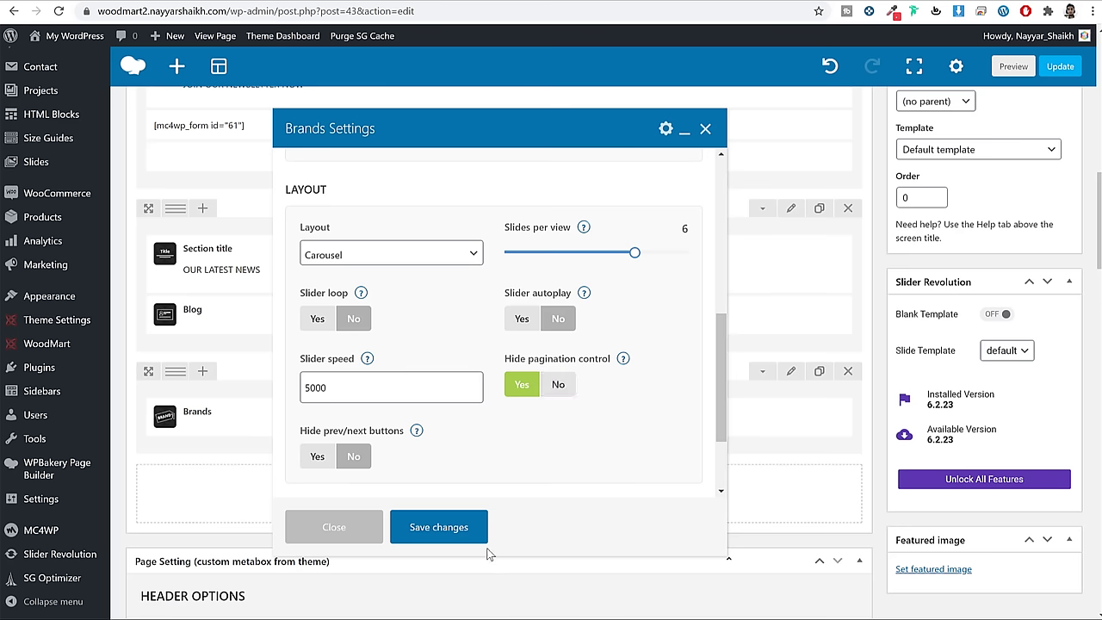
{"action": "left_click", "coordinate": [463, 529]}
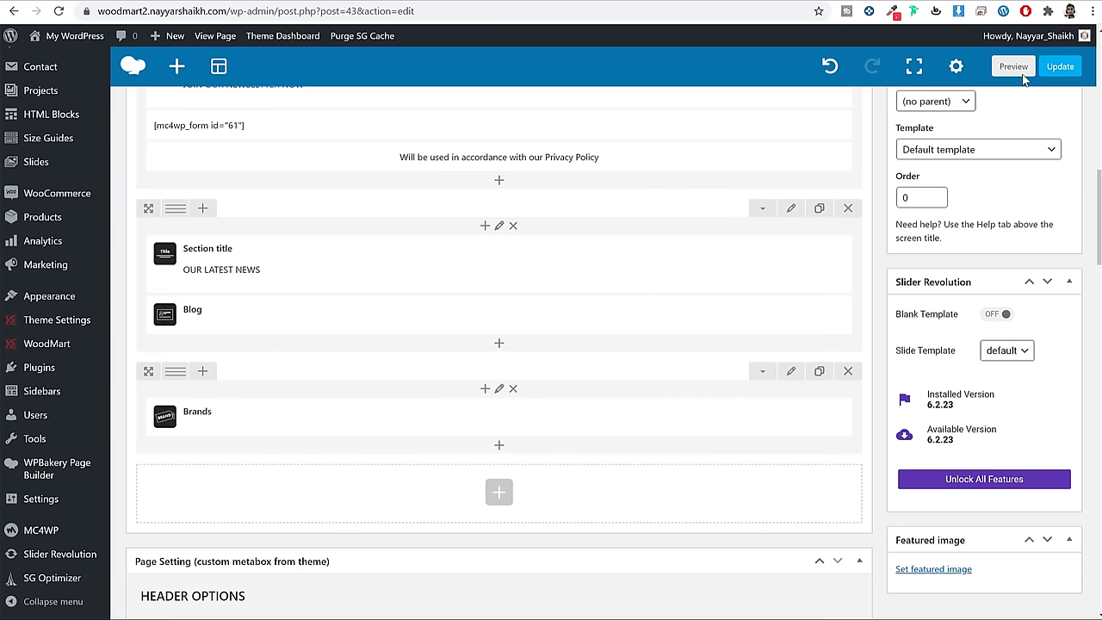
- Update the page and reload the live site to see the ALESSI and KLÖBER brand logos
{"action": "left_click", "coordinate": [1052, 69]}
{"action": "key", "text": "ctrl+Tab"}
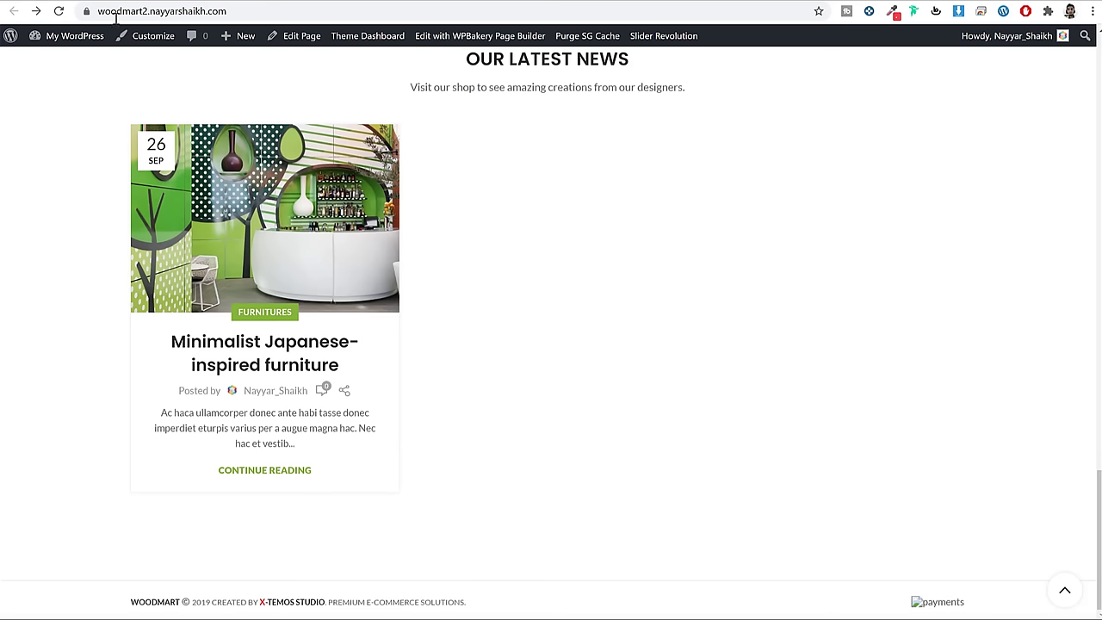
{"action": "left_click", "coordinate": [60, 12]}
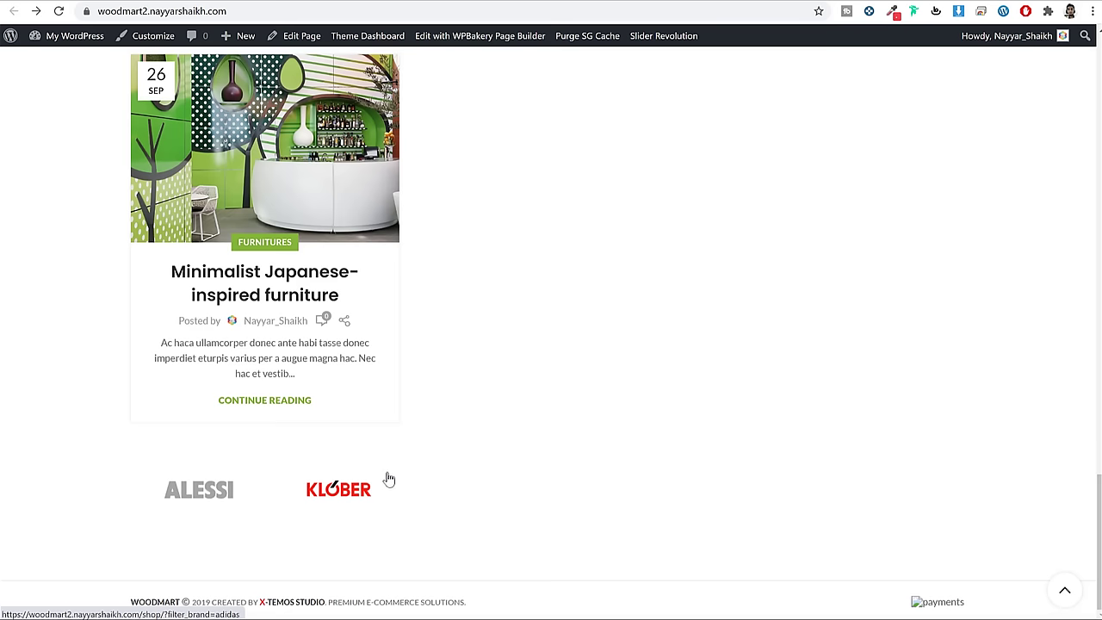
{"action": "scroll", "coordinate": [590, 212], "scroll_direction": "up", "scroll_amount": 15}
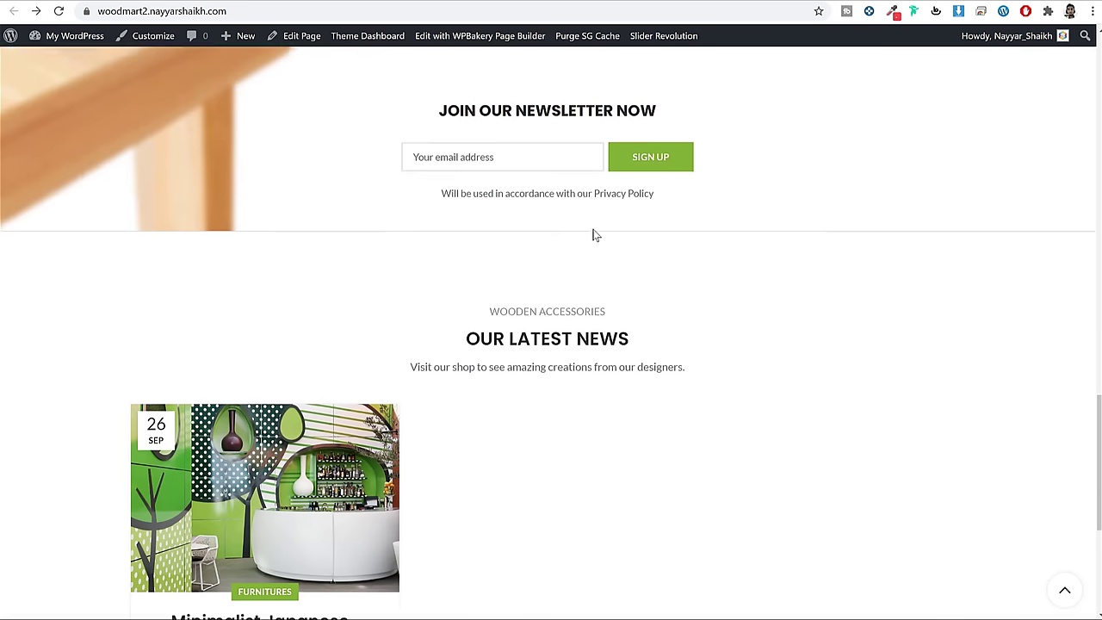
{"action": "scroll", "coordinate": [596, 254], "scroll_direction": "up", "scroll_amount": 6}
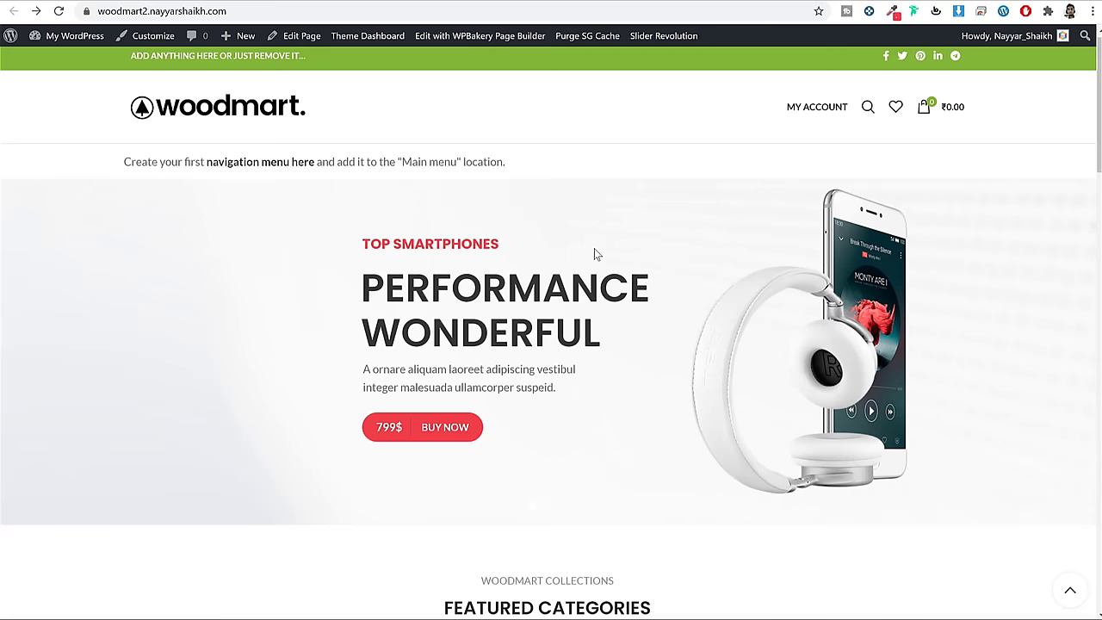
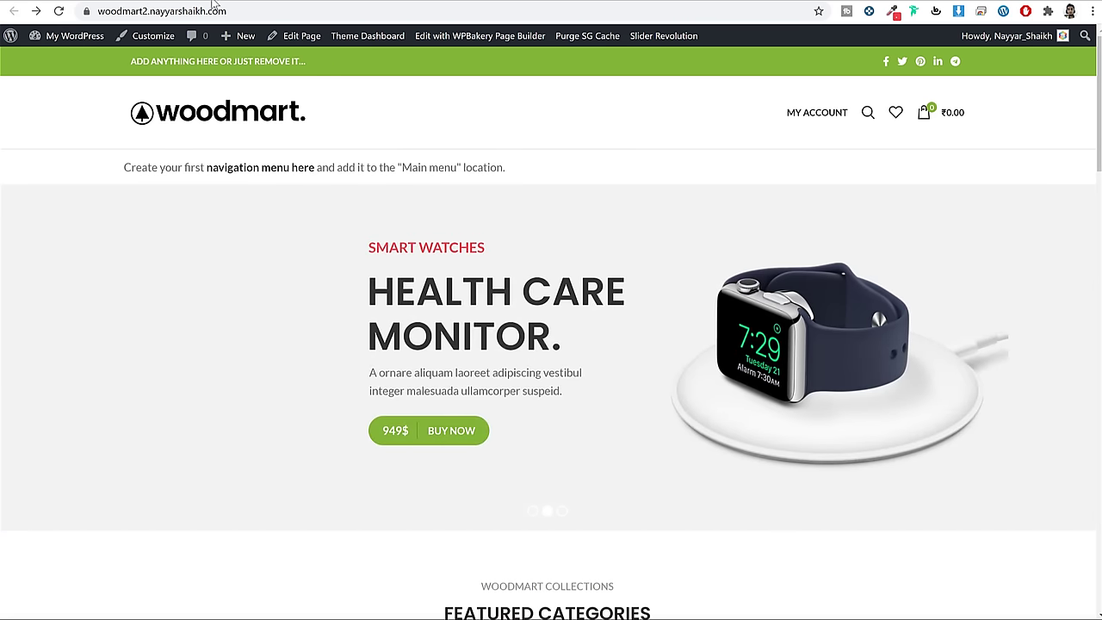
- Add a new page titled 'Blog', publish it, and go back to the All Pages list
{"action": "left_click", "coordinate": [252, 3]}
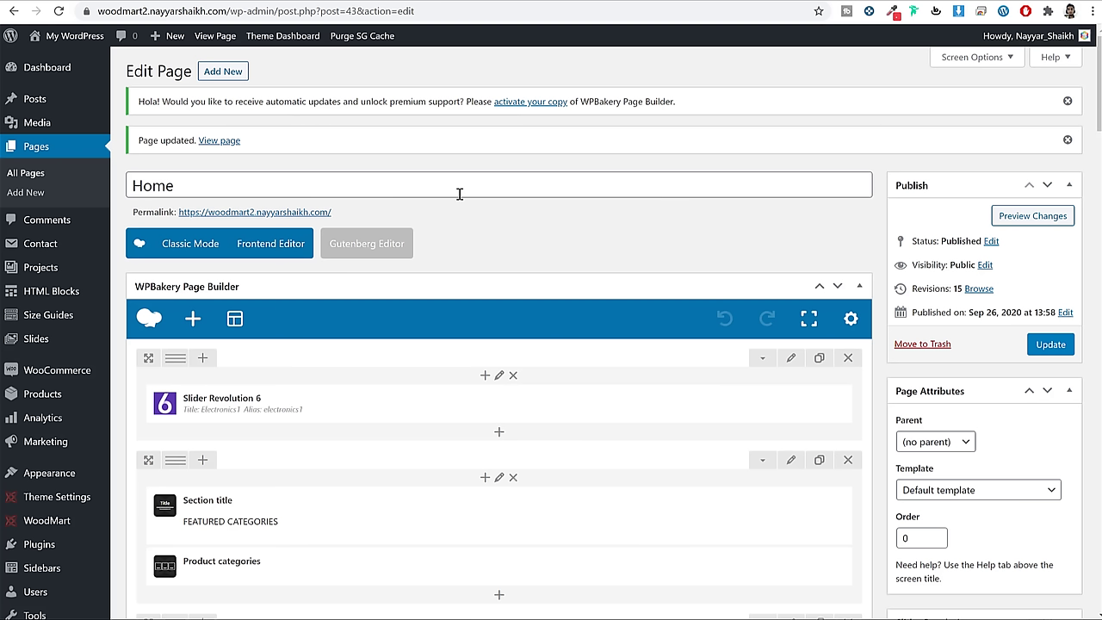
{"action": "left_click", "coordinate": [26, 193]}
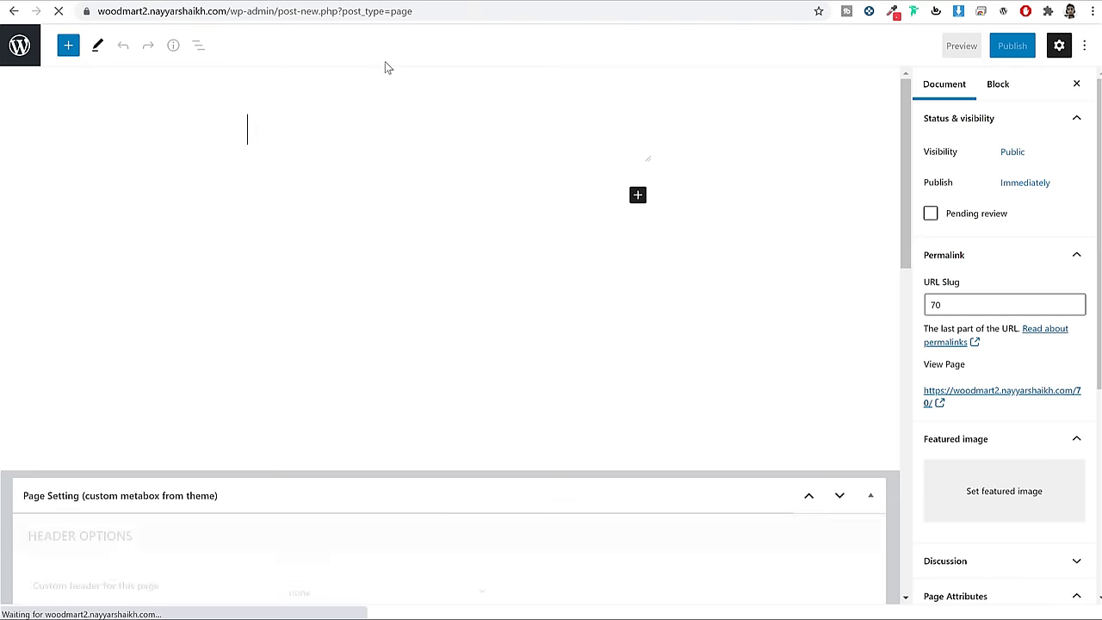
{"action": "type", "text": "Blog"}
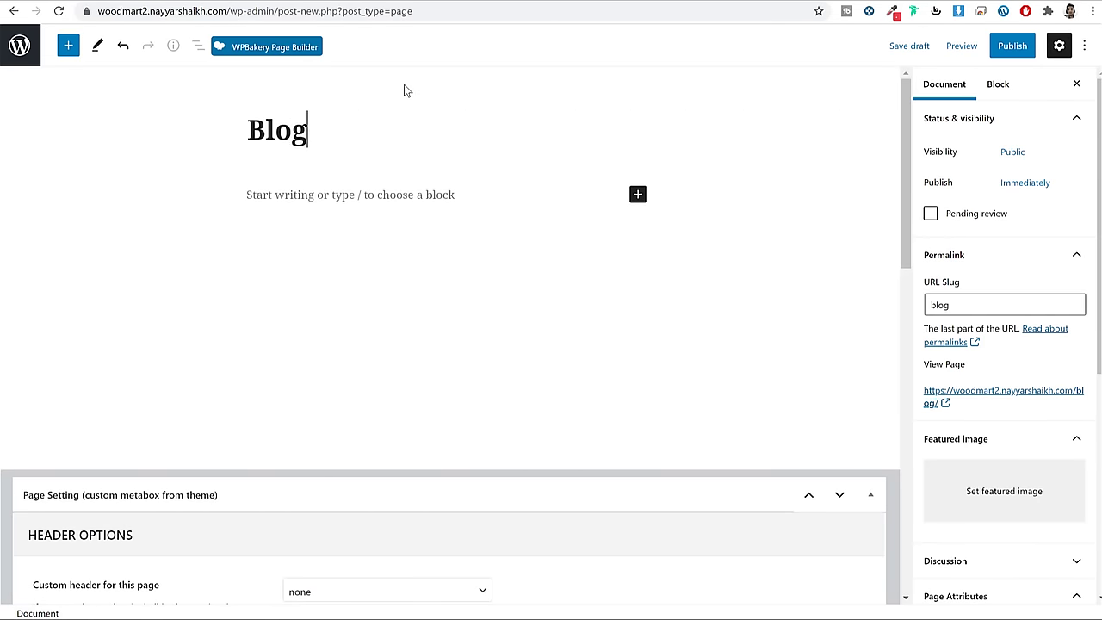
{"action": "left_click", "coordinate": [1015, 46]}
{"action": "left_click", "coordinate": [959, 48]}
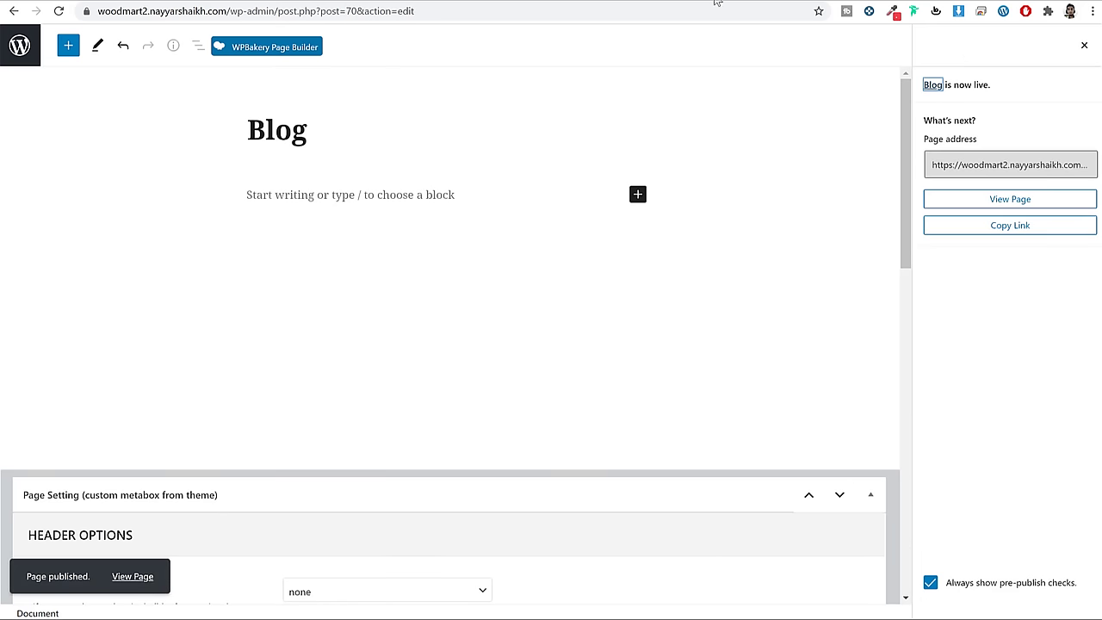
{"action": "left_click", "coordinate": [19, 45]}
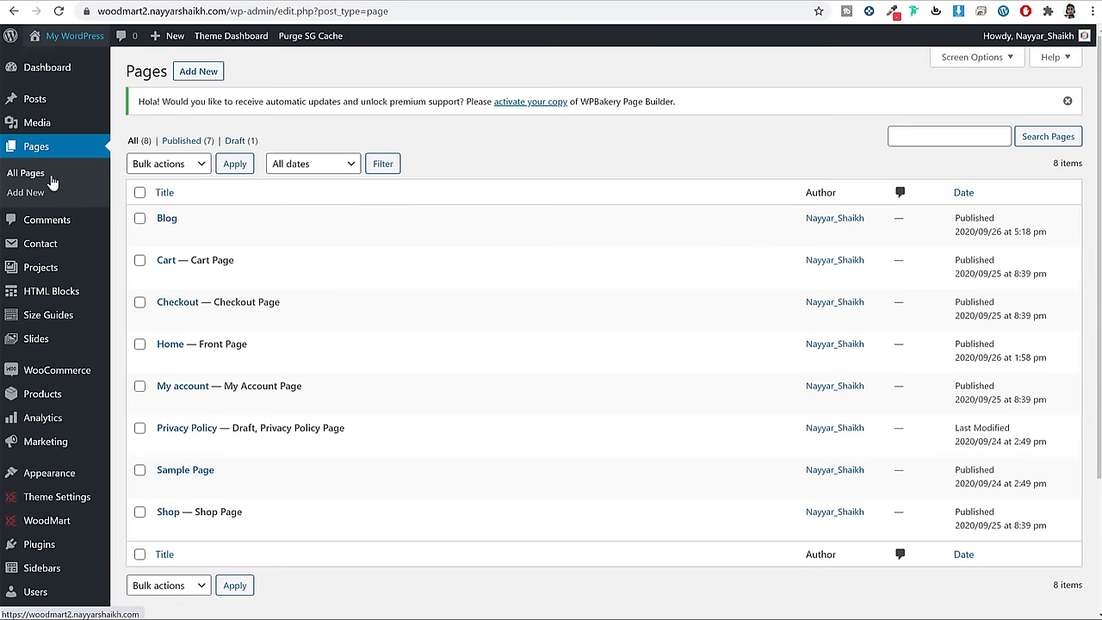
- In Settings > Reading, choose Blog as the Posts page and save the changes
{"action": "scroll", "coordinate": [60, 241], "scroll_direction": "down", "scroll_amount": 3}
{"action": "mouse_move", "coordinate": [52, 505]}
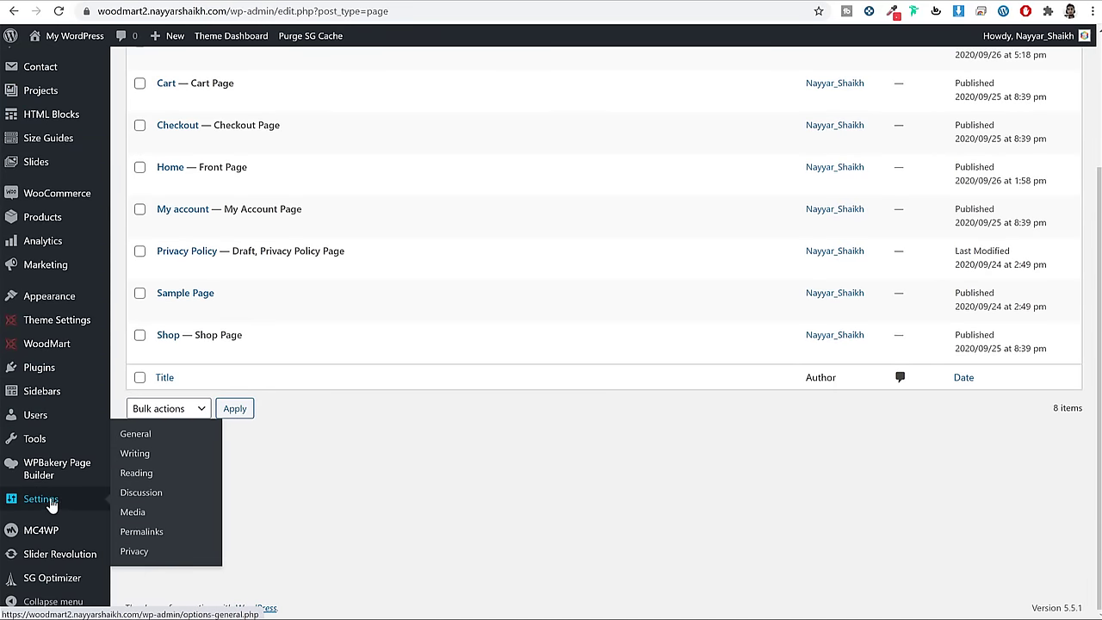
{"action": "left_click", "coordinate": [142, 473]}
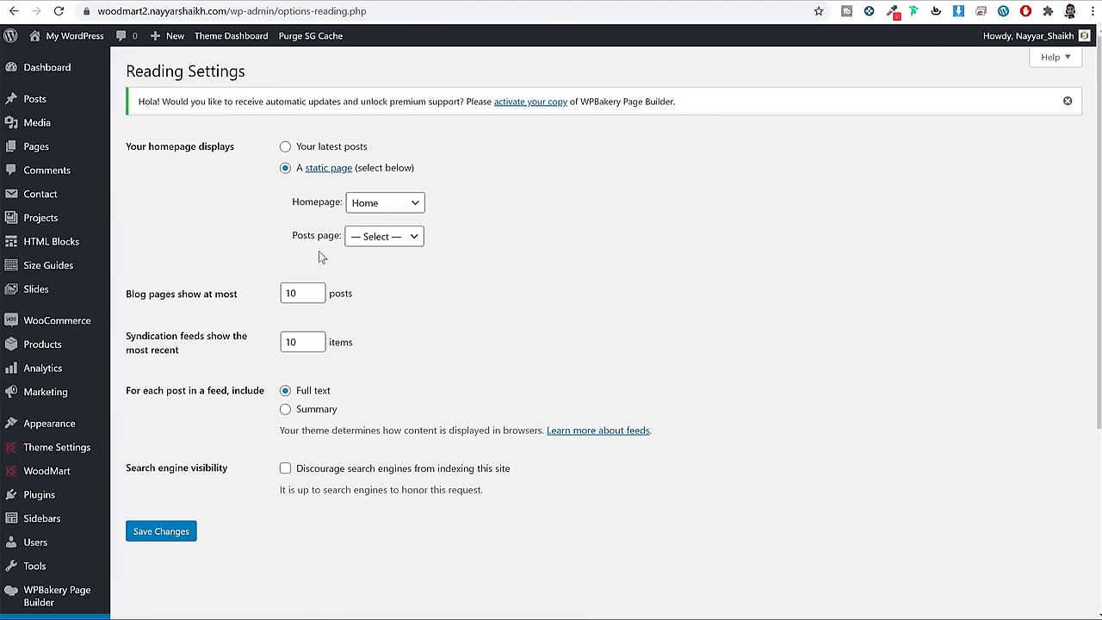
{"action": "left_click_drag", "start_coordinate": [289, 236], "coordinate": [342, 238]}
{"action": "left_click", "coordinate": [384, 236]}
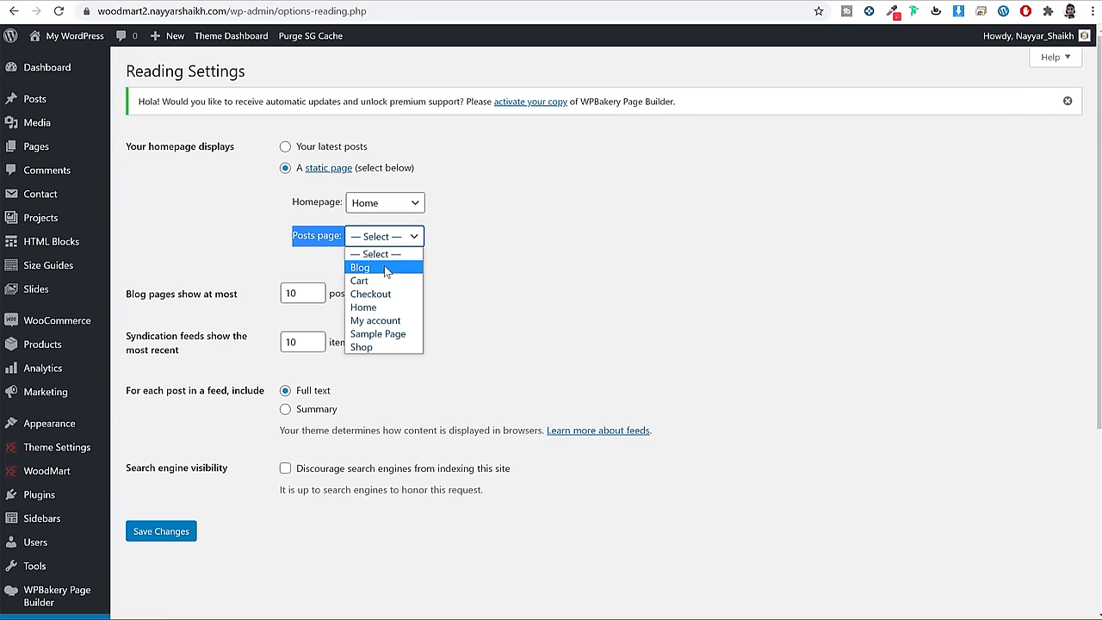
{"action": "left_click", "coordinate": [384, 267]}
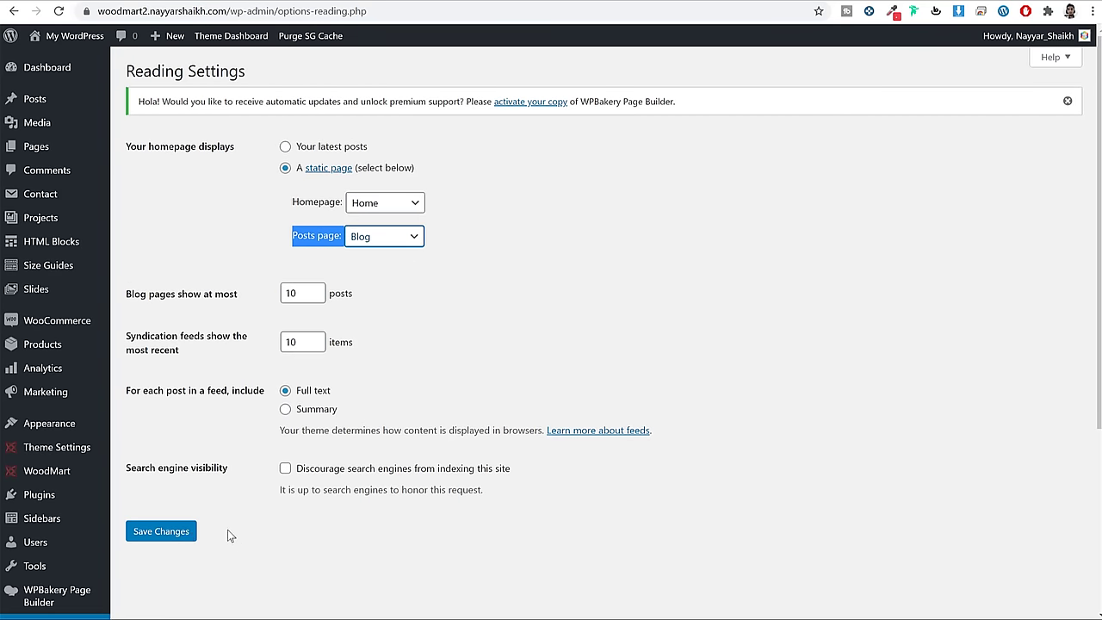
{"action": "left_click", "coordinate": [178, 532]}
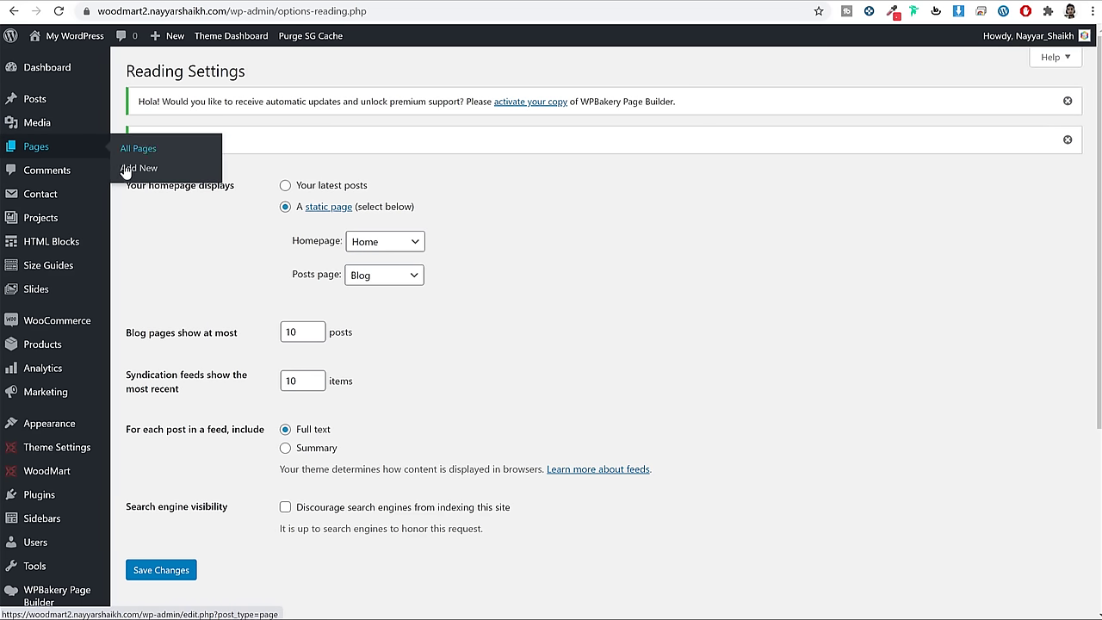
- Start a new page titled 'About' with its page title disabled and no sidebar
{"action": "left_click", "coordinate": [128, 169]}
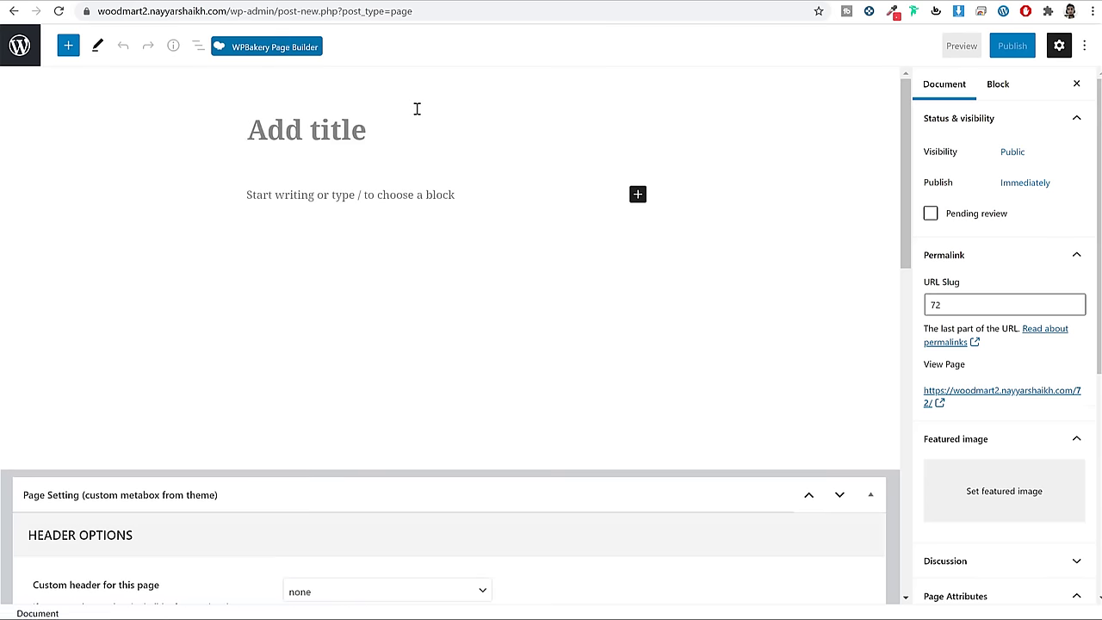
{"action": "type", "text": "About"}
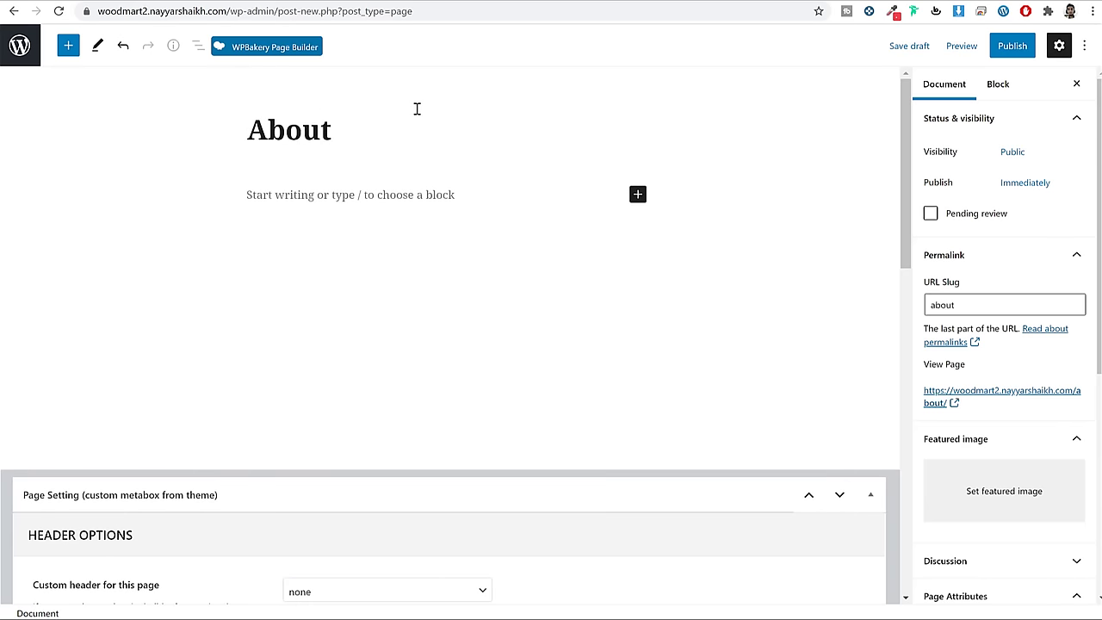
{"action": "scroll", "coordinate": [487, 195], "scroll_direction": "down", "scroll_amount": 5}
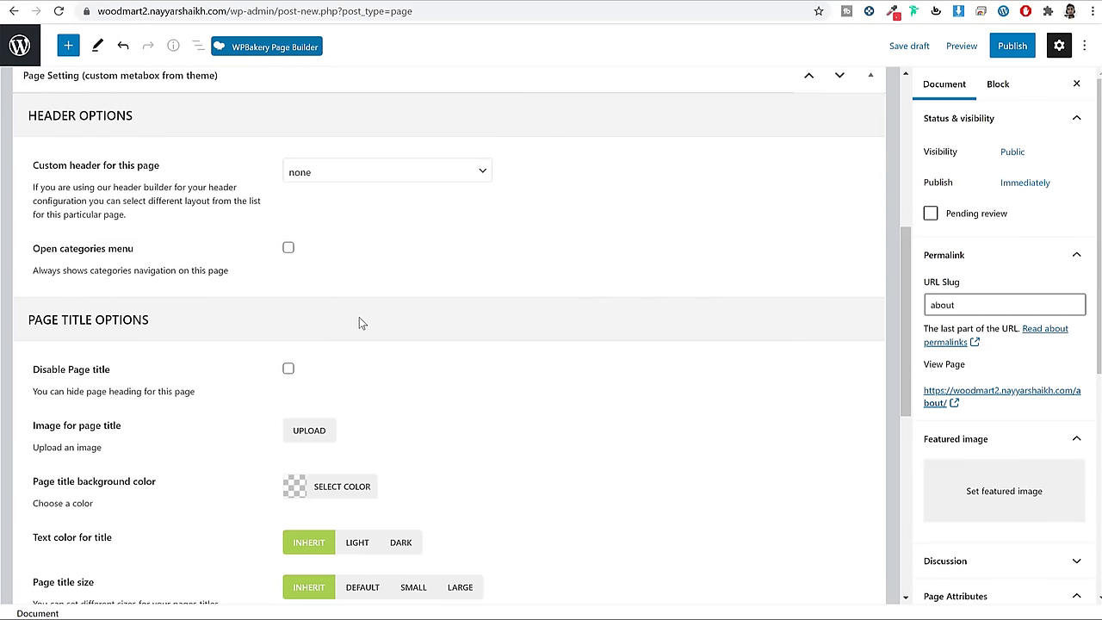
{"action": "scroll", "coordinate": [327, 293], "scroll_direction": "down", "scroll_amount": 2}
{"action": "left_click_drag", "start_coordinate": [50, 236], "coordinate": [163, 236]}
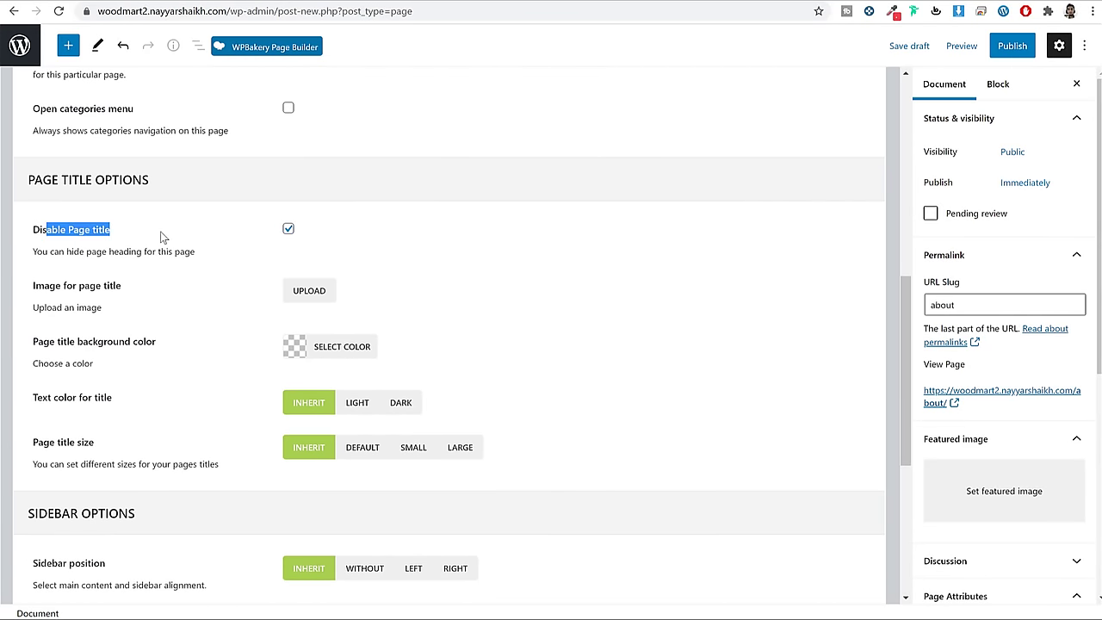
{"action": "scroll", "coordinate": [258, 258], "scroll_direction": "down", "scroll_amount": 3}
{"action": "left_click", "coordinate": [365, 366]}
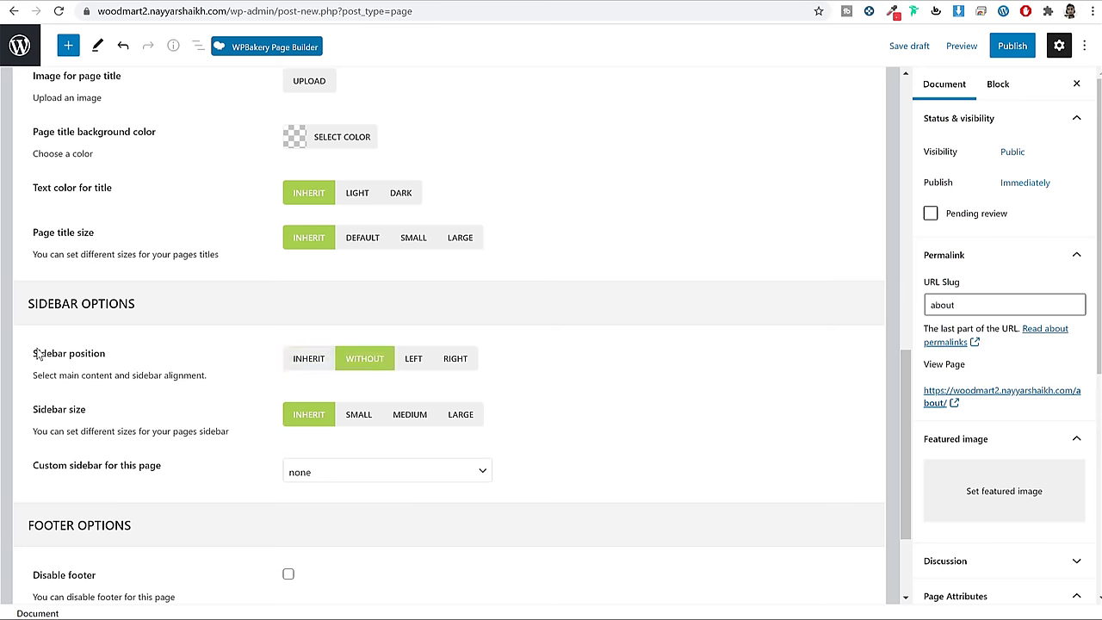
{"action": "left_click_drag", "start_coordinate": [32, 355], "coordinate": [228, 356]}
{"action": "scroll", "coordinate": [255, 344], "scroll_direction": "up", "scroll_amount": 3}
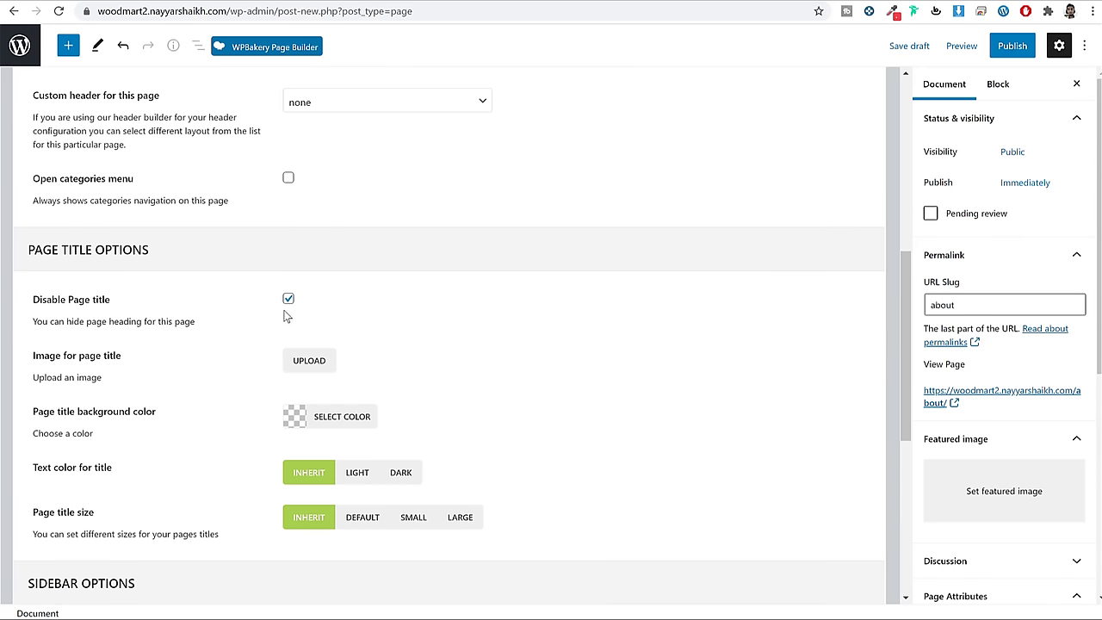
{"action": "scroll", "coordinate": [287, 315], "scroll_direction": "down", "scroll_amount": 3}
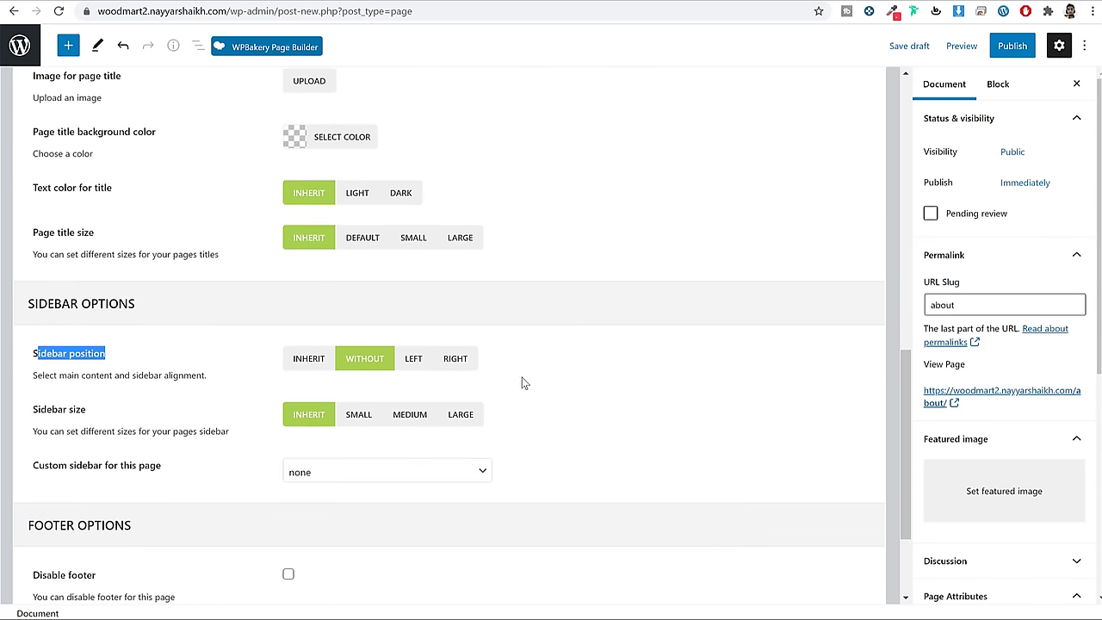
{"action": "scroll", "coordinate": [522, 382], "scroll_direction": "up", "scroll_amount": 7}
- Publish the About page and switch it to the WPBakery classic editor
{"action": "left_click", "coordinate": [1012, 46]}
{"action": "left_click", "coordinate": [974, 50]}
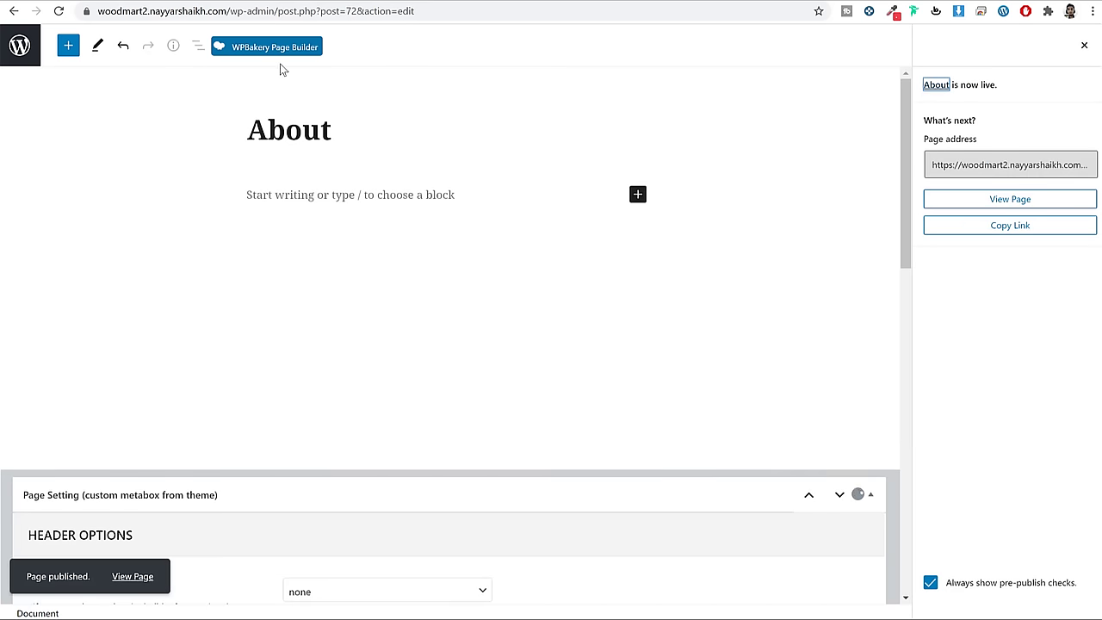
{"action": "left_click", "coordinate": [255, 48]}
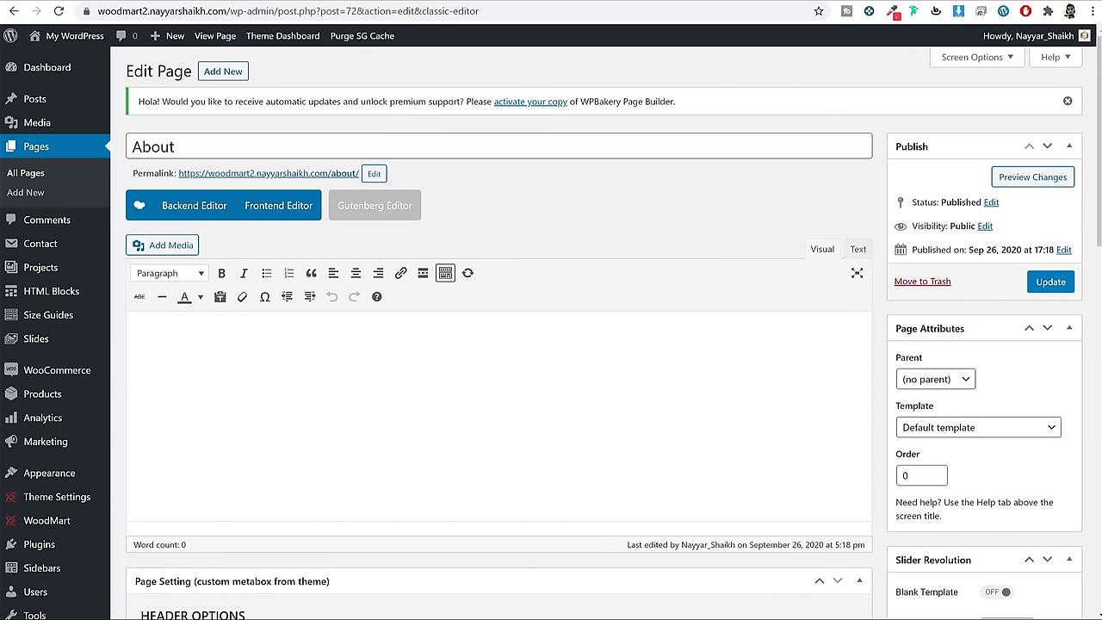
{"action": "key", "text": "alt+Tab"}
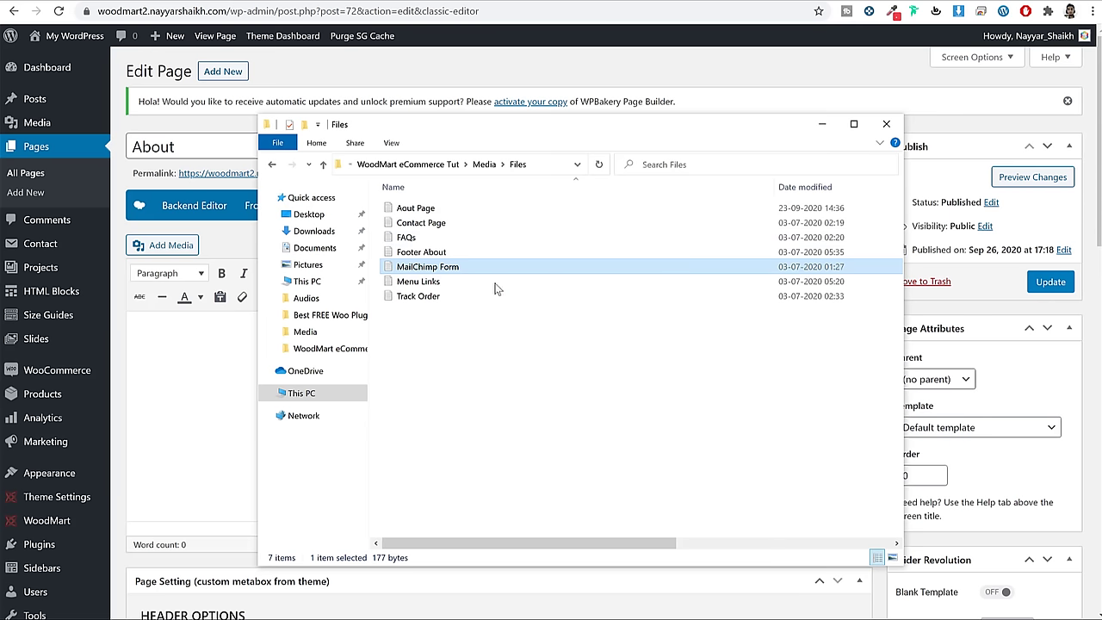
- Rename the misspelled file 'Aout Page' to 'About Page'
{"action": "left_click", "coordinate": [435, 213]}
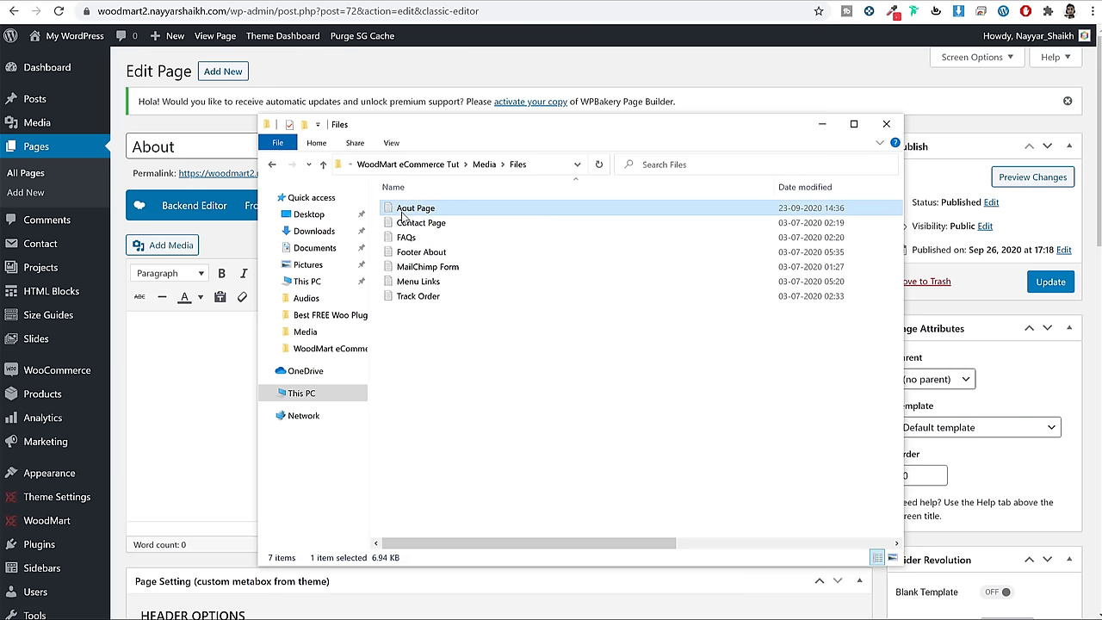
{"action": "key", "text": "F2"}
{"action": "left_click", "coordinate": [403, 213]}
{"action": "type", "text": "b"}
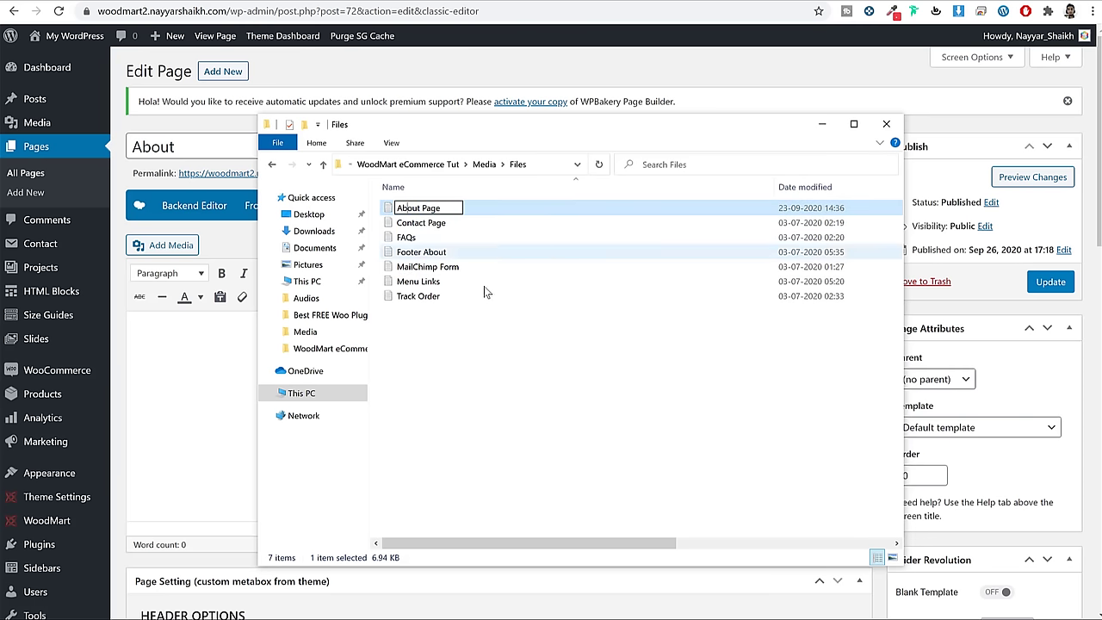
{"action": "key", "text": "Return"}
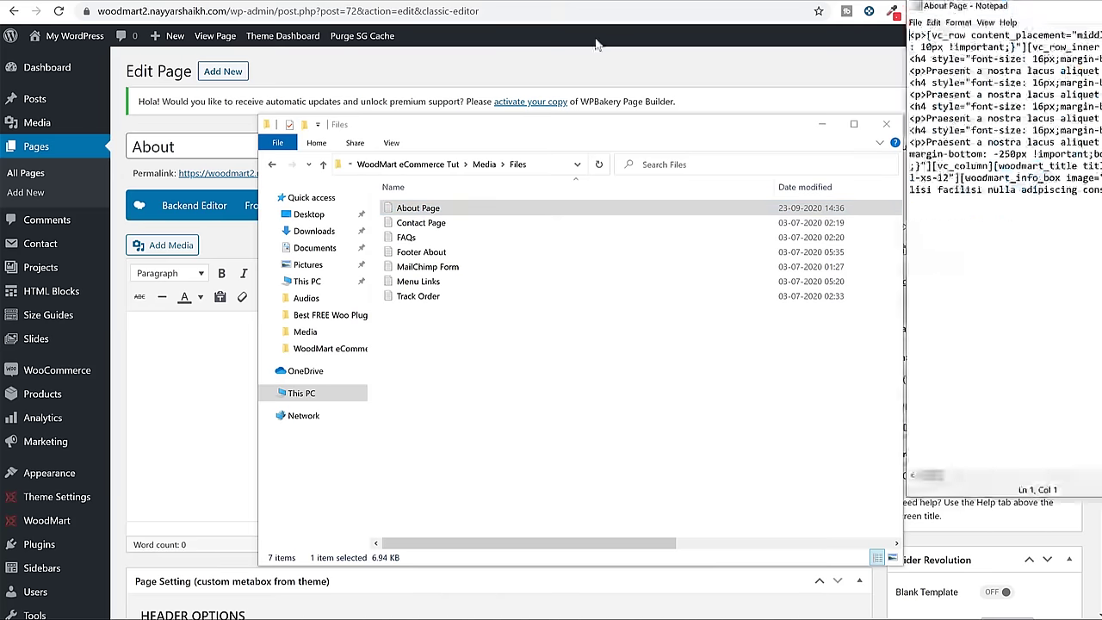
- Select and copy all of the About Page text in Notepad
{"action": "left_click_drag", "start_coordinate": [818, 20], "coordinate": [487, 62]}
{"action": "key", "text": "ctrl+a"}
{"action": "right_click", "coordinate": [497, 164]}
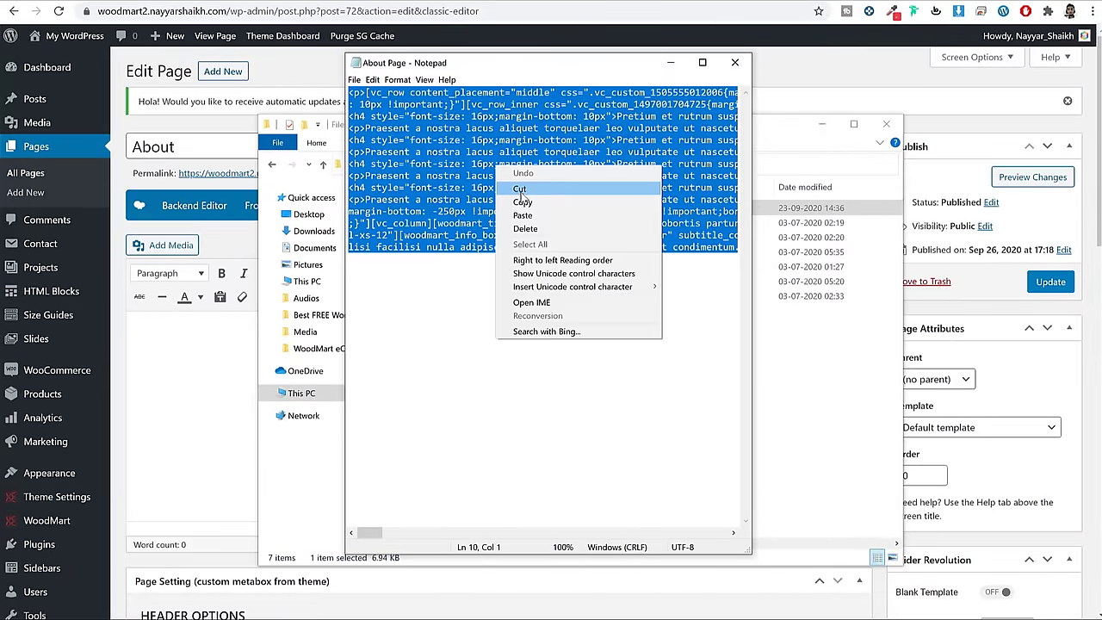
{"action": "left_click", "coordinate": [532, 203]}
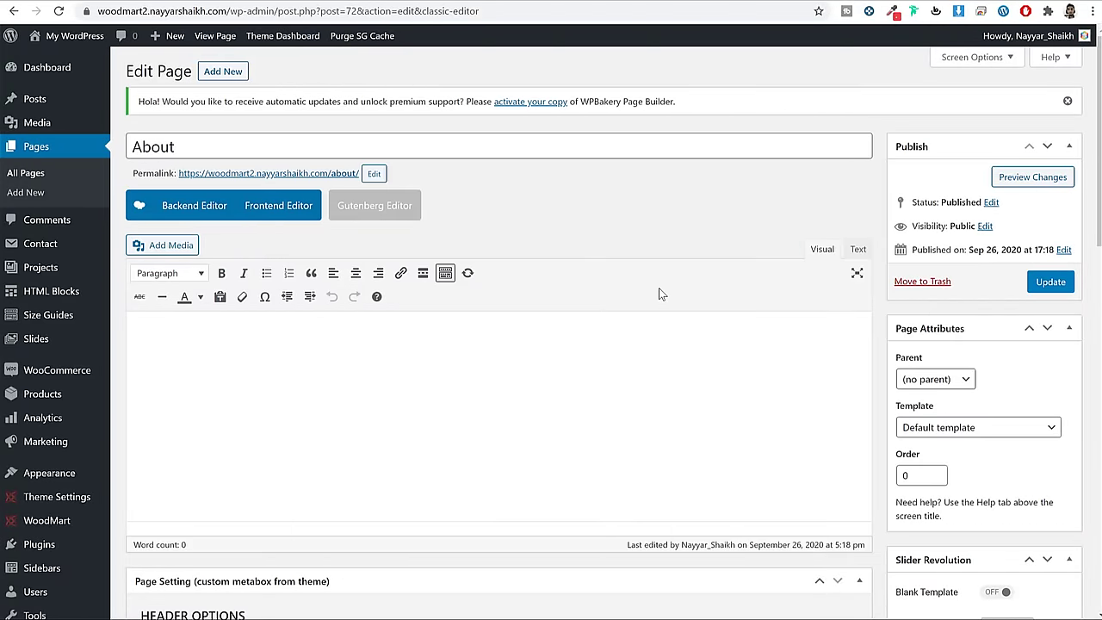
- Paste the copied shortcode into the About page's Text editor, switch to Backend Editor, and update
{"action": "scroll", "coordinate": [583, 278], "scroll_direction": "down", "scroll_amount": 3}
{"action": "left_click", "coordinate": [860, 111]}
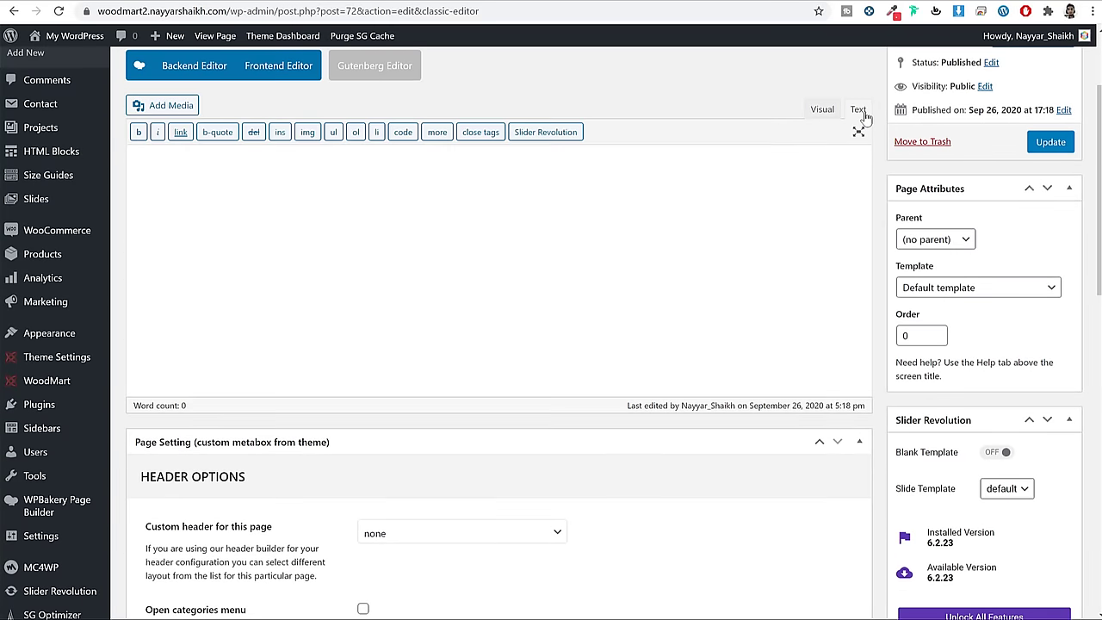
{"action": "scroll", "coordinate": [837, 186], "scroll_direction": "up", "scroll_amount": 3}
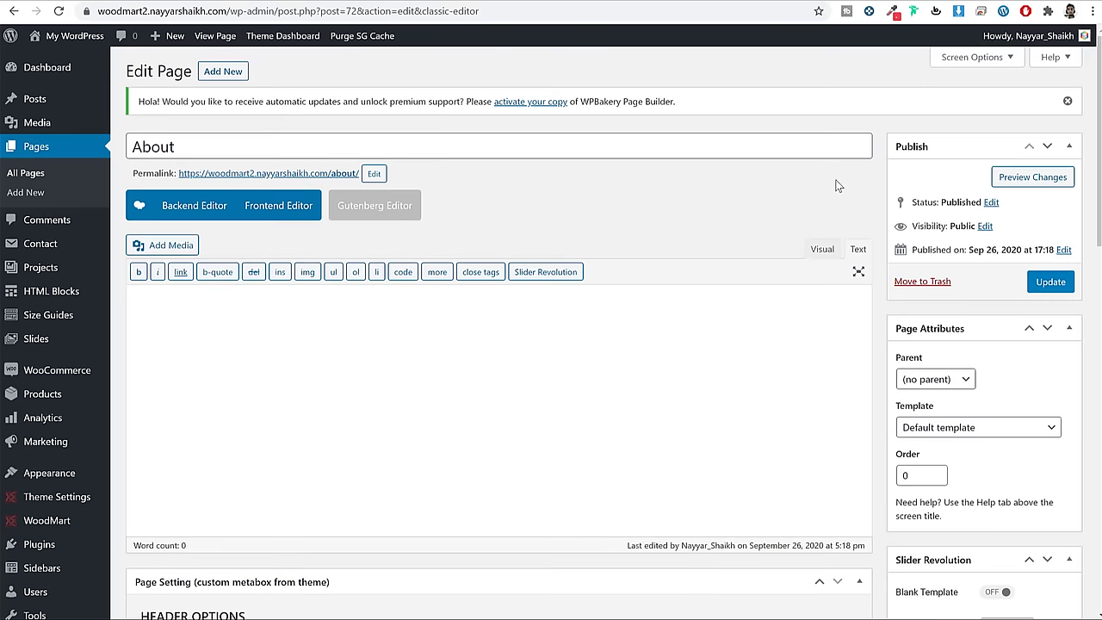
{"action": "left_click", "coordinate": [822, 252]}
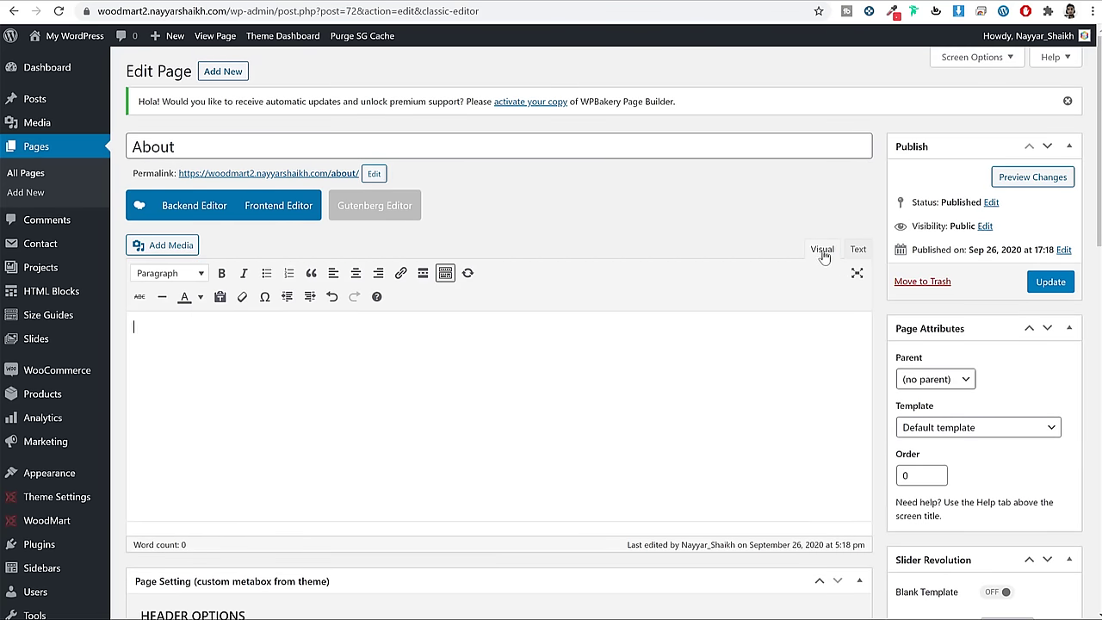
{"action": "left_click", "coordinate": [861, 250]}
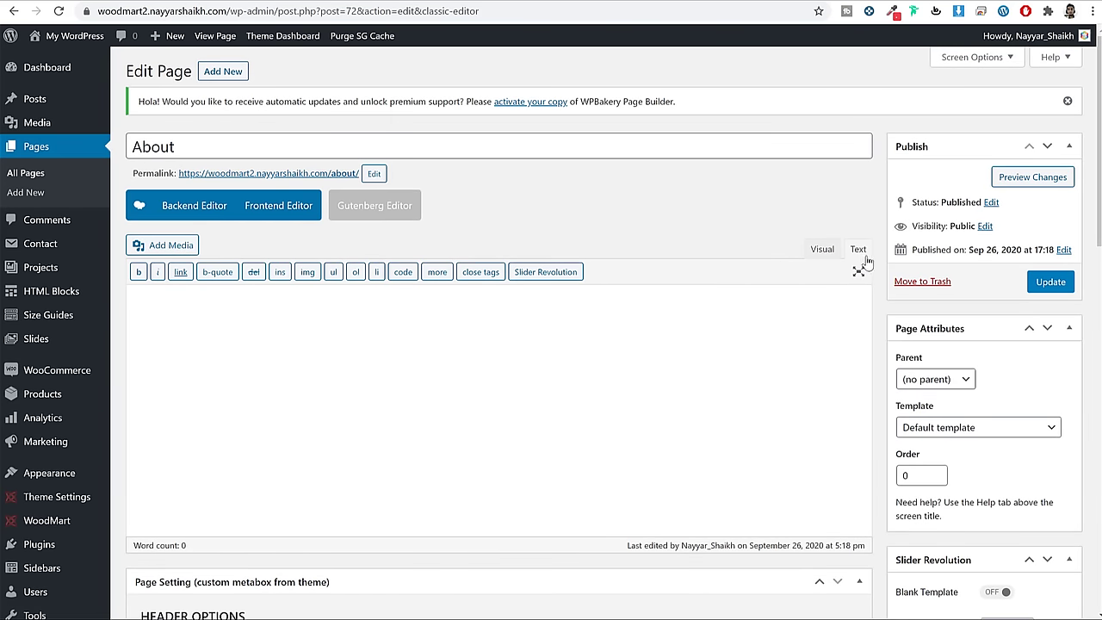
{"action": "right_click", "coordinate": [405, 385]}
{"action": "left_click", "coordinate": [465, 491]}
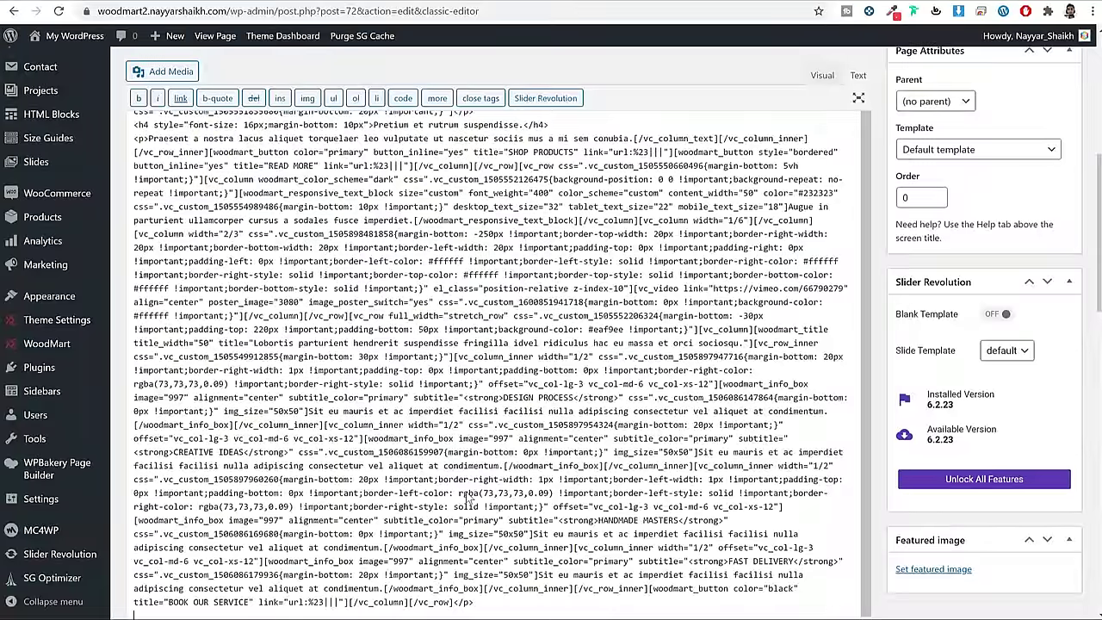
{"action": "scroll", "coordinate": [428, 417], "scroll_direction": "up", "scroll_amount": 4}
{"action": "left_click", "coordinate": [191, 215]}
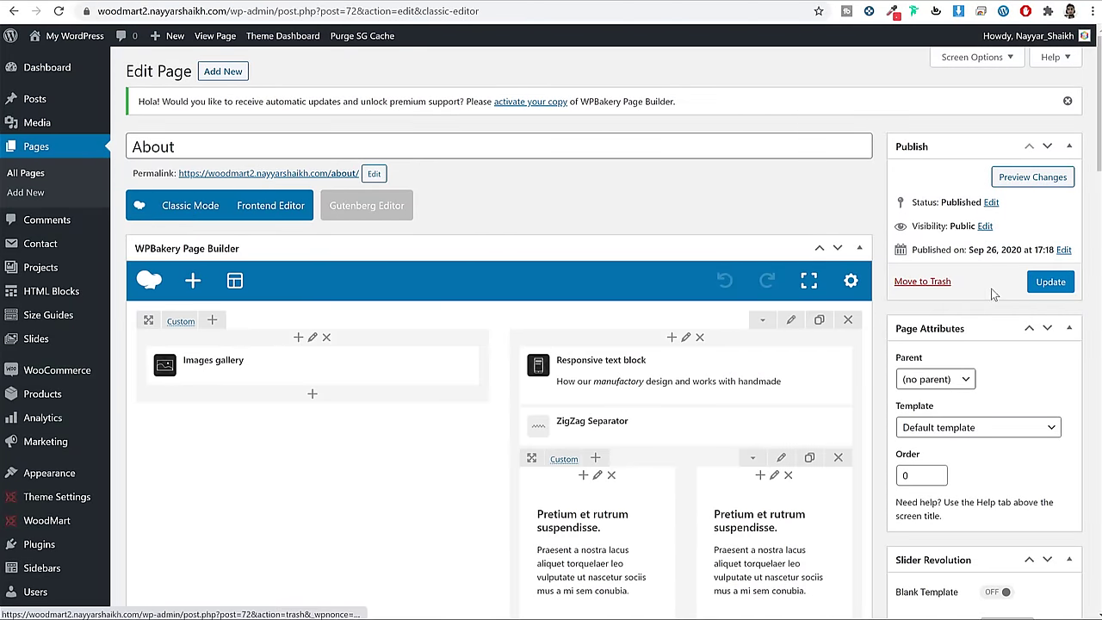
{"action": "left_click", "coordinate": [1050, 282]}
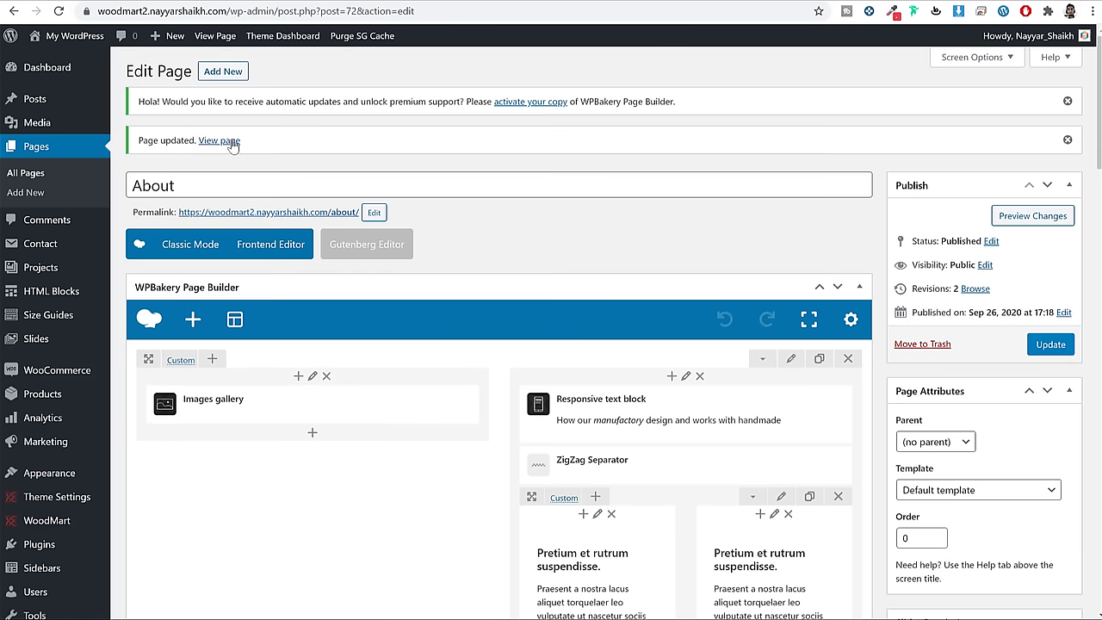
- Open the updated About page in a new tab to view it
{"action": "right_click", "coordinate": [232, 144]}
{"action": "left_click", "coordinate": [249, 150]}
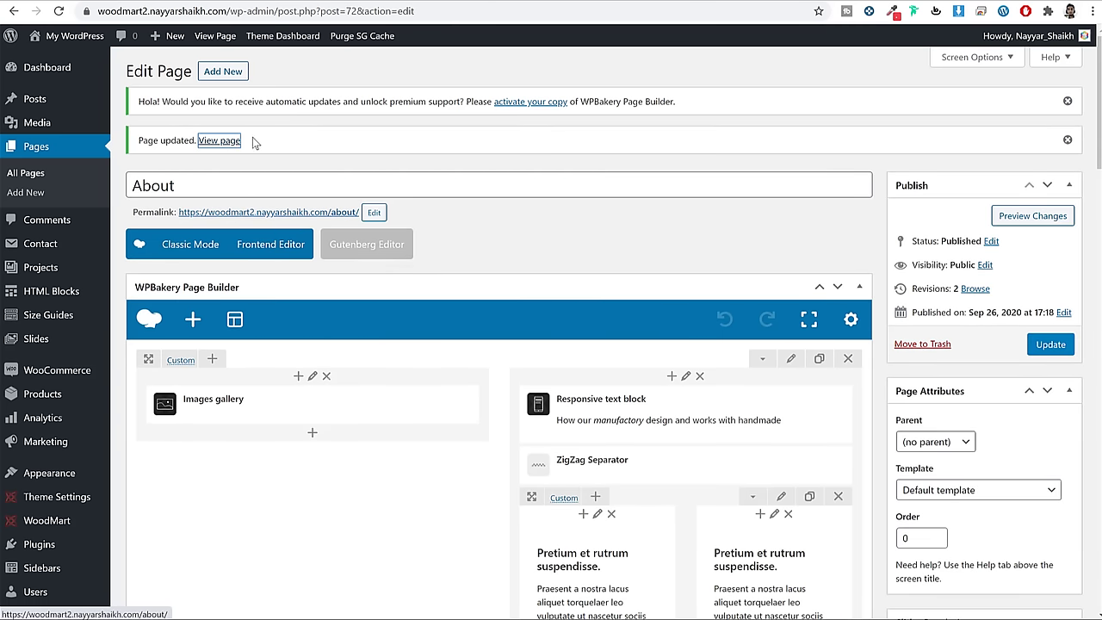
{"action": "left_click", "coordinate": [396, 5]}
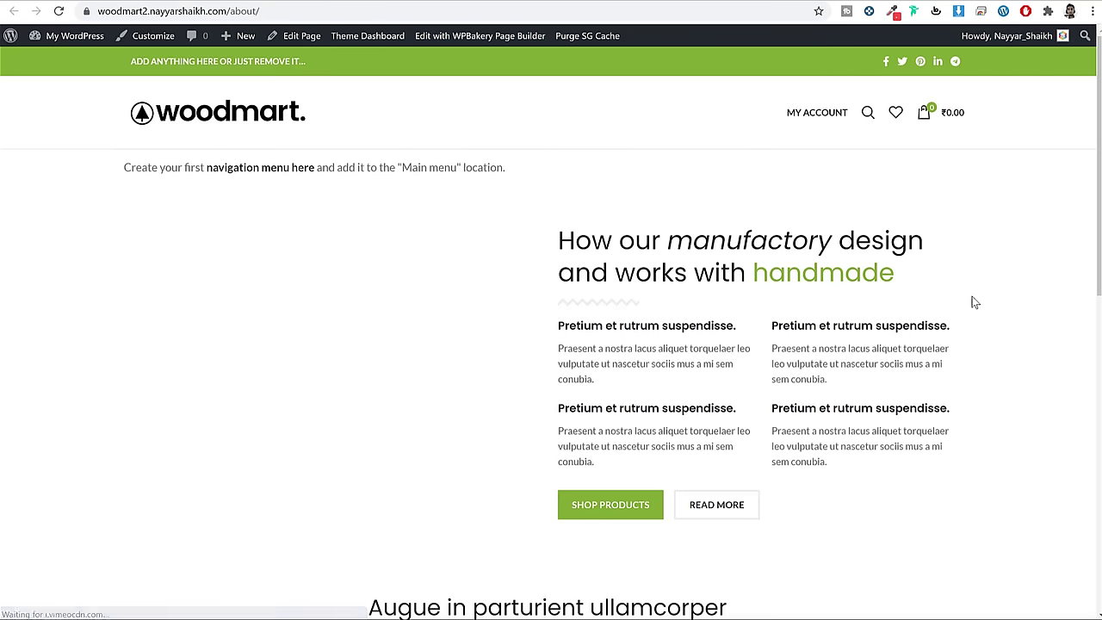
{"action": "scroll", "coordinate": [972, 302], "scroll_direction": "down", "scroll_amount": 6}
{"action": "scroll", "coordinate": [973, 304], "scroll_direction": "down", "scroll_amount": 3}
{"action": "scroll", "coordinate": [973, 305], "scroll_direction": "up", "scroll_amount": 8}
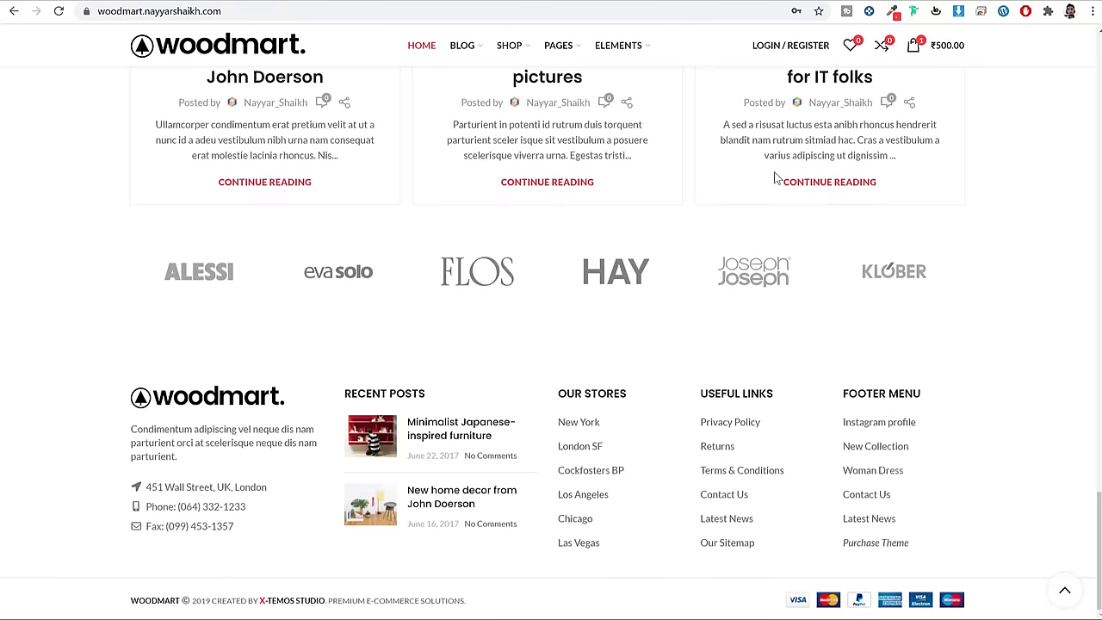
{"action": "scroll", "coordinate": [773, 262], "scroll_direction": "up", "scroll_amount": 15}
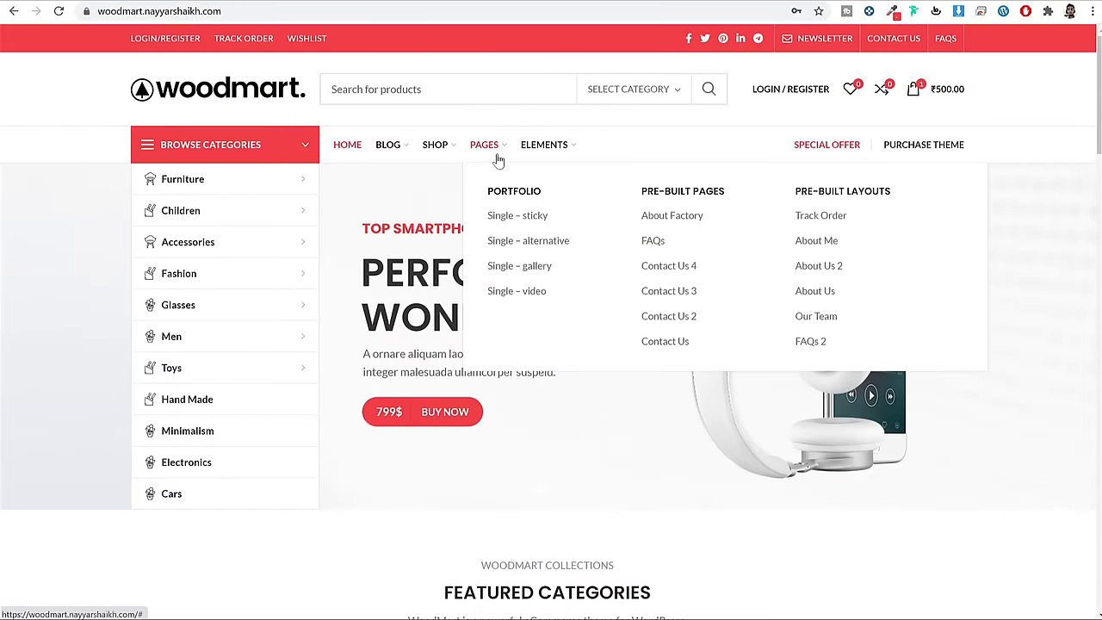
{"action": "mouse_move", "coordinate": [487, 145]}
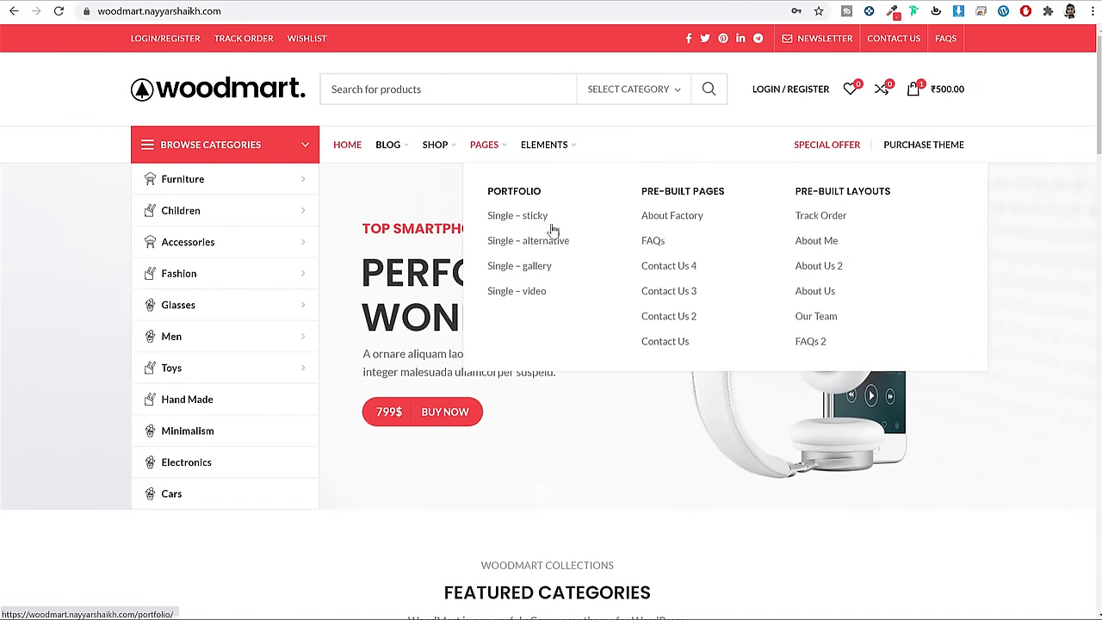
{"action": "left_click", "coordinate": [669, 226]}
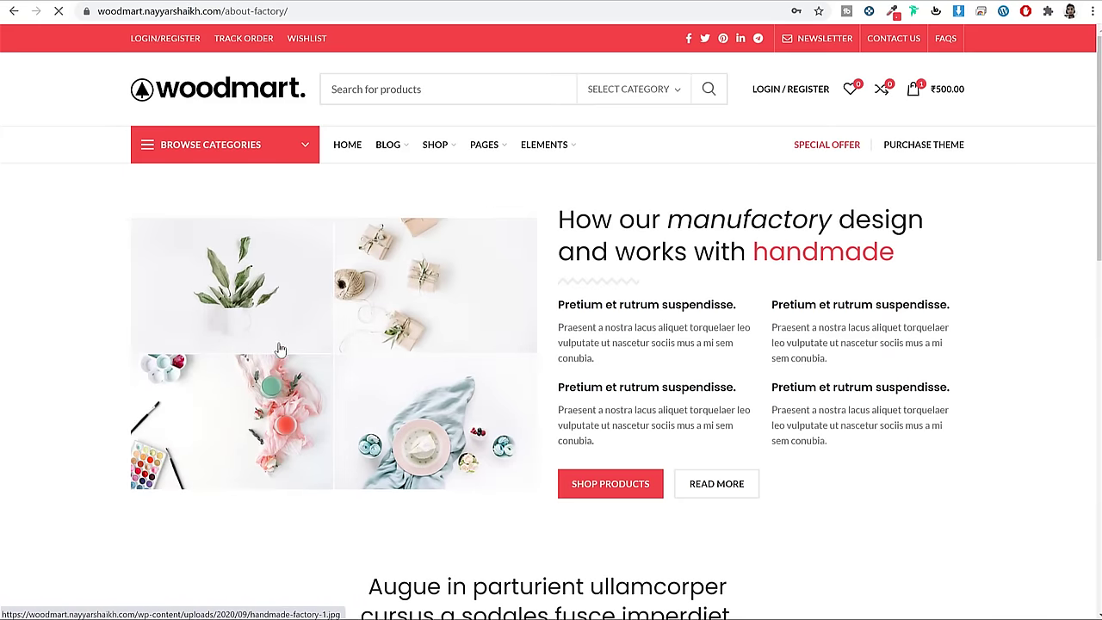
{"action": "scroll", "coordinate": [430, 350], "scroll_direction": "down", "scroll_amount": 9}
{"action": "scroll", "coordinate": [319, 410], "scroll_direction": "up", "scroll_amount": 5}
{"action": "scroll", "coordinate": [335, 418], "scroll_direction": "up", "scroll_amount": 4}
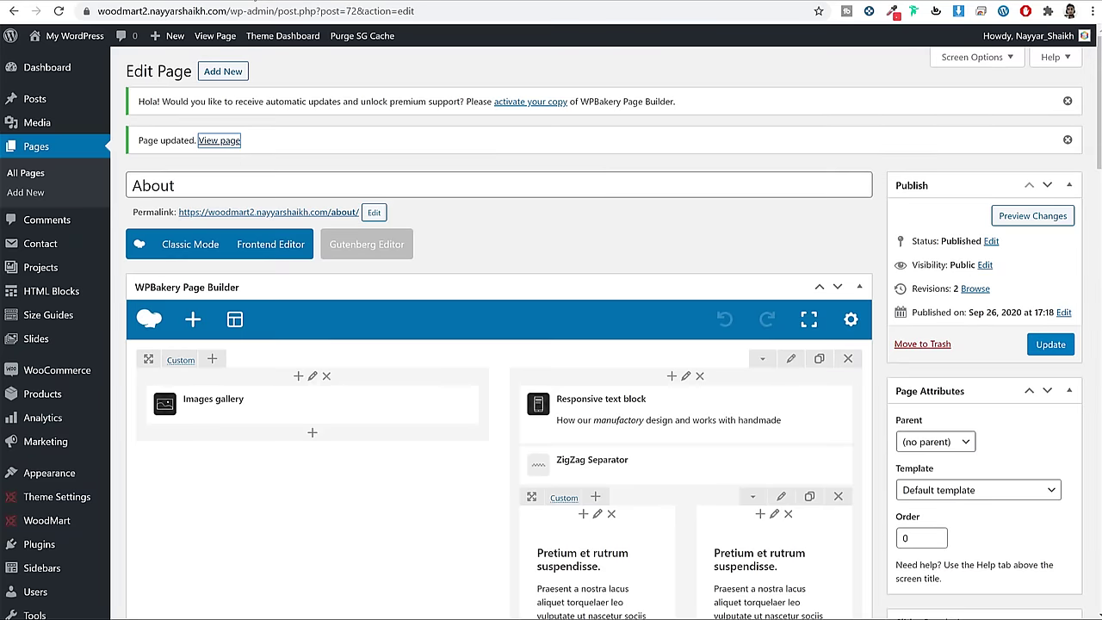
{"action": "scroll", "coordinate": [635, 254], "scroll_direction": "down", "scroll_amount": 8}
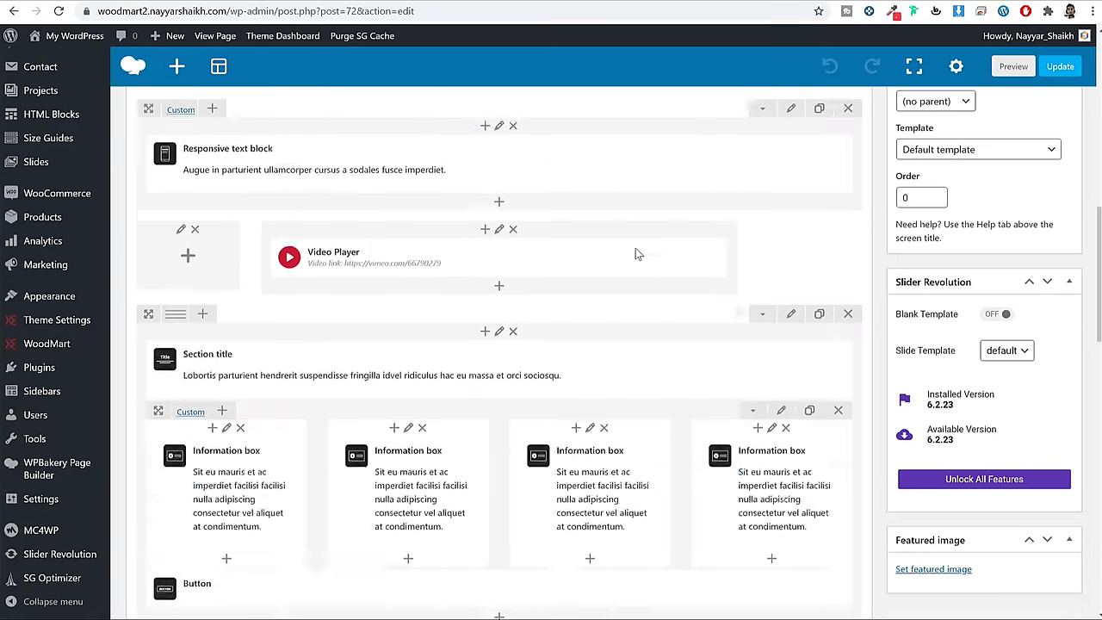
- Upload all images from the About folder to the Images gallery element
{"action": "scroll", "coordinate": [636, 248], "scroll_direction": "up", "scroll_amount": 10}
{"action": "mouse_move", "coordinate": [293, 266]}
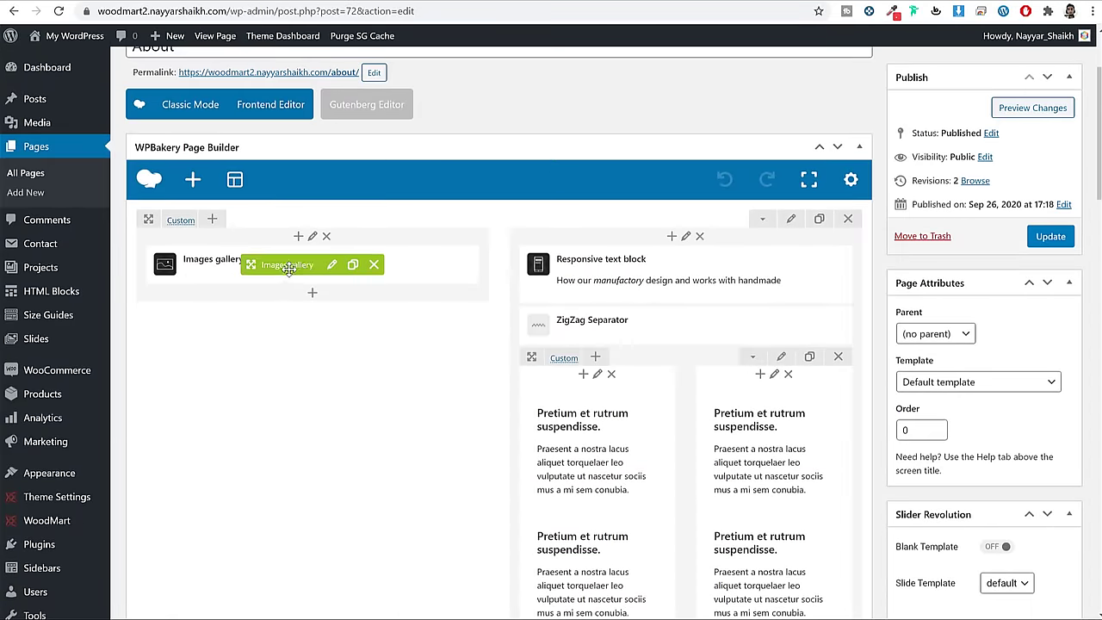
{"action": "left_click", "coordinate": [340, 268]}
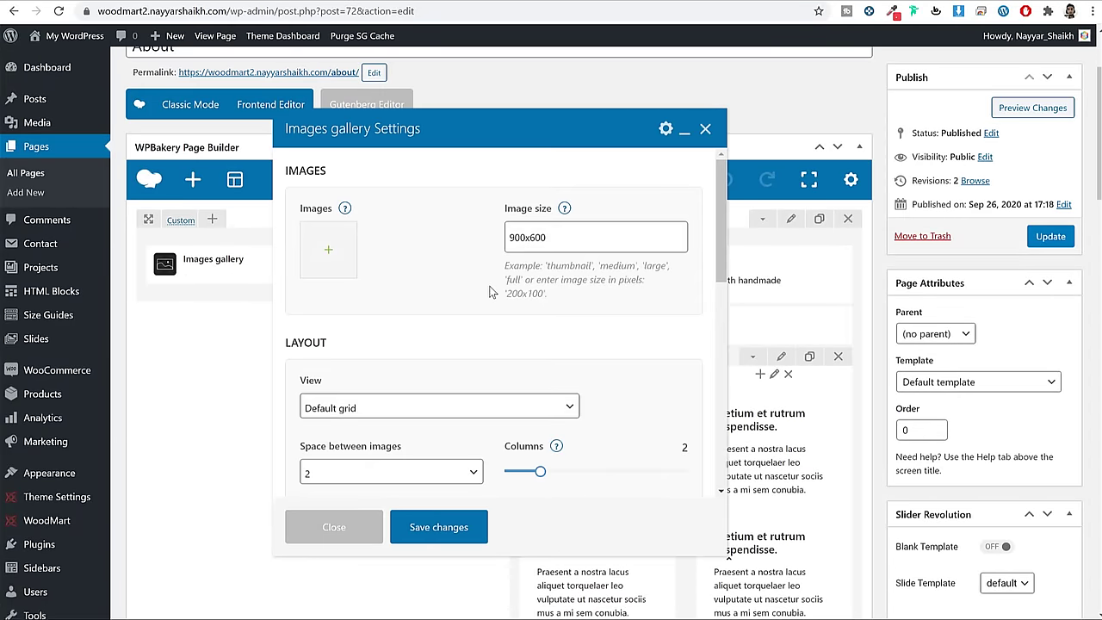
{"action": "left_click", "coordinate": [328, 249]}
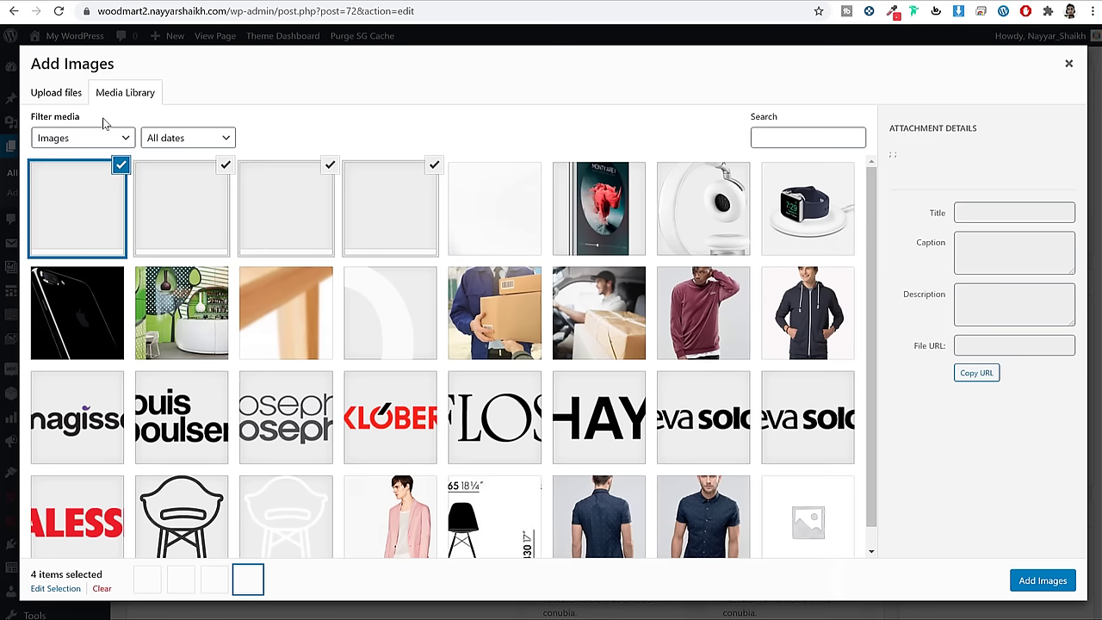
{"action": "left_click", "coordinate": [67, 94]}
{"action": "left_click", "coordinate": [542, 315]}
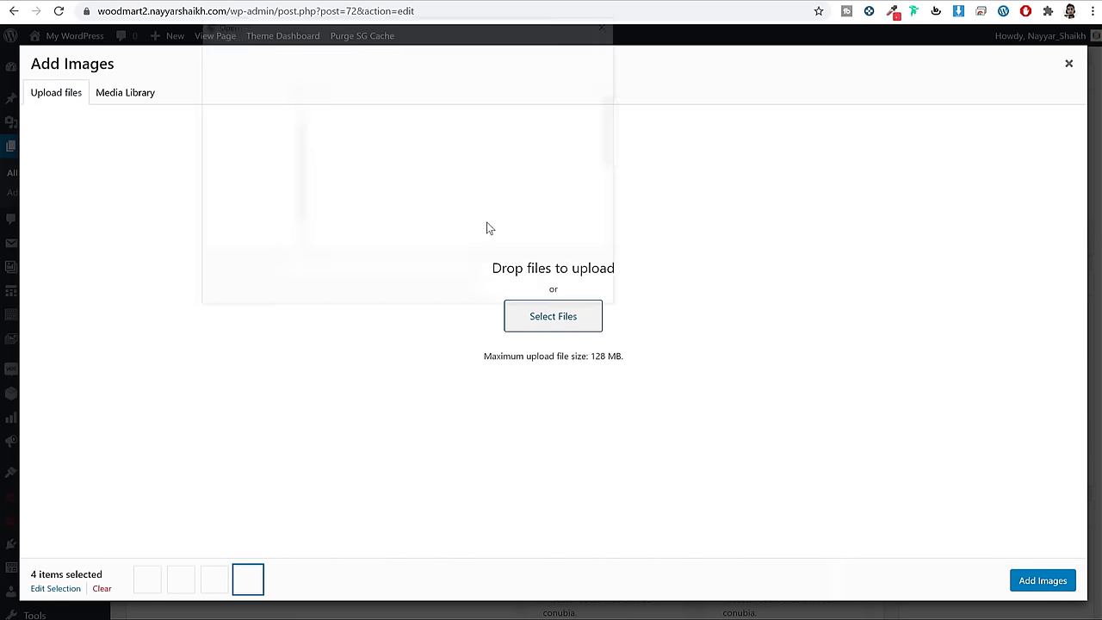
{"action": "left_click", "coordinate": [305, 45]}
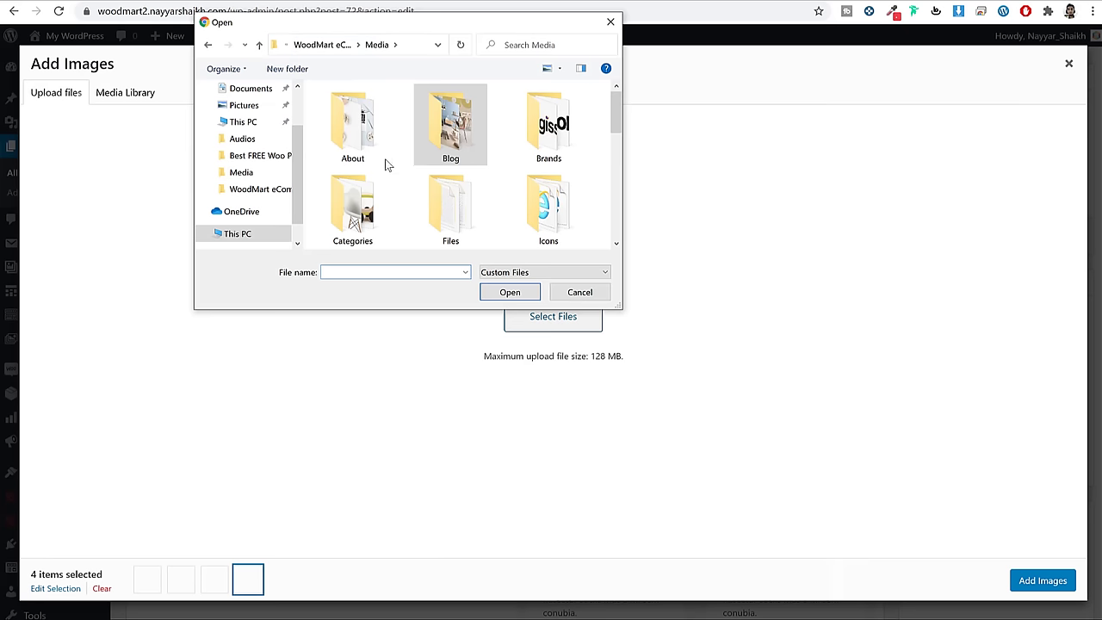
{"action": "double_click", "coordinate": [352, 129]}
{"action": "key", "text": "ctrl+a"}
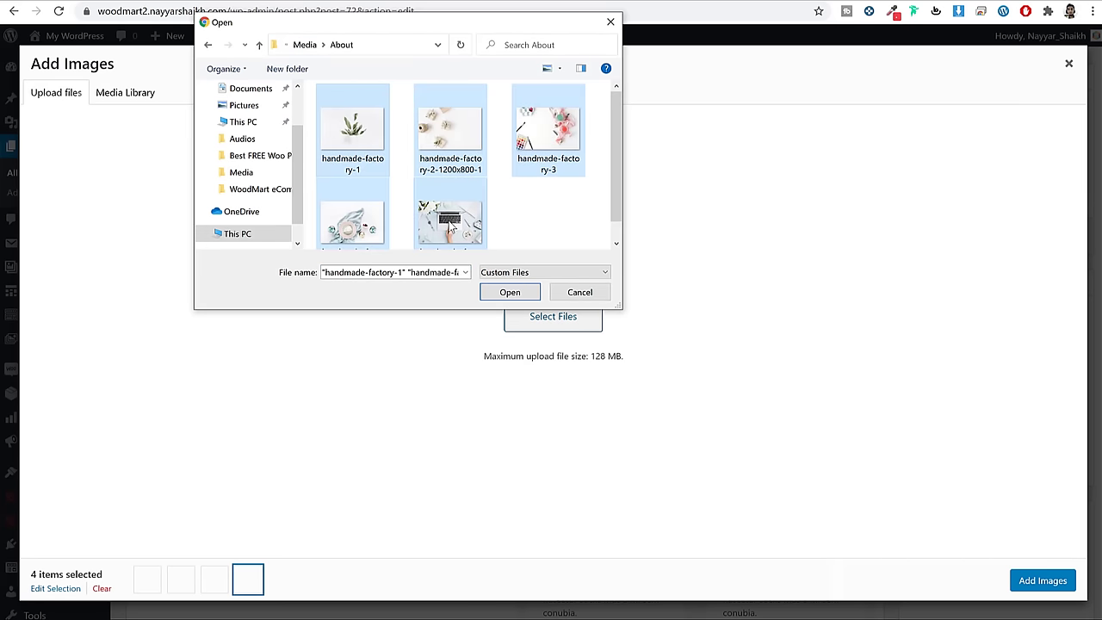
{"action": "left_click", "coordinate": [509, 293]}
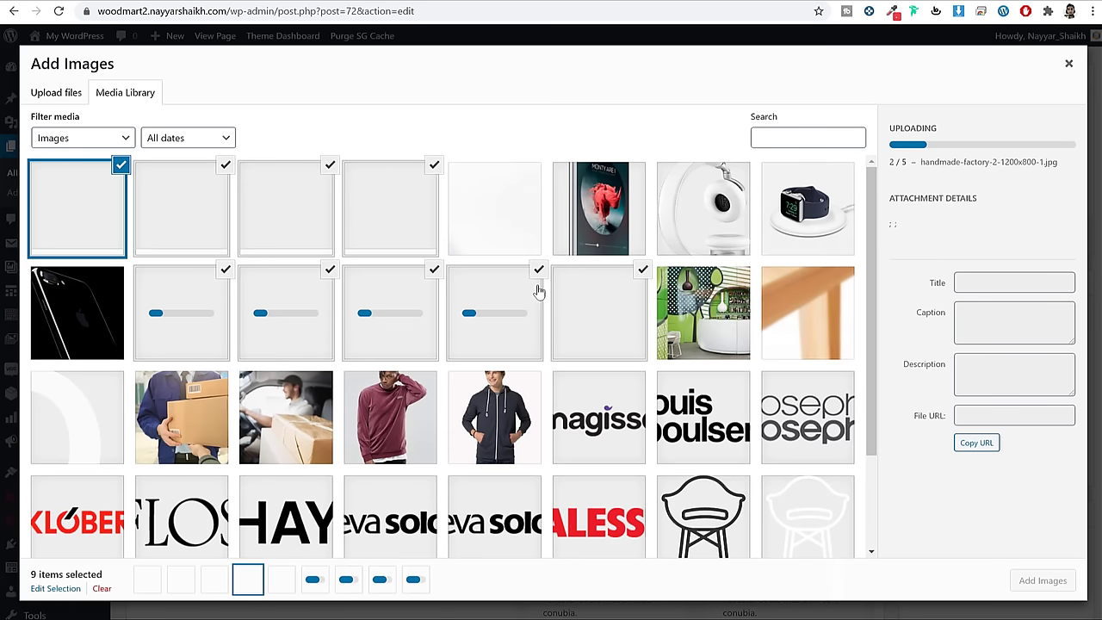
- Add four photos to the gallery: tablecloth, handmade-factory-3, gift-box and handmade-factory-1
{"action": "left_click", "coordinate": [329, 340]}
{"action": "left_click", "coordinate": [376, 330]}
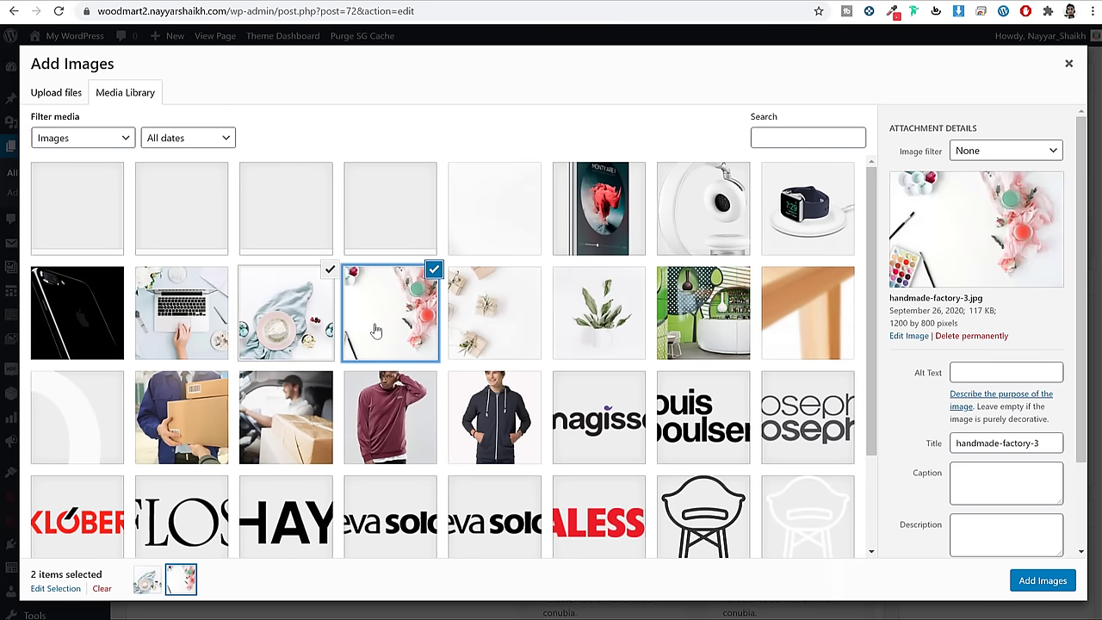
{"action": "left_click", "coordinate": [481, 314]}
{"action": "left_click", "coordinate": [613, 315]}
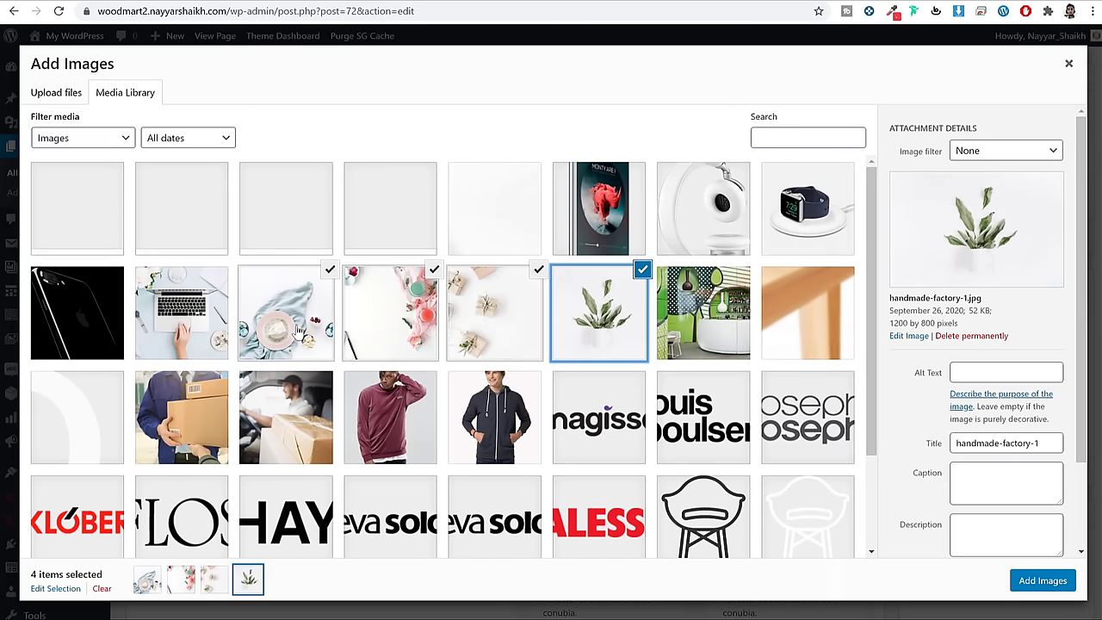
{"action": "left_click", "coordinate": [1043, 582]}
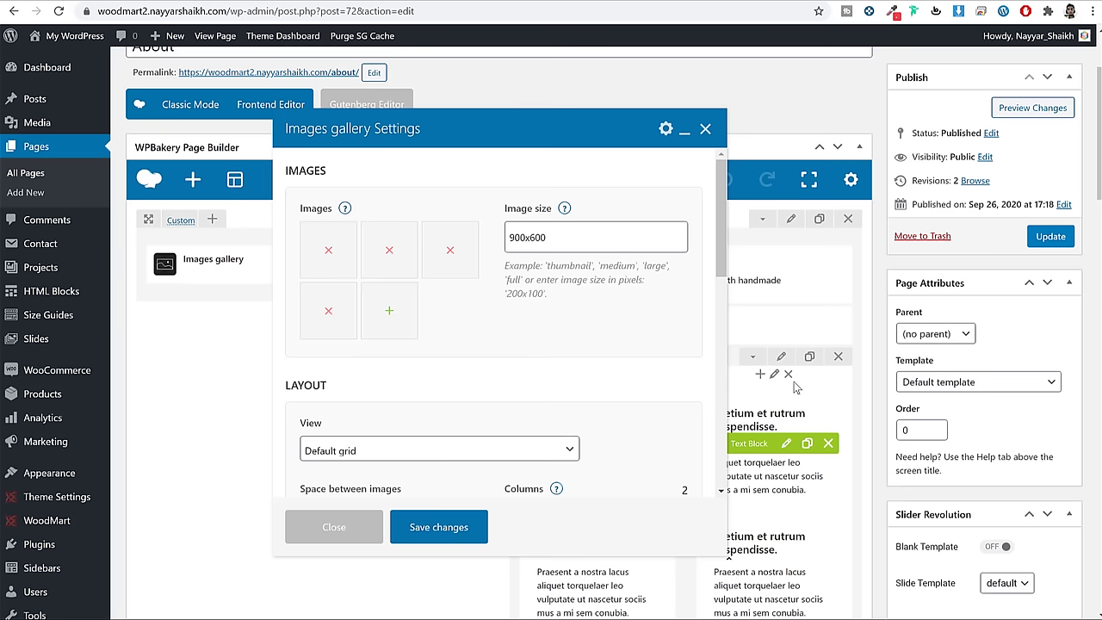
- Save the gallery settings and update the About page
{"action": "left_click_drag", "start_coordinate": [566, 238], "coordinate": [480, 245]}
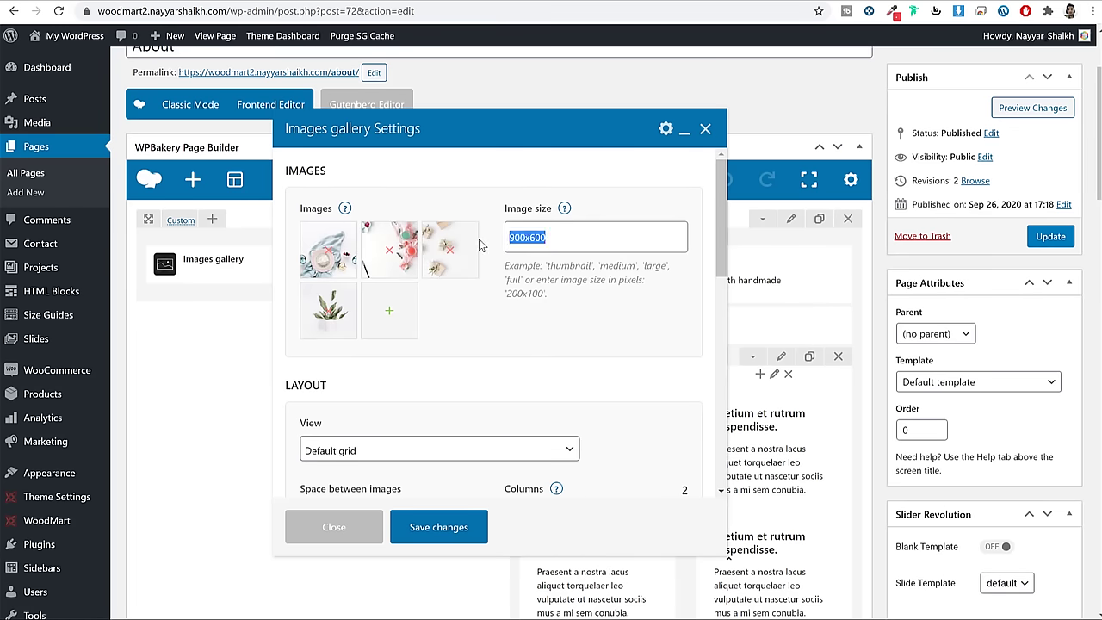
{"action": "scroll", "coordinate": [568, 379], "scroll_direction": "down", "scroll_amount": 3}
{"action": "scroll", "coordinate": [524, 369], "scroll_direction": "down", "scroll_amount": 4}
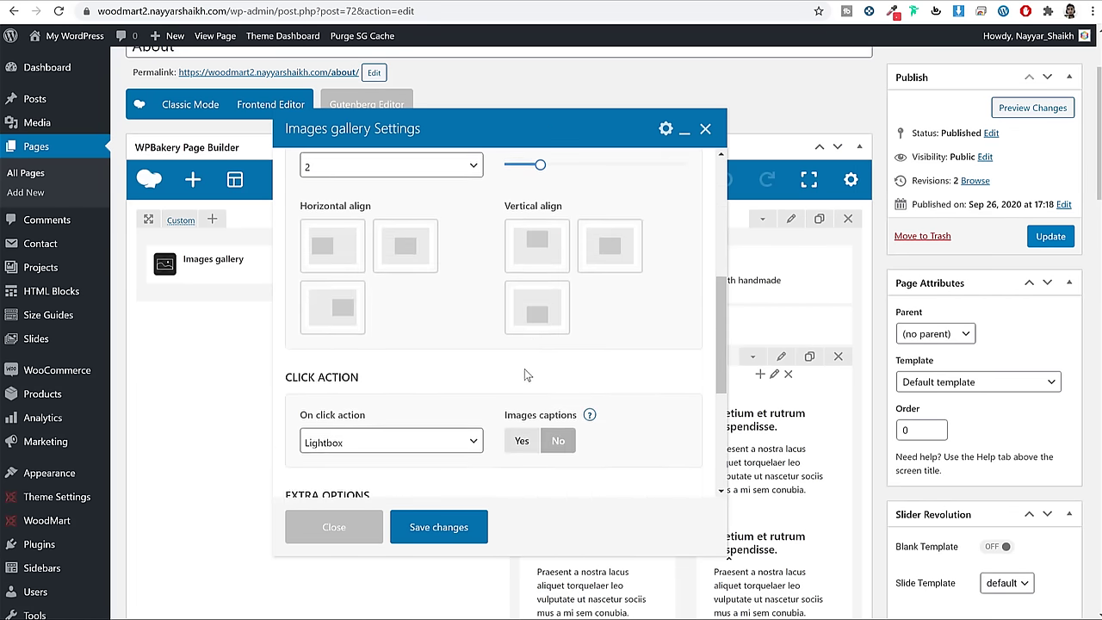
{"action": "scroll", "coordinate": [437, 313], "scroll_direction": "up", "scroll_amount": 5}
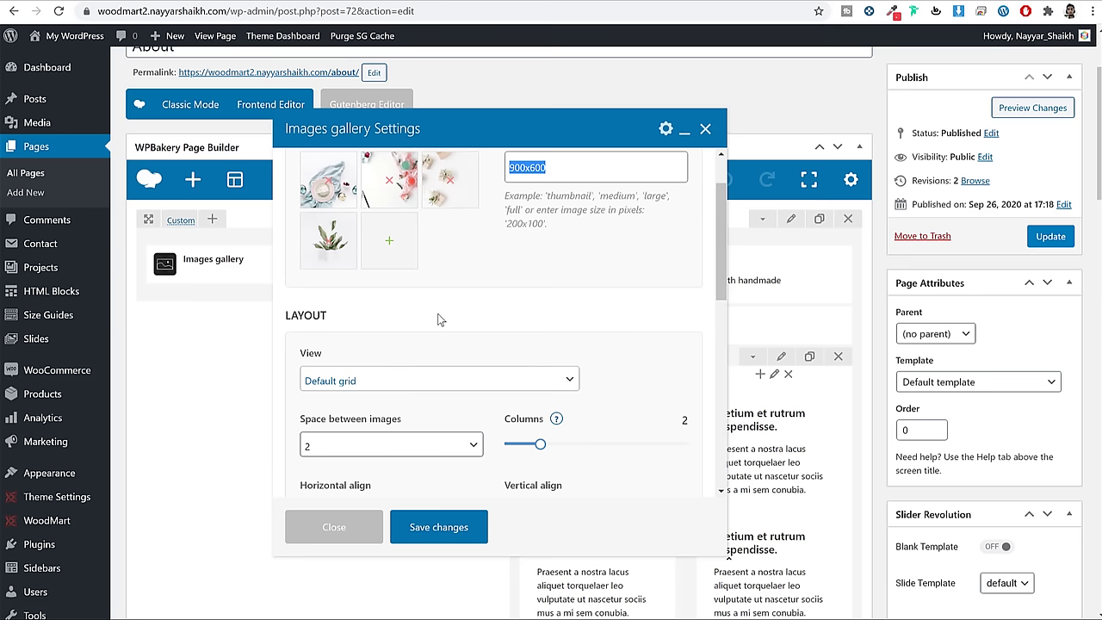
{"action": "left_click", "coordinate": [450, 529]}
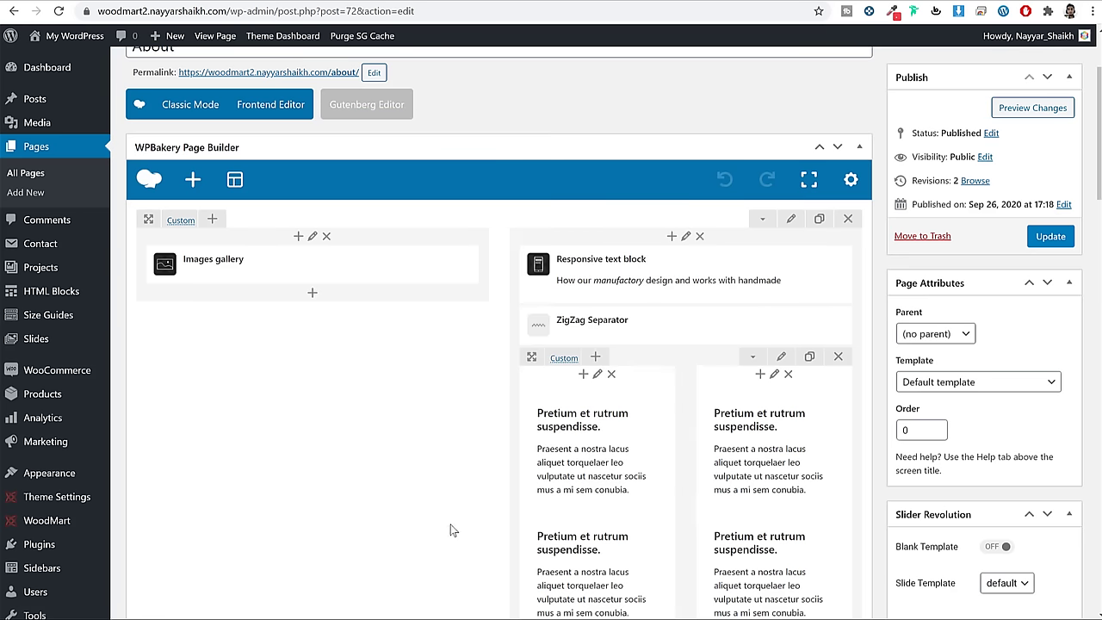
{"action": "left_click", "coordinate": [1043, 237]}
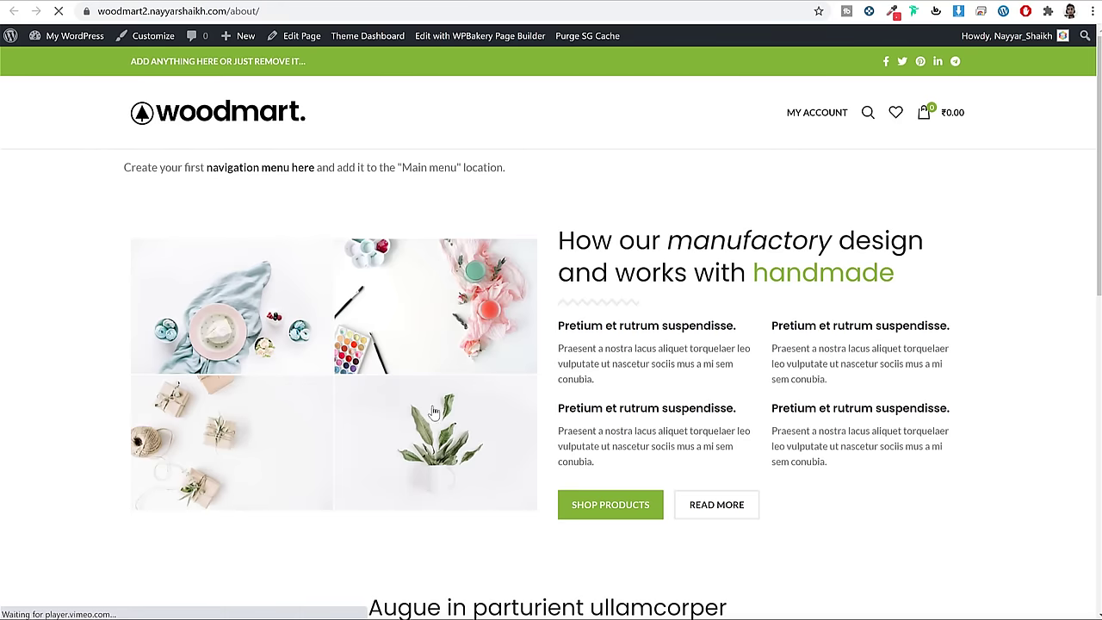
{"action": "scroll", "coordinate": [933, 378], "scroll_direction": "down", "scroll_amount": 3}
{"action": "scroll", "coordinate": [933, 381], "scroll_direction": "down", "scroll_amount": 5}
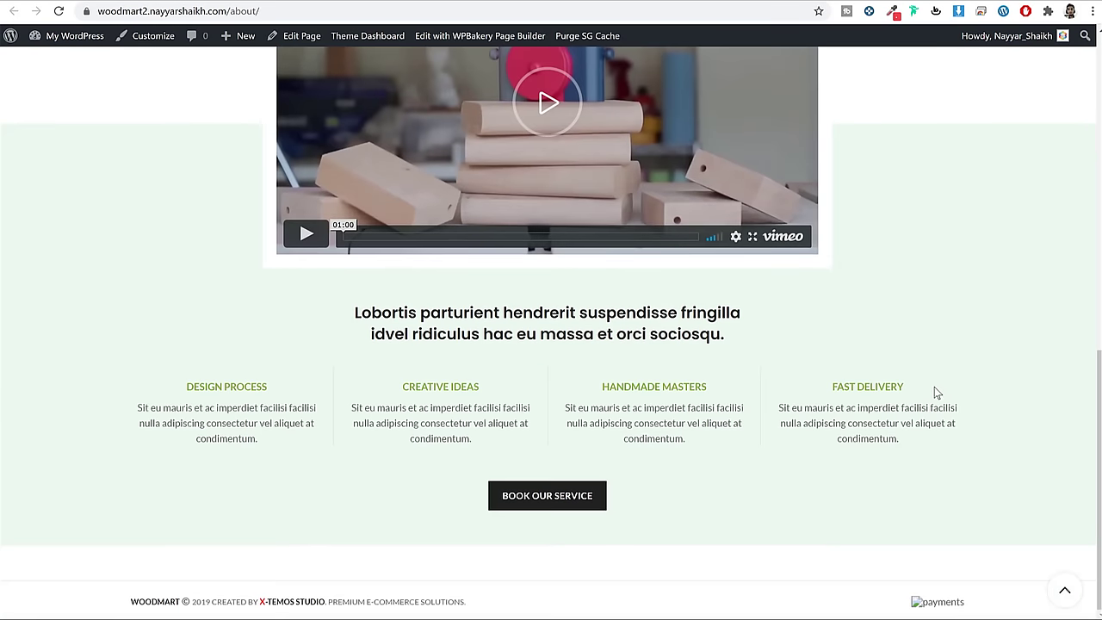
{"action": "scroll", "coordinate": [933, 425], "scroll_direction": "up", "scroll_amount": 2}
{"action": "scroll", "coordinate": [933, 424], "scroll_direction": "up", "scroll_amount": 5}
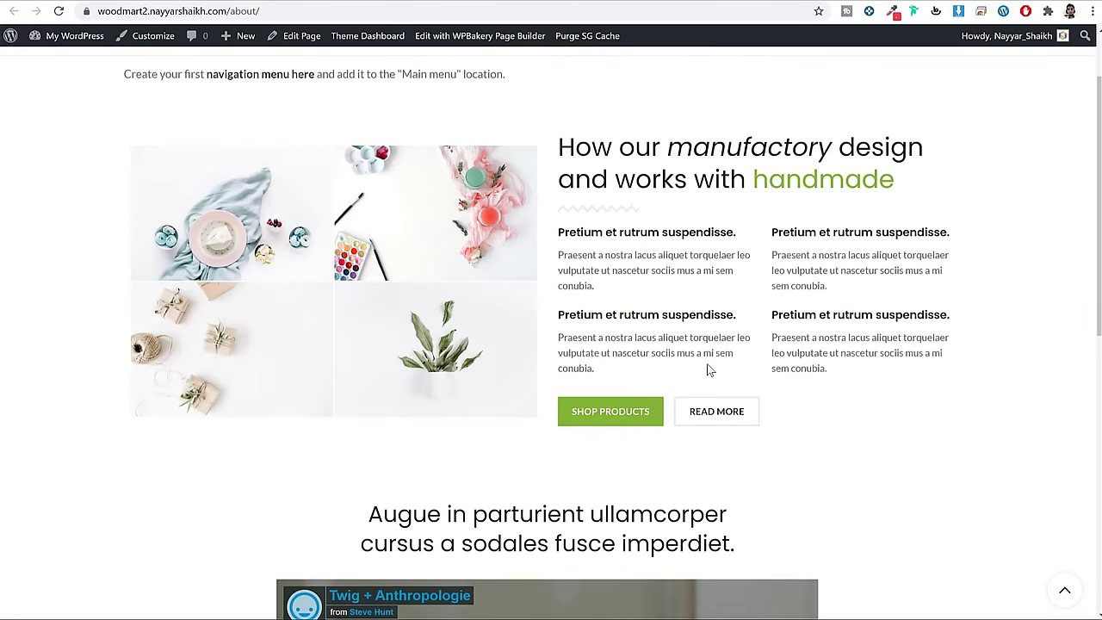
{"action": "left_click_drag", "start_coordinate": [673, 348], "coordinate": [684, 369]}
{"action": "left_click", "coordinate": [786, 395]}
{"action": "scroll", "coordinate": [851, 438], "scroll_direction": "down", "scroll_amount": 4}
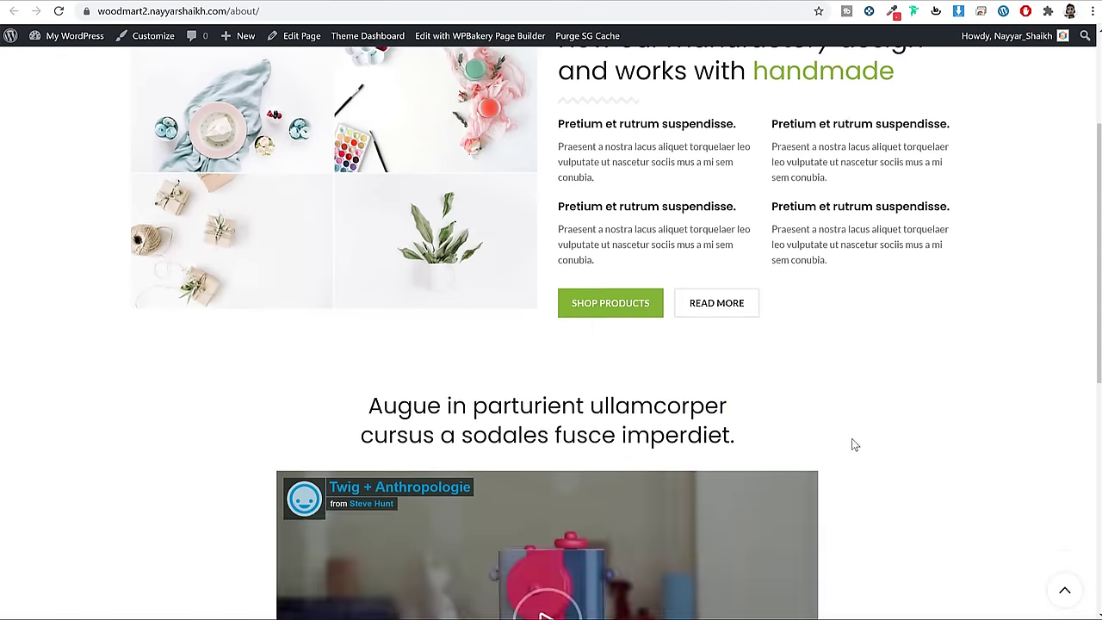
{"action": "scroll", "coordinate": [935, 420], "scroll_direction": "down", "scroll_amount": 3}
{"action": "scroll", "coordinate": [942, 418], "scroll_direction": "up", "scroll_amount": 8}
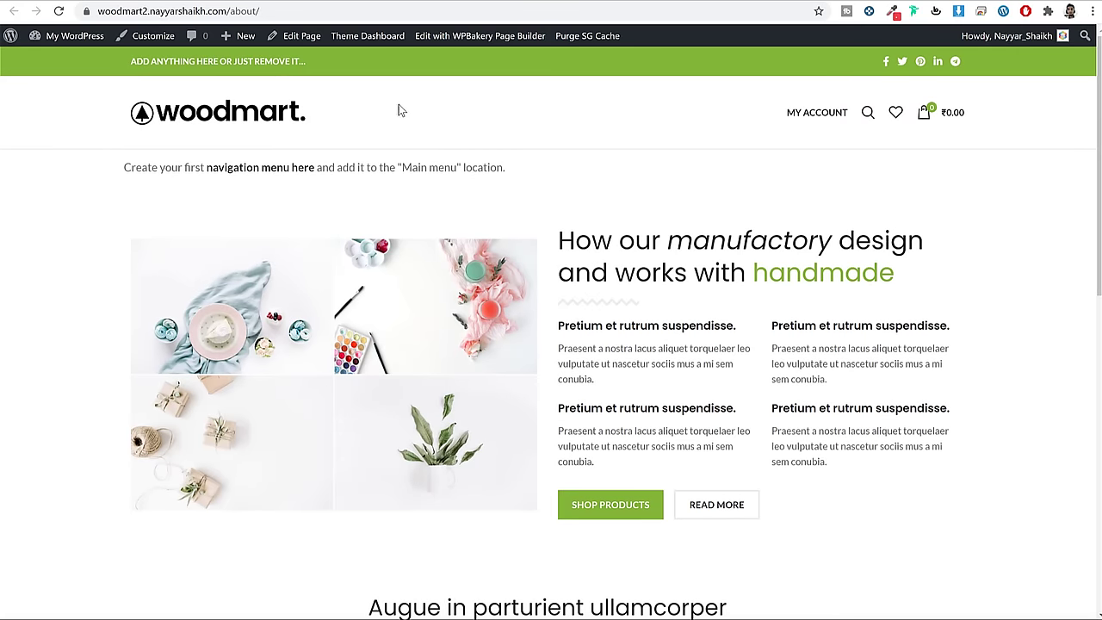
- Start a new page titled 'FAQs' with its page title hidden and no sidebar
{"action": "left_click", "coordinate": [233, 3]}
{"action": "left_click", "coordinate": [217, 76]}
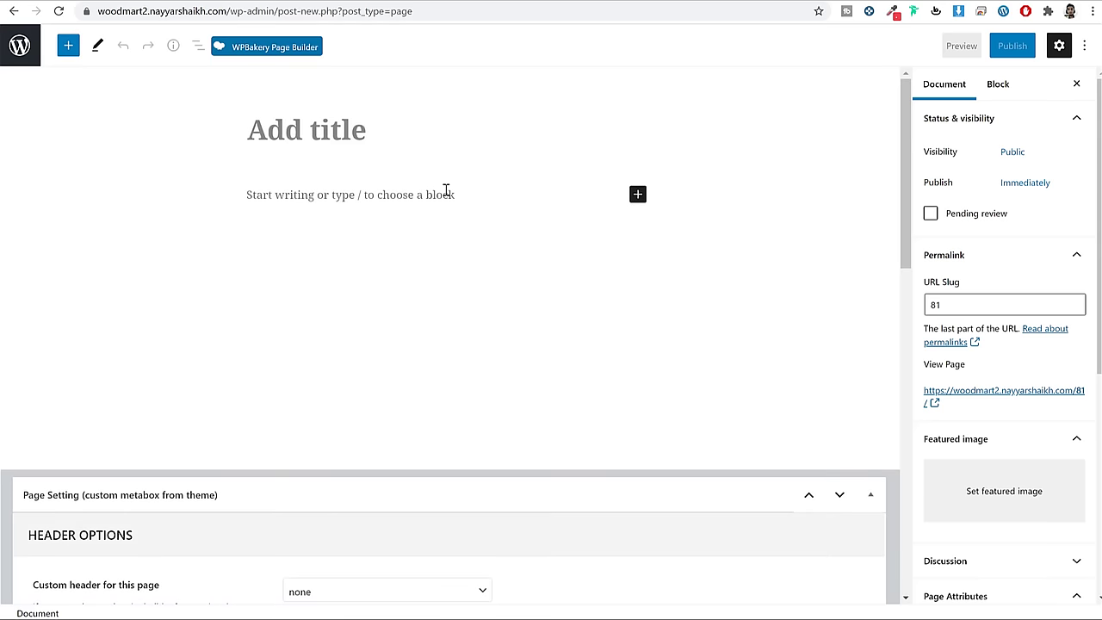
{"action": "type", "text": "FAQs"}
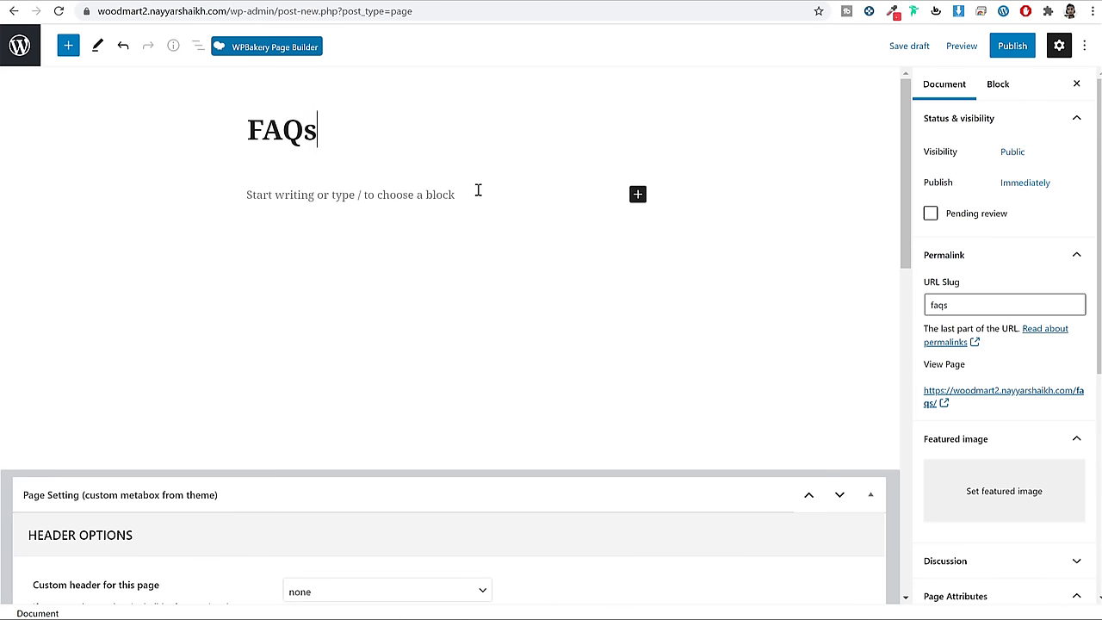
{"action": "scroll", "coordinate": [505, 232], "scroll_direction": "down", "scroll_amount": 5}
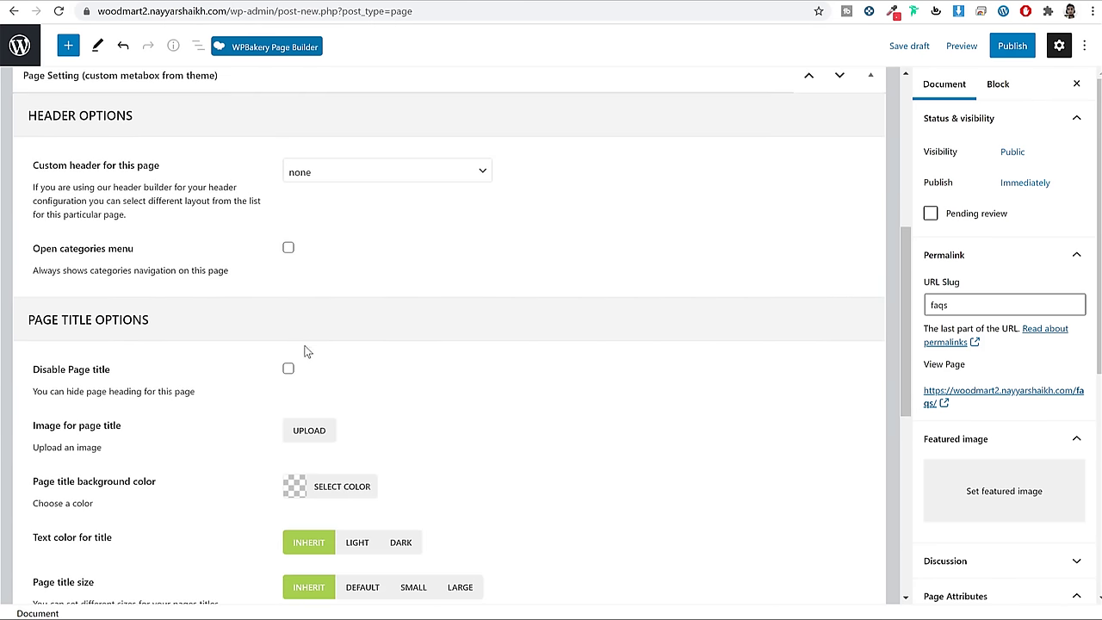
{"action": "scroll", "coordinate": [551, 355], "scroll_direction": "down", "scroll_amount": 3}
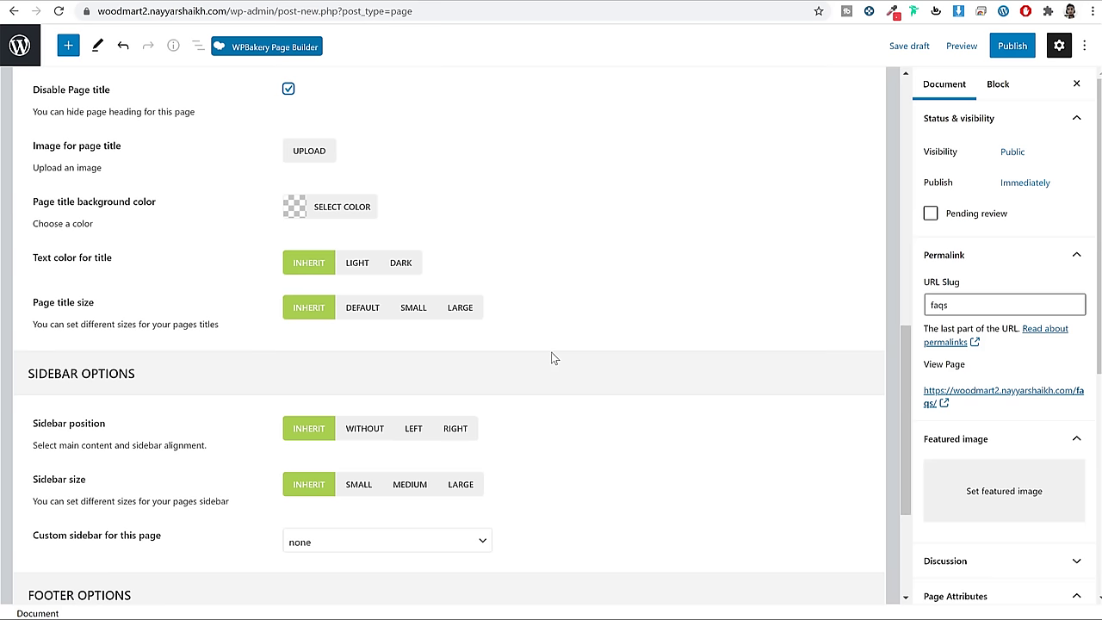
{"action": "left_click", "coordinate": [379, 427]}
- Publish the FAQs page and switch it to the WPBakery classic editor
{"action": "scroll", "coordinate": [471, 430], "scroll_direction": "up", "scroll_amount": 4}
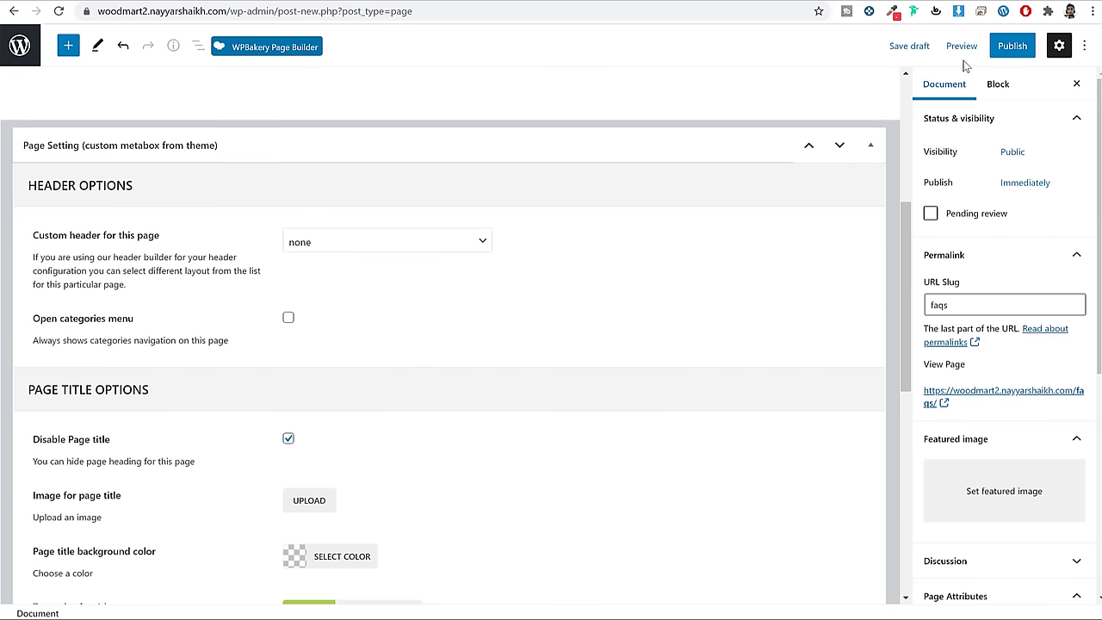
{"action": "left_click", "coordinate": [1013, 49]}
{"action": "left_click", "coordinate": [984, 50]}
{"action": "scroll", "coordinate": [651, 241], "scroll_direction": "up", "scroll_amount": 4}
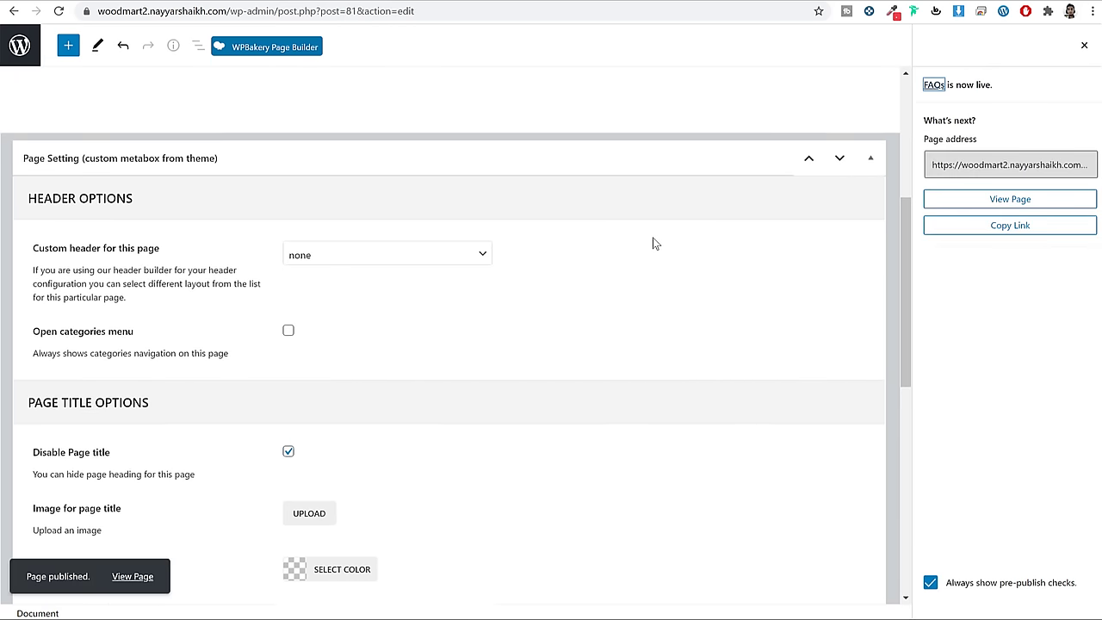
{"action": "left_click", "coordinate": [278, 46]}
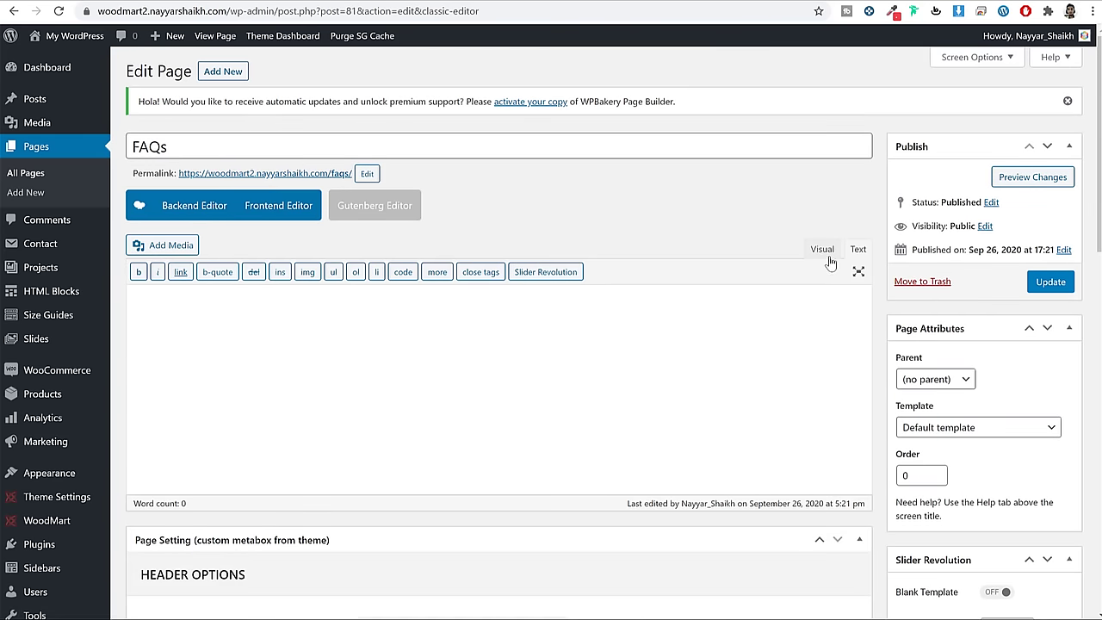
- Copy all of the FAQs code from the prepared text file
{"action": "key", "text": "alt+Tab"}
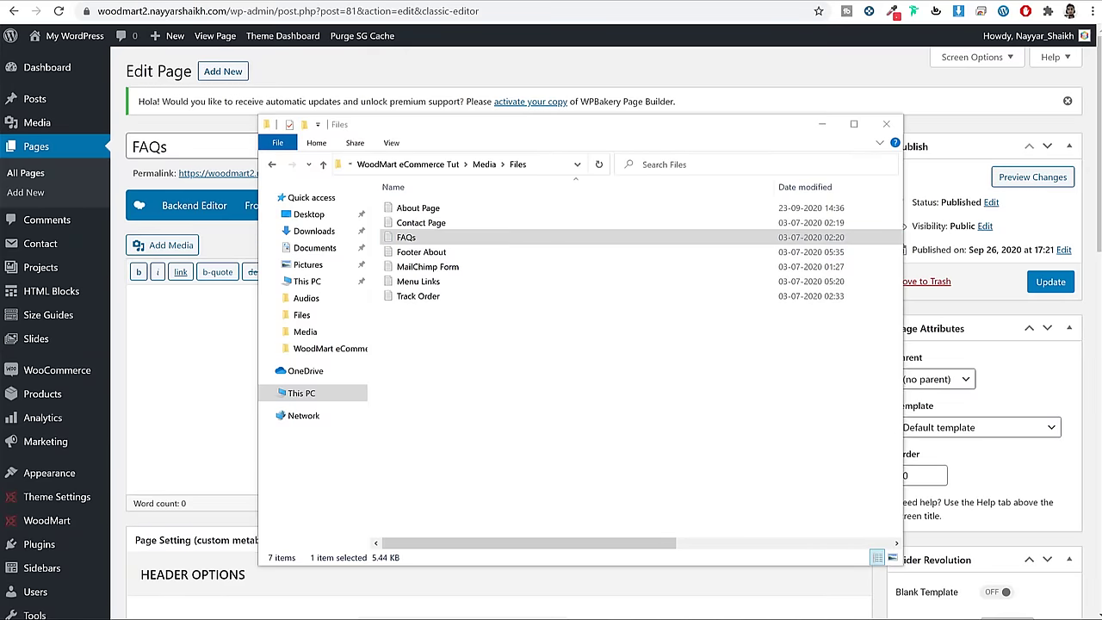
{"action": "key", "text": "ctrl+a"}
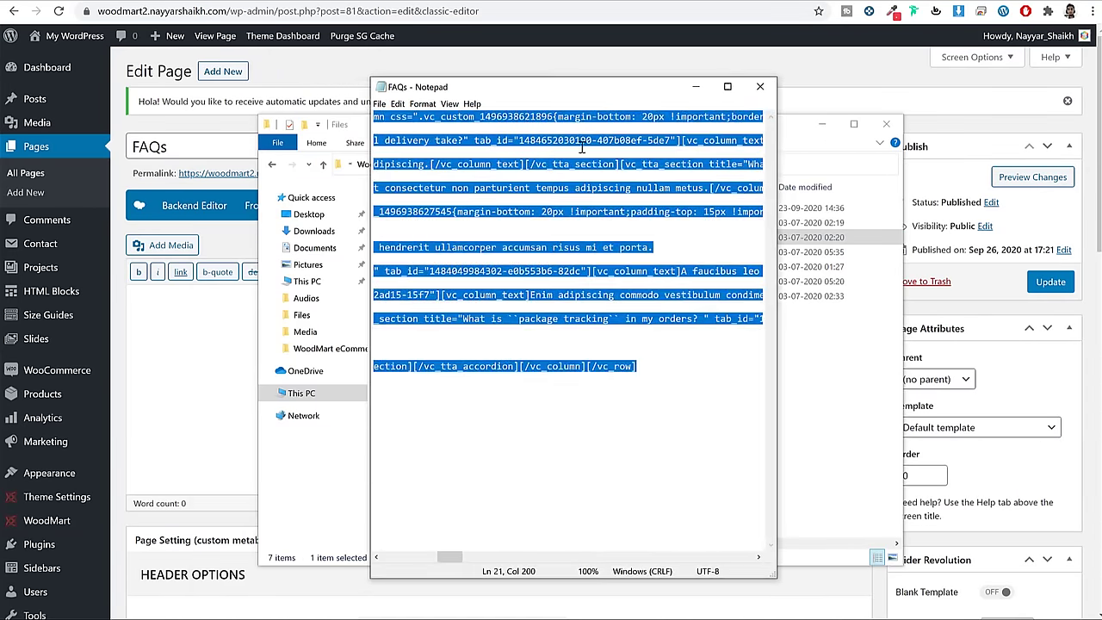
{"action": "right_click", "coordinate": [600, 150]}
{"action": "left_click", "coordinate": [607, 184]}
- Paste the FAQs code into the page, switch to Backend Editor, and update
{"action": "key", "text": "alt+Tab"}
{"action": "key", "text": "ctrl+v"}
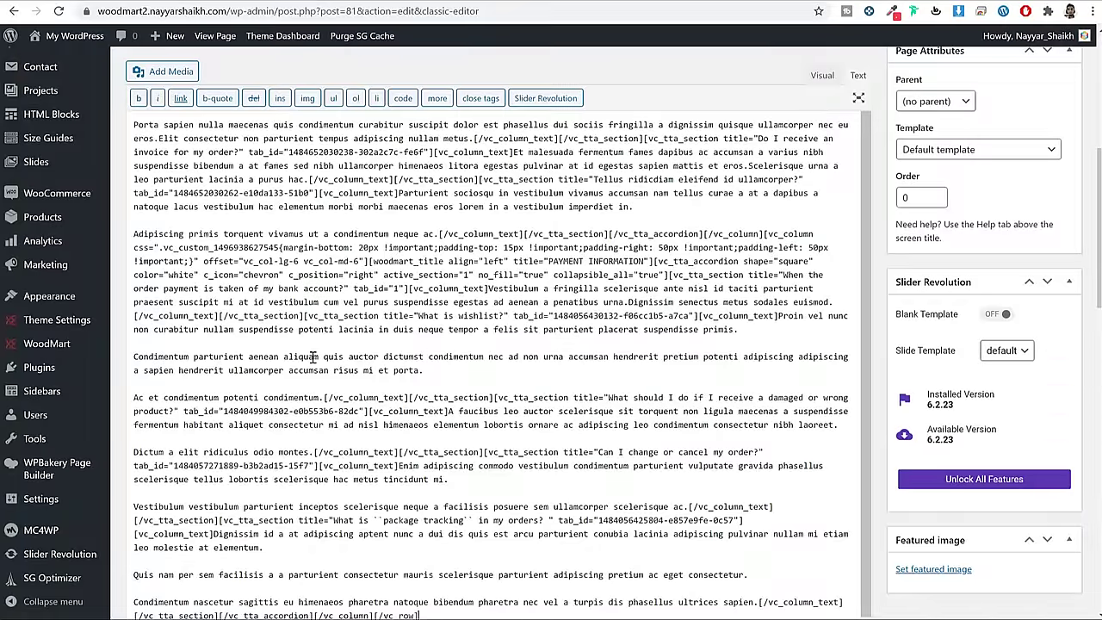
{"action": "scroll", "coordinate": [439, 372], "scroll_direction": "up", "scroll_amount": 10}
{"action": "left_click", "coordinate": [194, 205]}
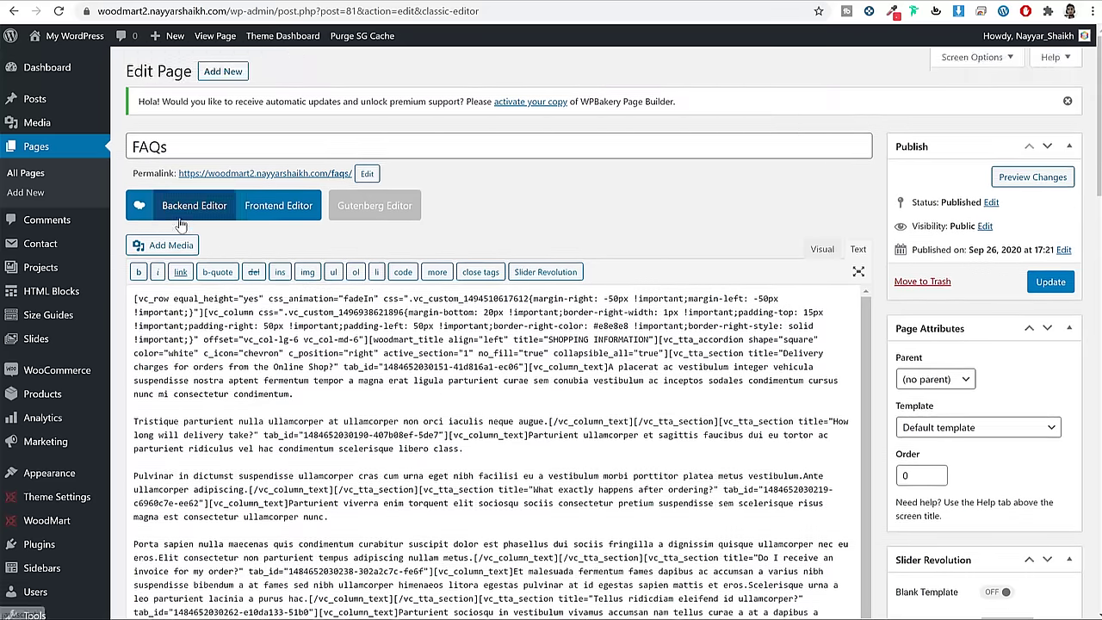
{"action": "left_click", "coordinate": [1068, 286]}
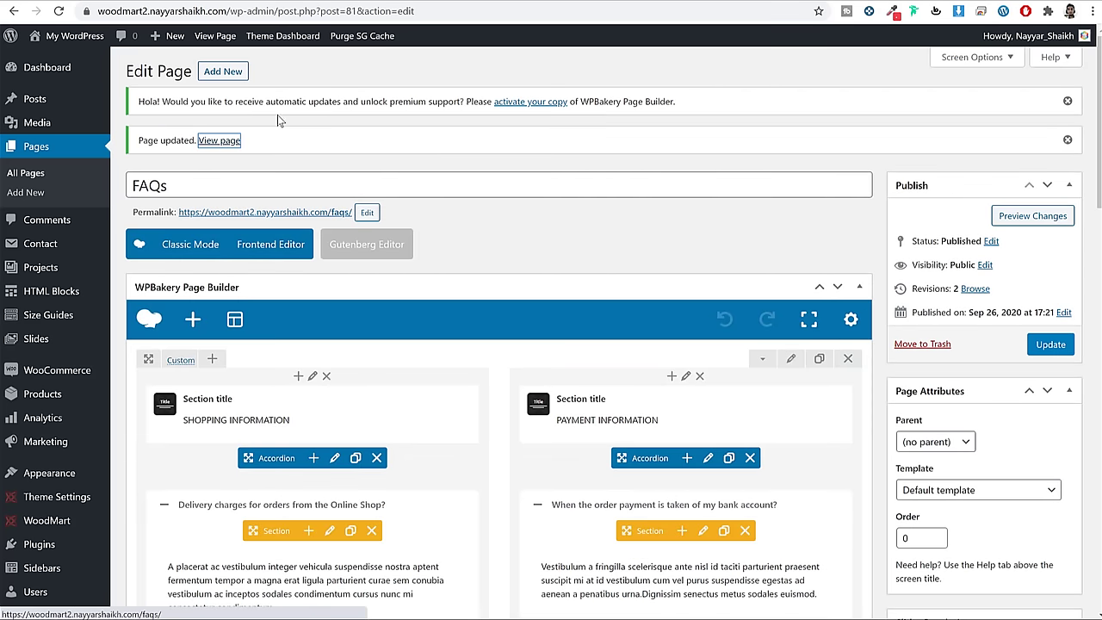
- View the live FAQs page, collapse Delivery charges and expand 'How long will delivery take?'
{"action": "left_click", "coordinate": [229, 142]}
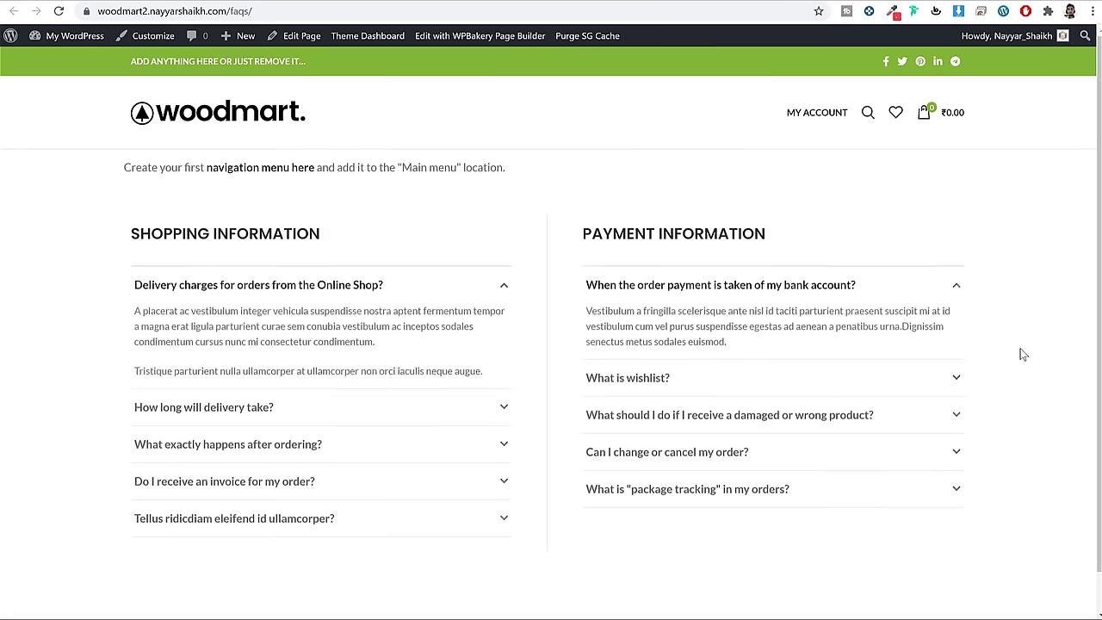
{"action": "left_click", "coordinate": [451, 291]}
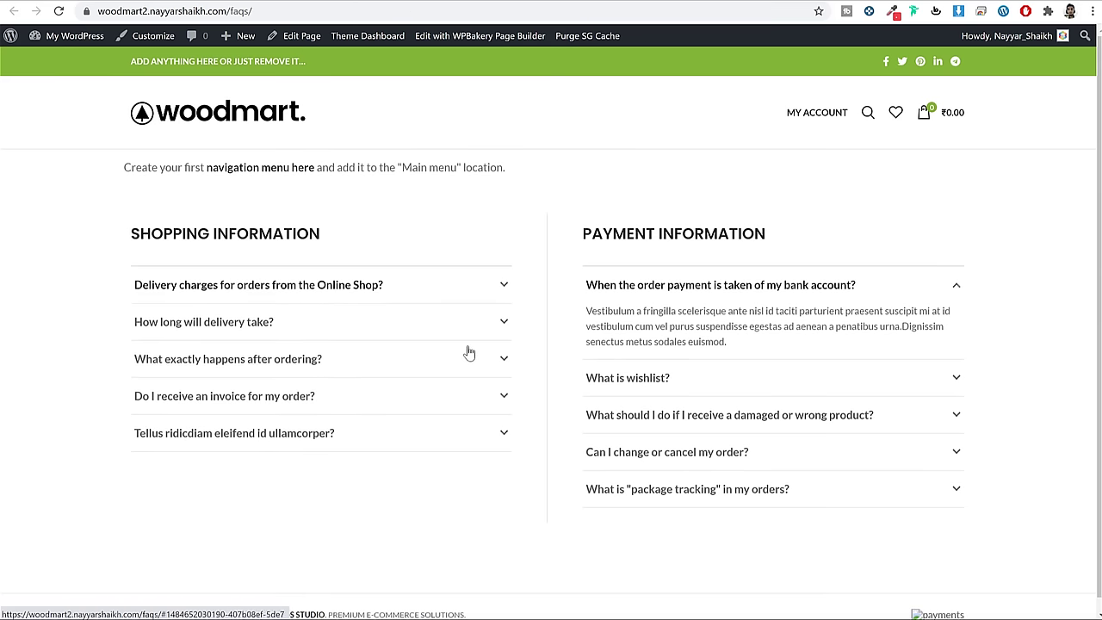
{"action": "left_click", "coordinate": [465, 355]}
{"action": "left_click", "coordinate": [448, 317]}
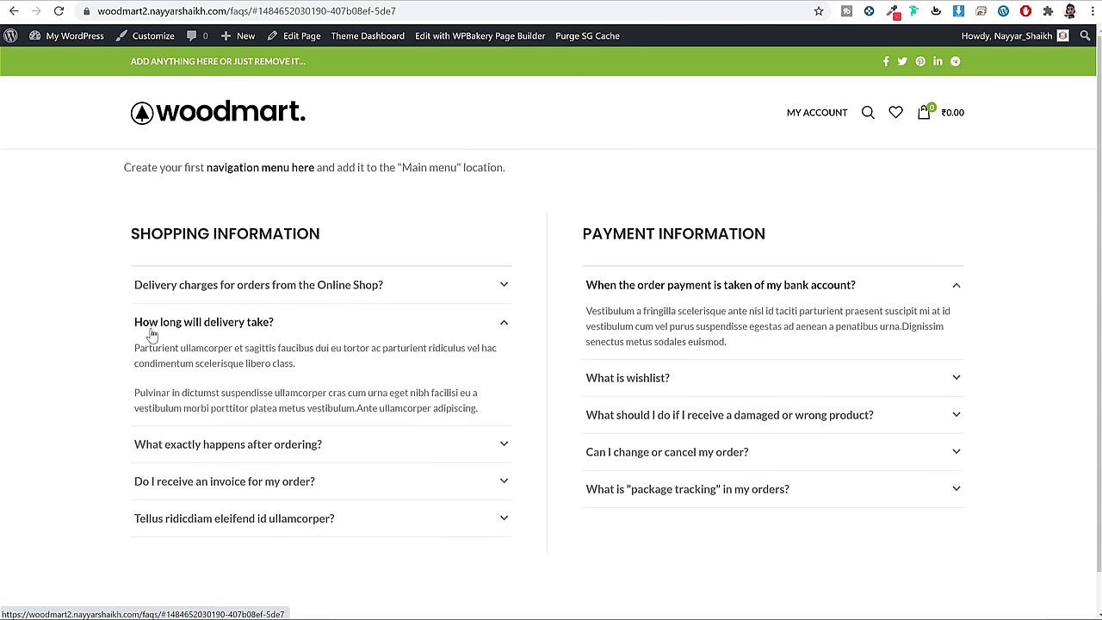
{"action": "left_click_drag", "start_coordinate": [134, 323], "coordinate": [323, 326]}
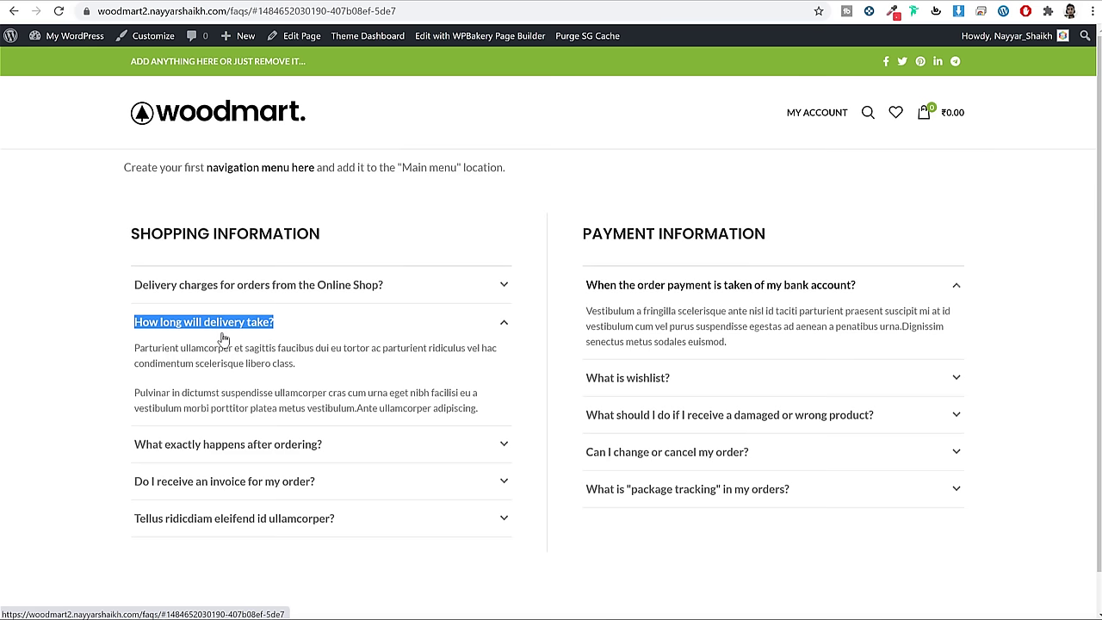
{"action": "triple_click", "coordinate": [364, 390]}
{"action": "left_click", "coordinate": [364, 390]}
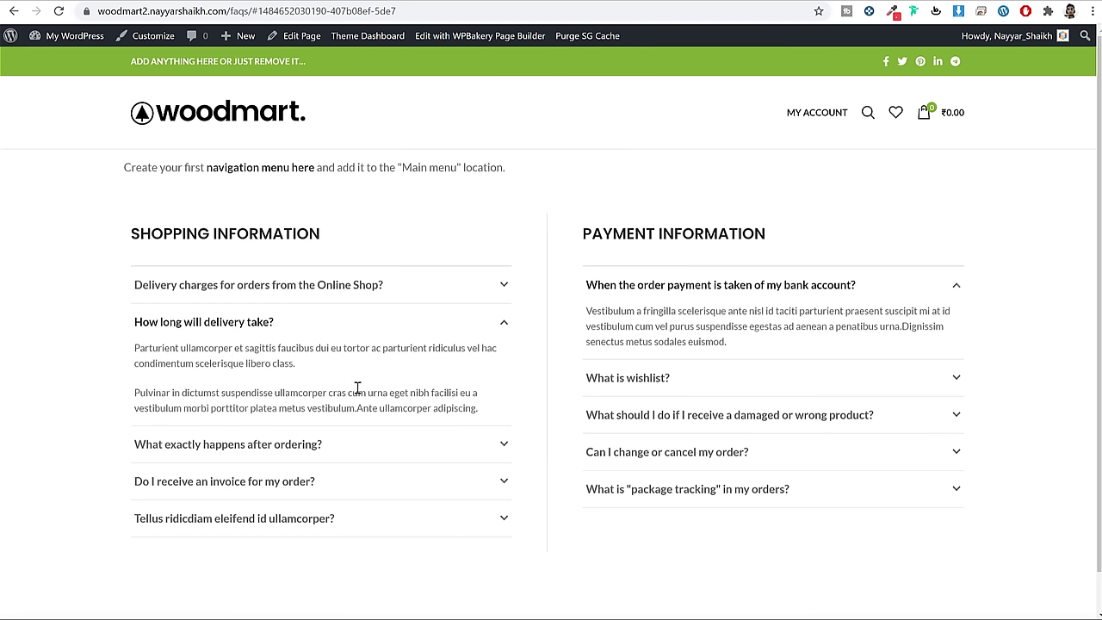
- In the FAQs editor, expand the delivery-time item and review its section title without changes
{"action": "key", "text": "ctrl+shift+Tab"}
{"action": "scroll", "coordinate": [447, 230], "scroll_direction": "down", "scroll_amount": 5}
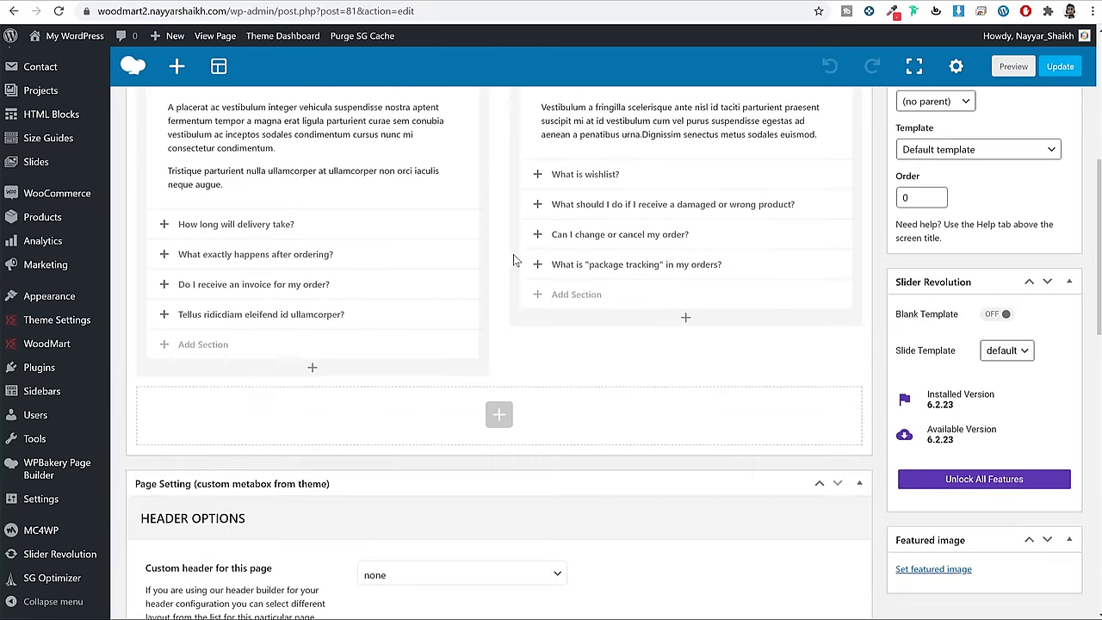
{"action": "scroll", "coordinate": [517, 258], "scroll_direction": "up", "scroll_amount": 2}
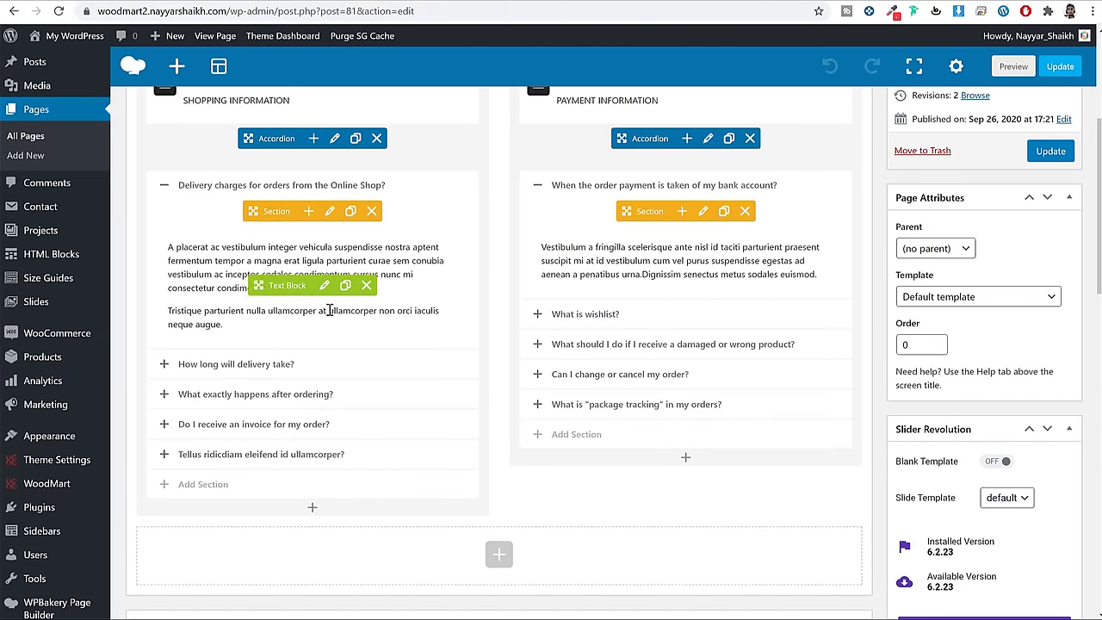
{"action": "left_click", "coordinate": [274, 370]}
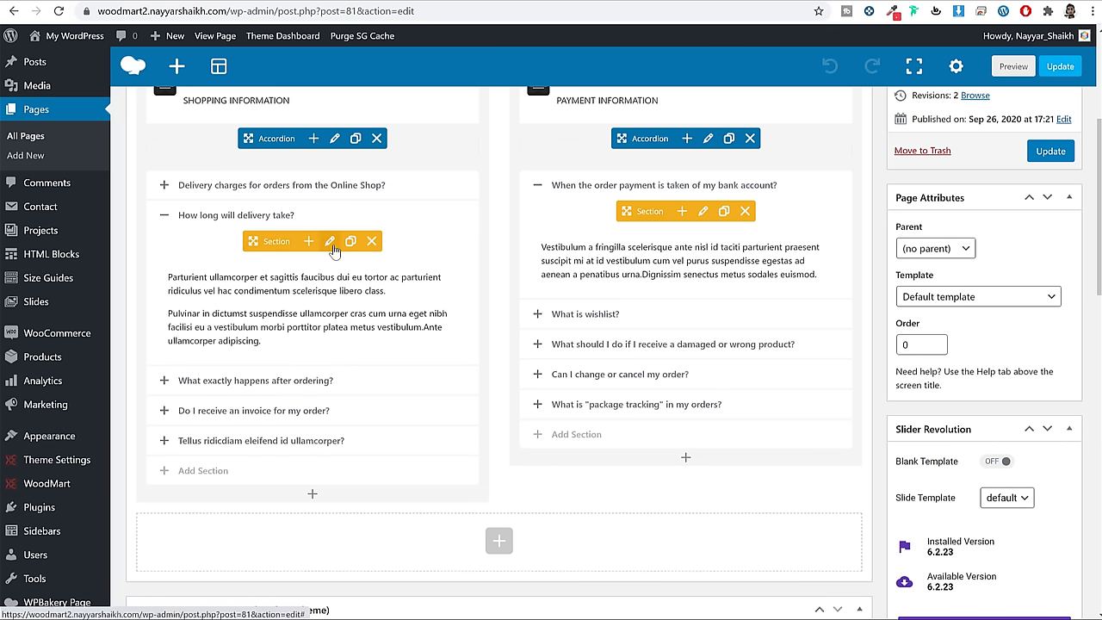
{"action": "left_click", "coordinate": [332, 247]}
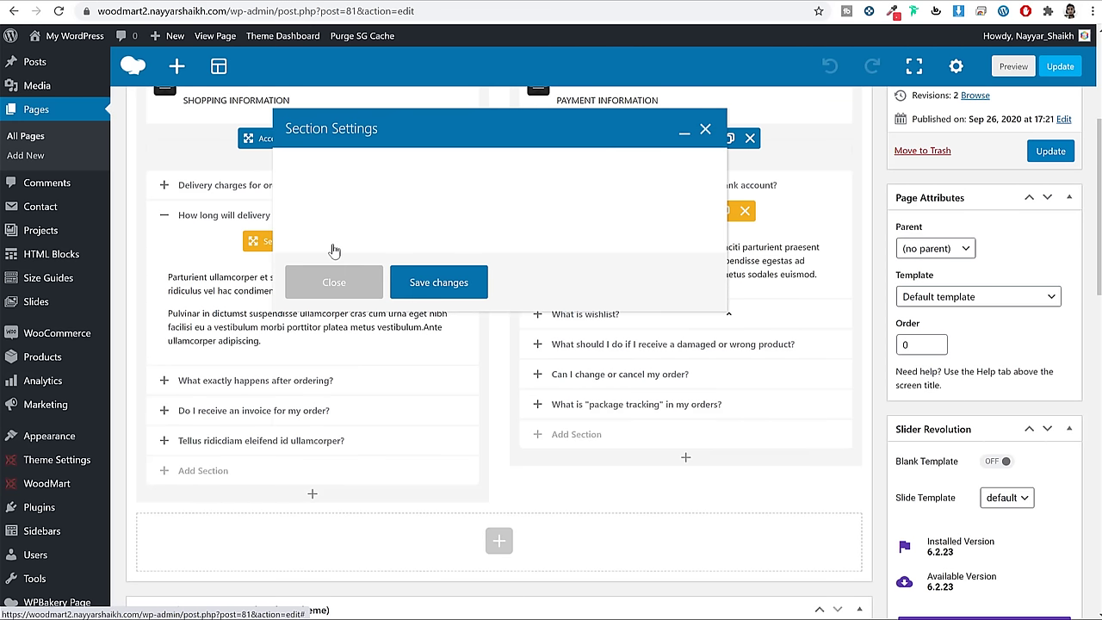
{"action": "left_click_drag", "start_coordinate": [425, 205], "coordinate": [318, 188]}
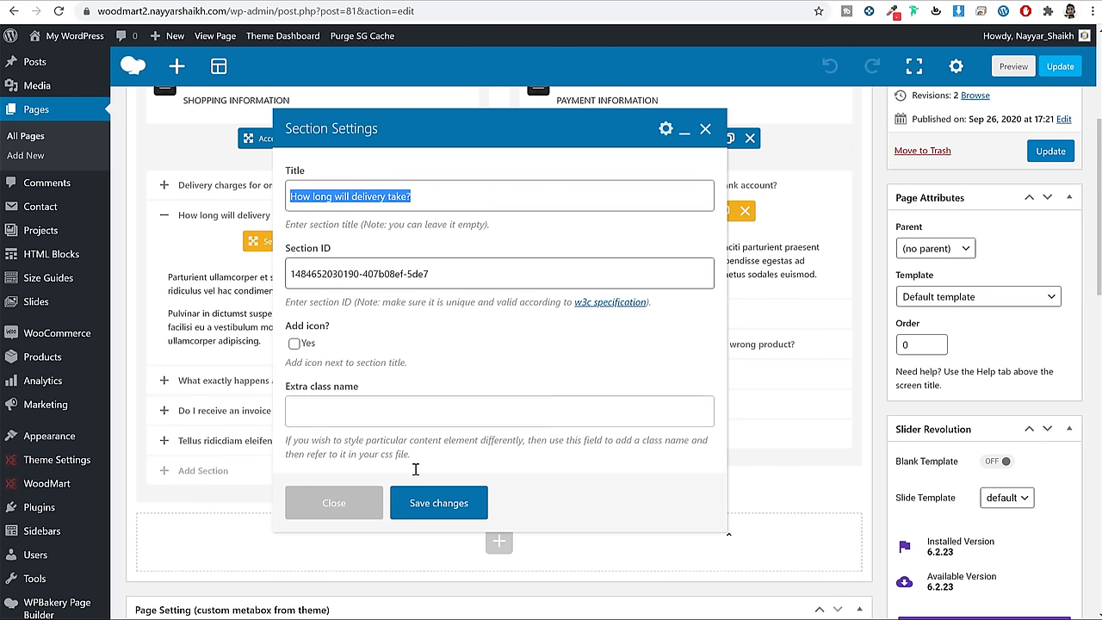
{"action": "left_click", "coordinate": [352, 505]}
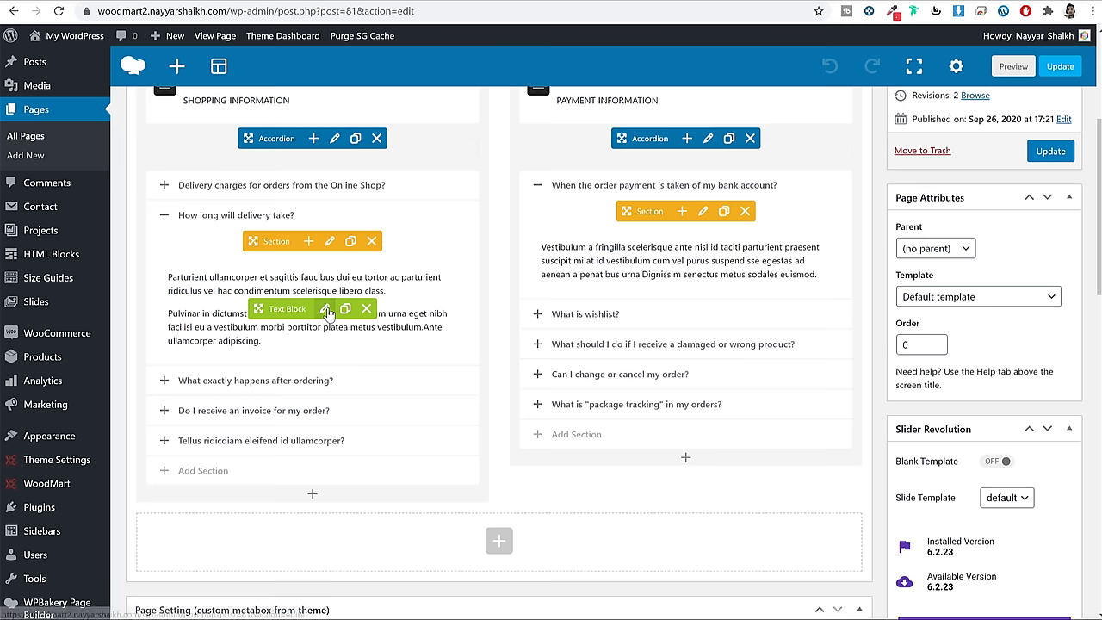
- Review the answer Text Block's paragraphs and close it unchanged
{"action": "left_click", "coordinate": [324, 309]}
{"action": "triple_click", "coordinate": [430, 365]}
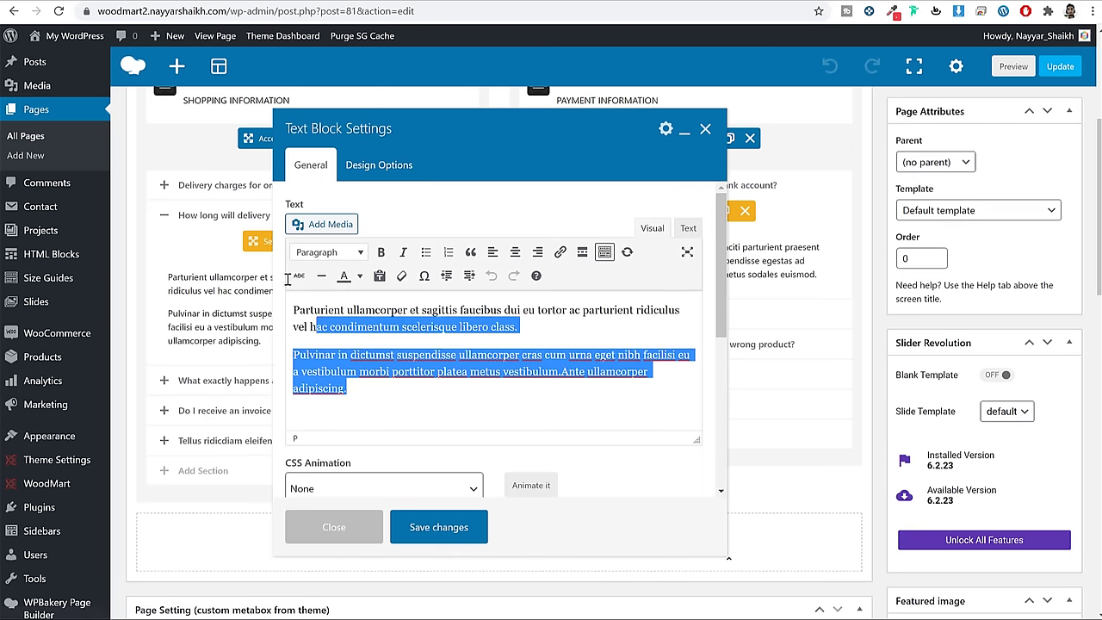
{"action": "left_click", "coordinate": [297, 310], "text": "shift"}
{"action": "left_click", "coordinate": [345, 526]}
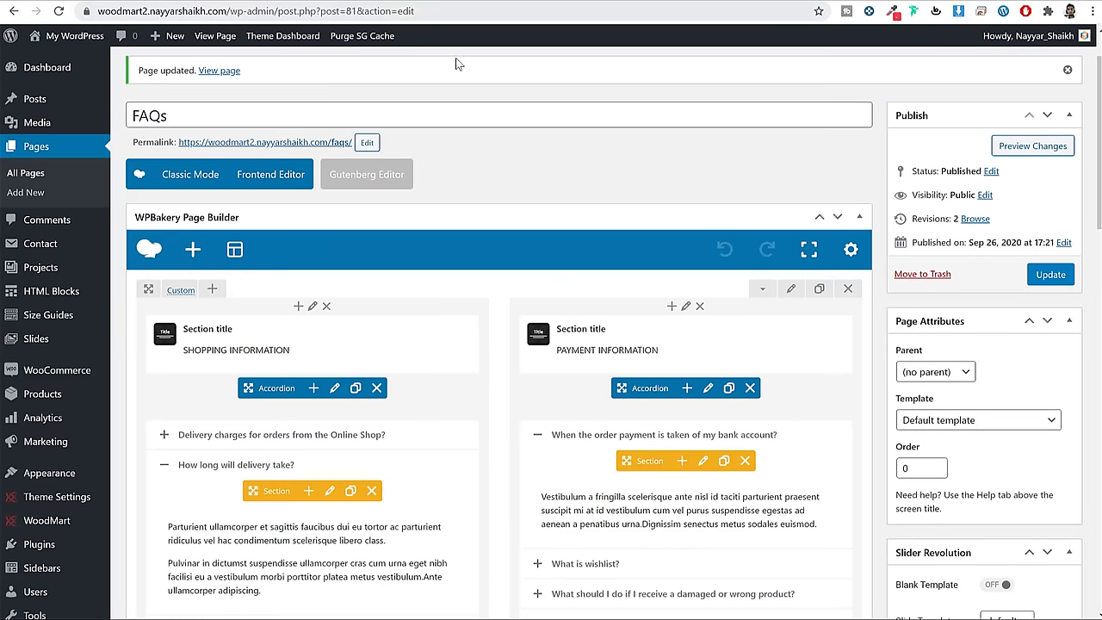
{"action": "scroll", "coordinate": [326, 143], "scroll_direction": "up", "scroll_amount": 1}
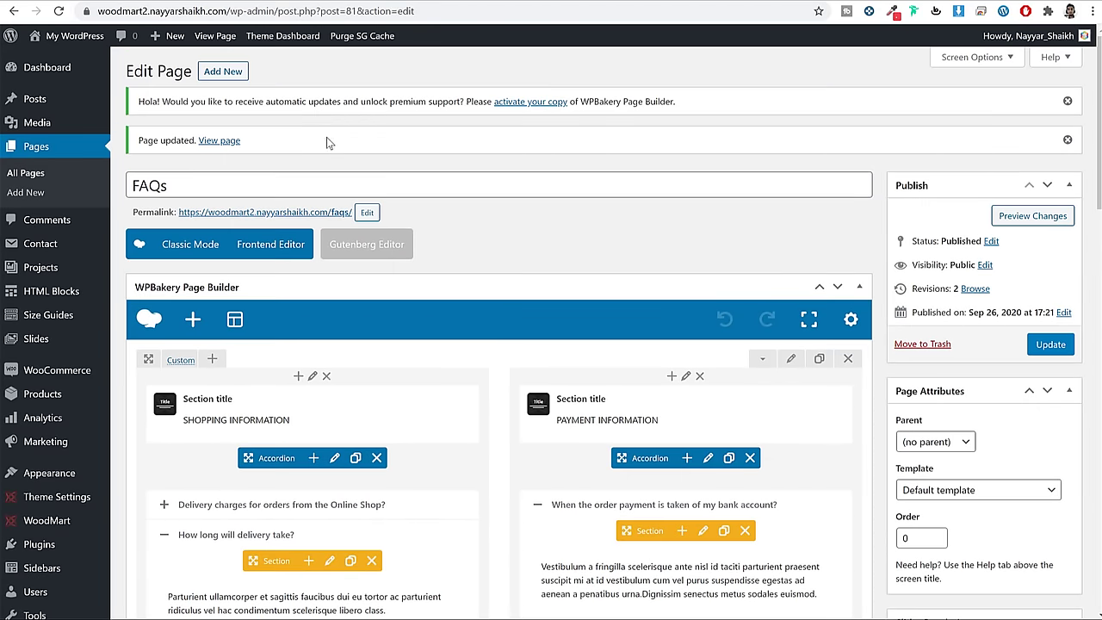
- Create a new page titled 'Contact' with Sidebar position Without and publish it
{"action": "left_click", "coordinate": [232, 73]}
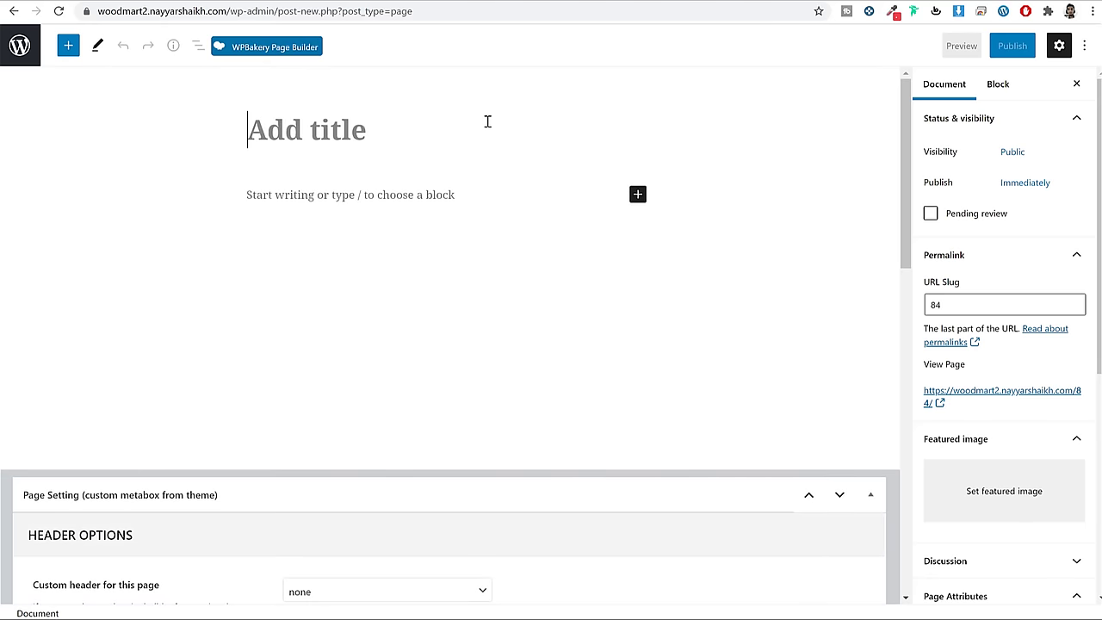
{"action": "type", "text": "Contact"}
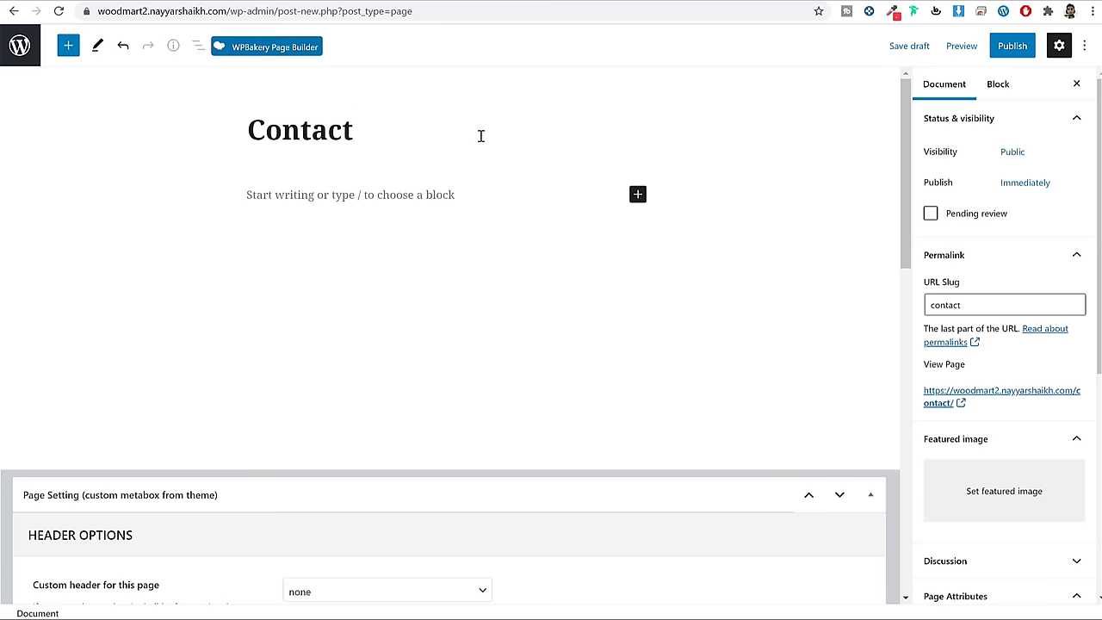
{"action": "scroll", "coordinate": [507, 263], "scroll_direction": "down", "scroll_amount": 5}
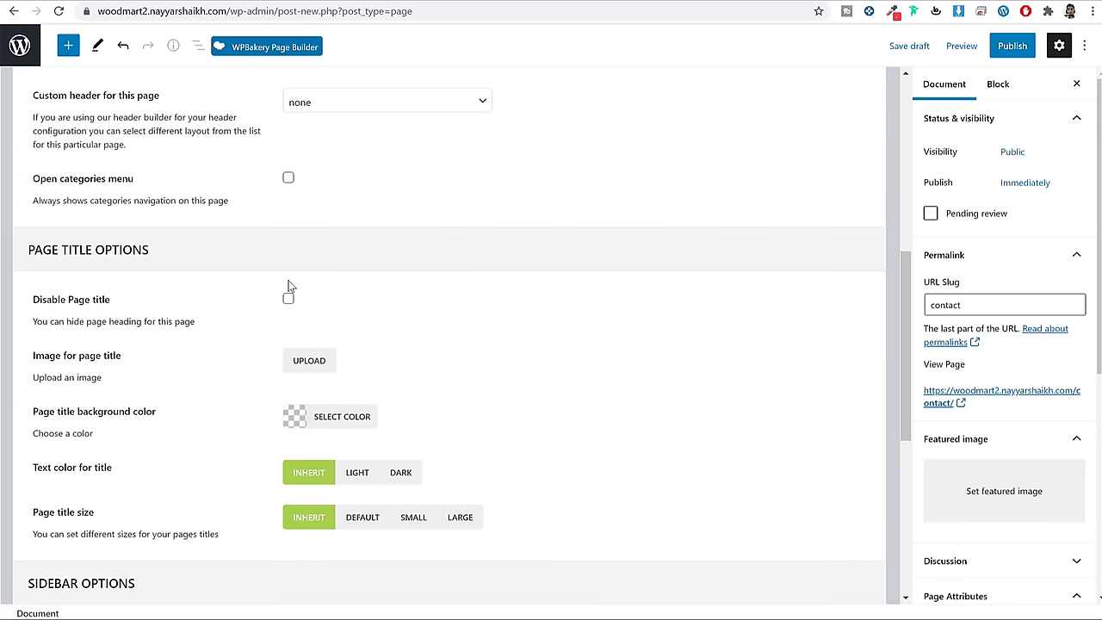
{"action": "scroll", "coordinate": [568, 290], "scroll_direction": "down", "scroll_amount": 3}
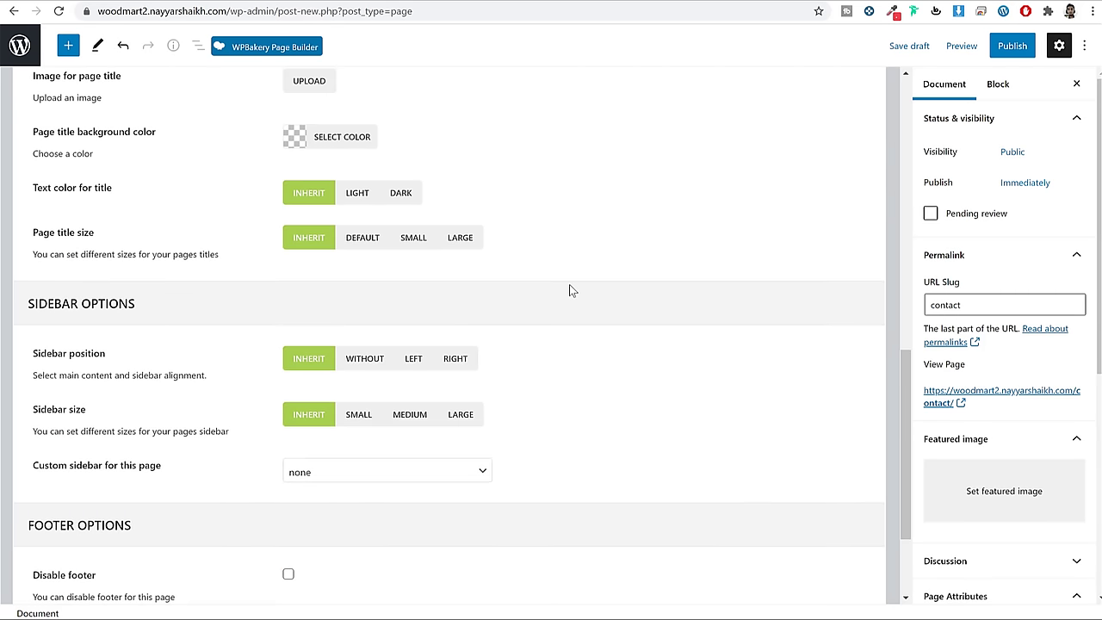
{"action": "left_click", "coordinate": [373, 369]}
{"action": "scroll", "coordinate": [494, 366], "scroll_direction": "up", "scroll_amount": 8}
{"action": "left_click", "coordinate": [1013, 46]}
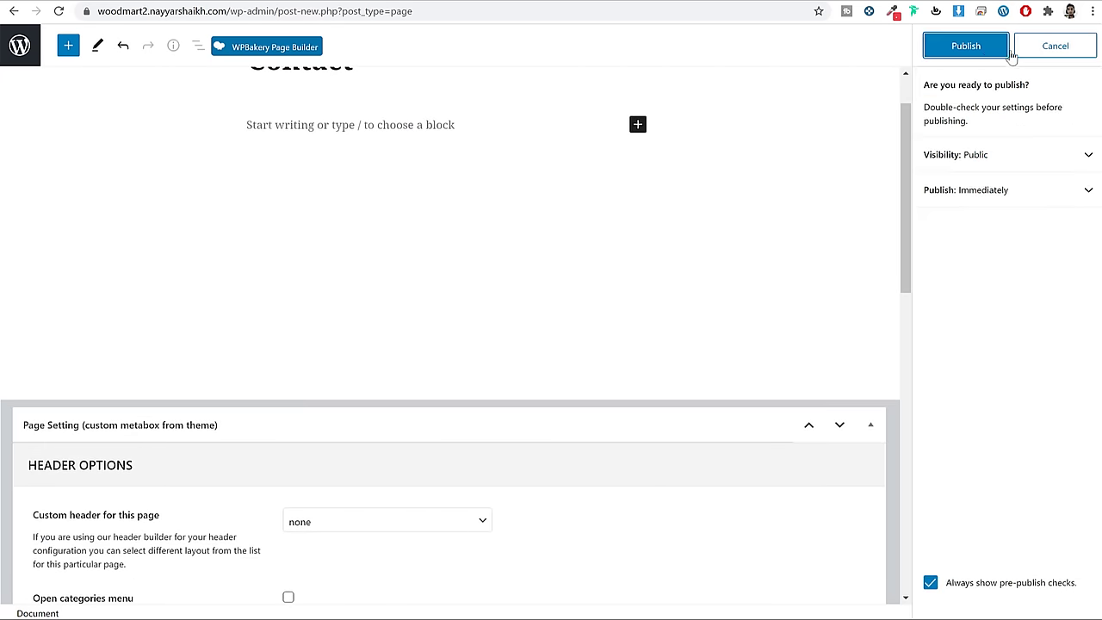
{"action": "left_click", "coordinate": [956, 46]}
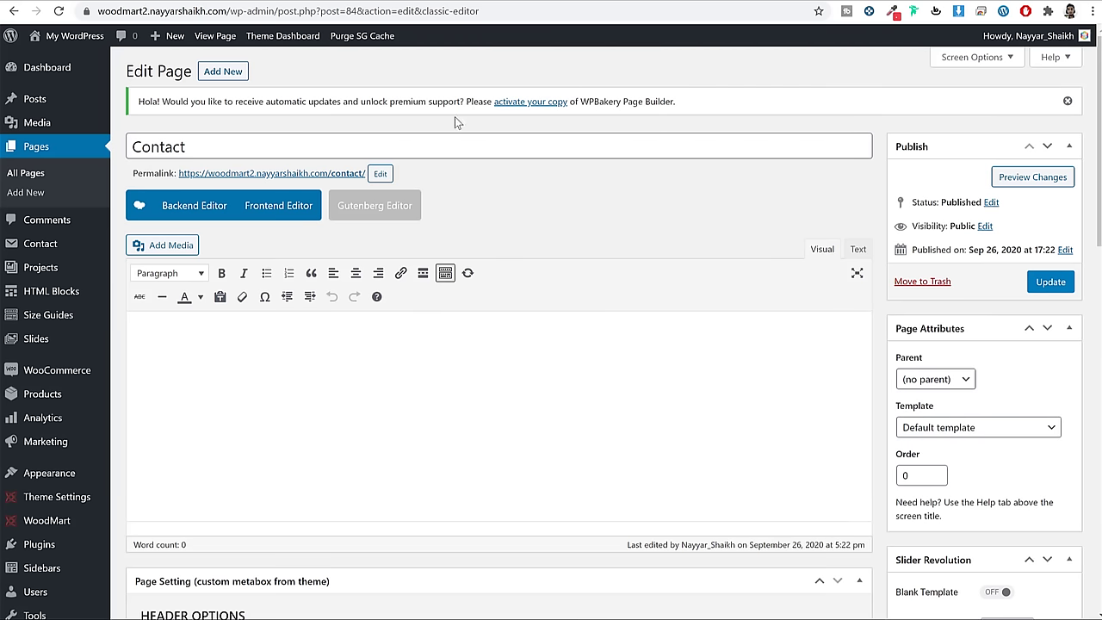
- Paste the Contact Page layout code from Notepad into the Text editor and update the page
{"action": "left_click", "coordinate": [857, 250]}
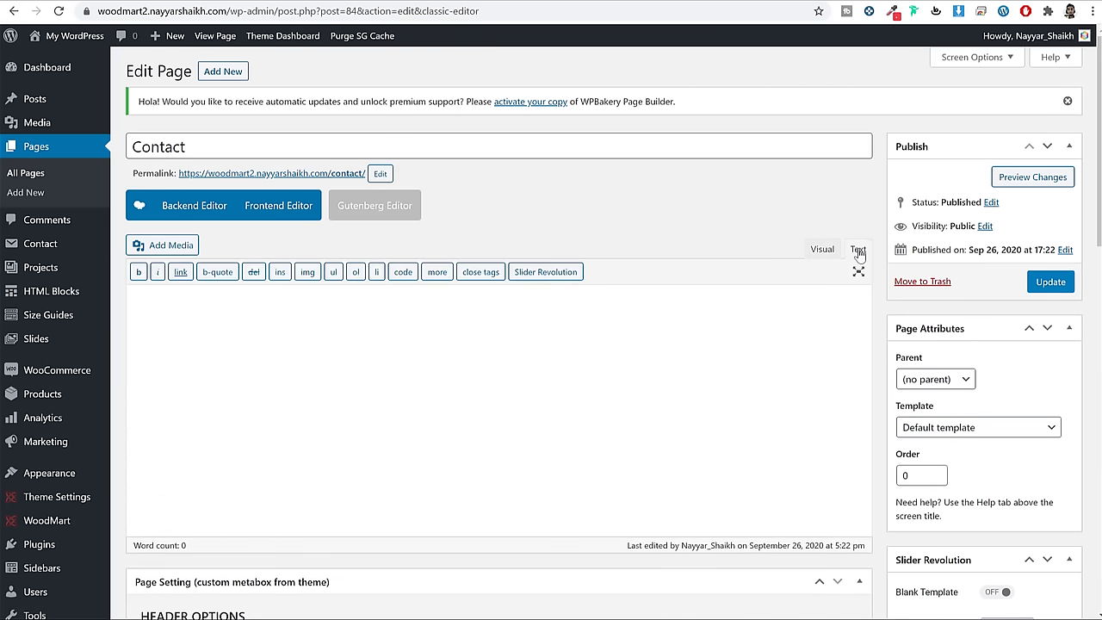
{"action": "key", "text": "alt+Tab"}
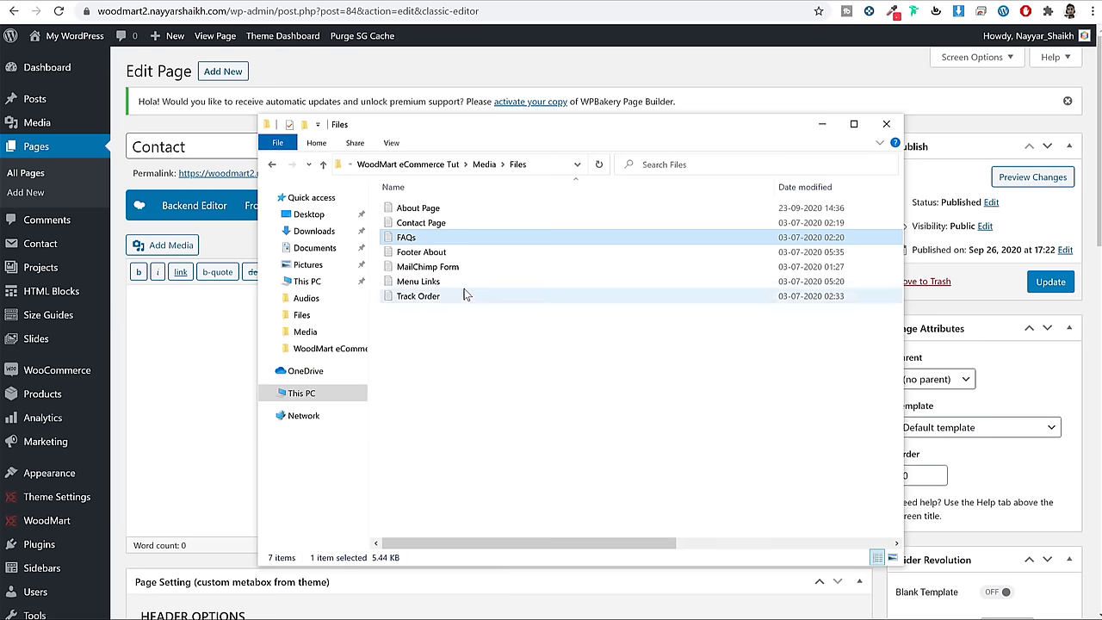
{"action": "left_click", "coordinate": [463, 224]}
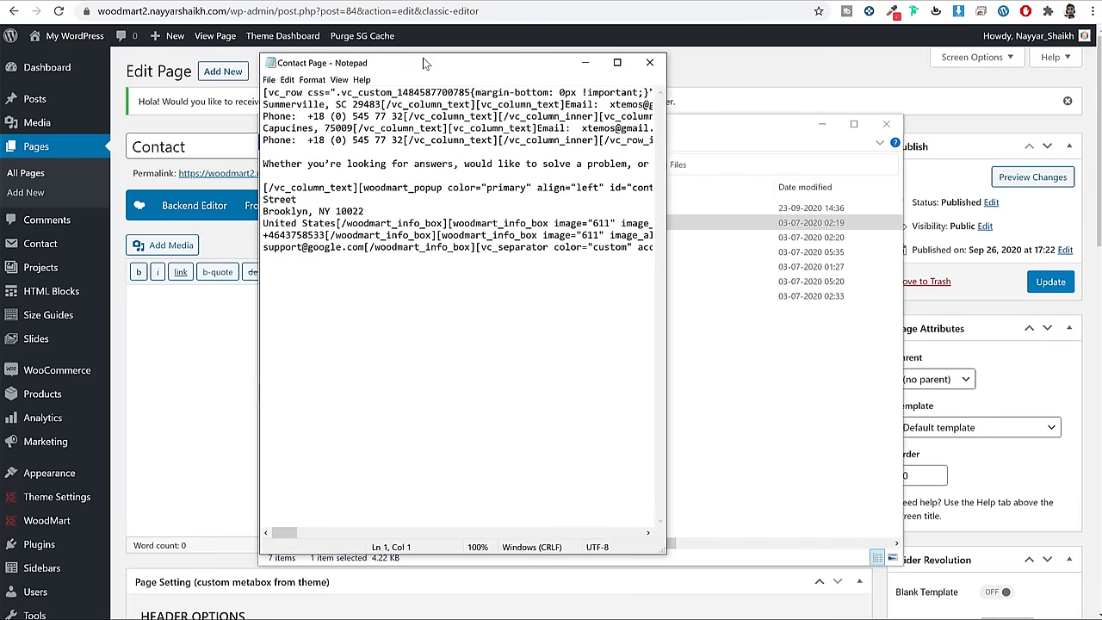
{"action": "key", "text": "ctrl+a"}
{"action": "left_click", "coordinate": [835, 64]}
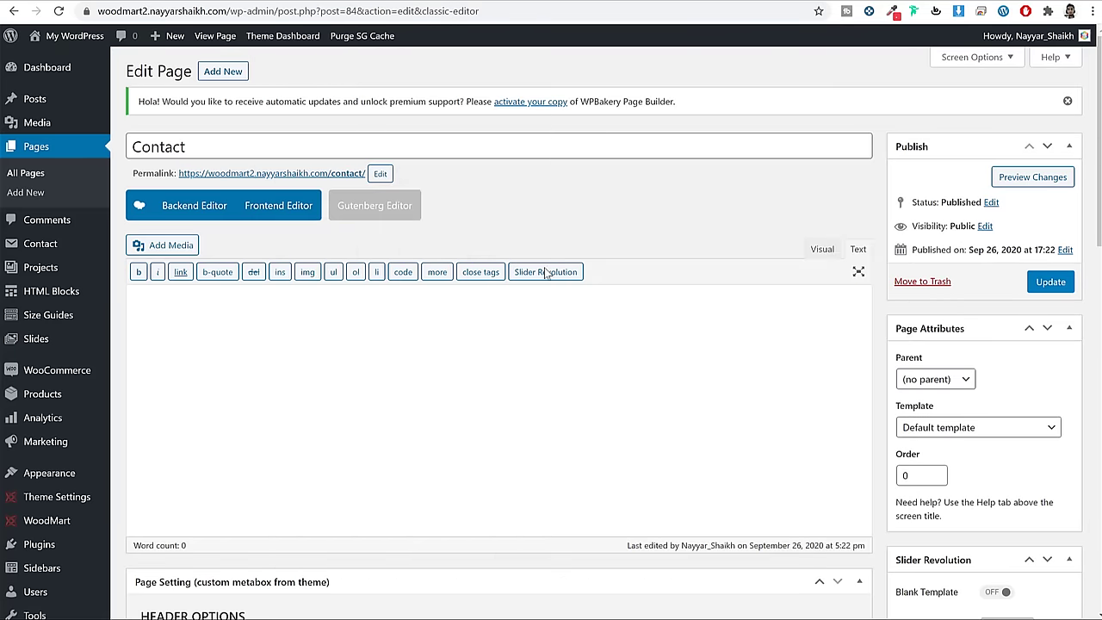
{"action": "key", "text": "ctrl+v"}
{"action": "scroll", "coordinate": [460, 356], "scroll_direction": "up", "scroll_amount": 3}
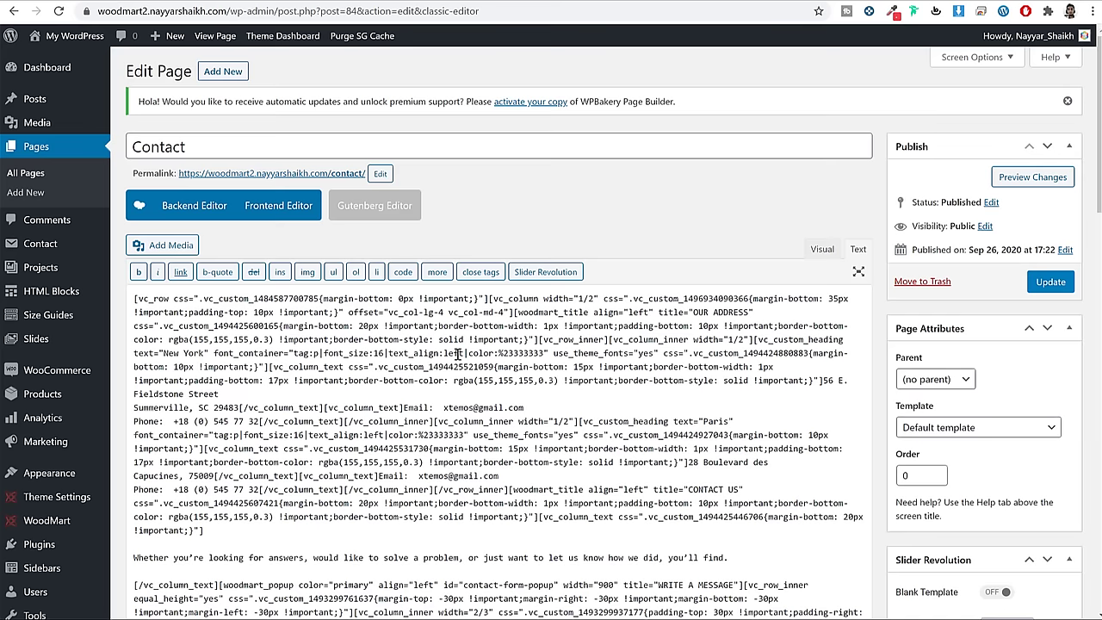
{"action": "left_click", "coordinate": [210, 215]}
{"action": "left_click", "coordinate": [1036, 285]}
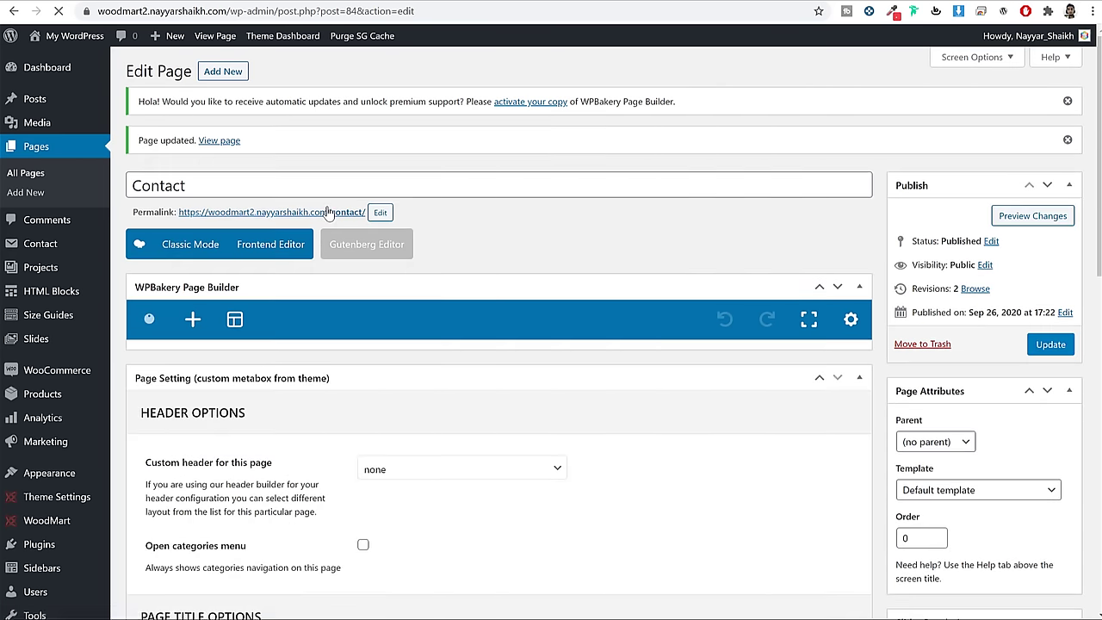
{"action": "right_click", "coordinate": [229, 139]}
{"action": "left_click", "coordinate": [258, 148]}
{"action": "key", "text": "ctrl+Tab"}
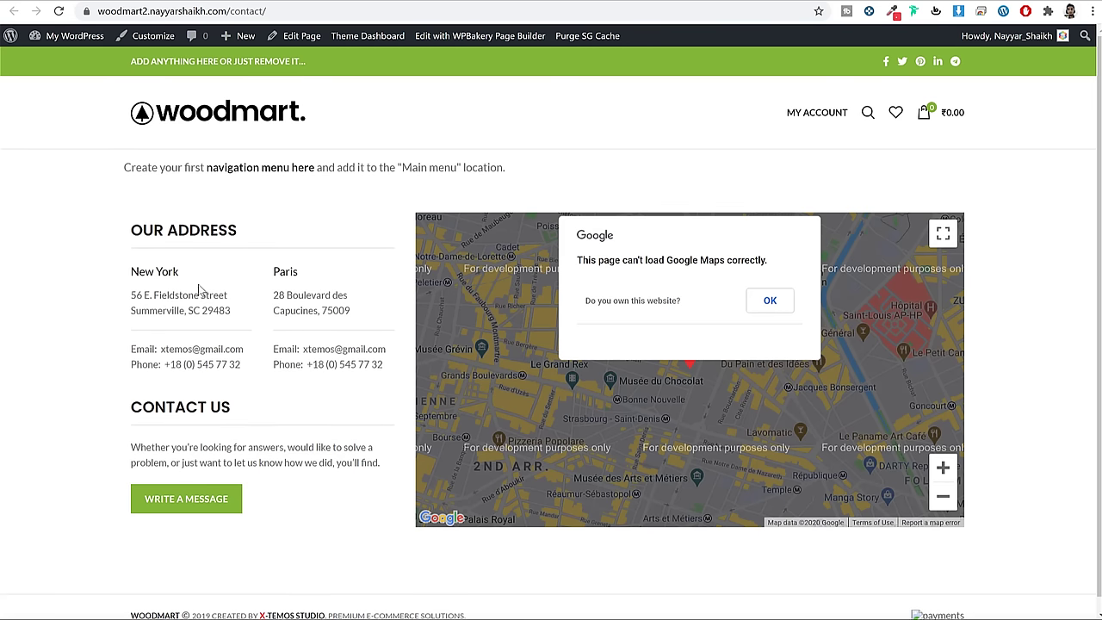
{"action": "triple_click", "coordinate": [204, 314]}
{"action": "left_click", "coordinate": [178, 437]}
{"action": "left_click", "coordinate": [314, 452]}
{"action": "left_click", "coordinate": [206, 495]}
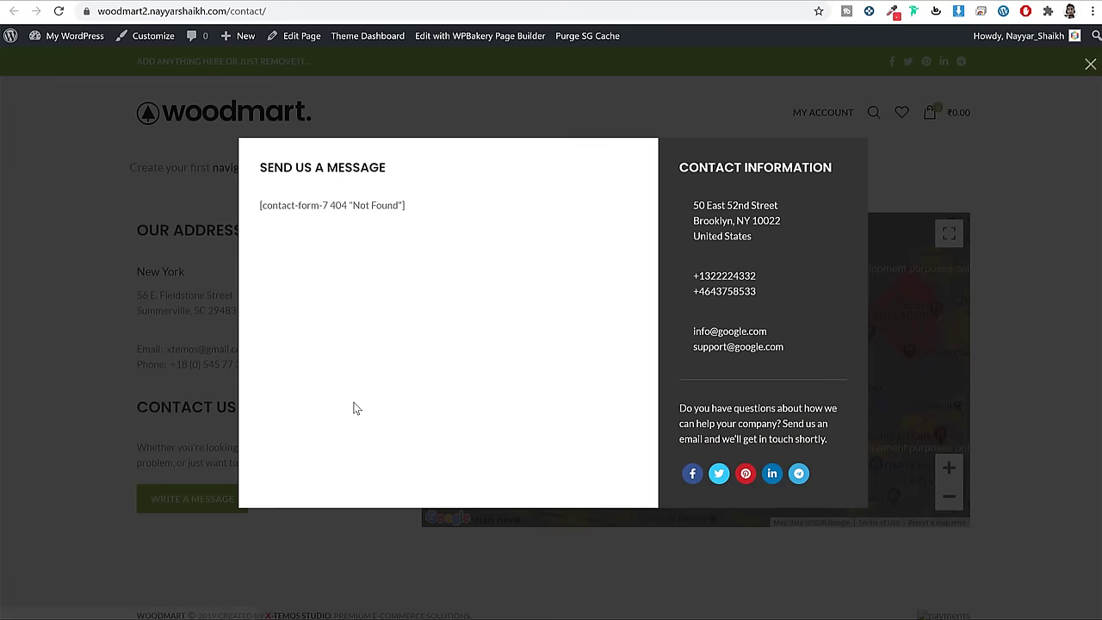
{"action": "left_click", "coordinate": [990, 191]}
{"action": "left_click", "coordinate": [183, 492]}
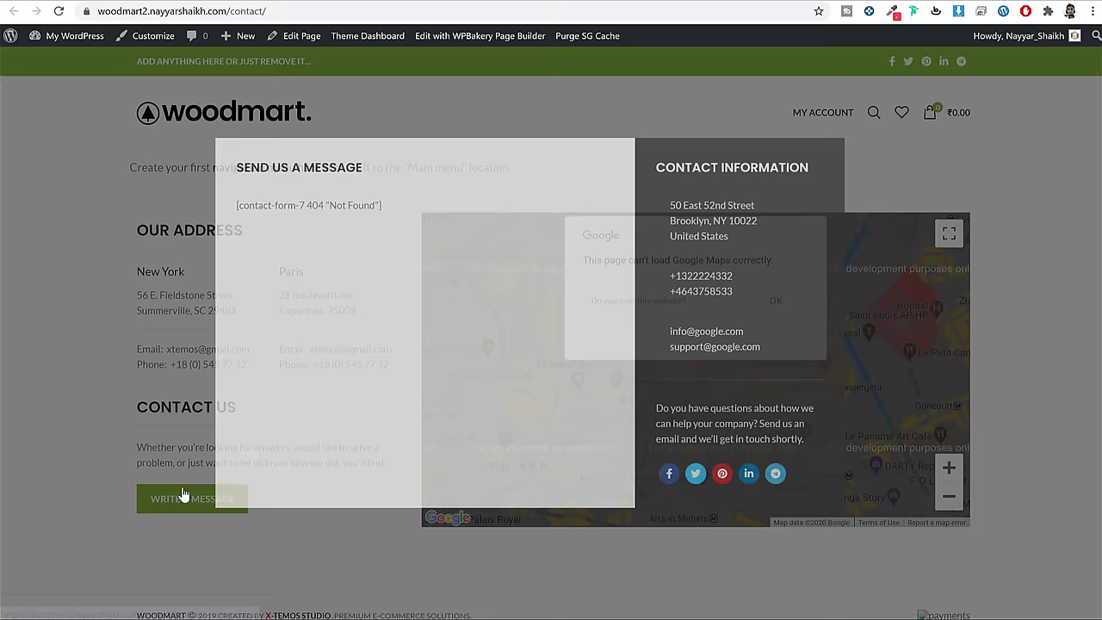
{"action": "triple_click", "coordinate": [315, 205]}
{"action": "left_click", "coordinate": [313, 207]}
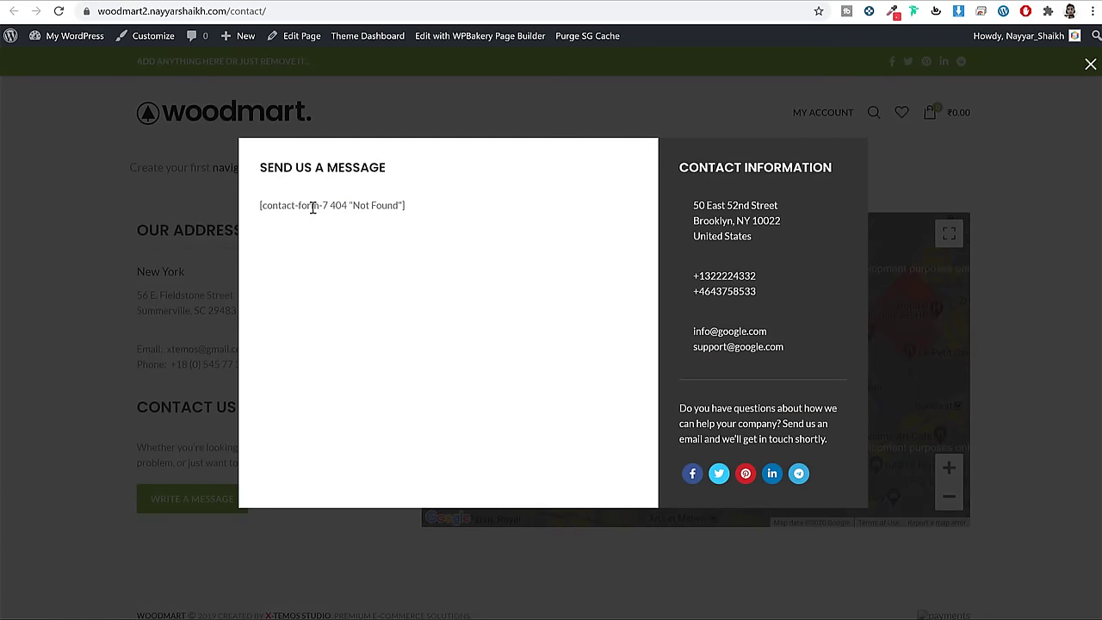
{"action": "left_click", "coordinate": [101, 518]}
{"action": "left_click", "coordinate": [146, 506]}
{"action": "triple_click", "coordinate": [338, 212]}
{"action": "left_click", "coordinate": [435, 135]}
{"action": "key", "text": "ctrl+w"}
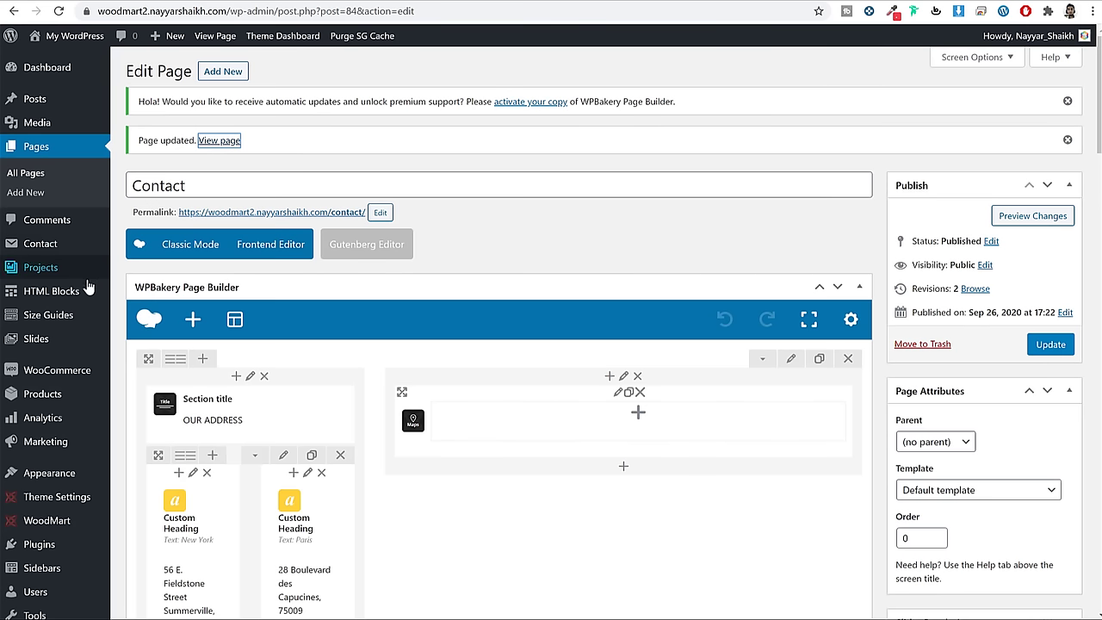
- Copy the Contact form 1 shortcode from the Contact Forms list in a new tab
{"action": "right_click", "coordinate": [40, 241]}
{"action": "left_click", "coordinate": [67, 251]}
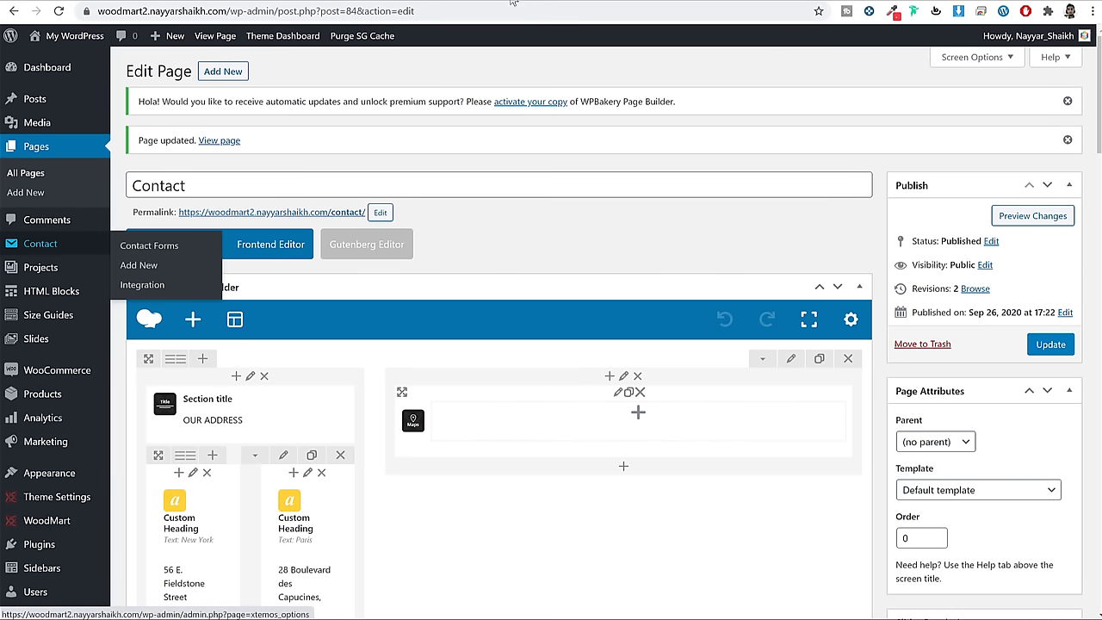
{"action": "left_click", "coordinate": [586, 3]}
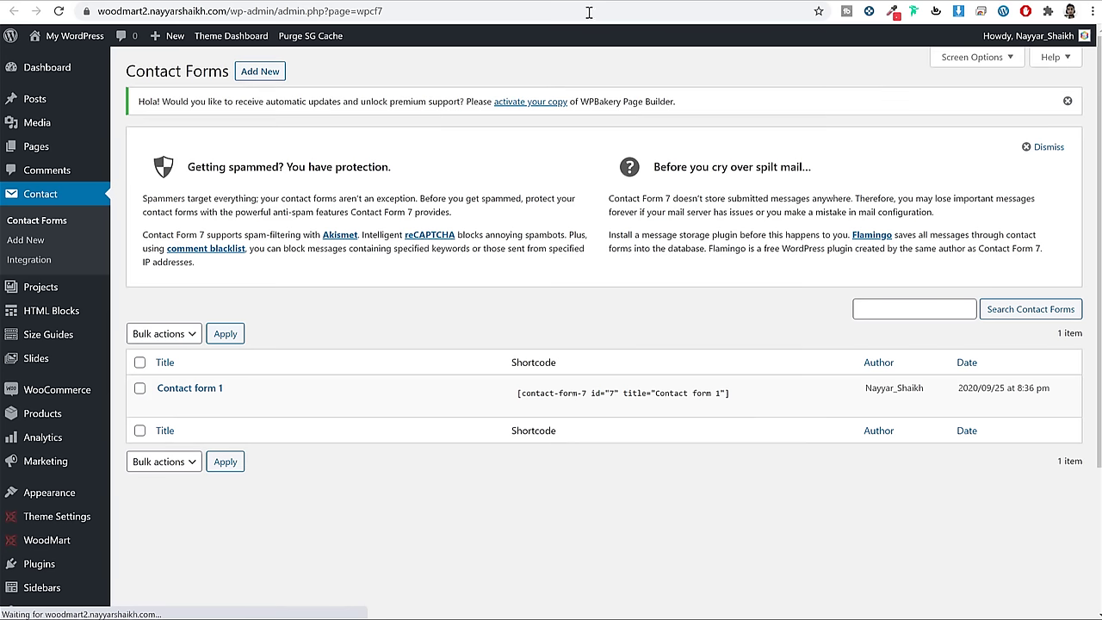
{"action": "left_click", "coordinate": [621, 394]}
{"action": "right_click", "coordinate": [623, 396]}
{"action": "left_click", "coordinate": [652, 407]}
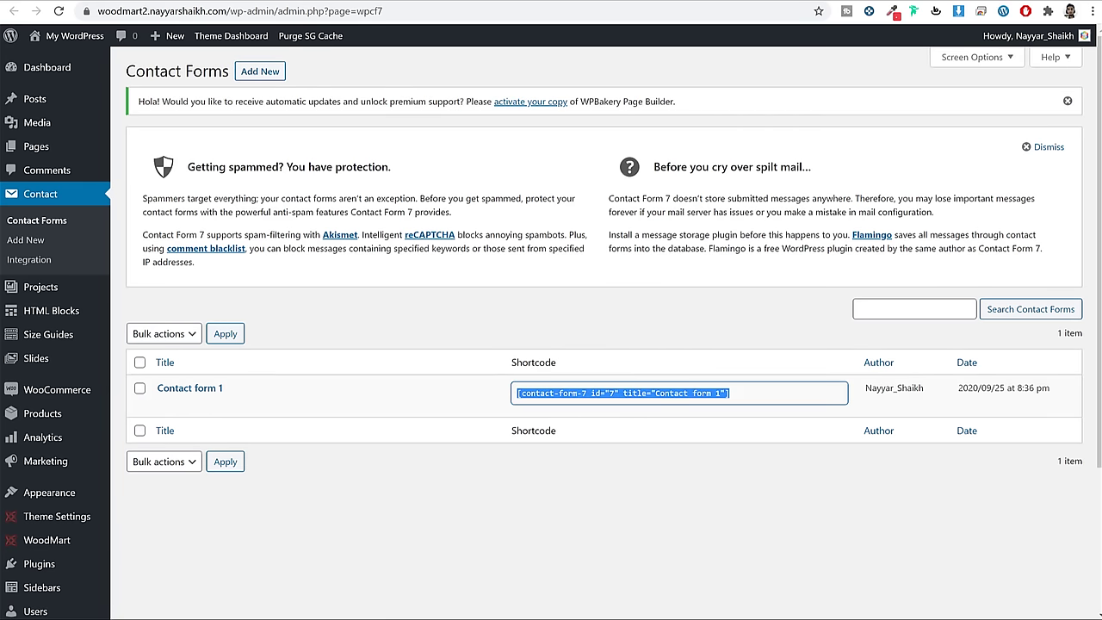
- Set the Contact Form 7 element to Contact form 1, save it, and update the page
{"action": "left_click", "coordinate": [396, 2]}
{"action": "scroll", "coordinate": [442, 305], "scroll_direction": "down", "scroll_amount": 2}
{"action": "scroll", "coordinate": [442, 305], "scroll_direction": "down", "scroll_amount": 10}
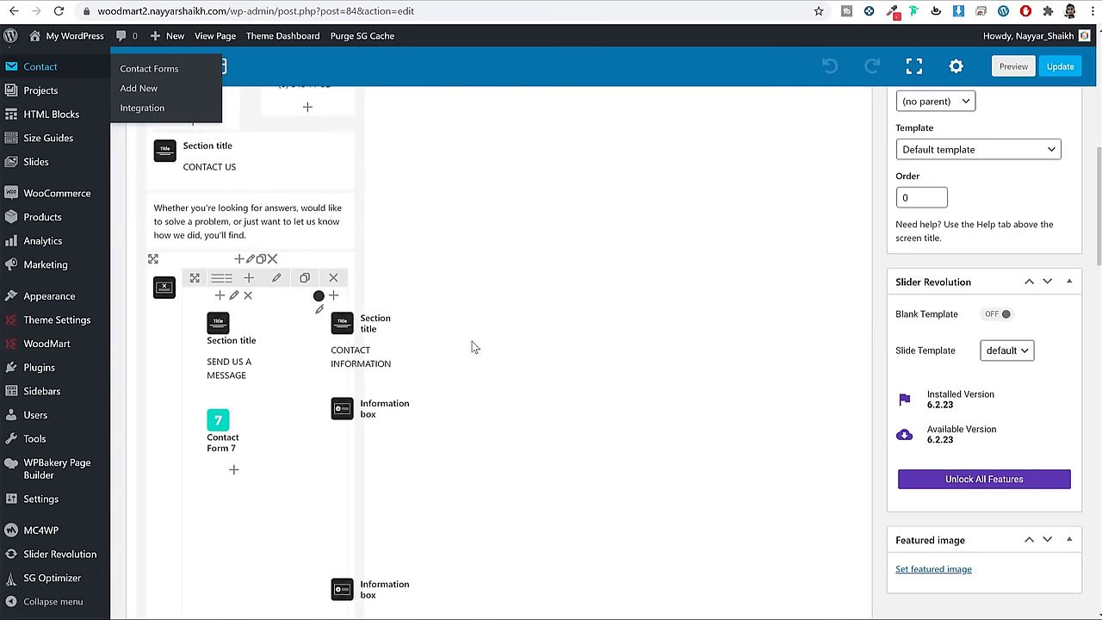
{"action": "scroll", "coordinate": [494, 373], "scroll_direction": "up", "scroll_amount": 3}
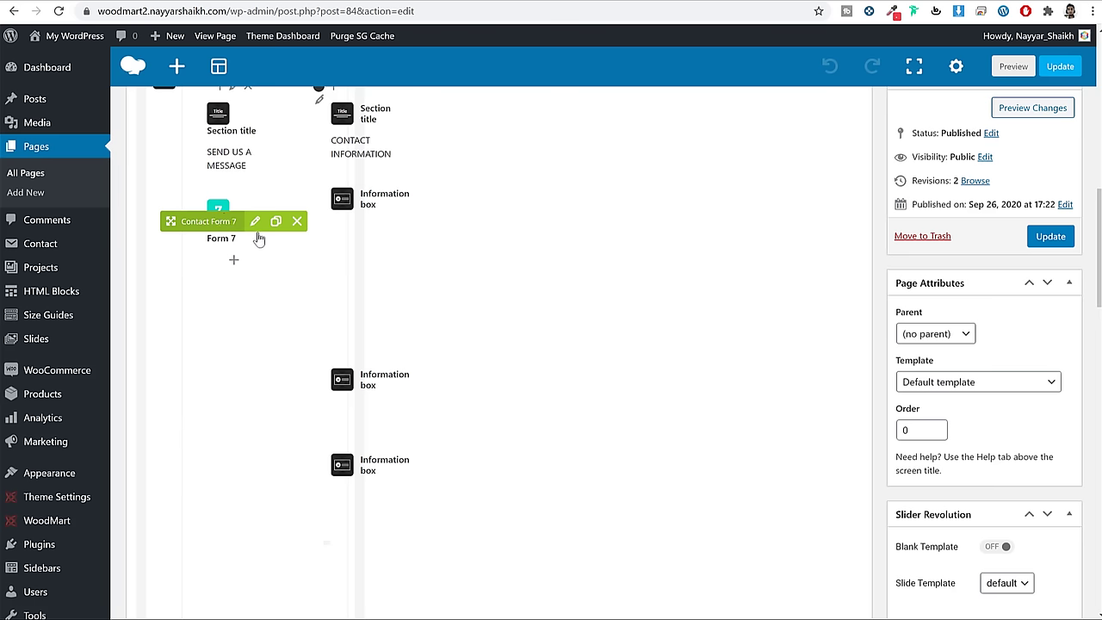
{"action": "left_click", "coordinate": [256, 224]}
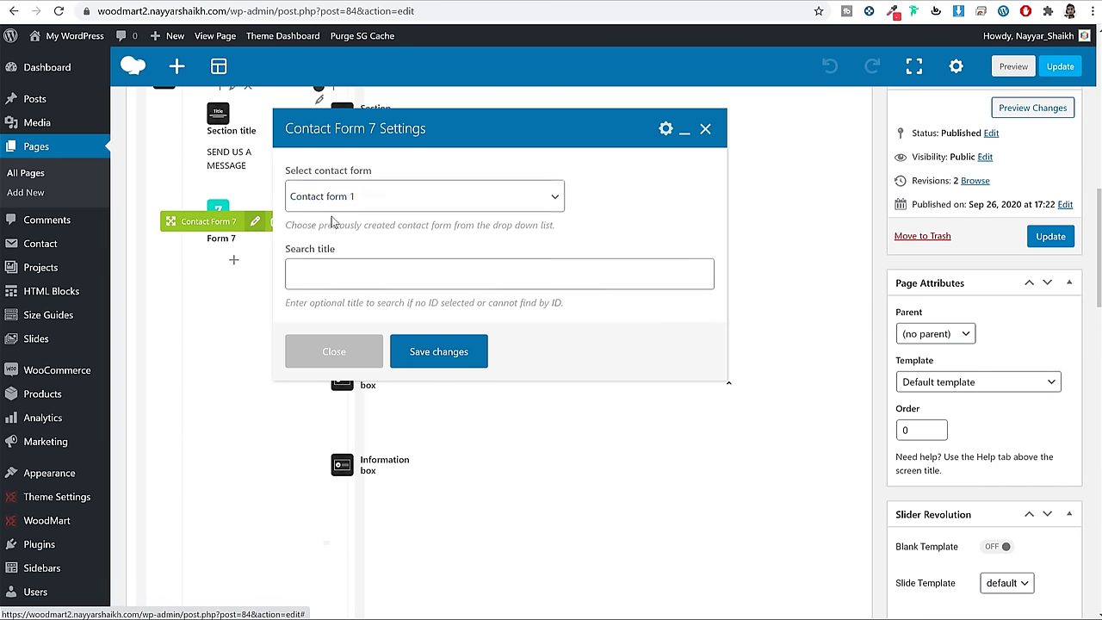
{"action": "left_click", "coordinate": [392, 198]}
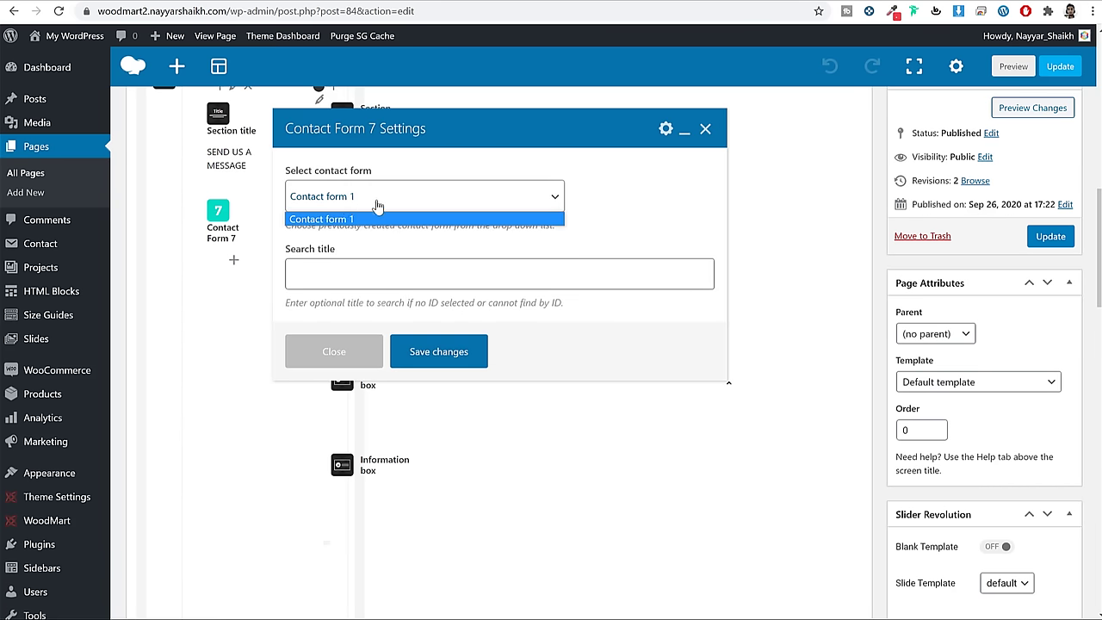
{"action": "left_click", "coordinate": [445, 352]}
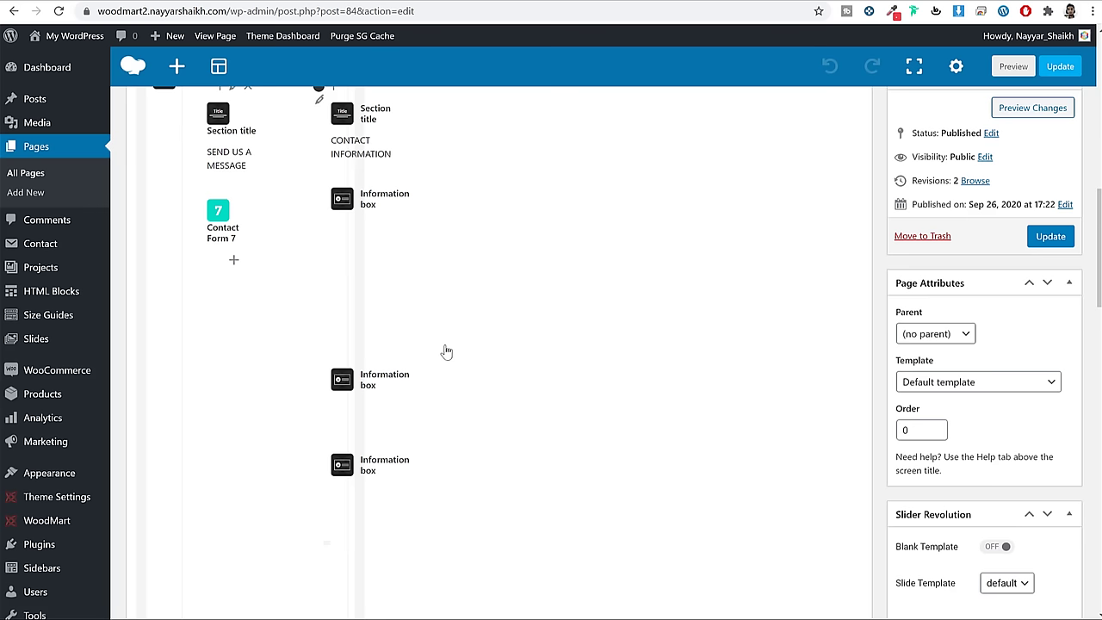
{"action": "left_click", "coordinate": [1056, 243]}
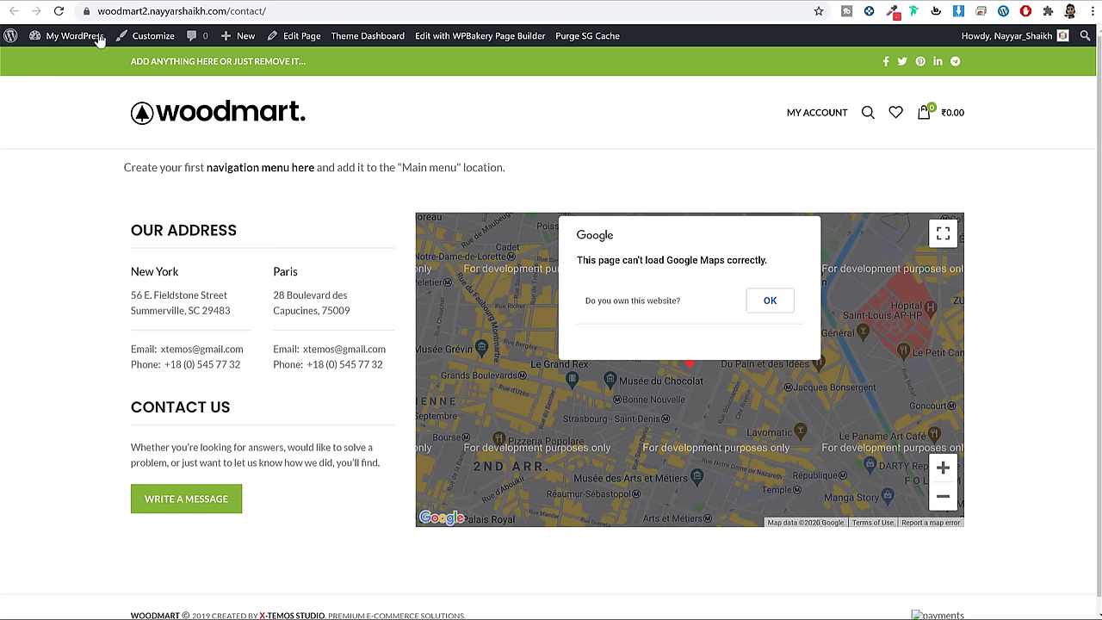
- Reload the live Contact page and check the WRITE A MESSAGE popup's name, email, subject and message form
{"action": "left_click", "coordinate": [58, 12]}
{"action": "left_click", "coordinate": [188, 504]}
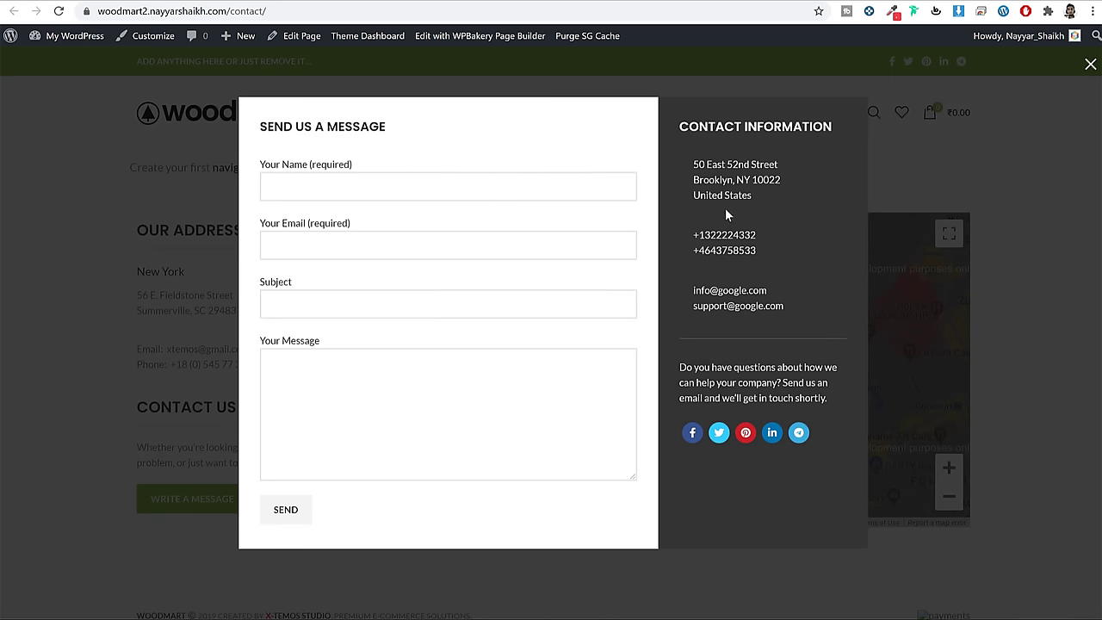
{"action": "left_click_drag", "start_coordinate": [693, 164], "coordinate": [751, 197]}
{"action": "left_click", "coordinate": [757, 269]}
{"action": "left_click", "coordinate": [1038, 136]}
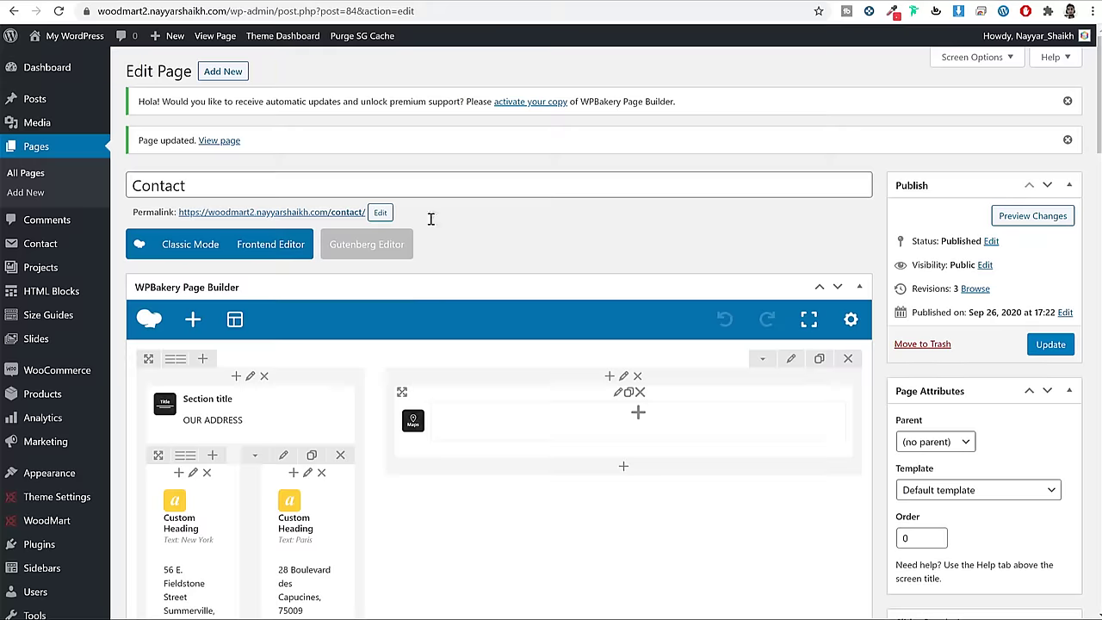
{"action": "scroll", "coordinate": [436, 292], "scroll_direction": "down", "scroll_amount": 7}
{"action": "scroll", "coordinate": [436, 362], "scroll_direction": "up", "scroll_amount": 3}
{"action": "left_click", "coordinate": [207, 310]}
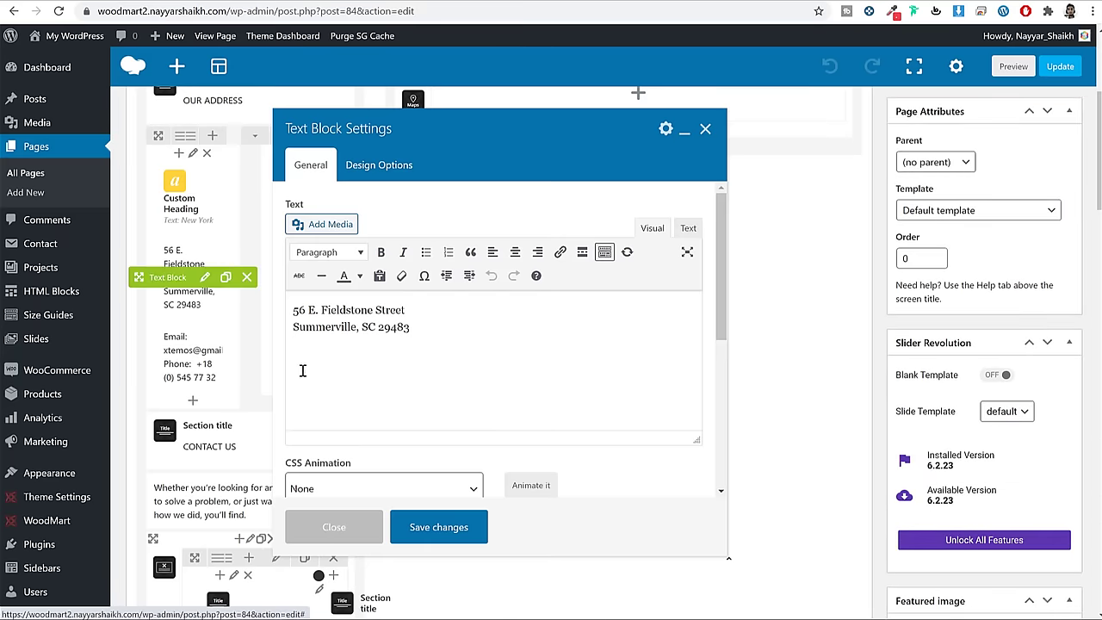
{"action": "left_click", "coordinate": [377, 529]}
{"action": "scroll", "coordinate": [457, 458], "scroll_direction": "down", "scroll_amount": 3}
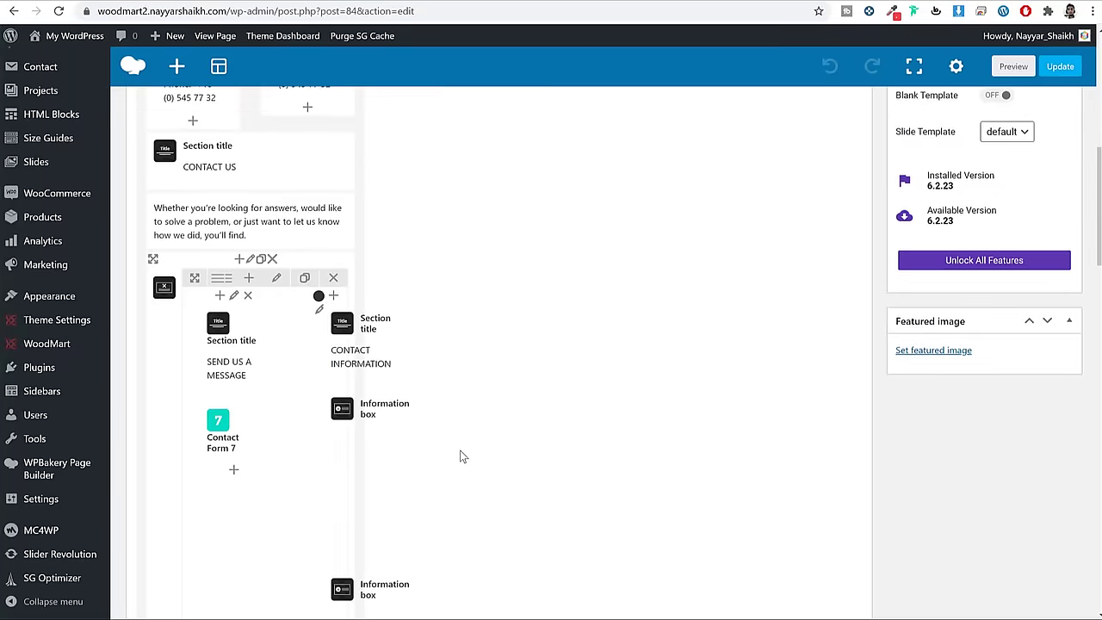
{"action": "scroll", "coordinate": [430, 430], "scroll_direction": "down", "scroll_amount": 2}
{"action": "scroll", "coordinate": [401, 382], "scroll_direction": "up", "scroll_amount": 1}
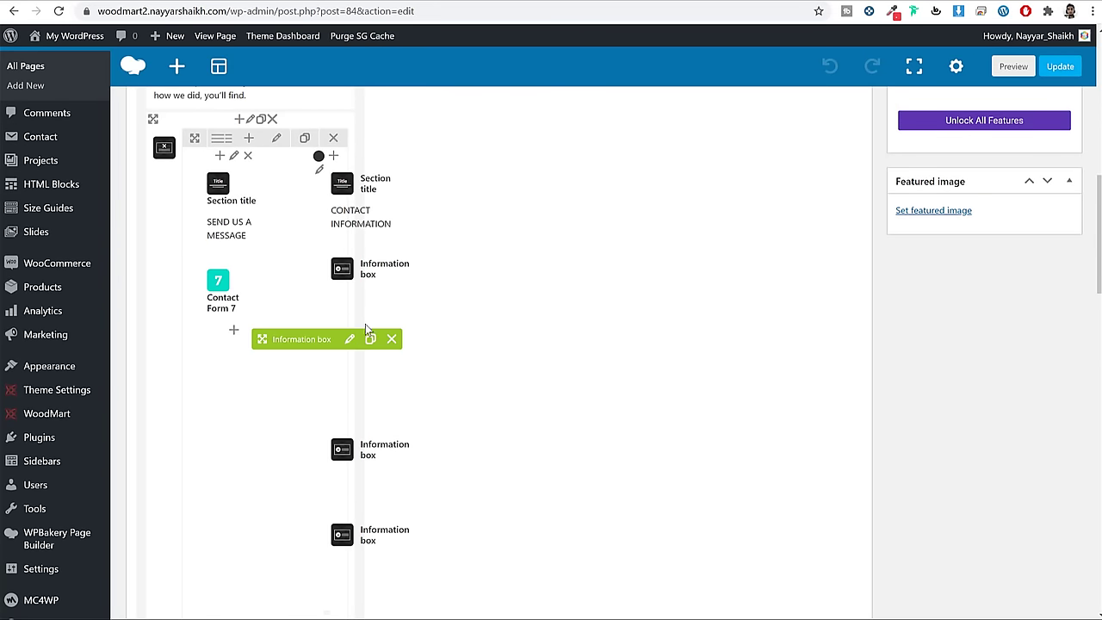
{"action": "left_click", "coordinate": [350, 472]}
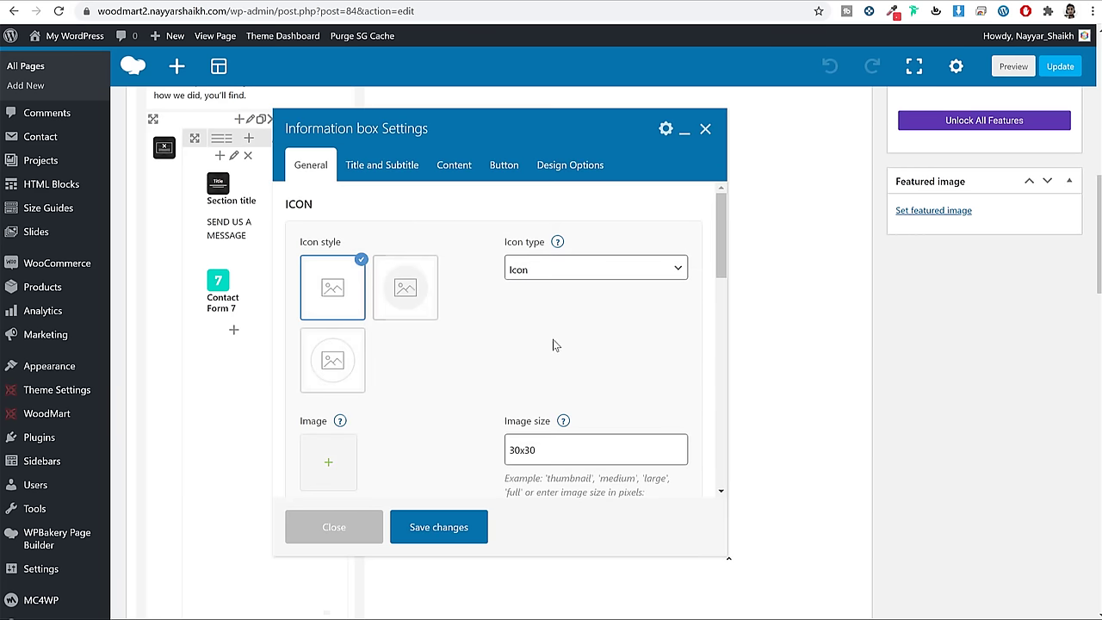
{"action": "scroll", "coordinate": [544, 361], "scroll_direction": "down", "scroll_amount": 8}
{"action": "scroll", "coordinate": [543, 362], "scroll_direction": "down", "scroll_amount": 3}
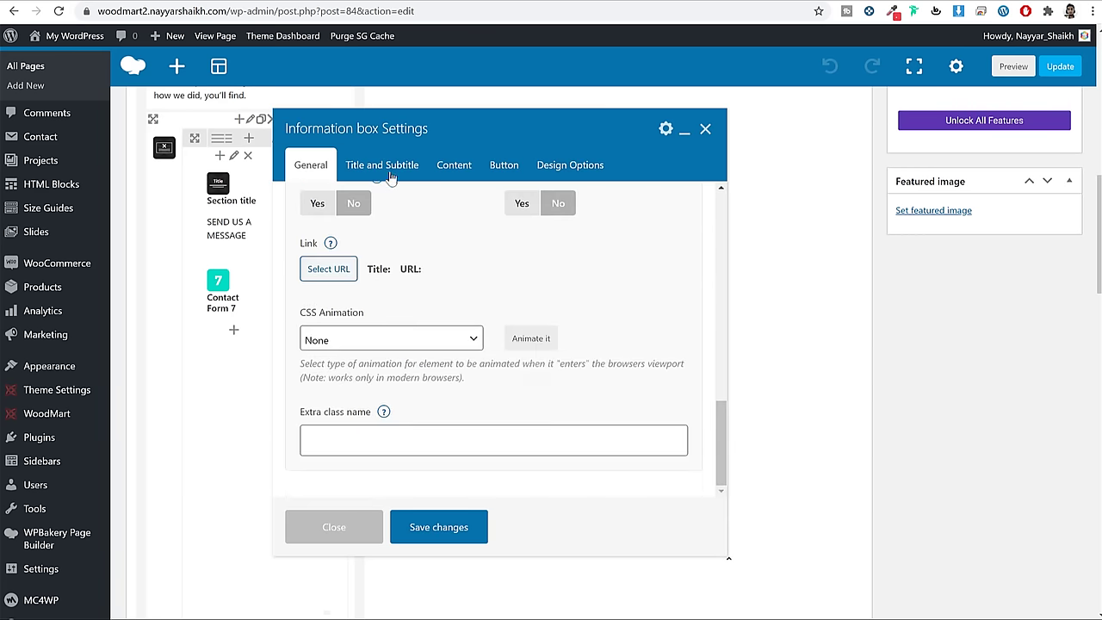
{"action": "left_click", "coordinate": [385, 172]}
{"action": "left_click", "coordinate": [456, 166]}
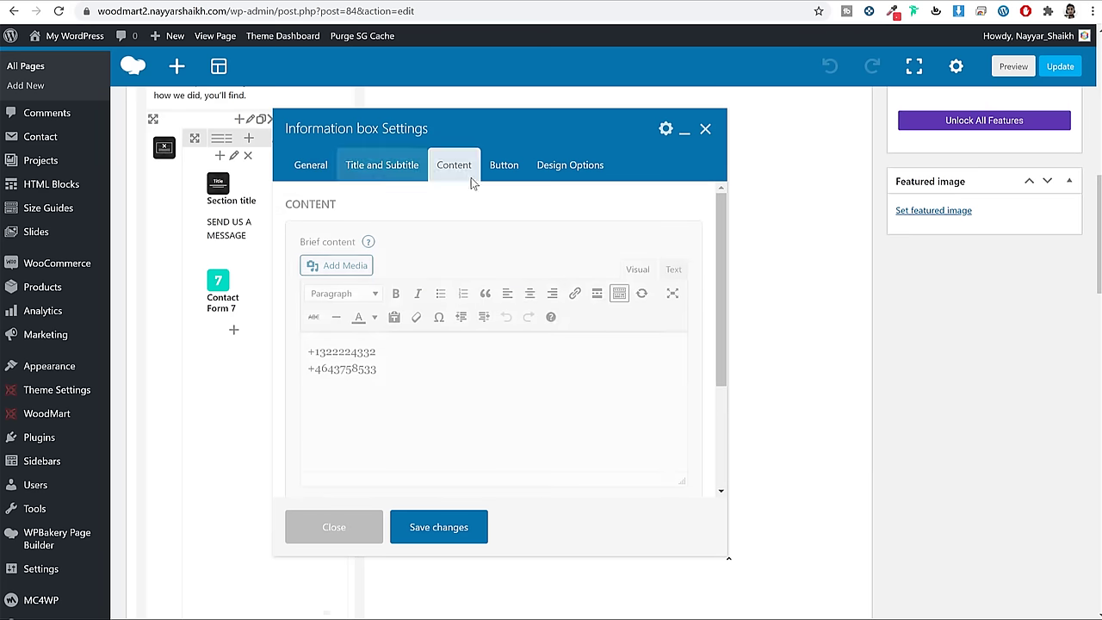
{"action": "left_click_drag", "start_coordinate": [415, 372], "coordinate": [315, 351]}
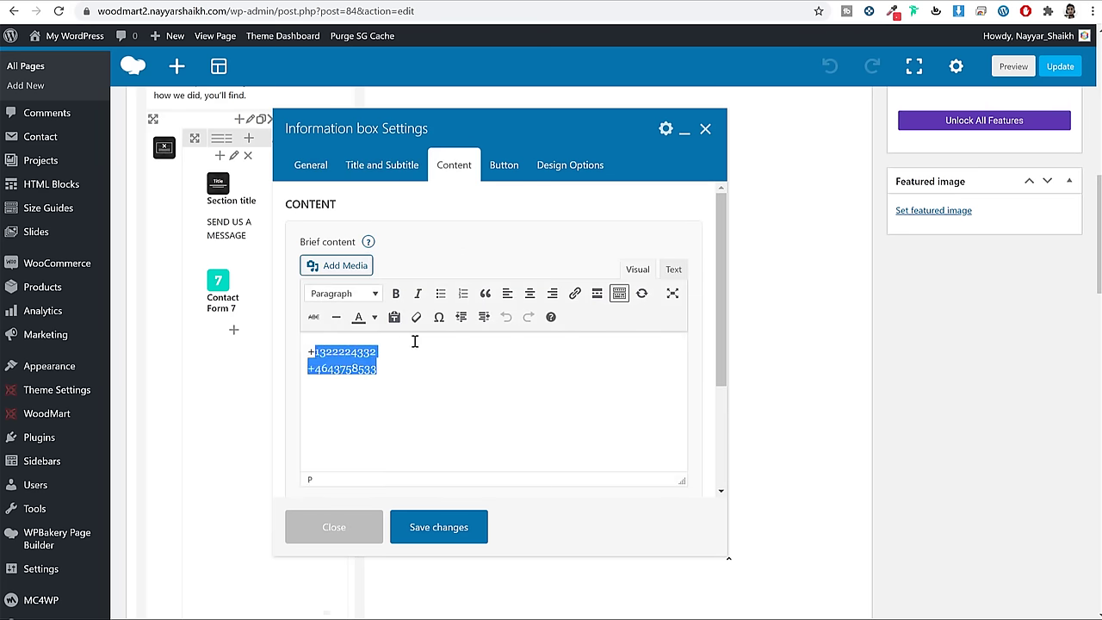
{"action": "left_click", "coordinate": [504, 165]}
{"action": "left_click", "coordinate": [453, 164]}
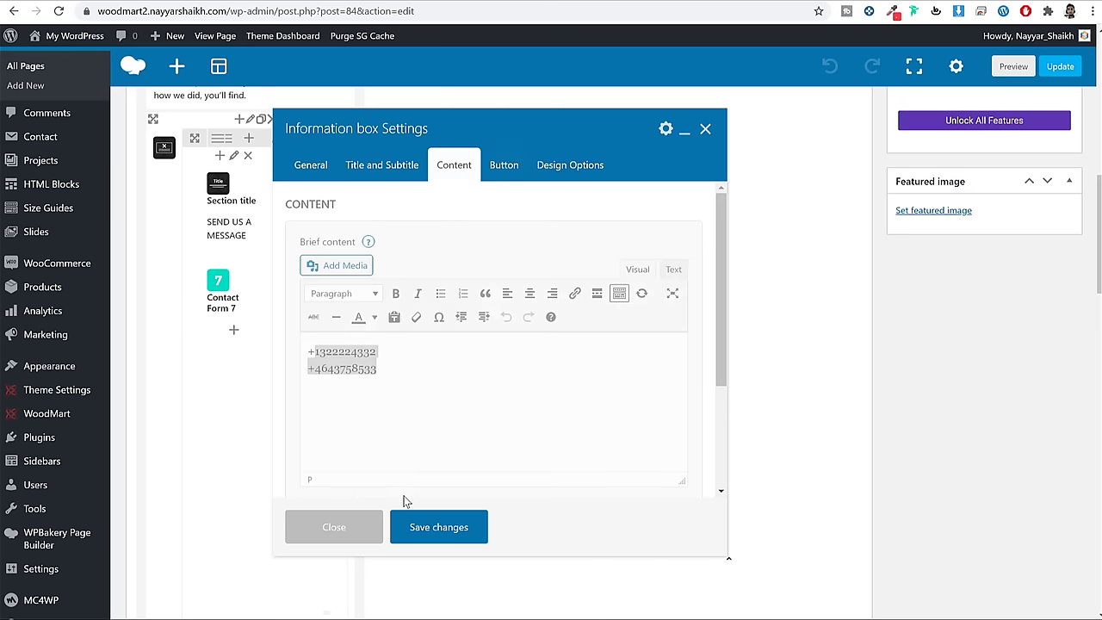
{"action": "left_click", "coordinate": [408, 389]}
{"action": "left_click", "coordinate": [334, 534]}
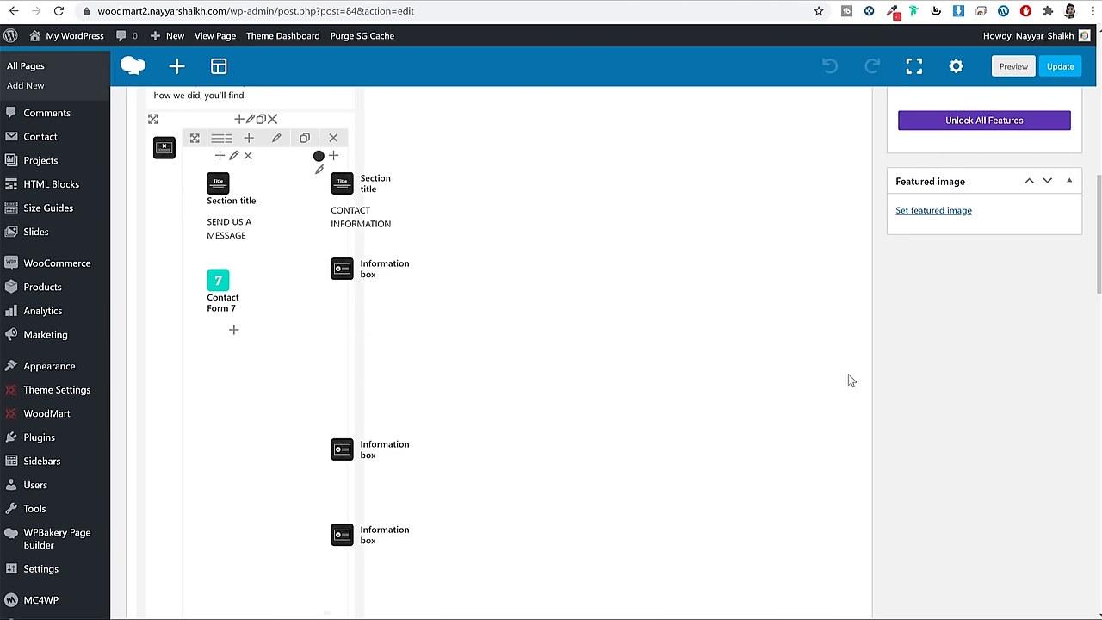
{"action": "scroll", "coordinate": [851, 374], "scroll_direction": "up", "scroll_amount": 5}
{"action": "scroll", "coordinate": [855, 383], "scroll_direction": "up", "scroll_amount": 3}
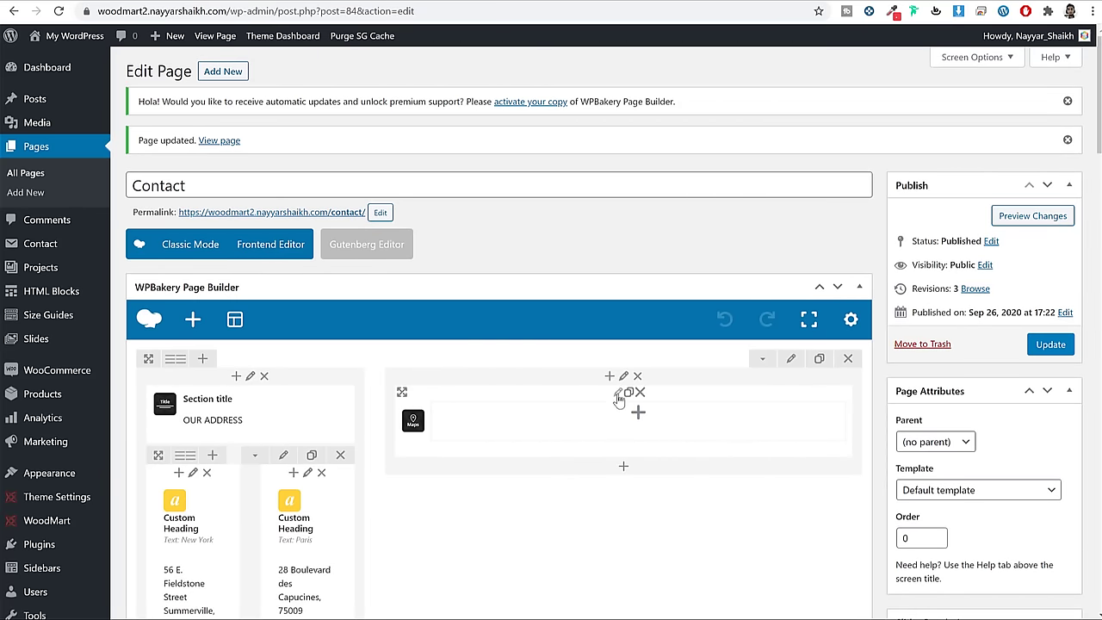
- Select the Google API key in the map element's settings, then start a new tab toward console.cloud.google.com
{"action": "left_click", "coordinate": [617, 394]}
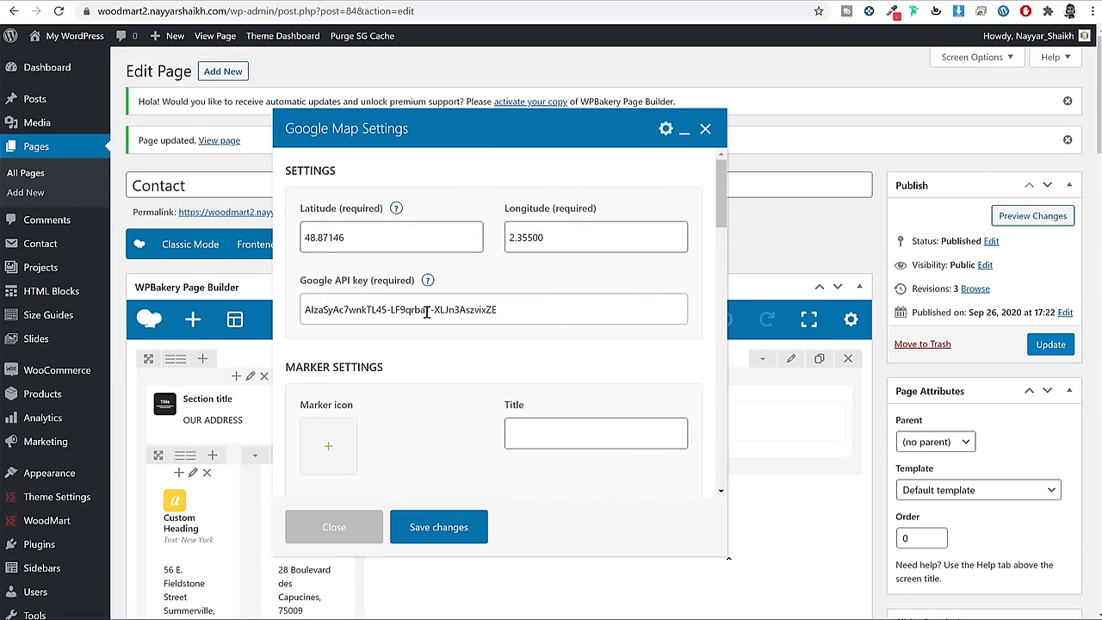
{"action": "triple_click", "coordinate": [426, 312]}
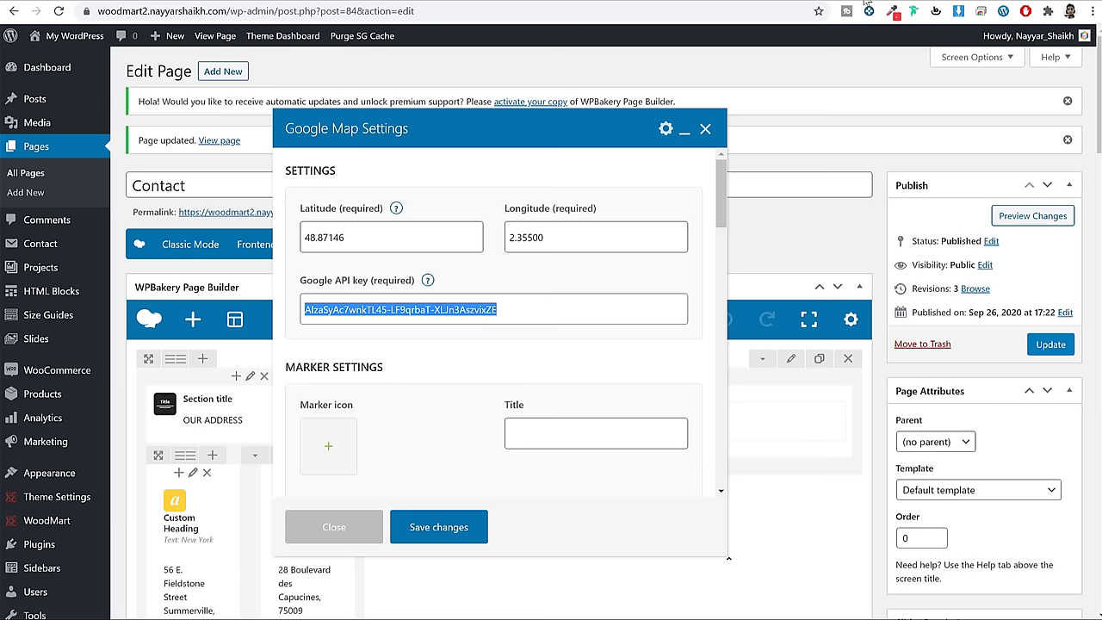
{"action": "key", "text": "ctrl+t"}
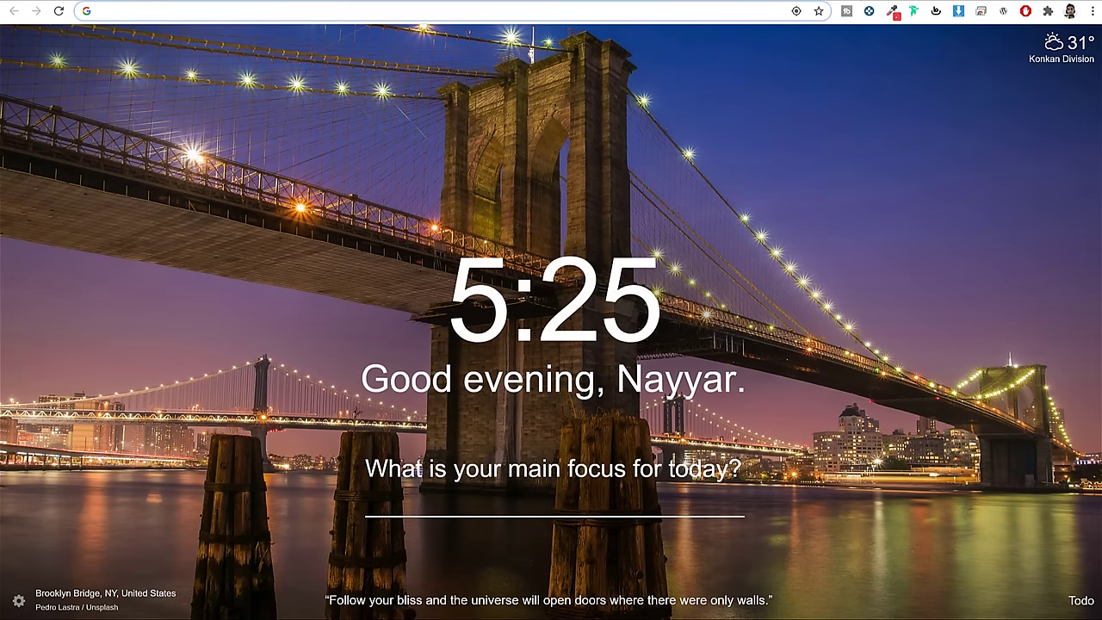
{"action": "type", "text": "console.cloud.google.com"}
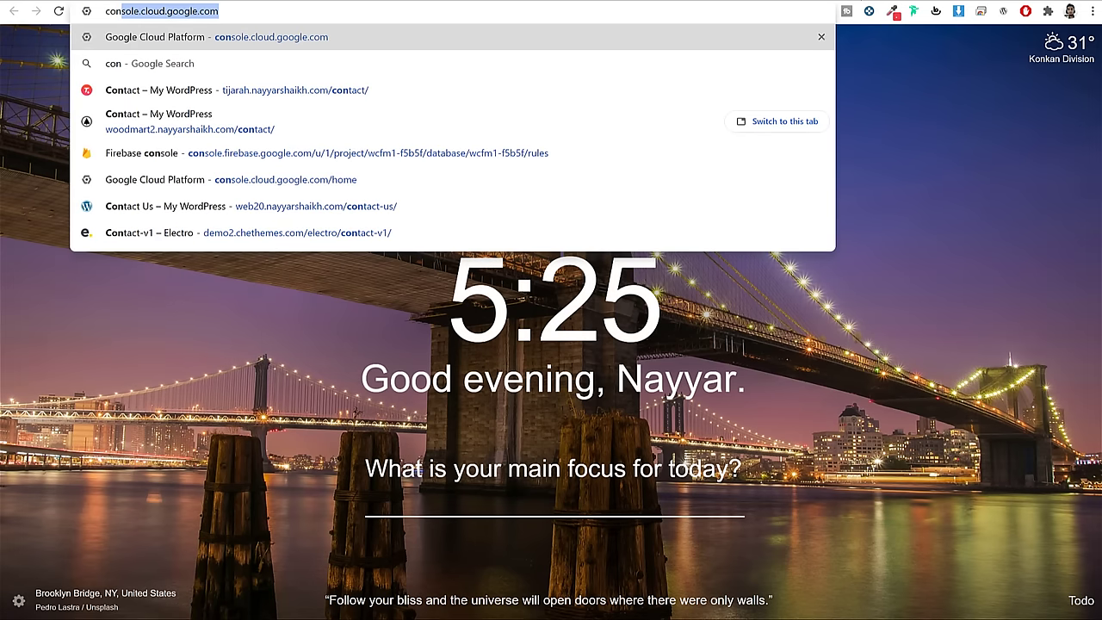
- Copy the BloggDude project's API key from the APIs & Services Credentials page in Google Cloud
{"action": "key", "text": "Return"}
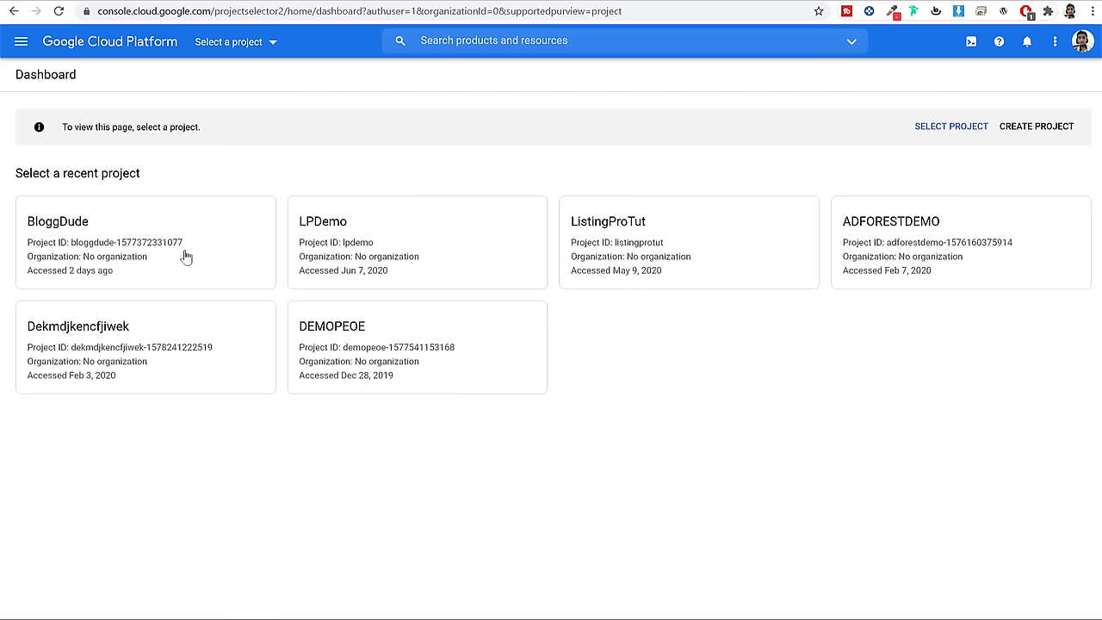
{"action": "left_click", "coordinate": [118, 232]}
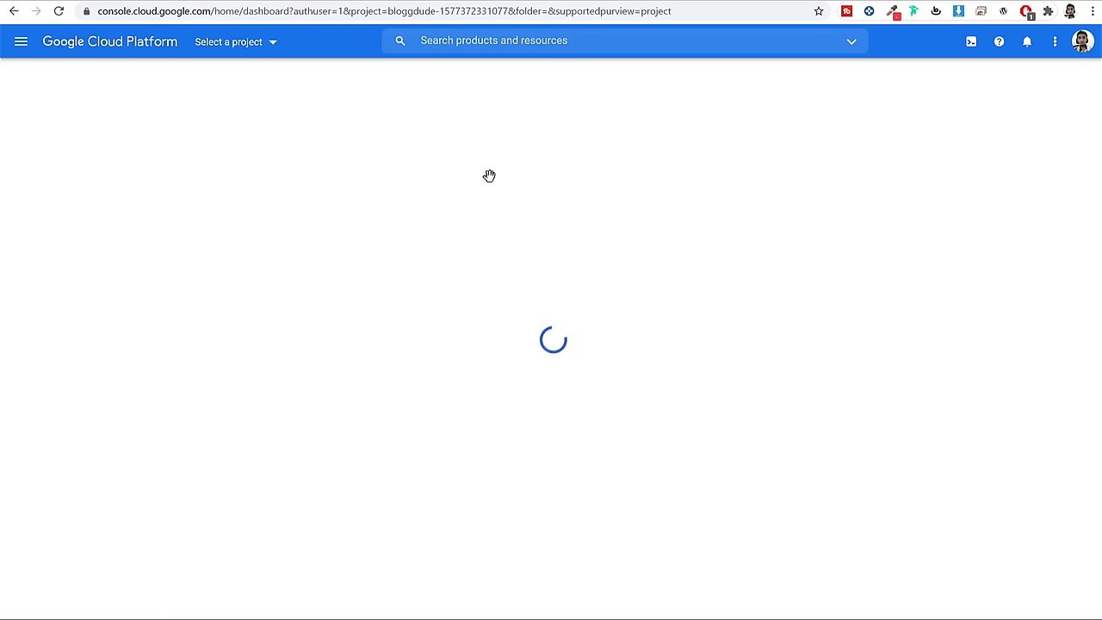
{"action": "left_click", "coordinate": [23, 43]}
{"action": "mouse_move", "coordinate": [86, 243]}
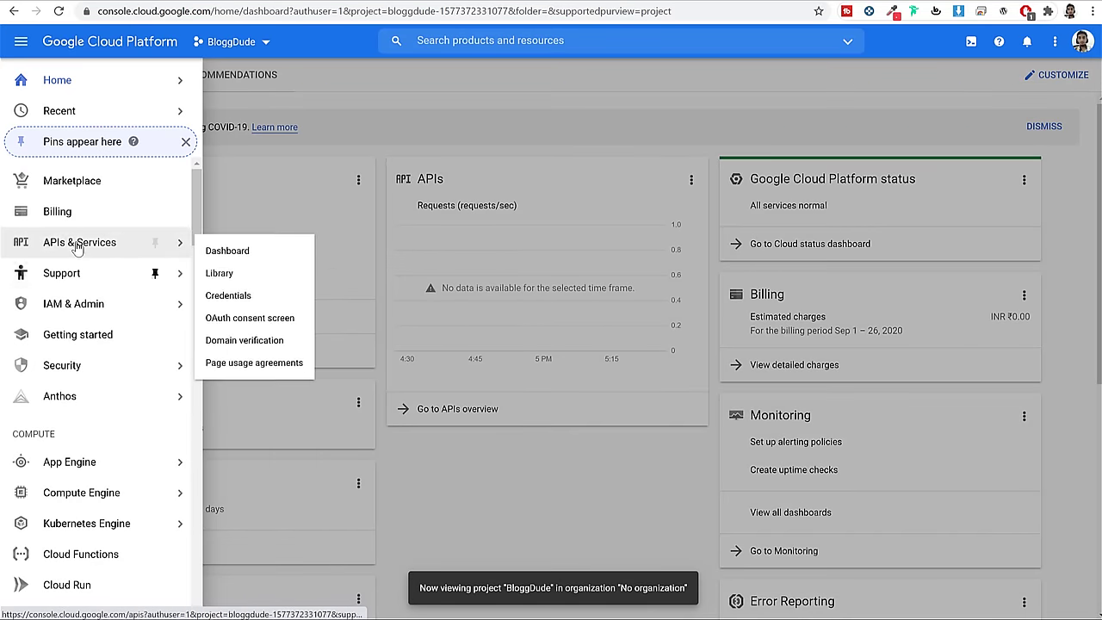
{"action": "left_click", "coordinate": [263, 297]}
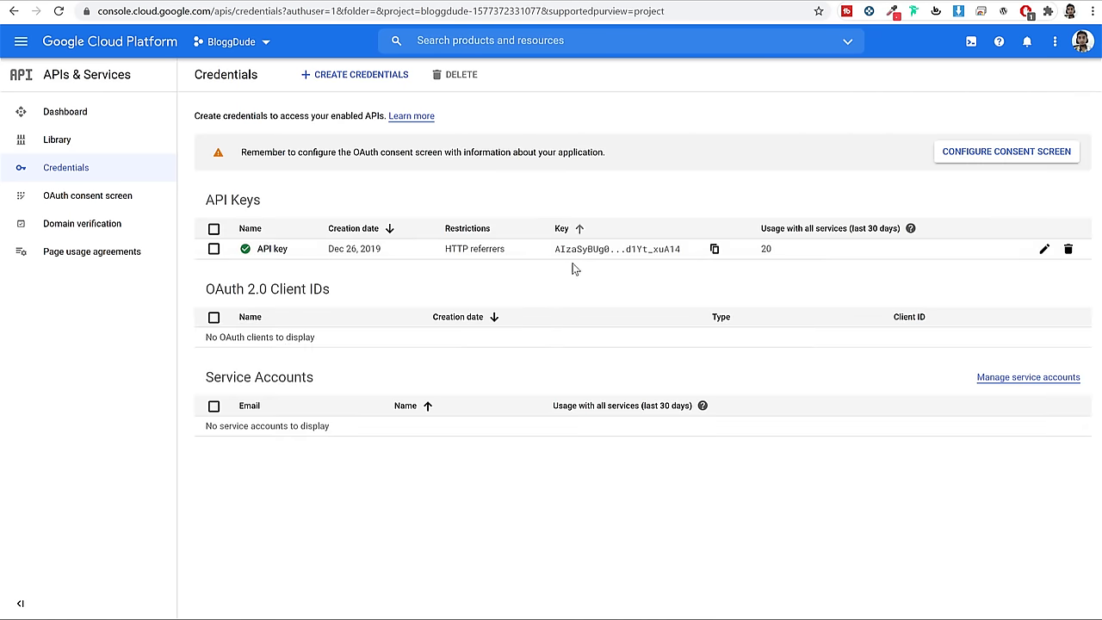
{"action": "left_click", "coordinate": [714, 249]}
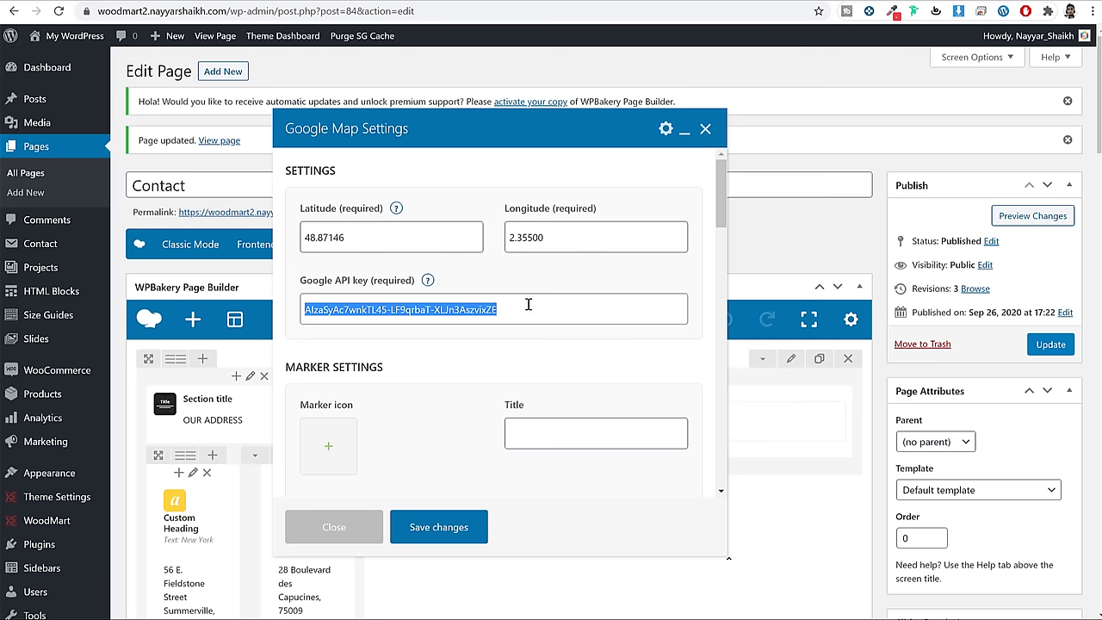
- Paste the new key into the Google API key field and select the latitude value 48.87146
{"action": "key", "text": "ctrl+v"}
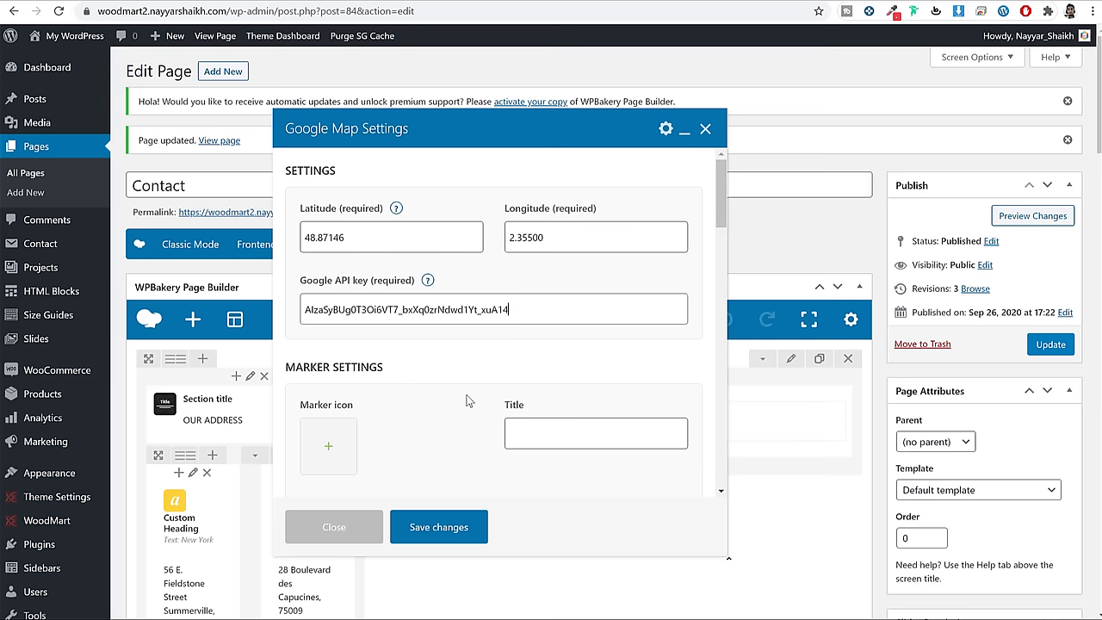
{"action": "double_click", "coordinate": [450, 238]}
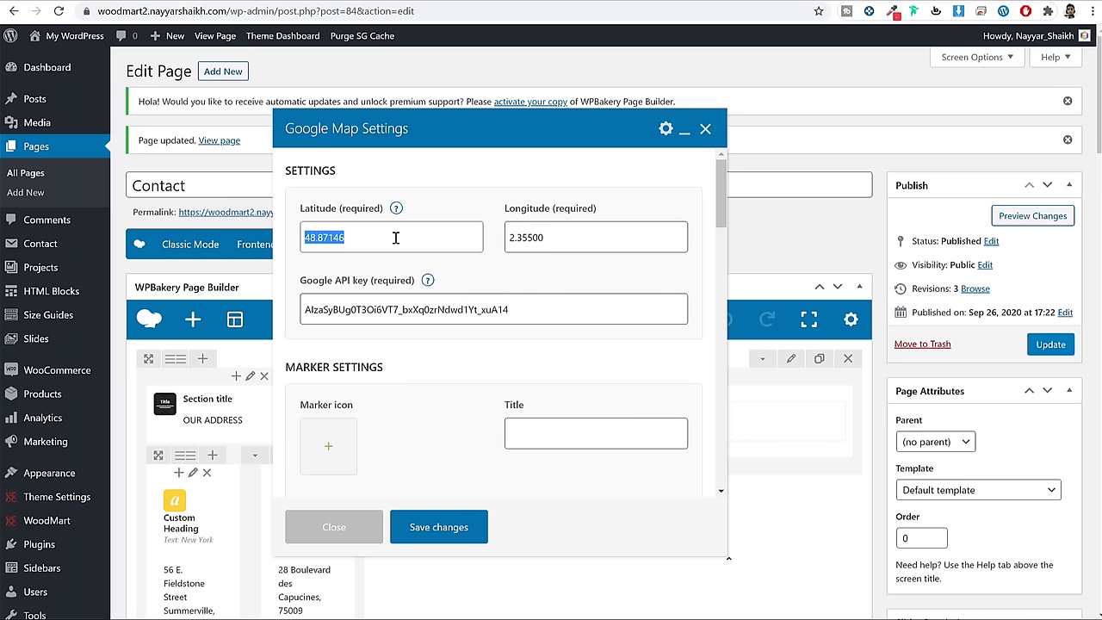
- Search latlong.net for the coordinates of Mumbai
{"action": "key", "text": "ctrl+t"}
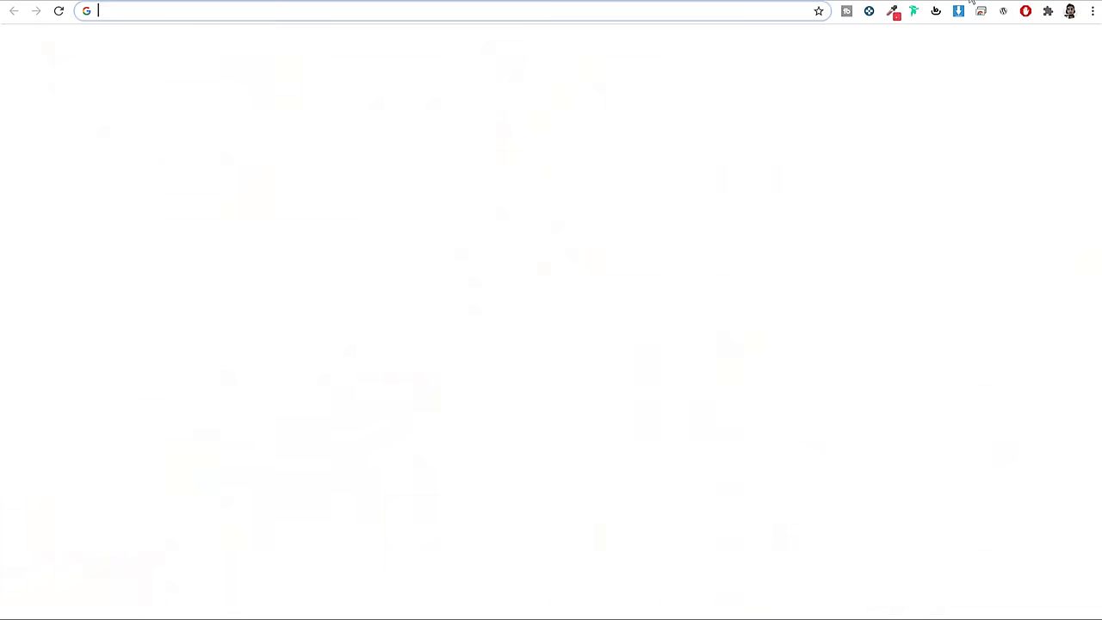
{"action": "type", "text": "latl"}
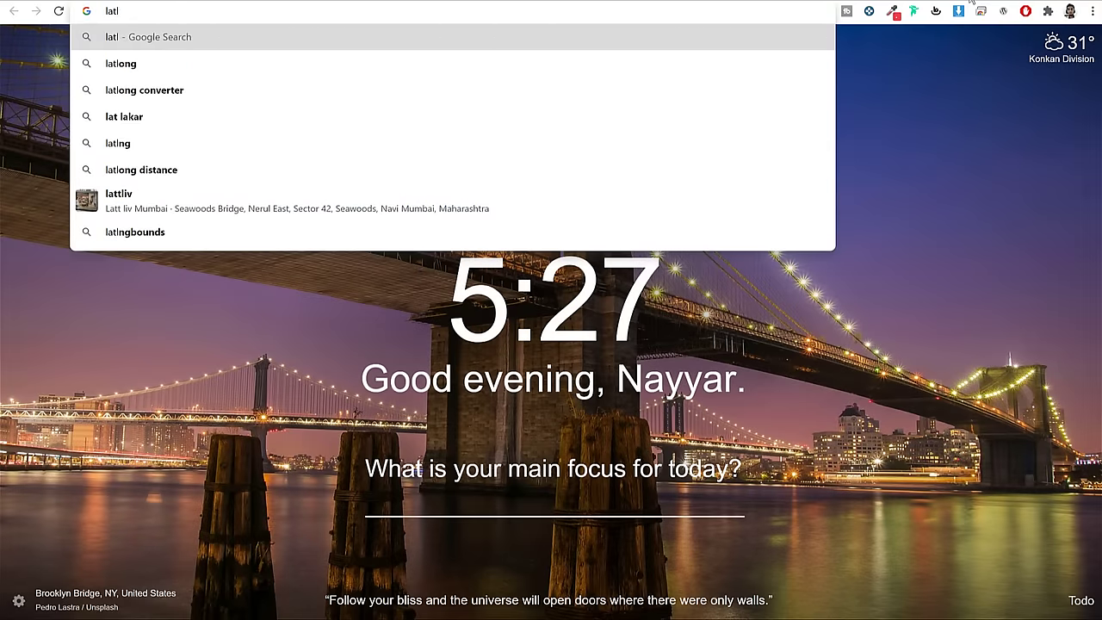
{"action": "type", "text": "ong"}
{"action": "key", "text": "Return"}
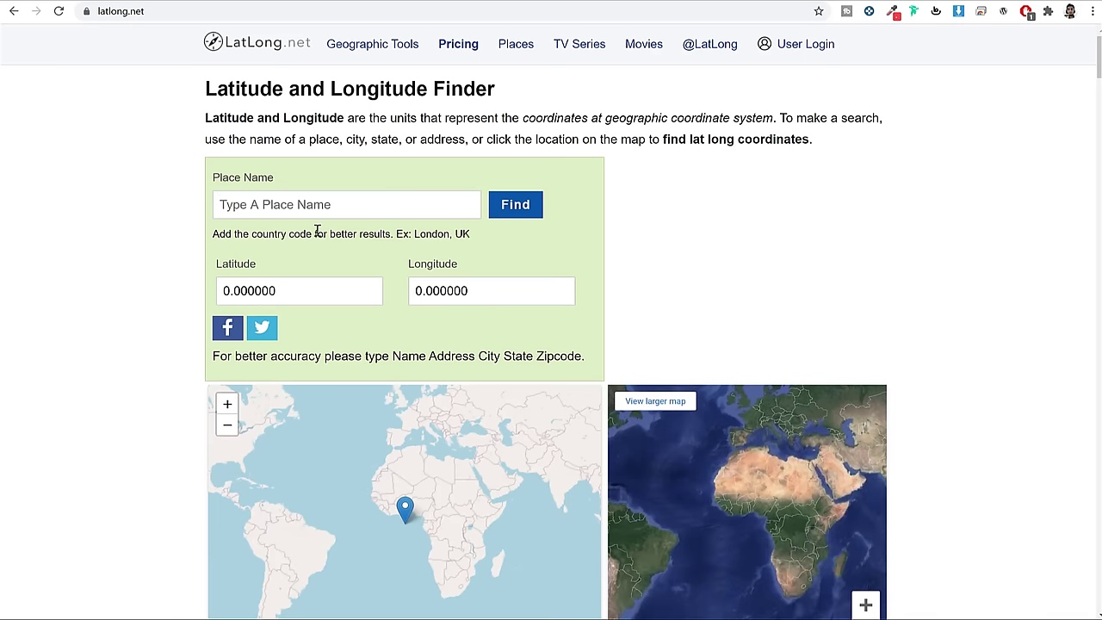
{"action": "left_click", "coordinate": [337, 211]}
{"action": "type", "text": "Mumbai"}
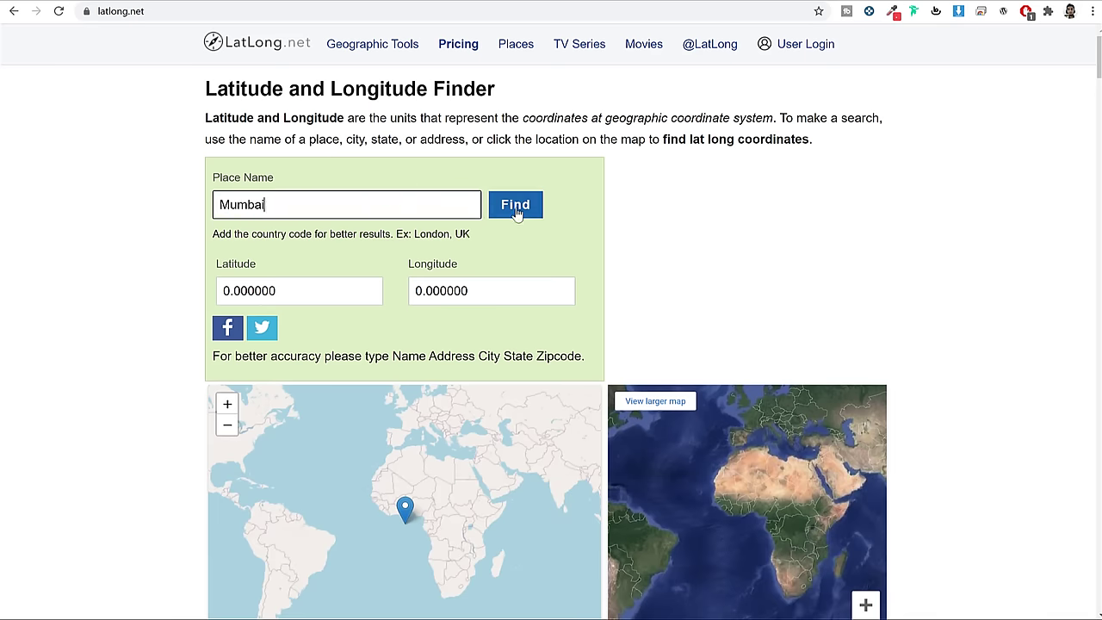
{"action": "left_click", "coordinate": [516, 207]}
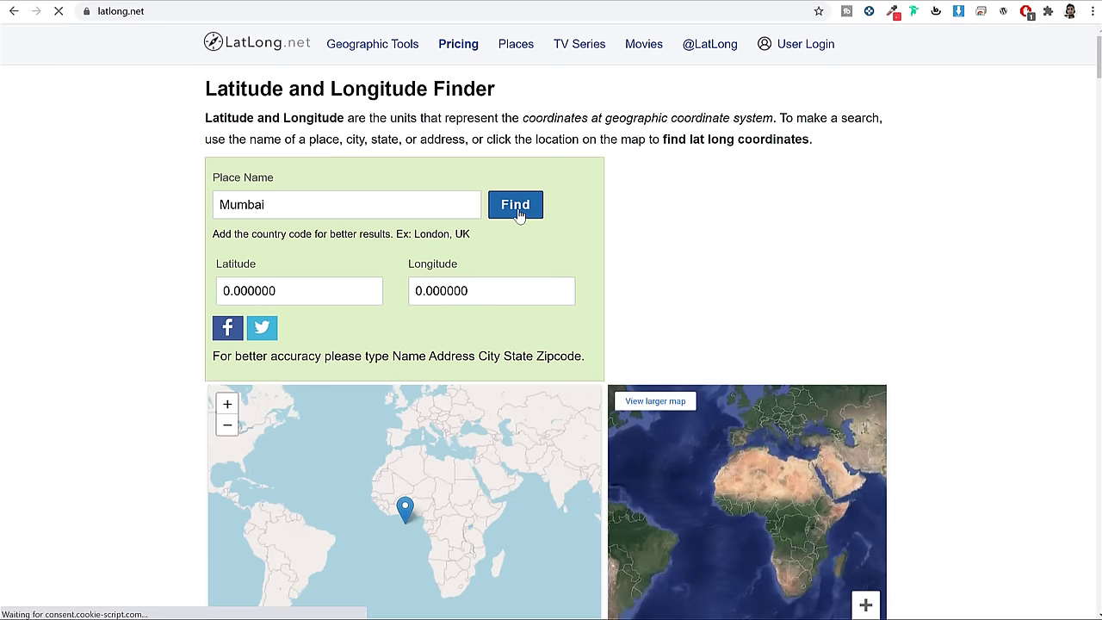
- Copy Mumbai's latitude 19.075983 from the latlong.net results
{"action": "scroll", "coordinate": [821, 232], "scroll_direction": "down", "scroll_amount": 2}
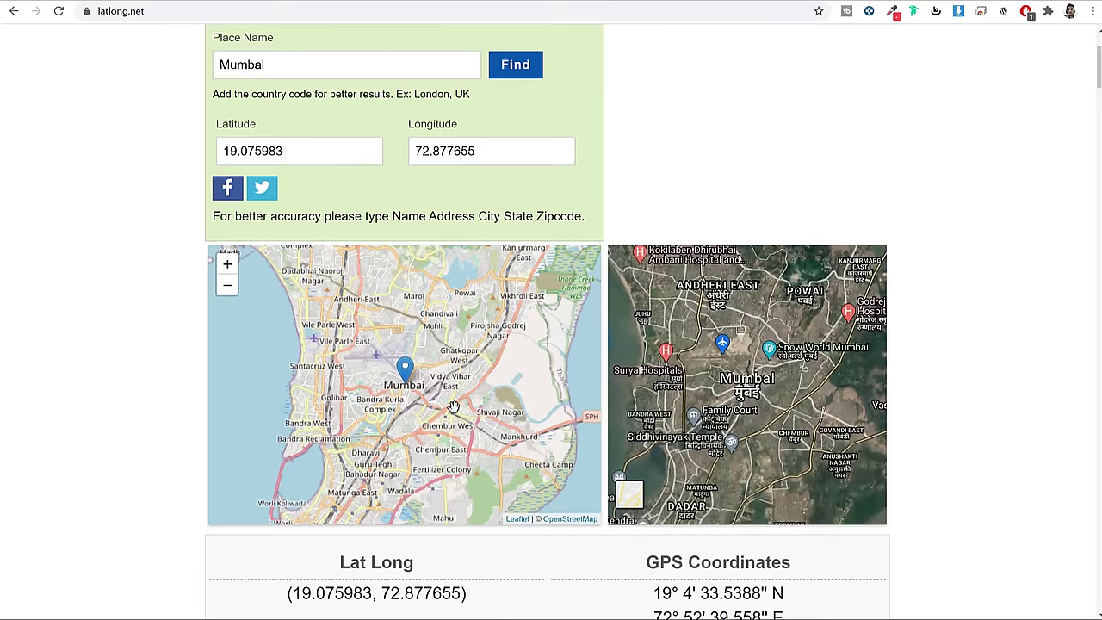
{"action": "scroll", "coordinate": [372, 368], "scroll_direction": "up", "scroll_amount": 3}
{"action": "scroll", "coordinate": [372, 368], "scroll_direction": "up", "scroll_amount": 4}
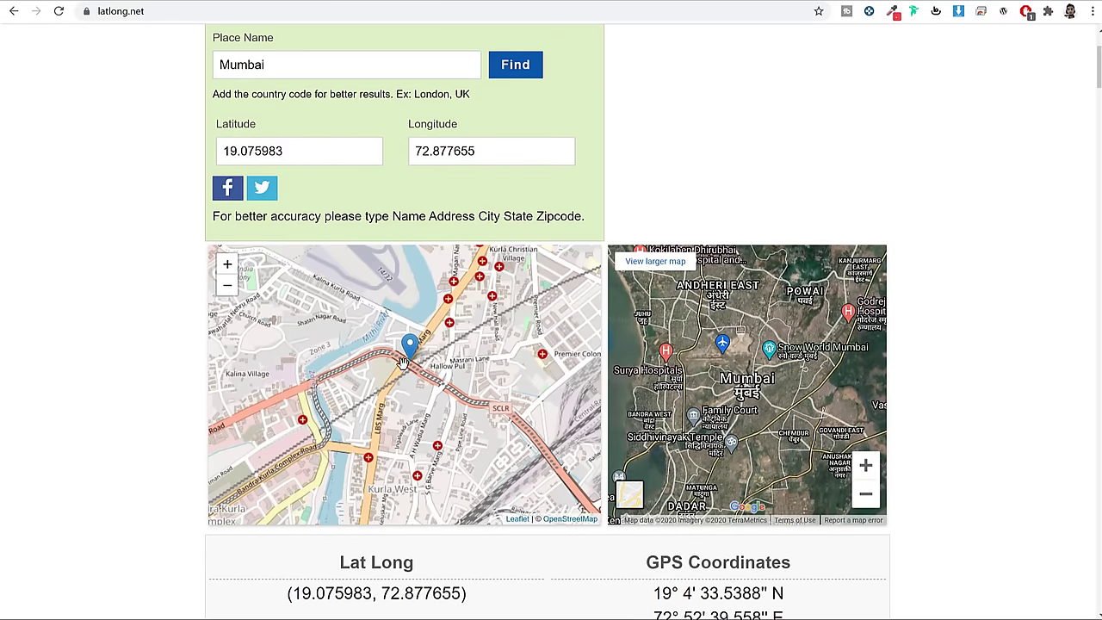
{"action": "mouse_move", "coordinate": [386, 334]}
{"action": "left_mouse_down"}
{"action": "mouse_move", "coordinate": [422, 340]}
{"action": "mouse_move", "coordinate": [402, 332]}
{"action": "mouse_move", "coordinate": [385, 356]}
{"action": "mouse_move", "coordinate": [413, 388]}
{"action": "left_mouse_up"}
{"action": "left_click", "coordinate": [318, 158]}
{"action": "key", "text": "ctrl+a"}
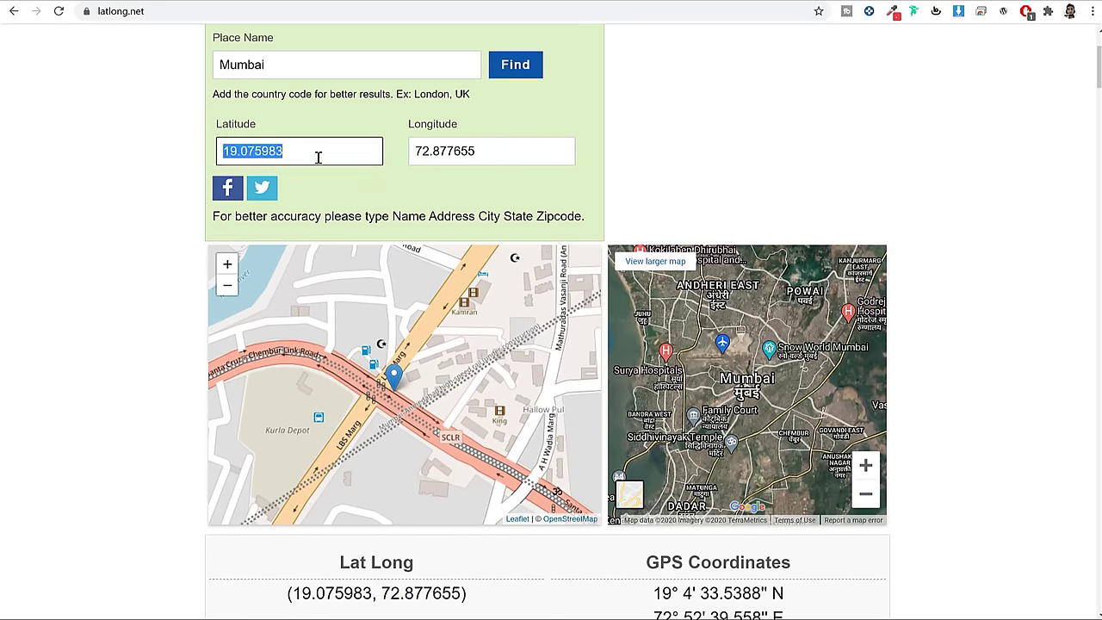
- Set the map's latitude to 19.075983 and longitude to 72.877655
{"action": "key", "text": "ctrl+Tab"}
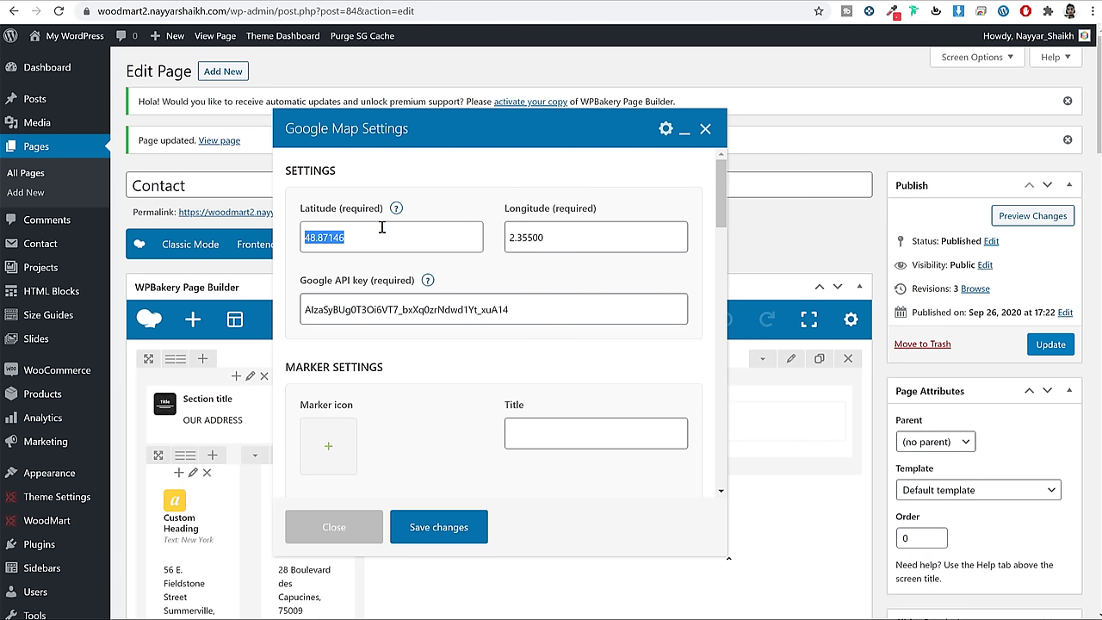
{"action": "key", "text": "ctrl+v"}
{"action": "key", "text": "ctrl+shift+Tab"}
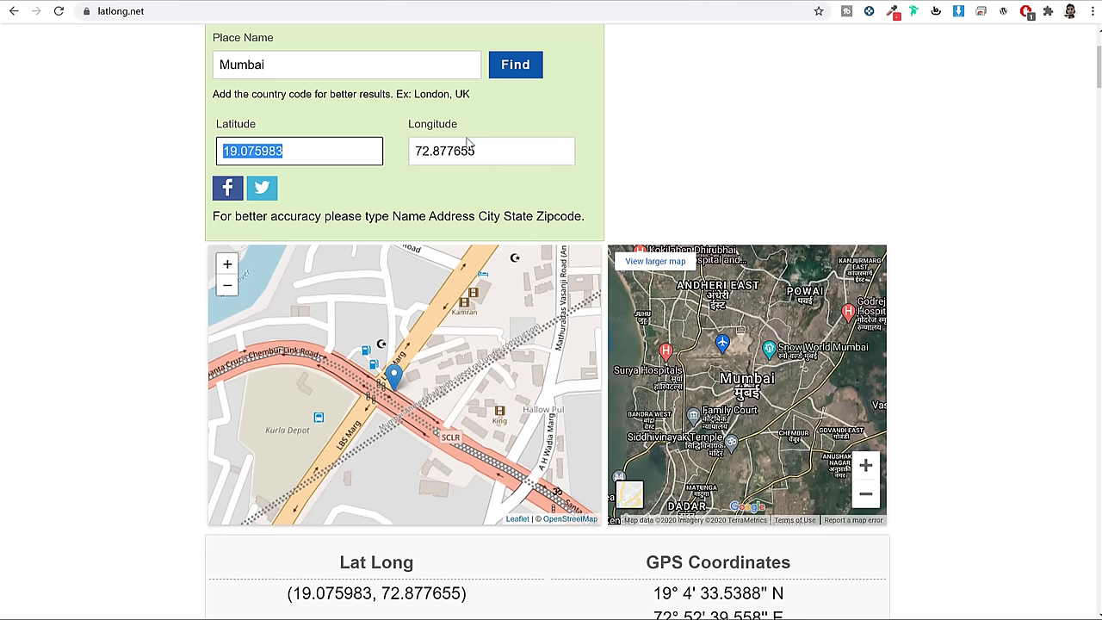
{"action": "left_click", "coordinate": [468, 139]}
{"action": "key", "text": "ctrl+a"}
{"action": "key", "text": "ctrl+c"}
{"action": "key", "text": "ctrl+Tab"}
{"action": "left_click", "coordinate": [570, 237]}
{"action": "key", "text": "ctrl+a"}
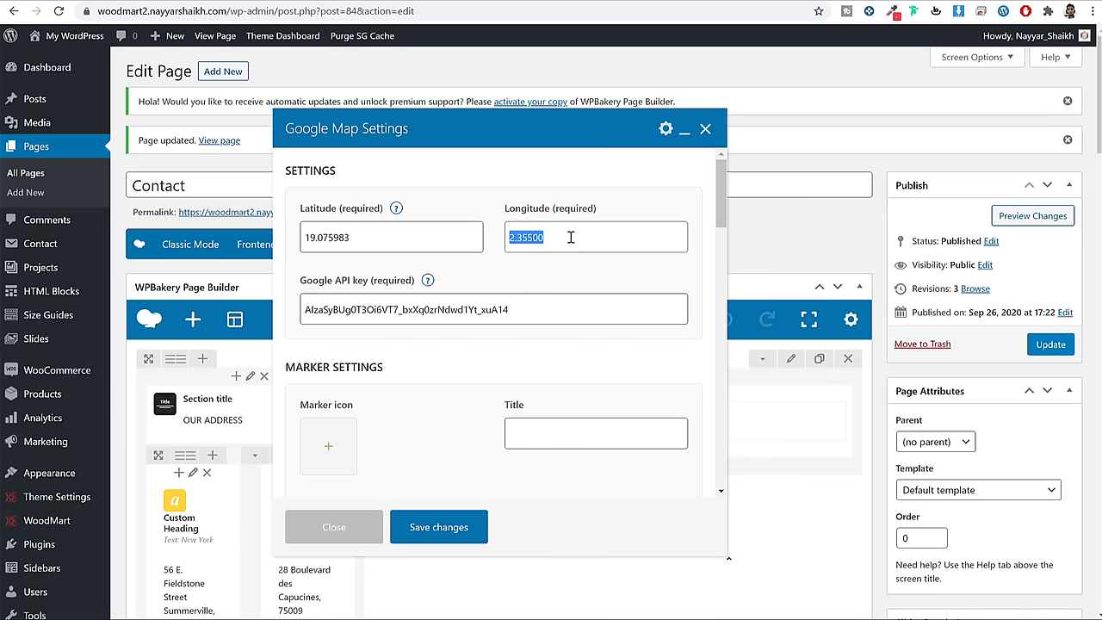
{"action": "key", "text": "ctrl+v"}
- Save the map settings, update the Contact page, and reload the live page
{"action": "left_click", "coordinate": [463, 529]}
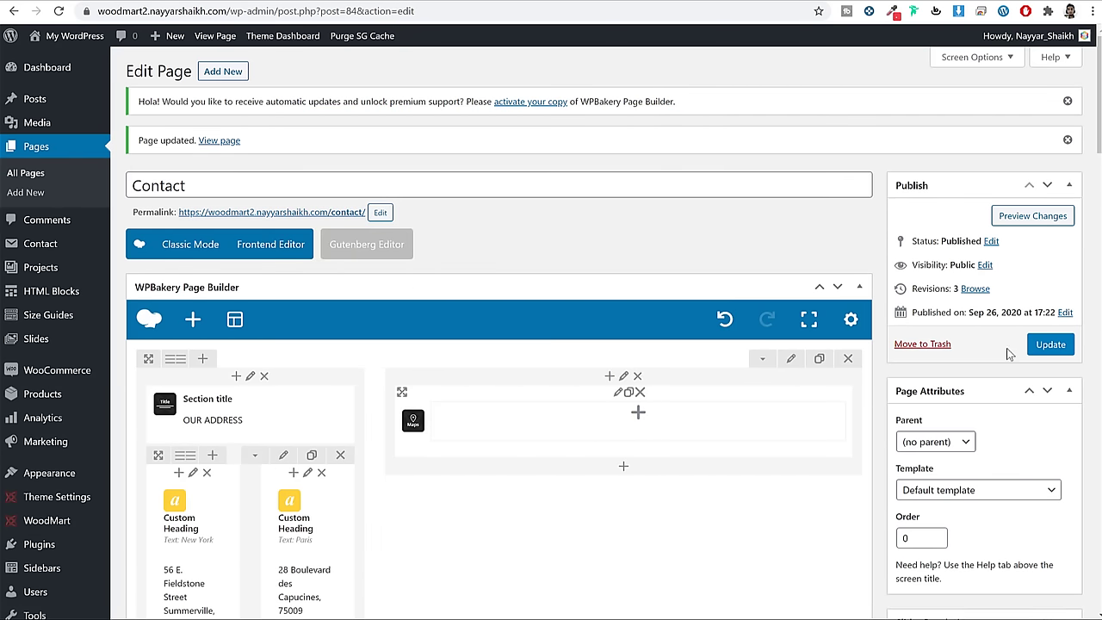
{"action": "left_click", "coordinate": [1058, 349]}
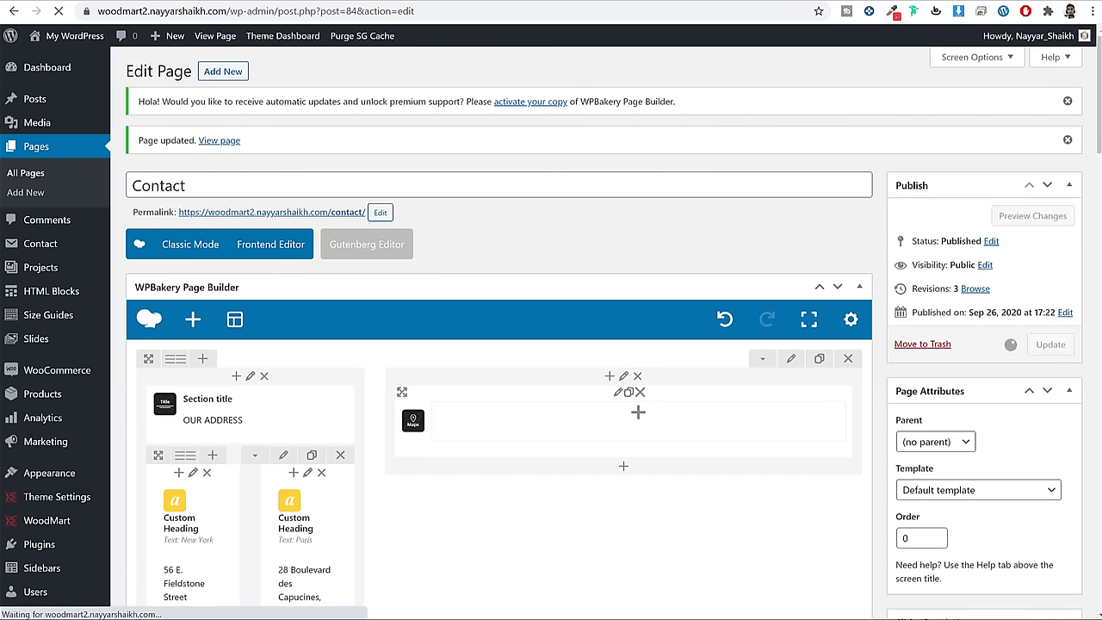
{"action": "key", "text": "ctrl+Tab"}
{"action": "key", "text": "F5"}
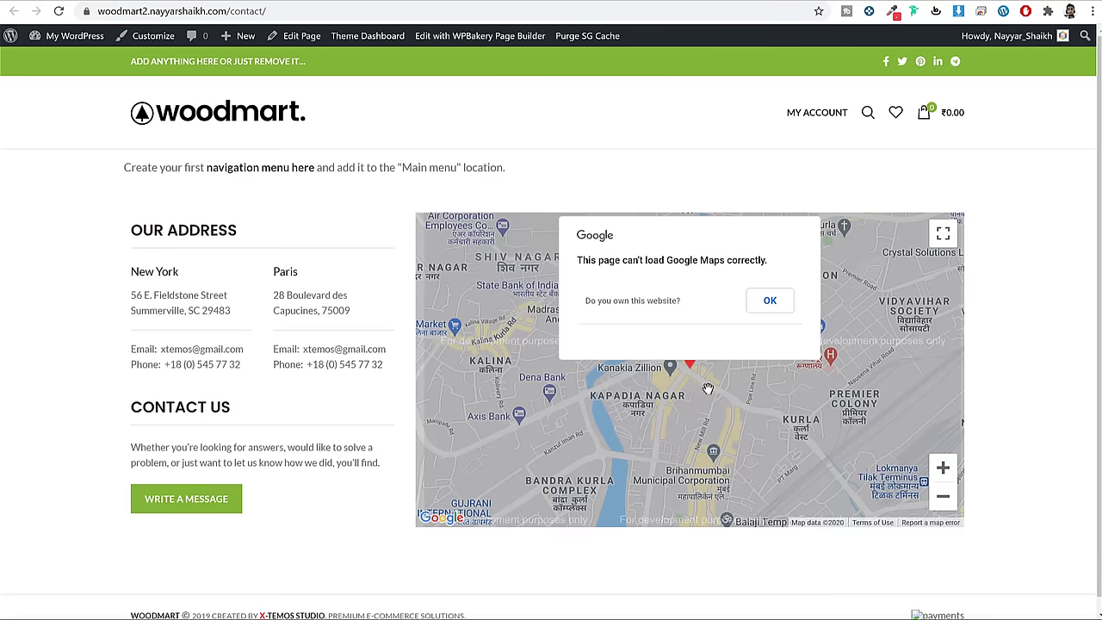
- Dismiss the Maps error and copy the Google API key from the Contact page's map settings
{"action": "left_click", "coordinate": [770, 301]}
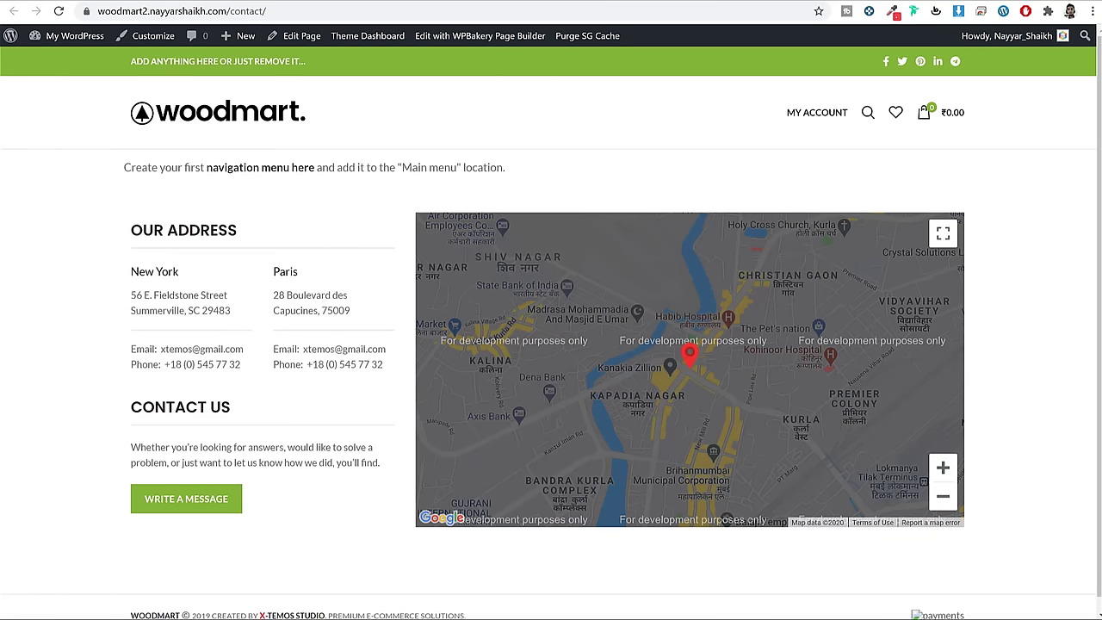
{"action": "key", "text": "ctrl+shift+Tab"}
{"action": "scroll", "coordinate": [727, 330], "scroll_direction": "down", "scroll_amount": 1}
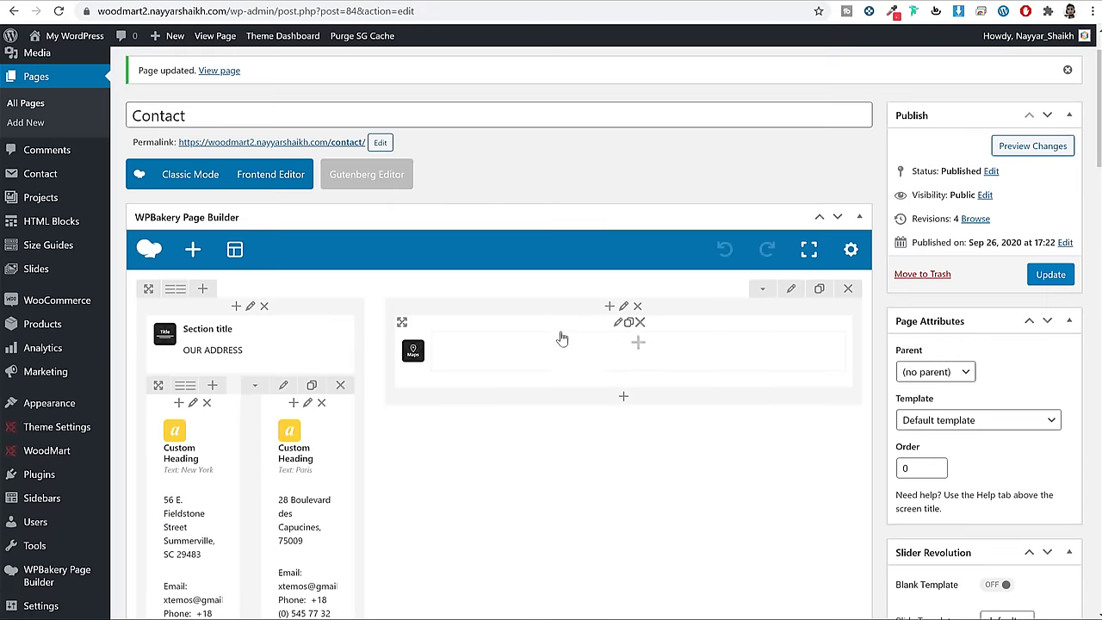
{"action": "left_click", "coordinate": [615, 326]}
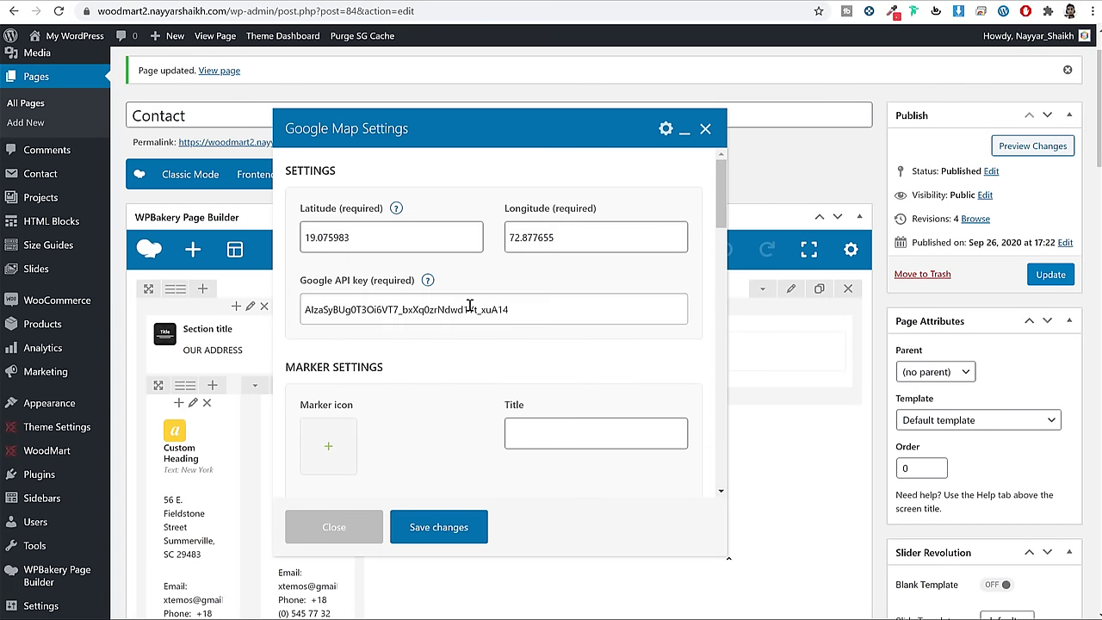
{"action": "double_click", "coordinate": [471, 308]}
{"action": "left_click", "coordinate": [439, 528]}
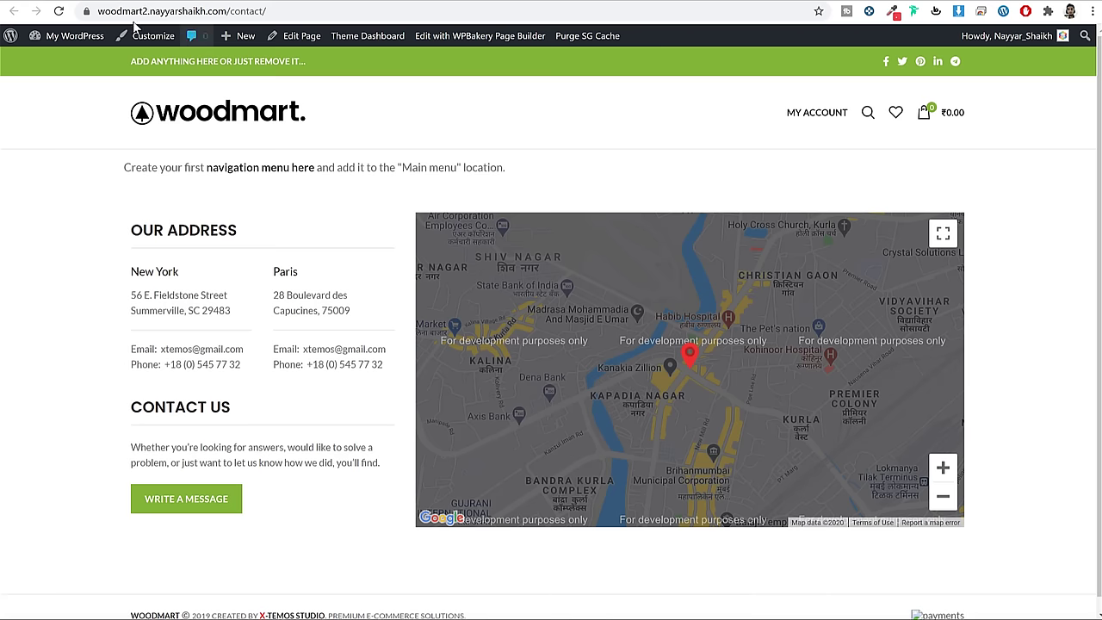
- Paste the copied key into Woodmart Theme Settings' Google map API key field and save options
{"action": "mouse_move", "coordinate": [367, 35]}
{"action": "left_click", "coordinate": [376, 62]}
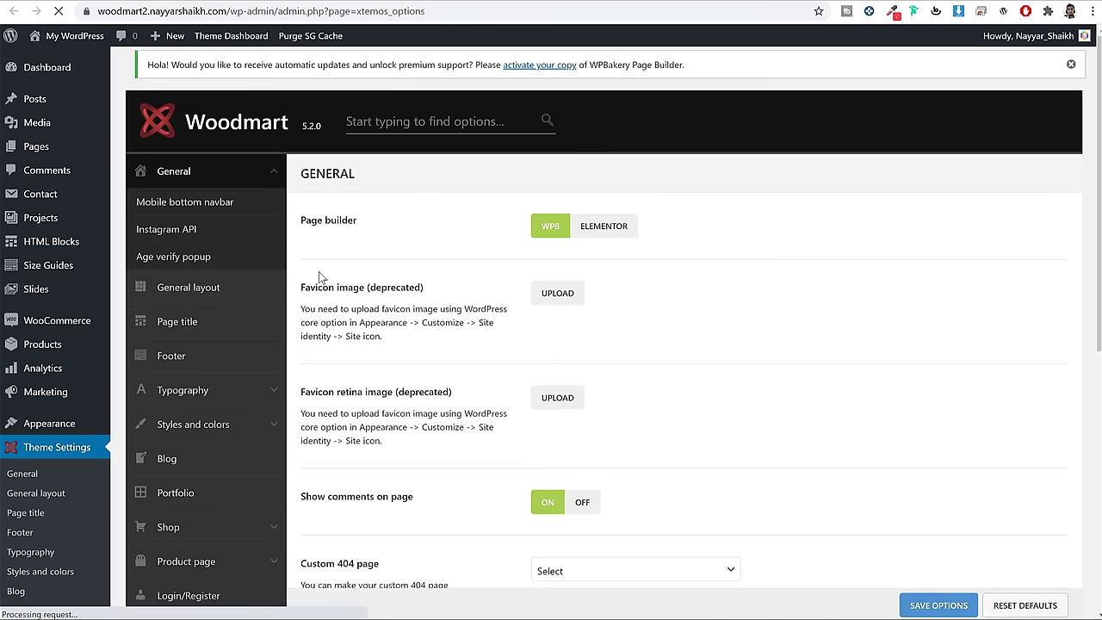
{"action": "scroll", "coordinate": [617, 265], "scroll_direction": "down", "scroll_amount": 2}
{"action": "scroll", "coordinate": [637, 267], "scroll_direction": "down", "scroll_amount": 3}
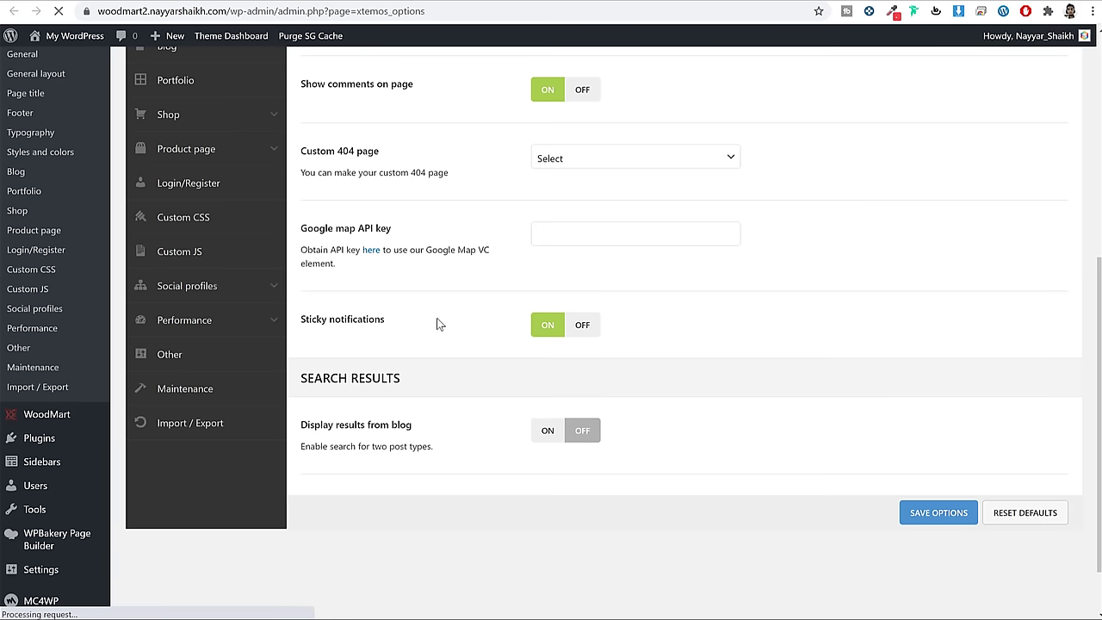
{"action": "left_click_drag", "start_coordinate": [319, 228], "coordinate": [479, 232]}
{"action": "left_click", "coordinate": [672, 233]}
{"action": "key", "text": "ctrl+v"}
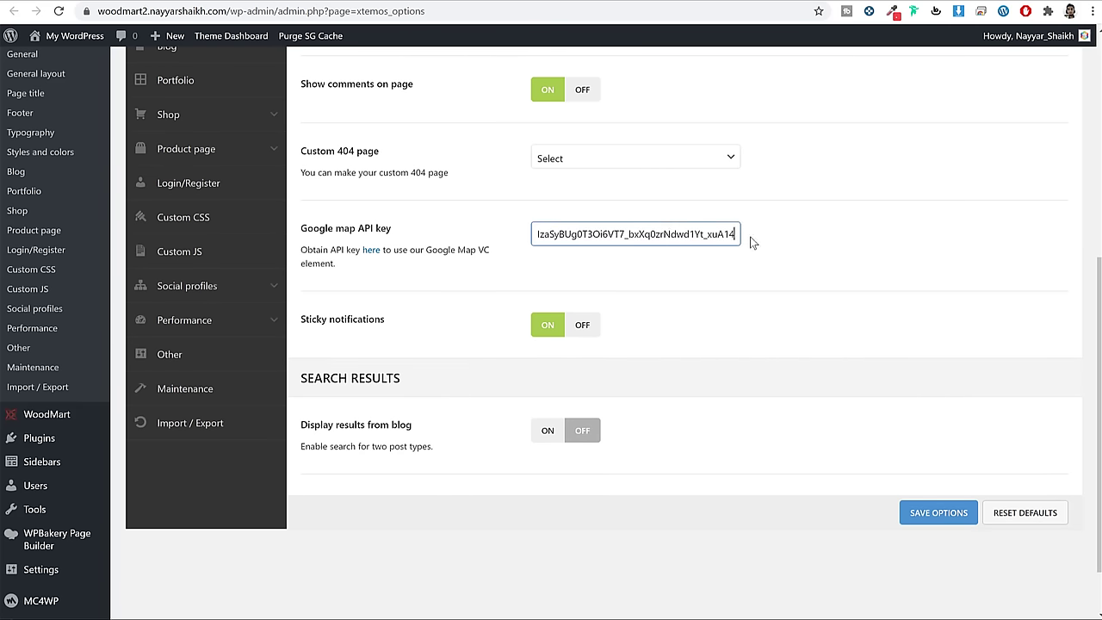
{"action": "left_click", "coordinate": [934, 514]}
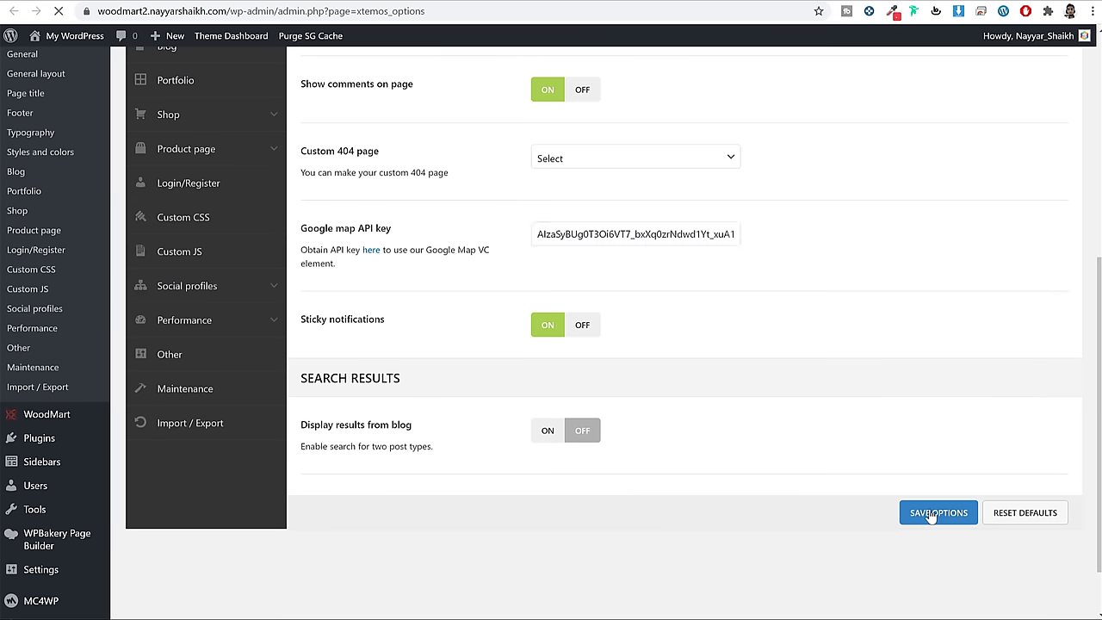
{"action": "left_click", "coordinate": [296, 2]}
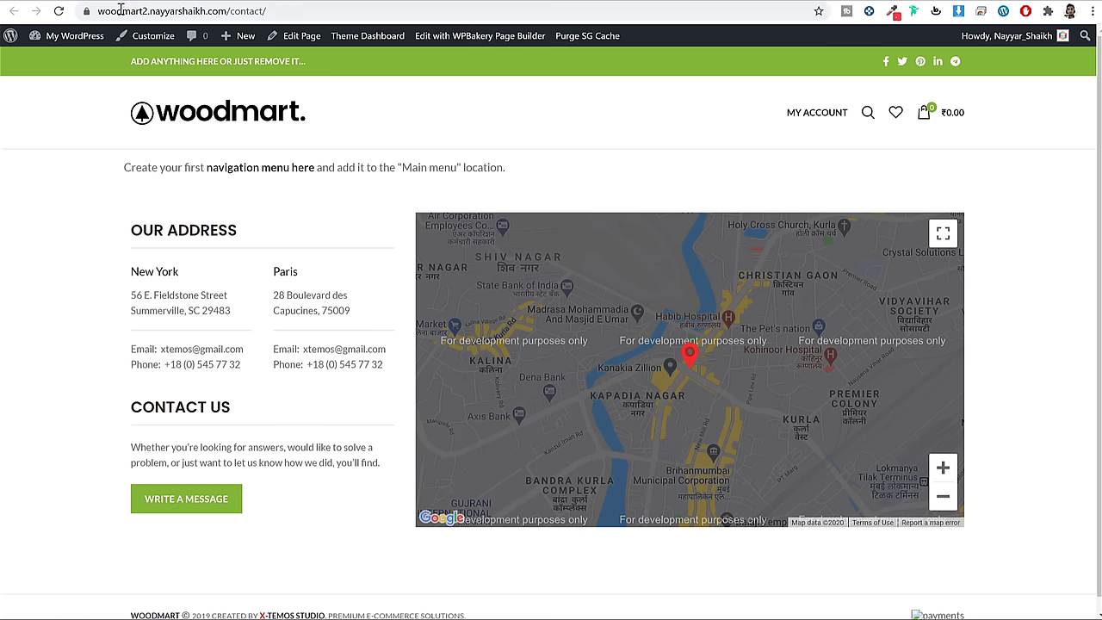
- Reload the live Contact page, pan its map to confirm it renders cleanly, and return to its editor
{"action": "left_click", "coordinate": [58, 11]}
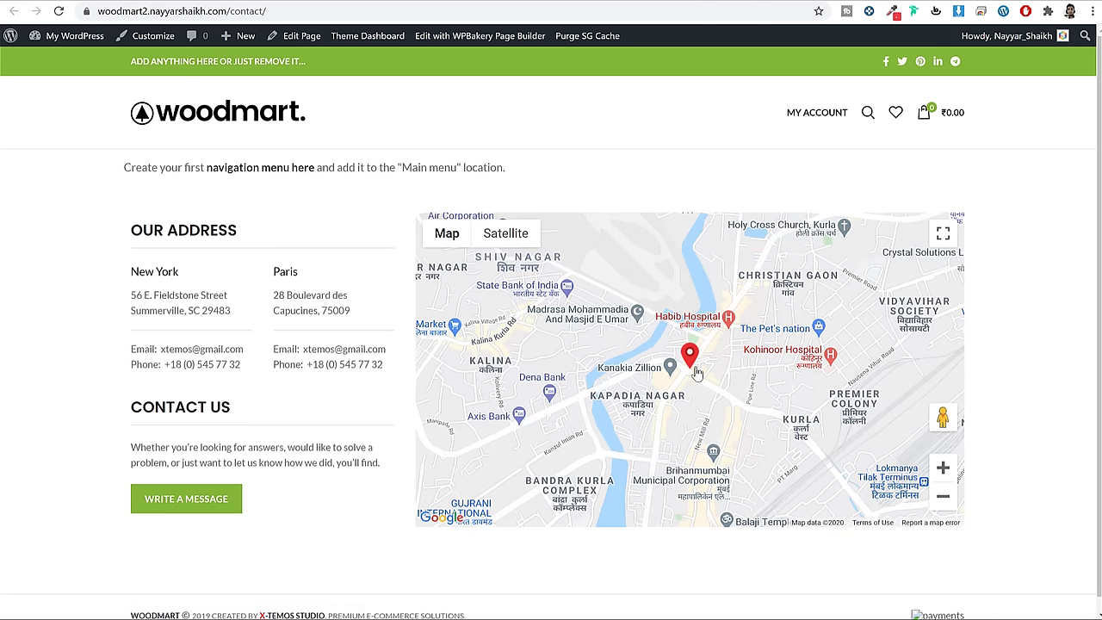
{"action": "mouse_move", "coordinate": [817, 342]}
{"action": "left_mouse_down"}
{"action": "mouse_move", "coordinate": [802, 331]}
{"action": "mouse_move", "coordinate": [826, 342]}
{"action": "left_mouse_up"}
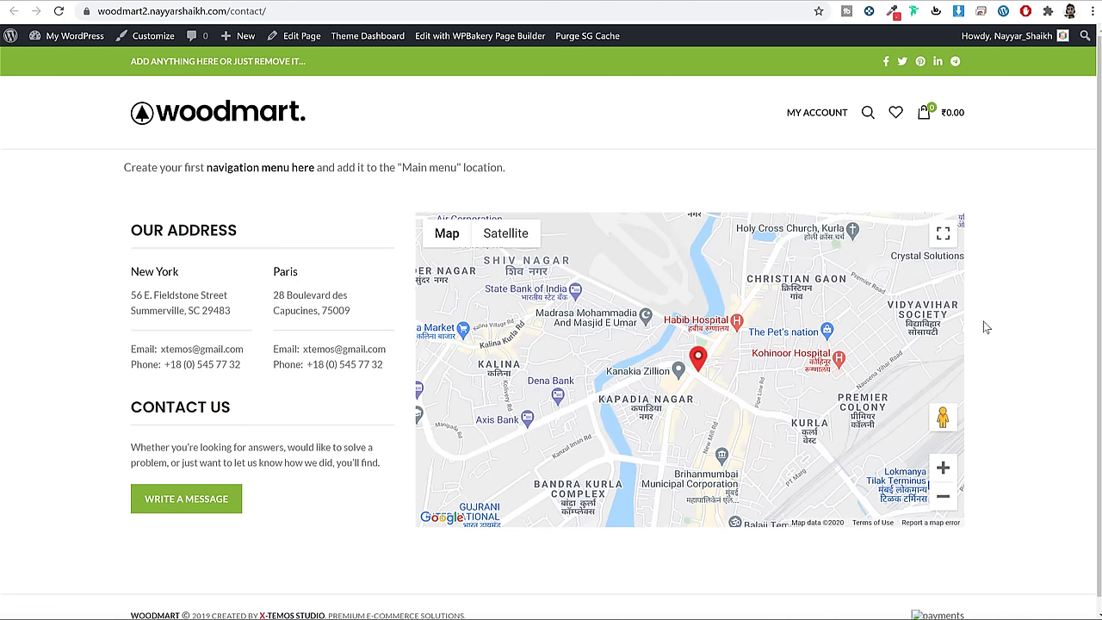
{"action": "scroll", "coordinate": [990, 332], "scroll_direction": "down", "scroll_amount": 1}
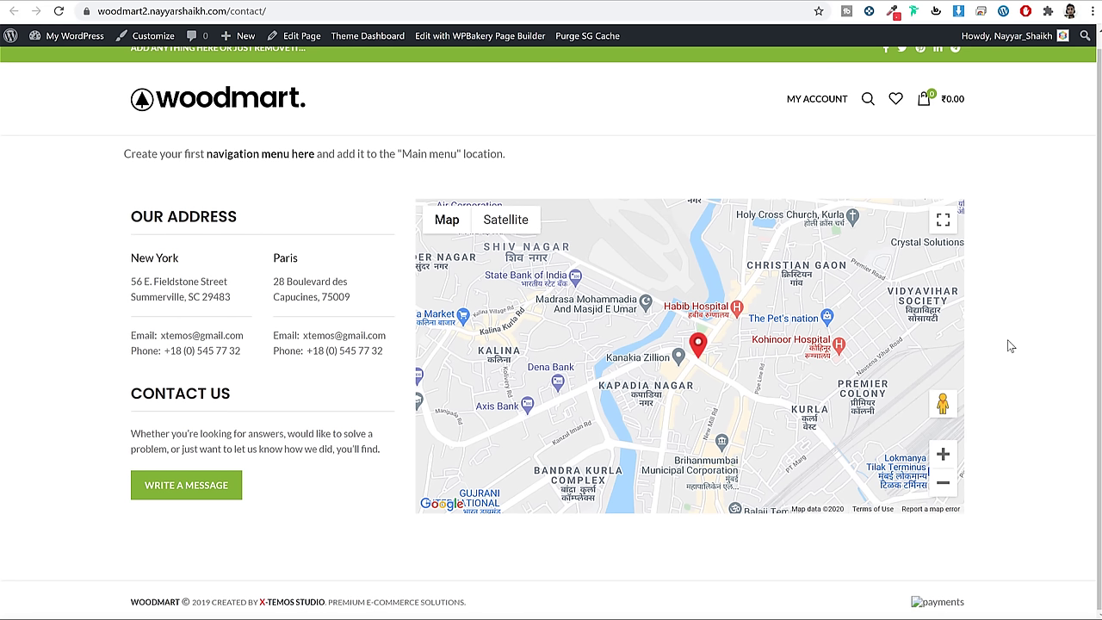
{"action": "left_click", "coordinate": [169, 3]}
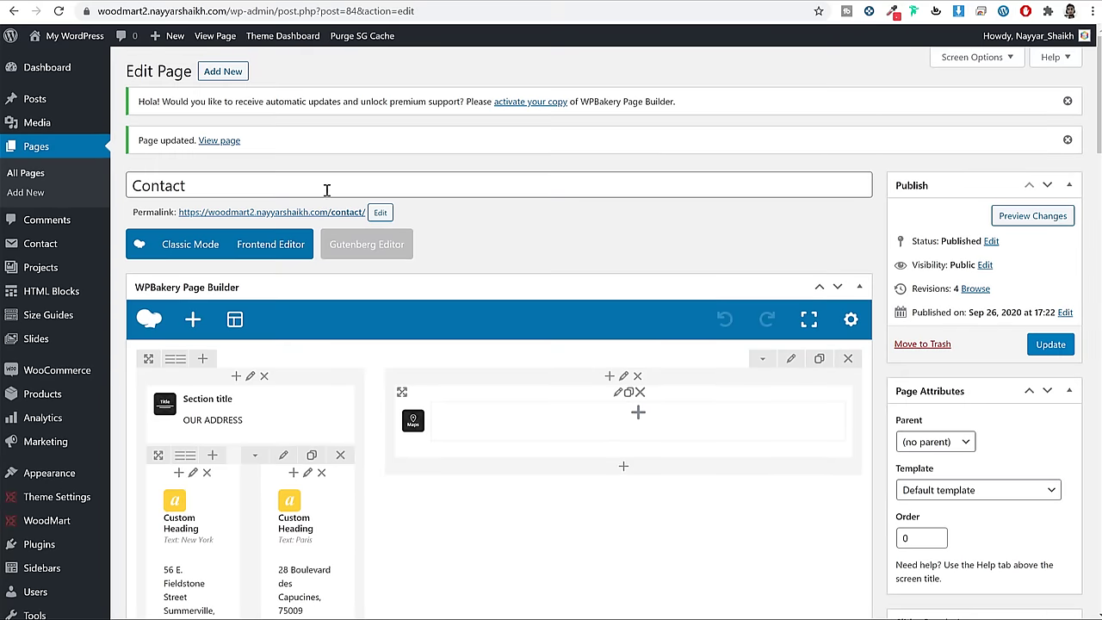
- Save the pending update to the Contact page before leaving its editor
{"action": "left_click", "coordinate": [231, 74]}
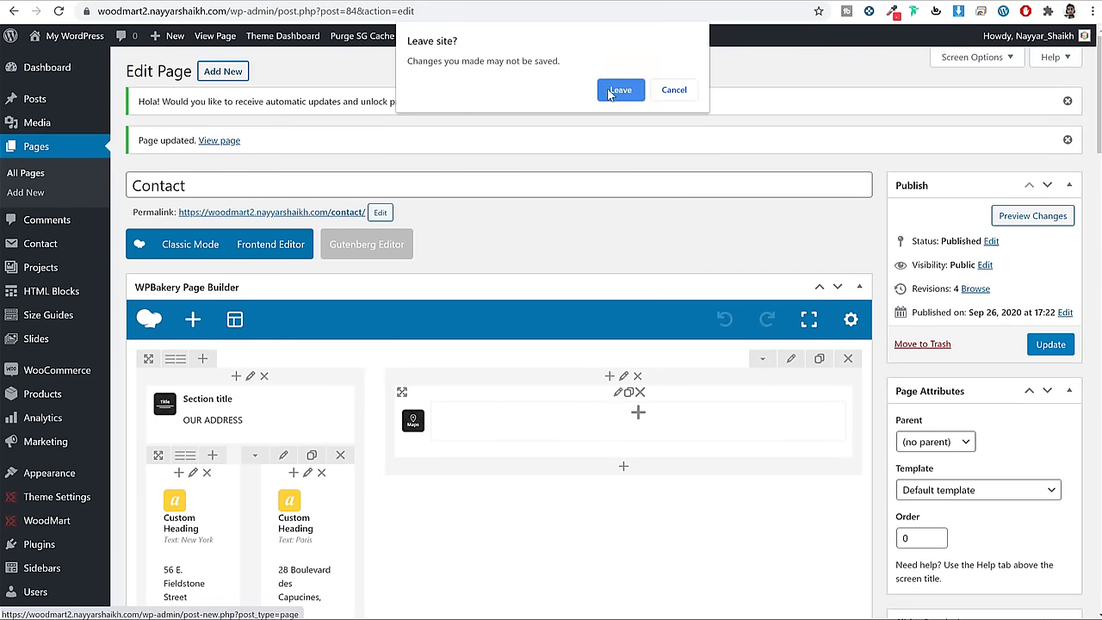
{"action": "left_click", "coordinate": [674, 90]}
{"action": "left_click", "coordinate": [1064, 347]}
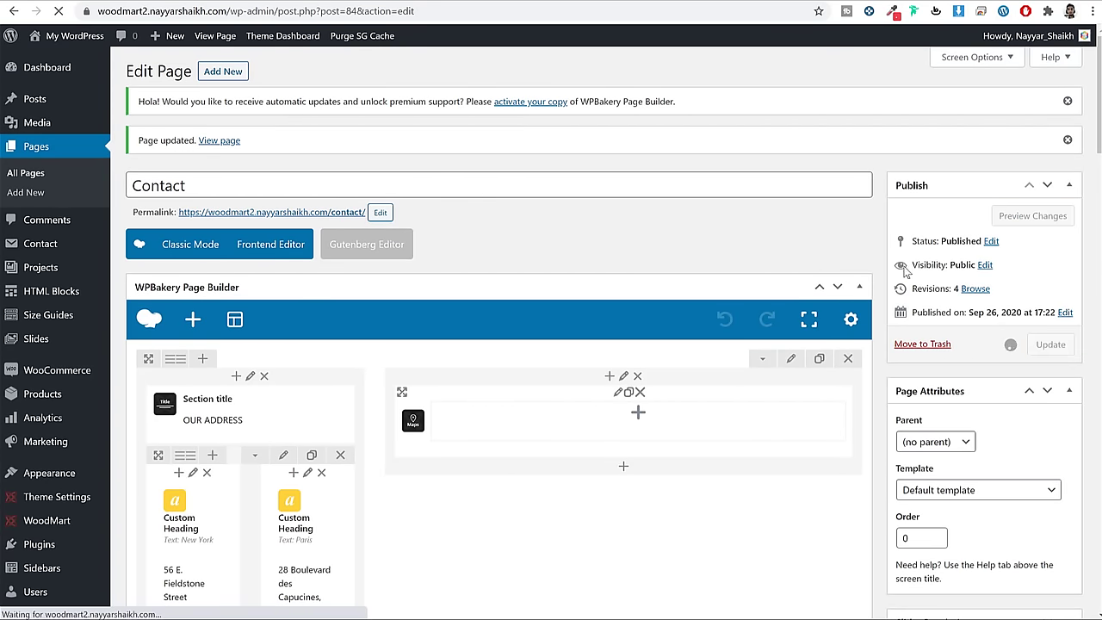
- Start a new page titled 'Track Order'
{"action": "left_click", "coordinate": [222, 72]}
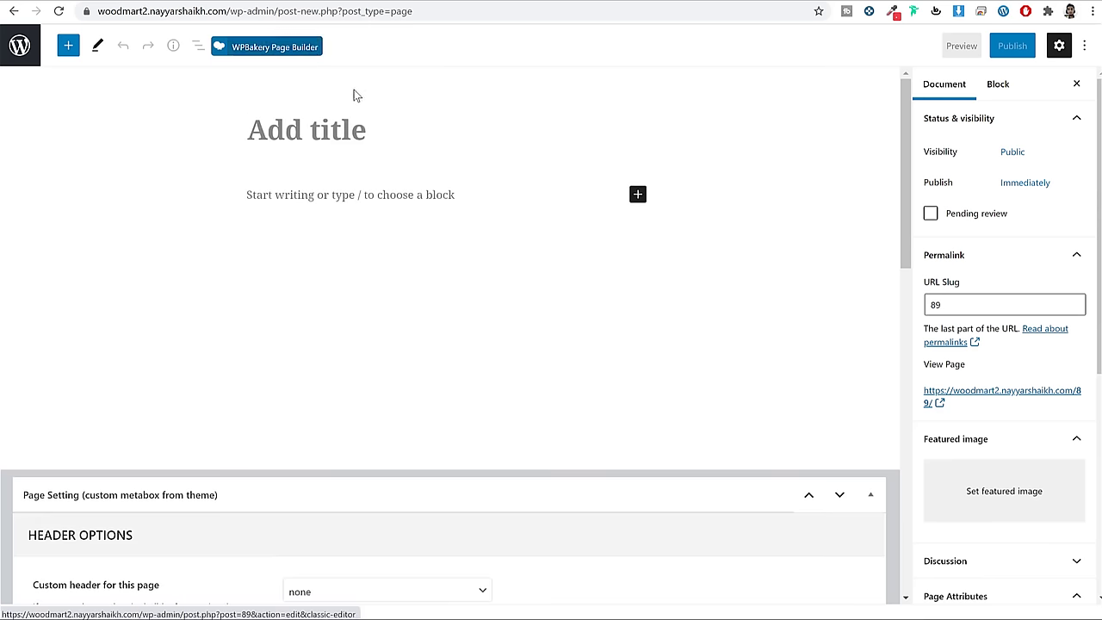
{"action": "type", "text": "Ttre"}
{"action": "key", "text": "BackSpace"}
{"action": "key", "text": "BackSpace"}
{"action": "key", "text": "BackSpace"}
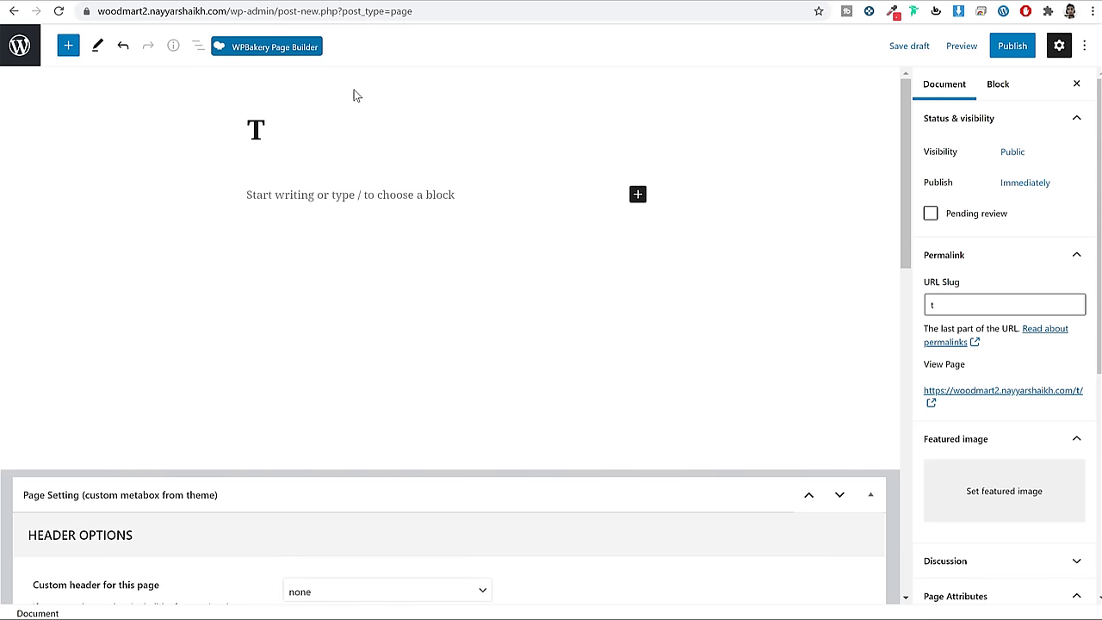
{"action": "type", "text": "rack Order"}
{"action": "scroll", "coordinate": [622, 276], "scroll_direction": "down", "scroll_amount": 3}
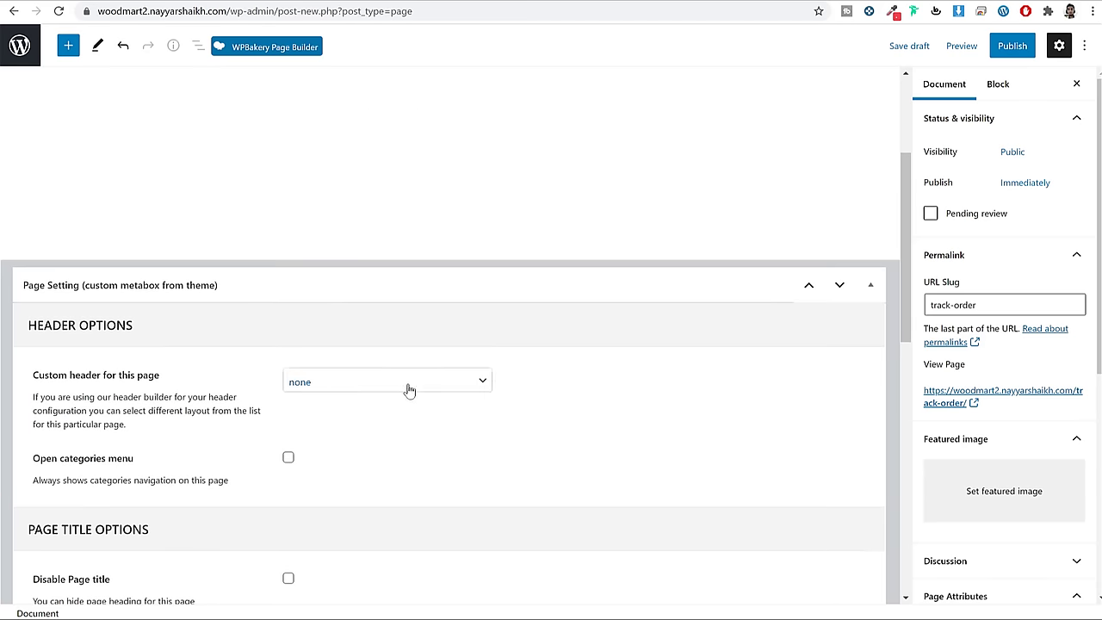
{"action": "scroll", "coordinate": [410, 390], "scroll_direction": "down", "scroll_amount": 3}
{"action": "scroll", "coordinate": [485, 355], "scroll_direction": "down", "scroll_amount": 2}
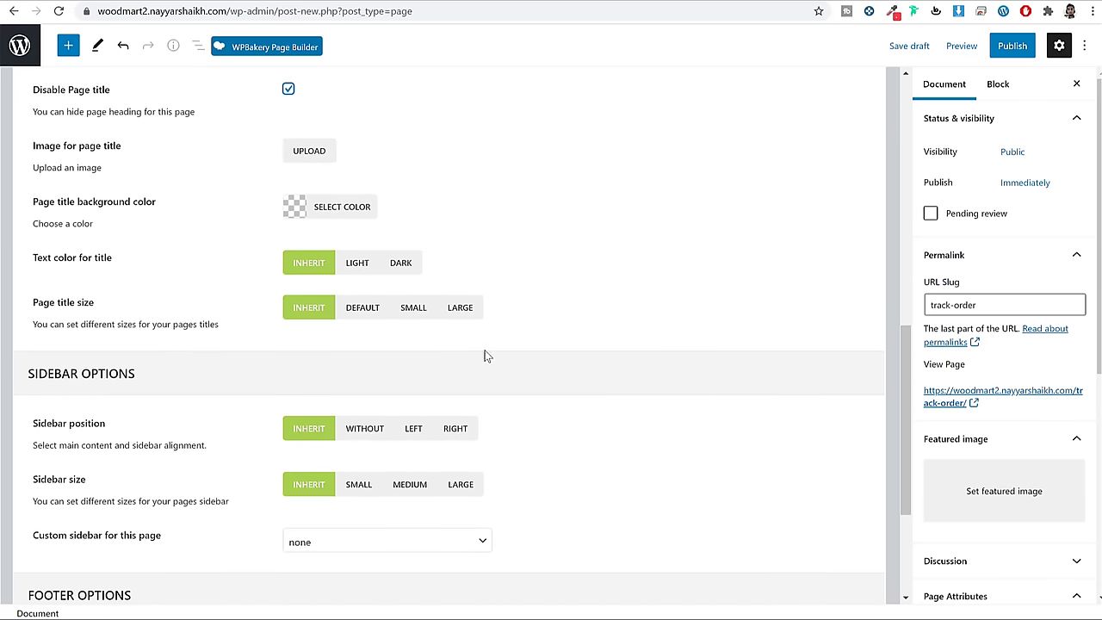
- Set the Track Order page to no sidebar, publish it, and open it in WPBakery's classic editor
{"action": "left_click", "coordinate": [364, 429]}
{"action": "left_click", "coordinate": [1013, 46]}
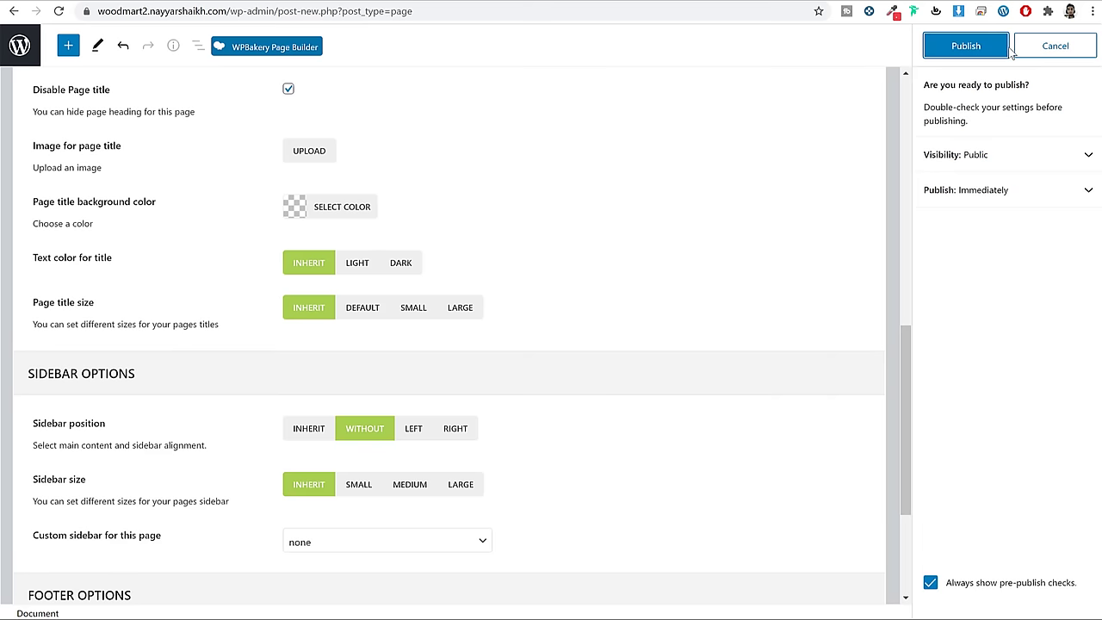
{"action": "left_click", "coordinate": [981, 46]}
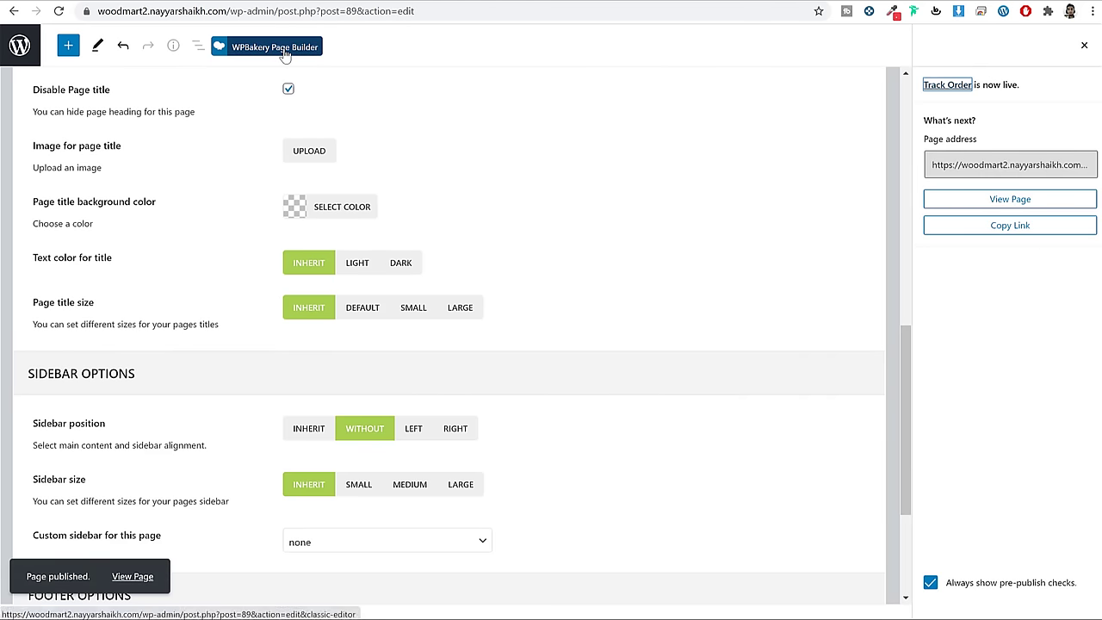
{"action": "left_click", "coordinate": [285, 53]}
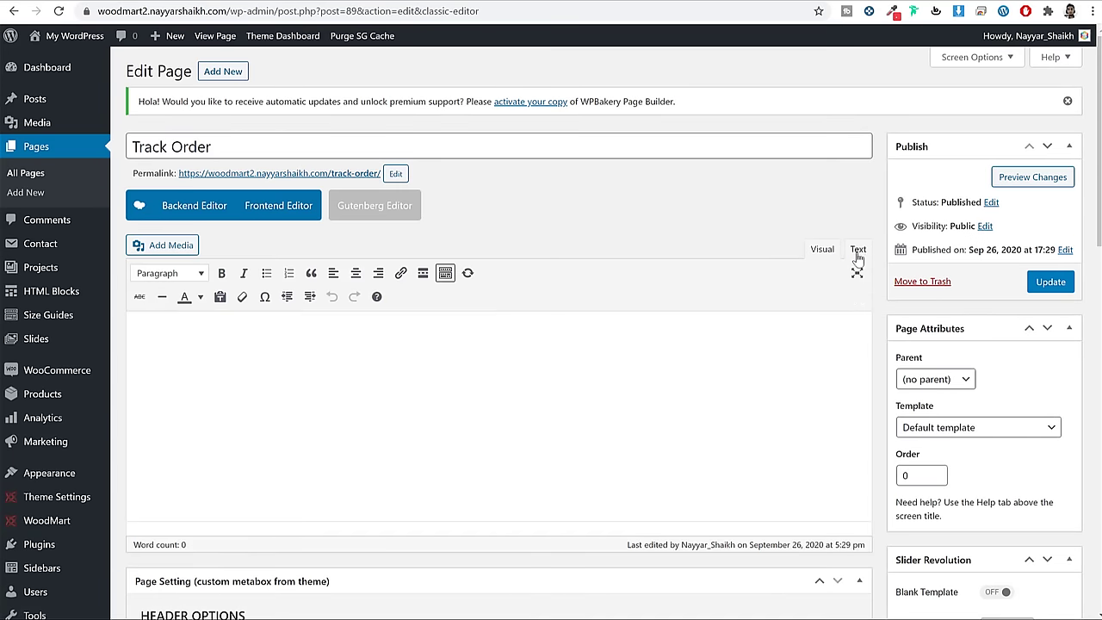
- Switch the editor to Text mode and copy all layout code from the saved Track Order file
{"action": "left_click", "coordinate": [858, 251]}
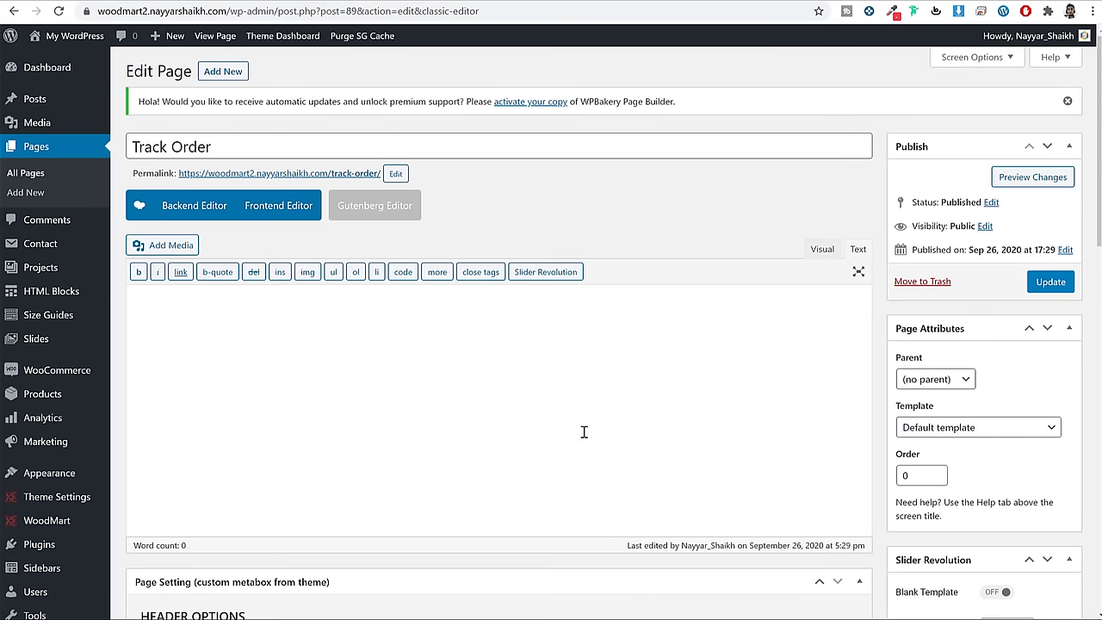
{"action": "key", "text": "alt+Tab"}
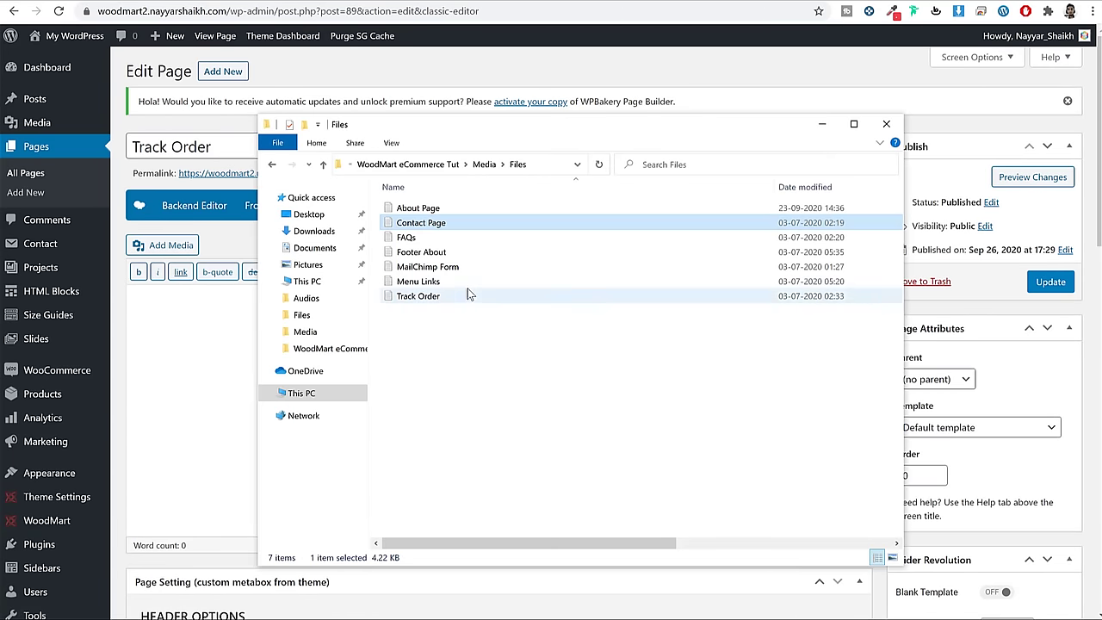
{"action": "left_click", "coordinate": [448, 296]}
{"action": "double_click", "coordinate": [447, 296]}
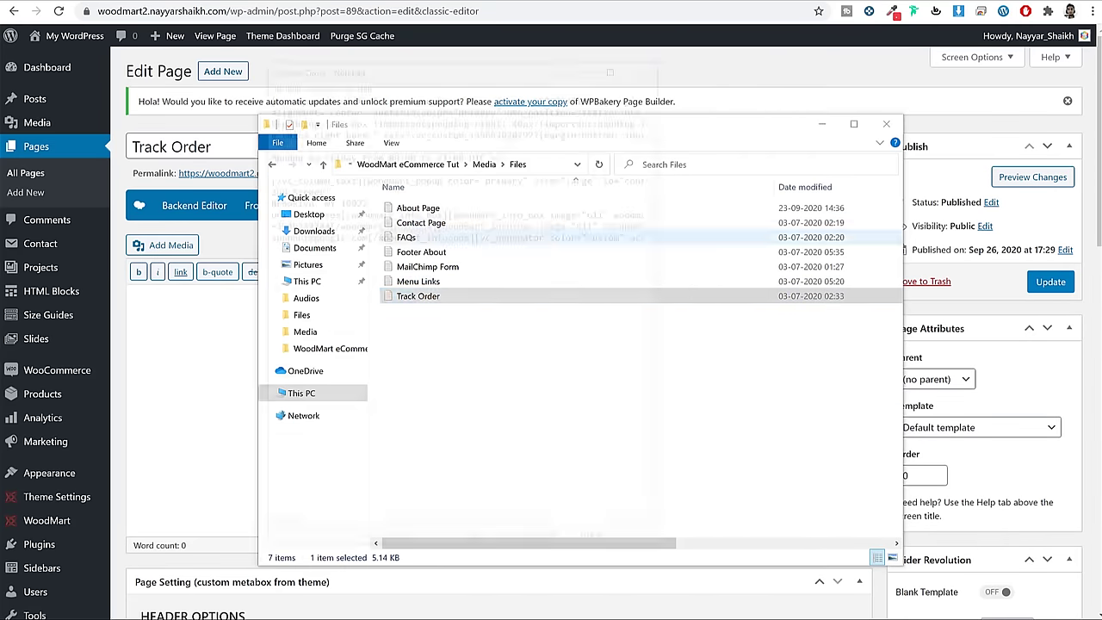
{"action": "key", "text": "ctrl+a"}
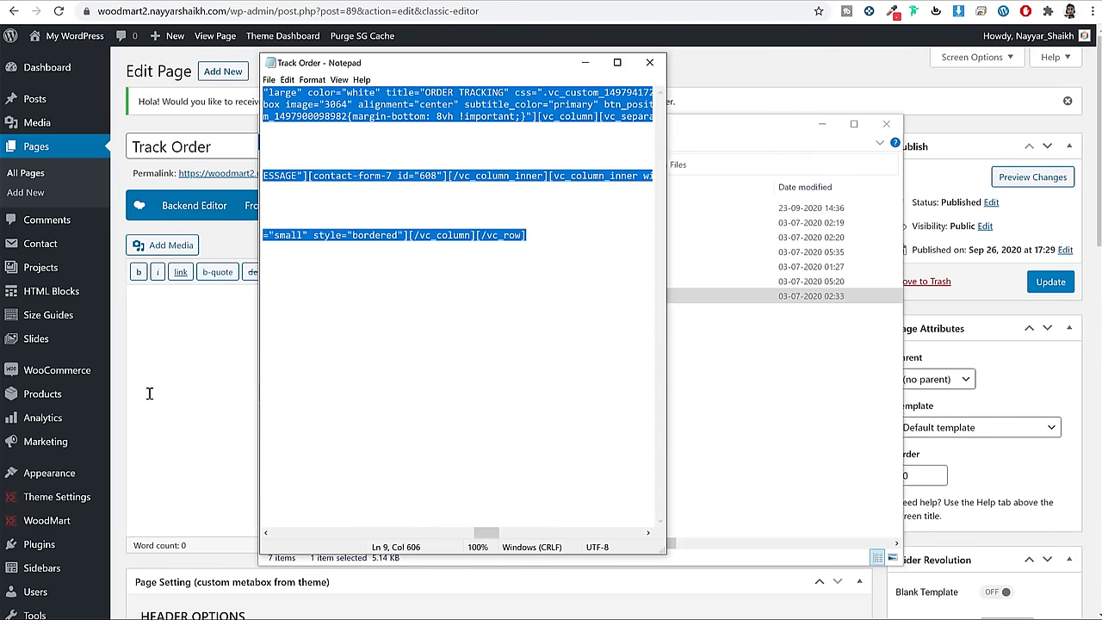
{"action": "key", "text": "ctrl+c"}
- Paste the layout code into Track Order, switch to Backend Editor, update, and open the live page in a new tab
{"action": "key", "text": "alt+Tab"}
{"action": "left_click", "coordinate": [197, 376]}
{"action": "key", "text": "ctrl+v"}
{"action": "scroll", "coordinate": [197, 370], "scroll_direction": "up", "scroll_amount": 5}
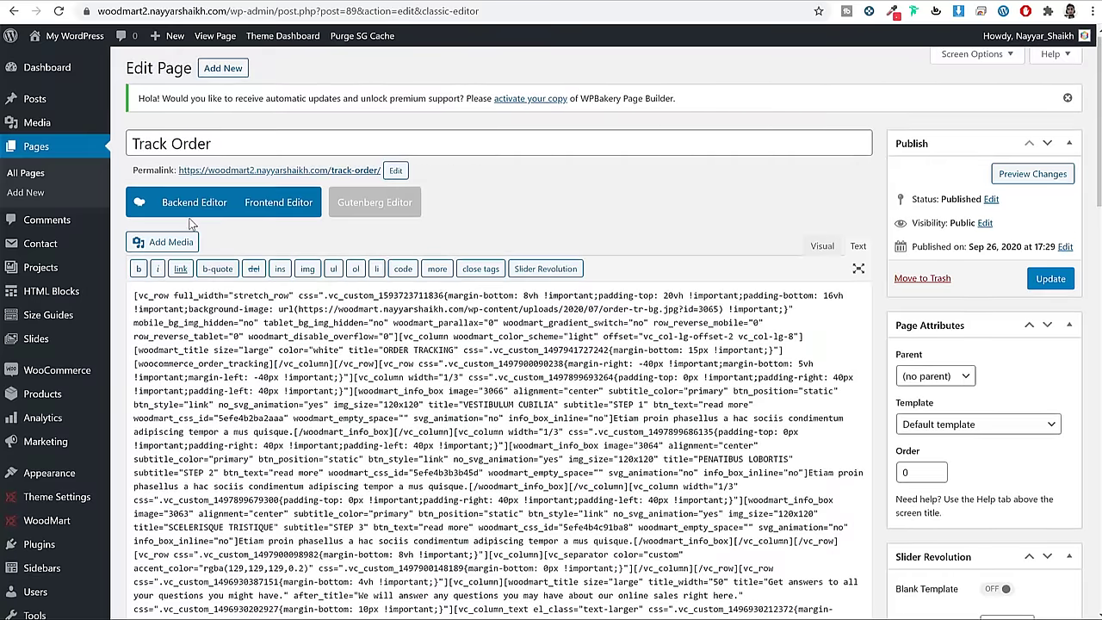
{"action": "left_click", "coordinate": [195, 207]}
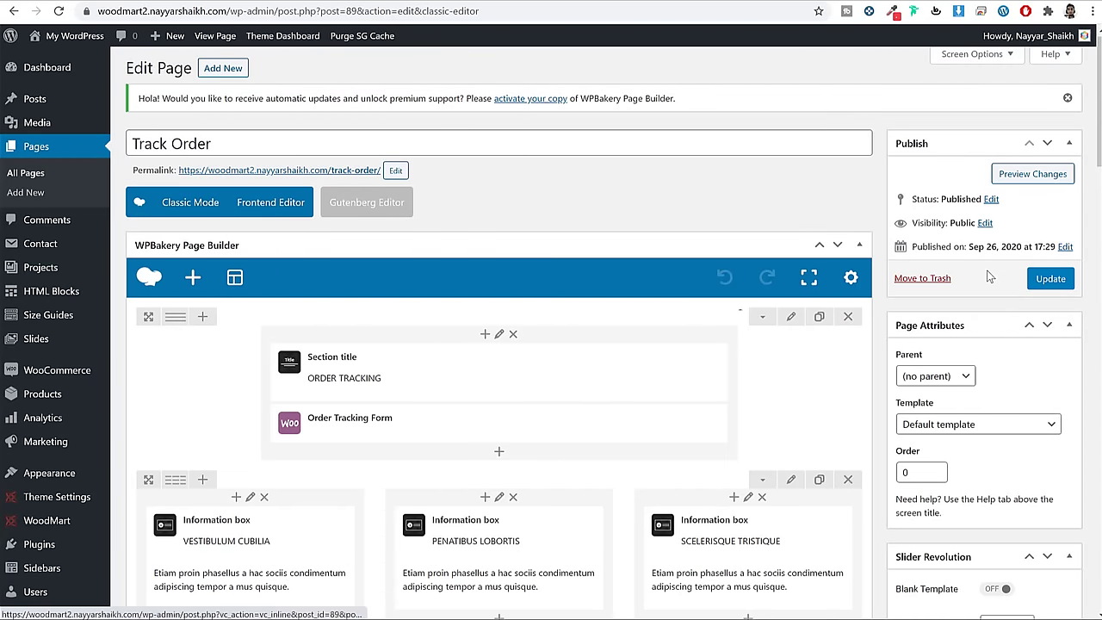
{"action": "left_click", "coordinate": [1050, 278]}
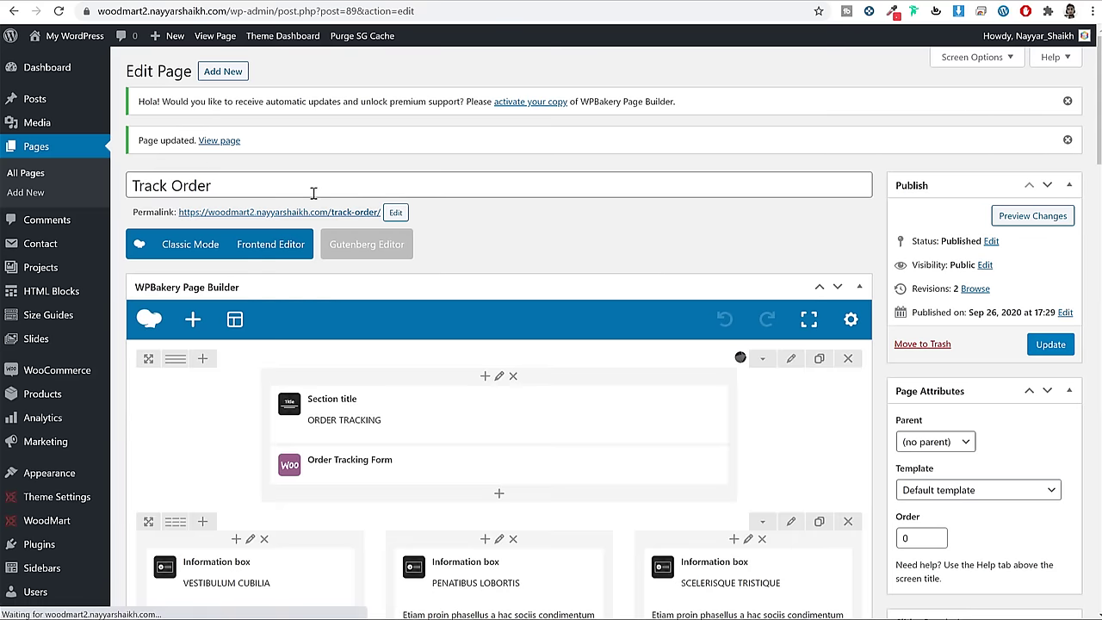
{"action": "right_click", "coordinate": [217, 140]}
{"action": "left_click", "coordinate": [258, 149]}
- Review the live Track Order form and steps, then start a new blank page from the editor
{"action": "key", "text": "ctrl+Tab"}
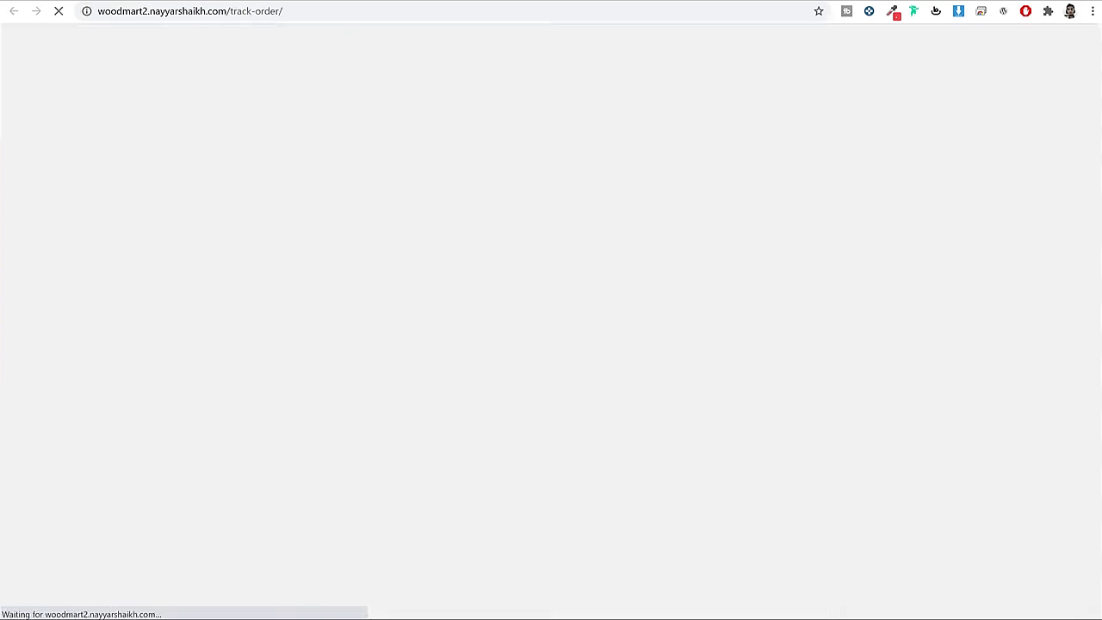
{"action": "scroll", "coordinate": [739, 429], "scroll_direction": "down", "scroll_amount": 4}
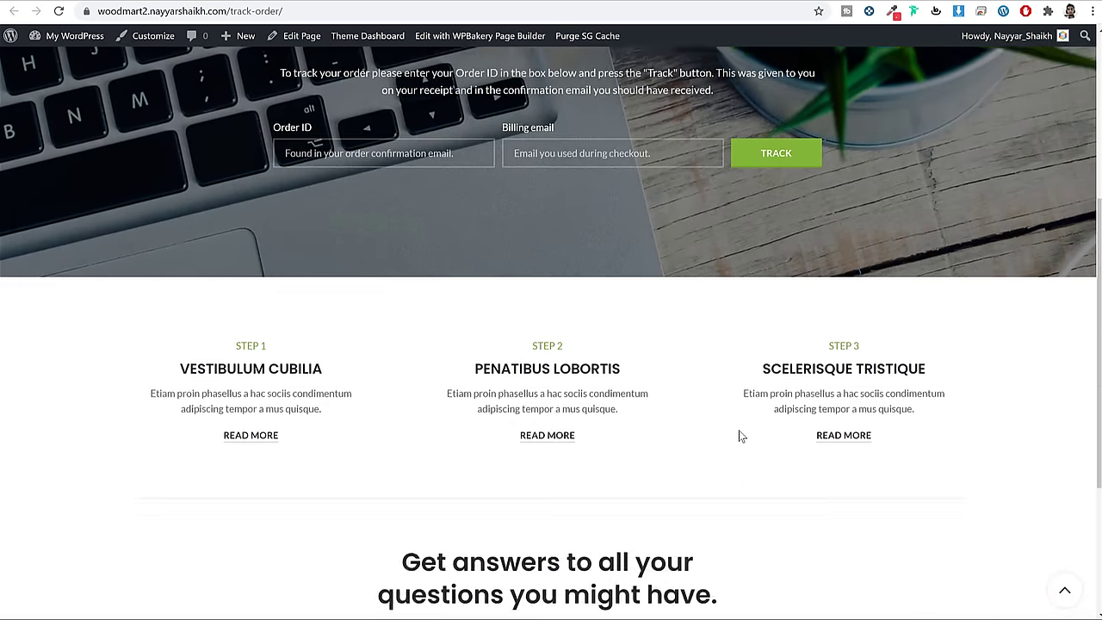
{"action": "scroll", "coordinate": [739, 435], "scroll_direction": "down", "scroll_amount": 3}
{"action": "scroll", "coordinate": [739, 435], "scroll_direction": "up", "scroll_amount": 4}
{"action": "scroll", "coordinate": [535, 307], "scroll_direction": "up", "scroll_amount": 3}
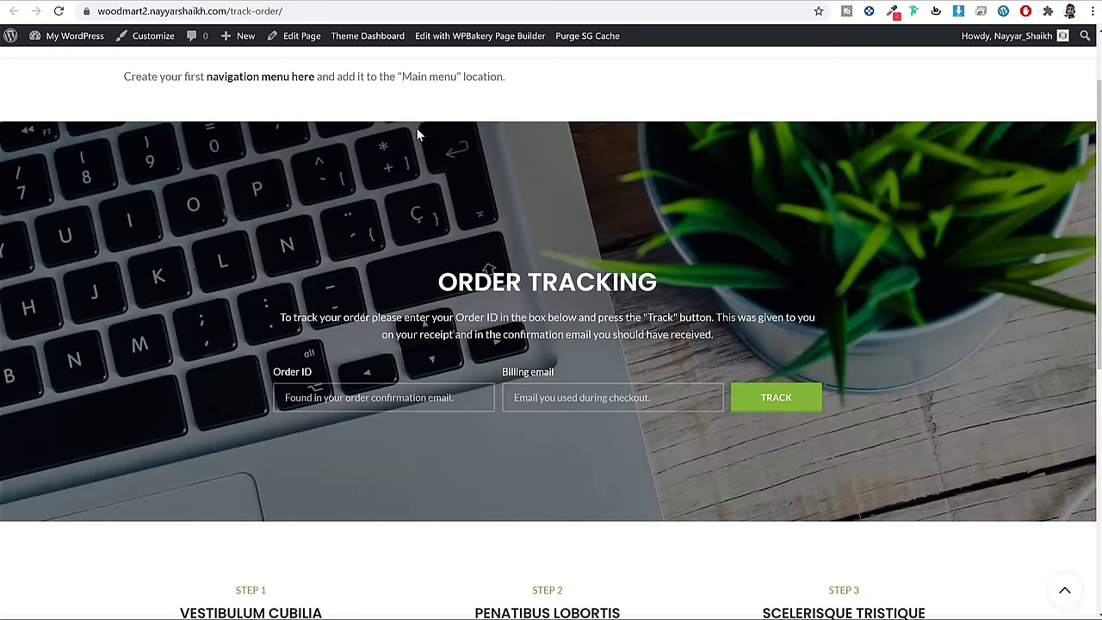
{"action": "left_click", "coordinate": [172, 2]}
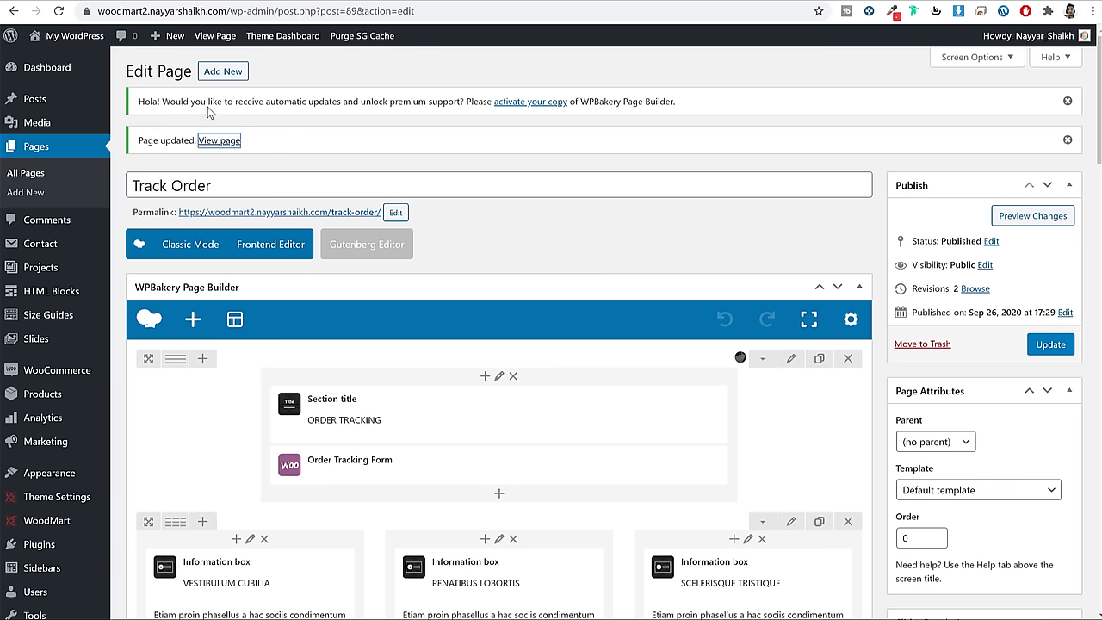
{"action": "left_click", "coordinate": [226, 74]}
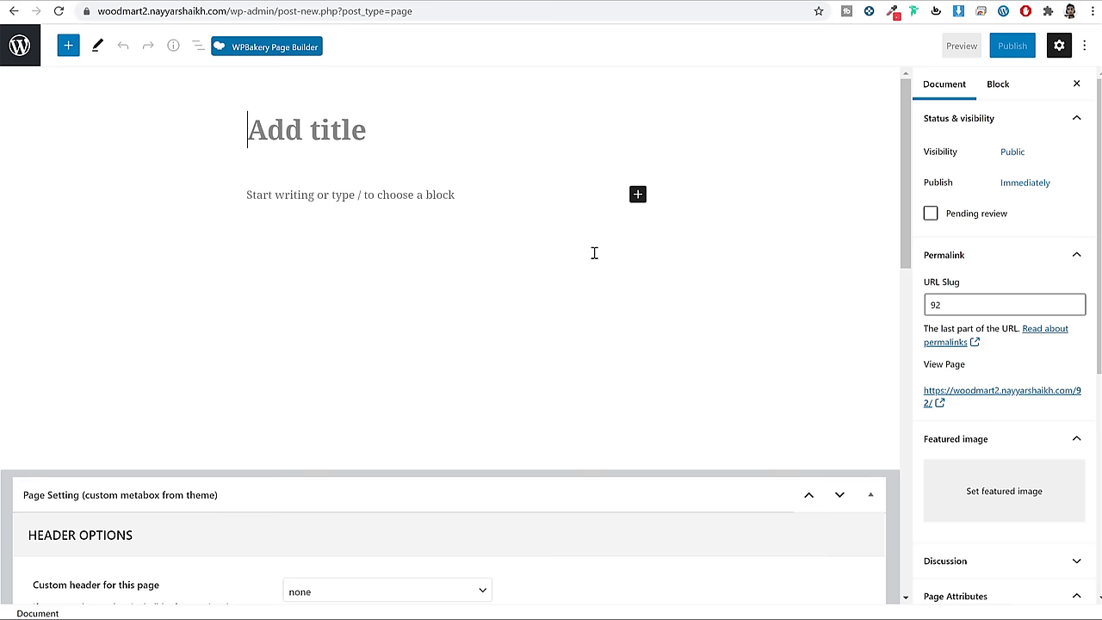
- Title the new page 'Compare' and add a Shortcode block containing [woodmart_compare]
{"action": "type", "text": "Compare"}
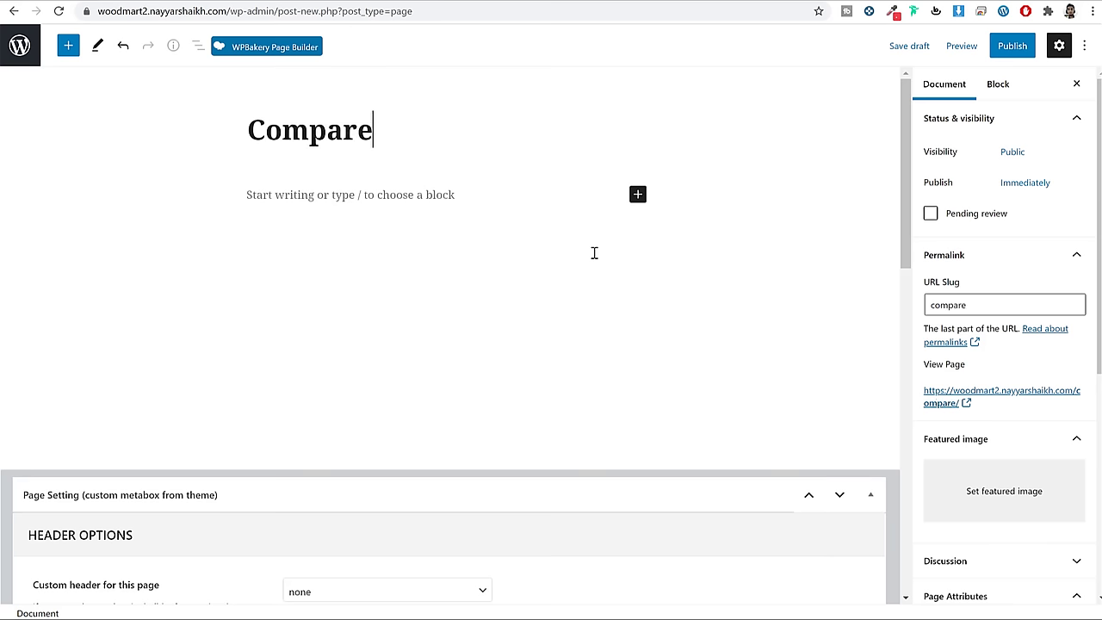
{"action": "left_click", "coordinate": [504, 226]}
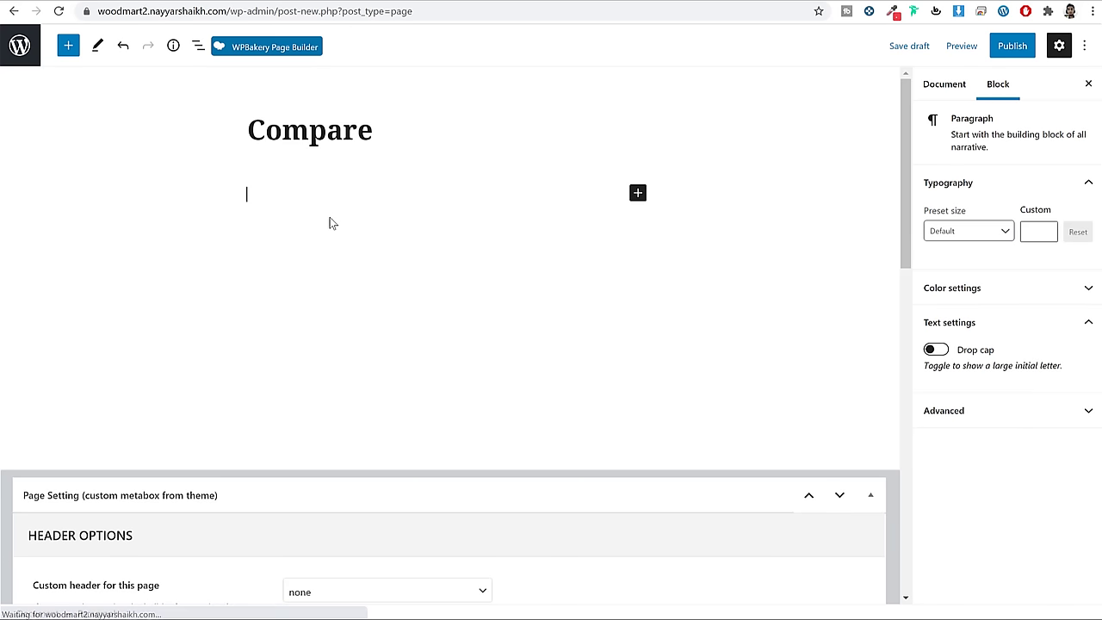
{"action": "left_click", "coordinate": [637, 194]}
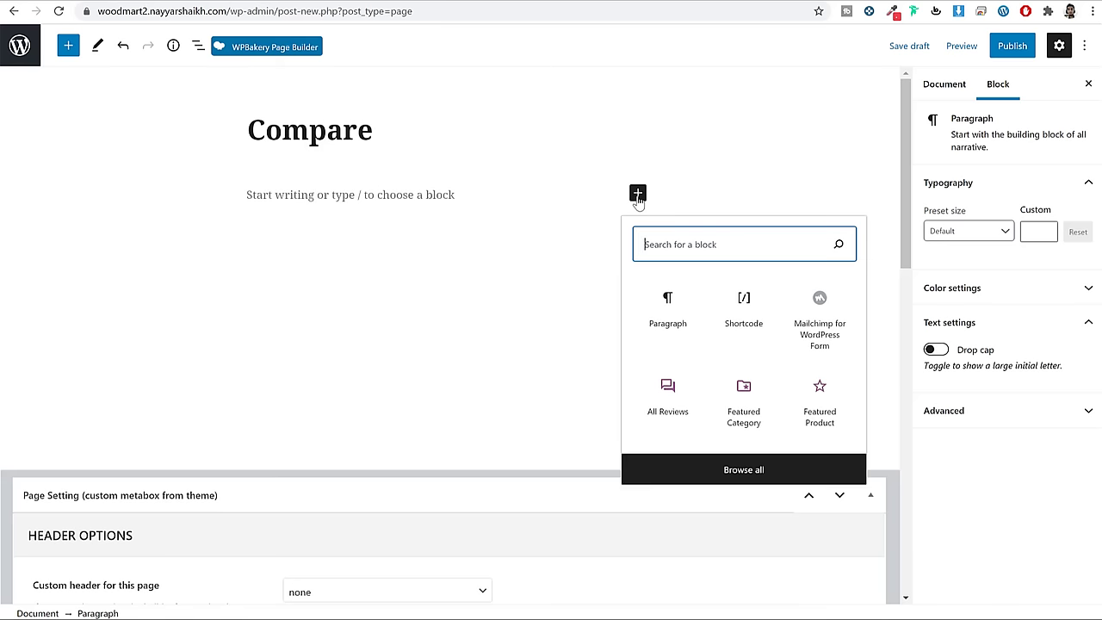
{"action": "left_click", "coordinate": [756, 310]}
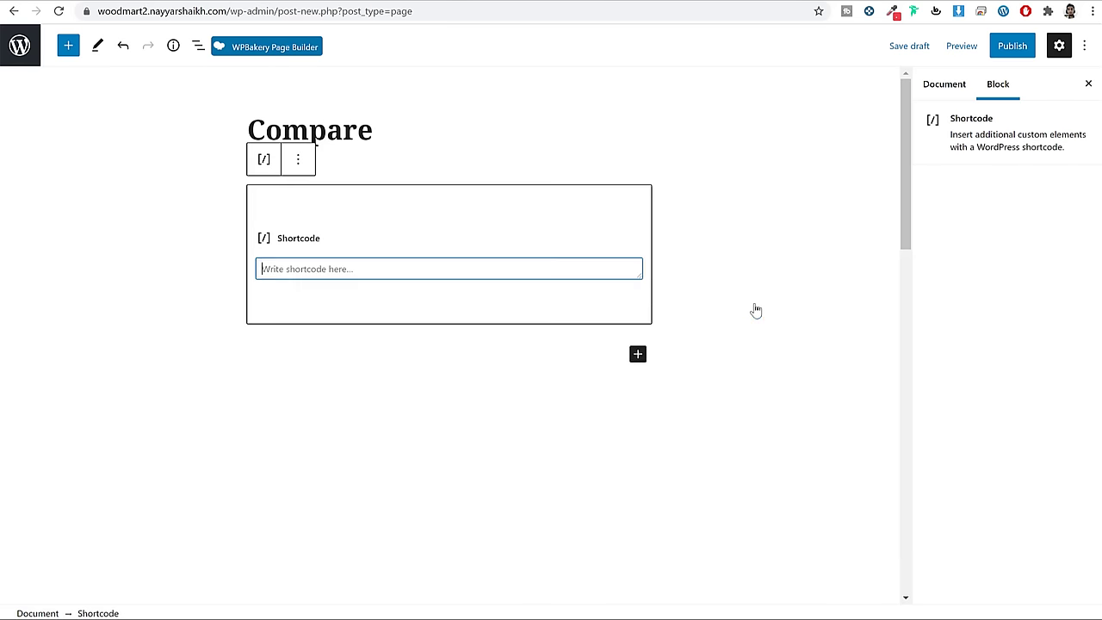
{"action": "left_click", "coordinate": [404, 269]}
{"action": "key", "text": "ctrl+v"}
{"action": "left_click_drag", "start_coordinate": [388, 267], "coordinate": [270, 291]}
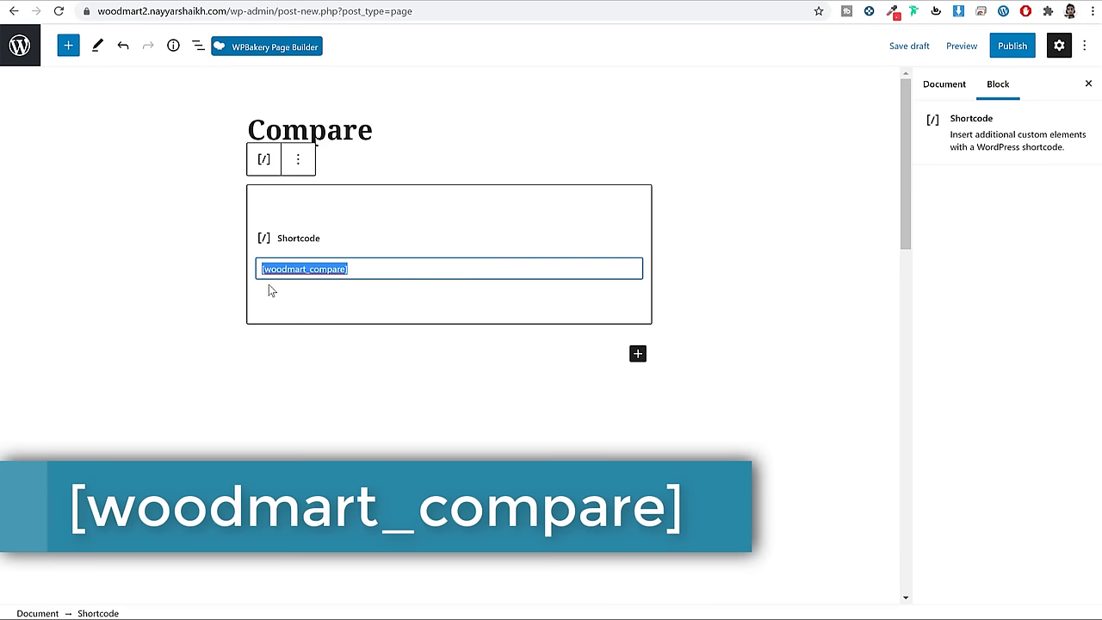
{"action": "left_click", "coordinate": [506, 260]}
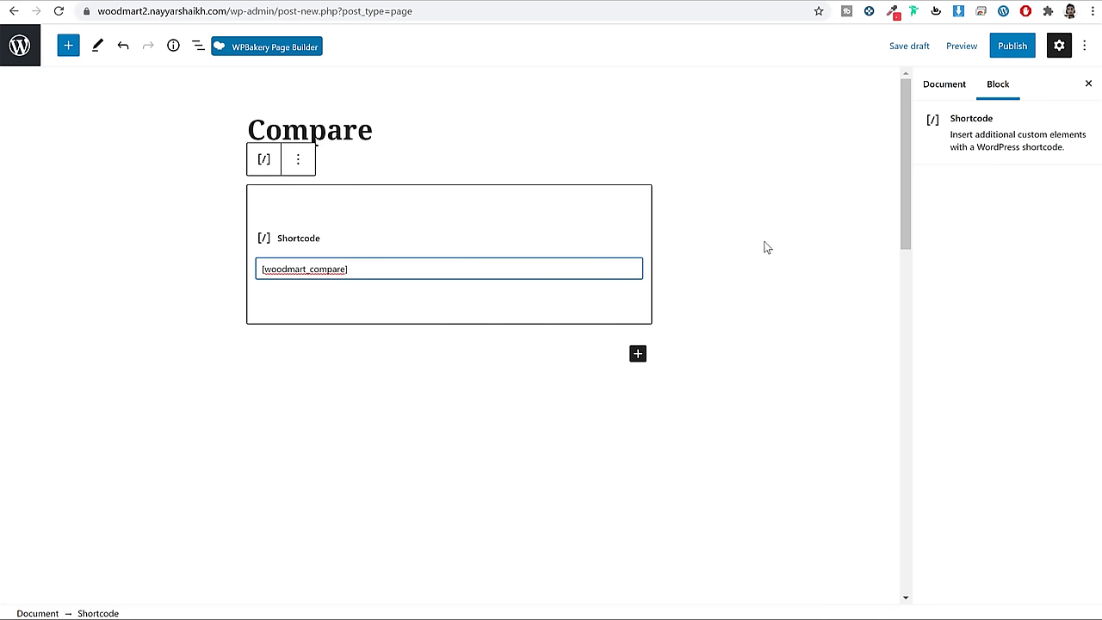
- Publish the Compare page and open its live view in a new tab
{"action": "left_click", "coordinate": [1008, 53]}
{"action": "left_click", "coordinate": [994, 49]}
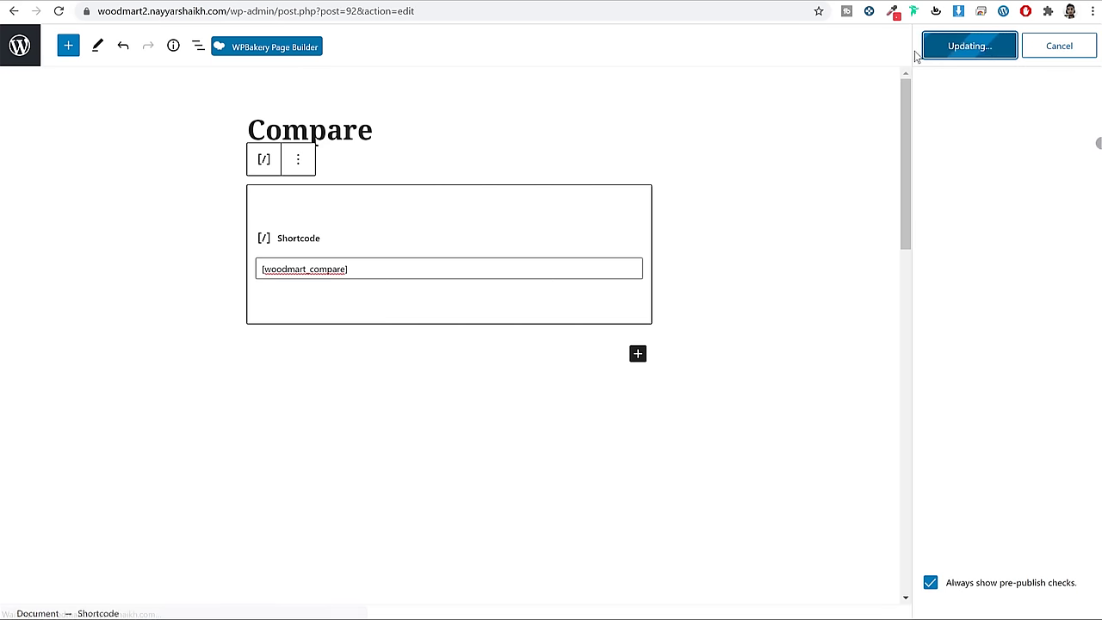
{"action": "right_click", "coordinate": [133, 577]}
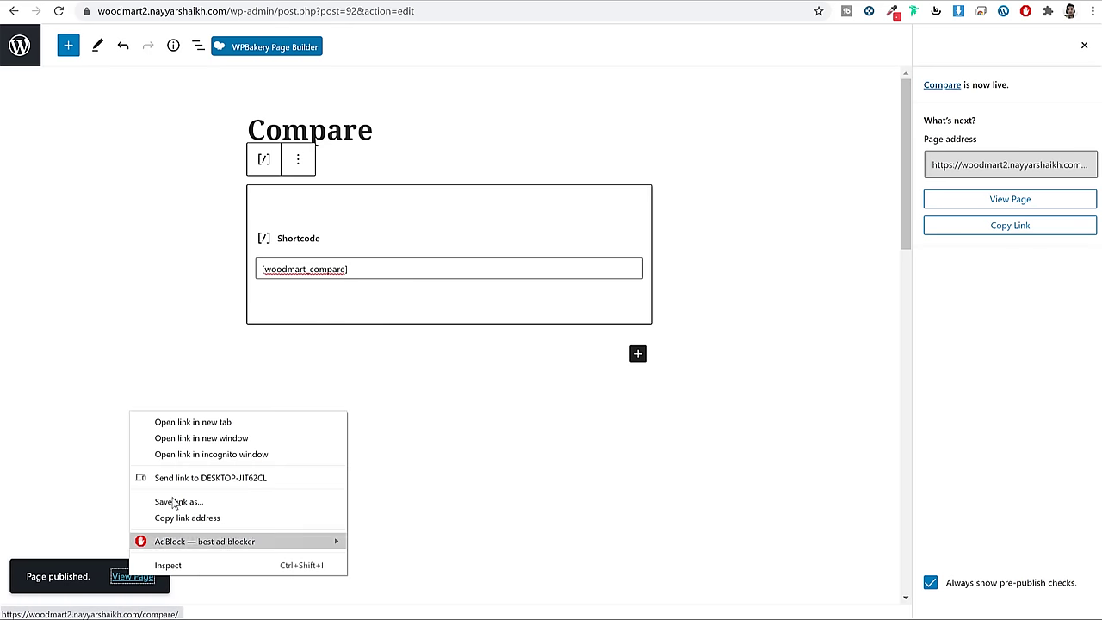
{"action": "left_click", "coordinate": [192, 422]}
{"action": "key", "text": "ctrl+Tab"}
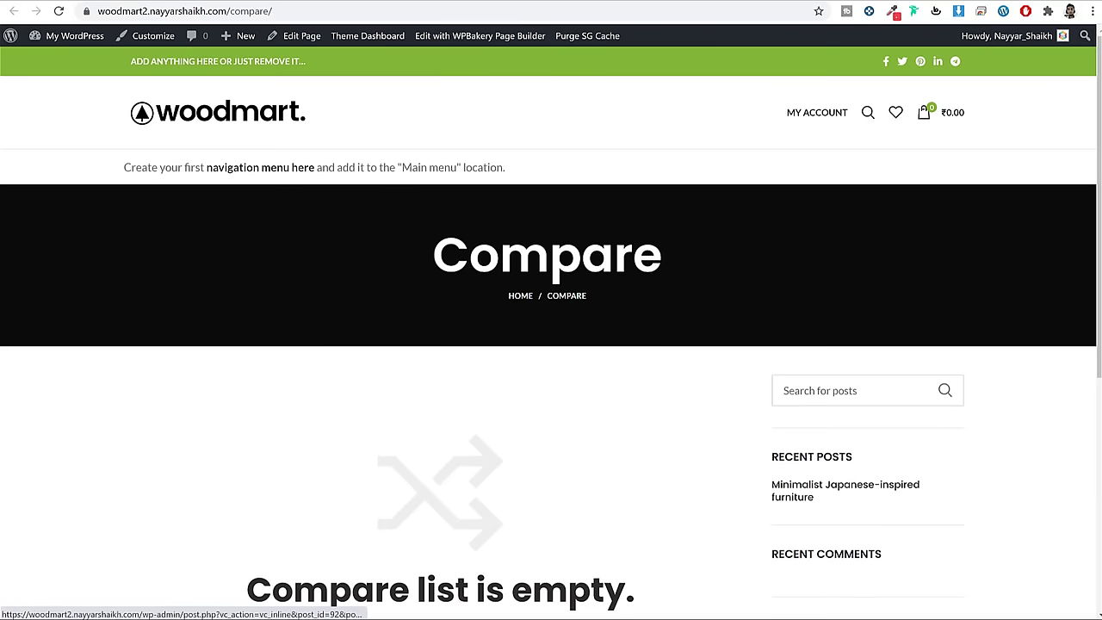
- Review the live Compare page showing the 'Compare list is empty' heading
{"action": "scroll", "coordinate": [608, 332], "scroll_direction": "down", "scroll_amount": 2}
{"action": "scroll", "coordinate": [608, 333], "scroll_direction": "down", "scroll_amount": 3}
{"action": "scroll", "coordinate": [635, 349], "scroll_direction": "up", "scroll_amount": 2}
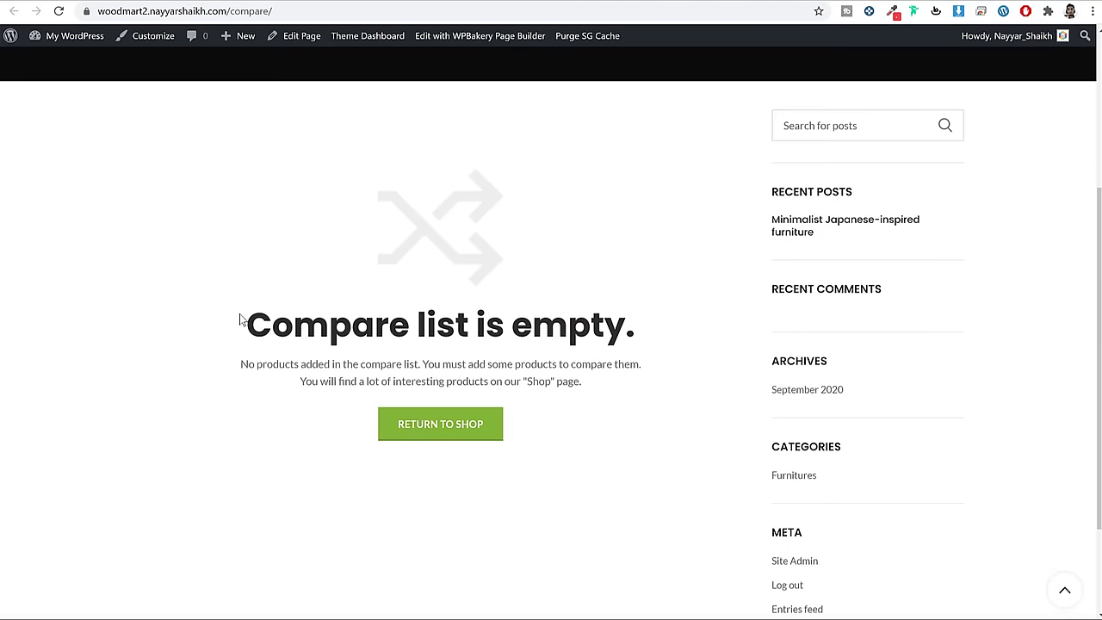
{"action": "left_click_drag", "start_coordinate": [258, 312], "coordinate": [650, 332]}
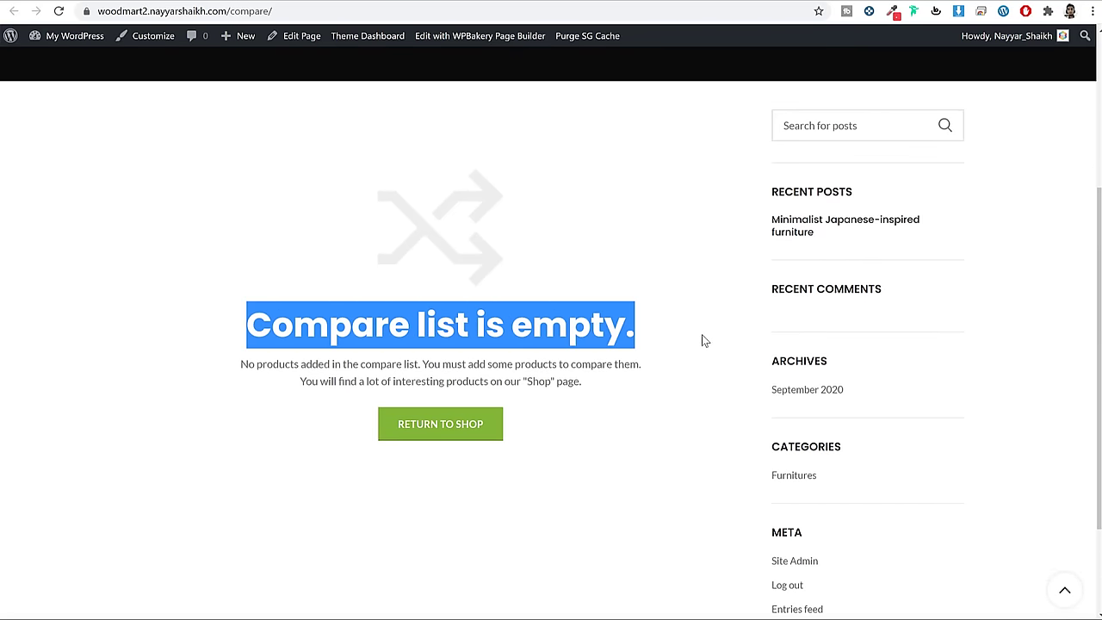
{"action": "scroll", "coordinate": [849, 352], "scroll_direction": "up", "scroll_amount": 3}
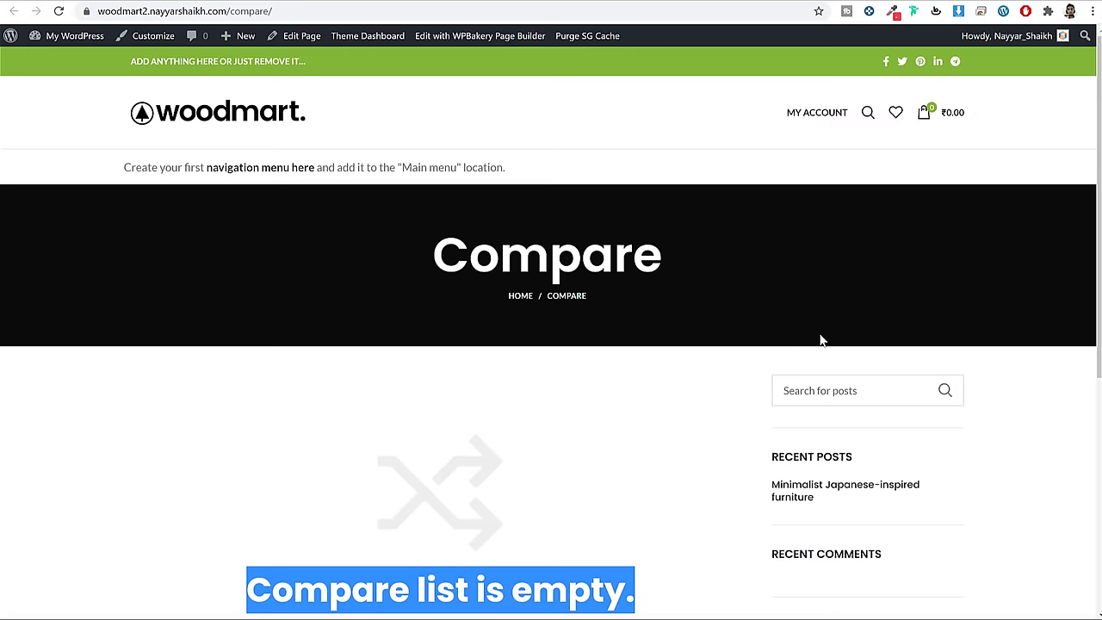
- In the Compare page editor, enable Disable Page title under Page Title Options
{"action": "scroll", "coordinate": [822, 341], "scroll_direction": "down", "scroll_amount": 2}
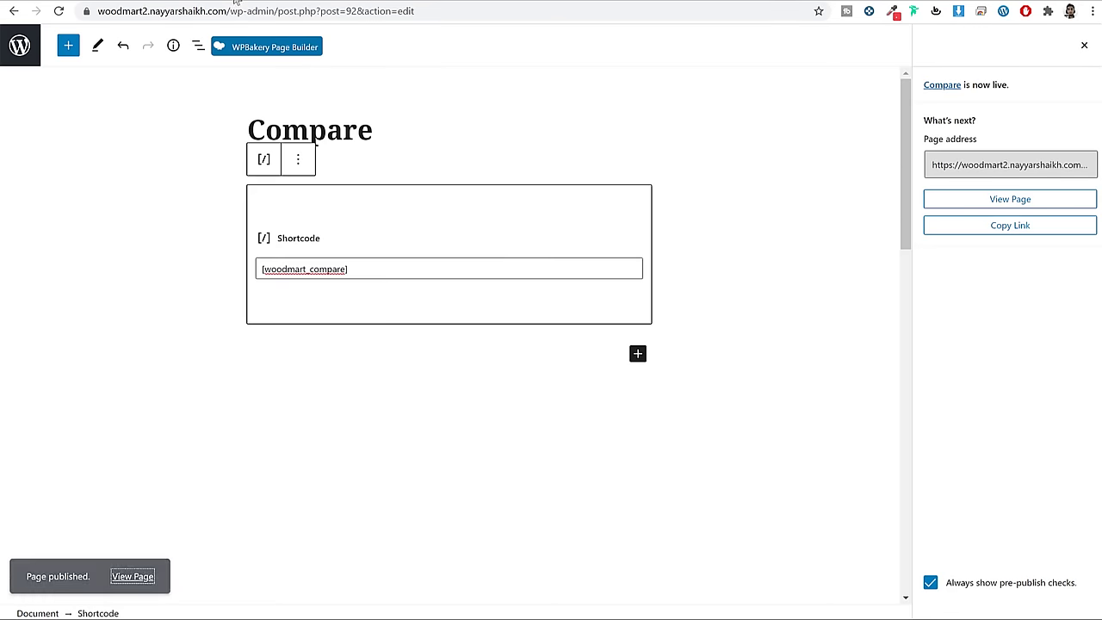
{"action": "scroll", "coordinate": [526, 212], "scroll_direction": "down", "scroll_amount": 8}
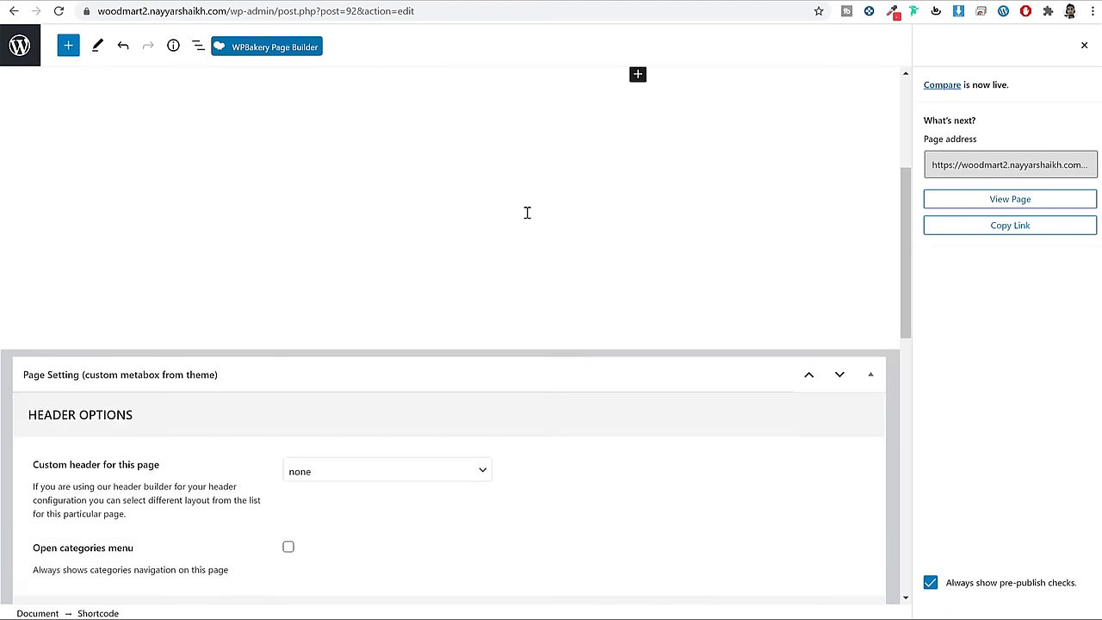
{"action": "left_click", "coordinate": [288, 251]}
{"action": "scroll", "coordinate": [474, 330], "scroll_direction": "down", "scroll_amount": 3}
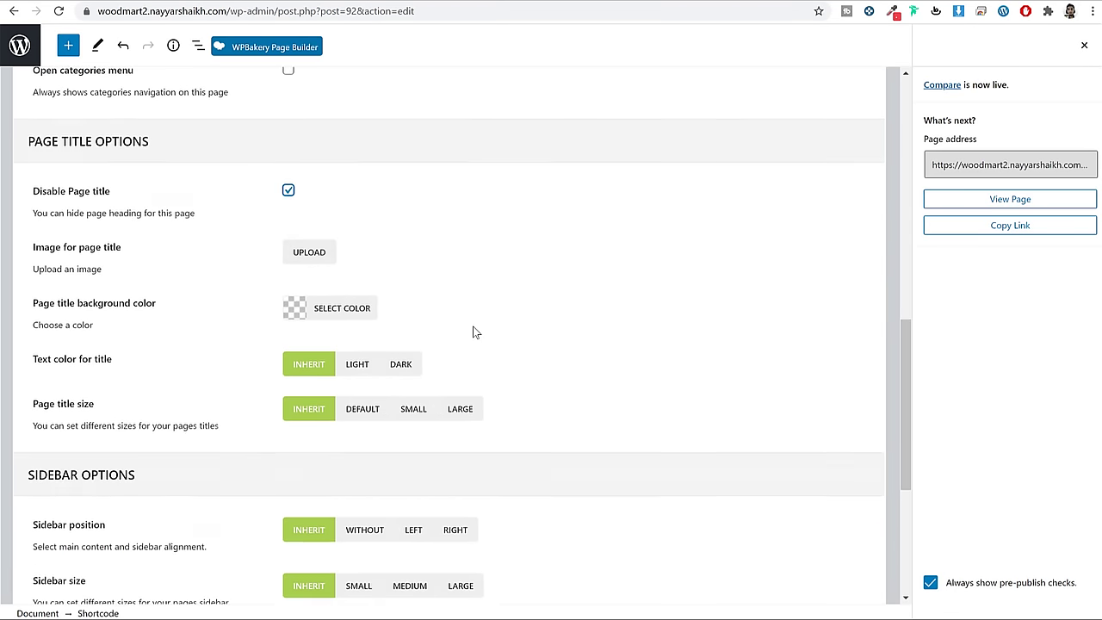
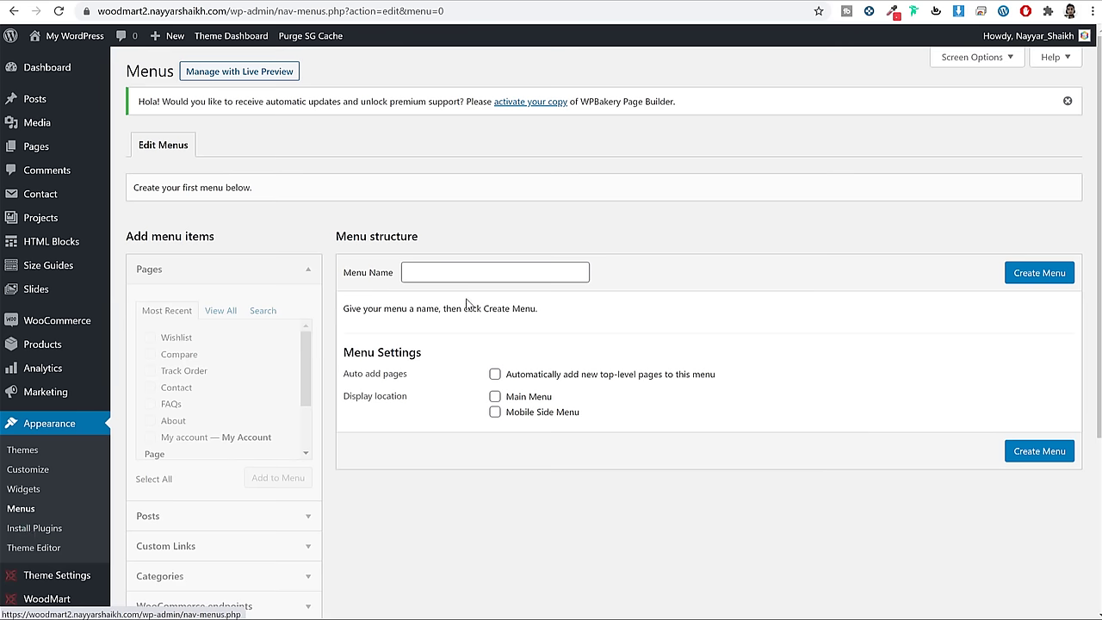
- Create a new menu named 'Main Menu'
{"action": "left_click", "coordinate": [469, 272]}
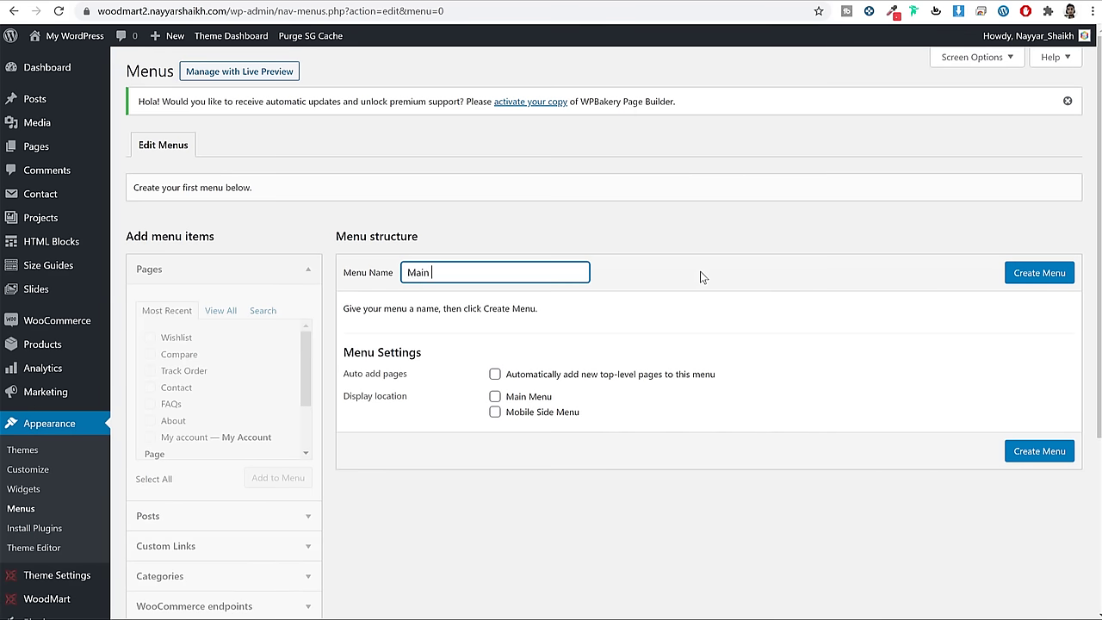
{"action": "type", "text": "Main Menu"}
{"action": "left_click", "coordinate": [1042, 274]}
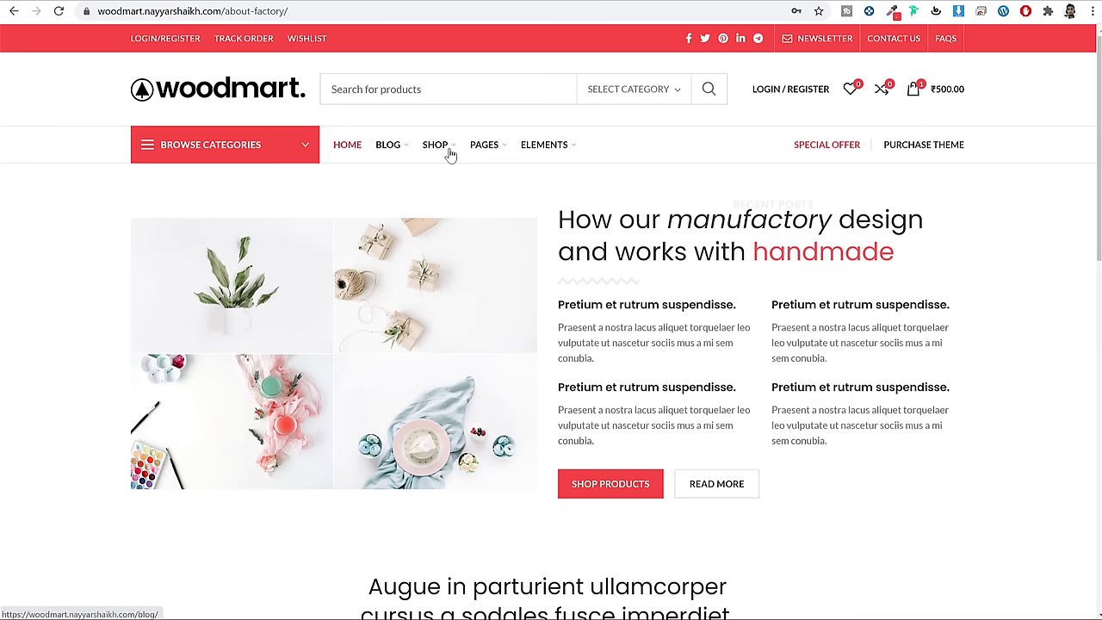
- Add the Home, Blog, About, Contact, FAQs and Shop pages to the menu
{"action": "mouse_move", "coordinate": [399, 149]}
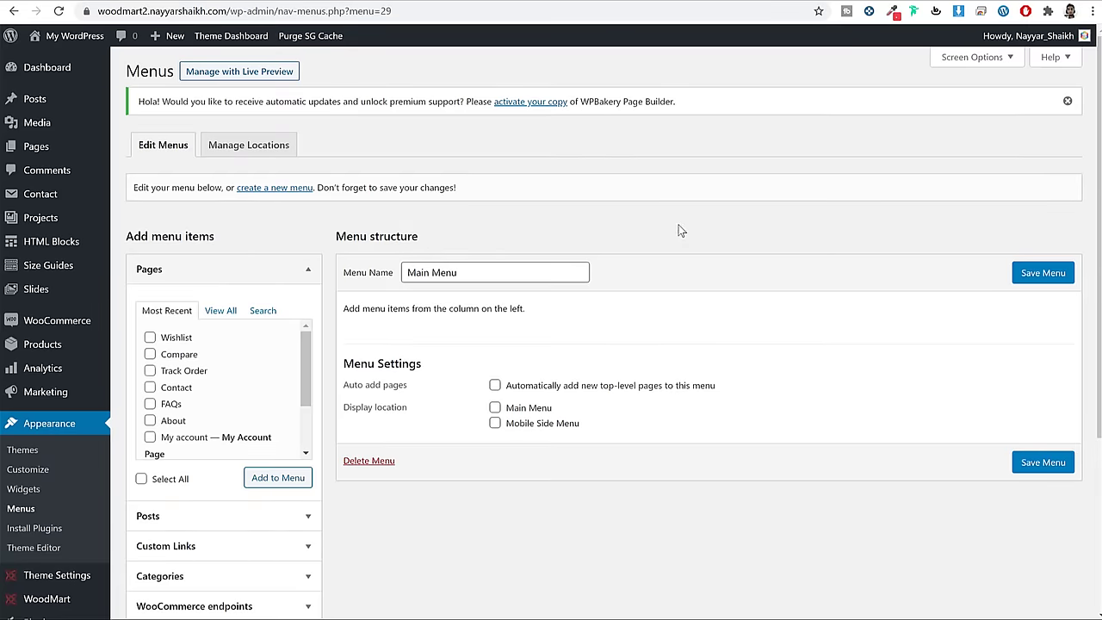
{"action": "scroll", "coordinate": [384, 233], "scroll_direction": "down", "scroll_amount": 2}
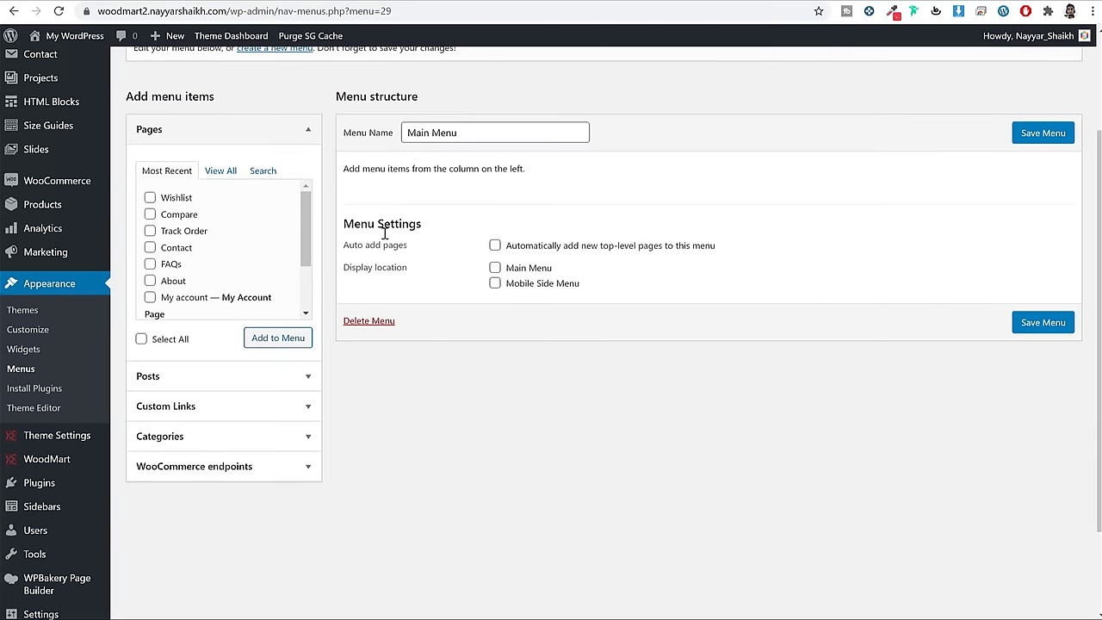
{"action": "left_click", "coordinate": [221, 171]}
{"action": "left_click", "coordinate": [158, 199]}
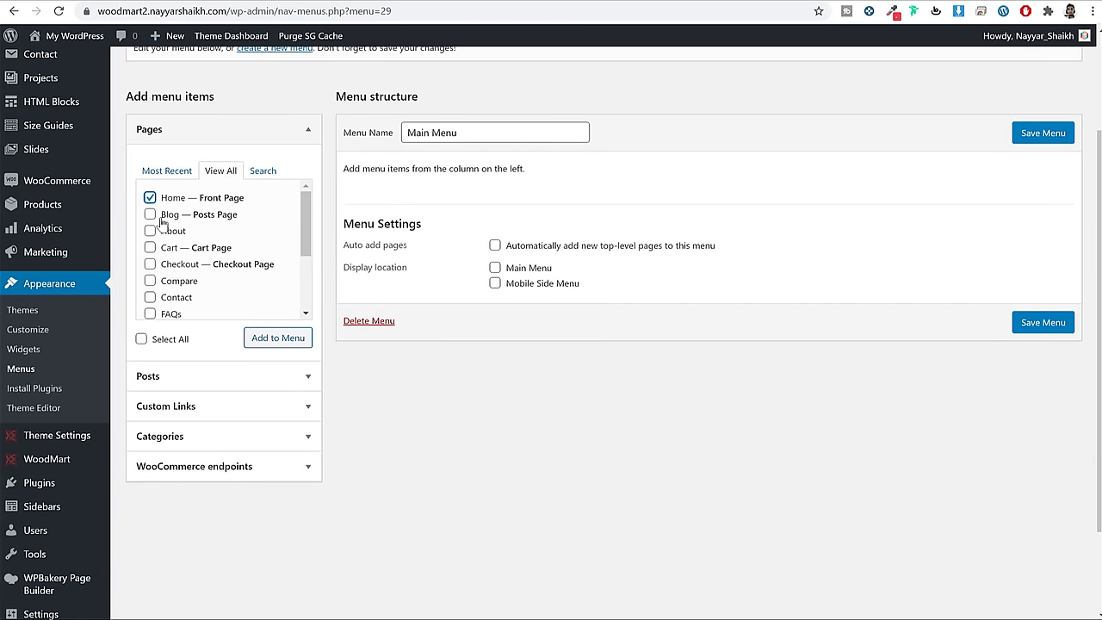
{"action": "left_click", "coordinate": [160, 215]}
{"action": "left_click", "coordinate": [166, 232]}
{"action": "left_click", "coordinate": [178, 287]}
{"action": "left_click", "coordinate": [177, 299]}
{"action": "scroll", "coordinate": [253, 291], "scroll_direction": "down", "scroll_amount": 1}
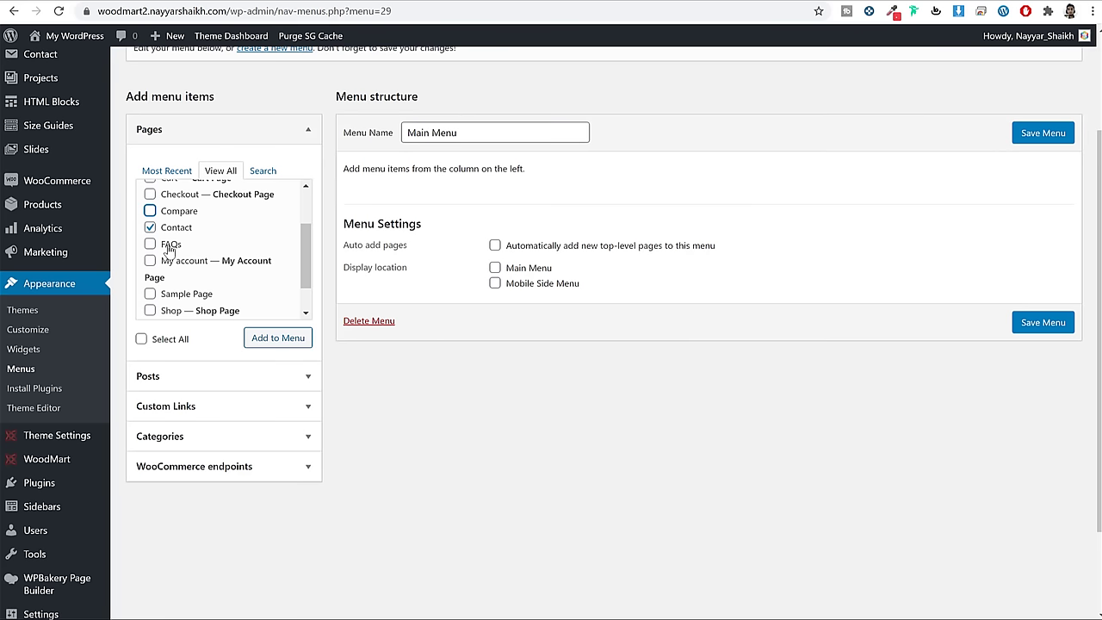
{"action": "left_click", "coordinate": [170, 244]}
{"action": "scroll", "coordinate": [268, 268], "scroll_direction": "down", "scroll_amount": 1}
{"action": "left_click", "coordinate": [168, 270]}
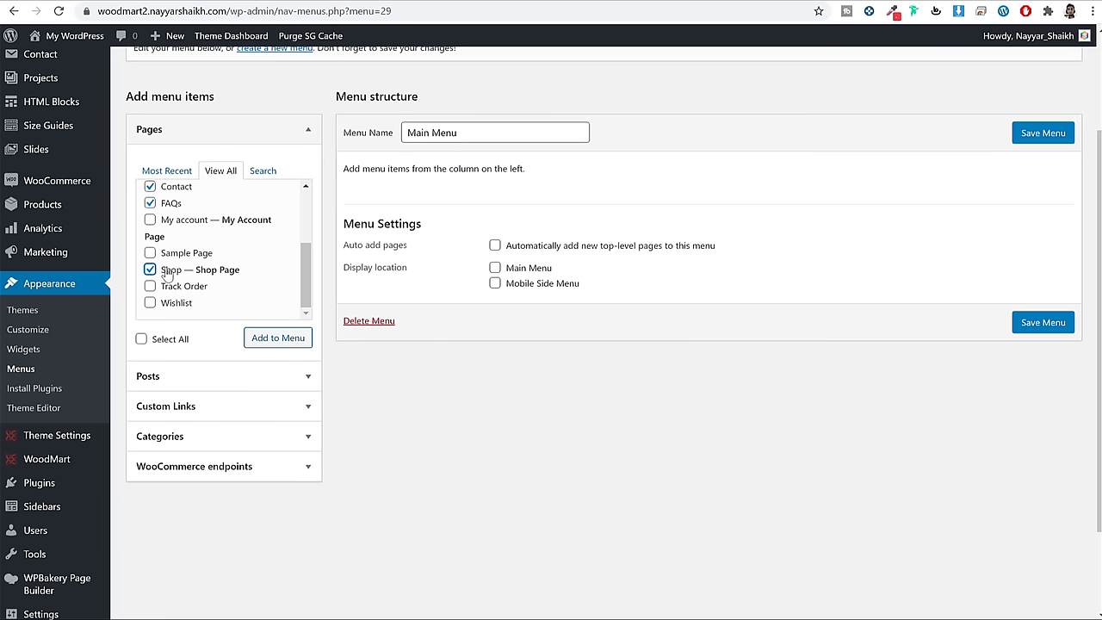
{"action": "left_click", "coordinate": [263, 338]}
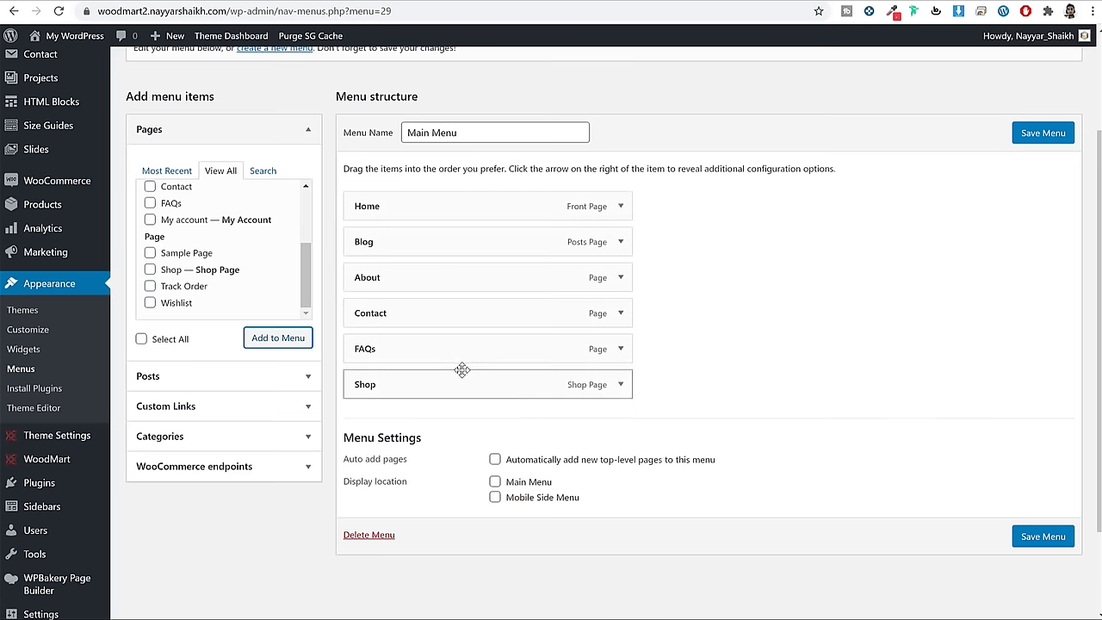
- Move Shop directly below Home, assign the Main Menu location, and save the menu
{"action": "left_click_drag", "start_coordinate": [455, 383], "coordinate": [455, 239]}
{"action": "left_click", "coordinate": [528, 484]}
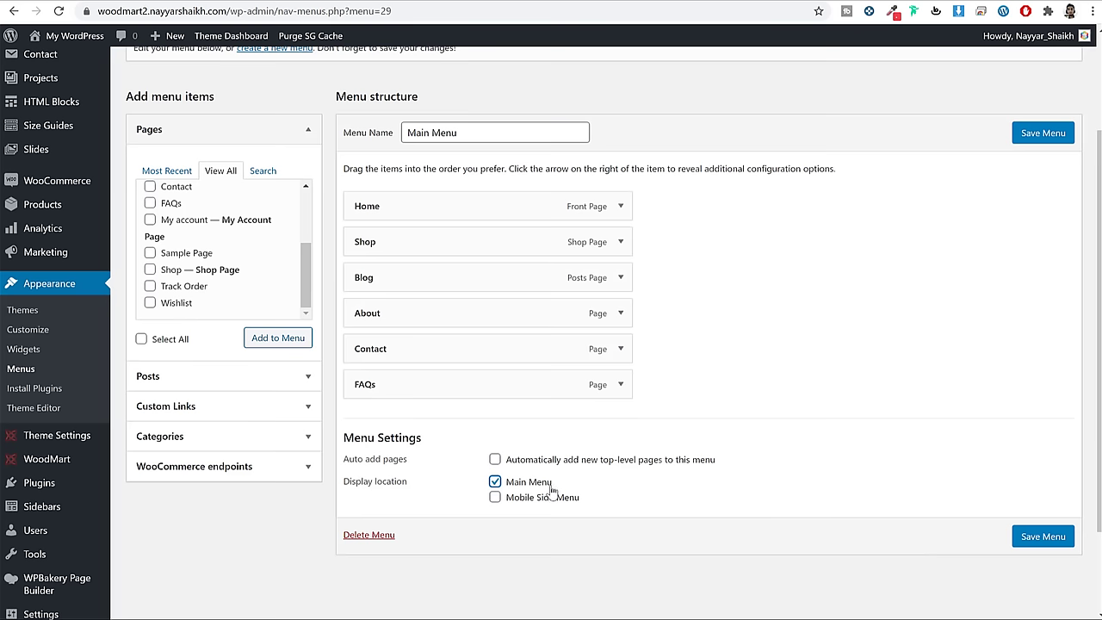
{"action": "left_click_drag", "start_coordinate": [564, 484], "coordinate": [504, 484]}
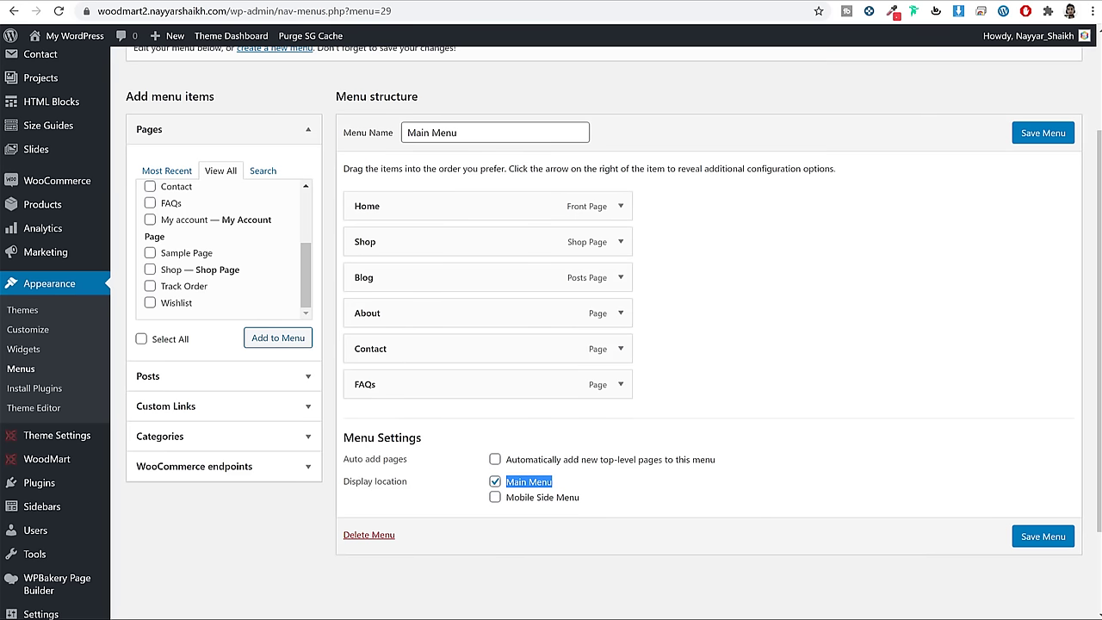
{"action": "left_click", "coordinate": [1059, 536]}
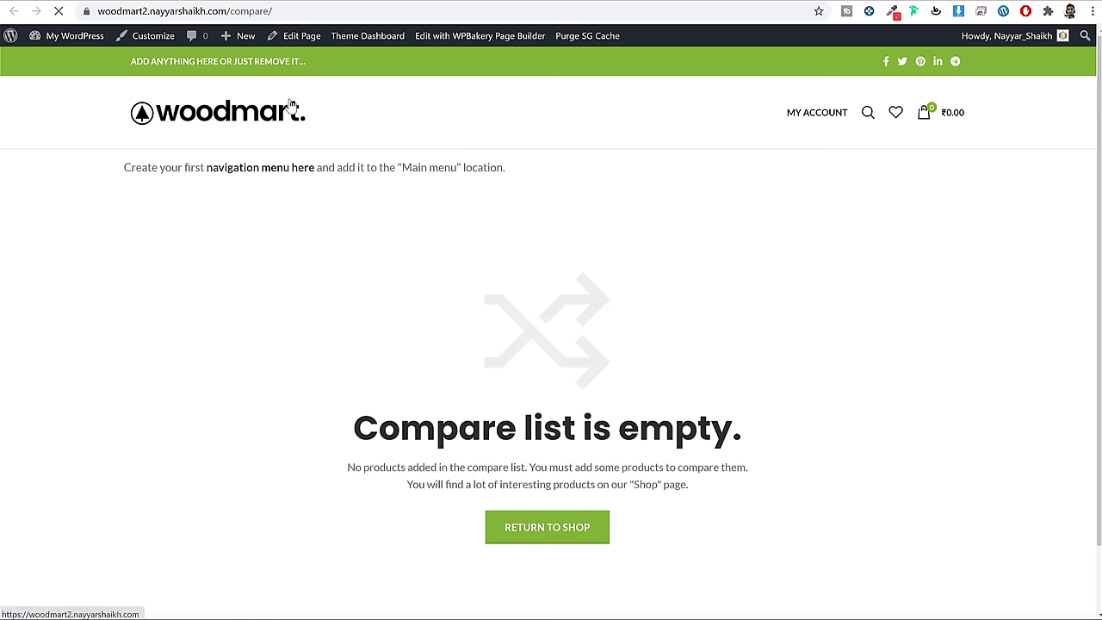
- Check the new menu on the site's front end, then return to the admin Menus page
{"action": "left_click", "coordinate": [291, 108]}
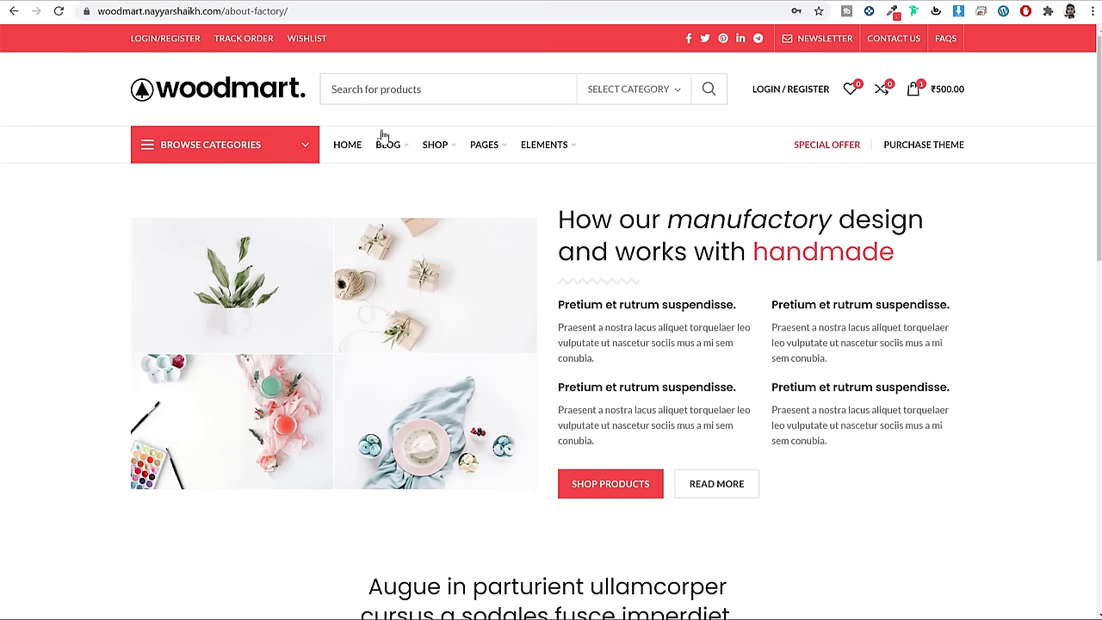
{"action": "mouse_move", "coordinate": [389, 144]}
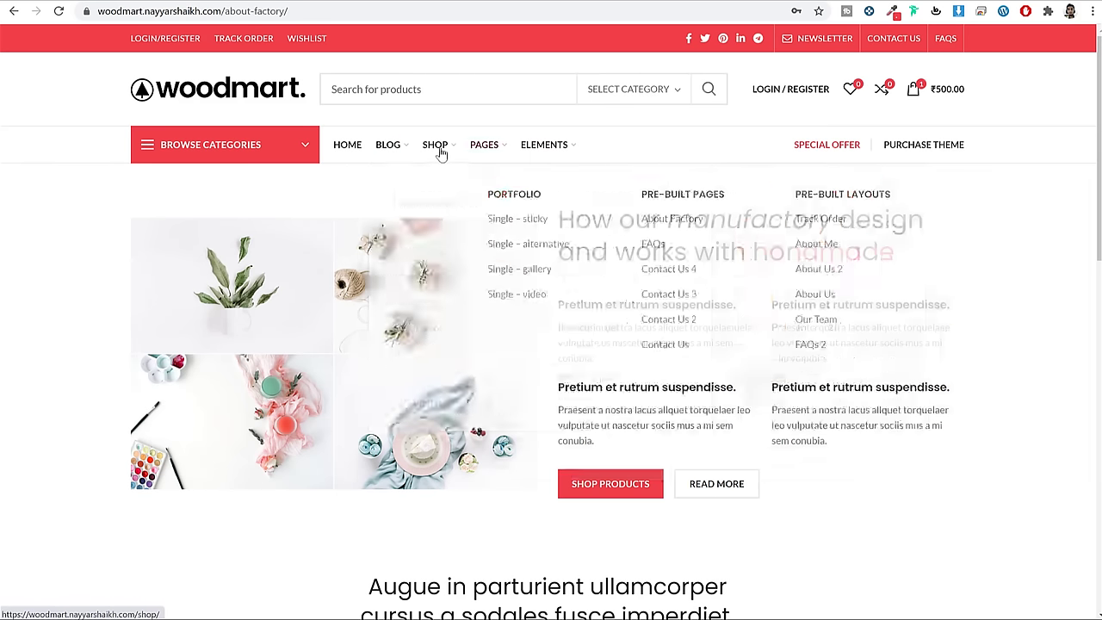
{"action": "mouse_move", "coordinate": [437, 146]}
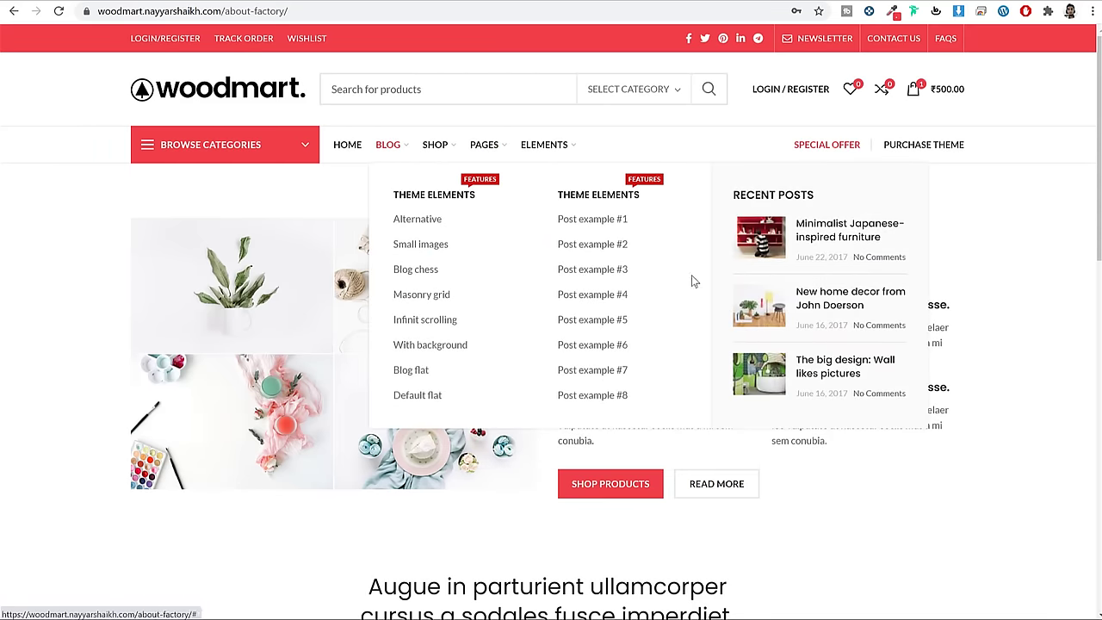
{"action": "key", "text": "ctrl+Tab"}
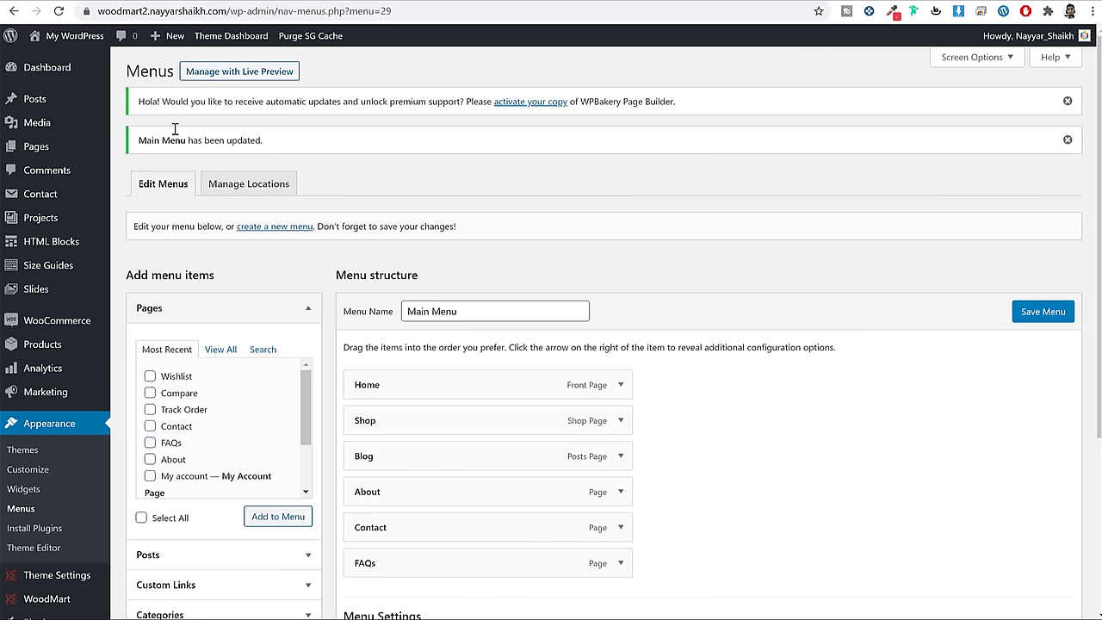
- Leave the Menus page and add a new HTML block titled 'Blog Mega Menu', then publish it
{"action": "mouse_move", "coordinate": [86, 248]}
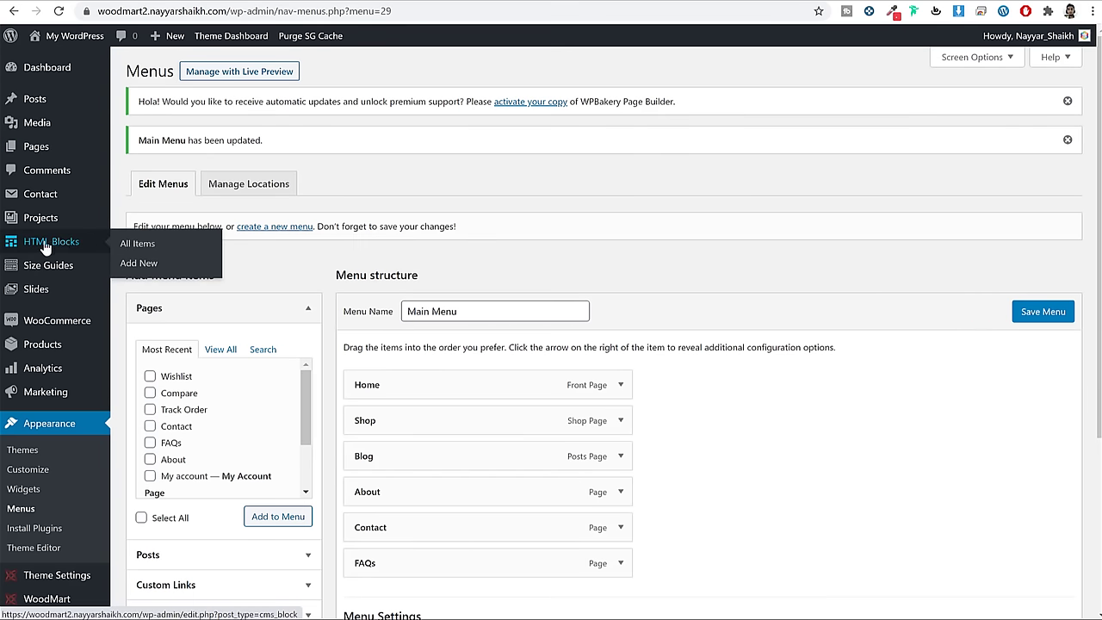
{"action": "left_click", "coordinate": [44, 247]}
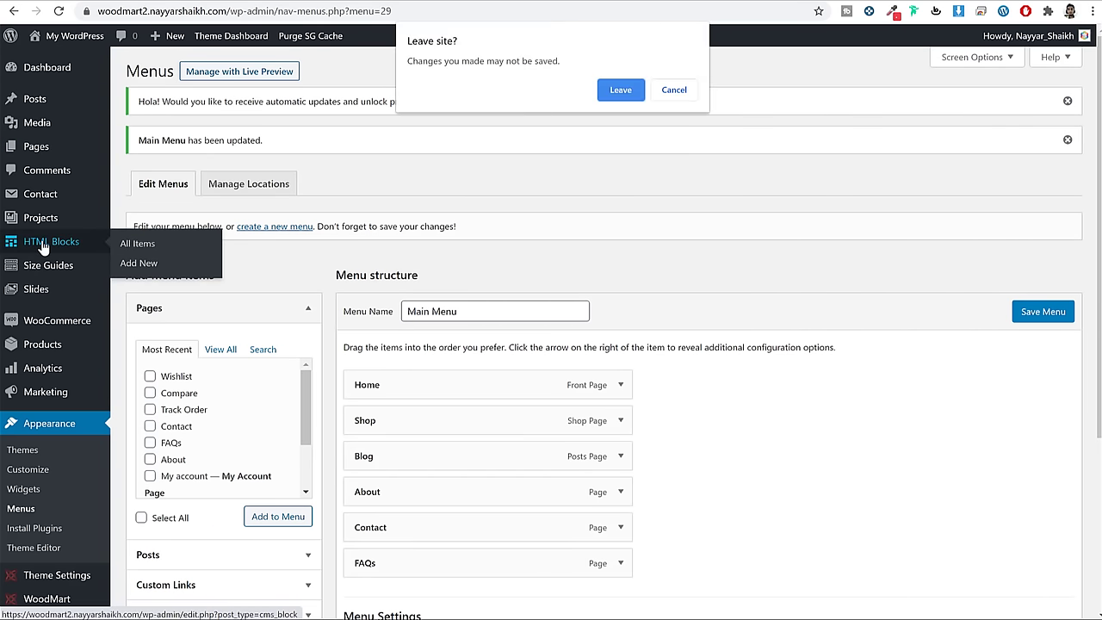
{"action": "left_click", "coordinate": [617, 97]}
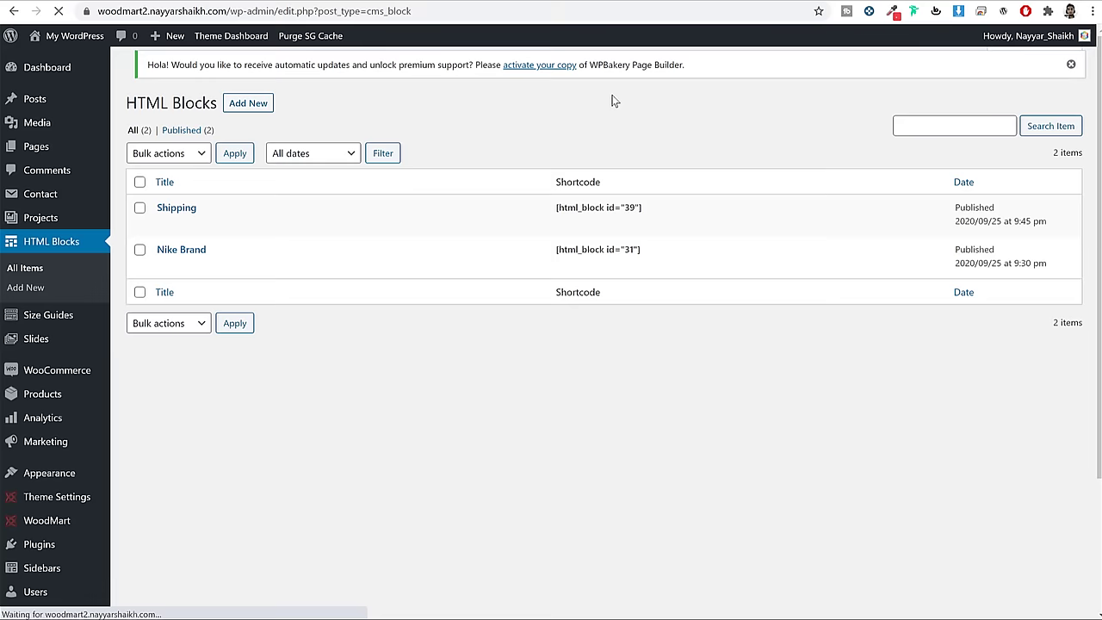
{"action": "left_click", "coordinate": [237, 77]}
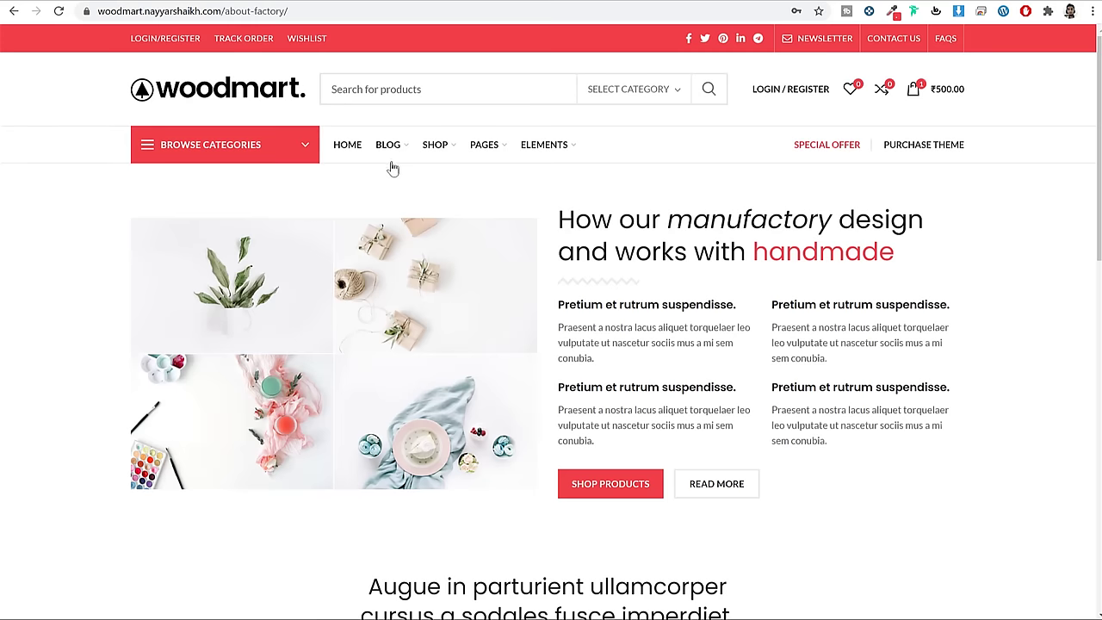
{"action": "mouse_move", "coordinate": [387, 148]}
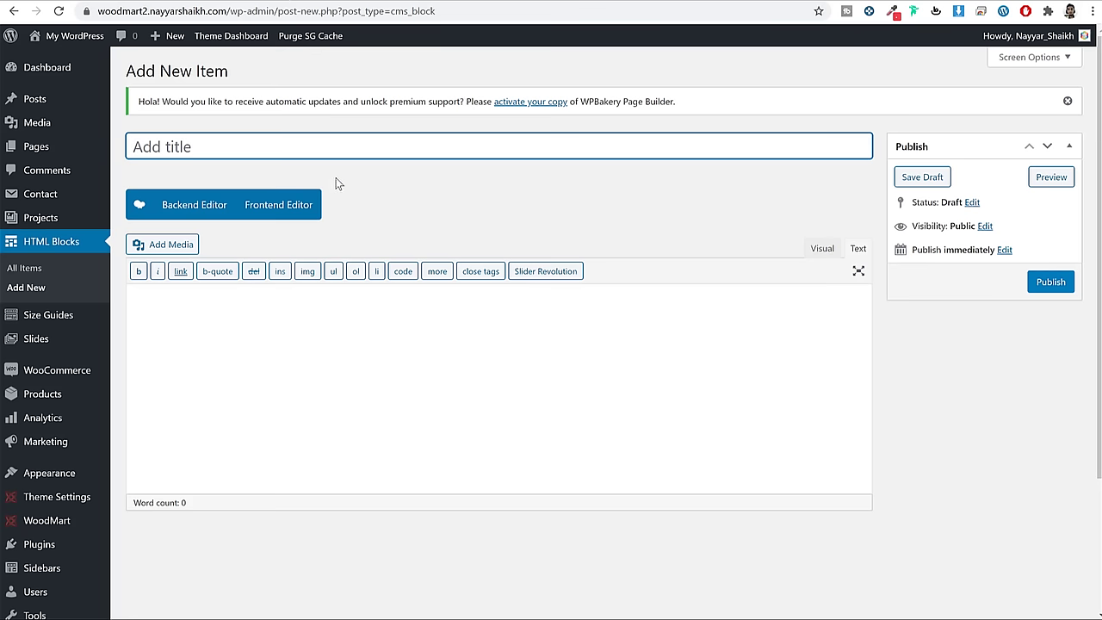
{"action": "type", "text": "Blog Mega Menu"}
{"action": "left_click", "coordinate": [1050, 283]}
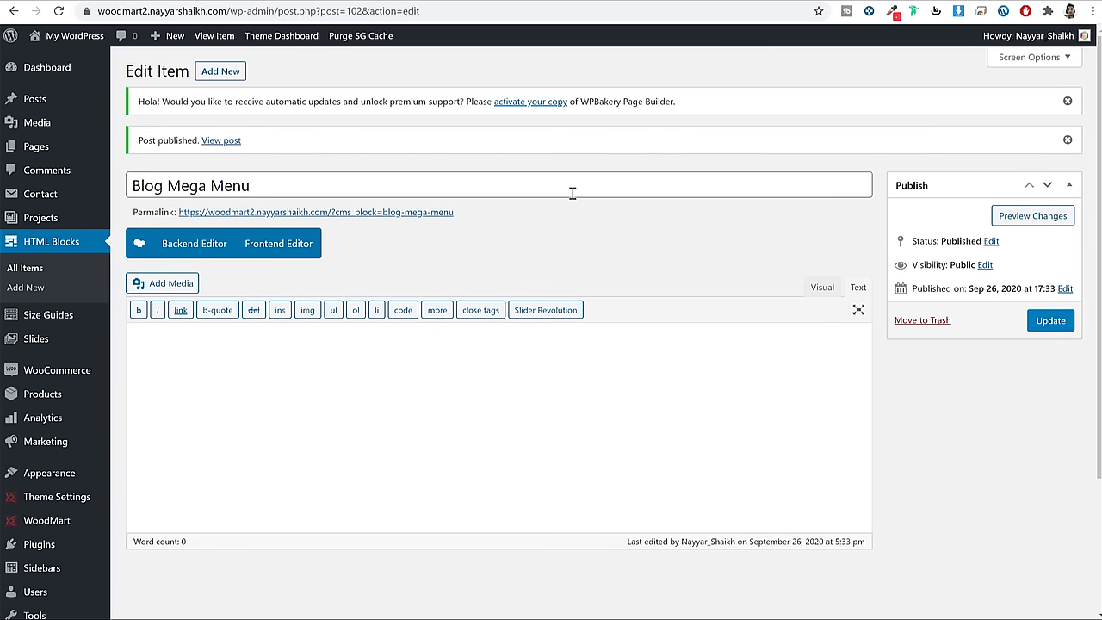
- Switch to the WPBakery backend editor and add an empty row
{"action": "left_click", "coordinate": [193, 244]}
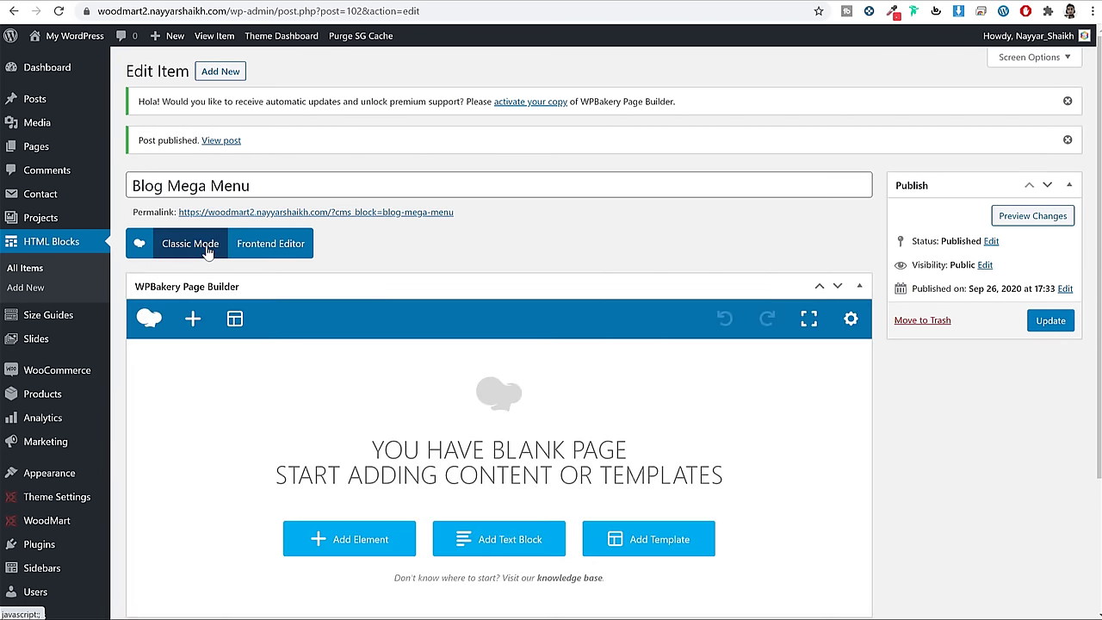
{"action": "scroll", "coordinate": [419, 302], "scroll_direction": "down", "scroll_amount": 2}
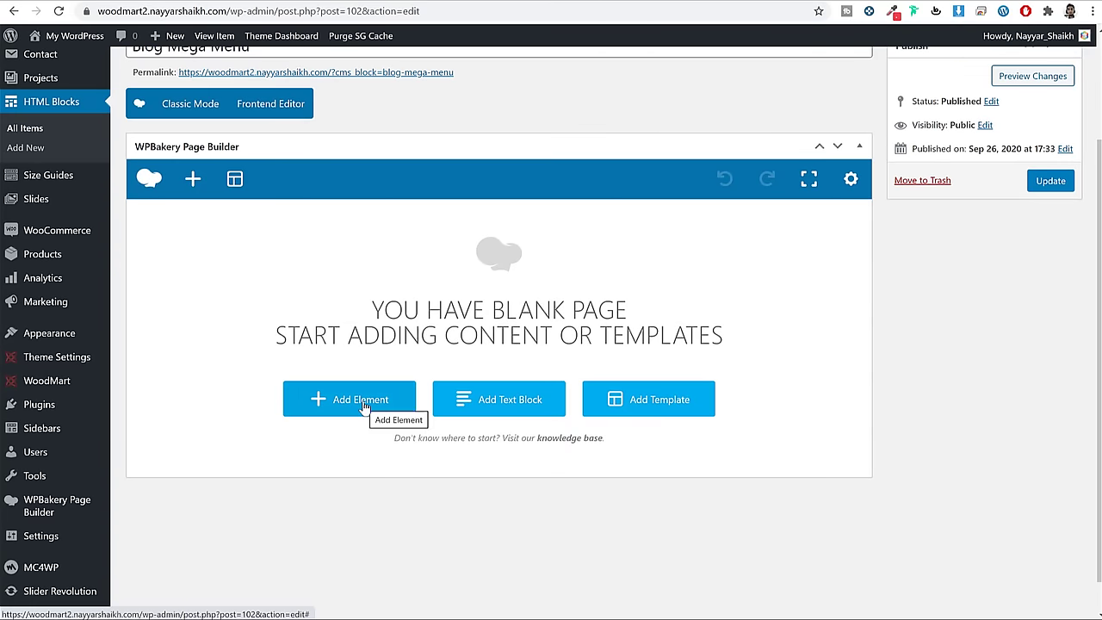
{"action": "left_click", "coordinate": [362, 401]}
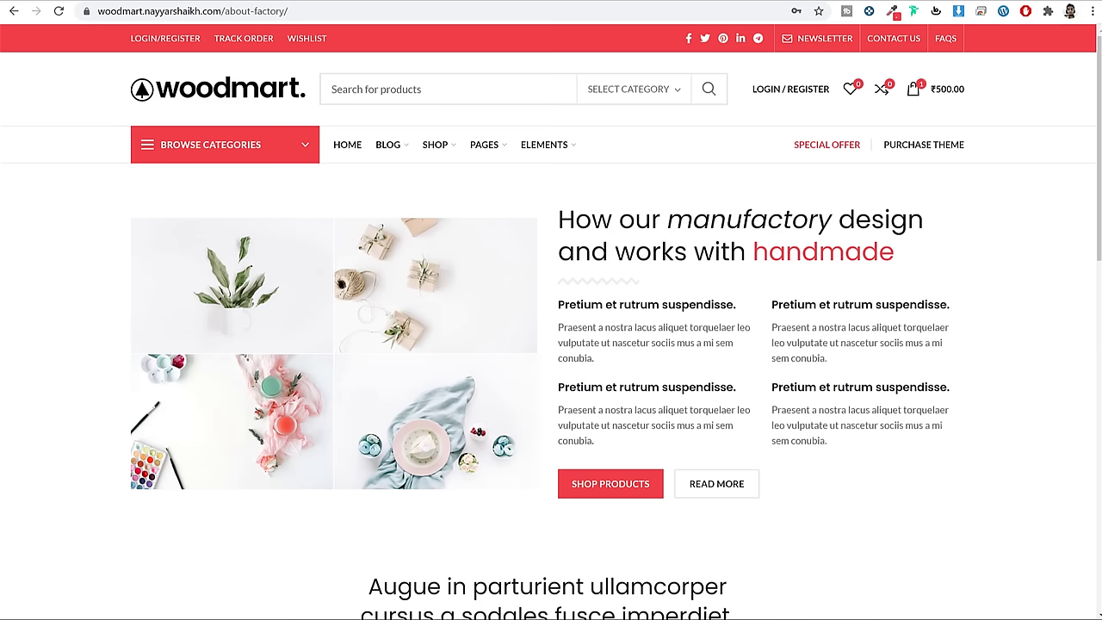
{"action": "mouse_move", "coordinate": [379, 148]}
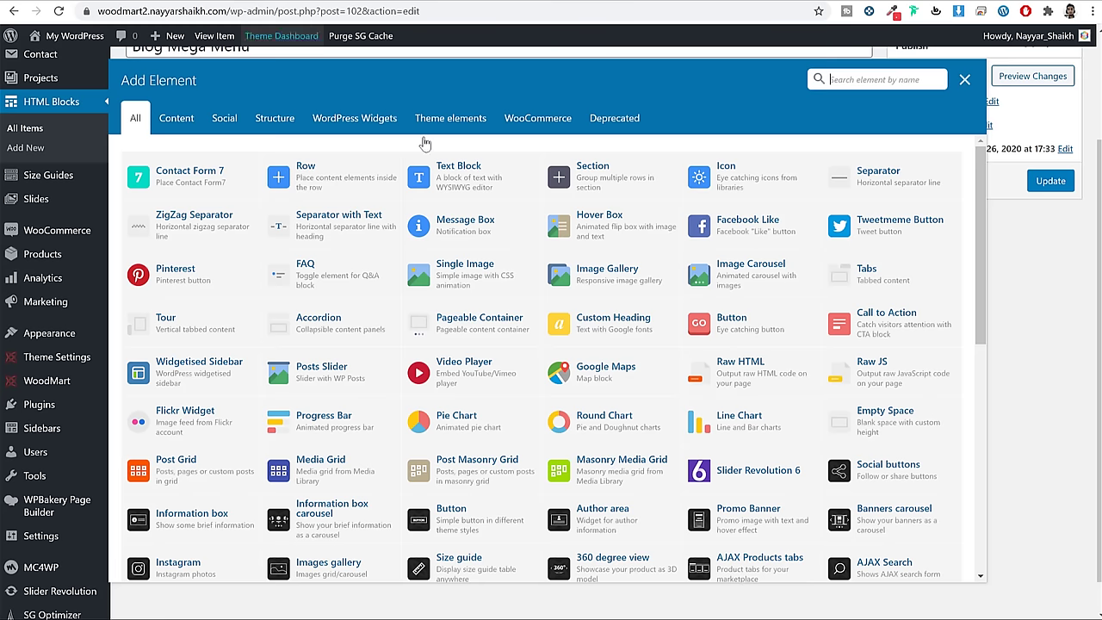
{"action": "left_click", "coordinate": [362, 170]}
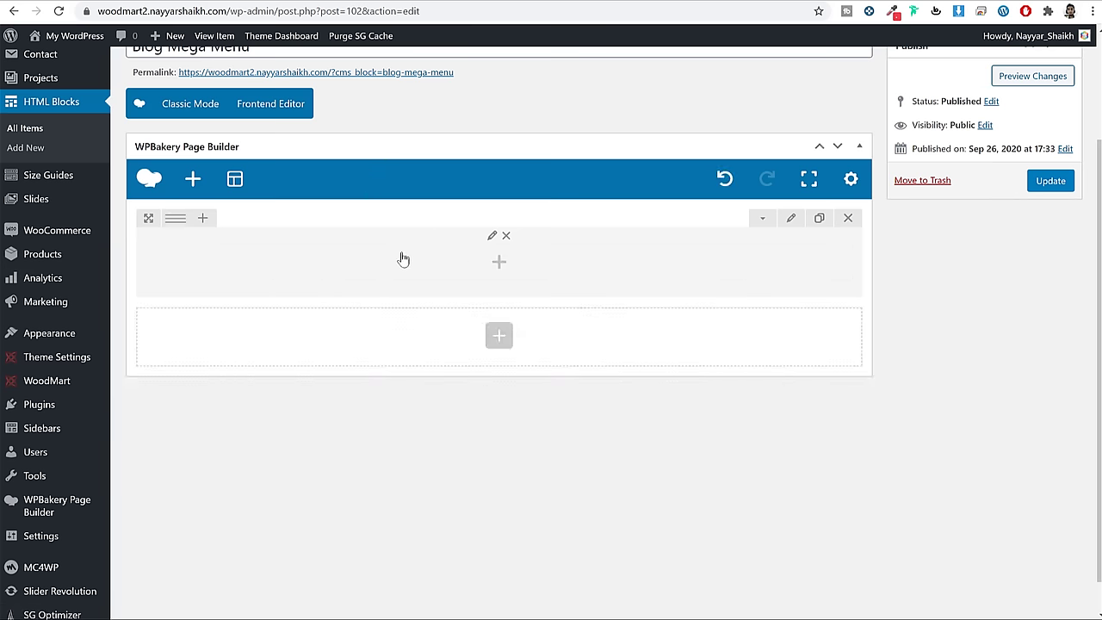
- Set the row's custom column layout to 1/4 + 1/4 + 1/2
{"action": "left_click", "coordinate": [181, 235]}
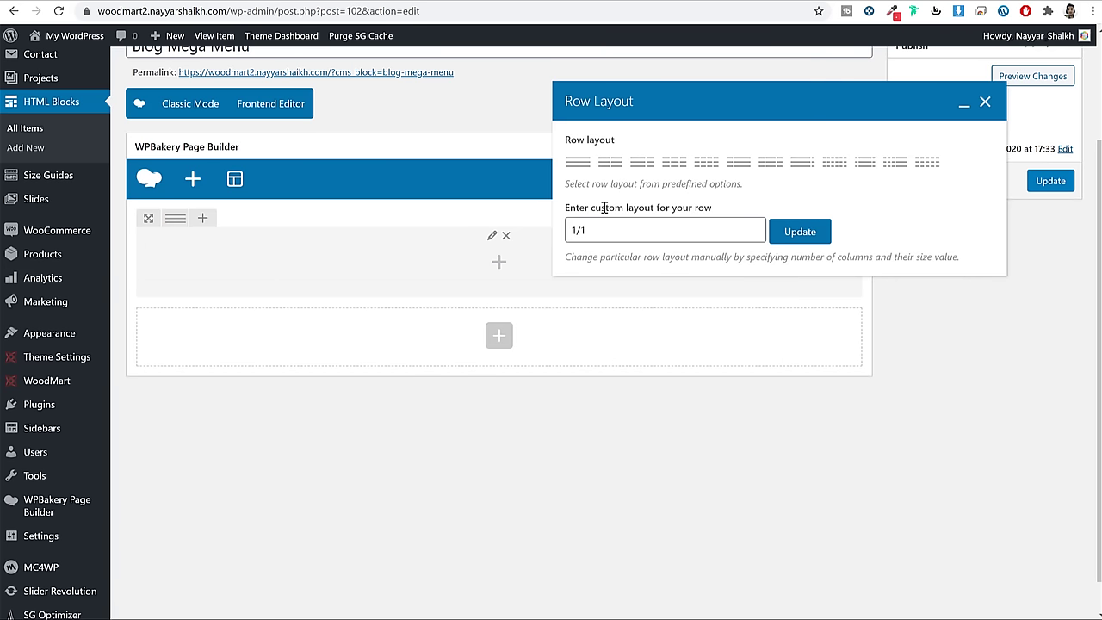
{"action": "left_click", "coordinate": [585, 231]}
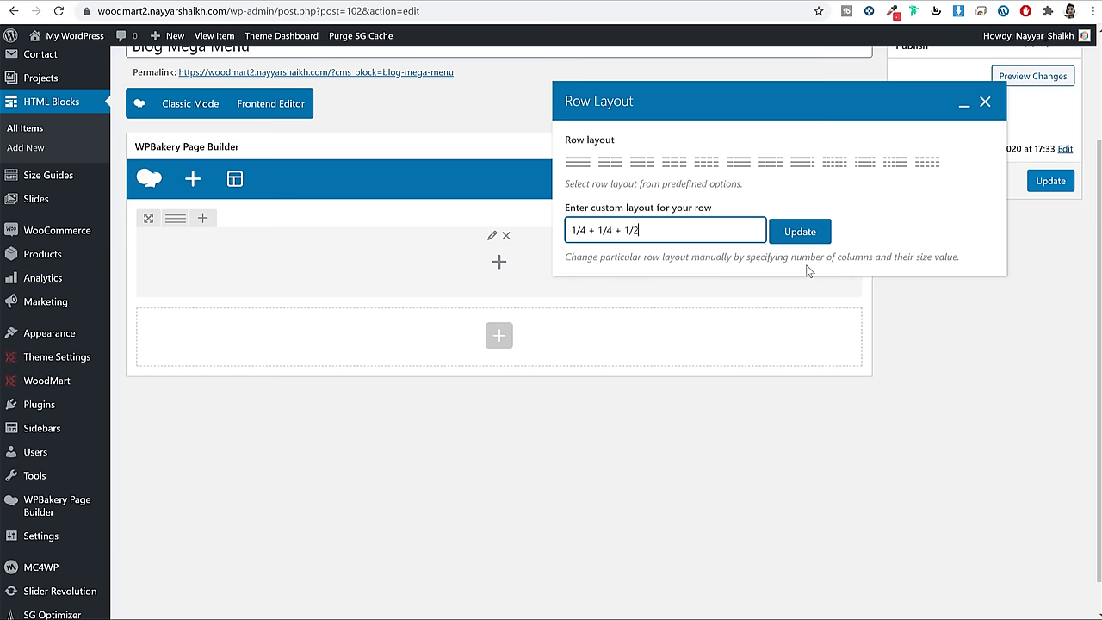
{"action": "left_click", "coordinate": [803, 233]}
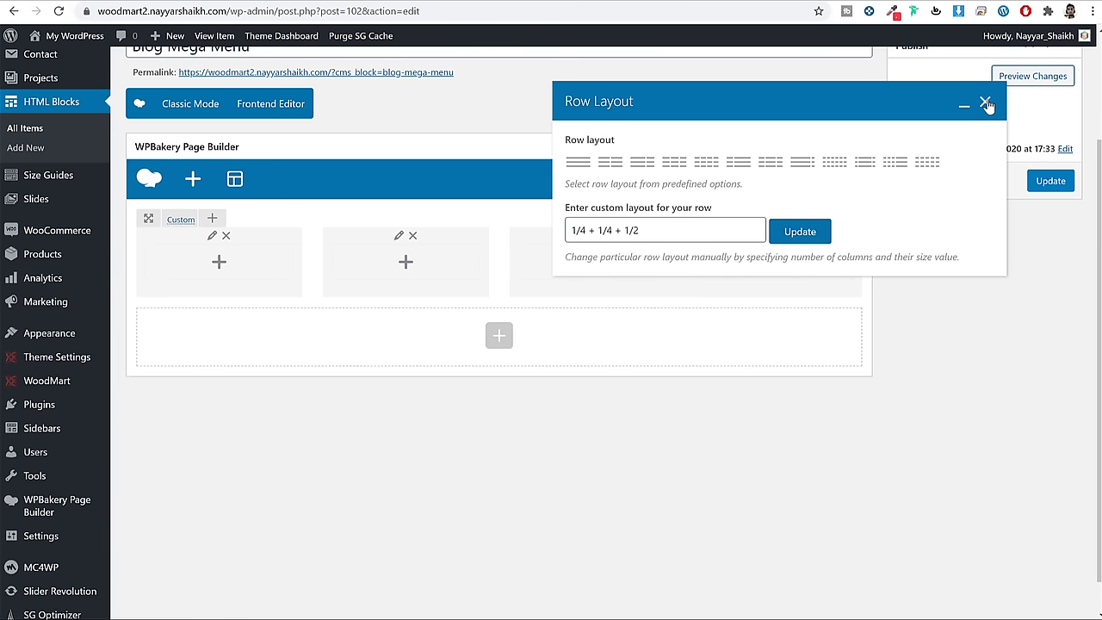
{"action": "left_click", "coordinate": [986, 103]}
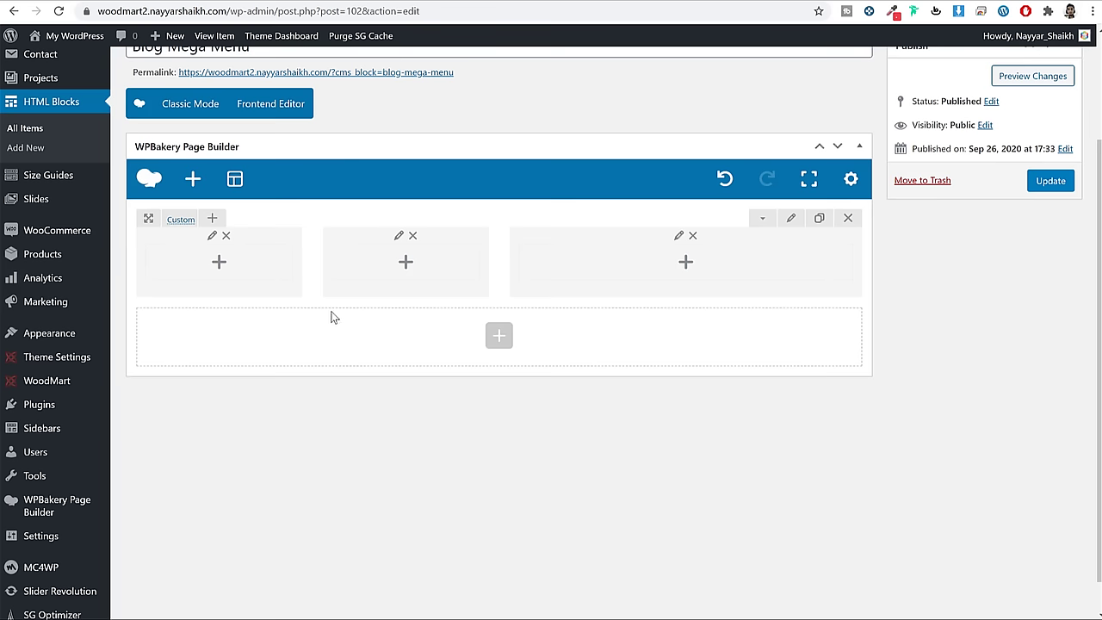
- Add an Extra menu list to the first column with the title 'THEME ELEMENTS'
{"action": "left_click", "coordinate": [220, 263]}
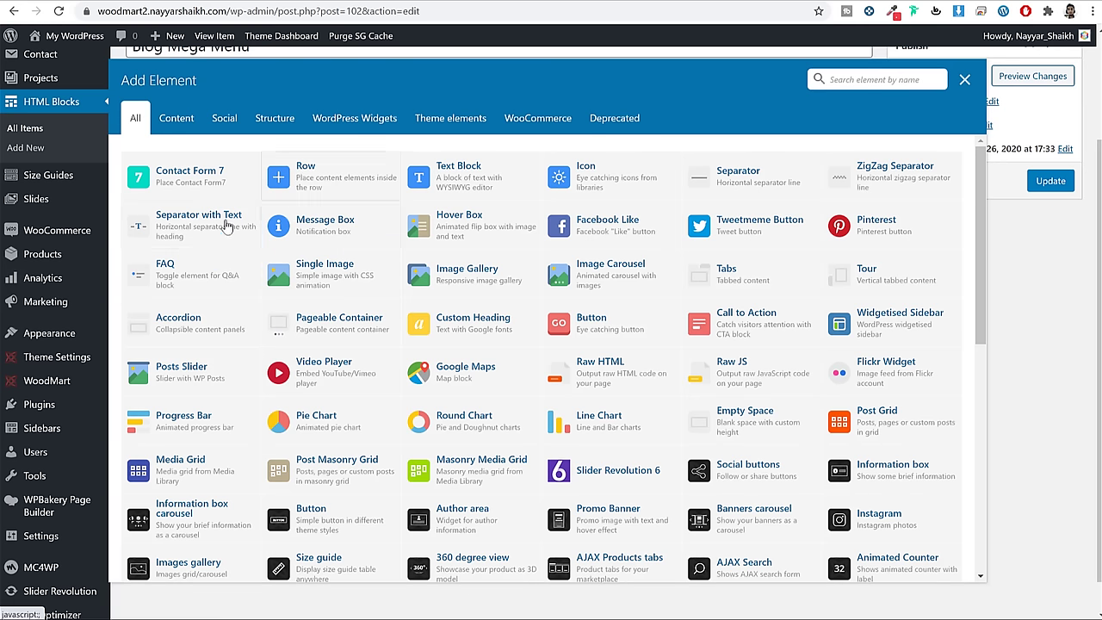
{"action": "type", "text": "extra"}
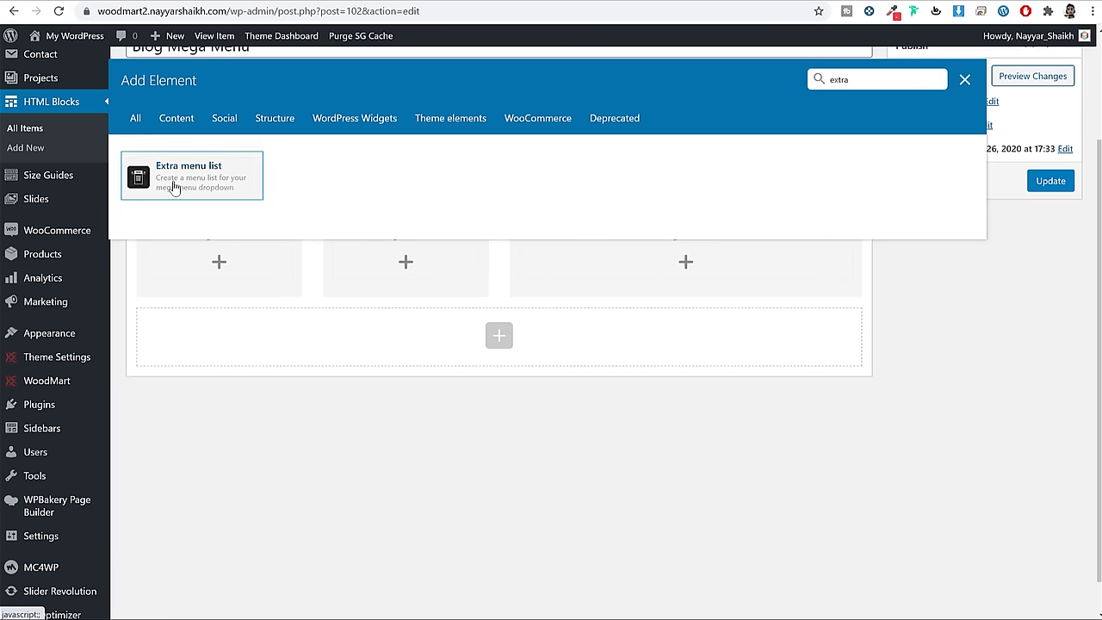
{"action": "left_click", "coordinate": [173, 181]}
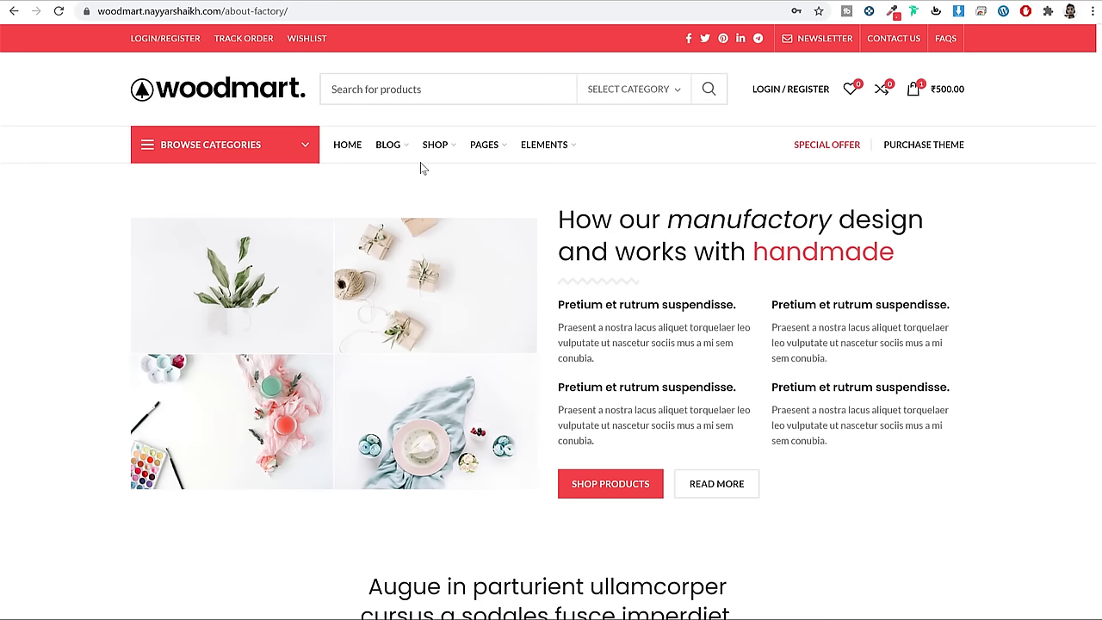
{"action": "mouse_move", "coordinate": [392, 146]}
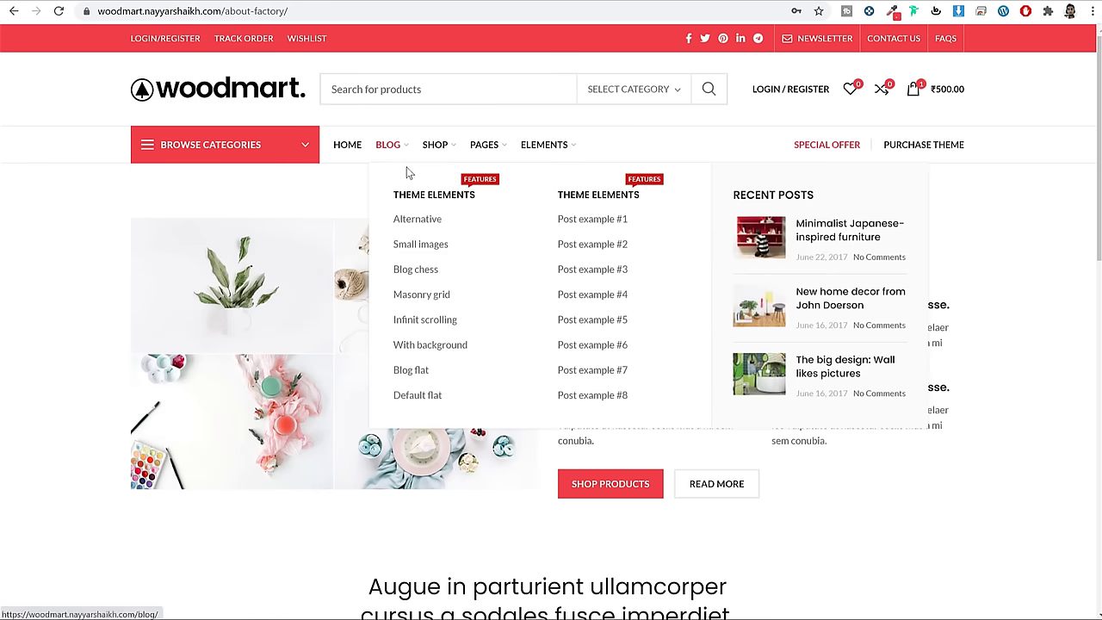
{"action": "left_click_drag", "start_coordinate": [393, 195], "coordinate": [474, 193]}
{"action": "key", "text": "ctrl+c"}
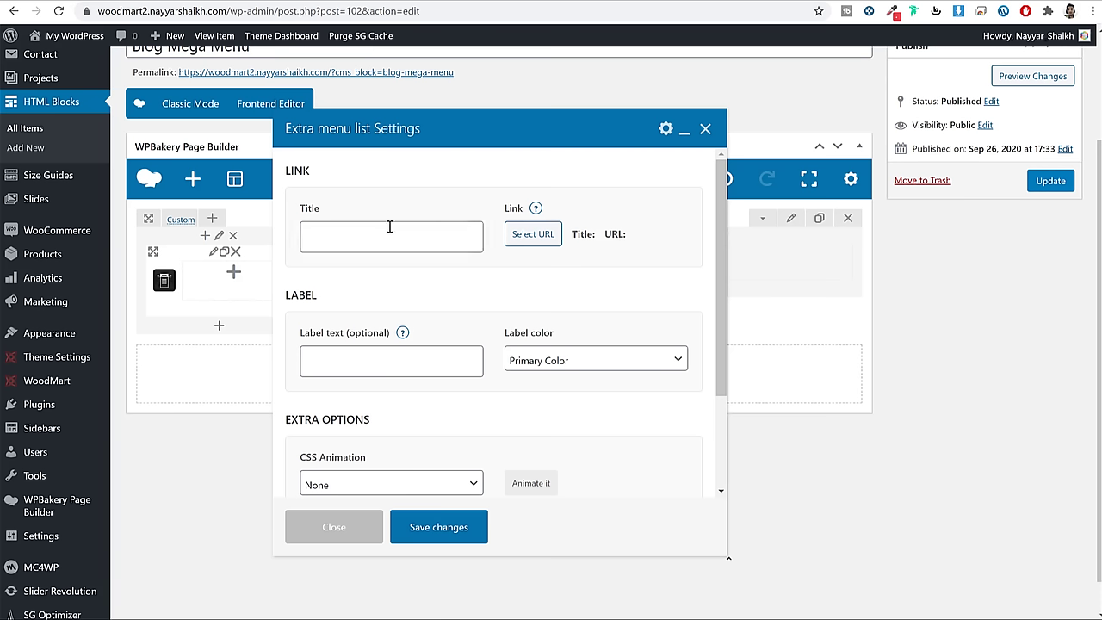
{"action": "left_click", "coordinate": [389, 226]}
{"action": "key", "text": "ctrl+v"}
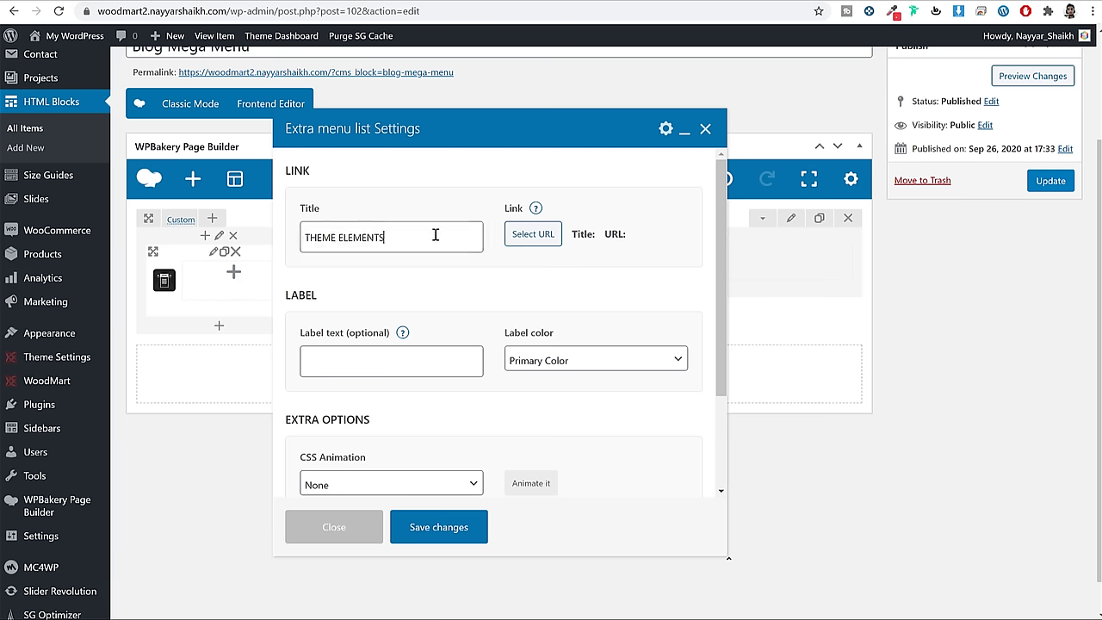
- Link the THEME ELEMENTS heading to the Track Order page
{"action": "left_click", "coordinate": [532, 238]}
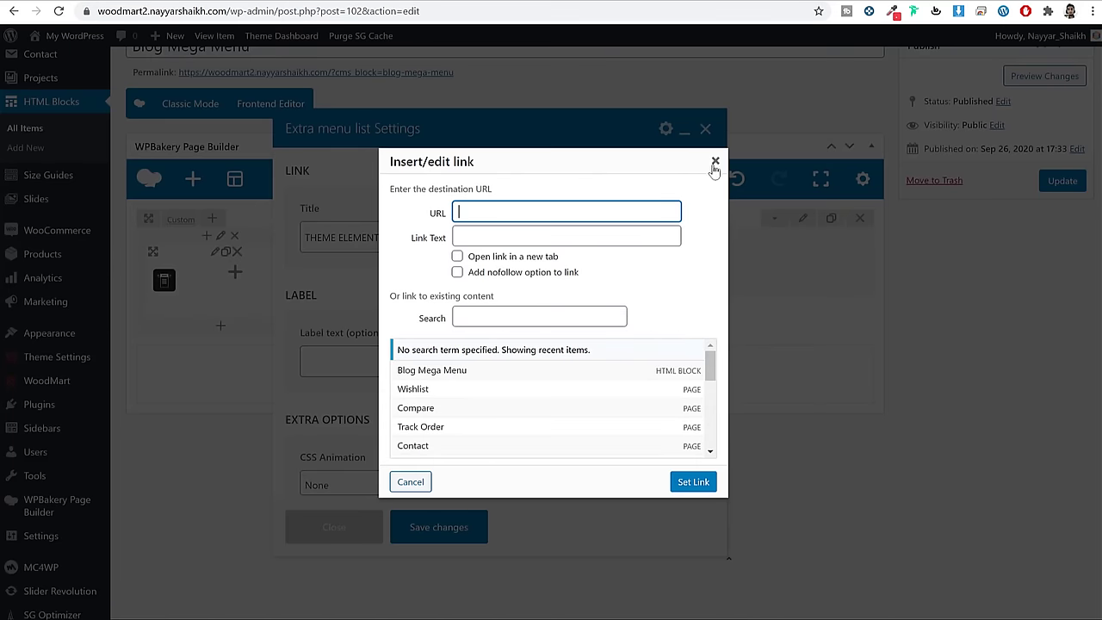
{"action": "scroll", "coordinate": [522, 399], "scroll_direction": "down", "scroll_amount": 4}
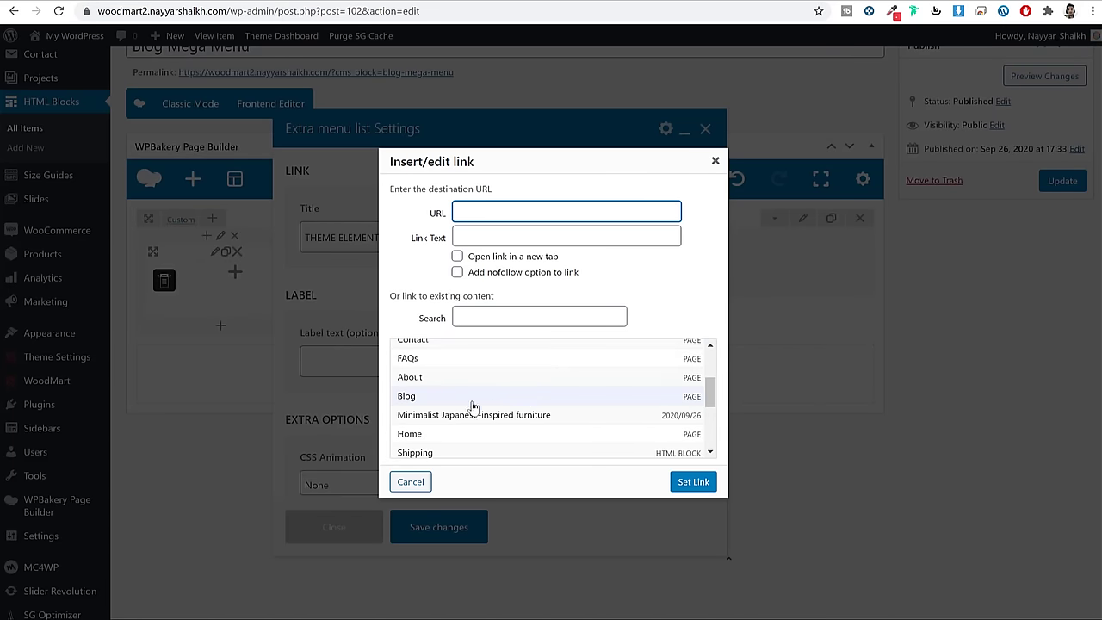
{"action": "scroll", "coordinate": [459, 363], "scroll_direction": "up", "scroll_amount": 2}
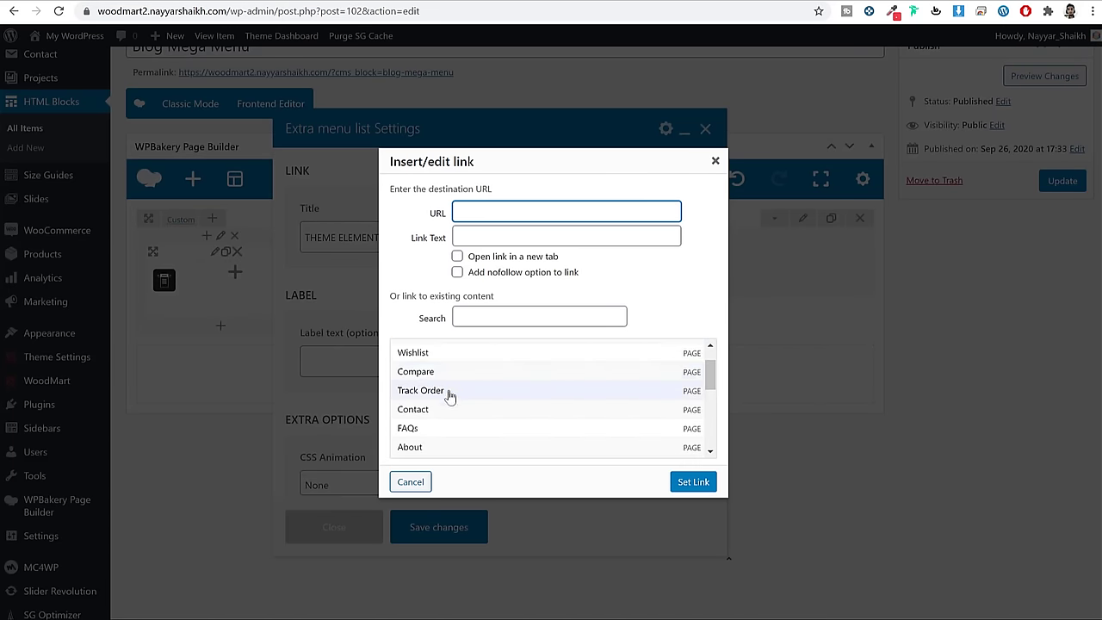
{"action": "left_click", "coordinate": [449, 393]}
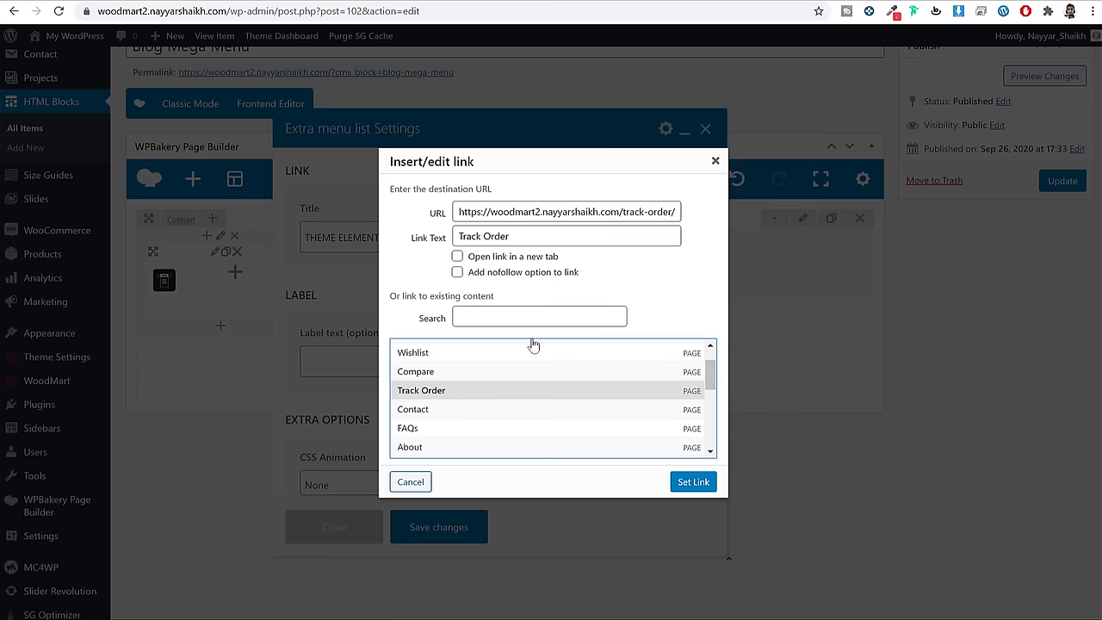
{"action": "triple_click", "coordinate": [483, 212]}
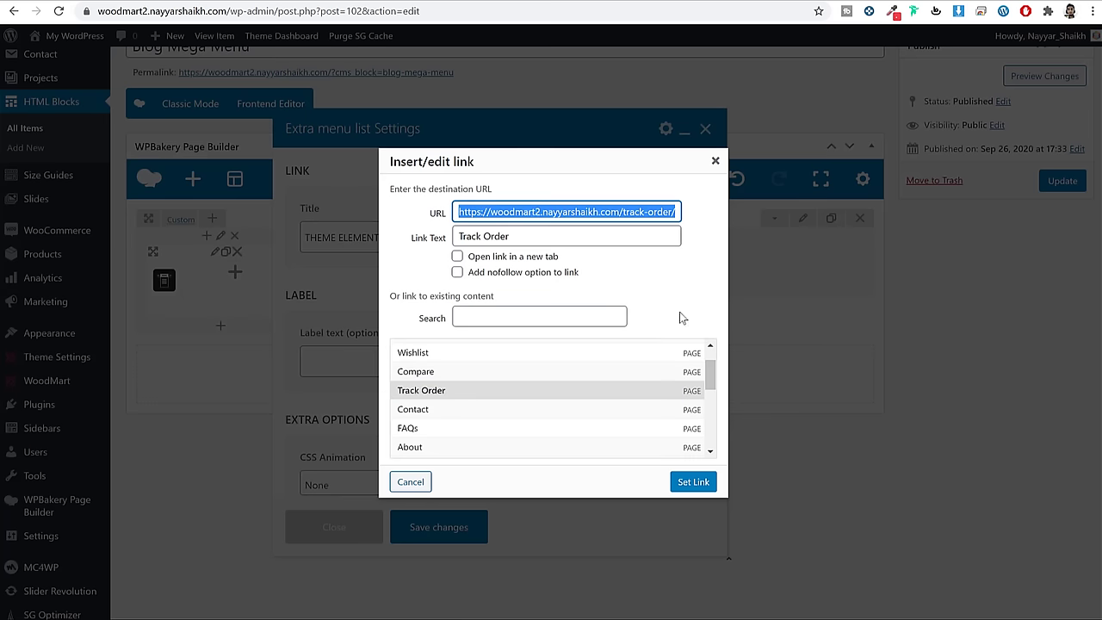
{"action": "left_click", "coordinate": [693, 484]}
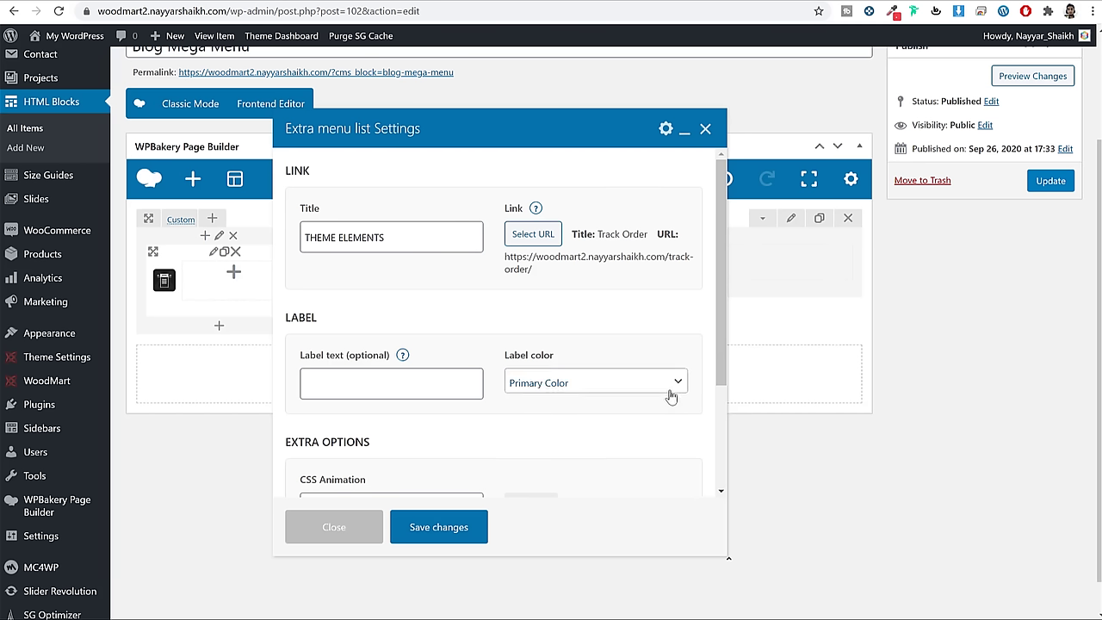
- Copy the FEATURES badge text from the live site into the label text field
{"action": "left_click", "coordinate": [680, 391]}
{"action": "left_click", "coordinate": [36, 2]}
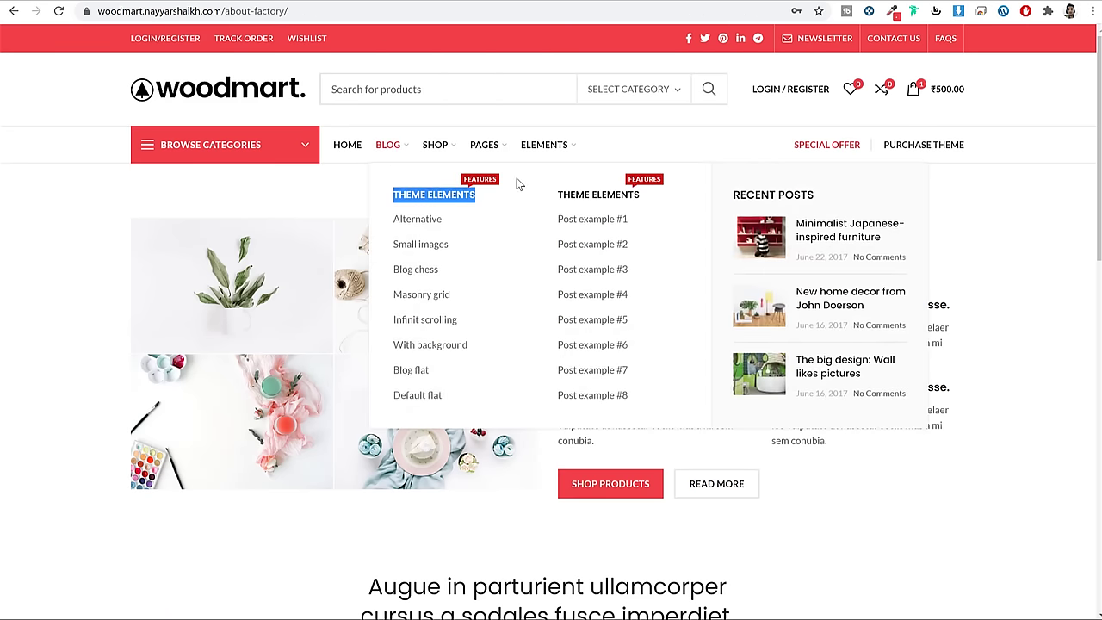
{"action": "left_click_drag", "start_coordinate": [465, 186], "coordinate": [498, 181]}
{"action": "key", "text": "ctrl+c"}
{"action": "key", "text": "alt+Tab"}
{"action": "left_click", "coordinate": [394, 385]}
{"action": "key", "text": "ctrl+v"}
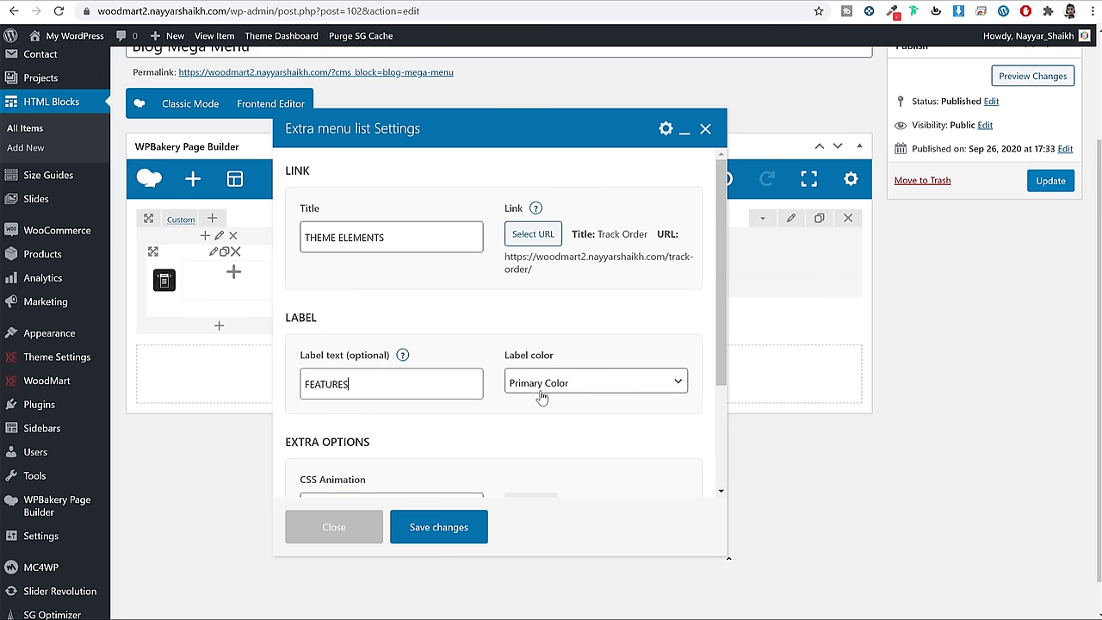
- Set the label colour to Blue and save the extra menu list
{"action": "left_click", "coordinate": [541, 394]}
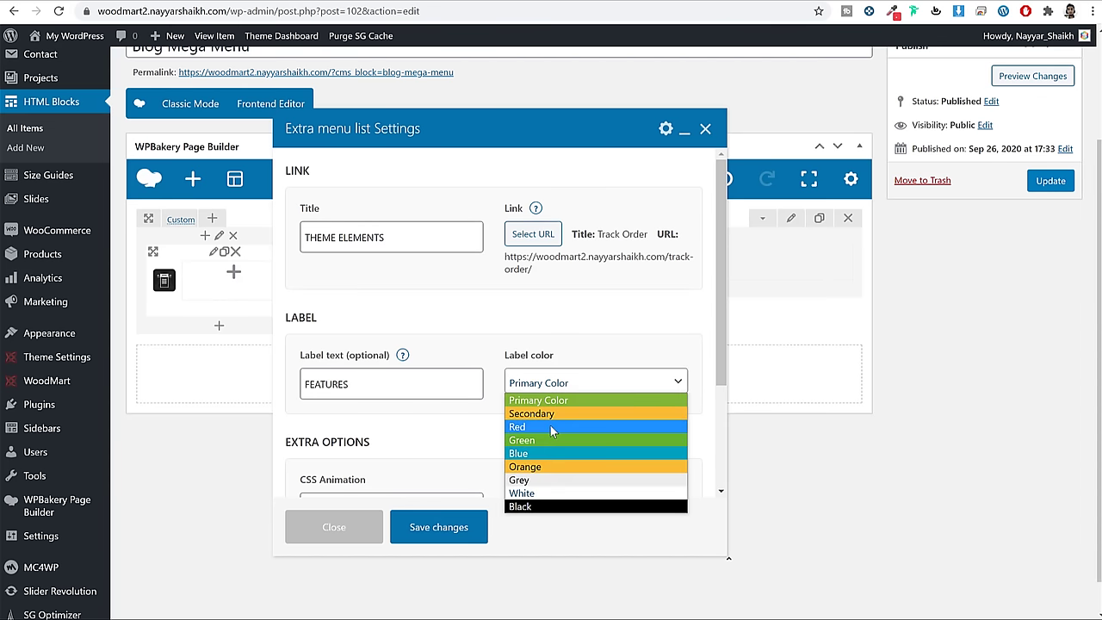
{"action": "left_click", "coordinate": [551, 412]}
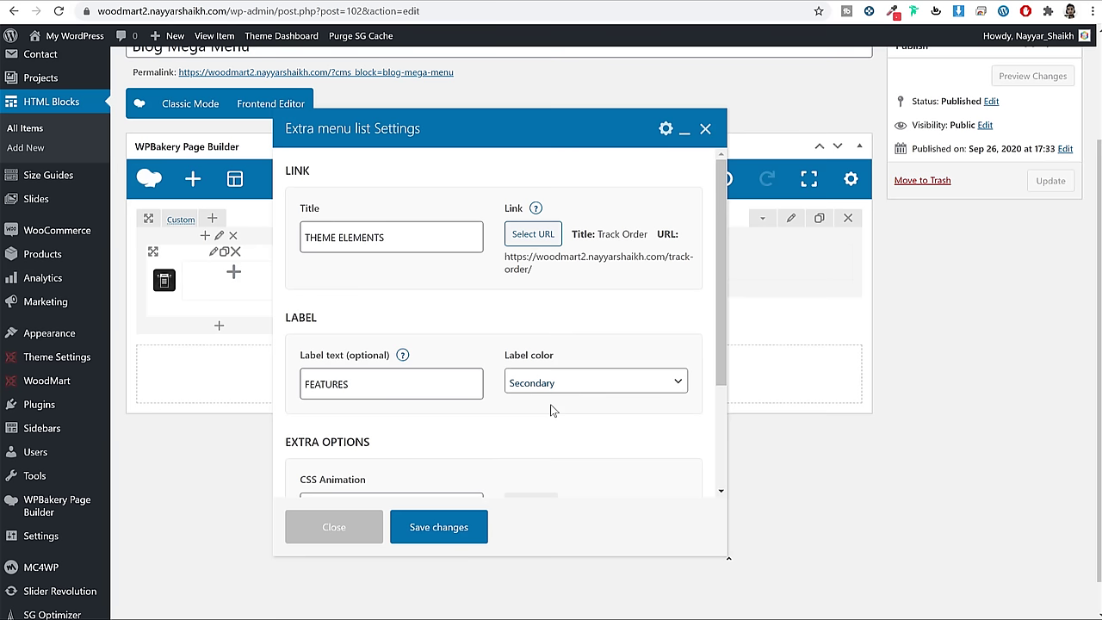
{"action": "left_click", "coordinate": [554, 388]}
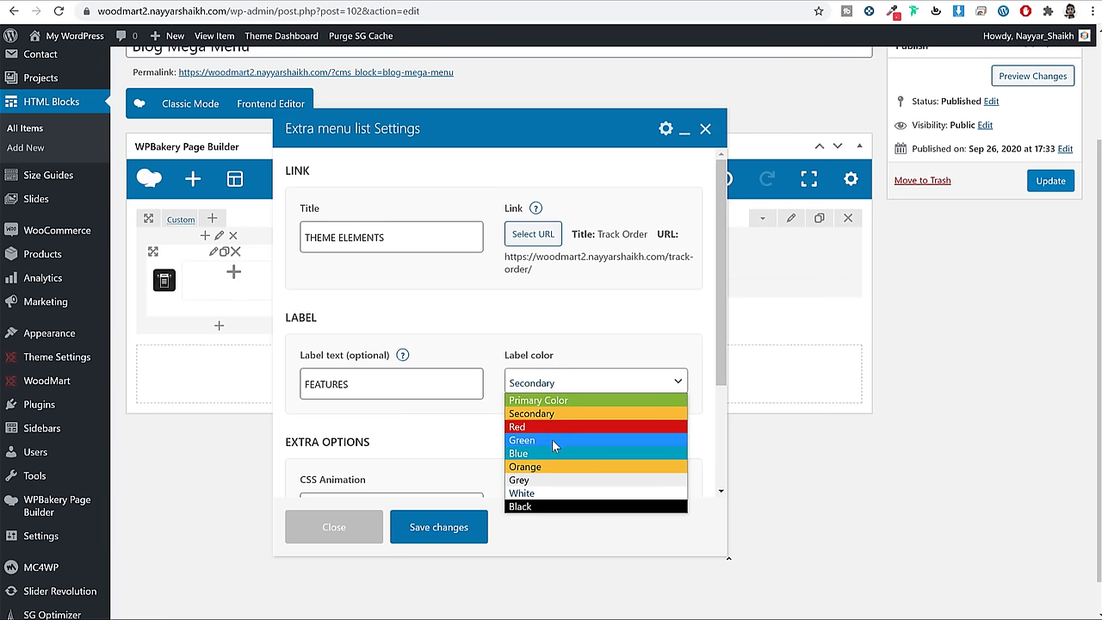
{"action": "left_click", "coordinate": [553, 454]}
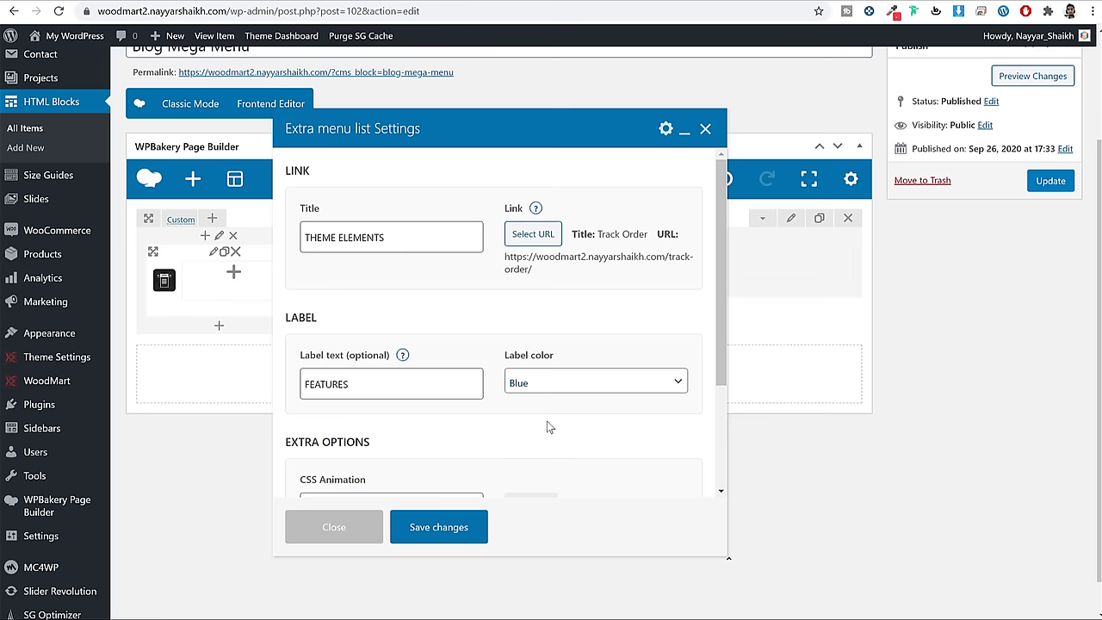
{"action": "left_click", "coordinate": [455, 536]}
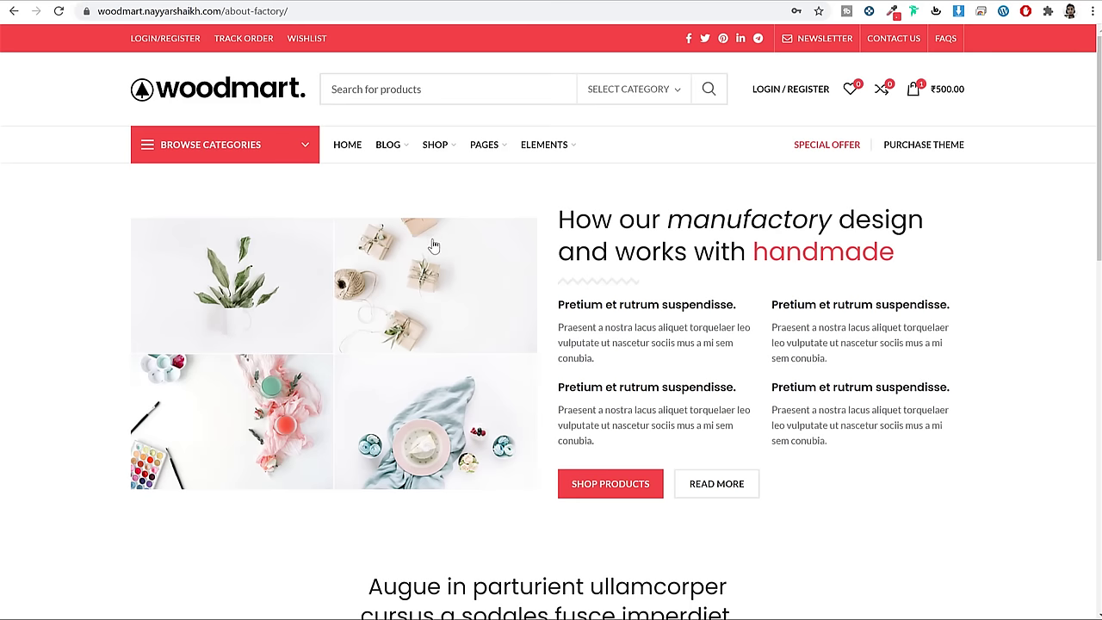
{"action": "mouse_move", "coordinate": [385, 145]}
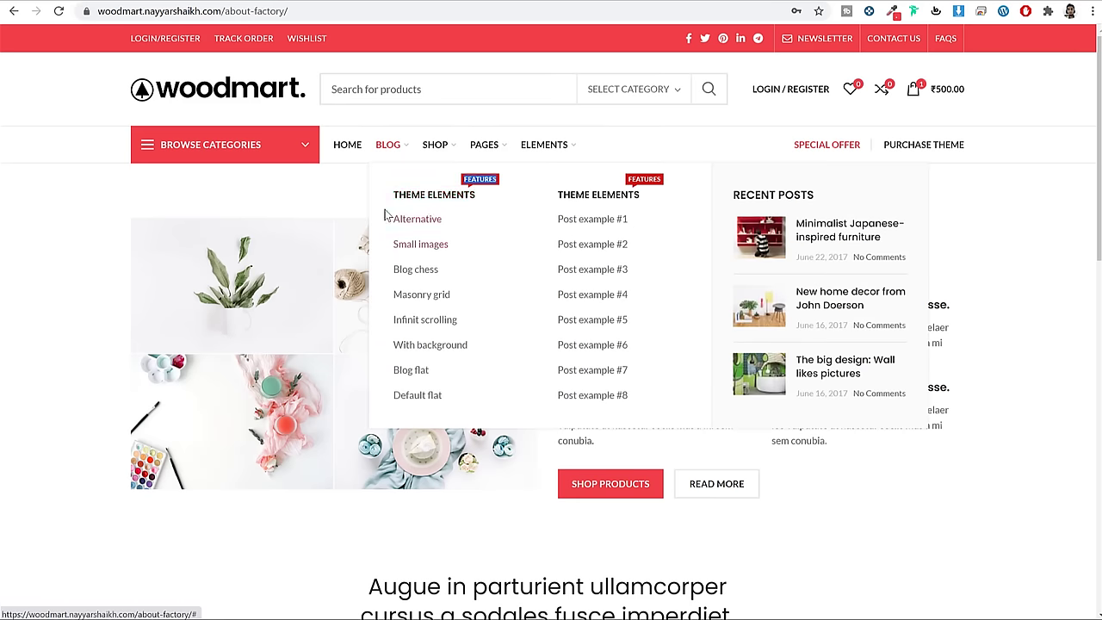
{"action": "left_click_drag", "start_coordinate": [389, 217], "coordinate": [439, 217]}
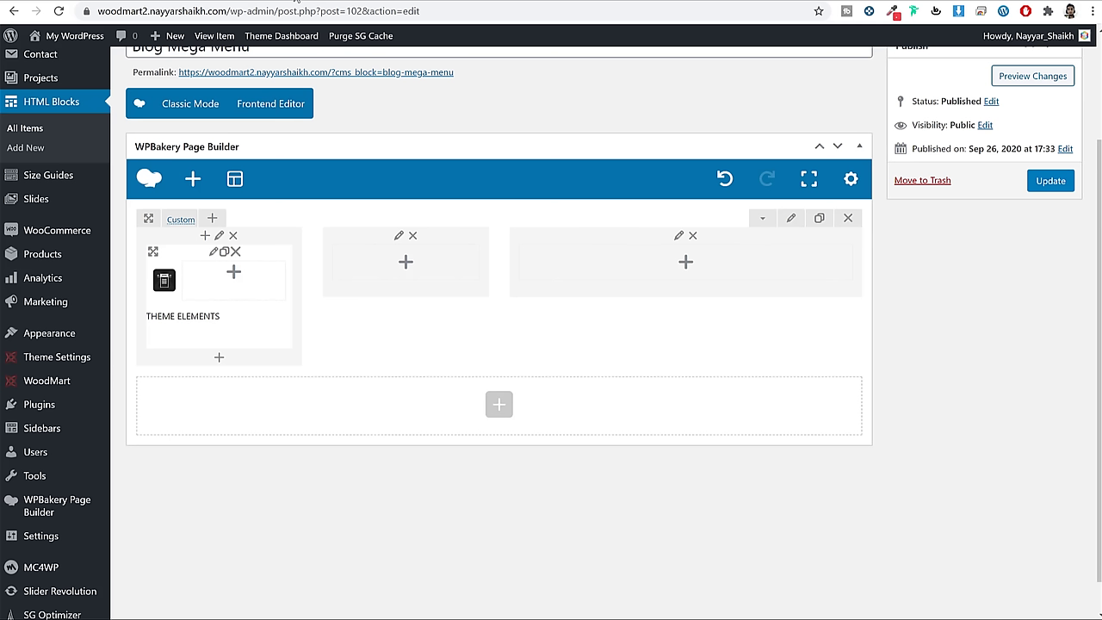
- Add an 'Alternative' menu list item linked to the About page
{"action": "left_click", "coordinate": [219, 358]}
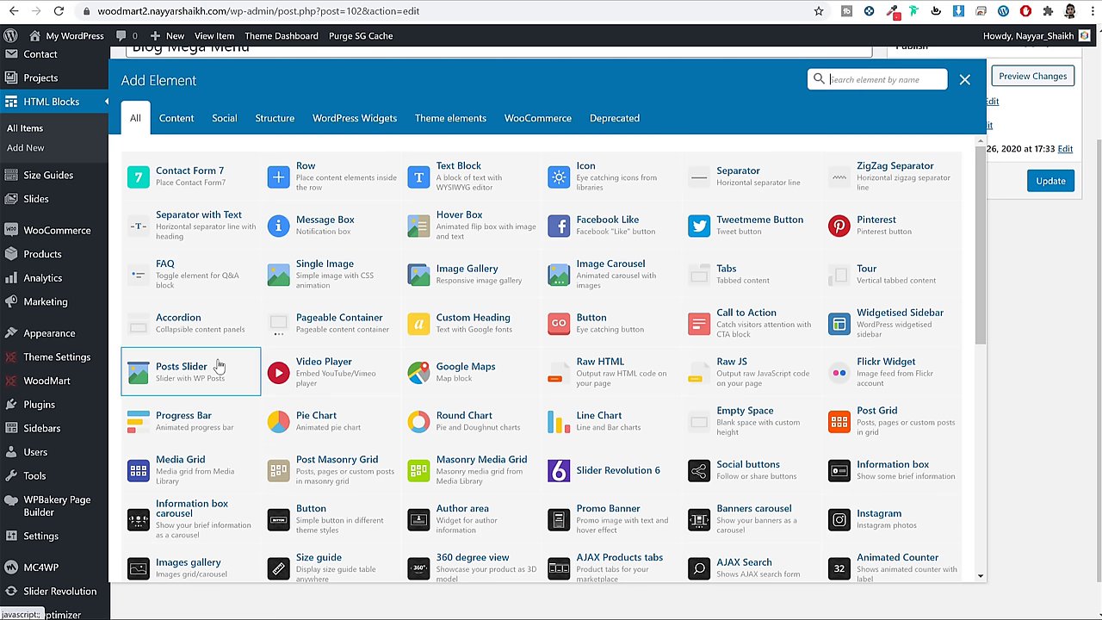
{"action": "left_click", "coordinate": [965, 80]}
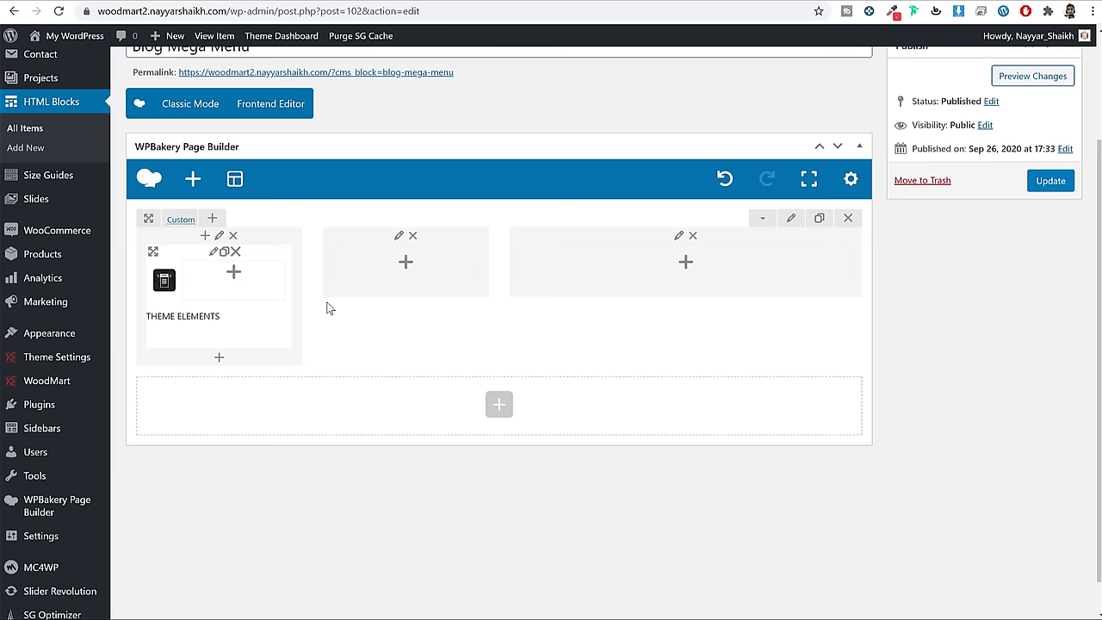
{"action": "left_click", "coordinate": [241, 277]}
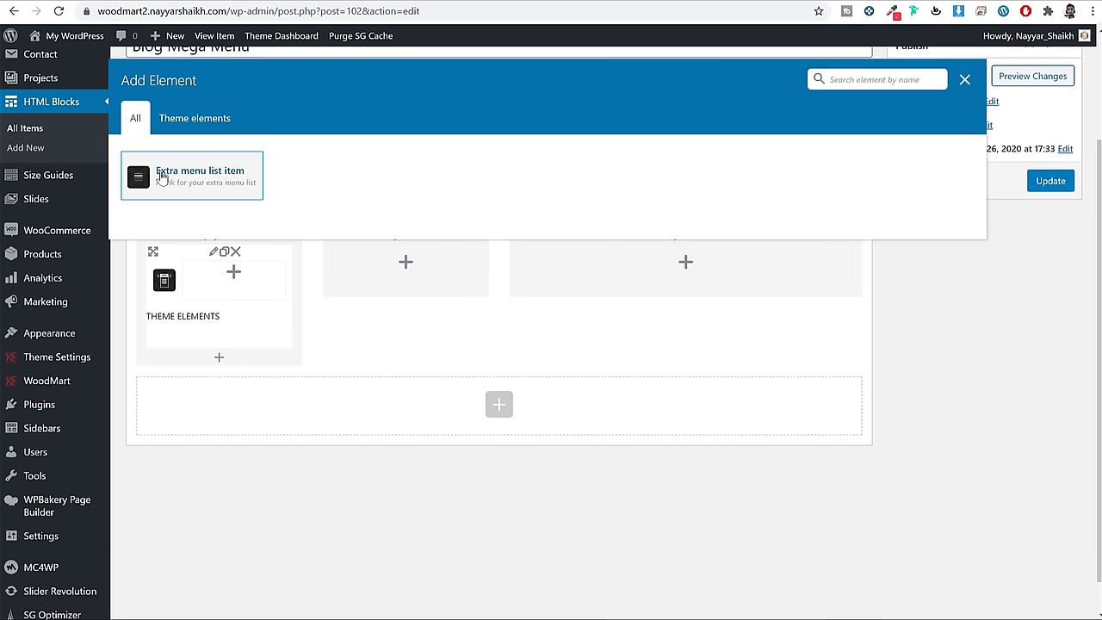
{"action": "left_click", "coordinate": [230, 172]}
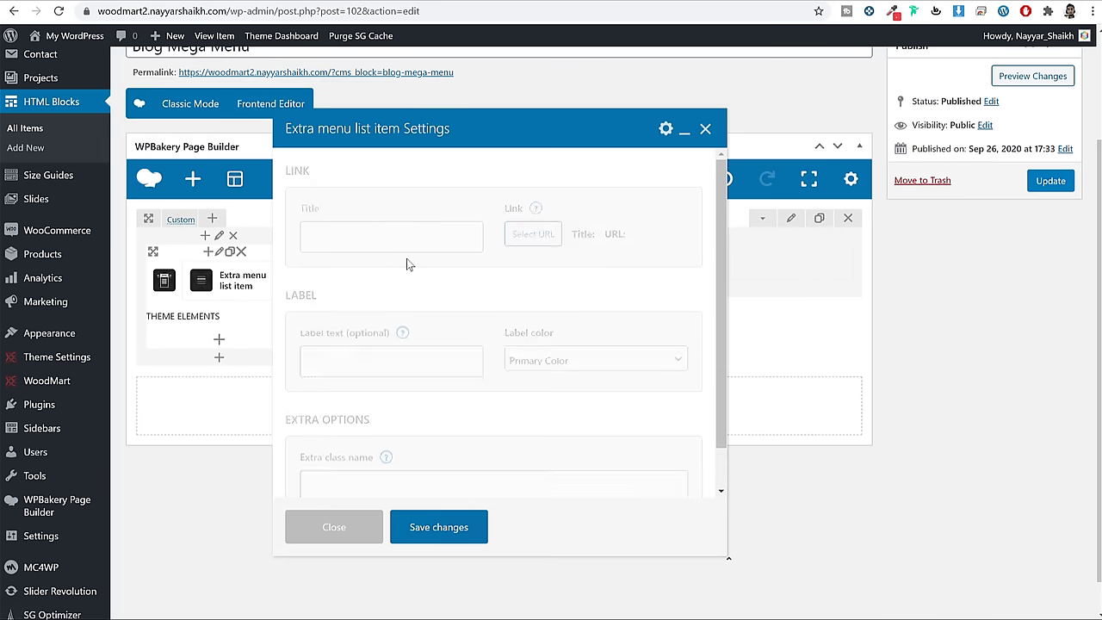
{"action": "left_click", "coordinate": [399, 245]}
{"action": "type", "text": "Alternative"}
{"action": "left_click", "coordinate": [518, 234]}
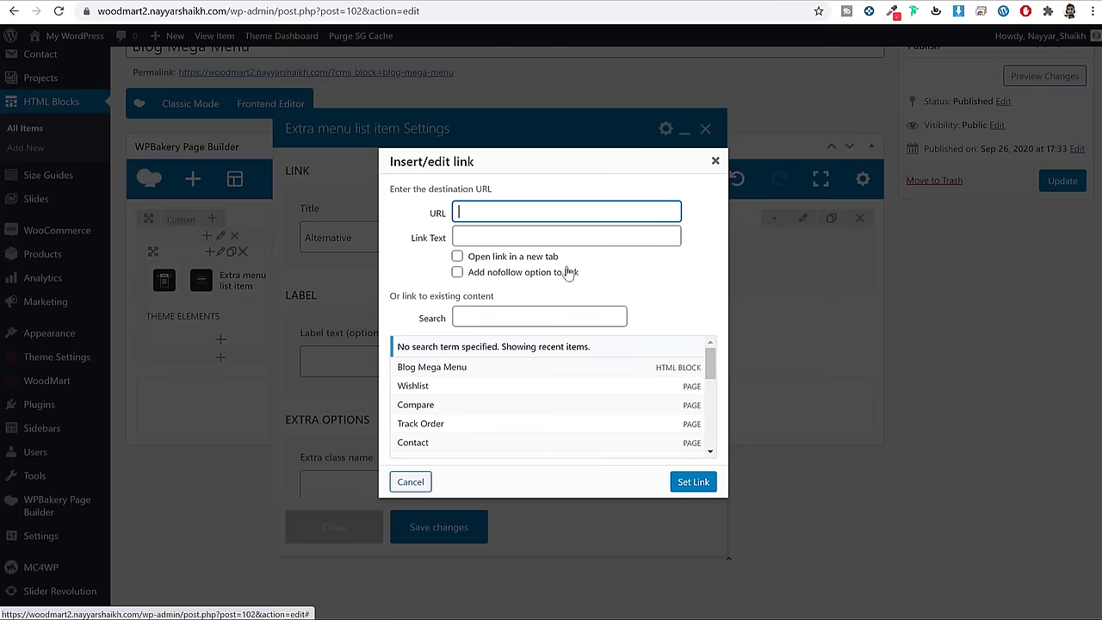
{"action": "scroll", "coordinate": [487, 396], "scroll_direction": "down", "scroll_amount": 2}
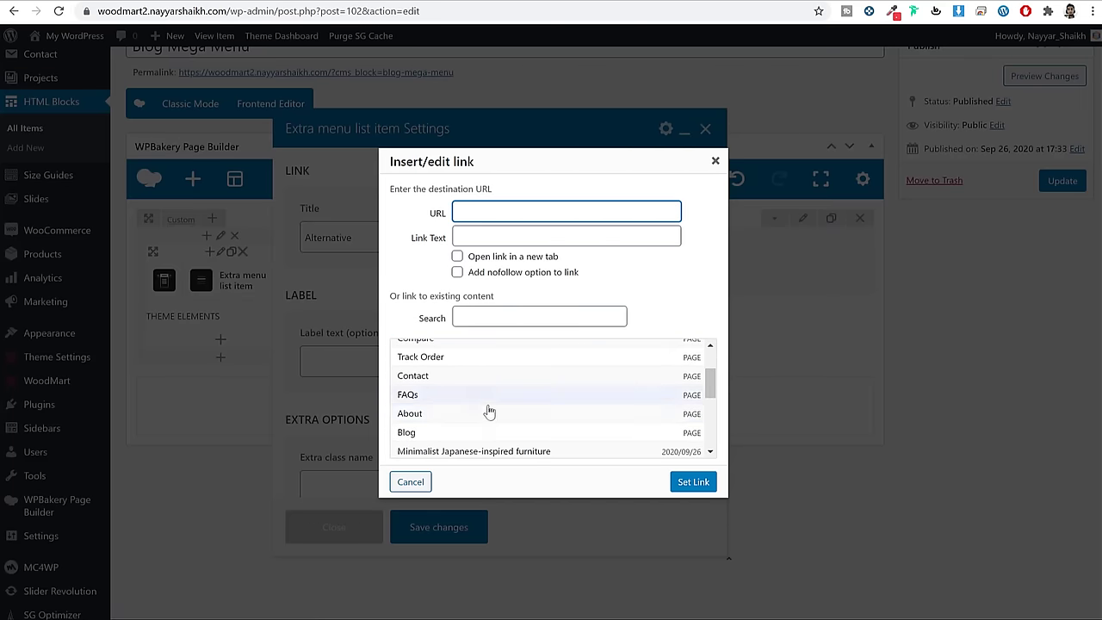
{"action": "left_click", "coordinate": [447, 415]}
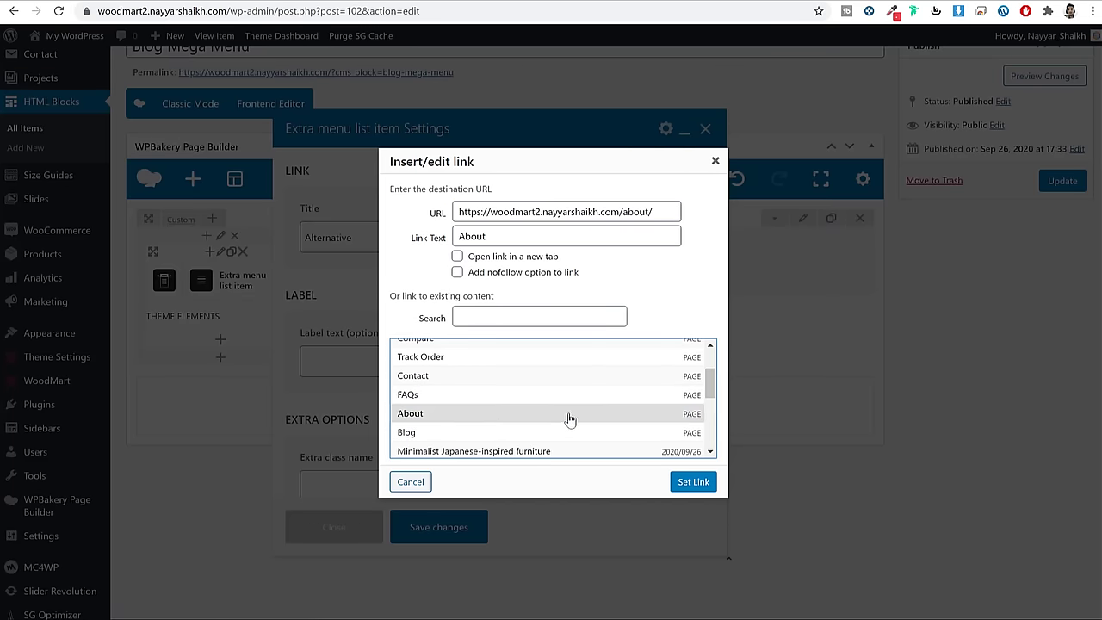
{"action": "left_click", "coordinate": [694, 482]}
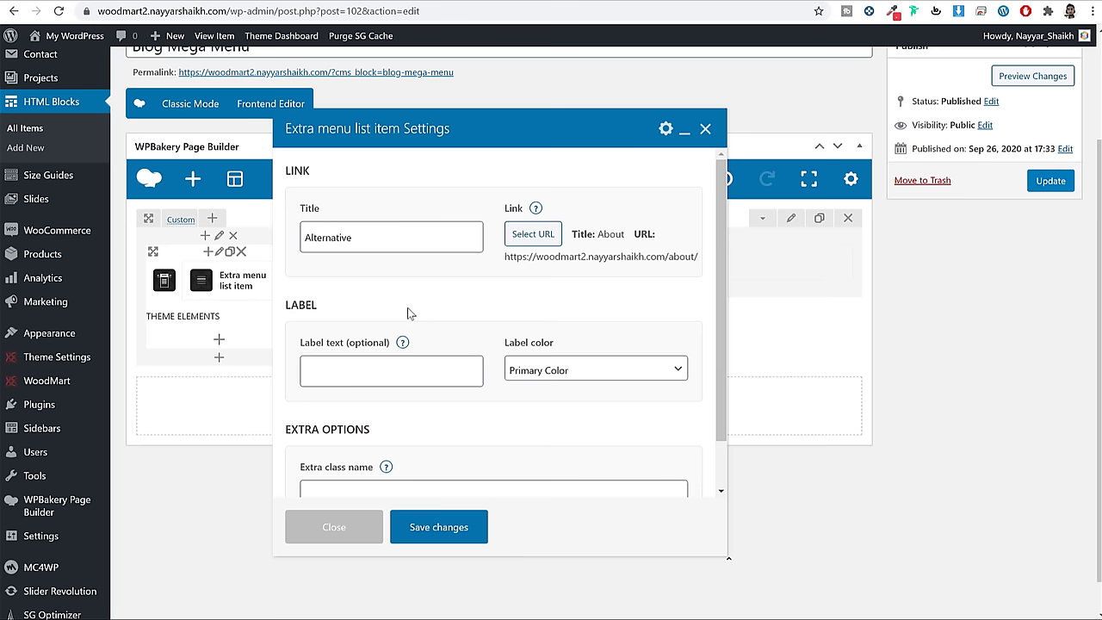
{"action": "left_click", "coordinate": [460, 528]}
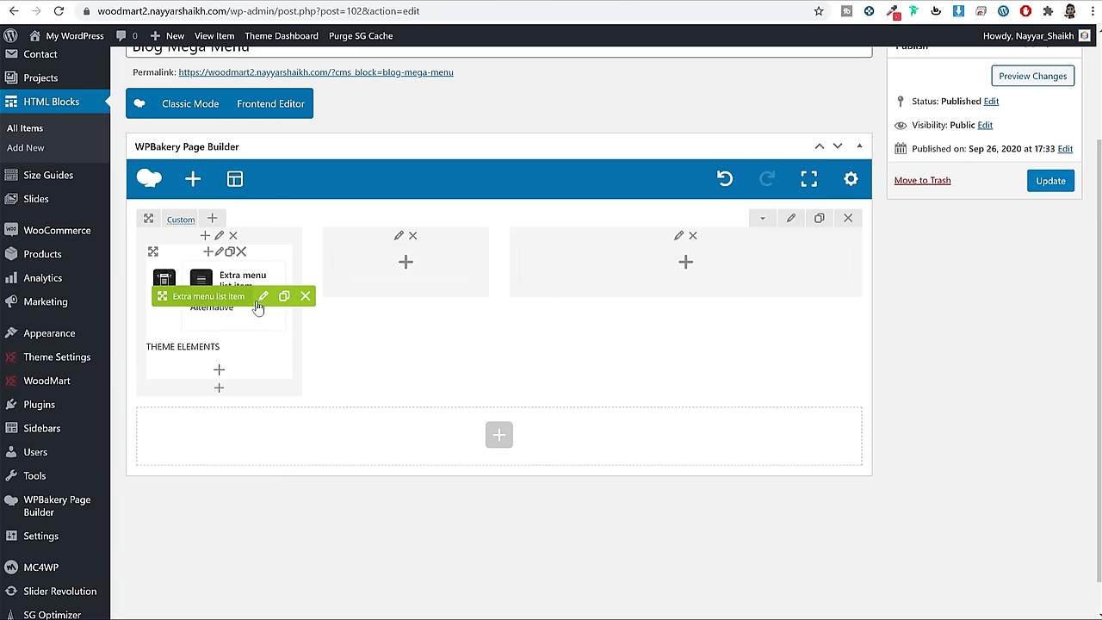
- Add another menu list item titled 'Small images', copied from the live site
{"action": "mouse_move", "coordinate": [261, 310]}
{"action": "left_click", "coordinate": [219, 371]}
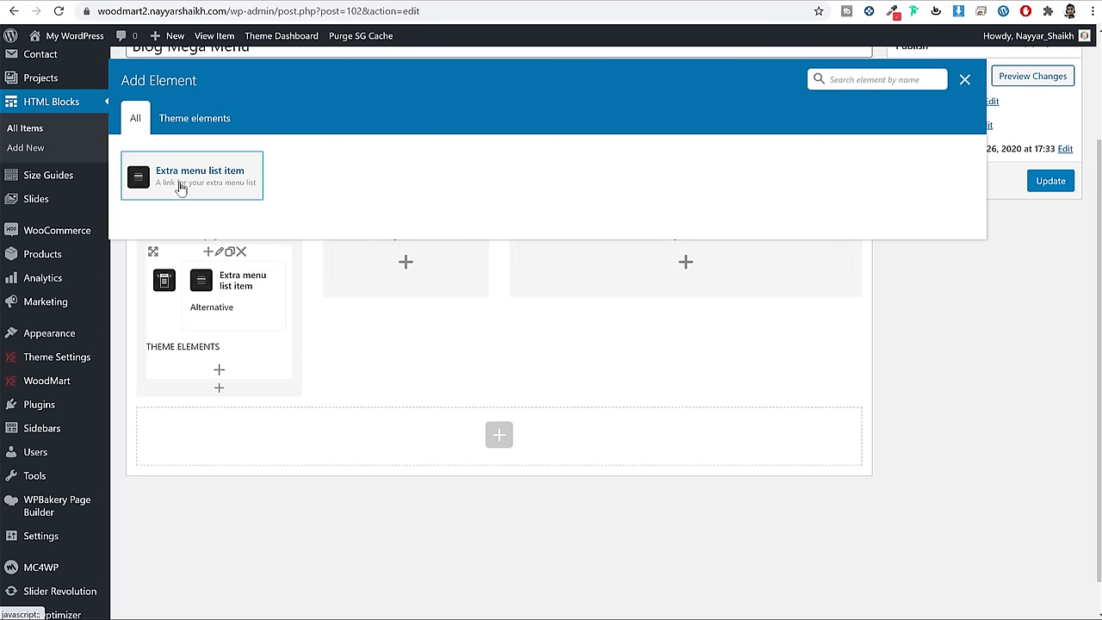
{"action": "left_click", "coordinate": [181, 182]}
{"action": "left_click", "coordinate": [420, 238]}
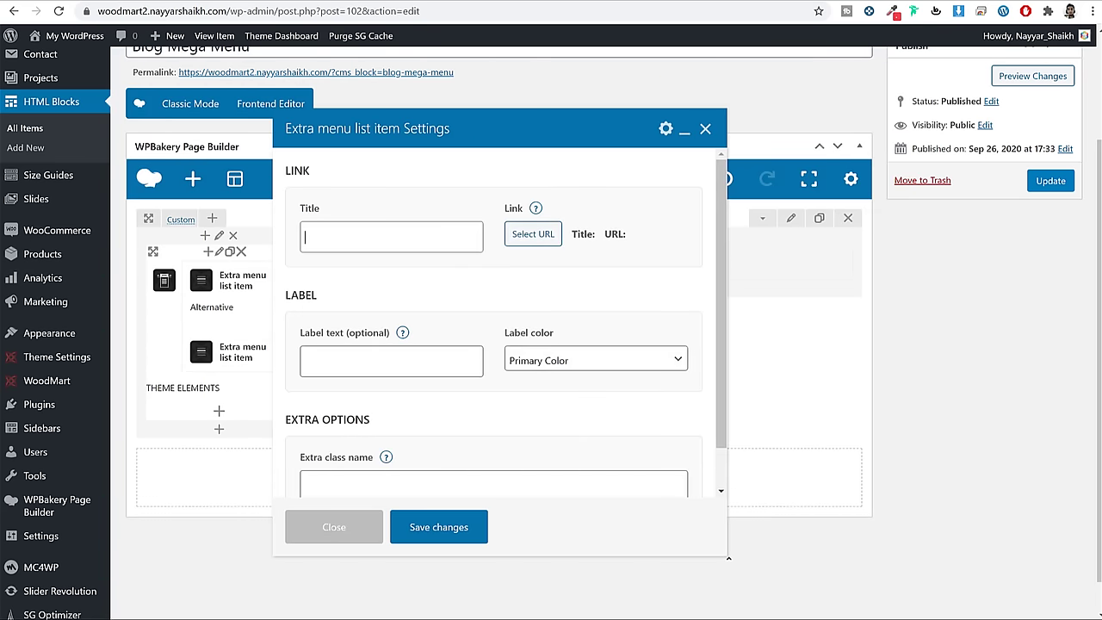
{"action": "key", "text": "ctrl+Tab"}
{"action": "mouse_move", "coordinate": [387, 145]}
{"action": "double_click", "coordinate": [415, 219]}
{"action": "left_click_drag", "start_coordinate": [392, 241], "coordinate": [460, 244]}
{"action": "key", "text": "ctrl+c"}
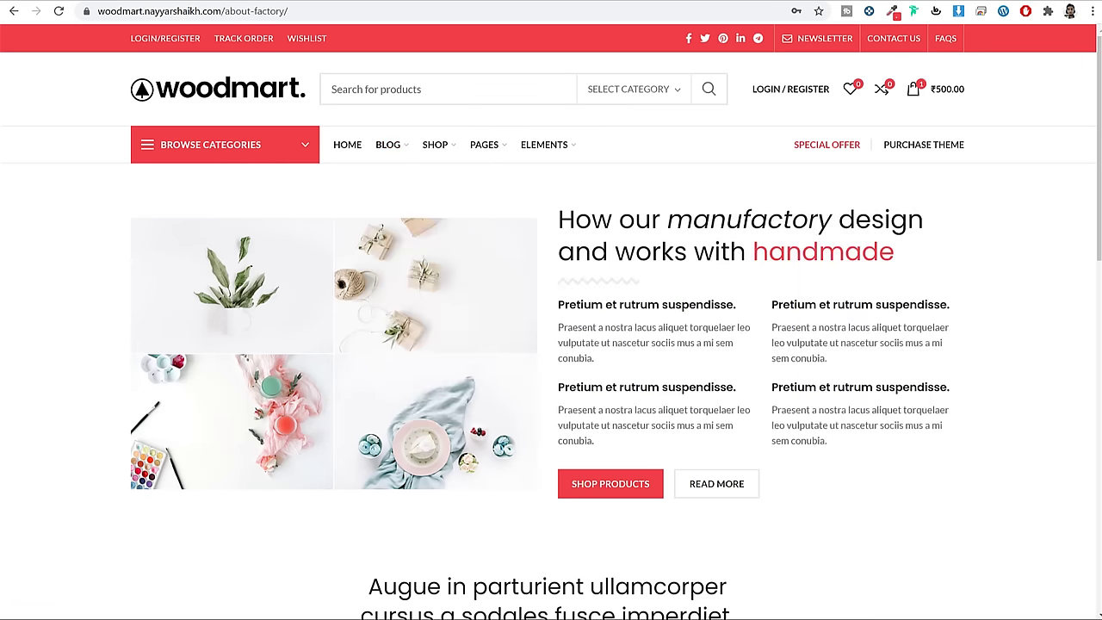
{"action": "key", "text": "ctrl+Tab"}
{"action": "key", "text": "ctrl+v"}
- Link the Small images item to the Compare page and save it
{"action": "left_click", "coordinate": [529, 232]}
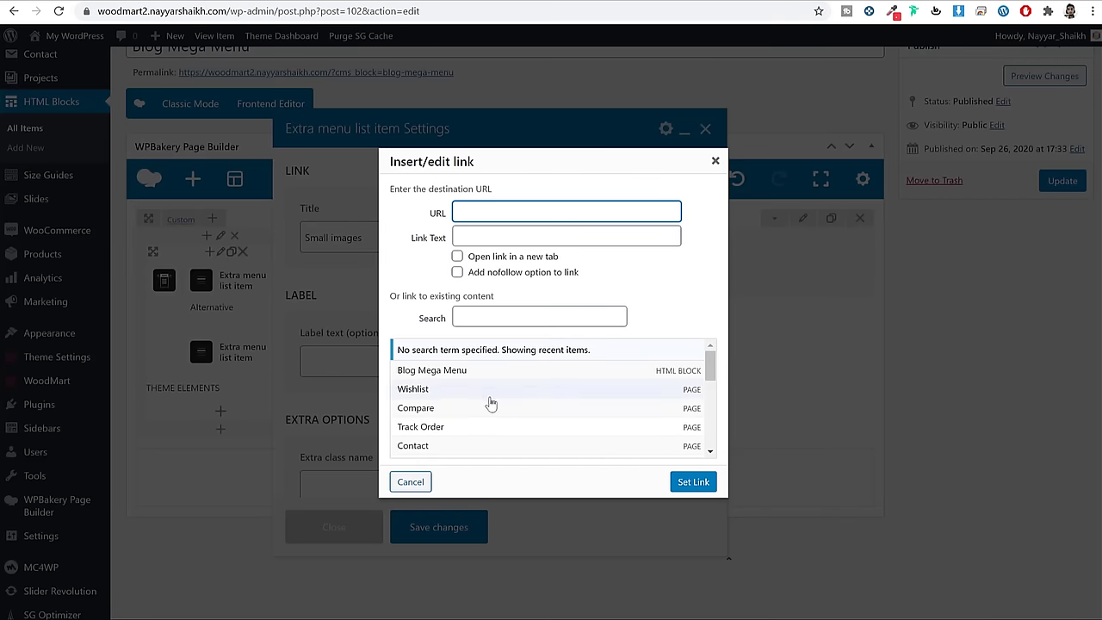
{"action": "left_click", "coordinate": [484, 408]}
{"action": "left_click", "coordinate": [692, 482]}
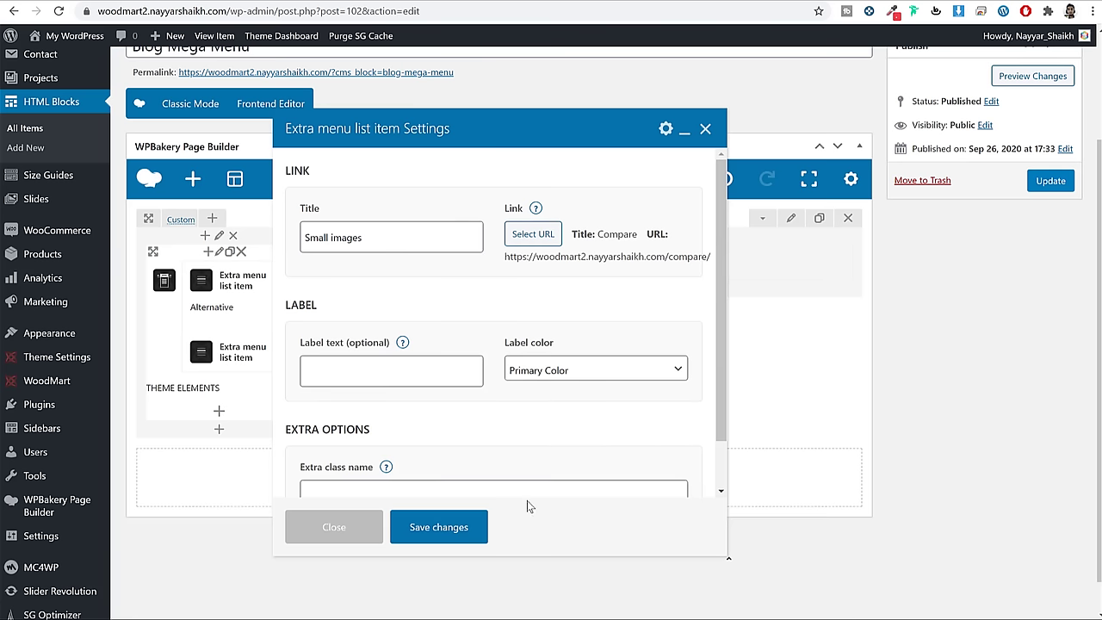
{"action": "left_click", "coordinate": [448, 527]}
- Clone the Small images item and copy the menu list into the middle column
{"action": "left_click", "coordinate": [285, 368]}
{"action": "left_click", "coordinate": [285, 369]}
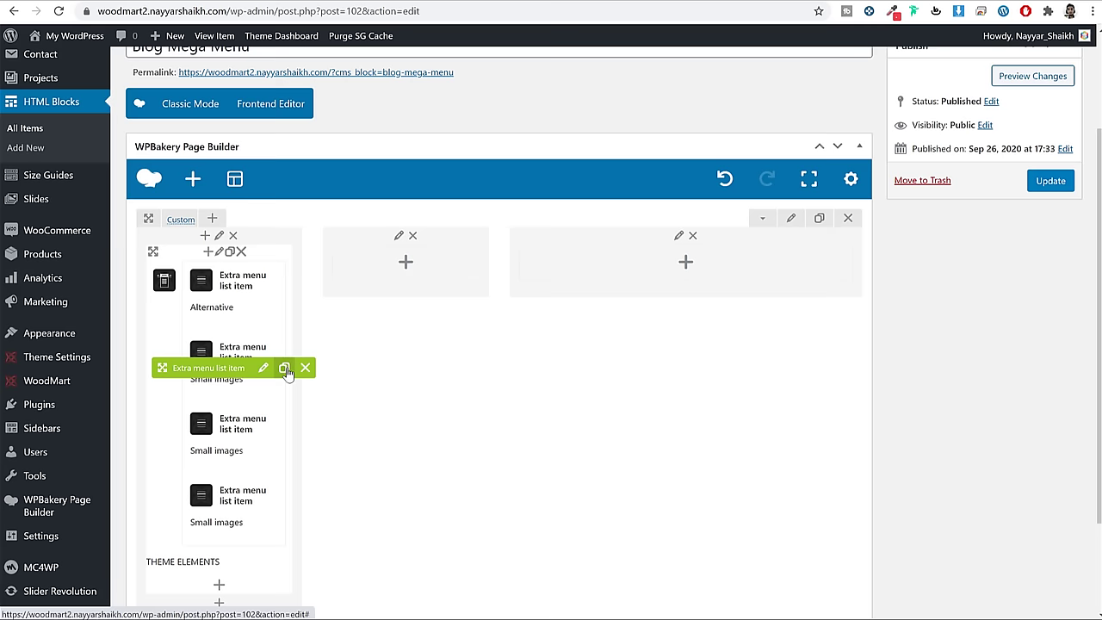
{"action": "scroll", "coordinate": [453, 362], "scroll_direction": "down", "scroll_amount": 3}
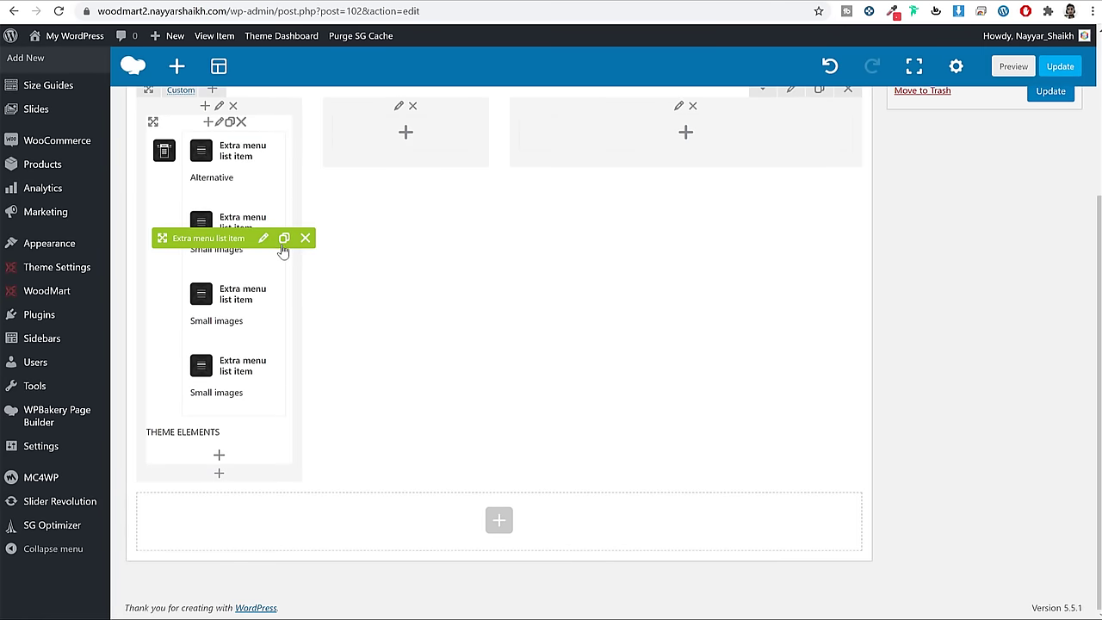
{"action": "left_click", "coordinate": [284, 246]}
{"action": "scroll", "coordinate": [485, 221], "scroll_direction": "up", "scroll_amount": 3}
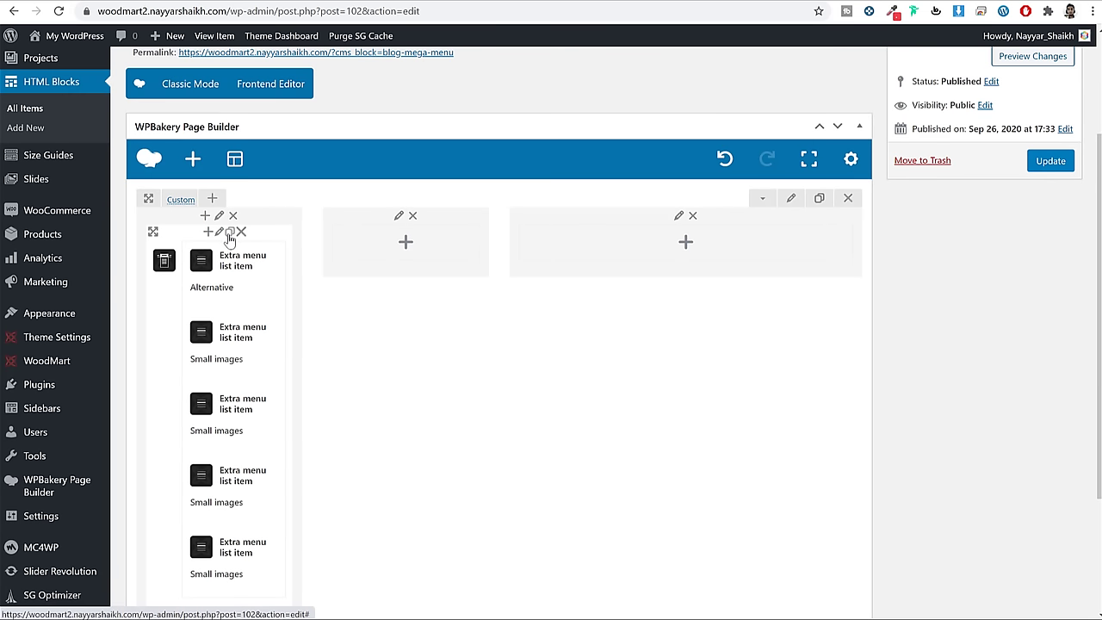
{"action": "left_click_drag", "start_coordinate": [152, 231], "coordinate": [425, 315]}
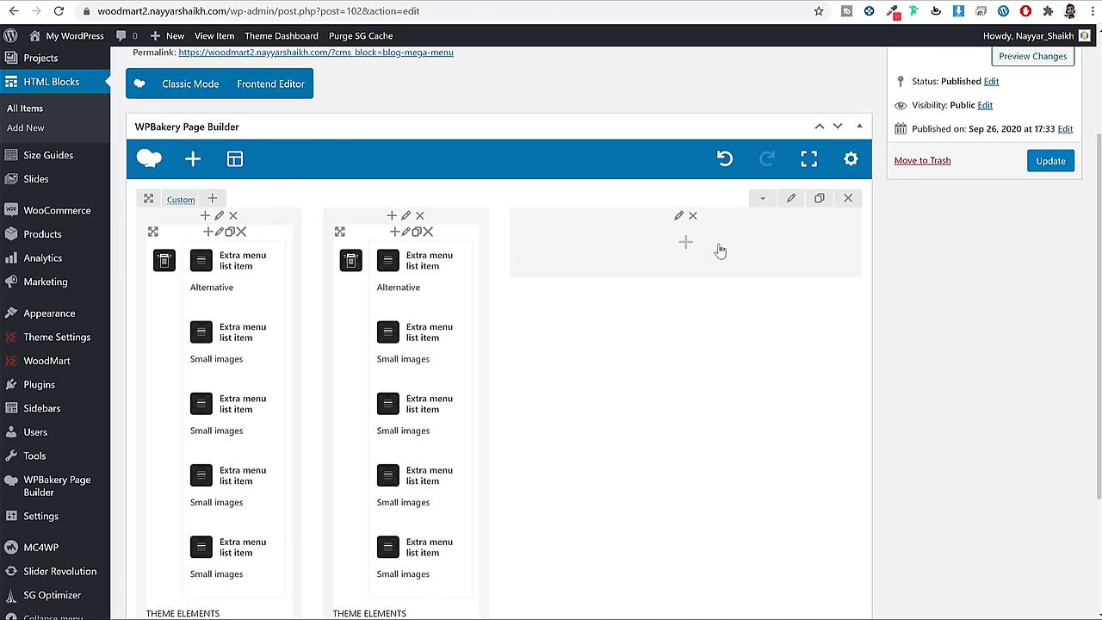
- Compare with the Small images entry in the live site's Blog menu, then return to the builder
{"action": "left_click", "coordinate": [108, 2]}
{"action": "mouse_move", "coordinate": [389, 144]}
{"action": "left_click_drag", "start_coordinate": [389, 244], "coordinate": [468, 247]}
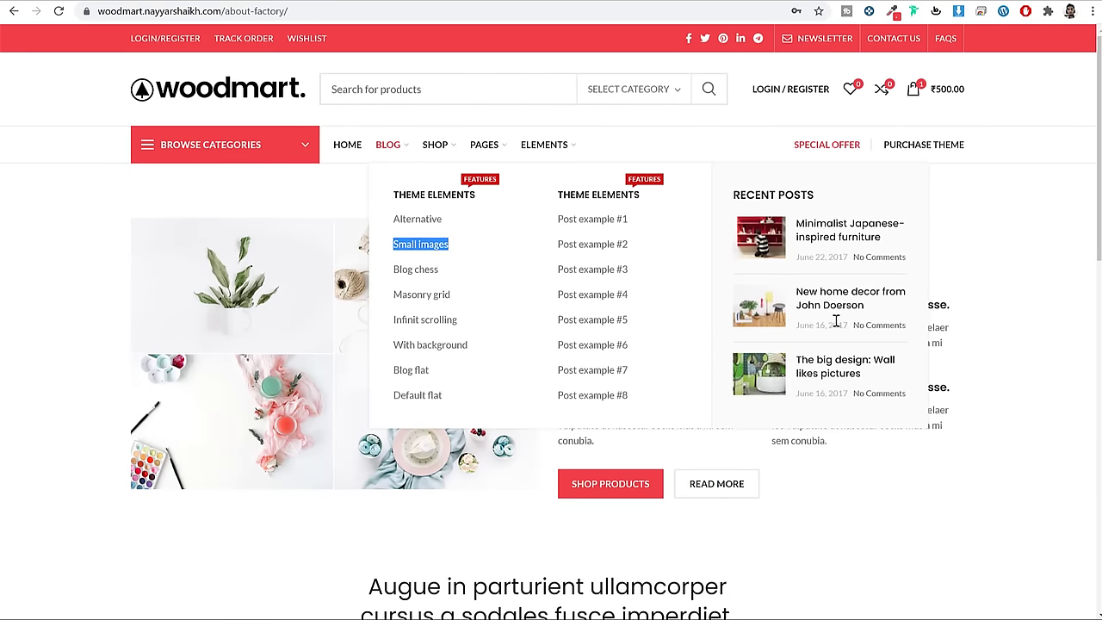
{"action": "left_click", "coordinate": [226, 3]}
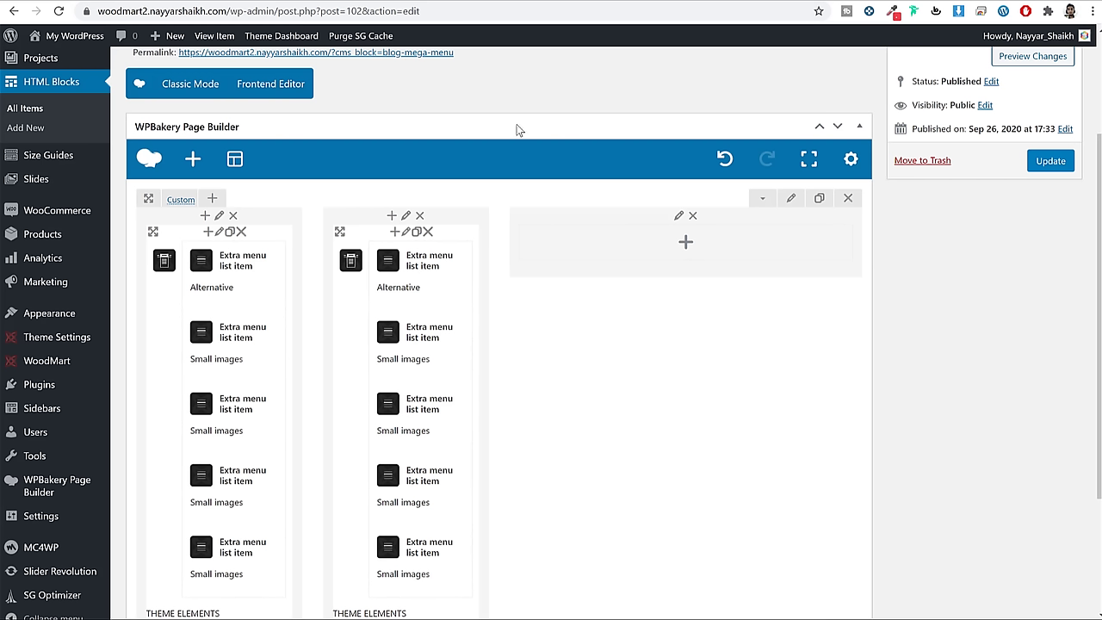
- Add a Widgetised Sidebar using Main Widget Area to the third column
{"action": "left_click", "coordinate": [686, 244]}
{"action": "left_click", "coordinate": [841, 79]}
{"action": "type", "text": "sdu"}
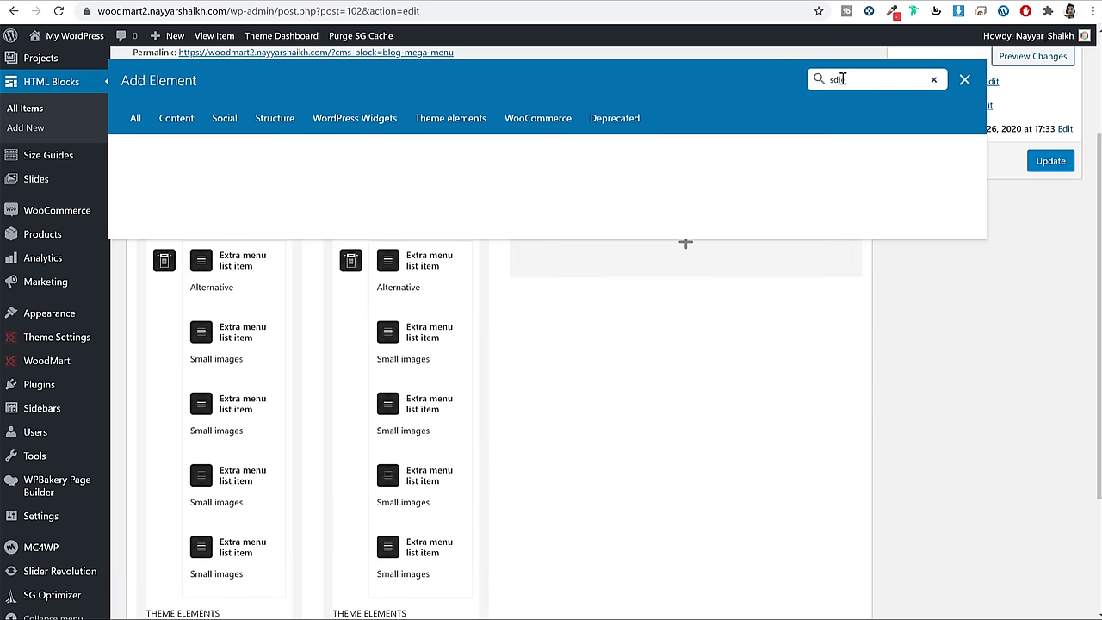
{"action": "key", "text": "BackSpace"}
{"action": "type", "text": "ide"}
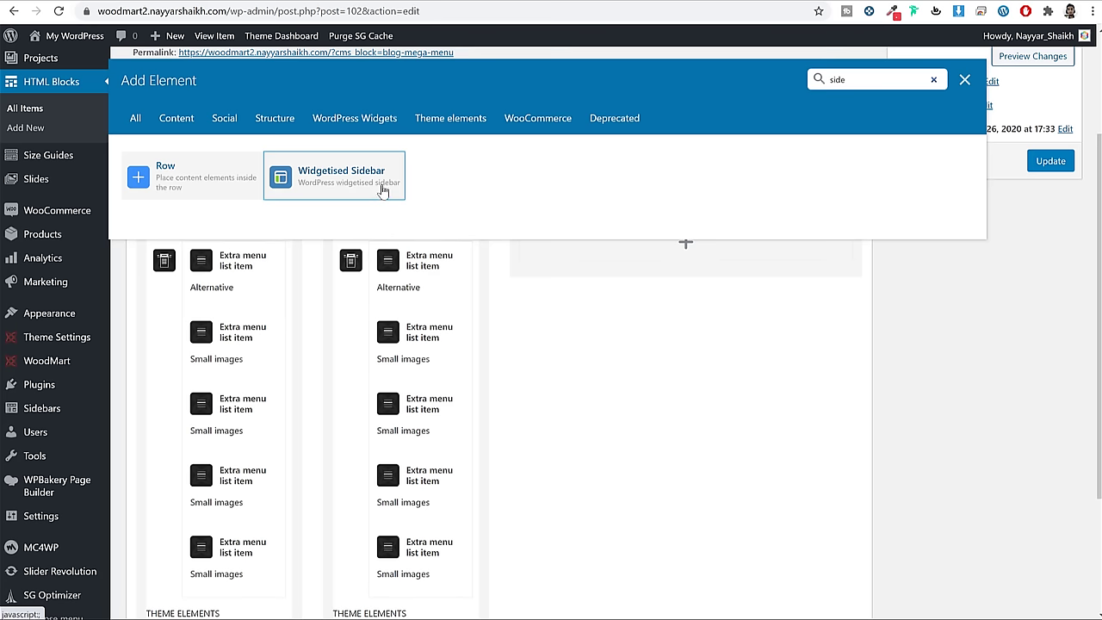
{"action": "left_click", "coordinate": [372, 181]}
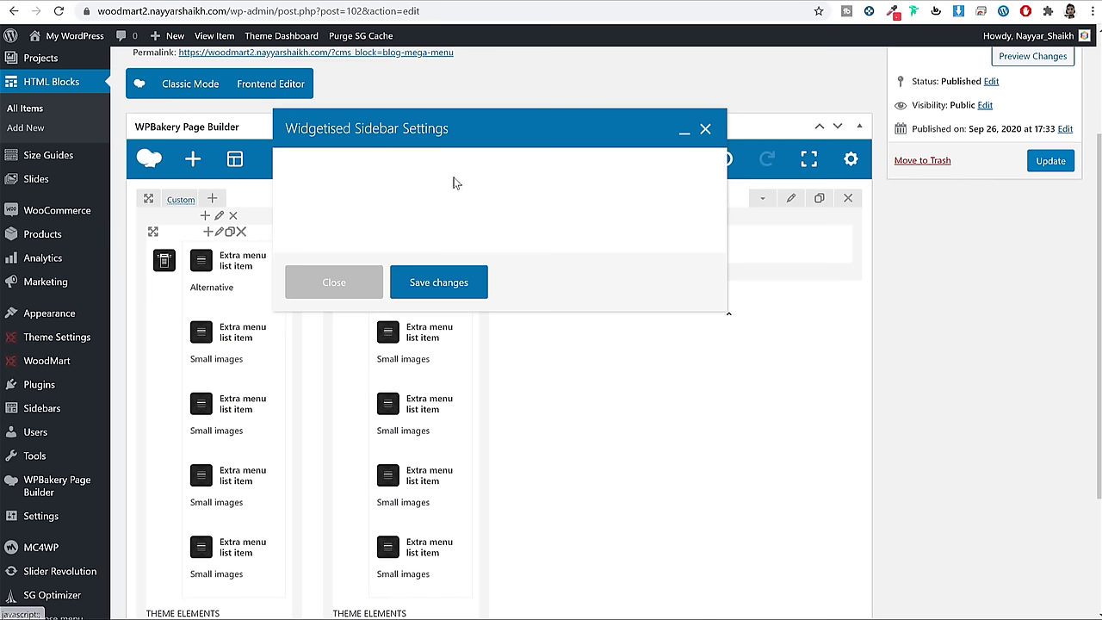
{"action": "left_click", "coordinate": [445, 270]}
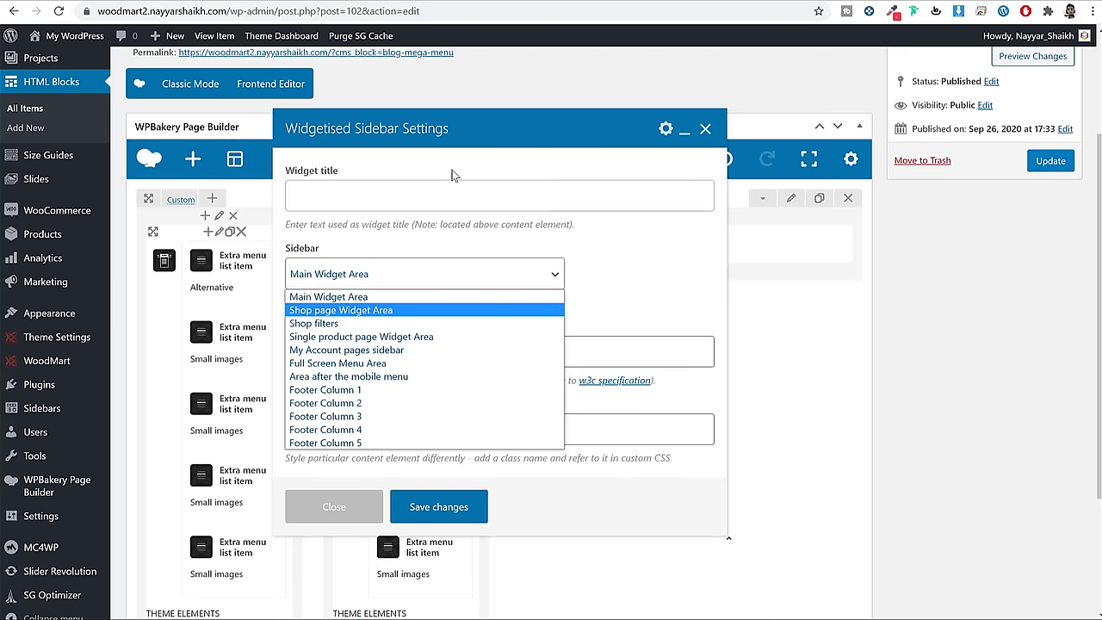
{"action": "left_click", "coordinate": [625, 275]}
{"action": "left_click", "coordinate": [438, 510]}
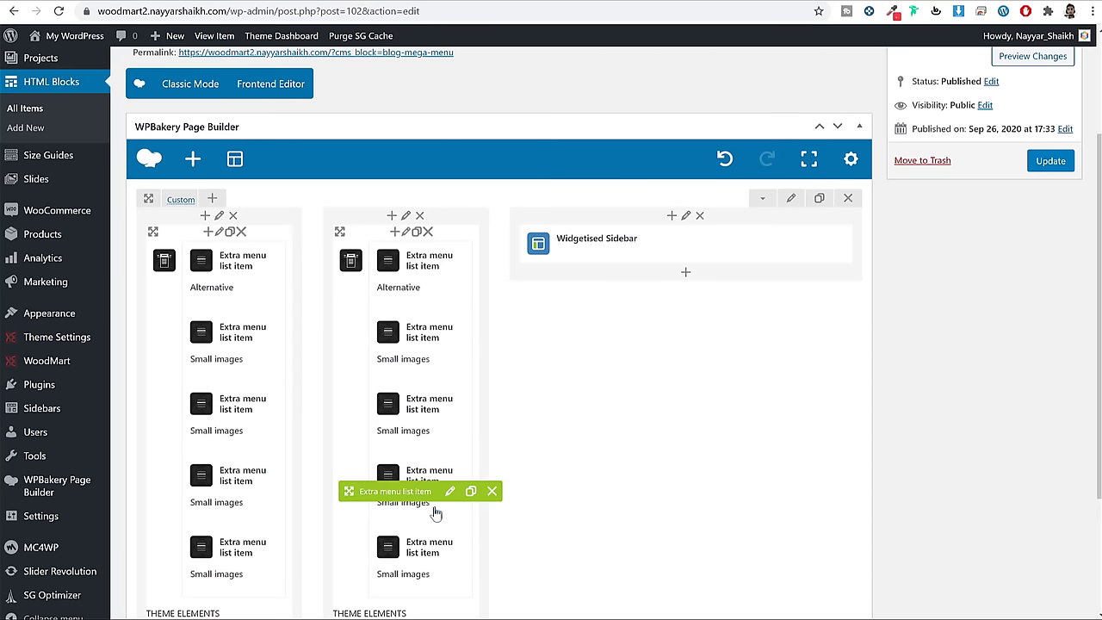
- Update the Blog Mega Menu block and review the saved layout
{"action": "left_click", "coordinate": [1046, 163]}
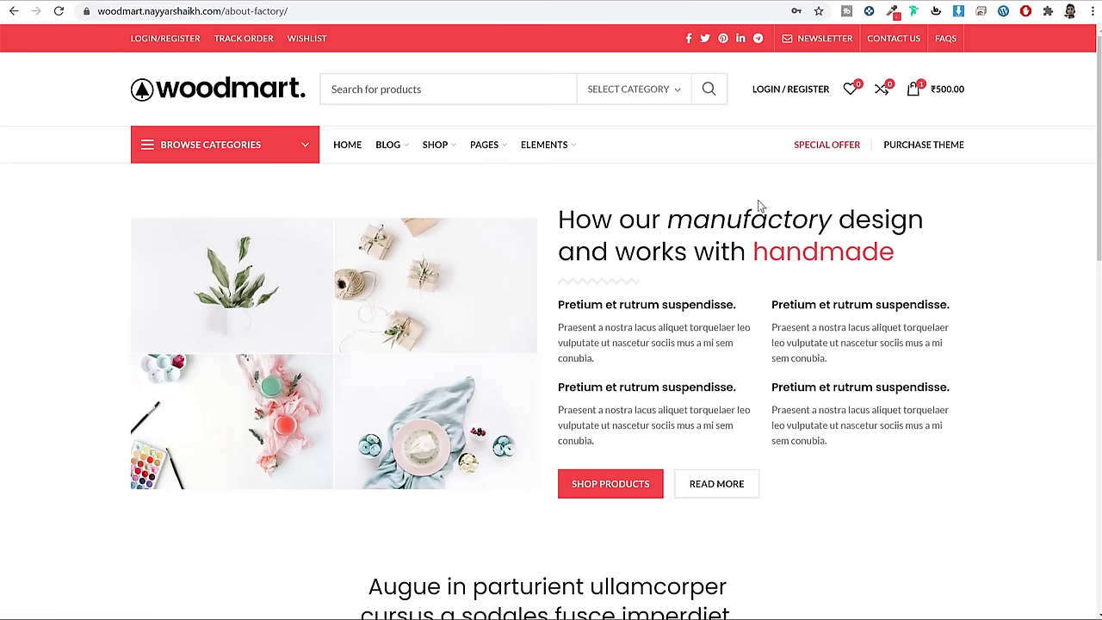
{"action": "mouse_move", "coordinate": [388, 146]}
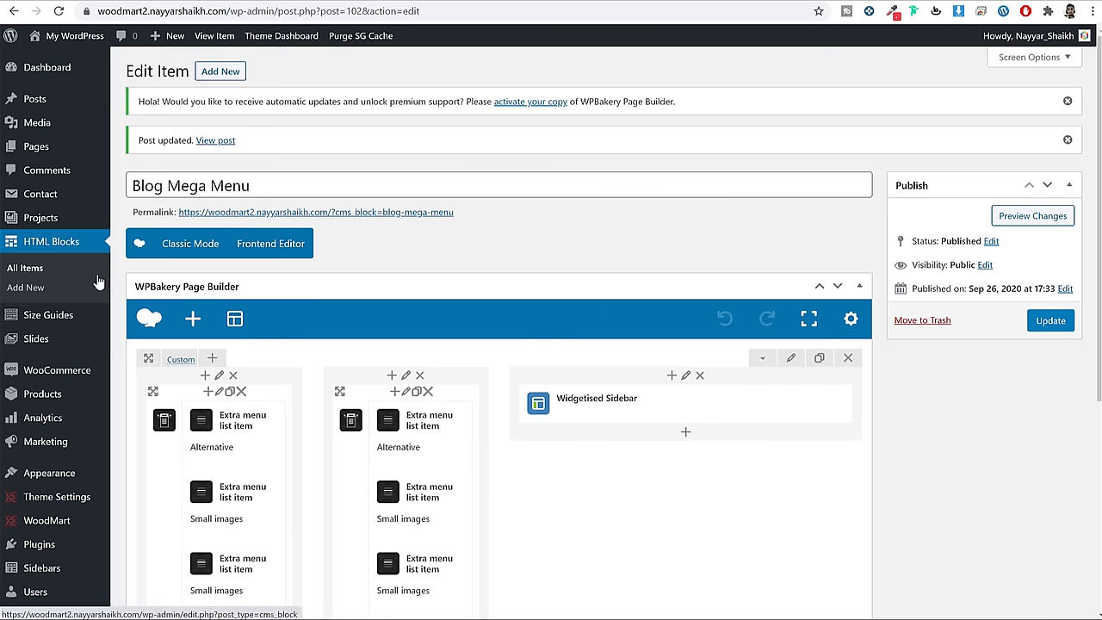
{"action": "scroll", "coordinate": [98, 278], "scroll_direction": "down", "scroll_amount": 2}
{"action": "mouse_move", "coordinate": [84, 358]}
{"action": "scroll", "coordinate": [84, 357], "scroll_direction": "up", "scroll_amount": 2}
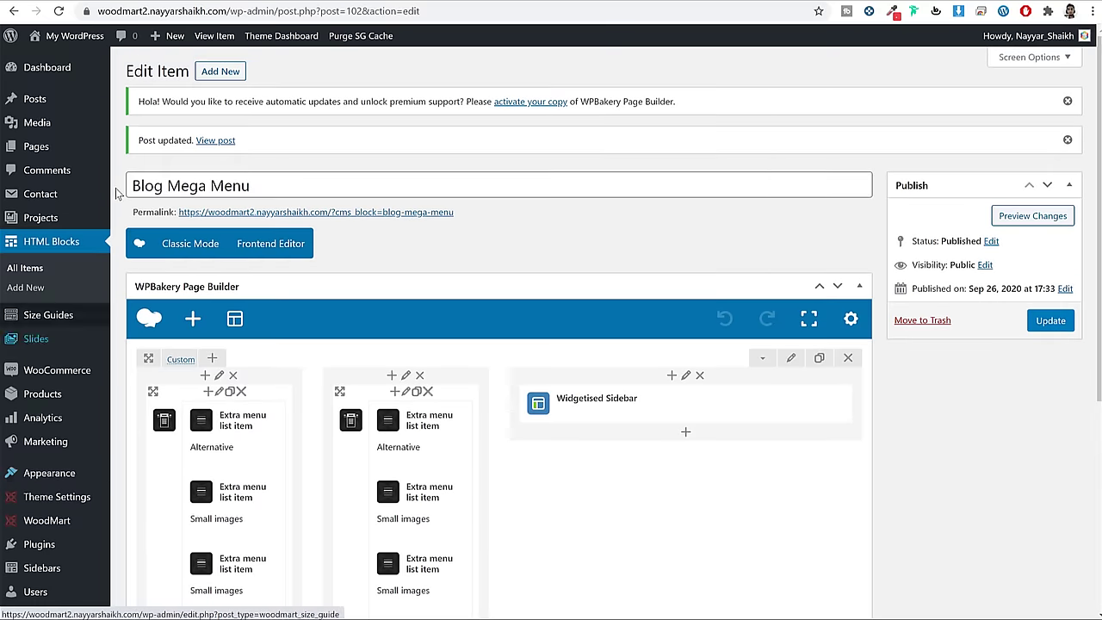
{"action": "scroll", "coordinate": [117, 189], "scroll_direction": "down", "scroll_amount": 5}
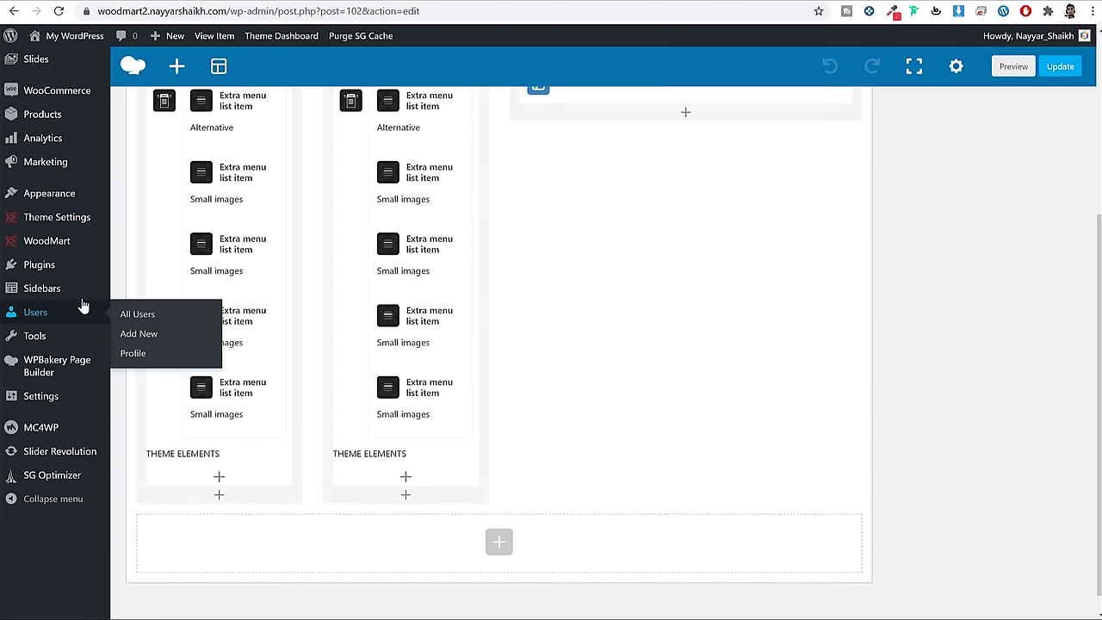
- Add a new custom sidebar titled 'Blog Menu' under Sidebars and publish it
{"action": "right_click", "coordinate": [43, 291]}
{"action": "key", "text": "Escape"}
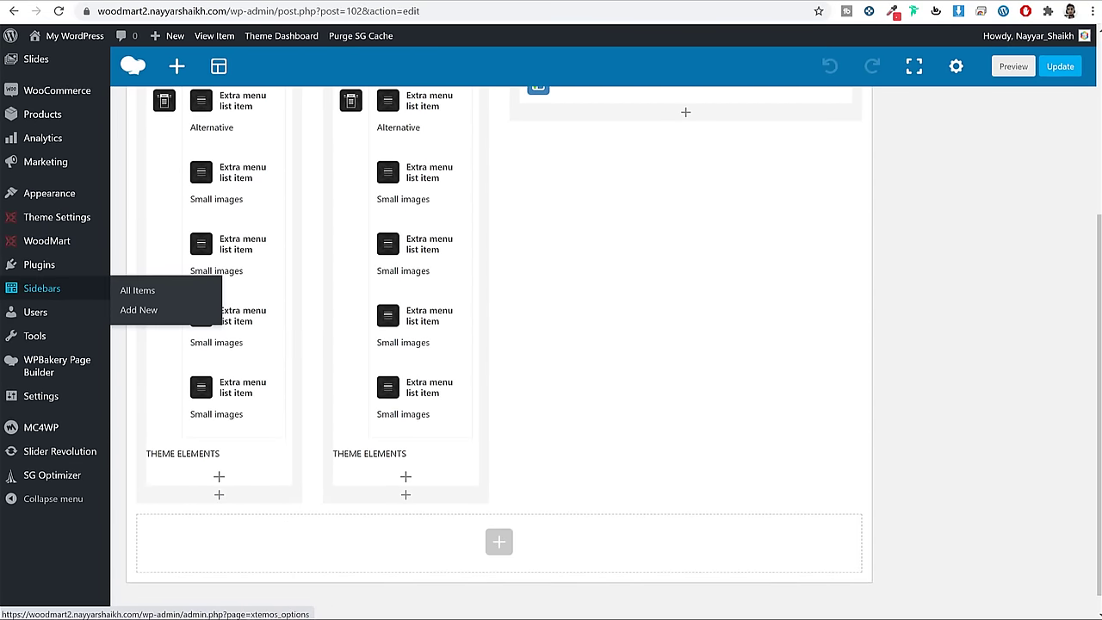
{"action": "left_click", "coordinate": [35, 289]}
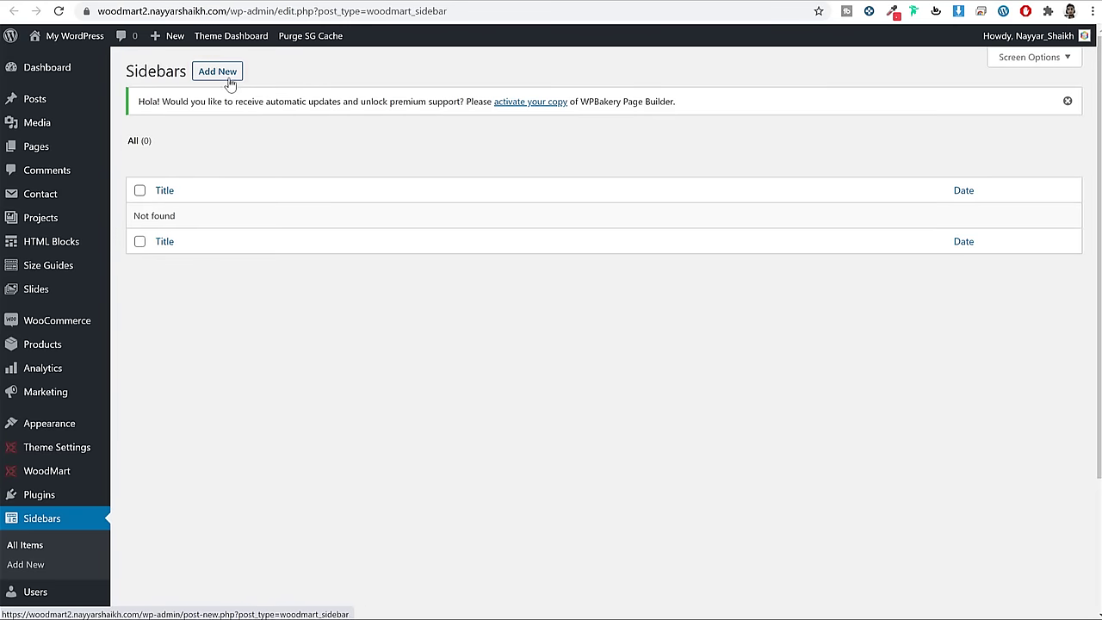
{"action": "left_click", "coordinate": [227, 75]}
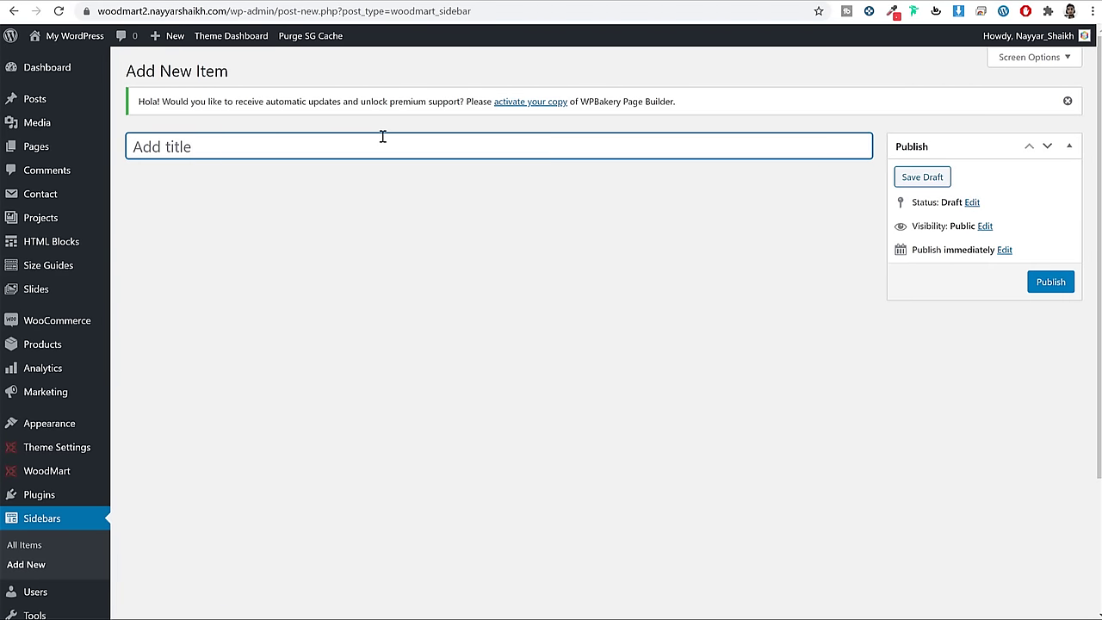
{"action": "type", "text": "M"}
{"action": "key", "text": "BackSpace"}
{"action": "type", "text": "Blog <MeMe"}
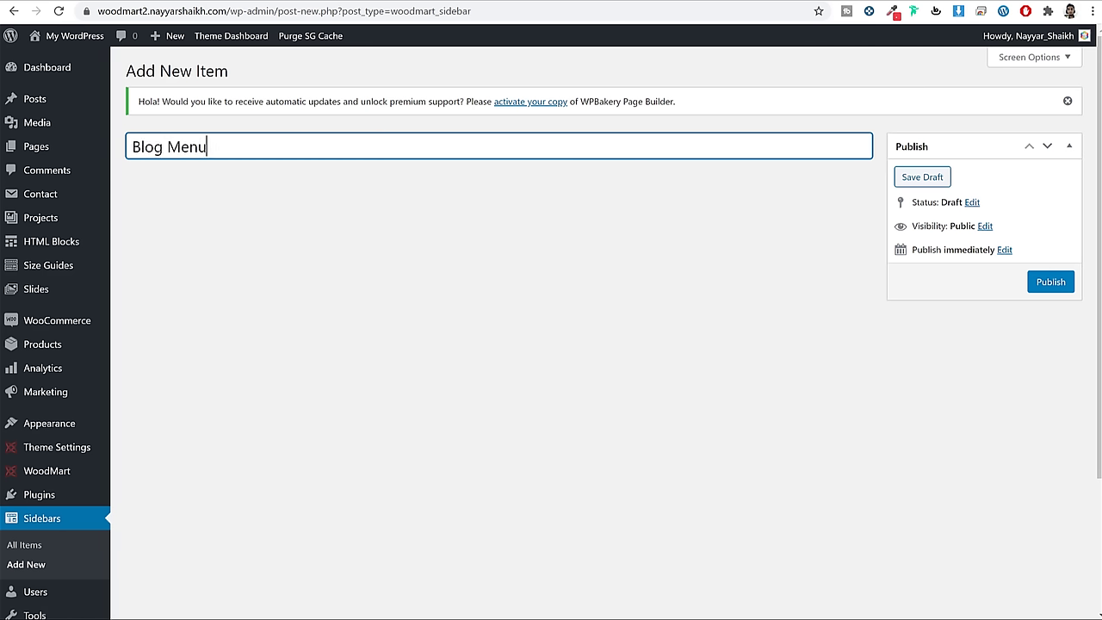
{"action": "left_click", "coordinate": [1047, 282]}
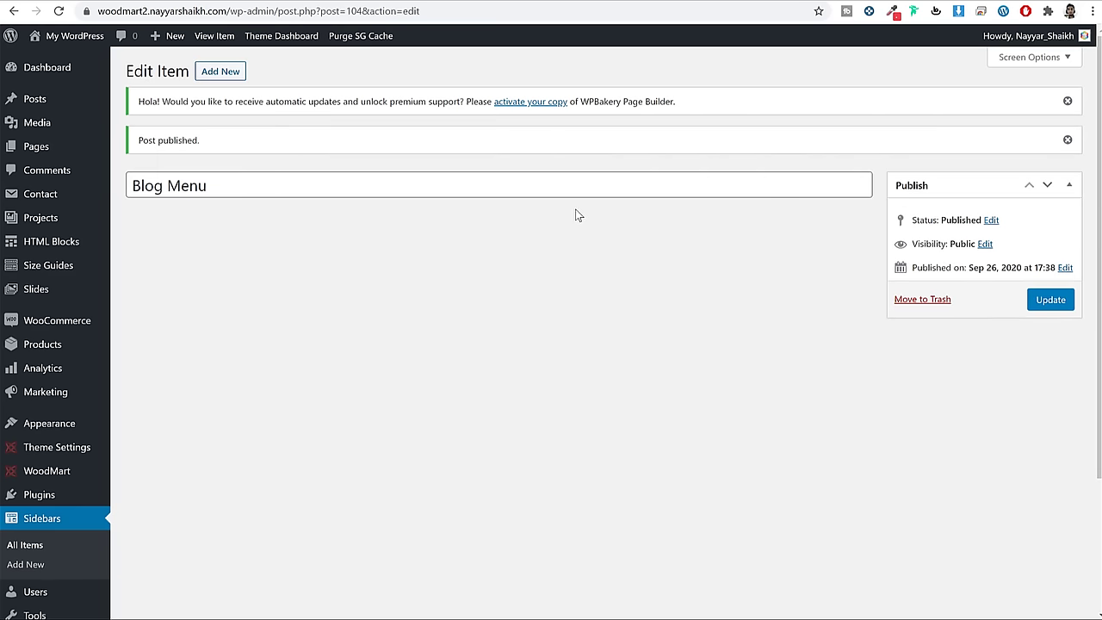
{"action": "scroll", "coordinate": [577, 214], "scroll_direction": "down", "scroll_amount": 2}
- On Appearance > Widgets, collapse Main Widget Area and expand the empty Blog Menu area
{"action": "mouse_move", "coordinate": [52, 285]}
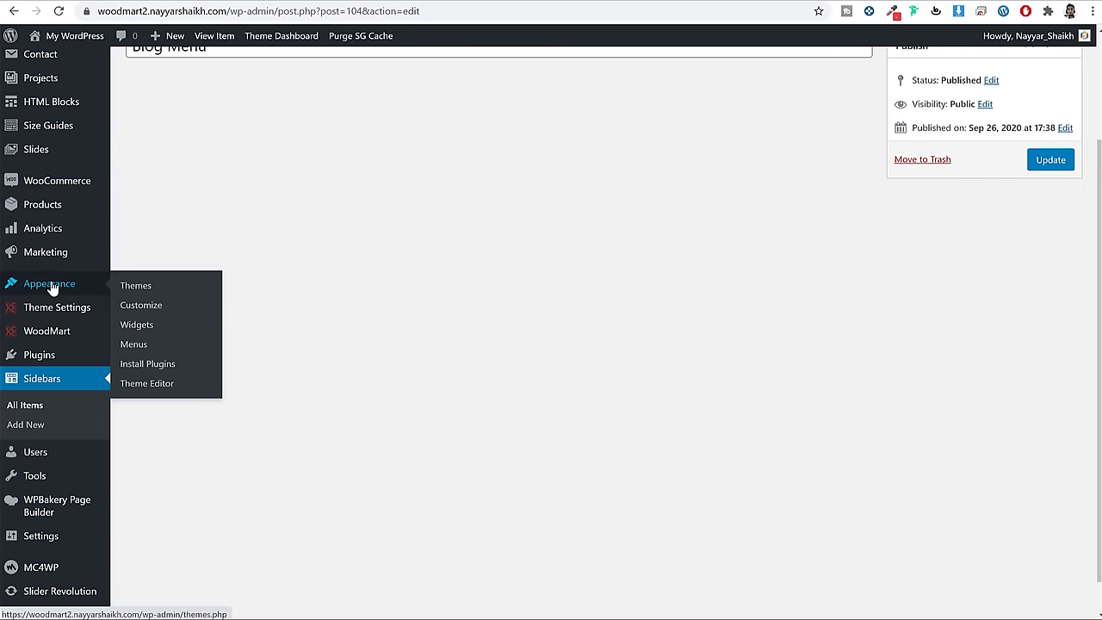
{"action": "left_click", "coordinate": [145, 332]}
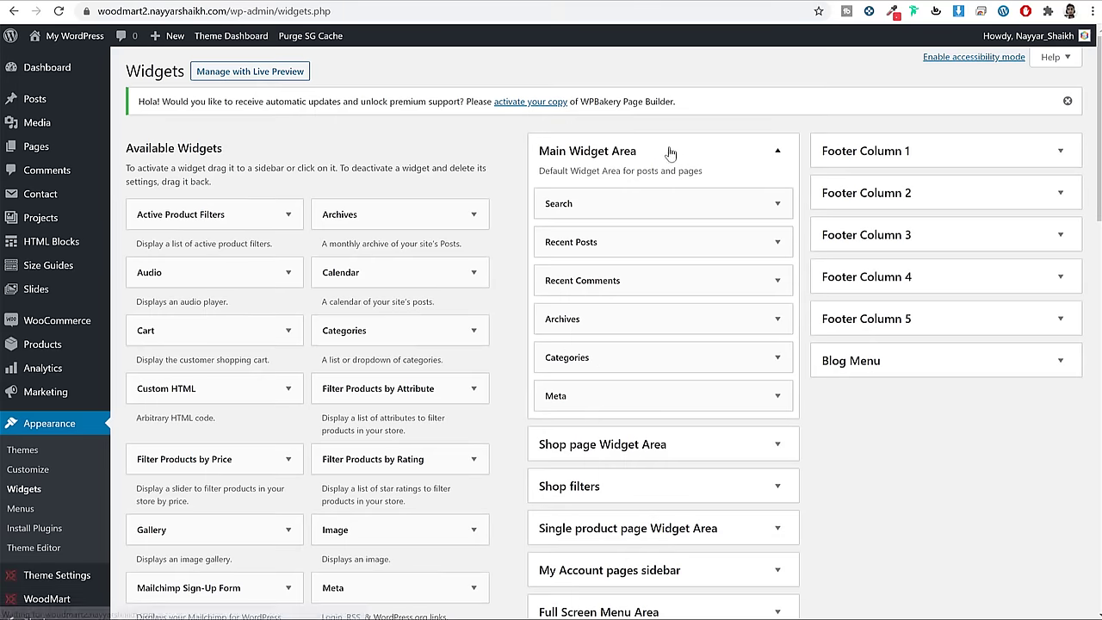
{"action": "left_click", "coordinate": [671, 152]}
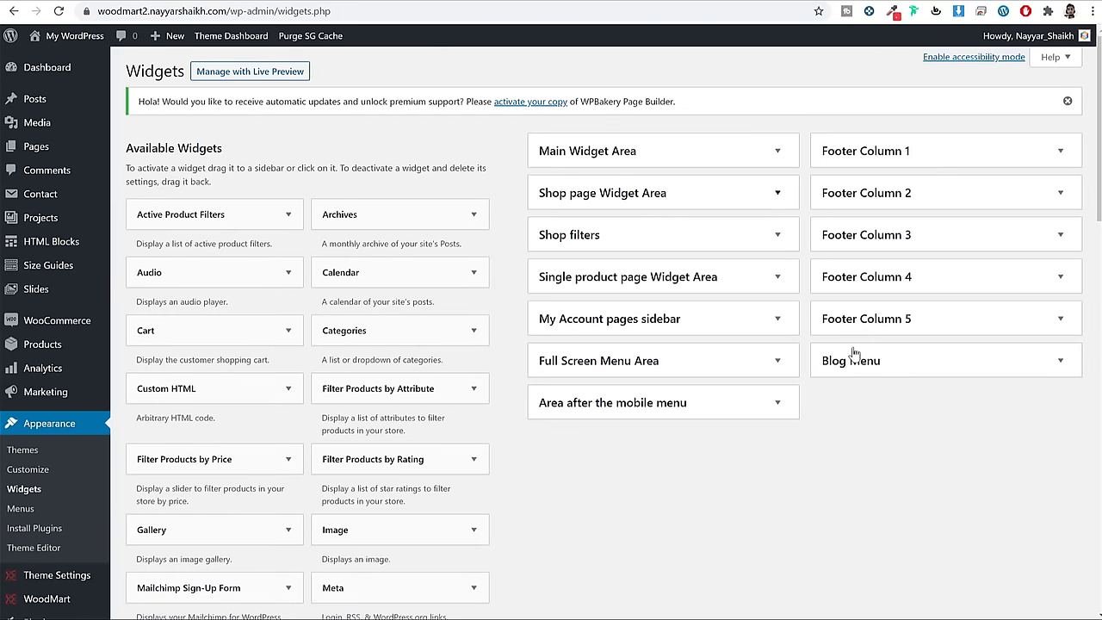
{"action": "left_click", "coordinate": [925, 369]}
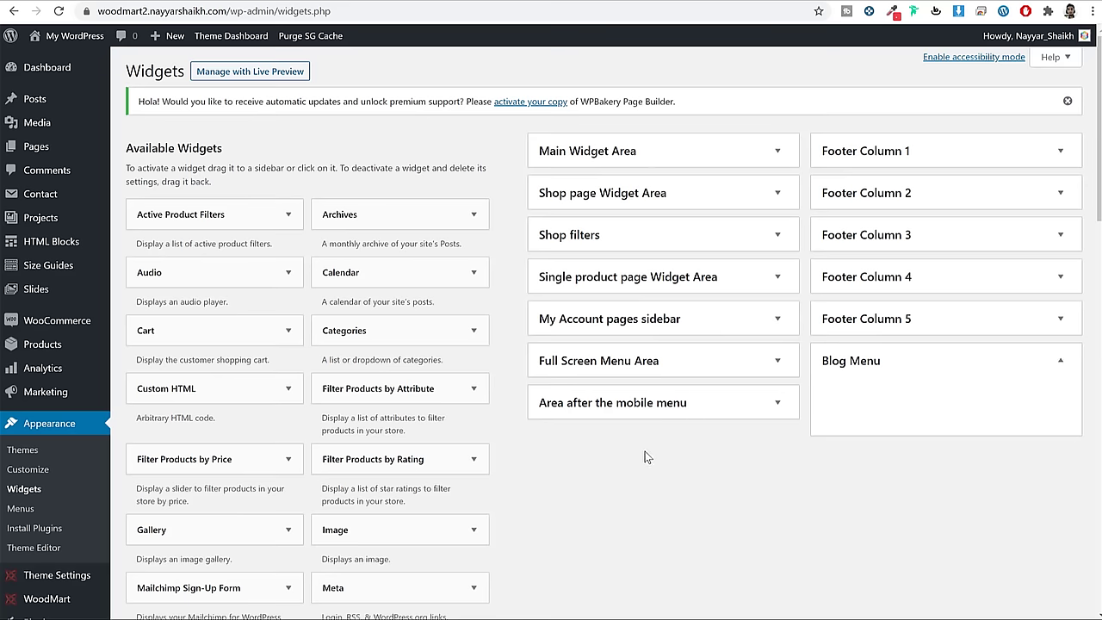
{"action": "scroll", "coordinate": [647, 457], "scroll_direction": "down", "scroll_amount": 12}
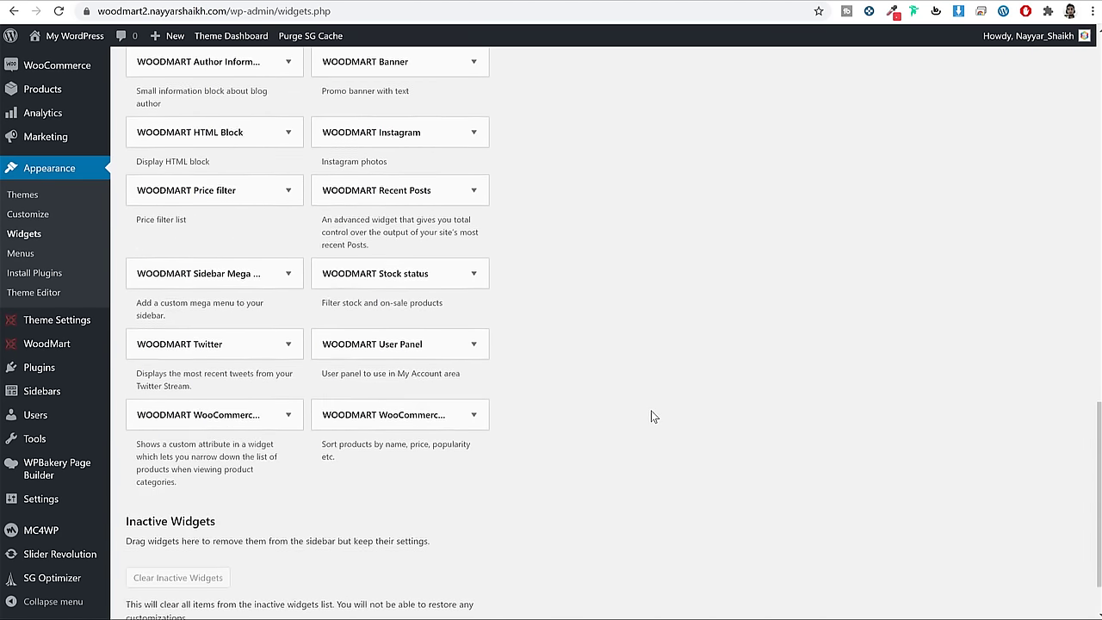
{"action": "scroll", "coordinate": [653, 417], "scroll_direction": "down", "scroll_amount": 2}
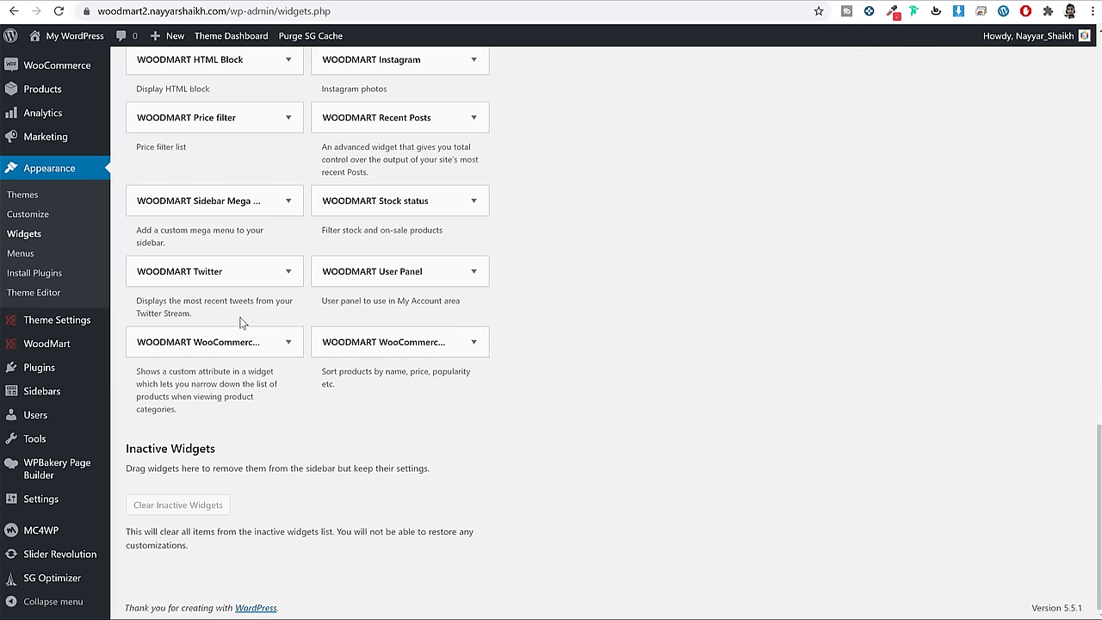
- Add the WOODMART Recent Posts widget to the Blog Menu widget area
{"action": "scroll", "coordinate": [542, 312], "scroll_direction": "up", "scroll_amount": 2}
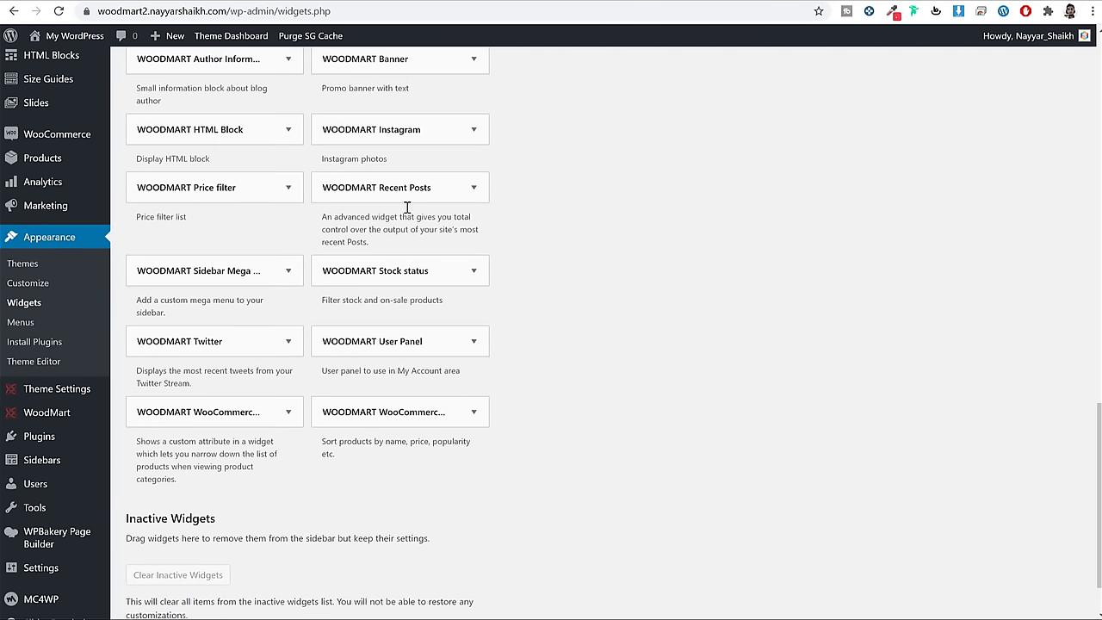
{"action": "left_click", "coordinate": [458, 187]}
{"action": "scroll", "coordinate": [413, 426], "scroll_direction": "down", "scroll_amount": 2}
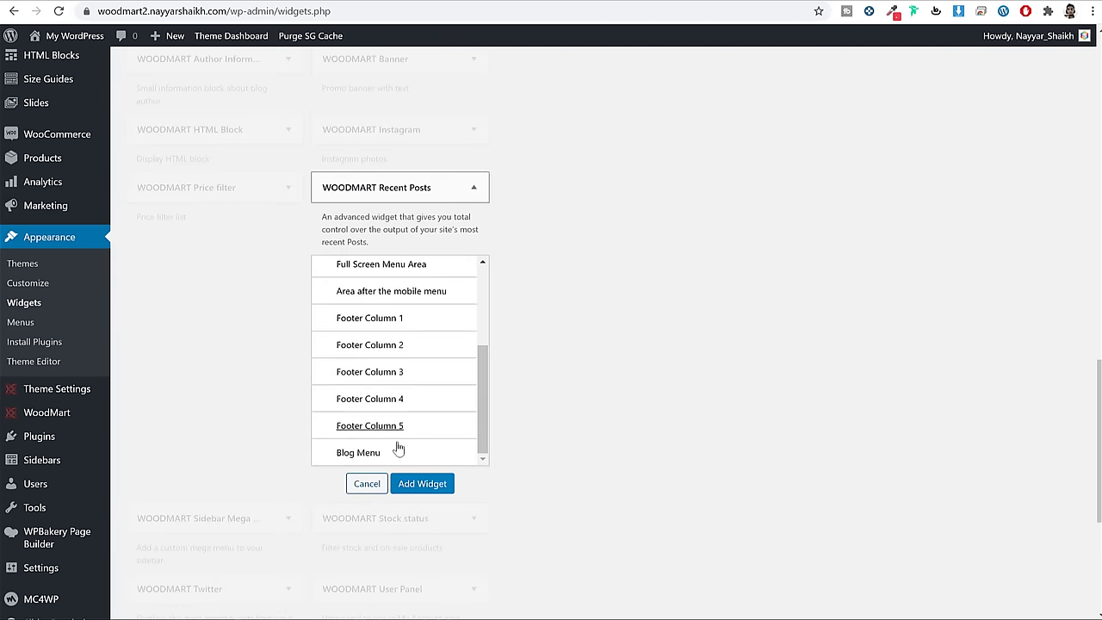
{"action": "left_click", "coordinate": [384, 453]}
{"action": "left_click", "coordinate": [439, 488]}
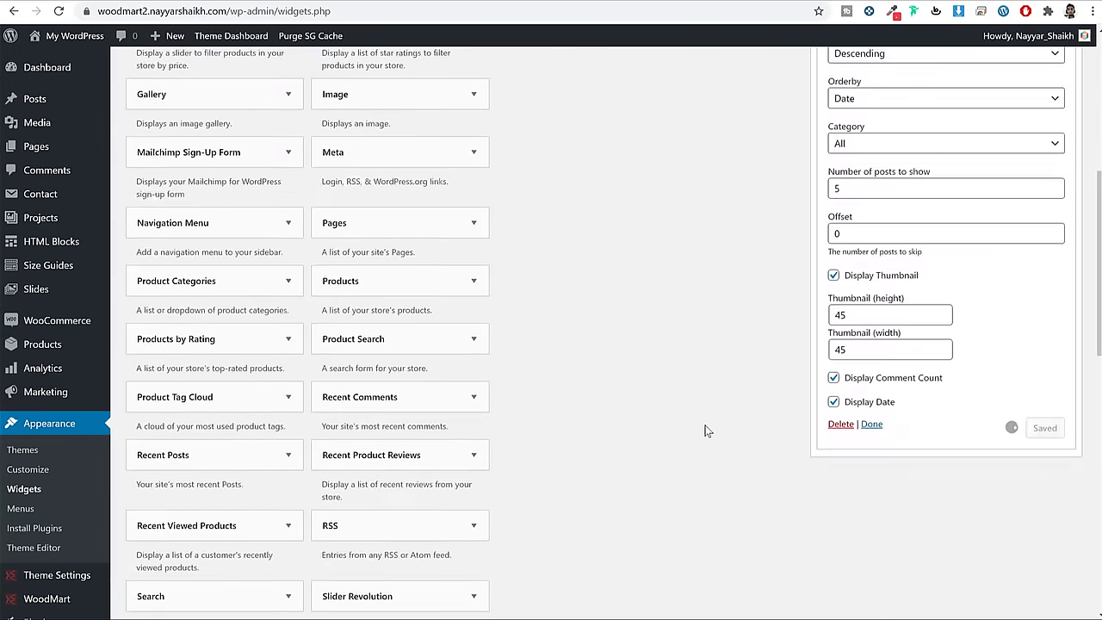
- Set the widget to show 3 posts with 60 by 75 thumbnails and save it
{"action": "scroll", "coordinate": [947, 323], "scroll_direction": "down", "scroll_amount": 4}
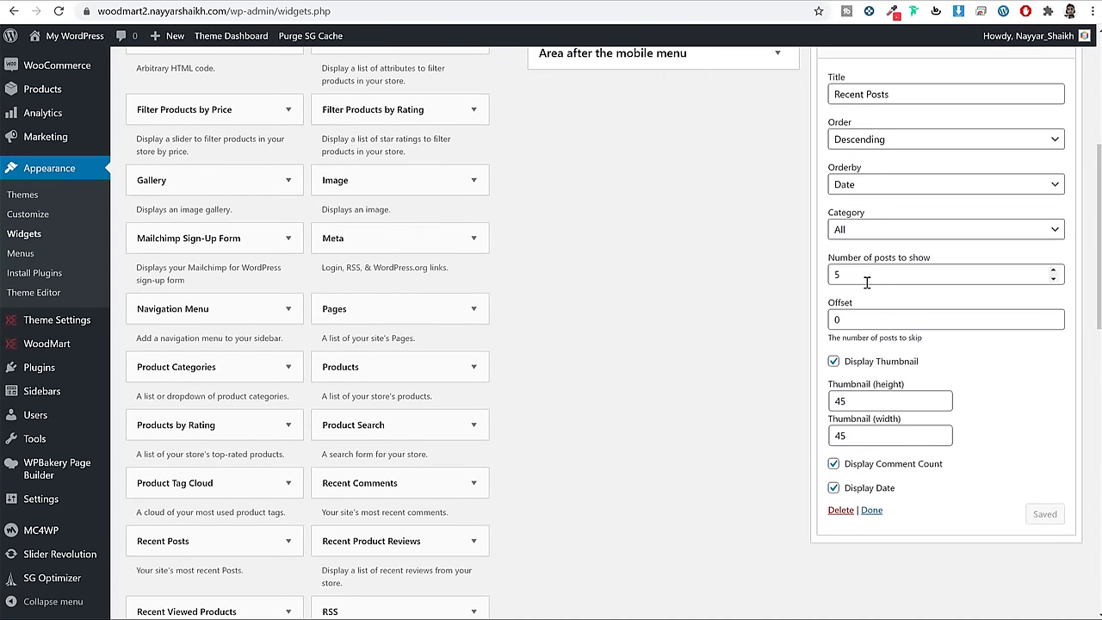
{"action": "left_click_drag", "start_coordinate": [832, 276], "coordinate": [895, 275]}
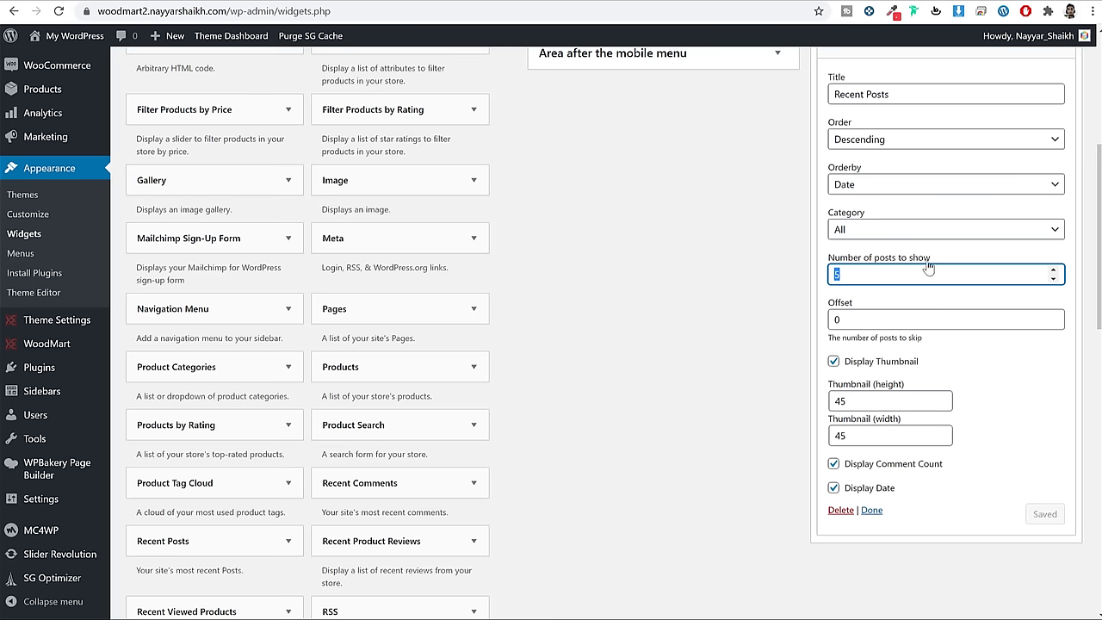
{"action": "type", "text": "3"}
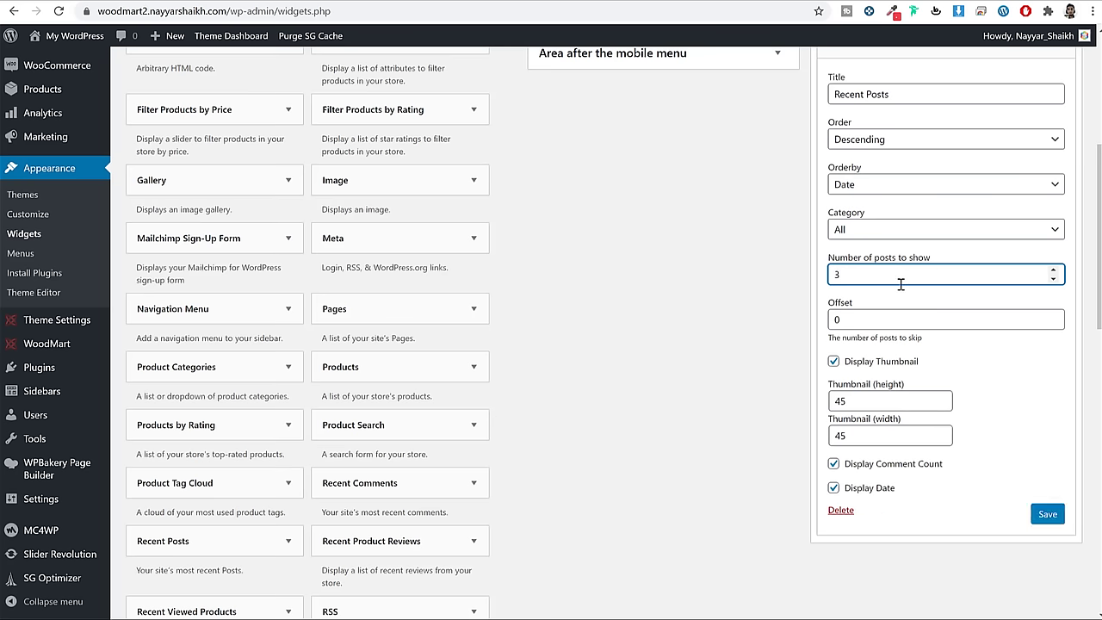
{"action": "left_click_drag", "start_coordinate": [859, 405], "coordinate": [932, 418]}
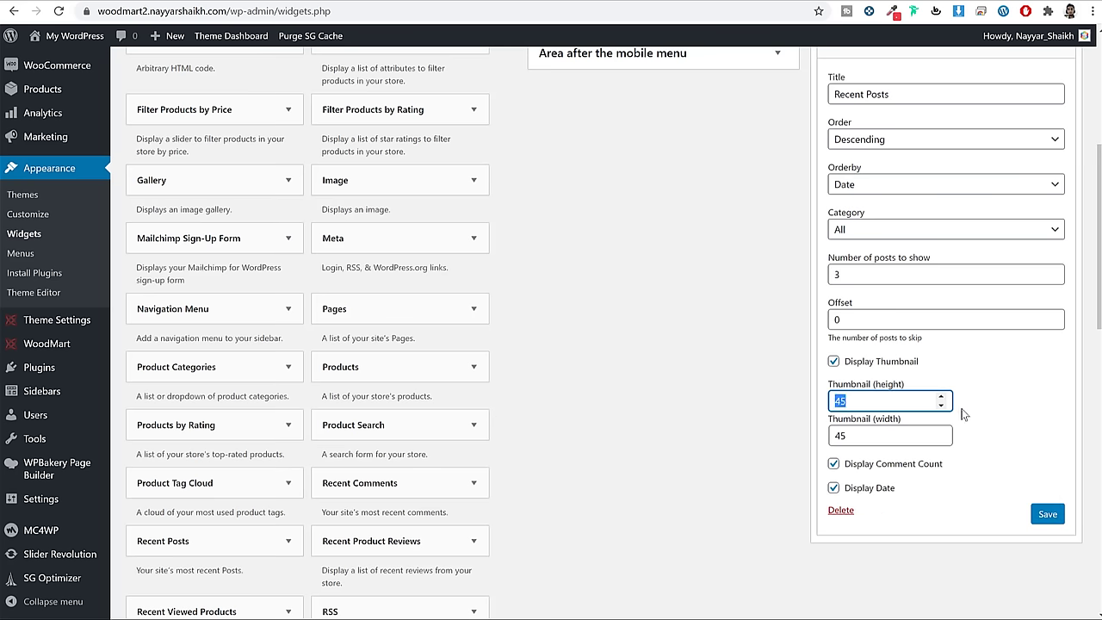
{"action": "type", "text": "60"}
{"action": "key", "text": "Tab"}
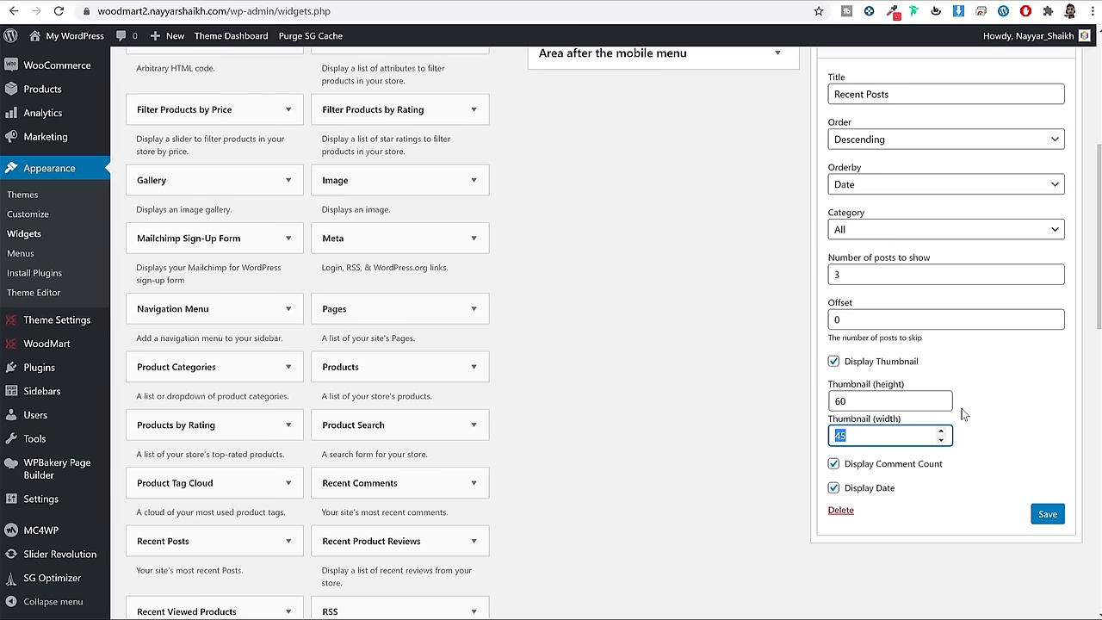
{"action": "left_click", "coordinate": [1063, 516]}
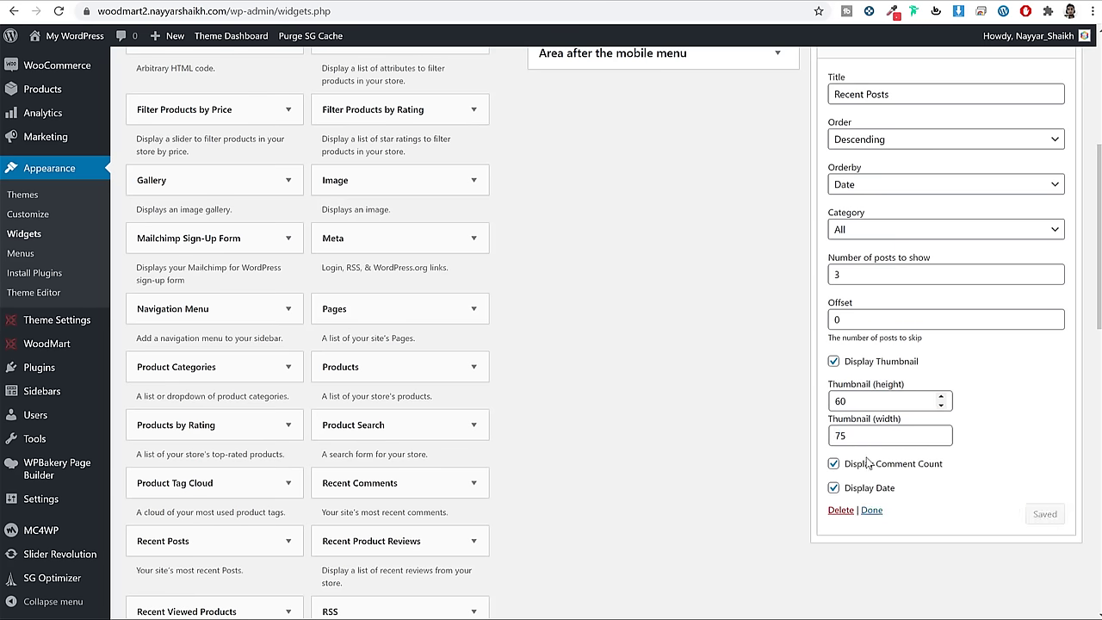
{"action": "scroll", "coordinate": [1050, 517], "scroll_direction": "up", "scroll_amount": 4}
{"action": "left_click", "coordinate": [1045, 372]}
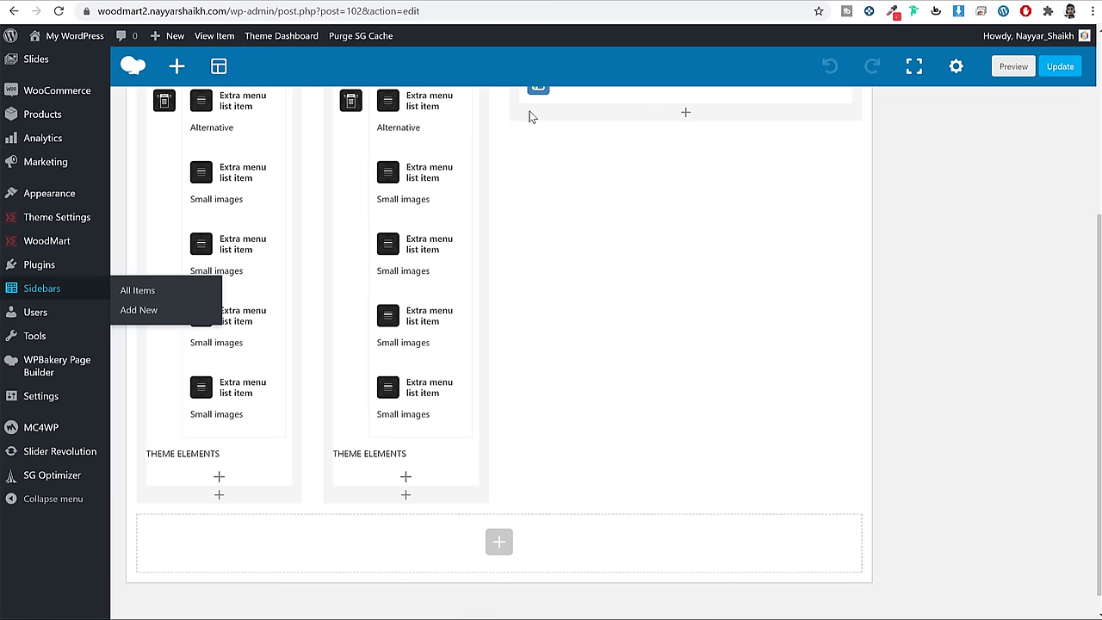
- Set the Widgetised Sidebar element to the Blog Menu area and update the Blog Mega Menu block
{"action": "scroll", "coordinate": [611, 172], "scroll_direction": "up", "scroll_amount": 3}
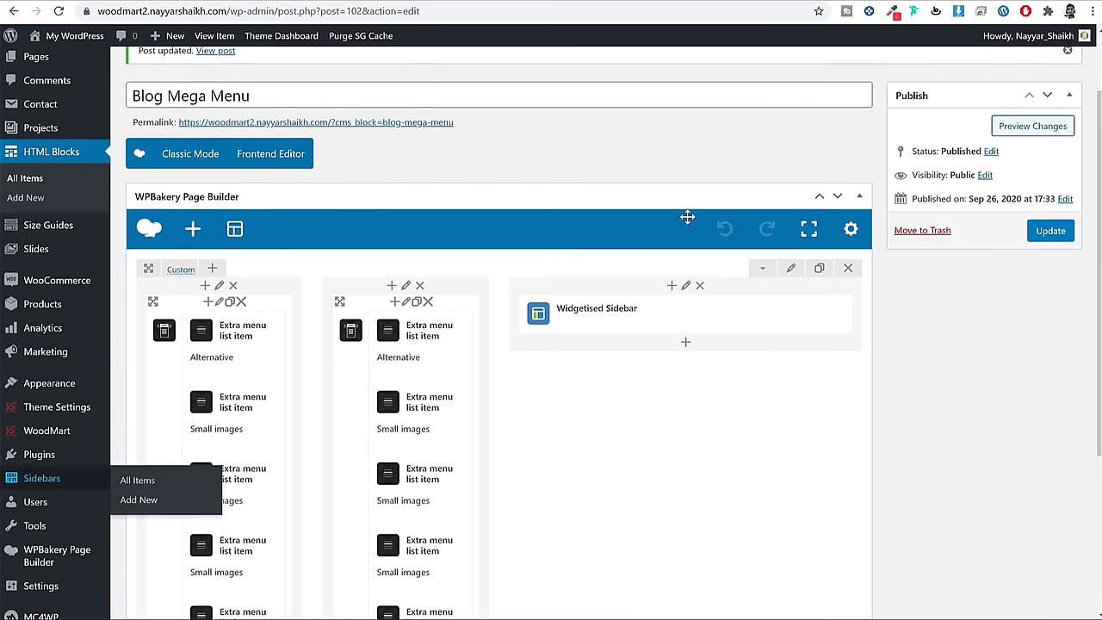
{"action": "left_click", "coordinate": [60, 13]}
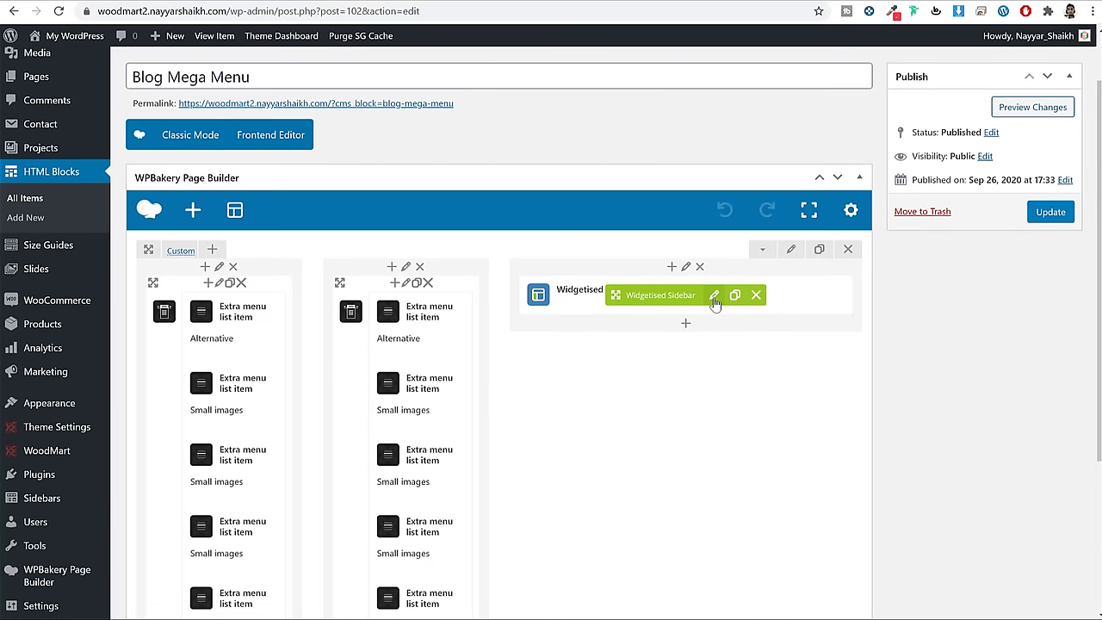
{"action": "left_click", "coordinate": [713, 296]}
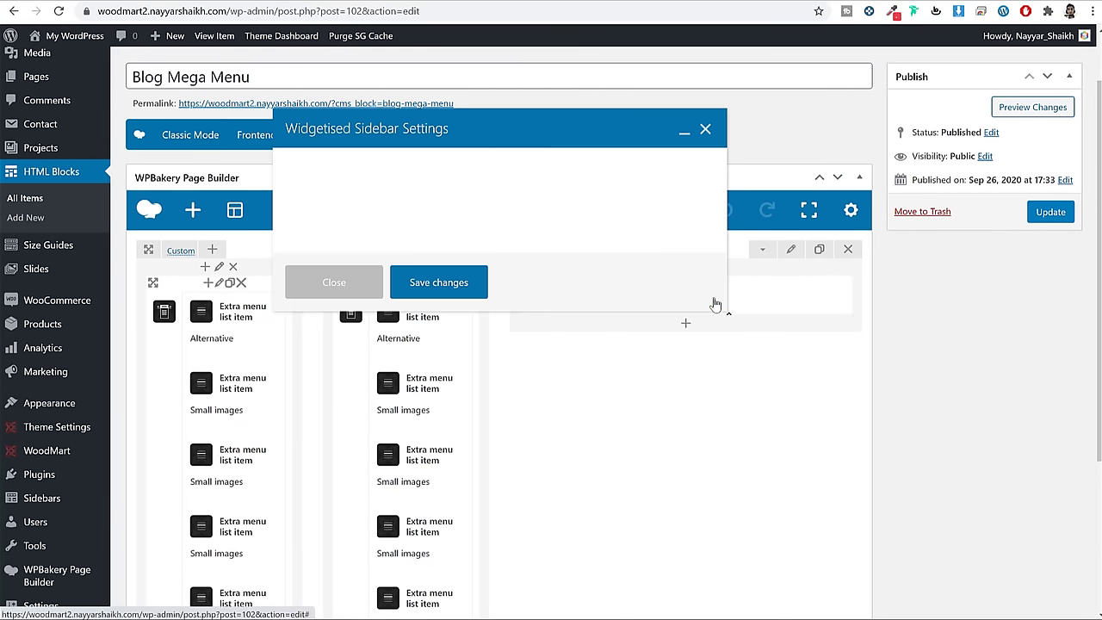
{"action": "left_click", "coordinate": [362, 273]}
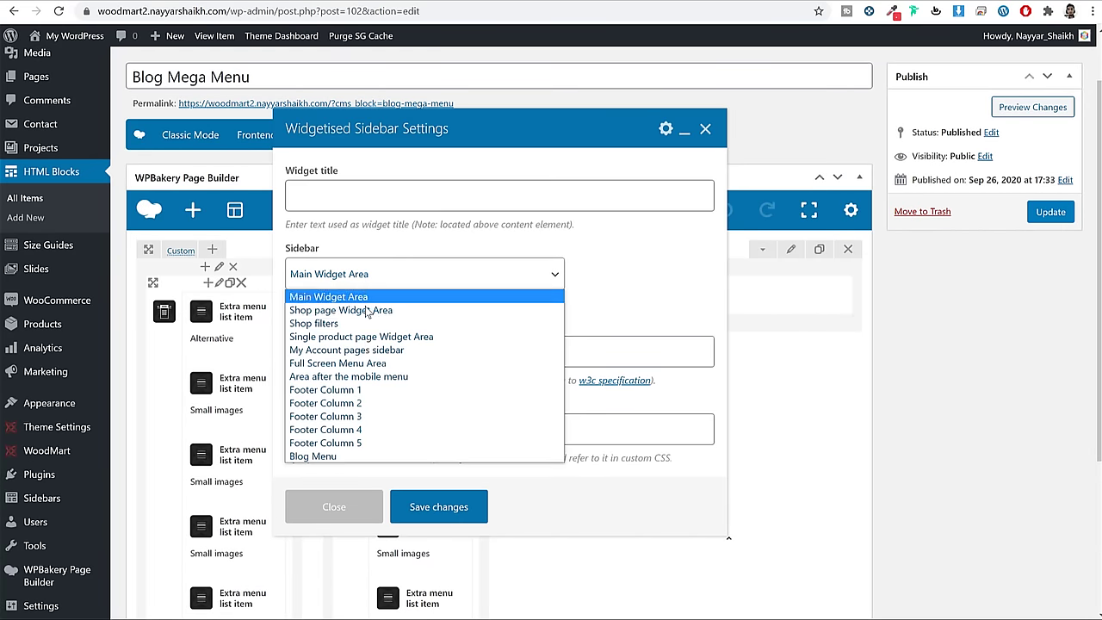
{"action": "left_click", "coordinate": [358, 456]}
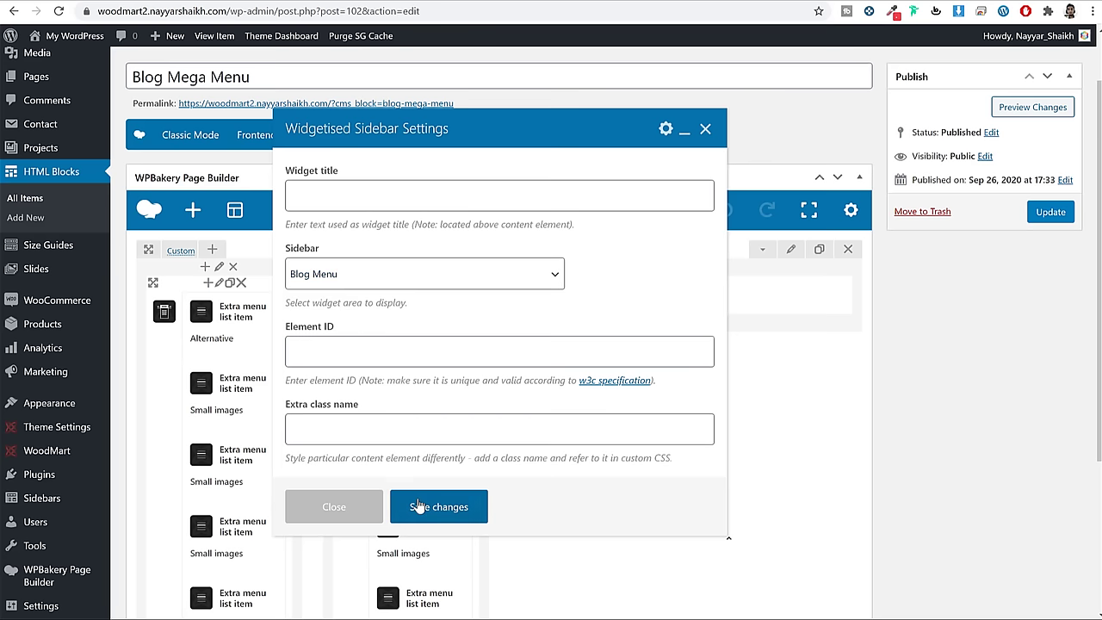
{"action": "left_click", "coordinate": [417, 506]}
{"action": "left_click", "coordinate": [1043, 212]}
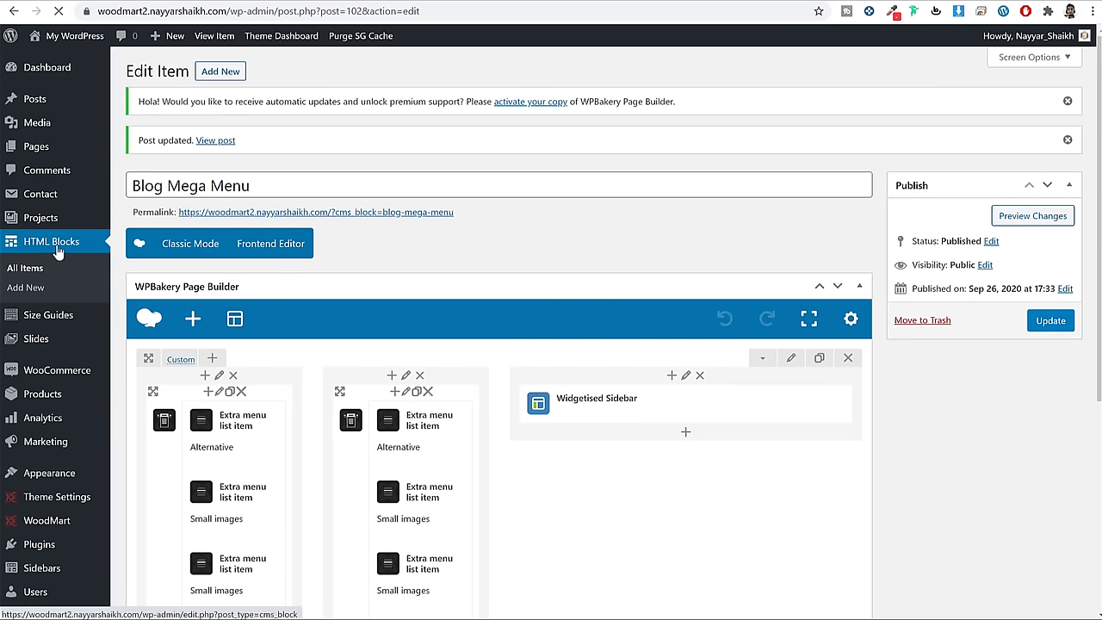
- Go to the HTML Blocks list and select the Blog Mega Menu shortcode
{"action": "left_click", "coordinate": [80, 244]}
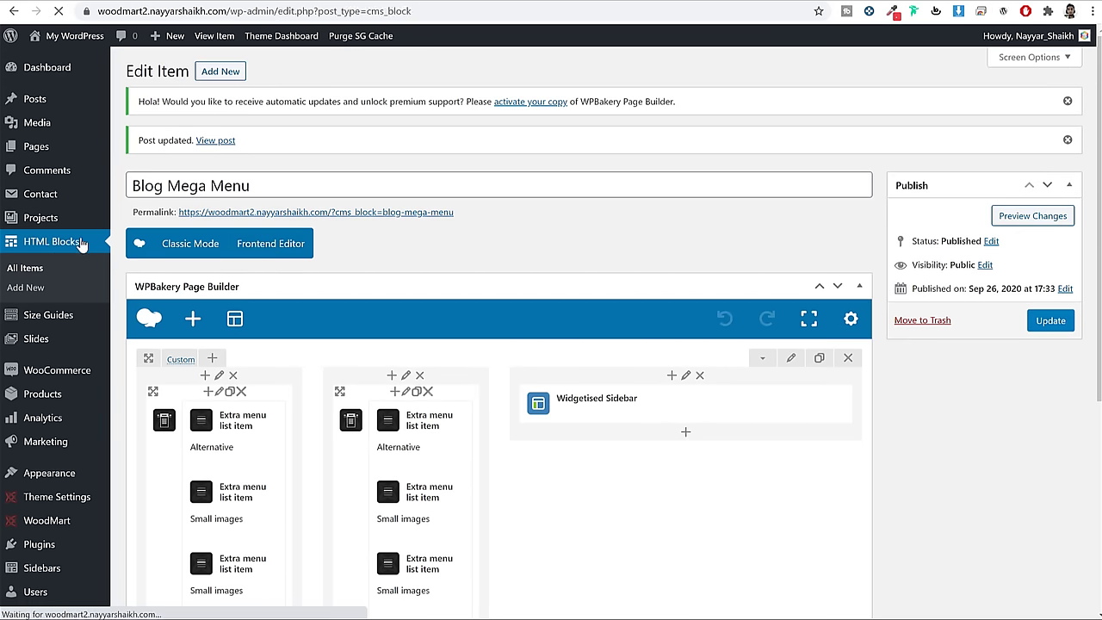
{"action": "triple_click", "coordinate": [594, 219]}
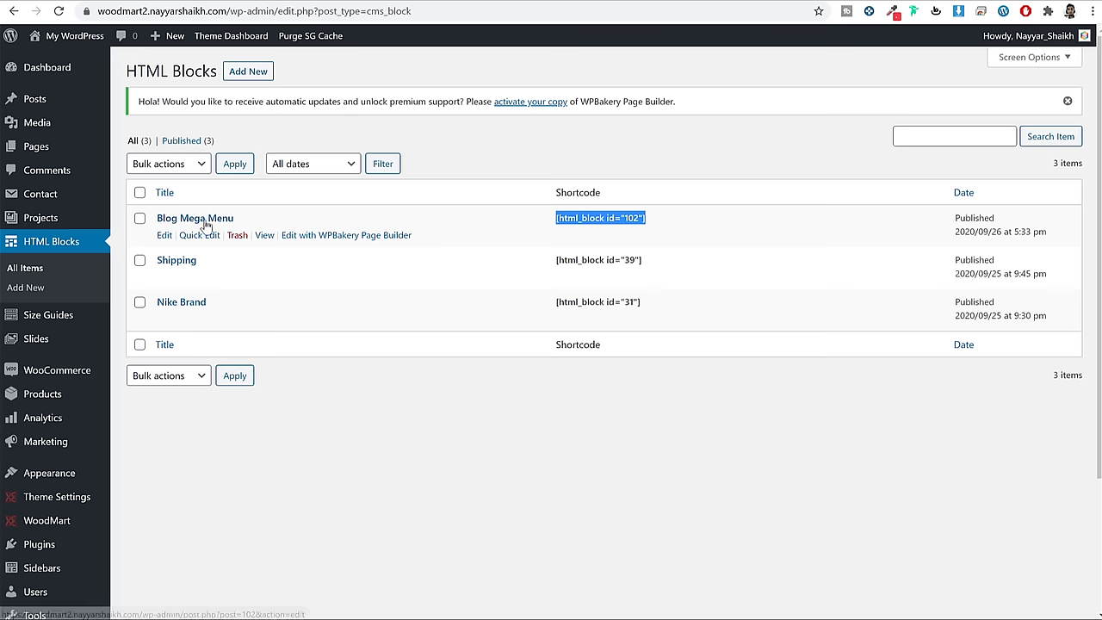
{"action": "scroll", "coordinate": [287, 198], "scroll_direction": "down", "scroll_amount": 2}
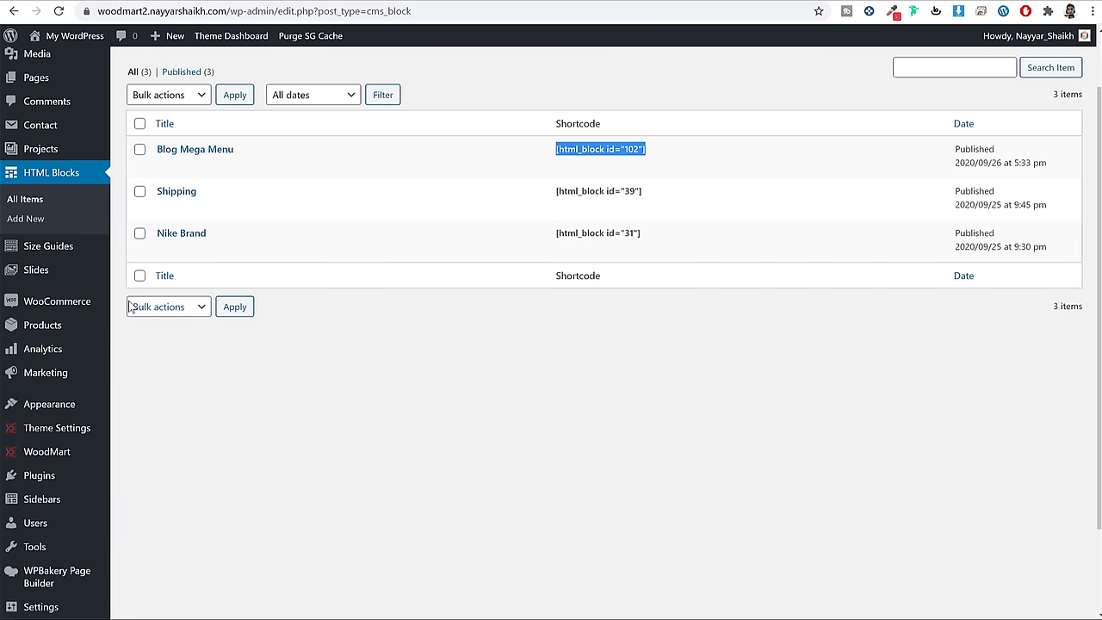
- In the Menus editor, expand the Blog menu item's settings
{"action": "mouse_move", "coordinate": [78, 296]}
{"action": "left_click", "coordinate": [145, 360]}
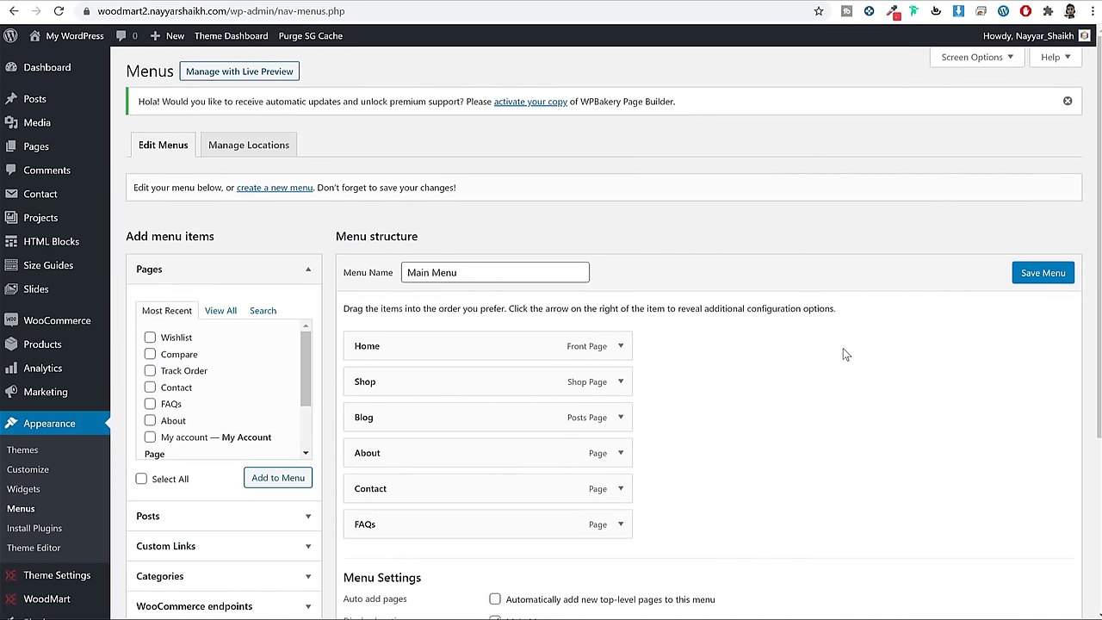
{"action": "scroll", "coordinate": [843, 353], "scroll_direction": "down", "scroll_amount": 2}
{"action": "left_click", "coordinate": [621, 287]}
{"action": "scroll", "coordinate": [733, 287], "scroll_direction": "down", "scroll_amount": 2}
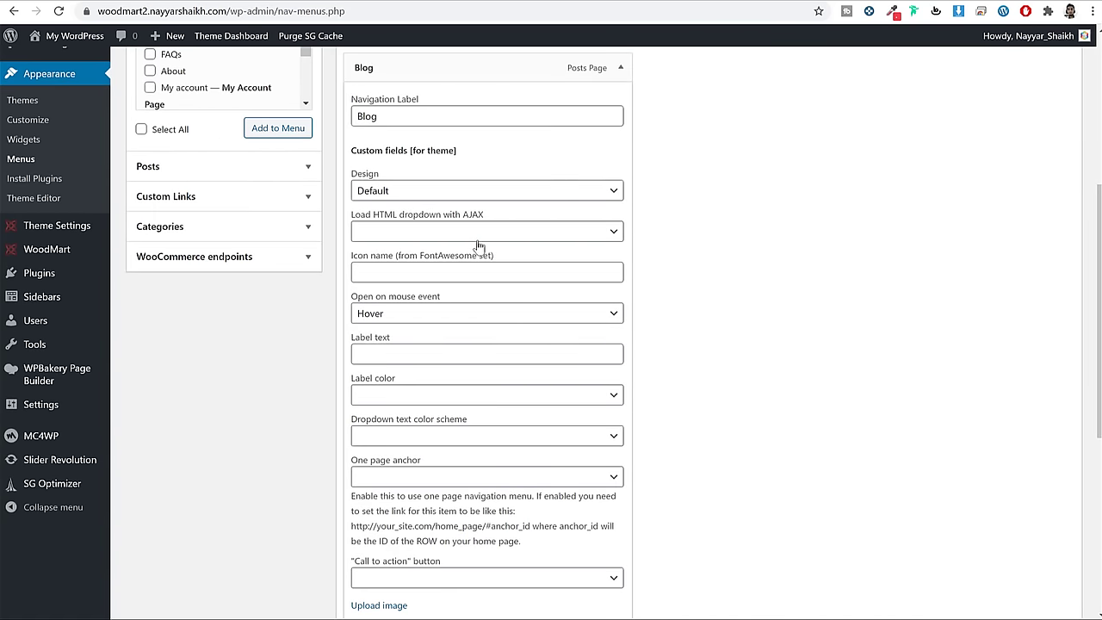
- Set the Blog item's design to Set sizes with an 800 by 100 dropdown
{"action": "left_click", "coordinate": [409, 193]}
{"action": "left_click", "coordinate": [402, 237]}
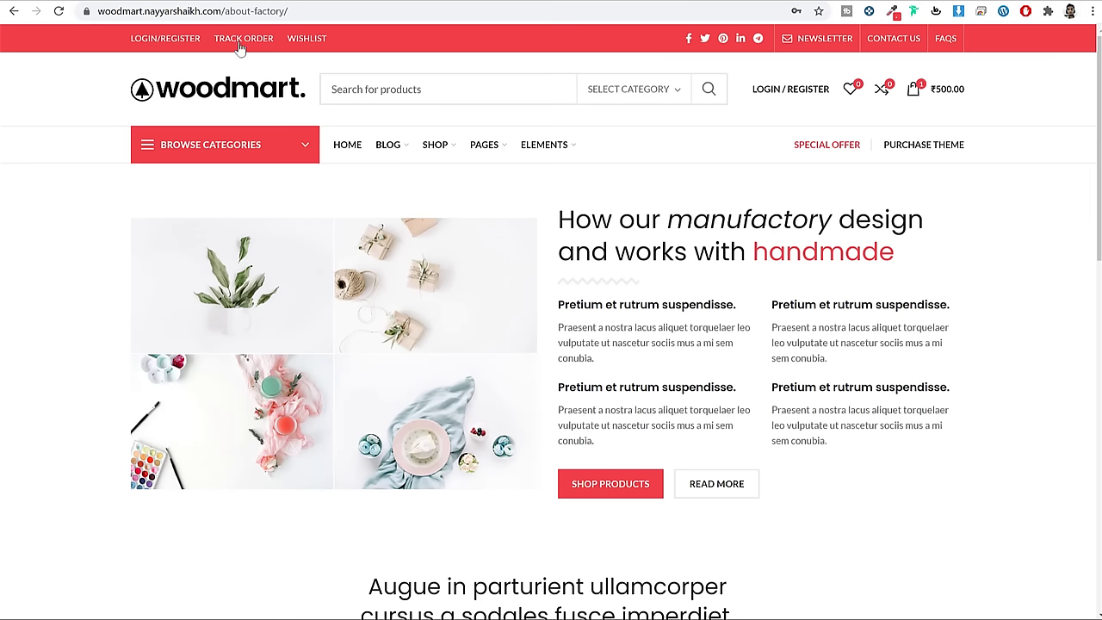
{"action": "mouse_move", "coordinate": [393, 152]}
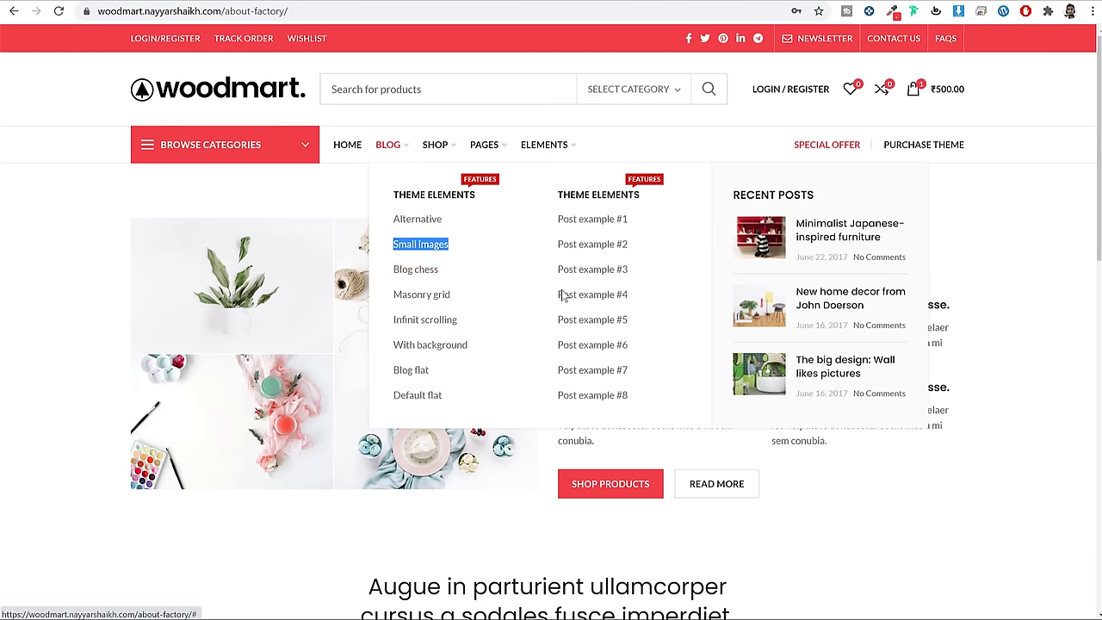
{"action": "mouse_move", "coordinate": [434, 145]}
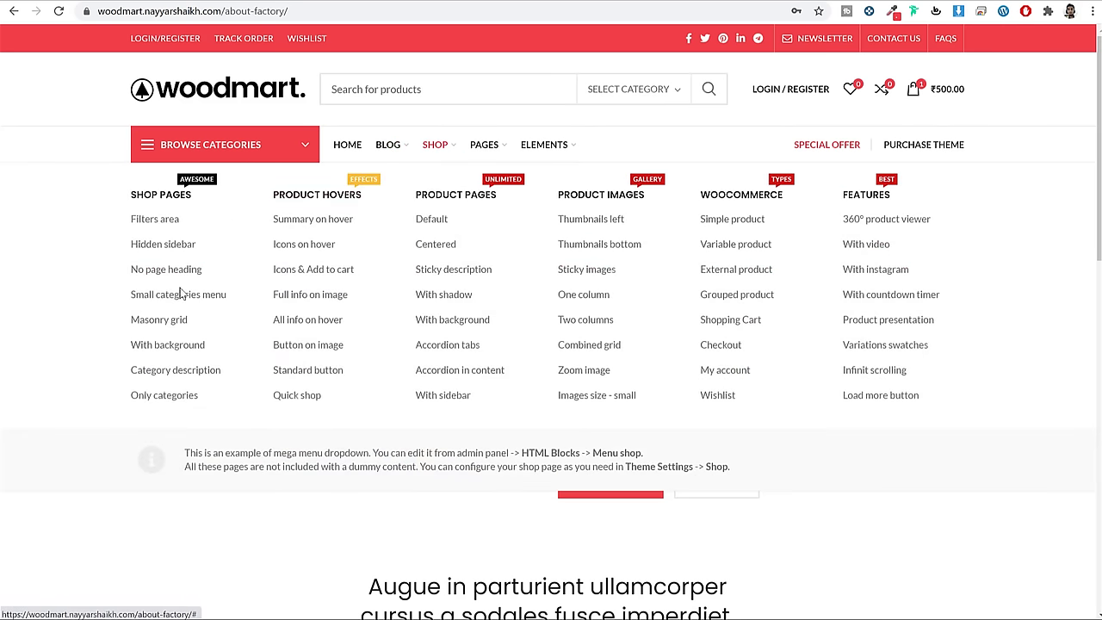
{"action": "mouse_move", "coordinate": [482, 148]}
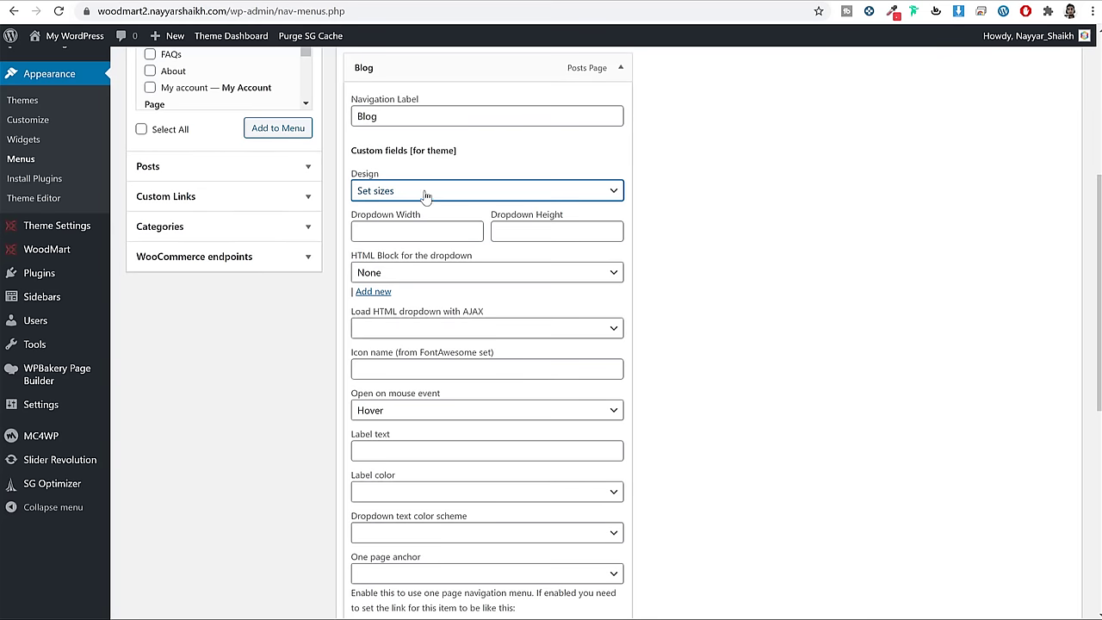
{"action": "left_click", "coordinate": [413, 224]}
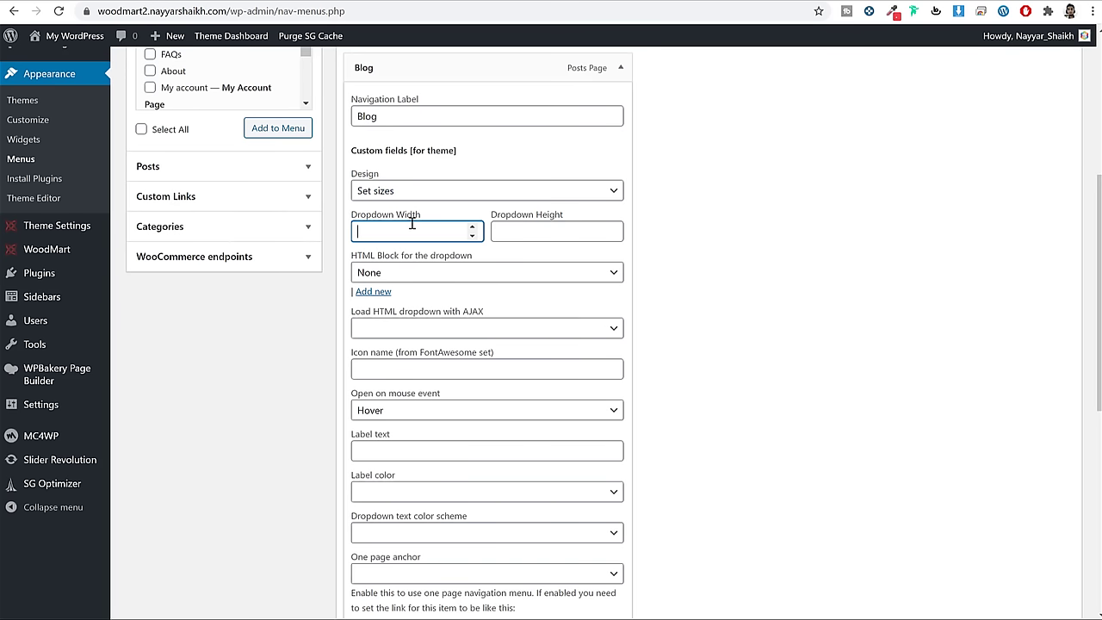
{"action": "left_click_drag", "start_coordinate": [421, 215], "coordinate": [379, 214]}
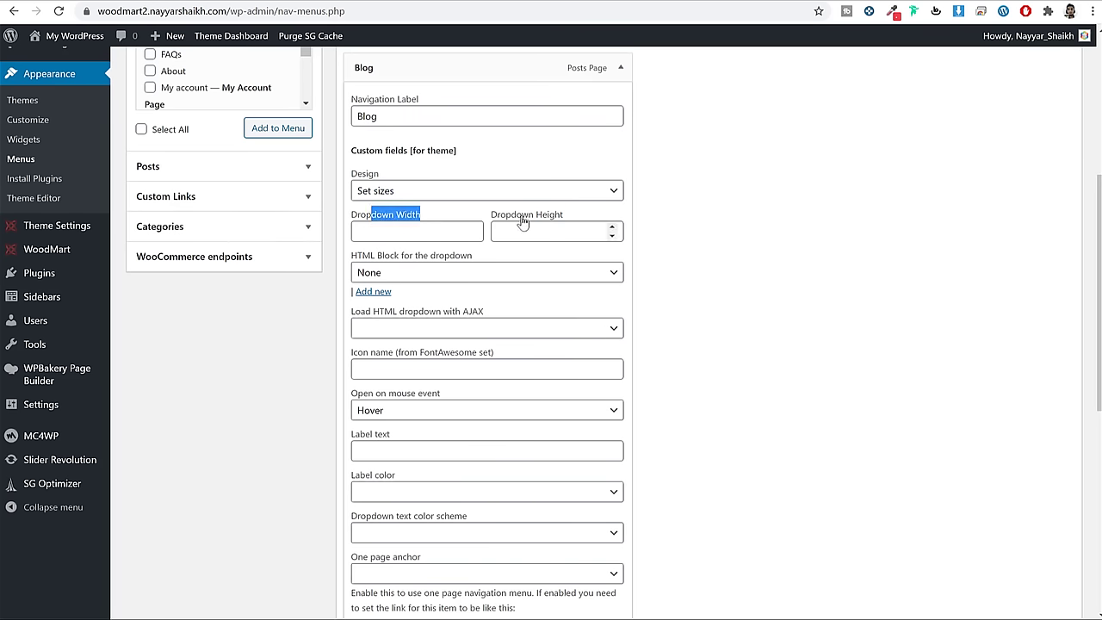
{"action": "left_click_drag", "start_coordinate": [520, 214], "coordinate": [563, 214]}
{"action": "left_click", "coordinate": [401, 231]}
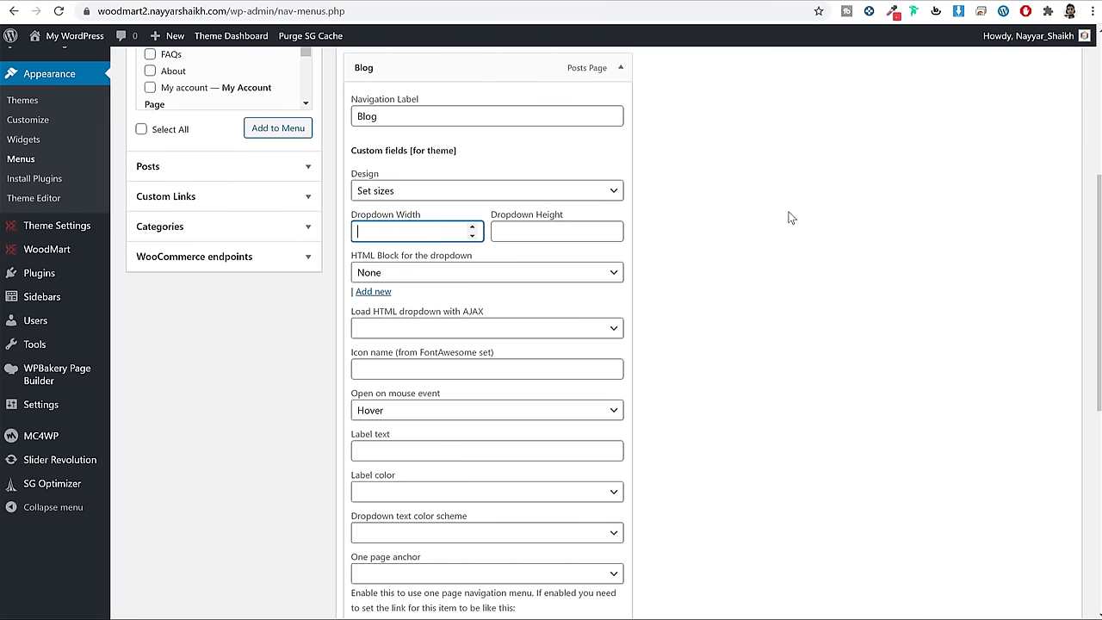
{"action": "key", "text": "Tab"}
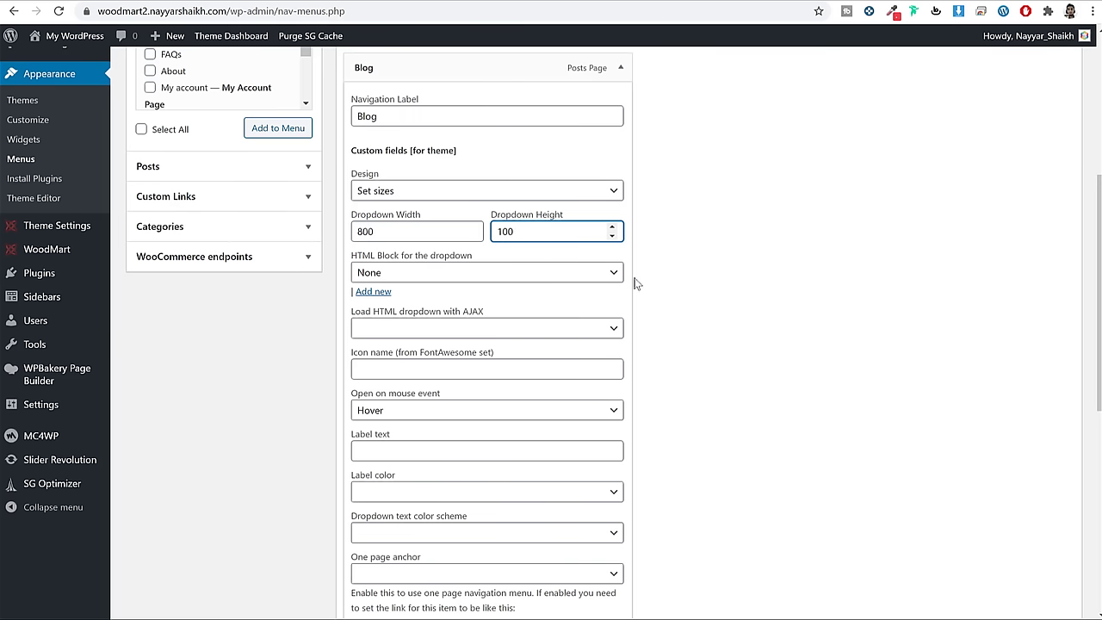
{"action": "left_click", "coordinate": [427, 229]}
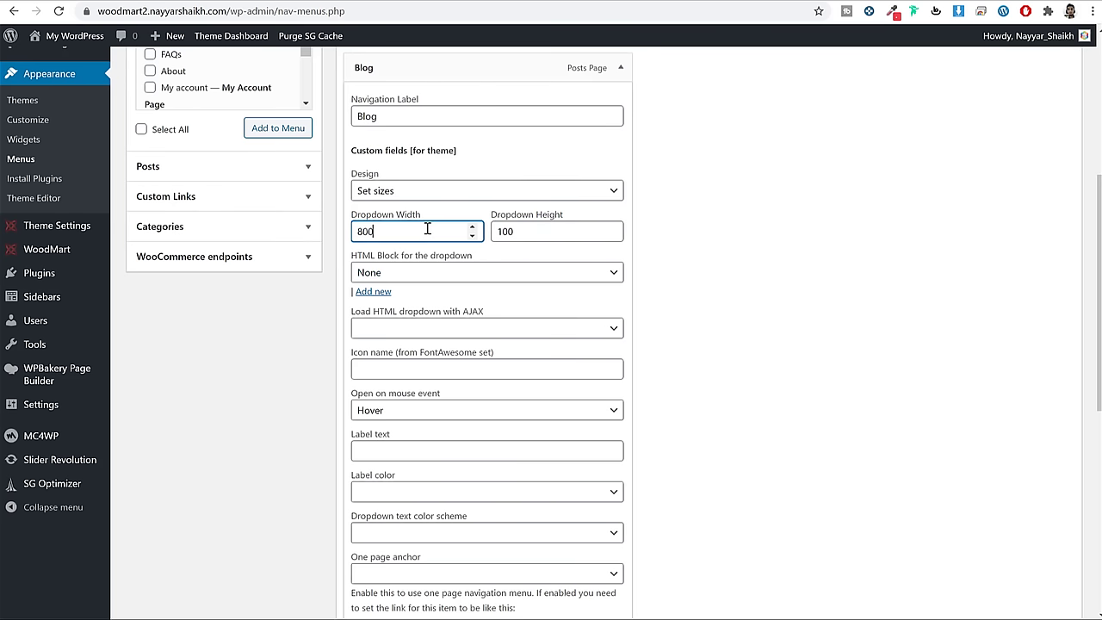
{"action": "double_click", "coordinate": [536, 230]}
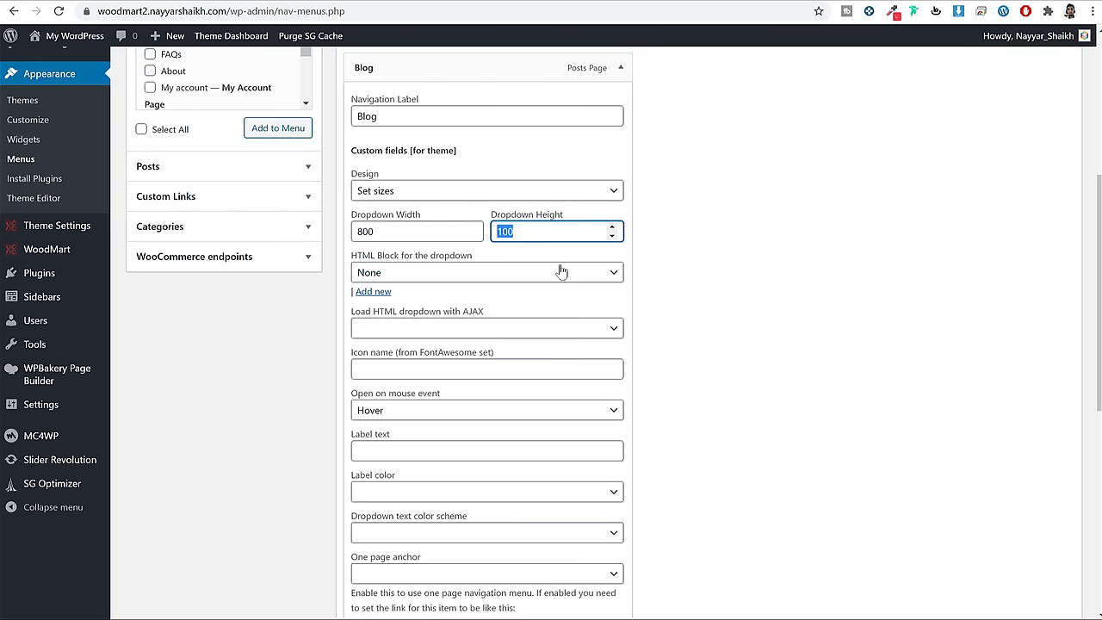
- Choose Blog Mega Menu as the Blog dropdown's HTML block and save the menu
{"action": "left_click", "coordinate": [437, 273]}
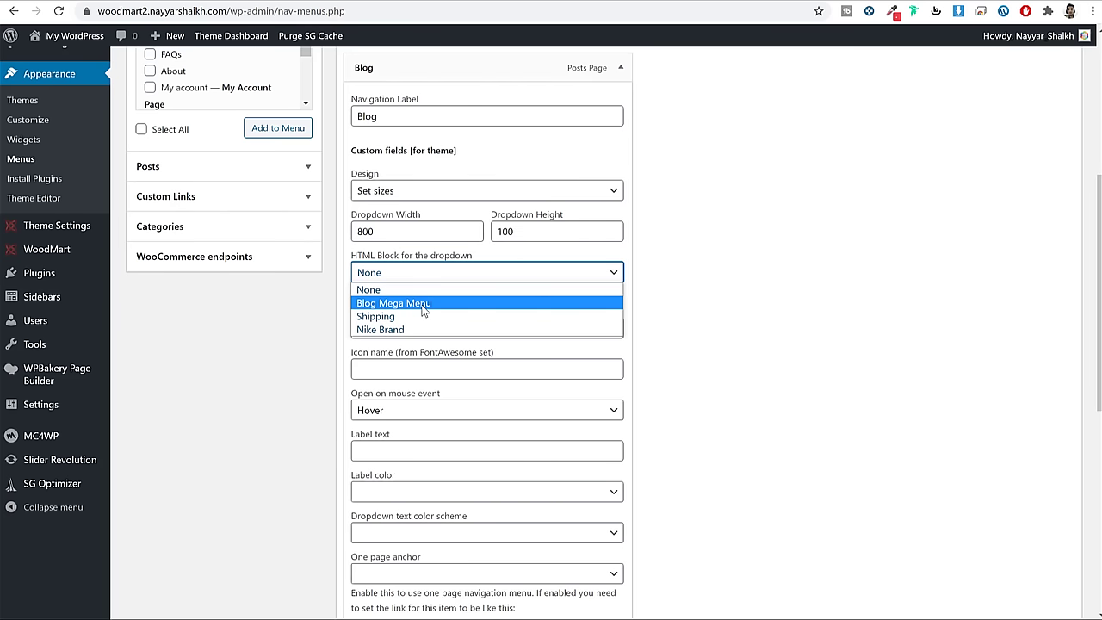
{"action": "left_click", "coordinate": [423, 308]}
{"action": "scroll", "coordinate": [787, 327], "scroll_direction": "down", "scroll_amount": 6}
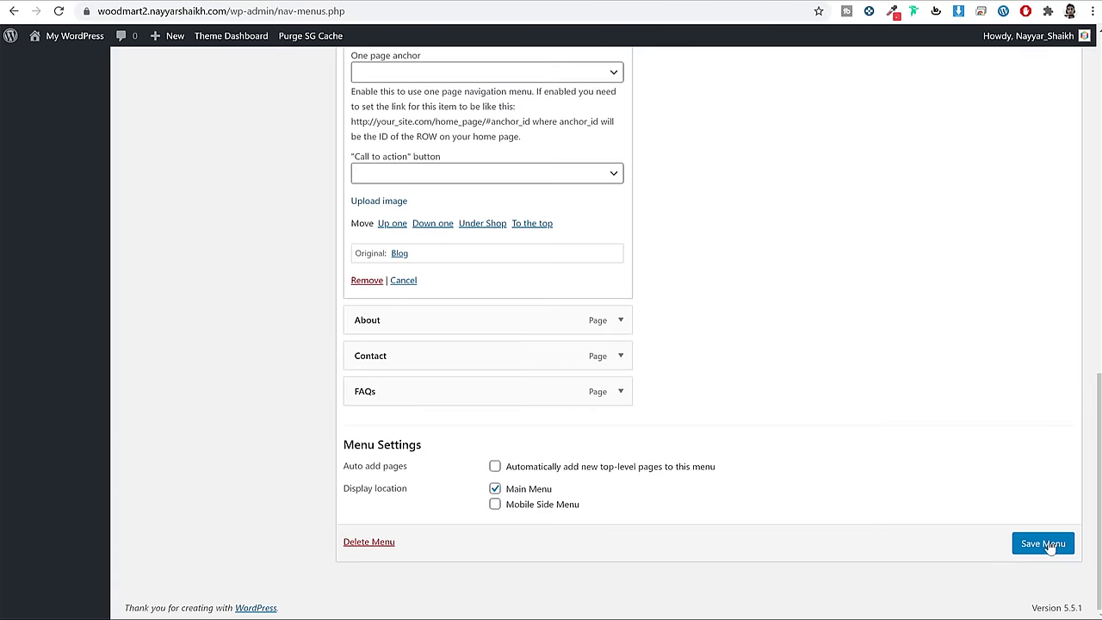
{"action": "left_click", "coordinate": [1059, 551]}
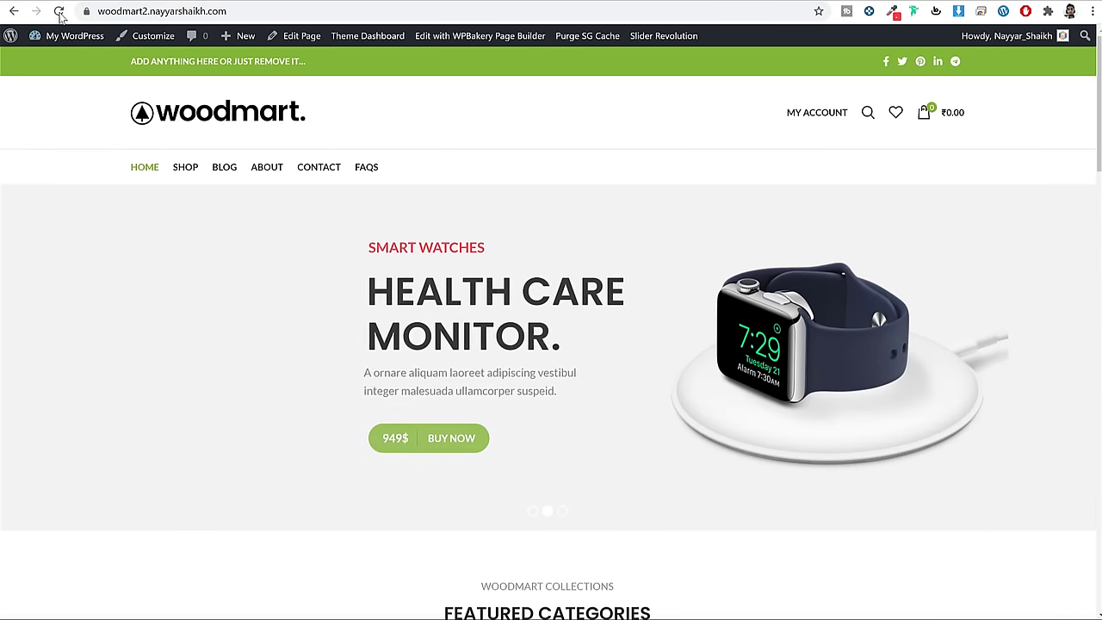
- Reload the storefront to check the Blog mega menu, then return to the Menus admin page
{"action": "left_click", "coordinate": [59, 11]}
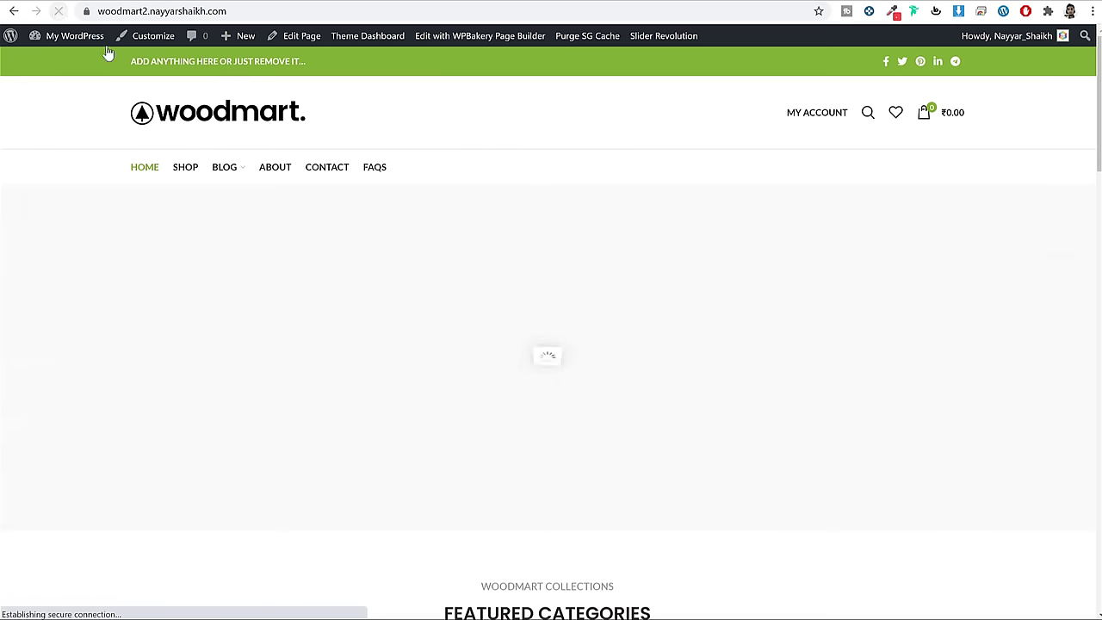
{"action": "mouse_move", "coordinate": [220, 180]}
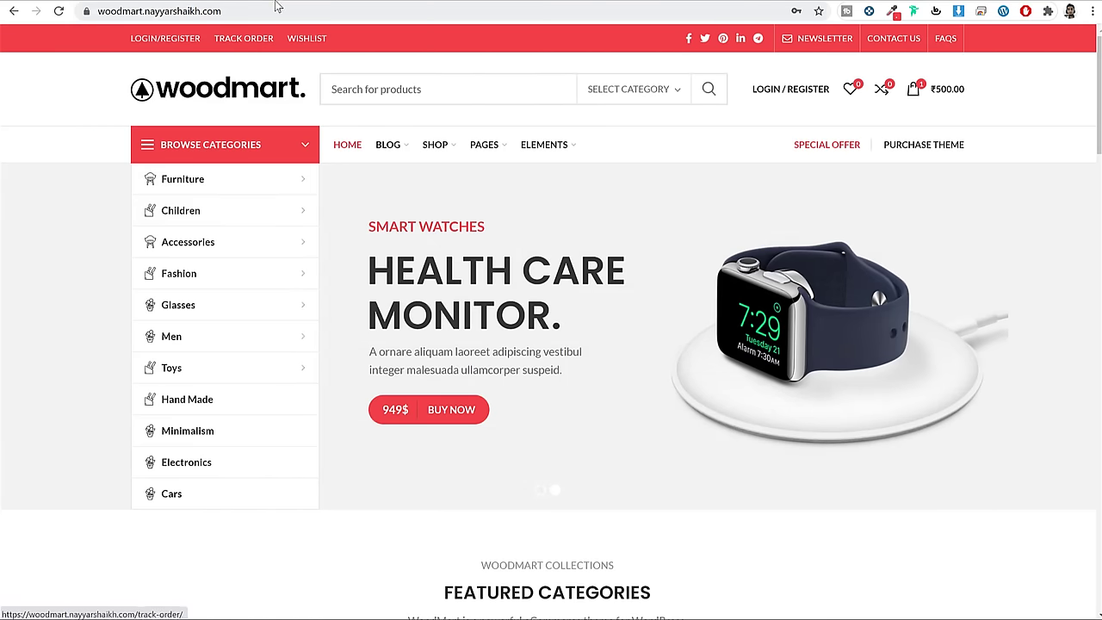
{"action": "left_click", "coordinate": [272, 3]}
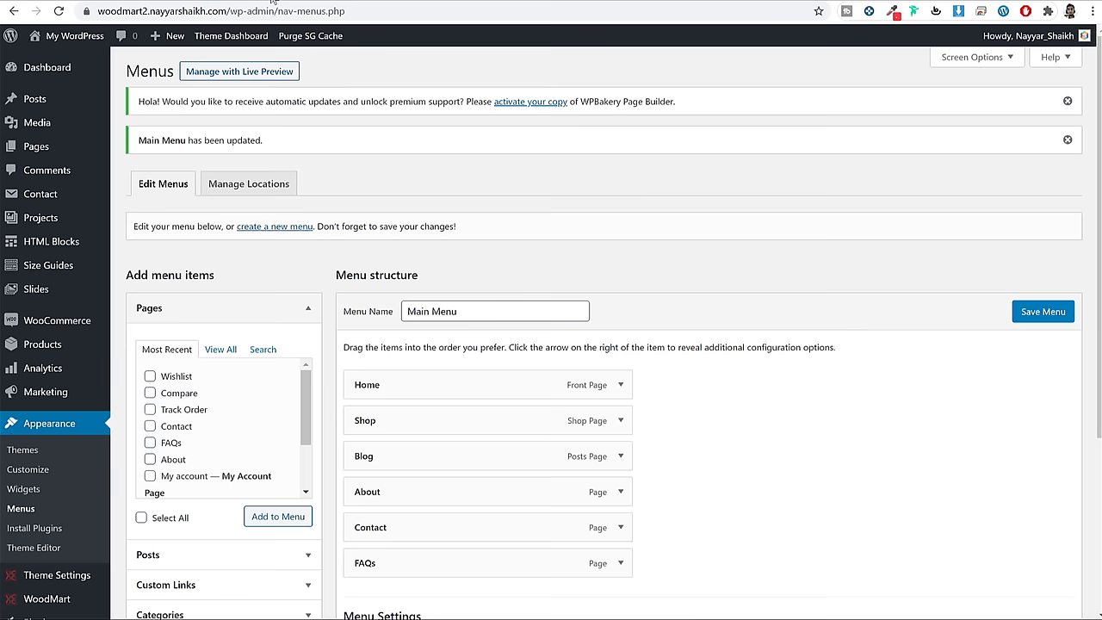
- Create a new menu named Cat Menu
{"action": "scroll", "coordinate": [758, 260], "scroll_direction": "down", "scroll_amount": 1}
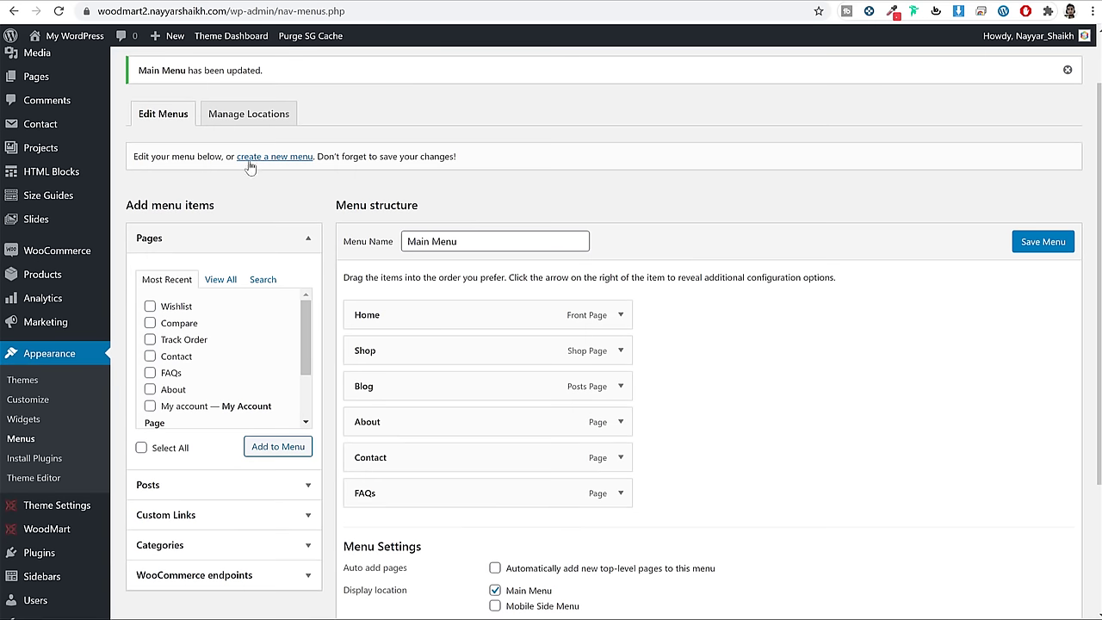
{"action": "left_click", "coordinate": [252, 158]}
{"action": "left_click", "coordinate": [625, 94]}
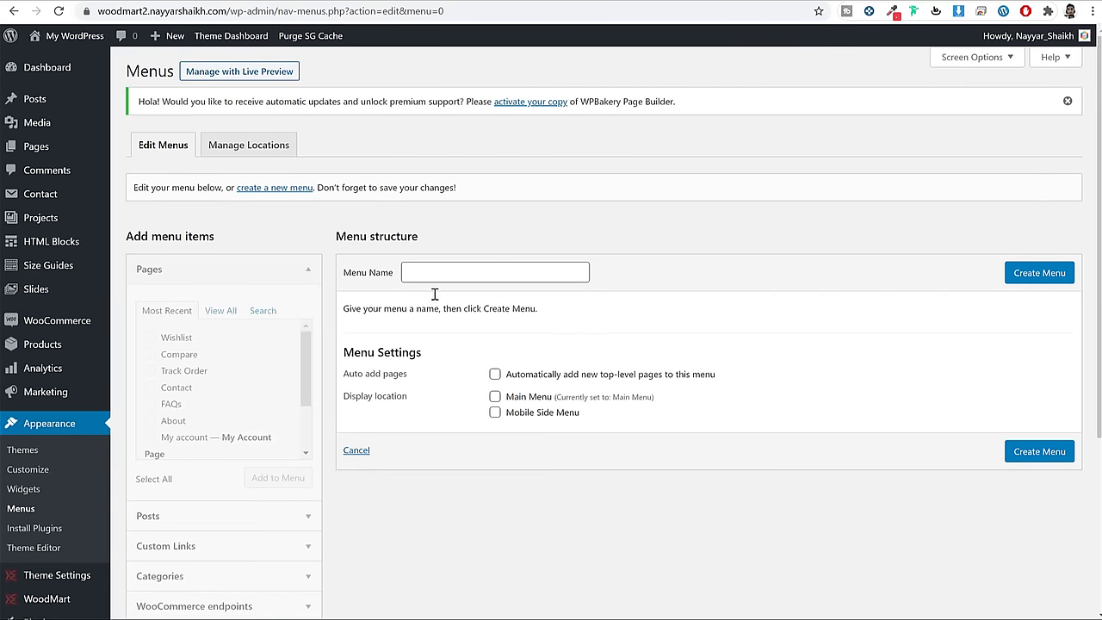
{"action": "left_click", "coordinate": [447, 277]}
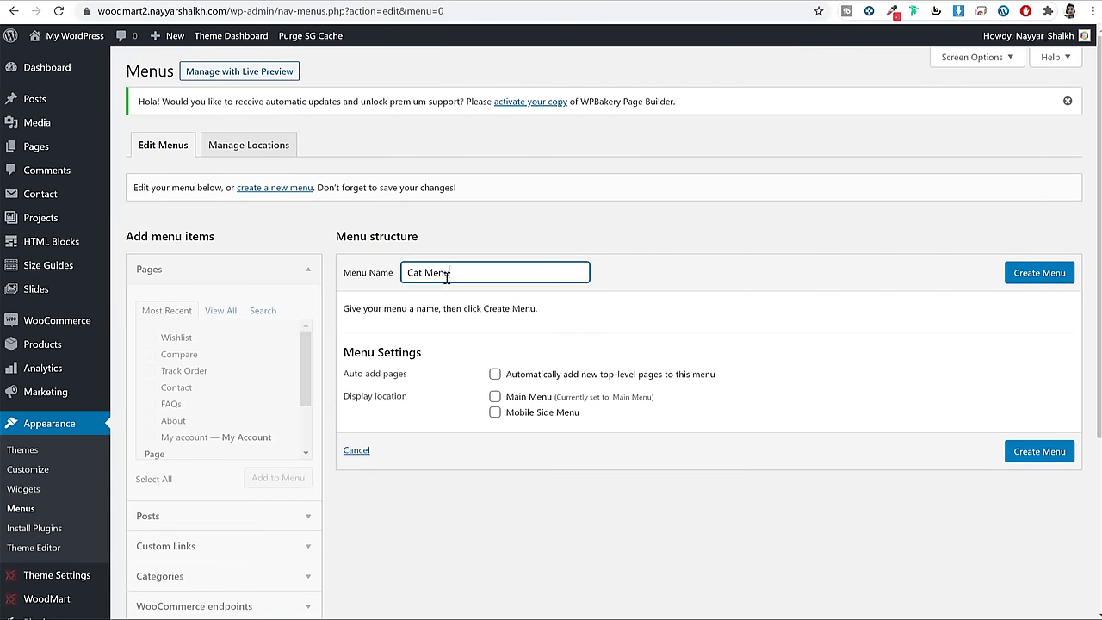
{"action": "left_click", "coordinate": [1026, 273]}
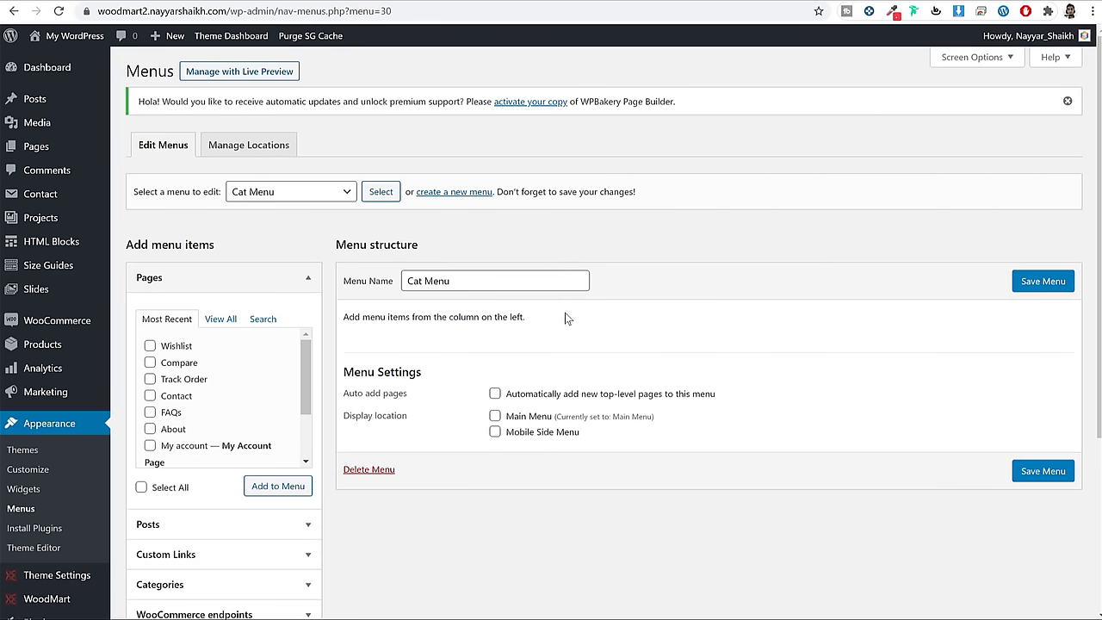
- Enable Product categories as menu items in Screen Options
{"action": "scroll", "coordinate": [551, 340], "scroll_direction": "down", "scroll_amount": 3}
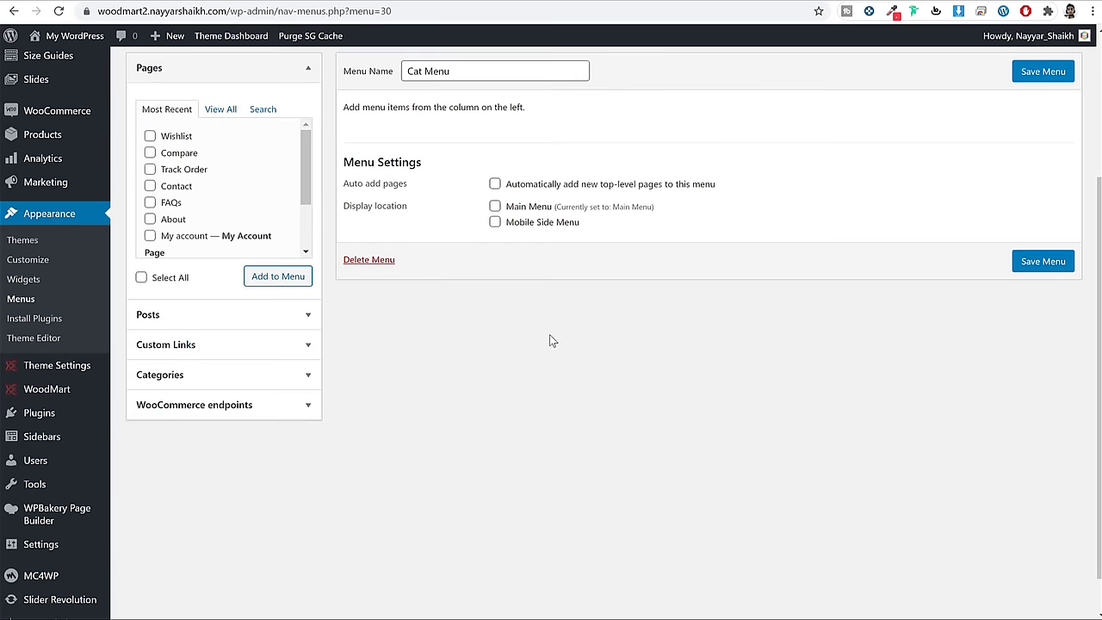
{"action": "left_click", "coordinate": [289, 331]}
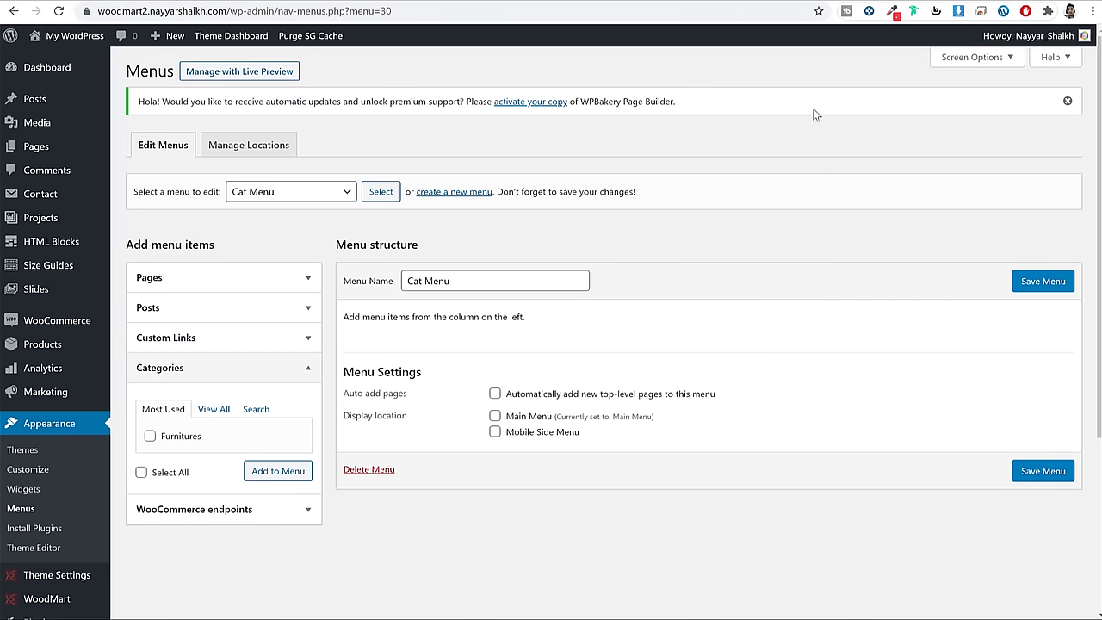
{"action": "left_click", "coordinate": [980, 57]}
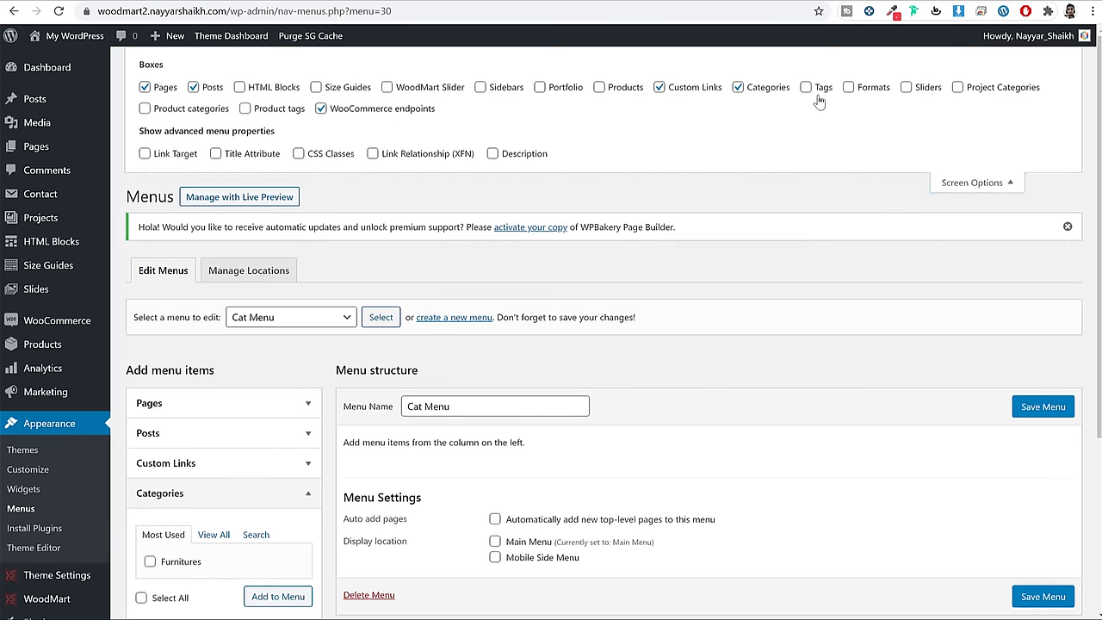
{"action": "left_click", "coordinate": [176, 112]}
{"action": "left_click", "coordinate": [993, 194]}
- Add the T-Shirt product category to Cat Menu and save it
{"action": "scroll", "coordinate": [900, 283], "scroll_direction": "down", "scroll_amount": 3}
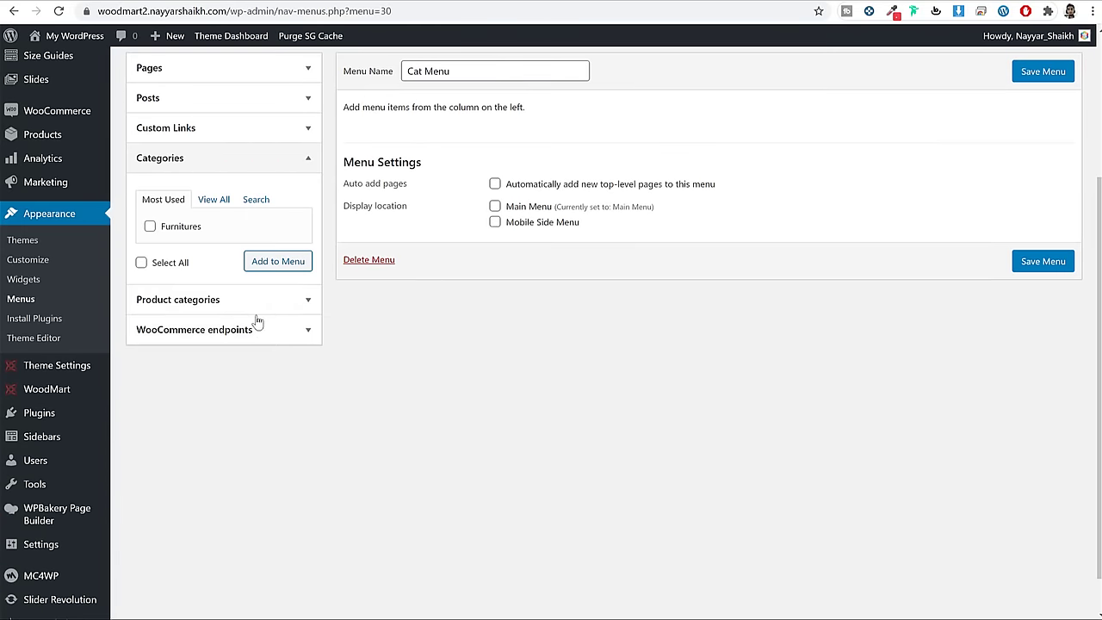
{"action": "left_click", "coordinate": [254, 313]}
{"action": "left_click", "coordinate": [213, 341]}
{"action": "left_click", "coordinate": [168, 368]}
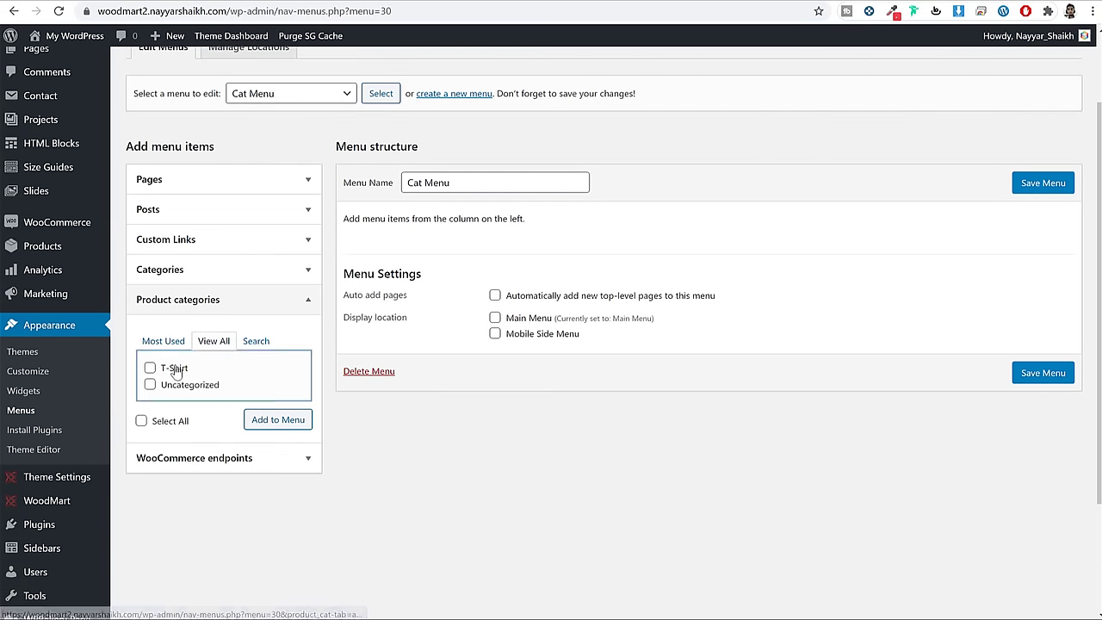
{"action": "left_click", "coordinate": [278, 421]}
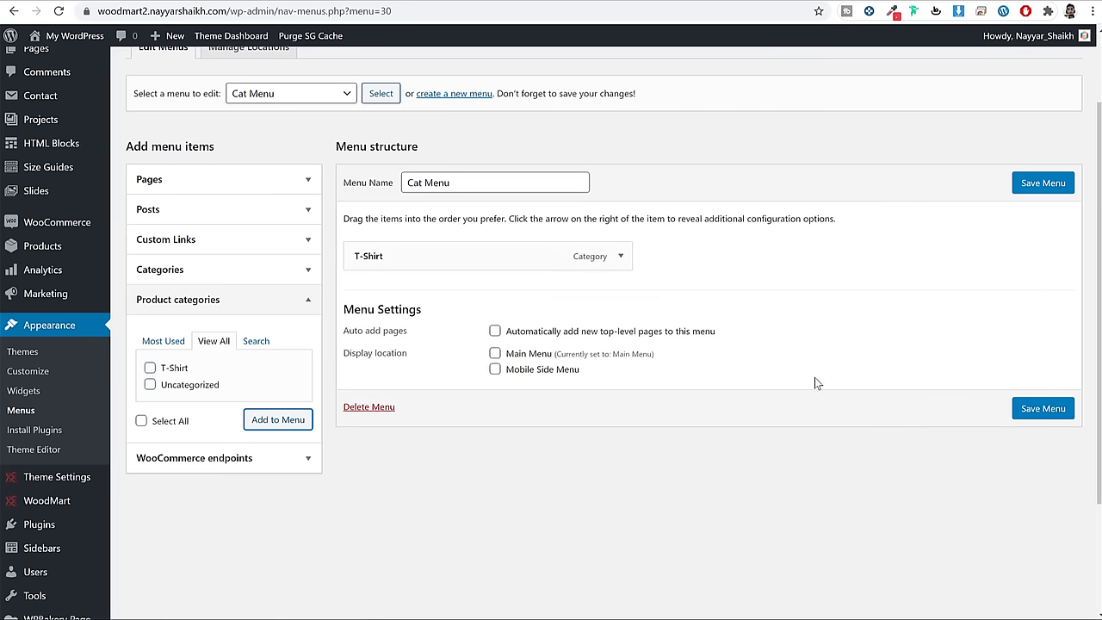
{"action": "left_click", "coordinate": [1042, 406]}
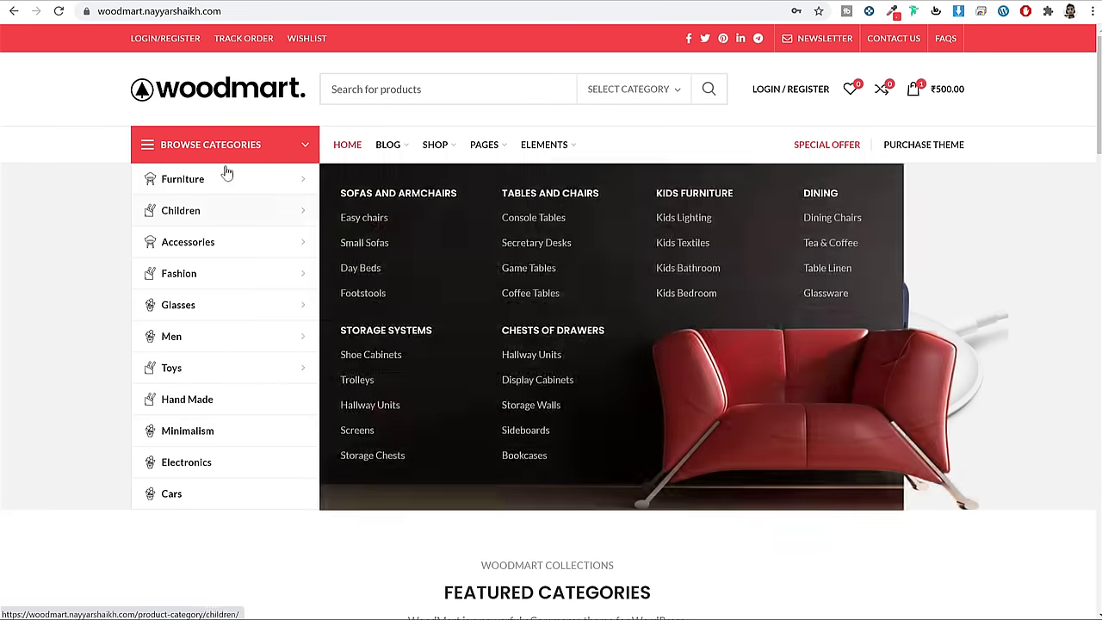
{"action": "mouse_move", "coordinate": [226, 171]}
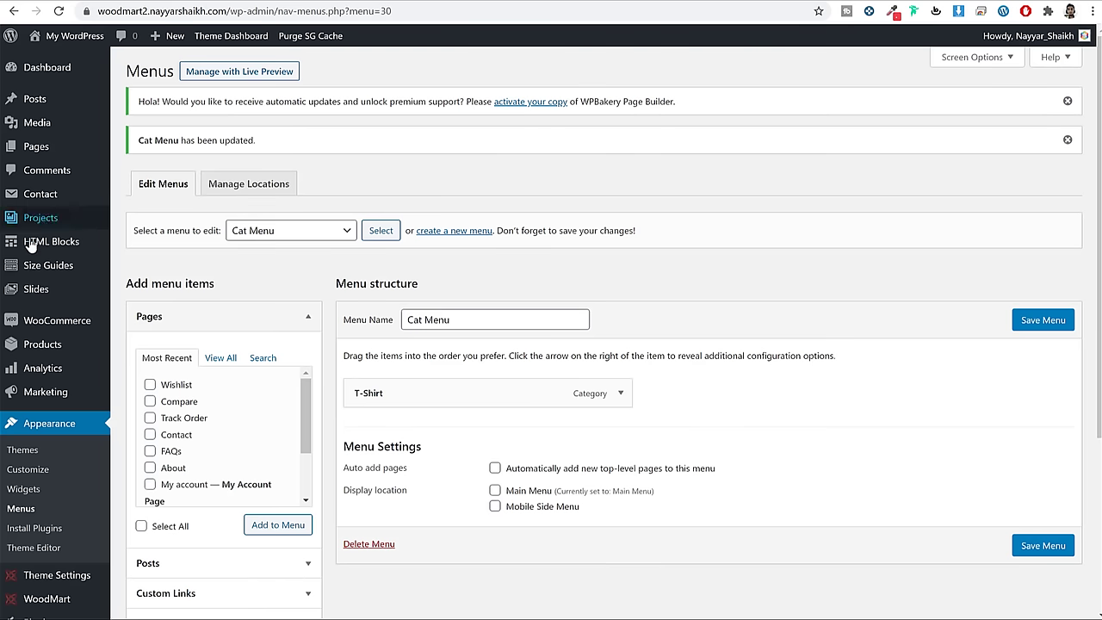
{"action": "left_click", "coordinate": [31, 244]}
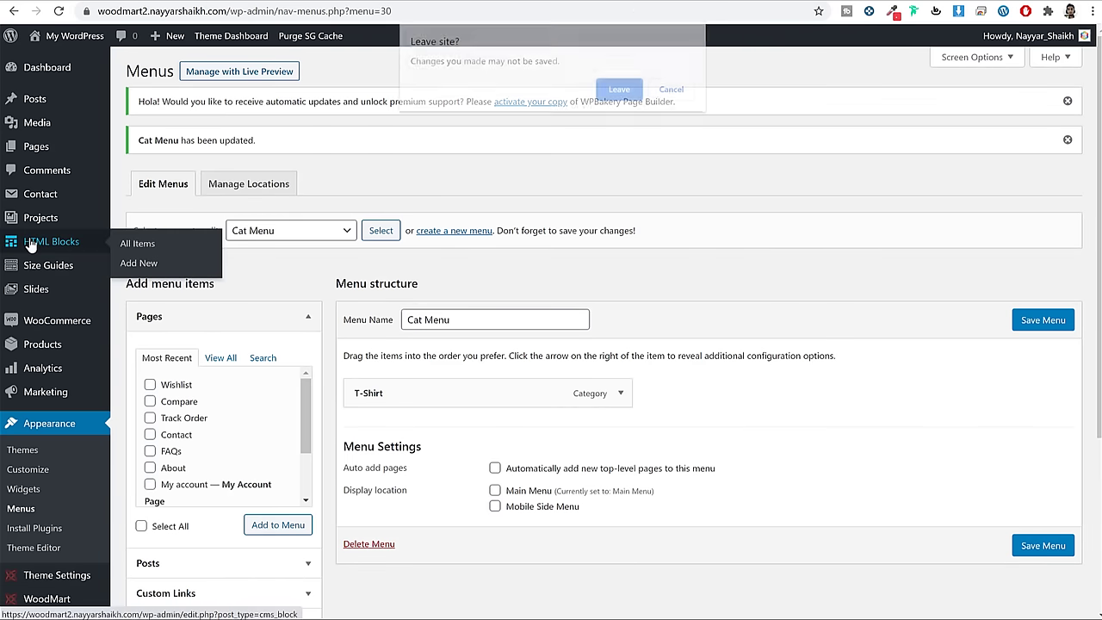
- Create and publish a new HTML block titled T-Shirt Cat Menu using the WPBakery Backend Editor
{"action": "left_click", "coordinate": [615, 90]}
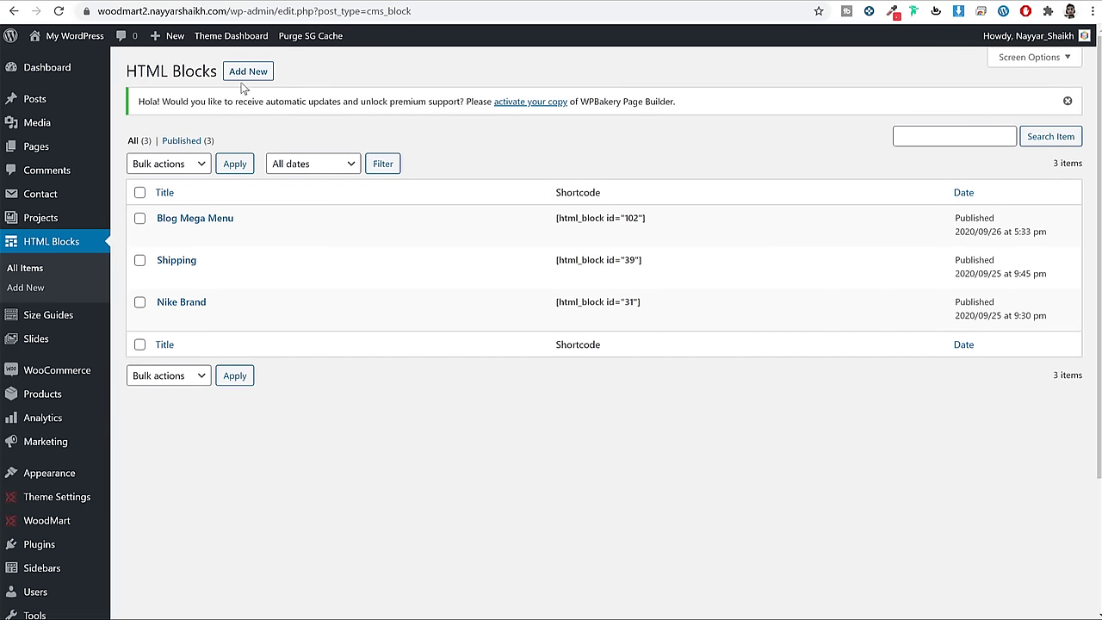
{"action": "left_click", "coordinate": [243, 75]}
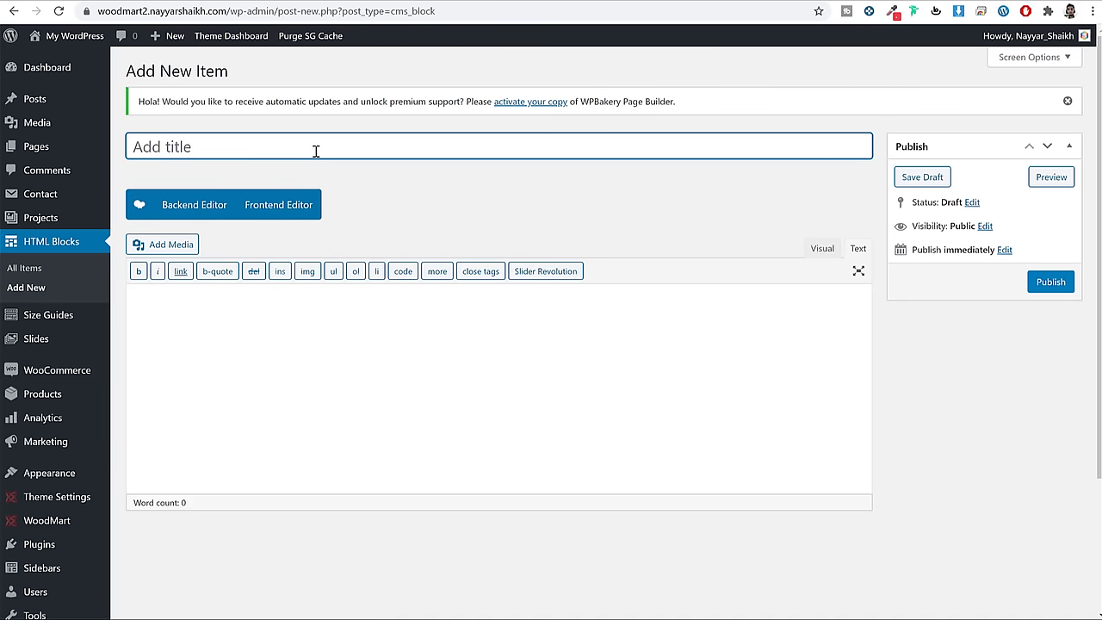
{"action": "type", "text": "T-Shirt Cat Menu"}
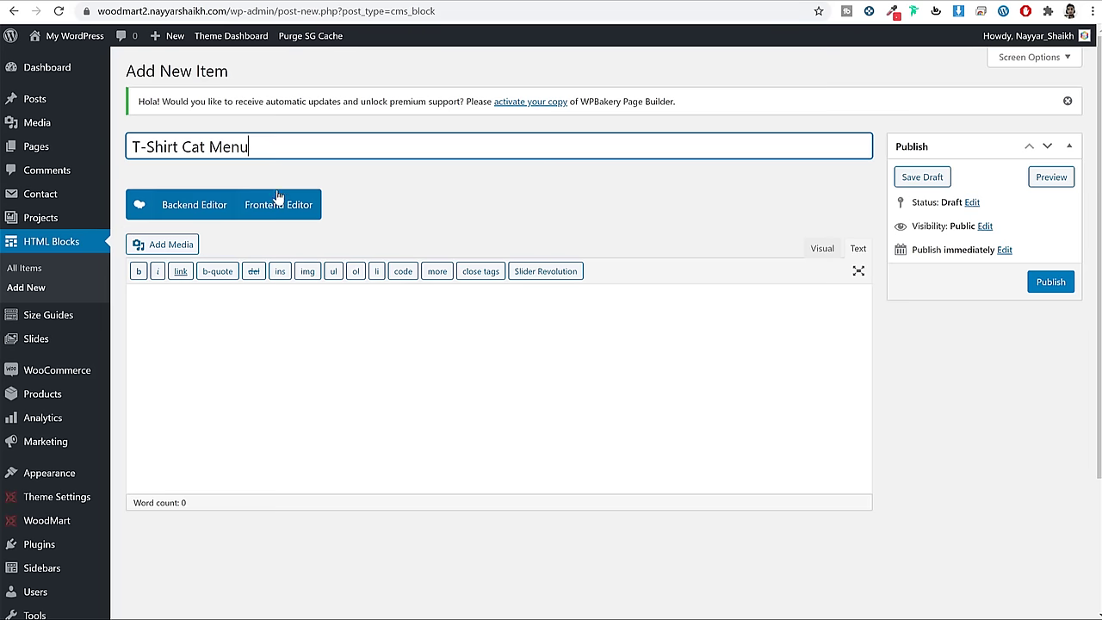
{"action": "left_click", "coordinate": [185, 205]}
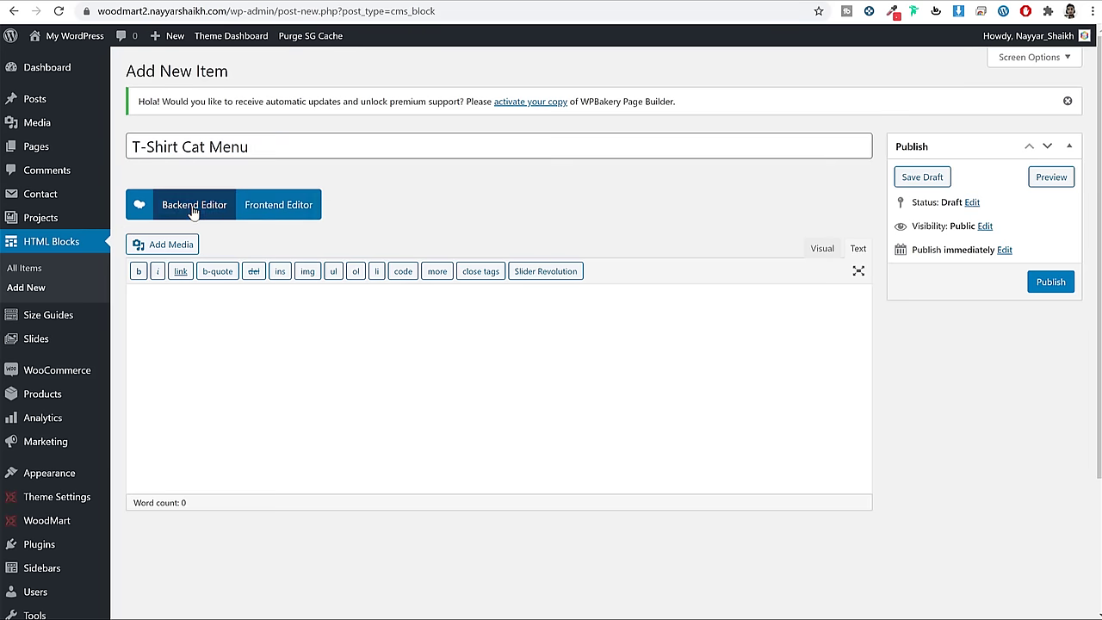
{"action": "left_click", "coordinate": [1046, 284]}
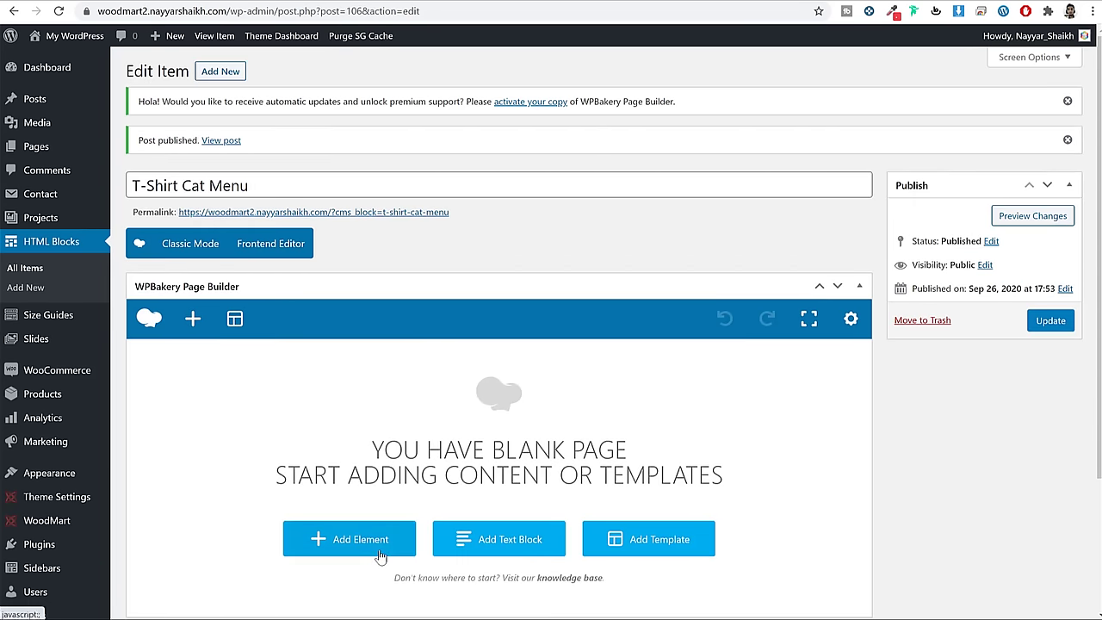
- Add a row to the block and split it into four columns
{"action": "left_click", "coordinate": [386, 551]}
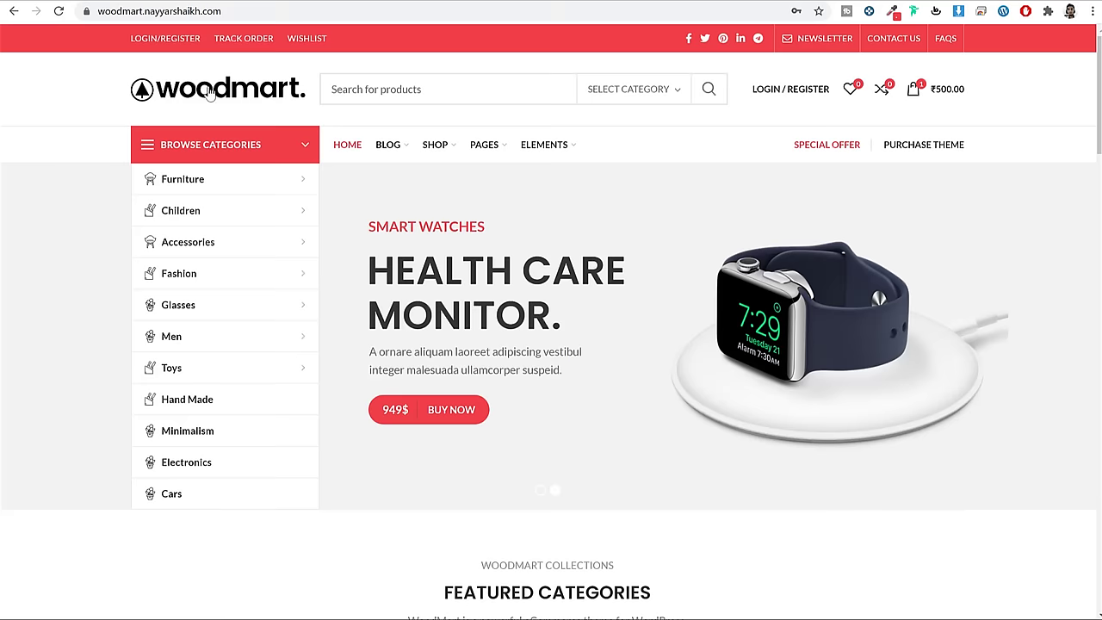
{"action": "scroll", "coordinate": [222, 114], "scroll_direction": "down", "scroll_amount": 1}
{"action": "mouse_move", "coordinate": [223, 115]}
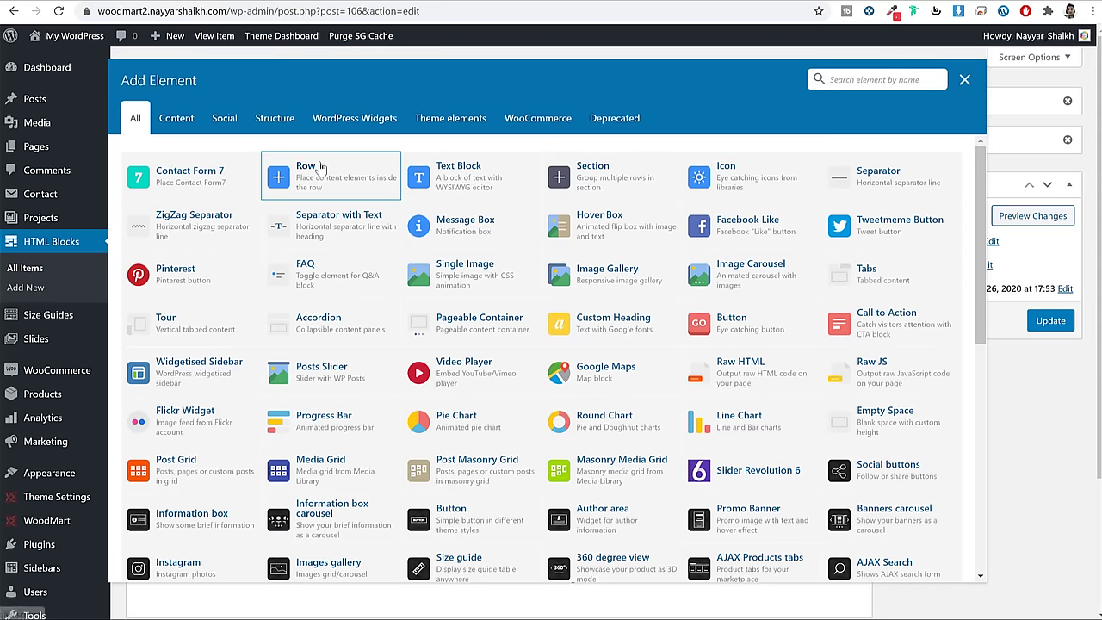
{"action": "left_click", "coordinate": [320, 162]}
{"action": "mouse_move", "coordinate": [179, 370]}
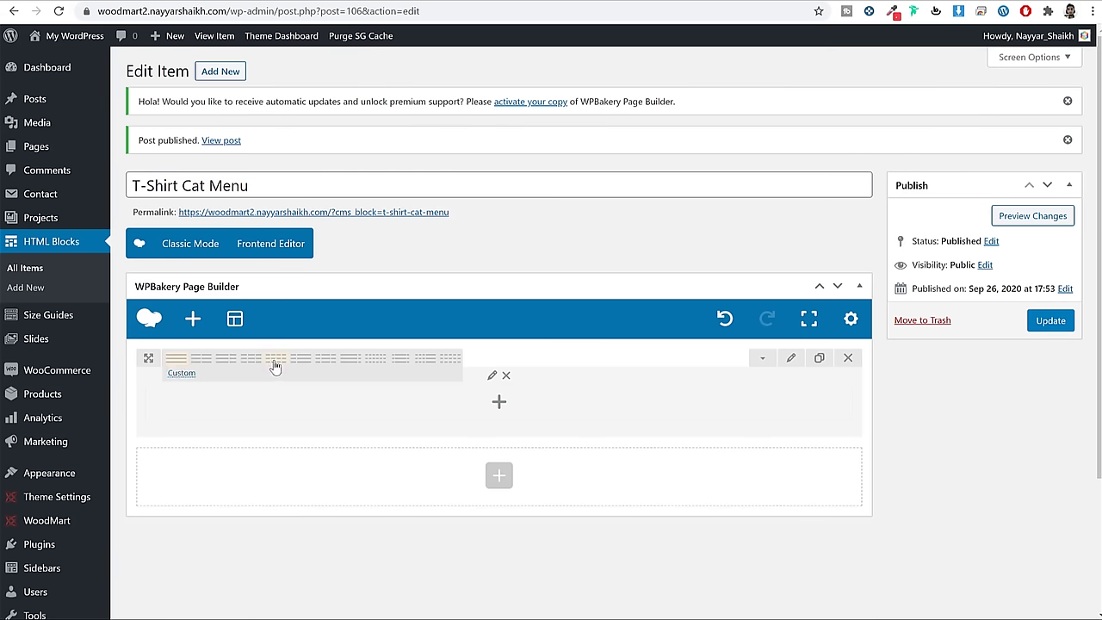
{"action": "left_click", "coordinate": [276, 368]}
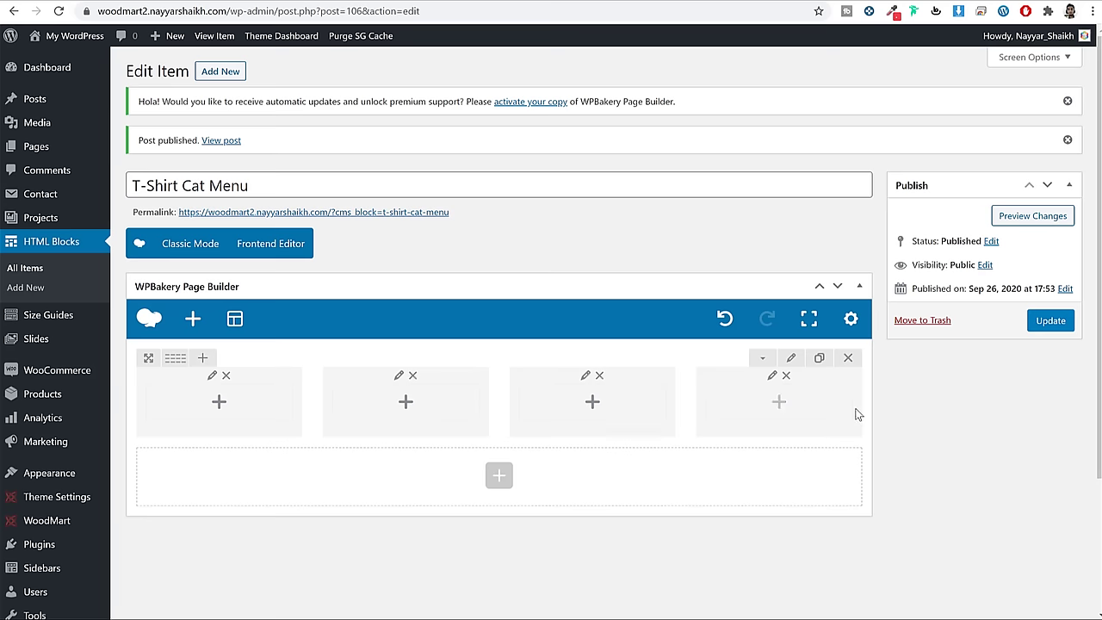
{"action": "scroll", "coordinate": [881, 387], "scroll_direction": "down", "scroll_amount": 2}
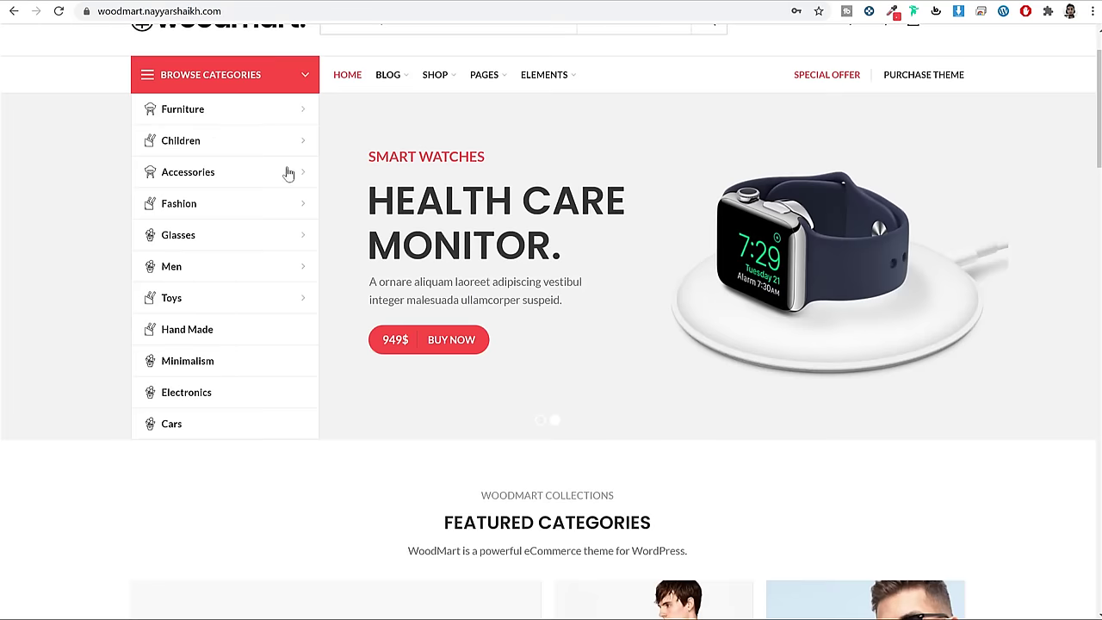
{"action": "mouse_move", "coordinate": [215, 110]}
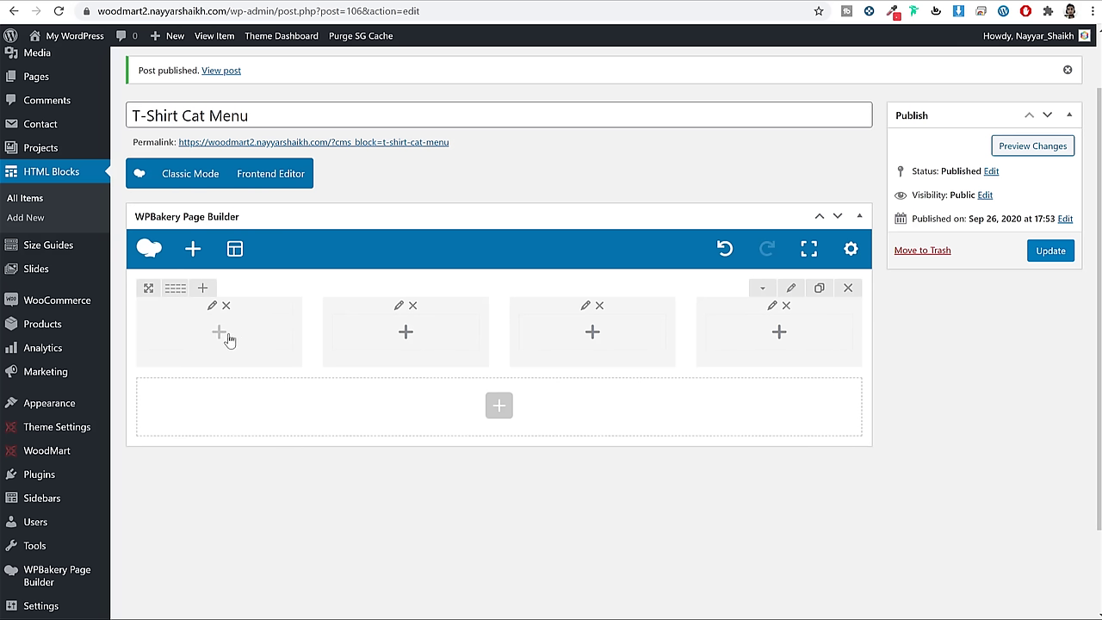
{"action": "left_click", "coordinate": [228, 335]}
- Add a Single Image element to the first column
{"action": "type", "text": "sing"}
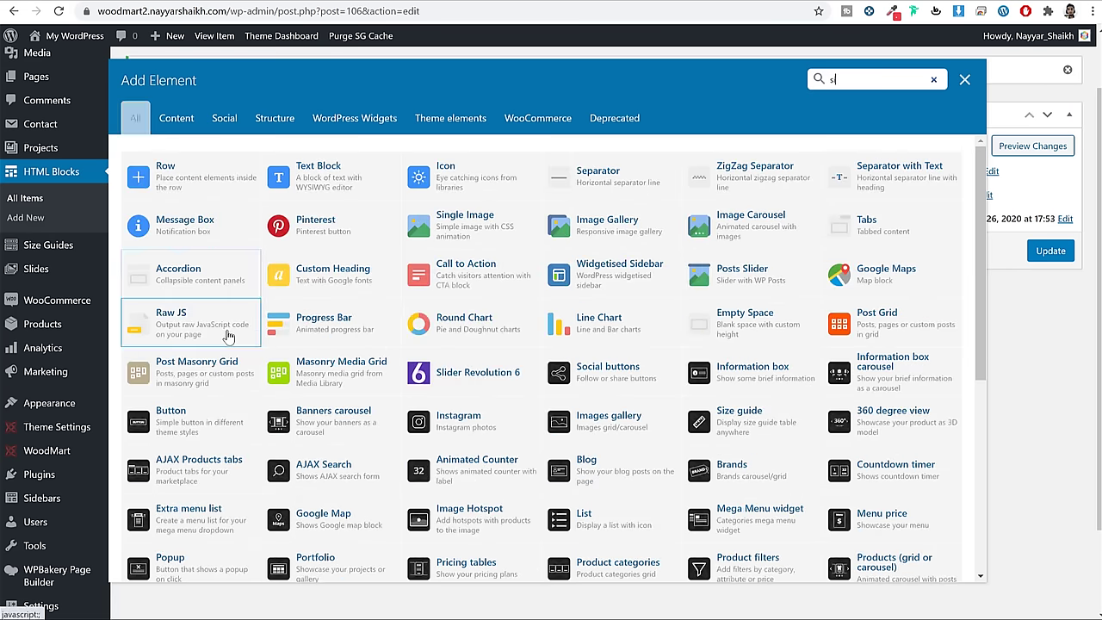
{"action": "left_click", "coordinate": [142, 188]}
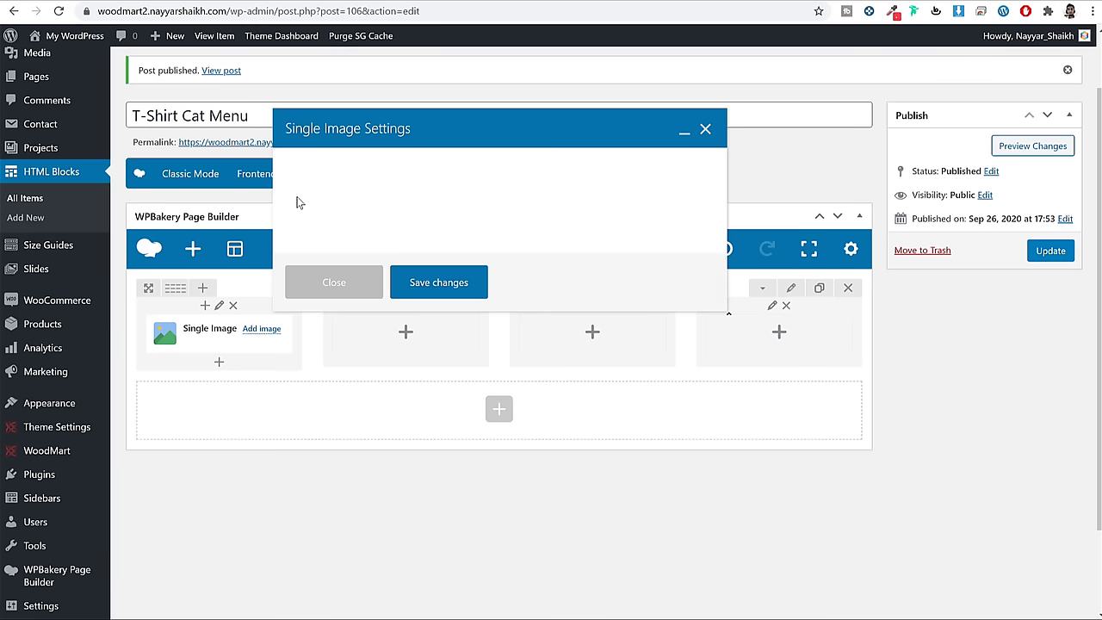
{"action": "scroll", "coordinate": [620, 319], "scroll_direction": "down", "scroll_amount": 3}
{"action": "left_click", "coordinate": [293, 263]}
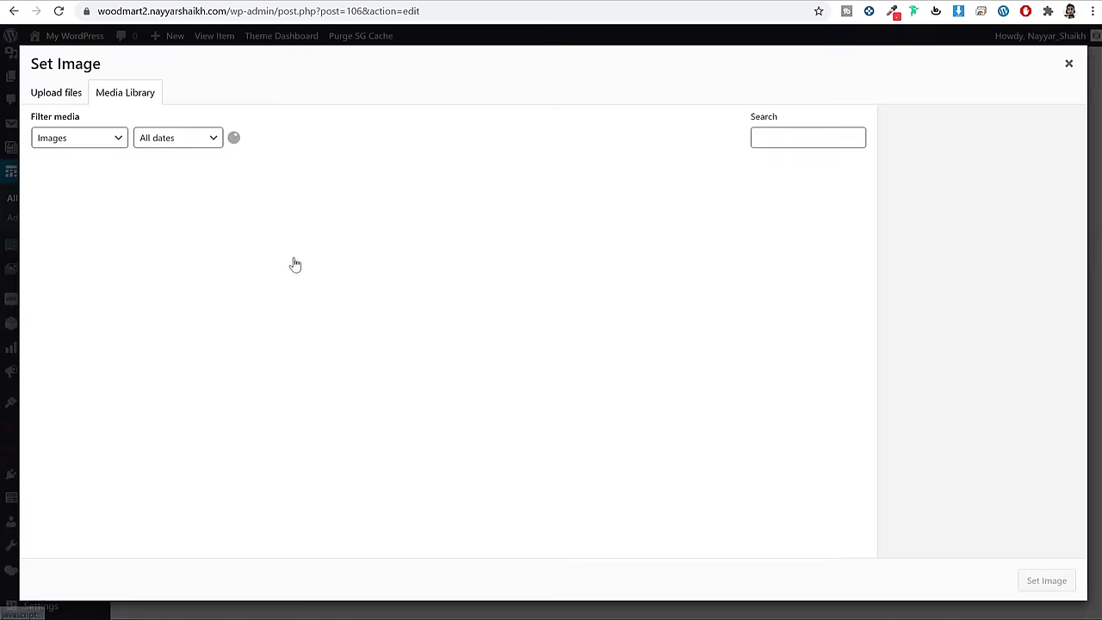
- Upload the four menu product images from the Menu Items folder
{"action": "left_click", "coordinate": [55, 102]}
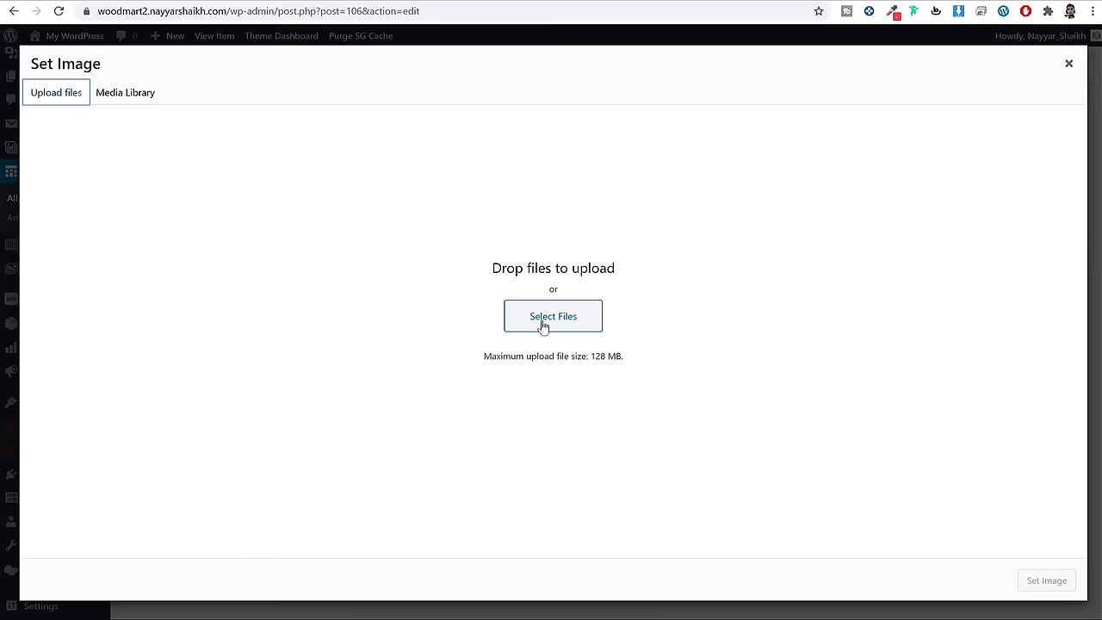
{"action": "left_click", "coordinate": [543, 323]}
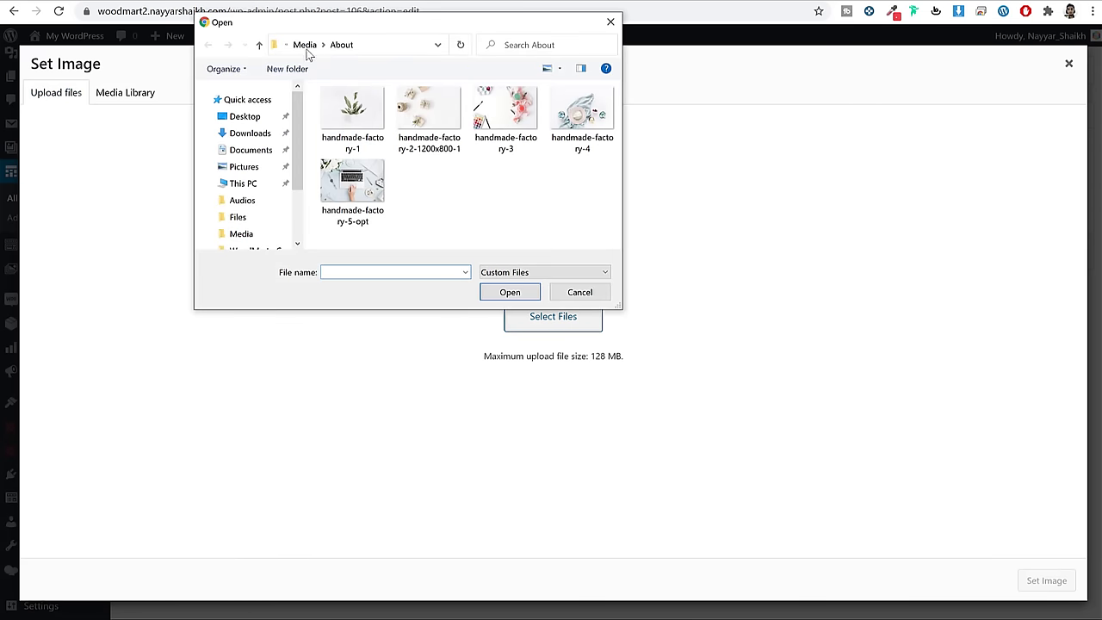
{"action": "left_click", "coordinate": [306, 45]}
{"action": "scroll", "coordinate": [600, 159], "scroll_direction": "down", "scroll_amount": 1}
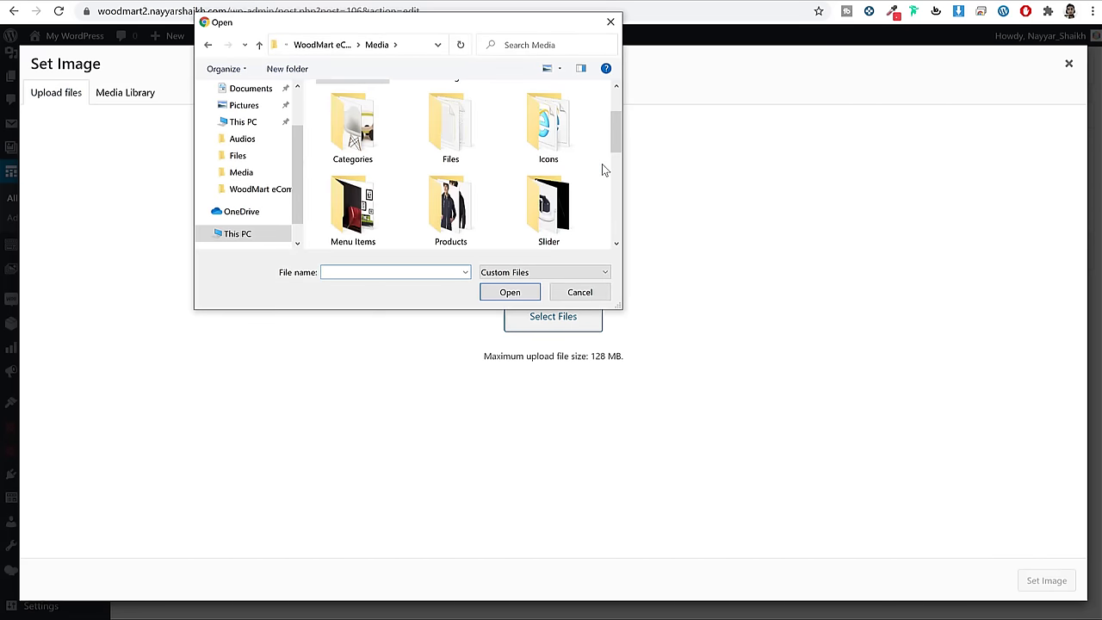
{"action": "scroll", "coordinate": [368, 129], "scroll_direction": "down", "scroll_amount": 1}
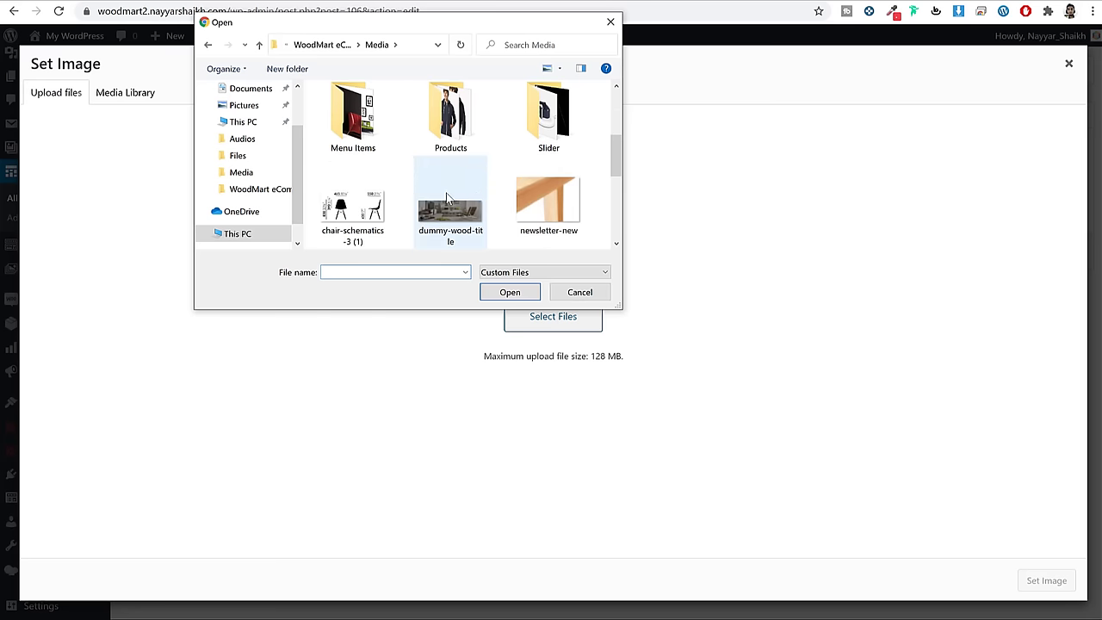
{"action": "double_click", "coordinate": [353, 121]}
{"action": "scroll", "coordinate": [528, 177], "scroll_direction": "down", "scroll_amount": 1}
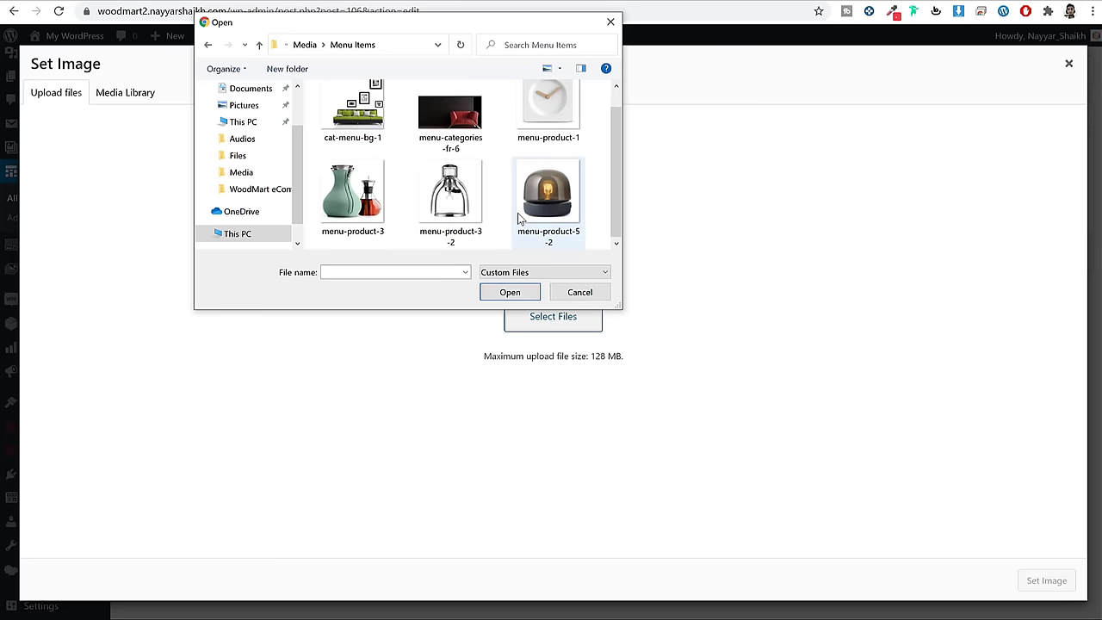
{"action": "scroll", "coordinate": [529, 173], "scroll_direction": "up", "scroll_amount": 1}
{"action": "left_click", "coordinate": [528, 156]}
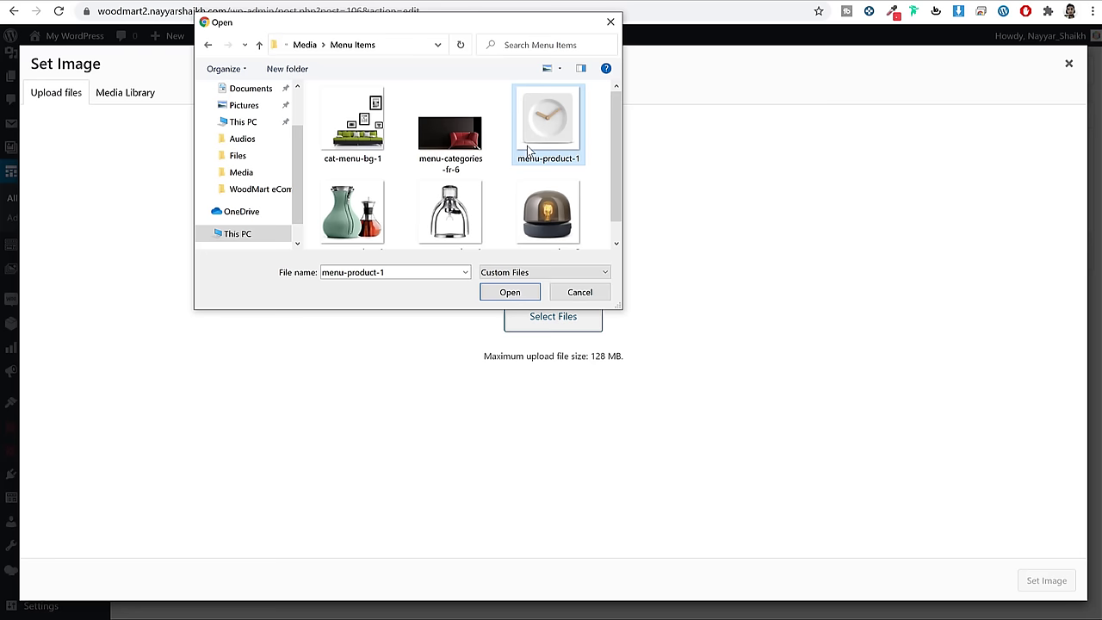
{"action": "left_click", "coordinate": [450, 213], "text": "ctrl"}
{"action": "left_click", "coordinate": [353, 211], "text": "ctrl"}
{"action": "left_click", "coordinate": [547, 214], "text": "ctrl"}
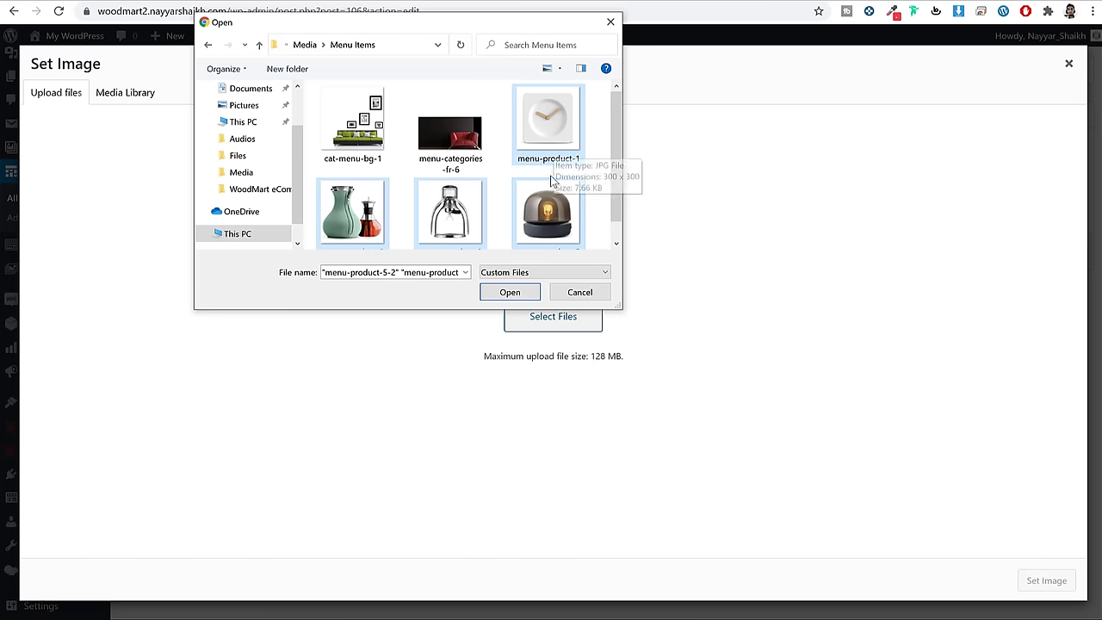
{"action": "left_click", "coordinate": [511, 292]}
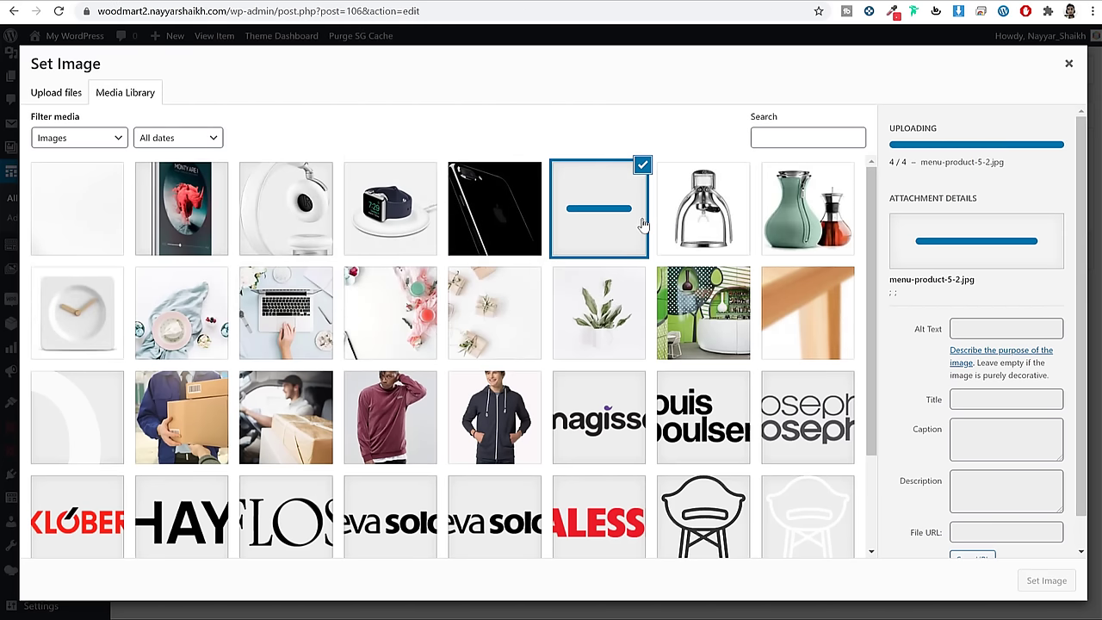
- Use menu-product-3 as the image, set its size to 118, and save
{"action": "left_click", "coordinate": [854, 216]}
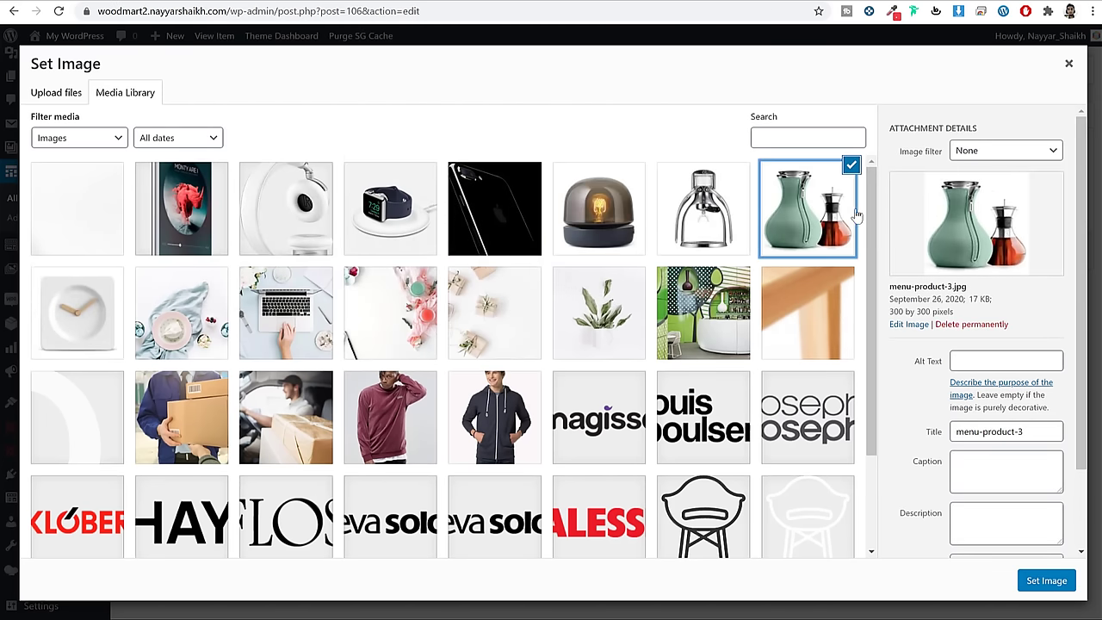
{"action": "left_click", "coordinate": [1055, 582]}
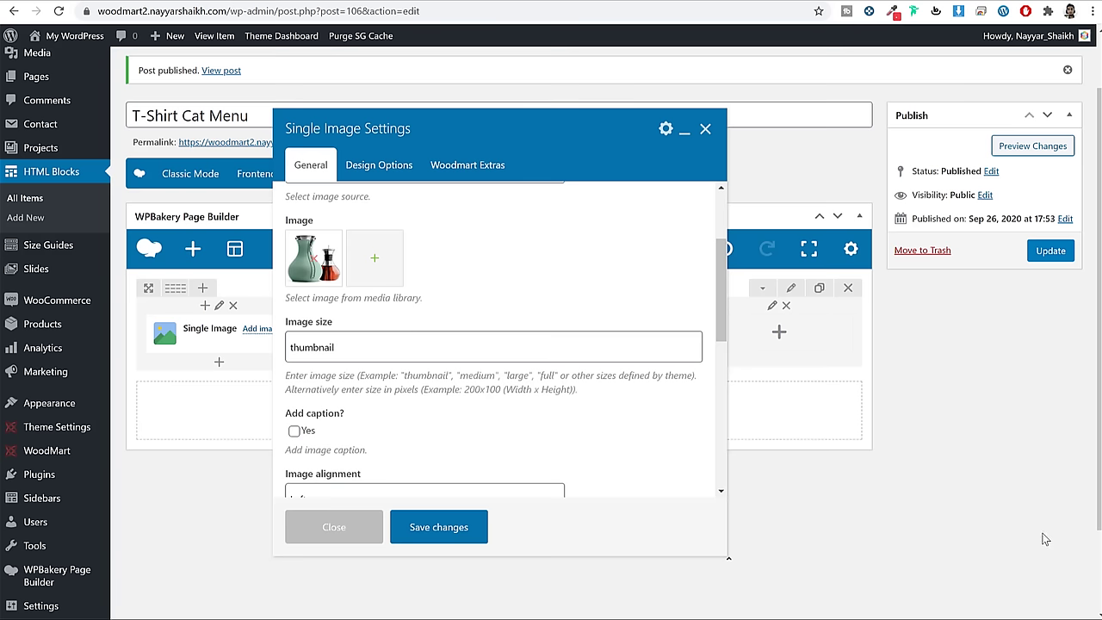
{"action": "left_click", "coordinate": [405, 355]}
{"action": "double_click", "coordinate": [406, 354]}
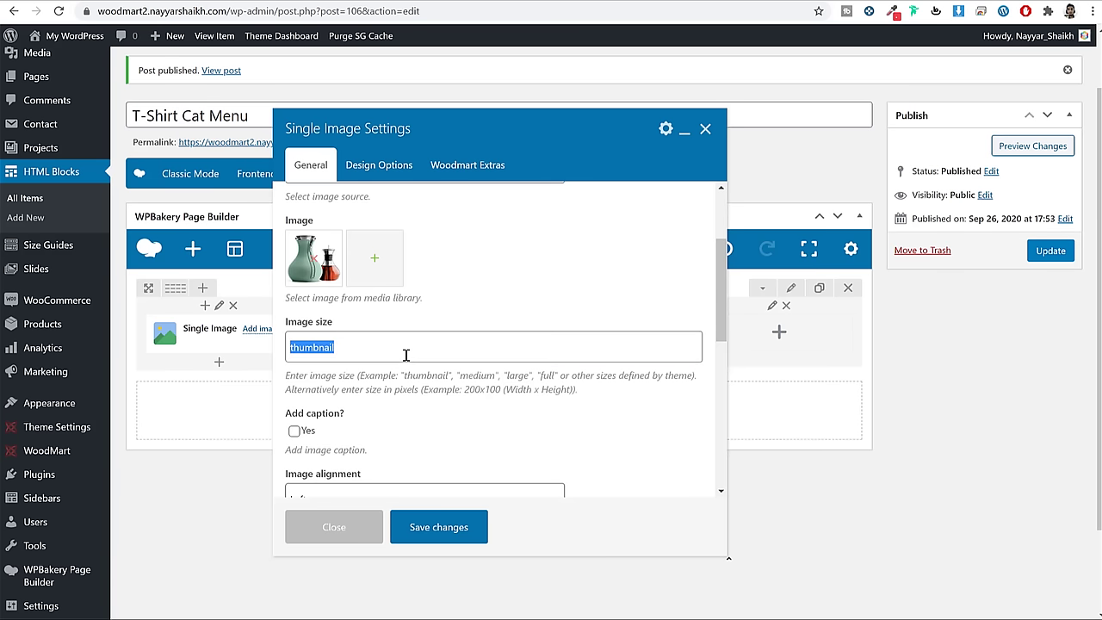
{"action": "type", "text": "118*118"}
{"action": "scroll", "coordinate": [406, 354], "scroll_direction": "up", "scroll_amount": 5}
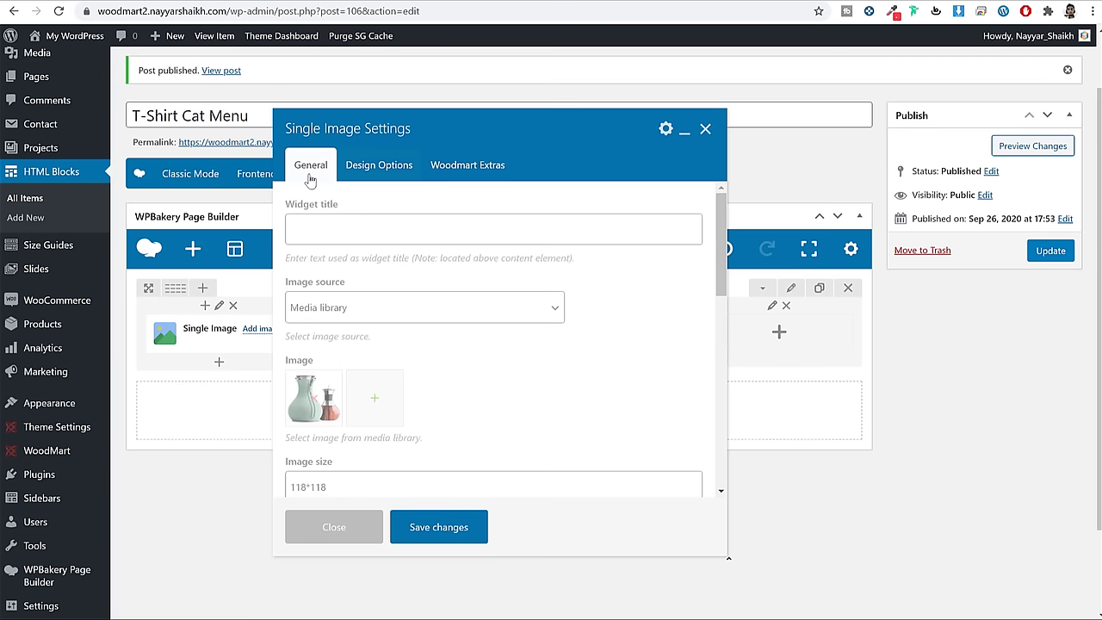
{"action": "left_click", "coordinate": [377, 165]}
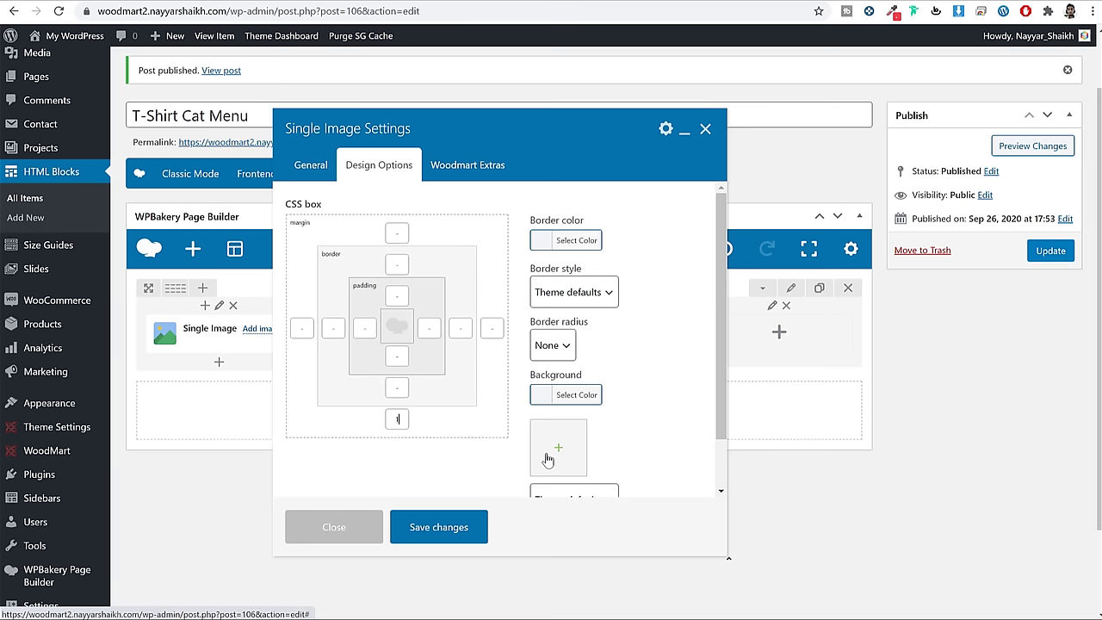
{"action": "left_click", "coordinate": [451, 536]}
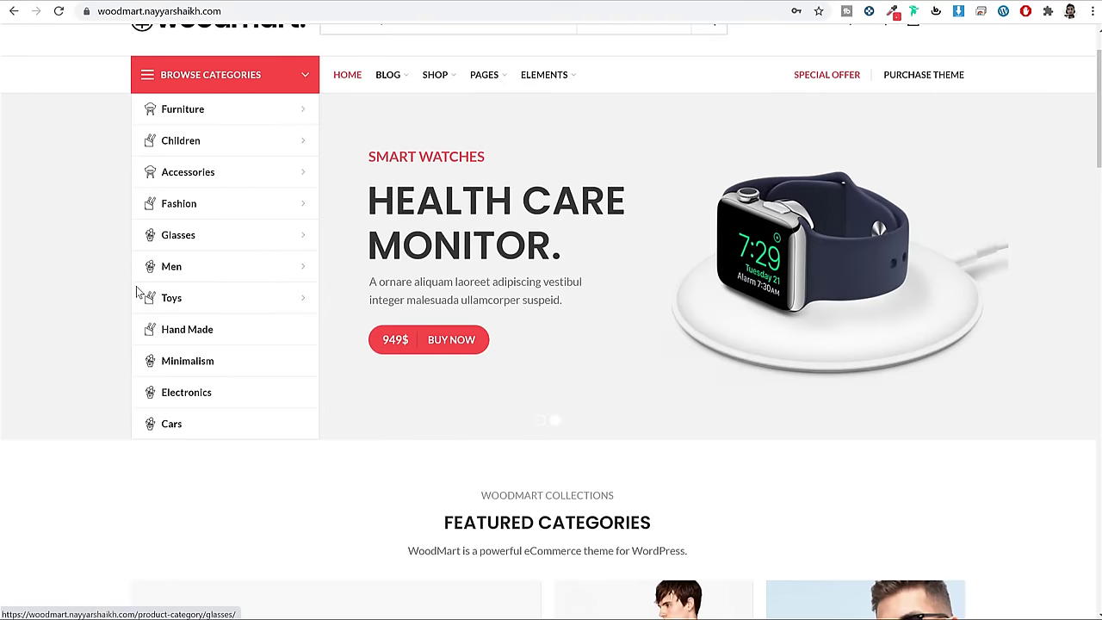
- Add an Extra menu list titled CLOCKS below the vase image and save it
{"action": "mouse_move", "coordinate": [321, 113]}
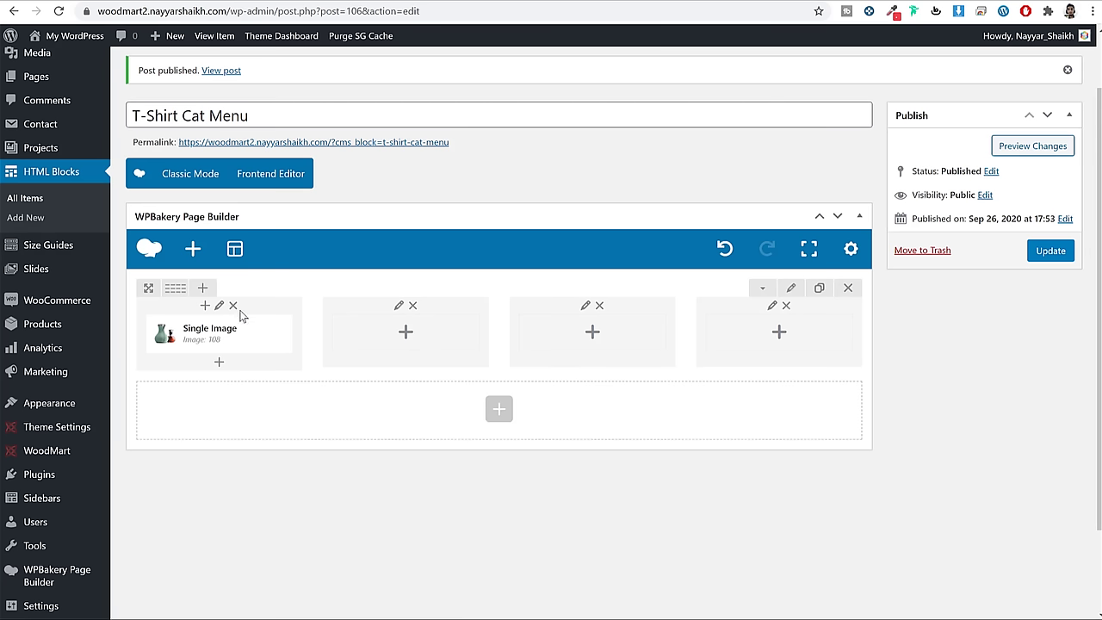
{"action": "left_click", "coordinate": [219, 366]}
{"action": "type", "text": "ecxt"}
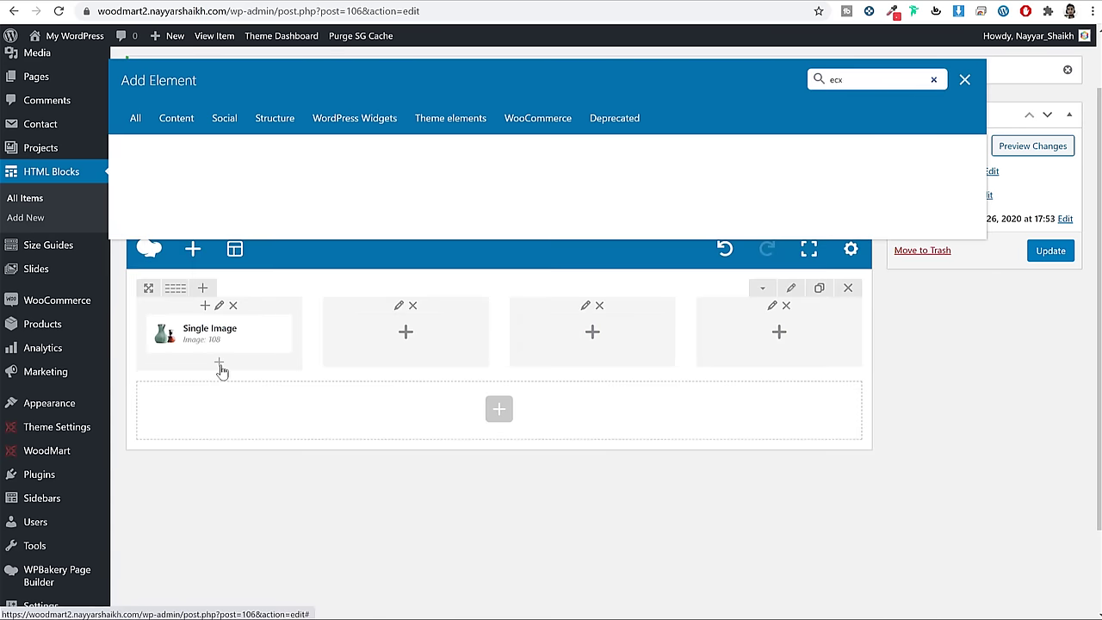
{"action": "key", "text": "BackSpace"}
{"action": "key", "text": "BackSpace"}
{"action": "type", "text": "xtra"}
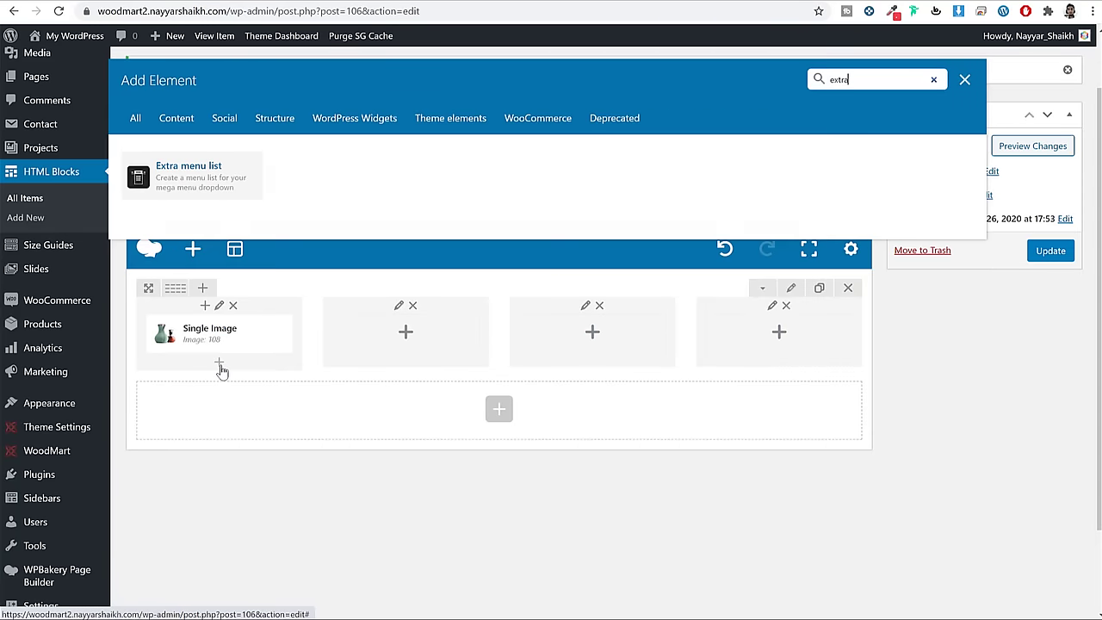
{"action": "left_click", "coordinate": [186, 185]}
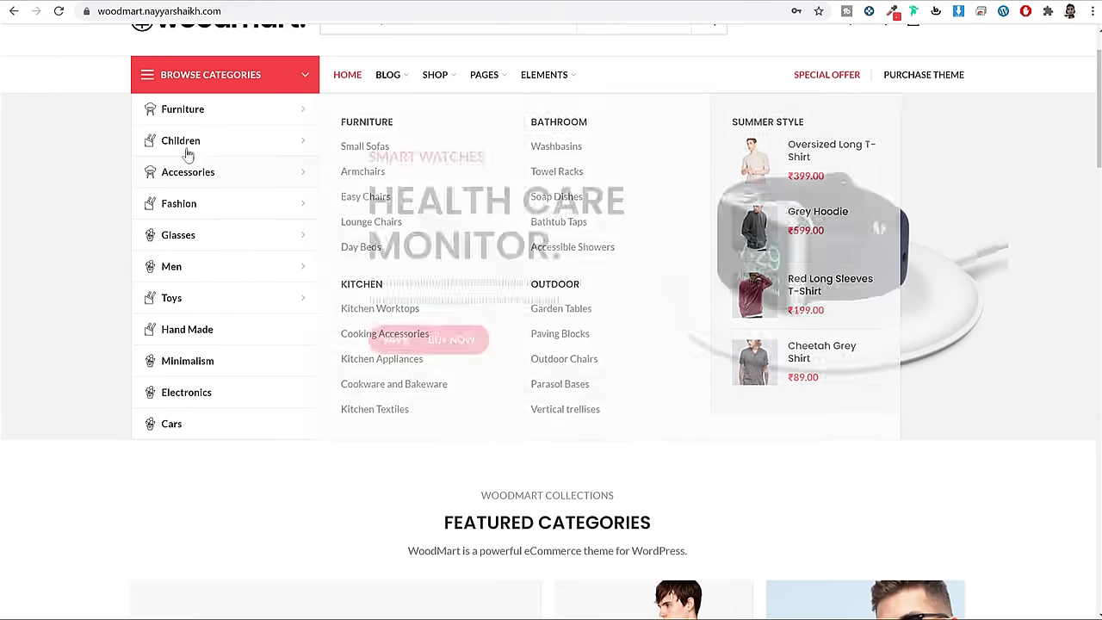
{"action": "mouse_move", "coordinate": [231, 115]}
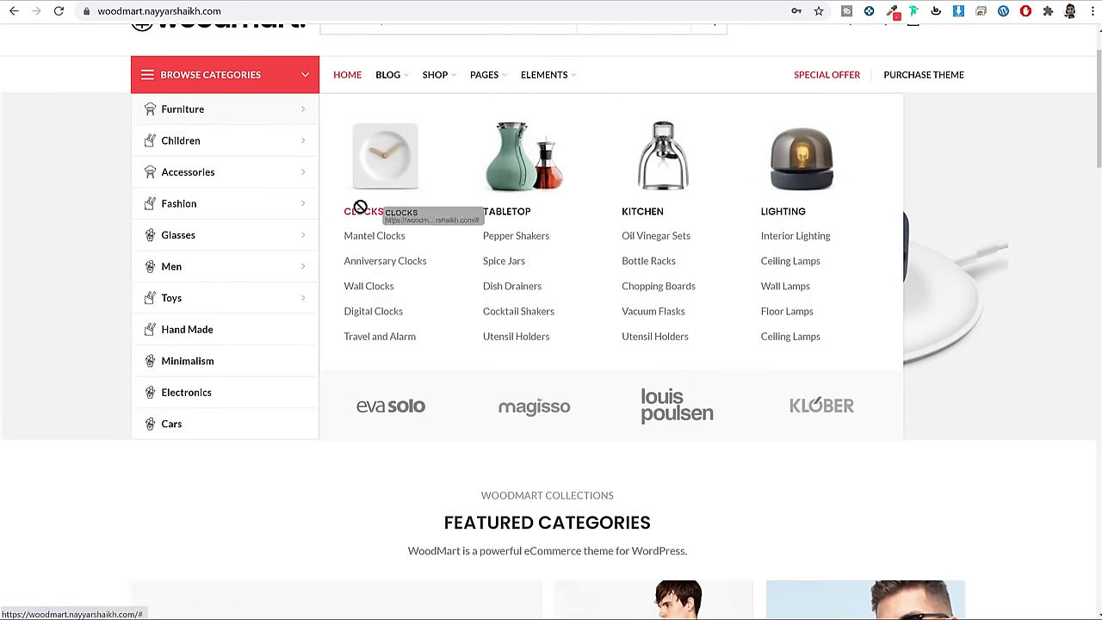
{"action": "left_click_drag", "start_coordinate": [339, 212], "coordinate": [387, 212]}
{"action": "key", "text": "ctrl+c"}
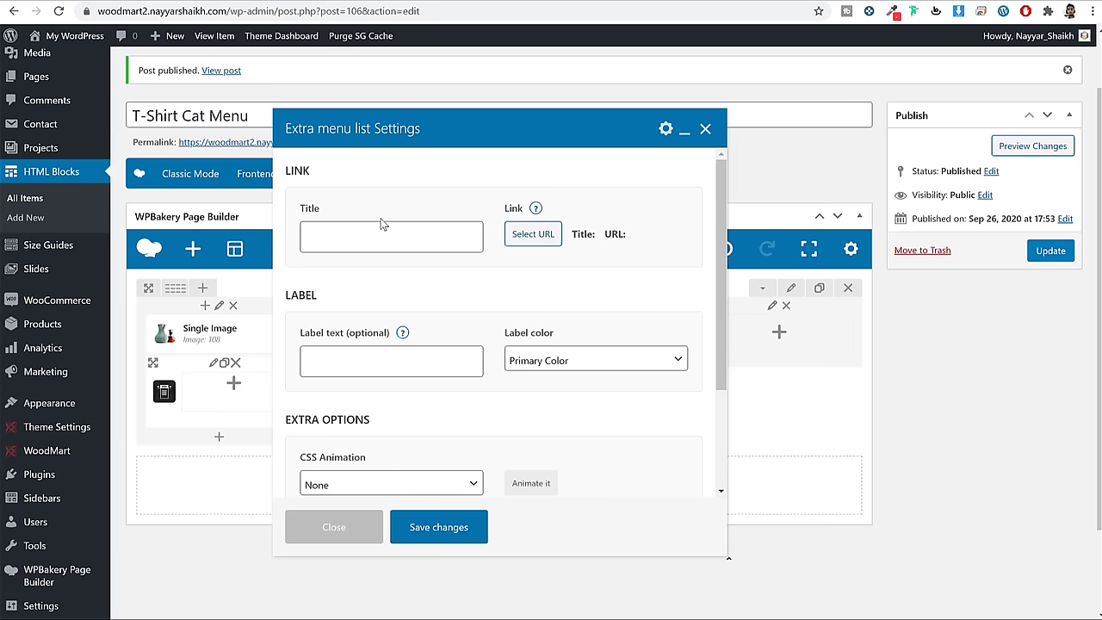
{"action": "left_click", "coordinate": [381, 225]}
{"action": "key", "text": "ctrl+v"}
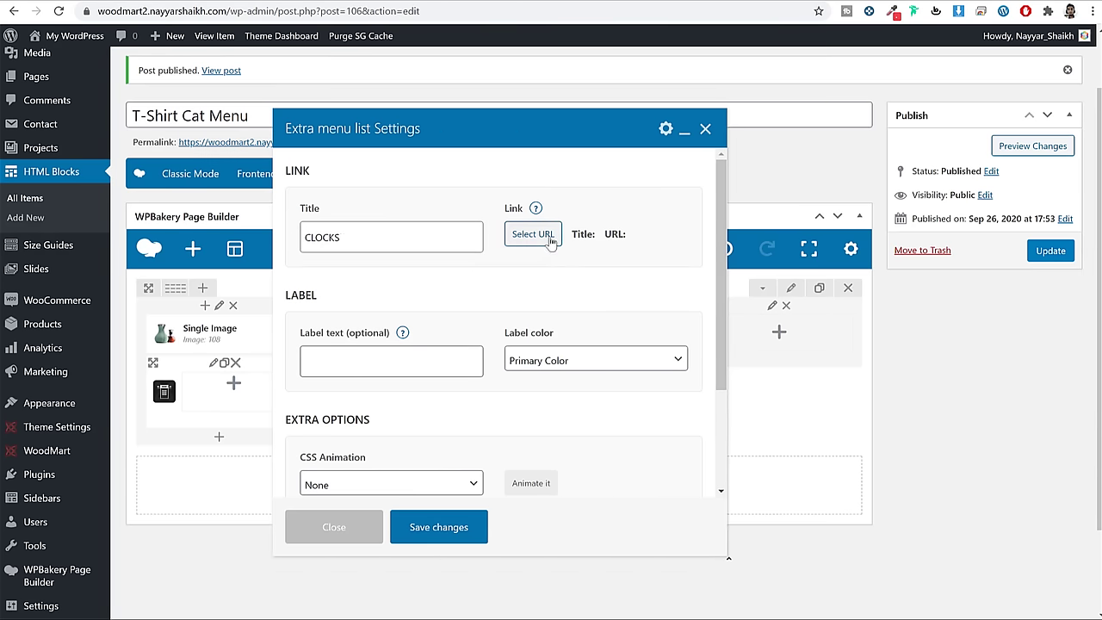
{"action": "left_click", "coordinate": [450, 538]}
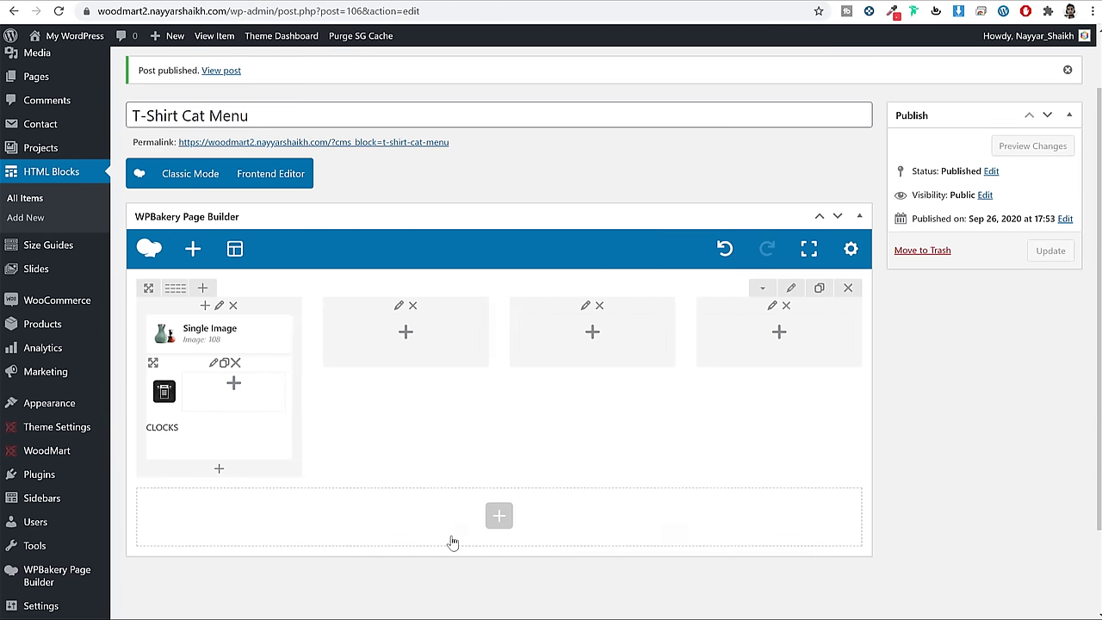
- Add a Mantel Clocks item to the CLOCKS list, save it, and duplicate it
{"action": "left_click", "coordinate": [234, 385]}
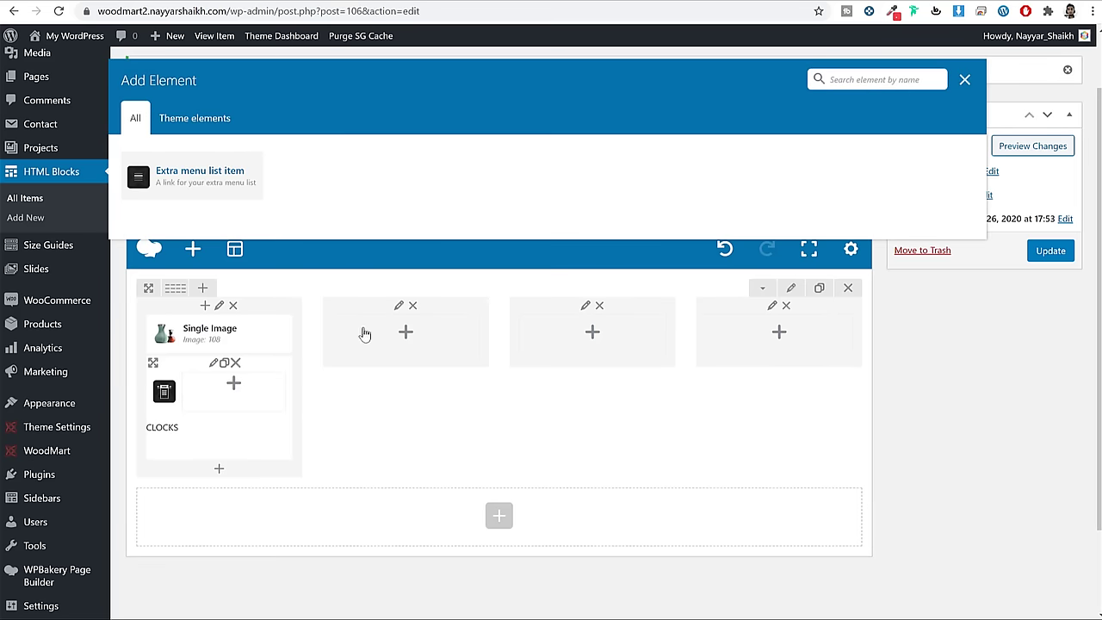
{"action": "left_click", "coordinate": [183, 168]}
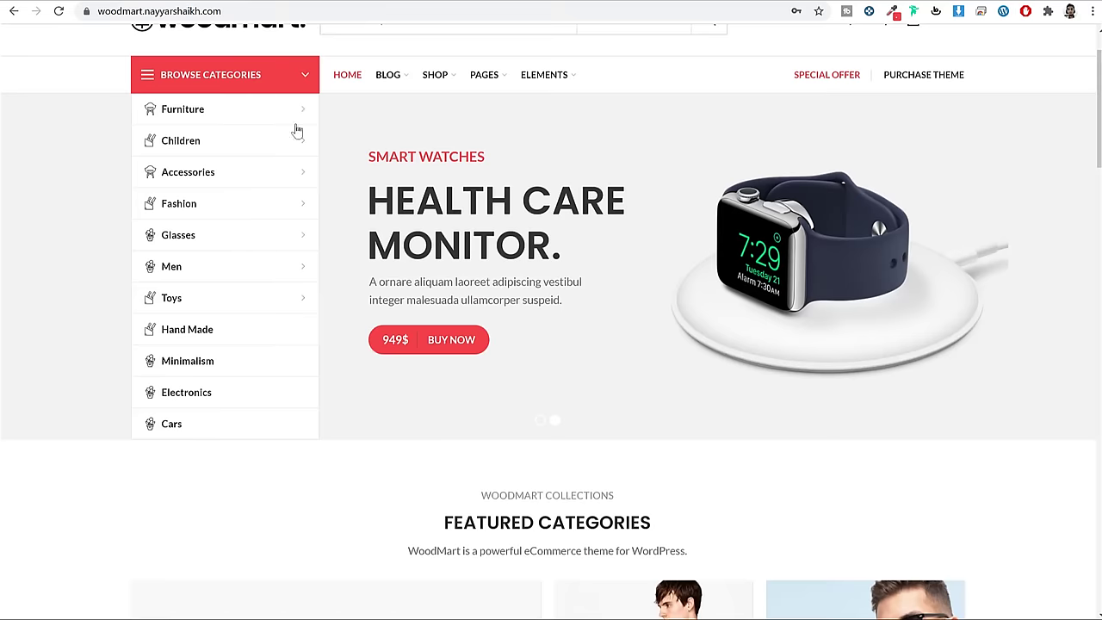
{"action": "mouse_move", "coordinate": [216, 116]}
{"action": "double_click", "coordinate": [364, 211]}
{"action": "left_click_drag", "start_coordinate": [344, 226], "coordinate": [420, 234]}
{"action": "left_click_drag", "start_coordinate": [406, 307], "coordinate": [348, 303]}
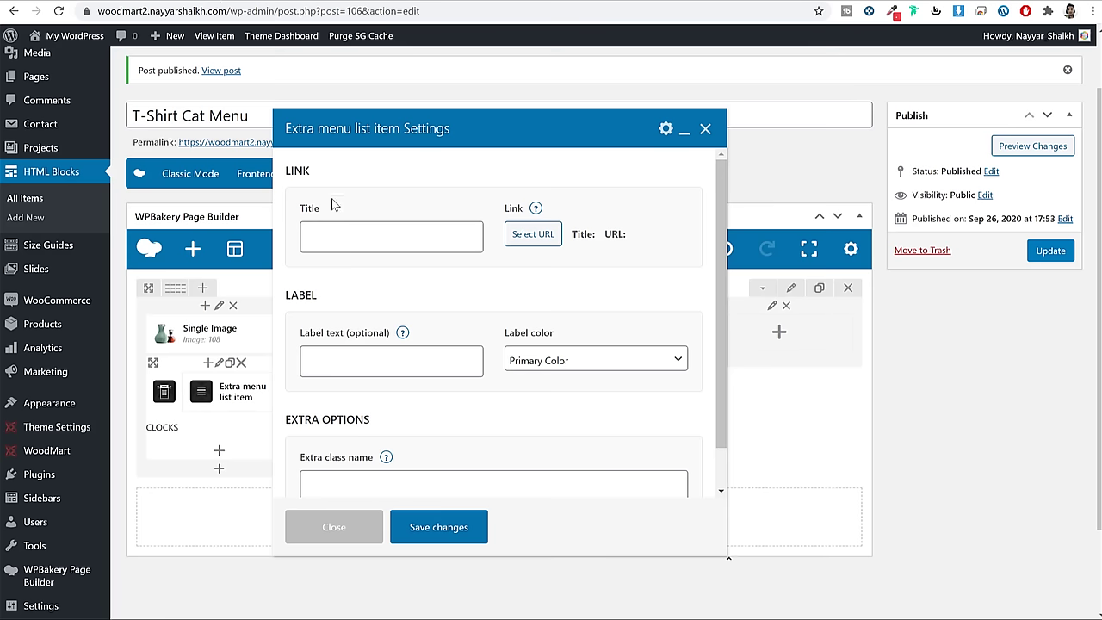
{"action": "left_click", "coordinate": [337, 236]}
{"action": "type", "text": "Mantel Clocks"}
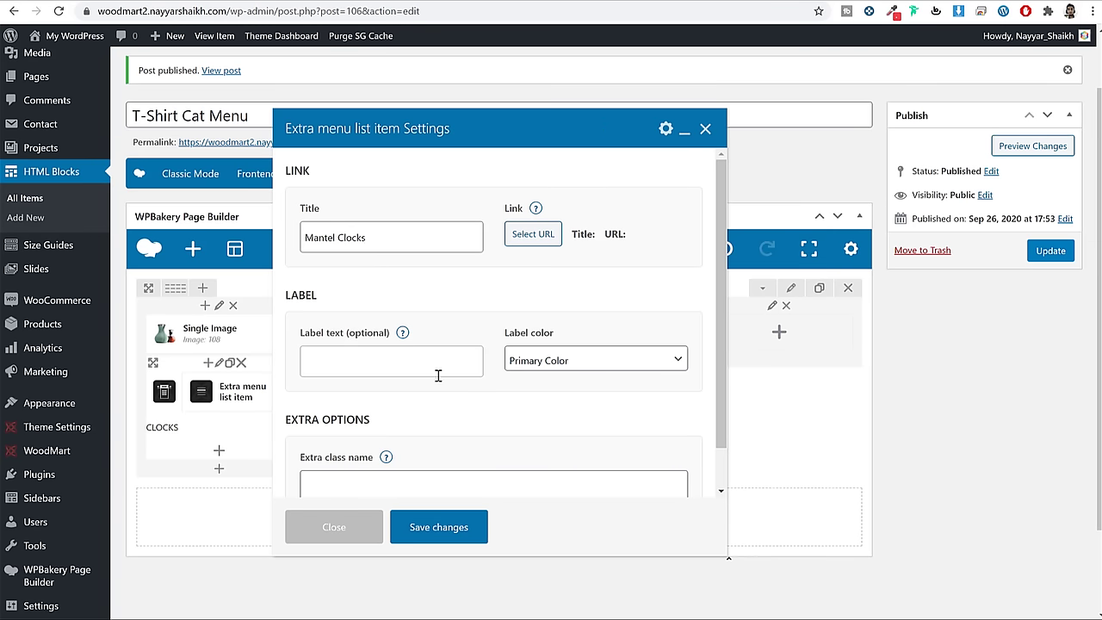
{"action": "left_click", "coordinate": [439, 527]}
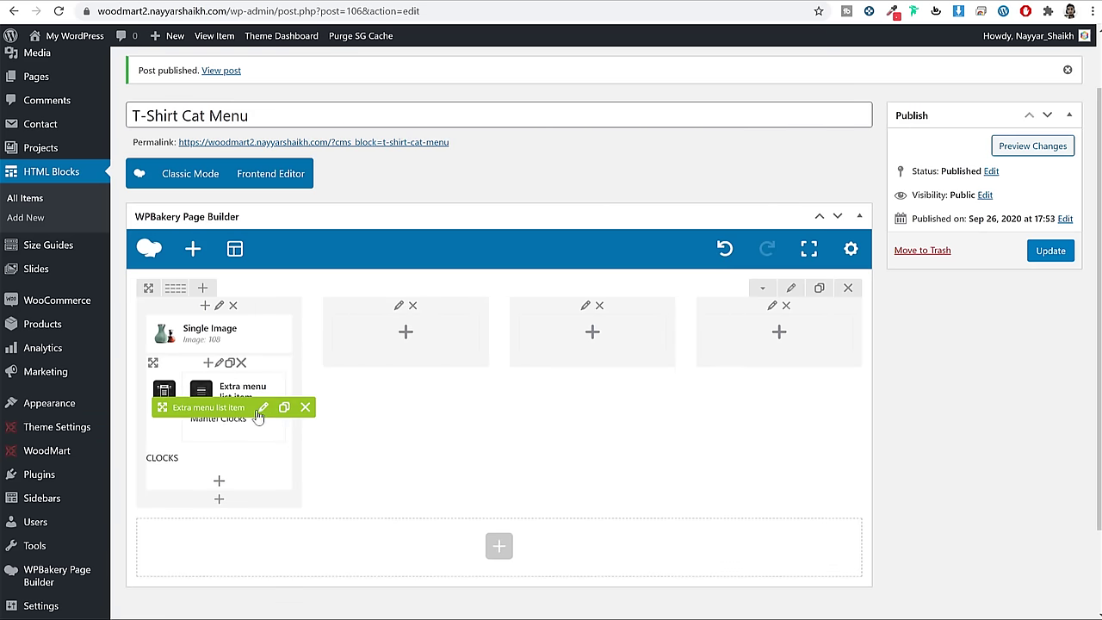
{"action": "left_click", "coordinate": [284, 407]}
- Duplicate the vase Single Image and place the copies in columns 2, 3 and 4
{"action": "scroll", "coordinate": [448, 352], "scroll_direction": "down", "scroll_amount": 2}
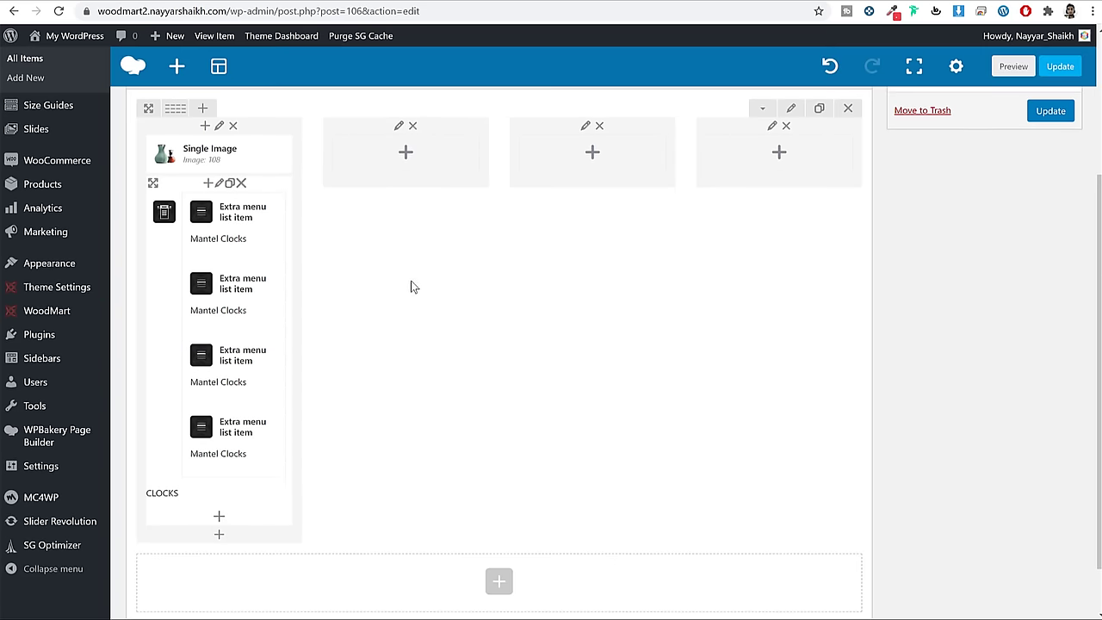
{"action": "left_click", "coordinate": [256, 156]}
{"action": "left_click", "coordinate": [257, 156]}
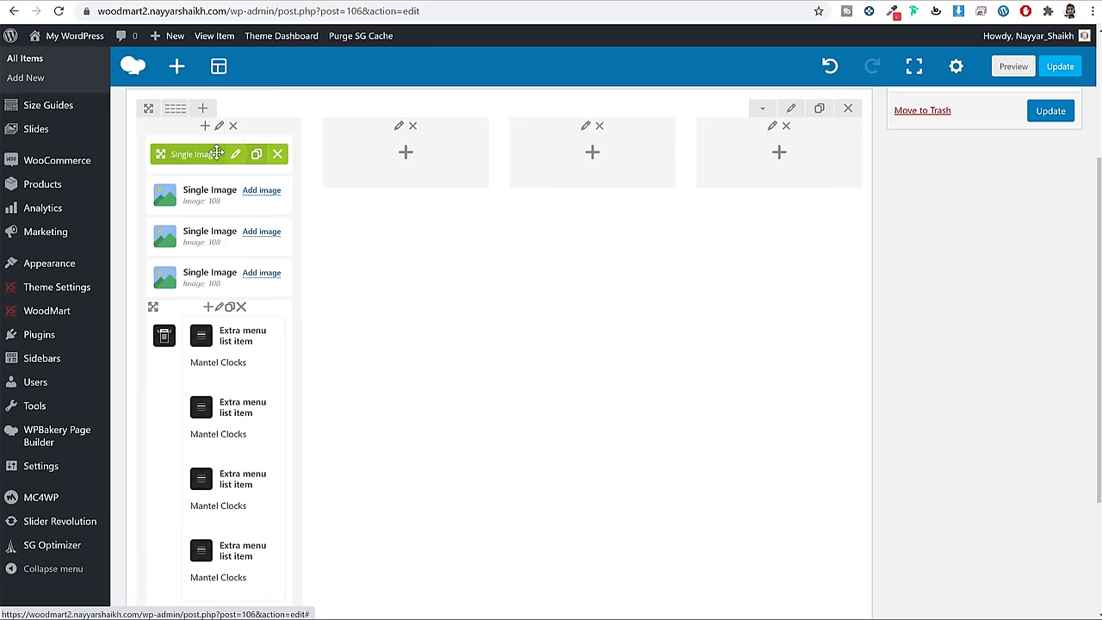
{"action": "left_click", "coordinate": [257, 156]}
{"action": "left_click_drag", "start_coordinate": [257, 156], "coordinate": [405, 155]}
{"action": "left_click_drag", "start_coordinate": [216, 154], "coordinate": [594, 153]}
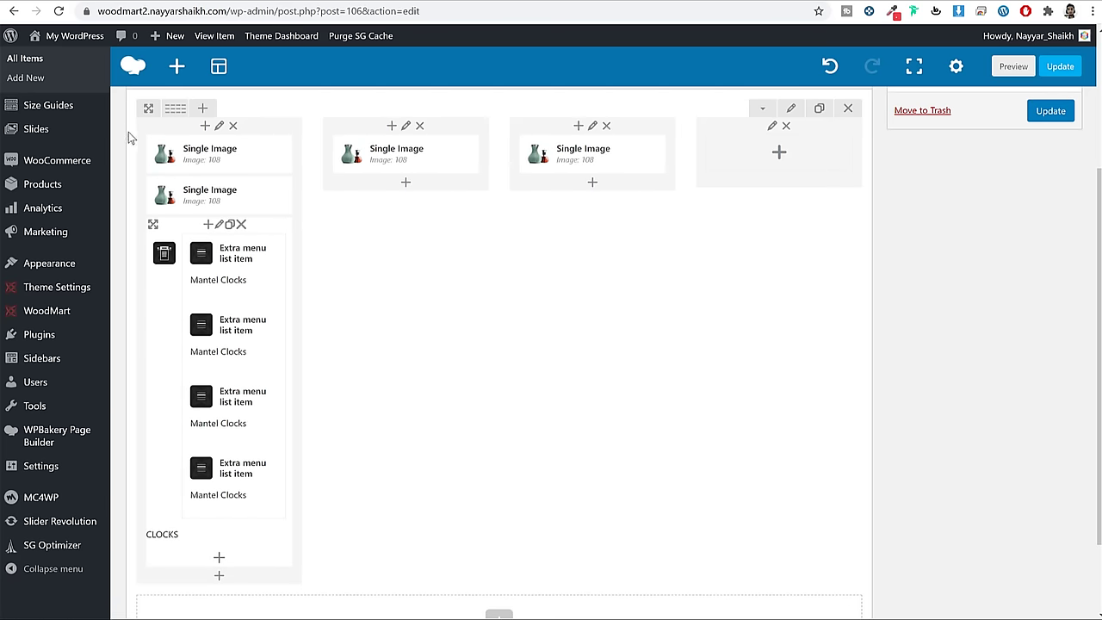
{"action": "left_click_drag", "start_coordinate": [216, 153], "coordinate": [736, 155]}
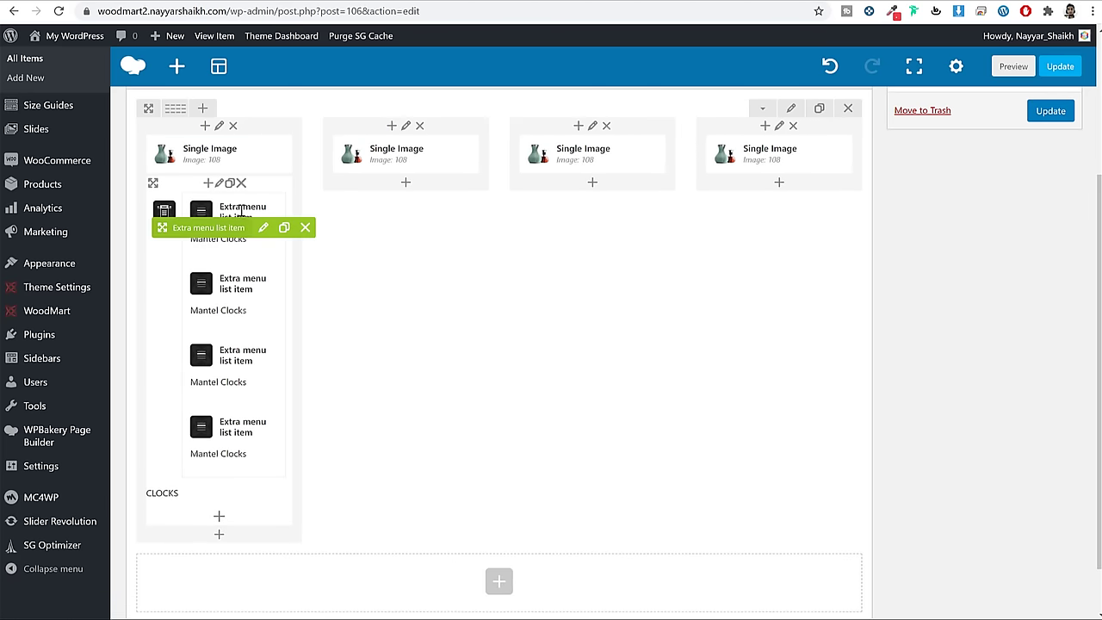
- Clone the Mantel Clocks extra-menu container and place copies in columns 2–4
{"action": "left_click", "coordinate": [230, 183]}
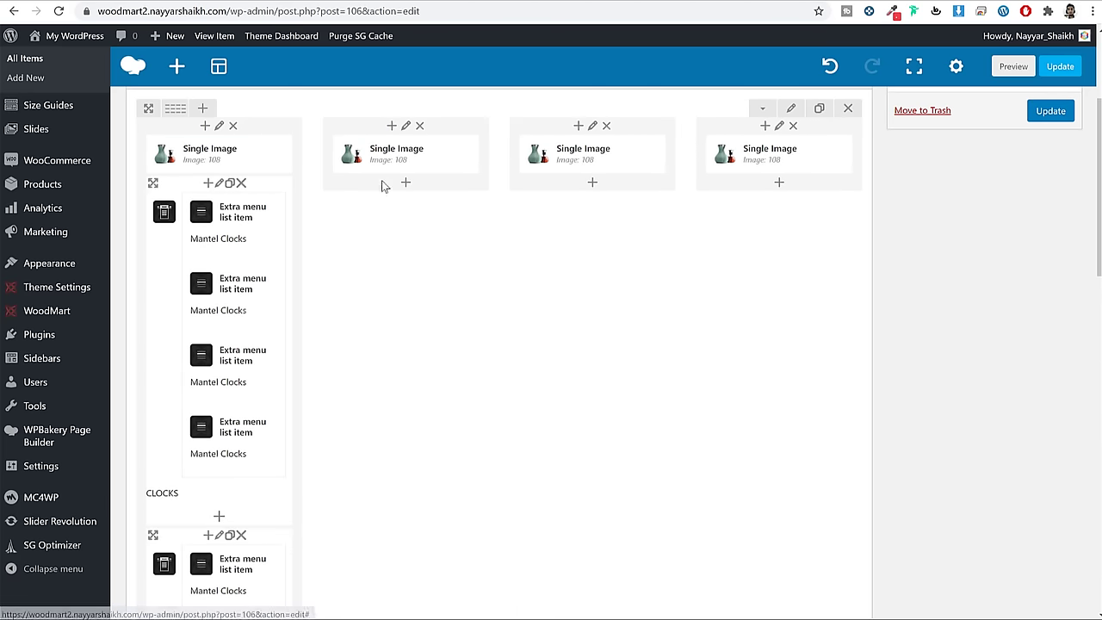
{"action": "left_click_drag", "start_coordinate": [152, 182], "coordinate": [413, 215]}
{"action": "left_click_drag", "start_coordinate": [152, 182], "coordinate": [594, 215]}
{"action": "left_click_drag", "start_coordinate": [153, 534], "coordinate": [731, 516]}
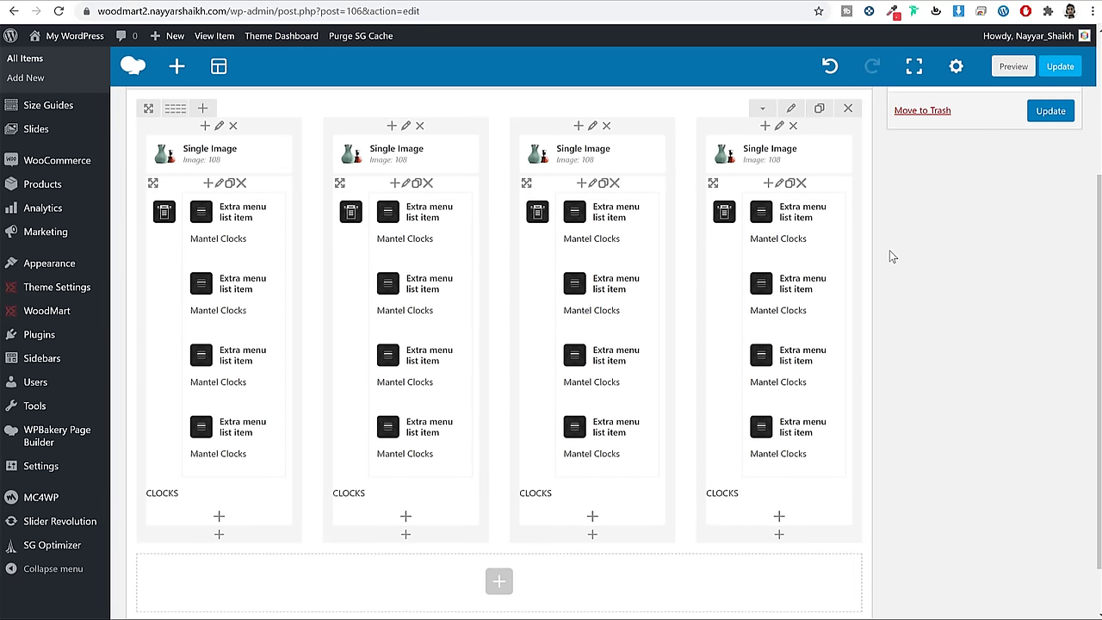
- Add an empty row below the four CLOCKS columns
{"action": "scroll", "coordinate": [647, 496], "scroll_direction": "down", "scroll_amount": 2}
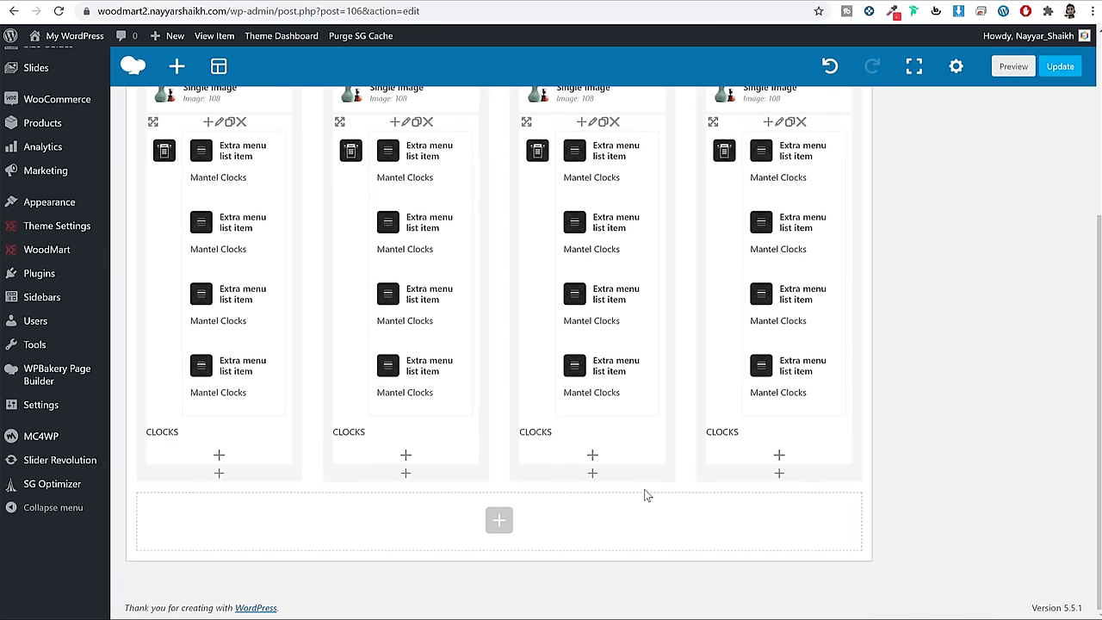
{"action": "left_click", "coordinate": [497, 522]}
{"action": "left_click", "coordinate": [315, 182]}
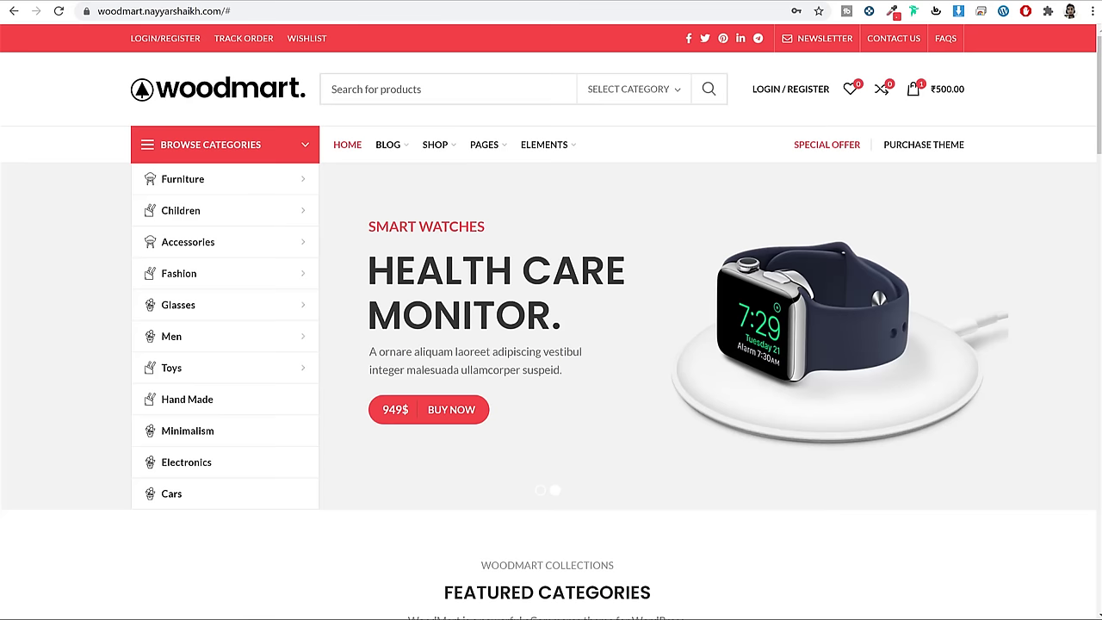
{"action": "mouse_move", "coordinate": [229, 200]}
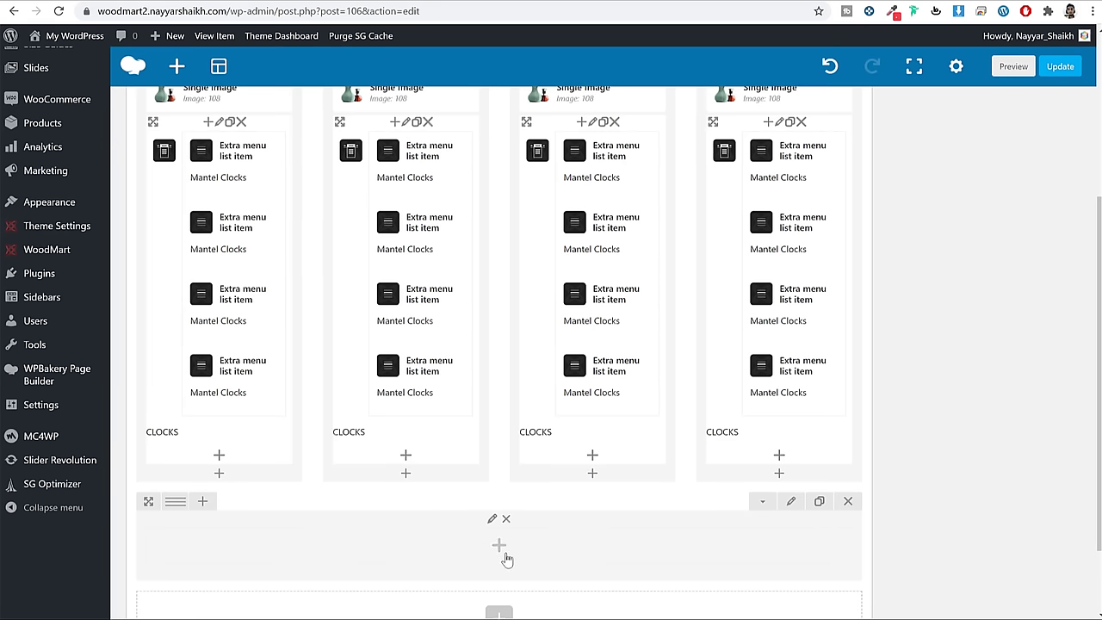
- Add a Brands element to the empty row and set Number to 4
{"action": "left_click", "coordinate": [499, 546]}
{"action": "type", "text": "Brands"}
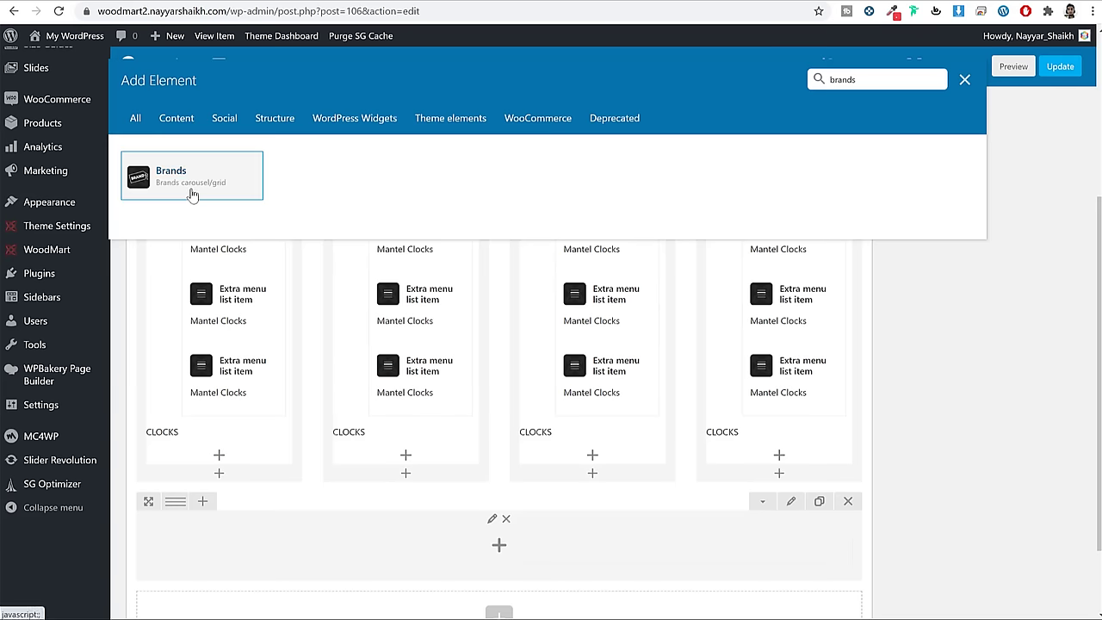
{"action": "left_click", "coordinate": [172, 175]}
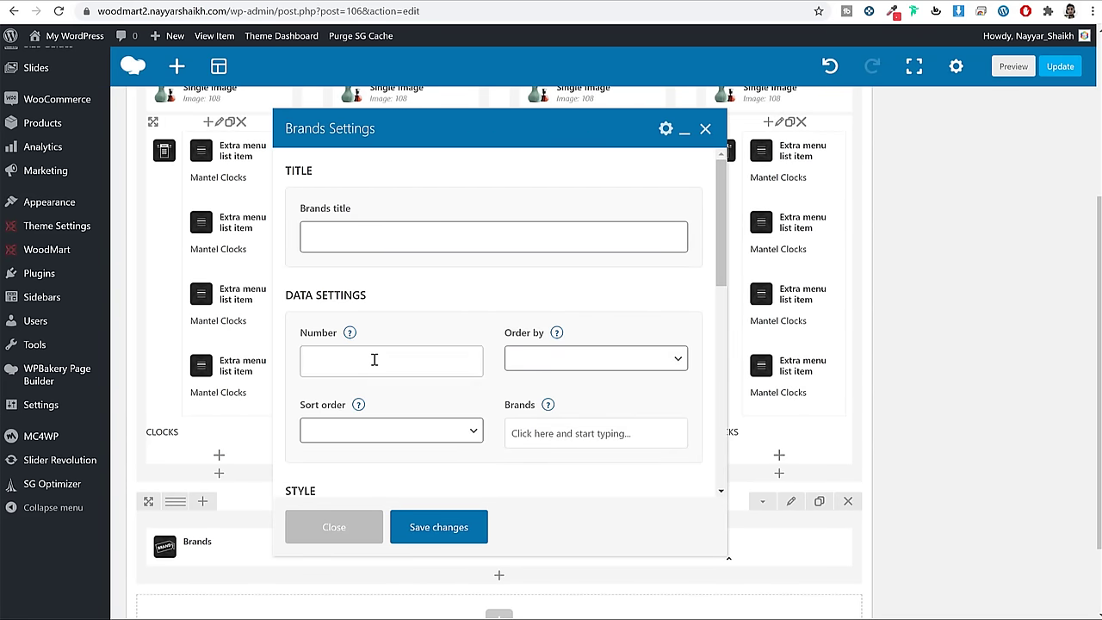
{"action": "left_click", "coordinate": [374, 360]}
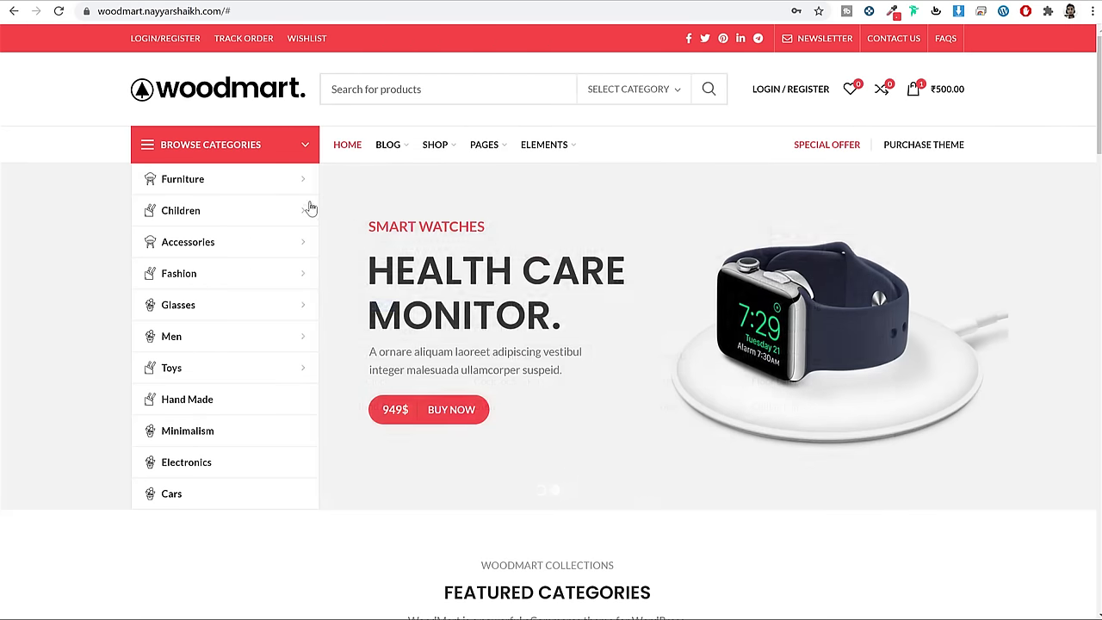
{"action": "mouse_move", "coordinate": [300, 187]}
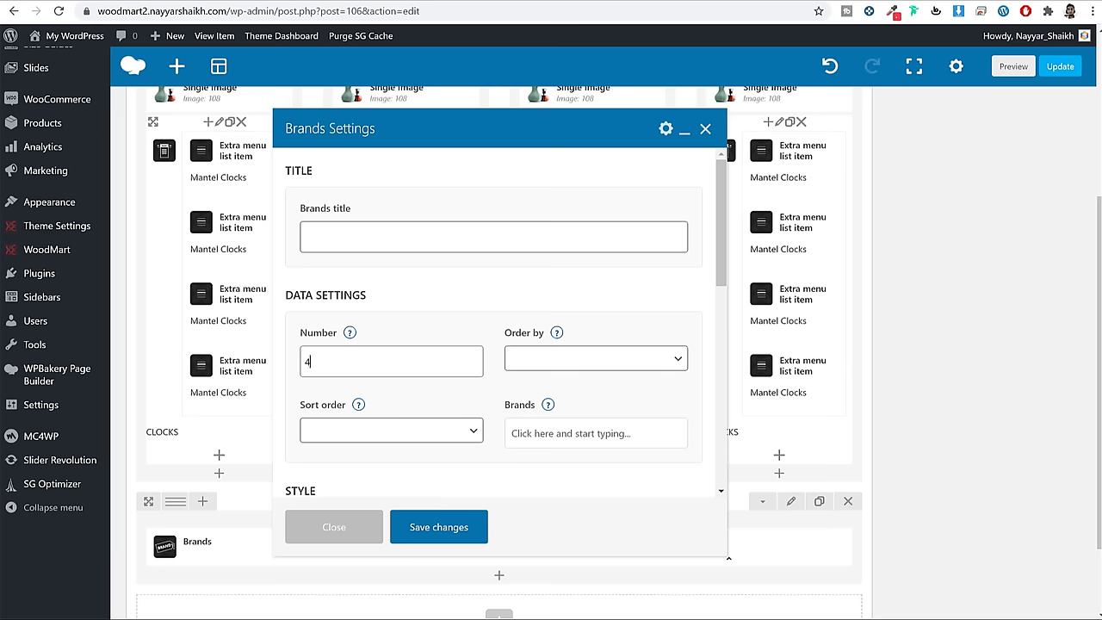
{"action": "scroll", "coordinate": [476, 377], "scroll_direction": "down", "scroll_amount": 3}
- Set Brands image hover to Alternate and slides per view to 4, then save
{"action": "left_click", "coordinate": [364, 347]}
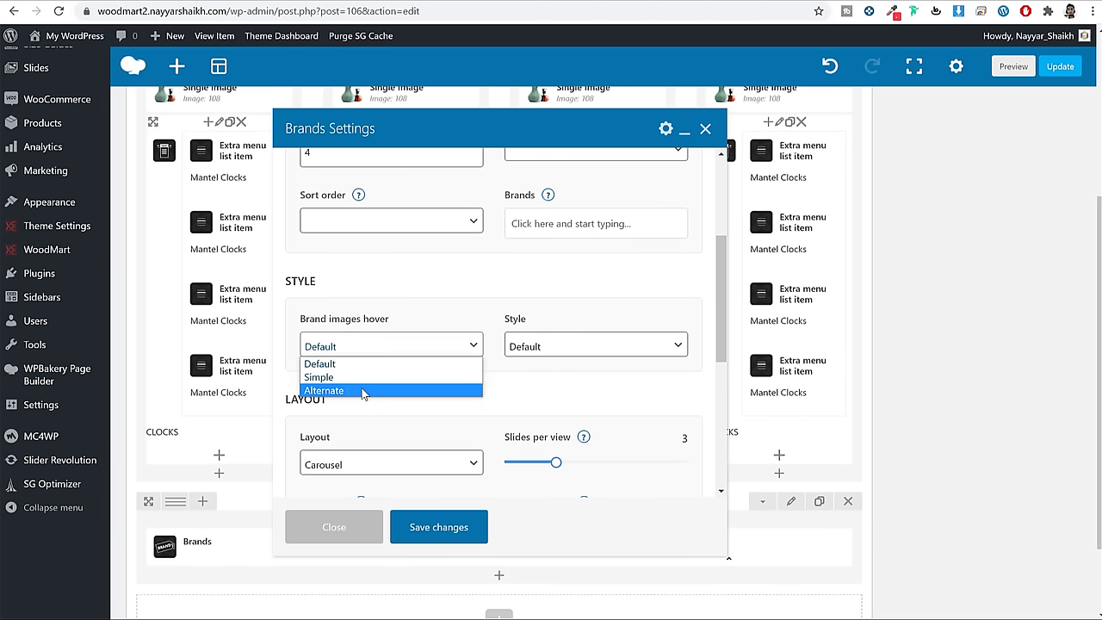
{"action": "left_click", "coordinate": [362, 389]}
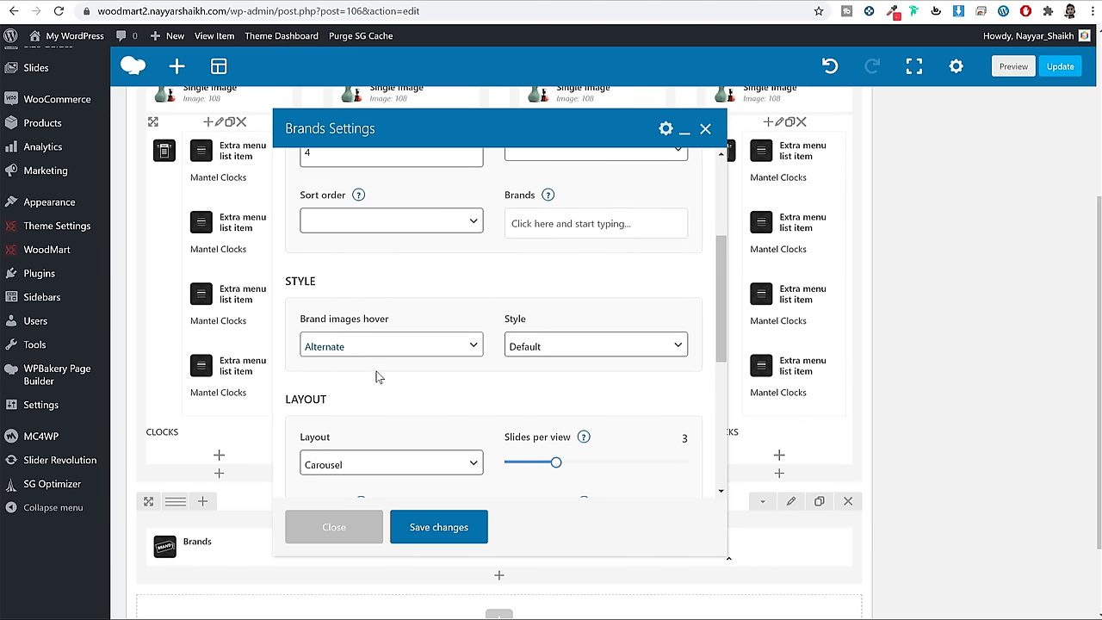
{"action": "scroll", "coordinate": [401, 384], "scroll_direction": "down", "scroll_amount": 1}
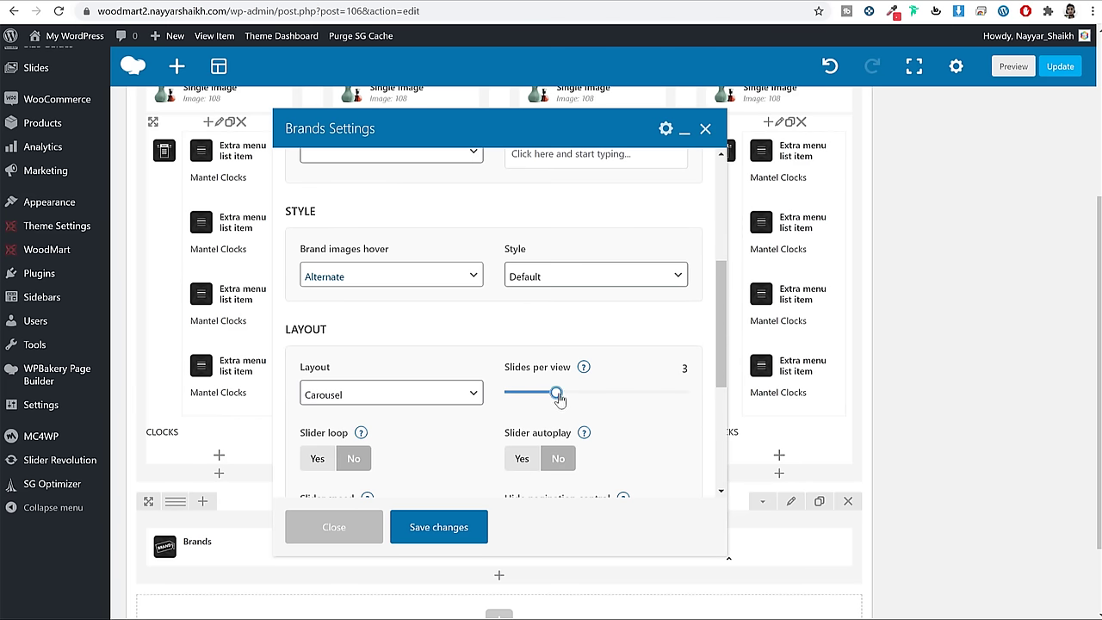
{"action": "left_click_drag", "start_coordinate": [555, 394], "coordinate": [600, 406]}
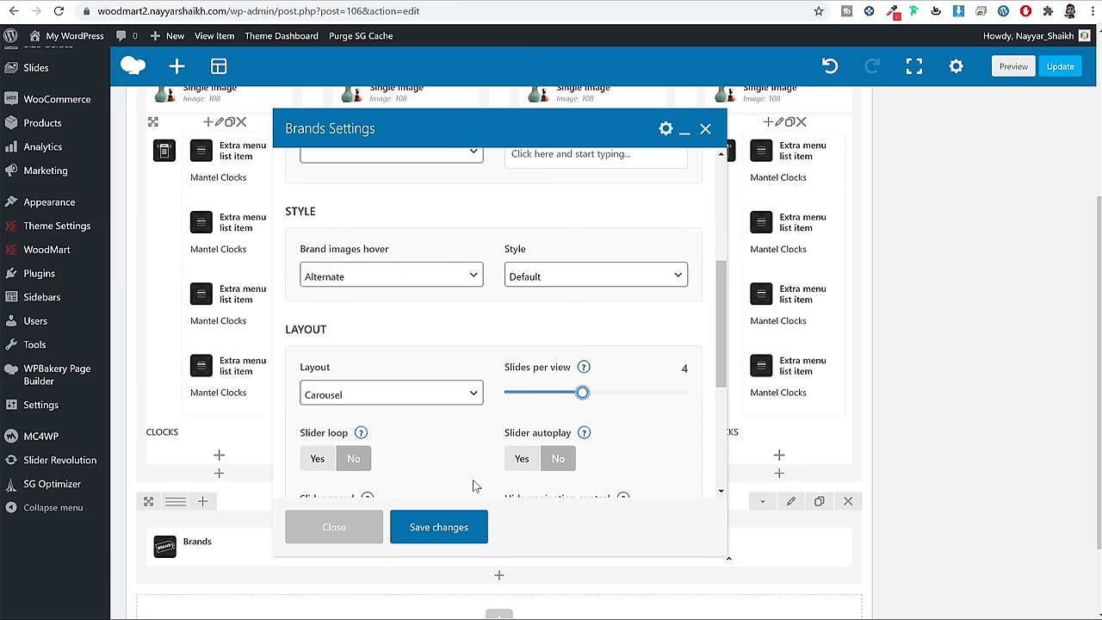
{"action": "left_click", "coordinate": [455, 525]}
- Compare the design against the storefront, then return to the page builder
{"action": "left_click", "coordinate": [68, 3]}
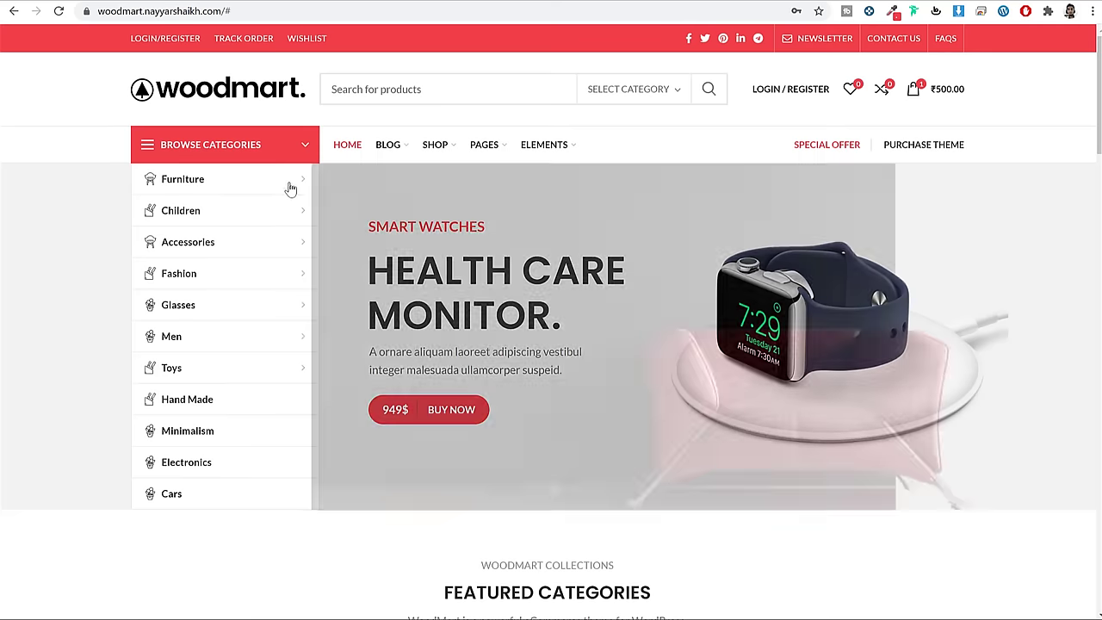
{"action": "mouse_move", "coordinate": [288, 184]}
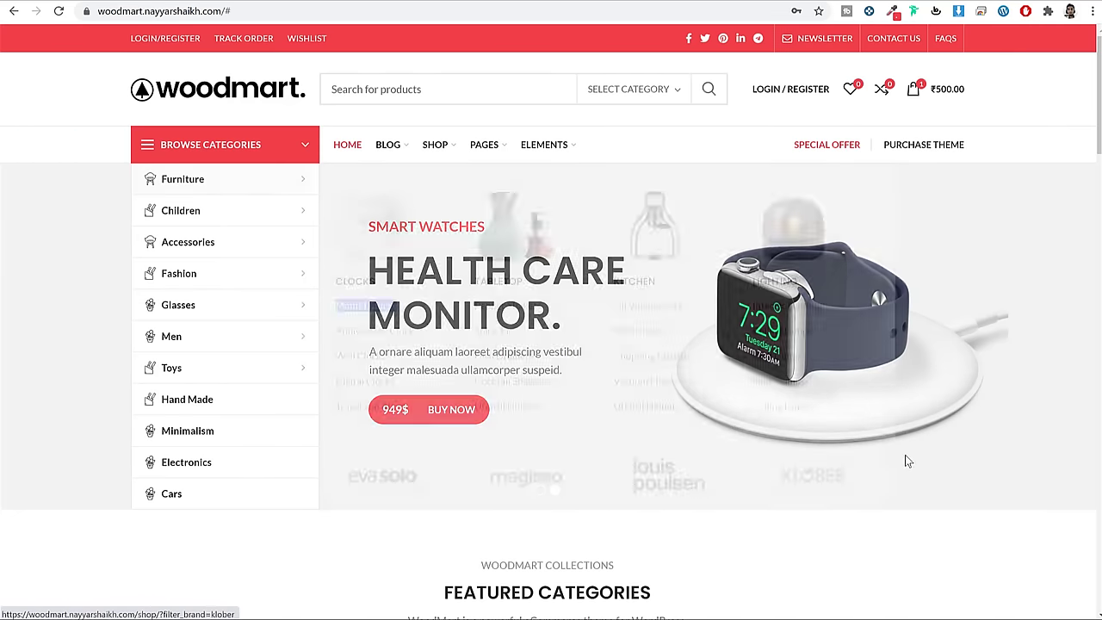
{"action": "left_click", "coordinate": [220, 5]}
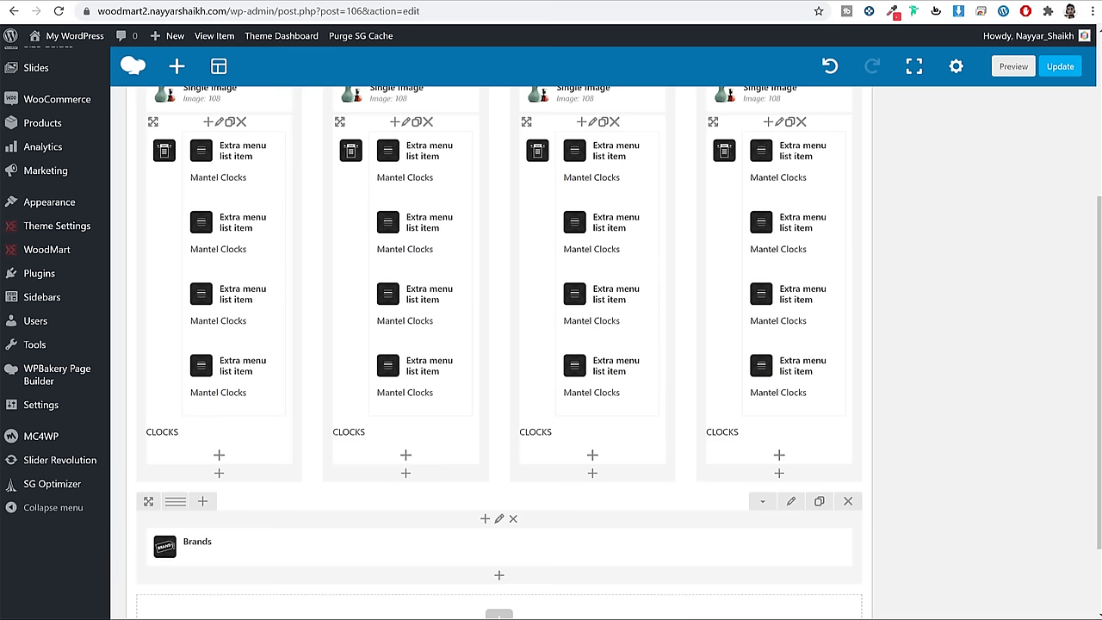
- Set the Brands row background to #f9f9f9 and margins 5/-35/5/-35, then save
{"action": "scroll", "coordinate": [681, 482], "scroll_direction": "down", "scroll_amount": 2}
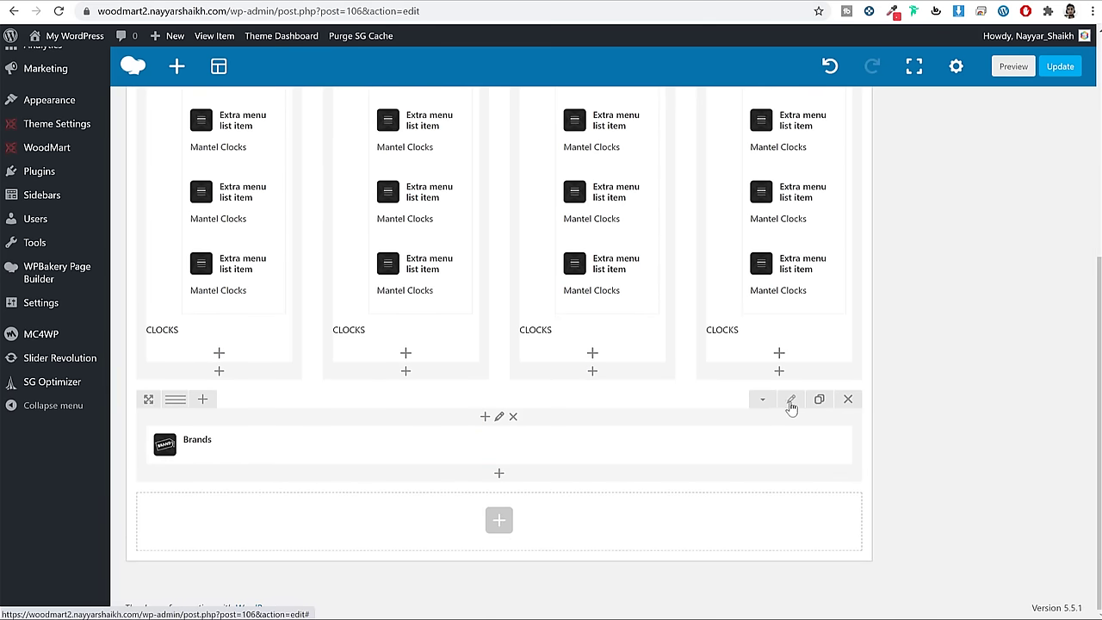
{"action": "left_click", "coordinate": [788, 399]}
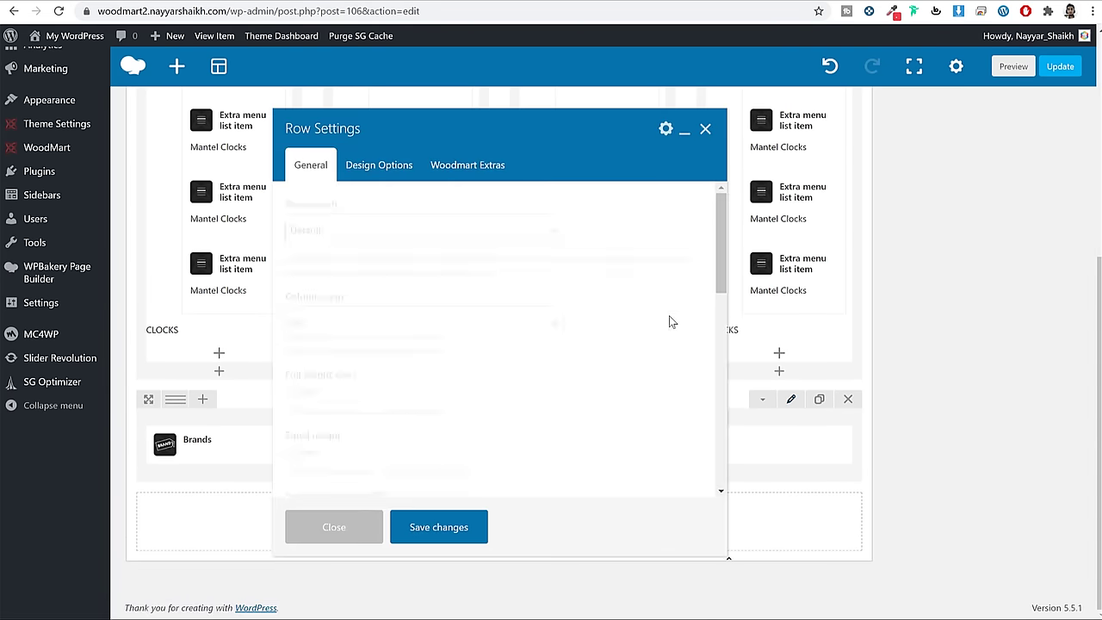
{"action": "left_click", "coordinate": [366, 165]}
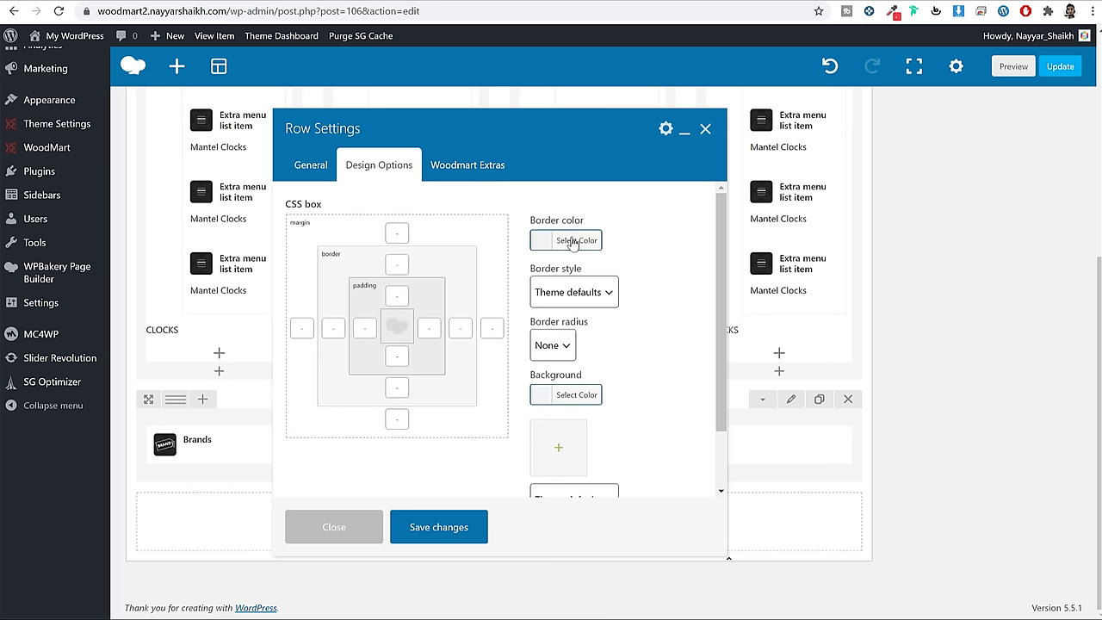
{"action": "scroll", "coordinate": [507, 349], "scroll_direction": "down", "scroll_amount": 2}
{"action": "left_click", "coordinate": [575, 325]}
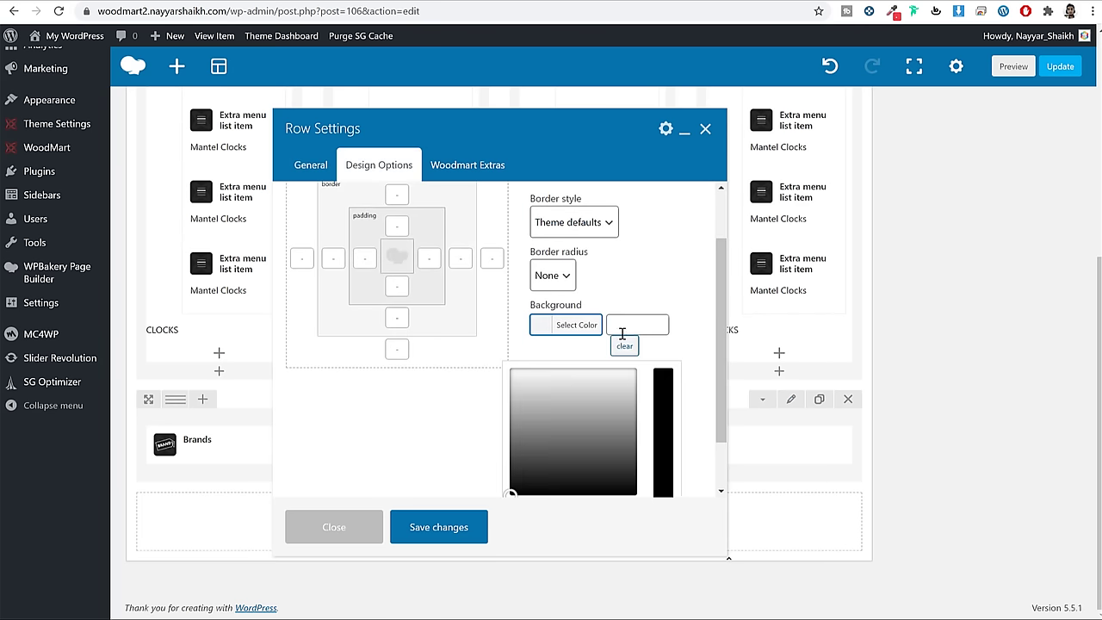
{"action": "type", "text": "#f9f9f9"}
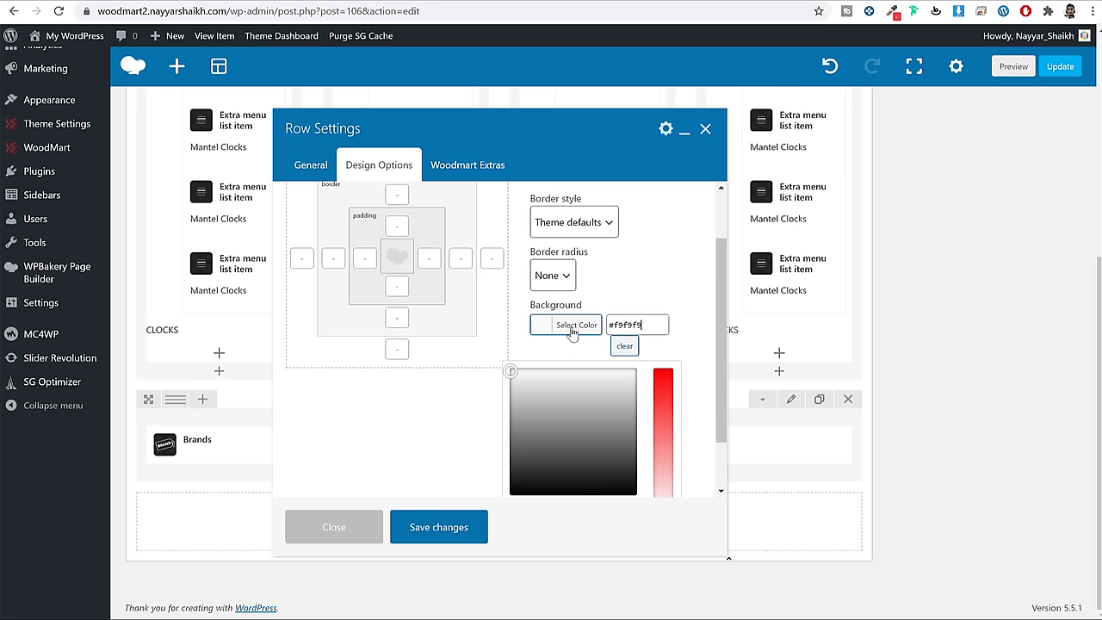
{"action": "left_click", "coordinate": [572, 327]}
{"action": "scroll", "coordinate": [494, 336], "scroll_direction": "up", "scroll_amount": 2}
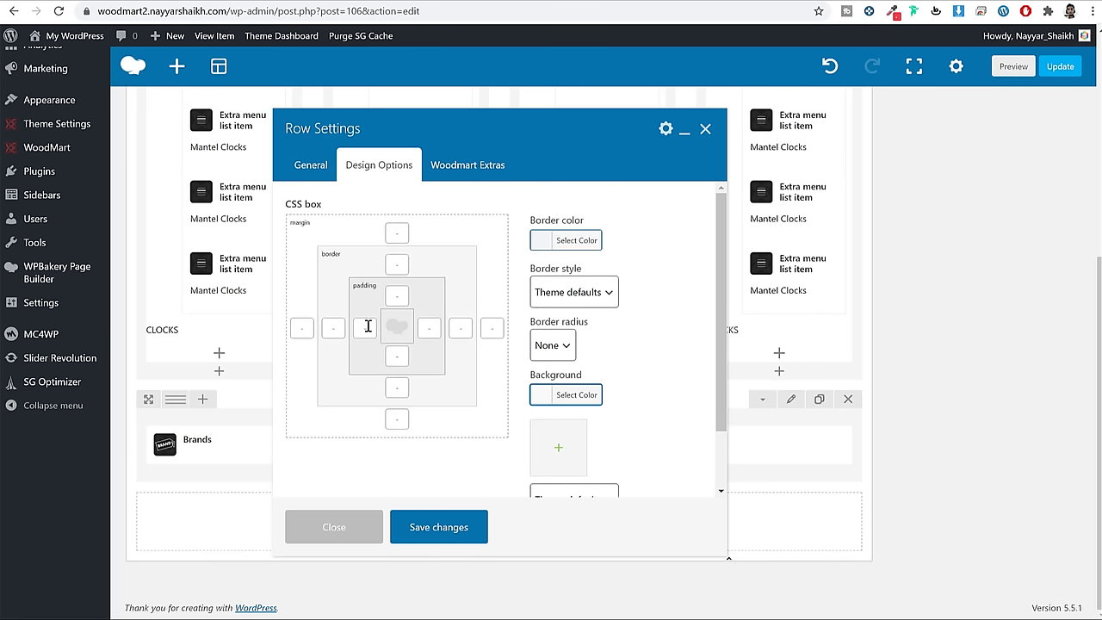
{"action": "left_click", "coordinate": [308, 327]}
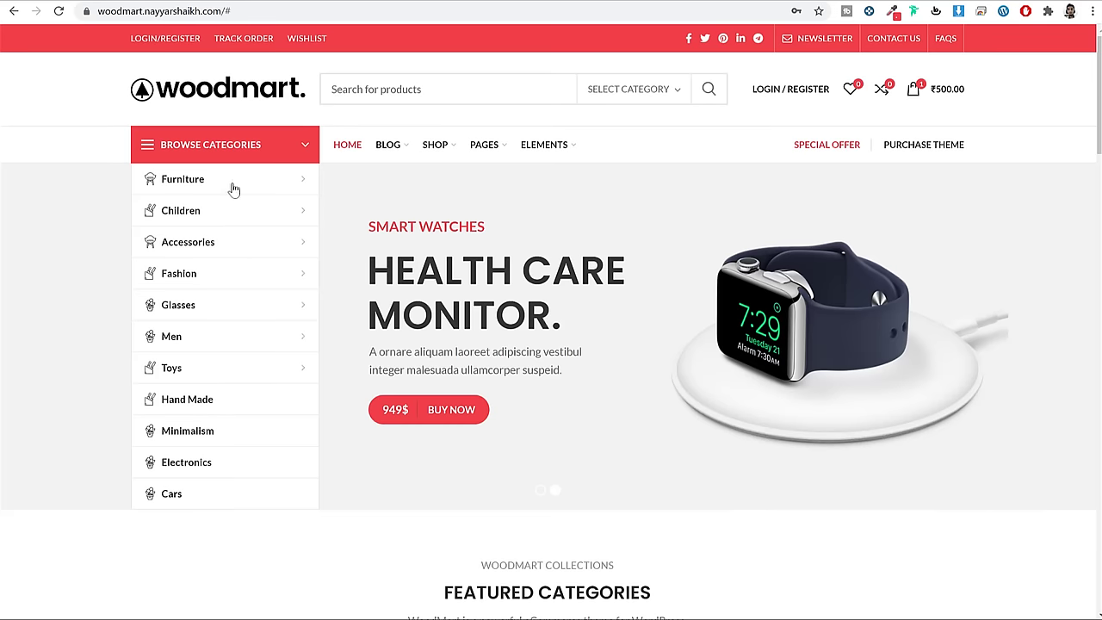
{"action": "mouse_move", "coordinate": [347, 144]}
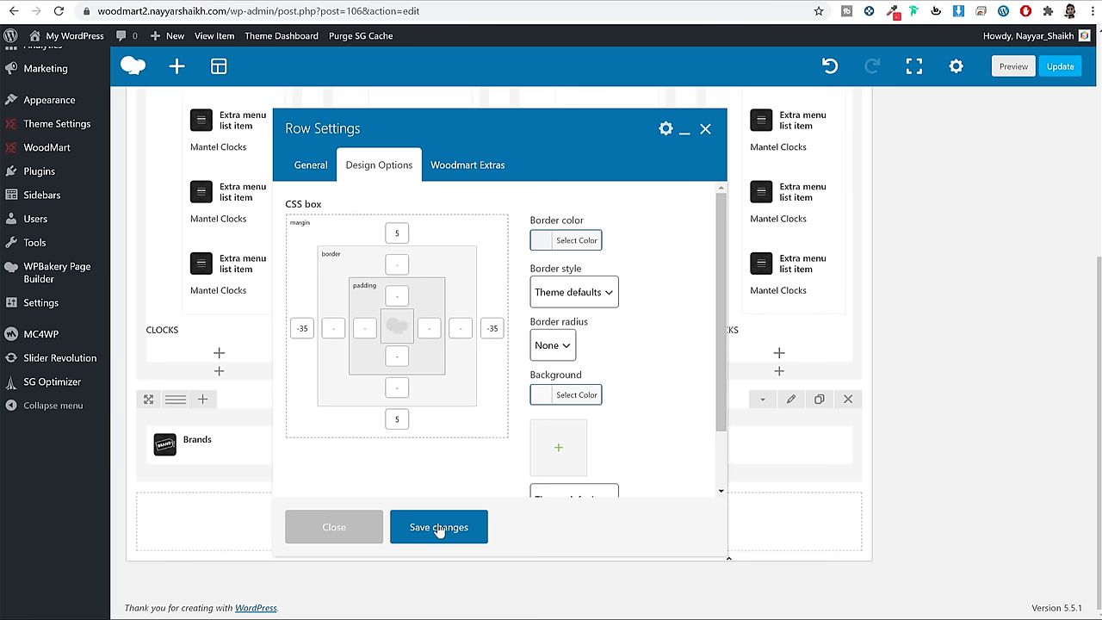
{"action": "left_click", "coordinate": [436, 528]}
- Save the HTML block and copy the T-Shirt Cat Menu shortcode from the HTML blocks list
{"action": "left_click", "coordinate": [1052, 72]}
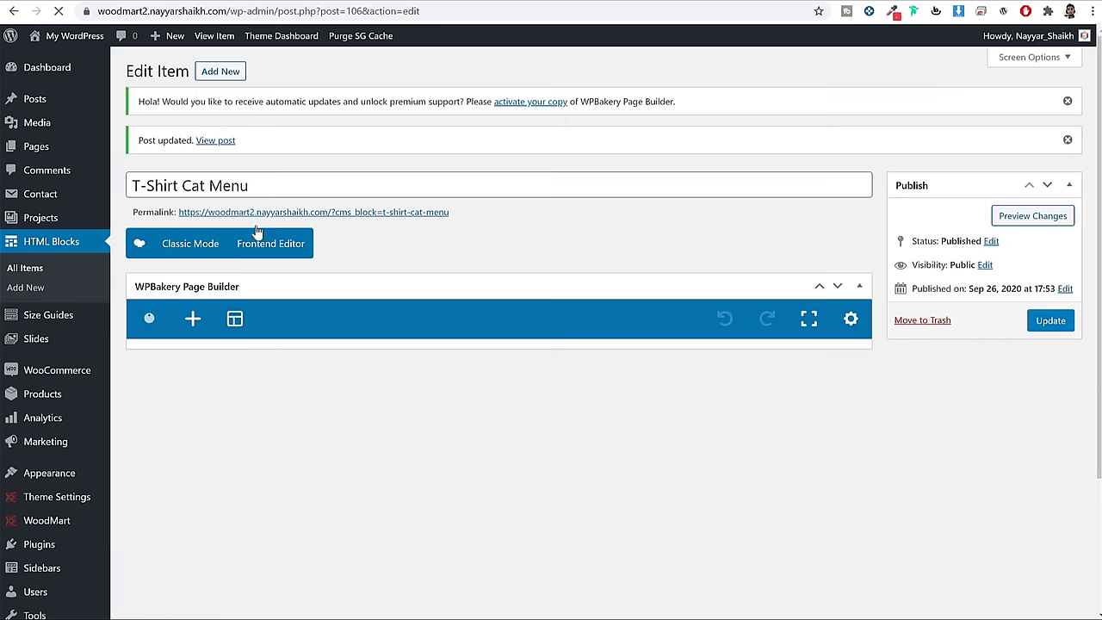
{"action": "left_click", "coordinate": [26, 269]}
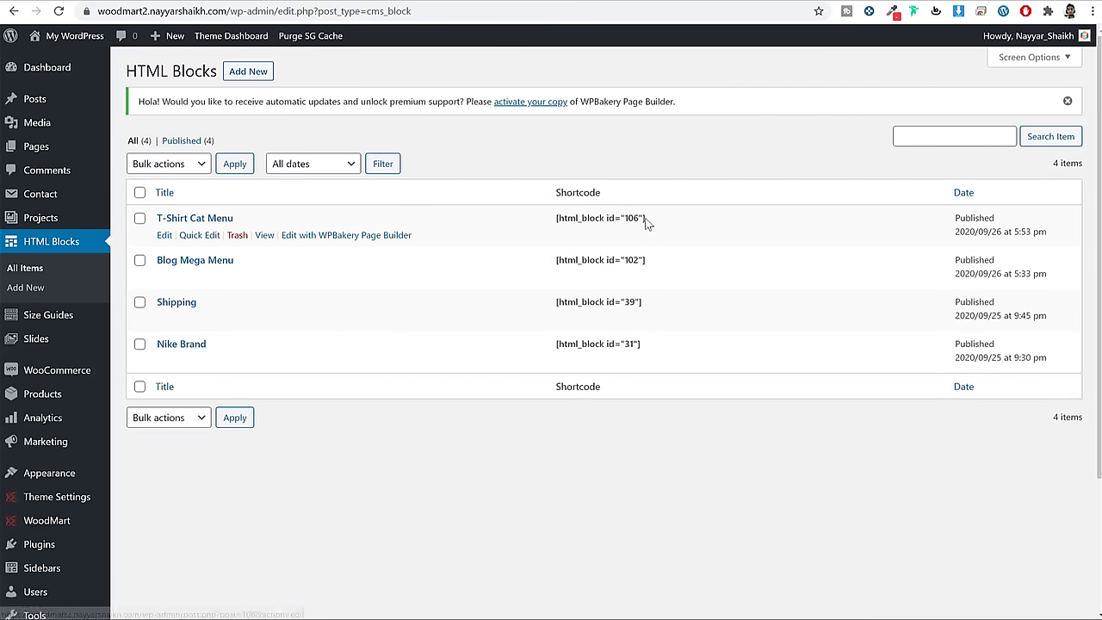
{"action": "triple_click", "coordinate": [640, 217]}
{"action": "right_click", "coordinate": [639, 218]}
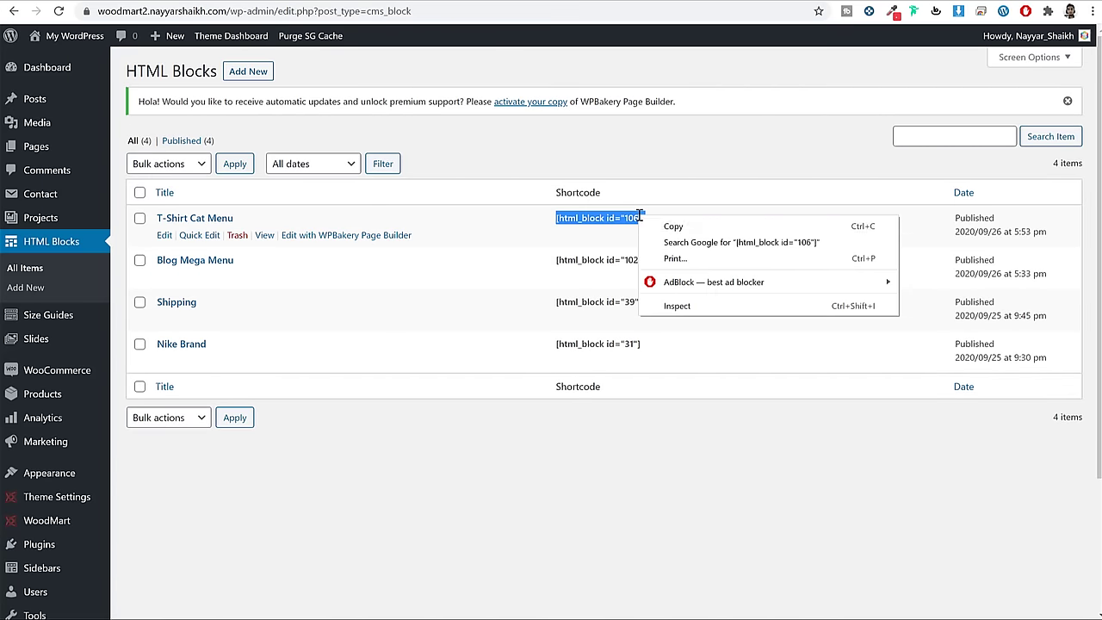
{"action": "left_click", "coordinate": [673, 226]}
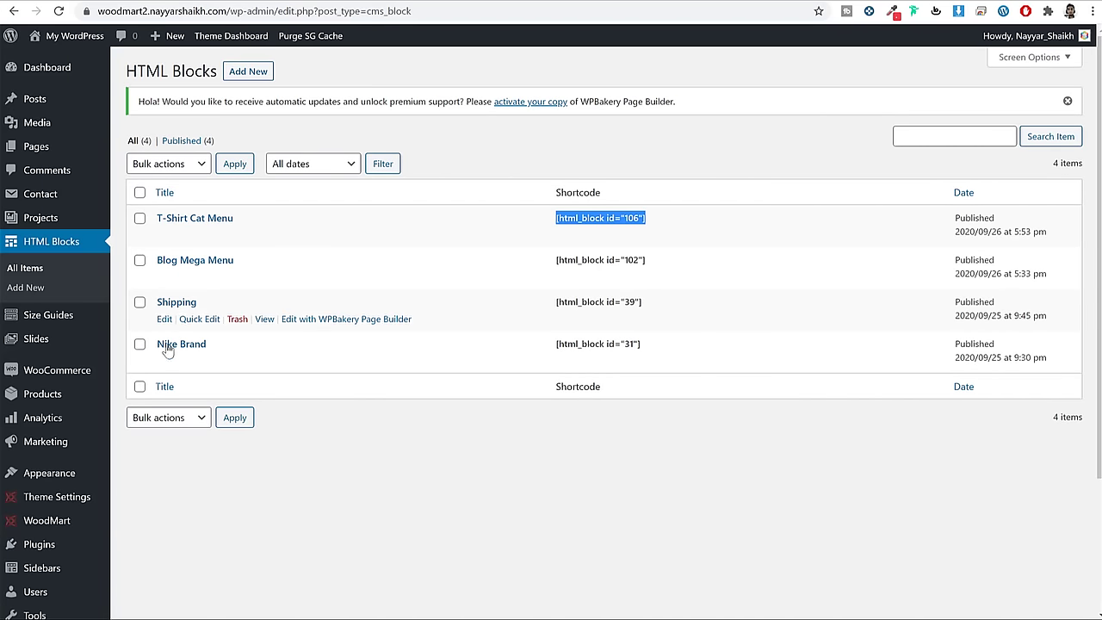
- Go to the Menus page and expand the T-Shirt menu item's settings
{"action": "scroll", "coordinate": [78, 431], "scroll_direction": "down", "scroll_amount": 1}
{"action": "mouse_move", "coordinate": [52, 403]}
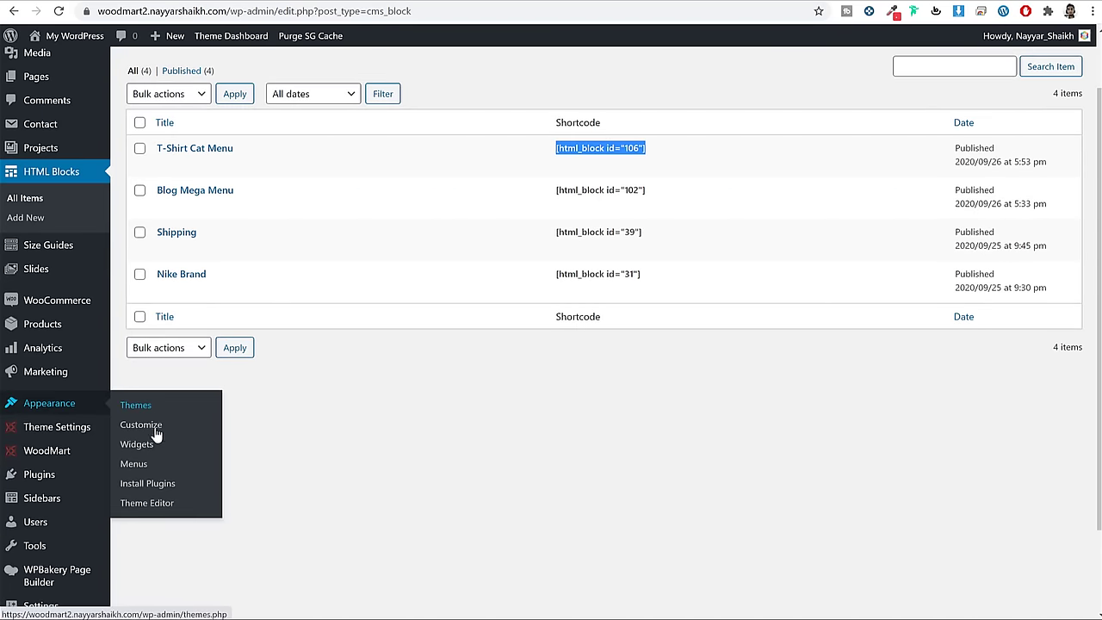
{"action": "left_click", "coordinate": [143, 465]}
{"action": "scroll", "coordinate": [399, 237], "scroll_direction": "down", "scroll_amount": 1}
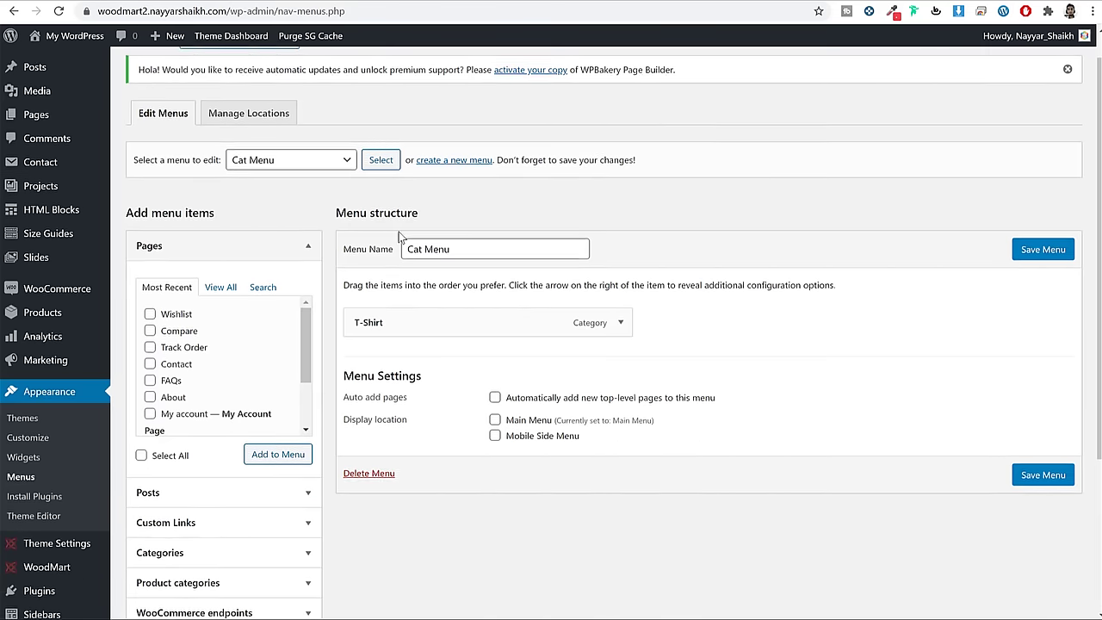
{"action": "scroll", "coordinate": [399, 236], "scroll_direction": "down", "scroll_amount": 2}
{"action": "left_click", "coordinate": [620, 214]}
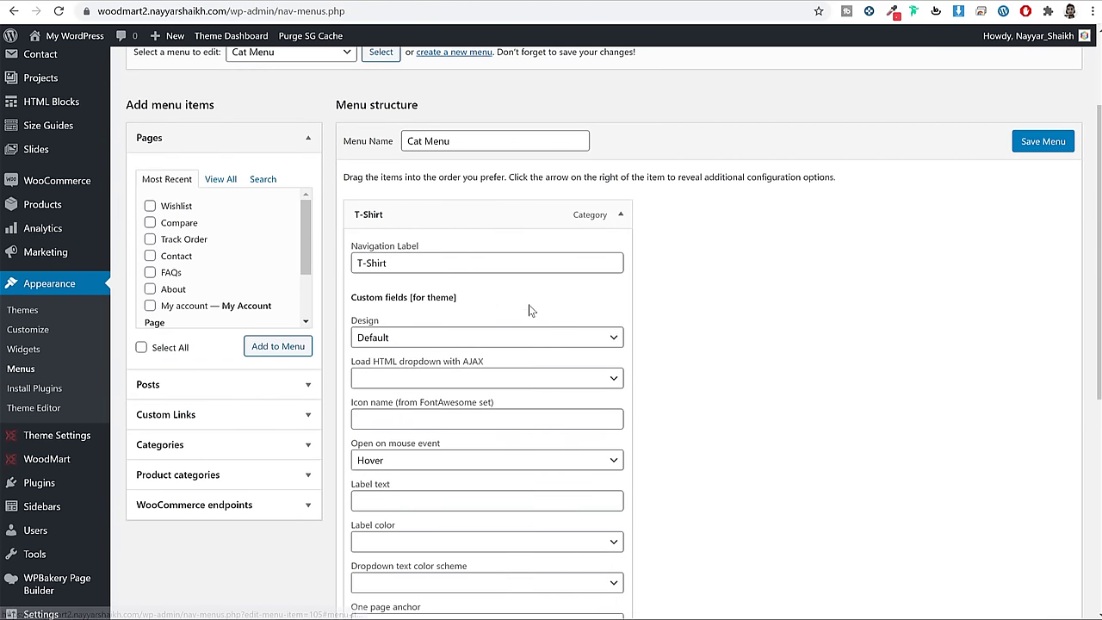
- Give the T-Shirt dropdown the Set sizes design, 835×100, showing the T-Shirt Cat Menu block
{"action": "scroll", "coordinate": [832, 307], "scroll_direction": "down", "scroll_amount": 1}
{"action": "left_click", "coordinate": [413, 267]}
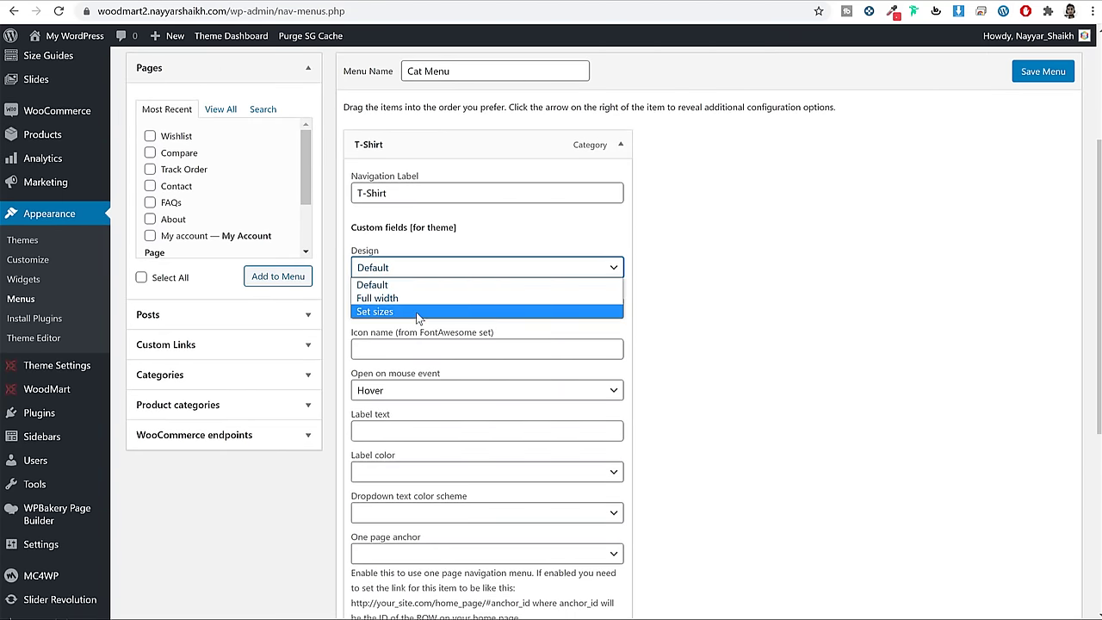
{"action": "left_click", "coordinate": [416, 312]}
{"action": "left_click", "coordinate": [403, 309]}
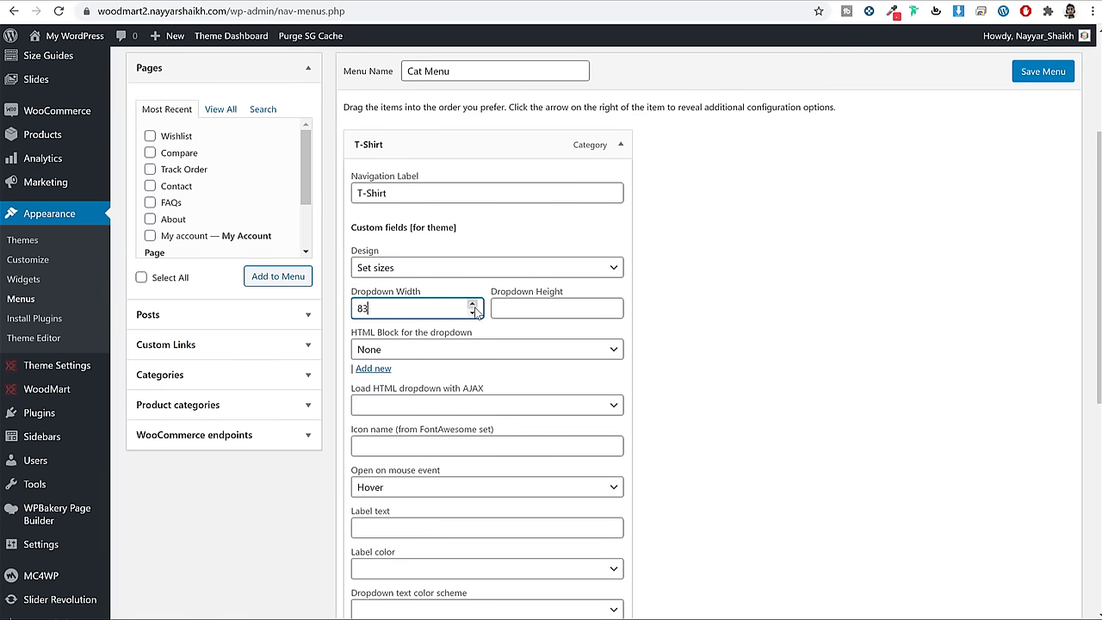
{"action": "key", "text": "Tab"}
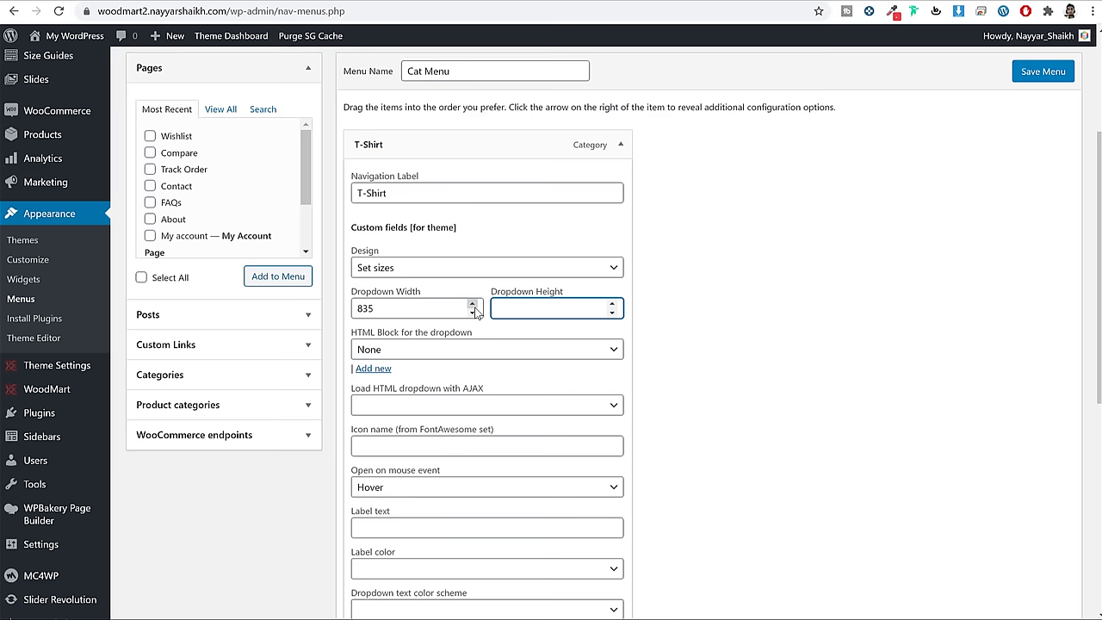
{"action": "left_click", "coordinate": [487, 346]}
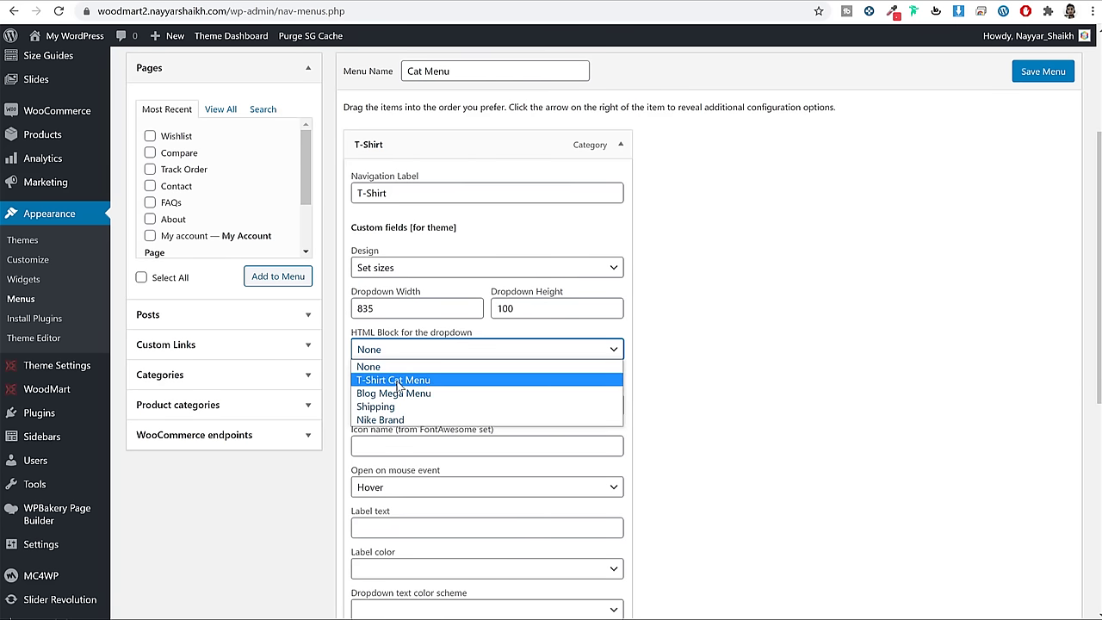
{"action": "left_click", "coordinate": [401, 381]}
- Collapse the T-Shirt item, save Cat Menu, and reload the storefront
{"action": "left_click", "coordinate": [619, 148]}
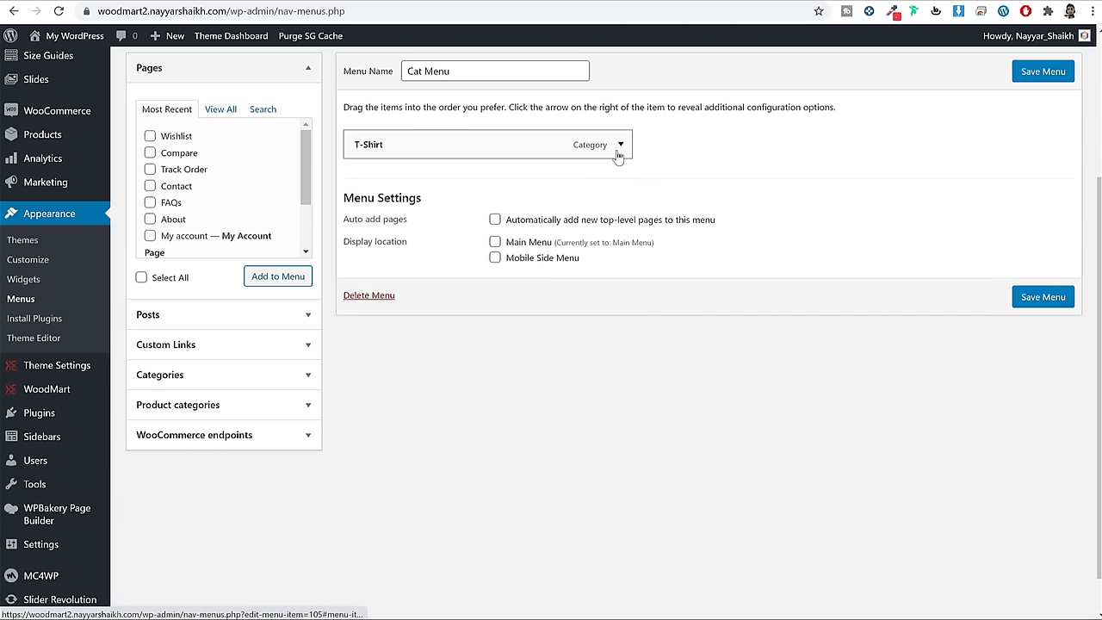
{"action": "left_click", "coordinate": [1044, 298]}
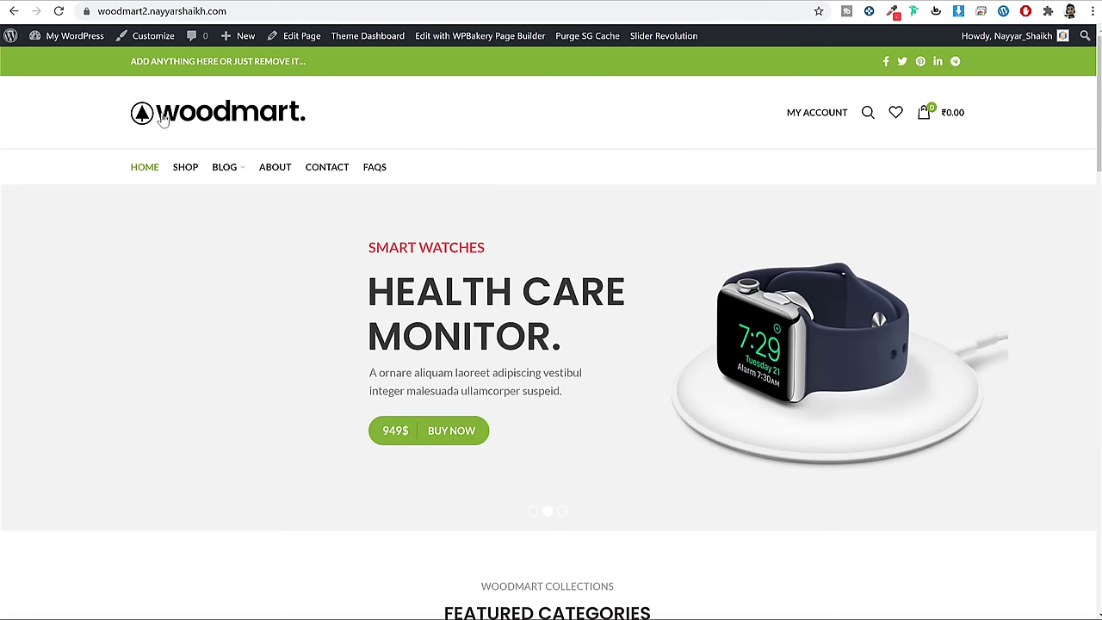
{"action": "left_click", "coordinate": [57, 13]}
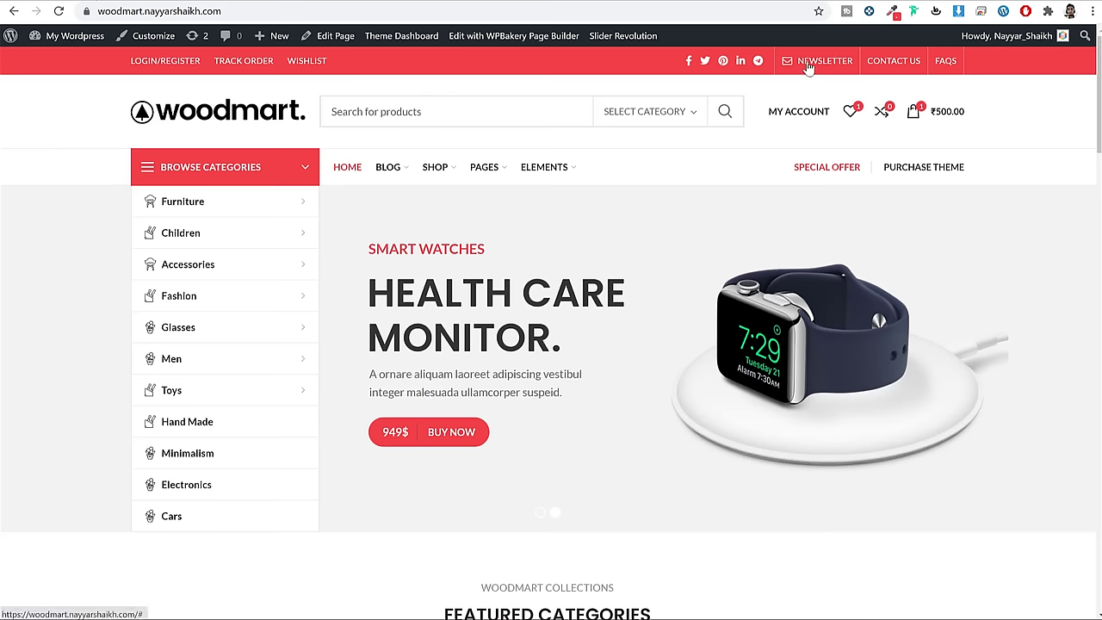
- Open the demo site's NEWSLETTER popup to inspect it, then close it
{"action": "left_click", "coordinate": [805, 68]}
{"action": "left_click", "coordinate": [841, 134]}
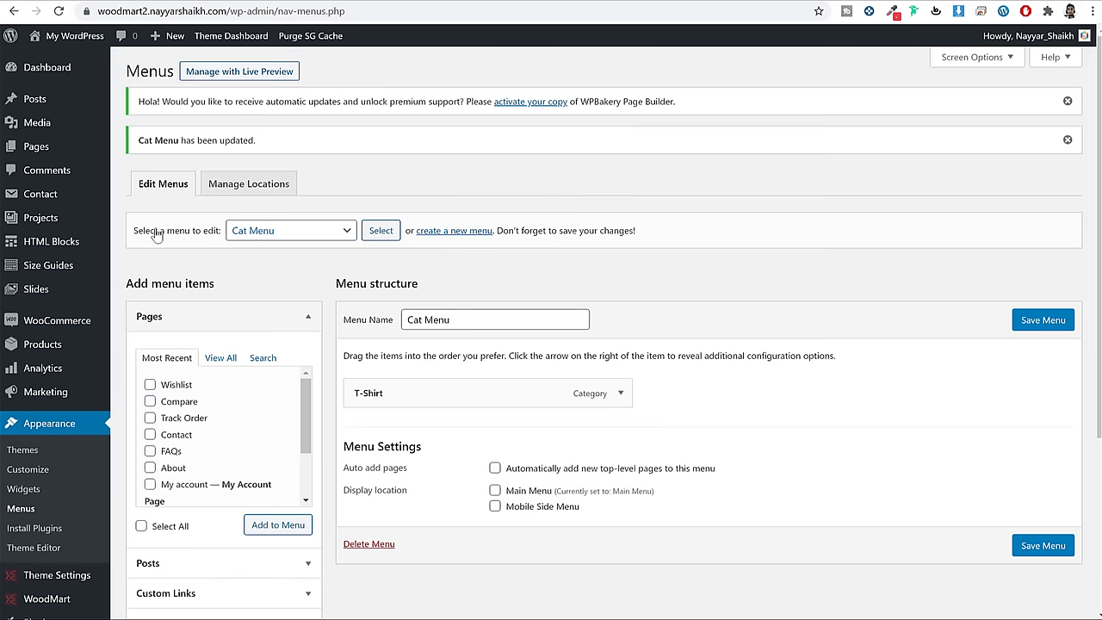
- Create and publish an HTML block titled 'Newsletter', then switch to the Backend Editor
{"action": "left_click", "coordinate": [43, 242]}
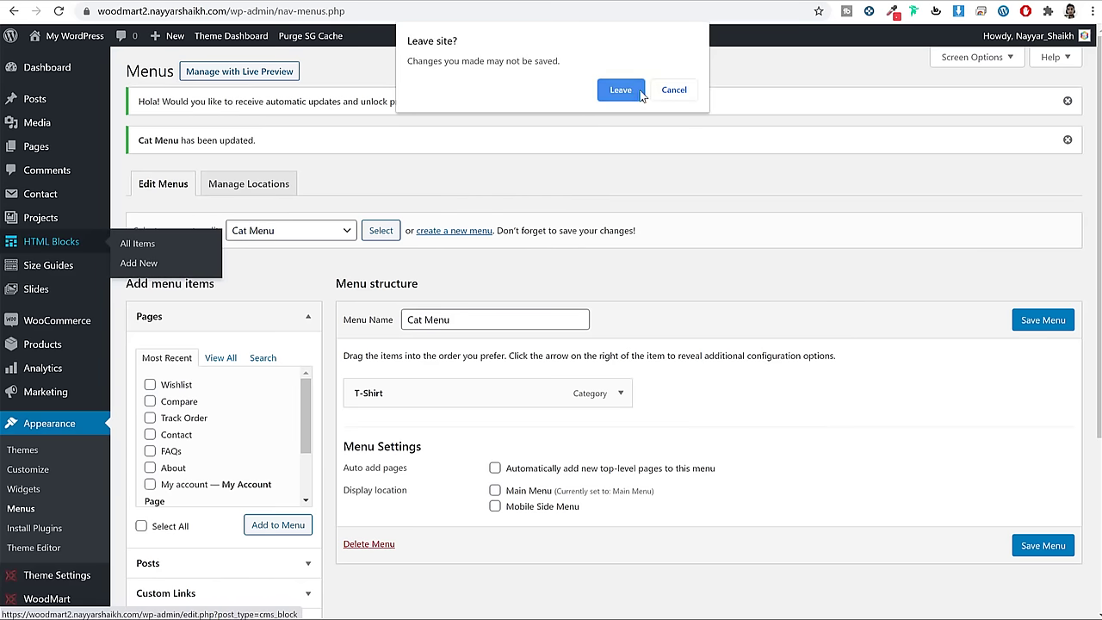
{"action": "left_click", "coordinate": [621, 90]}
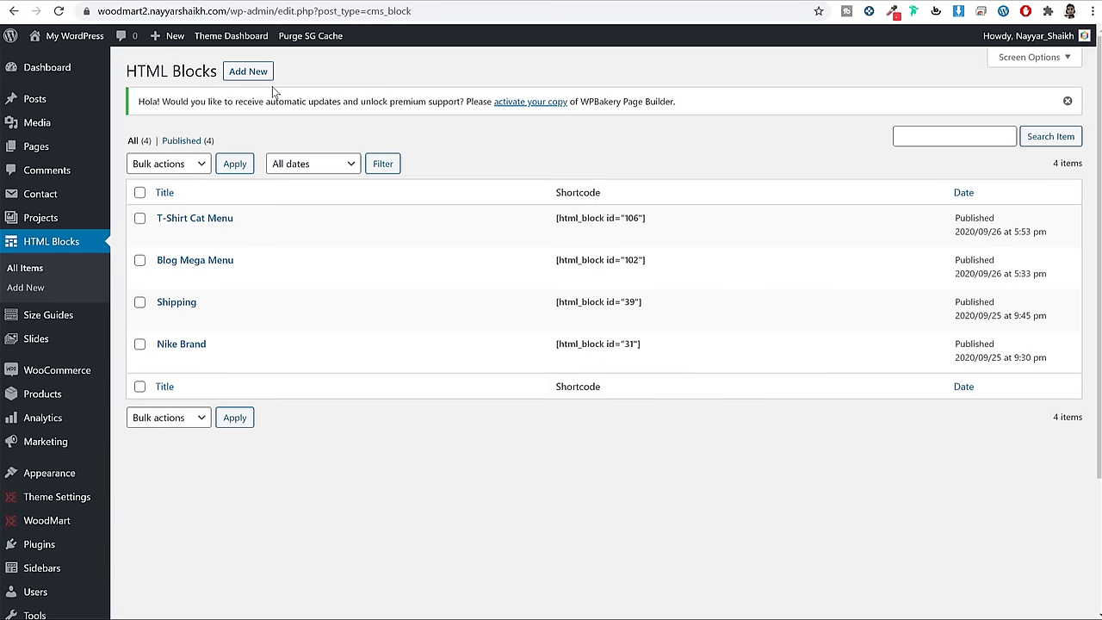
{"action": "left_click", "coordinate": [258, 75]}
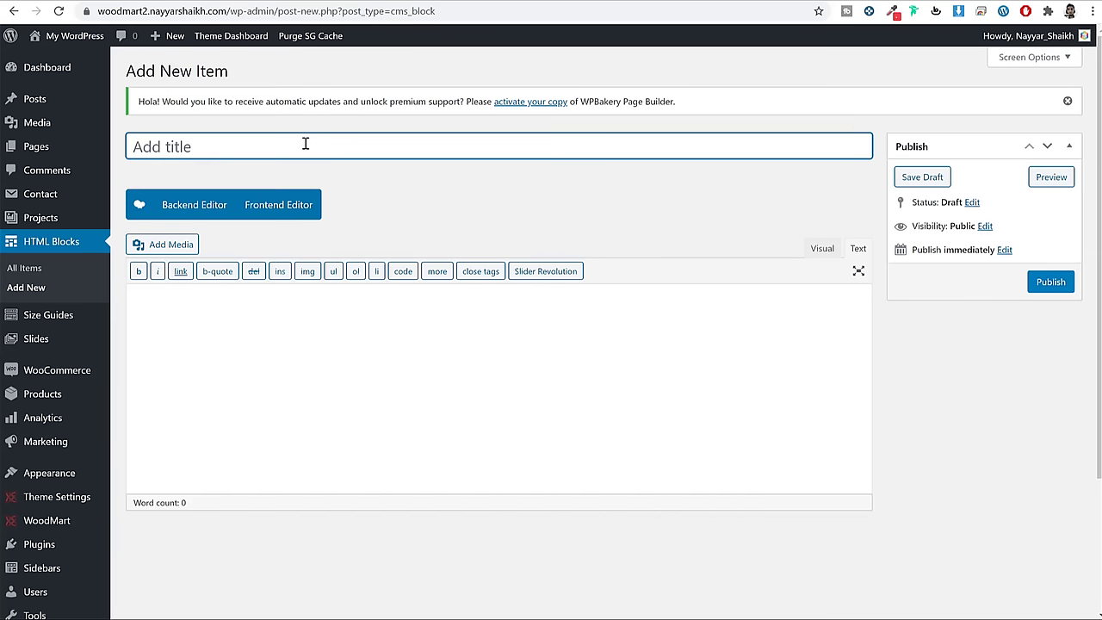
{"action": "type", "text": "Newsletter"}
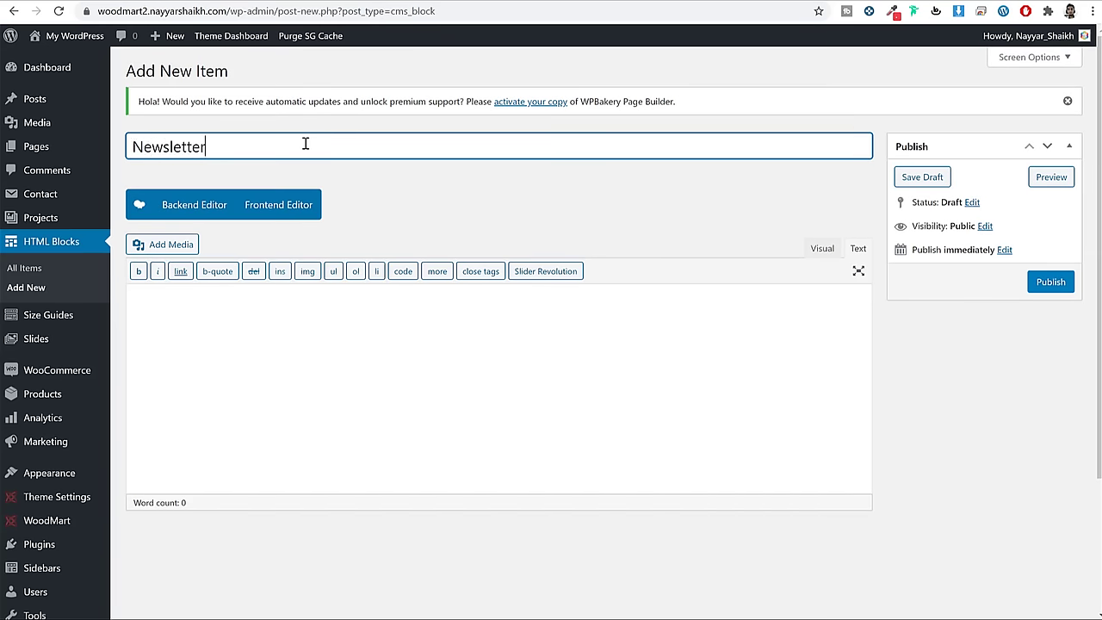
{"action": "left_click", "coordinate": [1030, 282]}
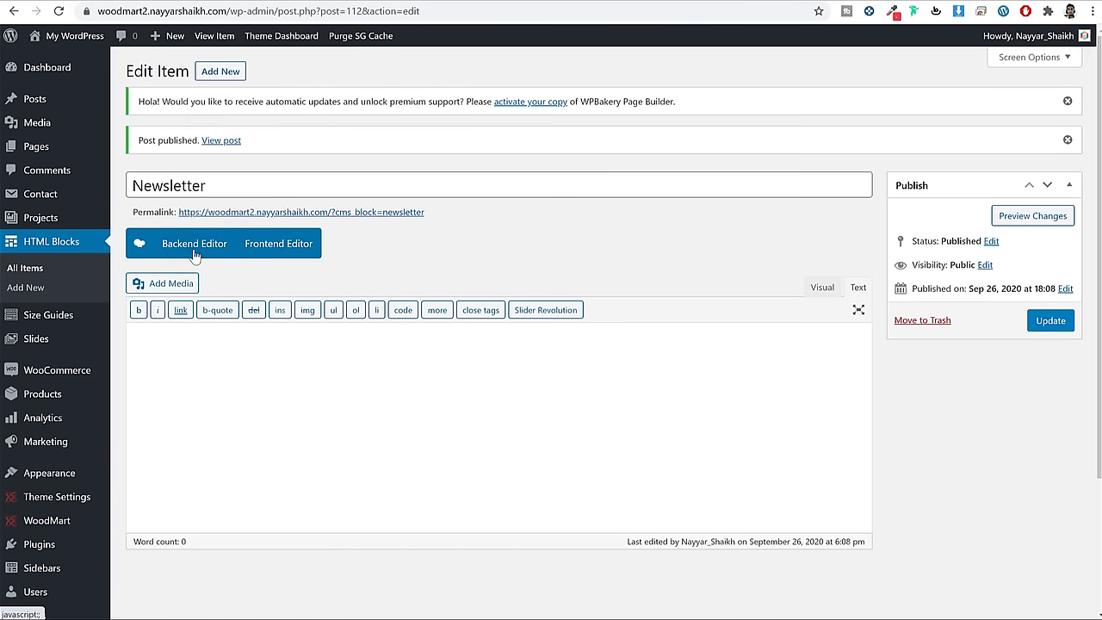
{"action": "left_click", "coordinate": [195, 253]}
- Add a row with a Section title holding the popup heading 'HEY YOU, SIGN UP AND CONNECT TO WOODMART!'
{"action": "scroll", "coordinate": [795, 141], "scroll_direction": "down", "scroll_amount": 3}
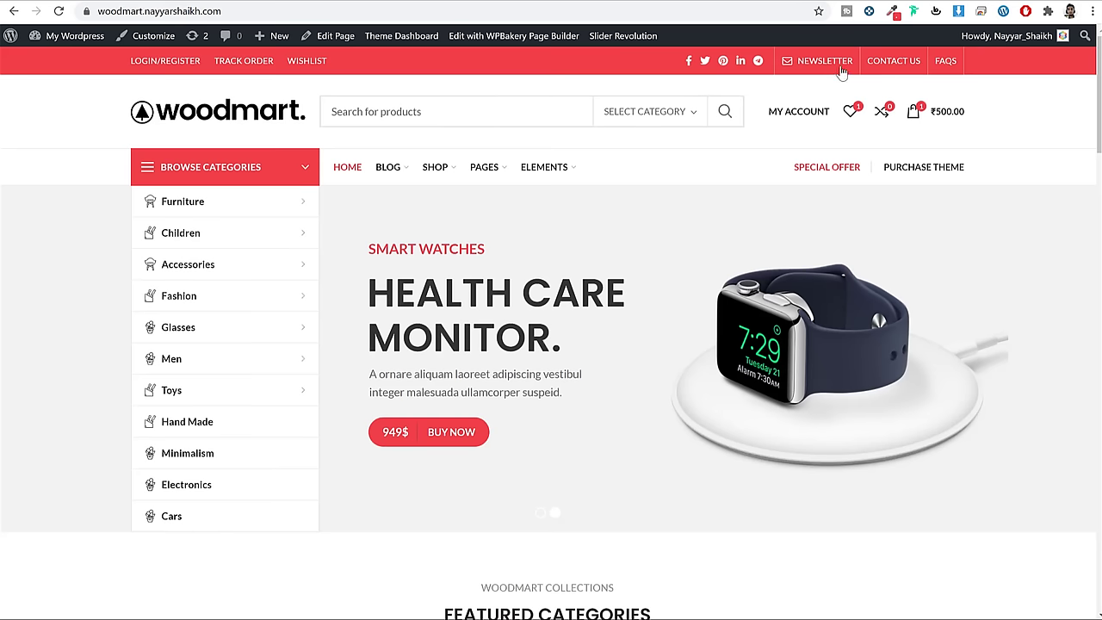
{"action": "left_click", "coordinate": [839, 67]}
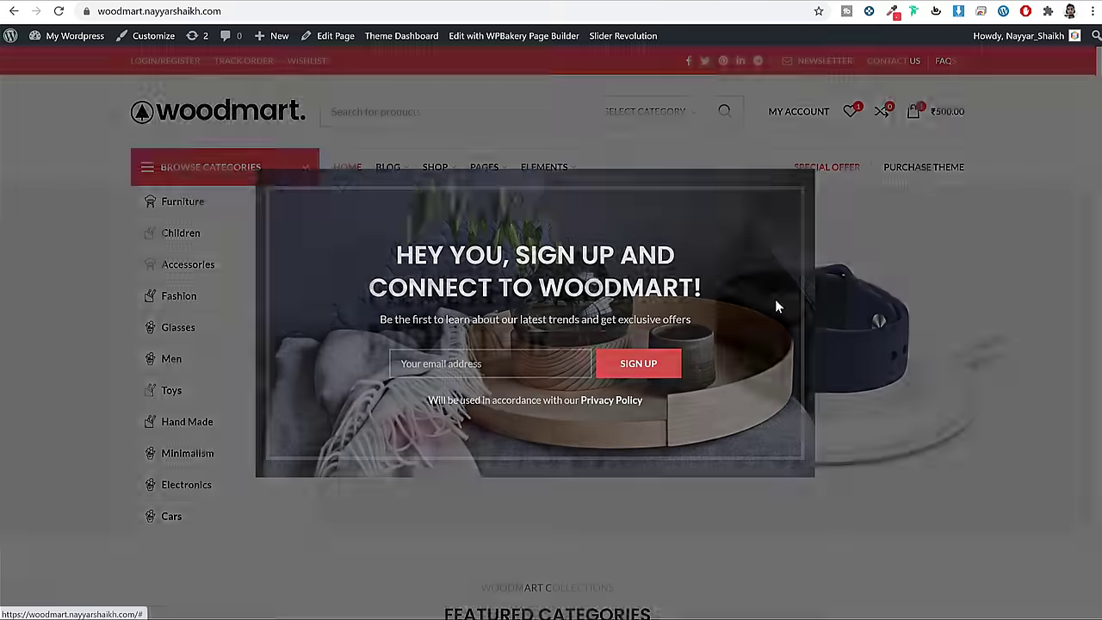
{"action": "left_click_drag", "start_coordinate": [414, 263], "coordinate": [723, 289]}
{"action": "key", "text": "ctrl+c"}
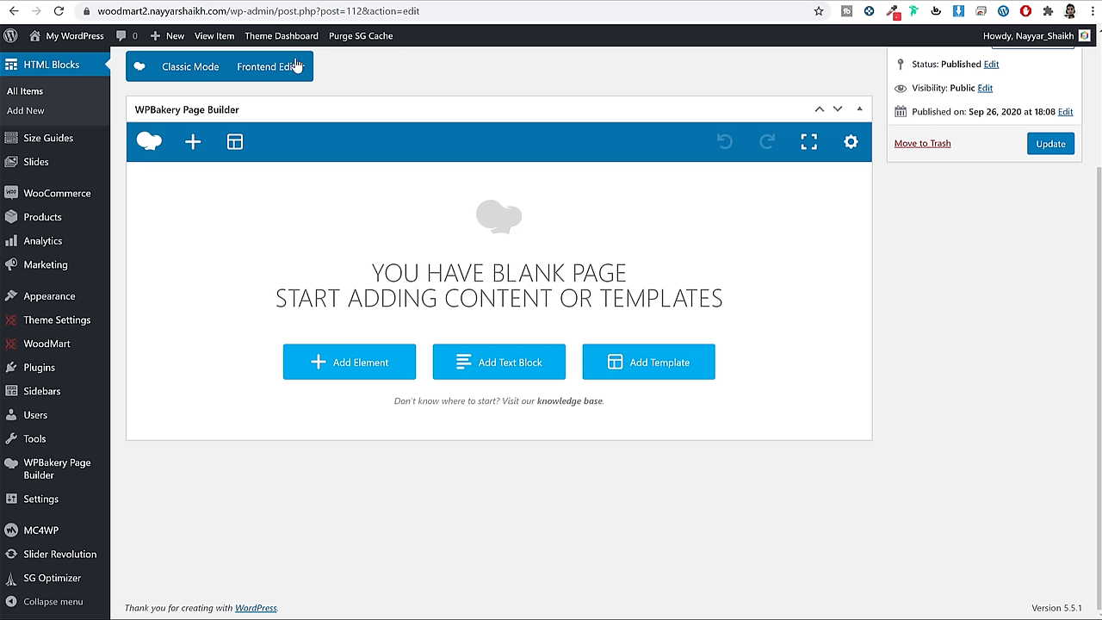
{"action": "left_click", "coordinate": [350, 361]}
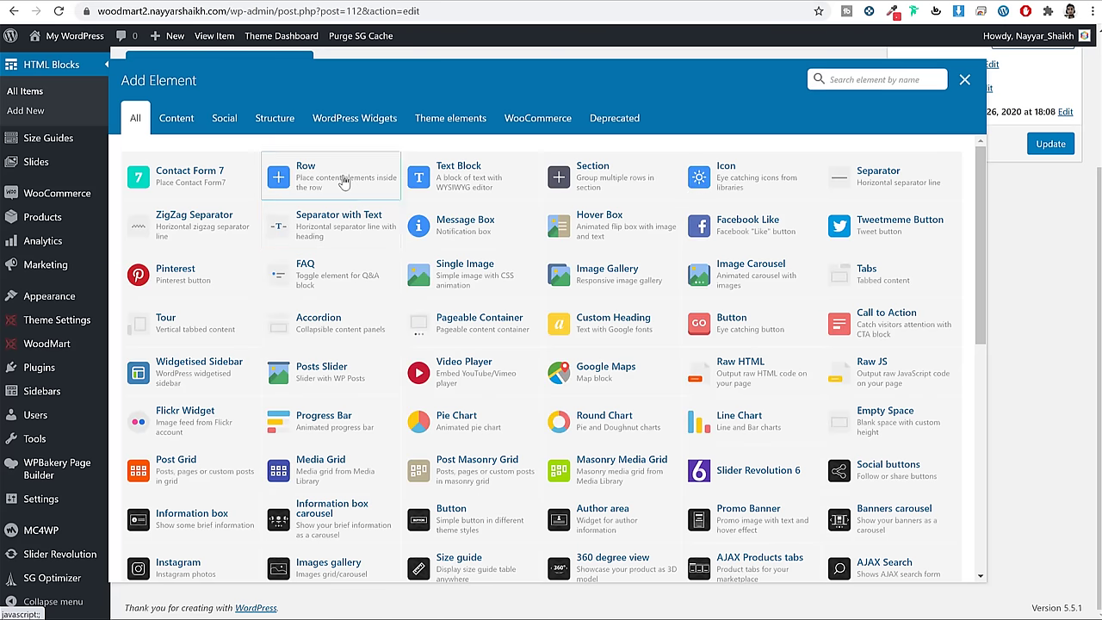
{"action": "left_click", "coordinate": [340, 176]}
{"action": "left_click", "coordinate": [500, 234]}
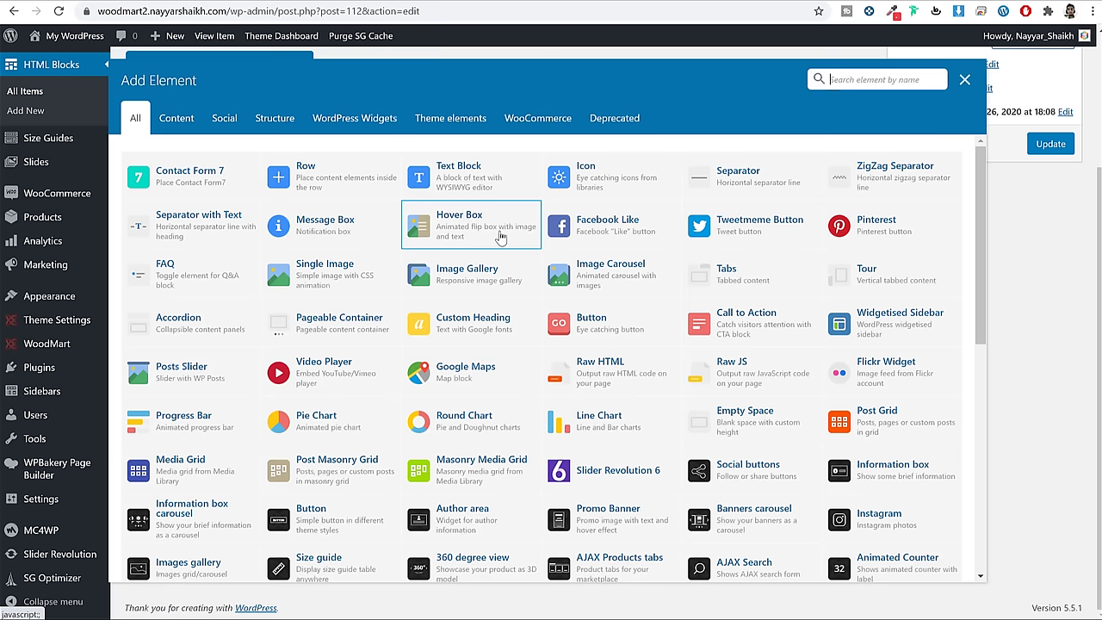
{"action": "type", "text": "sec"}
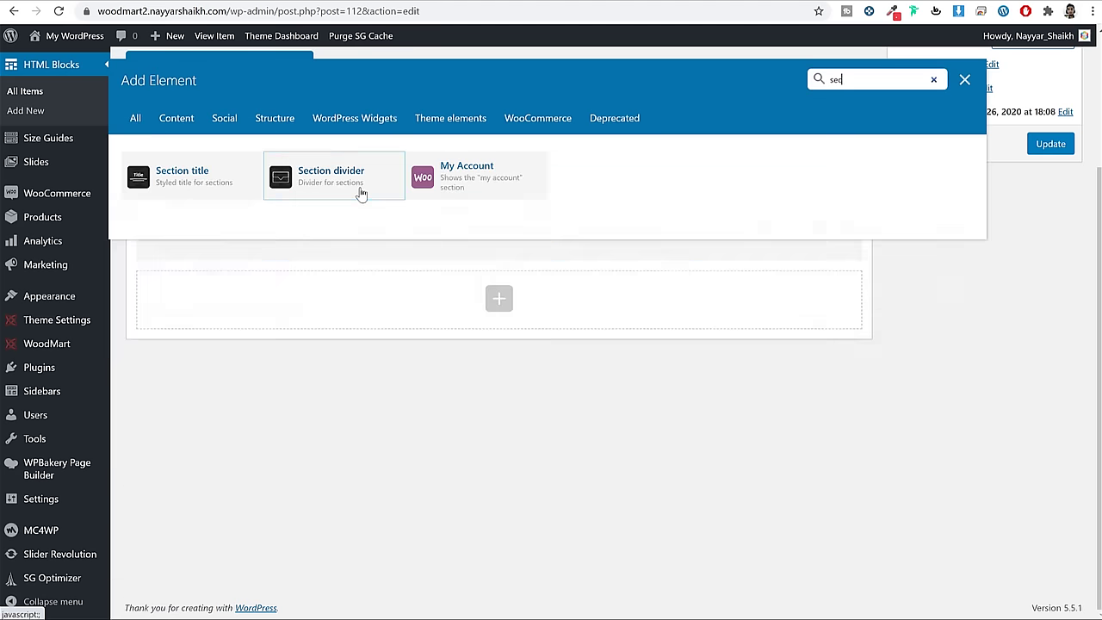
{"action": "left_click", "coordinate": [178, 182]}
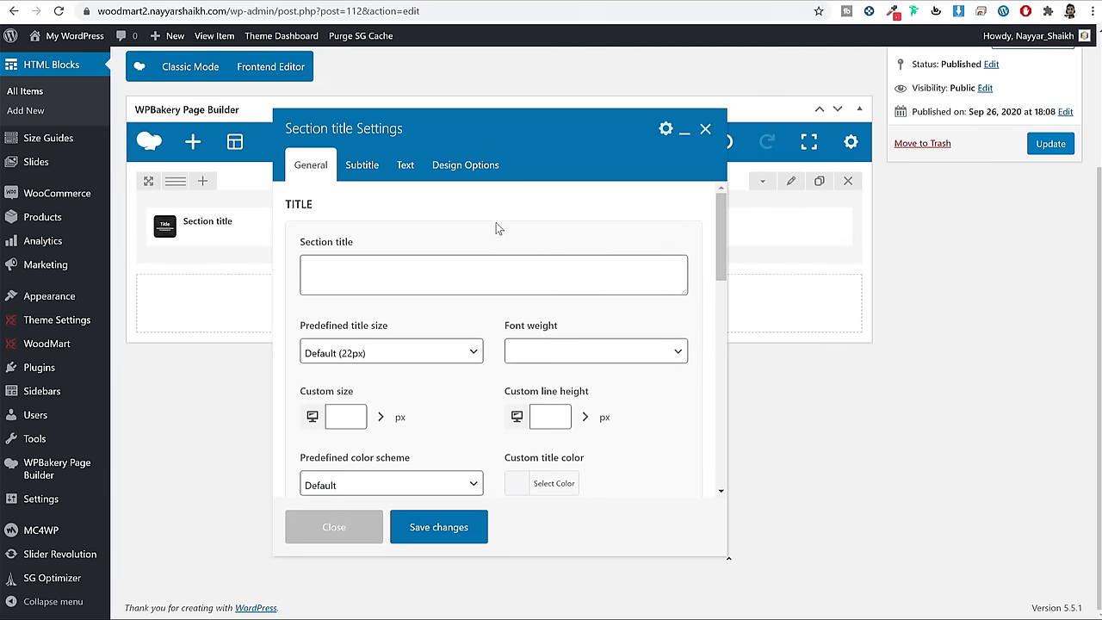
{"action": "left_click", "coordinate": [411, 267]}
{"action": "key", "text": "ctrl+v"}
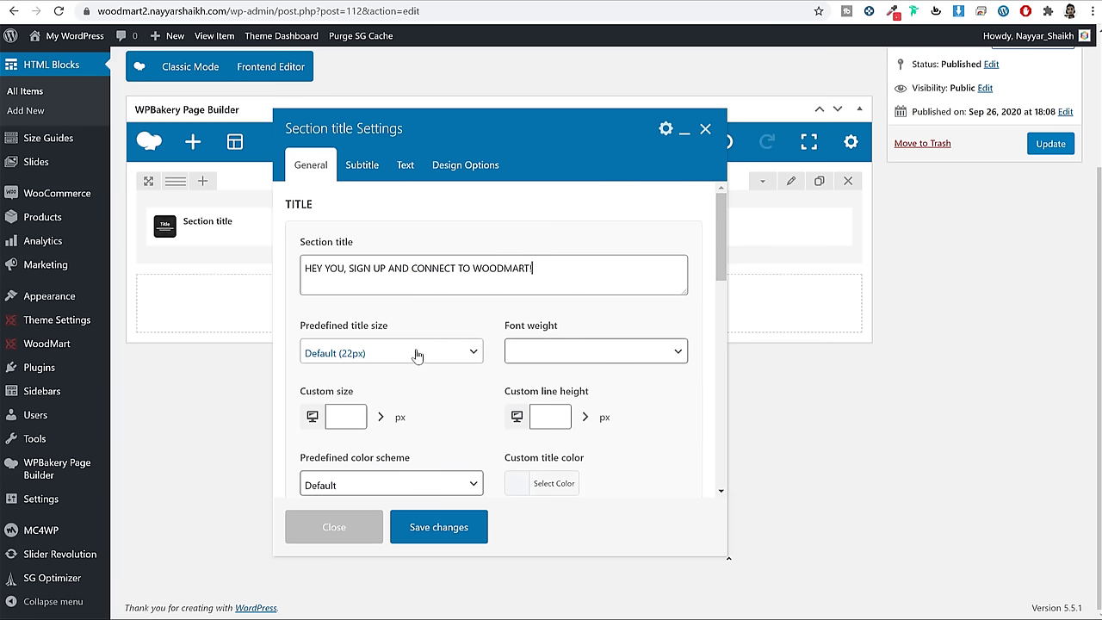
- Make the section title Large (36px) and white
{"action": "left_click", "coordinate": [416, 353]}
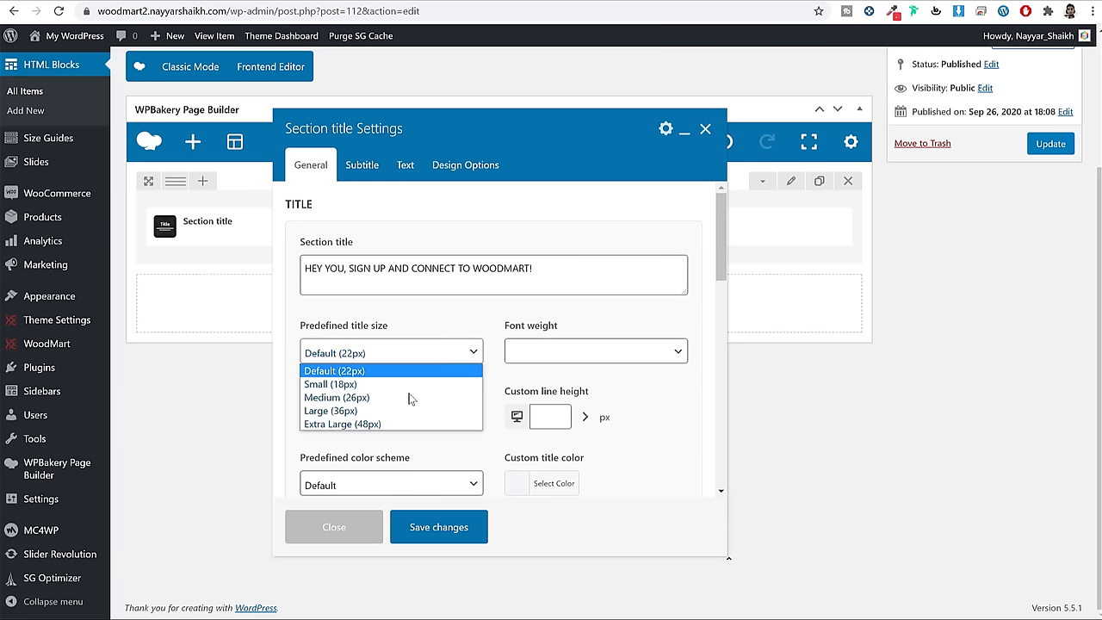
{"action": "left_click", "coordinate": [365, 411]}
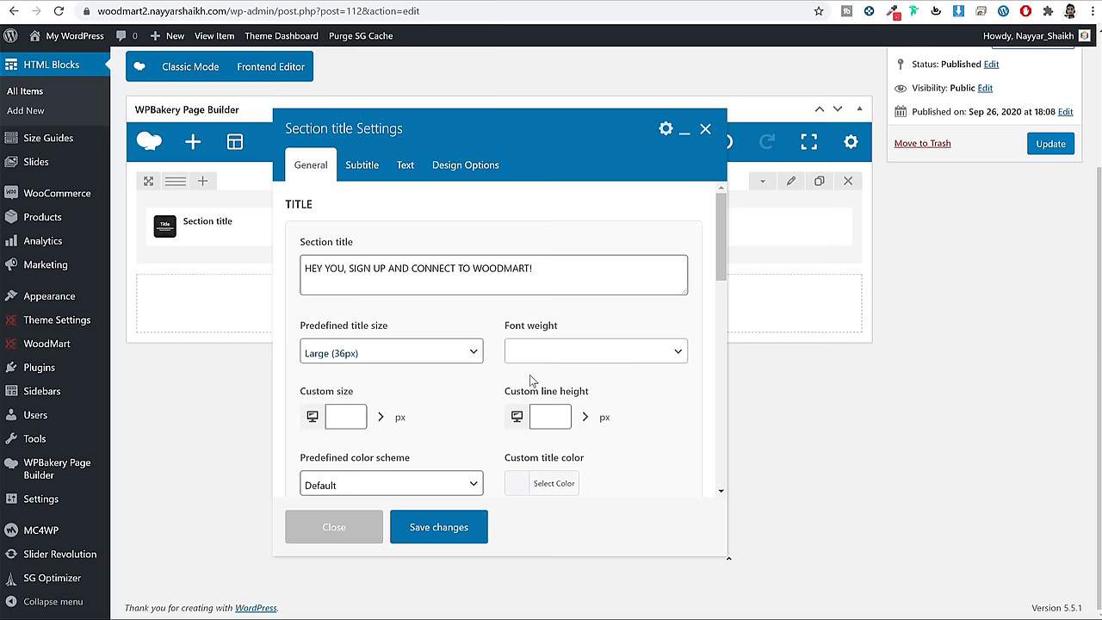
{"action": "scroll", "coordinate": [679, 411], "scroll_direction": "down", "scroll_amount": 1}
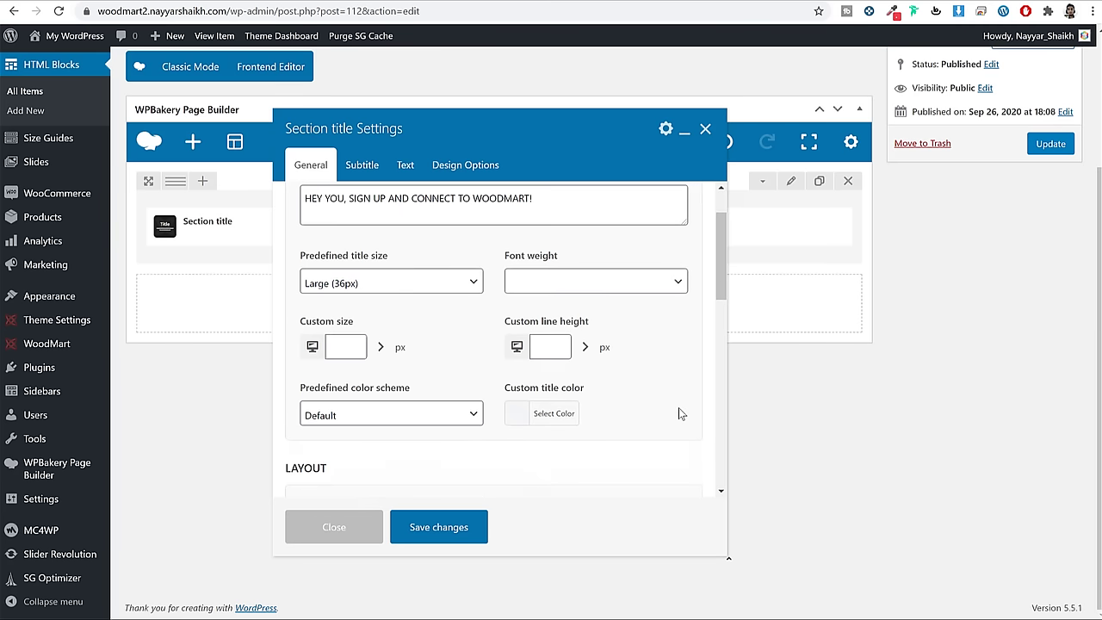
{"action": "scroll", "coordinate": [685, 434], "scroll_direction": "up", "scroll_amount": 1}
{"action": "scroll", "coordinate": [674, 455], "scroll_direction": "down", "scroll_amount": 1}
{"action": "left_click_drag", "start_coordinate": [506, 392], "coordinate": [603, 391]}
{"action": "left_click", "coordinate": [553, 413]}
{"action": "scroll", "coordinate": [551, 422], "scroll_direction": "down", "scroll_amount": 1}
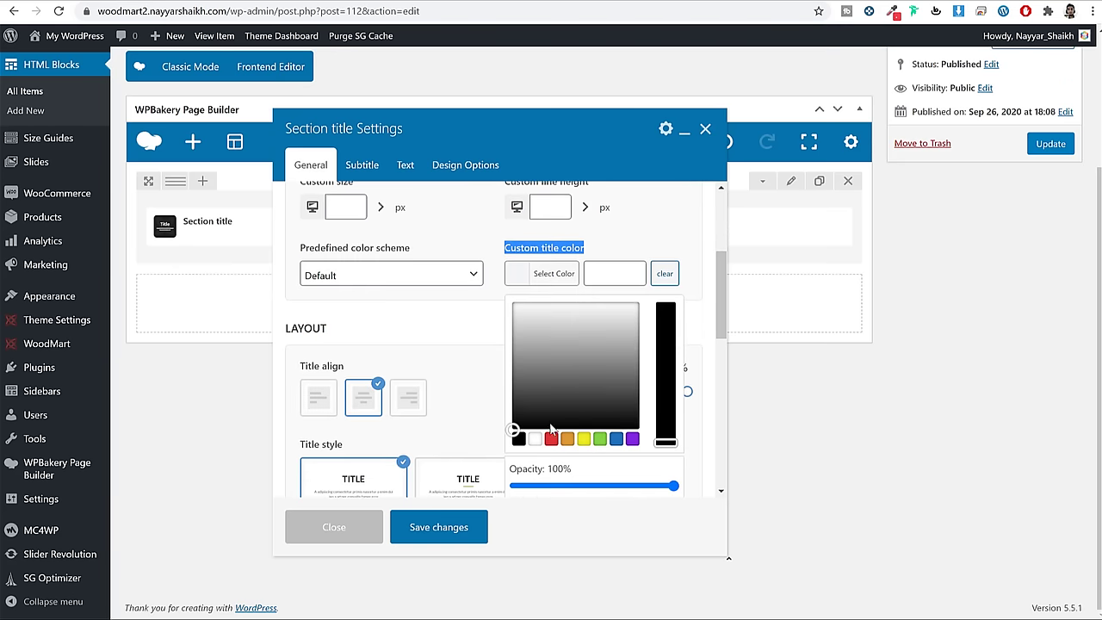
{"action": "left_click", "coordinate": [537, 440]}
{"action": "left_click", "coordinate": [553, 273]}
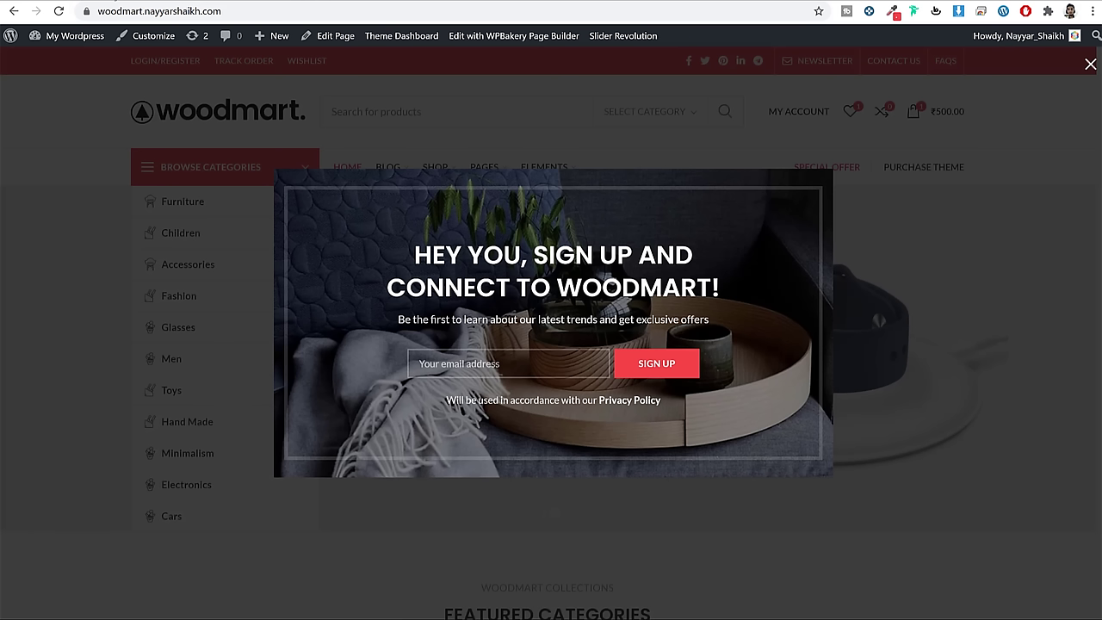
- Add the popup's subtitle sentence as white text after the title and save
{"action": "triple_click", "coordinate": [507, 320]}
{"action": "key", "text": "ctrl+c"}
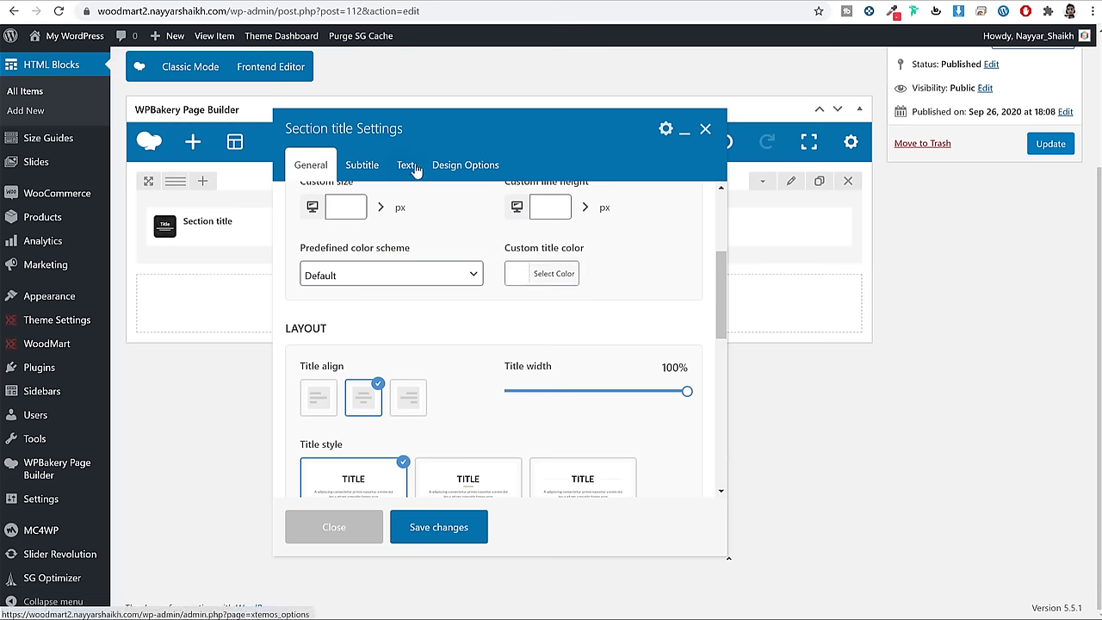
{"action": "left_click", "coordinate": [405, 165]}
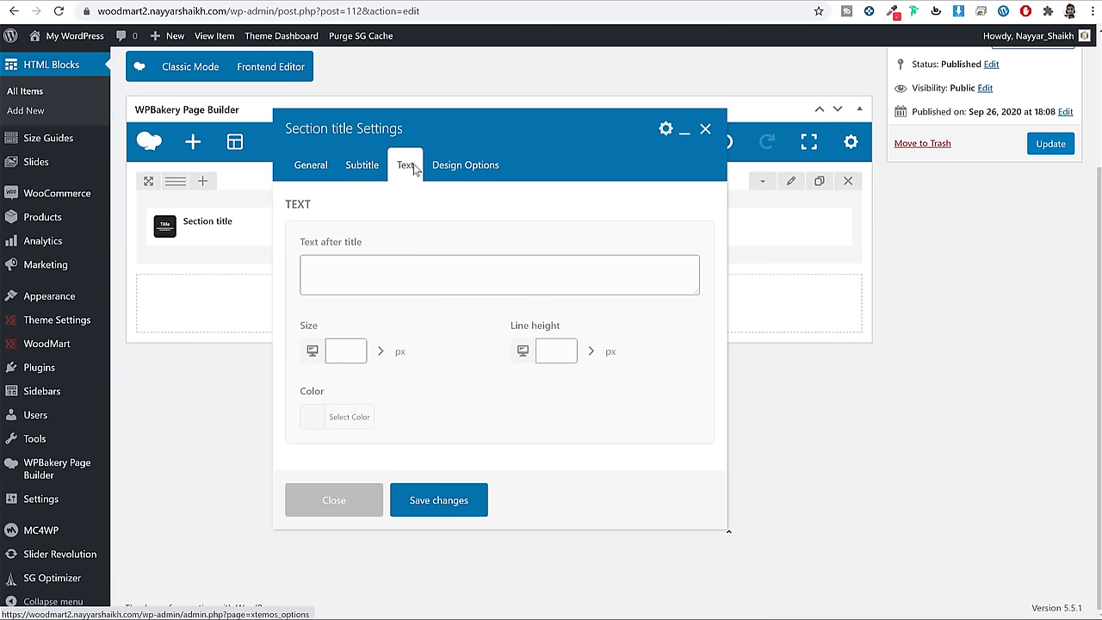
{"action": "key", "text": "ctrl+v"}
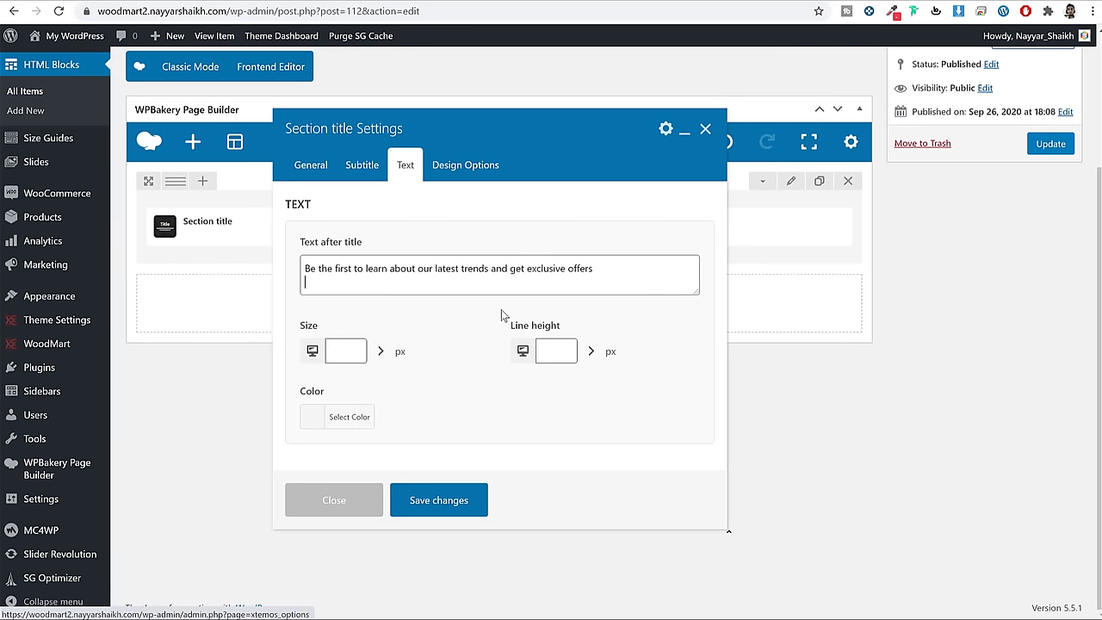
{"action": "left_click", "coordinate": [362, 418]}
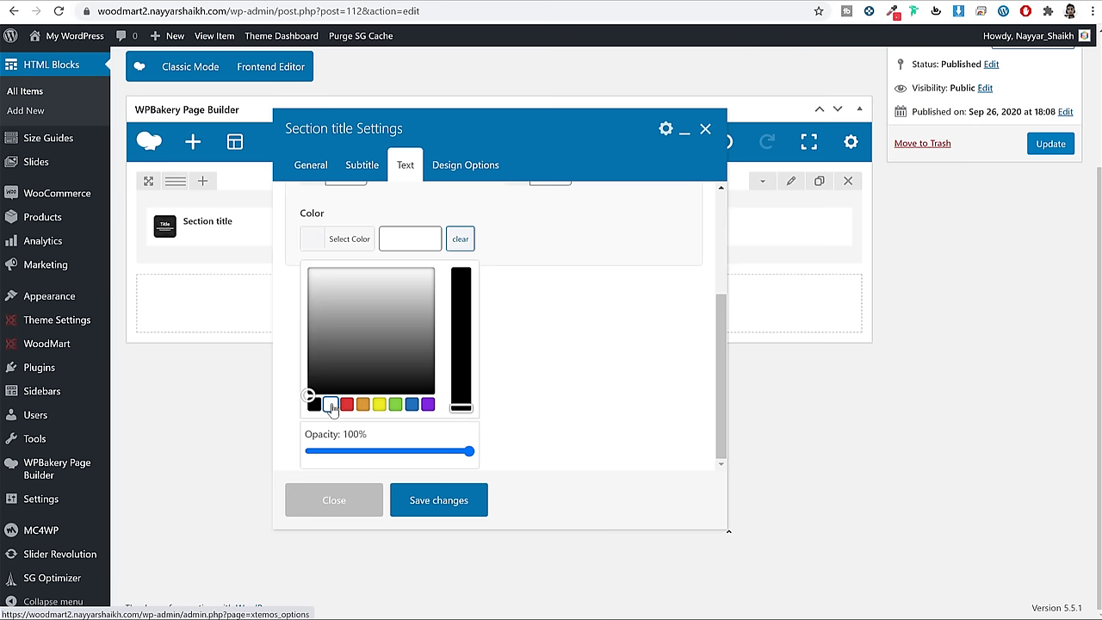
{"action": "left_click", "coordinate": [328, 404]}
{"action": "left_click", "coordinate": [444, 495]}
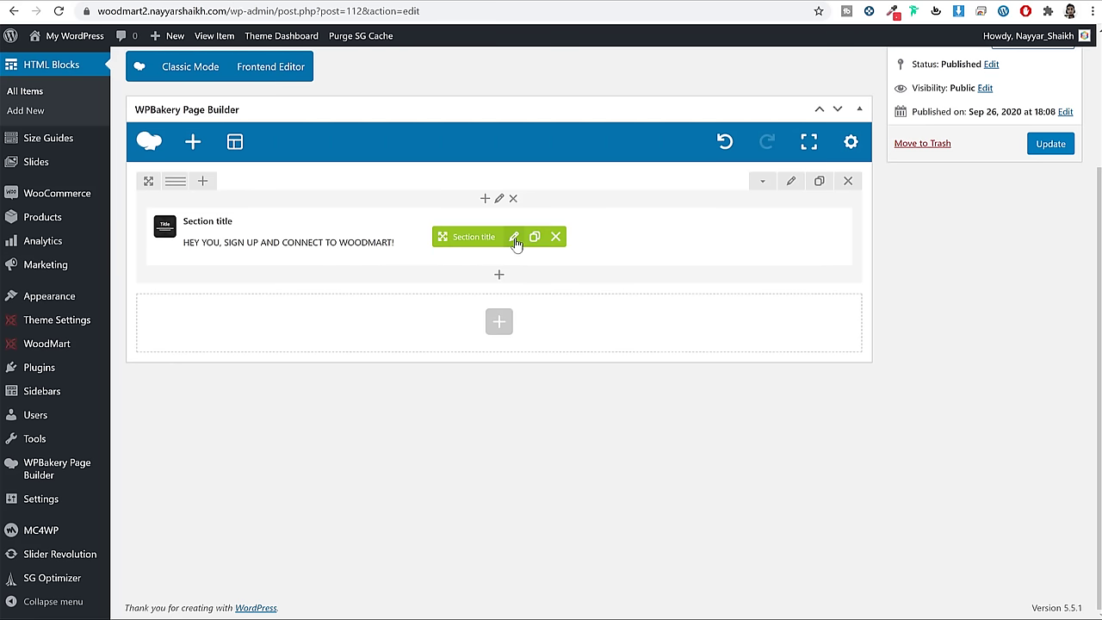
- Set the section title's alignment to center and save
{"action": "left_click", "coordinate": [514, 239]}
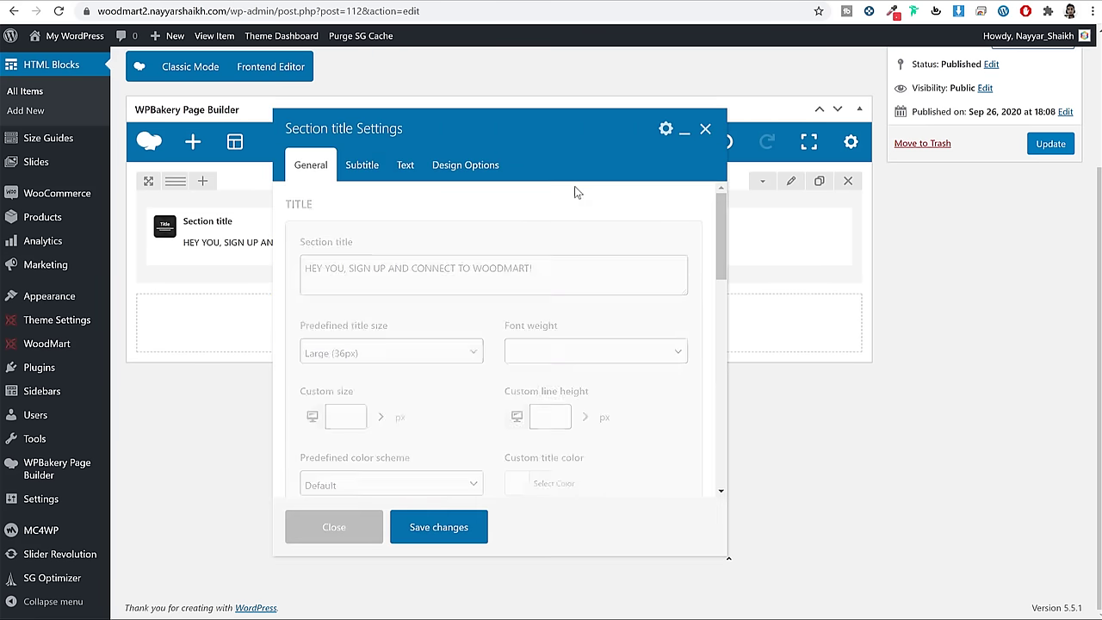
{"action": "scroll", "coordinate": [617, 322], "scroll_direction": "down", "scroll_amount": 5}
{"action": "scroll", "coordinate": [356, 357], "scroll_direction": "up", "scroll_amount": 1}
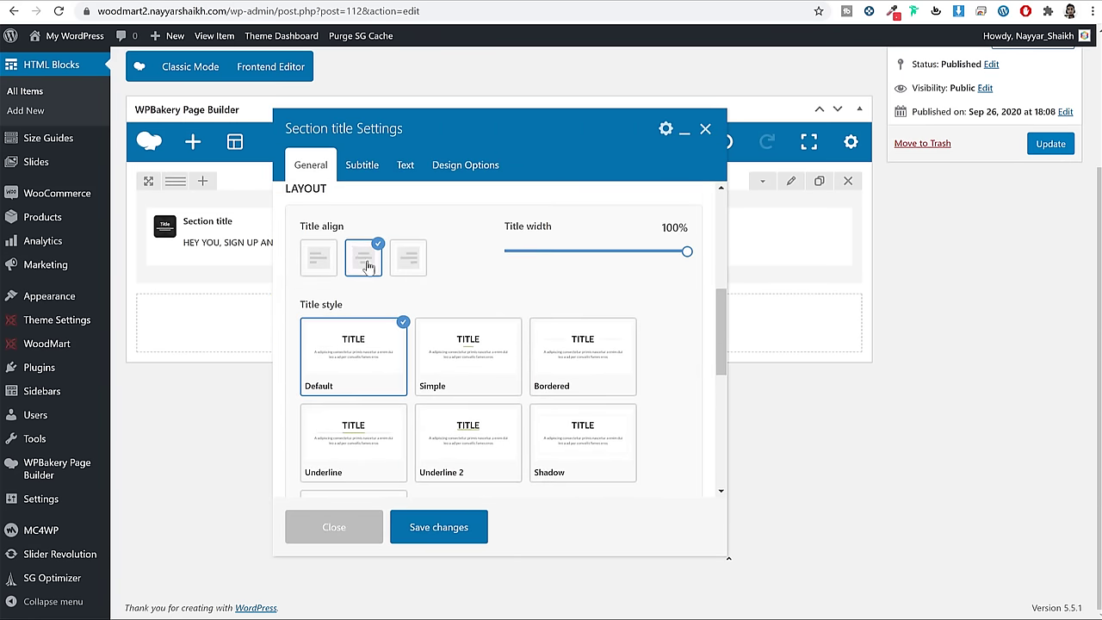
{"action": "left_click", "coordinate": [448, 523]}
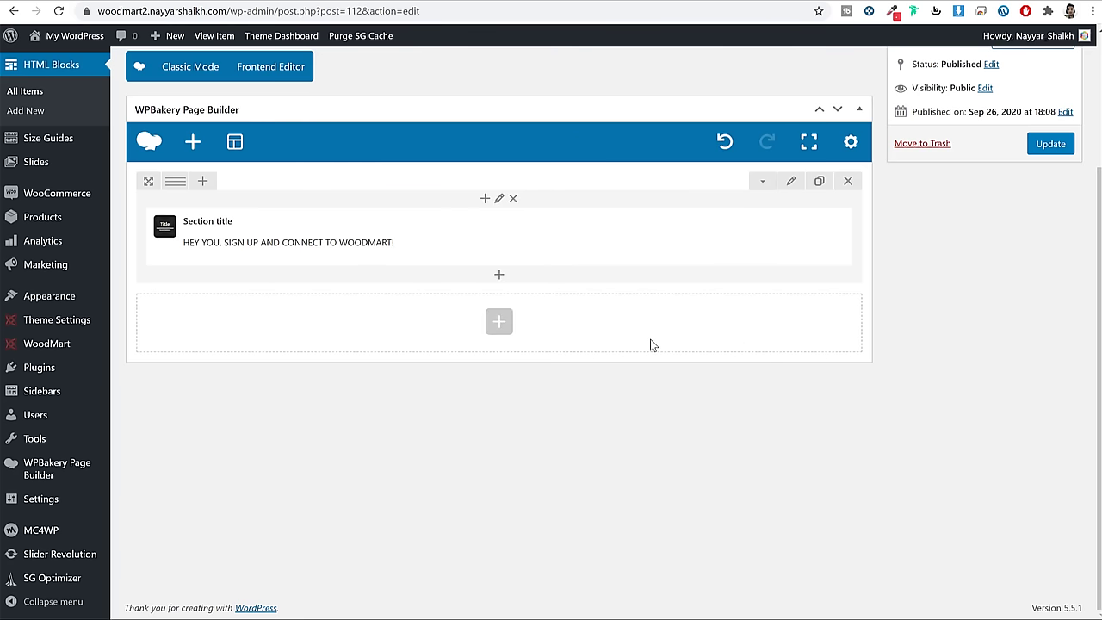
- Add a Text Block and copy the signup form shortcode from the MC4WP forms page
{"action": "left_click", "coordinate": [500, 276]}
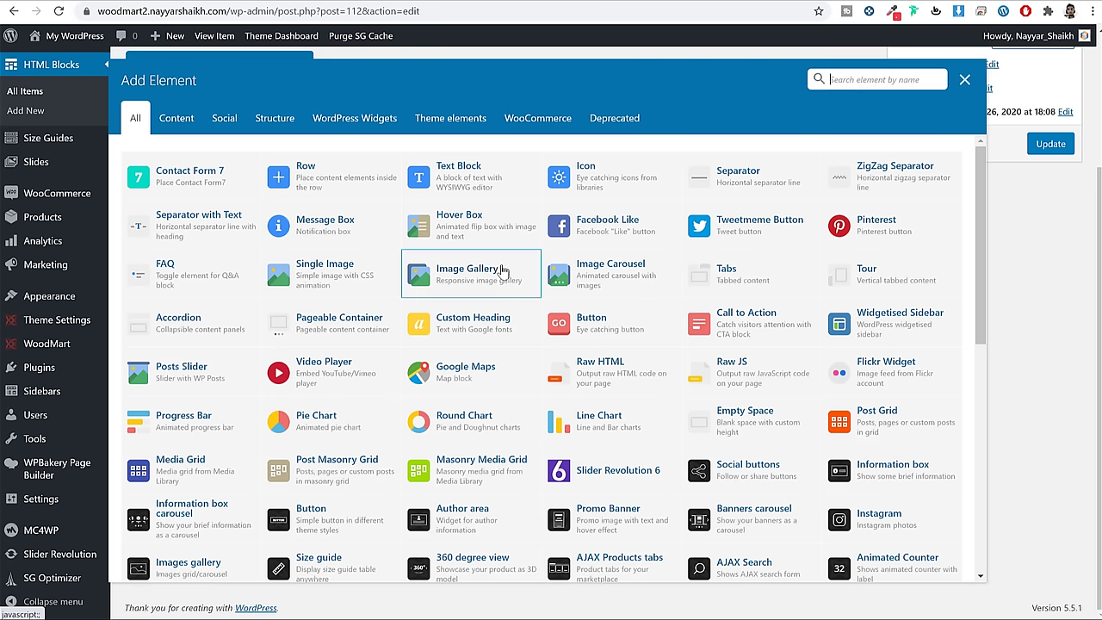
{"action": "left_click", "coordinate": [452, 185]}
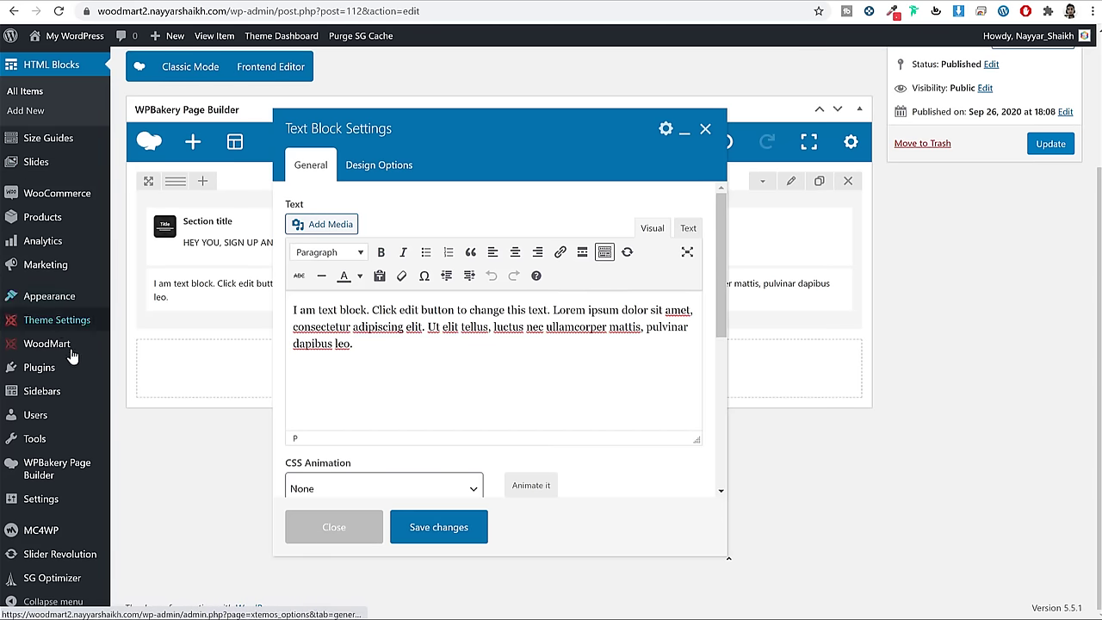
{"action": "left_click", "coordinate": [68, 525]}
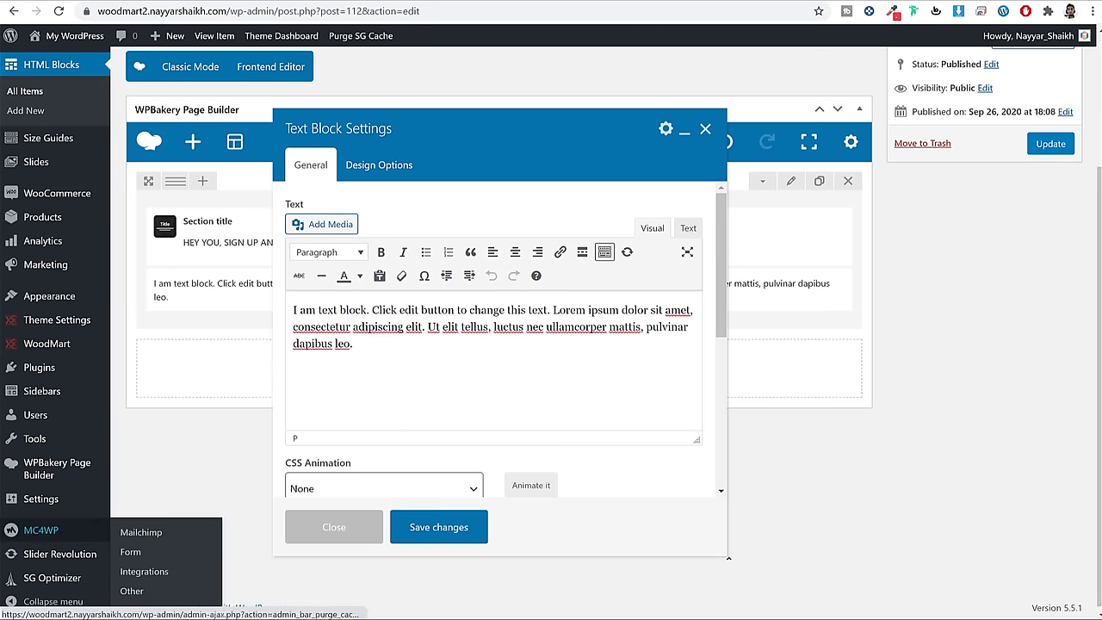
{"action": "scroll", "coordinate": [282, 198], "scroll_direction": "down", "scroll_amount": 3}
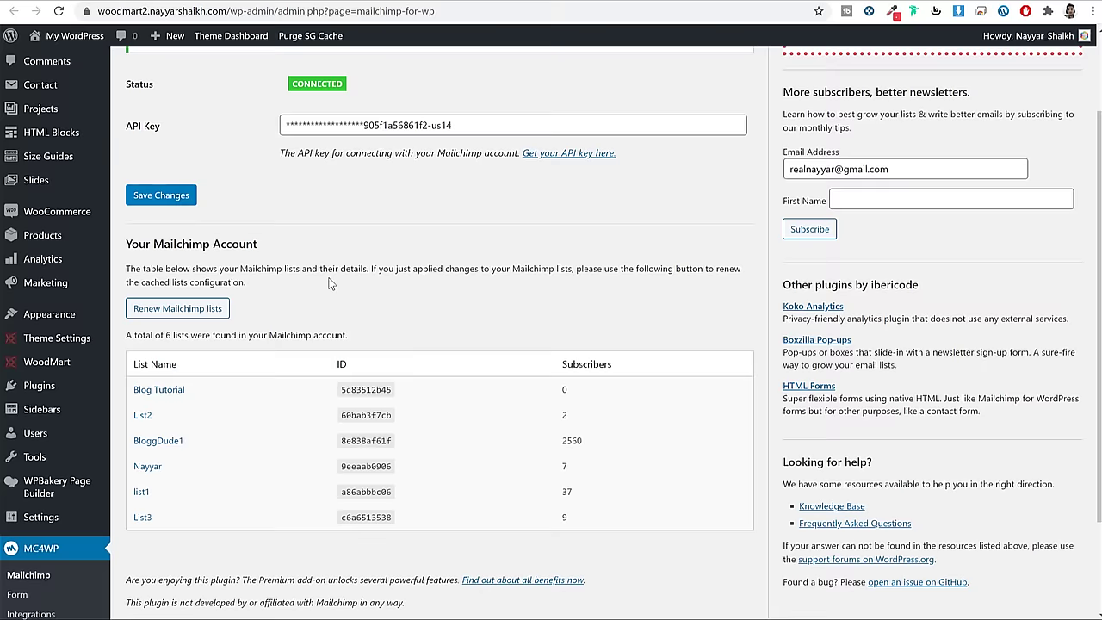
{"action": "left_click", "coordinate": [24, 498]}
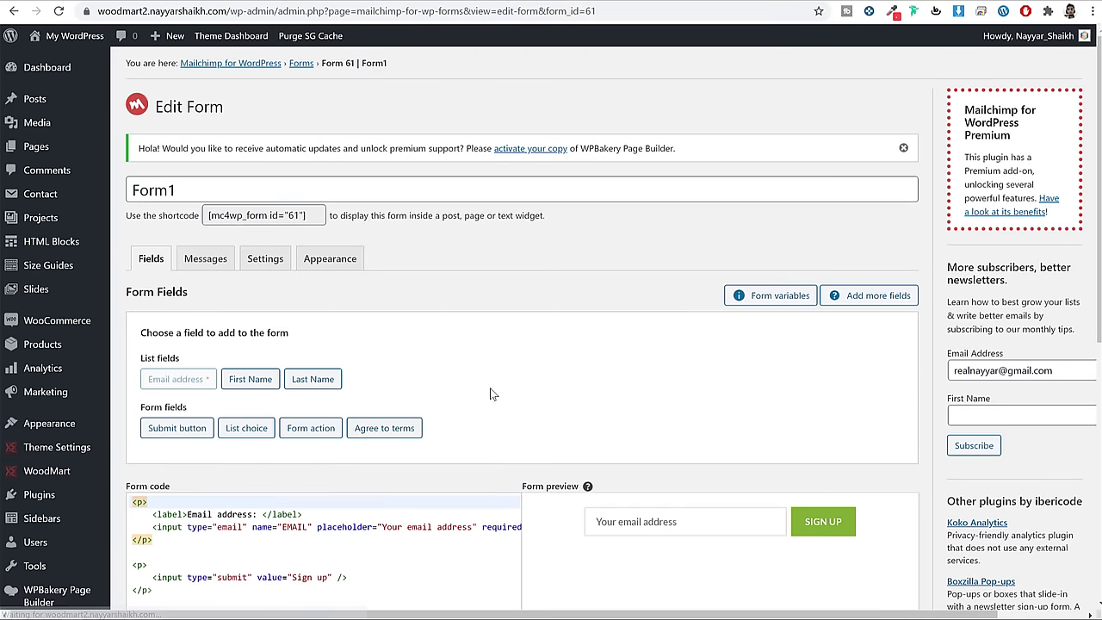
{"action": "scroll", "coordinate": [477, 375], "scroll_direction": "down", "scroll_amount": 3}
{"action": "scroll", "coordinate": [476, 375], "scroll_direction": "up", "scroll_amount": 3}
{"action": "left_click", "coordinate": [258, 215]}
{"action": "key", "text": "ctrl+c"}
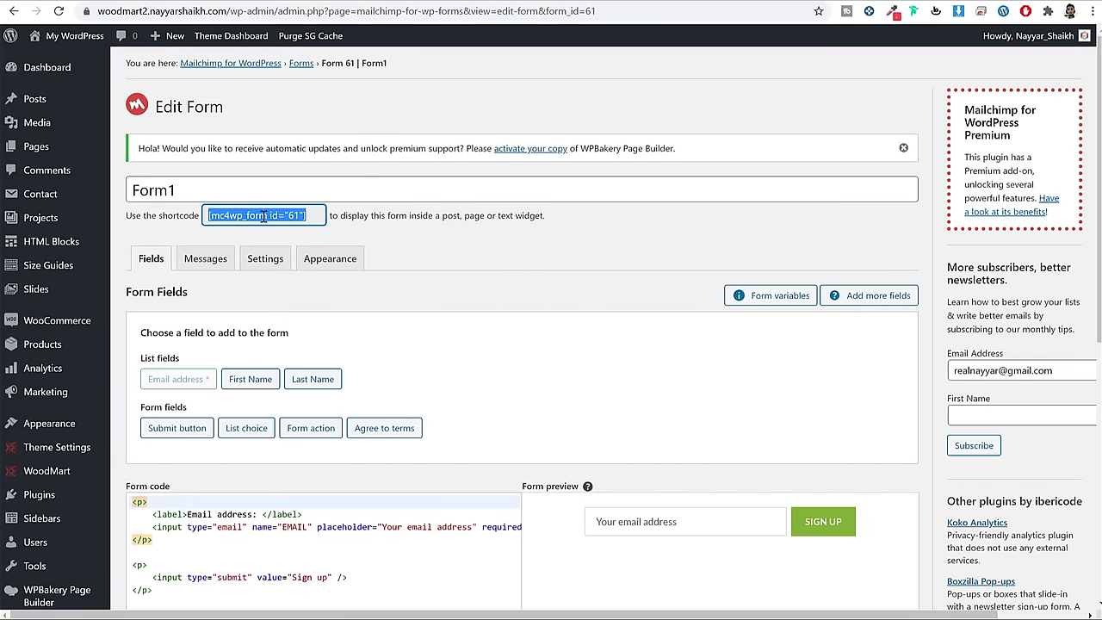
{"action": "right_click", "coordinate": [263, 218]}
{"action": "left_click", "coordinate": [298, 228]}
- Replace the text block's placeholder with [mc4wp_form id="61"] and save it
{"action": "left_click", "coordinate": [265, 9]}
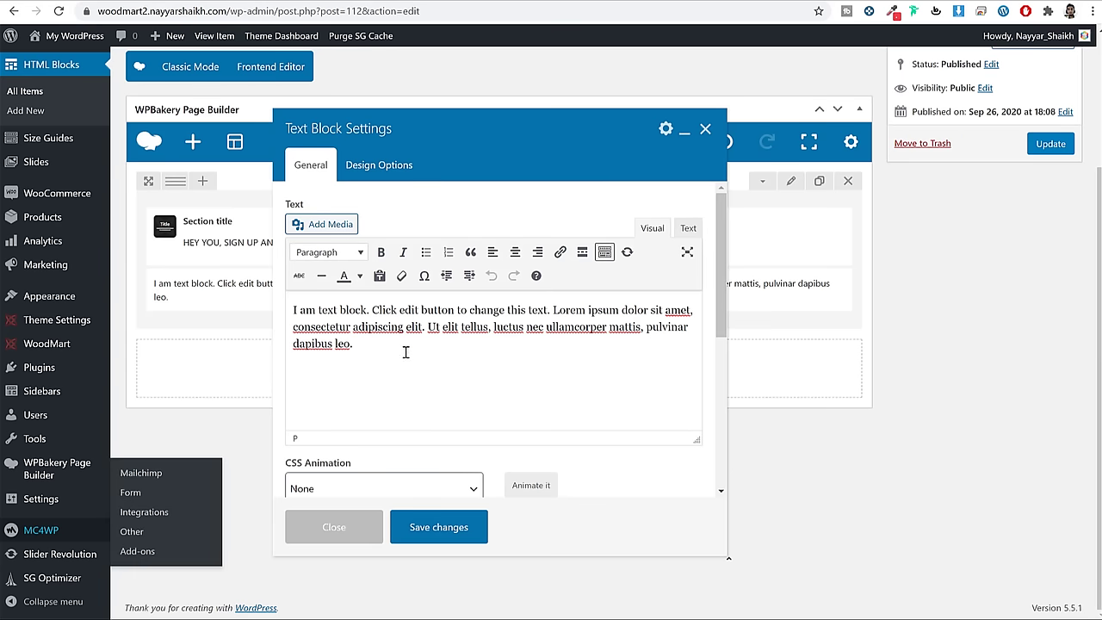
{"action": "key", "text": "ctrl+a"}
{"action": "key", "text": "ctrl+v"}
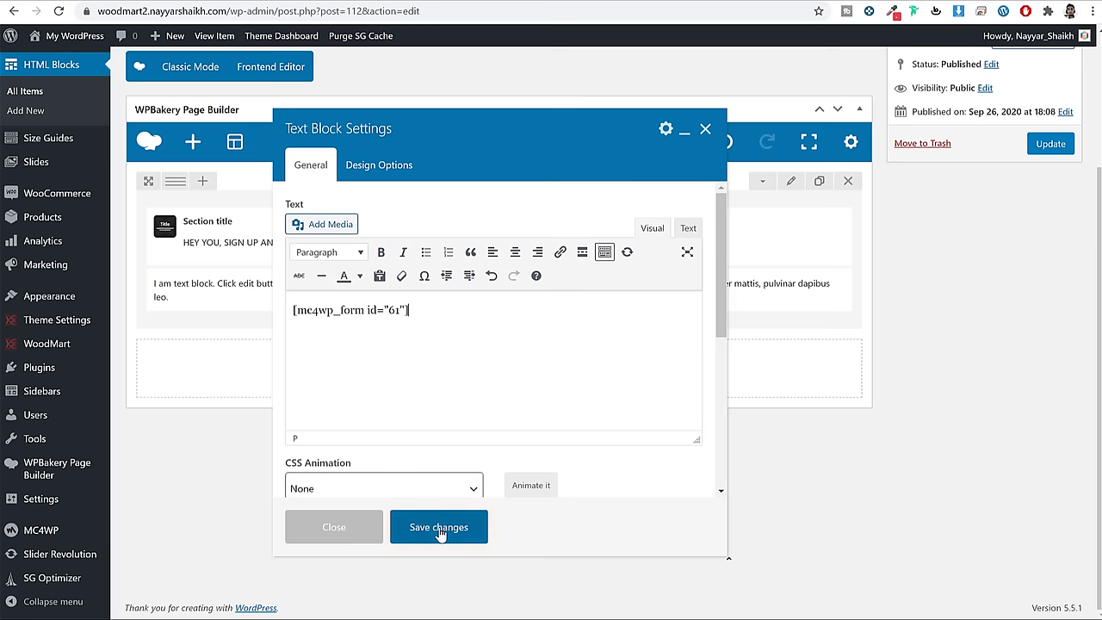
{"action": "left_click", "coordinate": [439, 529]}
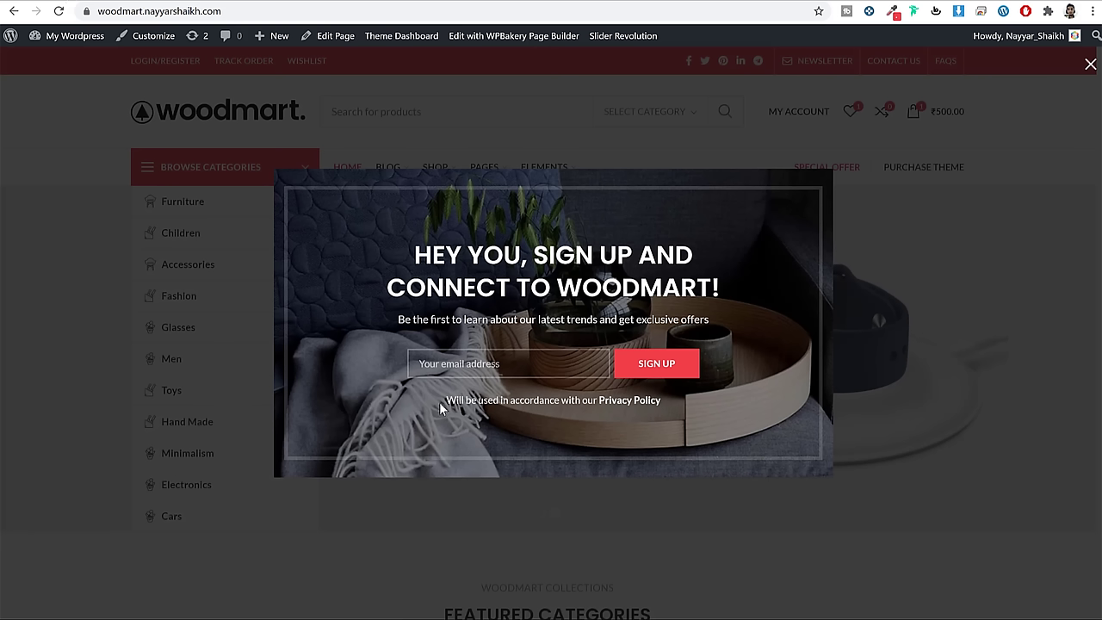
- Add a second Text Block with the privacy-policy line, centred and white
{"action": "left_click_drag", "start_coordinate": [439, 409], "coordinate": [686, 417]}
{"action": "key", "text": "ctrl+c"}
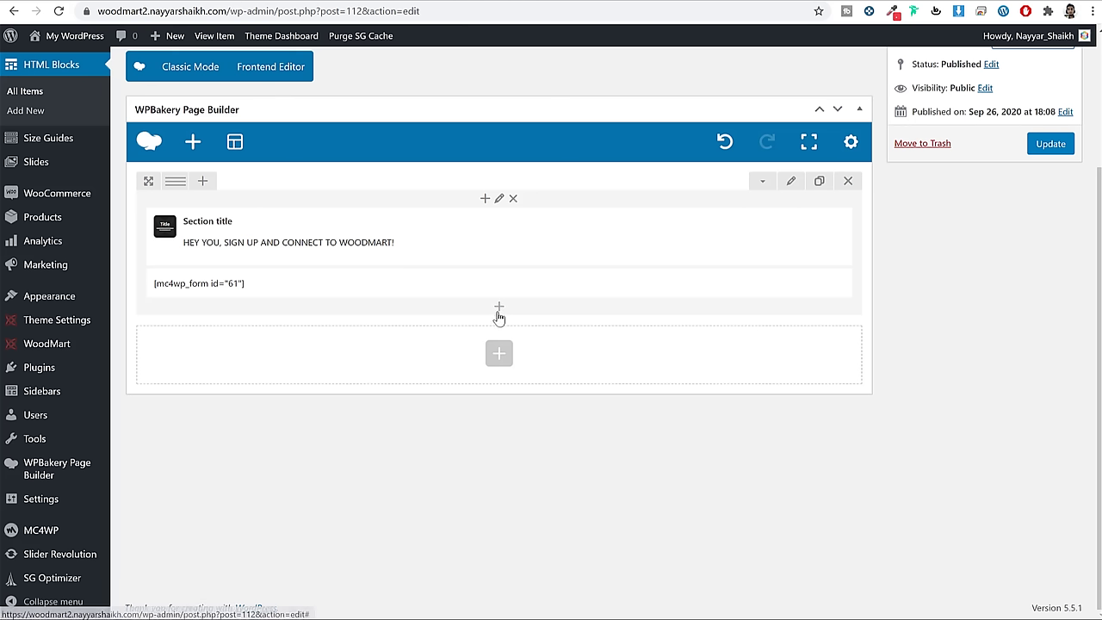
{"action": "left_click", "coordinate": [497, 314]}
{"action": "left_click", "coordinate": [463, 167]}
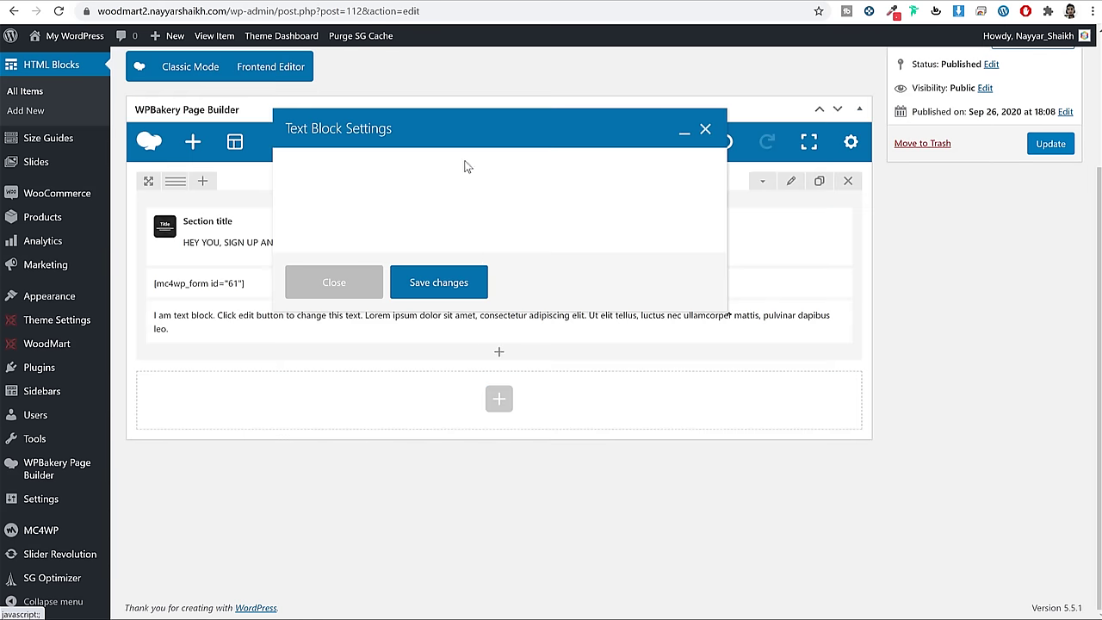
{"action": "triple_click", "coordinate": [441, 336]}
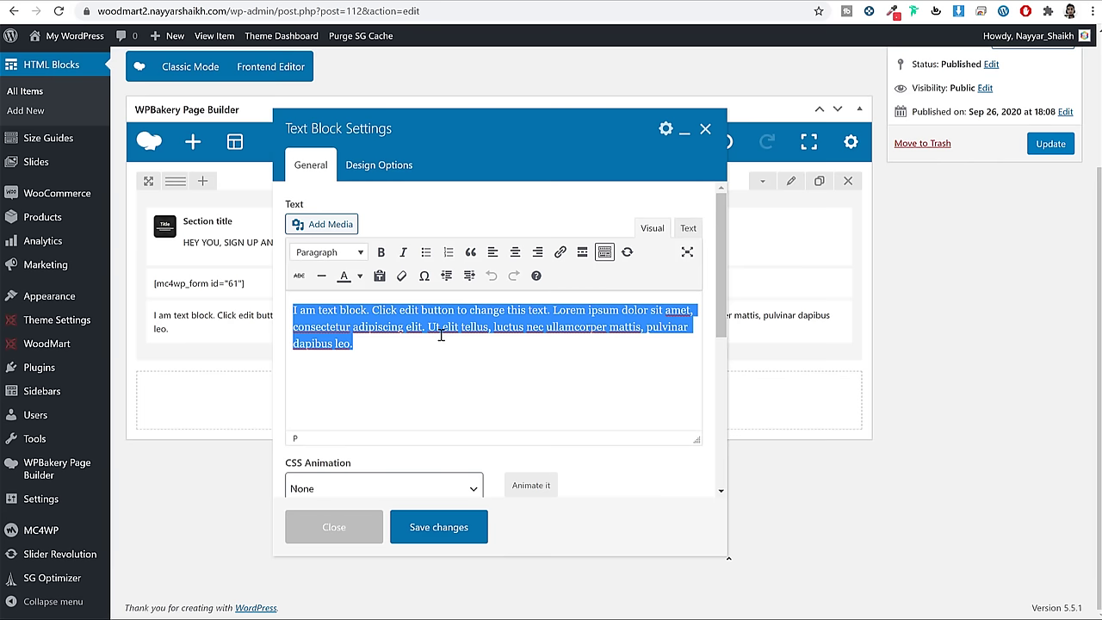
{"action": "key", "text": "ctrl+v"}
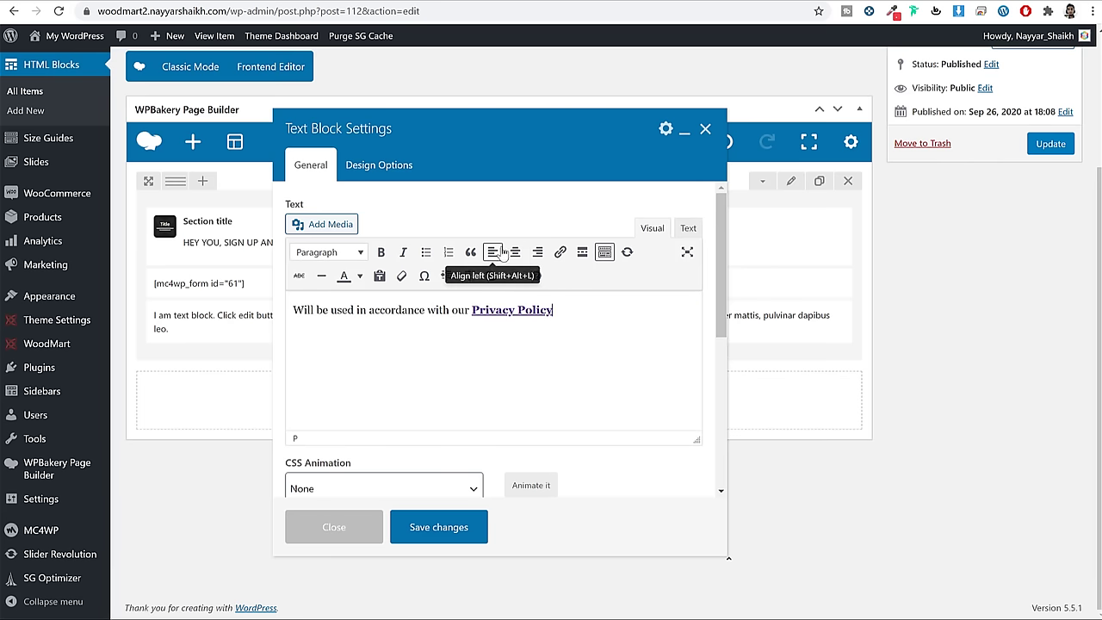
{"action": "left_click", "coordinate": [514, 251]}
{"action": "left_click", "coordinate": [359, 278]}
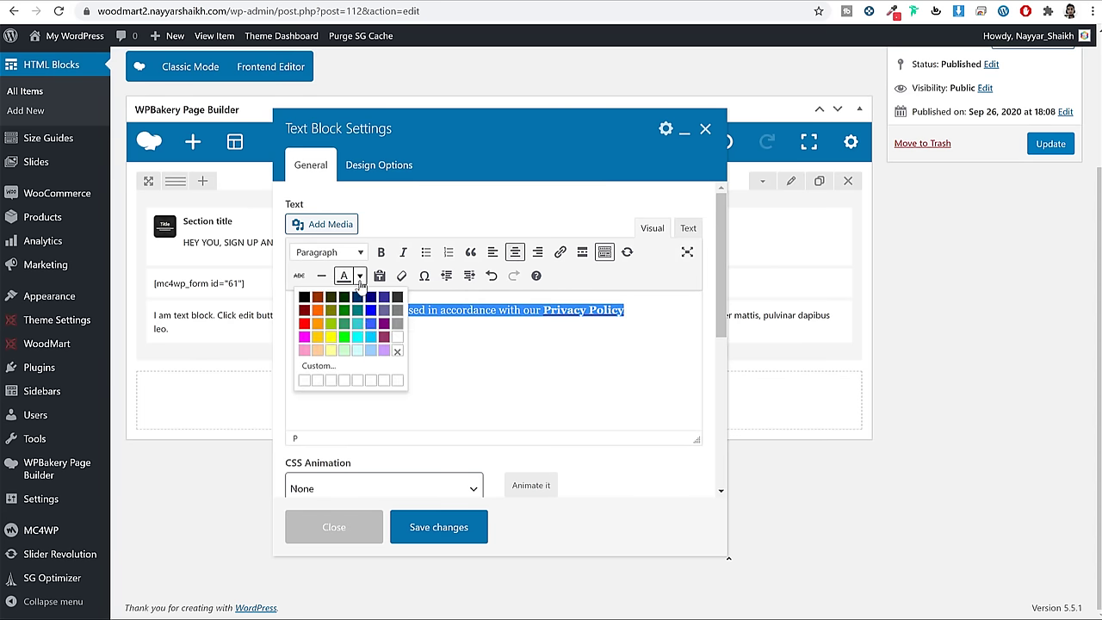
{"action": "left_click", "coordinate": [396, 344]}
{"action": "left_click", "coordinate": [440, 532]}
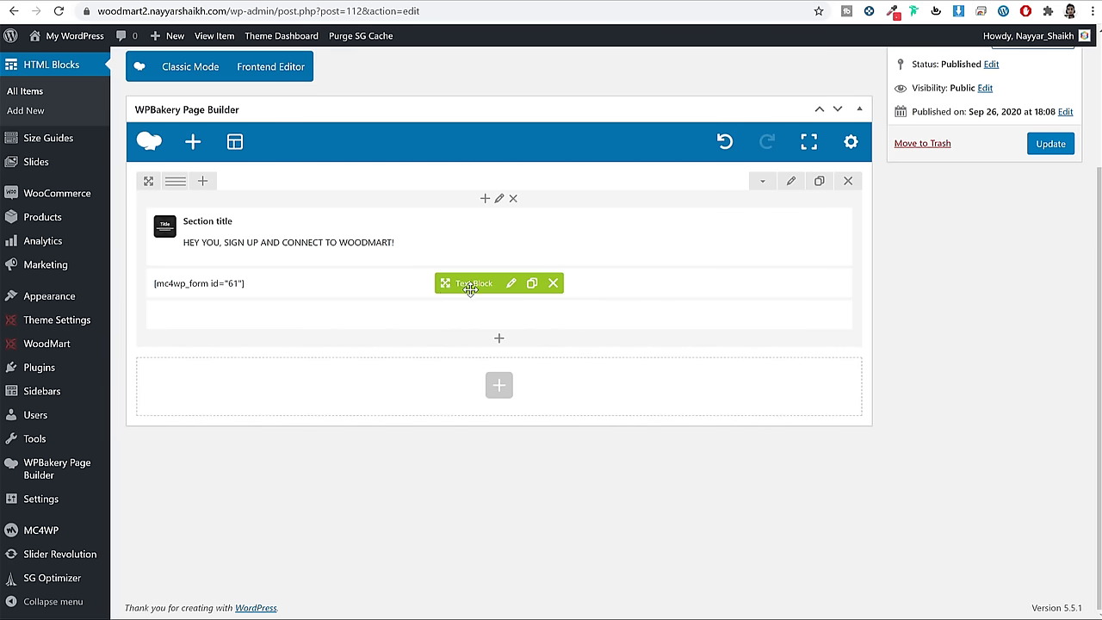
{"action": "left_click", "coordinate": [789, 185]}
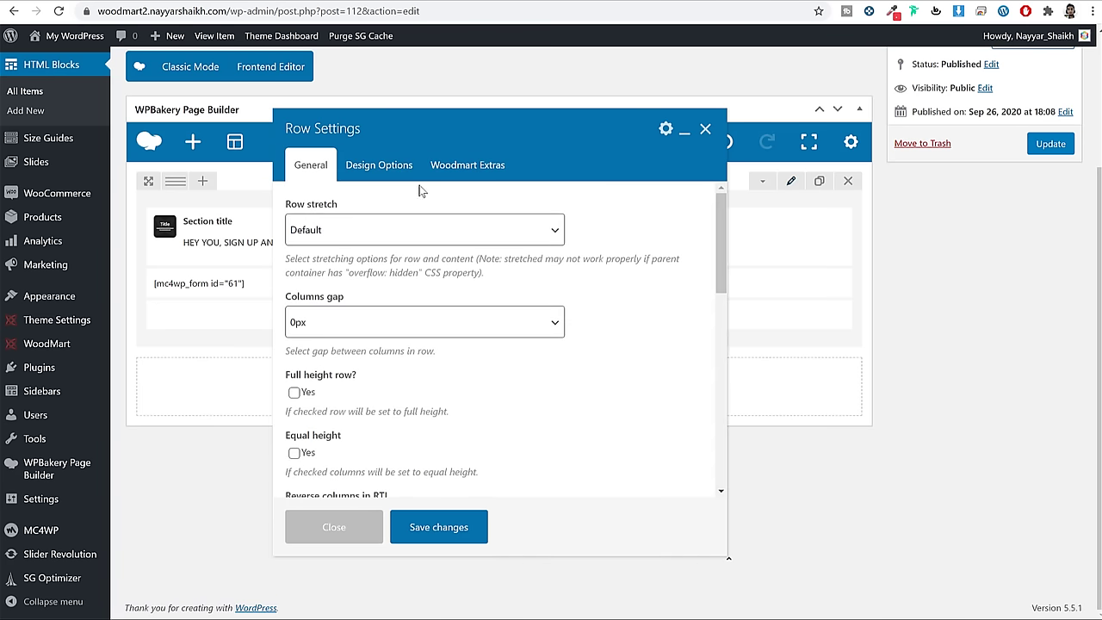
- Set the row's border colour to #ffffff at about 20% opacity
{"action": "left_click", "coordinate": [379, 166]}
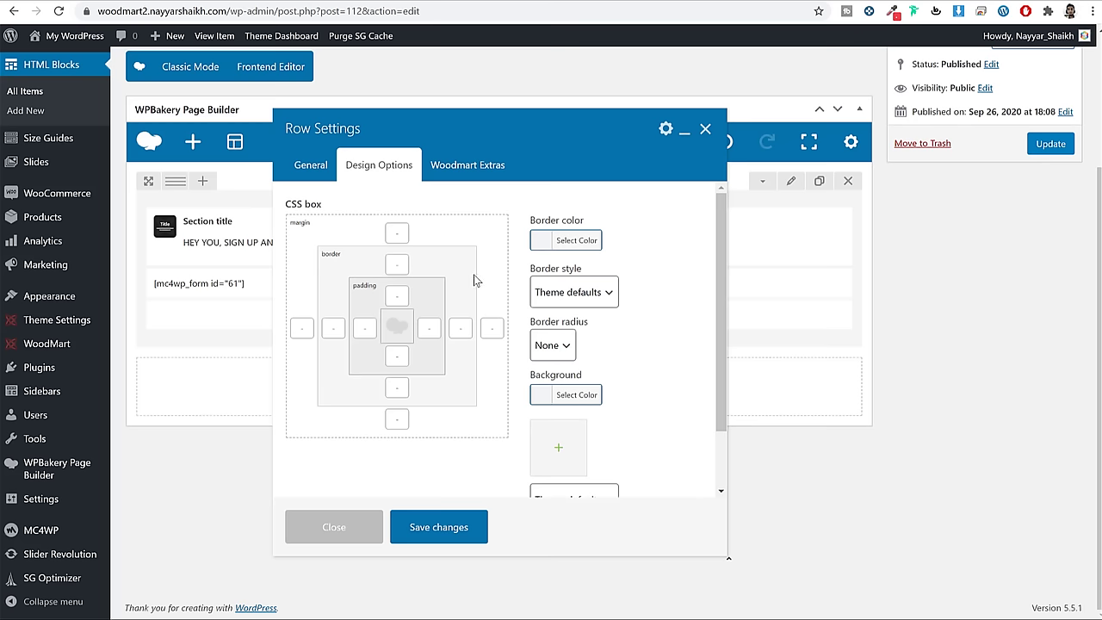
{"action": "left_click", "coordinate": [587, 240]}
{"action": "left_click", "coordinate": [622, 241]}
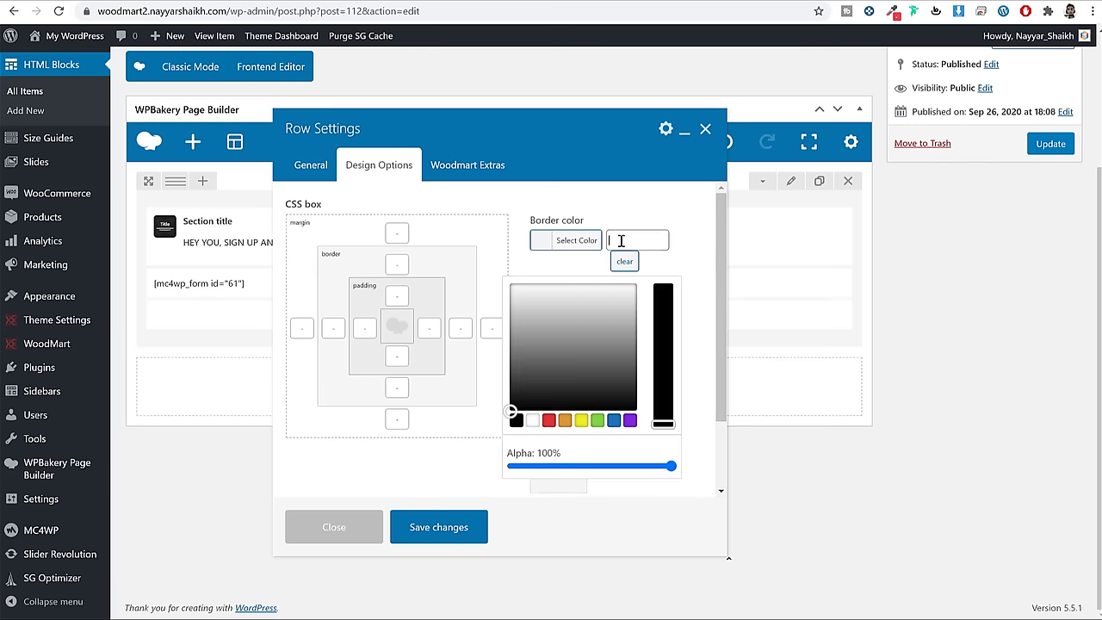
{"action": "type", "text": "#ffffff"}
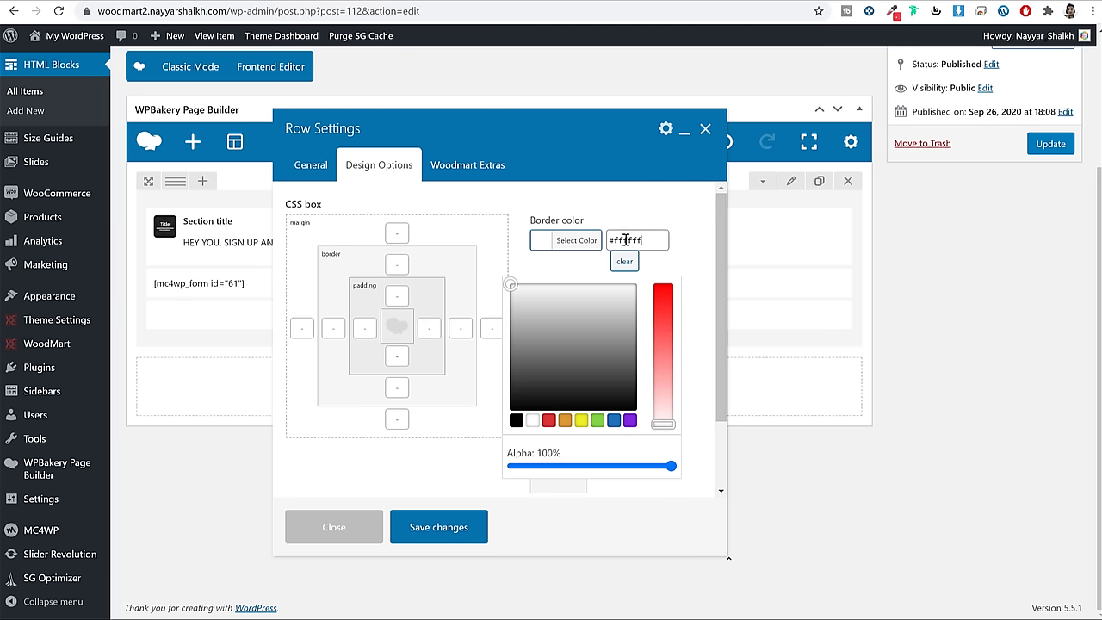
{"action": "scroll", "coordinate": [671, 275], "scroll_direction": "down", "scroll_amount": 2}
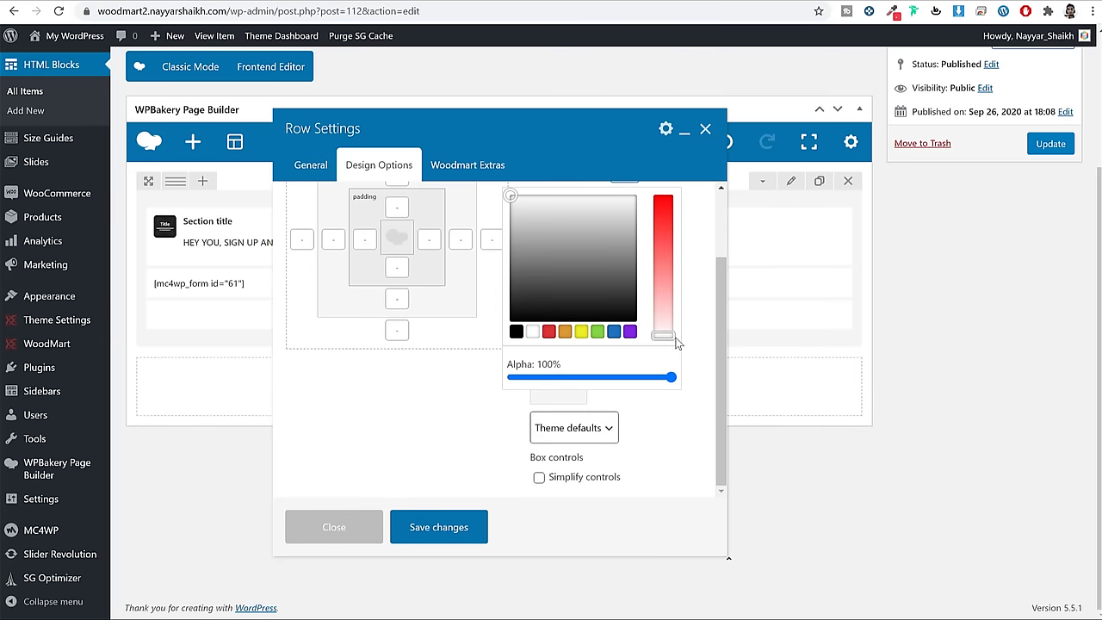
{"action": "left_click_drag", "start_coordinate": [671, 383], "coordinate": [541, 381]}
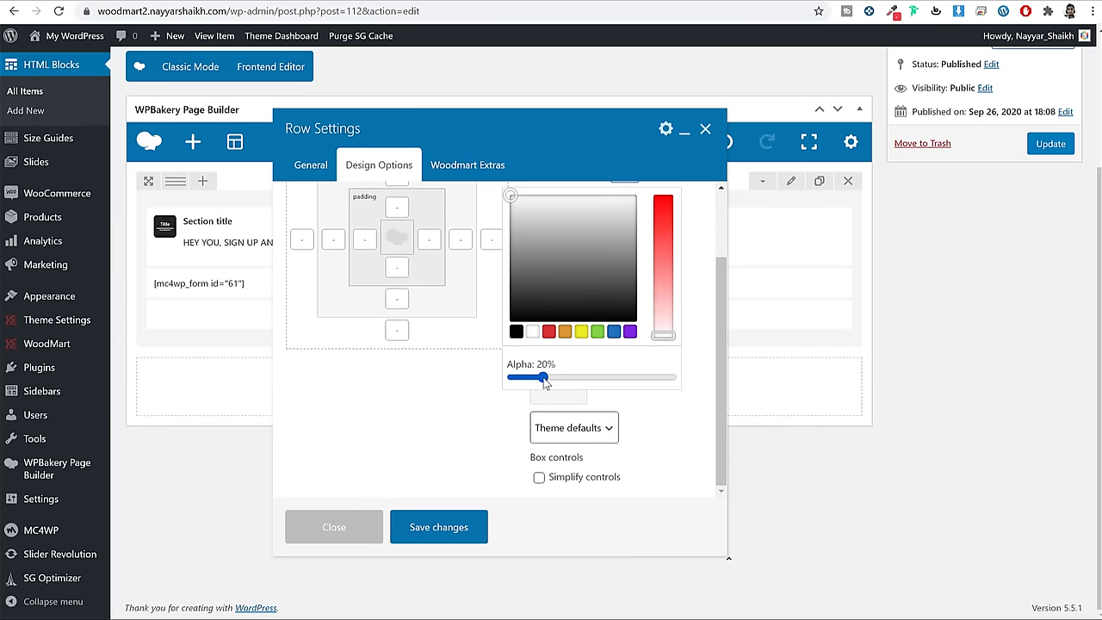
{"action": "scroll", "coordinate": [689, 302], "scroll_direction": "up", "scroll_amount": 2}
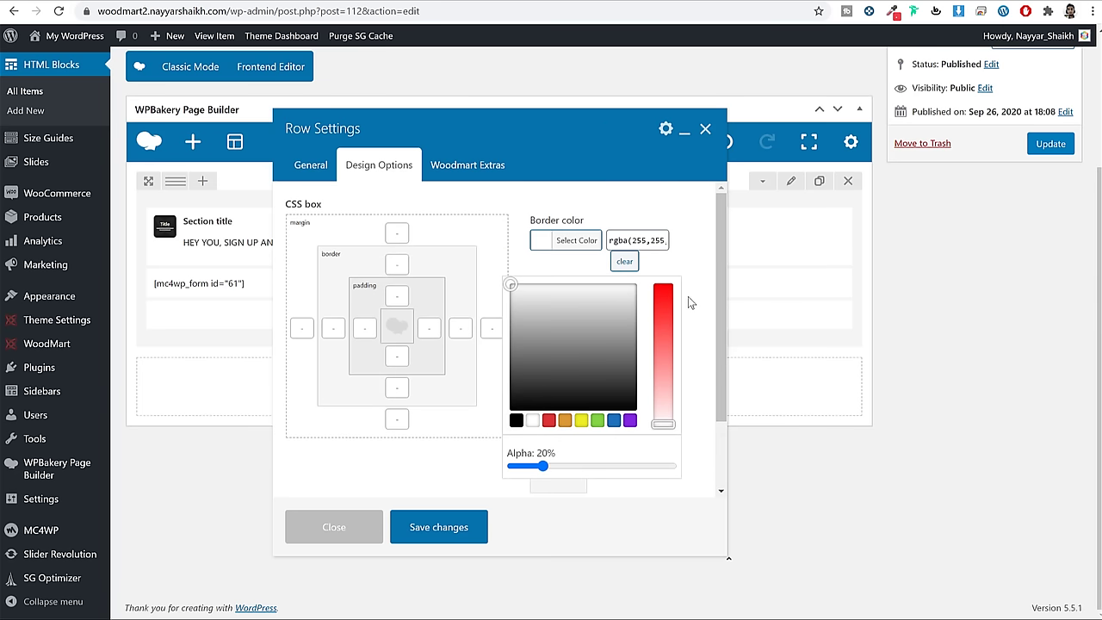
{"action": "left_click", "coordinate": [561, 241]}
- Make the row border Solid and set the top border width to 5
{"action": "left_click", "coordinate": [585, 292]}
{"action": "left_click", "coordinate": [582, 328]}
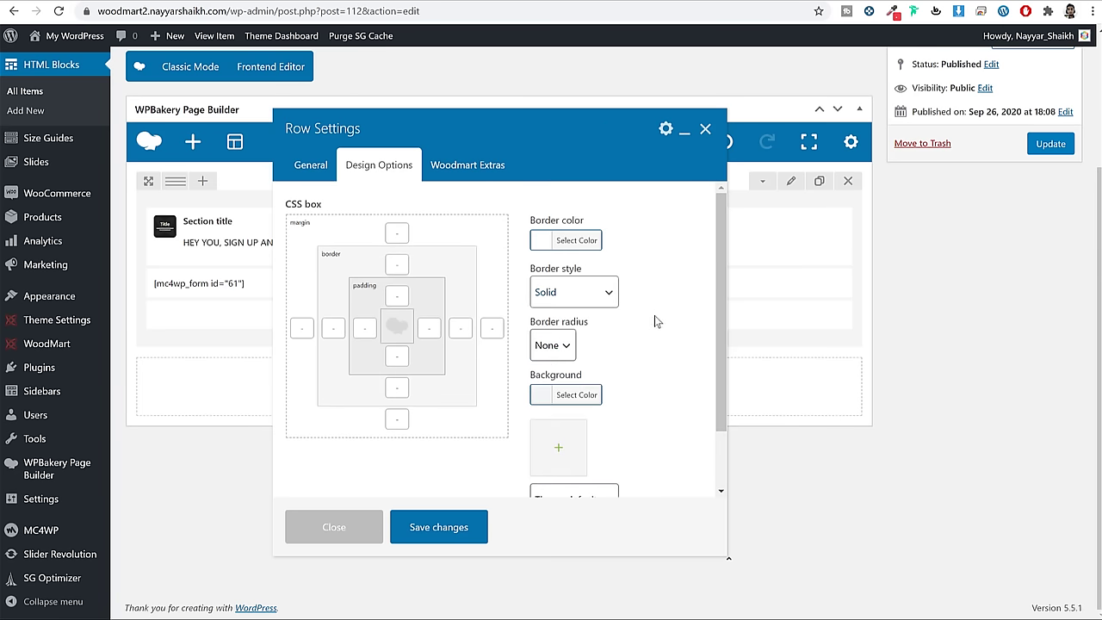
{"action": "scroll", "coordinate": [656, 320], "scroll_direction": "down", "scroll_amount": 2}
{"action": "scroll", "coordinate": [474, 328], "scroll_direction": "up", "scroll_amount": 2}
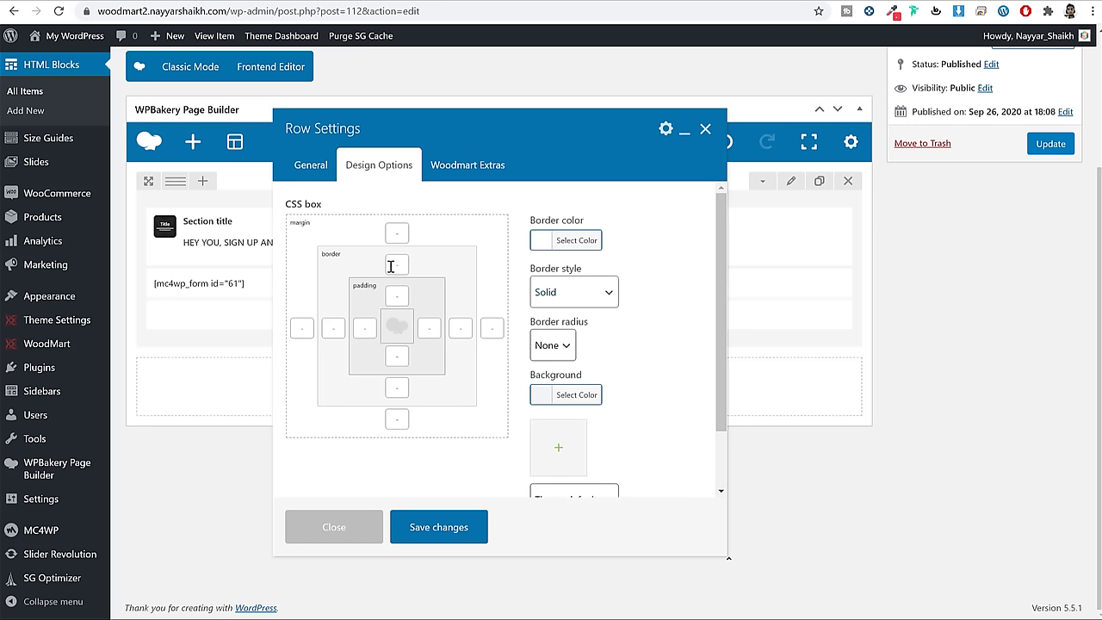
{"action": "left_click", "coordinate": [399, 266]}
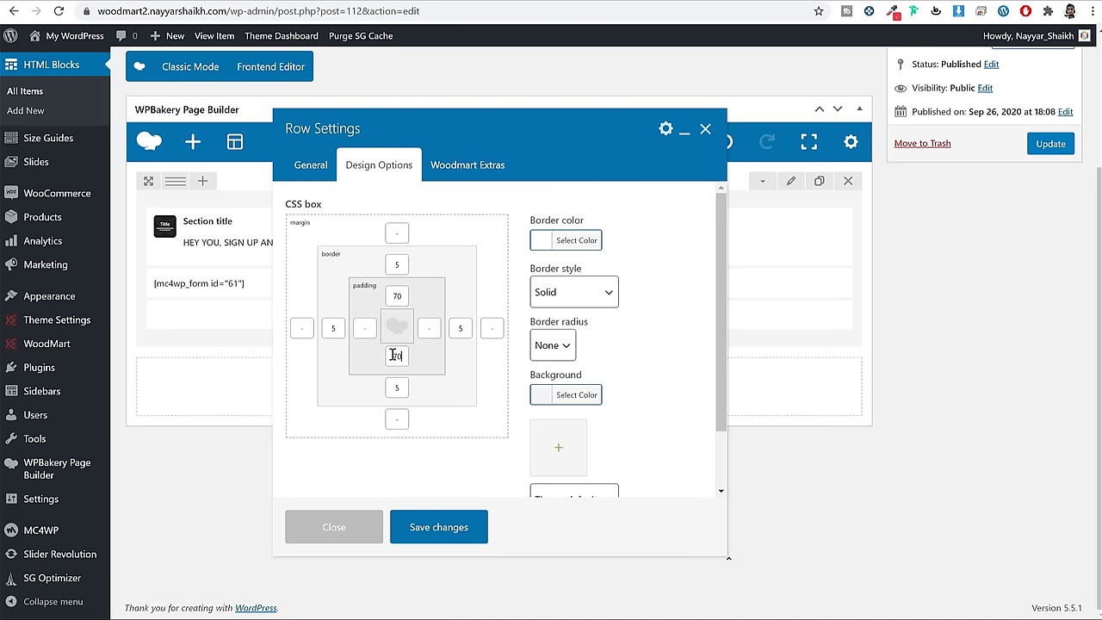
- Give the Newsletter block's row a bottom padding of 70, save the row, and update the block
{"action": "type", "text": "70"}
{"action": "left_click", "coordinate": [456, 528]}
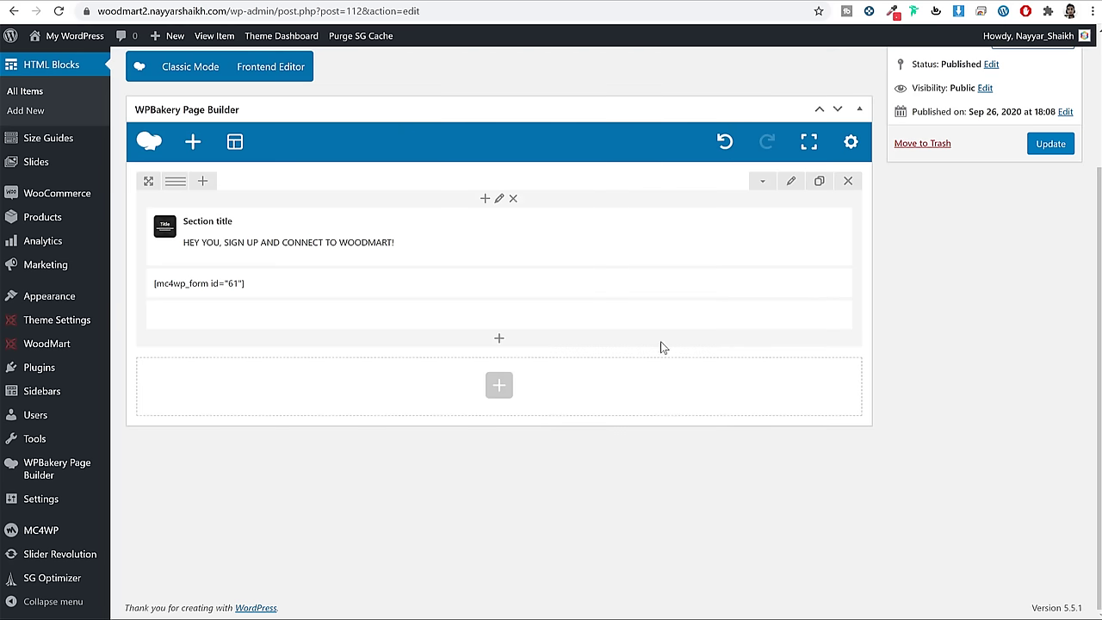
{"action": "left_click", "coordinate": [1043, 150]}
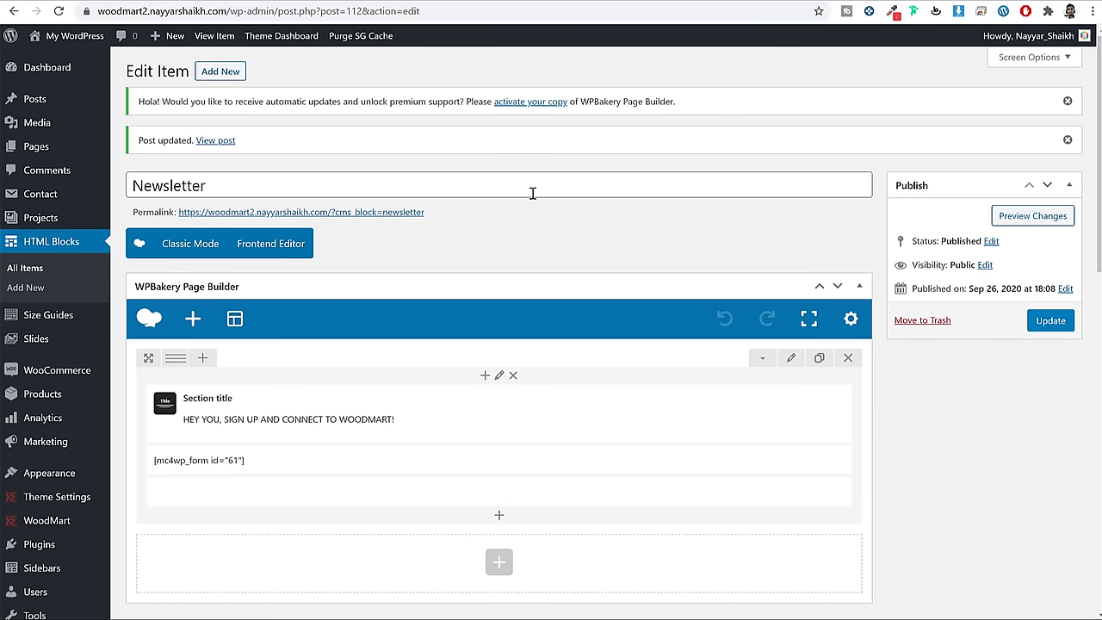
- Switch on Enable promo popup under Theme Settings > Shop > Promo popup
{"action": "mouse_move", "coordinate": [282, 40]}
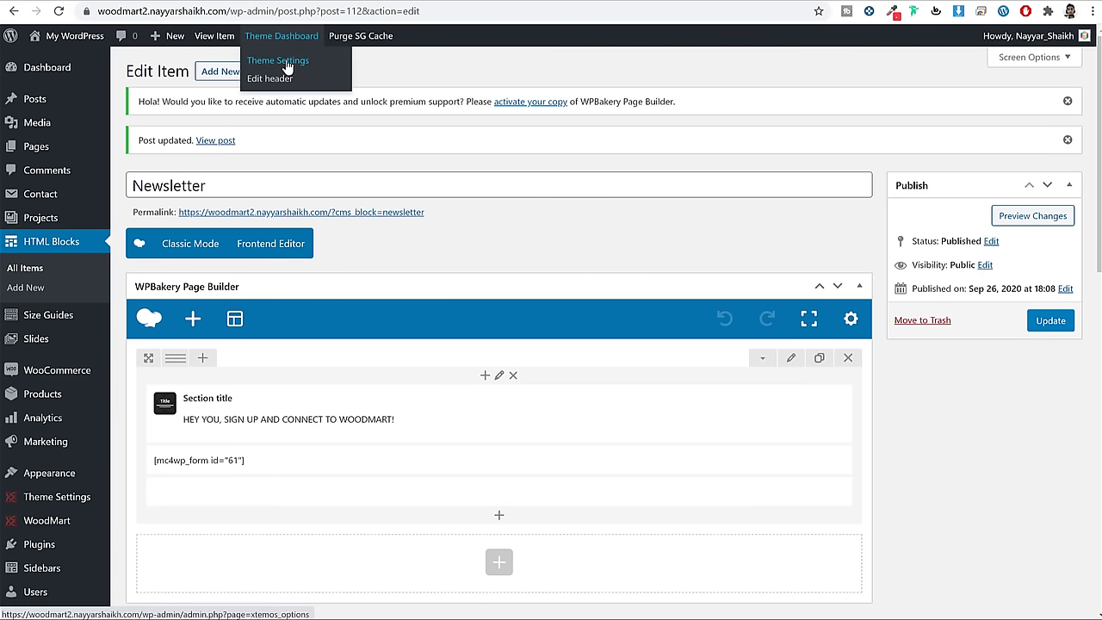
{"action": "left_click", "coordinate": [288, 62]}
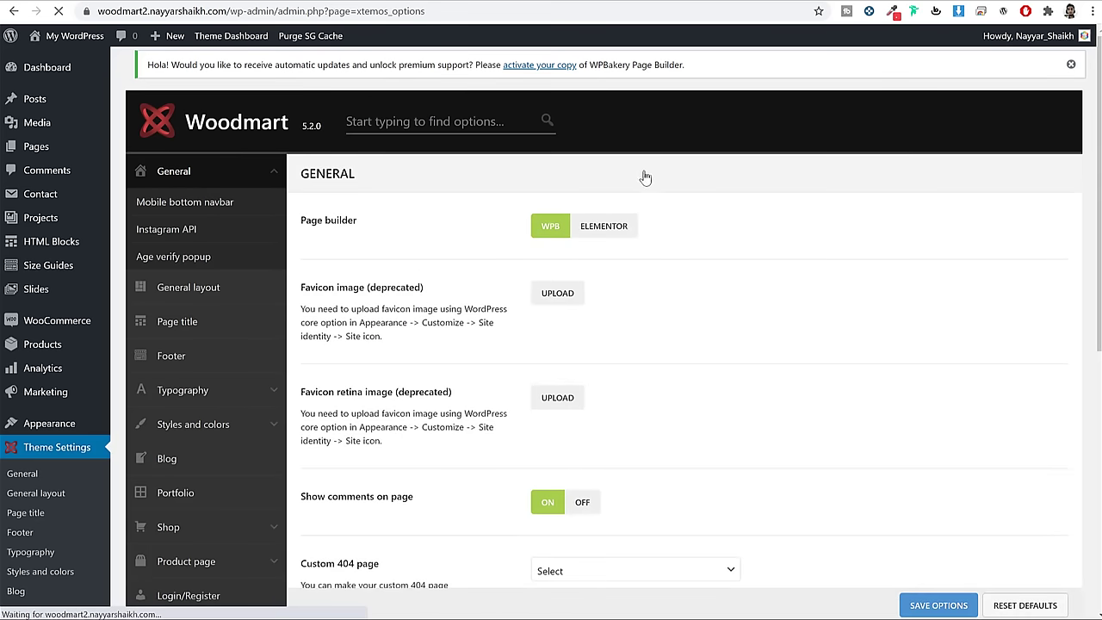
{"action": "scroll", "coordinate": [598, 272], "scroll_direction": "down", "scroll_amount": 4}
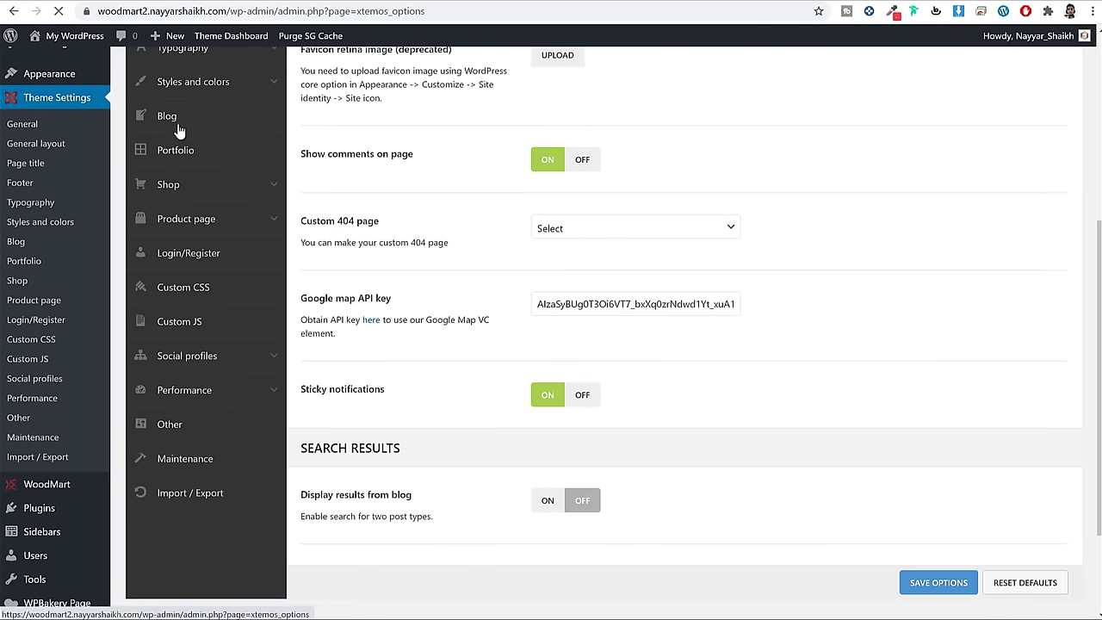
{"action": "left_click", "coordinate": [191, 193]}
{"action": "scroll", "coordinate": [229, 217], "scroll_direction": "down", "scroll_amount": 3}
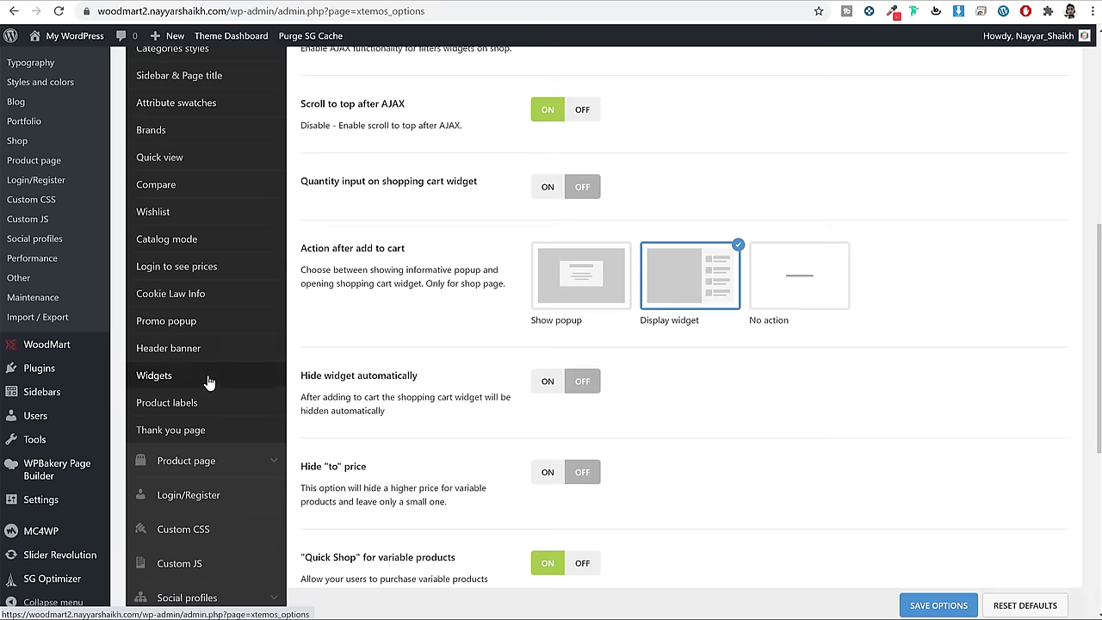
{"action": "scroll", "coordinate": [184, 275], "scroll_direction": "up", "scroll_amount": 1}
{"action": "scroll", "coordinate": [194, 241], "scroll_direction": "down", "scroll_amount": 1}
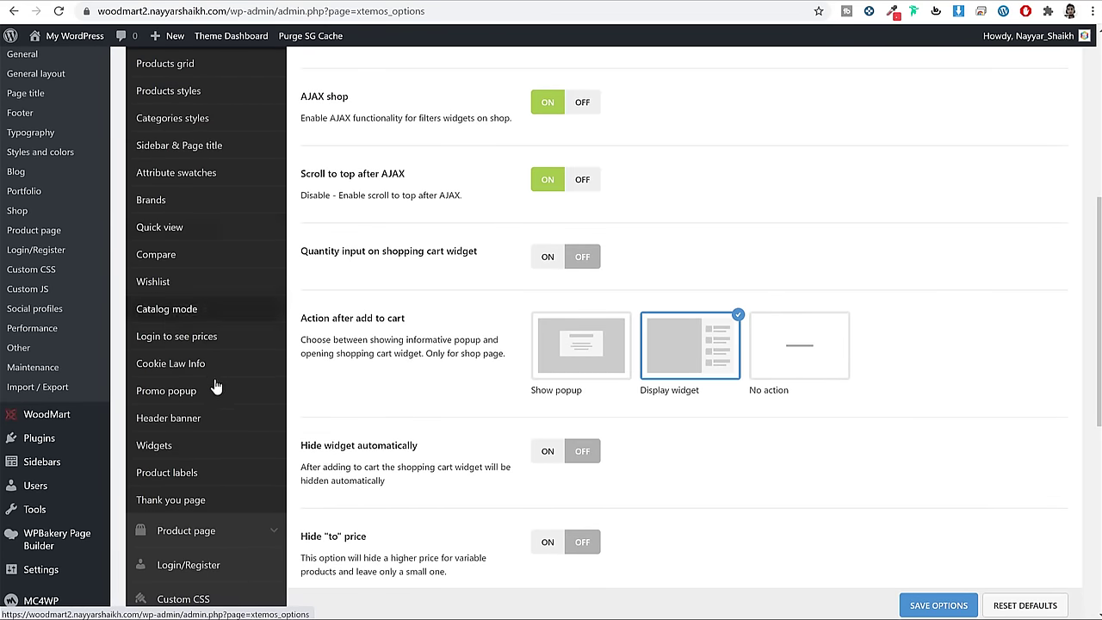
{"action": "left_click", "coordinate": [186, 398]}
{"action": "scroll", "coordinate": [414, 288], "scroll_direction": "up", "scroll_amount": 5}
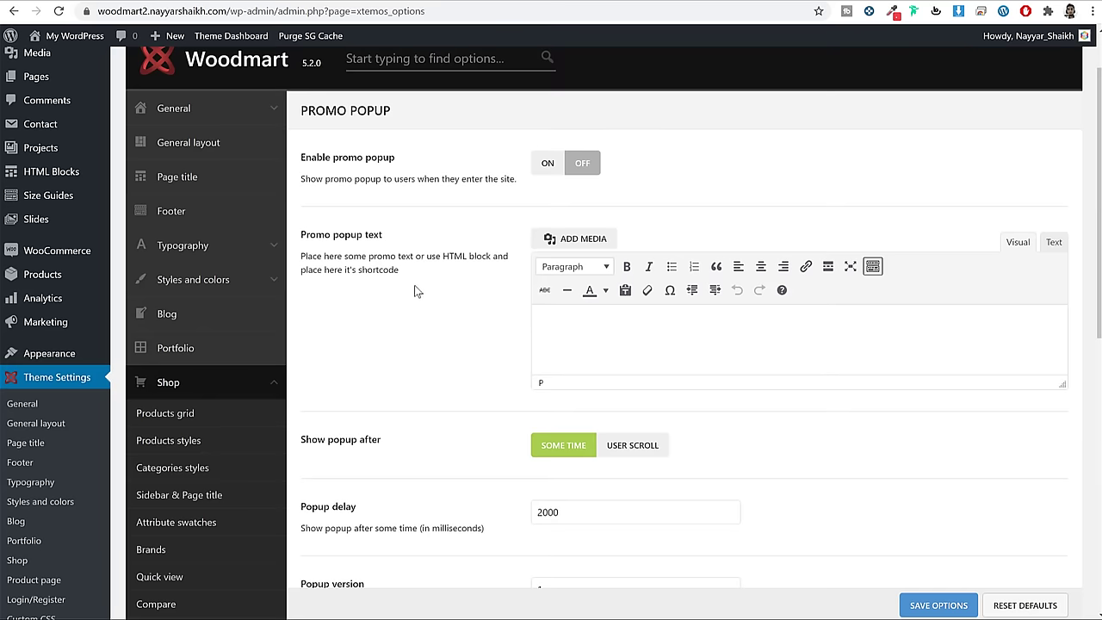
{"action": "scroll", "coordinate": [412, 279], "scroll_direction": "up", "scroll_amount": 1}
{"action": "left_click", "coordinate": [544, 234]}
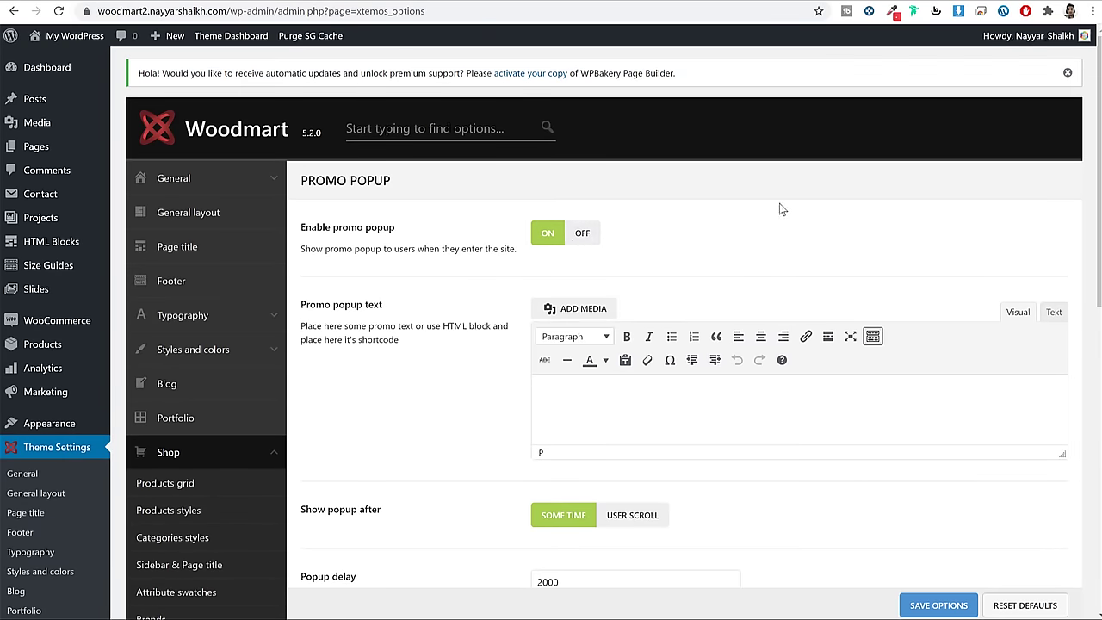
- Make the promo popup text the plain shortcode [html_block id="112"]
{"action": "scroll", "coordinate": [781, 219], "scroll_direction": "down", "scroll_amount": 2}
{"action": "scroll", "coordinate": [730, 268], "scroll_direction": "up", "scroll_amount": 2}
{"action": "scroll", "coordinate": [342, 173], "scroll_direction": "down", "scroll_amount": 2}
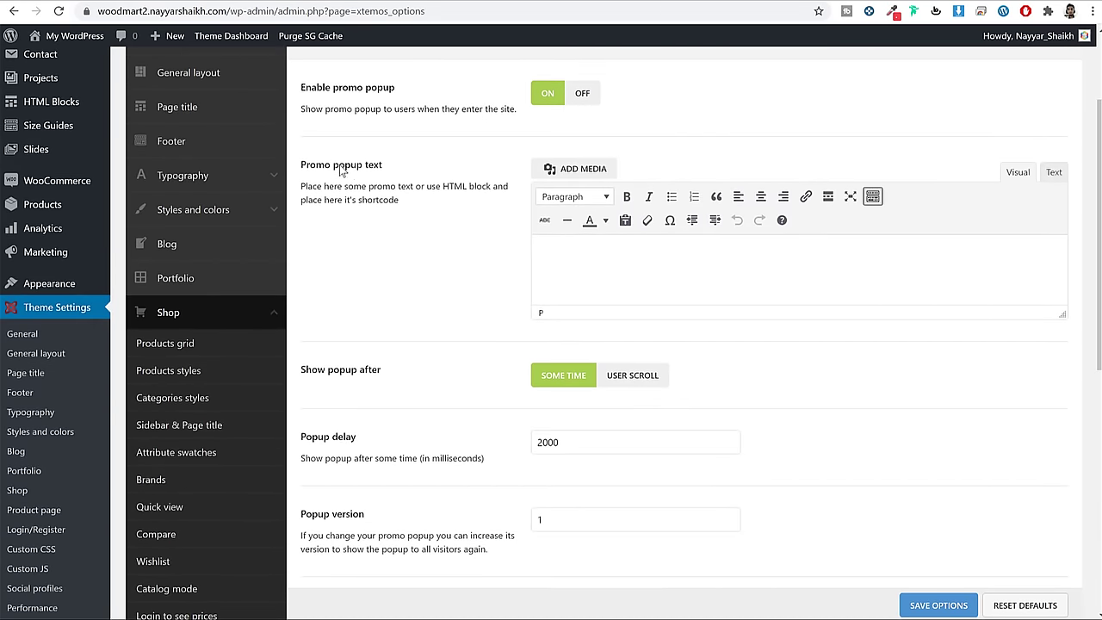
{"action": "left_click_drag", "start_coordinate": [339, 167], "coordinate": [384, 166]}
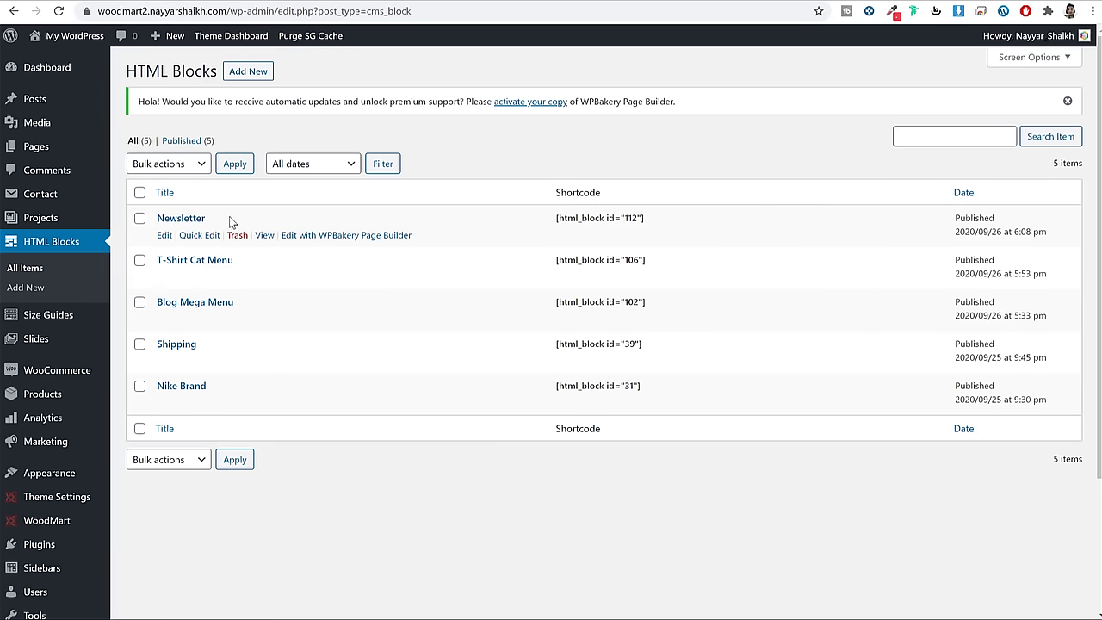
{"action": "triple_click", "coordinate": [557, 218]}
{"action": "right_click", "coordinate": [561, 215]}
{"action": "left_click", "coordinate": [593, 224]}
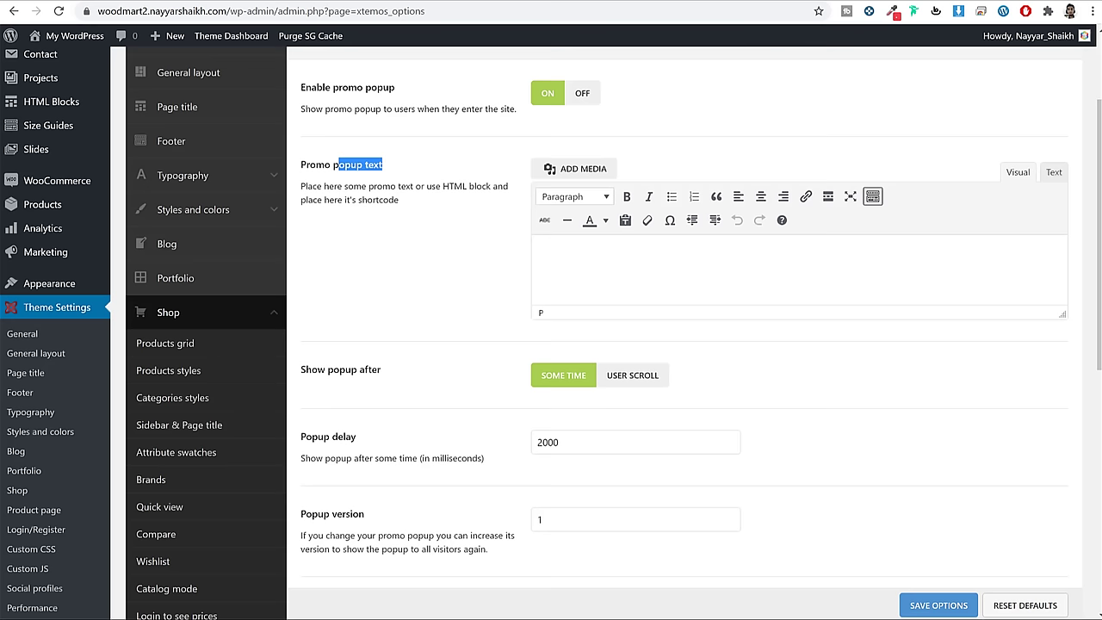
{"action": "left_click", "coordinate": [659, 292]}
{"action": "key", "text": "ctrl+v"}
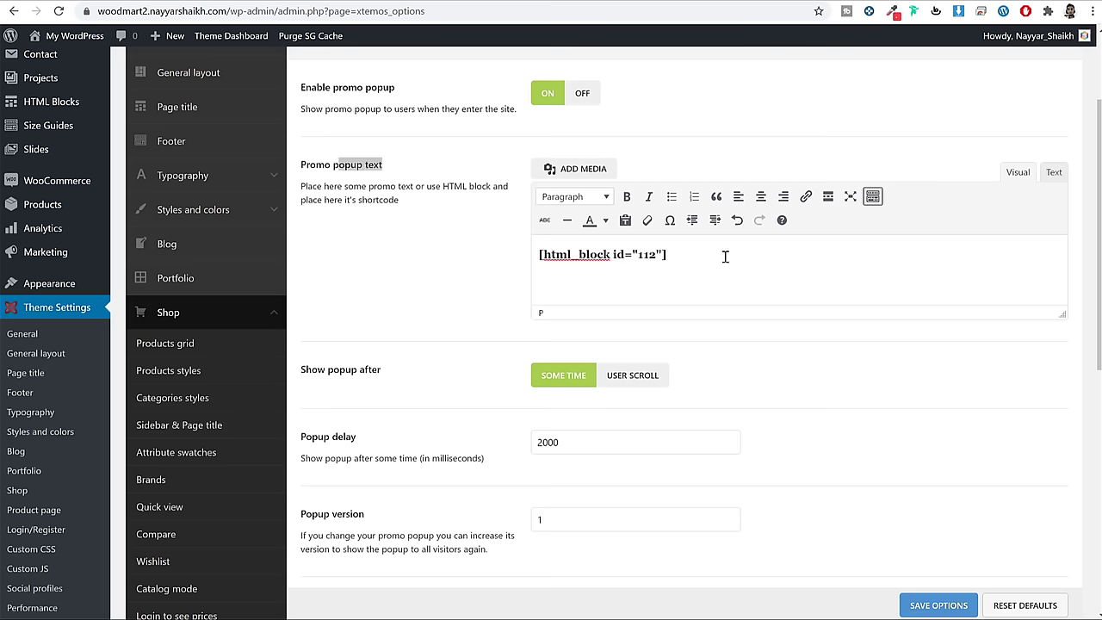
{"action": "left_click", "coordinate": [1052, 172]}
{"action": "triple_click", "coordinate": [776, 223]}
{"action": "key", "text": "ctrl+v"}
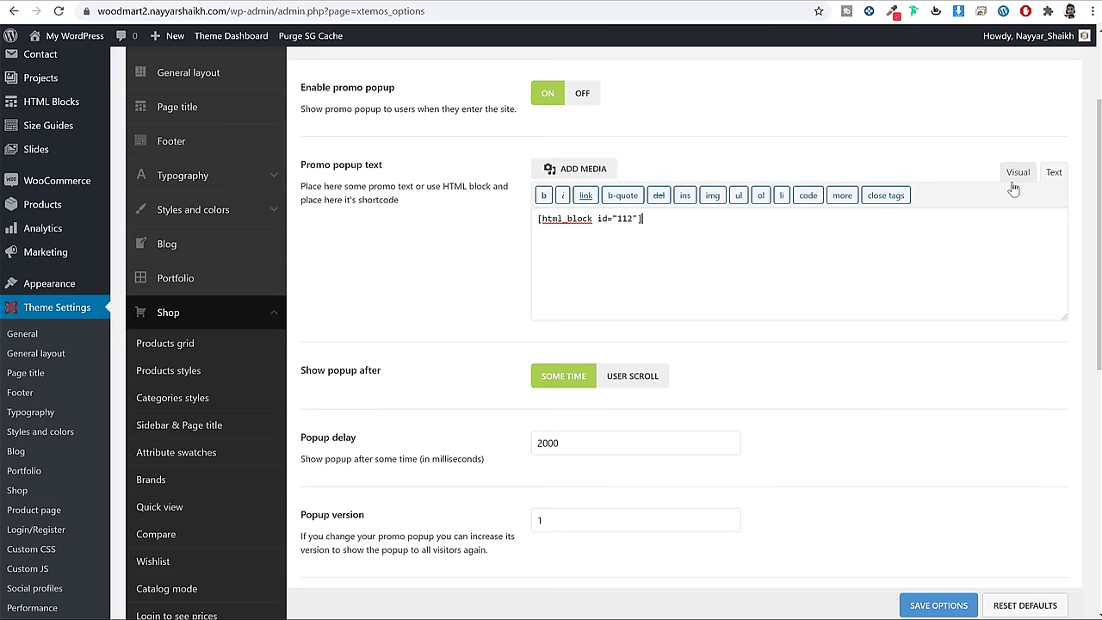
{"action": "left_click", "coordinate": [1018, 173]}
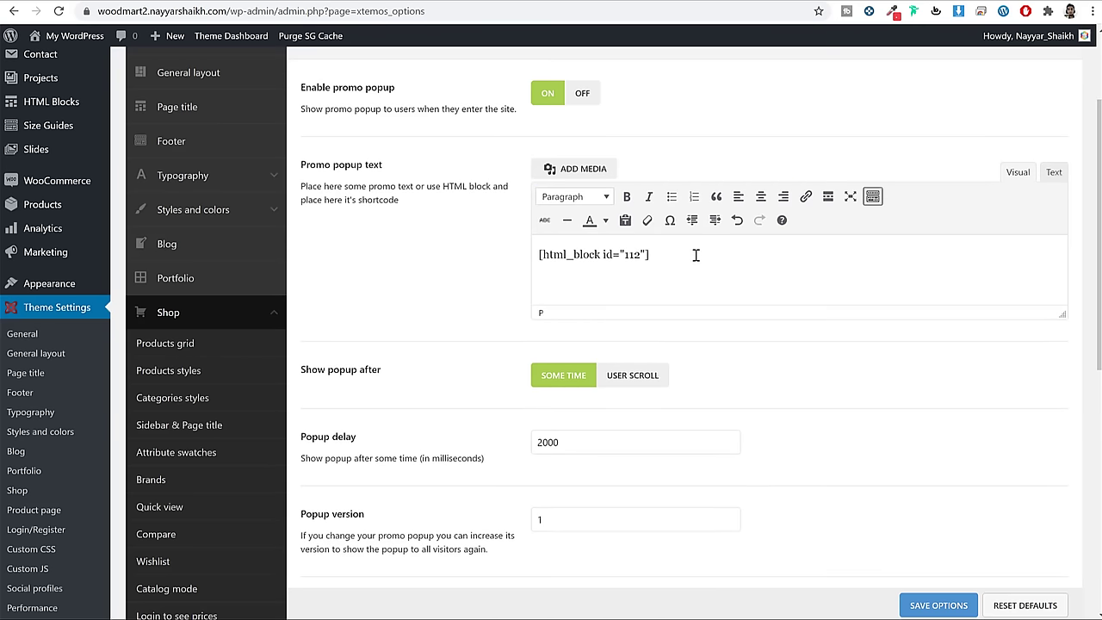
{"action": "scroll", "coordinate": [716, 299], "scroll_direction": "down", "scroll_amount": 6}
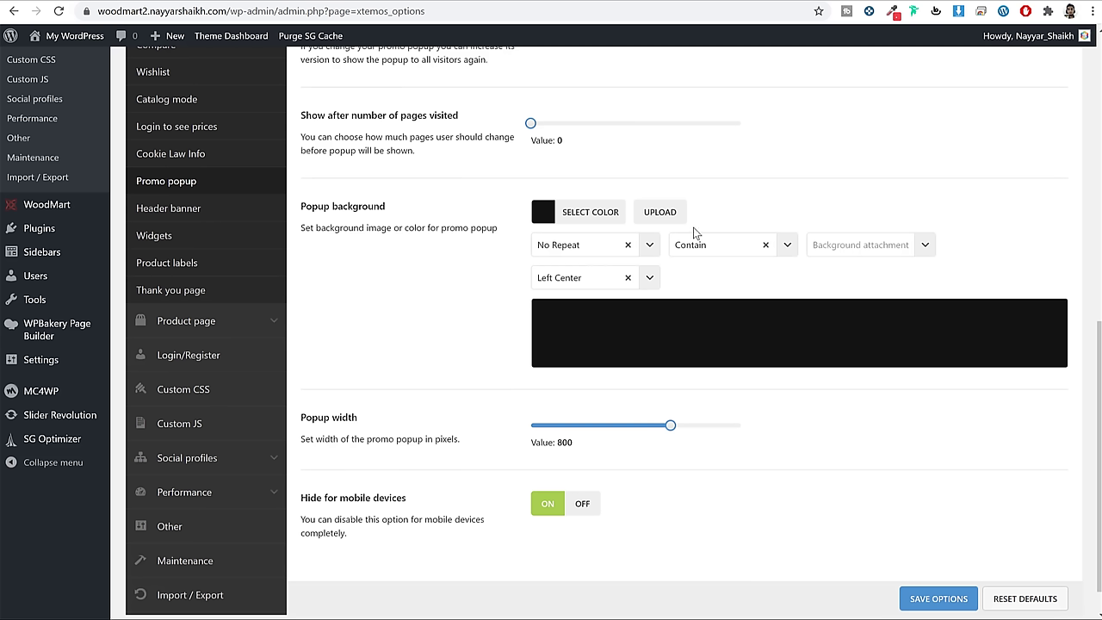
- Upload newsletter-wood-3 from the Media folder as the popup background image
{"action": "left_click", "coordinate": [678, 217]}
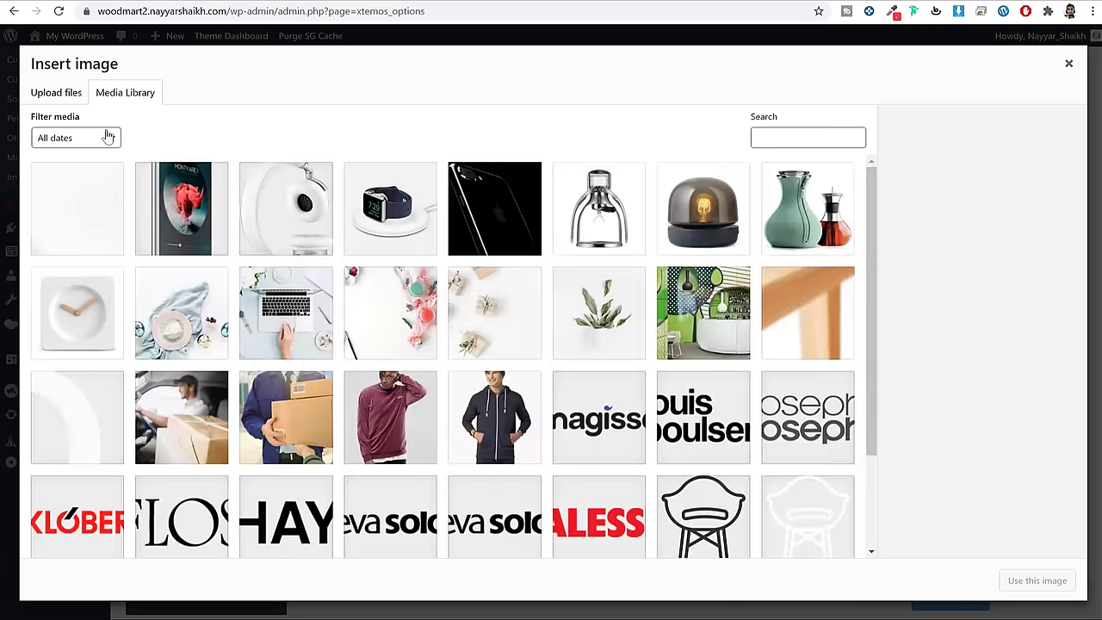
{"action": "left_click", "coordinate": [56, 92]}
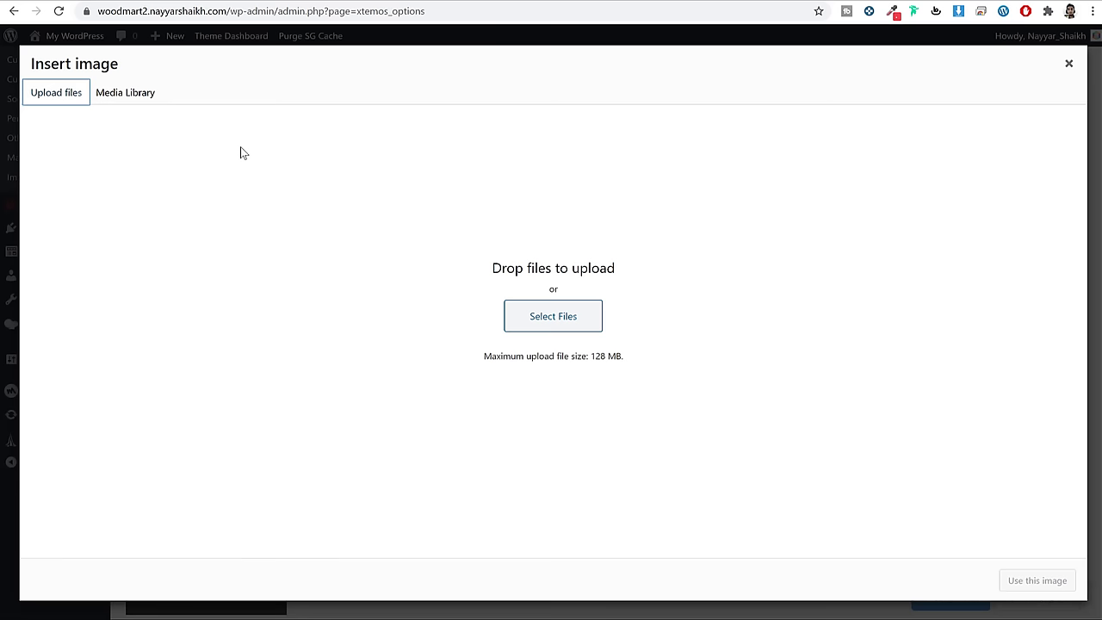
{"action": "left_click", "coordinate": [553, 316]}
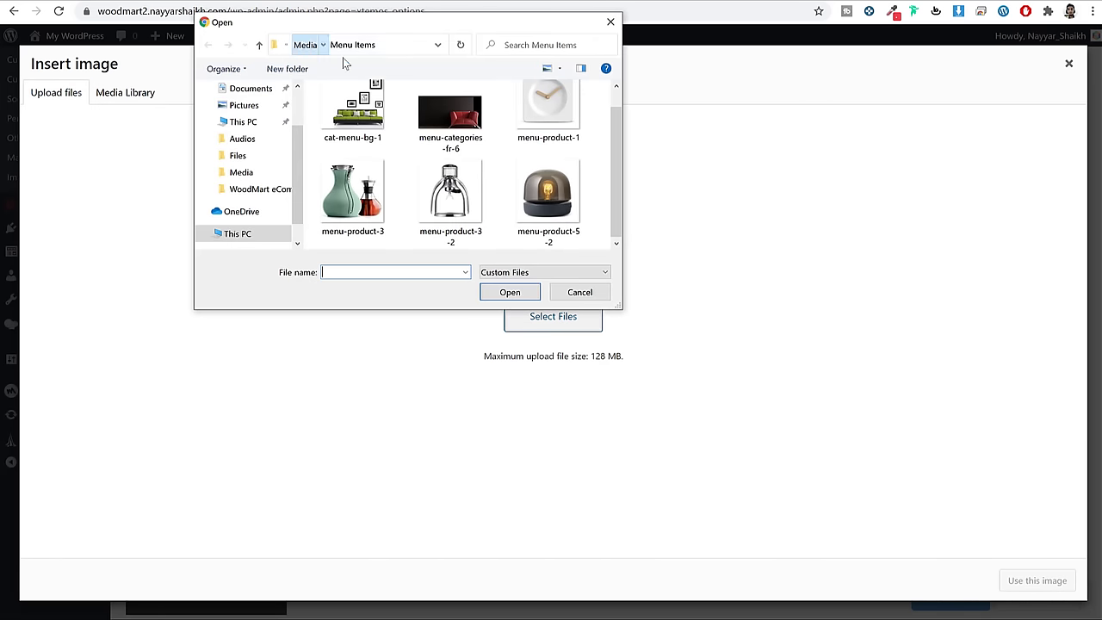
{"action": "left_click", "coordinate": [308, 45]}
{"action": "scroll", "coordinate": [552, 182], "scroll_direction": "down", "scroll_amount": 1}
{"action": "left_click", "coordinate": [354, 208]}
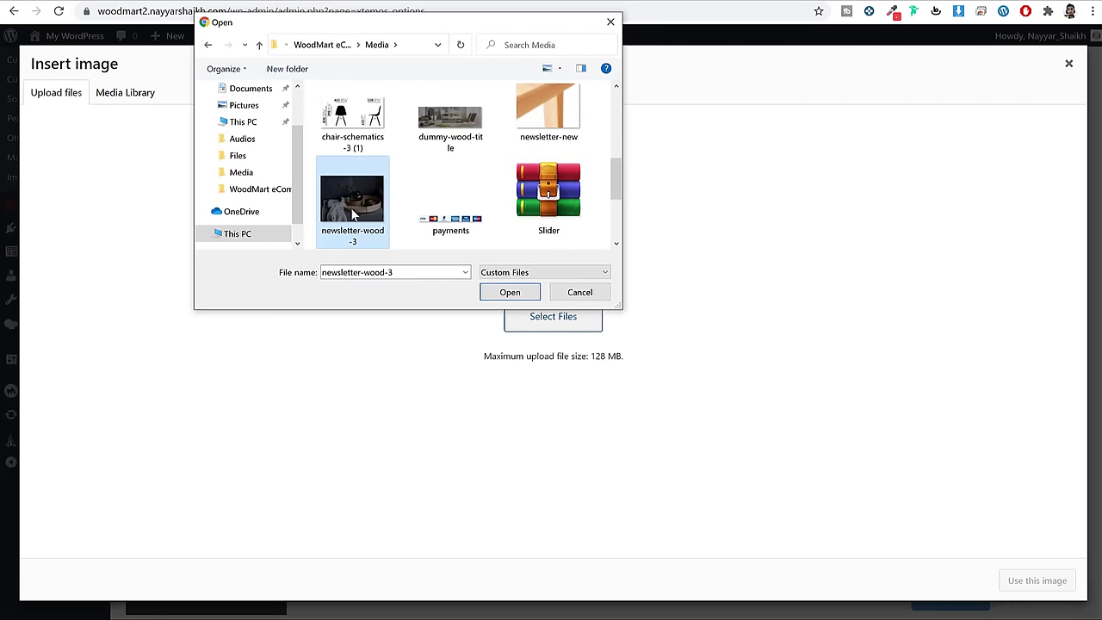
{"action": "left_click", "coordinate": [508, 292]}
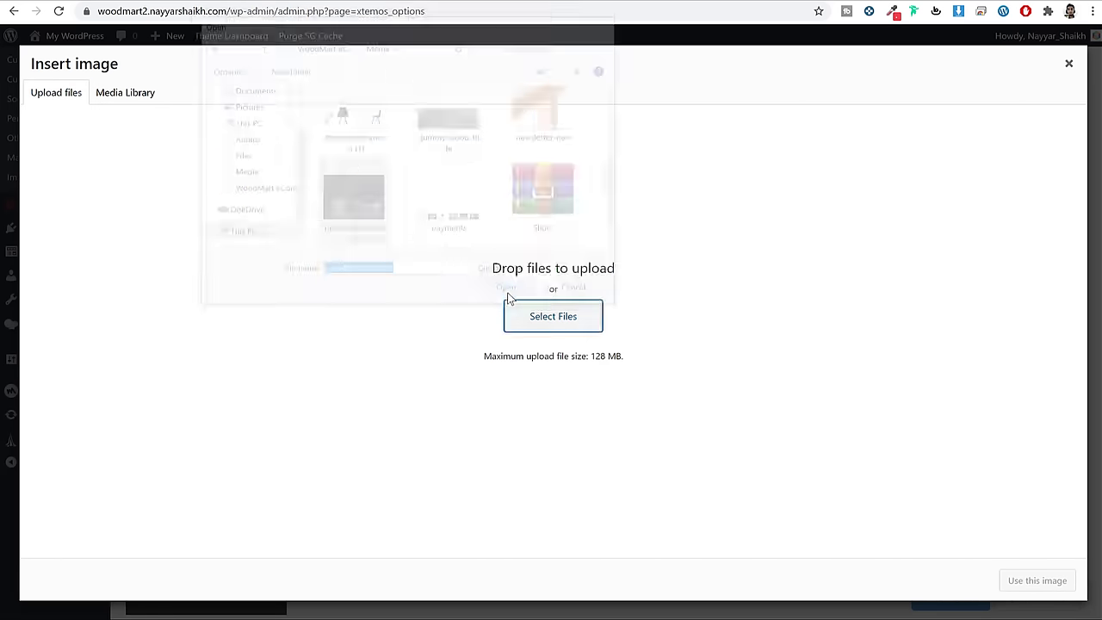
{"action": "left_click", "coordinate": [1042, 581]}
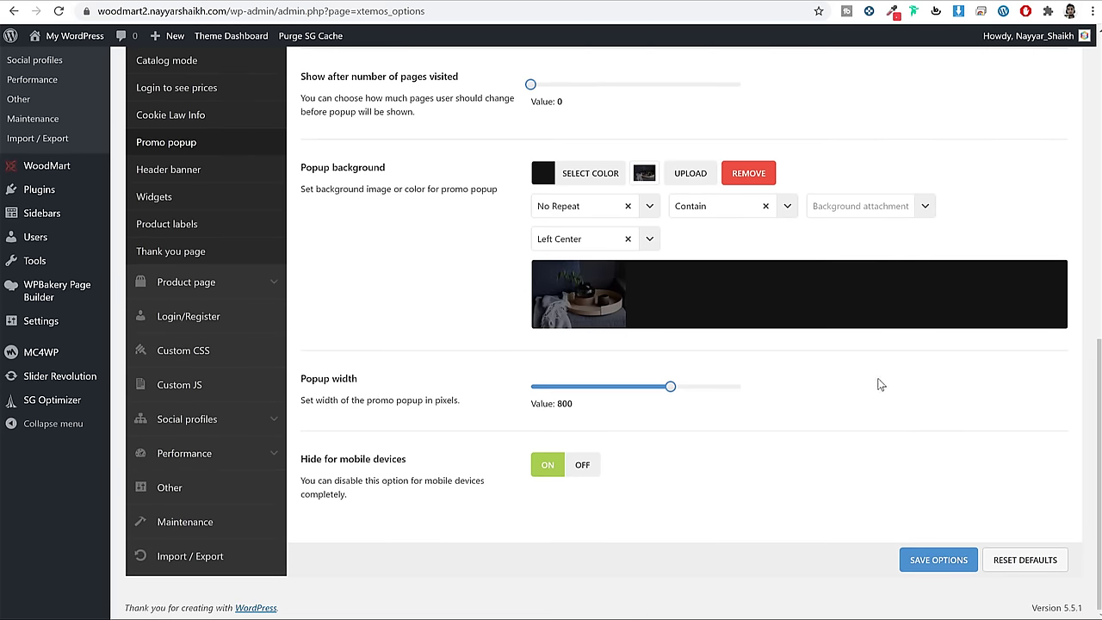
- Set the popup background size to Cover and preview the sign-up popup
{"action": "scroll", "coordinate": [691, 292], "scroll_direction": "up", "scroll_amount": 1}
{"action": "left_click", "coordinate": [696, 280]}
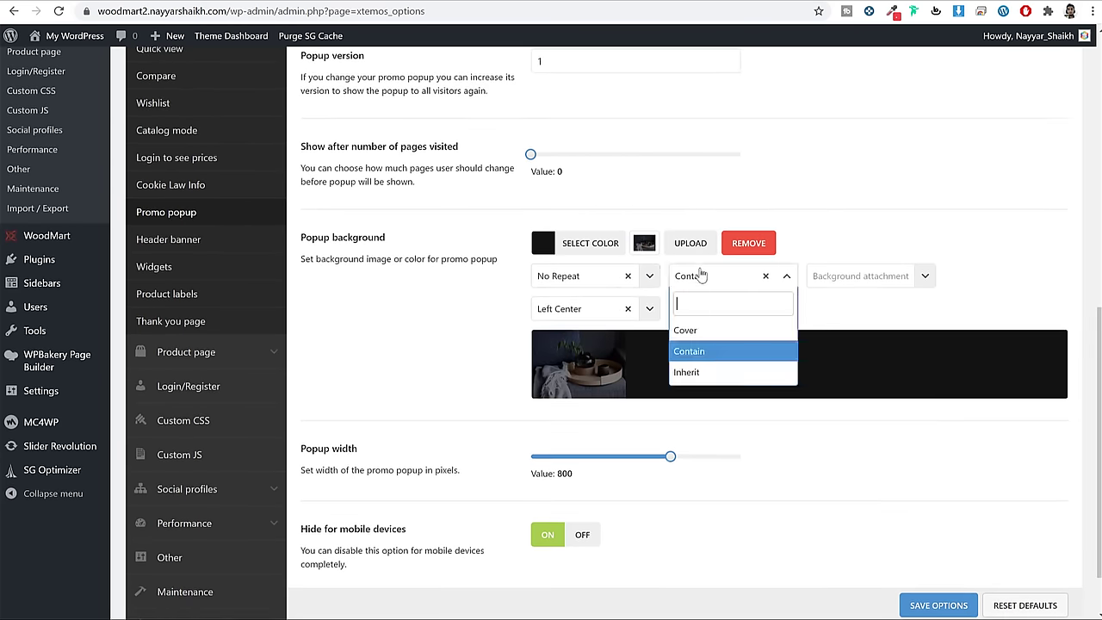
{"action": "left_click", "coordinate": [710, 334]}
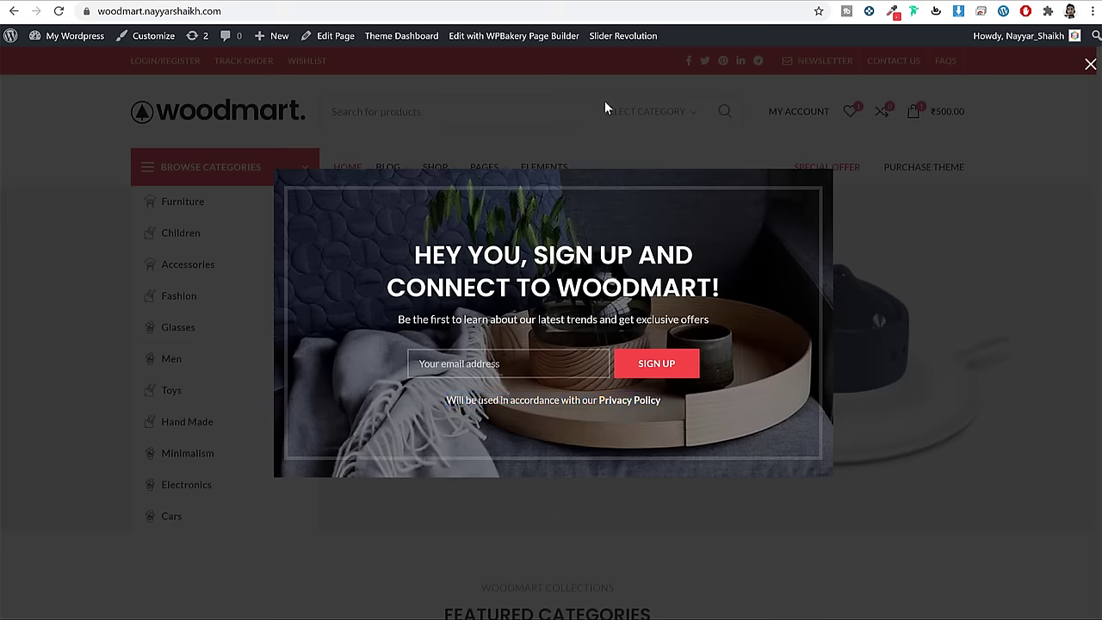
{"action": "left_click", "coordinate": [604, 101]}
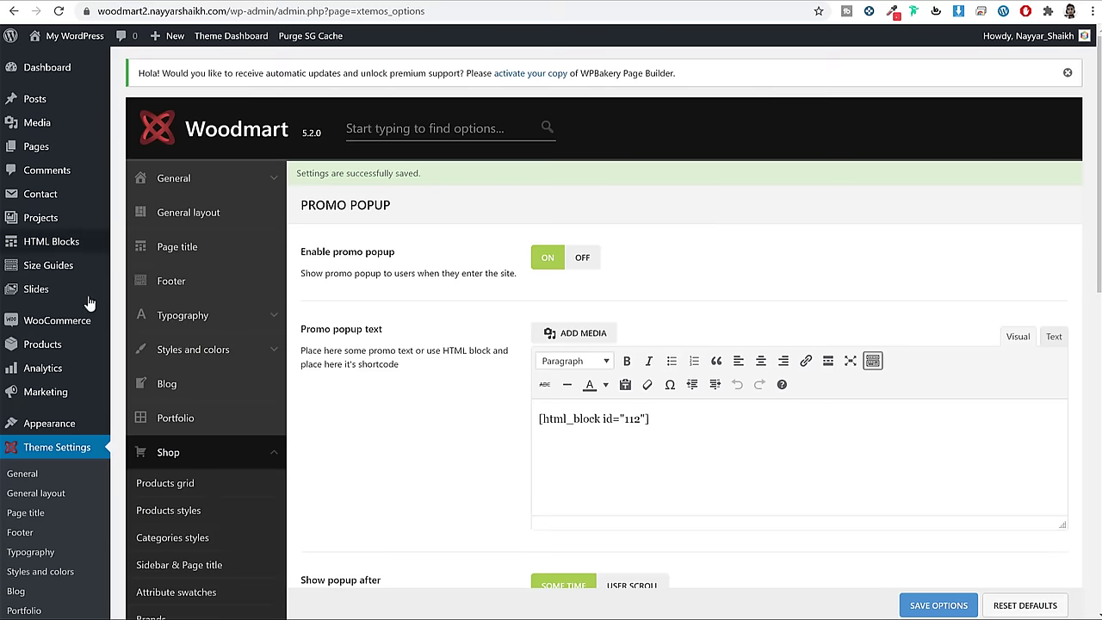
{"action": "scroll", "coordinate": [80, 381], "scroll_direction": "down", "scroll_amount": 5}
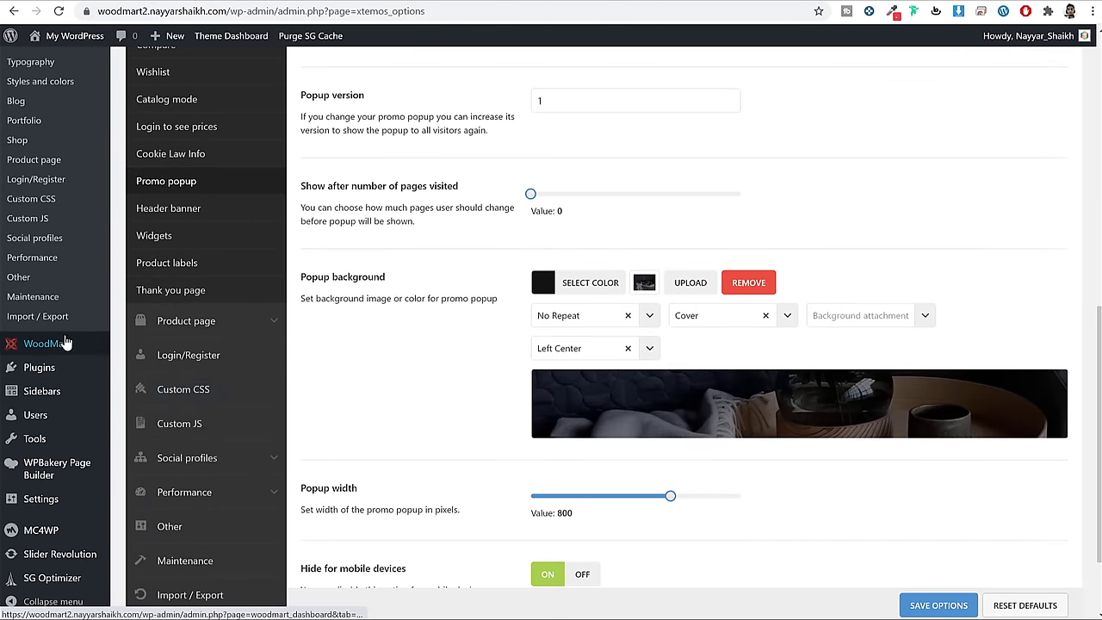
- Create a new header from the Base layout, save it as Header Base, and preview the storefront
{"action": "mouse_move", "coordinate": [49, 347]}
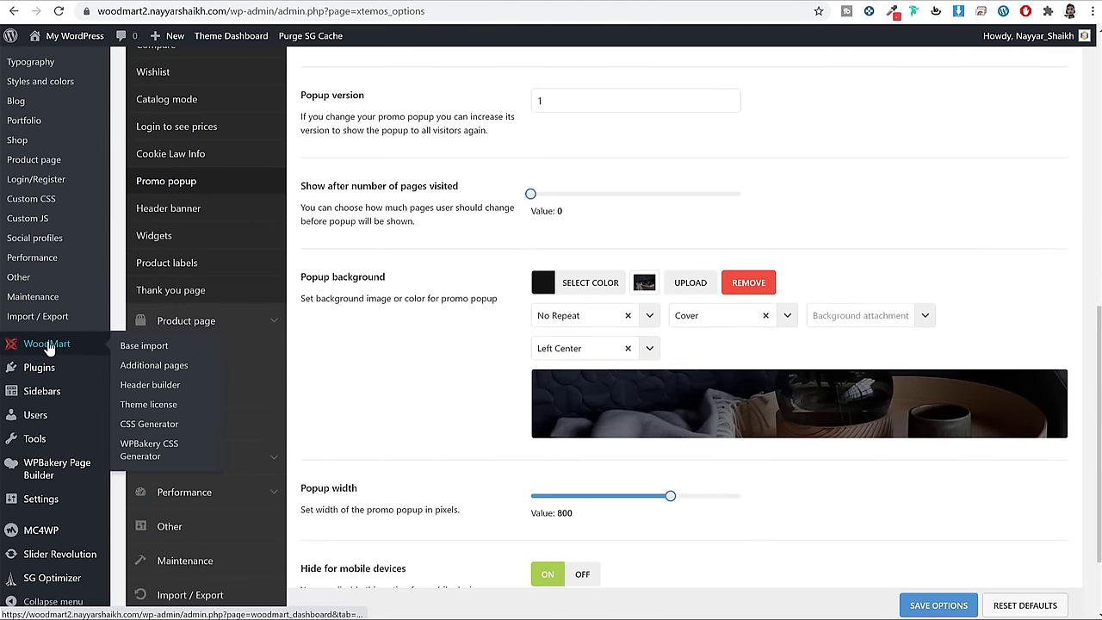
{"action": "left_click", "coordinate": [152, 386]}
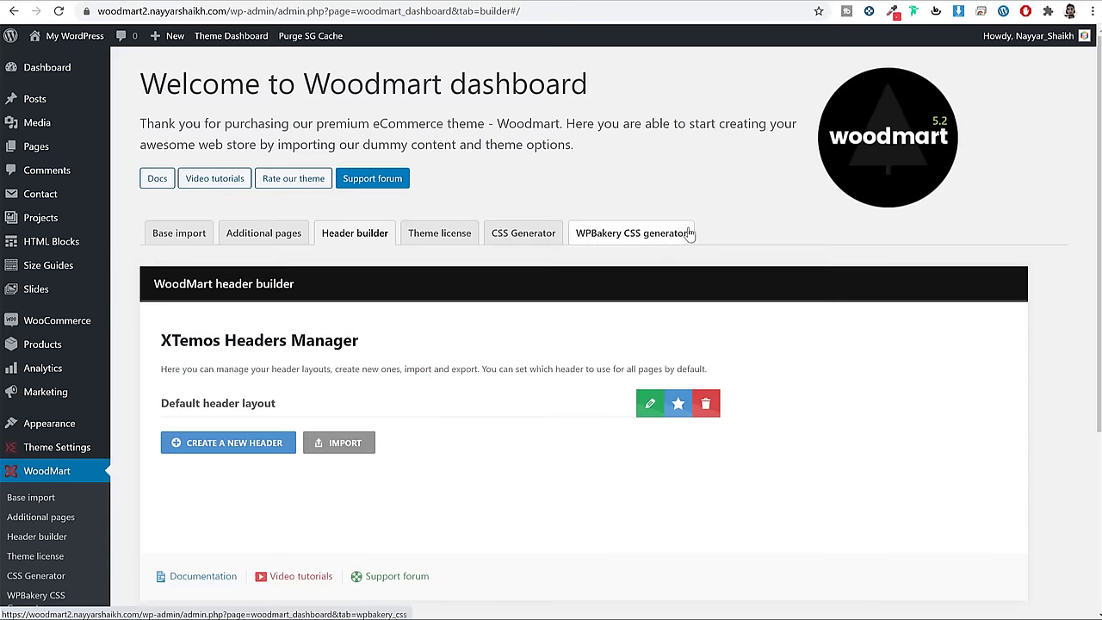
{"action": "scroll", "coordinate": [793, 316], "scroll_direction": "down", "scroll_amount": 3}
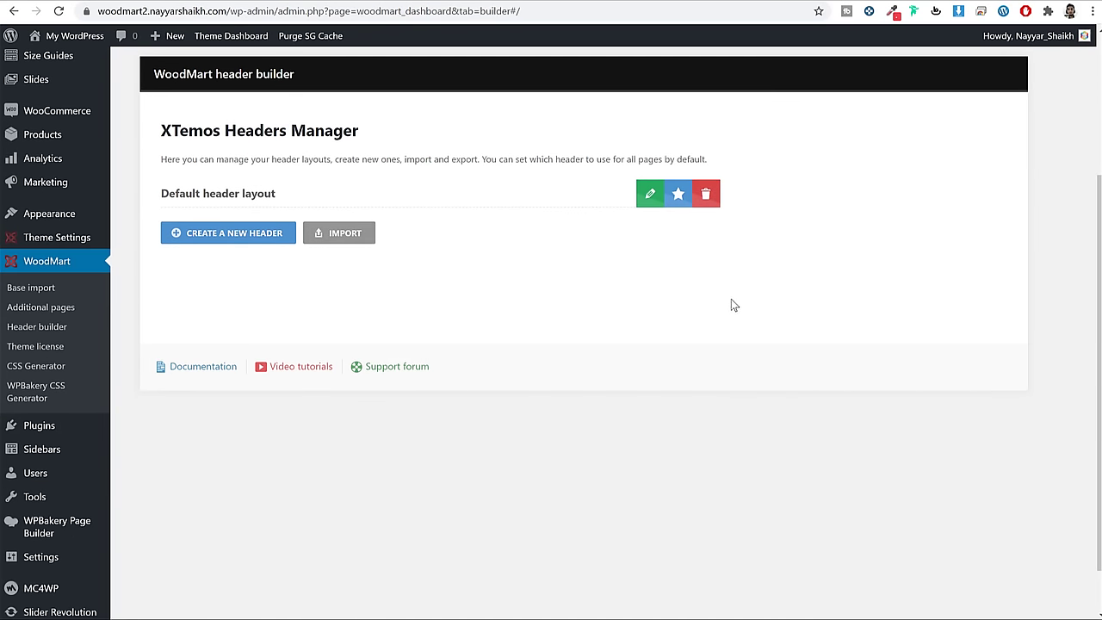
{"action": "left_click", "coordinate": [266, 249]}
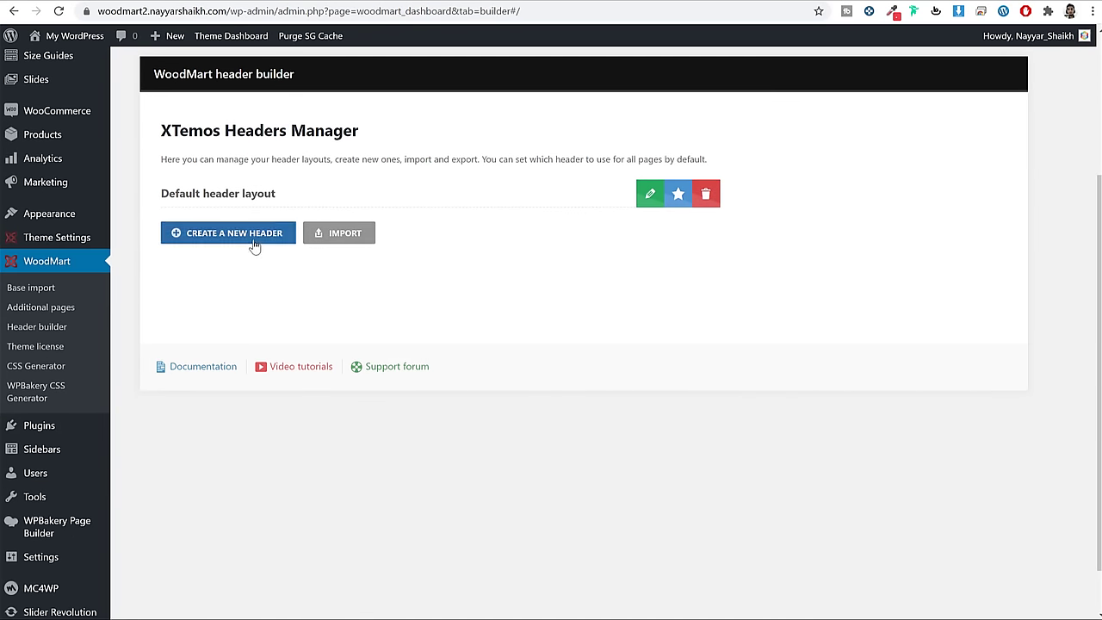
{"action": "scroll", "coordinate": [548, 326], "scroll_direction": "down", "scroll_amount": 3}
{"action": "scroll", "coordinate": [551, 293], "scroll_direction": "down", "scroll_amount": 5}
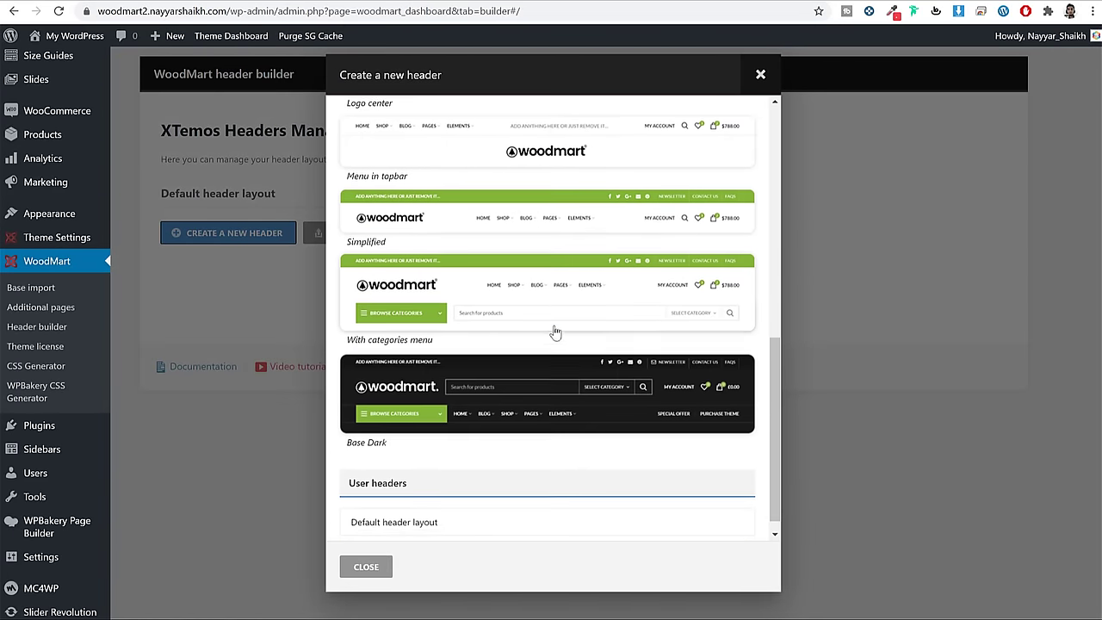
{"action": "scroll", "coordinate": [573, 283], "scroll_direction": "up", "scroll_amount": 10}
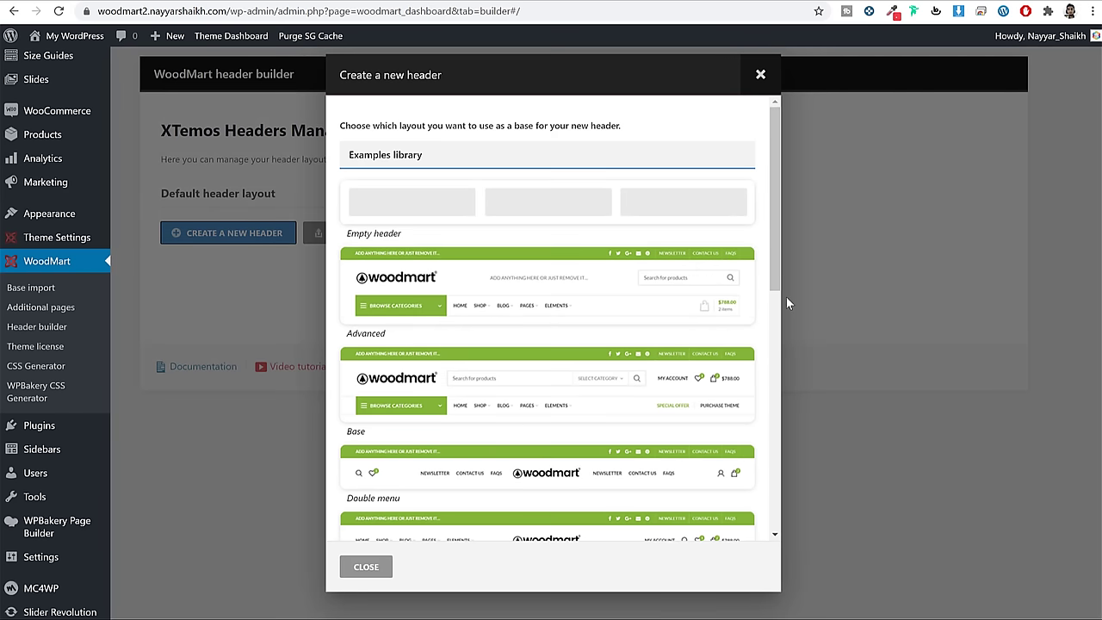
{"action": "scroll", "coordinate": [657, 234], "scroll_direction": "down", "scroll_amount": 1}
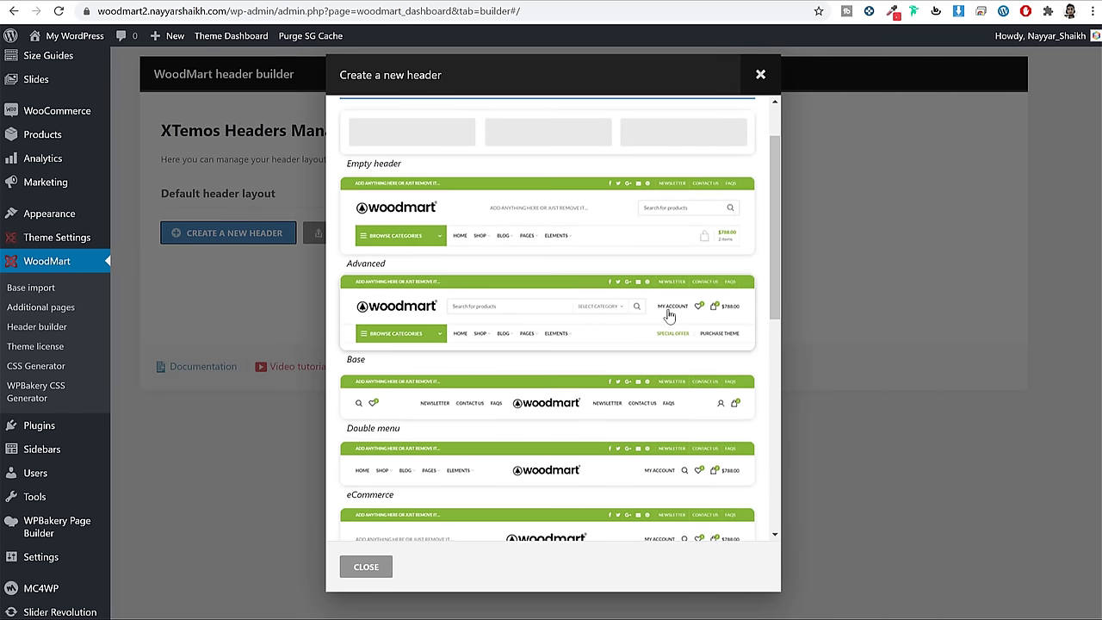
{"action": "left_click", "coordinate": [555, 339]}
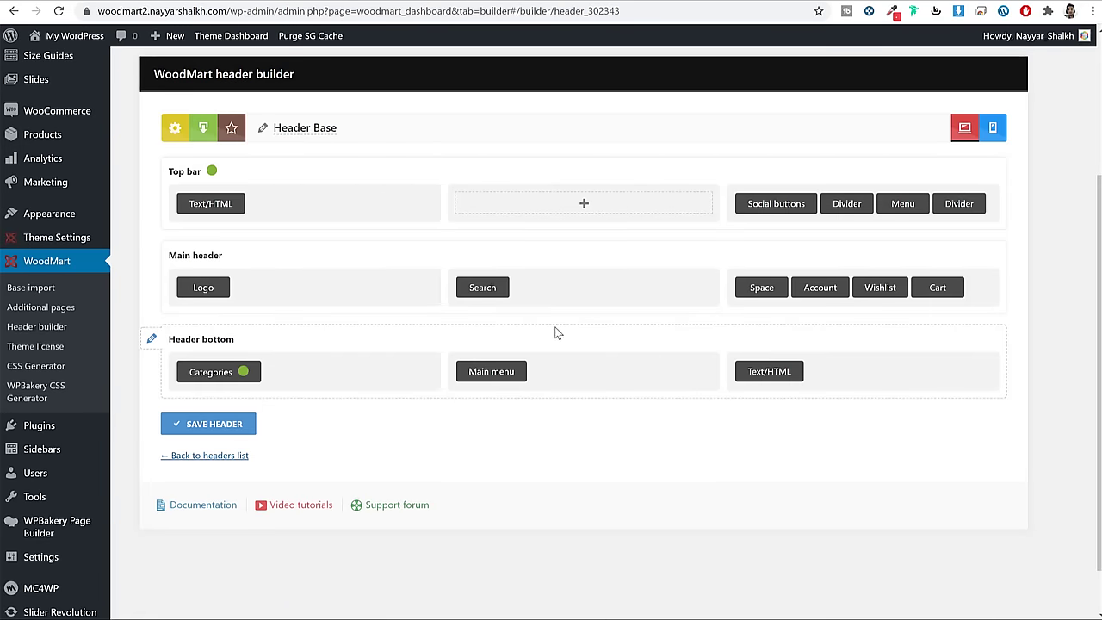
{"action": "left_click", "coordinate": [228, 425]}
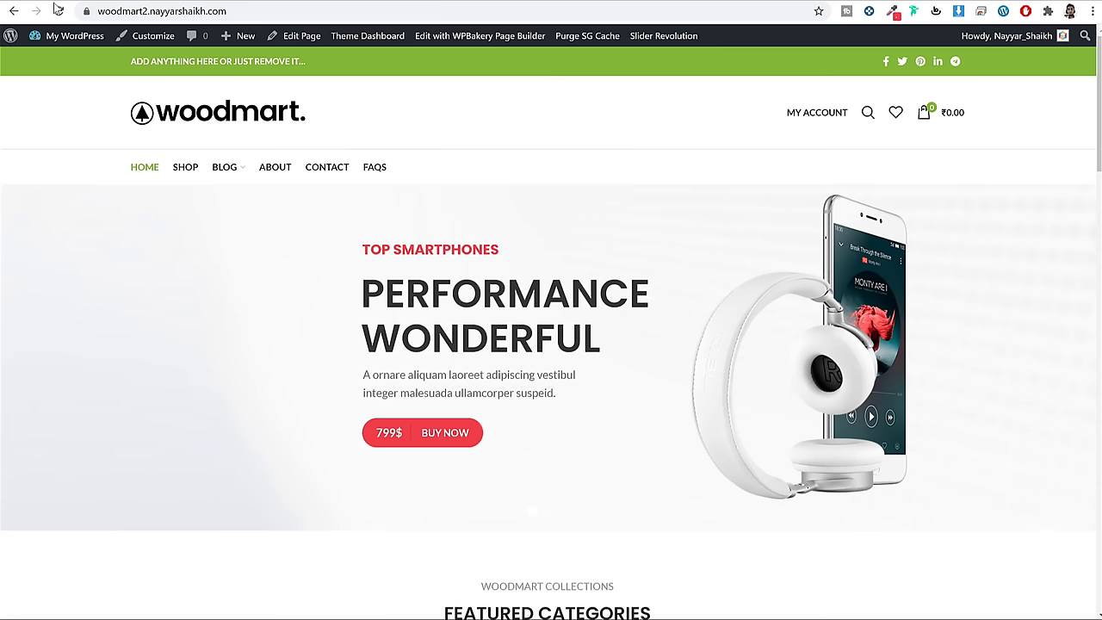
{"action": "left_click", "coordinate": [59, 11]}
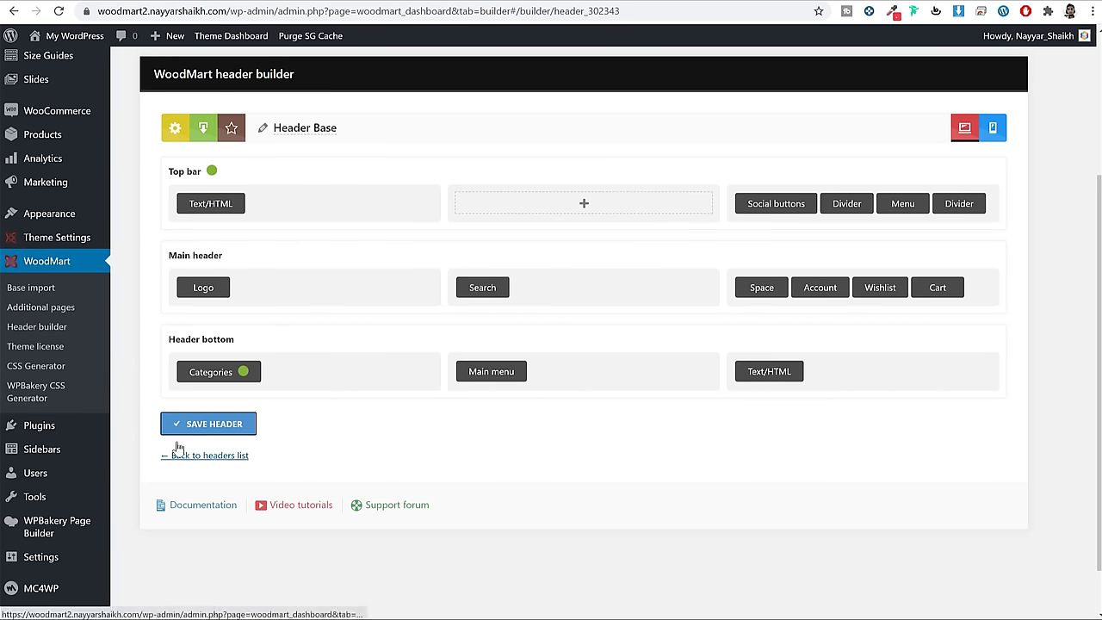
{"action": "left_click", "coordinate": [37, 327]}
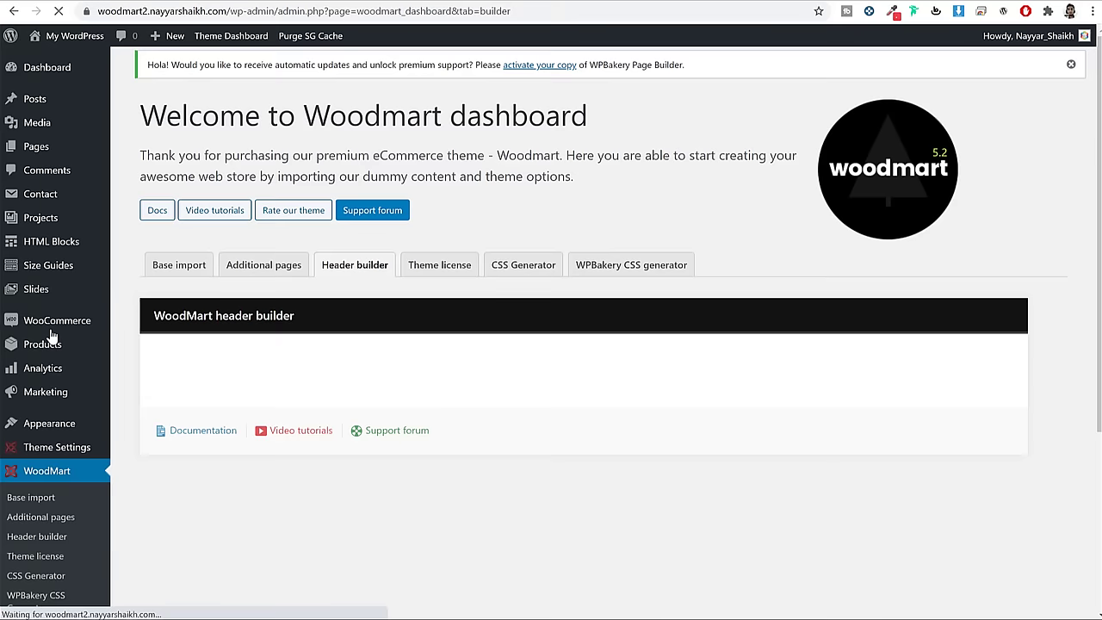
- Make Header Base the default header for all pages and open it for editing
{"action": "scroll", "coordinate": [475, 394], "scroll_direction": "down", "scroll_amount": 2}
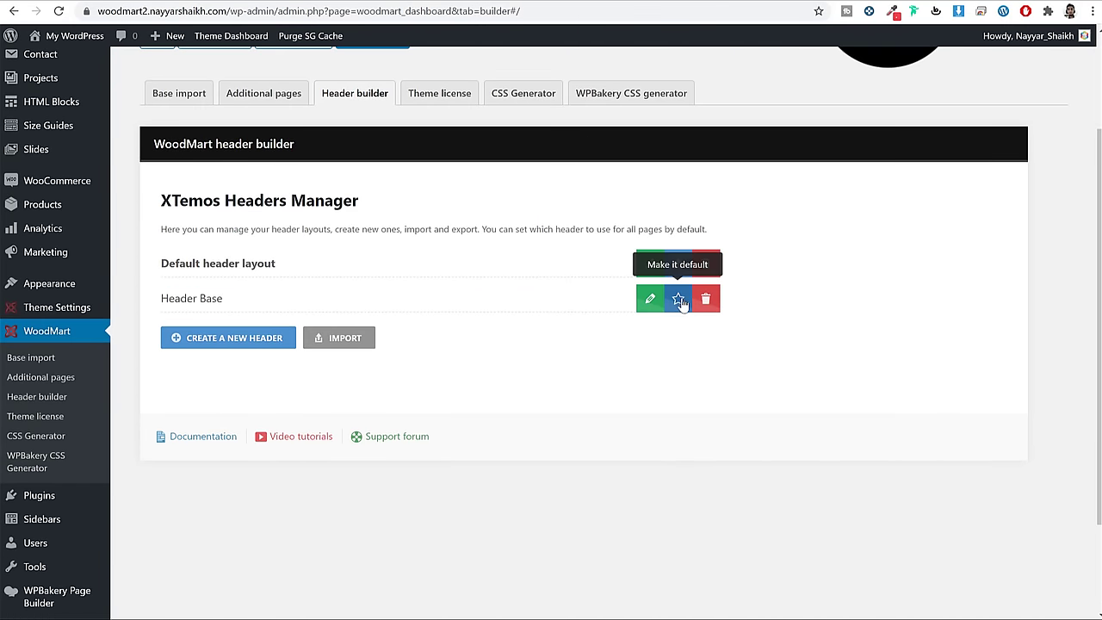
{"action": "left_click", "coordinate": [678, 301]}
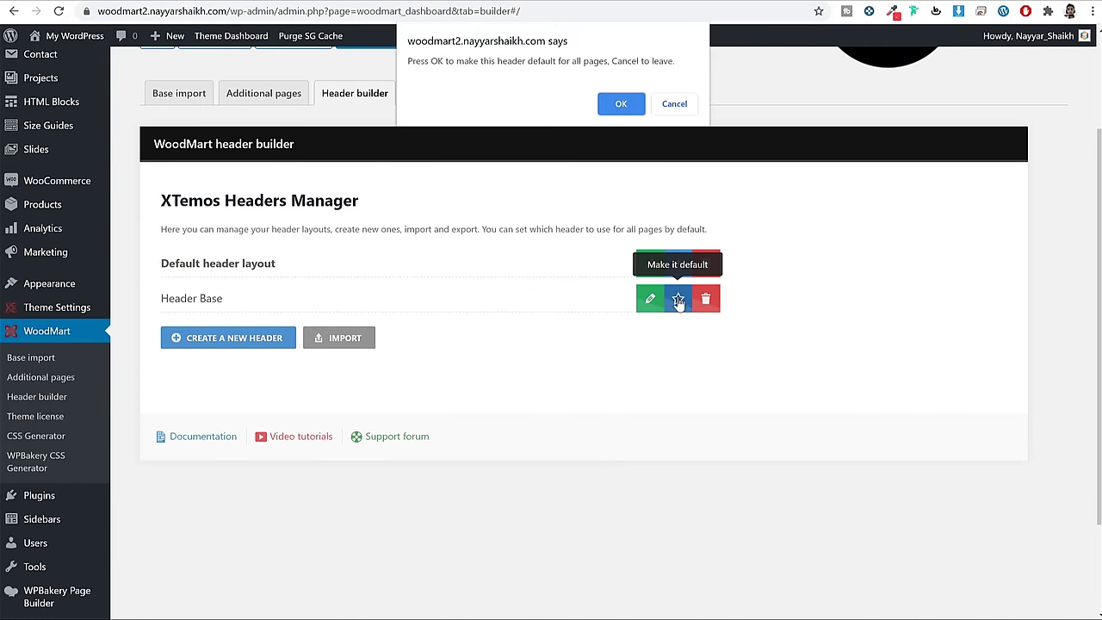
{"action": "left_click", "coordinate": [613, 104]}
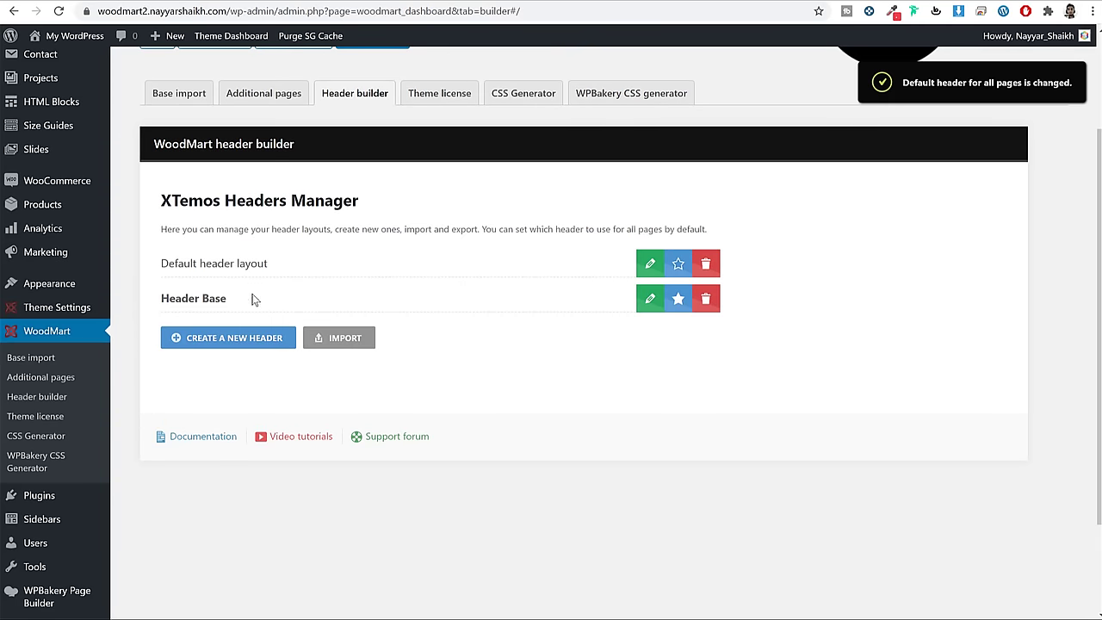
{"action": "left_click", "coordinate": [207, 299]}
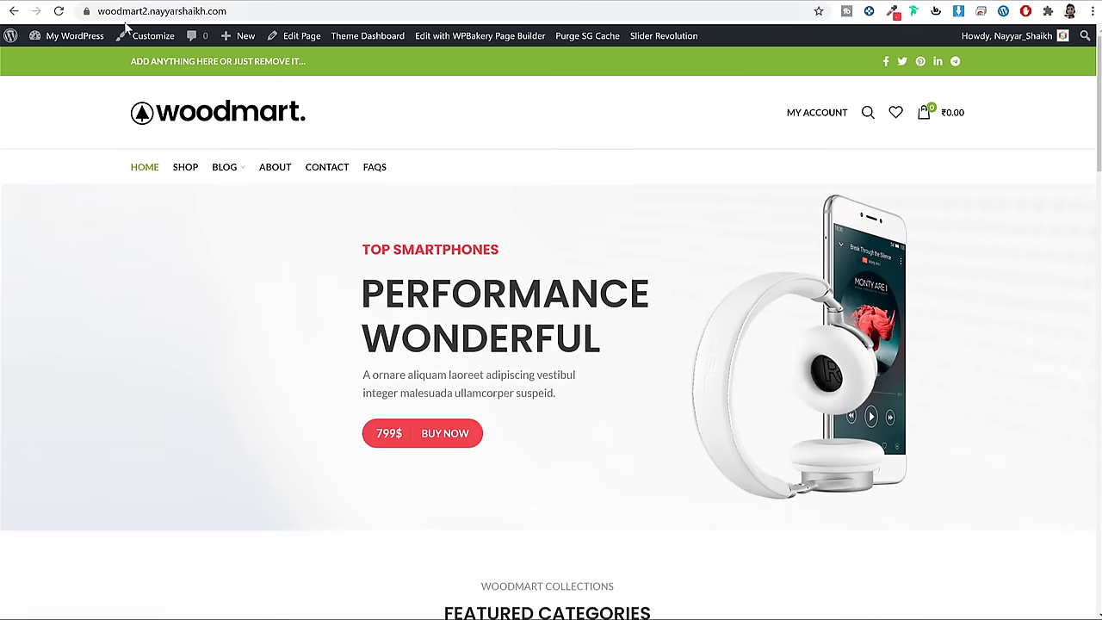
- Reload the storefront homepage to see Header Base in place
{"action": "left_click", "coordinate": [59, 10]}
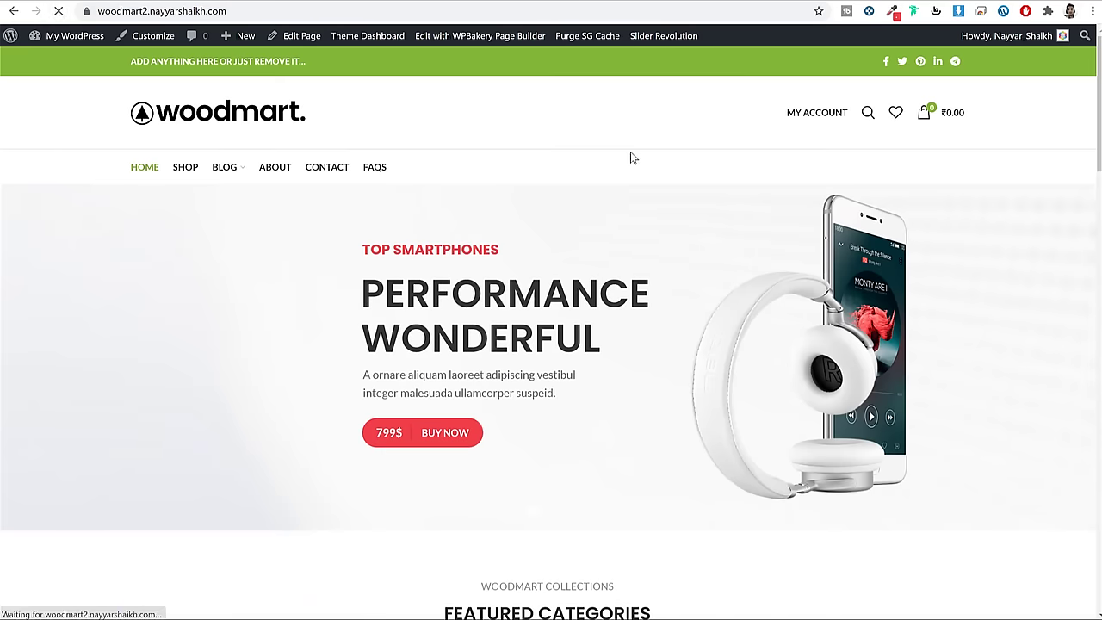
{"action": "mouse_move", "coordinate": [233, 167]}
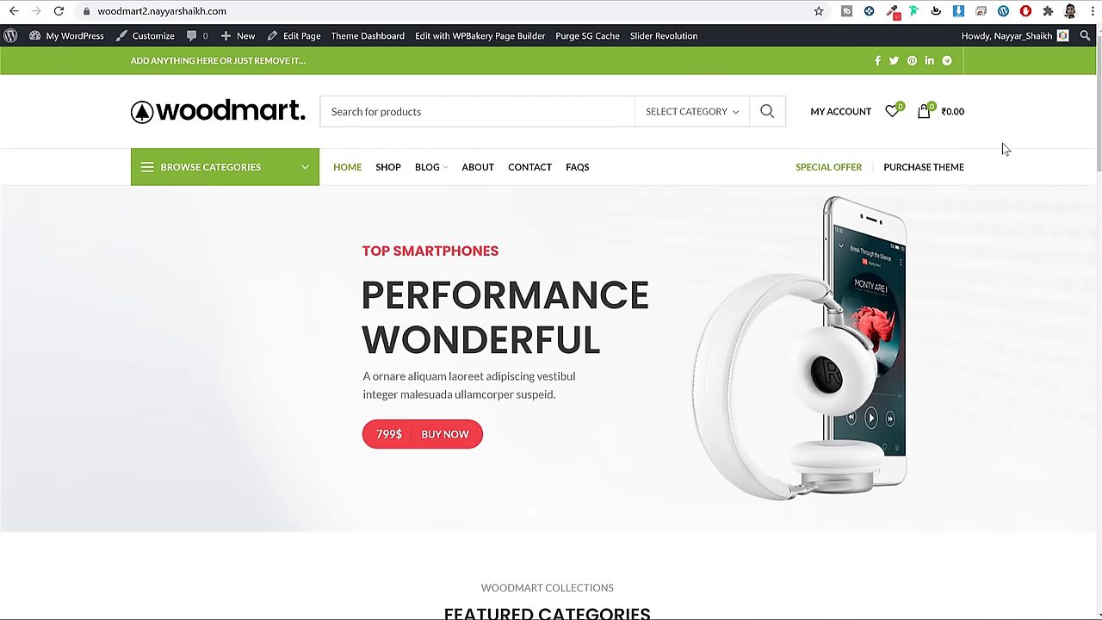
{"action": "left_click", "coordinate": [338, 36]}
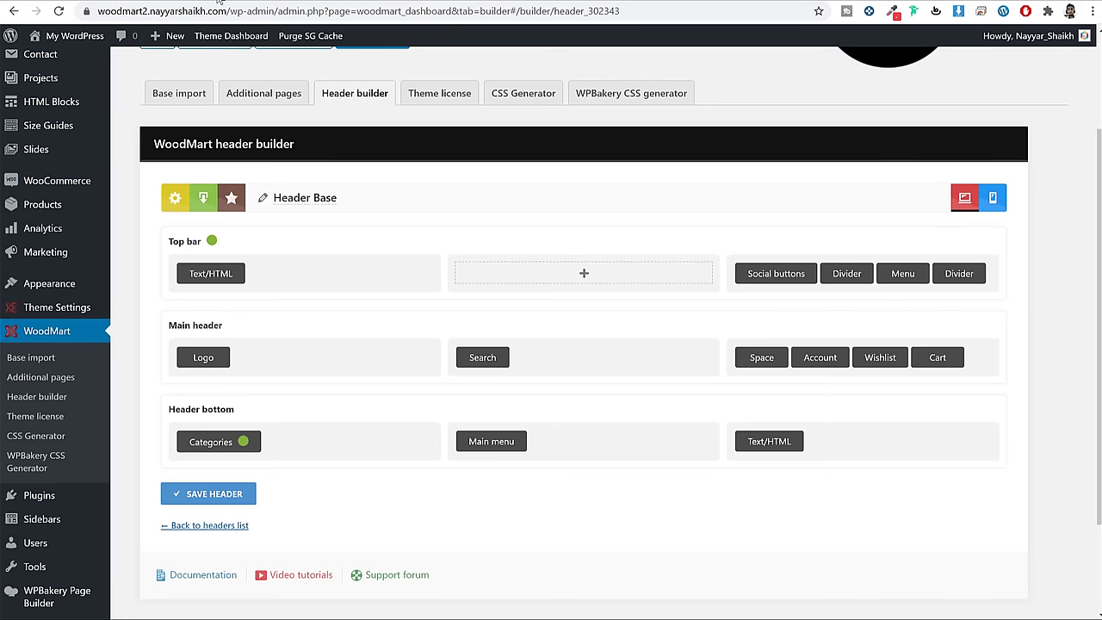
{"action": "scroll", "coordinate": [603, 275], "scroll_direction": "down", "scroll_amount": 1}
{"action": "mouse_move", "coordinate": [484, 286]}
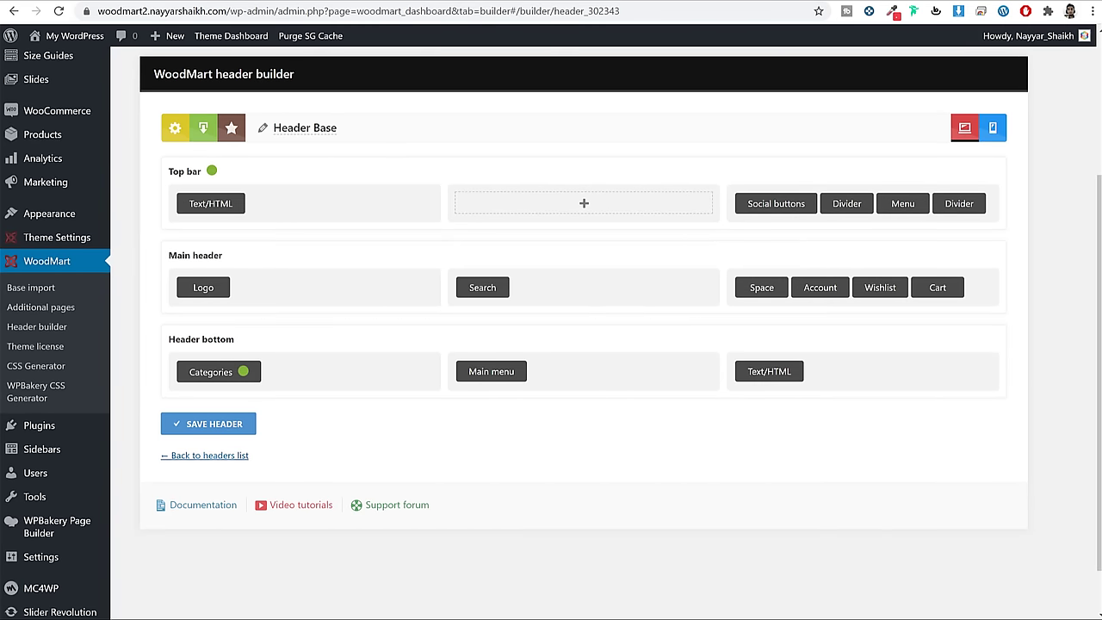
{"action": "key", "text": "ctrl+Tab"}
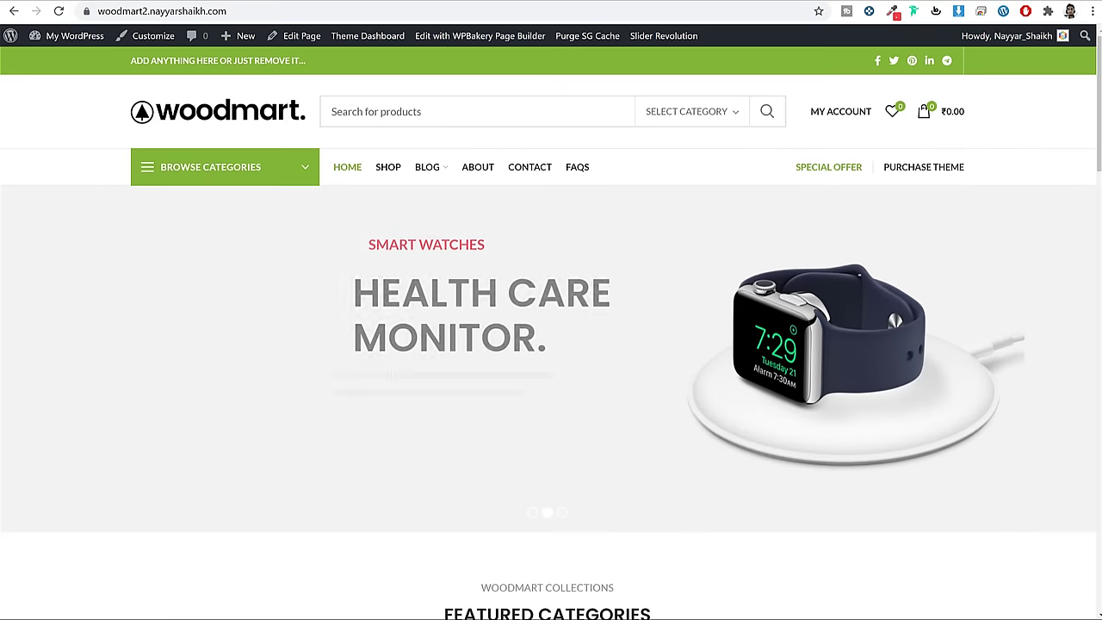
- Compare the site's header with the demo header, then add an element to Main header's right side
{"action": "key", "text": "ctrl+shift+Tab"}
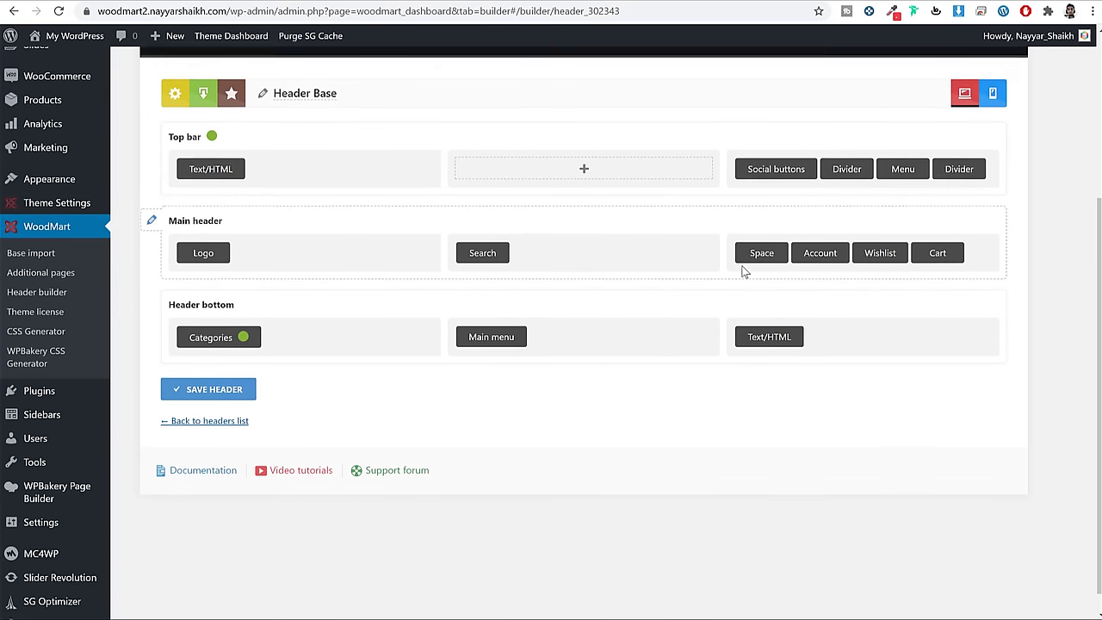
{"action": "key", "text": "ctrl+Tab"}
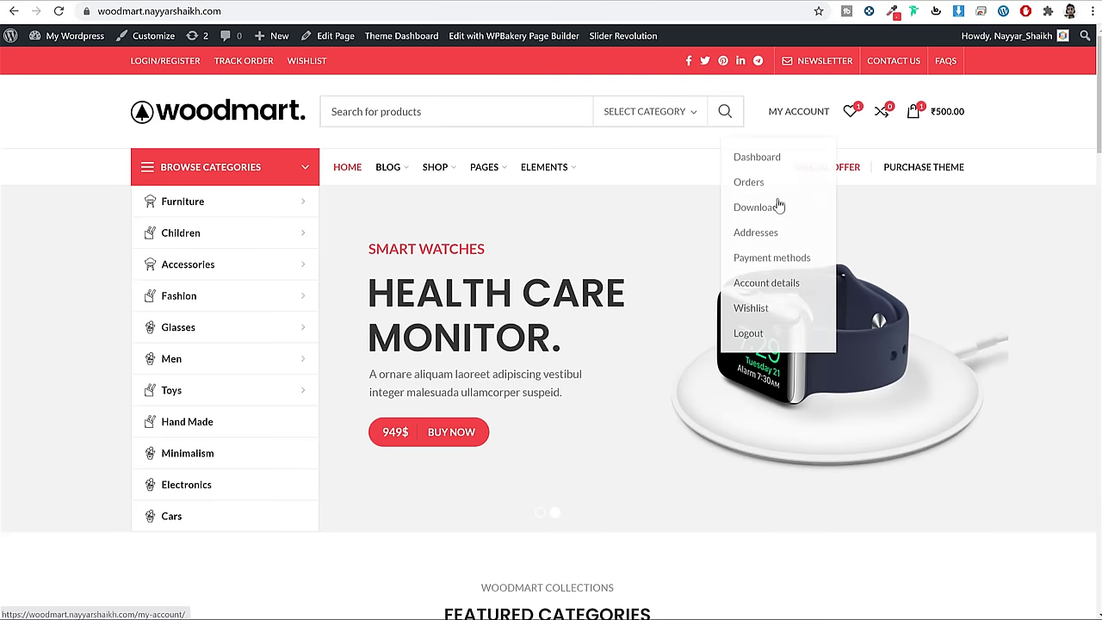
{"action": "key", "text": "ctrl+Tab"}
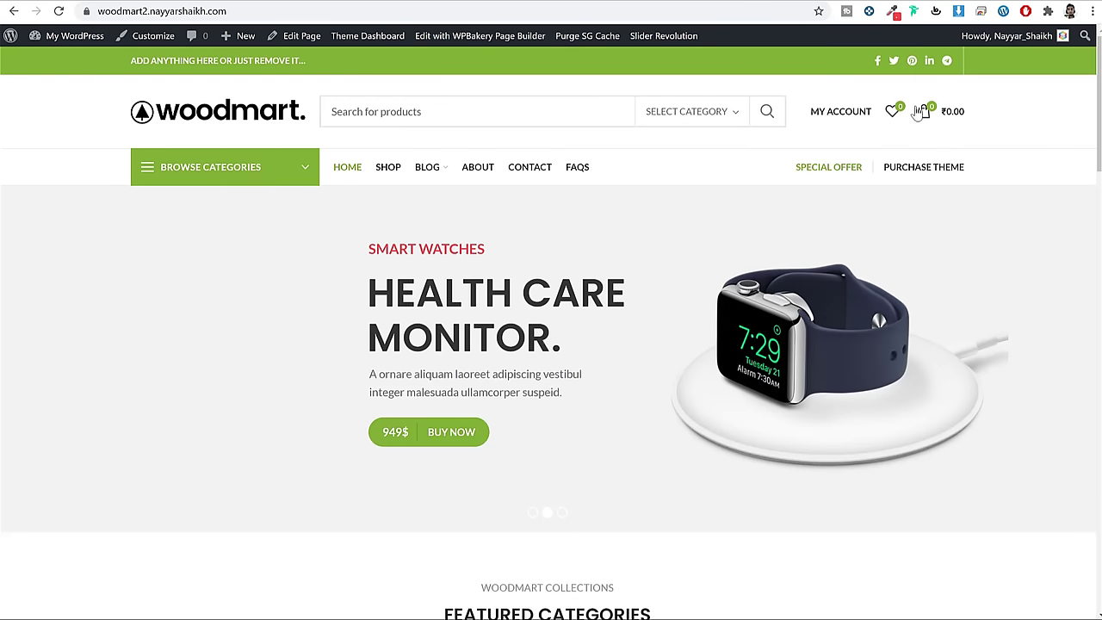
{"action": "key", "text": "ctrl+shift+Tab"}
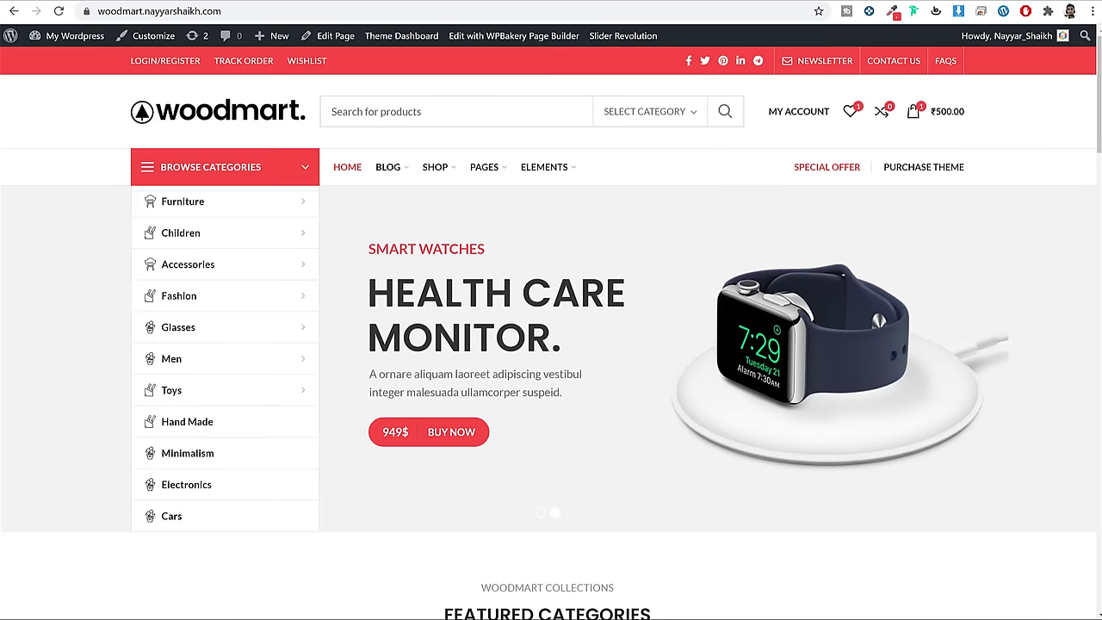
{"action": "key", "text": "ctrl+Tab"}
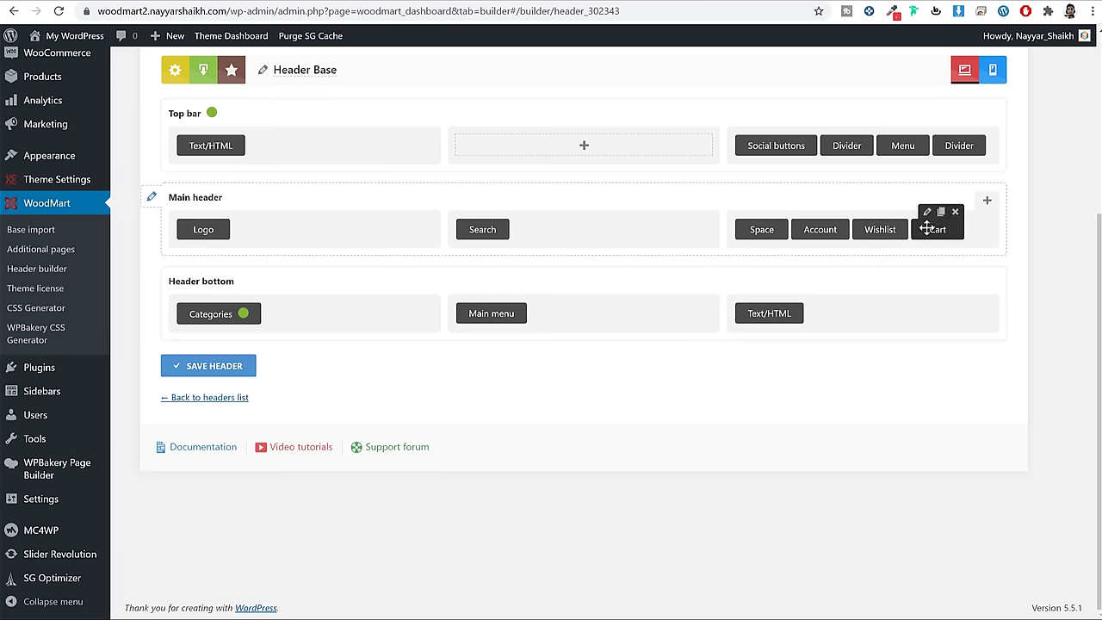
{"action": "left_click", "coordinate": [988, 202]}
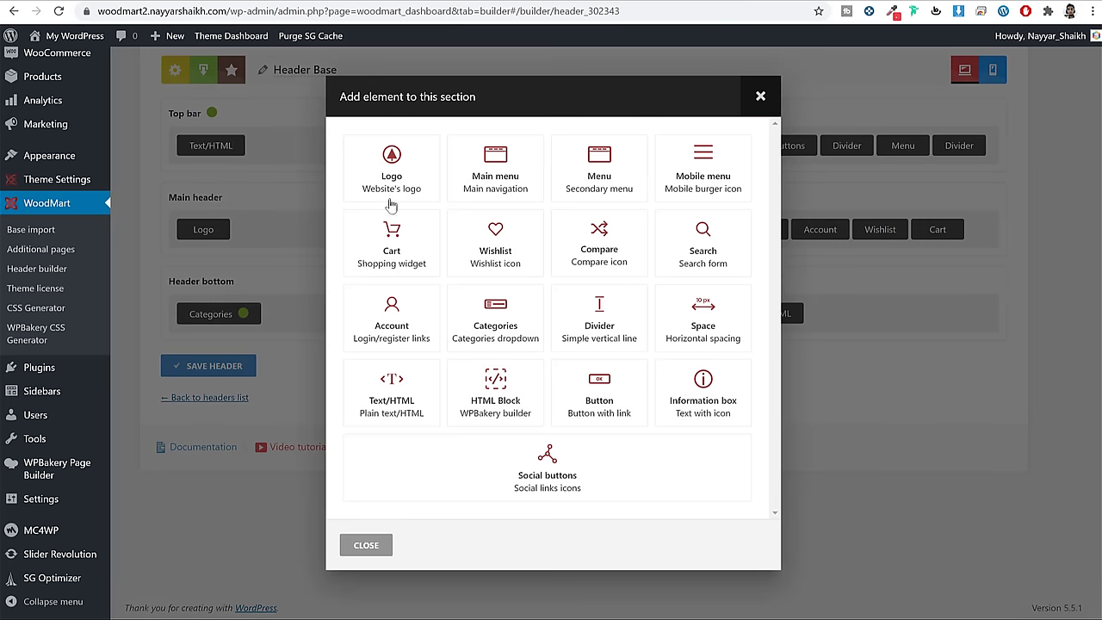
- Add a Compare element between Account and Wishlist in the Main header and save the header
{"action": "left_click", "coordinate": [606, 273]}
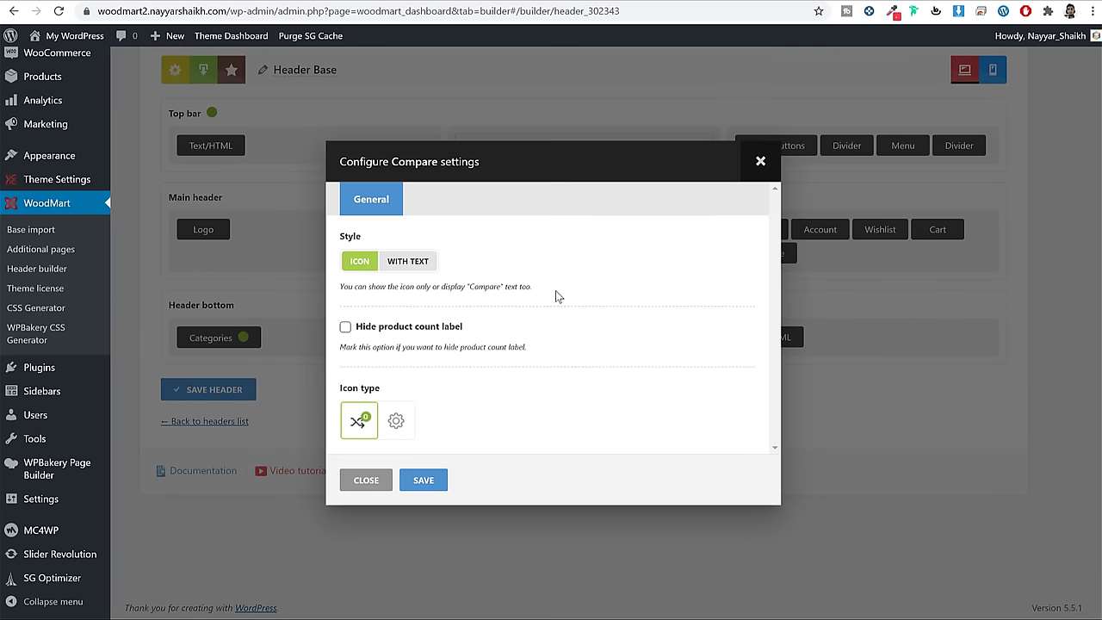
{"action": "left_click", "coordinate": [430, 482]}
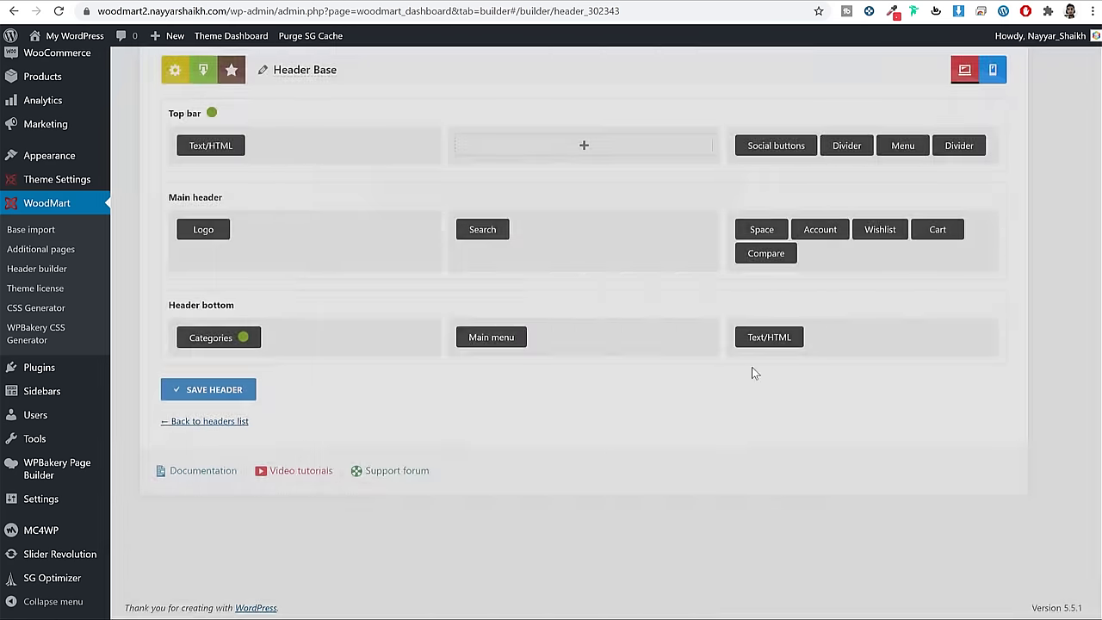
{"action": "left_click_drag", "start_coordinate": [772, 252], "coordinate": [879, 231]}
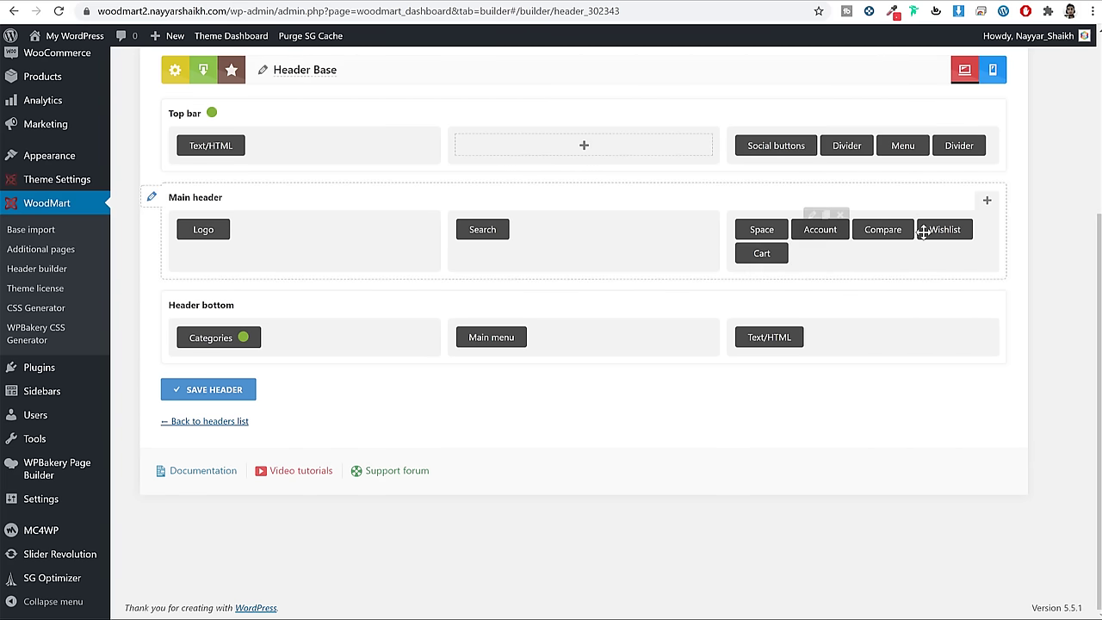
{"action": "left_click", "coordinate": [245, 389]}
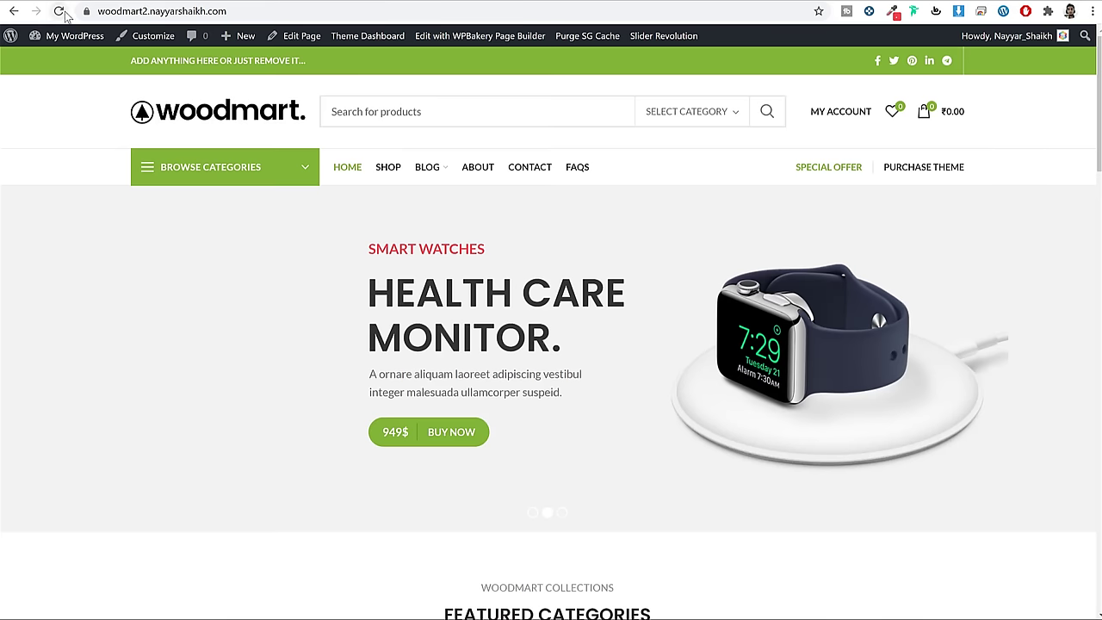
- Reload the storefront to show the Compare icon, check the demo's newsletter popup, then return to the Dashboard
{"action": "left_click", "coordinate": [59, 11]}
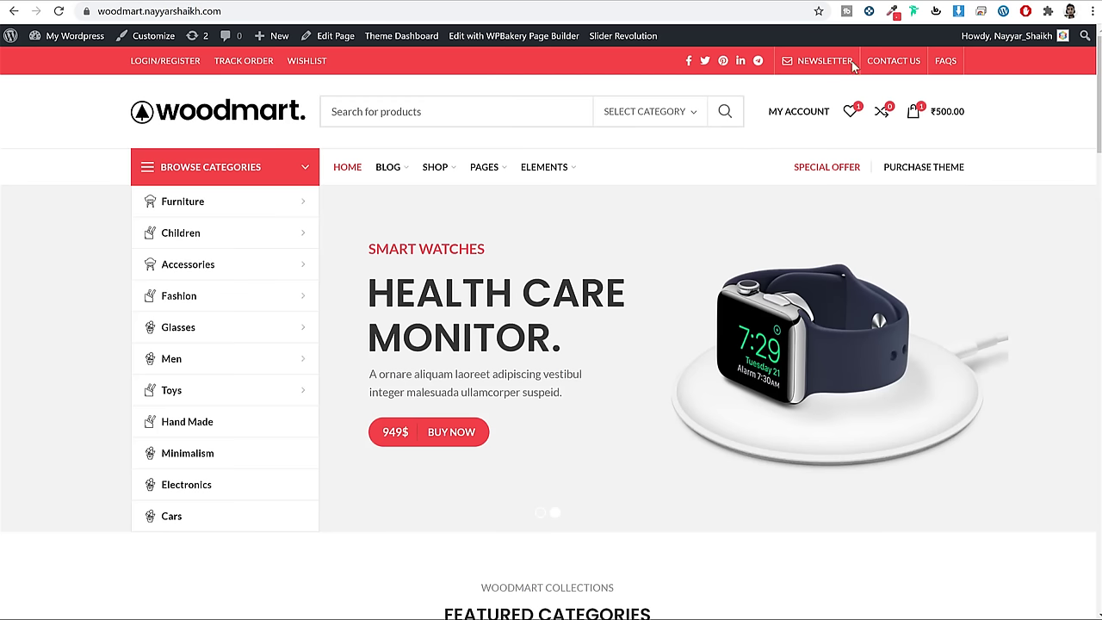
{"action": "left_click", "coordinate": [807, 61]}
{"action": "left_click", "coordinate": [887, 133]}
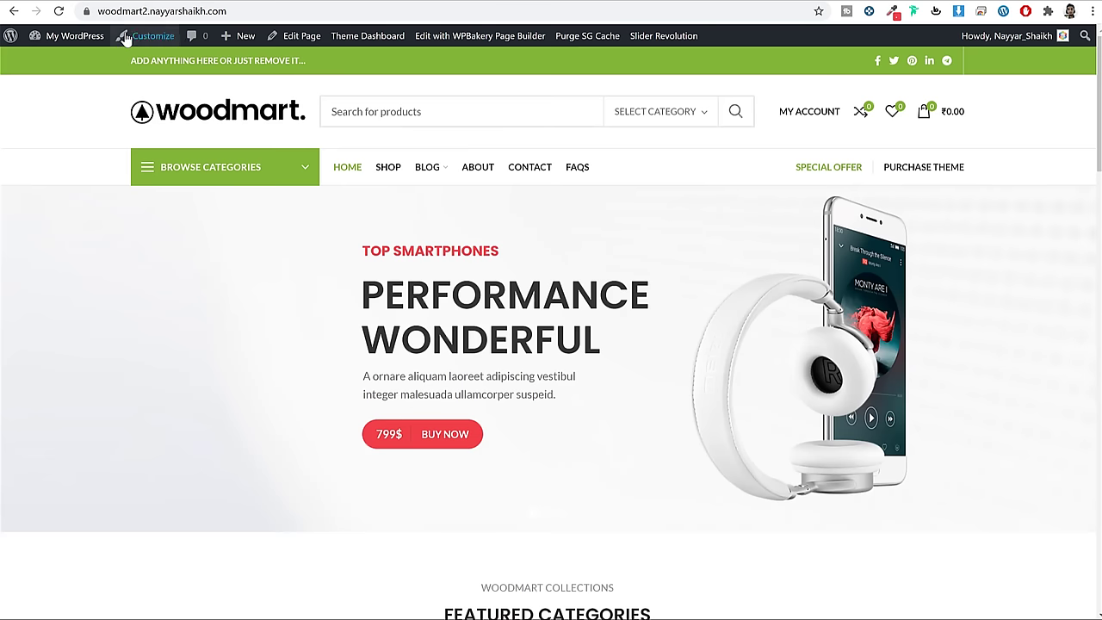
{"action": "left_click", "coordinate": [87, 38]}
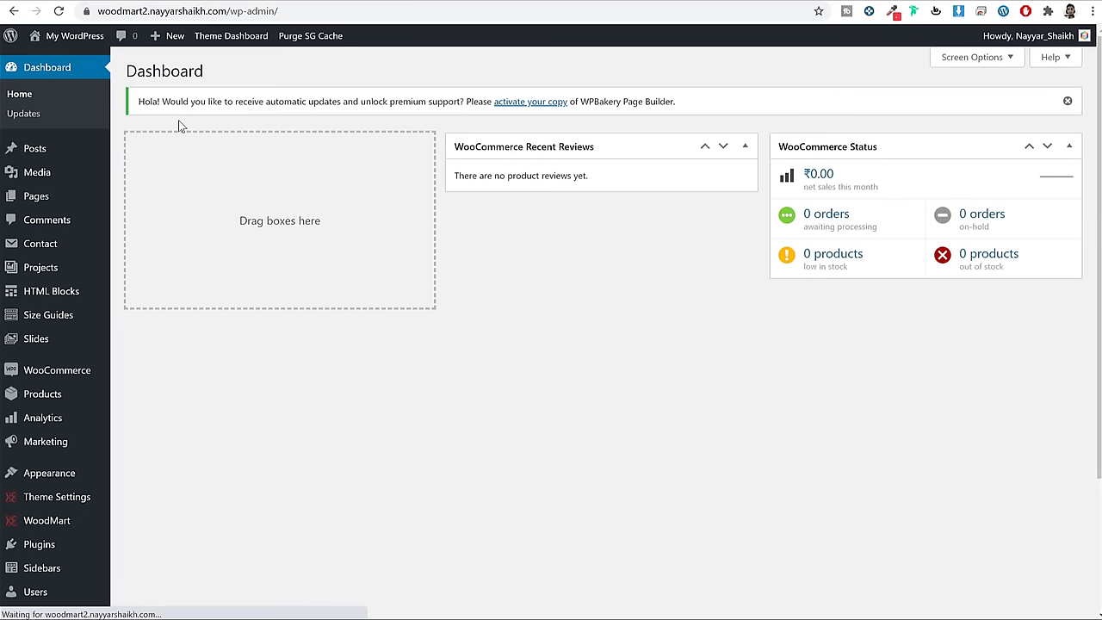
- Create a new menu named 'Top Right', leaving the page without saving changes
{"action": "scroll", "coordinate": [569, 277], "scroll_direction": "down", "scroll_amount": 3}
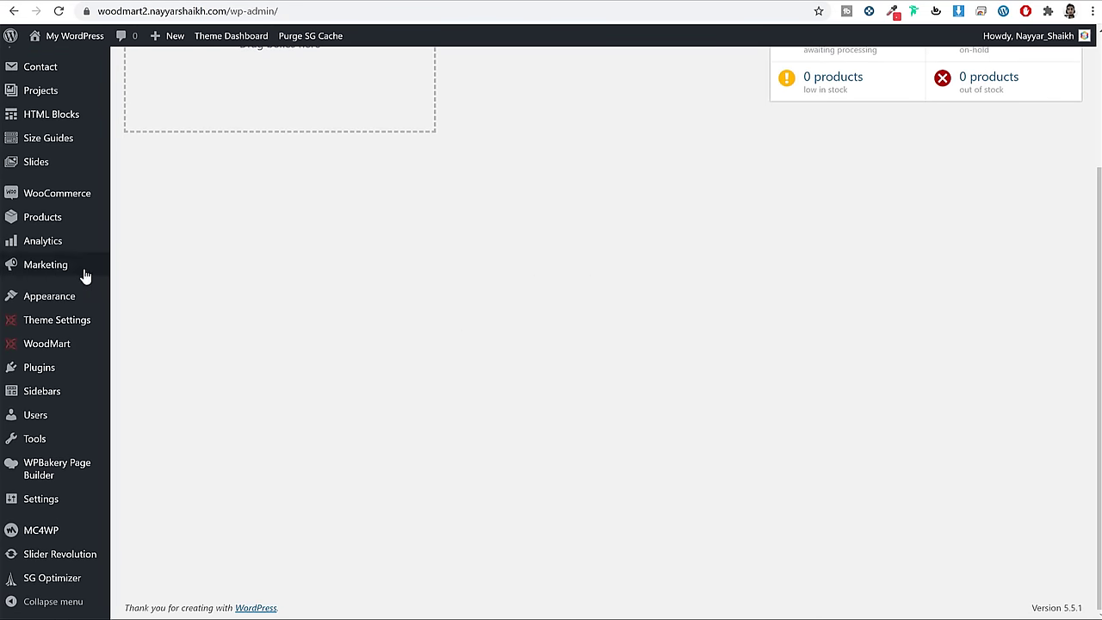
{"action": "mouse_move", "coordinate": [57, 298]}
{"action": "left_click", "coordinate": [145, 361]}
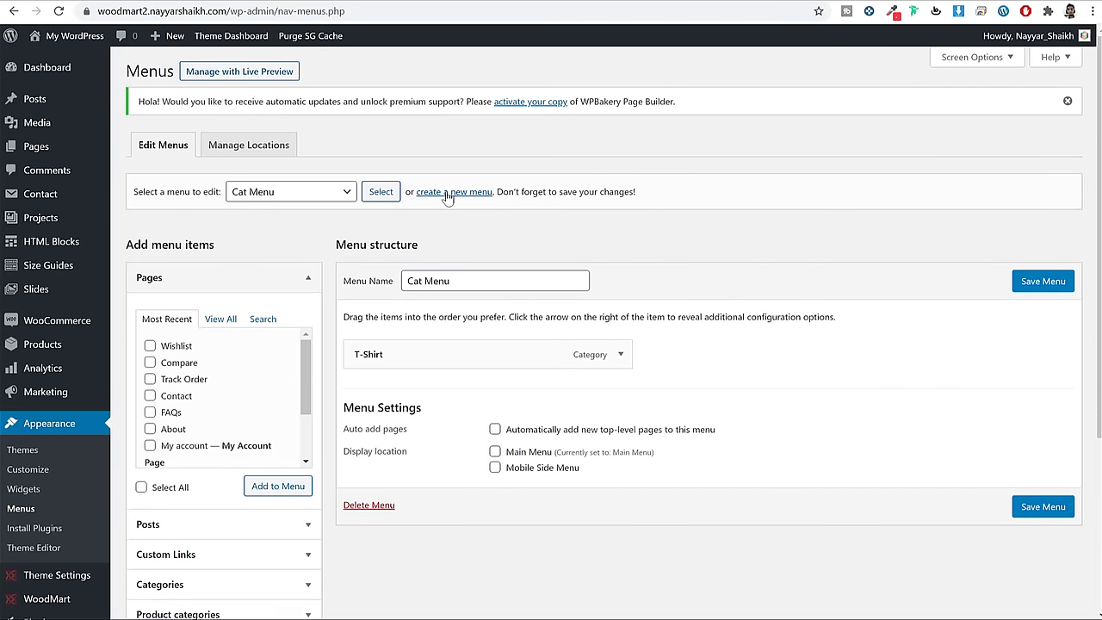
{"action": "left_click", "coordinate": [453, 200]}
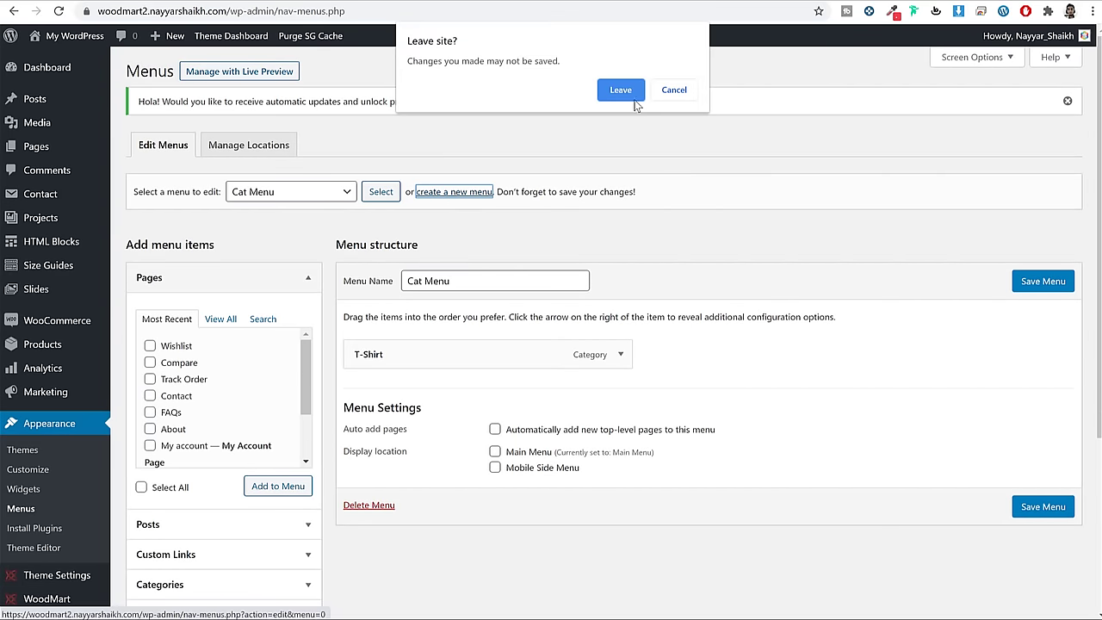
{"action": "left_click", "coordinate": [633, 96]}
{"action": "left_click", "coordinate": [497, 276]}
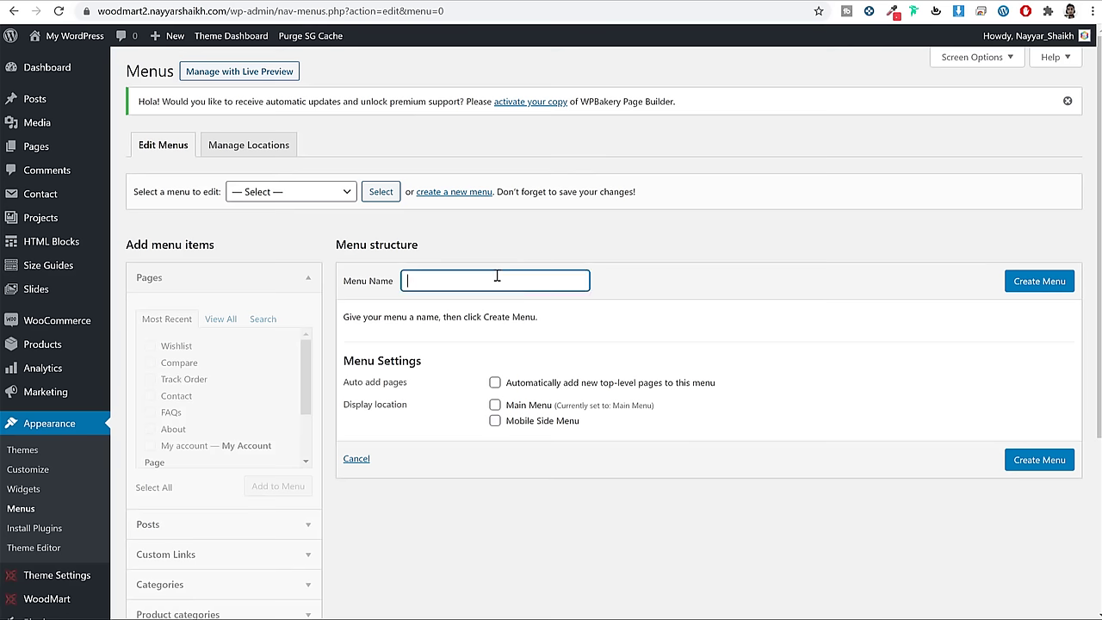
{"action": "type", "text": "Top Right"}
{"action": "left_click", "coordinate": [1027, 291]}
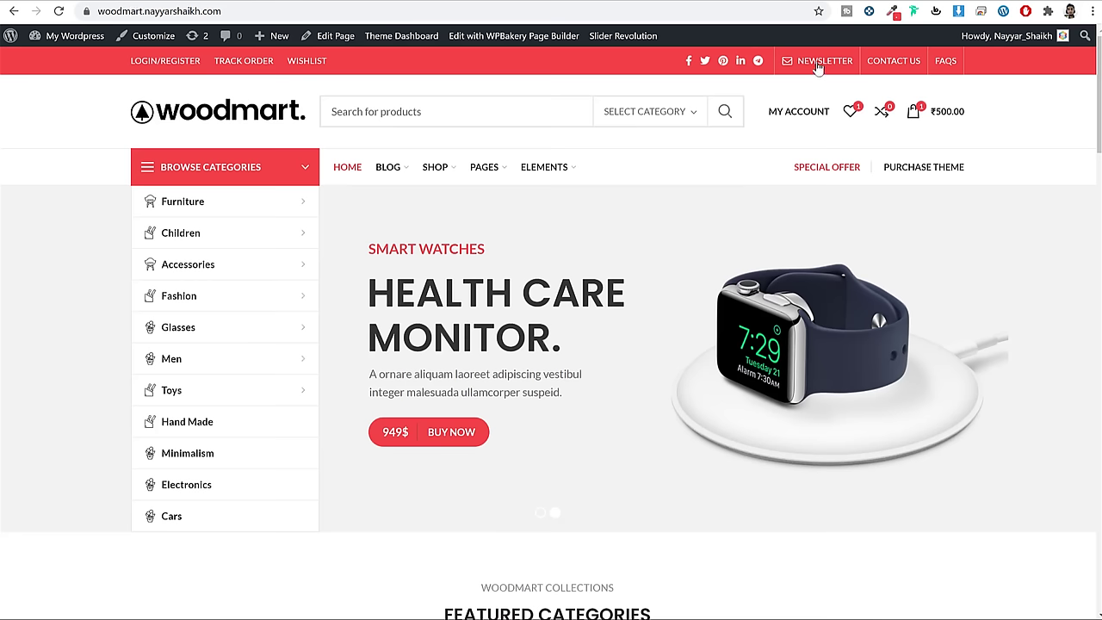
- Open and close the storefront's newsletter sign-up popup twice to check it
{"action": "left_click", "coordinate": [818, 67]}
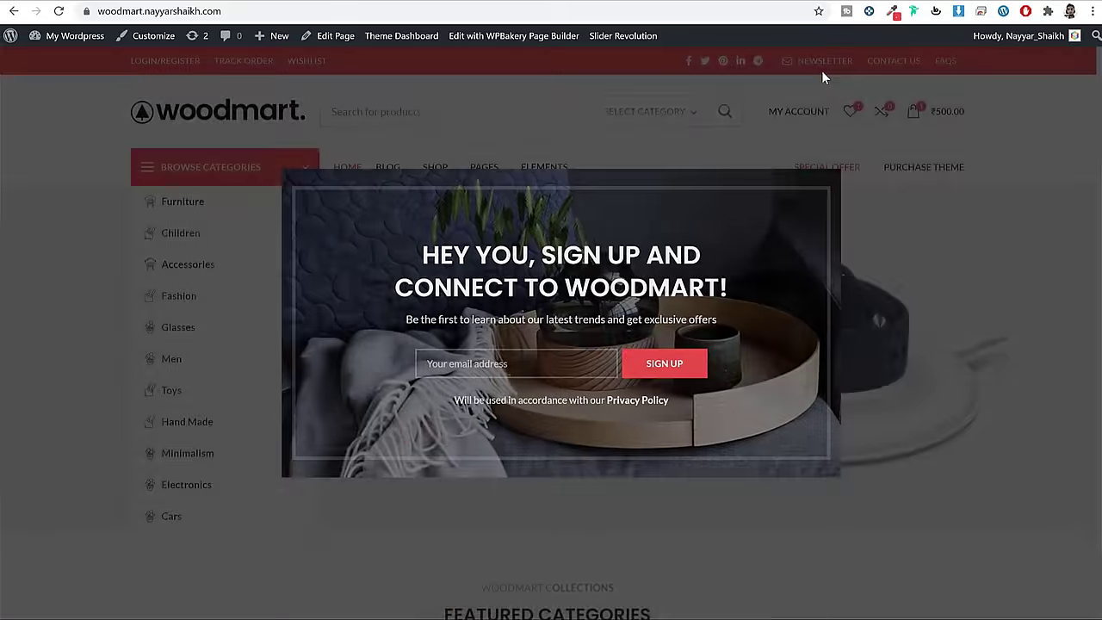
{"action": "left_click", "coordinate": [821, 71]}
{"action": "left_click", "coordinate": [821, 60]}
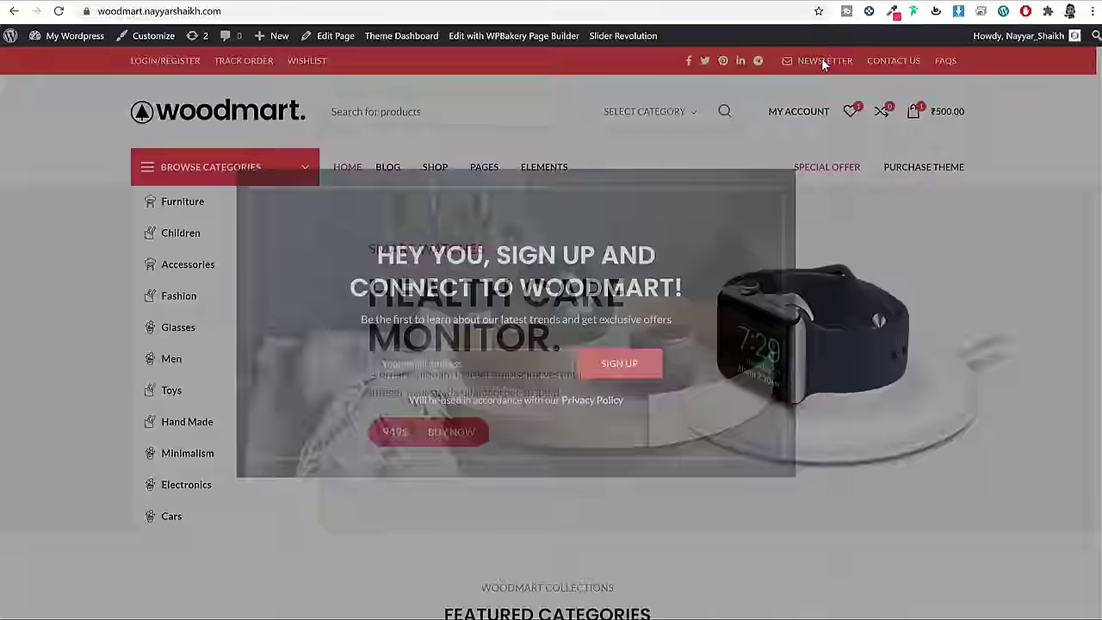
{"action": "left_click", "coordinate": [728, 143]}
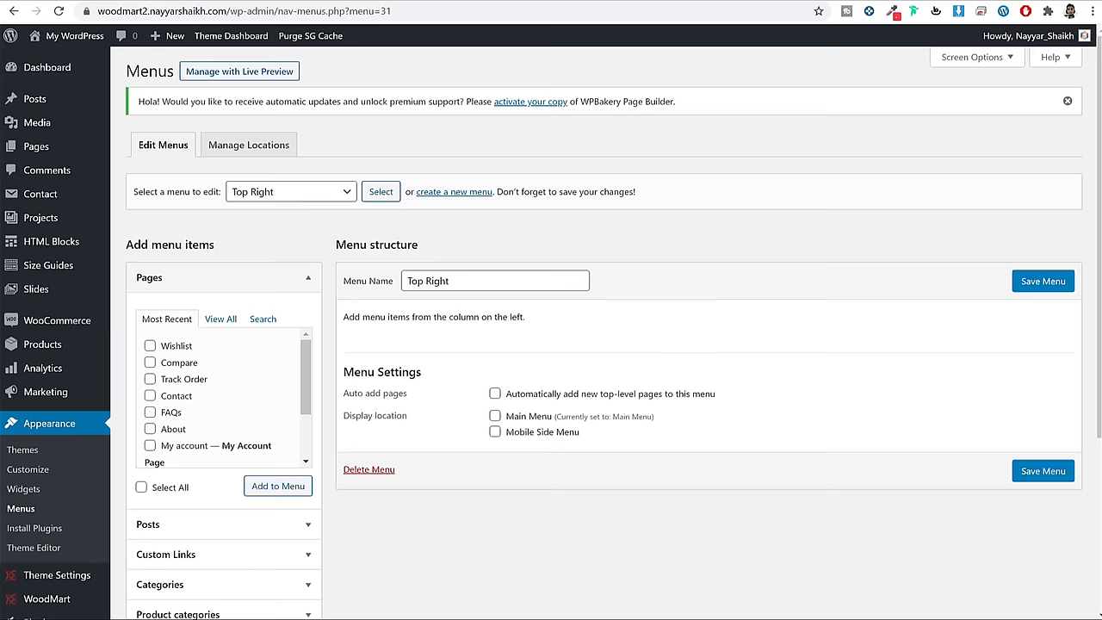
- Add a 'Newsletter' custom link with URL # to Top Right and expand its settings
{"action": "scroll", "coordinate": [568, 215], "scroll_direction": "down", "scroll_amount": 3}
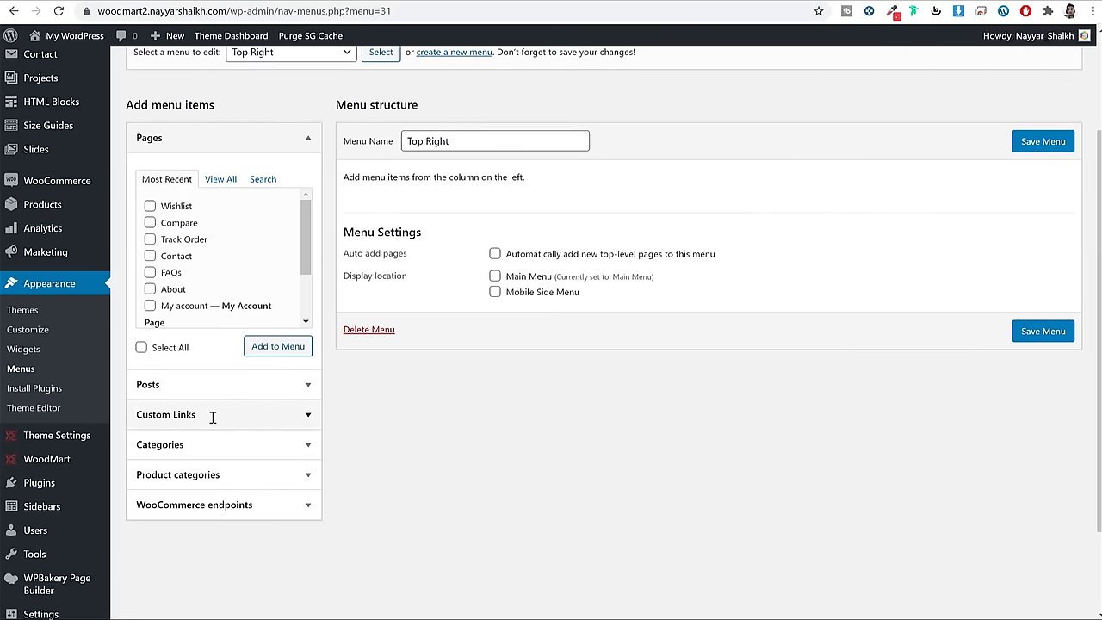
{"action": "left_click", "coordinate": [213, 417]}
{"action": "left_click", "coordinate": [235, 383]}
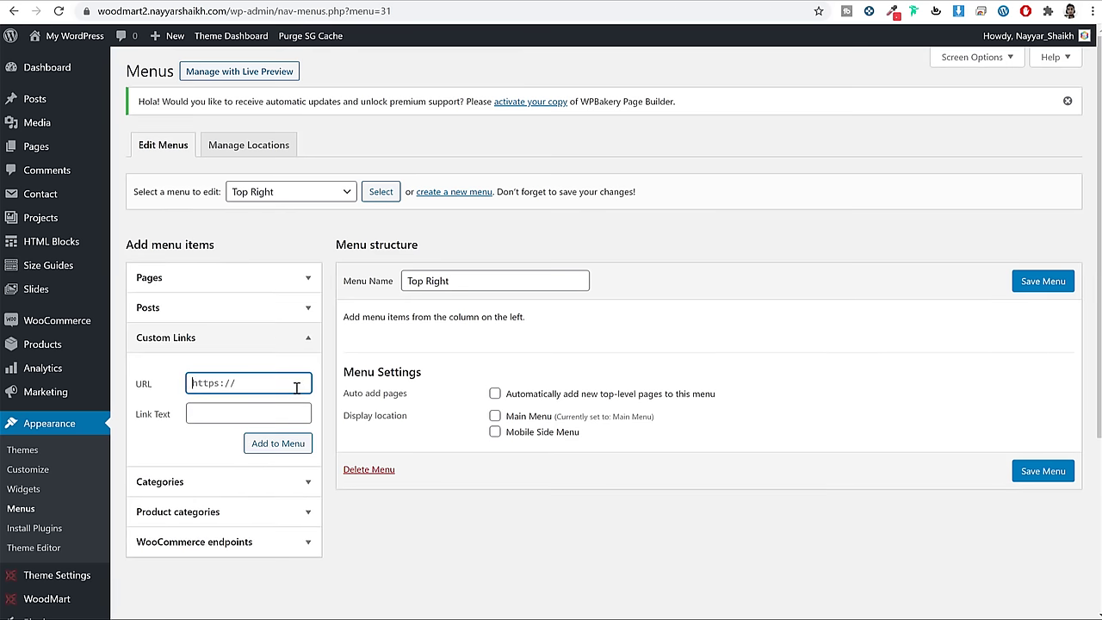
{"action": "key", "text": "Tab"}
{"action": "key", "text": "shift+Tab"}
{"action": "left_click", "coordinate": [279, 414]}
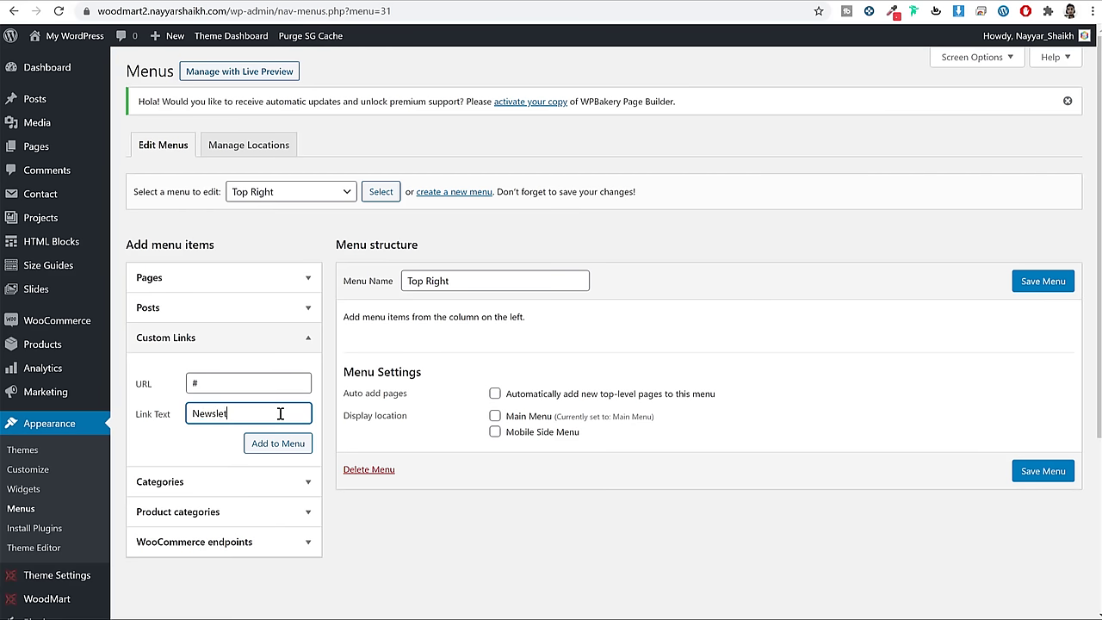
{"action": "left_click", "coordinate": [275, 444]}
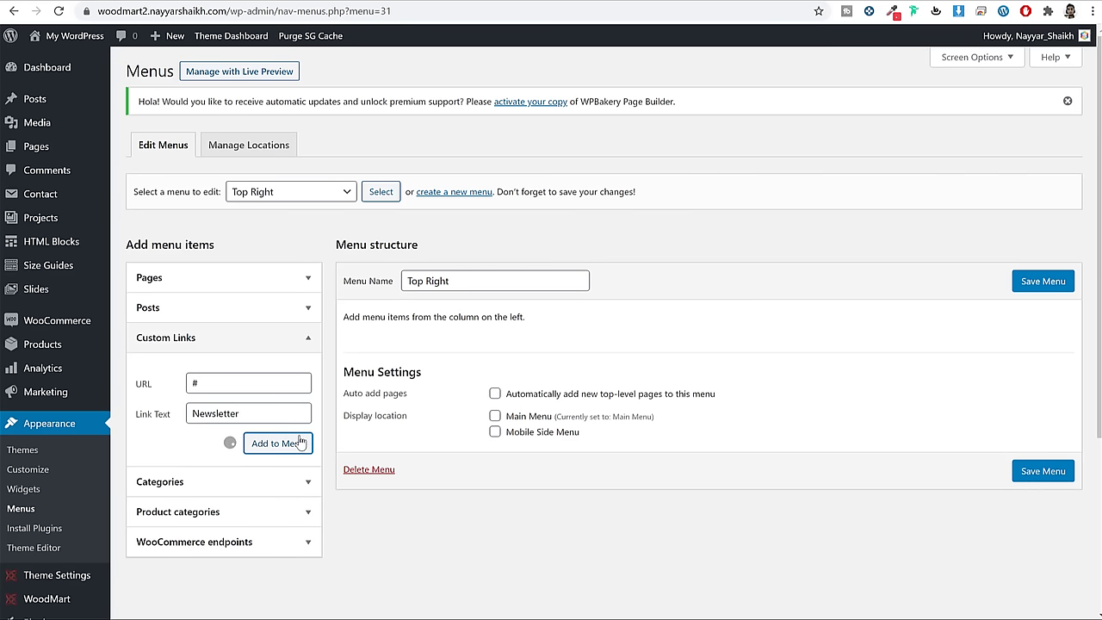
{"action": "scroll", "coordinate": [850, 236], "scroll_direction": "down", "scroll_amount": 1}
{"action": "left_click", "coordinate": [619, 280]}
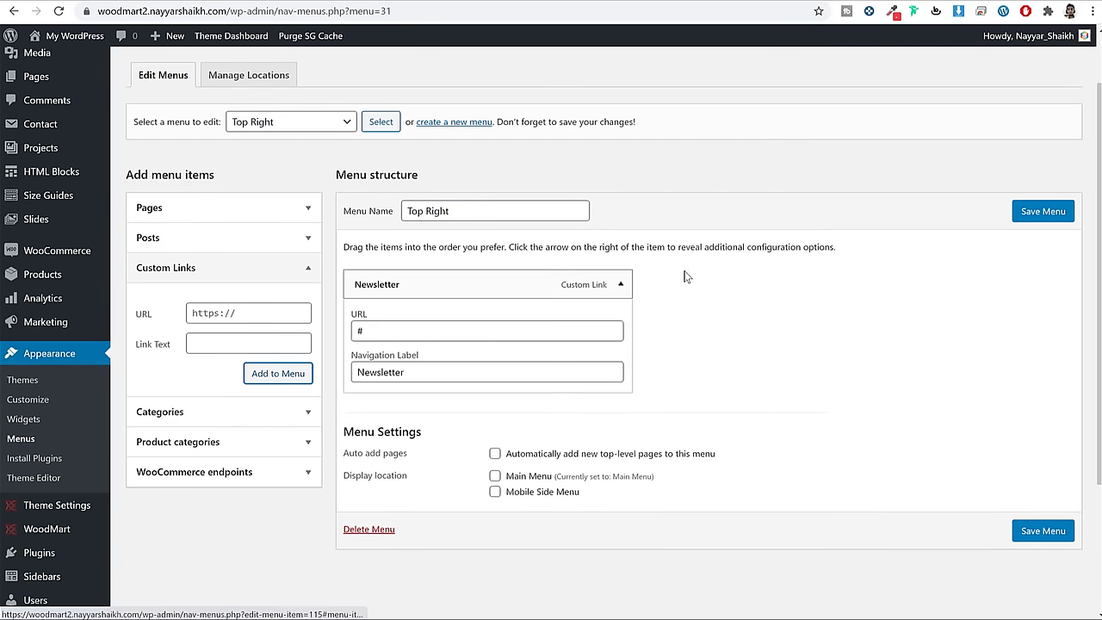
{"action": "scroll", "coordinate": [683, 278], "scroll_direction": "down", "scroll_amount": 2}
{"action": "scroll", "coordinate": [660, 289], "scroll_direction": "up", "scroll_amount": 2}
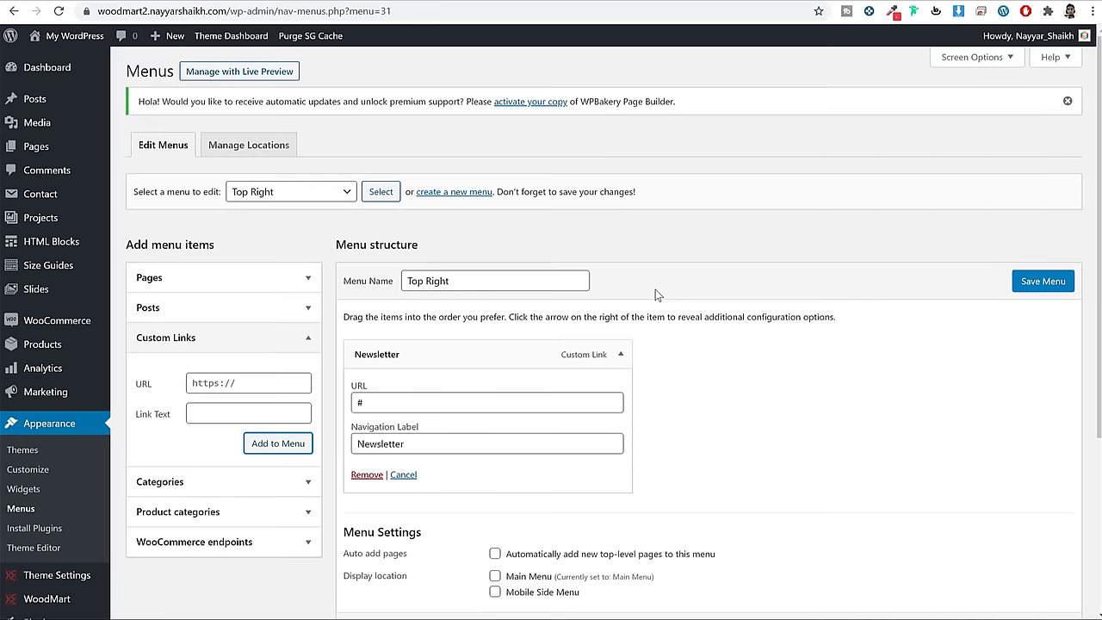
- Enable HTML Blocks, Size Guides, WoodMart Slider, Sidebars, Portfolio, Products, Tags, Formats, Sliders and Project Categories as menu sources
{"action": "left_click", "coordinate": [977, 58]}
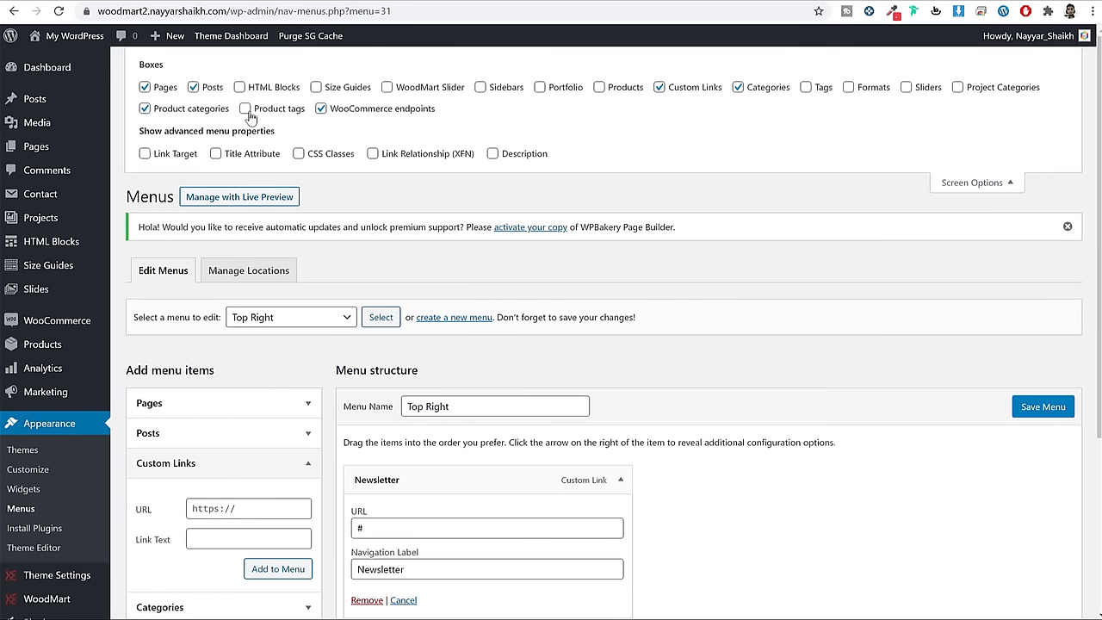
{"action": "left_click", "coordinate": [277, 97]}
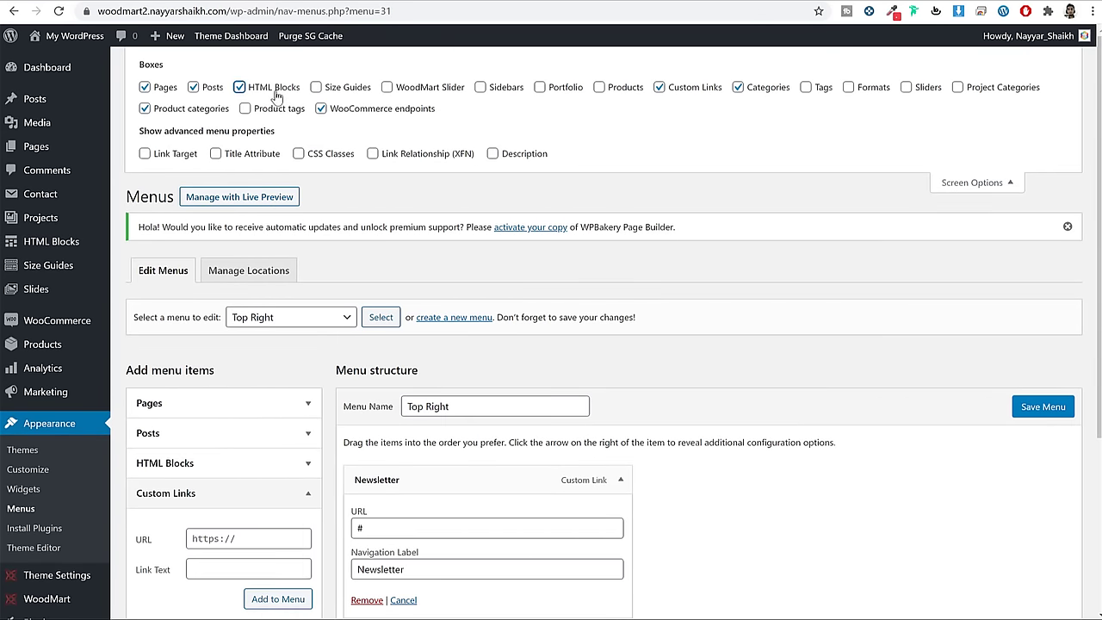
{"action": "left_click", "coordinate": [344, 89]}
{"action": "left_click", "coordinate": [428, 88]}
{"action": "left_click", "coordinate": [504, 88]}
{"action": "left_click", "coordinate": [564, 87]}
{"action": "left_click", "coordinate": [620, 88]}
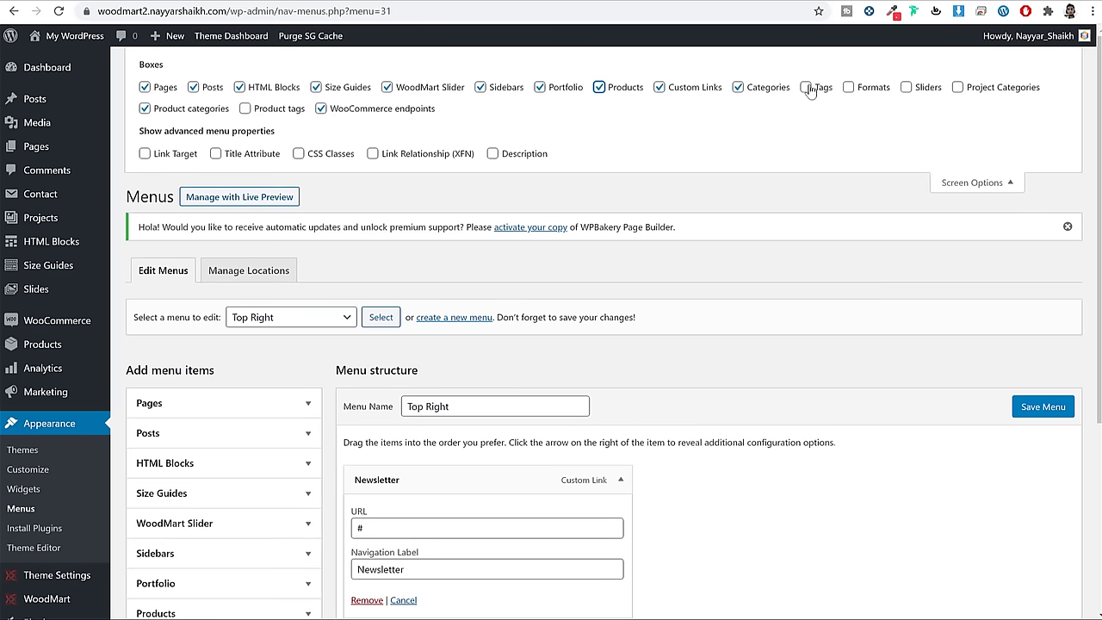
{"action": "left_click", "coordinate": [806, 87]}
{"action": "left_click", "coordinate": [849, 88]}
{"action": "left_click", "coordinate": [906, 88]}
{"action": "left_click", "coordinate": [958, 88]}
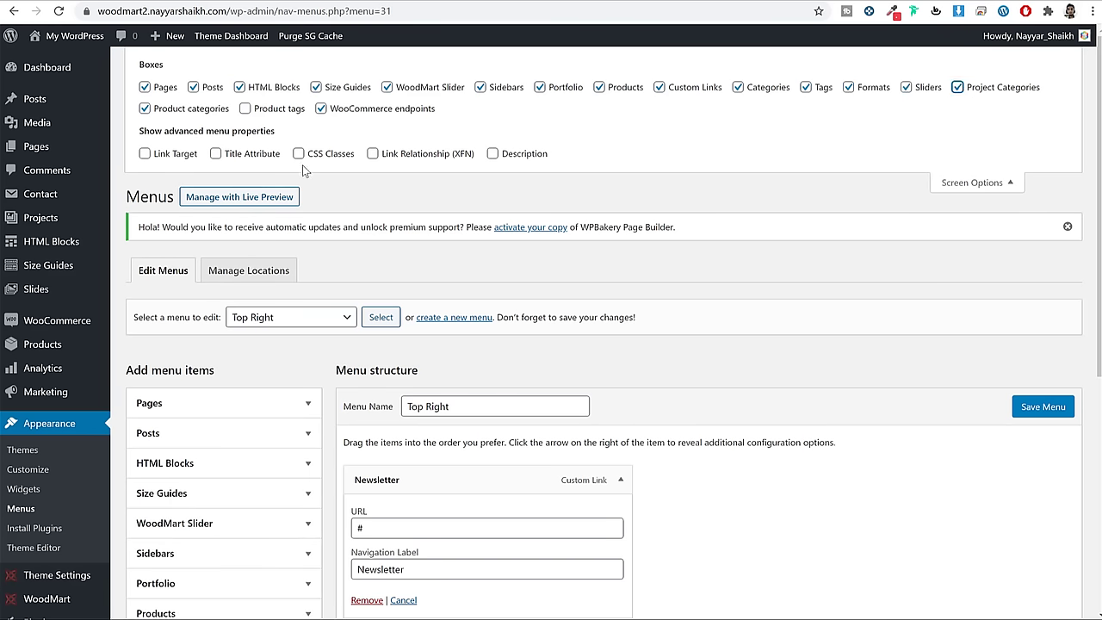
- Show Link Target, Title Attribute, CSS Classes, Link Relationship (XFN) and Description for menu items
{"action": "left_click", "coordinate": [176, 159]}
{"action": "left_click", "coordinate": [249, 154]}
{"action": "left_click", "coordinate": [340, 155]}
{"action": "left_click", "coordinate": [412, 155]}
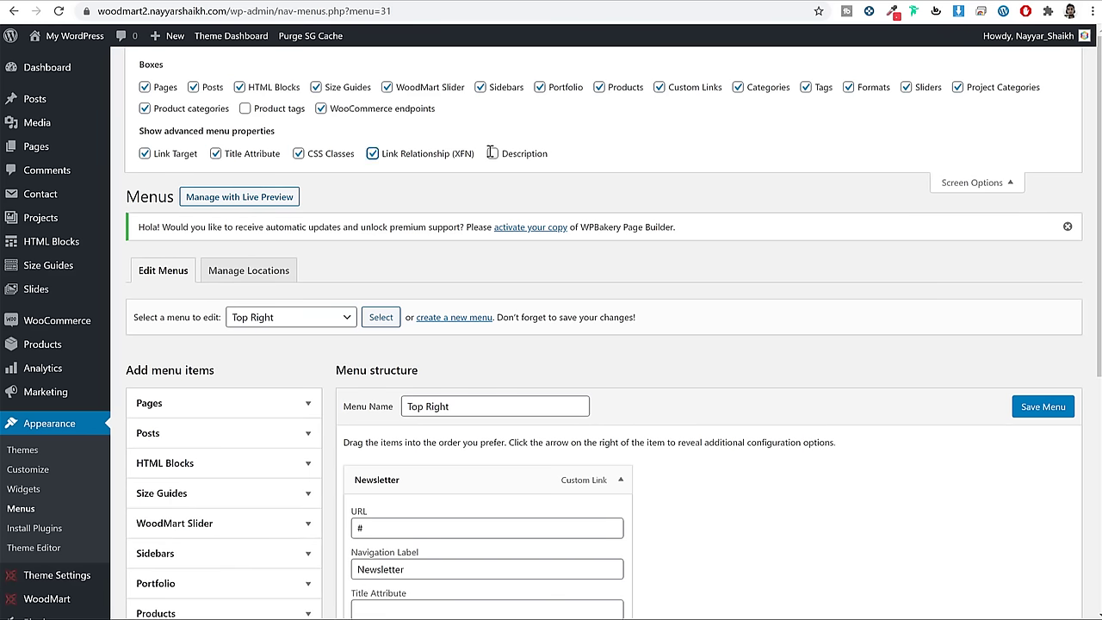
{"action": "left_click", "coordinate": [527, 155]}
{"action": "left_click", "coordinate": [975, 183]}
- Save the Top Right menu
{"action": "scroll", "coordinate": [841, 220], "scroll_direction": "down", "scroll_amount": 3}
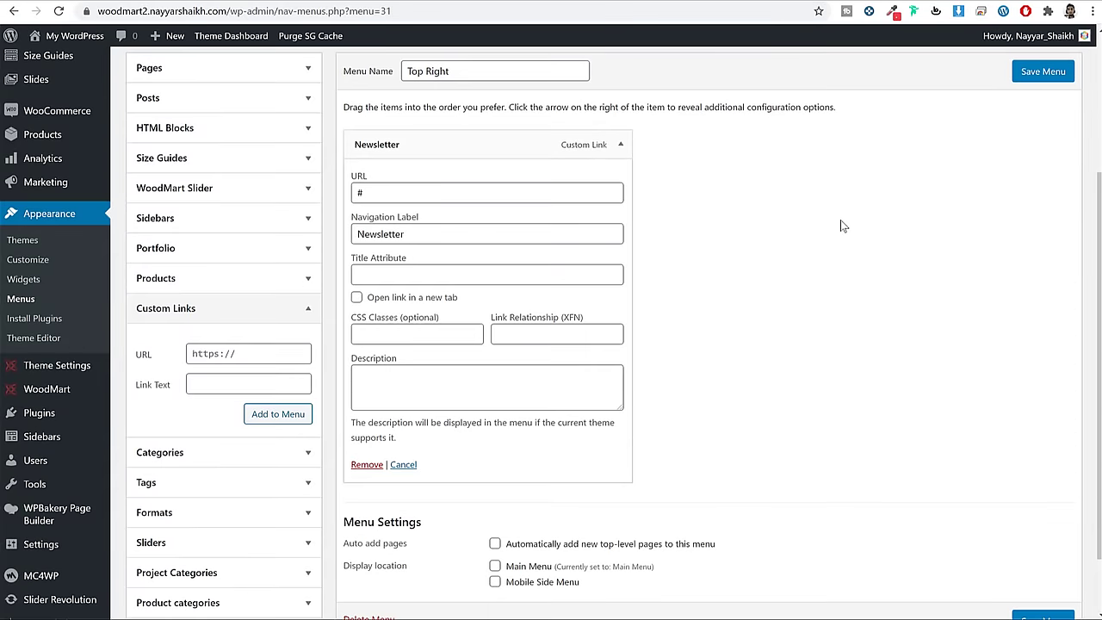
{"action": "scroll", "coordinate": [843, 227], "scroll_direction": "up", "scroll_amount": 2}
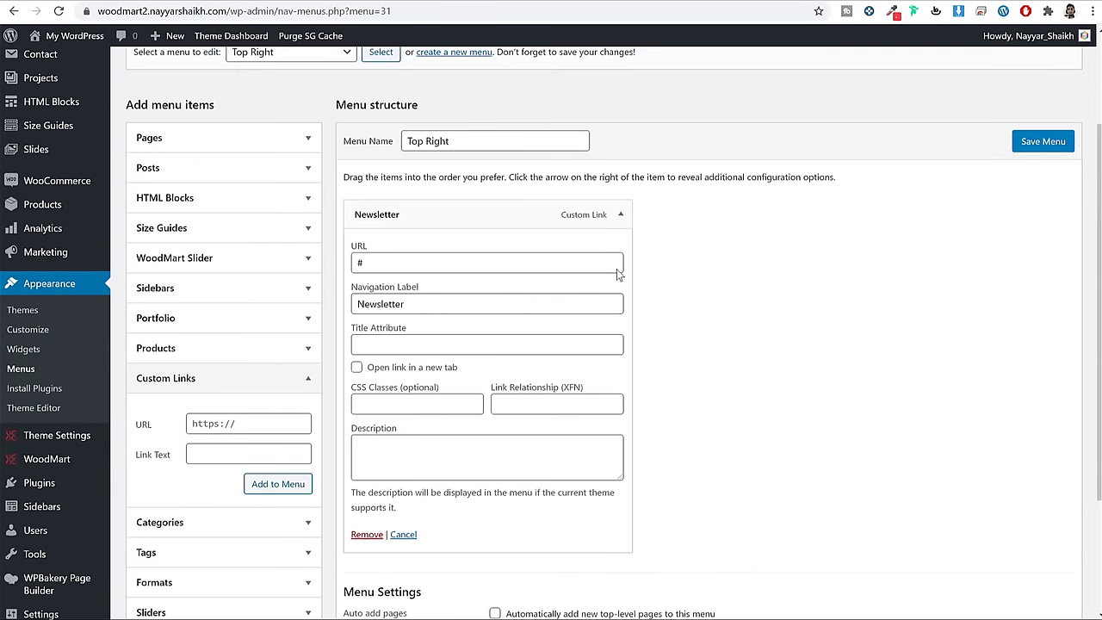
{"action": "scroll", "coordinate": [525, 345], "scroll_direction": "down", "scroll_amount": 1}
{"action": "scroll", "coordinate": [532, 370], "scroll_direction": "down", "scroll_amount": 1}
{"action": "scroll", "coordinate": [561, 322], "scroll_direction": "up", "scroll_amount": 3}
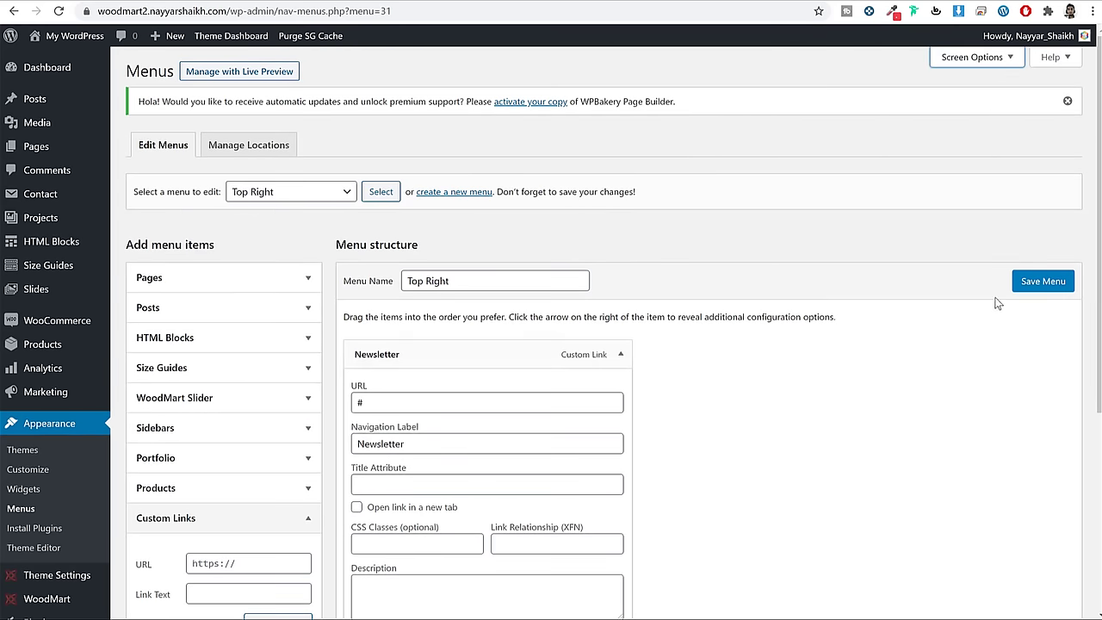
{"action": "left_click", "coordinate": [1023, 287]}
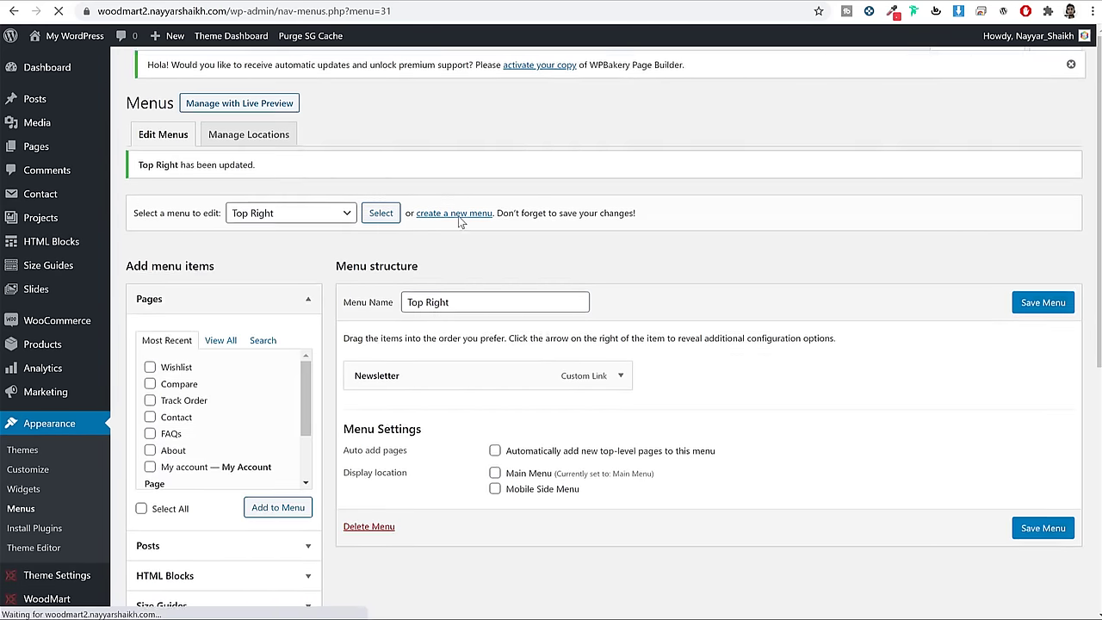
- Expand the Newsletter item's settings in the Top Right menu
{"action": "scroll", "coordinate": [837, 268], "scroll_direction": "down", "scroll_amount": 3}
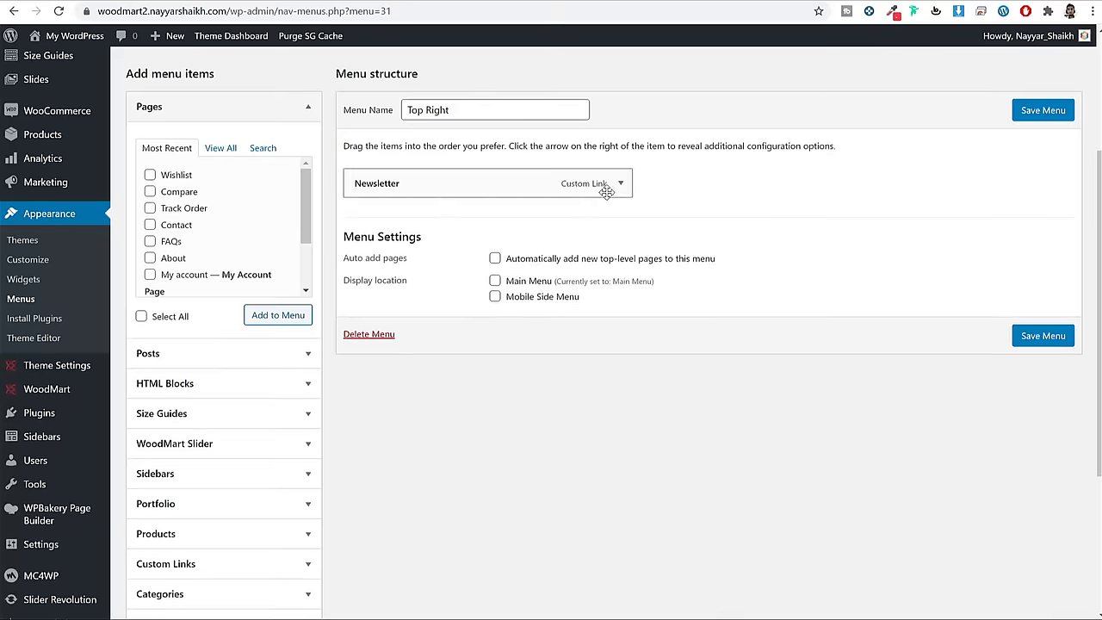
{"action": "left_click", "coordinate": [631, 185]}
{"action": "scroll", "coordinate": [677, 246], "scroll_direction": "down", "scroll_amount": 7}
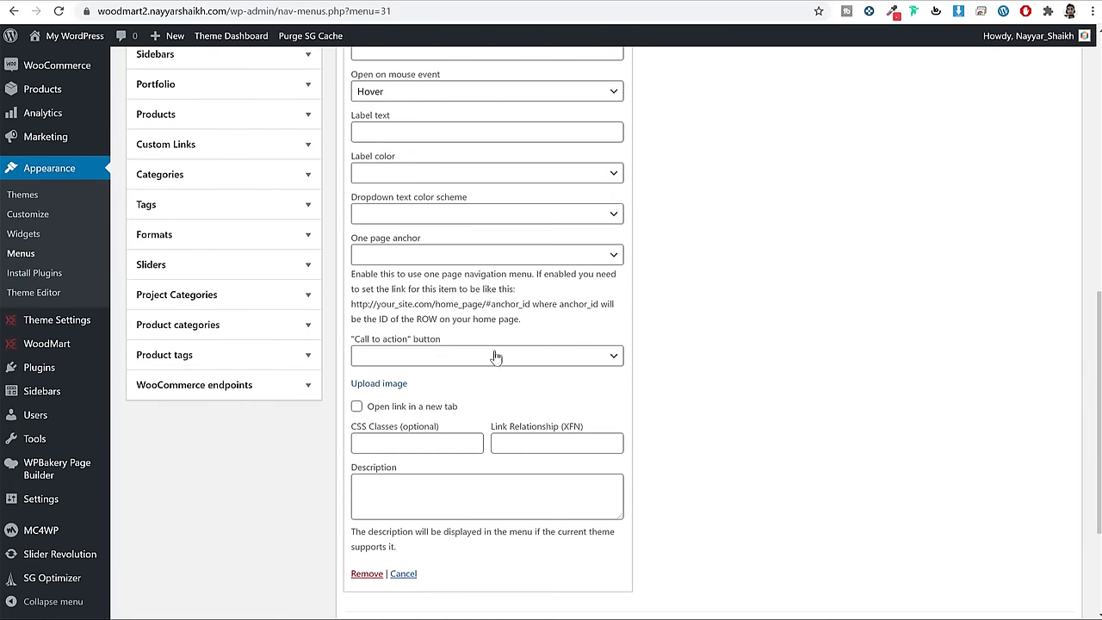
{"action": "scroll", "coordinate": [523, 376], "scroll_direction": "up", "scroll_amount": 8}
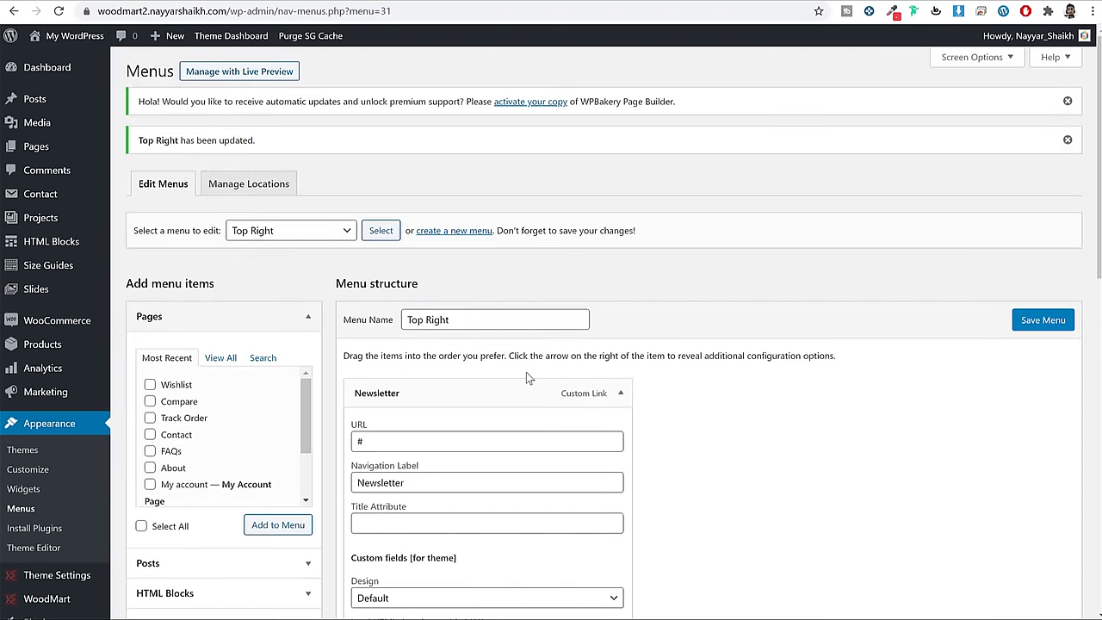
{"action": "scroll", "coordinate": [530, 377], "scroll_direction": "down", "scroll_amount": 1}
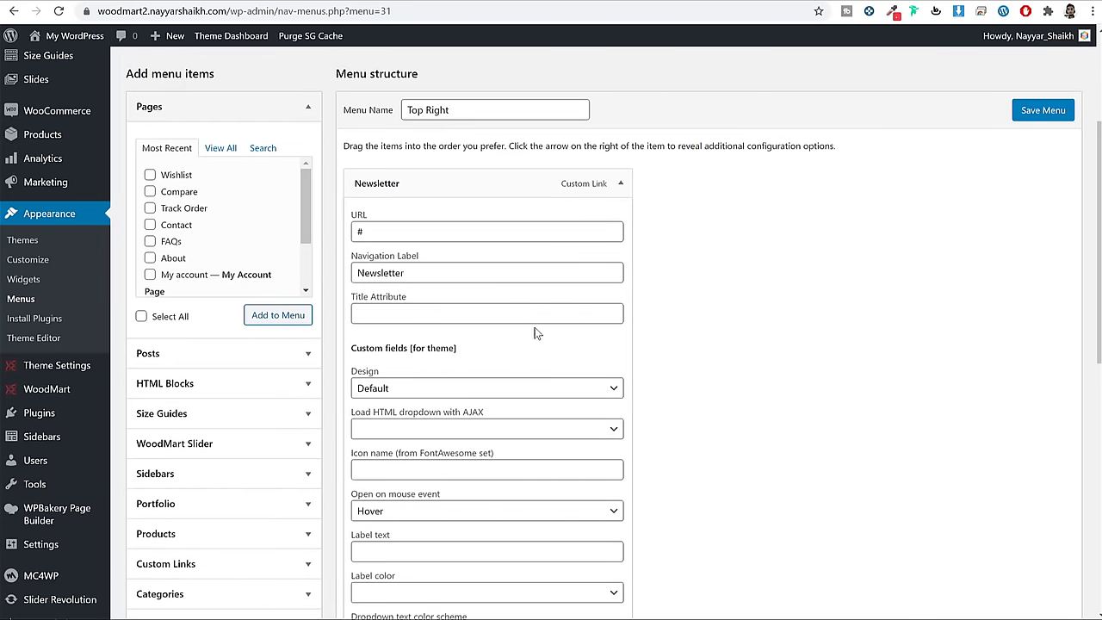
{"action": "scroll", "coordinate": [525, 293], "scroll_direction": "down", "scroll_amount": 2}
{"action": "scroll", "coordinate": [517, 256], "scroll_direction": "up", "scroll_amount": 2}
{"action": "scroll", "coordinate": [517, 255], "scroll_direction": "down", "scroll_amount": 3}
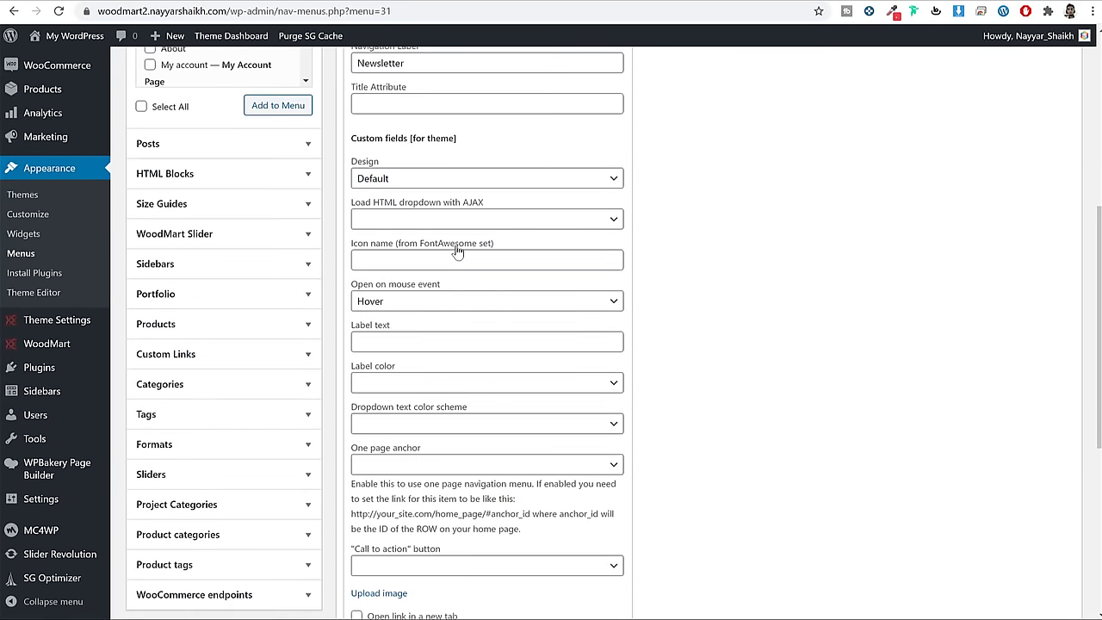
{"action": "left_click_drag", "start_coordinate": [402, 249], "coordinate": [473, 250]}
- Set the Newsletter icon name to envelope-o and check the storefront home page
{"action": "left_click", "coordinate": [476, 264]}
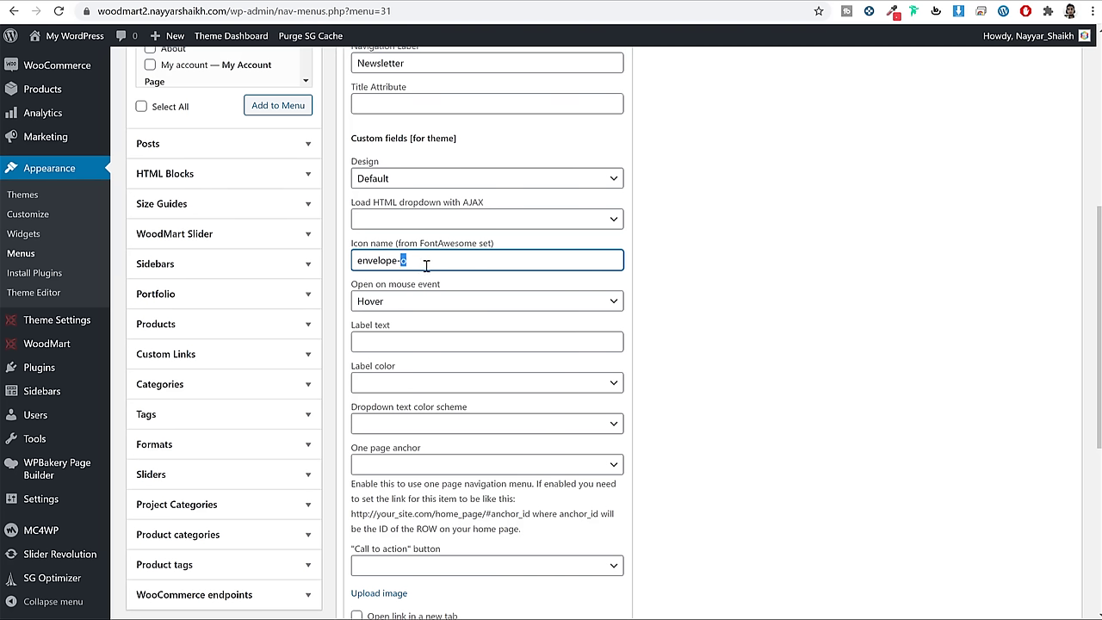
{"action": "key", "text": "ctrl+a"}
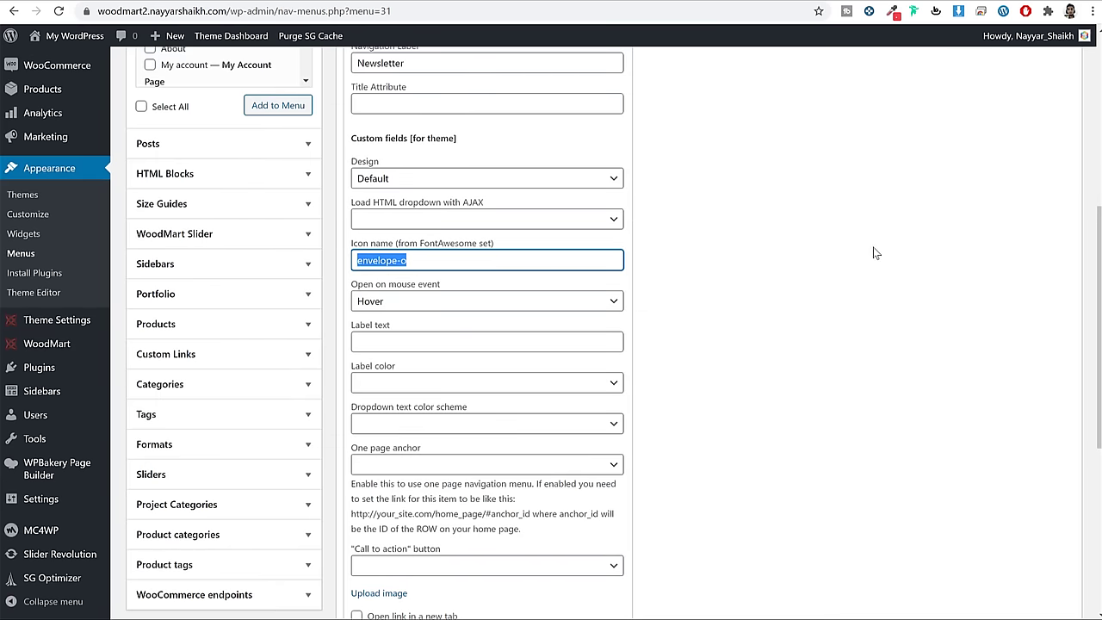
{"action": "scroll", "coordinate": [767, 346], "scroll_direction": "down", "scroll_amount": 5}
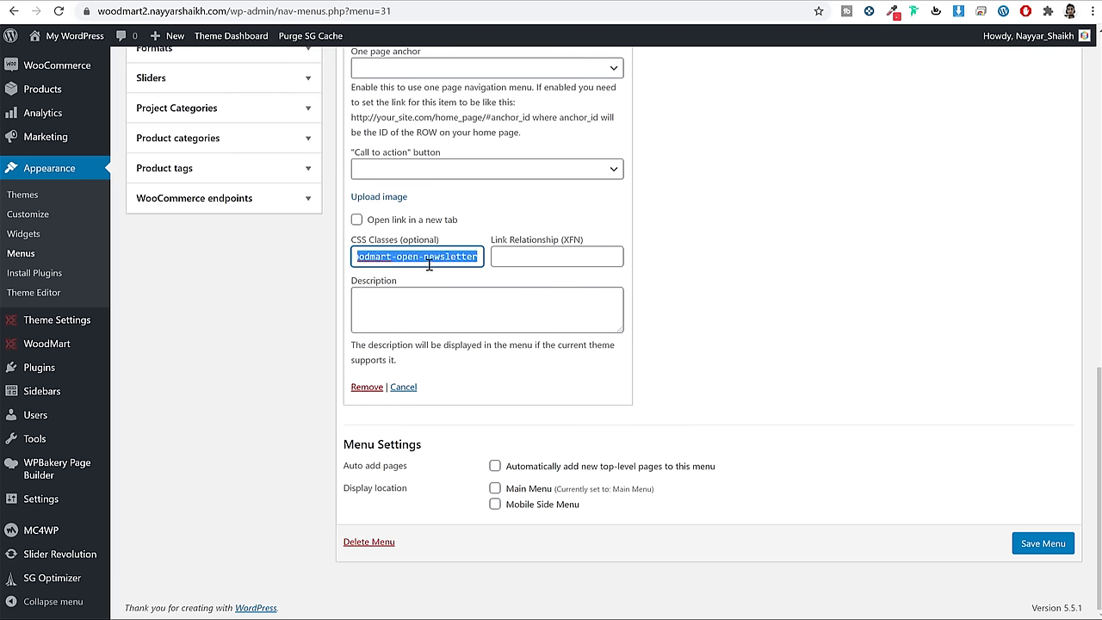
{"action": "left_click", "coordinate": [82, 2]}
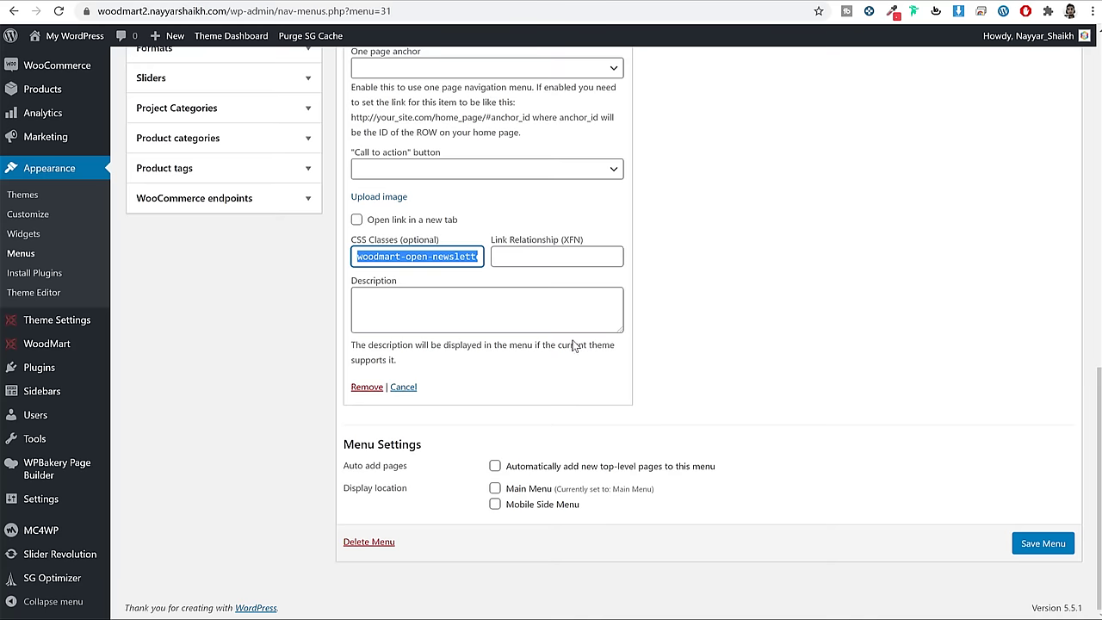
{"action": "scroll", "coordinate": [627, 241], "scroll_direction": "up", "scroll_amount": 10}
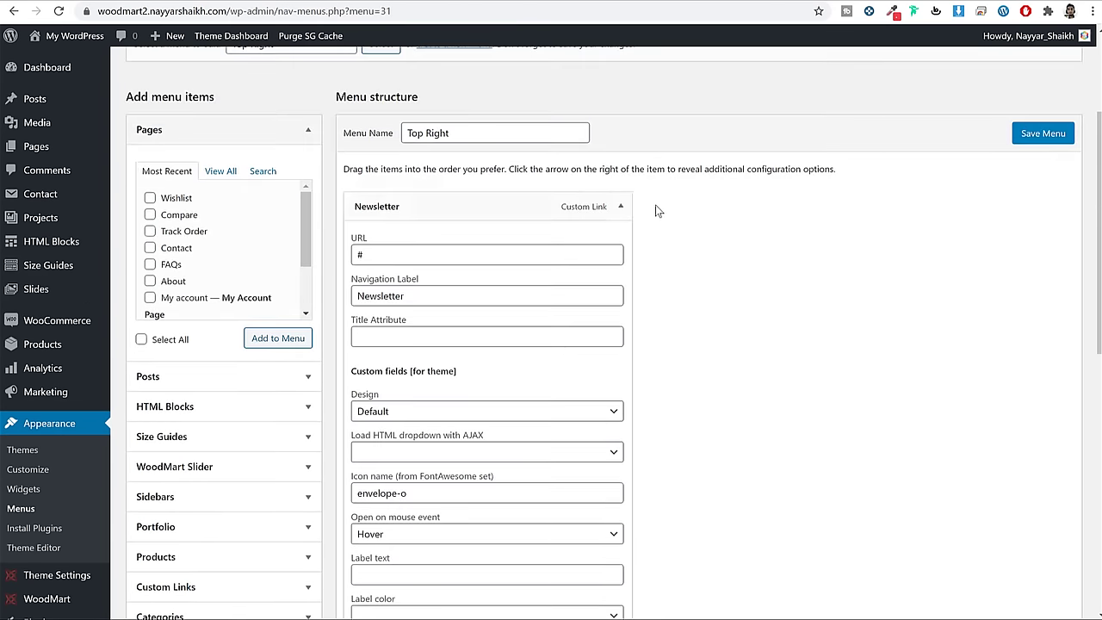
- Collapse the Newsletter item and add the Contact and FAQs pages to the Top Right menu
{"action": "left_click", "coordinate": [619, 208]}
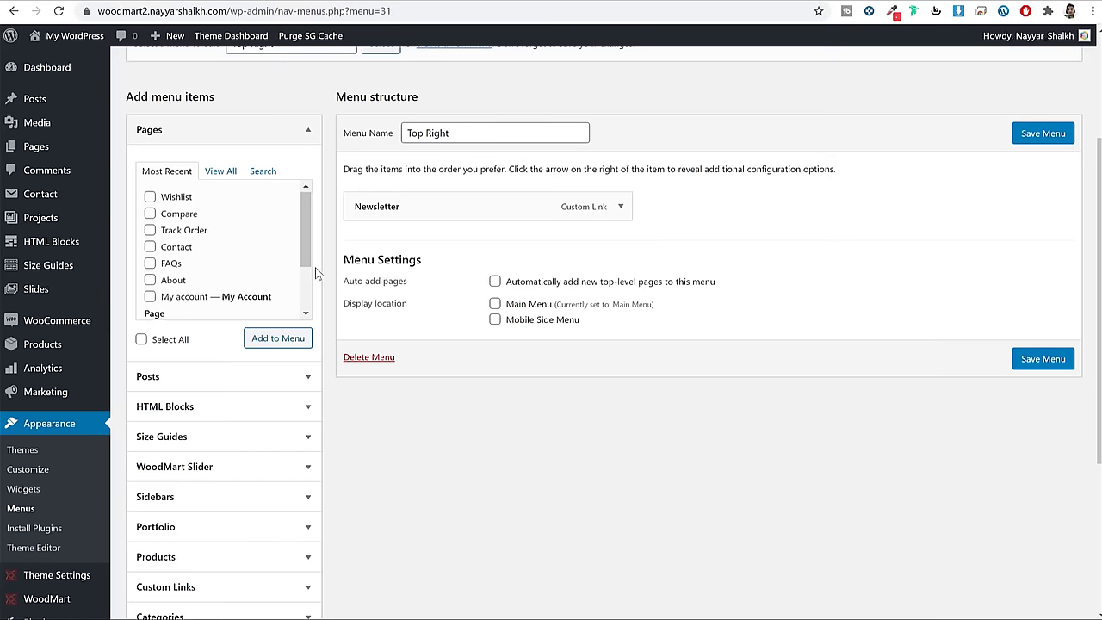
{"action": "scroll", "coordinate": [315, 267], "scroll_direction": "up", "scroll_amount": 1}
{"action": "scroll", "coordinate": [256, 232], "scroll_direction": "down", "scroll_amount": 1}
{"action": "scroll", "coordinate": [224, 269], "scroll_direction": "up", "scroll_amount": 2}
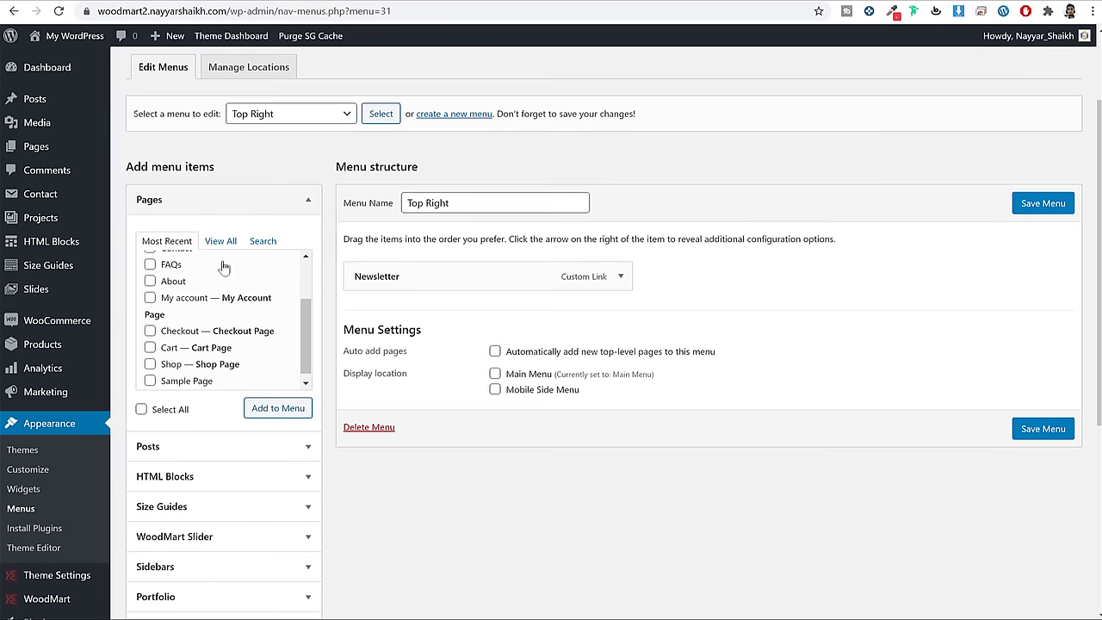
{"action": "left_click", "coordinate": [221, 358]}
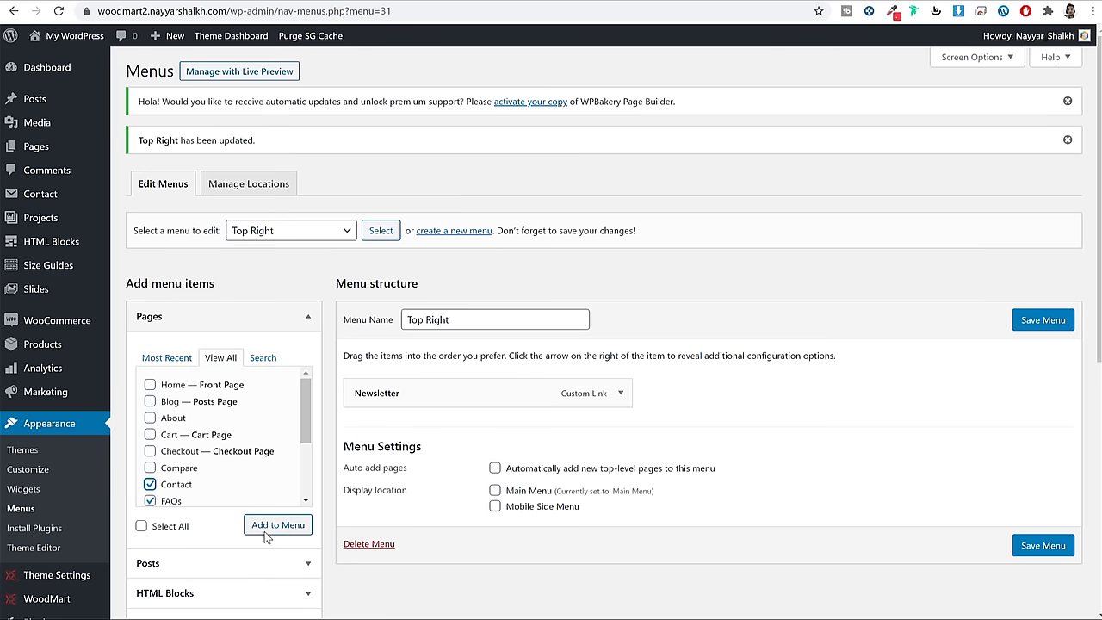
{"action": "left_click", "coordinate": [1071, 328]}
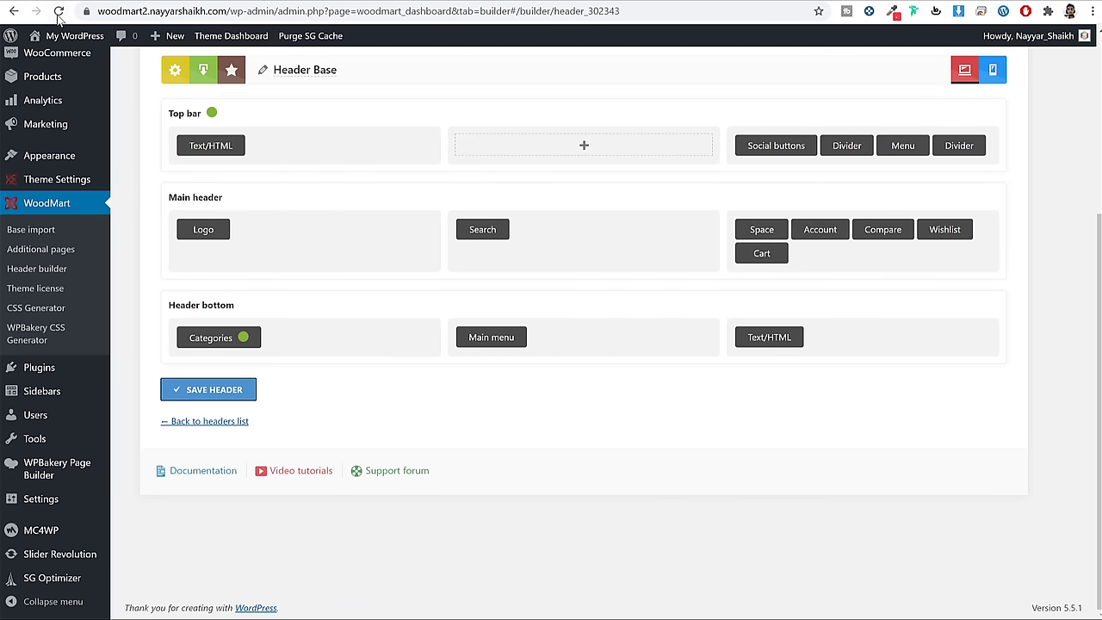
- Set the top bar Menu element to display the Top Right menu and save Header Base
{"action": "left_click", "coordinate": [58, 12]}
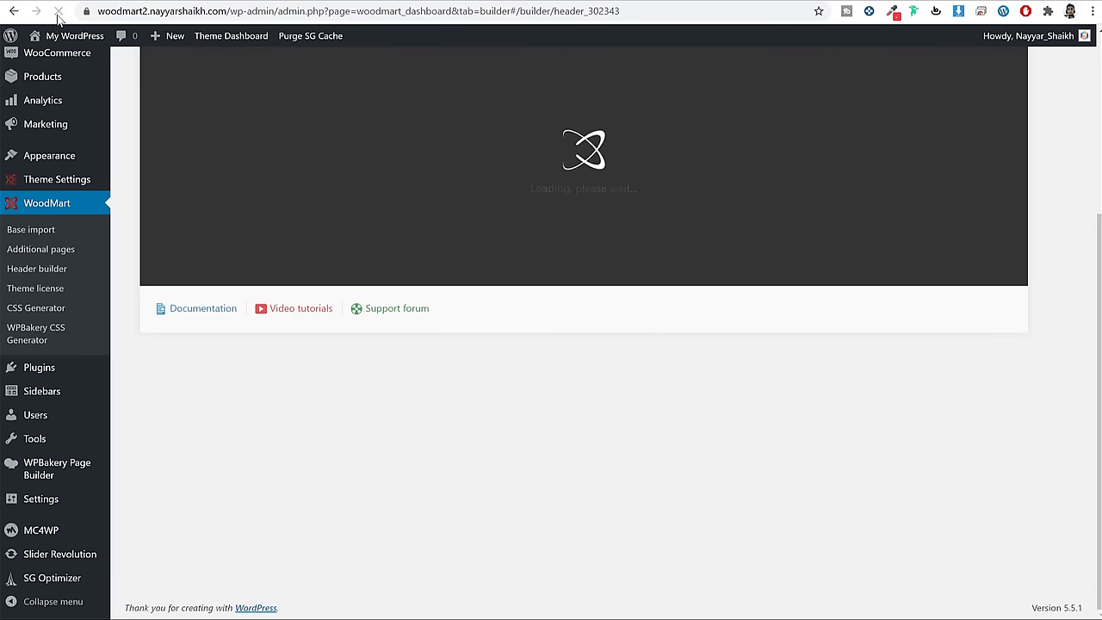
{"action": "scroll", "coordinate": [920, 146], "scroll_direction": "up", "scroll_amount": 1}
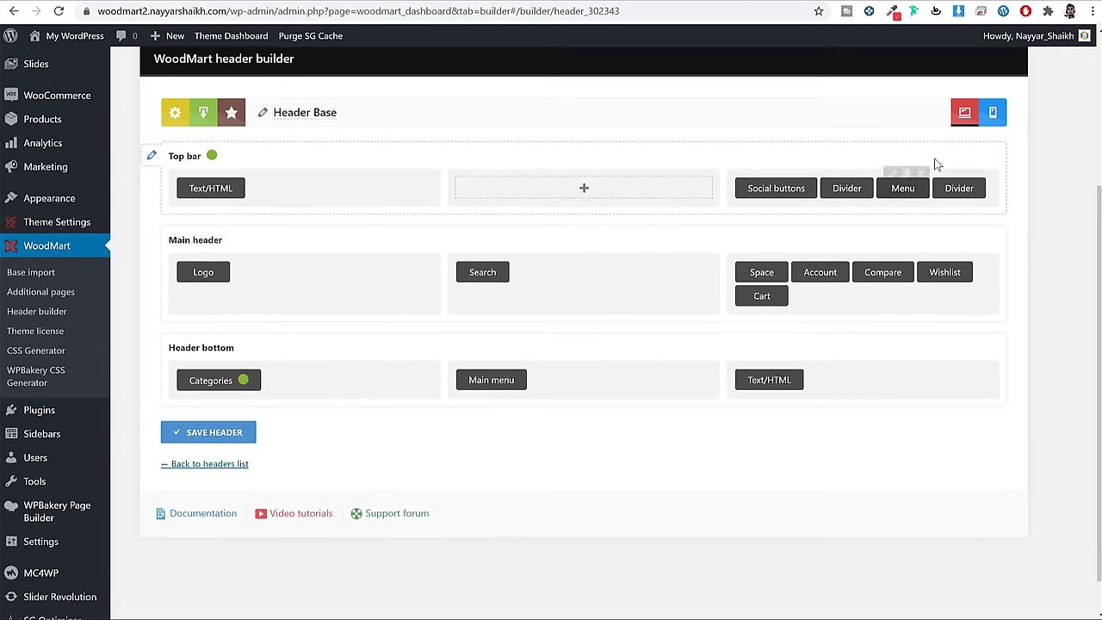
{"action": "left_click", "coordinate": [893, 203]}
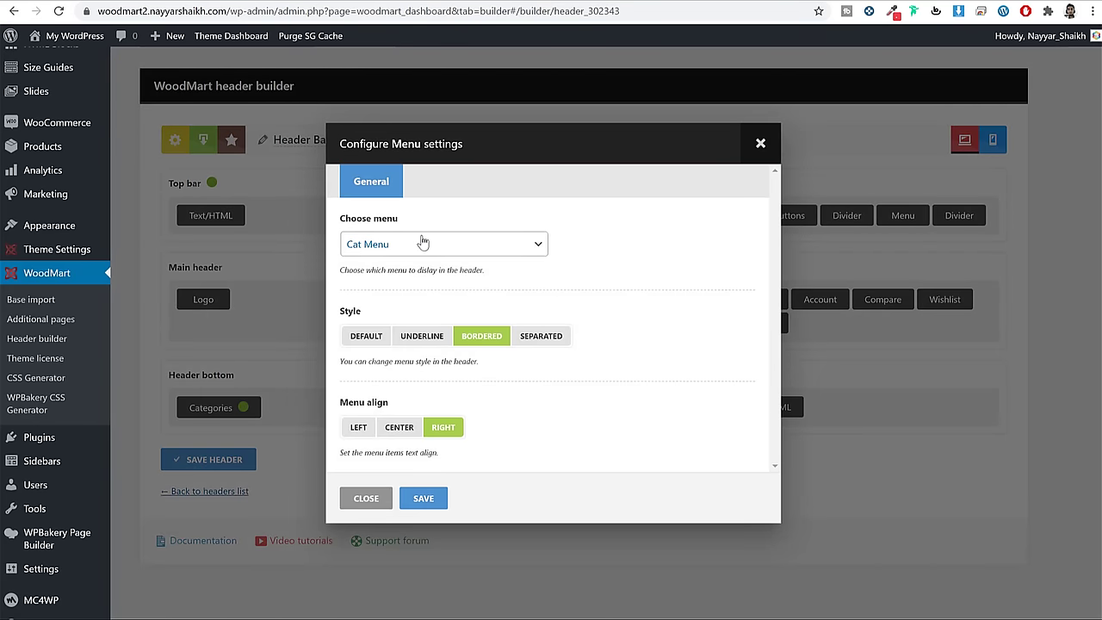
{"action": "left_click", "coordinate": [423, 243]}
{"action": "left_click", "coordinate": [405, 291]}
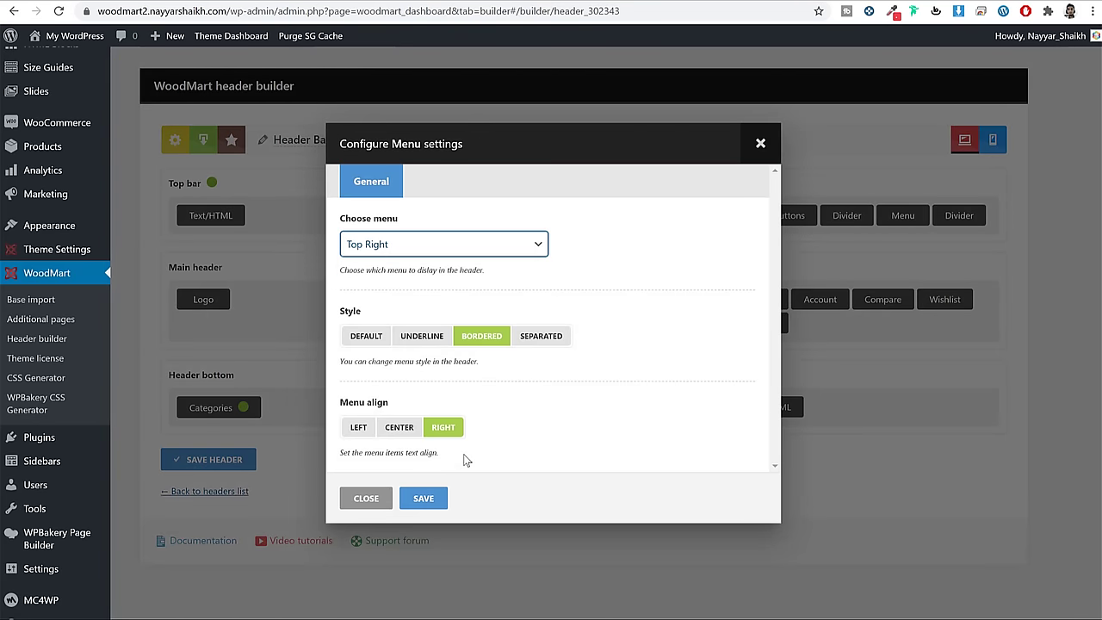
{"action": "left_click", "coordinate": [421, 501]}
{"action": "left_click", "coordinate": [215, 461]}
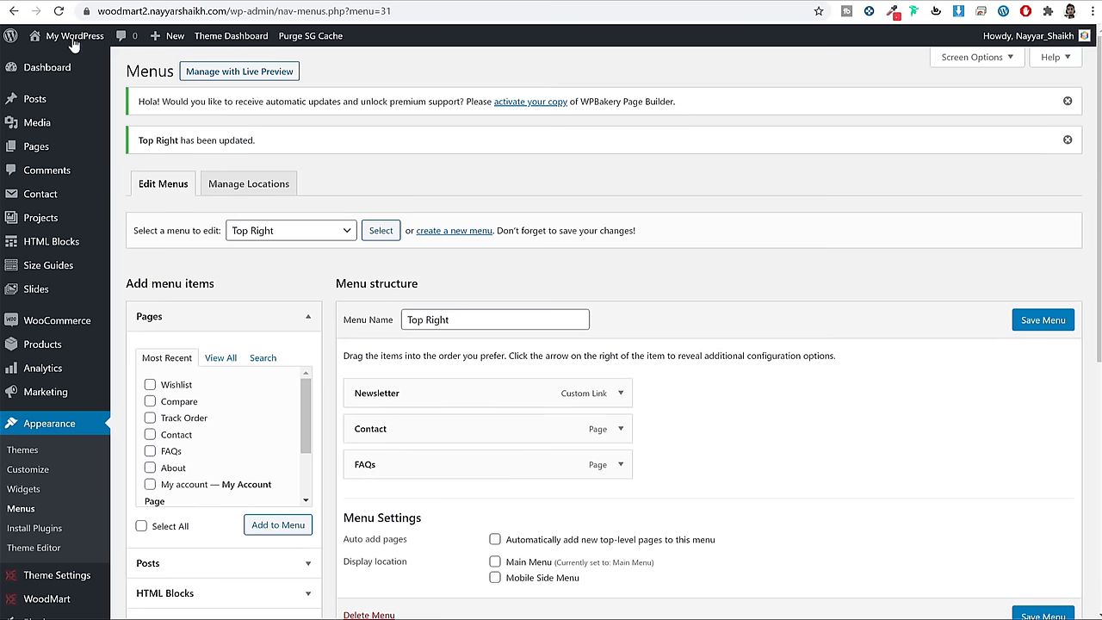
{"action": "left_click", "coordinate": [74, 38]}
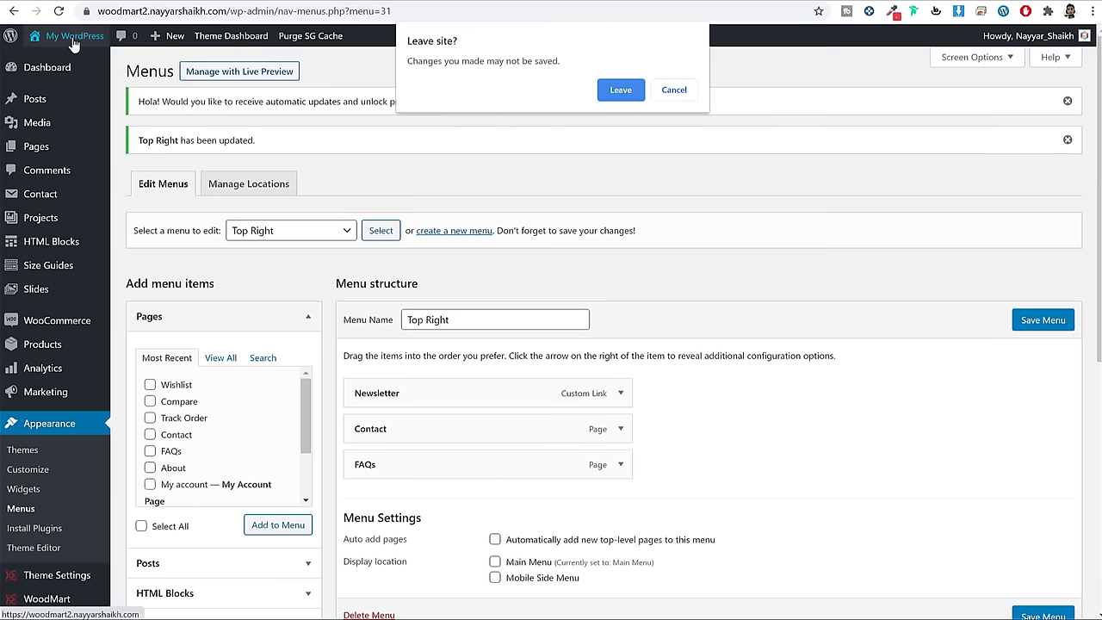
- Leave the admin for the storefront, dismiss the newsletter popup, and expand Browse Categories
{"action": "left_click", "coordinate": [621, 90]}
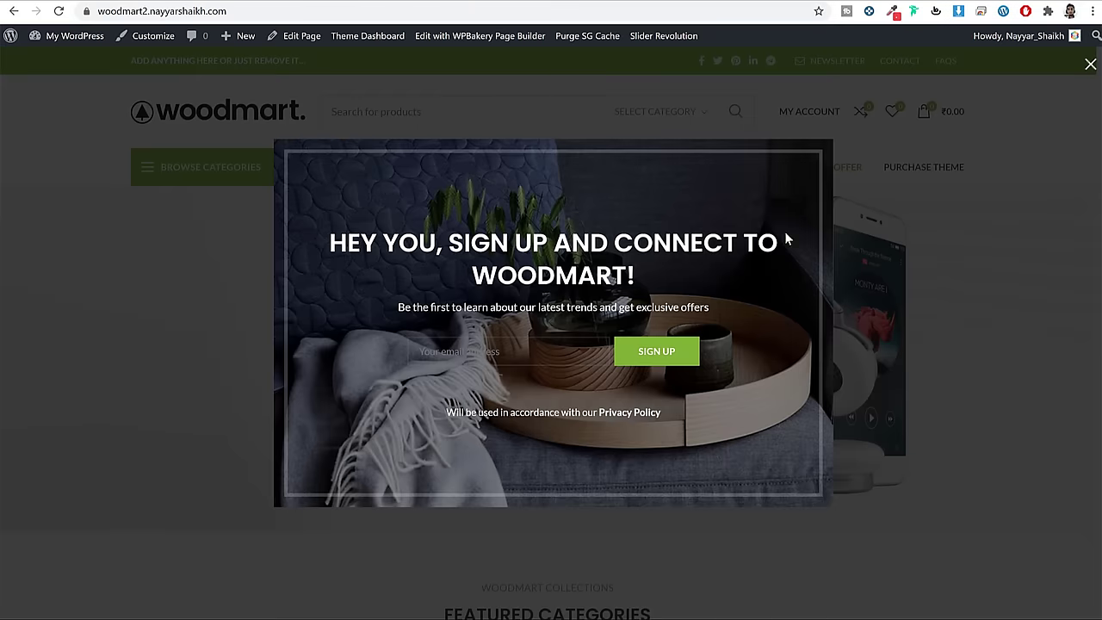
{"action": "left_click", "coordinate": [1032, 147]}
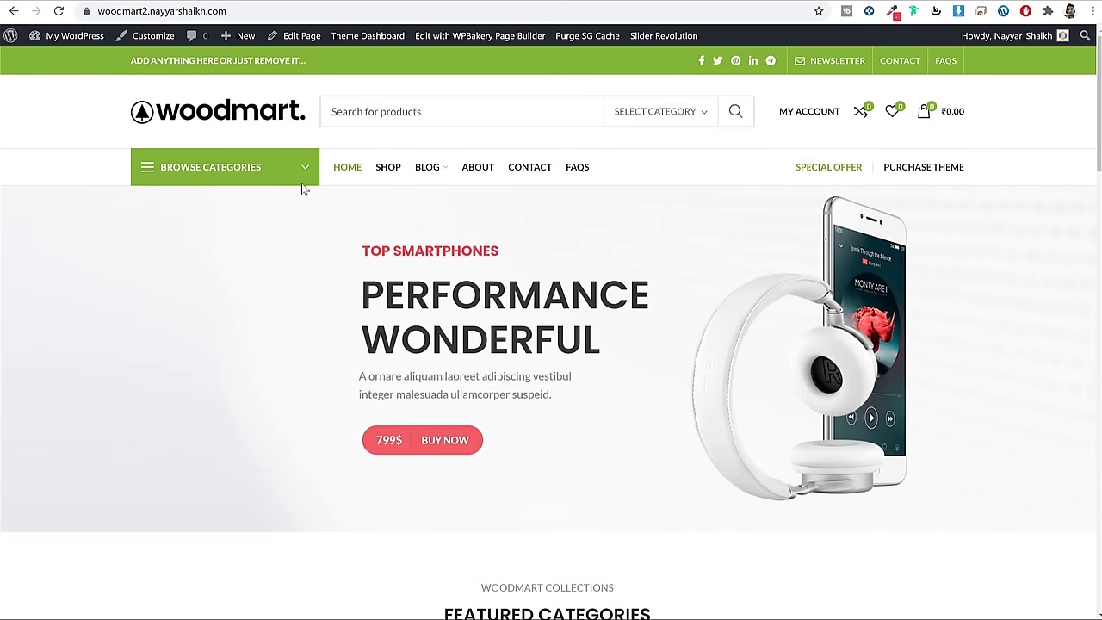
{"action": "left_click", "coordinate": [241, 163]}
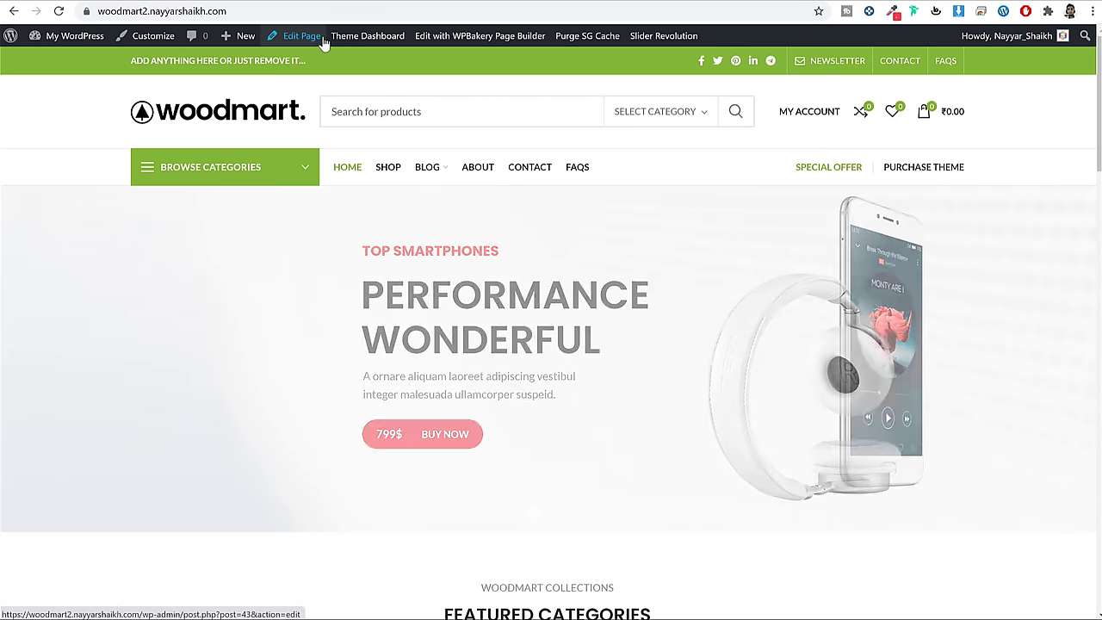
- Enable Open categories menu on the Home page, update it, and reload the storefront to verify
{"action": "left_click", "coordinate": [302, 36]}
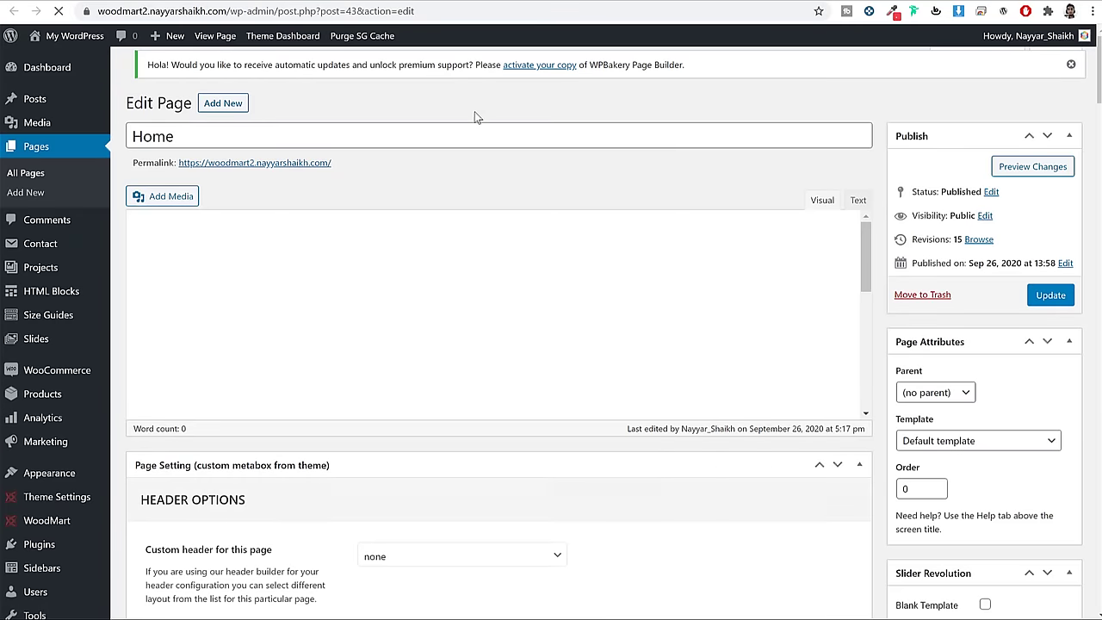
{"action": "scroll", "coordinate": [594, 288], "scroll_direction": "down", "scroll_amount": 3}
{"action": "scroll", "coordinate": [359, 334], "scroll_direction": "down", "scroll_amount": 1}
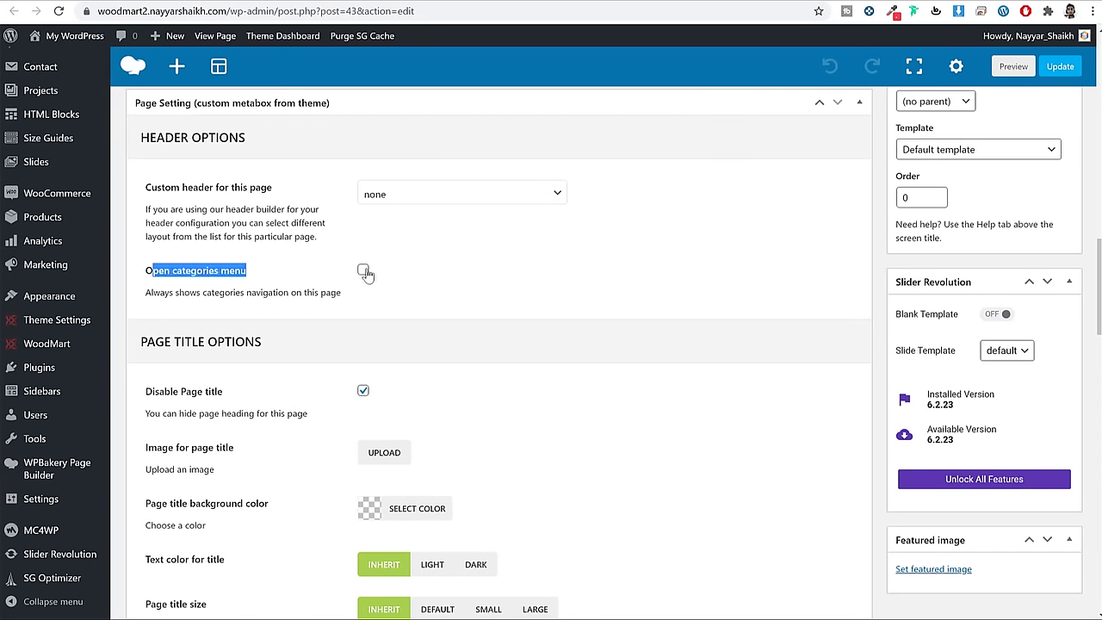
{"action": "scroll", "coordinate": [584, 343], "scroll_direction": "up", "scroll_amount": 8}
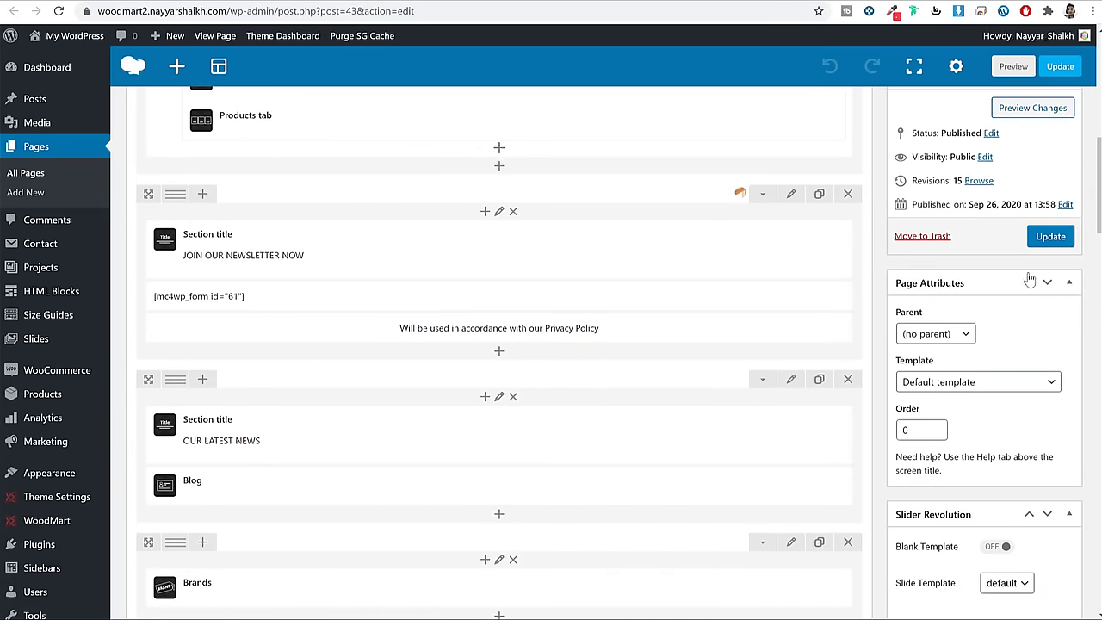
{"action": "left_click", "coordinate": [1052, 237]}
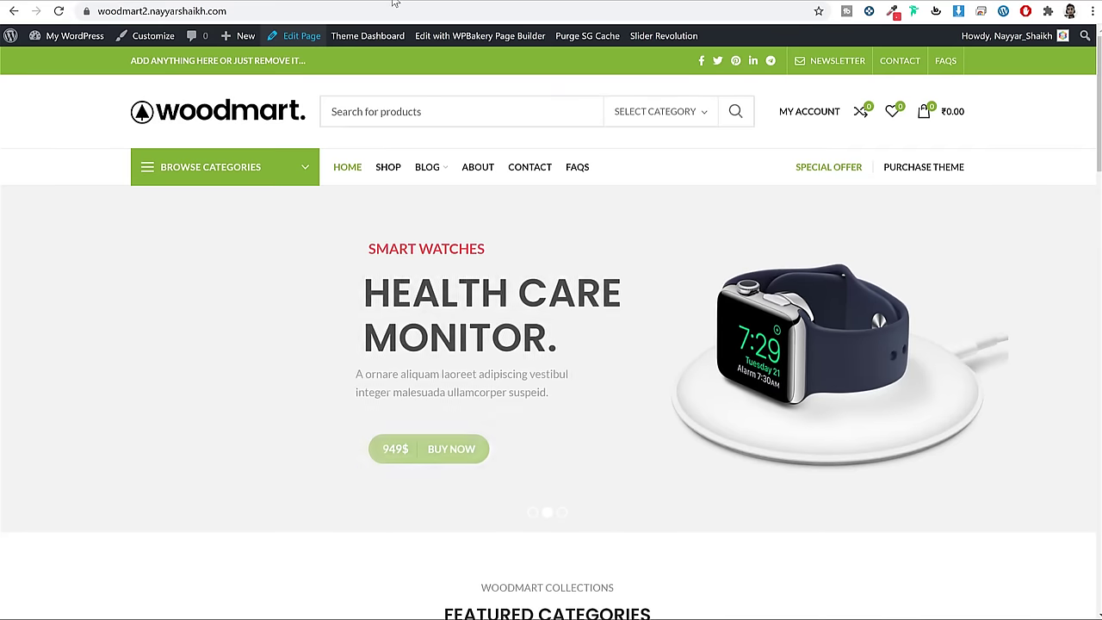
{"action": "left_click", "coordinate": [60, 11]}
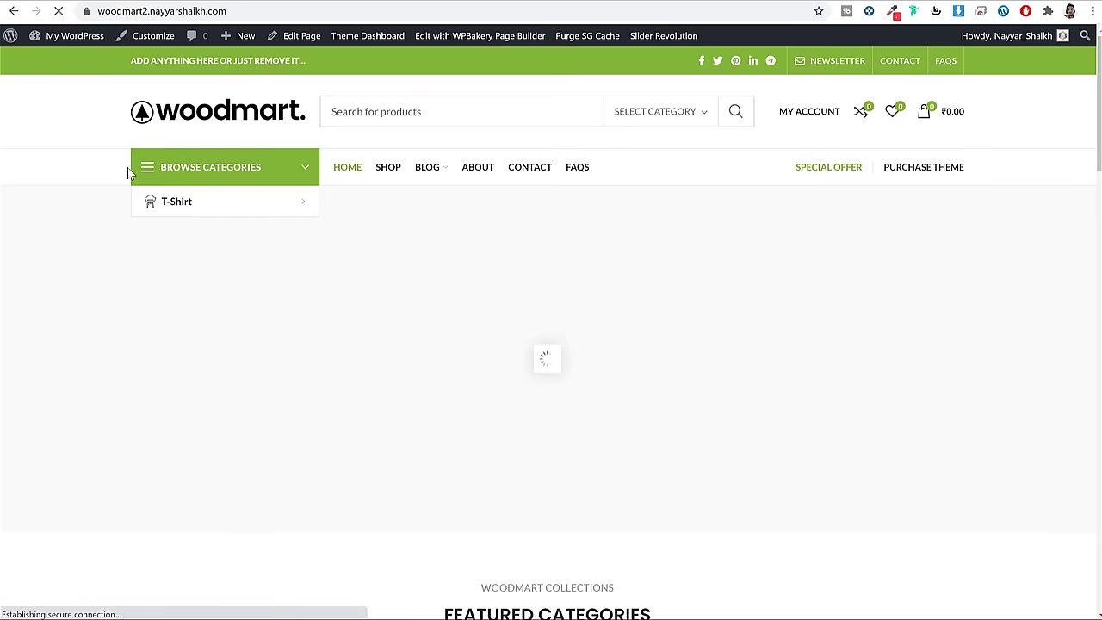
{"action": "mouse_move", "coordinate": [188, 200]}
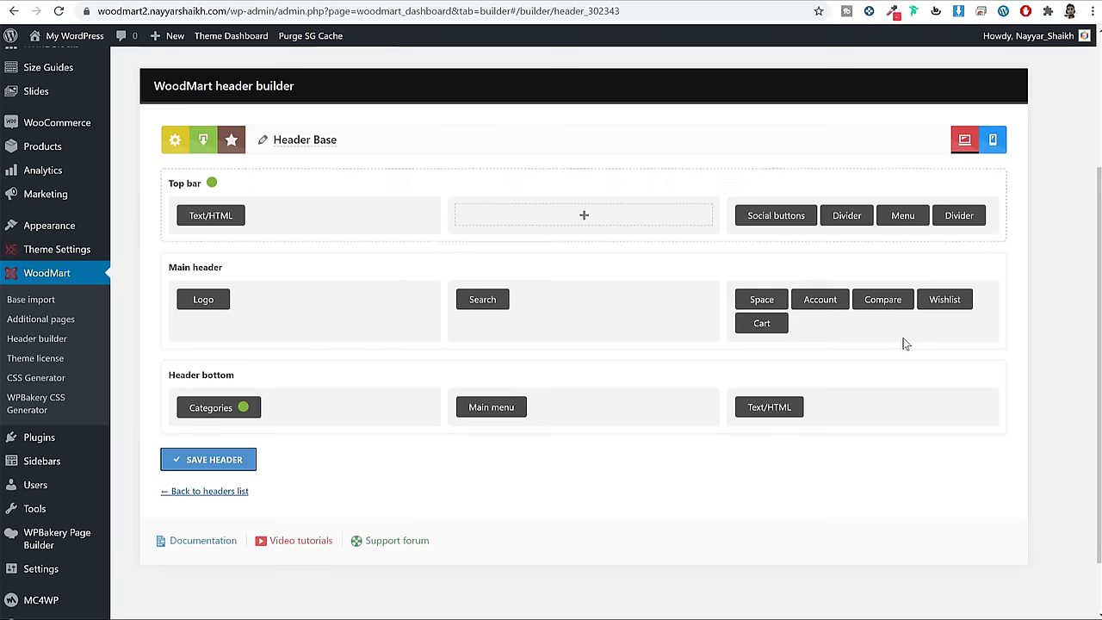
{"action": "scroll", "coordinate": [860, 340], "scroll_direction": "down", "scroll_amount": 2}
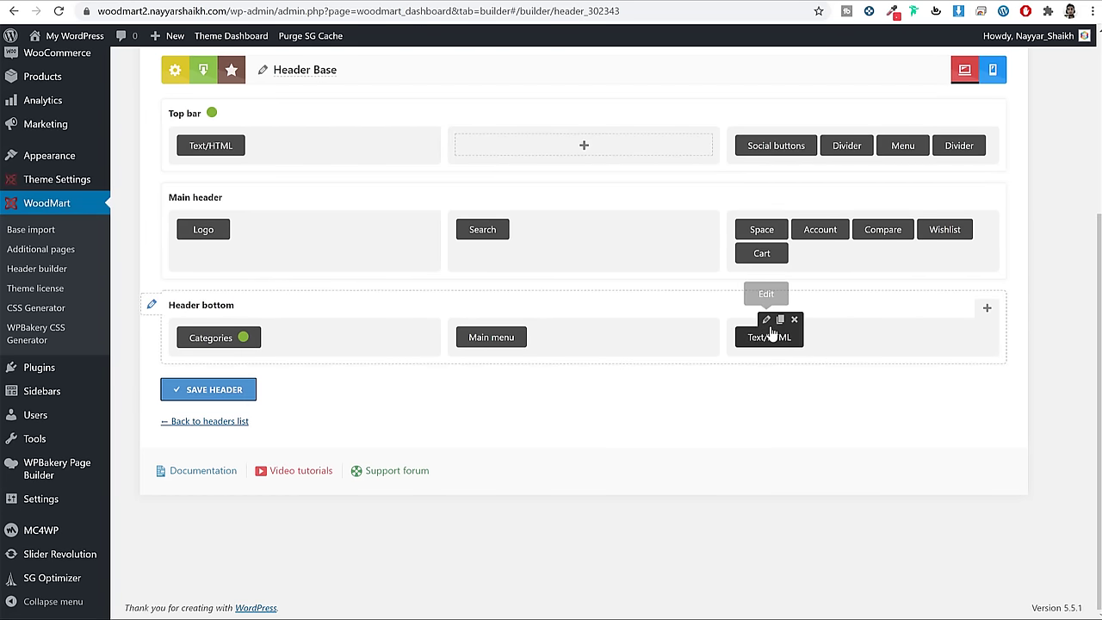
- Edit the SPECIAL OFFER link URL in the header's Text/HTML block and save Header Base
{"action": "left_click", "coordinate": [770, 329]}
{"action": "left_click", "coordinate": [446, 292]}
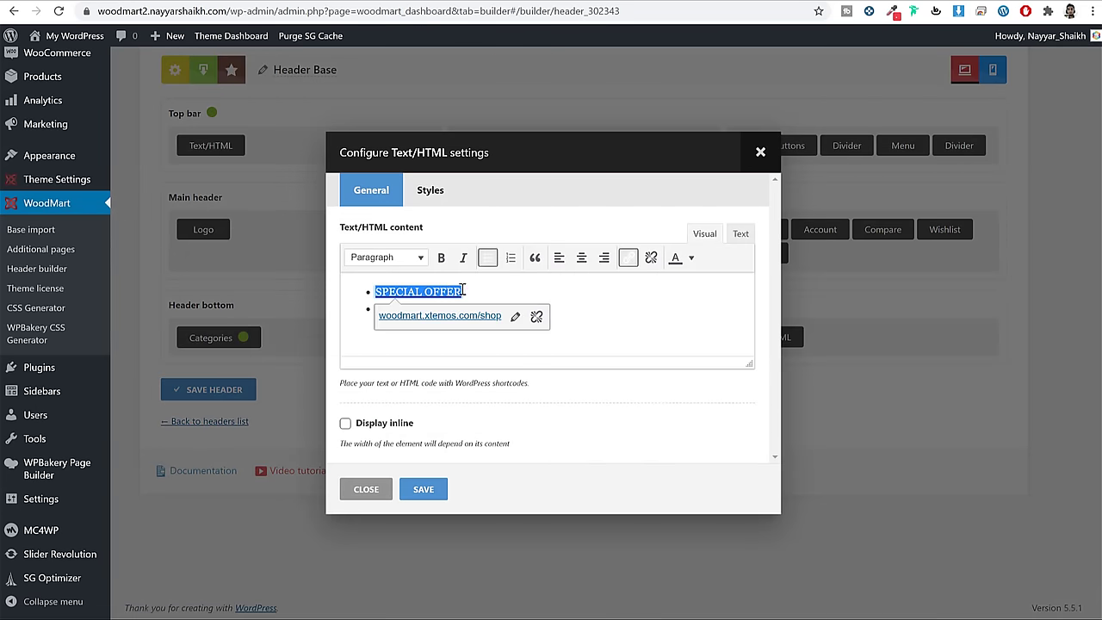
{"action": "left_click", "coordinate": [516, 317]}
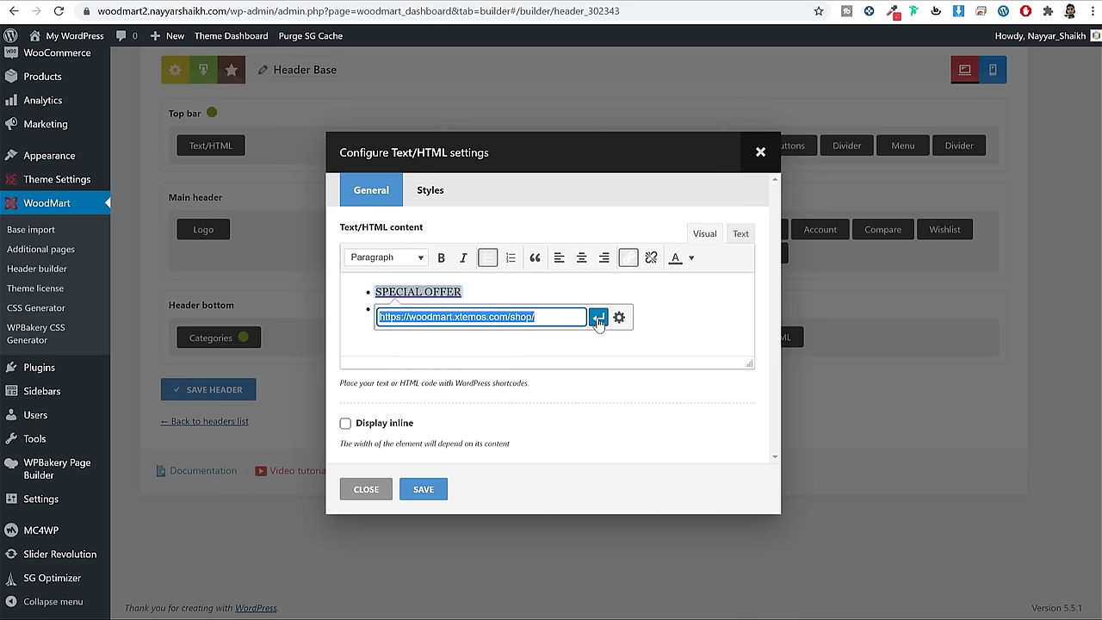
{"action": "left_click", "coordinate": [598, 317]}
{"action": "left_click", "coordinate": [425, 494]}
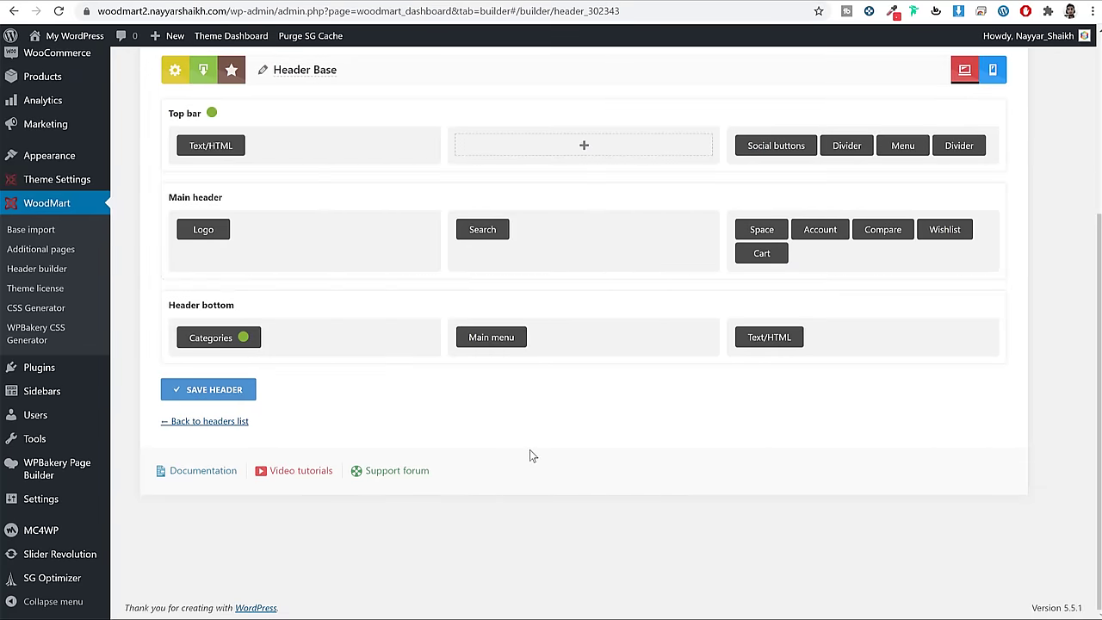
{"action": "left_click", "coordinate": [215, 392]}
{"action": "scroll", "coordinate": [387, 408], "scroll_direction": "up", "scroll_amount": 3}
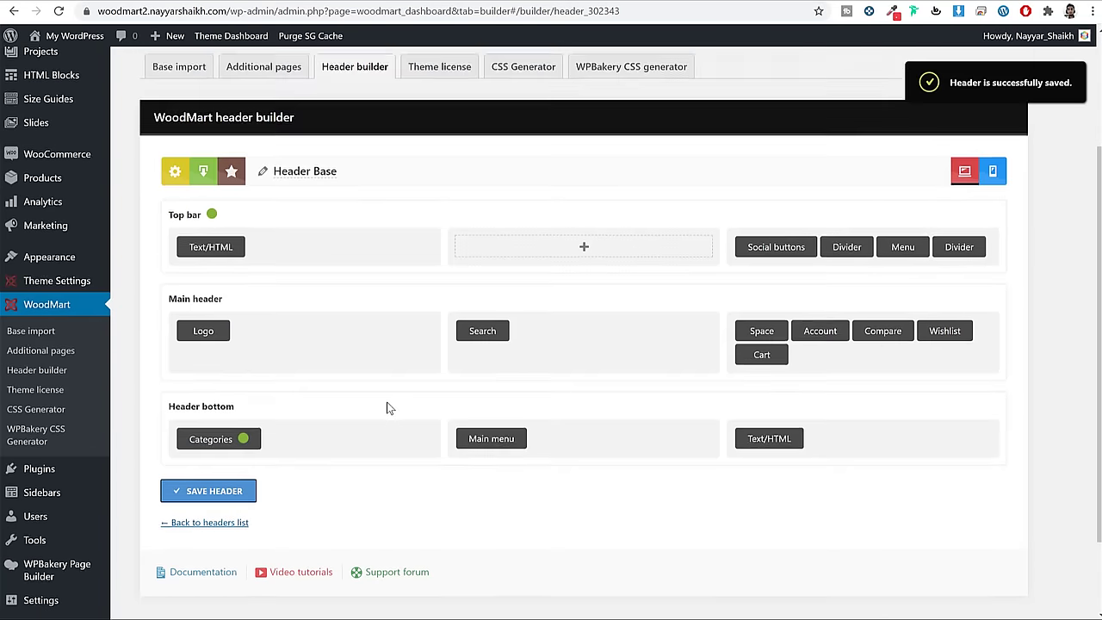
{"action": "scroll", "coordinate": [849, 334], "scroll_direction": "down", "scroll_amount": 2}
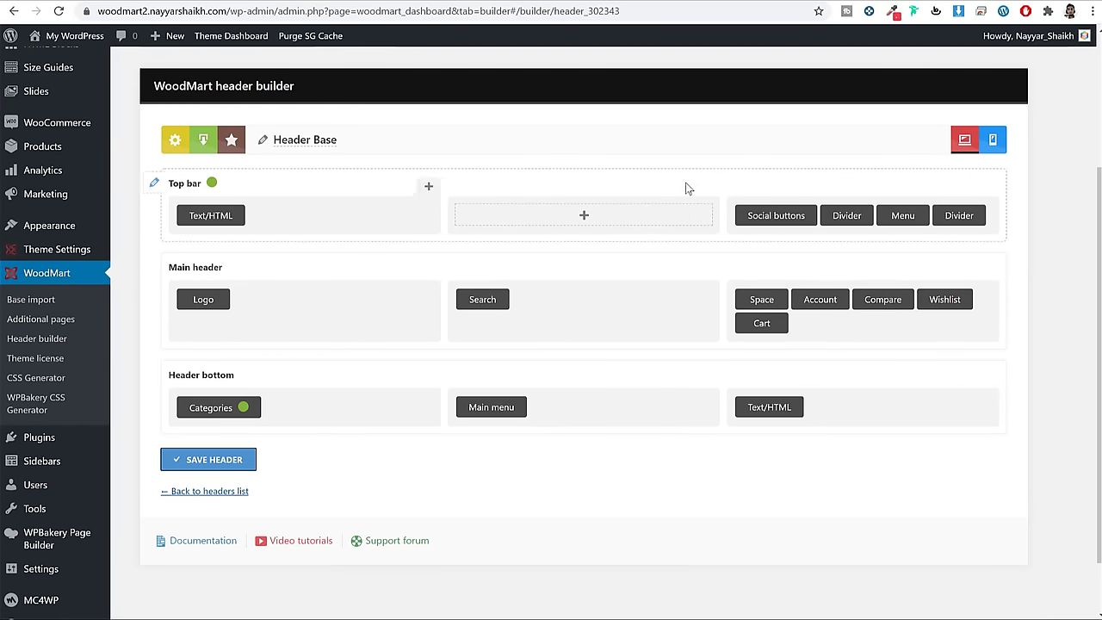
- Switch to the mobile header layout, test the storefront's hamburger menu in device view, and reposition Cart
{"action": "left_click", "coordinate": [995, 144]}
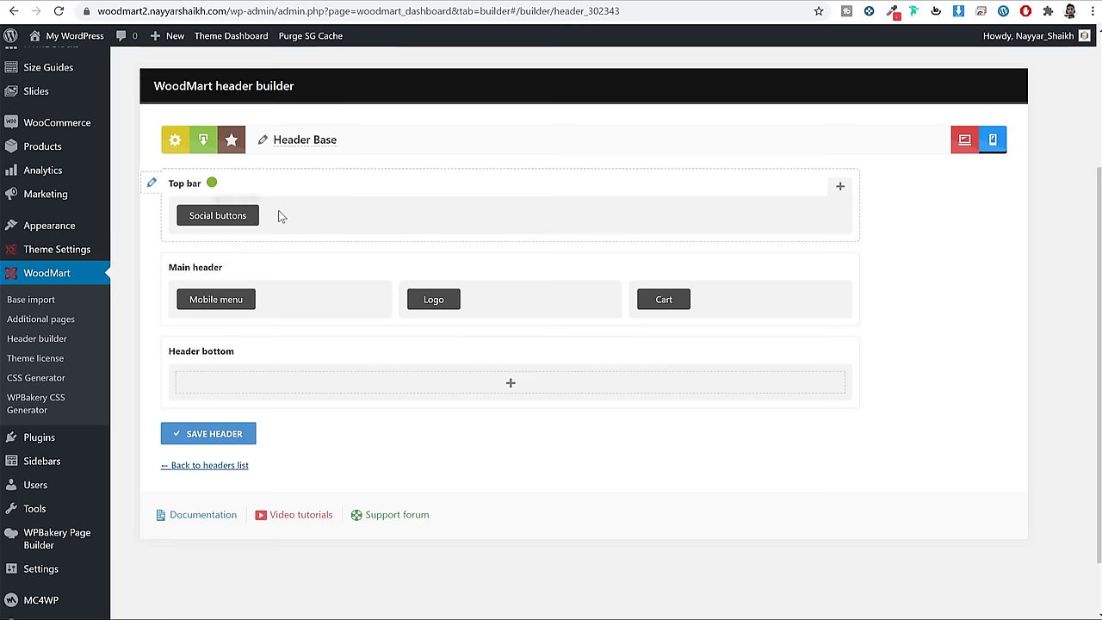
{"action": "mouse_move", "coordinate": [221, 210]}
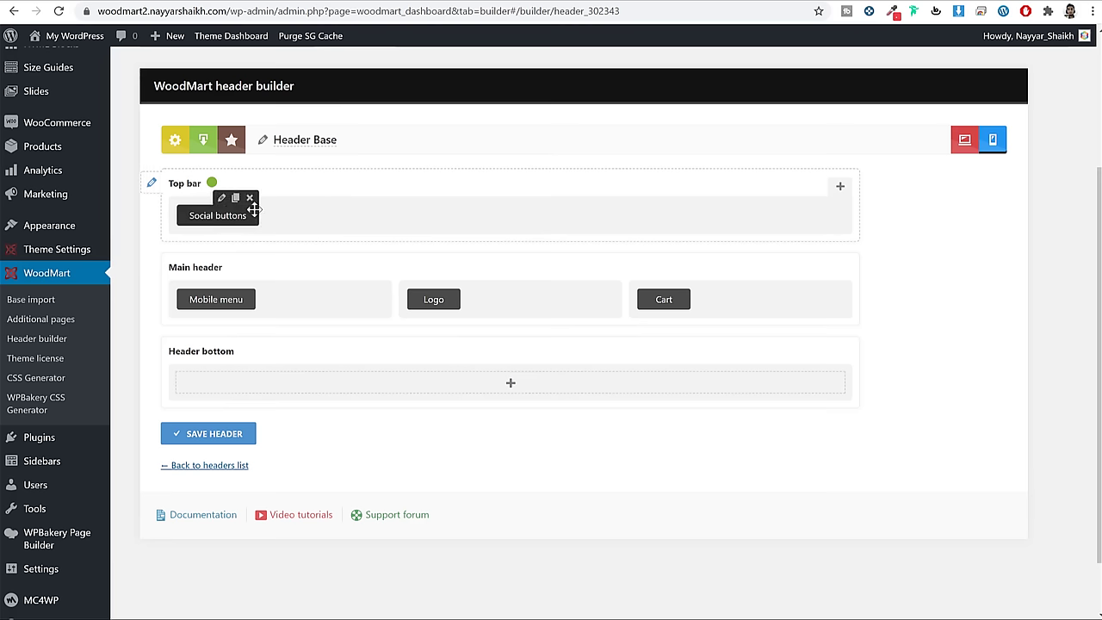
{"action": "mouse_move", "coordinate": [222, 315]}
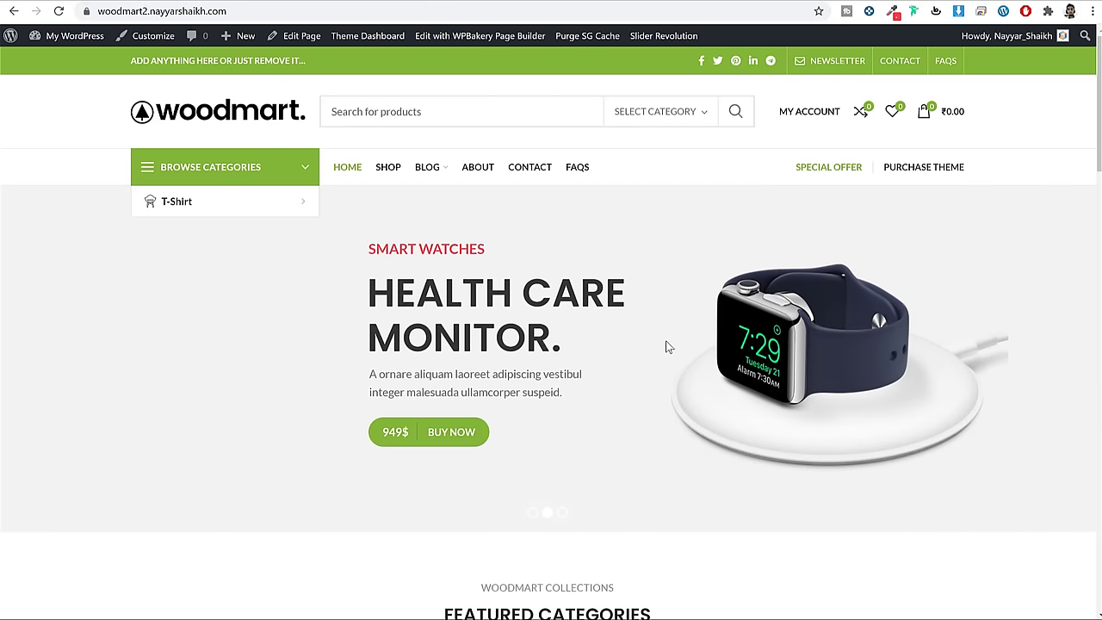
{"action": "key", "text": "ctrl+shift+i"}
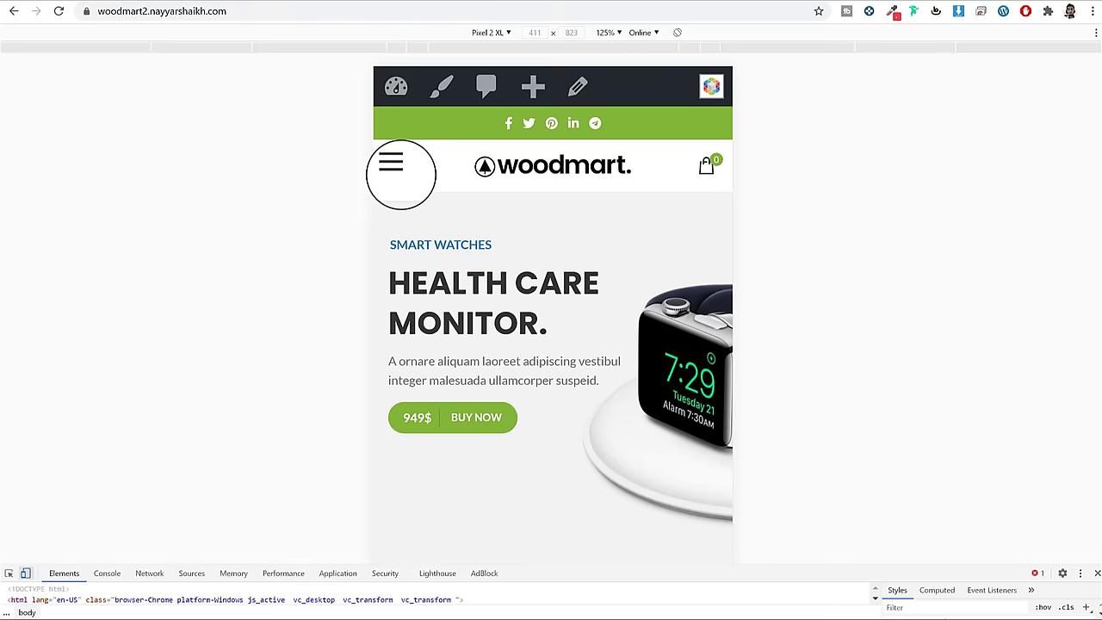
{"action": "left_click", "coordinate": [395, 165]}
{"action": "left_click", "coordinate": [669, 148]}
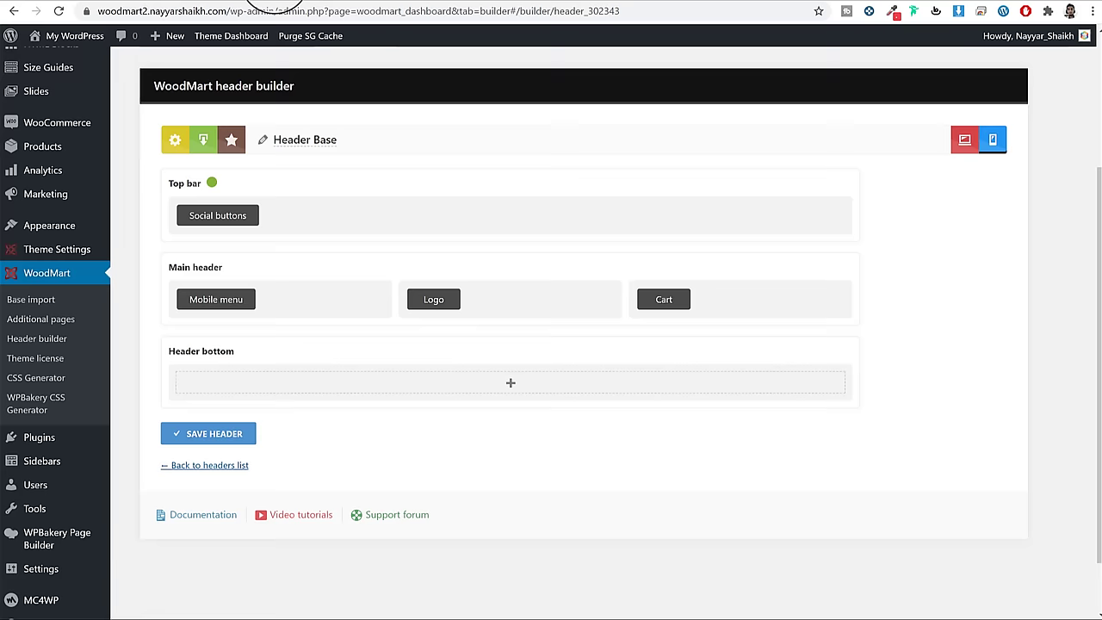
{"action": "left_click_drag", "start_coordinate": [663, 299], "coordinate": [844, 266]}
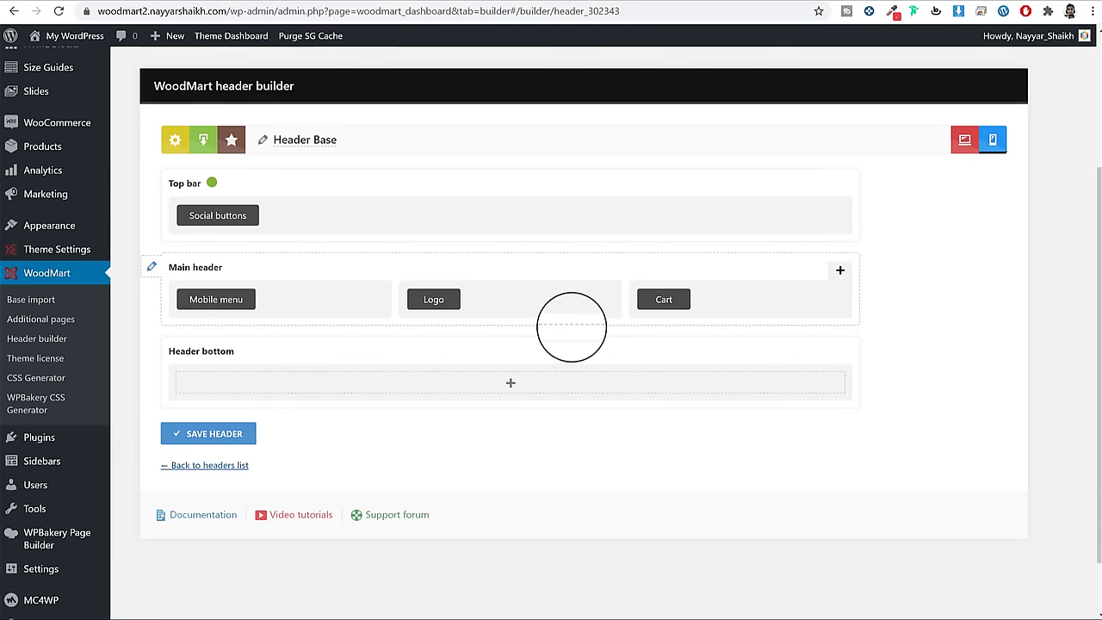
- Add Compare and Wishlist elements to the mobile main header and save Header Base
{"action": "left_click", "coordinate": [841, 269]}
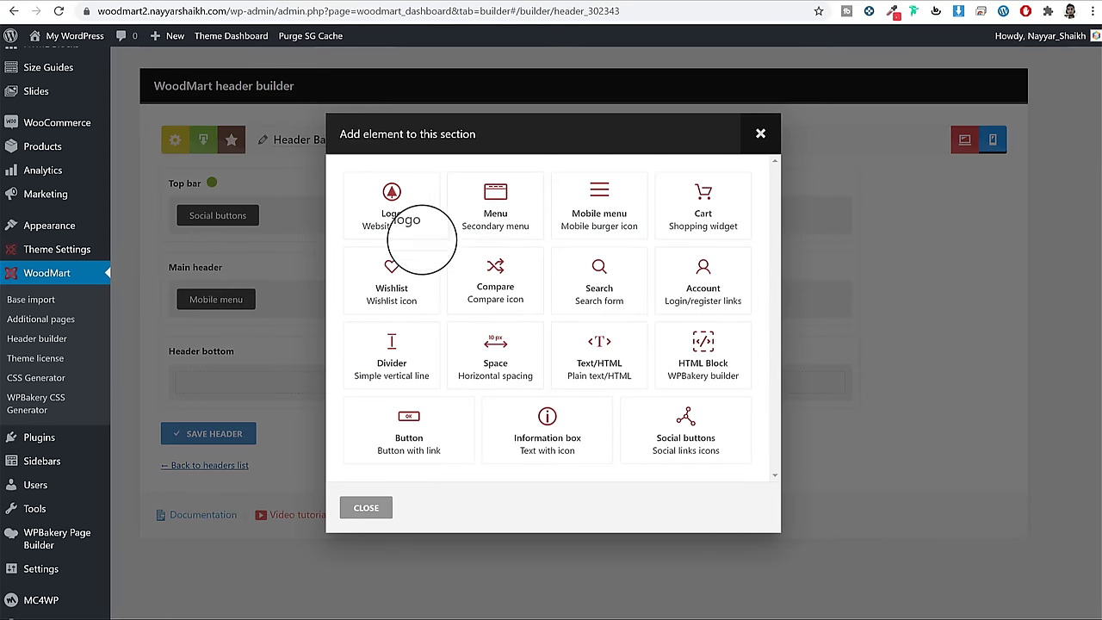
{"action": "left_click", "coordinate": [494, 284]}
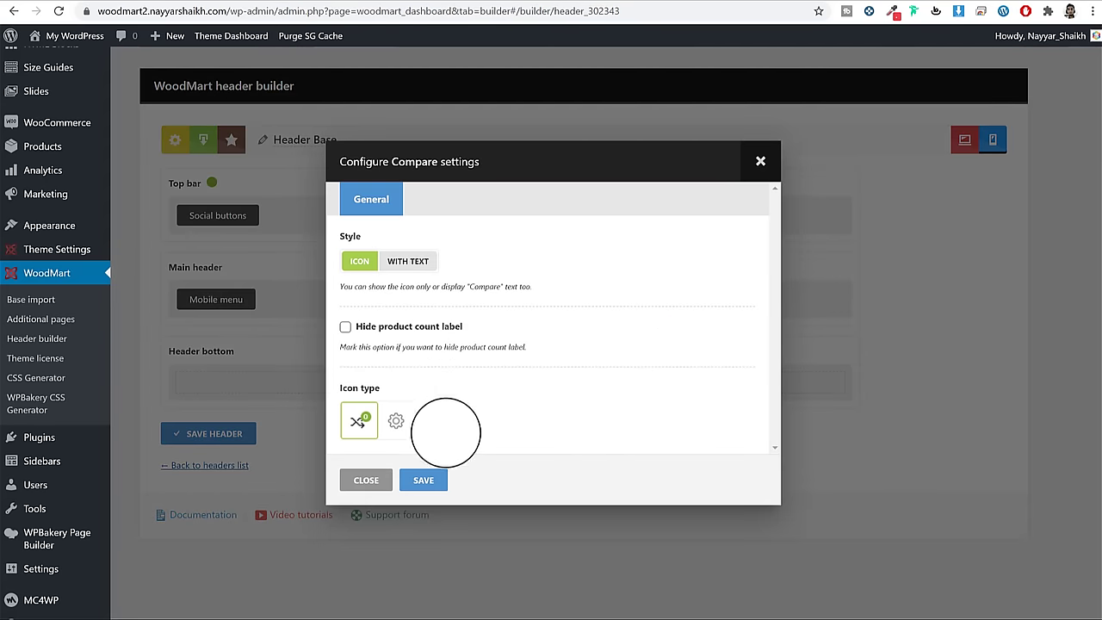
{"action": "left_click", "coordinate": [422, 409]}
{"action": "left_click", "coordinate": [837, 268]}
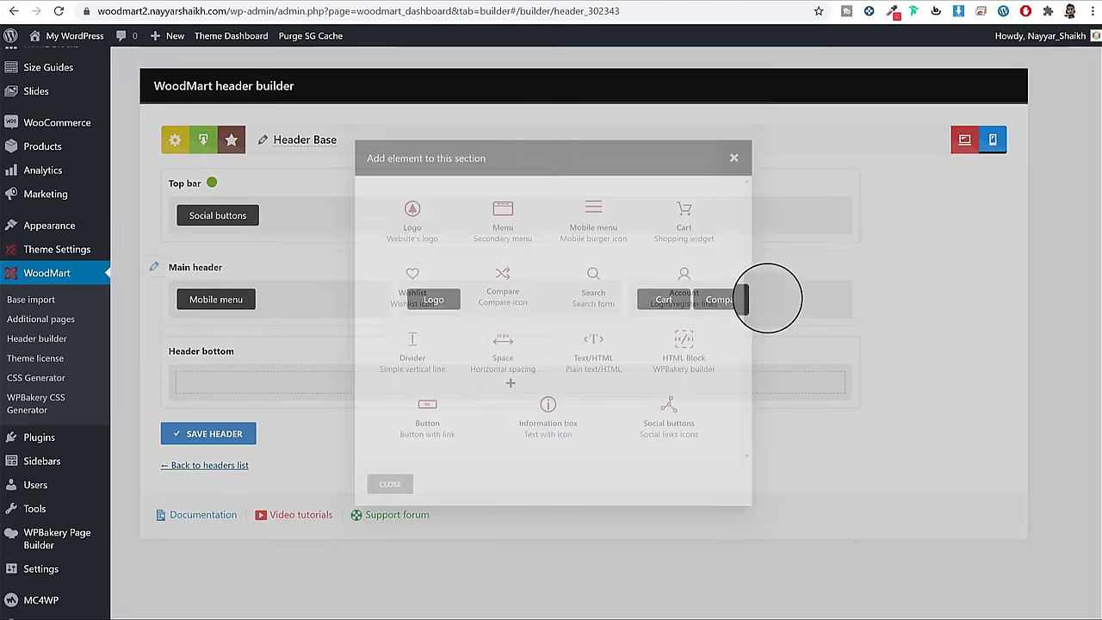
{"action": "left_click", "coordinate": [422, 266]}
{"action": "left_click", "coordinate": [447, 481]}
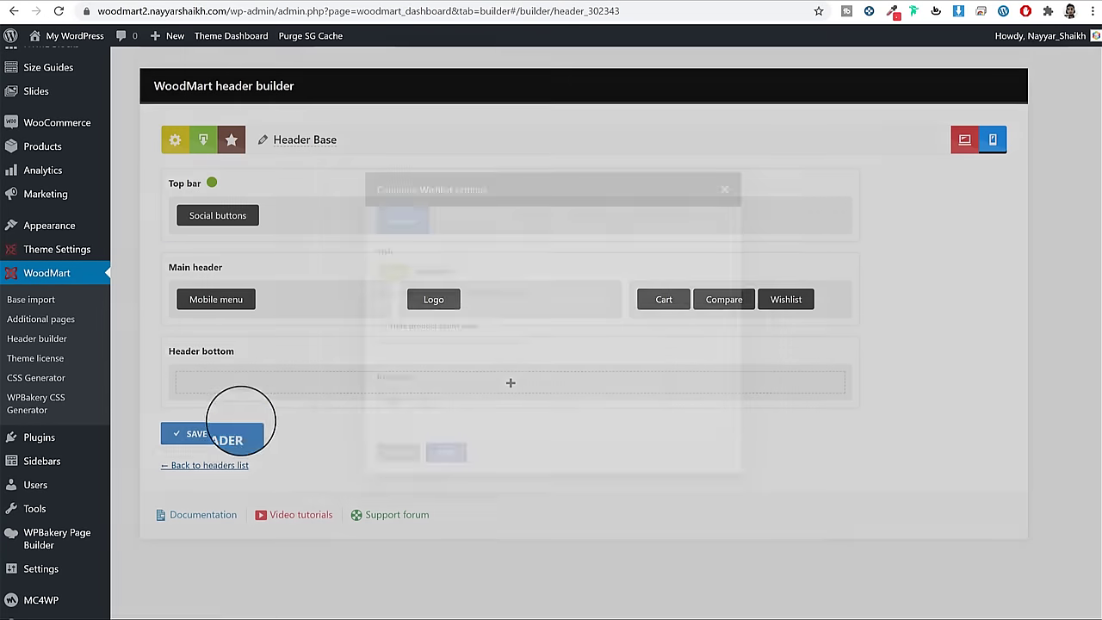
{"action": "left_click", "coordinate": [216, 434]}
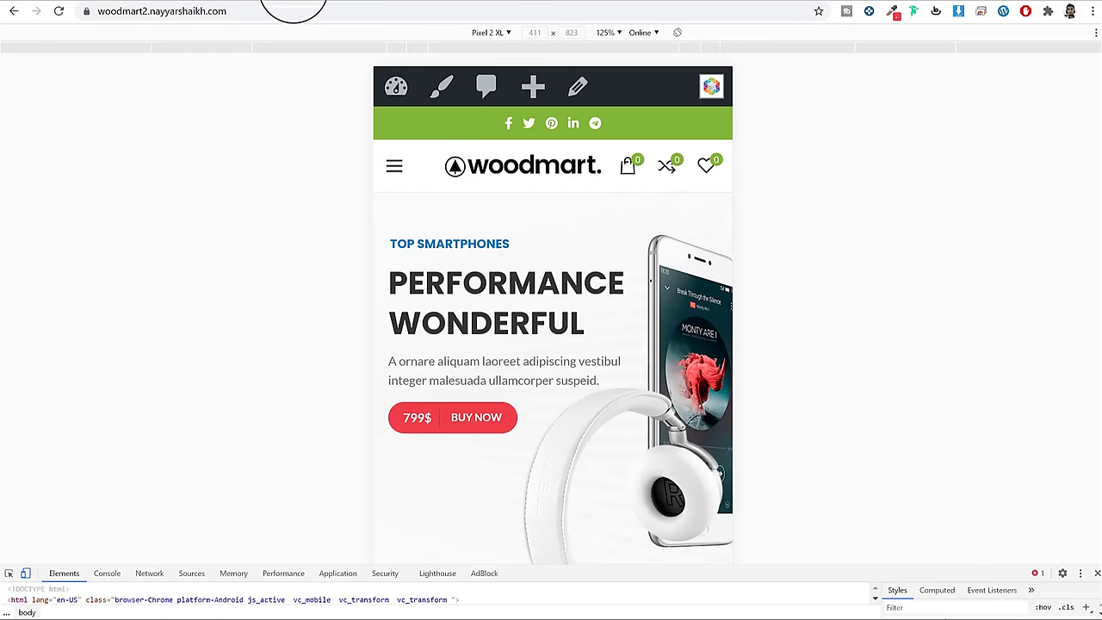
{"action": "left_click", "coordinate": [293, 4]}
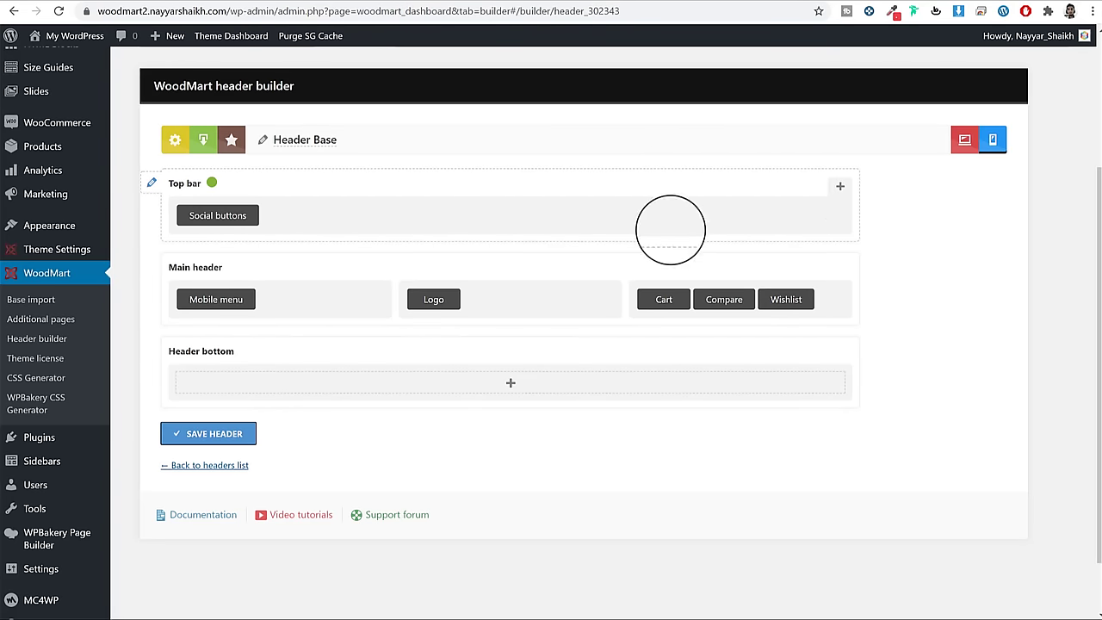
- Delete the Social buttons from the Top bar and save the header
{"action": "left_click", "coordinate": [155, 182]}
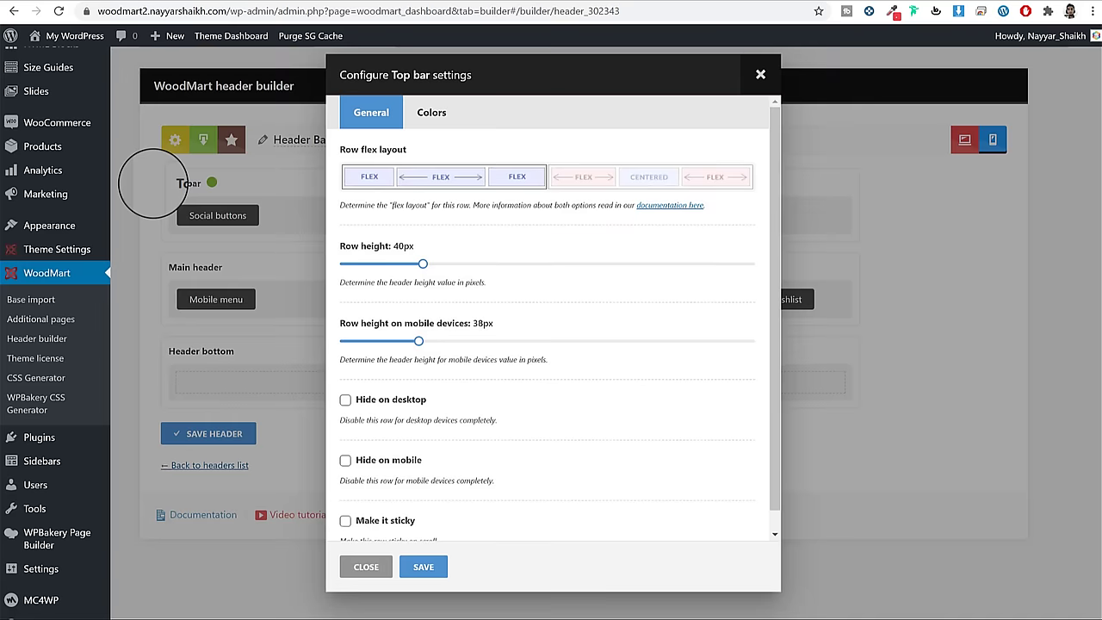
{"action": "scroll", "coordinate": [485, 457], "scroll_direction": "down", "scroll_amount": 1}
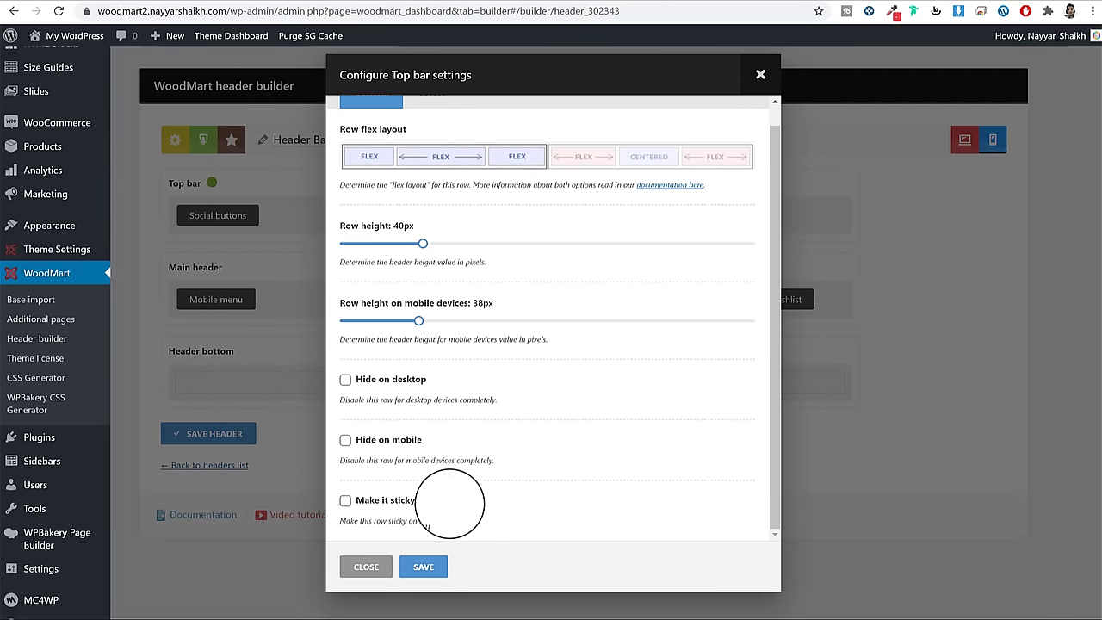
{"action": "scroll", "coordinate": [449, 503], "scroll_direction": "up", "scroll_amount": 1}
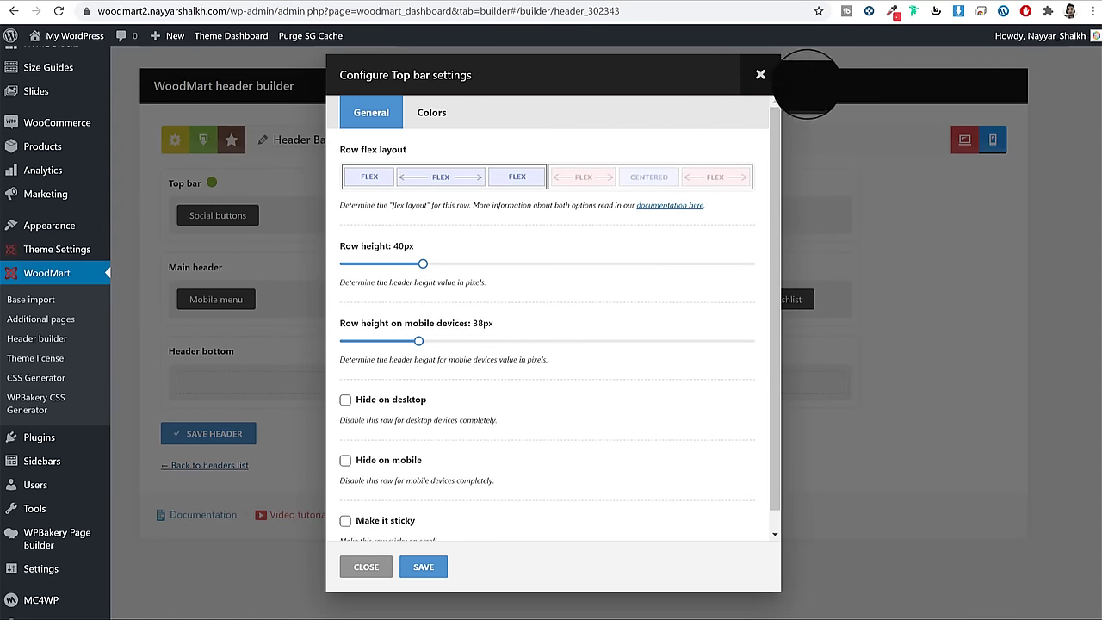
{"action": "scroll", "coordinate": [659, 381], "scroll_direction": "down", "scroll_amount": 1}
{"action": "scroll", "coordinate": [631, 377], "scroll_direction": "up", "scroll_amount": 1}
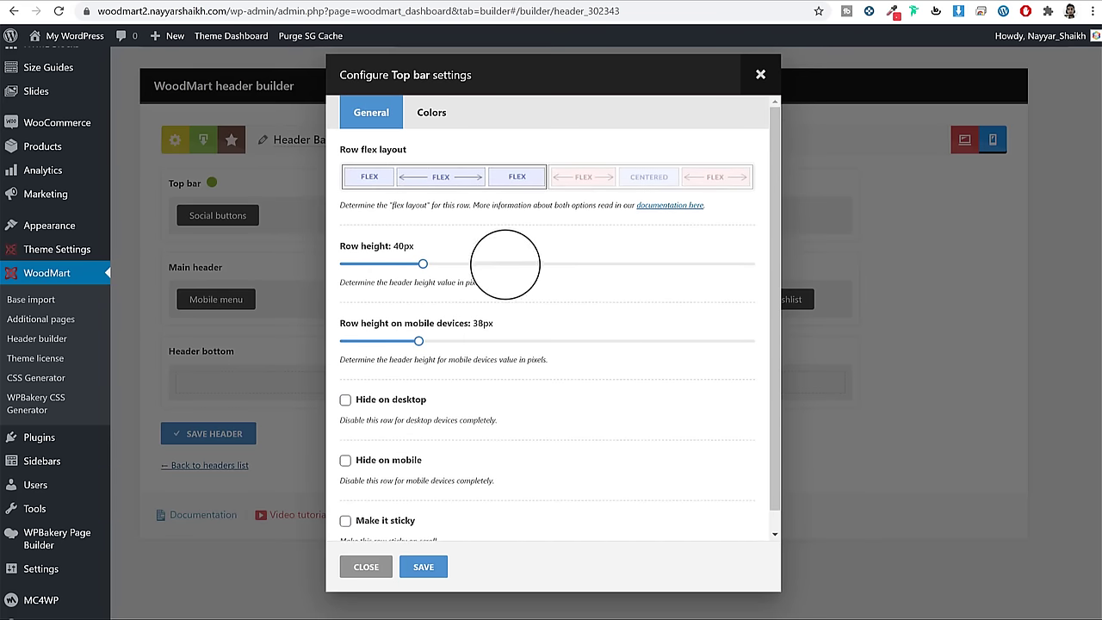
{"action": "scroll", "coordinate": [392, 508], "scroll_direction": "down", "scroll_amount": 1}
{"action": "left_click", "coordinate": [366, 567]}
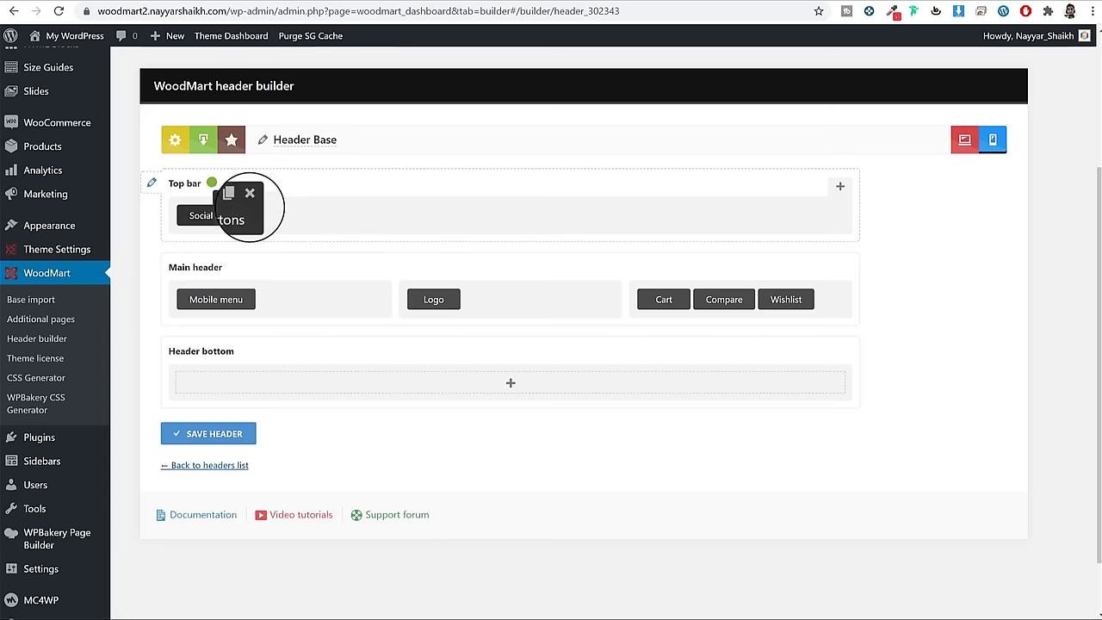
{"action": "left_click", "coordinate": [249, 193]}
{"action": "left_click", "coordinate": [627, 89]}
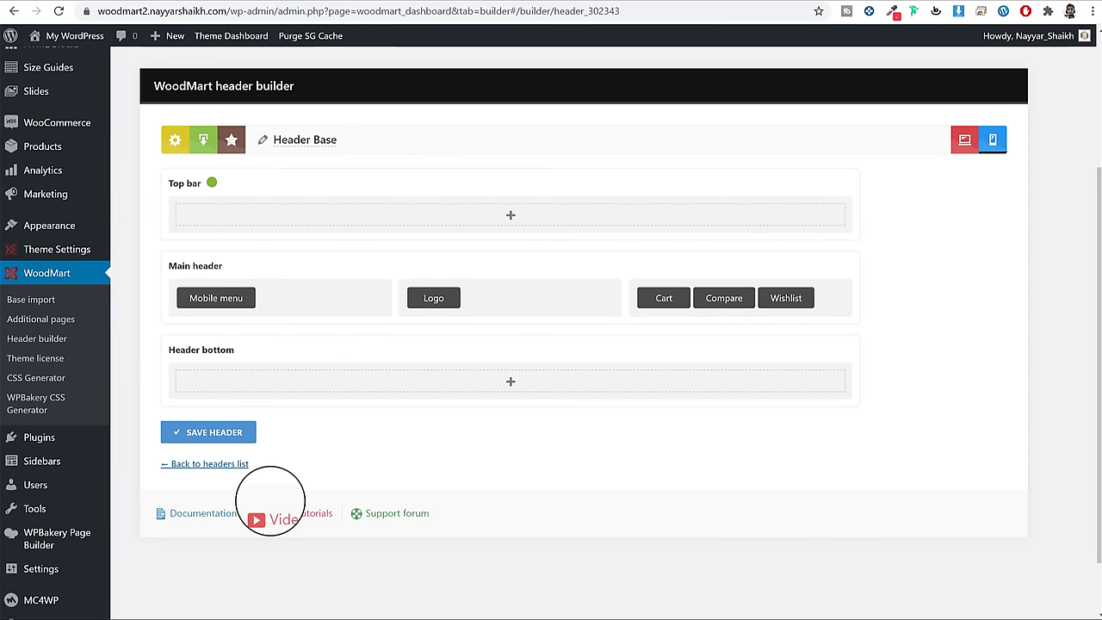
{"action": "left_click", "coordinate": [209, 432]}
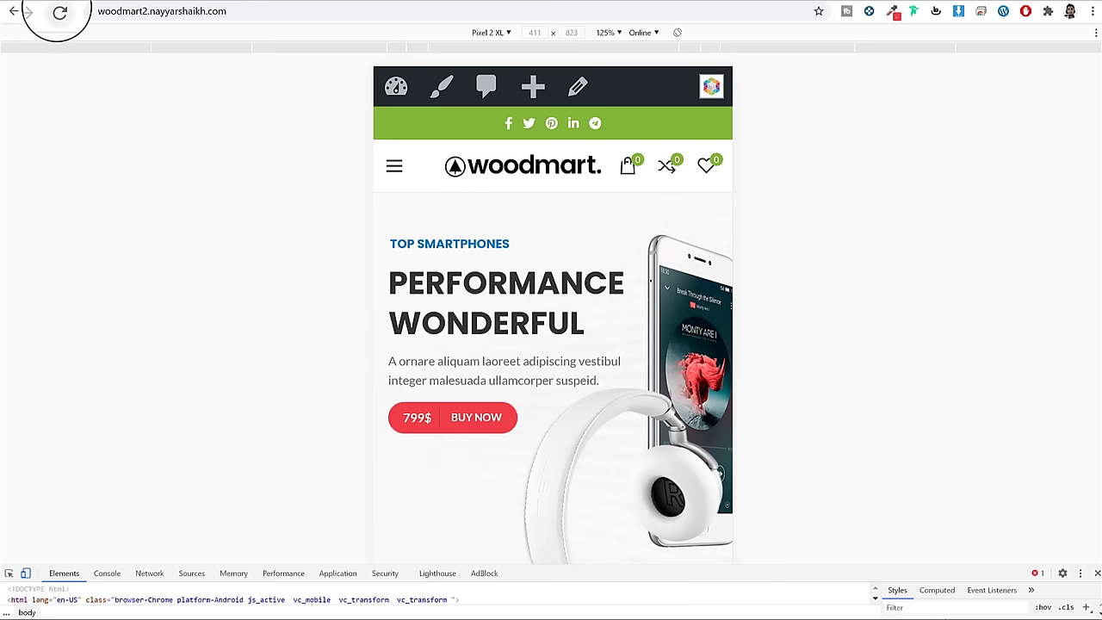
{"action": "left_click", "coordinate": [59, 12]}
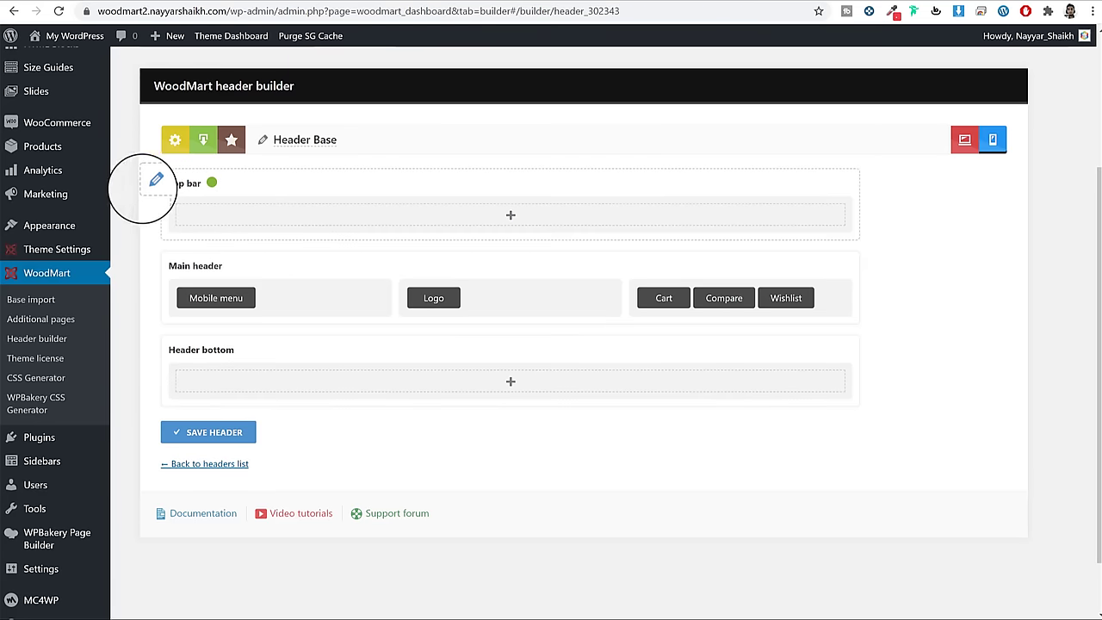
- Turn on Hide on mobile in the Top bar settings and save the header
{"action": "left_click", "coordinate": [156, 180]}
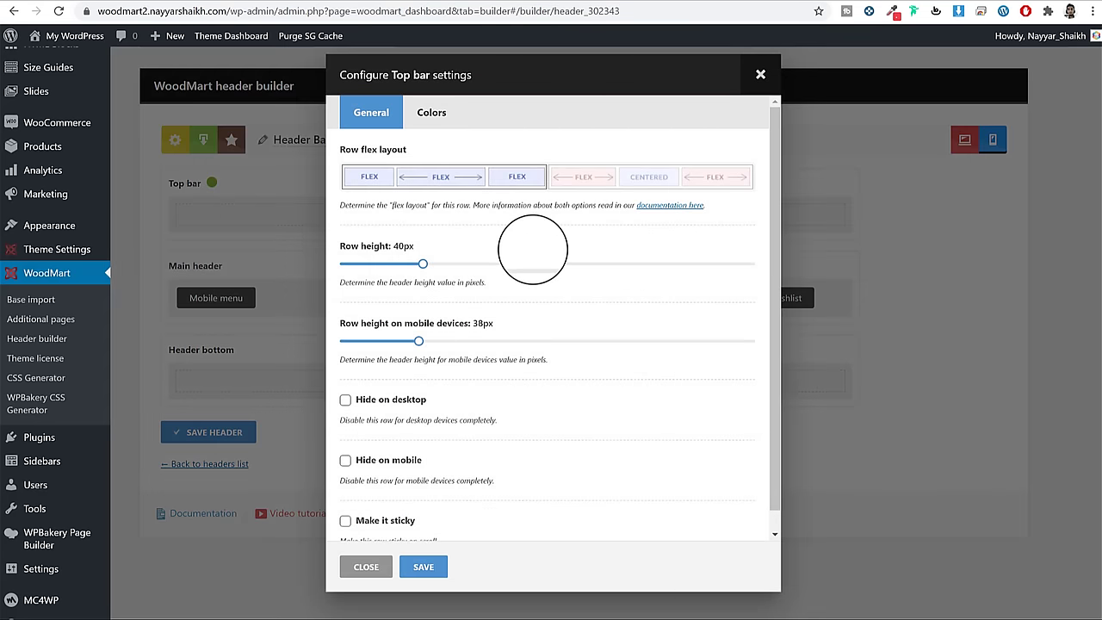
{"action": "scroll", "coordinate": [542, 250], "scroll_direction": "down", "scroll_amount": 2}
{"action": "scroll", "coordinate": [551, 361], "scroll_direction": "up", "scroll_amount": 2}
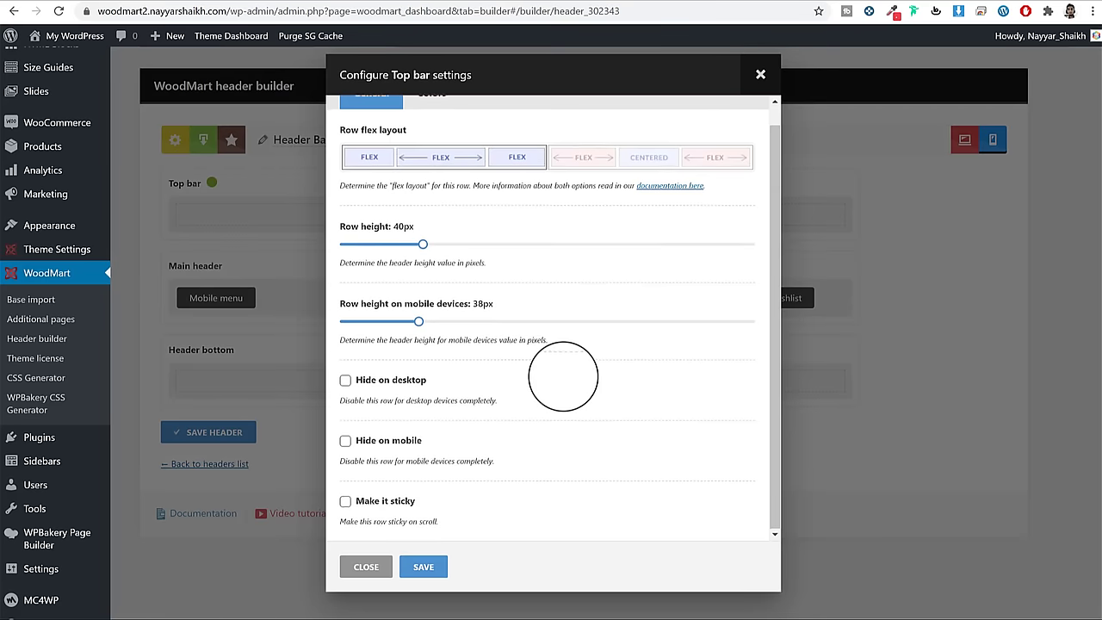
{"action": "left_click", "coordinate": [456, 107]}
{"action": "left_click", "coordinate": [371, 112]}
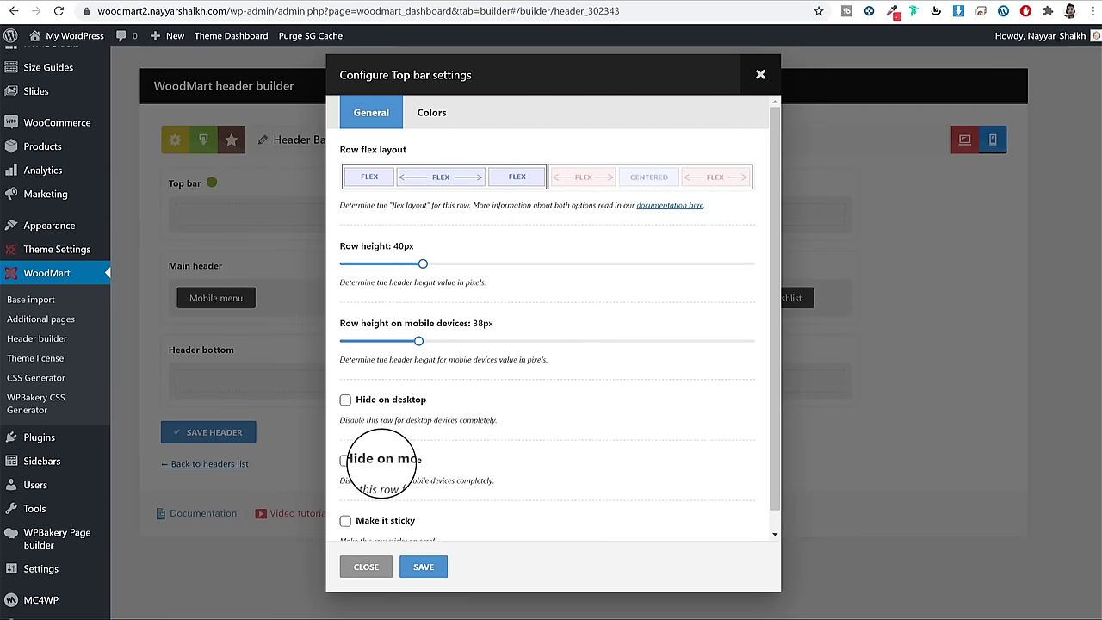
{"action": "left_click", "coordinate": [405, 459]}
{"action": "scroll", "coordinate": [422, 465], "scroll_direction": "down", "scroll_amount": 1}
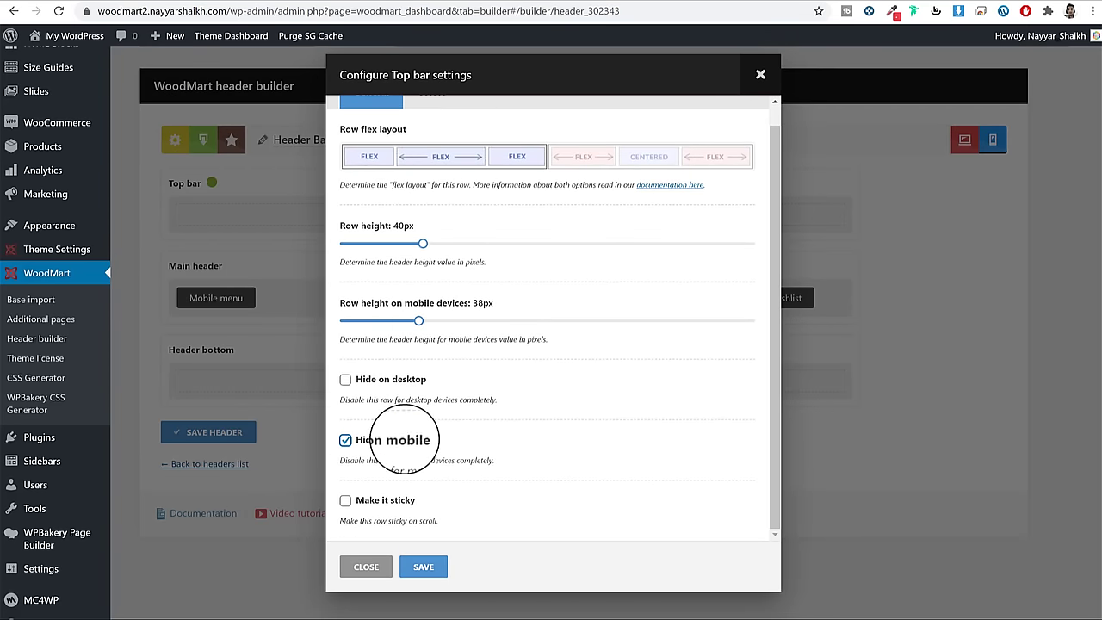
{"action": "left_click", "coordinate": [422, 573]}
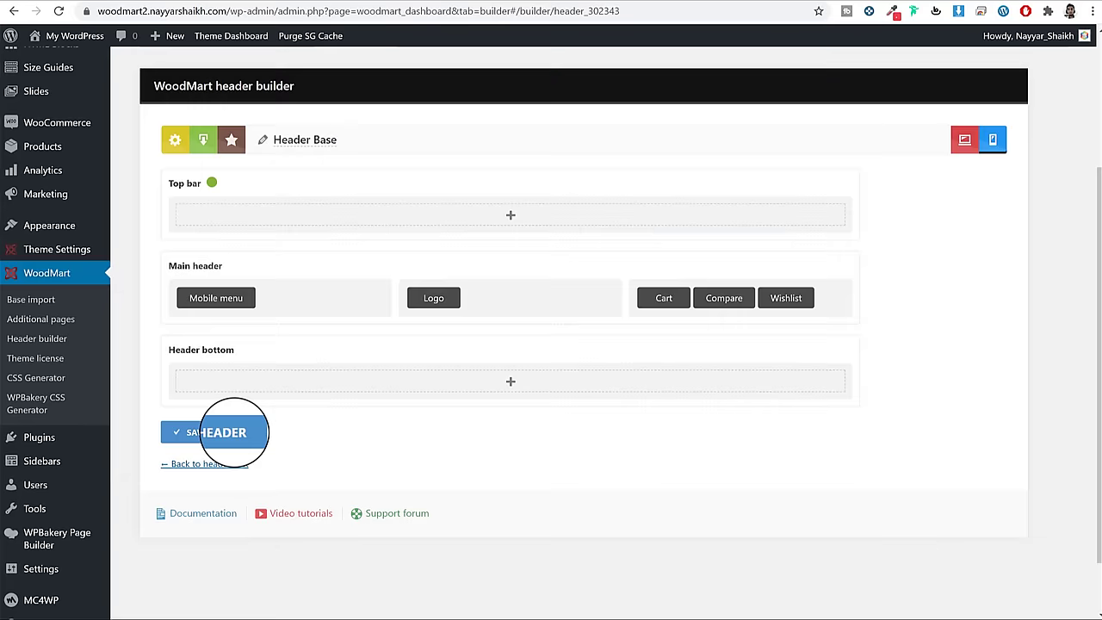
{"action": "left_click", "coordinate": [214, 431]}
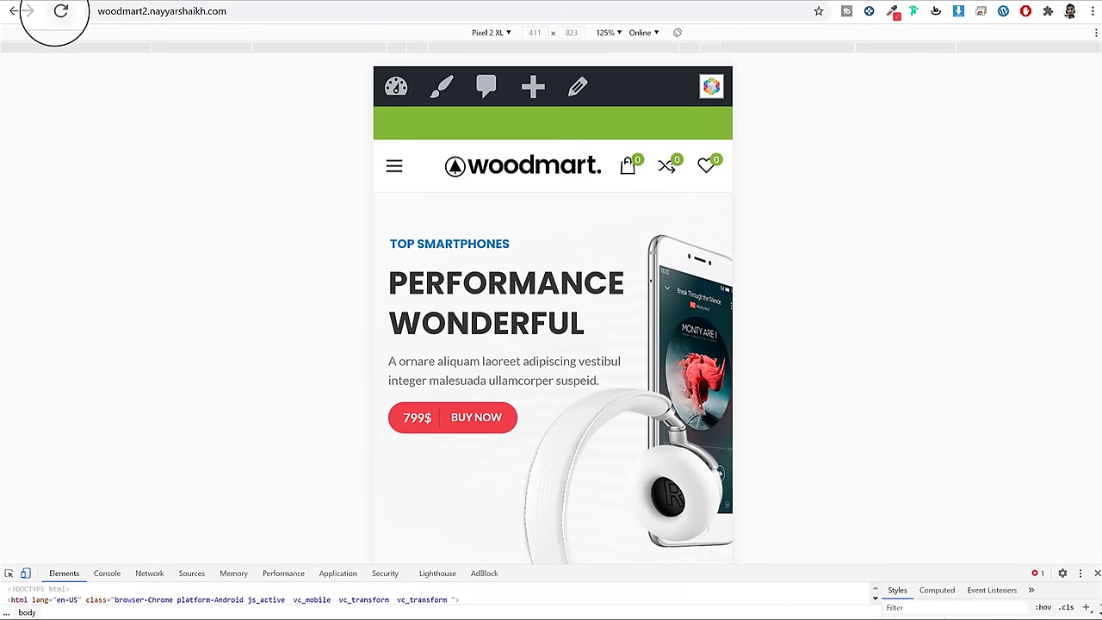
{"action": "left_click", "coordinate": [60, 11]}
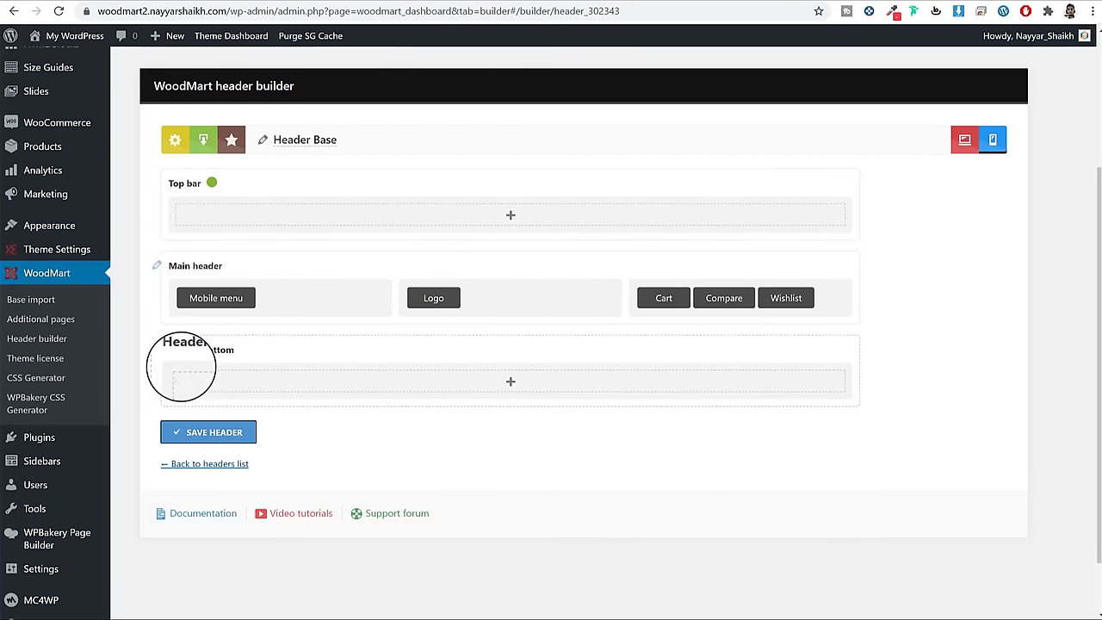
{"action": "left_click", "coordinate": [511, 383]}
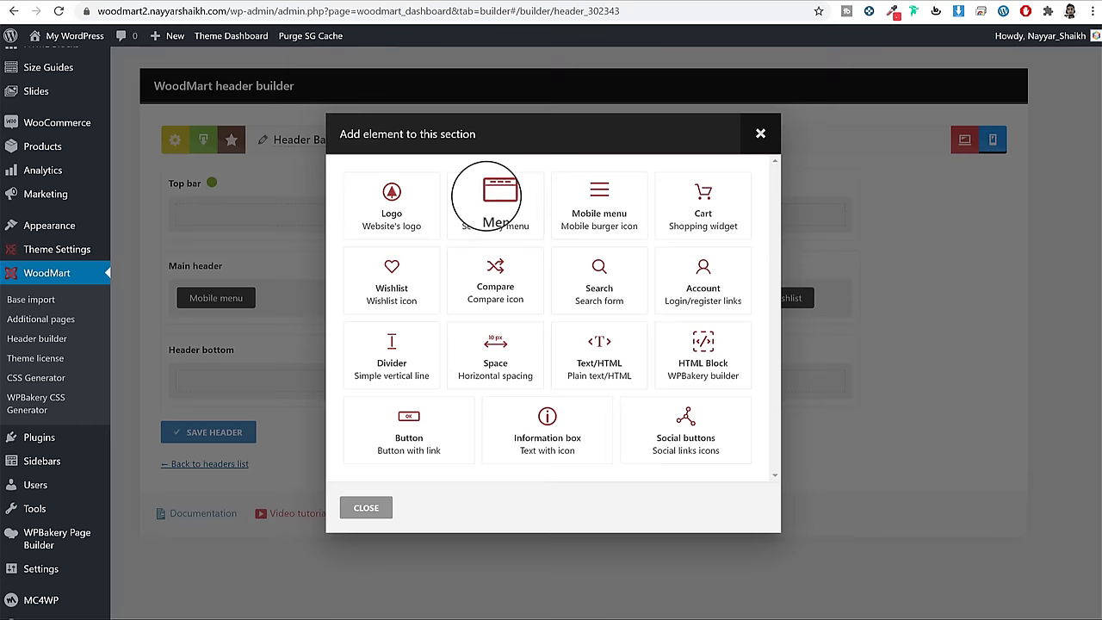
- Add a Menu element using the Top Right menu to Header bottom, save, and preview the storefront
{"action": "left_click", "coordinate": [487, 191]}
{"action": "left_click", "coordinate": [437, 242]}
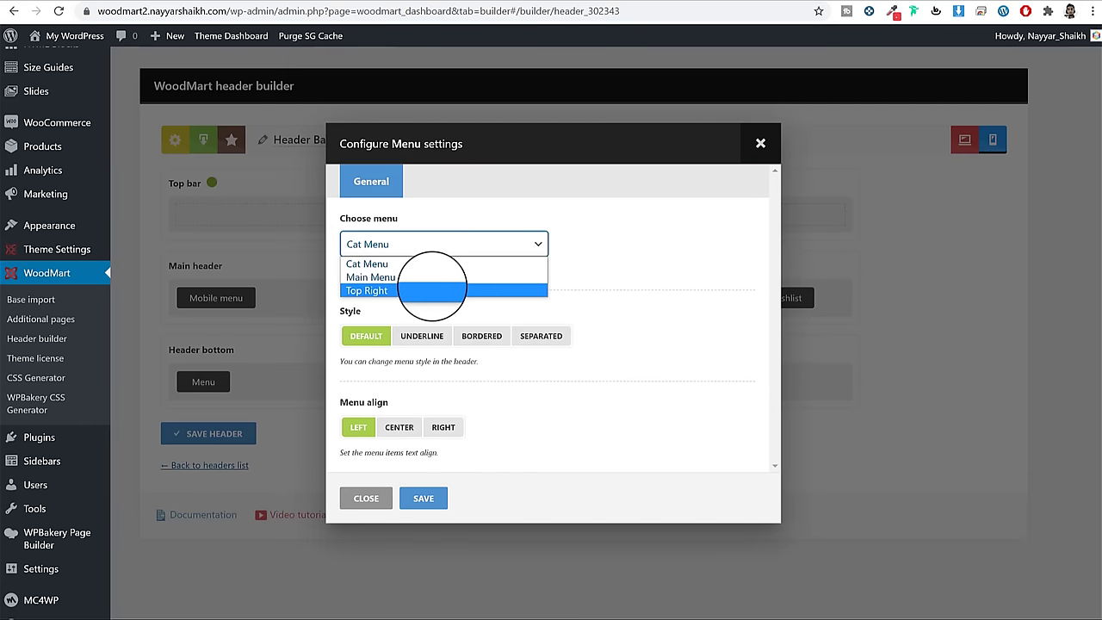
{"action": "left_click", "coordinate": [431, 290]}
{"action": "left_click", "coordinate": [422, 497]}
{"action": "left_click", "coordinate": [222, 435]}
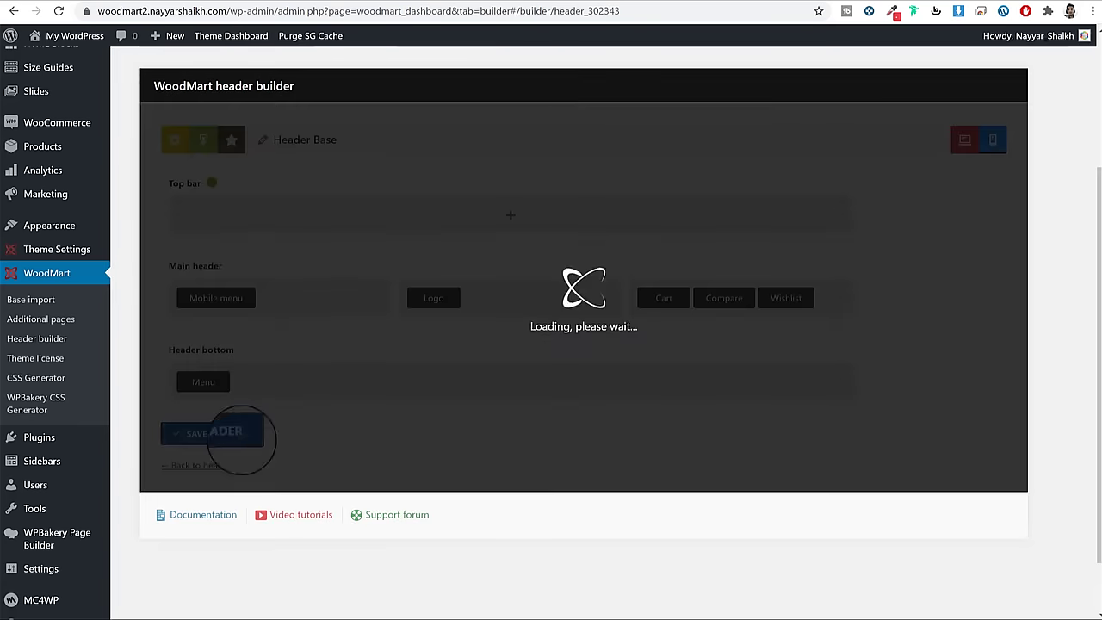
{"action": "left_click", "coordinate": [431, 4]}
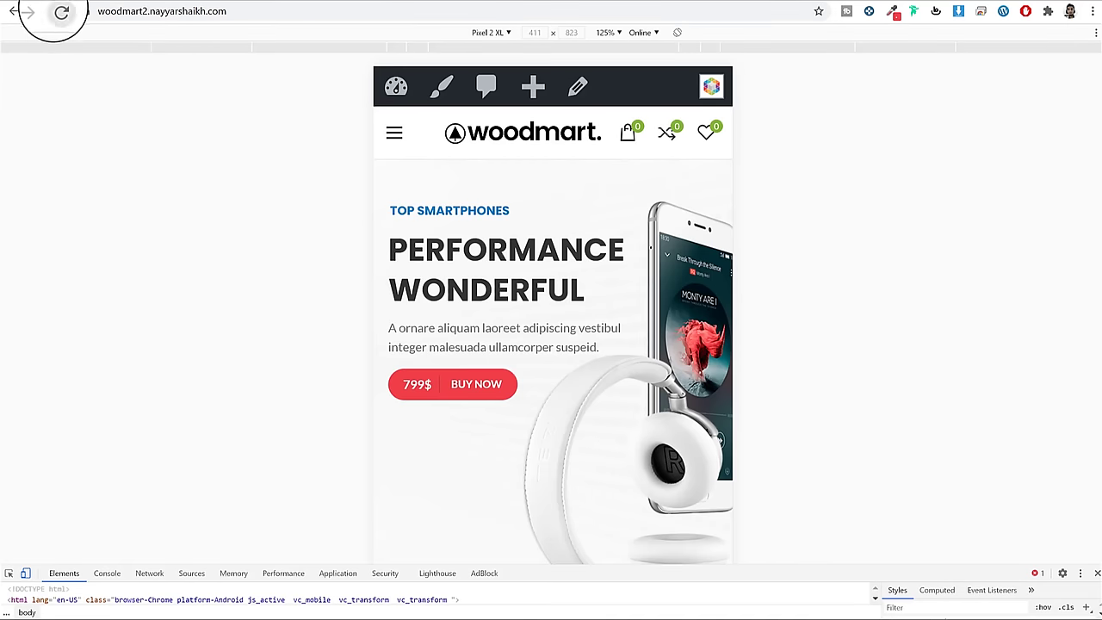
{"action": "left_click", "coordinate": [61, 12]}
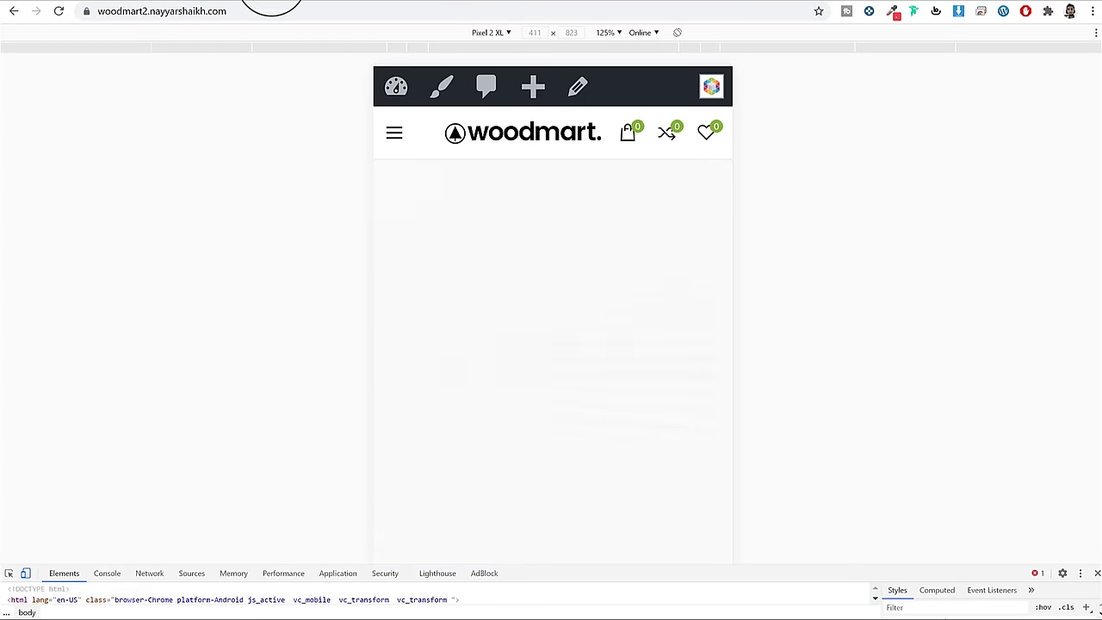
- Make the Header bottom row visible on mobile and non-sticky, then save the header
{"action": "left_click", "coordinate": [270, 4]}
{"action": "left_click", "coordinate": [151, 347]}
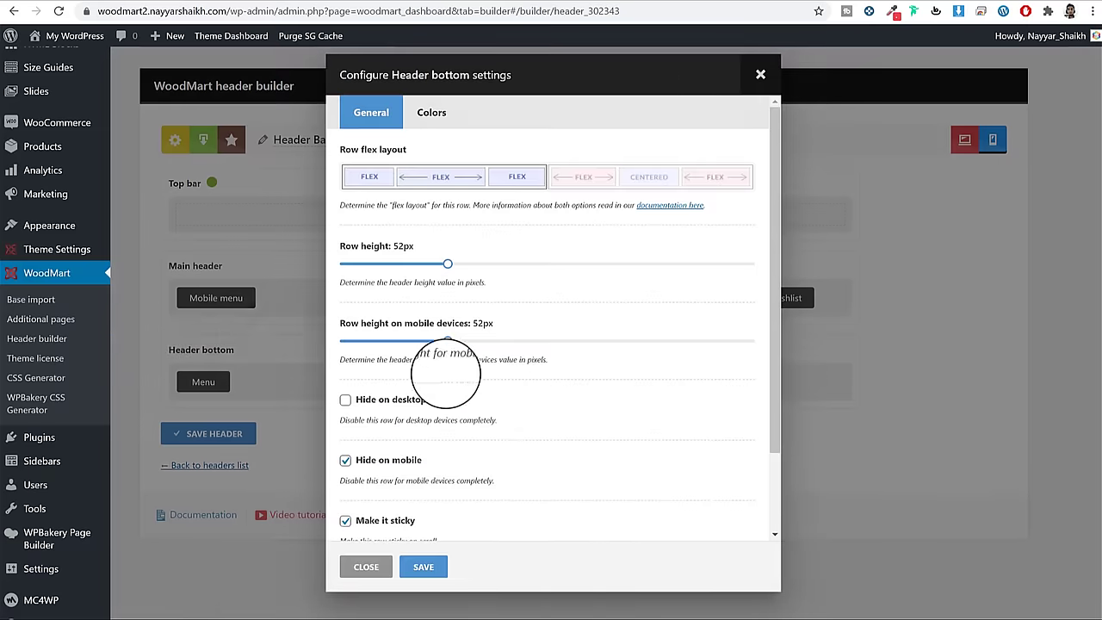
{"action": "scroll", "coordinate": [430, 370], "scroll_direction": "down", "scroll_amount": 2}
{"action": "left_click", "coordinate": [346, 362]}
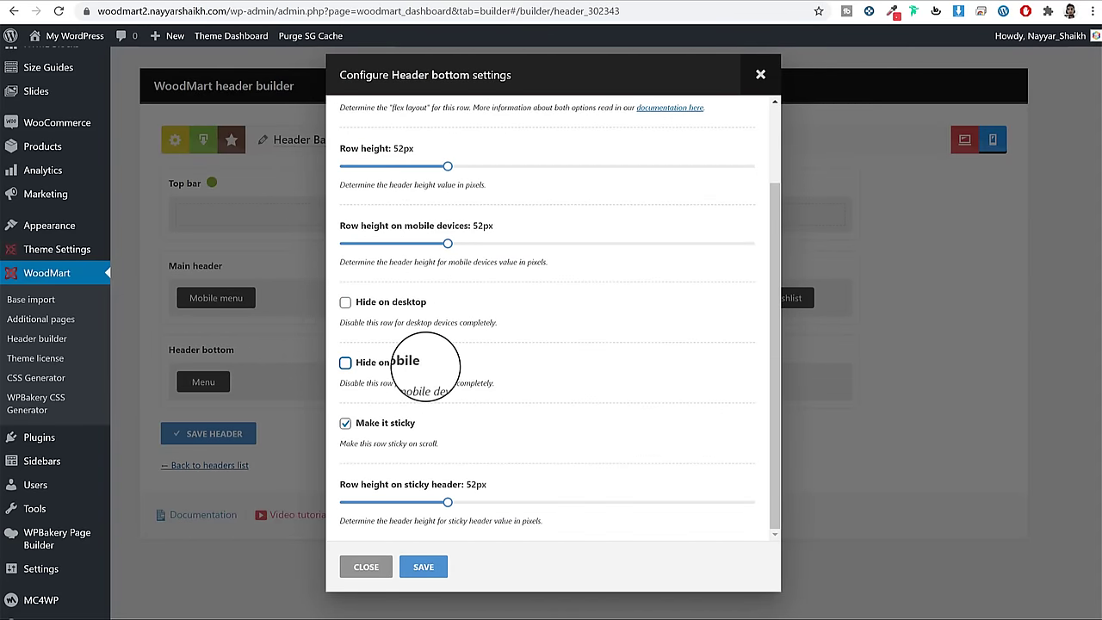
{"action": "left_click", "coordinate": [385, 422]}
{"action": "scroll", "coordinate": [416, 517], "scroll_direction": "up", "scroll_amount": 1}
{"action": "left_click", "coordinate": [423, 566]}
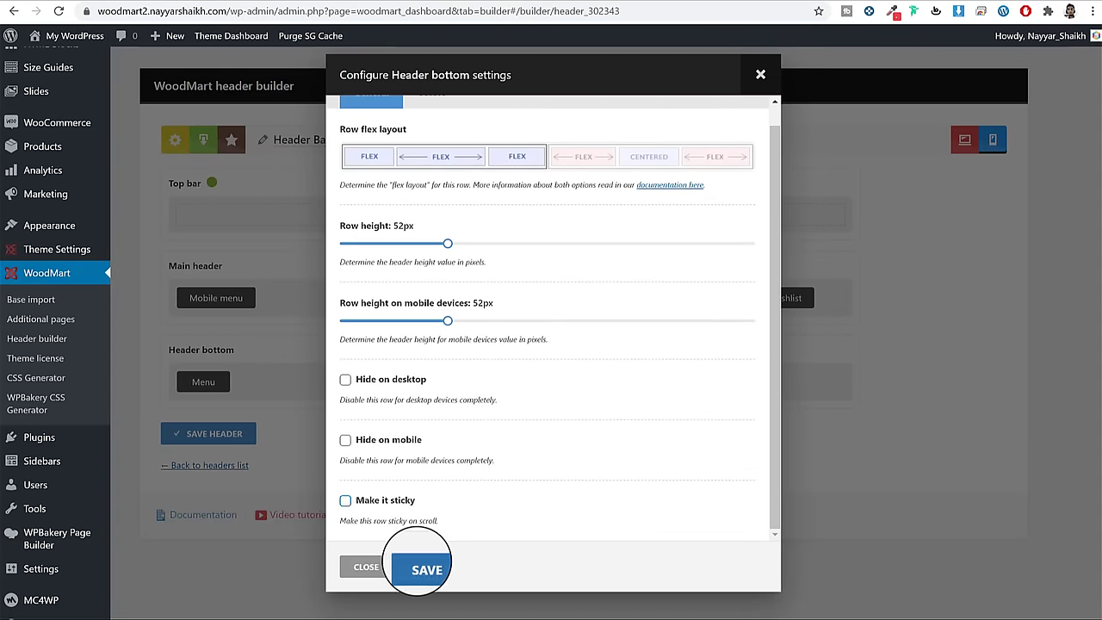
{"action": "left_click", "coordinate": [210, 433]}
- Reload the storefront, test the new Newsletter and Contact menu links, and save the header
{"action": "key", "text": "ctrl+Tab"}
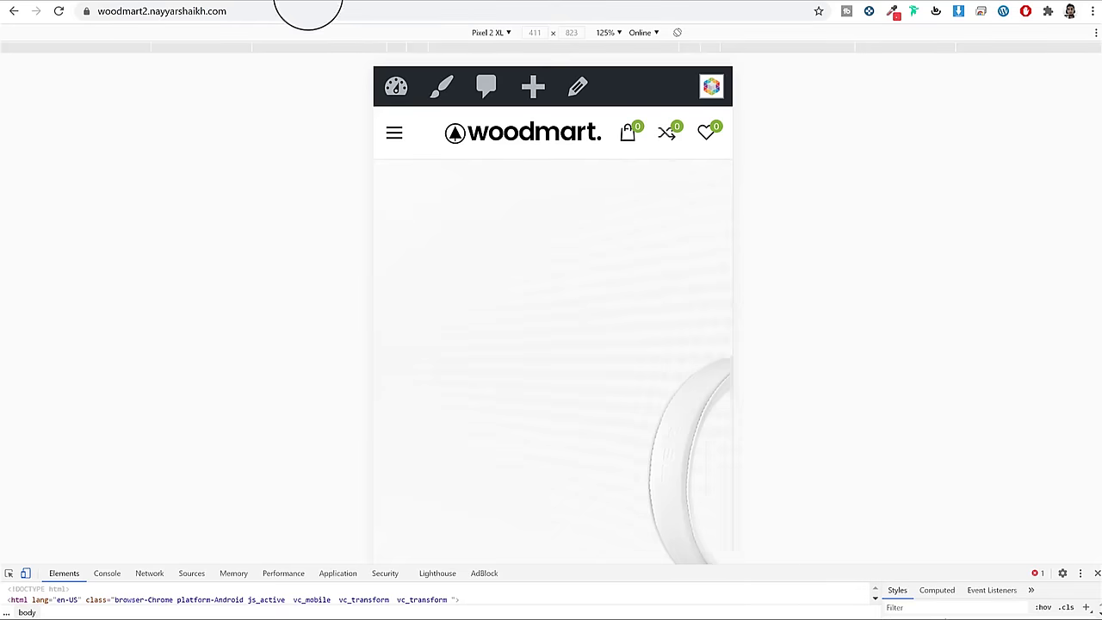
{"action": "left_click", "coordinate": [59, 11]}
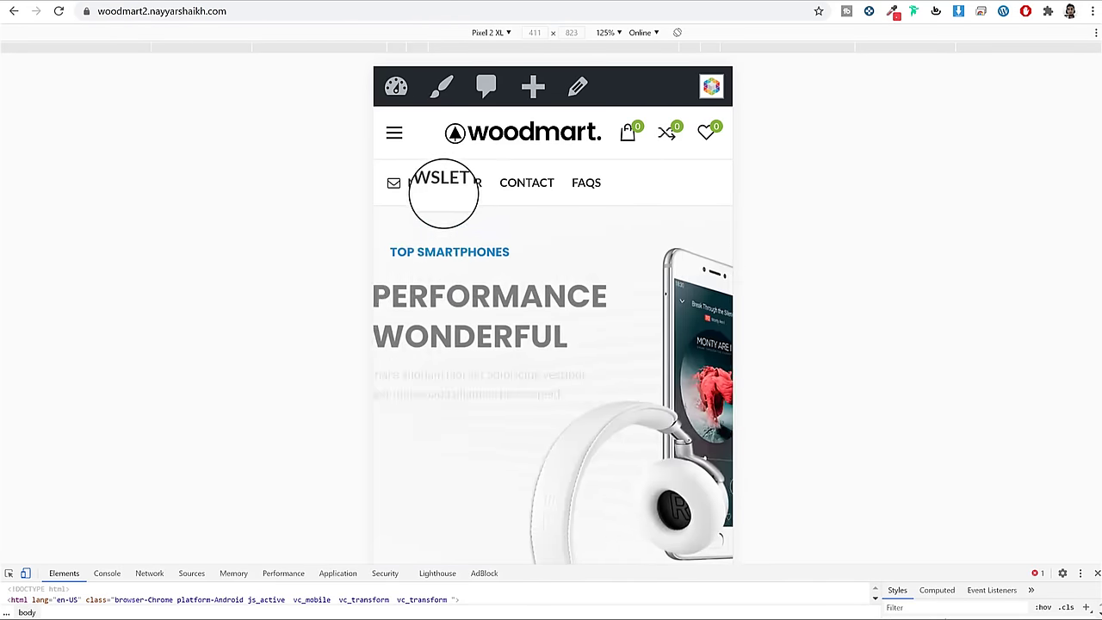
{"action": "left_click", "coordinate": [448, 183]}
{"action": "left_click", "coordinate": [533, 145]}
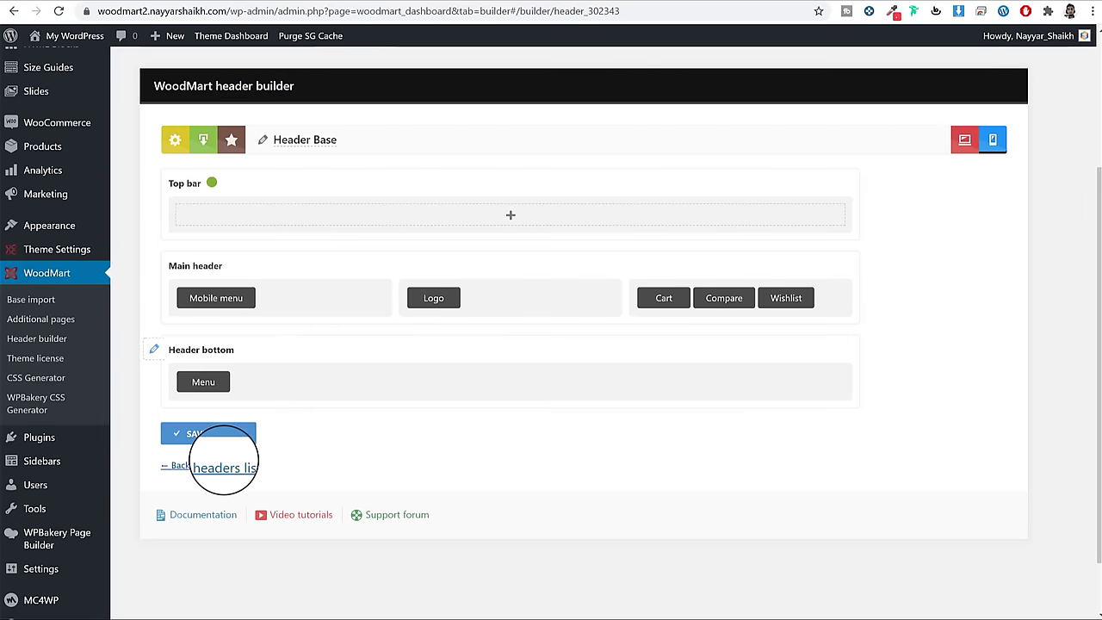
{"action": "left_click", "coordinate": [211, 433]}
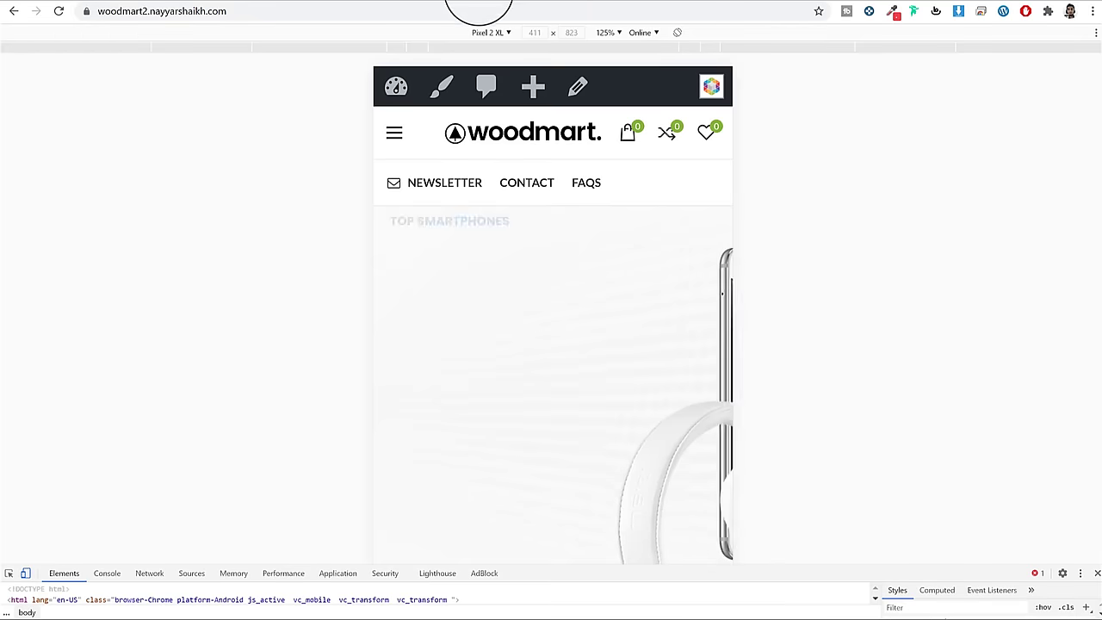
- Leave the mobile preview and scroll through the homepage in its desktop layout
{"action": "left_click", "coordinate": [1094, 573]}
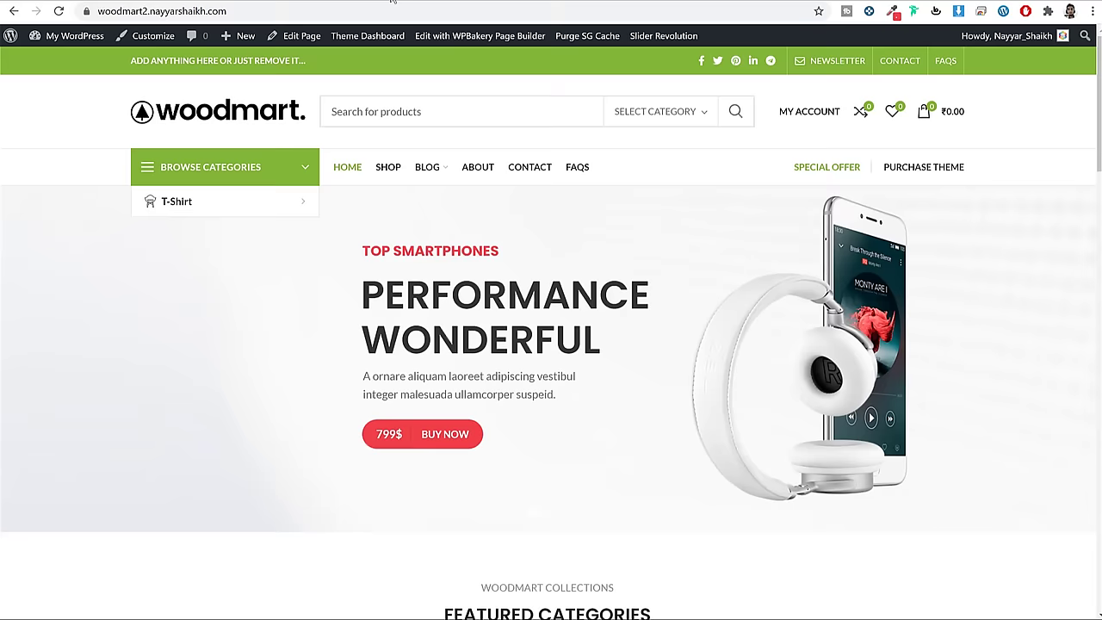
{"action": "scroll", "coordinate": [585, 325], "scroll_direction": "down", "scroll_amount": 5}
{"action": "scroll", "coordinate": [593, 329], "scroll_direction": "down", "scroll_amount": 15}
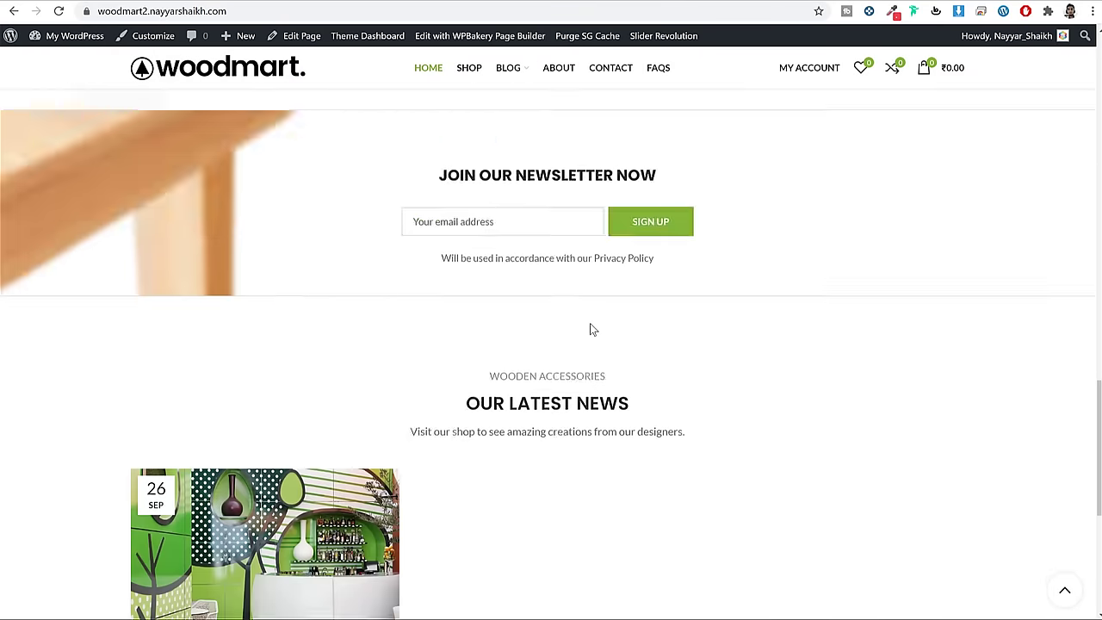
{"action": "scroll", "coordinate": [654, 379], "scroll_direction": "up", "scroll_amount": 20}
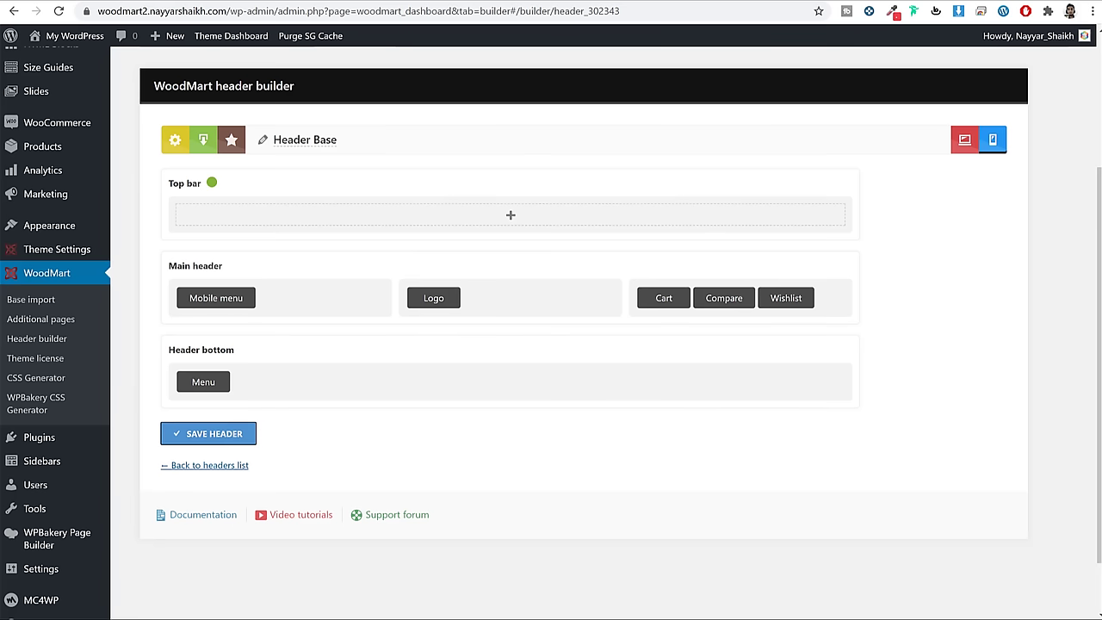
- Open Appearance > Widgets, select the demo footer's about paragraph, and collapse Main Widget Area
{"action": "mouse_move", "coordinate": [51, 226]}
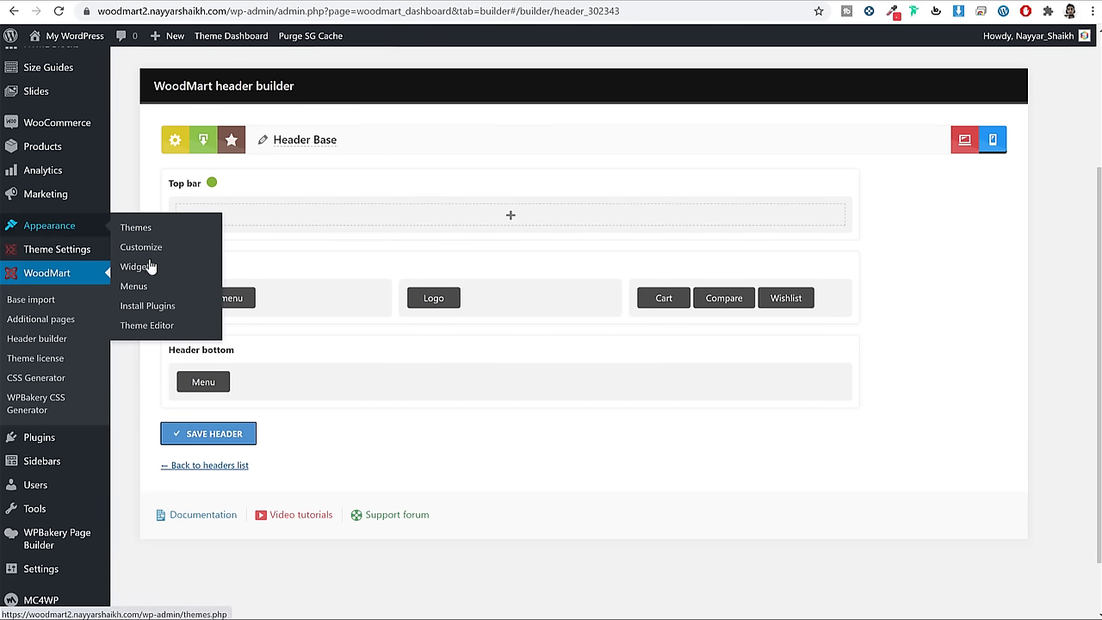
{"action": "left_click", "coordinate": [136, 268]}
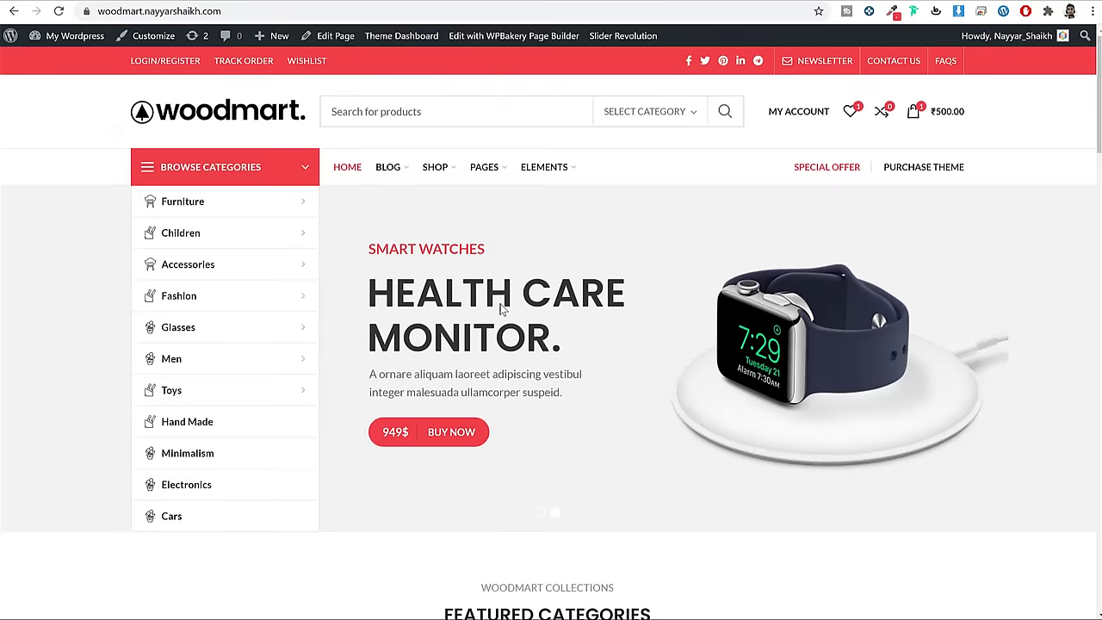
{"action": "scroll", "coordinate": [502, 310], "scroll_direction": "down", "scroll_amount": 20}
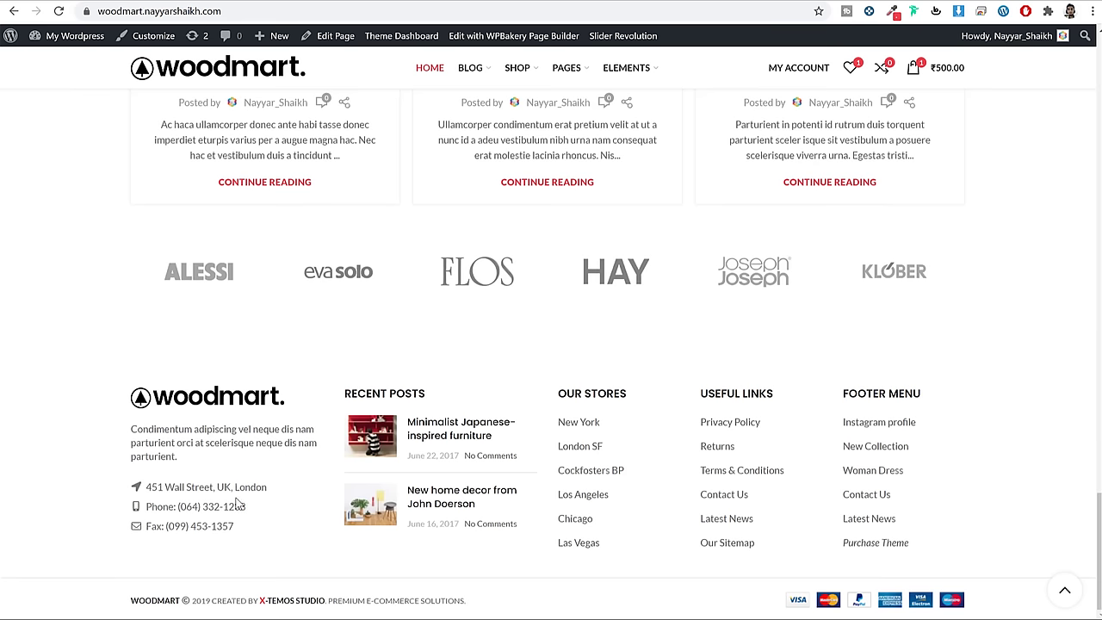
{"action": "triple_click", "coordinate": [196, 432]}
{"action": "key", "text": "ctrl+c"}
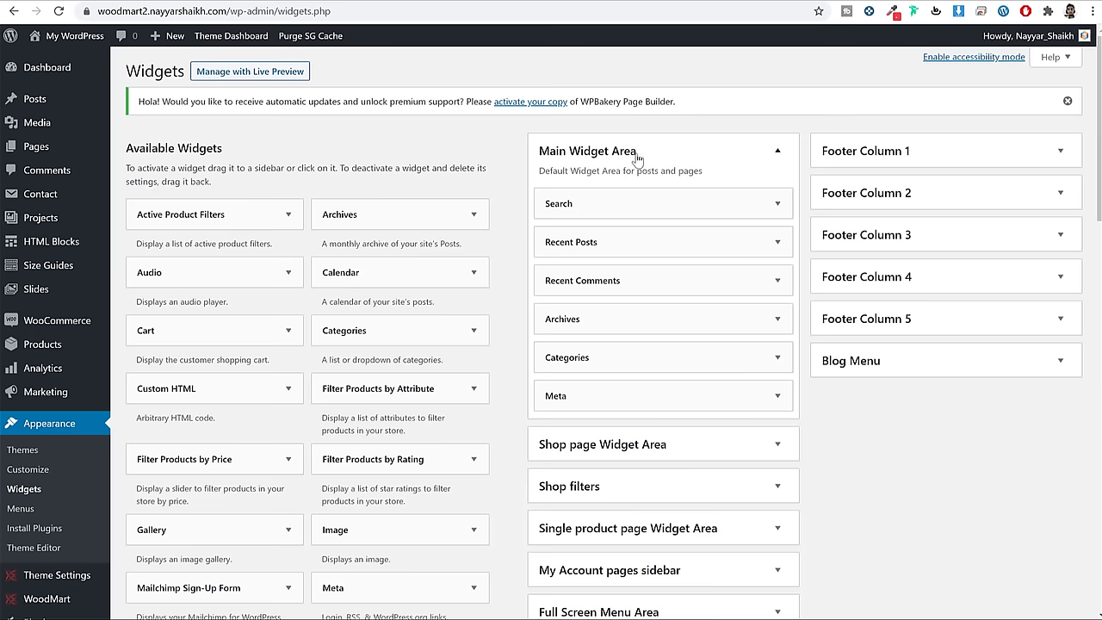
{"action": "left_click", "coordinate": [637, 158]}
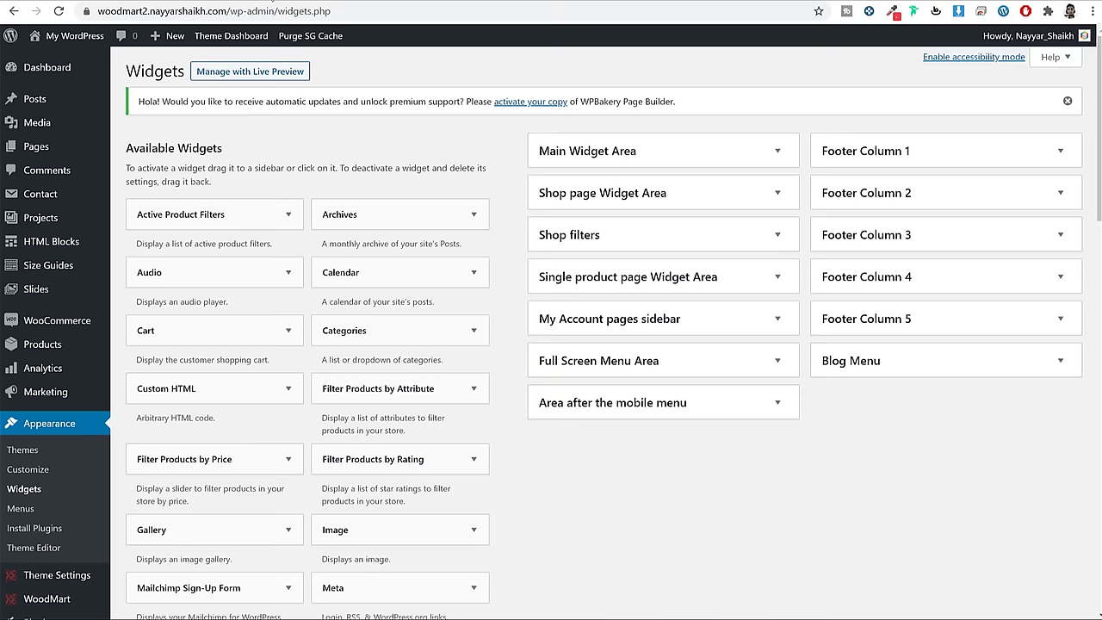
- Add a Text widget to Footer Column 1
{"action": "scroll", "coordinate": [517, 386], "scroll_direction": "down", "scroll_amount": 13}
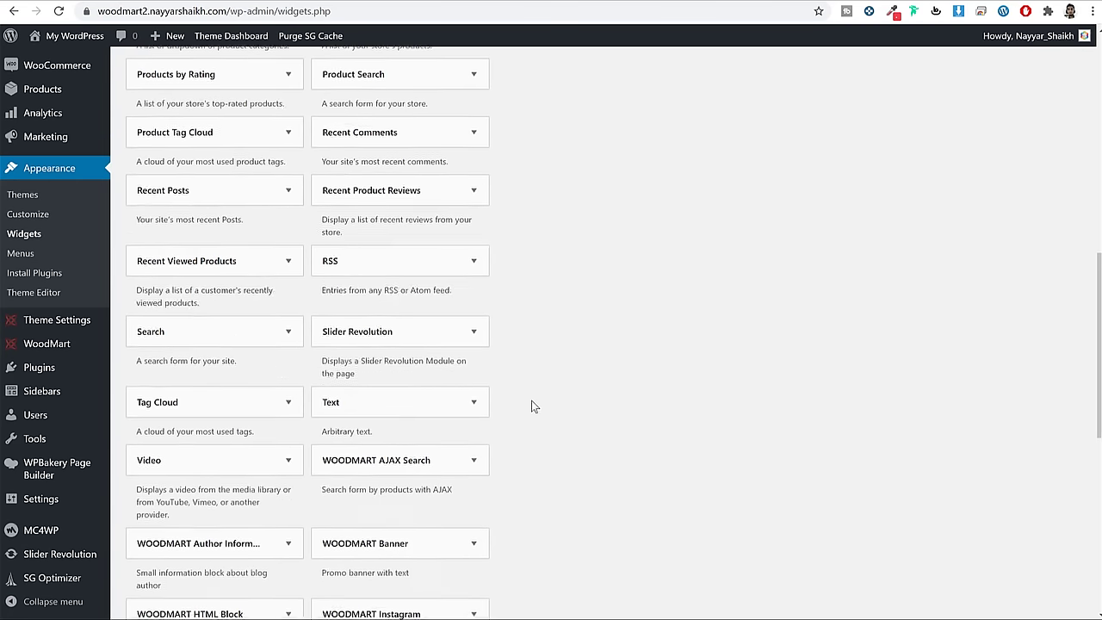
{"action": "scroll", "coordinate": [545, 422], "scroll_direction": "up", "scroll_amount": 4}
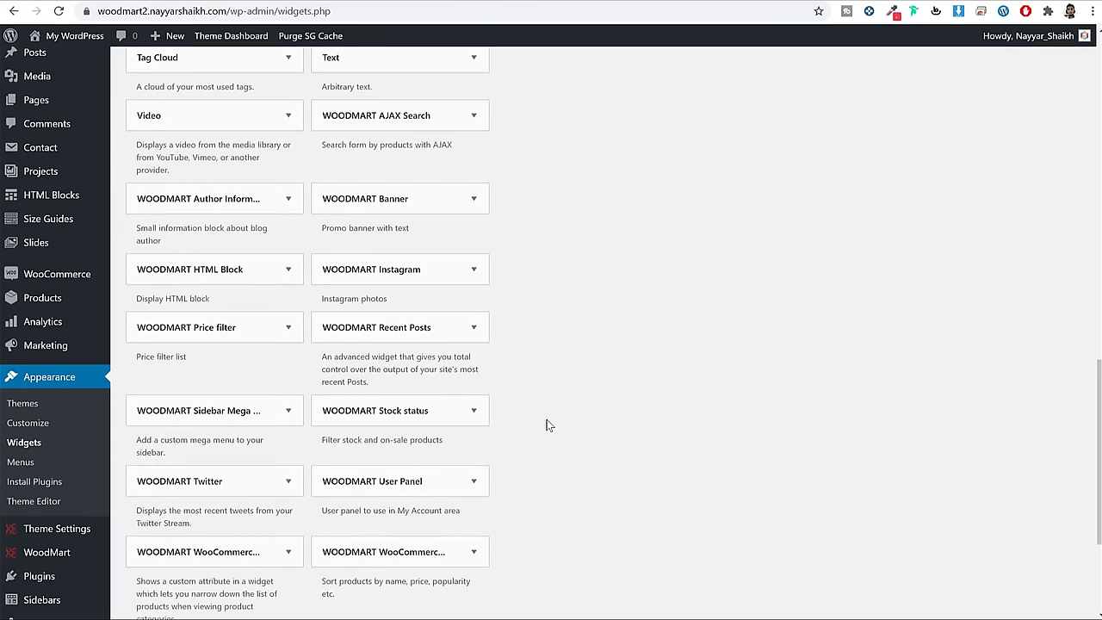
{"action": "left_click", "coordinate": [395, 195]}
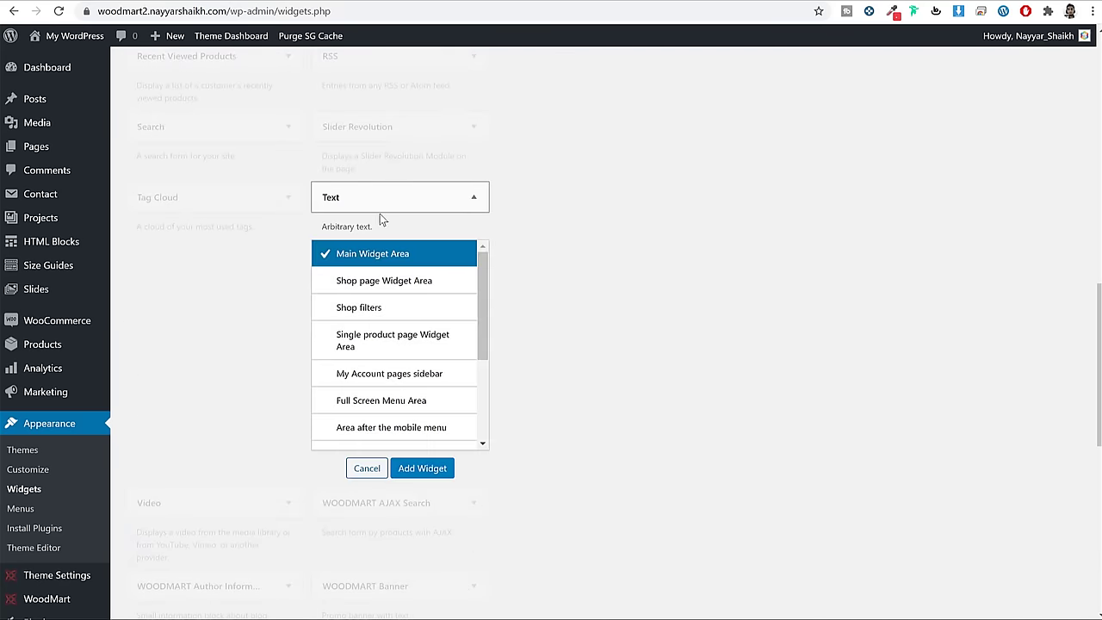
{"action": "scroll", "coordinate": [380, 214], "scroll_direction": "down", "scroll_amount": 2}
{"action": "scroll", "coordinate": [435, 234], "scroll_direction": "down", "scroll_amount": 2}
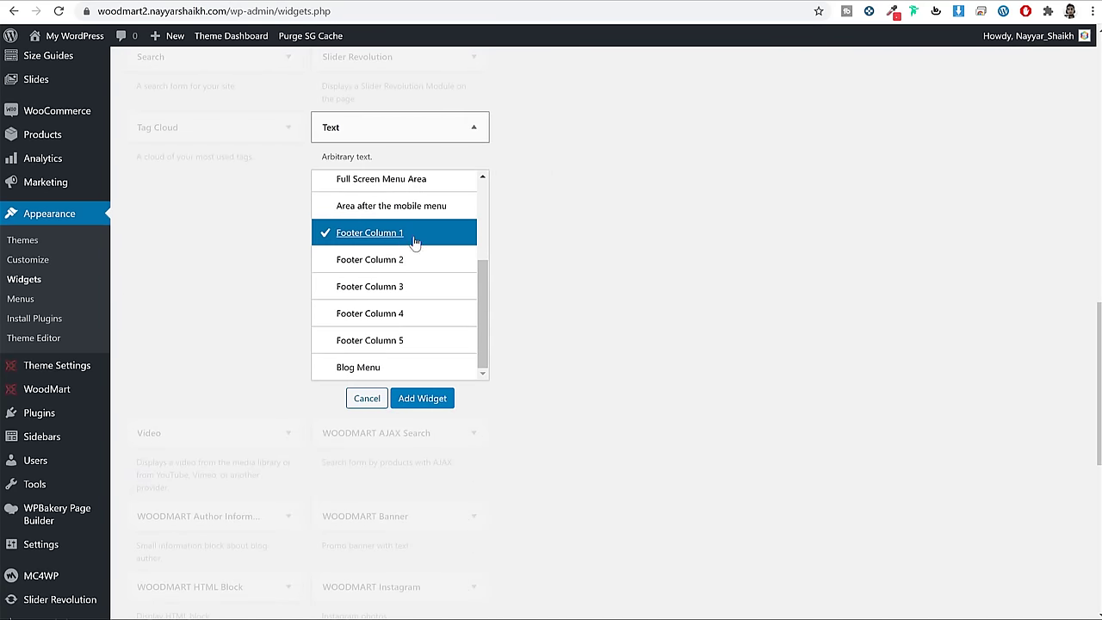
{"action": "left_click", "coordinate": [421, 396]}
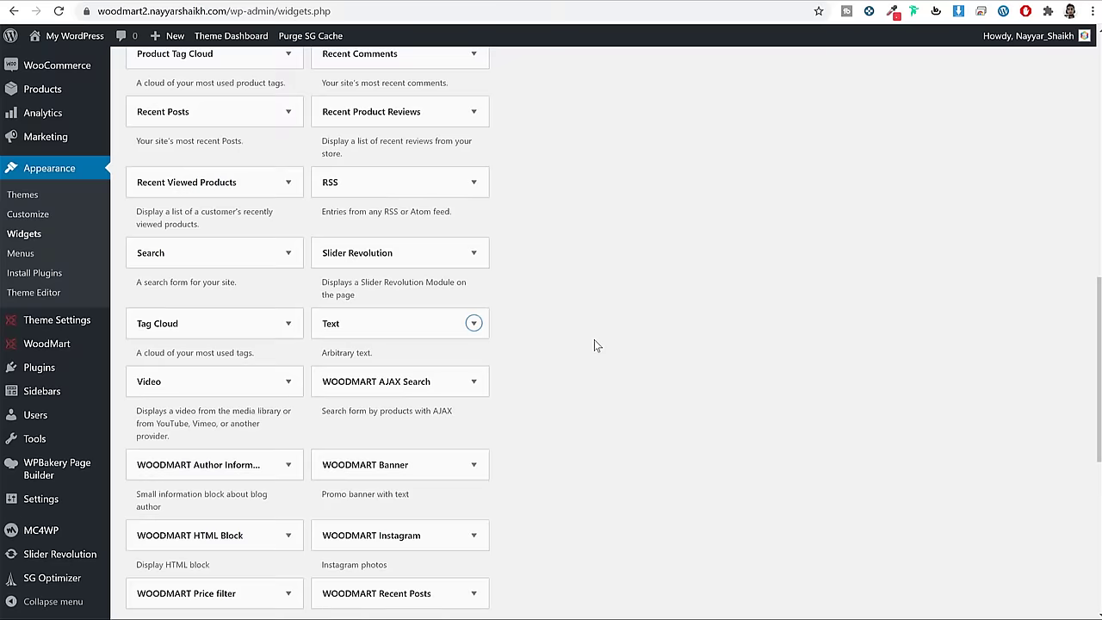
{"action": "scroll", "coordinate": [723, 322], "scroll_direction": "up", "scroll_amount": 5}
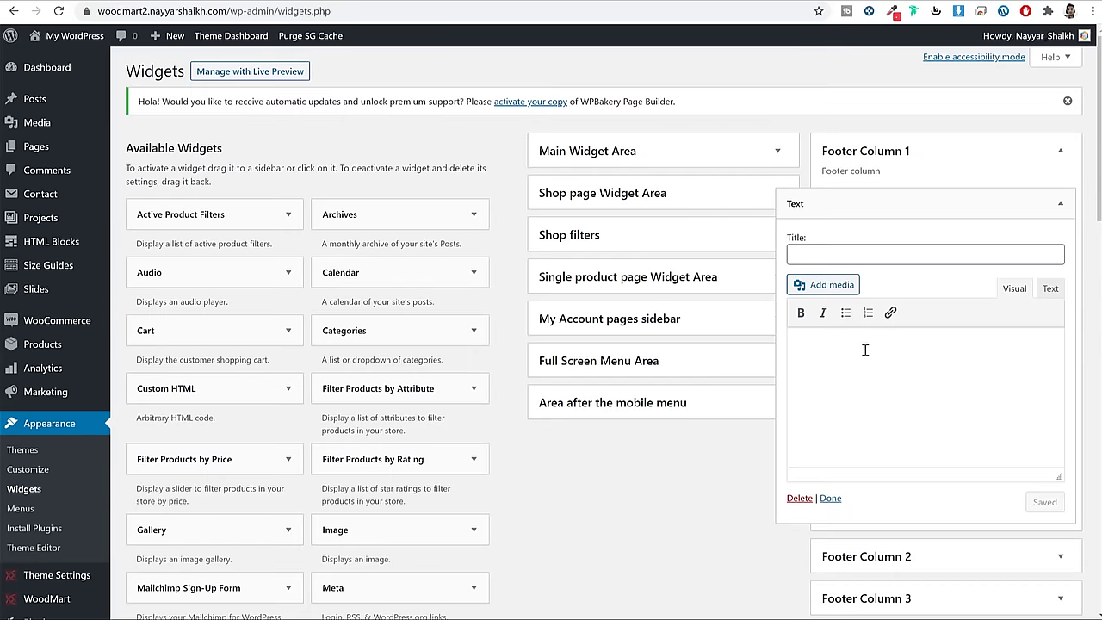
- Upload the wood-logo-dark image and insert it into the Text widget
{"action": "left_click", "coordinate": [823, 284]}
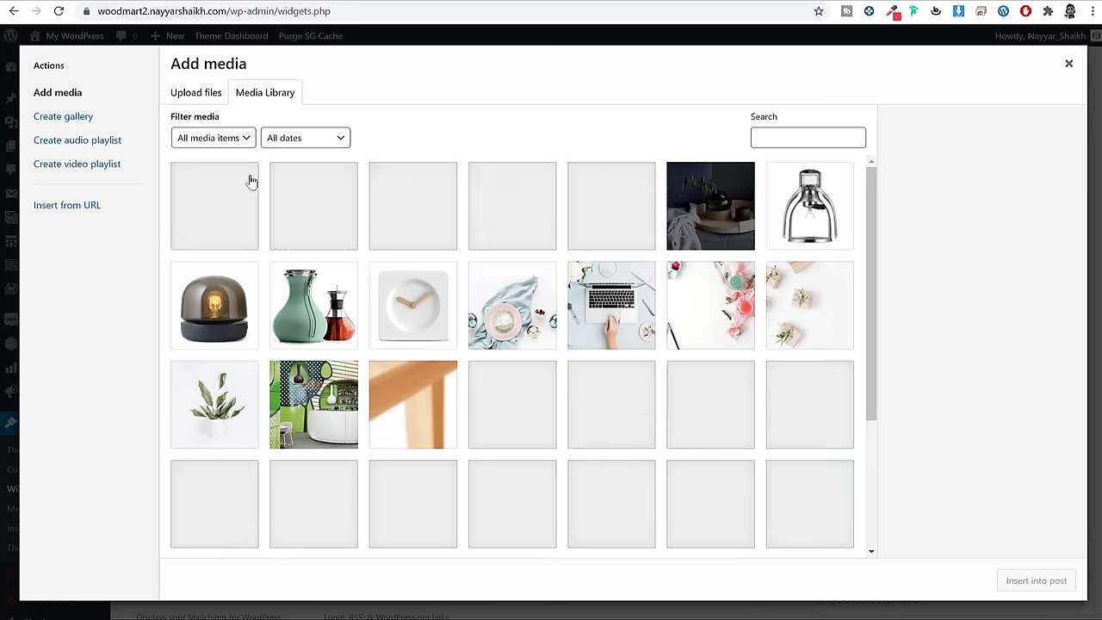
{"action": "left_click", "coordinate": [196, 93]}
{"action": "left_click", "coordinate": [610, 327]}
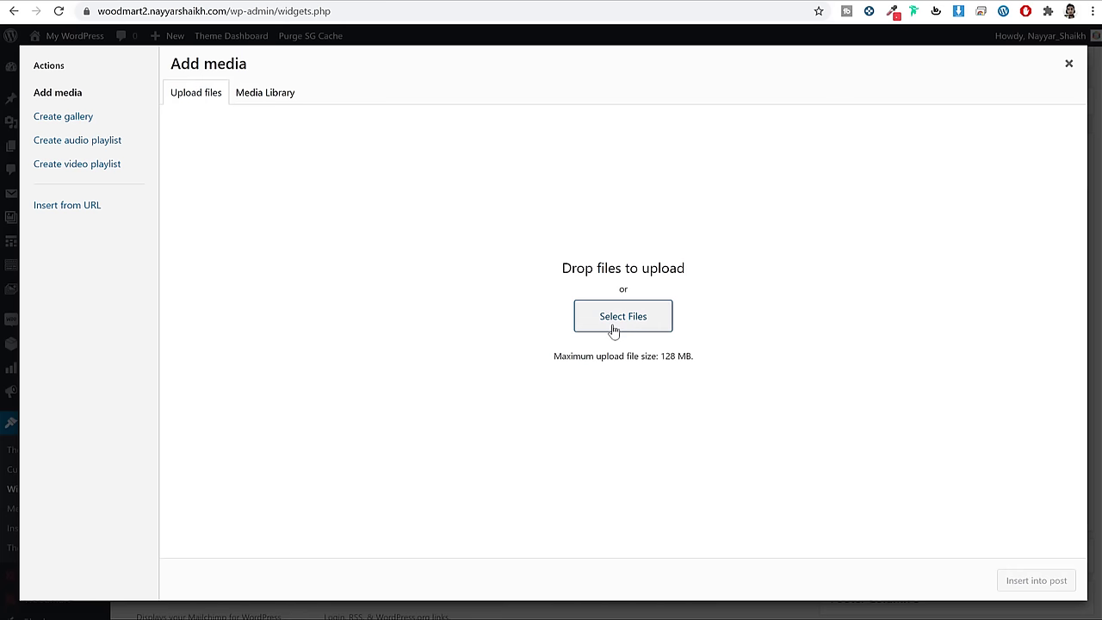
{"action": "scroll", "coordinate": [465, 185], "scroll_direction": "down", "scroll_amount": 3}
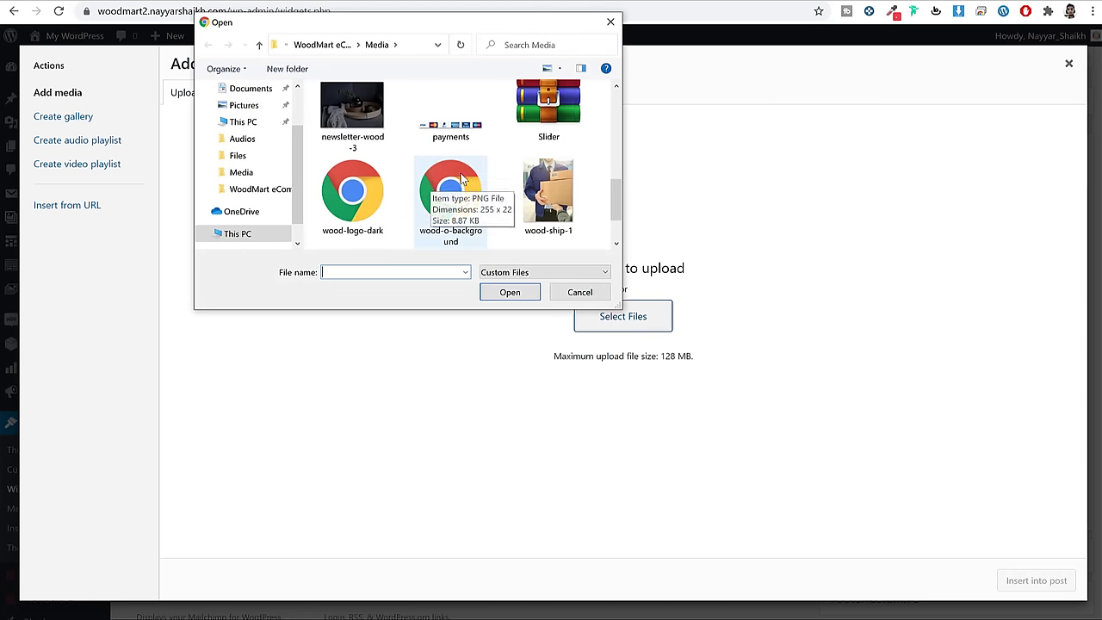
{"action": "scroll", "coordinate": [483, 181], "scroll_direction": "down", "scroll_amount": 1}
{"action": "scroll", "coordinate": [452, 150], "scroll_direction": "up", "scroll_amount": 1}
{"action": "scroll", "coordinate": [465, 160], "scroll_direction": "down", "scroll_amount": 3}
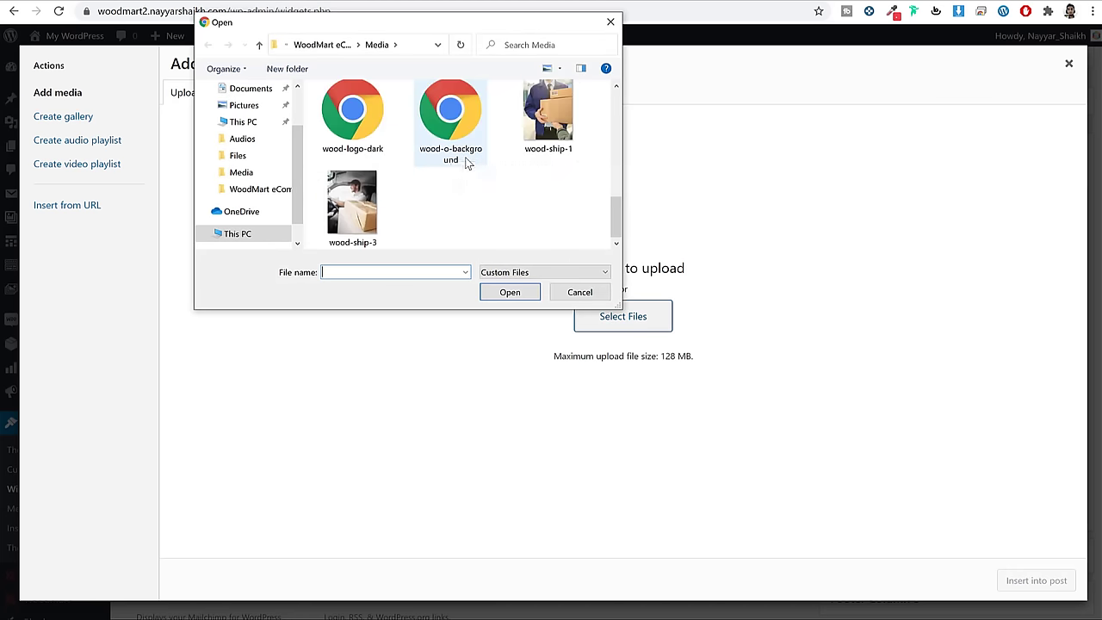
{"action": "scroll", "coordinate": [469, 163], "scroll_direction": "up", "scroll_amount": 1}
{"action": "scroll", "coordinate": [476, 172], "scroll_direction": "down", "scroll_amount": 1}
{"action": "left_click", "coordinate": [482, 152]}
{"action": "left_click", "coordinate": [351, 147]}
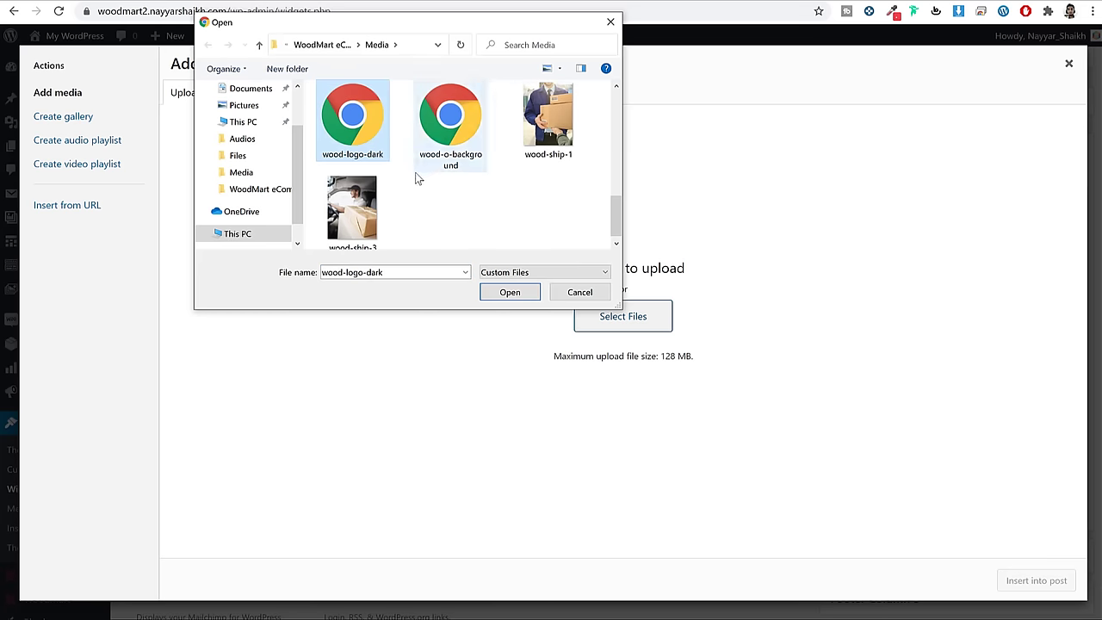
{"action": "left_click", "coordinate": [508, 294]}
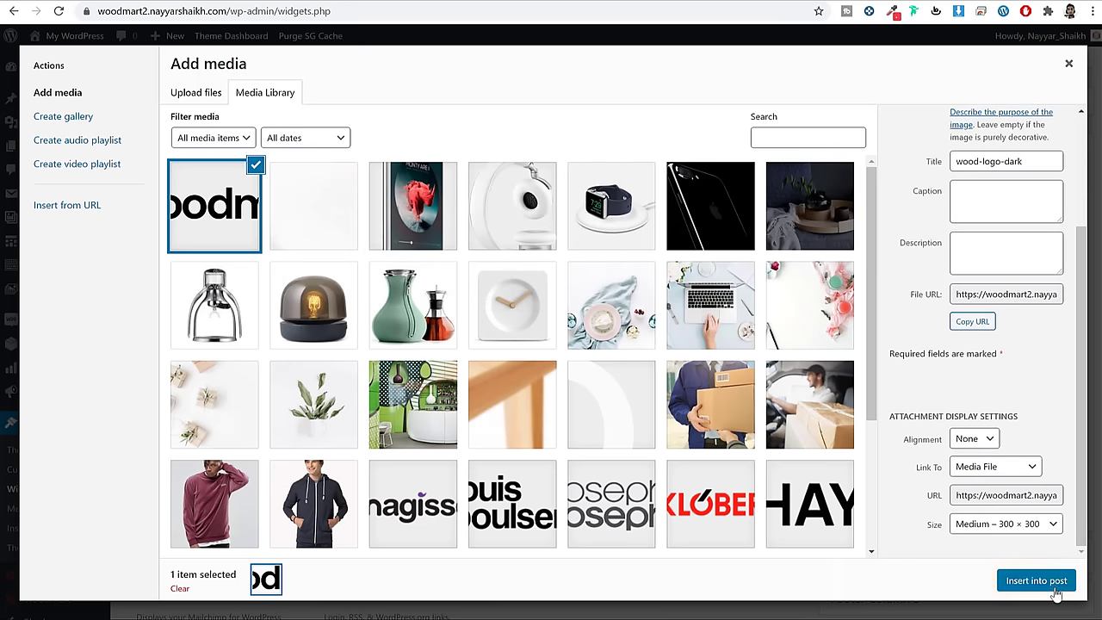
{"action": "left_click", "coordinate": [1036, 575]}
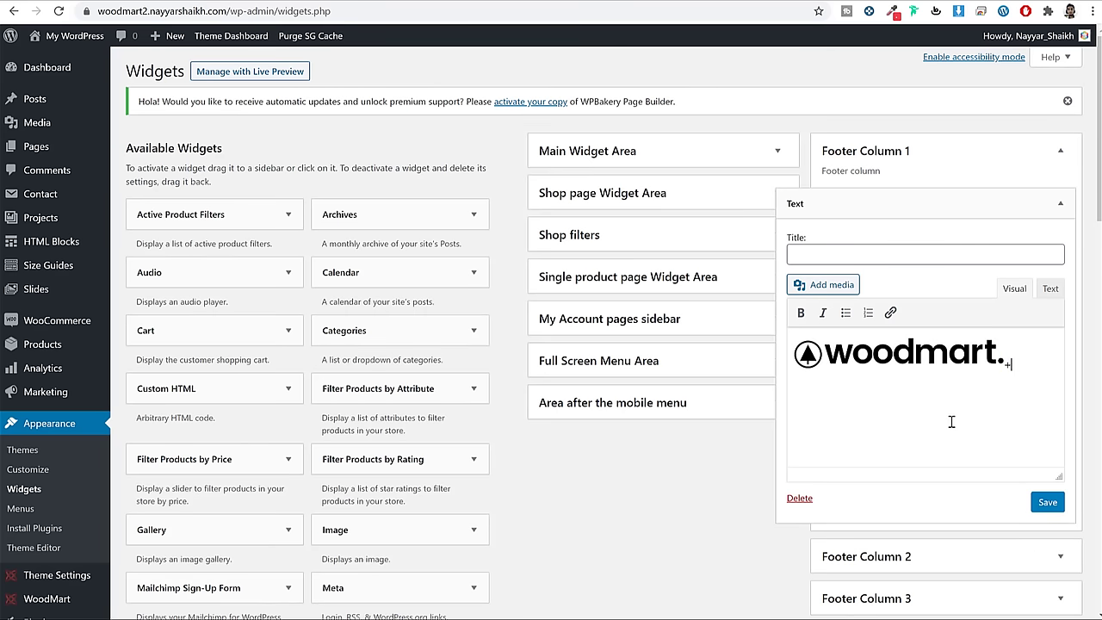
- Paste the about paragraph below the logo and copy the Footer About text file's contents
{"action": "key", "text": "ctrl+v"}
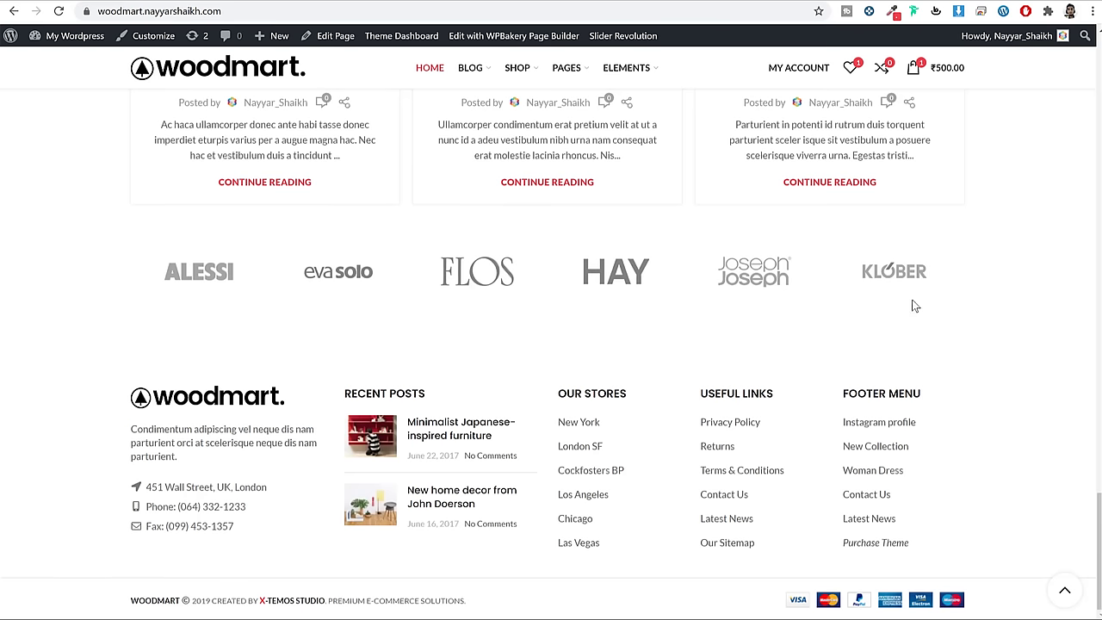
{"action": "key", "text": "alt+Tab"}
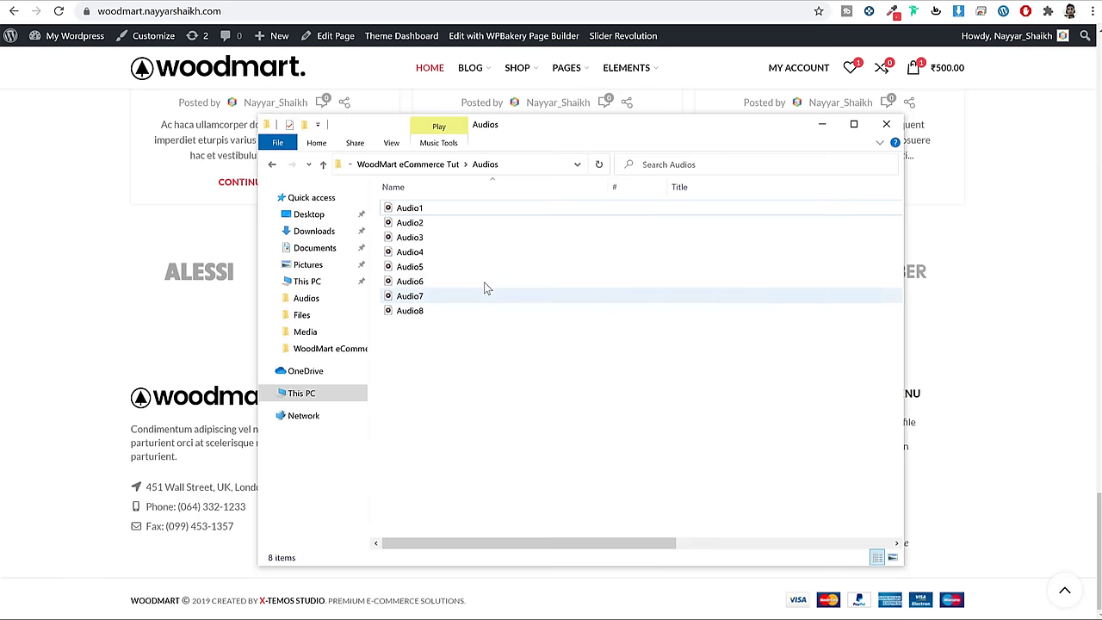
{"action": "left_click", "coordinate": [392, 164]}
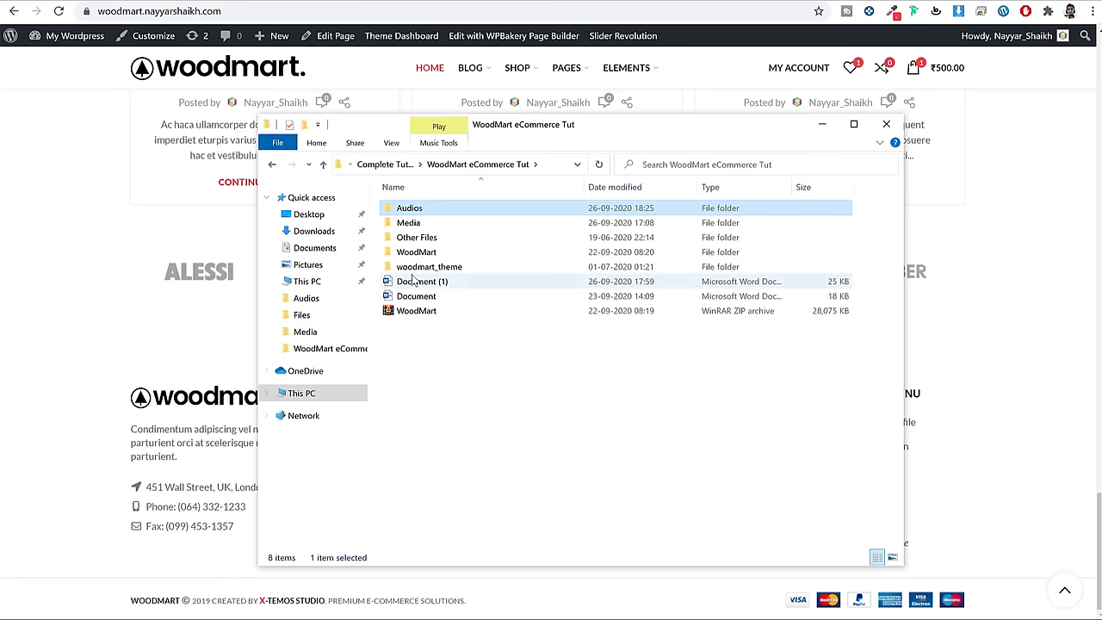
{"action": "left_click", "coordinate": [297, 315]}
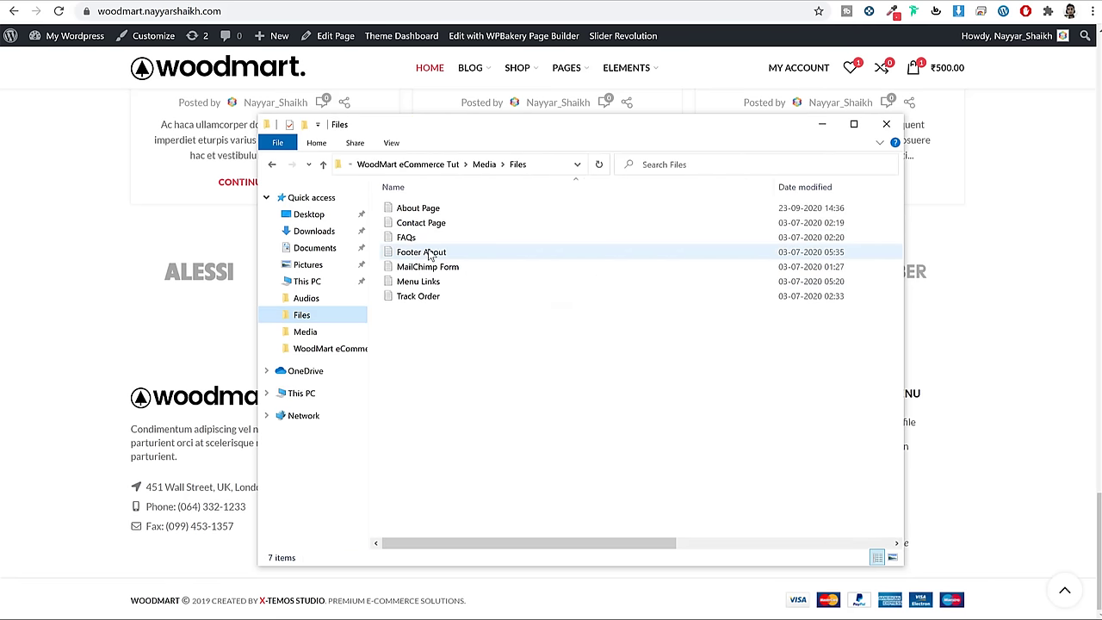
{"action": "double_click", "coordinate": [431, 252]}
{"action": "key", "text": "ctrl+a"}
{"action": "key", "text": "ctrl+c"}
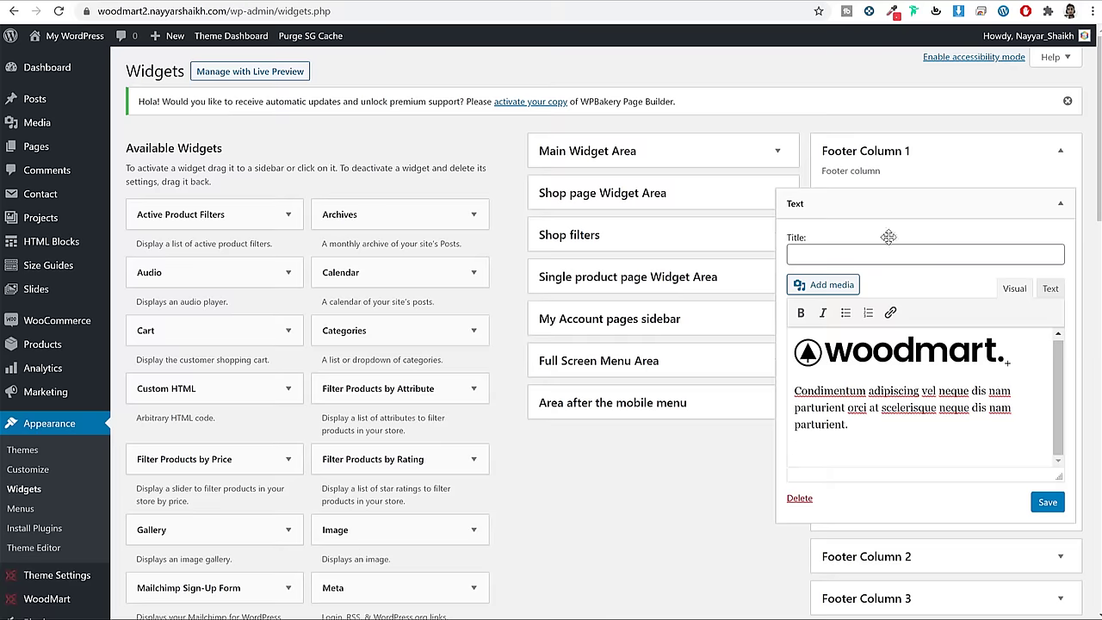
- In the widget's HTML view, paste the location, phone and fax block after the paragraph
{"action": "left_click", "coordinate": [1050, 293]}
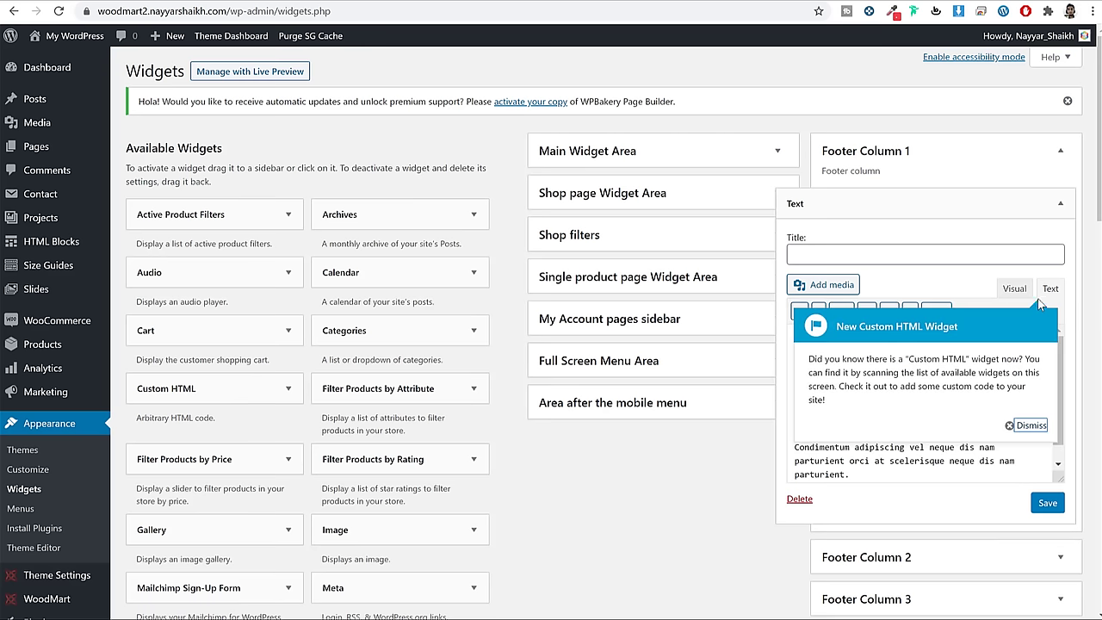
{"action": "left_click", "coordinate": [1030, 425]}
{"action": "scroll", "coordinate": [1018, 433], "scroll_direction": "down", "scroll_amount": 1}
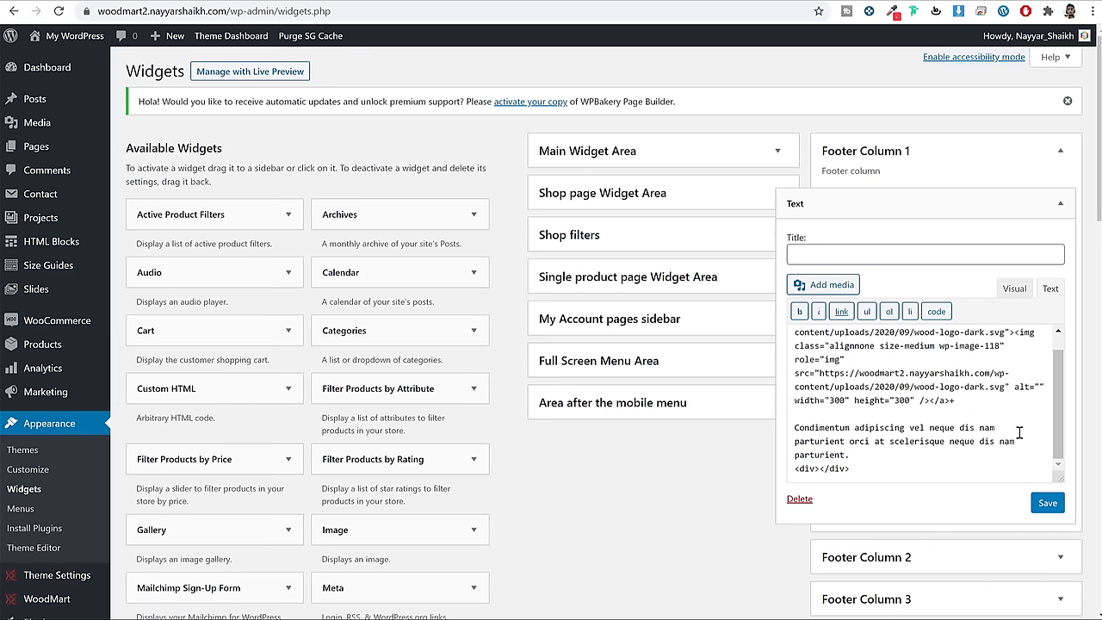
{"action": "left_click", "coordinate": [892, 459]}
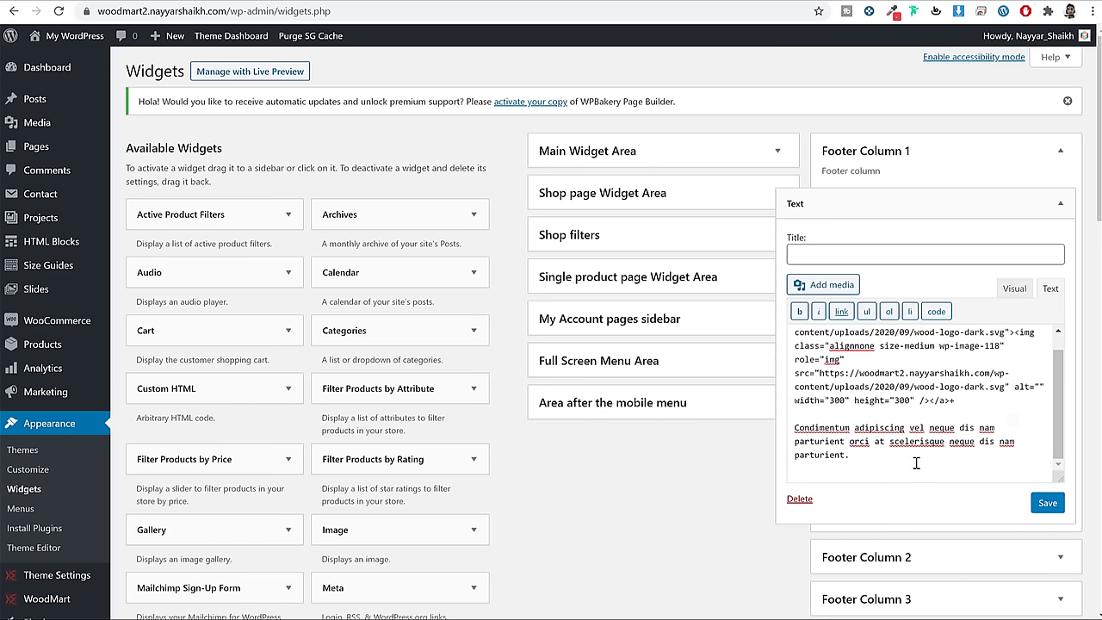
{"action": "key", "text": "ctrl+v"}
- Check the address and phone lines in Visual view, then save the widget and collapse Footer Column 1
{"action": "left_click", "coordinate": [1011, 291]}
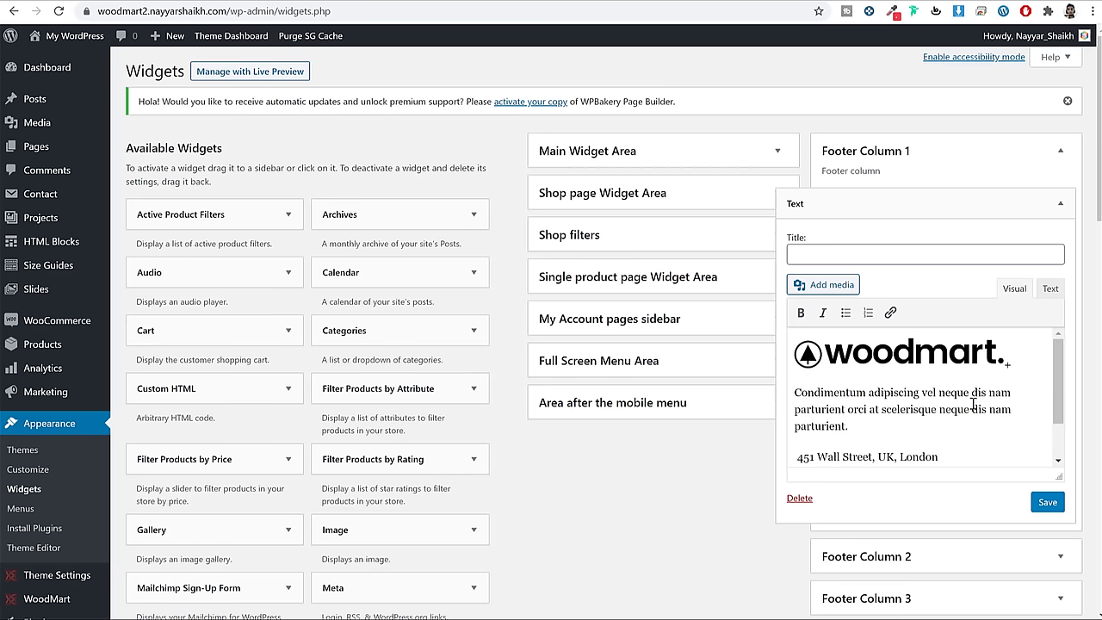
{"action": "scroll", "coordinate": [958, 416], "scroll_direction": "down", "scroll_amount": 1}
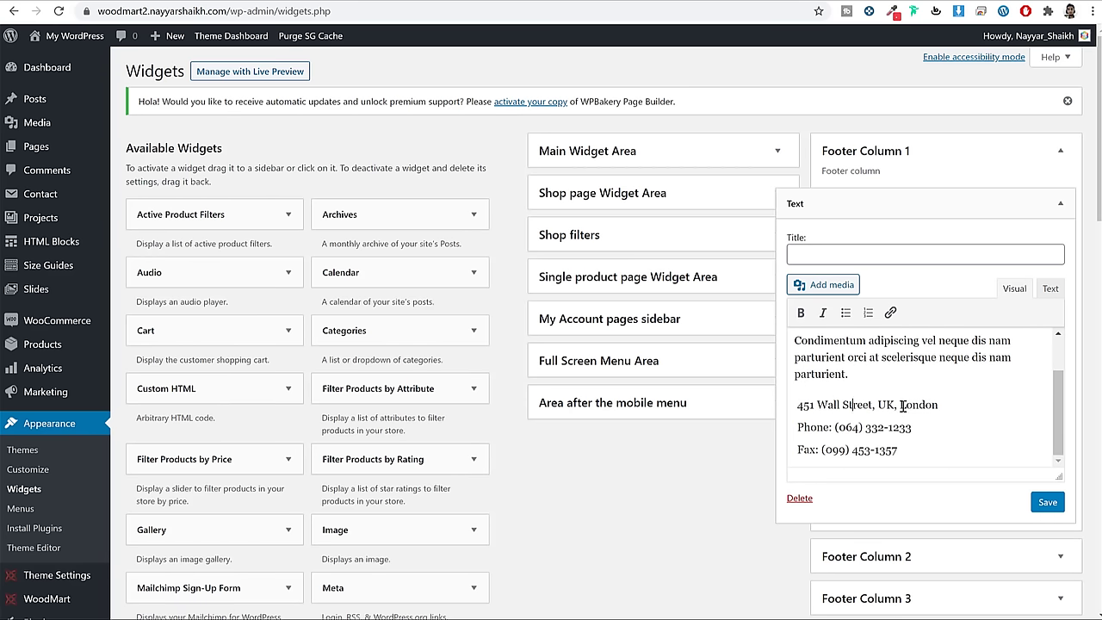
{"action": "left_click_drag", "start_coordinate": [938, 405], "coordinate": [798, 403]}
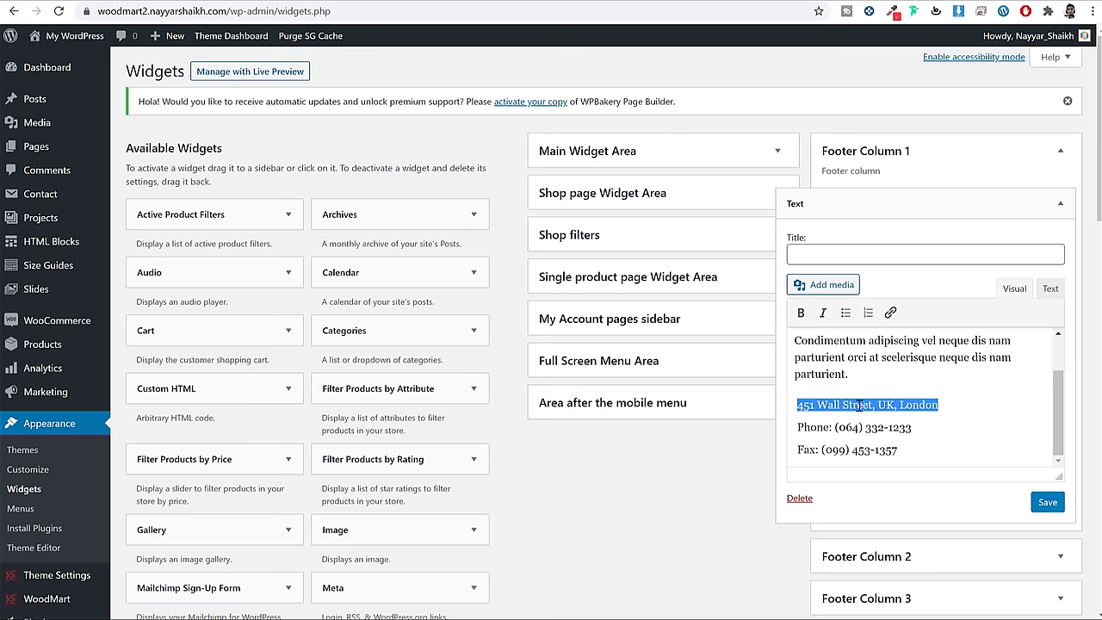
{"action": "left_click_drag", "start_coordinate": [913, 427], "coordinate": [841, 427]}
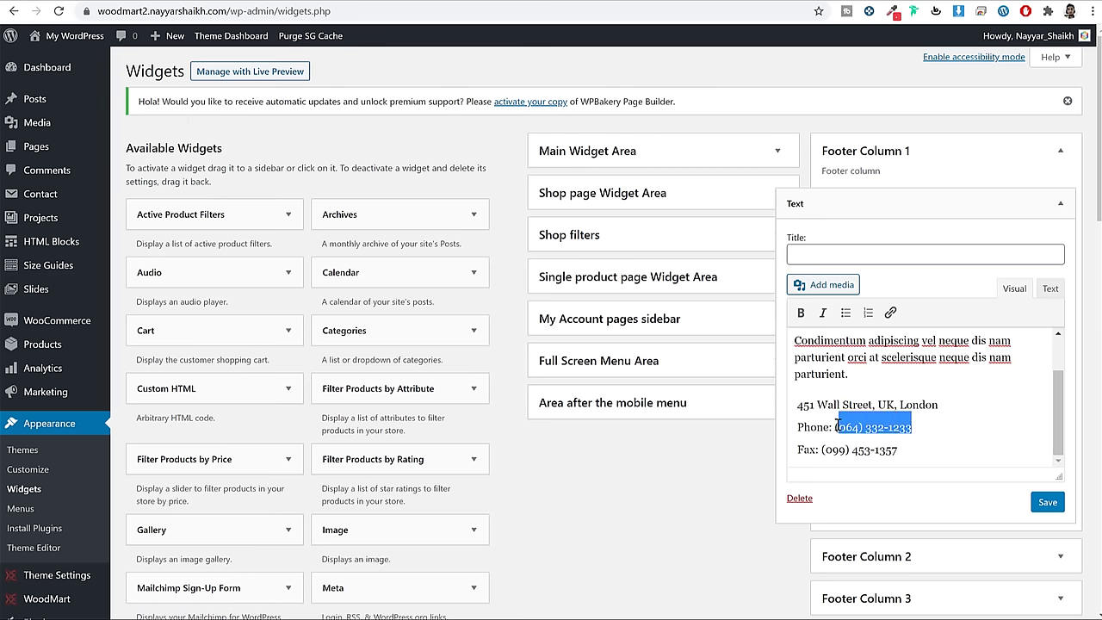
{"action": "scroll", "coordinate": [951, 422], "scroll_direction": "up", "scroll_amount": 1}
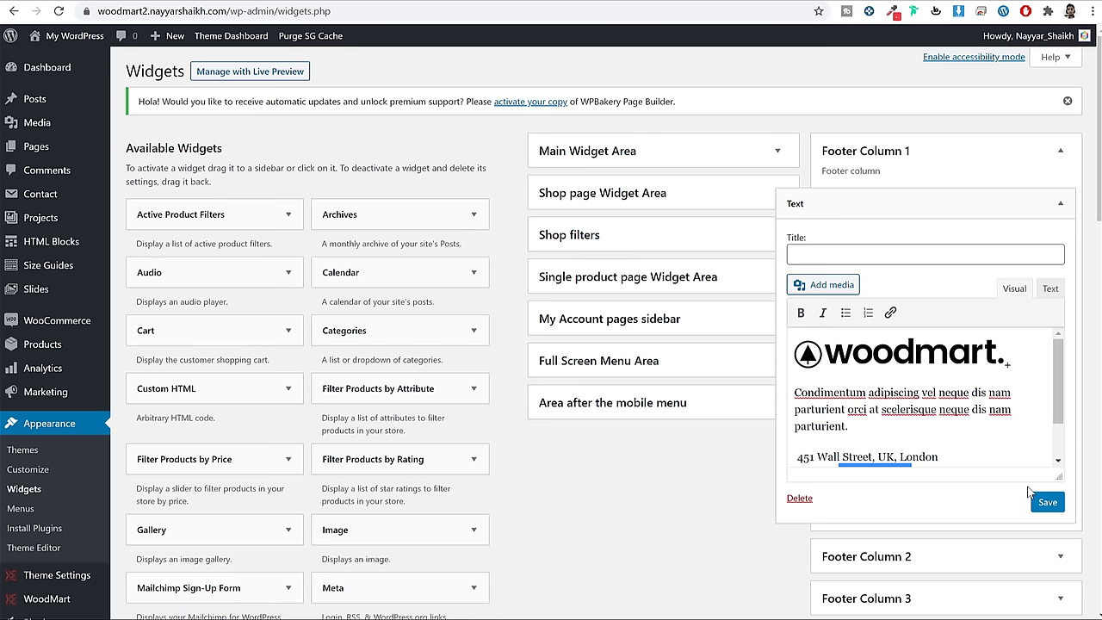
{"action": "left_click", "coordinate": [1046, 504]}
{"action": "left_click", "coordinate": [1060, 151]}
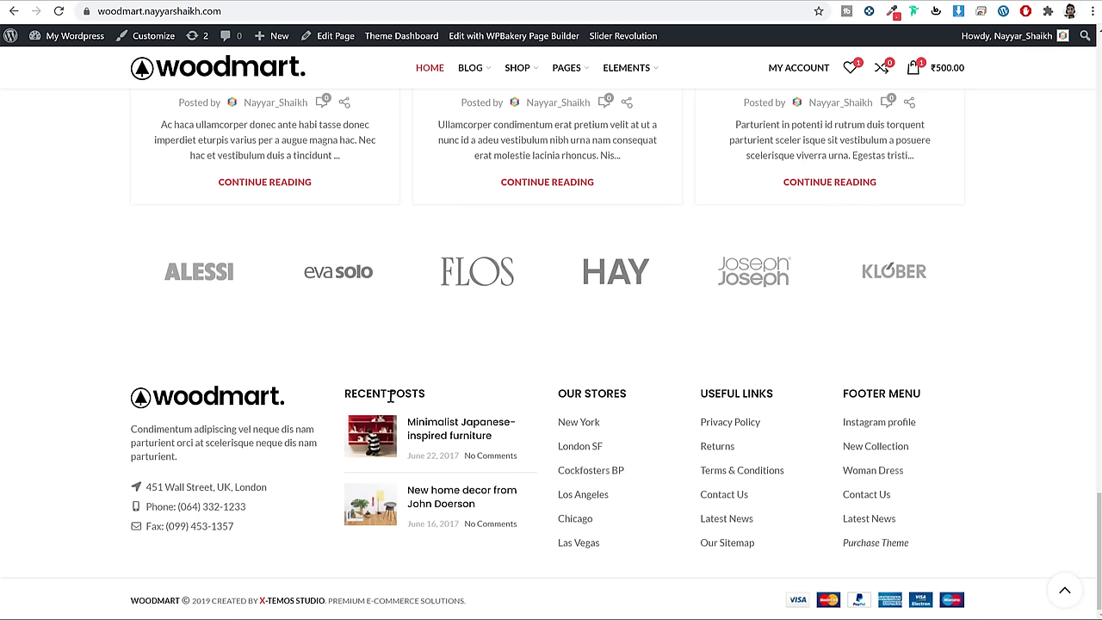
- Add the WOODMART Recent Posts widget to Footer Column 2
{"action": "left_click_drag", "start_coordinate": [390, 396], "coordinate": [344, 394]}
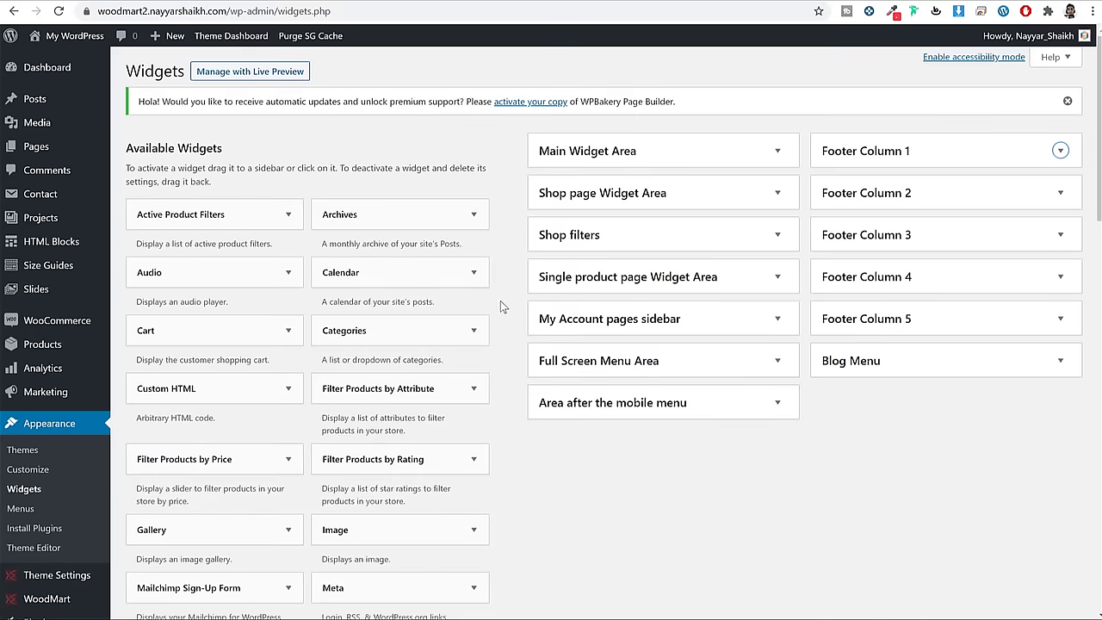
{"action": "scroll", "coordinate": [503, 310], "scroll_direction": "down", "scroll_amount": 15}
{"action": "scroll", "coordinate": [504, 313], "scroll_direction": "down", "scroll_amount": 1}
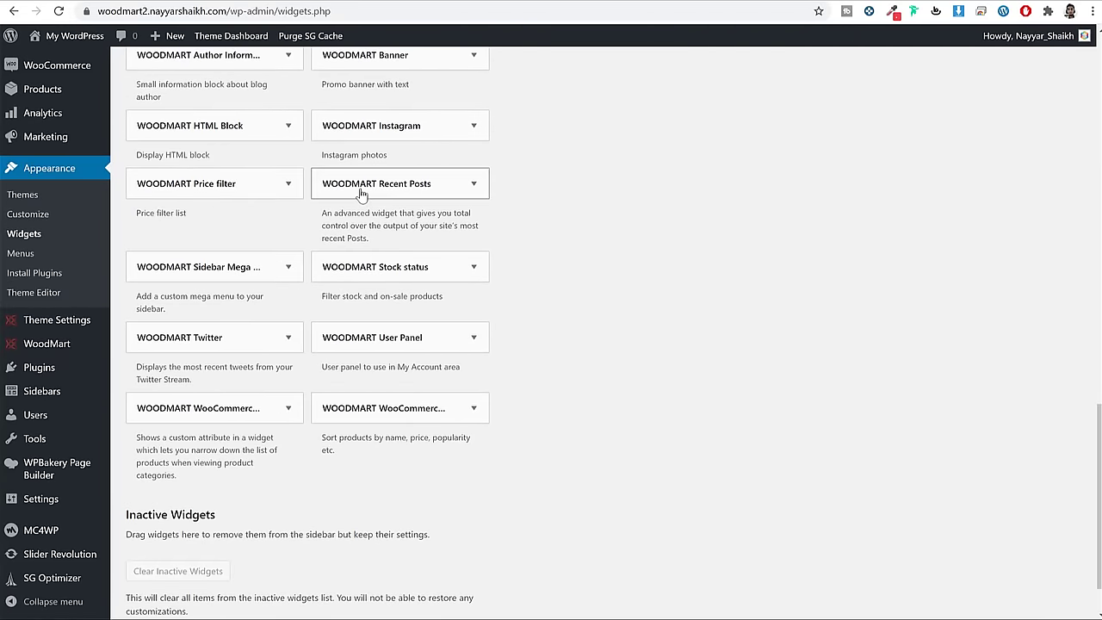
{"action": "left_click", "coordinate": [393, 193]}
{"action": "scroll", "coordinate": [356, 413], "scroll_direction": "down", "scroll_amount": 3}
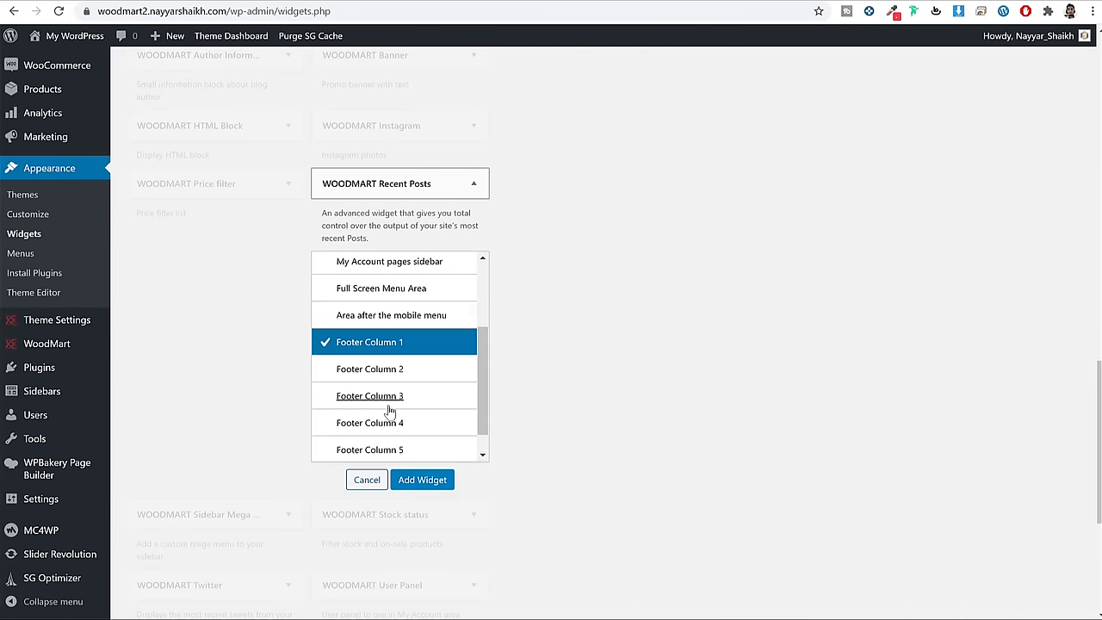
{"action": "left_click", "coordinate": [370, 339]}
{"action": "left_click", "coordinate": [422, 479]}
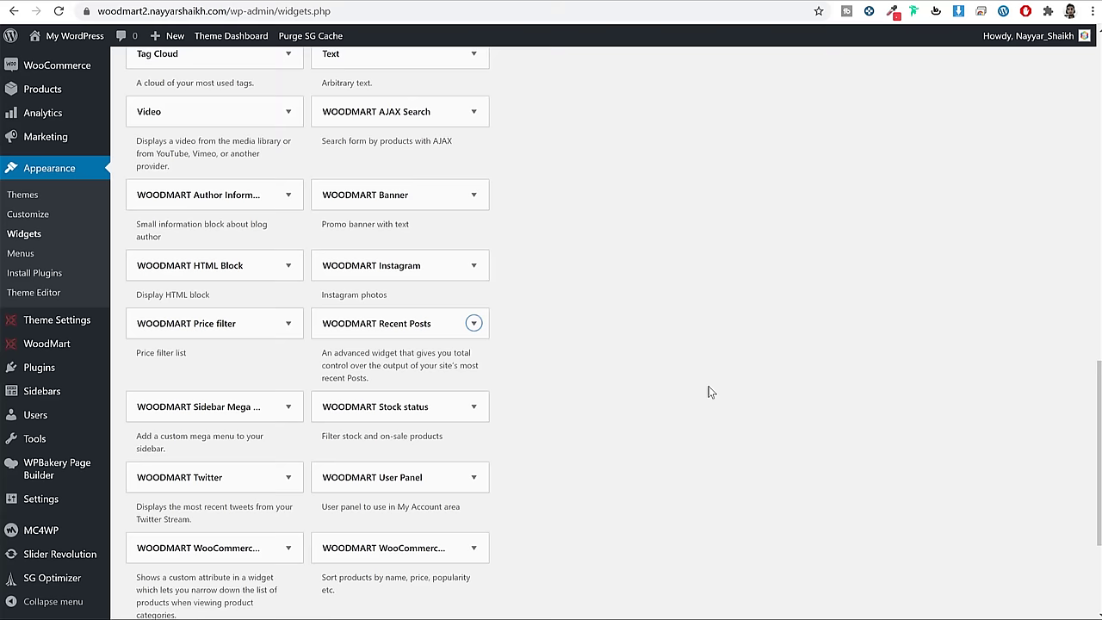
- Set the widget to 2 posts with 60 height and 75 width thumbnails, and save
{"action": "scroll", "coordinate": [914, 309], "scroll_direction": "up", "scroll_amount": 1}
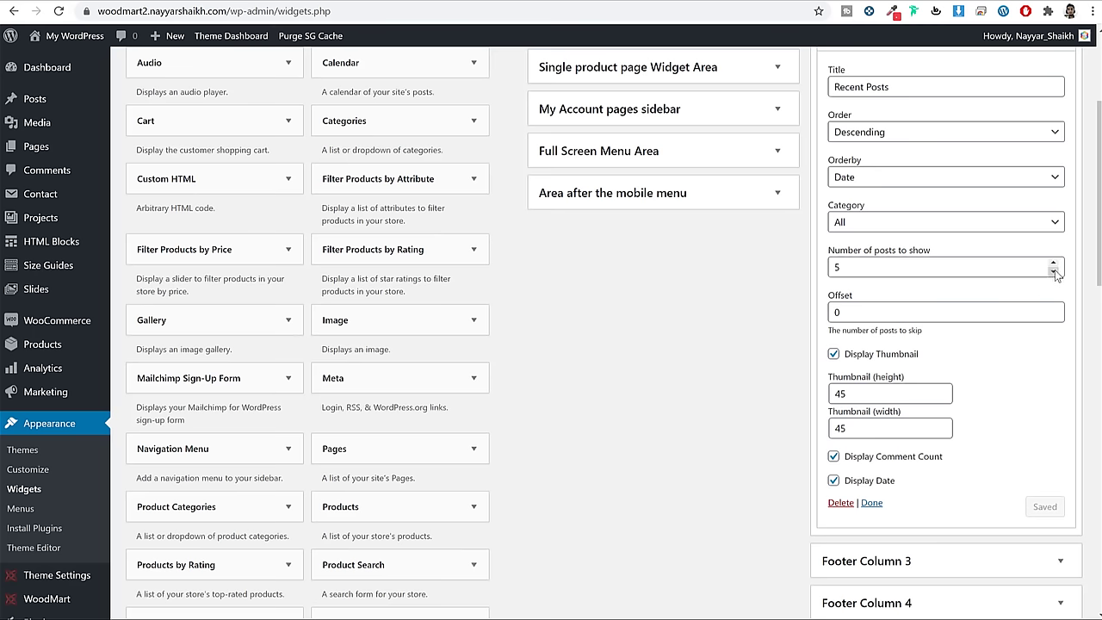
{"action": "double_click", "coordinate": [1053, 272]}
{"action": "left_click", "coordinate": [1038, 509]}
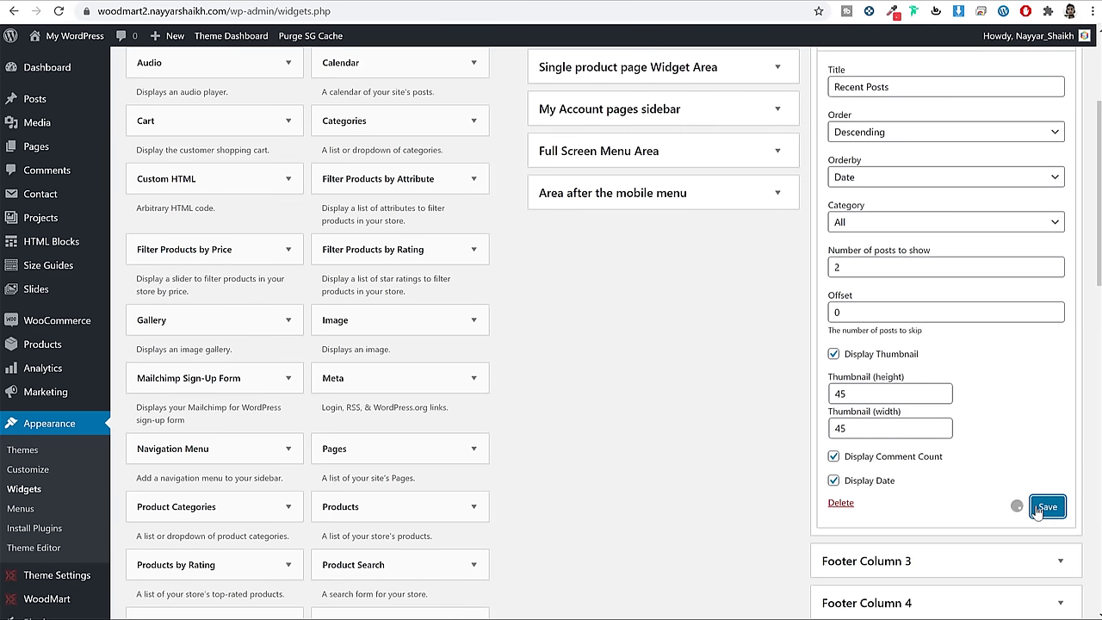
{"action": "double_click", "coordinate": [862, 400]}
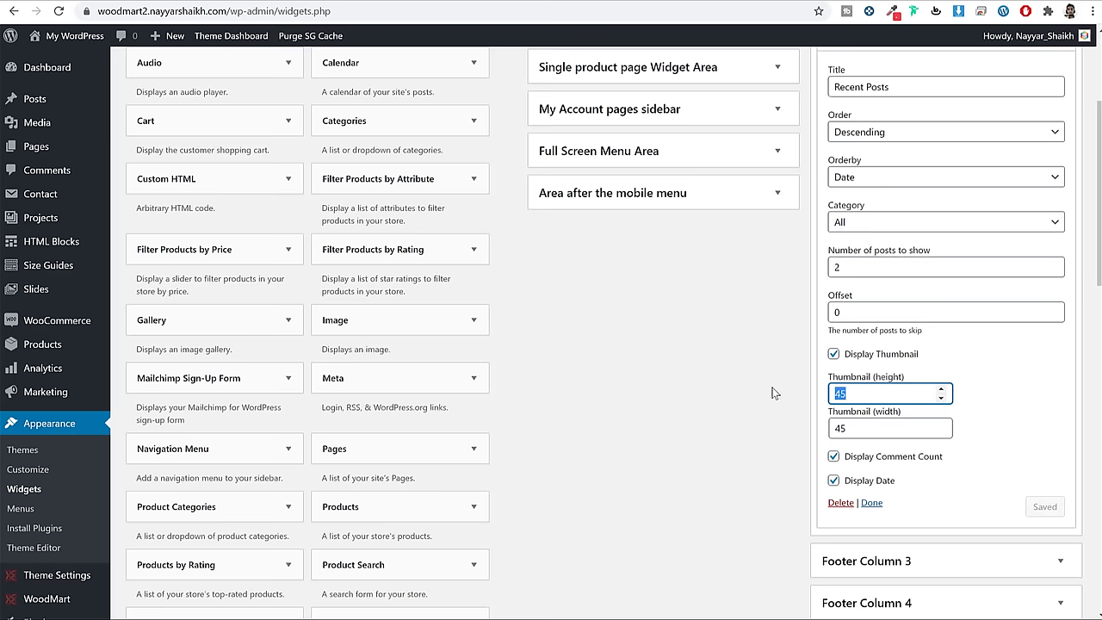
{"action": "type", "text": "60"}
{"action": "key", "text": "Tab"}
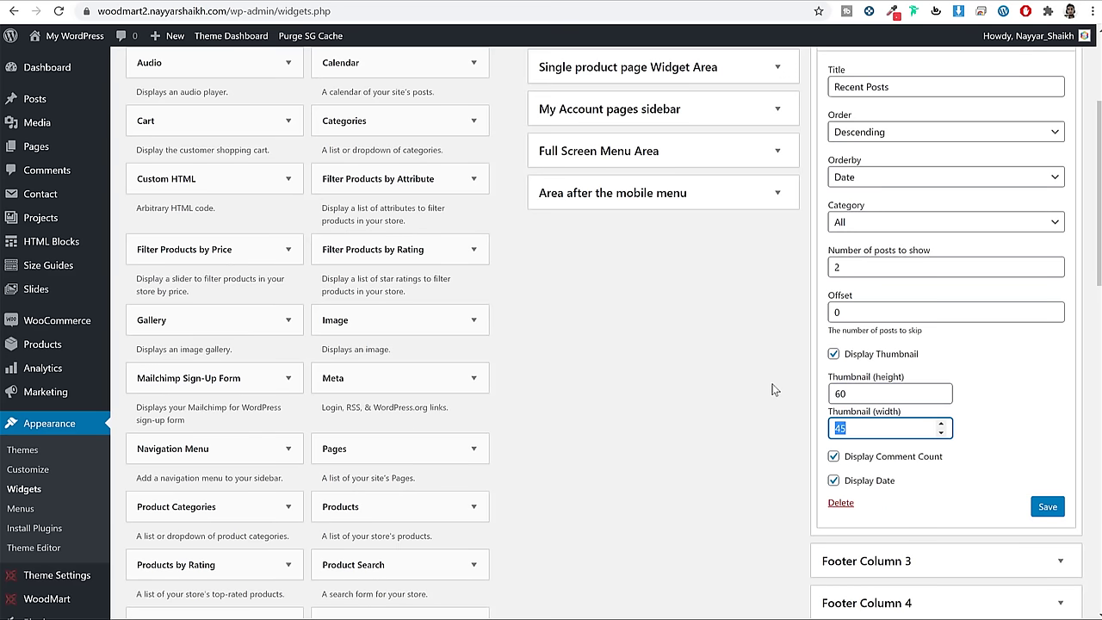
{"action": "type", "text": "75"}
{"action": "left_click", "coordinate": [1033, 512]}
- Collapse Footer Column 2 and compare the widgets against the live site's footer
{"action": "scroll", "coordinate": [1035, 237], "scroll_direction": "up", "scroll_amount": 3}
{"action": "left_click", "coordinate": [1060, 195]}
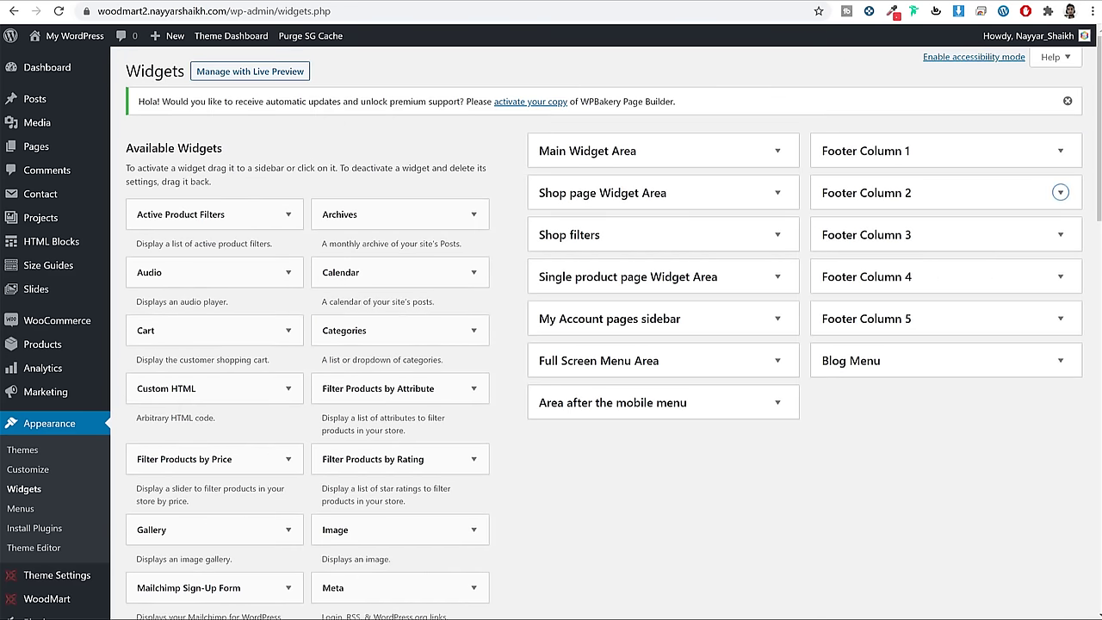
{"action": "key", "text": "ctrl+Tab"}
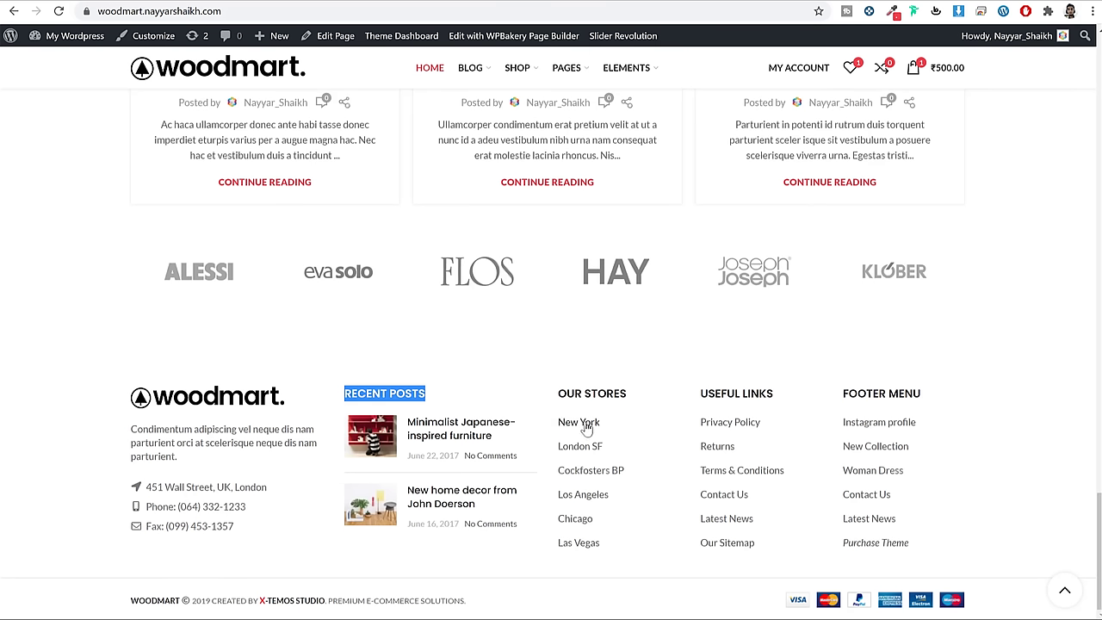
{"action": "key", "text": "ctrl+shift+Tab"}
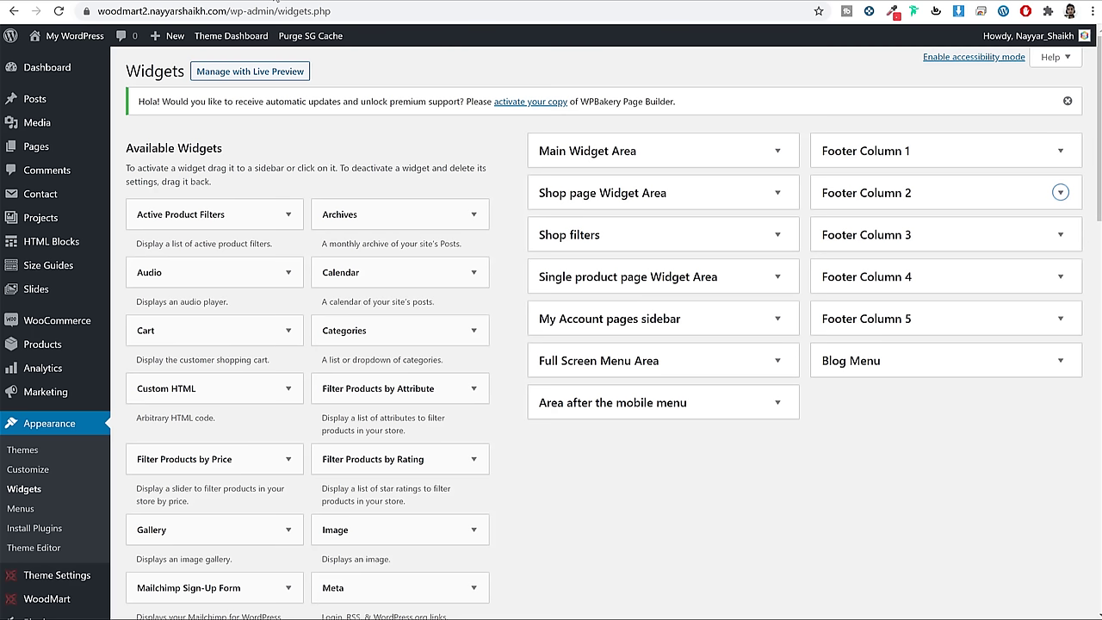
{"action": "key", "text": "ctrl+Tab"}
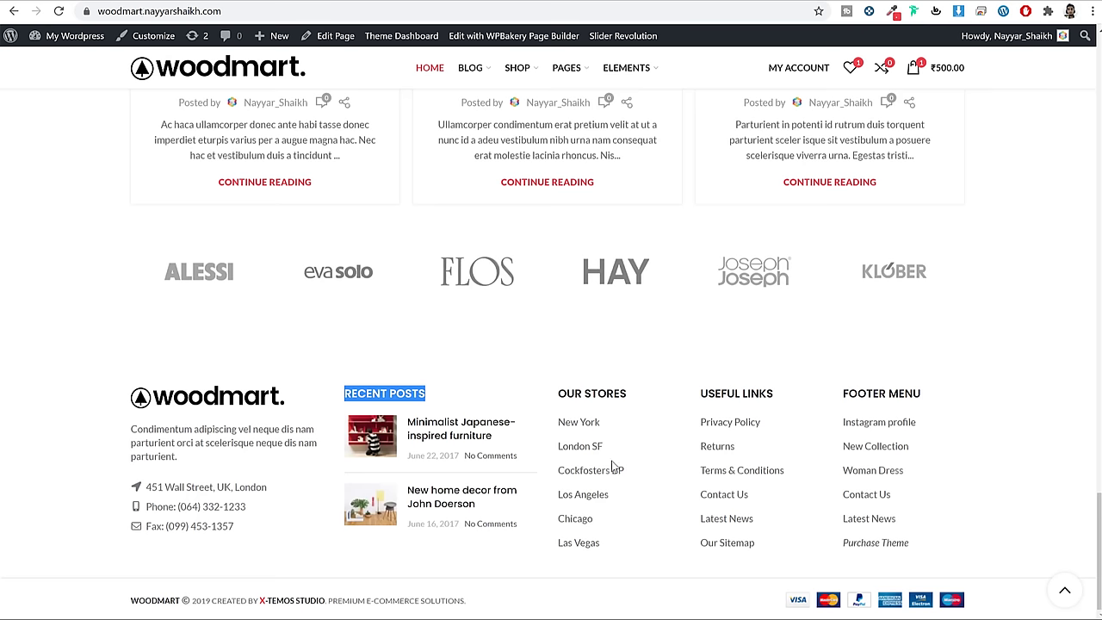
{"action": "key", "text": "ctrl+shift+Tab"}
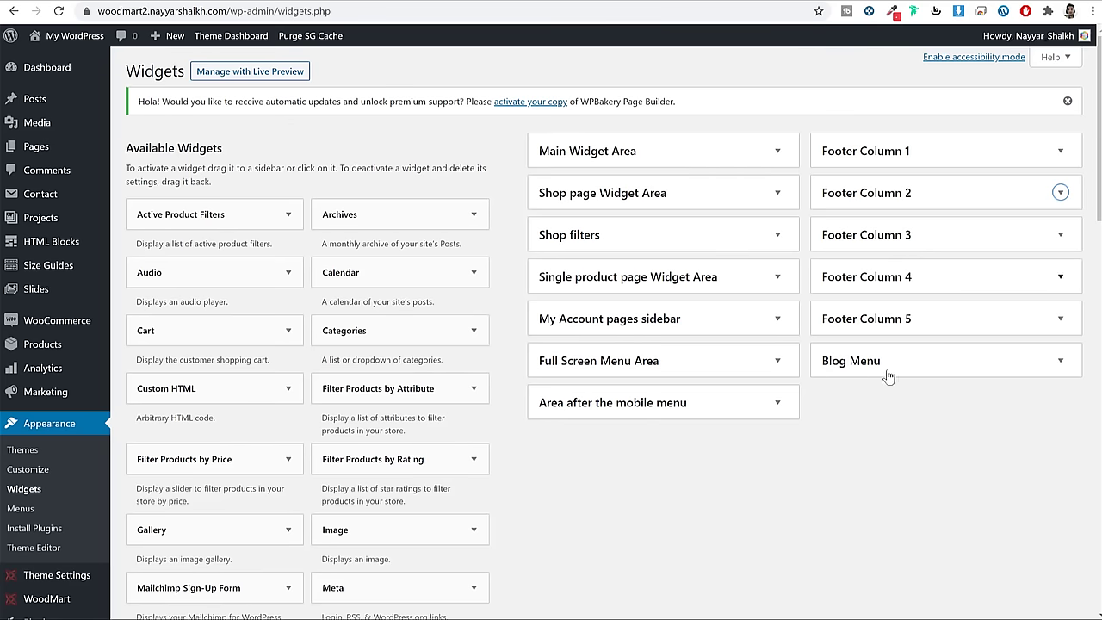
{"action": "scroll", "coordinate": [858, 534], "scroll_direction": "down", "scroll_amount": 7}
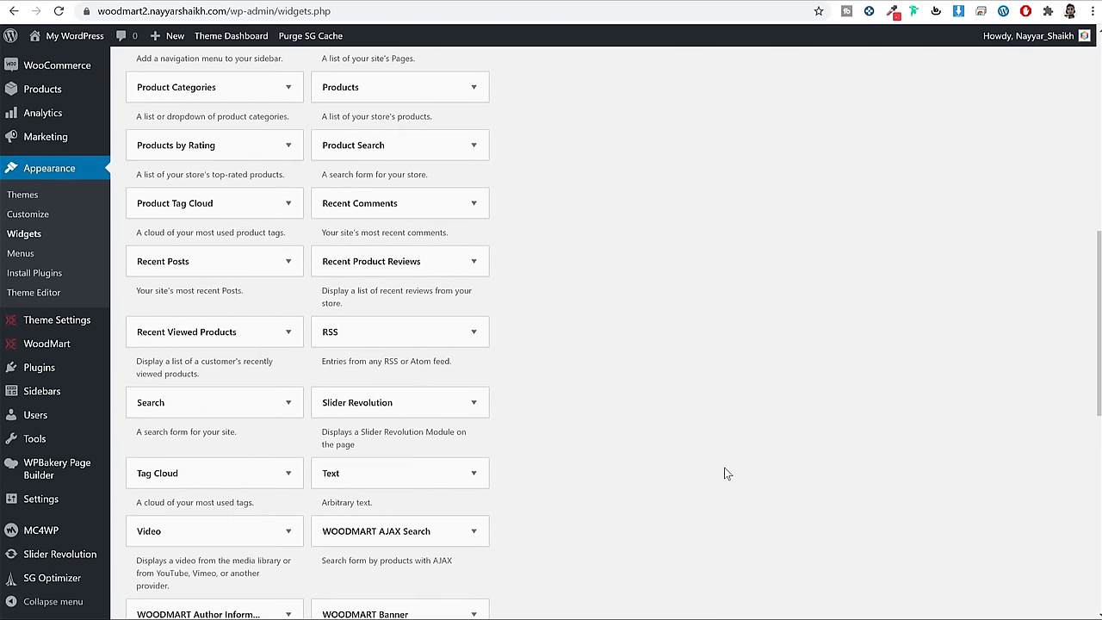
- Add a Navigation Menu widget to Footer Column 3
{"action": "scroll", "coordinate": [746, 273], "scroll_direction": "down", "scroll_amount": 1}
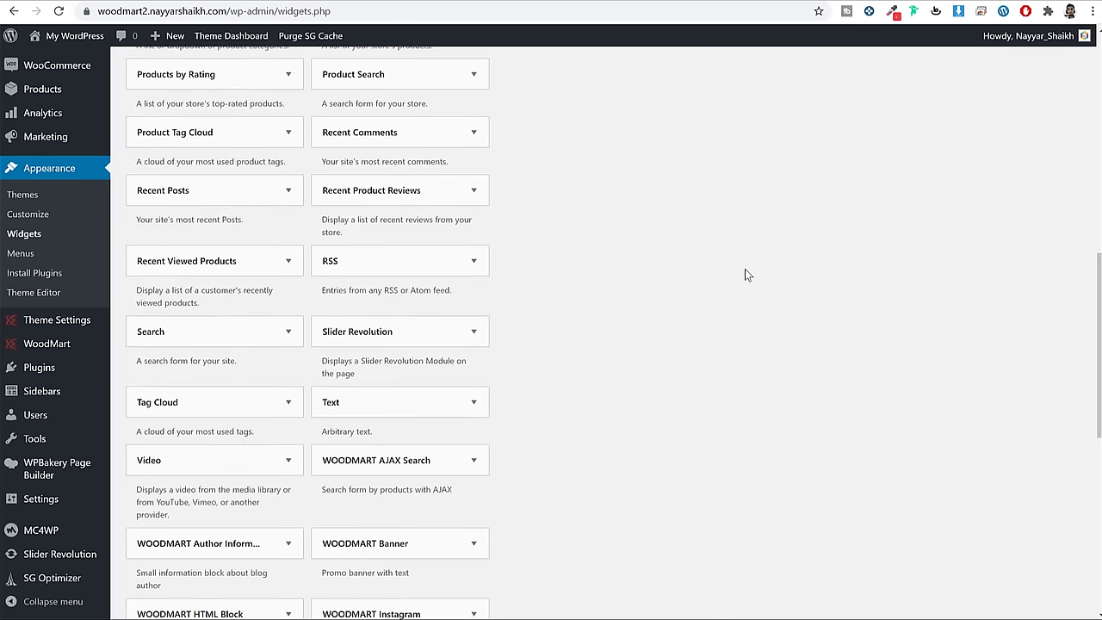
{"action": "scroll", "coordinate": [749, 277], "scroll_direction": "up", "scroll_amount": 5}
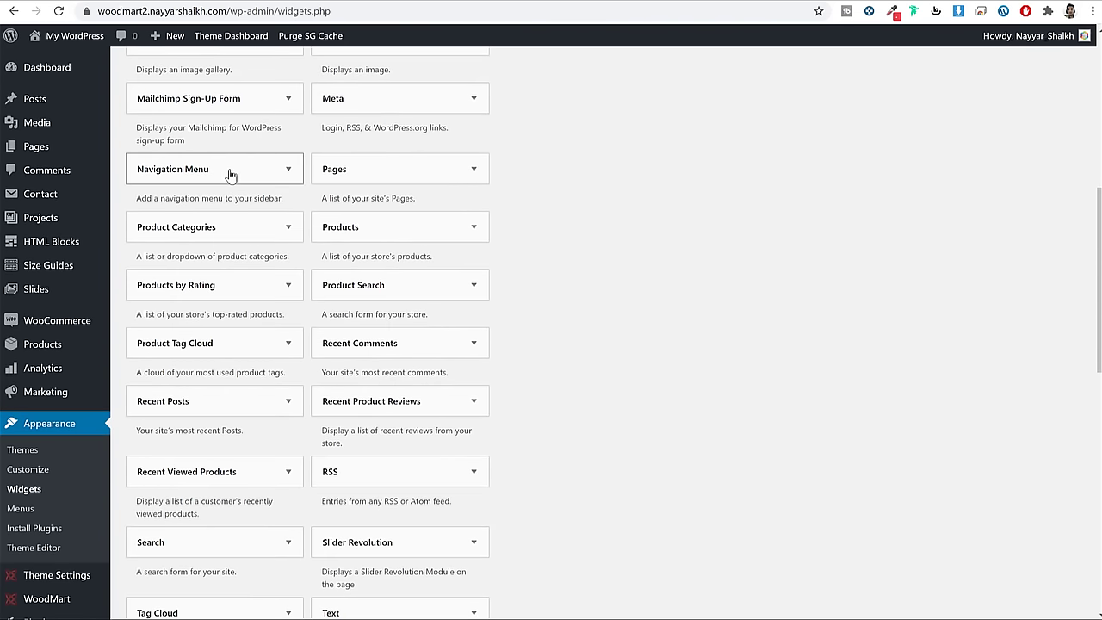
{"action": "left_click", "coordinate": [220, 172]}
{"action": "scroll", "coordinate": [277, 315], "scroll_direction": "down", "scroll_amount": 2}
{"action": "left_click", "coordinate": [281, 310]}
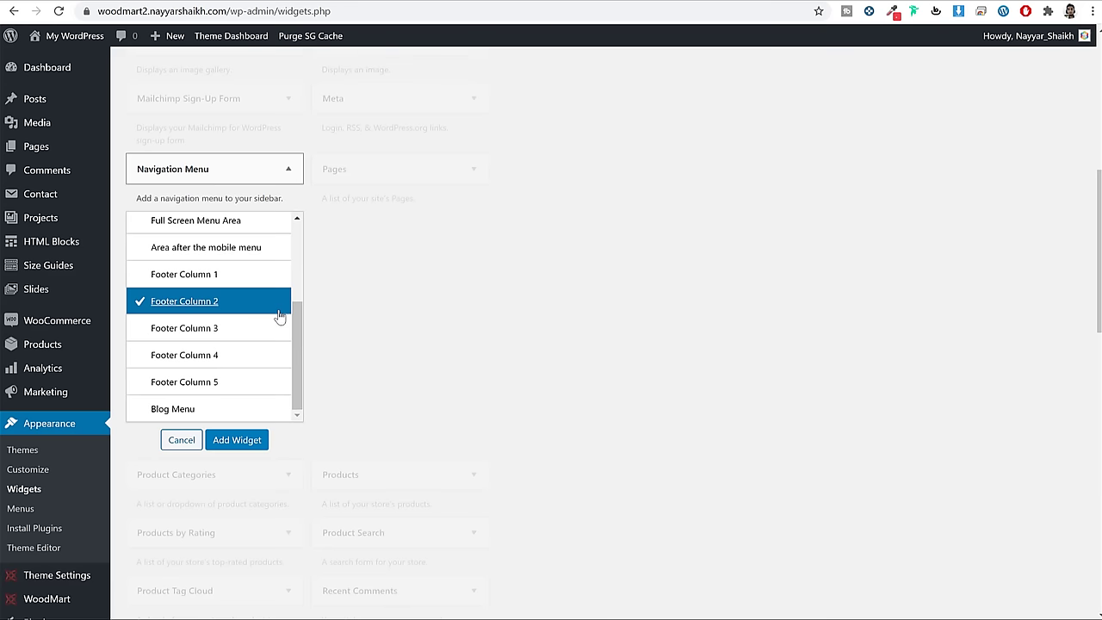
{"action": "left_click", "coordinate": [233, 332]}
{"action": "left_click", "coordinate": [241, 441]}
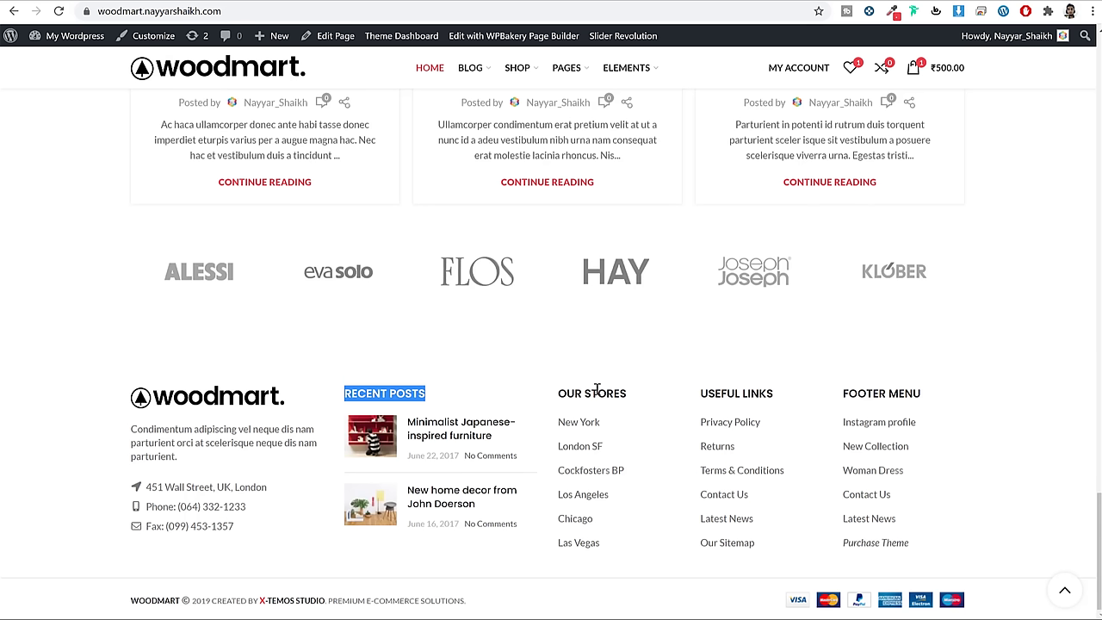
- Title the menu widget OUR STORES, select Main Menu, save, and collapse Footer Column 3
{"action": "double_click", "coordinate": [600, 393]}
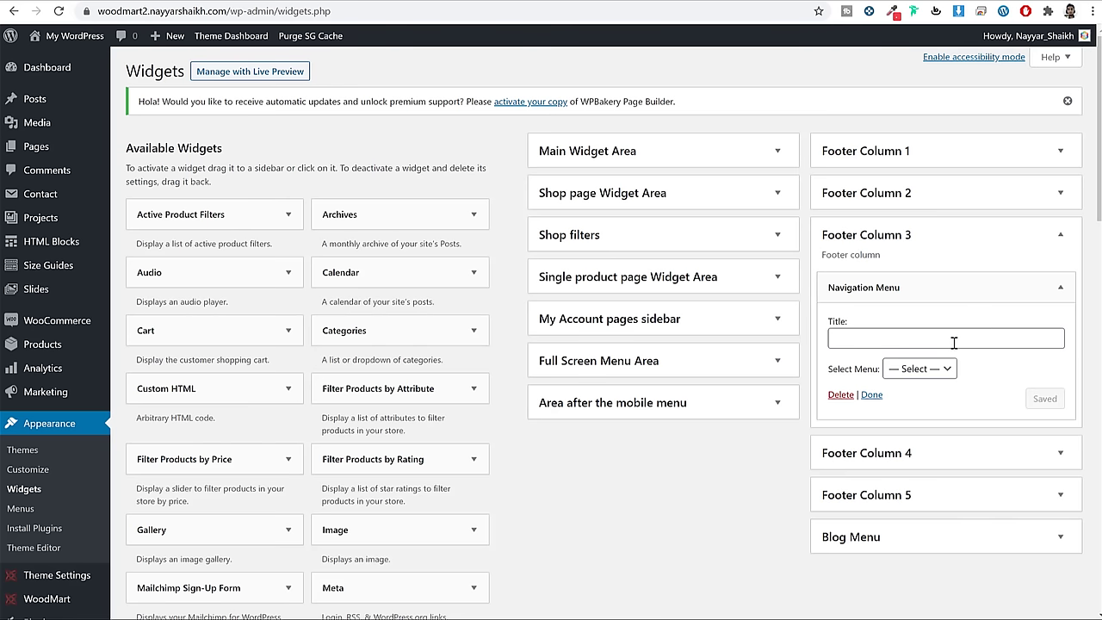
{"action": "left_click", "coordinate": [954, 342]}
{"action": "type", "text": "OUR STORES"}
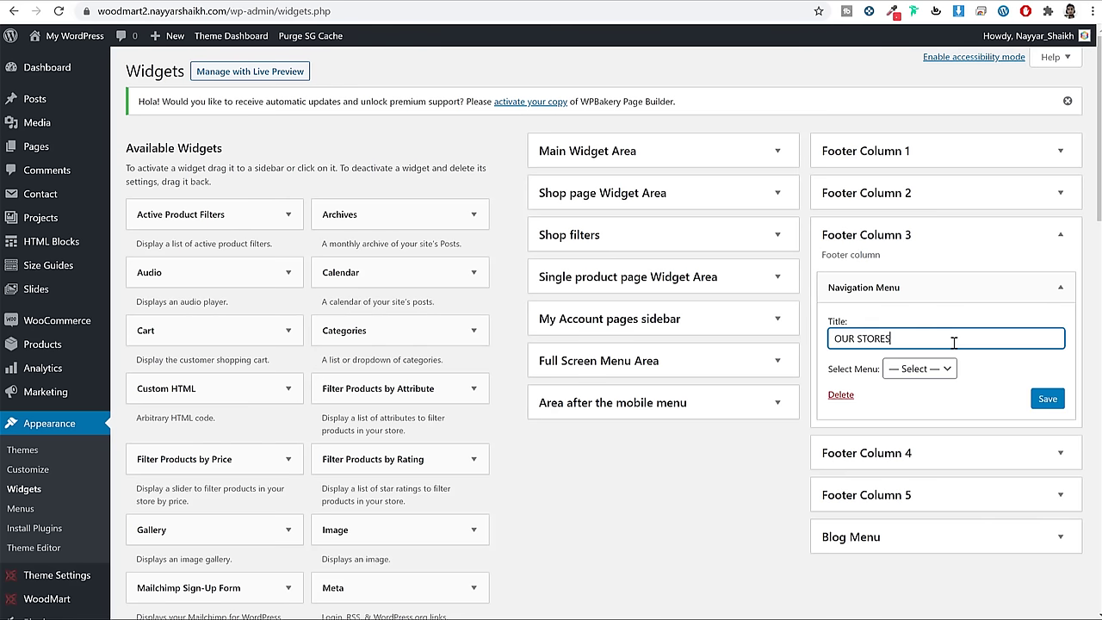
{"action": "left_click", "coordinate": [947, 370]}
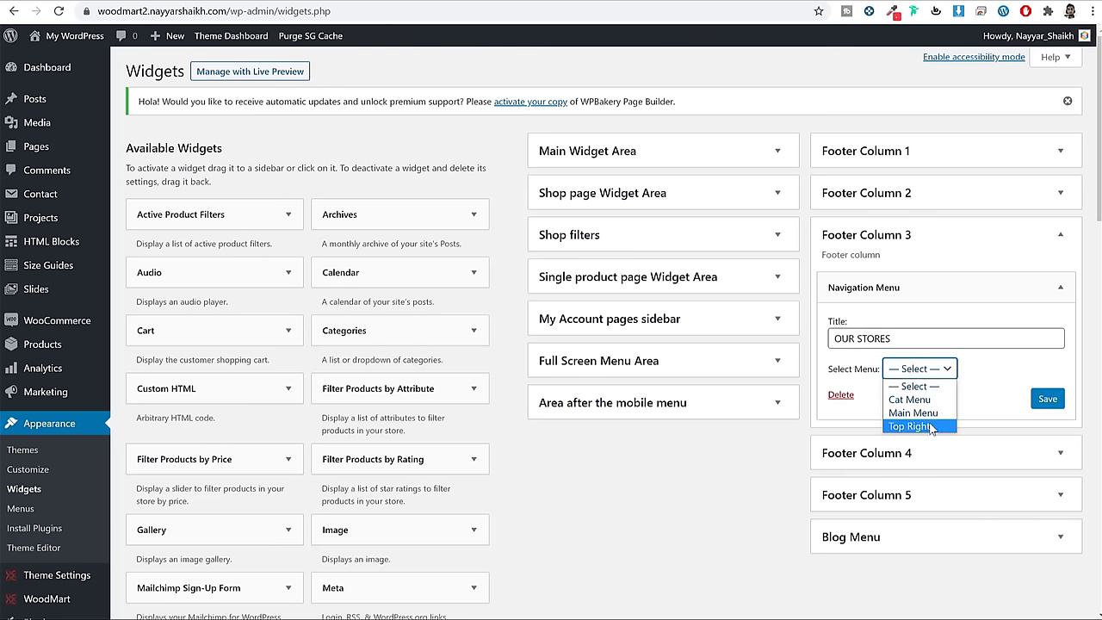
{"action": "left_click", "coordinate": [934, 413]}
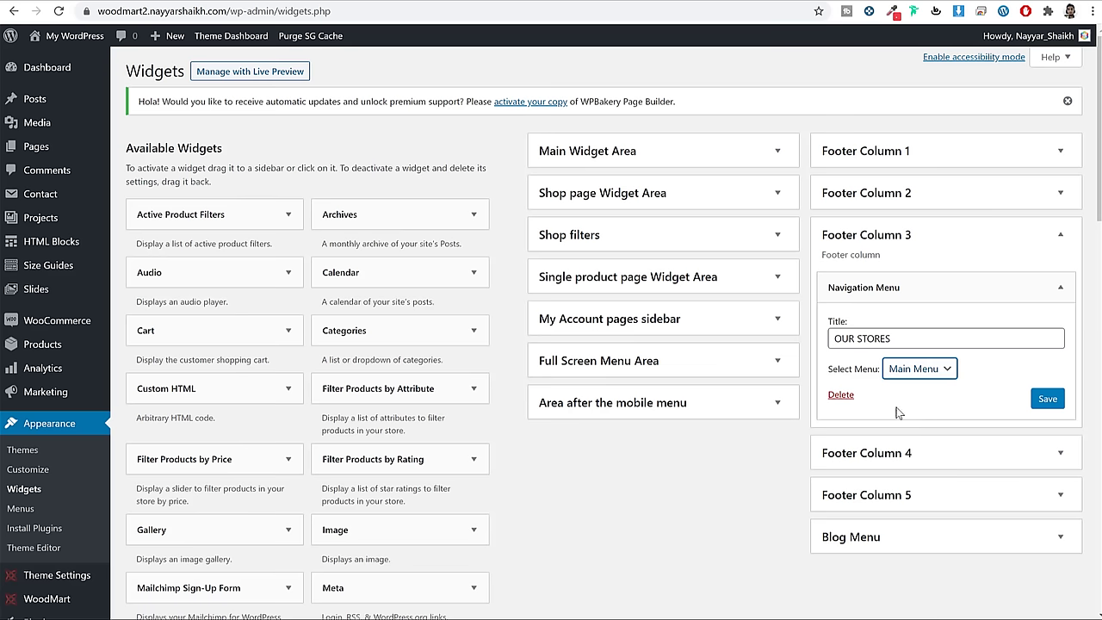
{"action": "left_click", "coordinate": [1056, 403]}
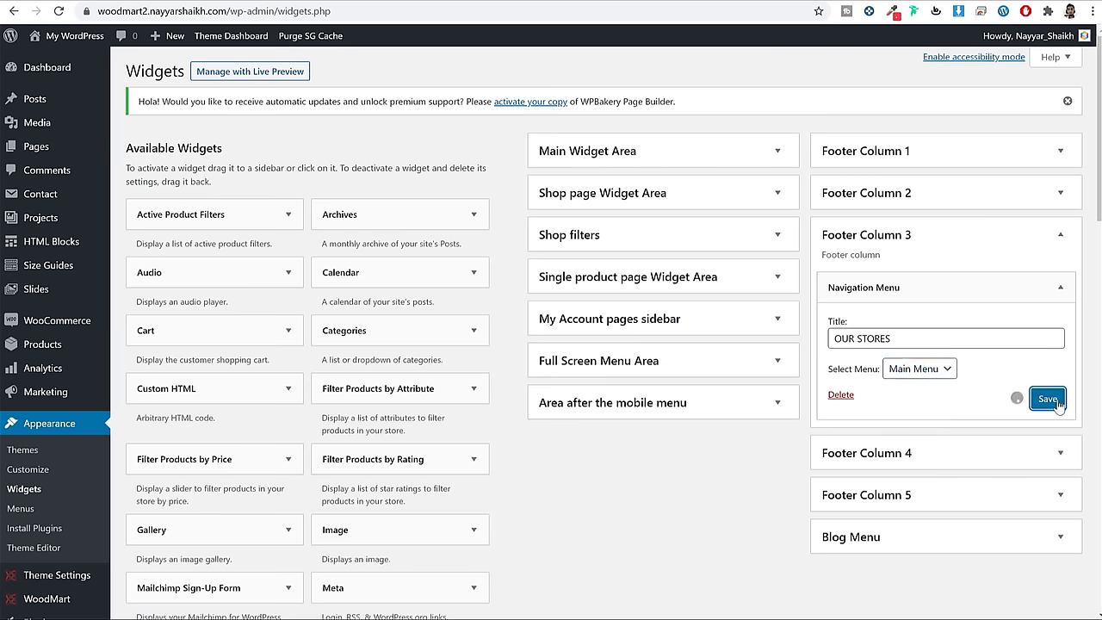
{"action": "left_click", "coordinate": [966, 237]}
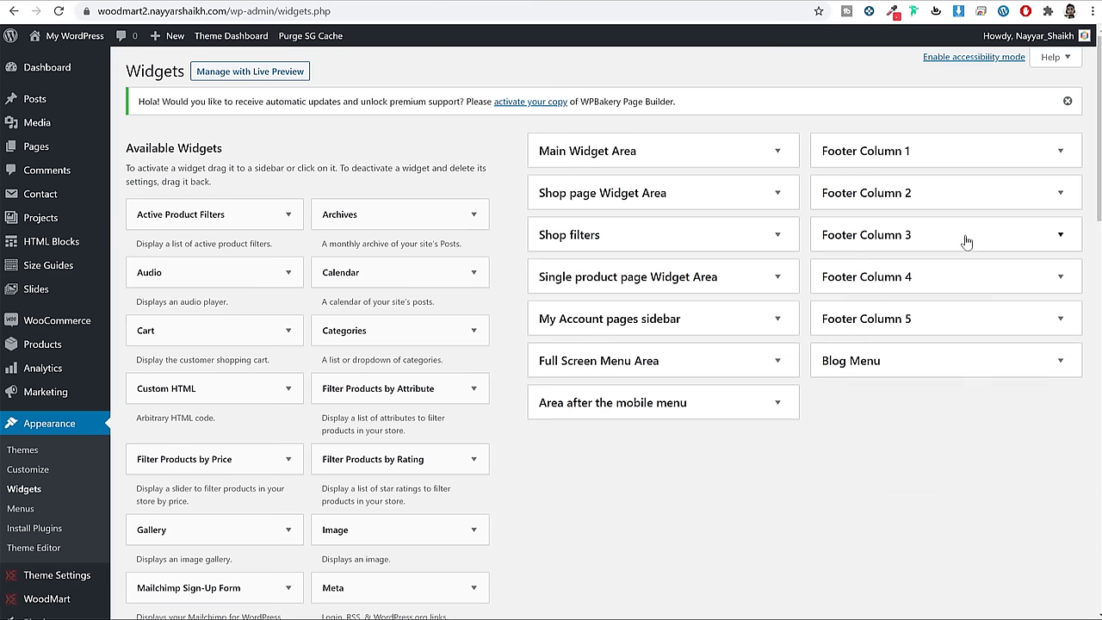
{"action": "left_click", "coordinate": [921, 288]}
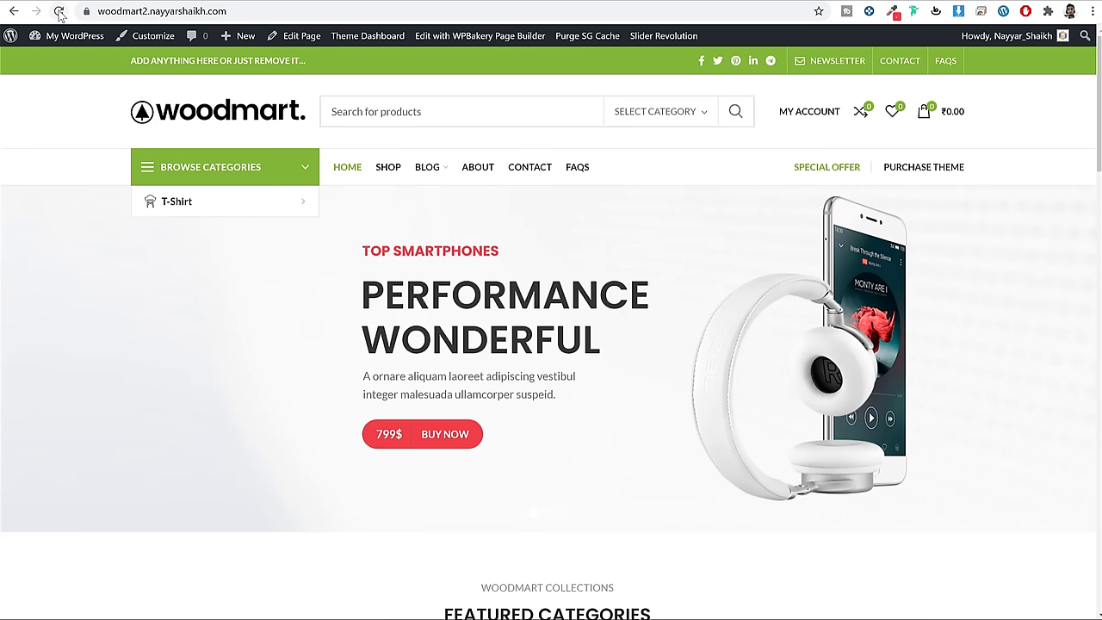
- Reload the live site and review its Shop page
{"action": "left_click", "coordinate": [58, 11]}
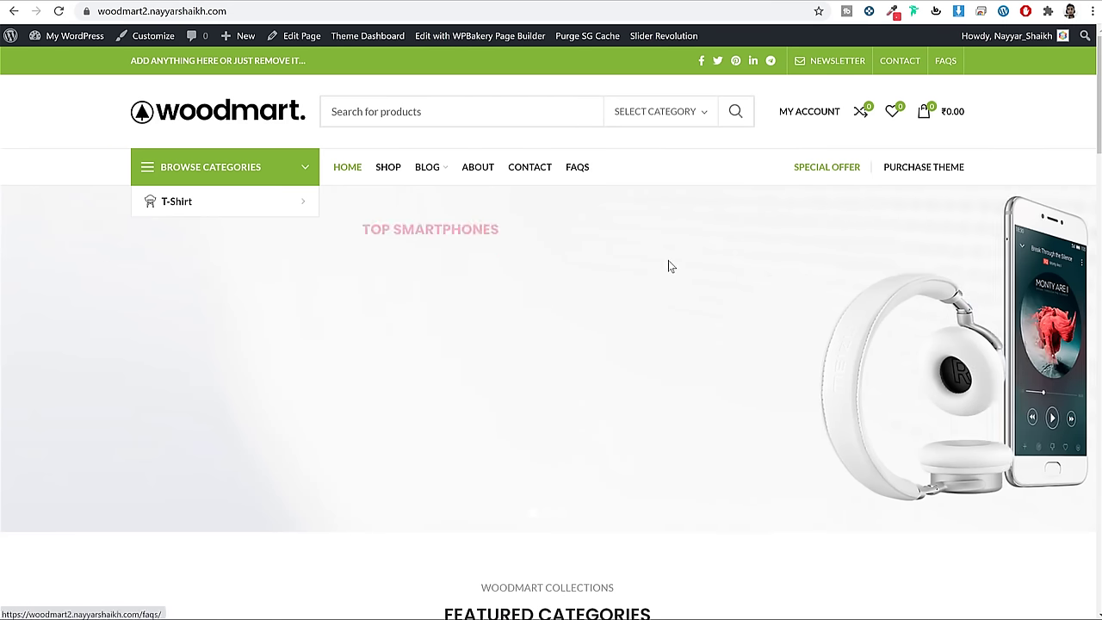
{"action": "scroll", "coordinate": [677, 290], "scroll_direction": "down", "scroll_amount": 10}
{"action": "scroll", "coordinate": [677, 290], "scroll_direction": "down", "scroll_amount": 10}
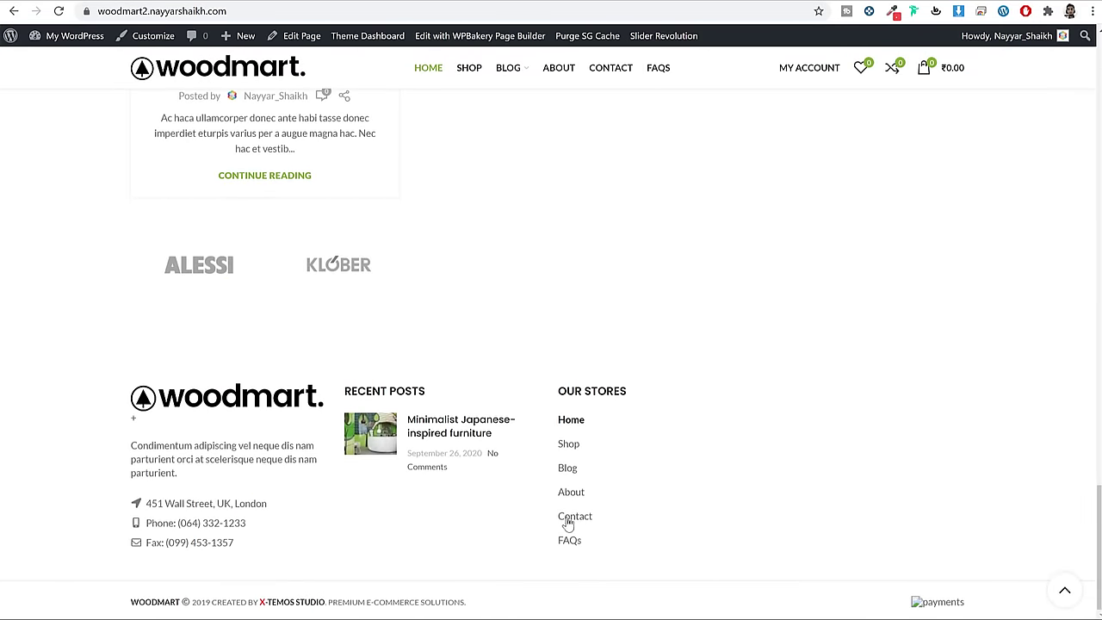
{"action": "scroll", "coordinate": [563, 517], "scroll_direction": "up", "scroll_amount": 20}
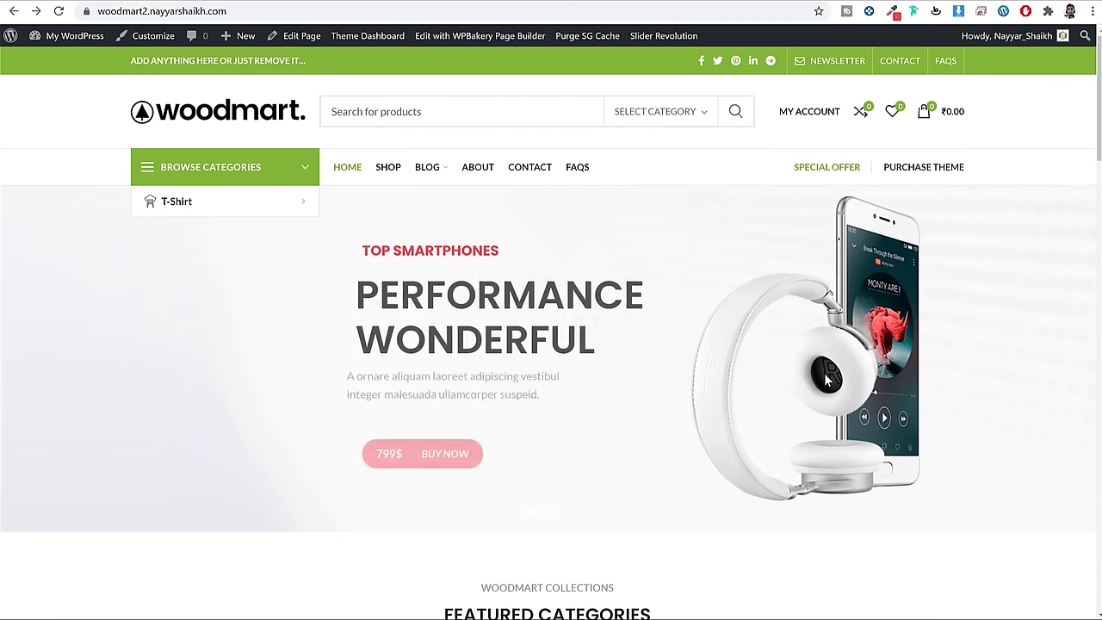
{"action": "left_click", "coordinate": [384, 172]}
{"action": "scroll", "coordinate": [612, 342], "scroll_direction": "down", "scroll_amount": 5}
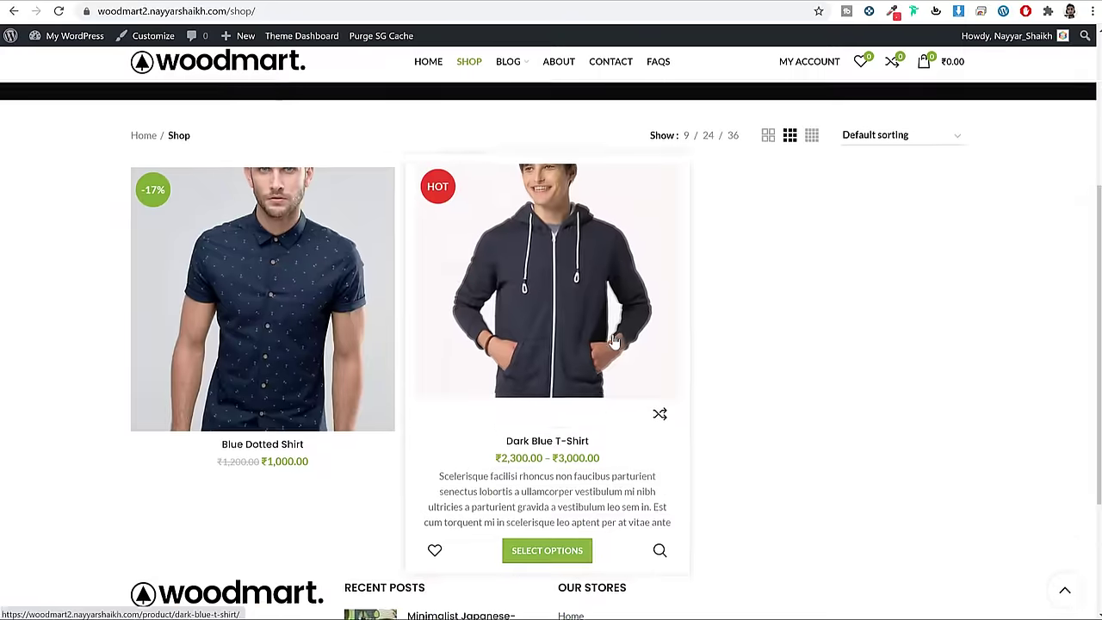
{"action": "scroll", "coordinate": [632, 366], "scroll_direction": "up", "scroll_amount": 4}
{"action": "scroll", "coordinate": [632, 366], "scroll_direction": "up", "scroll_amount": 2}
{"action": "scroll", "coordinate": [573, 393], "scroll_direction": "down", "scroll_amount": 4}
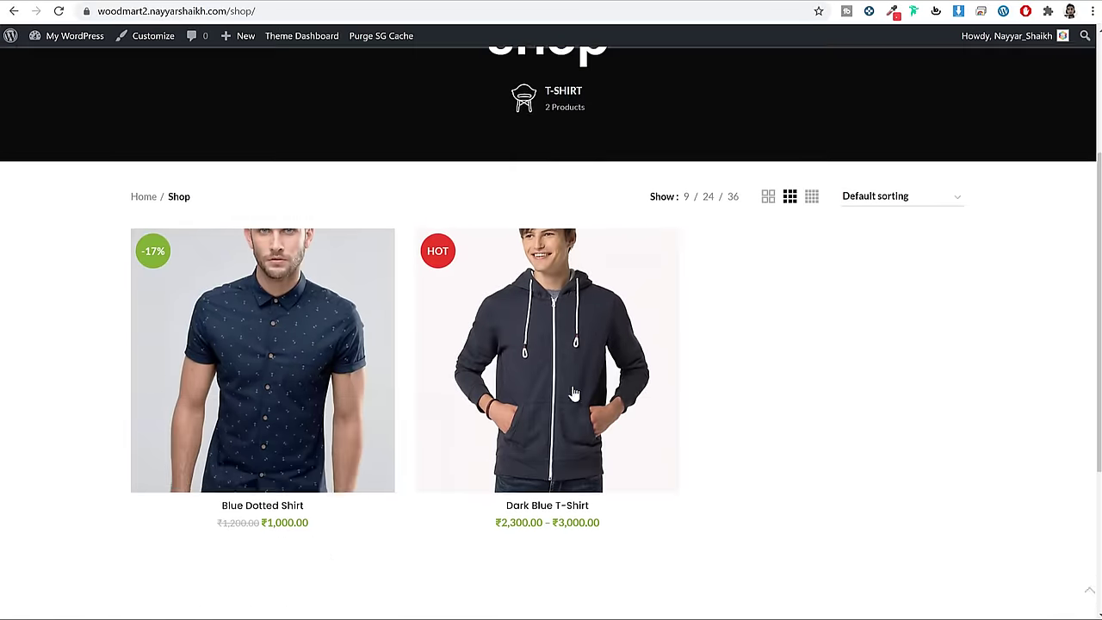
- Open the demo's Shop page to view its Price, Color and Brand sidebar filters
{"action": "left_click", "coordinate": [74, 3]}
{"action": "scroll", "coordinate": [488, 185], "scroll_direction": "up", "scroll_amount": 10}
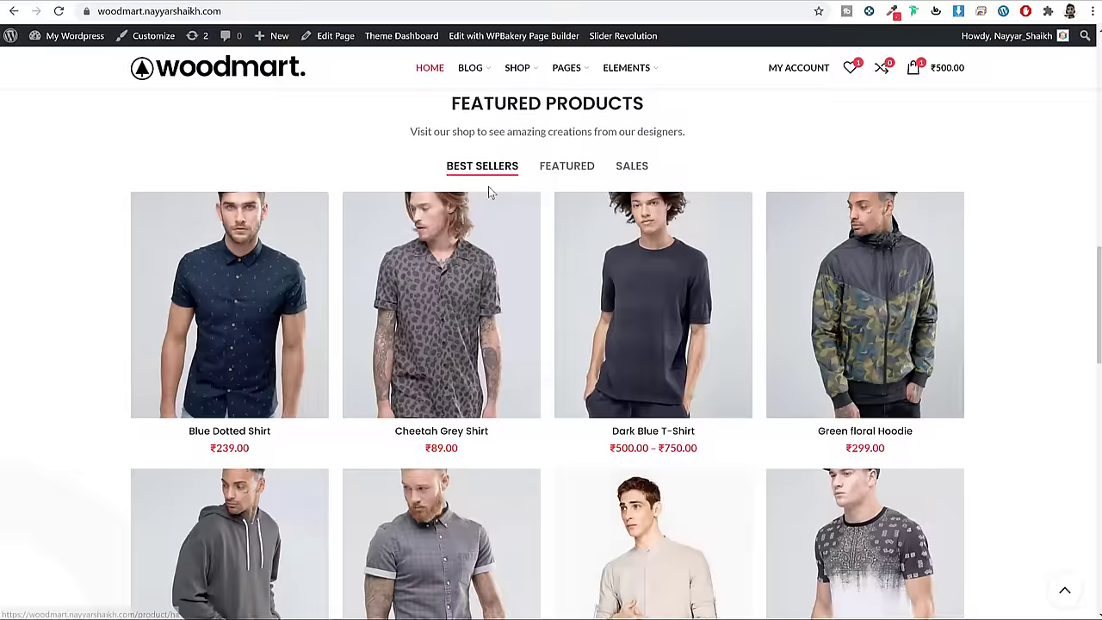
{"action": "left_click", "coordinate": [433, 176]}
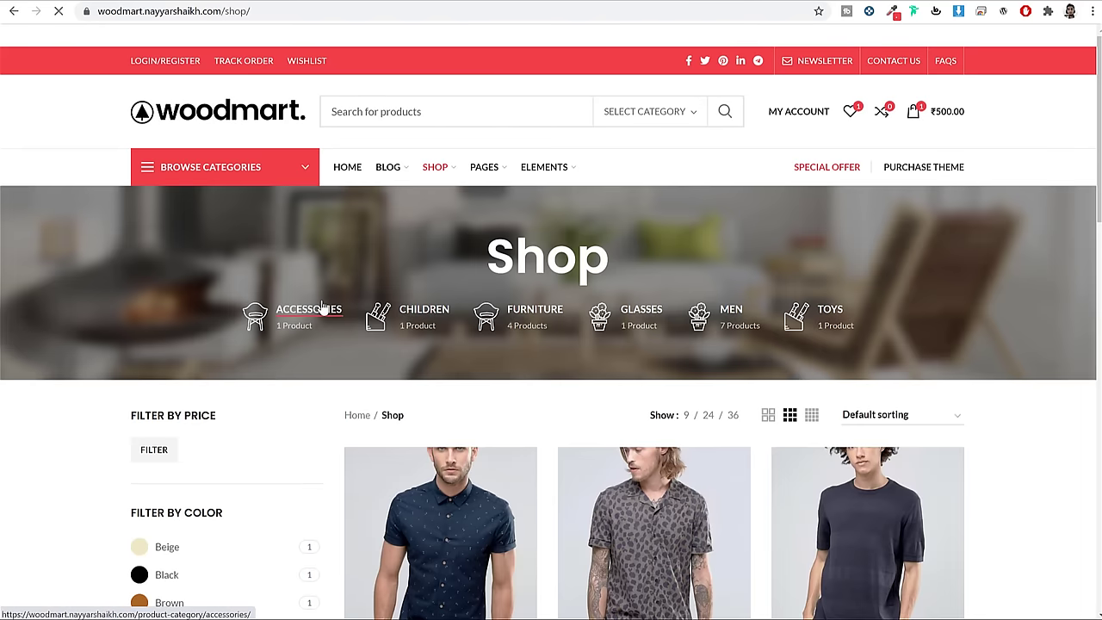
{"action": "scroll", "coordinate": [302, 315], "scroll_direction": "down", "scroll_amount": 5}
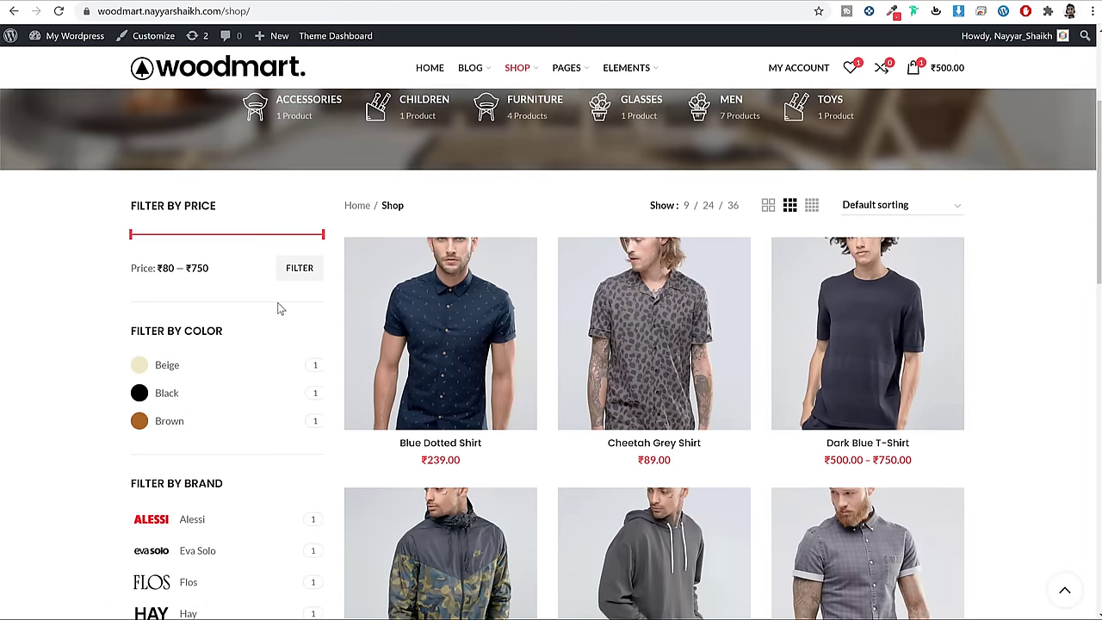
{"action": "scroll", "coordinate": [274, 311], "scroll_direction": "down", "scroll_amount": 2}
{"action": "scroll", "coordinate": [362, 477], "scroll_direction": "down", "scroll_amount": 5}
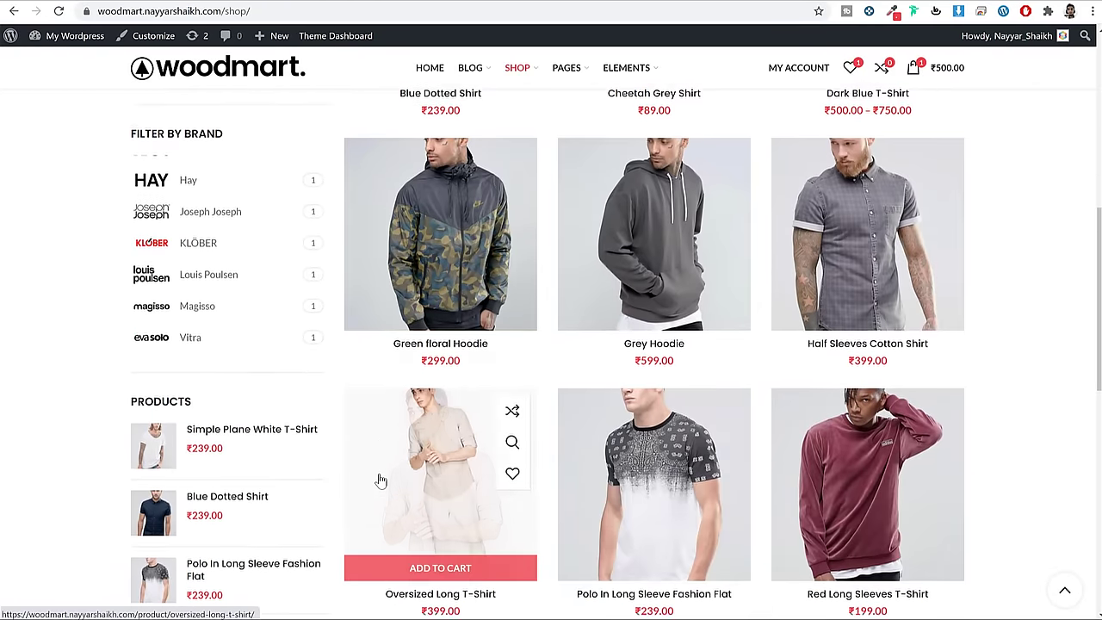
{"action": "scroll", "coordinate": [378, 480], "scroll_direction": "up", "scroll_amount": 10}
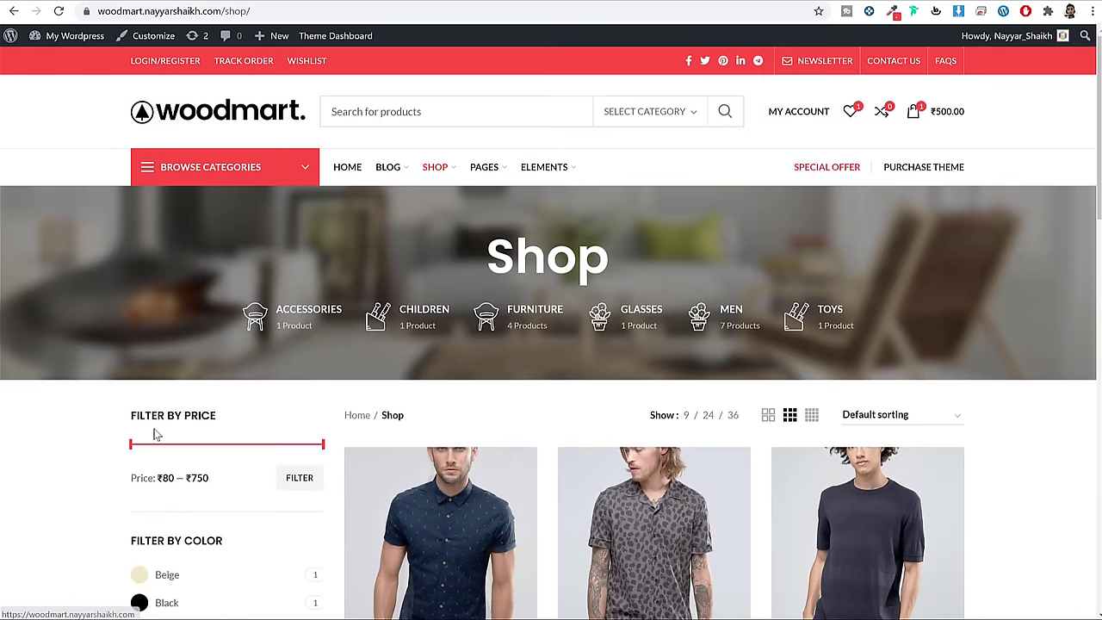
{"action": "scroll", "coordinate": [301, 433], "scroll_direction": "down", "scroll_amount": 2}
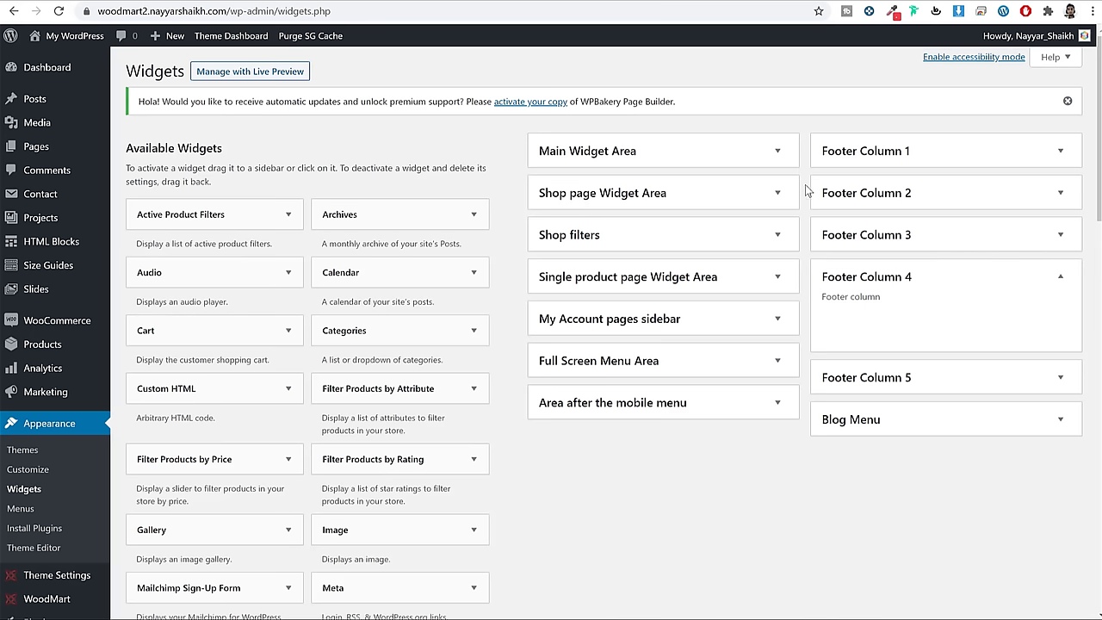
- Copy the FILTER BY PRICE heading and add the Filter Products by Price widget to Shop page Widget Area
{"action": "left_click", "coordinate": [885, 288]}
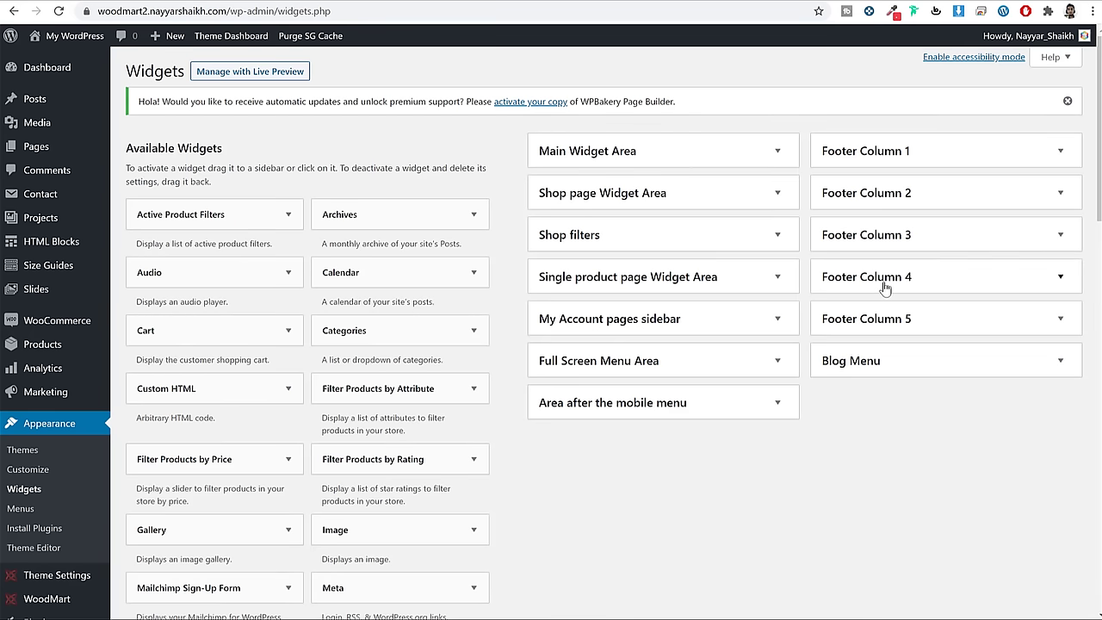
{"action": "left_click", "coordinate": [661, 196]}
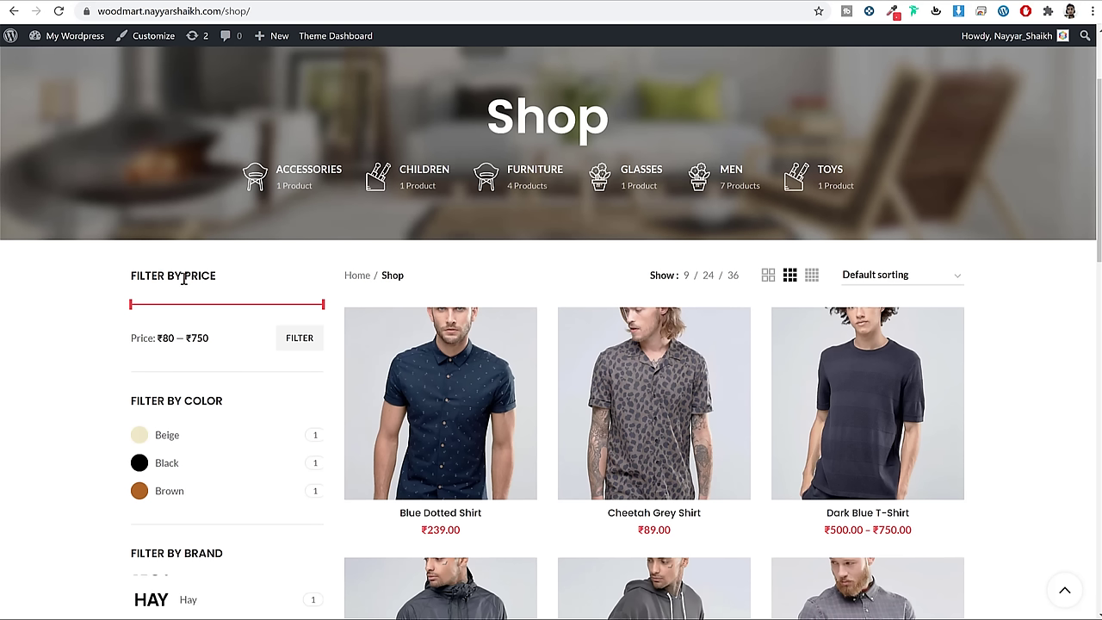
{"action": "triple_click", "coordinate": [183, 278]}
{"action": "key", "text": "ctrl+c"}
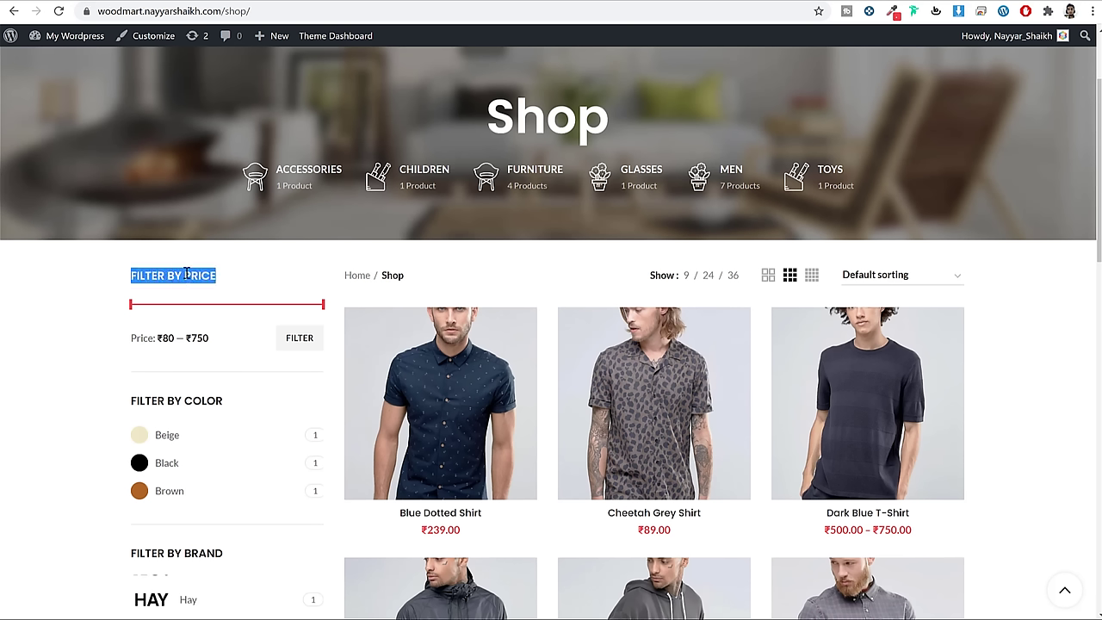
{"action": "left_click", "coordinate": [229, 3]}
{"action": "scroll", "coordinate": [551, 263], "scroll_direction": "down", "scroll_amount": 3}
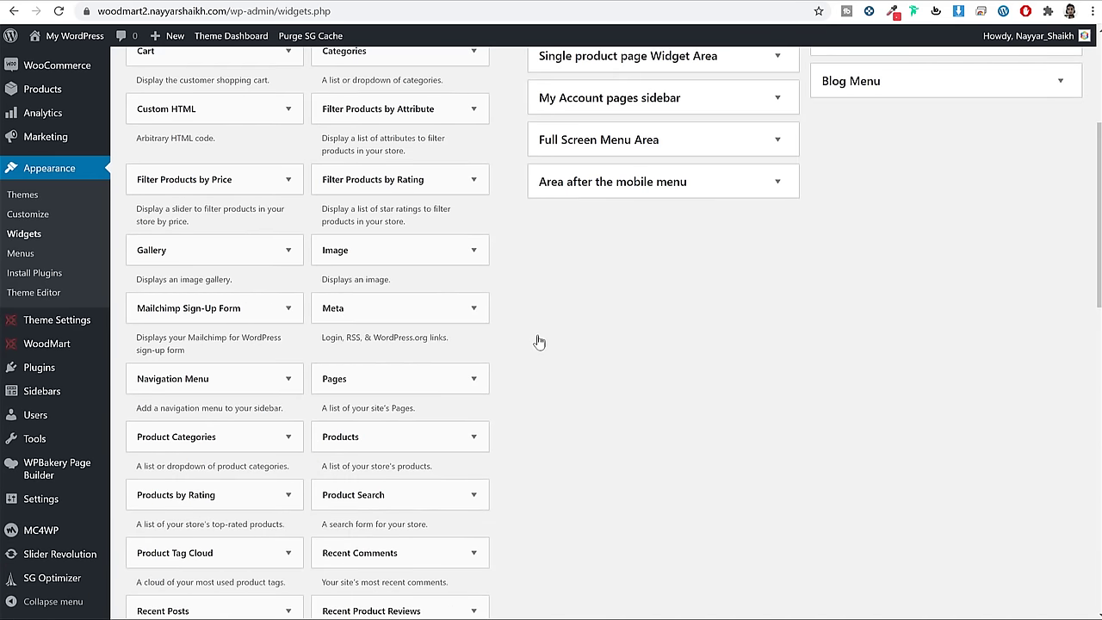
{"action": "left_click", "coordinate": [204, 172]}
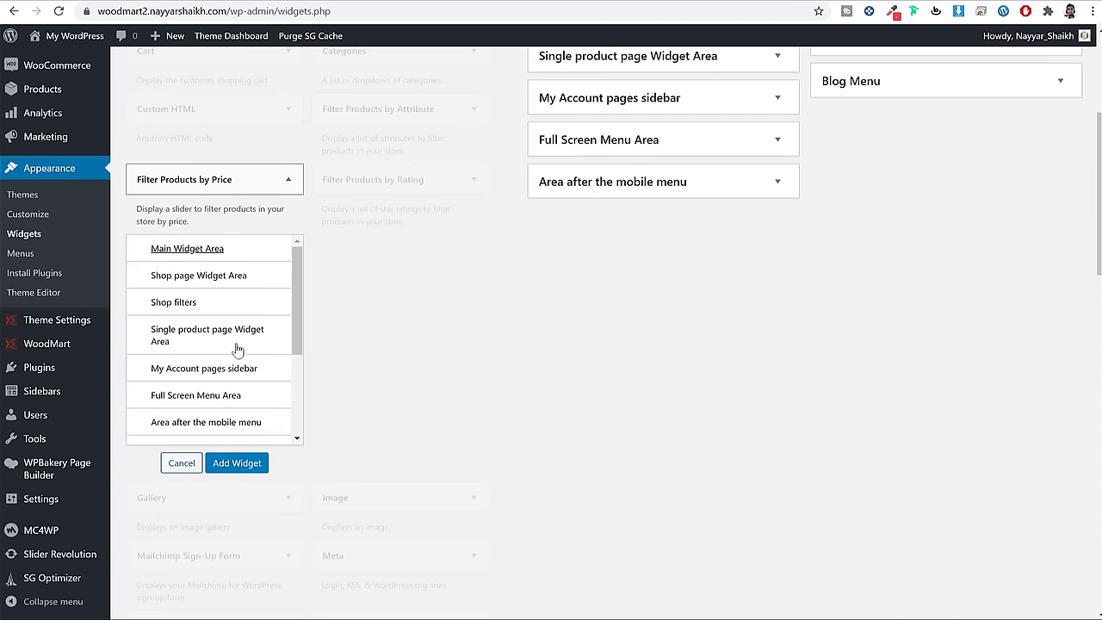
{"action": "scroll", "coordinate": [250, 368], "scroll_direction": "down", "scroll_amount": 3}
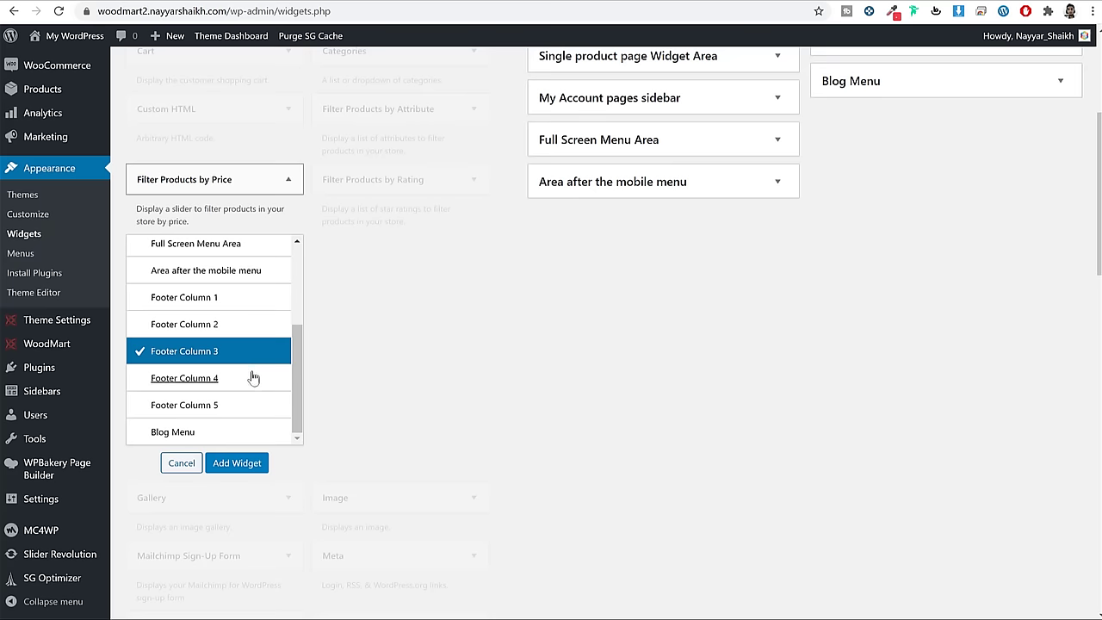
{"action": "scroll", "coordinate": [253, 379], "scroll_direction": "up", "scroll_amount": 4}
{"action": "left_click", "coordinate": [225, 281]}
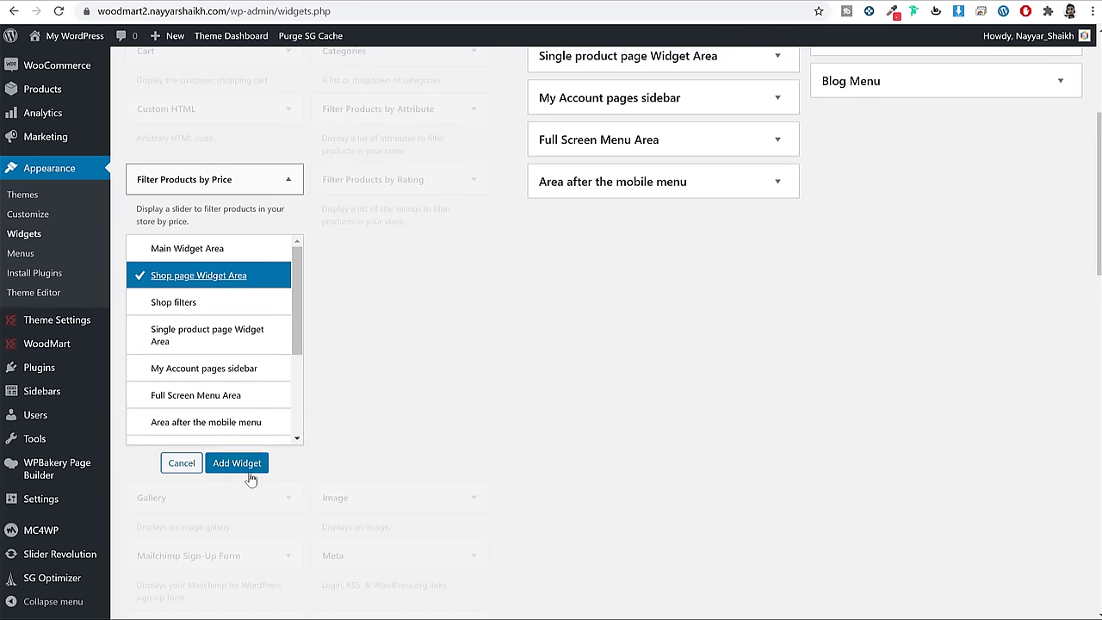
{"action": "left_click", "coordinate": [236, 462]}
{"action": "left_click", "coordinate": [736, 246]}
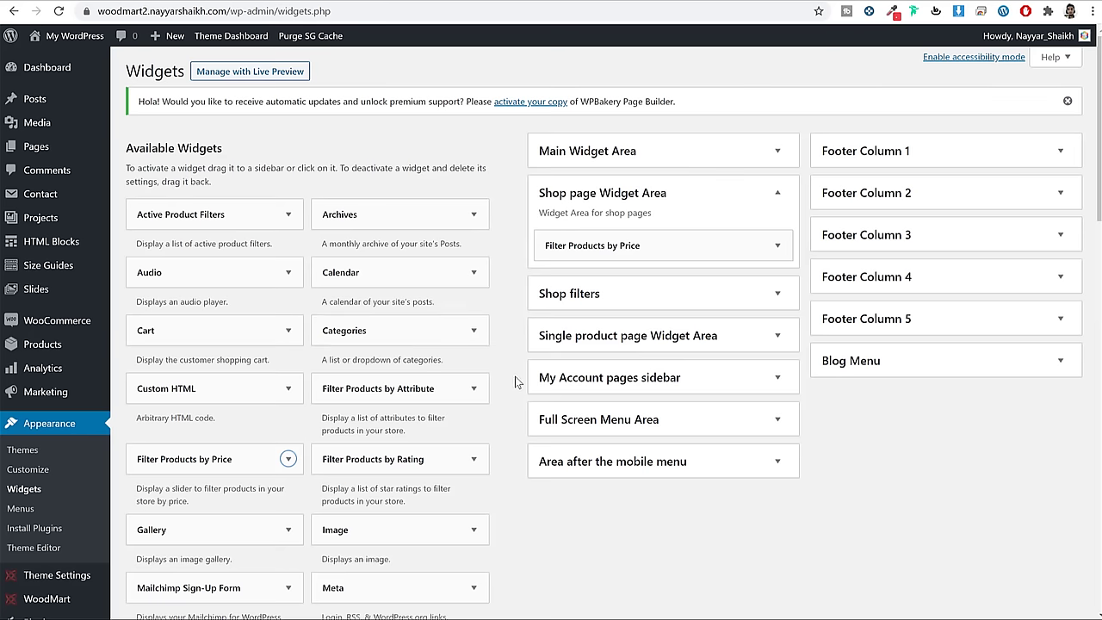
- Add a WOODMART Layered Nav widget to the shop sidebar titled FILTER BY COLOR
{"action": "scroll", "coordinate": [514, 382], "scroll_direction": "down", "scroll_amount": 10}
{"action": "scroll", "coordinate": [515, 383], "scroll_direction": "down", "scroll_amount": 3}
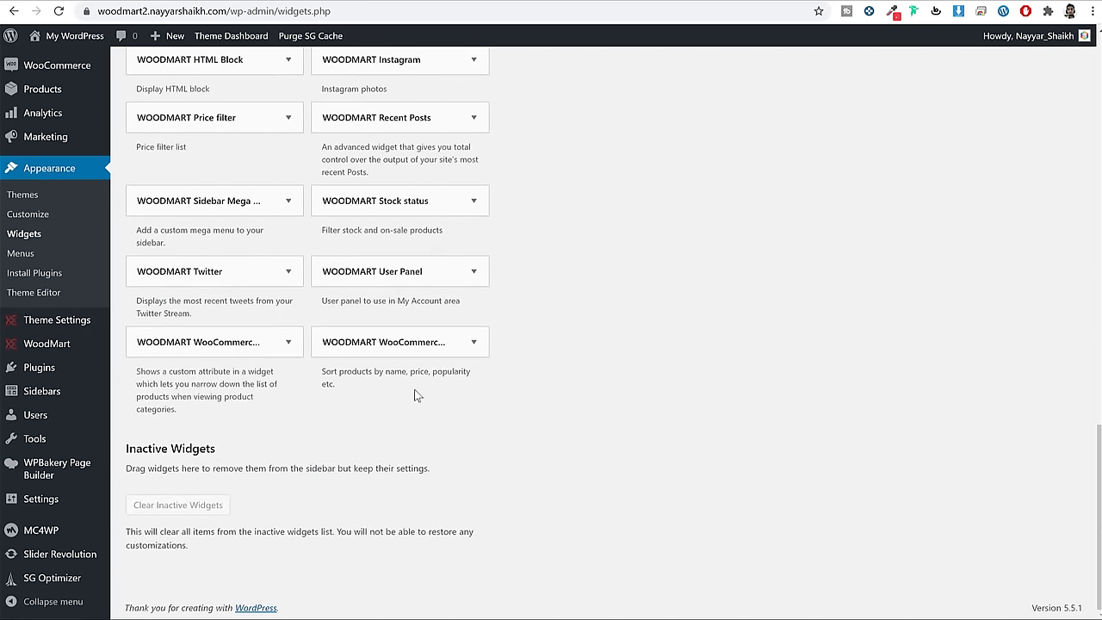
{"action": "left_click", "coordinate": [237, 352]}
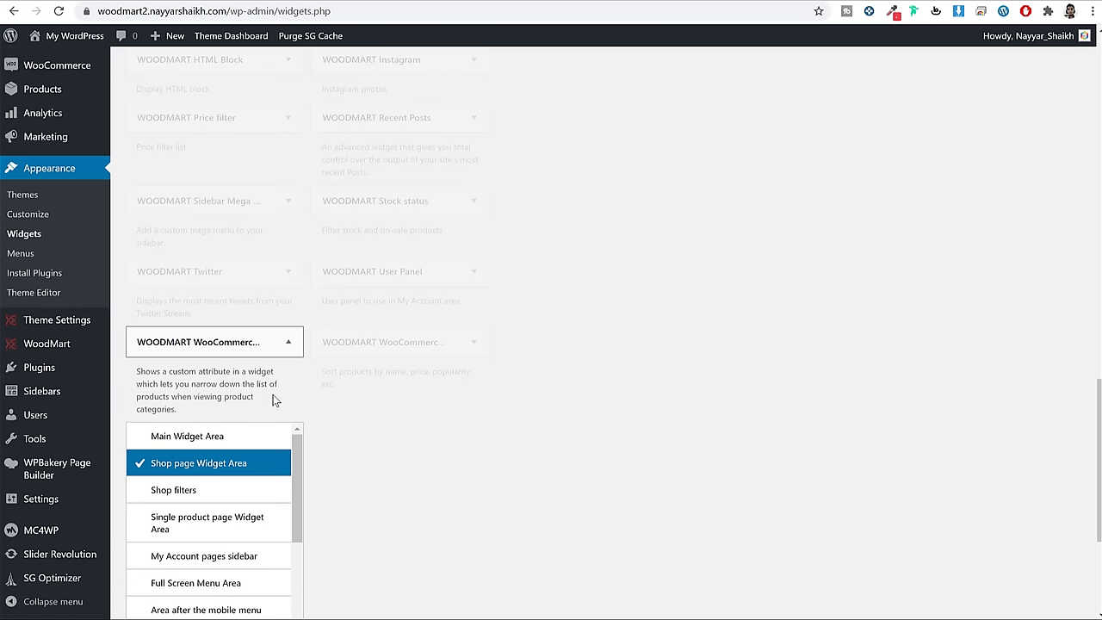
{"action": "left_click", "coordinate": [234, 577]}
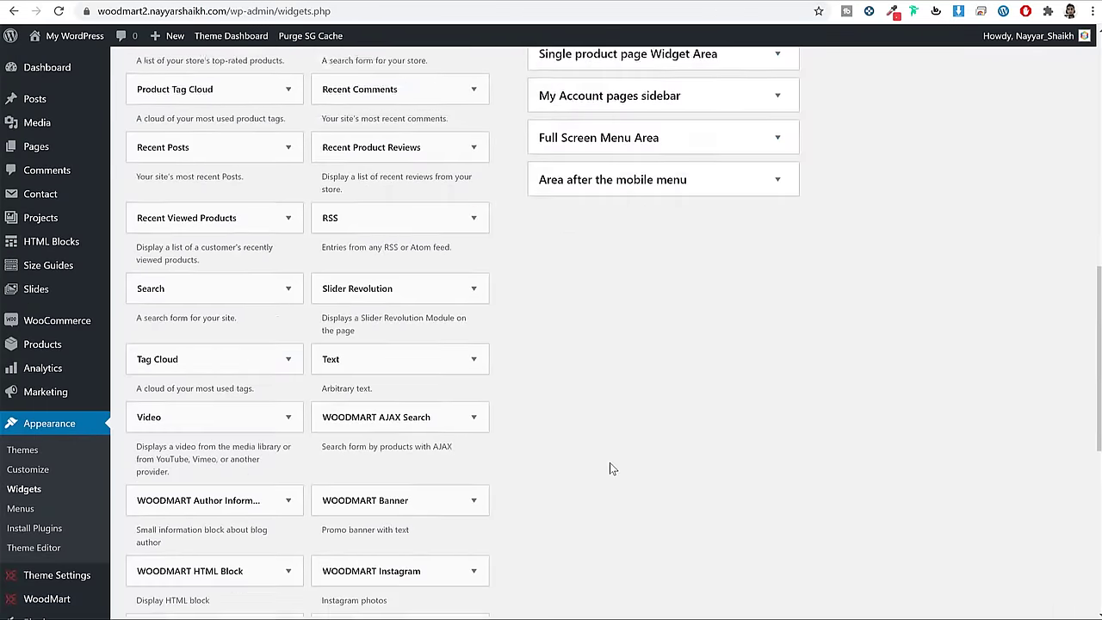
{"action": "scroll", "coordinate": [610, 462], "scroll_direction": "up", "scroll_amount": 3}
{"action": "left_click", "coordinate": [617, 336]}
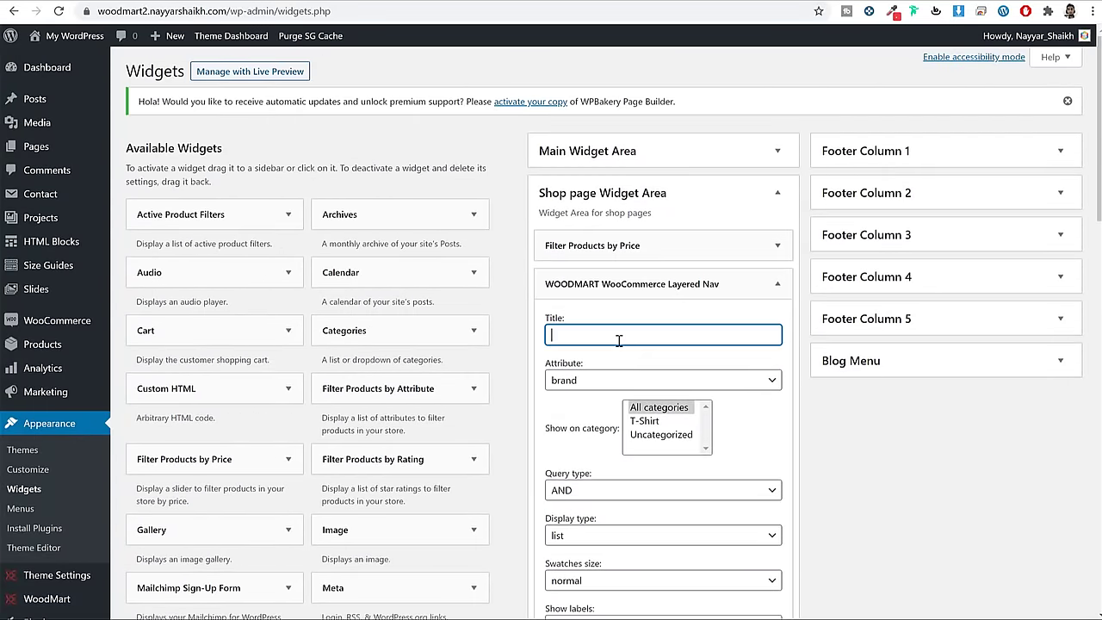
{"action": "key", "text": "ctrl+v"}
{"action": "left_click_drag", "start_coordinate": [626, 336], "coordinate": [598, 338]}
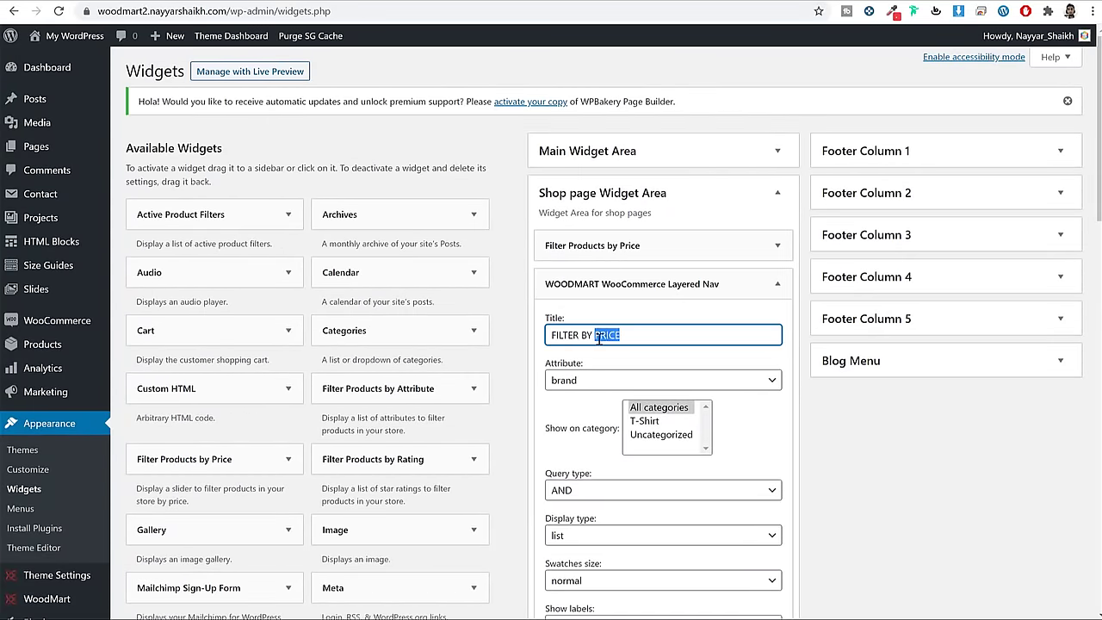
{"action": "type", "text": "COLOR"}
- Set the FILTER BY COLOR widget's attribute to color and save it
{"action": "scroll", "coordinate": [745, 331], "scroll_direction": "down", "scroll_amount": 2}
{"action": "left_click", "coordinate": [641, 241]}
{"action": "left_click", "coordinate": [638, 270]}
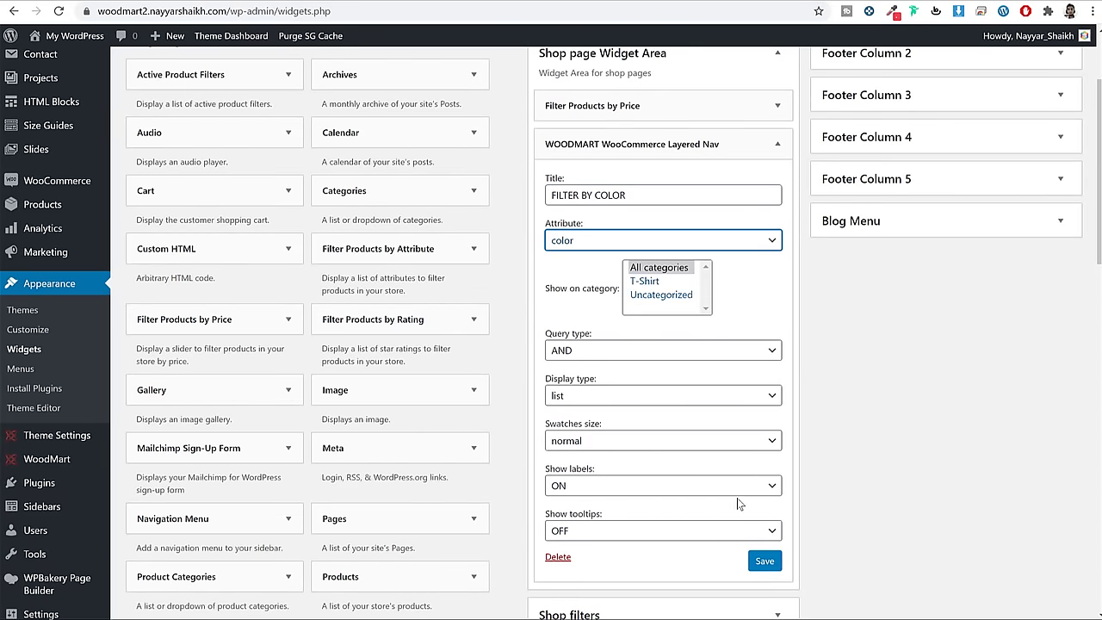
{"action": "left_click", "coordinate": [765, 560]}
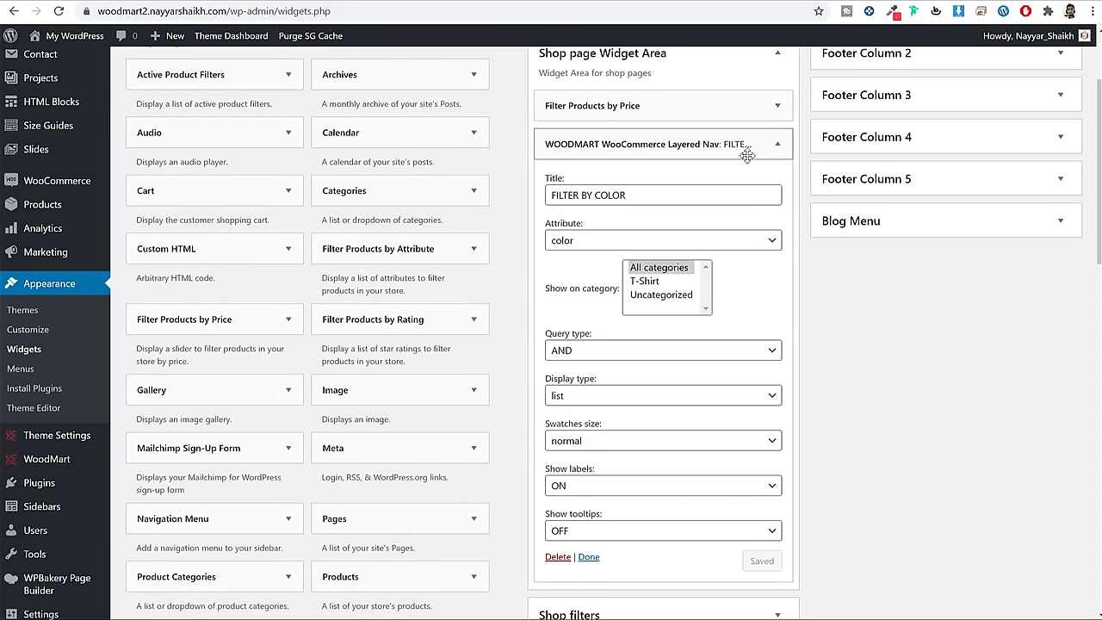
{"action": "left_click", "coordinate": [728, 153]}
- Add another Layered Nav widget titled FILTER BY BRAND and save it
{"action": "scroll", "coordinate": [703, 355], "scroll_direction": "down", "scroll_amount": 15}
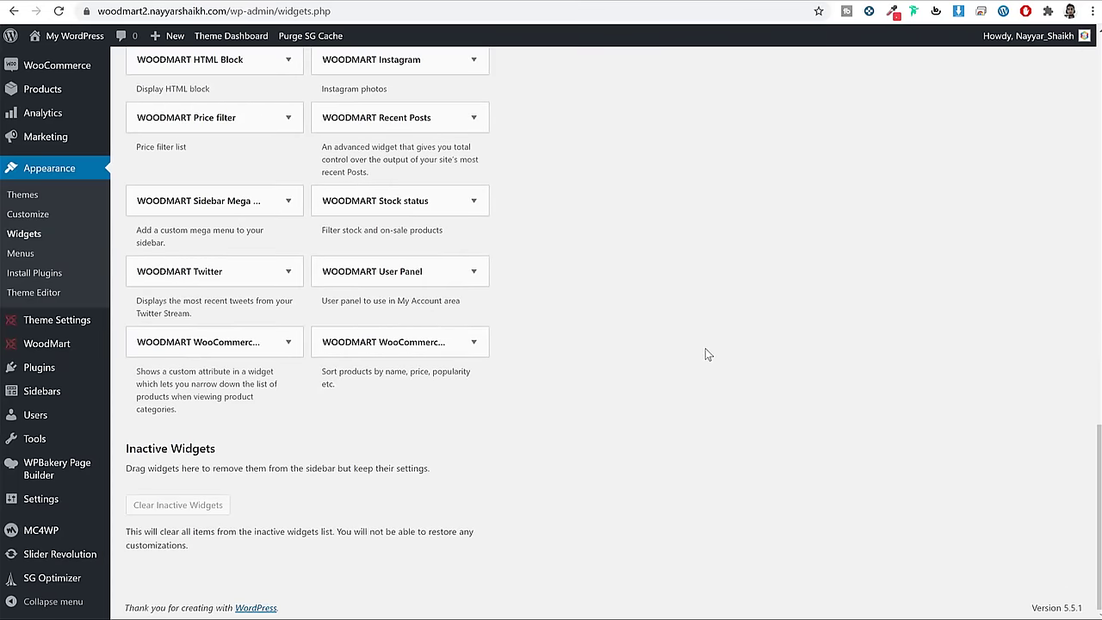
{"action": "left_click", "coordinate": [287, 351]}
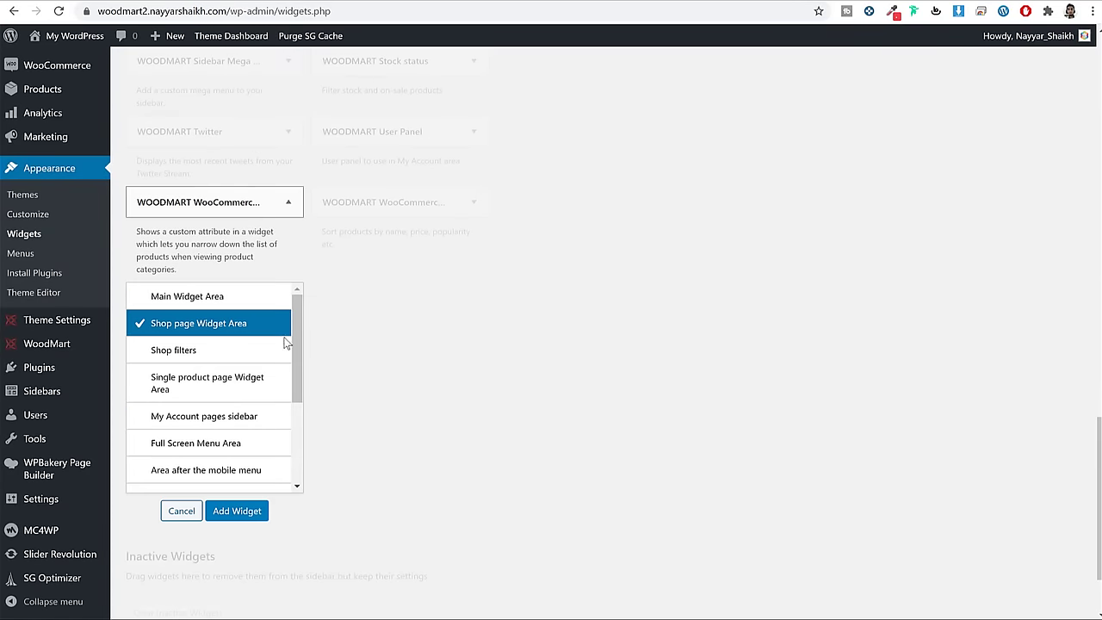
{"action": "left_click", "coordinate": [320, 455]}
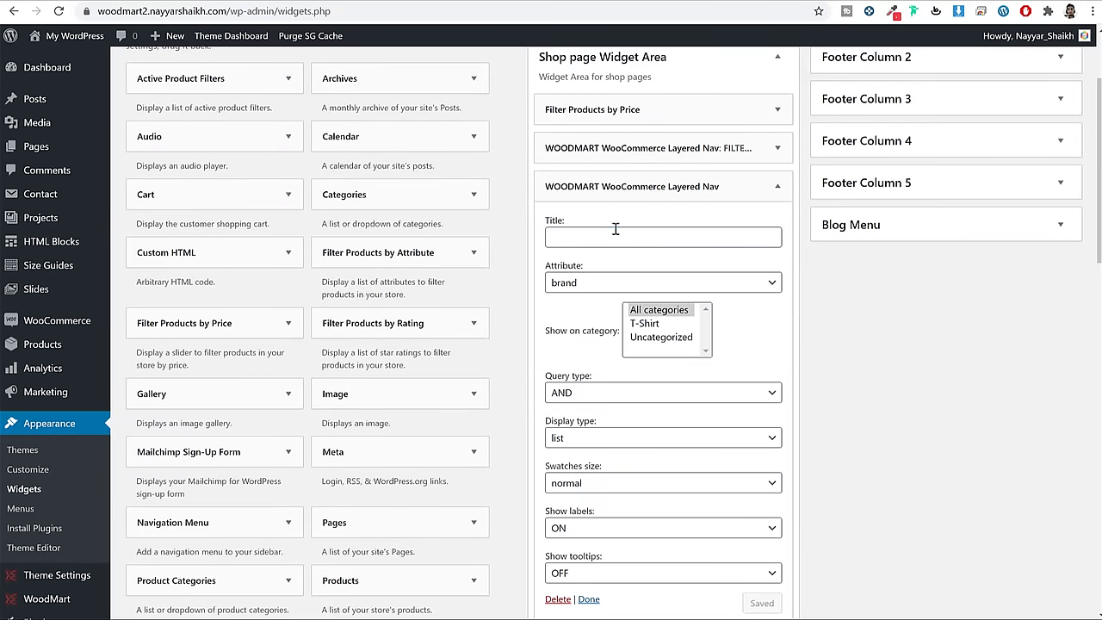
{"action": "left_click", "coordinate": [616, 230]}
{"action": "type", "text": "FILTER BY PRICE"}
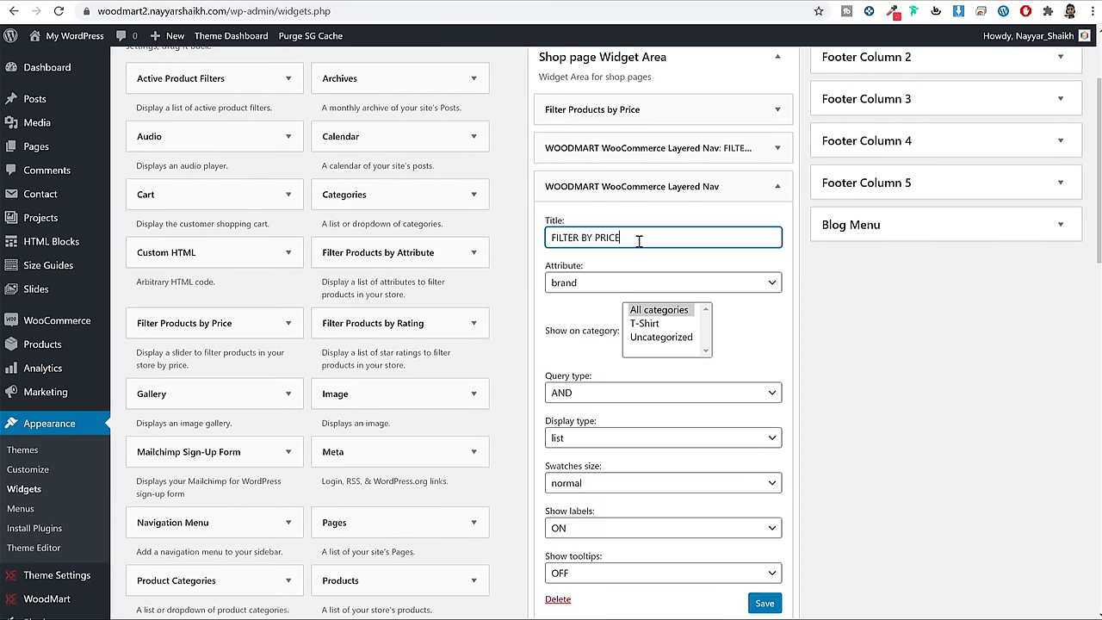
{"action": "left_click_drag", "start_coordinate": [605, 243], "coordinate": [601, 244]}
{"action": "type", "text": "BRAND"}
{"action": "left_click", "coordinate": [764, 601]}
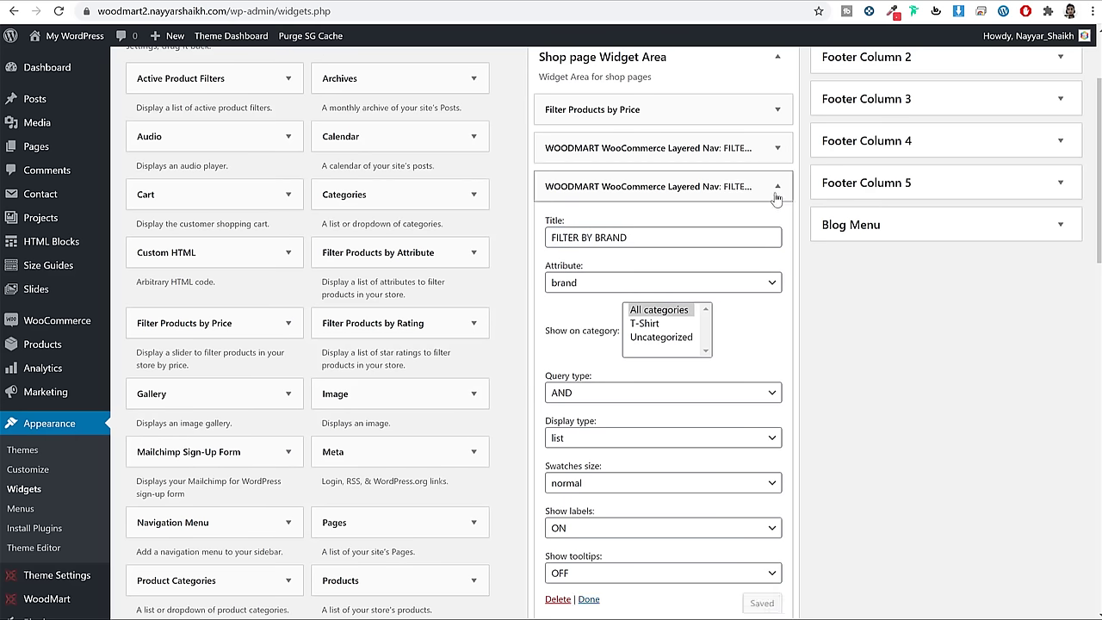
{"action": "left_click", "coordinate": [775, 188]}
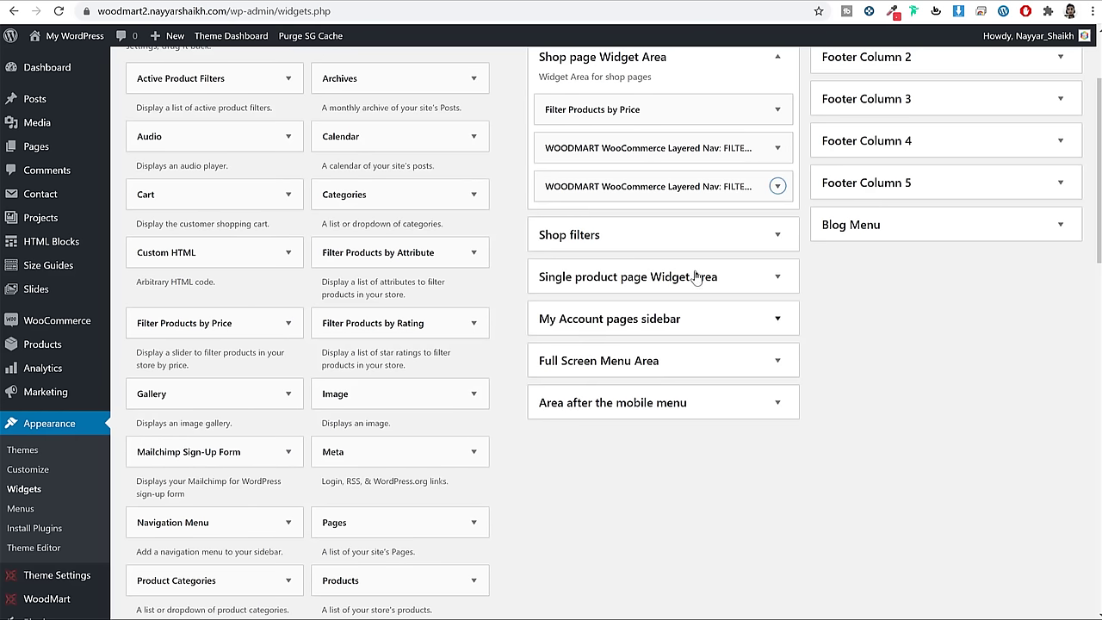
- Compare with the demo shop sidebar, then add the WOODMART Sort by widget to Shop page Widget Area
{"action": "key", "text": "ctrl+Tab"}
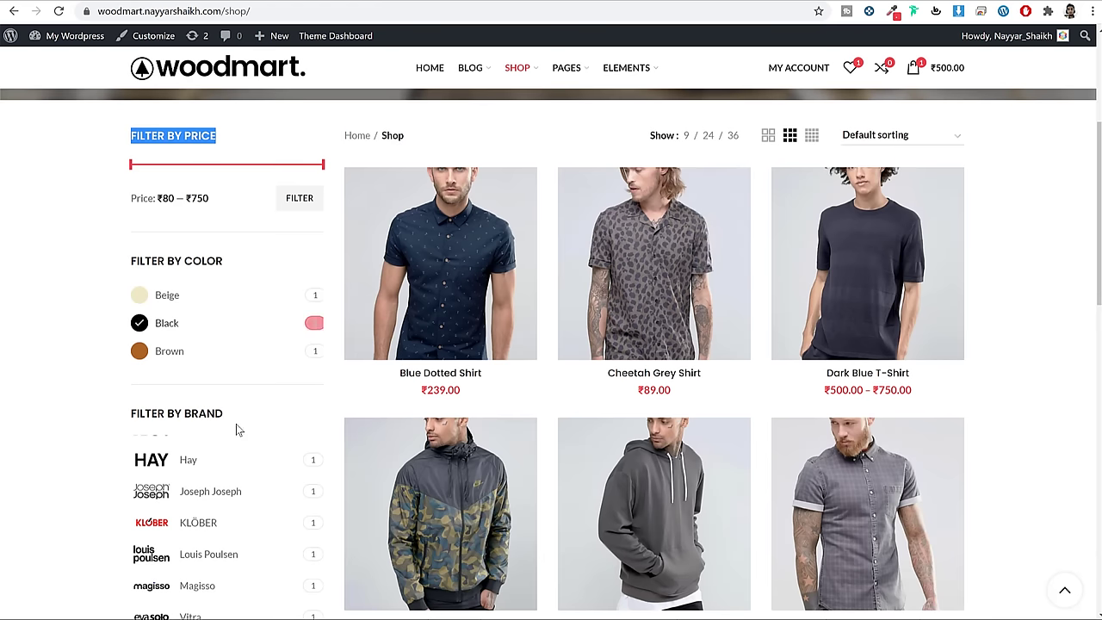
{"action": "scroll", "coordinate": [237, 429], "scroll_direction": "down", "scroll_amount": 5}
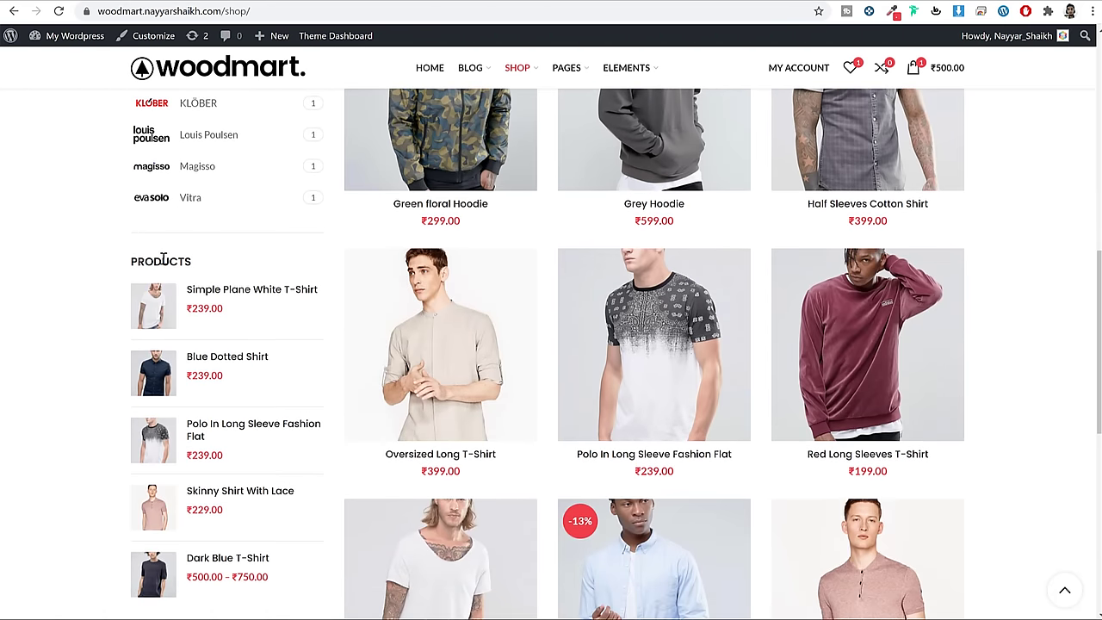
{"action": "key", "text": "ctrl+Tab"}
{"action": "scroll", "coordinate": [681, 356], "scroll_direction": "down", "scroll_amount": 5}
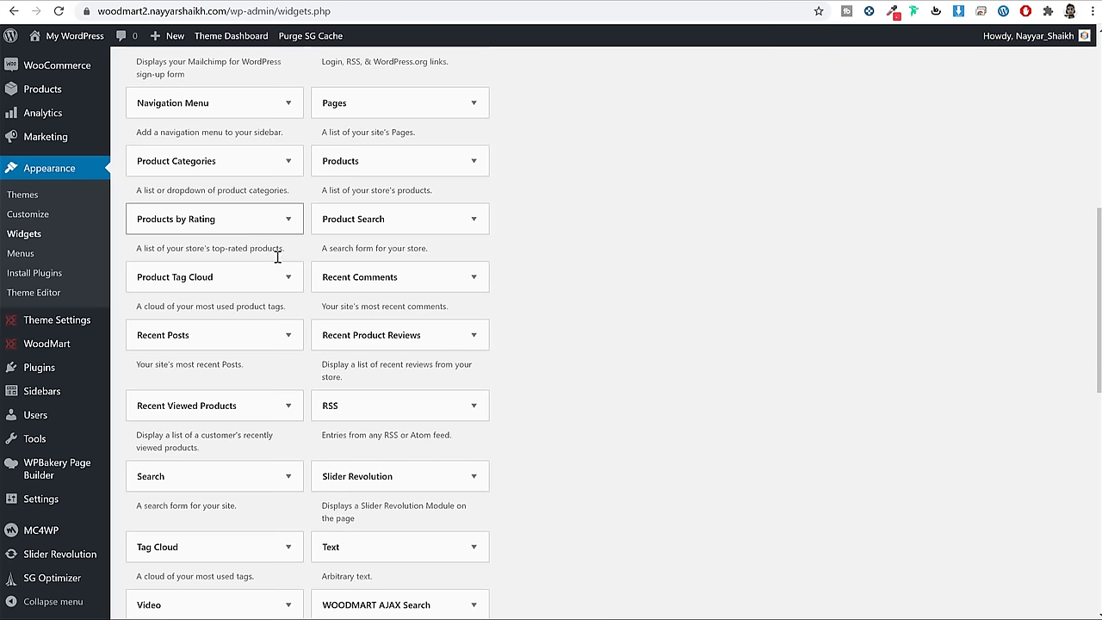
{"action": "scroll", "coordinate": [591, 339], "scroll_direction": "down", "scroll_amount": 3}
{"action": "scroll", "coordinate": [359, 360], "scroll_direction": "down", "scroll_amount": 2}
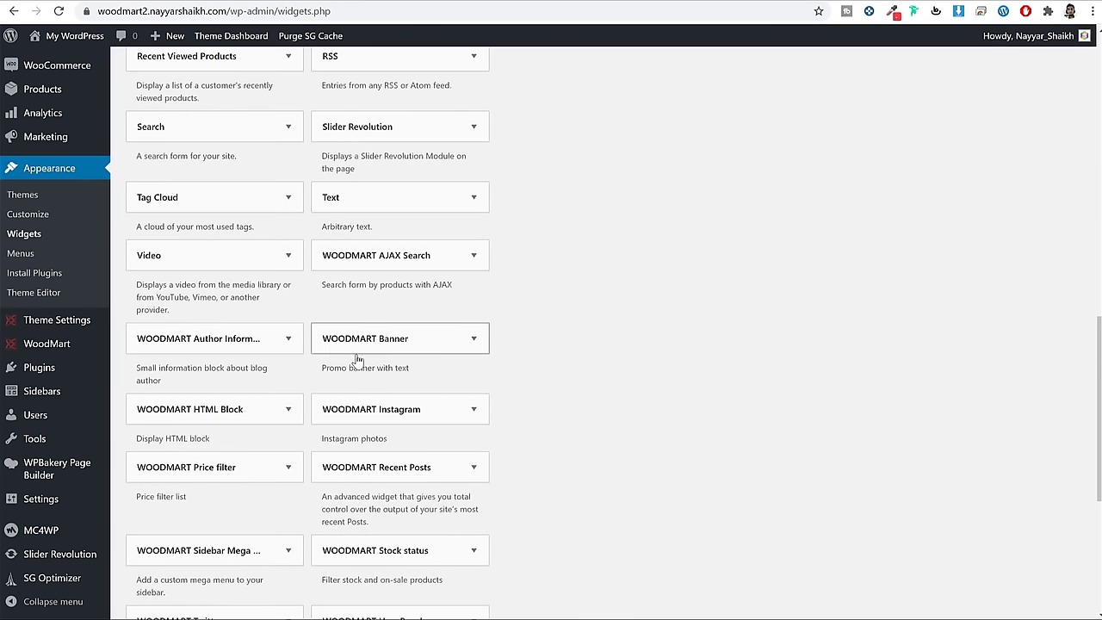
{"action": "scroll", "coordinate": [475, 400], "scroll_direction": "down", "scroll_amount": 4}
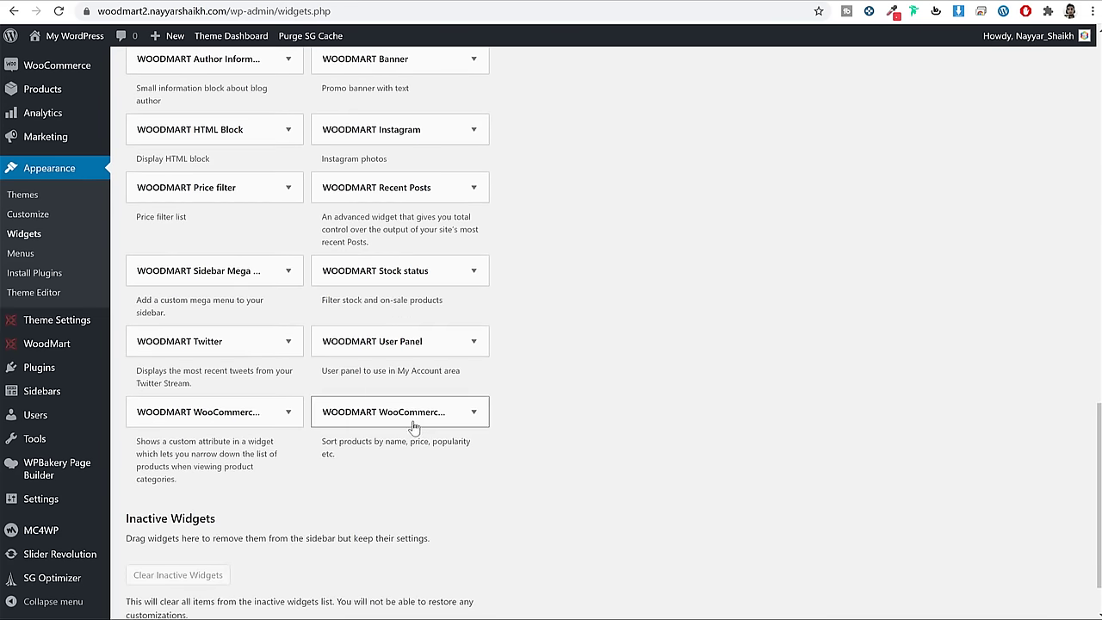
{"action": "left_click", "coordinate": [460, 422]}
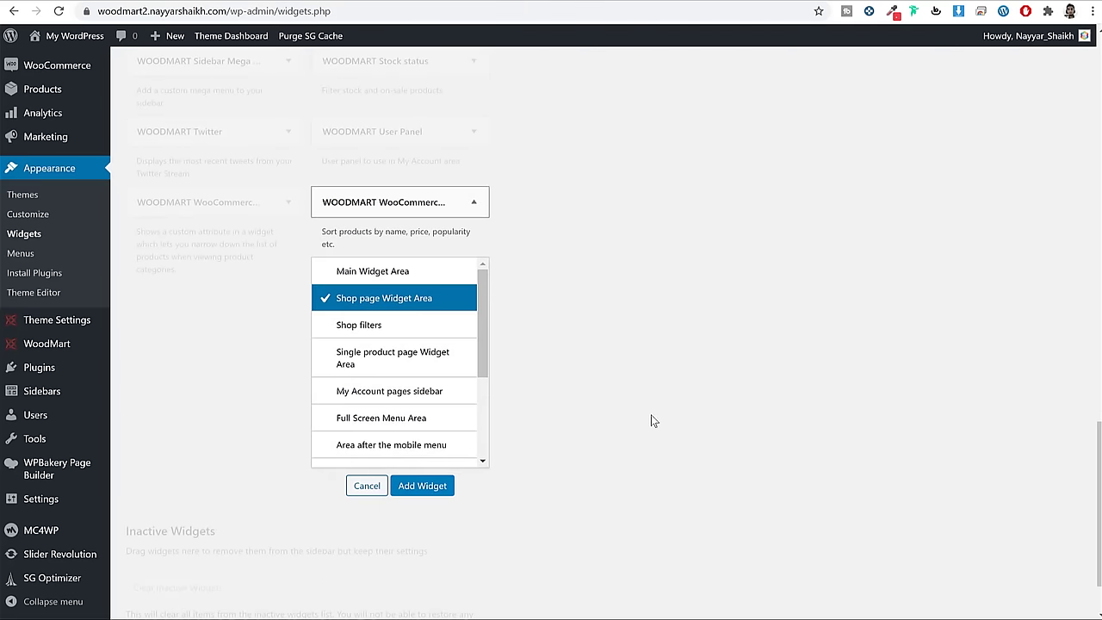
{"action": "left_click", "coordinate": [432, 495]}
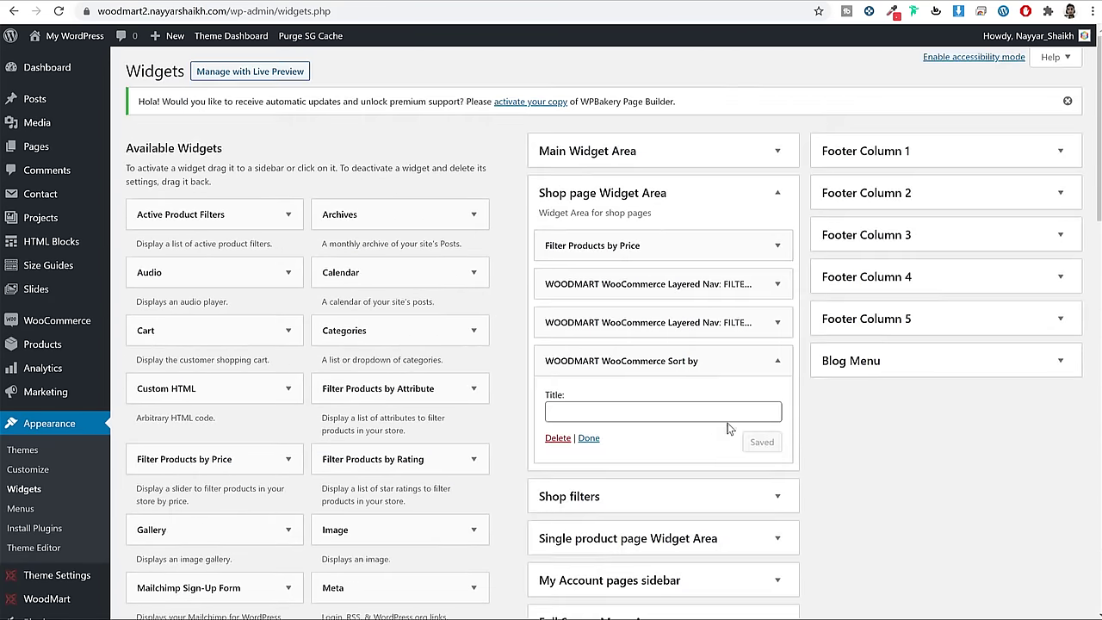
- Move the Sort by widget to the top of the shop sidebar
{"action": "scroll", "coordinate": [728, 428], "scroll_direction": "down", "scroll_amount": 1}
{"action": "left_click", "coordinate": [694, 343]}
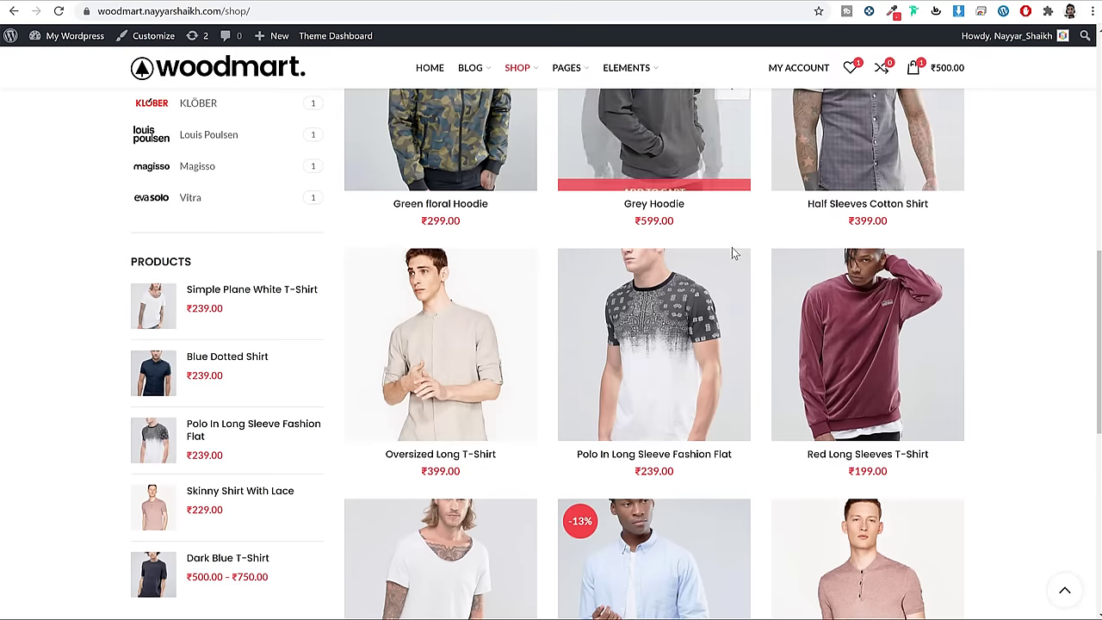
{"action": "scroll", "coordinate": [731, 247], "scroll_direction": "up", "scroll_amount": 3}
{"action": "scroll", "coordinate": [755, 267], "scroll_direction": "up", "scroll_amount": 5}
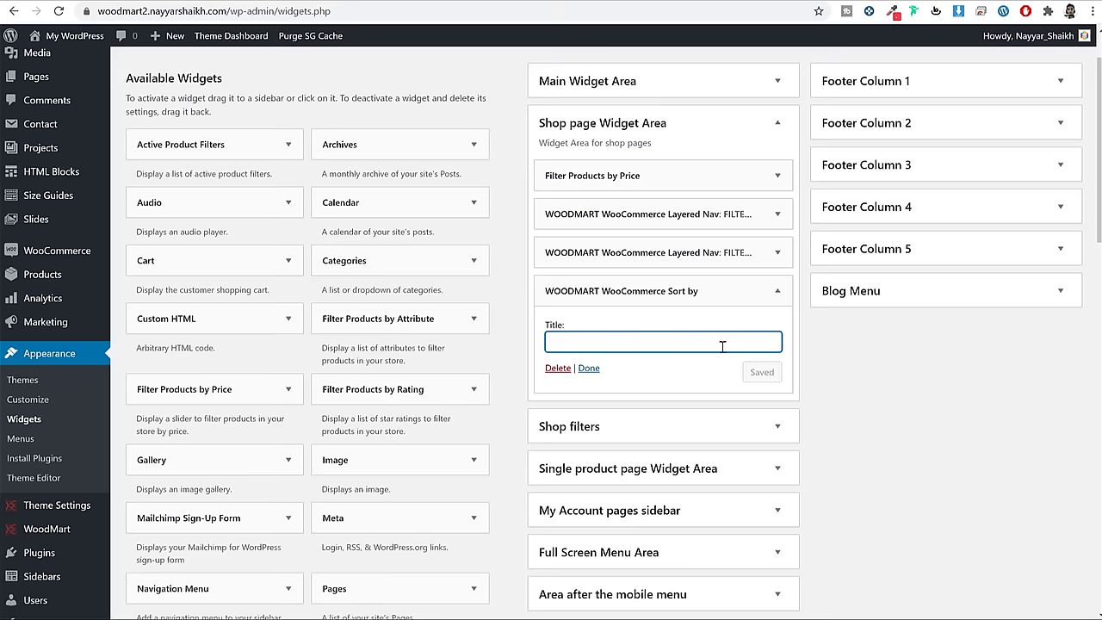
{"action": "left_click", "coordinate": [777, 291]}
{"action": "left_click_drag", "start_coordinate": [777, 291], "coordinate": [778, 176]}
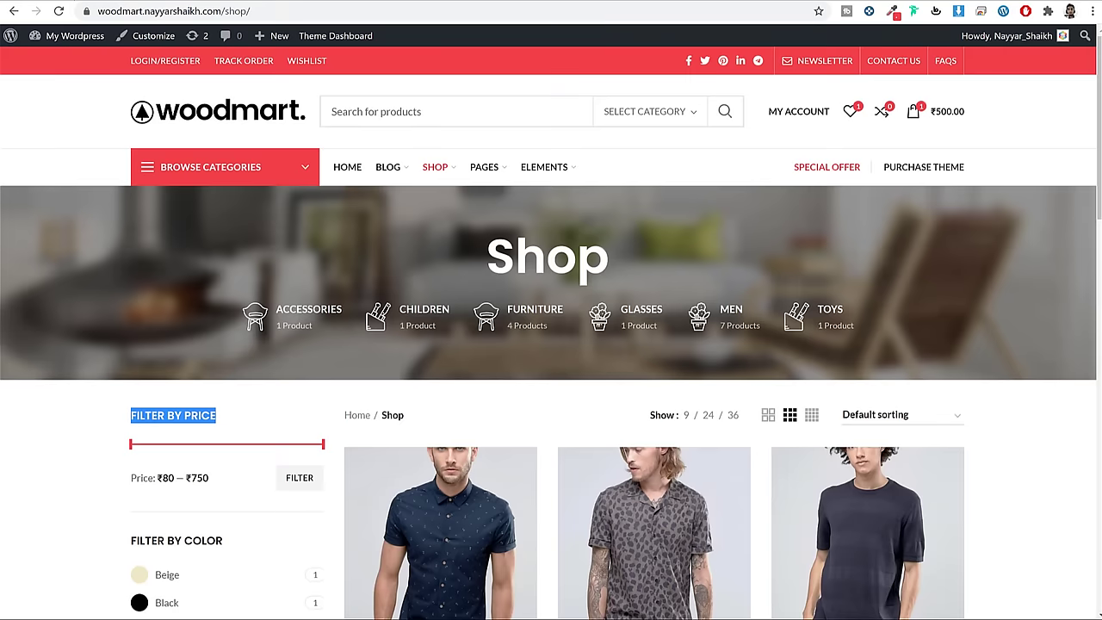
- Add a Products widget to Shop page Widget Area, showing all products
{"action": "scroll", "coordinate": [774, 345], "scroll_direction": "down", "scroll_amount": 10}
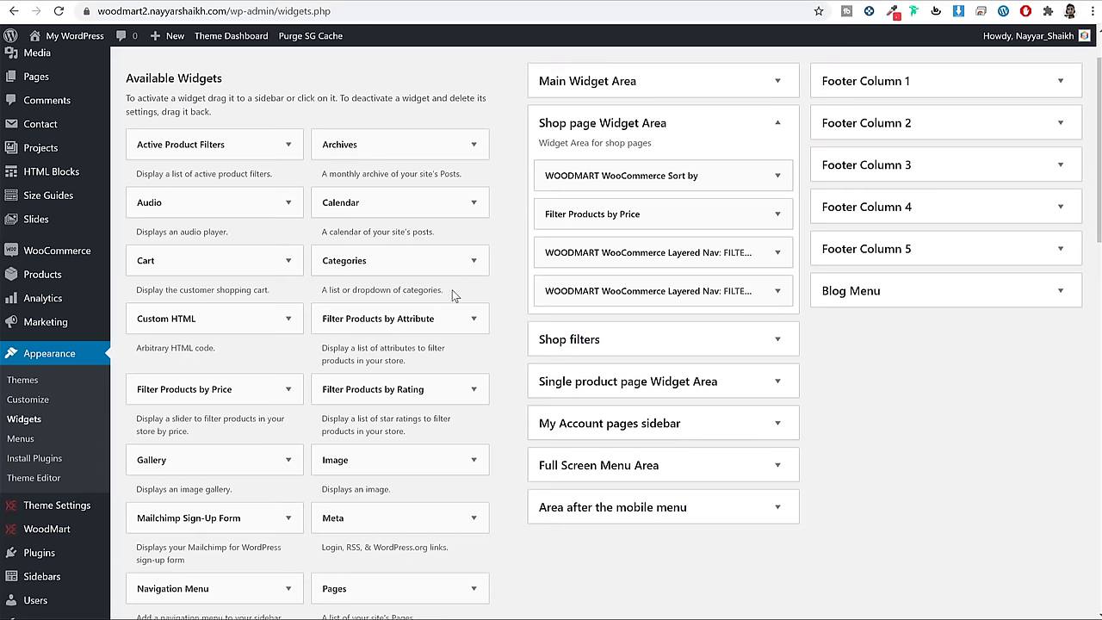
{"action": "scroll", "coordinate": [464, 297], "scroll_direction": "down", "scroll_amount": 5}
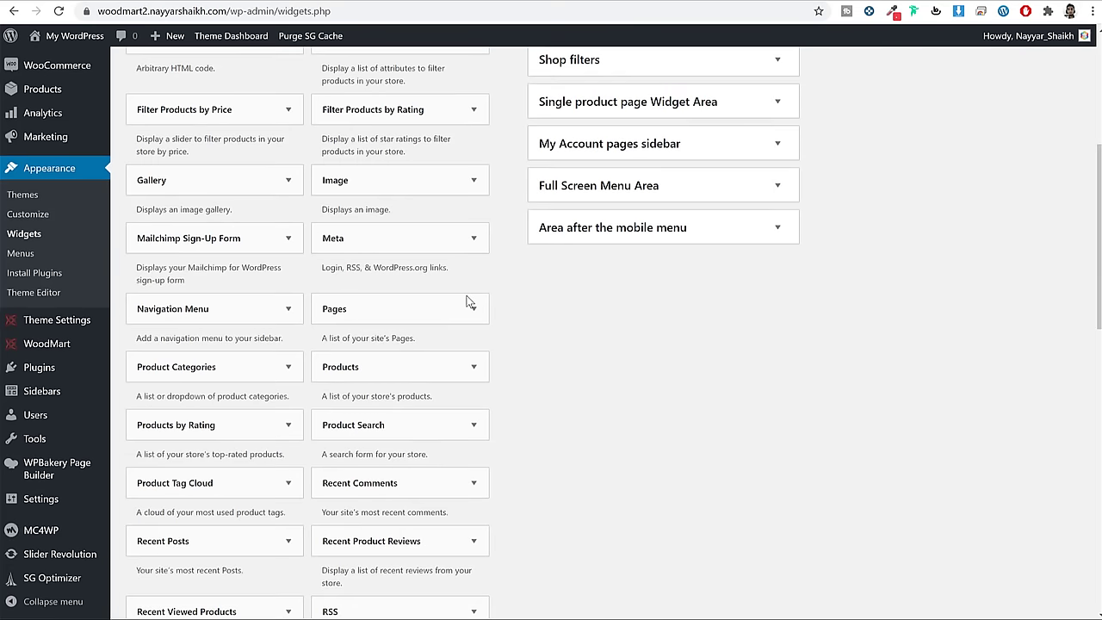
{"action": "left_click", "coordinate": [353, 227]}
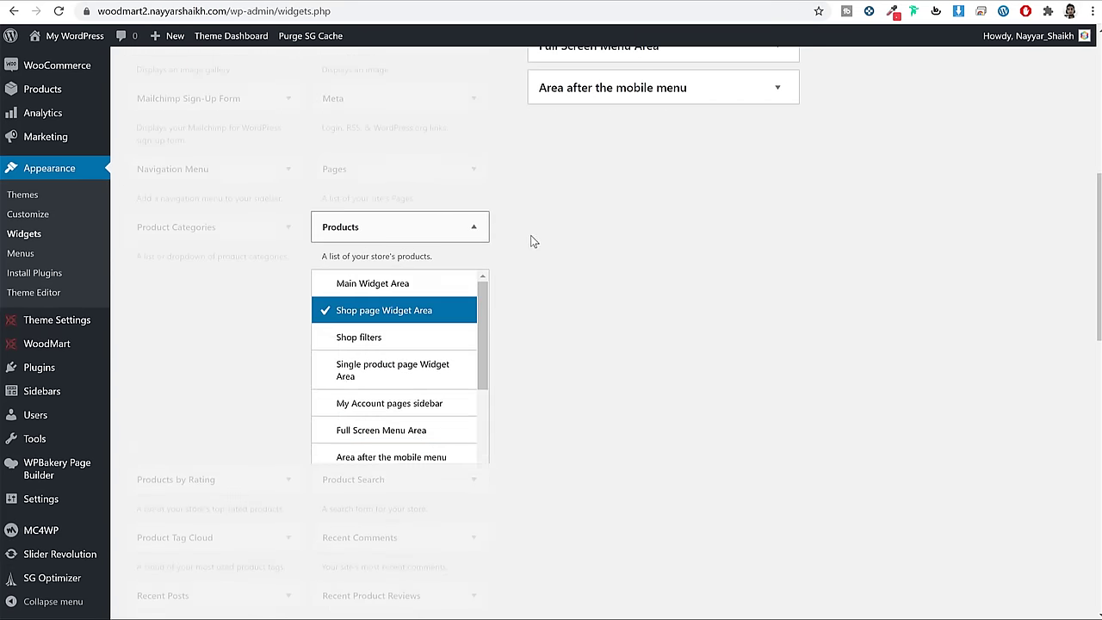
{"action": "scroll", "coordinate": [482, 362], "scroll_direction": "down", "scroll_amount": 1}
{"action": "left_click", "coordinate": [422, 428]}
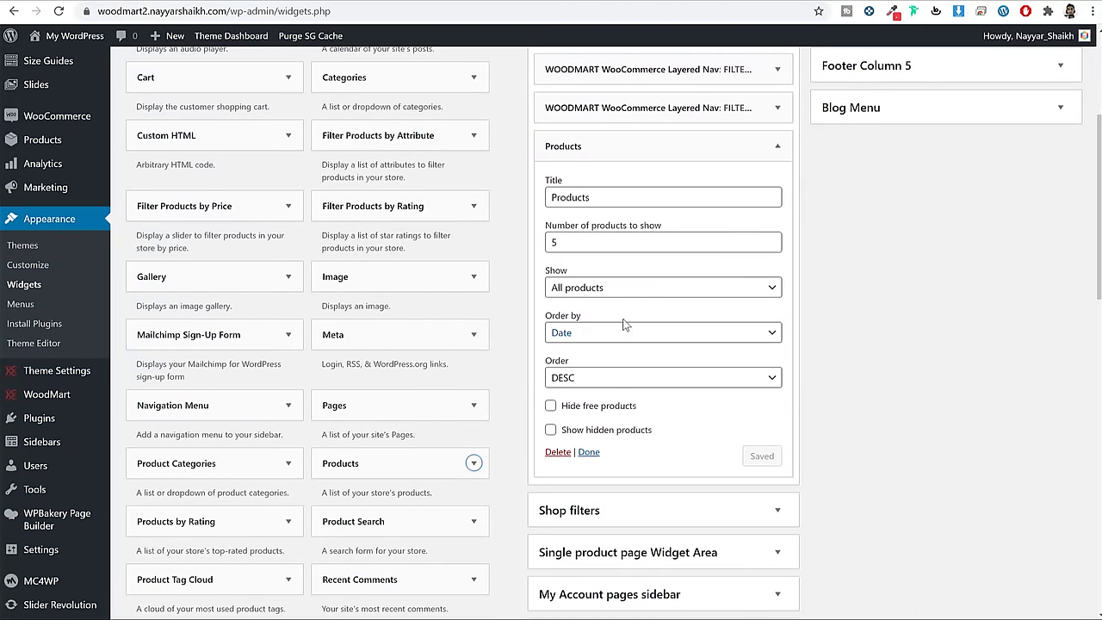
{"action": "left_click", "coordinate": [631, 291]}
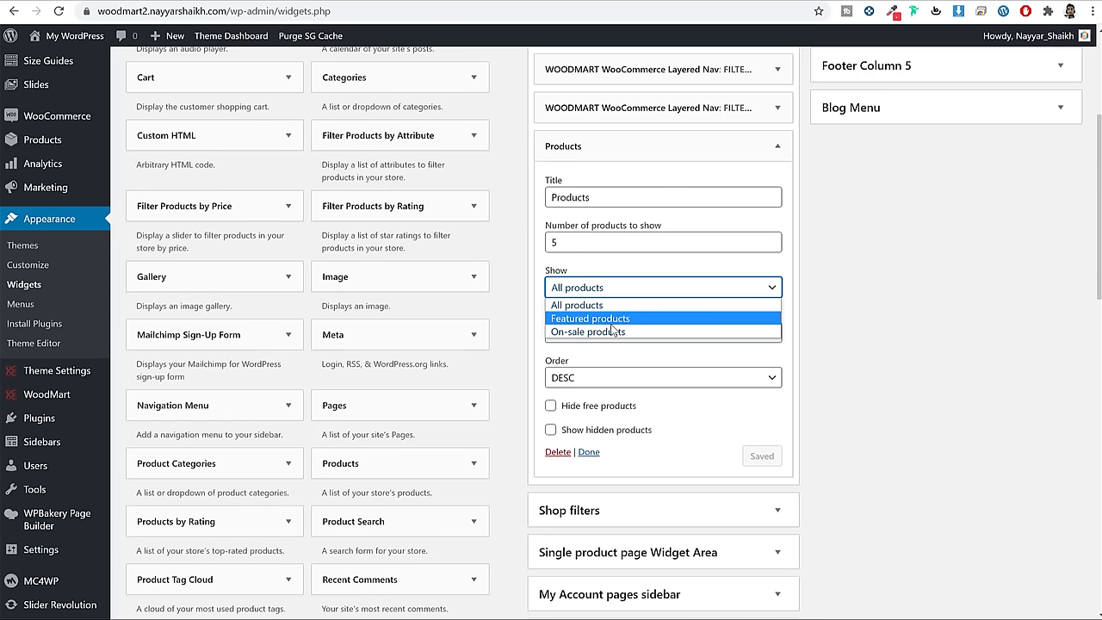
{"action": "left_click", "coordinate": [640, 243]}
{"action": "left_click", "coordinate": [662, 147]}
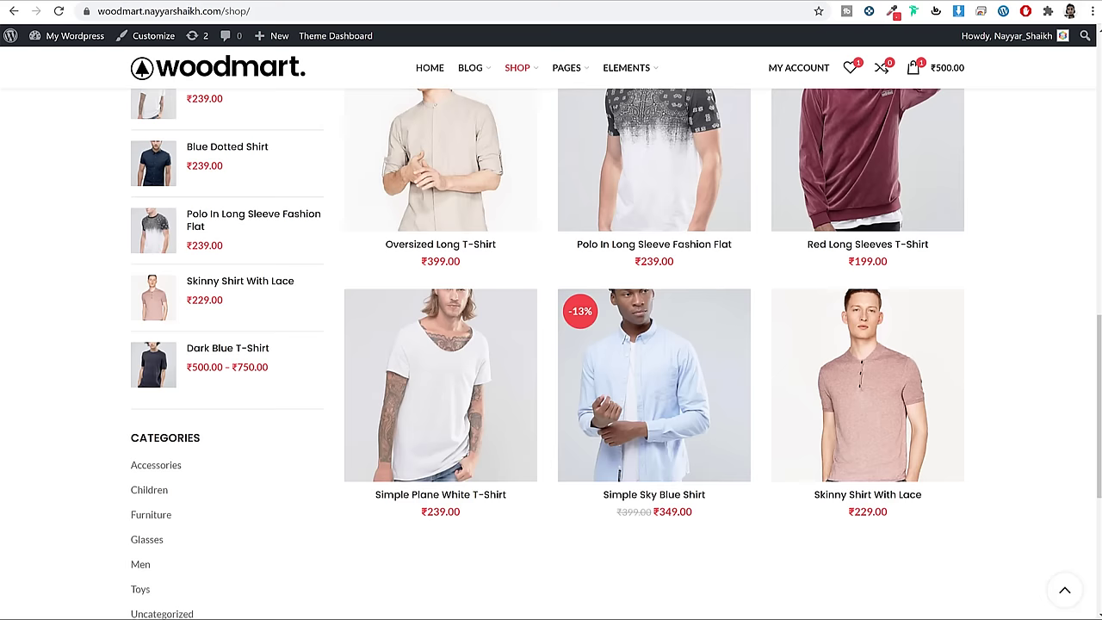
- Add the Product Categories widget to Shop page Widget Area and reload the shop page
{"action": "scroll", "coordinate": [293, 233], "scroll_direction": "down", "scroll_amount": 3}
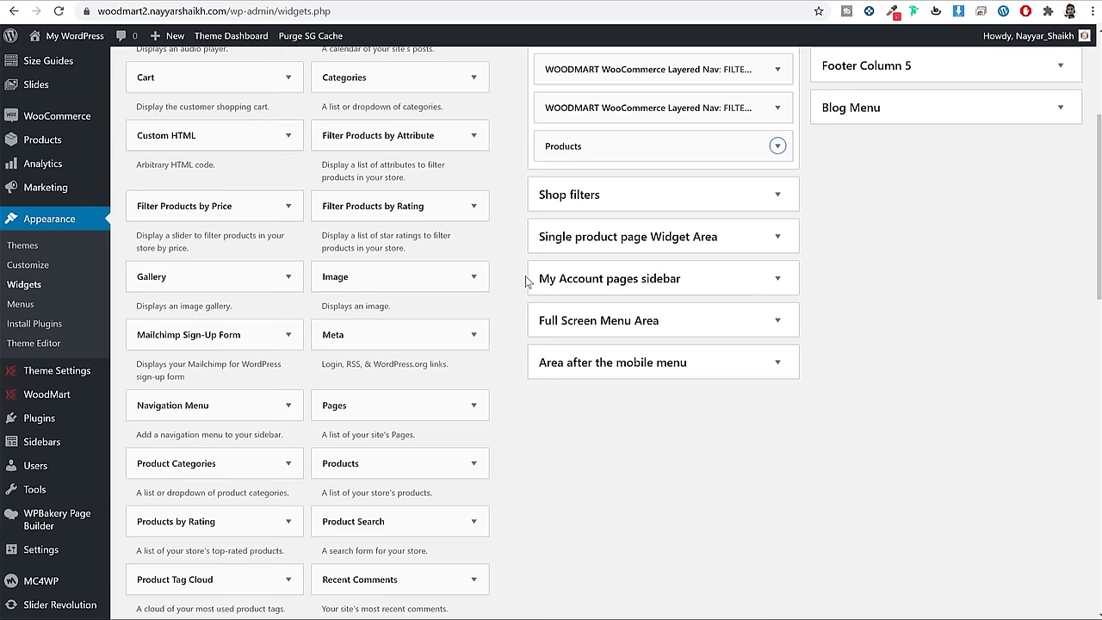
{"action": "scroll", "coordinate": [525, 275], "scroll_direction": "down", "scroll_amount": 3}
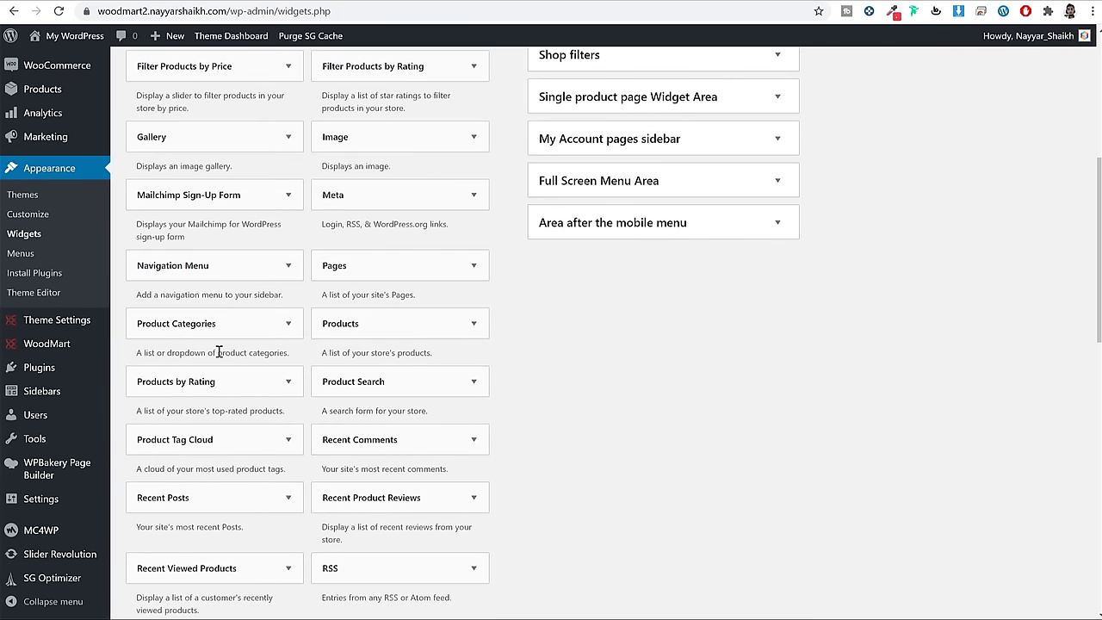
{"action": "left_click", "coordinate": [197, 337]}
{"action": "scroll", "coordinate": [556, 391], "scroll_direction": "down", "scroll_amount": 2}
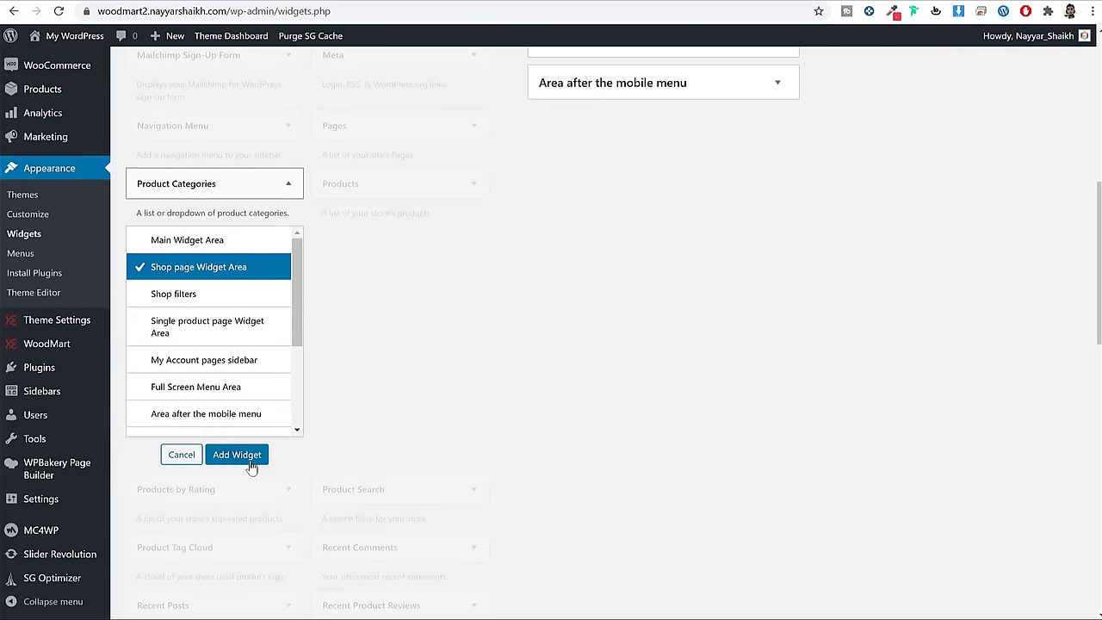
{"action": "left_click", "coordinate": [236, 454]}
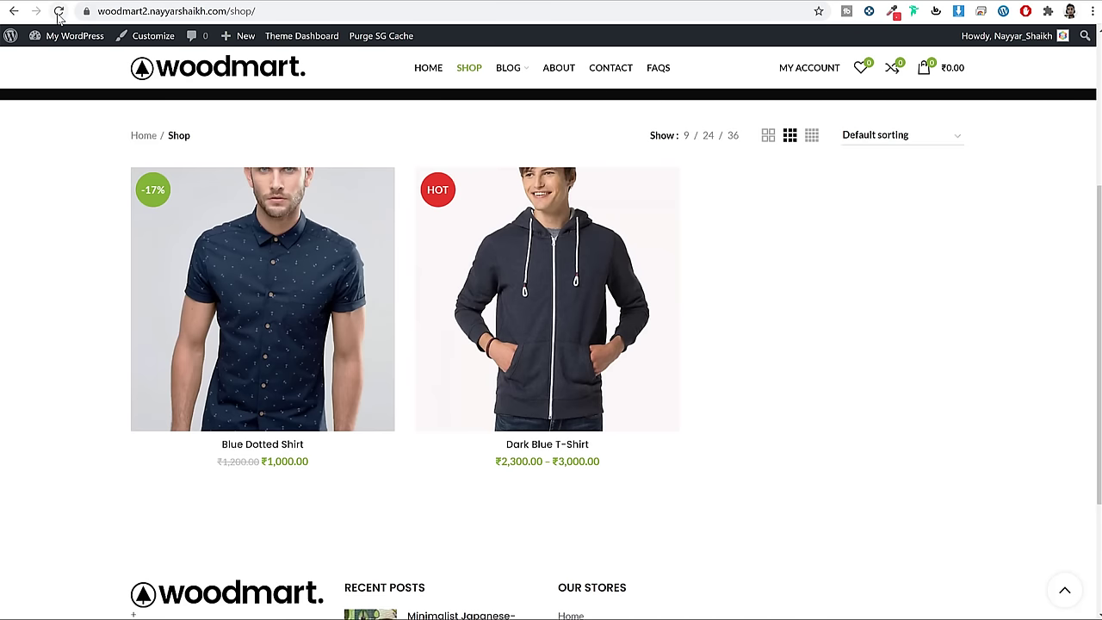
{"action": "left_click", "coordinate": [58, 12]}
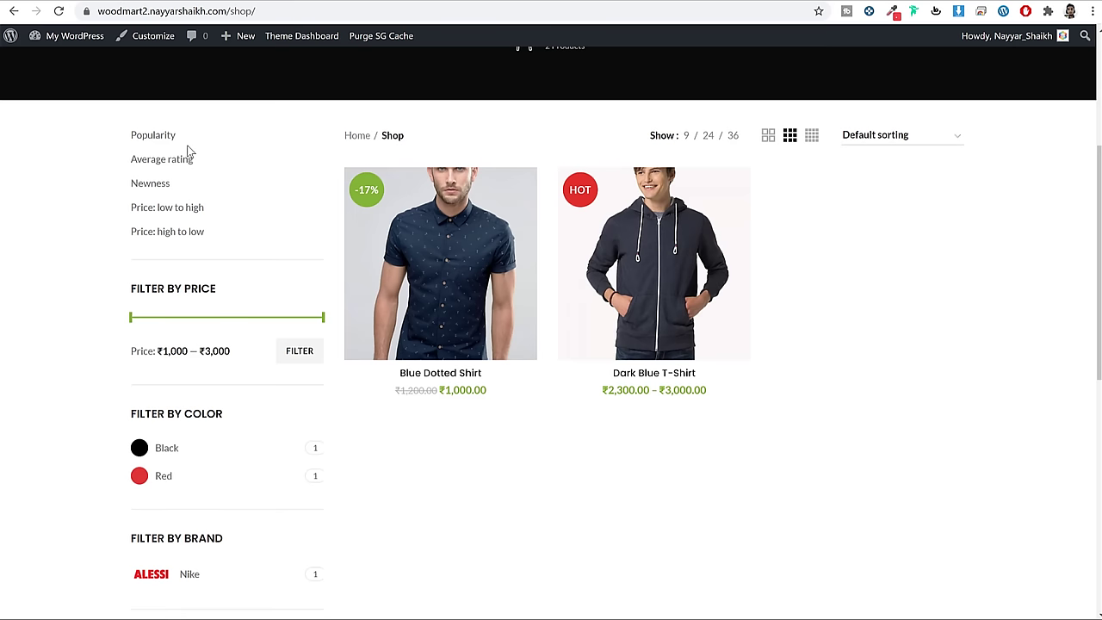
- Check the shop sidebar's Products and Product Categories lists, then open WoodMart Theme Settings
{"action": "scroll", "coordinate": [255, 247], "scroll_direction": "down", "scroll_amount": 3}
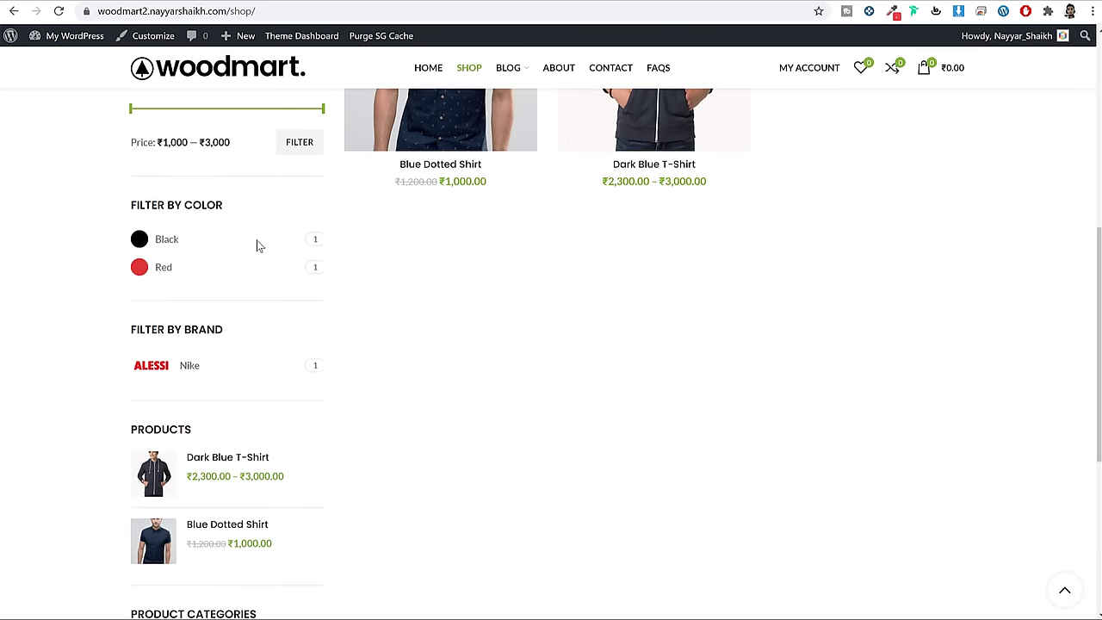
{"action": "scroll", "coordinate": [265, 230], "scroll_direction": "up", "scroll_amount": 1}
{"action": "scroll", "coordinate": [269, 242], "scroll_direction": "down", "scroll_amount": 1}
{"action": "scroll", "coordinate": [233, 309], "scroll_direction": "down", "scroll_amount": 4}
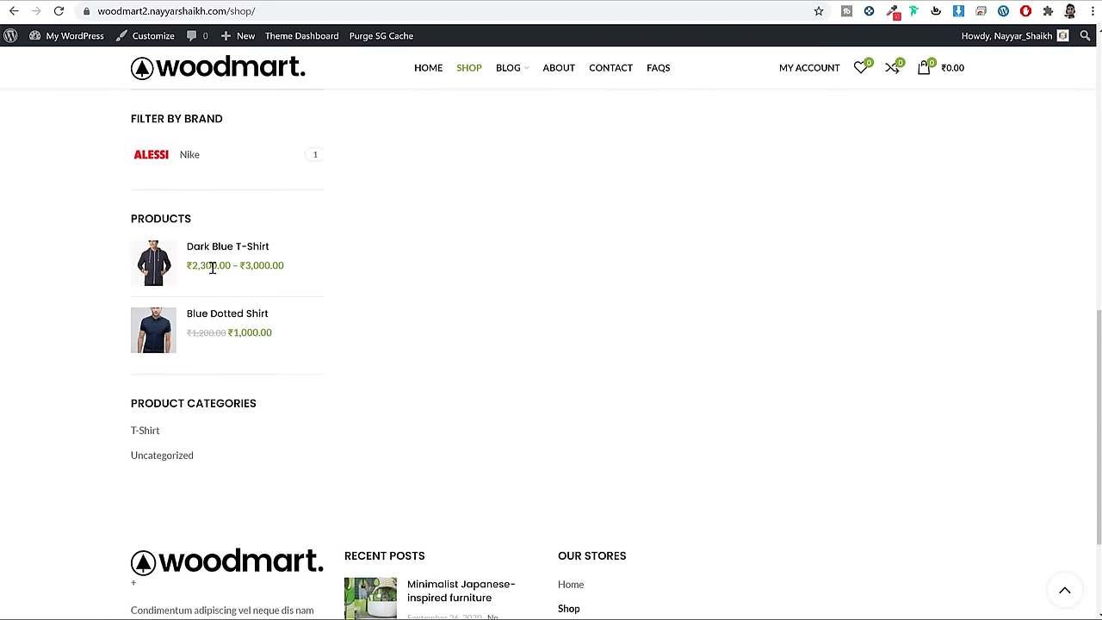
{"action": "scroll", "coordinate": [215, 328], "scroll_direction": "up", "scroll_amount": 1}
{"action": "scroll", "coordinate": [229, 265], "scroll_direction": "up", "scroll_amount": 10}
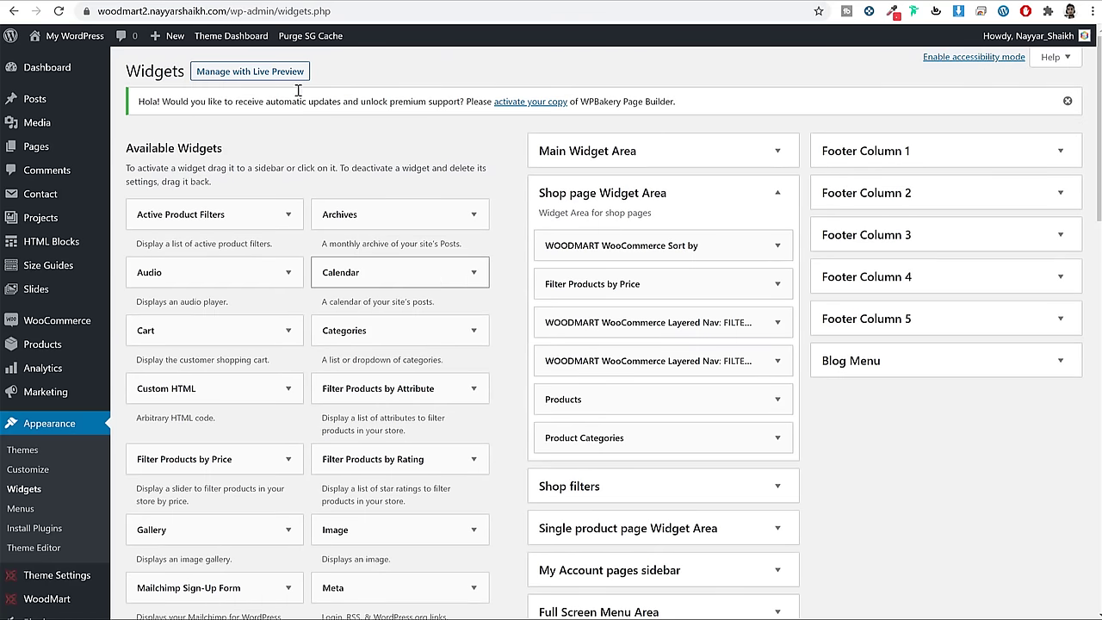
{"action": "mouse_move", "coordinate": [231, 36]}
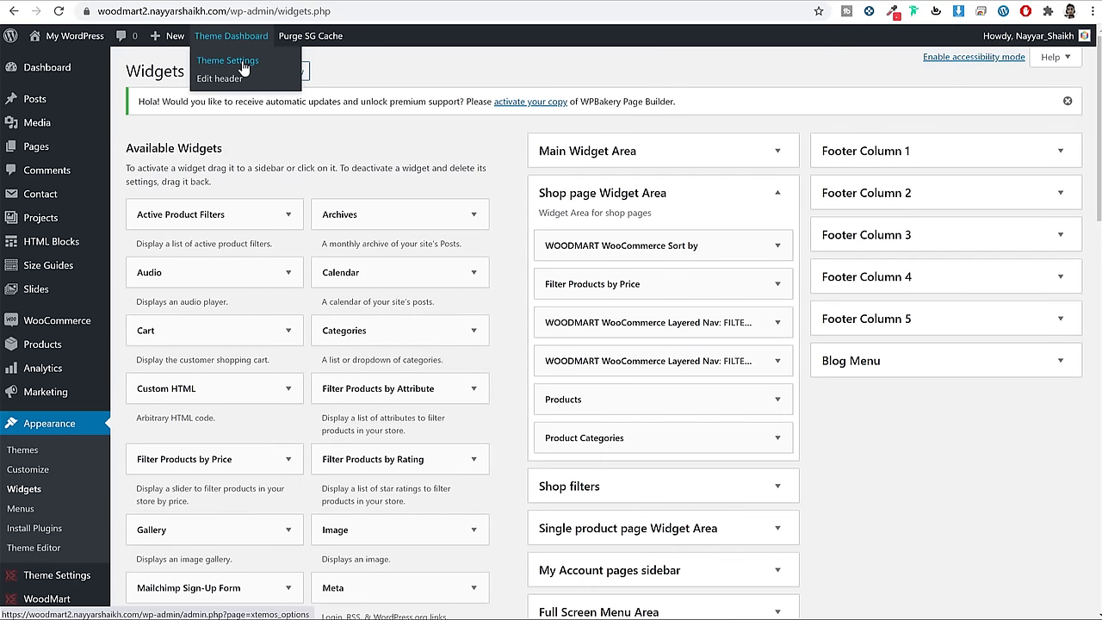
{"action": "left_click", "coordinate": [237, 67]}
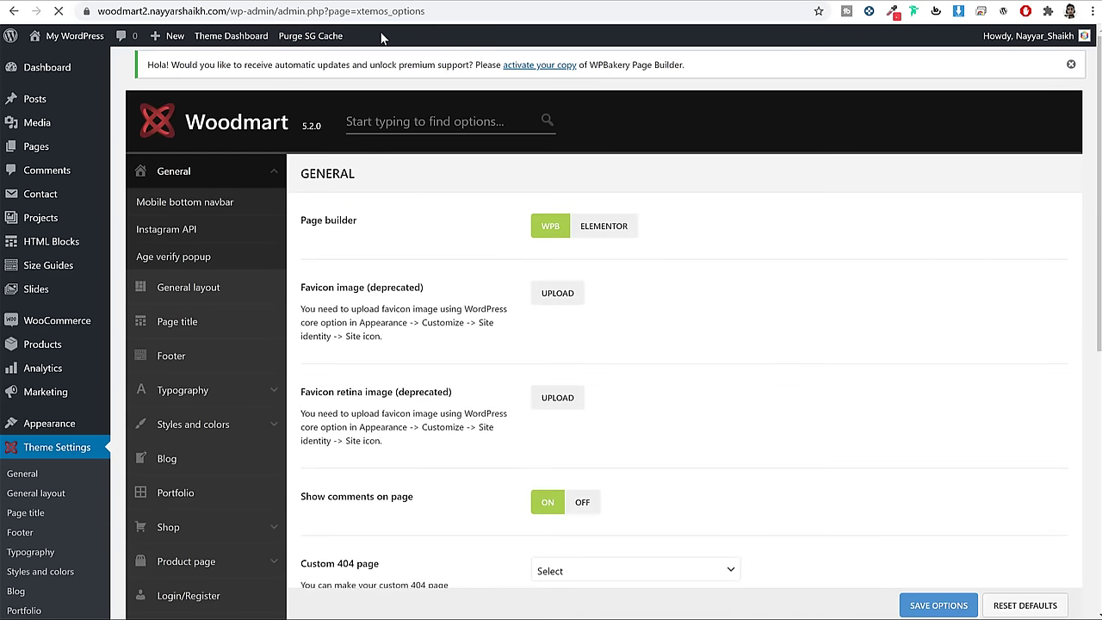
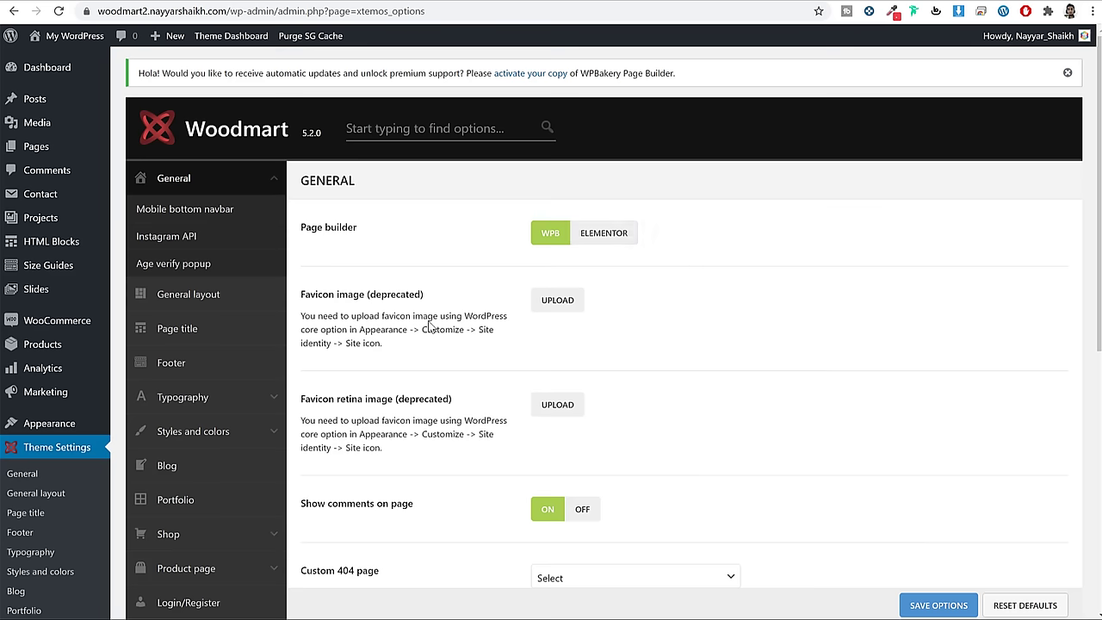
- Look through the General options, including the Google map API key field, then reload the page
{"action": "scroll", "coordinate": [729, 364], "scroll_direction": "down", "scroll_amount": 3}
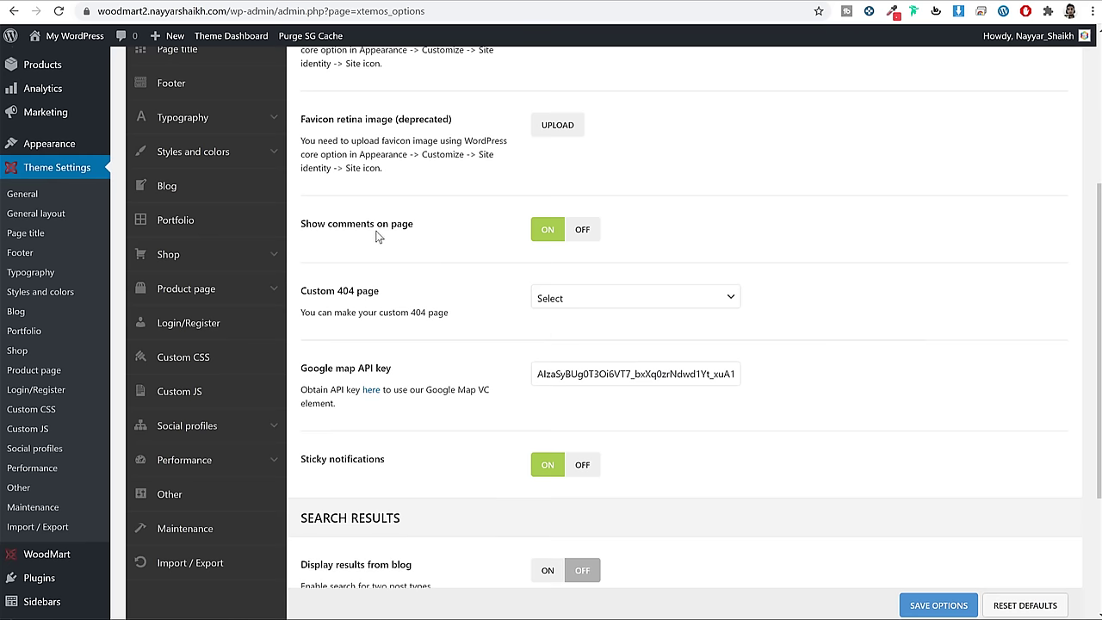
{"action": "left_click", "coordinate": [504, 238]}
{"action": "scroll", "coordinate": [801, 274], "scroll_direction": "down", "scroll_amount": 2}
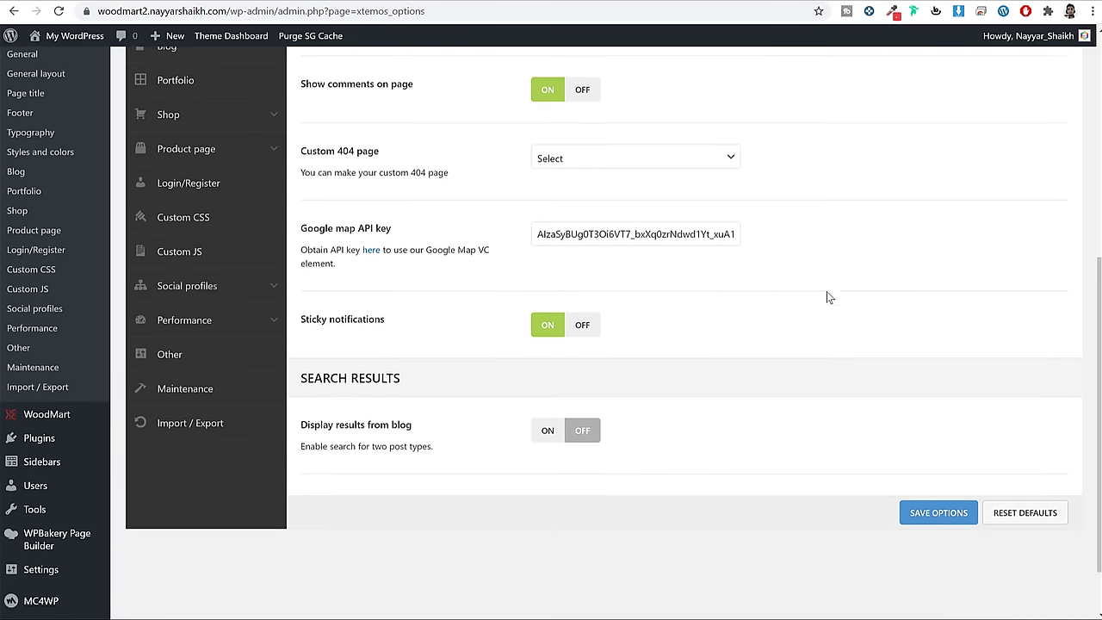
{"action": "double_click", "coordinate": [599, 164]}
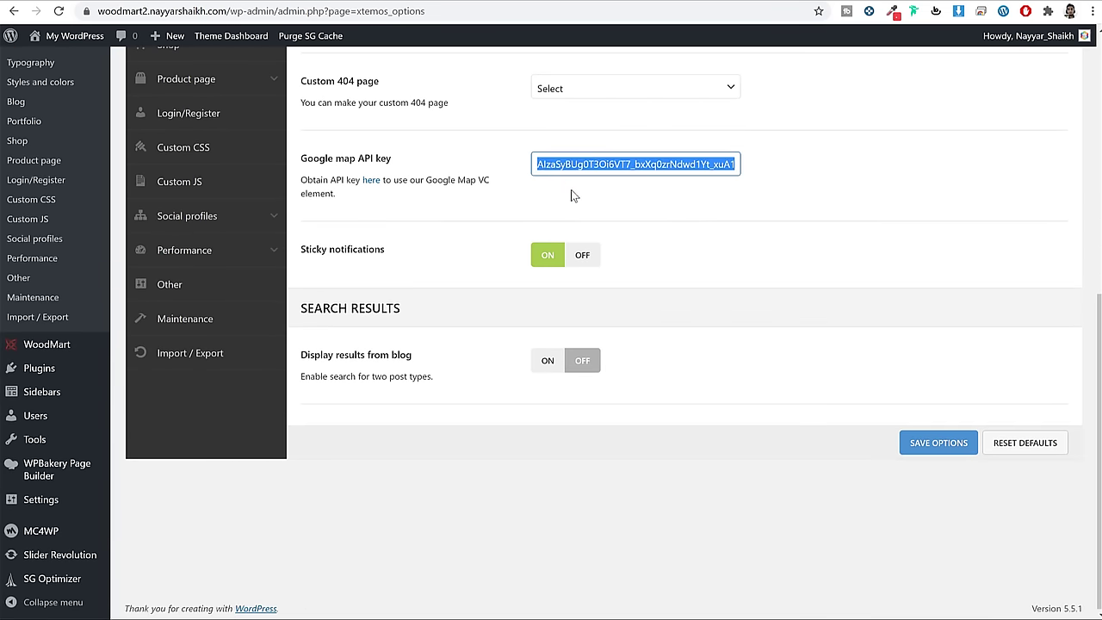
{"action": "key", "text": "F5"}
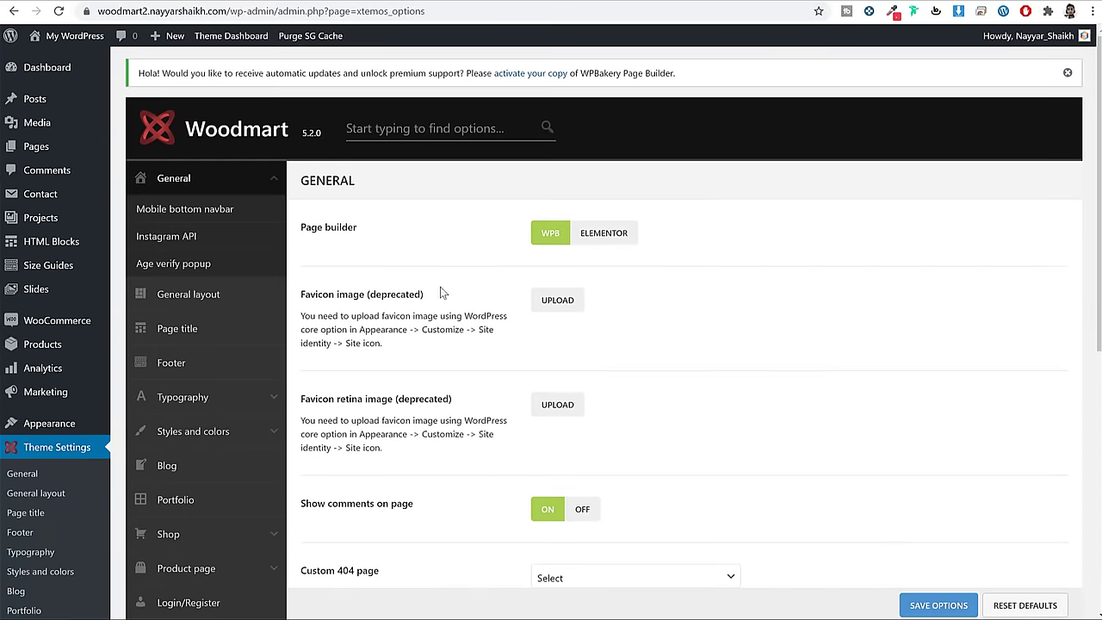
- Check the General layout options before moving to the Page title section
{"action": "left_click", "coordinate": [211, 306]}
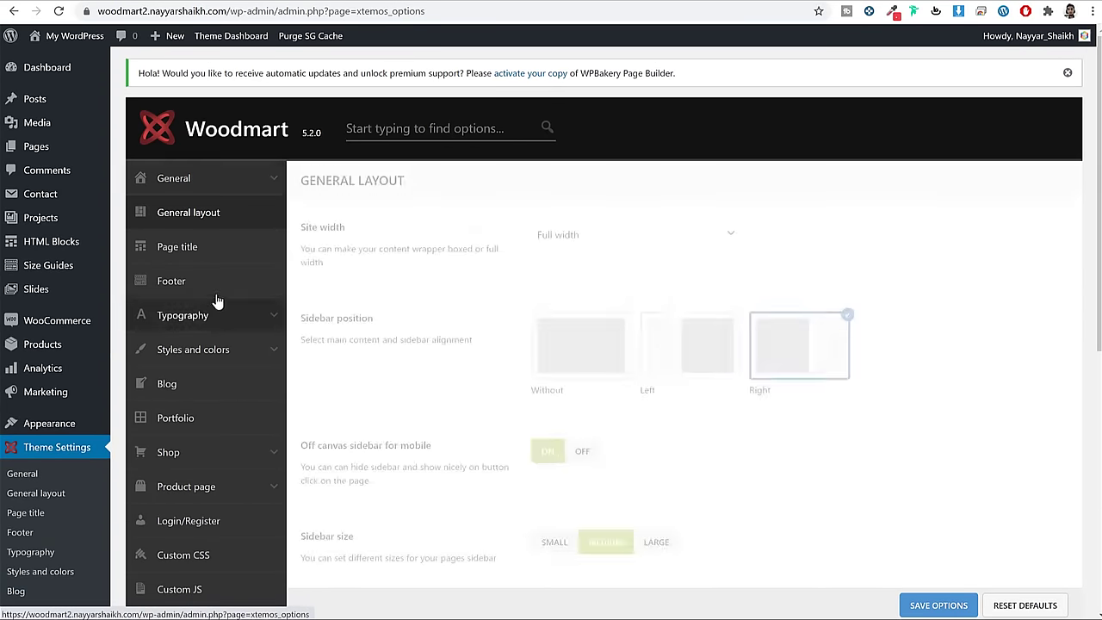
{"action": "scroll", "coordinate": [808, 277], "scroll_direction": "down", "scroll_amount": 2}
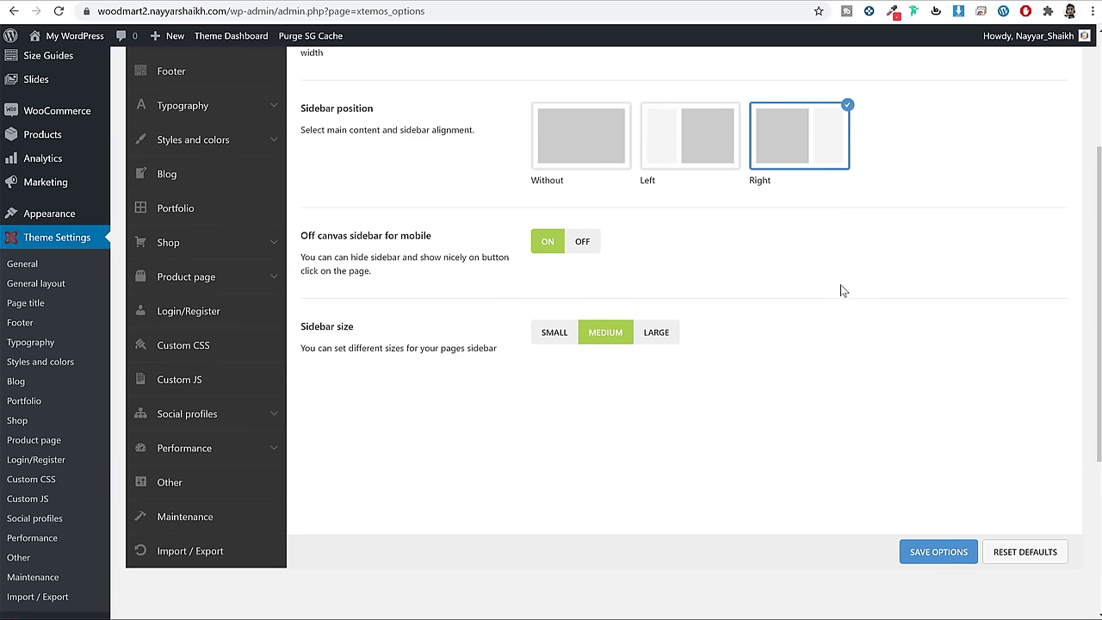
{"action": "scroll", "coordinate": [840, 291], "scroll_direction": "up", "scroll_amount": 3}
{"action": "left_click", "coordinate": [184, 247]}
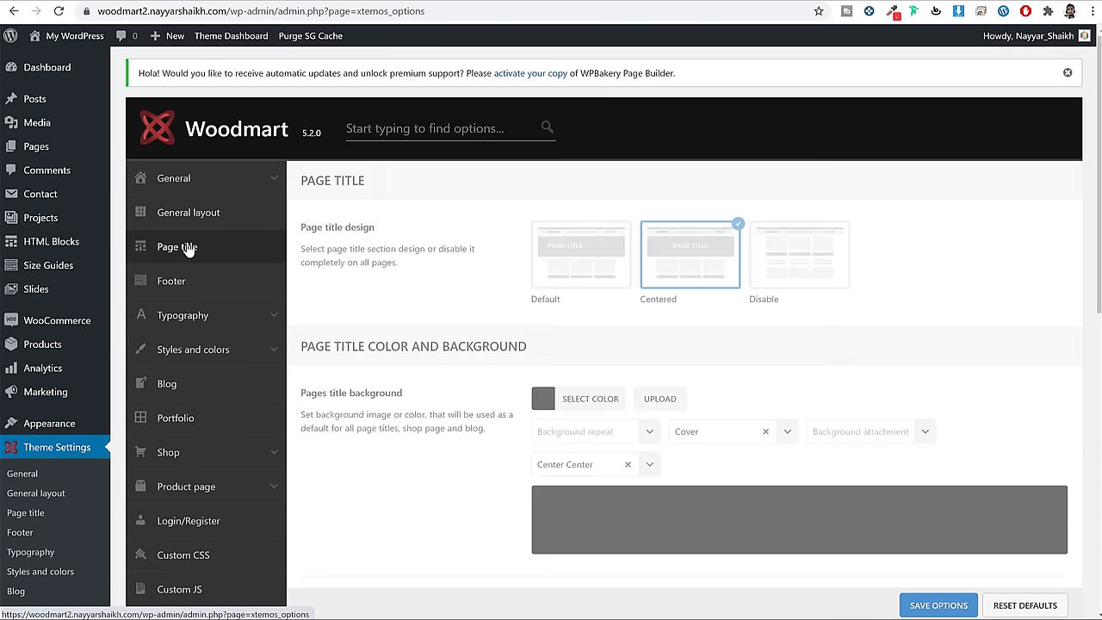
- Check the current Shop heading on the storefront
{"action": "left_click", "coordinate": [383, 4]}
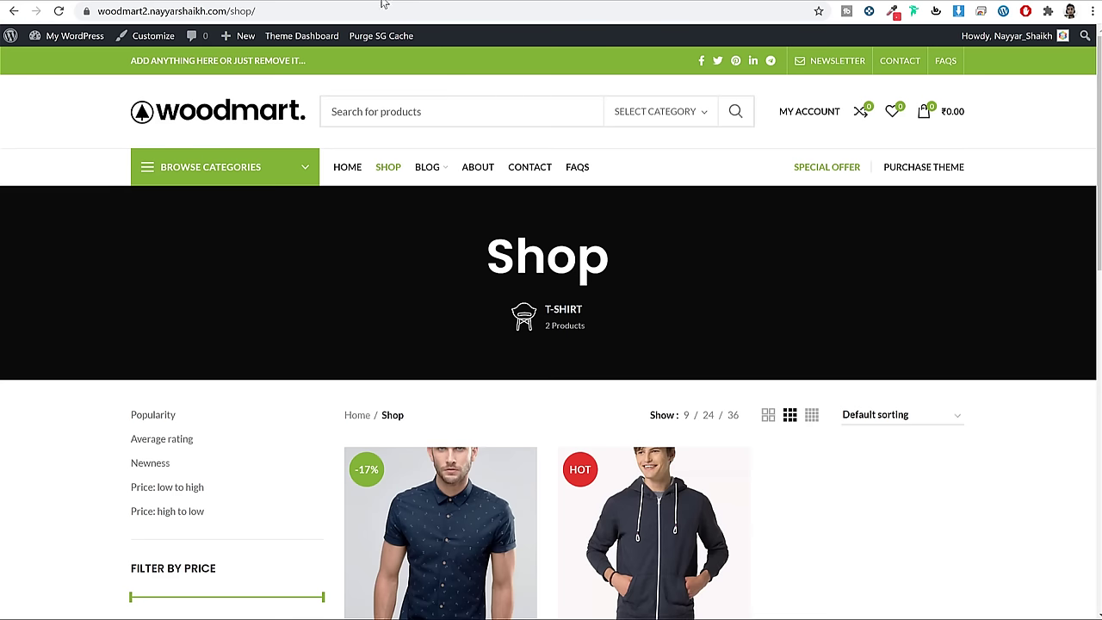
{"action": "left_click_drag", "start_coordinate": [476, 249], "coordinate": [662, 286]}
{"action": "left_click", "coordinate": [538, 263]}
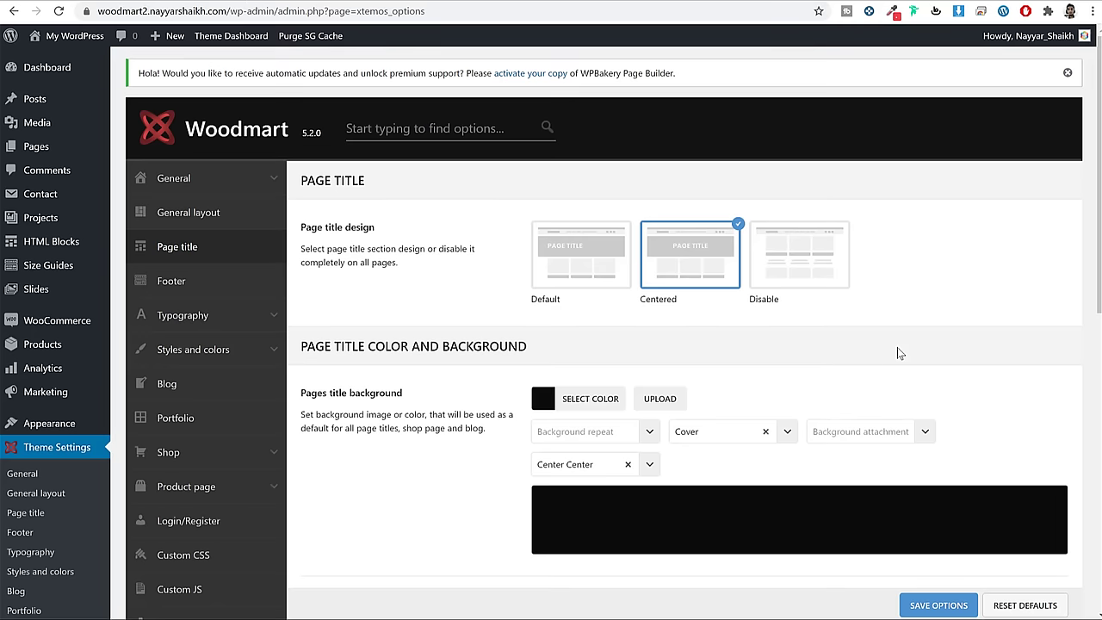
{"action": "scroll", "coordinate": [897, 353], "scroll_direction": "down", "scroll_amount": 4}
{"action": "scroll", "coordinate": [679, 216], "scroll_direction": "up", "scroll_amount": 1}
- Upload dummy-wood-title.jpg as the Pages title background and save the options
{"action": "left_click", "coordinate": [657, 188]}
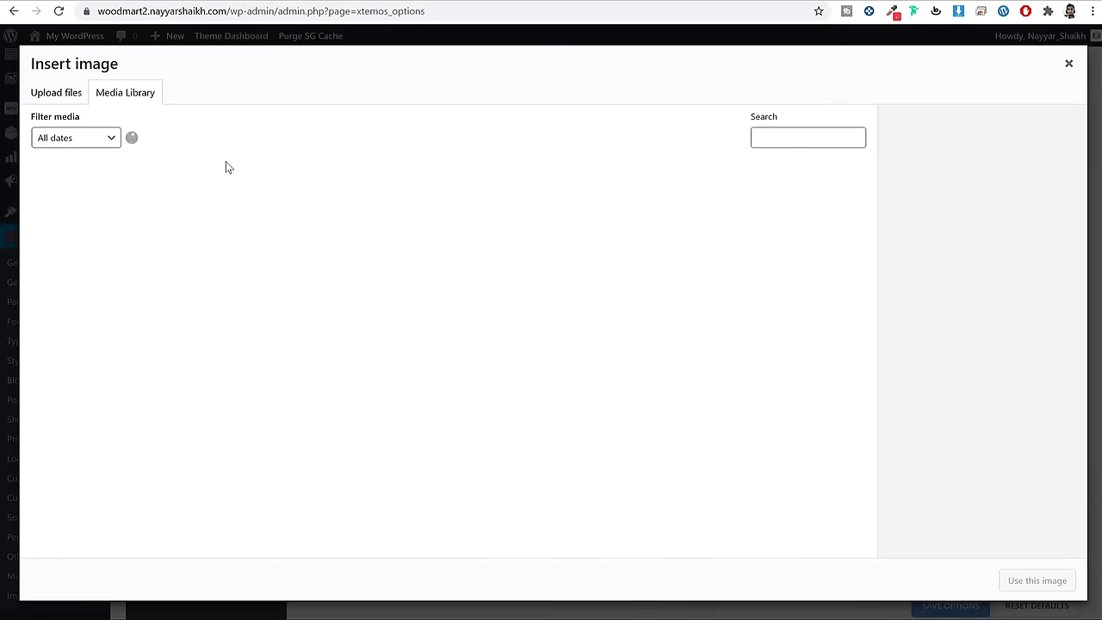
{"action": "left_click", "coordinate": [36, 98]}
{"action": "left_click", "coordinate": [588, 314]}
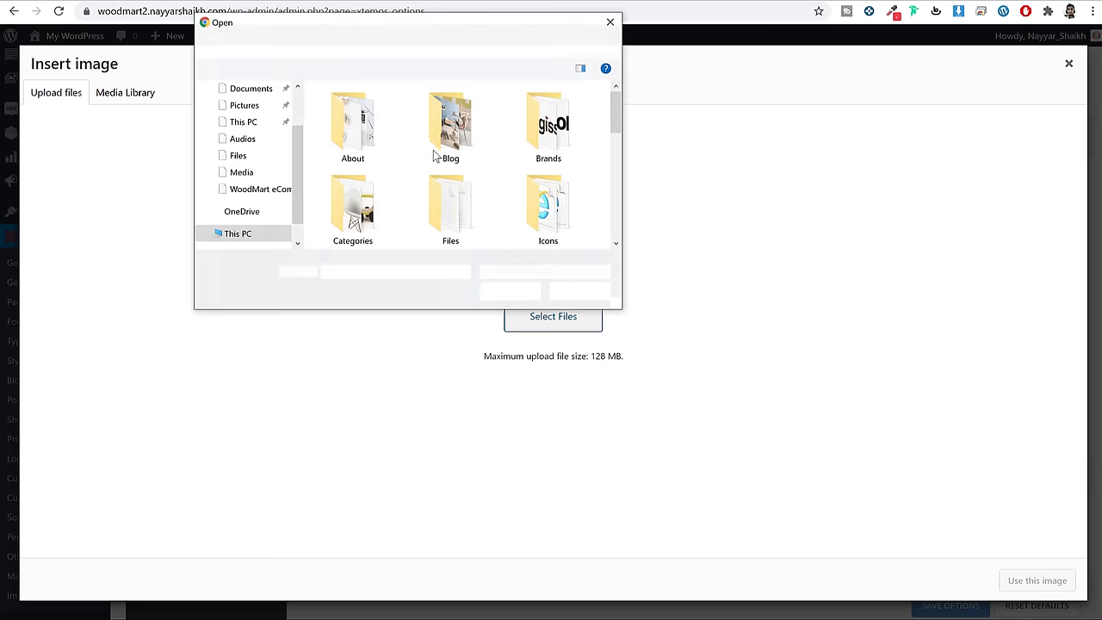
{"action": "scroll", "coordinate": [492, 177], "scroll_direction": "down", "scroll_amount": 2}
{"action": "left_click", "coordinate": [467, 216]}
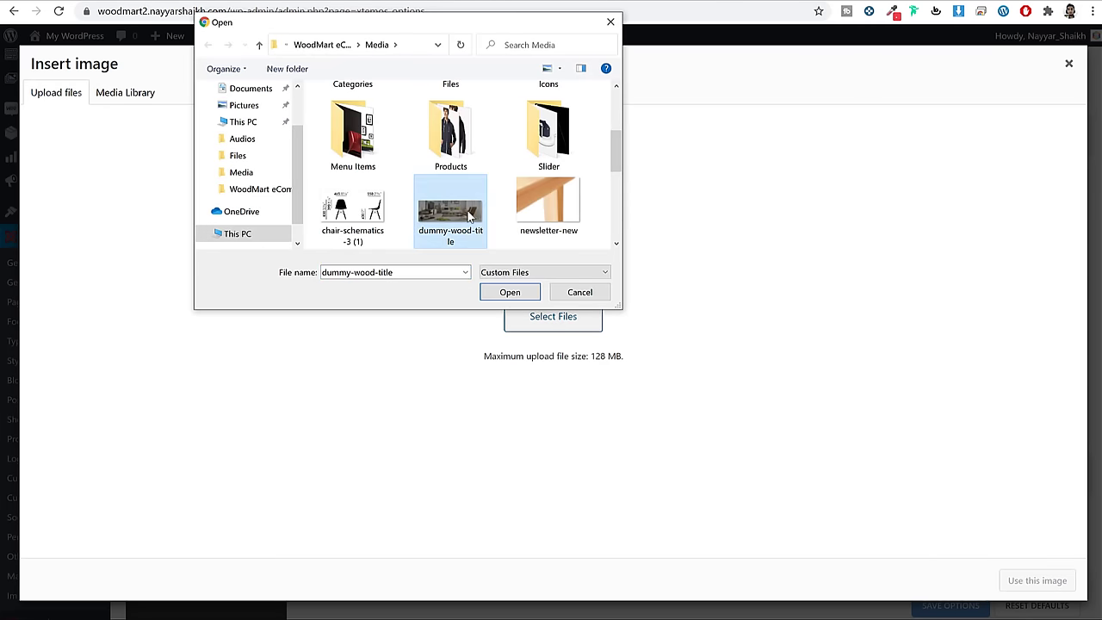
{"action": "left_click", "coordinate": [508, 292]}
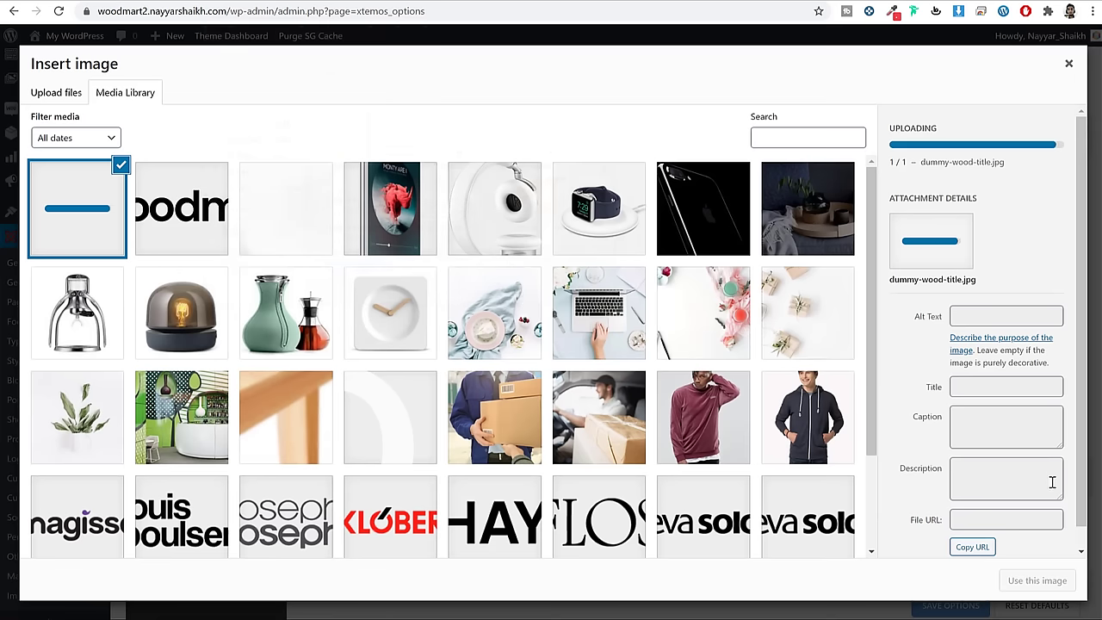
{"action": "left_click", "coordinate": [1034, 583]}
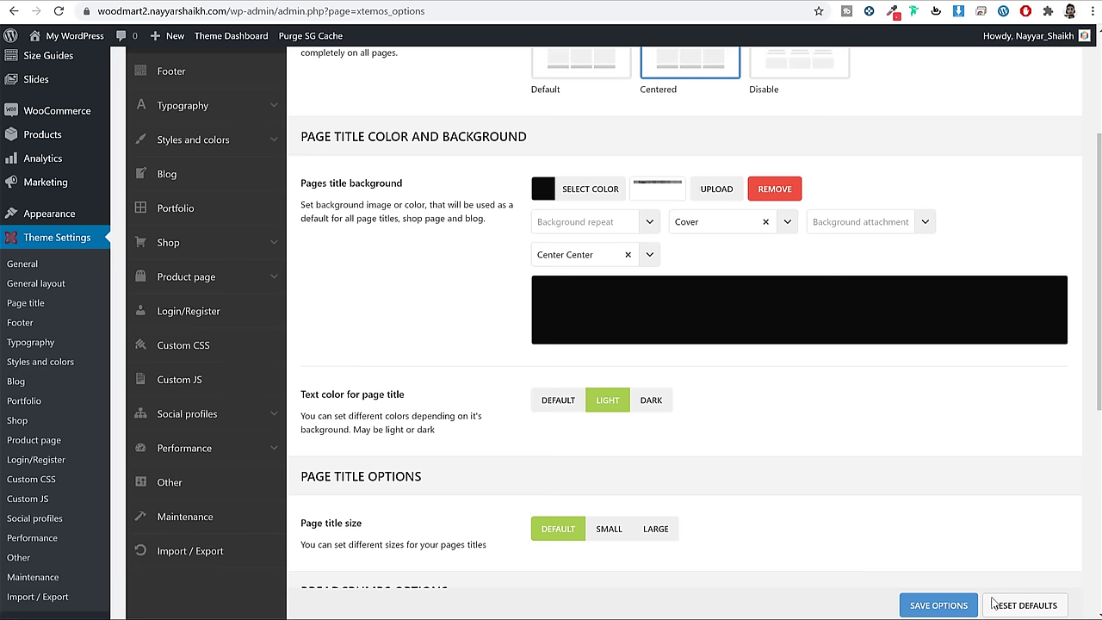
{"action": "left_click", "coordinate": [940, 607]}
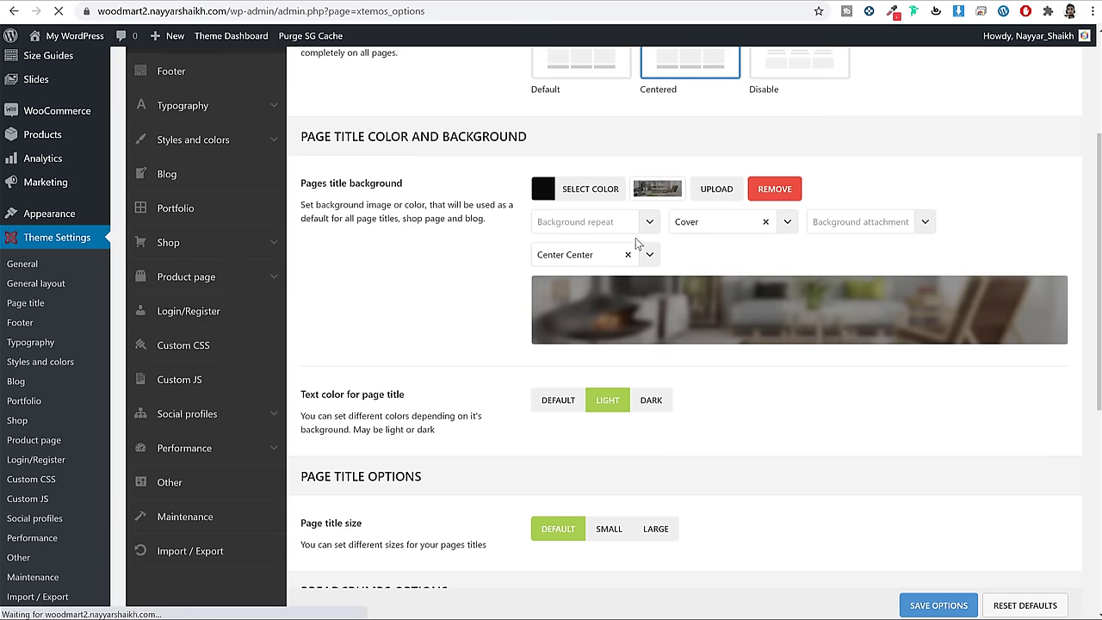
- Reload the Shop page, view the Contact page, and return to inspect the new title header
{"action": "key", "text": "ctrl+Tab"}
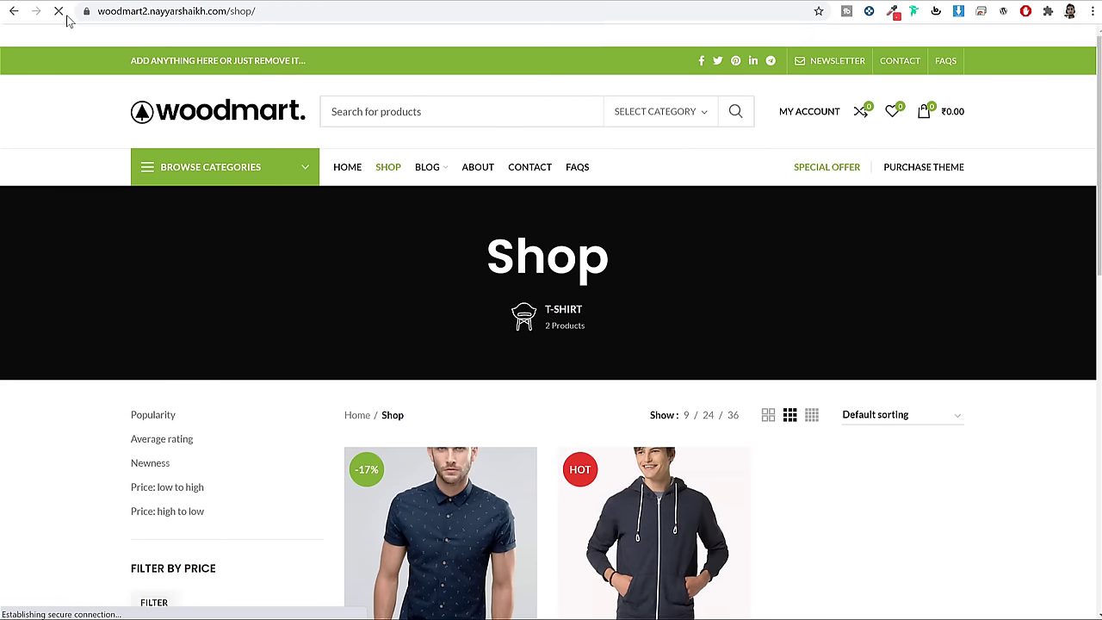
{"action": "scroll", "coordinate": [746, 300], "scroll_direction": "down", "scroll_amount": 1}
{"action": "scroll", "coordinate": [744, 303], "scroll_direction": "down", "scroll_amount": 2}
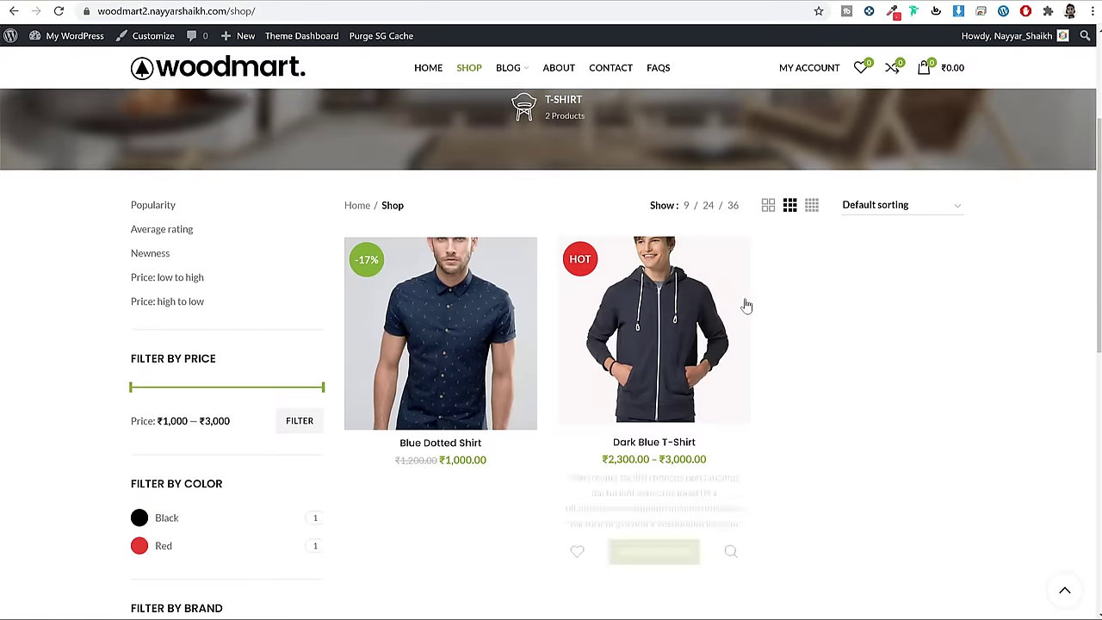
{"action": "scroll", "coordinate": [746, 307], "scroll_direction": "up", "scroll_amount": 3}
{"action": "left_click", "coordinate": [520, 171]}
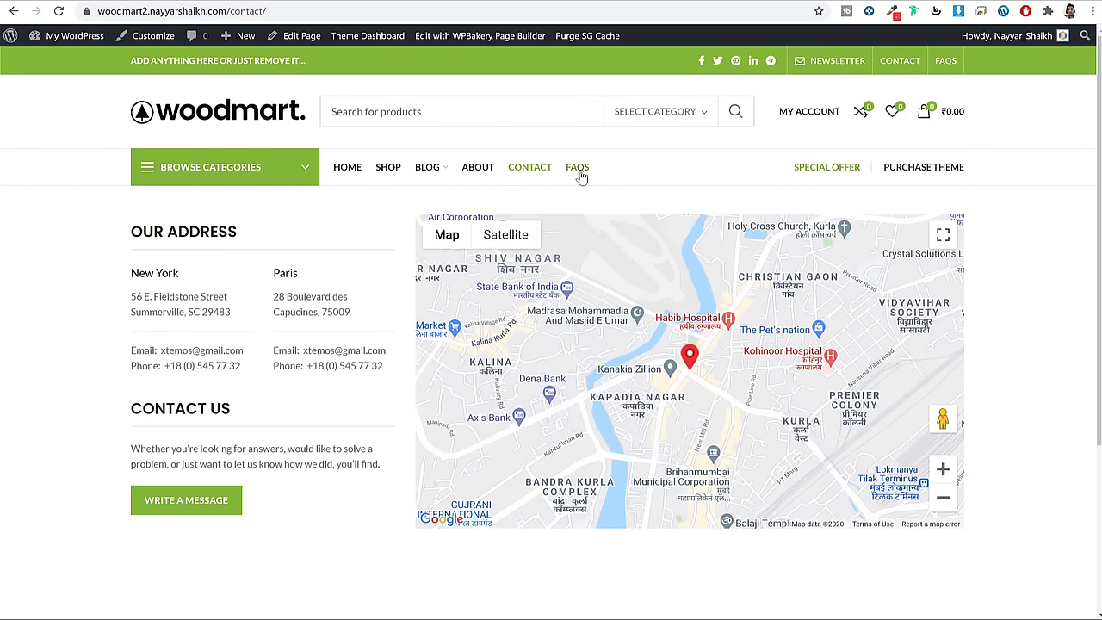
{"action": "key", "text": "alt+Left"}
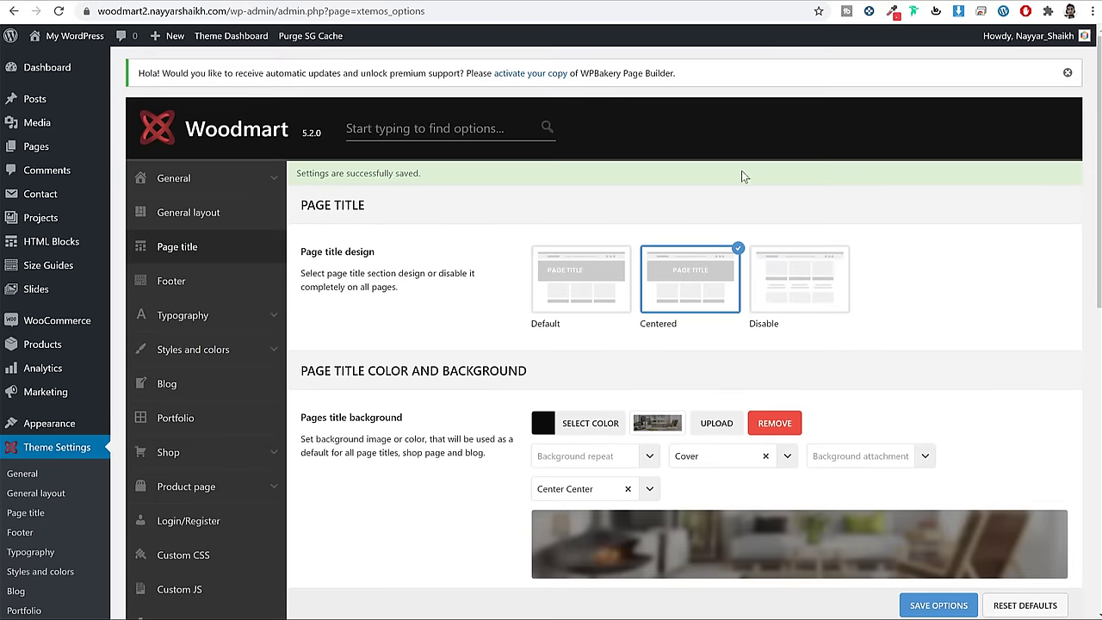
{"action": "scroll", "coordinate": [914, 269], "scroll_direction": "down", "scroll_amount": 6}
{"action": "scroll", "coordinate": [914, 268], "scroll_direction": "up", "scroll_amount": 5}
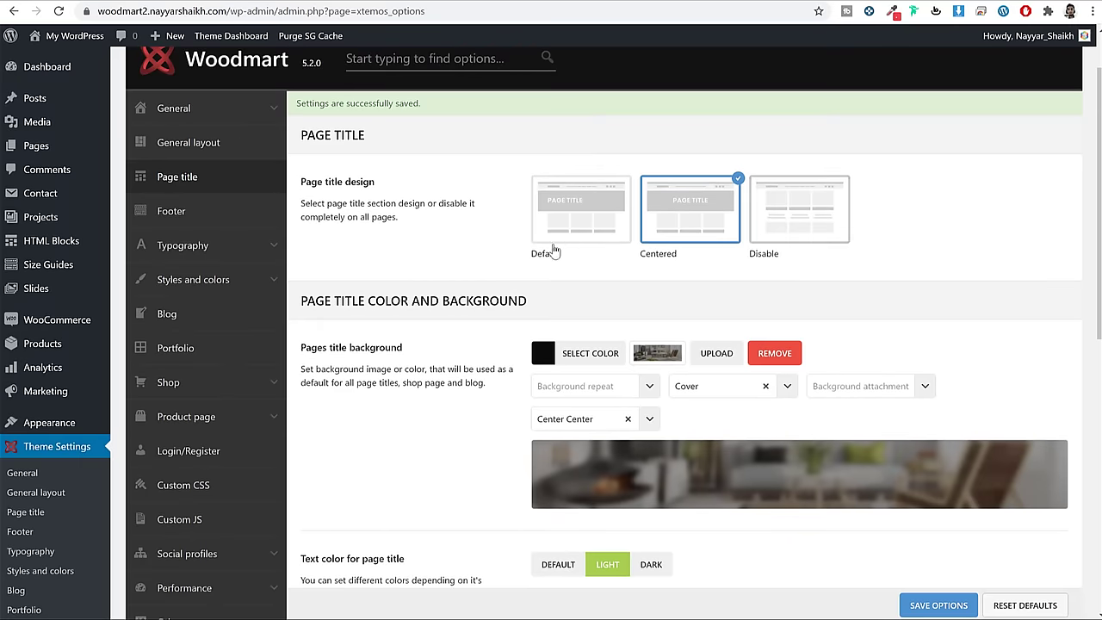
{"action": "scroll", "coordinate": [823, 319], "scroll_direction": "down", "scroll_amount": 6}
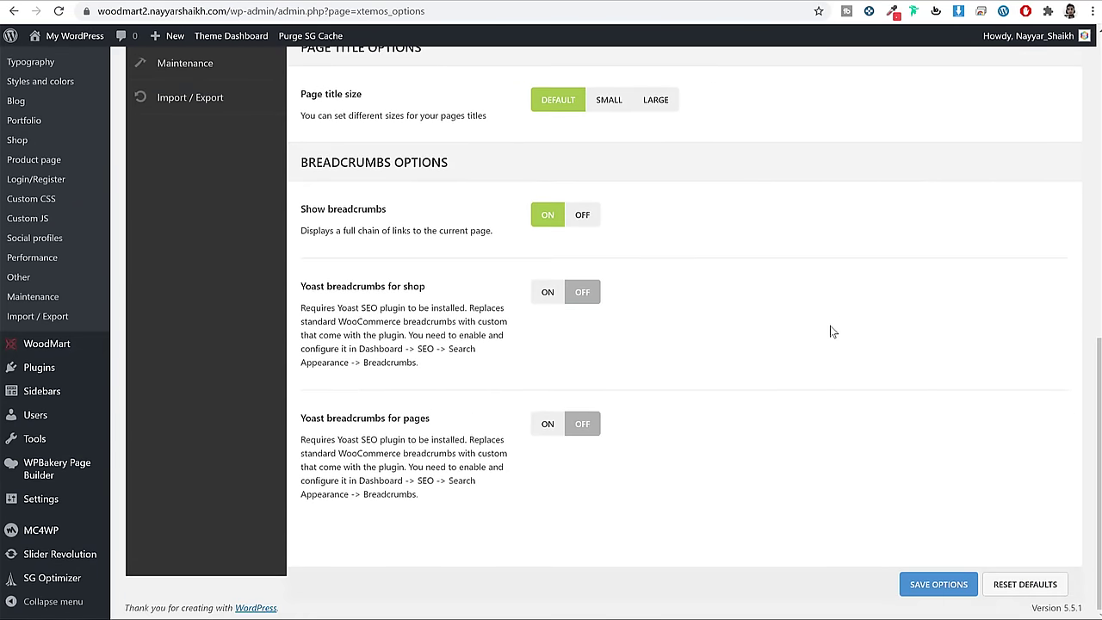
{"action": "scroll", "coordinate": [831, 326], "scroll_direction": "up", "scroll_amount": 8}
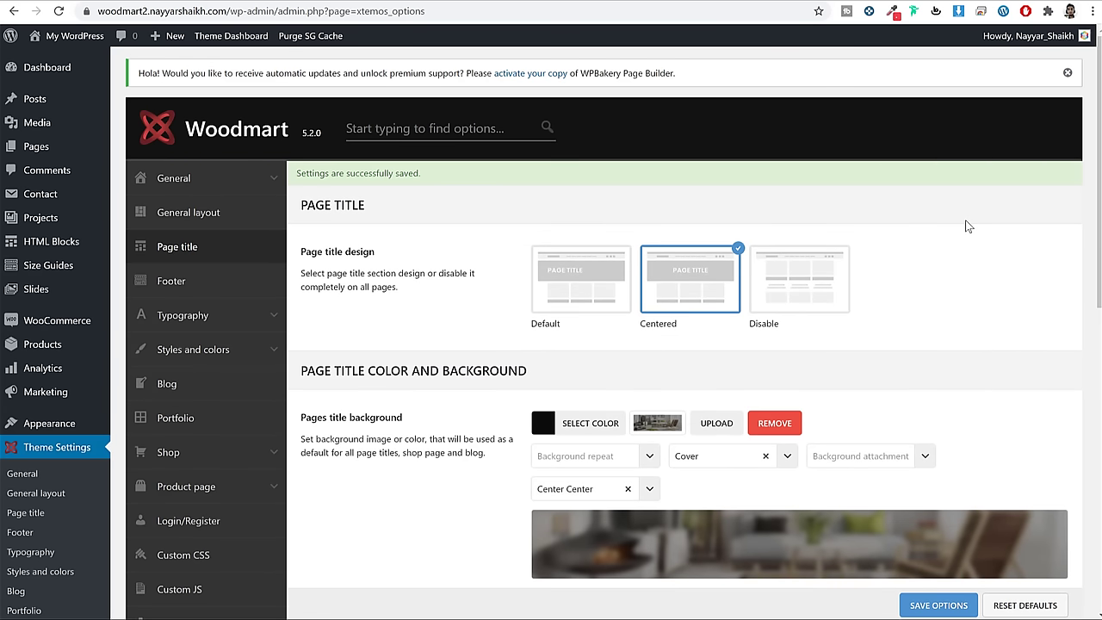
- Look through the Footer options, including the footer description and contact details
{"action": "left_click", "coordinate": [249, 282]}
{"action": "scroll", "coordinate": [892, 250], "scroll_direction": "down", "scroll_amount": 2}
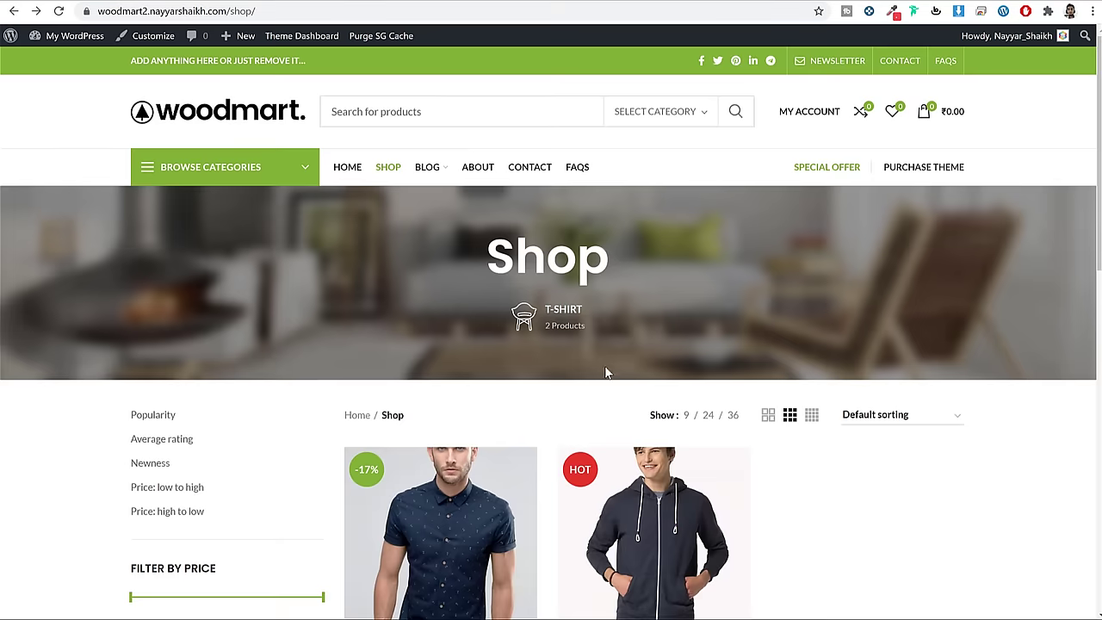
{"action": "scroll", "coordinate": [606, 369], "scroll_direction": "down", "scroll_amount": 10}
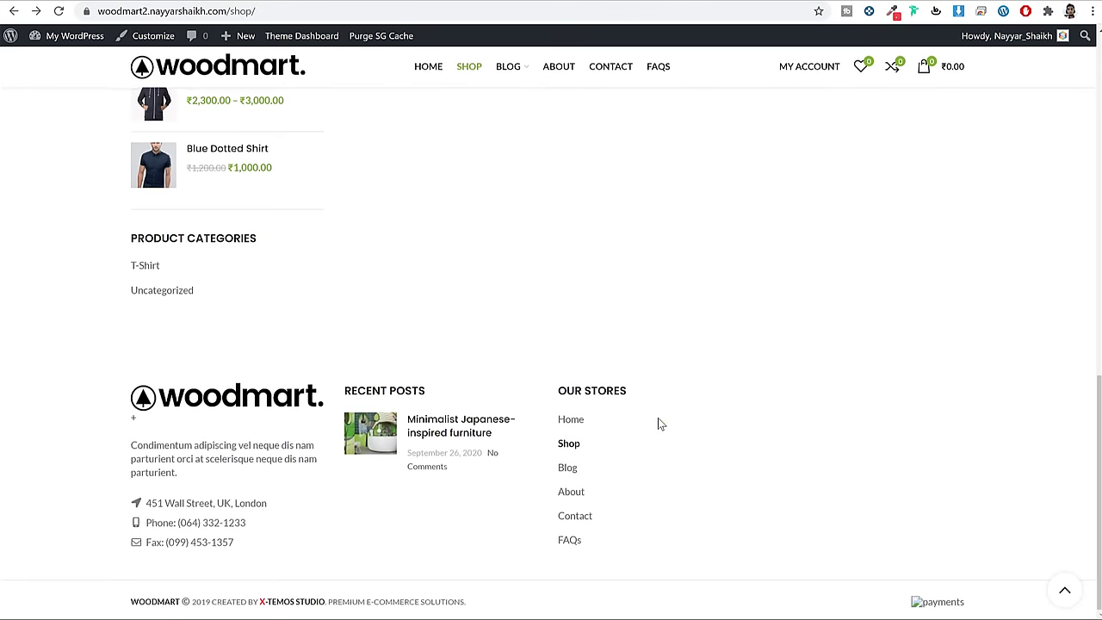
{"action": "left_click_drag", "start_coordinate": [125, 464], "coordinate": [312, 527]}
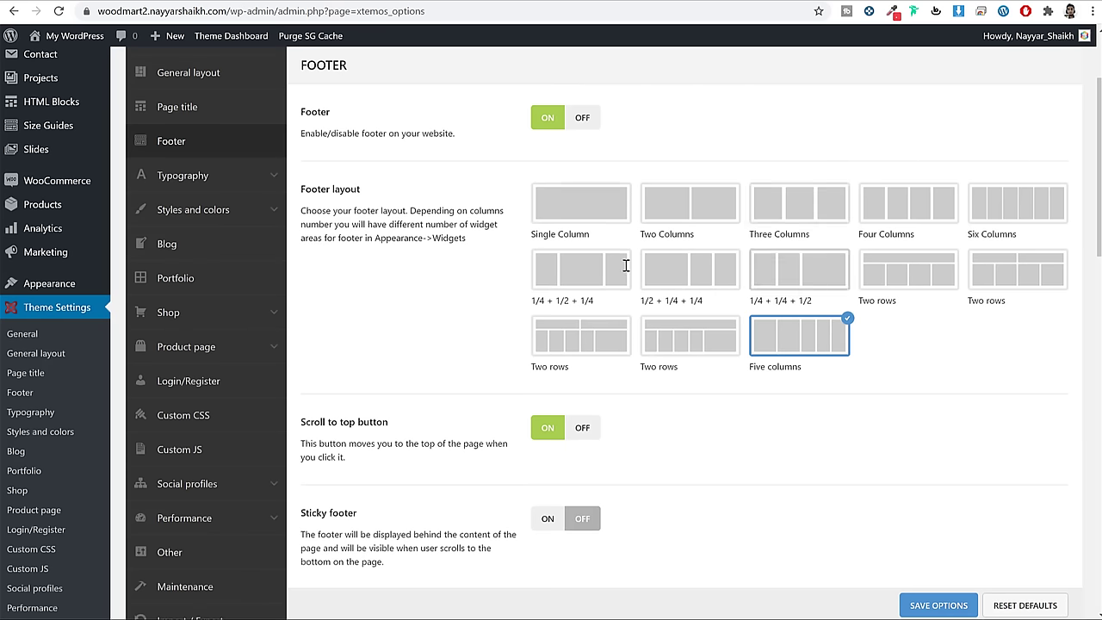
{"action": "scroll", "coordinate": [820, 387], "scroll_direction": "down", "scroll_amount": 2}
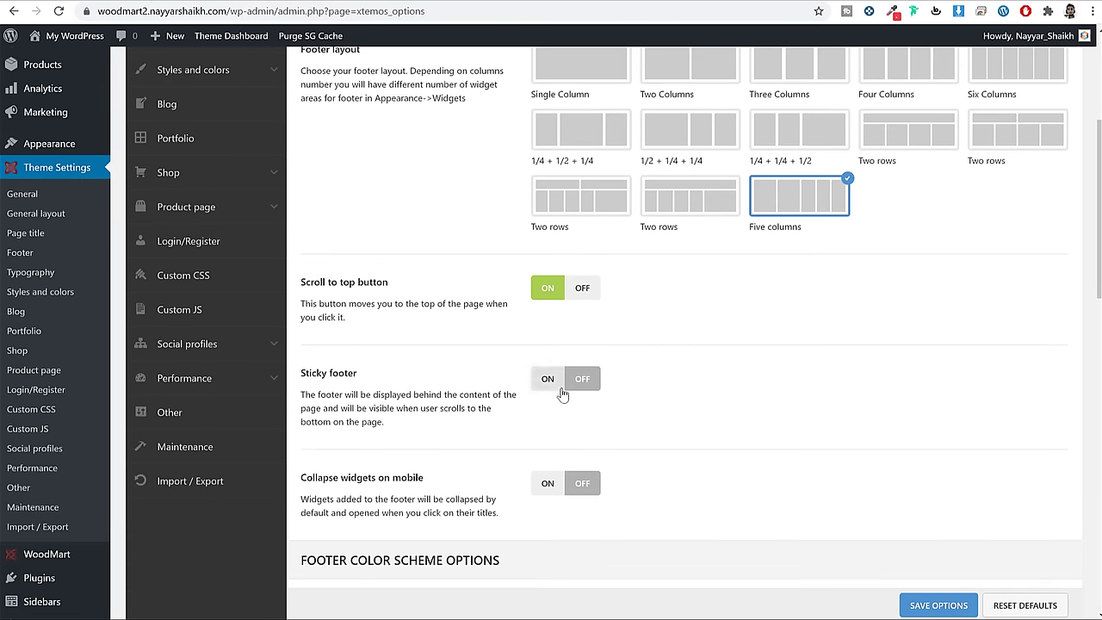
{"action": "scroll", "coordinate": [802, 371], "scroll_direction": "down", "scroll_amount": 1}
{"action": "scroll", "coordinate": [802, 369], "scroll_direction": "down", "scroll_amount": 4}
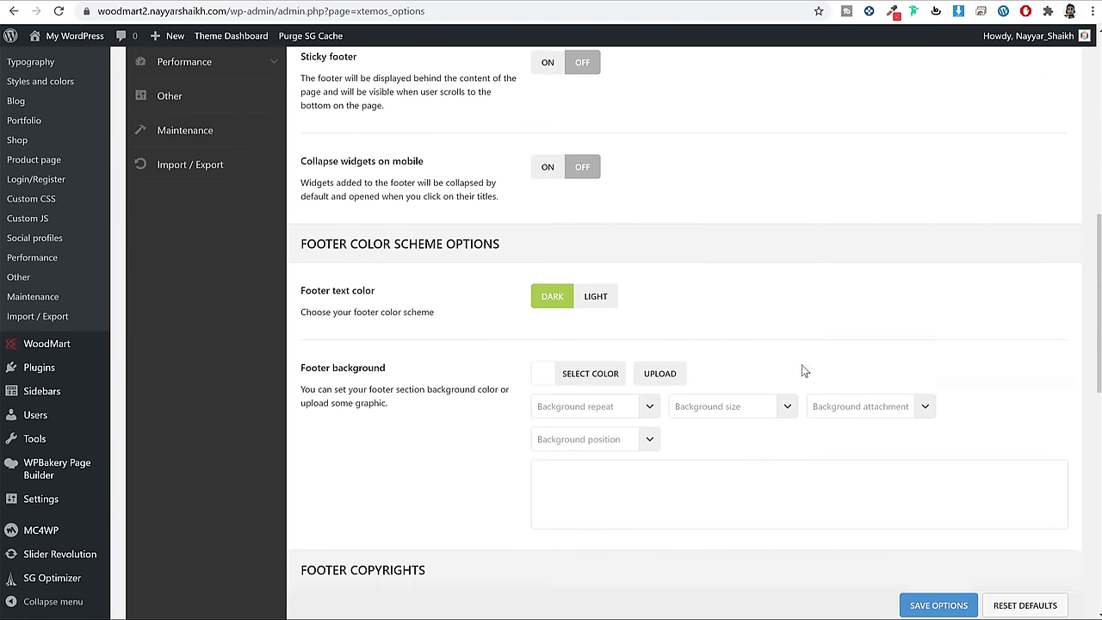
{"action": "scroll", "coordinate": [575, 320], "scroll_direction": "down", "scroll_amount": 4}
{"action": "scroll", "coordinate": [577, 321], "scroll_direction": "up", "scroll_amount": 4}
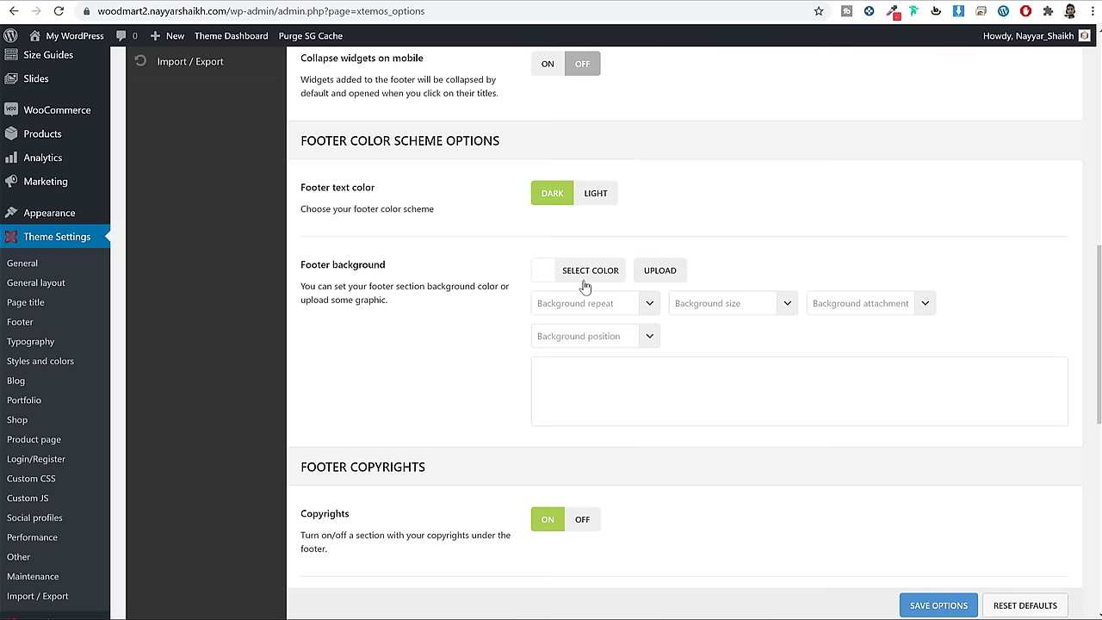
- Set the footer background colour to #f9f9f9 and save
{"action": "left_click", "coordinate": [585, 284]}
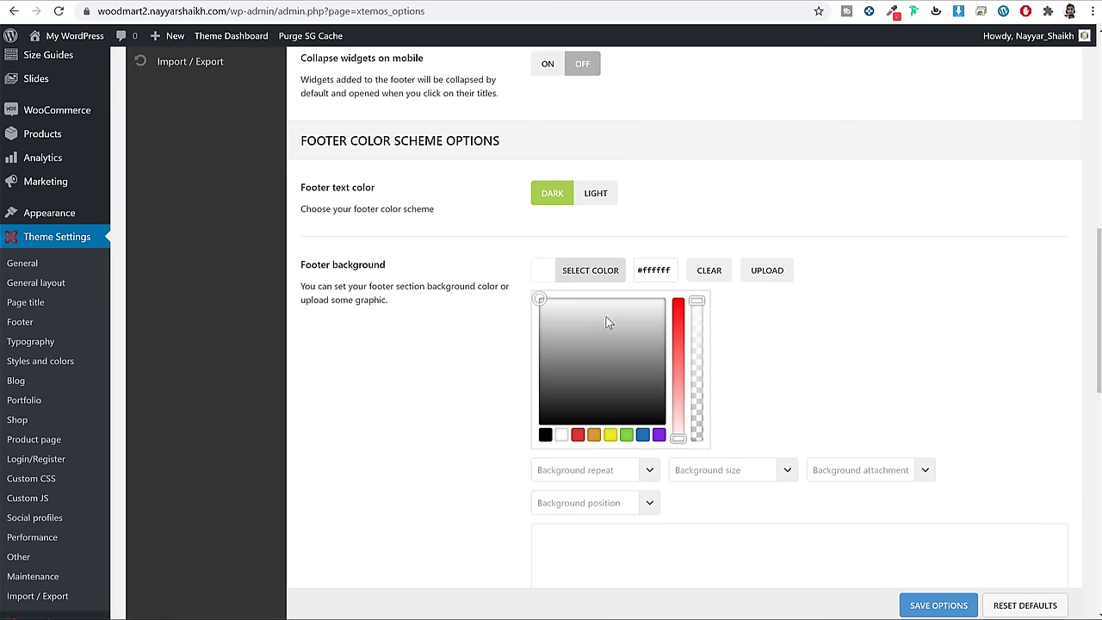
{"action": "double_click", "coordinate": [664, 279]}
{"action": "type", "text": "f9f9f9"}
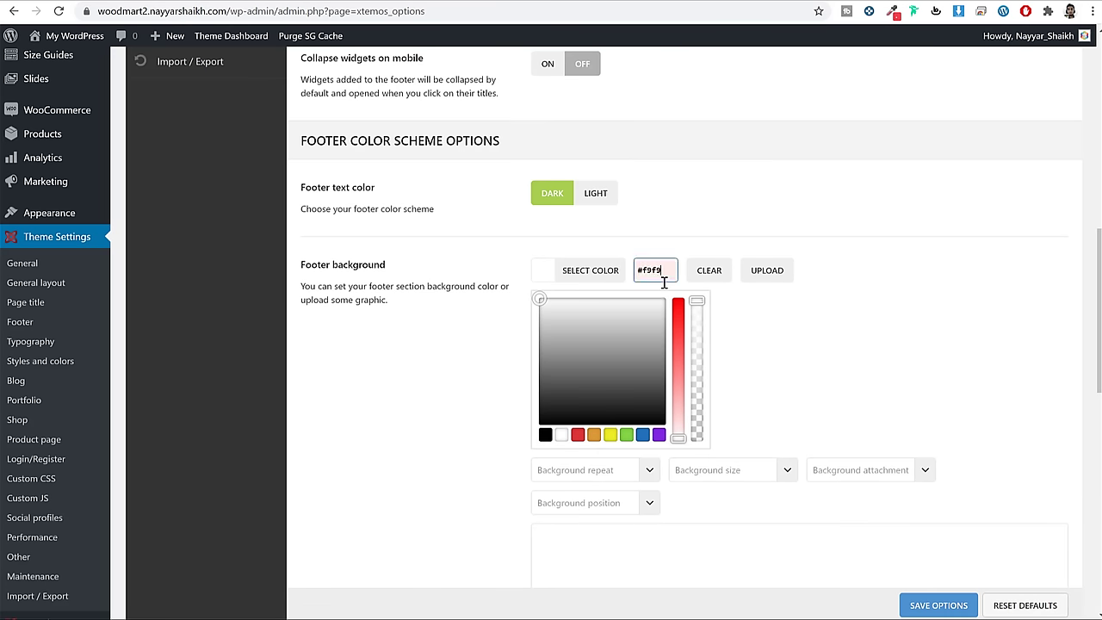
{"action": "left_click", "coordinate": [938, 605]}
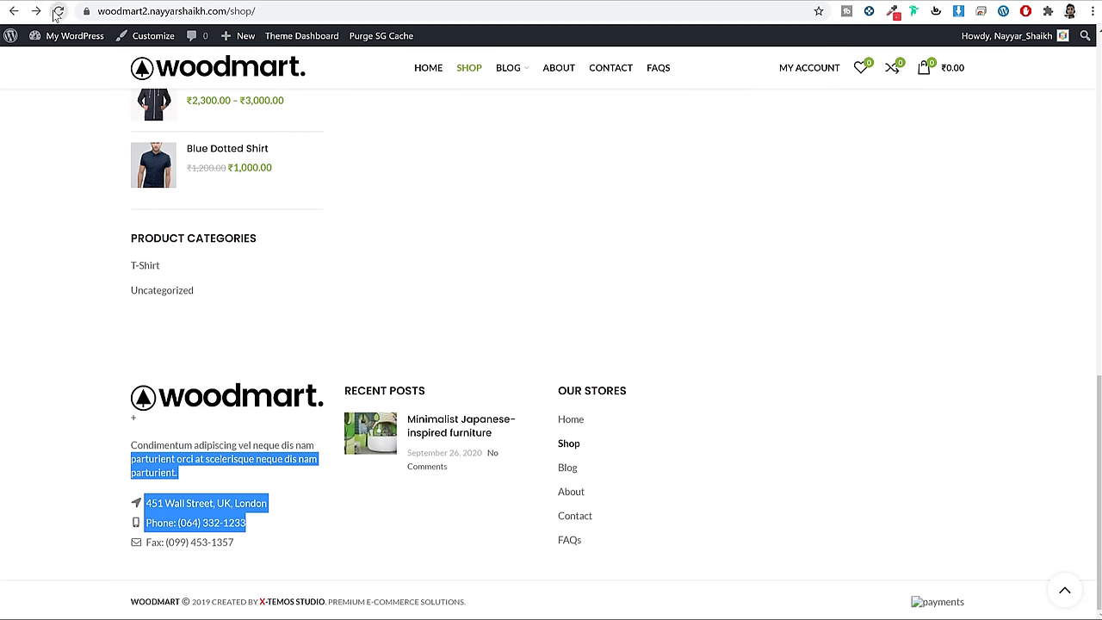
- Reload the shop to see the grey footer and its current copyright line
{"action": "left_click", "coordinate": [57, 11]}
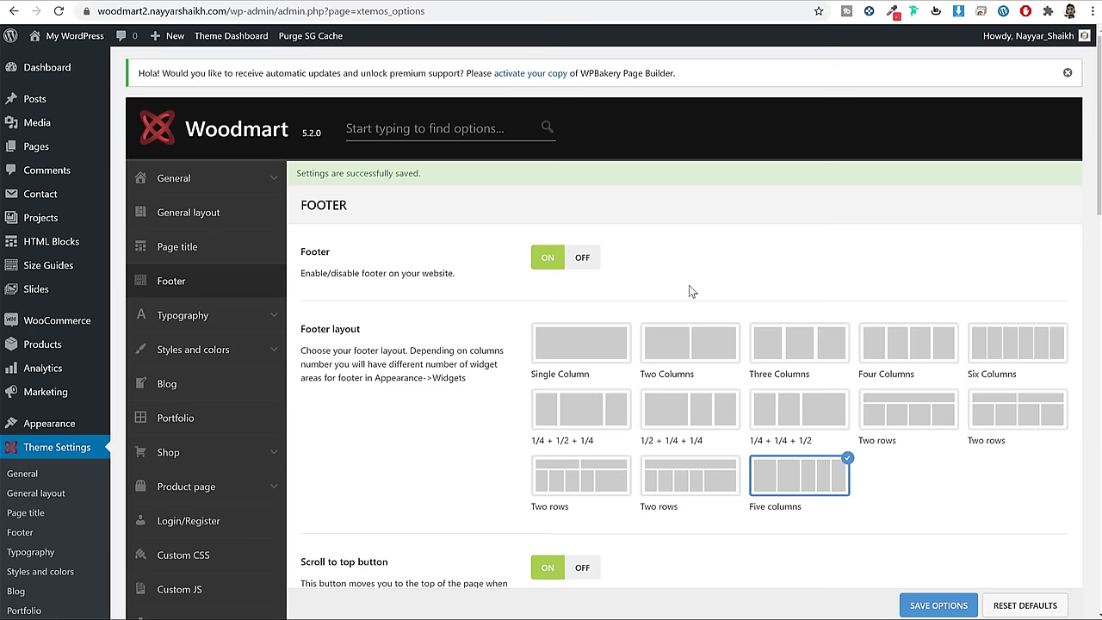
{"action": "scroll", "coordinate": [688, 285], "scroll_direction": "down", "scroll_amount": 8}
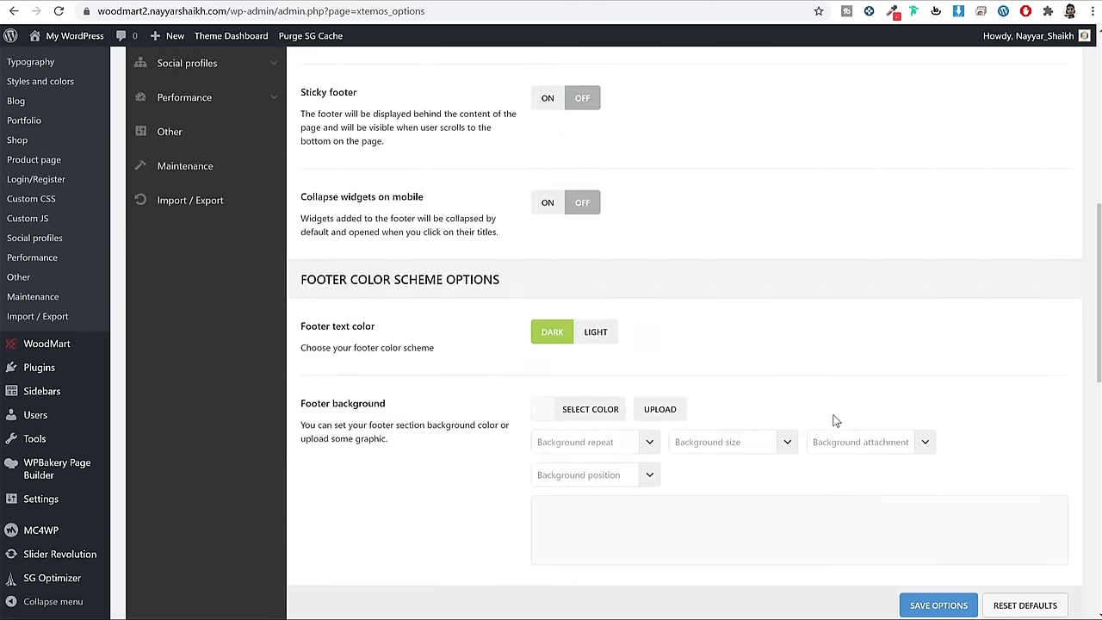
{"action": "scroll", "coordinate": [656, 379], "scroll_direction": "down", "scroll_amount": 3}
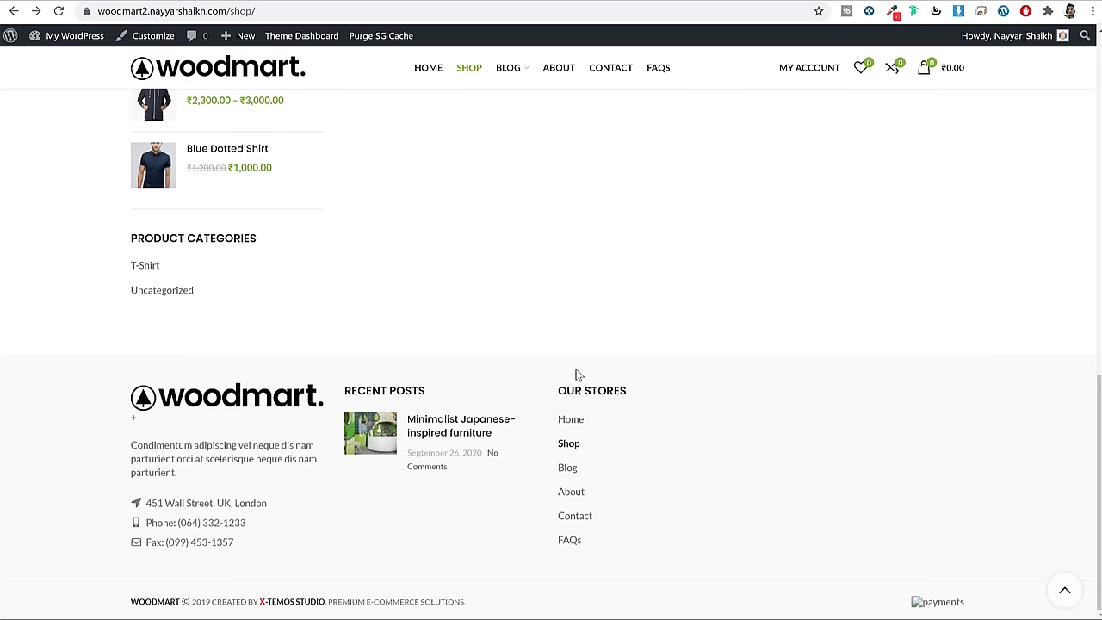
{"action": "left_click_drag", "start_coordinate": [105, 601], "coordinate": [442, 601]}
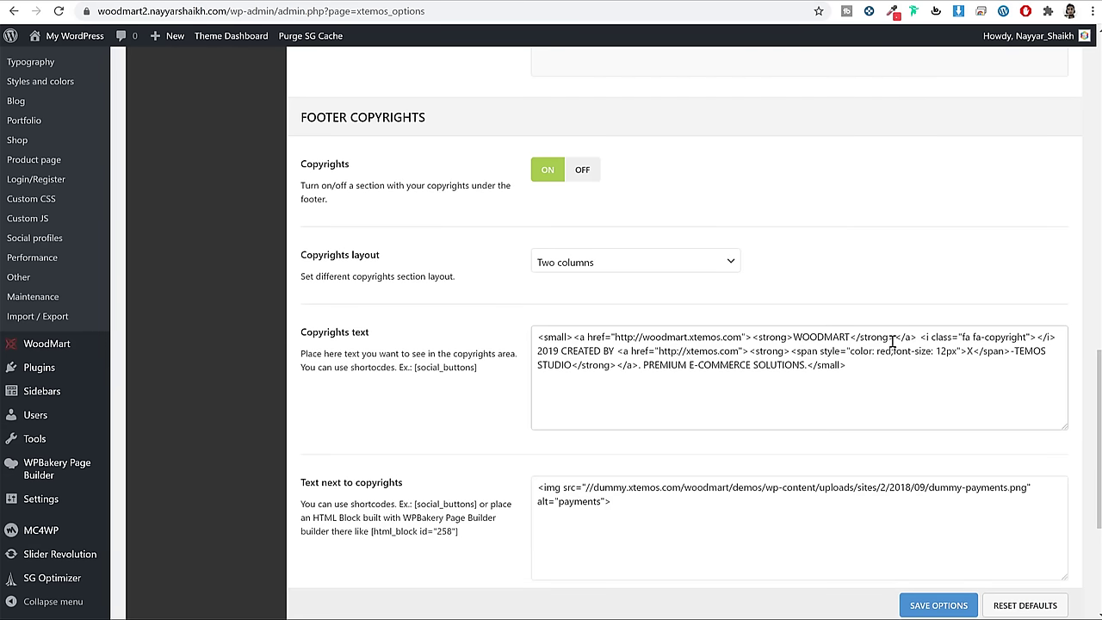
- Delete the WOODMART link and the CREATED BY credits from the Copyrights text
{"action": "left_click_drag", "start_coordinate": [897, 338], "coordinate": [535, 336]}
{"action": "key", "text": "BackSpace"}
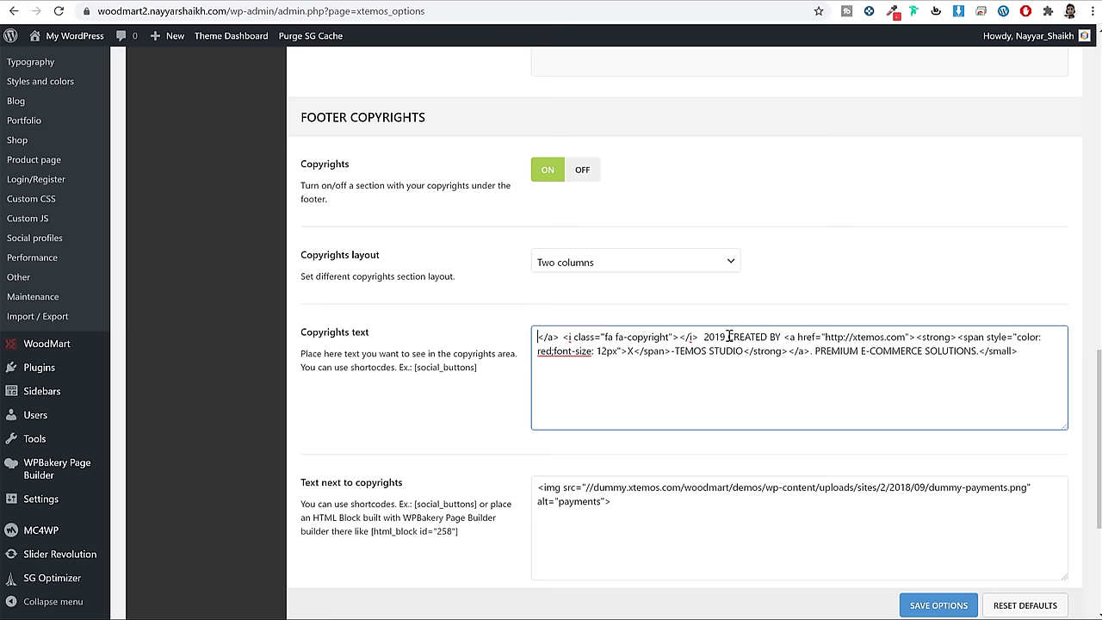
{"action": "left_click_drag", "start_coordinate": [728, 336], "coordinate": [1082, 395]}
{"action": "key", "text": "BackSpace"}
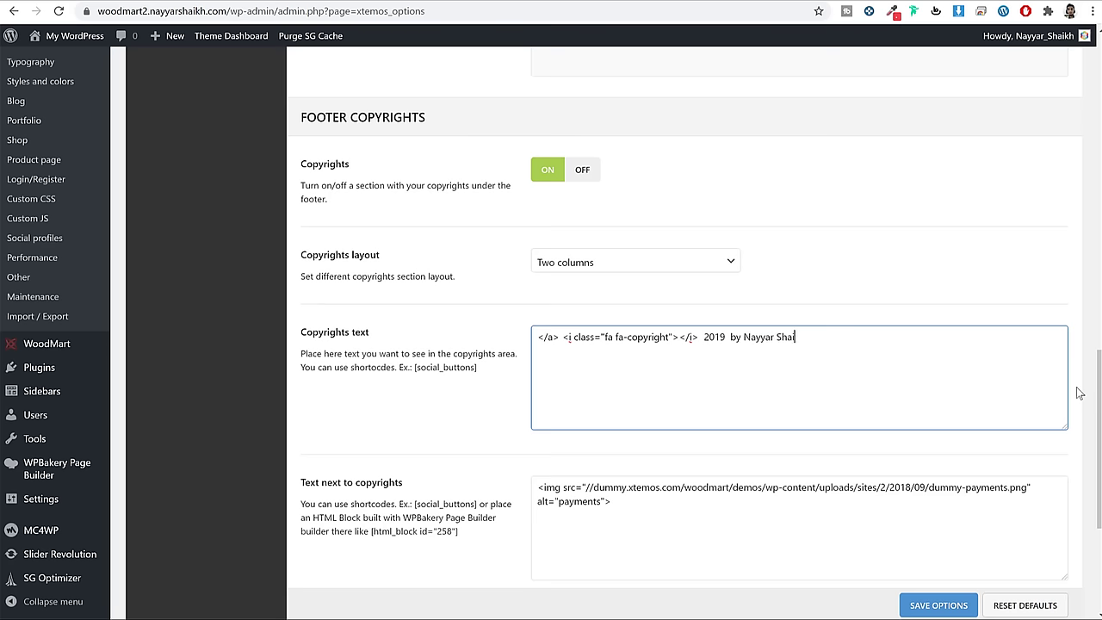
{"action": "scroll", "coordinate": [775, 401], "scroll_direction": "down", "scroll_amount": 2}
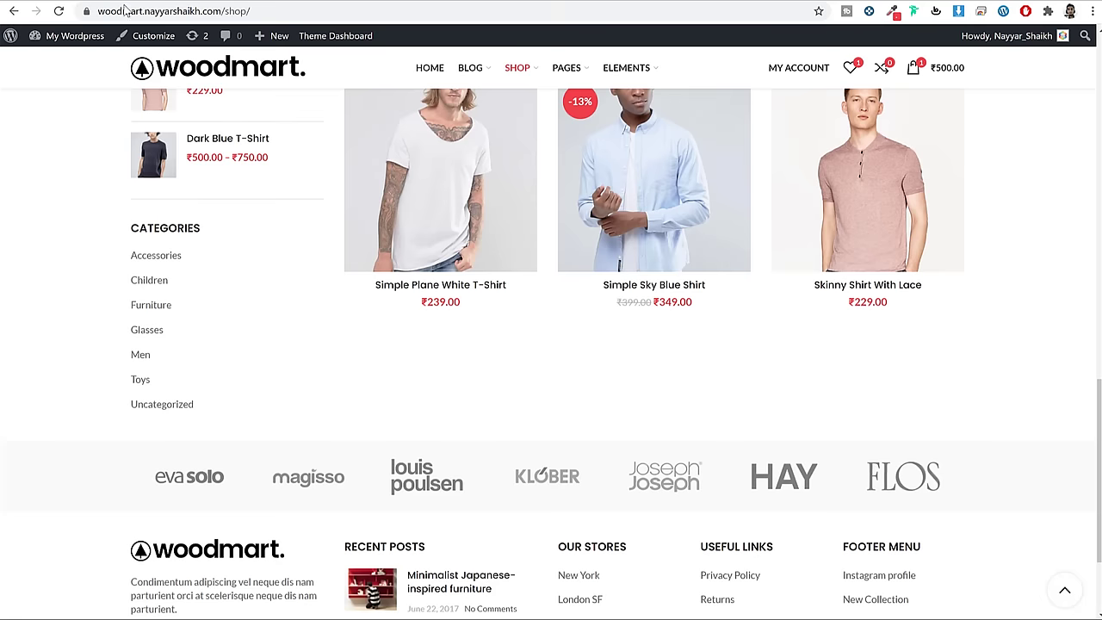
{"action": "scroll", "coordinate": [889, 611], "scroll_direction": "down", "scroll_amount": 2}
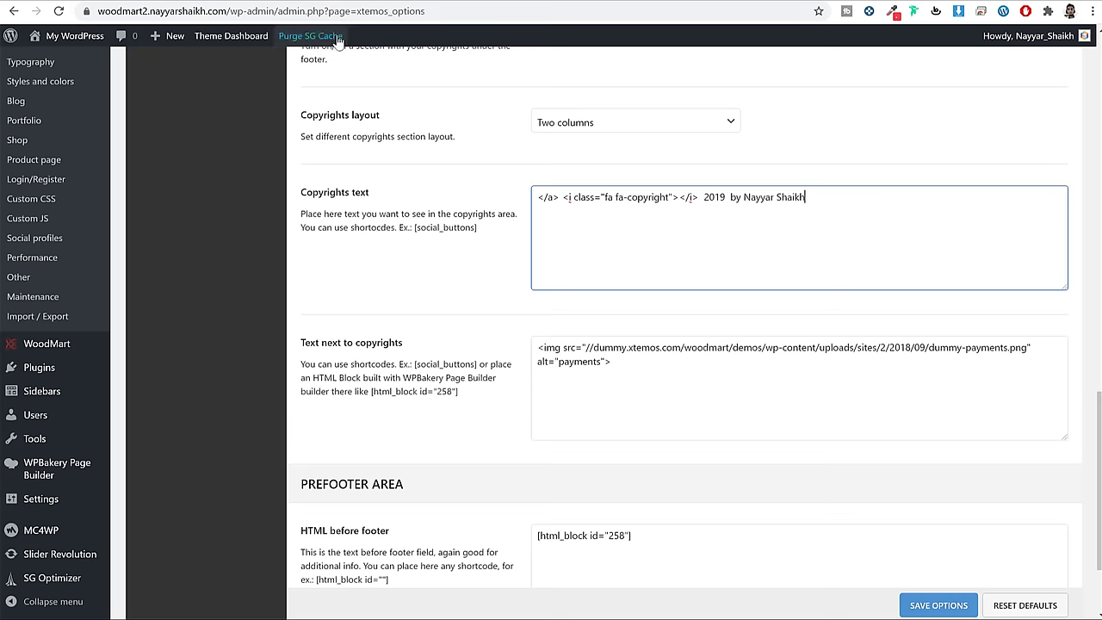
{"action": "scroll", "coordinate": [215, 232], "scroll_direction": "up", "scroll_amount": 8}
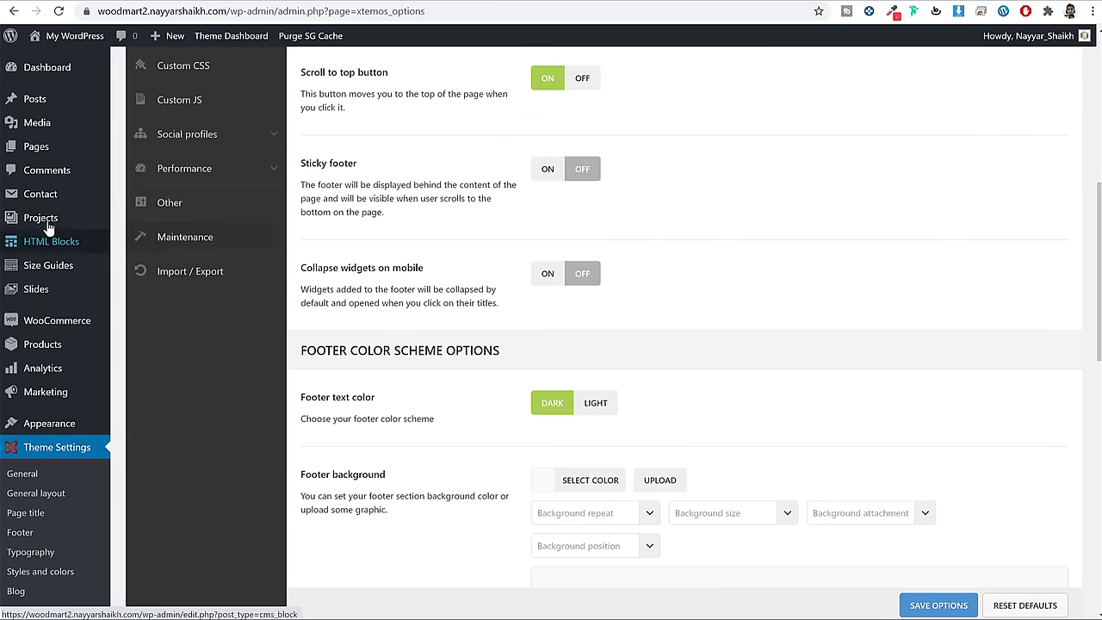
- Upload payments.png to the media library through Media > Add New
{"action": "right_click", "coordinate": [36, 129]}
{"action": "key", "text": "Escape"}
{"action": "left_click", "coordinate": [36, 125]}
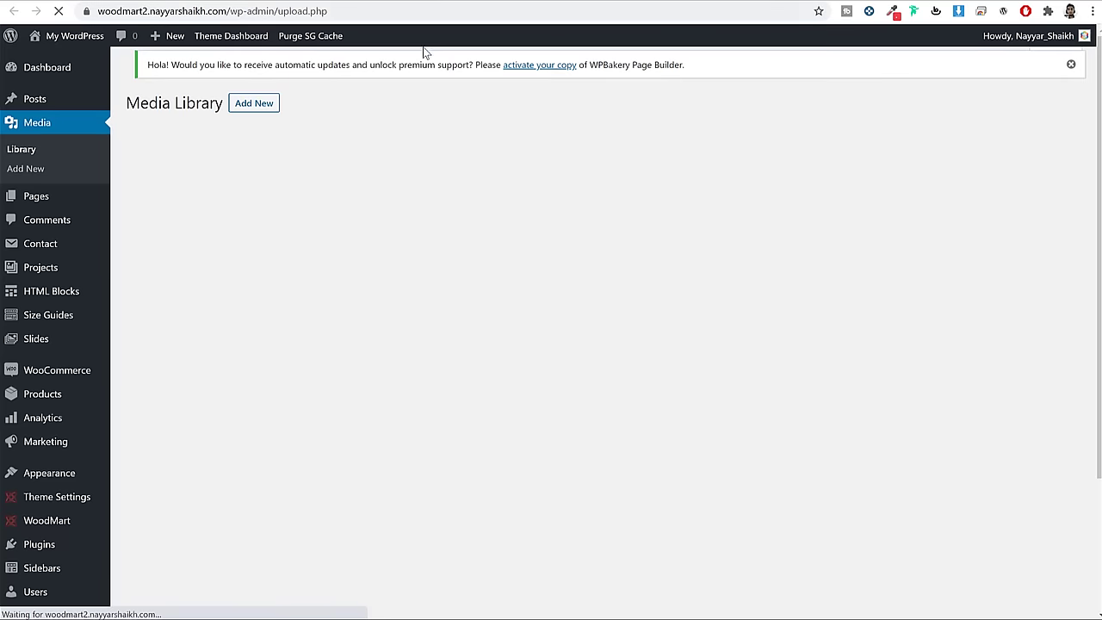
{"action": "left_click", "coordinate": [254, 71]}
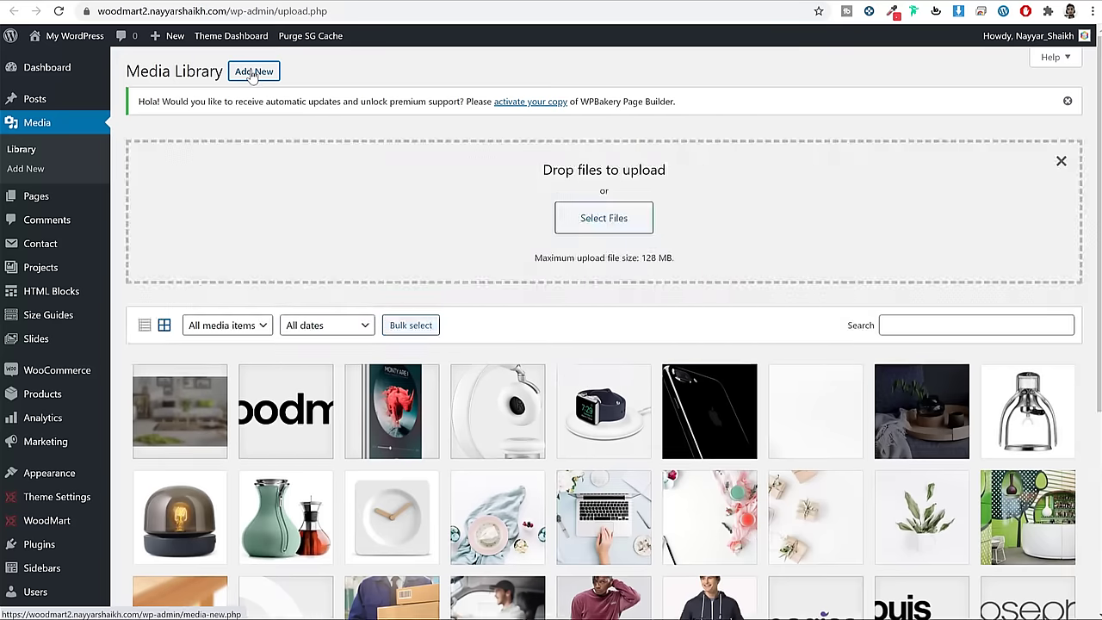
{"action": "left_click", "coordinate": [619, 220]}
{"action": "double_click", "coordinate": [549, 185]}
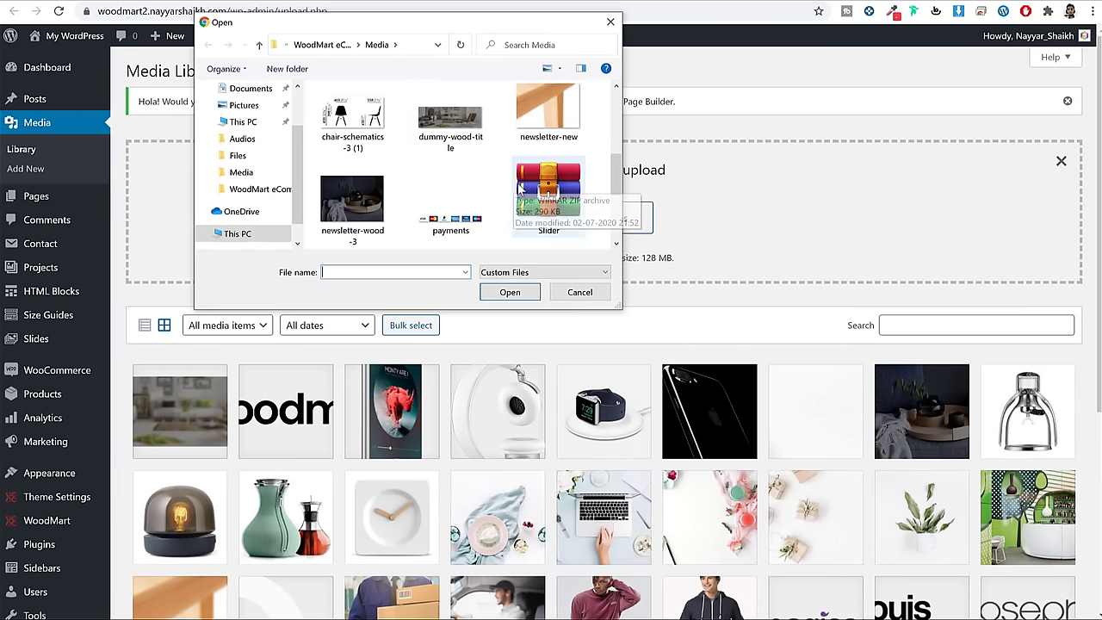
{"action": "left_click", "coordinate": [450, 241]}
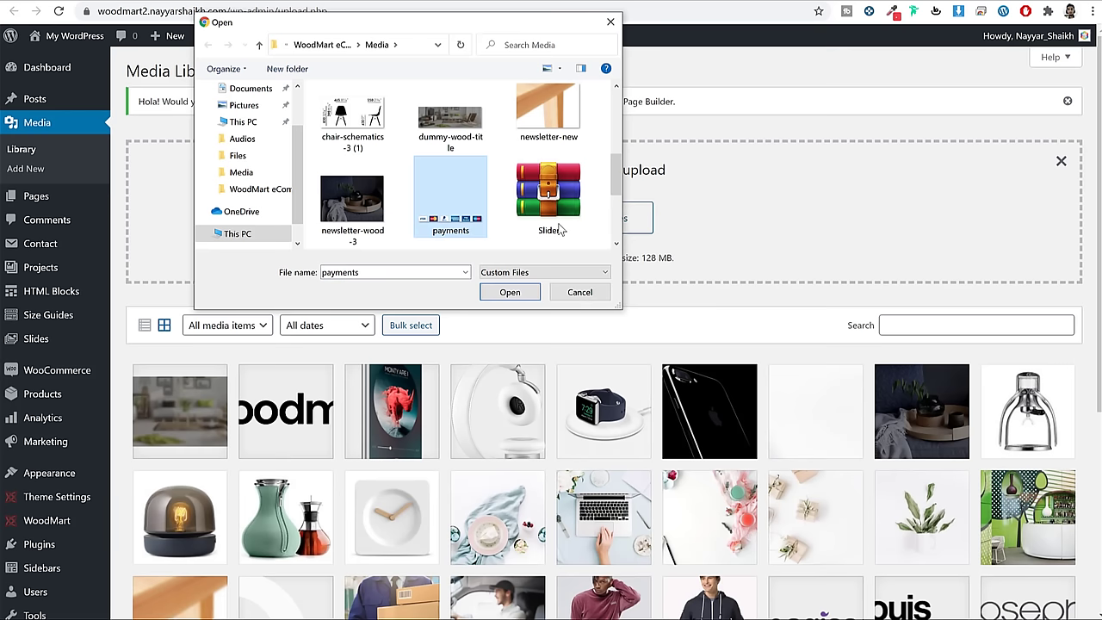
{"action": "left_click", "coordinate": [508, 295]}
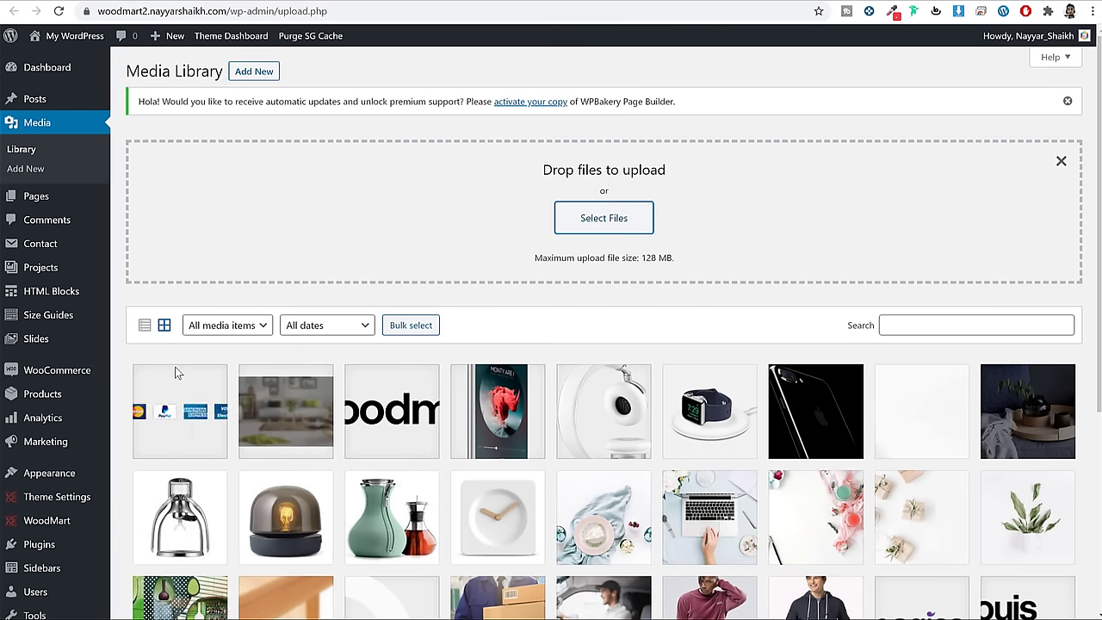
- Copy the payments image's File URL into the payments markup beside the copyrights and save
{"action": "left_click", "coordinate": [185, 413]}
{"action": "left_click", "coordinate": [945, 405]}
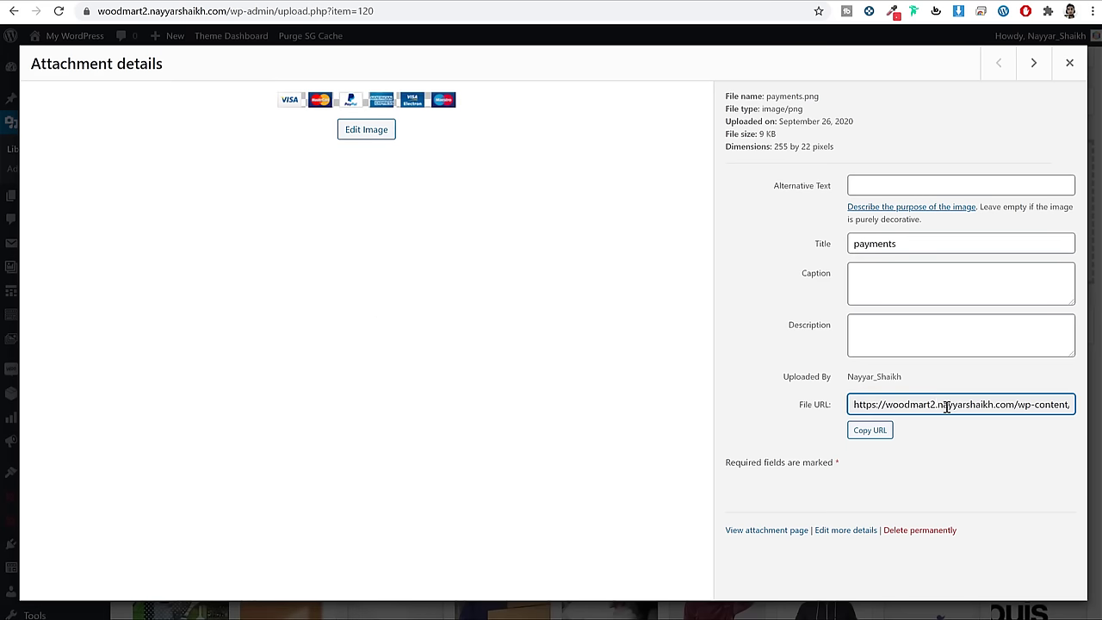
{"action": "right_click", "coordinate": [944, 405]}
{"action": "left_click", "coordinate": [944, 415]}
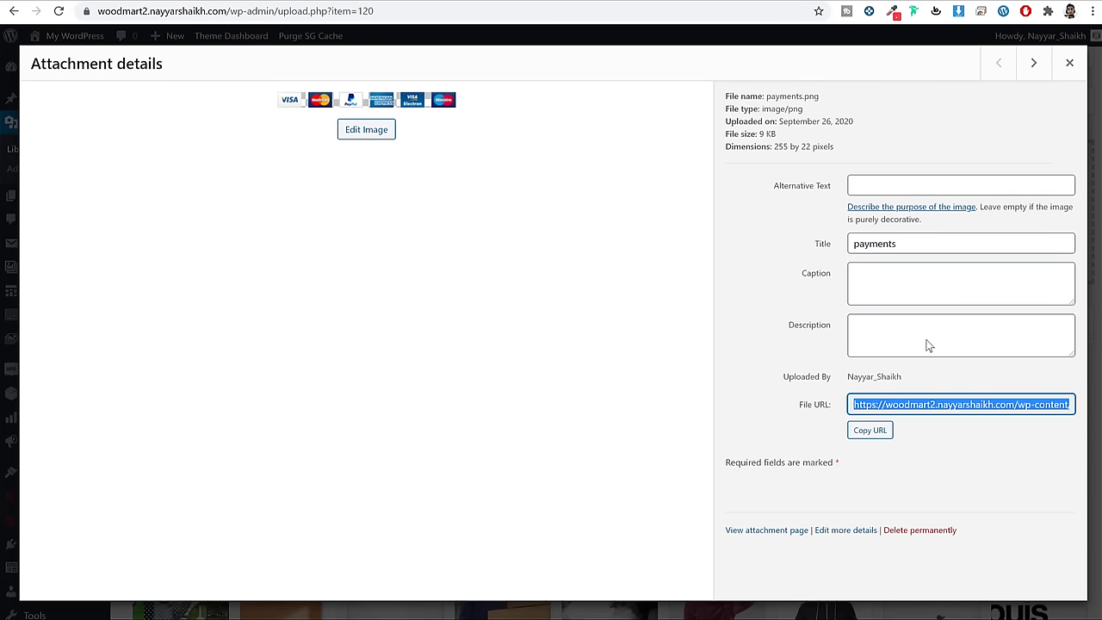
{"action": "left_click", "coordinate": [235, 3]}
{"action": "scroll", "coordinate": [814, 315], "scroll_direction": "down", "scroll_amount": 8}
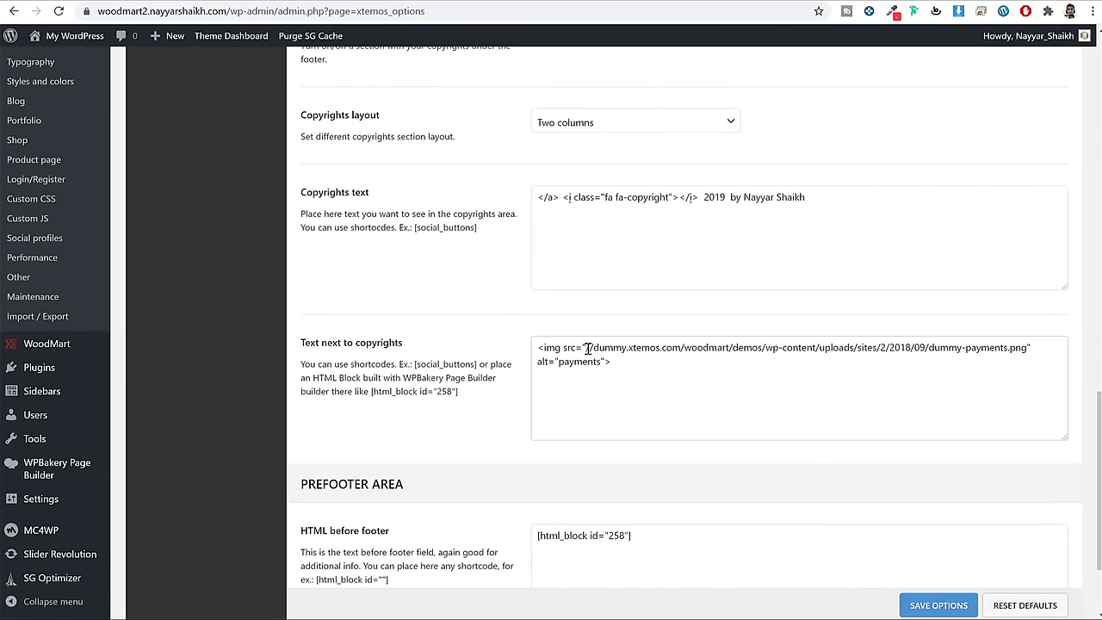
{"action": "left_click_drag", "start_coordinate": [588, 347], "coordinate": [1026, 348]}
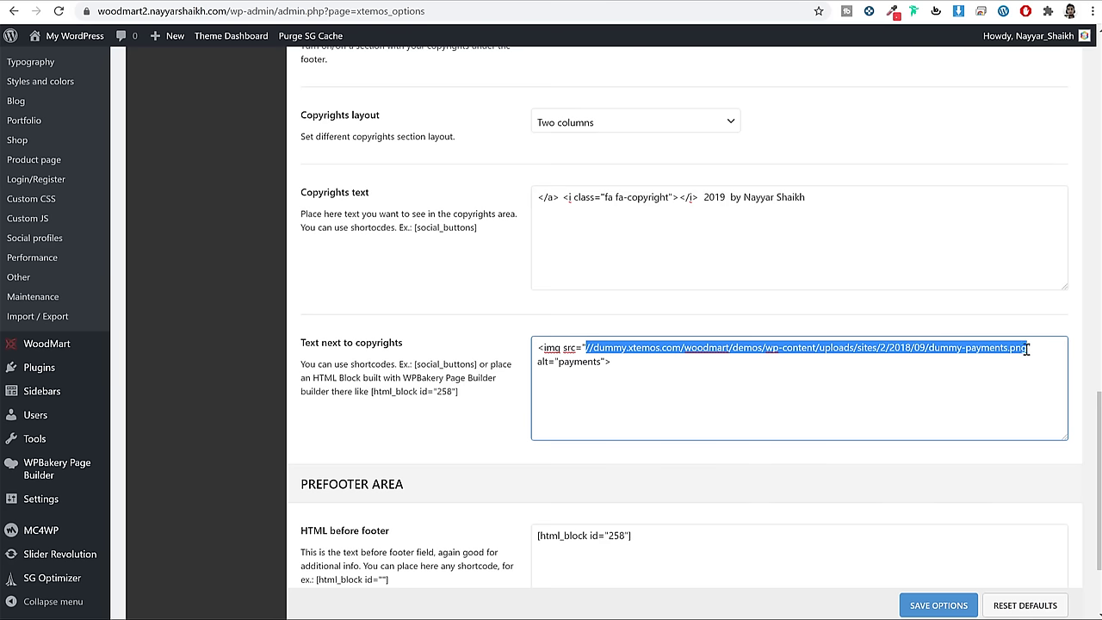
{"action": "key", "text": "ctrl+v"}
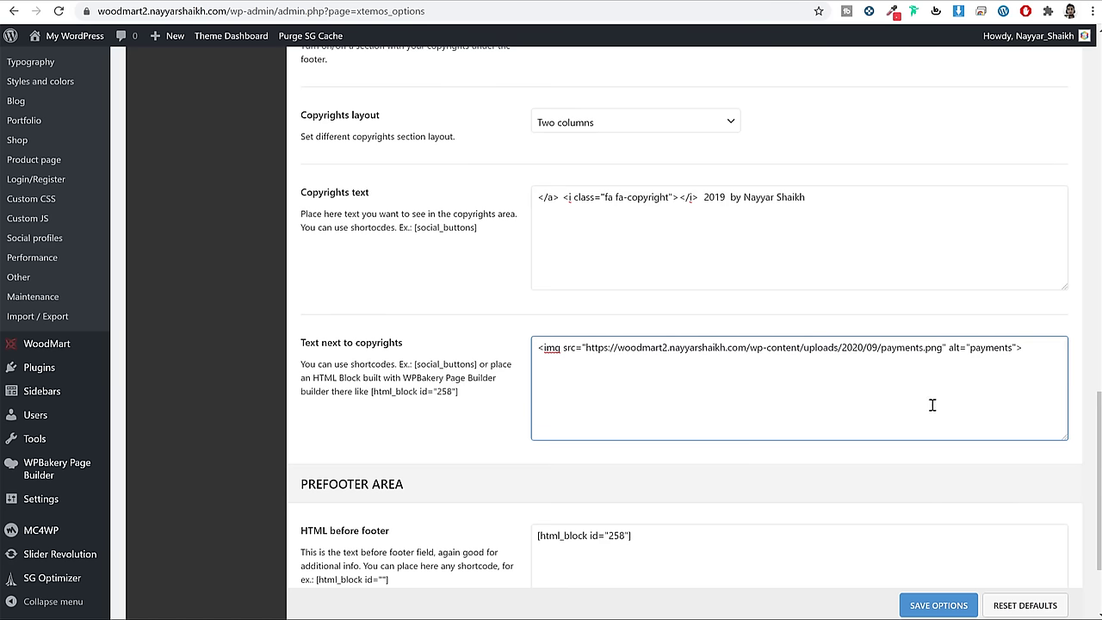
{"action": "left_click", "coordinate": [938, 604]}
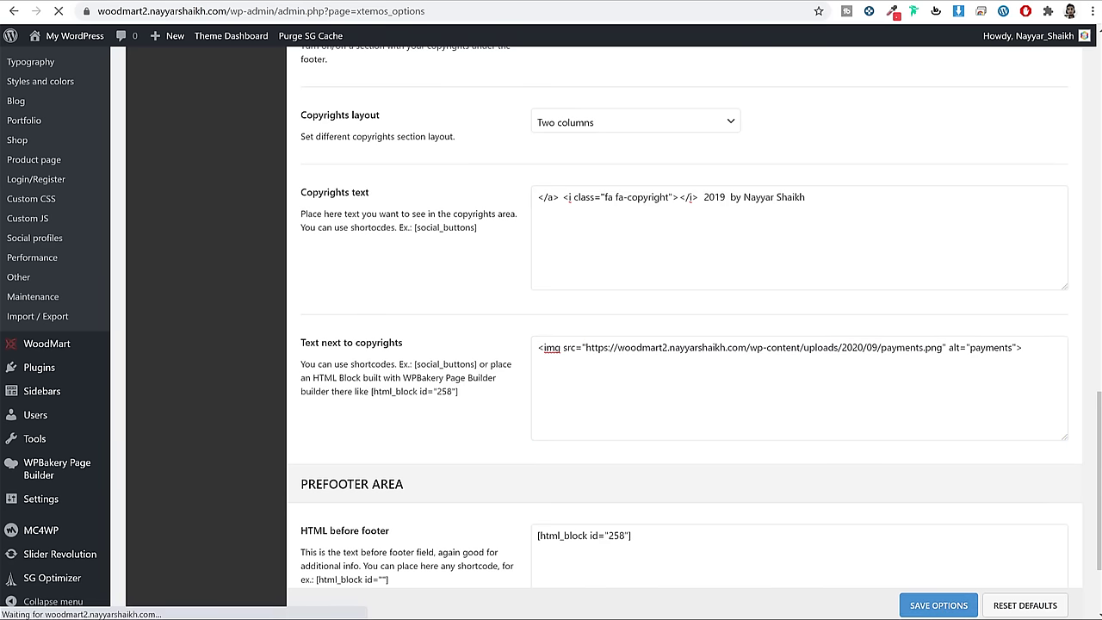
- Reload the storefront to check the shortened © 2019 footer credit, then reload the footer settings
{"action": "left_click", "coordinate": [535, 2]}
{"action": "left_click", "coordinate": [59, 11]}
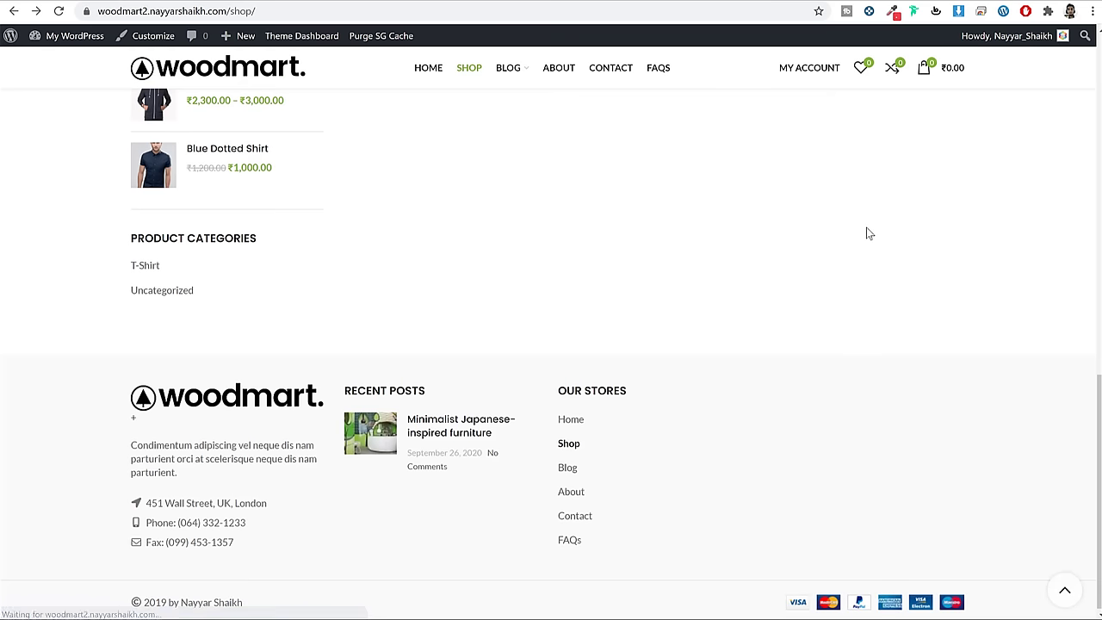
{"action": "left_click_drag", "start_coordinate": [167, 604], "coordinate": [256, 607]}
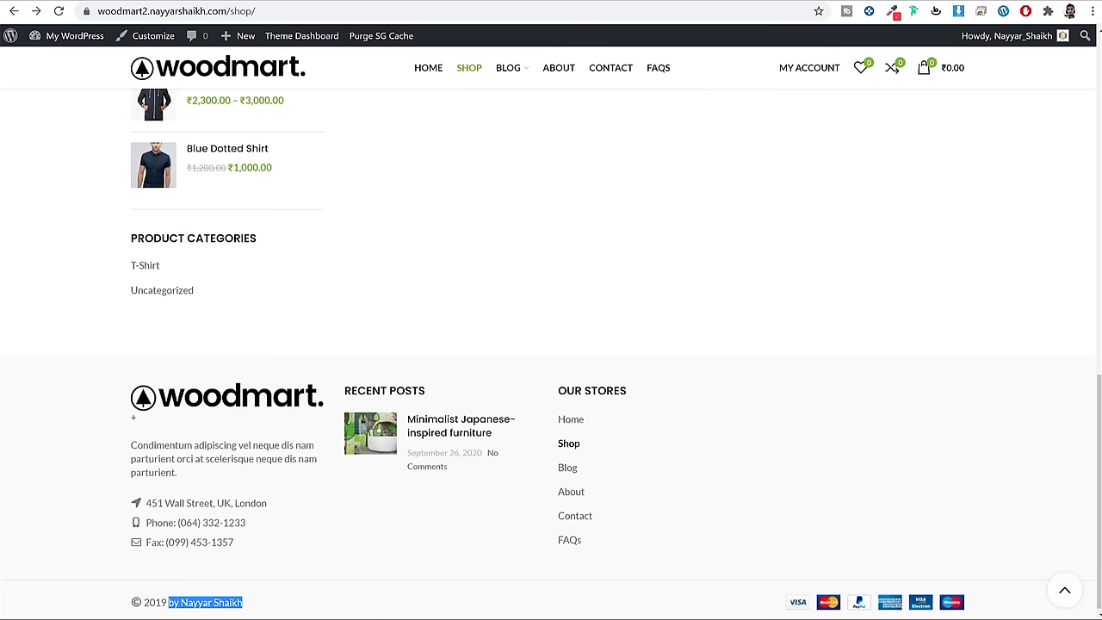
{"action": "key", "text": "alt+Tab"}
{"action": "scroll", "coordinate": [915, 406], "scroll_direction": "down", "scroll_amount": 10}
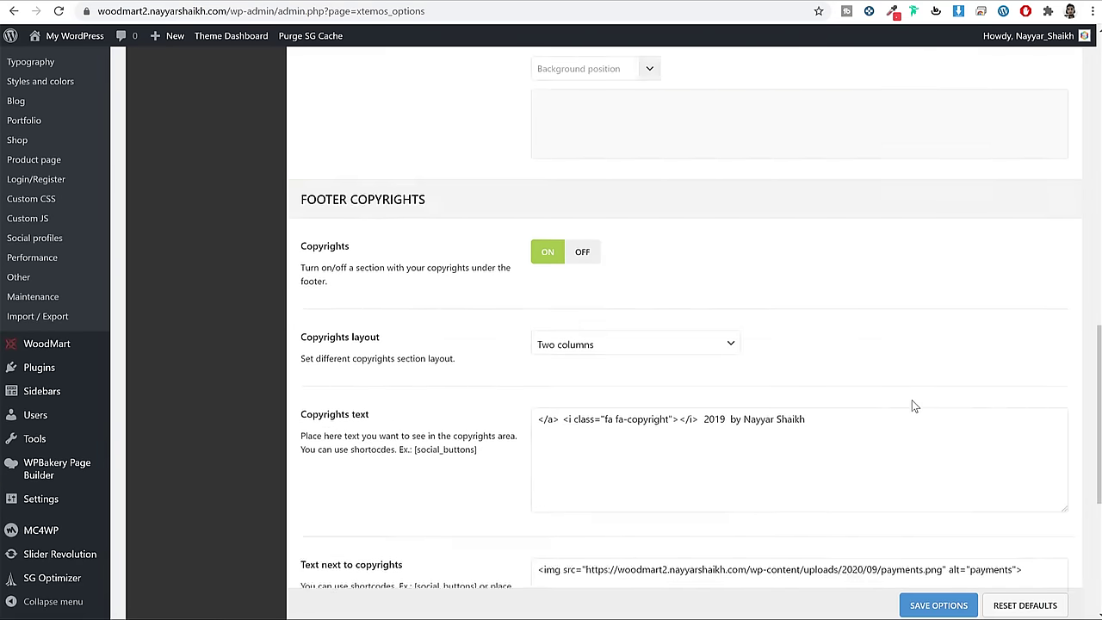
{"action": "scroll", "coordinate": [914, 406], "scroll_direction": "down", "scroll_amount": 5}
{"action": "key", "text": "ctrl+s"}
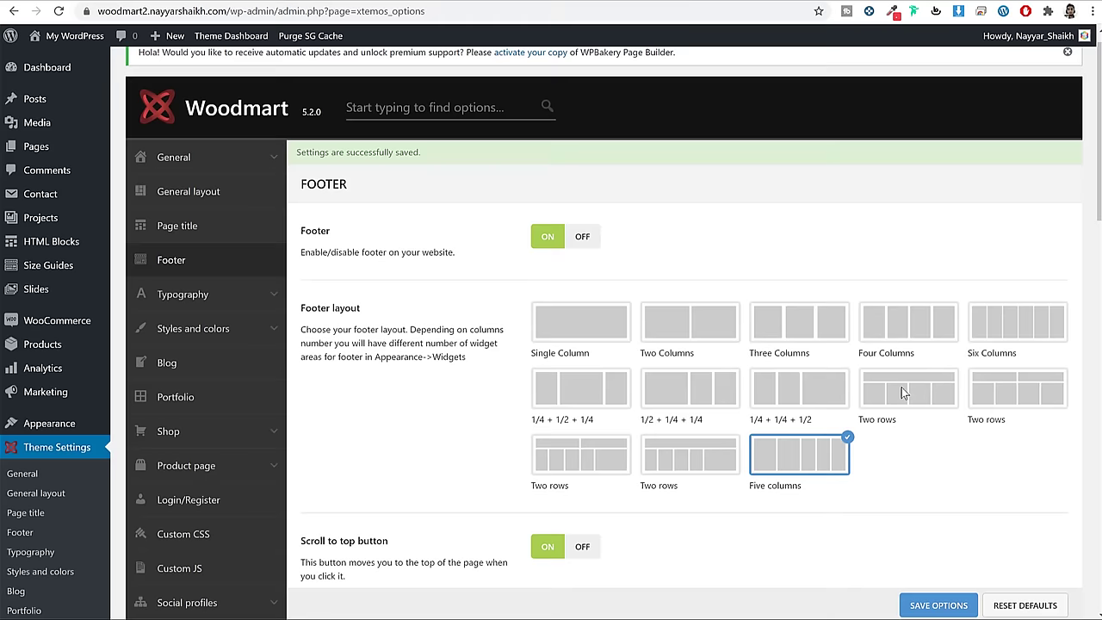
- Review the Typography settings, including the Text font option
{"action": "left_click", "coordinate": [211, 316]}
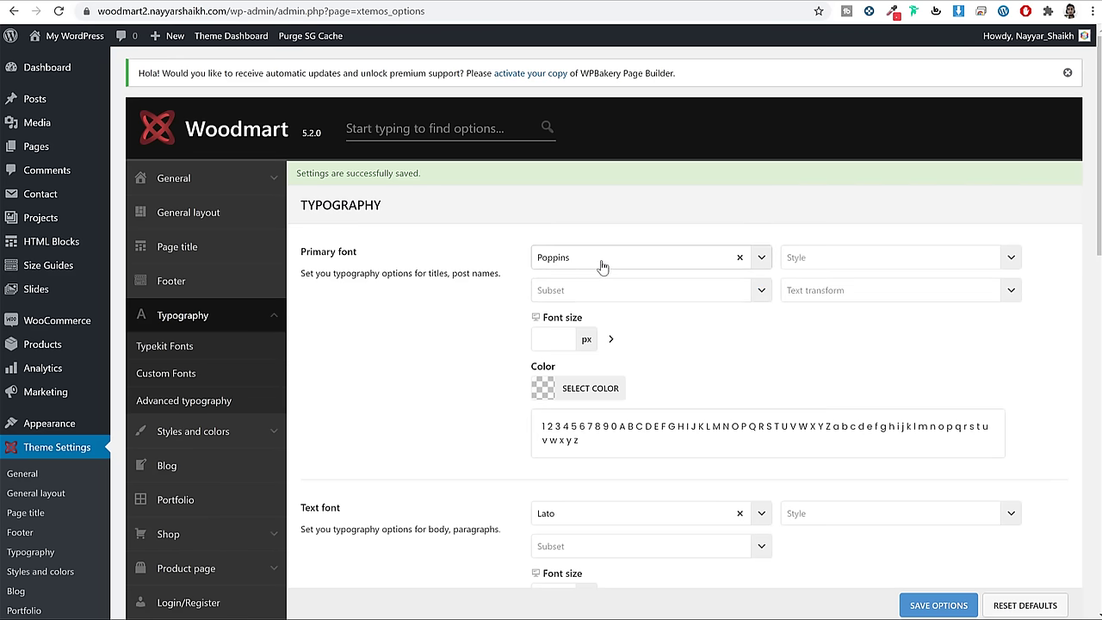
{"action": "scroll", "coordinate": [389, 277], "scroll_direction": "down", "scroll_amount": 3}
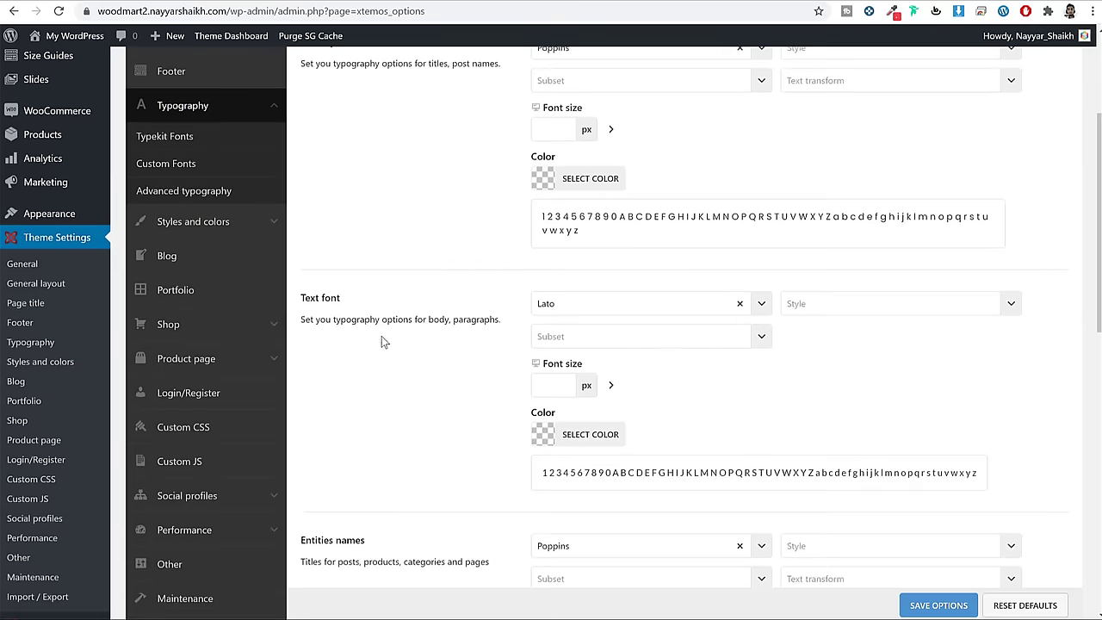
{"action": "left_click_drag", "start_coordinate": [341, 308], "coordinate": [301, 302]}
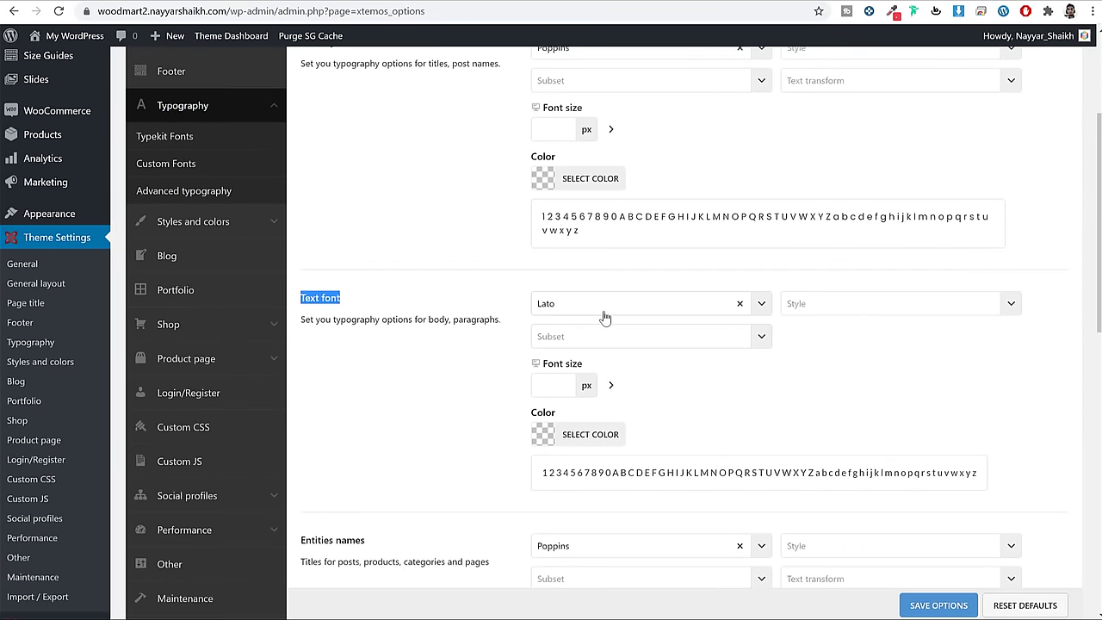
{"action": "scroll", "coordinate": [413, 419], "scroll_direction": "down", "scroll_amount": 10}
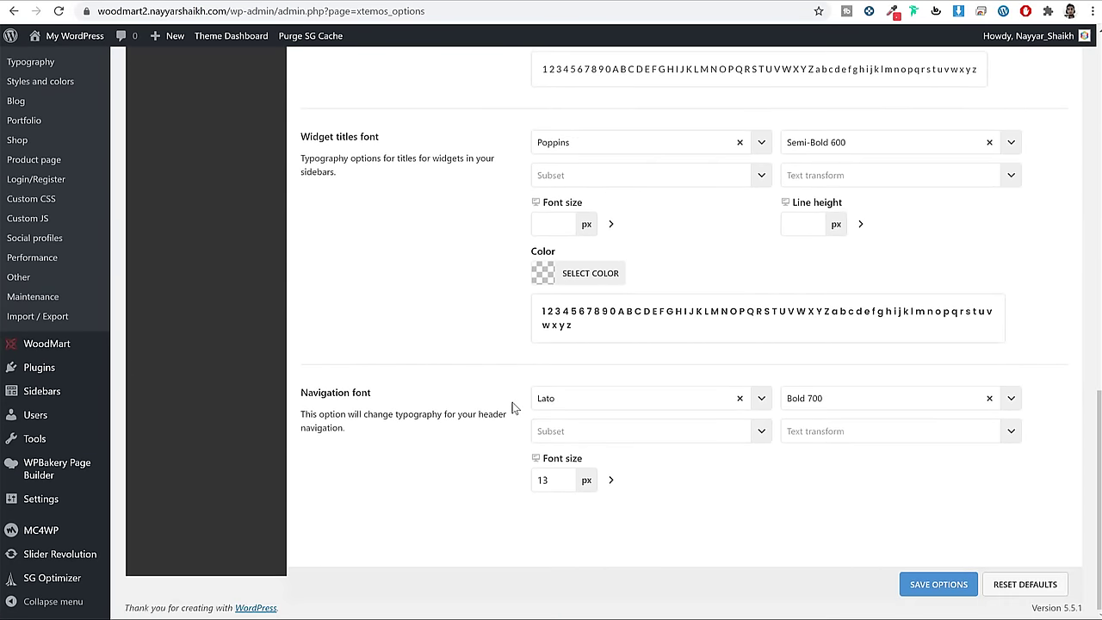
{"action": "scroll", "coordinate": [699, 511], "scroll_direction": "up", "scroll_amount": 15}
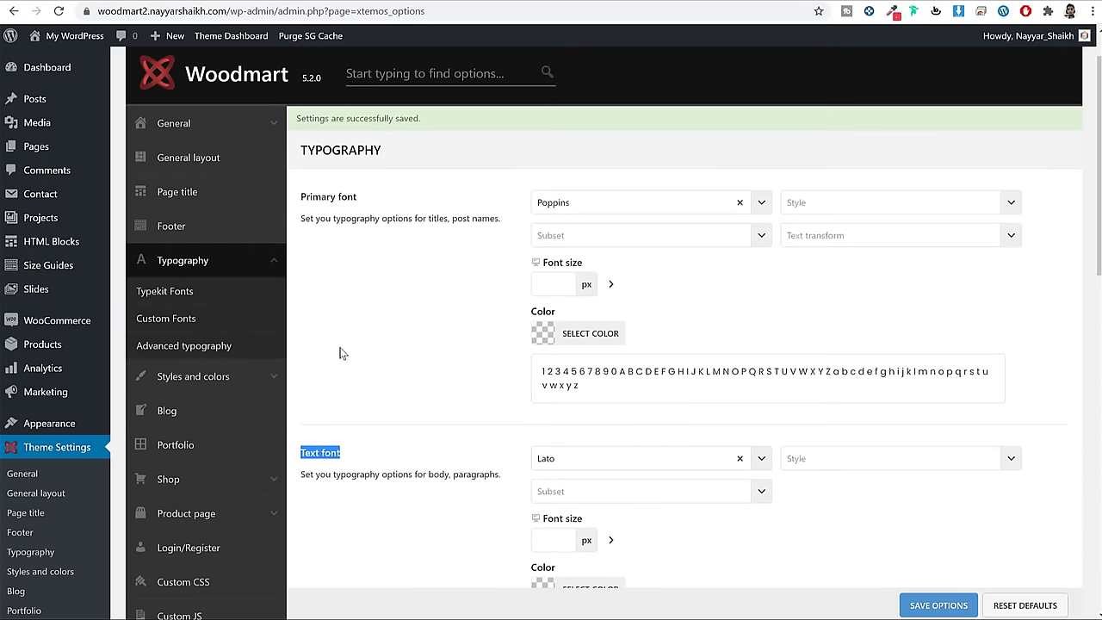
- In Styles and colors, enter eeff33f as a first try for the Primary color
{"action": "left_click", "coordinate": [229, 385]}
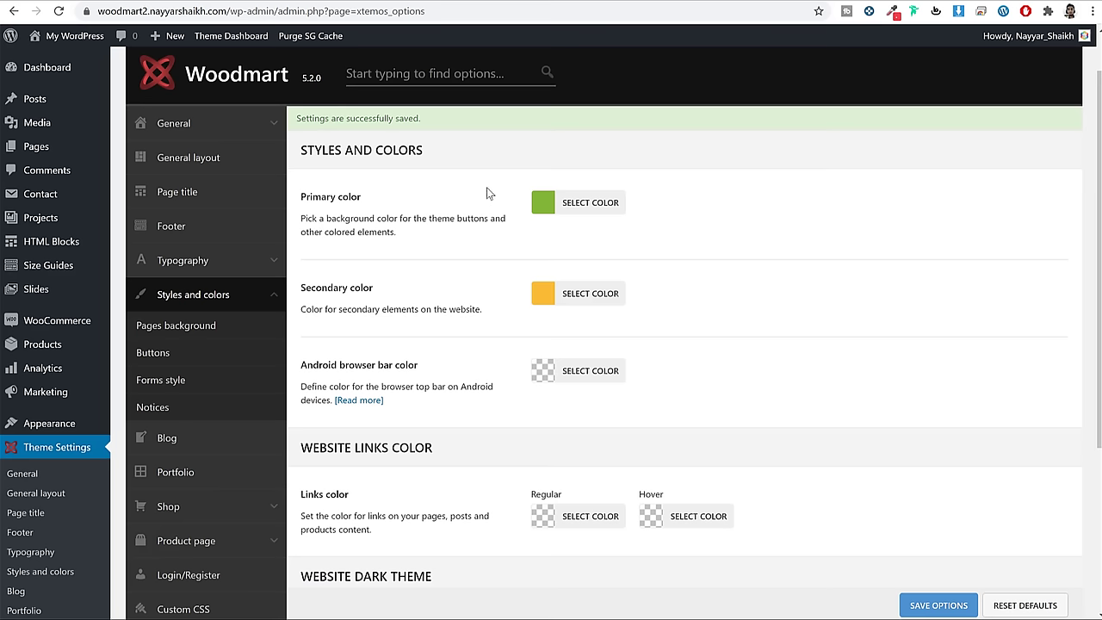
{"action": "left_click", "coordinate": [601, 202]}
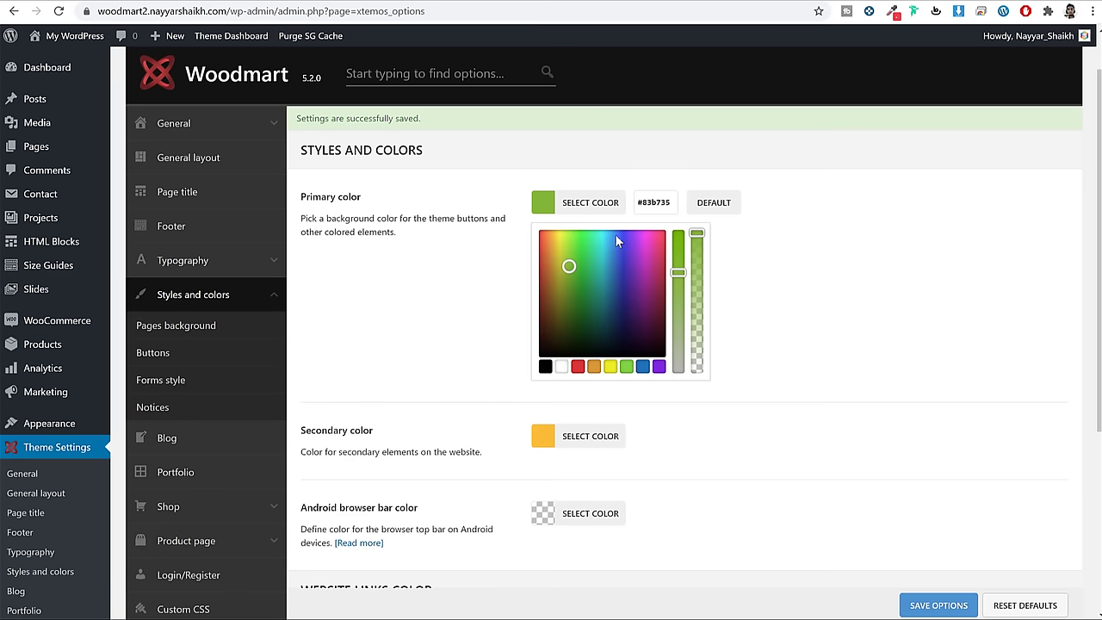
{"action": "double_click", "coordinate": [665, 203]}
{"action": "type", "text": "eeff33f"}
{"action": "double_click", "coordinate": [665, 203]}
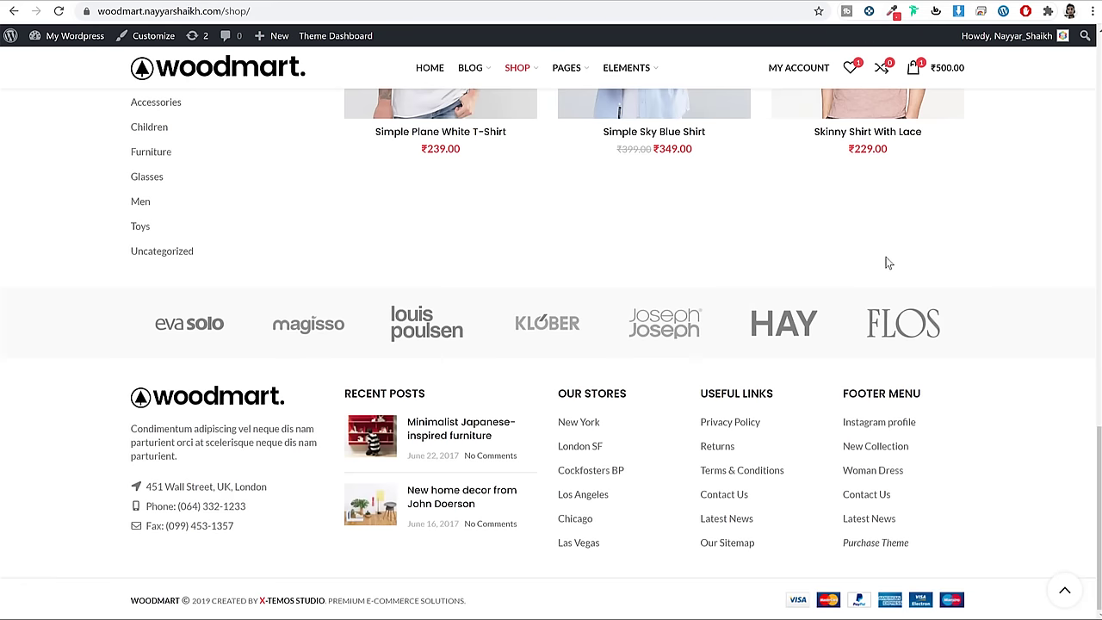
- Sample the demo store's red #EF3F49, paste it as Primary color, and save
{"action": "scroll", "coordinate": [886, 259], "scroll_direction": "up", "scroll_amount": 15}
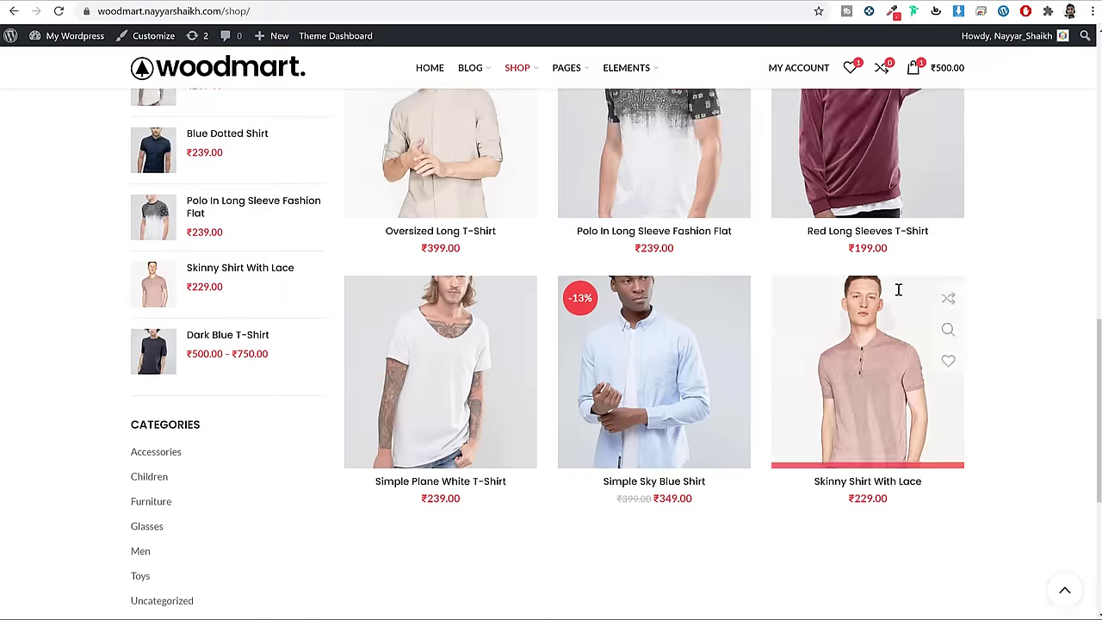
{"action": "left_click", "coordinate": [892, 12]}
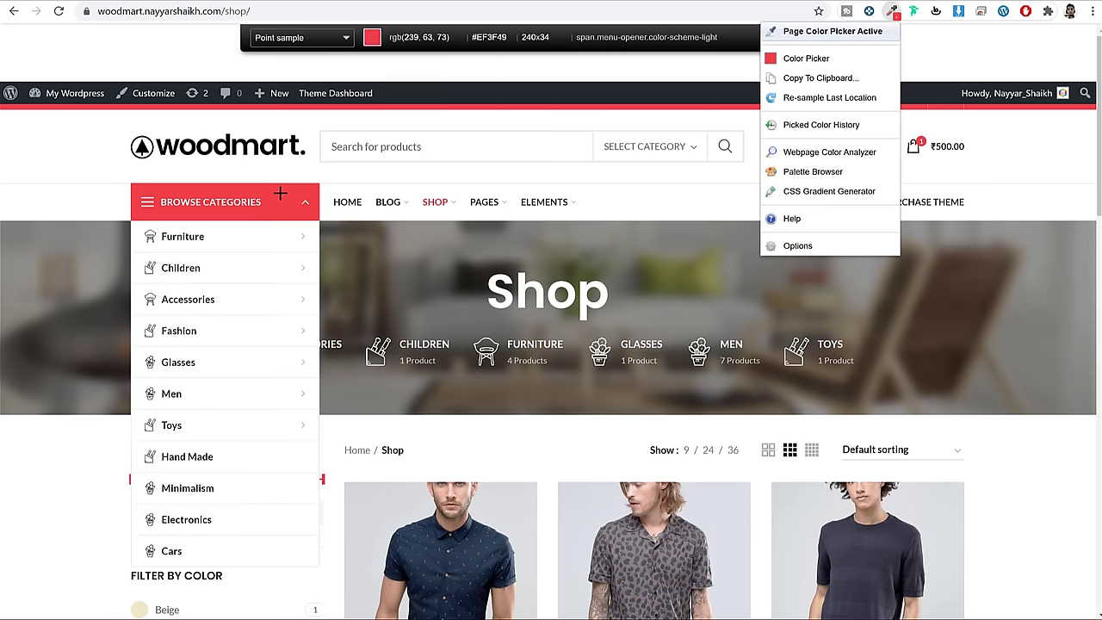
{"action": "left_click", "coordinate": [282, 192]}
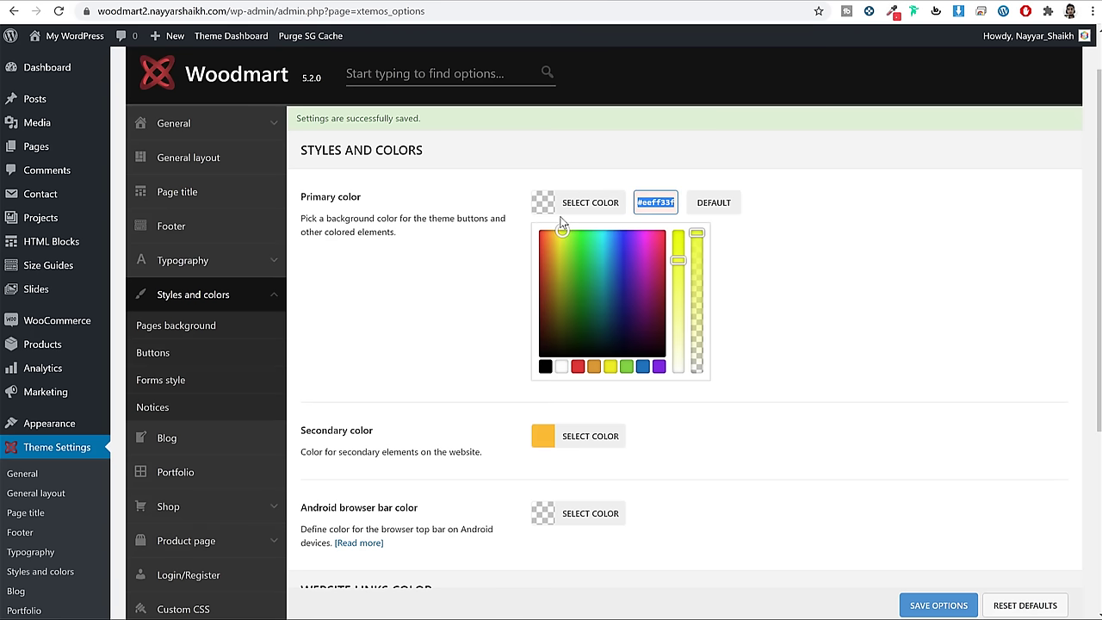
{"action": "key", "text": "ctrl+v"}
{"action": "left_click", "coordinate": [586, 208]}
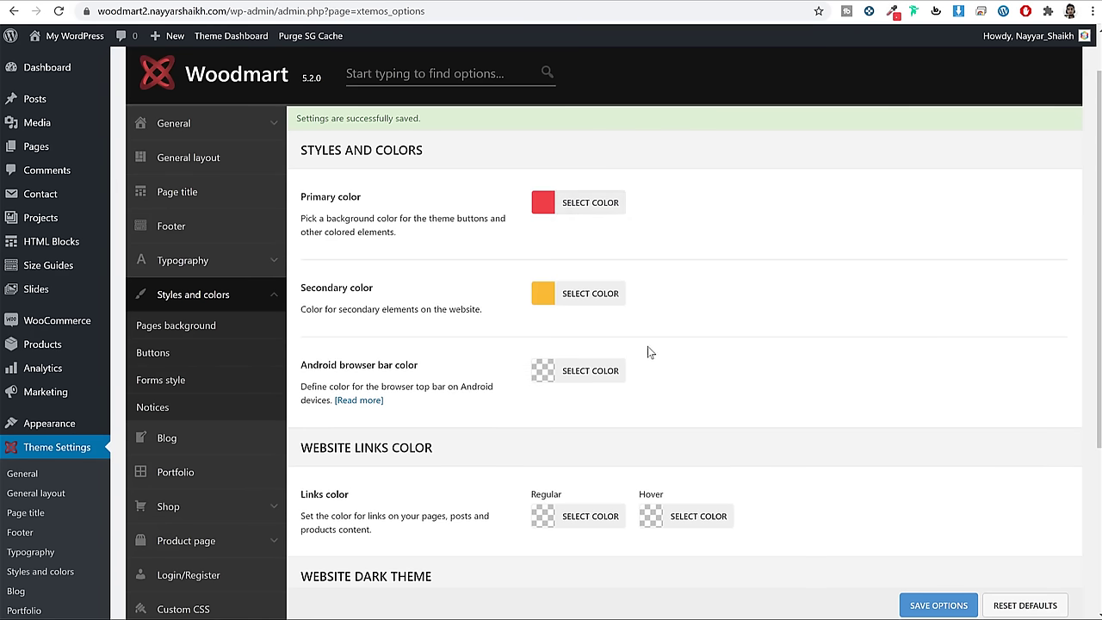
{"action": "left_click", "coordinate": [928, 608]}
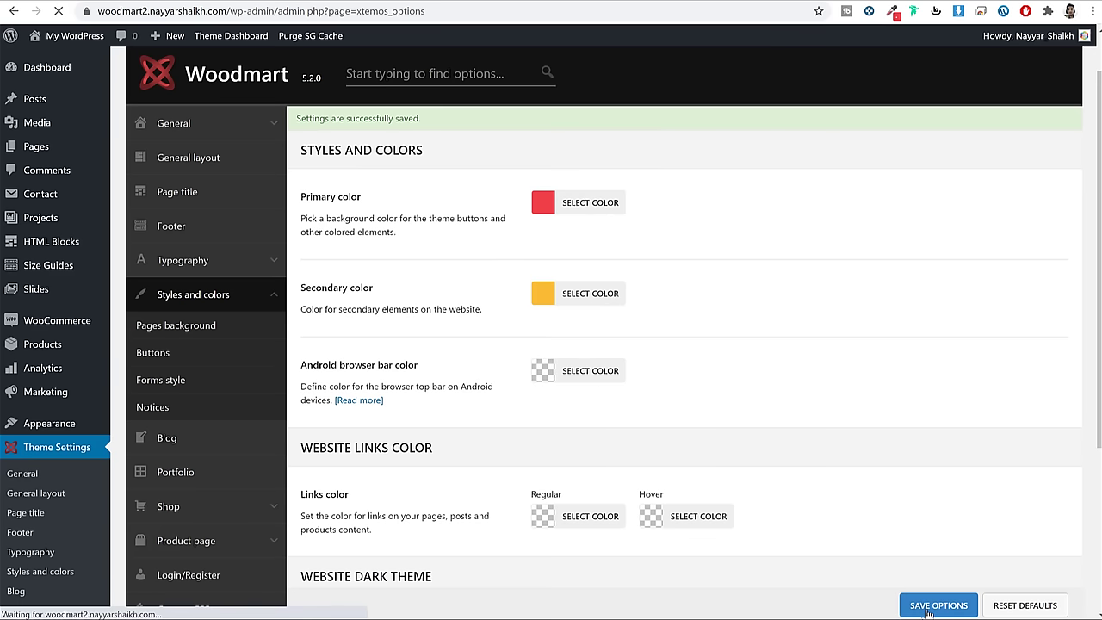
{"action": "left_click", "coordinate": [410, 2]}
{"action": "scroll", "coordinate": [217, 190], "scroll_direction": "up", "scroll_amount": 15}
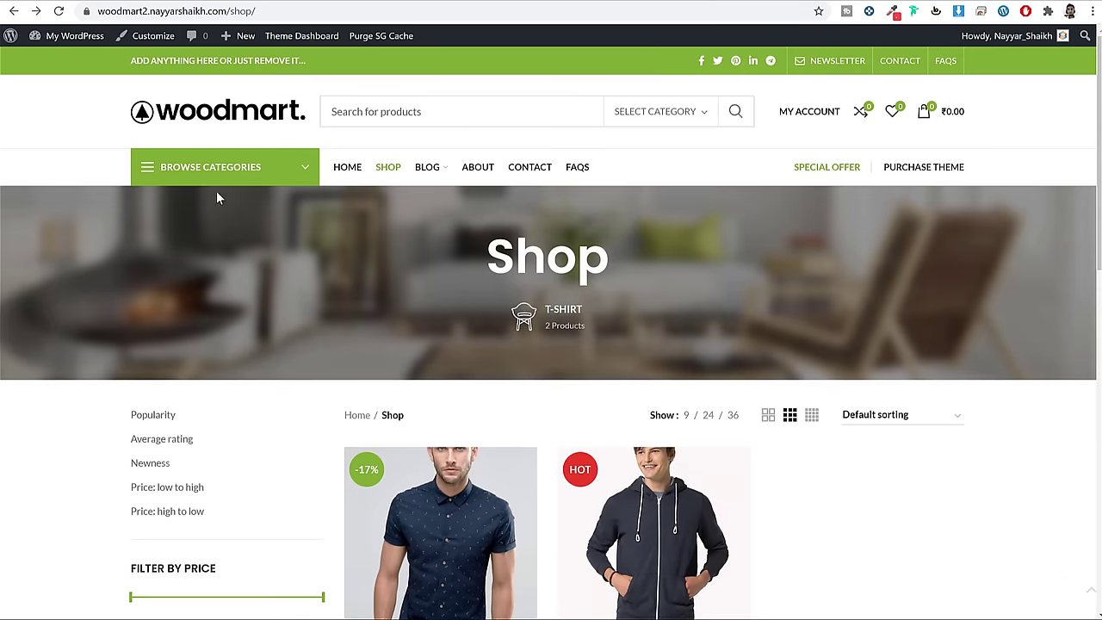
- Reload the shop and compare it with the theme settings to check the new colour
{"action": "left_click", "coordinate": [58, 12]}
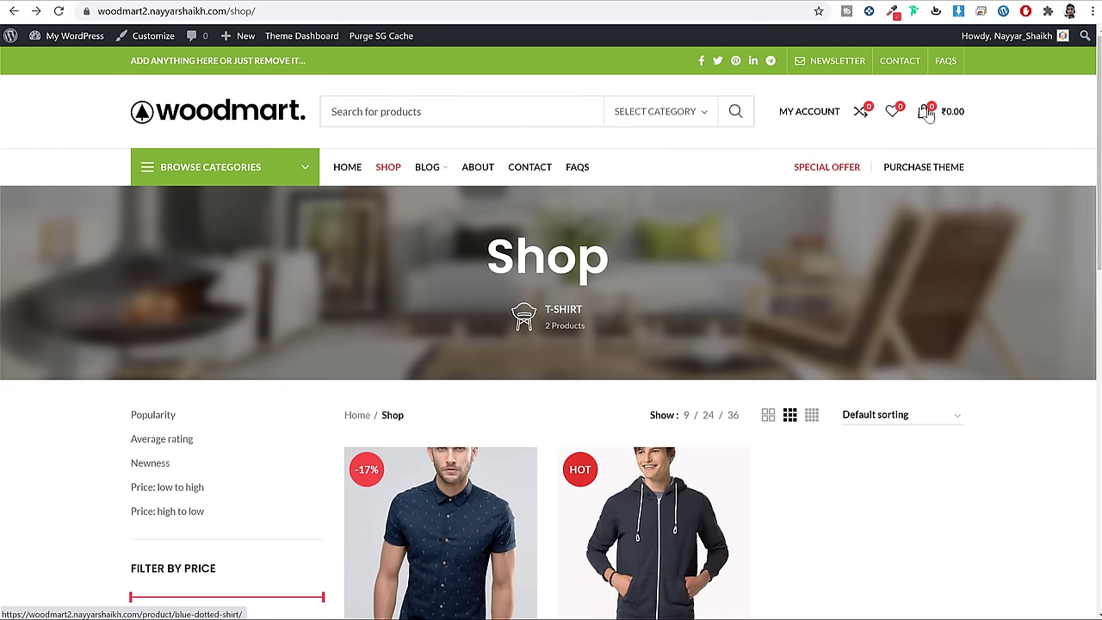
{"action": "scroll", "coordinate": [753, 263], "scroll_direction": "down", "scroll_amount": 3}
{"action": "scroll", "coordinate": [232, 467], "scroll_direction": "down", "scroll_amount": 1}
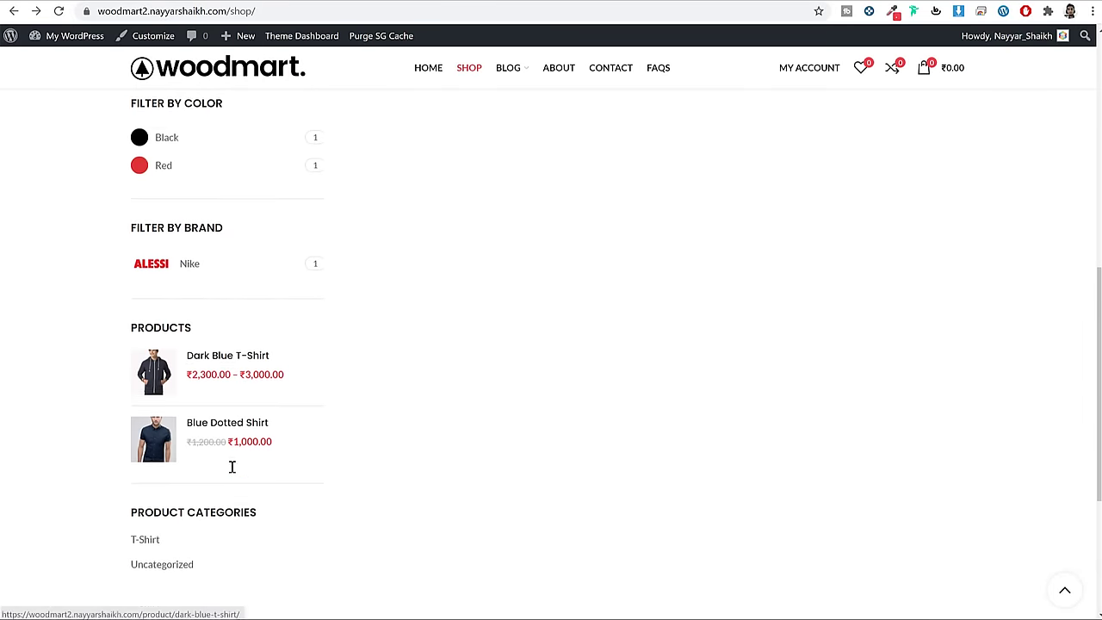
{"action": "scroll", "coordinate": [273, 468], "scroll_direction": "up", "scroll_amount": 3}
{"action": "scroll", "coordinate": [495, 243], "scroll_direction": "up", "scroll_amount": 1}
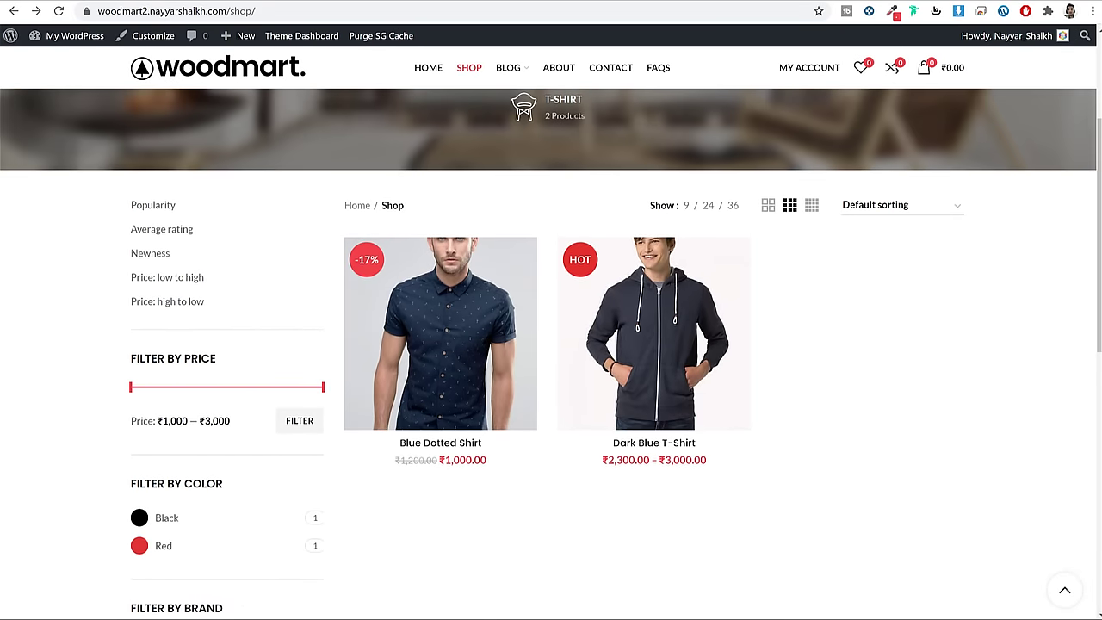
{"action": "left_click", "coordinate": [337, 2]}
{"action": "left_click", "coordinate": [391, 3]}
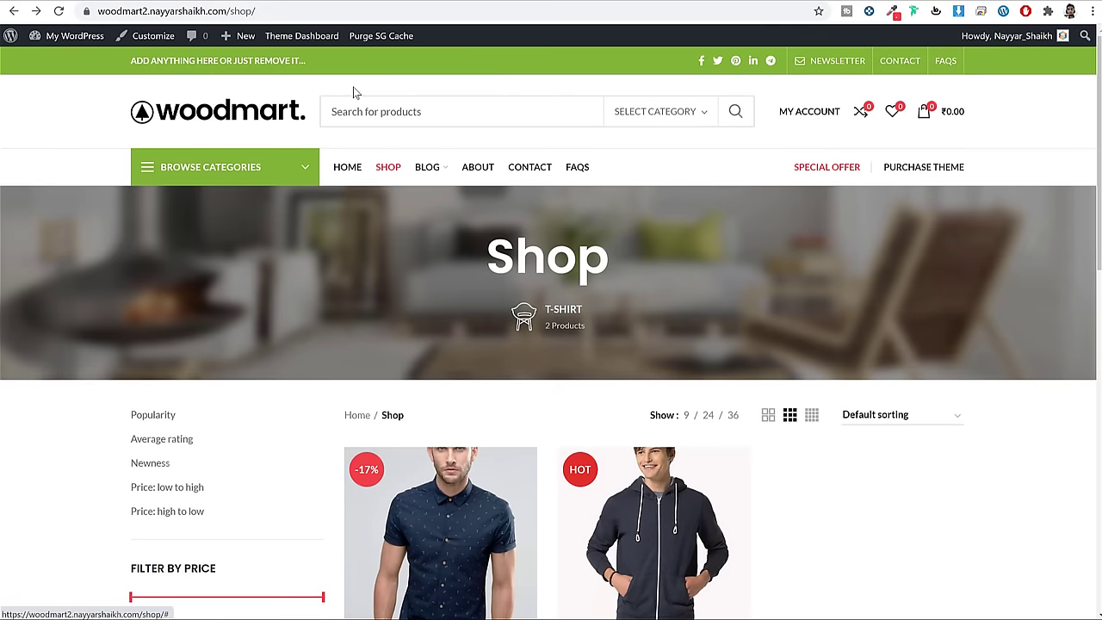
{"action": "left_click", "coordinate": [295, 3]}
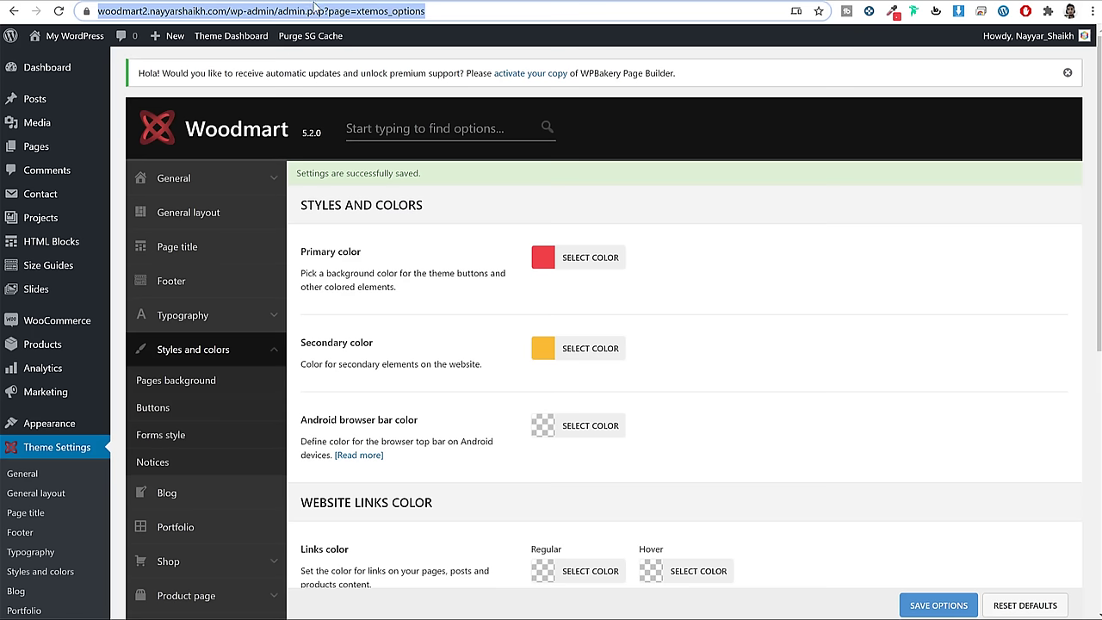
- Compare the Buttons options with the storefront, checking the Shop buttons colour
{"action": "scroll", "coordinate": [308, 260], "scroll_direction": "down", "scroll_amount": 2}
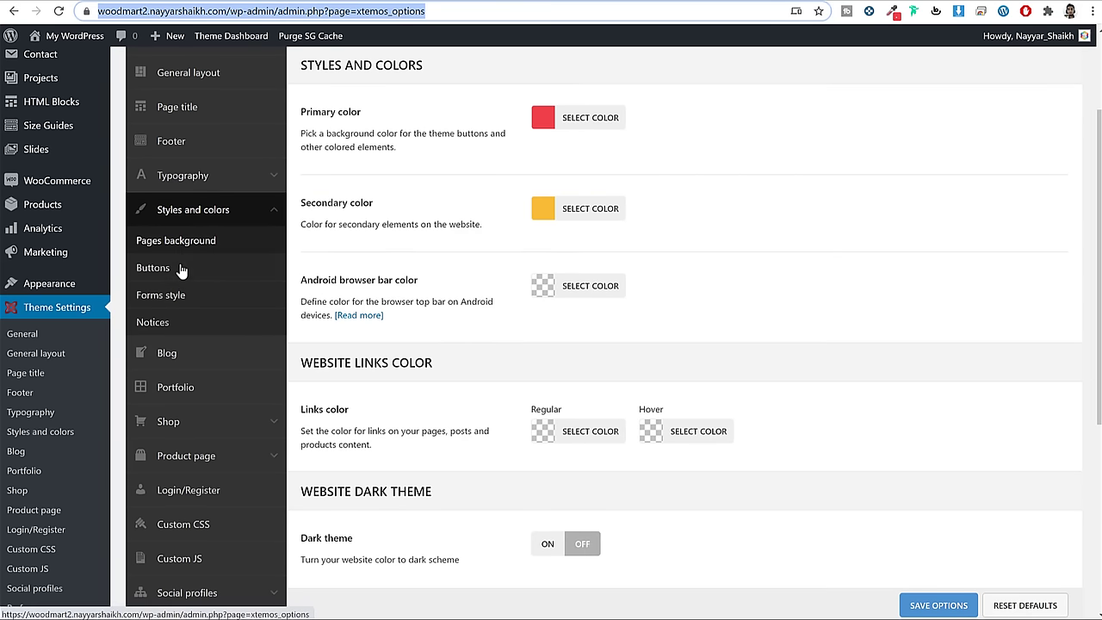
{"action": "left_click", "coordinate": [180, 269]}
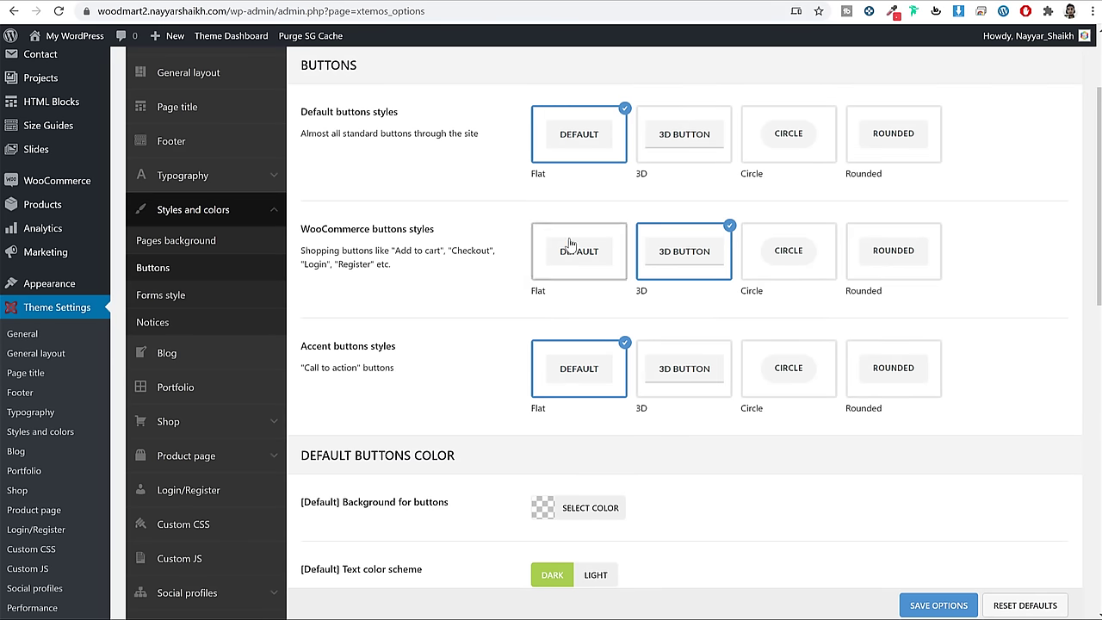
{"action": "scroll", "coordinate": [827, 321], "scroll_direction": "down", "scroll_amount": 4}
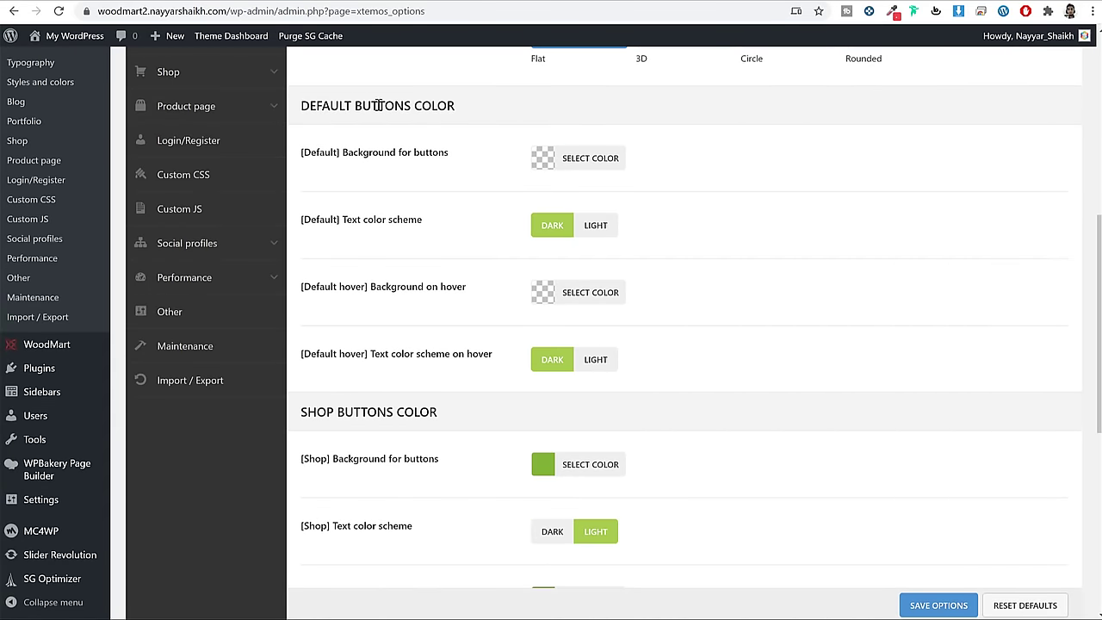
{"action": "left_click", "coordinate": [429, 4]}
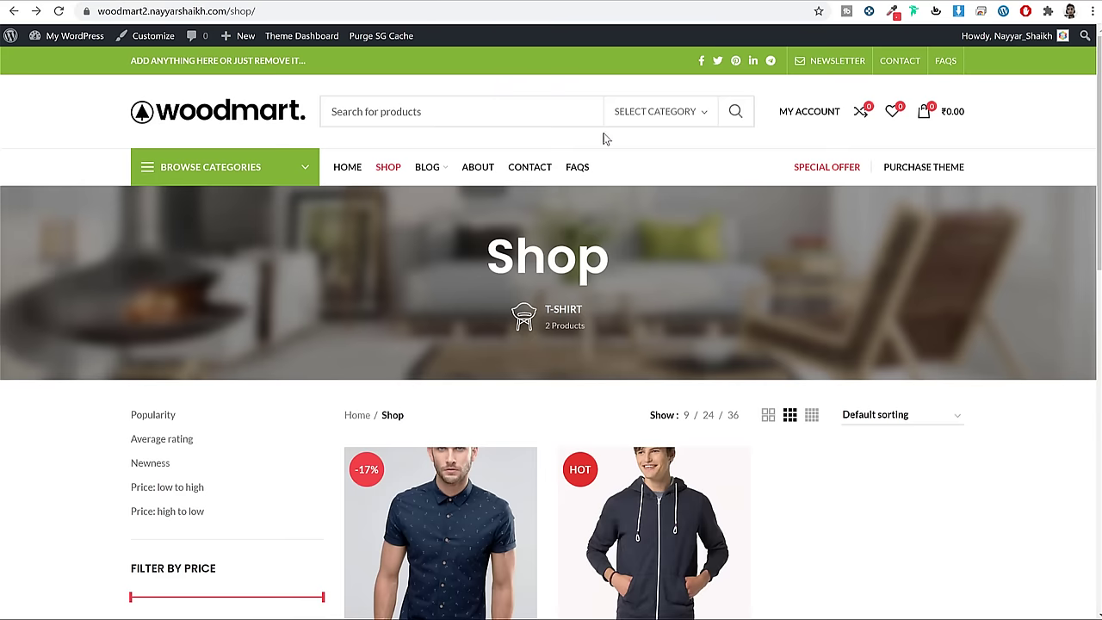
{"action": "scroll", "coordinate": [602, 138], "scroll_direction": "down", "scroll_amount": 3}
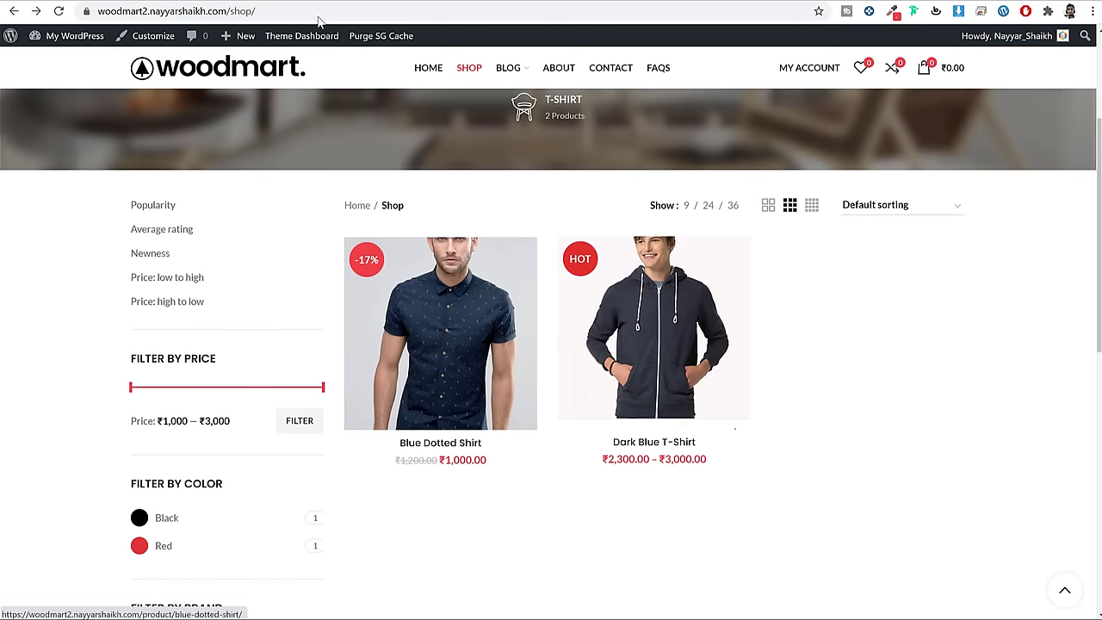
{"action": "key", "text": "ctrl+Tab"}
{"action": "scroll", "coordinate": [632, 241], "scroll_direction": "down", "scroll_amount": 2}
{"action": "left_click", "coordinate": [593, 257]}
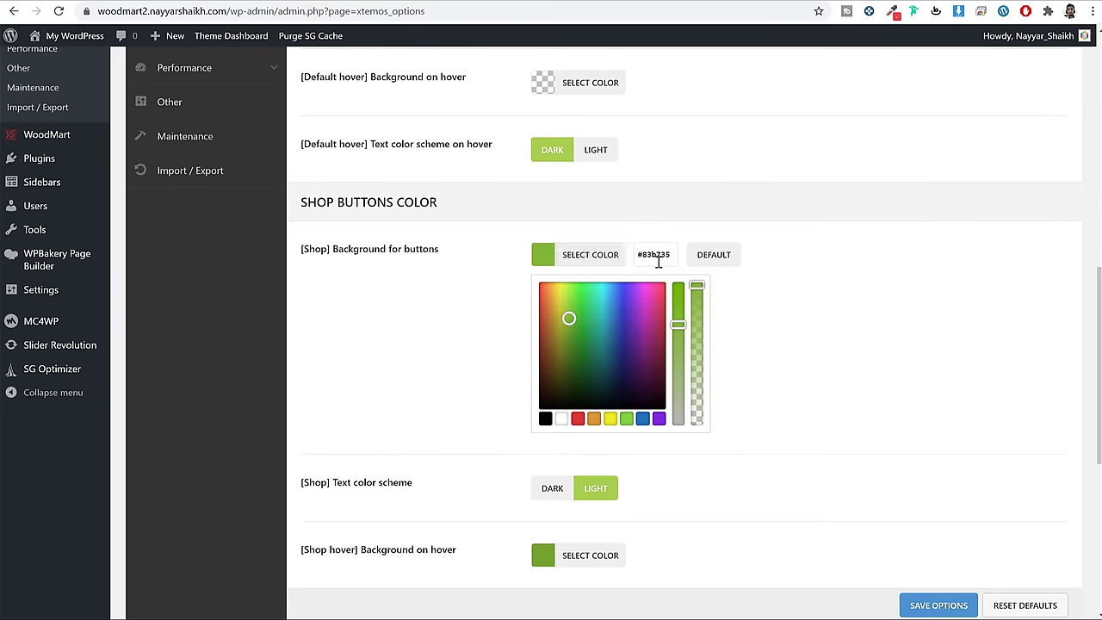
{"action": "left_click", "coordinate": [601, 259]}
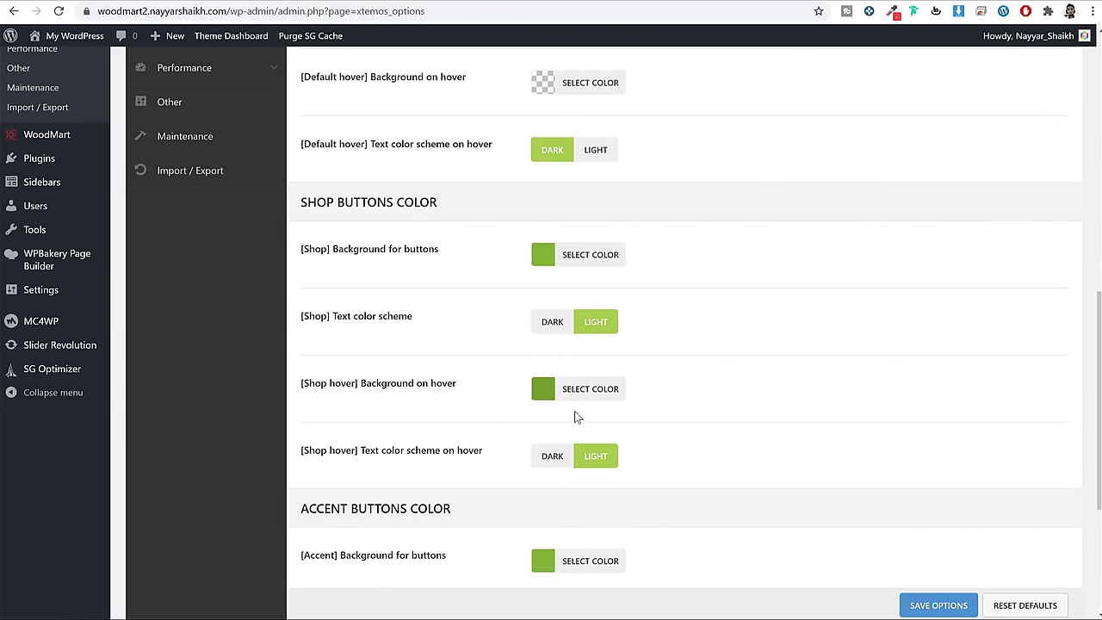
{"action": "scroll", "coordinate": [594, 422], "scroll_direction": "down", "scroll_amount": 3}
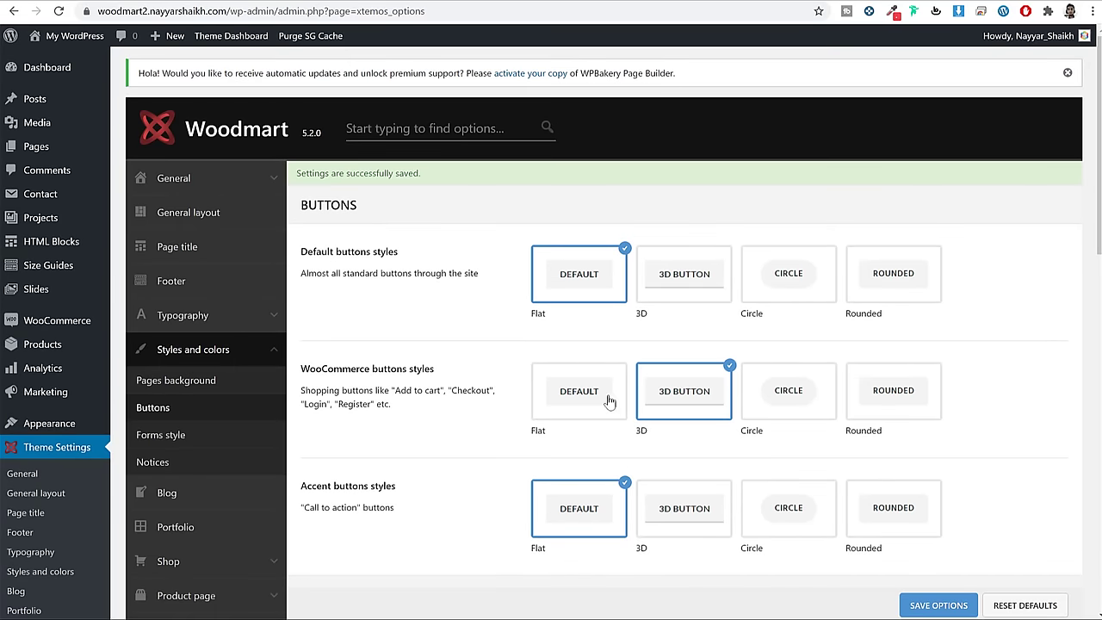
- Open Forms style and view the send-a-message form on the storefront Contact page
{"action": "left_click", "coordinate": [191, 435]}
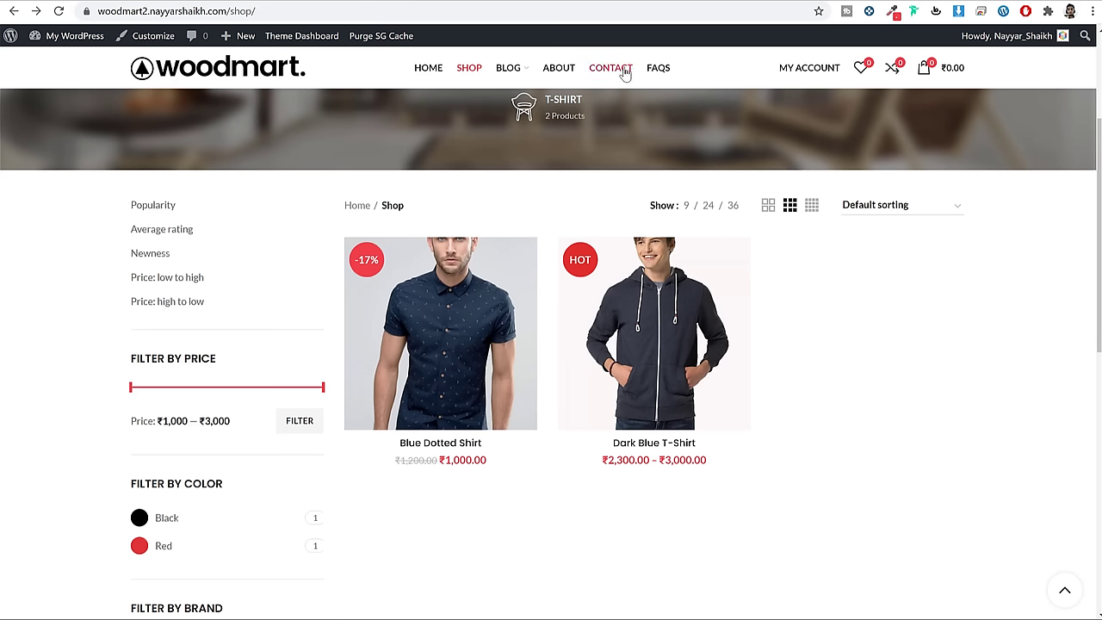
{"action": "left_click", "coordinate": [625, 74]}
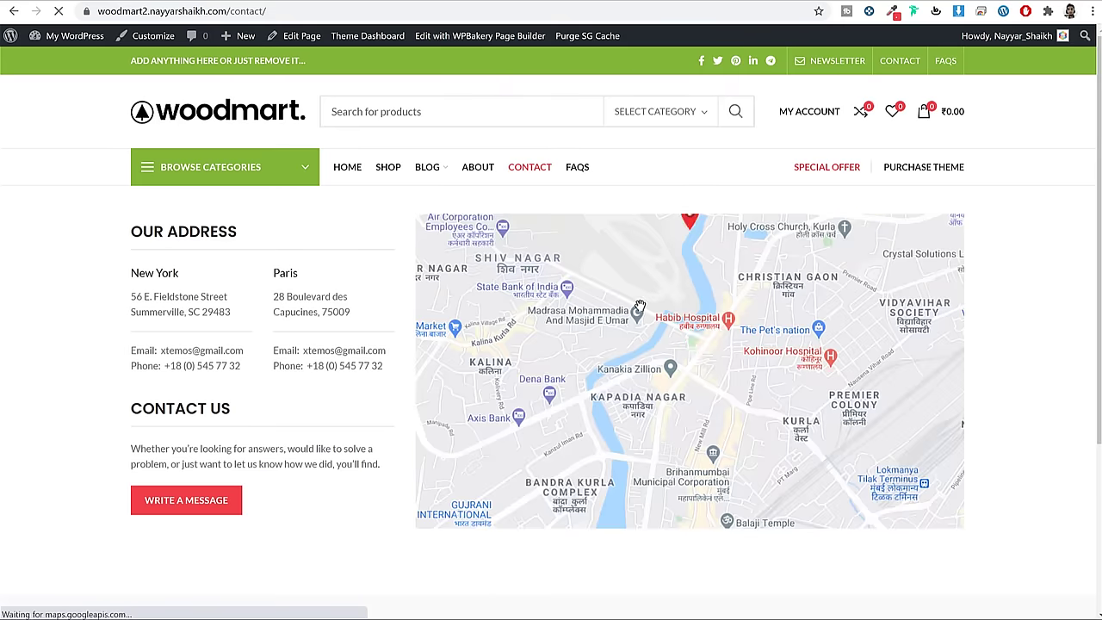
{"action": "scroll", "coordinate": [191, 273], "scroll_direction": "down", "scroll_amount": 3}
{"action": "left_click", "coordinate": [196, 290]}
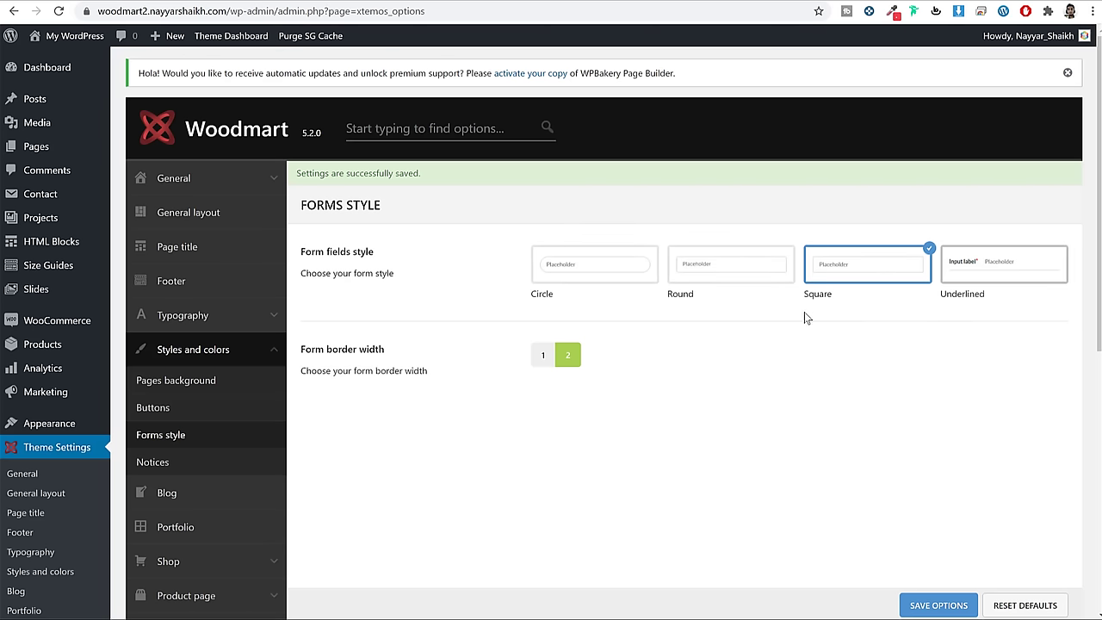
- Scroll through the Blog settings section
{"action": "scroll", "coordinate": [754, 324], "scroll_direction": "down", "scroll_amount": 3}
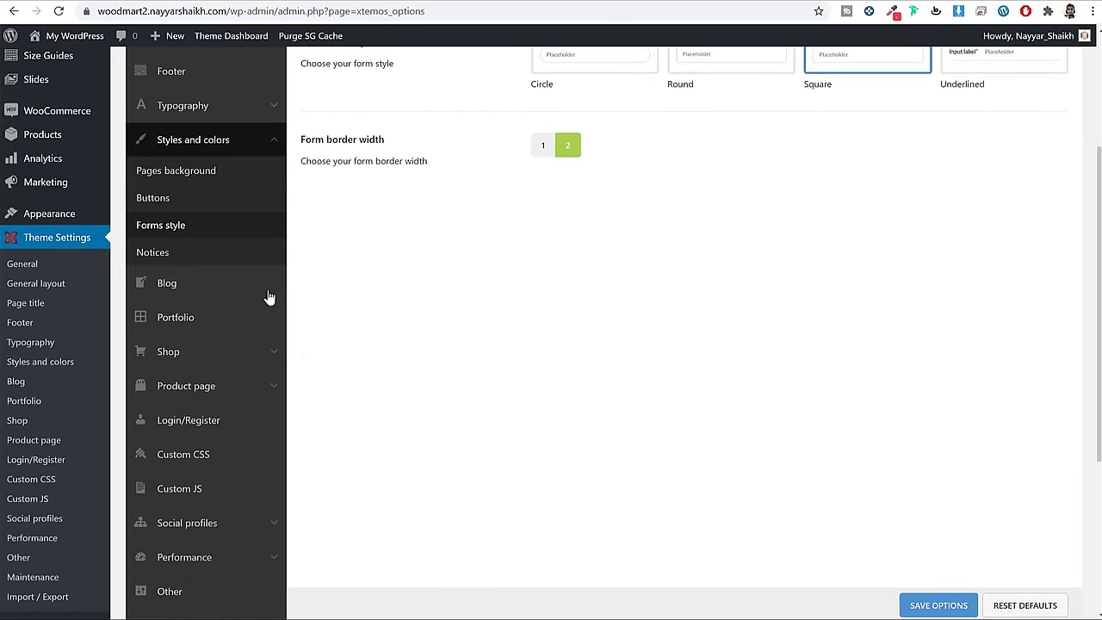
{"action": "left_click", "coordinate": [268, 297]}
{"action": "scroll", "coordinate": [859, 452], "scroll_direction": "down", "scroll_amount": 5}
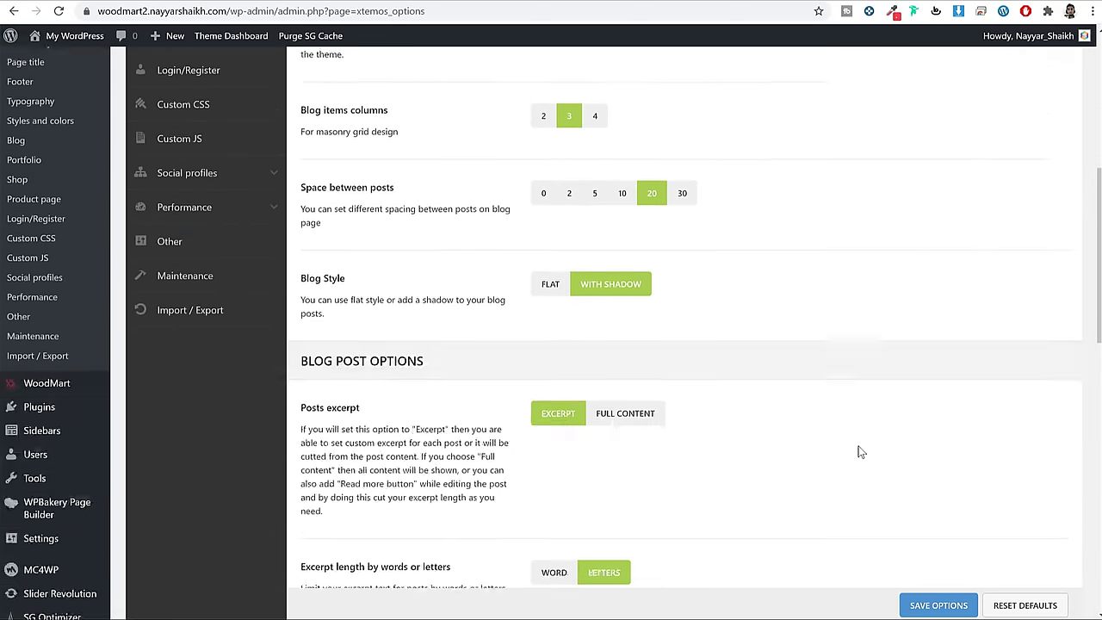
{"action": "scroll", "coordinate": [861, 452], "scroll_direction": "down", "scroll_amount": 10}
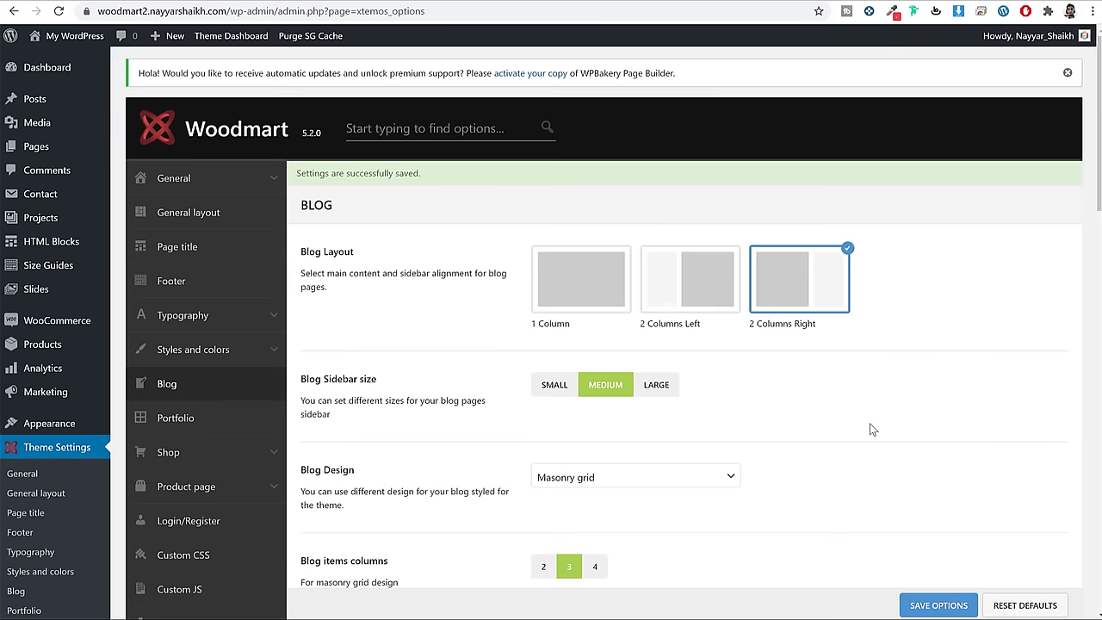
{"action": "scroll", "coordinate": [869, 423], "scroll_direction": "down", "scroll_amount": 1}
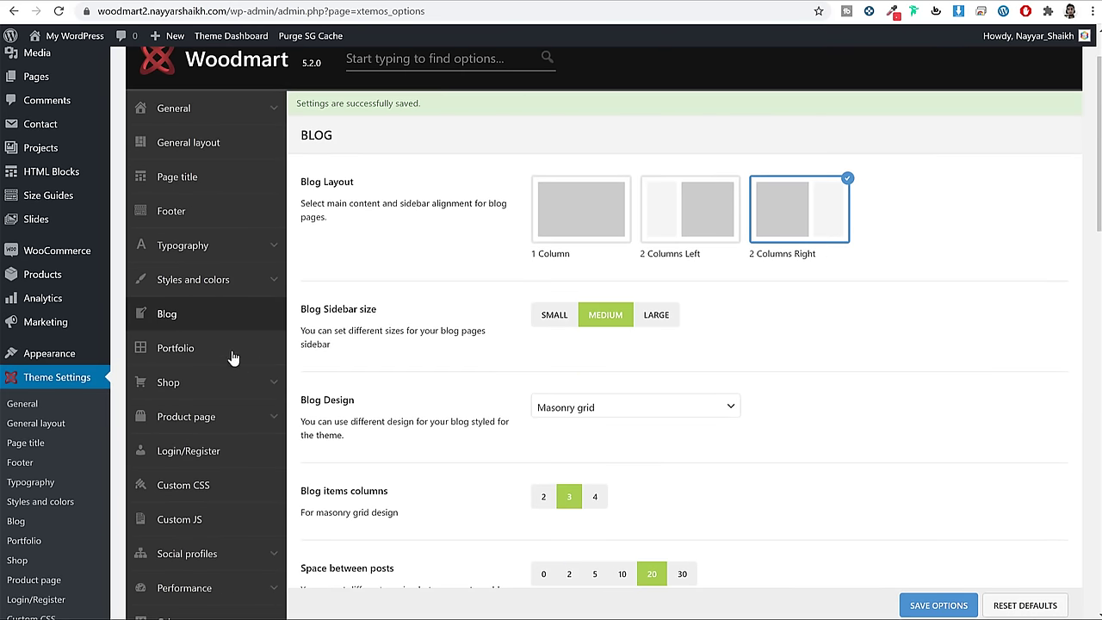
{"action": "scroll", "coordinate": [668, 293], "scroll_direction": "down", "scroll_amount": 3}
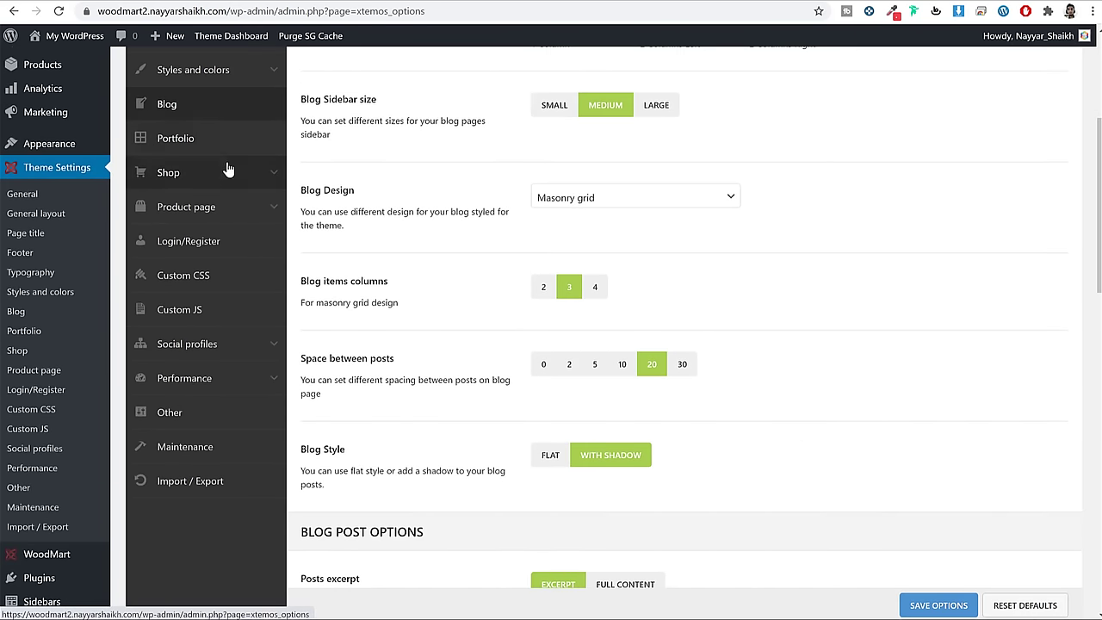
- Review the Shop options down to Action after add to cart, then close the message popup
{"action": "left_click", "coordinate": [205, 178]}
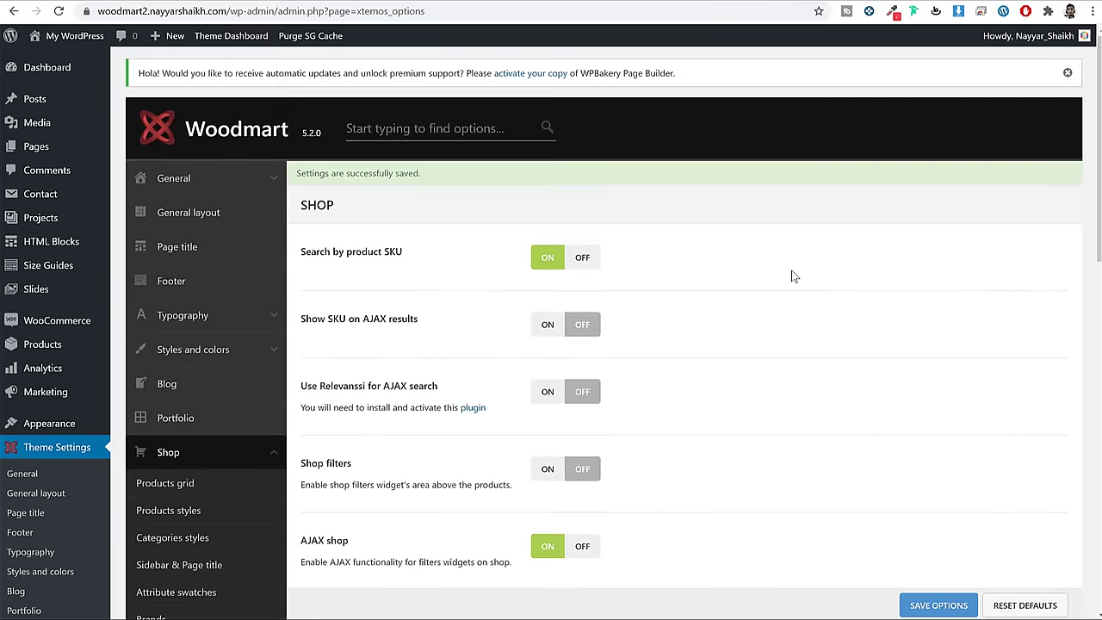
{"action": "scroll", "coordinate": [795, 276], "scroll_direction": "down", "scroll_amount": 5}
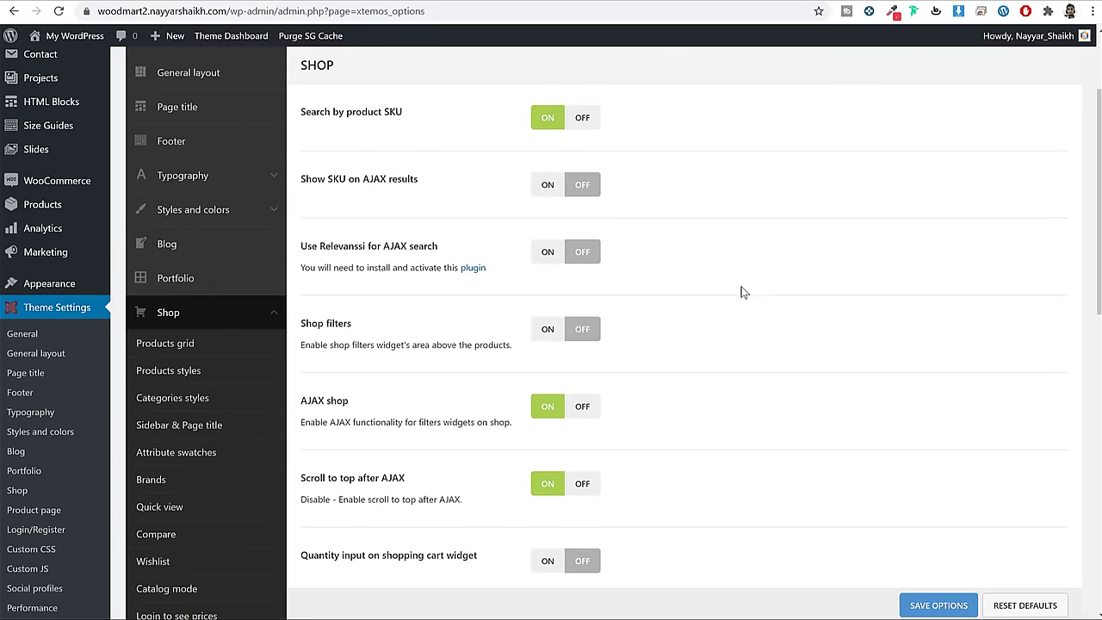
{"action": "scroll", "coordinate": [744, 290], "scroll_direction": "down", "scroll_amount": 4}
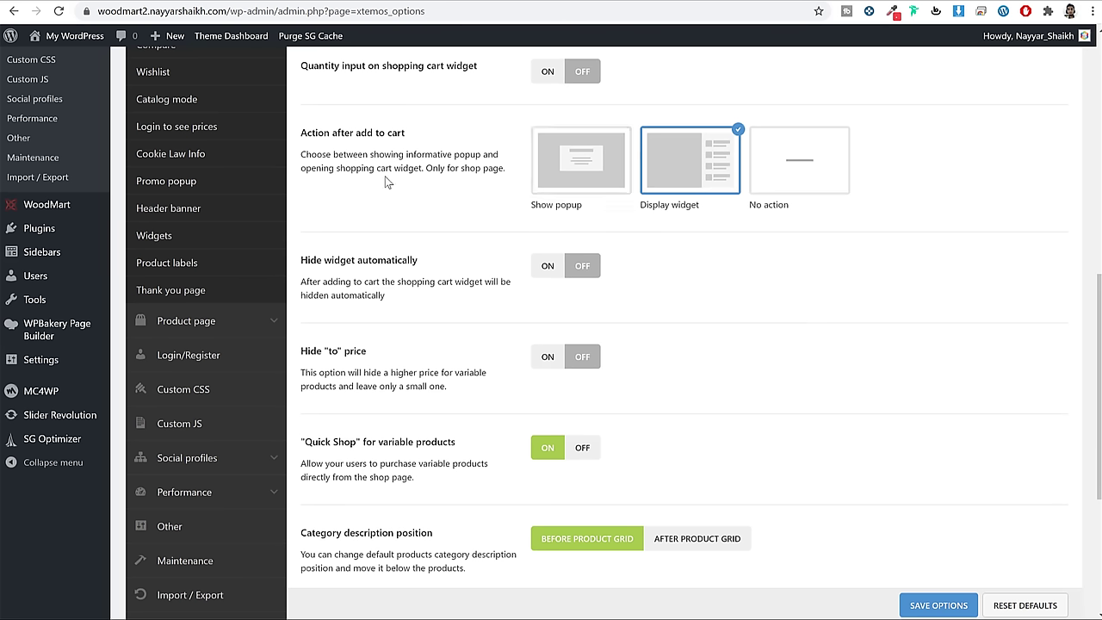
{"action": "left_click_drag", "start_coordinate": [305, 136], "coordinate": [402, 138]}
{"action": "left_click", "coordinate": [410, 139]}
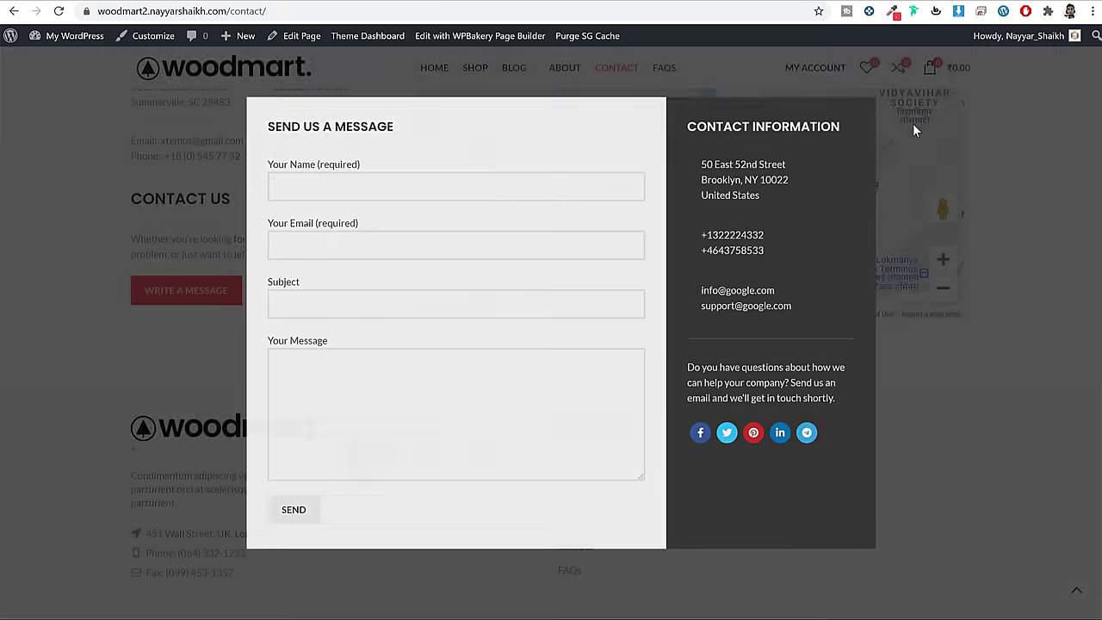
{"action": "left_click", "coordinate": [912, 123]}
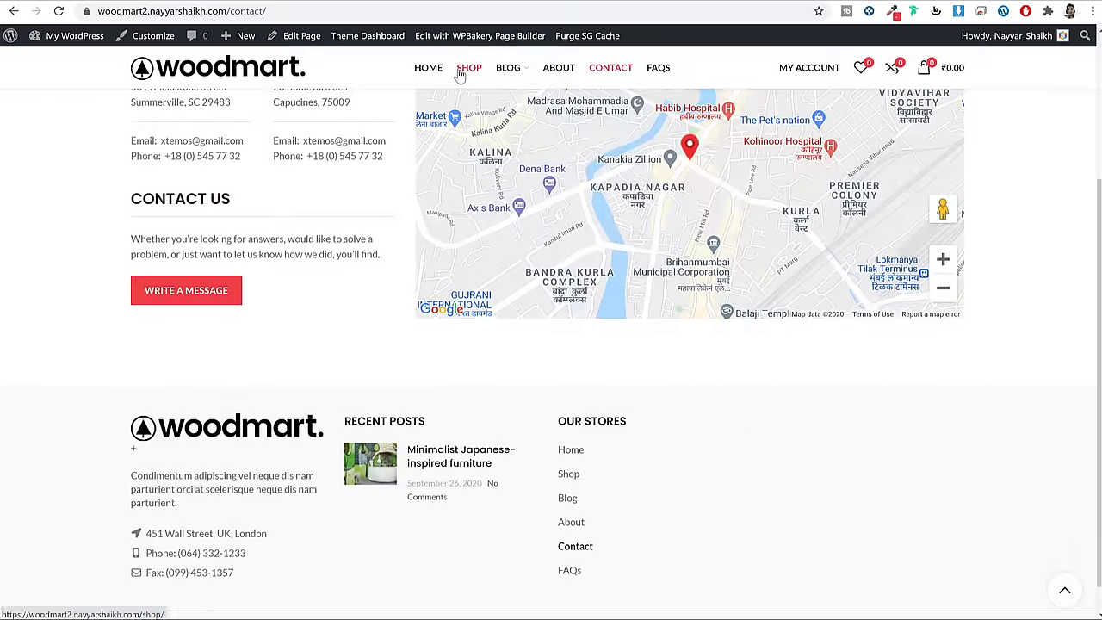
{"action": "left_click", "coordinate": [461, 75]}
- Save Show popup as the add-to-cart action, then re-add the Blue Dotted Shirt on the reloaded shop to test it
{"action": "scroll", "coordinate": [478, 344], "scroll_direction": "down", "scroll_amount": 3}
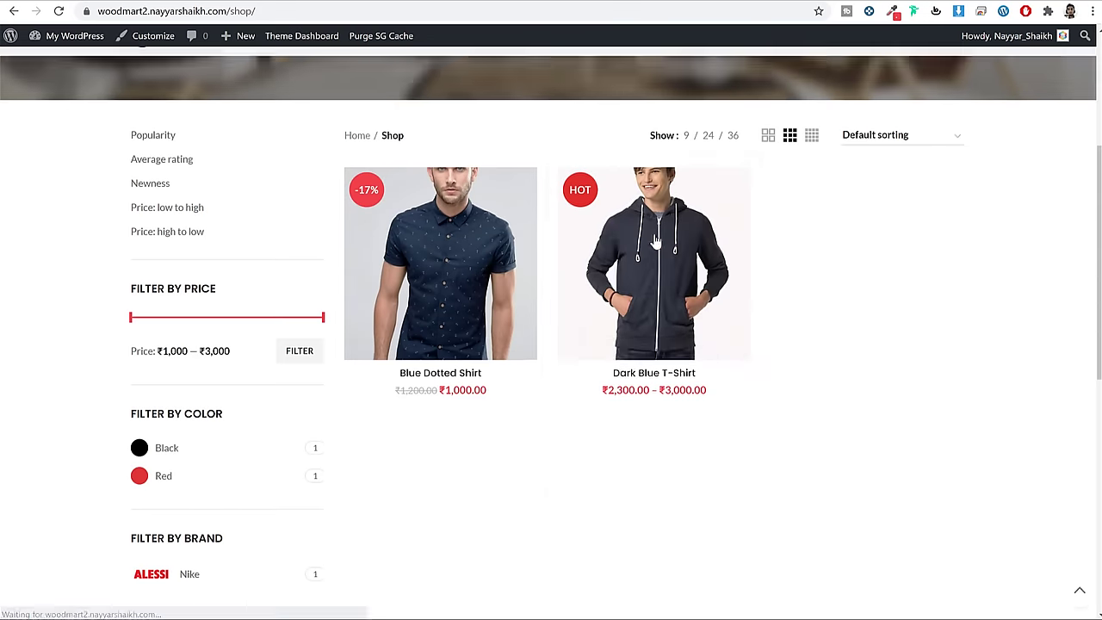
{"action": "left_click", "coordinate": [447, 487]}
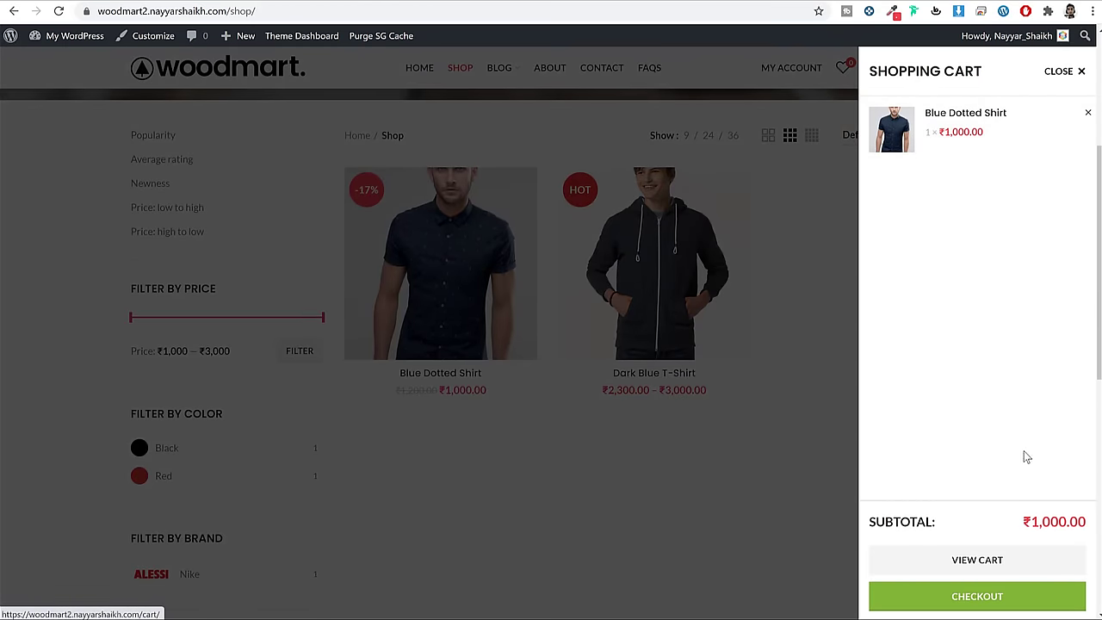
{"action": "key", "text": "ctrl+Tab"}
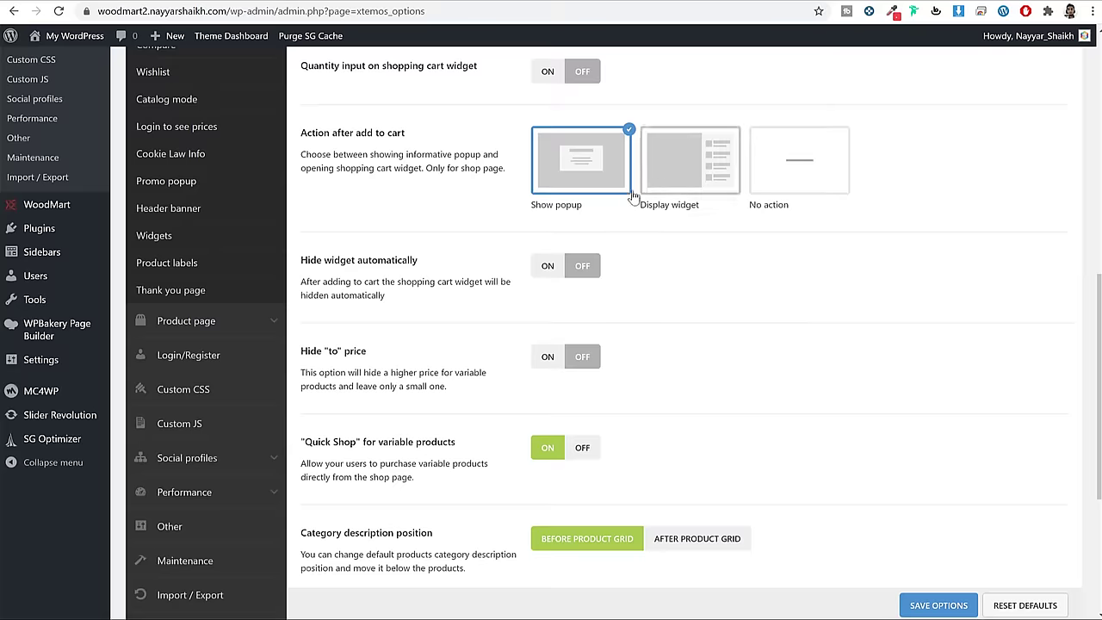
{"action": "left_click", "coordinate": [964, 611]}
{"action": "key", "text": "ctrl+Tab"}
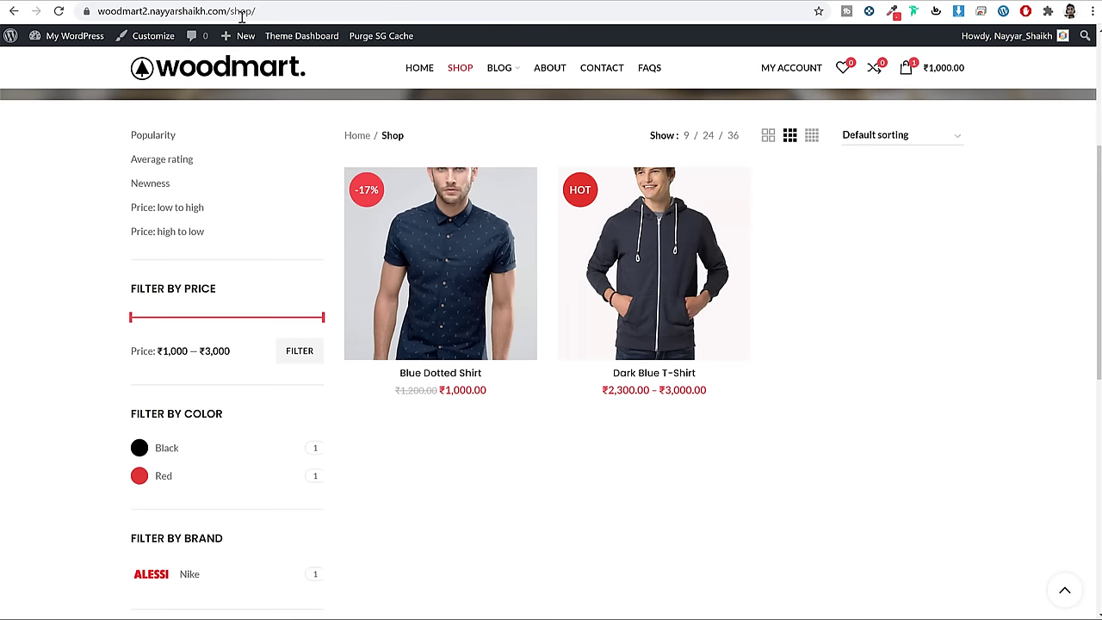
{"action": "left_click", "coordinate": [59, 12]}
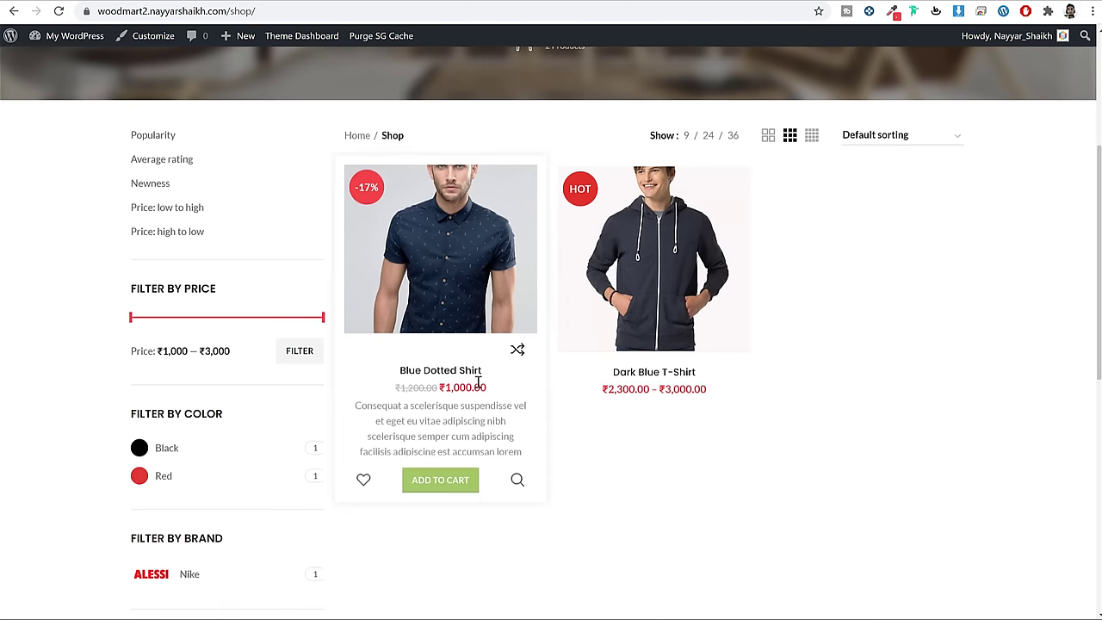
{"action": "left_click", "coordinate": [446, 487]}
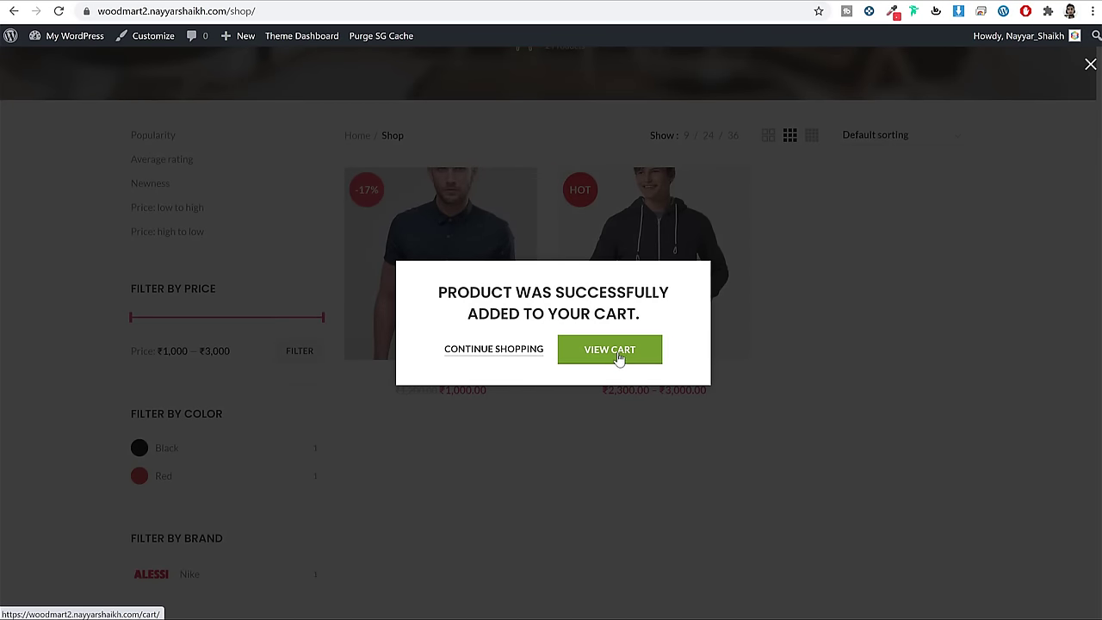
{"action": "left_click", "coordinate": [287, 9]}
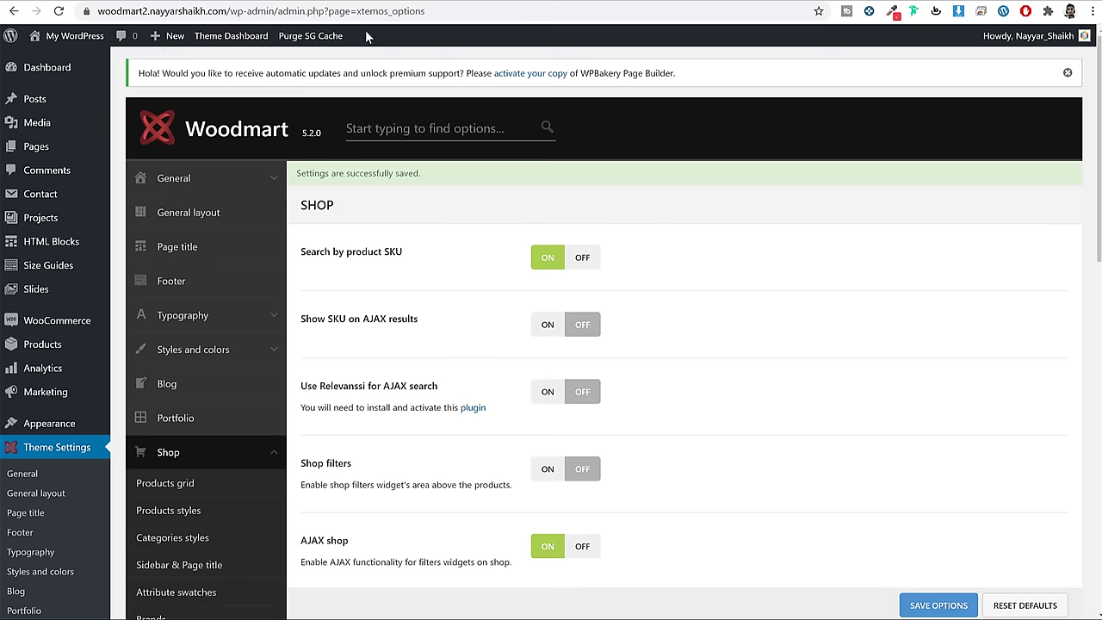
- Check the Dark Blue T-Shirt's price range, then switch Hide "to" price on and save
{"action": "scroll", "coordinate": [851, 274], "scroll_direction": "down", "scroll_amount": 10}
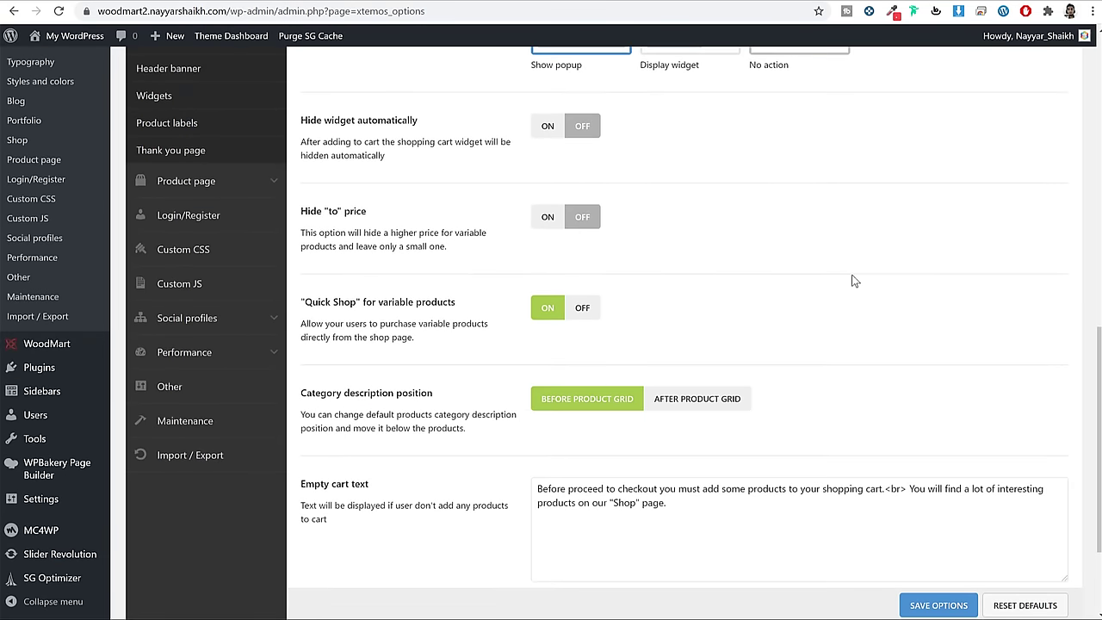
{"action": "scroll", "coordinate": [476, 184], "scroll_direction": "down", "scroll_amount": 1}
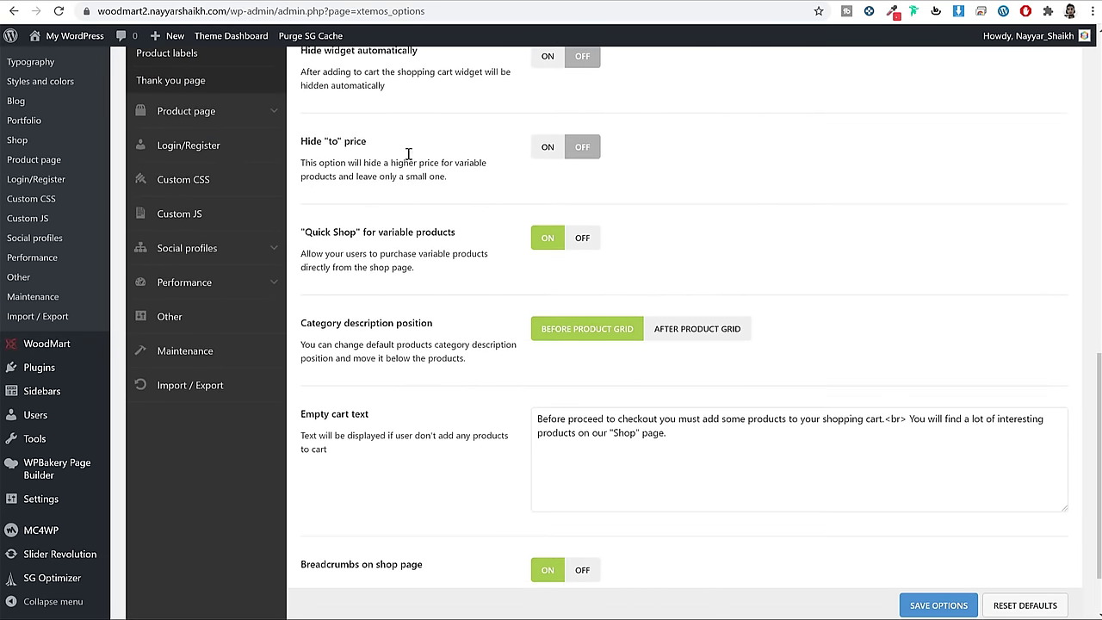
{"action": "key", "text": "ctrl+Tab"}
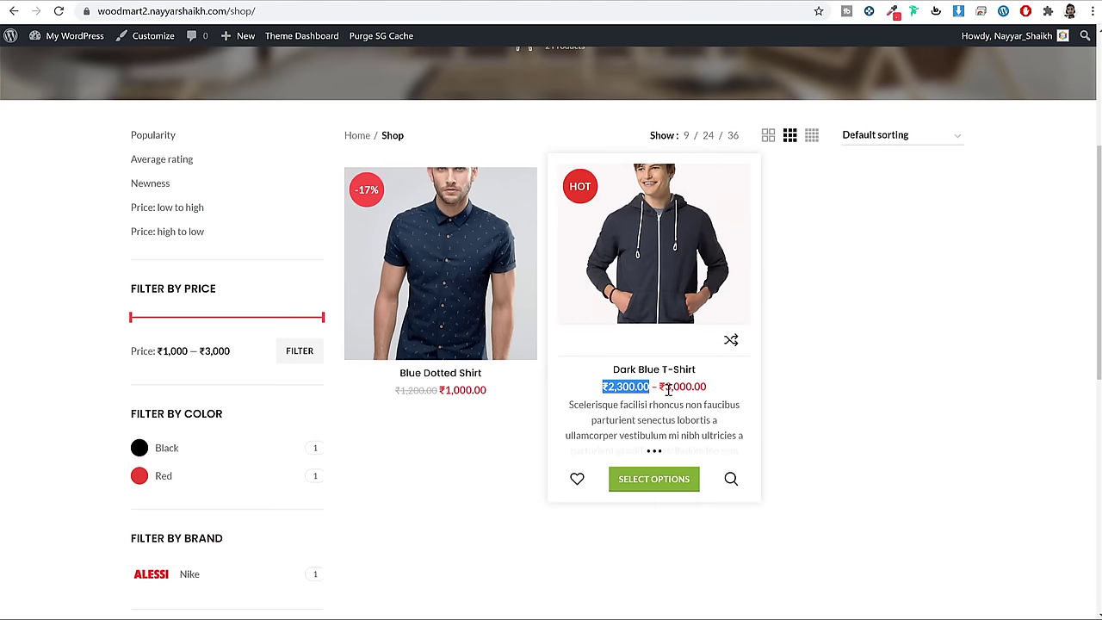
{"action": "left_click_drag", "start_coordinate": [668, 390], "coordinate": [709, 394]}
{"action": "key", "text": "ctrl+Tab"}
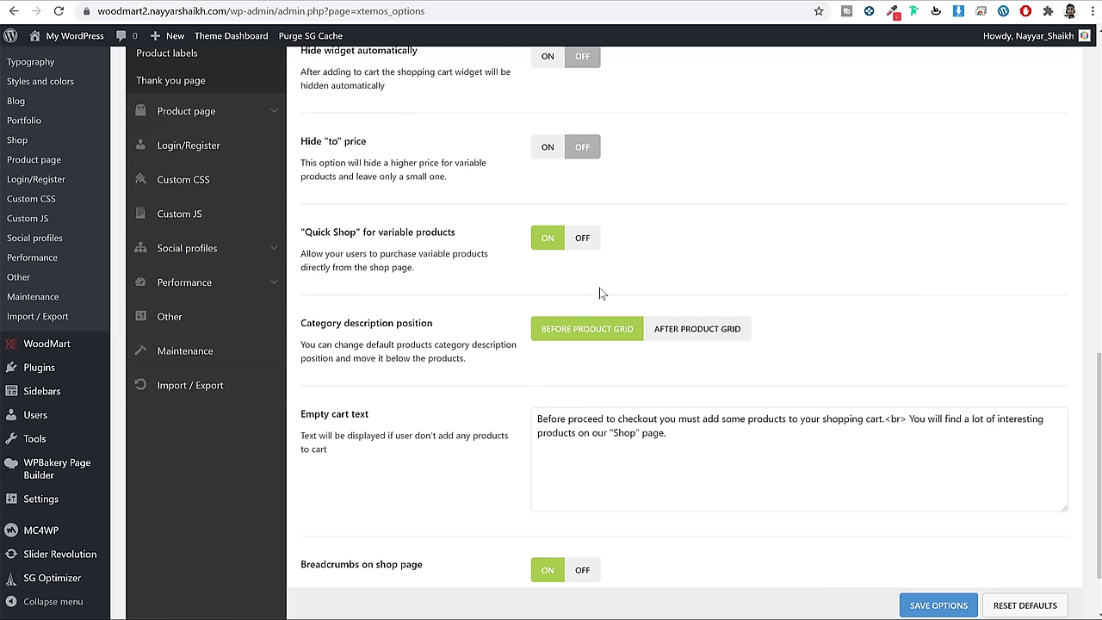
{"action": "left_click", "coordinate": [547, 146]}
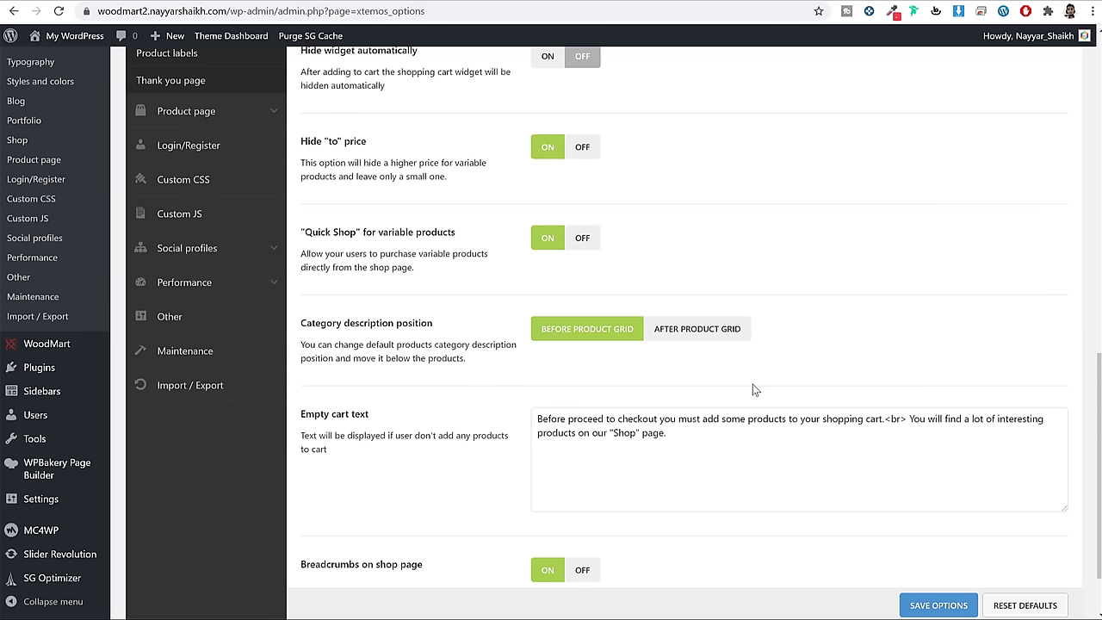
{"action": "key", "text": "ctrl+Tab"}
{"action": "key", "text": "ctrl+Tab"}
{"action": "left_click", "coordinate": [954, 615]}
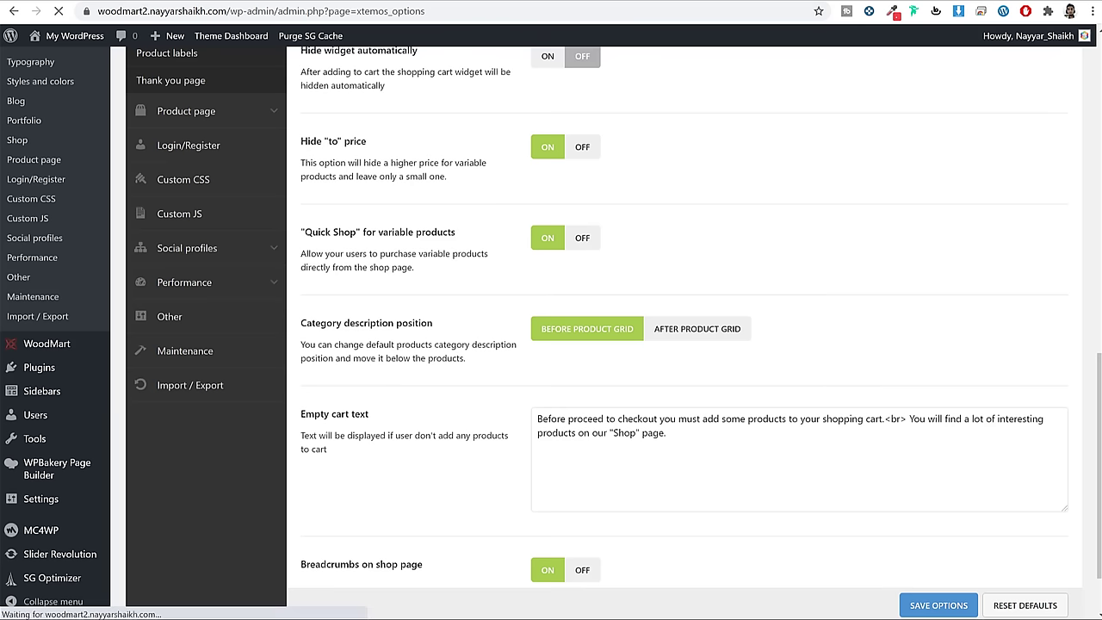
- Reload the shop and confirm the Dark Blue T-Shirt now shows only ₹2,300.00
{"action": "key", "text": "ctrl+Tab"}
{"action": "left_click", "coordinate": [59, 10]}
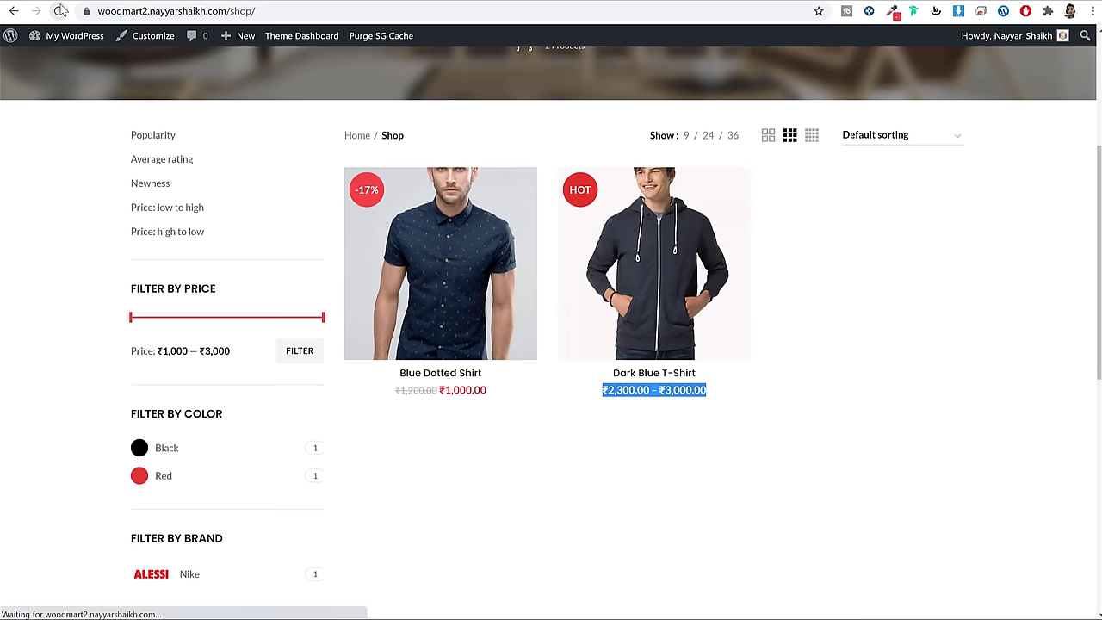
{"action": "mouse_move", "coordinate": [627, 399]}
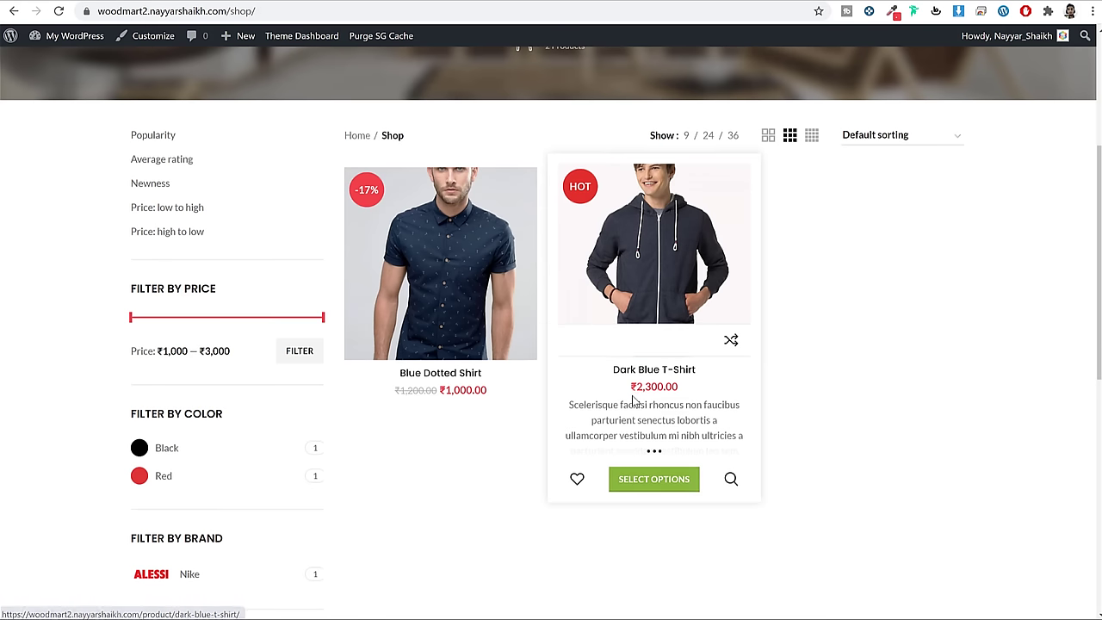
{"action": "double_click", "coordinate": [678, 388]}
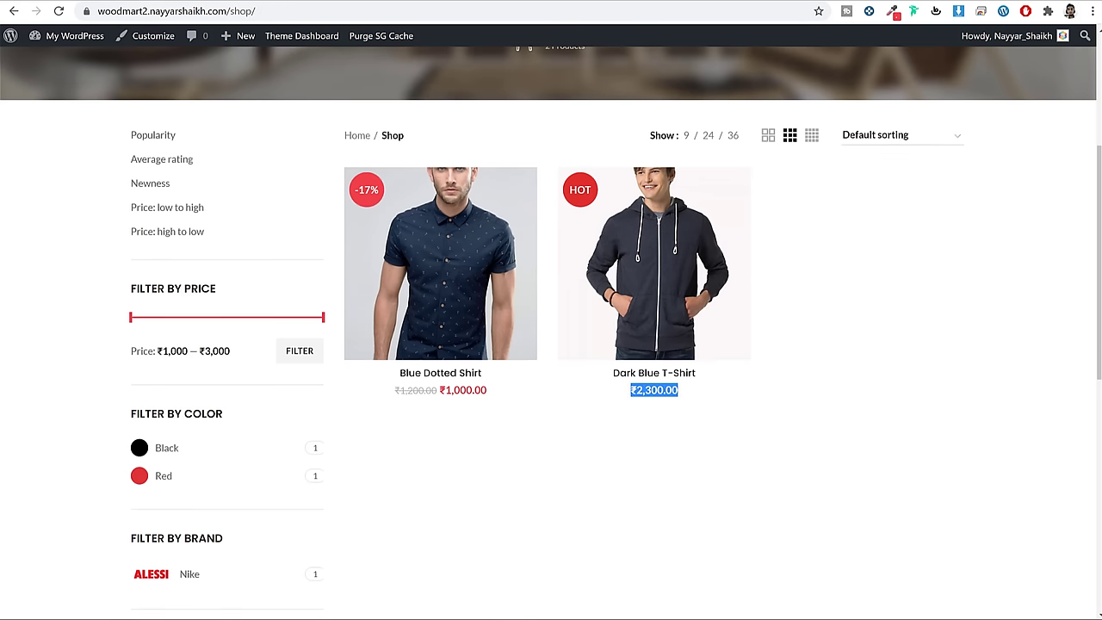
- Scroll through the shop settings and open the Products grid section
{"action": "key", "text": "ctrl+Tab"}
{"action": "scroll", "coordinate": [736, 305], "scroll_direction": "down", "scroll_amount": 3}
{"action": "scroll", "coordinate": [736, 305], "scroll_direction": "up", "scroll_amount": 2}
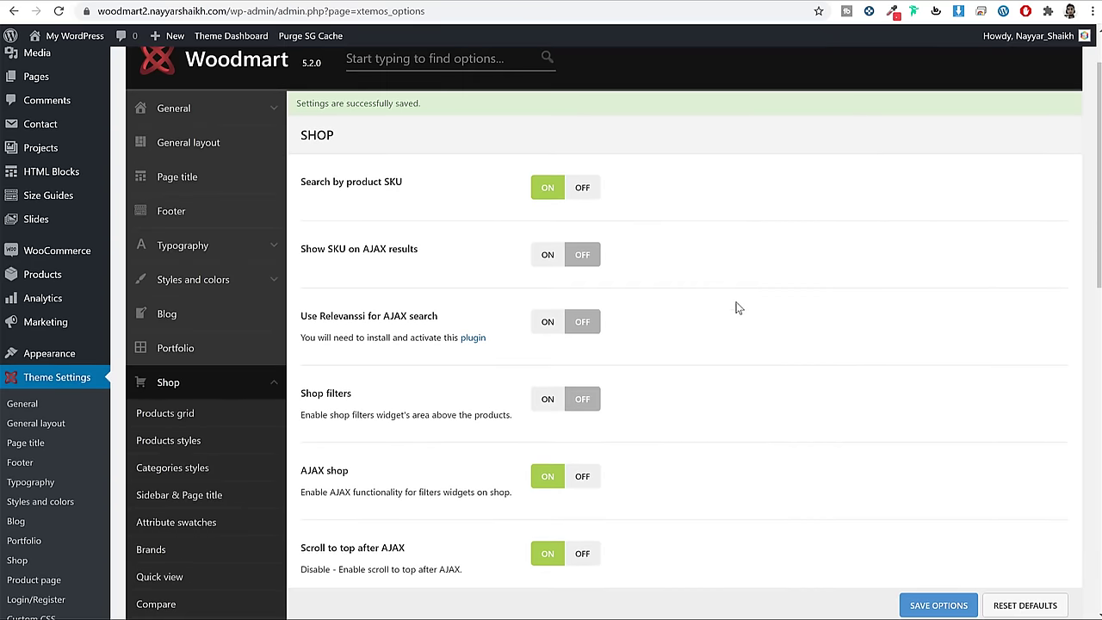
{"action": "scroll", "coordinate": [738, 308], "scroll_direction": "down", "scroll_amount": 2}
{"action": "scroll", "coordinate": [743, 310], "scroll_direction": "down", "scroll_amount": 6}
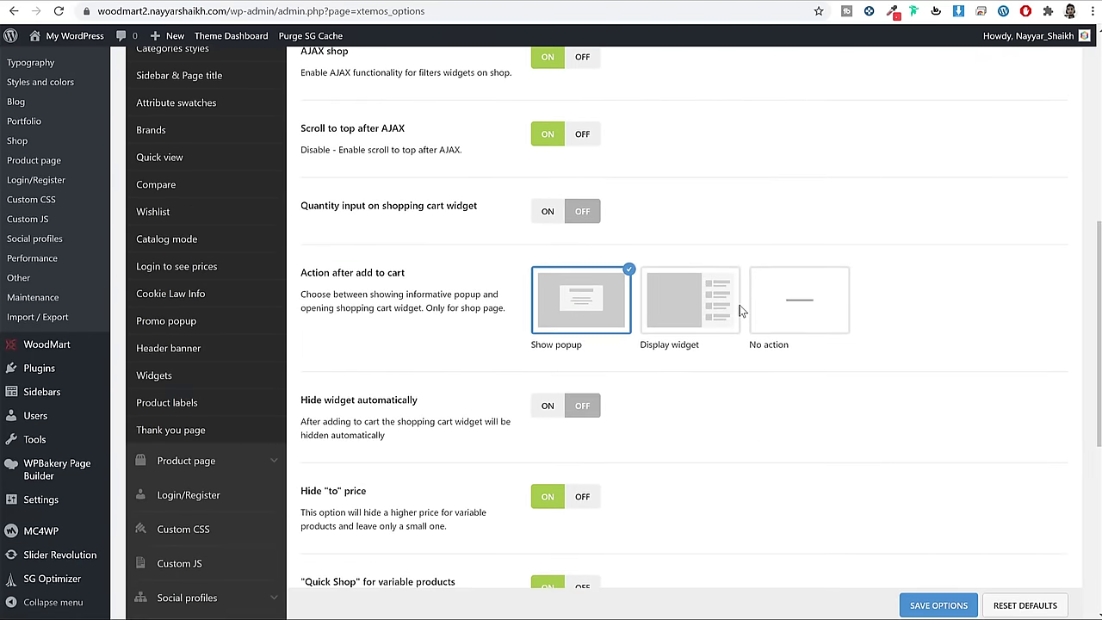
{"action": "scroll", "coordinate": [740, 311], "scroll_direction": "down", "scroll_amount": 2}
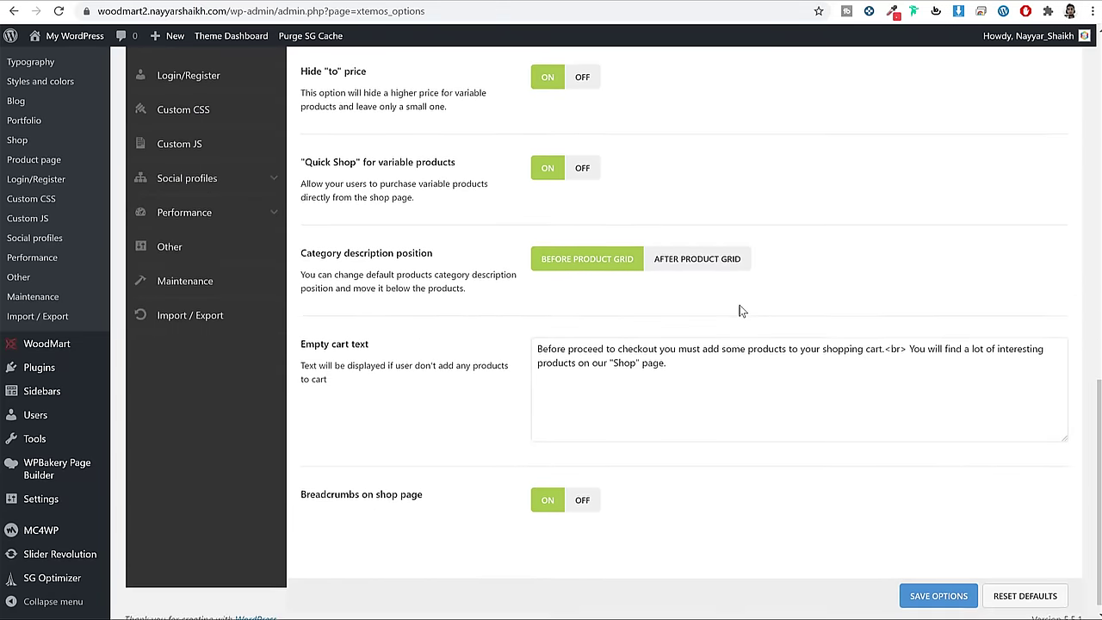
{"action": "scroll", "coordinate": [741, 308], "scroll_direction": "up", "scroll_amount": 4}
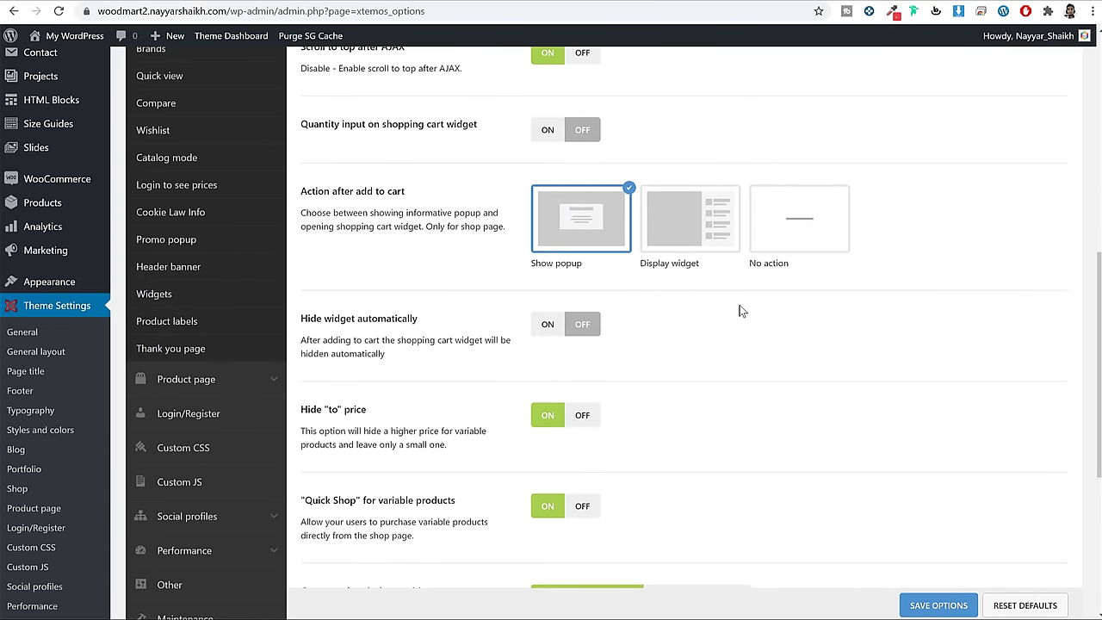
{"action": "scroll", "coordinate": [740, 310], "scroll_direction": "up", "scroll_amount": 4}
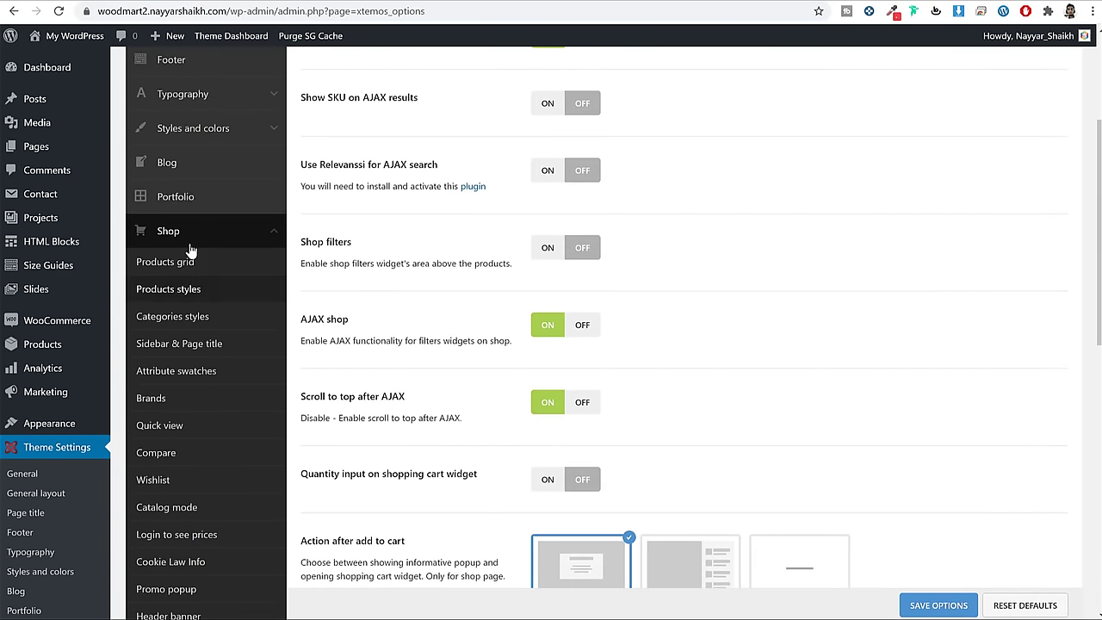
{"action": "left_click", "coordinate": [203, 262]}
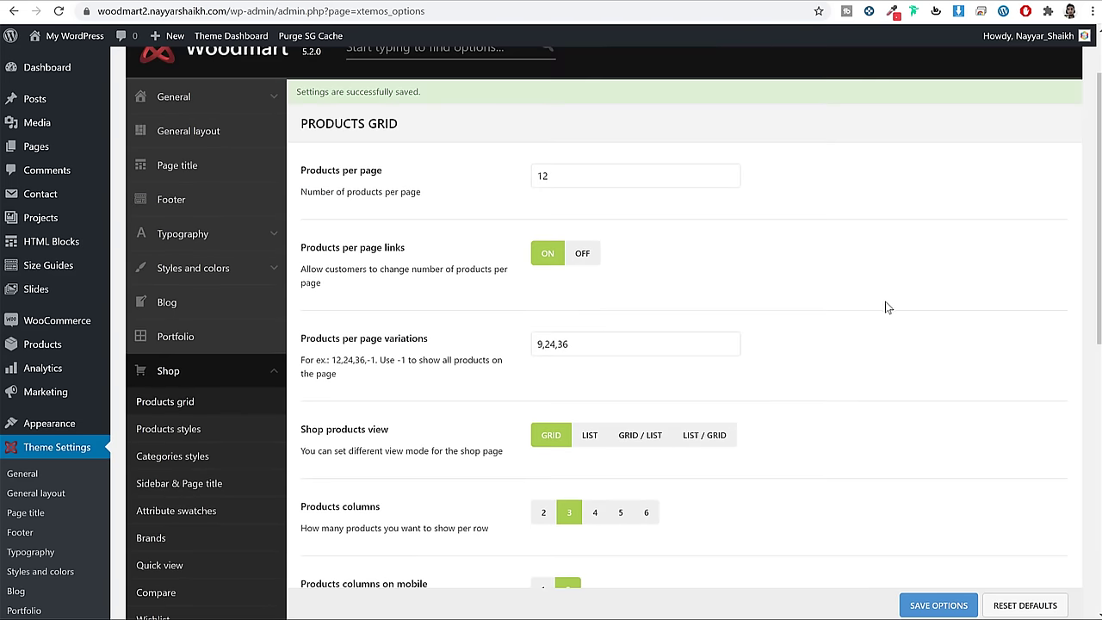
- Review the Products per page value of 12, then open the Products styles settings
{"action": "double_click", "coordinate": [620, 182]}
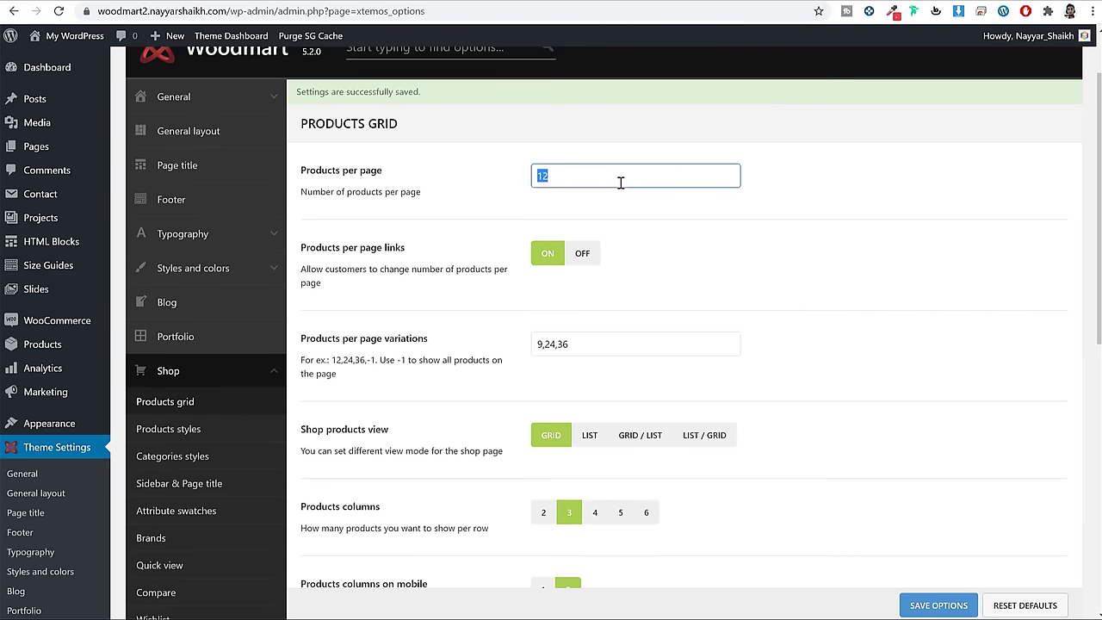
{"action": "scroll", "coordinate": [769, 186], "scroll_direction": "down", "scroll_amount": 10}
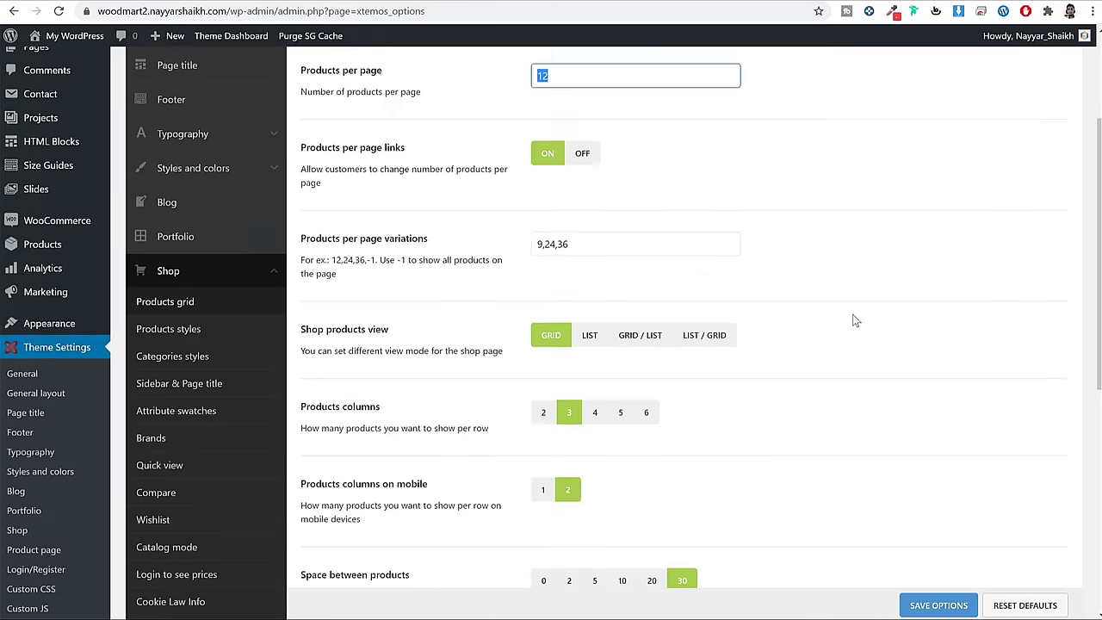
{"action": "scroll", "coordinate": [832, 377], "scroll_direction": "up", "scroll_amount": 5}
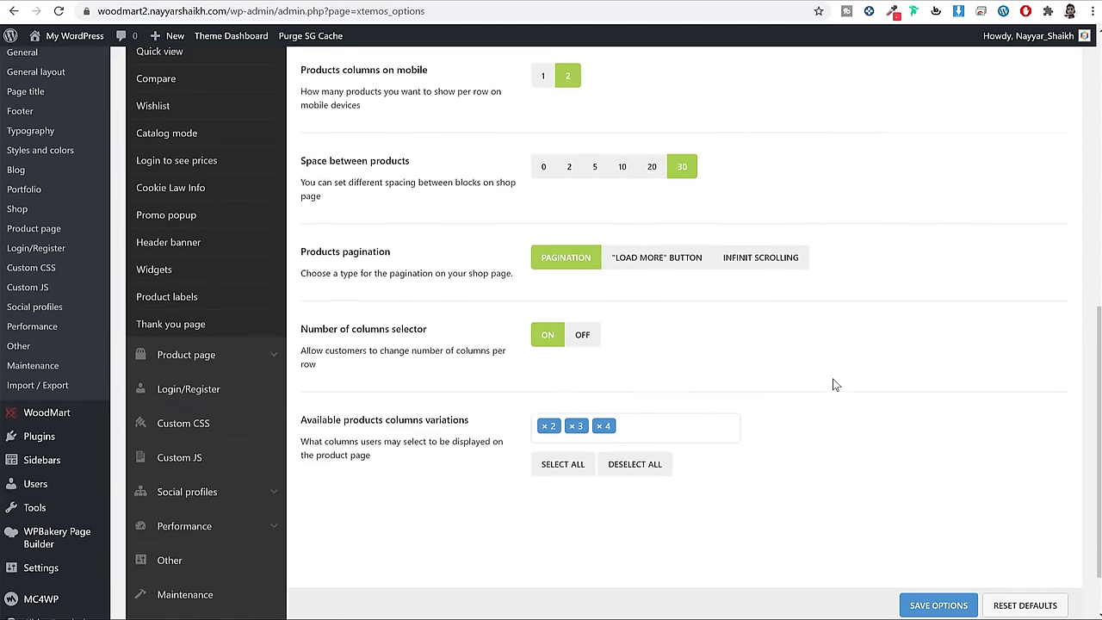
{"action": "left_click", "coordinate": [195, 205]}
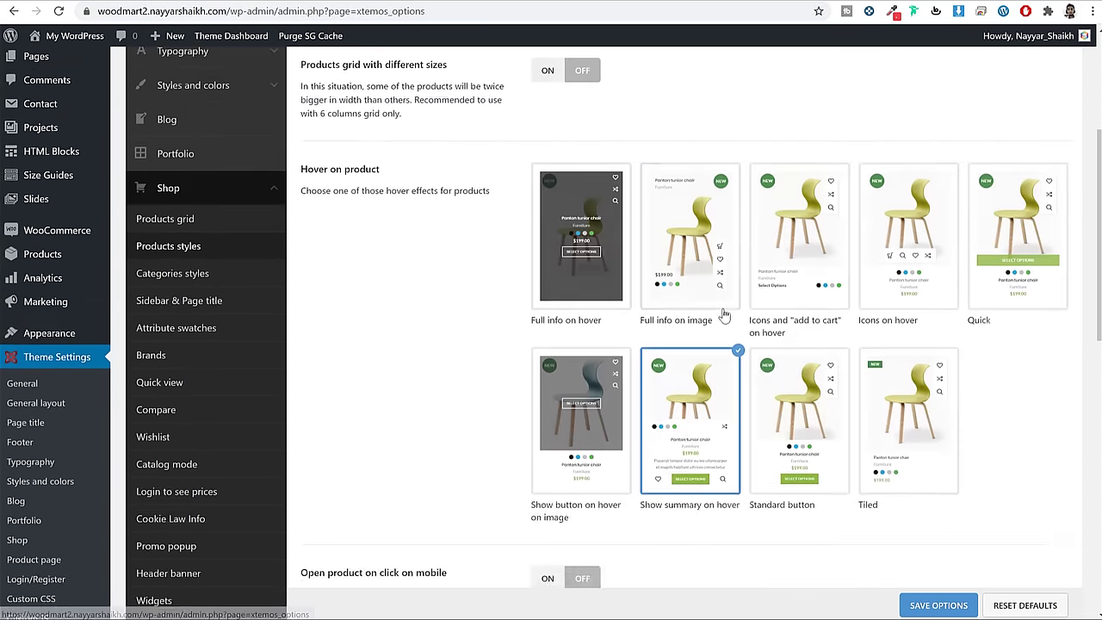
{"action": "scroll", "coordinate": [824, 313], "scroll_direction": "up", "scroll_amount": 1}
{"action": "scroll", "coordinate": [801, 370], "scroll_direction": "down", "scroll_amount": 1}
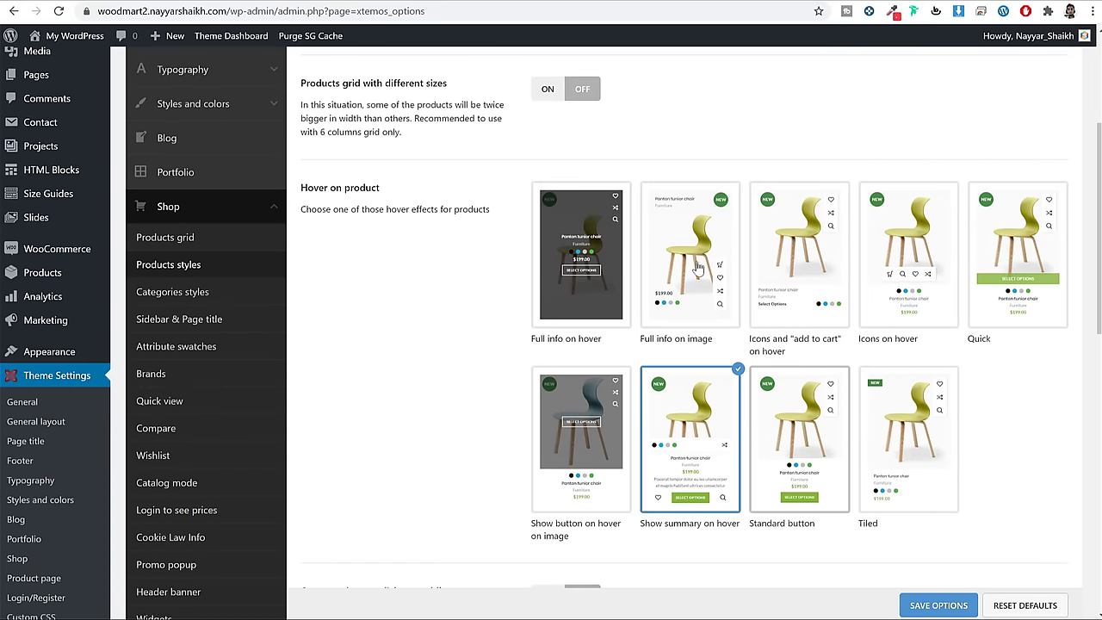
- Set Hover on product to Quick, save, and reload the shop page to see it
{"action": "key", "text": "ctrl+Tab"}
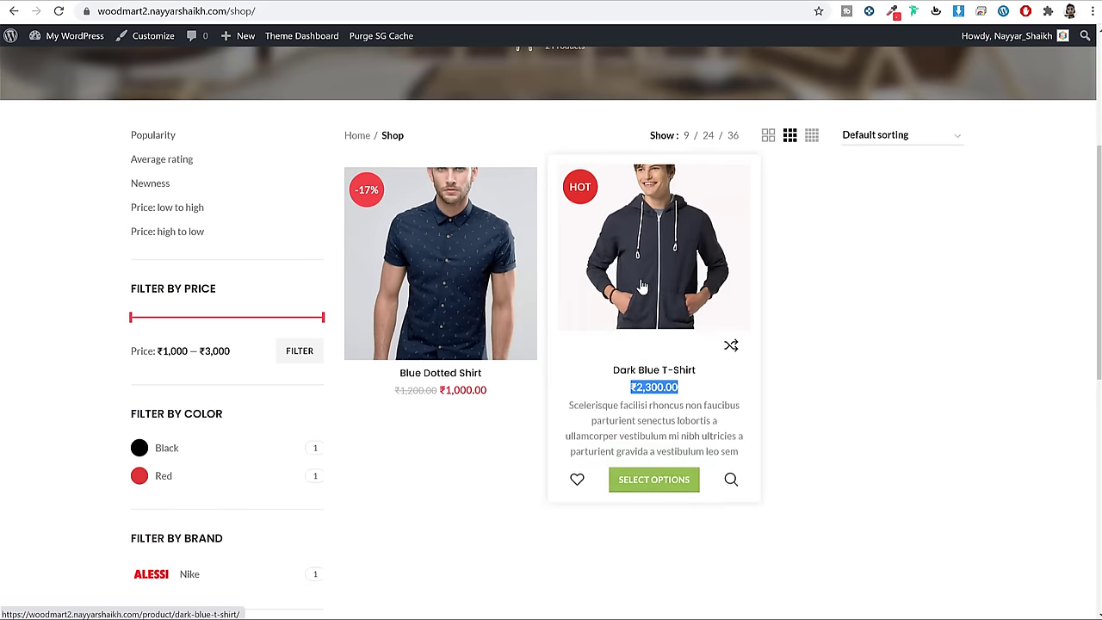
{"action": "key", "text": "ctrl+shift+Tab"}
{"action": "left_click", "coordinate": [702, 281]}
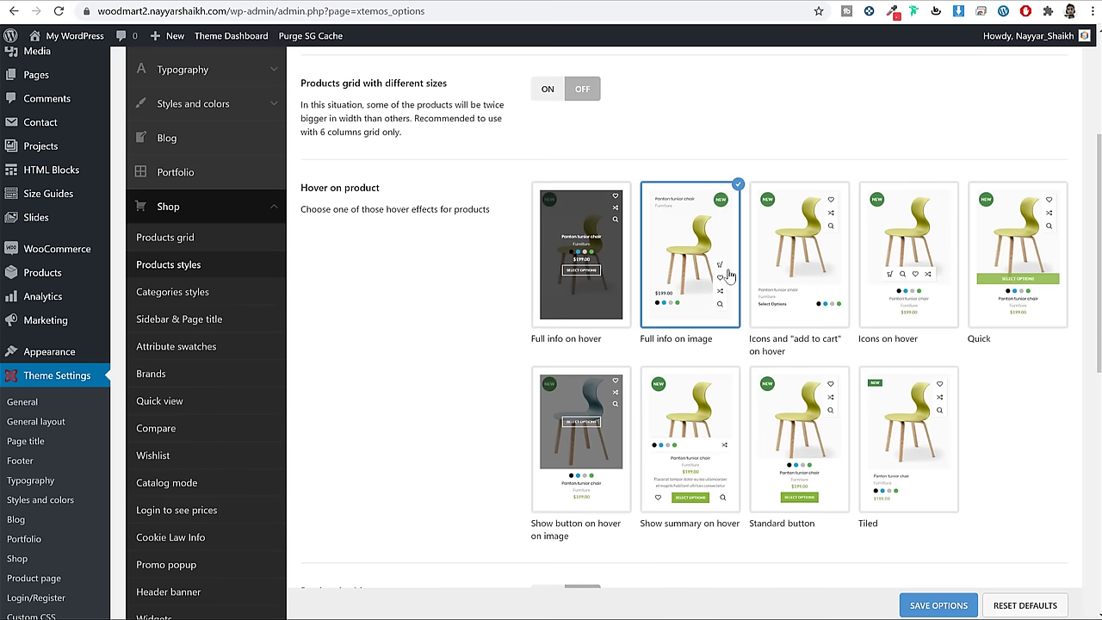
{"action": "left_click", "coordinate": [982, 281]}
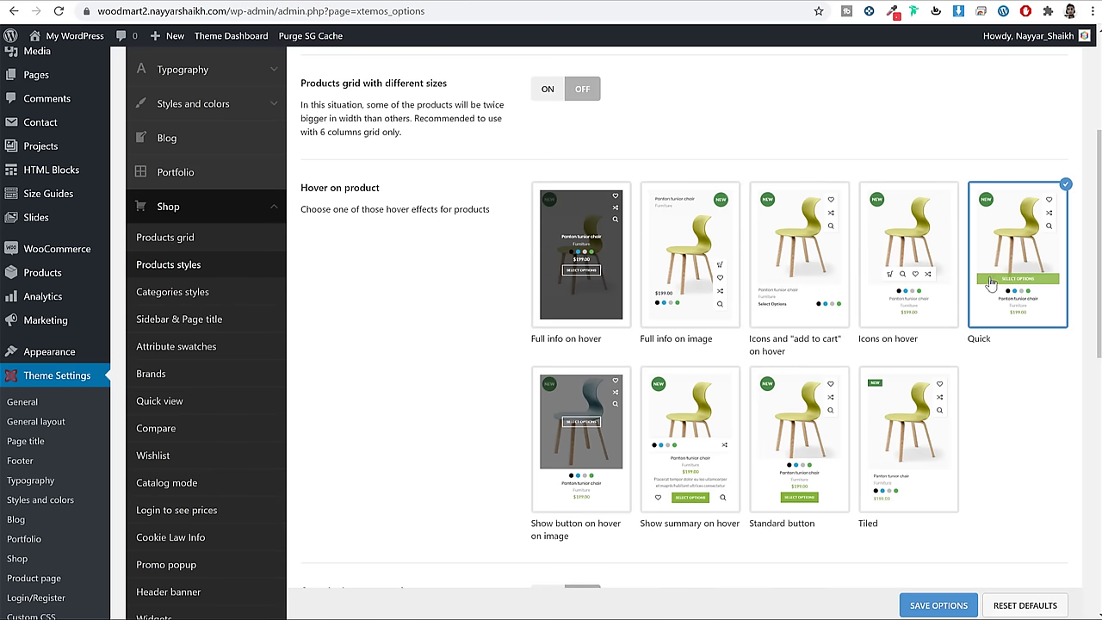
{"action": "left_click", "coordinate": [944, 603]}
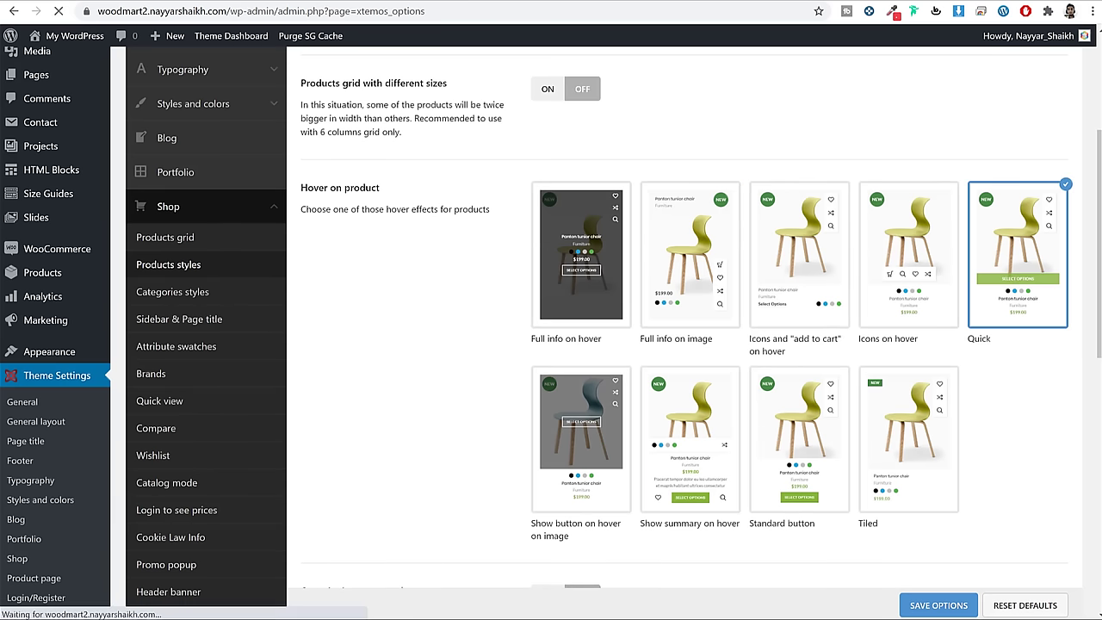
{"action": "key", "text": "ctrl+Tab"}
{"action": "left_click", "coordinate": [58, 11]}
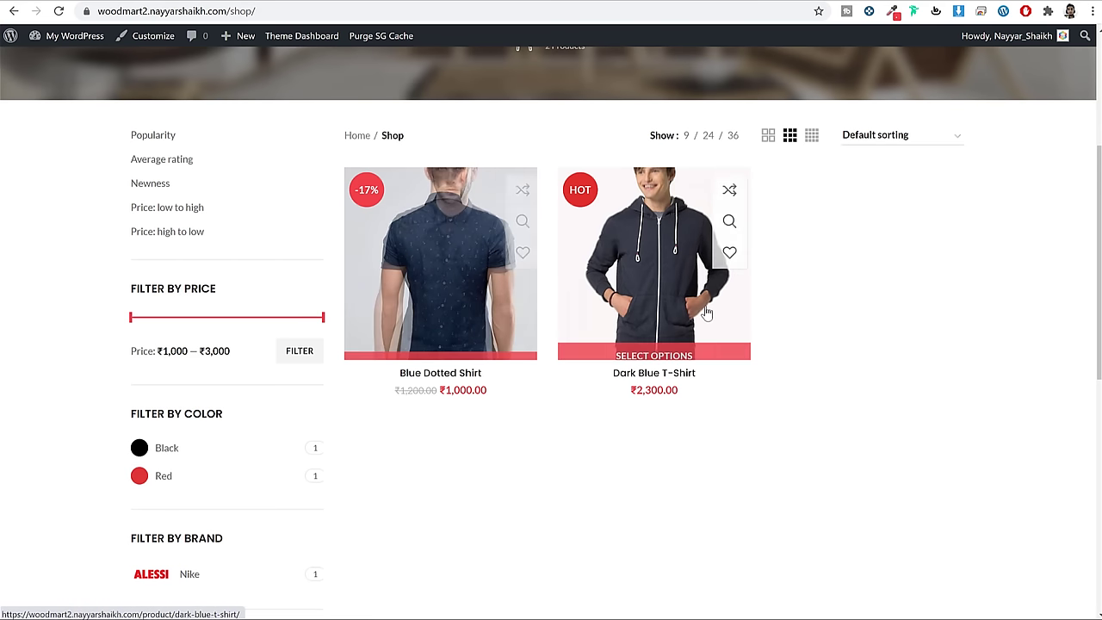
{"action": "key", "text": "ctrl+Tab"}
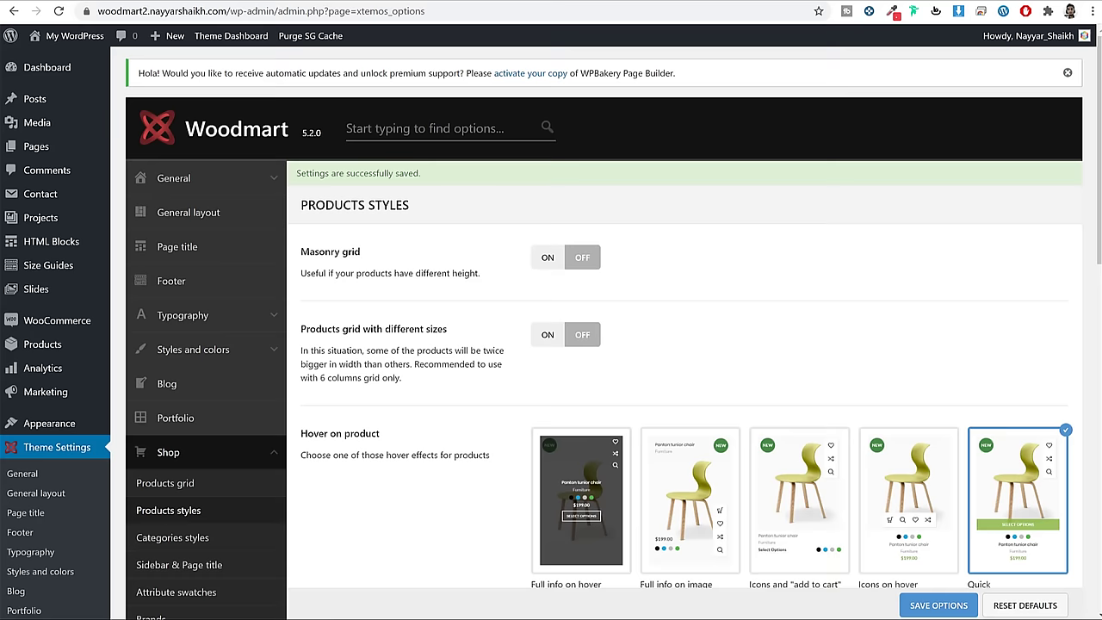
- Turn on the countdown timer and stock progress bar for products and save
{"action": "scroll", "coordinate": [870, 241], "scroll_direction": "down", "scroll_amount": 8}
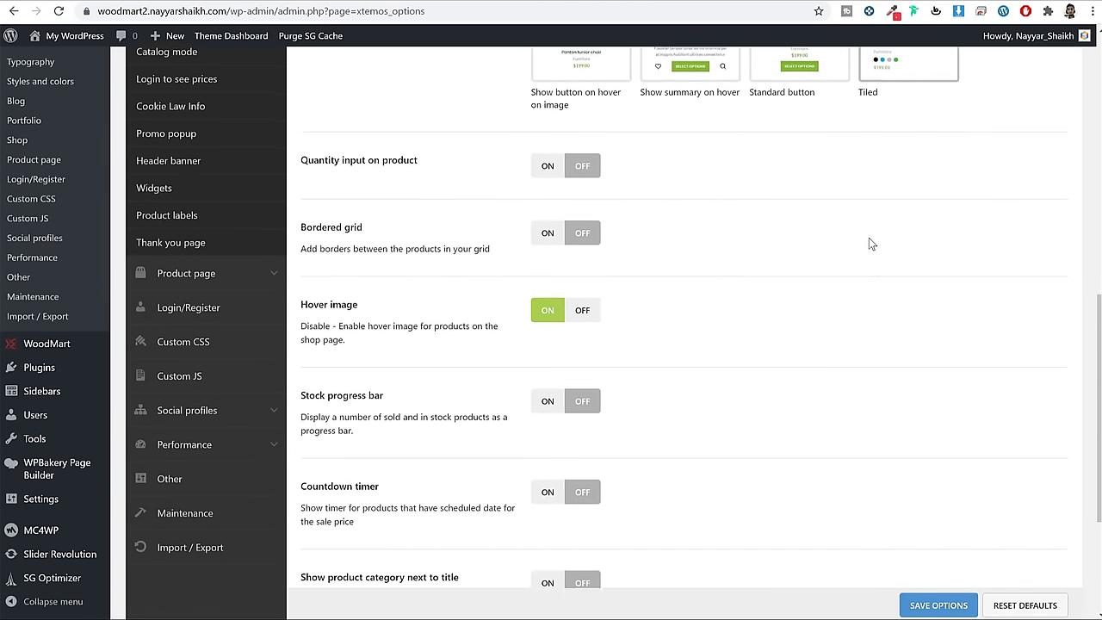
{"action": "scroll", "coordinate": [870, 244], "scroll_direction": "down", "scroll_amount": 3}
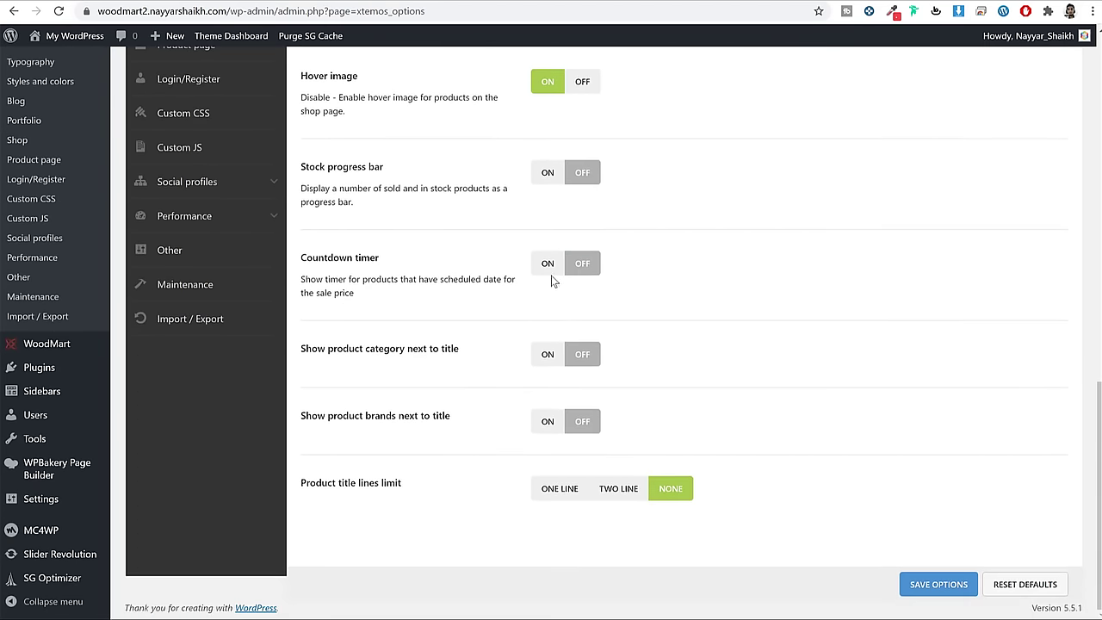
{"action": "left_click", "coordinate": [549, 267]}
{"action": "left_click", "coordinate": [549, 175]}
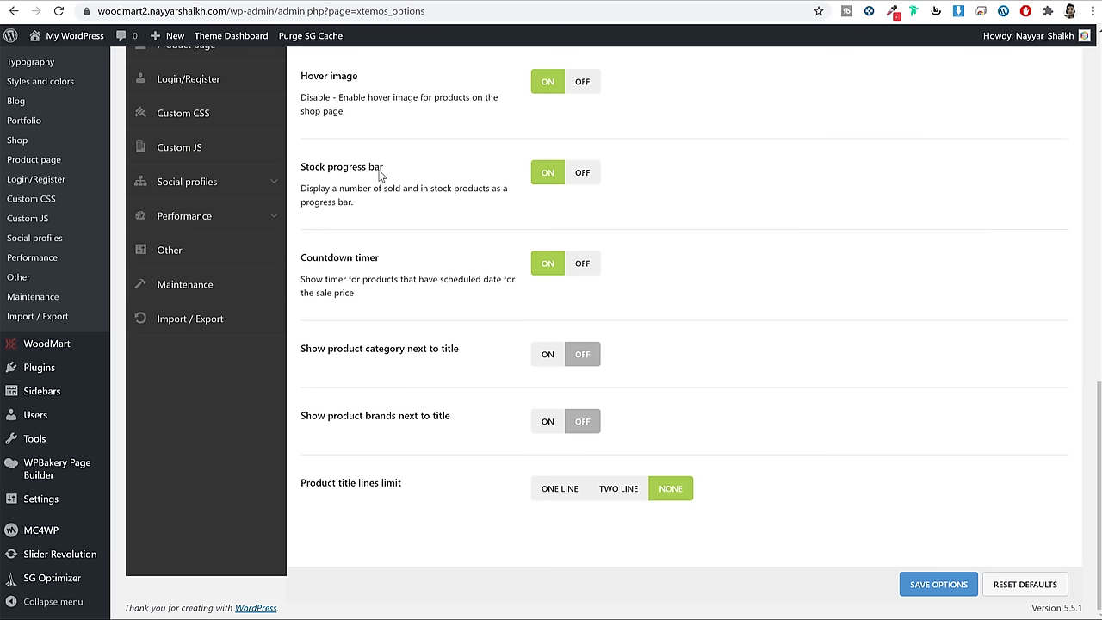
{"action": "left_click_drag", "start_coordinate": [382, 172], "coordinate": [322, 176]}
{"action": "left_click", "coordinate": [348, 184]}
{"action": "left_click", "coordinate": [937, 584]}
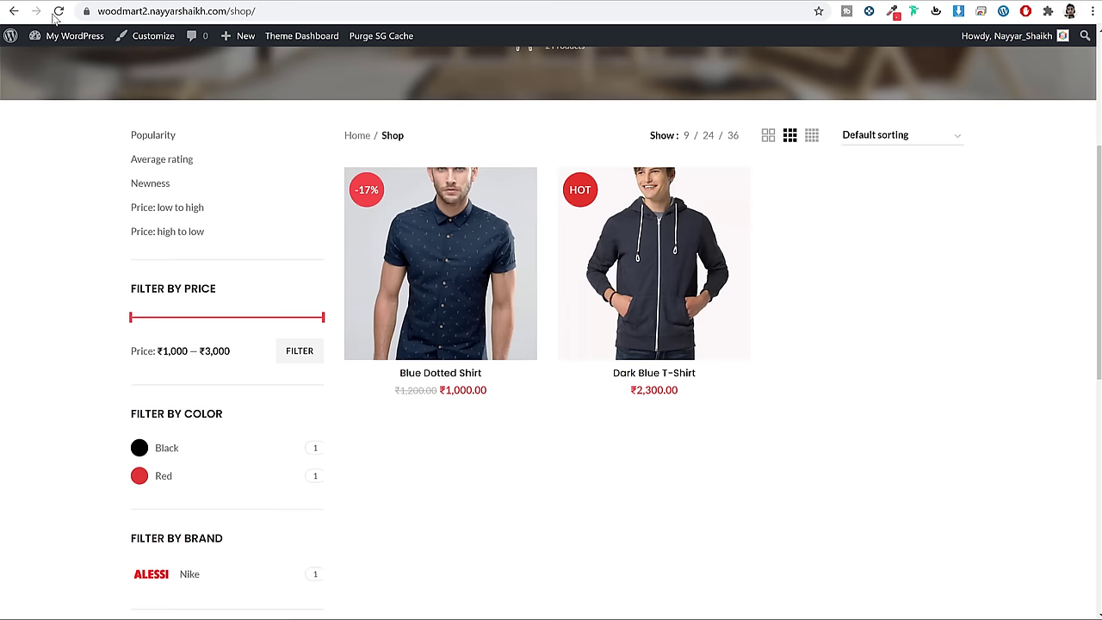
- Reload the shop and check the Blue Dotted Shirt product page for the changes
{"action": "left_click", "coordinate": [55, 13]}
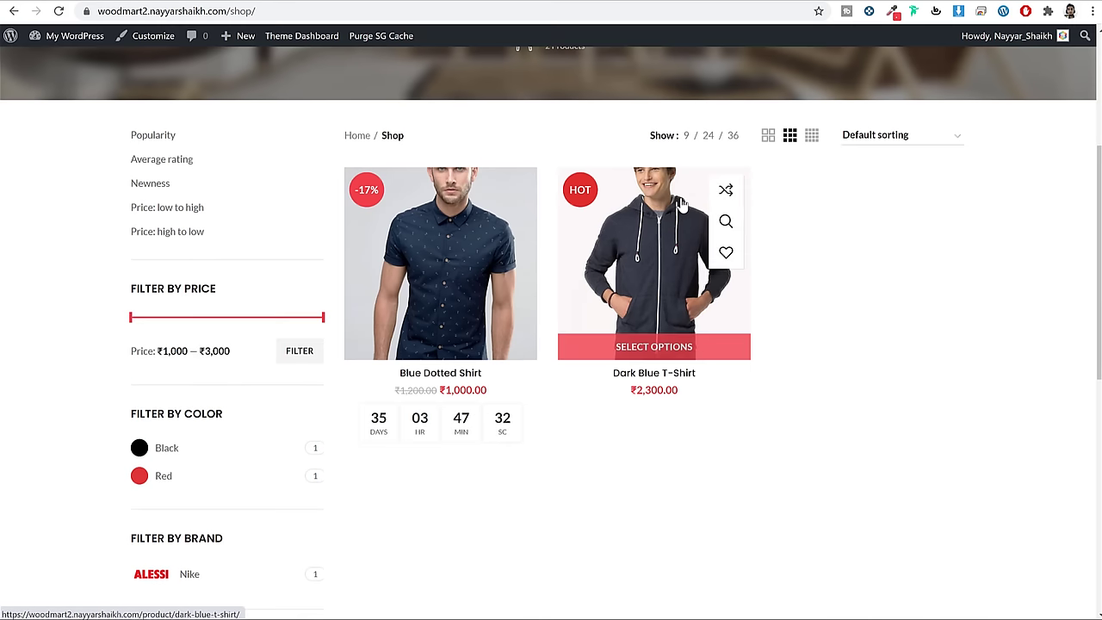
{"action": "mouse_move", "coordinate": [409, 418]}
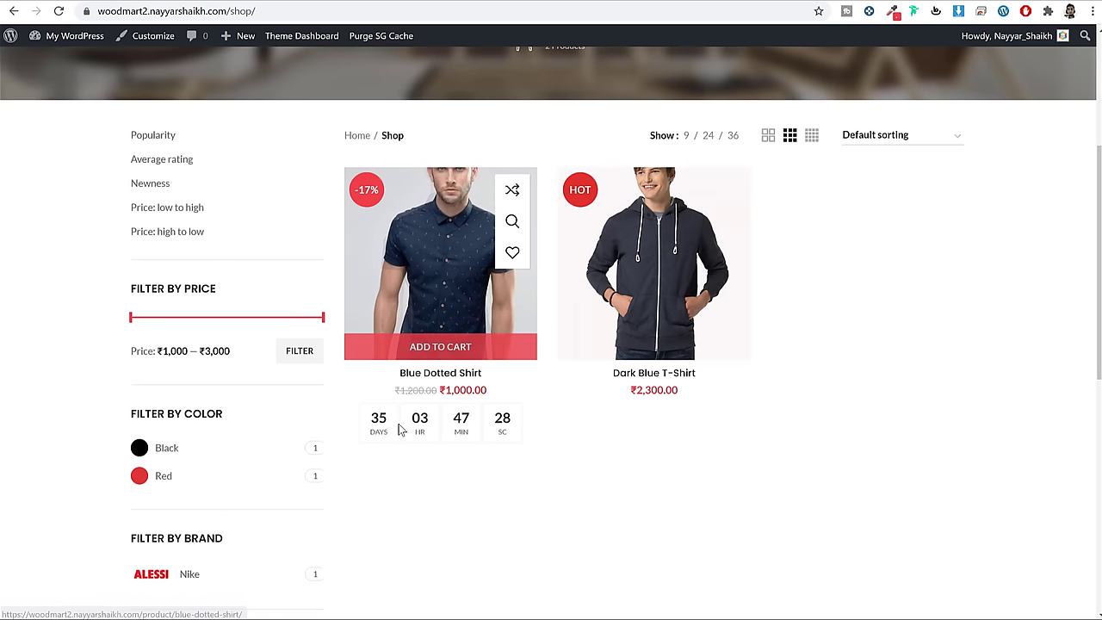
{"action": "left_click", "coordinate": [412, 448]}
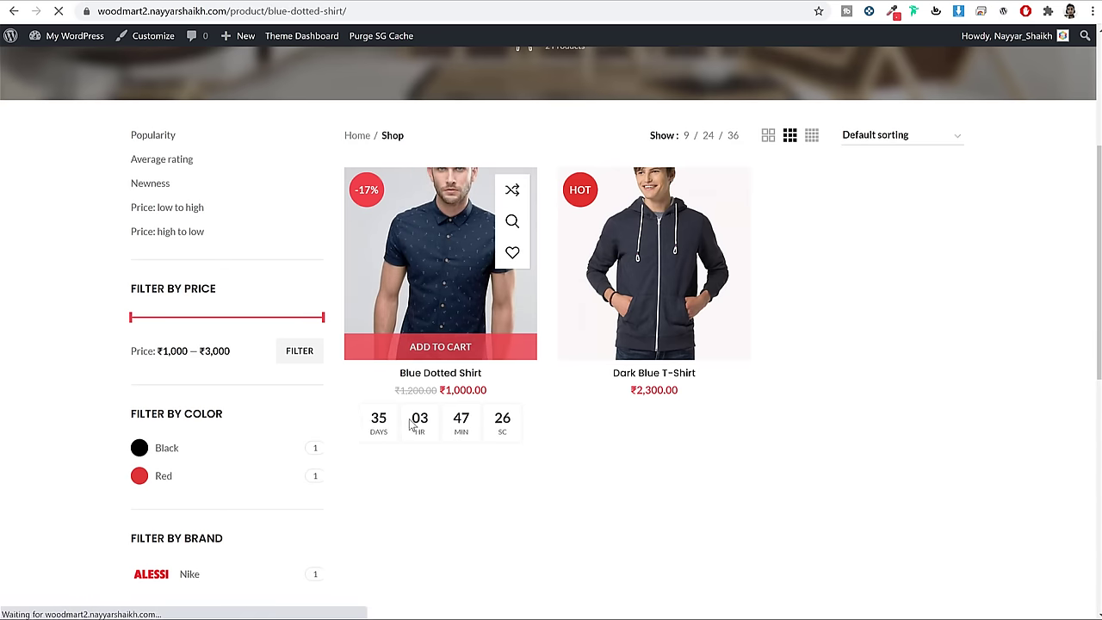
{"action": "scroll", "coordinate": [785, 372], "scroll_direction": "down", "scroll_amount": 5}
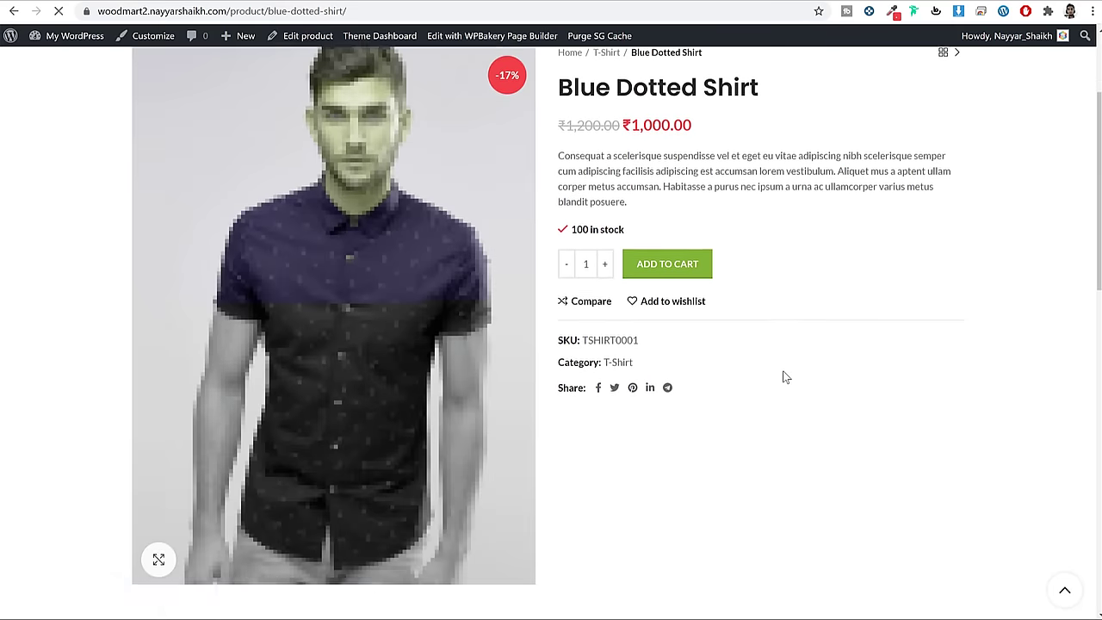
{"action": "scroll", "coordinate": [782, 370], "scroll_direction": "up", "scroll_amount": 5}
{"action": "key", "text": "alt+Left"}
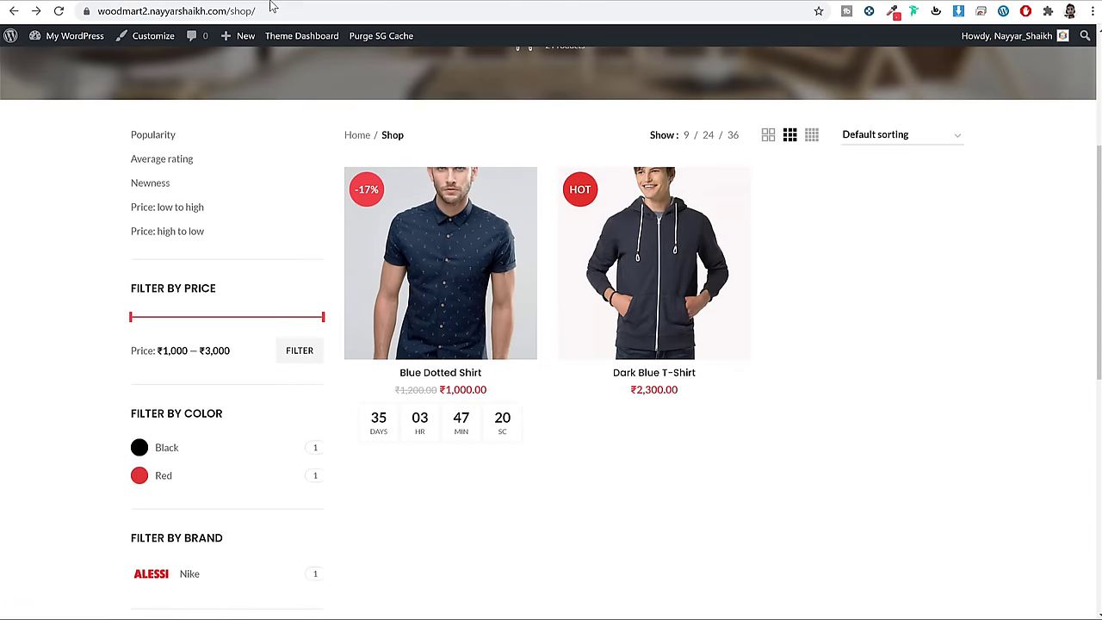
- Turn the countdown timer back off in Products styles and save
{"action": "key", "text": "alt+Left"}
{"action": "scroll", "coordinate": [685, 241], "scroll_direction": "down", "scroll_amount": 5}
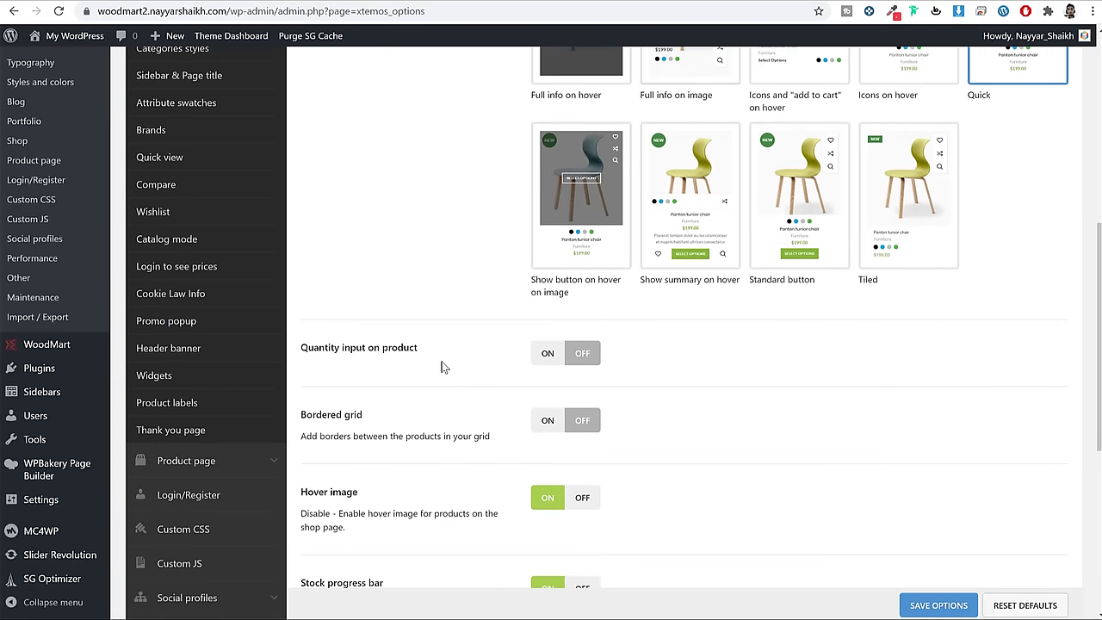
{"action": "key", "text": "alt+Right"}
{"action": "key", "text": "alt+Left"}
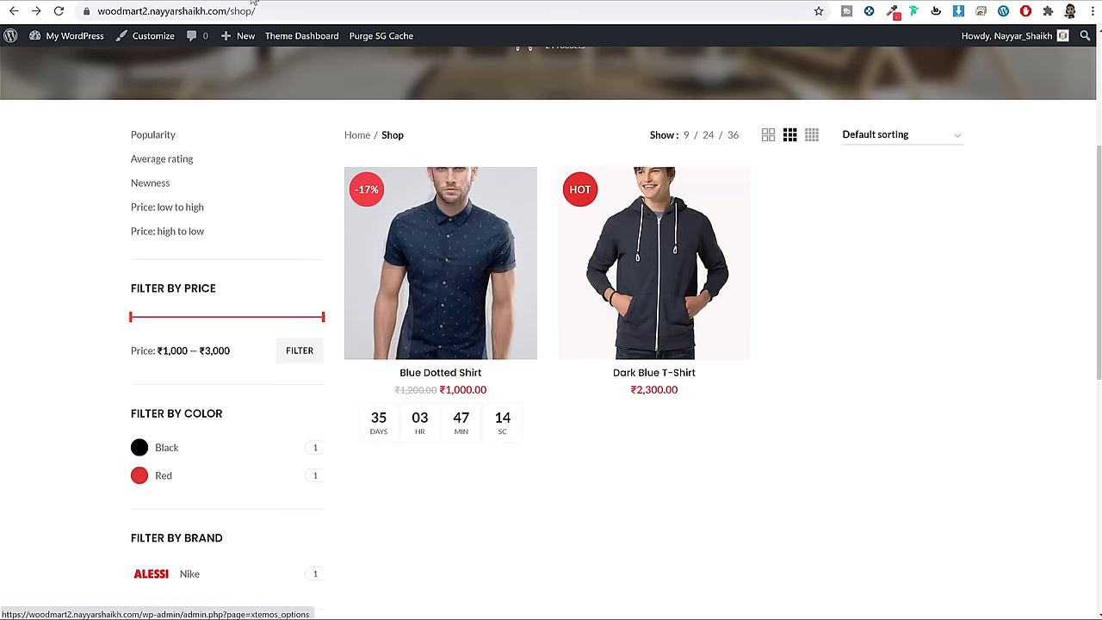
{"action": "scroll", "coordinate": [853, 434], "scroll_direction": "down", "scroll_amount": 3}
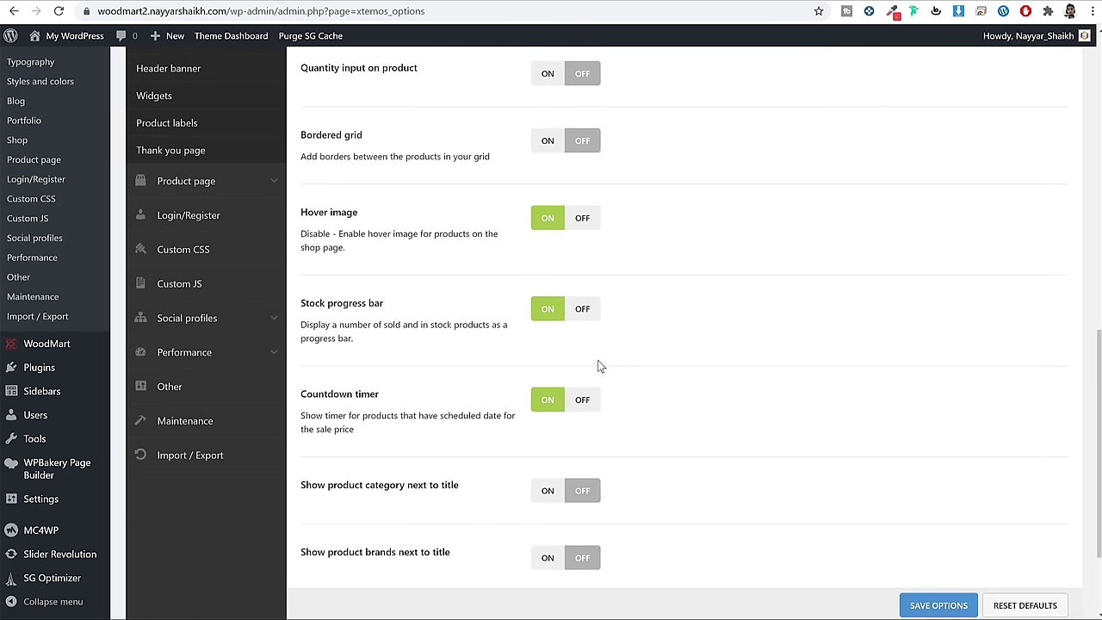
{"action": "left_click", "coordinate": [569, 405]}
{"action": "left_click", "coordinate": [939, 613]}
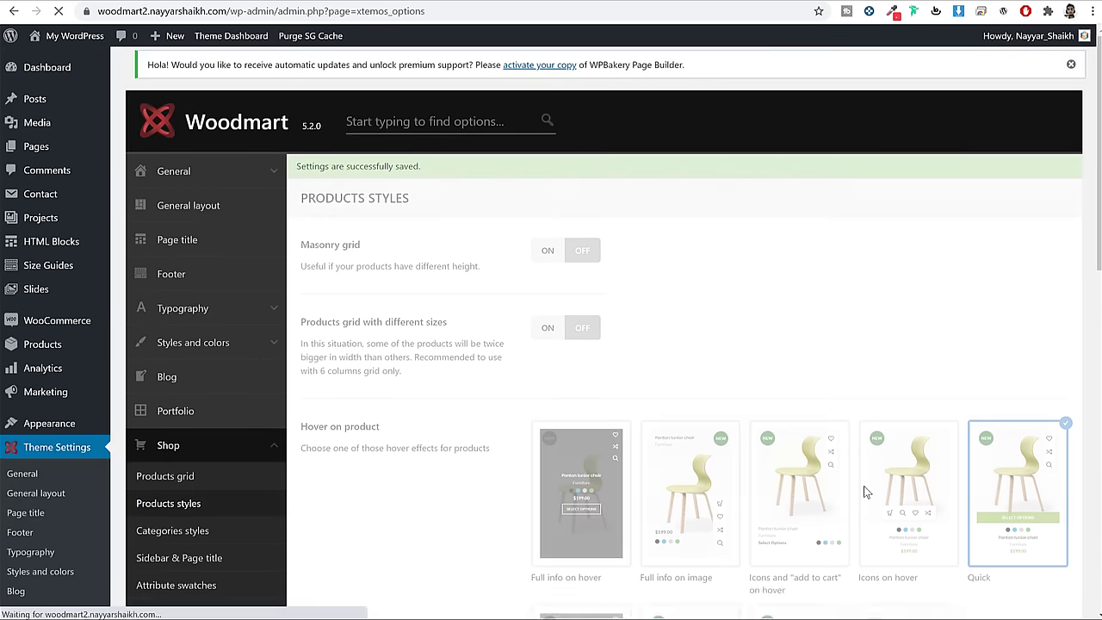
- Open the Categories styles section of the Shop settings
{"action": "scroll", "coordinate": [863, 486], "scroll_direction": "down", "scroll_amount": 4}
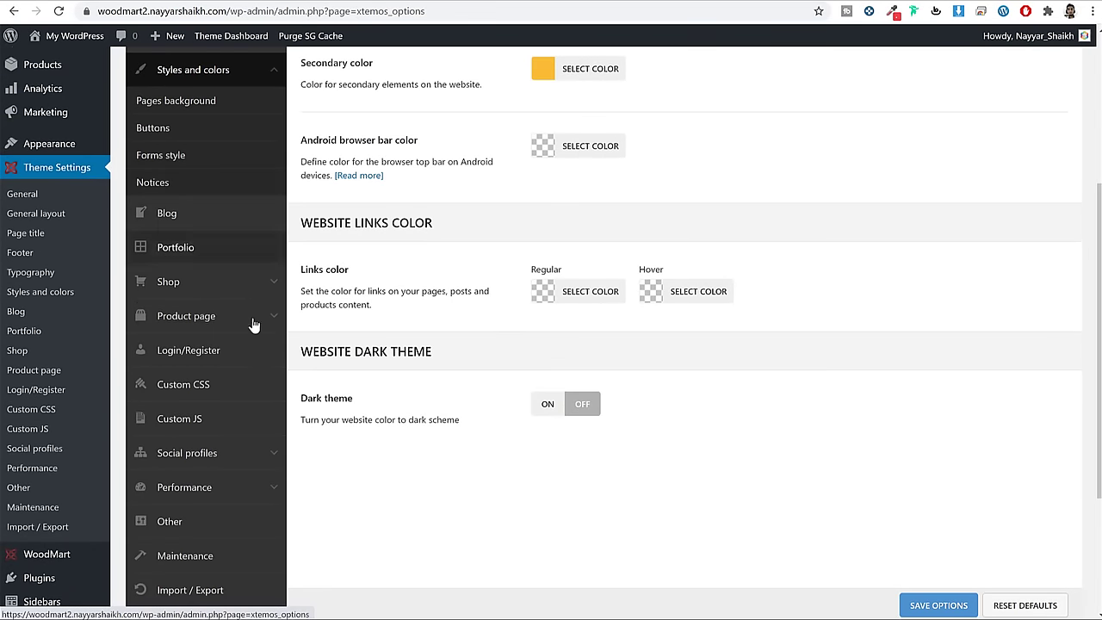
{"action": "left_click", "coordinate": [220, 281]}
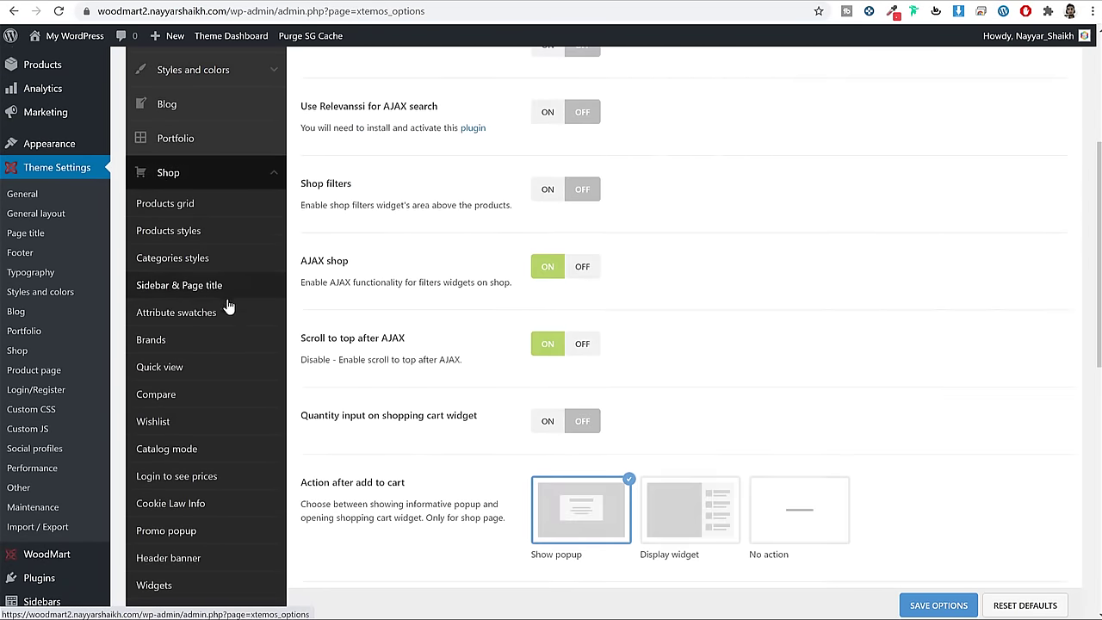
{"action": "left_click", "coordinate": [209, 259]}
- Look through the Categories styles and Sidebar & Page title settings
{"action": "scroll", "coordinate": [822, 312], "scroll_direction": "up", "scroll_amount": 3}
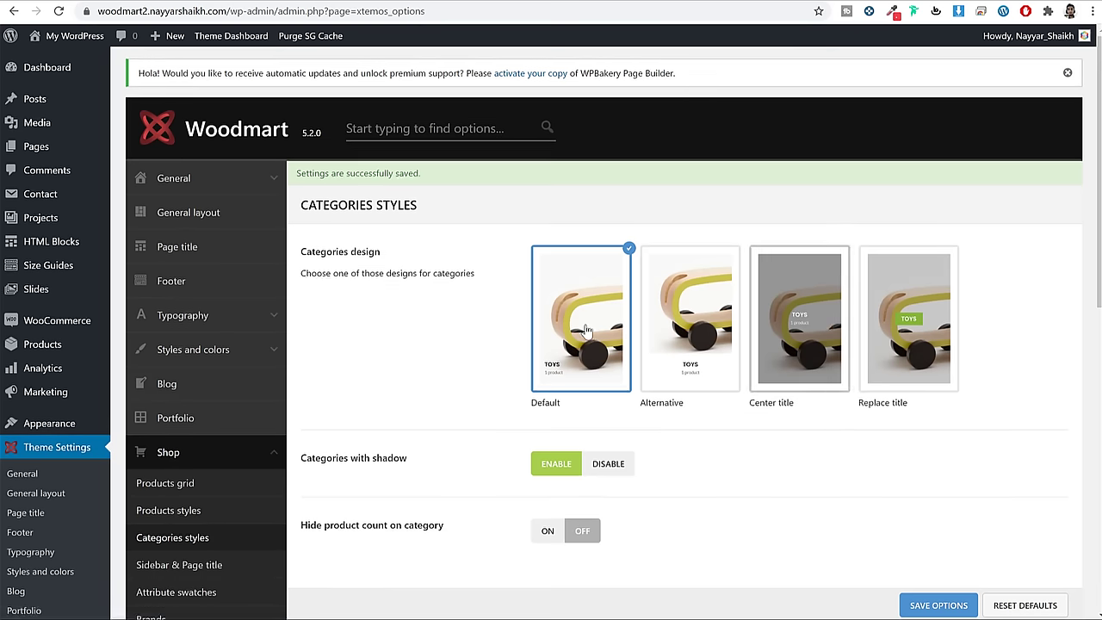
{"action": "scroll", "coordinate": [797, 413], "scroll_direction": "down", "scroll_amount": 3}
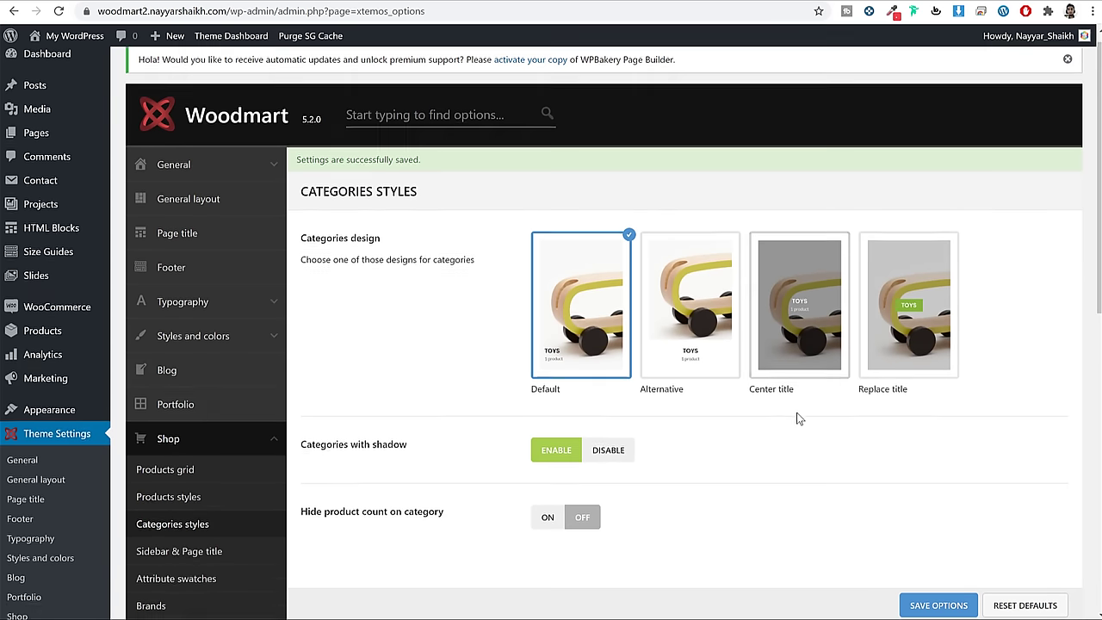
{"action": "scroll", "coordinate": [756, 417], "scroll_direction": "down", "scroll_amount": 3}
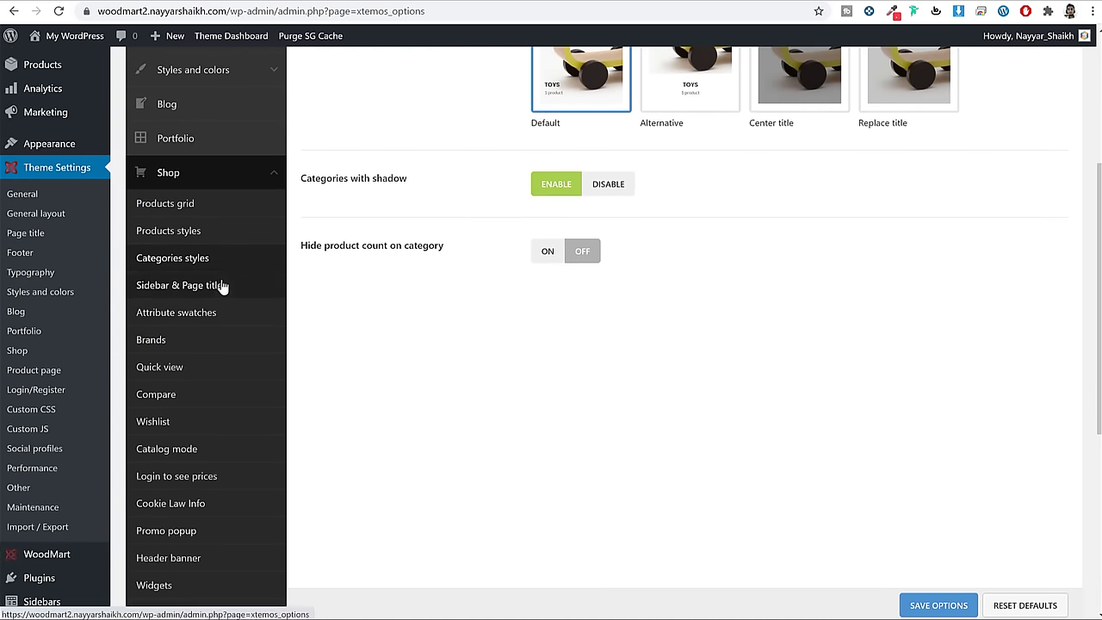
{"action": "left_click", "coordinate": [221, 283]}
{"action": "scroll", "coordinate": [796, 415], "scroll_direction": "down", "scroll_amount": 2}
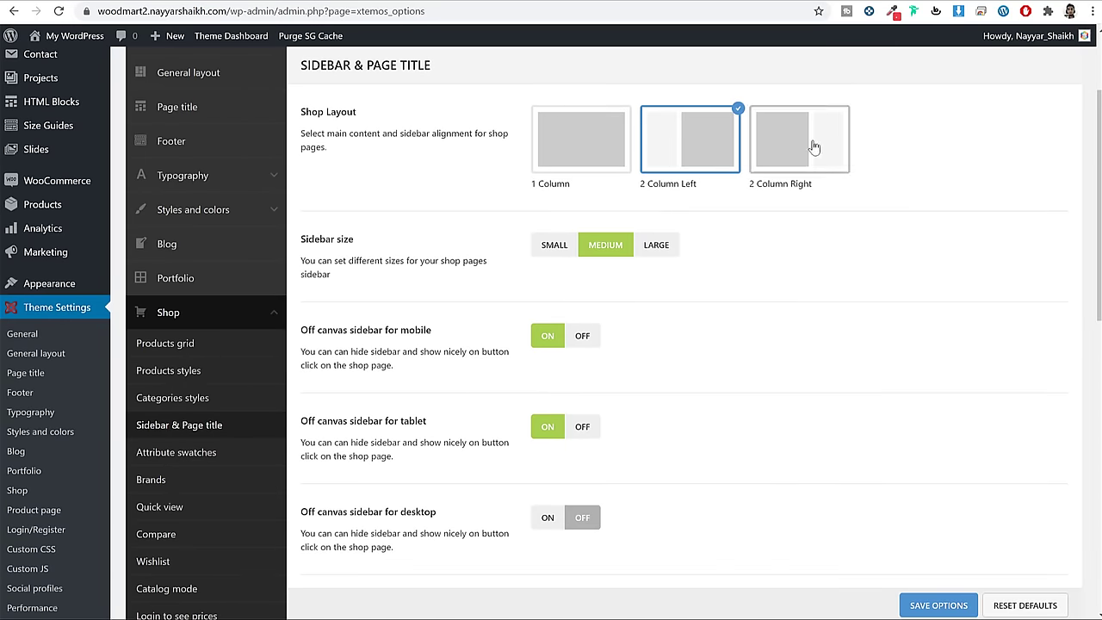
{"action": "scroll", "coordinate": [858, 231], "scroll_direction": "down", "scroll_amount": 3}
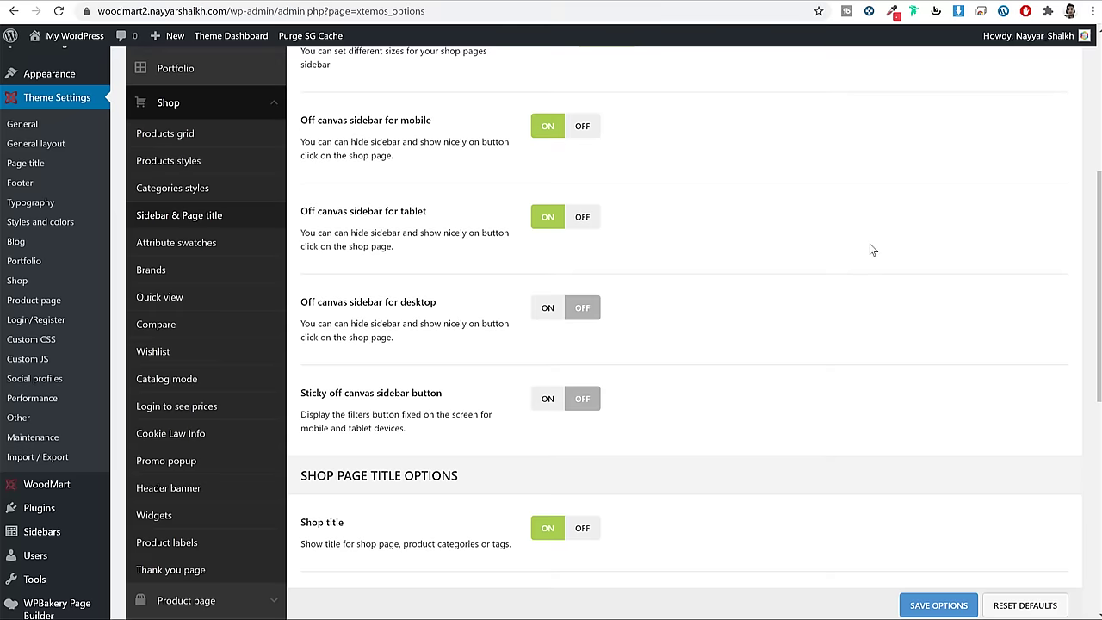
{"action": "scroll", "coordinate": [869, 250], "scroll_direction": "up", "scroll_amount": 3}
- Browse Attribute swatches and Brands, open Quick view, and preview the Blue Dotted Shirt in quick view
{"action": "left_click", "coordinate": [216, 453]}
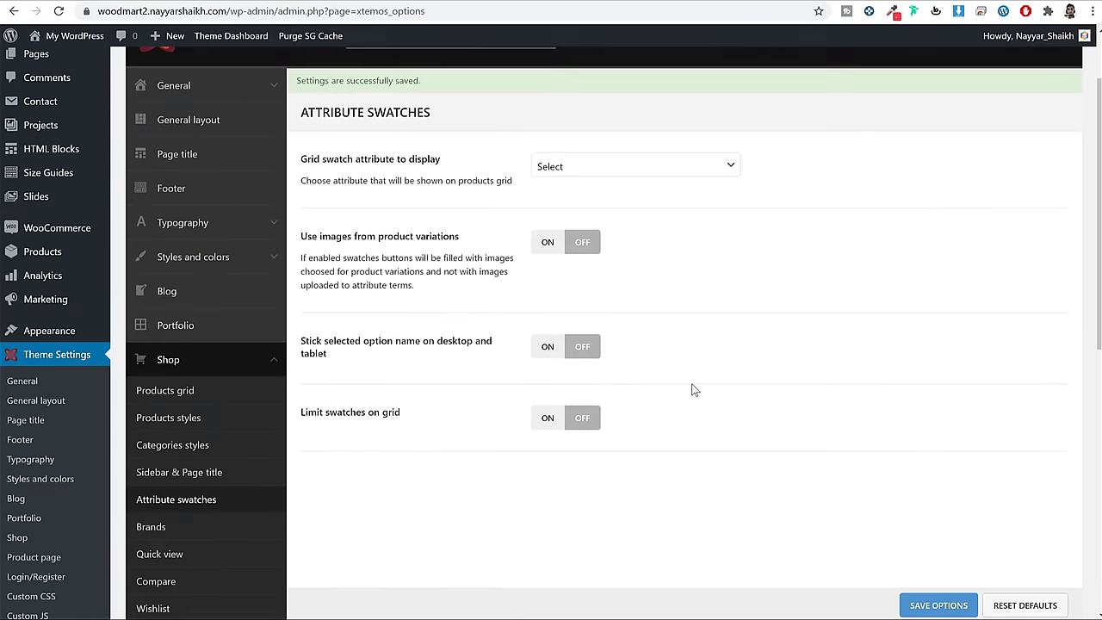
{"action": "scroll", "coordinate": [815, 141], "scroll_direction": "down", "scroll_amount": 3}
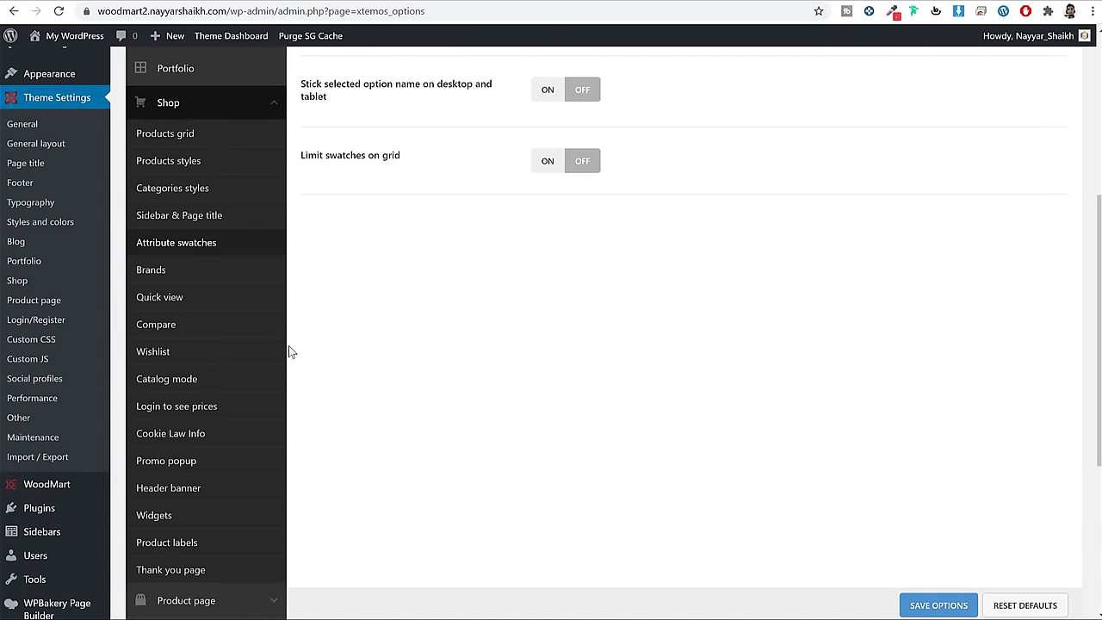
{"action": "left_click", "coordinate": [194, 274]}
{"action": "scroll", "coordinate": [546, 356], "scroll_direction": "up", "scroll_amount": 3}
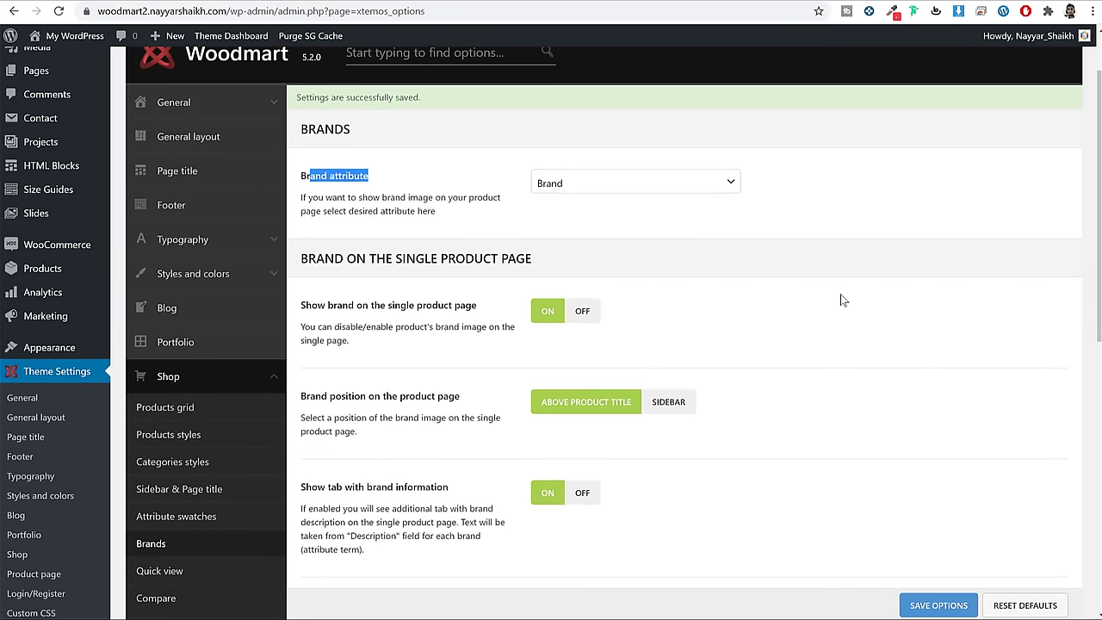
{"action": "scroll", "coordinate": [841, 298], "scroll_direction": "down", "scroll_amount": 2}
{"action": "left_click", "coordinate": [250, 370]}
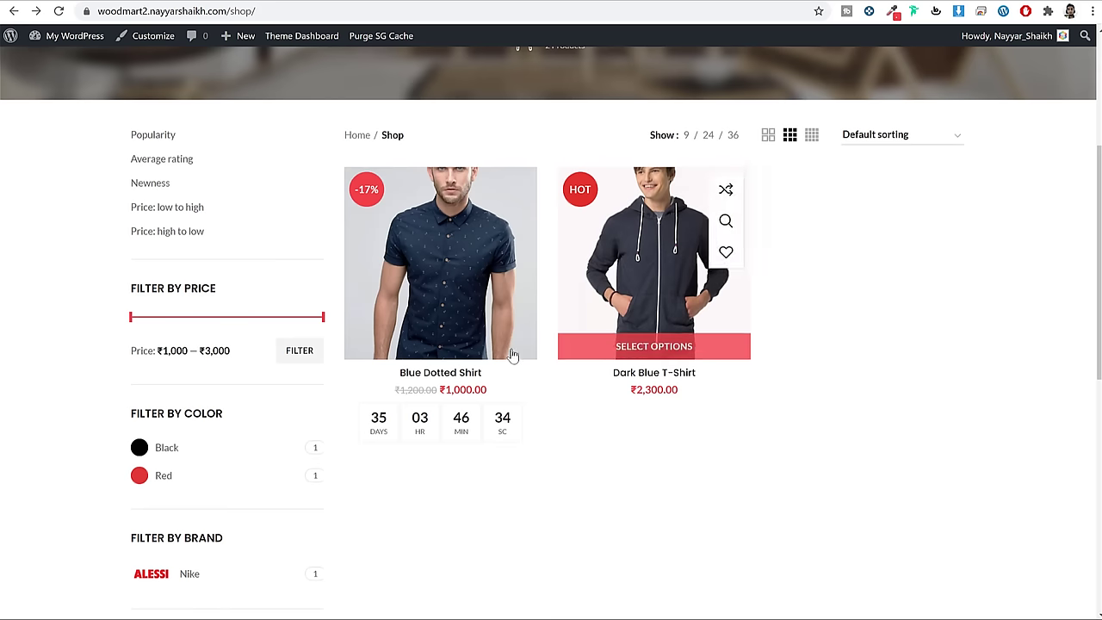
{"action": "mouse_move", "coordinate": [511, 253]}
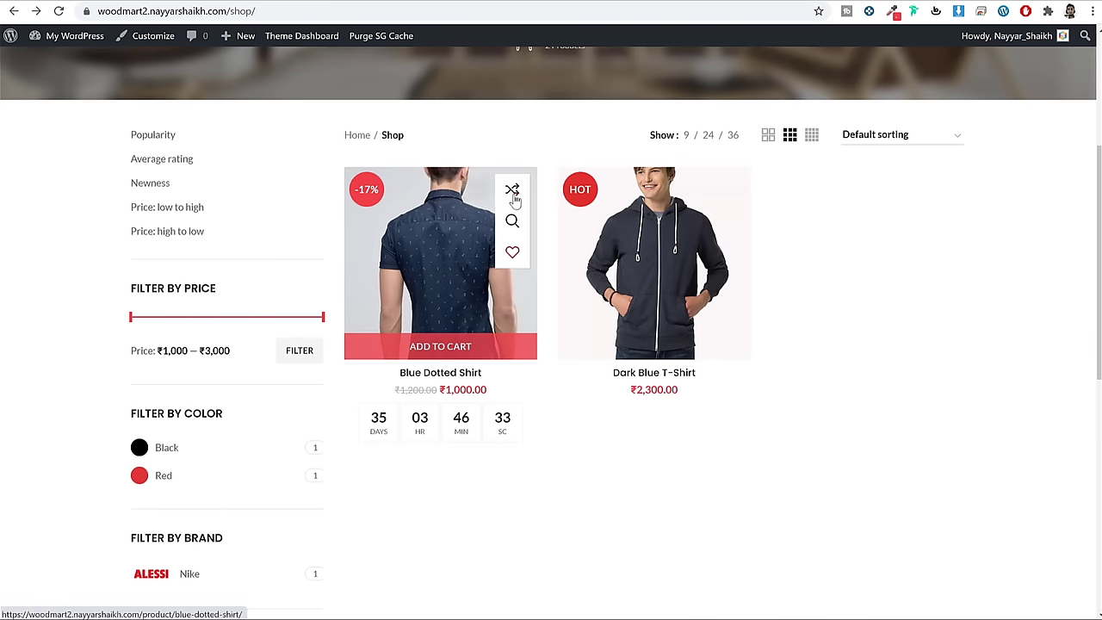
{"action": "left_click", "coordinate": [514, 225]}
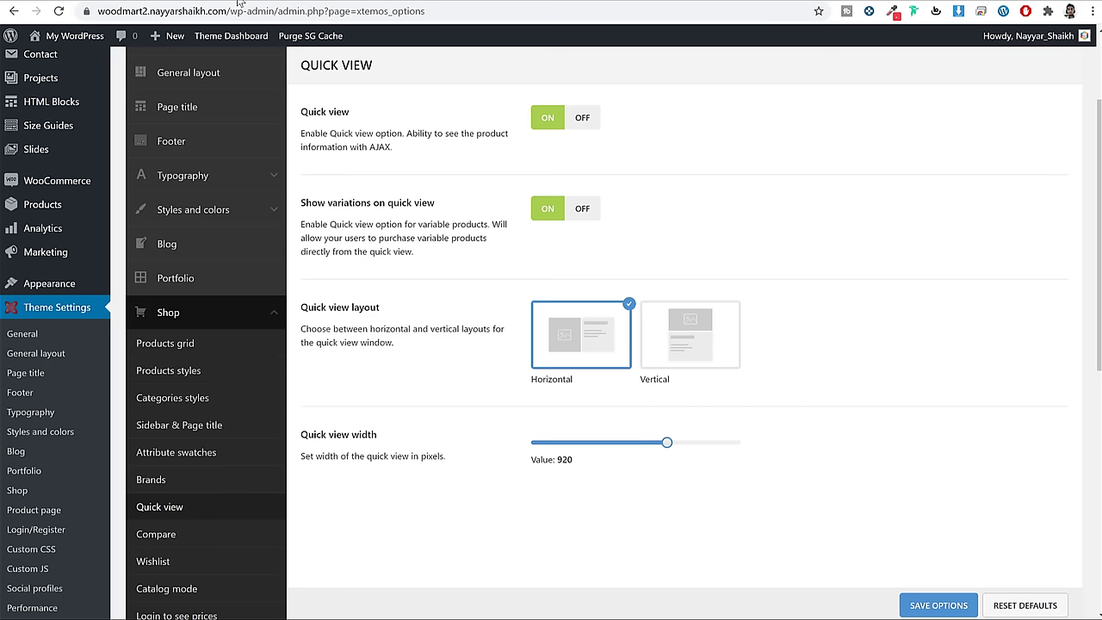
- Set the compare page to Compare and save the compare settings
{"action": "left_click", "coordinate": [159, 534]}
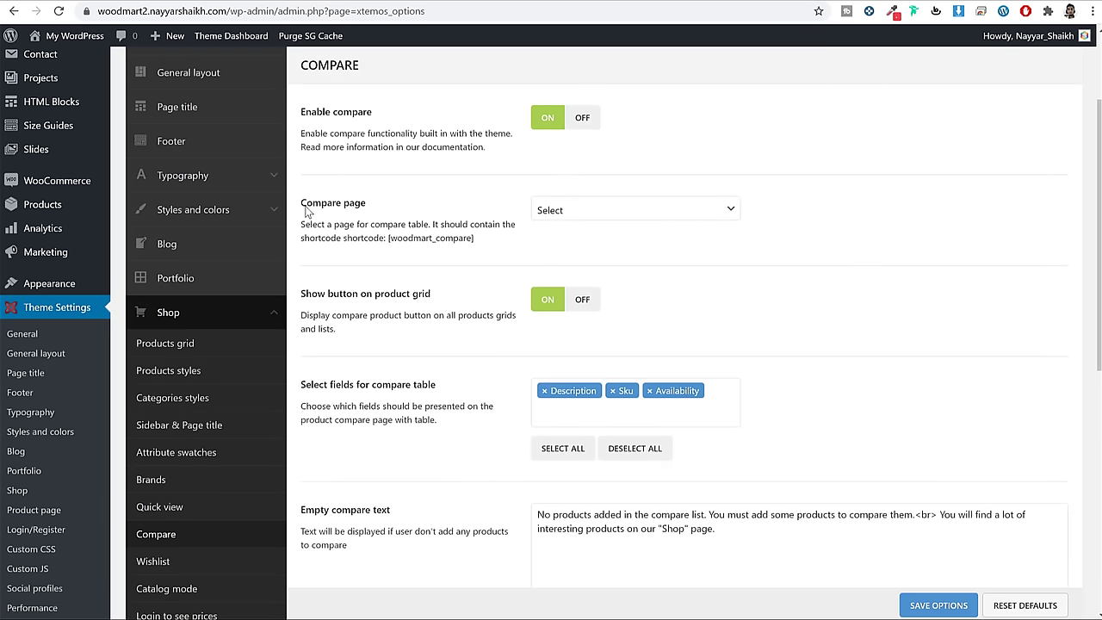
{"action": "left_click", "coordinate": [562, 215]}
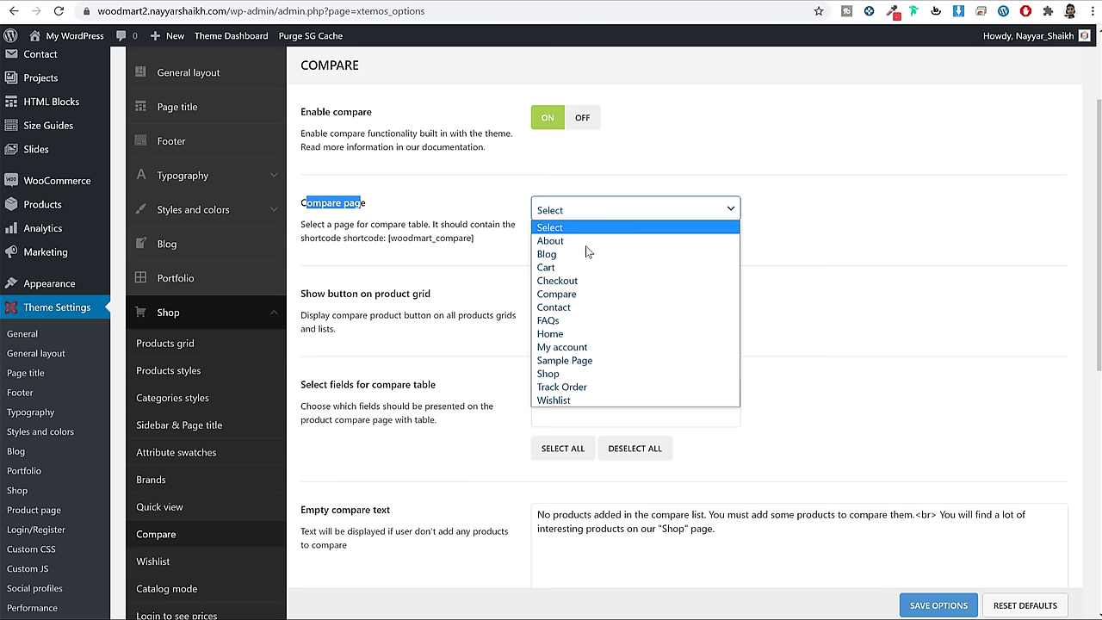
{"action": "left_click", "coordinate": [581, 295]}
{"action": "scroll", "coordinate": [865, 290], "scroll_direction": "down", "scroll_amount": 3}
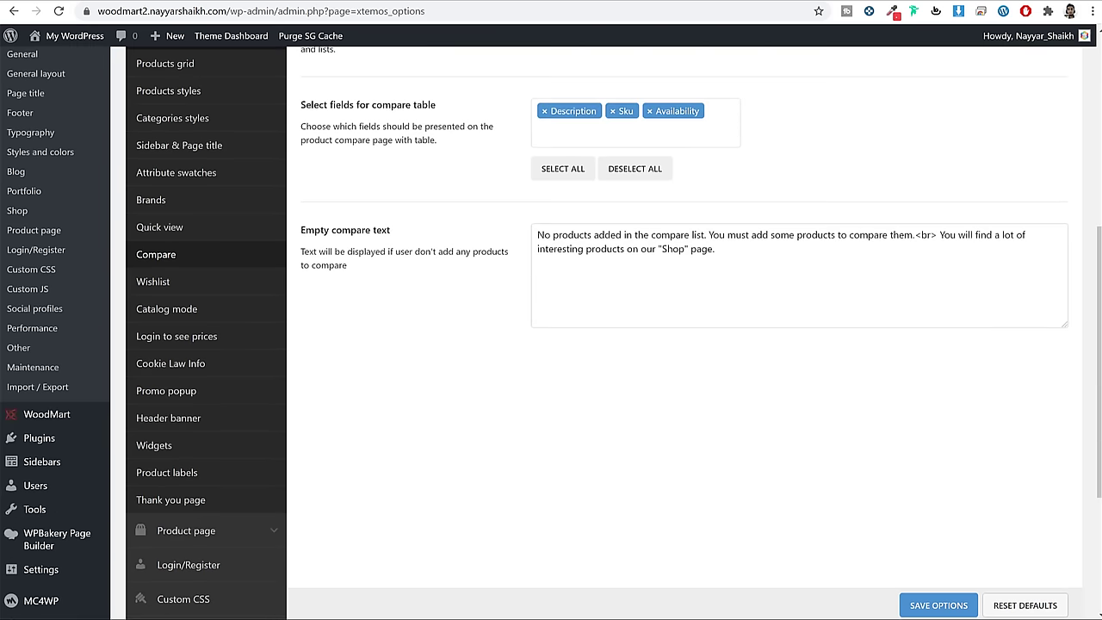
{"action": "left_click", "coordinate": [940, 606]}
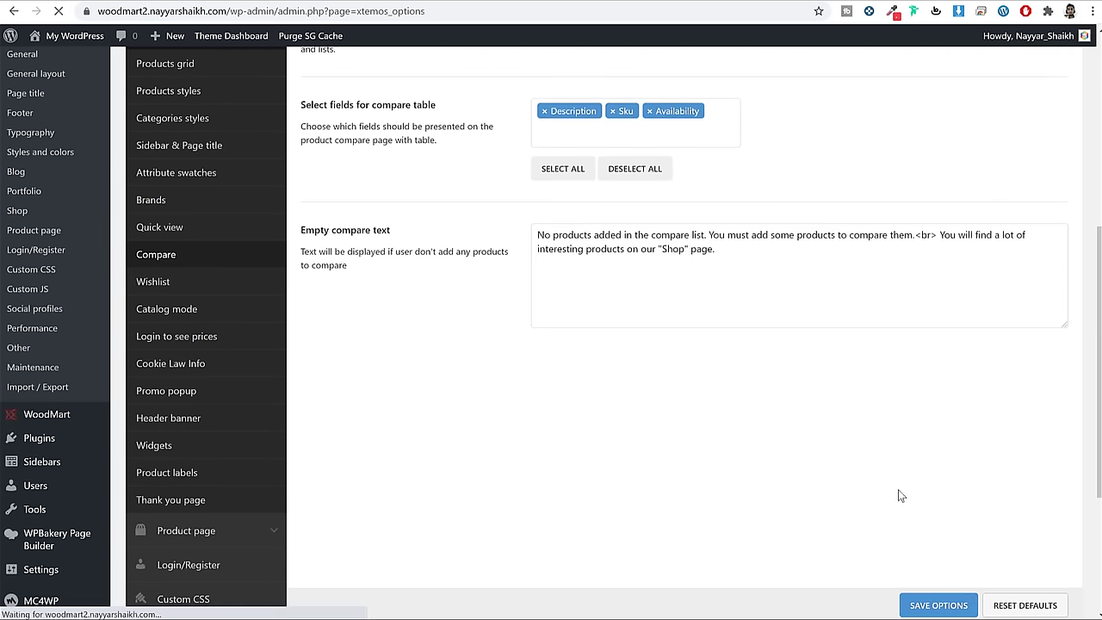
- Set the wishlist page to Wishlist, save, and move to the Catalog mode settings
{"action": "scroll", "coordinate": [900, 489], "scroll_direction": "down", "scroll_amount": 3}
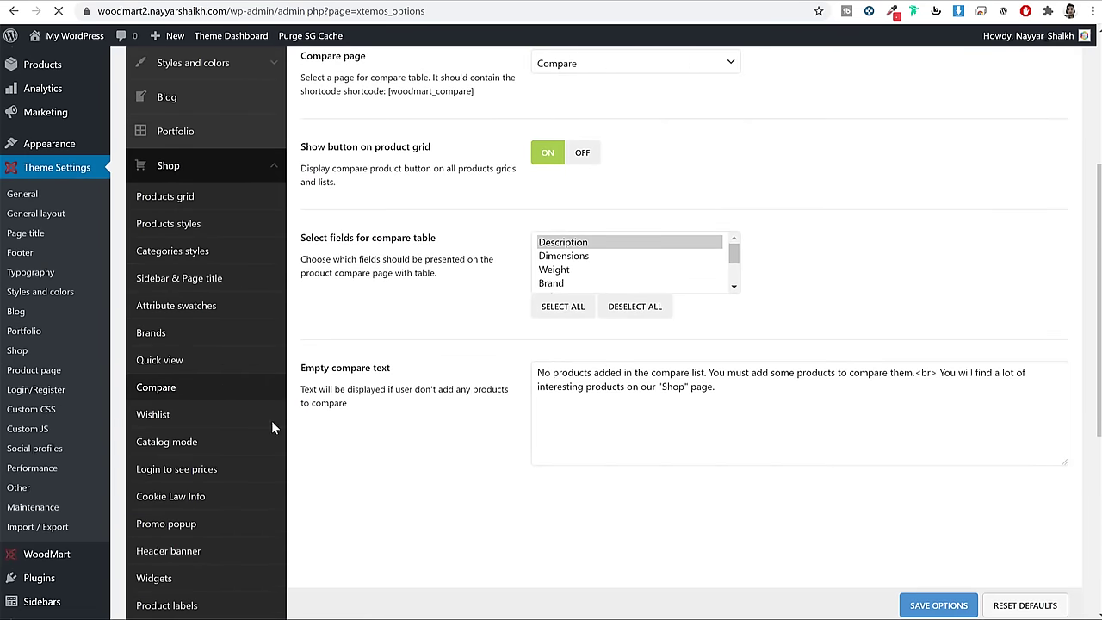
{"action": "left_click", "coordinate": [202, 418]}
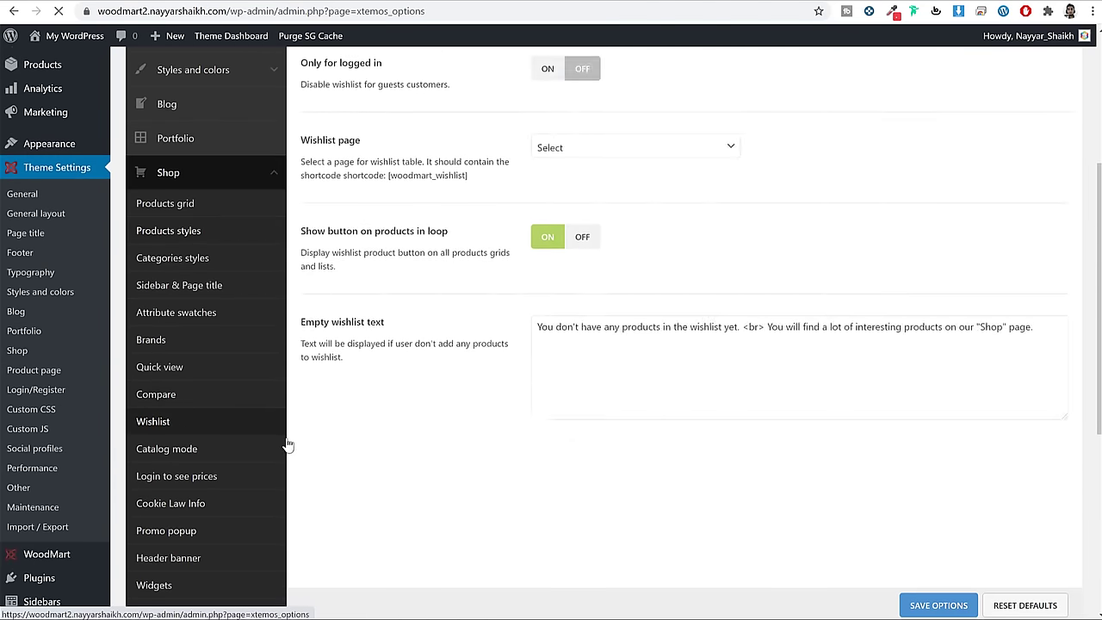
{"action": "scroll", "coordinate": [334, 220], "scroll_direction": "down", "scroll_amount": 2}
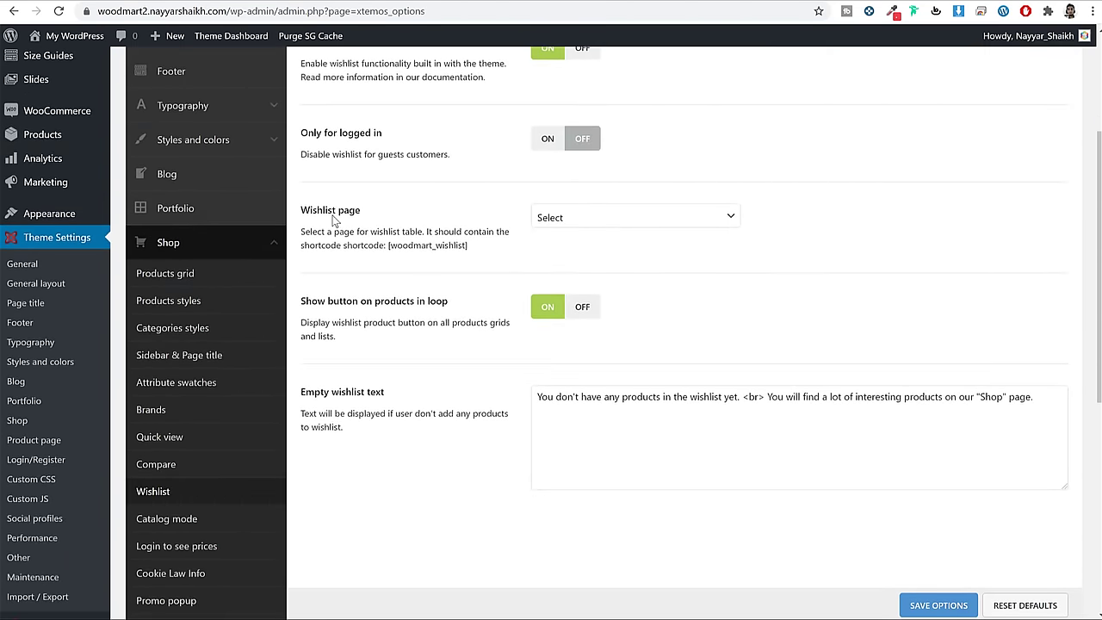
{"action": "left_click", "coordinate": [564, 215]}
{"action": "left_click", "coordinate": [594, 408]}
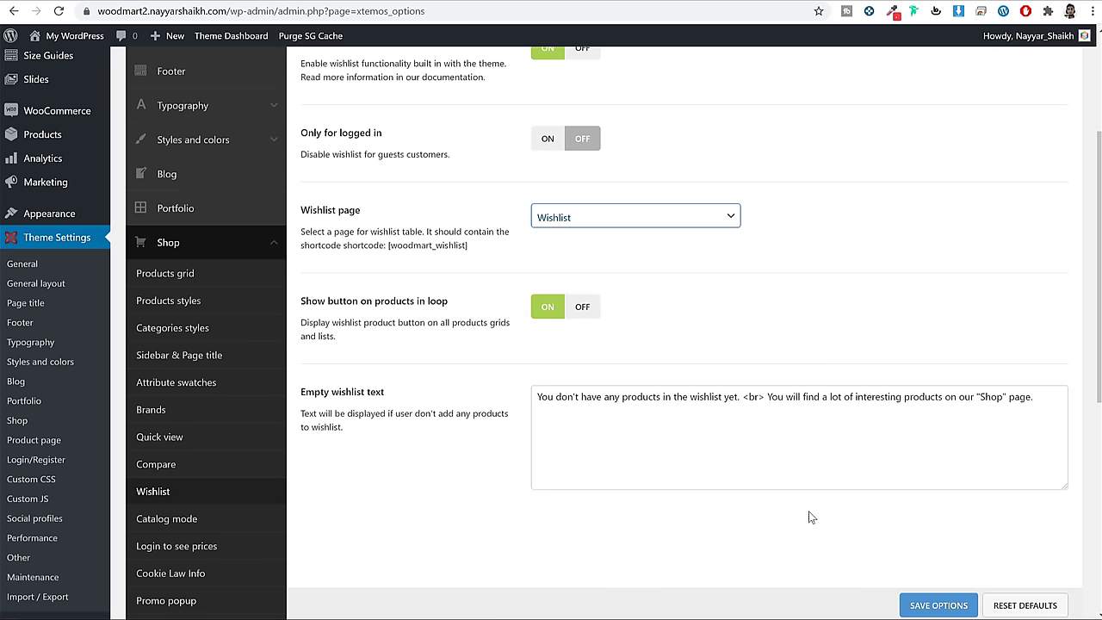
{"action": "left_click", "coordinate": [940, 605]}
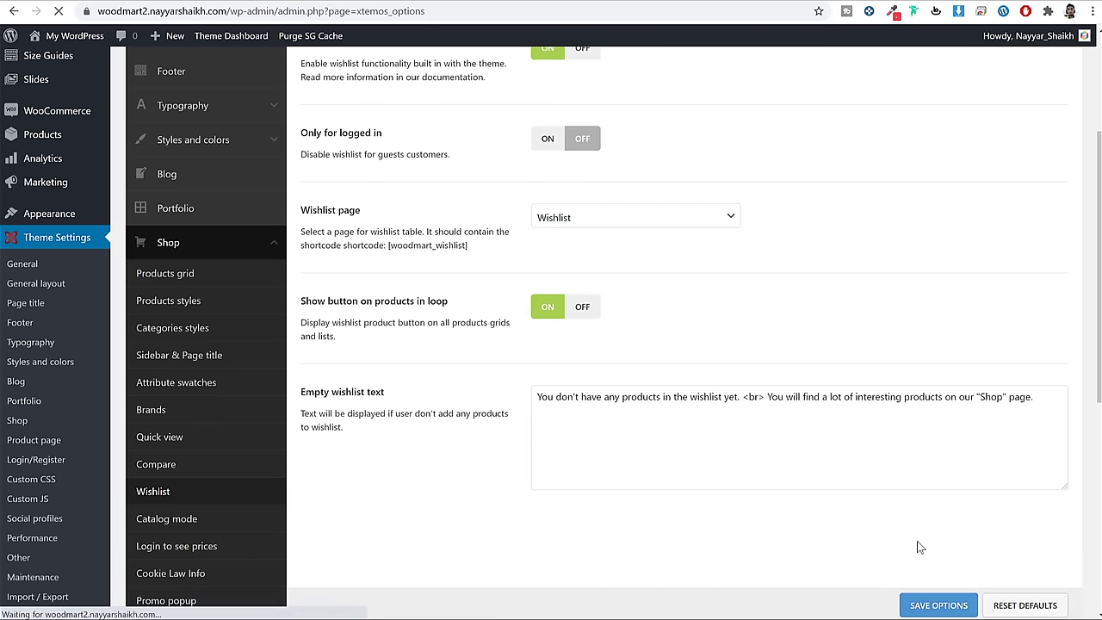
{"action": "scroll", "coordinate": [890, 576], "scroll_direction": "down", "scroll_amount": 8}
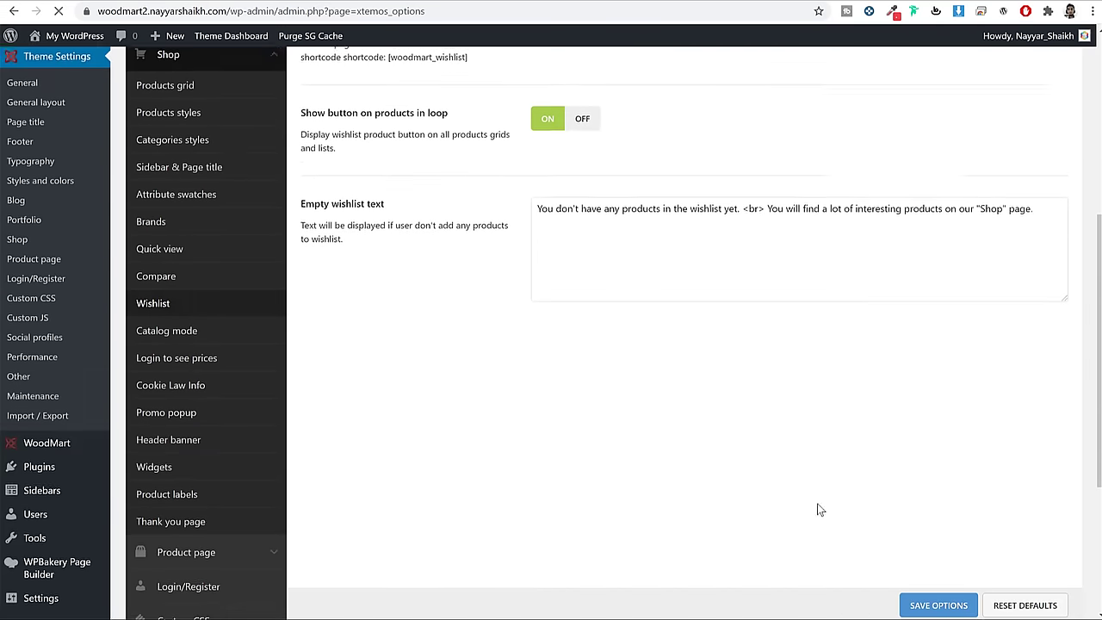
{"action": "left_click", "coordinate": [192, 308]}
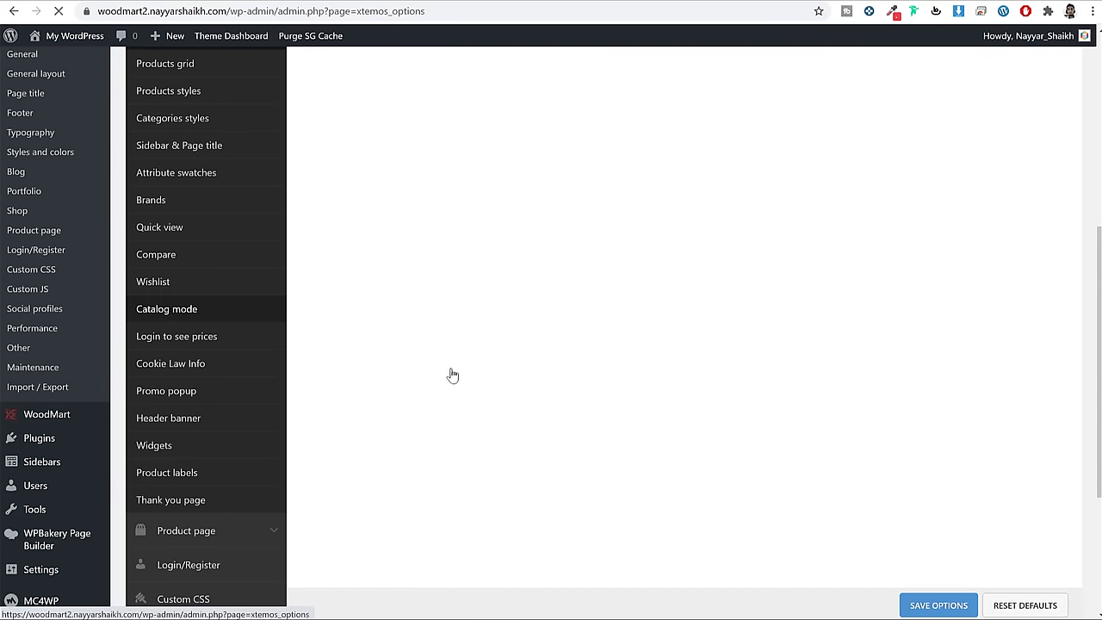
- Close the quick view and review the Blue Dotted Shirt's title, price and description on its product page
{"action": "scroll", "coordinate": [453, 376], "scroll_direction": "up", "scroll_amount": 10}
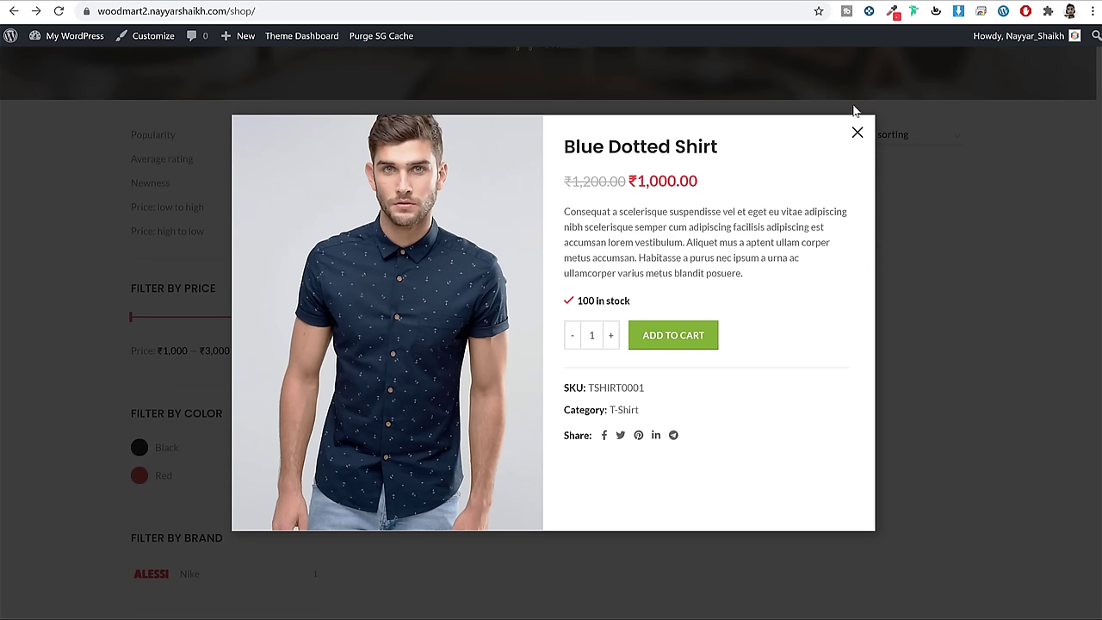
{"action": "left_click", "coordinate": [858, 136]}
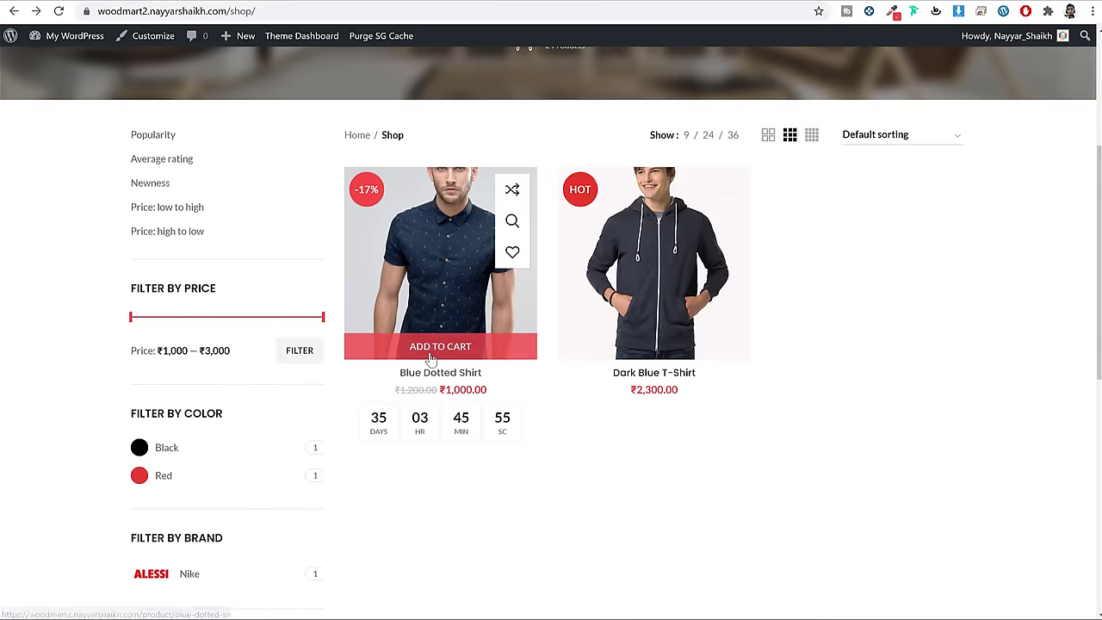
{"action": "left_click", "coordinate": [432, 261]}
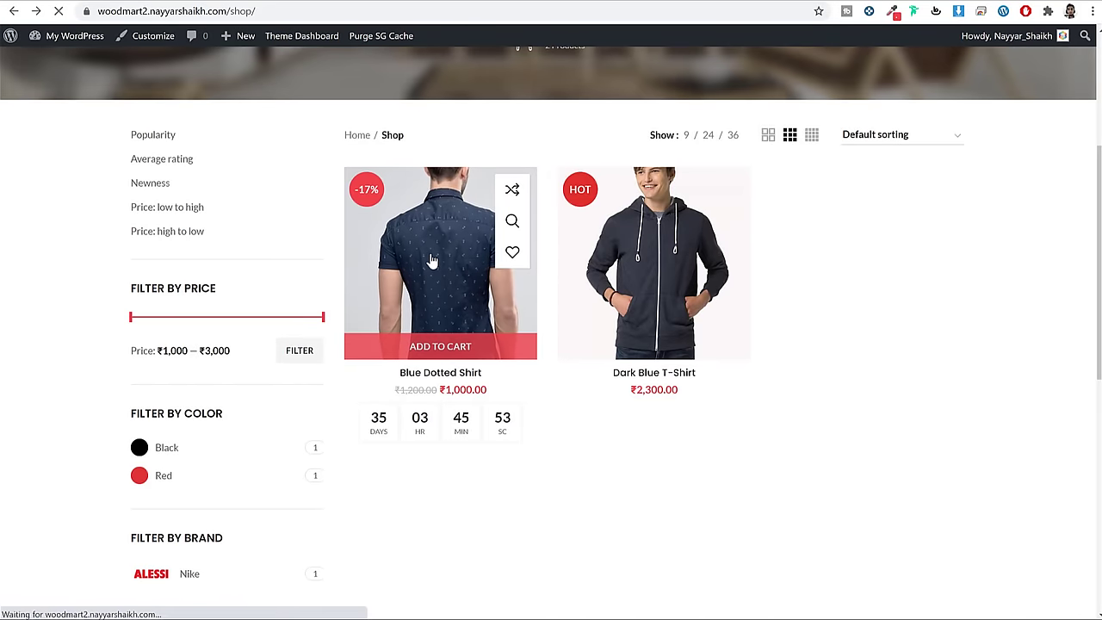
{"action": "scroll", "coordinate": [394, 339], "scroll_direction": "down", "scroll_amount": 3}
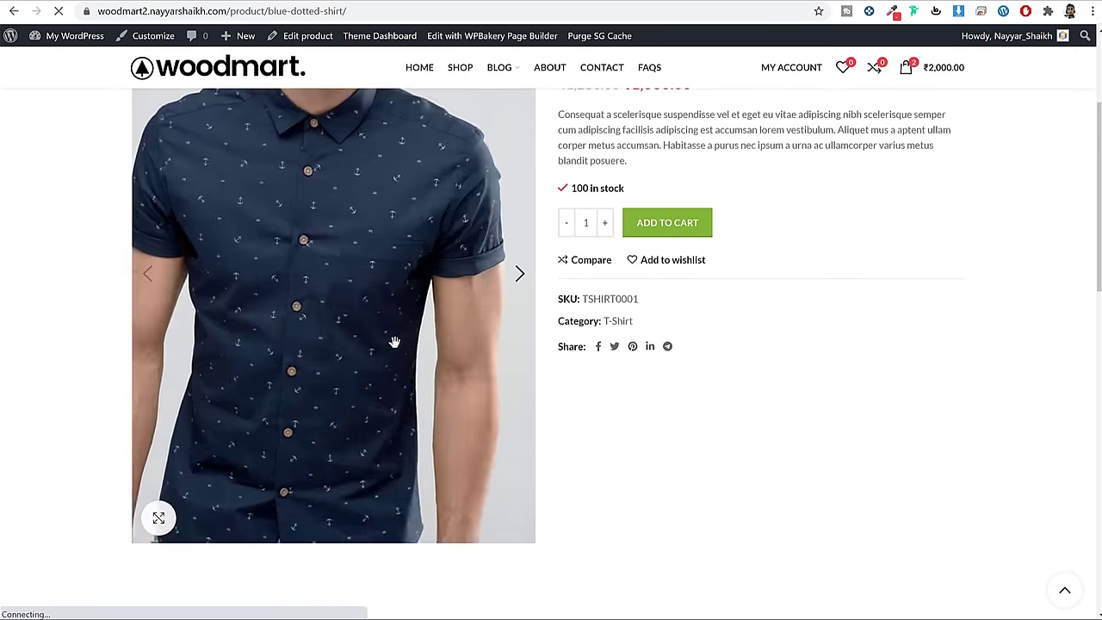
{"action": "scroll", "coordinate": [622, 338], "scroll_direction": "up", "scroll_amount": 2}
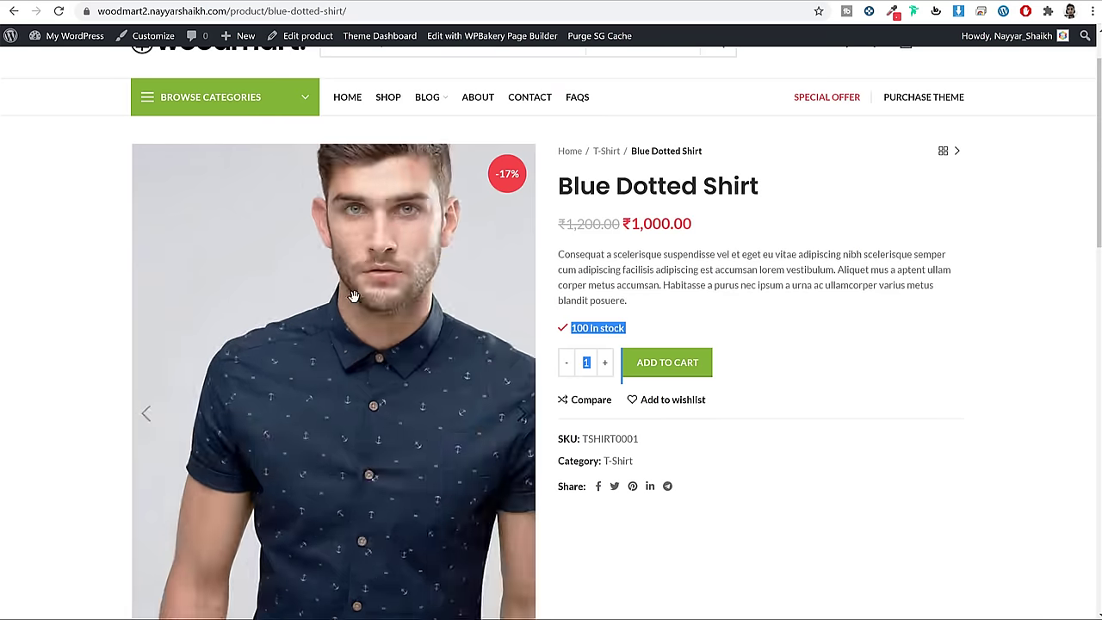
{"action": "left_click_drag", "start_coordinate": [549, 145], "coordinate": [725, 284]}
{"action": "left_click", "coordinate": [726, 280]}
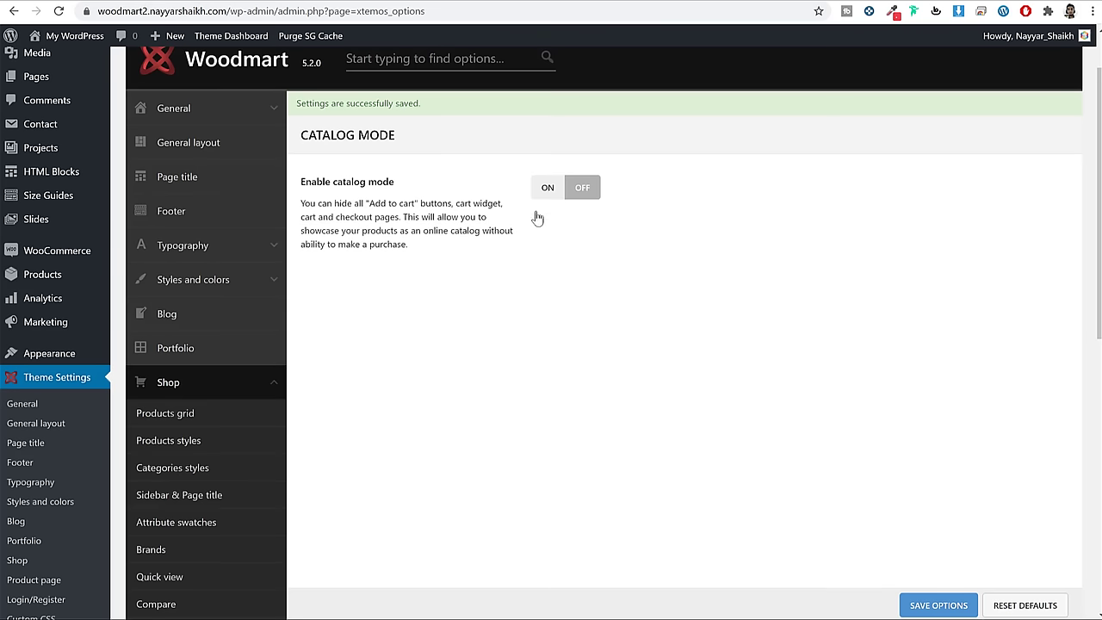
{"action": "scroll", "coordinate": [533, 333], "scroll_direction": "down", "scroll_amount": 4}
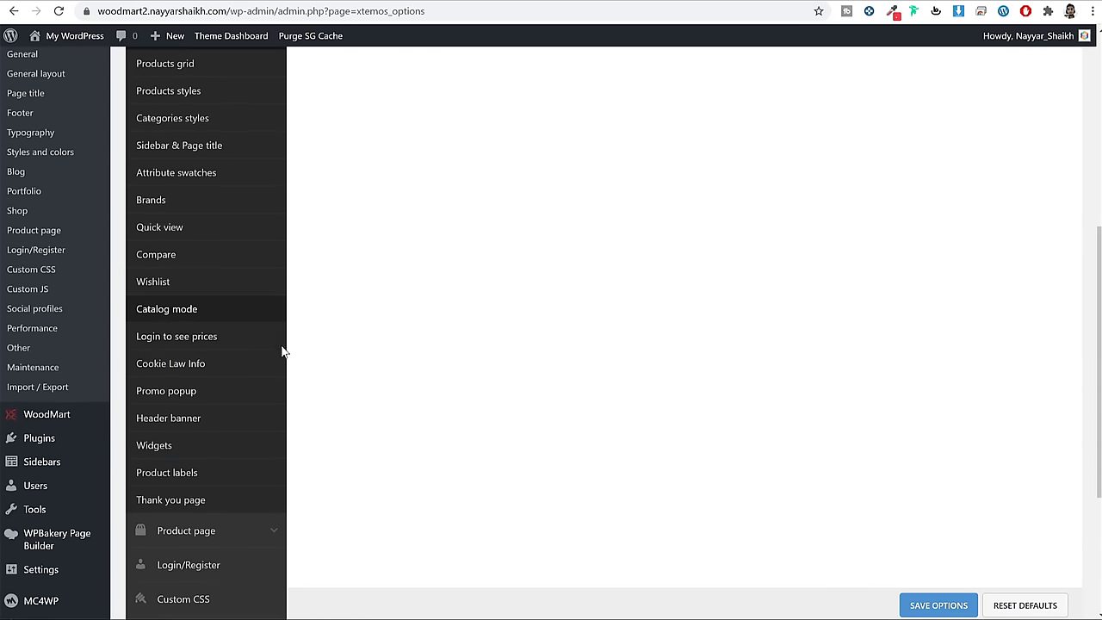
- Look through the Cookie Law Info, Promo popup and Header banner settings
{"action": "scroll", "coordinate": [465, 405], "scroll_direction": "up", "scroll_amount": 5}
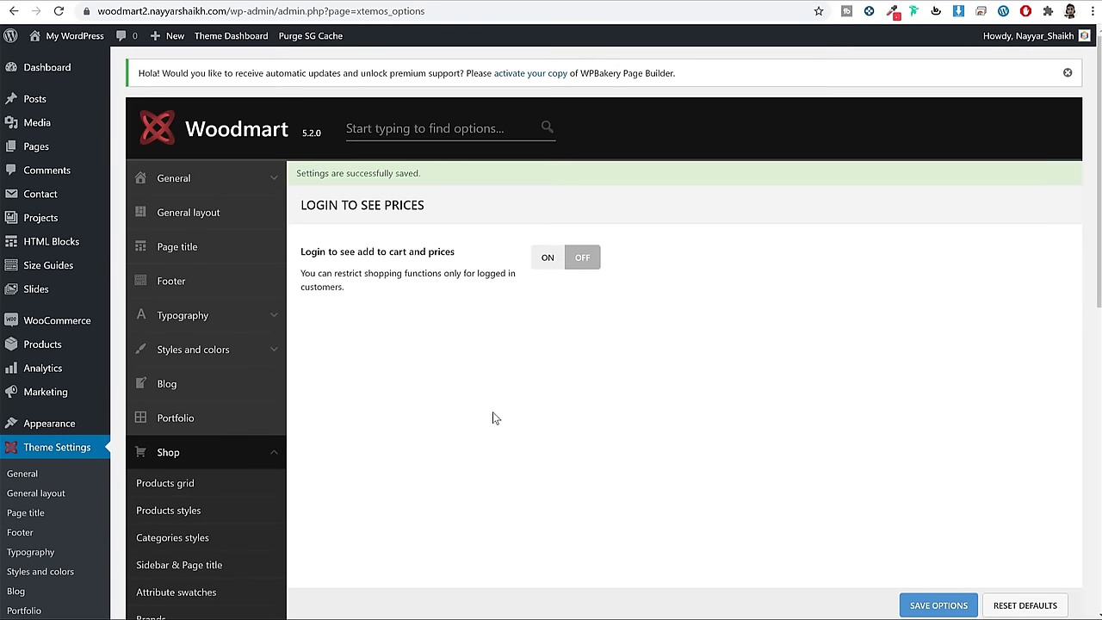
{"action": "scroll", "coordinate": [493, 412], "scroll_direction": "down", "scroll_amount": 5}
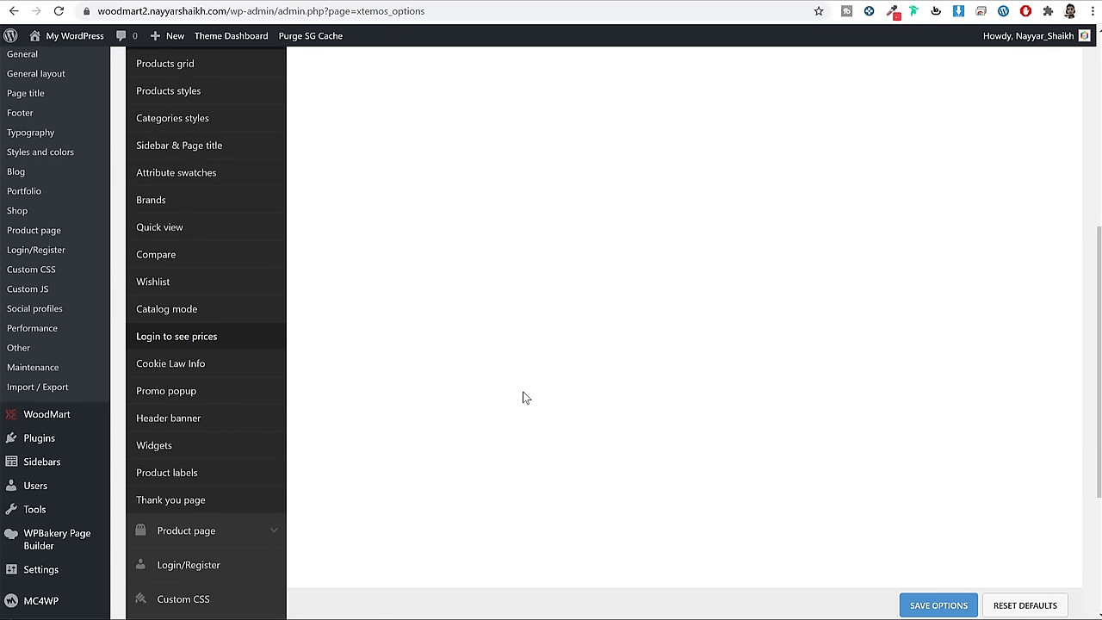
{"action": "left_click", "coordinate": [235, 374]}
{"action": "left_click", "coordinate": [207, 392]}
{"action": "scroll", "coordinate": [447, 422], "scroll_direction": "up", "scroll_amount": 4}
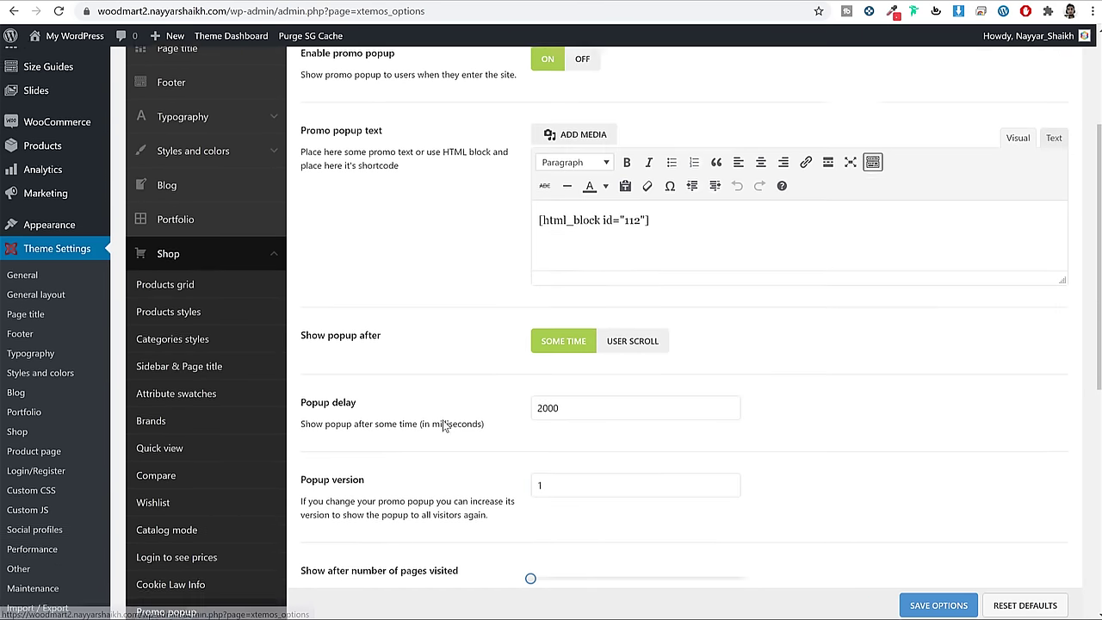
{"action": "scroll", "coordinate": [714, 464], "scroll_direction": "down", "scroll_amount": 3}
{"action": "left_click", "coordinate": [193, 277]}
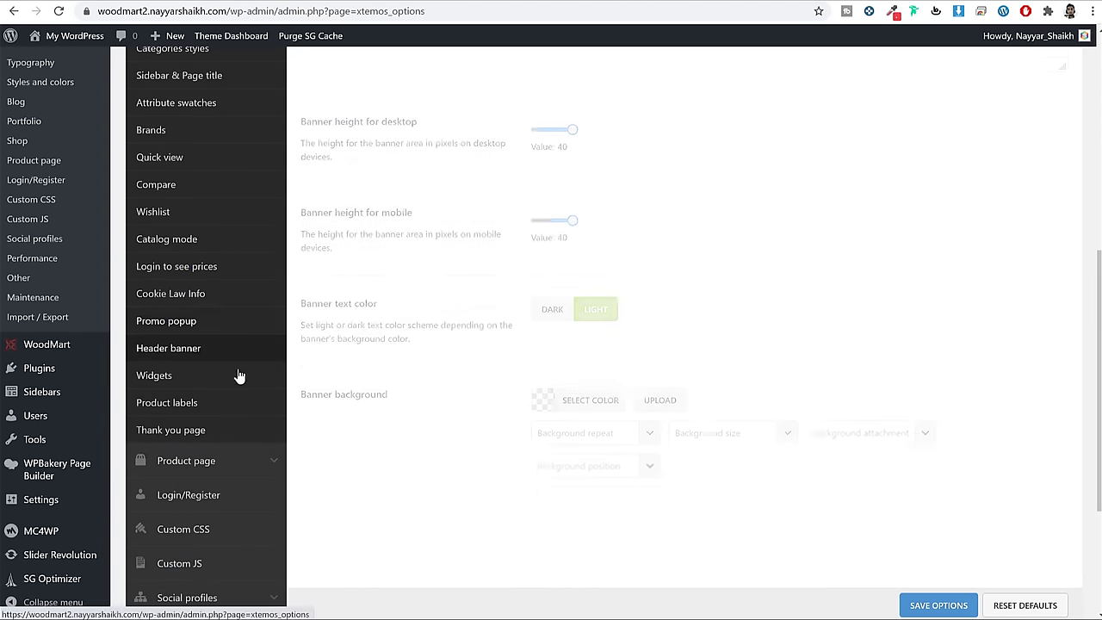
{"action": "scroll", "coordinate": [525, 540], "scroll_direction": "down", "scroll_amount": 5}
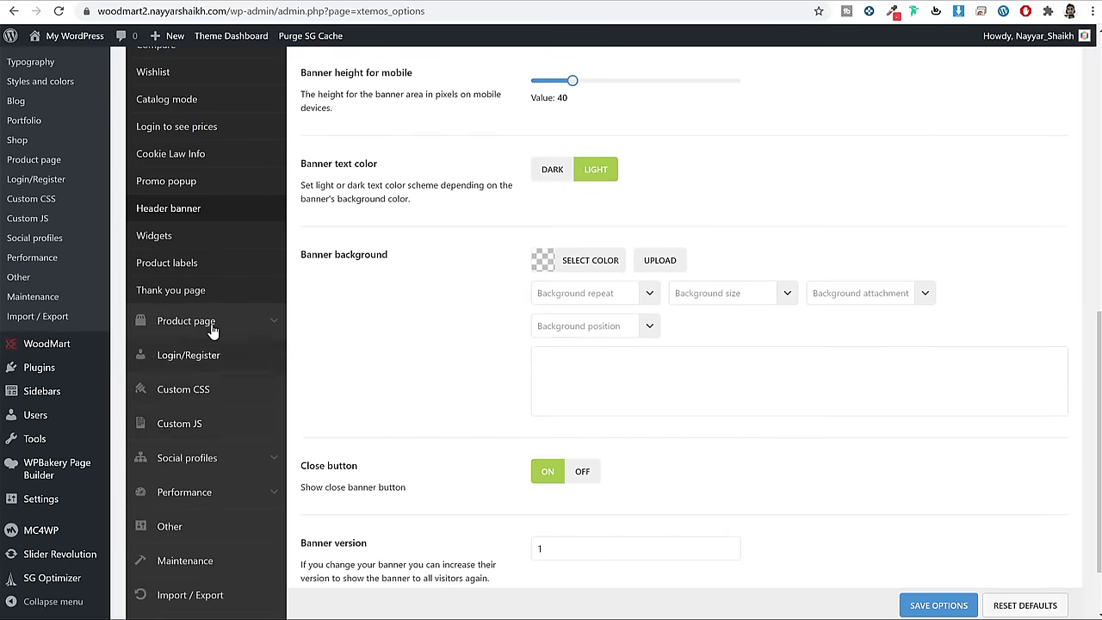
- Open the Product page settings and scroll through its design, sidebar and width options
{"action": "left_click", "coordinate": [213, 325]}
{"action": "scroll", "coordinate": [782, 333], "scroll_direction": "up", "scroll_amount": 3}
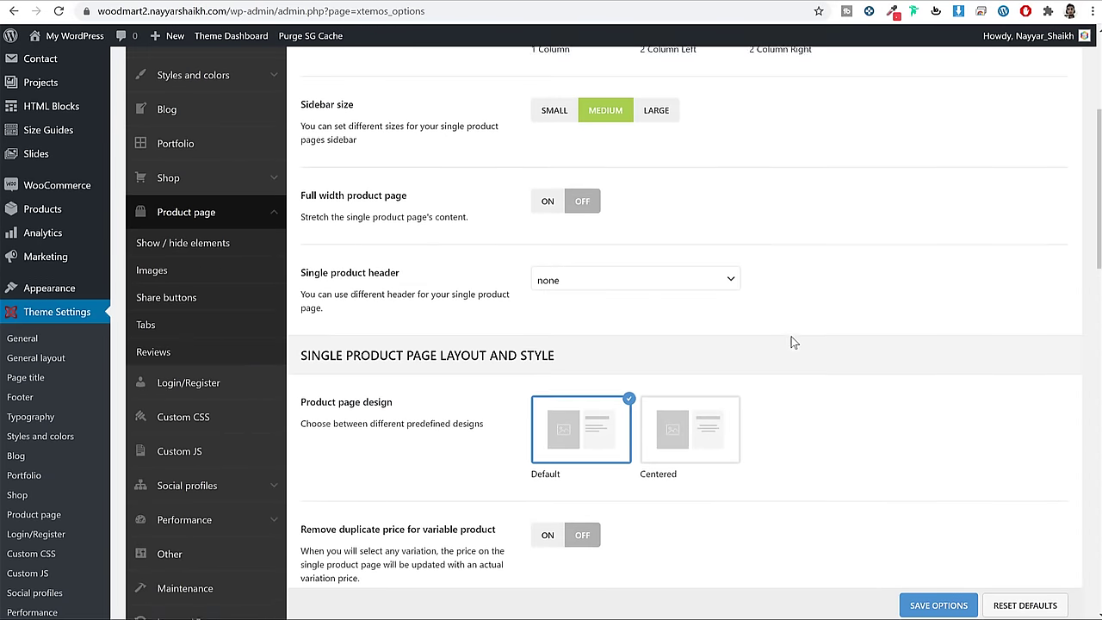
{"action": "scroll", "coordinate": [793, 343], "scroll_direction": "up", "scroll_amount": 3}
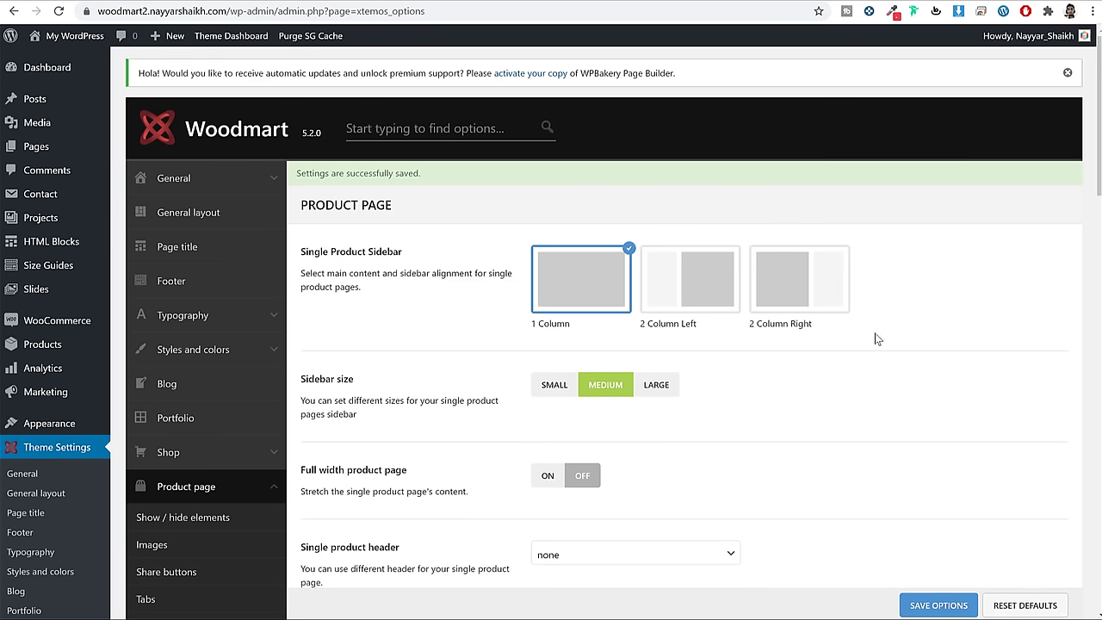
{"action": "scroll", "coordinate": [917, 372], "scroll_direction": "down", "scroll_amount": 2}
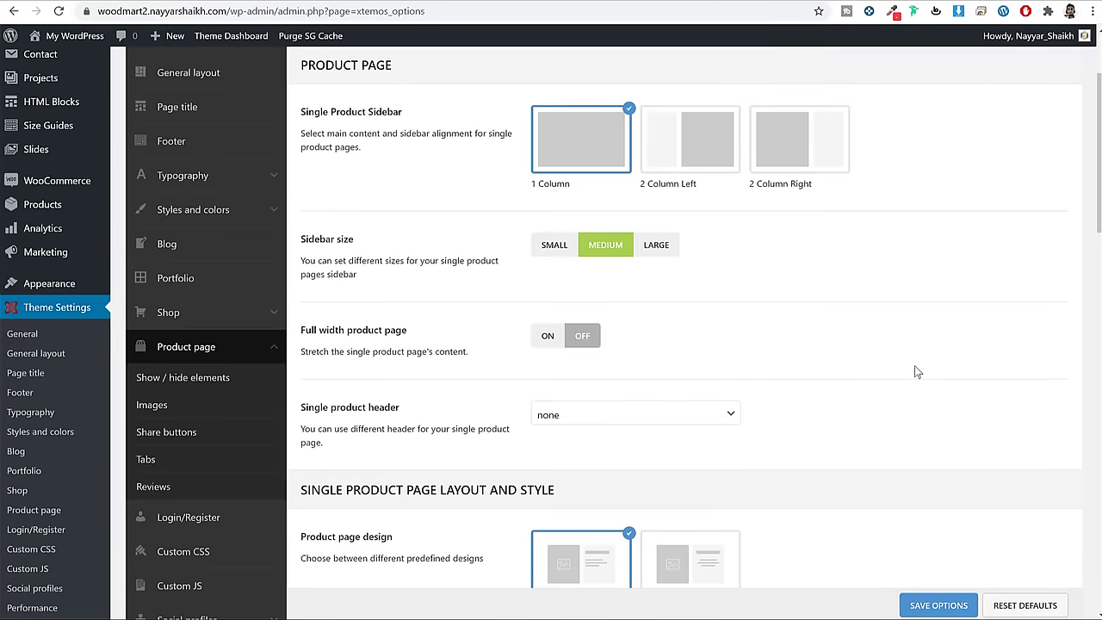
{"action": "scroll", "coordinate": [917, 372], "scroll_direction": "down", "scroll_amount": 4}
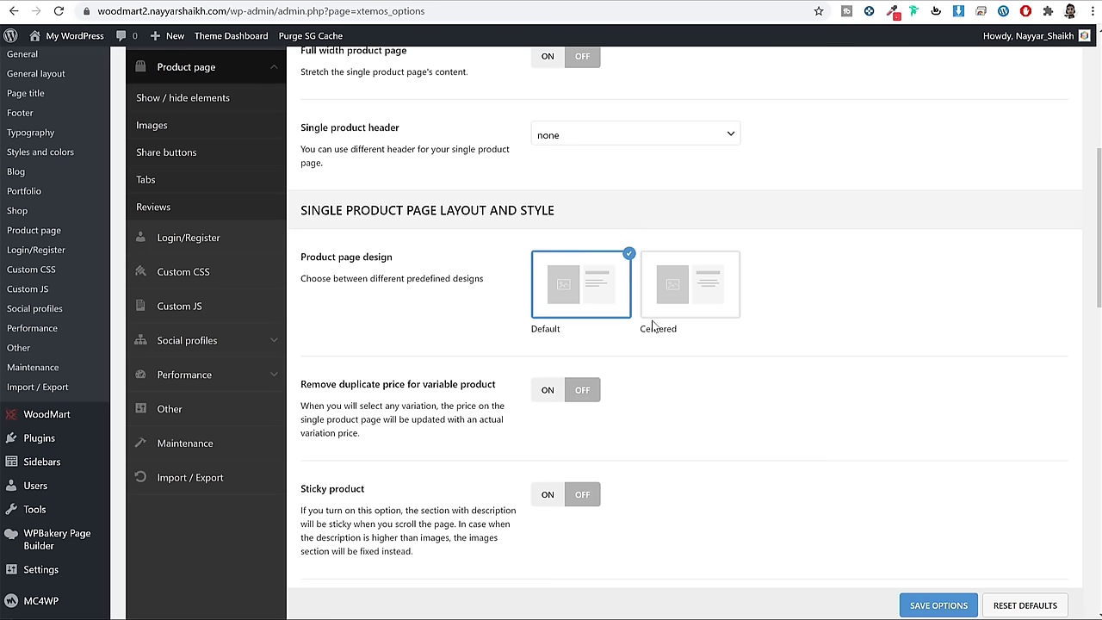
{"action": "scroll", "coordinate": [723, 324], "scroll_direction": "down", "scroll_amount": 10}
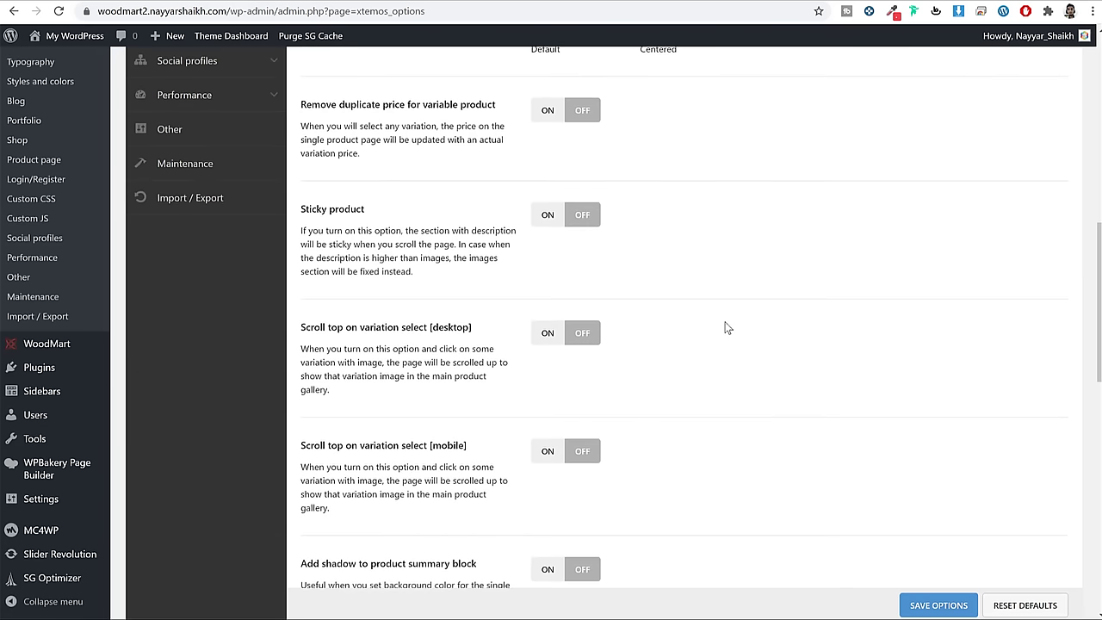
{"action": "scroll", "coordinate": [726, 328], "scroll_direction": "down", "scroll_amount": 2}
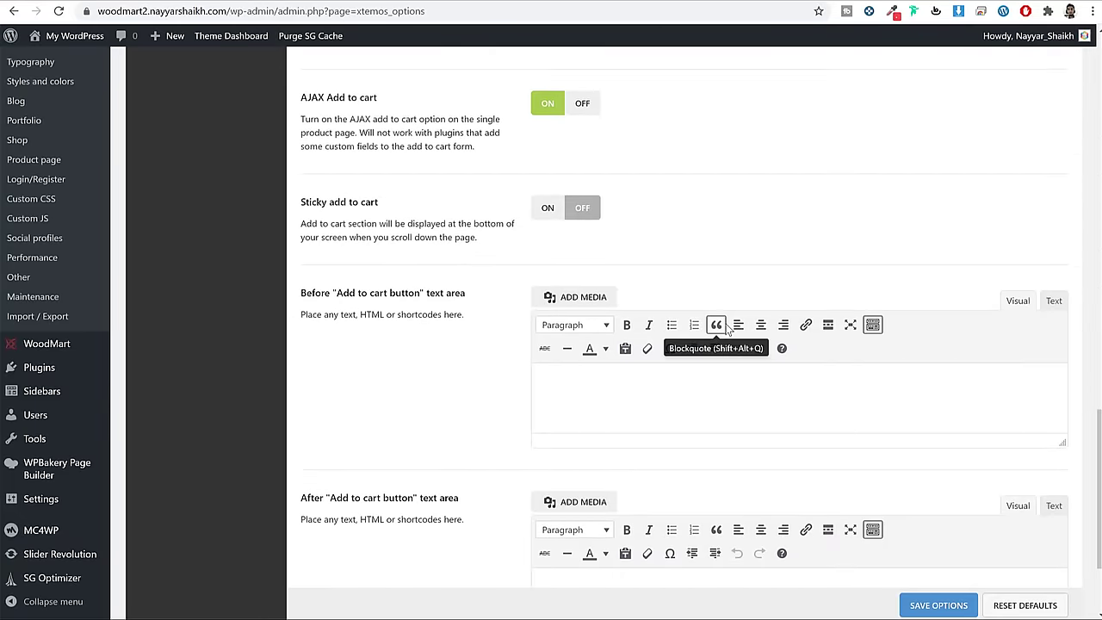
{"action": "scroll", "coordinate": [730, 331], "scroll_direction": "up", "scroll_amount": 5}
{"action": "scroll", "coordinate": [739, 340], "scroll_direction": "up", "scroll_amount": 10}
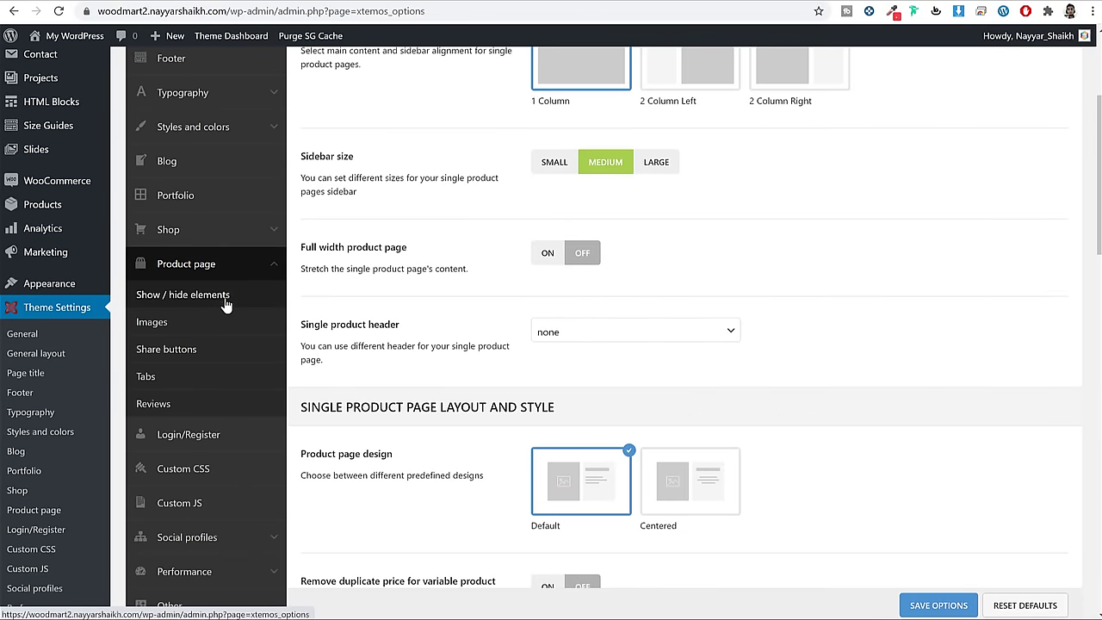
- Open the Show / hide elements settings and inspect the Blue Dotted Shirt's title, description and price
{"action": "left_click", "coordinate": [225, 297]}
{"action": "scroll", "coordinate": [782, 235], "scroll_direction": "up", "scroll_amount": 2}
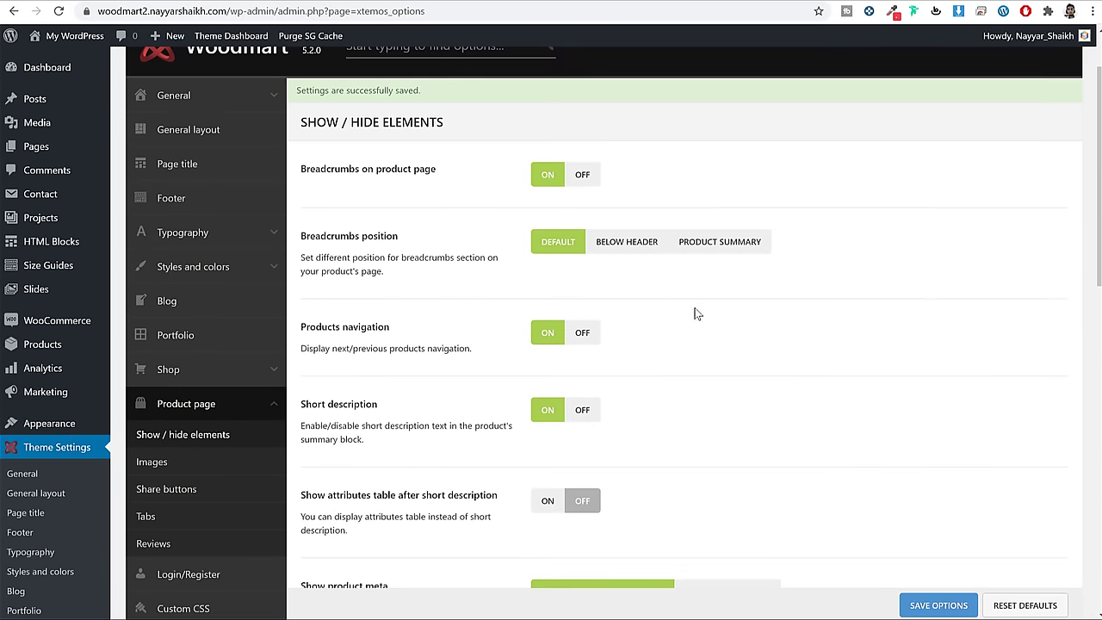
{"action": "left_click", "coordinate": [385, 4]}
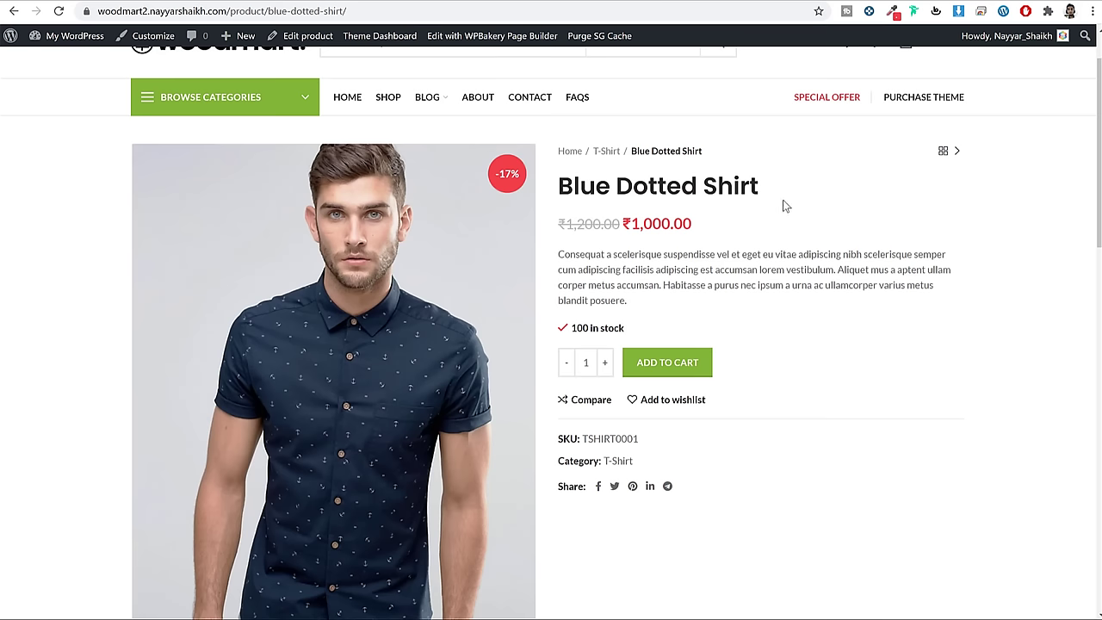
{"action": "left_click_drag", "start_coordinate": [785, 206], "coordinate": [680, 225]}
{"action": "left_click", "coordinate": [678, 269]}
{"action": "left_click_drag", "start_coordinate": [593, 256], "coordinate": [678, 307]}
{"action": "triple_click", "coordinate": [755, 261]}
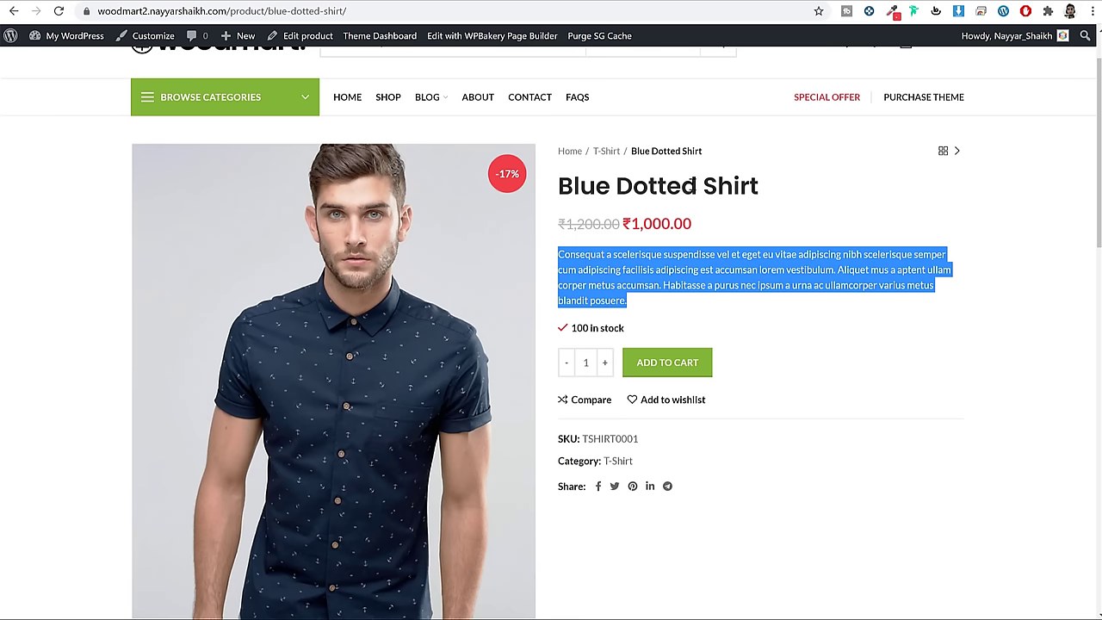
{"action": "double_click", "coordinate": [706, 191]}
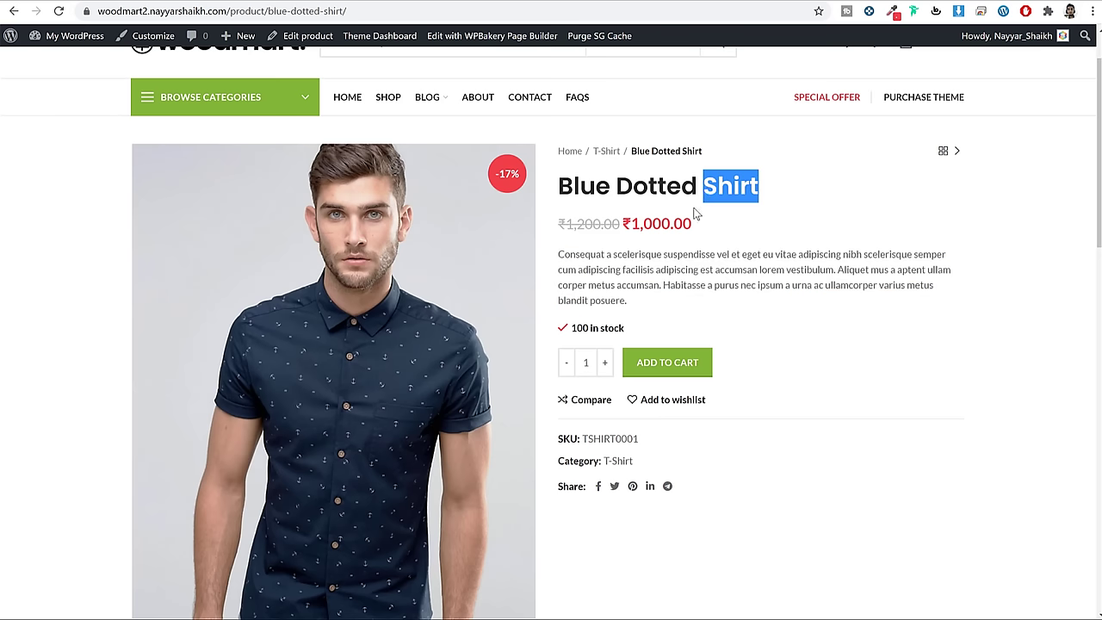
{"action": "triple_click", "coordinate": [675, 222]}
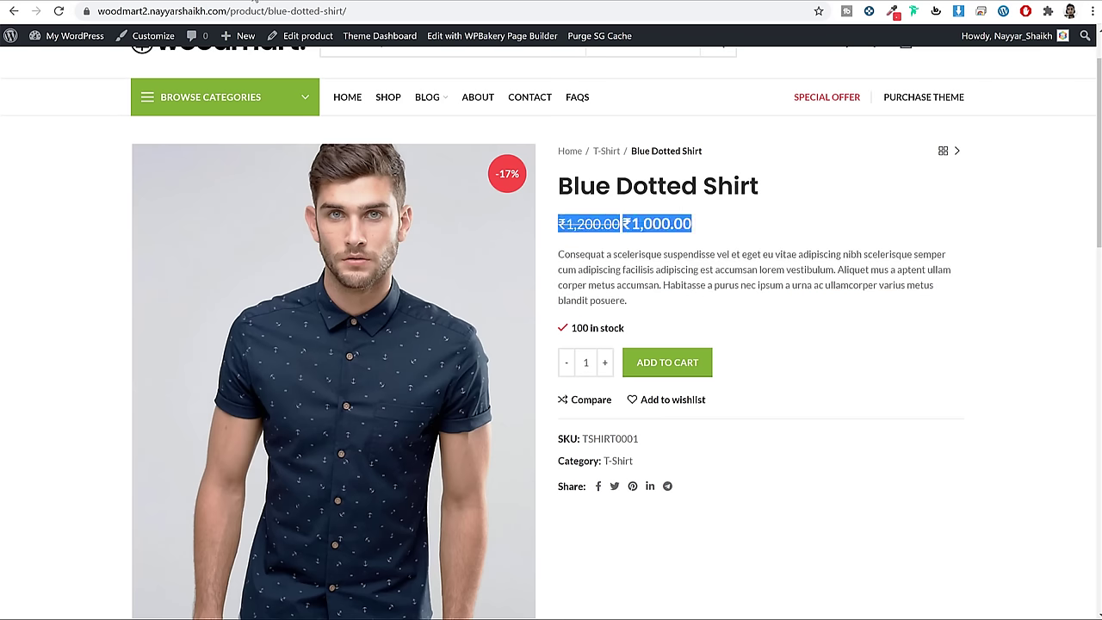
- Toggle the short description and products navigation off and back on, leaving both enabled
{"action": "left_click", "coordinate": [255, 2]}
{"action": "scroll", "coordinate": [528, 295], "scroll_direction": "down", "scroll_amount": 2}
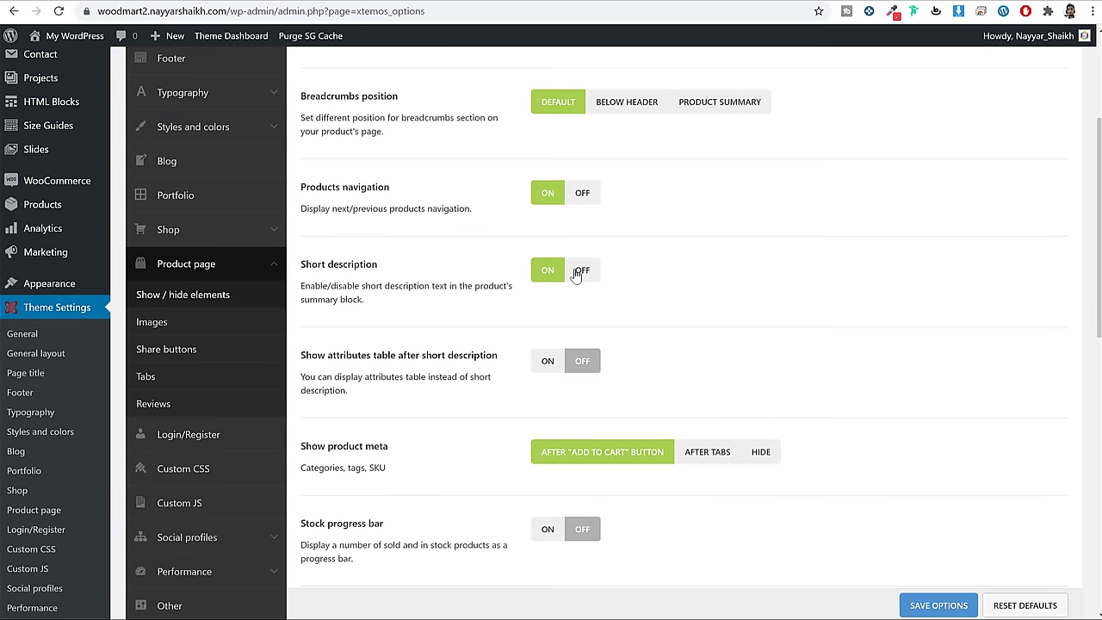
{"action": "left_click", "coordinate": [582, 270]}
{"action": "left_click", "coordinate": [583, 192]}
{"action": "left_click", "coordinate": [548, 193]}
{"action": "left_click", "coordinate": [549, 270]}
- Turn on the countdown timer for sale products, save the options and reload the shirt page
{"action": "scroll", "coordinate": [783, 252], "scroll_direction": "down", "scroll_amount": 4}
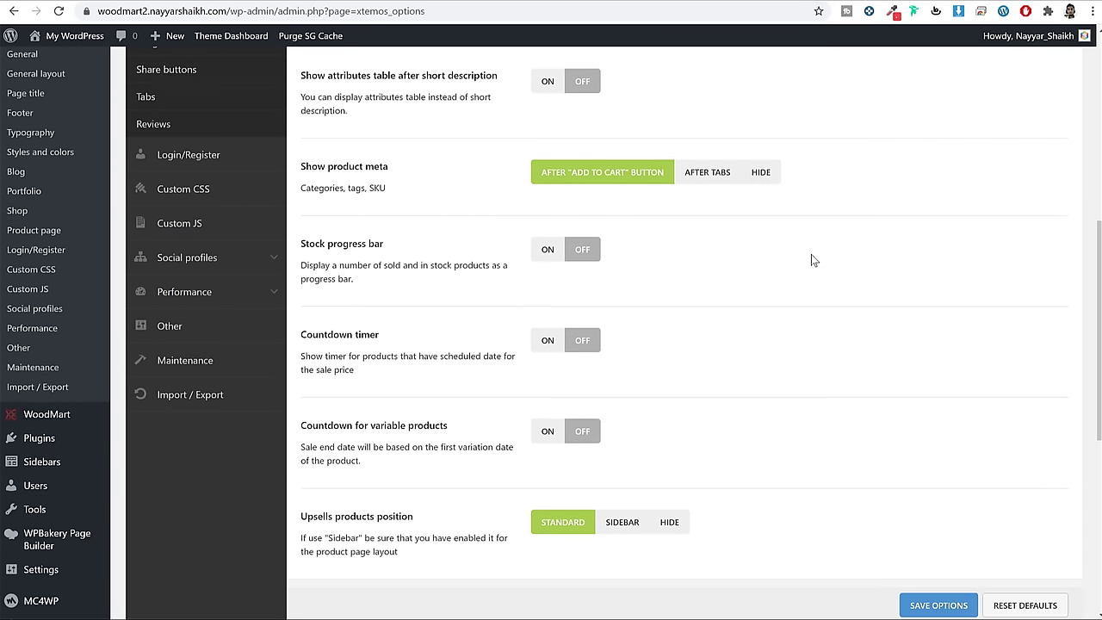
{"action": "scroll", "coordinate": [775, 271], "scroll_direction": "down", "scroll_amount": 1}
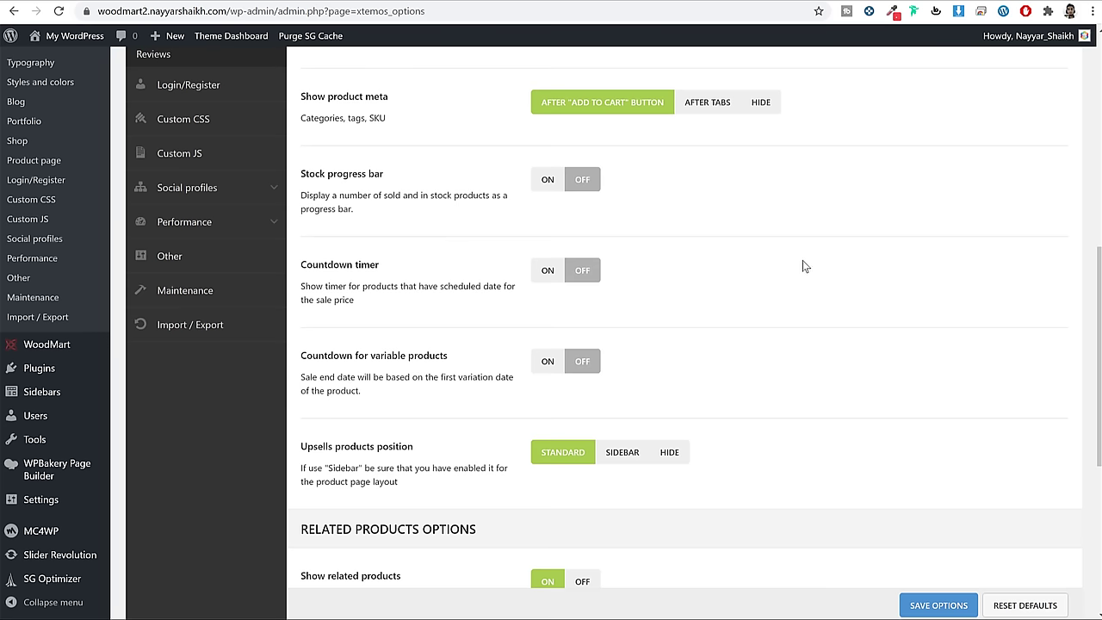
{"action": "left_click", "coordinate": [549, 272]}
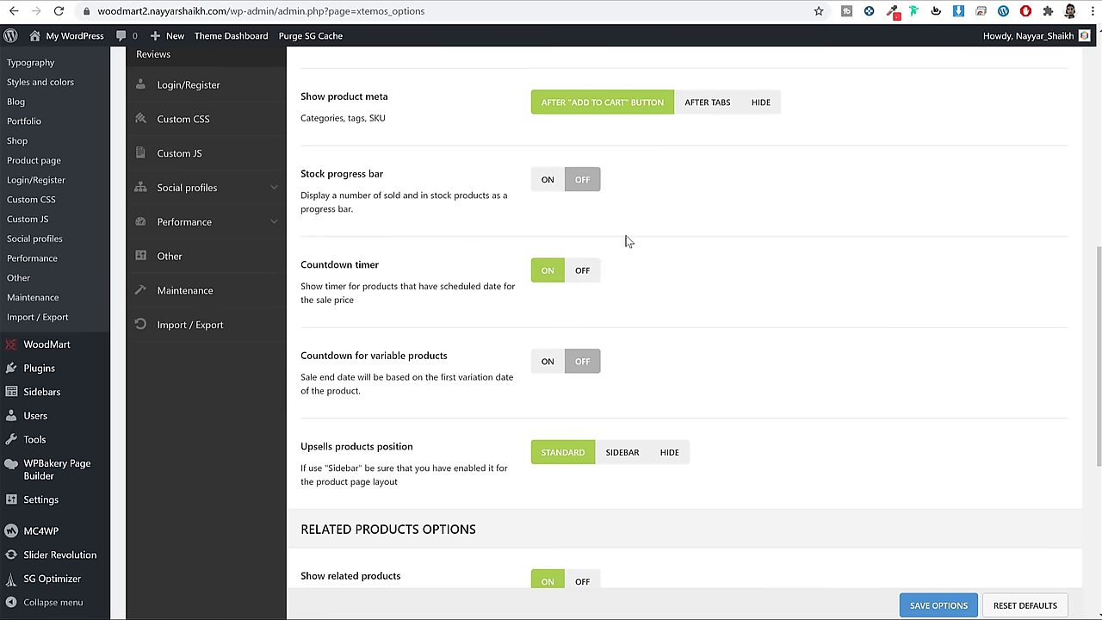
{"action": "left_click", "coordinate": [938, 606]}
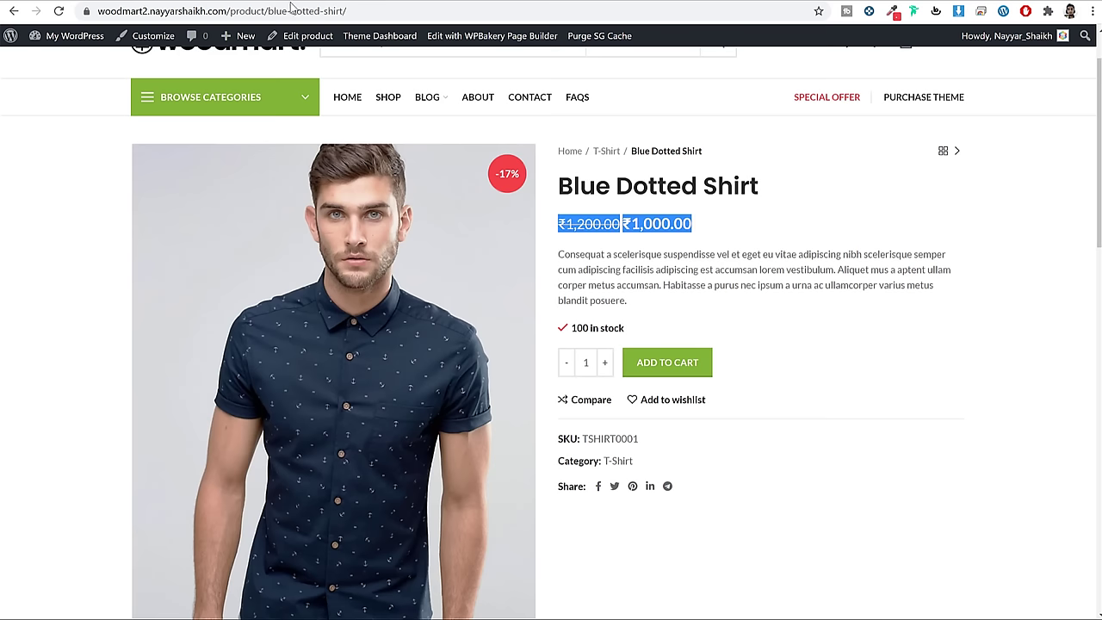
{"action": "left_click", "coordinate": [59, 12]}
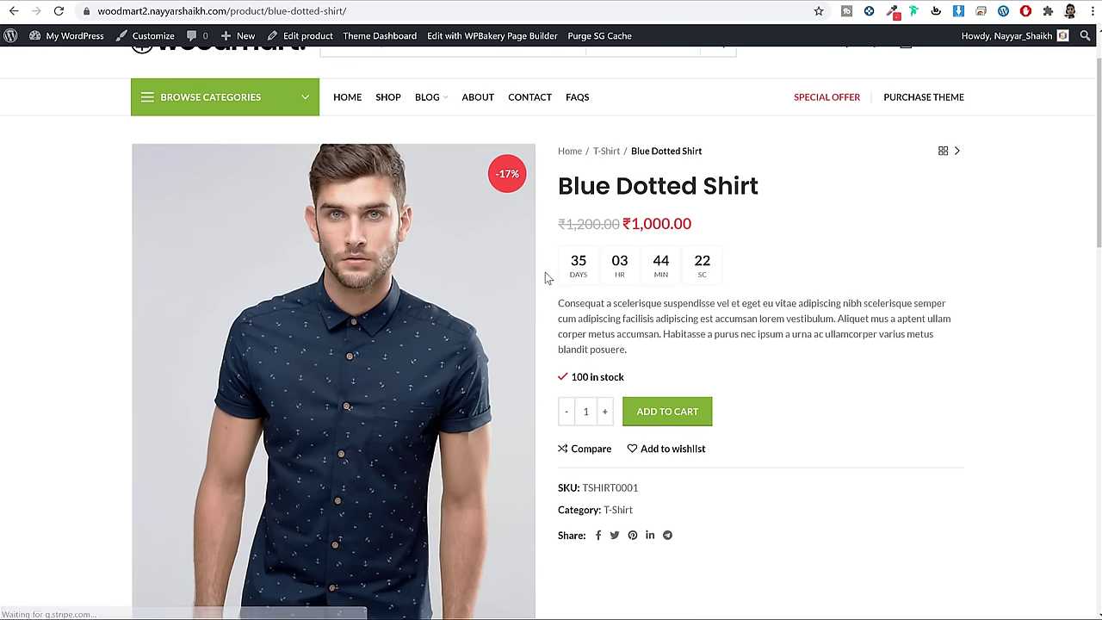
{"action": "key", "text": "ctrl+Tab"}
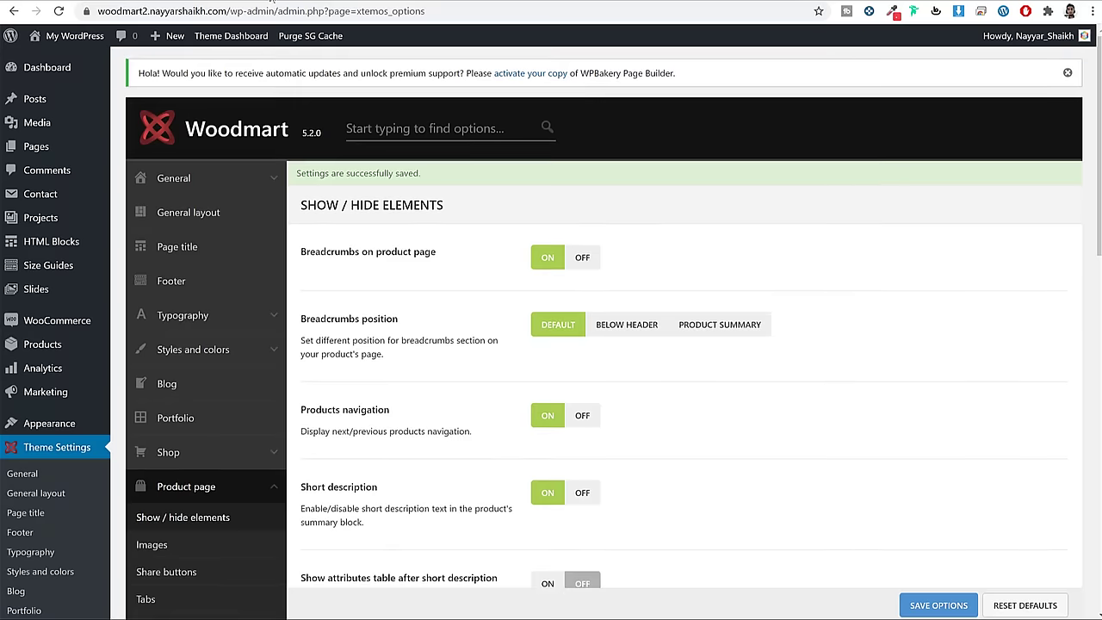
{"action": "scroll", "coordinate": [781, 299], "scroll_direction": "down", "scroll_amount": 4}
{"action": "scroll", "coordinate": [792, 330], "scroll_direction": "down", "scroll_amount": 8}
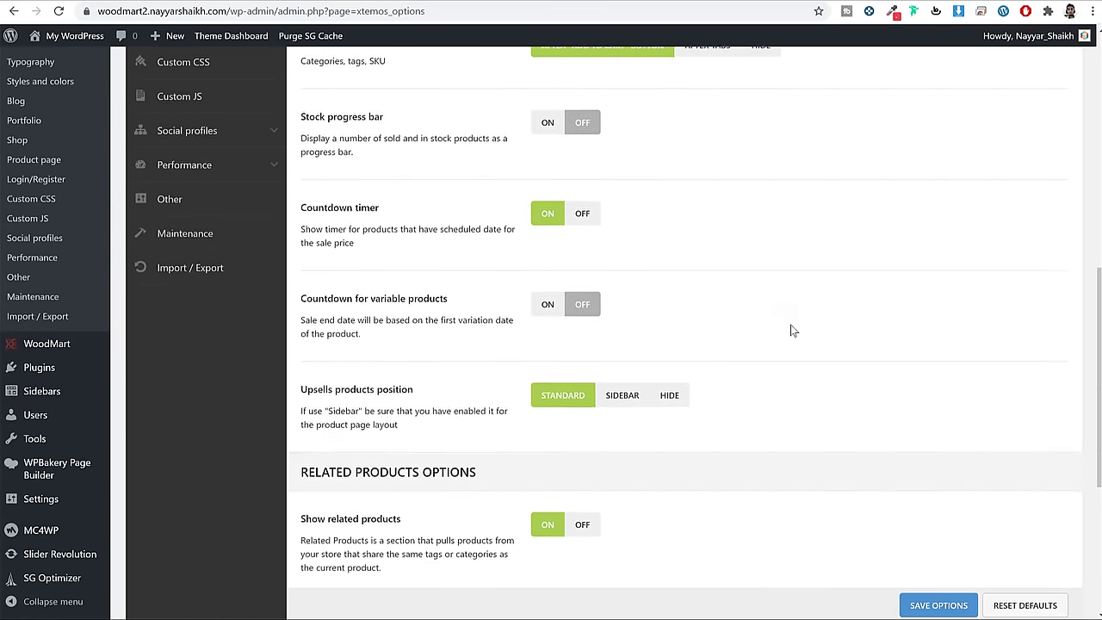
{"action": "scroll", "coordinate": [799, 337], "scroll_direction": "up", "scroll_amount": 10}
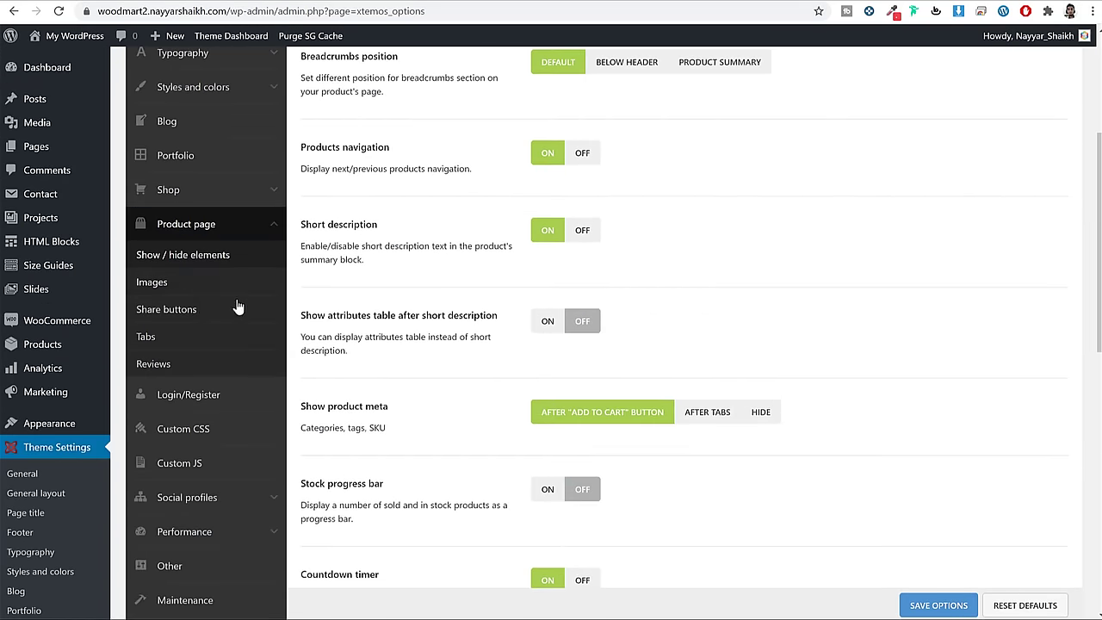
{"action": "left_click", "coordinate": [197, 284]}
- Set Thumbnails position to 'Left (vertical position)', save, and reload the Blue Dotted Shirt page to check
{"action": "scroll", "coordinate": [723, 301], "scroll_direction": "up", "scroll_amount": 2}
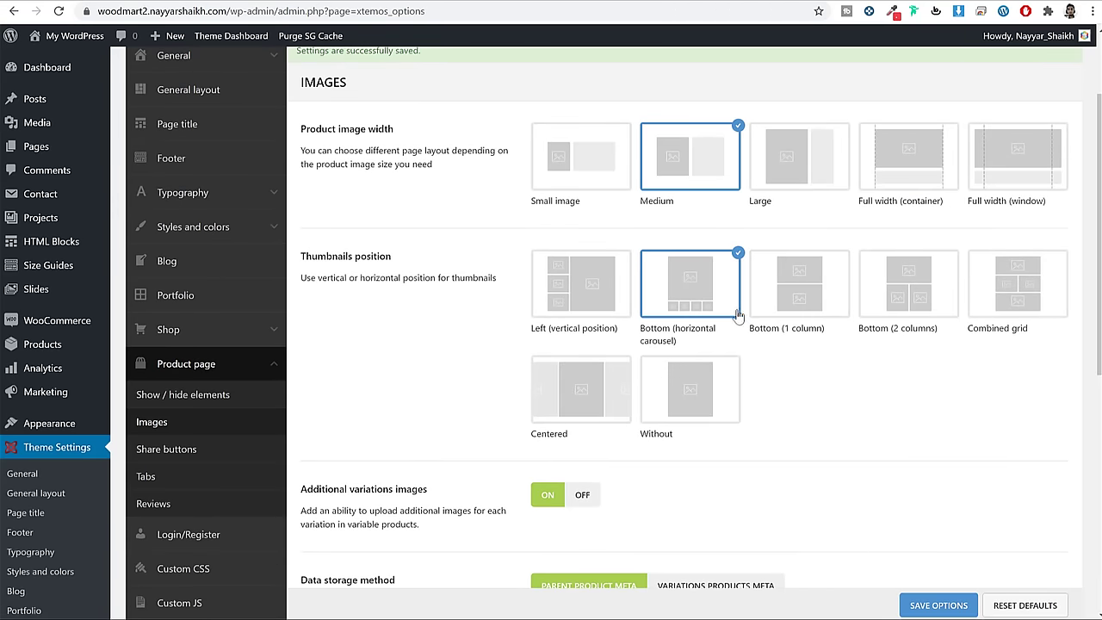
{"action": "left_click", "coordinate": [553, 291]}
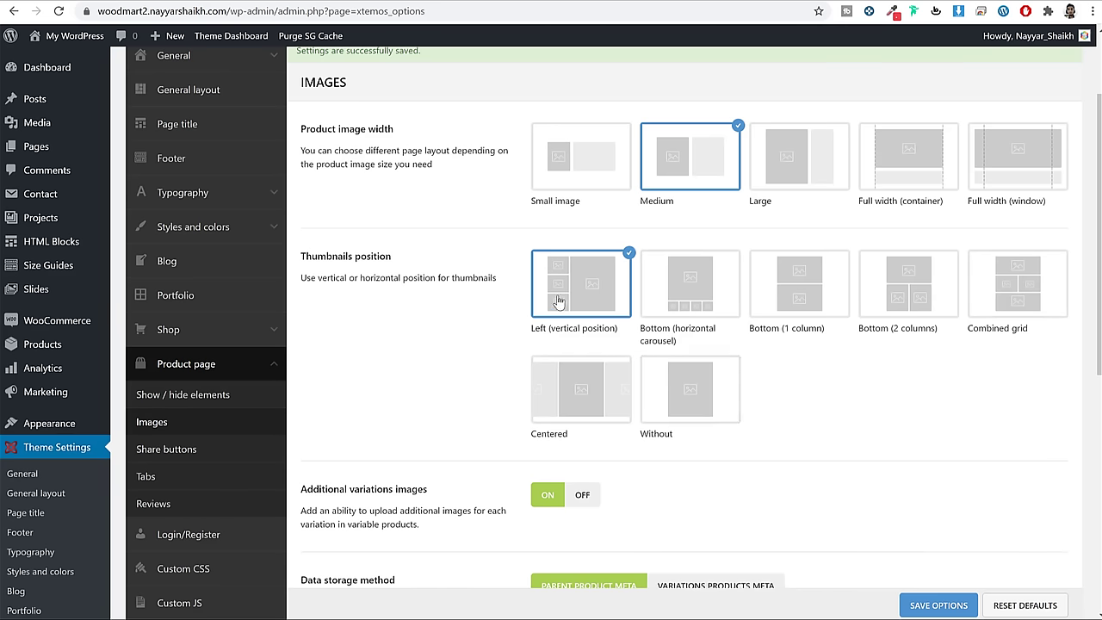
{"action": "left_click", "coordinate": [940, 605]}
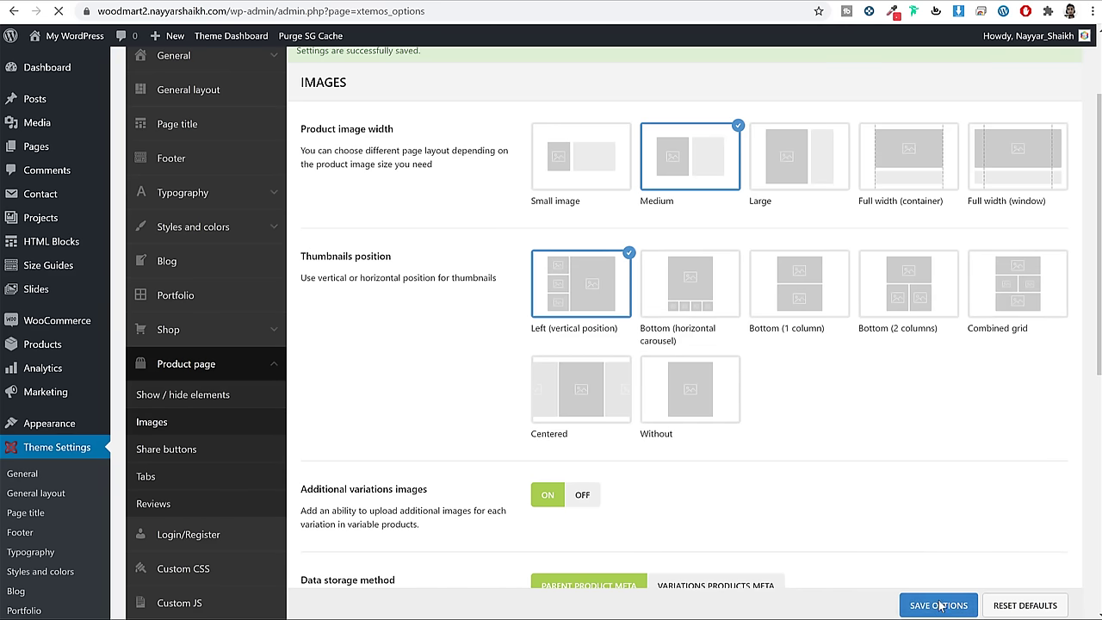
{"action": "left_click", "coordinate": [482, 4]}
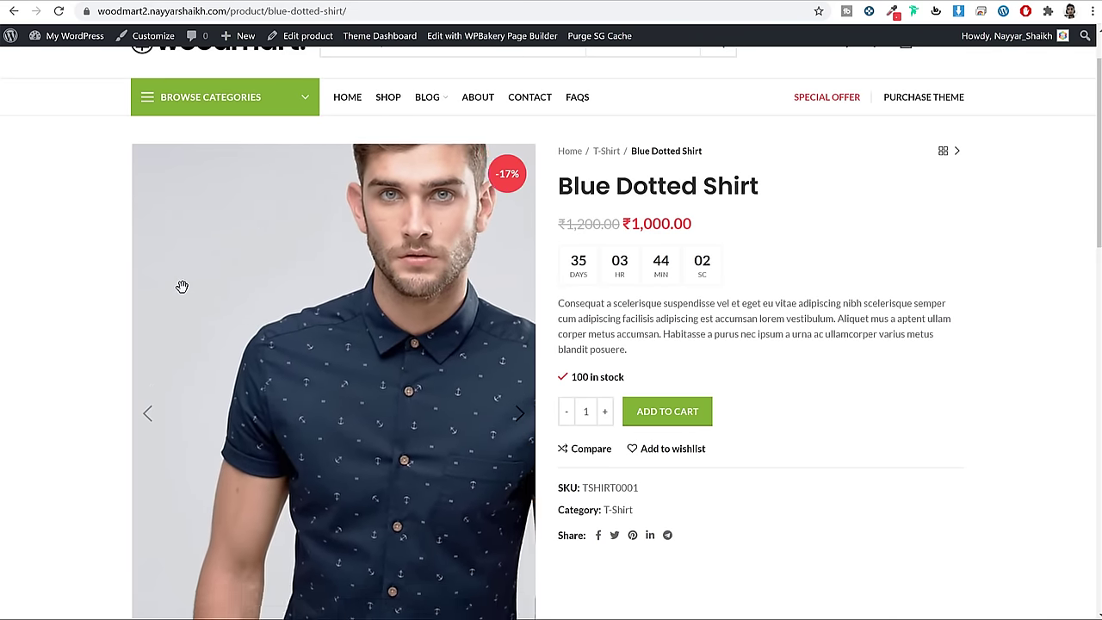
{"action": "left_click", "coordinate": [60, 11]}
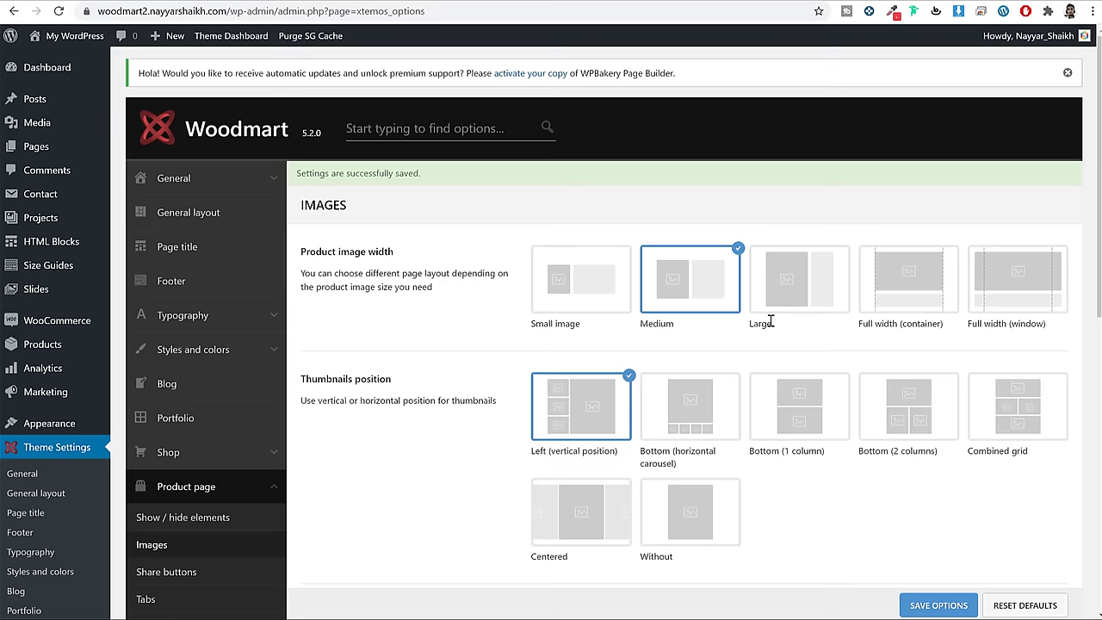
{"action": "scroll", "coordinate": [781, 327], "scroll_direction": "down", "scroll_amount": 10}
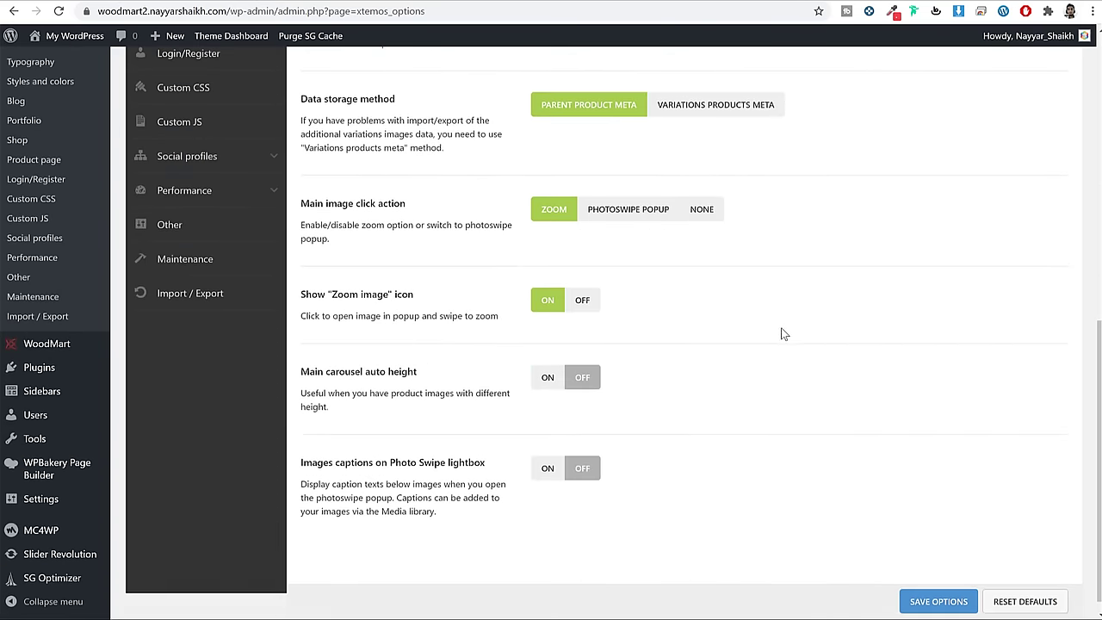
{"action": "scroll", "coordinate": [801, 403], "scroll_direction": "up", "scroll_amount": 5}
{"action": "left_click", "coordinate": [204, 399]}
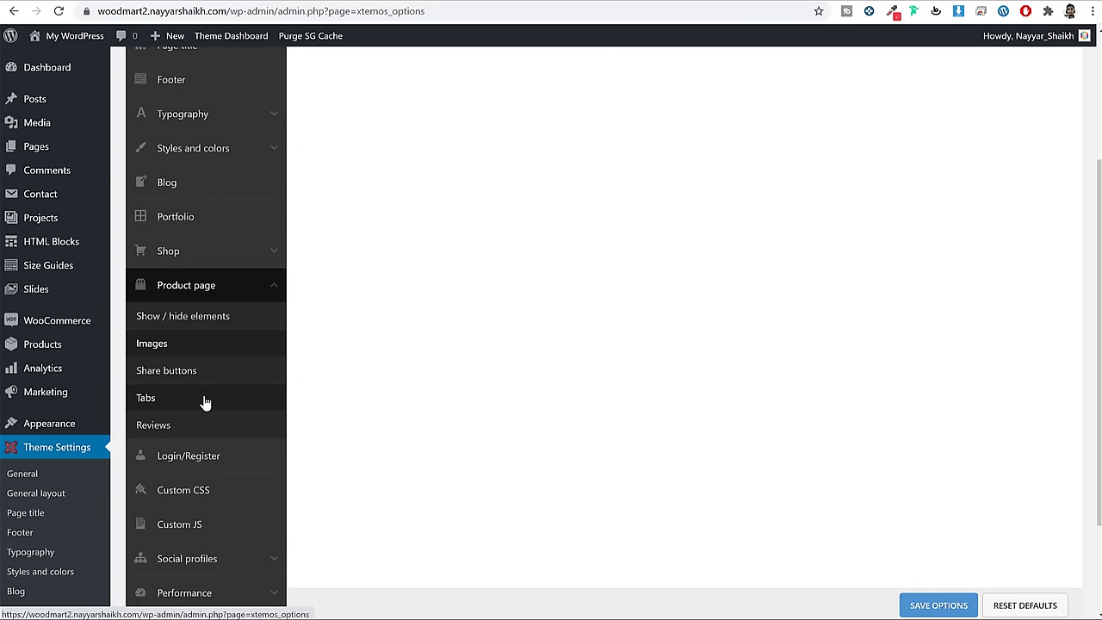
- Browse the share buttons, reviews and product tabs settings, selecting the Shipping & Delivery tab title
{"action": "left_click", "coordinate": [208, 374]}
{"action": "scroll", "coordinate": [274, 454], "scroll_direction": "down", "scroll_amount": 3}
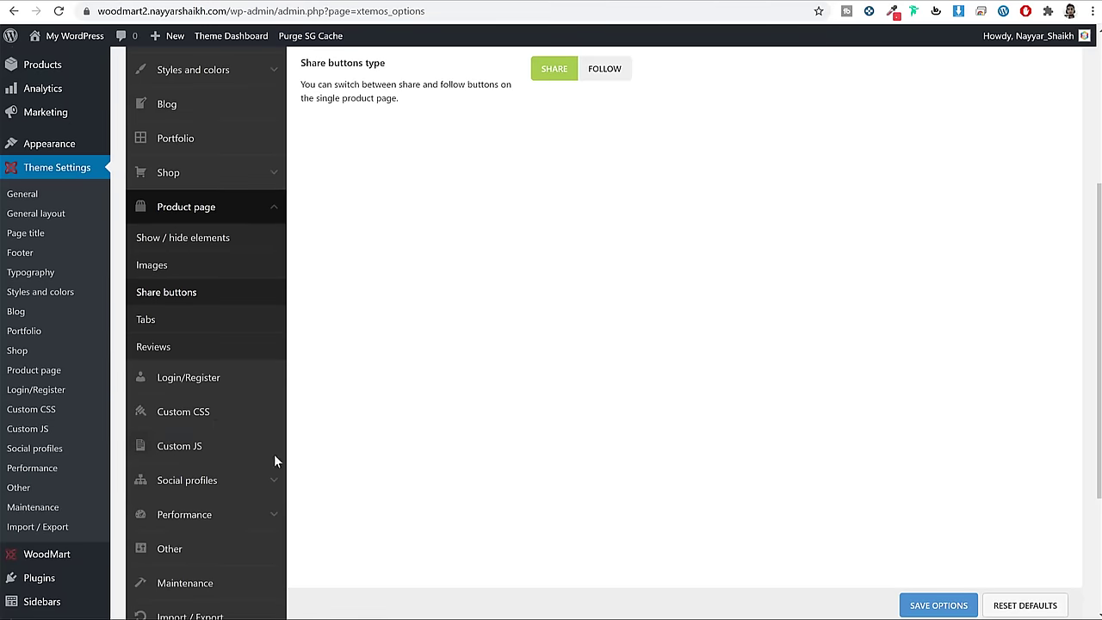
{"action": "left_click", "coordinate": [204, 346]}
{"action": "left_click", "coordinate": [192, 319]}
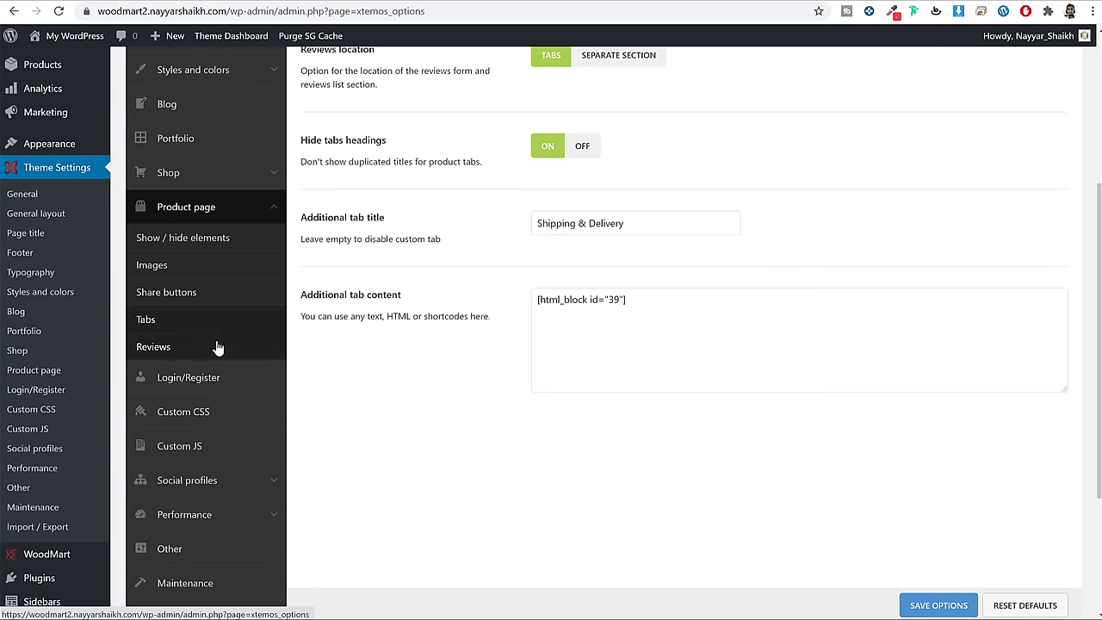
{"action": "left_click", "coordinate": [737, 221]}
{"action": "triple_click", "coordinate": [738, 220]}
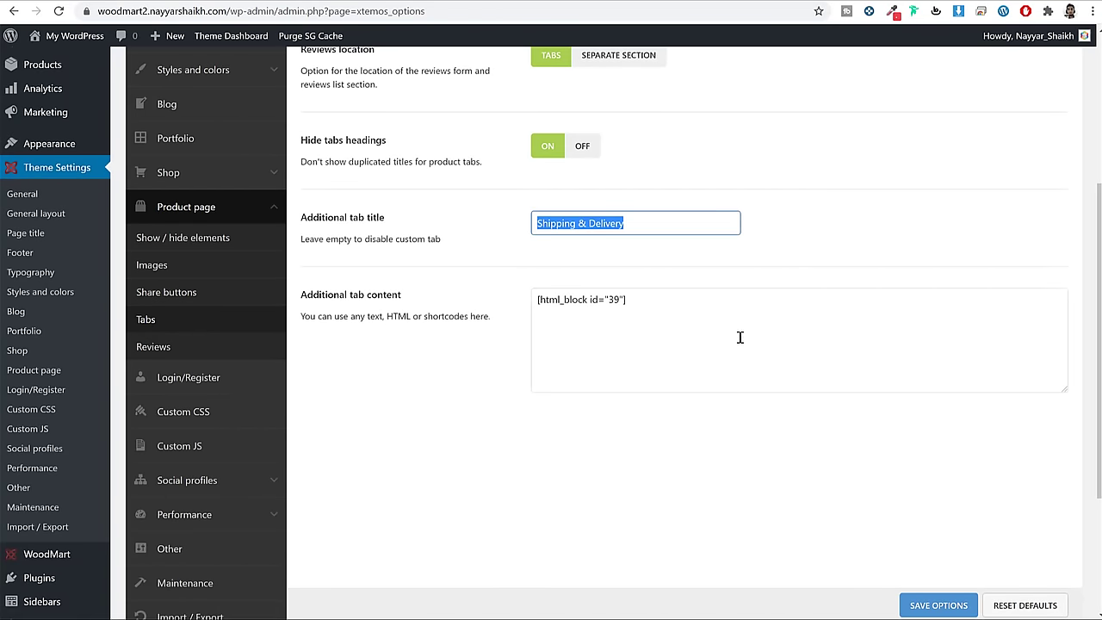
- Set Review images to ON in the Reviews settings and save the options
{"action": "left_click", "coordinate": [250, 347]}
{"action": "scroll", "coordinate": [570, 379], "scroll_direction": "up", "scroll_amount": 3}
{"action": "left_click", "coordinate": [542, 257]}
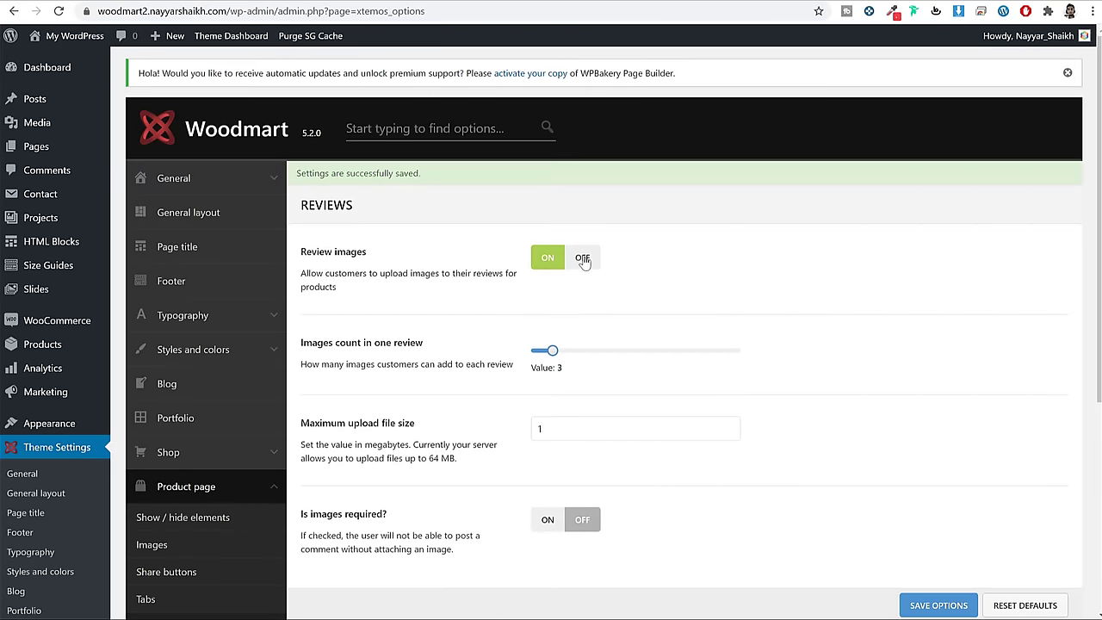
{"action": "left_click", "coordinate": [583, 259]}
{"action": "scroll", "coordinate": [671, 325], "scroll_direction": "down", "scroll_amount": 3}
{"action": "scroll", "coordinate": [671, 326], "scroll_direction": "up", "scroll_amount": 3}
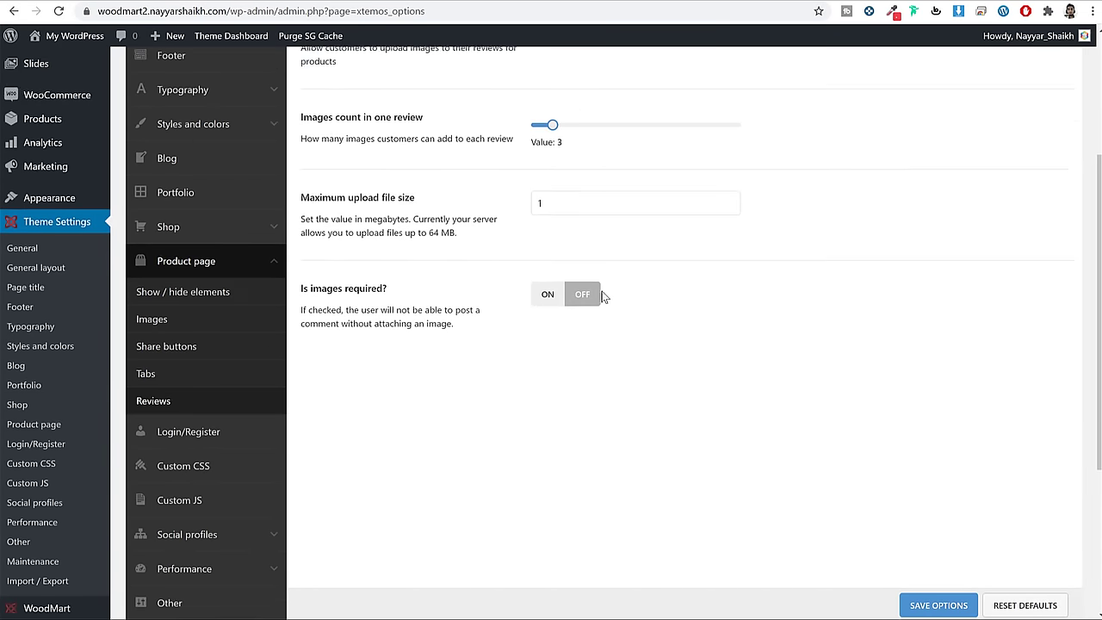
{"action": "left_click", "coordinate": [545, 262]}
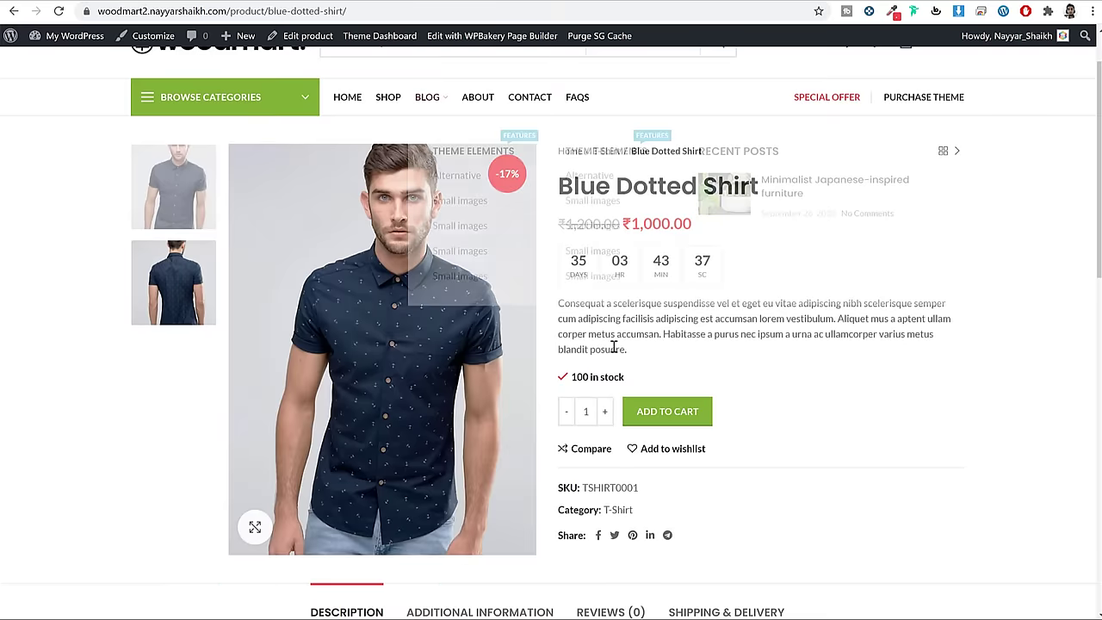
{"action": "scroll", "coordinate": [603, 362], "scroll_direction": "down", "scroll_amount": 3}
{"action": "left_click", "coordinate": [610, 330]}
{"action": "scroll", "coordinate": [631, 379], "scroll_direction": "down", "scroll_amount": 2}
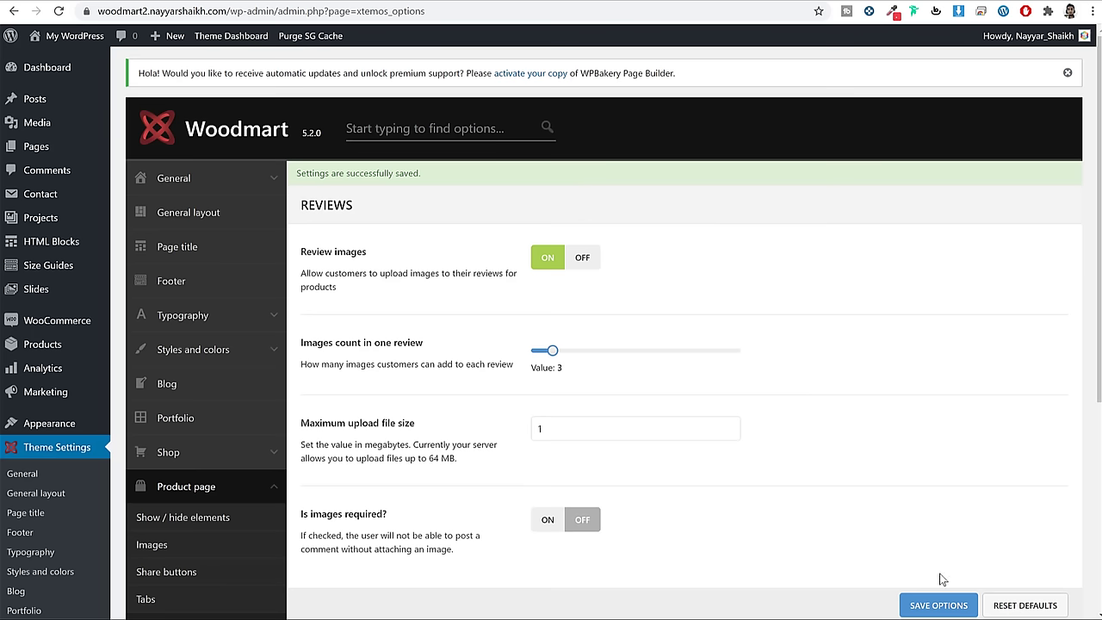
{"action": "left_click", "coordinate": [938, 605]}
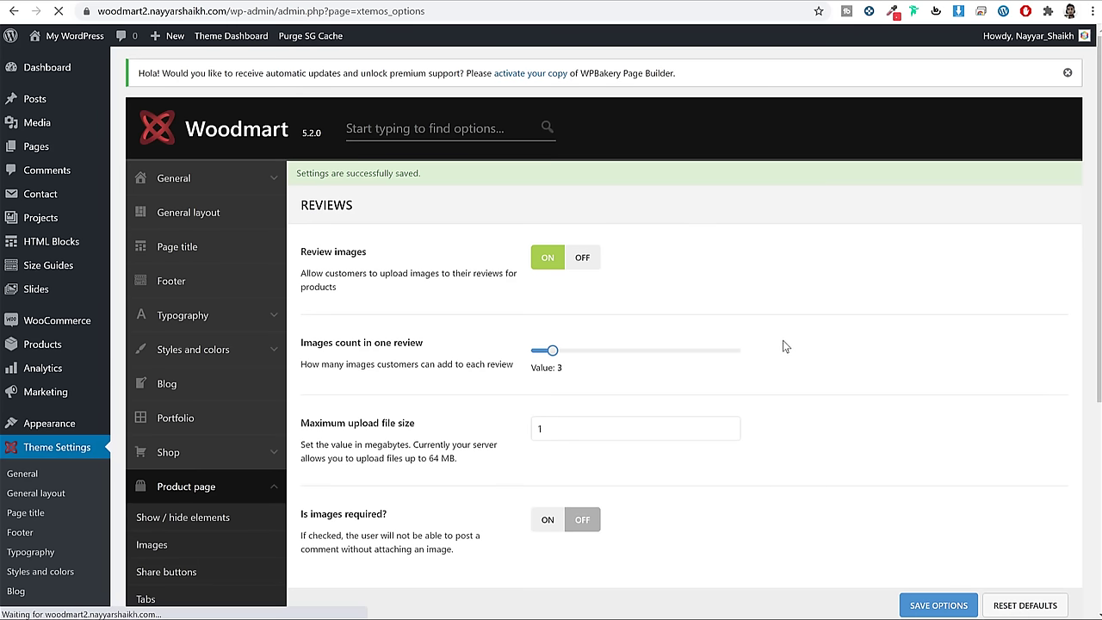
- Open the Login/Register settings and look over the login page tabs and Register title
{"action": "scroll", "coordinate": [809, 360], "scroll_direction": "down", "scroll_amount": 6}
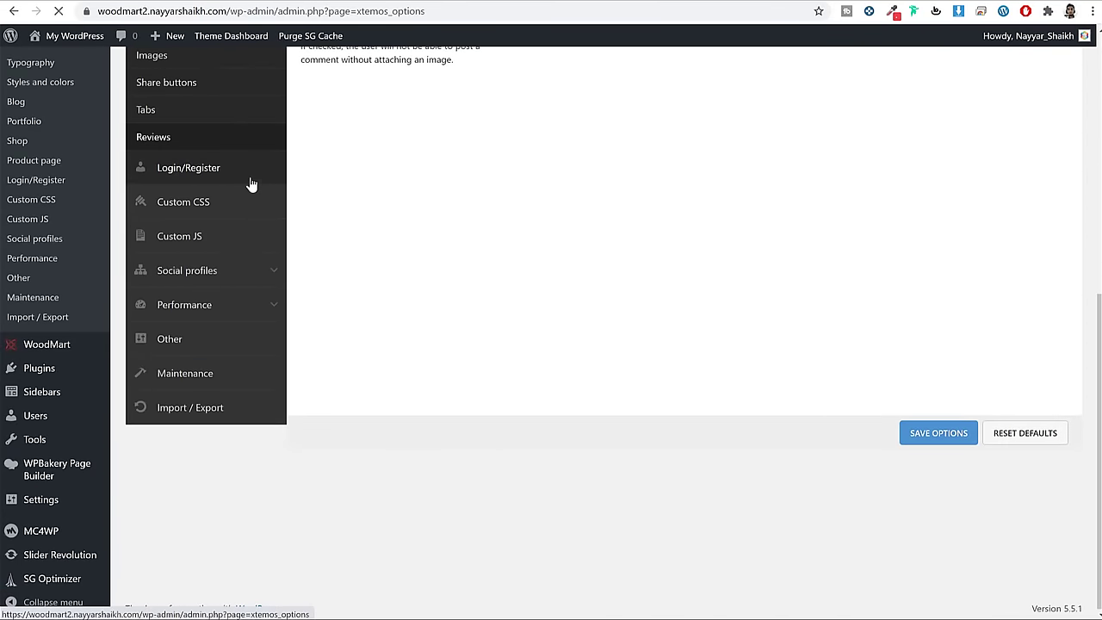
{"action": "left_click", "coordinate": [248, 184]}
{"action": "scroll", "coordinate": [576, 359], "scroll_direction": "up", "scroll_amount": 3}
{"action": "scroll", "coordinate": [574, 366], "scroll_direction": "up", "scroll_amount": 3}
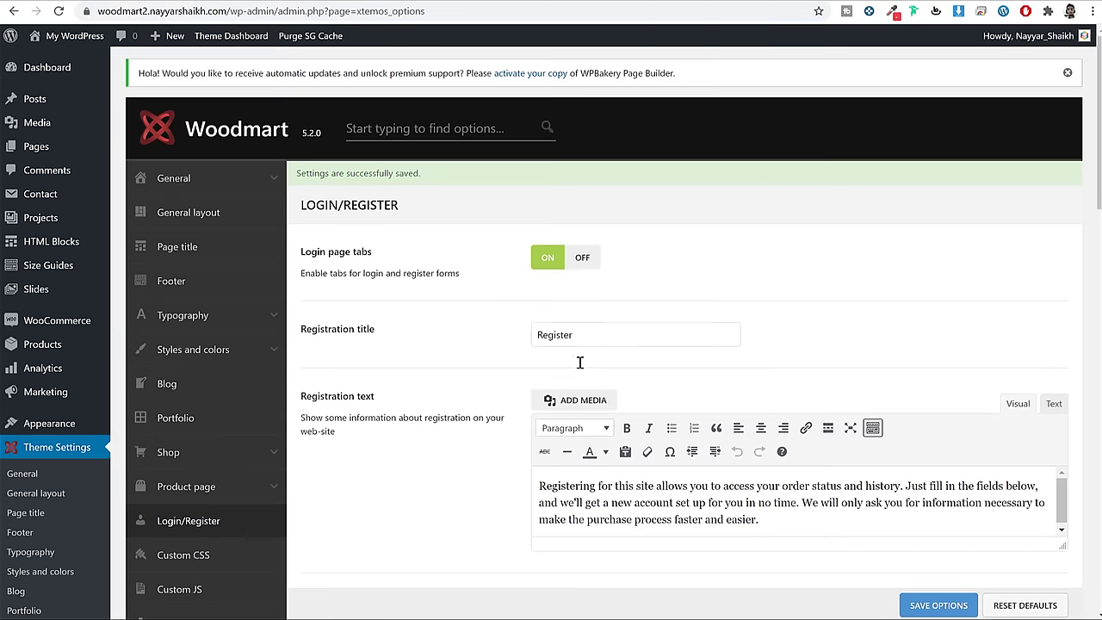
{"action": "scroll", "coordinate": [573, 348], "scroll_direction": "down", "scroll_amount": 6}
{"action": "scroll", "coordinate": [224, 280], "scroll_direction": "up", "scroll_amount": 2}
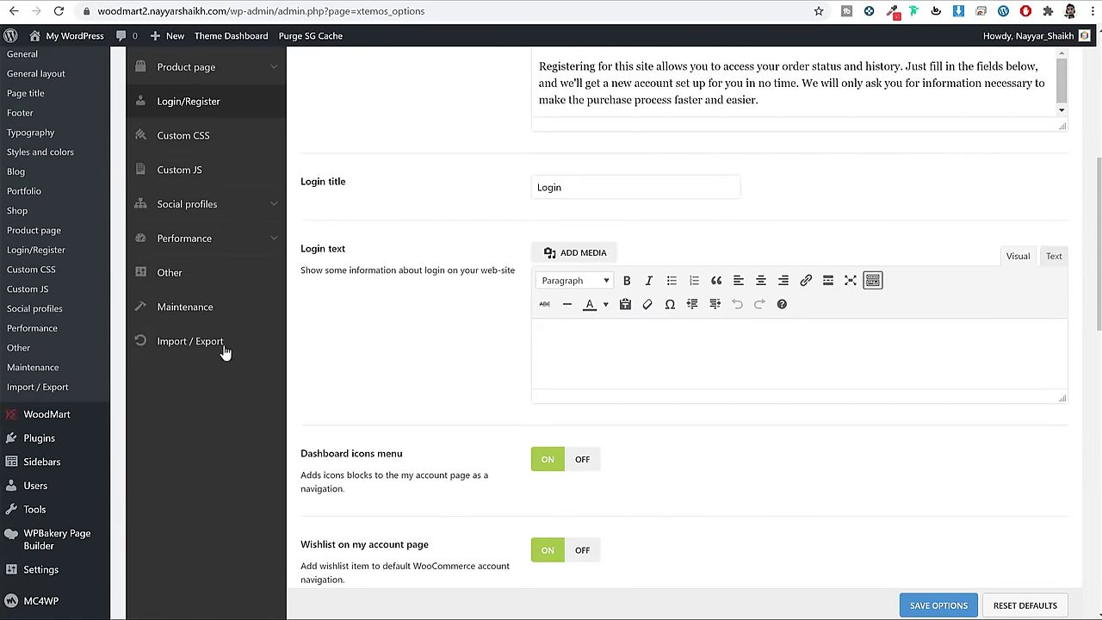
{"action": "scroll", "coordinate": [220, 349], "scroll_direction": "up", "scroll_amount": 4}
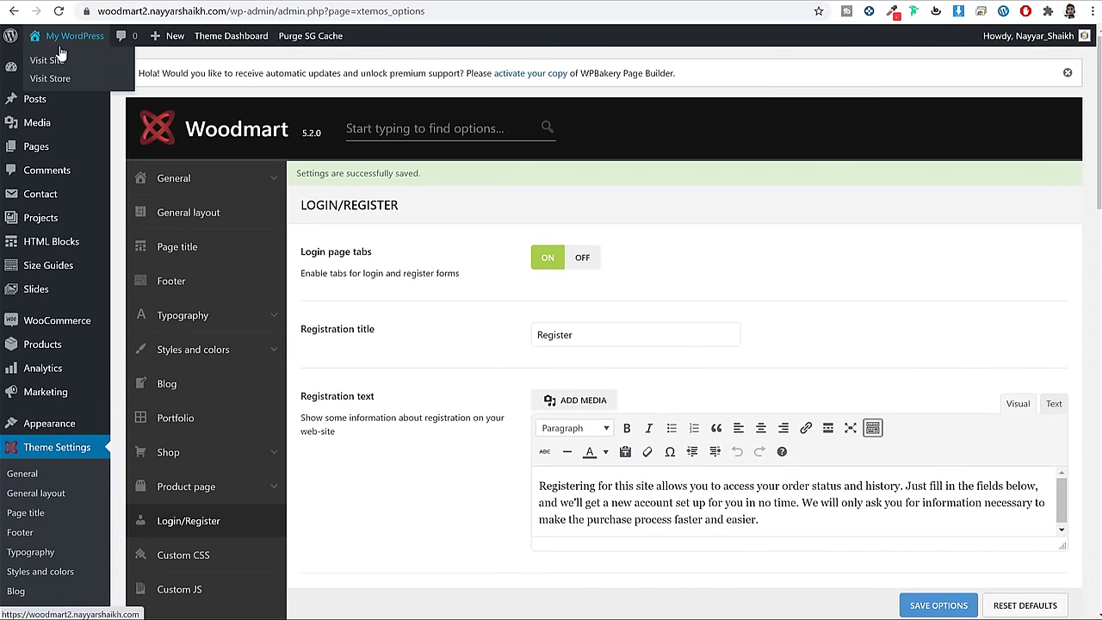
- Go to the store front page and remove the Blue Dotted Shirt from the cart sidebar
{"action": "left_click", "coordinate": [84, 54]}
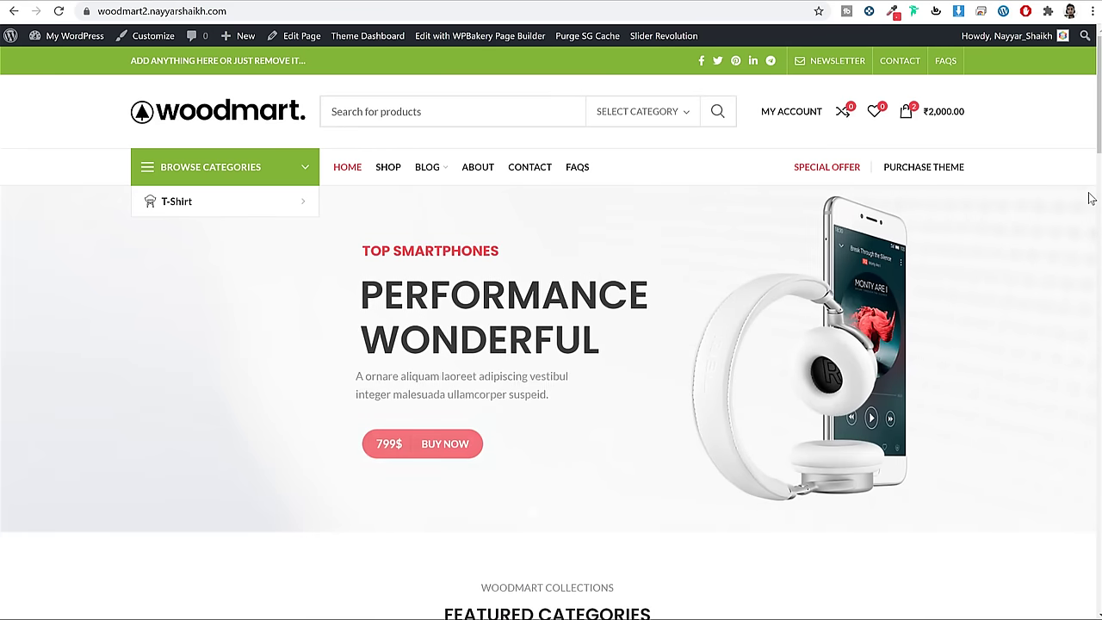
{"action": "scroll", "coordinate": [1076, 206], "scroll_direction": "down", "scroll_amount": 3}
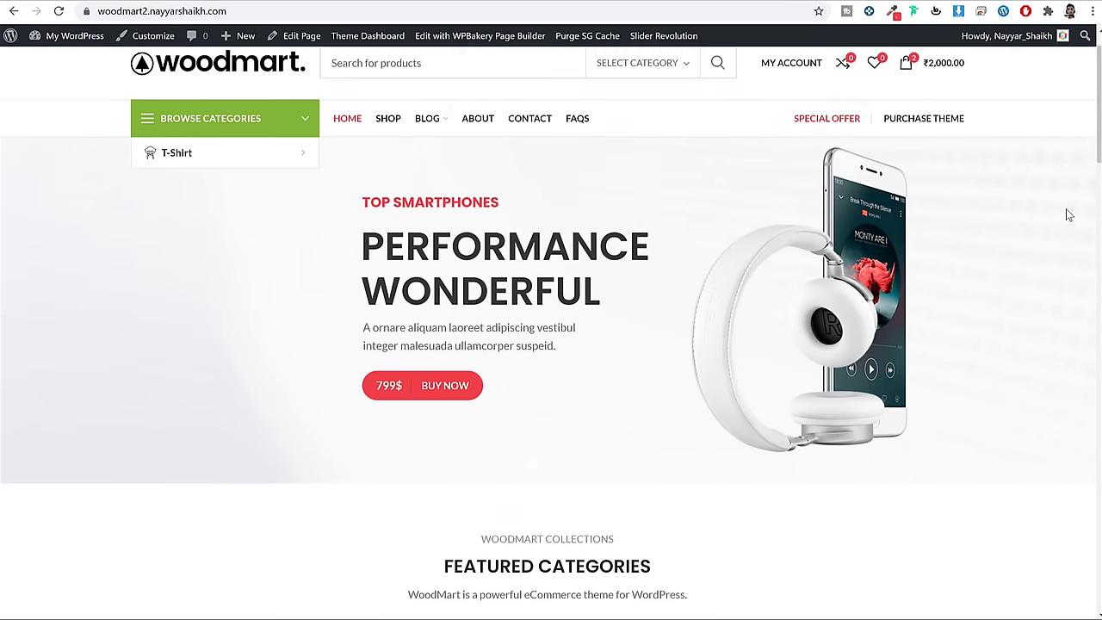
{"action": "scroll", "coordinate": [1008, 160], "scroll_direction": "up", "scroll_amount": 2}
{"action": "scroll", "coordinate": [936, 119], "scroll_direction": "up", "scroll_amount": 2}
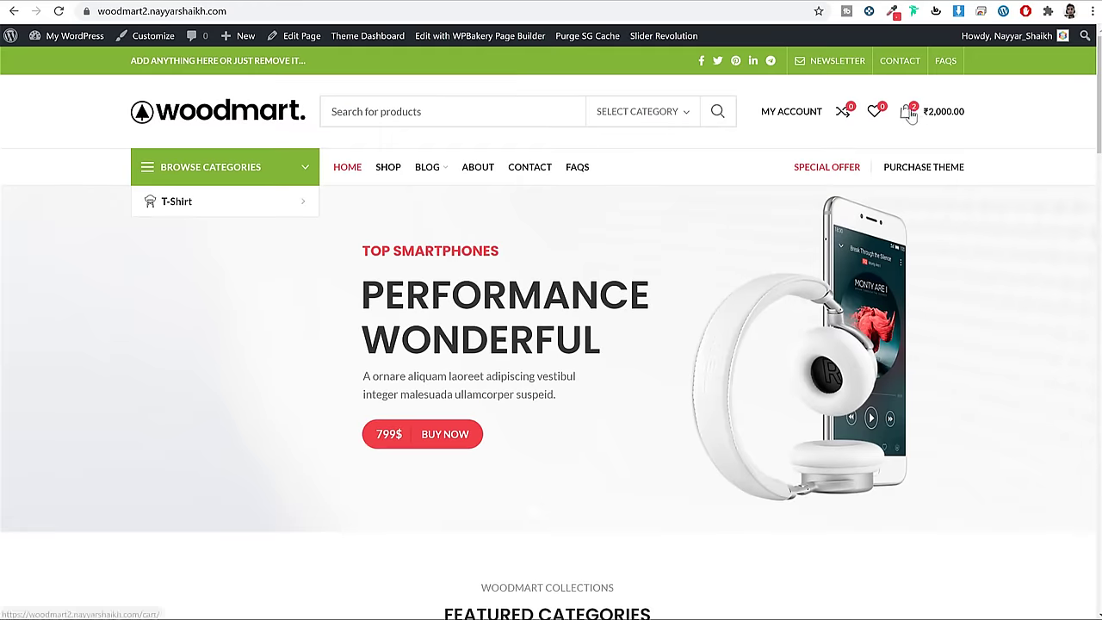
{"action": "left_click", "coordinate": [911, 113]}
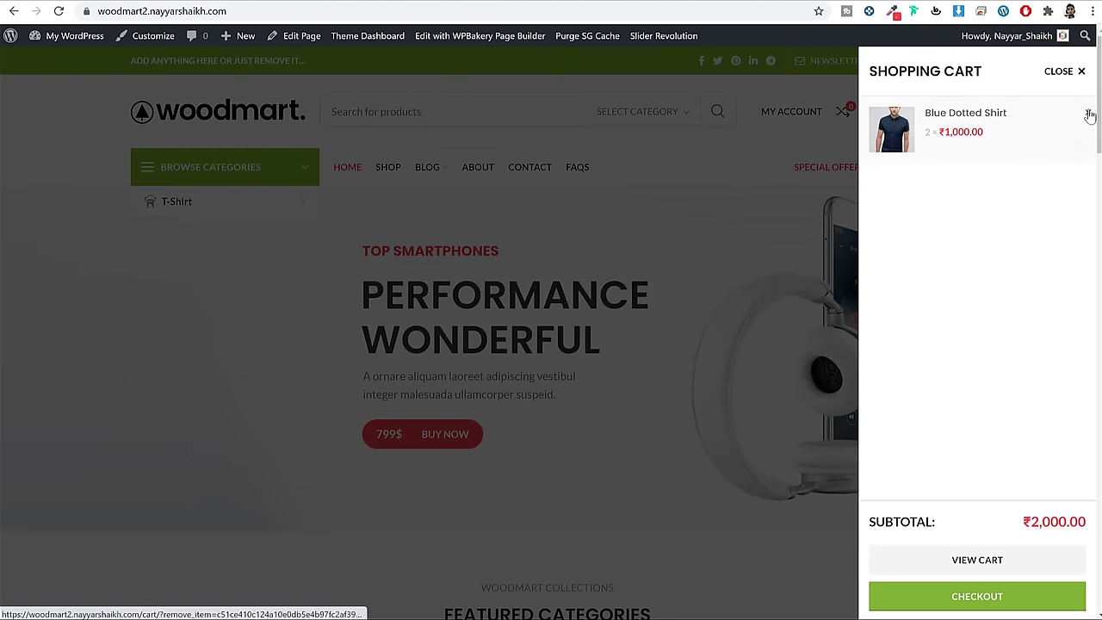
{"action": "left_click", "coordinate": [1089, 114]}
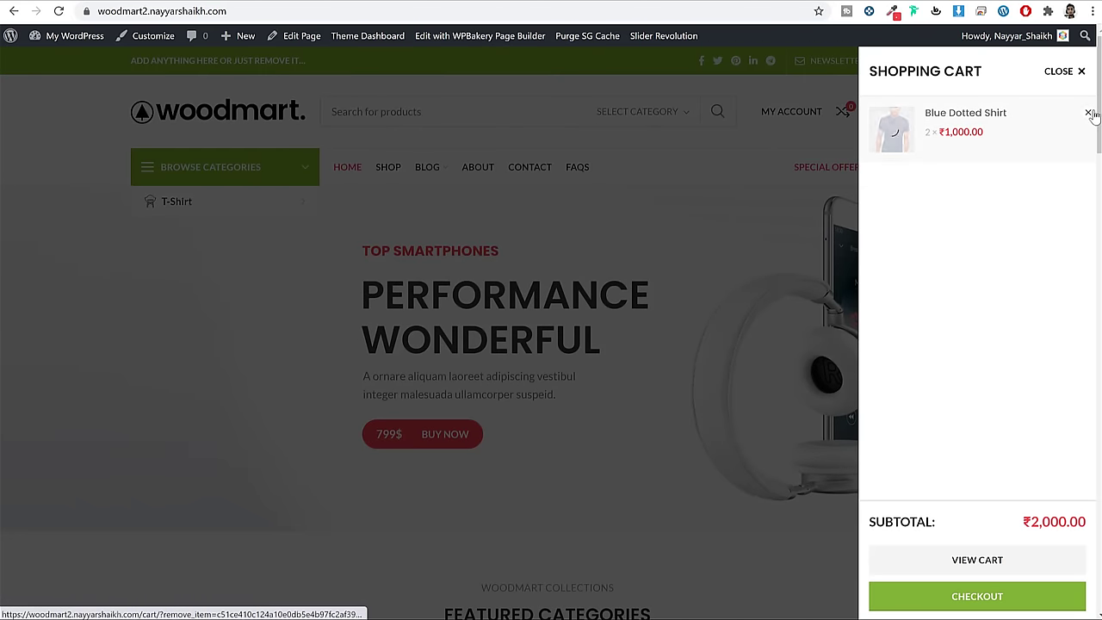
{"action": "left_click", "coordinate": [770, 277]}
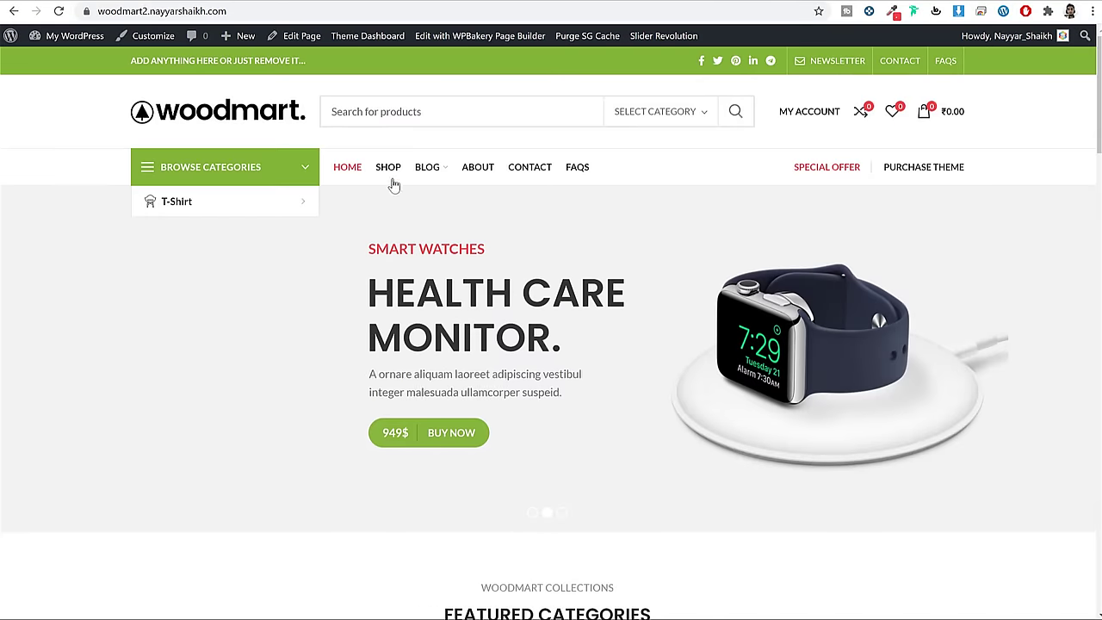
- Open the Dark Blue T-Shirt, choose size Large and add it to the cart
{"action": "scroll", "coordinate": [490, 352], "scroll_direction": "down", "scroll_amount": 7}
{"action": "scroll", "coordinate": [491, 352], "scroll_direction": "down", "scroll_amount": 6}
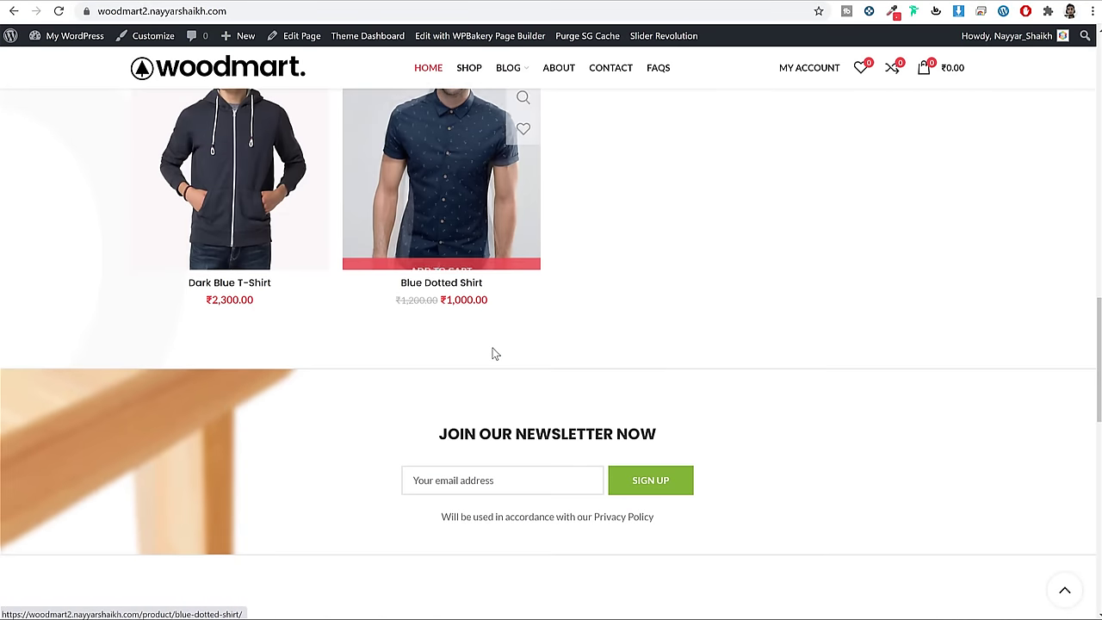
{"action": "scroll", "coordinate": [303, 227], "scroll_direction": "up", "scroll_amount": 2}
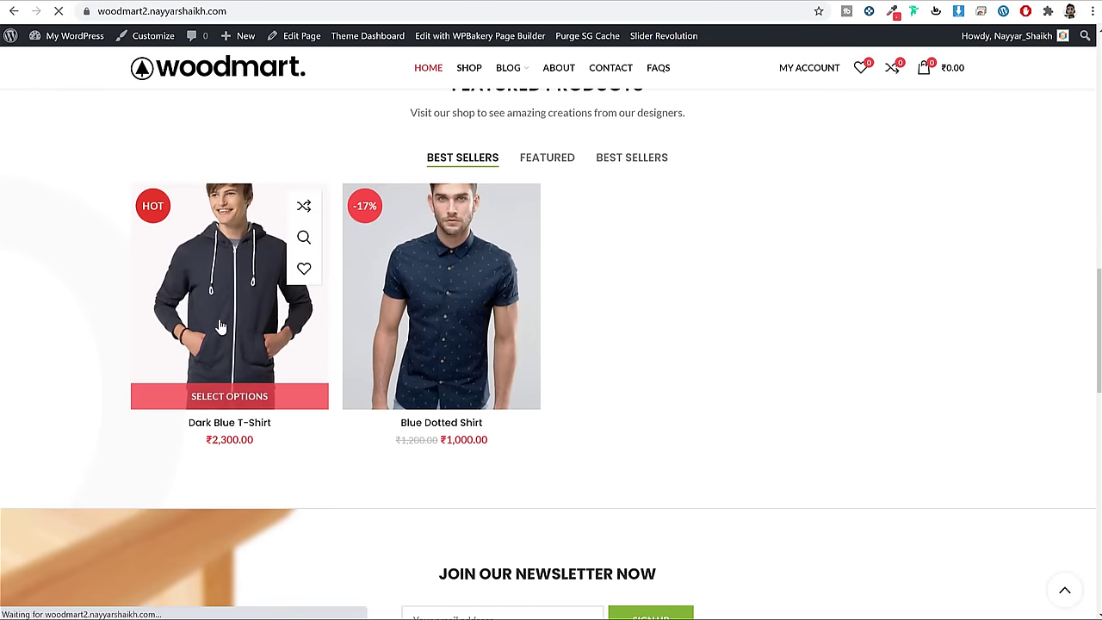
{"action": "left_click", "coordinate": [221, 325]}
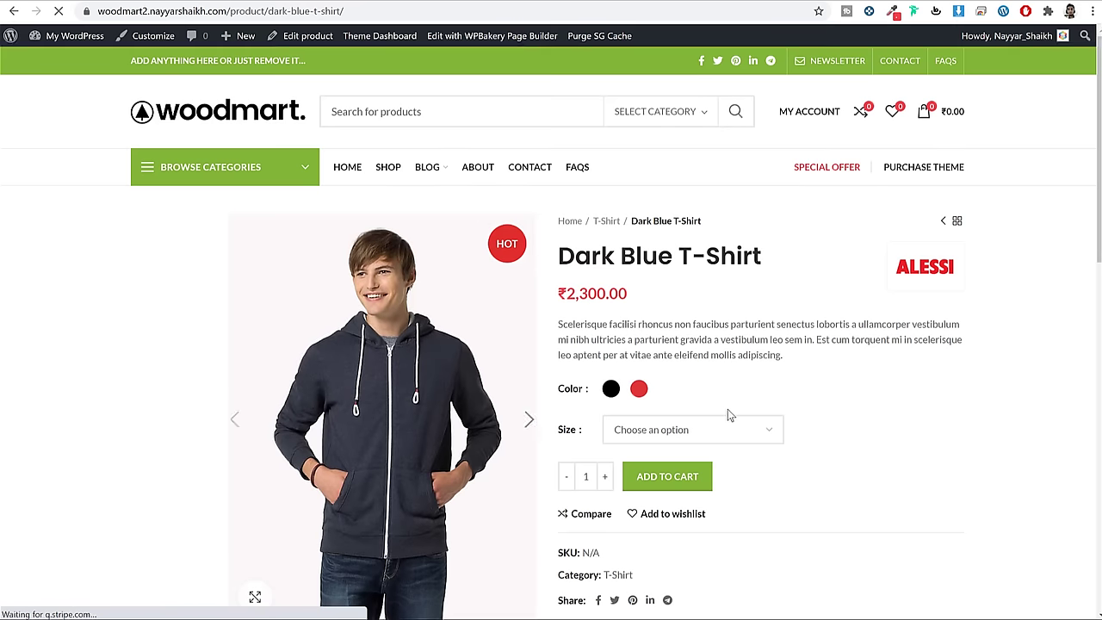
{"action": "scroll", "coordinate": [691, 344], "scroll_direction": "down", "scroll_amount": 1}
{"action": "left_click", "coordinate": [687, 359]}
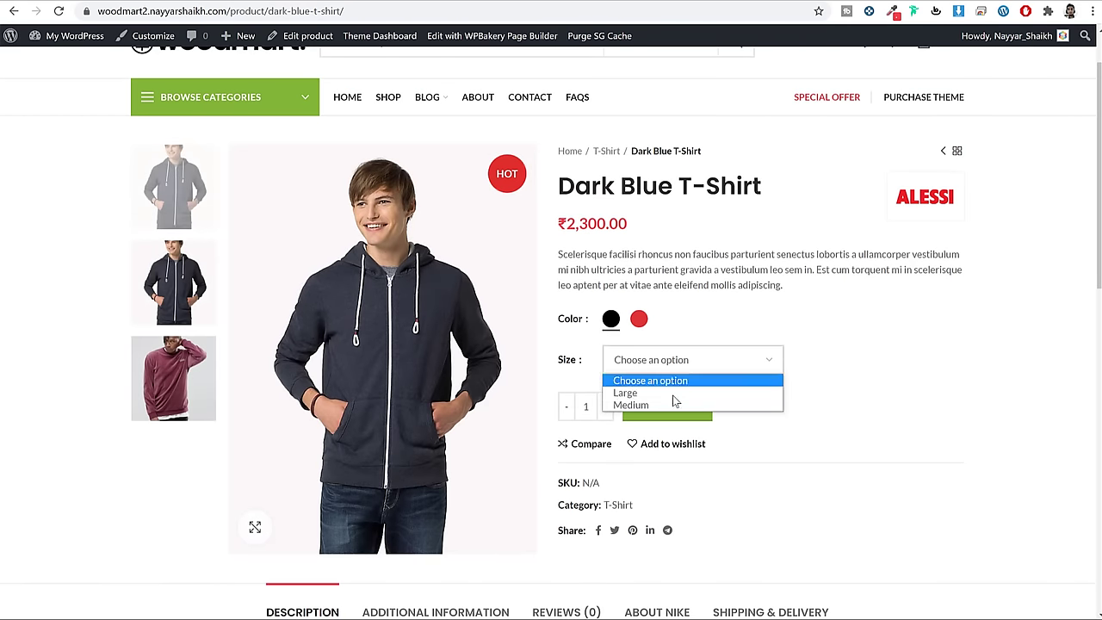
{"action": "left_click", "coordinate": [663, 391]}
{"action": "scroll", "coordinate": [861, 388], "scroll_direction": "down", "scroll_amount": 1}
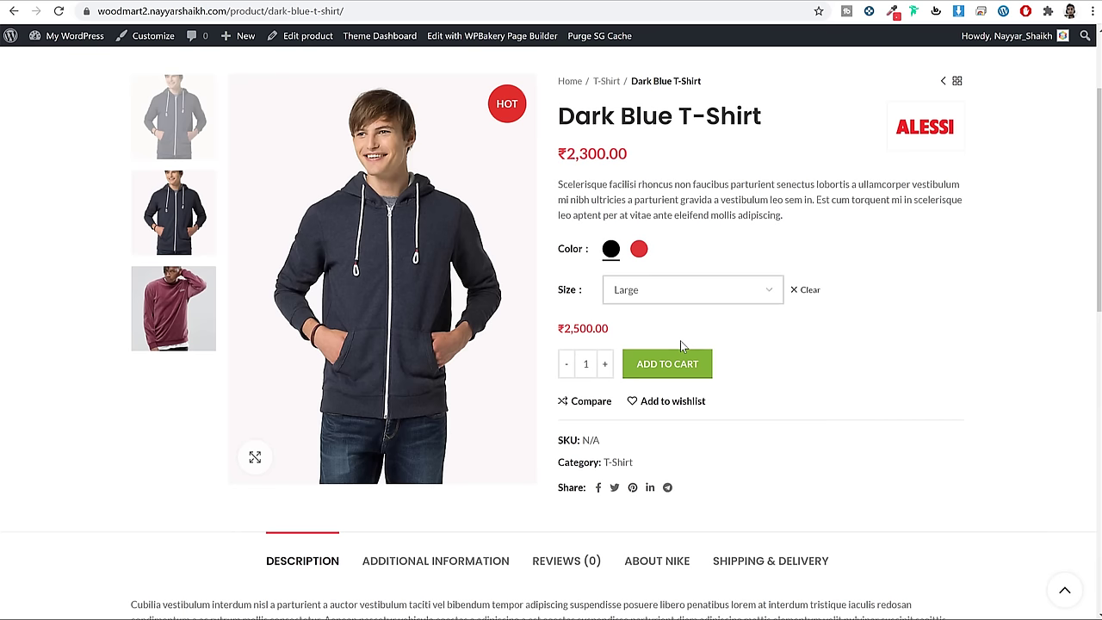
{"action": "left_click", "coordinate": [691, 370]}
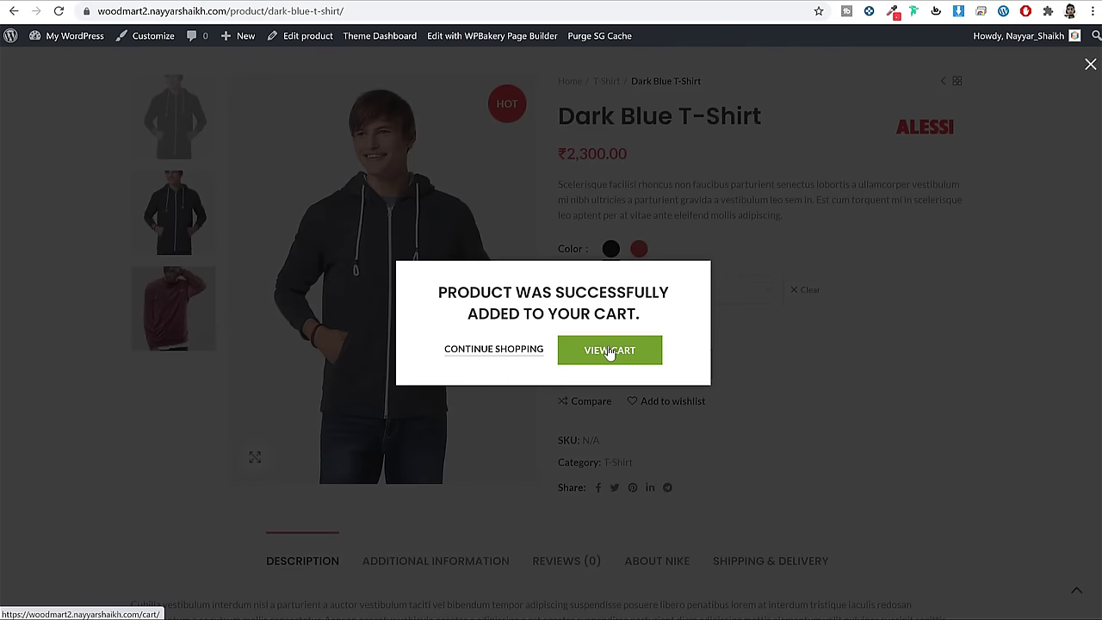
- View the cart holding the Dark Blue T-Shirt, totalling ₹2,810.00
{"action": "left_click", "coordinate": [609, 353]}
{"action": "scroll", "coordinate": [731, 290], "scroll_direction": "down", "scroll_amount": 2}
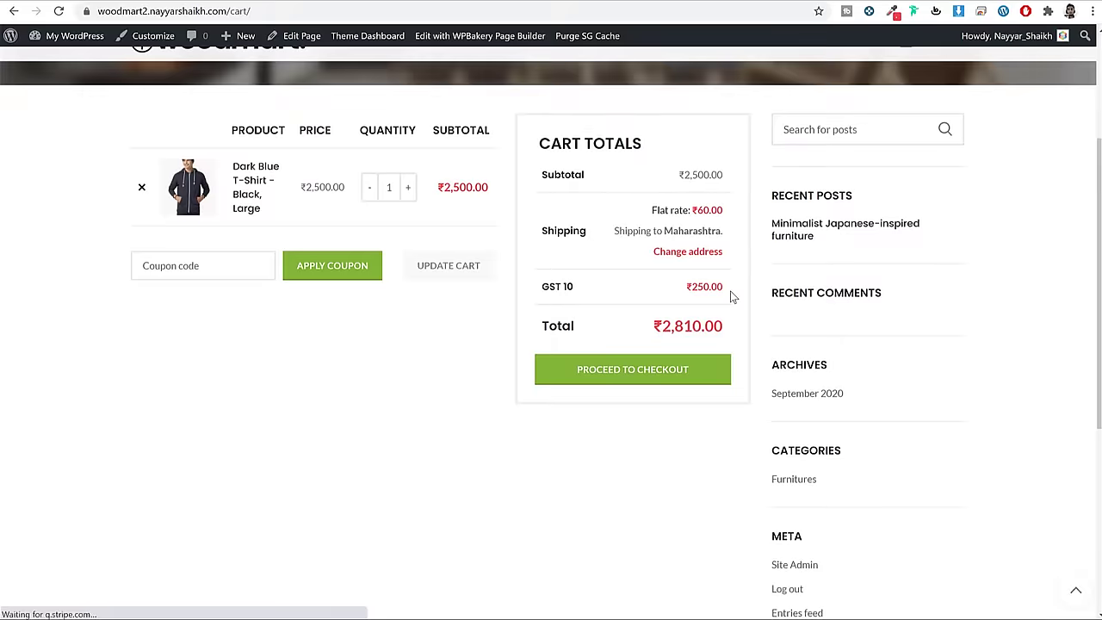
{"action": "scroll", "coordinate": [733, 293], "scroll_direction": "up", "scroll_amount": 3}
{"action": "scroll", "coordinate": [733, 292], "scroll_direction": "down", "scroll_amount": 5}
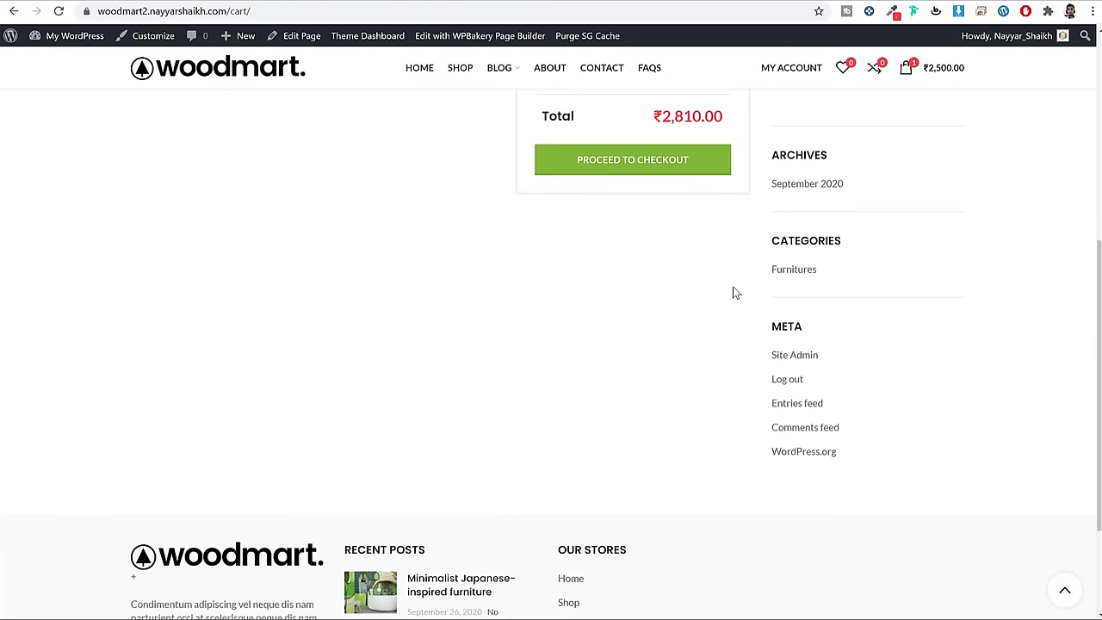
{"action": "scroll", "coordinate": [819, 229], "scroll_direction": "up", "scroll_amount": 3}
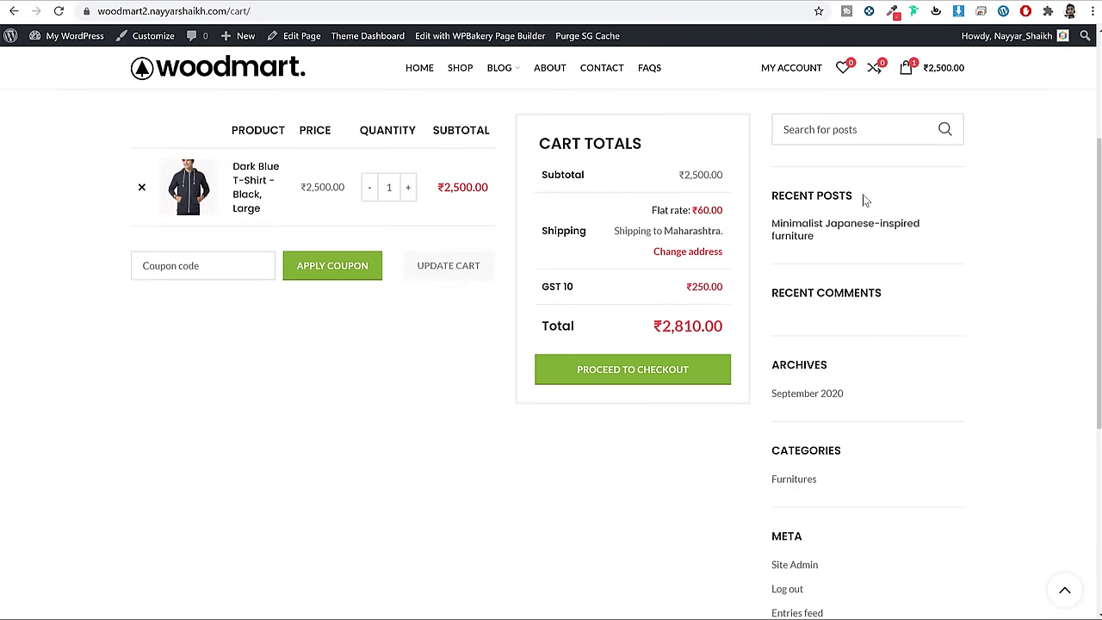
{"action": "right_click", "coordinate": [292, 39]}
- Set the Cart page's Sidebar position to Without, update it, and reload the cart
{"action": "key", "text": "Escape"}
{"action": "left_click", "coordinate": [292, 39]}
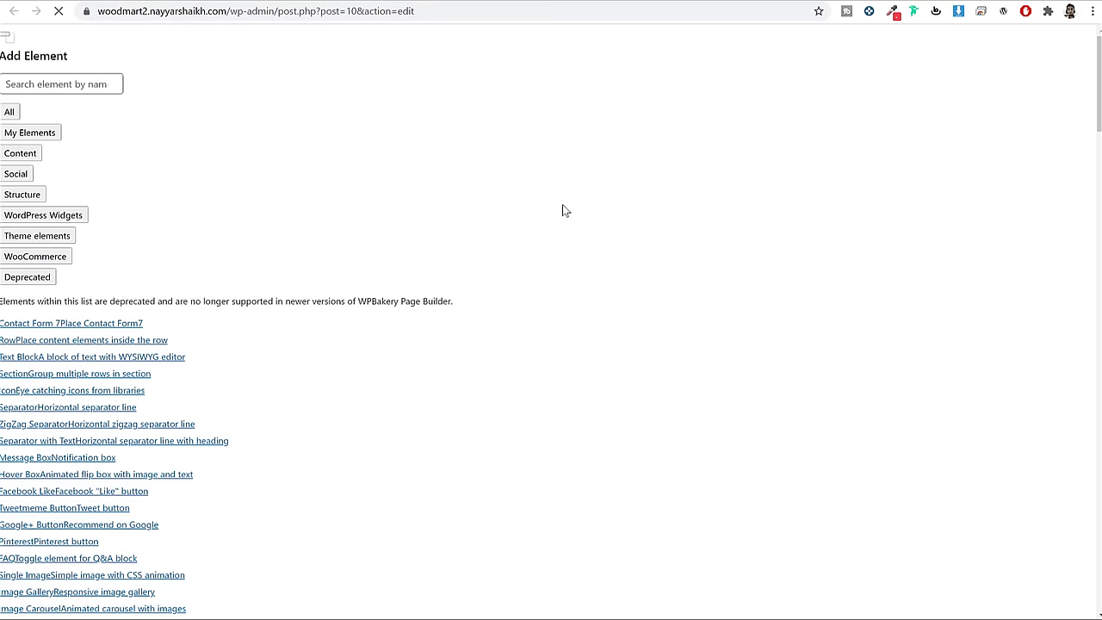
{"action": "scroll", "coordinate": [711, 217], "scroll_direction": "down", "scroll_amount": 5}
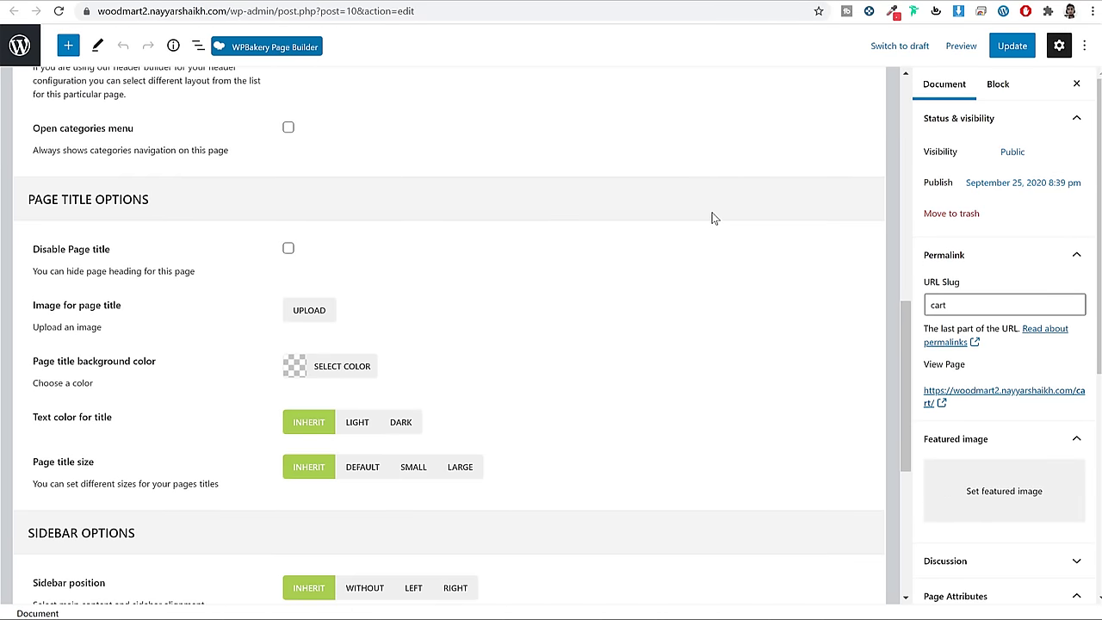
{"action": "scroll", "coordinate": [577, 295], "scroll_direction": "down", "scroll_amount": 3}
{"action": "left_click", "coordinate": [364, 307]}
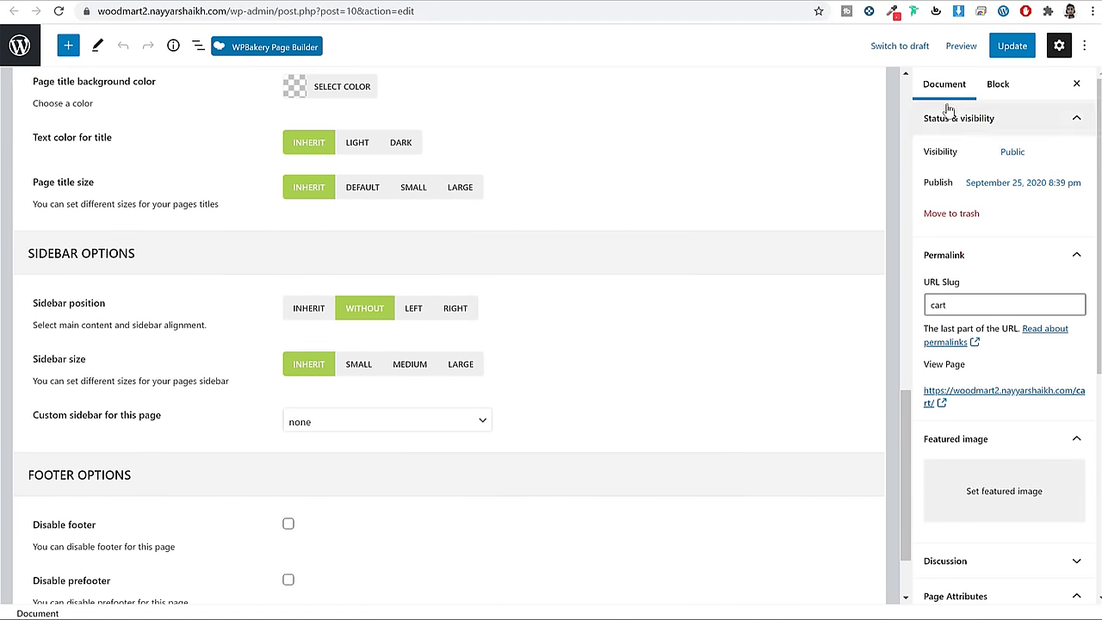
{"action": "left_click", "coordinate": [1020, 52]}
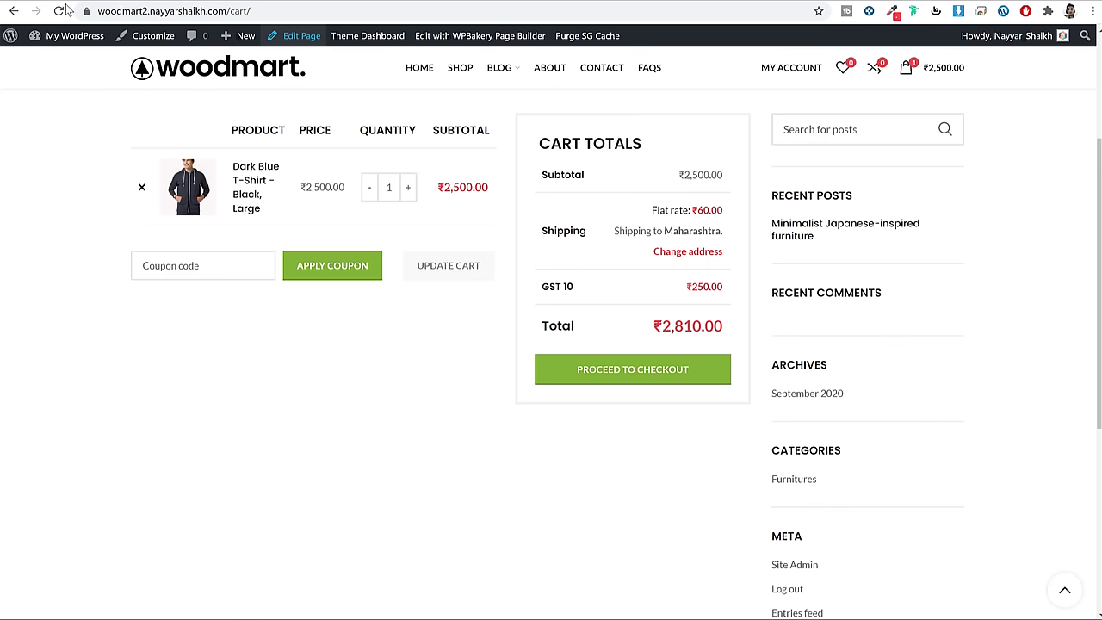
{"action": "left_click", "coordinate": [60, 10]}
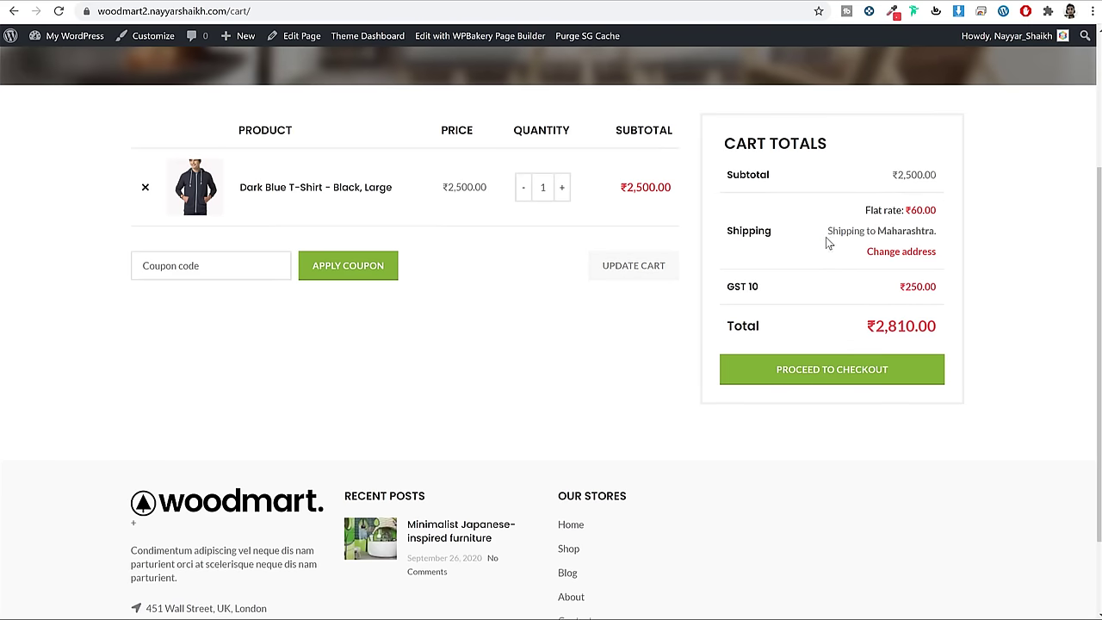
- Highlight the Shipping label, GST 10 tax line and ₹60.00 flat rate in Cart Totals
{"action": "left_click_drag", "start_coordinate": [772, 230], "coordinate": [733, 227]}
{"action": "left_click", "coordinate": [762, 276]}
{"action": "triple_click", "coordinate": [735, 289]}
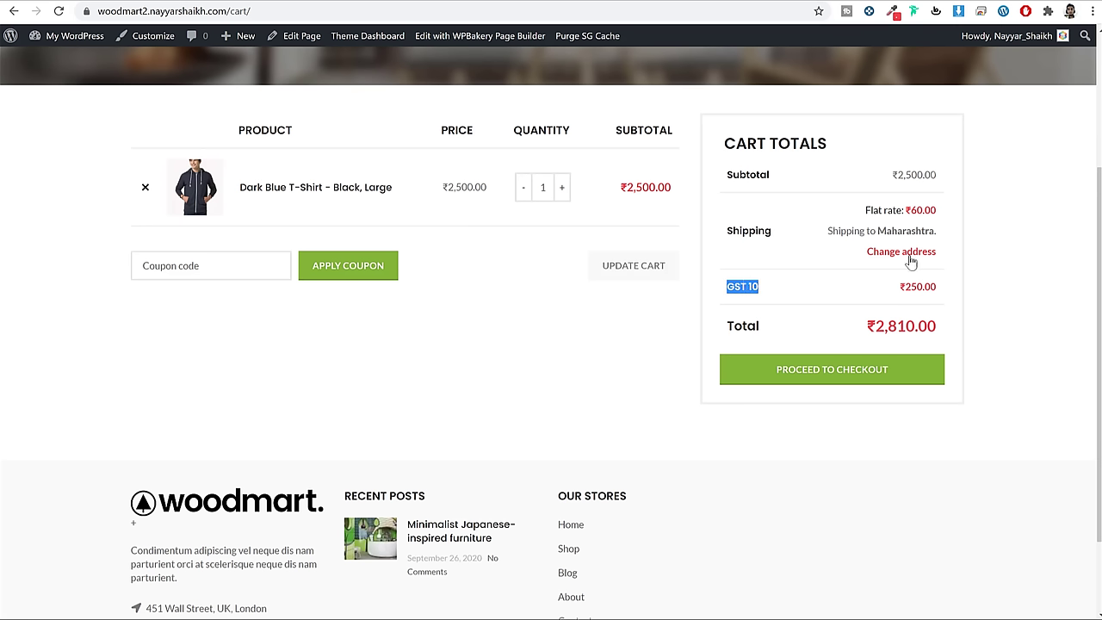
{"action": "left_click_drag", "start_coordinate": [937, 216], "coordinate": [914, 220]}
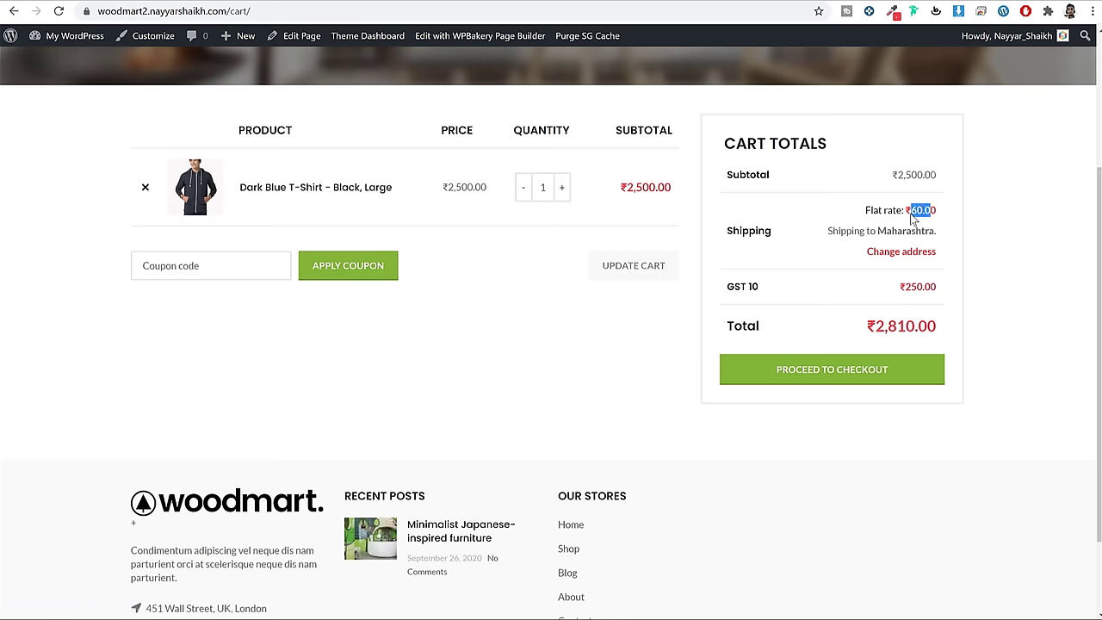
{"action": "left_click", "coordinate": [918, 220]}
- Change the shipping state to Meghalaya and recalculate, giving a ₹100.00 flat rate
{"action": "left_click", "coordinate": [919, 253]}
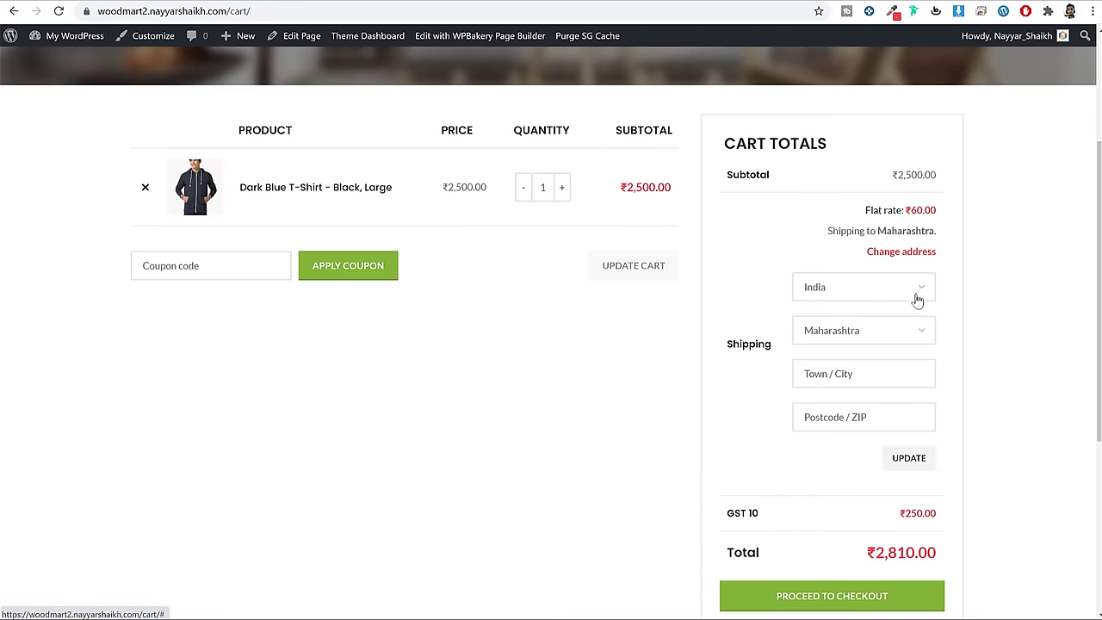
{"action": "left_click", "coordinate": [876, 334]}
{"action": "scroll", "coordinate": [865, 469], "scroll_direction": "down", "scroll_amount": 1}
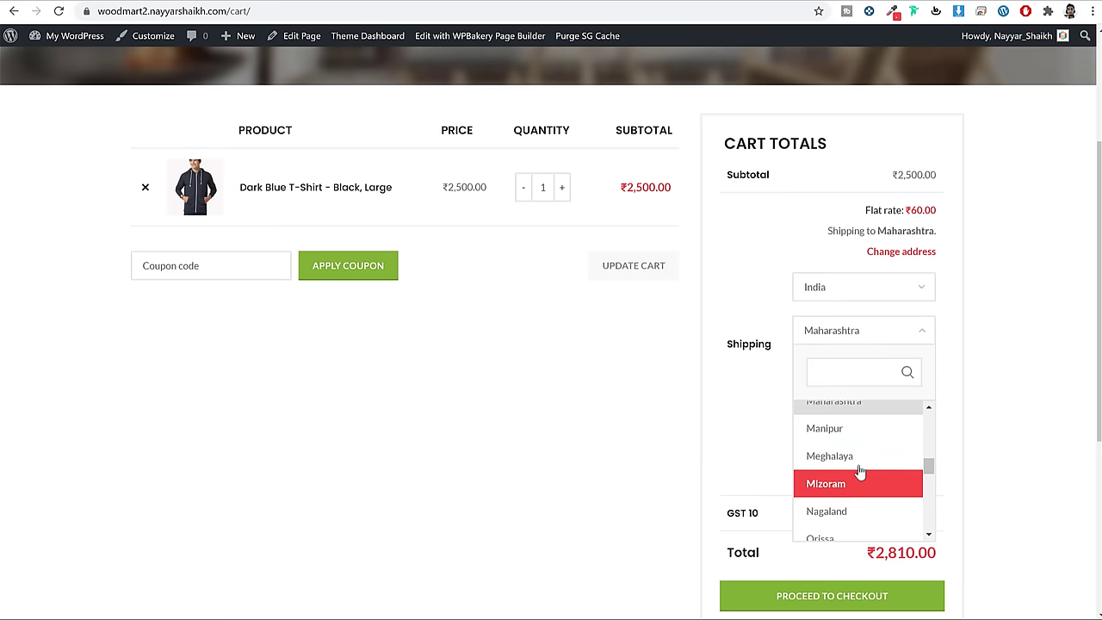
{"action": "left_click", "coordinate": [860, 462]}
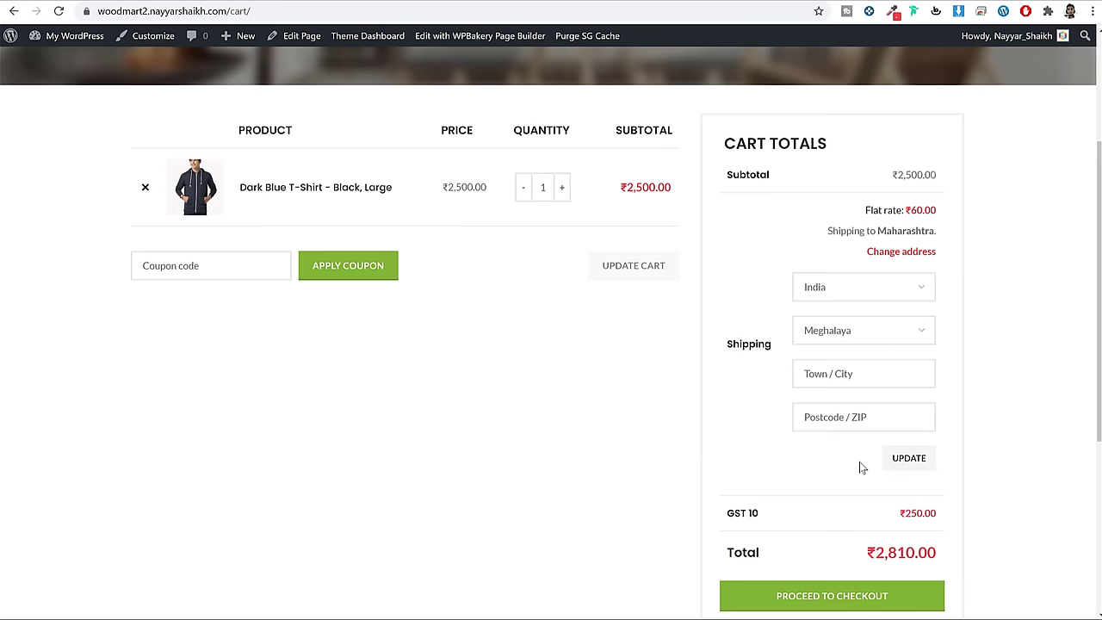
{"action": "left_click", "coordinate": [916, 466]}
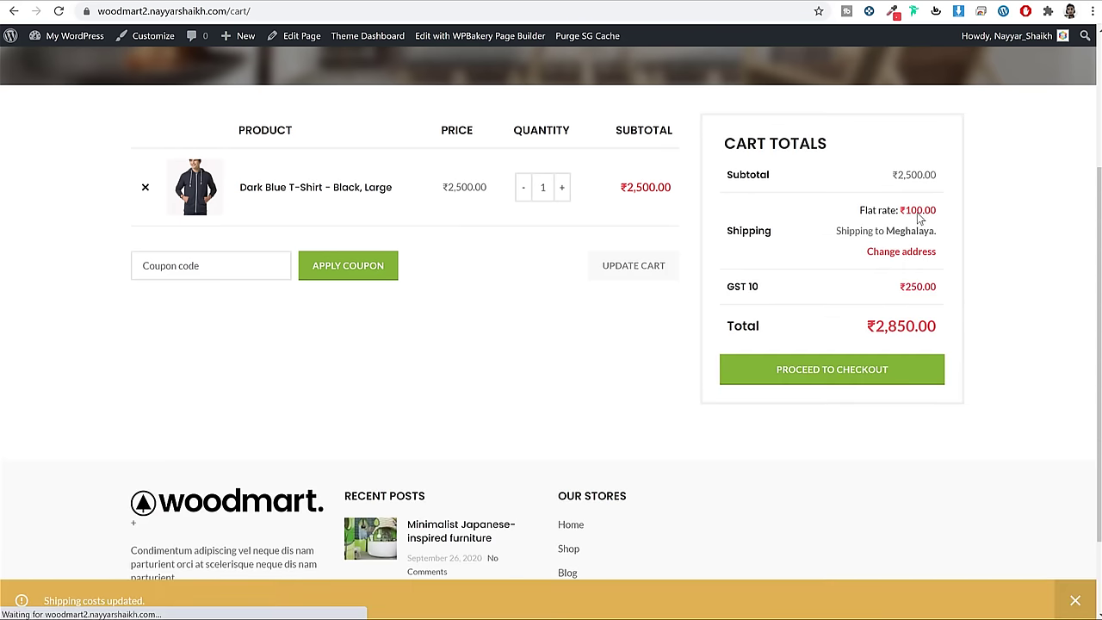
{"action": "left_click_drag", "start_coordinate": [931, 211], "coordinate": [908, 218]}
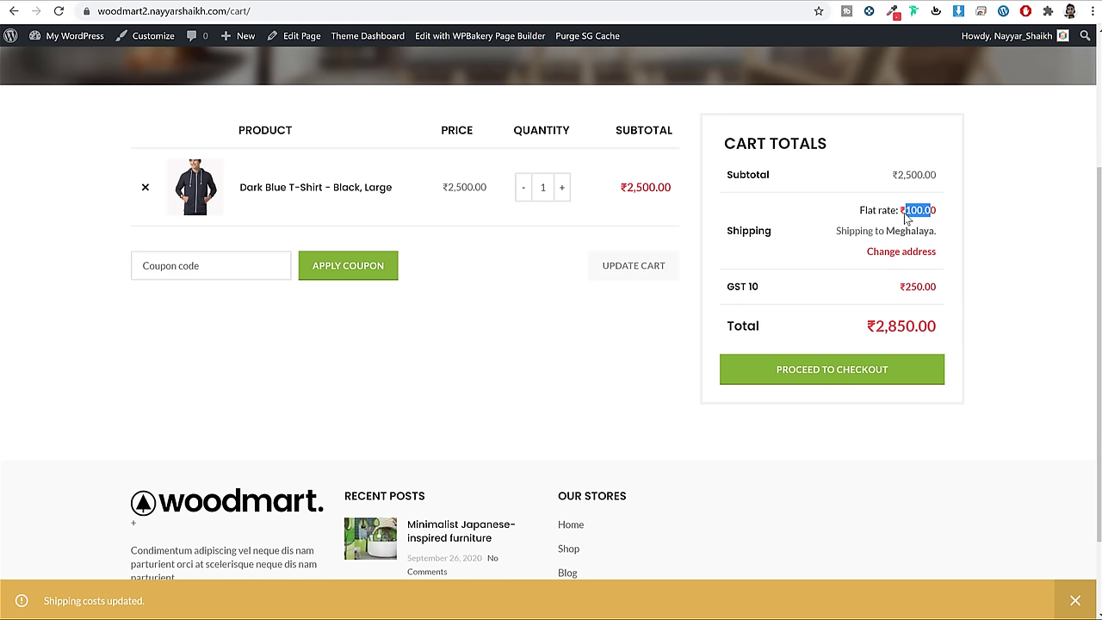
{"action": "left_click", "coordinate": [1013, 231]}
{"action": "left_click", "coordinate": [849, 378]}
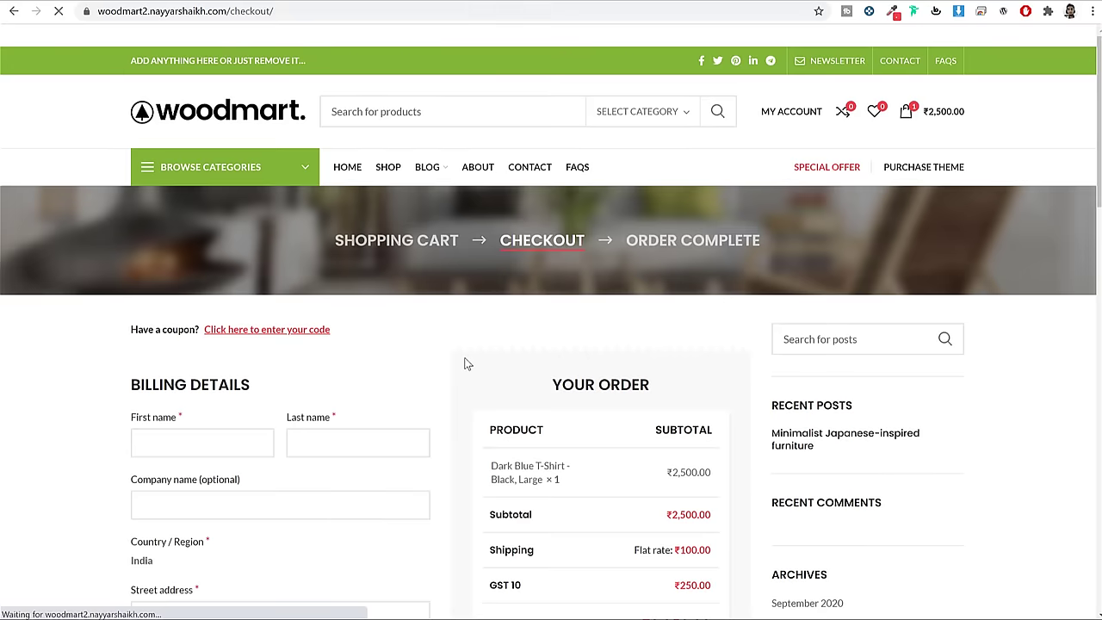
- Scroll the checkout page and open it in the page editor from the admin bar
{"action": "scroll", "coordinate": [344, 328], "scroll_direction": "down", "scroll_amount": 3}
{"action": "scroll", "coordinate": [792, 369], "scroll_direction": "down", "scroll_amount": 5}
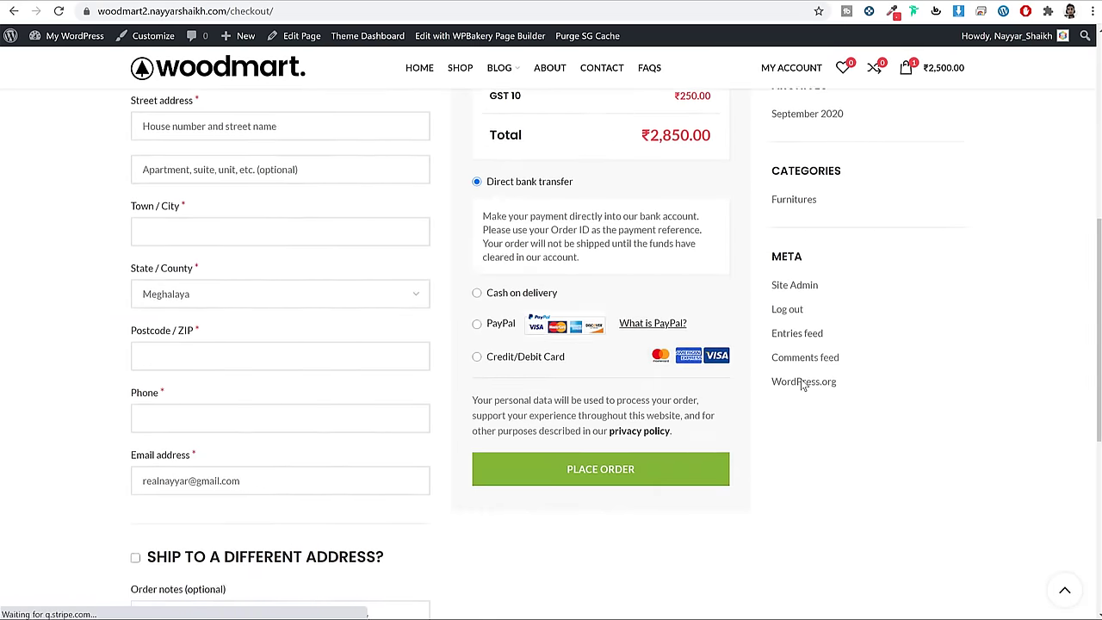
{"action": "scroll", "coordinate": [821, 336], "scroll_direction": "up", "scroll_amount": 7}
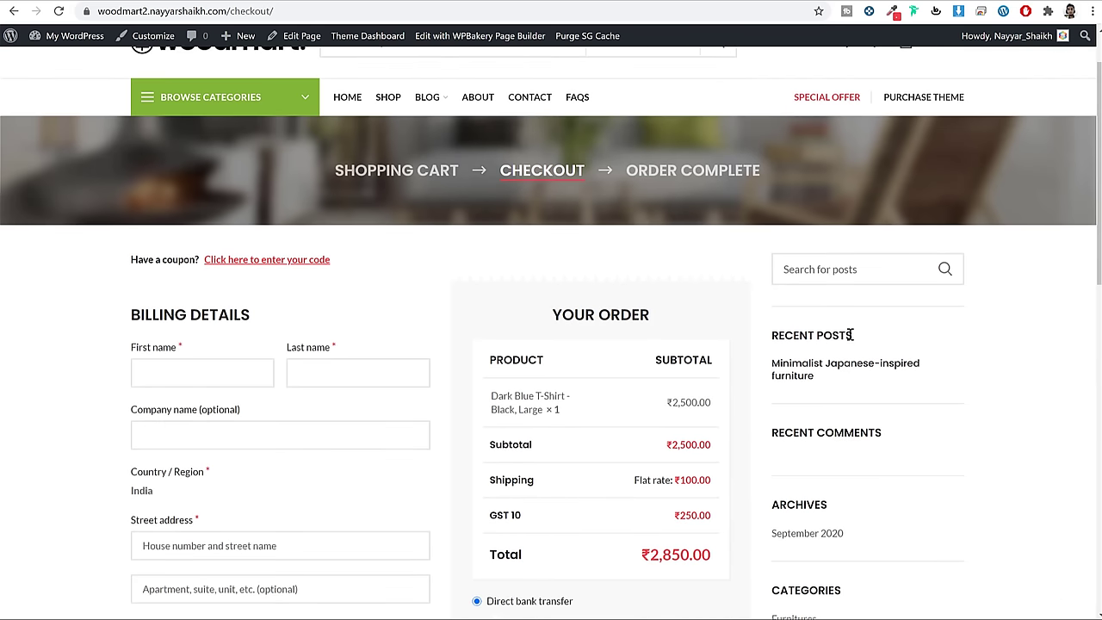
{"action": "right_click", "coordinate": [309, 37]}
{"action": "left_click", "coordinate": [344, 49]}
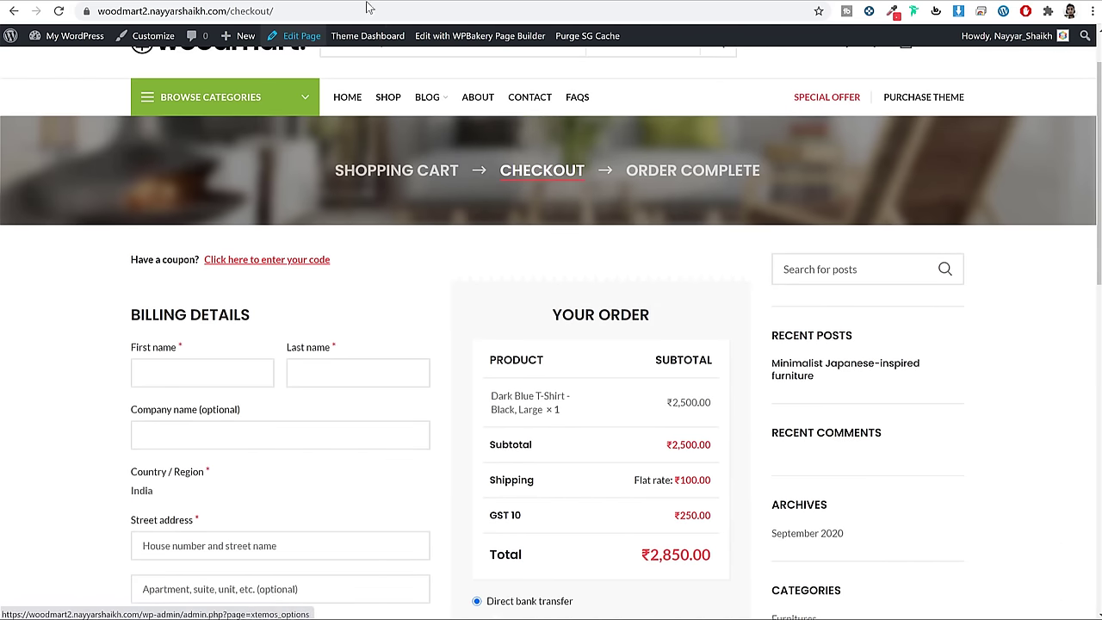
{"action": "left_click", "coordinate": [301, 36]}
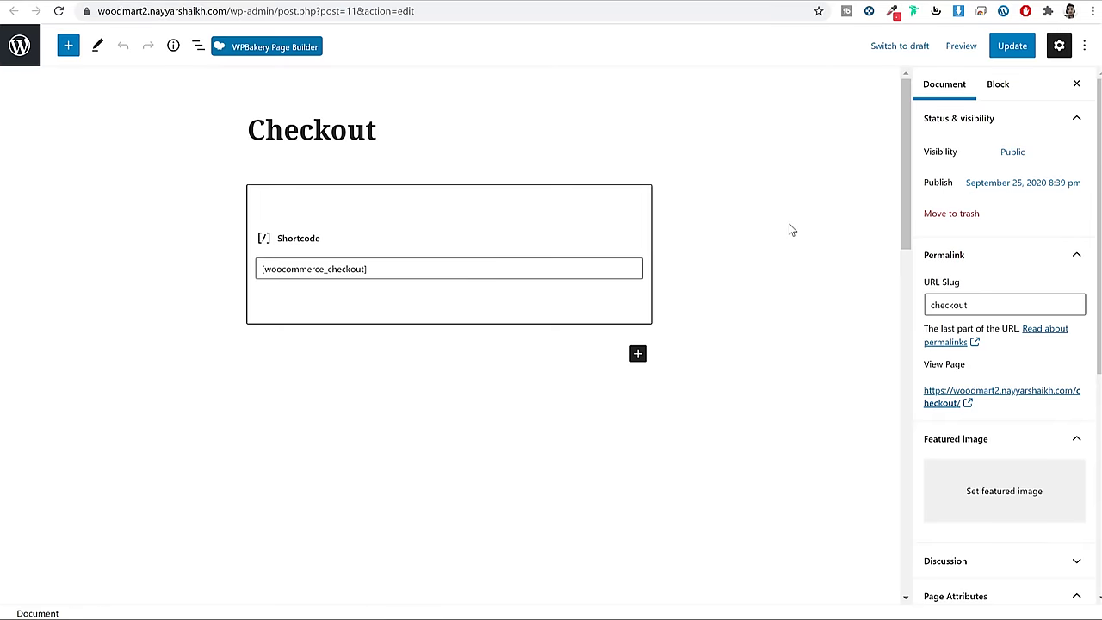
- Set the Checkout page's Sidebar position to Without, update it, and reload checkout
{"action": "scroll", "coordinate": [775, 245], "scroll_direction": "down", "scroll_amount": 3}
{"action": "scroll", "coordinate": [775, 244], "scroll_direction": "down", "scroll_amount": 9}
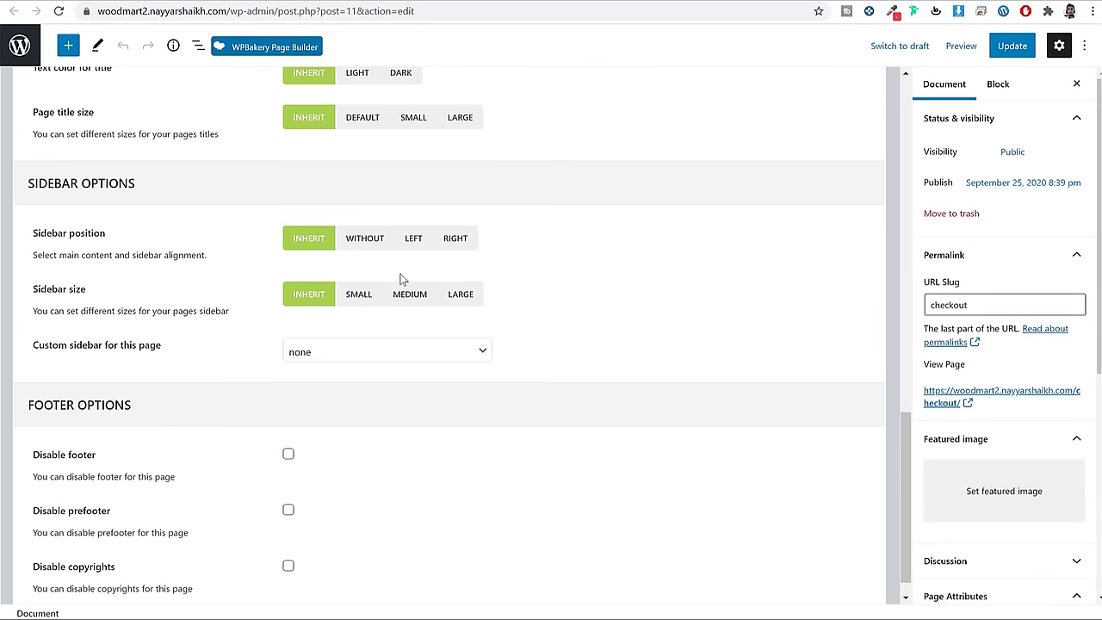
{"action": "left_click", "coordinate": [389, 242]}
{"action": "left_click", "coordinate": [1012, 45]}
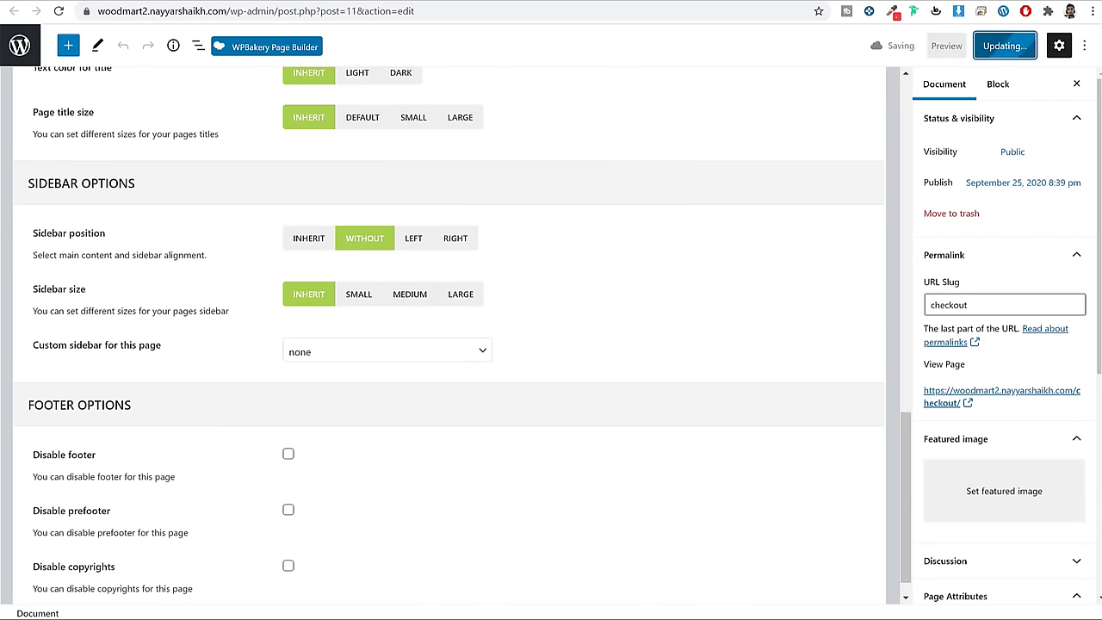
{"action": "key", "text": "alt+Left"}
{"action": "left_click", "coordinate": [58, 11]}
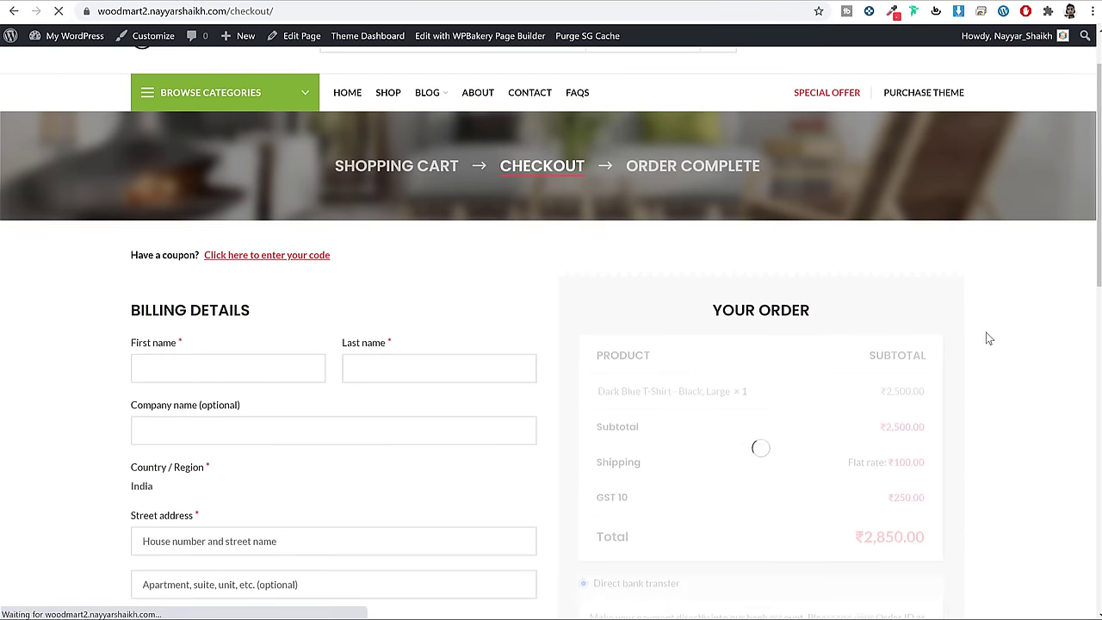
{"action": "left_click", "coordinate": [230, 161]}
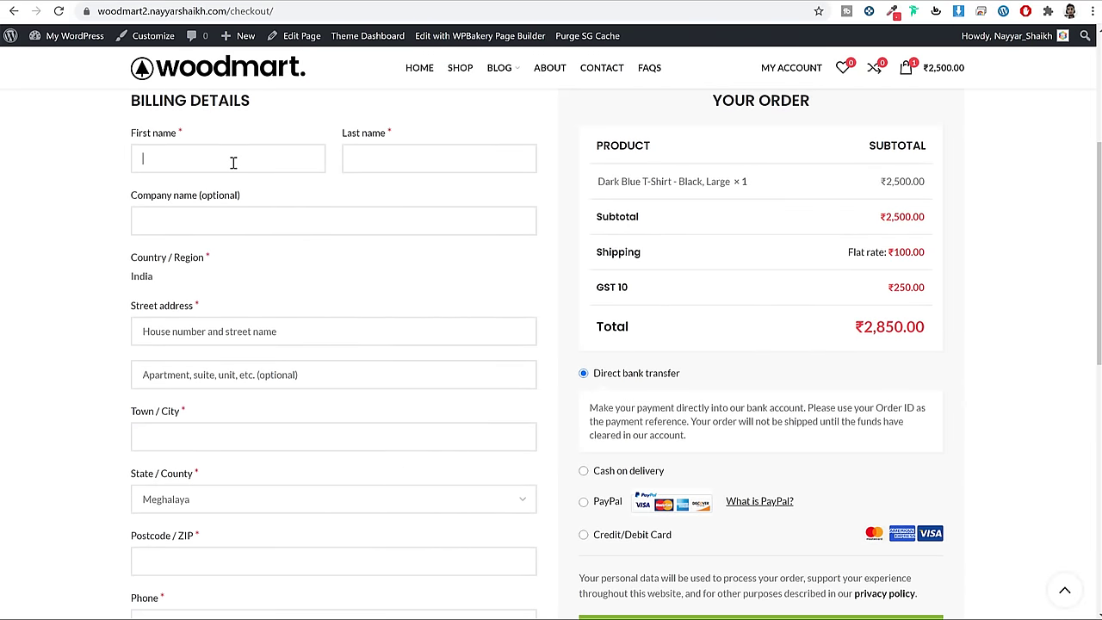
- Enter the billing first and last name, street address and apartment details
{"action": "type", "text": "John"}
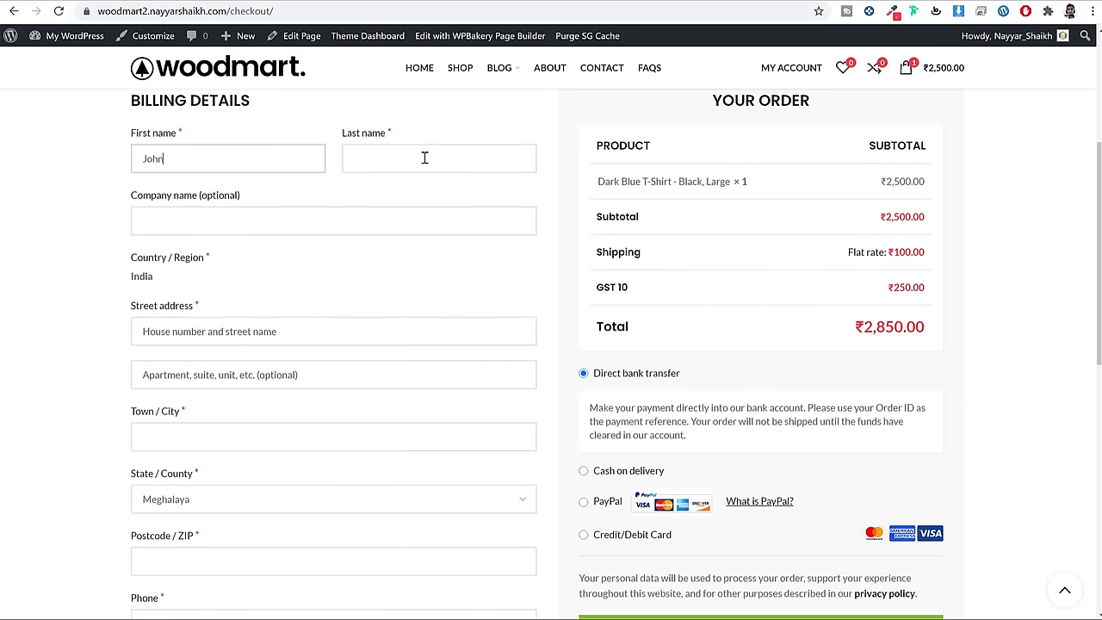
{"action": "key", "text": "Tab"}
{"action": "type", "text": "Doe"}
{"action": "key", "text": "Tab"}
{"action": "key", "text": "Tab"}
{"action": "type", "text": "266"}
{"action": "key", "text": "Tab"}
{"action": "type", "text": "ABC"}
{"action": "key", "text": "Tab"}
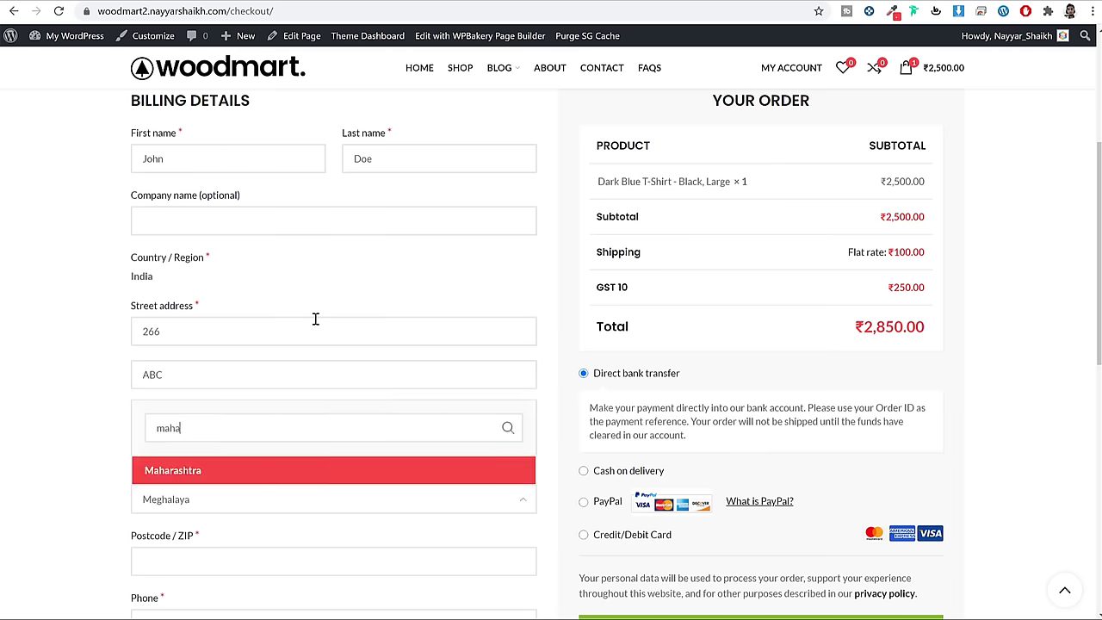
- Choose Maharashtra as the billing state, then enter the postcode and phone number
{"action": "key", "text": "Return"}
{"action": "key", "text": "Tab"}
{"action": "type", "text": "400001"}
{"action": "key", "text": "Tab"}
{"action": "scroll", "coordinate": [345, 380], "scroll_direction": "down", "scroll_amount": 1}
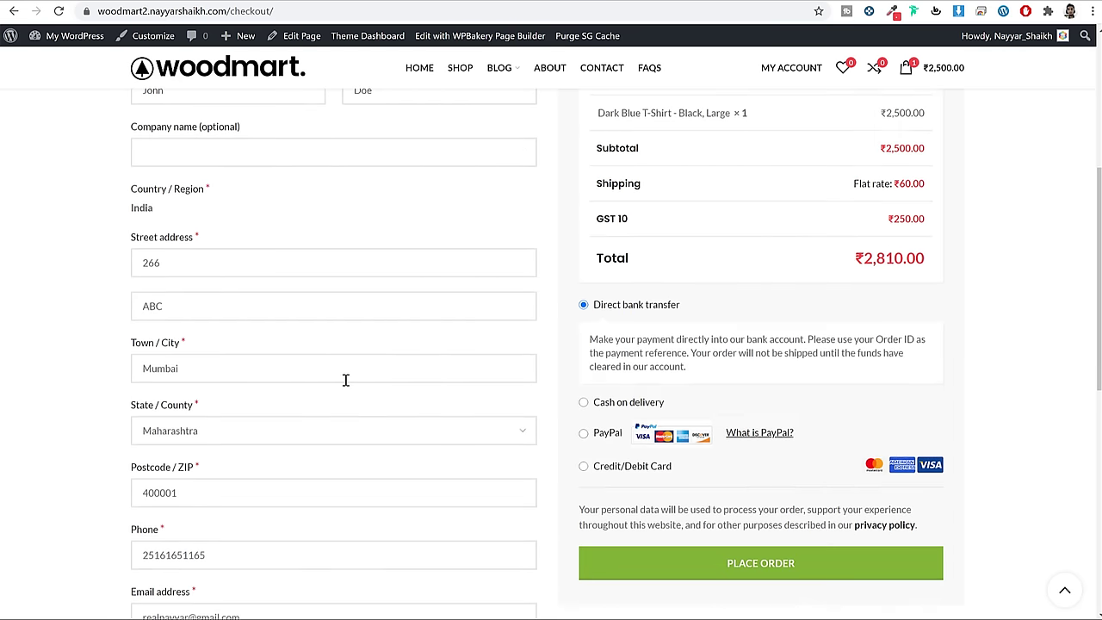
{"action": "scroll", "coordinate": [345, 380], "scroll_direction": "down", "scroll_amount": 3}
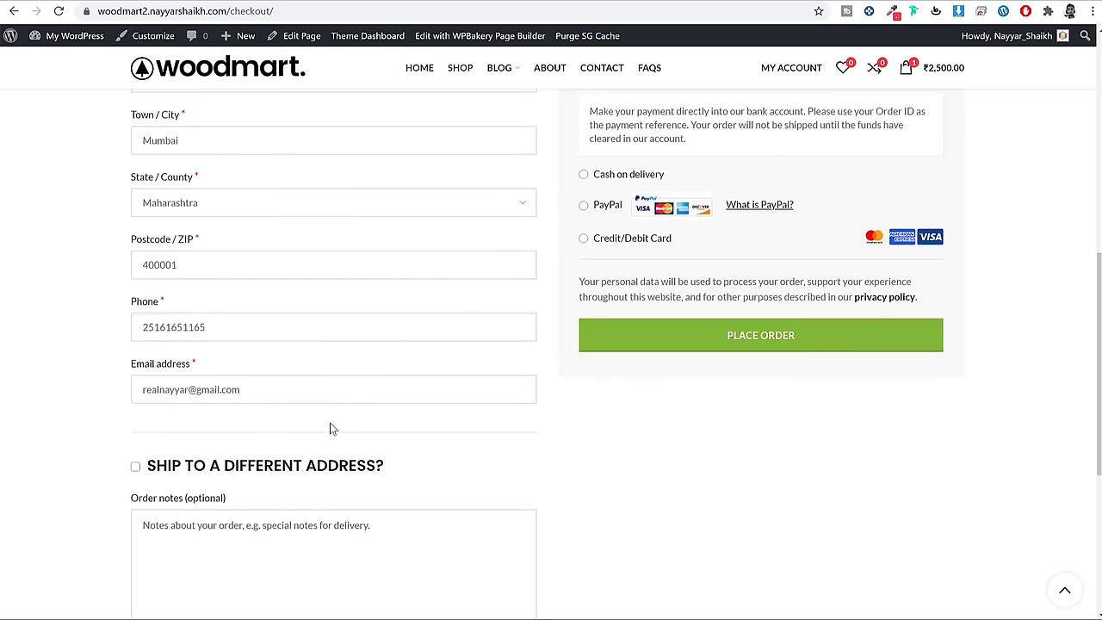
{"action": "scroll", "coordinate": [334, 429], "scroll_direction": "up", "scroll_amount": 5}
{"action": "scroll", "coordinate": [190, 389], "scroll_direction": "down", "scroll_amount": 1}
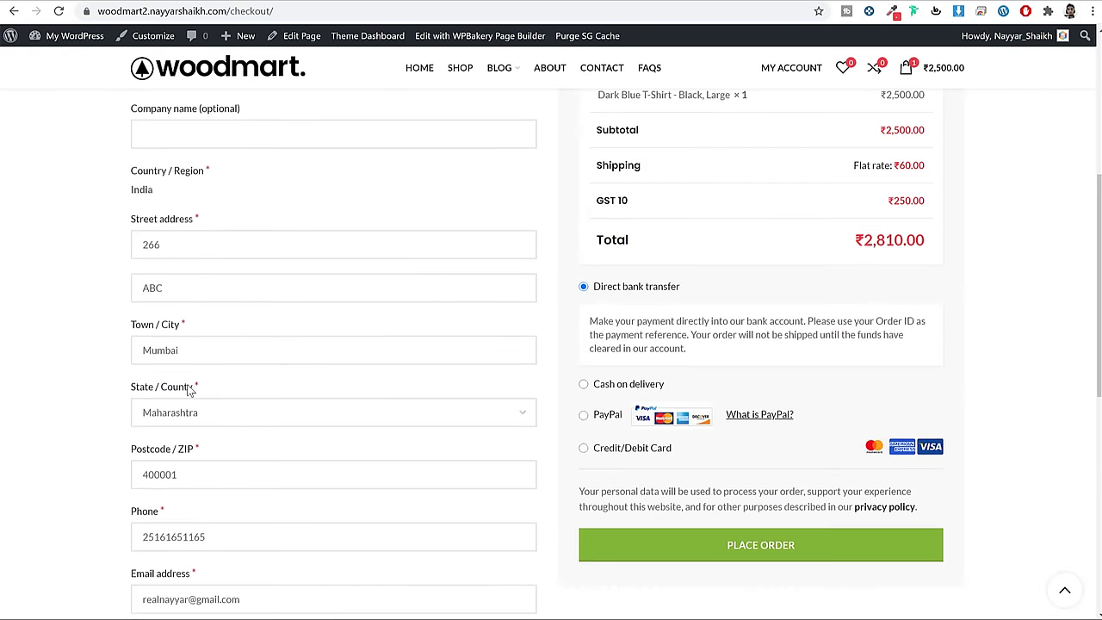
{"action": "scroll", "coordinate": [190, 389], "scroll_direction": "up", "scroll_amount": 3}
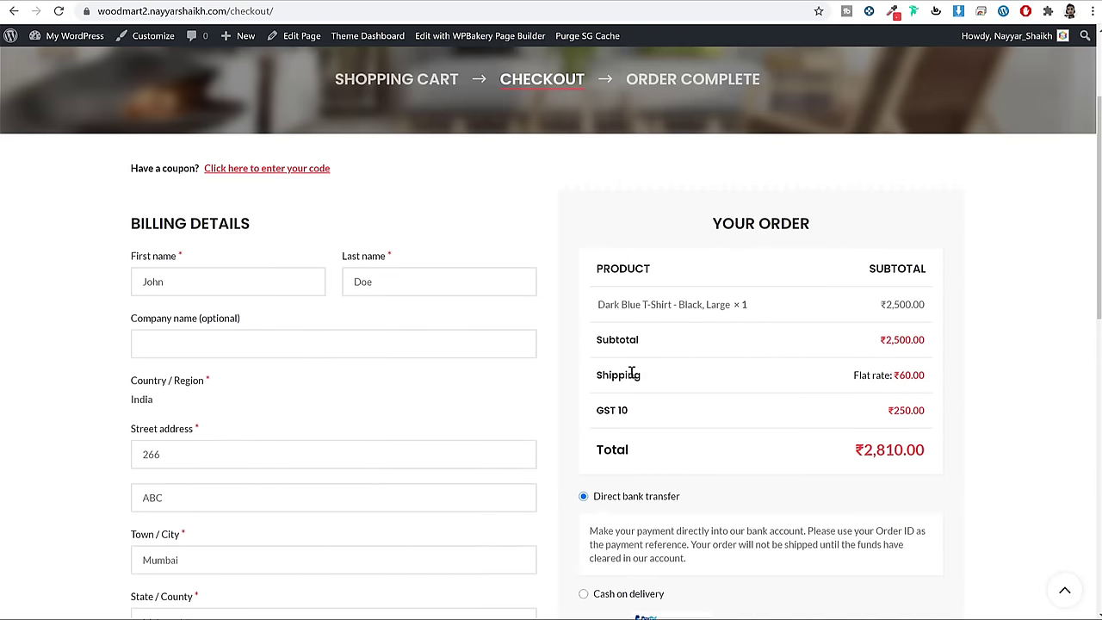
{"action": "scroll", "coordinate": [900, 399], "scroll_direction": "down", "scroll_amount": 4}
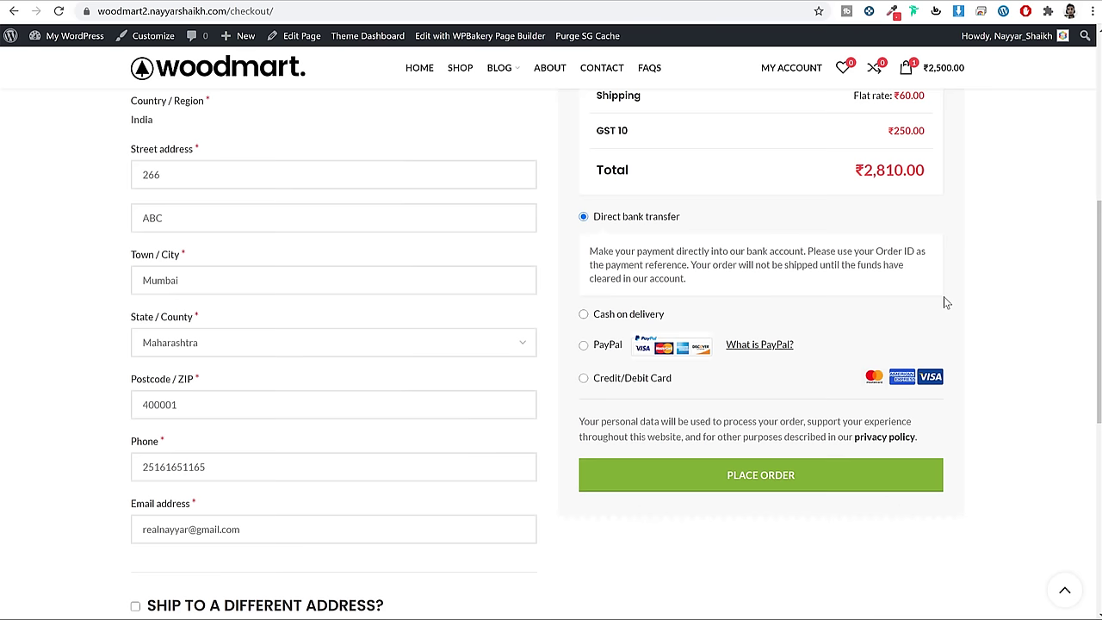
- Try the Cash on delivery, PayPal and Credit/Debit Card payment options, ticking save payment information
{"action": "left_click", "coordinate": [622, 316]}
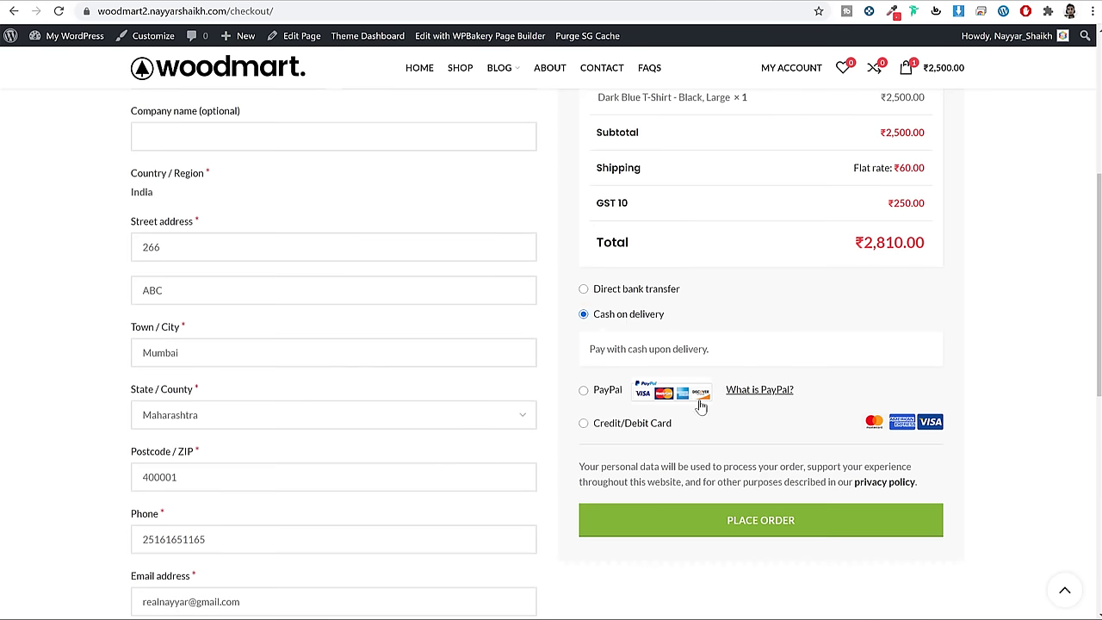
{"action": "left_click", "coordinate": [601, 393]}
{"action": "scroll", "coordinate": [683, 317], "scroll_direction": "down", "scroll_amount": 2}
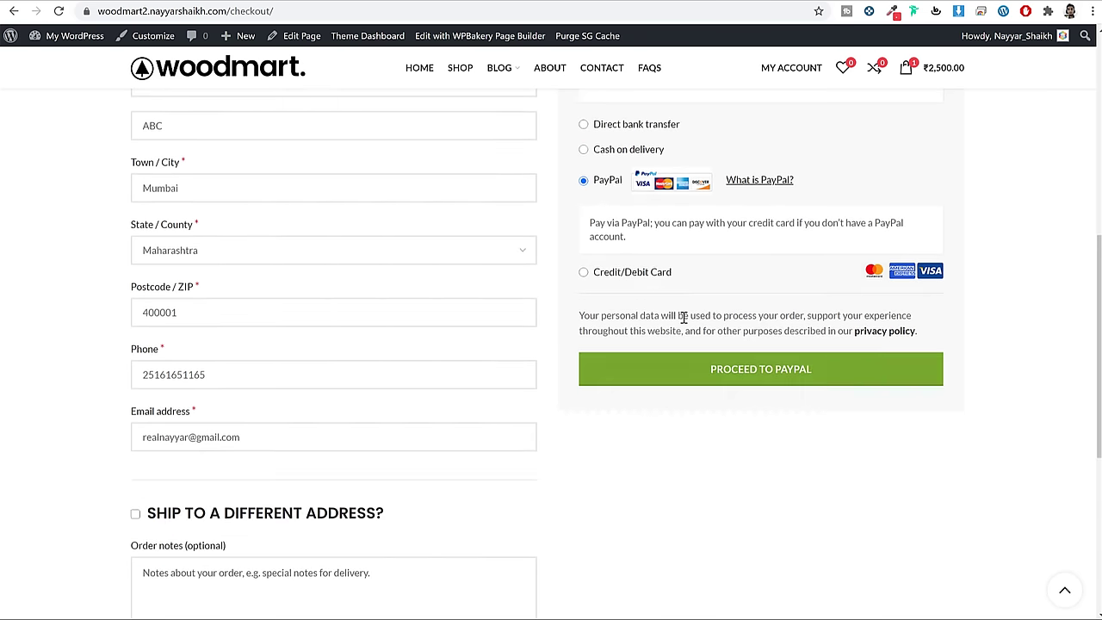
{"action": "left_click", "coordinate": [628, 274]}
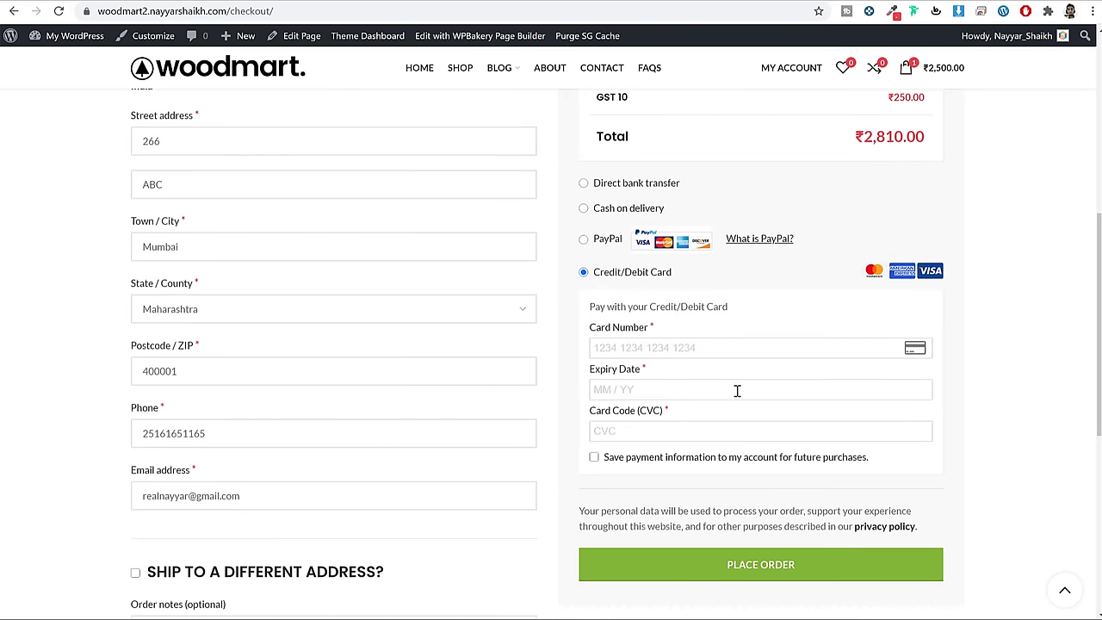
{"action": "left_click", "coordinate": [594, 457]}
{"action": "left_click_drag", "start_coordinate": [609, 461], "coordinate": [888, 455]}
{"action": "left_click", "coordinate": [888, 453]}
- Switch back to Cash on delivery and submit the ₹2,810 order
{"action": "left_click", "coordinate": [617, 211]}
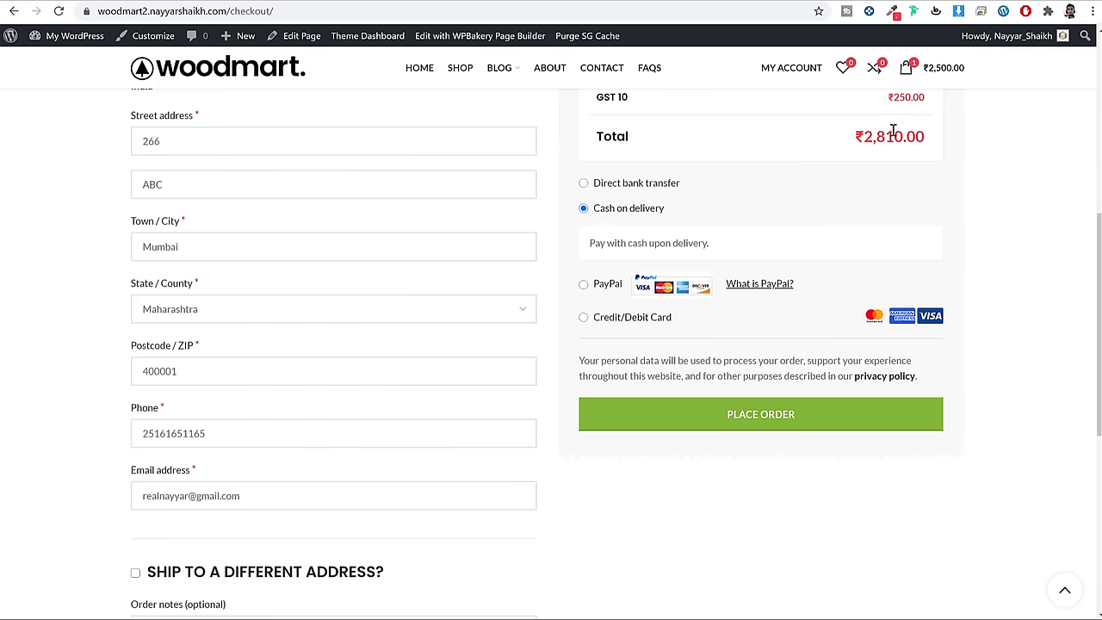
{"action": "left_click_drag", "start_coordinate": [889, 136], "coordinate": [850, 139]}
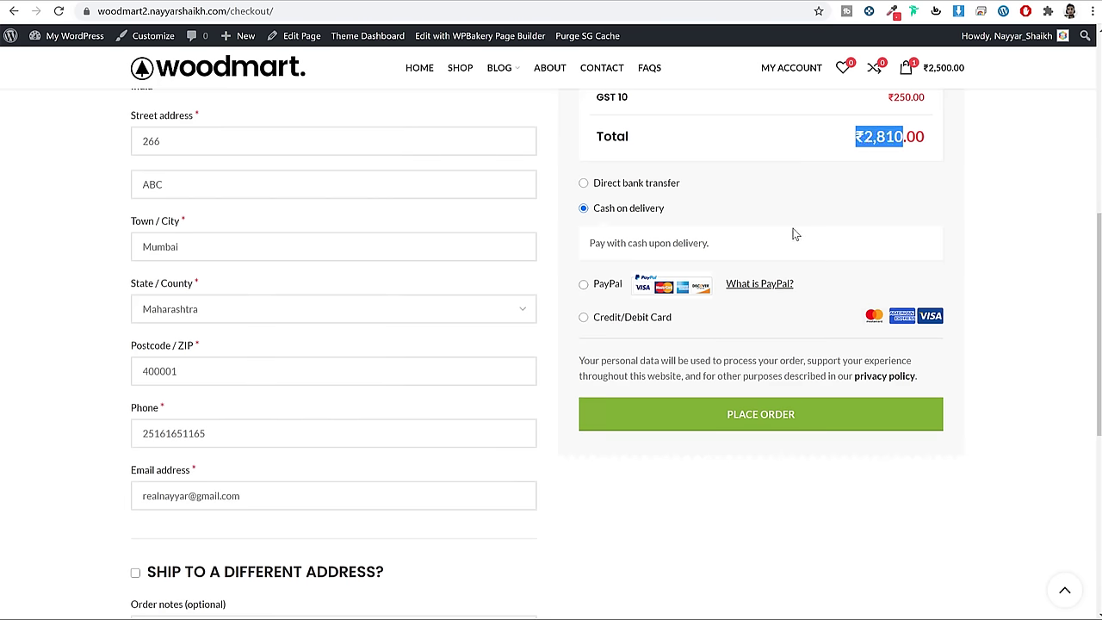
{"action": "left_click", "coordinate": [738, 423]}
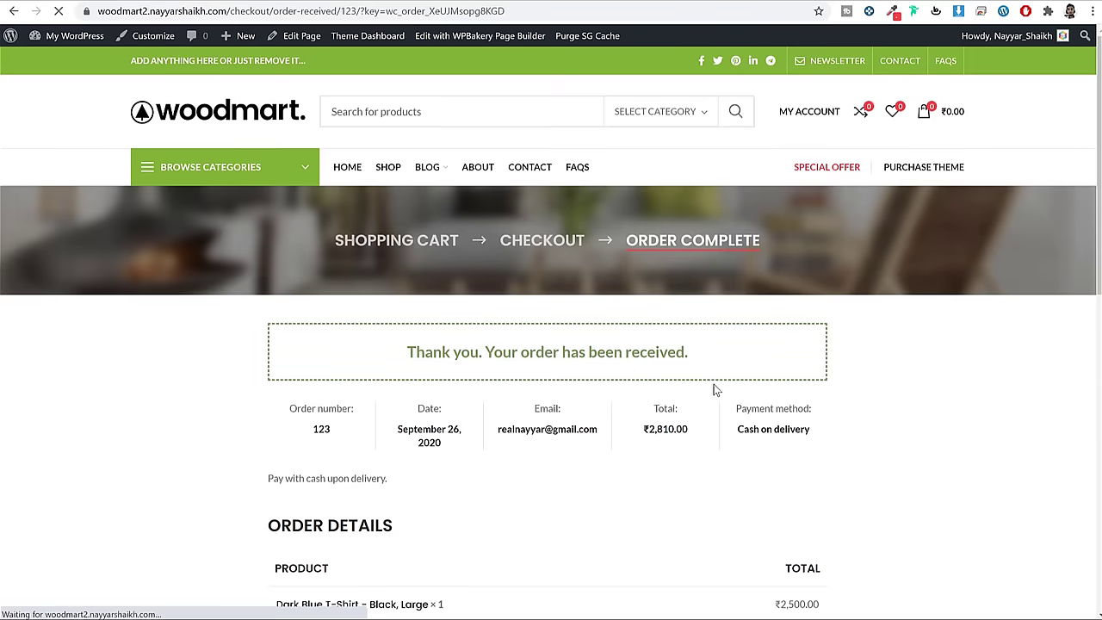
- Review the order received page for order 123, then go to the WordPress admin Dashboard
{"action": "scroll", "coordinate": [715, 391], "scroll_direction": "down", "scroll_amount": 3}
{"action": "scroll", "coordinate": [715, 391], "scroll_direction": "down", "scroll_amount": 5}
{"action": "scroll", "coordinate": [714, 408], "scroll_direction": "up", "scroll_amount": 8}
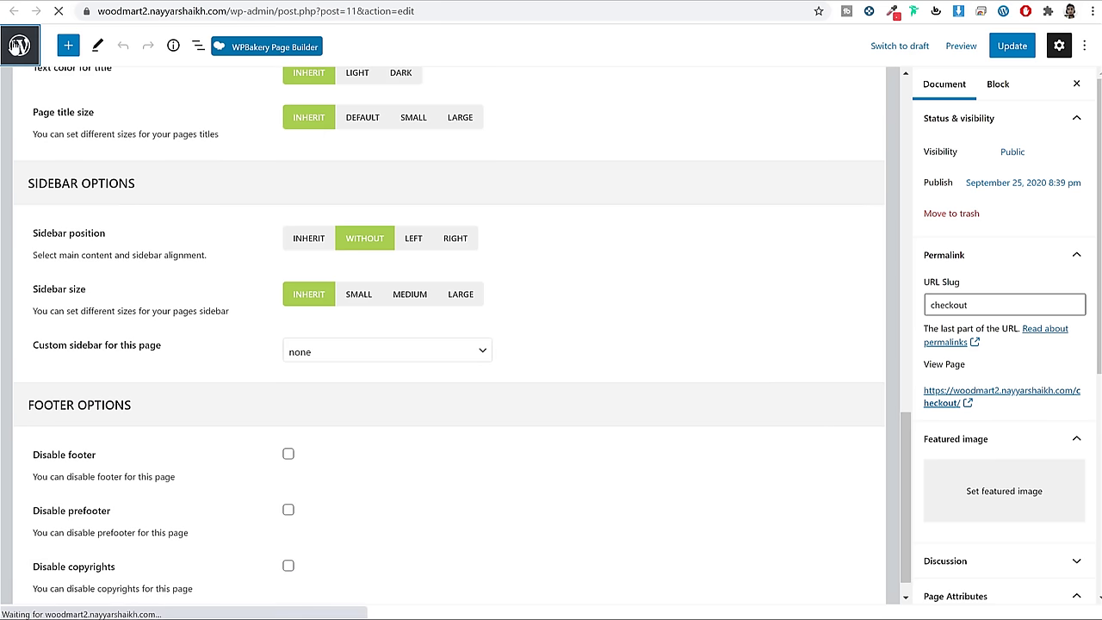
{"action": "left_click", "coordinate": [36, 63]}
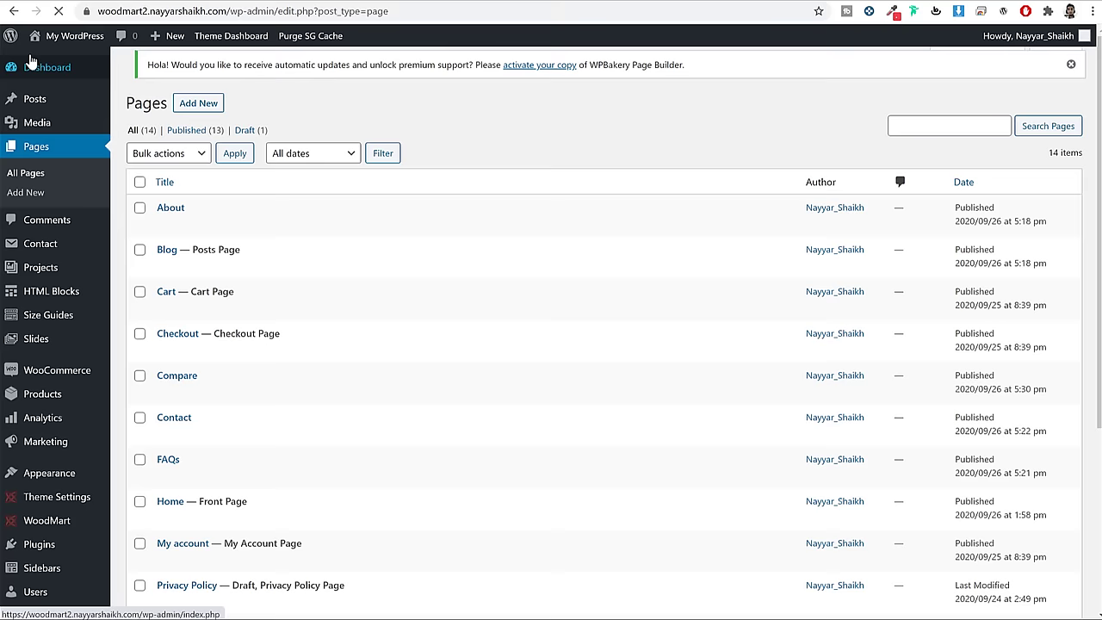
{"action": "left_click", "coordinate": [36, 68]}
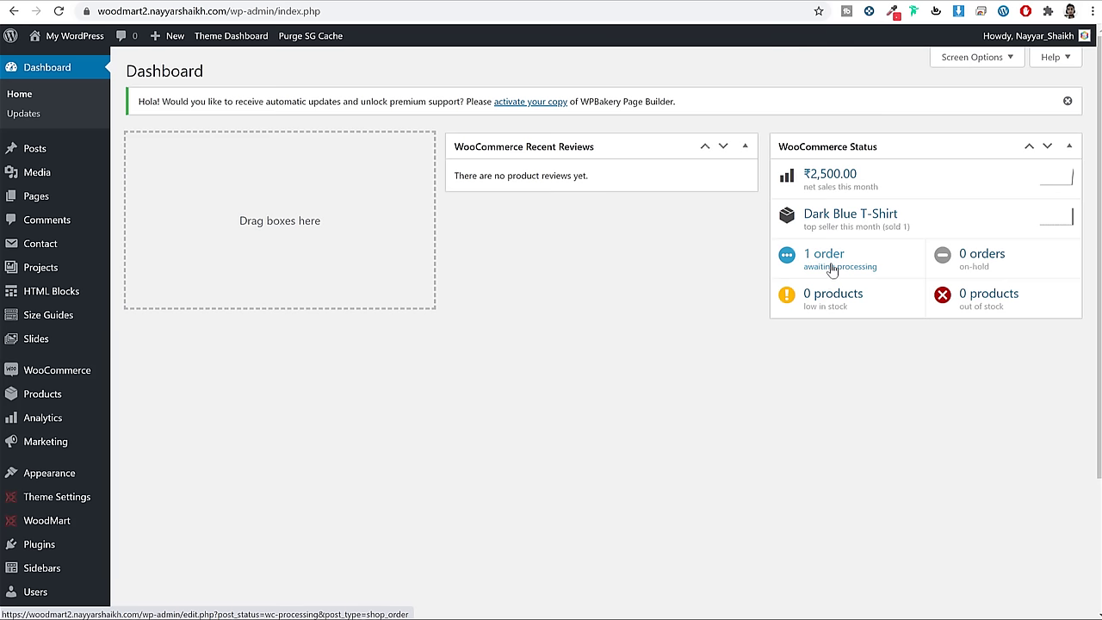
- Open order #123 from the WooCommerce Orders list for editing
{"action": "scroll", "coordinate": [64, 285], "scroll_direction": "down", "scroll_amount": 2}
{"action": "mouse_move", "coordinate": [51, 235]}
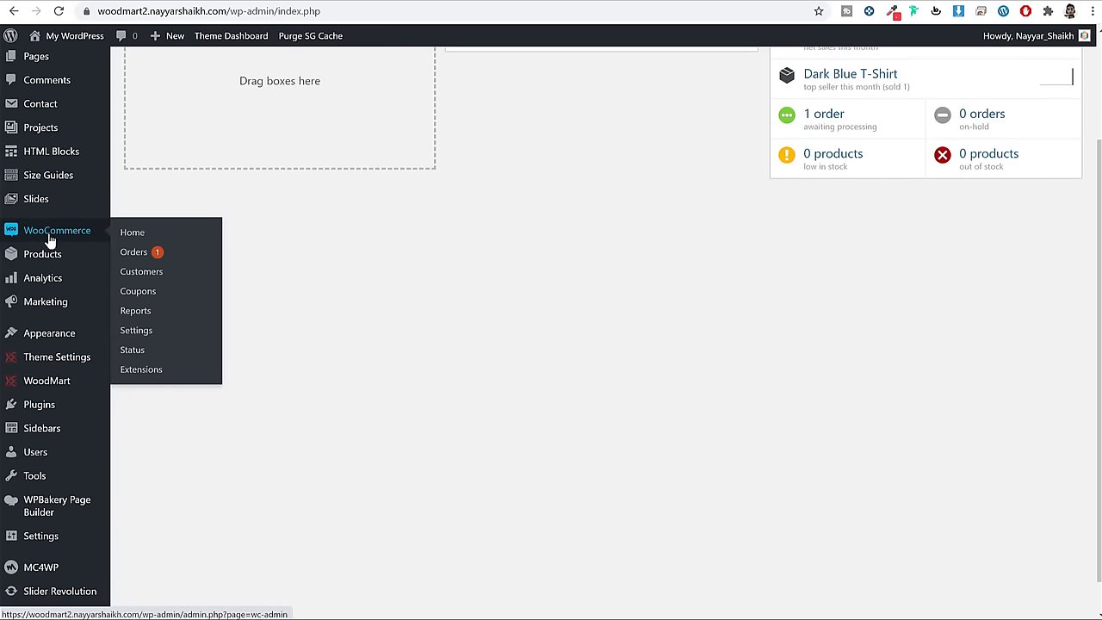
{"action": "left_click", "coordinate": [143, 260]}
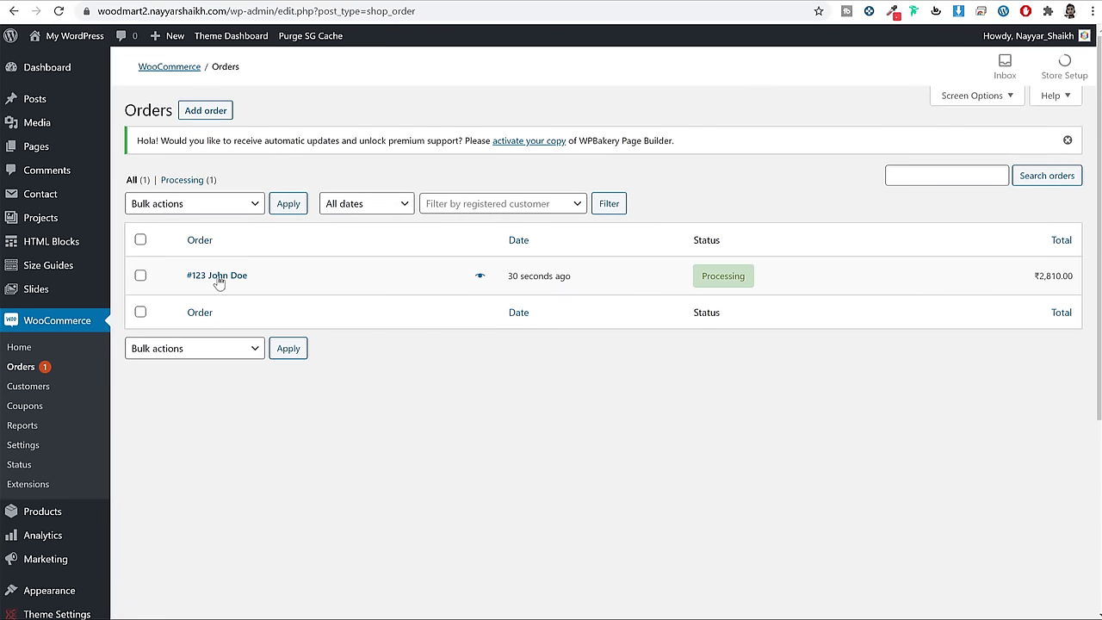
{"action": "left_click", "coordinate": [240, 276]}
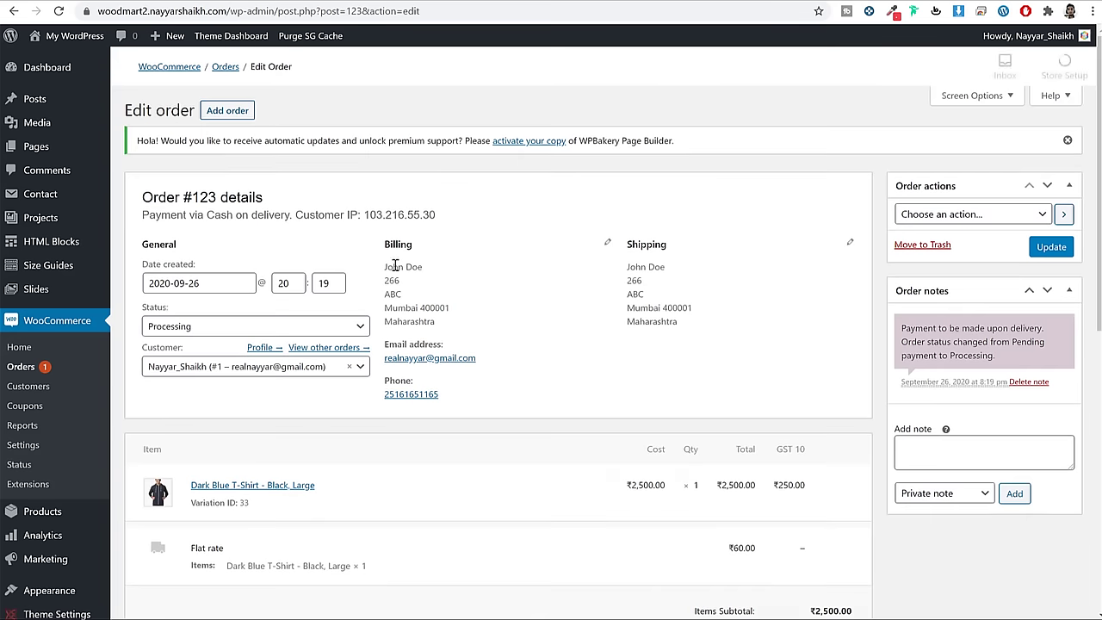
- Check the order's billing address against the storefront order-complete page
{"action": "left_click_drag", "start_coordinate": [385, 261], "coordinate": [451, 317]}
{"action": "left_click", "coordinate": [671, 290]}
{"action": "scroll", "coordinate": [671, 290], "scroll_direction": "down", "scroll_amount": 2}
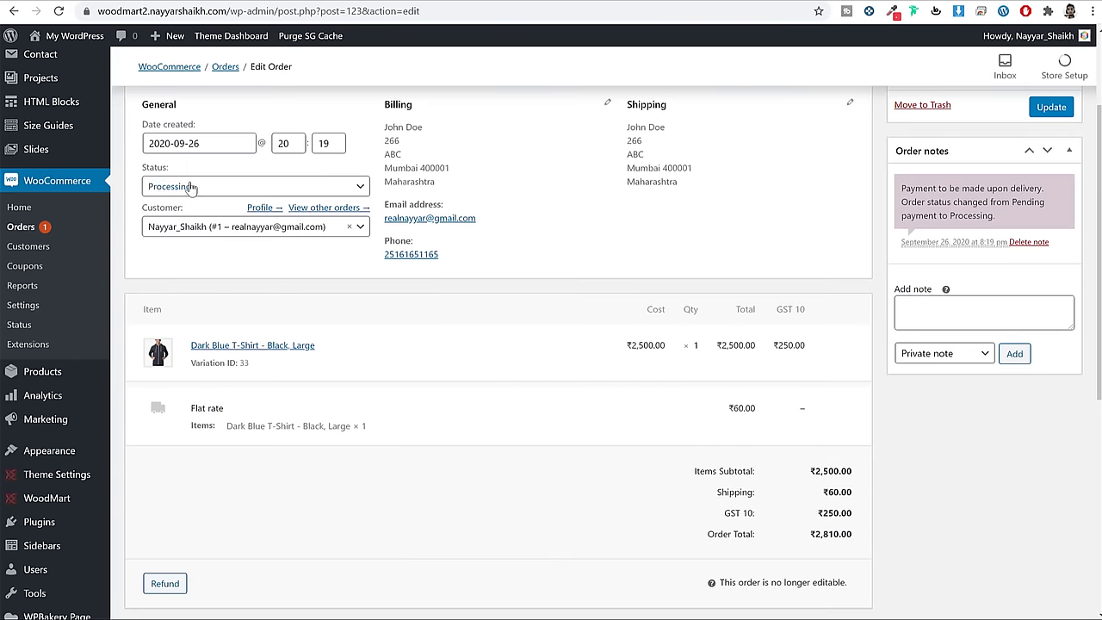
{"action": "scroll", "coordinate": [536, 310], "scroll_direction": "down", "scroll_amount": 3}
{"action": "scroll", "coordinate": [535, 311], "scroll_direction": "up", "scroll_amount": 4}
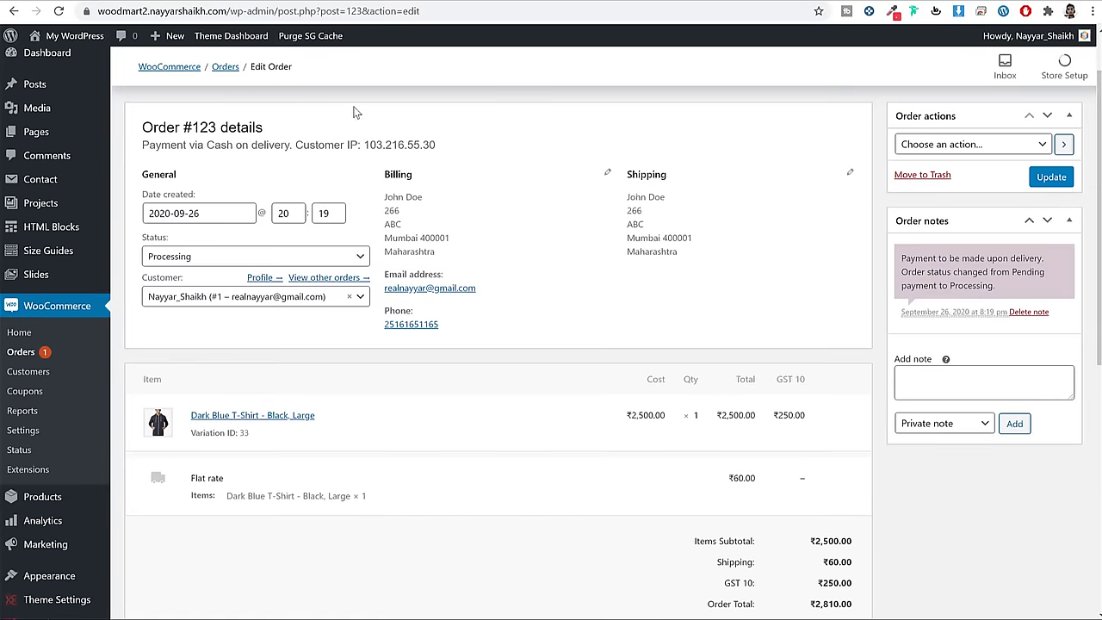
{"action": "left_click", "coordinate": [258, 2]}
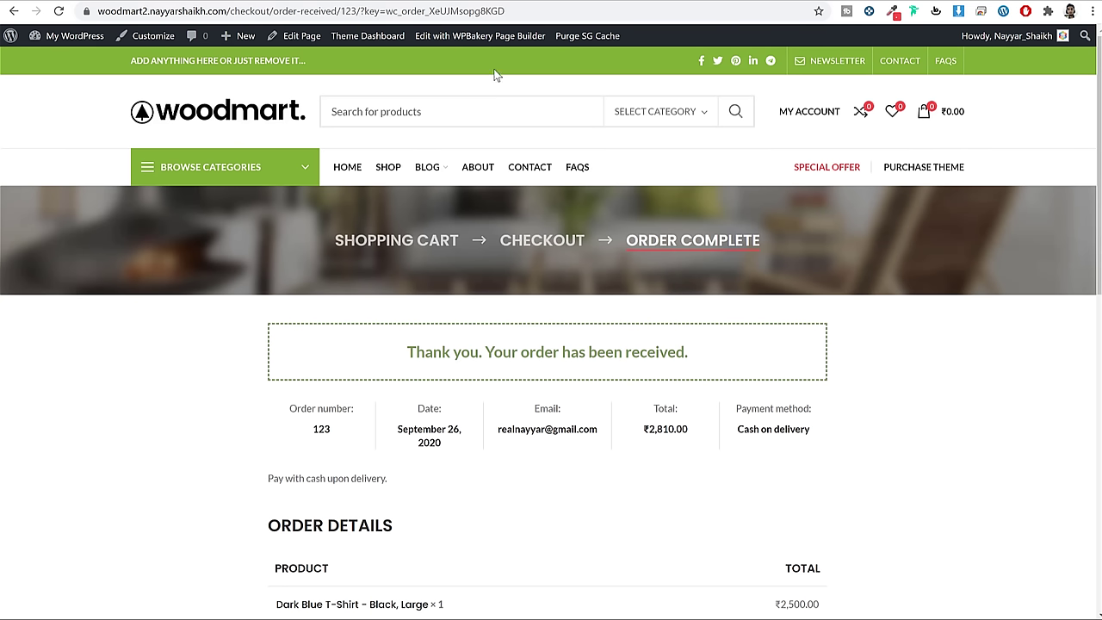
{"action": "left_click", "coordinate": [428, 4]}
- Look over the existing order note, start a new note, and open the status choices
{"action": "scroll", "coordinate": [947, 258], "scroll_direction": "down", "scroll_amount": 2}
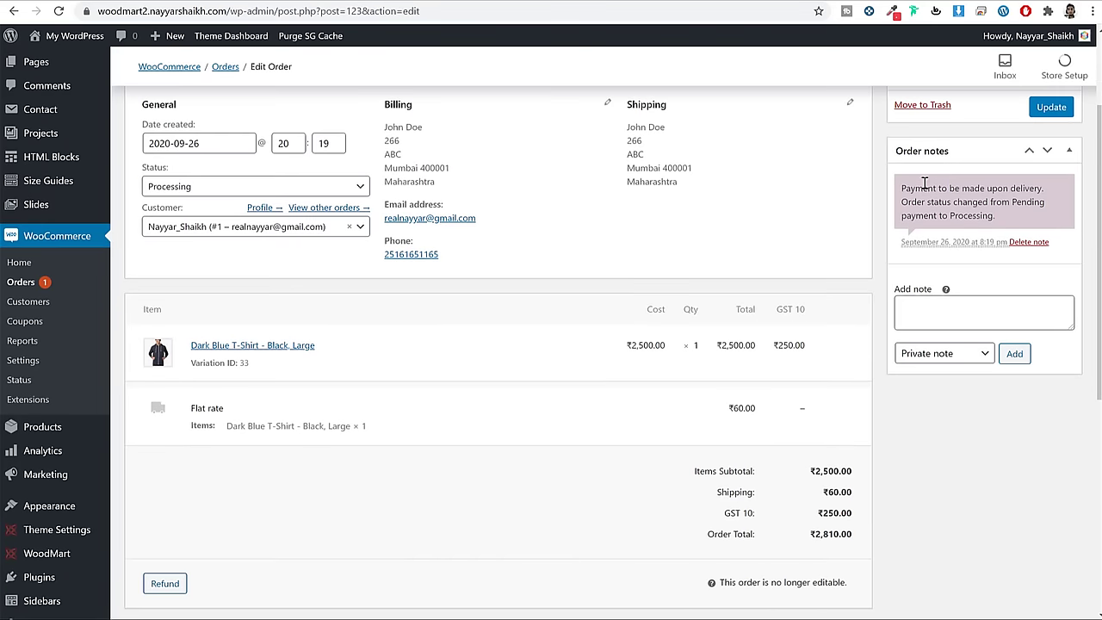
{"action": "left_click_drag", "start_coordinate": [900, 187], "coordinate": [1011, 217]}
{"action": "left_click", "coordinate": [971, 201]}
{"action": "left_click_drag", "start_coordinate": [902, 189], "coordinate": [1005, 223]}
{"action": "left_click", "coordinate": [1005, 222]}
{"action": "left_click_drag", "start_coordinate": [1006, 215], "coordinate": [911, 189]}
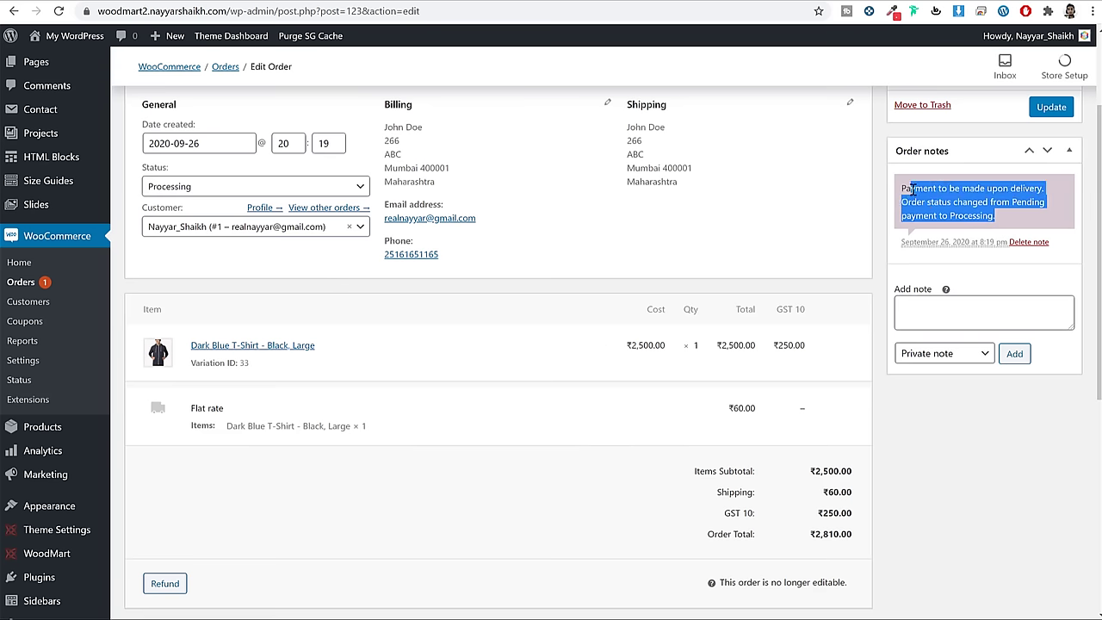
{"action": "left_click", "coordinate": [953, 197]}
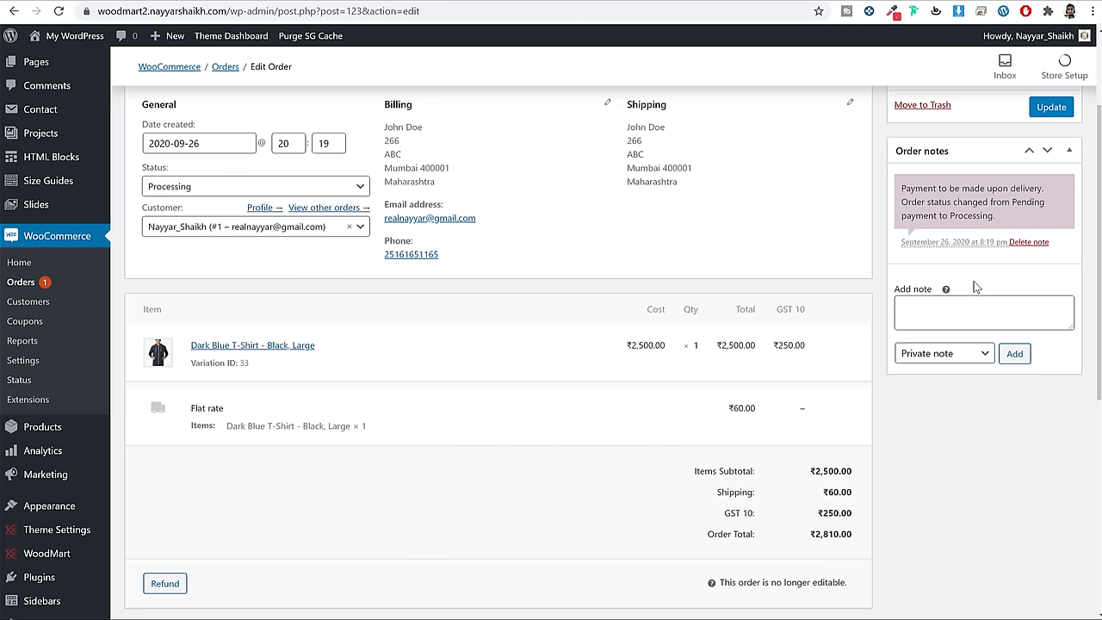
{"action": "left_click", "coordinate": [966, 308]}
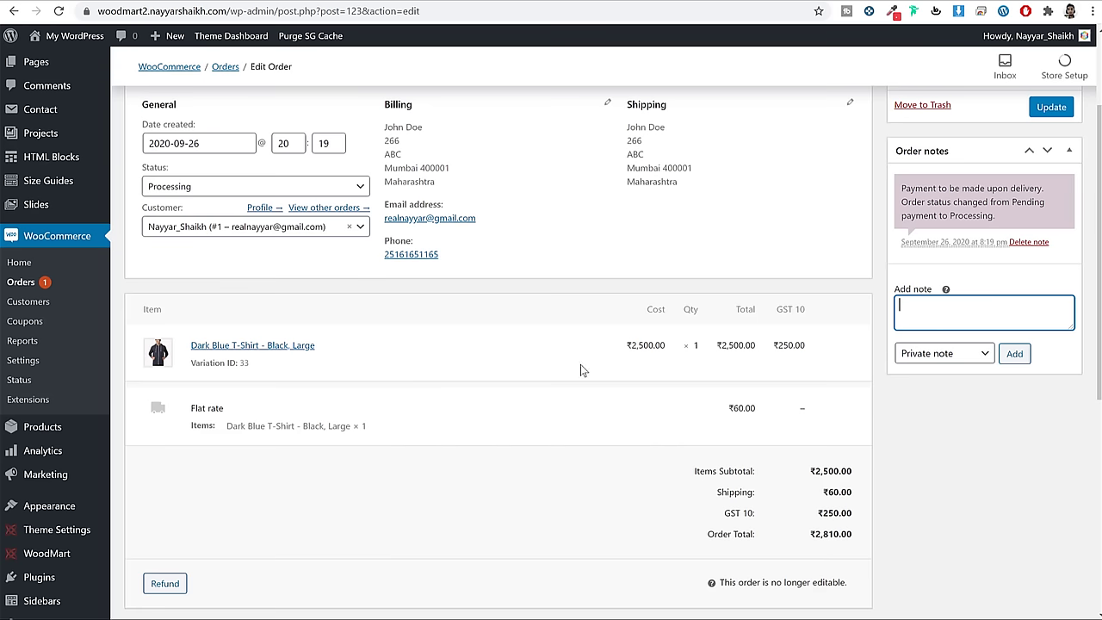
{"action": "scroll", "coordinate": [500, 401], "scroll_direction": "down", "scroll_amount": 5}
{"action": "scroll", "coordinate": [497, 427], "scroll_direction": "up", "scroll_amount": 7}
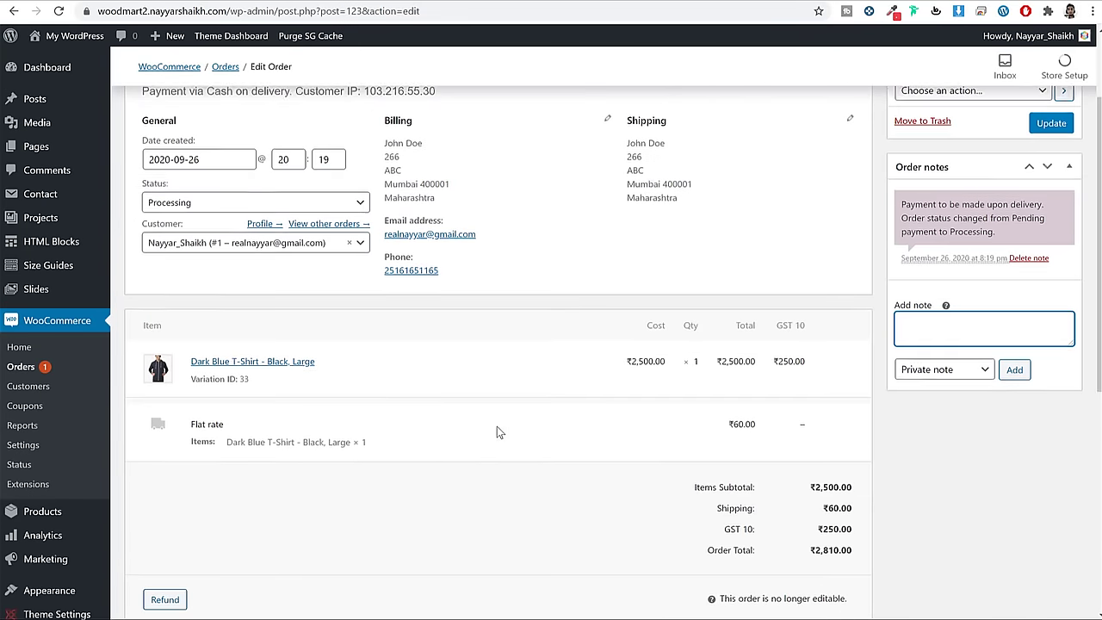
{"action": "left_click", "coordinate": [243, 327]}
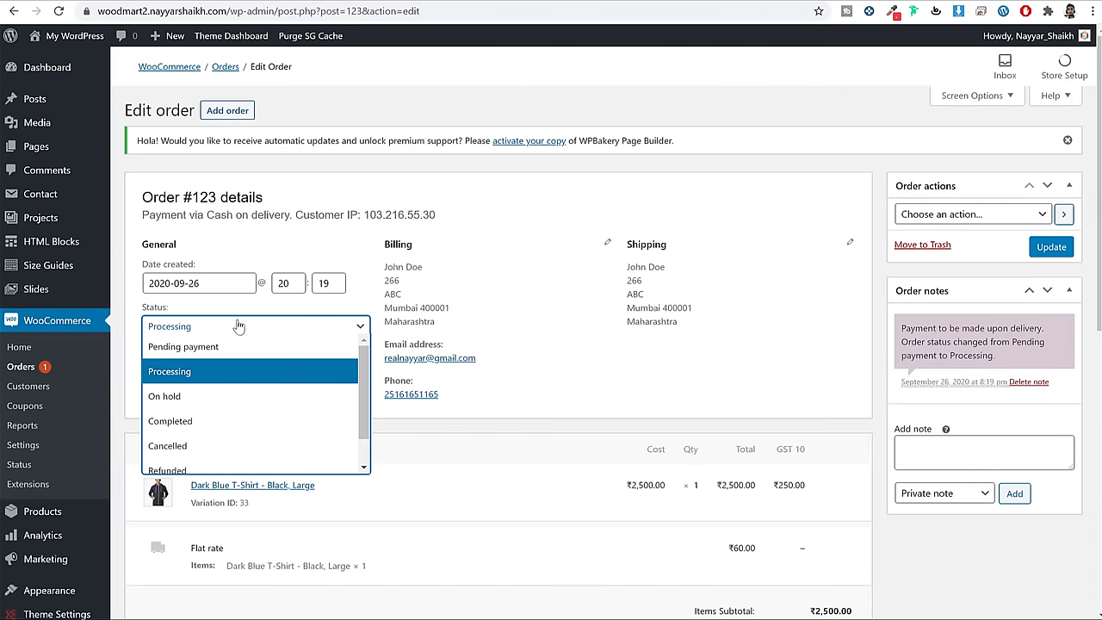
- Change order #123's status to Completed and save the update
{"action": "left_click", "coordinate": [199, 421]}
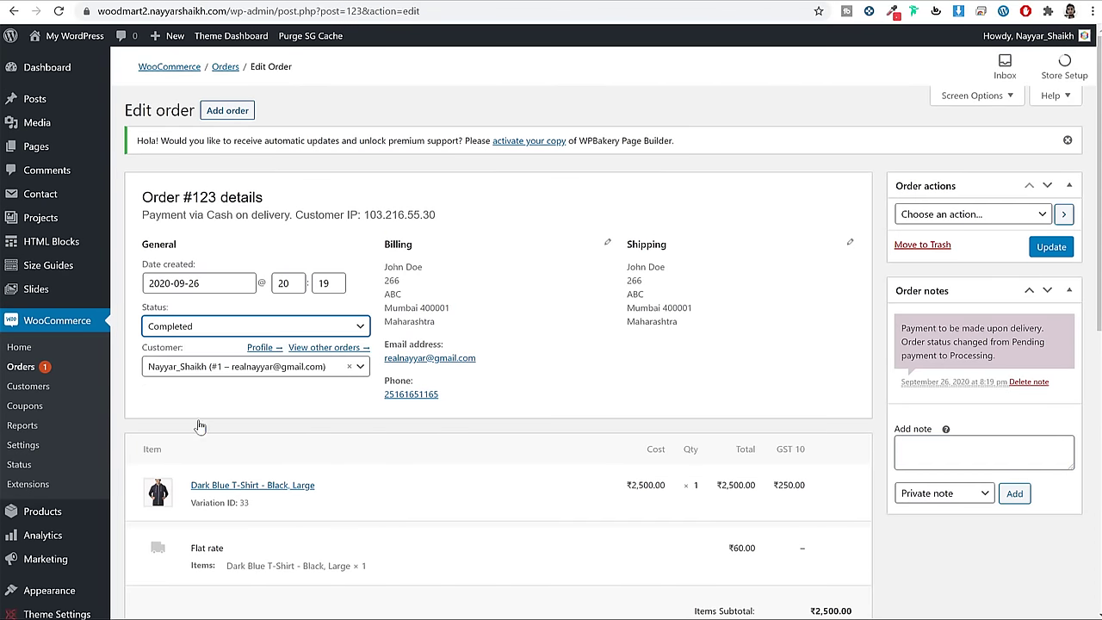
{"action": "left_click", "coordinate": [971, 441]}
{"action": "left_click", "coordinate": [1057, 248]}
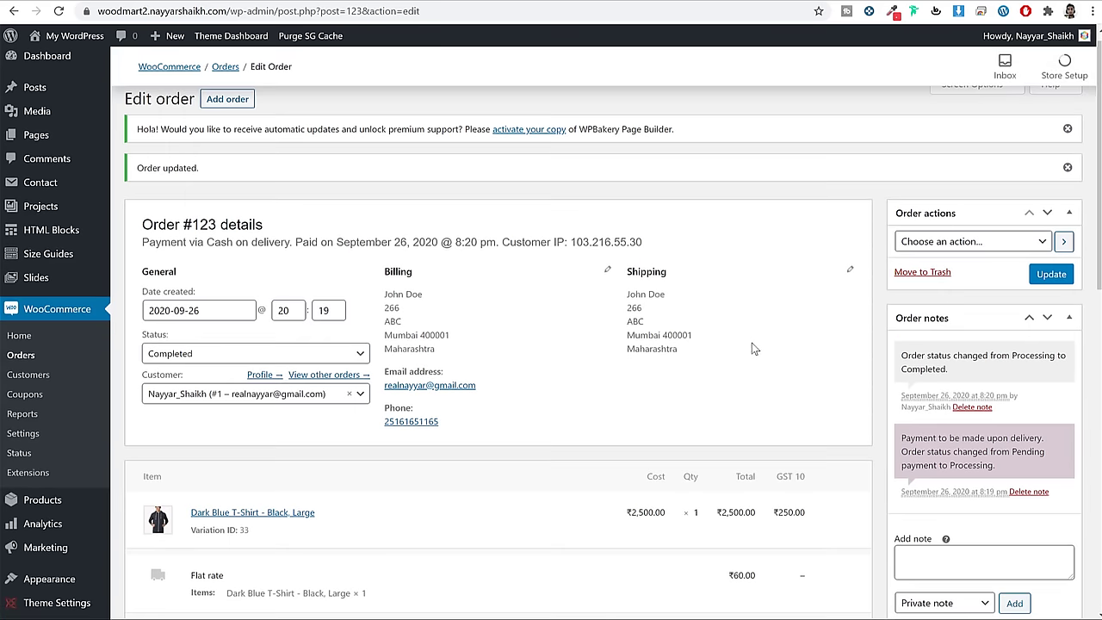
{"action": "scroll", "coordinate": [788, 303], "scroll_direction": "down", "scroll_amount": 2}
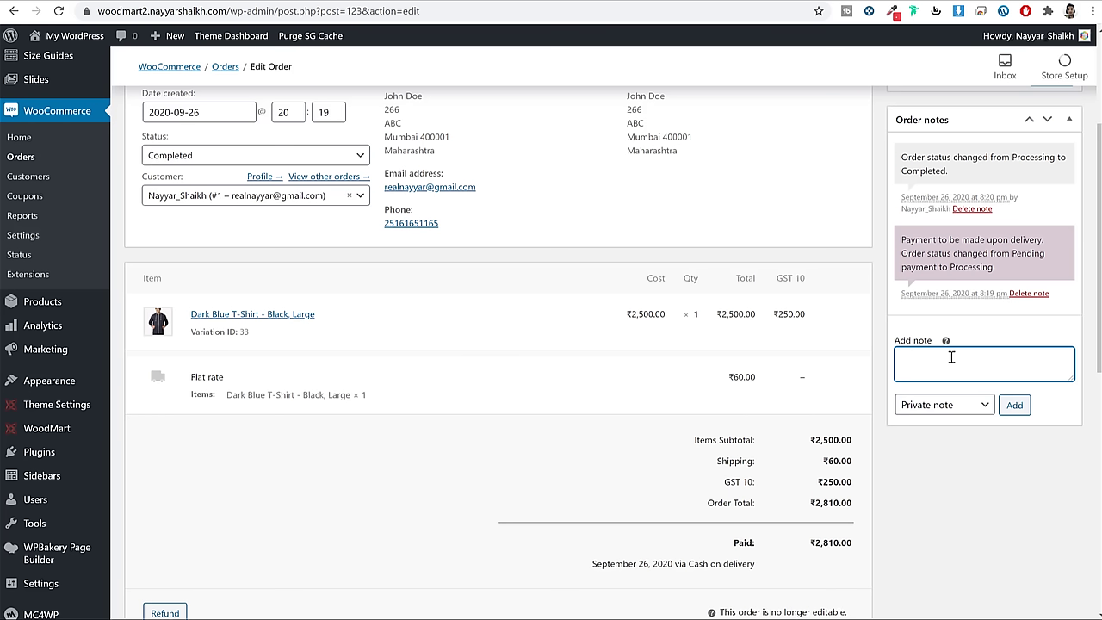
- Add the note 'klndaskjvnsakjdnvasj' to order #123 as a Note to customer
{"action": "type", "text": "klndaskjvnsakjdnvasj"}
{"action": "left_click", "coordinate": [926, 410]}
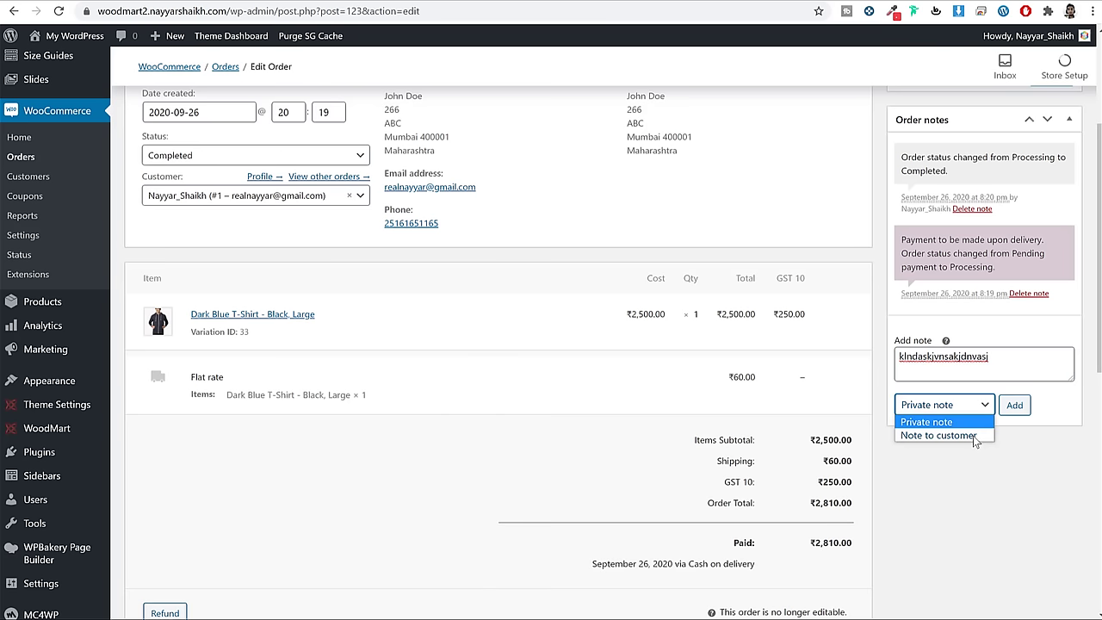
{"action": "left_click", "coordinate": [938, 435]}
{"action": "left_click", "coordinate": [938, 411]}
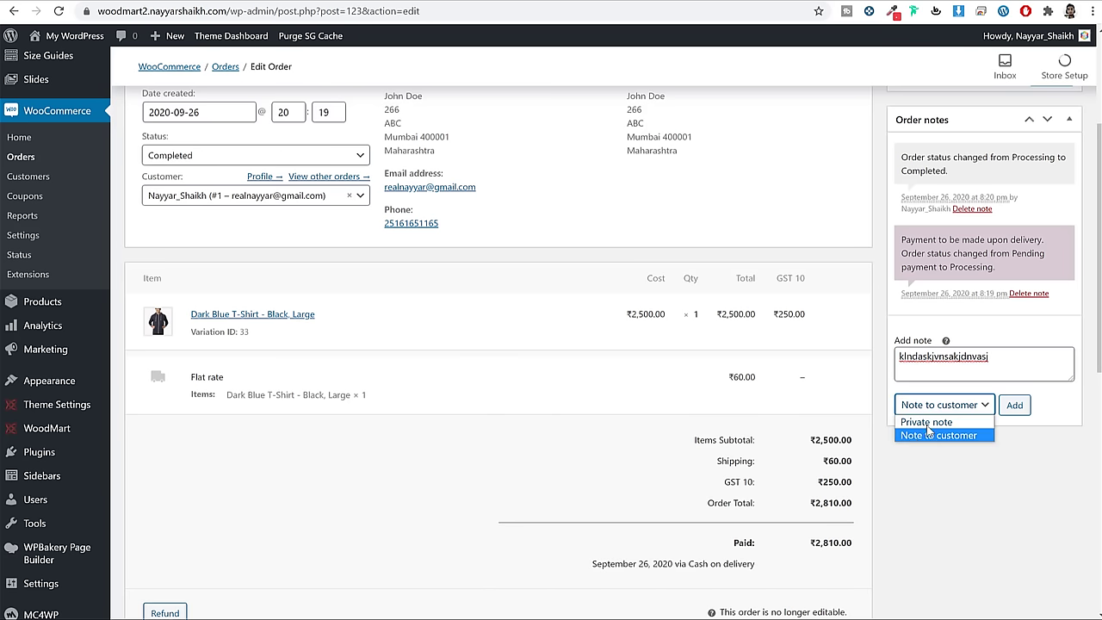
{"action": "left_click", "coordinate": [912, 436]}
{"action": "left_click", "coordinate": [1012, 405]}
{"action": "scroll", "coordinate": [1007, 405], "scroll_direction": "down", "scroll_amount": 1}
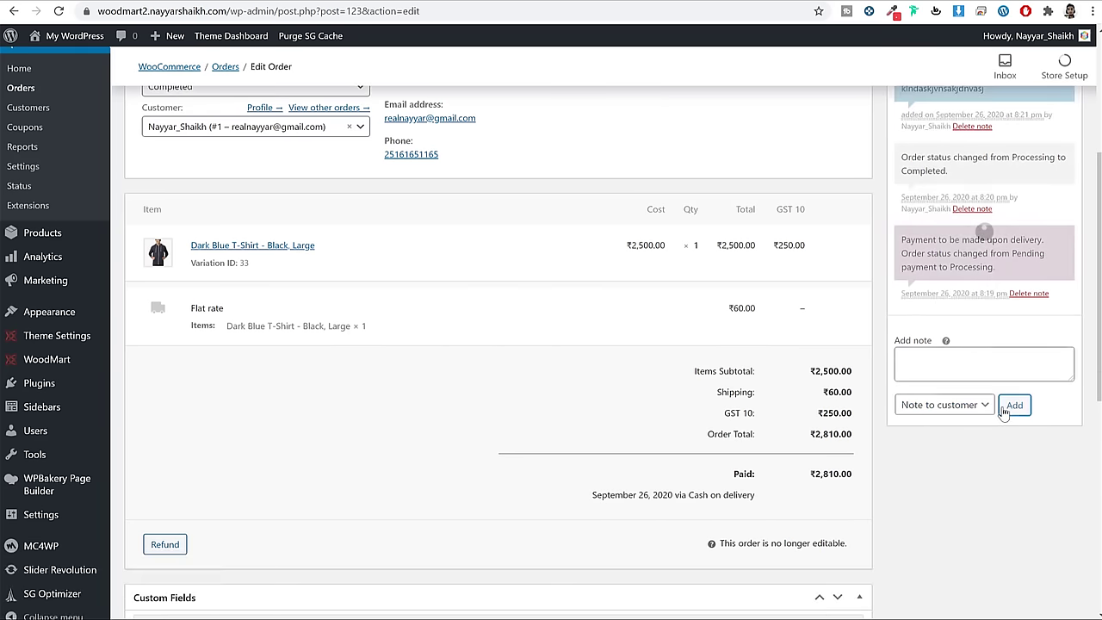
{"action": "scroll", "coordinate": [994, 293], "scroll_direction": "up", "scroll_amount": 2}
{"action": "left_click_drag", "start_coordinate": [990, 227], "coordinate": [898, 228]}
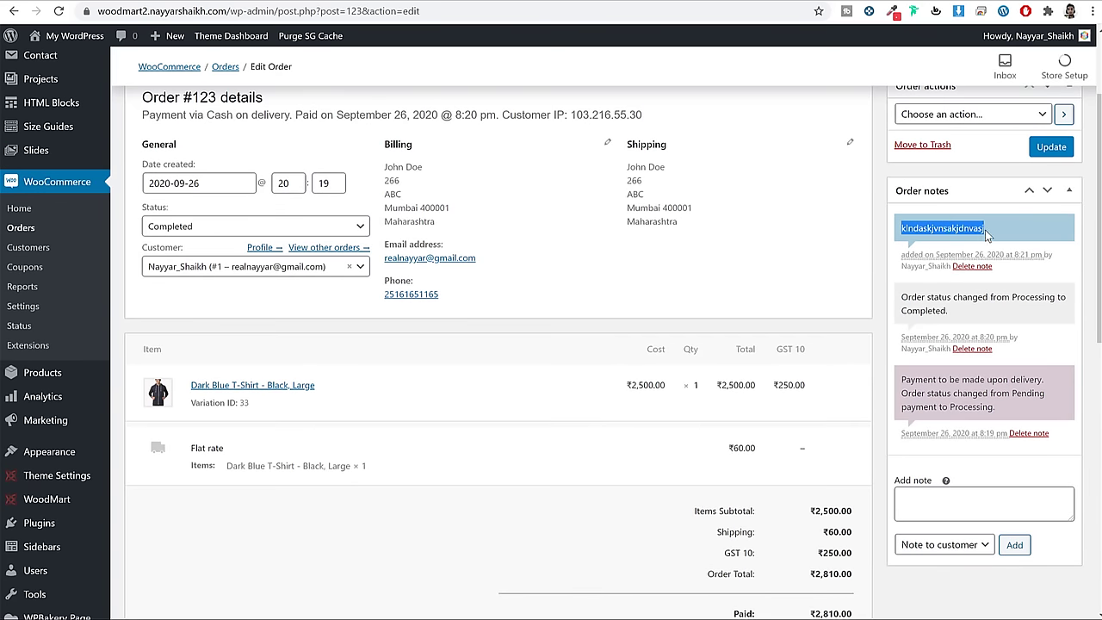
- Update order #123, then go to the live Woodmart home page via My WordPress > Visit Site
{"action": "left_click", "coordinate": [990, 229]}
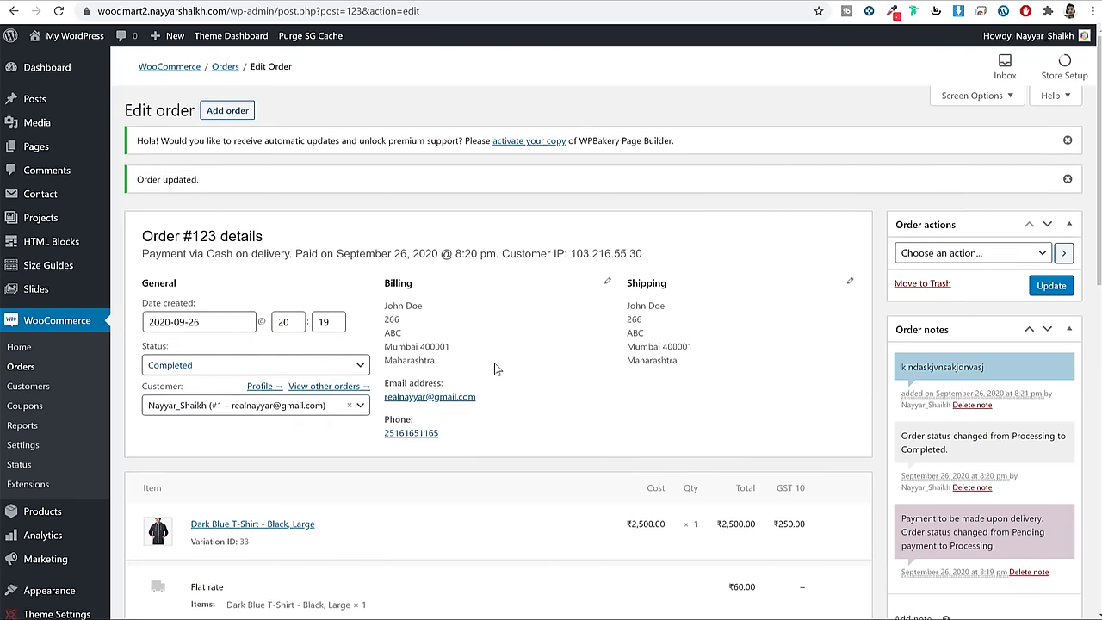
{"action": "left_click", "coordinate": [1052, 293]}
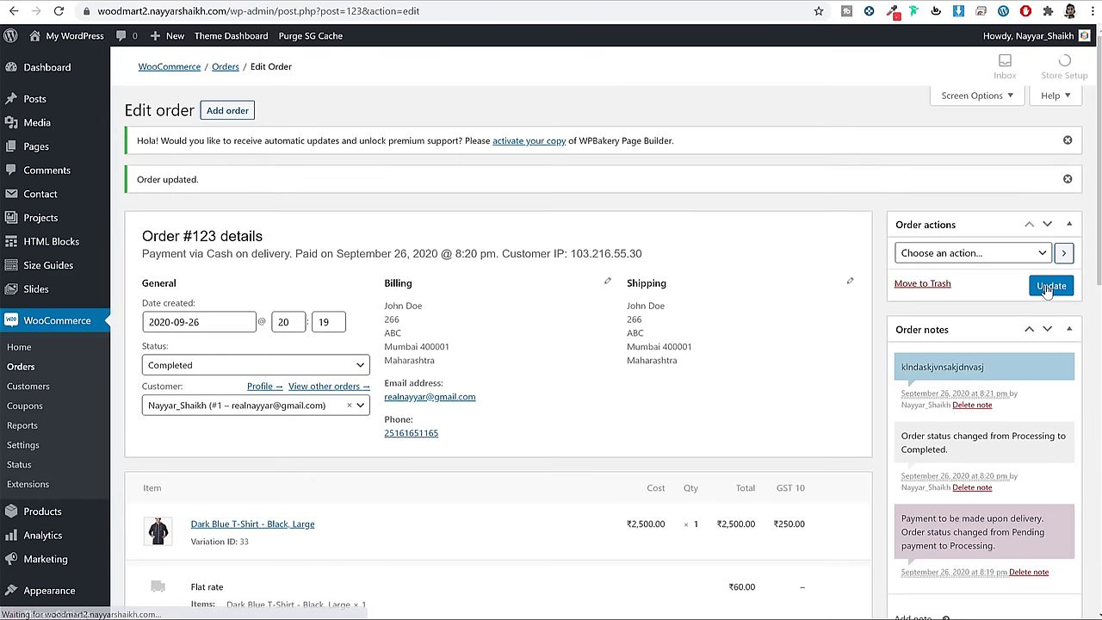
{"action": "mouse_move", "coordinate": [60, 36]}
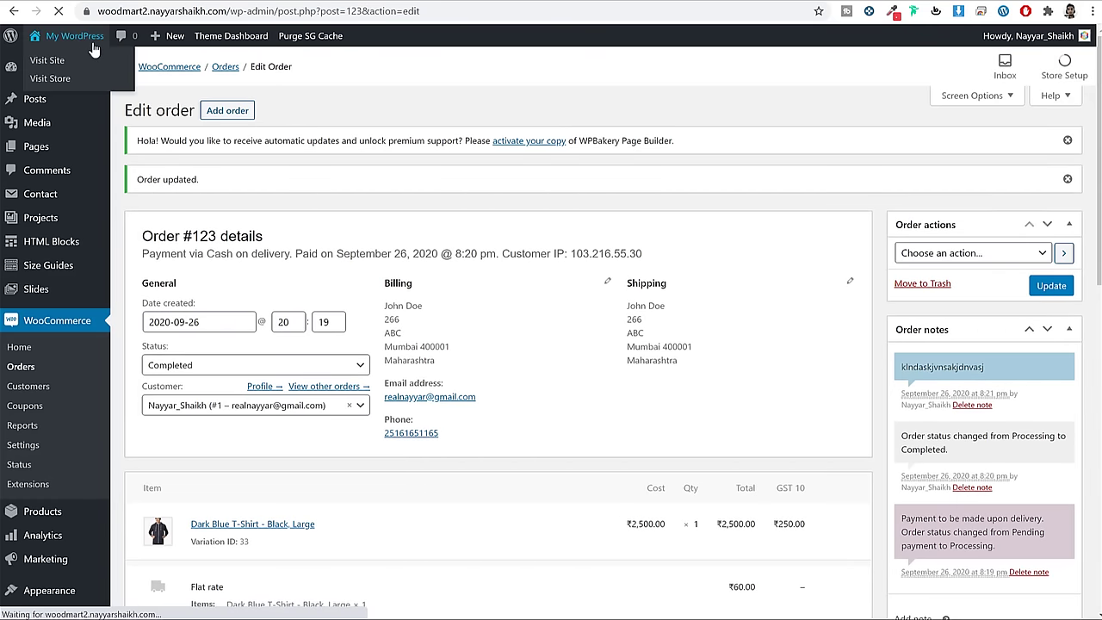
{"action": "left_click", "coordinate": [92, 49]}
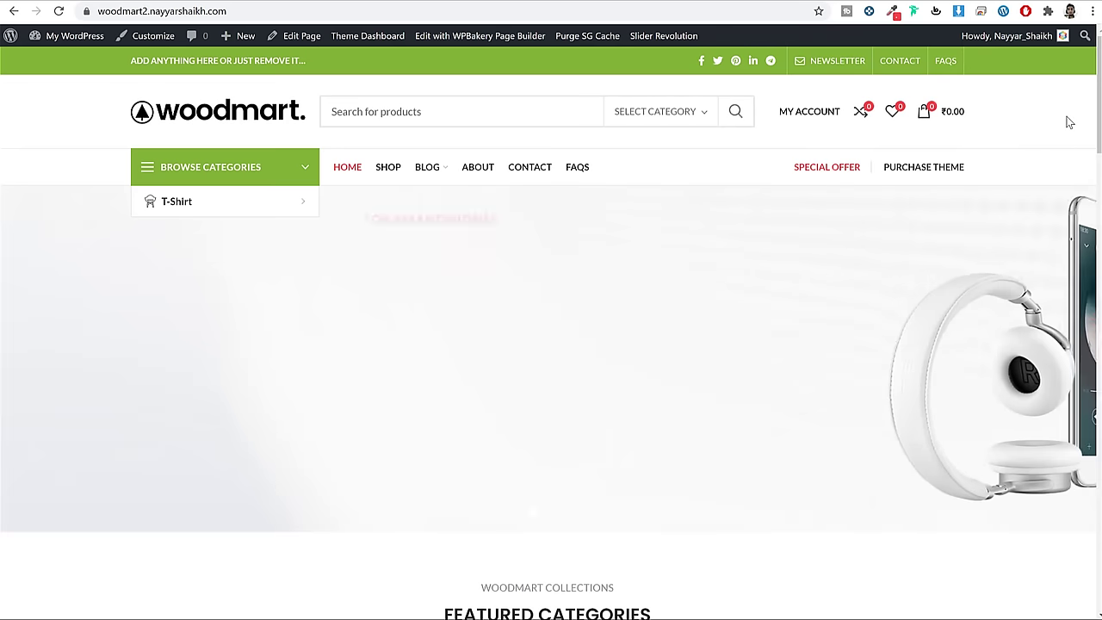